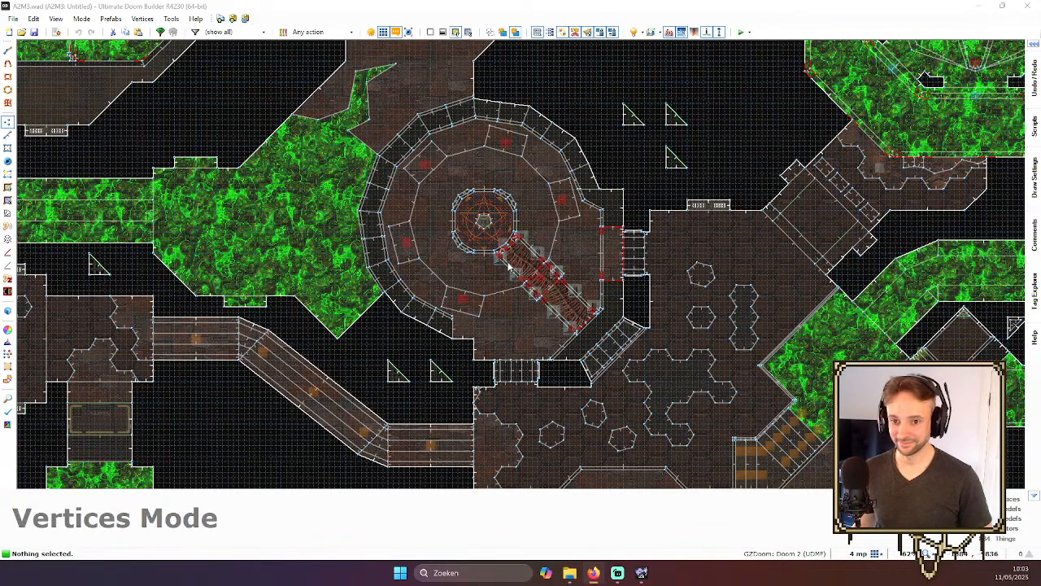
- Examine the map layout around the circular chamber, the cracked-floor hall and the octagonal slime room
scroll(751, 123, down, 3)
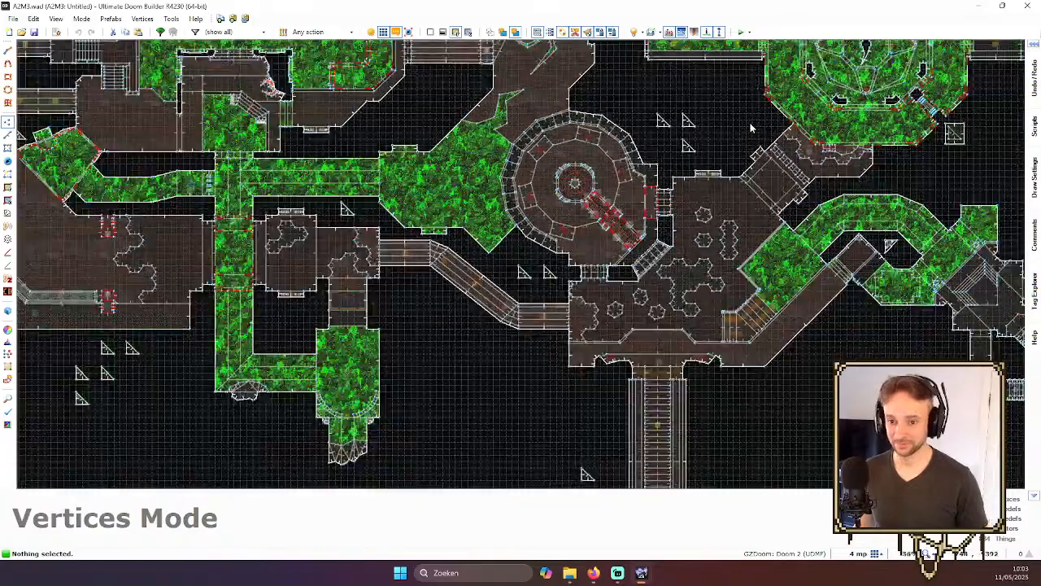
scroll(749, 124, up, 2)
key(Up)
key(Up)
scroll(740, 134, down, 1)
key(Up)
key(Up)
key(Right)
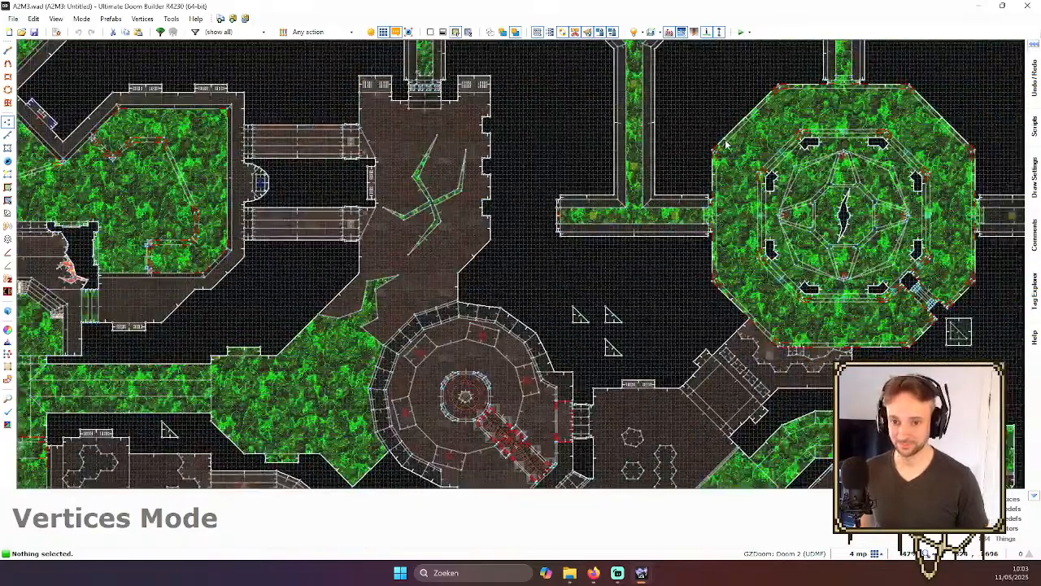
scroll(726, 145, down, 1)
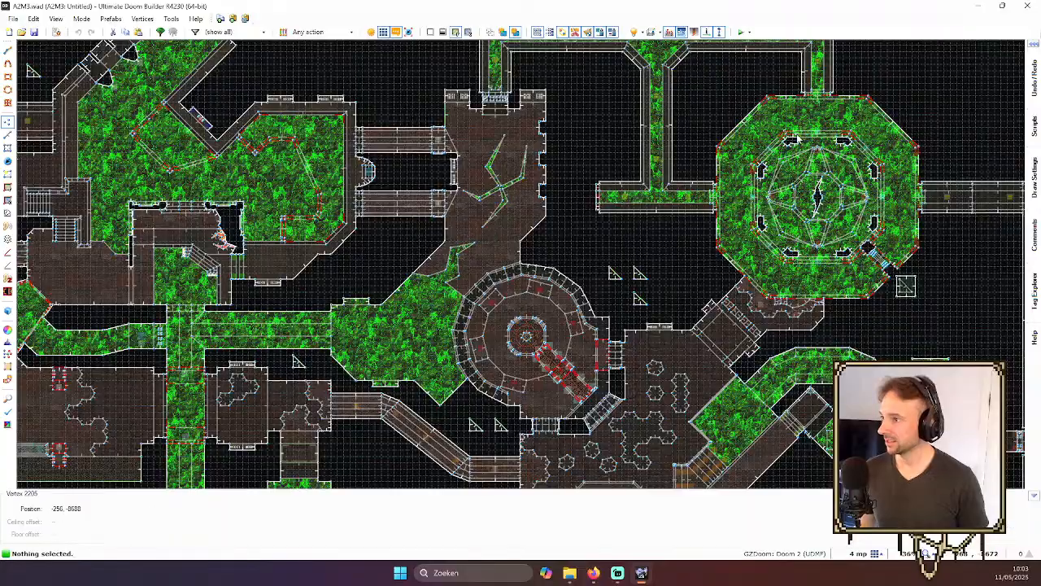
scroll(797, 140, down, 2)
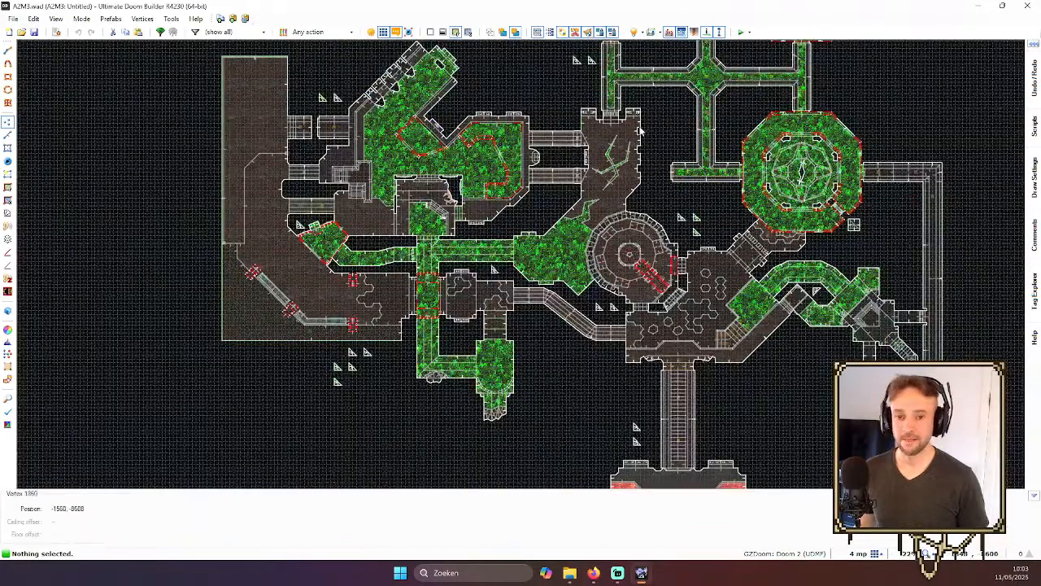
scroll(639, 130, up, 2)
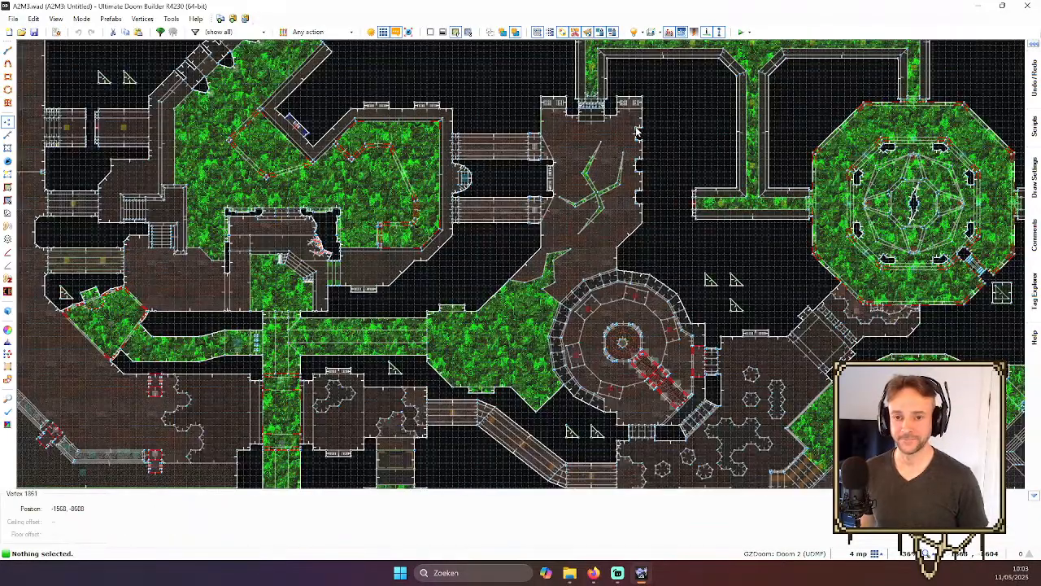
scroll(639, 130, down, 2)
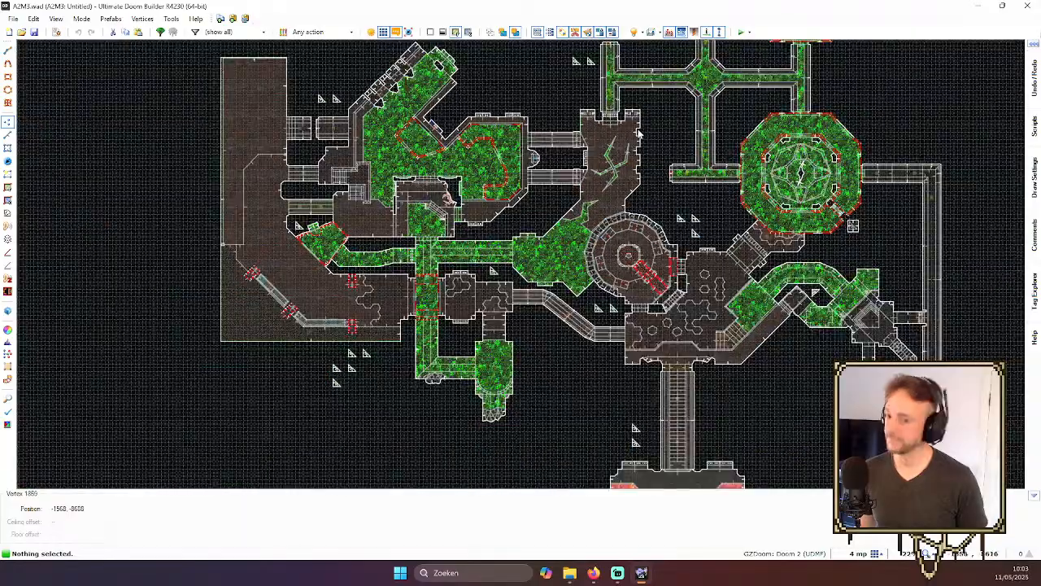
scroll(651, 150, up, 2)
scroll(674, 168, down, 2)
scroll(674, 169, up, 2)
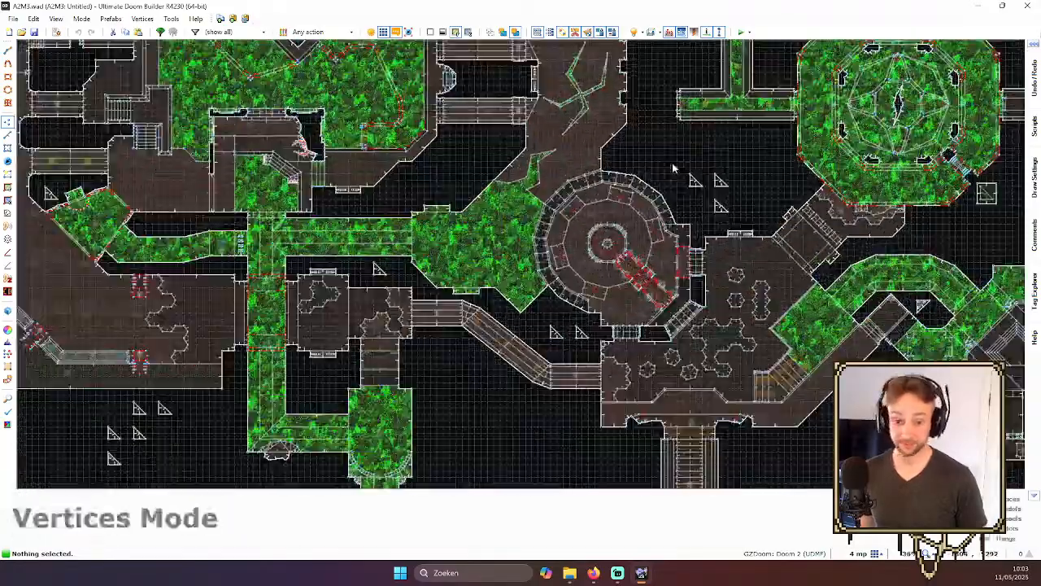
scroll(602, 218, up, 3)
scroll(616, 198, down, 4)
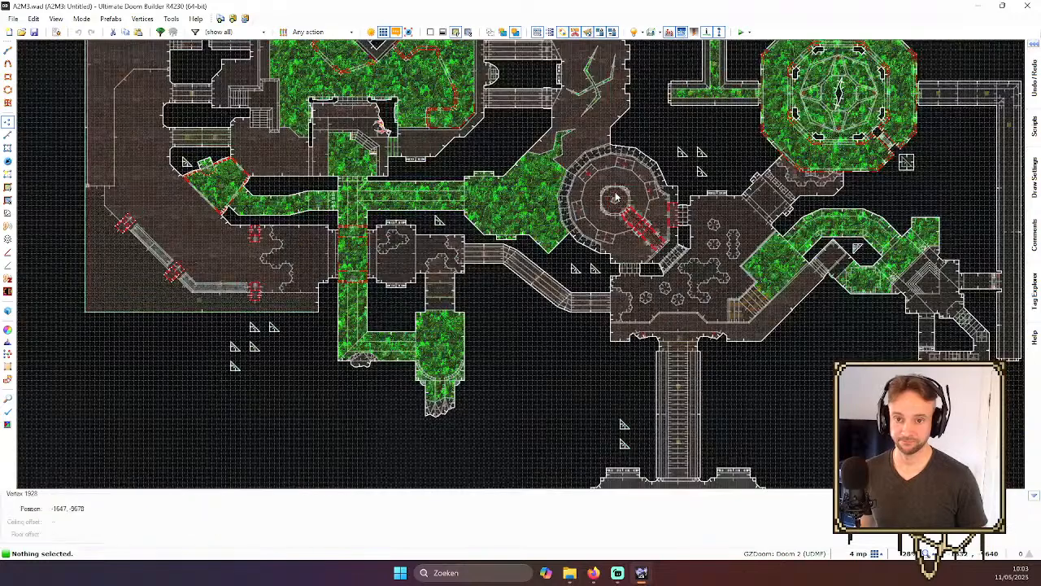
key(Up)
key(Up)
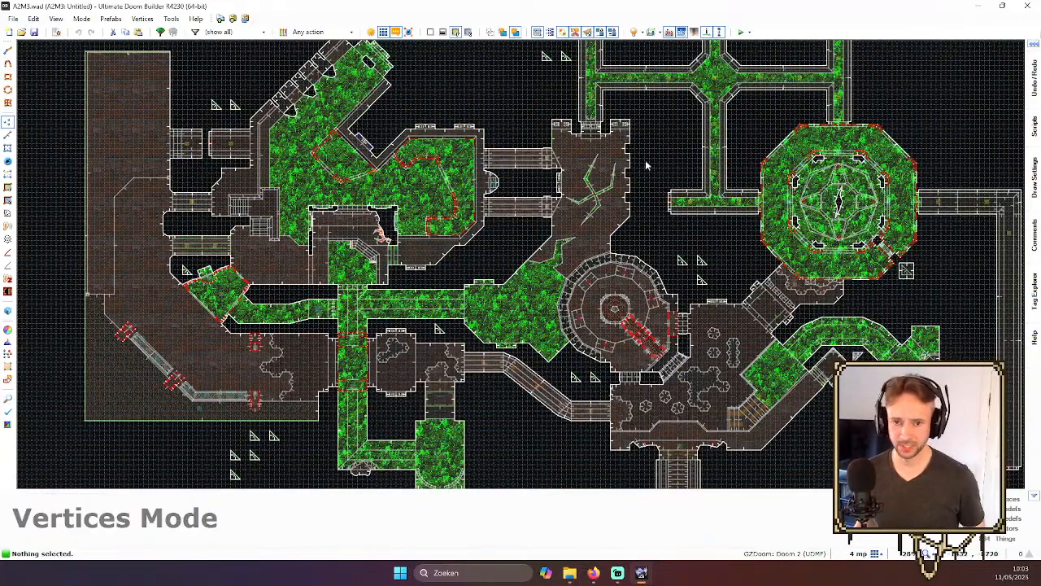
- Inspect the empty area between the notched wall of the cracked-floor hall and the dead end of the slime tunnel
scroll(647, 168, up, 2)
scroll(647, 169, down, 2)
scroll(616, 214, up, 2)
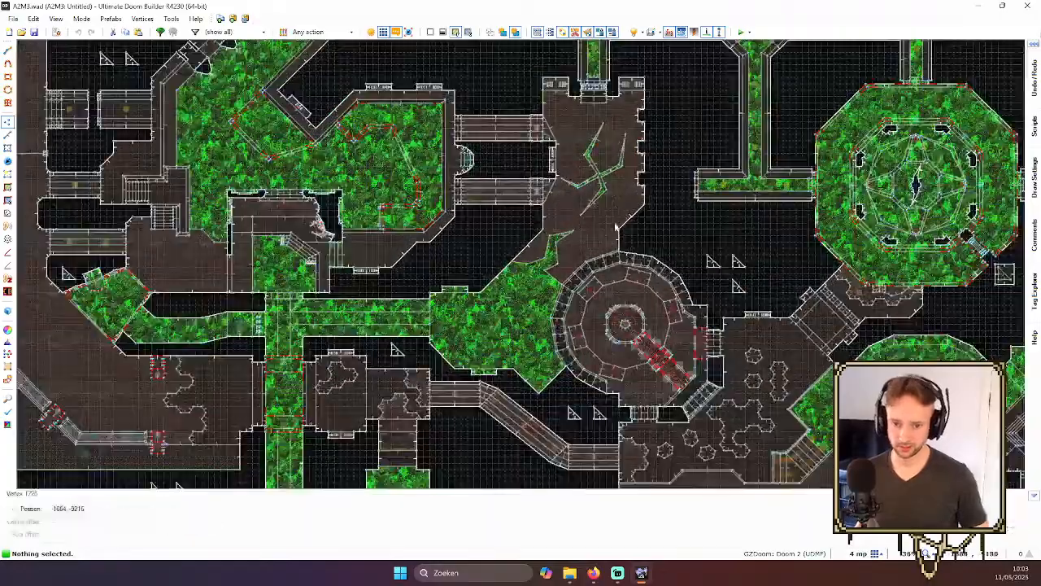
scroll(625, 213, up, 2)
scroll(623, 207, up, 1)
scroll(622, 204, down, 3)
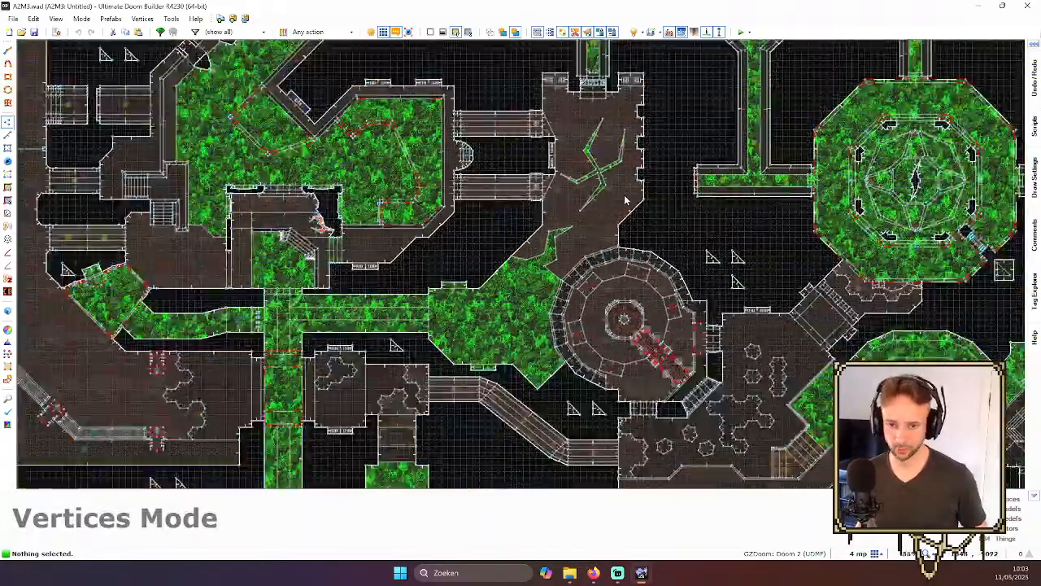
click(694, 165)
scroll(674, 144, up, 3)
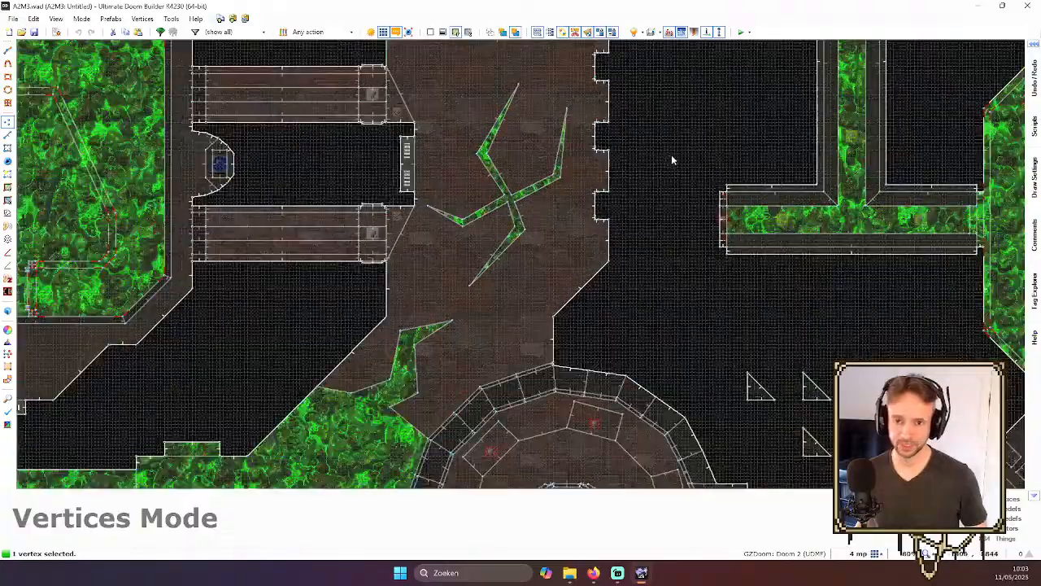
scroll(672, 155, down, 2)
scroll(708, 161, up, 3)
click(729, 161)
scroll(728, 163, up, 2)
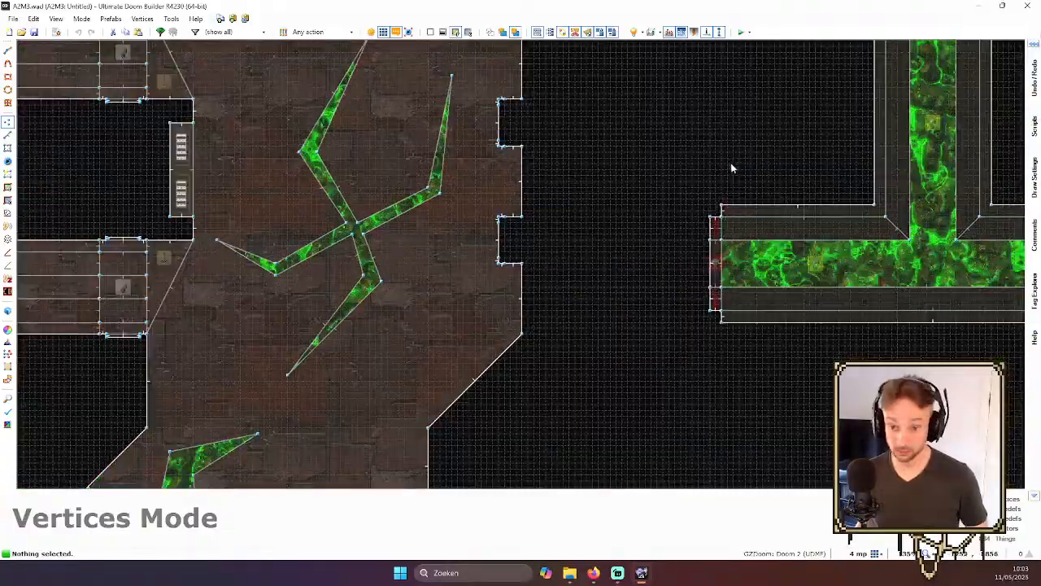
scroll(726, 166, down, 5)
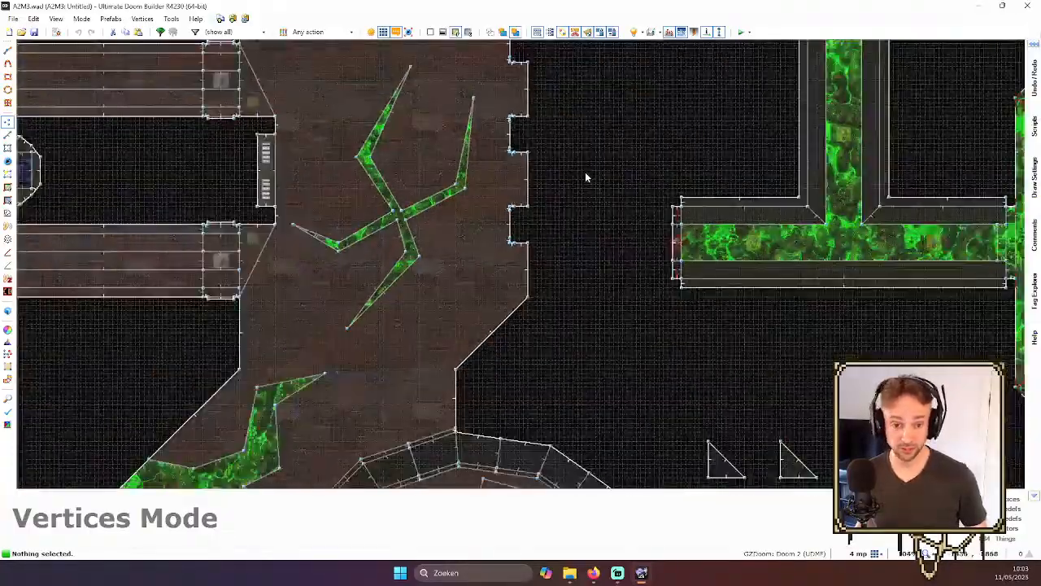
- Inspect the circular chamber's walls and red-lit ceiling fixture in the 3D view
key(w)
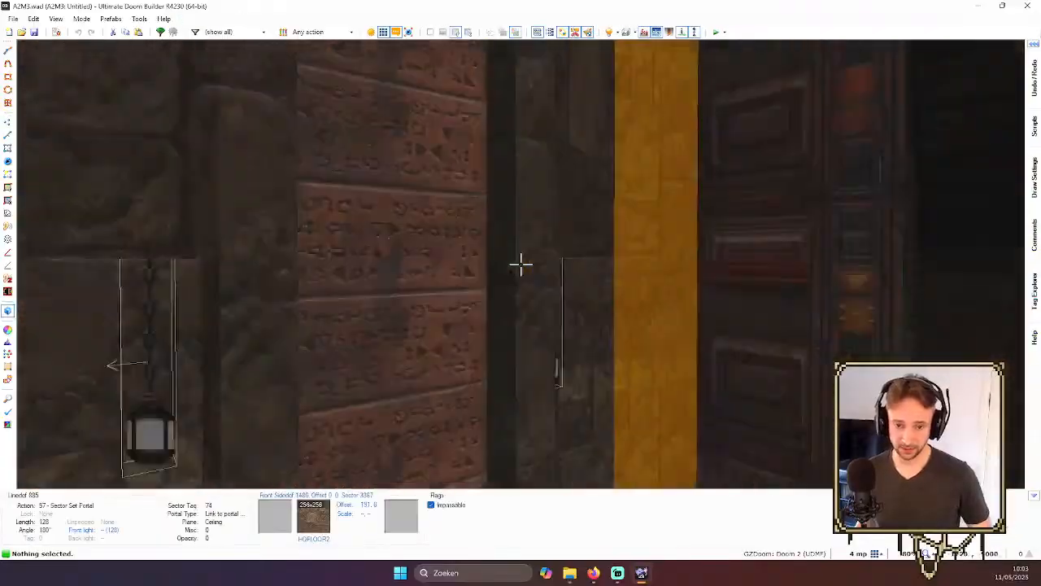
key(d)
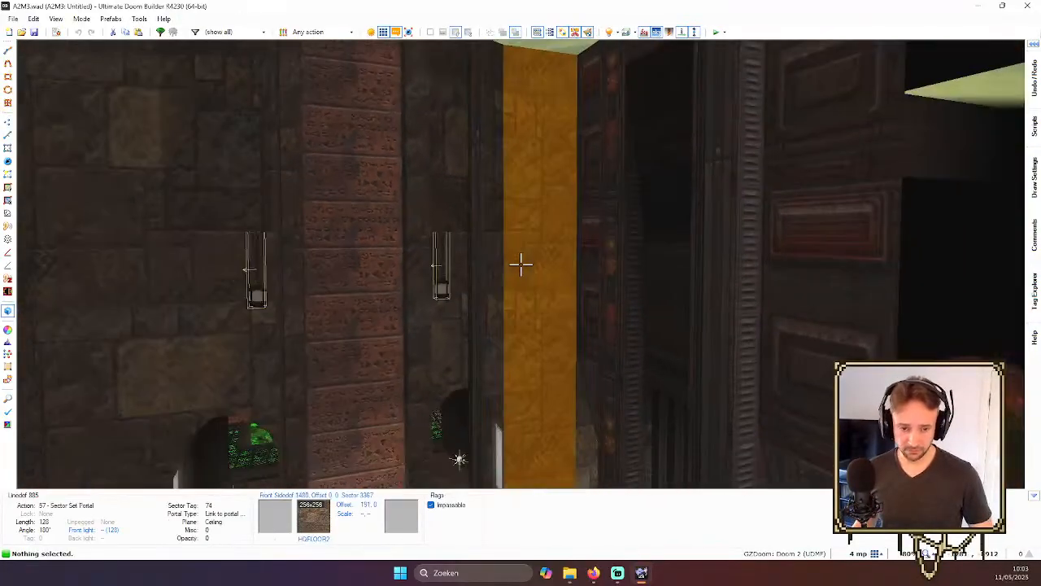
key(e)
key(d)
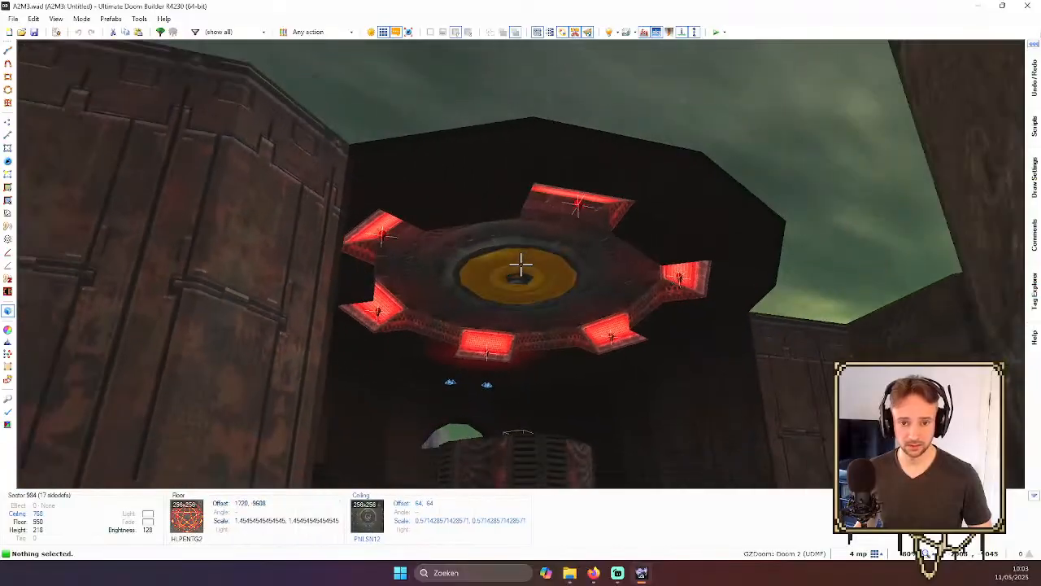
key(e)
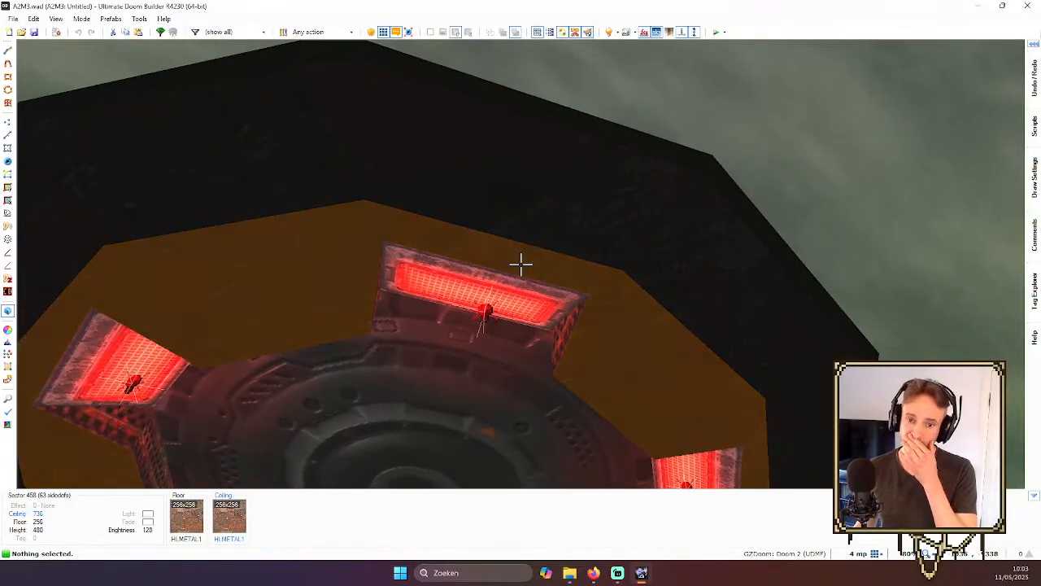
key(q)
- Survey the whole map layout, ending at the long L-shaped corridor east of the octagonal slime room
scroll(522, 265, down, 5)
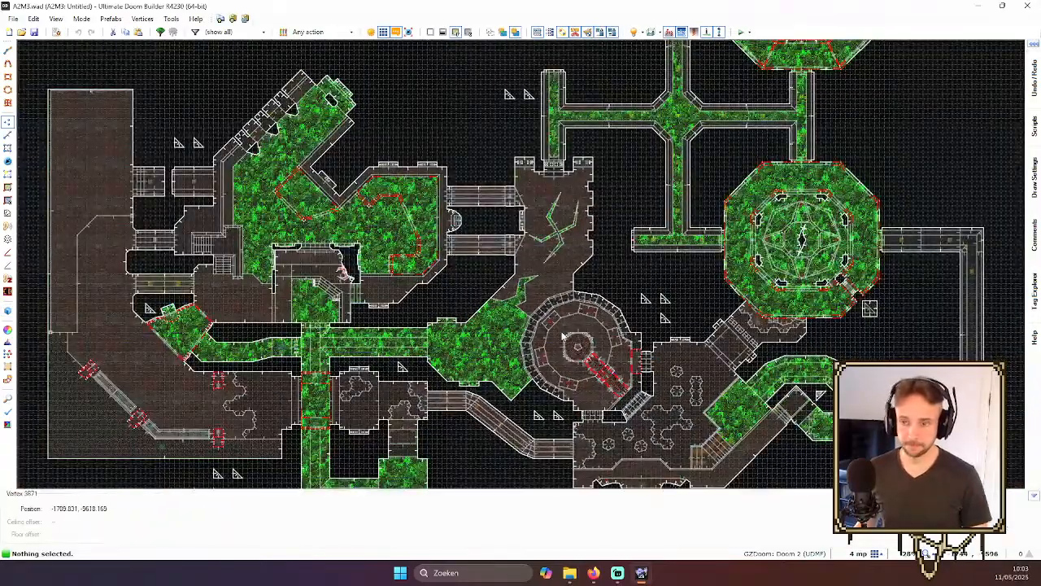
scroll(562, 336, down, 3)
middle_drag(689, 435, 690, 329)
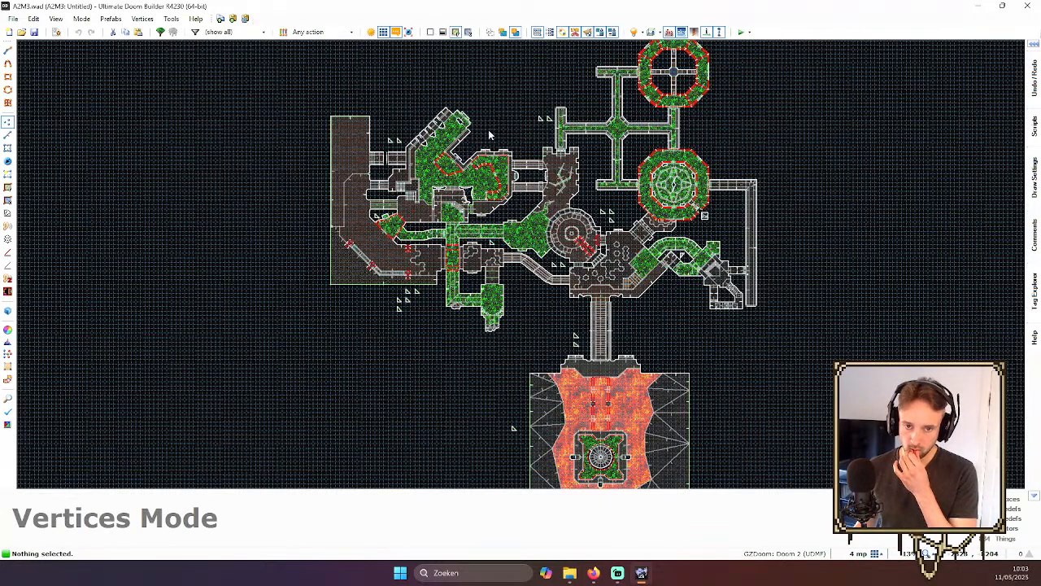
scroll(509, 151, up, 5)
scroll(511, 152, down, 2)
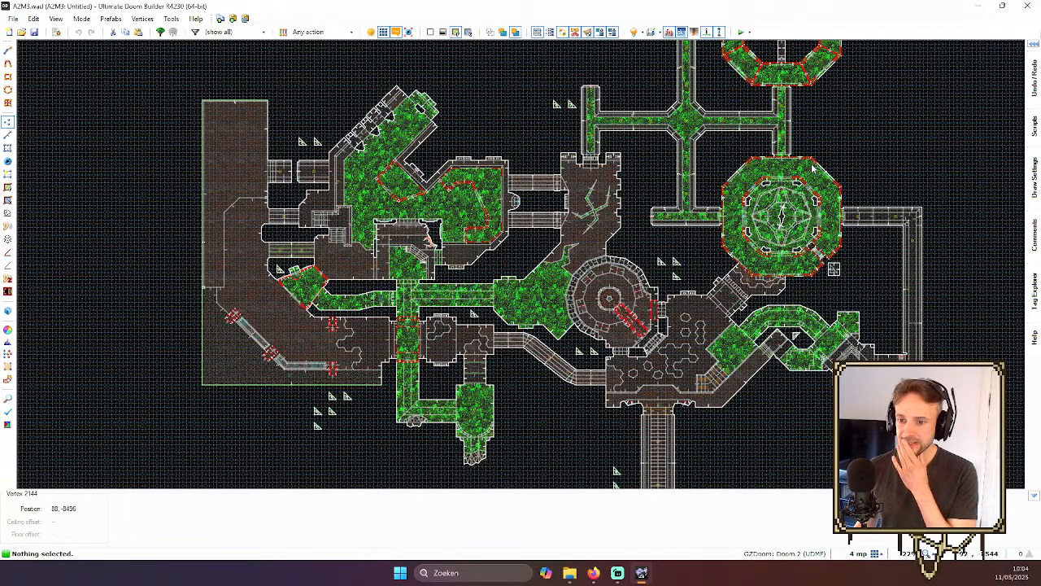
scroll(948, 242, up, 2)
scroll(957, 254, down, 1)
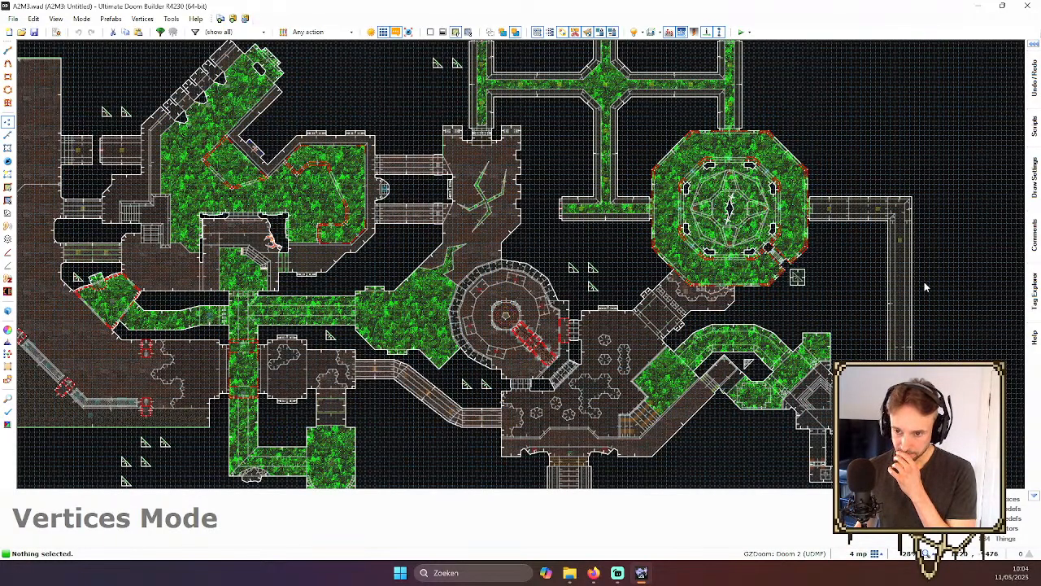
scroll(925, 291, up, 2)
scroll(923, 276, down, 3)
key(Right)
key(Right)
key(Down)
key(Down)
scroll(821, 263, up, 1)
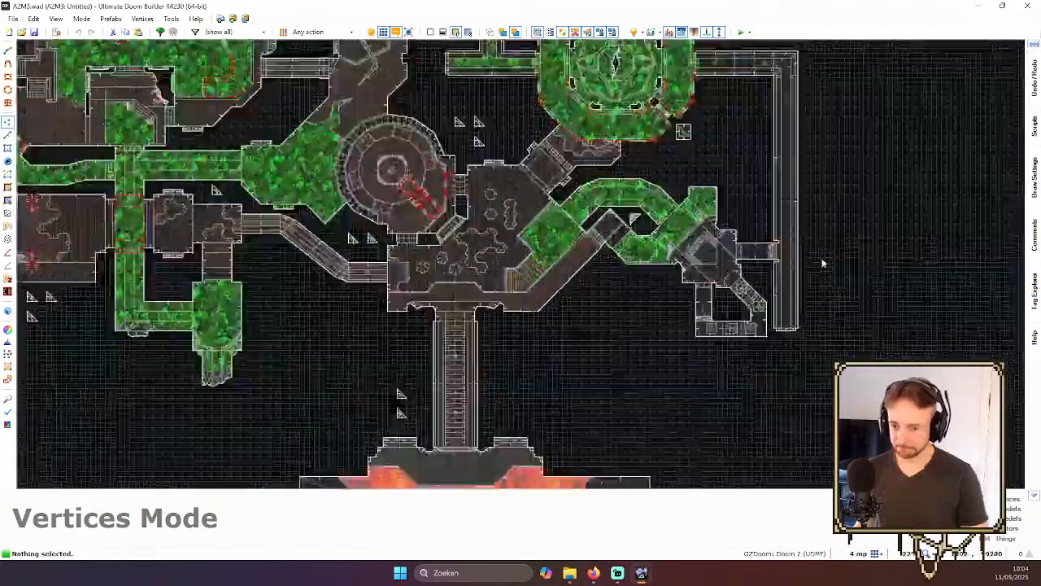
scroll(797, 186, up, 3)
scroll(771, 195, down, 3)
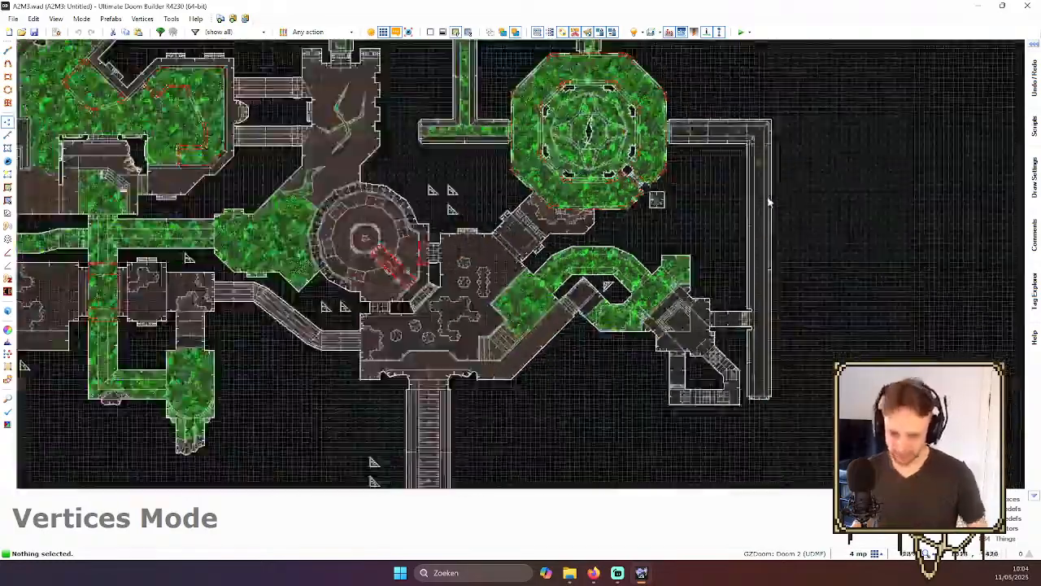
- Go through the L-shaped corridor in 3D and auto-align its sloped ceiling trim textures on X and Y
key(w)
key(e)
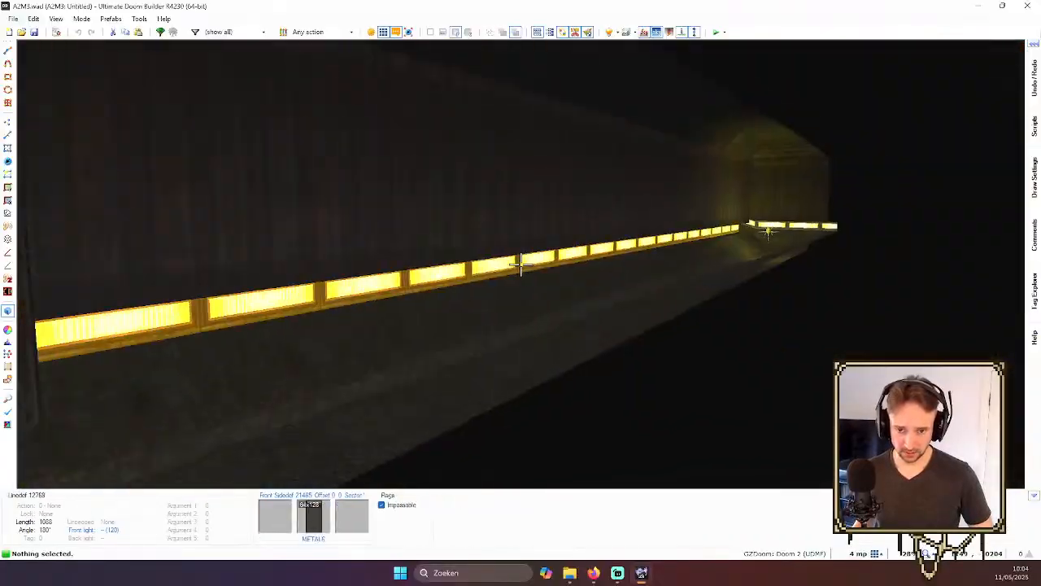
key(v)
key(q)
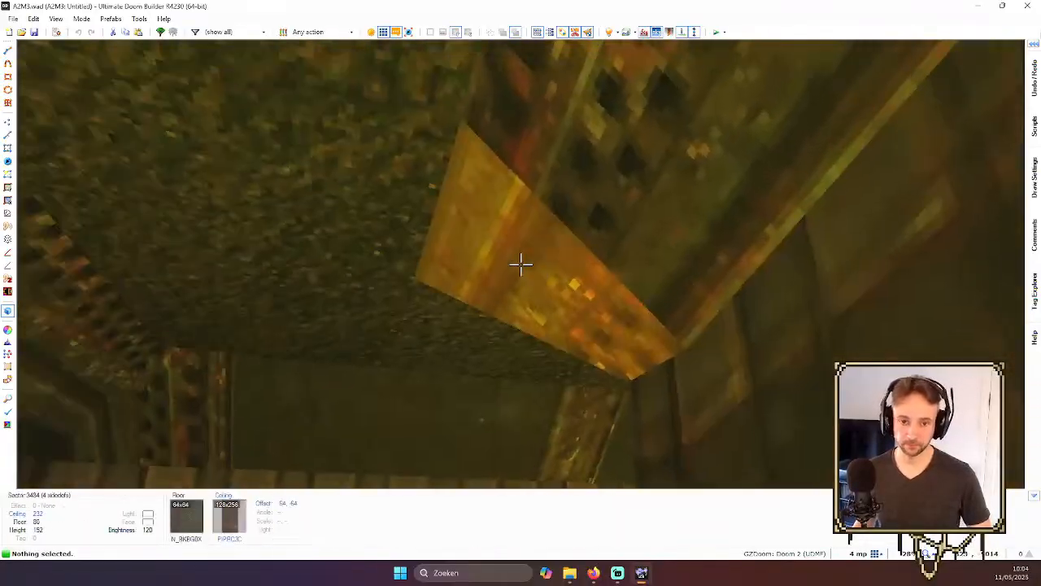
key(a)
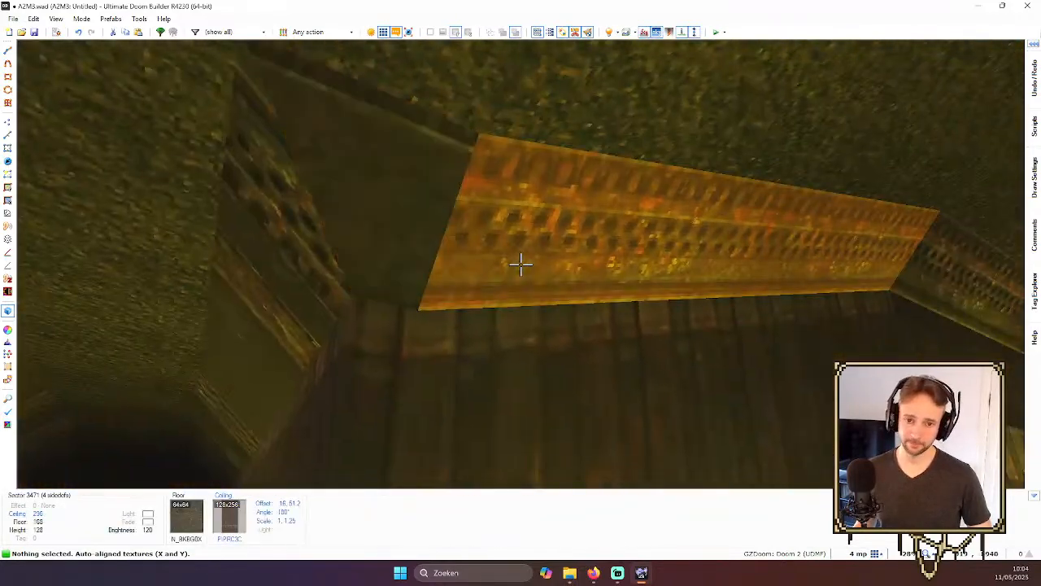
- Merge the small inner-corner trim sector of the L-shaped corridor with the long trim strip south of it
key(q)
key(v)
scroll(507, 297, up, 6)
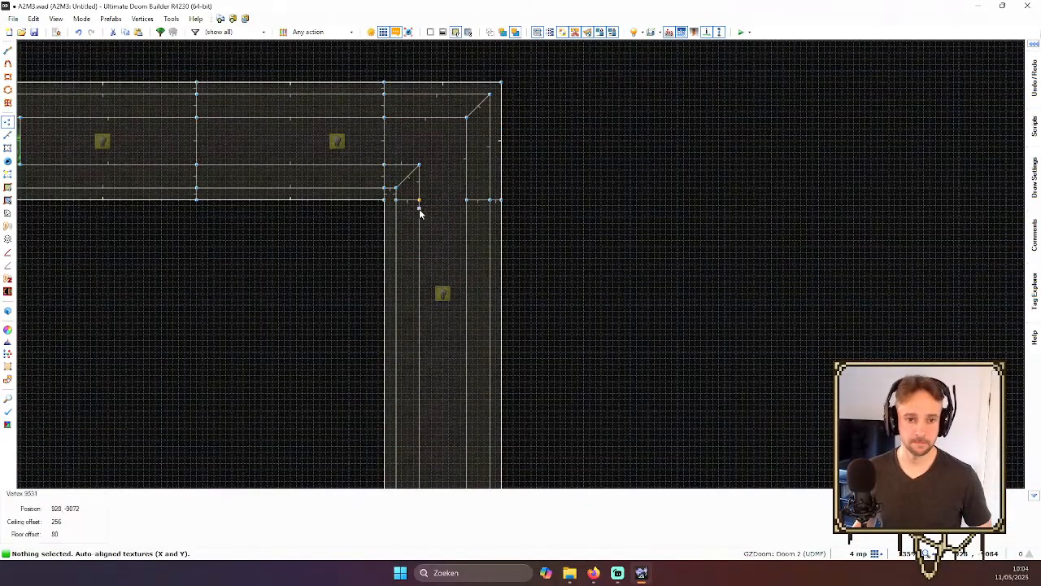
key(q)
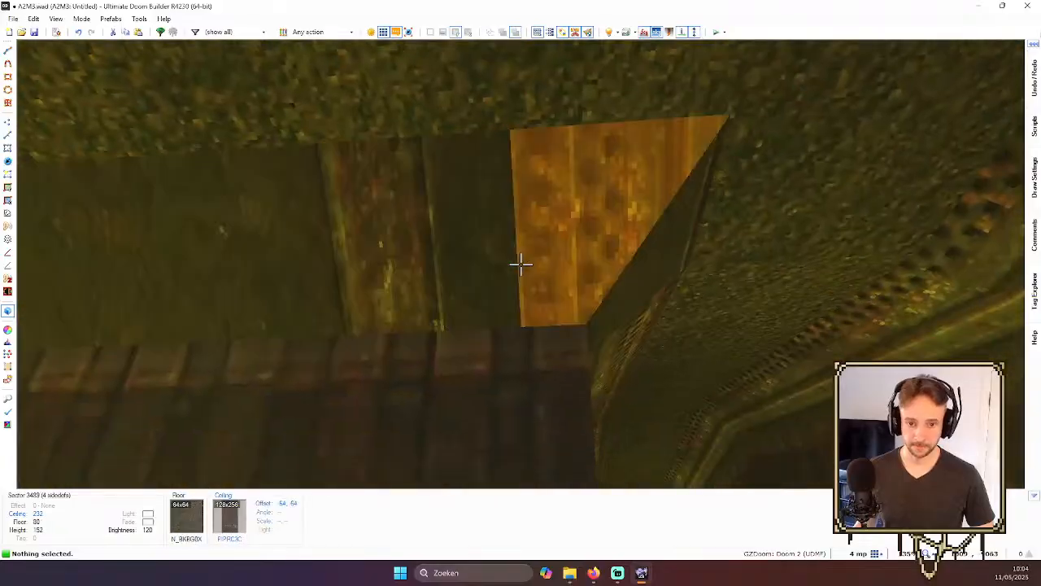
key(q)
scroll(569, 230, up, 2)
key(s)
click(429, 280)
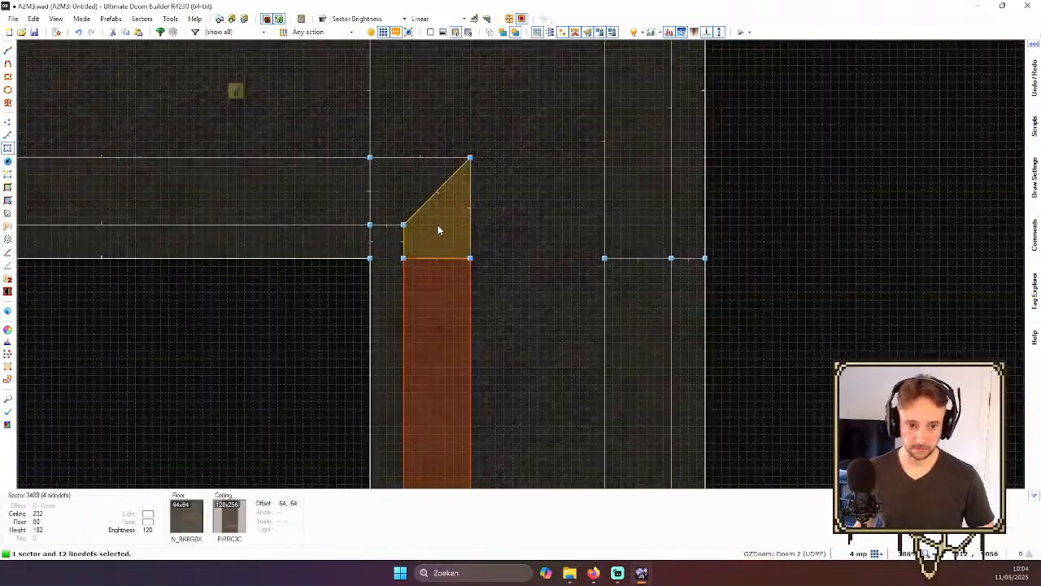
key(shift+j)
- Merge the outer-corner trim sector with the strip south of it and delete the five leftover vertices across the corridor
scroll(646, 279, down, 3)
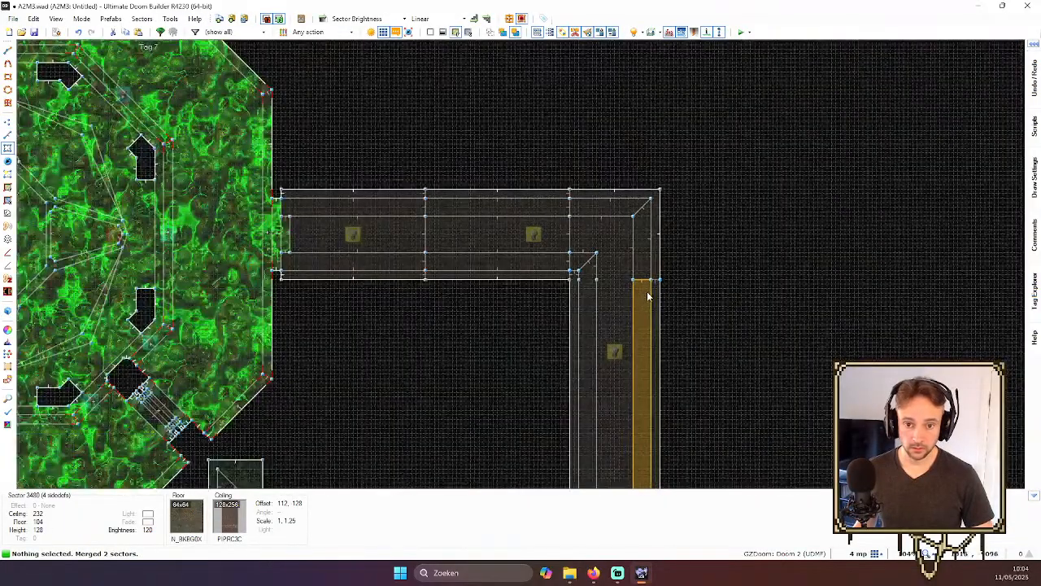
scroll(649, 297, up, 2)
scroll(649, 297, up, 1)
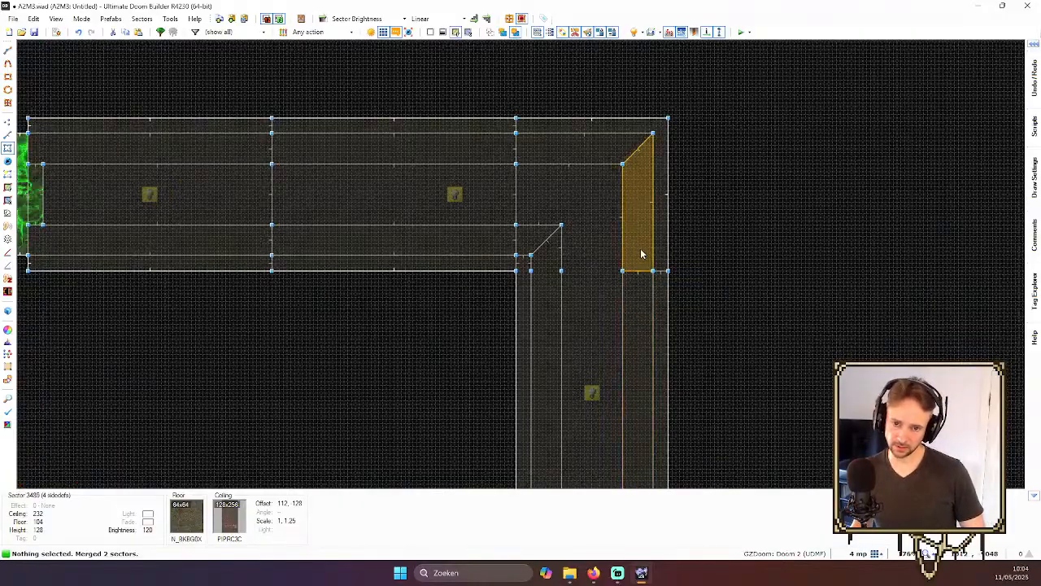
click(641, 313)
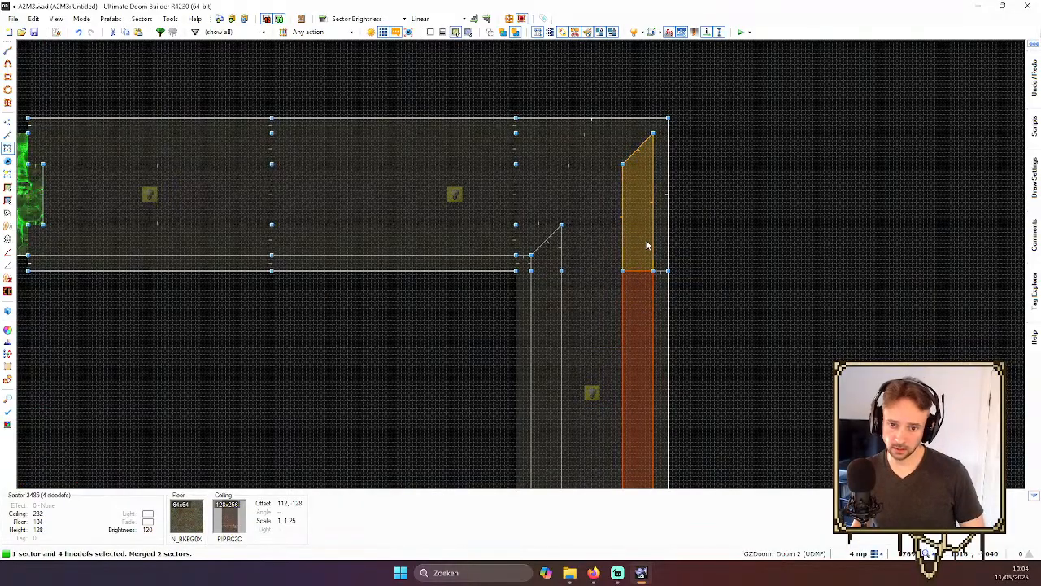
click(649, 284)
key(s)
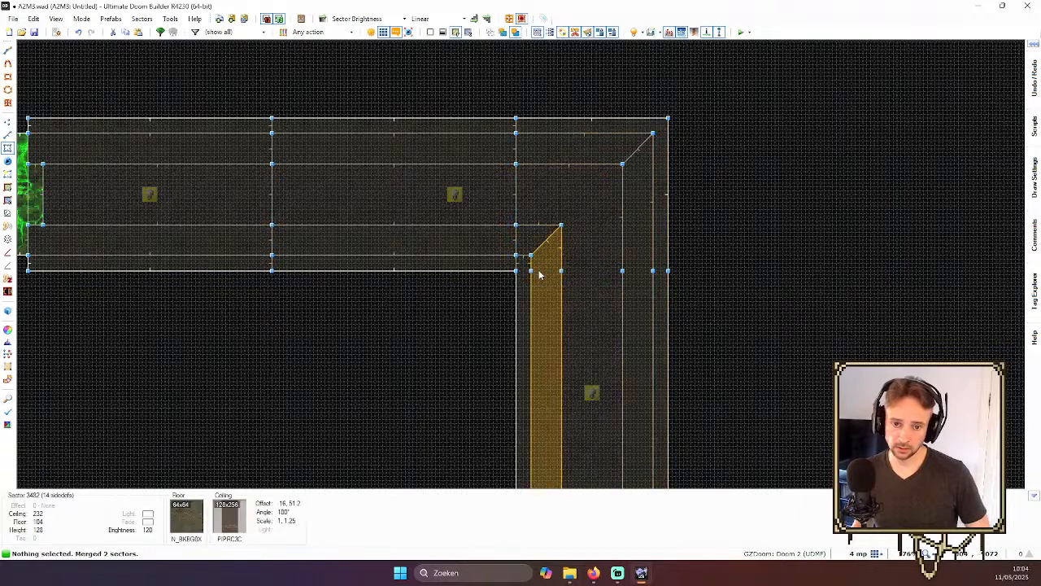
key(v)
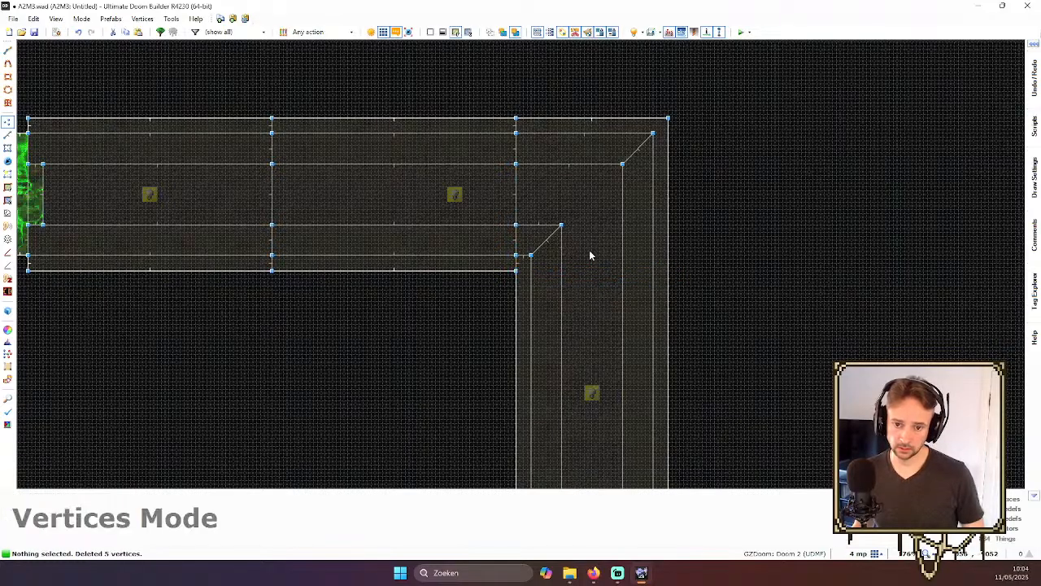
- Examine the ceiling trim around the inner corner of the L-shaped corridor in 3D, including the small corner trim sector
key(w)
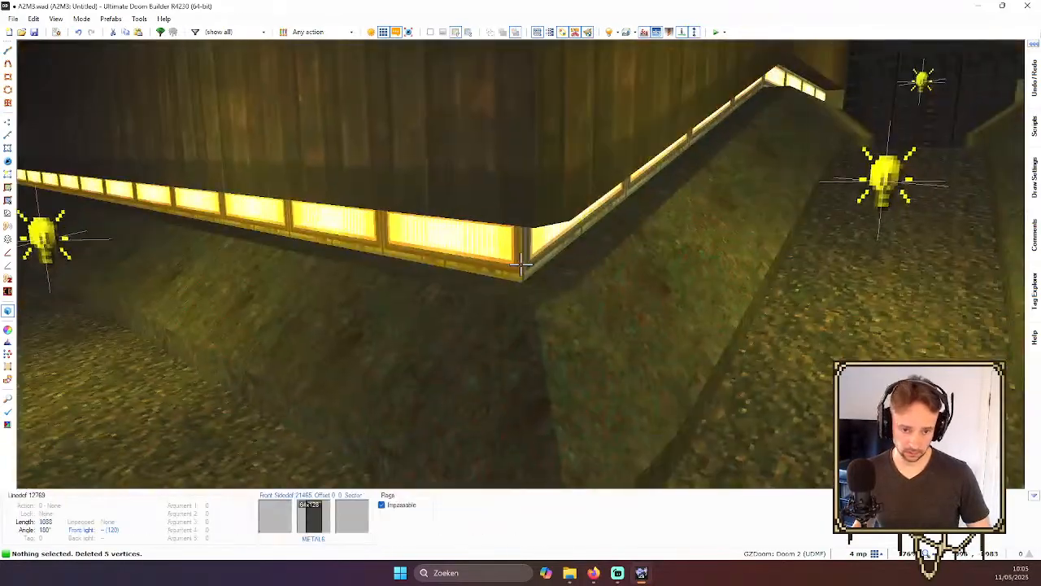
key(e)
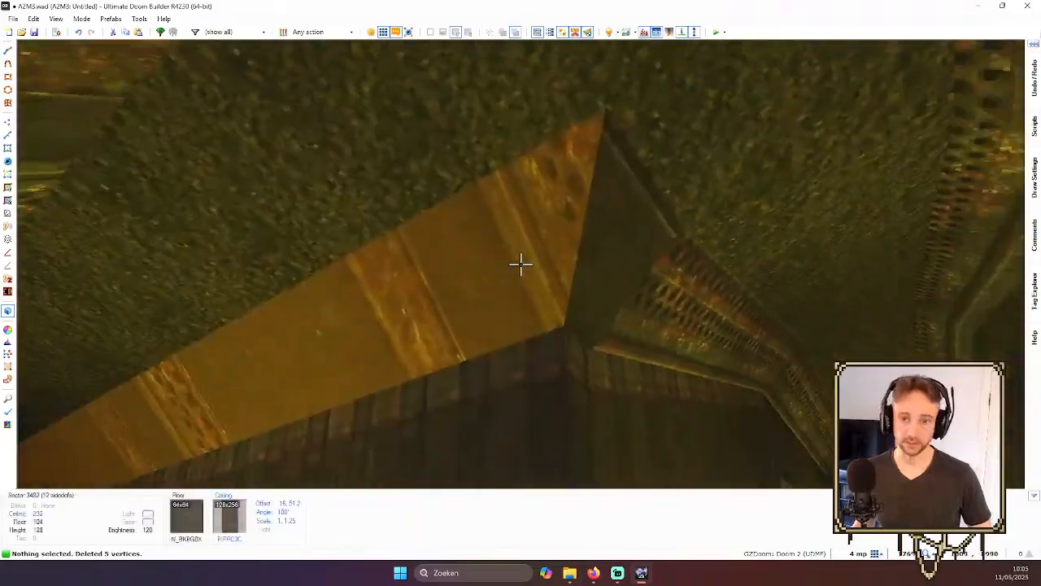
key(f)
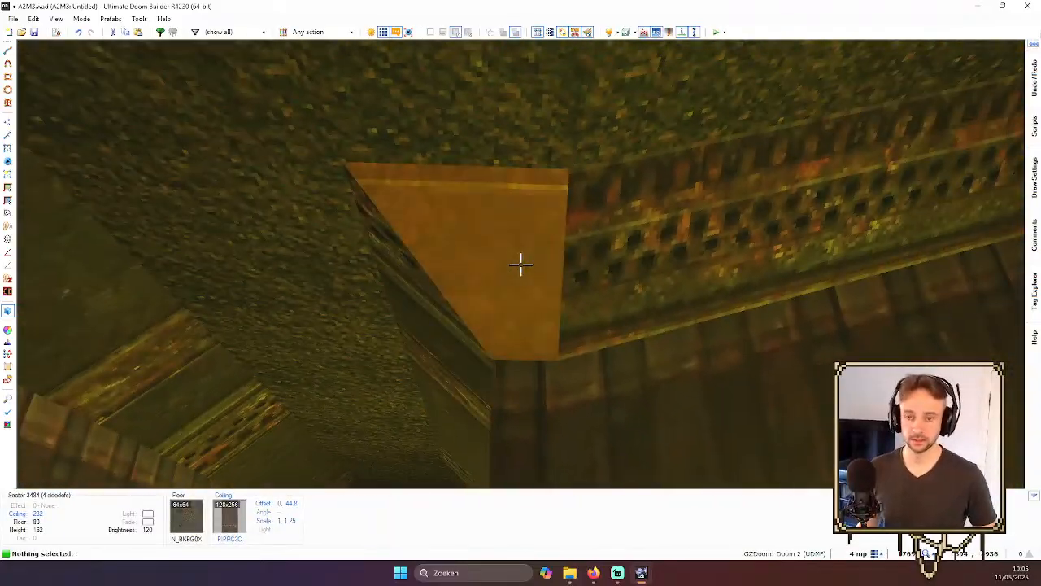
key(w)
scroll(581, 271, up, 3)
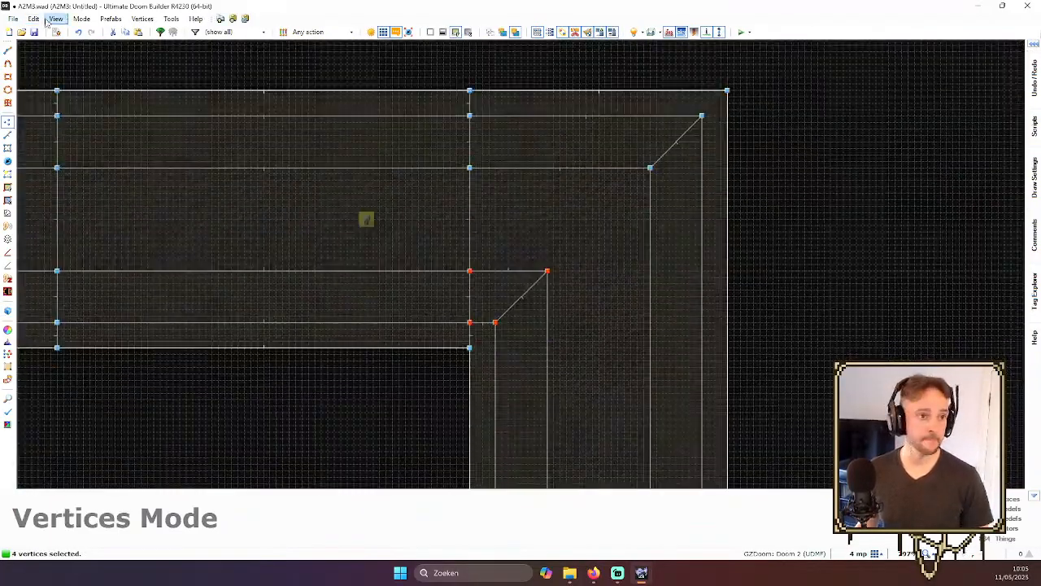
- Show ceiling textures at full brightness on the 2D map and switch to sector editing
click(54, 18)
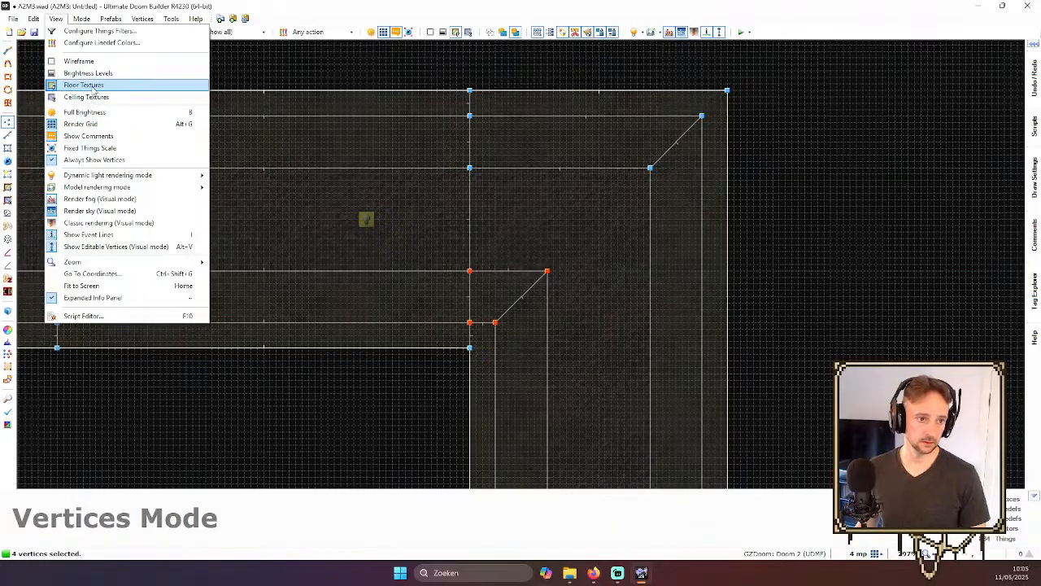
click(96, 97)
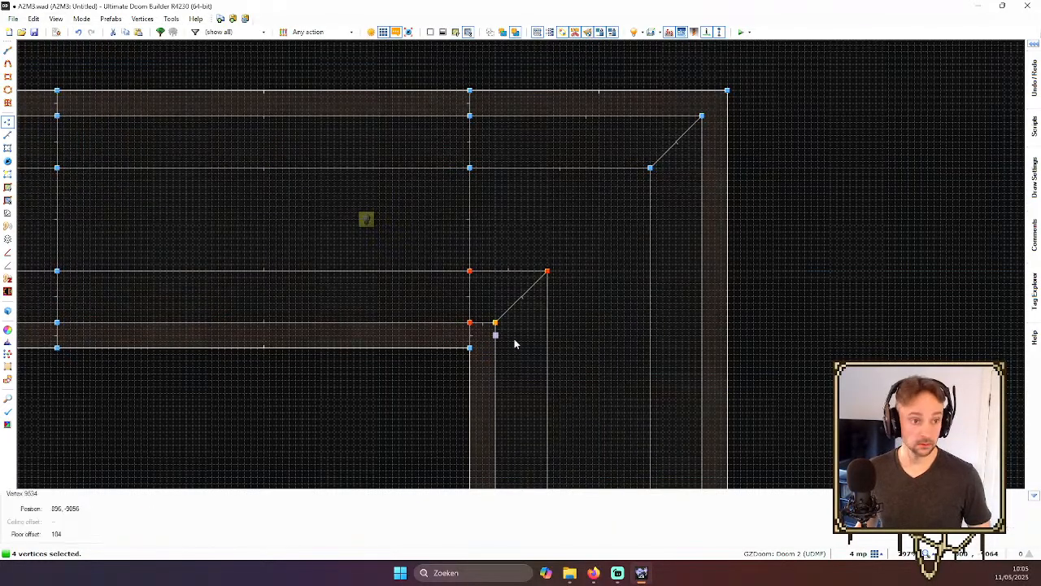
key(s)
scroll(525, 322, up, 1)
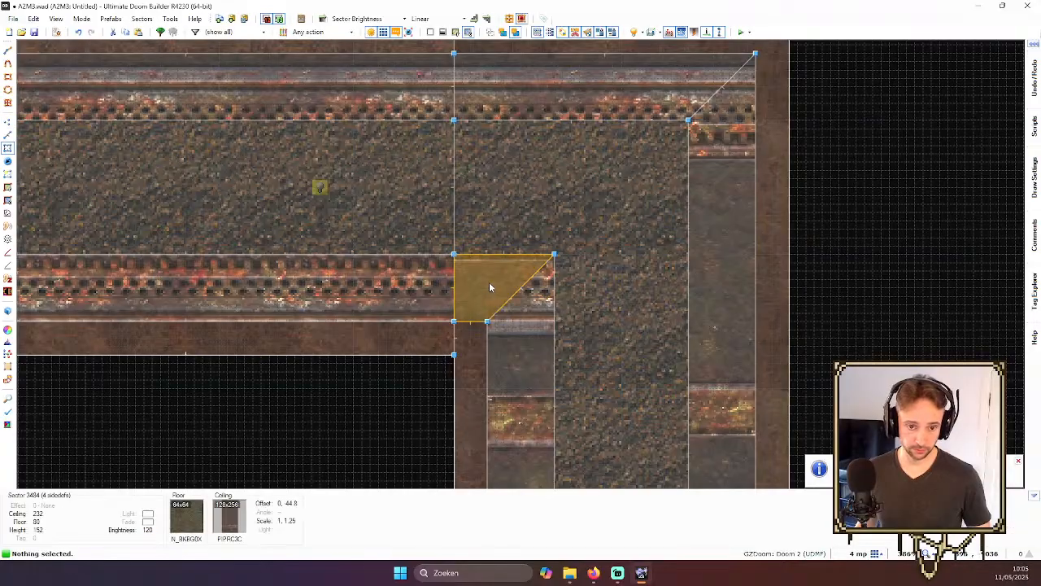
click(393, 275)
click(7, 200)
scroll(347, 218, down, 2)
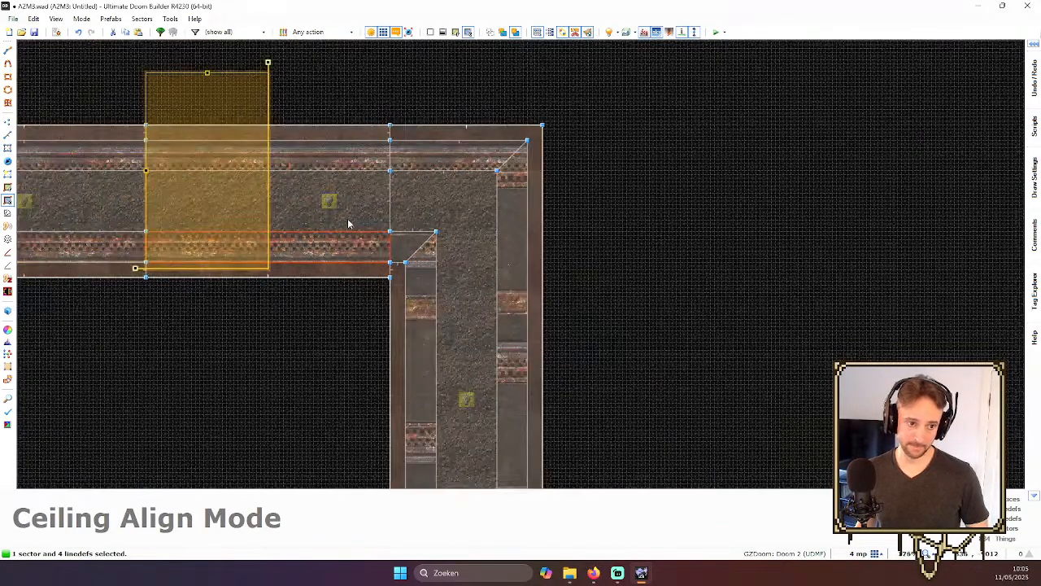
scroll(799, 214, up, 1)
key(Escape)
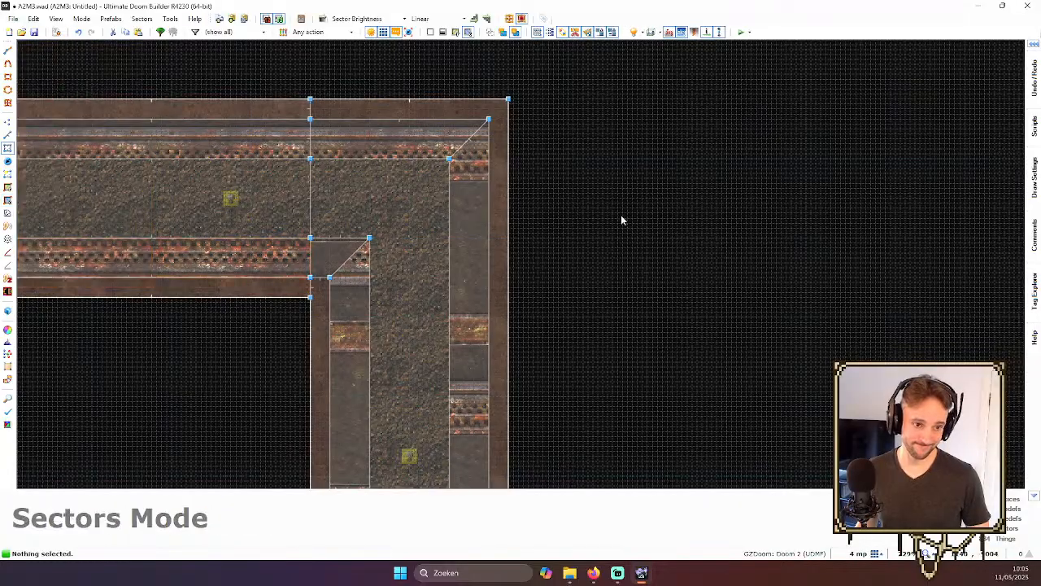
- Set the grid to 8 mp and align the ceiling texture of the corridor's westernmost north trim strip to the strip's north edge
scroll(353, 240, down, 2)
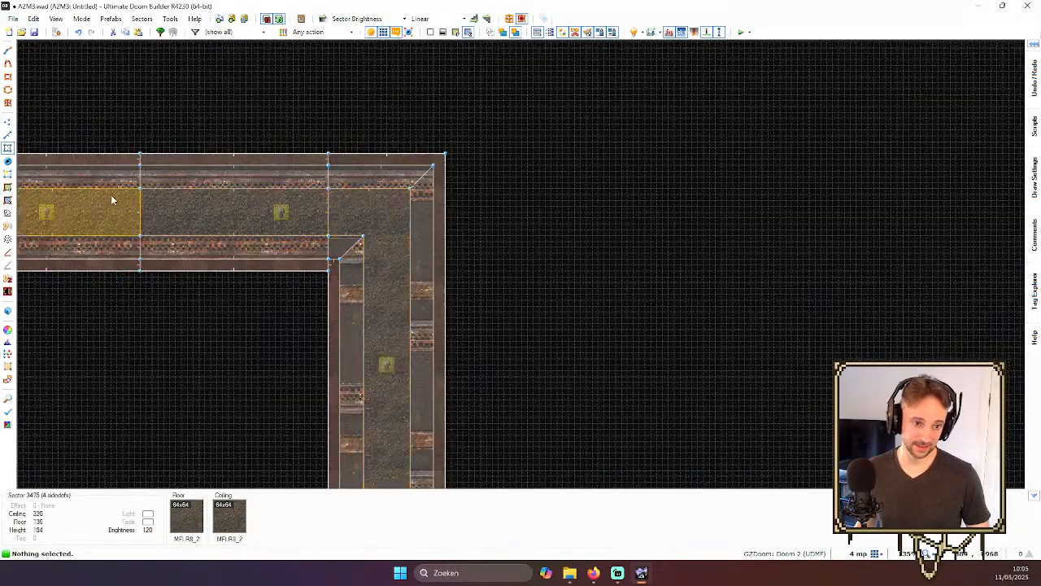
key(w)
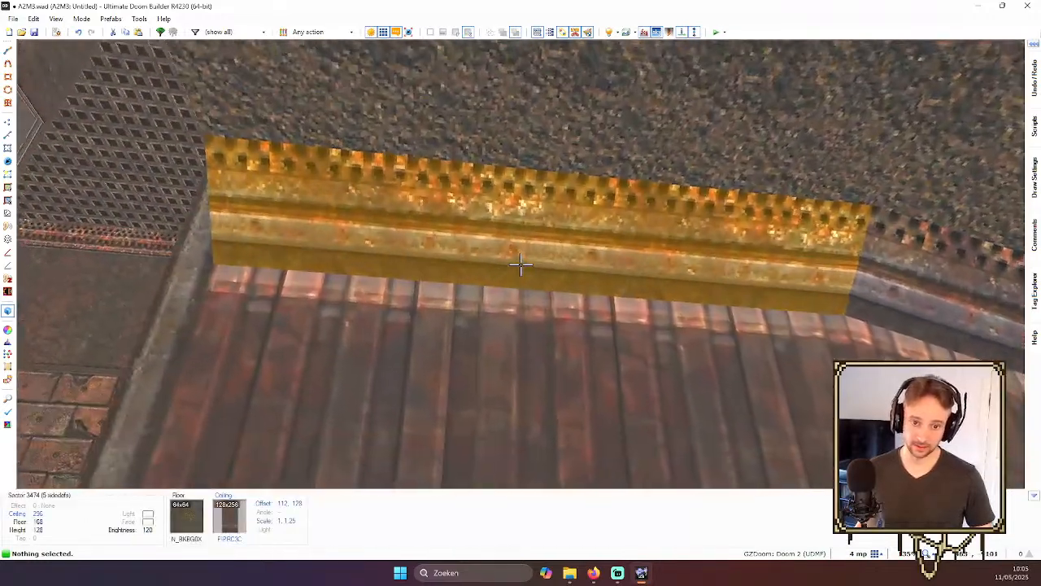
key(w)
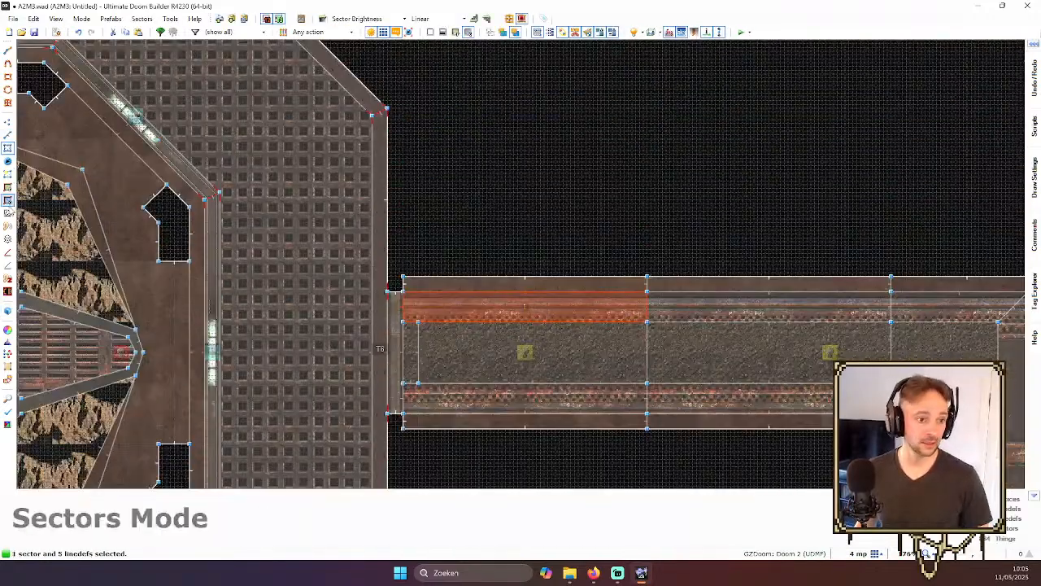
key(shift+c)
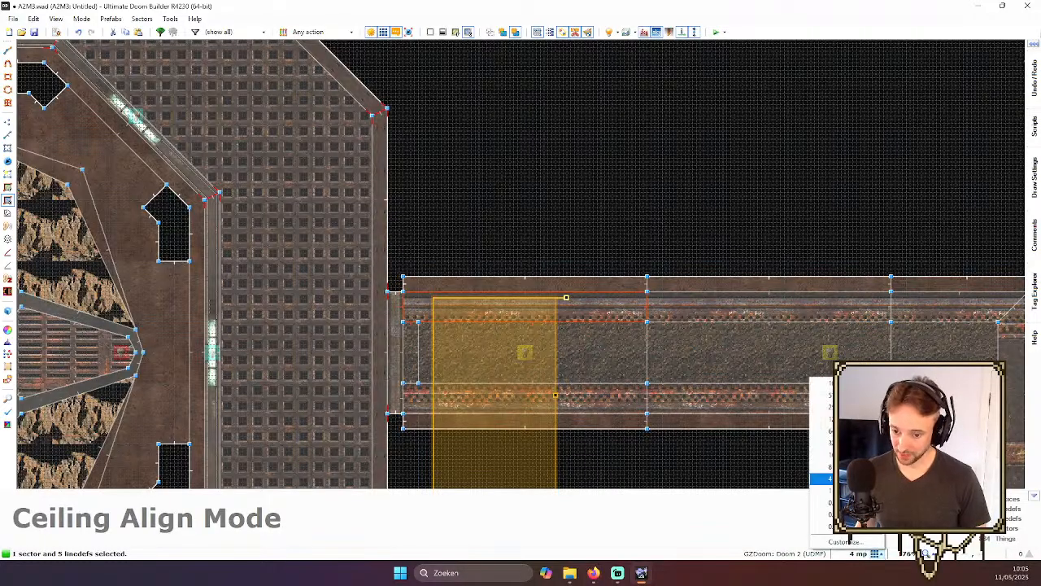
click(821, 466)
scroll(488, 329, up, 3)
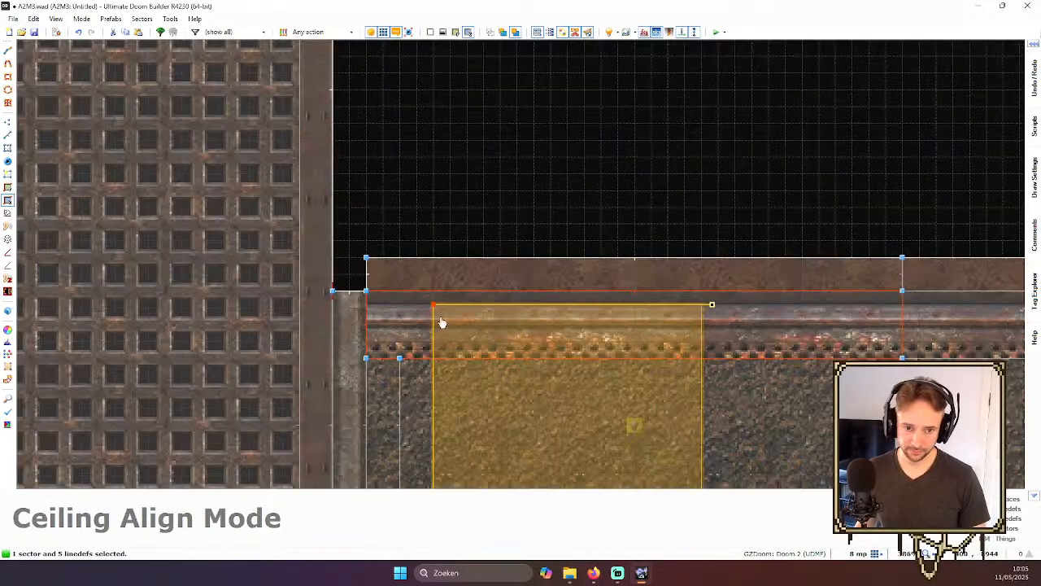
drag(441, 323, 442, 298)
scroll(445, 301, down, 4)
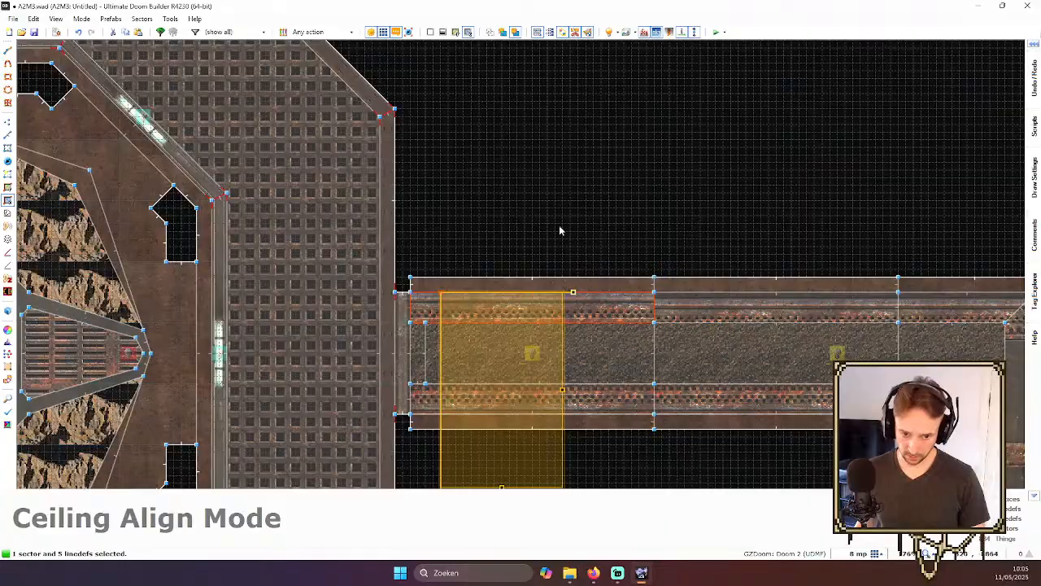
scroll(586, 212, up, 2)
key(Return)
- Align the ceiling texture of the corridor's westernmost south trim strip to the strip's south edge
scroll(643, 314, down, 3)
scroll(574, 397, up, 3)
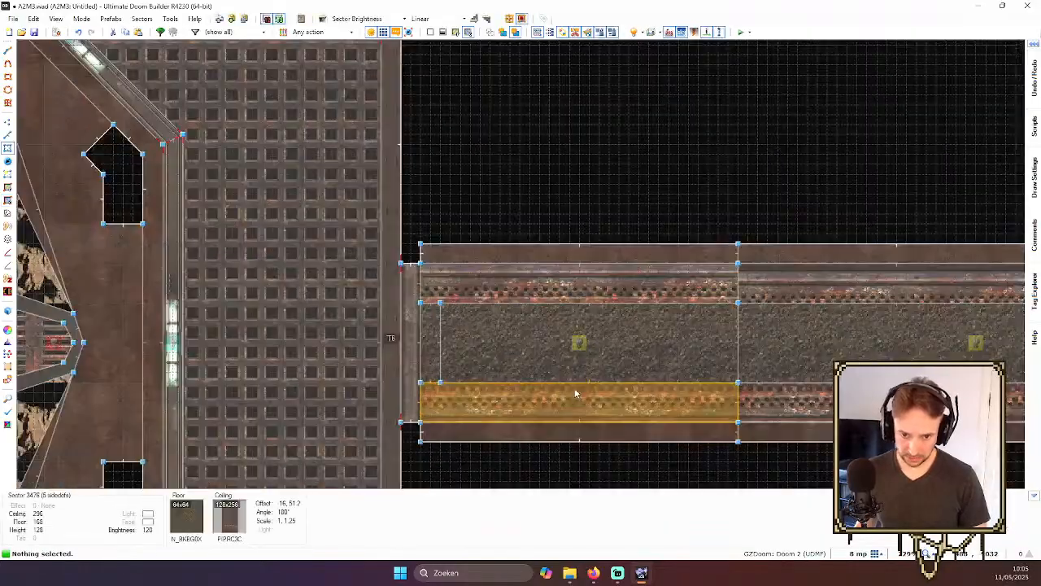
scroll(575, 394, down, 6)
scroll(447, 147, up, 4)
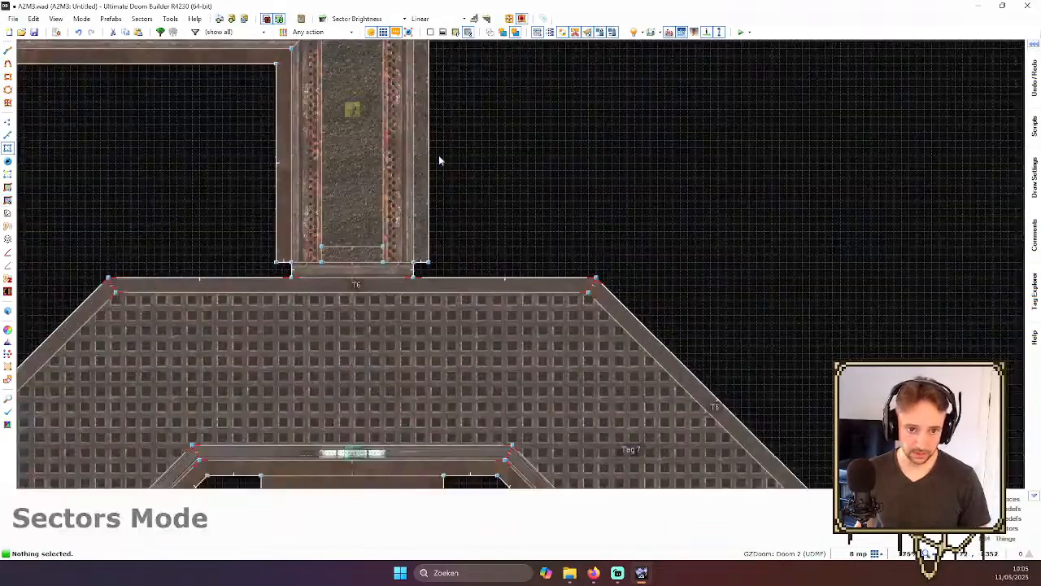
scroll(438, 159, down, 5)
scroll(504, 256, up, 6)
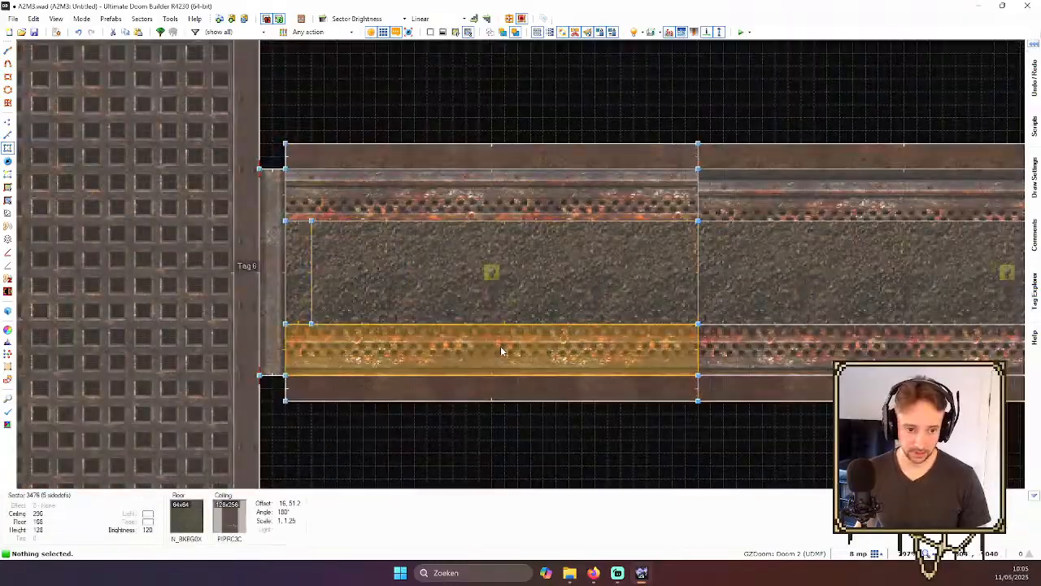
click(502, 352)
click(7, 199)
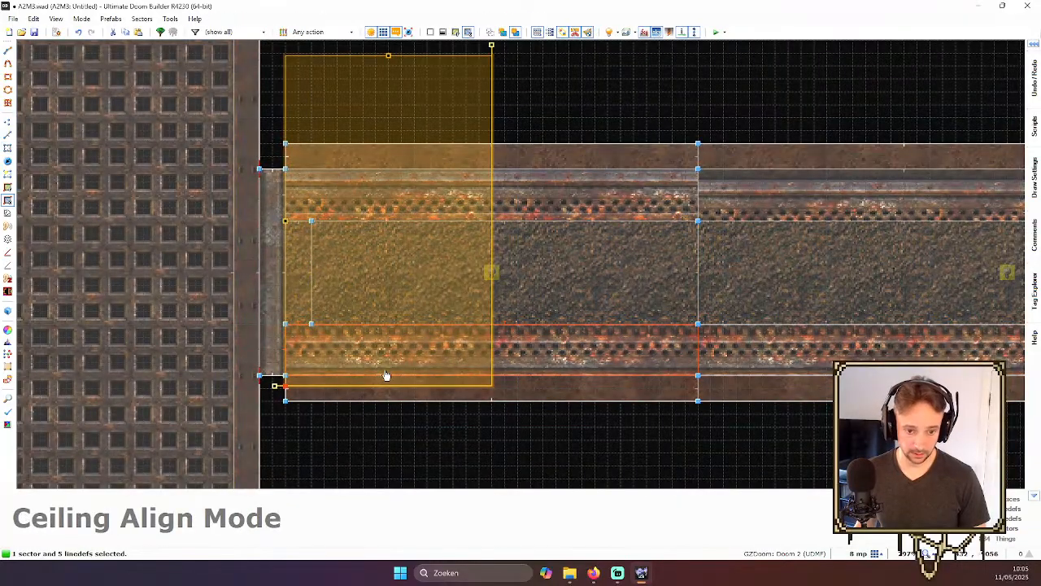
drag(387, 375, 383, 352)
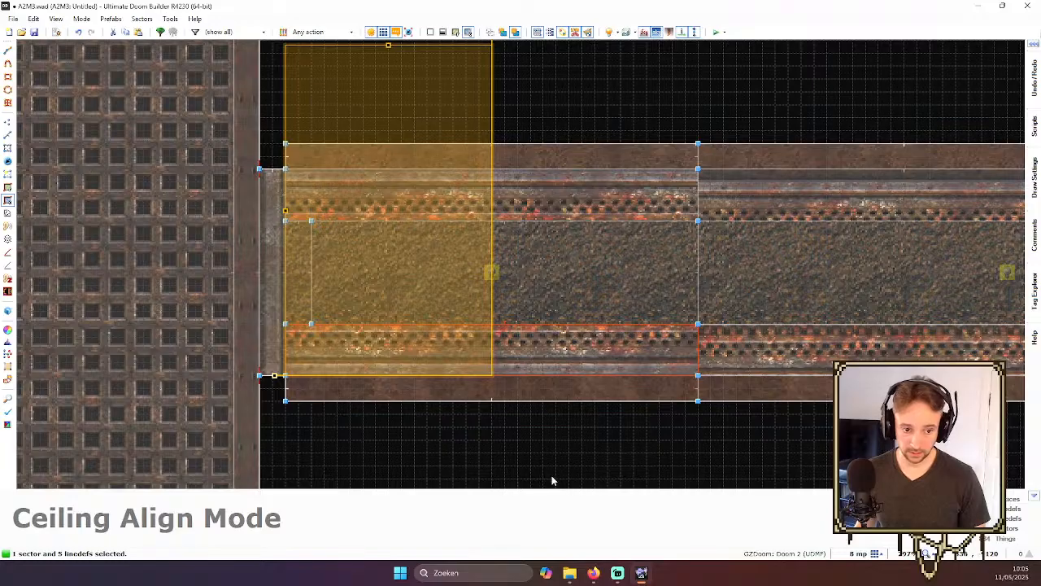
scroll(551, 475, down, 2)
key(Return)
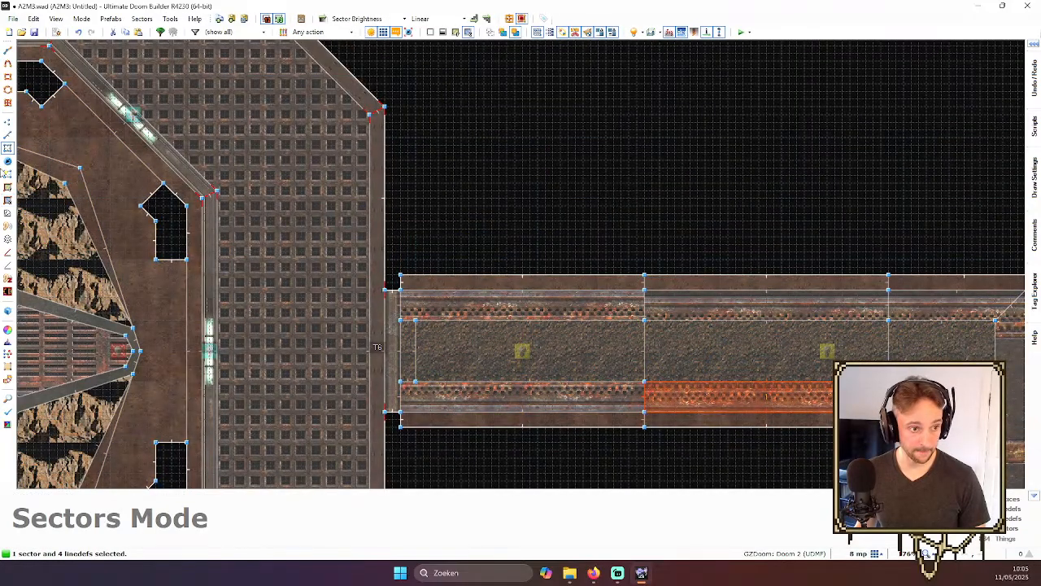
- Move the second south trim strip's ceiling texture origin to the west end of the corridor, matching the first south strip
click(8, 200)
drag(688, 410, 444, 409)
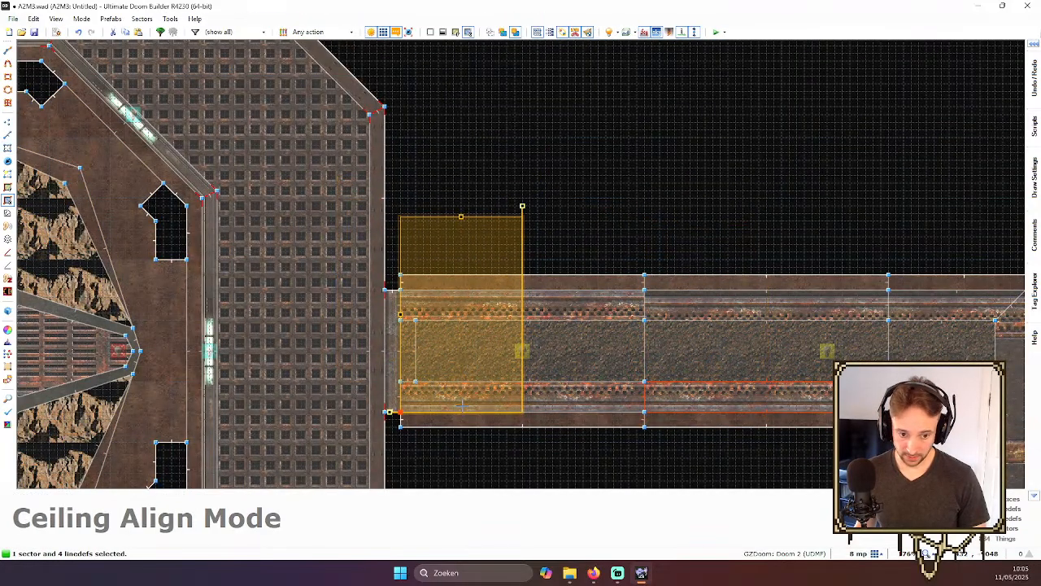
key(Return)
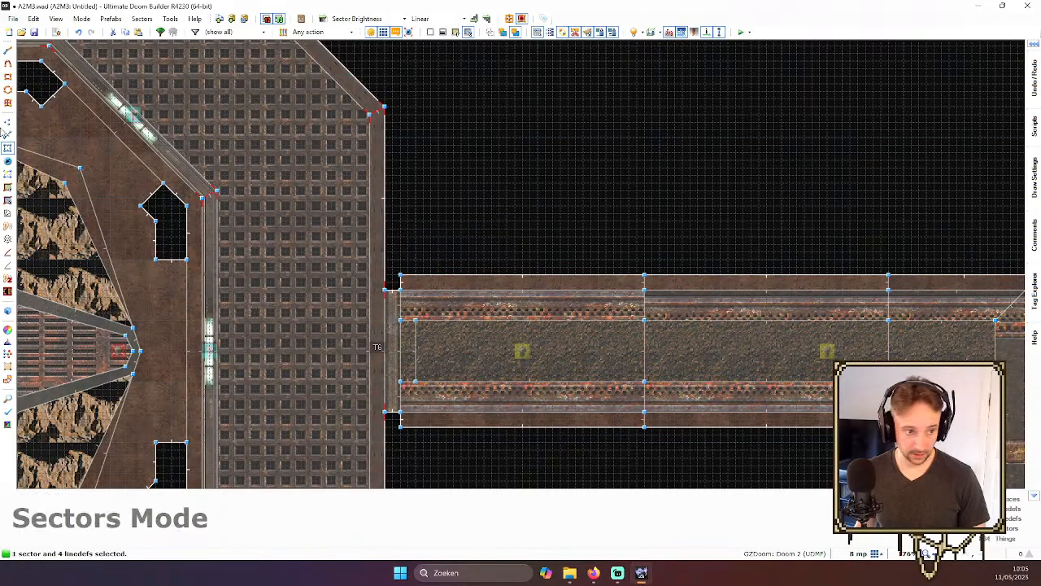
- Rotate the inner-corner trim sector's ceiling texture 180° and place its origin at the corridor's west end, in line with the south strips
click(7, 200)
drag(899, 320, 596, 295)
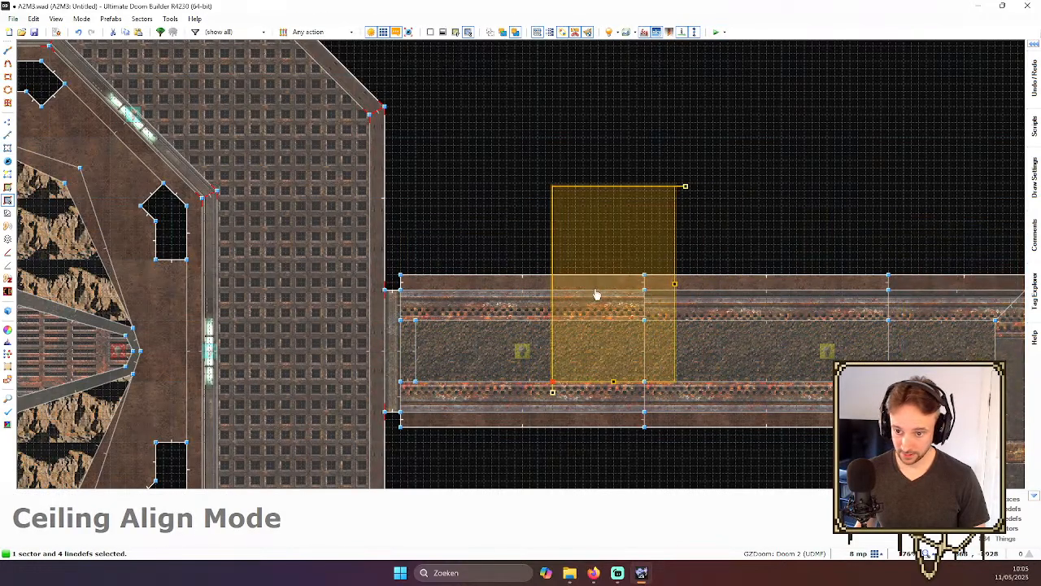
drag(682, 187, 346, 169)
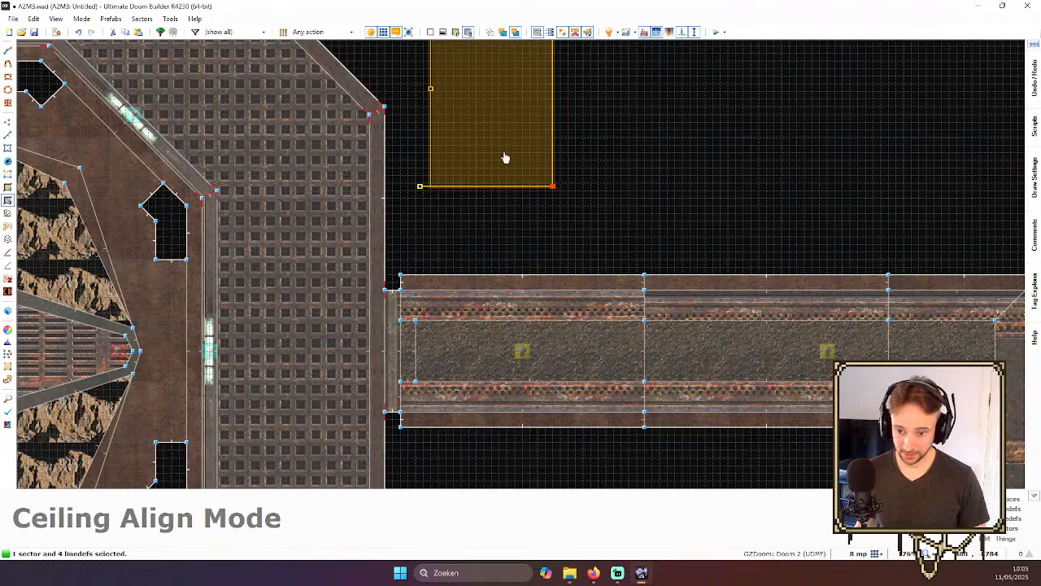
drag(504, 157, 468, 376)
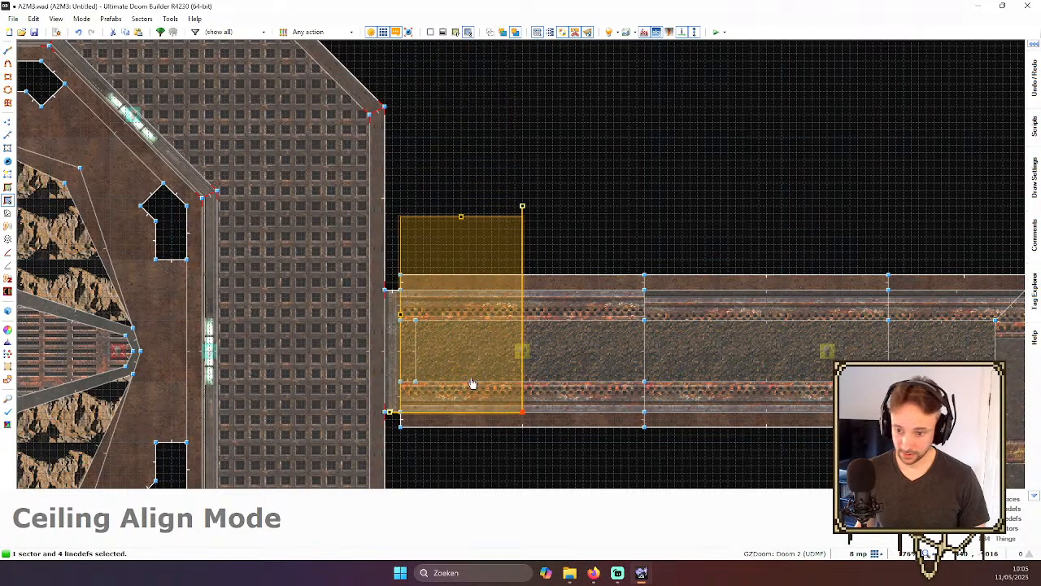
key(Return)
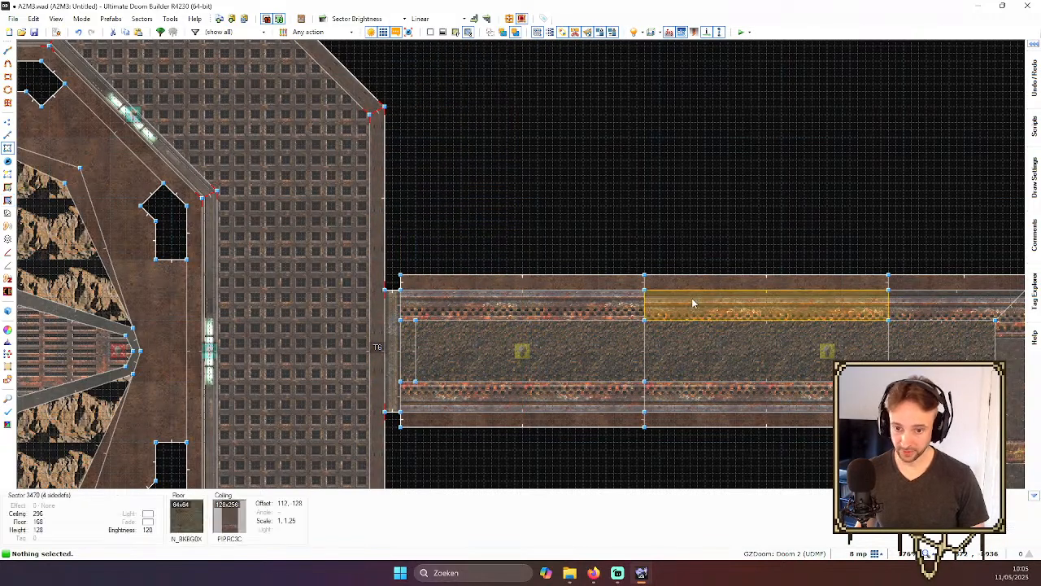
- Move the middle north trim strip's ceiling texture origin to the corridor's northwest outer corner and rotate the texture 180°
click(7, 201)
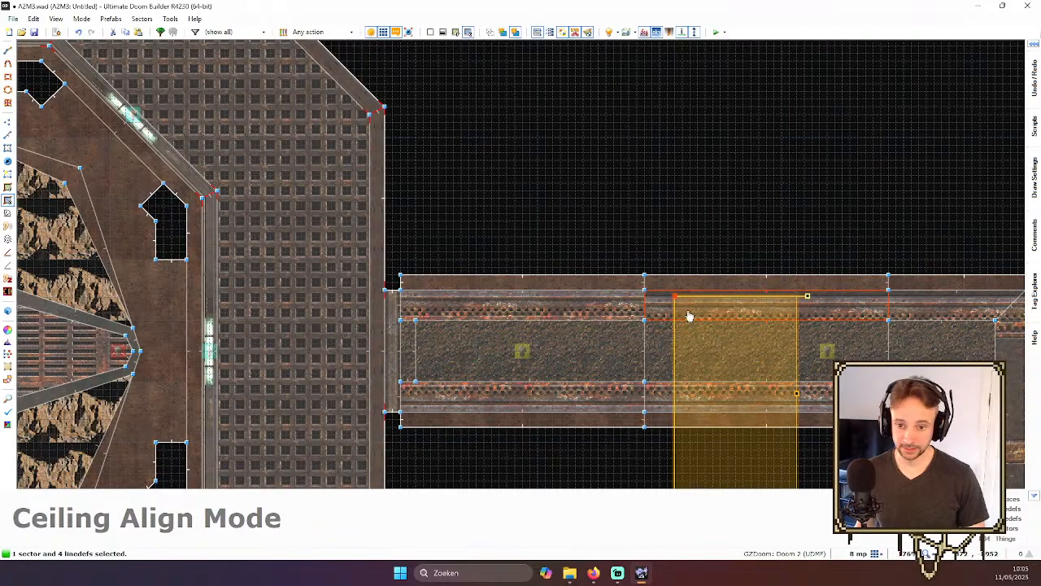
drag(689, 315, 402, 283)
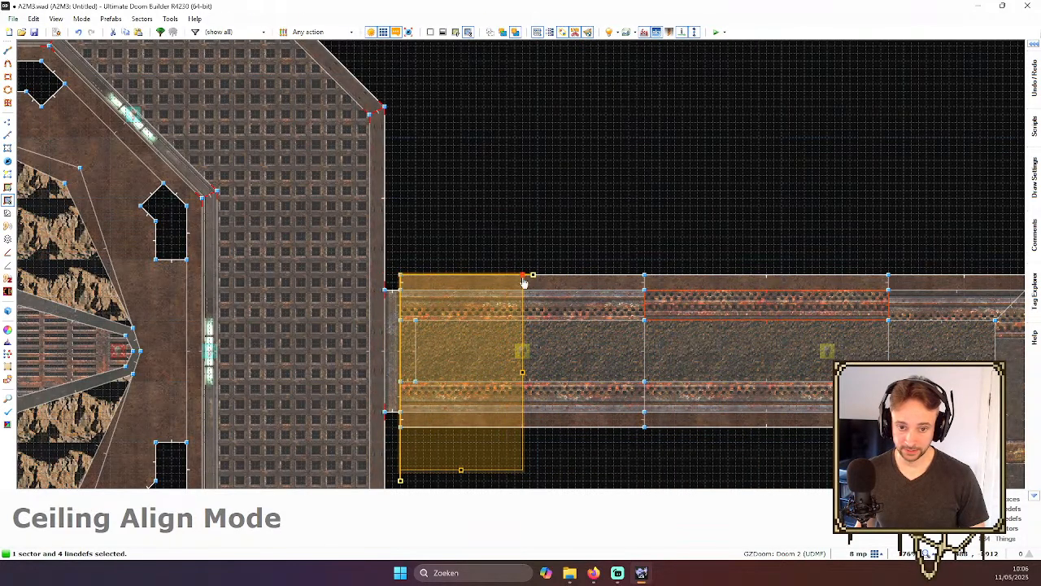
drag(533, 274, 343, 277)
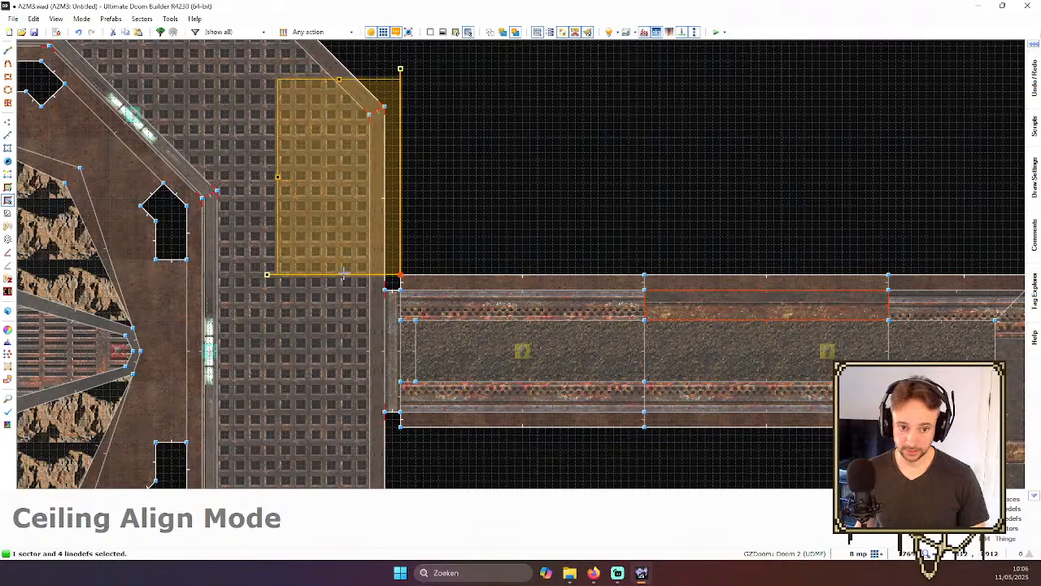
key(Return)
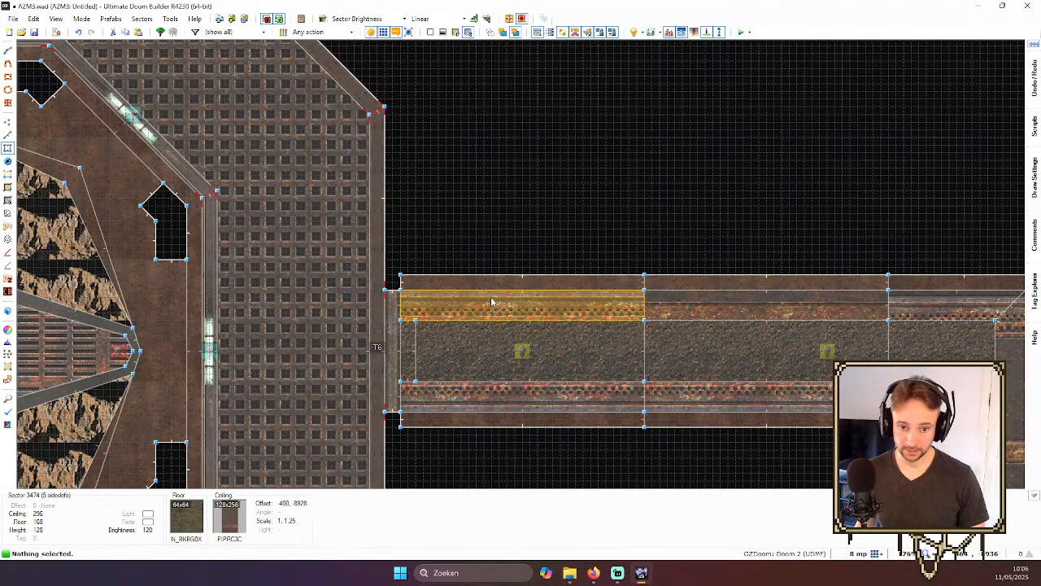
- Move the westernmost north trim strip's ceiling texture origin to the strip's northwest corner
scroll(623, 300, up, 1)
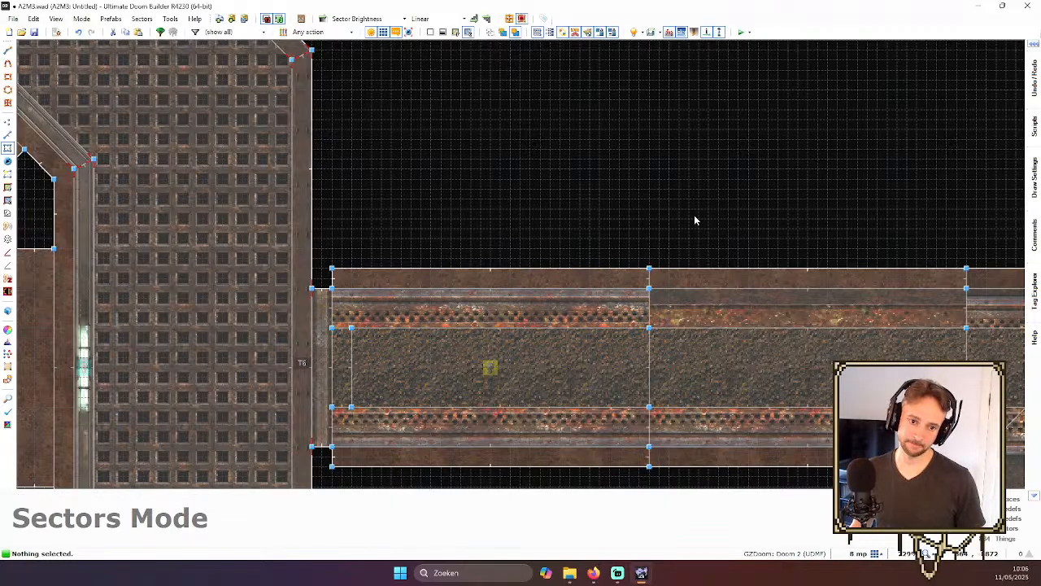
scroll(694, 217, down, 2)
scroll(769, 271, up, 2)
click(504, 273)
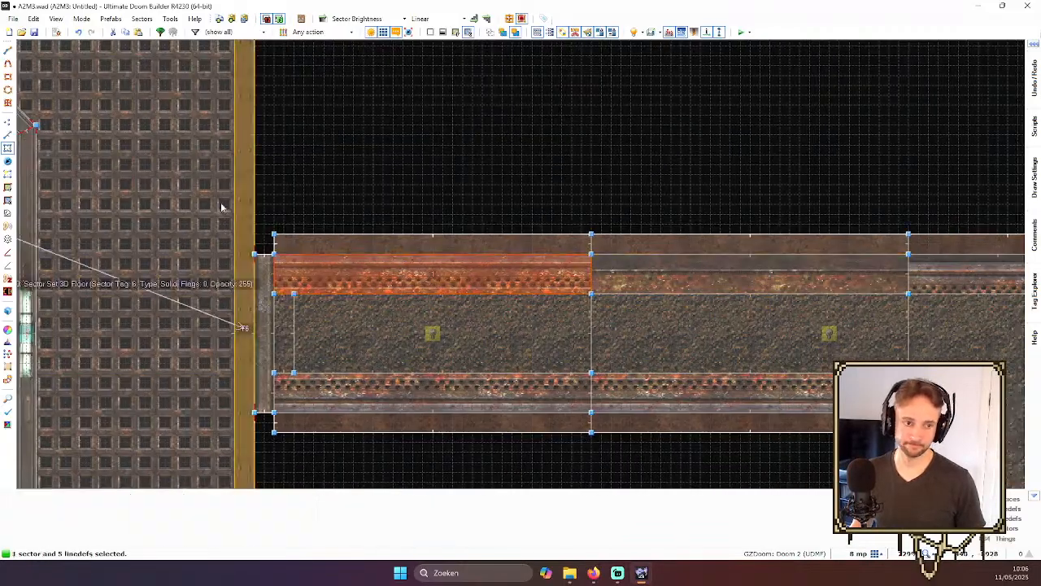
click(8, 201)
scroll(623, 151, down, 1)
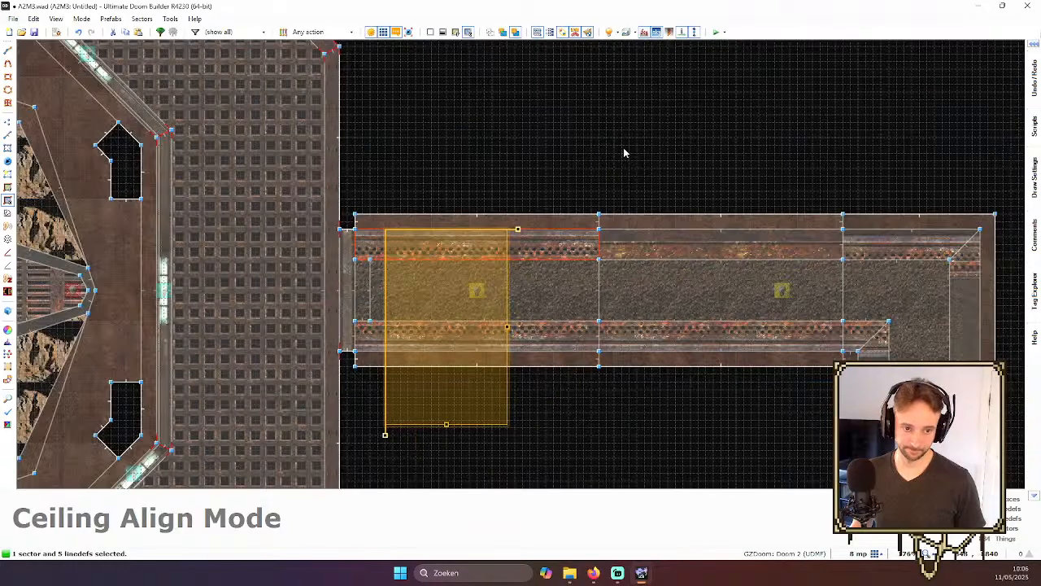
scroll(411, 255, up, 1)
drag(412, 256, 359, 244)
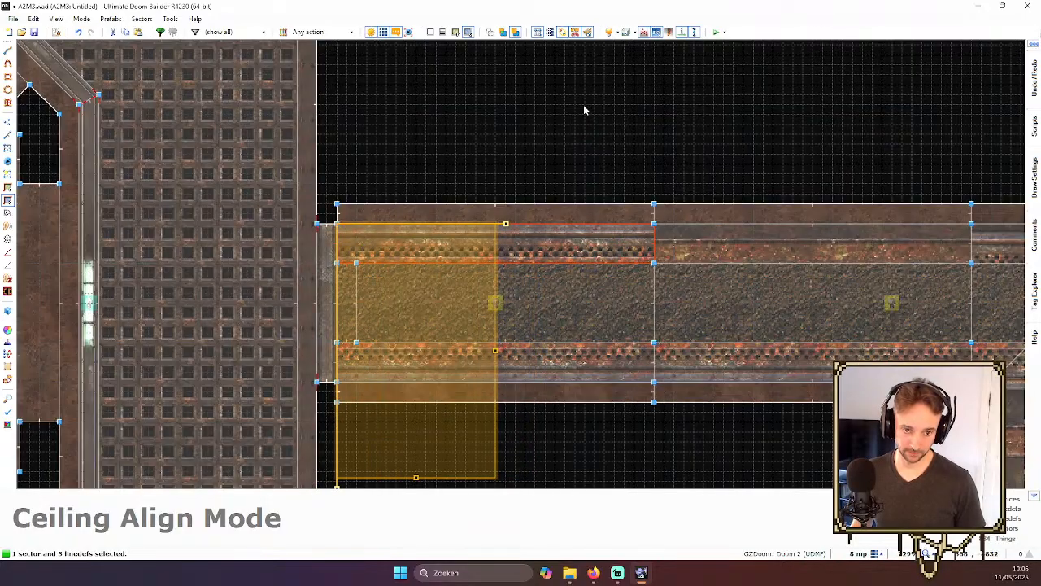
key(c)
key(Return)
- Rotate the middle north trim strip's ceiling texture 180° and place its origin at the strip's northwest corner
click(664, 248)
key(Right)
click(8, 200)
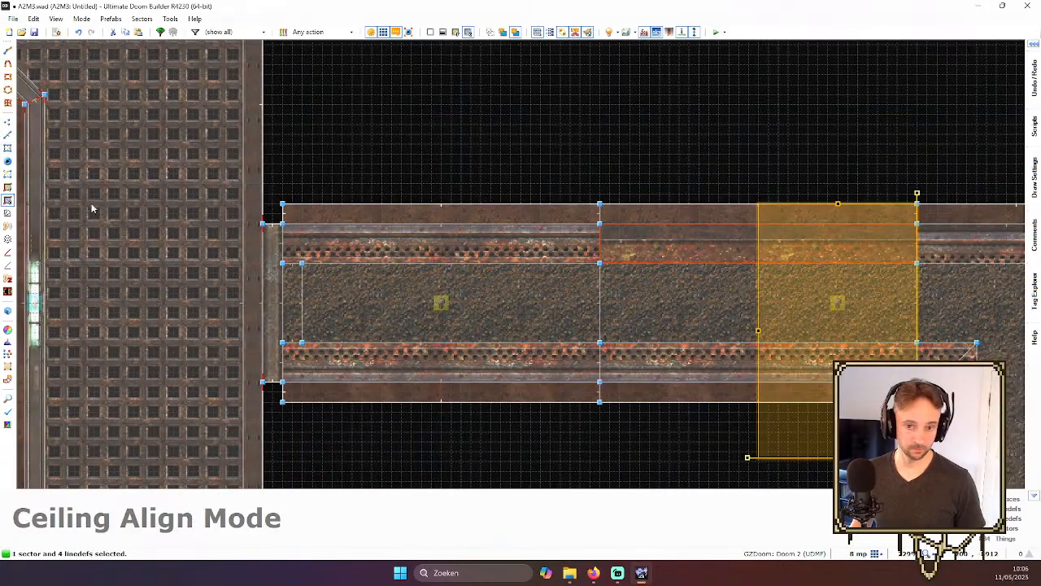
drag(918, 192, 811, 392)
drag(807, 288, 612, 238)
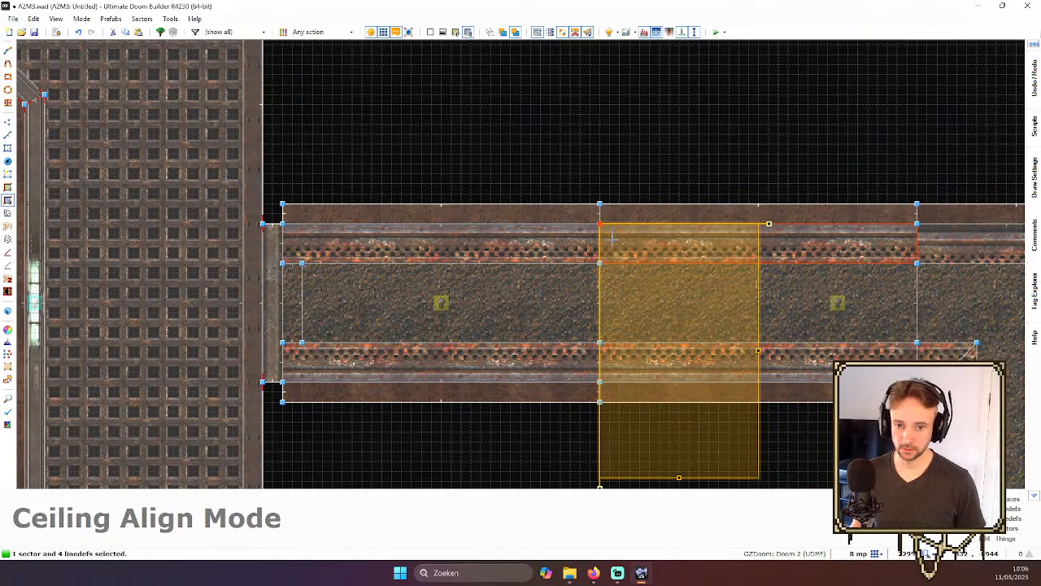
key(Return)
- Move the outer-corner north trim strip's ceiling texture origin to the west end of the corridor's north trim
scroll(730, 146, down, 4)
scroll(755, 153, up, 3)
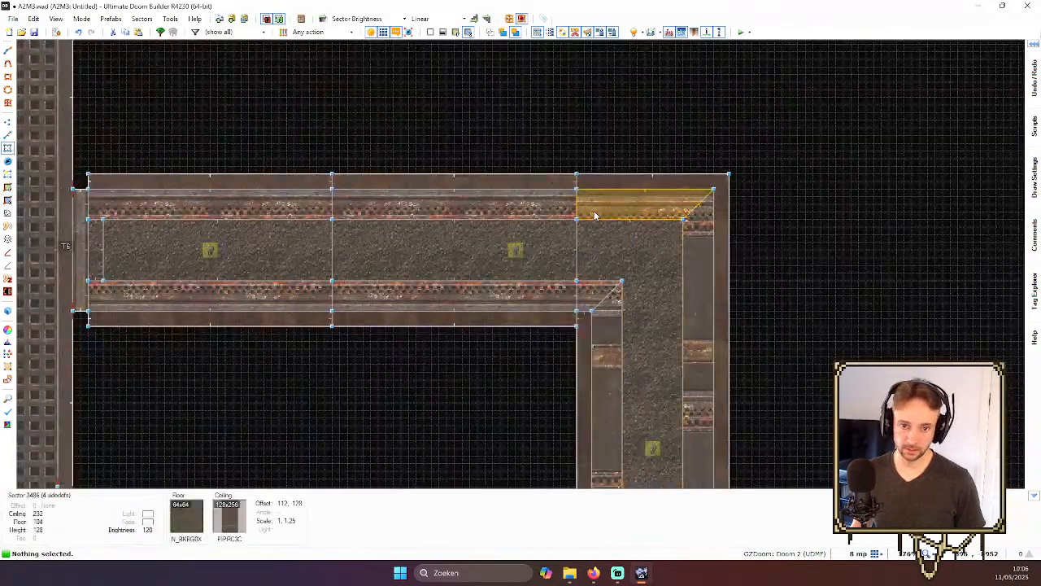
click(595, 216)
click(7, 200)
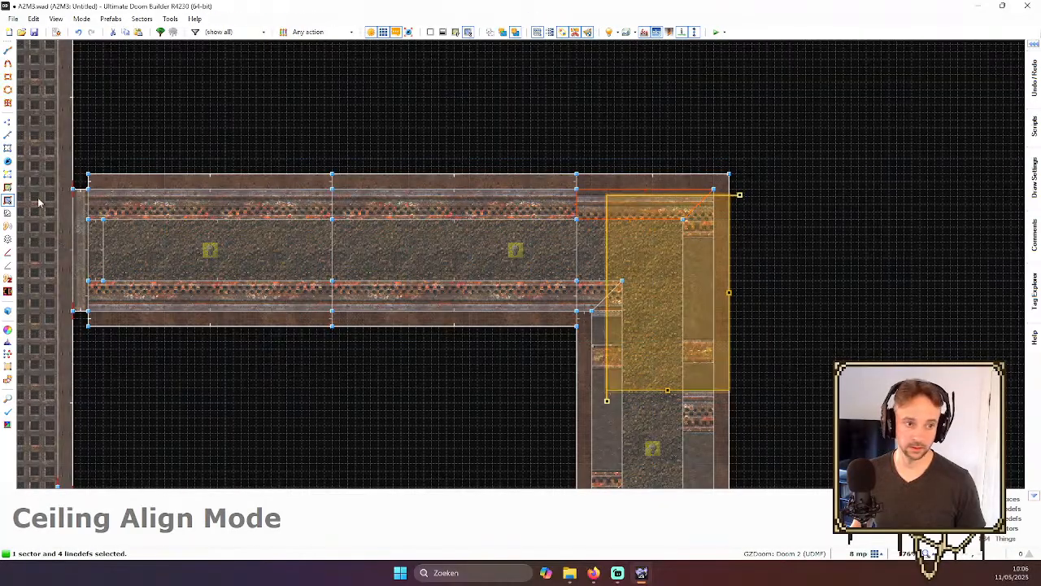
drag(667, 221, 111, 210)
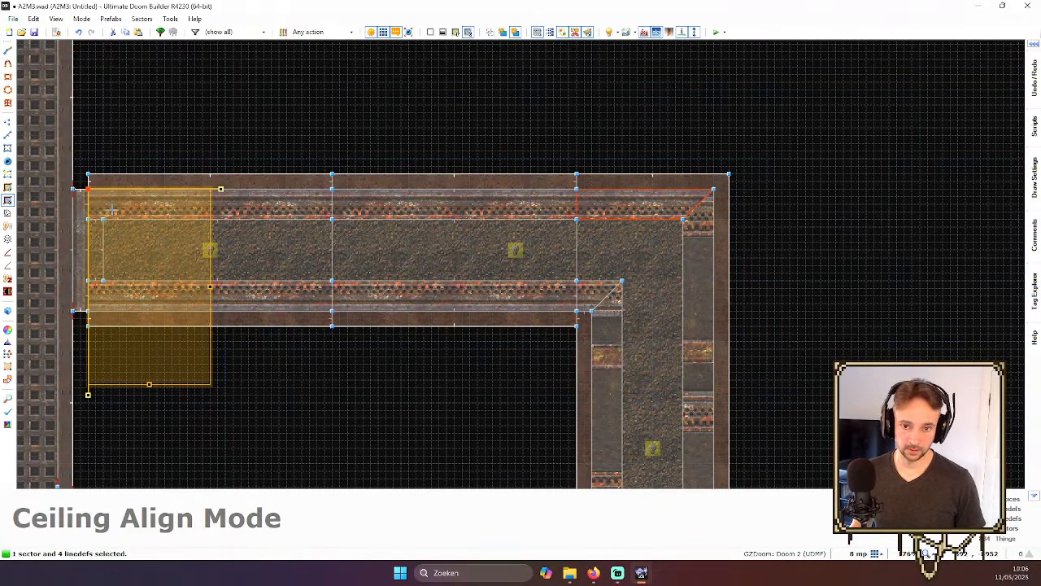
click(713, 124)
key(c)
- Try to align the inner south-running trim strip's ceiling texture by moving it up to the corridor's bend
scroll(721, 228, down, 2)
scroll(667, 231, up, 2)
scroll(649, 221, up, 1)
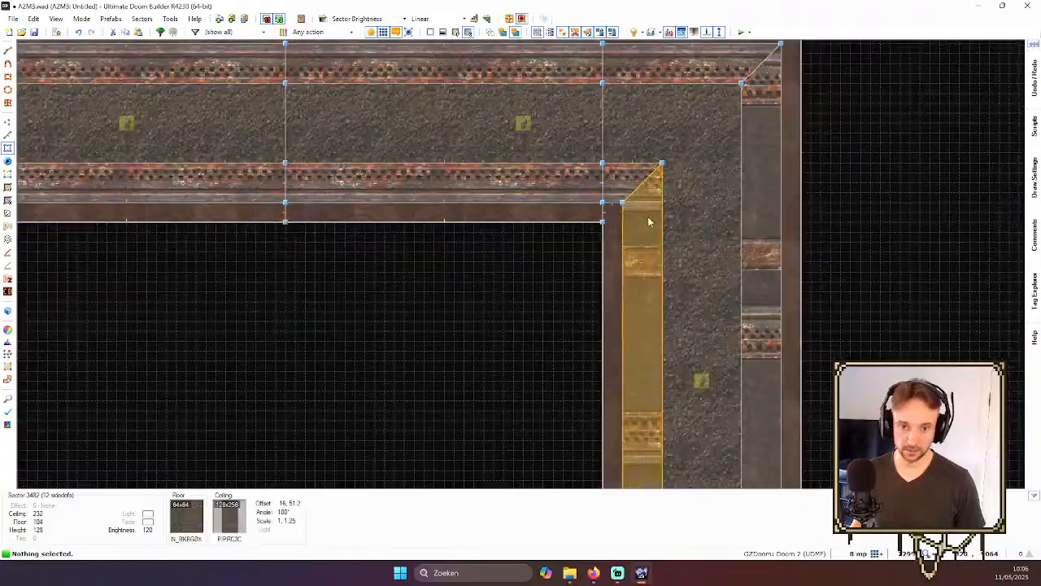
click(648, 221)
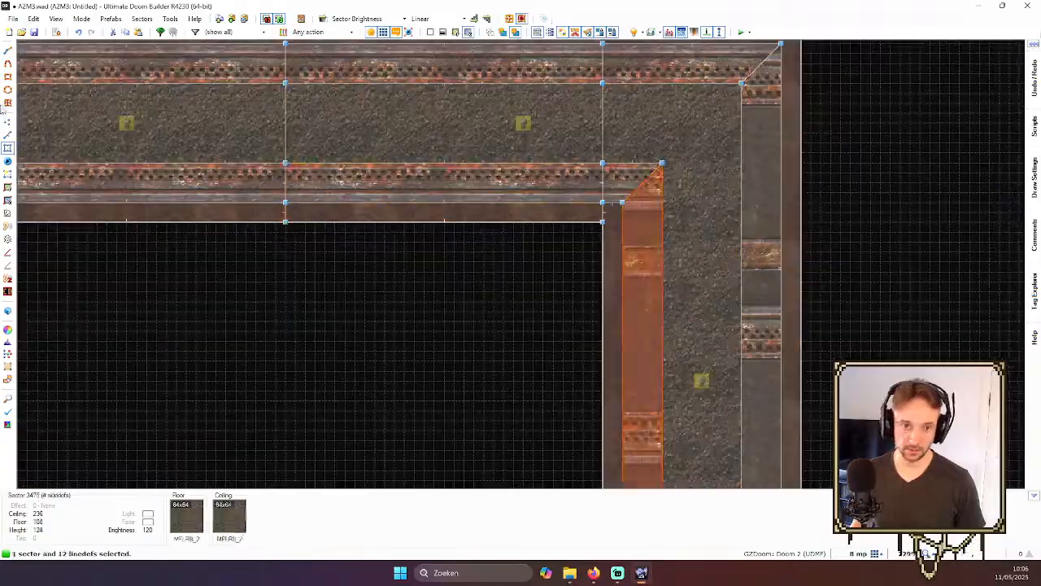
click(7, 201)
scroll(670, 286, down, 4)
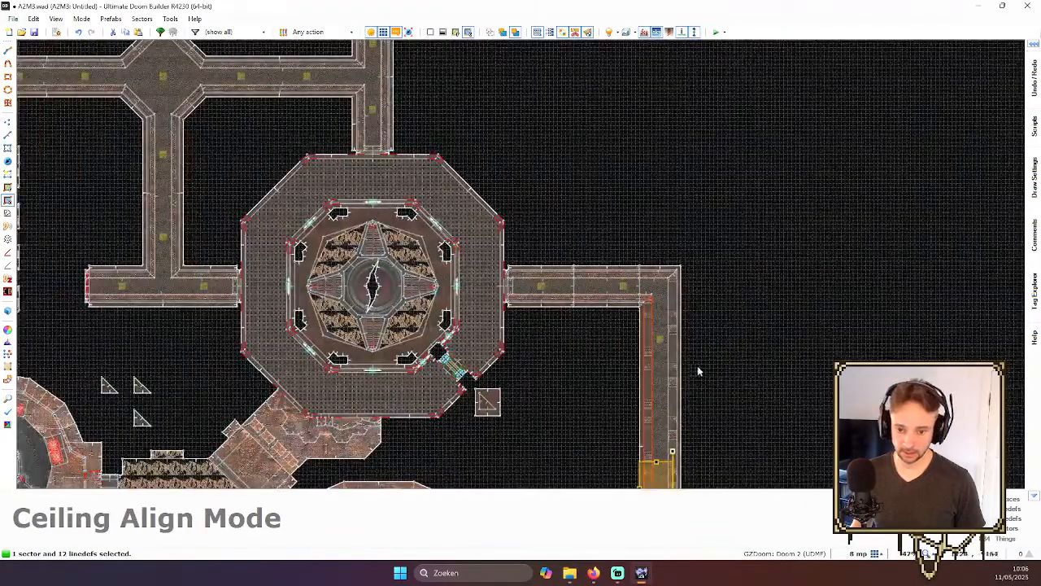
scroll(697, 367, up, 2)
scroll(671, 412, down, 1)
drag(654, 470, 662, 233)
scroll(679, 205, up, 5)
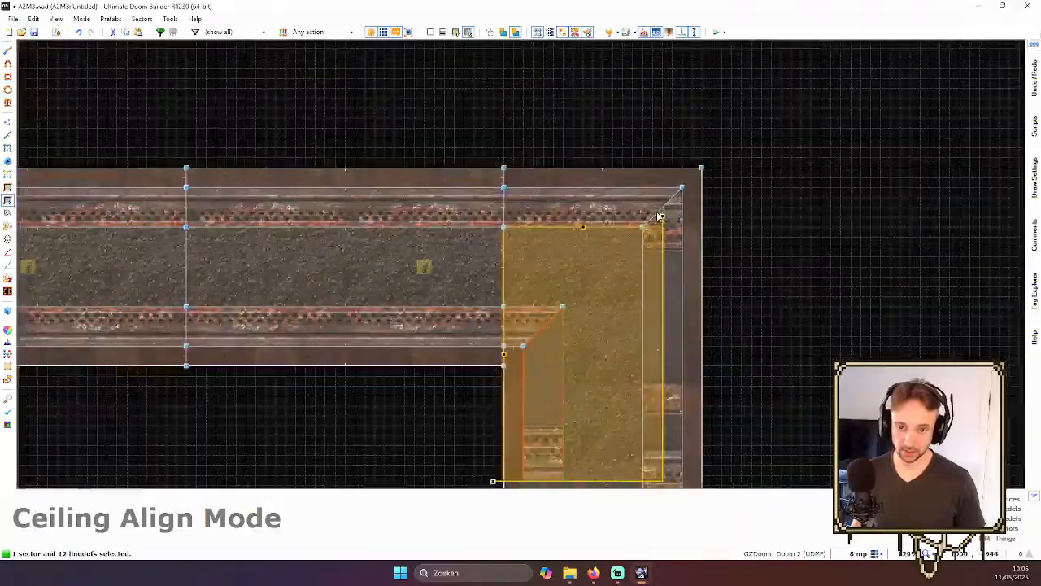
key(Return)
- Rotate the inner south-running trim strip's ceiling texture to 270° and place its origin on the strip's west edge near the bend
scroll(616, 306, down, 6)
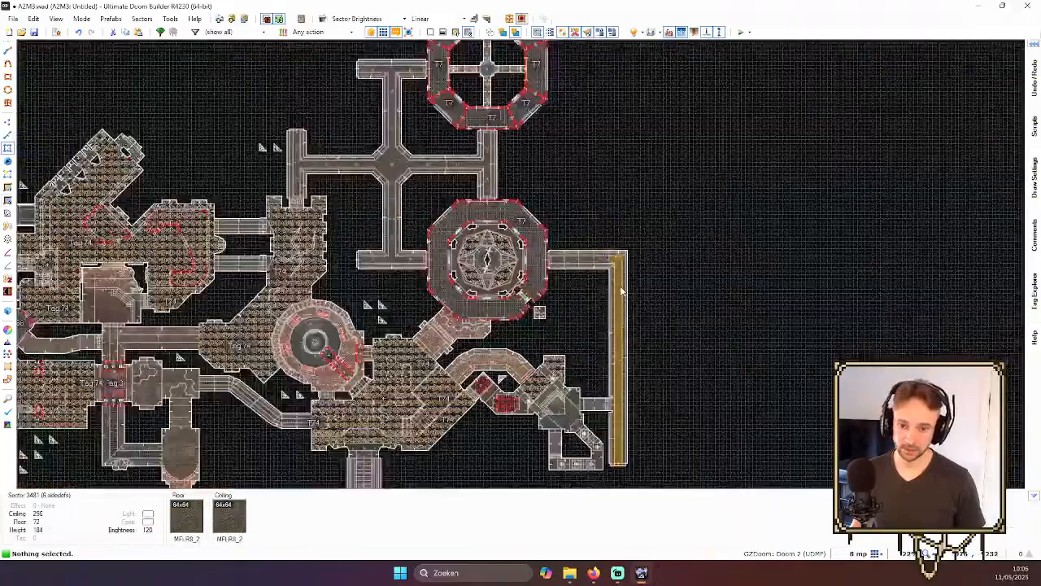
scroll(638, 230, up, 4)
scroll(640, 216, up, 5)
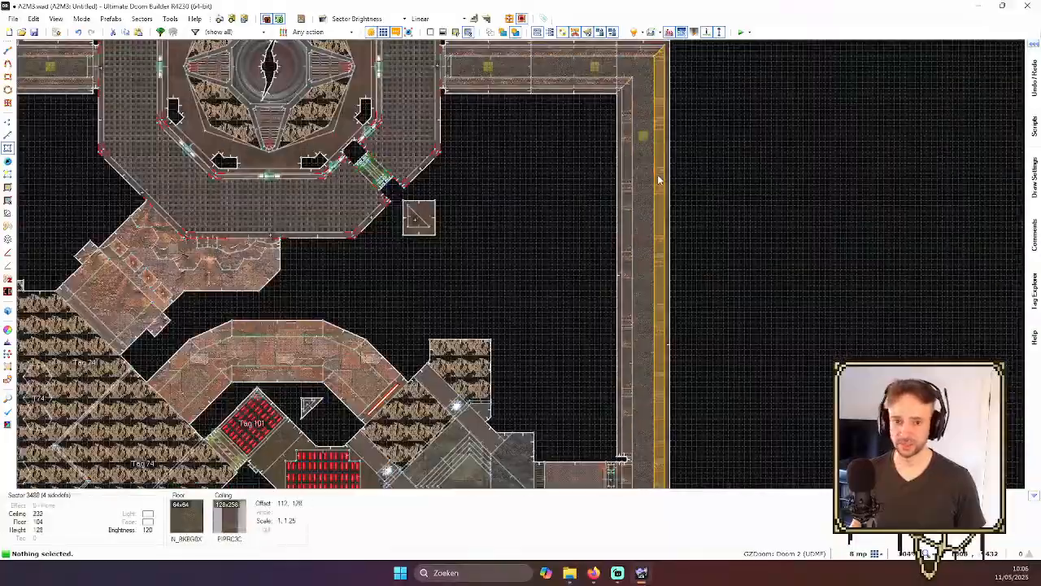
key(Return)
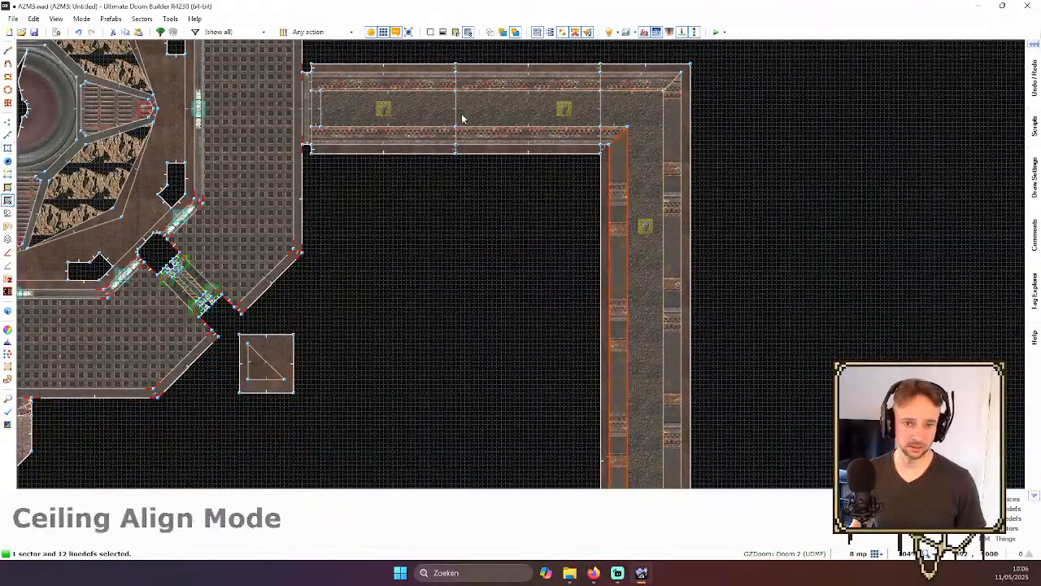
scroll(45, 127, down, 5)
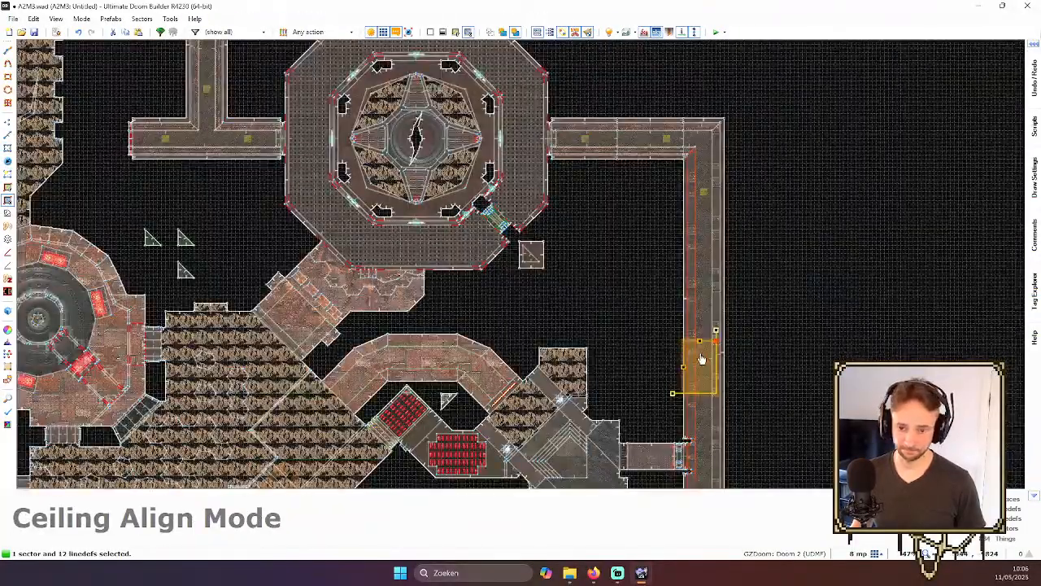
scroll(722, 47, up, 5)
scroll(727, 65, up, 5)
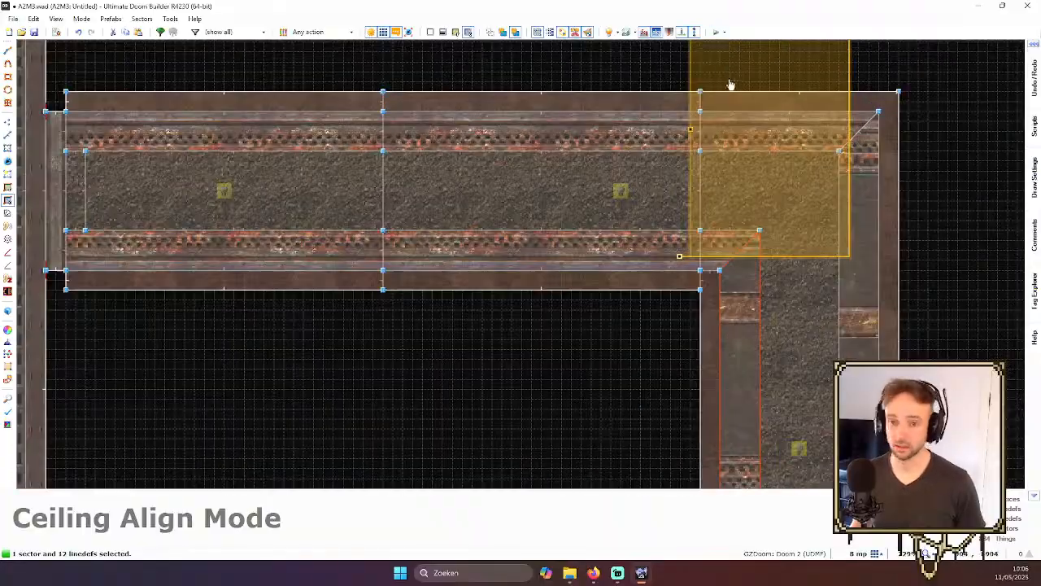
scroll(830, 112, down, 5)
drag(819, 96, 925, 275)
scroll(898, 252, up, 3)
drag(794, 267, 665, 293)
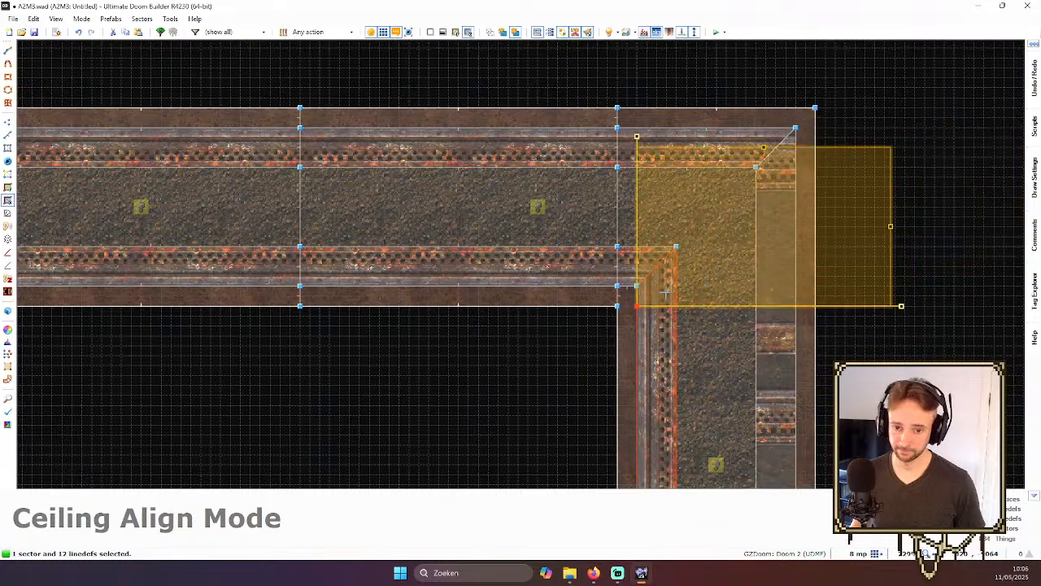
scroll(806, 253, down, 4)
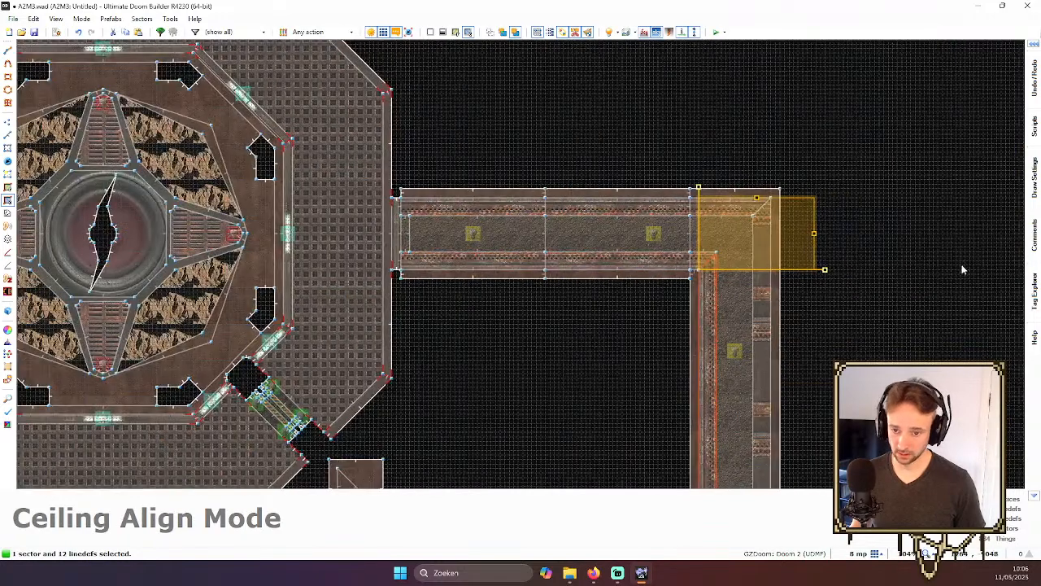
scroll(893, 262, up, 4)
scroll(423, 244, up, 3)
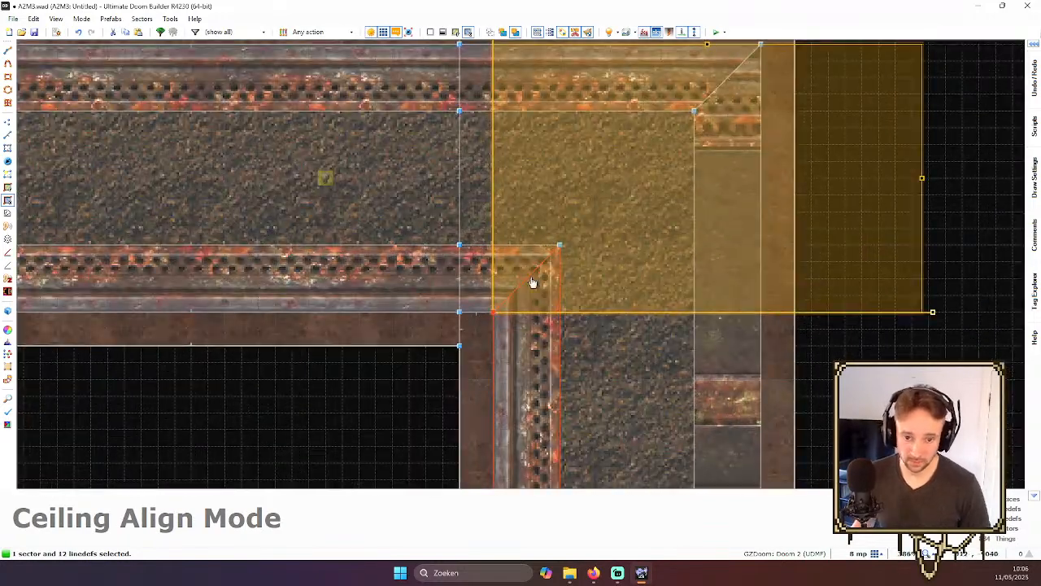
key(Return)
key(c)
- Rotate the outer south-running trim strip's ceiling texture 90° clockwise and place its origin at the trim's northeast corner
scroll(563, 281, up, 2)
scroll(581, 263, down, 8)
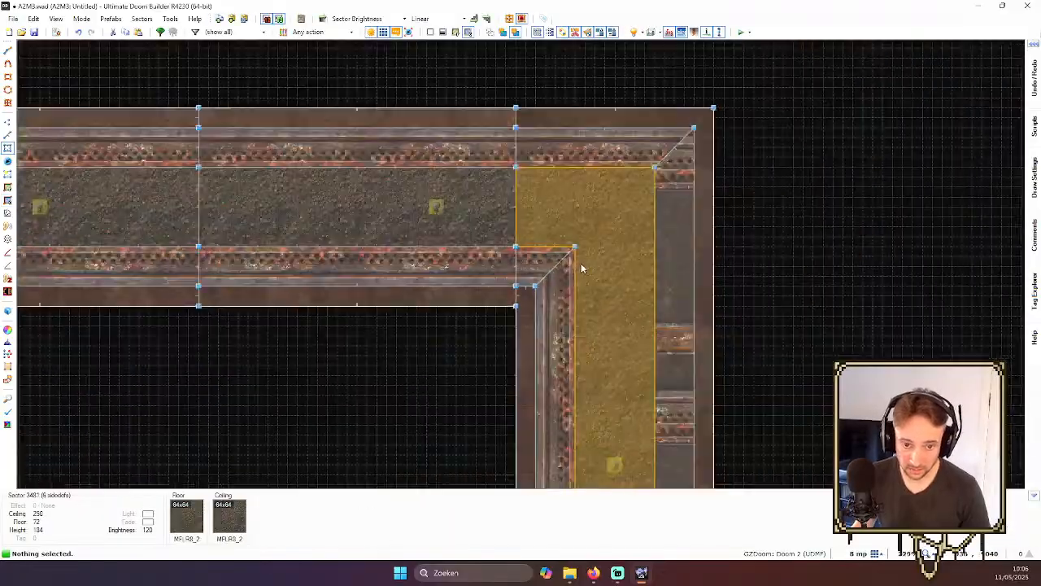
scroll(627, 318, down, 5)
scroll(634, 355, up, 6)
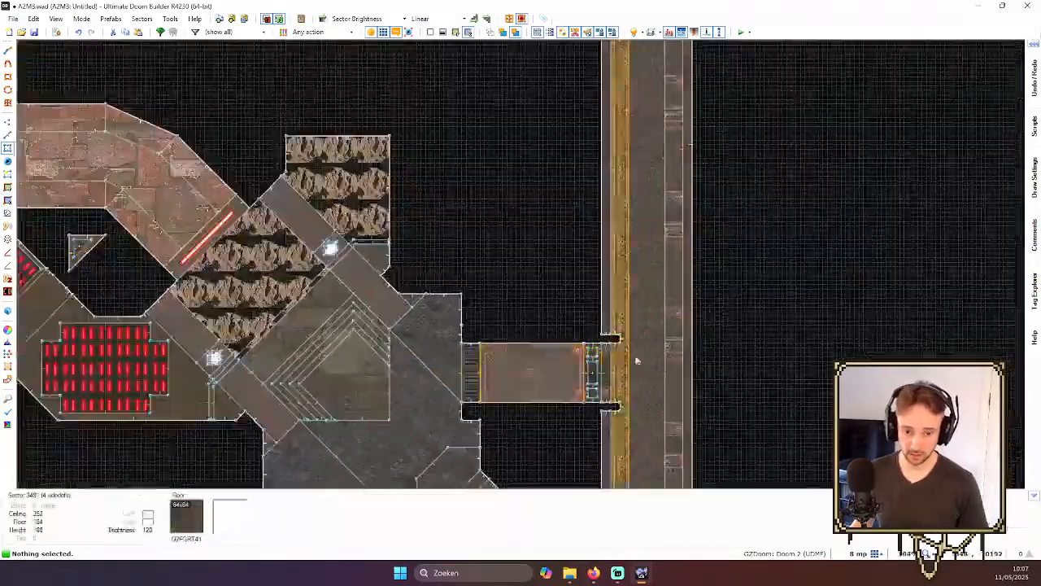
scroll(688, 321, down, 5)
scroll(692, 193, up, 6)
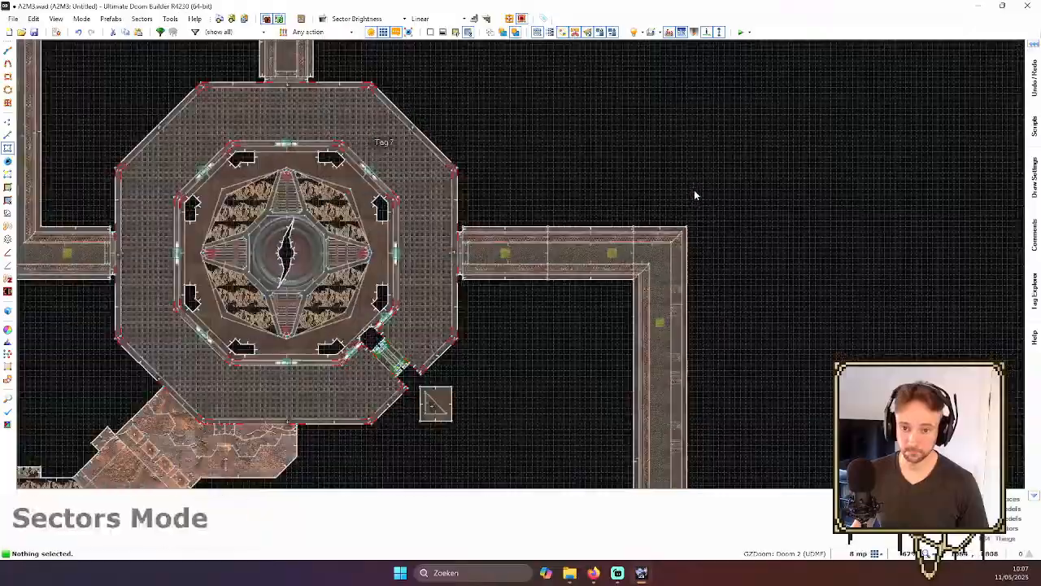
click(658, 299)
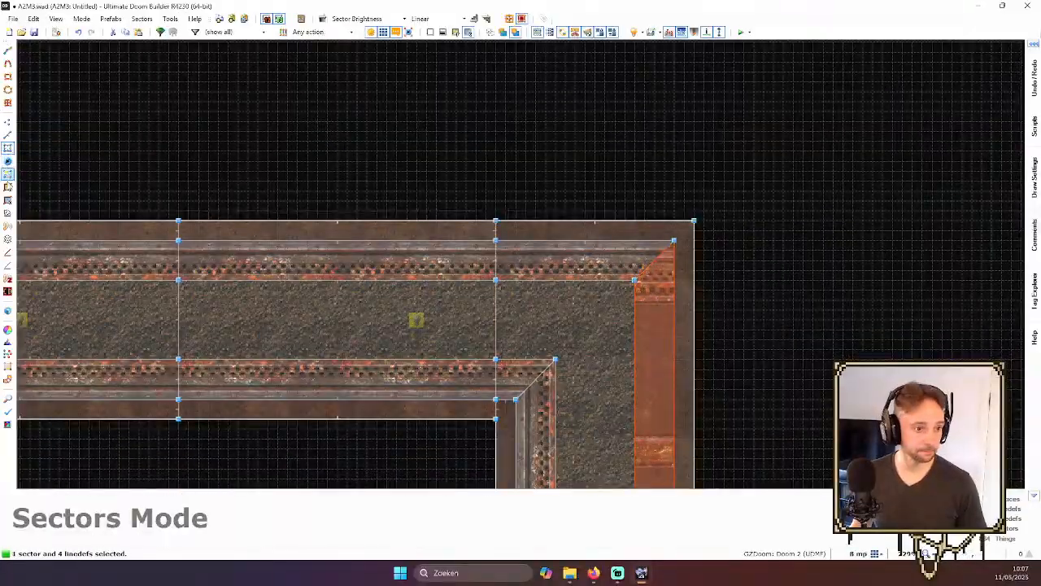
scroll(677, 163, down, 7)
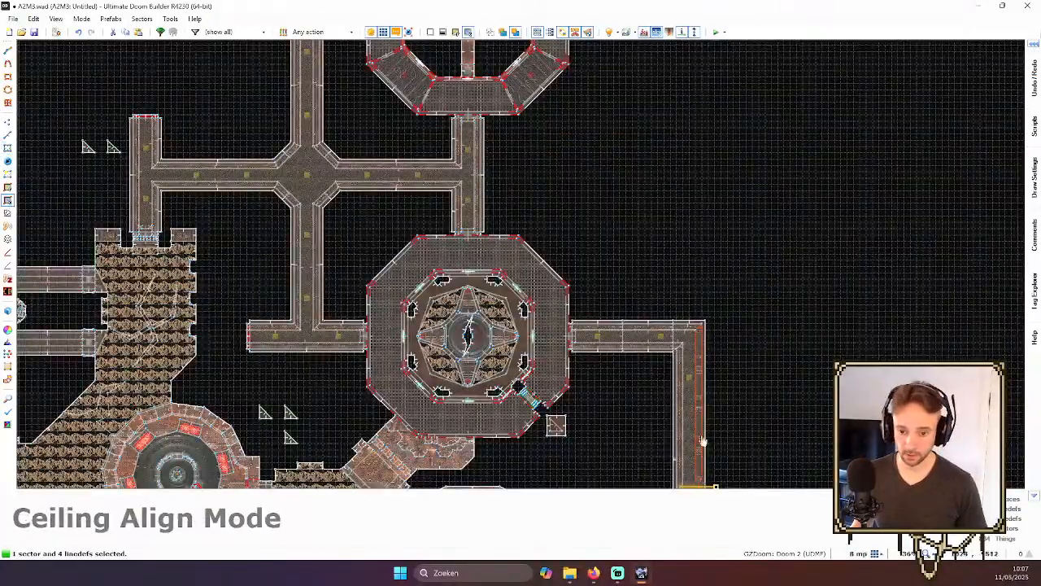
key(Down)
key(Down)
scroll(688, 209, up, 7)
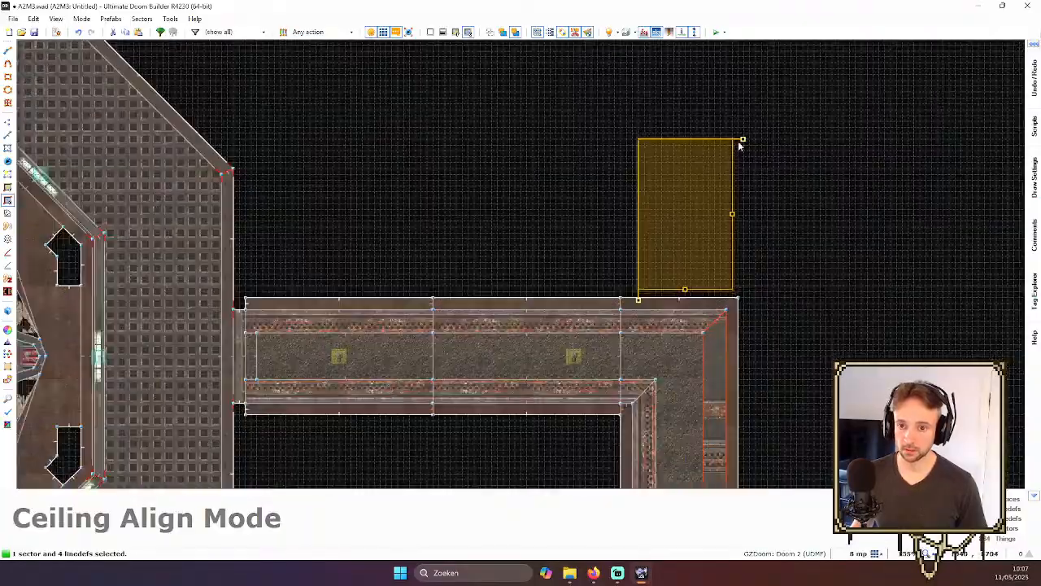
drag(744, 139, 714, 350)
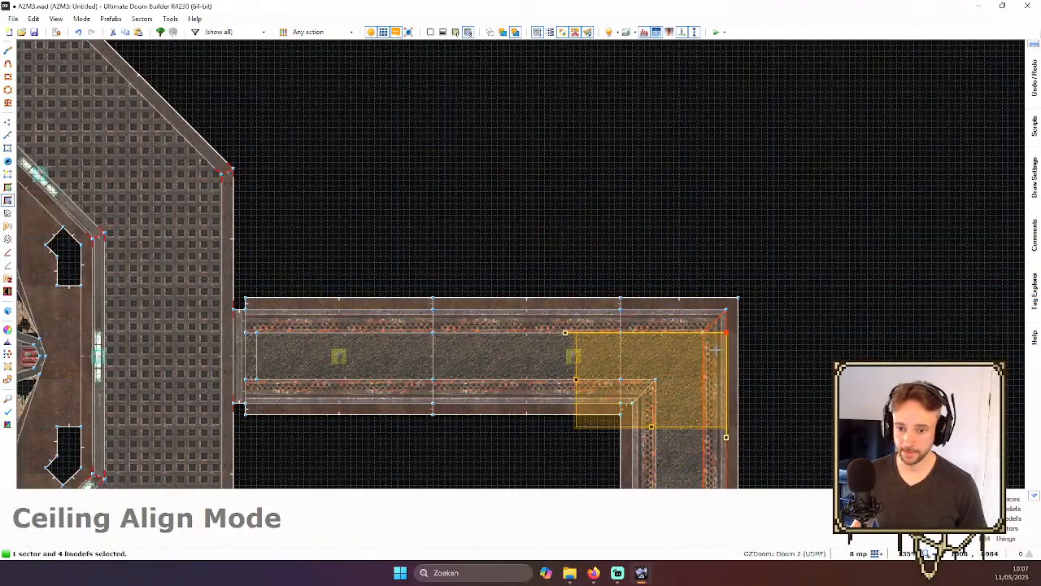
scroll(716, 329, up, 3)
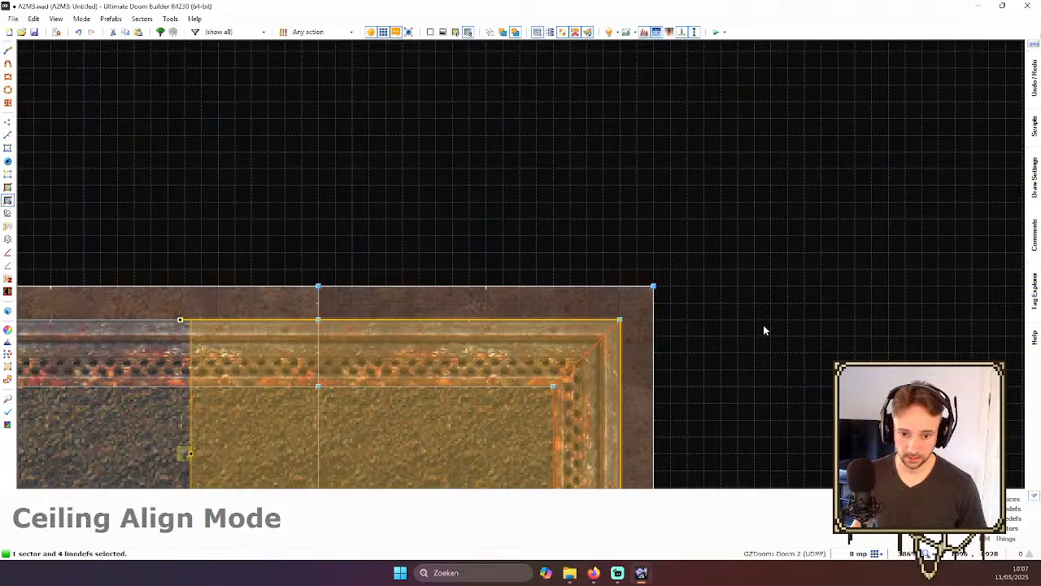
key(Return)
- Check the corridor's ceiling trim in the 3D view as far as the red-lit switch alcove, and save the map
scroll(759, 316, down, 2)
scroll(732, 301, down, 4)
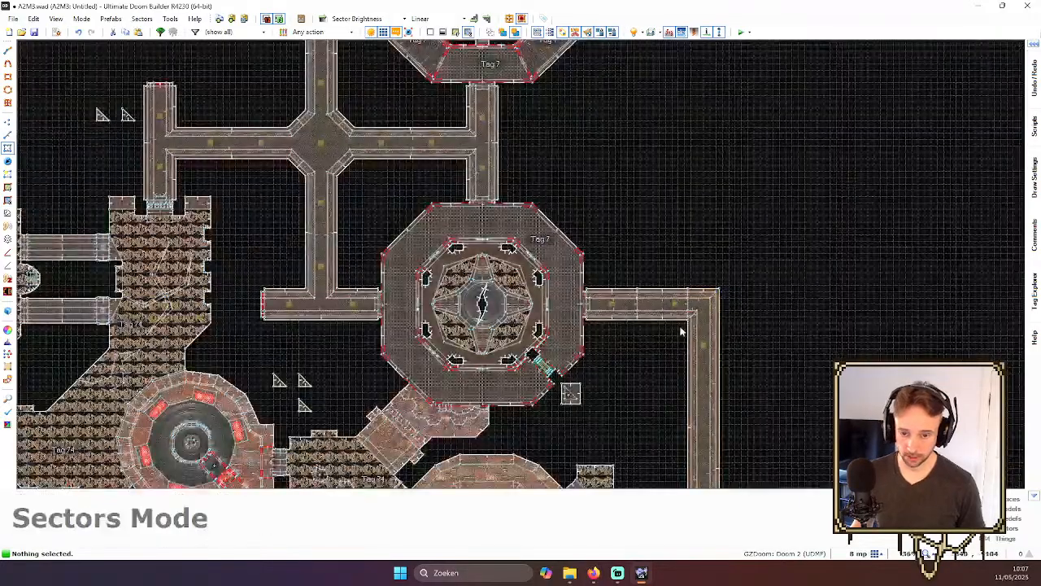
key(w)
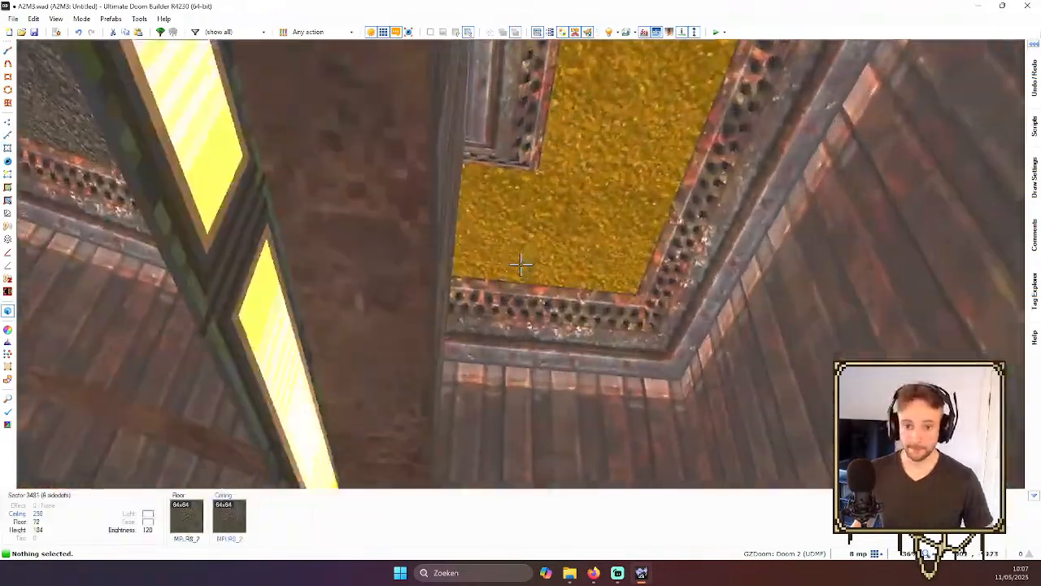
key(w)
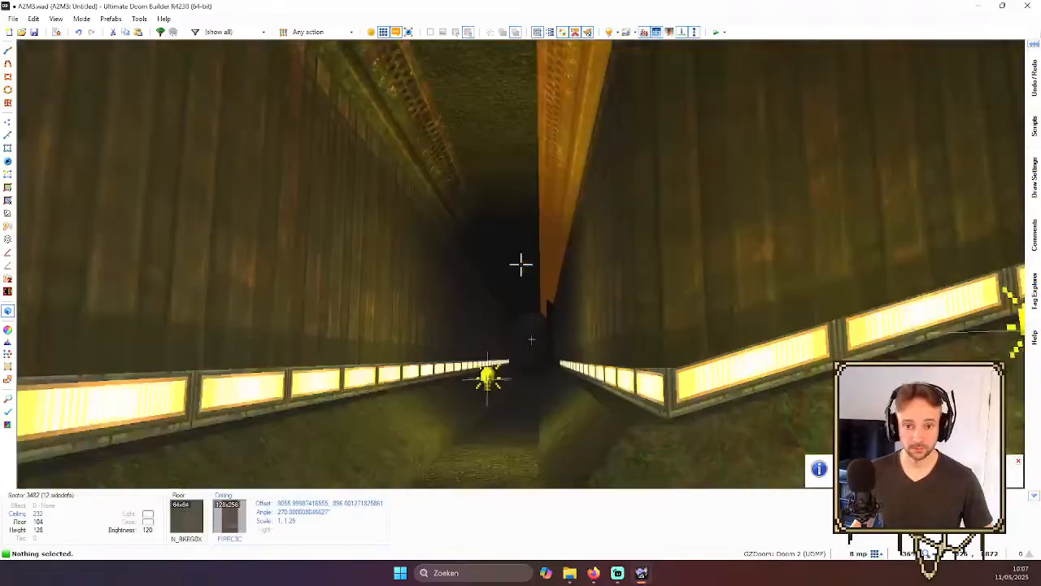
key(w)
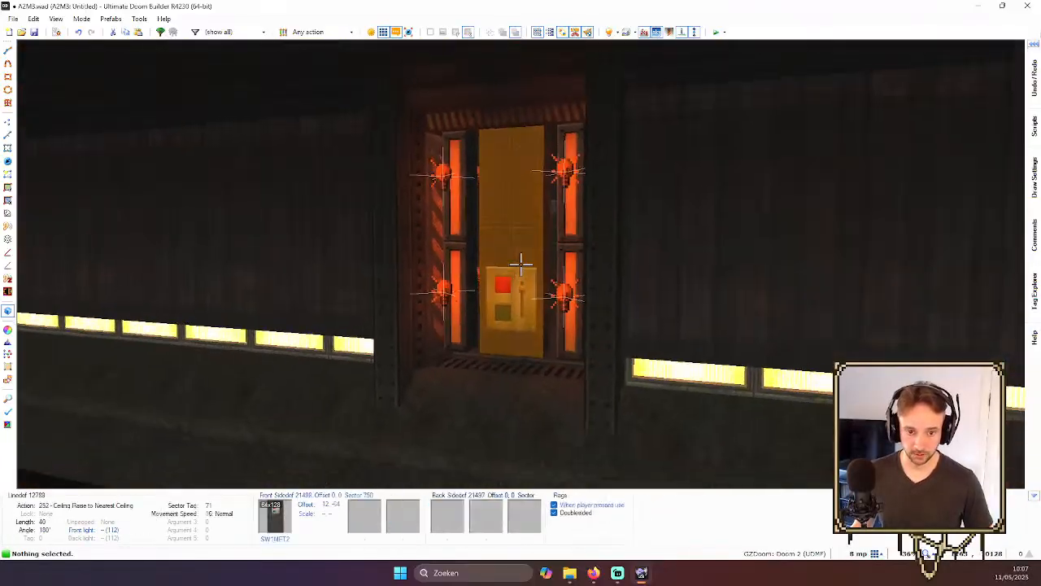
key(q)
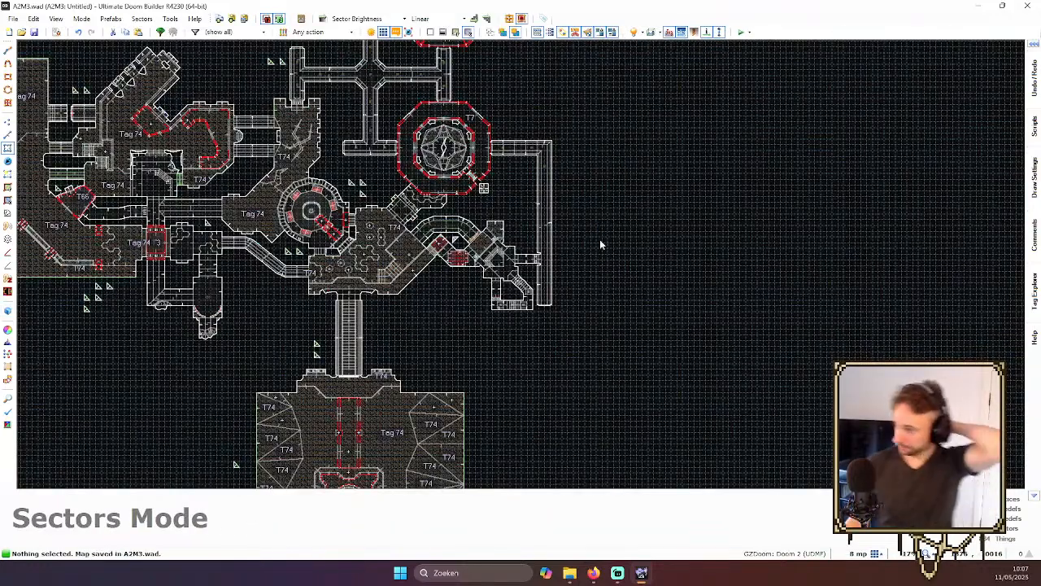
scroll(601, 192, up, 3)
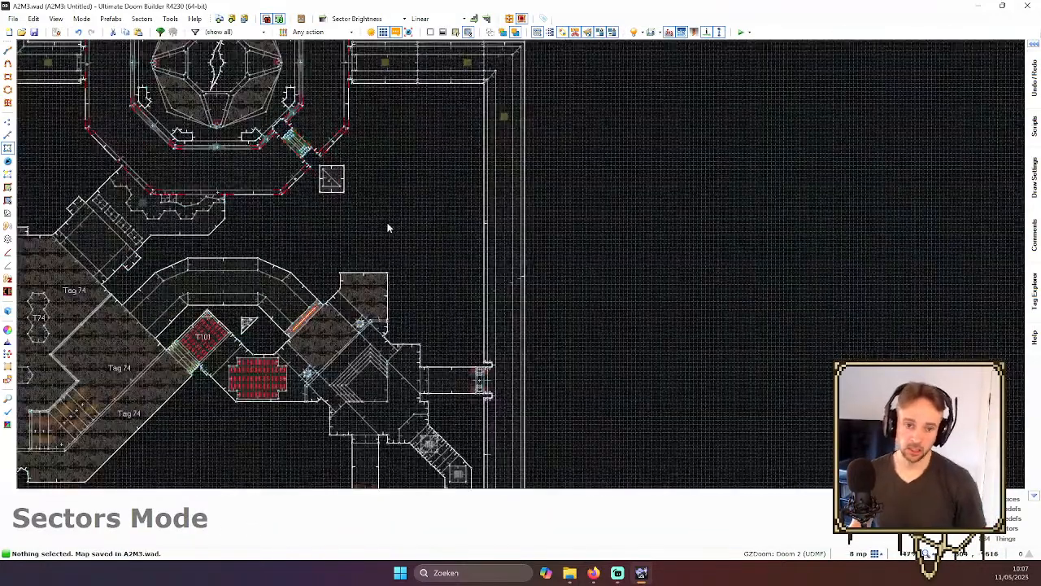
- Examine the south-running corridor in the 3D view, checking its walls, ceiling trim and the stretch between the red-lit door and the bend
scroll(558, 251, up, 3)
scroll(528, 217, down, 5)
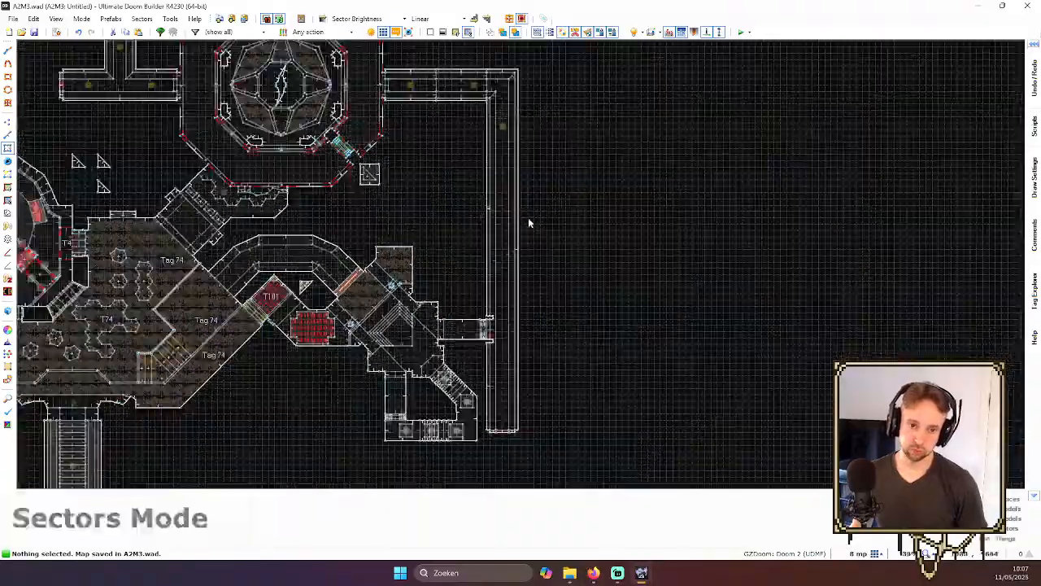
scroll(553, 319, up, 5)
scroll(537, 317, up, 2)
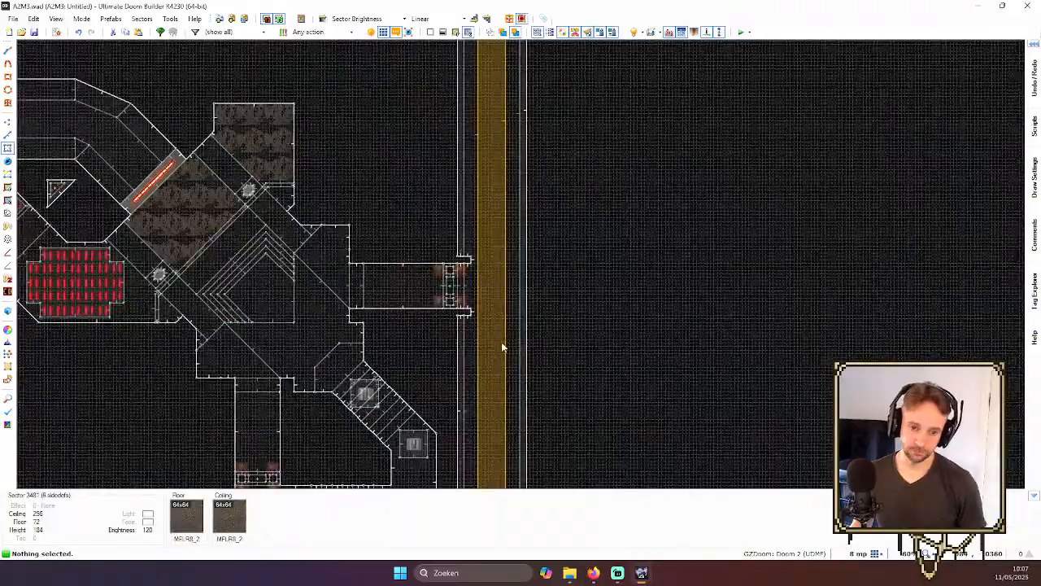
key(w)
key(w)
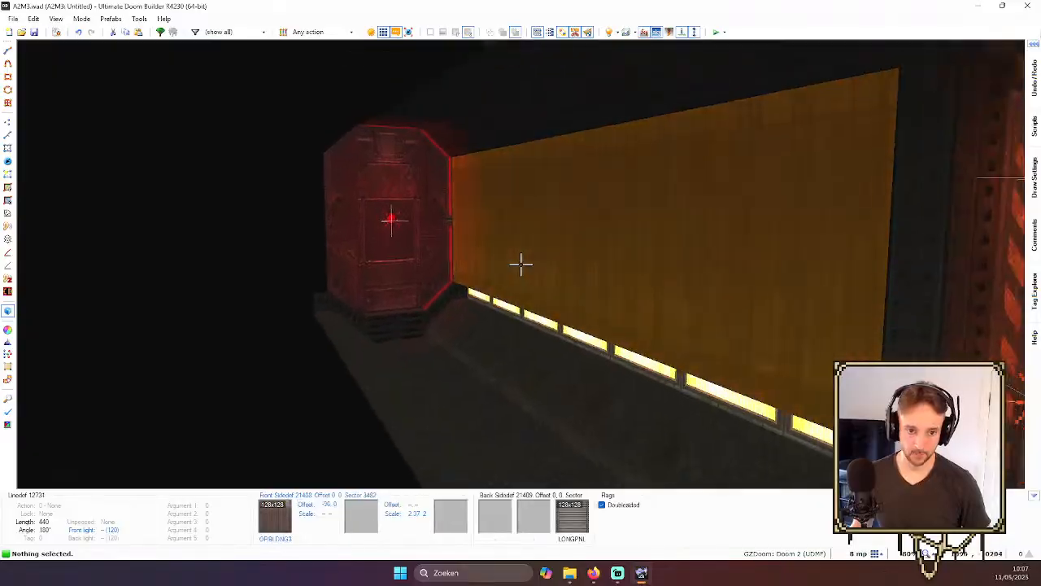
key(w)
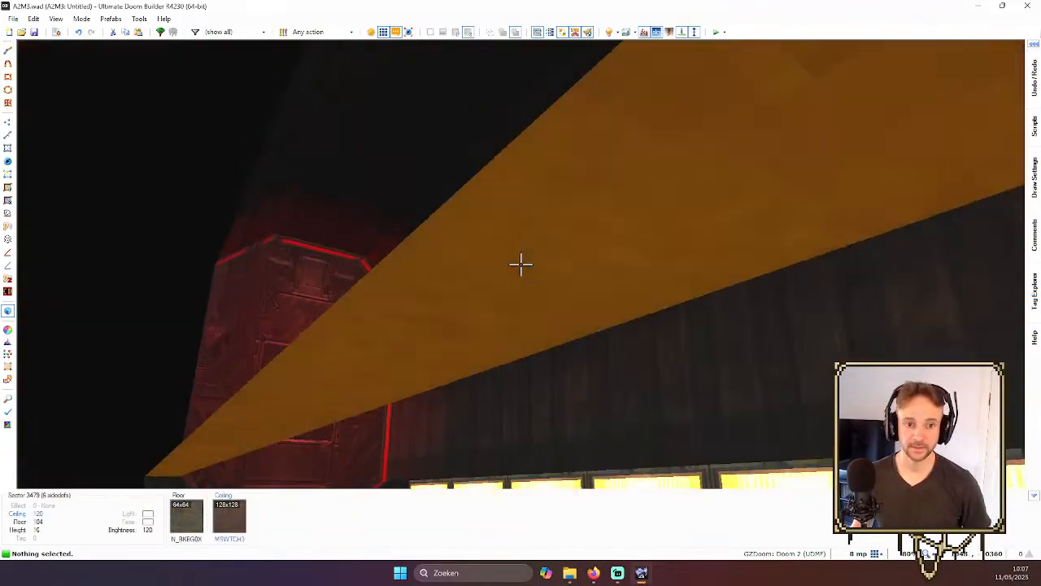
key(d)
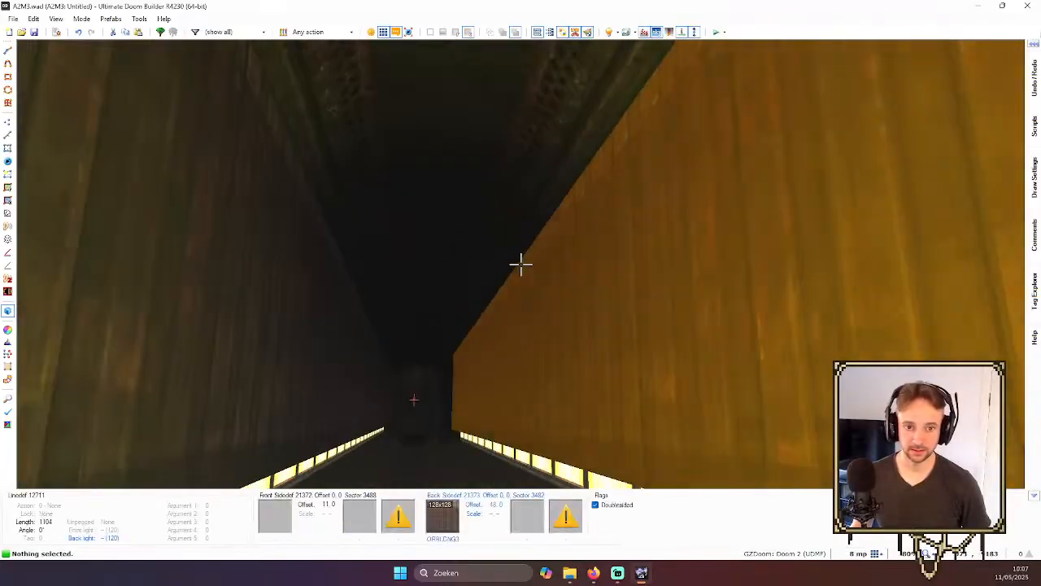
key(w)
key(a)
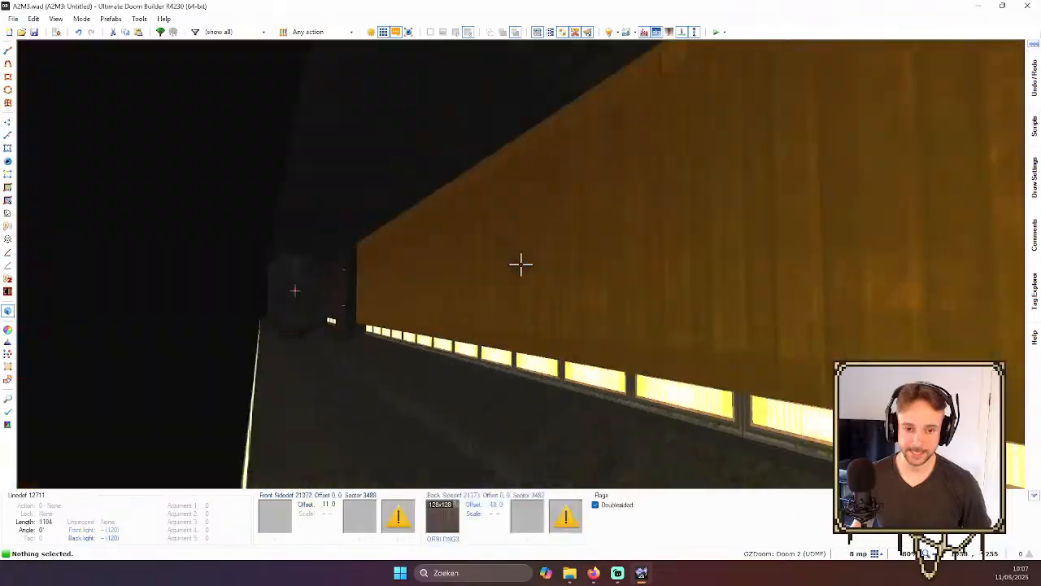
key(w)
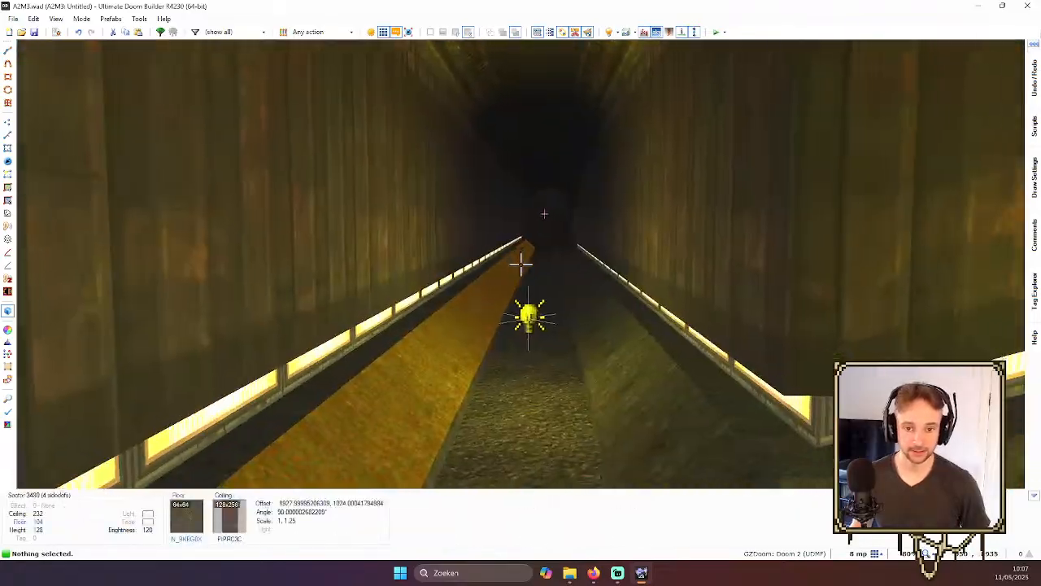
key(q)
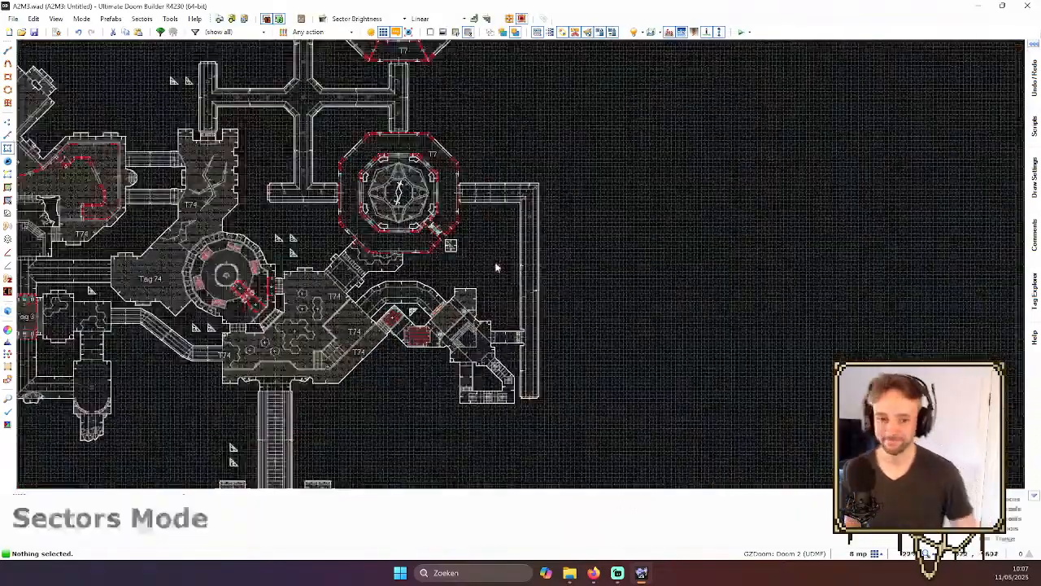
- Review both trim strips of the south-running corridor on the map and inspect the passage in 3D as far as the switch alcove
scroll(496, 267, up, 4)
scroll(489, 228, down, 1)
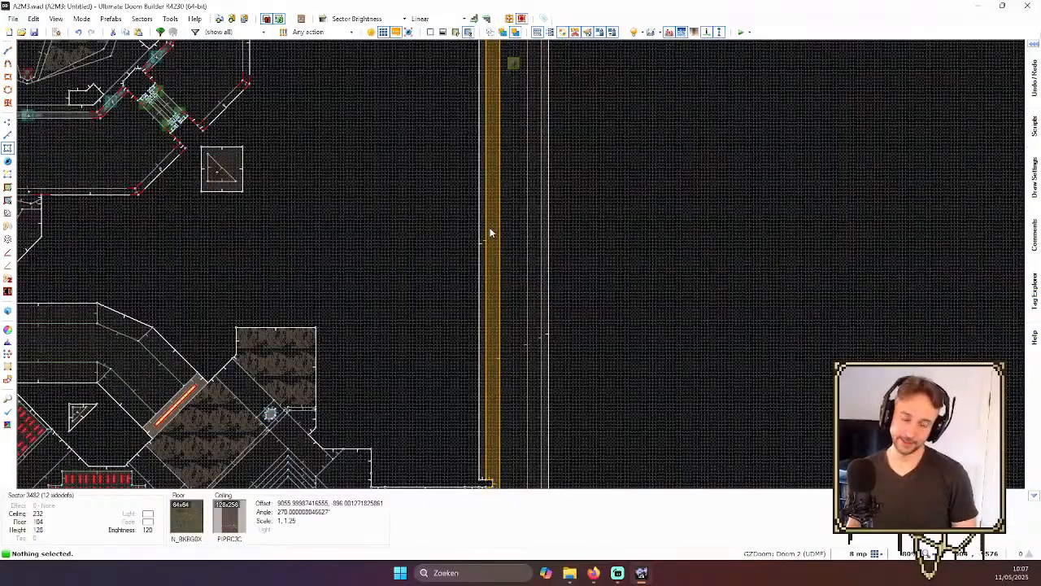
scroll(537, 259, up, 1)
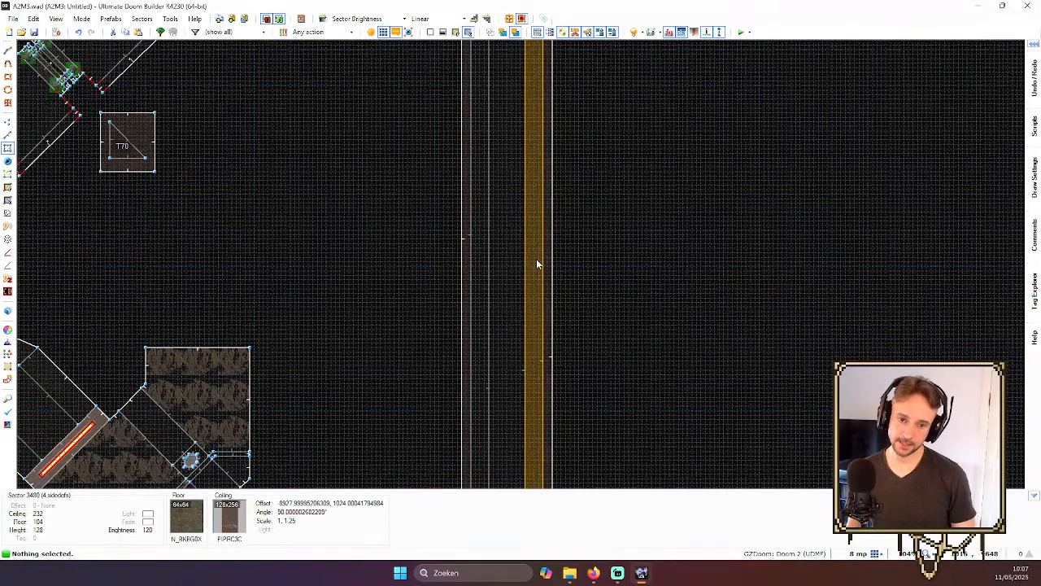
key(q)
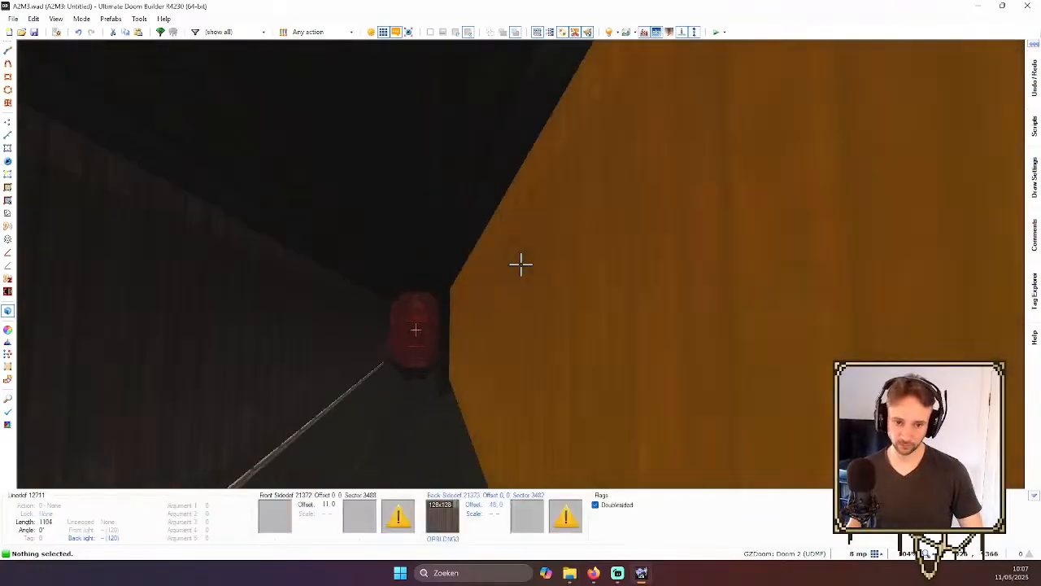
key(w)
key(w)
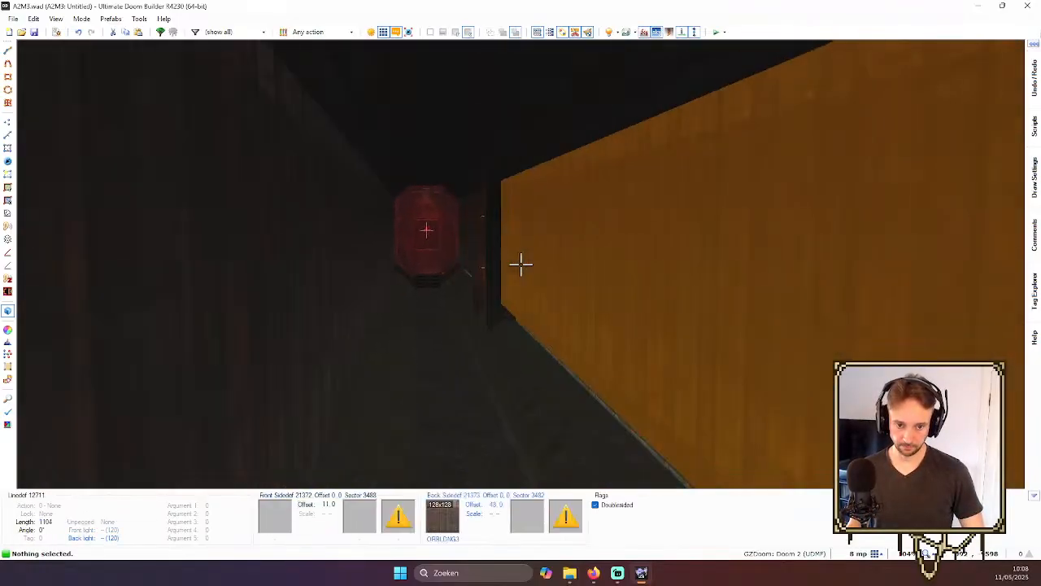
key(w)
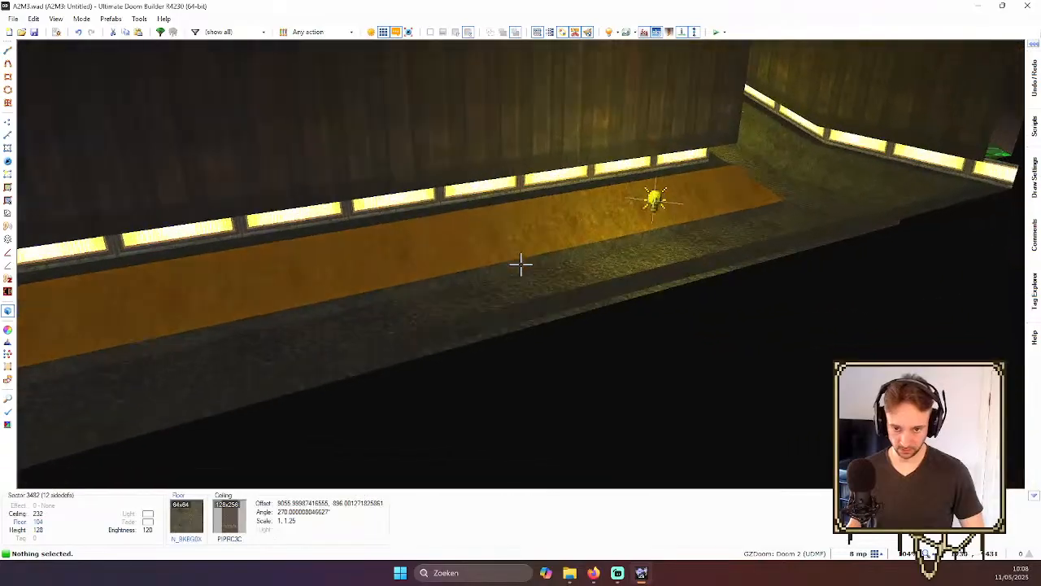
key(w)
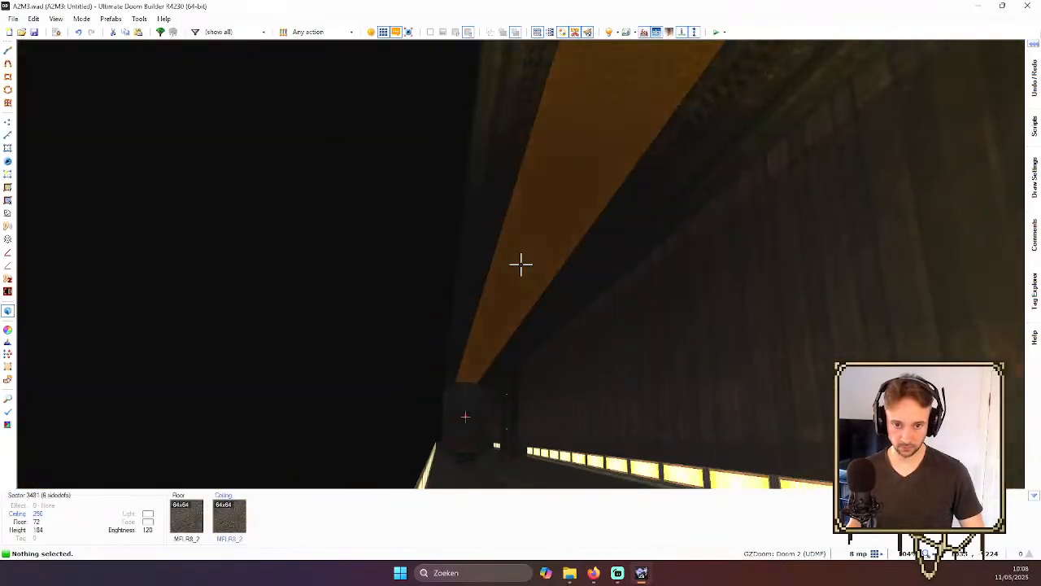
key(w)
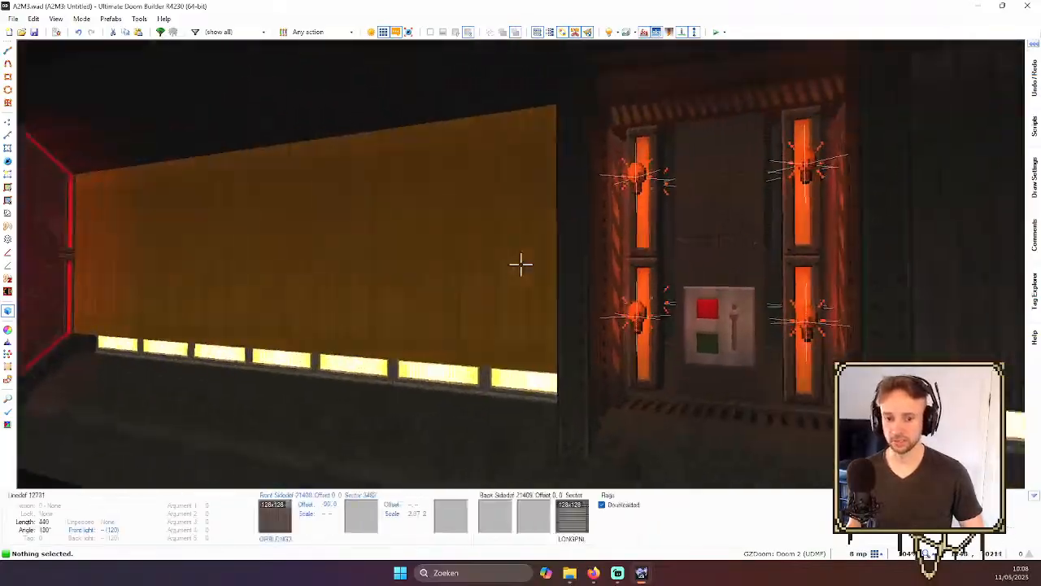
key(q)
- Inspect the south-running corridor's floor strips and the light panels along the wall base in the 3D view
scroll(502, 217, up, 2)
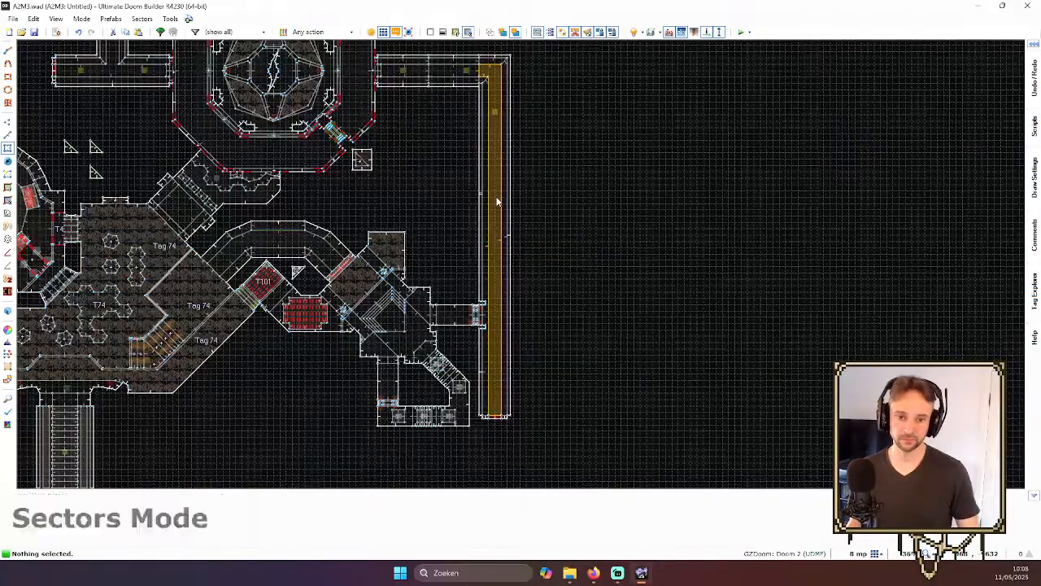
key(q)
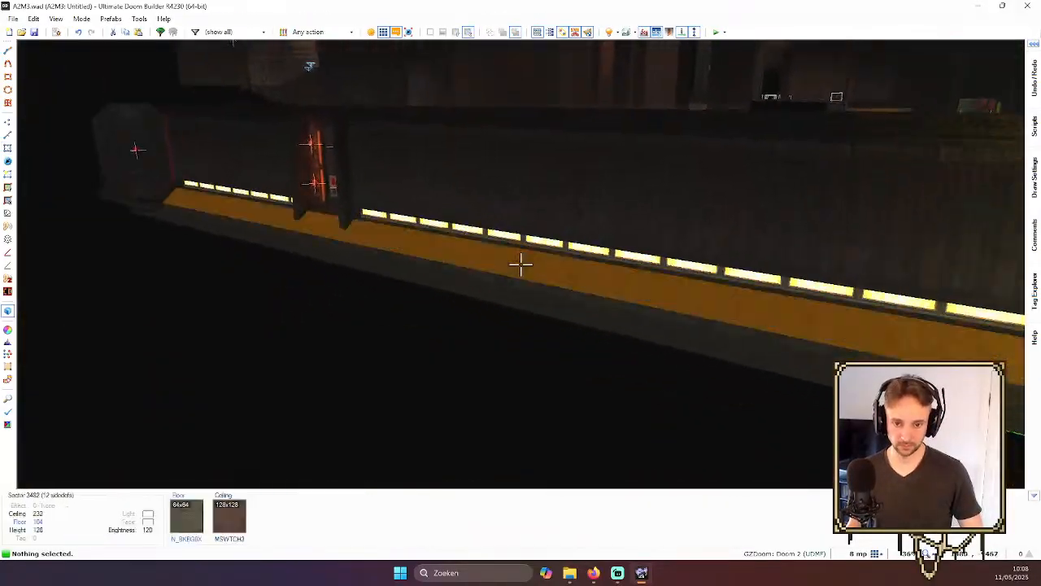
key(w)
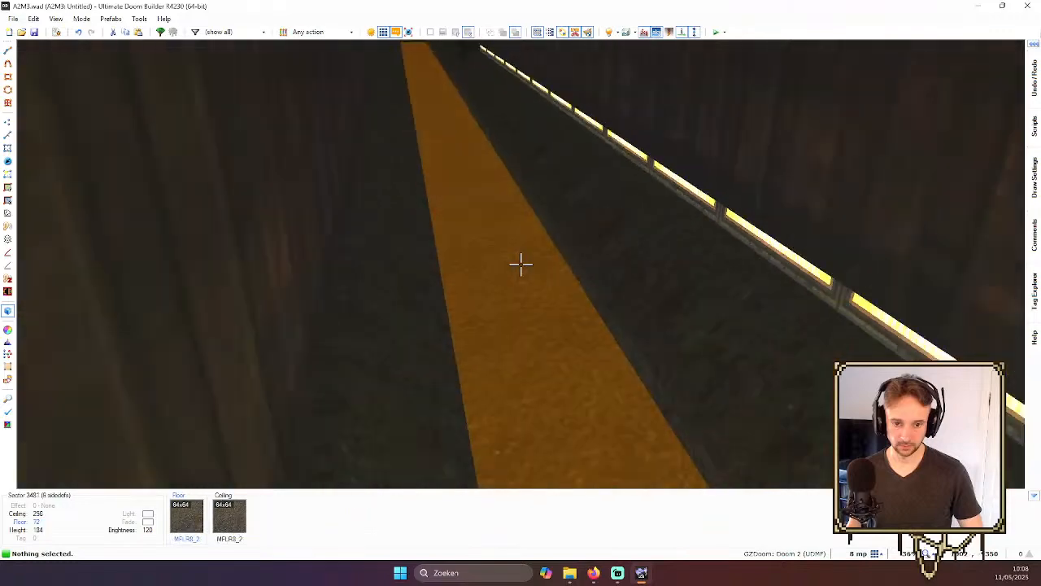
key(w)
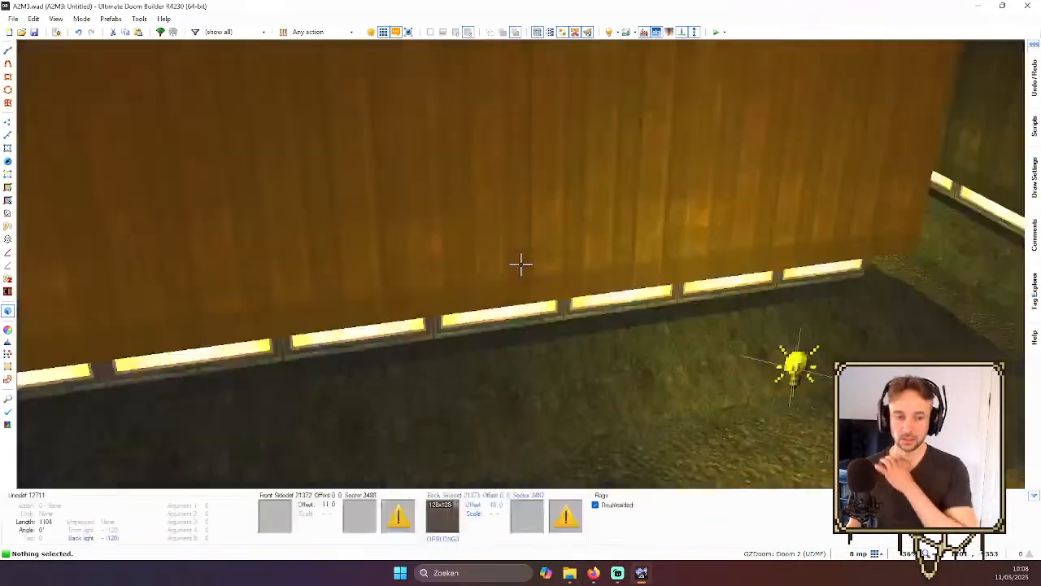
key(s)
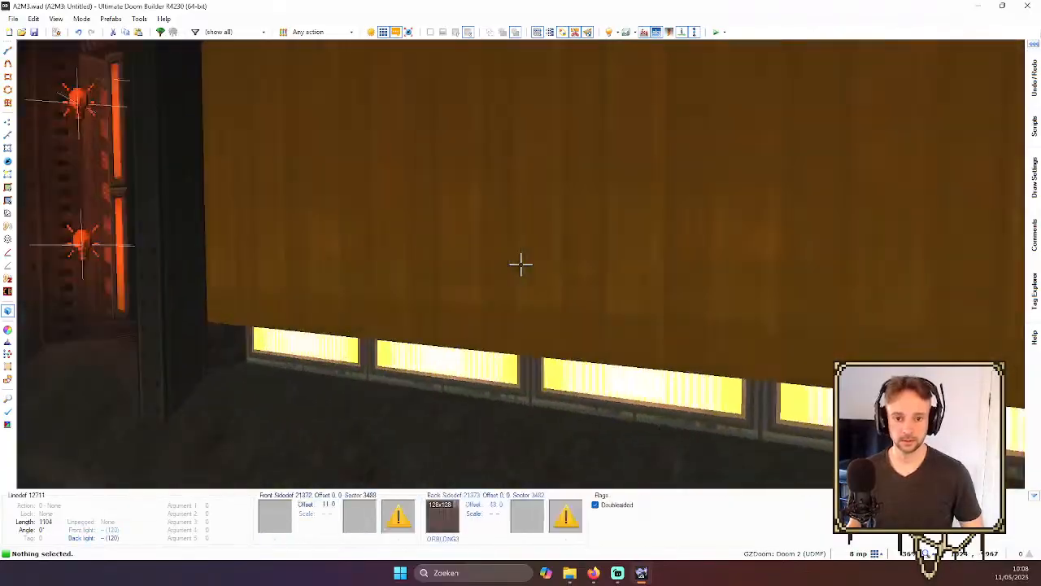
key(w)
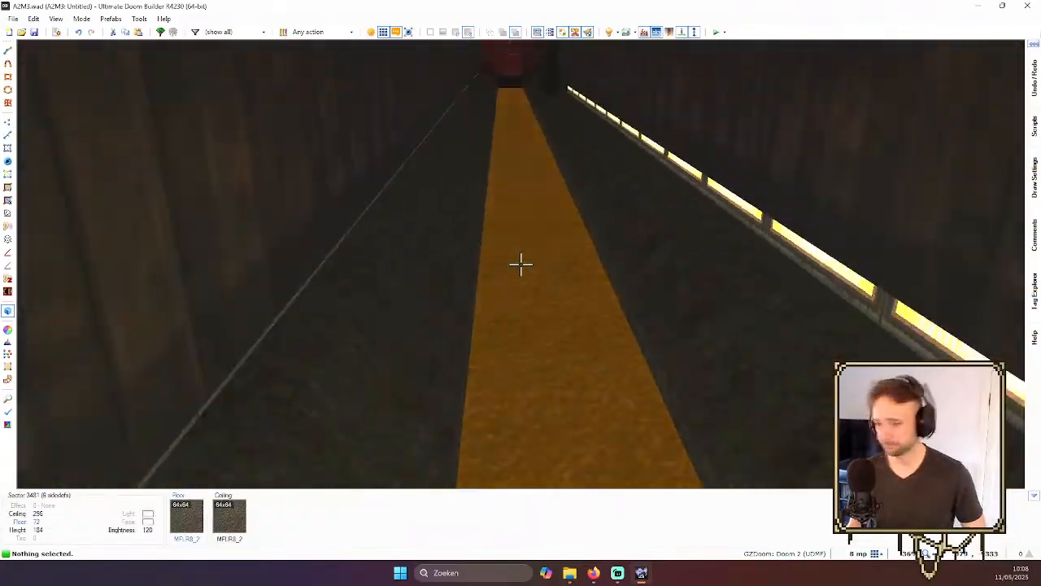
key(q)
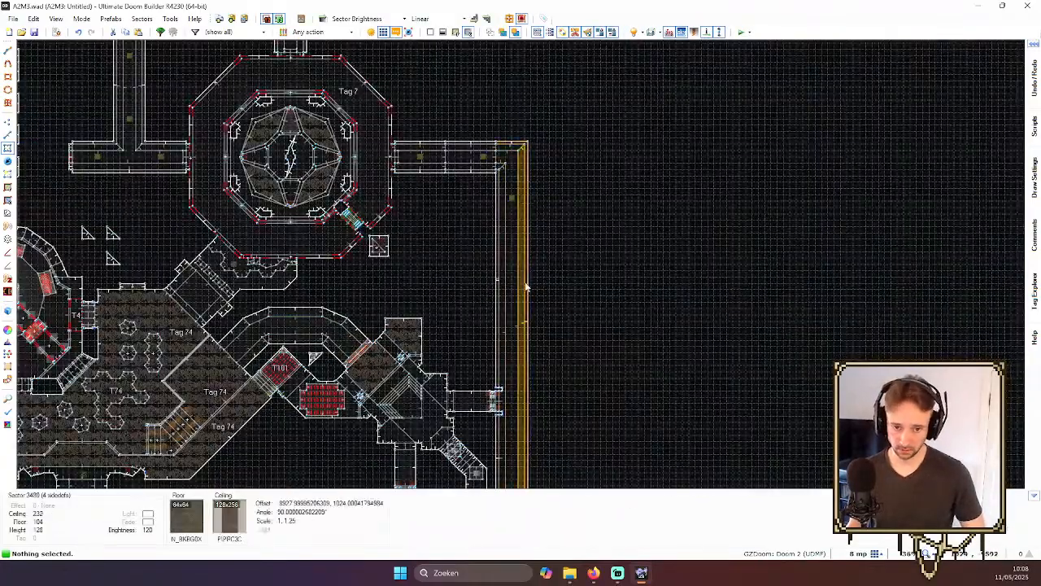
- Examine the ceiling of the room west of the corridor in 3D, including its sky opening, surrounding upper walls and red light strip
key(q)
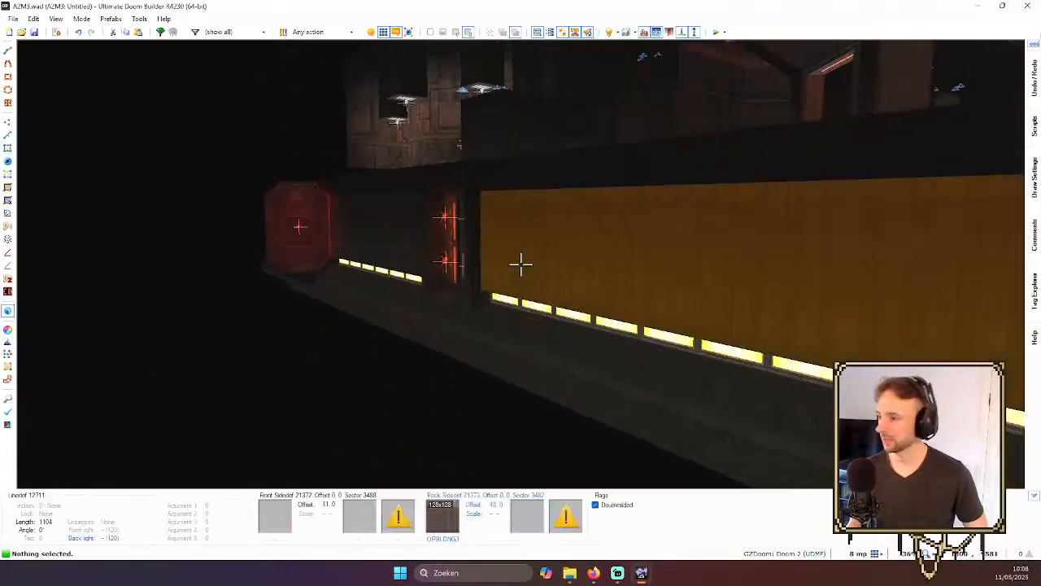
key(e)
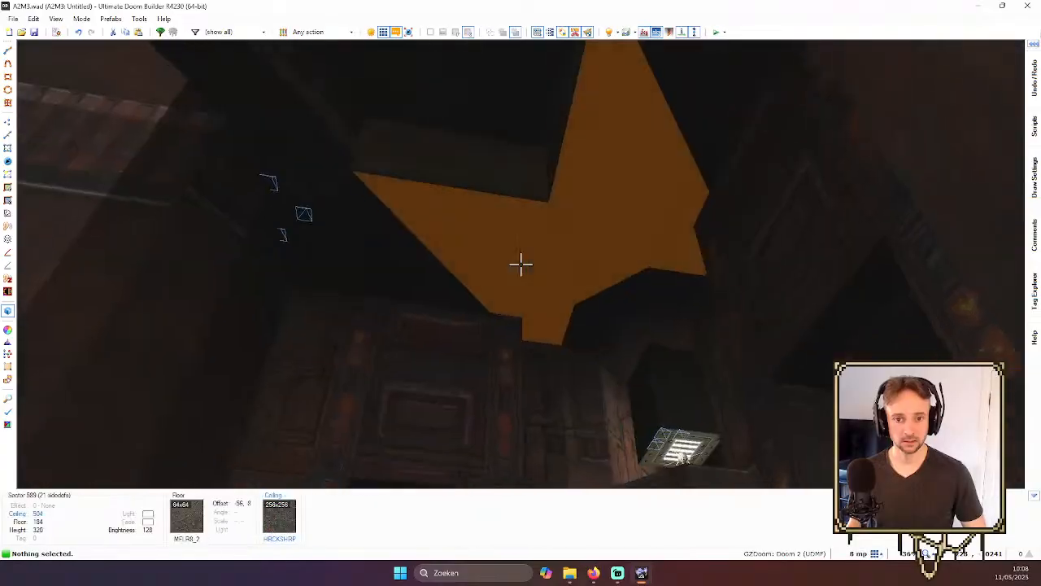
key(w)
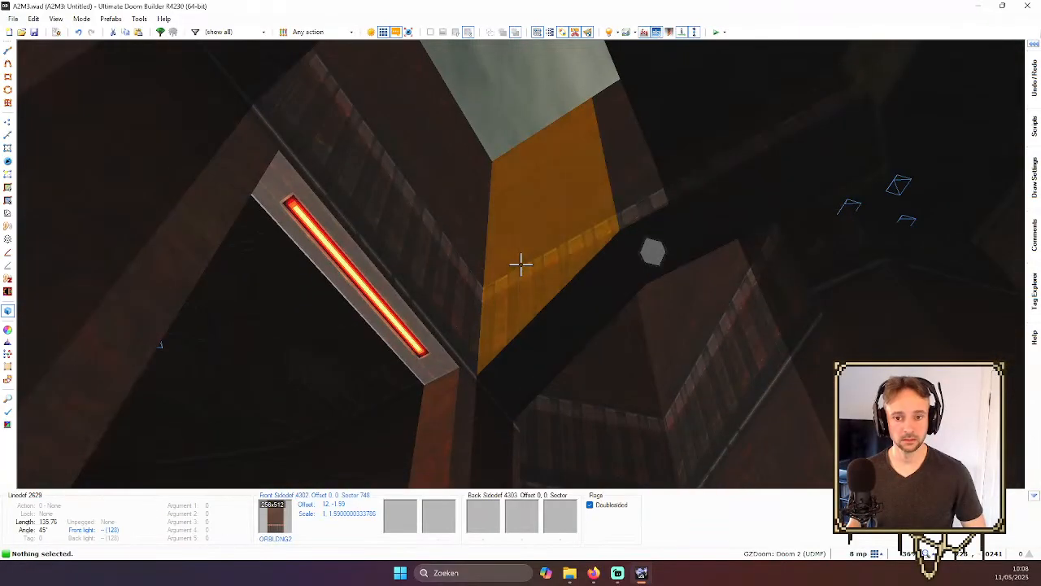
key(e)
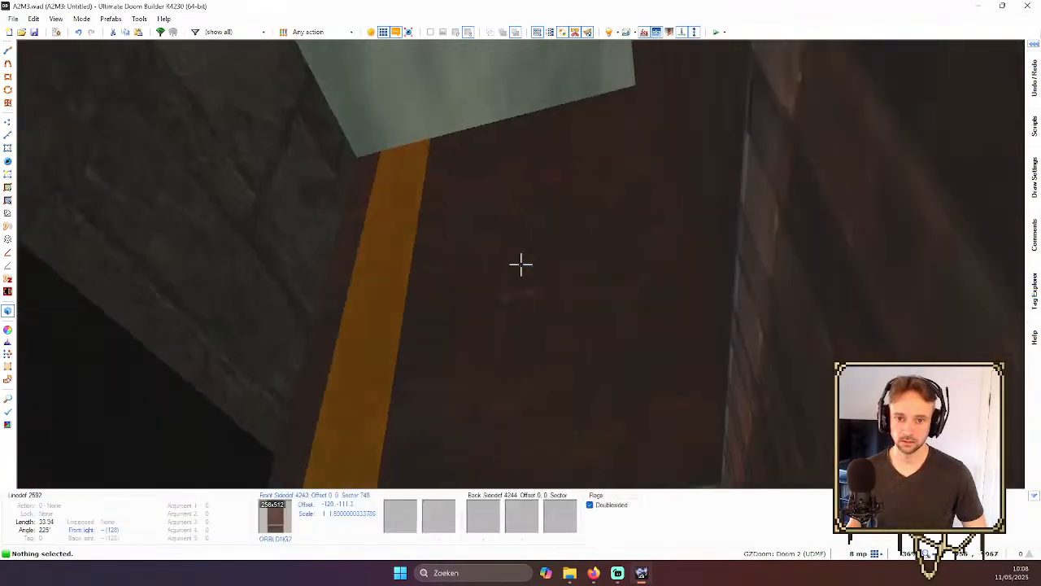
key(e)
key(d)
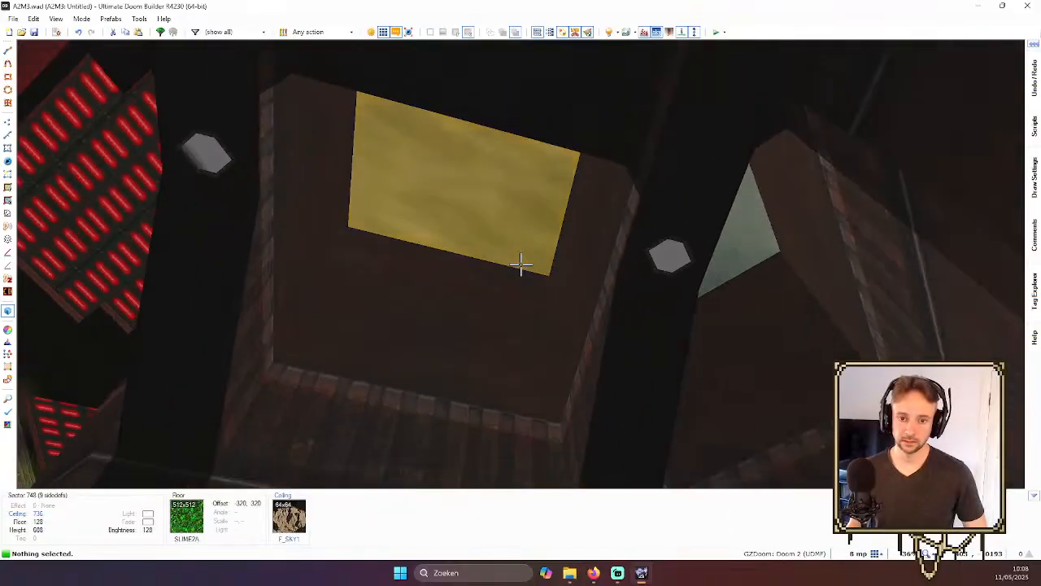
key(e)
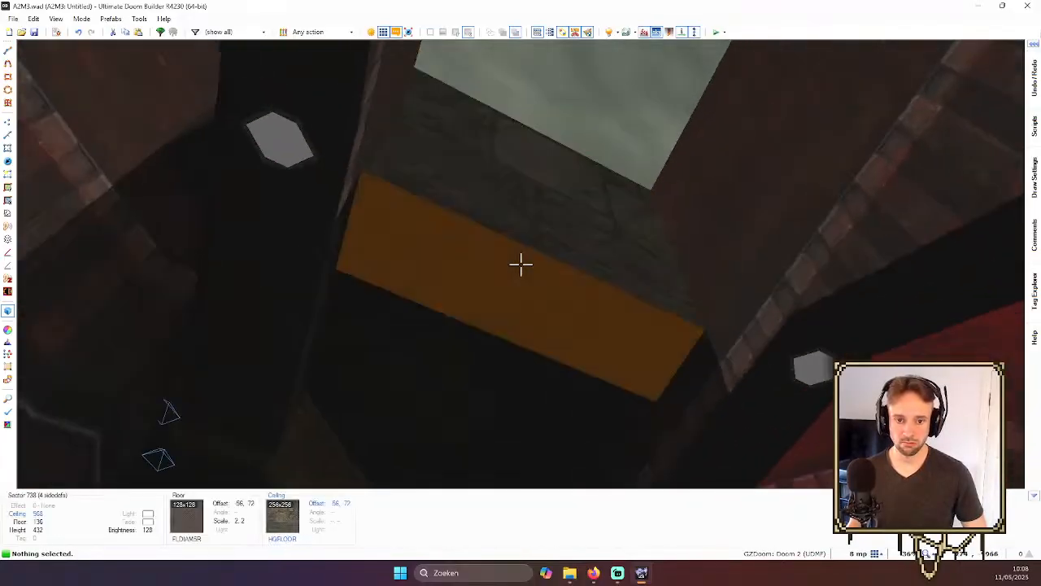
key(d)
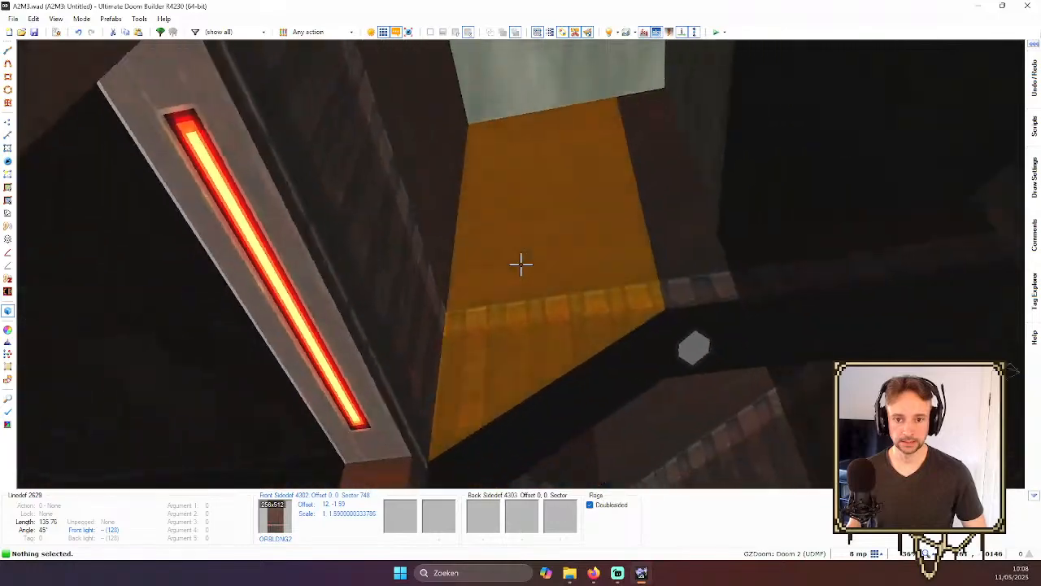
key(e)
key(d)
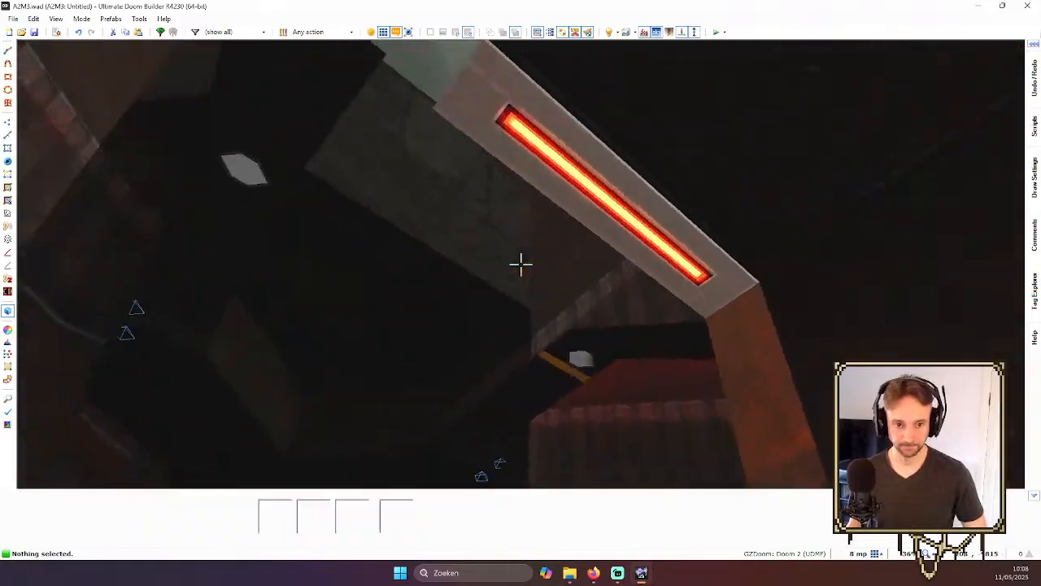
key(e)
key(q)
- Locate the diamond-shaped sky-ceiling sector on the map and check the surrounding rooms and the adjoining dark ceiling in 3D
scroll(551, 277, up, 5)
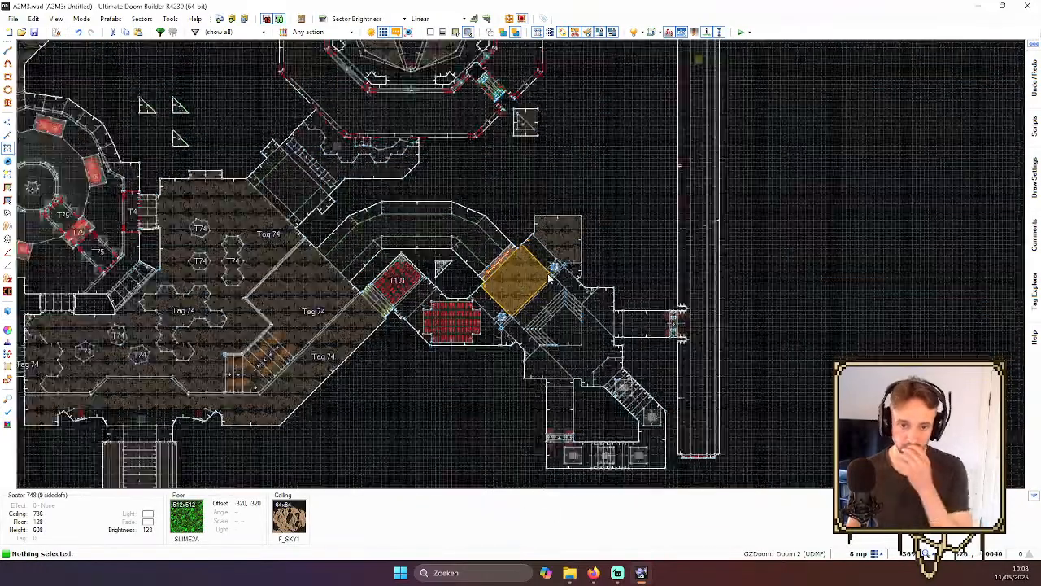
scroll(550, 278, down, 7)
scroll(541, 301, up, 5)
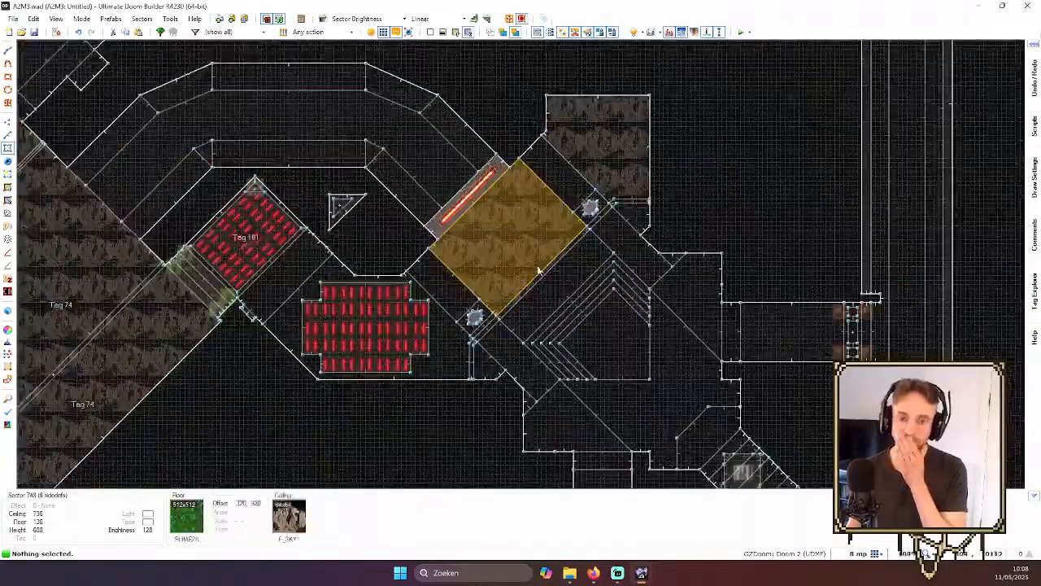
key(q)
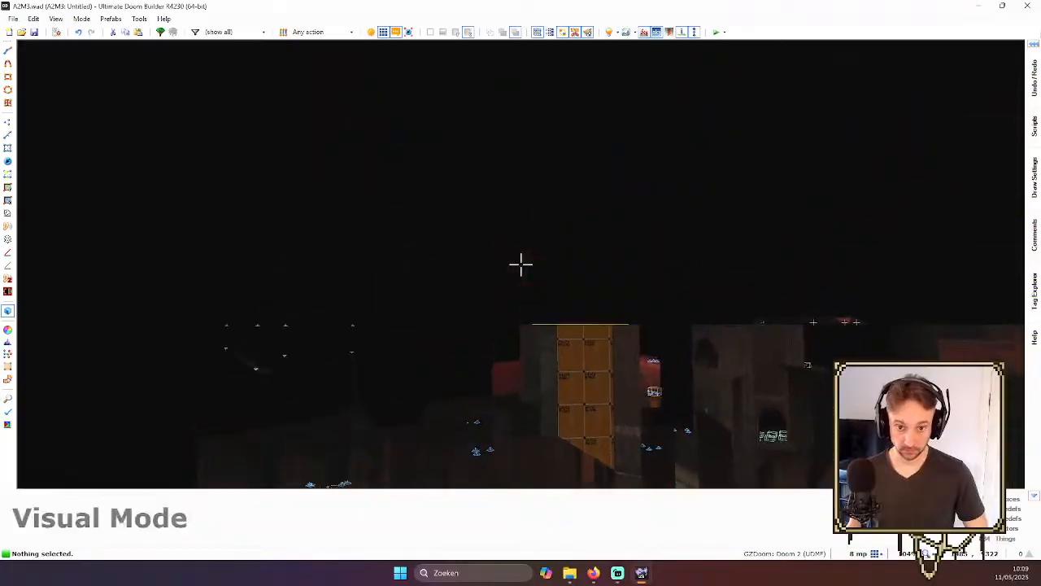
key(e)
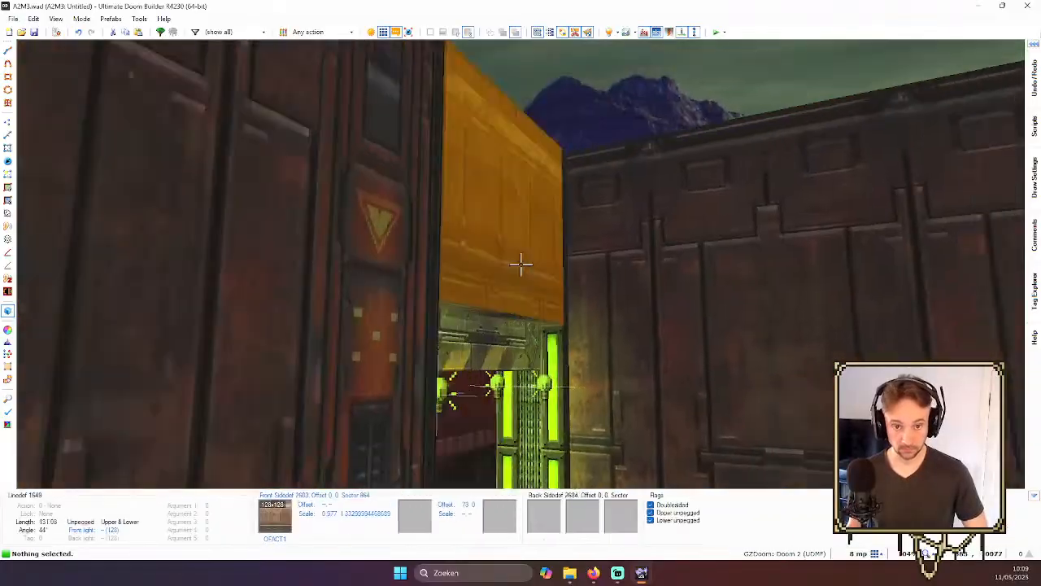
key(e)
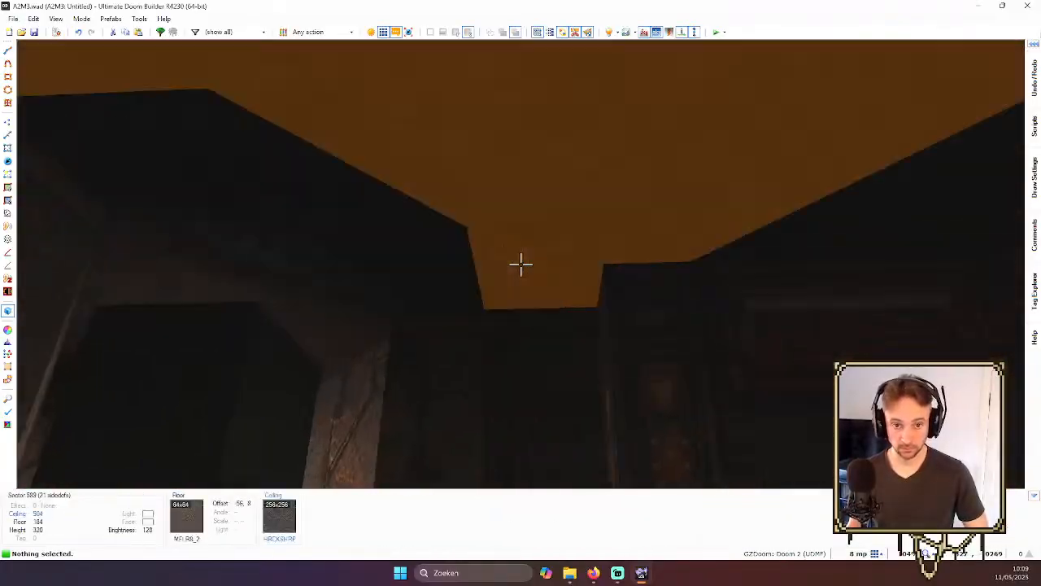
- Try the sky opening's ceiling at height 752 in 3D and return it to 736
key(e)
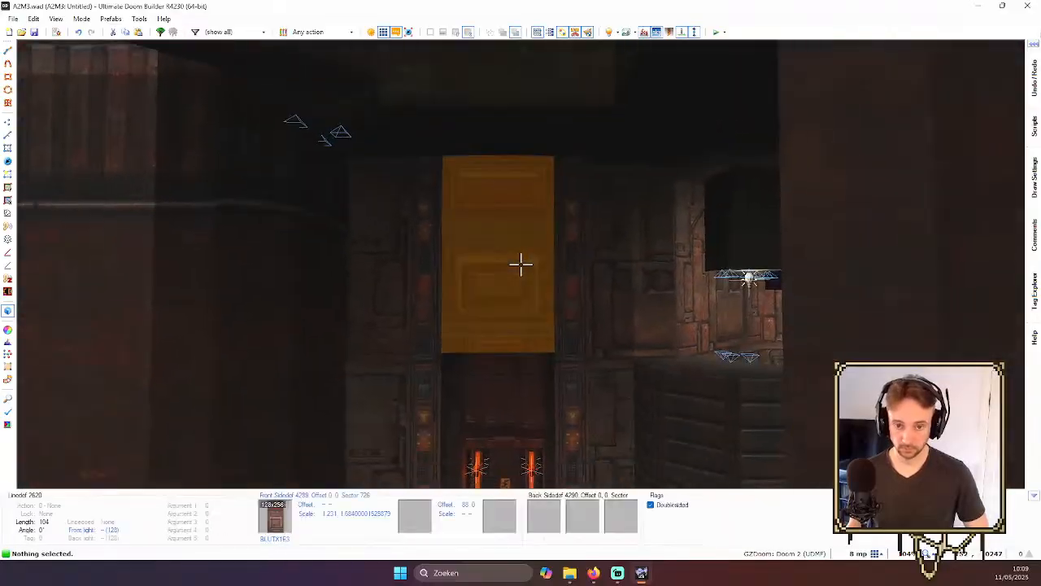
key(e)
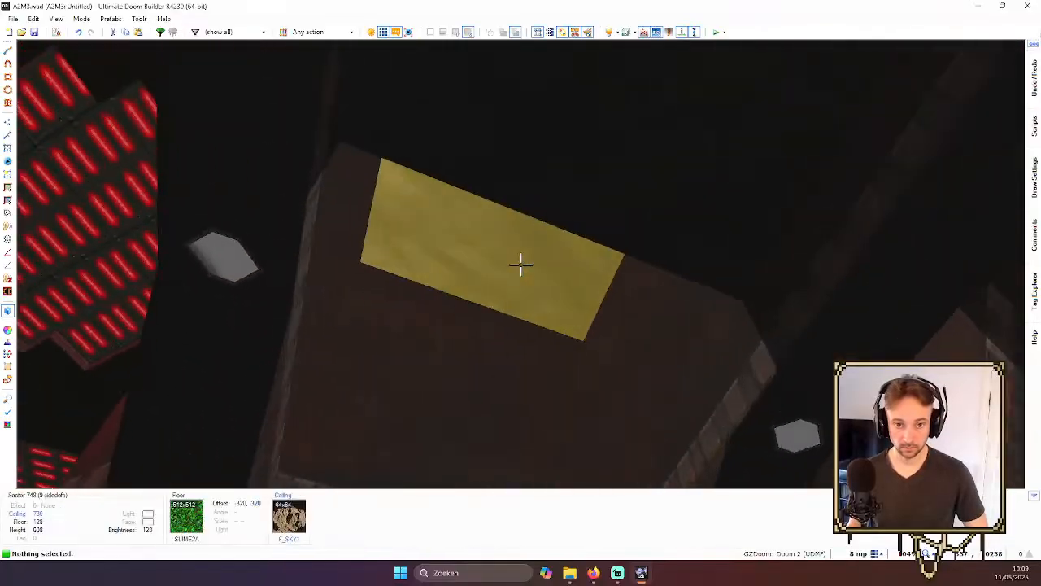
scroll(521, 263, up, 1)
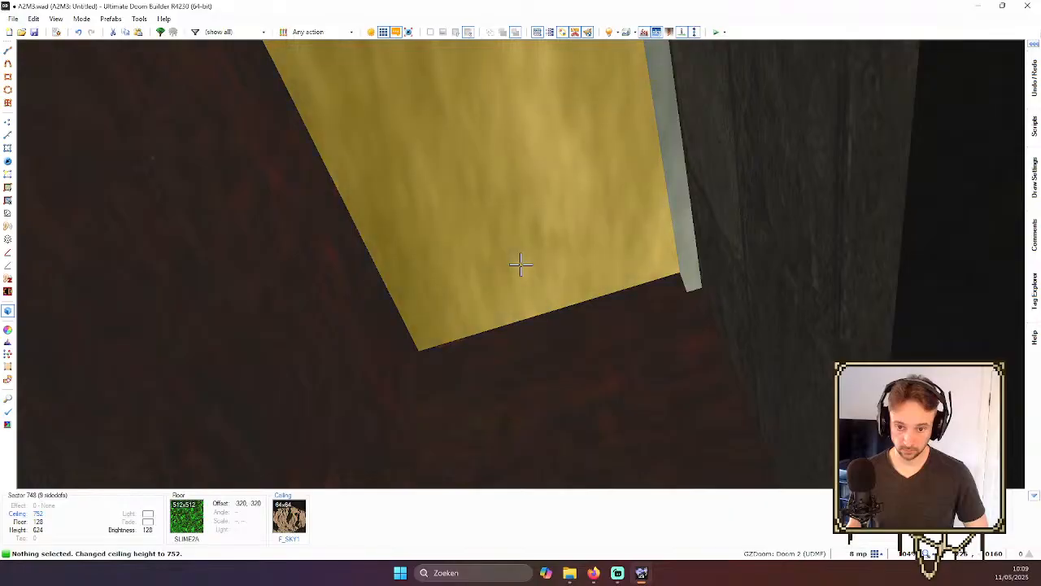
scroll(520, 265, down, 2)
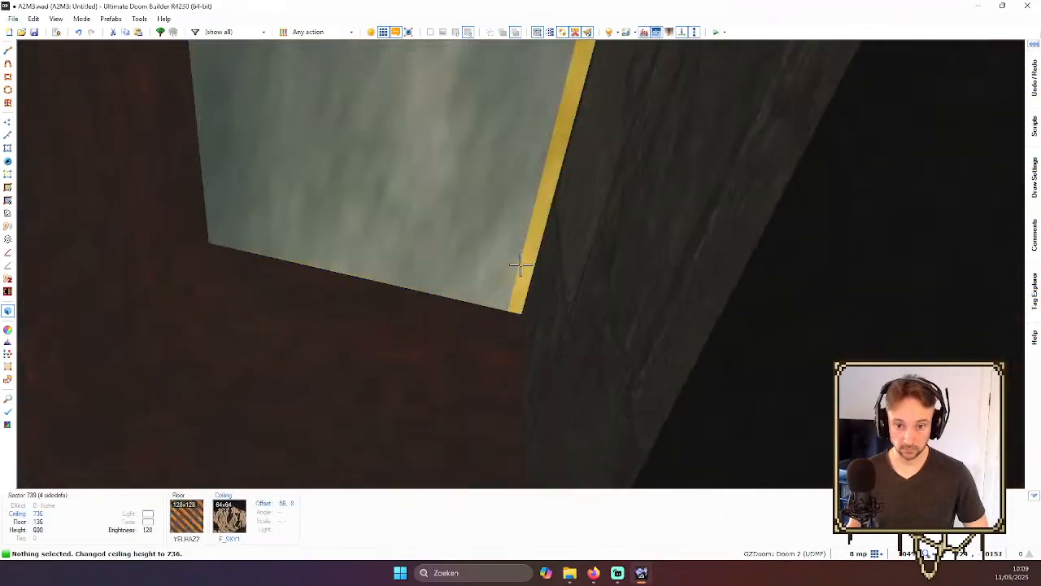
- Merge the three sectors of the recessed ceiling light at the sky diamond's east corner into one plain beam sector
key(e)
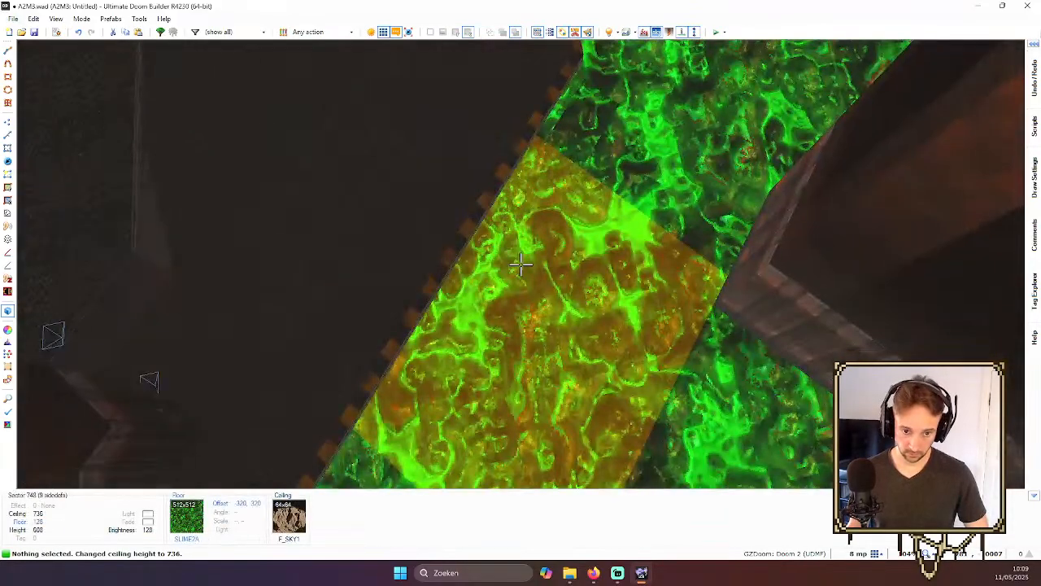
key(d)
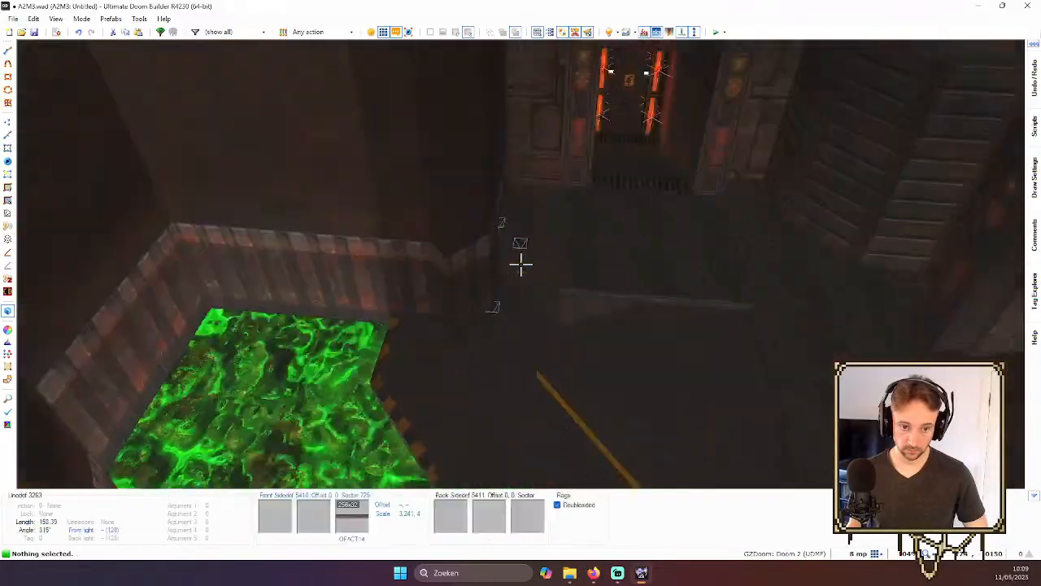
key(e)
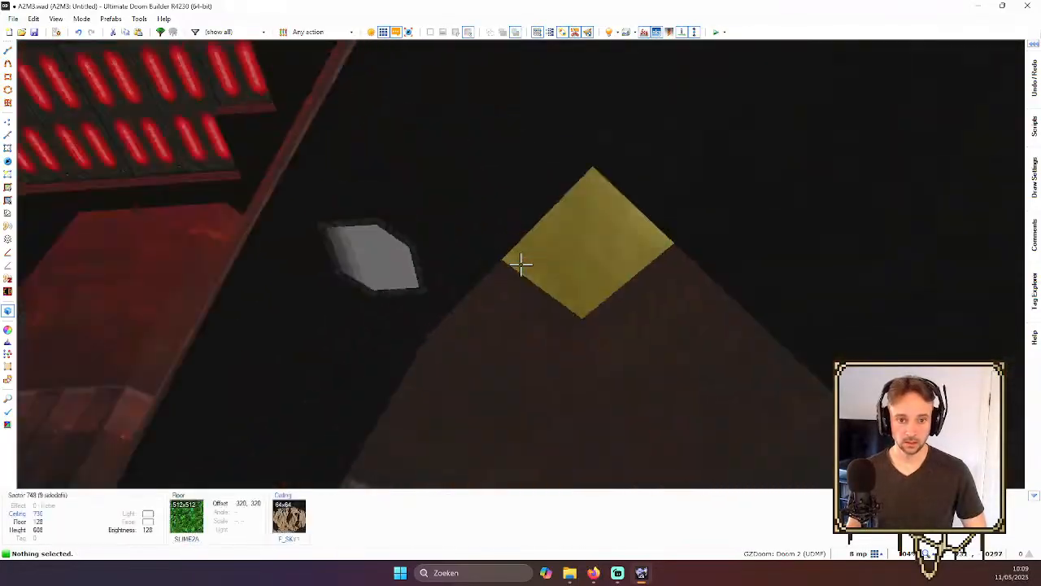
key(d)
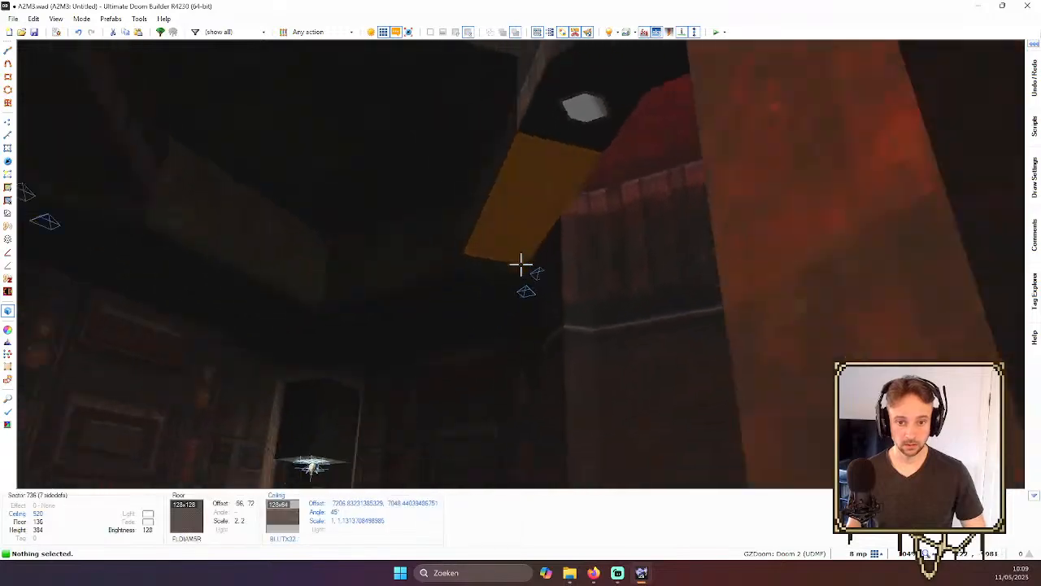
key(f)
key(w)
scroll(632, 170, up, 3)
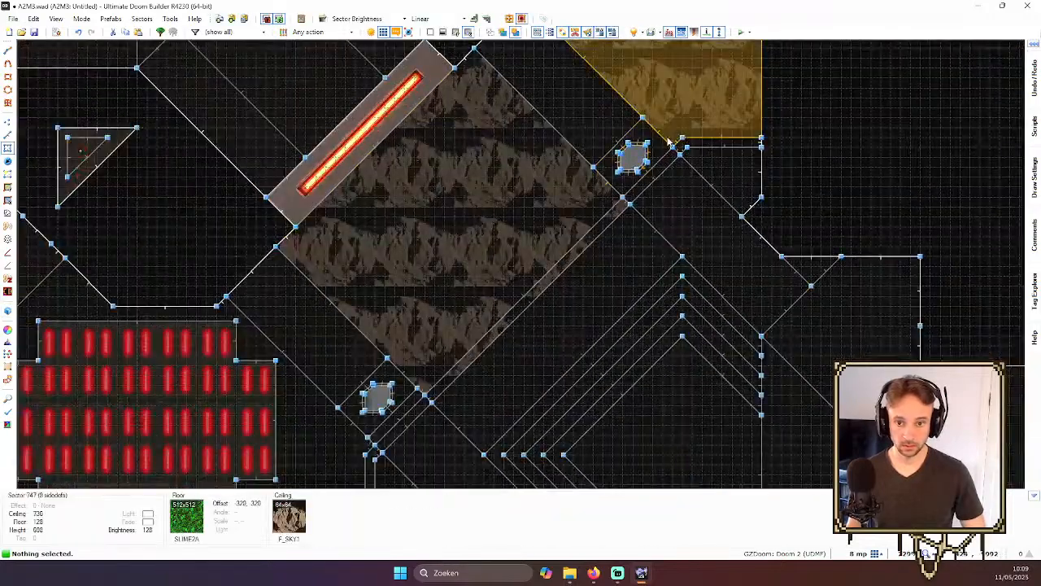
scroll(668, 143, up, 5)
click(632, 162)
scroll(632, 163, down, 3)
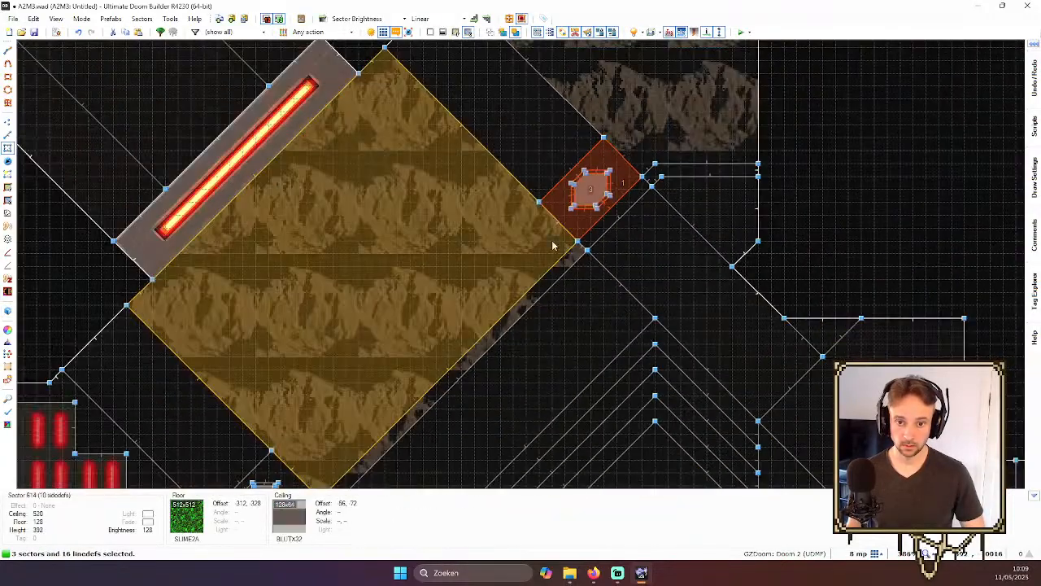
scroll(425, 360, down, 2)
key(shift+j)
scroll(388, 455, down, 4)
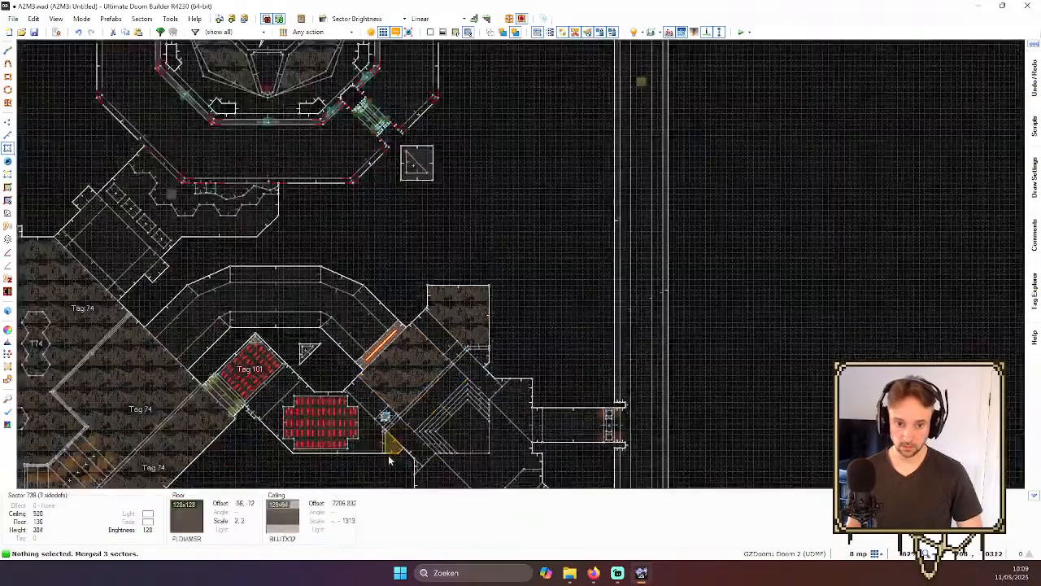
- Merge the recessed light sectors at the sky diamond's south corner into the surrounding beam sector and check the ceiling in 3D
scroll(397, 329, up, 7)
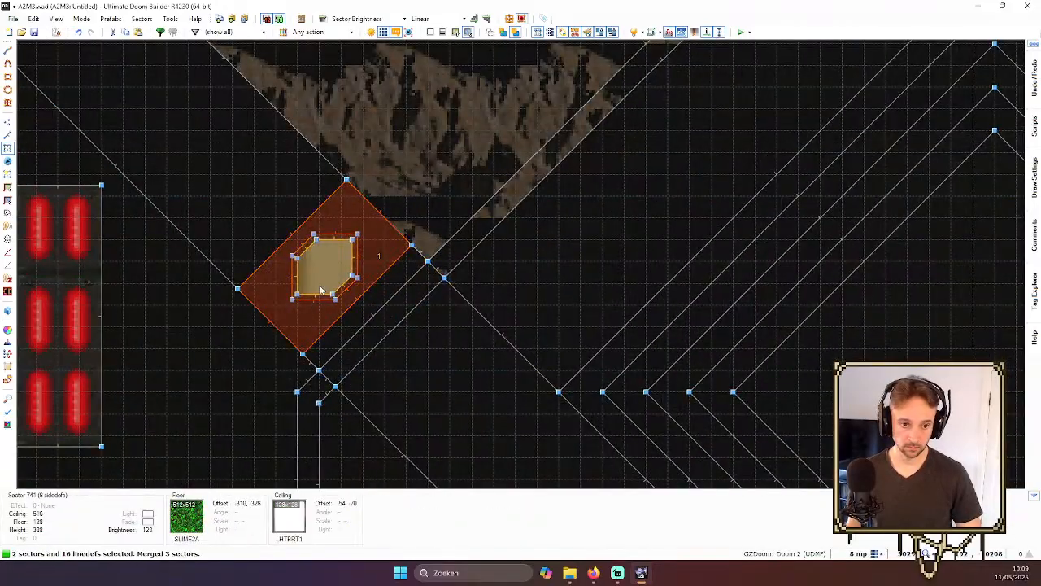
key(q)
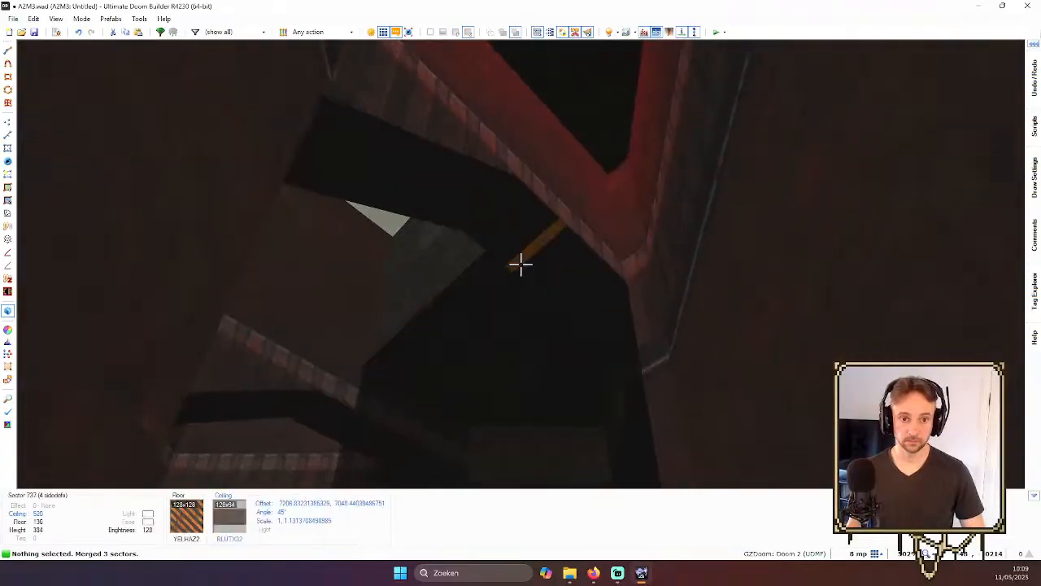
key(e)
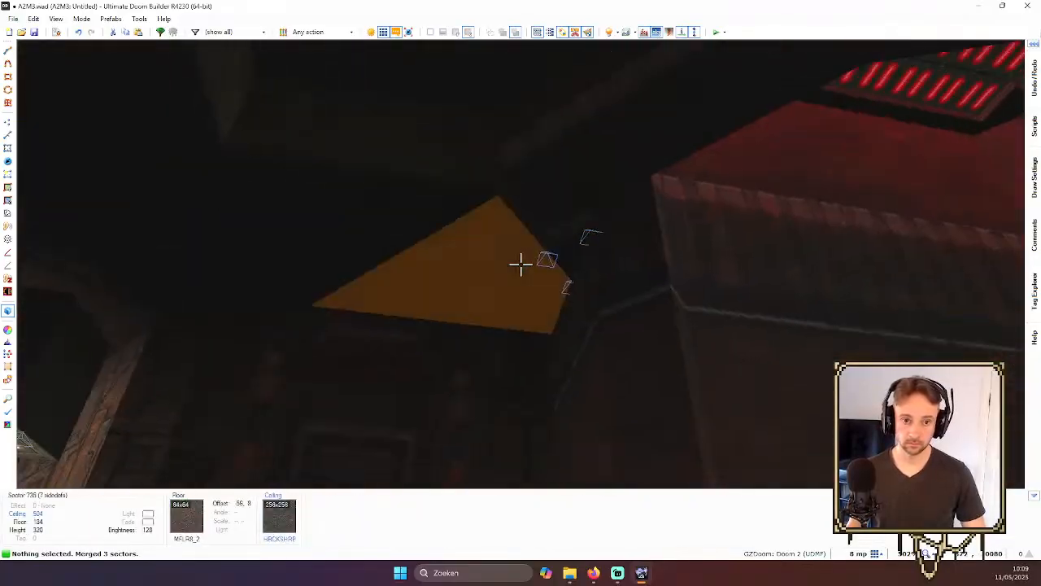
key(d)
key(e)
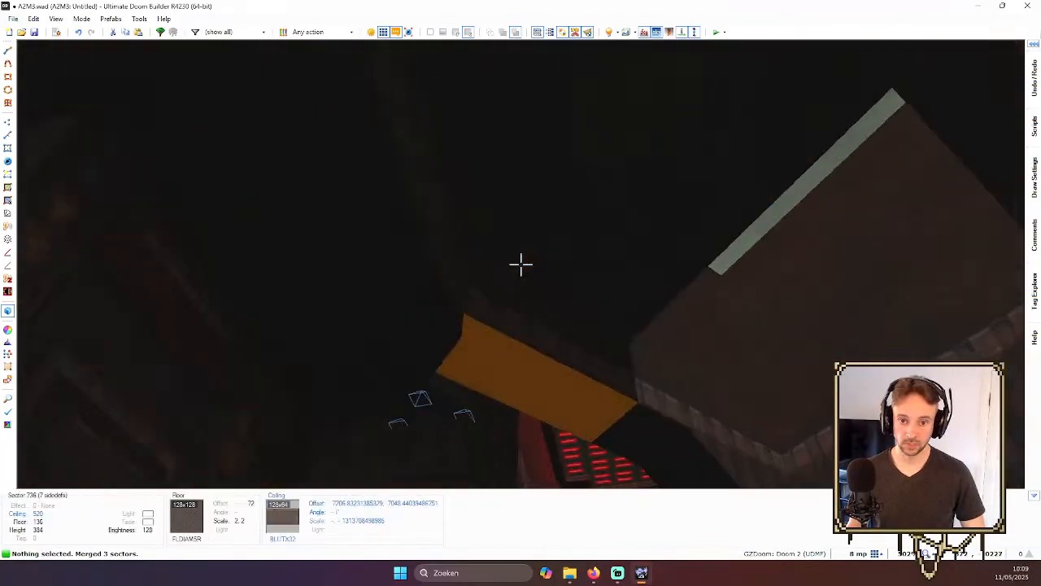
key(d)
key(e)
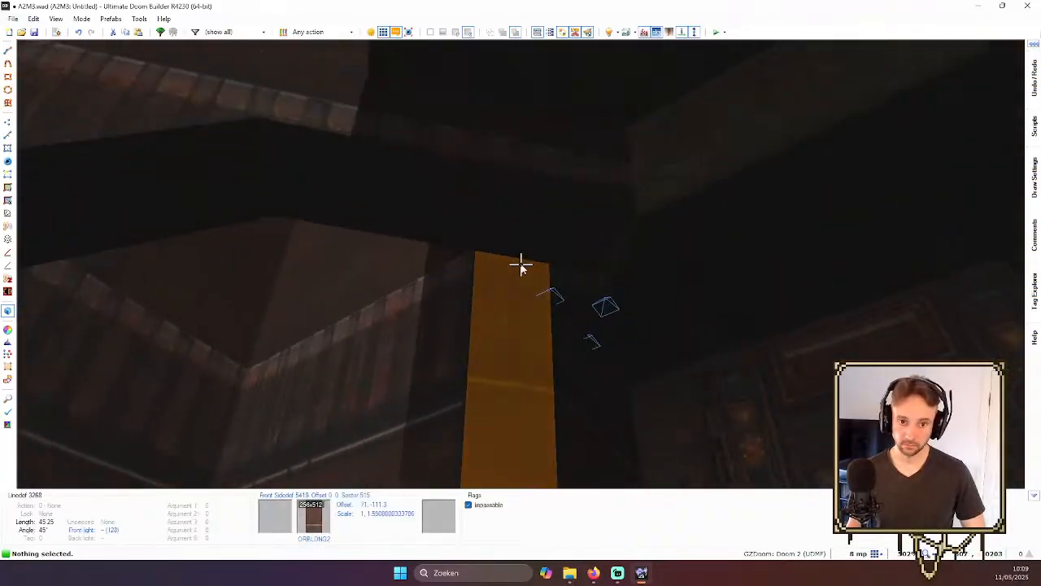
- Insert a CeilingLantern thing in the beam sector at the sky diamond's south corner
key(w)
scroll(496, 276, down, 1)
scroll(495, 276, up, 6)
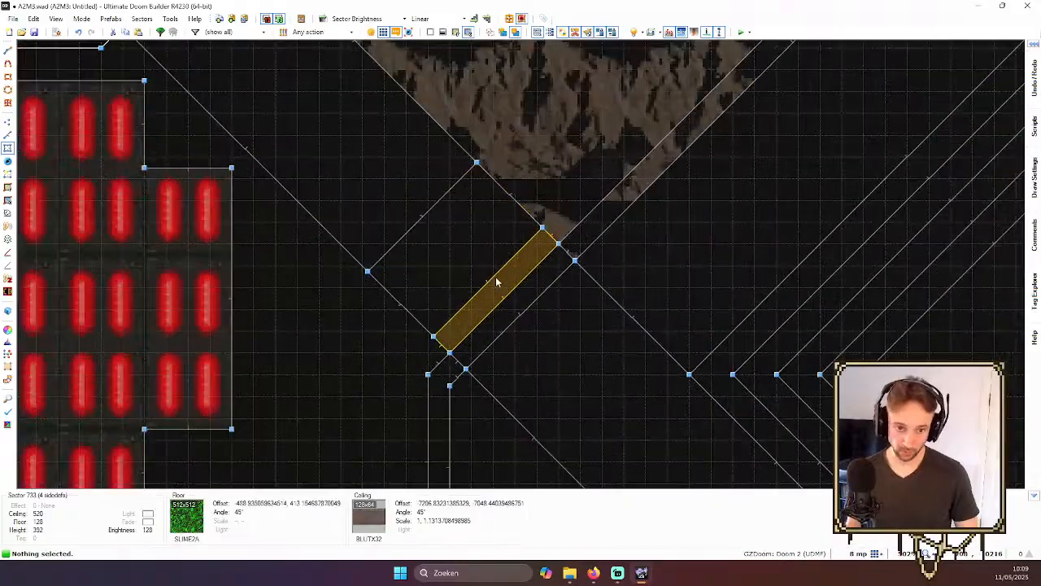
key(t)
scroll(459, 254, up, 2)
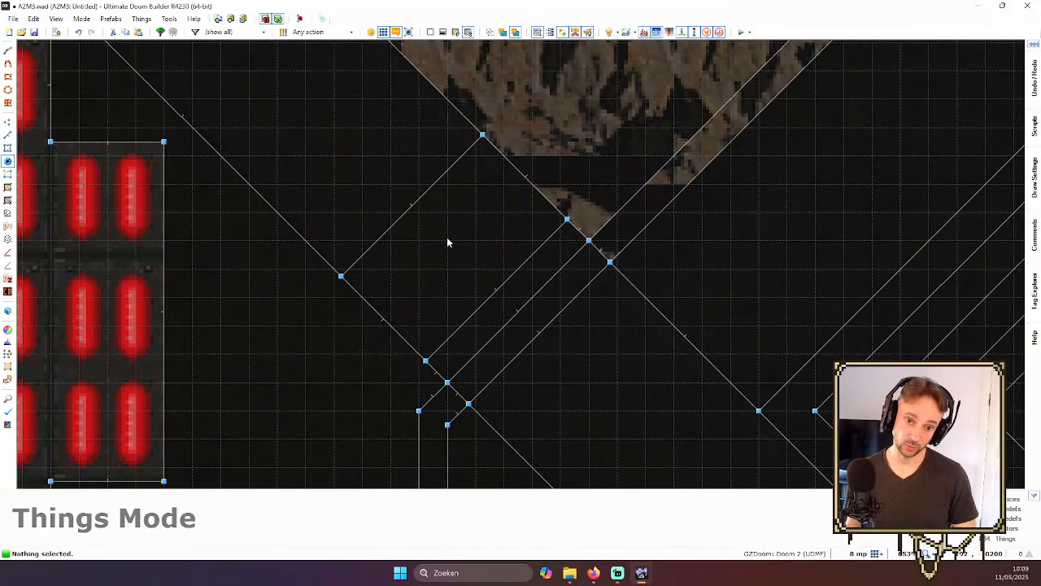
right_click(448, 242)
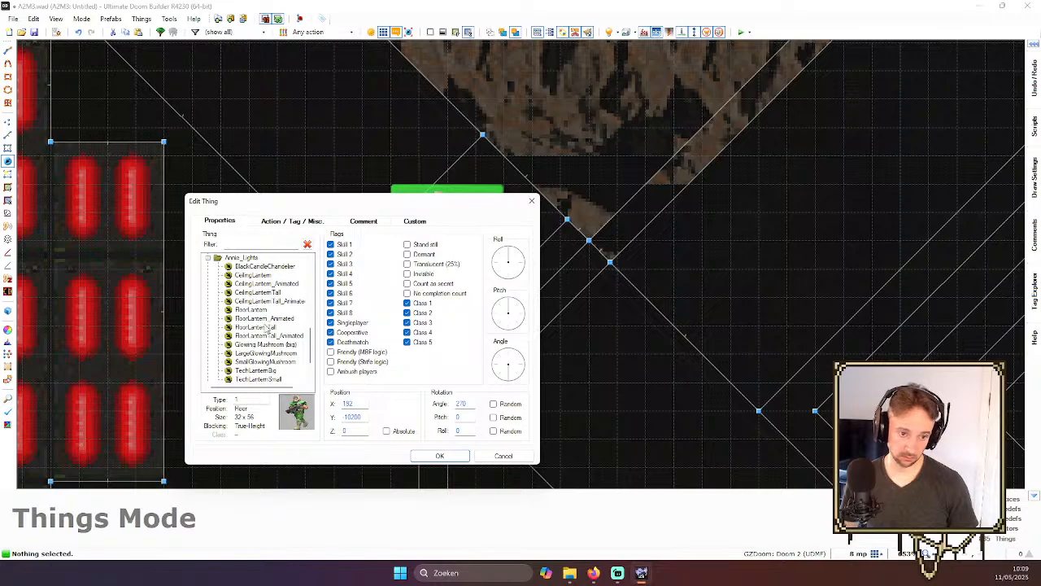
key(Return)
scroll(532, 289, down, 6)
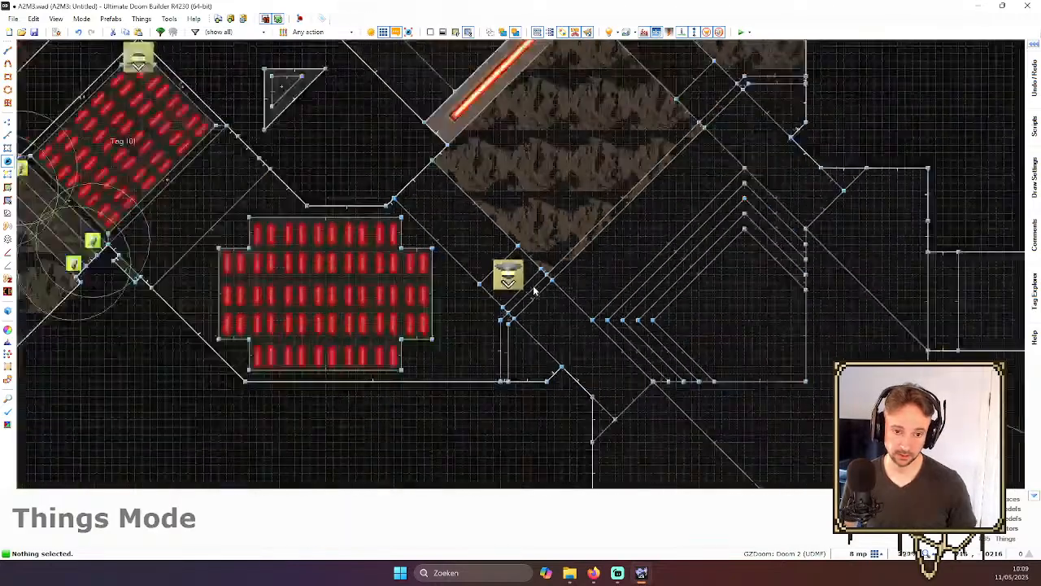
- Place a second CeilingLantern in the beam sector at the sky diamond's east corner and check the lighting in 3D
scroll(662, 176, up, 6)
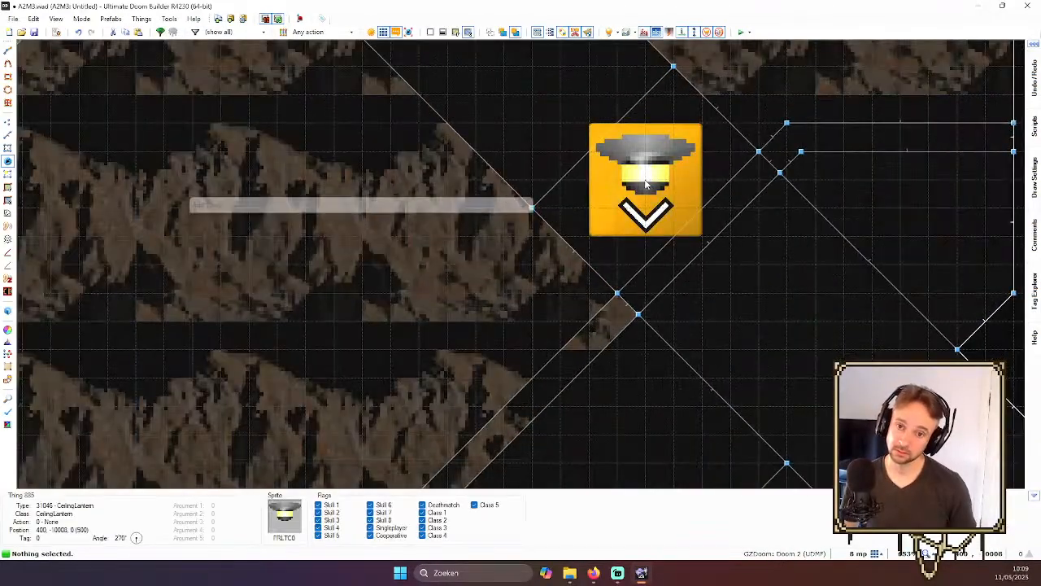
key(q)
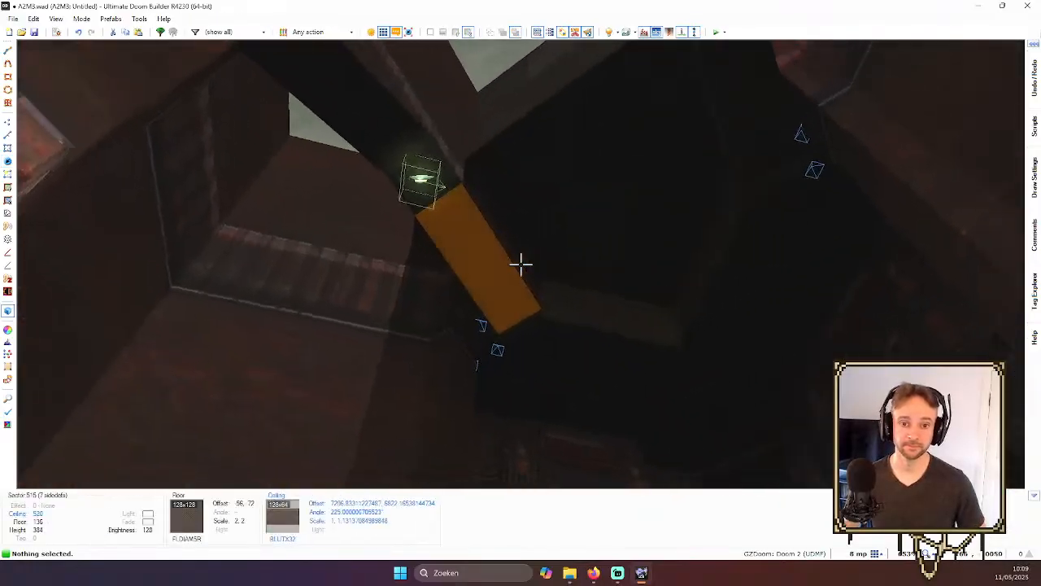
key(d)
key(e)
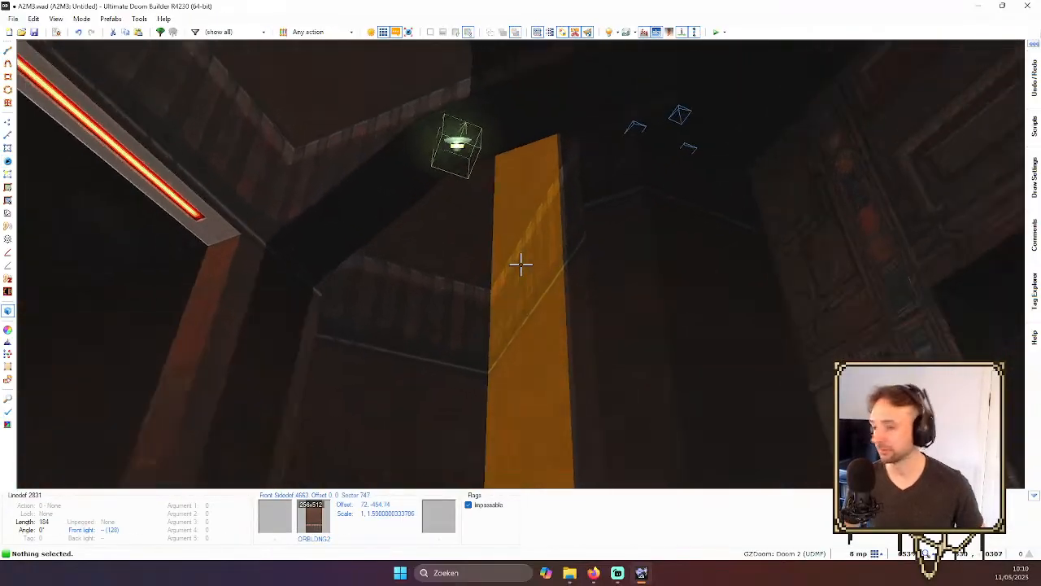
key(d)
key(d)
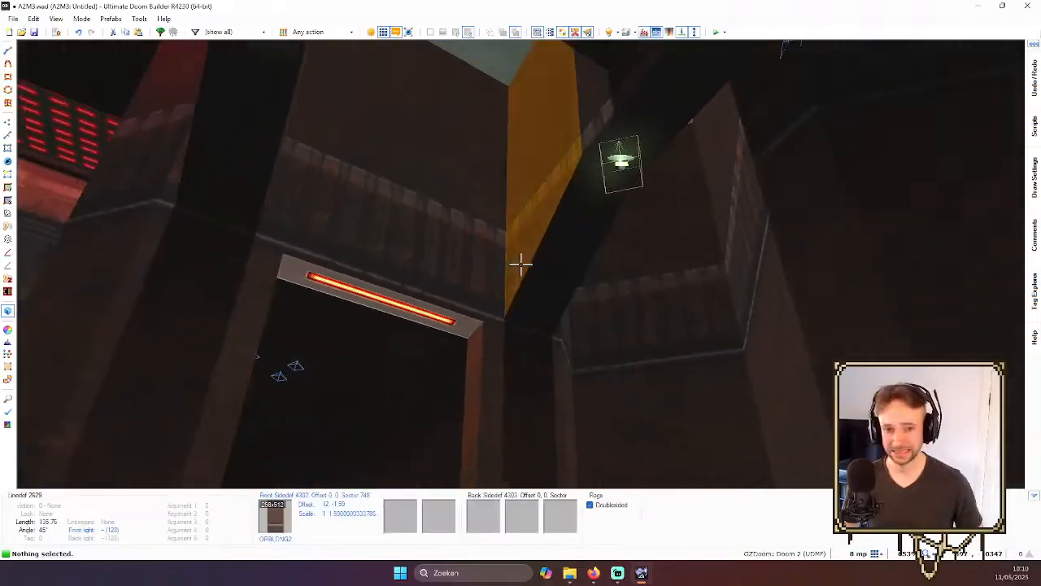
key(e)
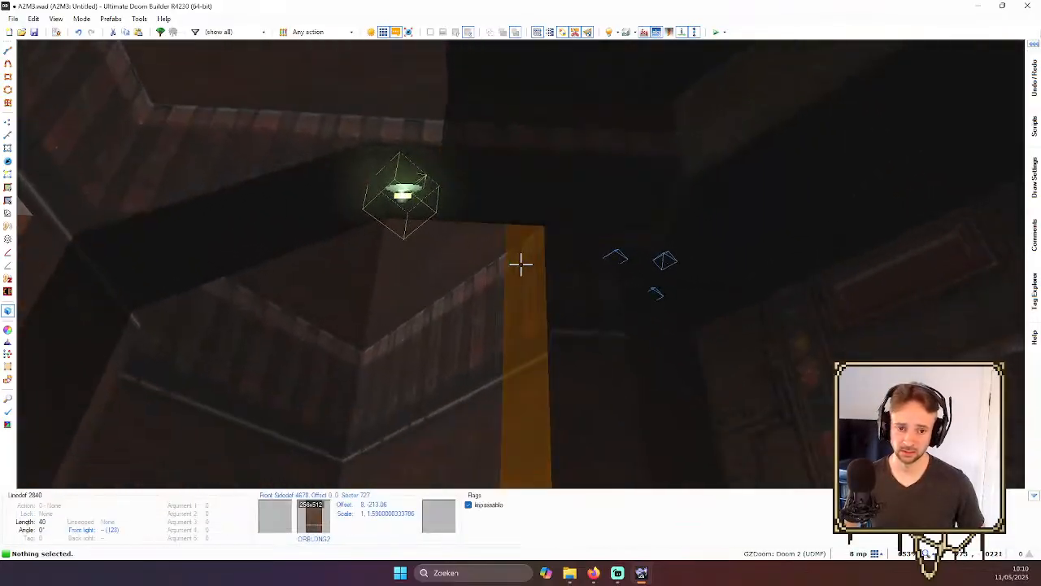
key(d)
- Copy the south-corner CeilingLantern to the beam section southwest of the chevron-shaped steps
key(w)
scroll(533, 230, up, 2)
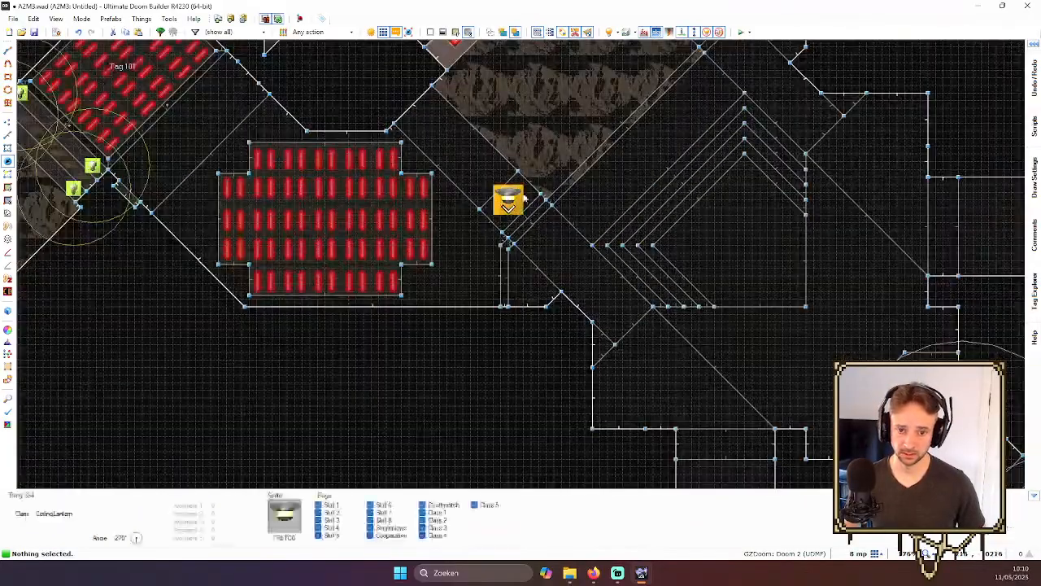
scroll(490, 181, down, 2)
scroll(489, 180, down, 2)
scroll(491, 182, up, 2)
click(495, 184)
scroll(576, 260, up, 4)
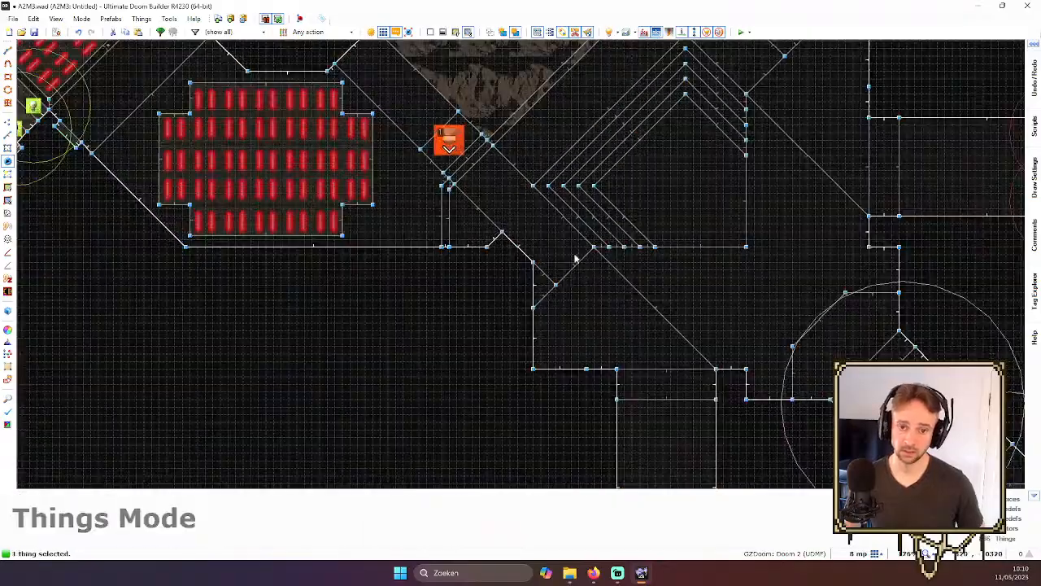
scroll(596, 235, up, 2)
drag(596, 234, 531, 240)
scroll(531, 243, down, 6)
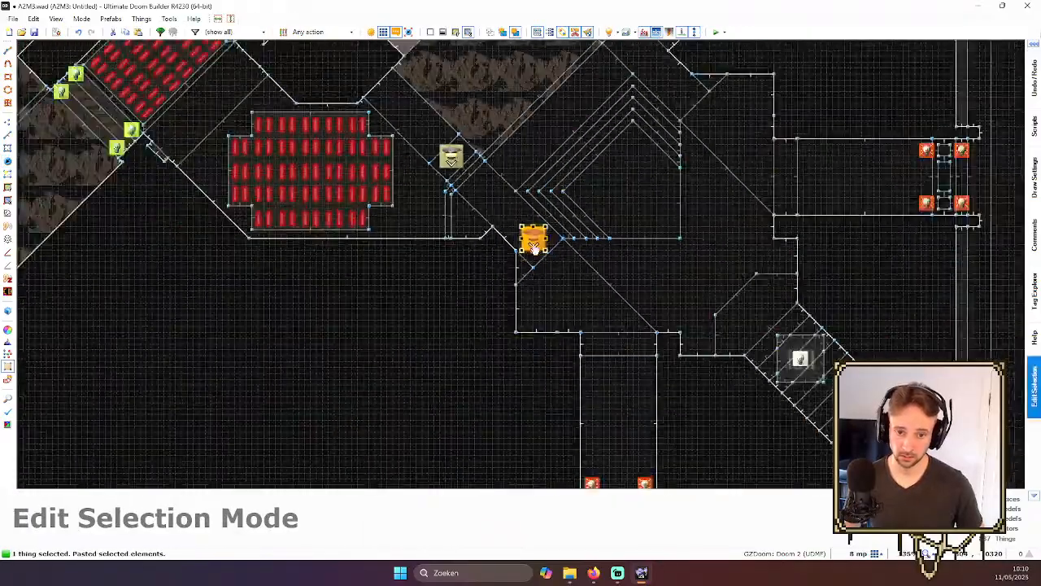
scroll(661, 119, up, 1)
- Paste another CeilingLantern copy in the beam section northeast of the chevron-shaped steps
key(ctrl+c)
key(ctrl+v)
scroll(663, 120, up, 3)
key(ctrl+v)
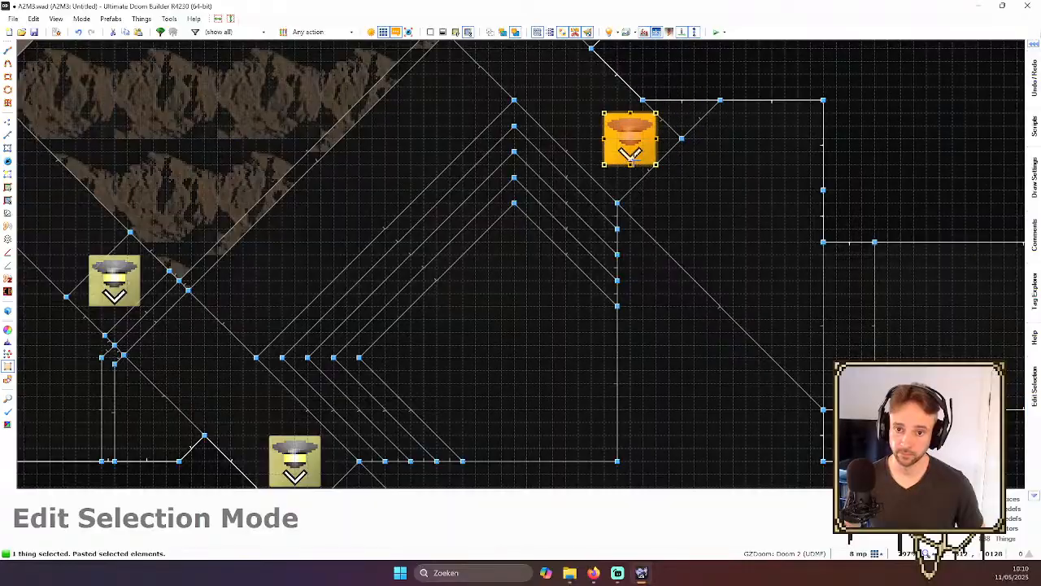
scroll(598, 185, down, 2)
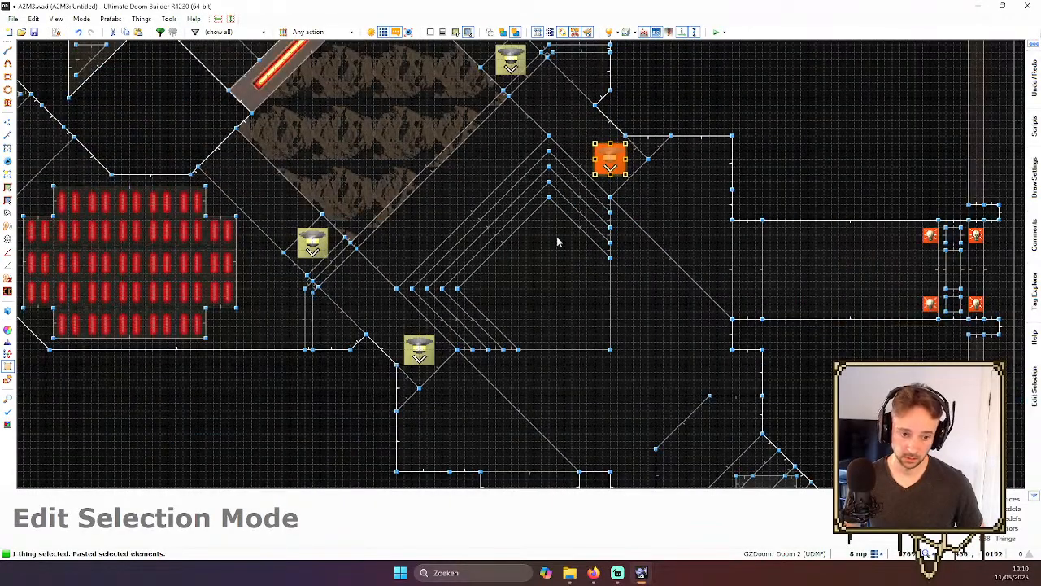
scroll(417, 391, up, 2)
scroll(577, 281, down, 3)
click(578, 267)
- Review the new lanterns and the neighbouring switch alcove in 3D, and auto-align the upper wall textures beside the beams in X and Y
key(q)
key(w)
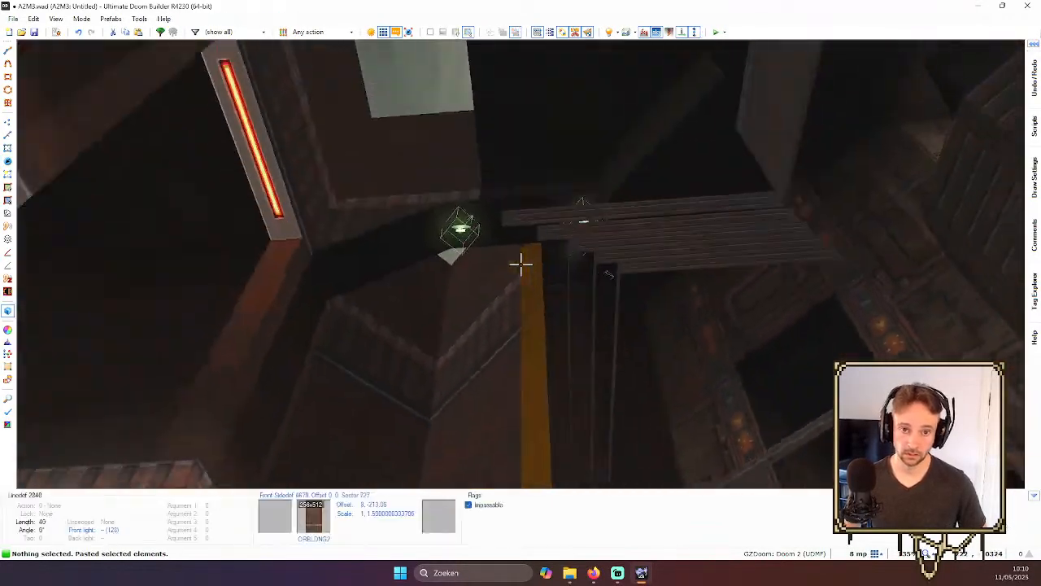
key(w)
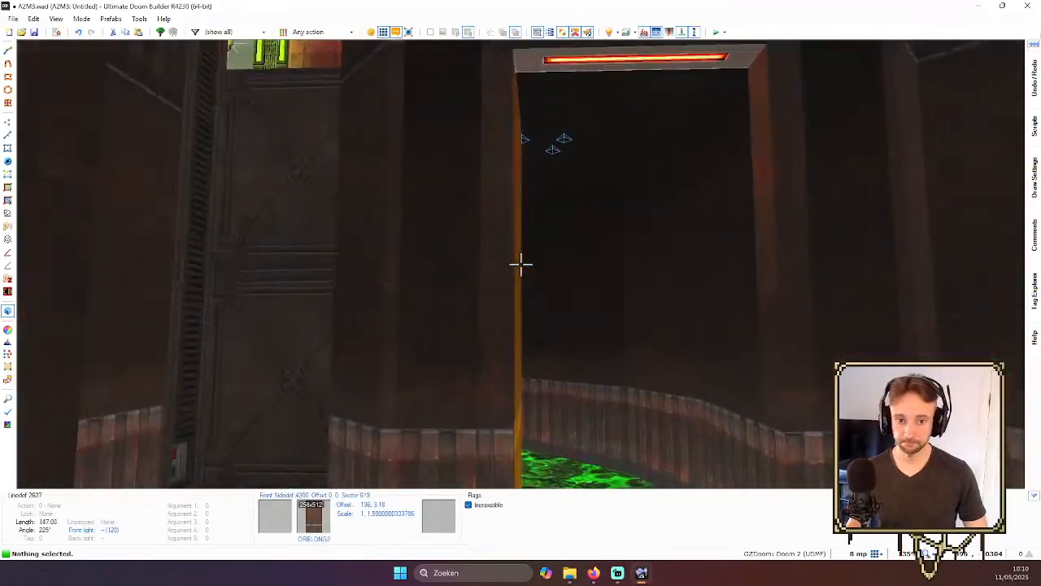
key(w)
key(s)
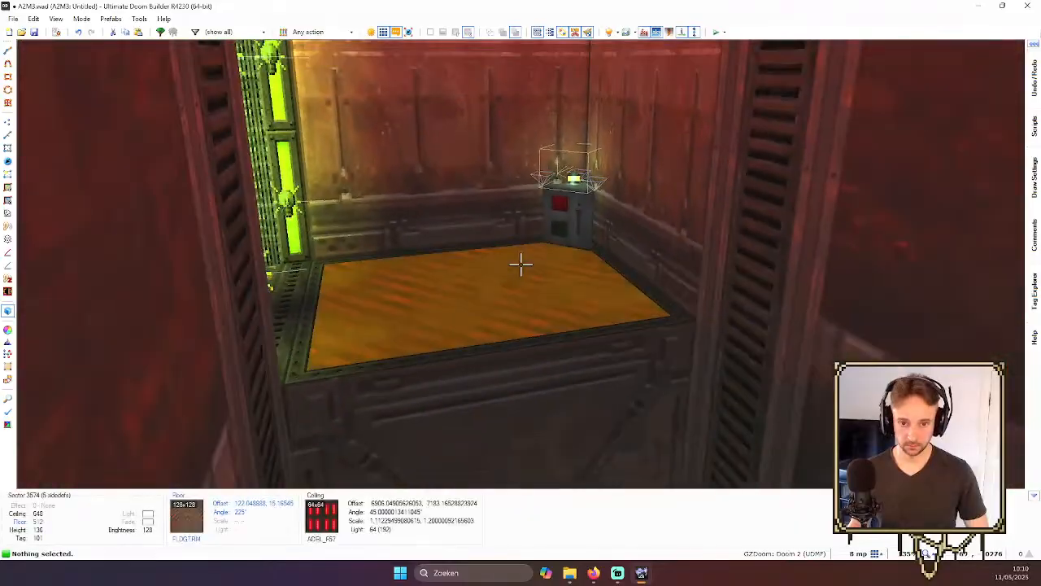
key(w)
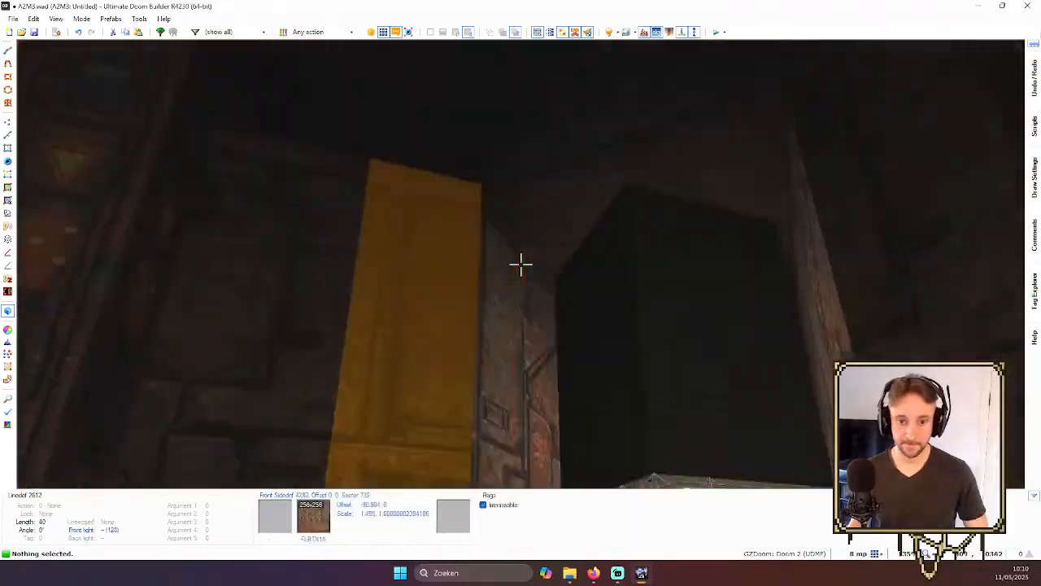
key(w)
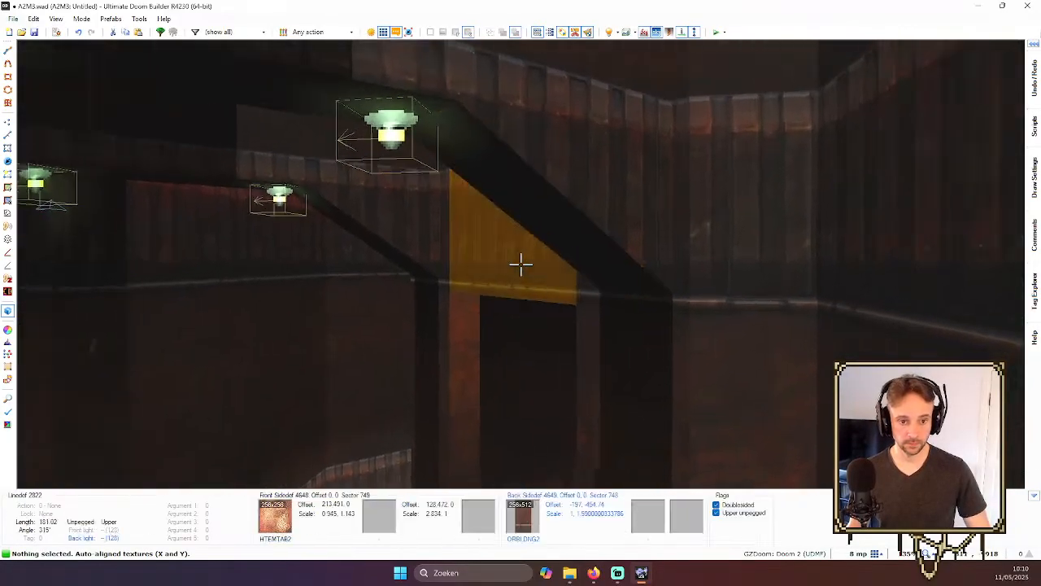
- Copy the Q2BAS018 ceiling flat from the red-lit ceiling's border and paste it over the northeast alcove's sky ceiling
key(w)
key(s)
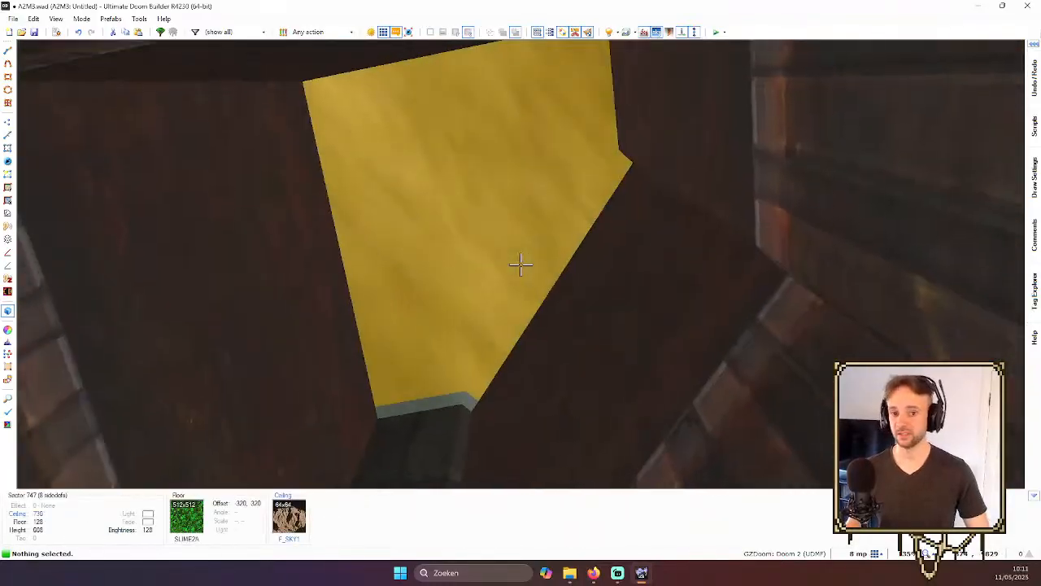
key(q)
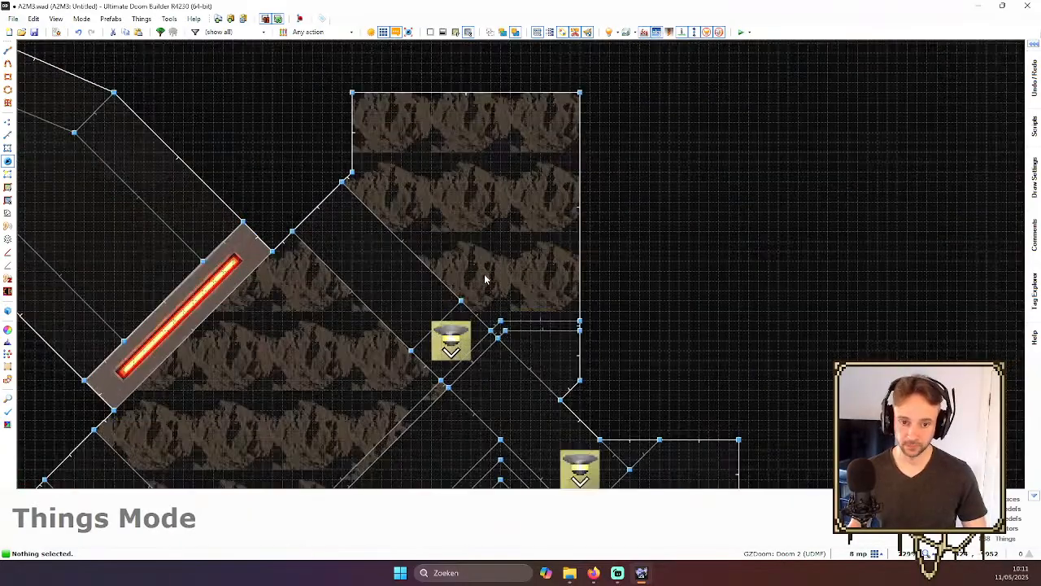
scroll(527, 331, up, 4)
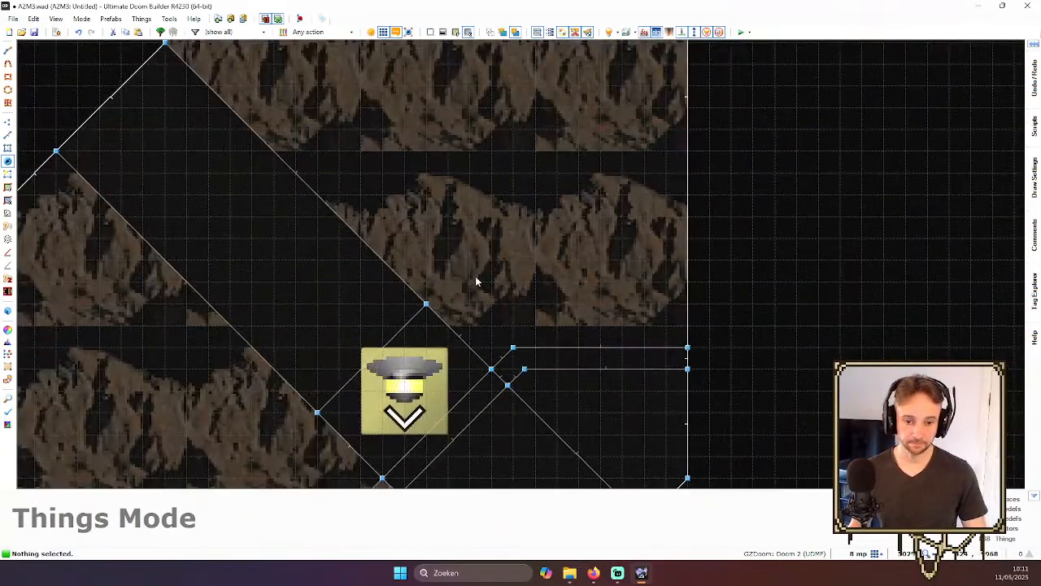
scroll(482, 278, down, 2)
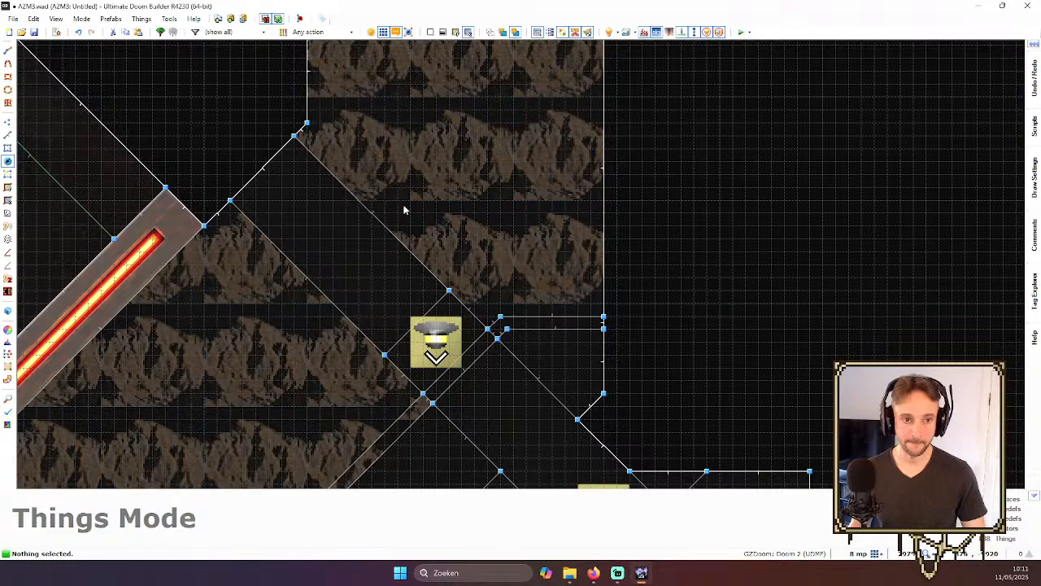
scroll(403, 210, down, 2)
key(w)
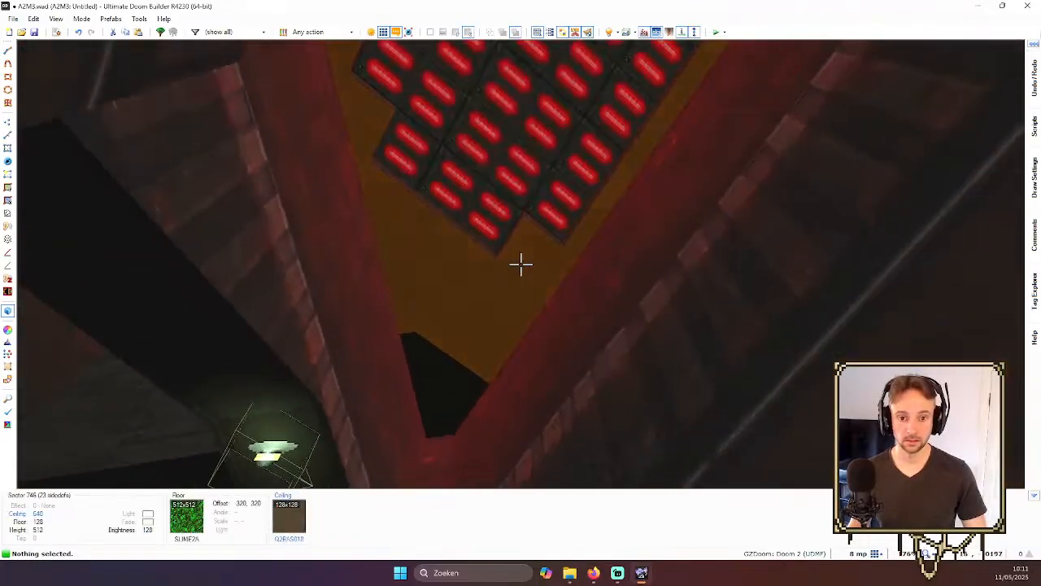
key(ctrl+c)
key(ctrl+v)
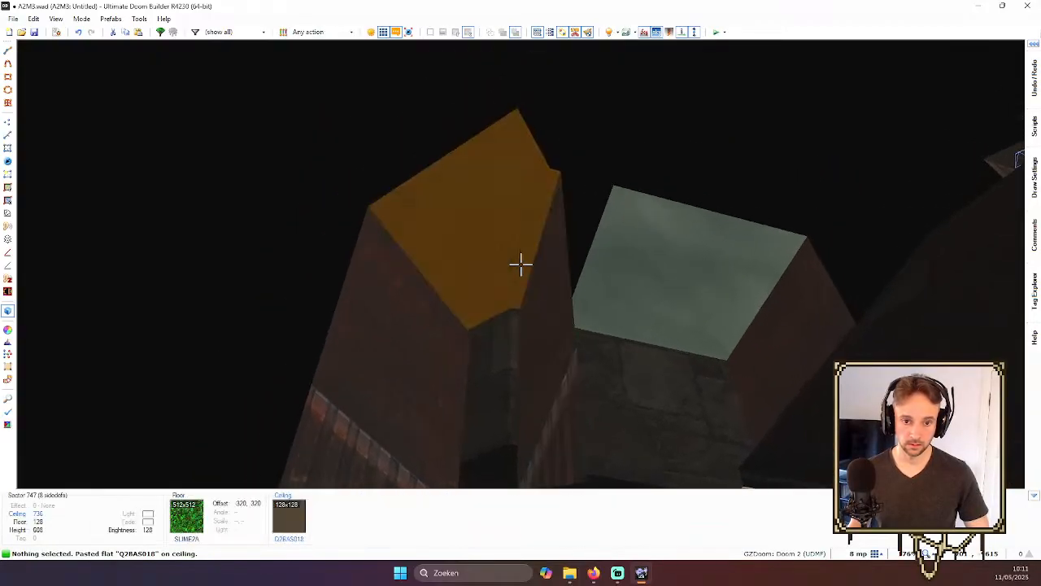
key(Escape)
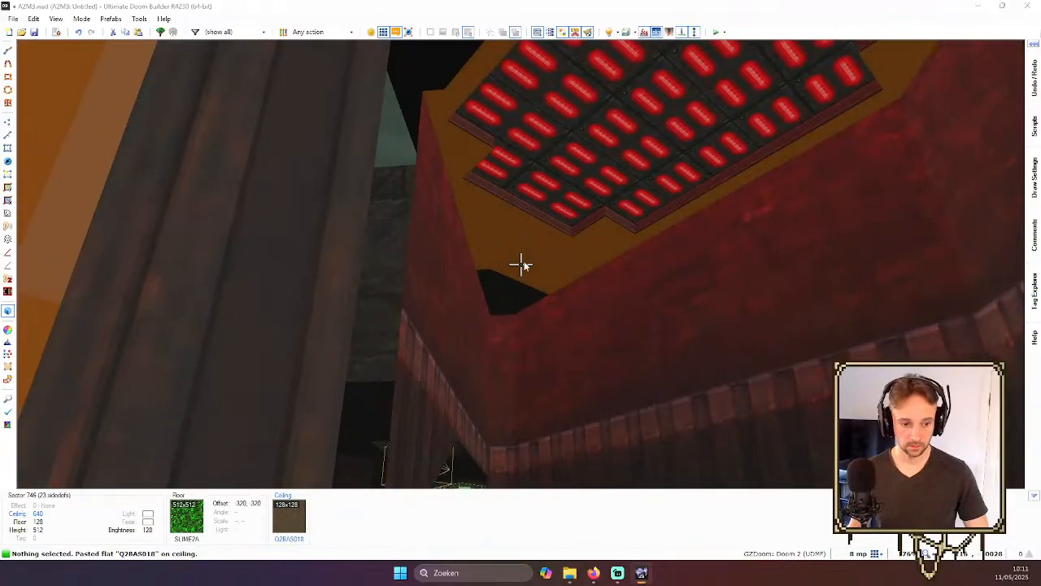
- Check the red-lit ceiling sector's colour and glow settings, then edit the sector colours of two ceilings, including the northeast alcove's
right_click(521, 264)
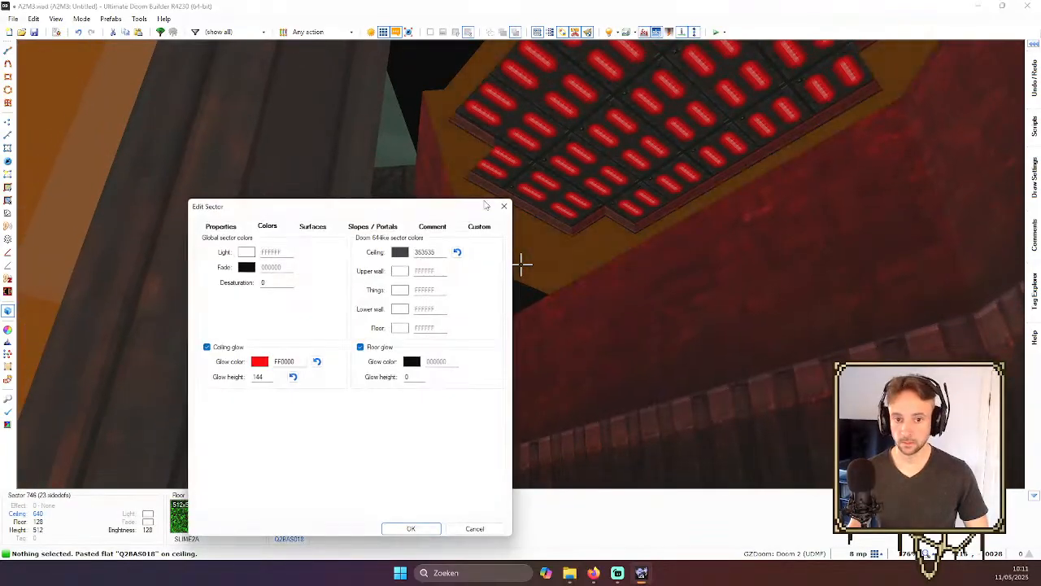
click(474, 527)
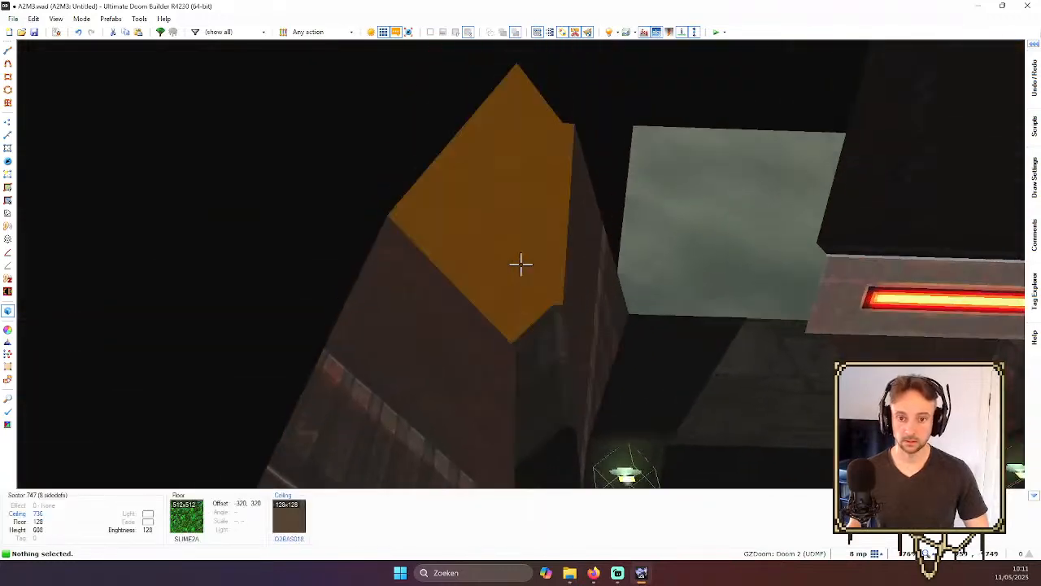
click(521, 265)
right_click(521, 265)
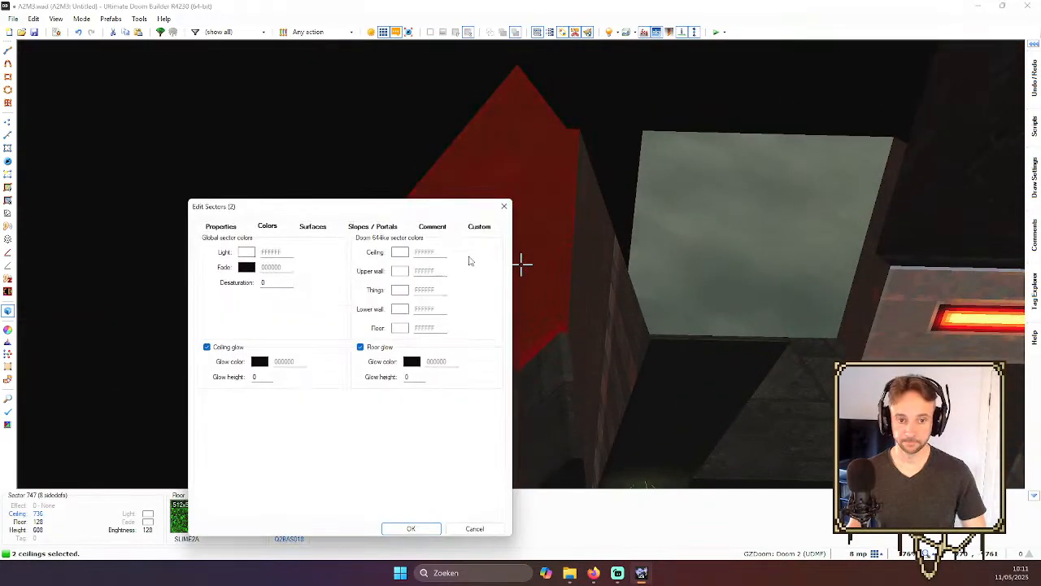
key(Return)
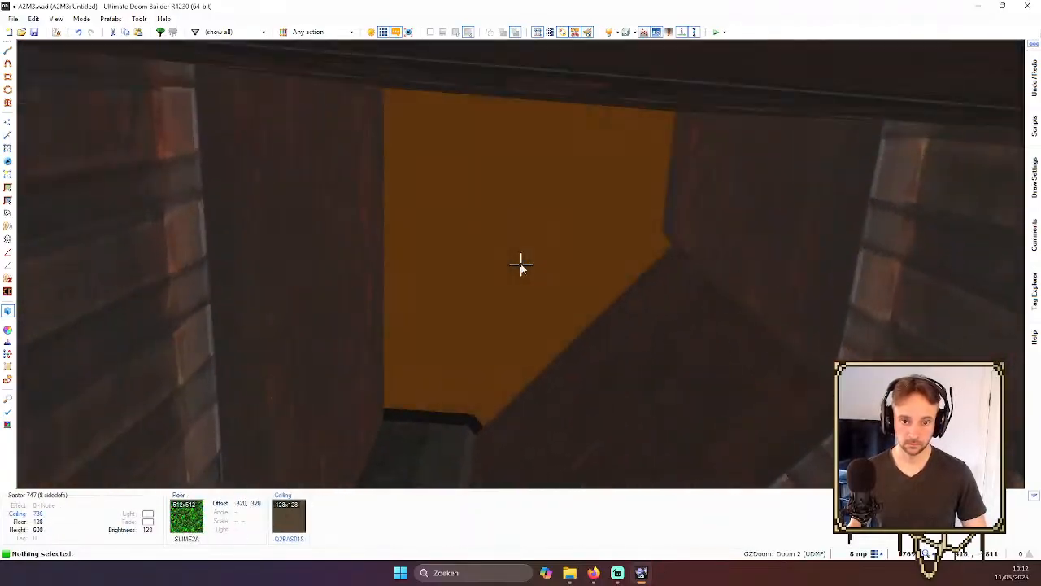
- Examine the existing red-light ceiling panels and the surrounding room layout in the 2D map
key(q)
scroll(556, 278, down, 4)
key(Down)
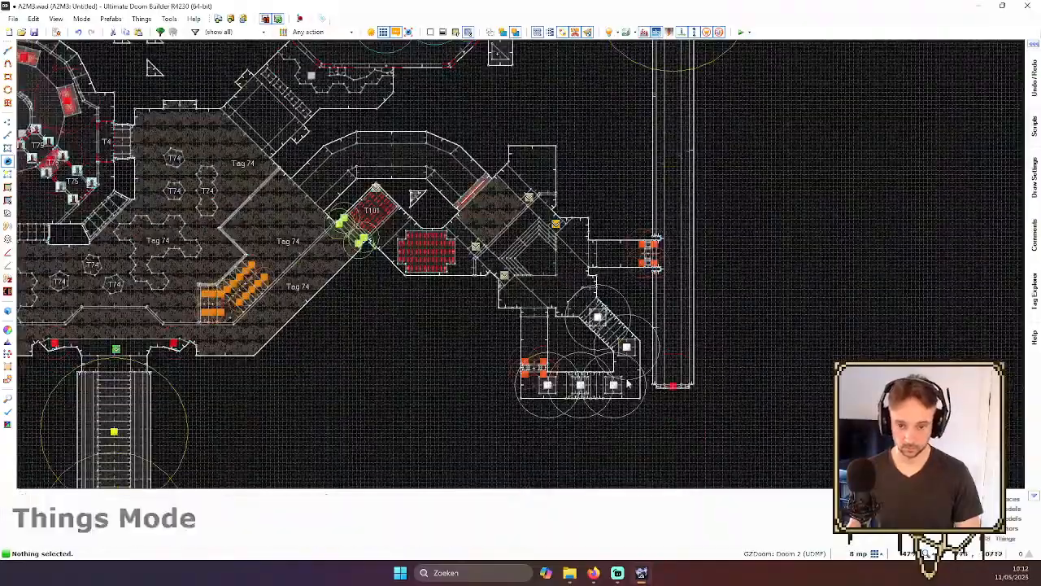
scroll(630, 384, up, 2)
scroll(578, 364, down, 3)
scroll(454, 211, up, 4)
scroll(466, 393, up, 4)
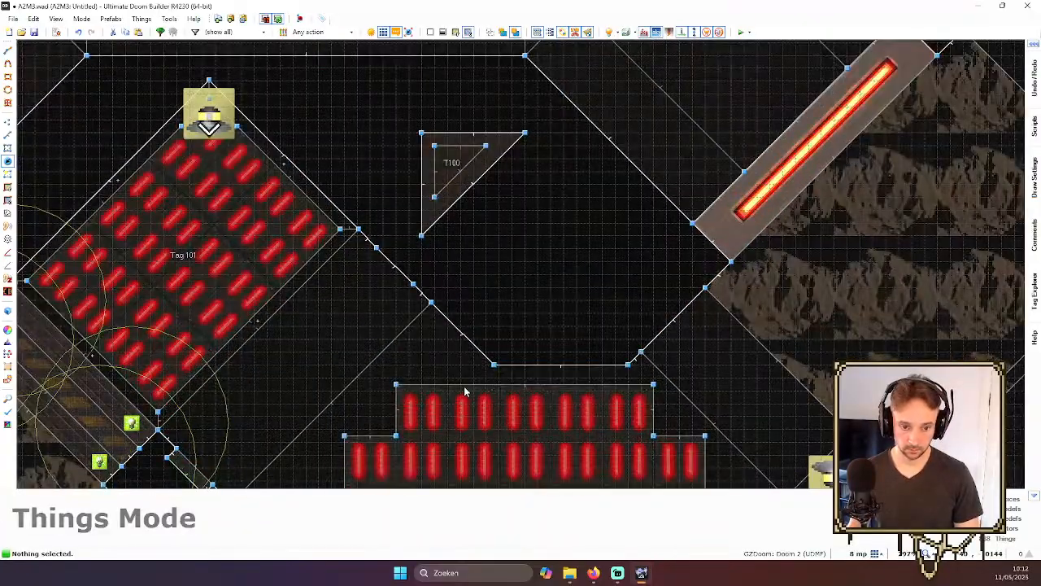
scroll(419, 326, down, 5)
scroll(354, 251, up, 4)
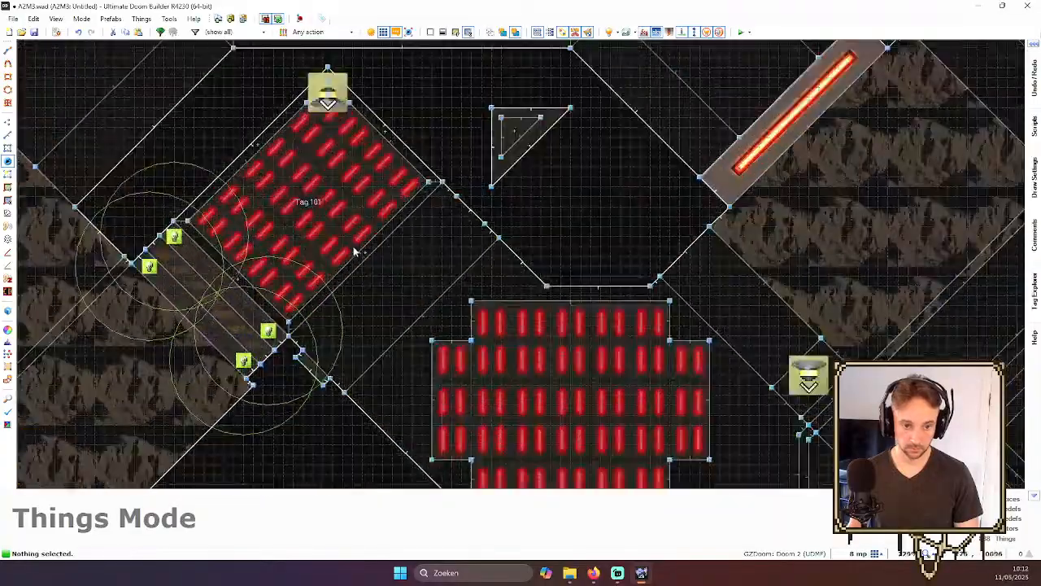
scroll(324, 259, up, 2)
scroll(279, 249, down, 5)
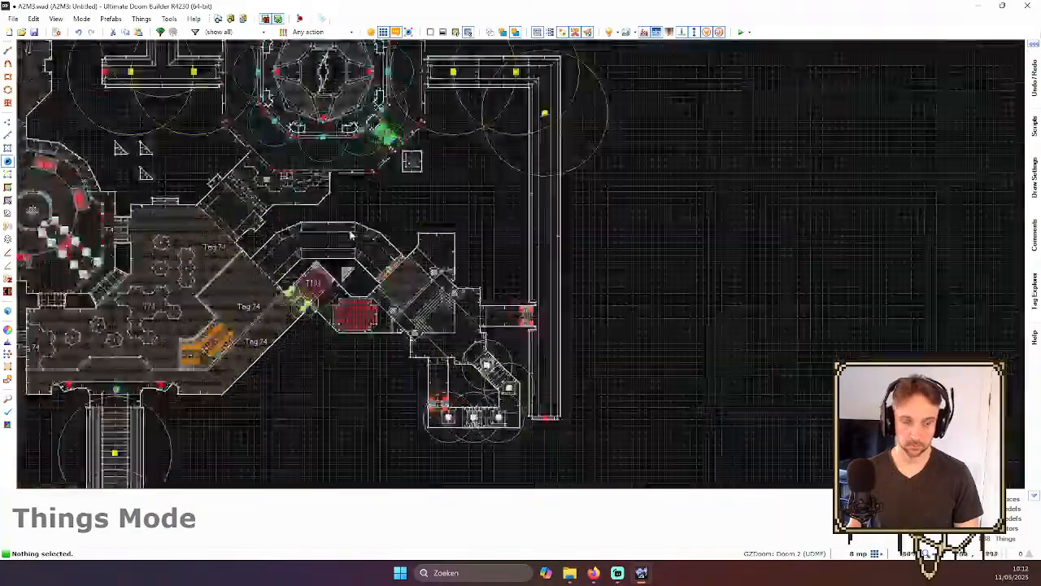
scroll(442, 179, up, 4)
scroll(446, 203, down, 1)
- Draw an inset sector inside the northeast alcove, with a stair-stepped edge following the diagonal beam
scroll(446, 204, up, 8)
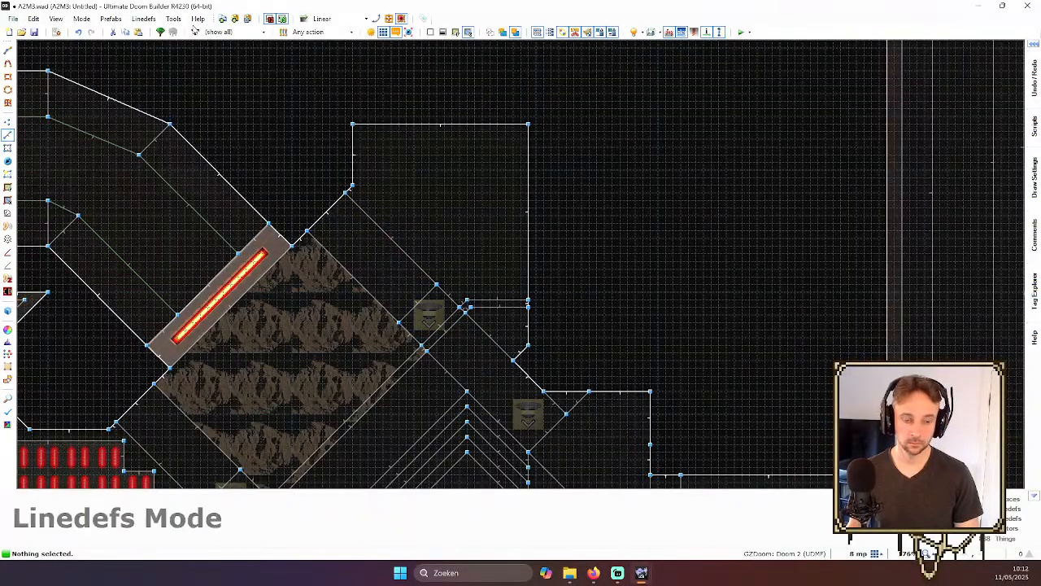
scroll(328, 181, up, 1)
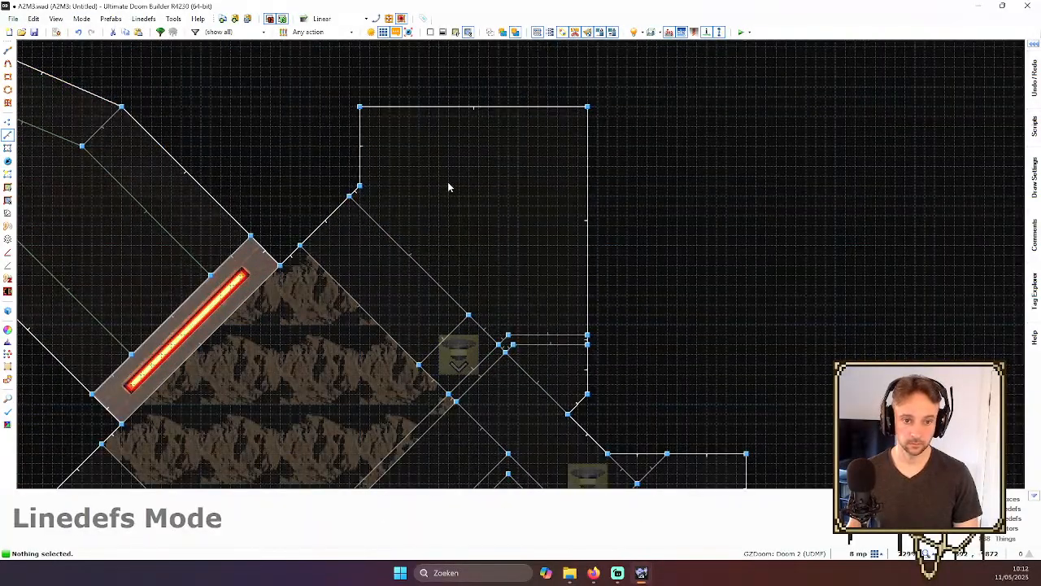
key(d)
click(388, 205)
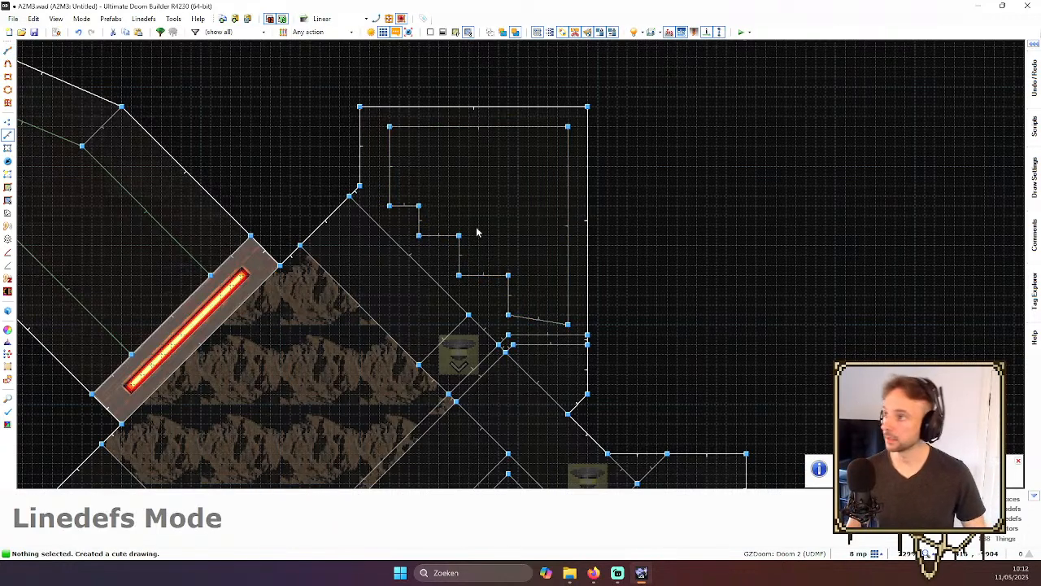
- Copy the red-light ceiling flat ADEL_F57 and paste it onto the new stepped sector's ceiling
key(w)
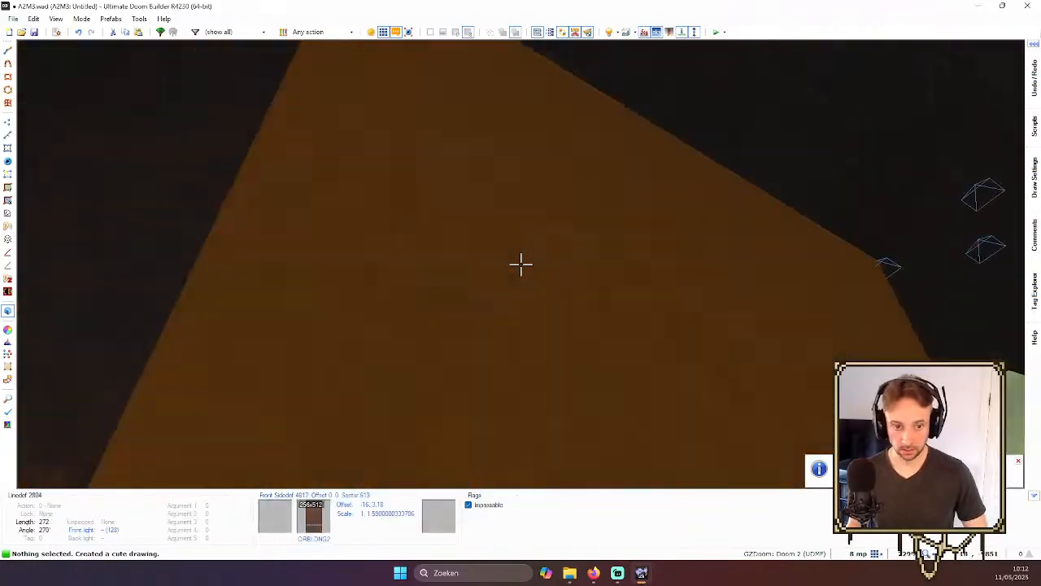
key(ctrl+c)
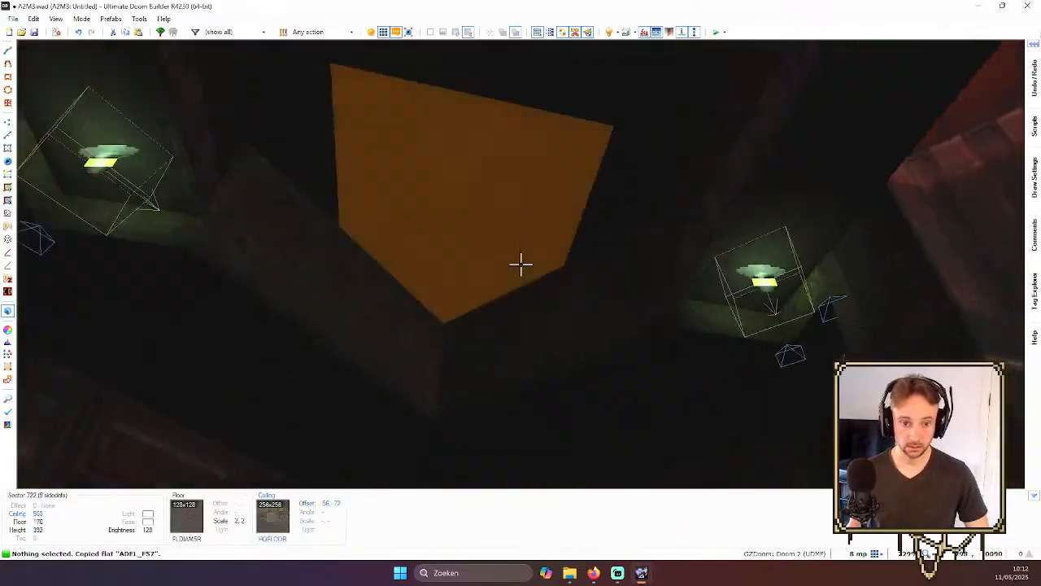
key(e)
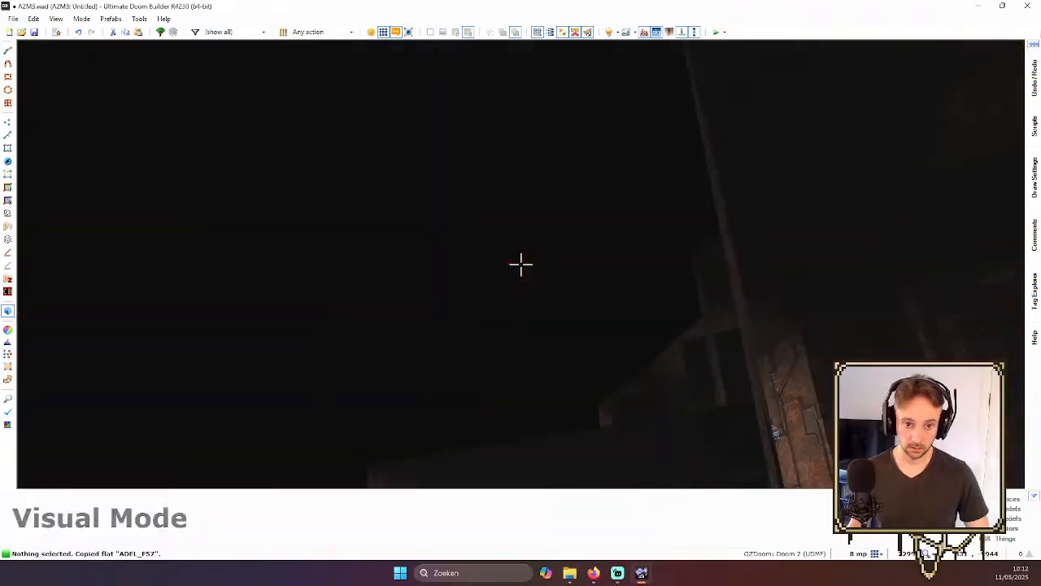
key(e)
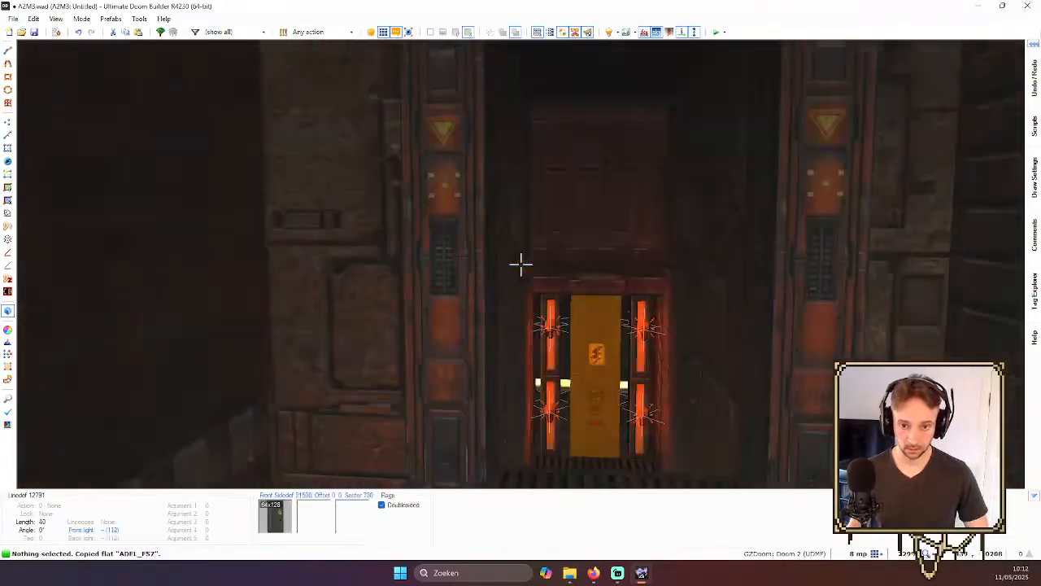
key(e)
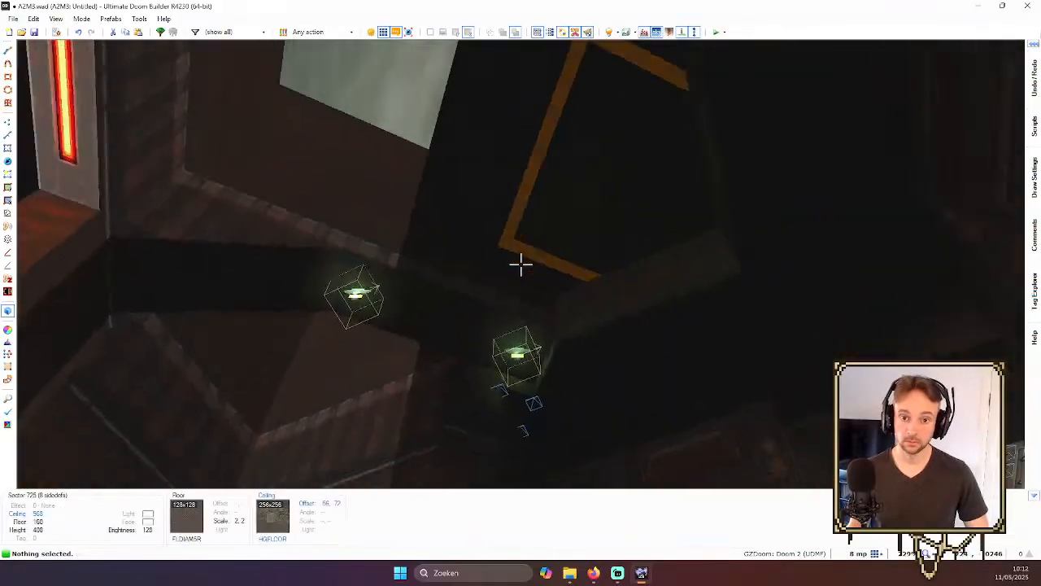
key(e)
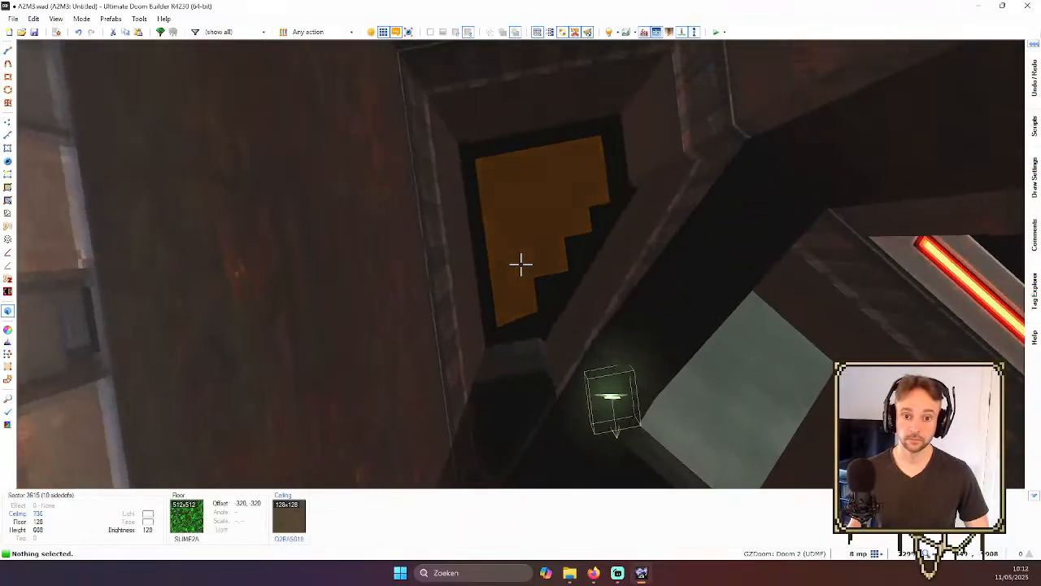
key(ctrl+v)
key(e)
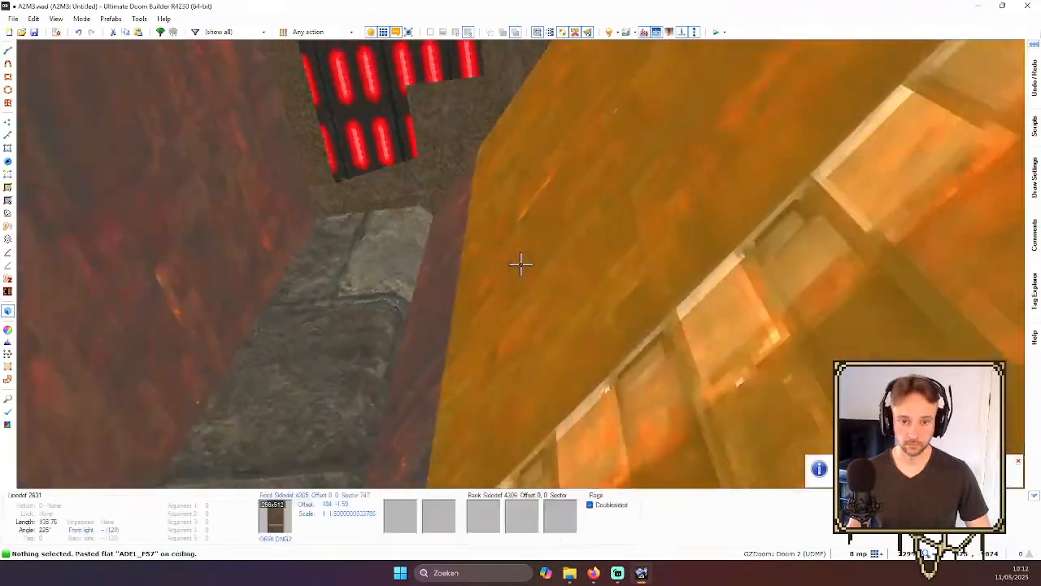
key(e)
- Move the stepped panel's vertices onto the red-light tile seams, forming 32-unit steps, and delete the surplus vertex
key(q)
scroll(515, 273, up, 2)
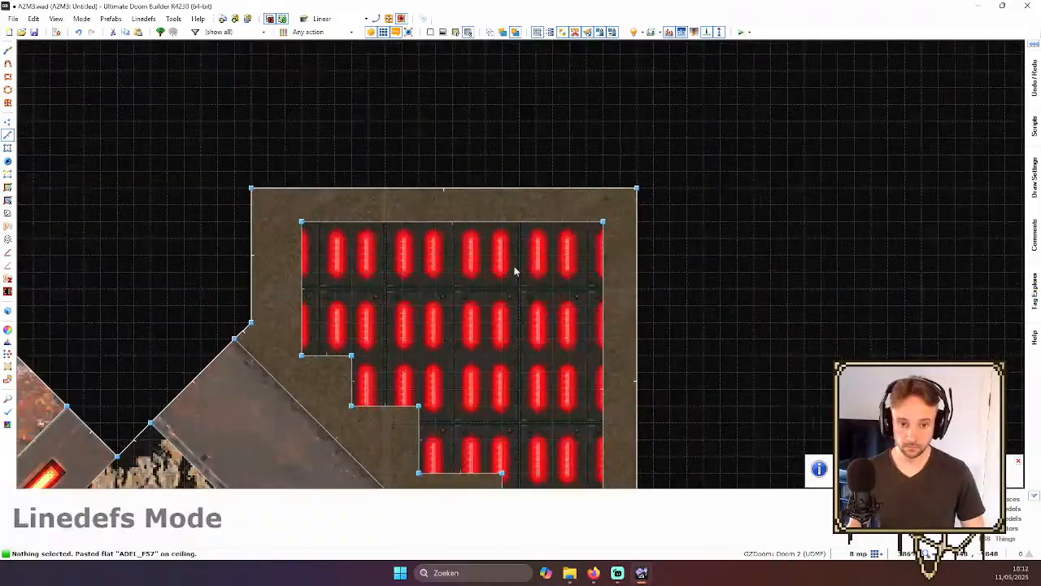
click(8, 122)
scroll(293, 223, up, 1)
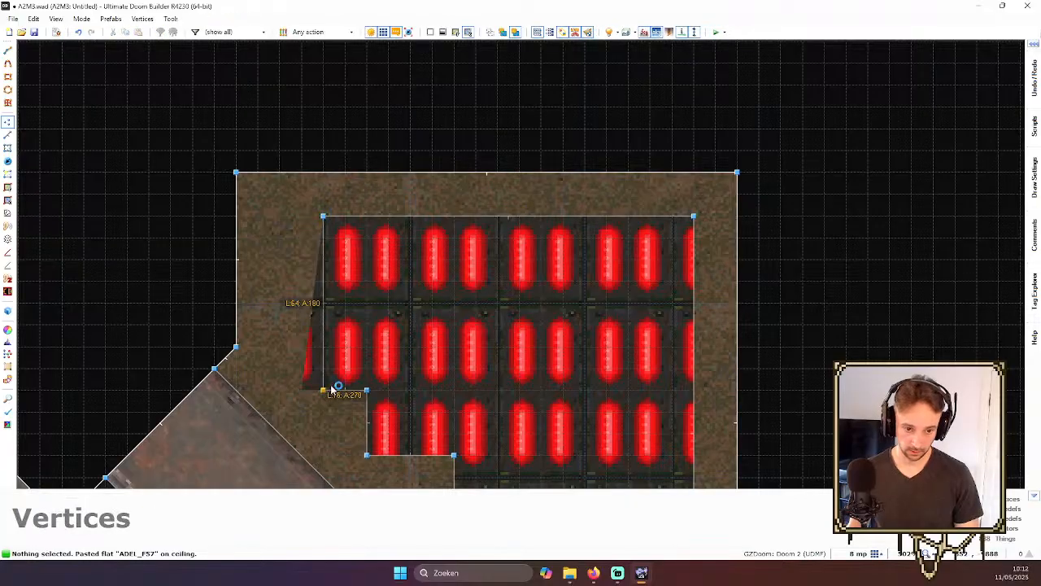
key(Down)
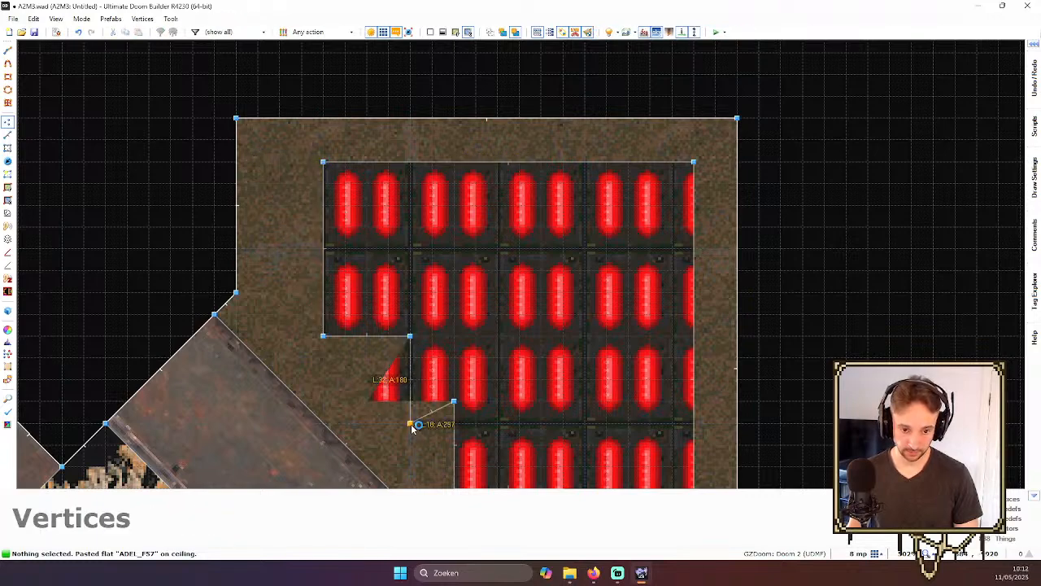
scroll(444, 398, down, 1)
key(Down)
key(Down)
scroll(465, 325, up, 2)
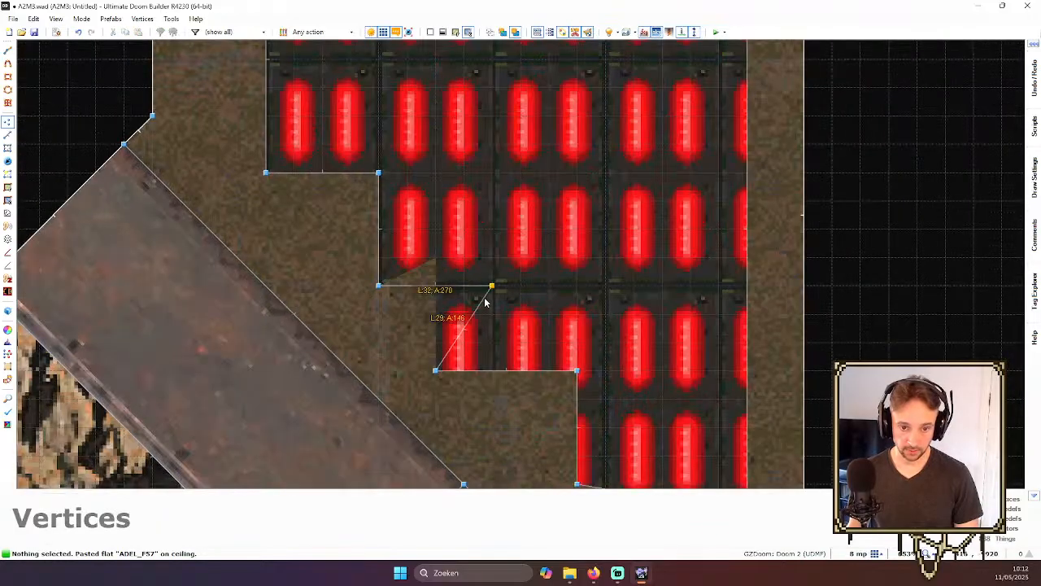
key(Down)
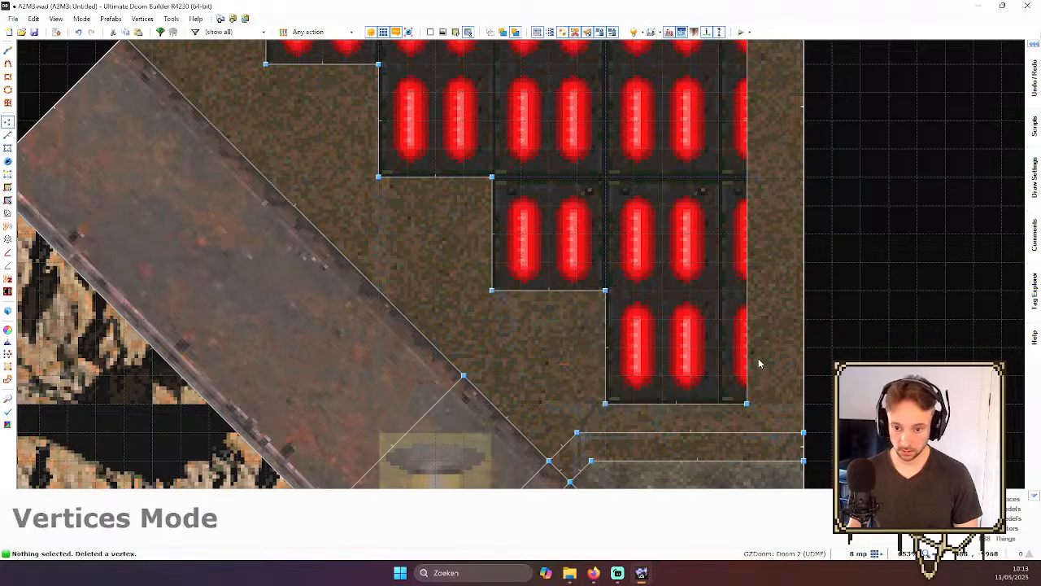
- Align the stepped panel's east edge with the red-light tiles so only whole tiles fit inside
scroll(759, 363, down, 3)
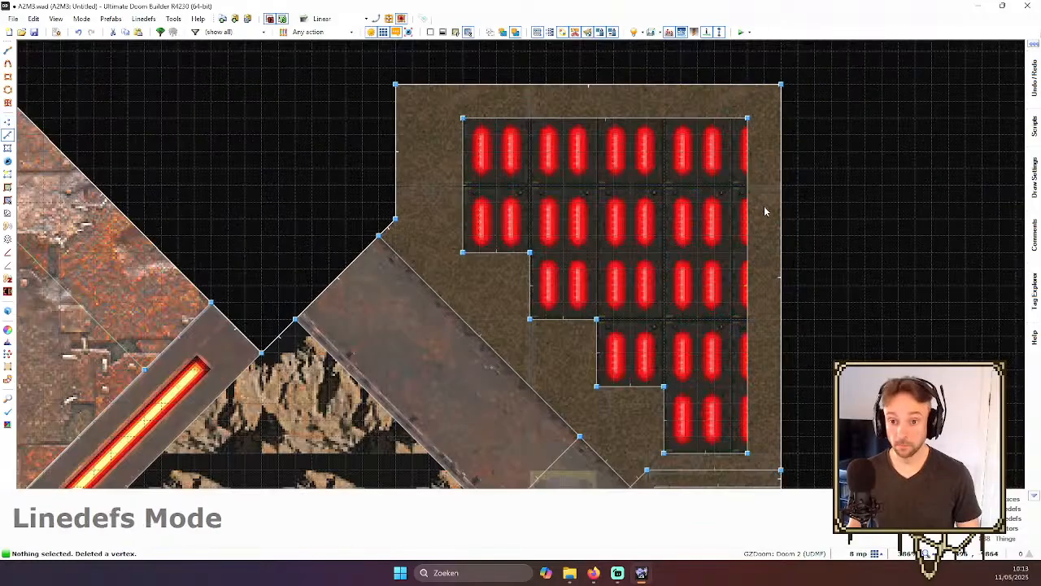
scroll(666, 237, down, 1)
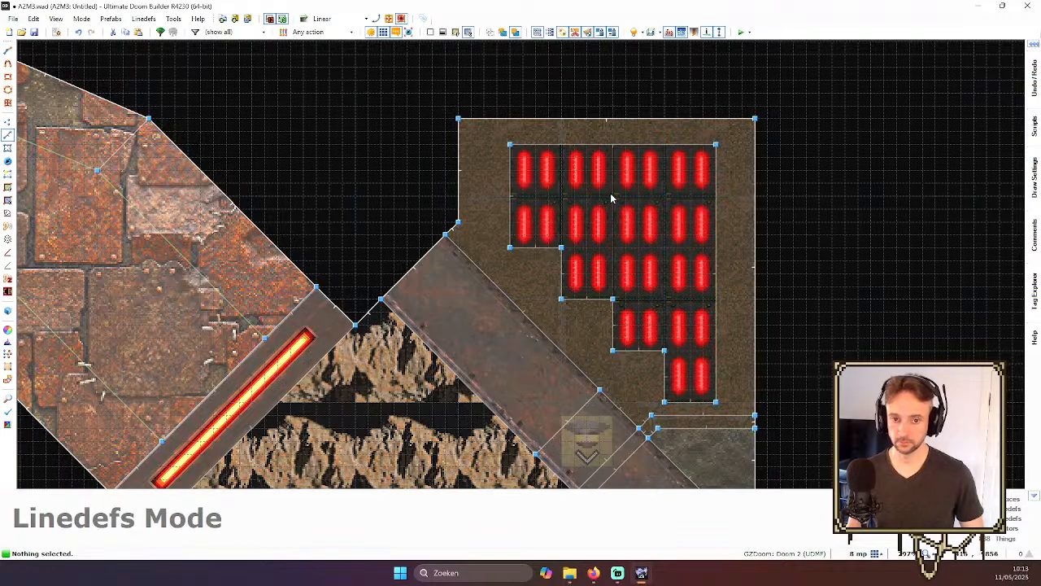
scroll(611, 193, down, 2)
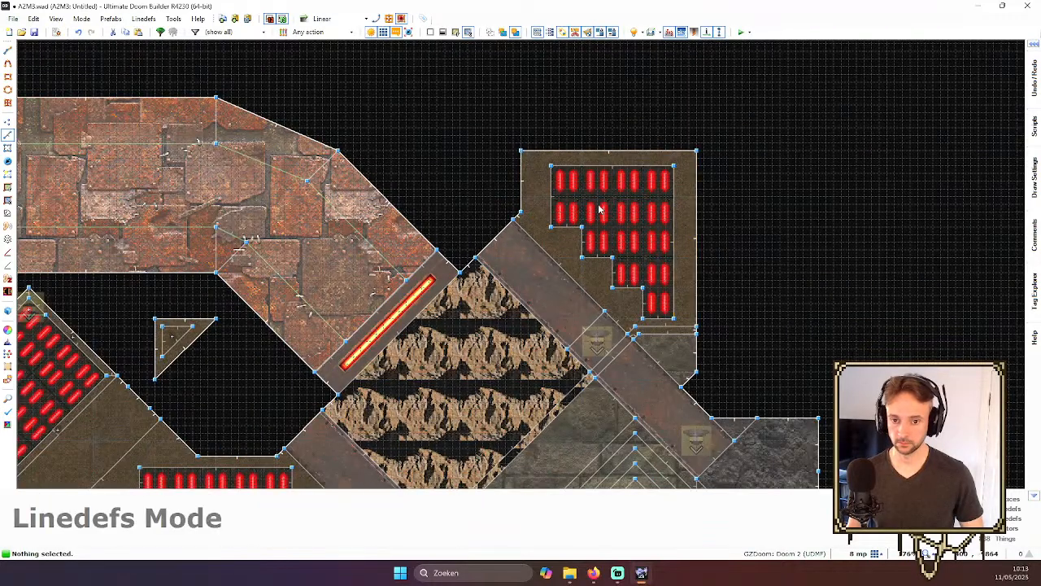
- Inspect the northeast alcove and the neighbouring rooms in 3D with normal sector brightness
key(q)
key(b)
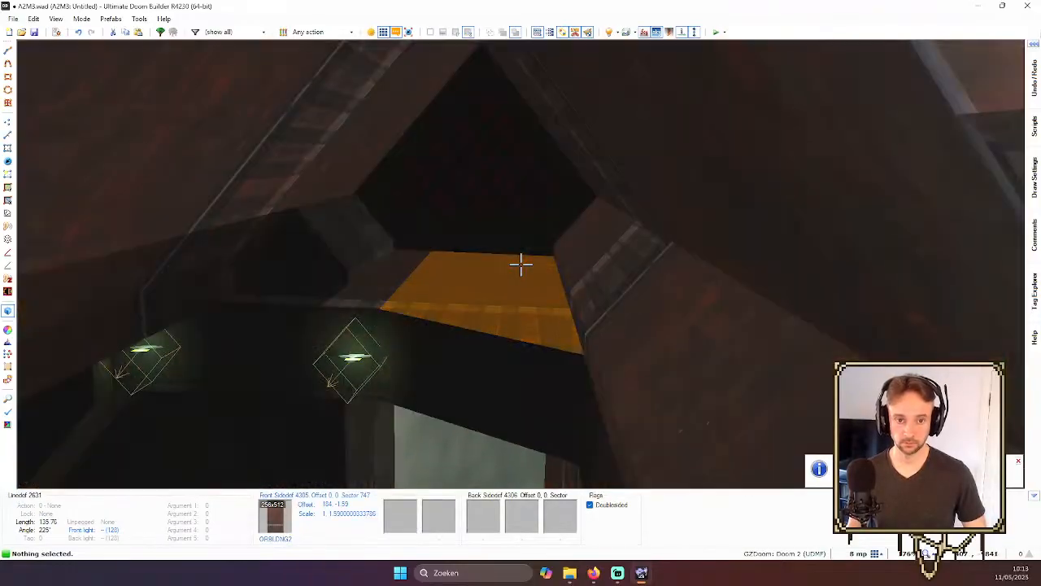
key(w)
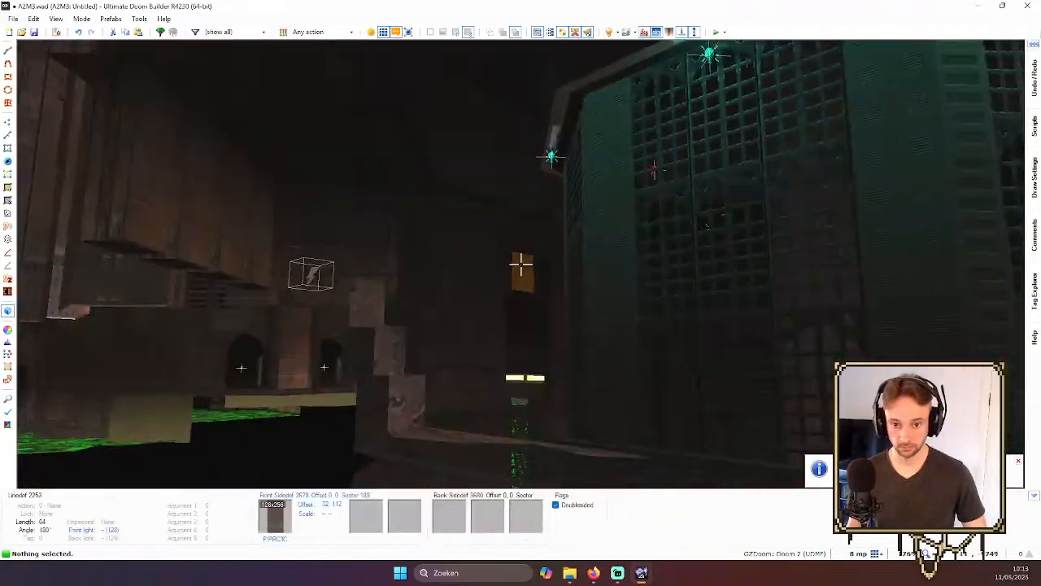
- Copy the side texture N_MTSH05 and the sector properties of the cross-shaped red-light ceiling panel
key(q)
scroll(606, 366, down, 4)
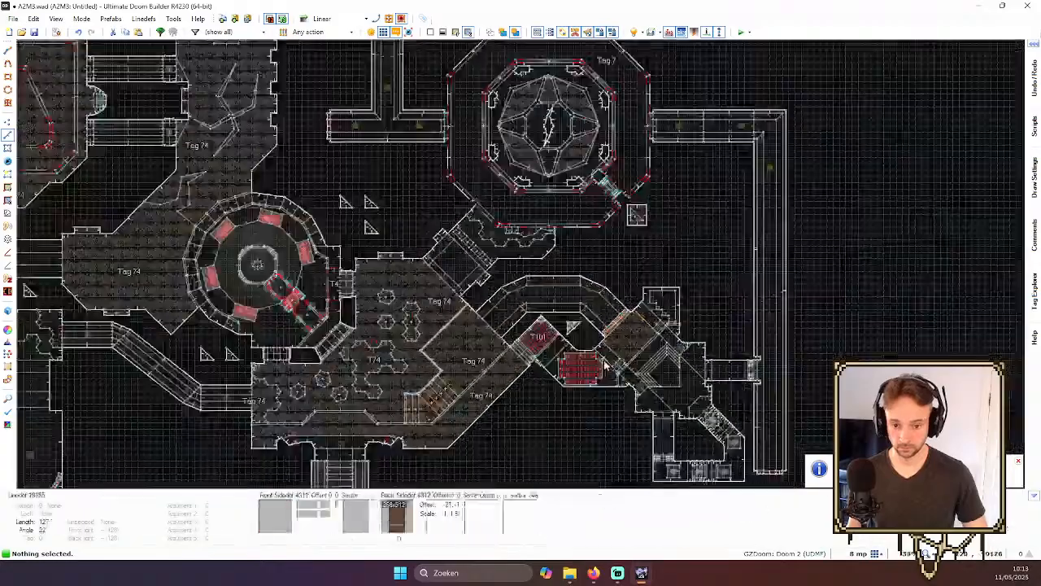
key(q)
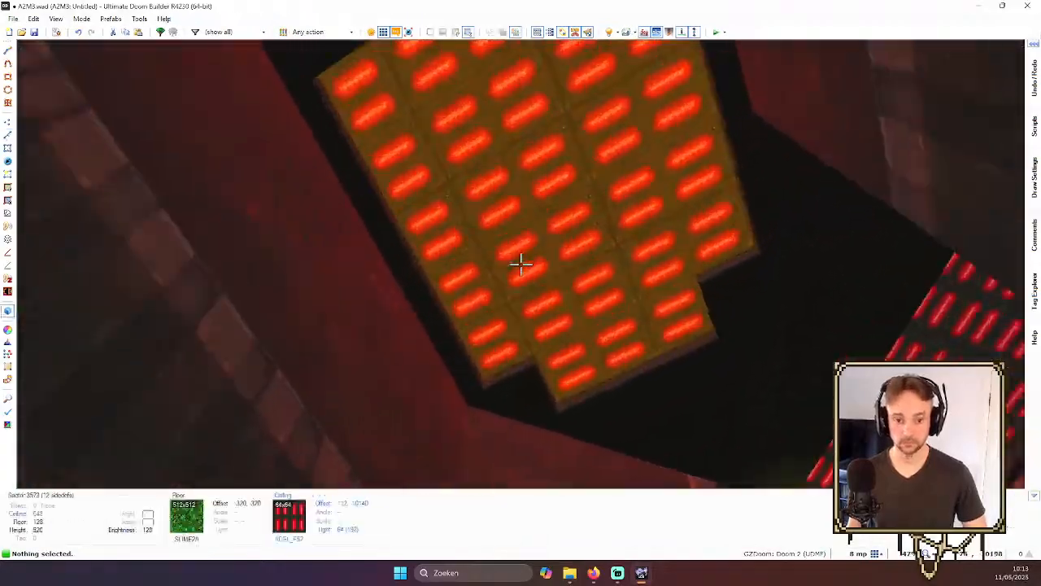
key(ctrl+c)
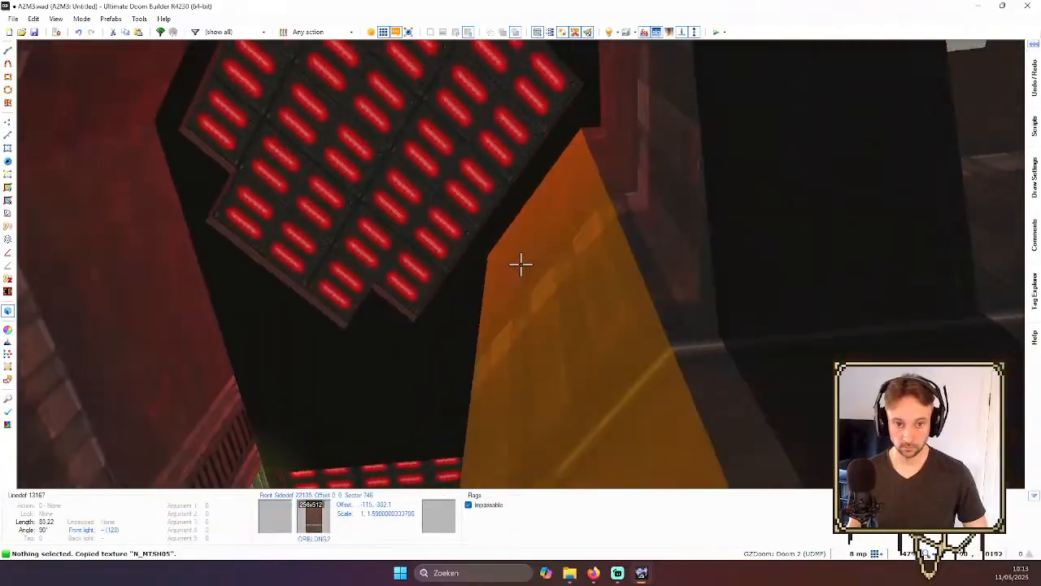
right_click(520, 264)
click(478, 527)
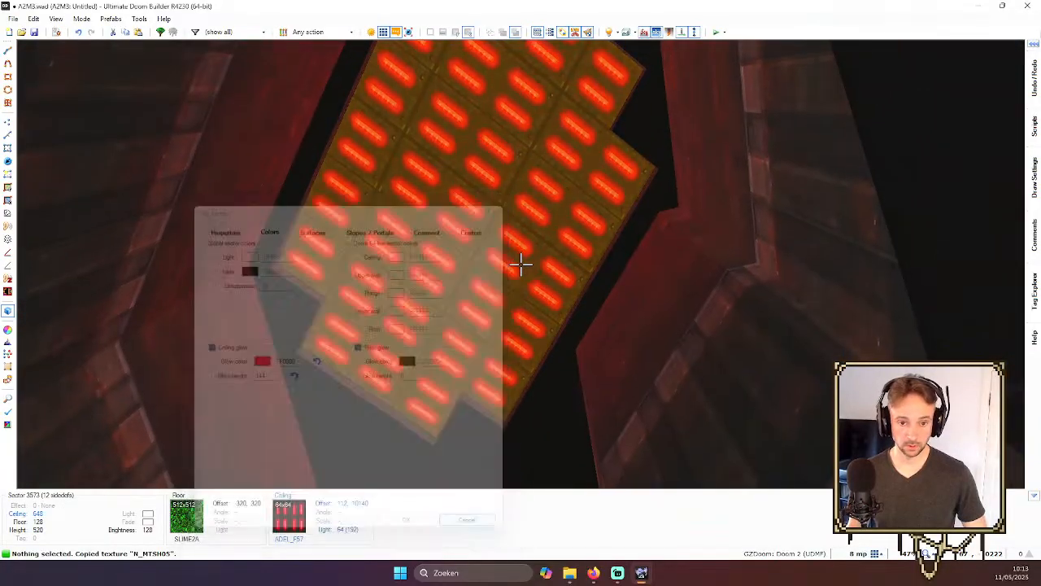
key(ctrl+shift+c)
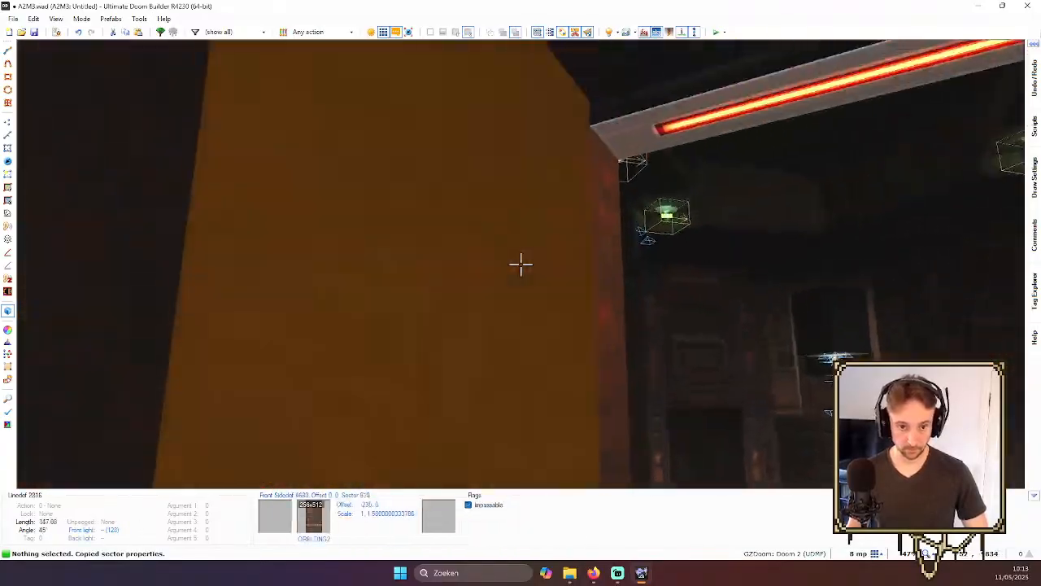
- Paste all the copied sector properties onto the stepped red-light panel in the northeast alcove
key(q)
scroll(524, 260, down, 2)
scroll(542, 260, up, 3)
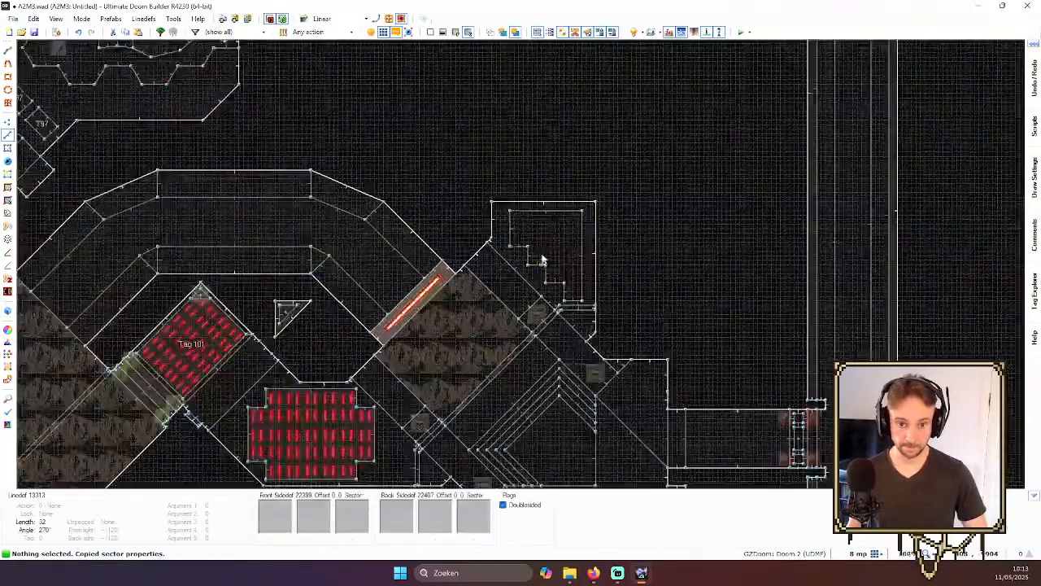
key(q)
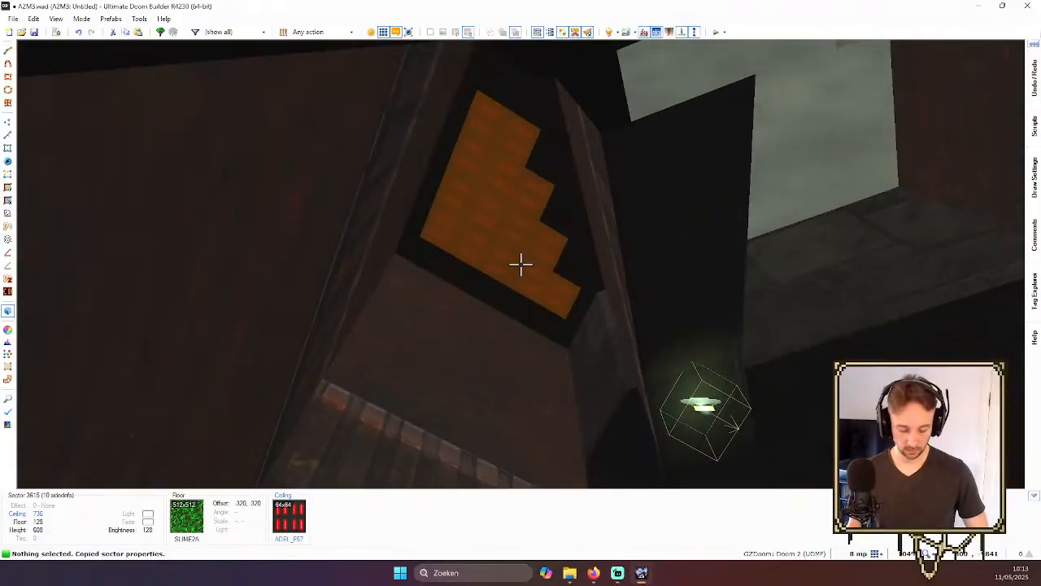
key(ctrl+shift+v)
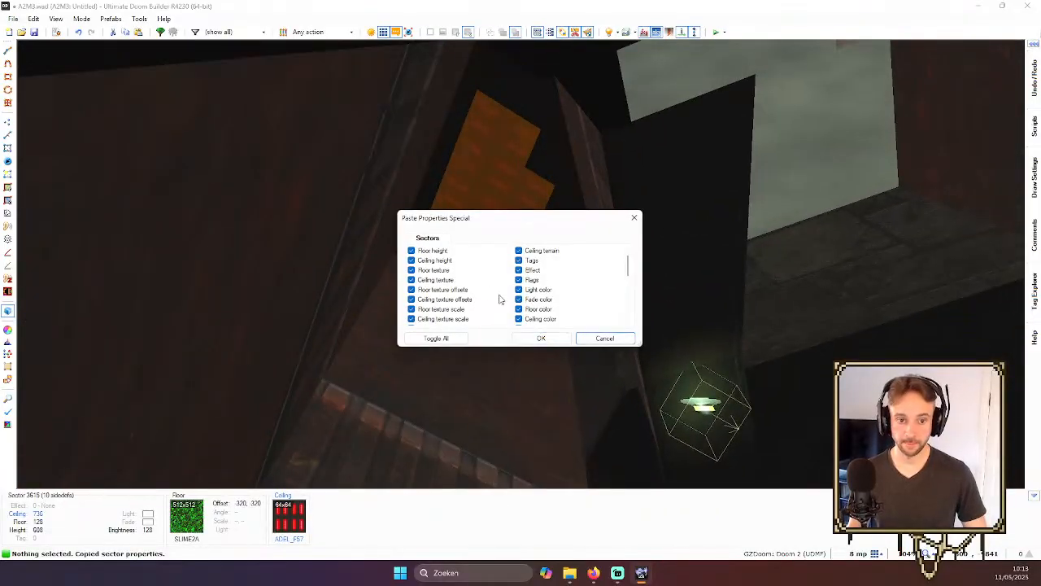
click(541, 339)
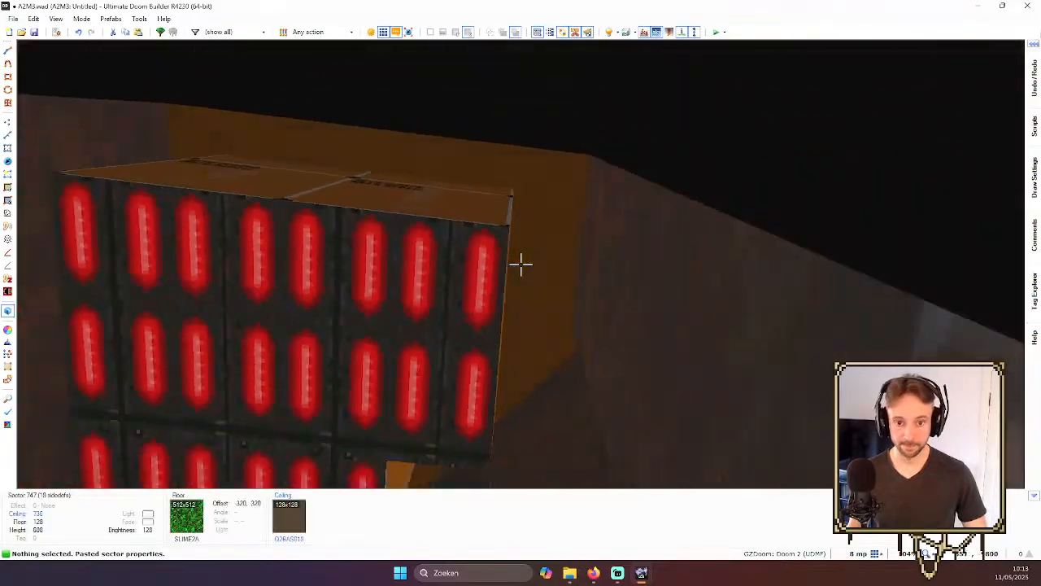
- Lower the alcove ceiling surrounding the stepped red-light panel to a height of 640
click(520, 265)
scroll(520, 264, down, 9)
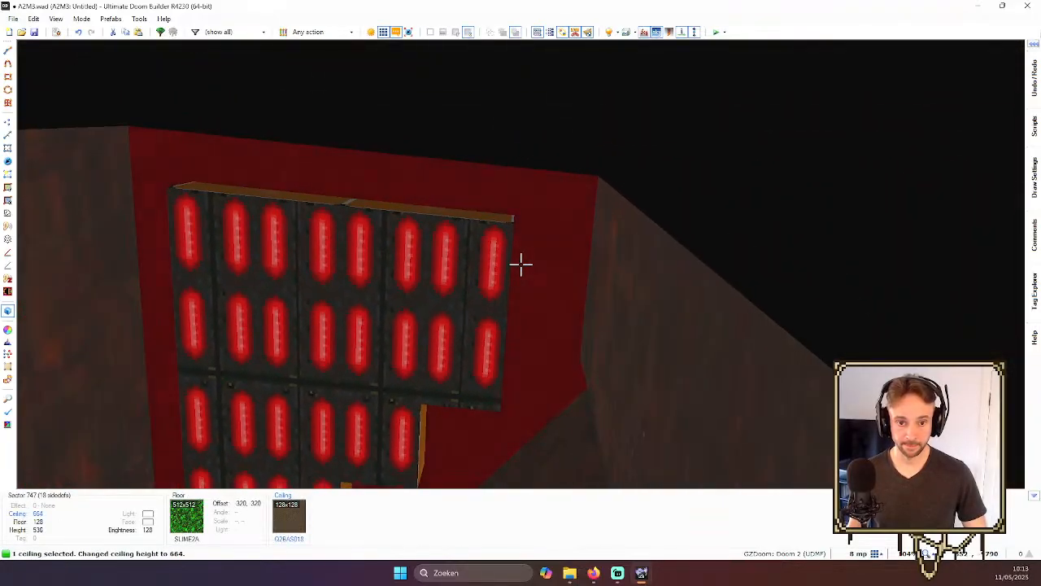
scroll(521, 264, down, 1)
click(520, 264)
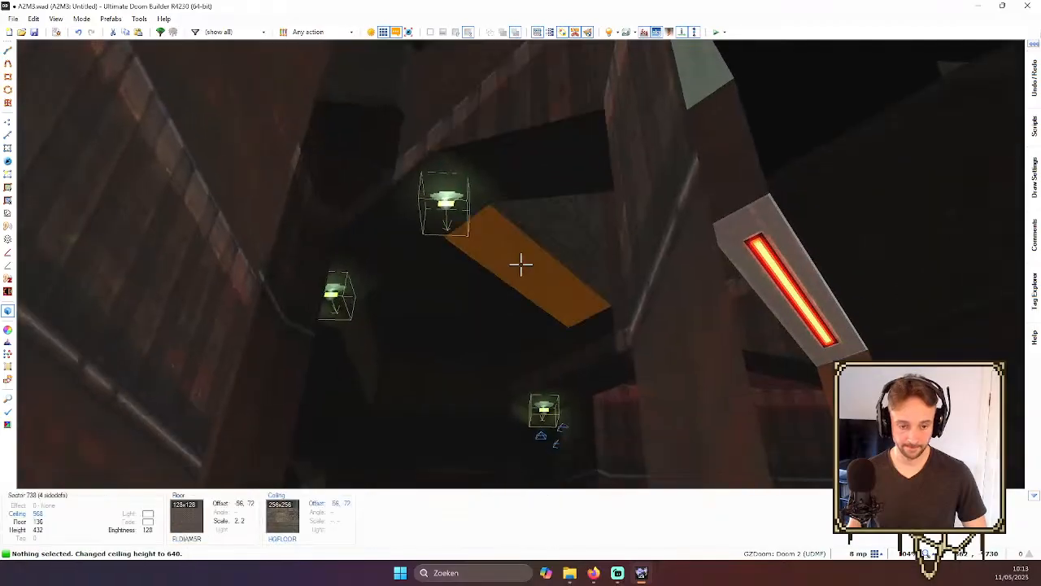
- Align the stepped panel's ceiling flat in Ceiling Align mode so whole red-light tiles fit its outline
key(w)
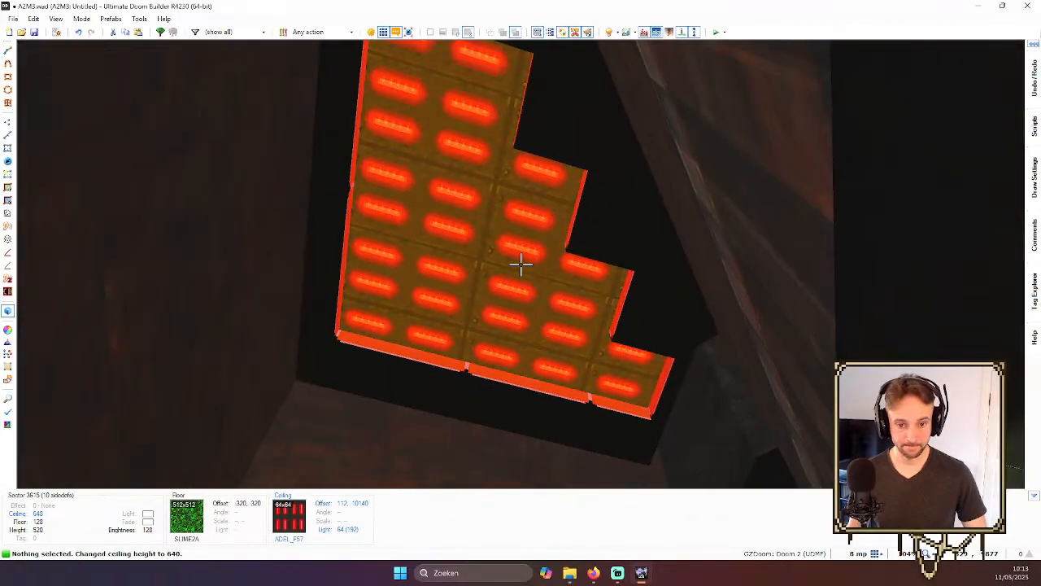
key(q)
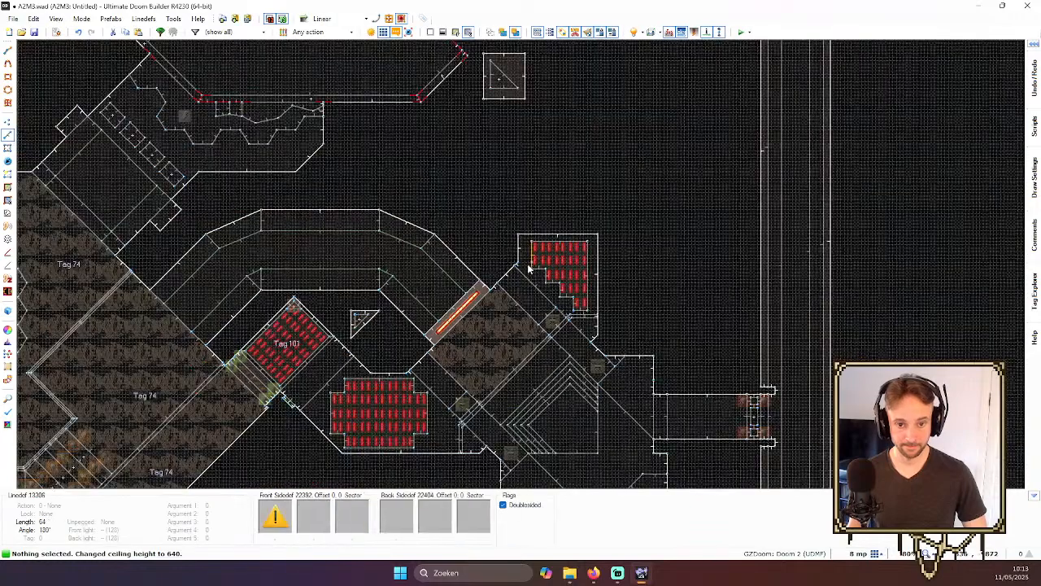
scroll(529, 268, up, 5)
key(s)
click(488, 239)
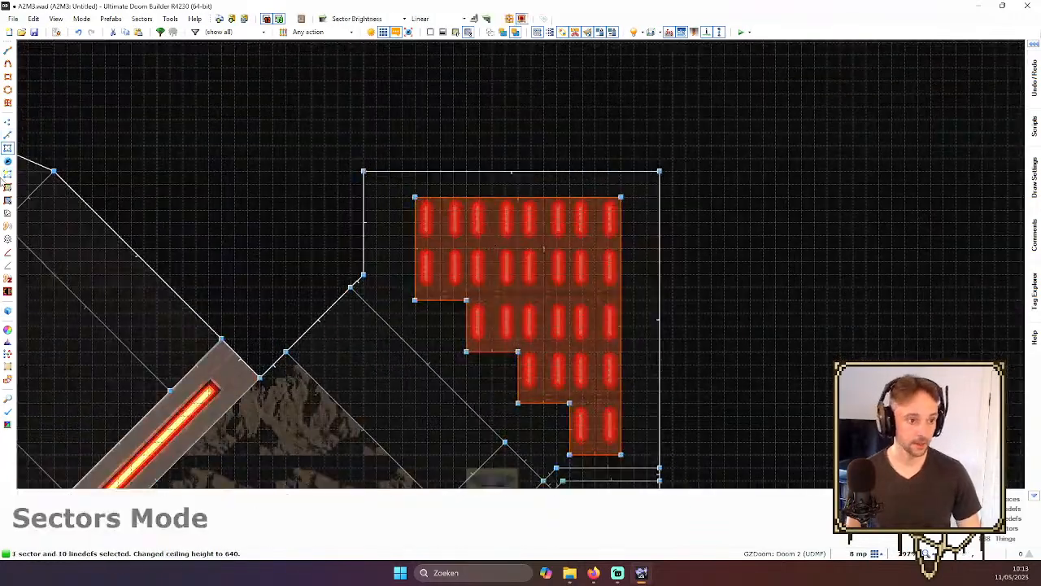
click(9, 200)
drag(495, 316, 471, 235)
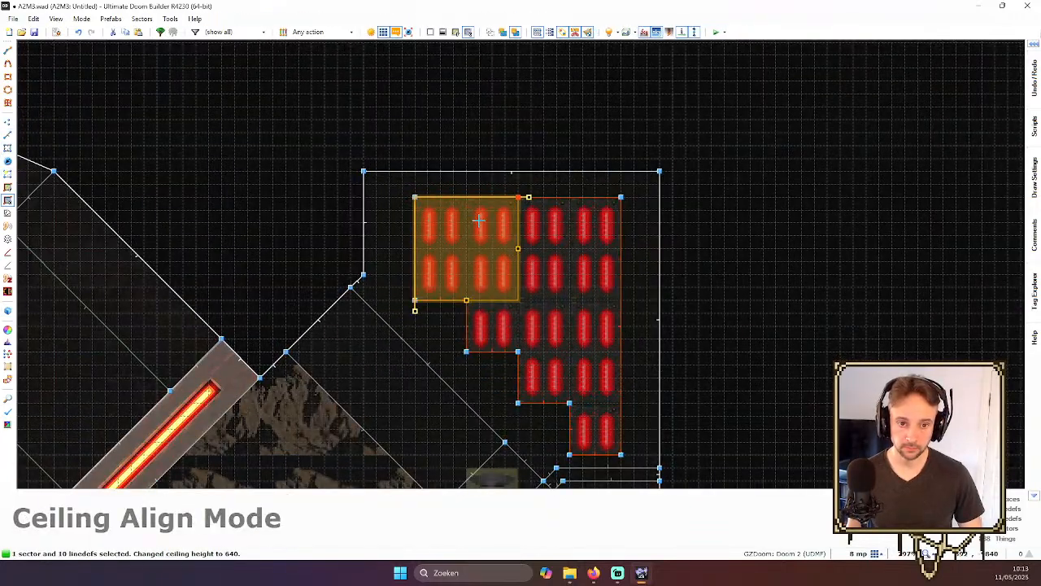
key(Return)
- Apply the copied N_MTSH05 texture to all side walls of the stepped panel and auto-align it in X and Y
key(w)
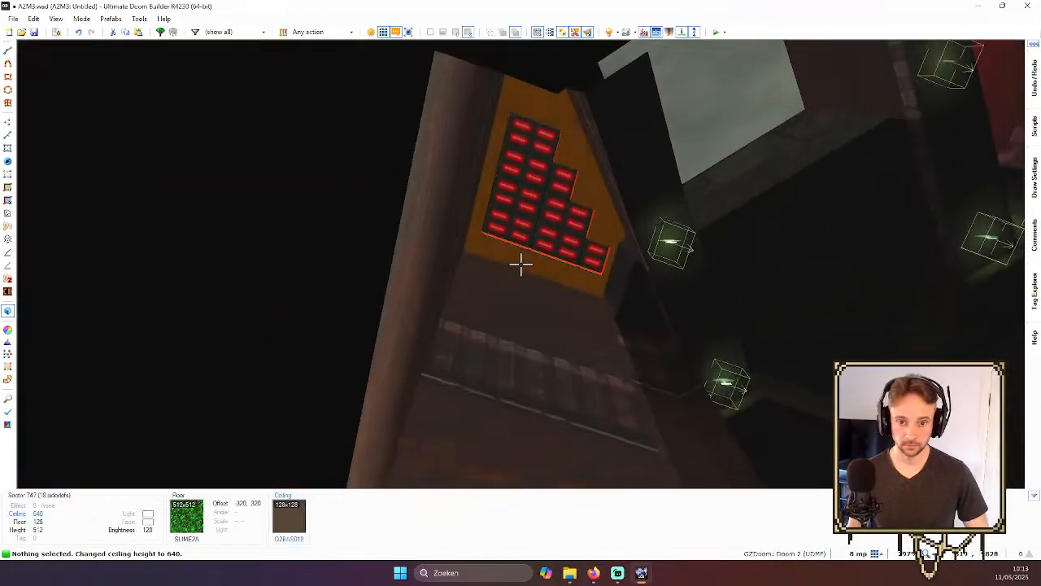
key(e)
shift+click(521, 263)
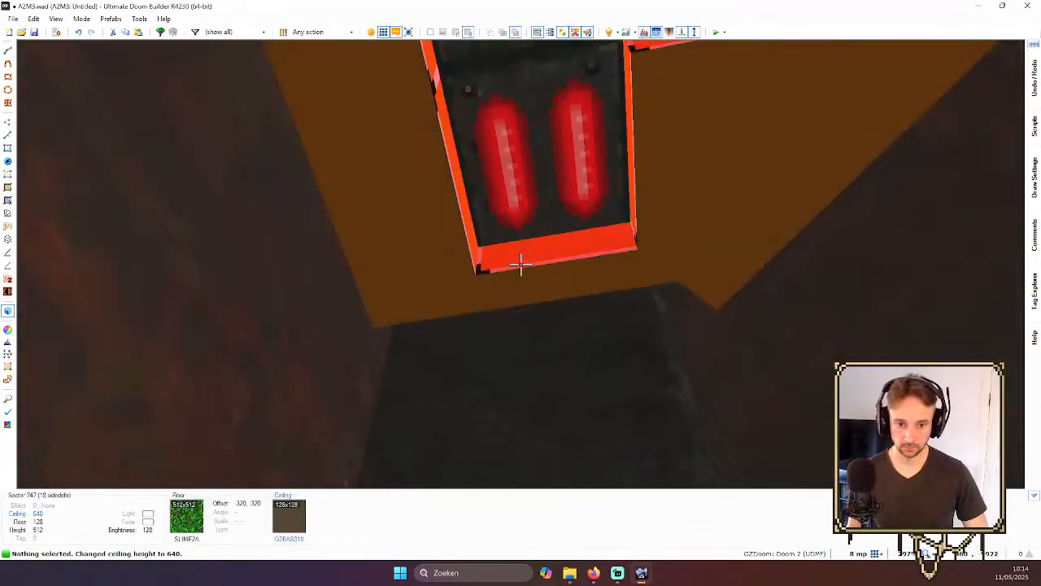
key(ctrl+a)
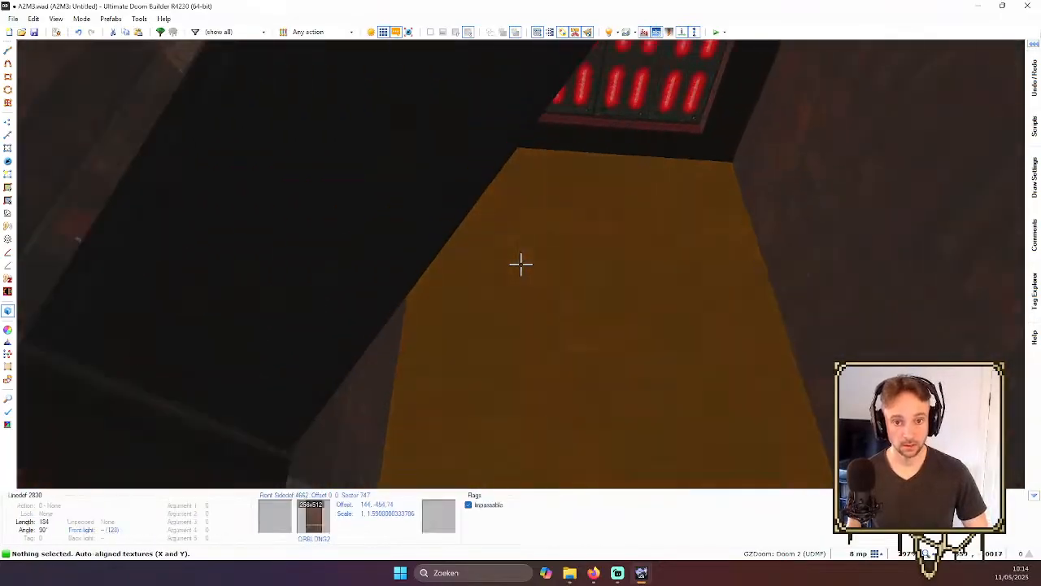
- Give the alcove sector around the stepped panel a red FF0000 ceiling glow with a glow height of 128
key(d)
key(e)
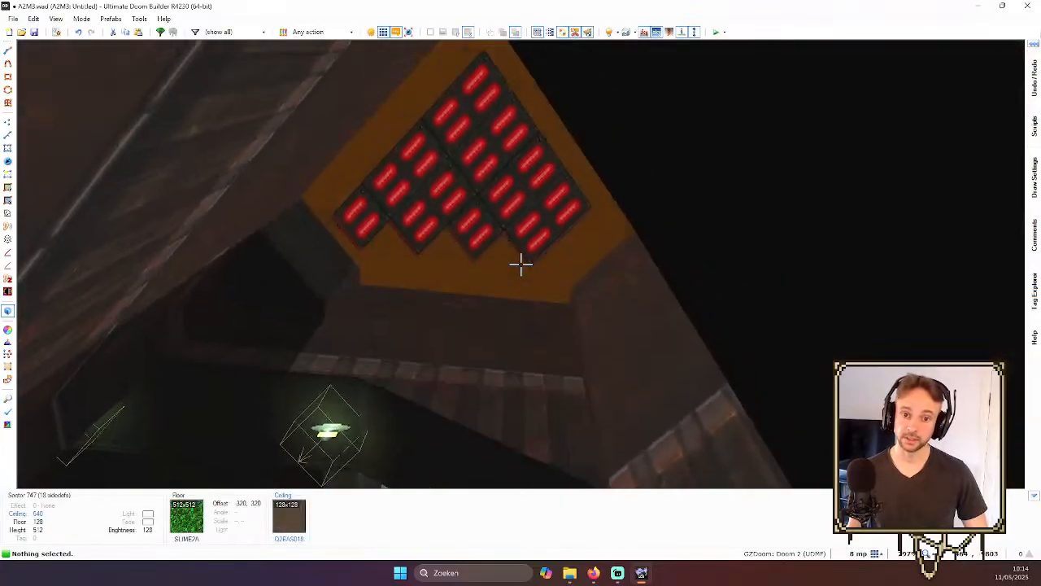
right_click(521, 263)
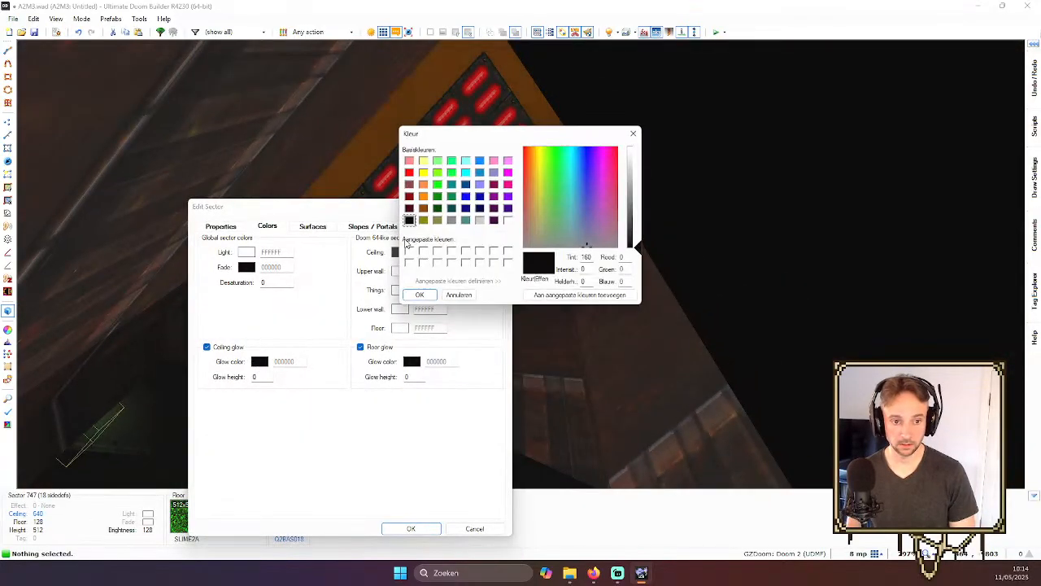
double_click(282, 376)
text(128)
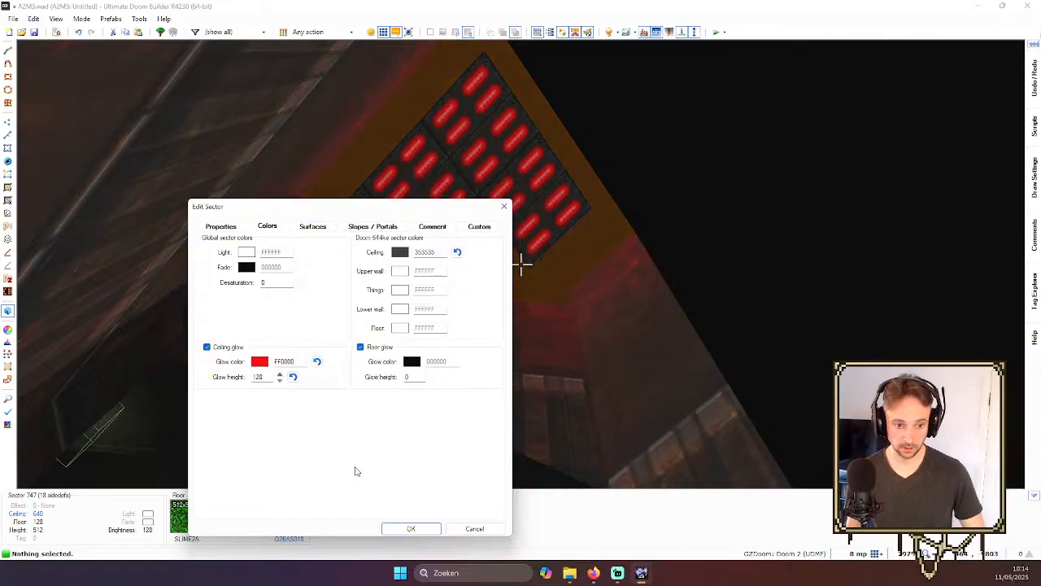
click(411, 529)
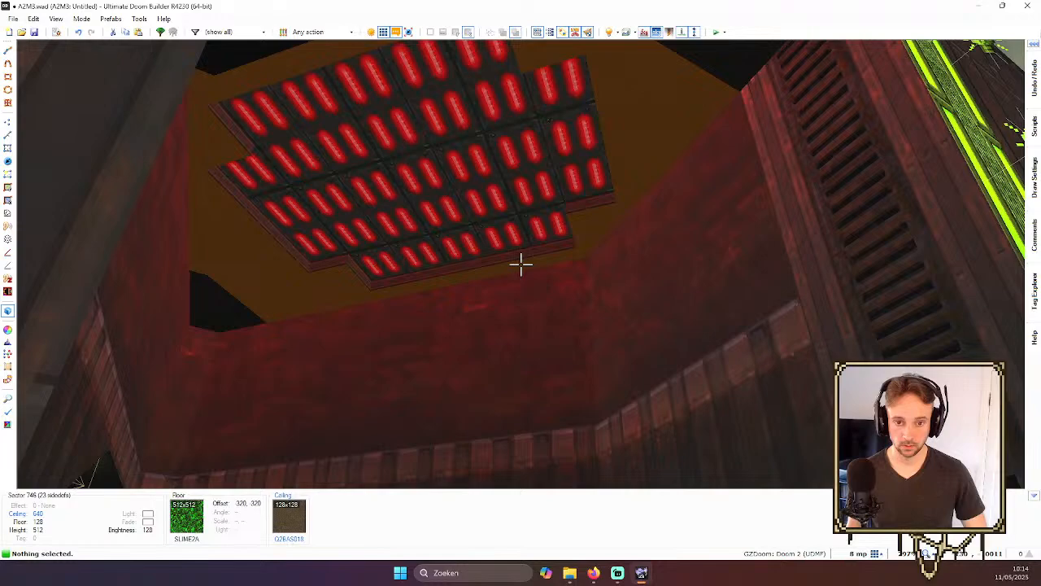
- Check the ceiling glow of the cross-shaped panel's surrounding sector and set the northeast alcove's glow height to 144
right_click(521, 265)
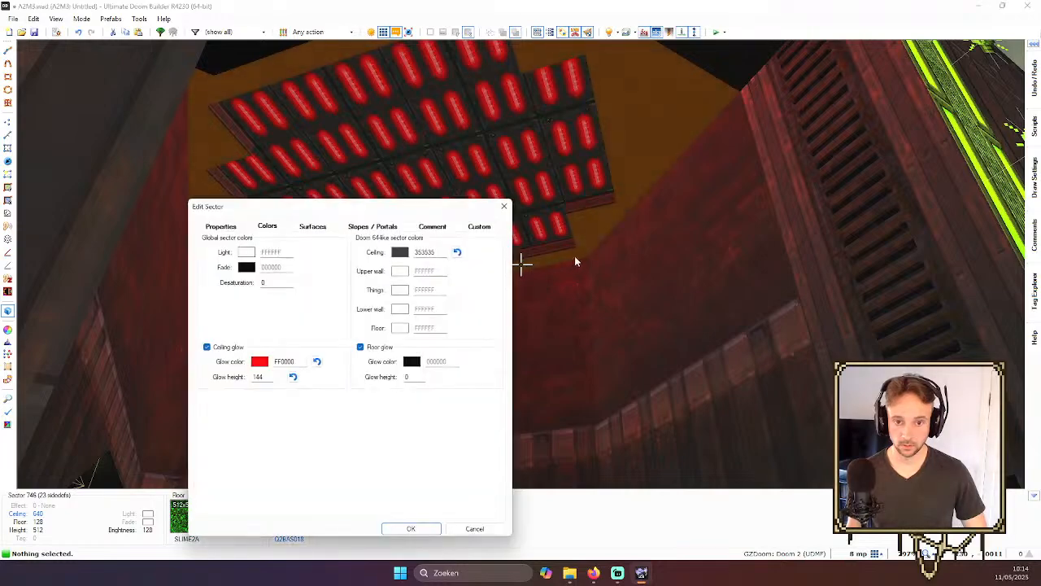
click(474, 529)
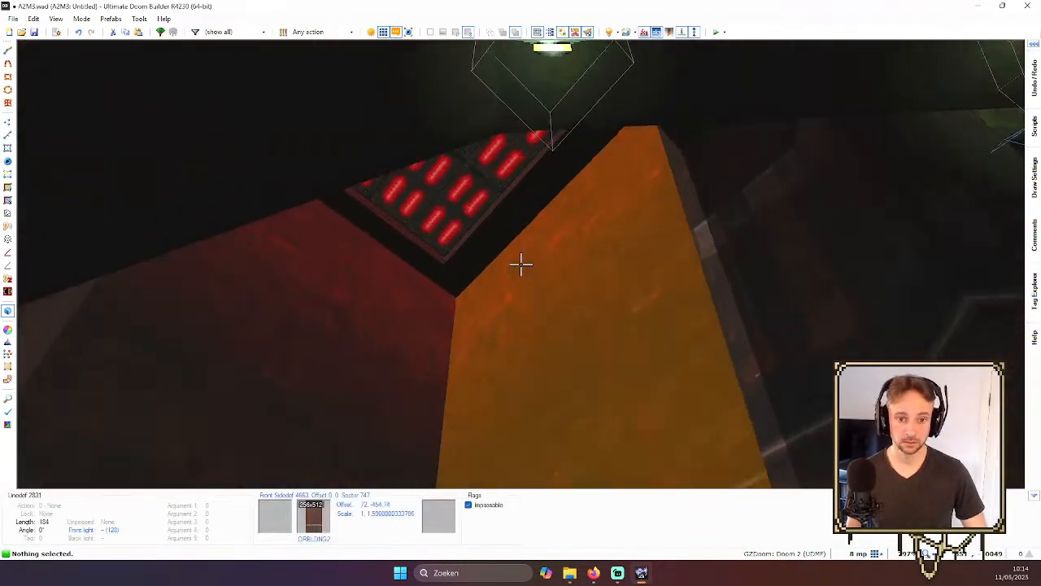
right_click(520, 264)
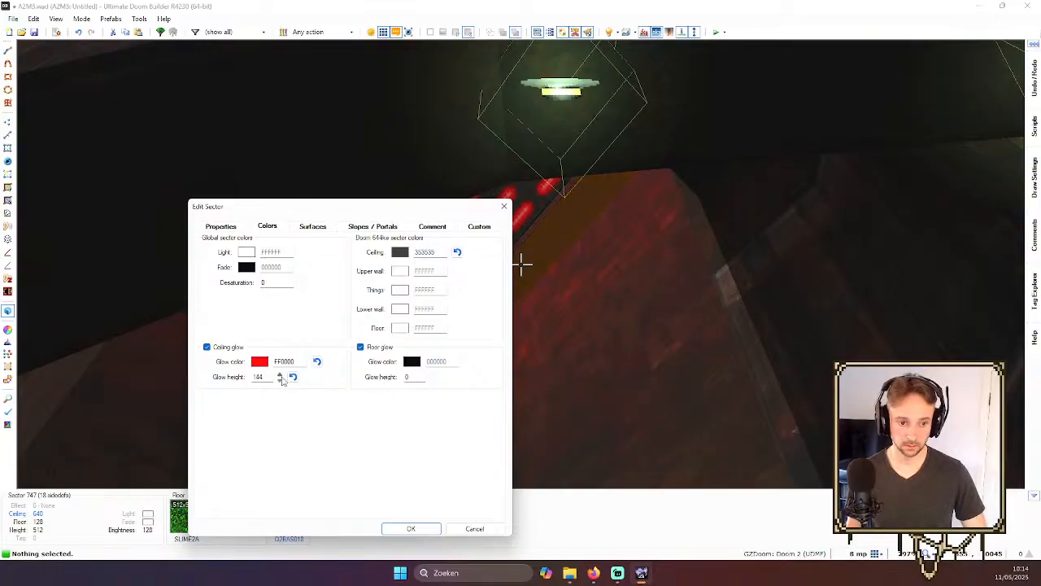
click(411, 529)
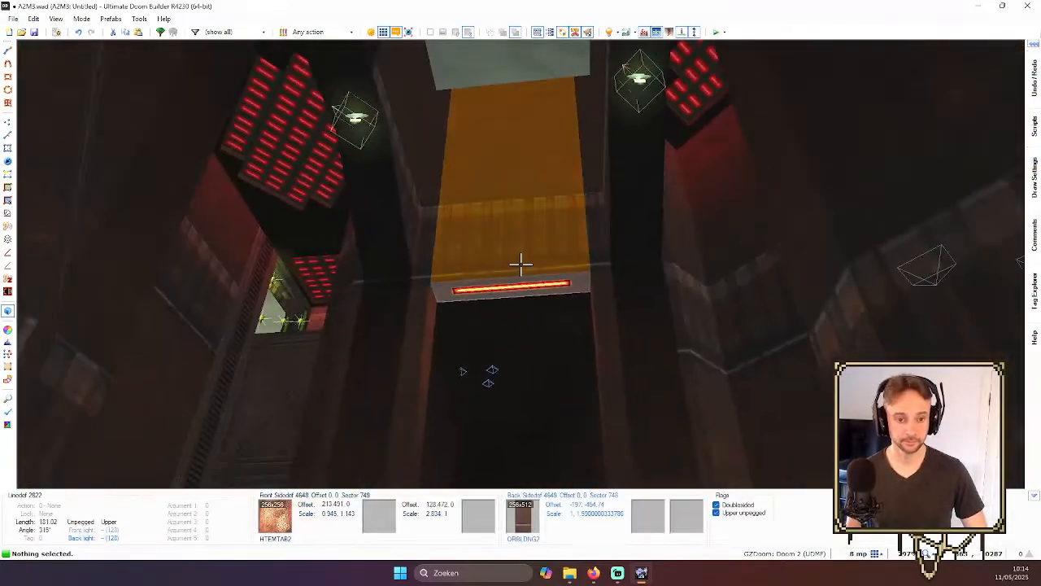
- Inspect the red-light ceilings, the glowing alcove walls and the sky opening between them in 3D
key(a)
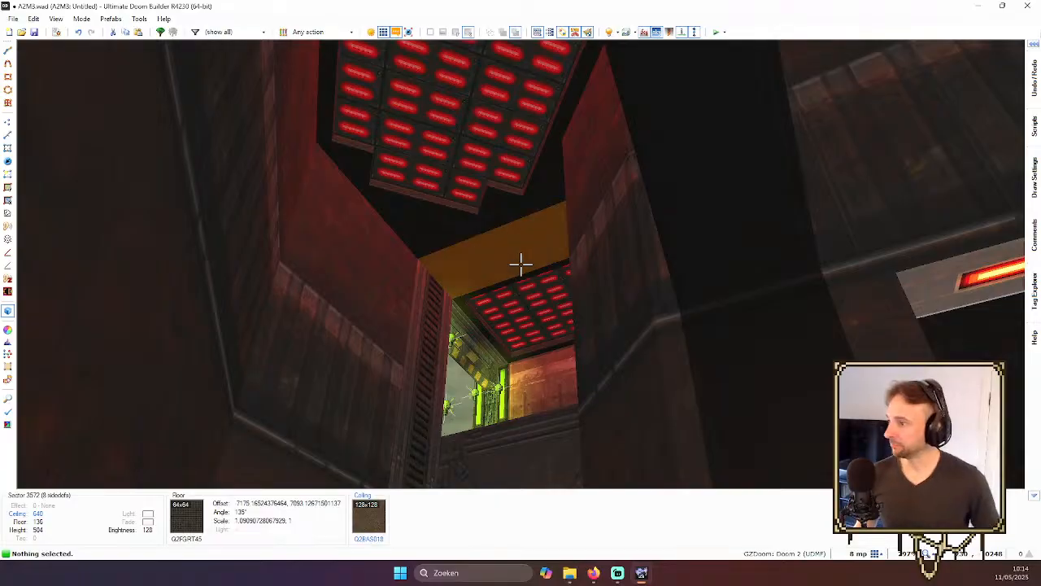
key(w)
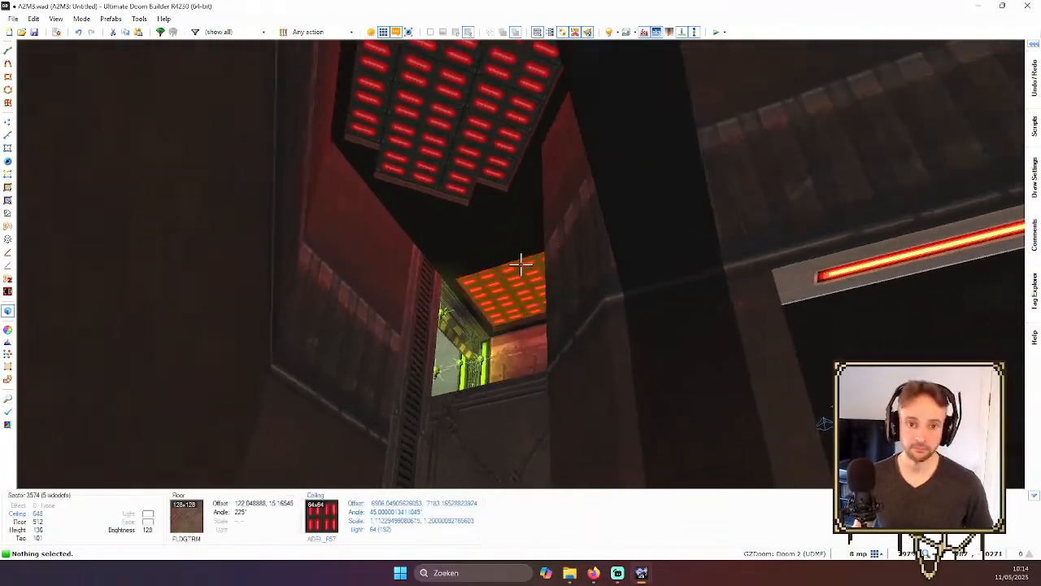
key(s)
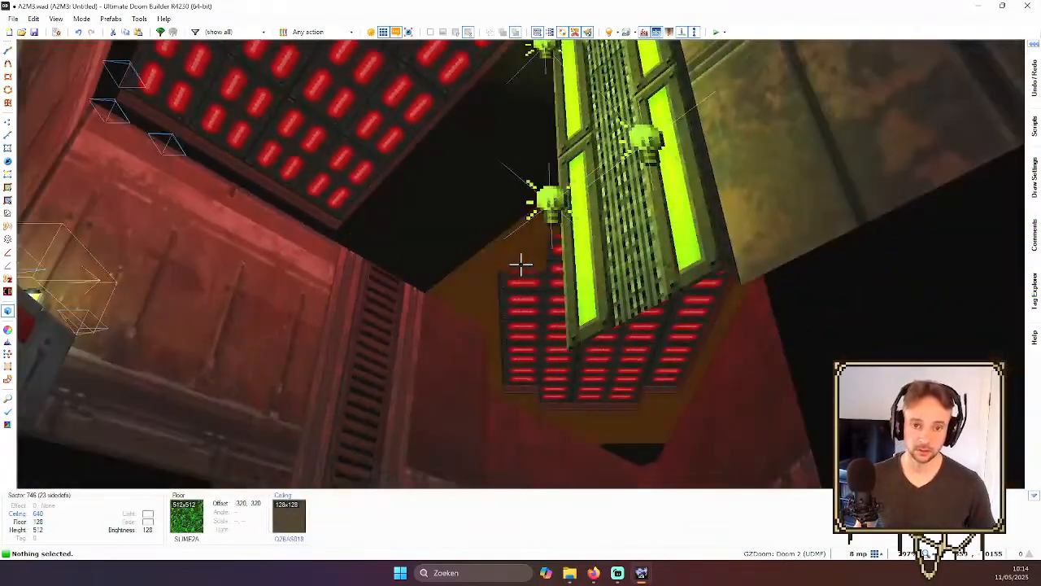
key(s)
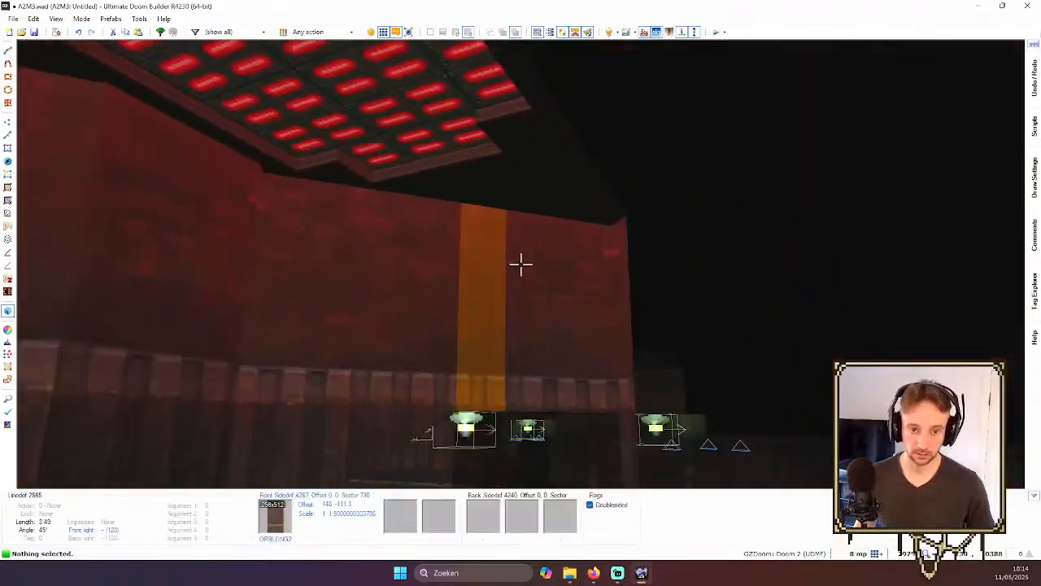
key(w)
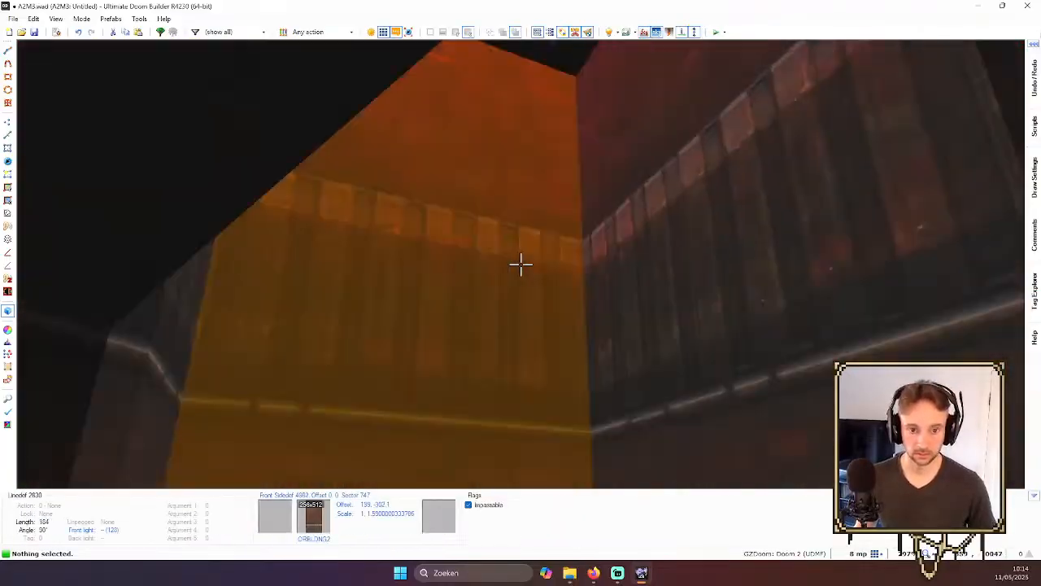
key(w)
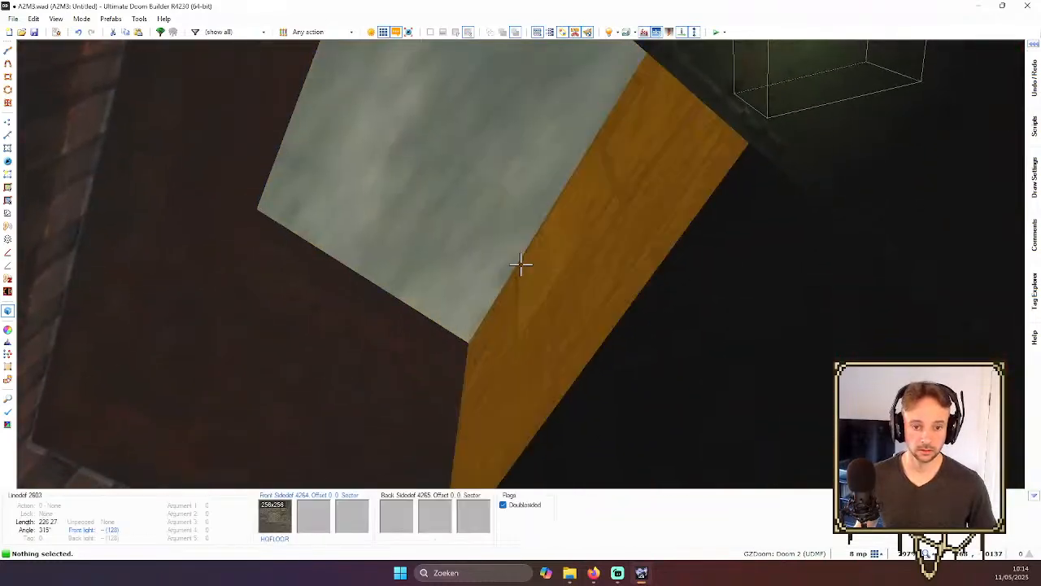
- Flip the linedef along the southwest edge of the diamond-shaped sky-ceiling sector
key(q)
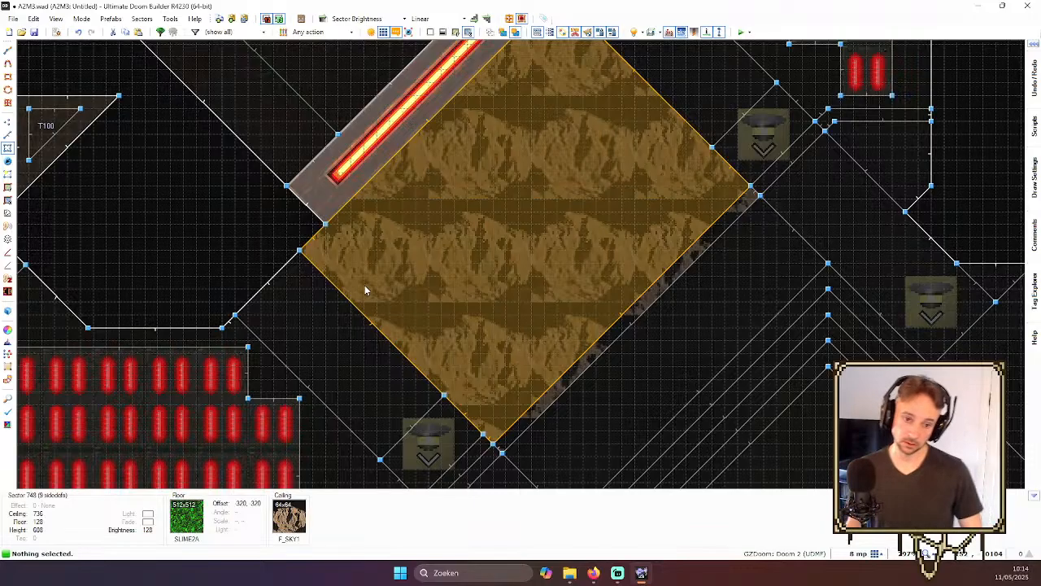
scroll(527, 242, down, 1)
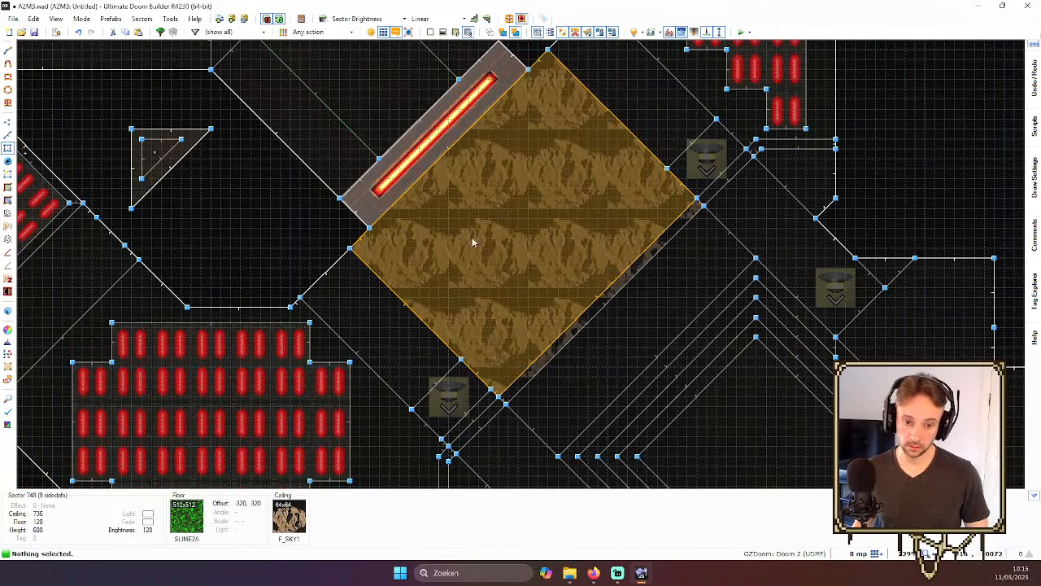
key(l)
key(f)
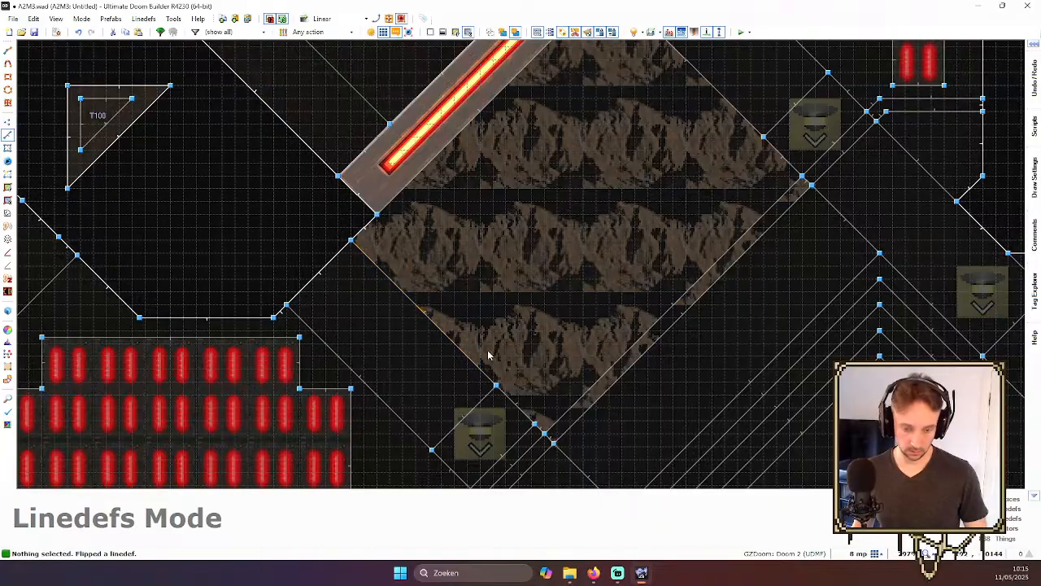
- Select the outer linedefs around the diamond-shaped sky-ceiling sector, including the outline of the narrow strip along its southeast edge
scroll(498, 401, up, 2)
scroll(632, 341, down, 2)
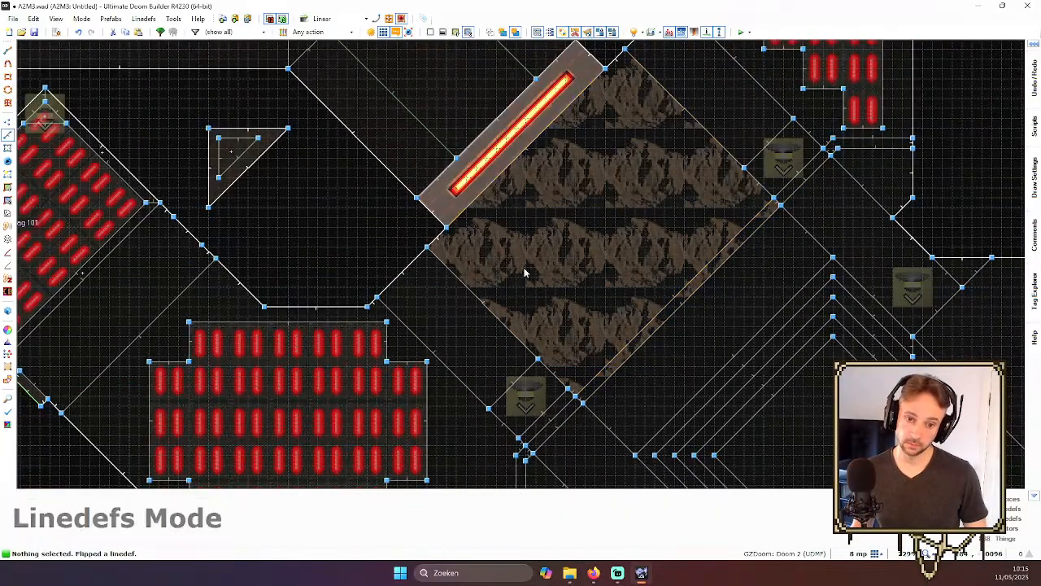
key(s)
click(626, 317)
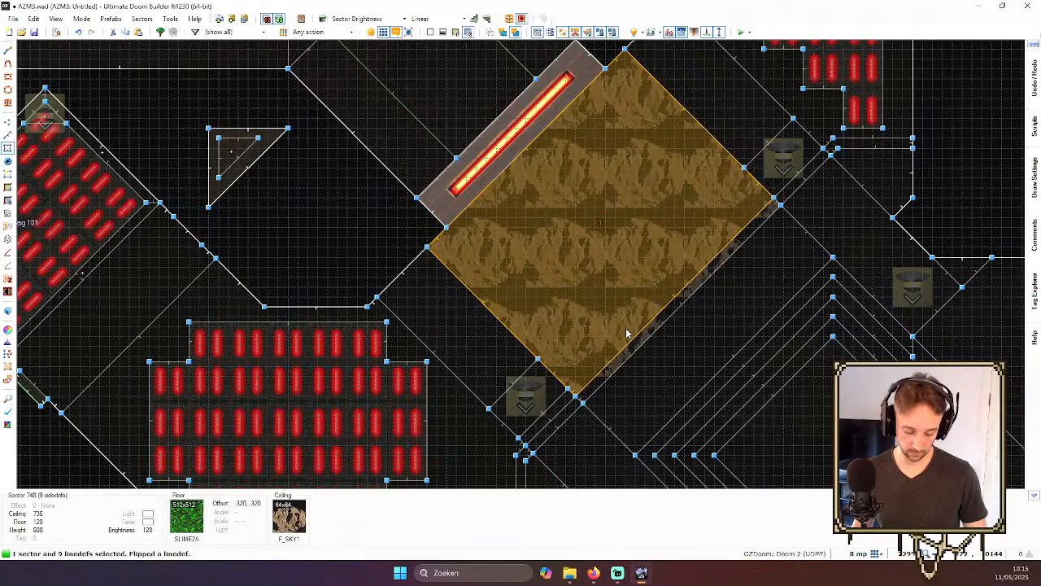
key(l)
scroll(579, 403, up, 2)
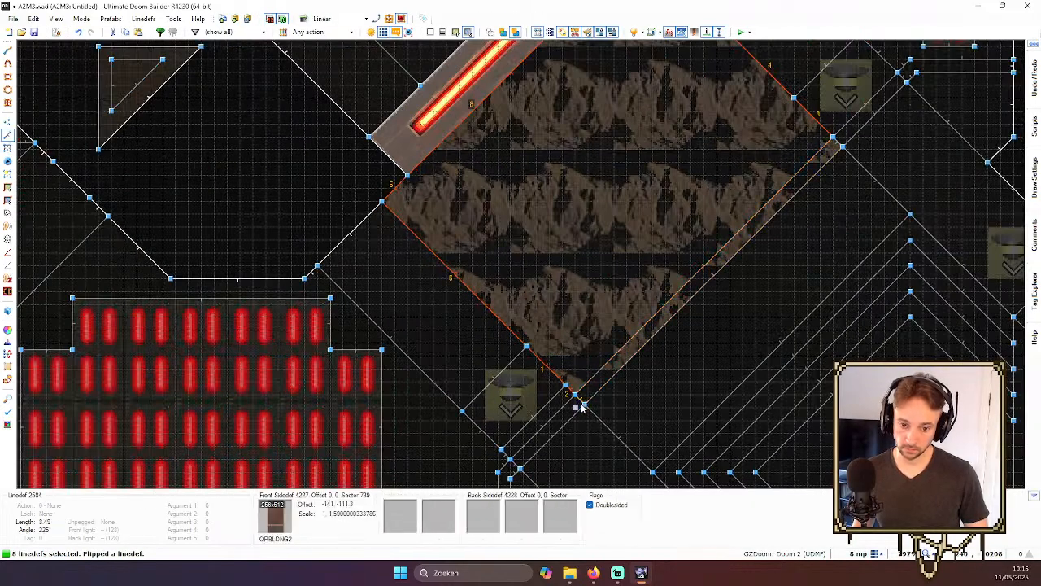
click(645, 346)
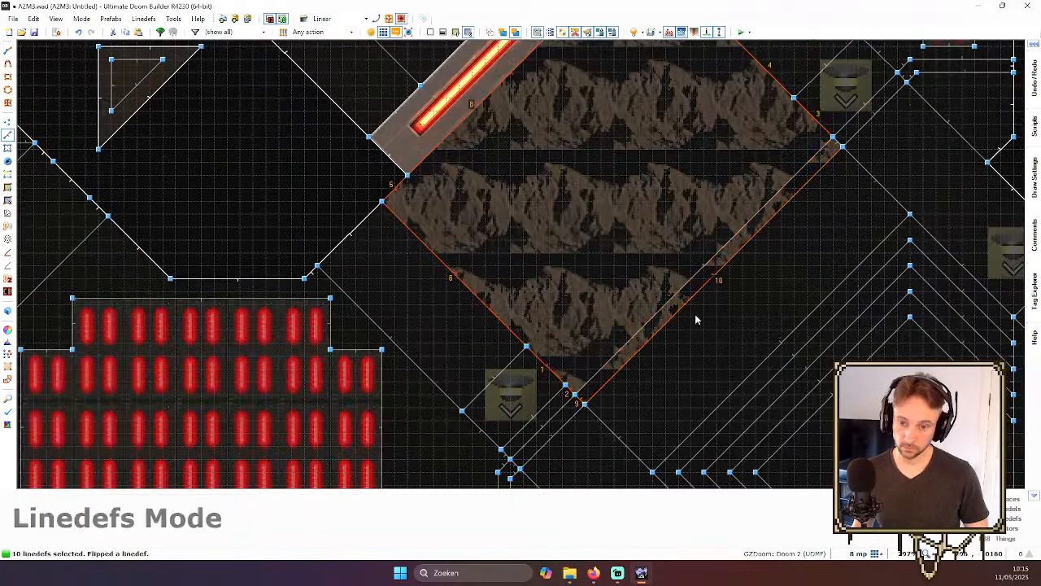
click(838, 140)
scroll(707, 134, down, 3)
scroll(691, 152, up, 2)
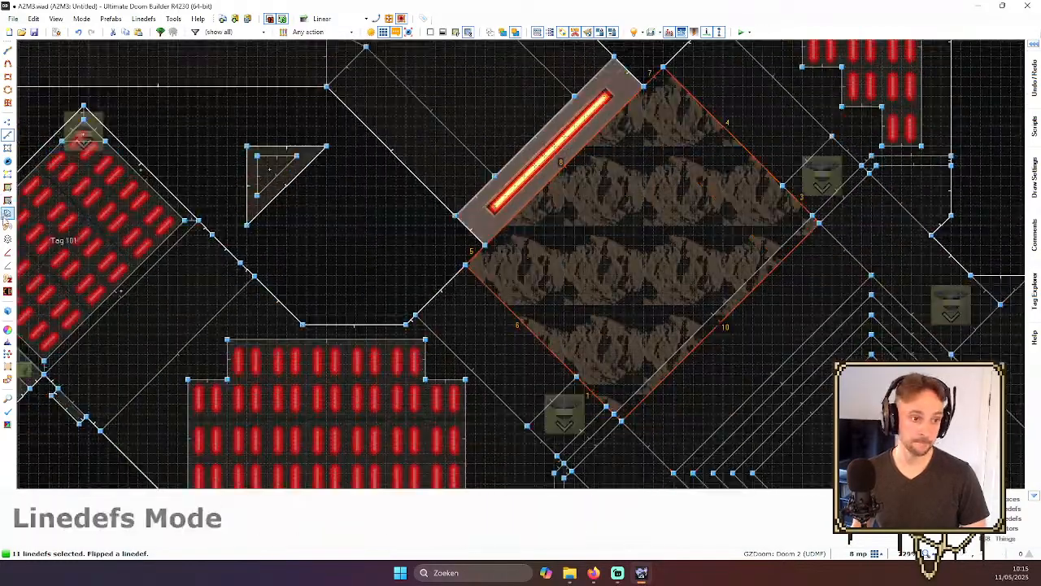
- Set up a one-sector inset along the selected outline in Stair Sector Builder, with sector depth 8 and single steps
click(7, 215)
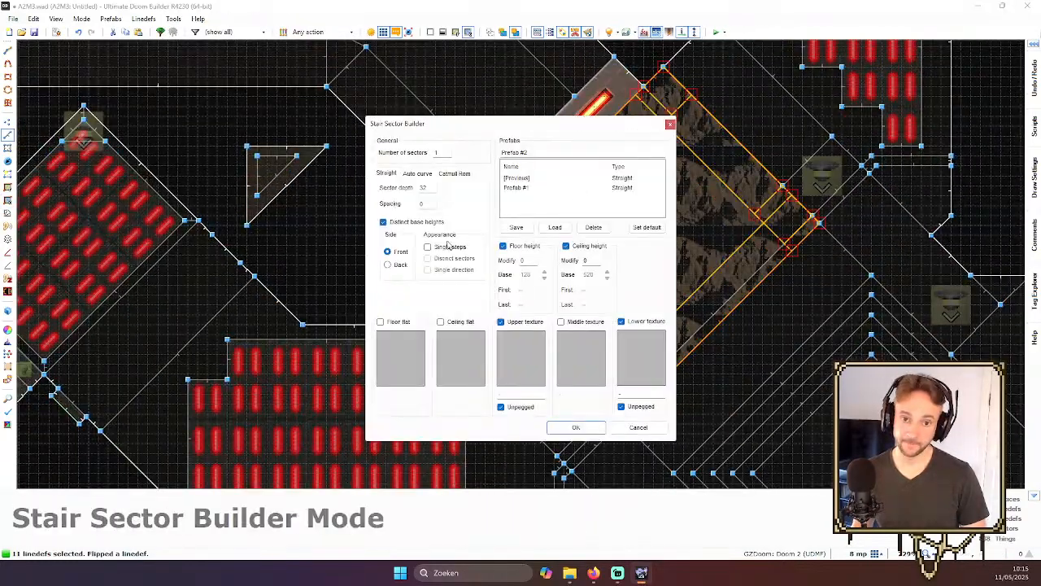
text(8)
drag(519, 126, 246, 139)
click(185, 245)
- Check the inset preview at the diamond's east and south corners and build it with floor and ceiling height changes disabled
scroll(696, 126, up, 1)
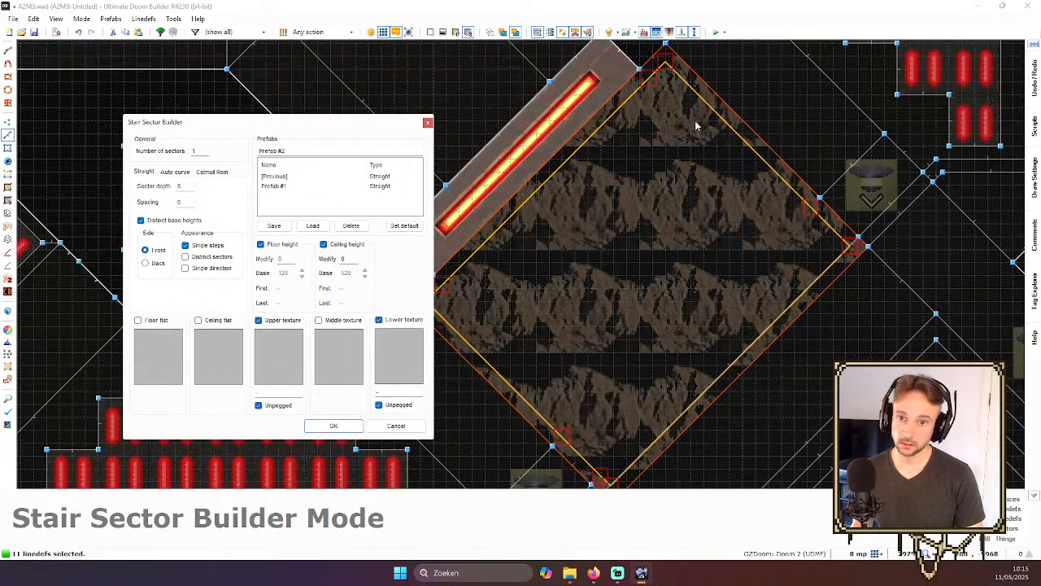
scroll(846, 210, up, 4)
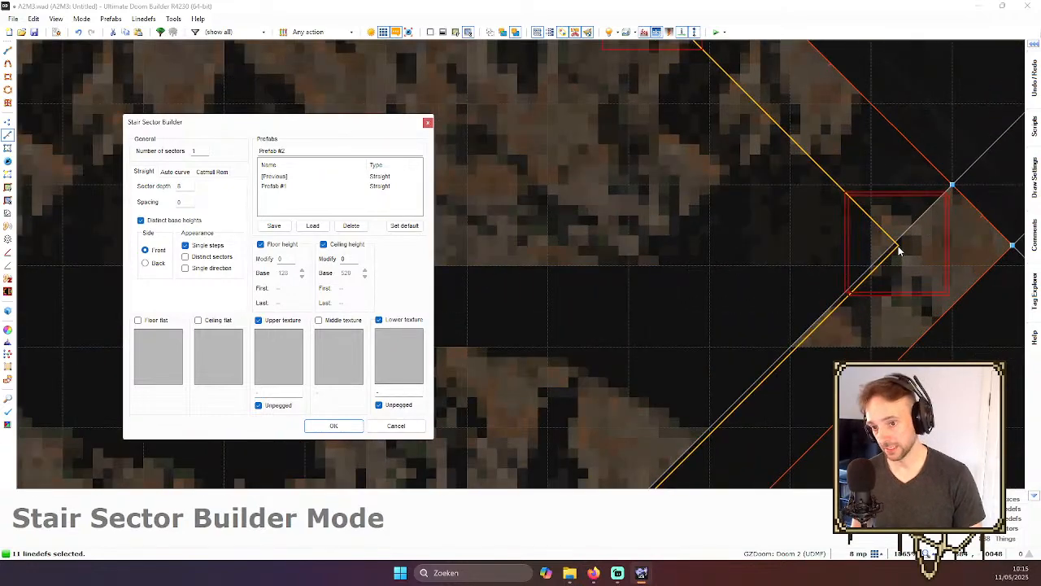
scroll(901, 248, up, 3)
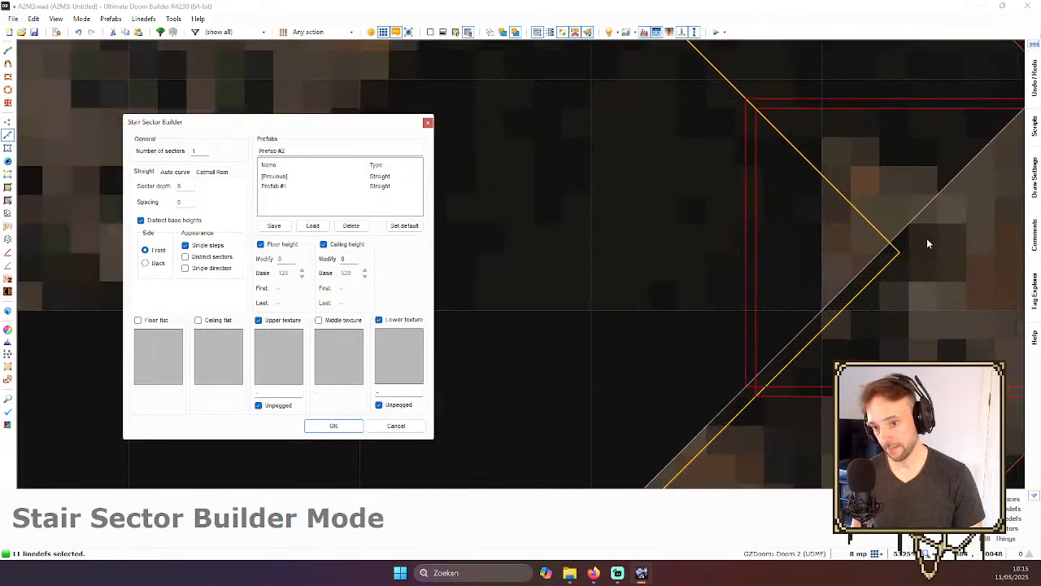
scroll(926, 240, down, 3)
scroll(922, 246, down, 5)
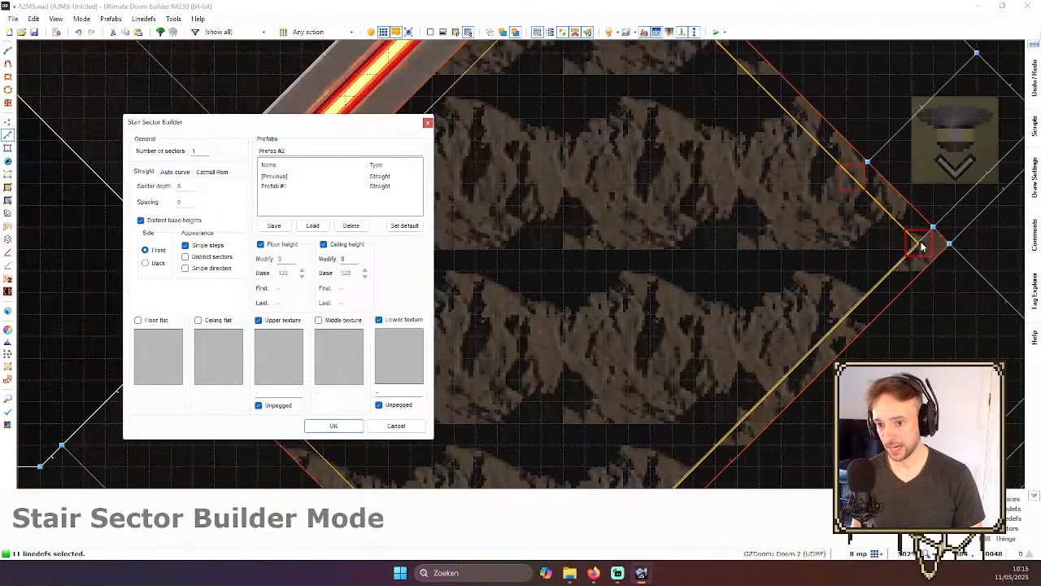
scroll(701, 436, up, 5)
scroll(711, 397, down, 4)
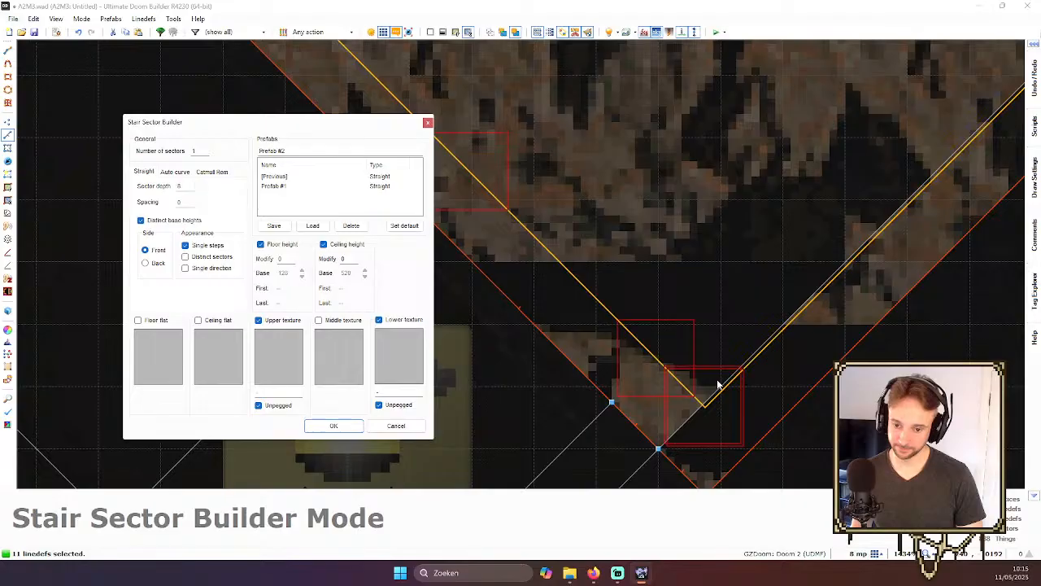
scroll(728, 440, up, 4)
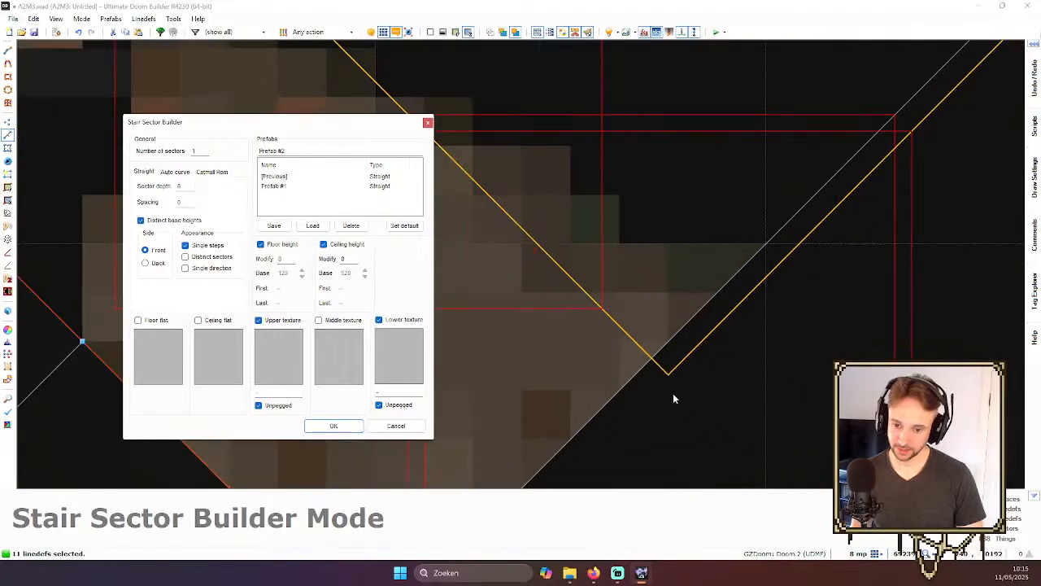
scroll(642, 360, down, 2)
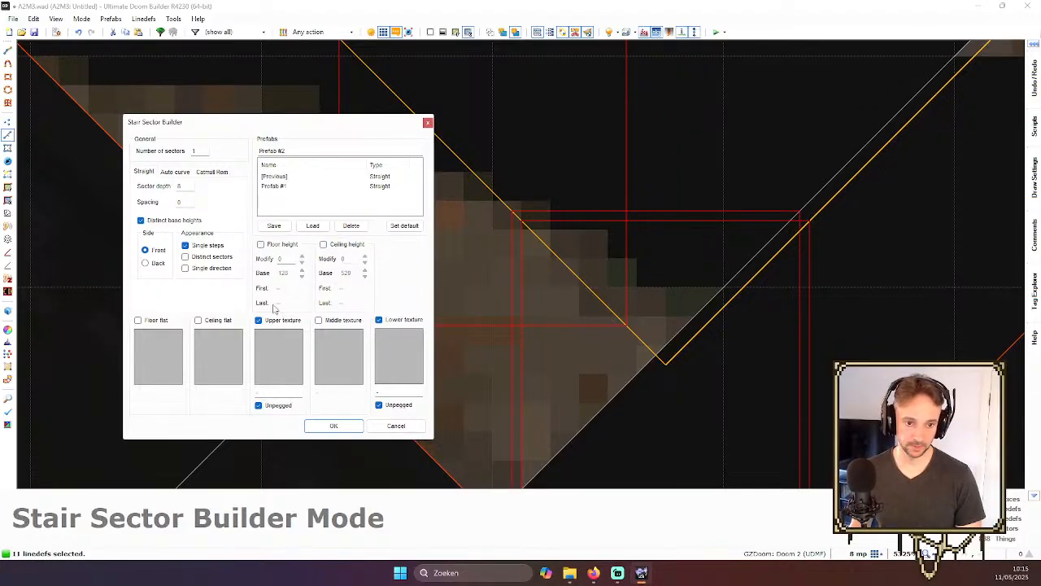
click(335, 425)
- Merge the thin sliver along the inner diamond's southeast edge with the adjoining strip sector
scroll(837, 193, down, 4)
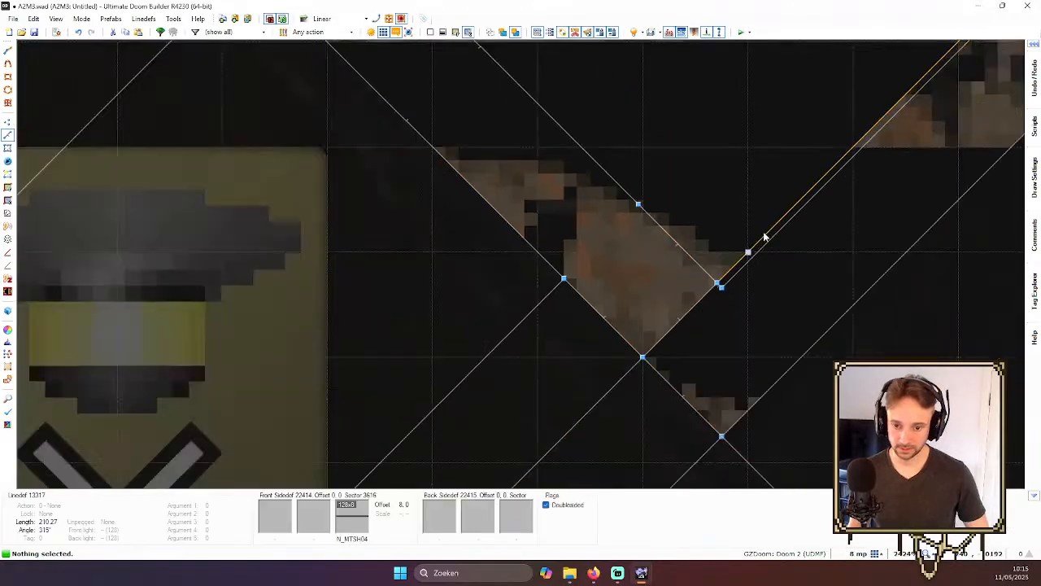
click(837, 191)
click(824, 186)
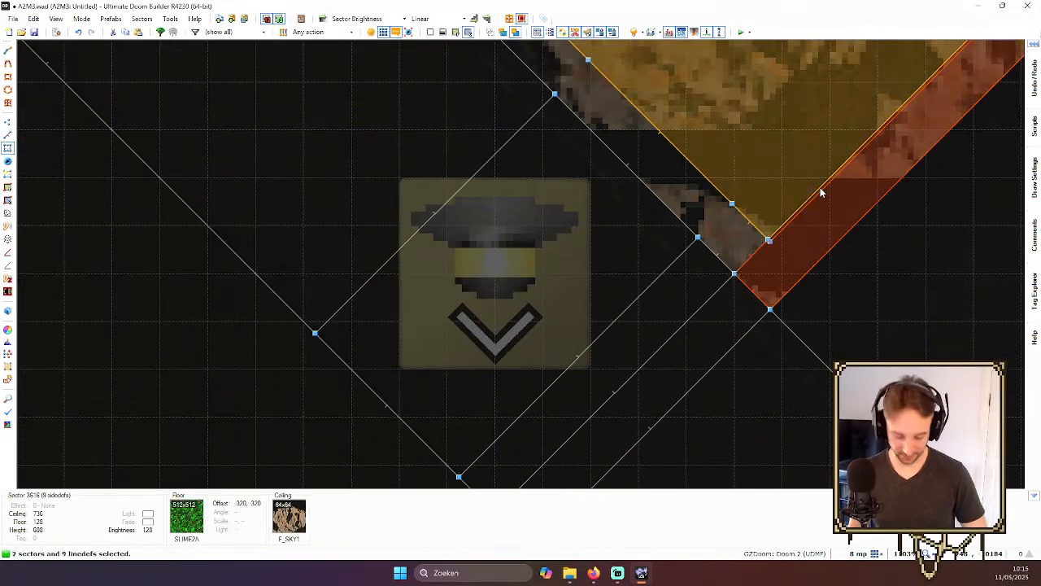
key(shift+j)
- Delete the surplus vertices along the inner diamond's outline so that only its corner points remain
scroll(825, 169, down, 4)
key(v)
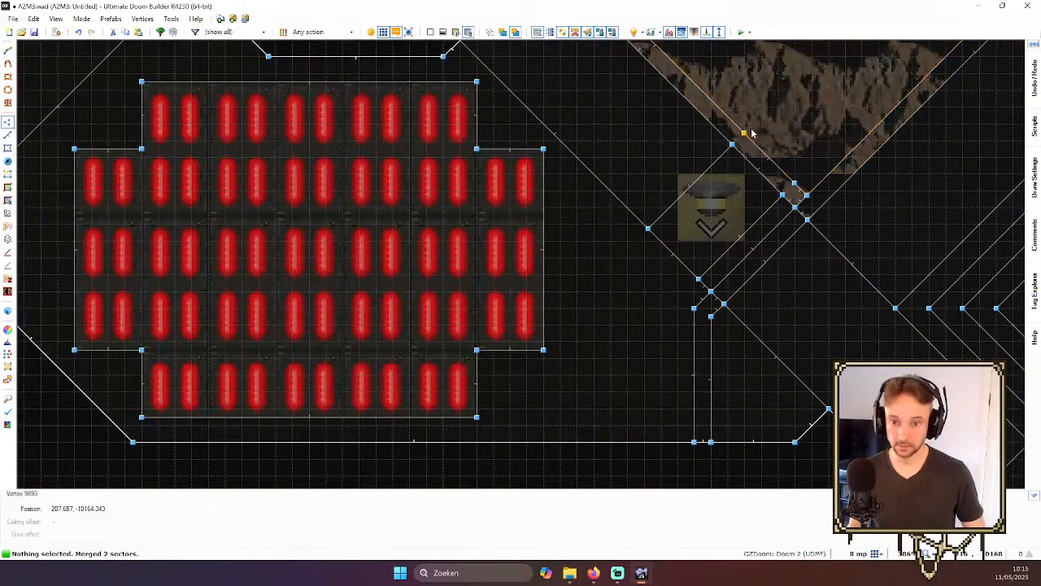
key(Delete)
scroll(743, 130, up, 3)
scroll(827, 228, down, 7)
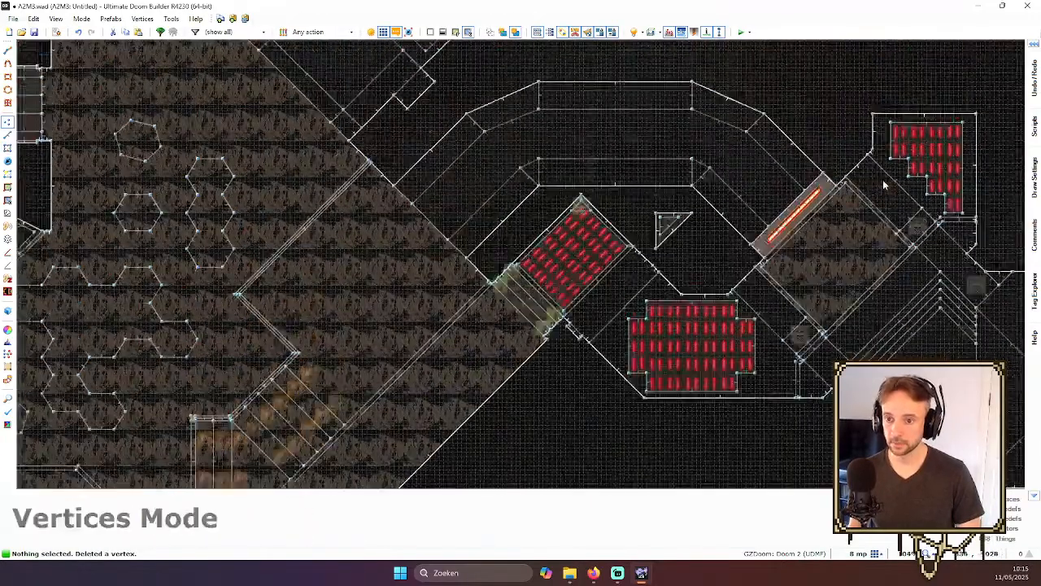
scroll(883, 179, up, 6)
key(Delete)
scroll(769, 202, down, 6)
scroll(660, 263, up, 4)
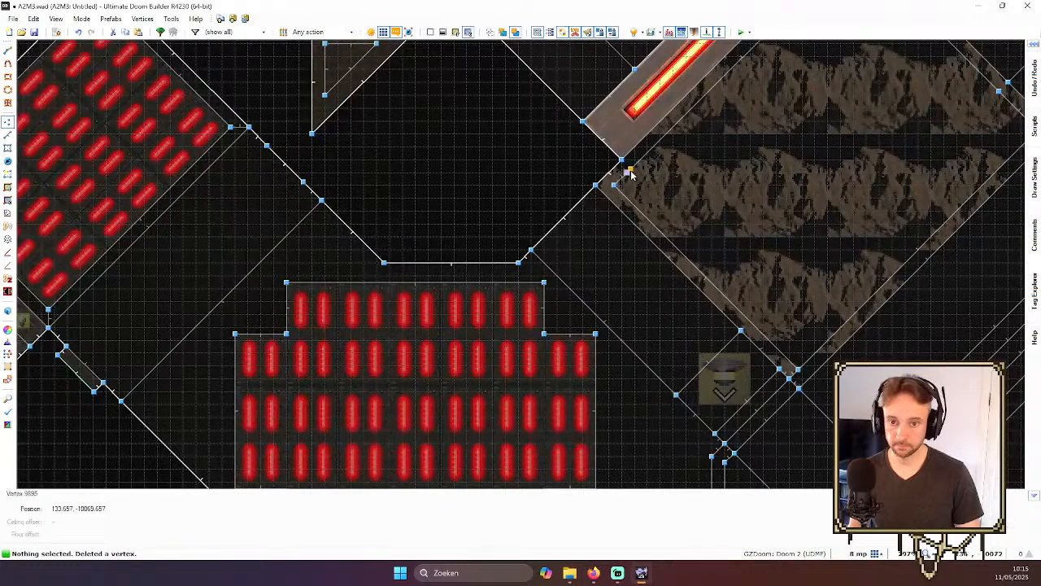
scroll(837, 157, down, 4)
scroll(874, 132, up, 3)
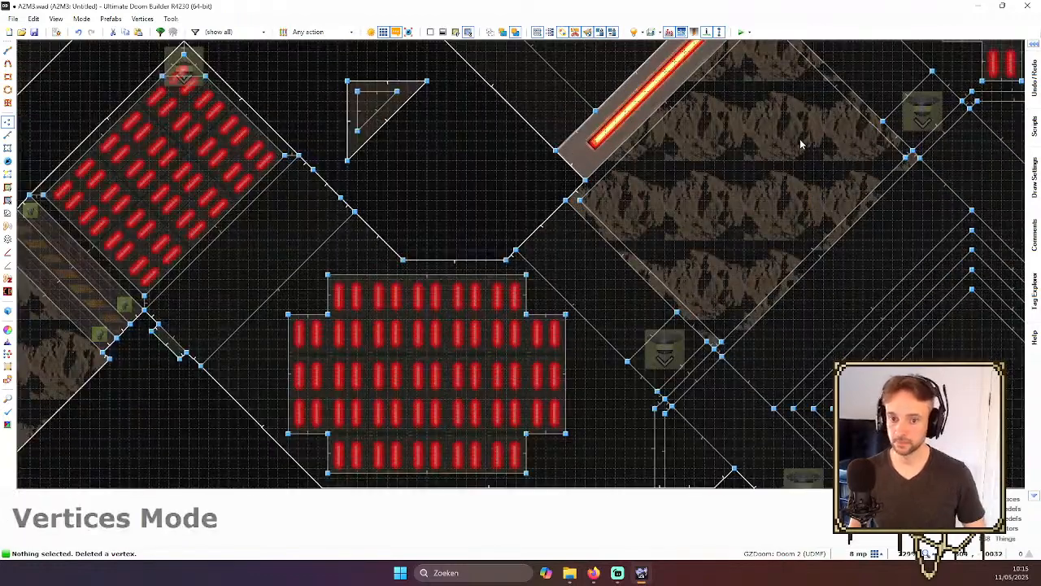
- Apply the CEIL5_1 flat to the ceilings of the two narrow border sectors around the sky opening
key(w)
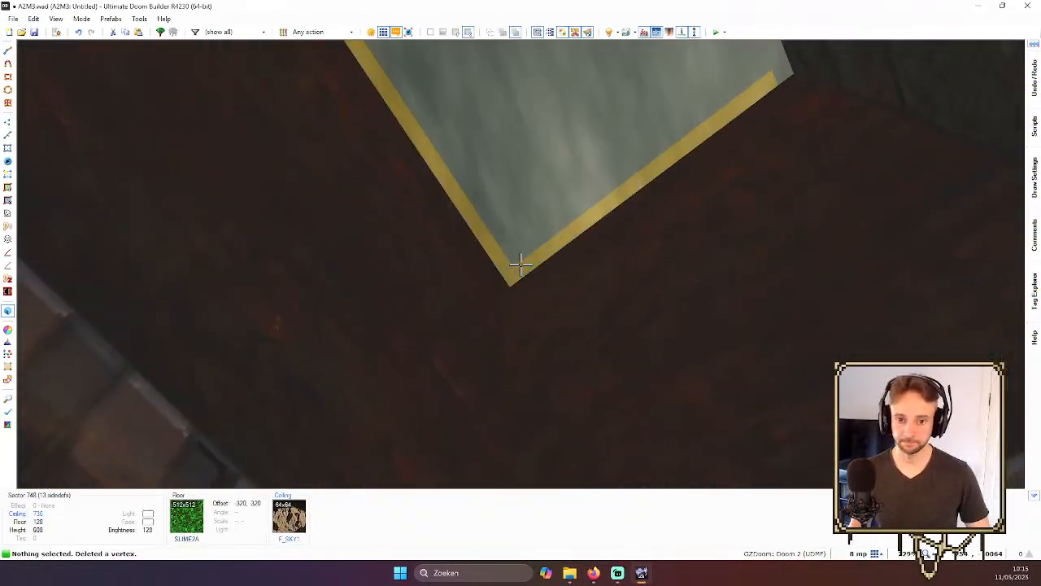
click(521, 263)
click(520, 264)
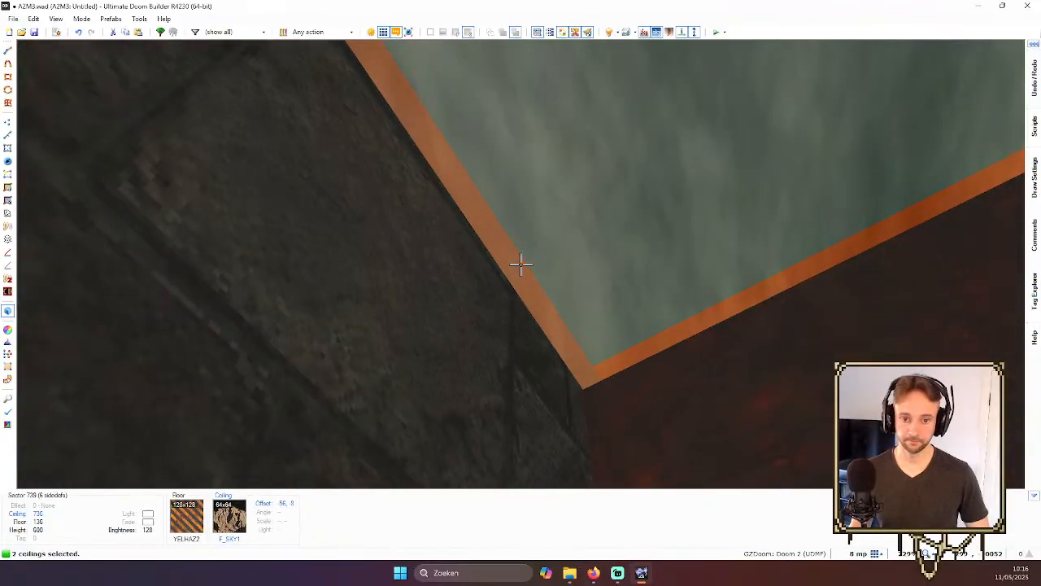
middle_click(521, 264)
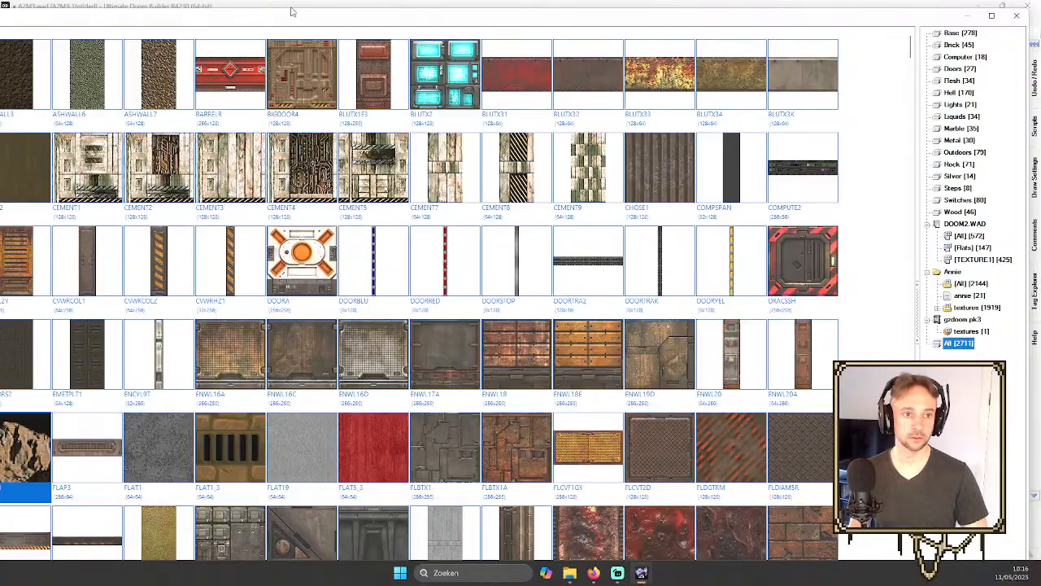
click(991, 15)
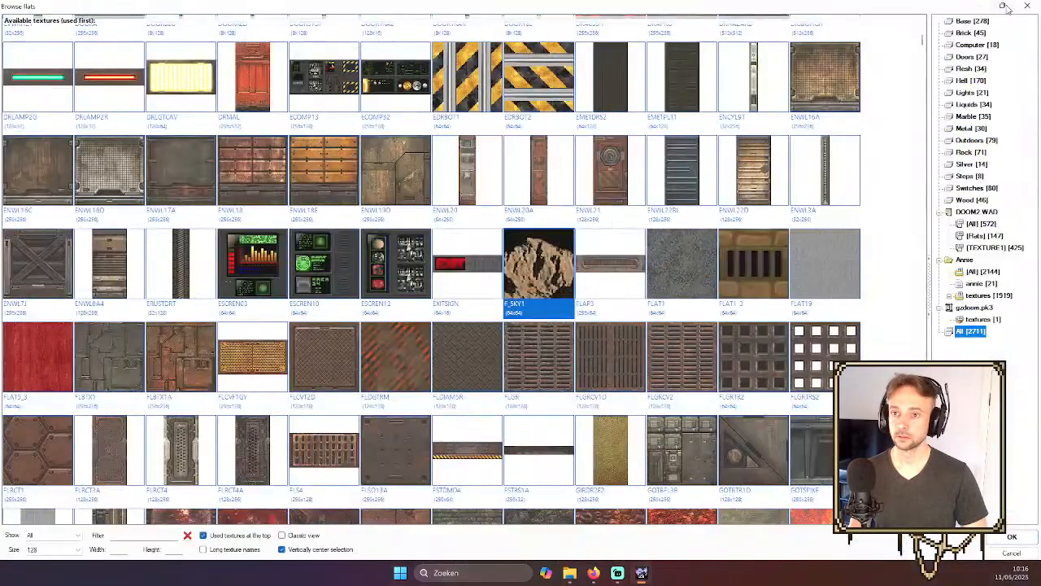
mouse_move(1003, 7)
scroll(254, 210, up, 2)
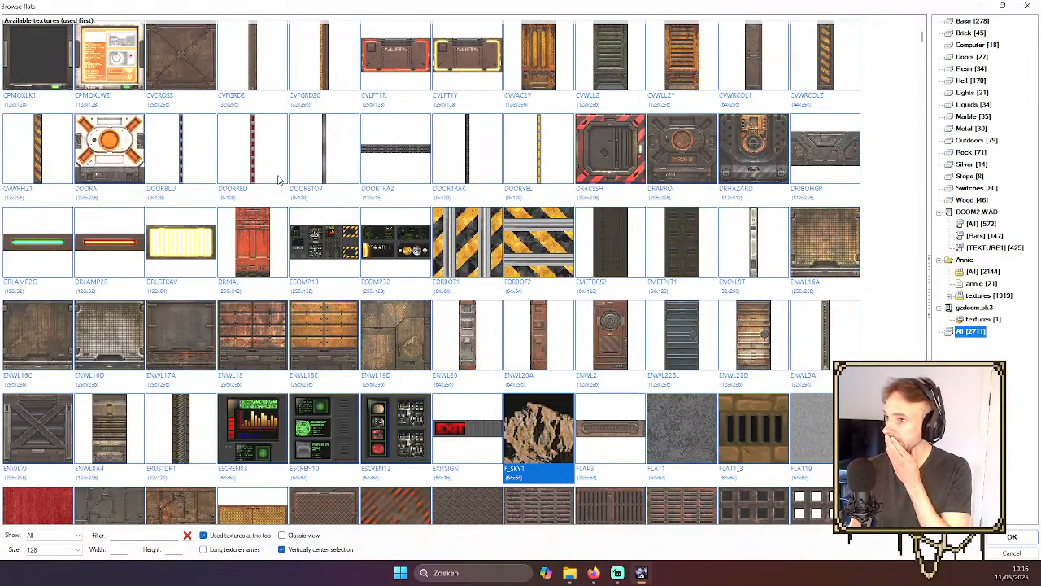
scroll(261, 174, up, 1)
scroll(317, 195, up, 3)
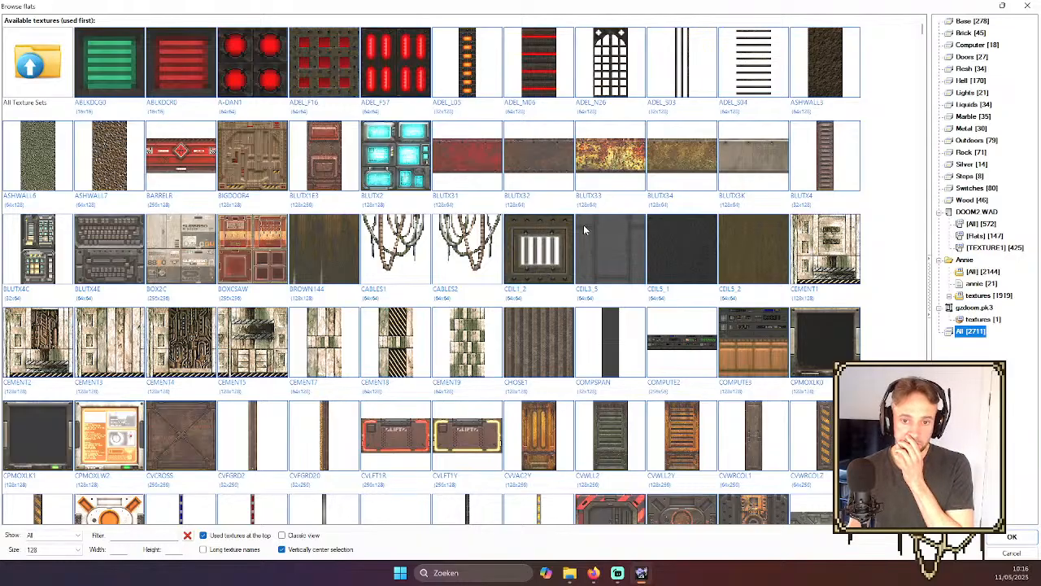
double_click(680, 250)
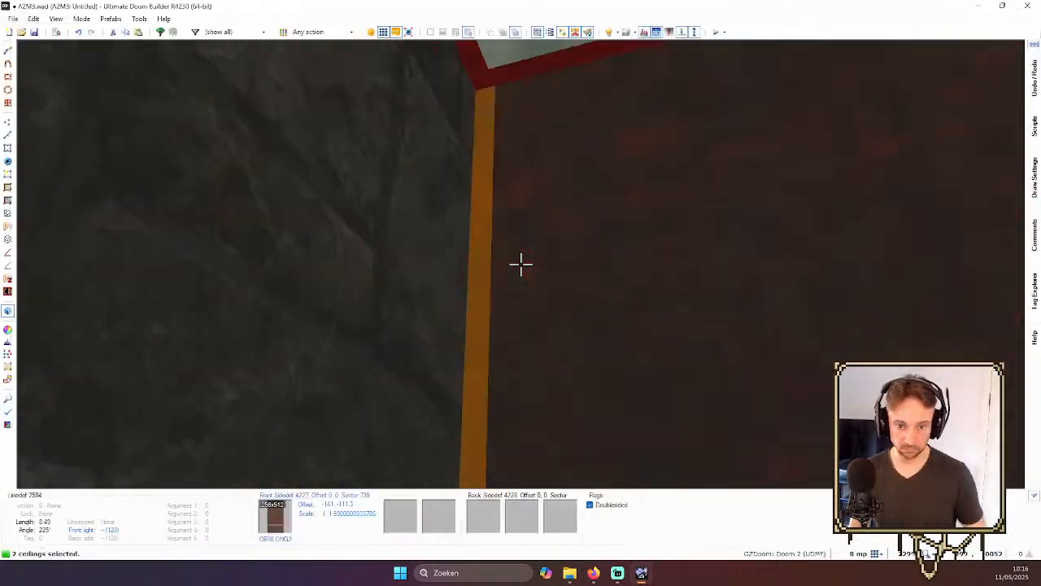
- Set the ceiling and upper wall colors of both border sectors around the sky opening to 353535
right_click(521, 264)
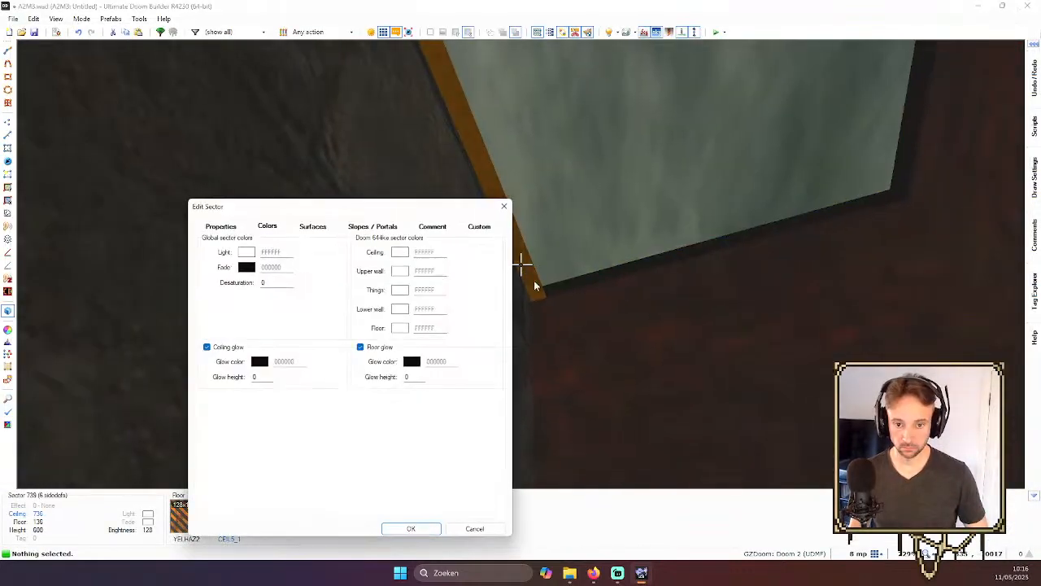
click(473, 525)
click(520, 264)
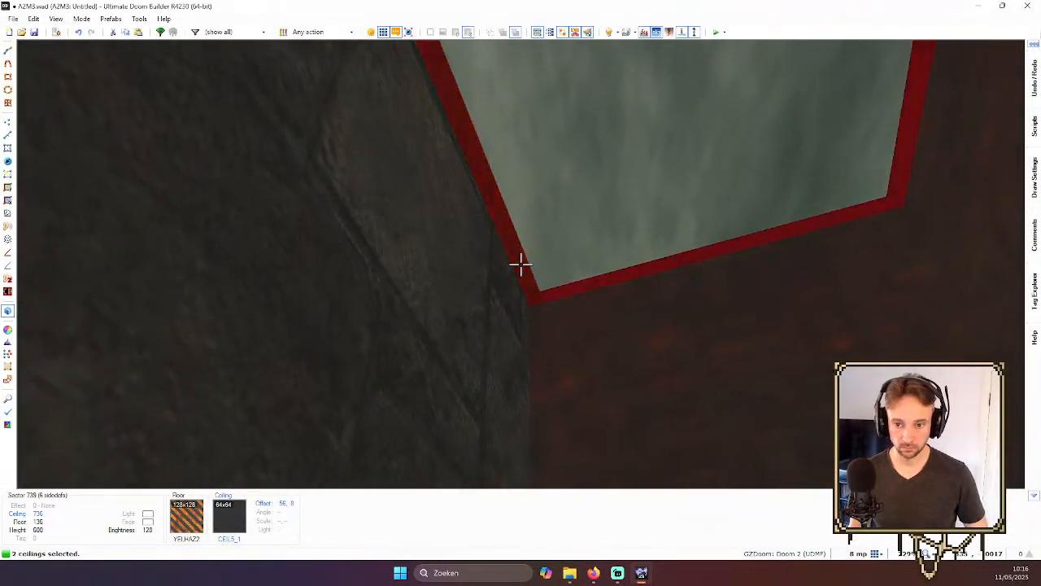
right_click(520, 263)
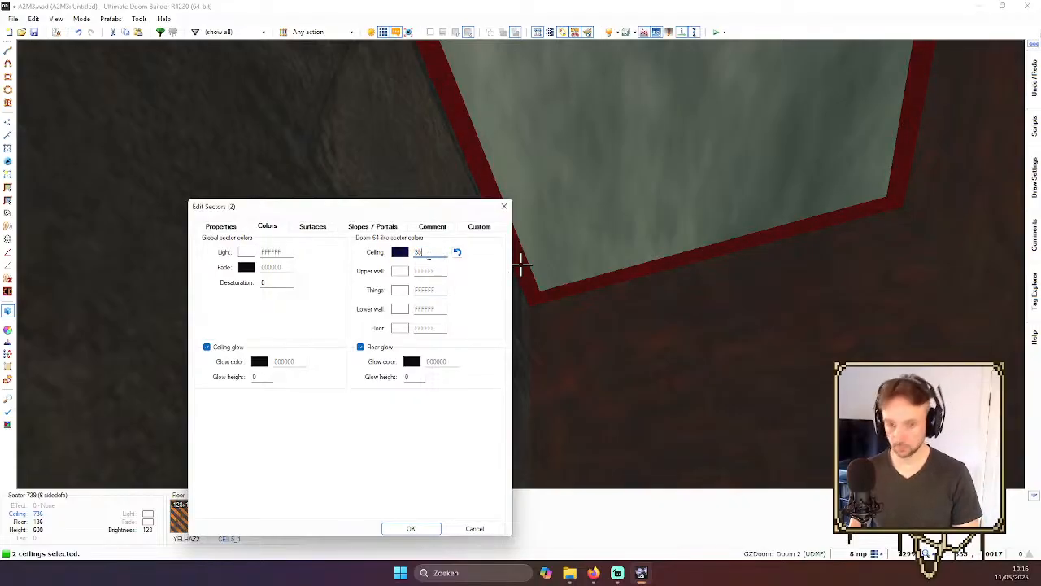
text(3535)
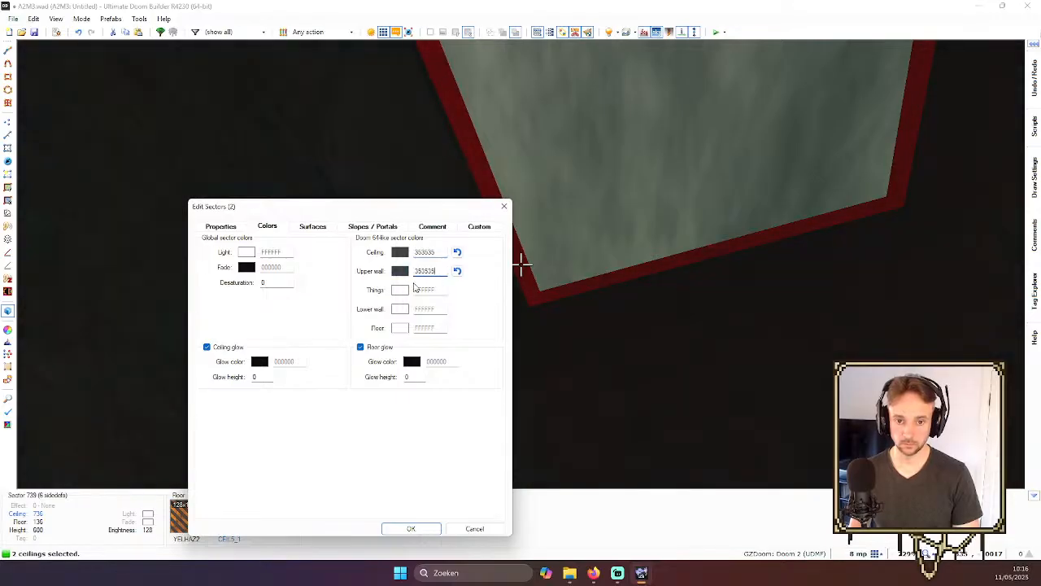
click(432, 530)
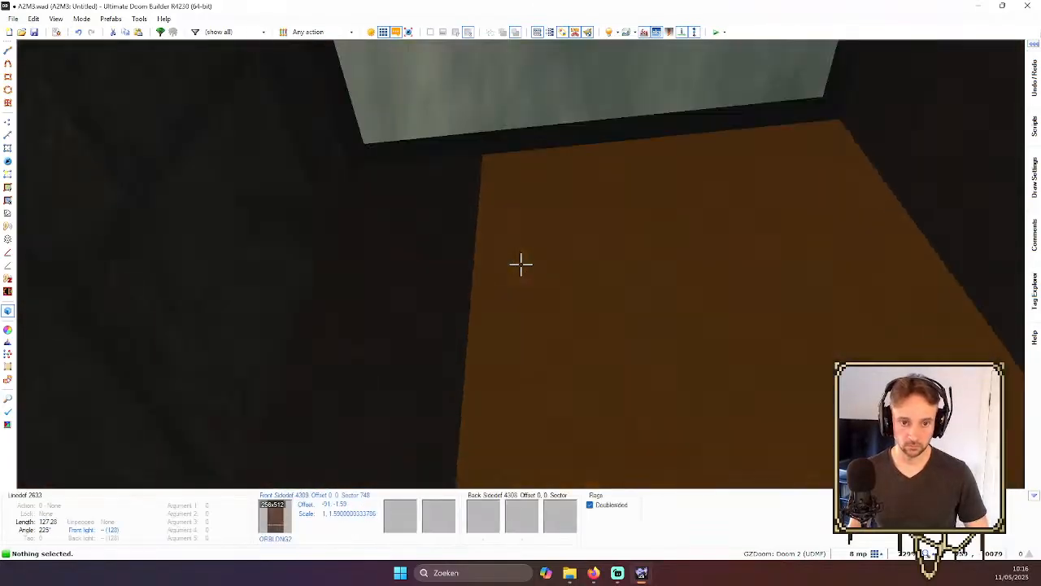
- Raise the sky ceiling inside the border to a height of 752
click(521, 265)
scroll(520, 265, up, 1)
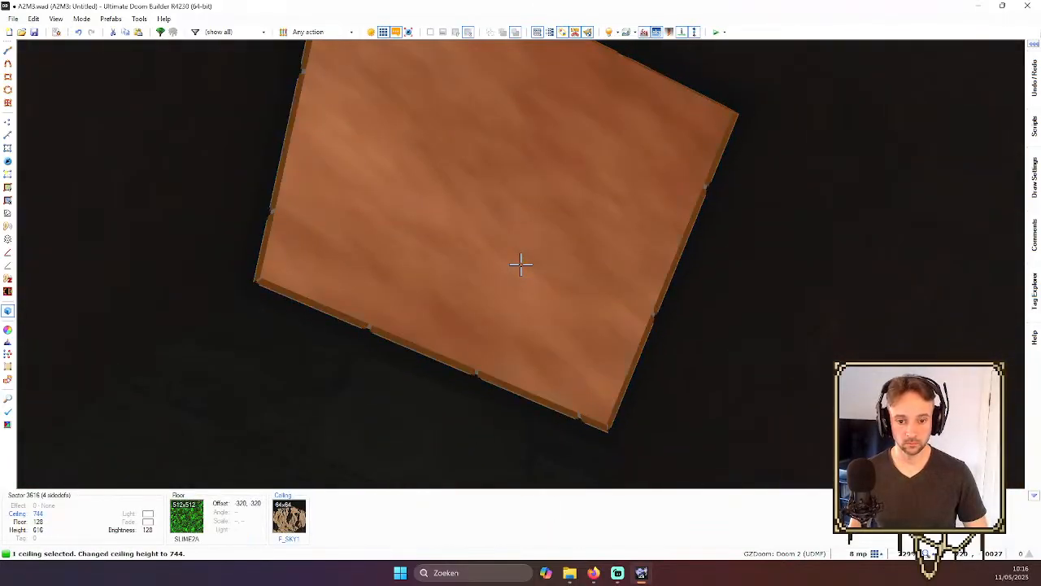
scroll(521, 264, up, 2)
key(c)
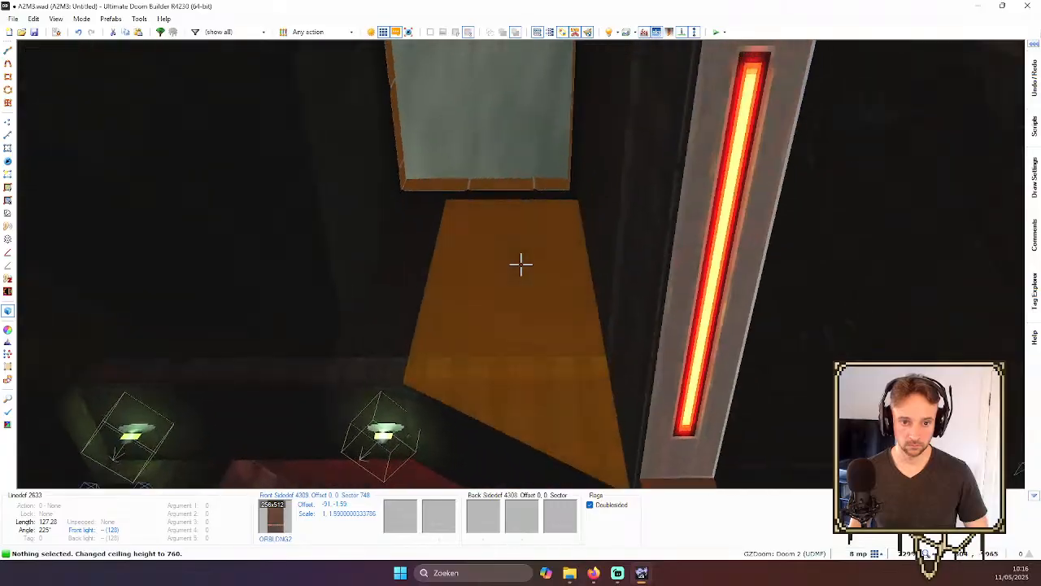
scroll(520, 264, down, 1)
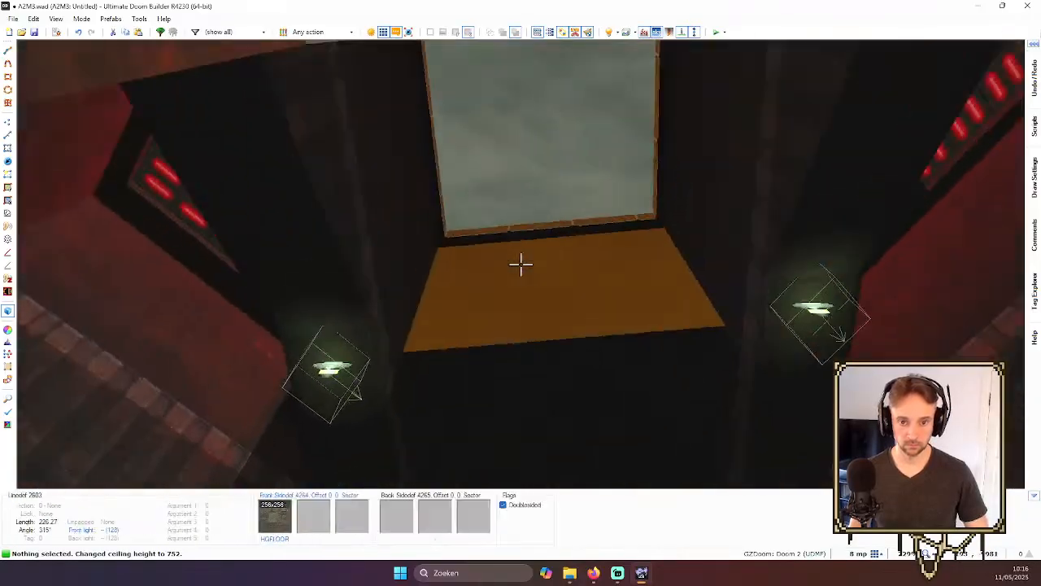
- Copy the red-light flat ADEL_F57 onto the raised ceiling inside the border of the diamond opening
key(ctrl+c)
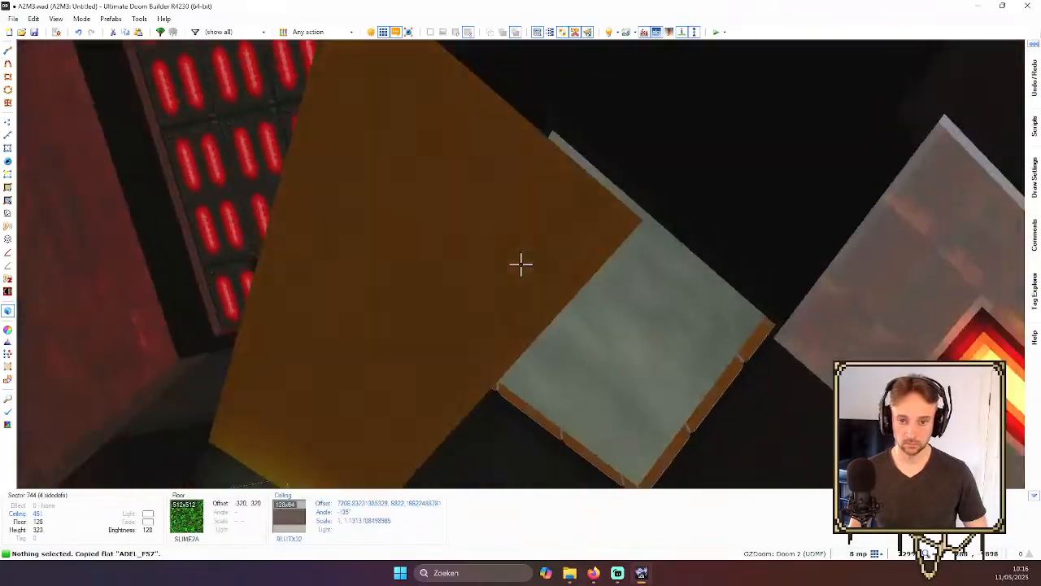
key(ctrl+v)
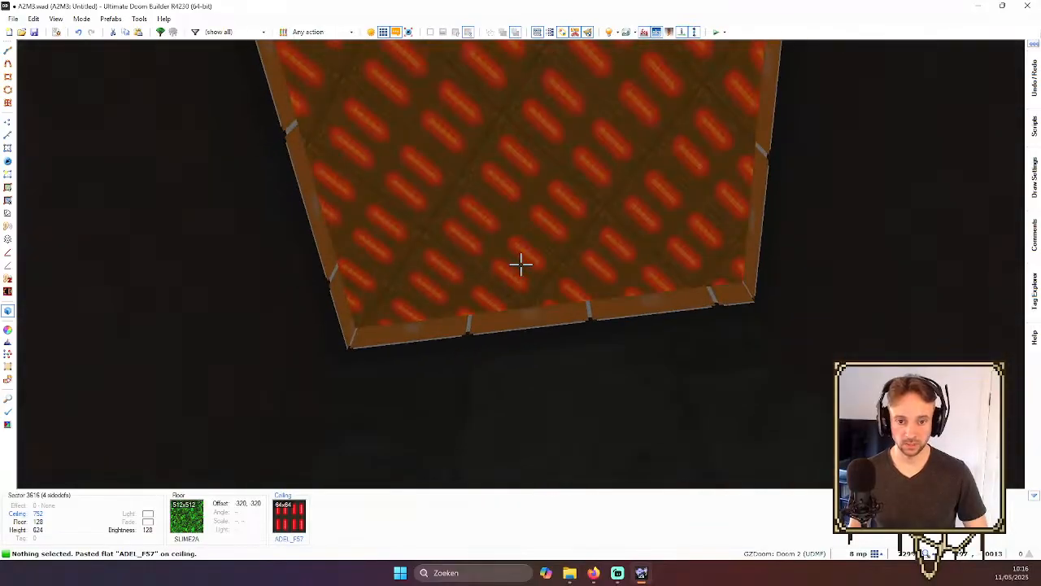
key(q)
scroll(621, 261, down, 2)
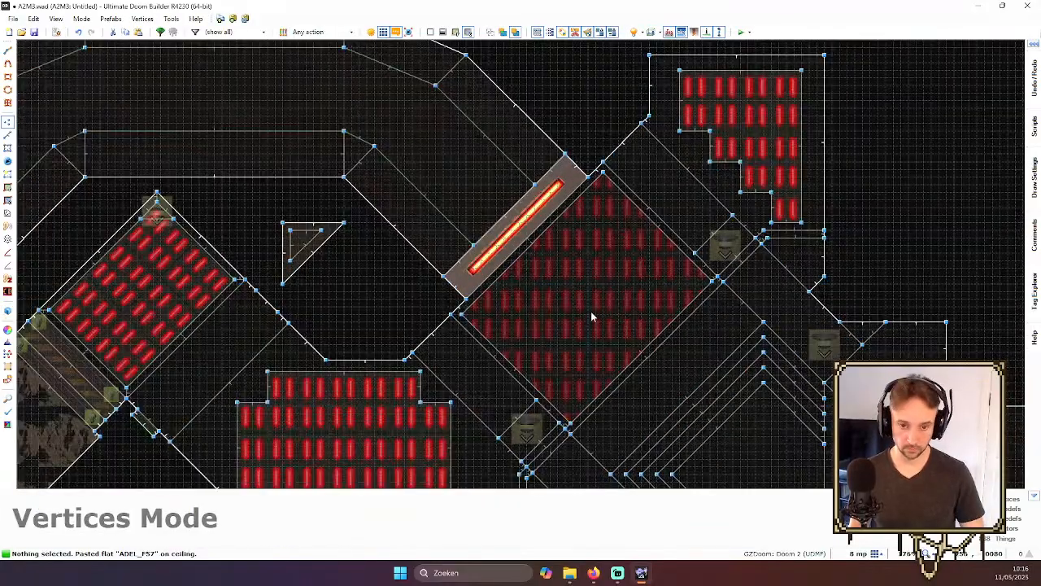
- Anchor the diamond sector's ceiling texture at its western corner and rotate it parallel to the diamond's edges
key(s)
click(557, 281)
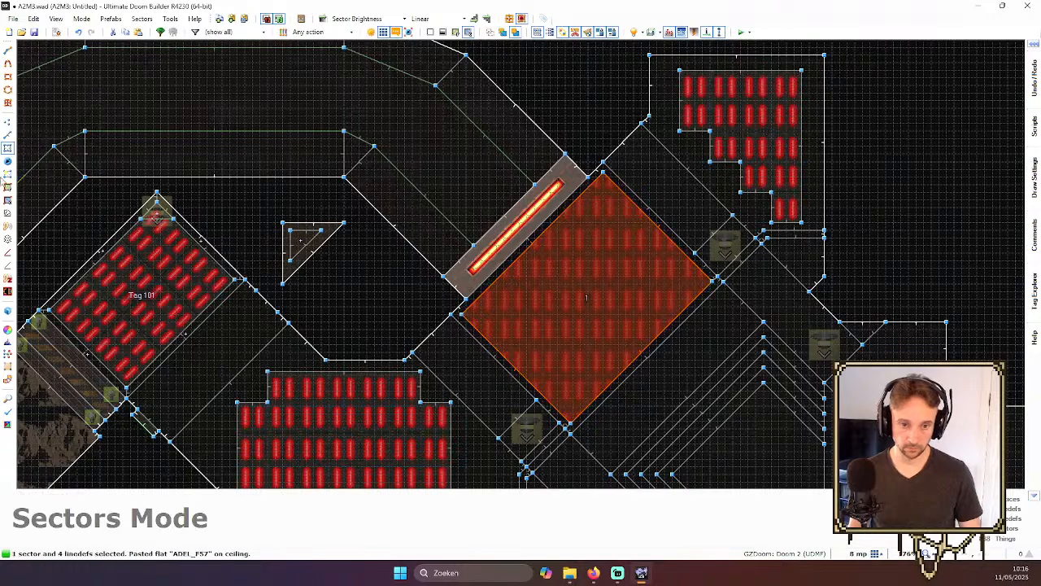
click(8, 187)
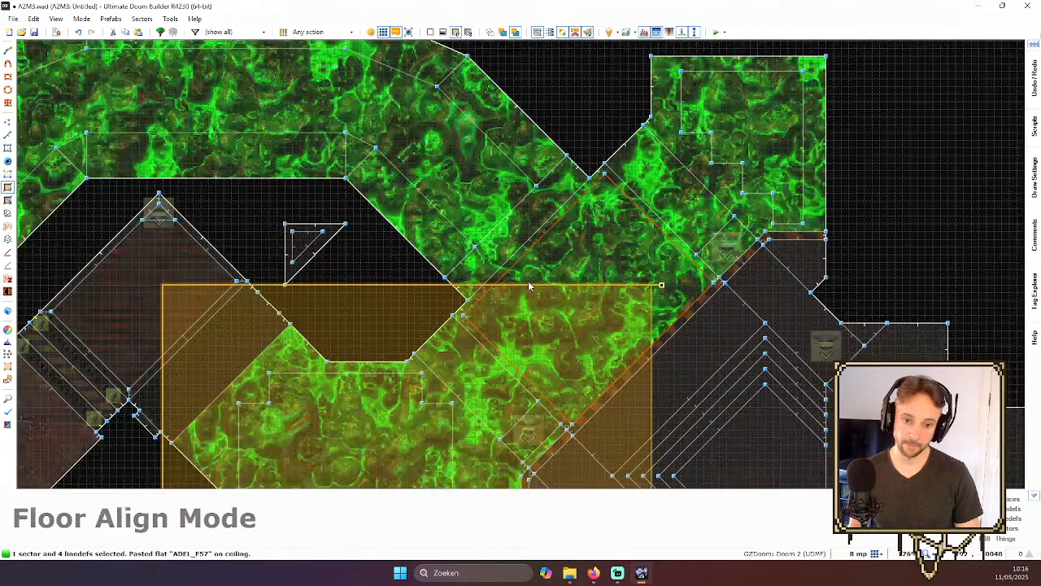
key(s)
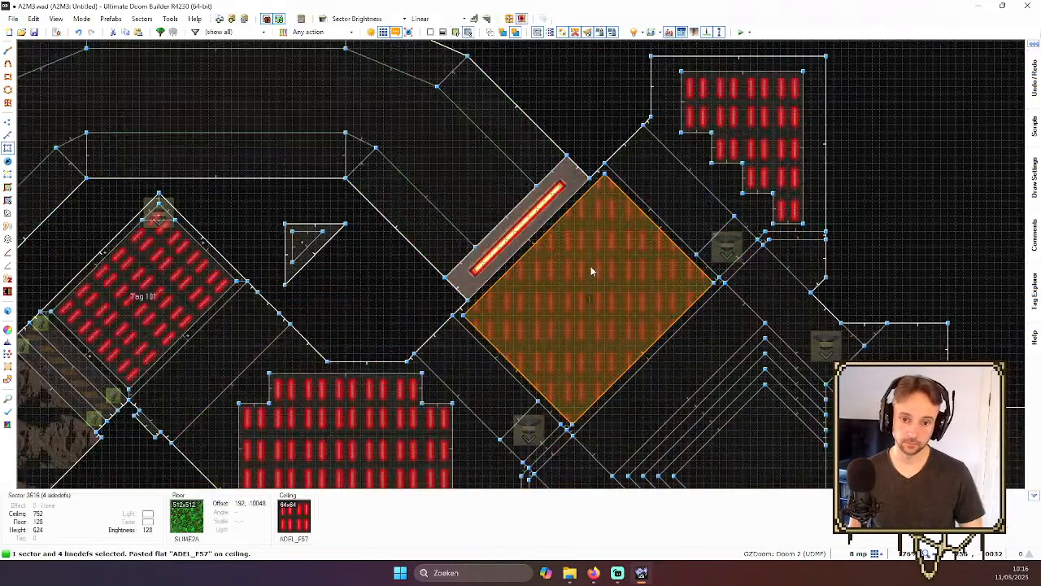
click(7, 201)
scroll(553, 302, up, 2)
drag(533, 301, 427, 344)
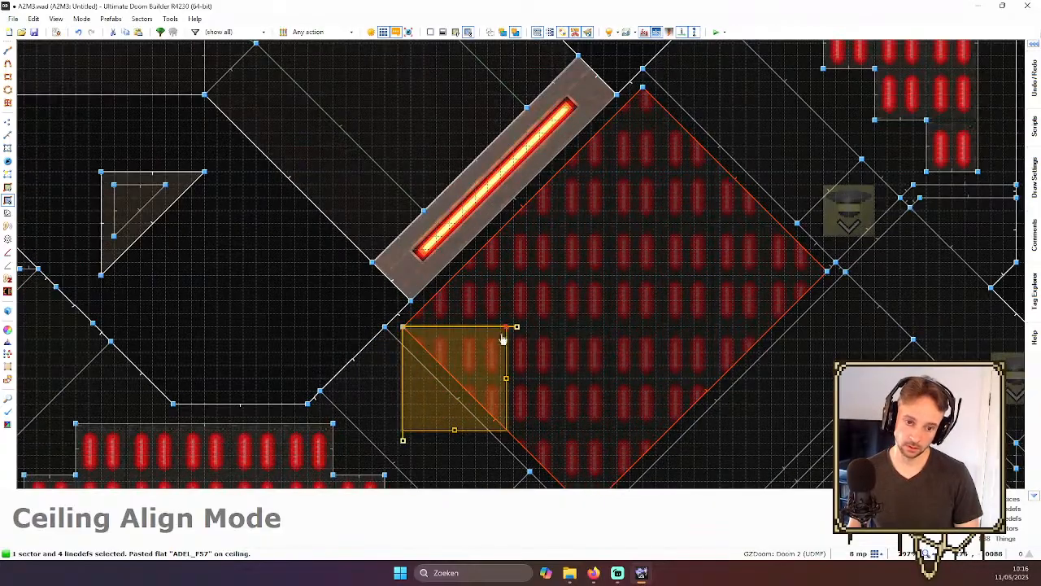
drag(518, 326, 469, 253)
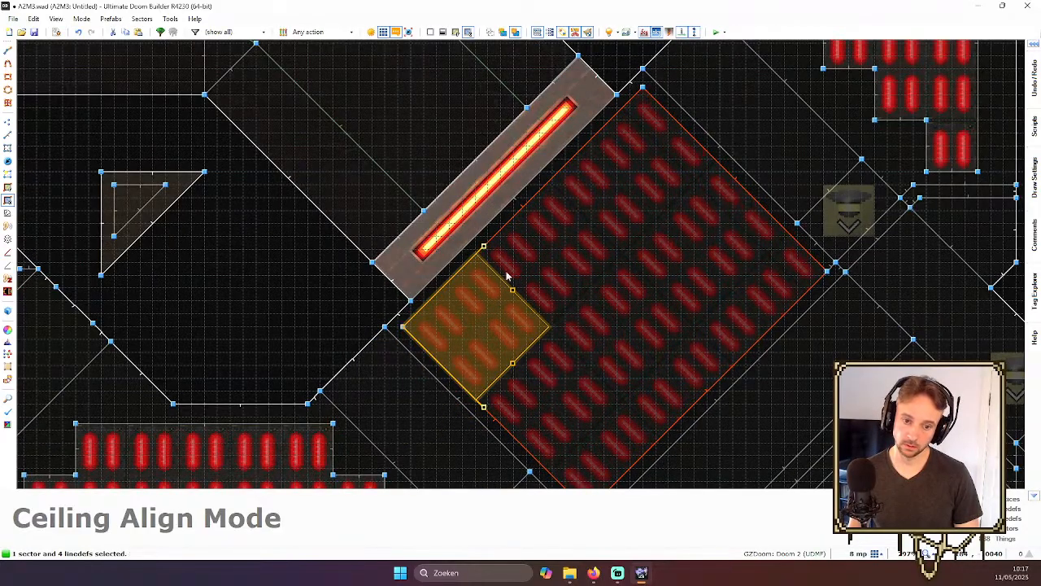
key(Return)
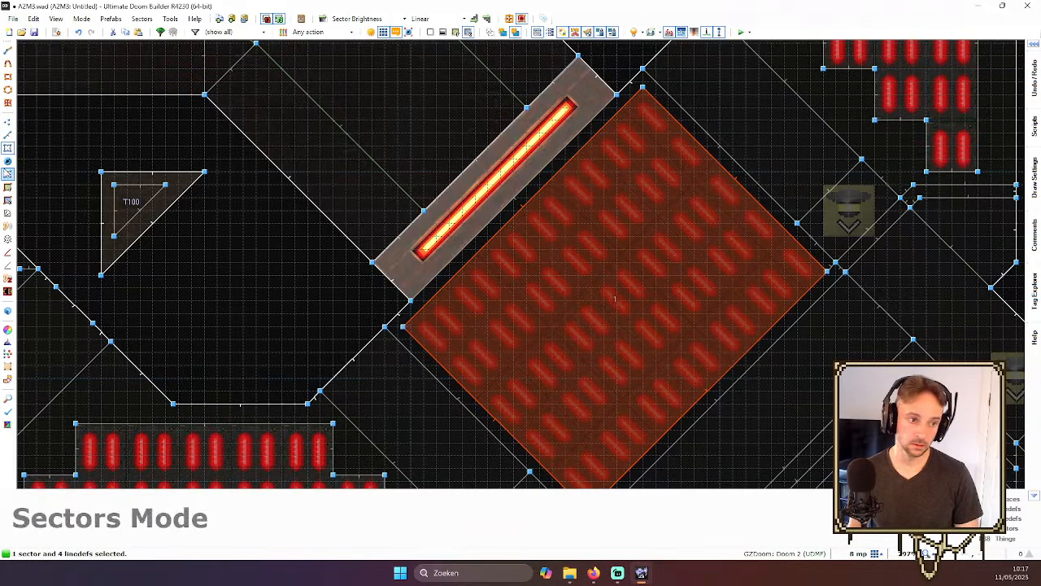
- Stretch the ceiling texture so that a single tile spans the whole diamond sector from corner to corner
click(7, 200)
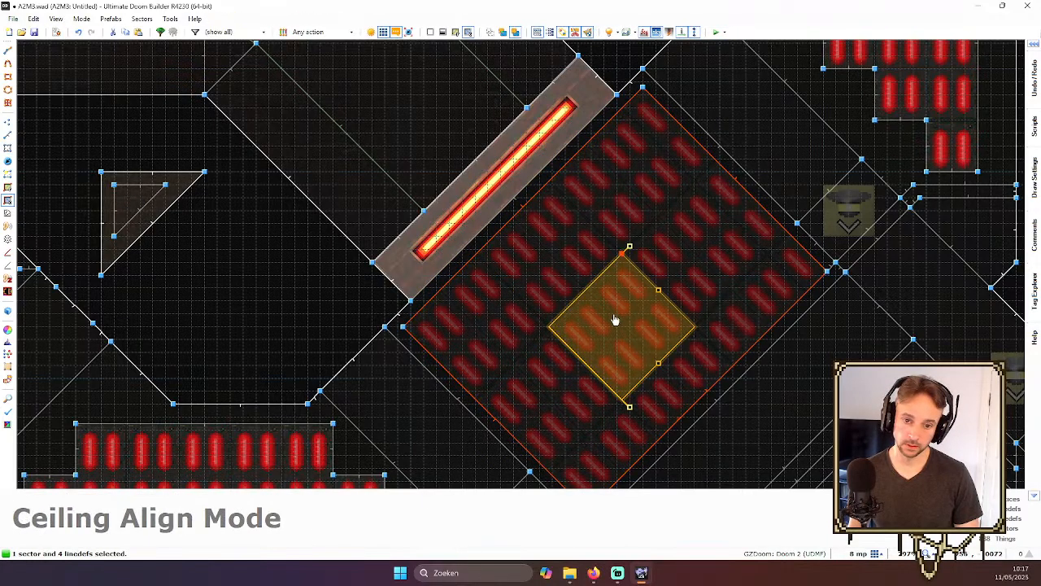
drag(615, 320, 651, 80)
scroll(647, 104, down, 2)
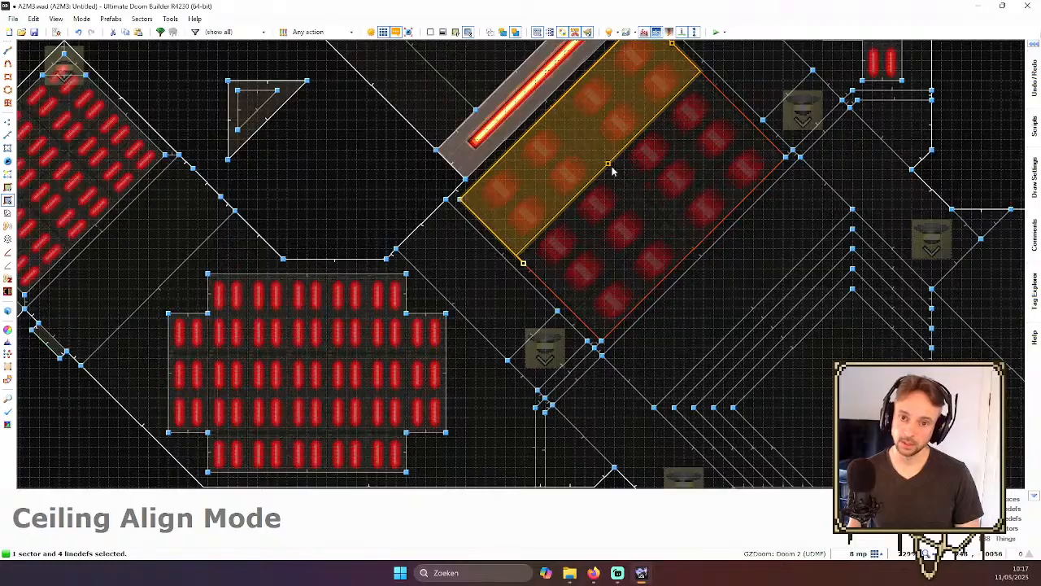
drag(607, 163, 598, 340)
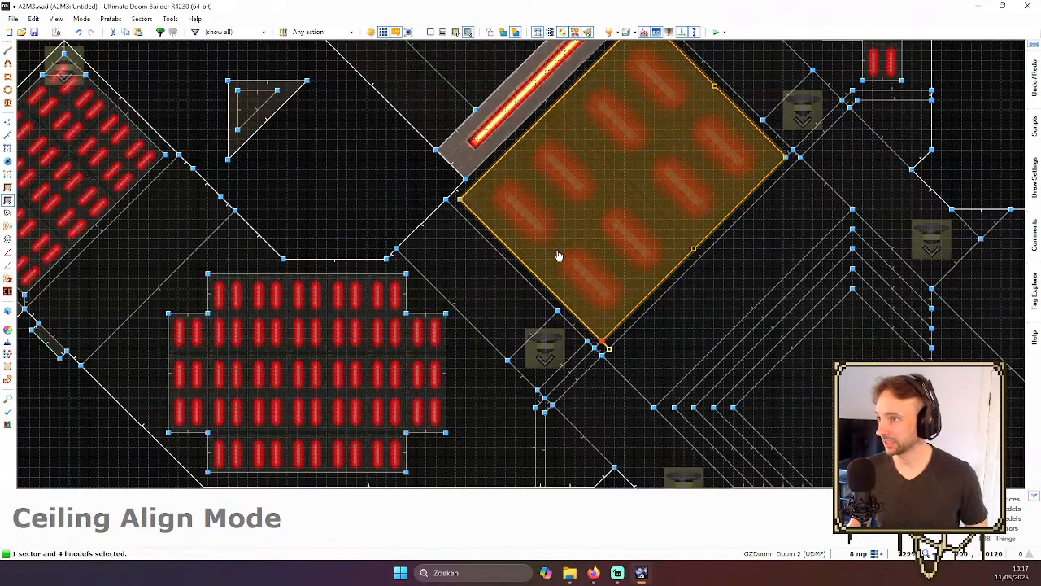
key(Return)
scroll(520, 220, down, 2)
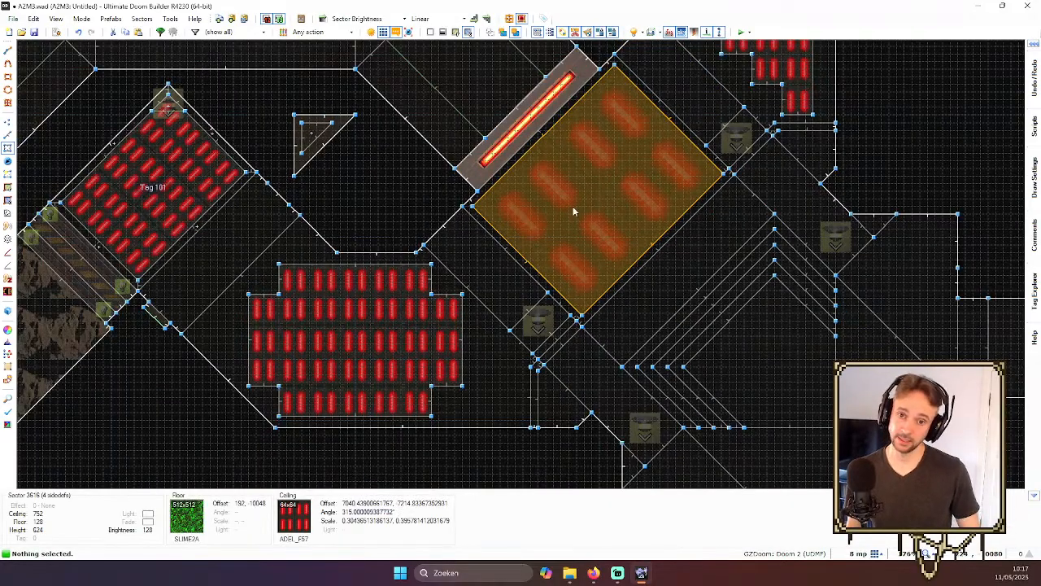
- Try multiplying the diamond ceiling's horizontal and vertical texture scale by 2, and undo the edit
right_click(581, 195)
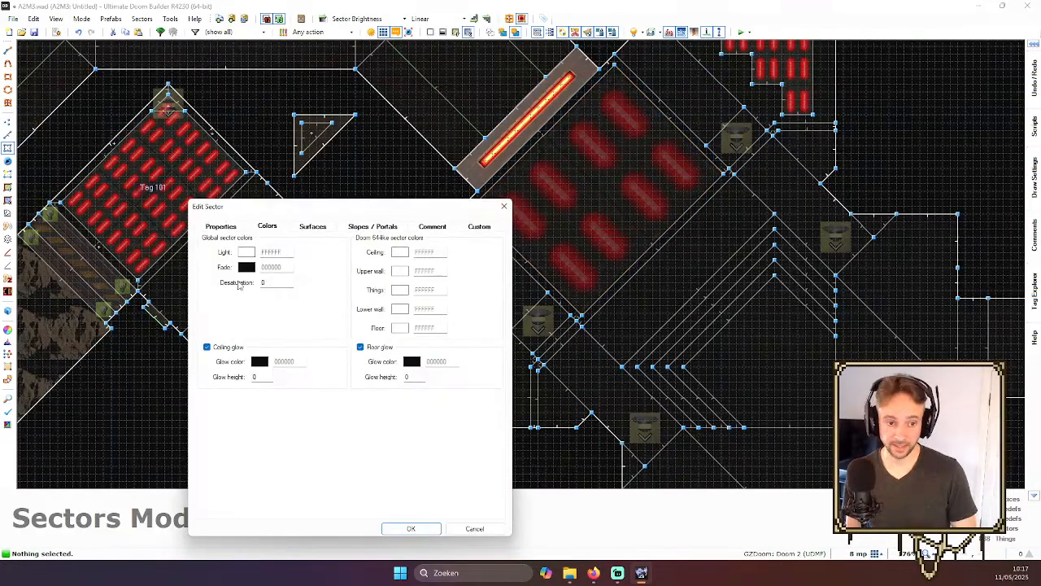
click(314, 226)
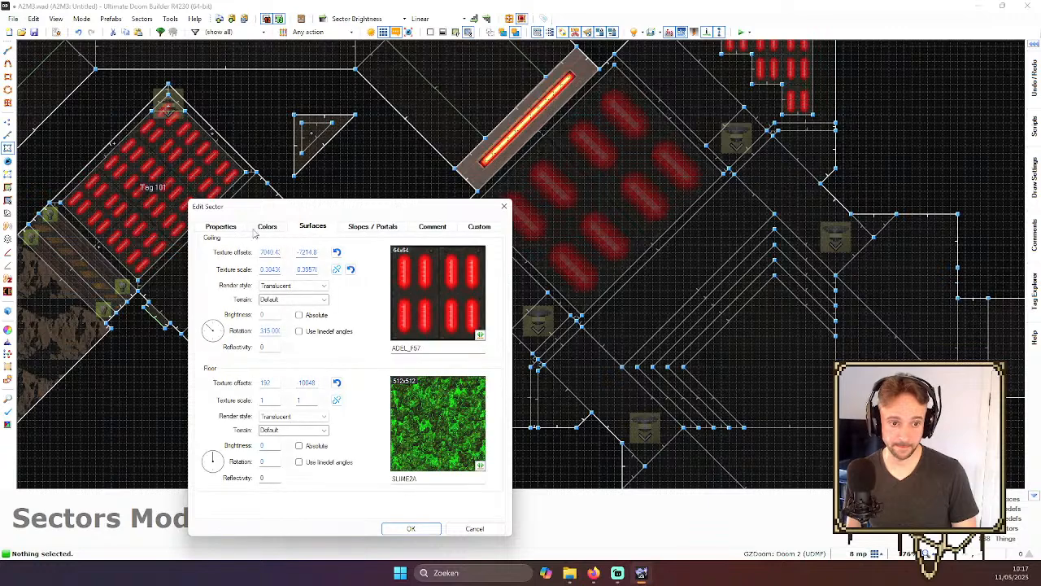
double_click(276, 269)
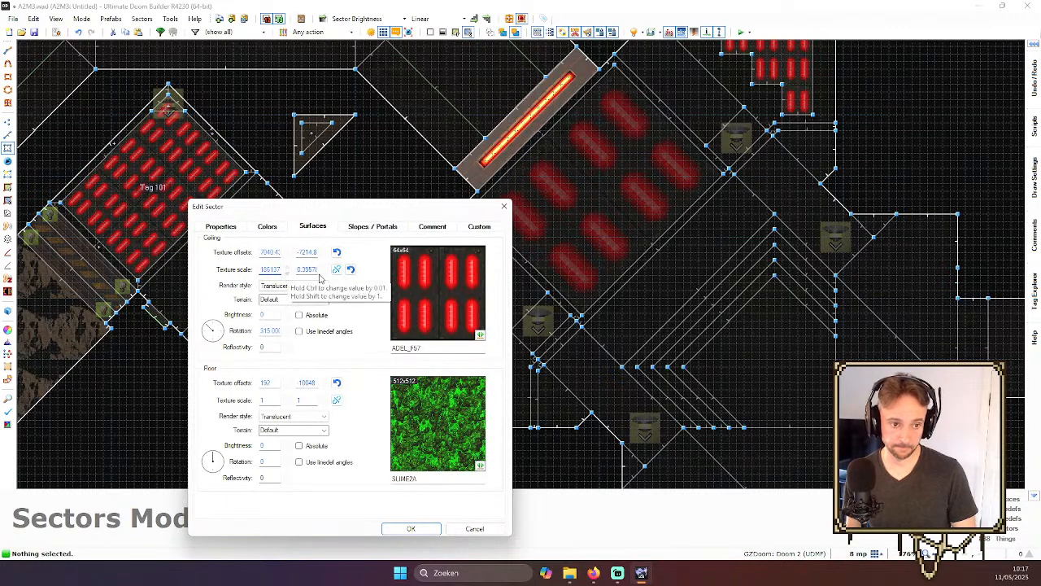
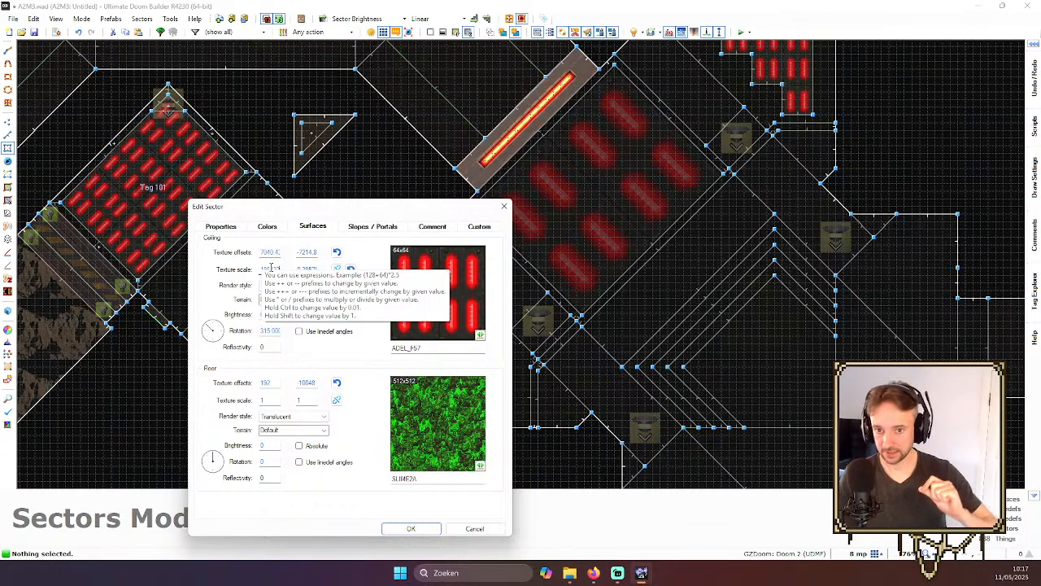
double_click(270, 268)
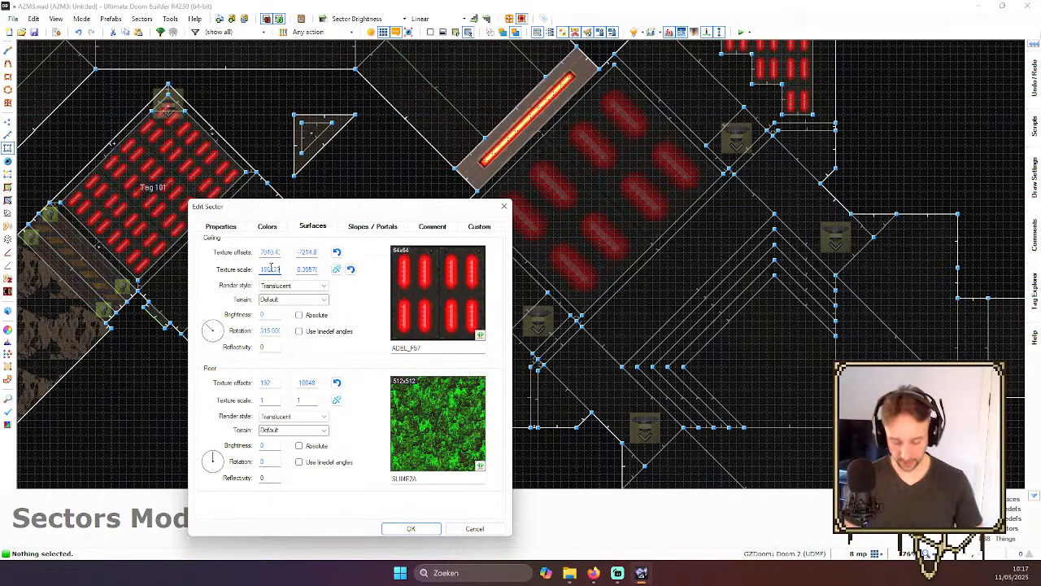
text(0.35571)
text(/2)
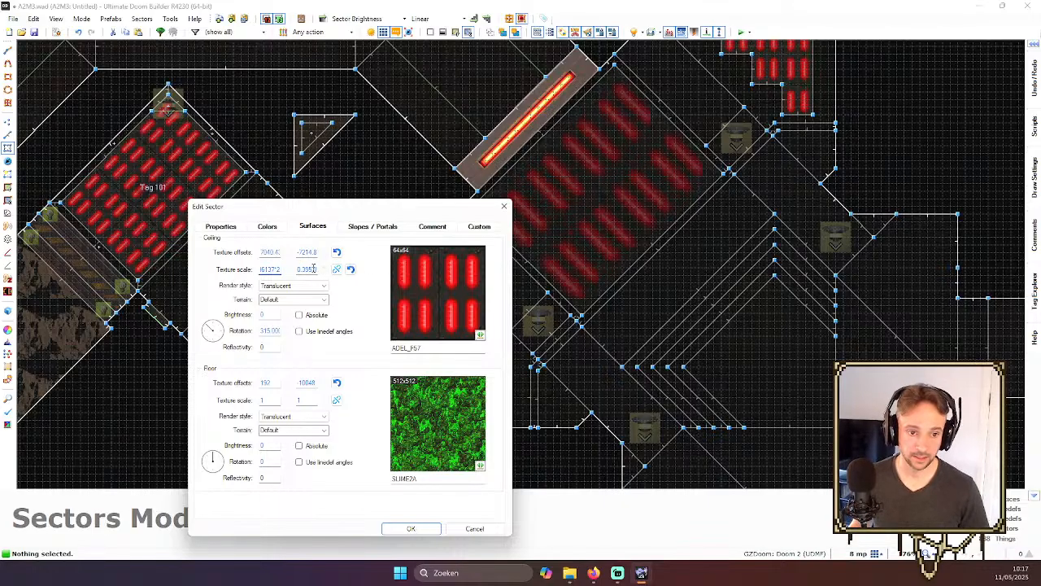
double_click(308, 269)
text(0.6137/2)
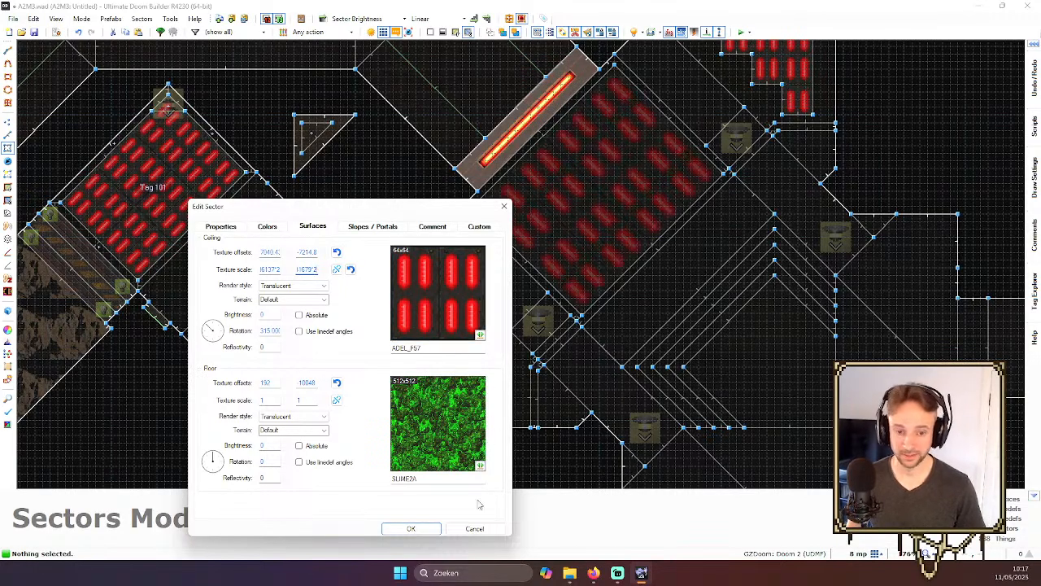
click(413, 530)
scroll(639, 175, up, 2)
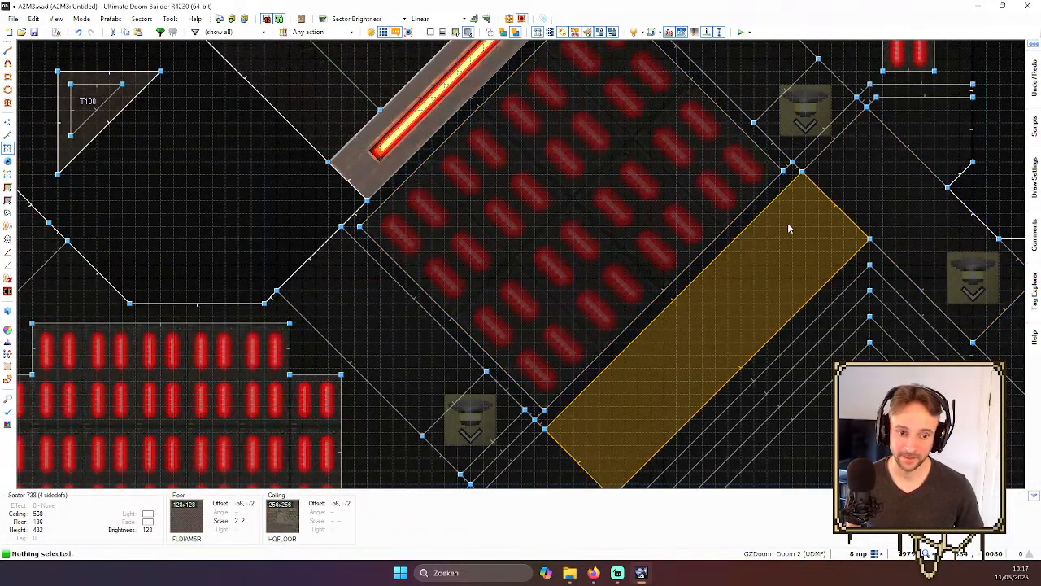
scroll(788, 226, down, 3)
key(ctrl+z)
click(706, 204)
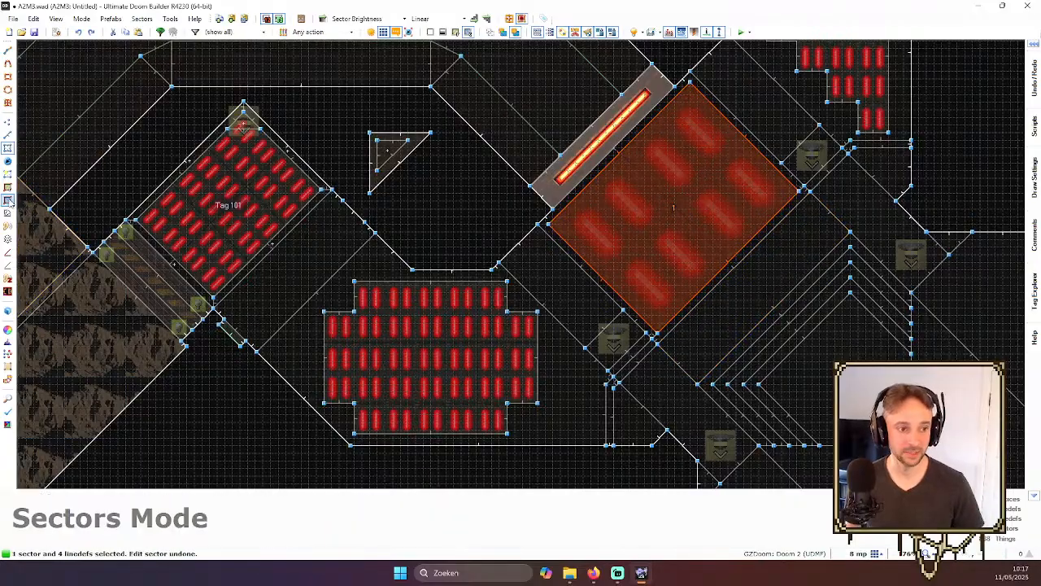
click(8, 199)
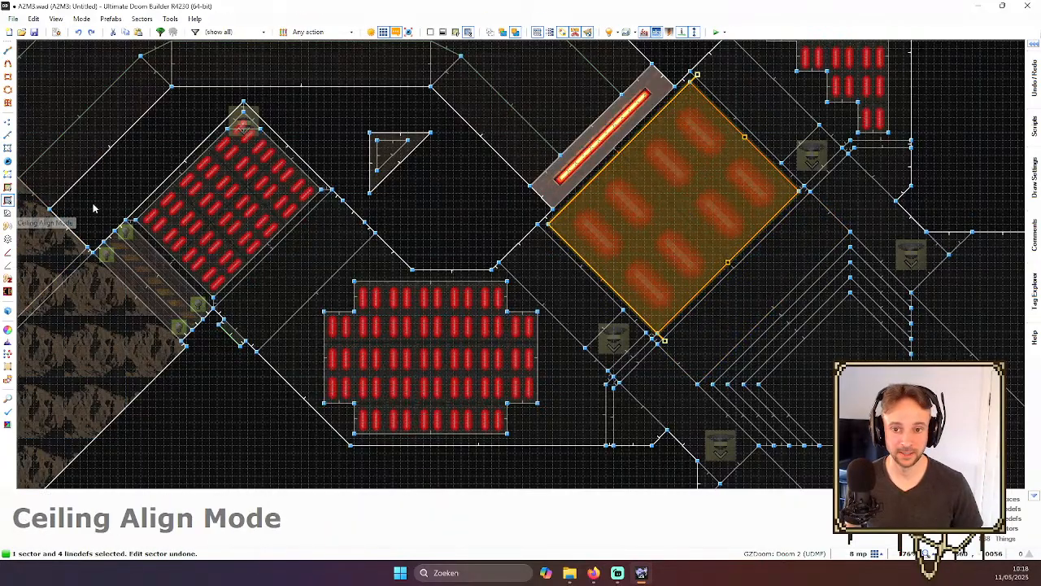
key(Escape)
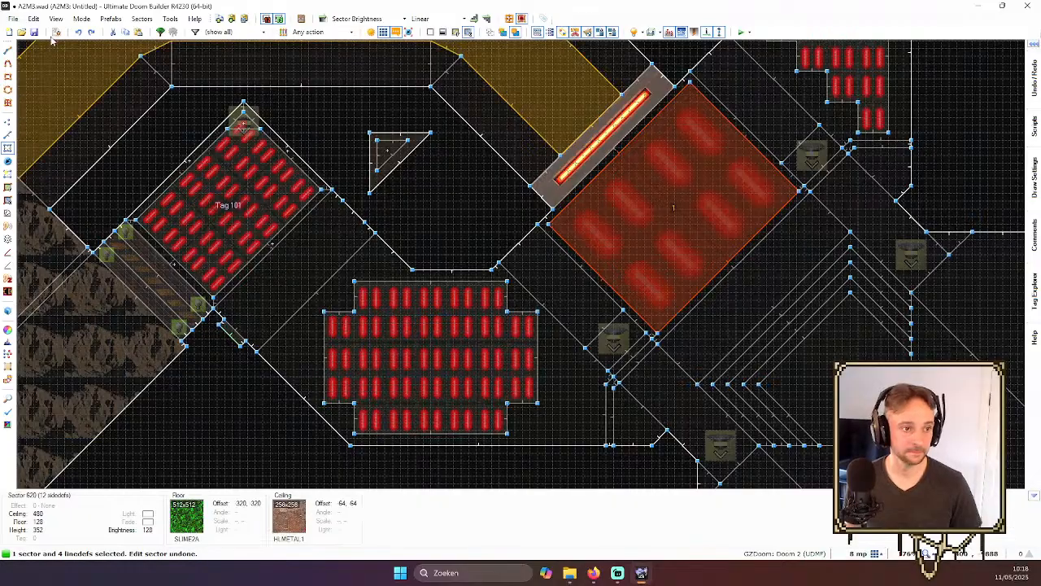
right_click(658, 216)
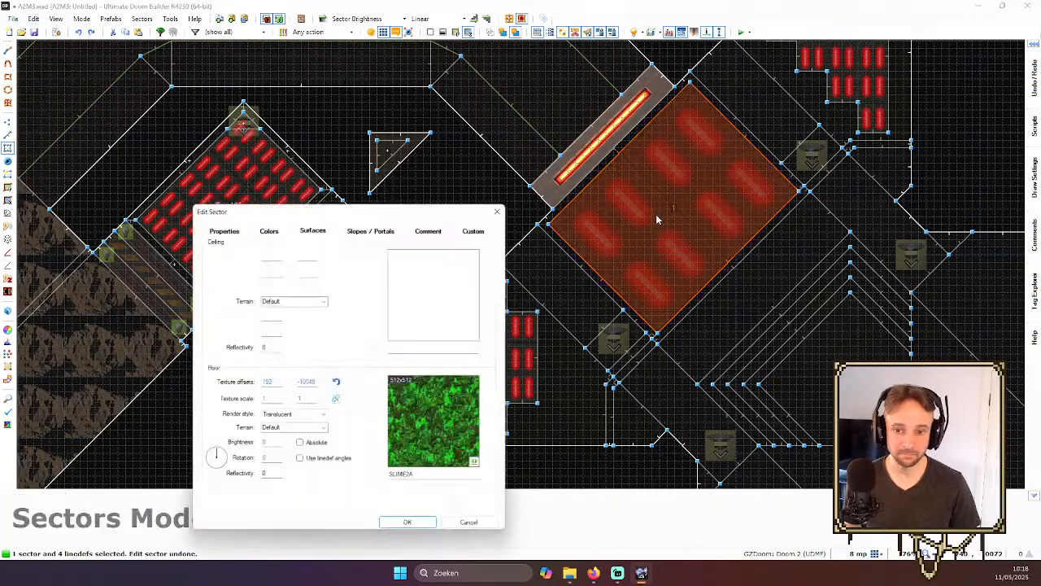
double_click(274, 270)
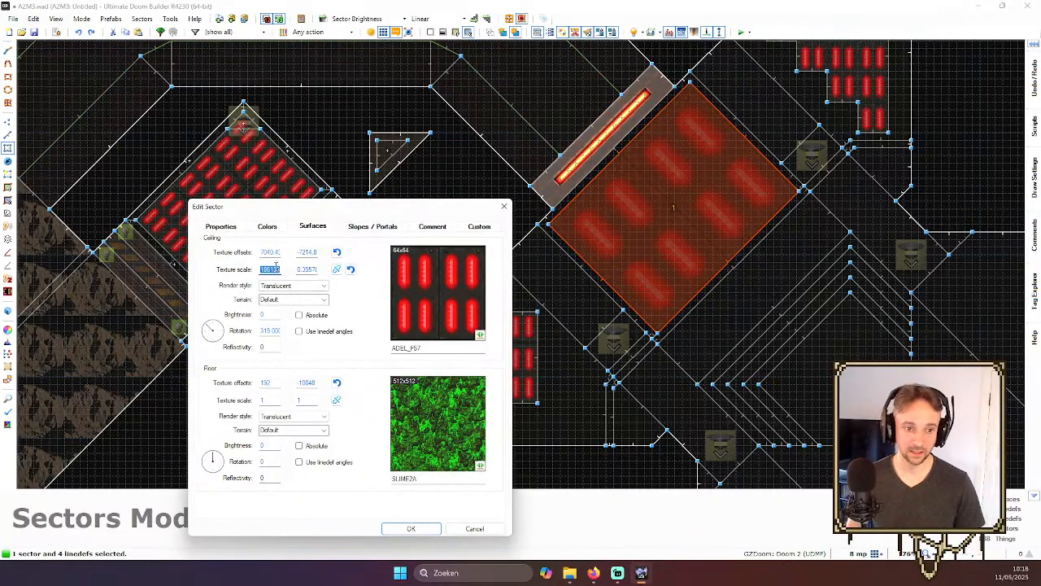
text(*2)
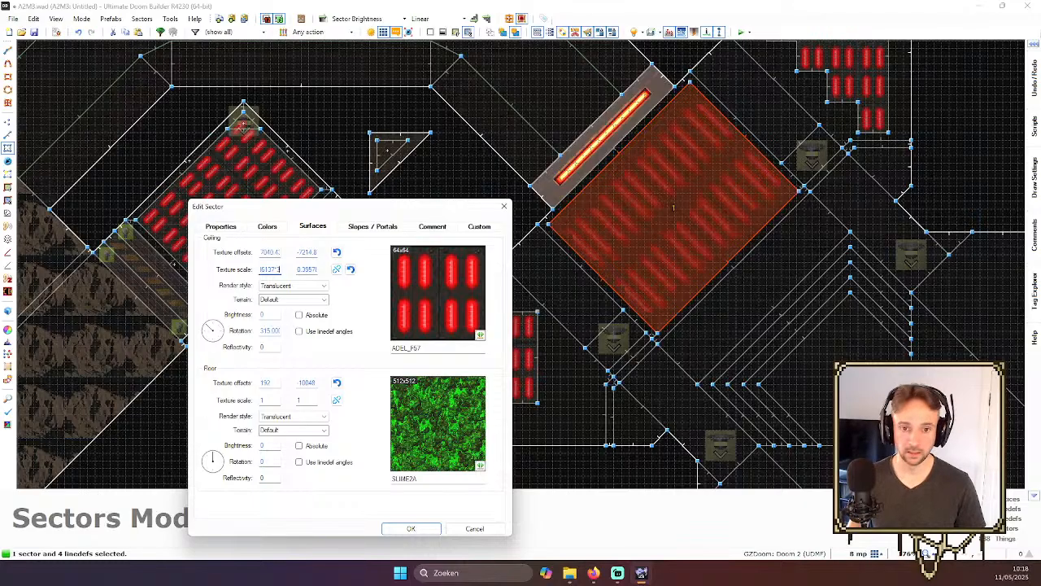
key(Tab)
text(1)
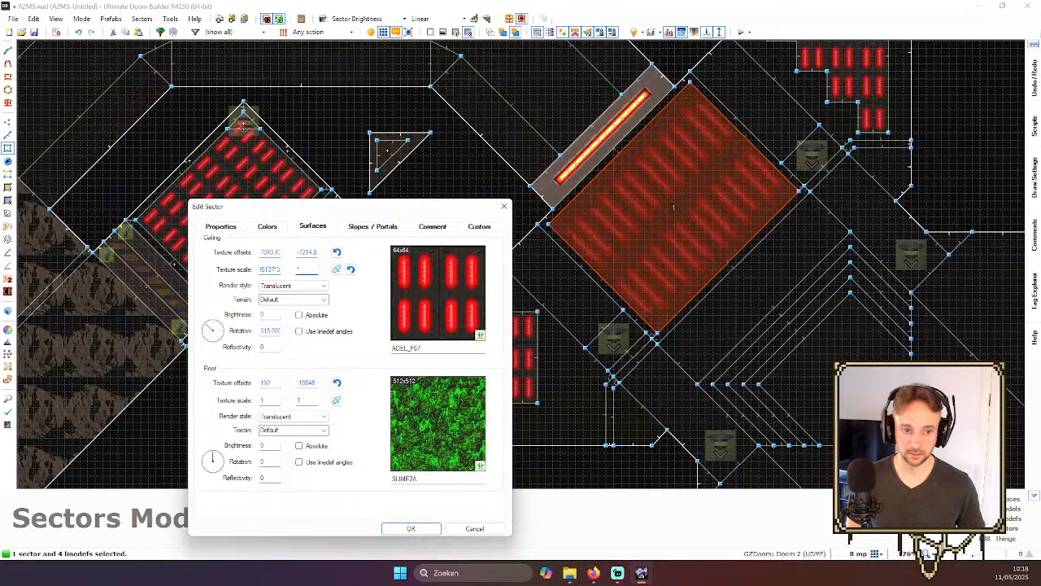
click(475, 528)
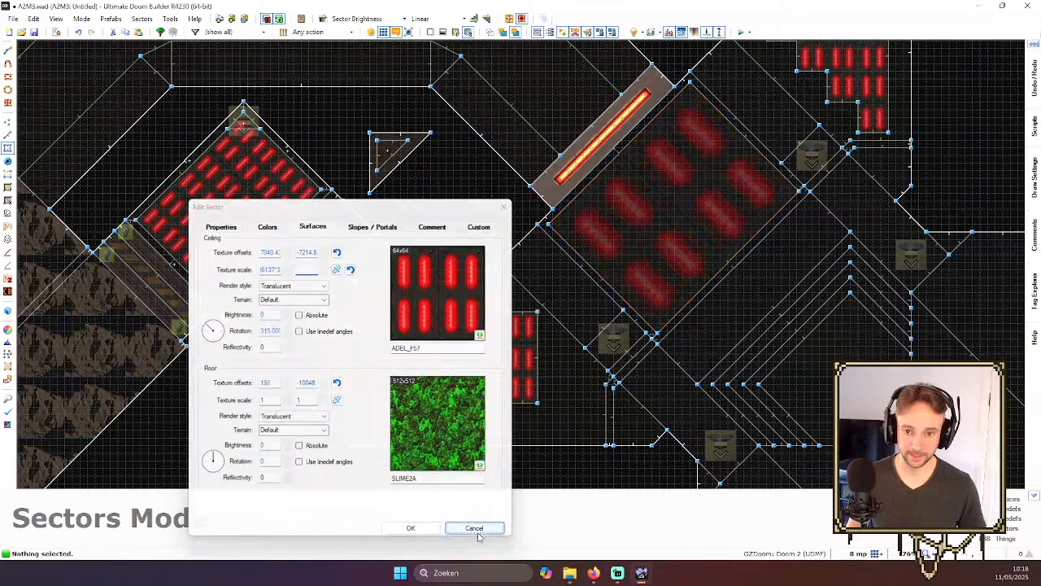
- Multiply the diamond ceiling's horizontal and vertical texture scale by 3 and check the applied scale
right_click(670, 286)
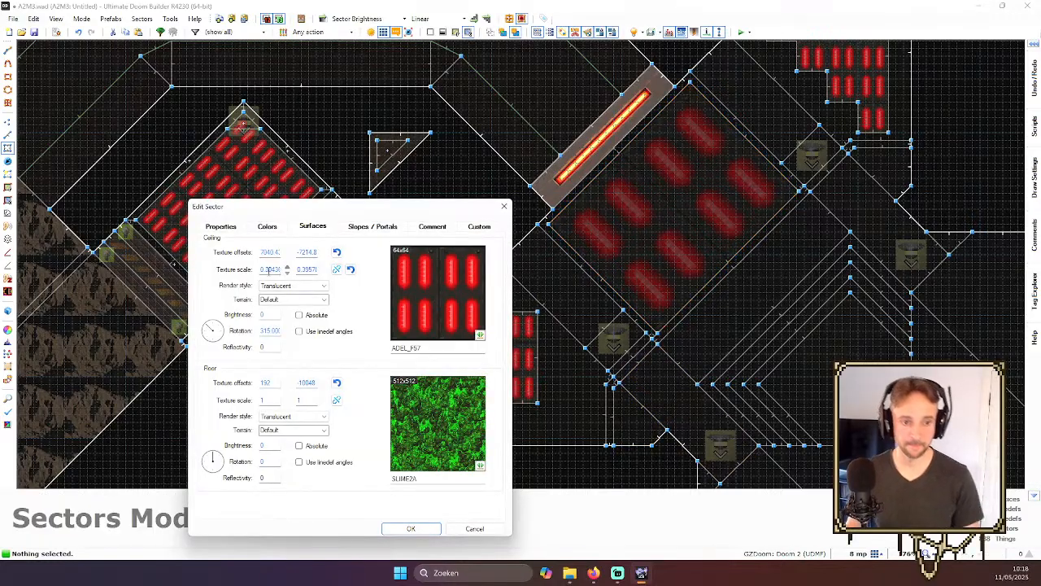
drag(286, 269, 267, 272)
key(End)
text(*)
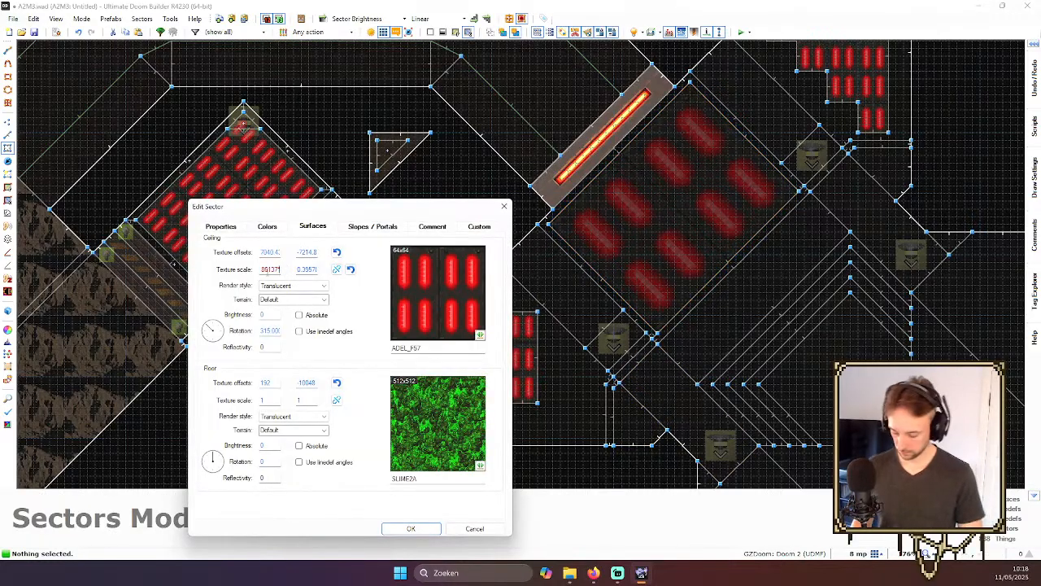
text(2)
key(Tab)
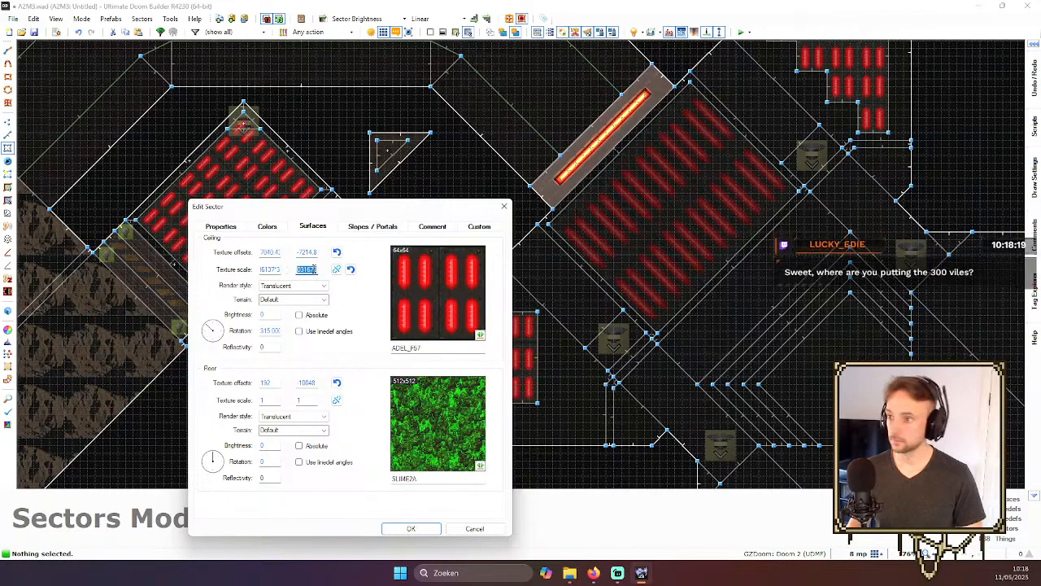
key(End)
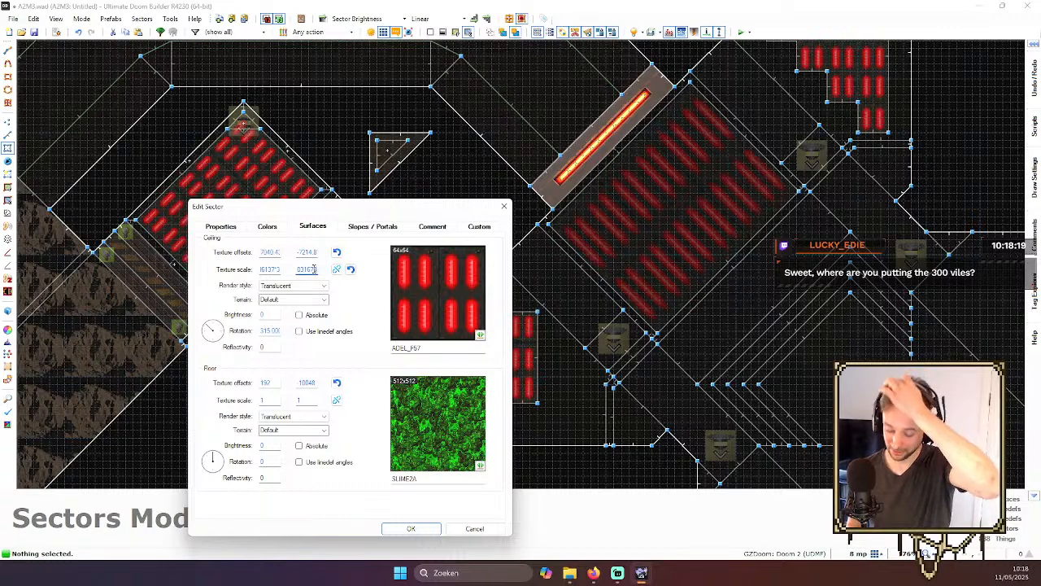
text(*3)
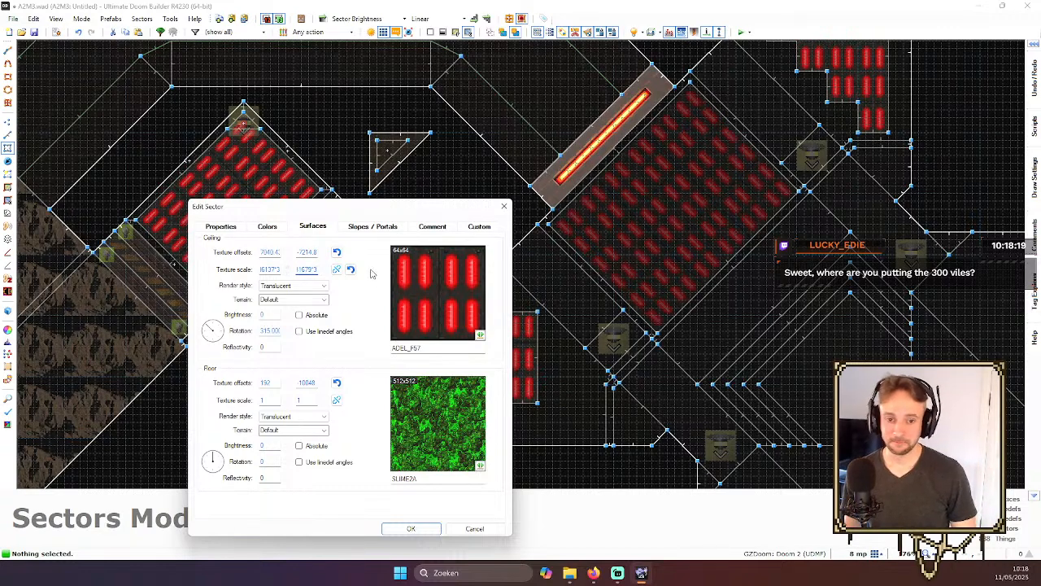
drag(358, 206, 320, 160)
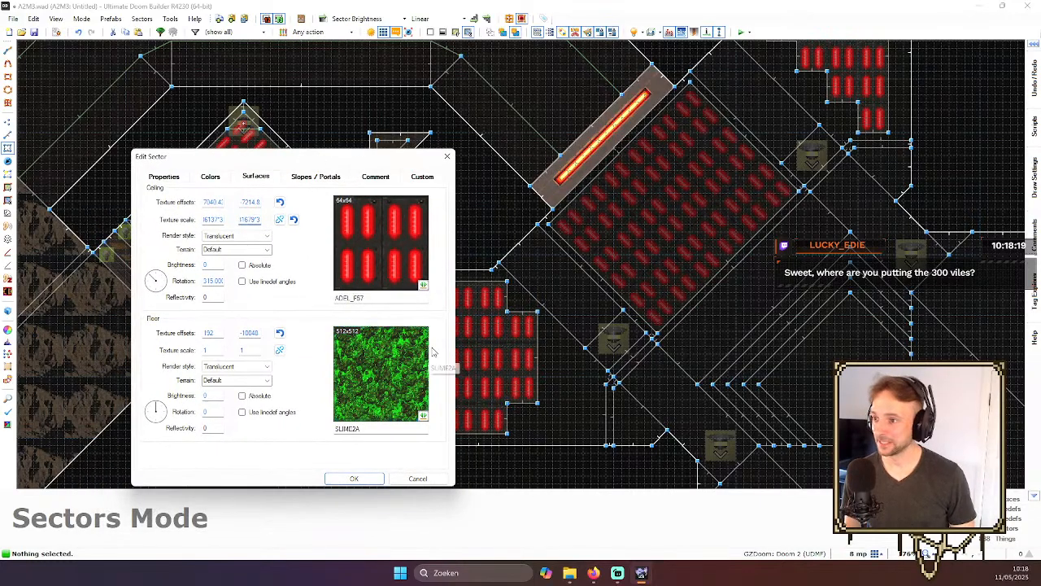
click(354, 479)
right_click(703, 232)
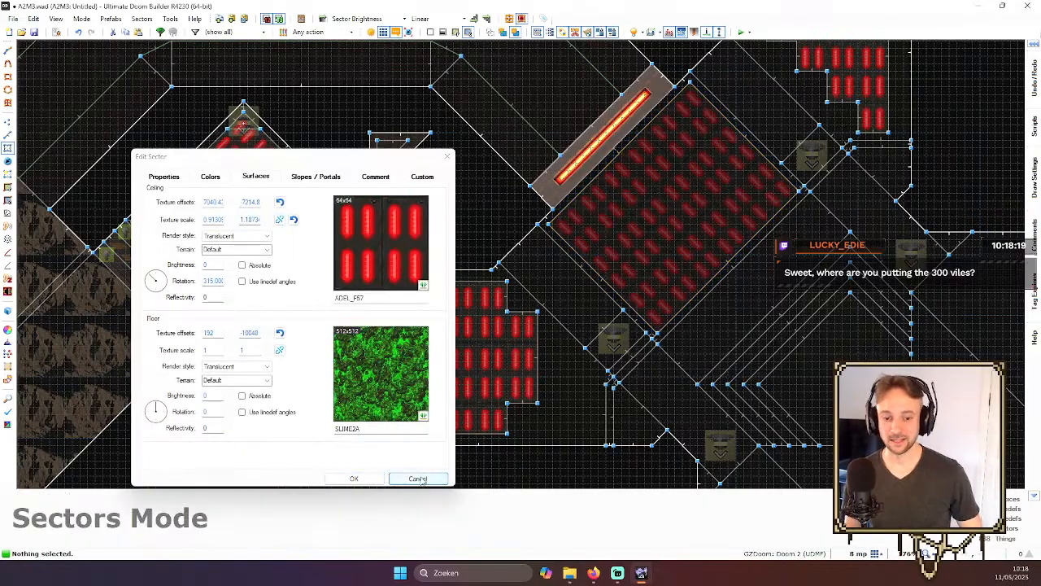
click(421, 479)
- Compare the diamond panel with the neighbouring red-light ceiling in 3D and set the diamond's ceiling brightness to 64
key(q)
key(w)
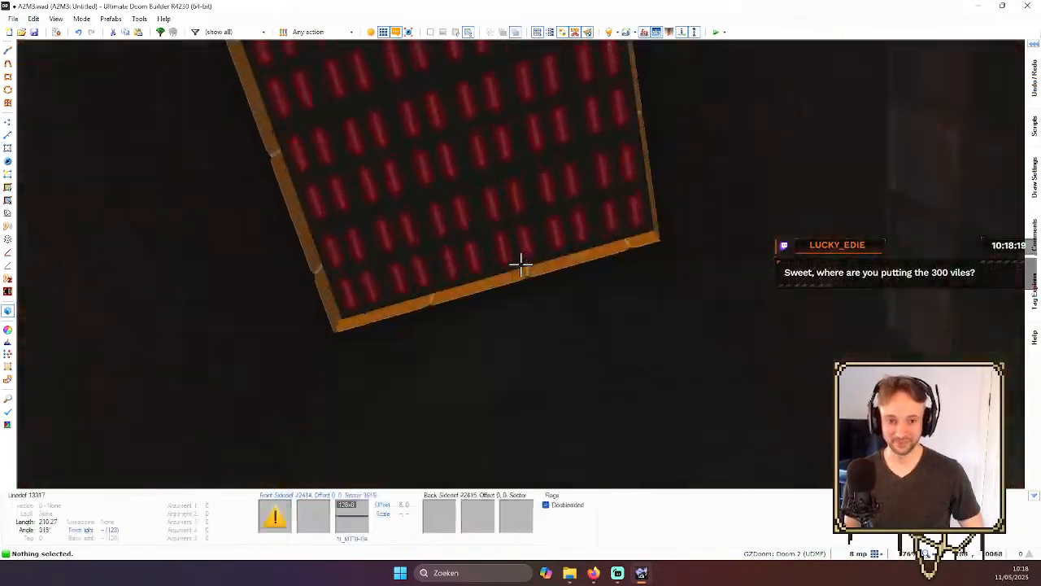
key(w)
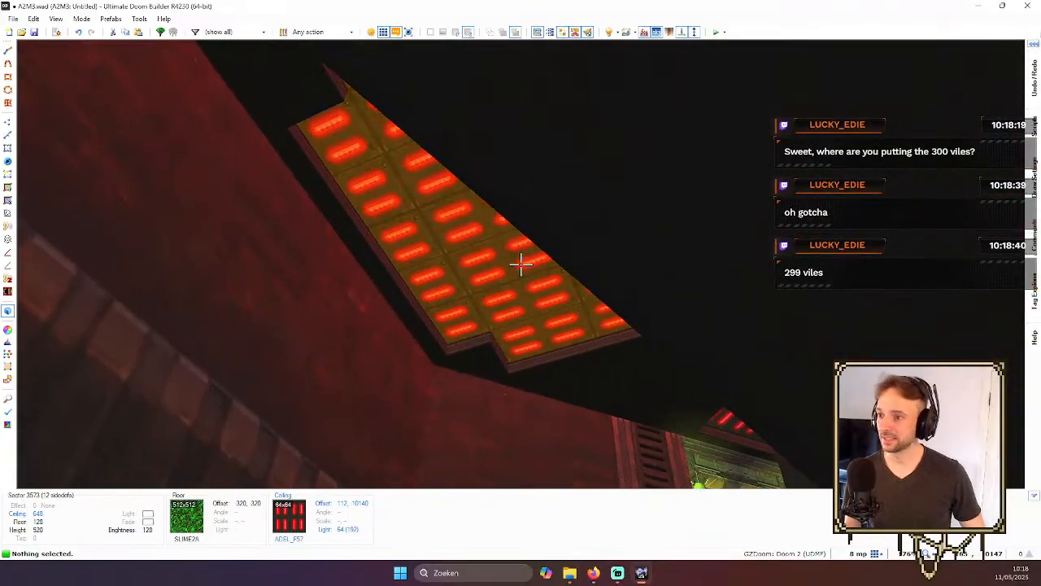
key(a)
key(ctrl+c)
key(w)
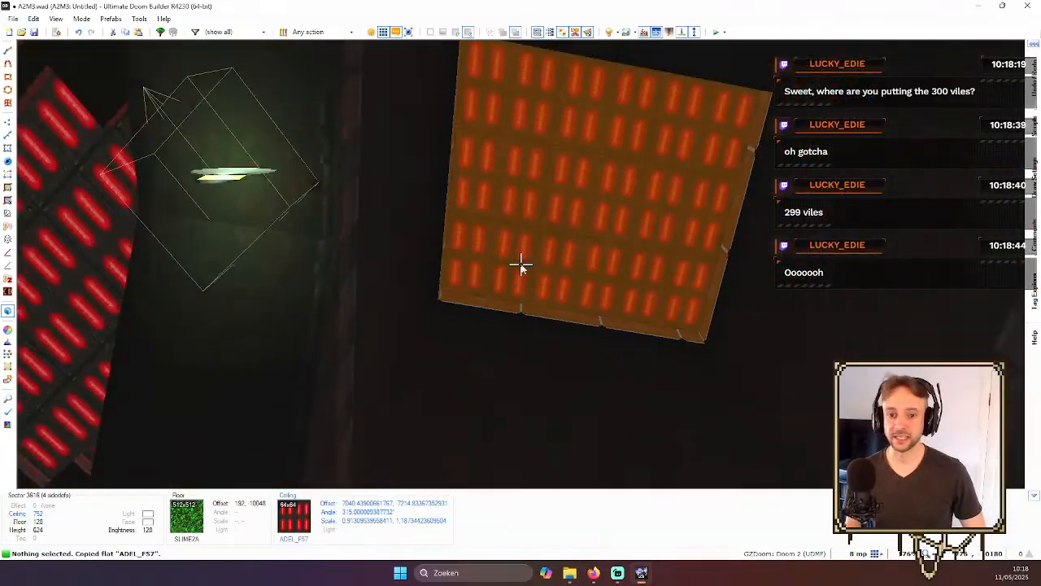
right_click(520, 262)
click(418, 479)
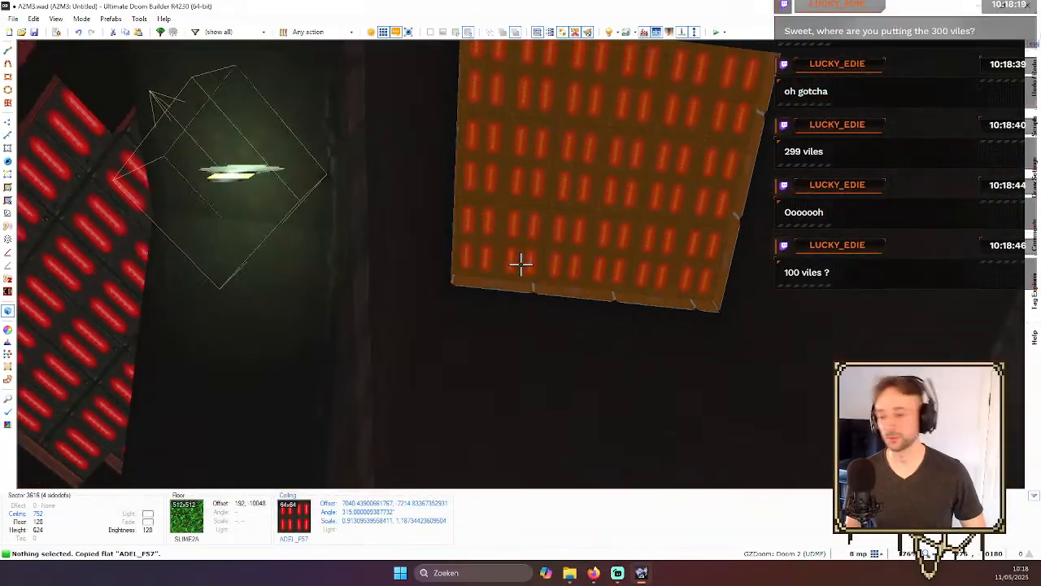
right_click(520, 263)
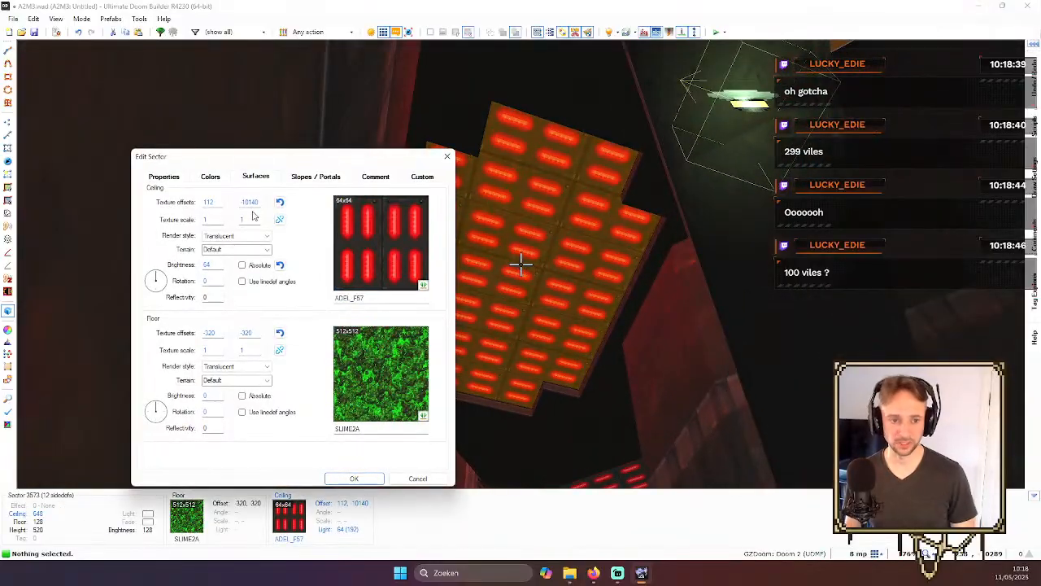
click(428, 478)
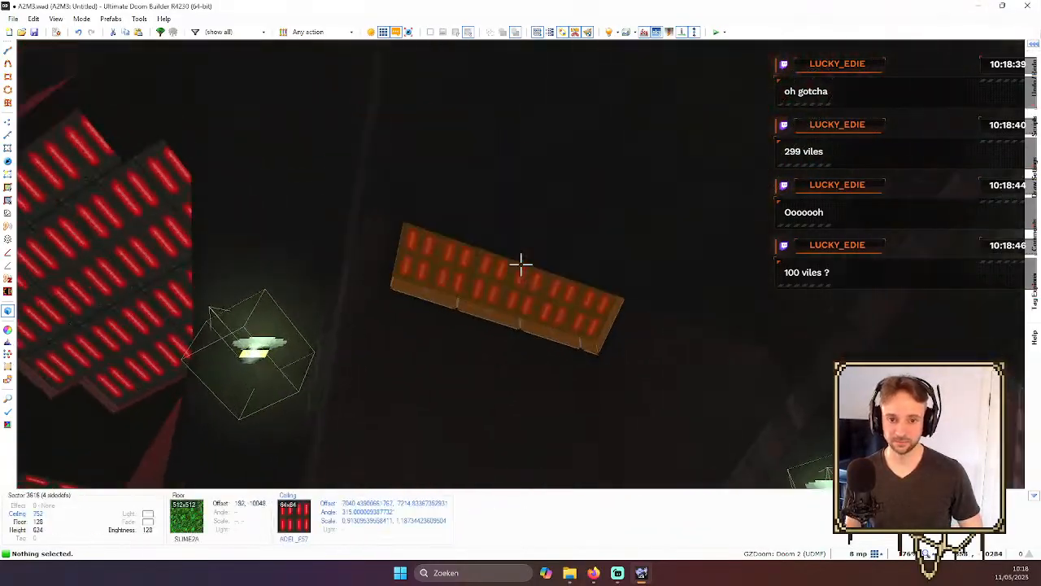
right_click(520, 263)
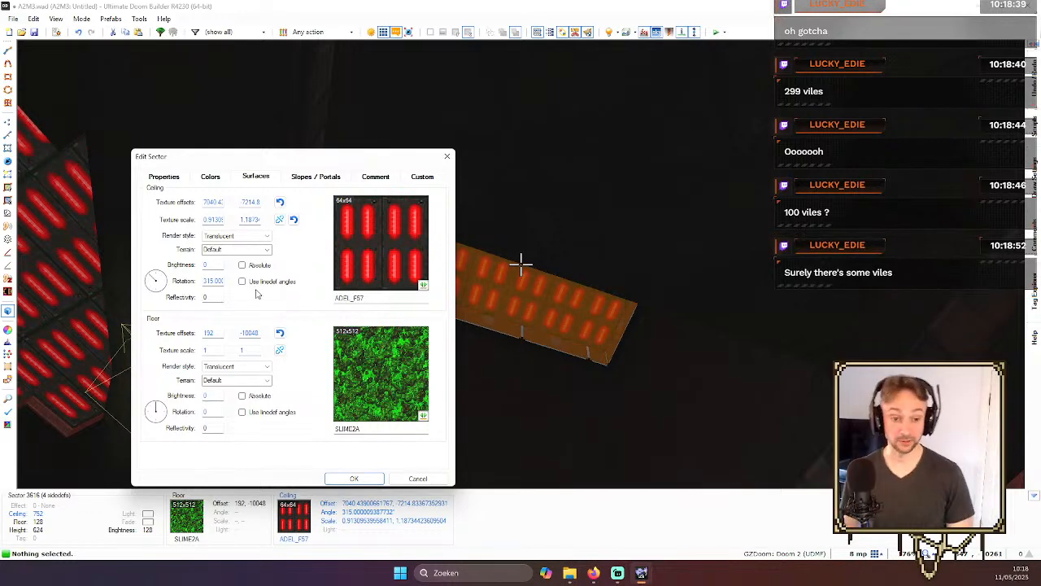
key(Escape)
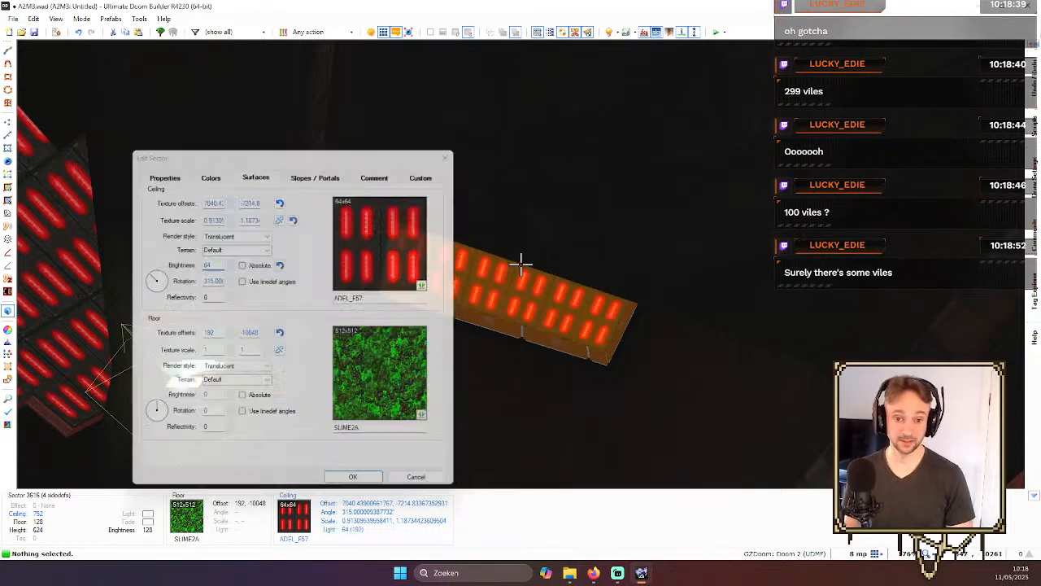
- Lower the diamond panel's ceiling to 744 and apply the texture N_MTSH05 to its four border sides
scroll(520, 264, down, 1)
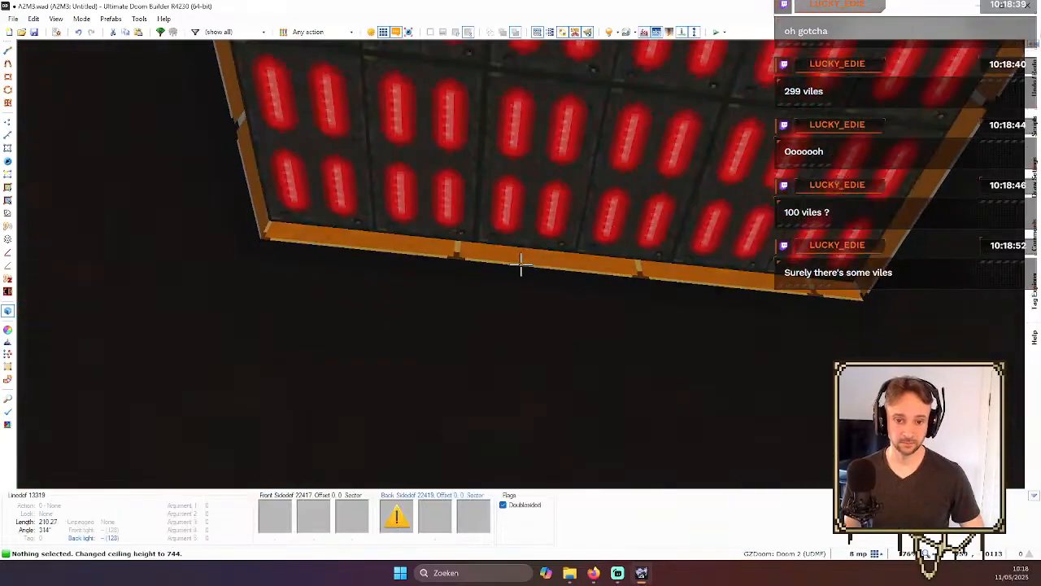
shift+click(521, 264)
key(ctrl+c)
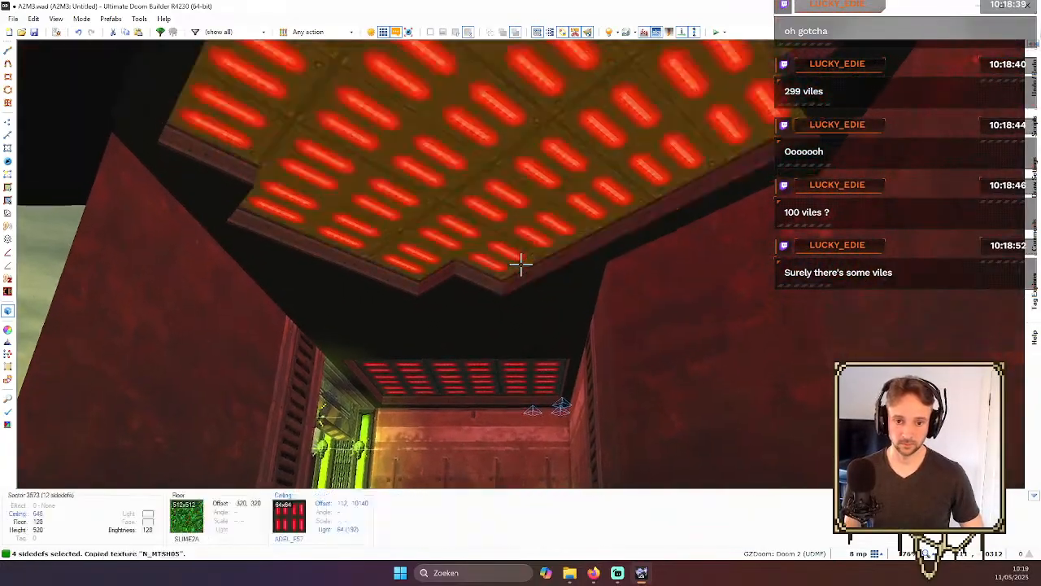
key(d)
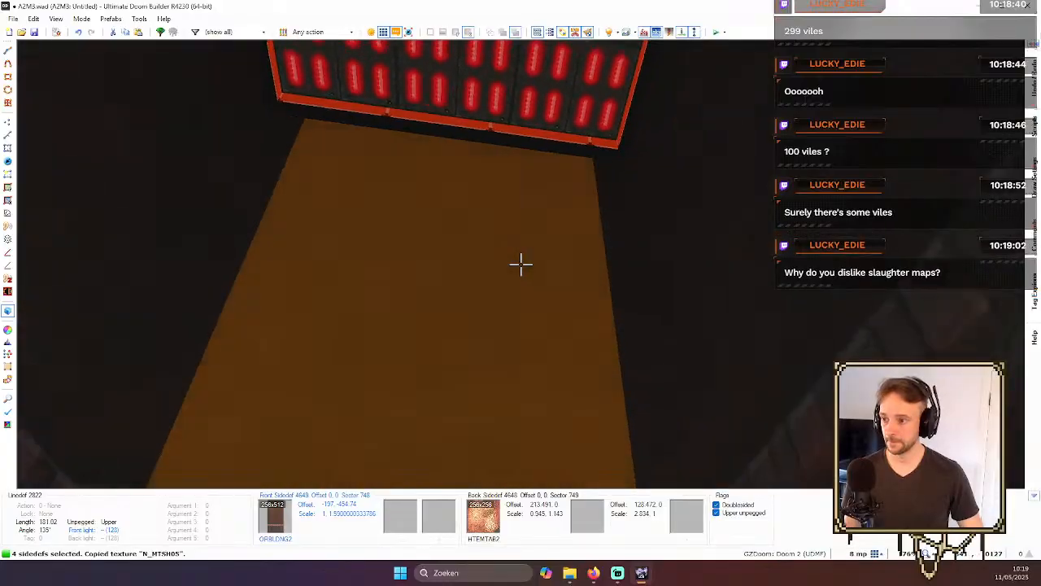
key(e)
key(ctrl+v)
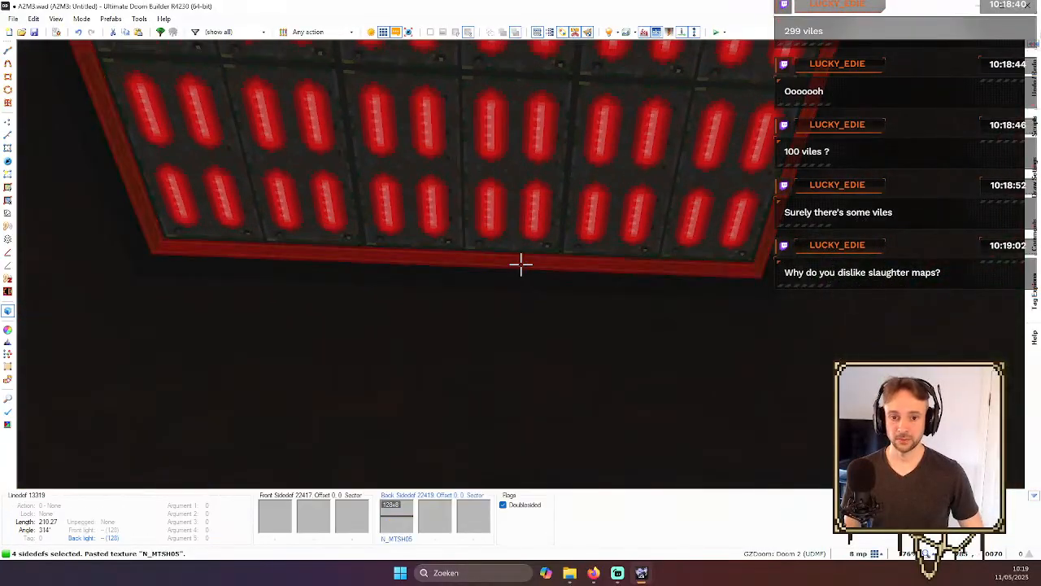
key(c)
key(ctrl+a)
- Examine the ceilings, walls and doorways of the hall and the adjoining dark room in 3D
key(d)
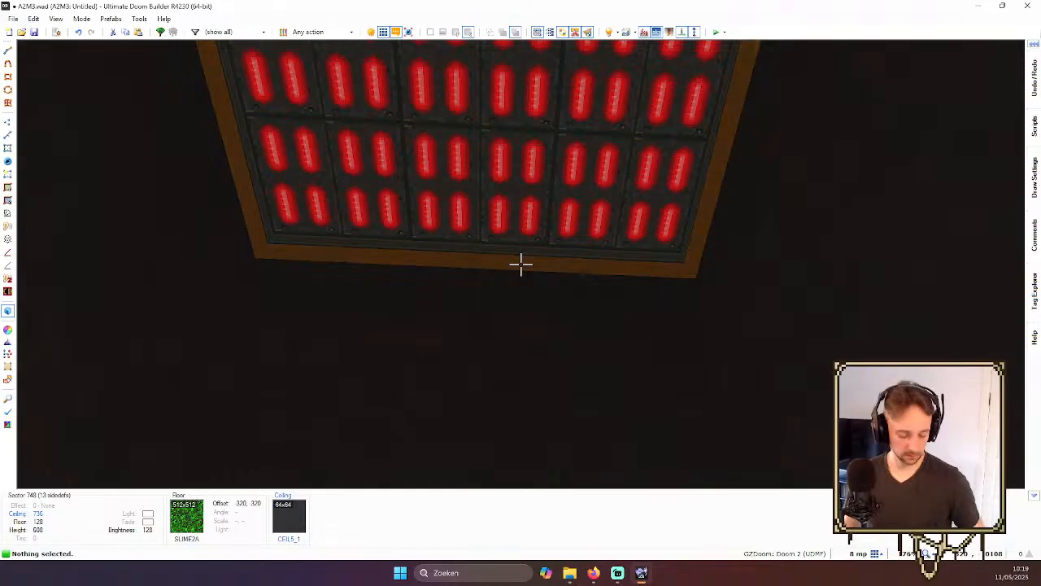
key(w)
key(a)
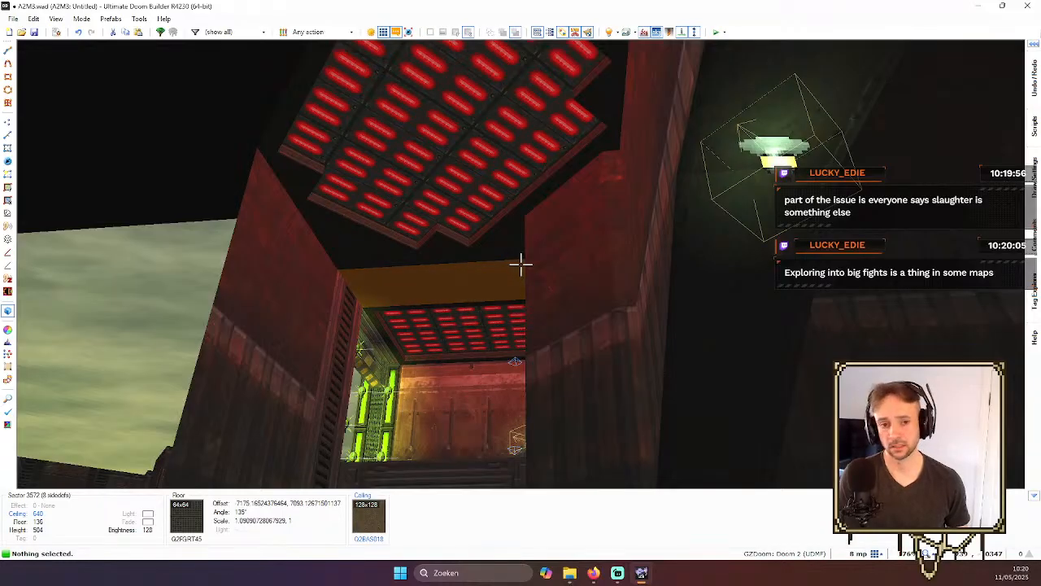
key(d)
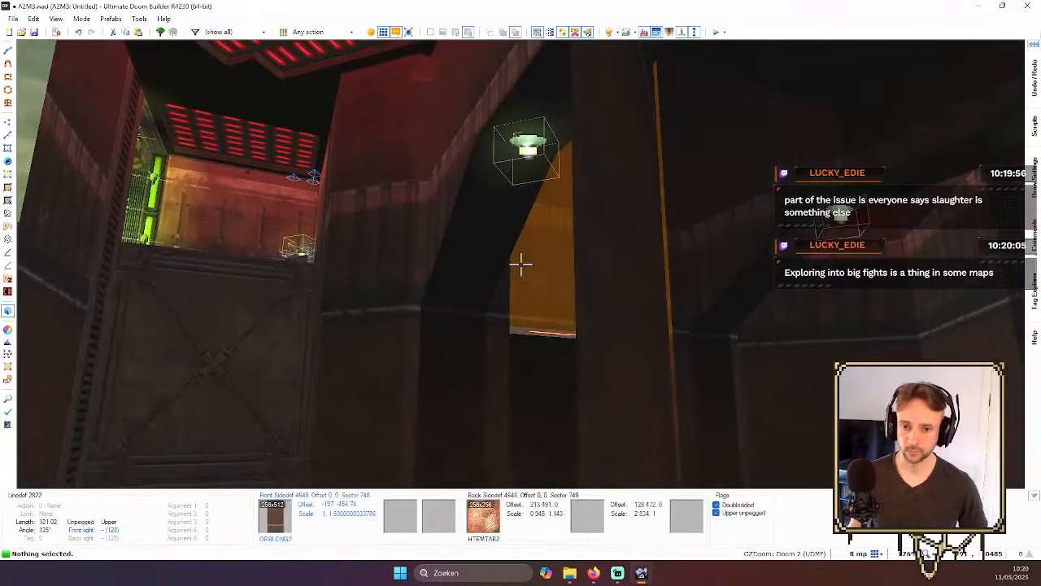
key(w)
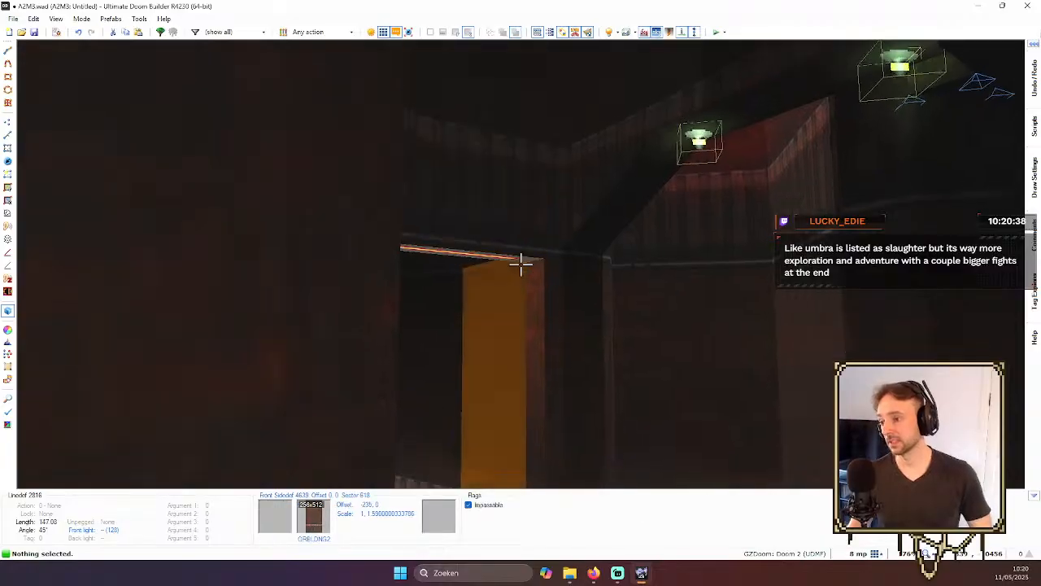
key(s)
key(w)
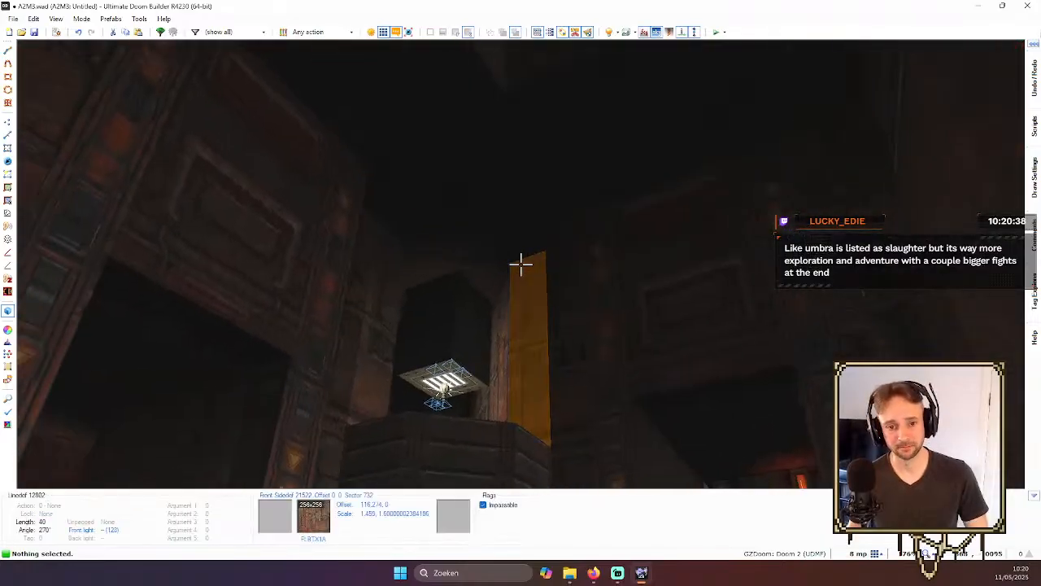
key(w)
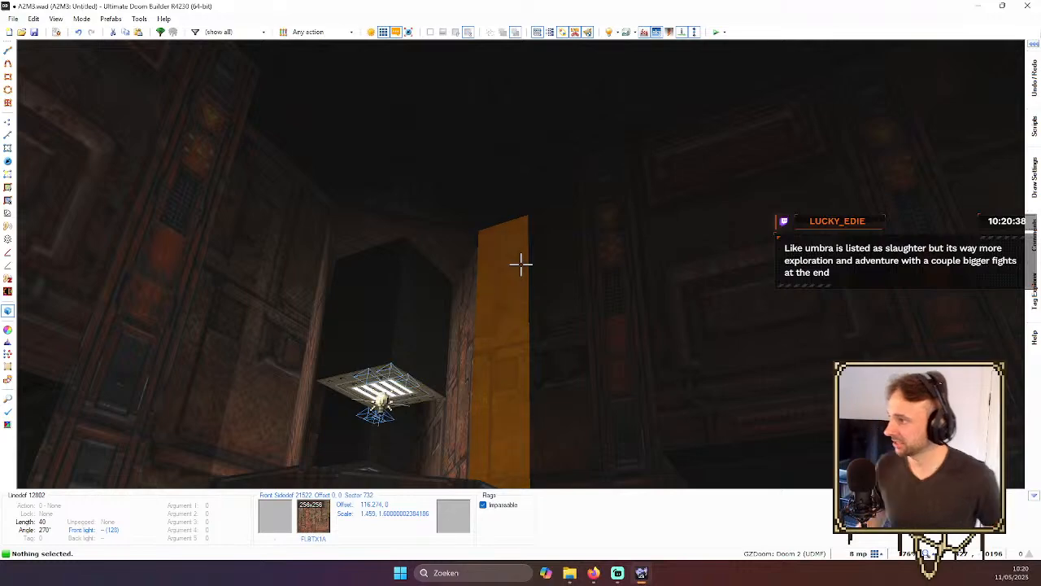
key(w)
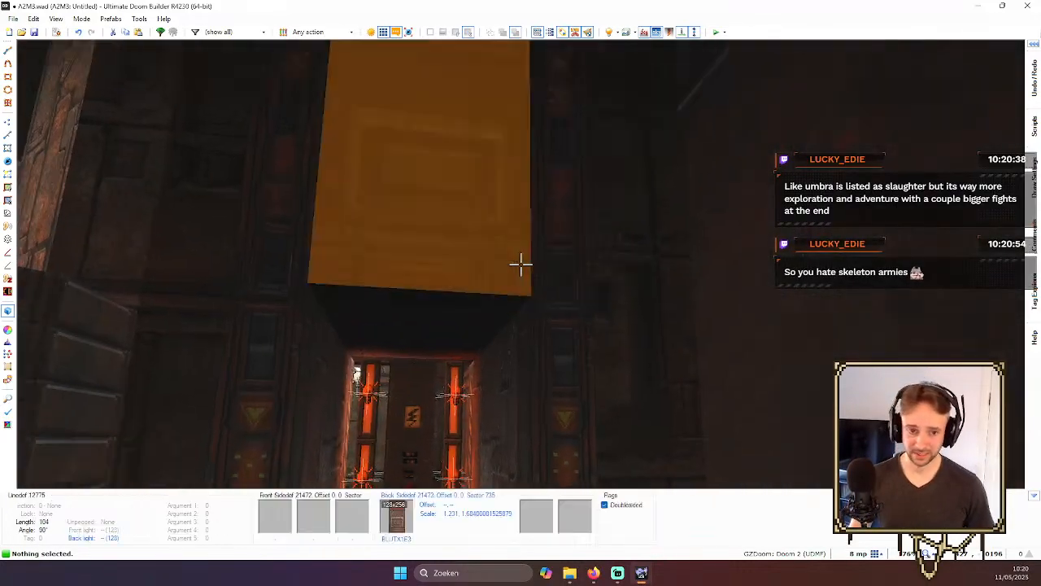
key(s)
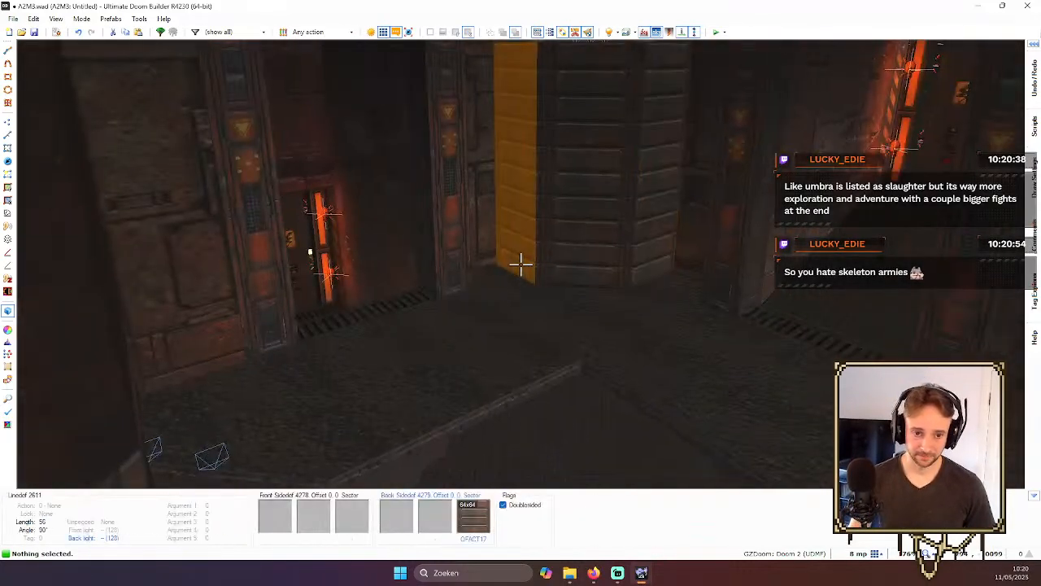
key(w)
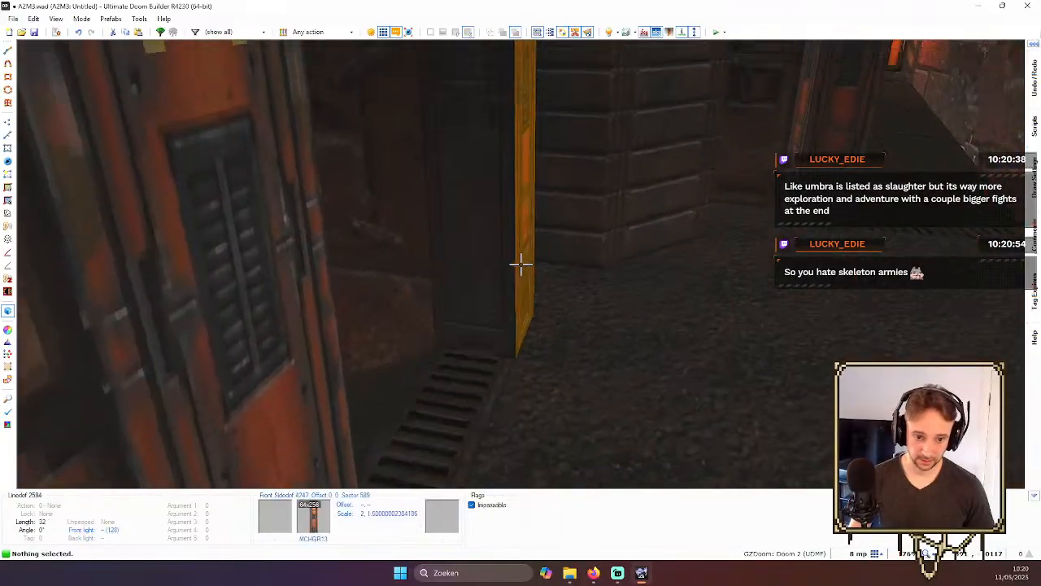
key(w)
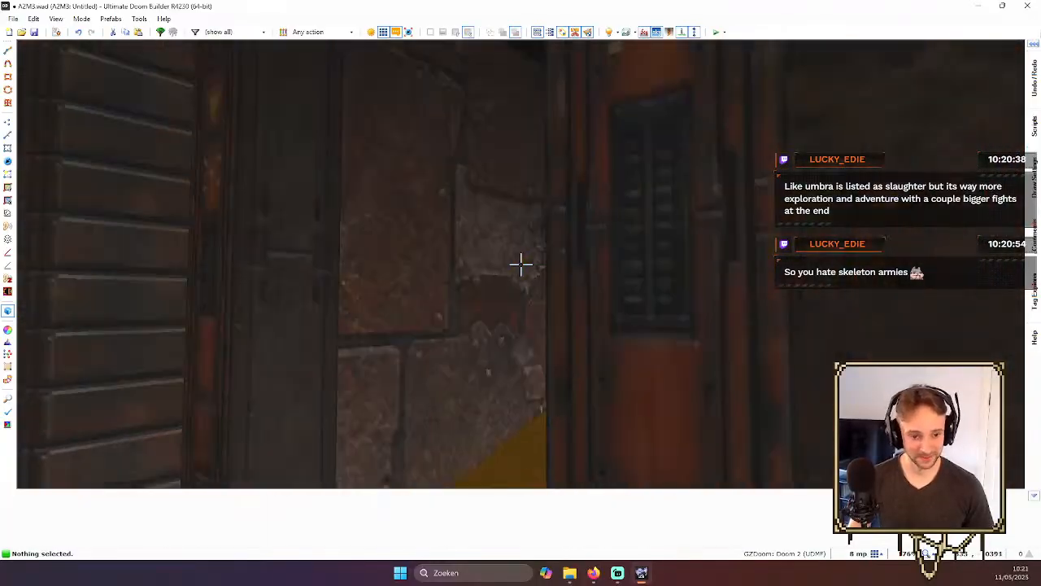
- Copy the flat RROCK03 from the doorway ceiling onto the ceiling strip between the two red-light panels
key(s)
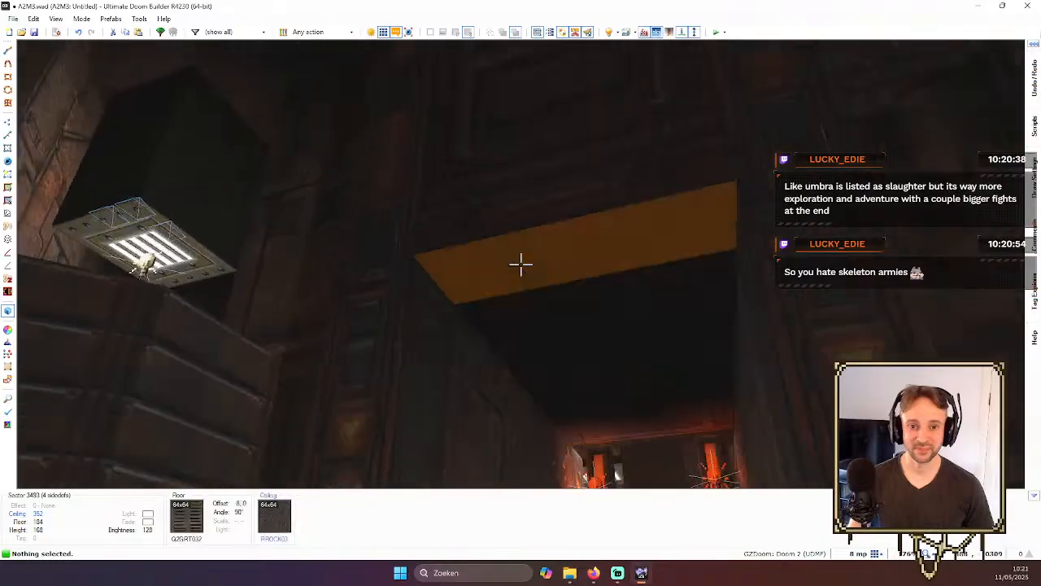
key(ctrl+c)
key(w)
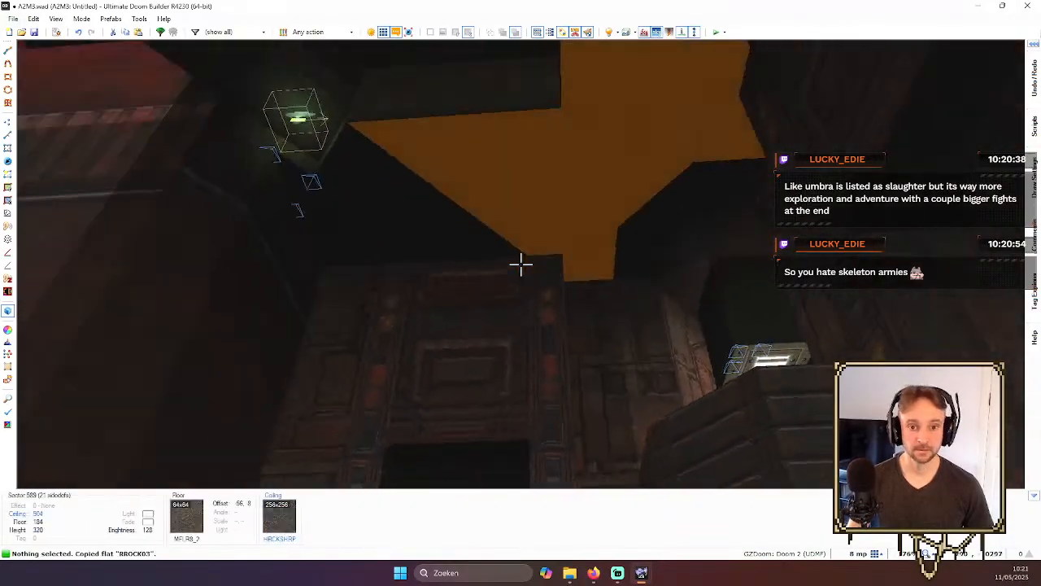
key(w)
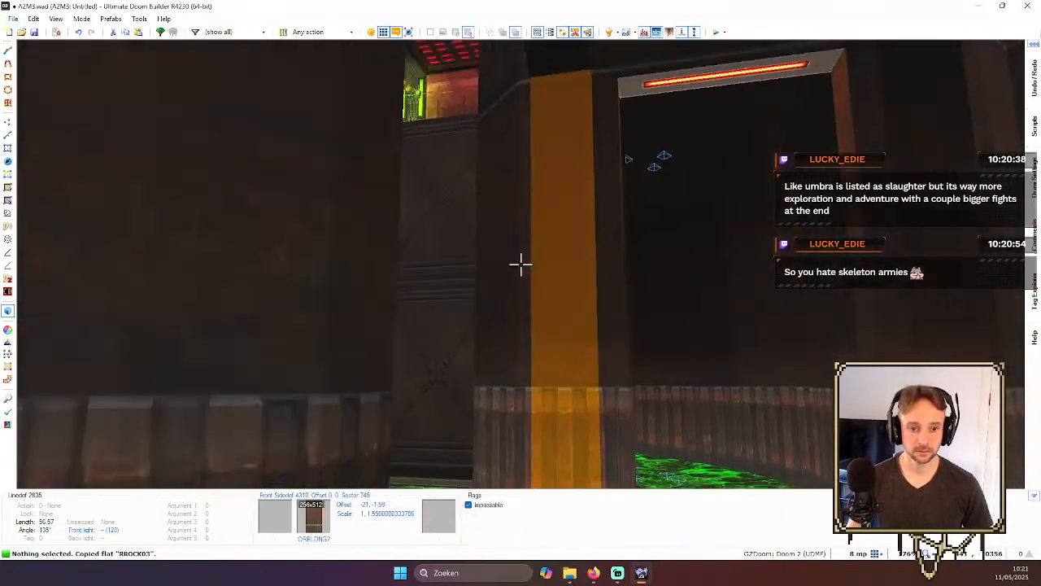
key(w)
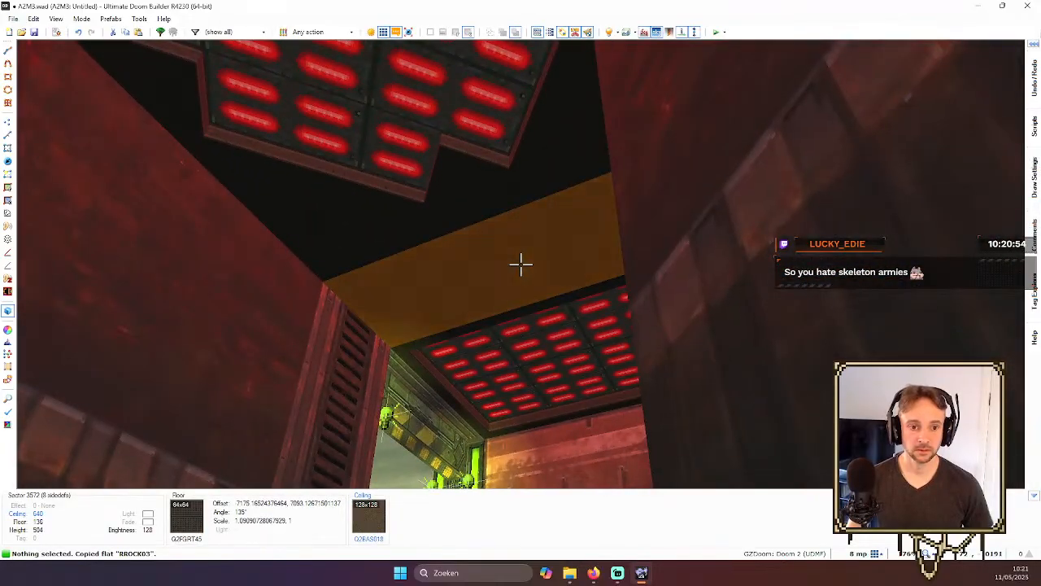
key(w)
key(ctrl+v)
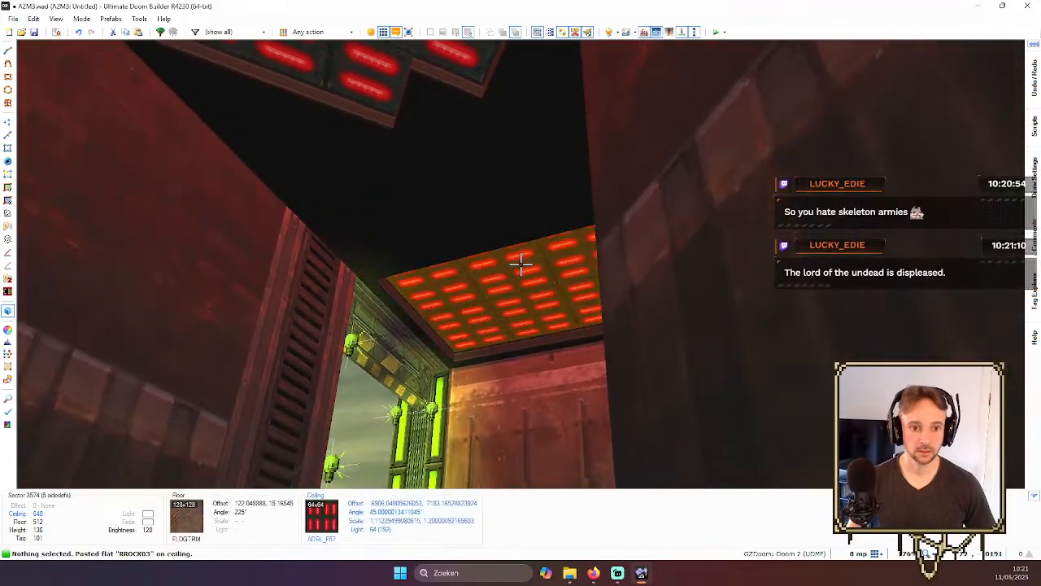
key(w)
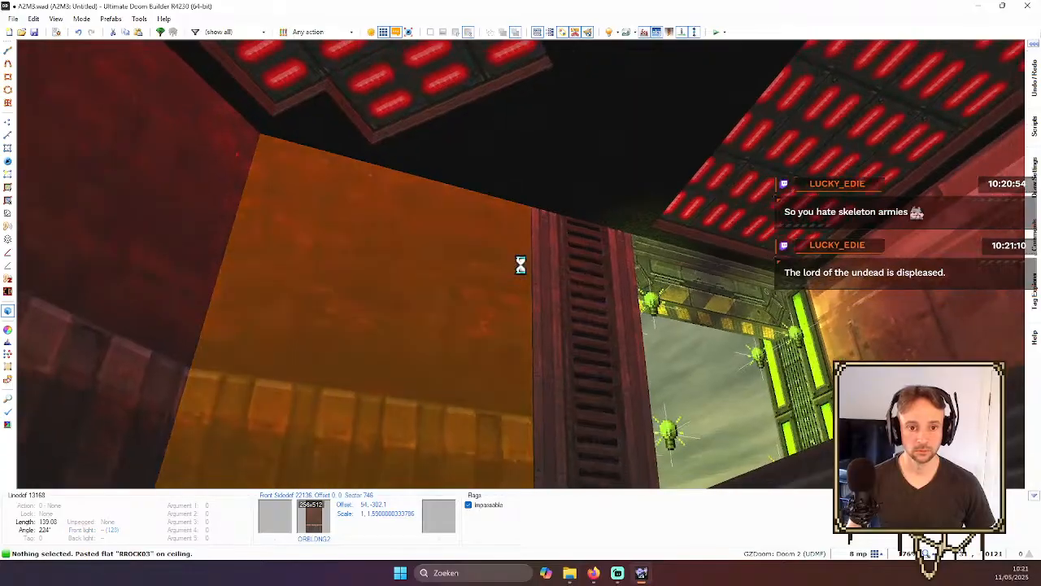
- Undo the RROCK03 ceiling flat paste and save the map from Sectors Mode
key(ctrl+z)
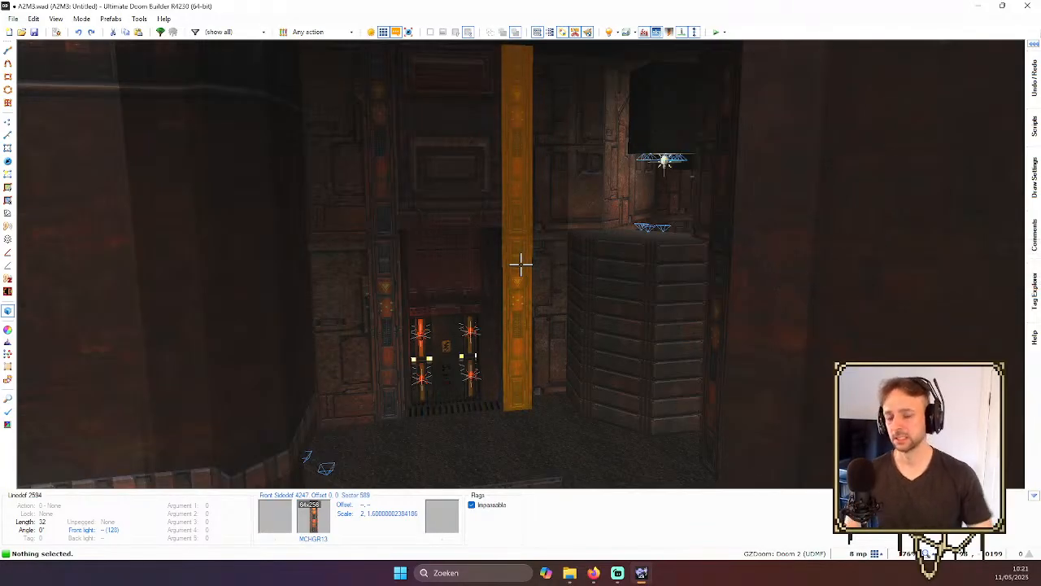
key(s)
key(w)
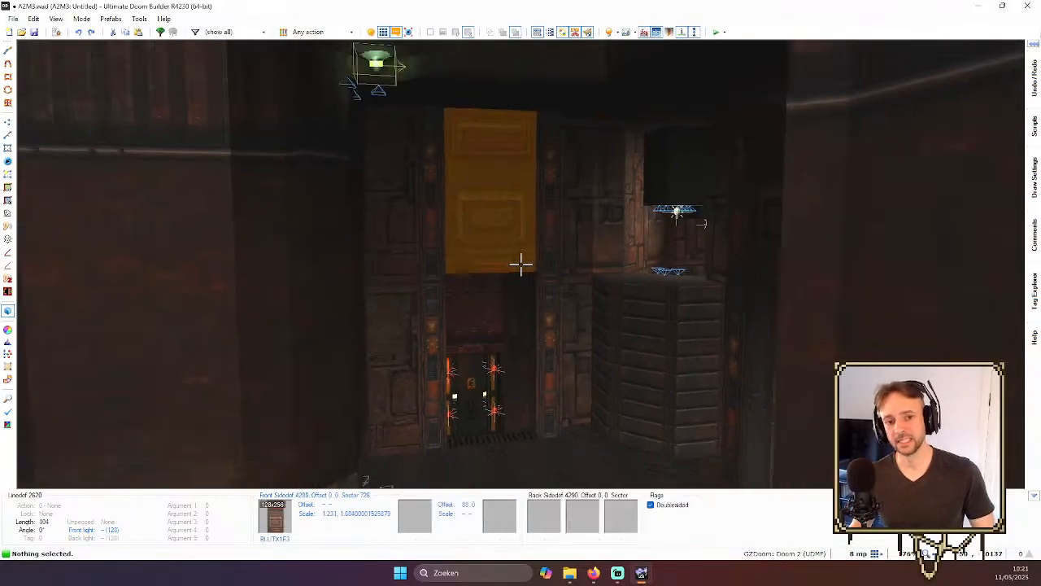
key(w)
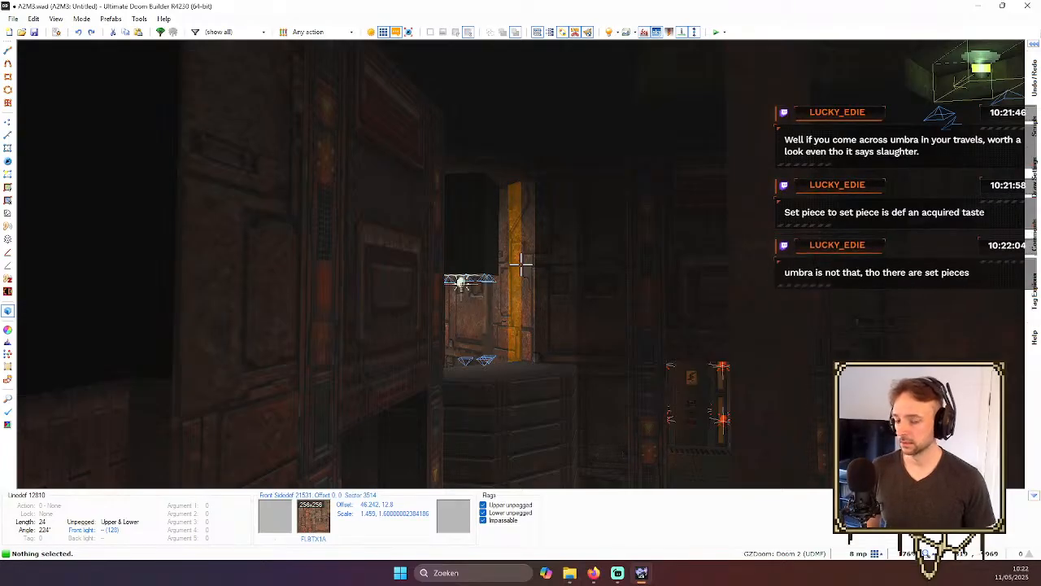
key(q)
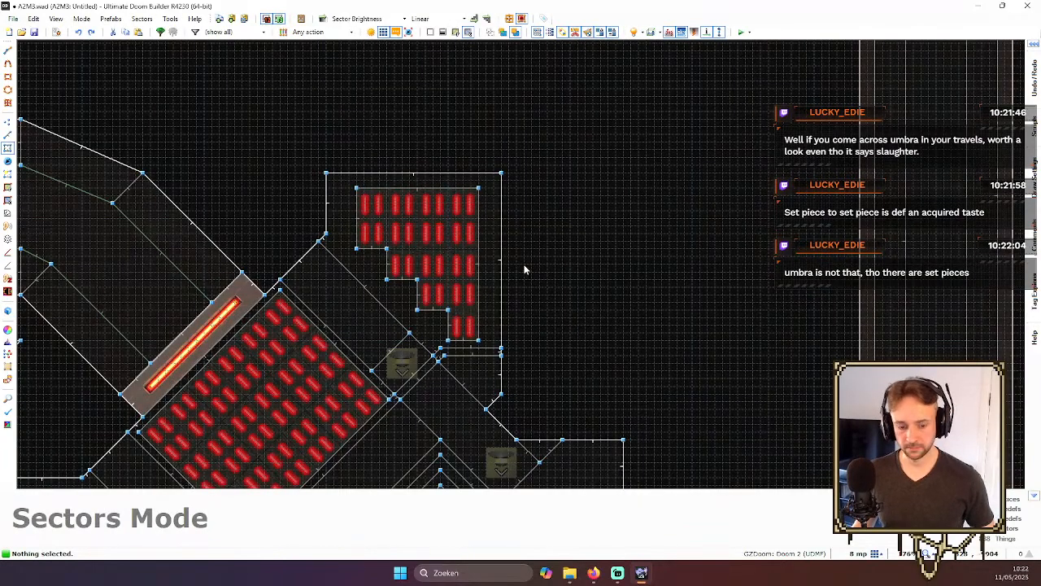
key(ctrl+s)
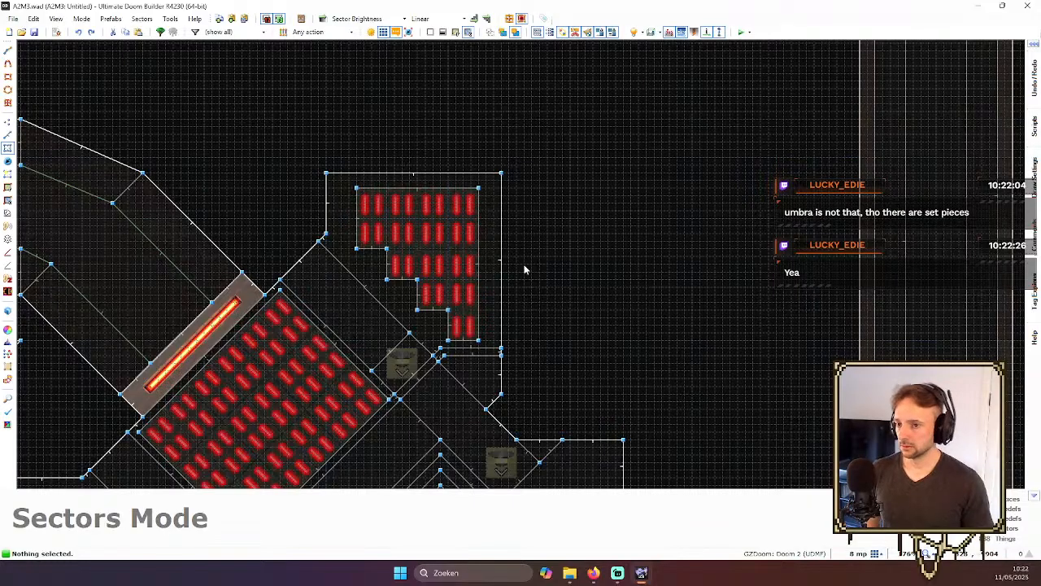
- Save A2M3.wad once more after checking the layout around the red-ceilinged rooms
scroll(582, 189, down, 4)
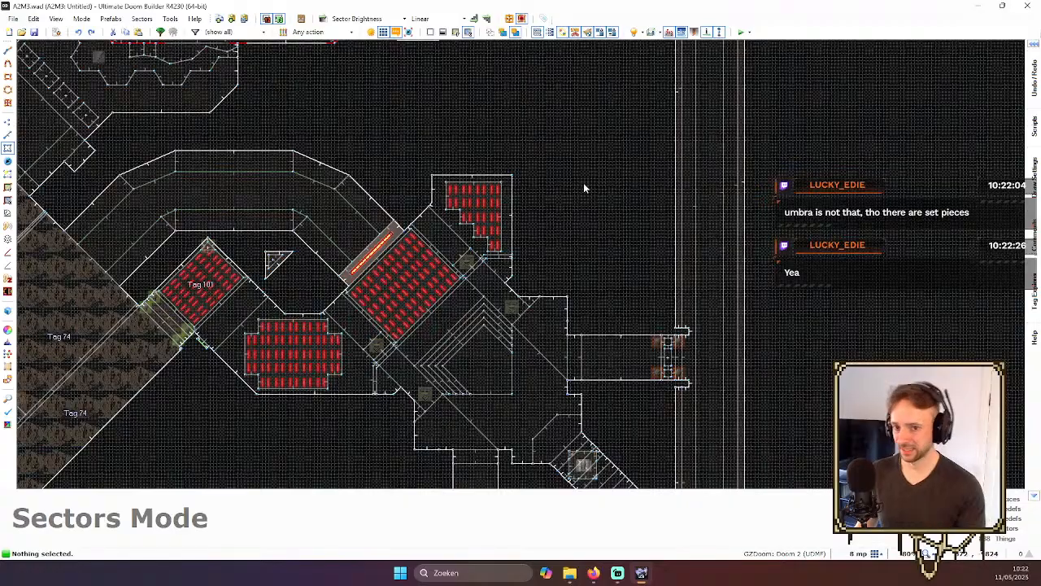
scroll(583, 188, down, 1)
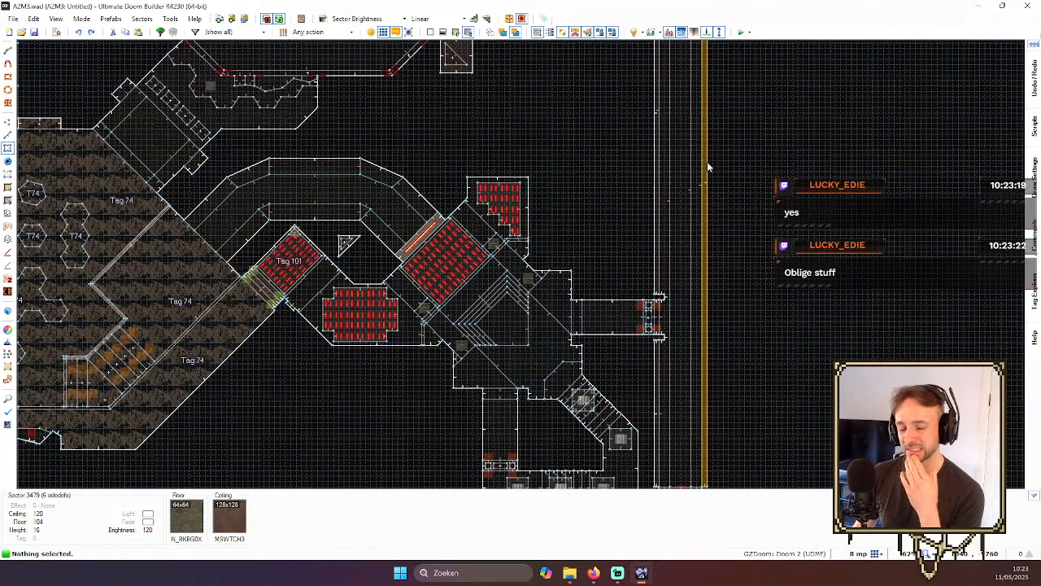
scroll(488, 193, down, 2)
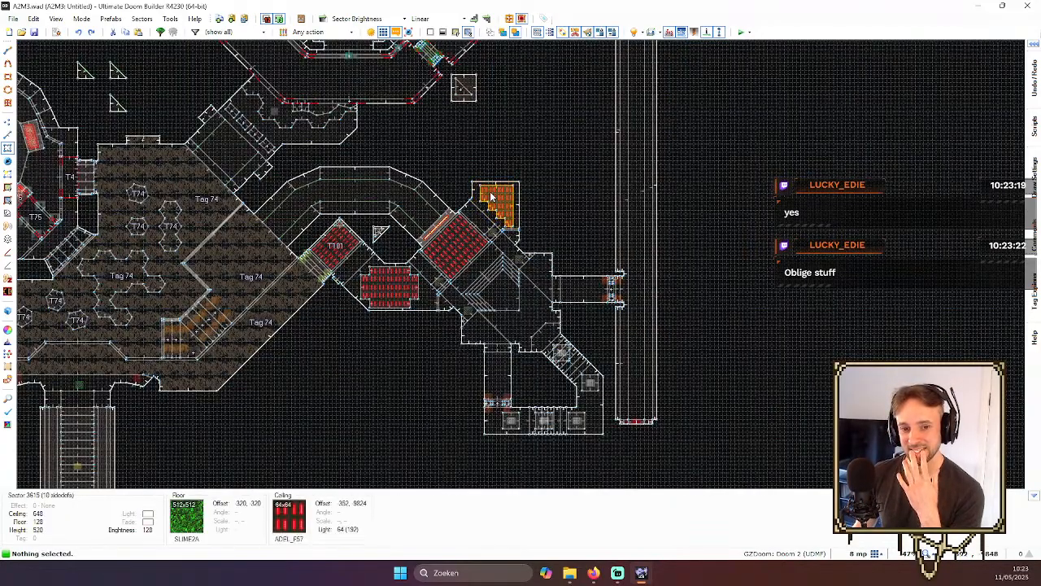
scroll(490, 196, up, 2)
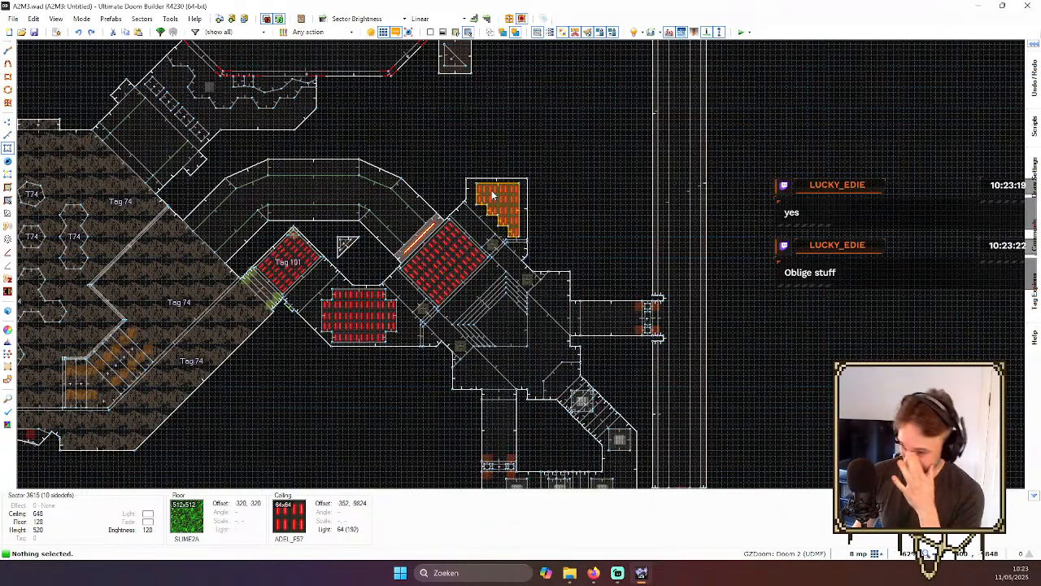
key(ctrl+s)
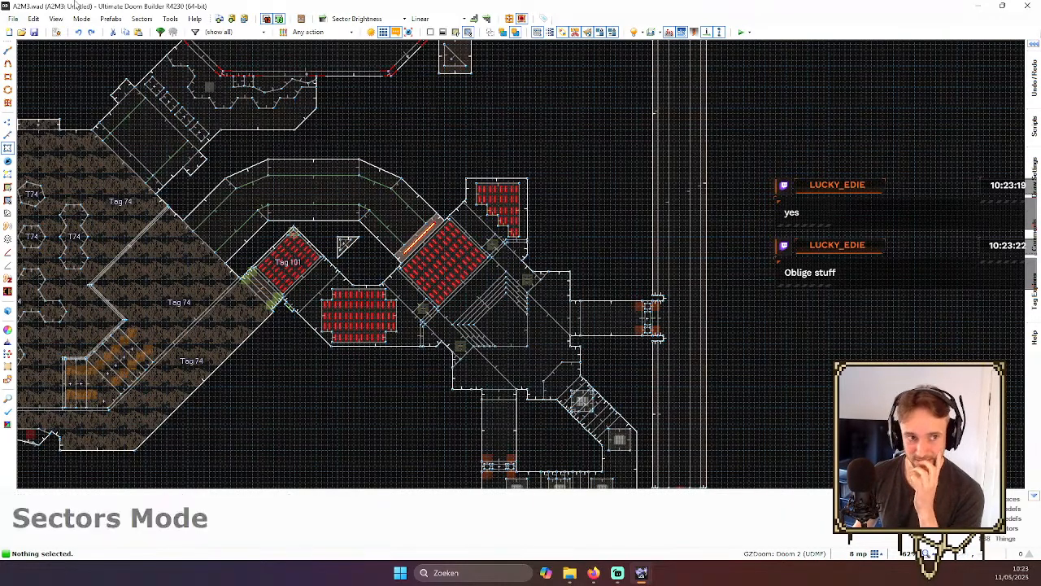
- Examine the overall map layout, from the red-ceilinged rooms to the two octagonal Tag 7 structures
scroll(540, 216, up, 3)
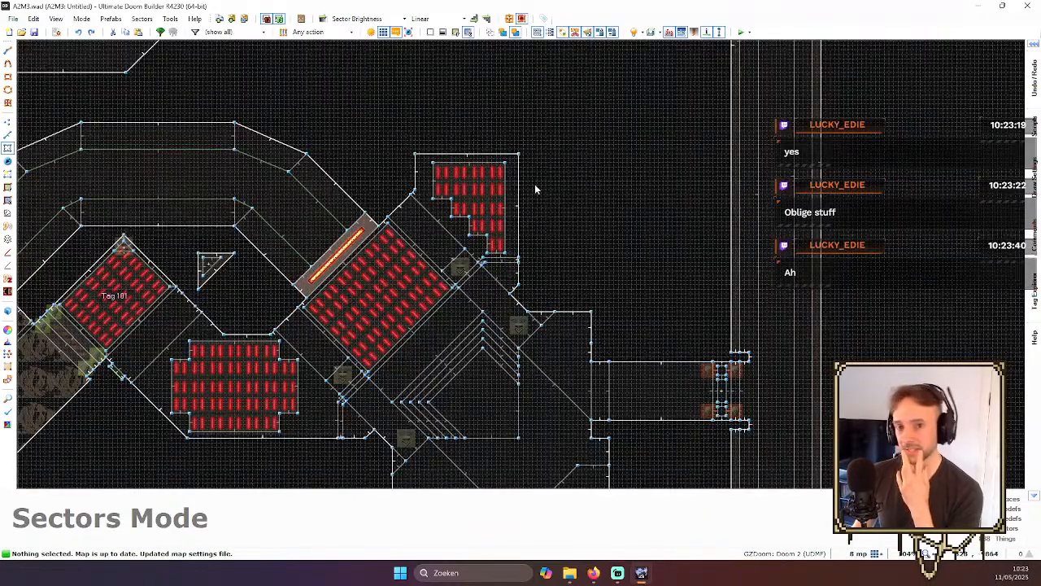
scroll(538, 194, down, 1)
scroll(548, 193, down, 1)
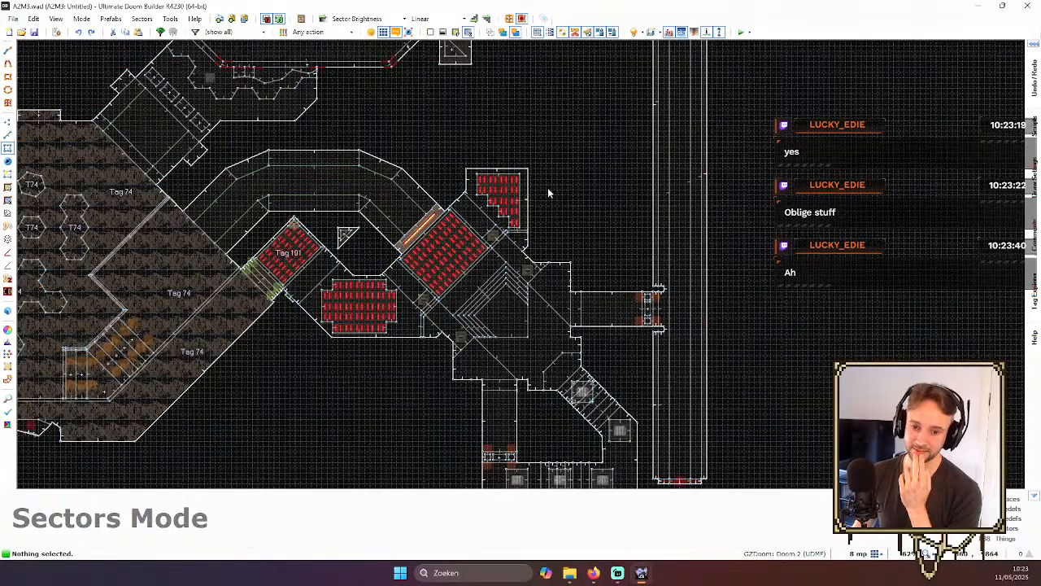
scroll(548, 193, down, 1)
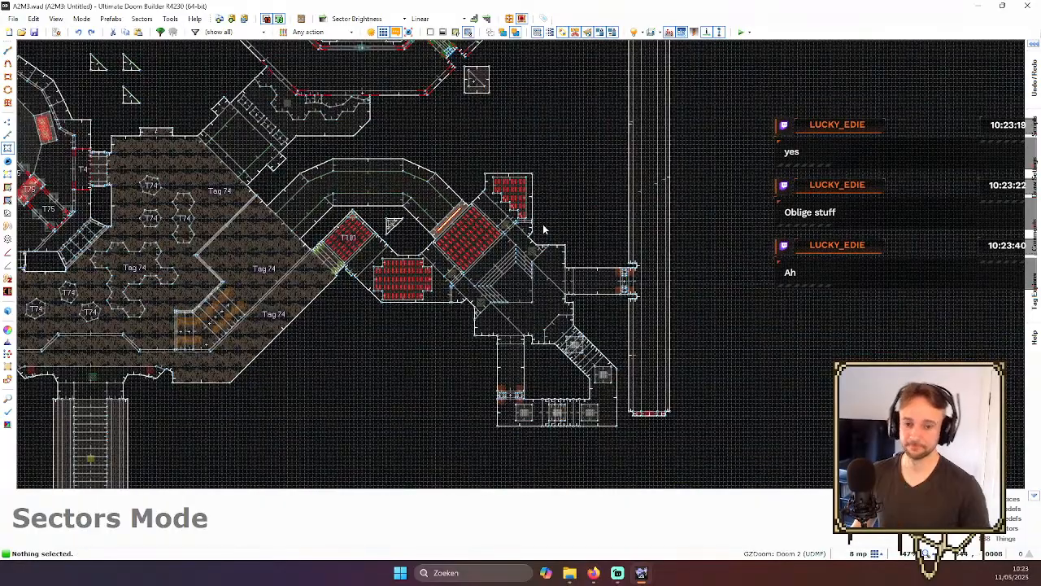
scroll(543, 229, down, 4)
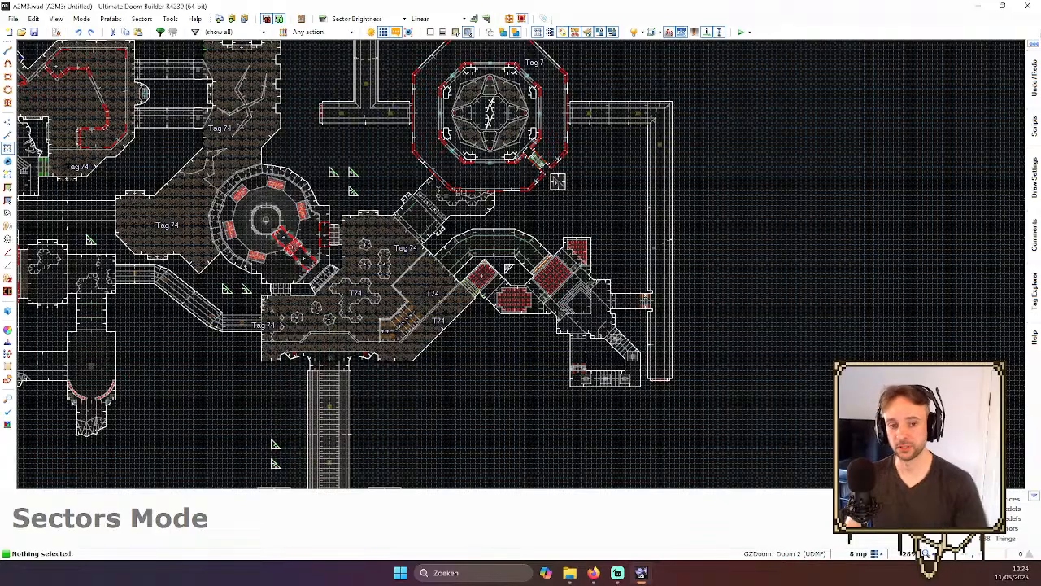
scroll(508, 267, down, 8)
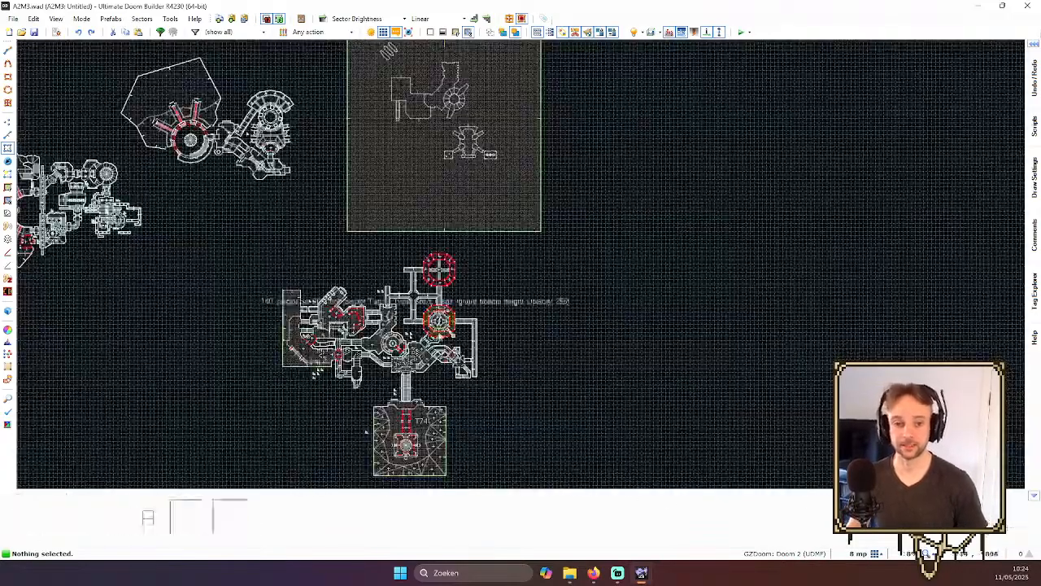
scroll(420, 301, up, 2)
scroll(421, 301, up, 1)
scroll(405, 267, down, 1)
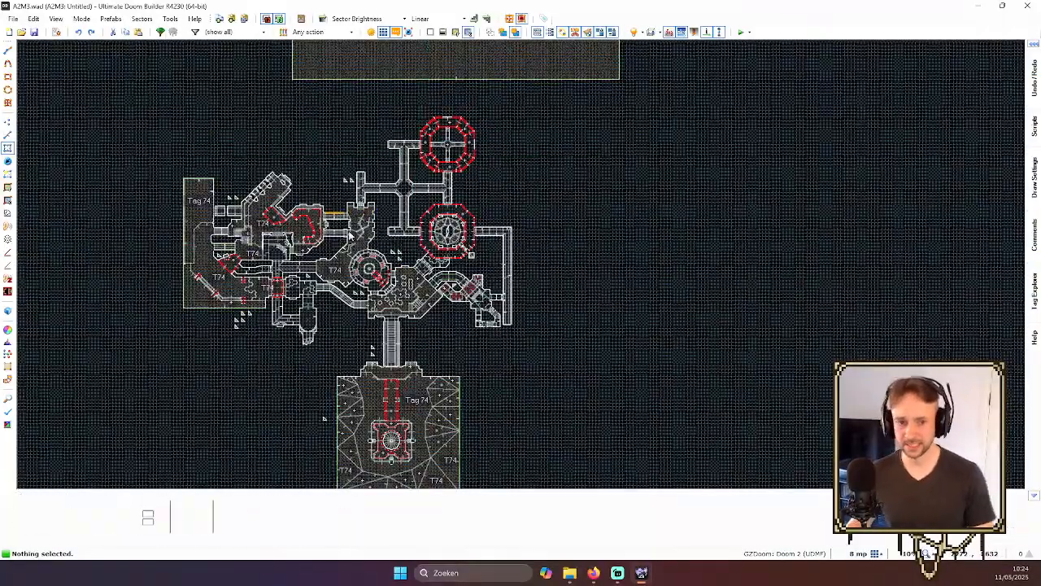
scroll(350, 235, up, 3)
scroll(513, 253, down, 1)
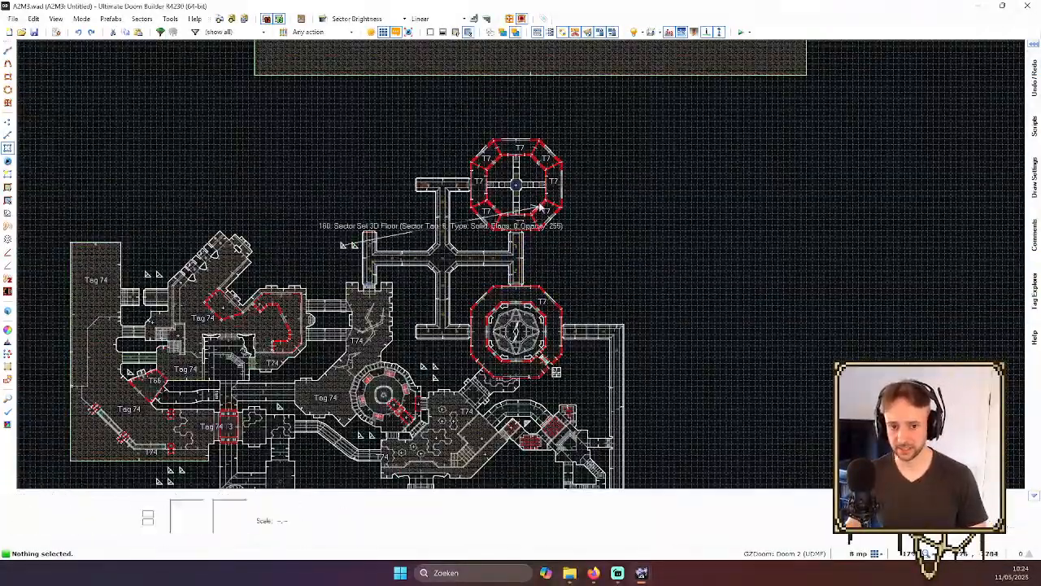
scroll(578, 340, up, 1)
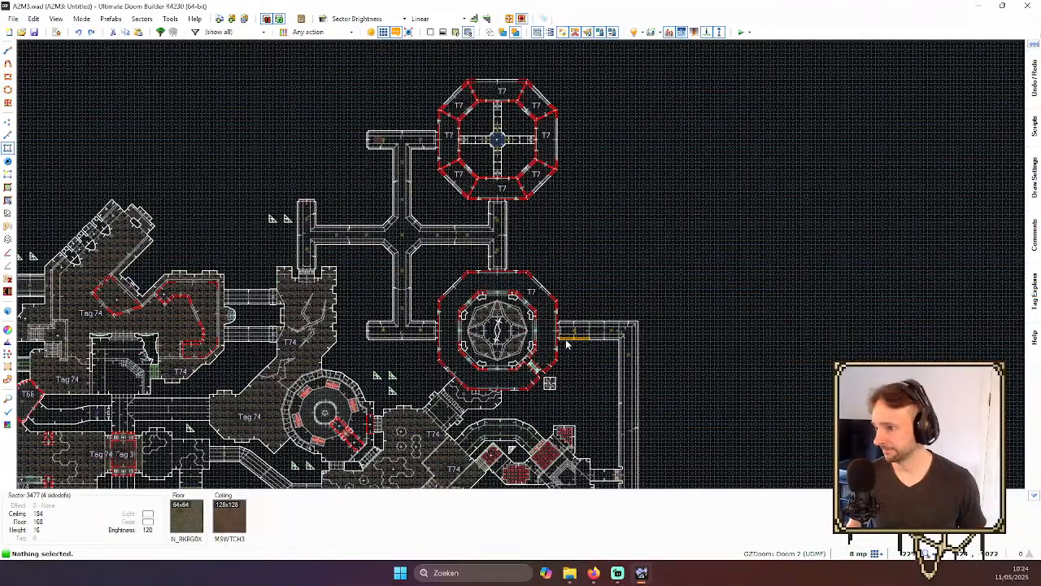
- Inspect the walls and corridor around the octagonal Tag 7 area in the 3D view and return to the 2D map
scroll(557, 225, up, 1)
key(q)
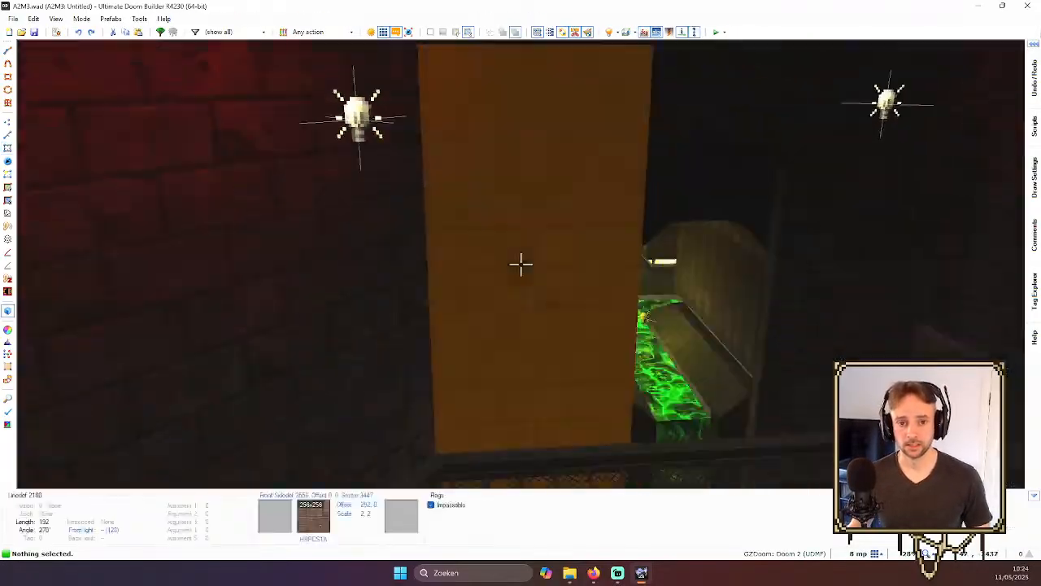
key(w)
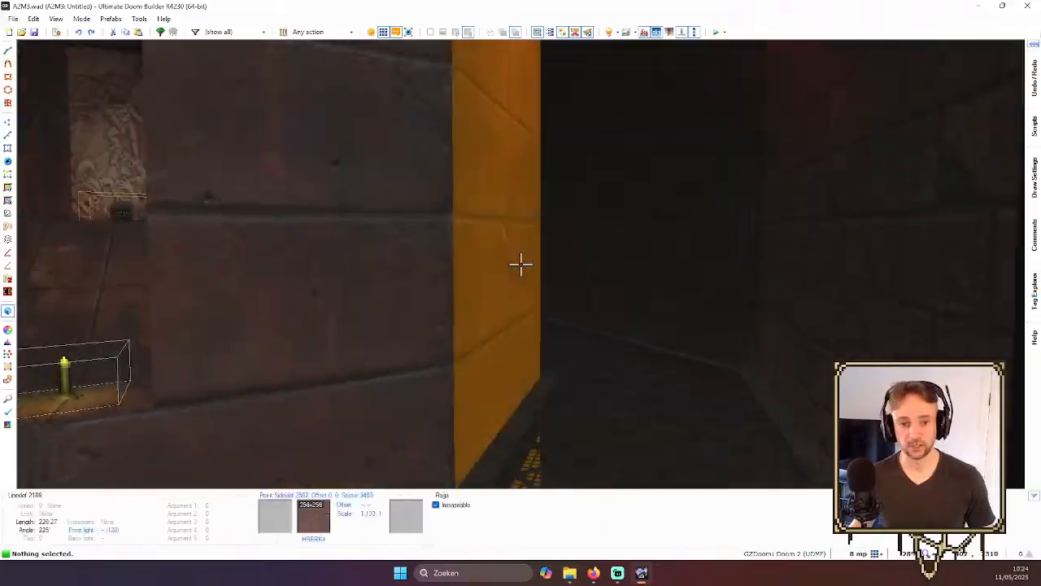
key(q)
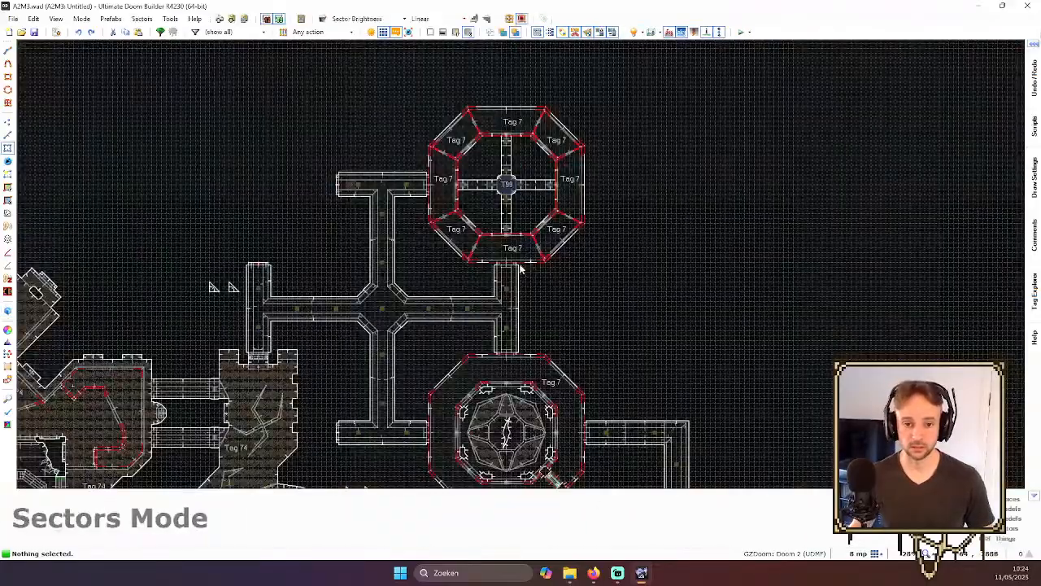
- Launch the map in GZDoom for a test and walk through the dark corridors to the green slime channel
scroll(432, 148, up, 3)
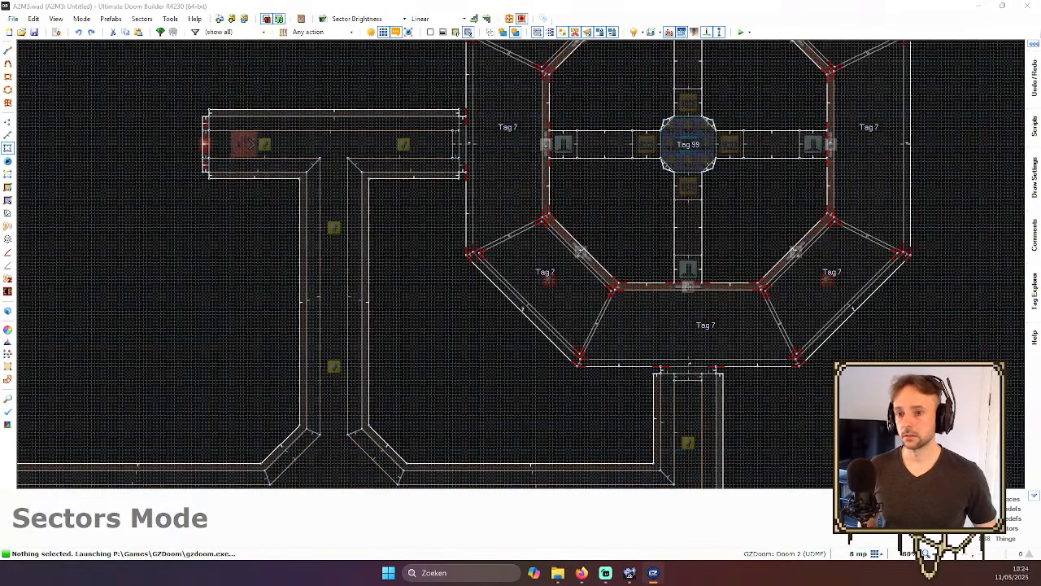
key(w)
key(w)
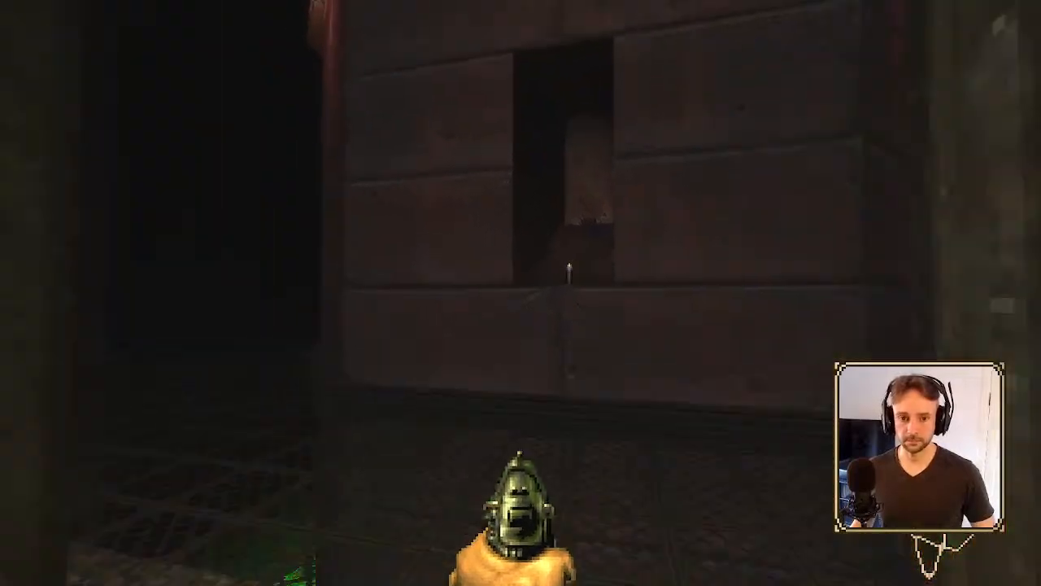
key(w)
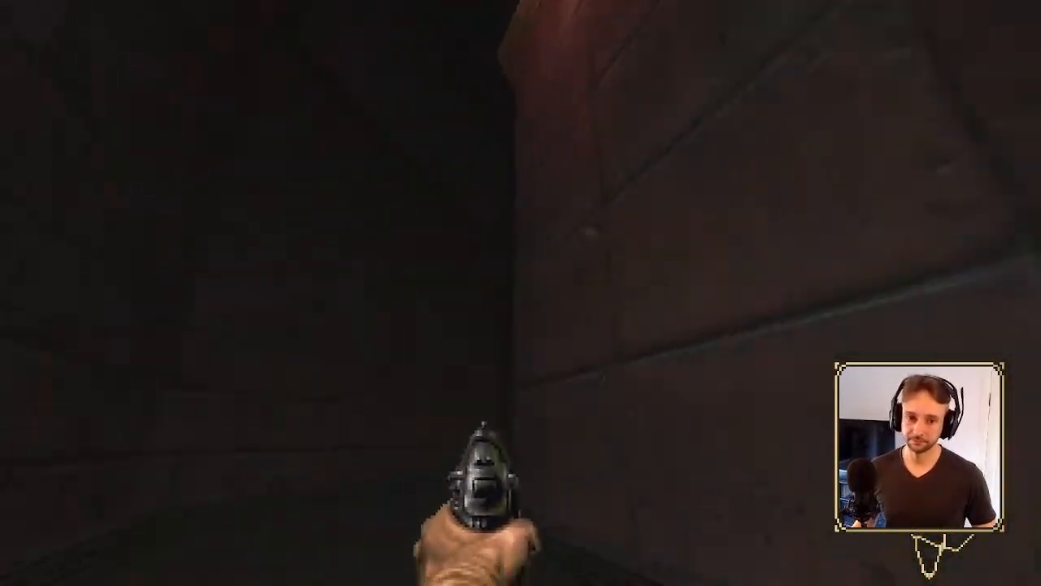
key(w)
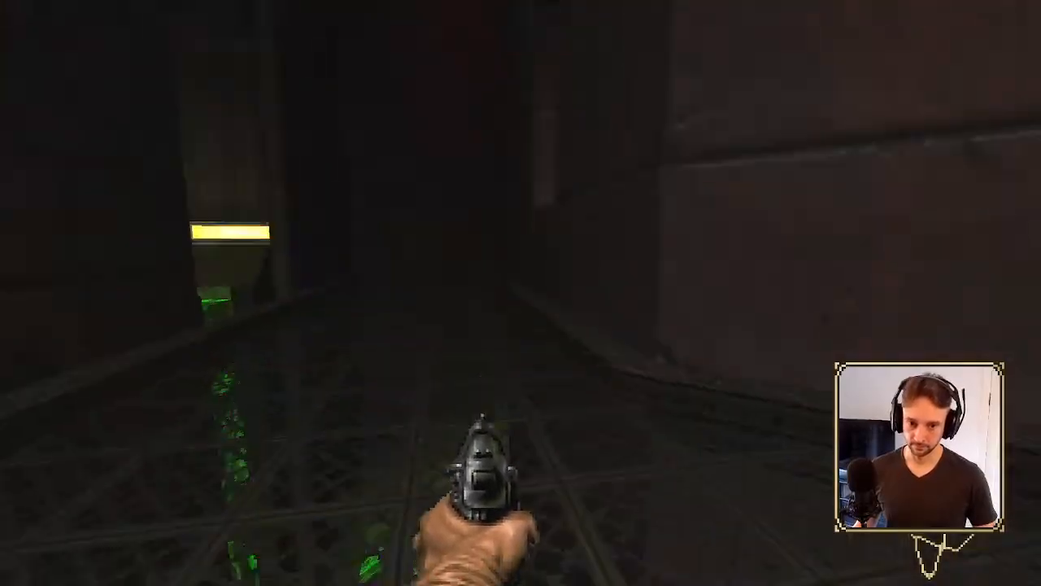
key(w)
key(Tab)
key(Tab)
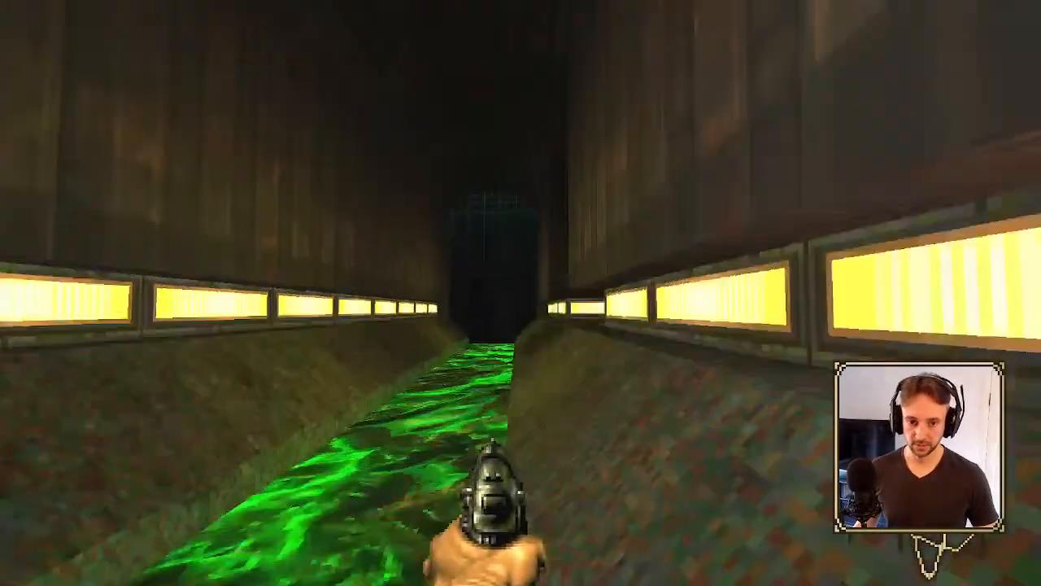
- Walk the test map from the slime channel past the grated corridor into the open courtyard and check its walls and red lights
key(w)
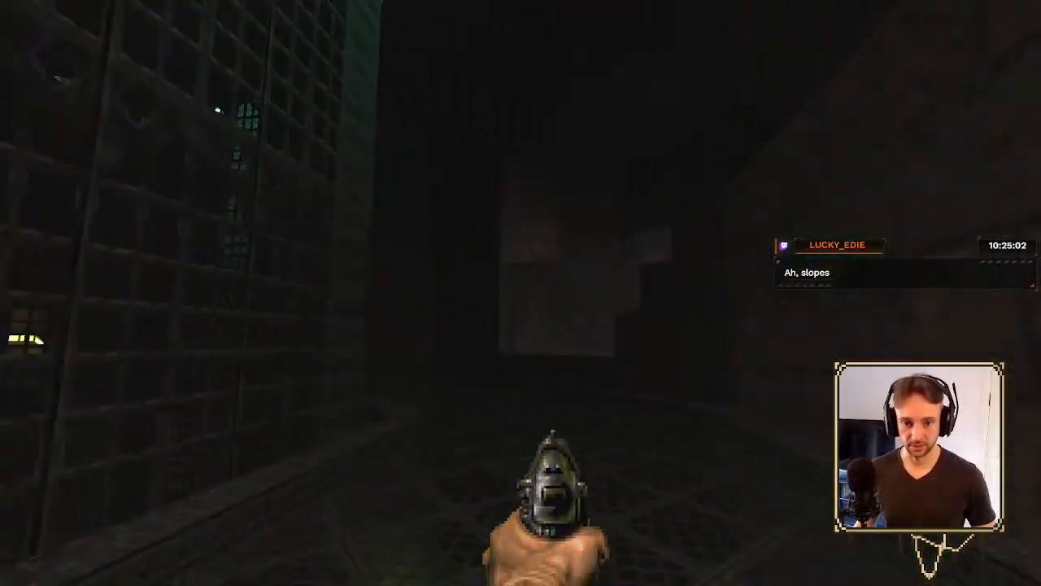
key(w)
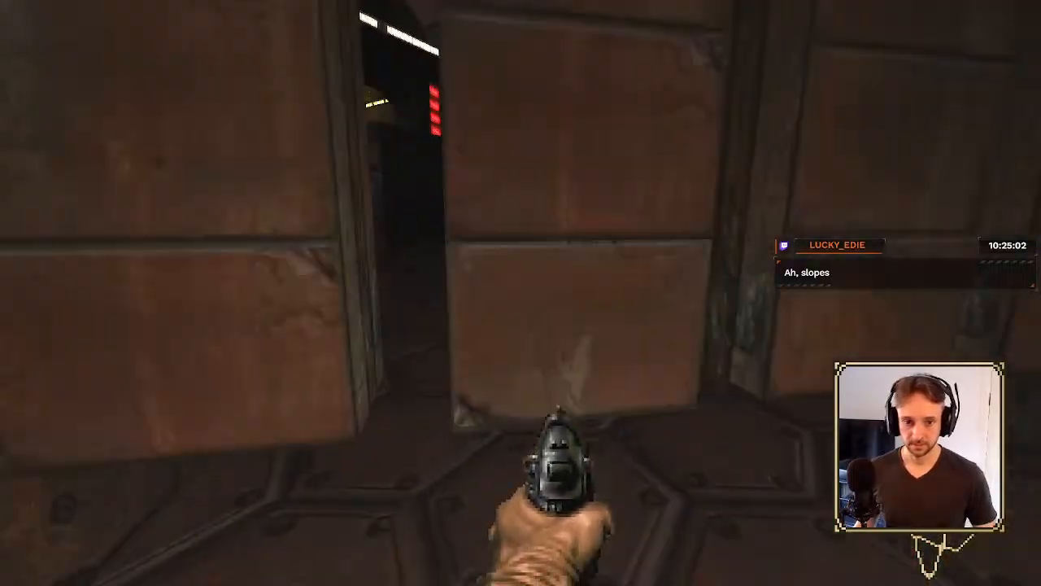
key(w)
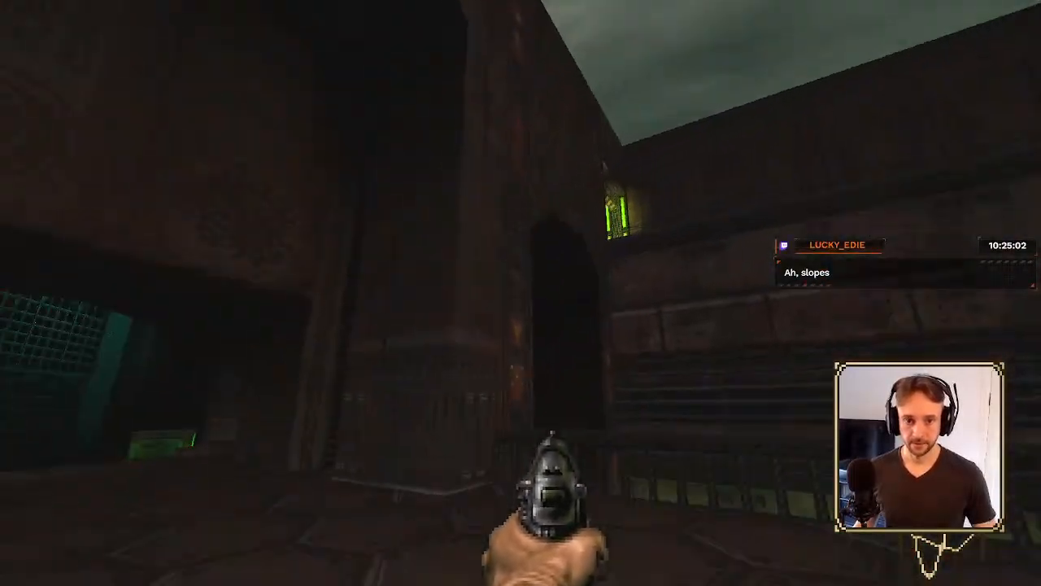
key(w)
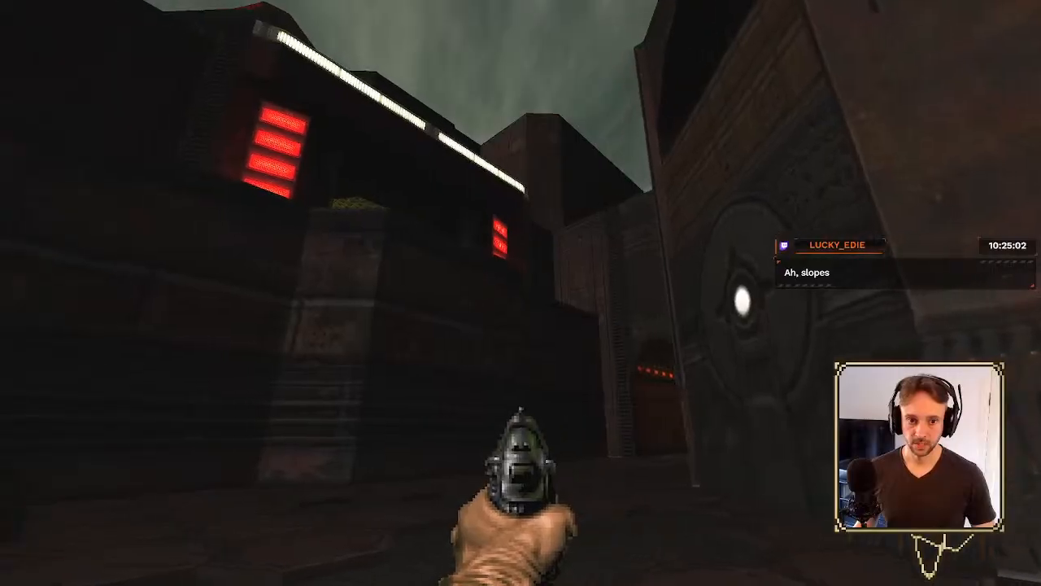
key(w)
key(w)
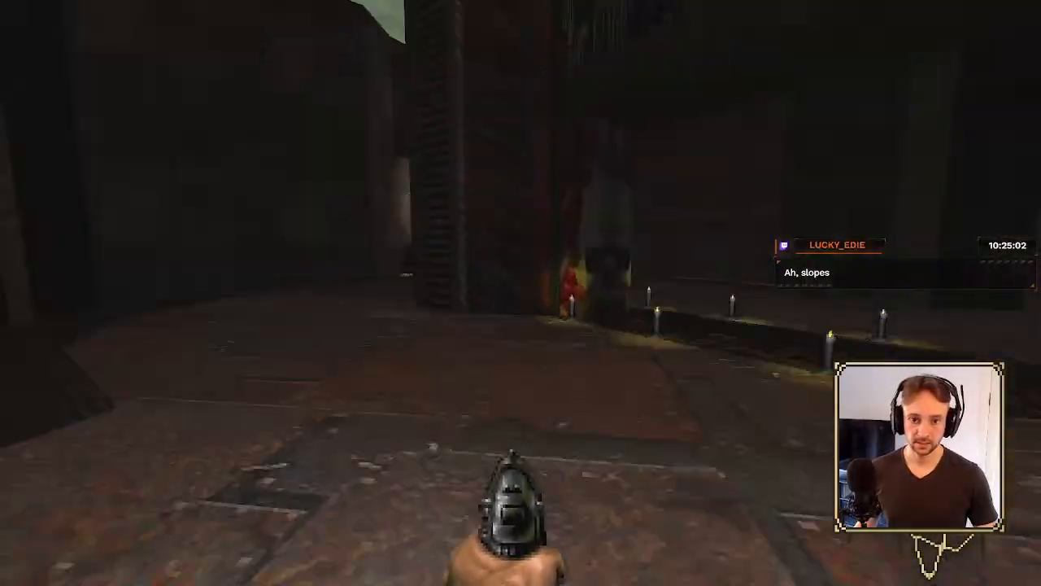
- Inspect the candle-lit floor, the raised walkway around the ribbed pillar and the red-lit ceiling disc above it
key(w)
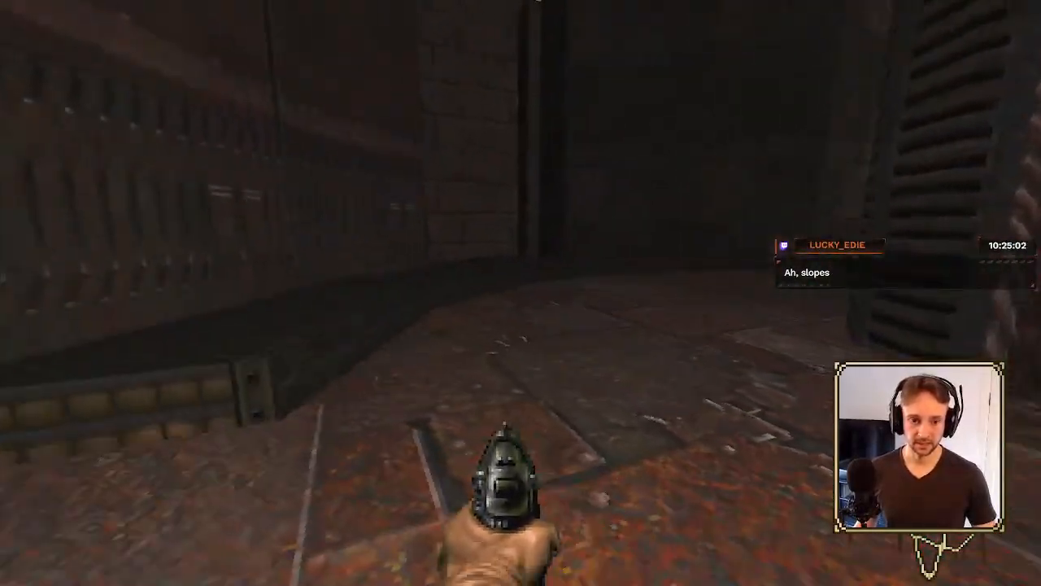
key(w)
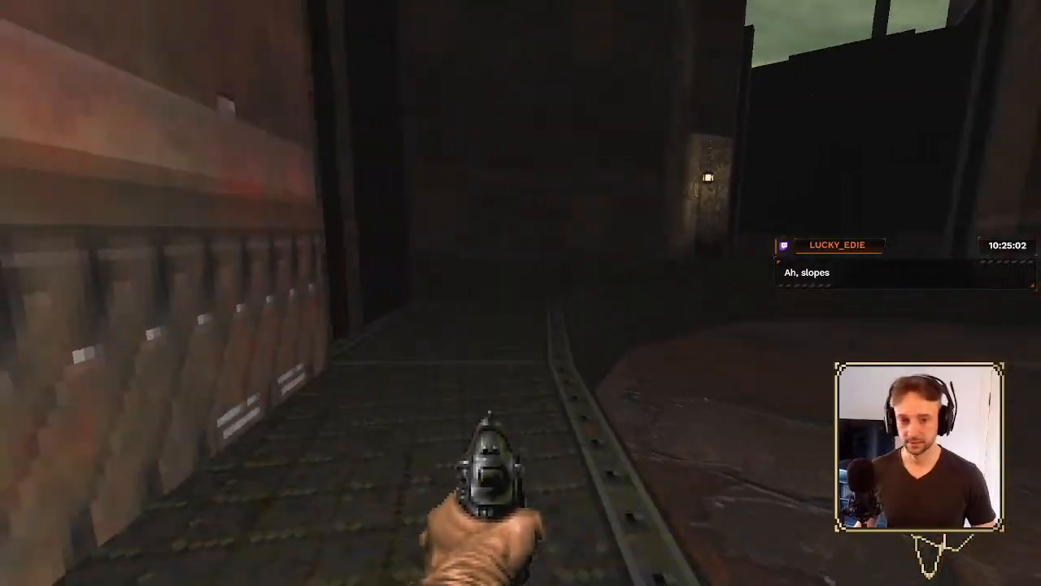
key(w)
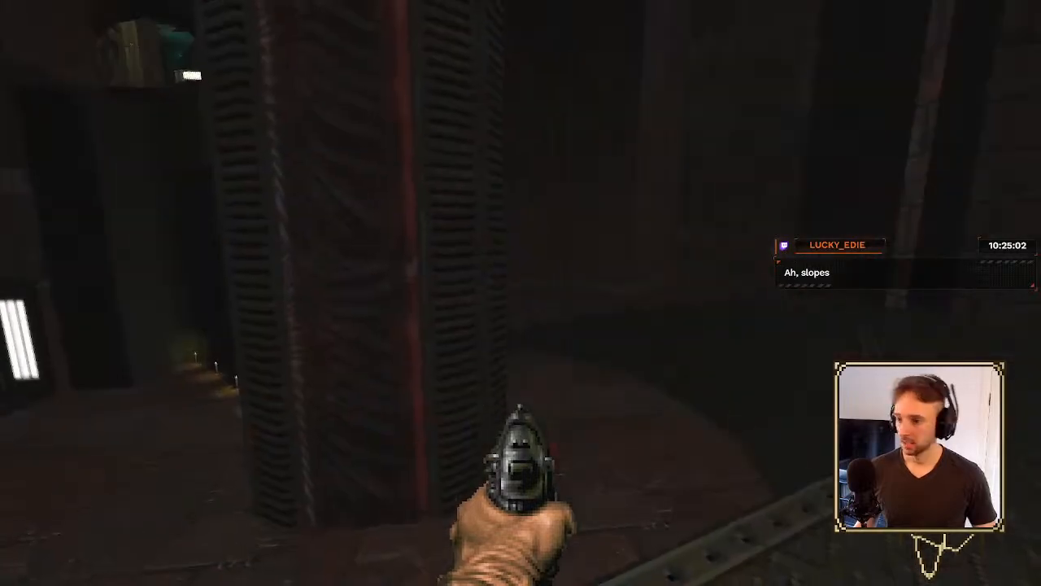
key(w)
key(w)
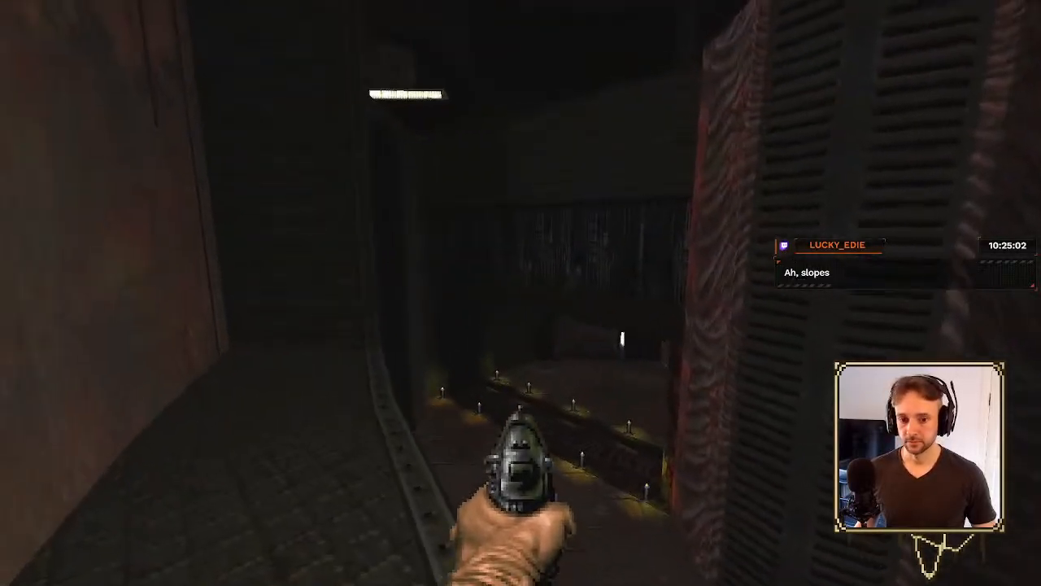
key(w)
key(w)
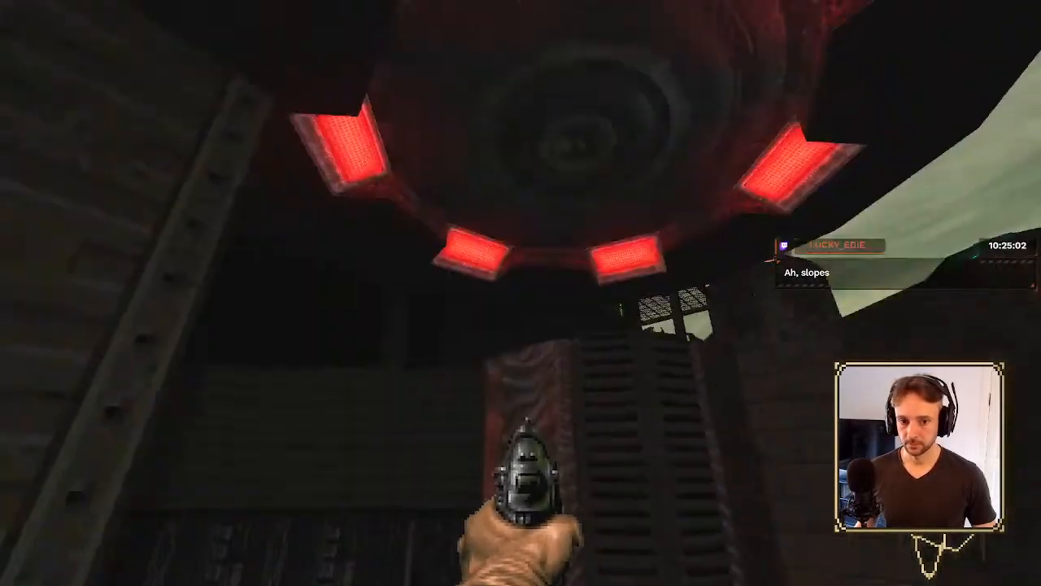
key(w)
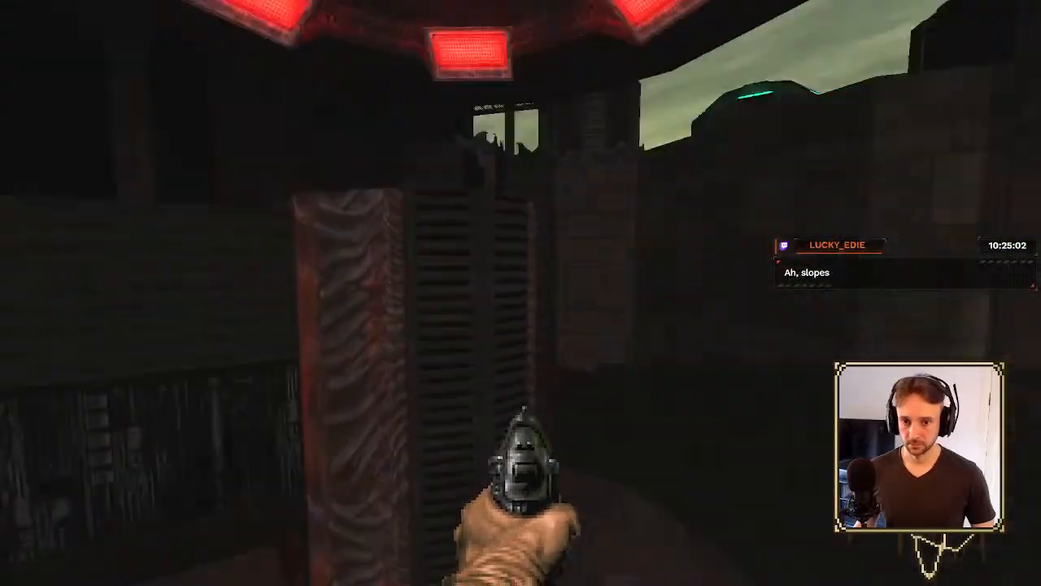
key(w)
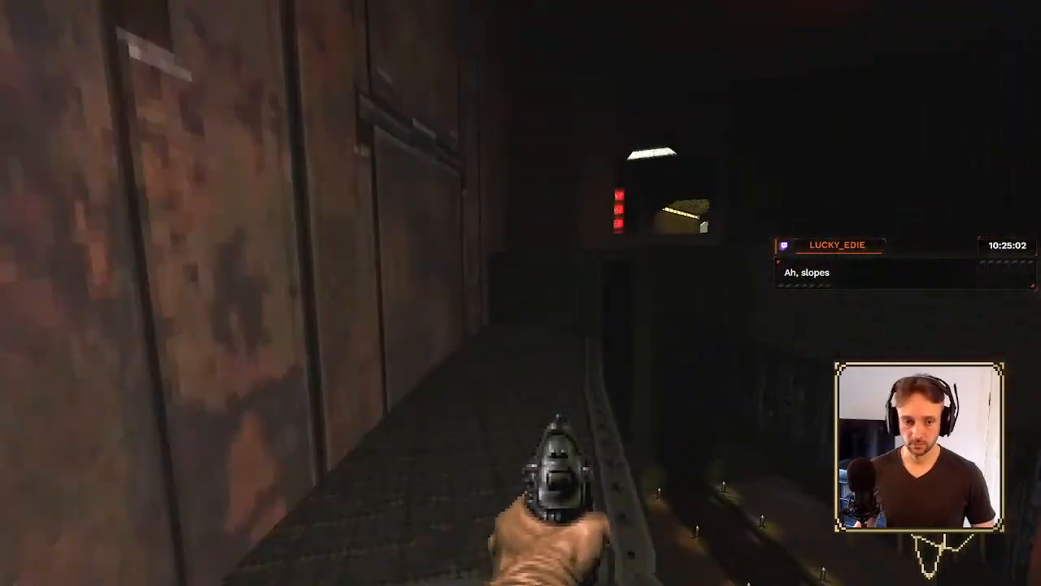
- Visit the glowing pentagram platform and look over the surrounding dark walls and walkways from it
key(w)
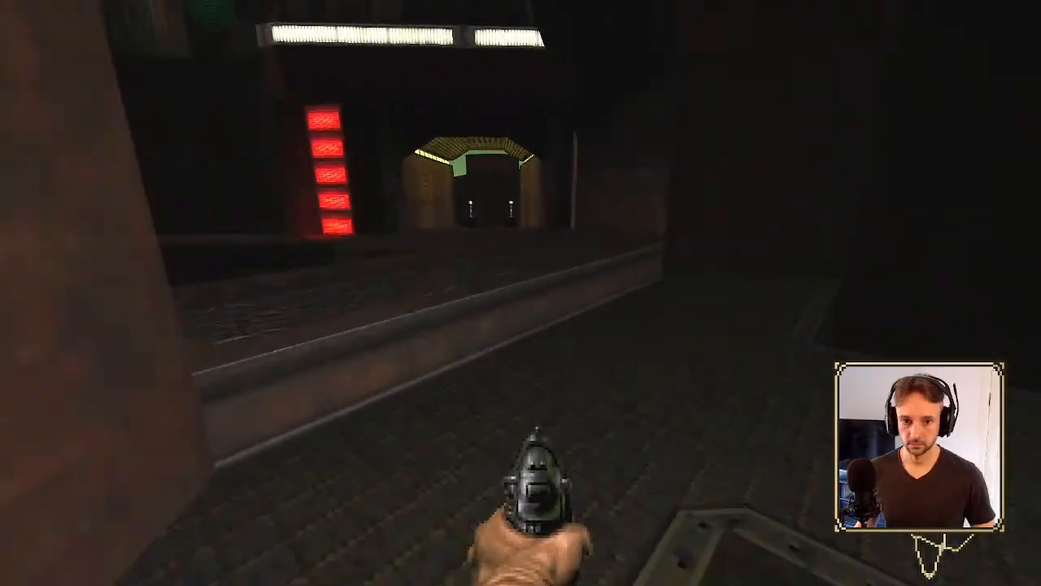
key(w)
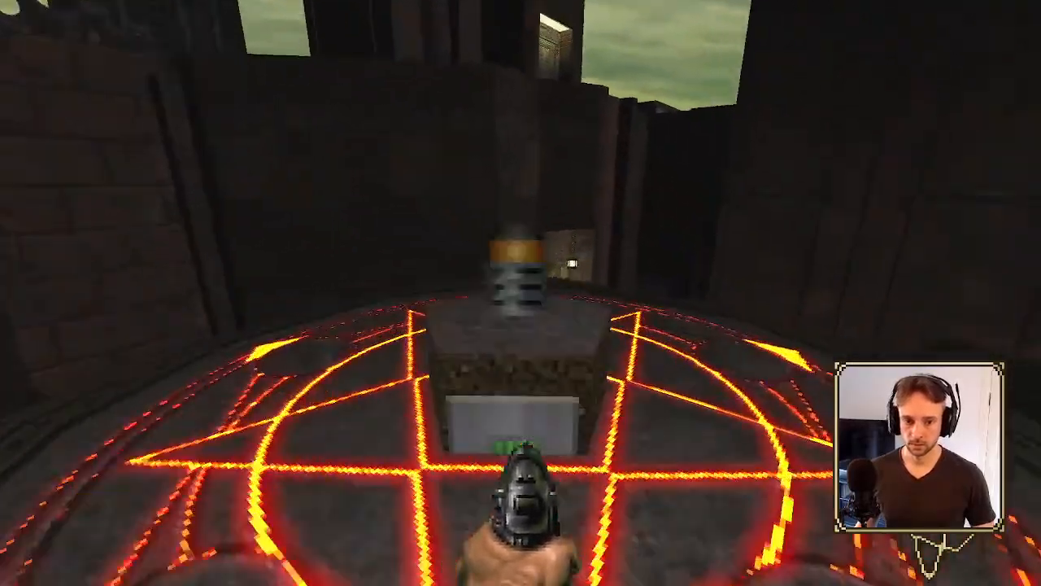
key(w)
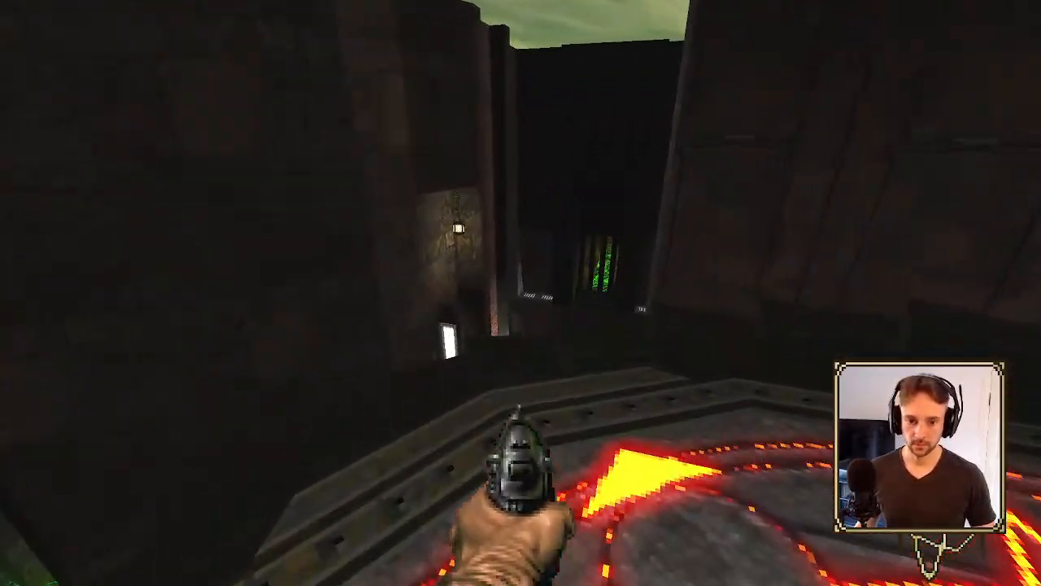
key(w)
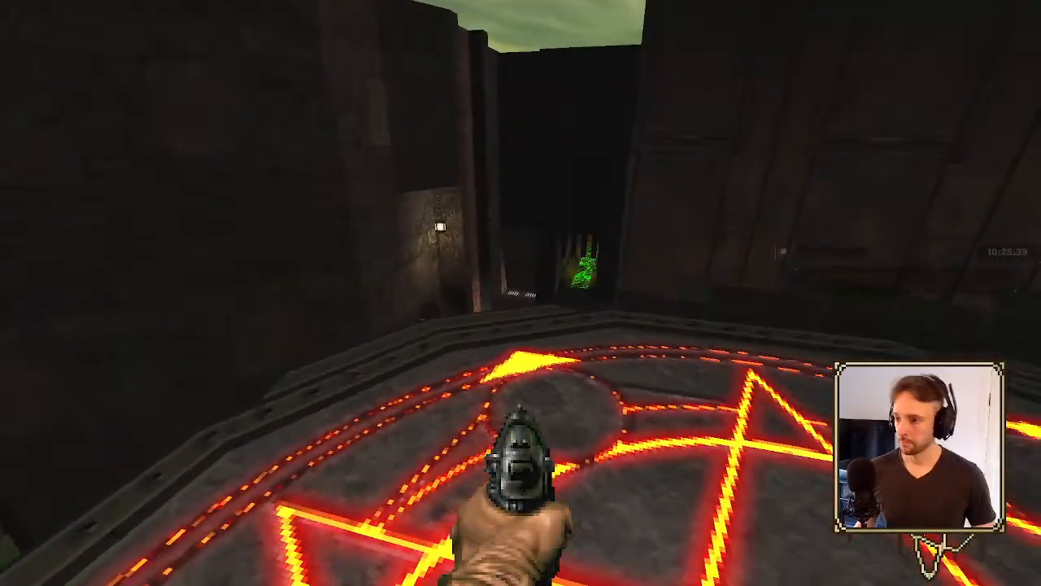
key(s)
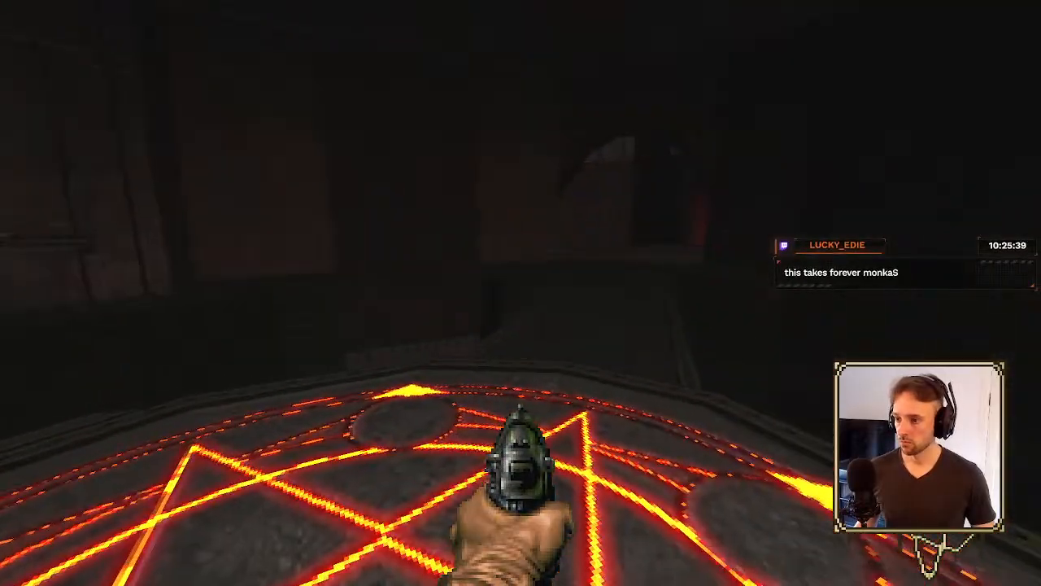
key(w)
key(w)
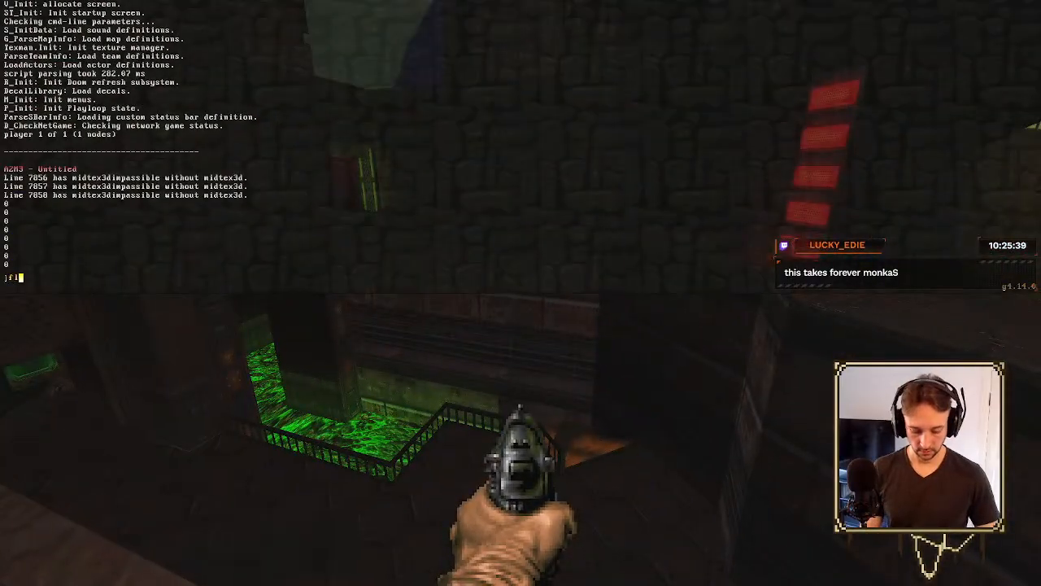
- Enable flying with the console command fly and return to the playtest
text(y)
key(Return)
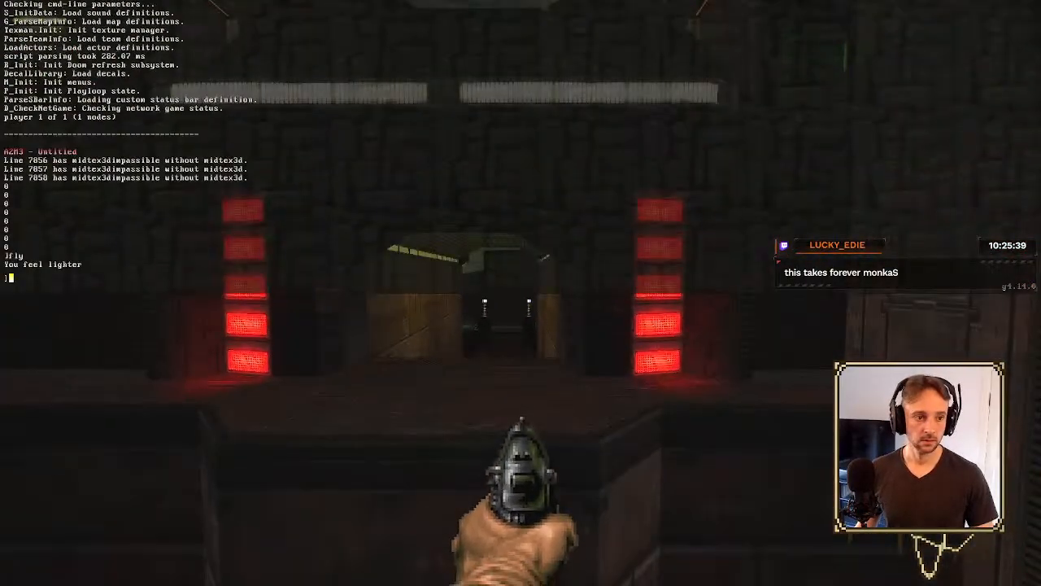
key(grave)
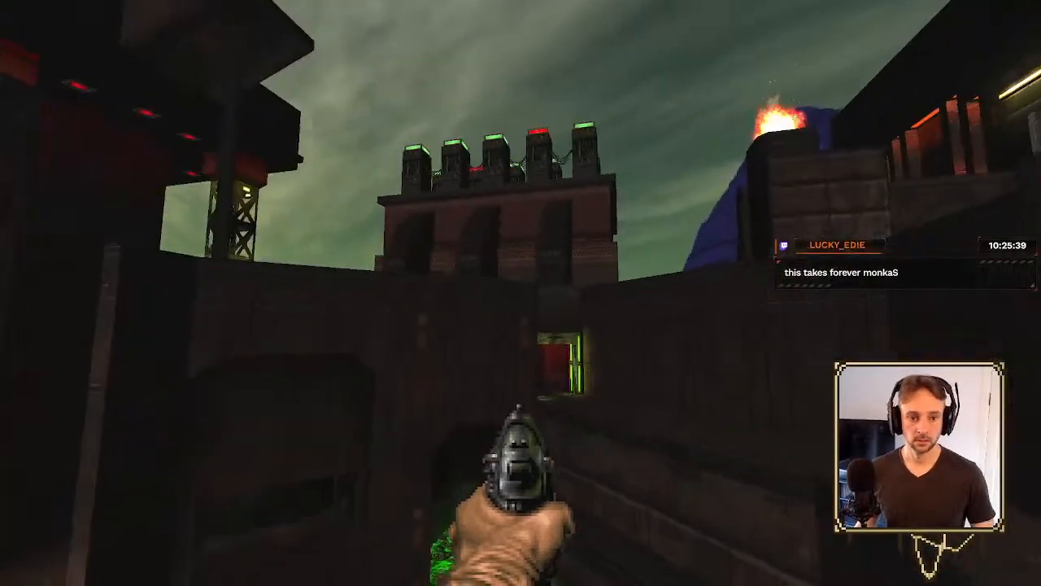
- Fly over the courtyard and through the yellow-lit tunnel to inspect the outdoor area with the lamp posts, then head back inside
key(w)
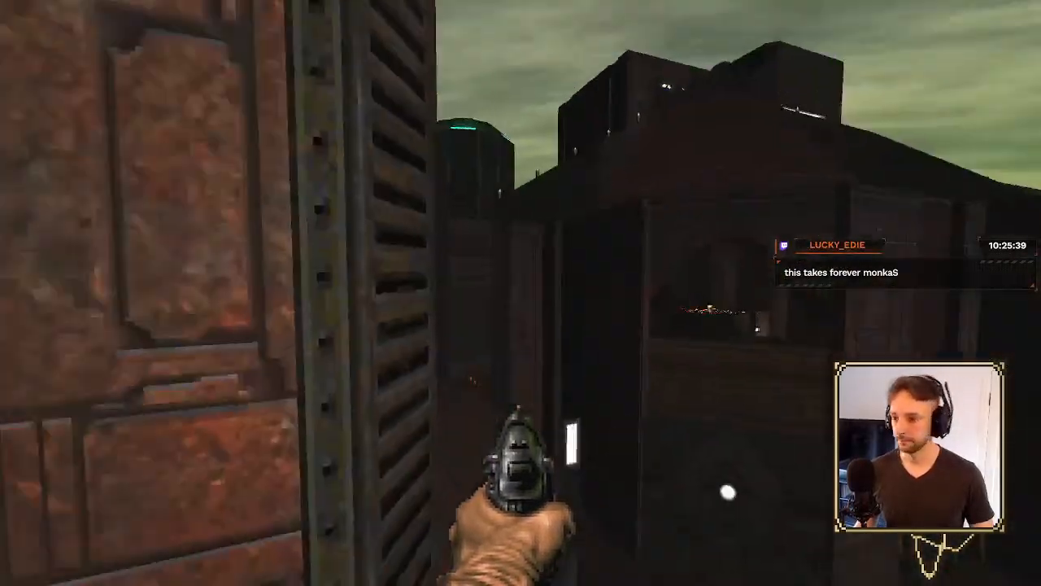
key(w)
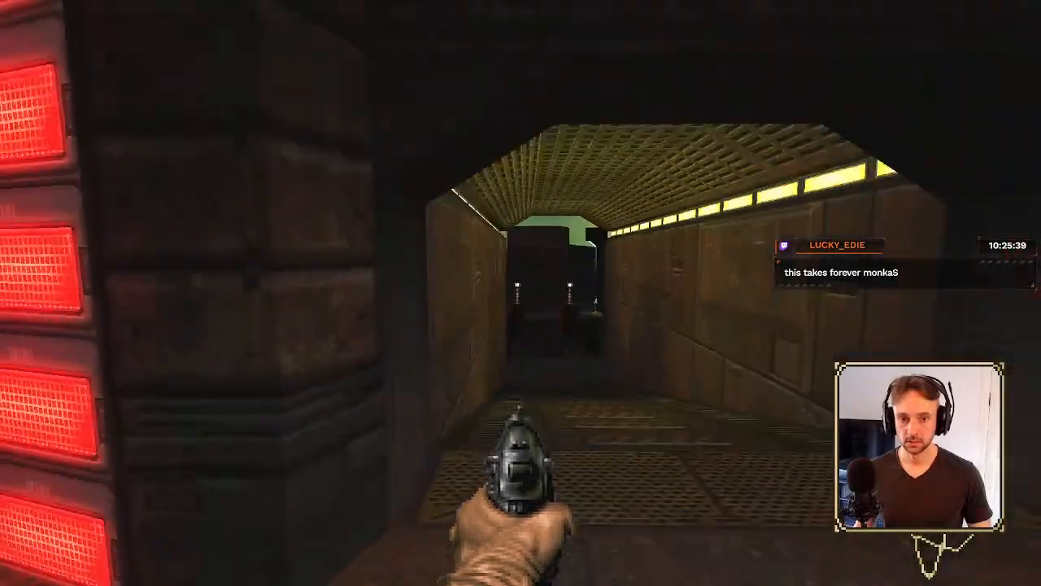
key(w)
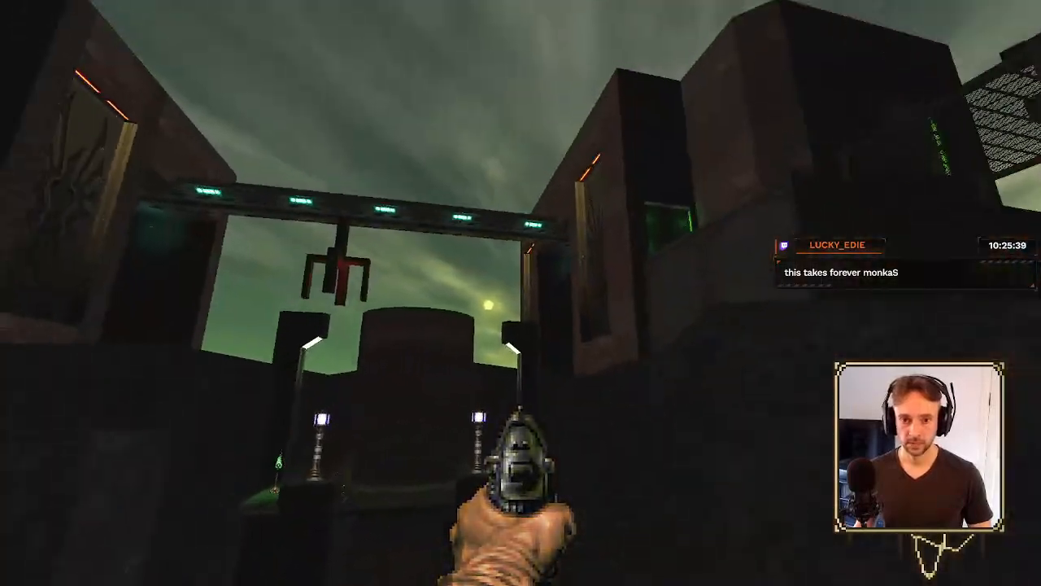
key(w)
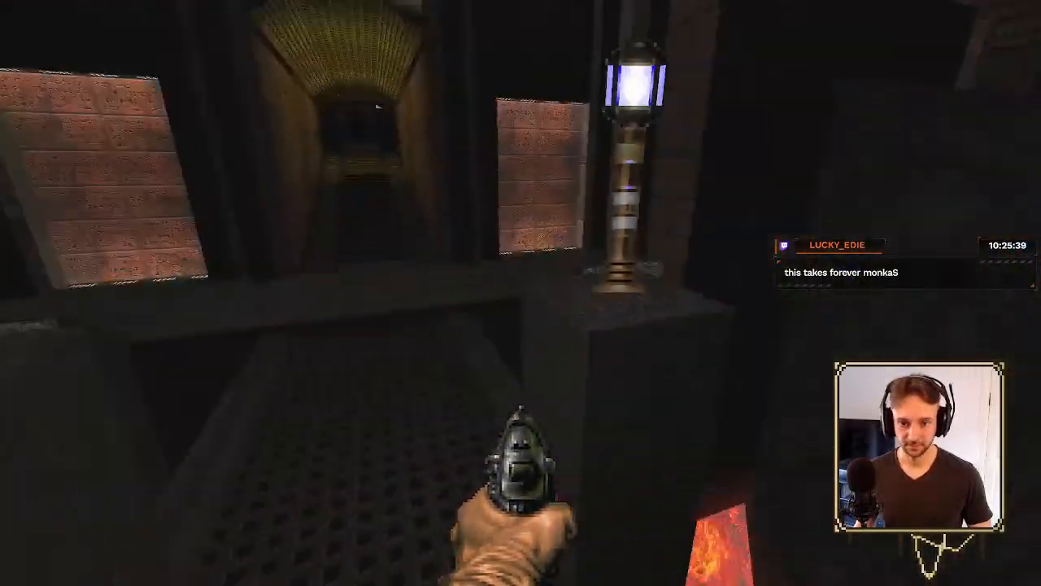
key(w)
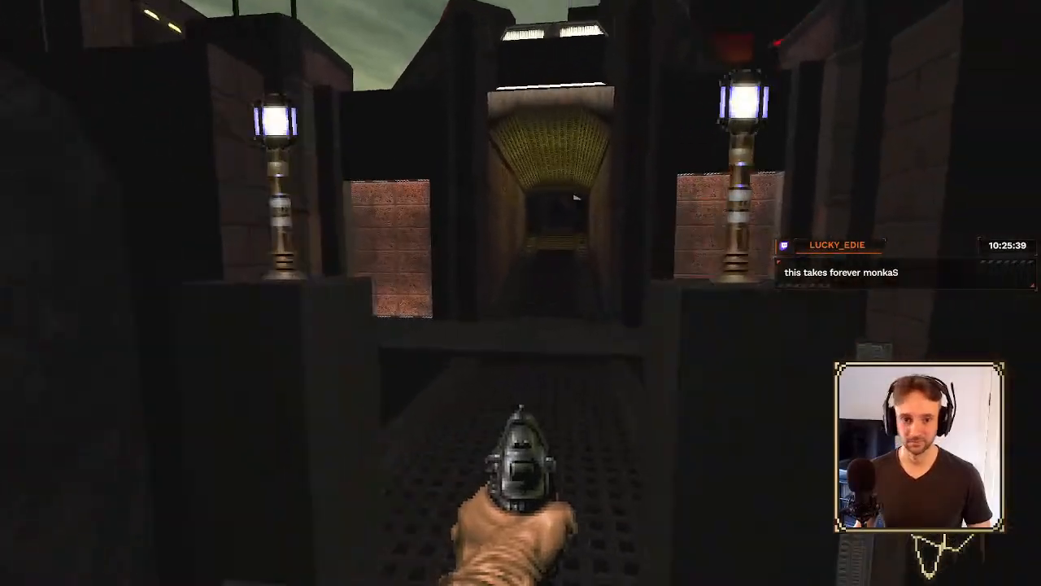
key(w)
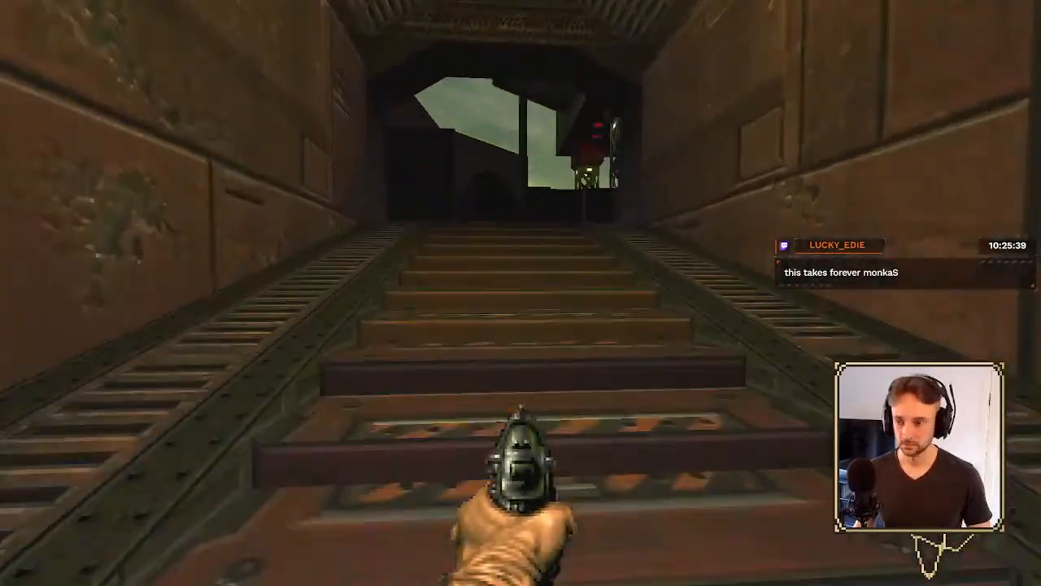
- Check the area beneath the pentagram platform and follow the green slime fall down to the slime pool
key(w)
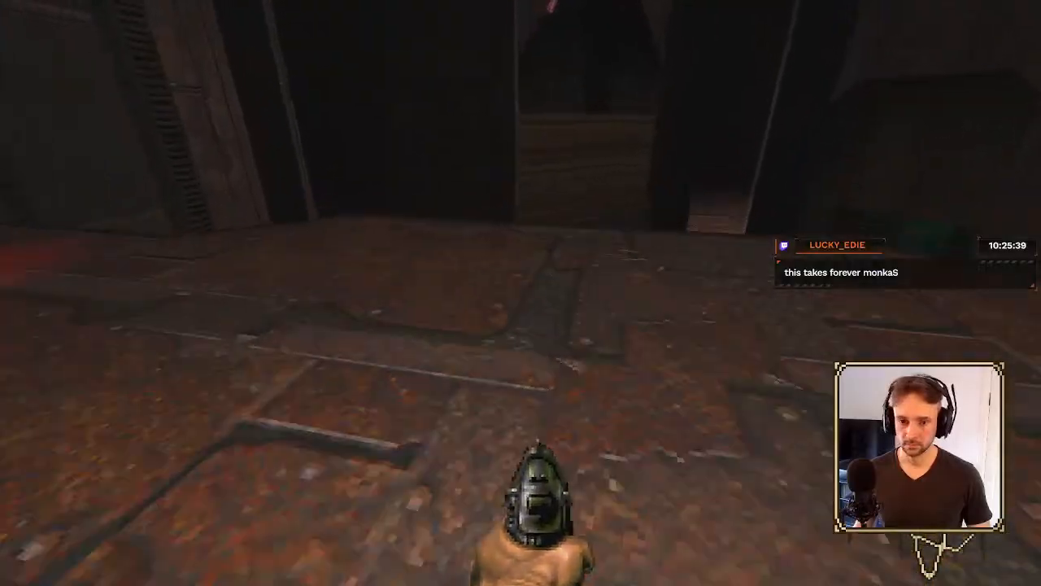
key(w)
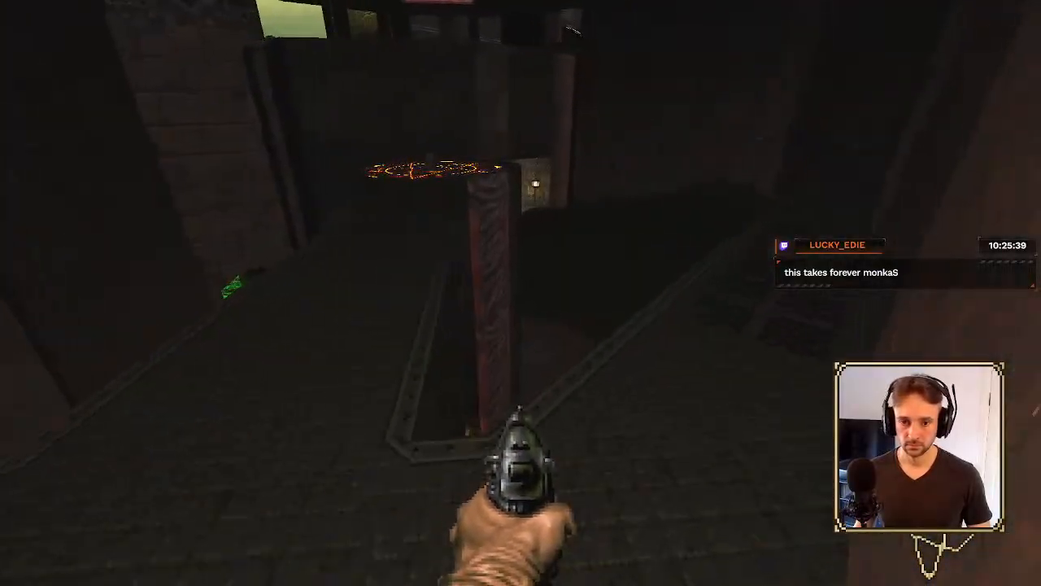
key(w)
key(w)
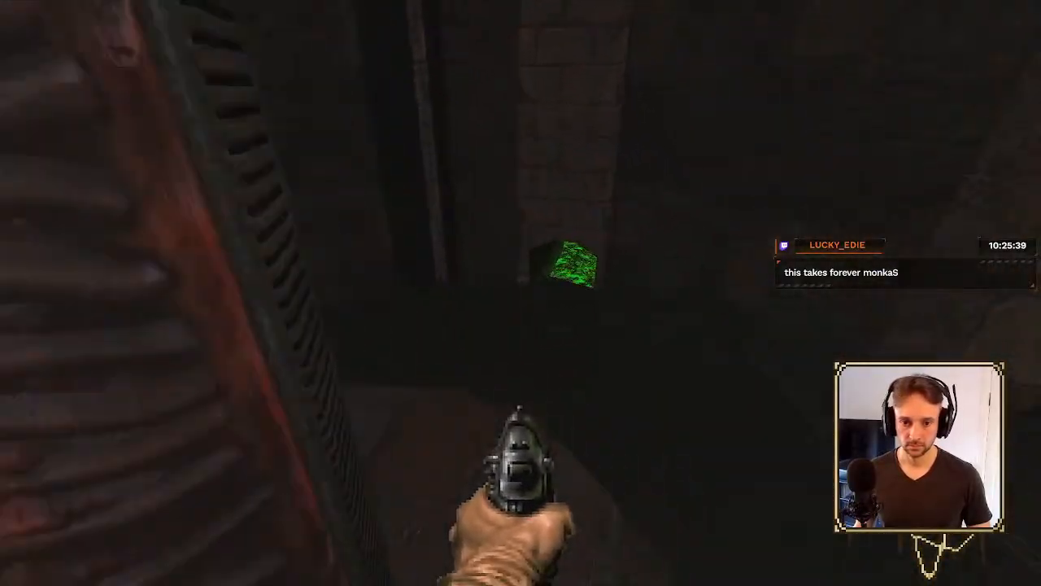
key(w)
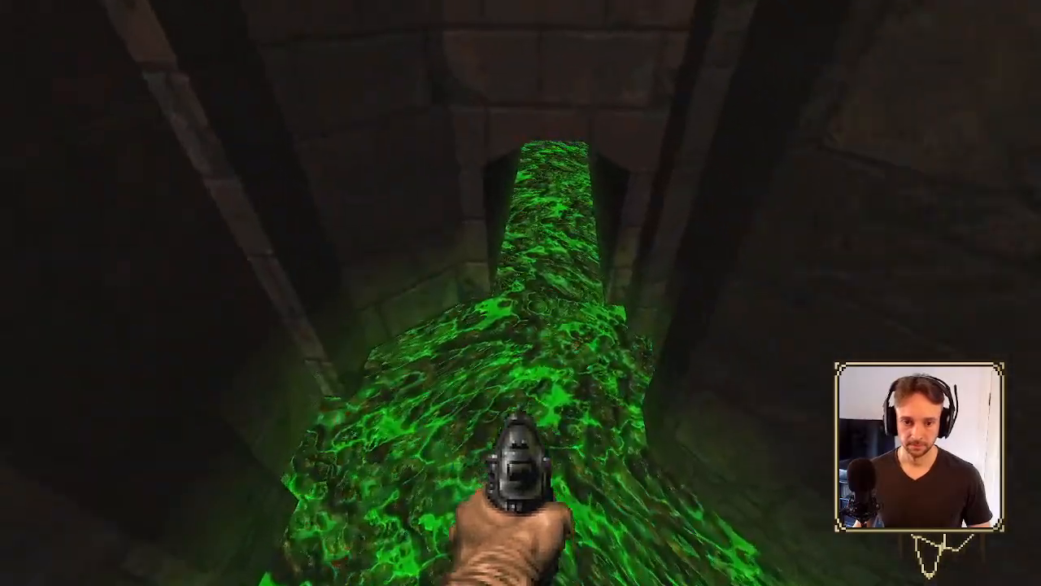
key(w)
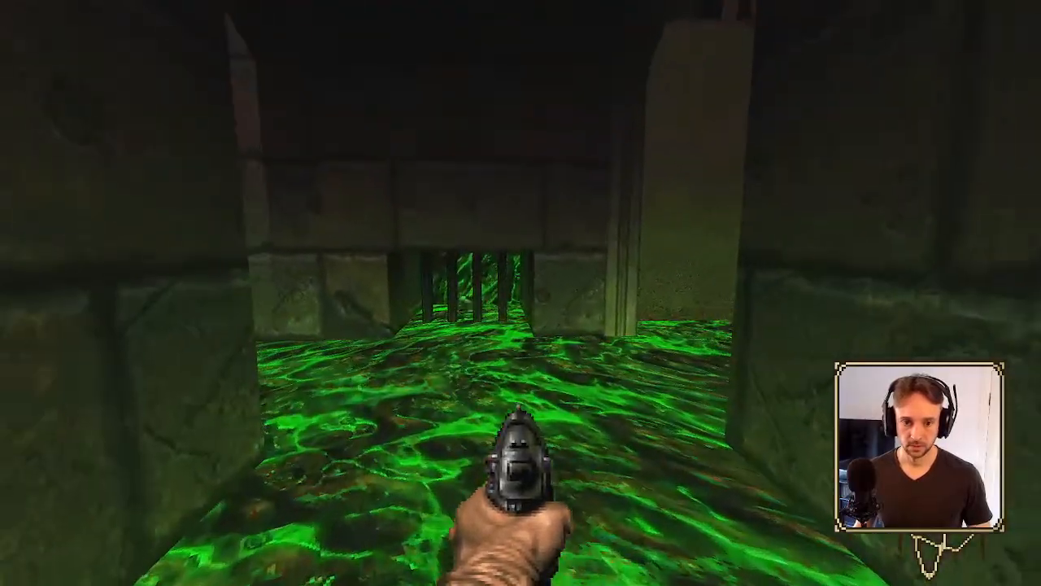
- Inspect the slime pool's edges, the metal grating by the blue-lit panel and the stone ledges outside
key(w)
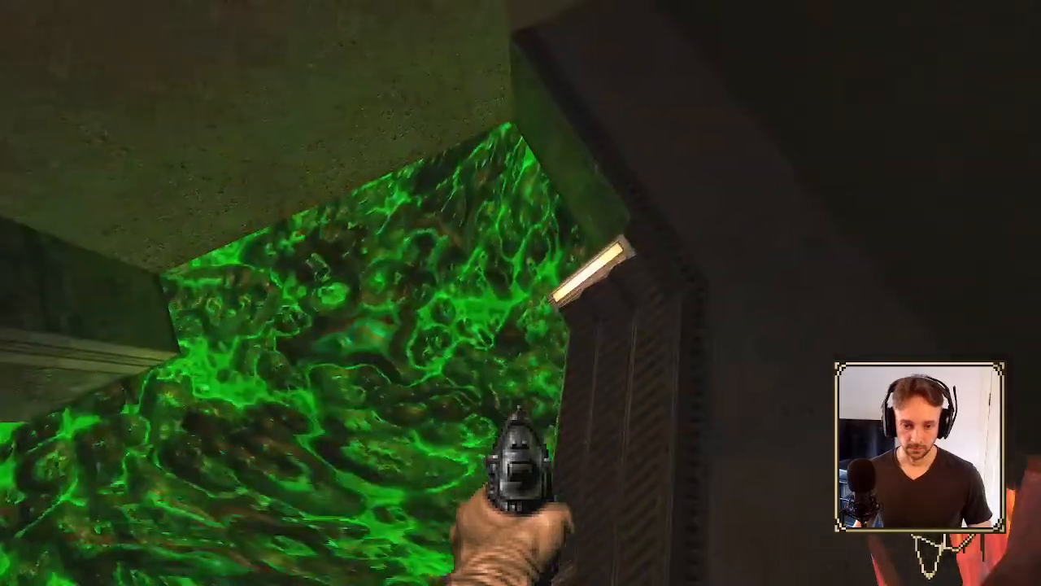
key(w)
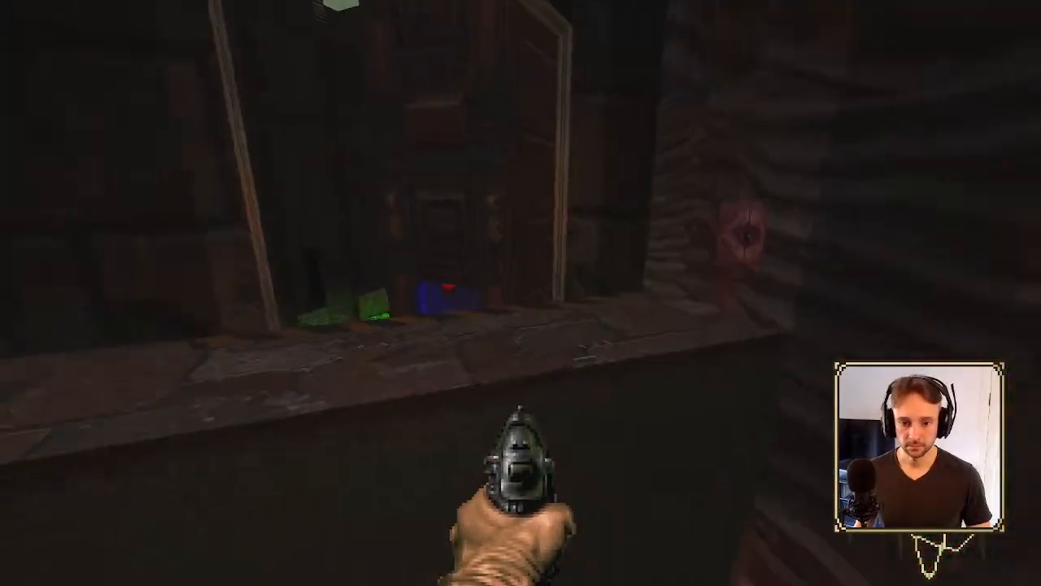
key(w)
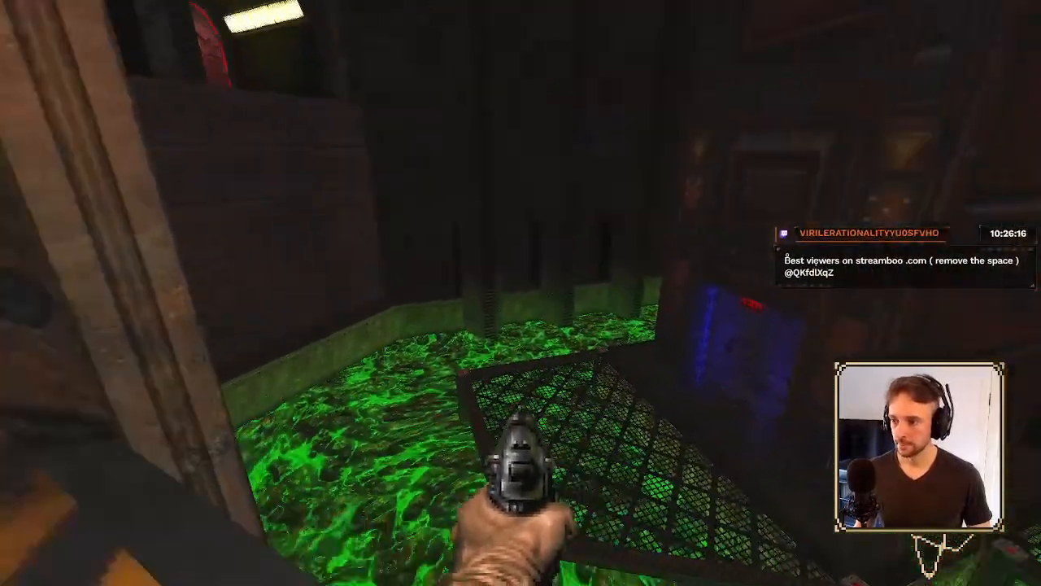
key(w)
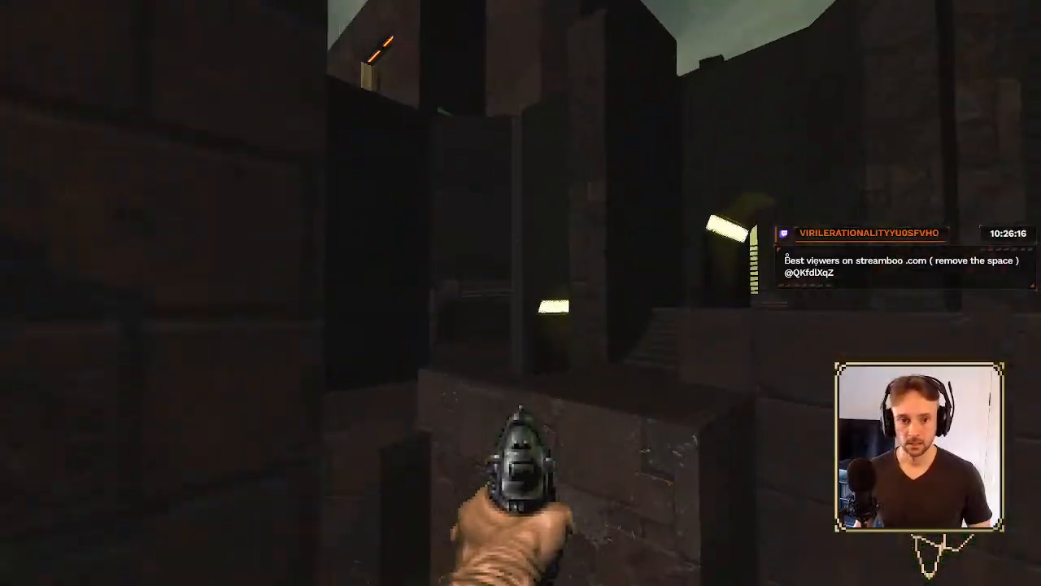
- Cross the green-lit metal grating, quit the GZDoom playtest and return to the map in Ultimate Doom Builder
key(w)
key(w)
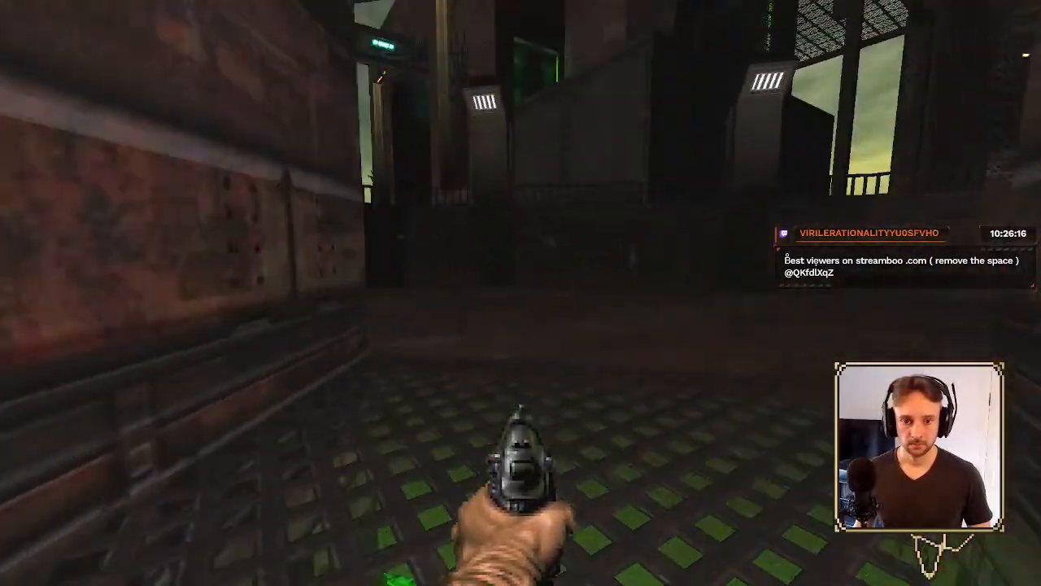
key(Escape)
key(Up)
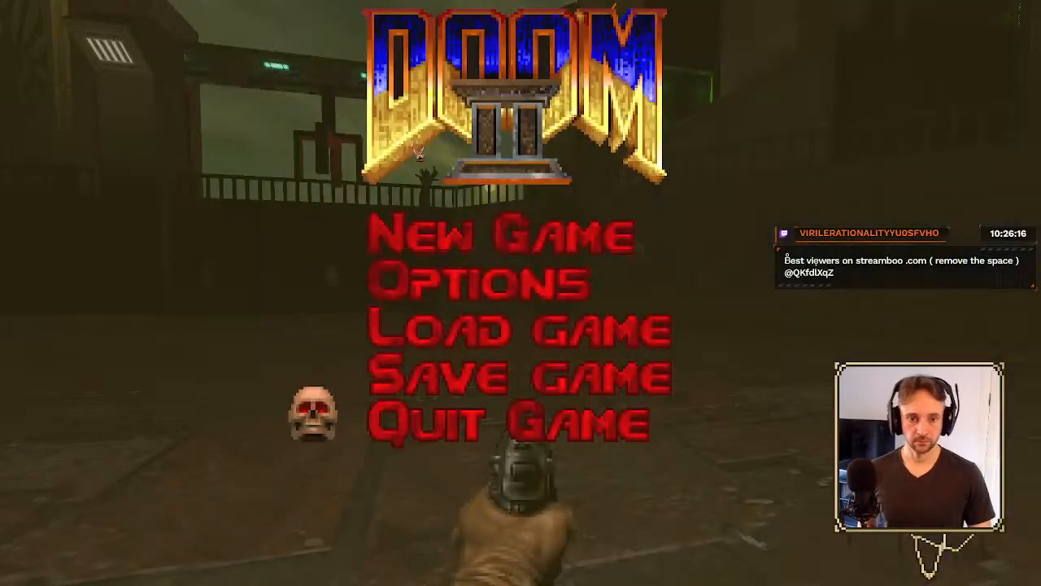
key(Return)
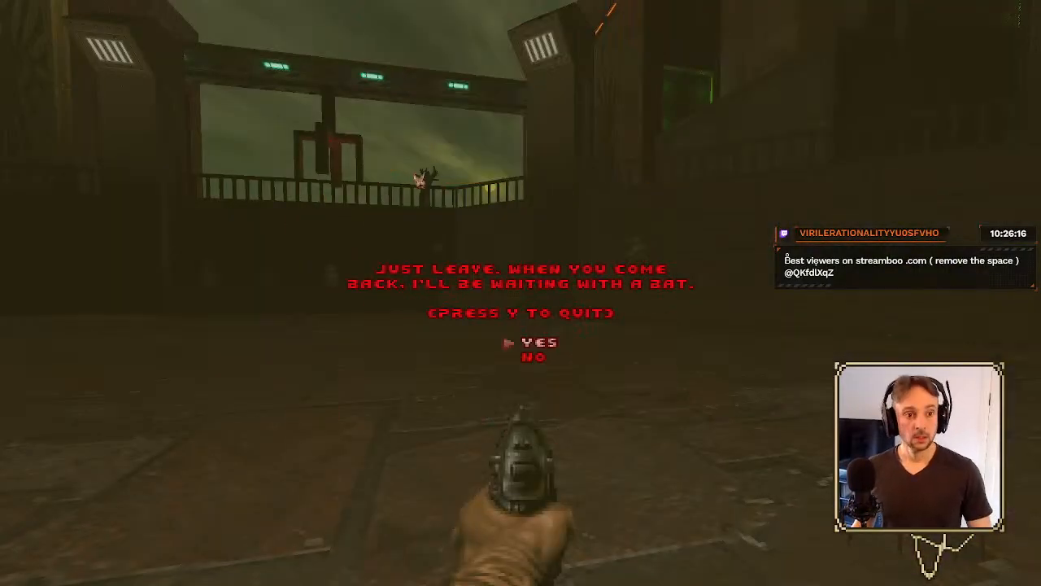
key(y)
click(888, 163)
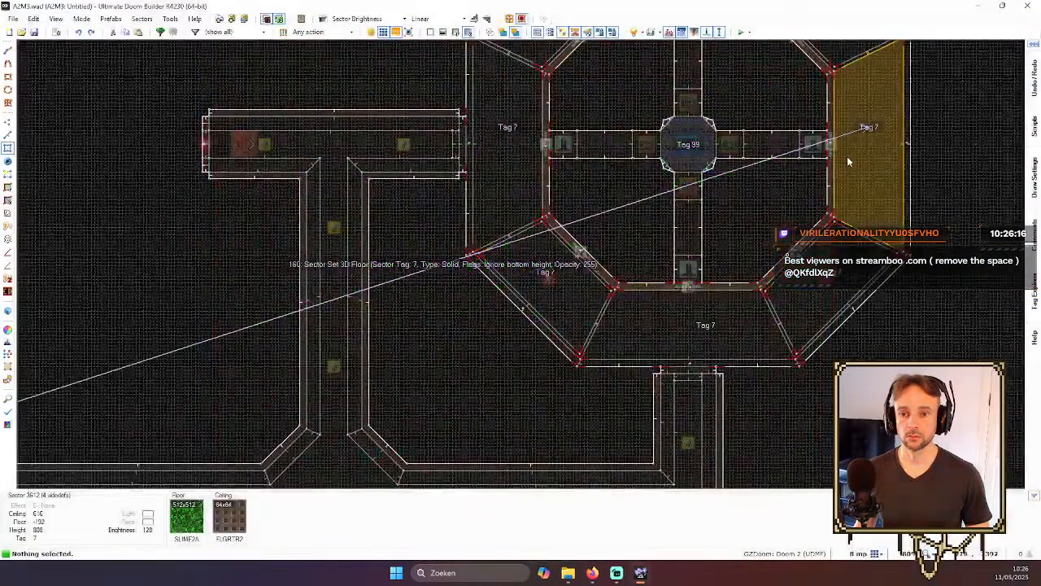
- Look over the main complex and the separate structures northwest of it in the 2D map
scroll(773, 167, down, 11)
middle_drag(816, 262, 812, 208)
scroll(770, 204, up, 3)
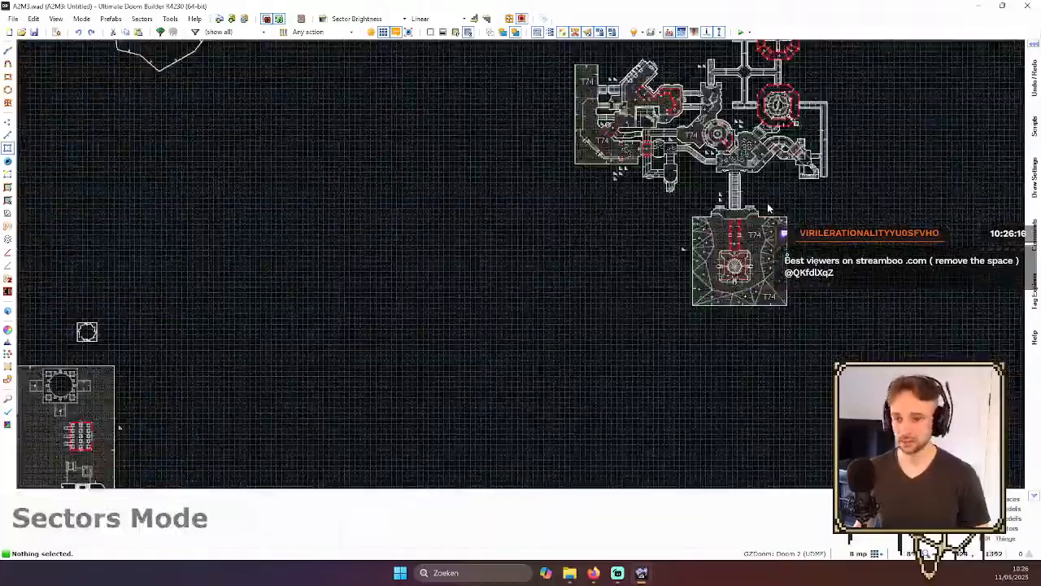
middle_drag(745, 87, 738, 204)
scroll(739, 204, up, 3)
middle_drag(703, 308, 703, 201)
scroll(691, 196, up, 2)
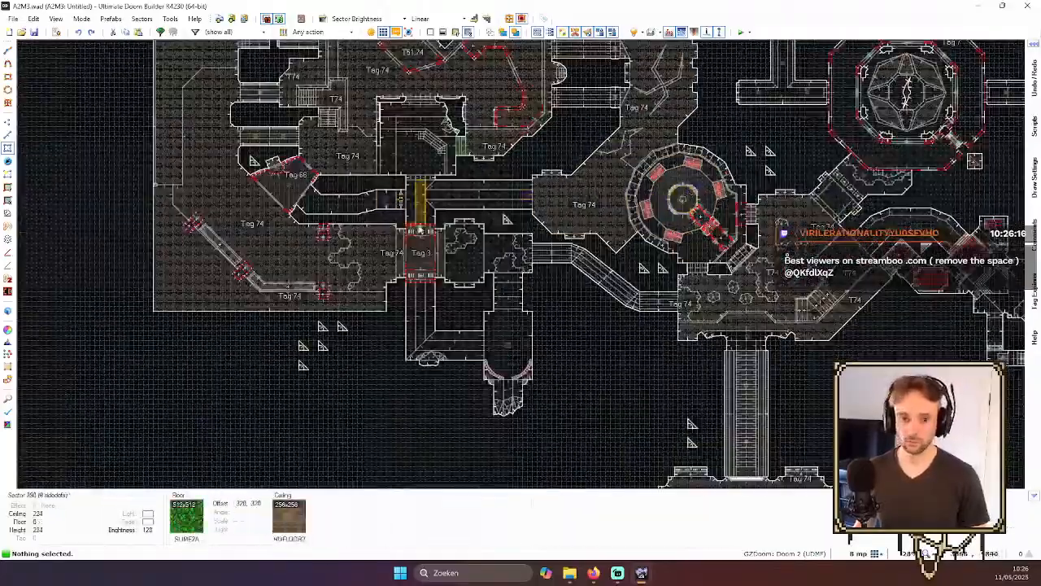
scroll(418, 229, down, 7)
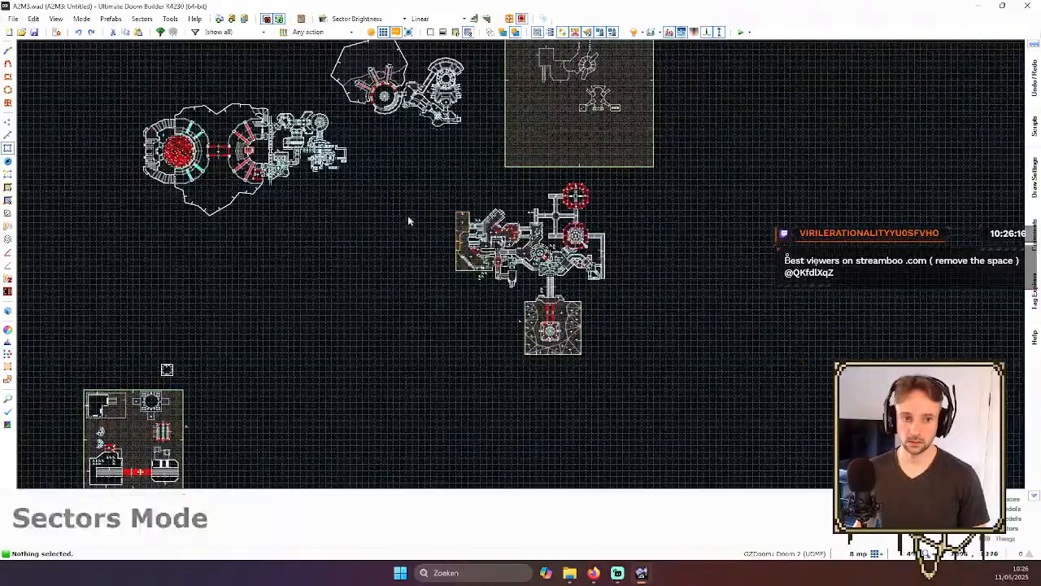
key(Up)
scroll(325, 166, up, 2)
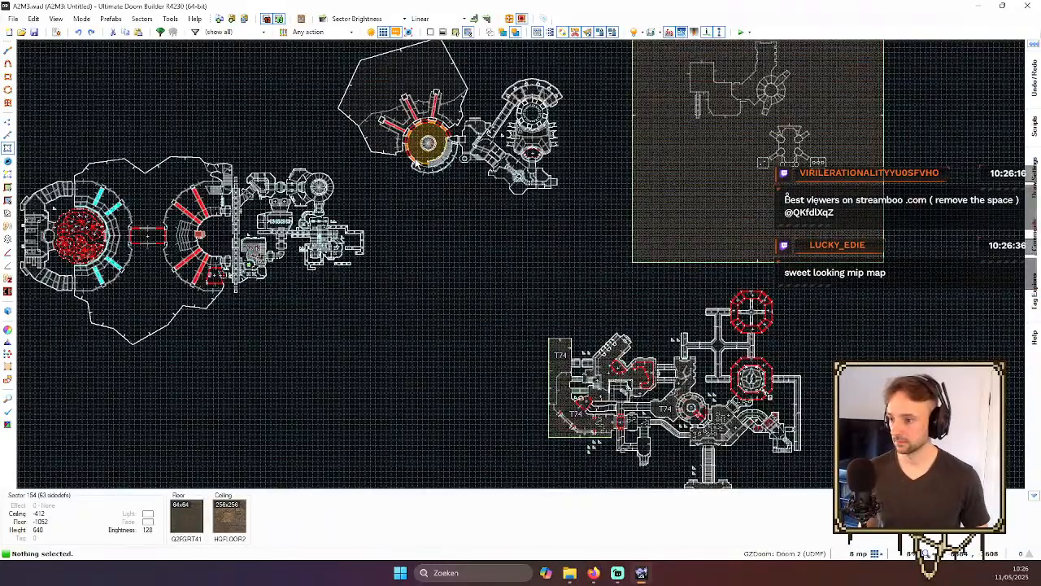
scroll(293, 190, down, 2)
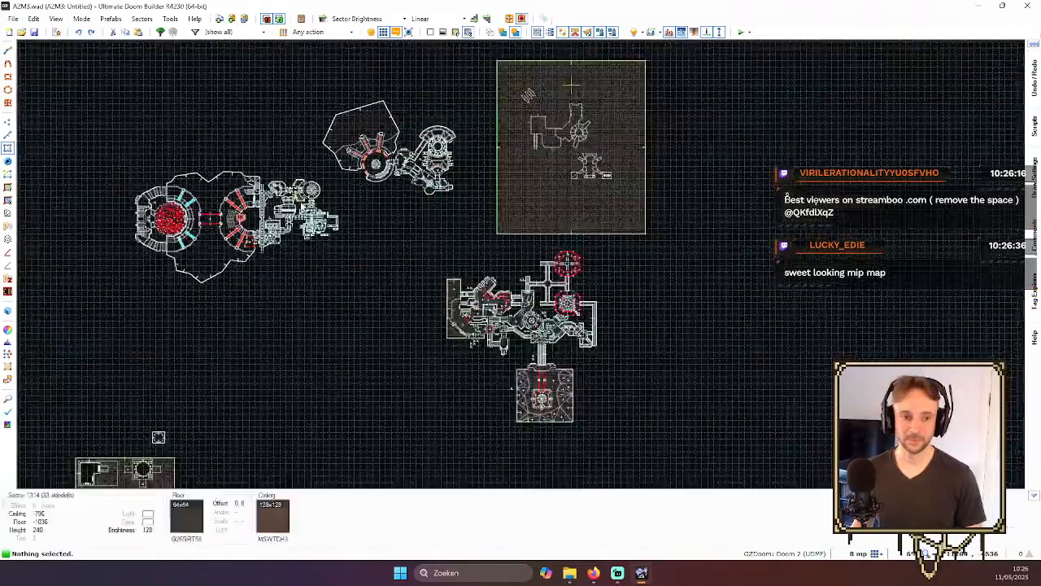
- Locate the square sky sector holding small detached buildings, far southwest of the main complex
key(Left)
key(Down)
scroll(231, 195, up, 1)
scroll(390, 204, down, 1)
key(Left)
key(Left)
key(Down)
key(Down)
key(Down)
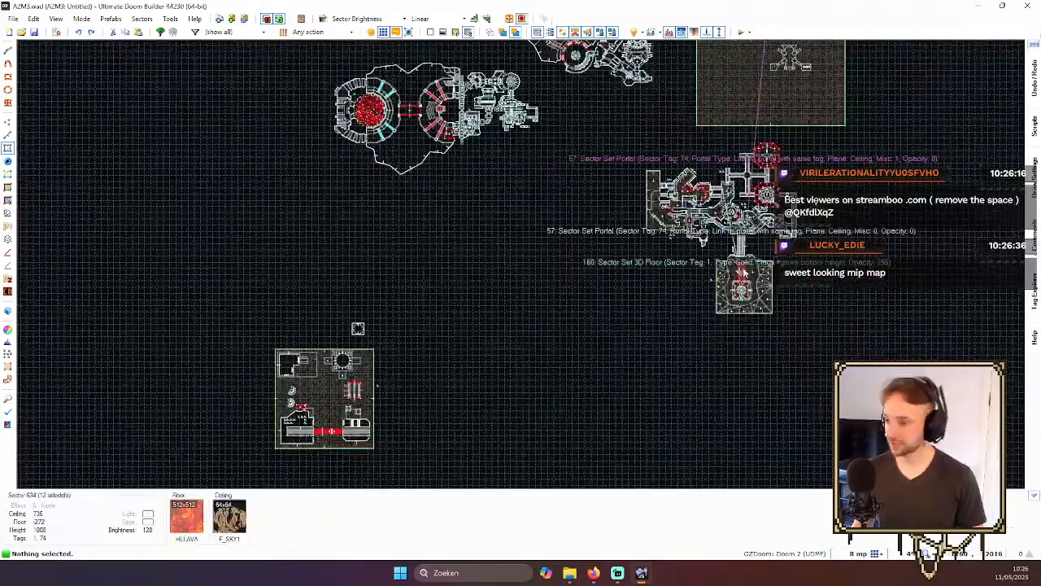
scroll(362, 288, up, 3)
key(Down)
scroll(325, 277, up, 2)
key(Left)
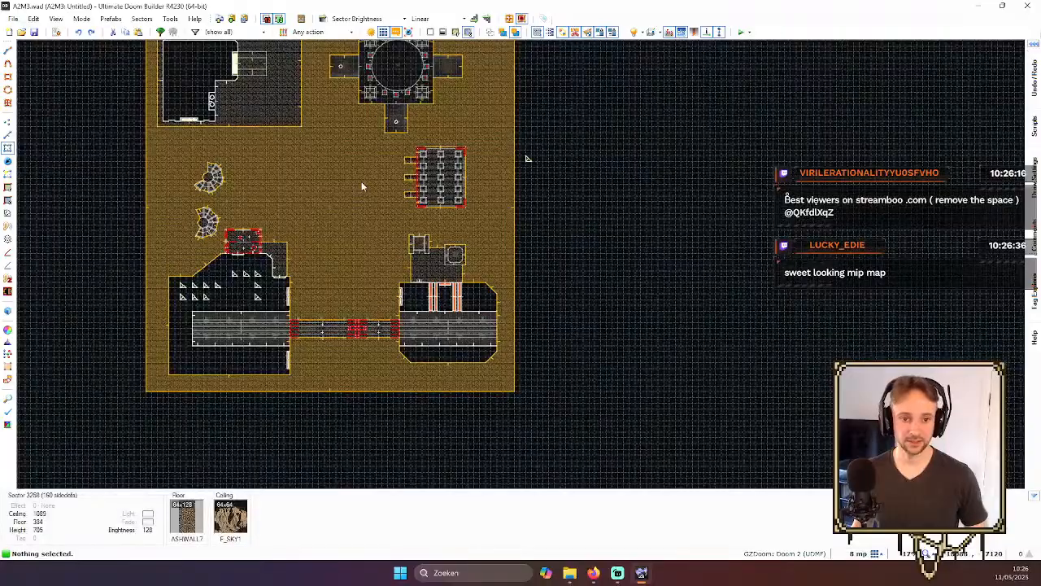
- Inspect the square area's buildings, lit pillars and machine rows in the 3D view, then return to the 2D map
key(w)
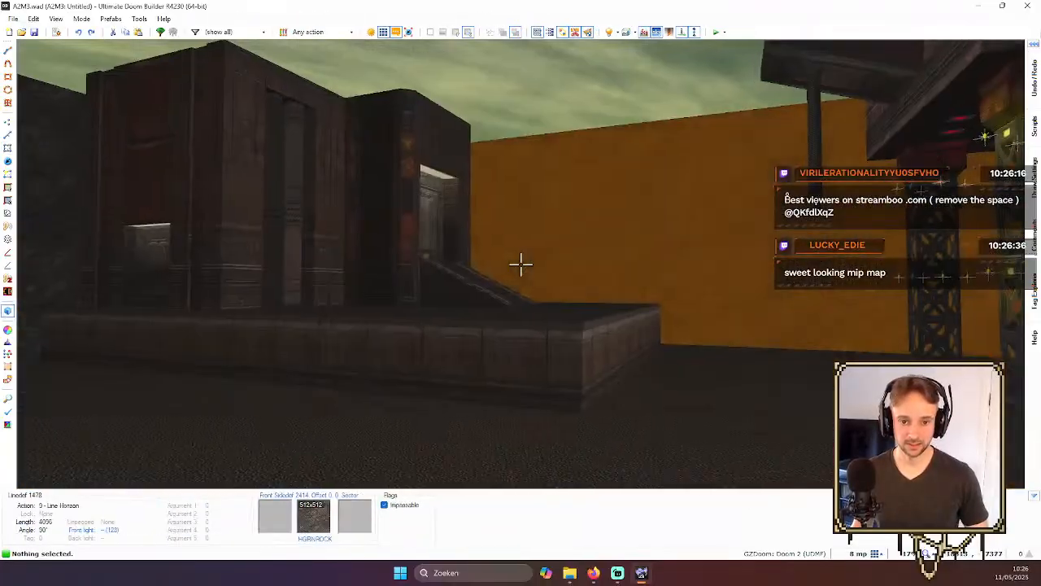
key(e)
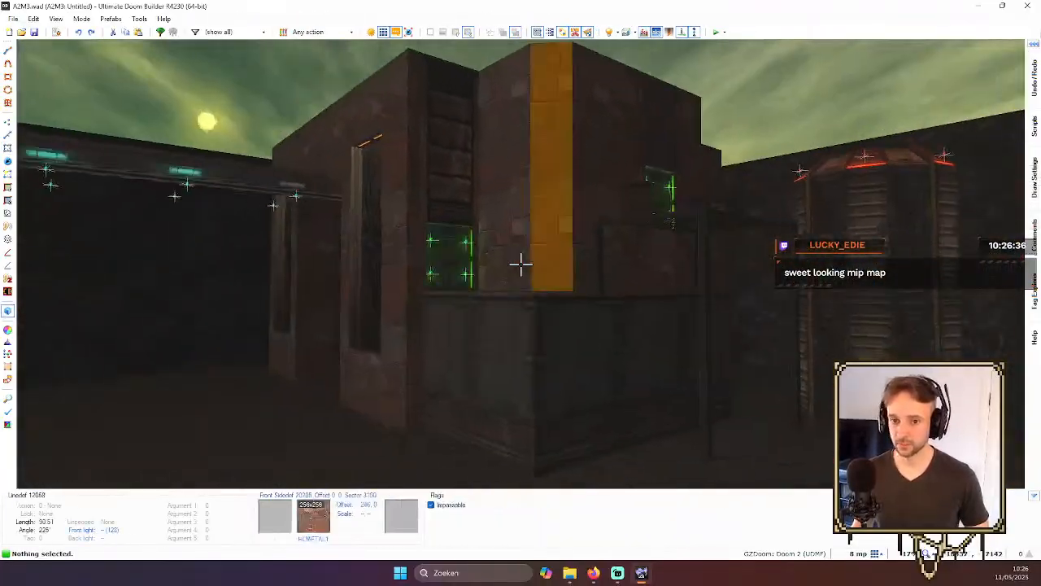
key(s)
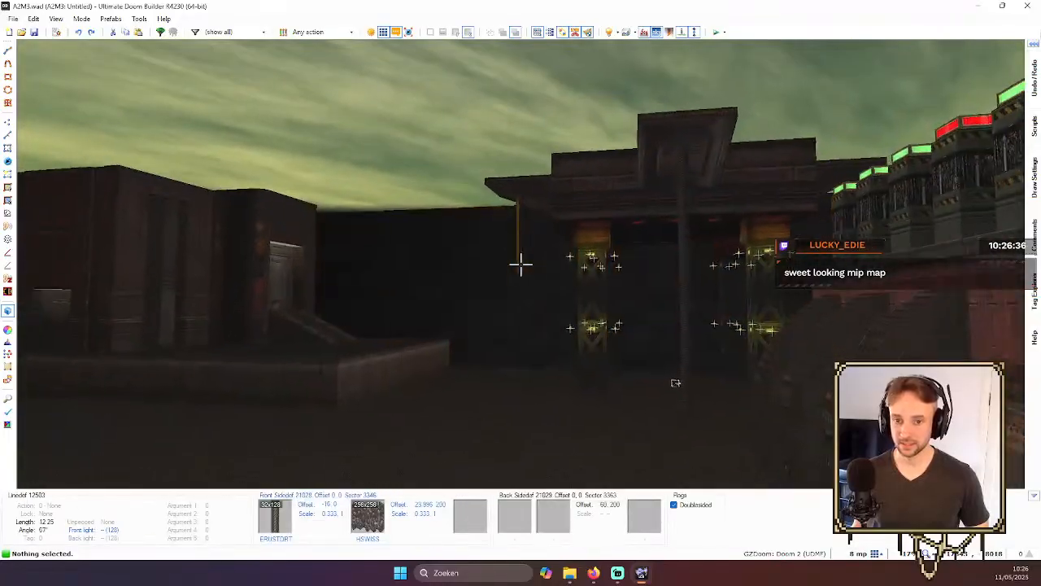
key(e)
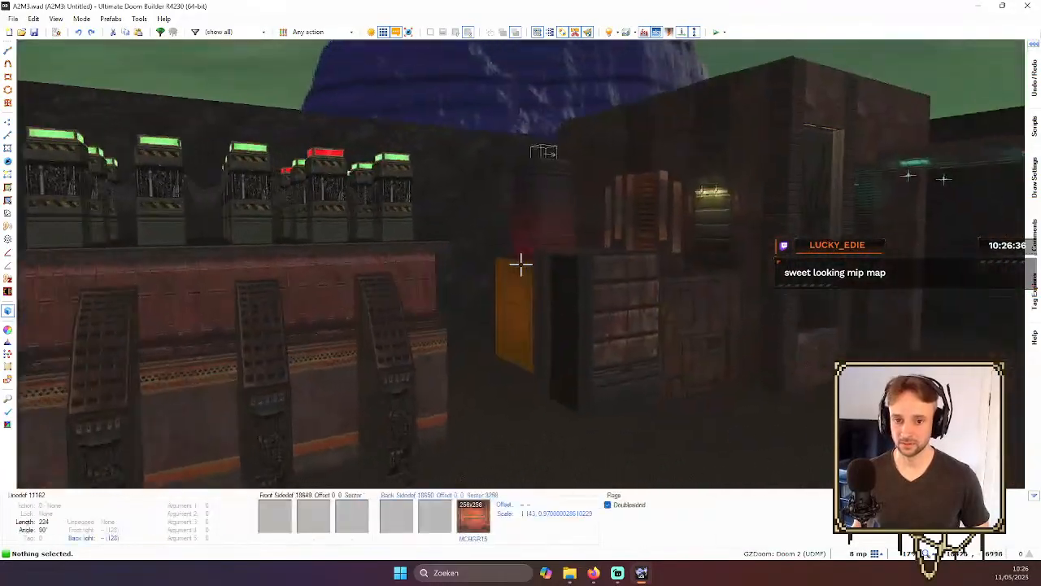
key(e)
key(e)
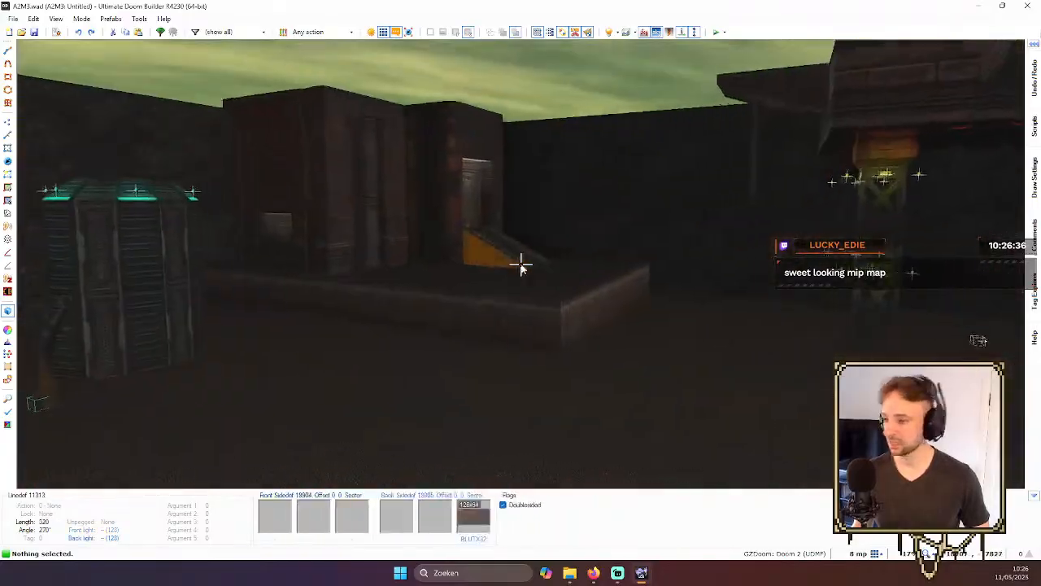
key(q)
- Examine the 2D layout from the long southern staircase and circular room to the pentagram platform's octagonal centre
scroll(586, 236, down, 8)
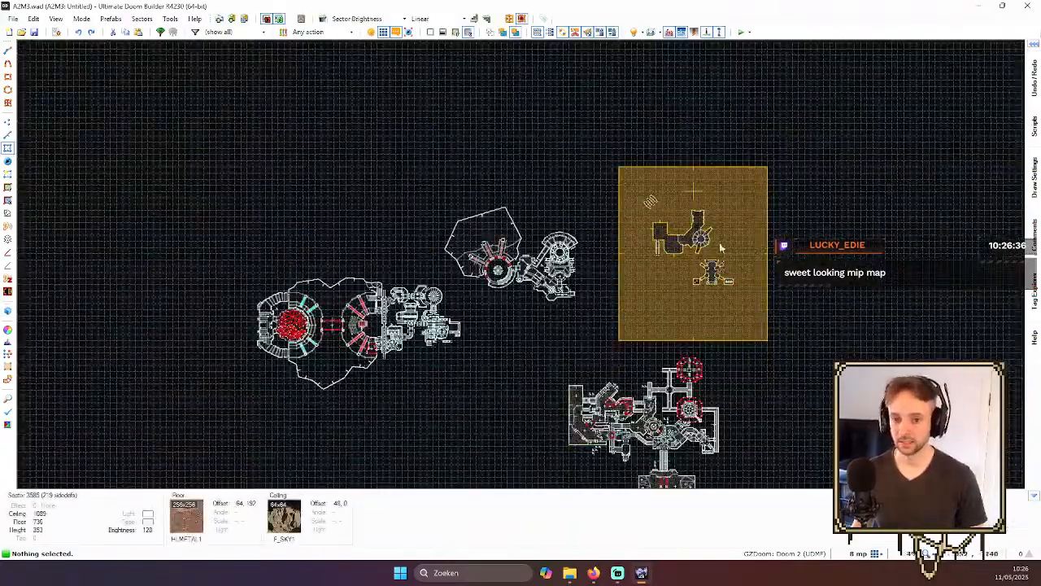
scroll(732, 235, up, 8)
scroll(738, 233, down, 12)
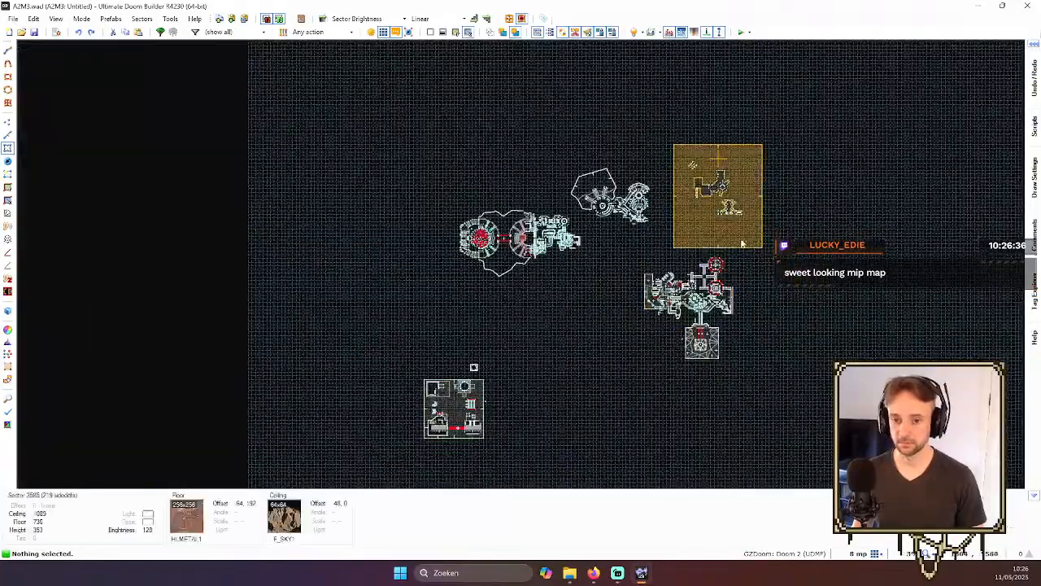
scroll(742, 242, up, 6)
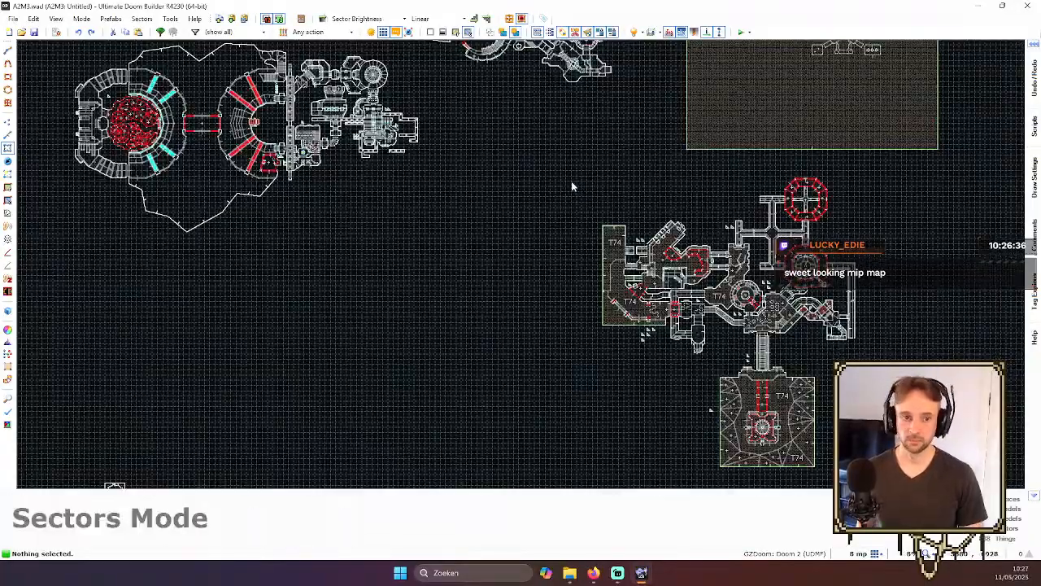
scroll(764, 382, up, 3)
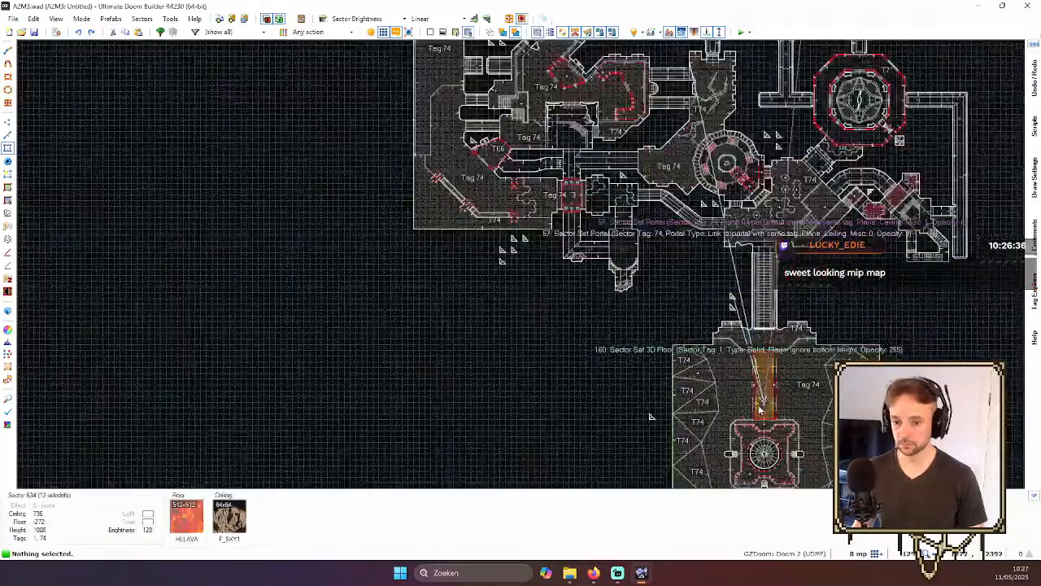
scroll(810, 302, up, 5)
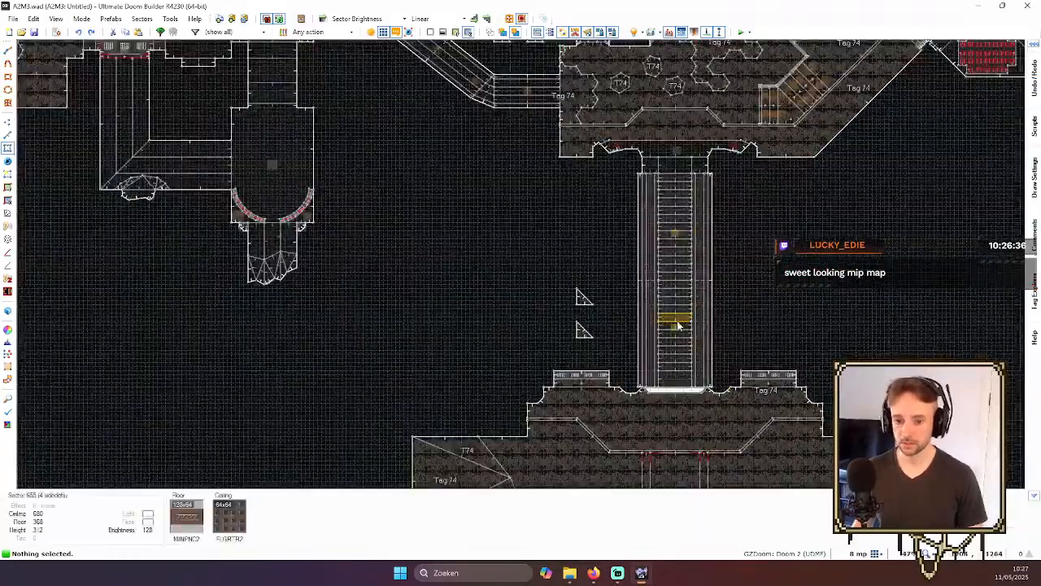
scroll(677, 324, down, 5)
scroll(623, 239, up, 4)
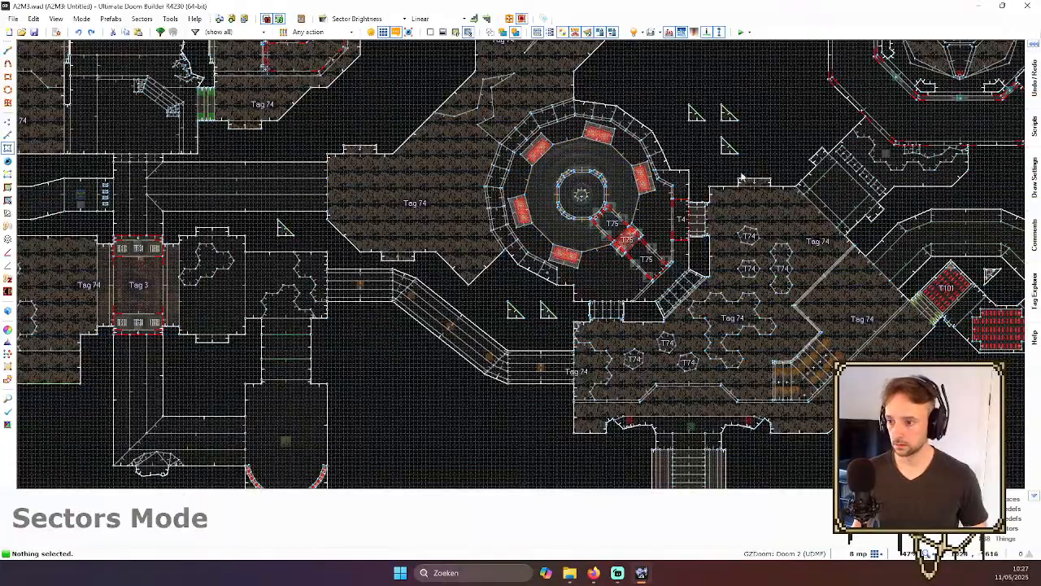
scroll(743, 196, down, 5)
scroll(832, 163, up, 6)
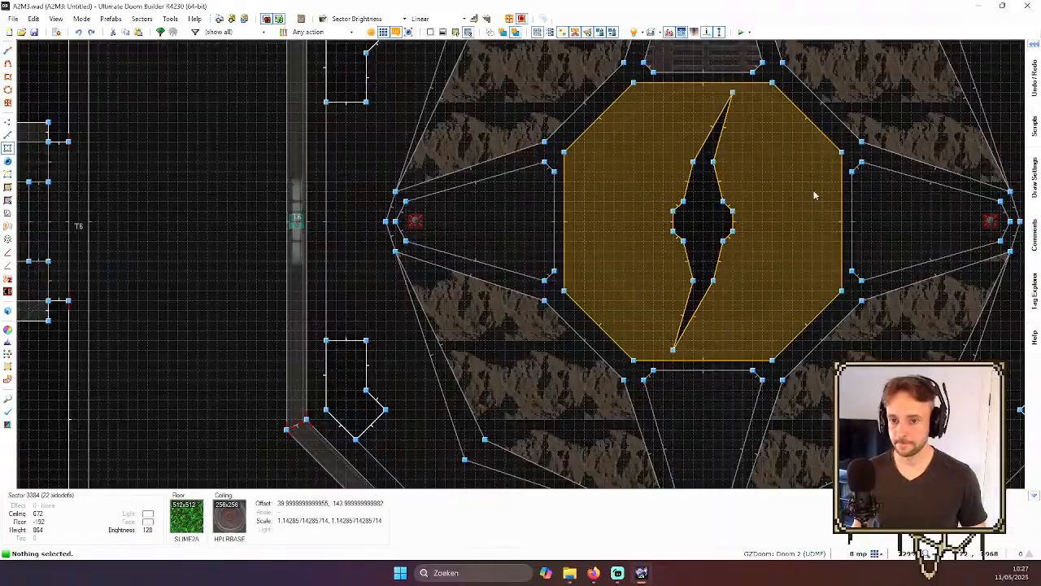
scroll(813, 196, down, 3)
- Copy the pentagram platform's central octagonal sector and paste it into the empty space east of the corridor joining the two octagonal rooms
click(783, 204)
scroll(783, 205, down, 3)
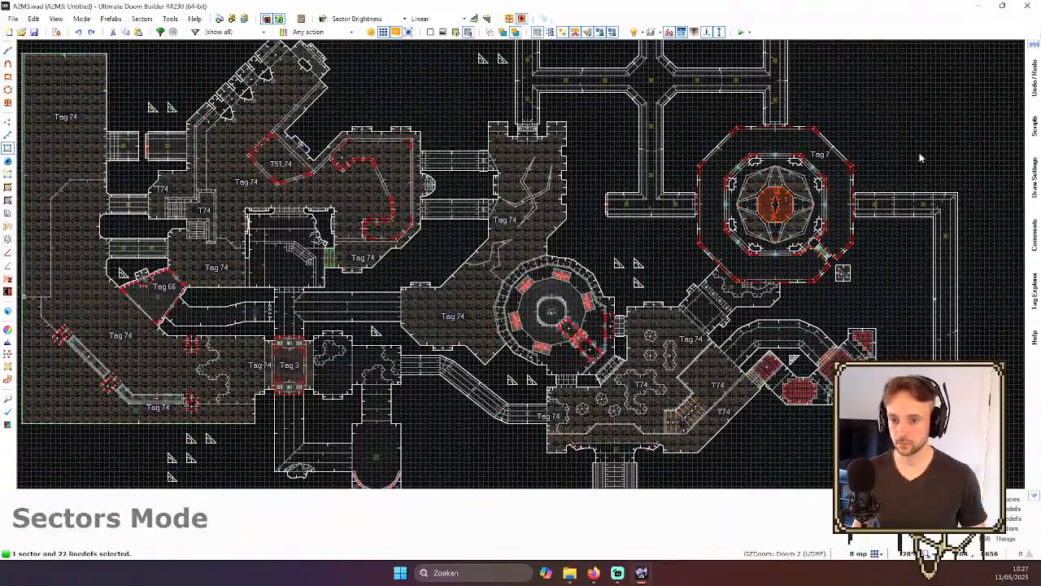
scroll(921, 146, down, 3)
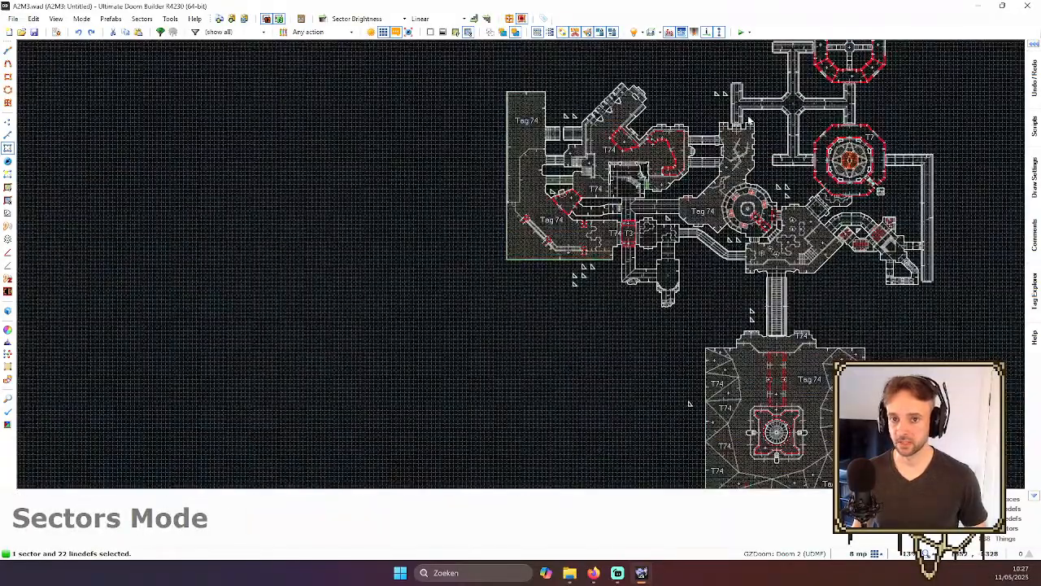
scroll(927, 163, down, 4)
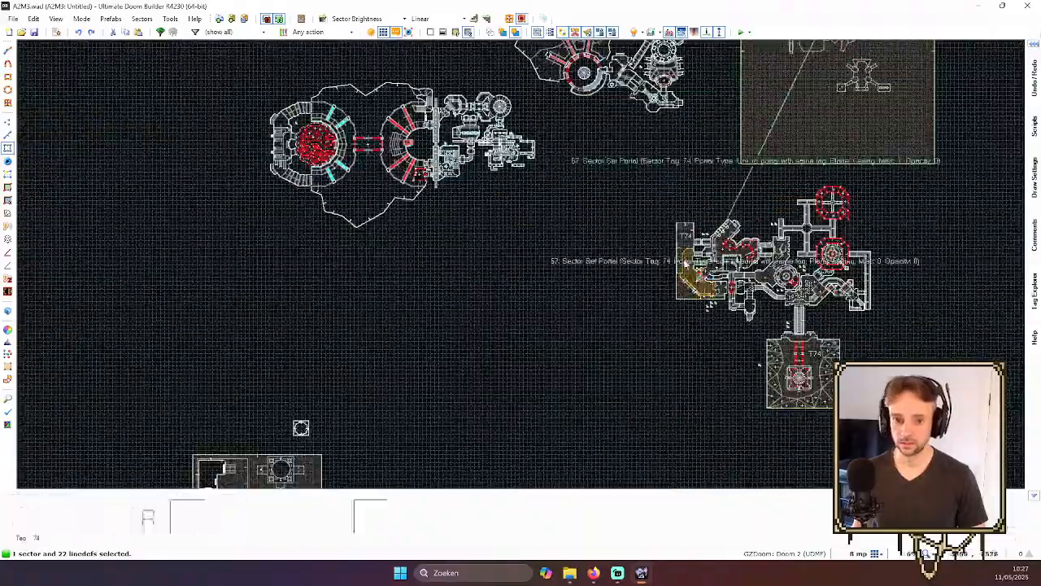
scroll(265, 457, up, 3)
scroll(423, 372, down, 5)
scroll(639, 259, up, 4)
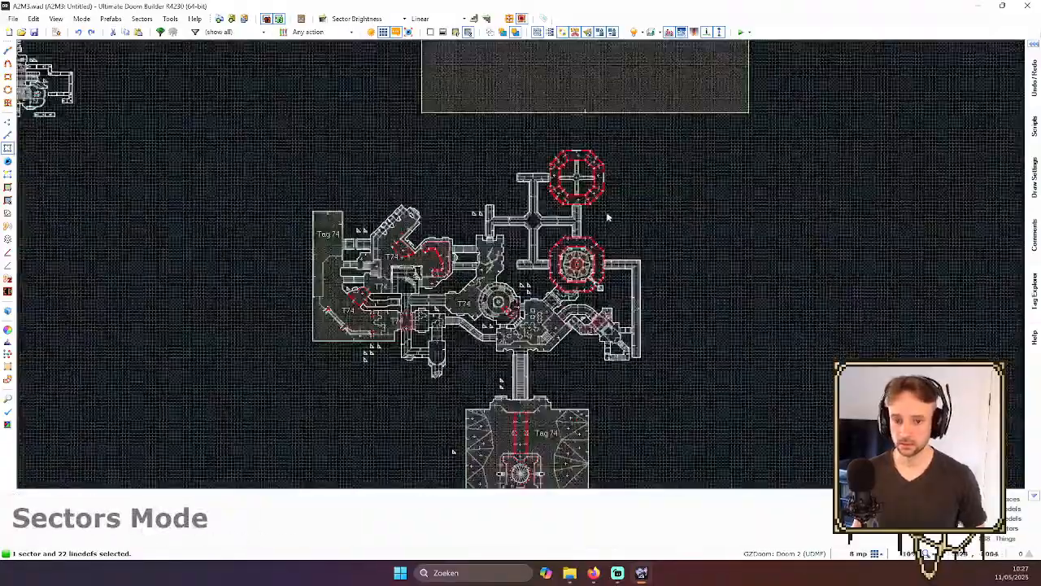
scroll(607, 216, up, 3)
scroll(661, 276, up, 2)
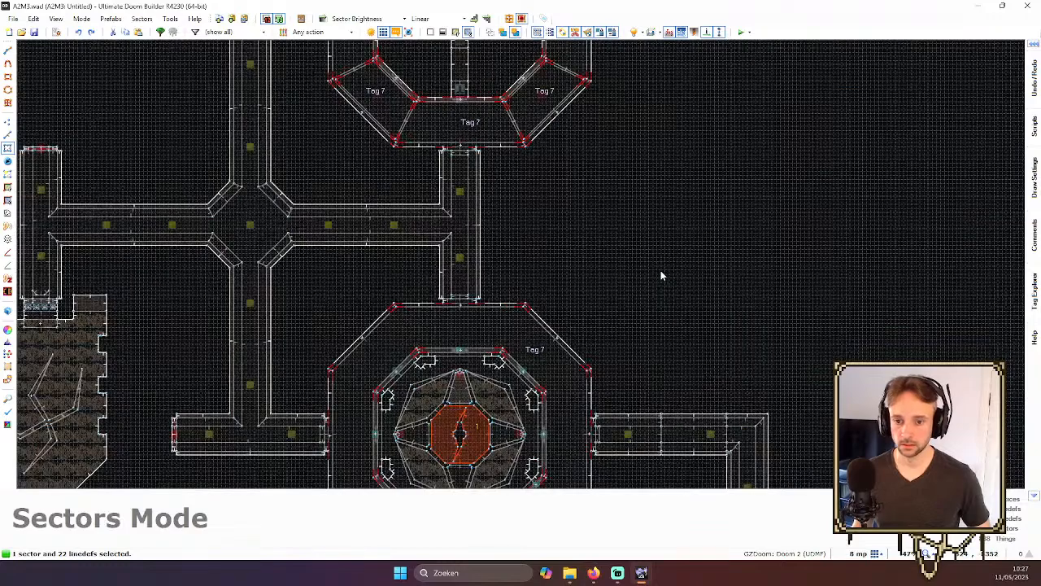
key(ctrl+v)
scroll(644, 222, up, 4)
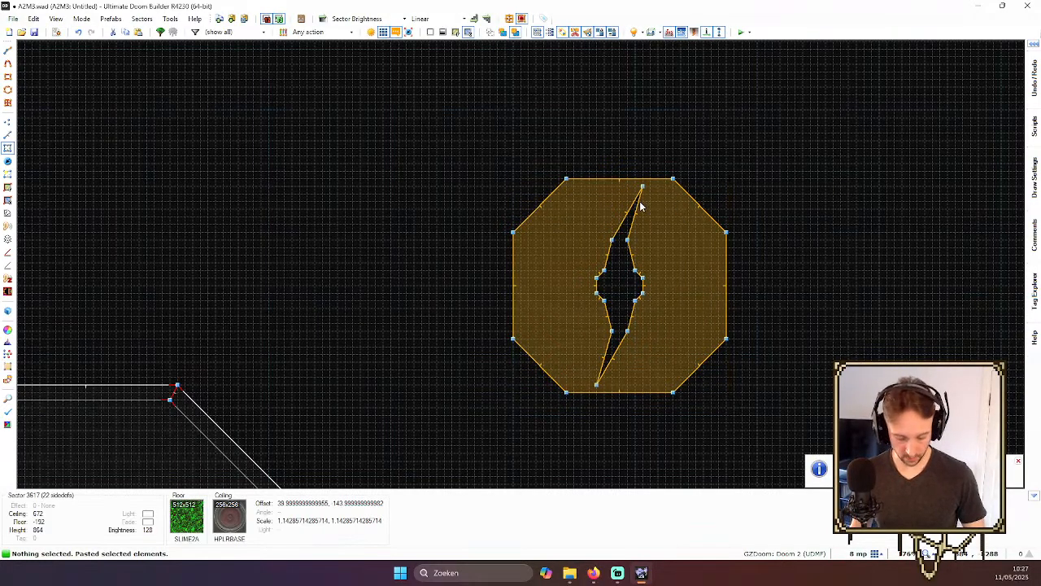
- Move the pasted octagon's two upper and two lower outline vertices outward to form the corners of a roughly rectangular outline
key(v)
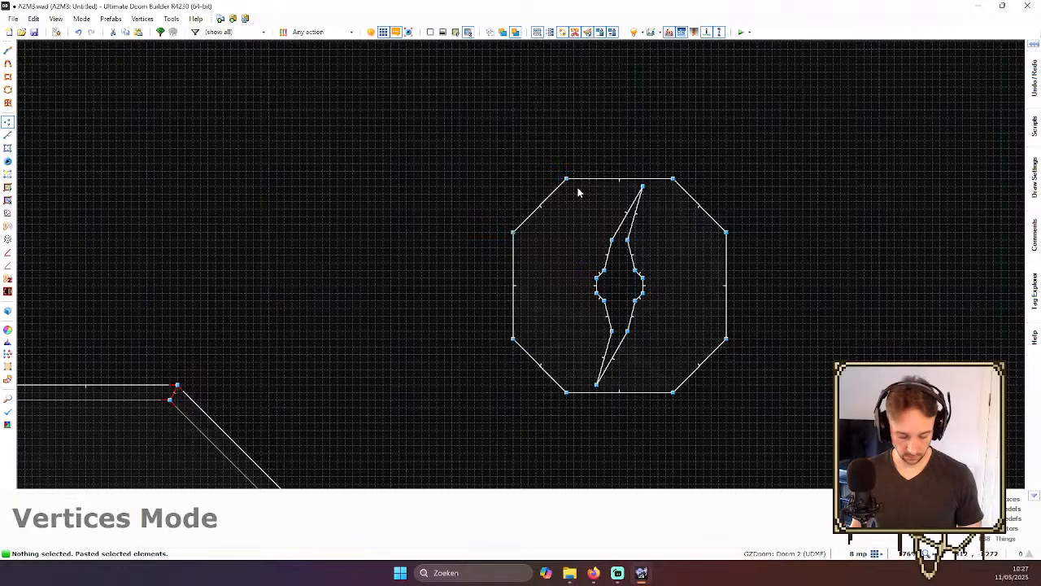
scroll(566, 179, up, 1)
drag(565, 179, 498, 171)
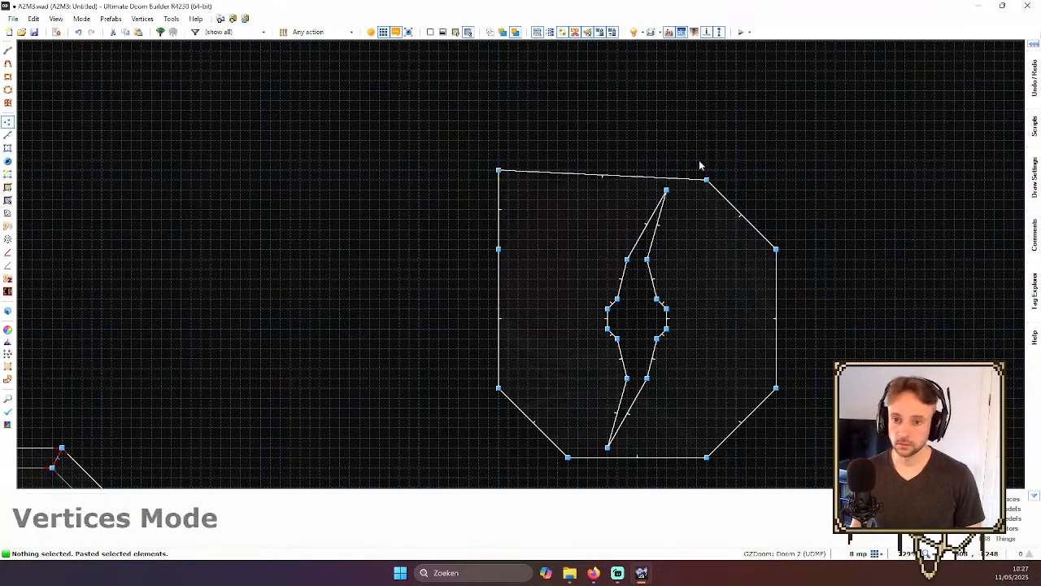
drag(707, 179, 742, 172)
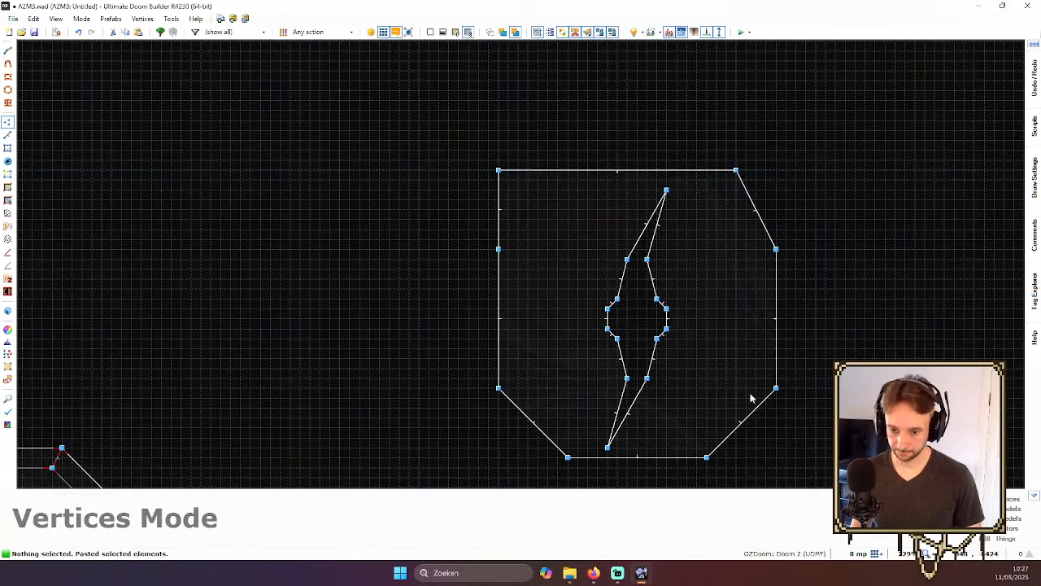
key(Down)
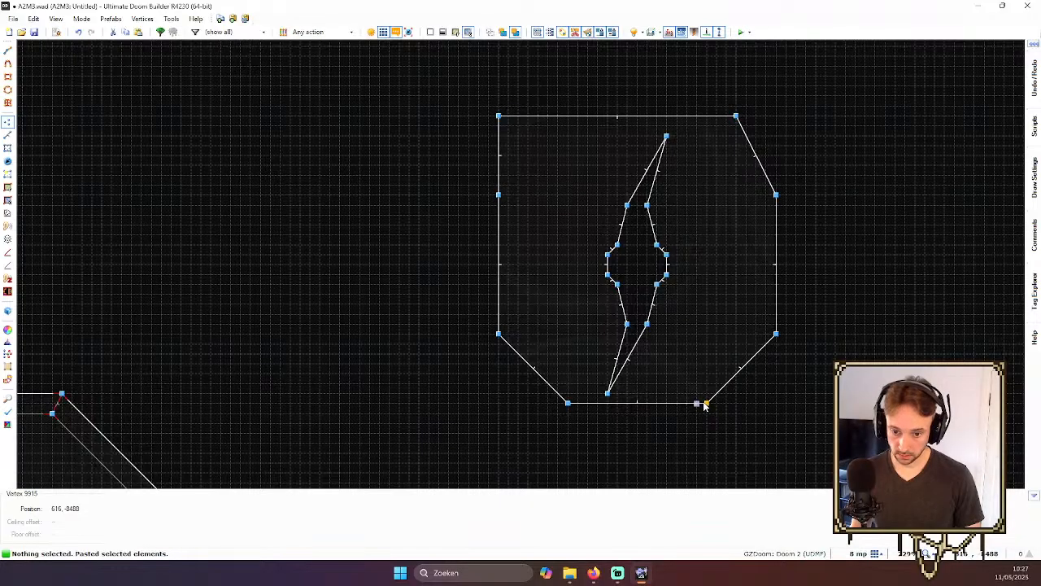
drag(705, 405, 746, 403)
drag(567, 403, 499, 403)
- Delete the four leftover outline vertices on the west and east sides of the pasted shape
drag(430, 187, 537, 367)
key(Delete)
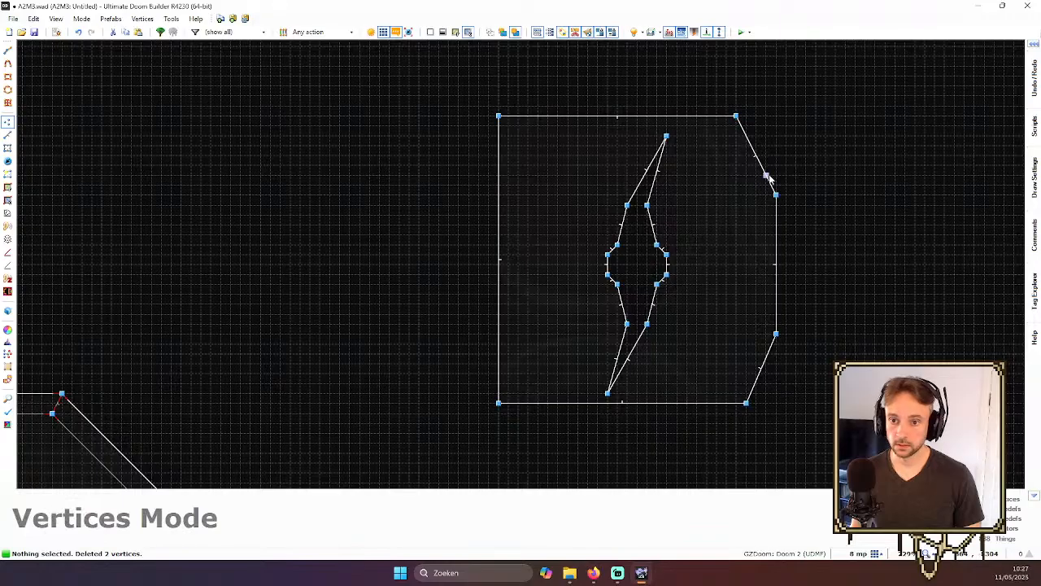
drag(749, 175, 813, 376)
key(Delete)
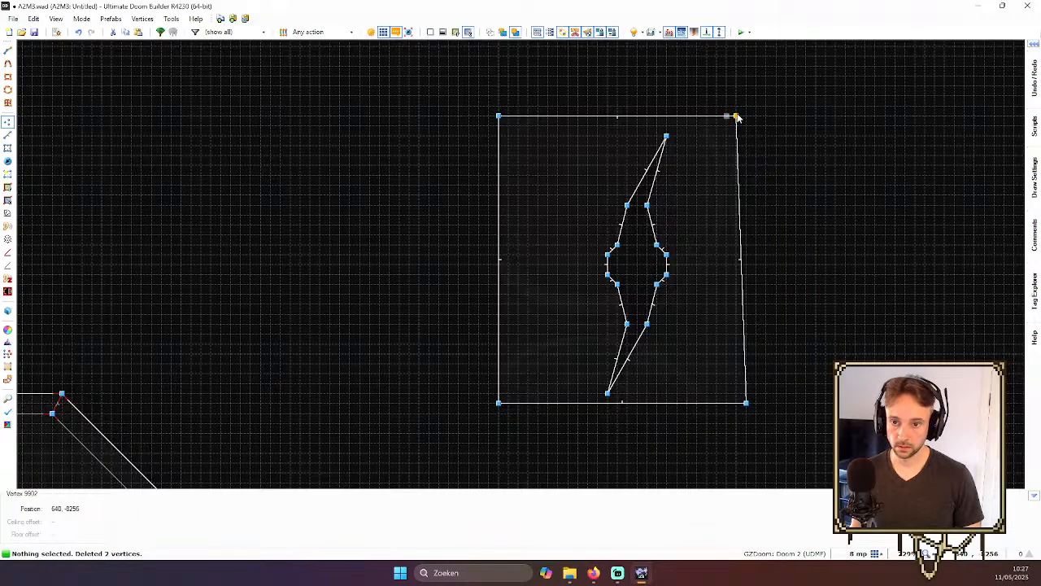
- Move the pasted shape's two east corner vertices outward and align them so the outline becomes a straight-sided rectangle
mouse_move(737, 117)
mouse_down()
mouse_move(786, 116)
mouse_move(738, 118)
mouse_up()
drag(746, 402, 786, 404)
drag(736, 117, 779, 120)
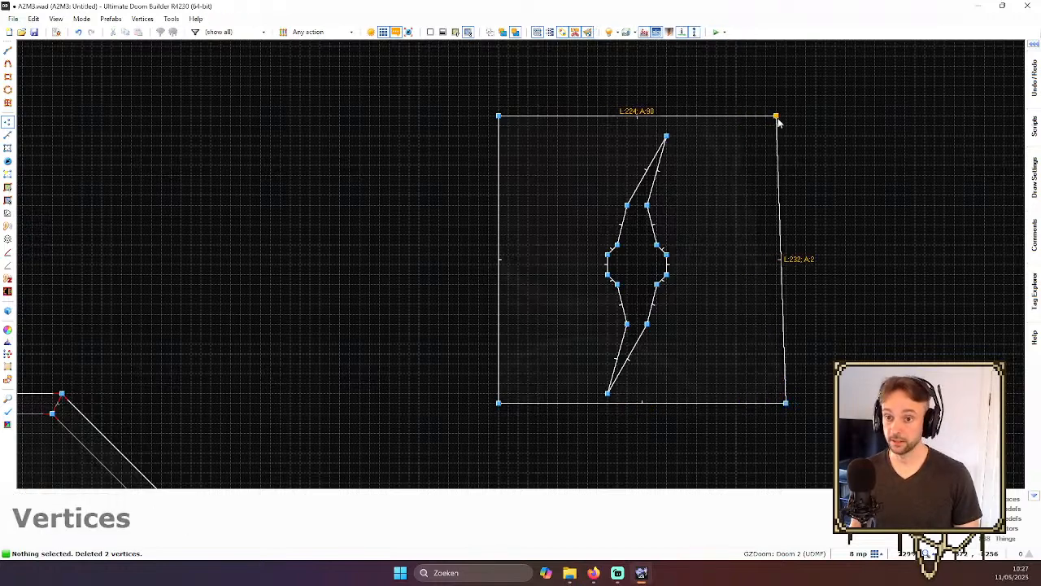
drag(790, 407, 777, 406)
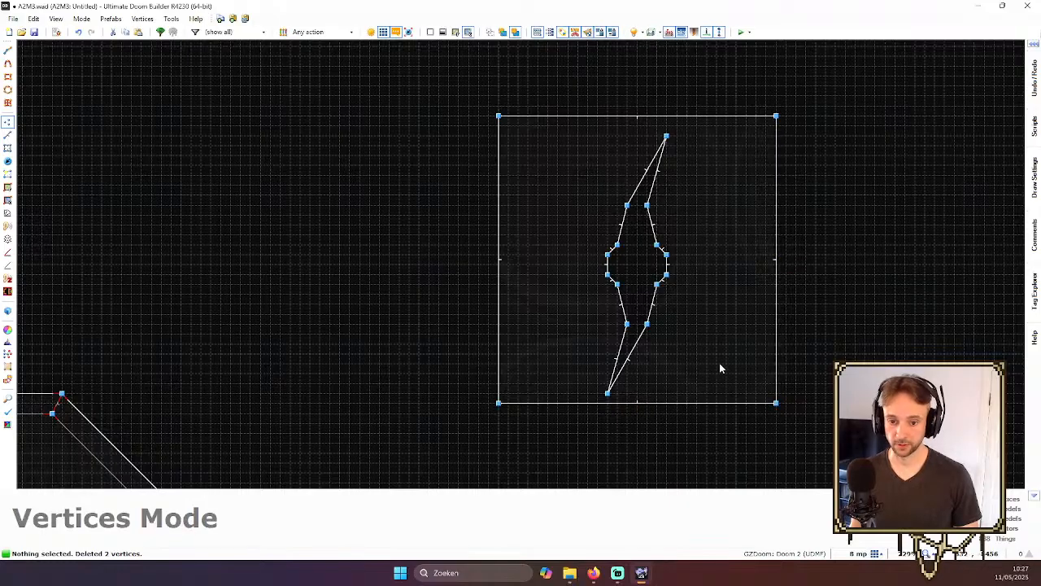
scroll(690, 219, down, 2)
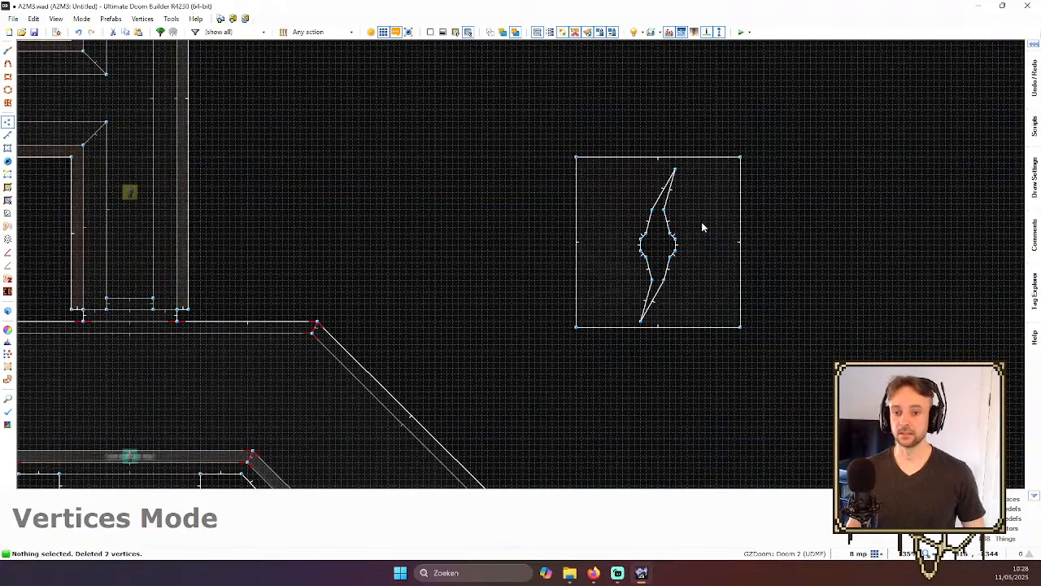
- Inspect the pasted rectangular sector and its inner shape in the 3D view, and return to the 2D map
key(w)
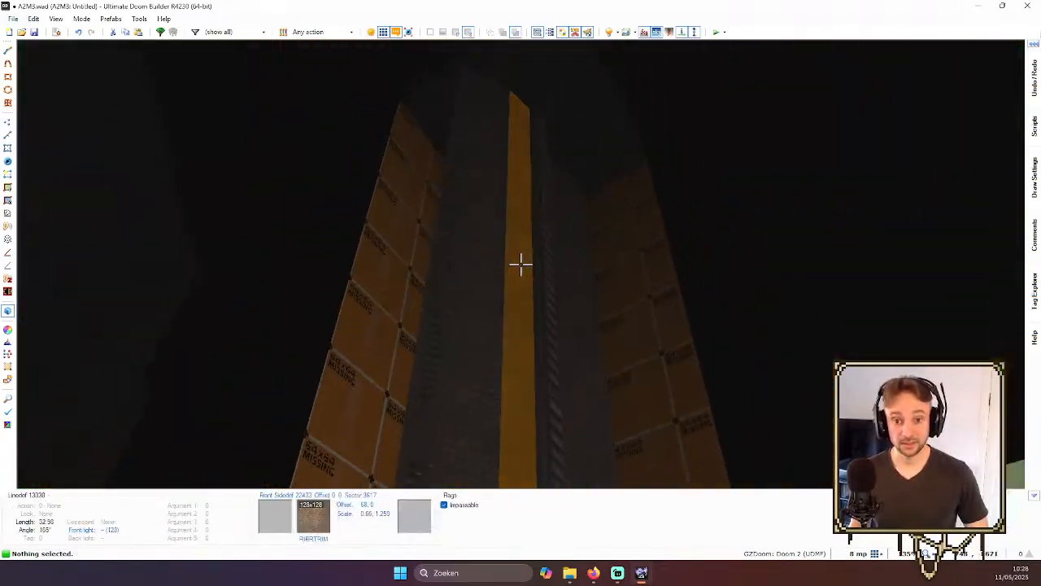
key(w)
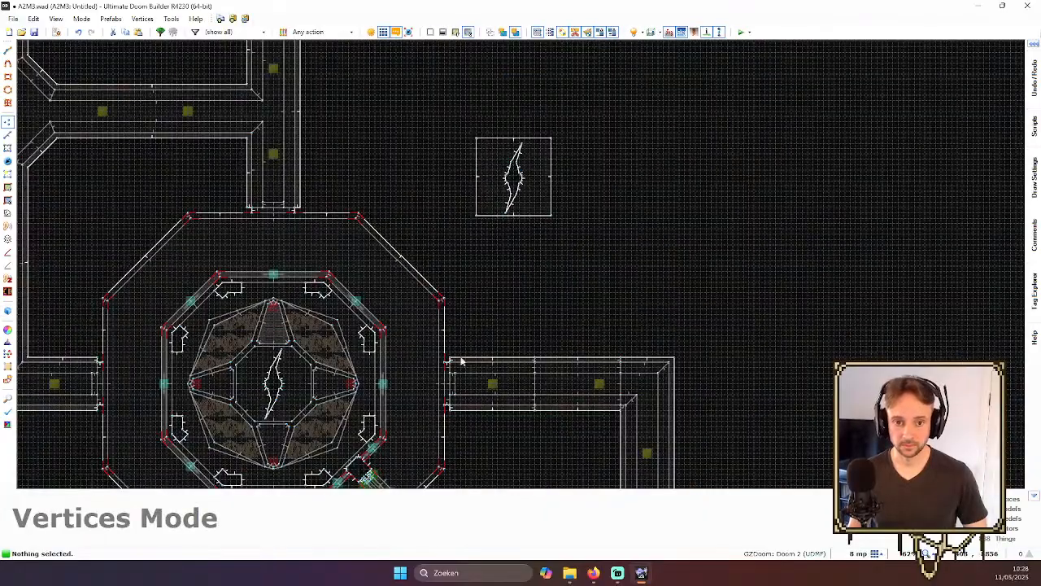
scroll(574, 155, up, 6)
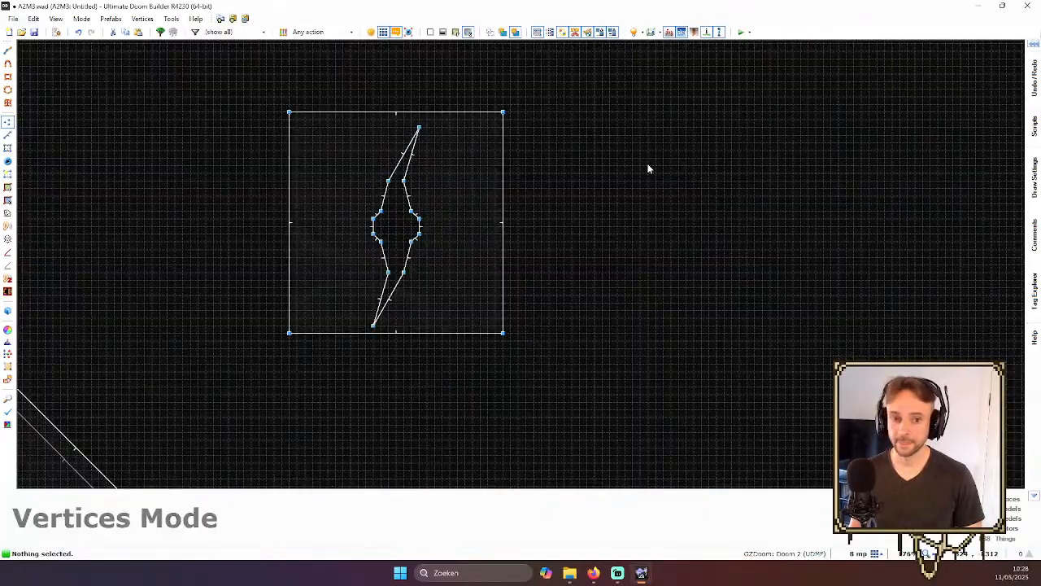
- Select the Create PolyObject script from the geometry example scripts
click(1035, 124)
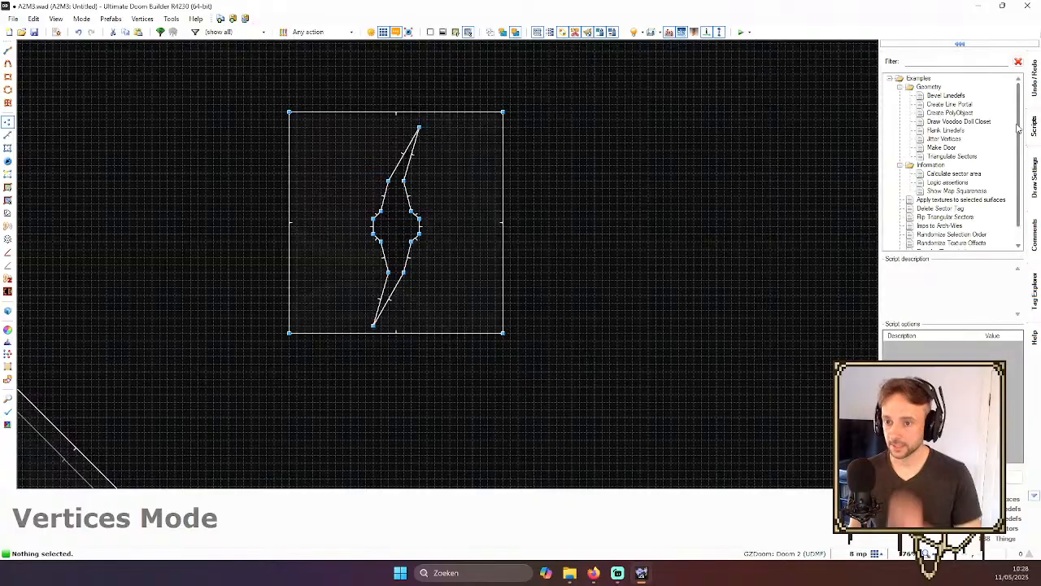
click(966, 114)
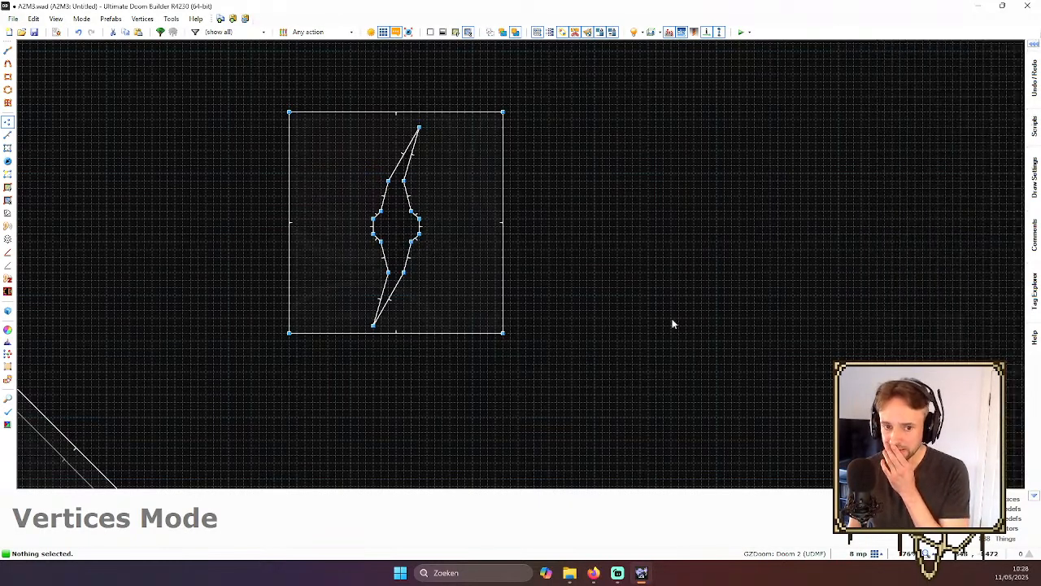
mouse_move(1036, 74)
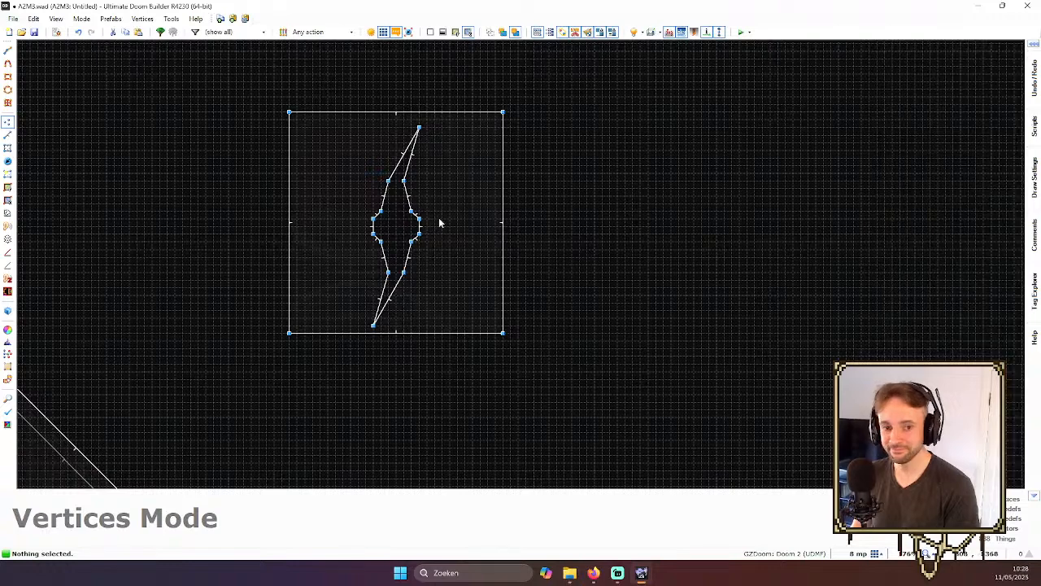
- Try to run the Create PolyObject script on the short east linedef of the pasted inner shape
scroll(419, 235, up, 1)
click(418, 235)
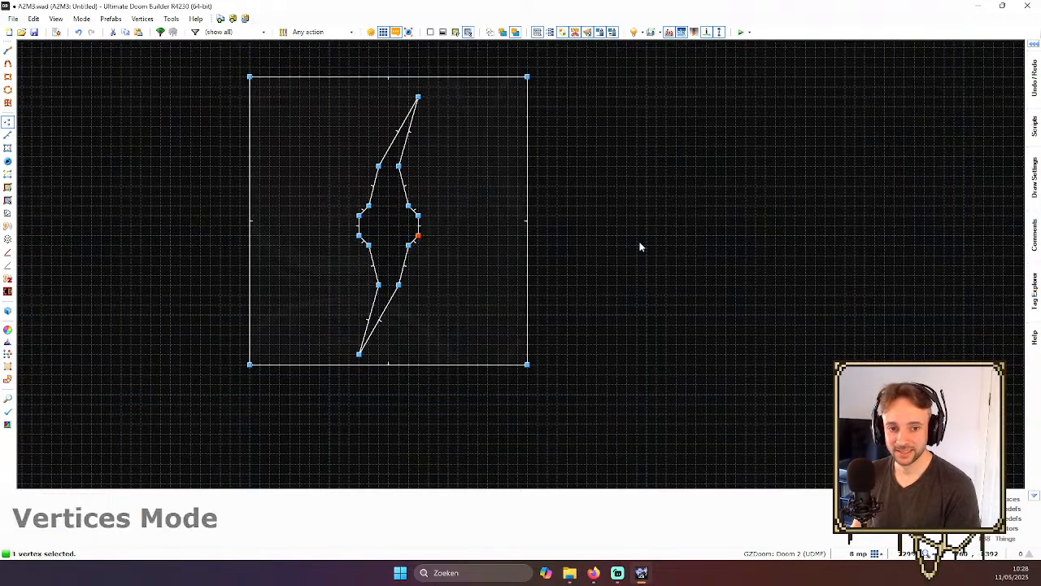
key(l)
scroll(417, 200, up, 1)
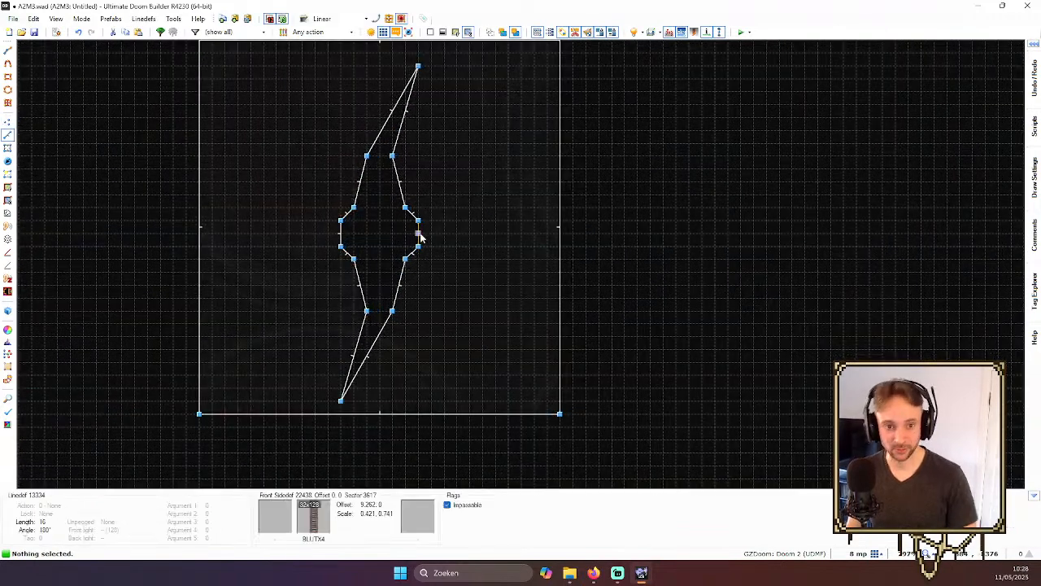
mouse_move(1036, 102)
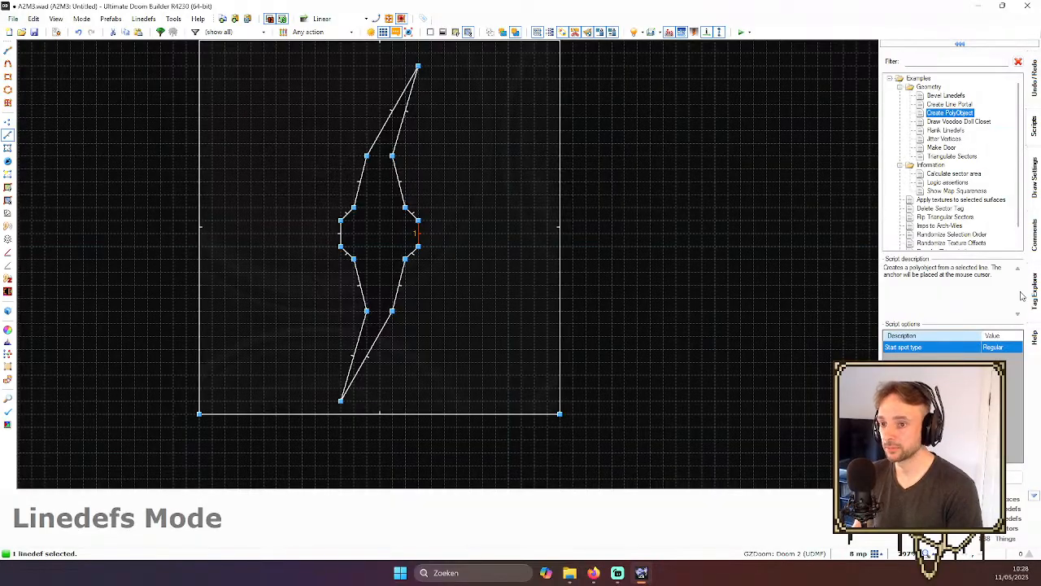
click(756, 330)
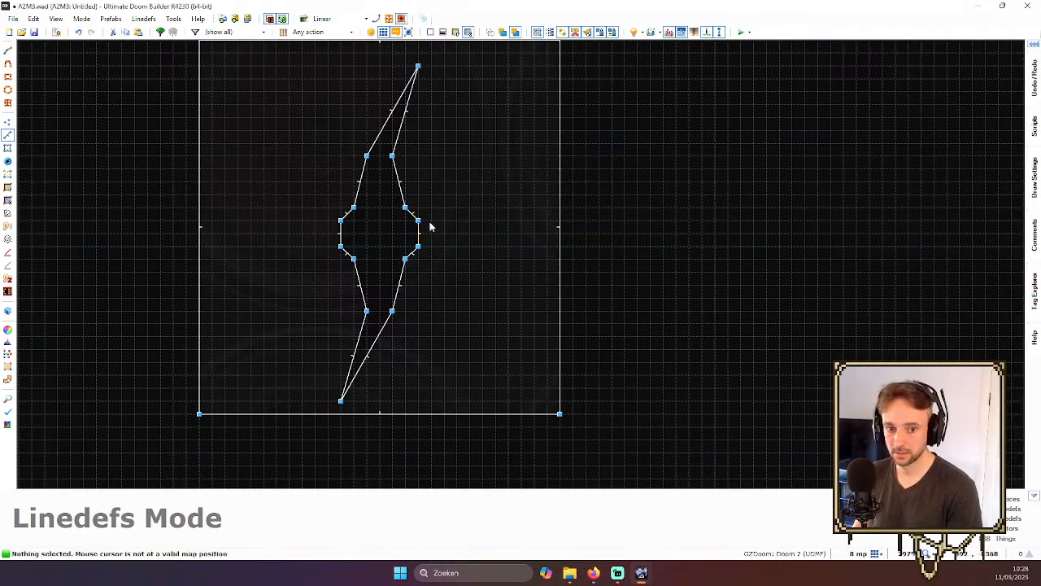
- Compare the original inner shape at the pentagram platform's centre with the pasted copy on the 2D map
scroll(440, 232, down, 5)
scroll(439, 242, down, 1)
scroll(291, 344, up, 4)
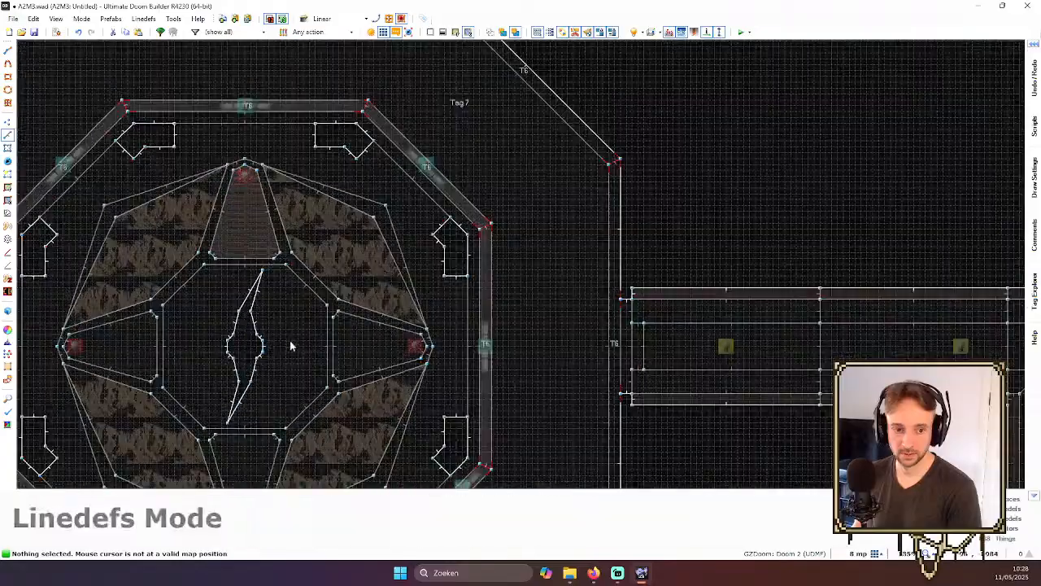
scroll(263, 337, down, 2)
scroll(674, 157, down, 4)
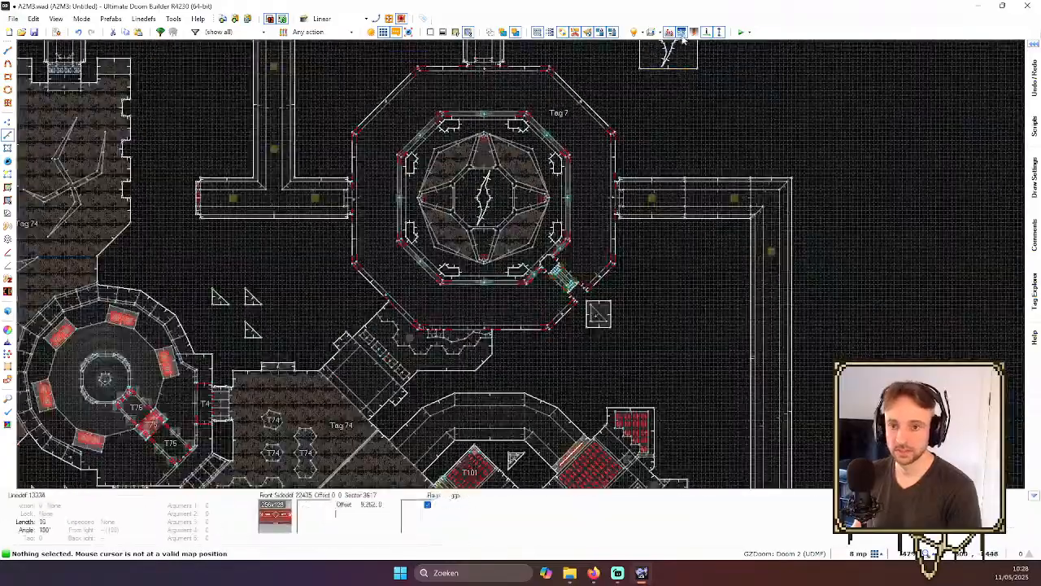
scroll(683, 37, up, 1)
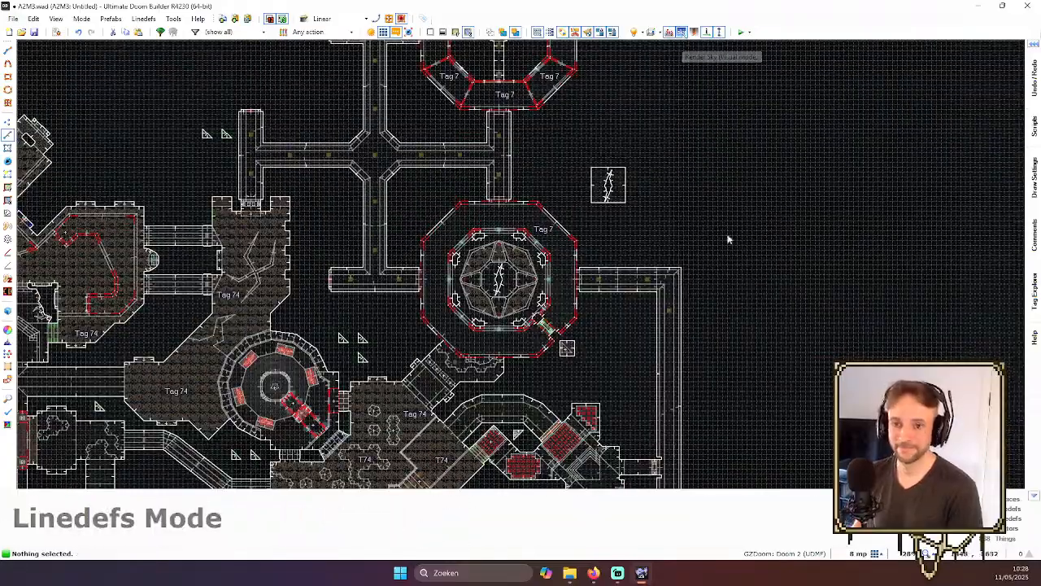
scroll(532, 192, up, 4)
- Retry Create PolyObject on the pasted inner shape's short east linedef with the start spot type set to Regular
mouse_move(1034, 126)
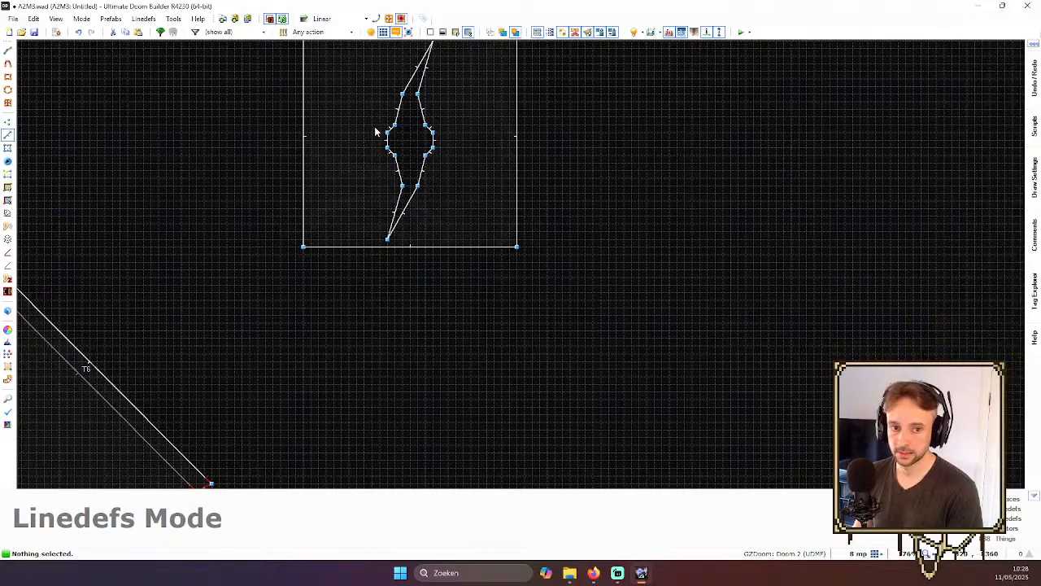
click(432, 139)
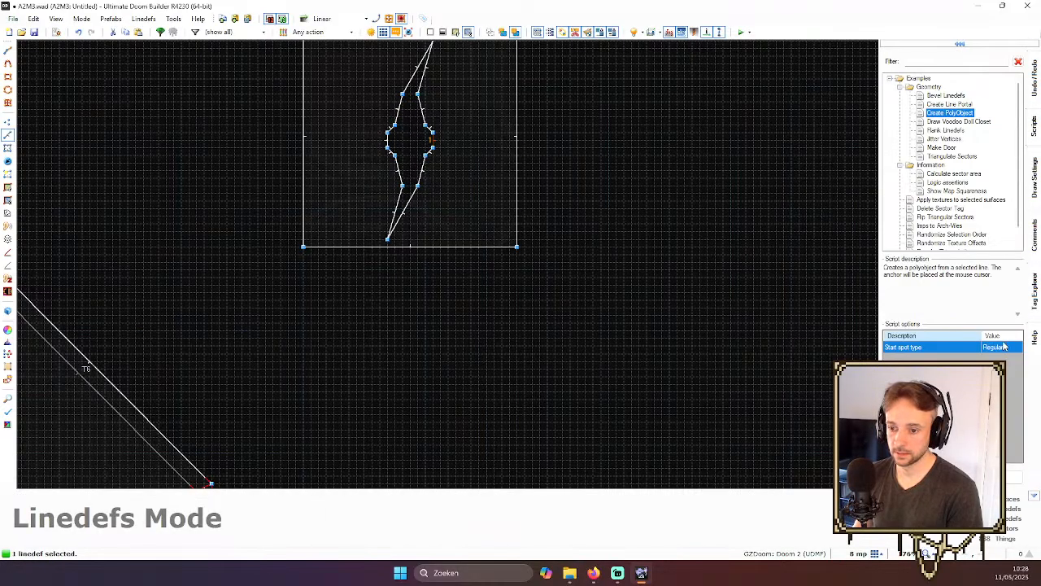
click(1017, 347)
click(1019, 348)
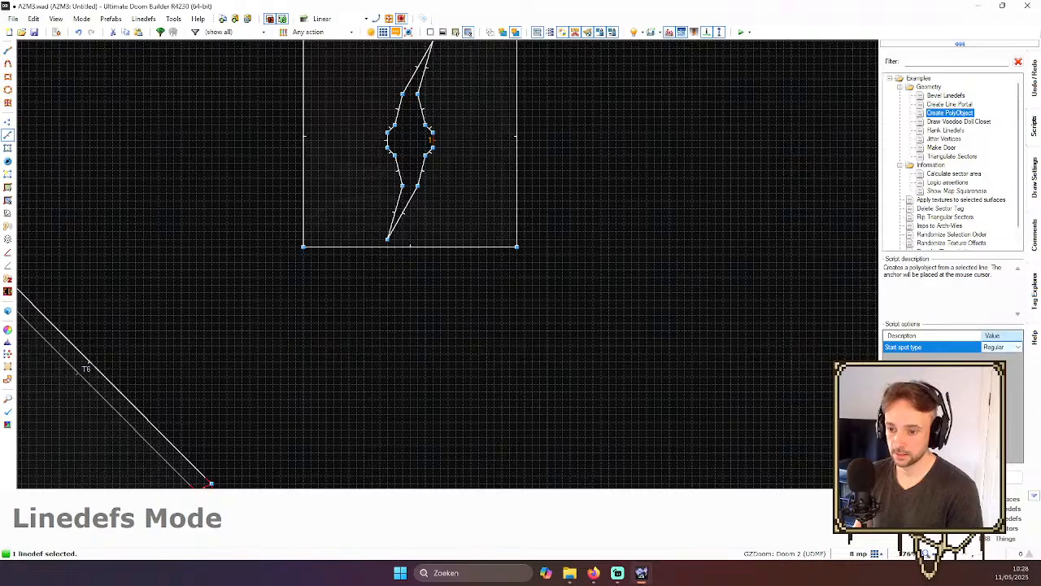
click(1014, 477)
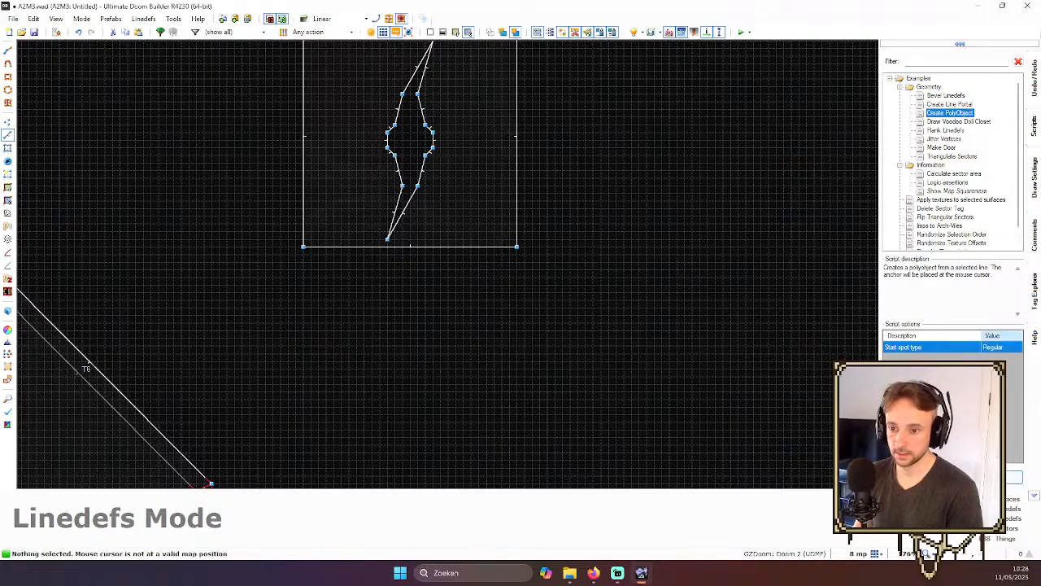
- Try Create PolyObject with the short east linedefs of both the original and the pasted inner shapes selected
scroll(581, 183, down, 5)
scroll(294, 346, up, 4)
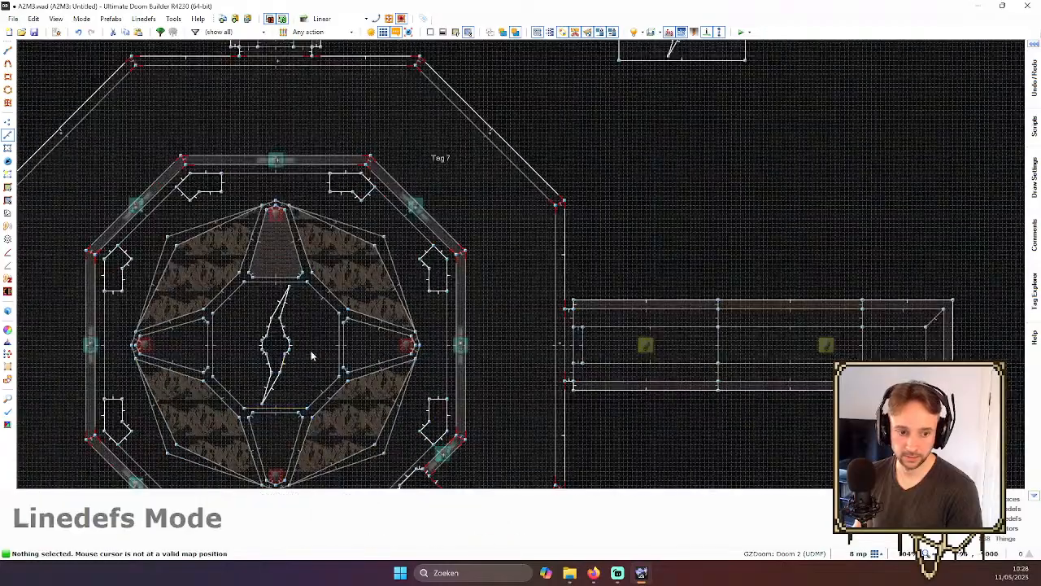
click(294, 345)
scroll(294, 346, down, 4)
scroll(580, 148, up, 5)
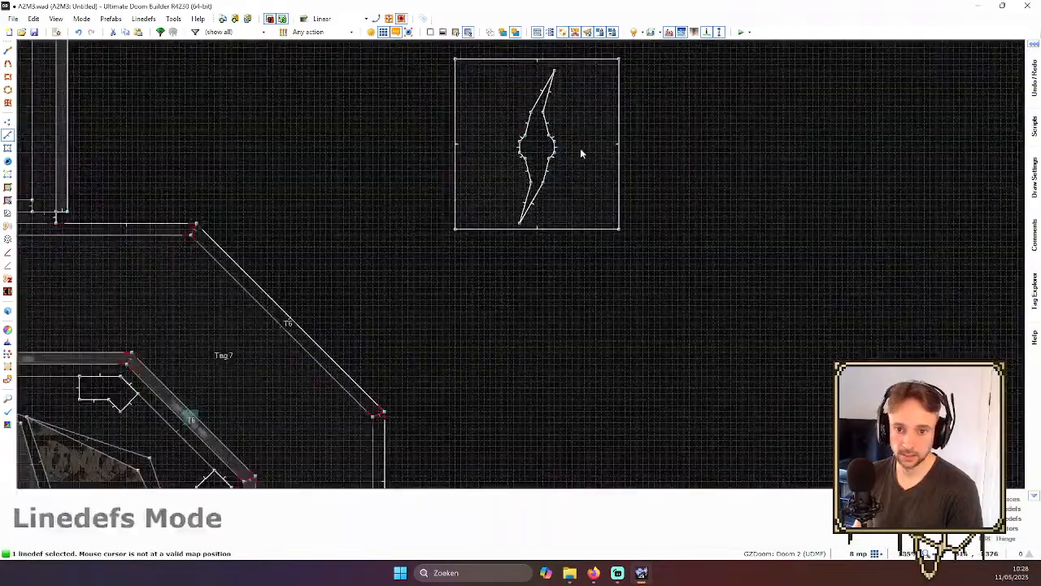
click(553, 148)
mouse_move(1033, 126)
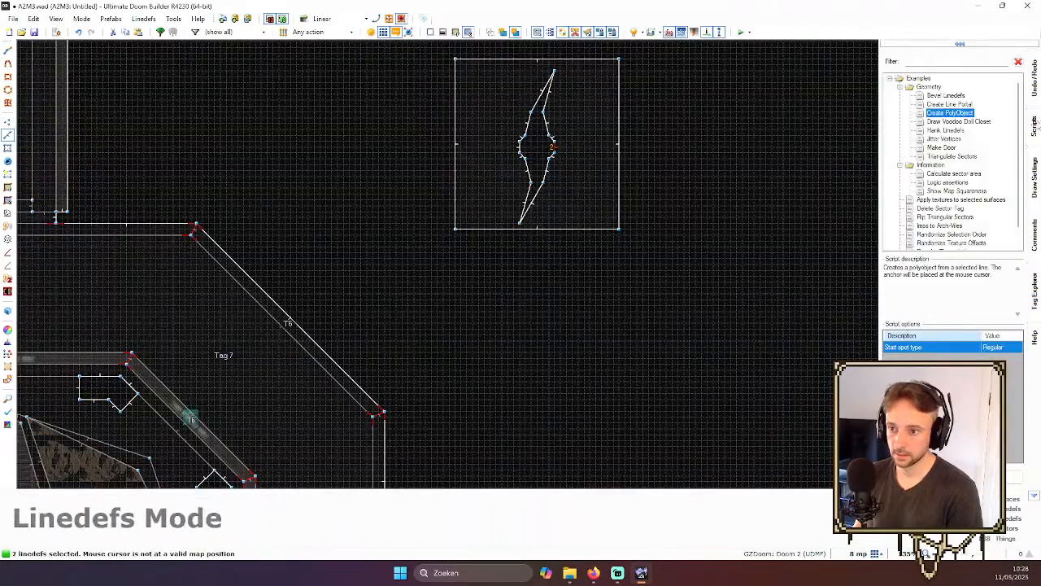
click(991, 477)
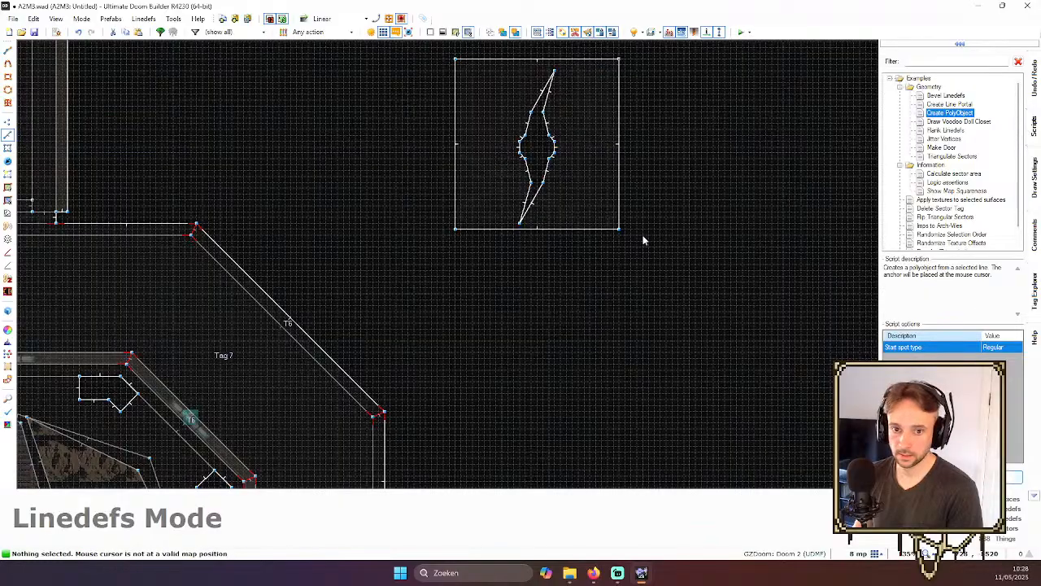
- Examine the 2D layout around the pentagram platform and the pasted rectangular sector
scroll(531, 134, up, 2)
scroll(621, 135, down, 8)
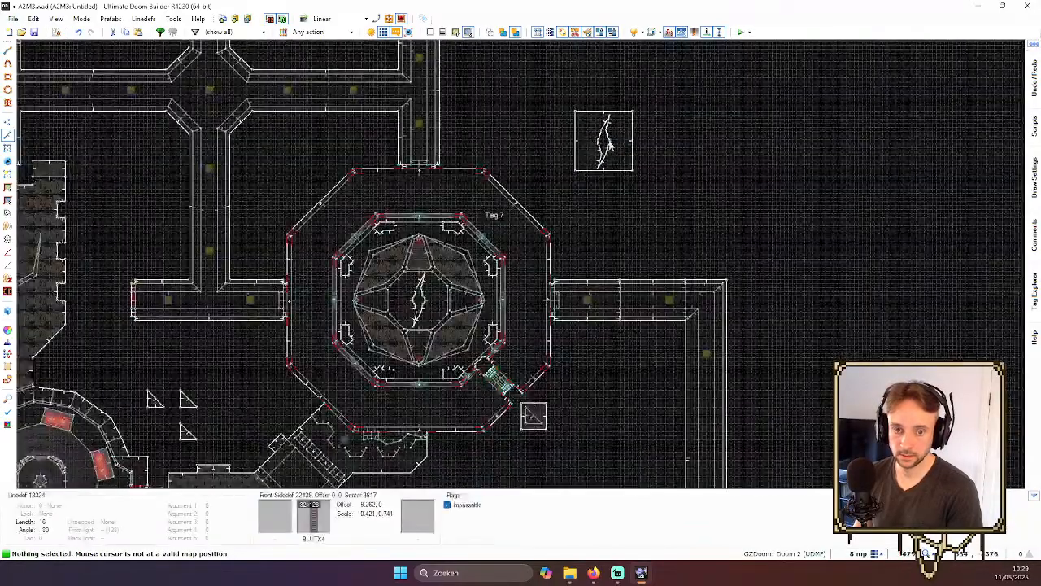
scroll(392, 399, up, 3)
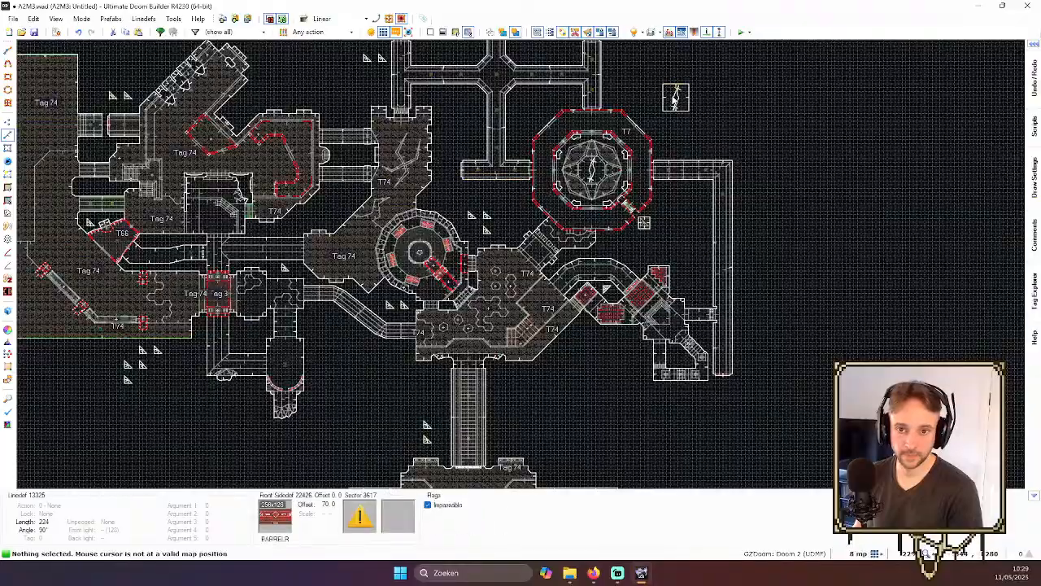
scroll(691, 100, up, 1)
scroll(598, 171, up, 4)
scroll(565, 260, down, 3)
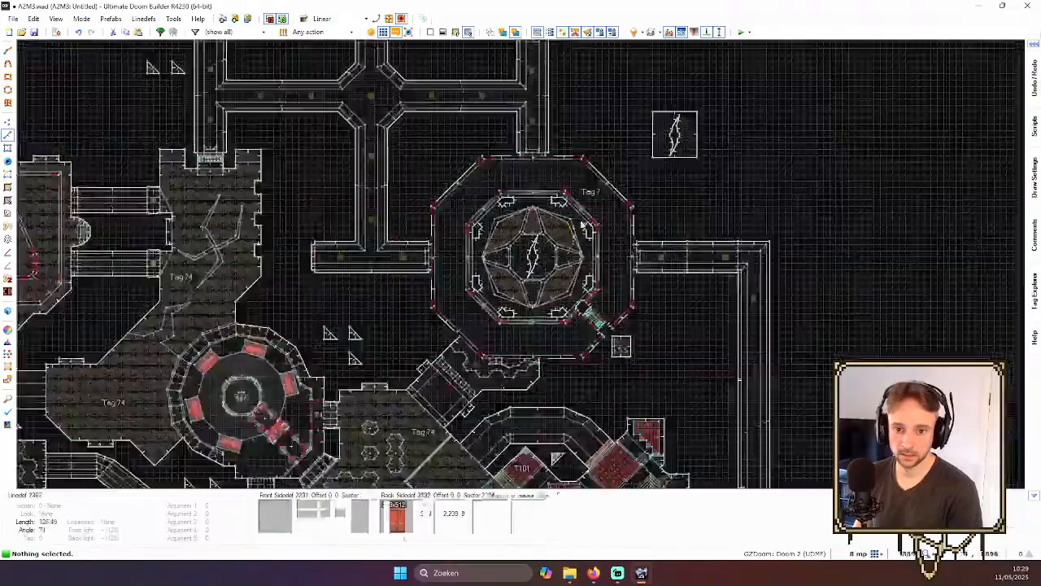
- Select the pasted inner shape's short east linedef again and review the Create PolyObject script's description and options
scroll(684, 122, up, 7)
click(685, 177)
click(1035, 125)
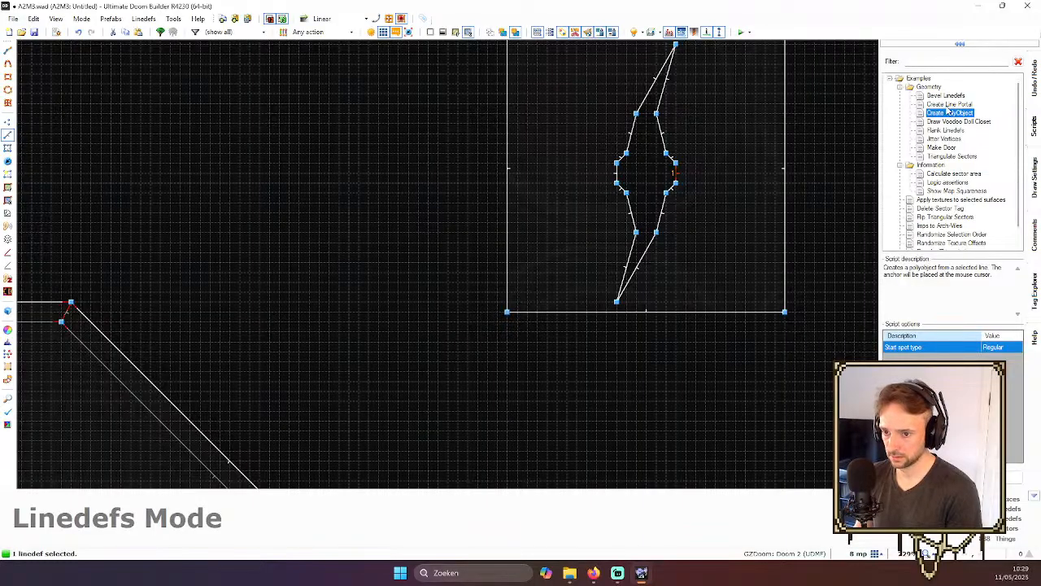
mouse_move(1034, 130)
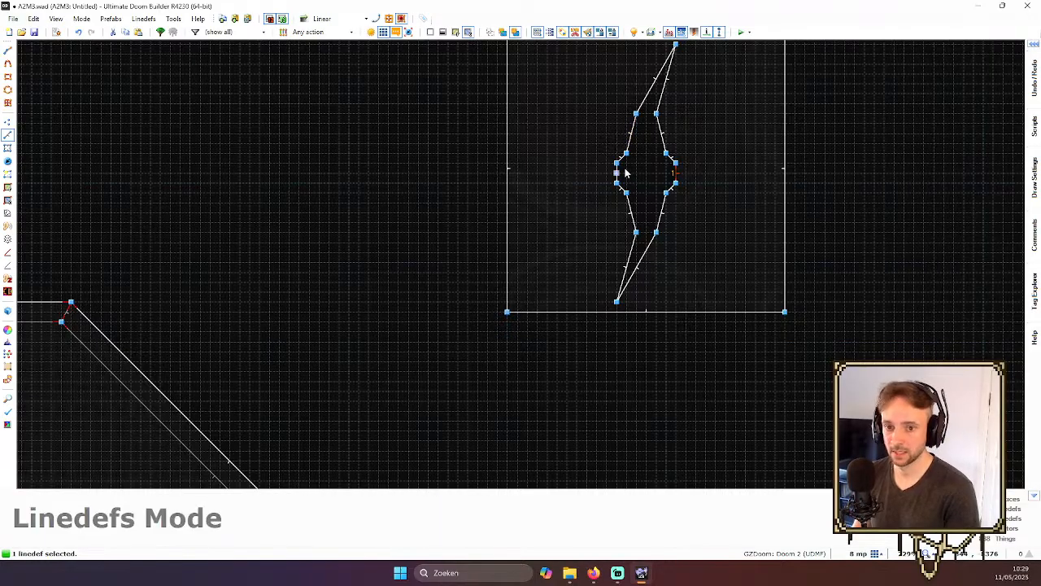
scroll(624, 184, up, 2)
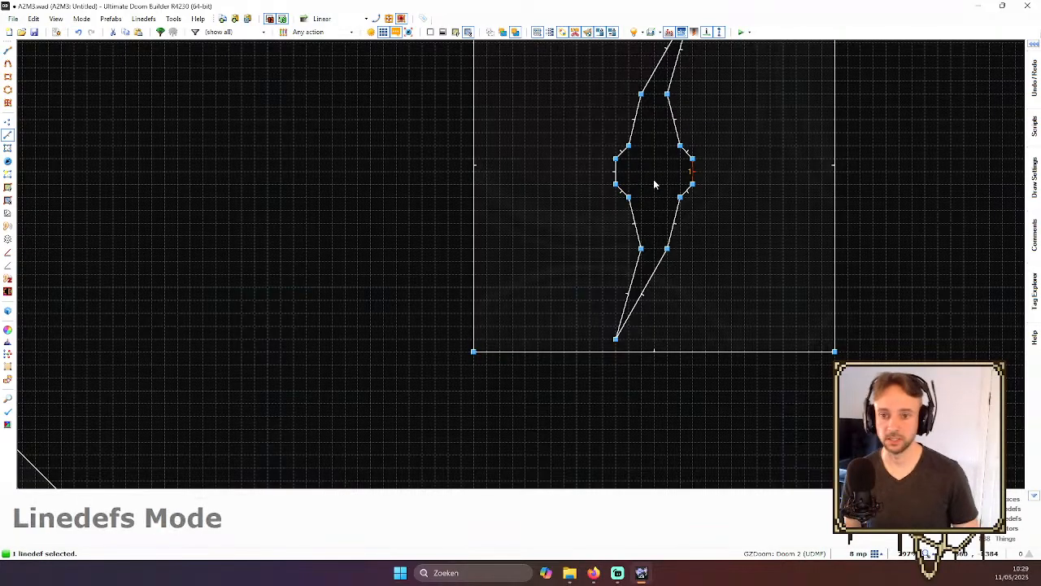
scroll(206, 45, up, 1)
- Check the GZDoom: Doom 2 (UDMF) game configuration's resources and close the configurations without changes
click(154, 18)
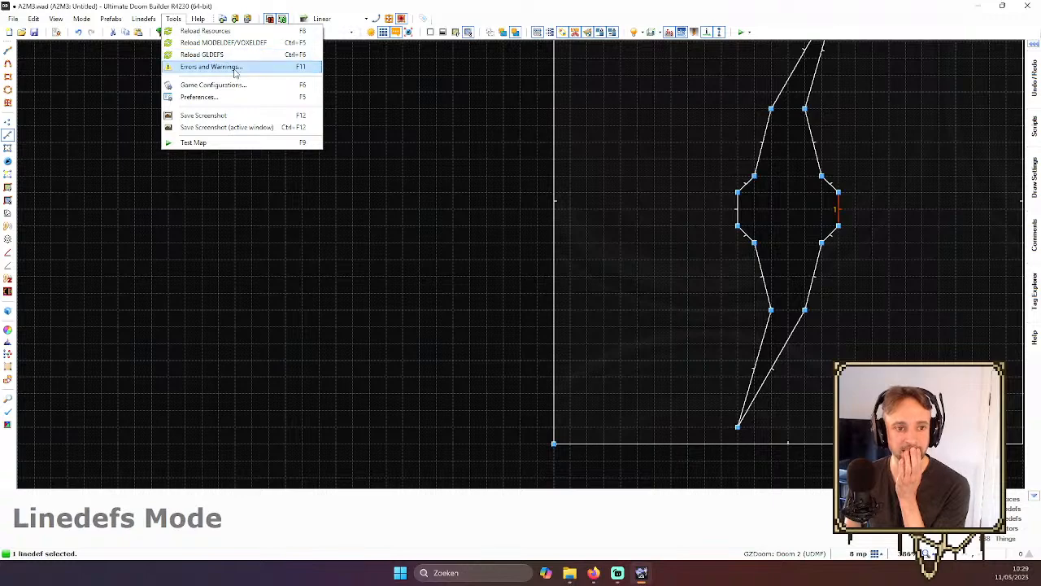
click(250, 93)
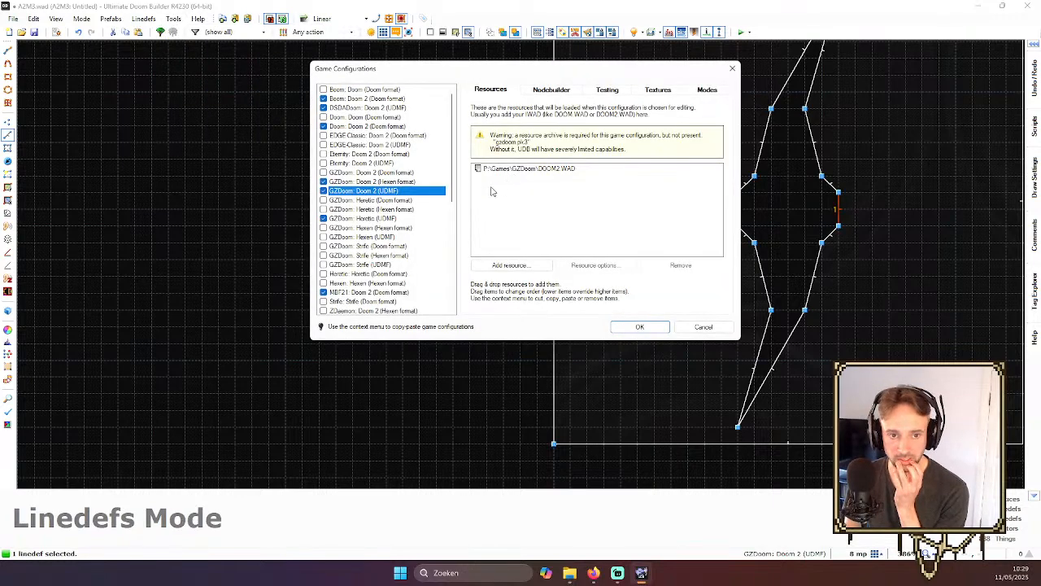
click(732, 69)
- Search the keyboard control preferences for "pol" and "scr" and close the preferences without changes
click(175, 18)
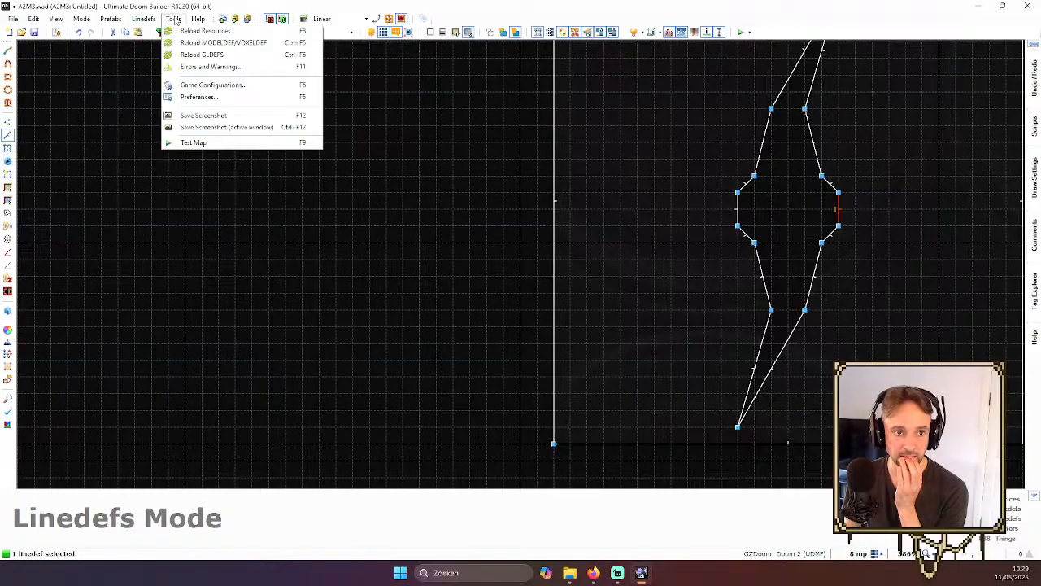
click(204, 97)
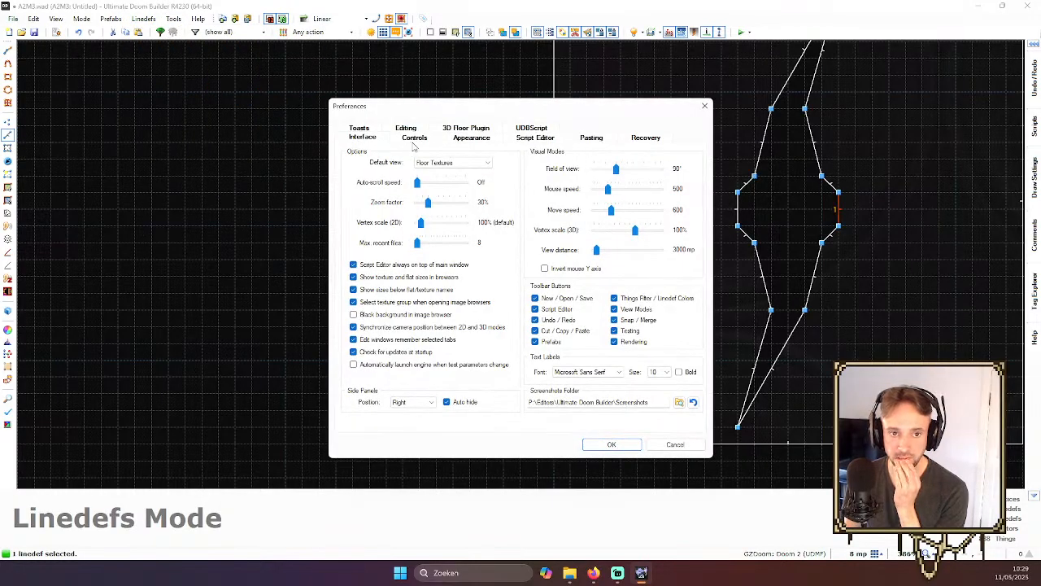
click(416, 139)
click(398, 155)
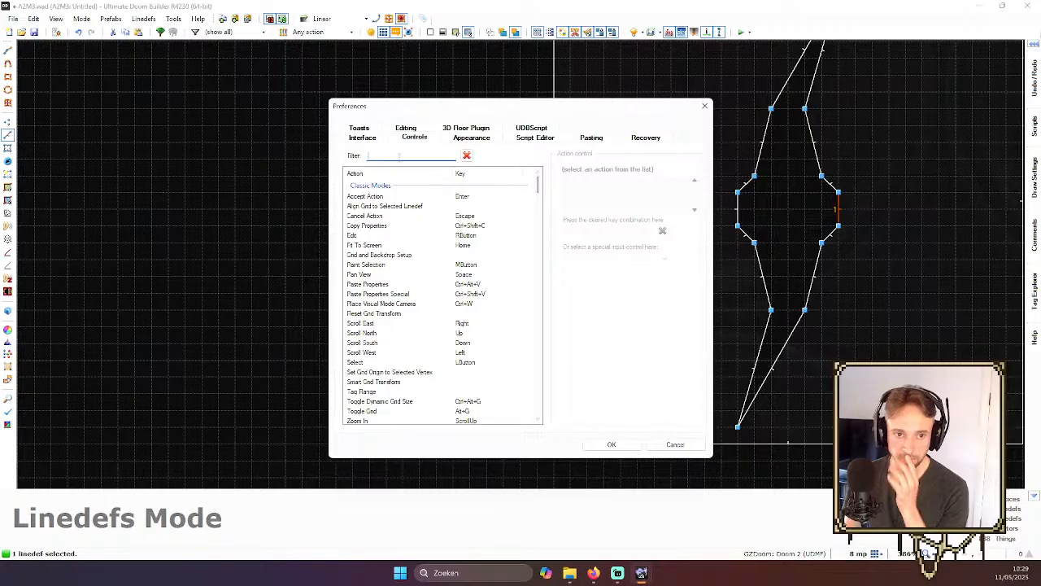
text(pol)
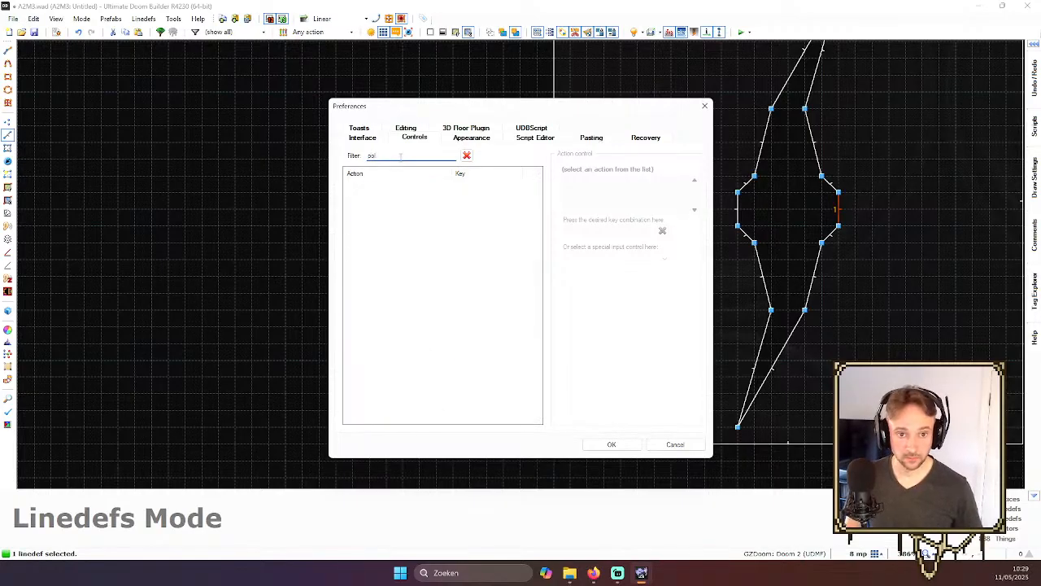
key(BackSpace)
key(BackSpace)
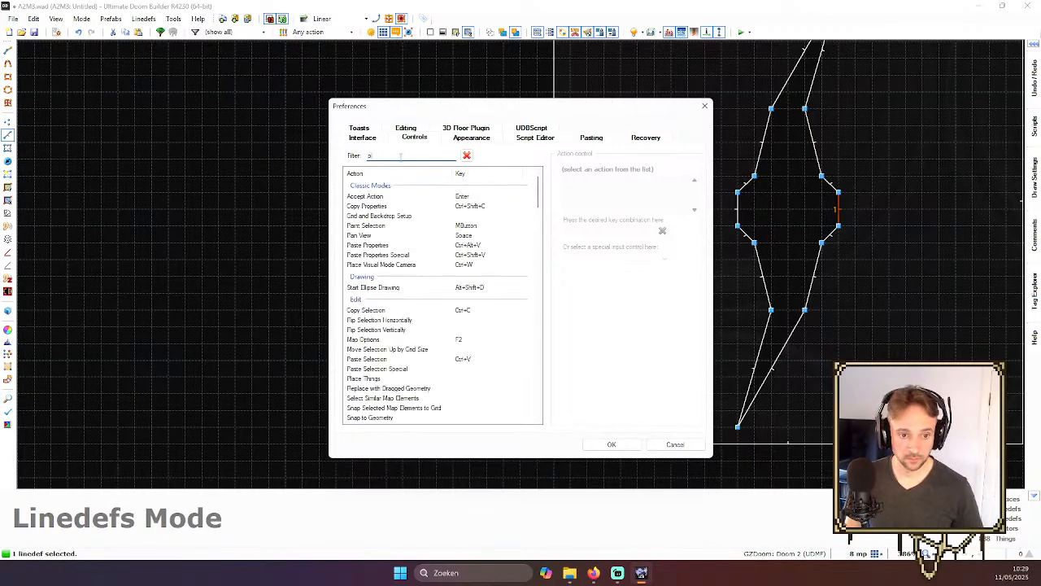
key(BackSpace)
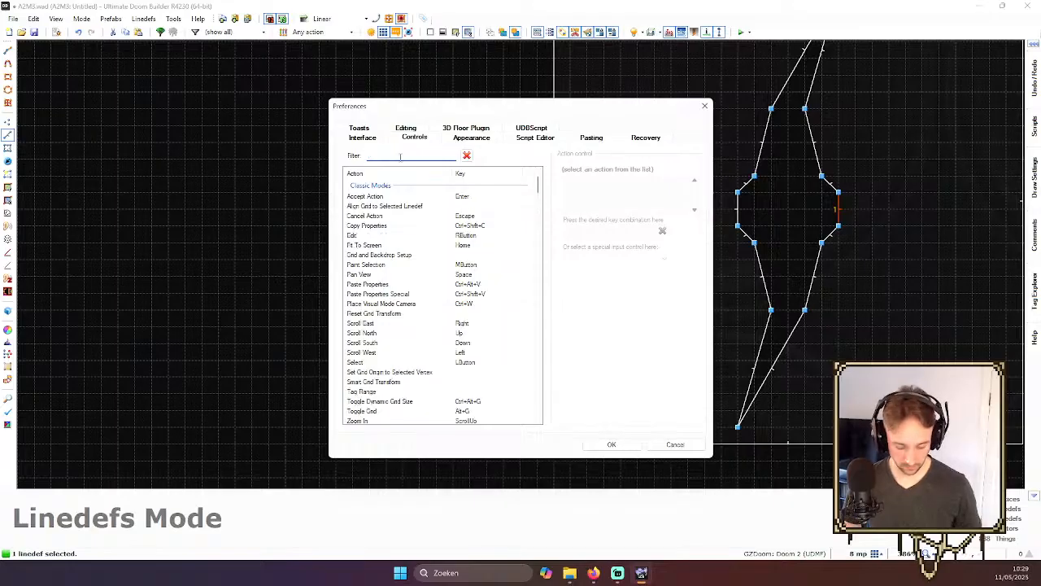
text("p)
key(BackSpace)
key(BackSpace)
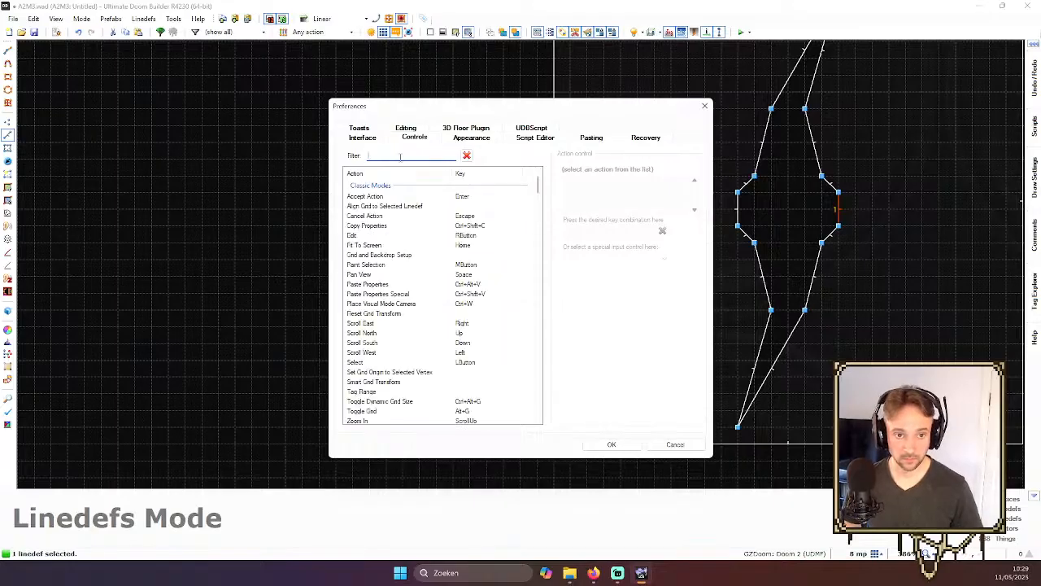
text(scr)
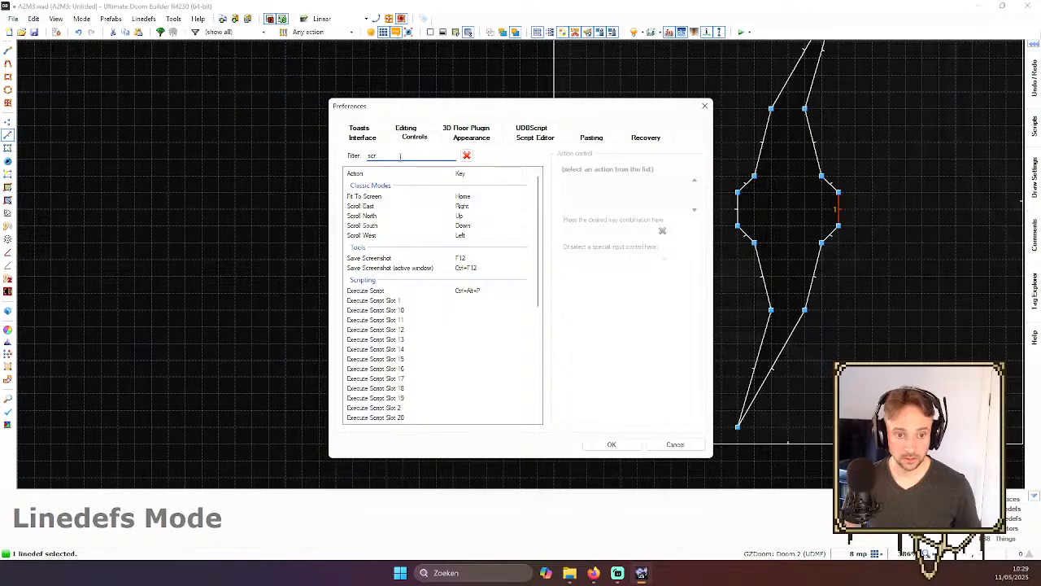
click(675, 445)
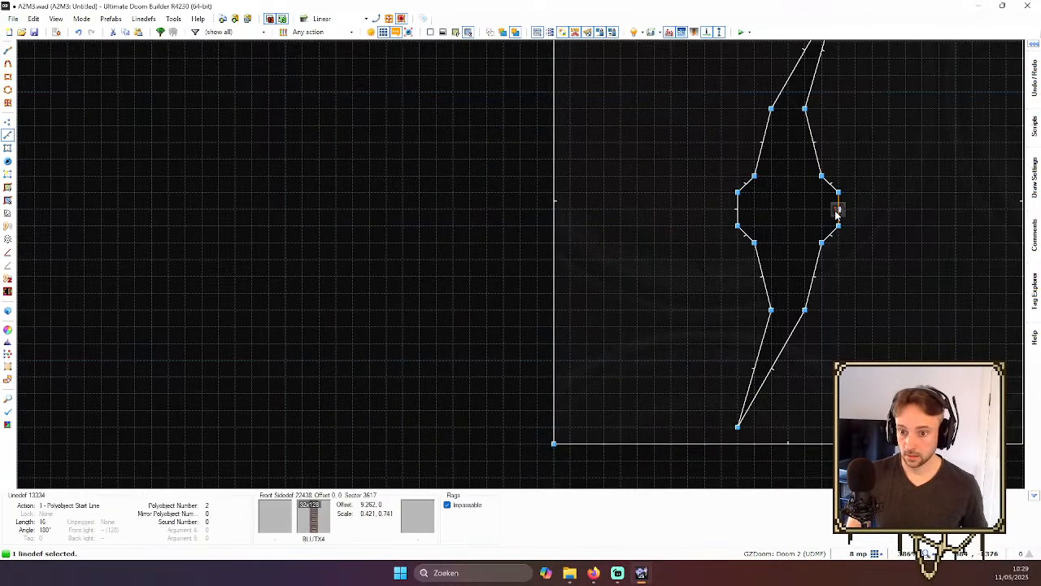
- Move the Polyobject Start Spot out of the rectangular sector to the centre of the original inner shape in the pentagram platform
key(l)
key(t)
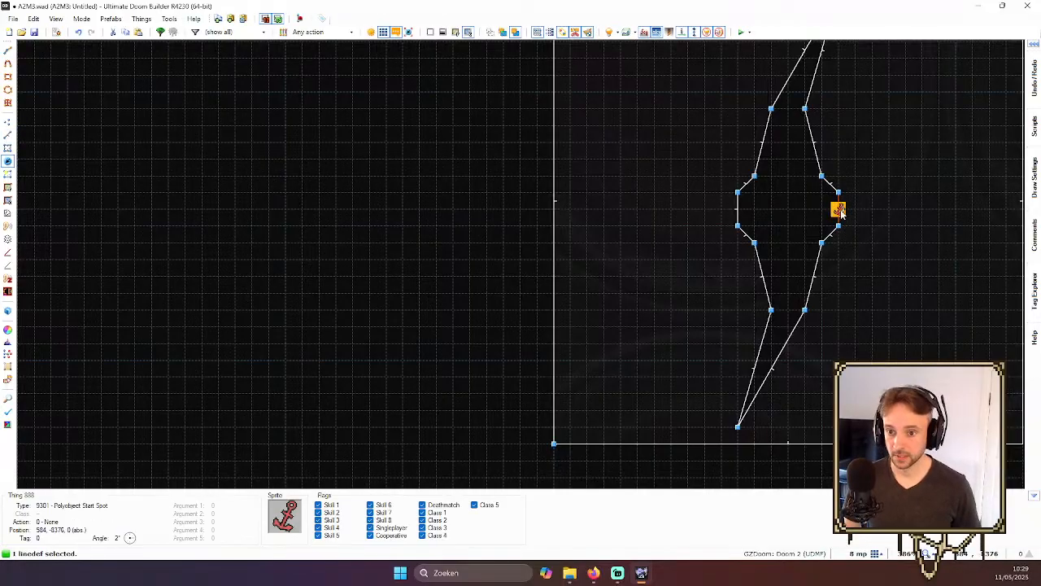
scroll(838, 210, down, 6)
scroll(843, 213, down, 2)
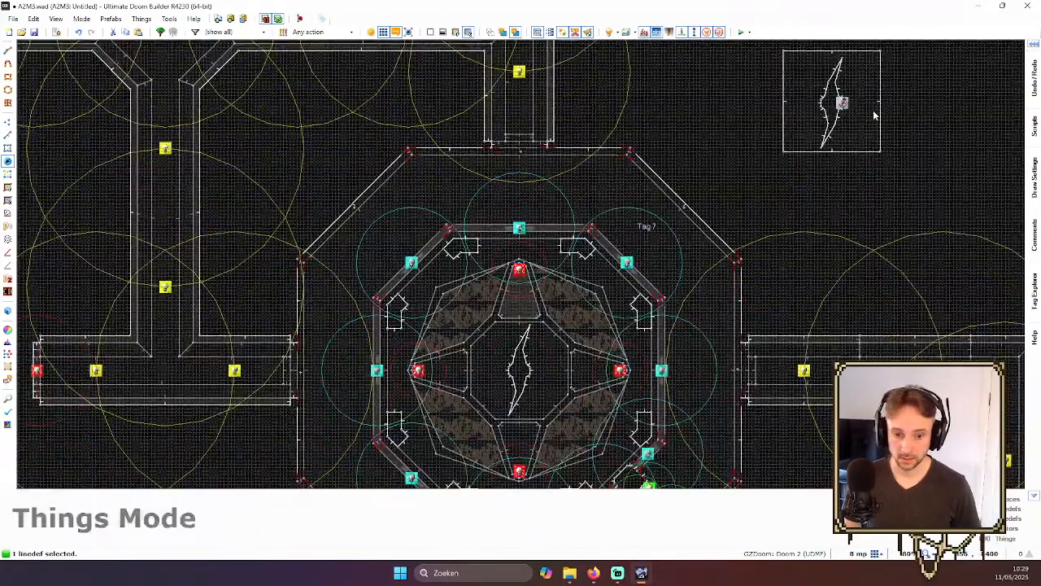
scroll(841, 103, up, 8)
drag(801, 91, 763, 91)
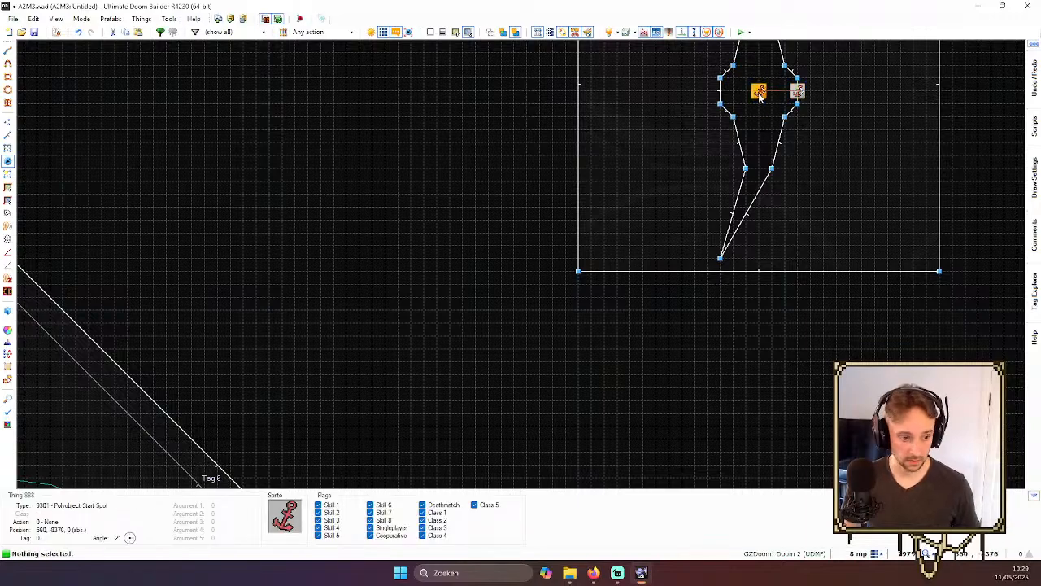
scroll(759, 94, down, 3)
scroll(759, 94, down, 2)
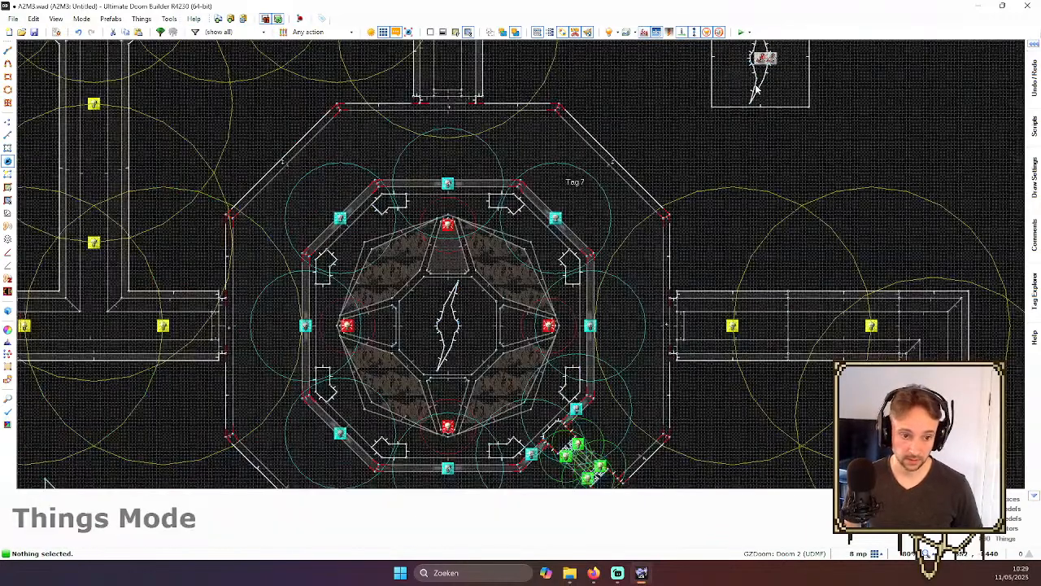
scroll(767, 58, up, 1)
drag(769, 55, 339, 366)
scroll(343, 429, up, 5)
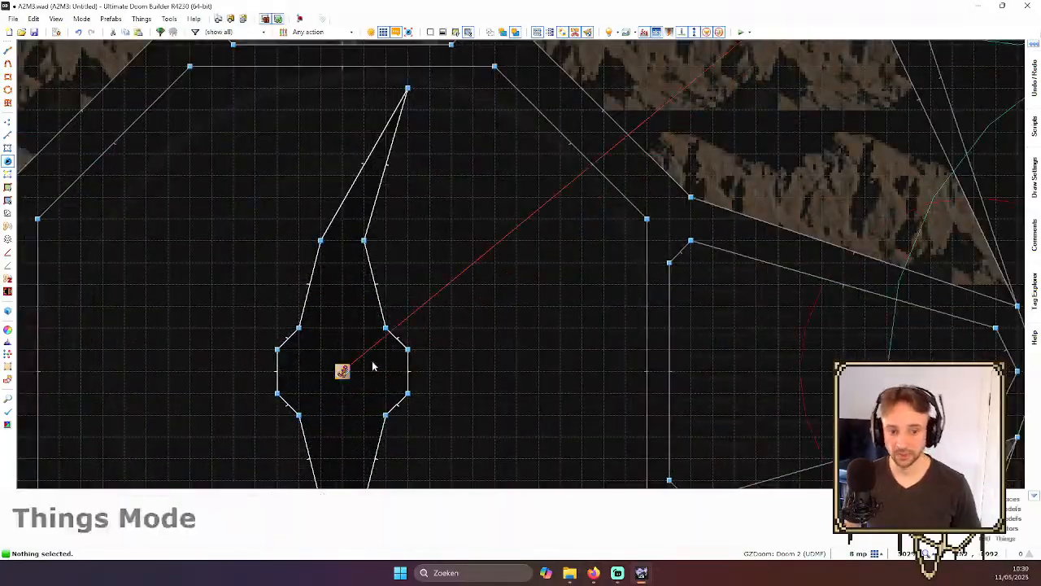
scroll(399, 350, down, 6)
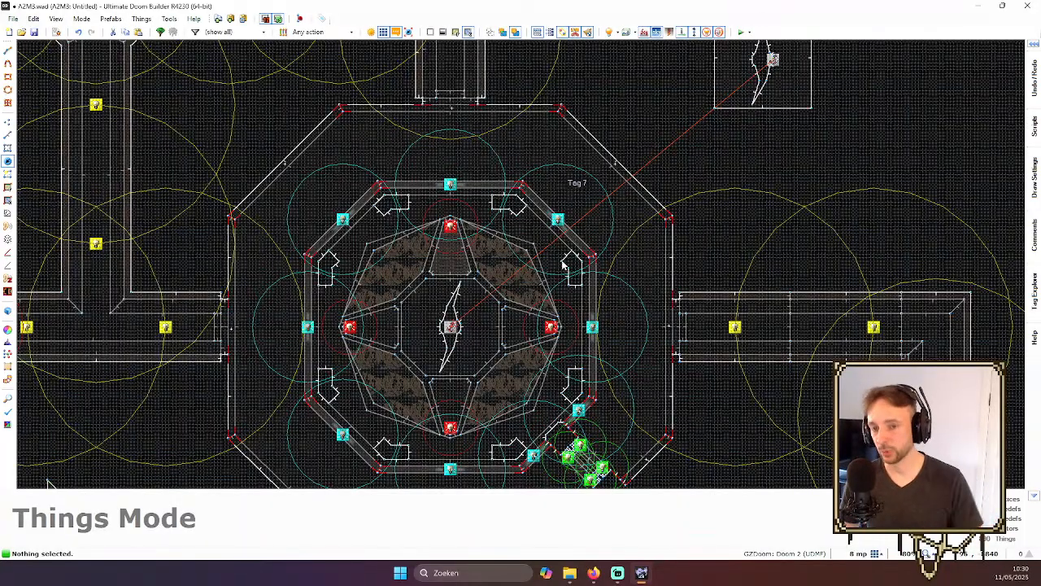
- Move the Polyobject Anchor to the centre of the pasted inner shape at X 560, Y -8376 and review its thing properties
scroll(711, 93, up, 8)
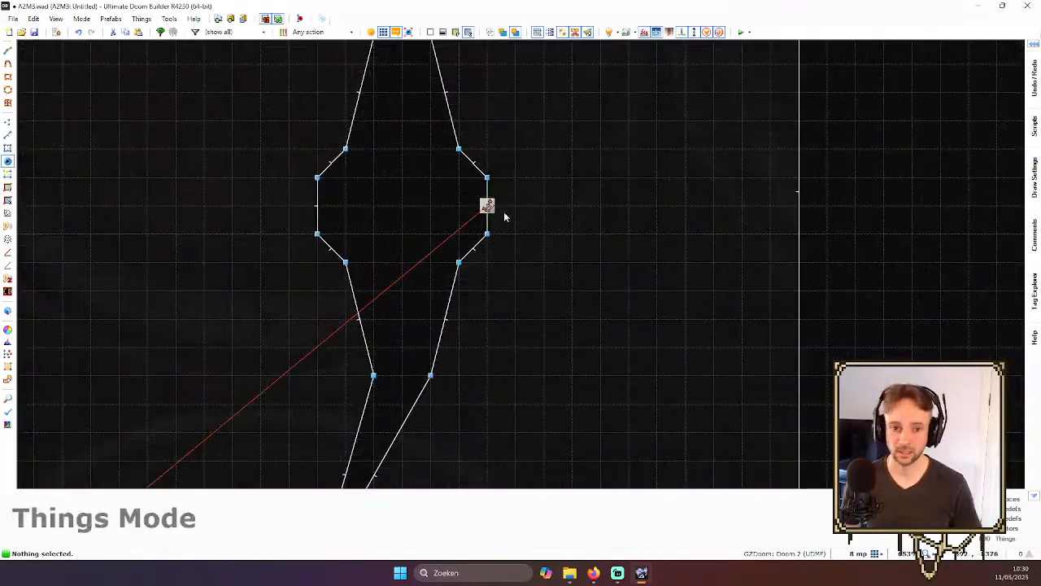
drag(488, 207, 403, 205)
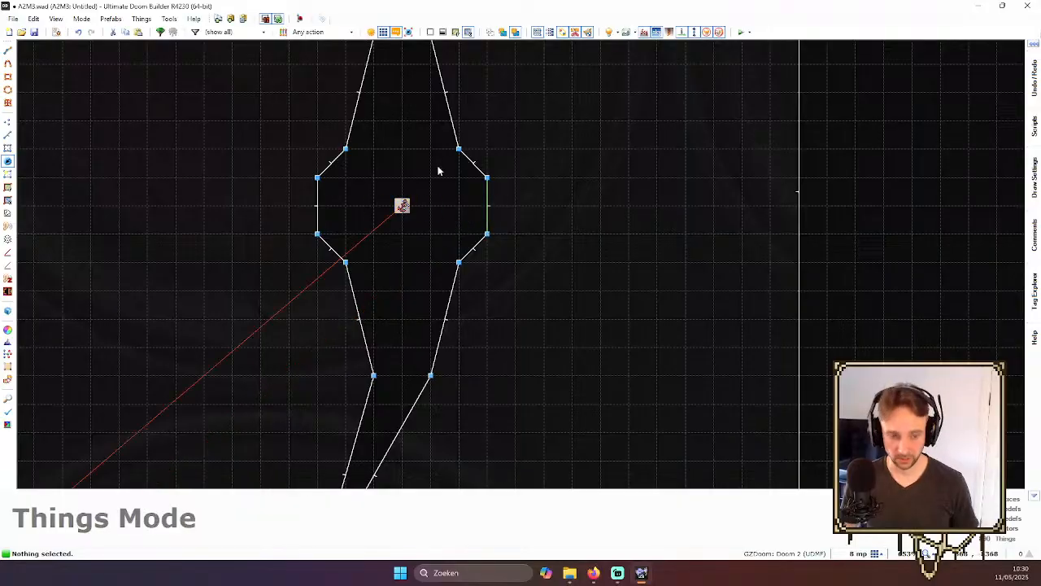
right_click(403, 205)
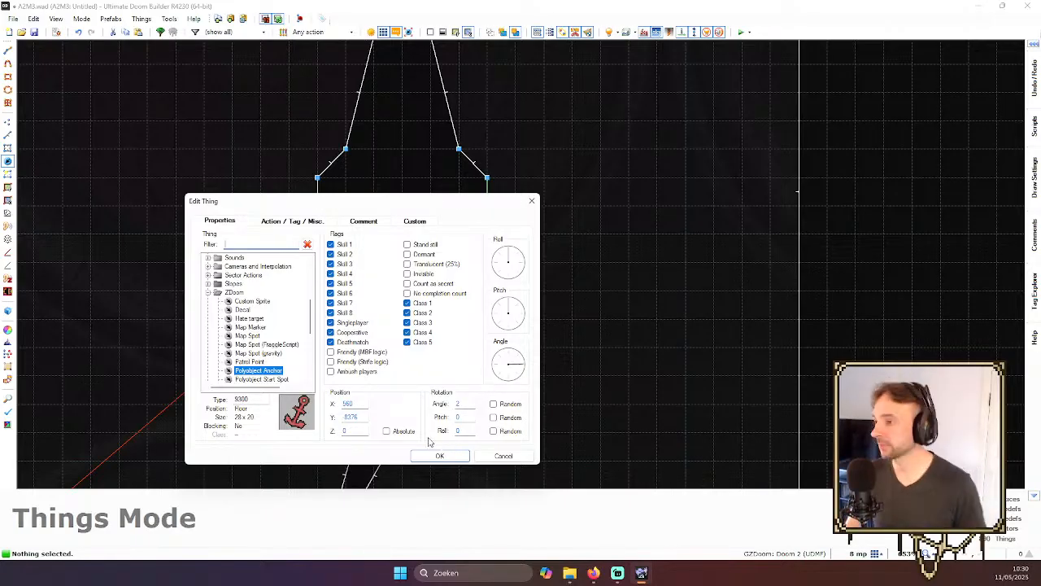
click(286, 222)
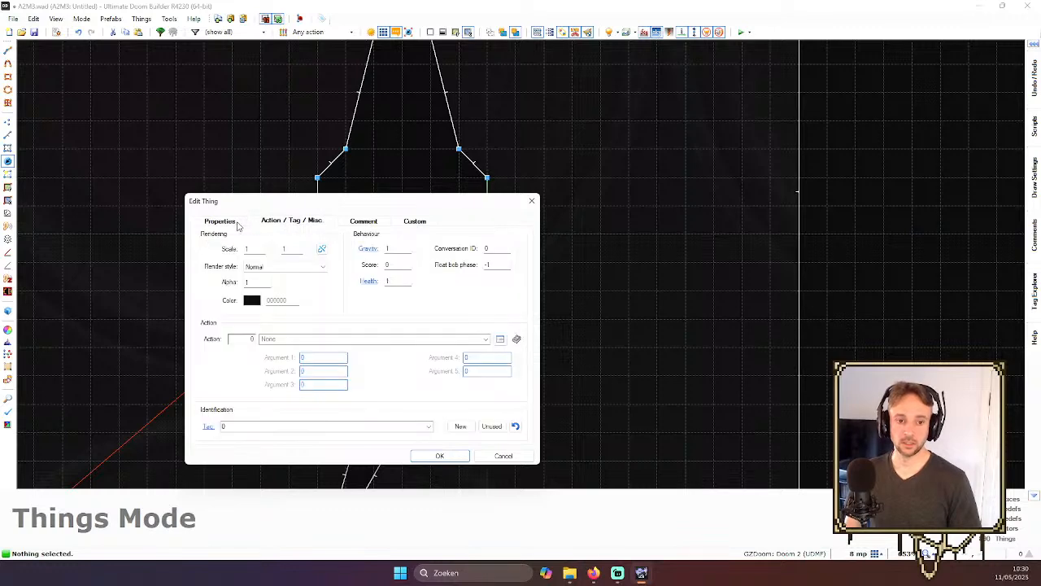
click(221, 221)
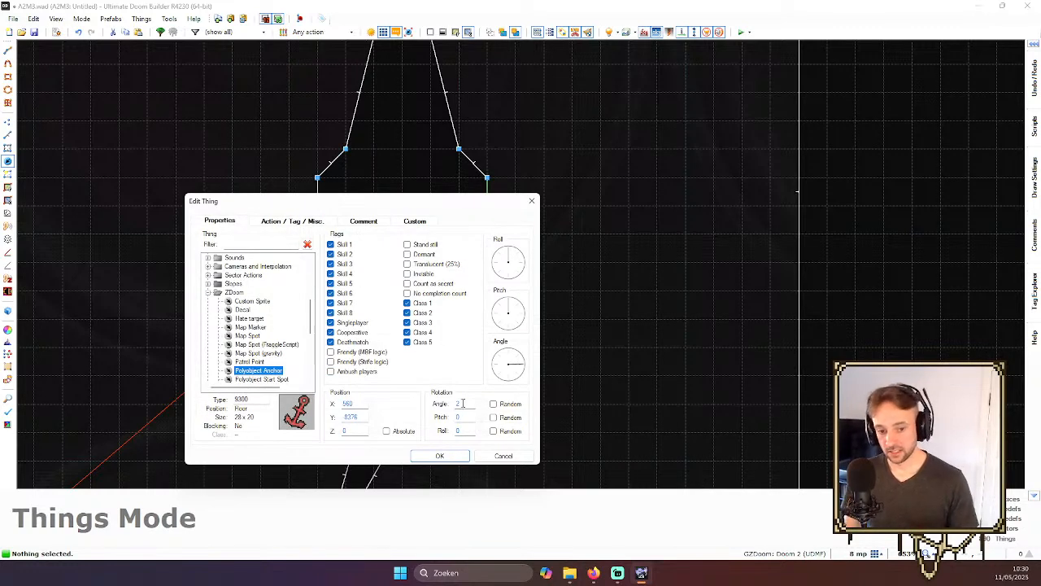
click(432, 455)
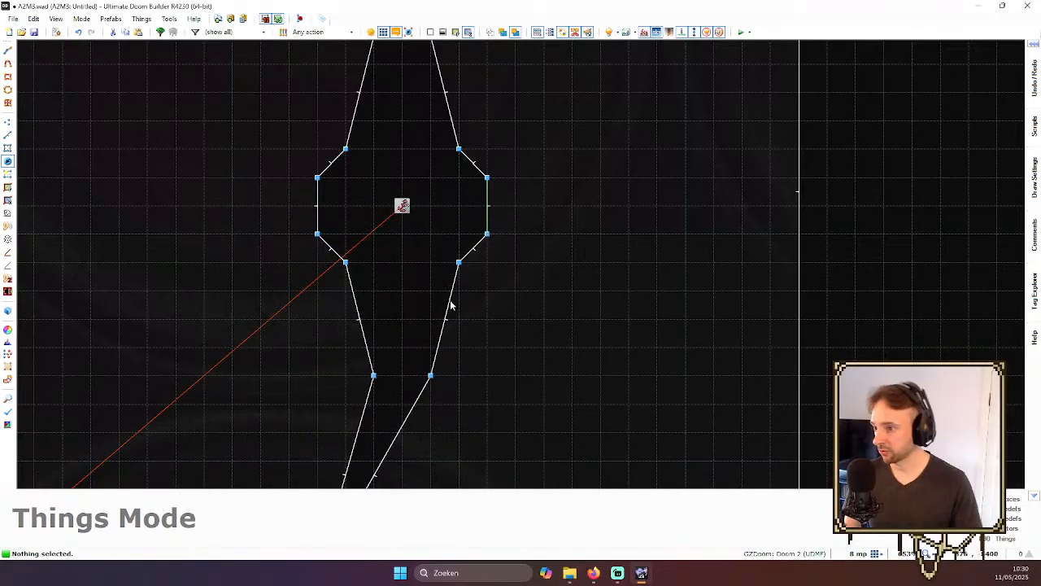
- Compare the short east linedefs of the original and the pasted inner shapes
scroll(482, 260, down, 9)
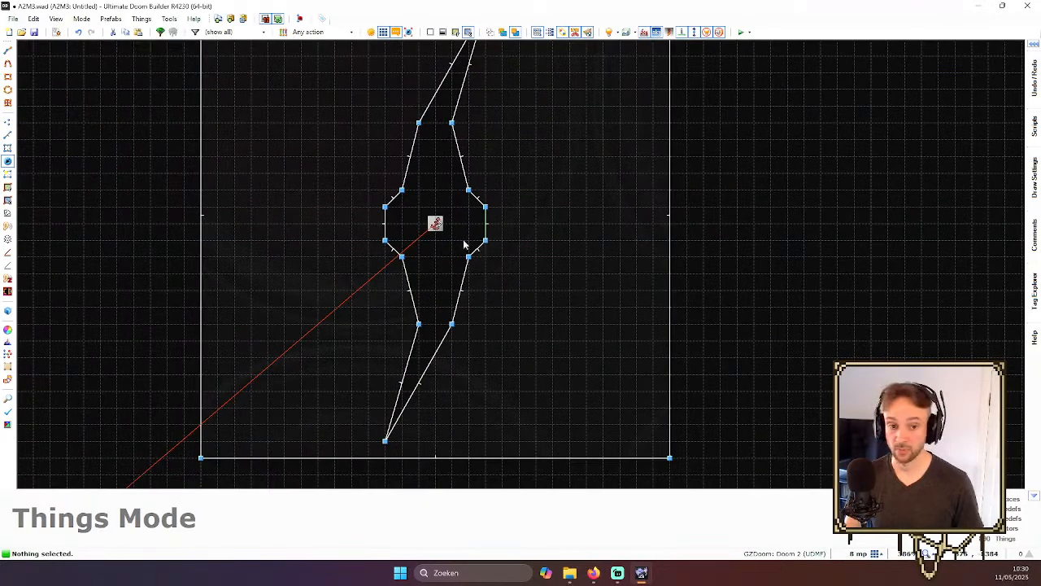
scroll(223, 413, up, 4)
scroll(224, 415, up, 4)
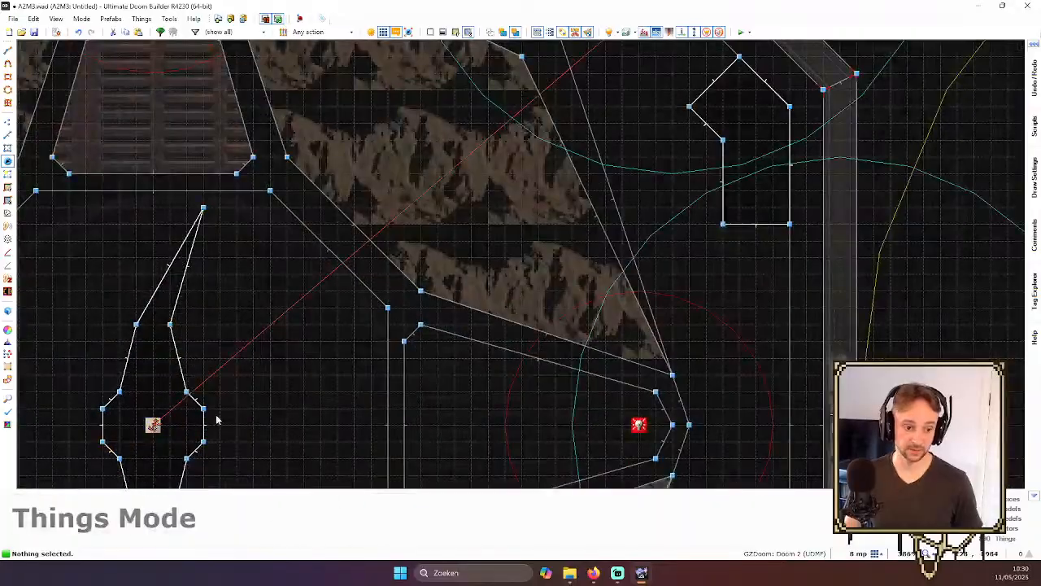
scroll(200, 433, down, 1)
key(l)
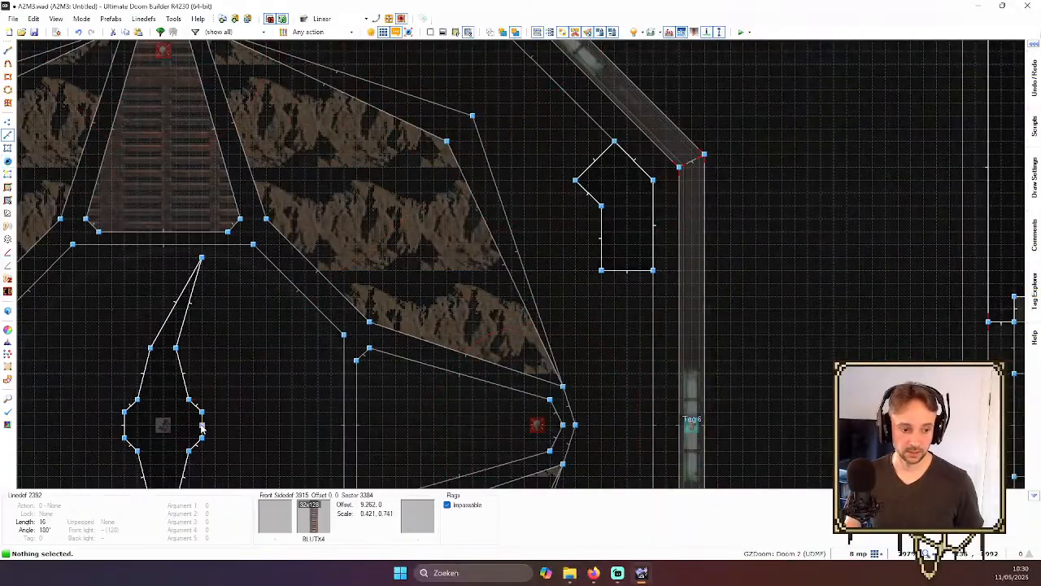
scroll(202, 428, down, 5)
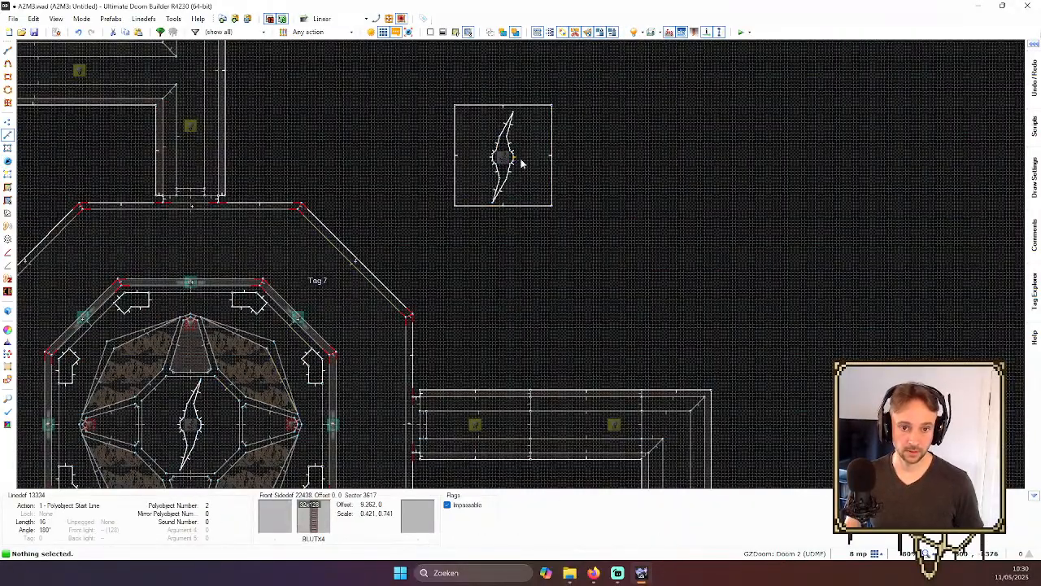
- Examine how the existing polyobject in the map's far southwest area places its anchor and start spot
key(t)
scroll(464, 204, down, 6)
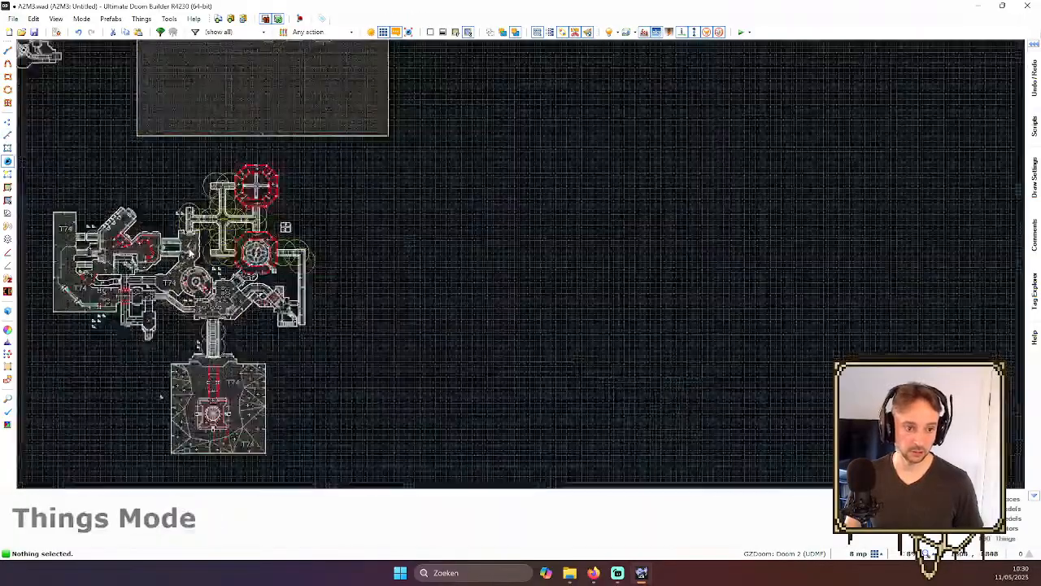
key(Left)
key(Left)
scroll(258, 246, down, 3)
key(Left)
key(Left)
key(Left)
scroll(152, 355, up, 3)
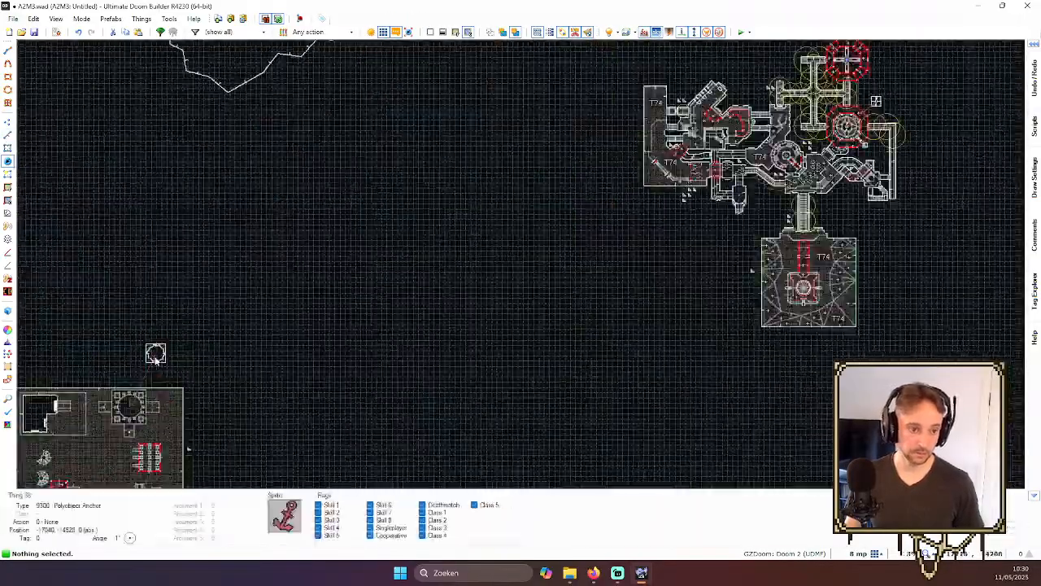
key(t)
scroll(157, 358, up, 6)
key(Left)
key(Left)
scroll(216, 267, down, 4)
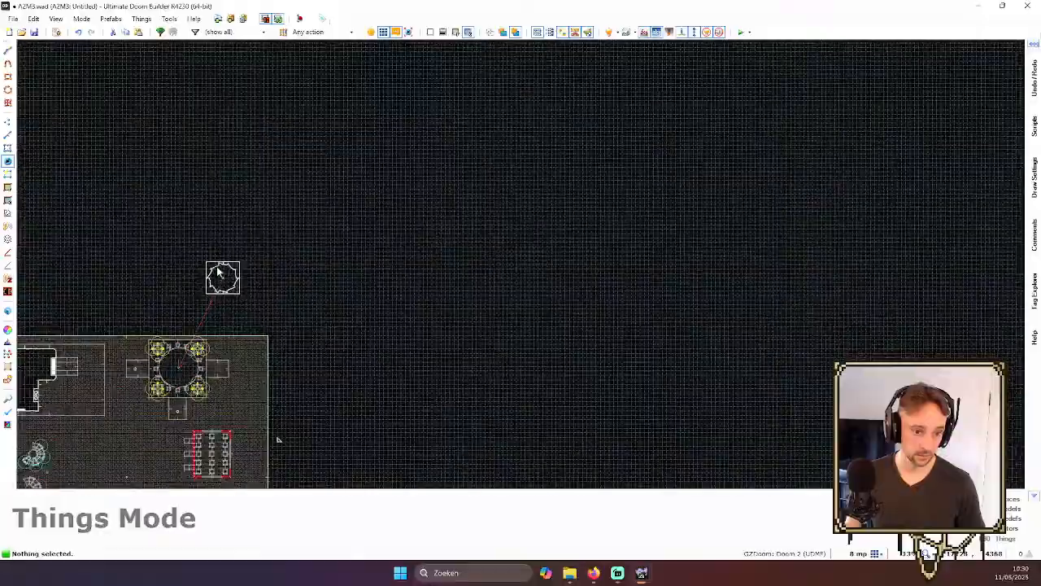
scroll(197, 405, up, 5)
scroll(169, 275, down, 10)
scroll(481, 120, up, 4)
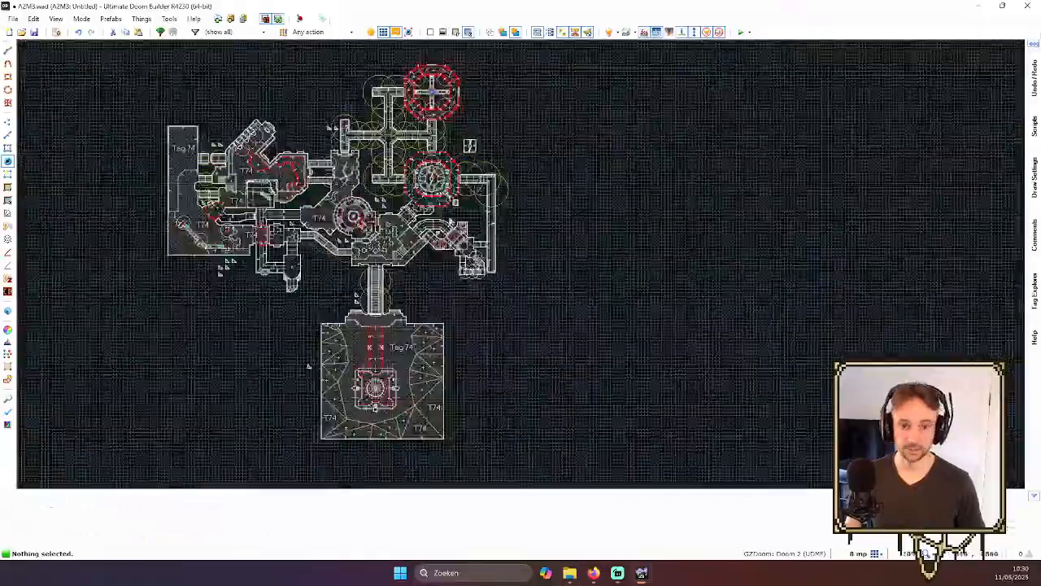
- Remove the two pointed tips from the original inner shape in the middle of the pentagram platform
scroll(423, 275, up, 13)
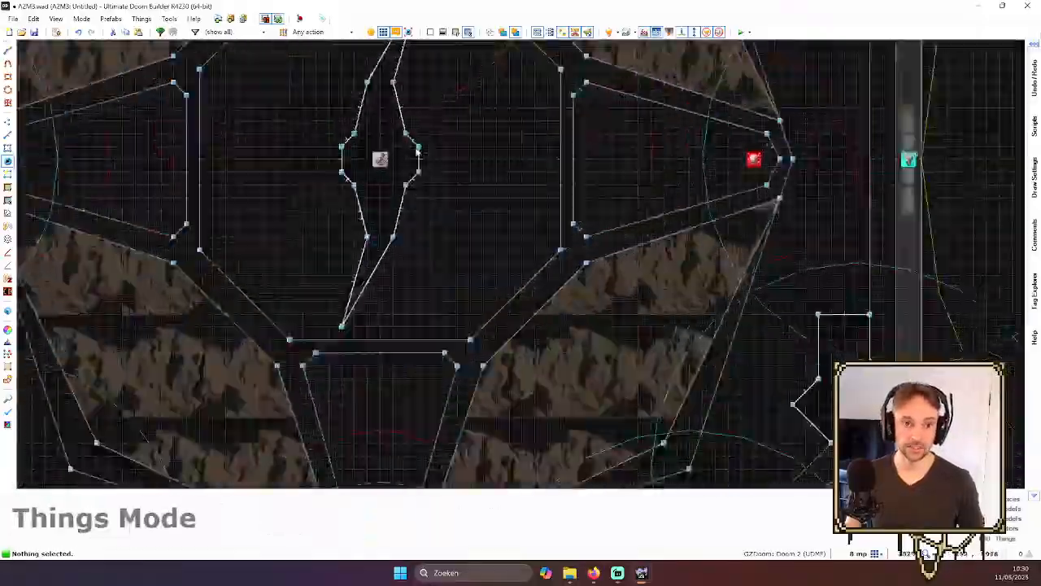
scroll(417, 150, down, 7)
scroll(434, 130, up, 4)
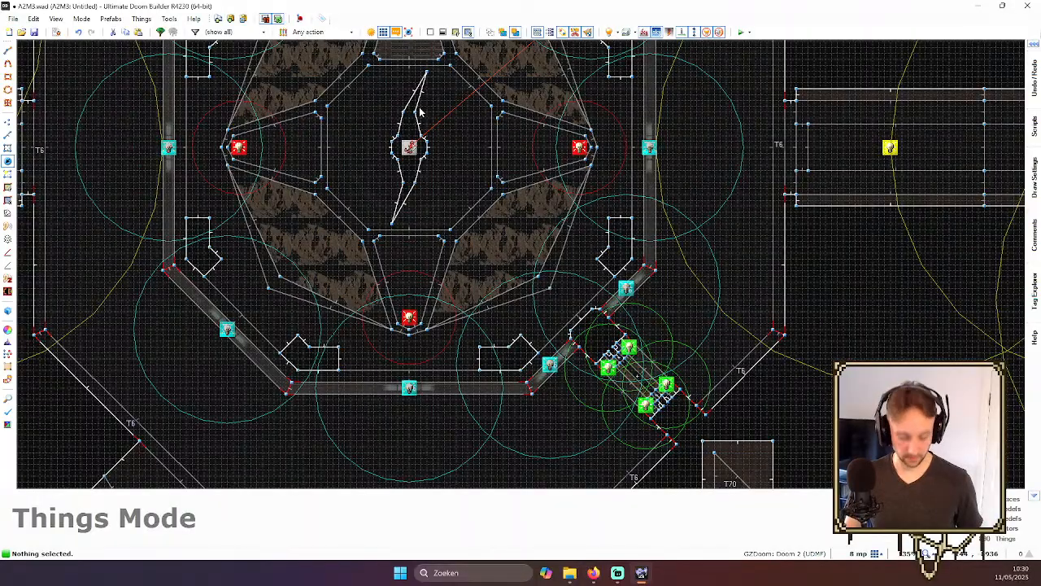
scroll(419, 116, up, 3)
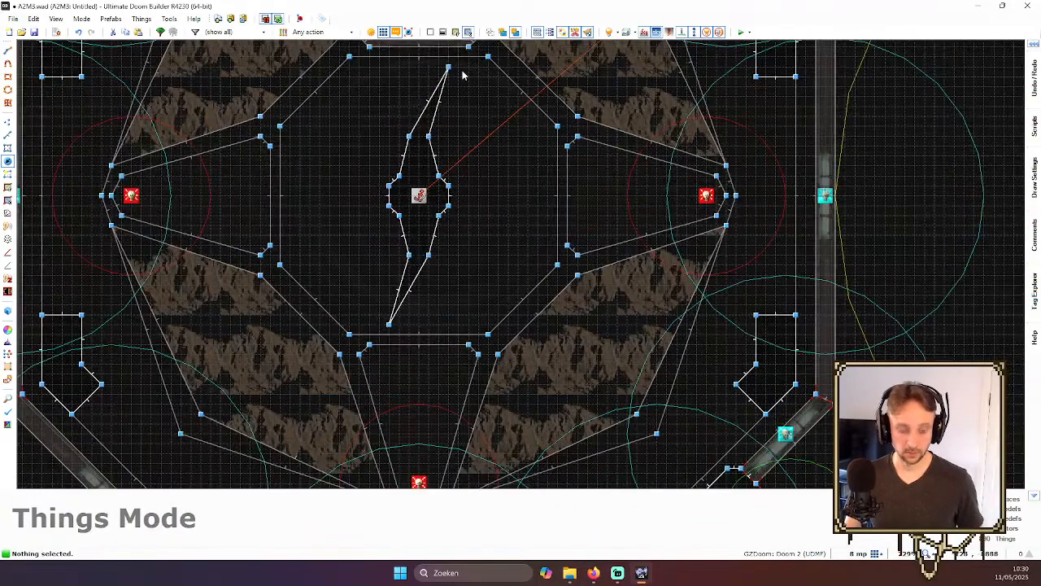
scroll(448, 53, up, 3)
key(l)
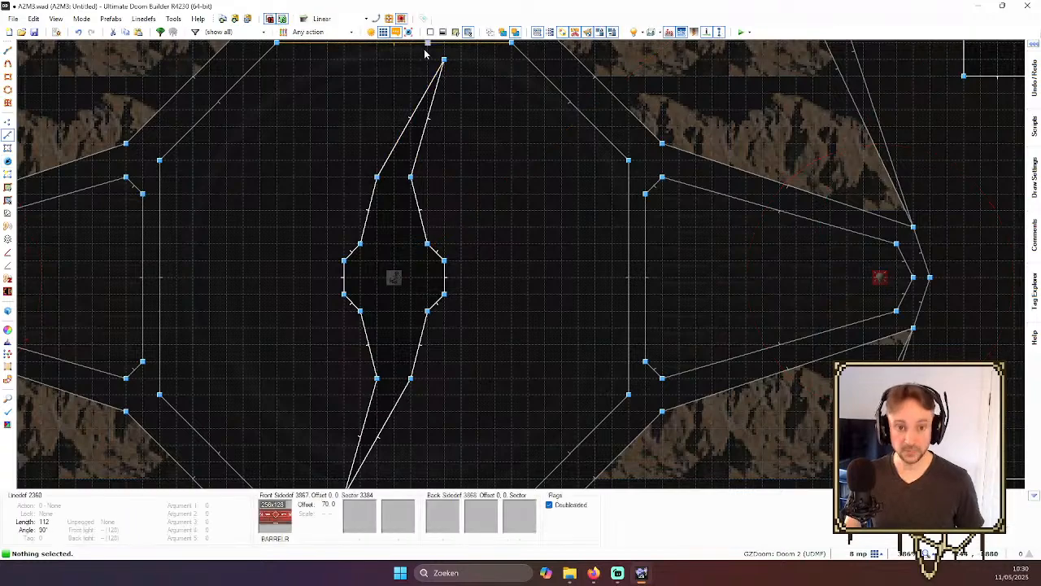
key(Delete)
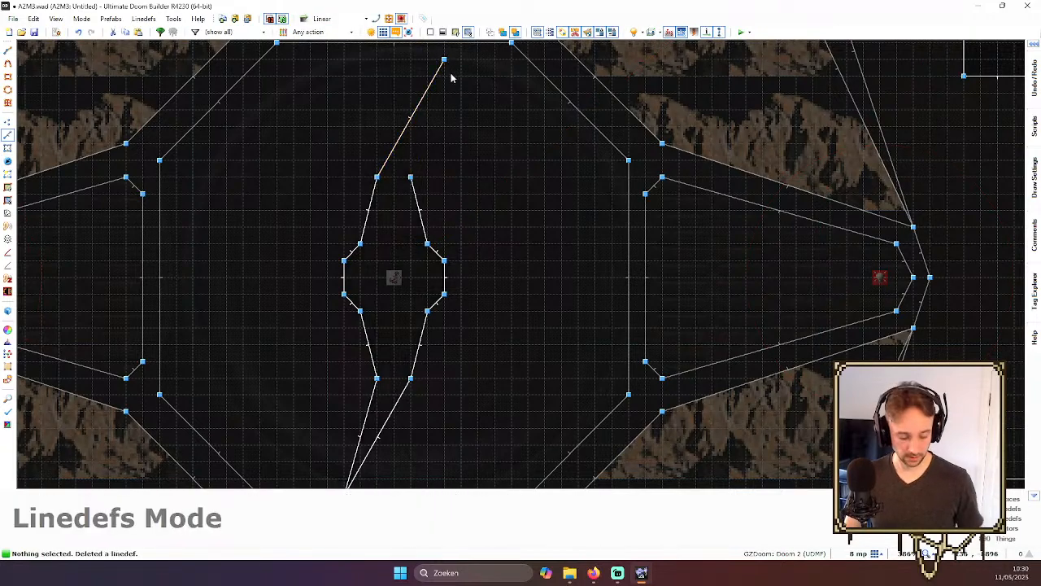
key(v)
key(Delete)
scroll(444, 71, down, 4)
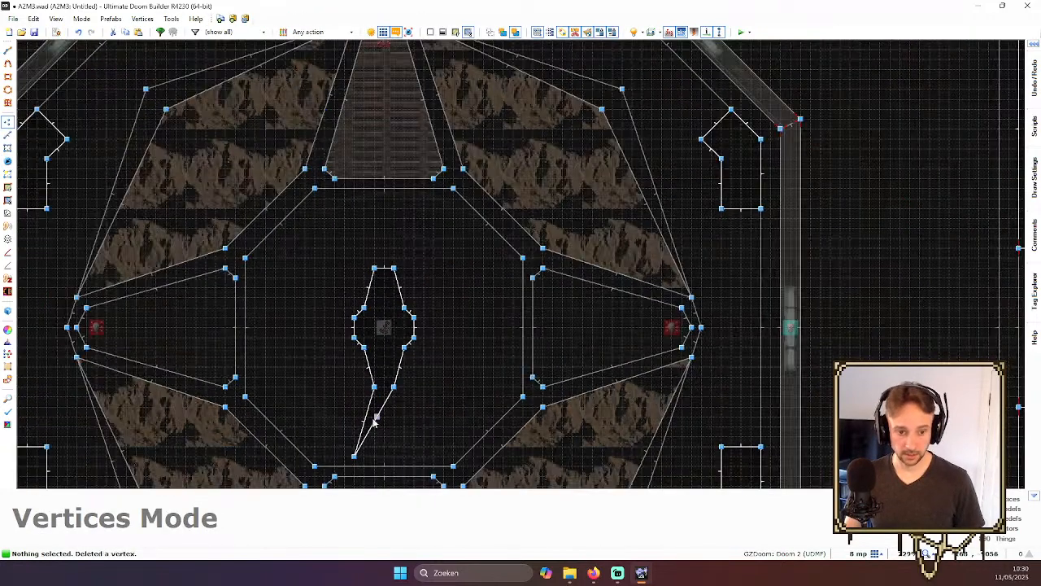
key(Delete)
- Delete all remaining linedefs of the original inner shape in the pentagram platform
scroll(384, 382, up, 4)
key(l)
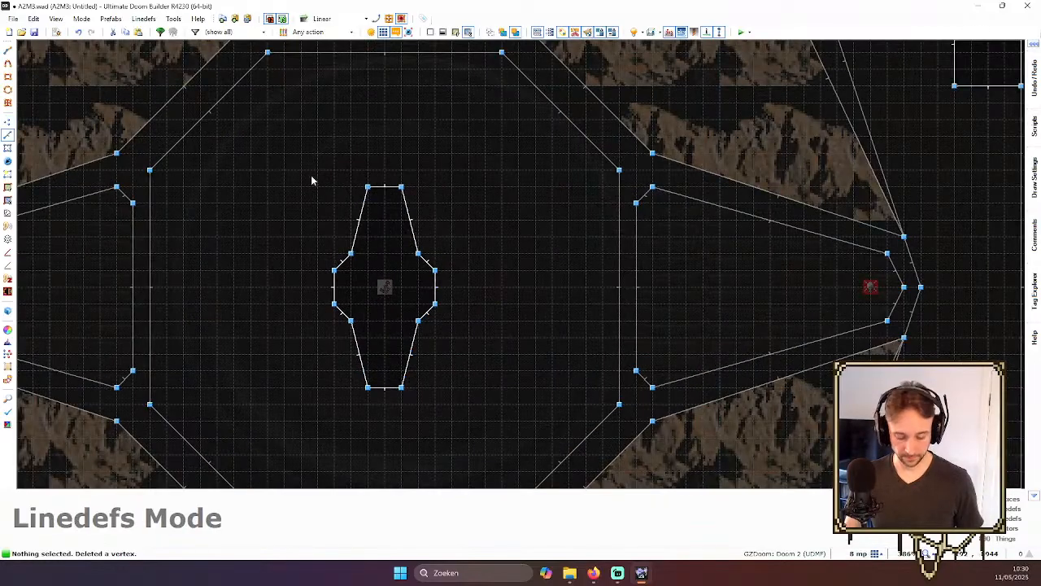
drag(310, 146, 490, 397)
key(Delete)
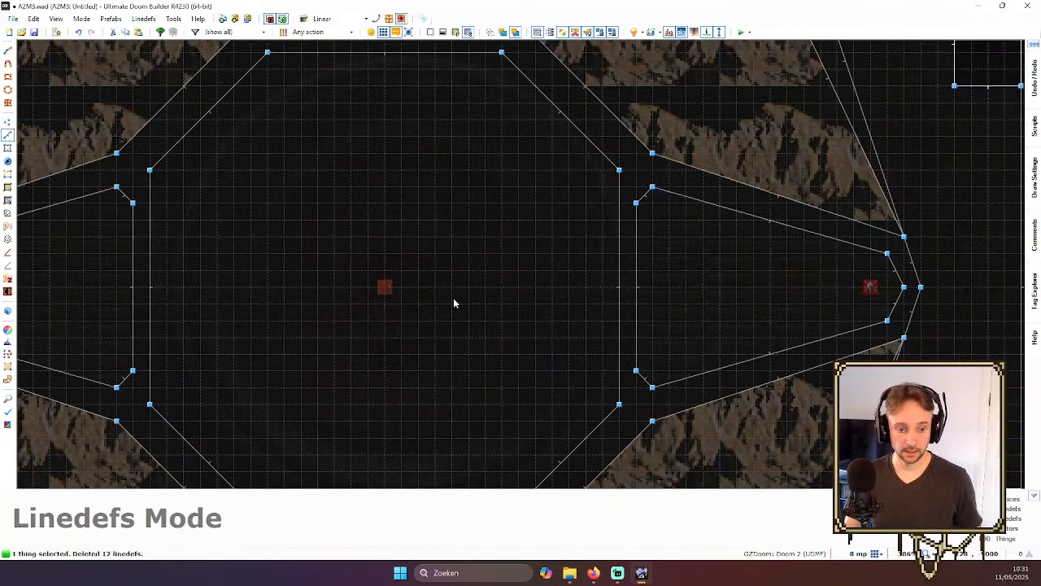
- Inspect the pasted inner shape and its Polyobject Anchor in the separate rectangular sector, in both the 2D and 3D views
key(t)
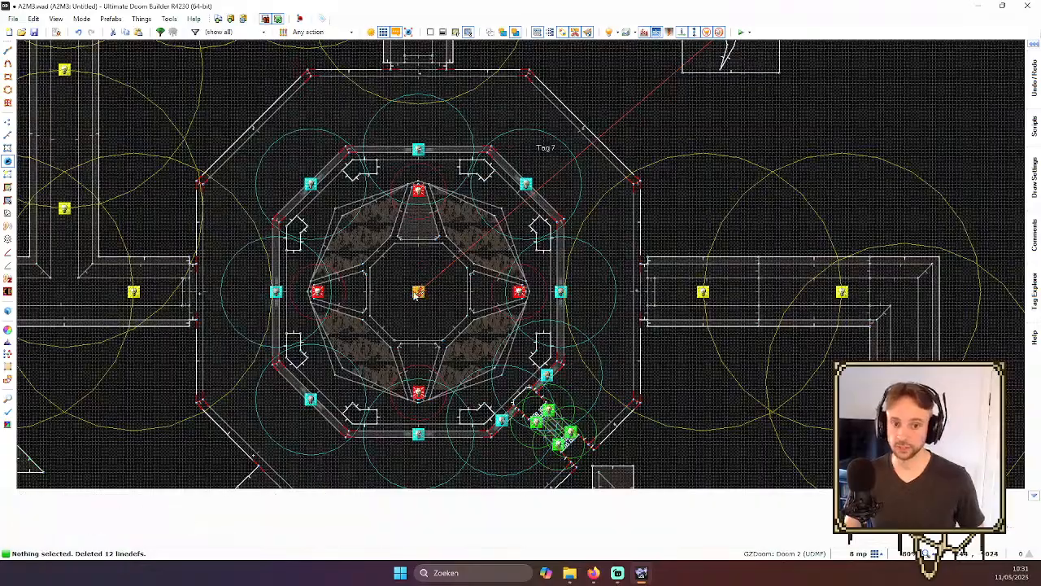
scroll(401, 274, down, 3)
scroll(430, 297, up, 6)
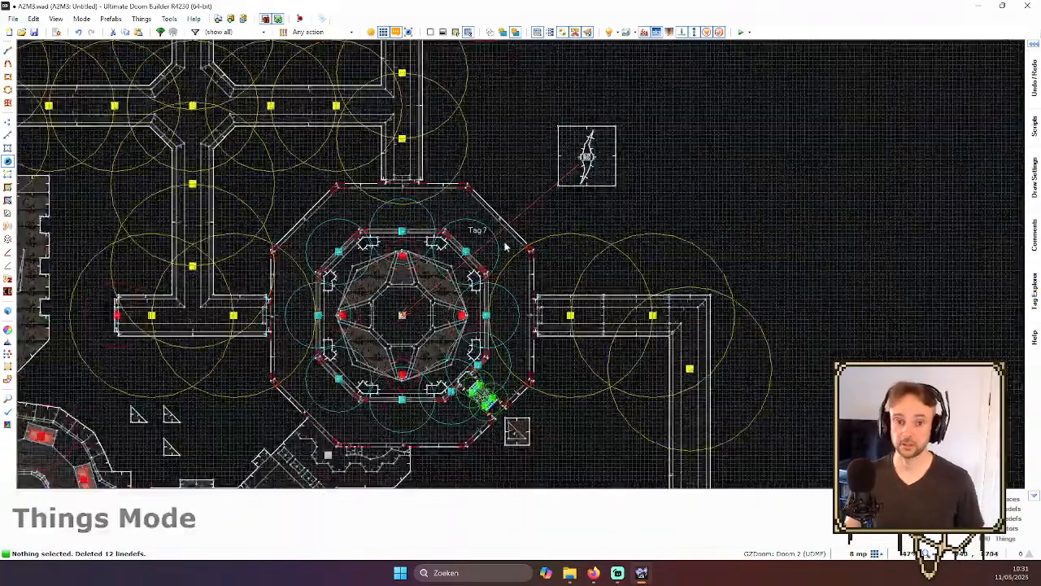
scroll(435, 297, down, 3)
scroll(583, 269, up, 5)
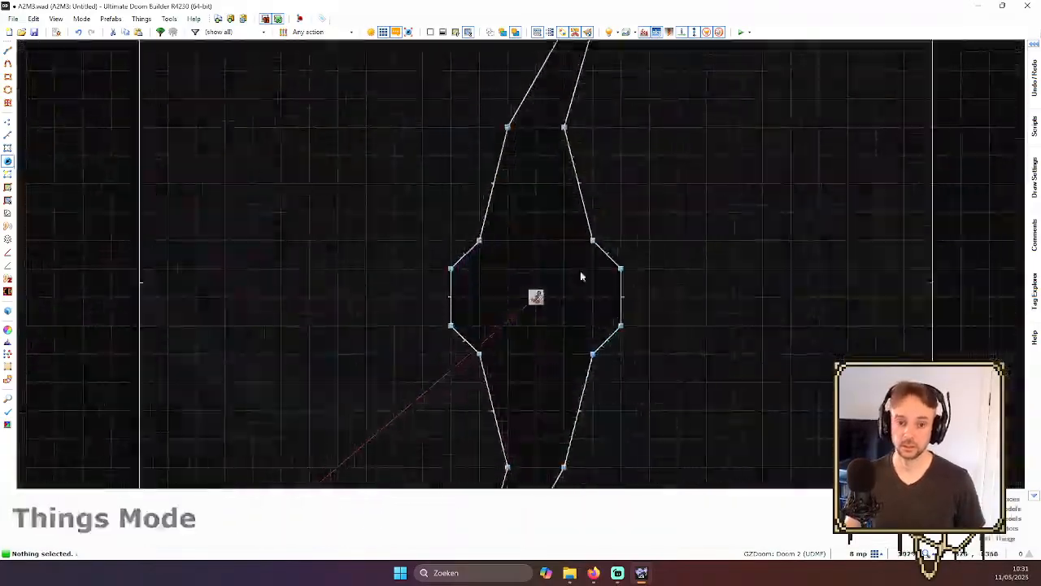
scroll(636, 237, down, 1)
key(w)
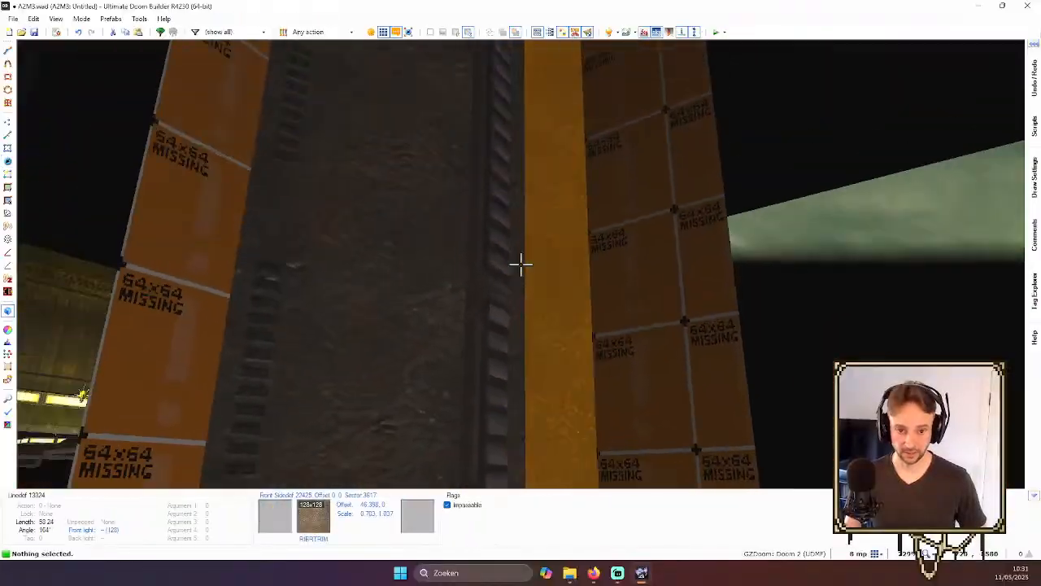
key(w)
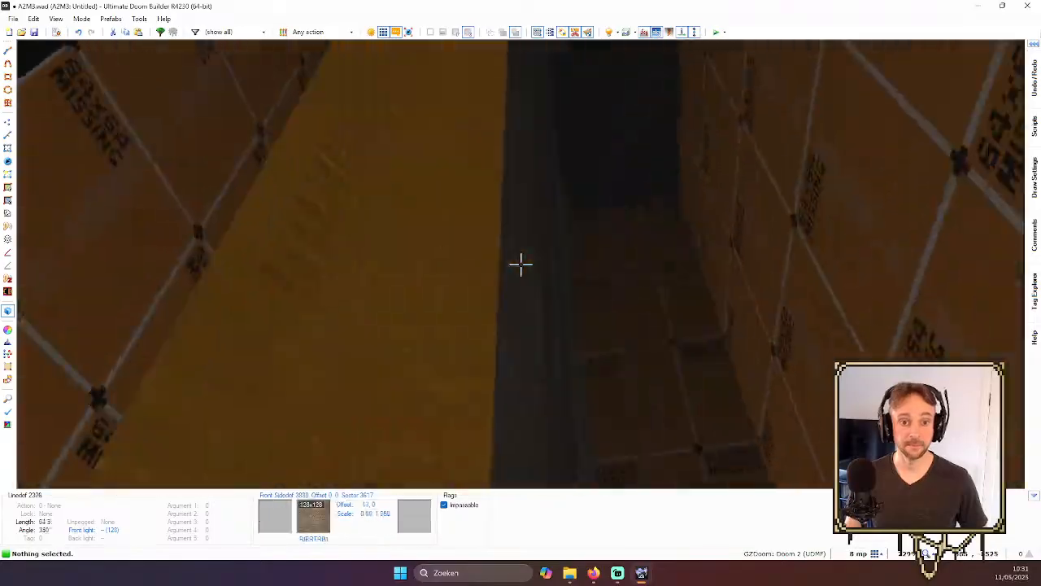
key(t)
scroll(422, 237, down, 6)
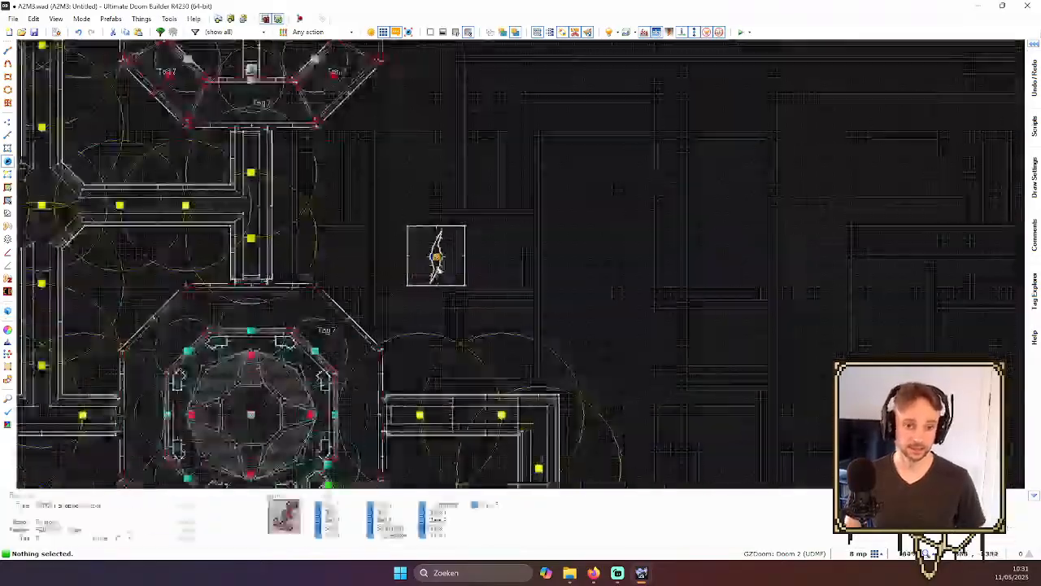
- Move the Polyobject Start Spot to the exact centre of the octagonal sector in the pentagram platform
scroll(295, 352, up, 7)
scroll(295, 352, down, 5)
scroll(291, 317, up, 5)
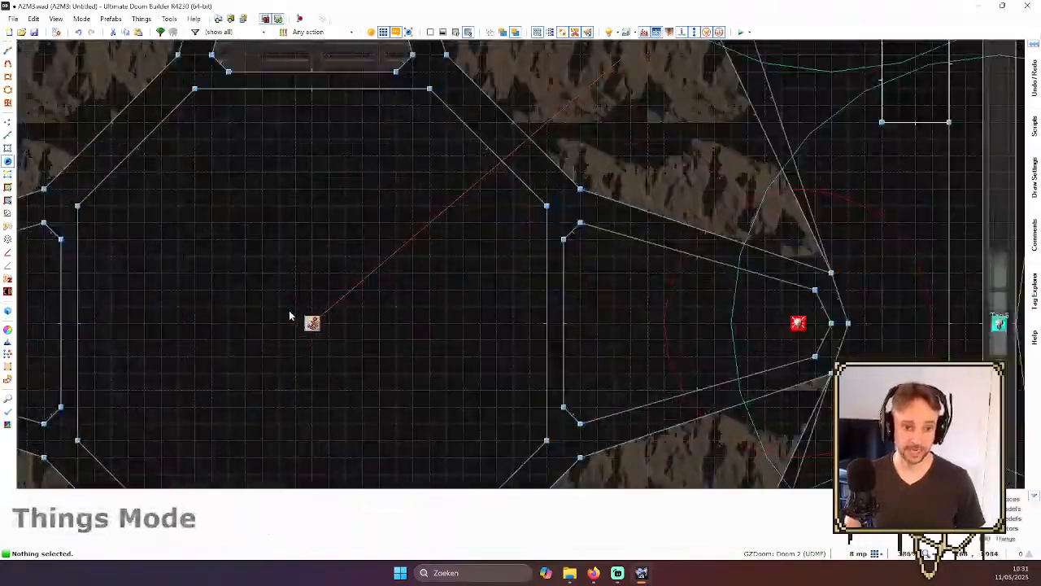
scroll(331, 348, up, 2)
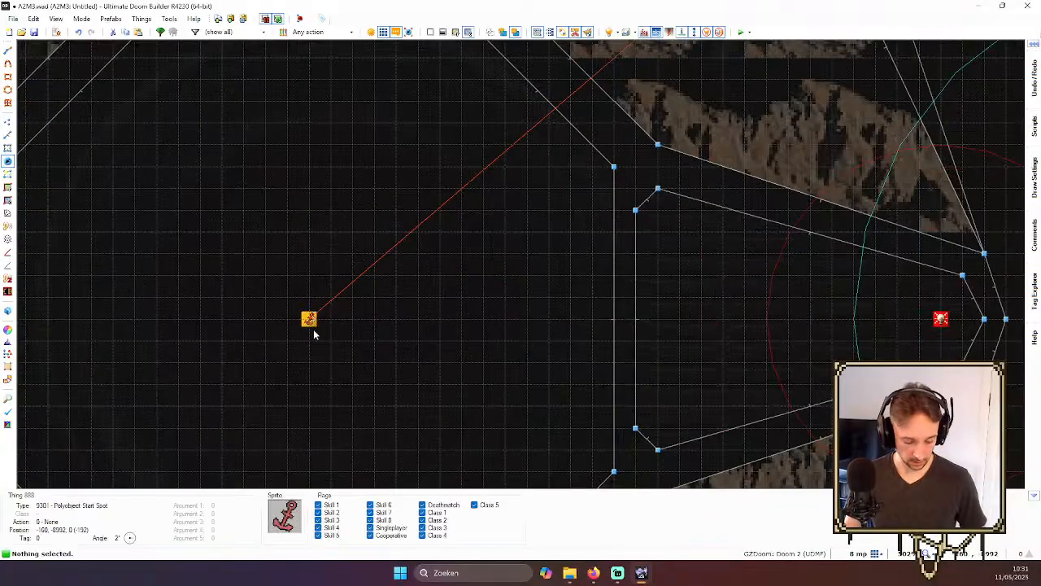
scroll(342, 305, down, 5)
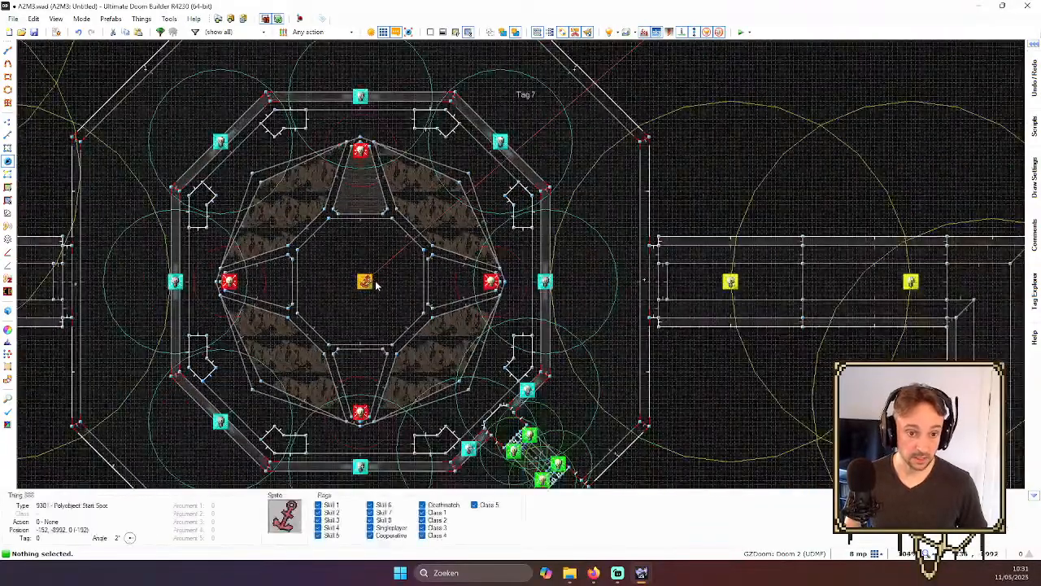
scroll(371, 279, up, 4)
scroll(374, 287, down, 4)
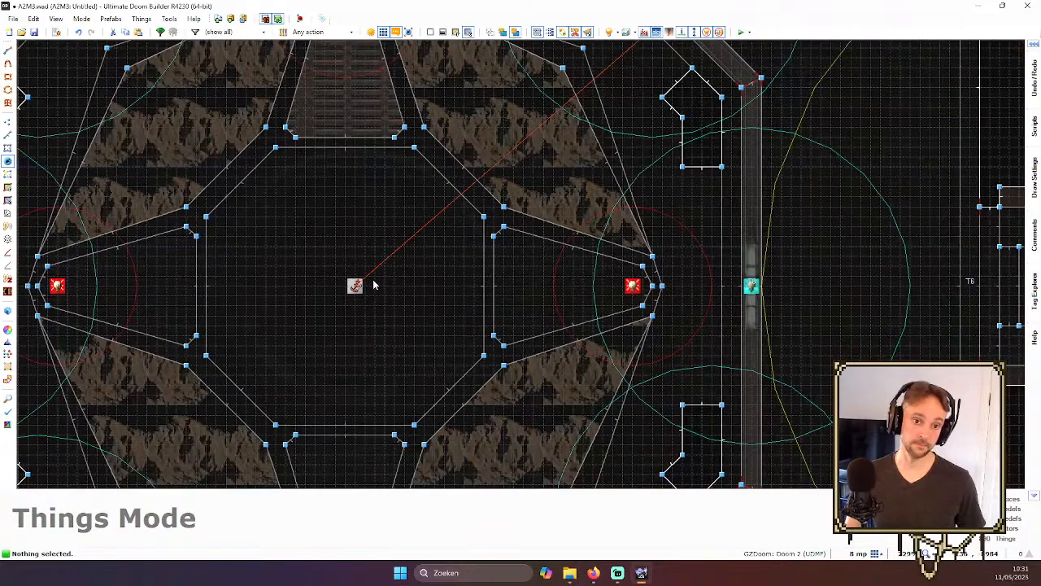
scroll(338, 196, up, 4)
drag(369, 350, 352, 350)
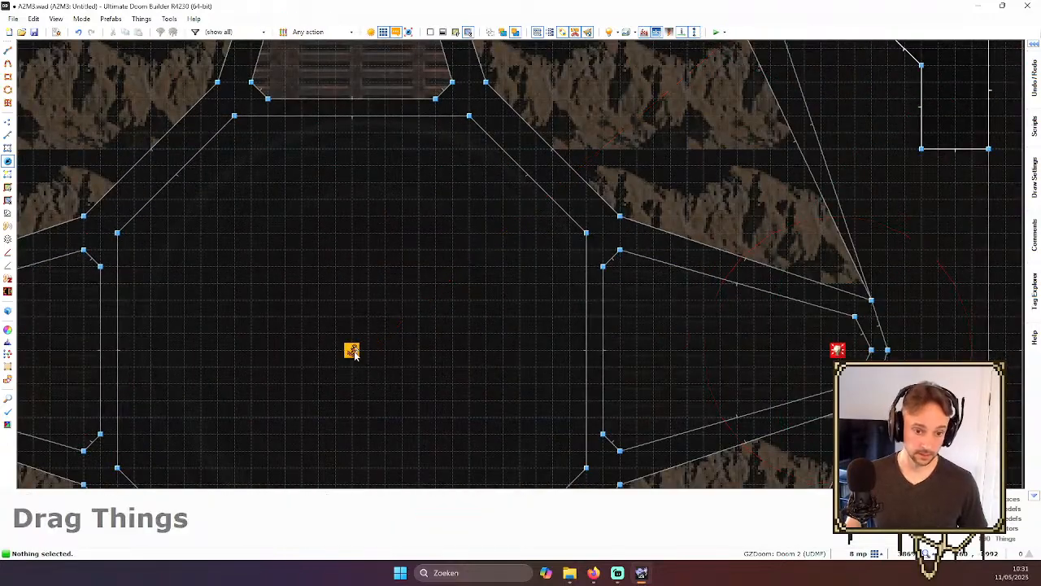
- Align the ceiling texture of the platform's central octagonal sector so its round pattern is centred and fits the sector's outline
key(s)
click(346, 272)
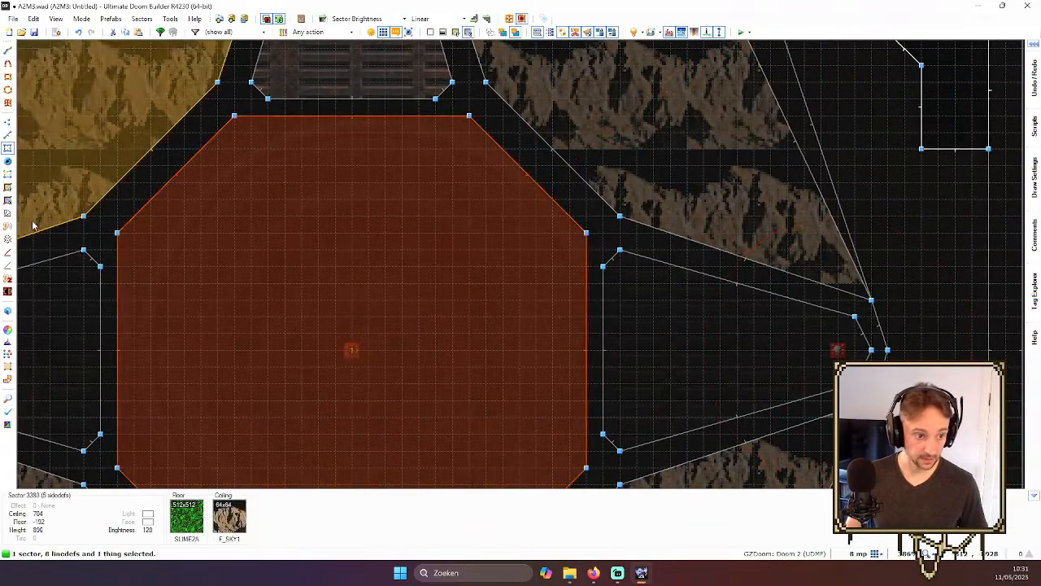
click(8, 188)
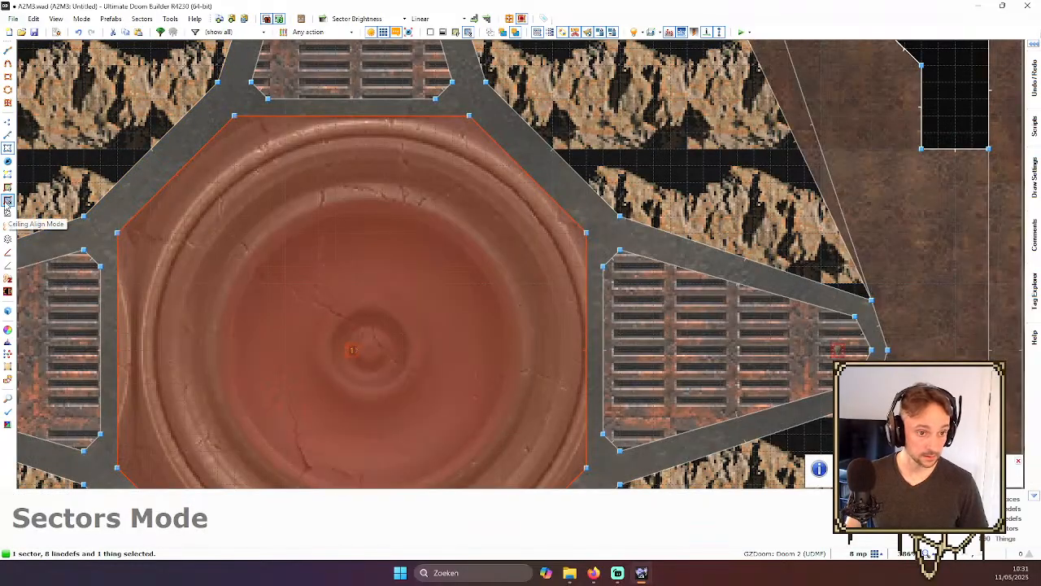
click(8, 201)
scroll(252, 235, down, 1)
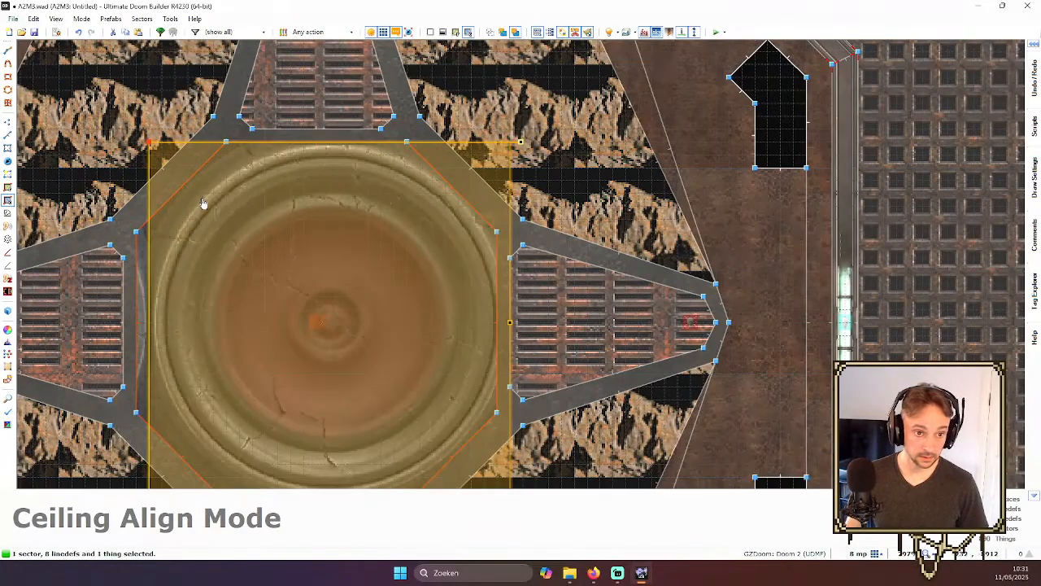
scroll(340, 162, up, 1)
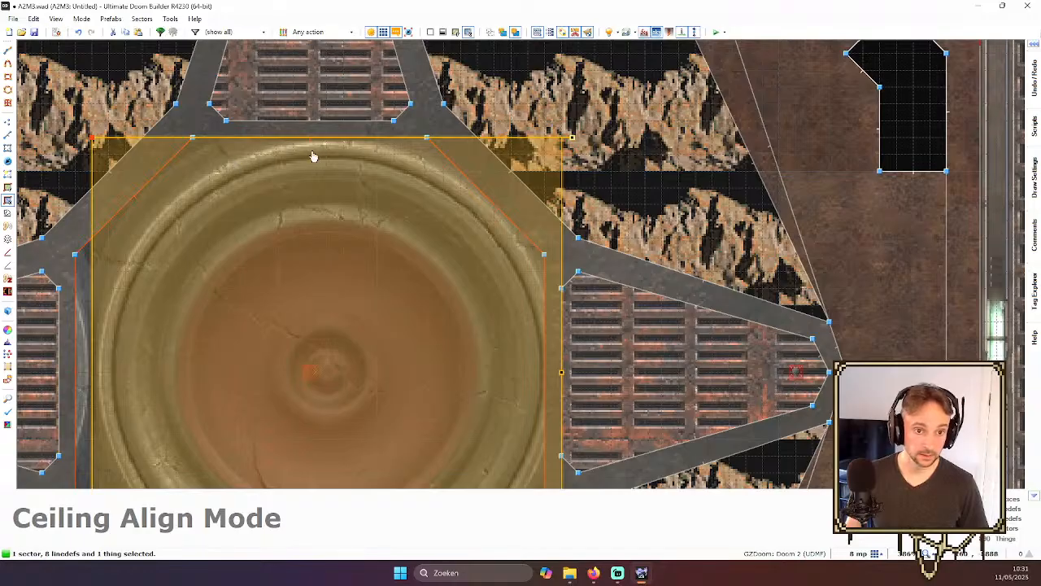
drag(318, 149, 305, 141)
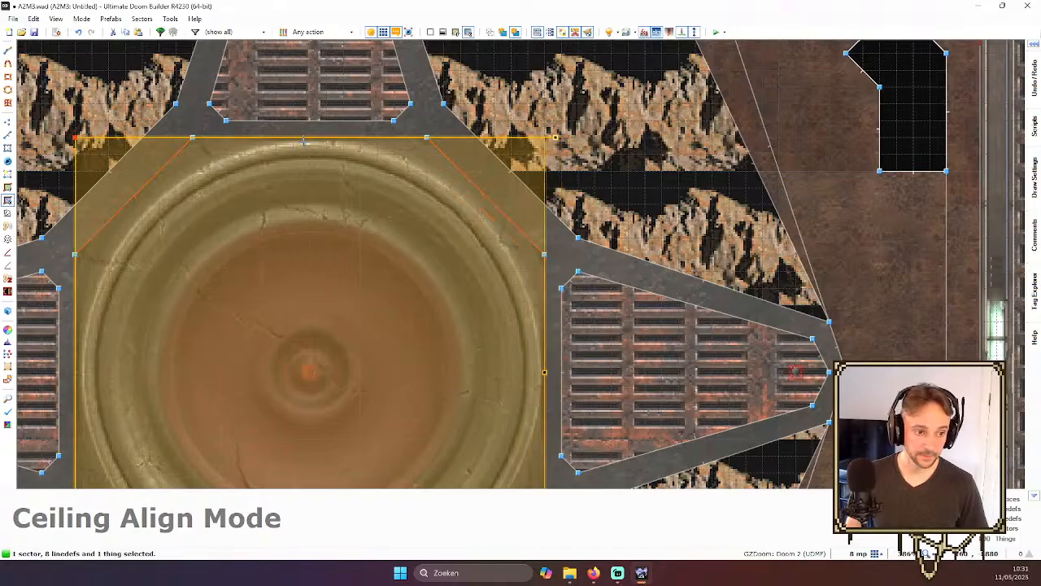
scroll(361, 186, down, 2)
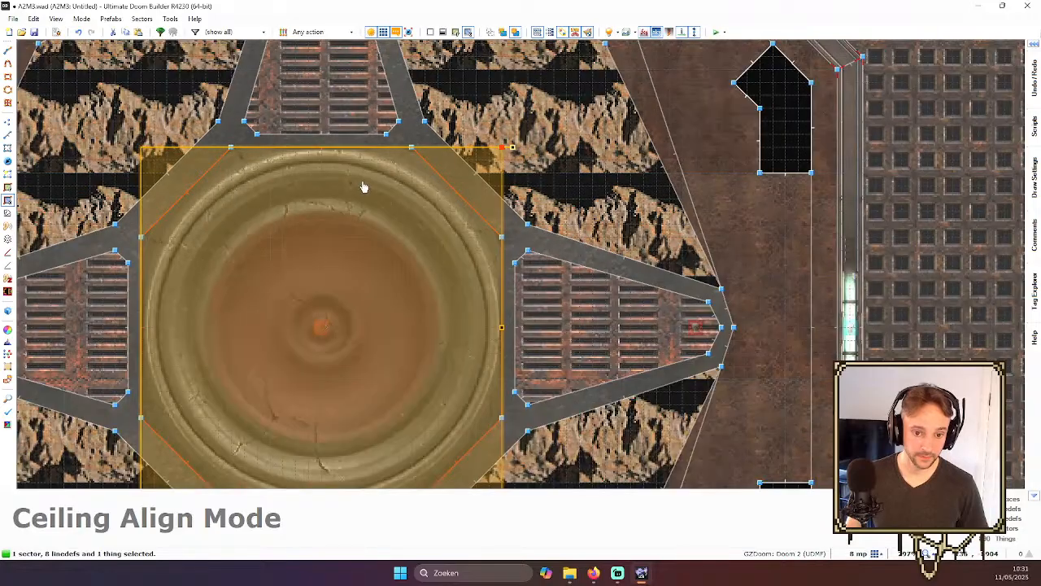
mouse_move(1034, 126)
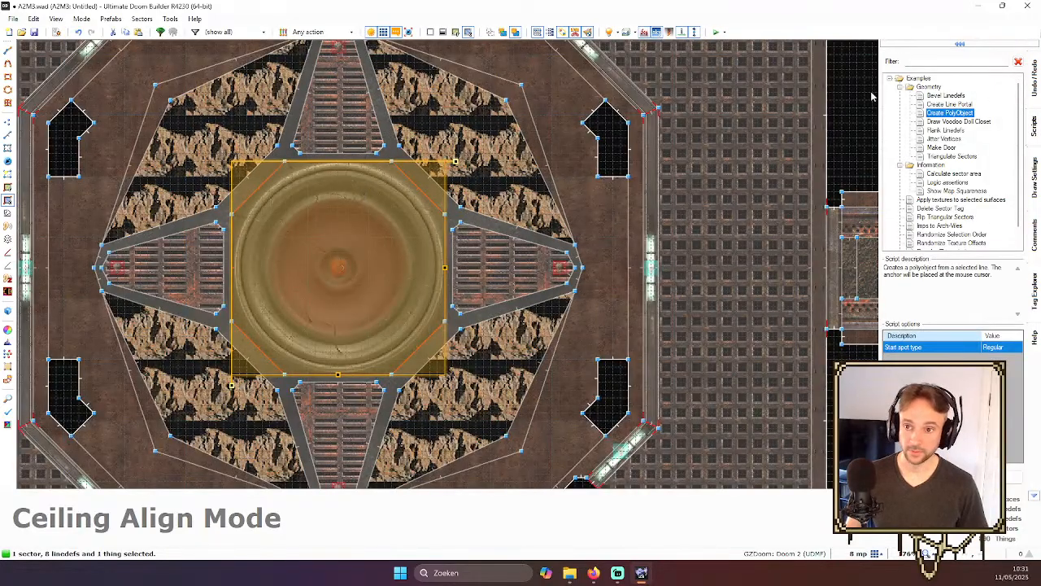
key(Escape)
- Examine the aligned round ceiling texture and the surrounding pentagram platform room in 3D
key(q)
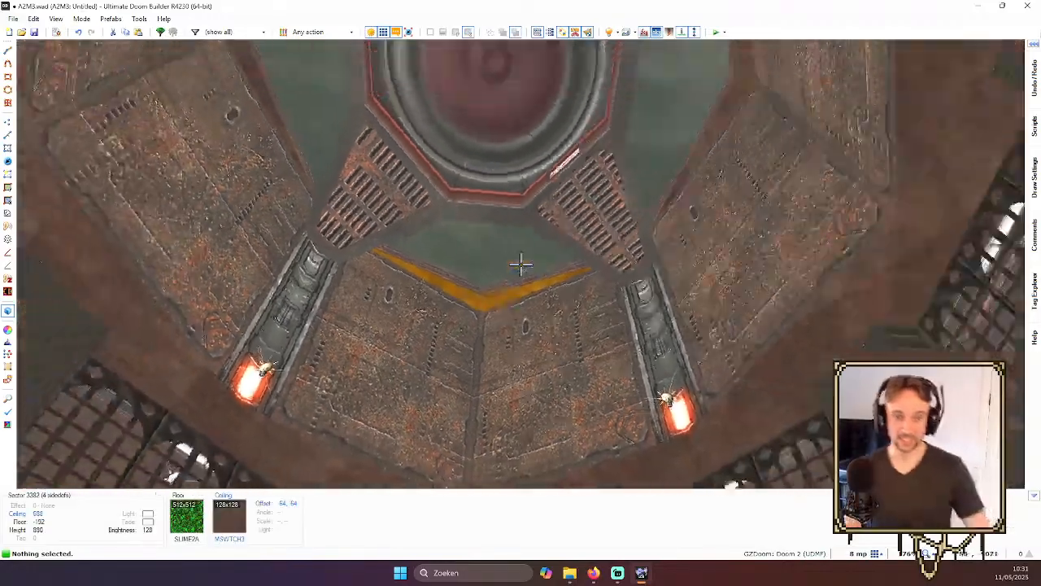
key(w)
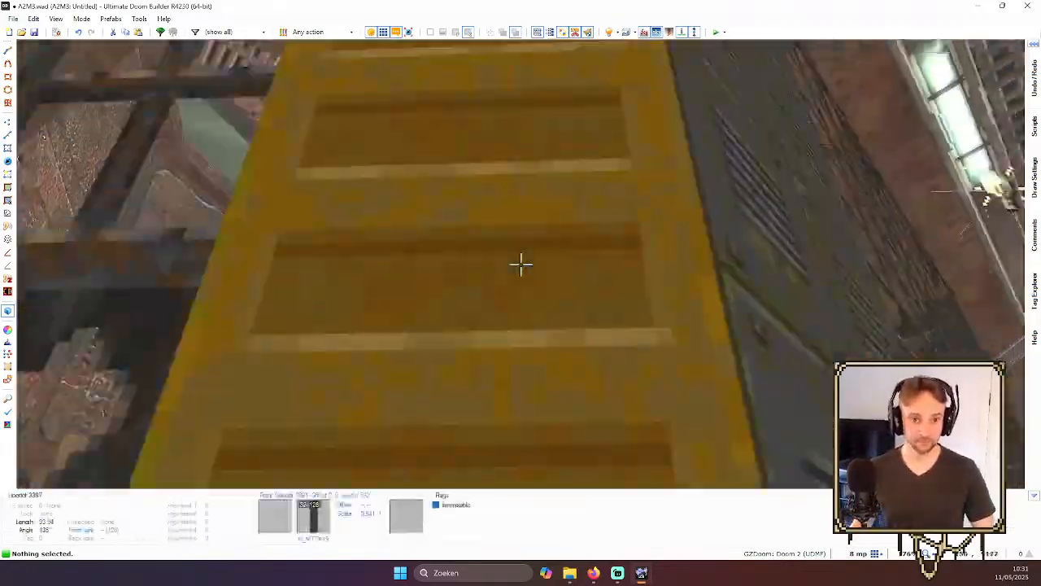
key(s)
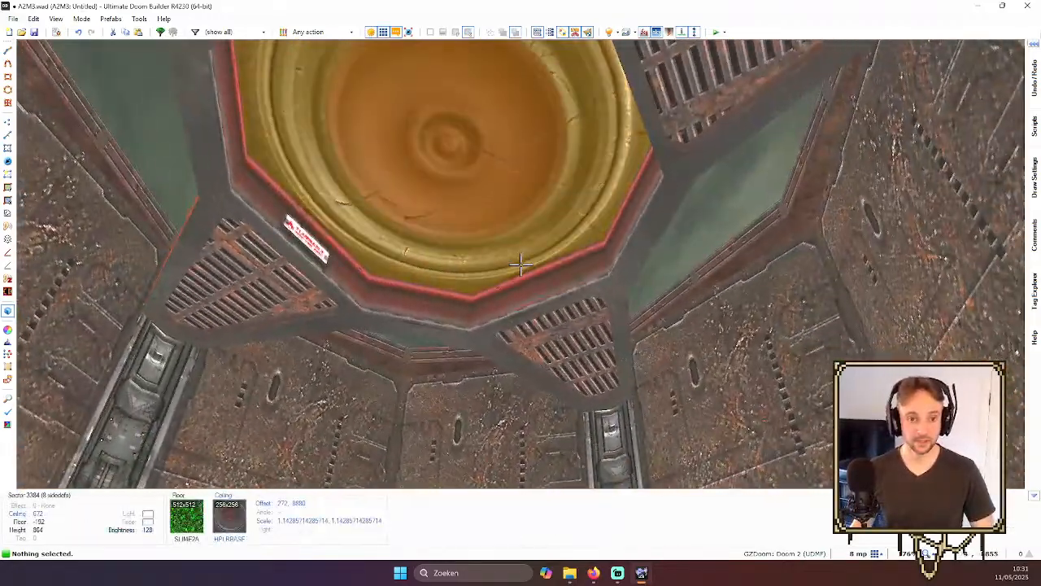
key(w)
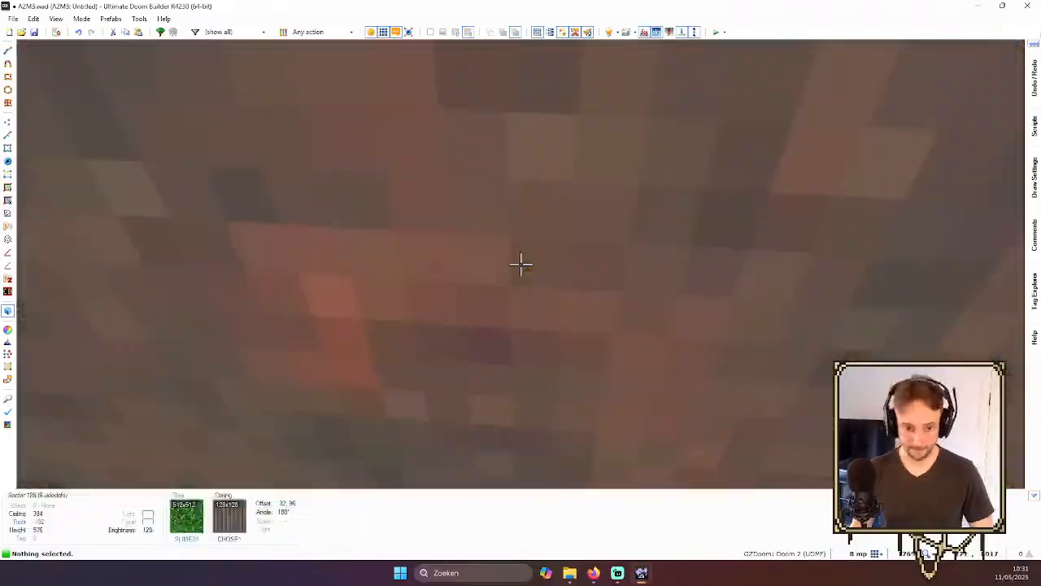
key(s)
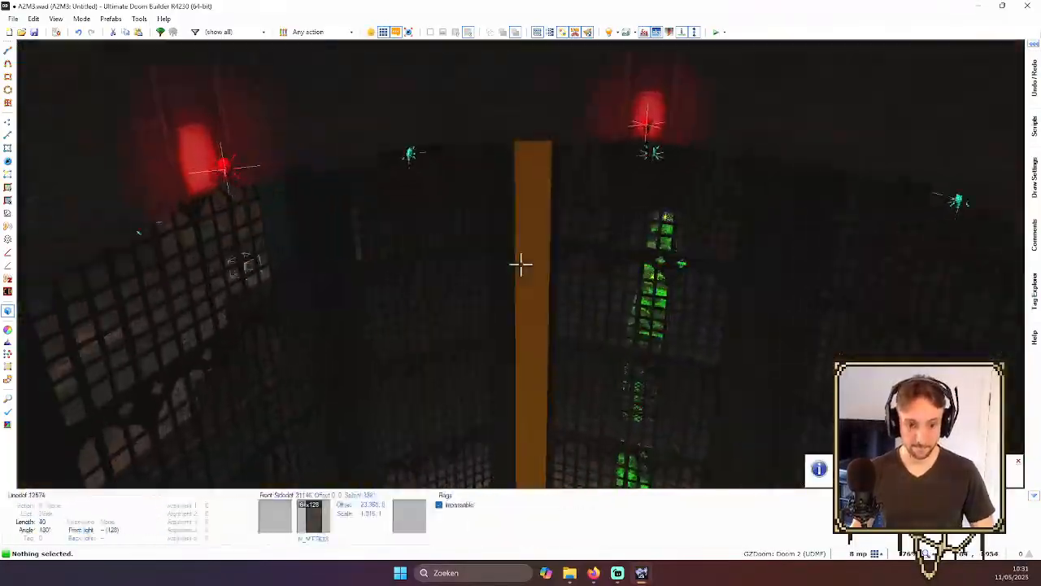
key(q)
scroll(391, 172, down, 2)
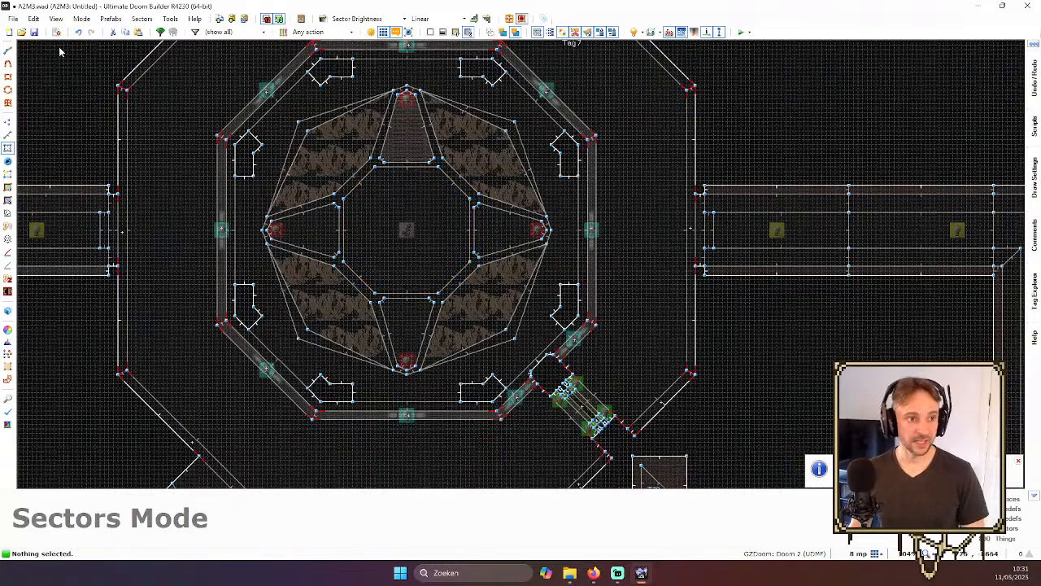
- Save the map and open its ACS scripts in a maximized Script Editor
click(34, 31)
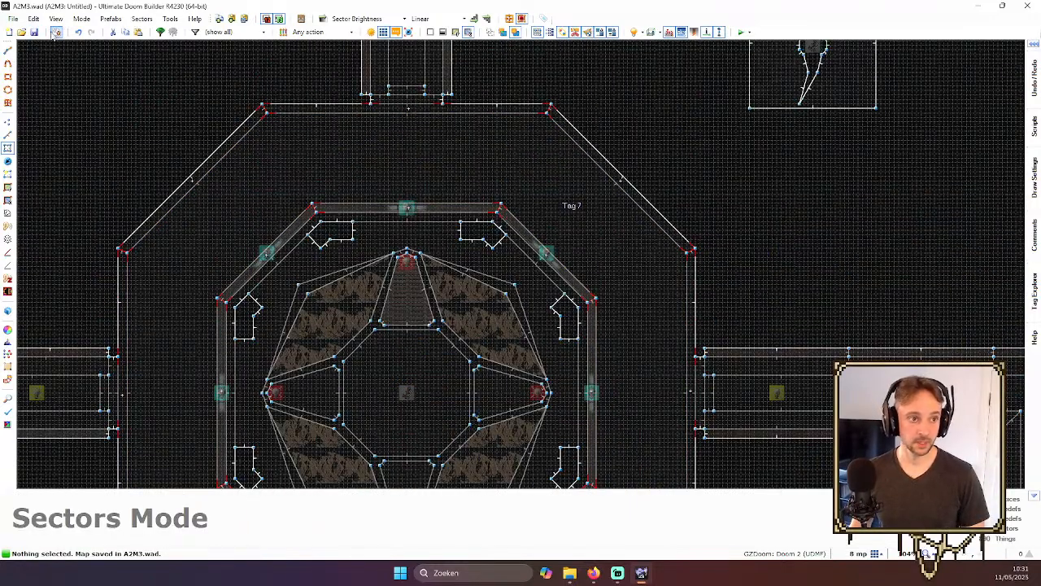
click(55, 32)
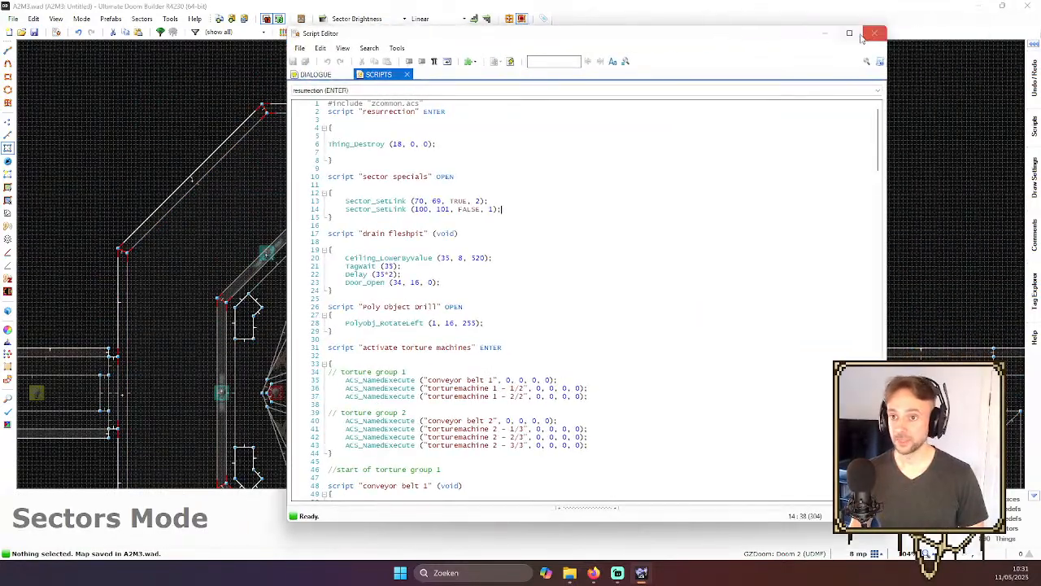
click(849, 34)
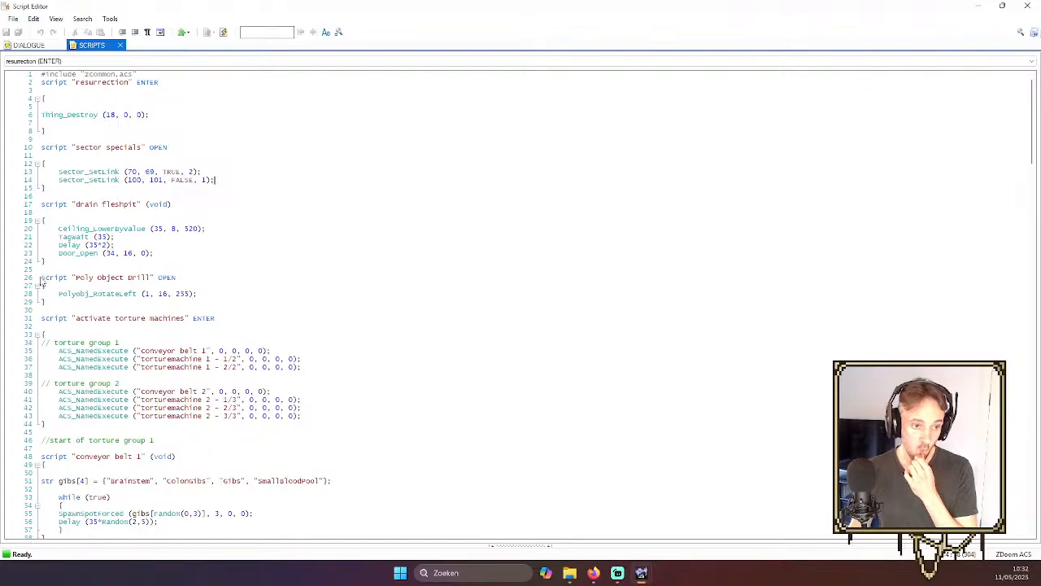
- Duplicate the "Poly Object Drill" script directly below the original and name the copy "Mixer 1"
drag(42, 277, 256, 297)
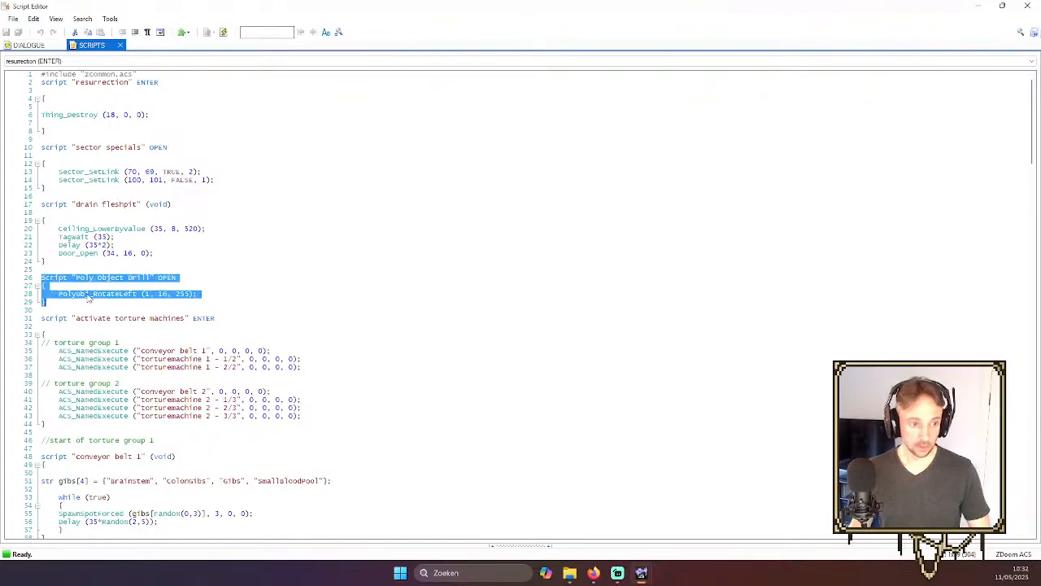
key(ctrl+c)
click(67, 301)
key(Return)
key(Return)
key(ctrl+v)
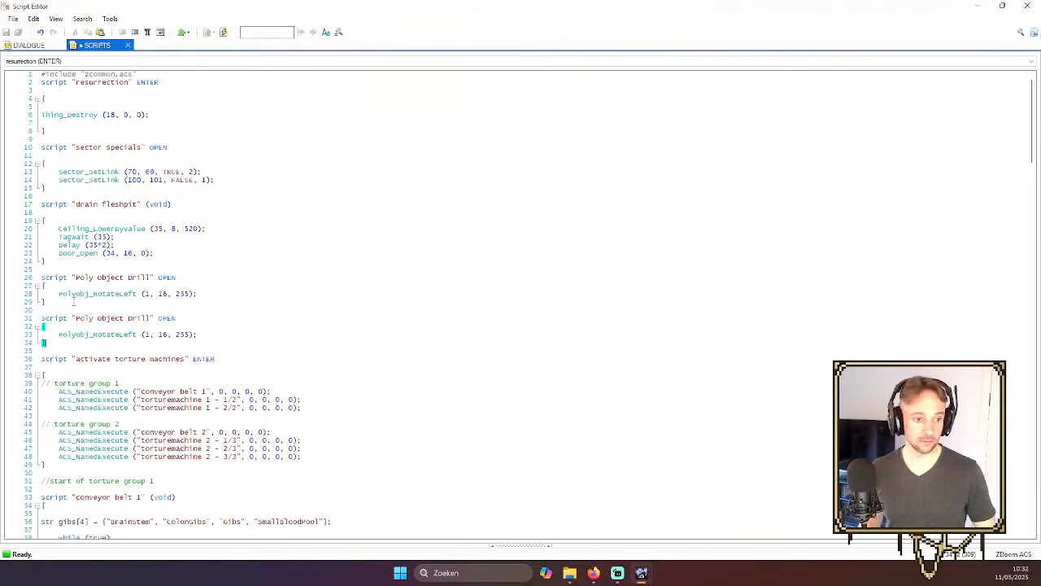
drag(76, 318, 147, 319)
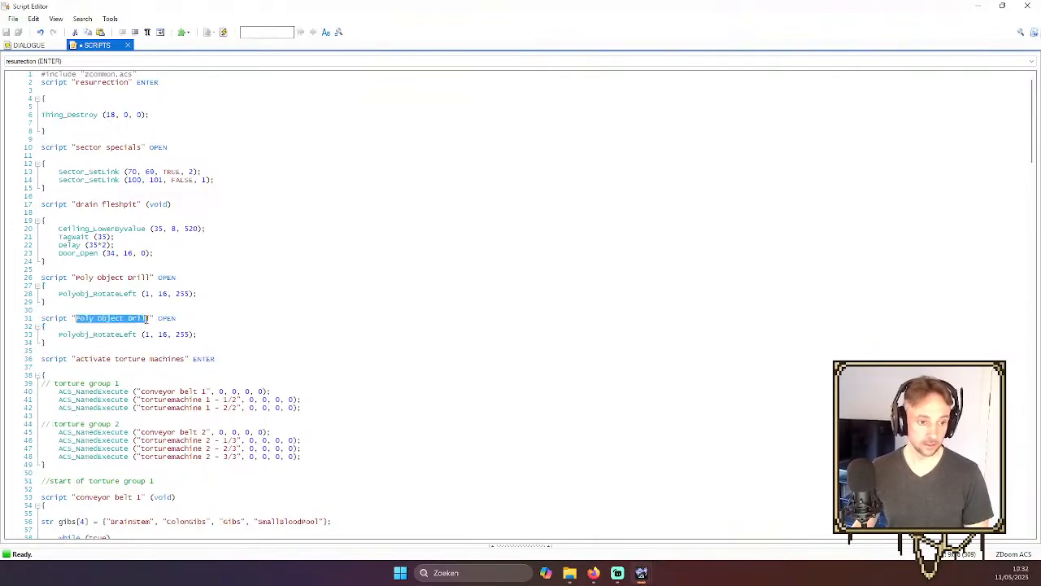
text(Mixer 1)
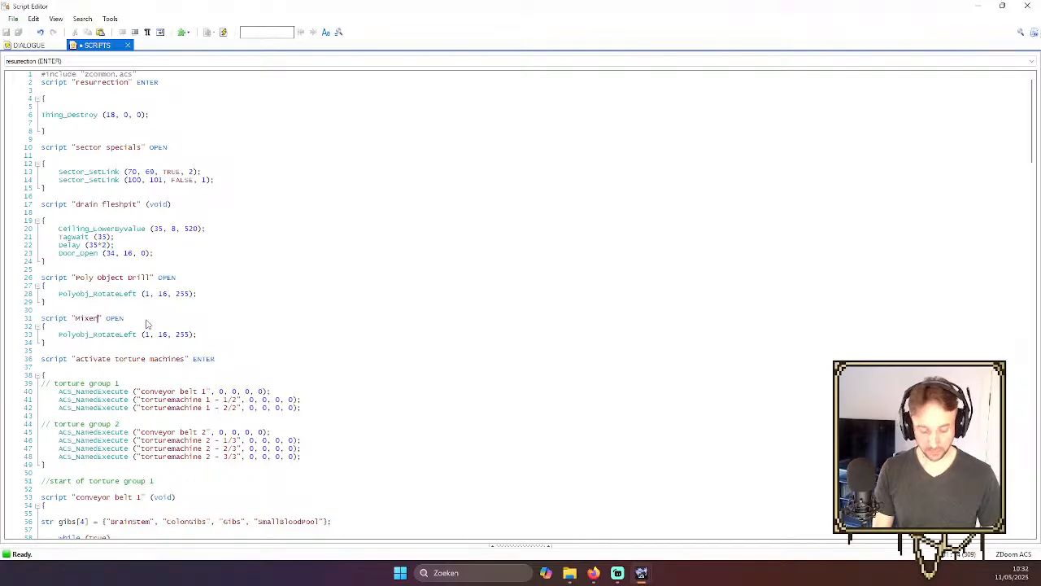
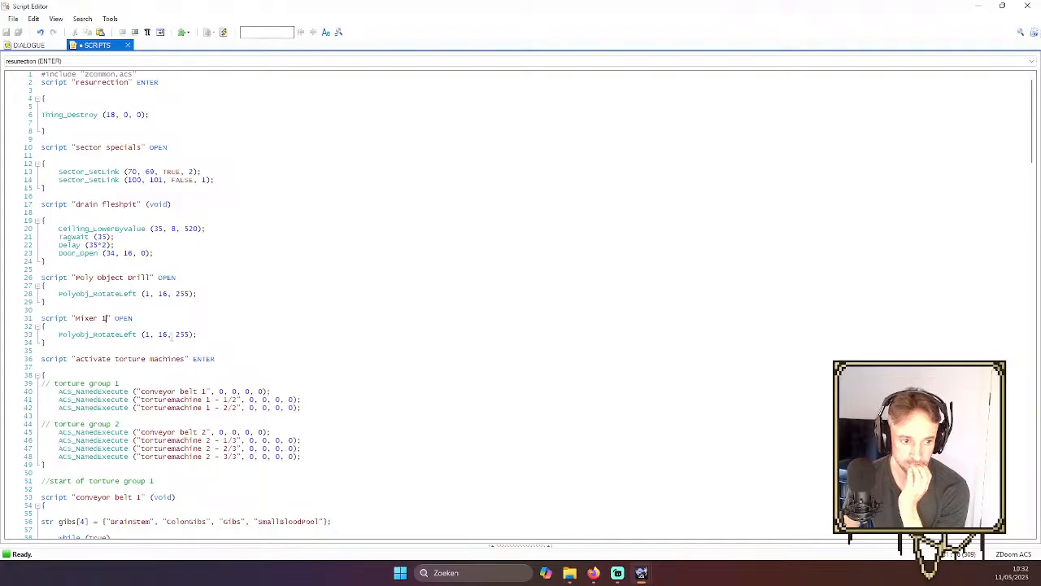
- Change the "Mixer 1" script's call to Polyobj_RotateRight (2, 16, 255) and compile the scripts
scroll(521, 305, down, 4)
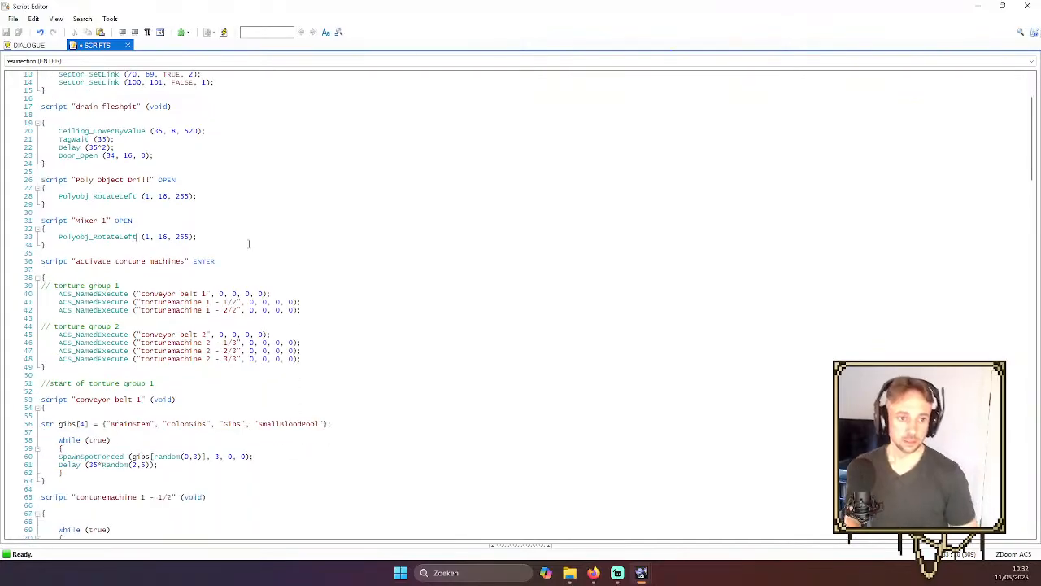
key(Right)
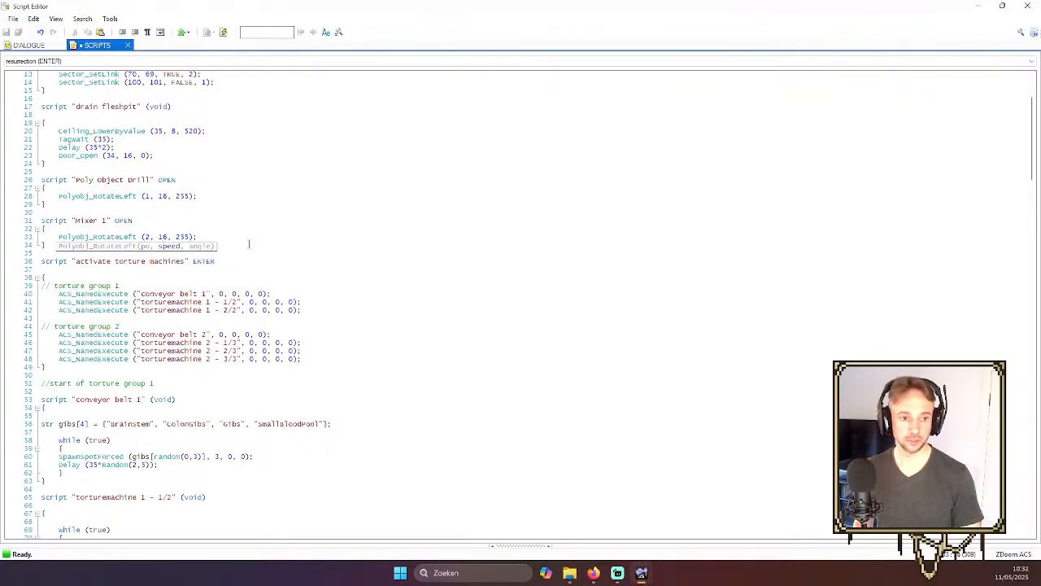
key(Left)
key(Left)
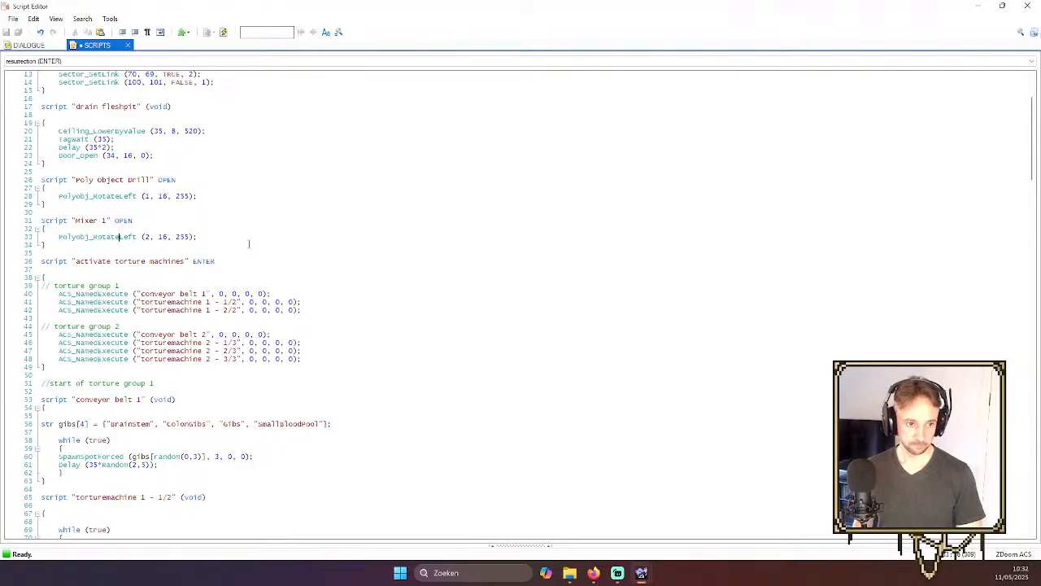
key(Delete)
key(Delete)
text(Right)
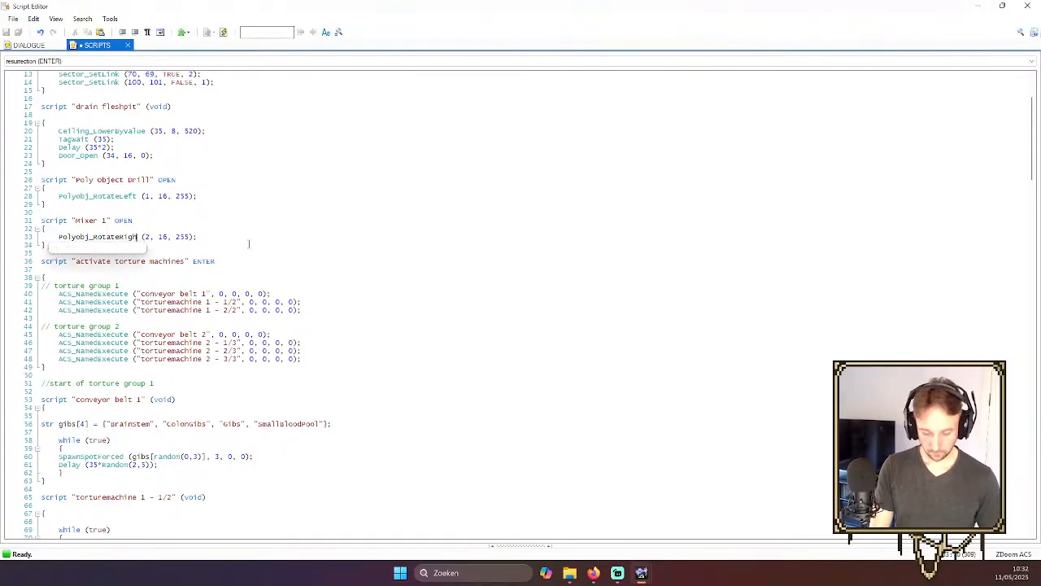
click(248, 243)
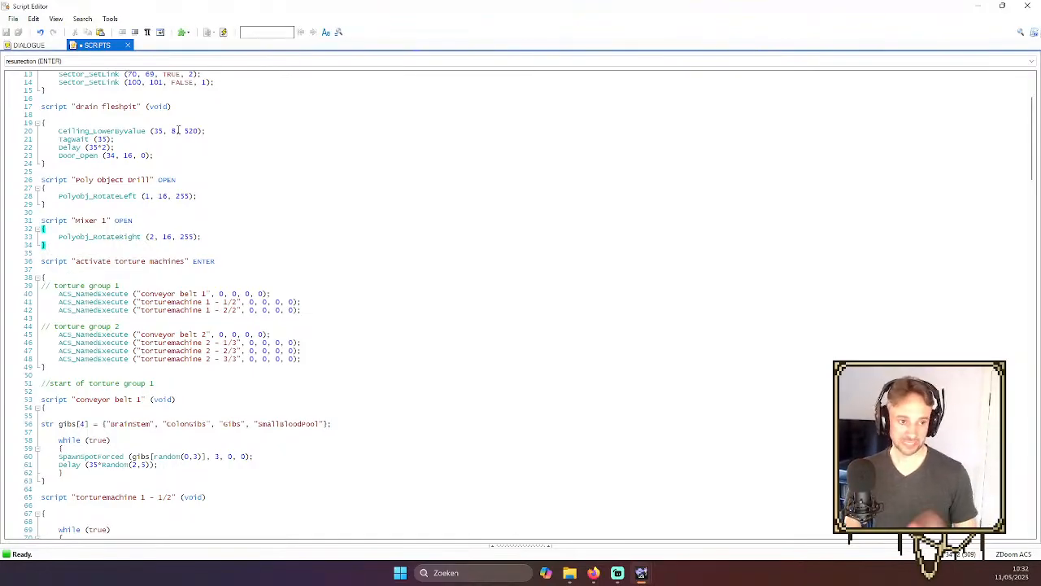
click(224, 32)
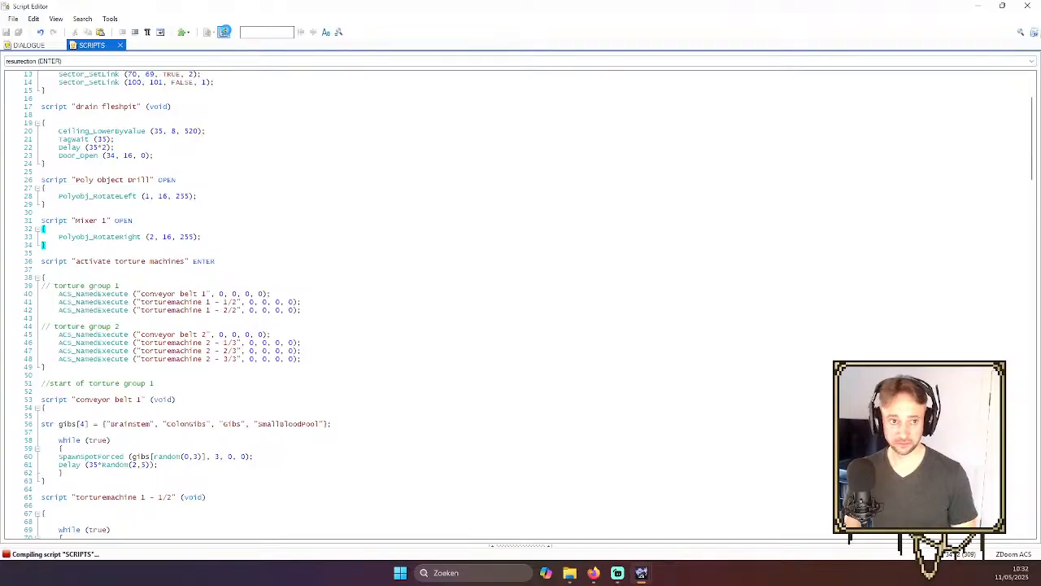
click(980, 6)
- Start a test run of the map from the sector with the four T97 squares, just southwest of the octagonal pentagram room
scroll(570, 232, down, 3)
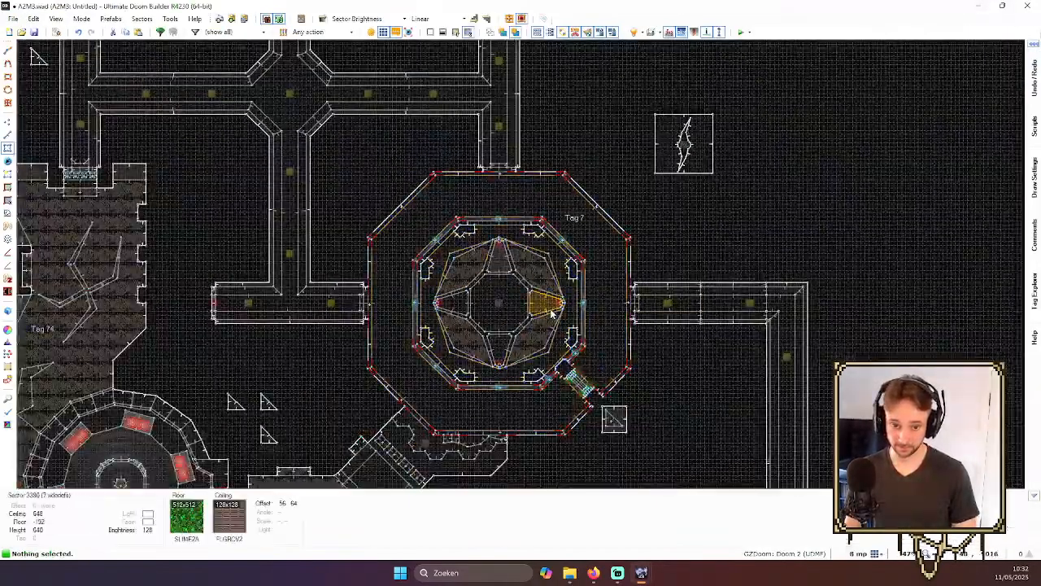
scroll(551, 313, up, 2)
scroll(616, 296, down, 3)
scroll(493, 405, up, 3)
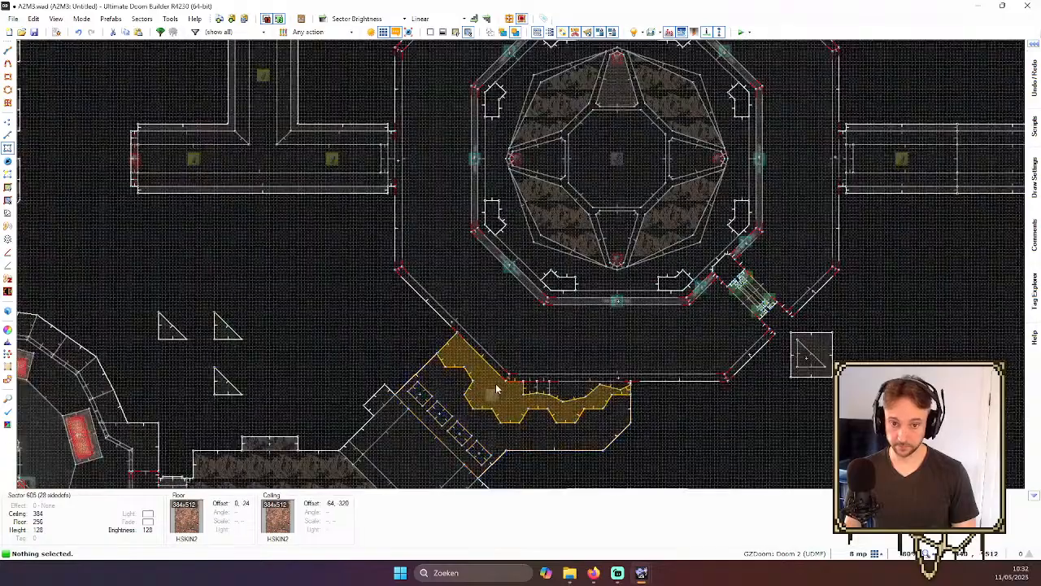
scroll(496, 391, down, 4)
scroll(570, 350, up, 7)
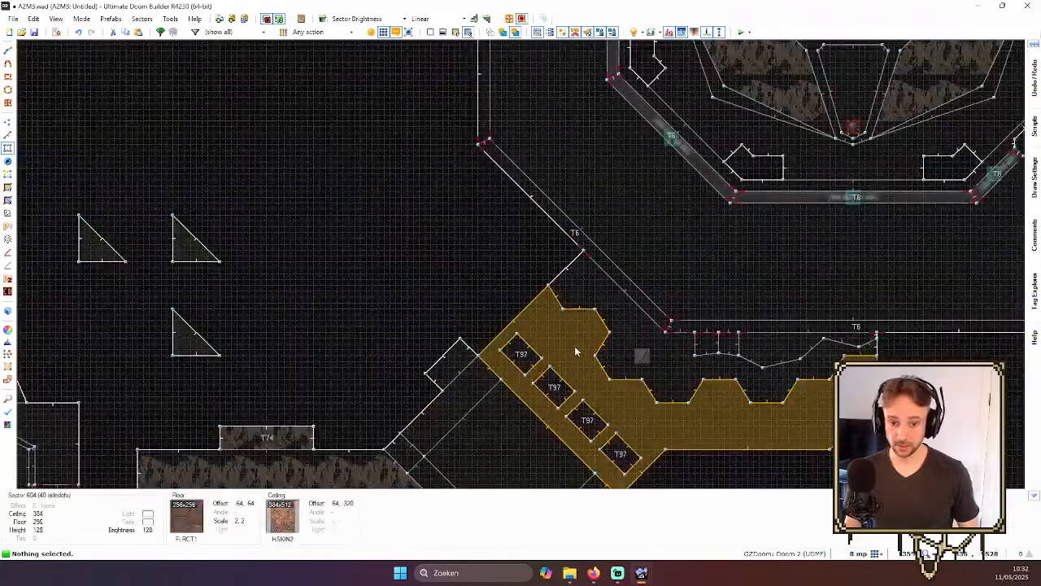
key(F9)
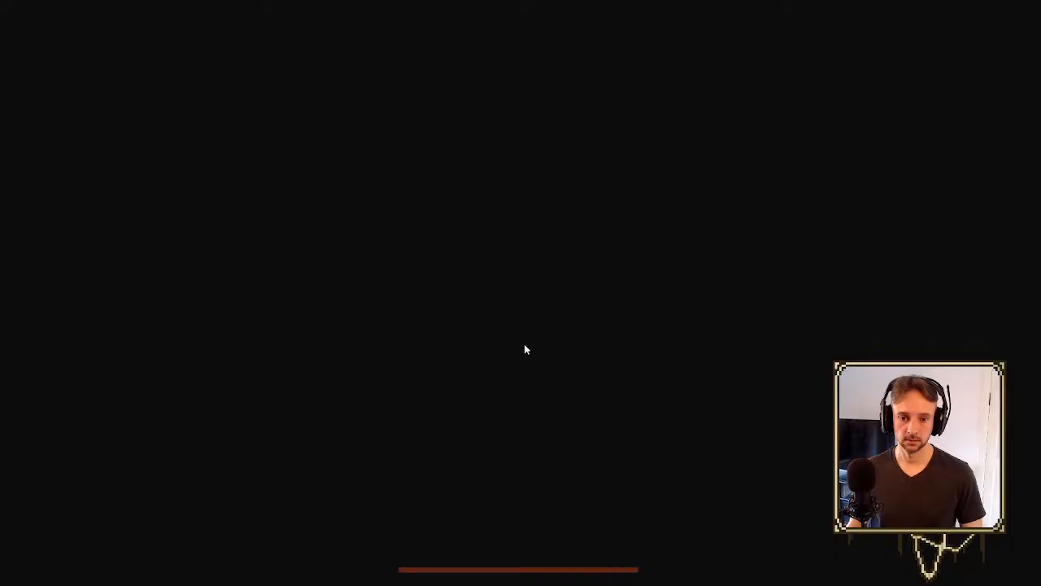
- Approach the grated octagonal structure in the test game and turn on free flight through walls with the noclip2 console command
key(a)
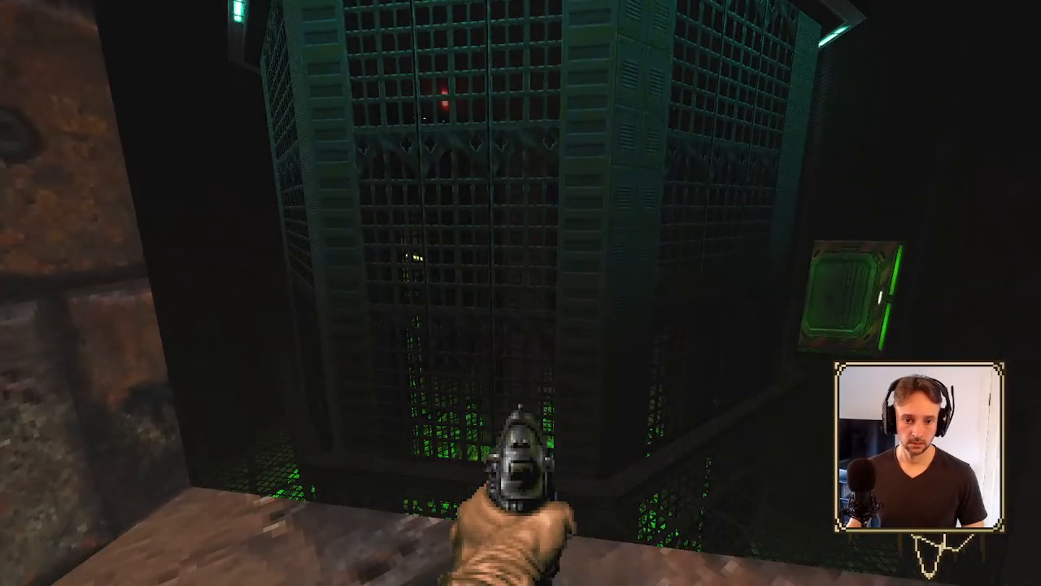
key(w)
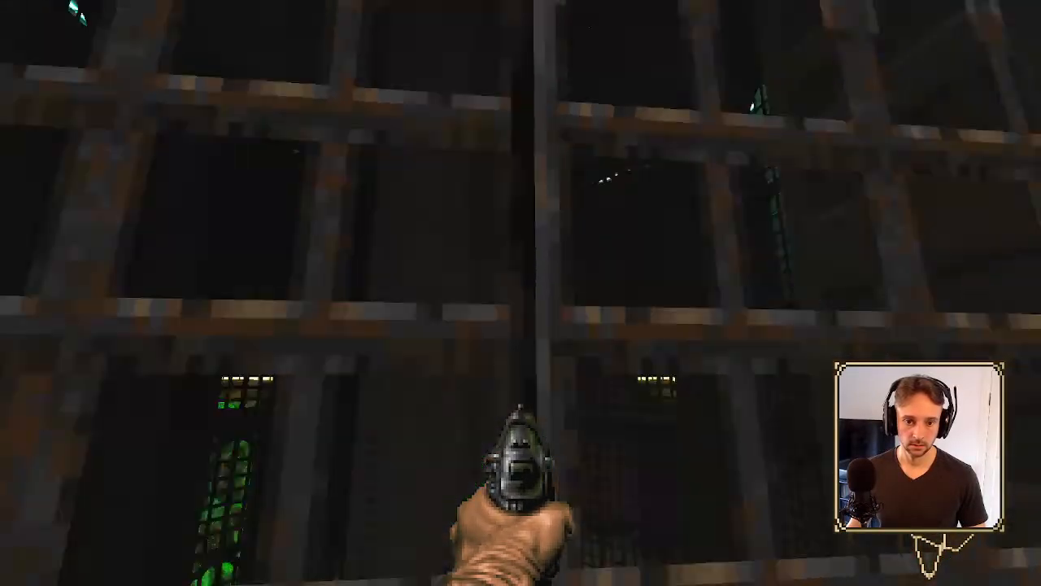
key(grave)
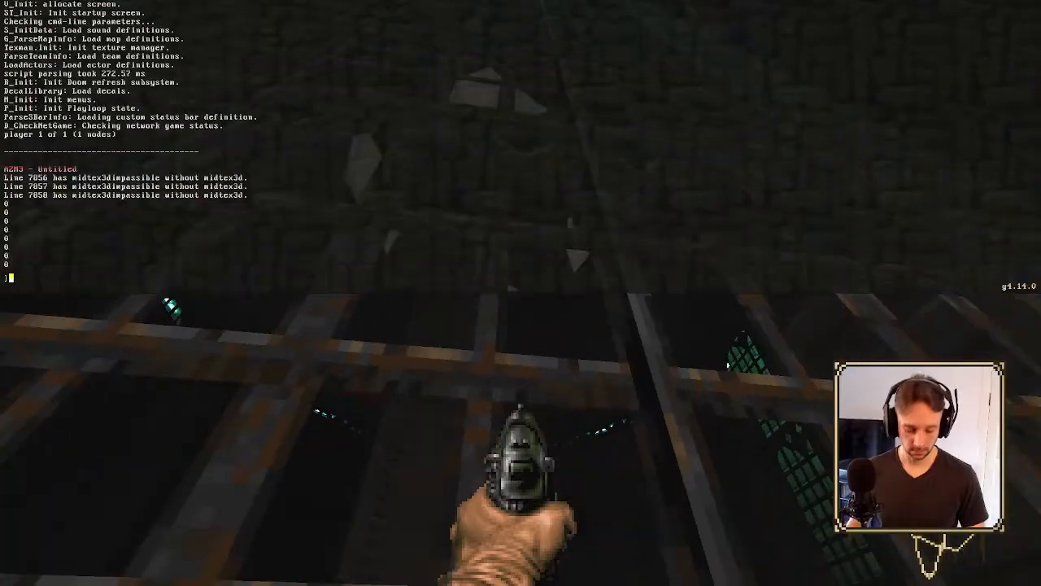
text(noclip2)
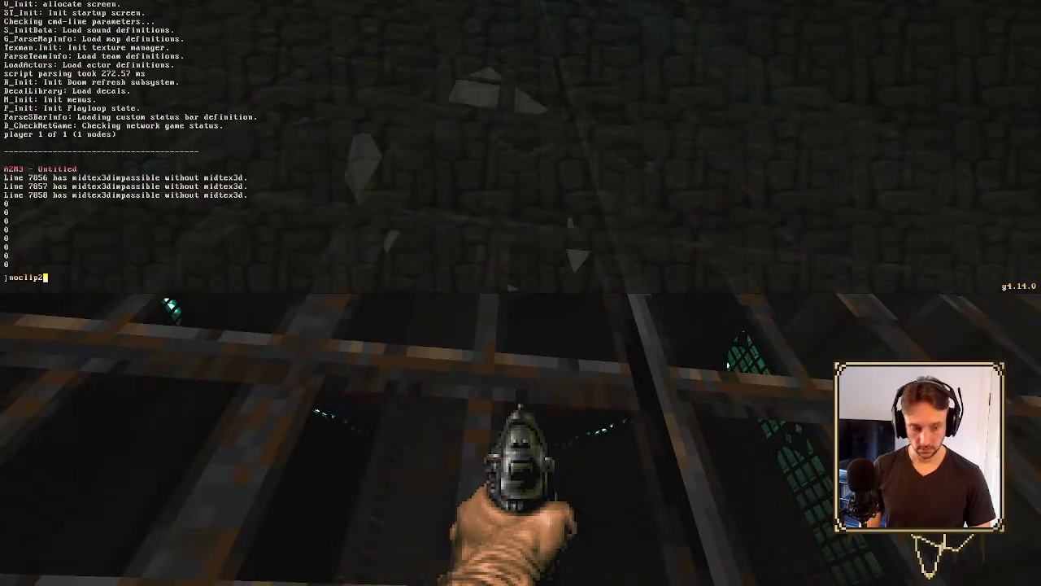
key(Return)
key(grave)
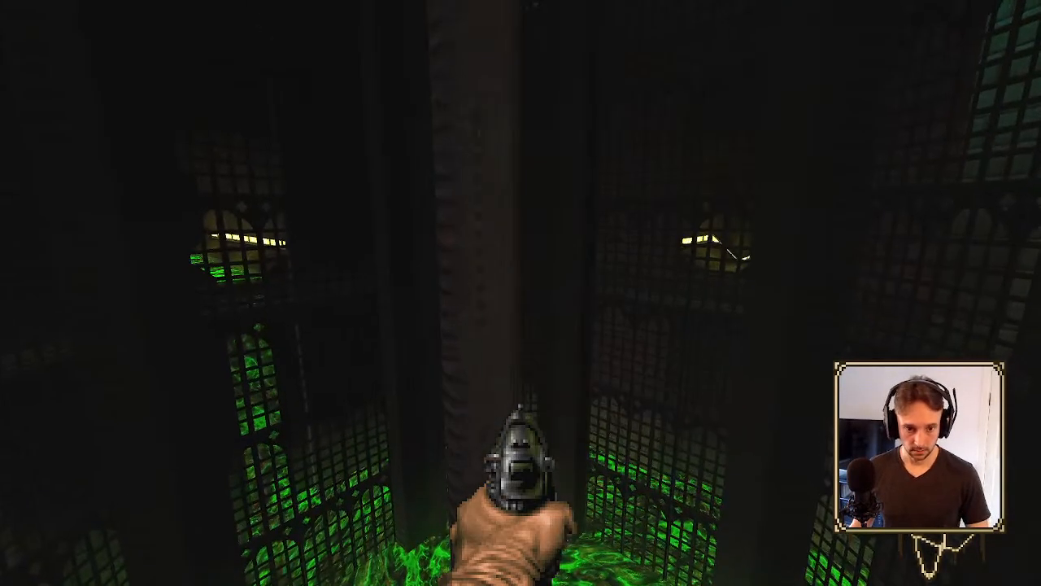
- Fly in and around the caged shaft to examine the mixer polyobject's rotation, the slime floor and the skylight ceiling
key(w)
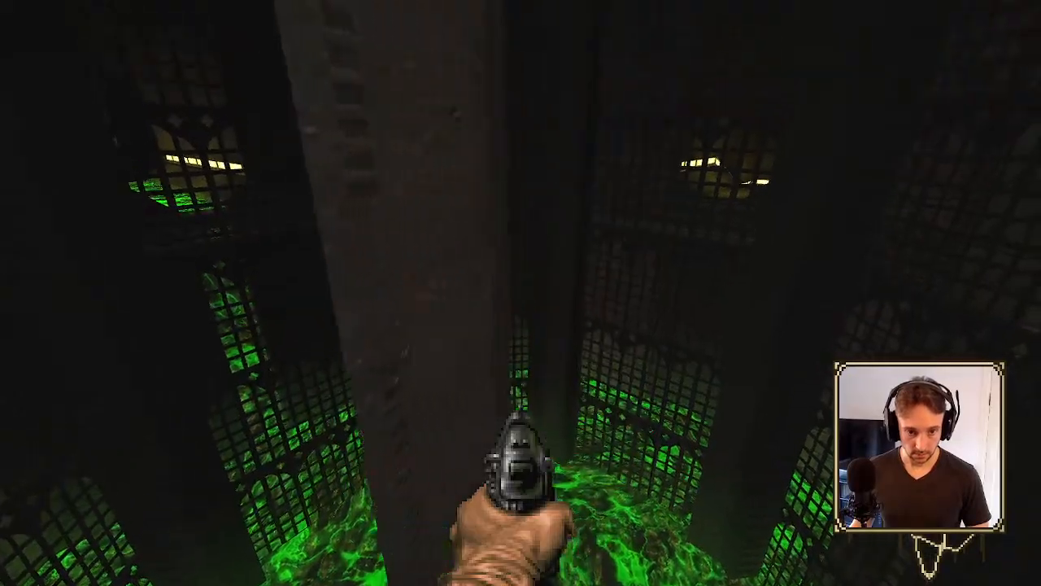
key(w)
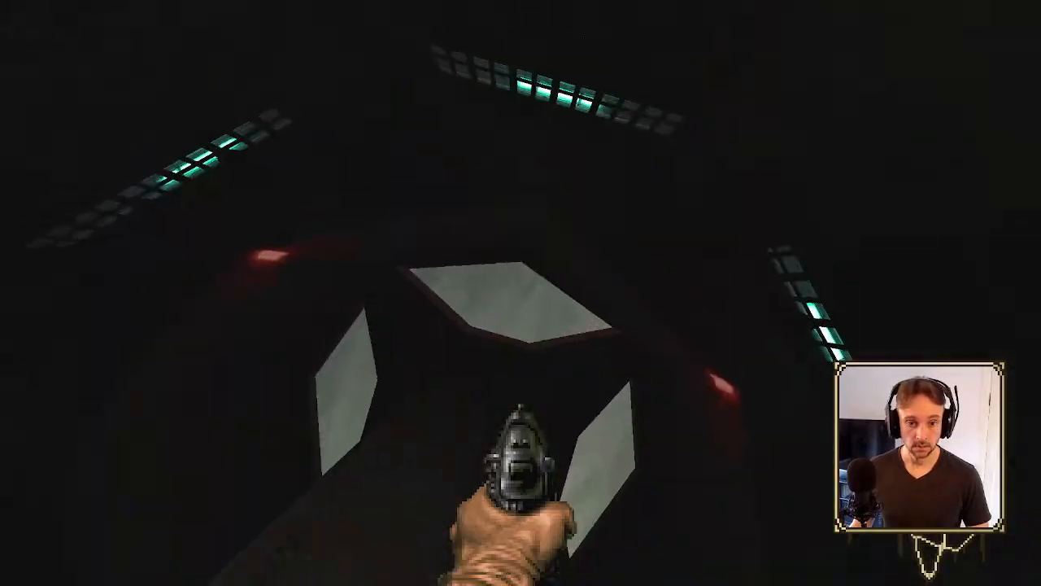
key(w)
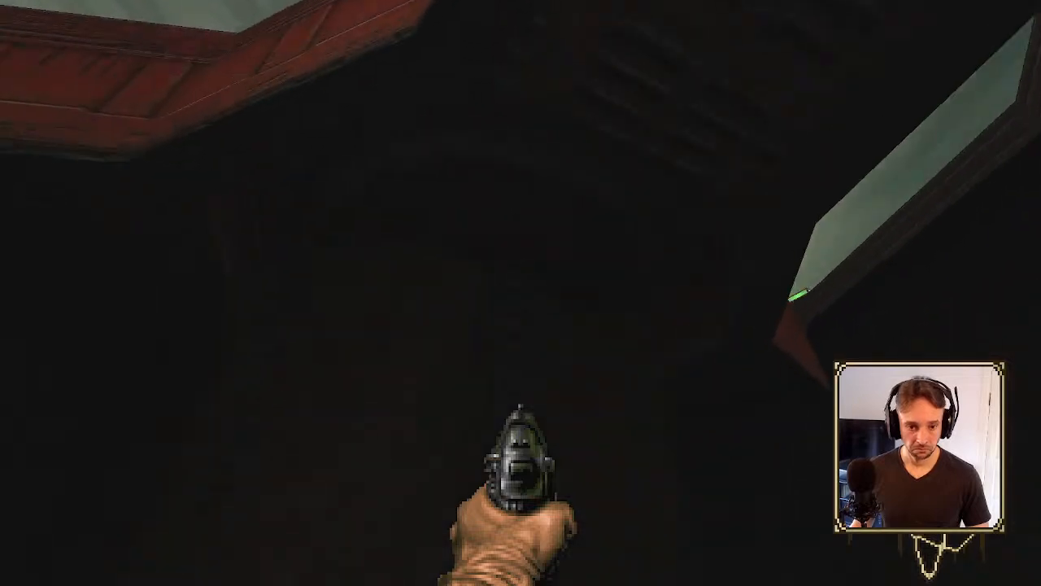
key(w)
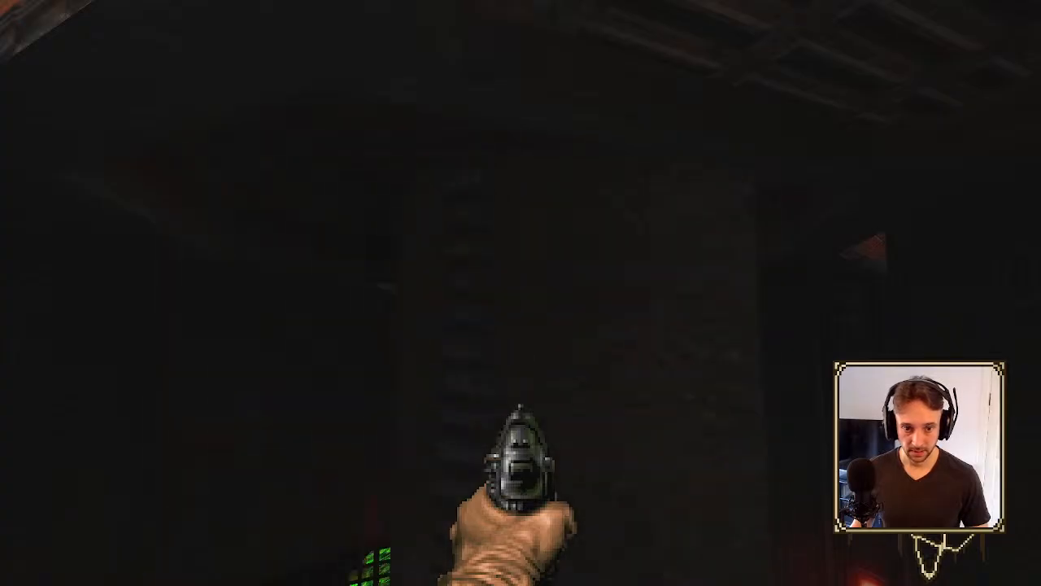
key(w)
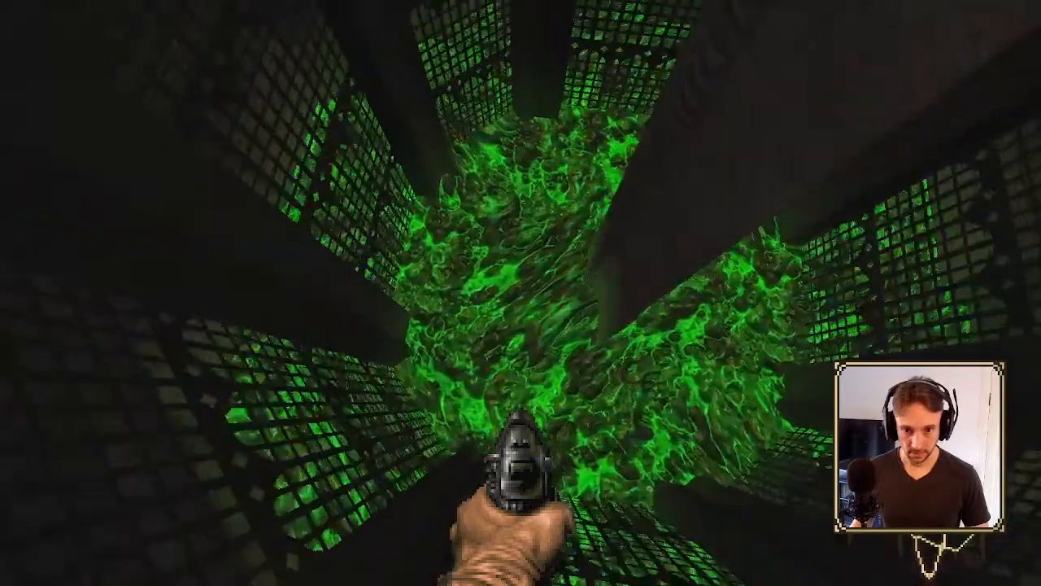
key(d)
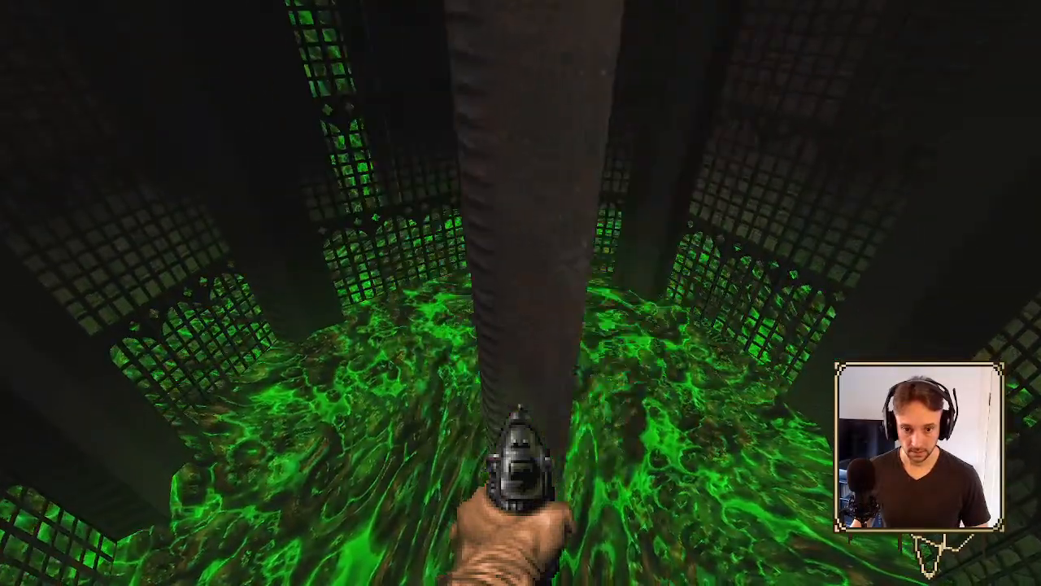
key(s)
key(w)
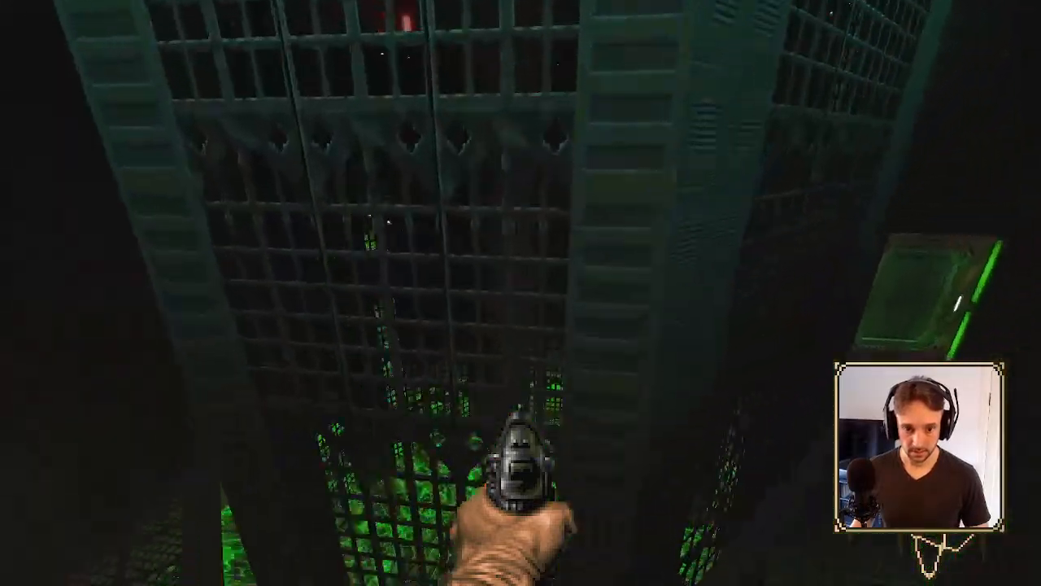
key(w)
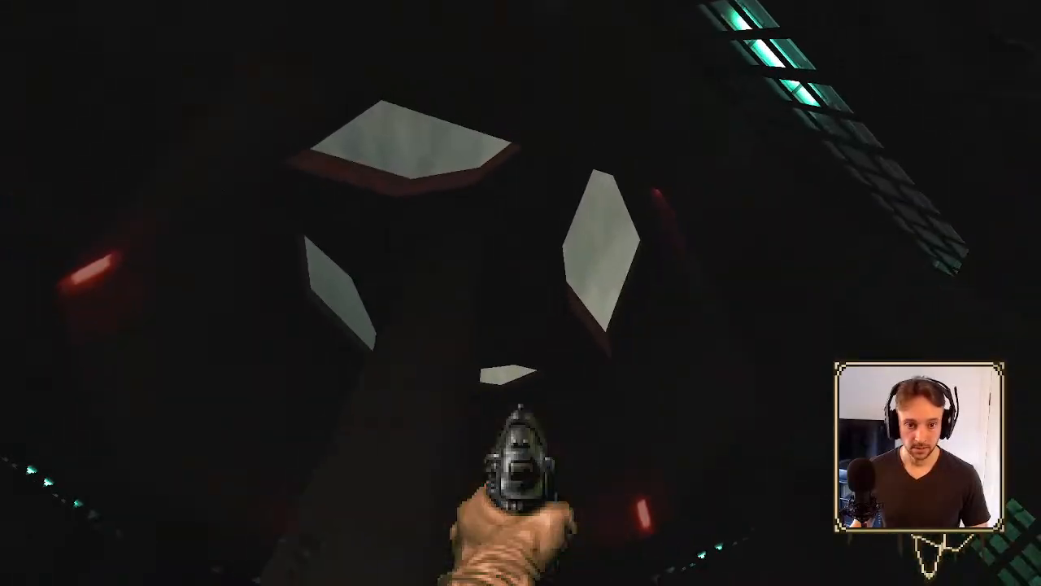
key(w)
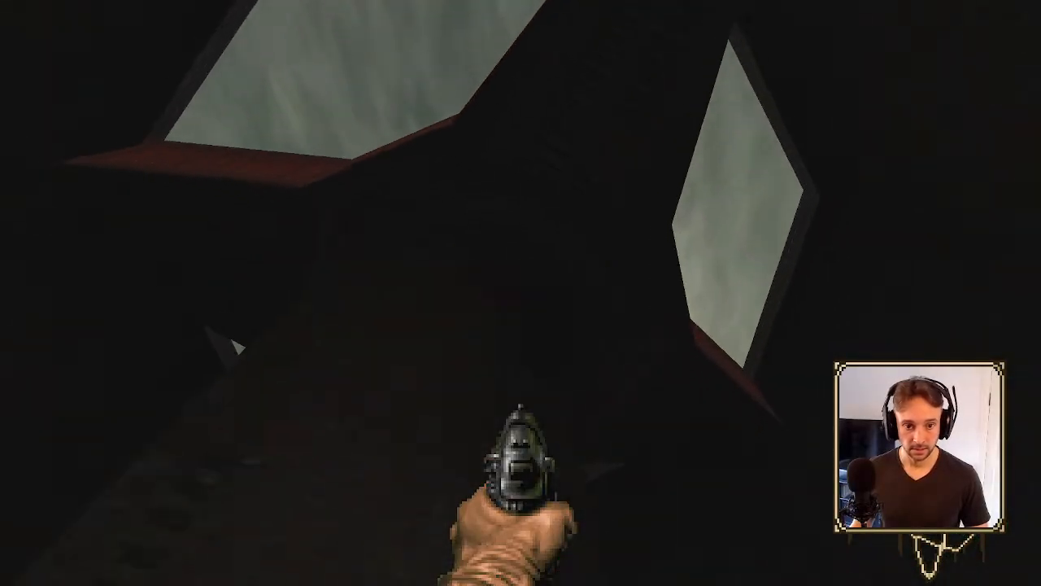
key(w)
key(s)
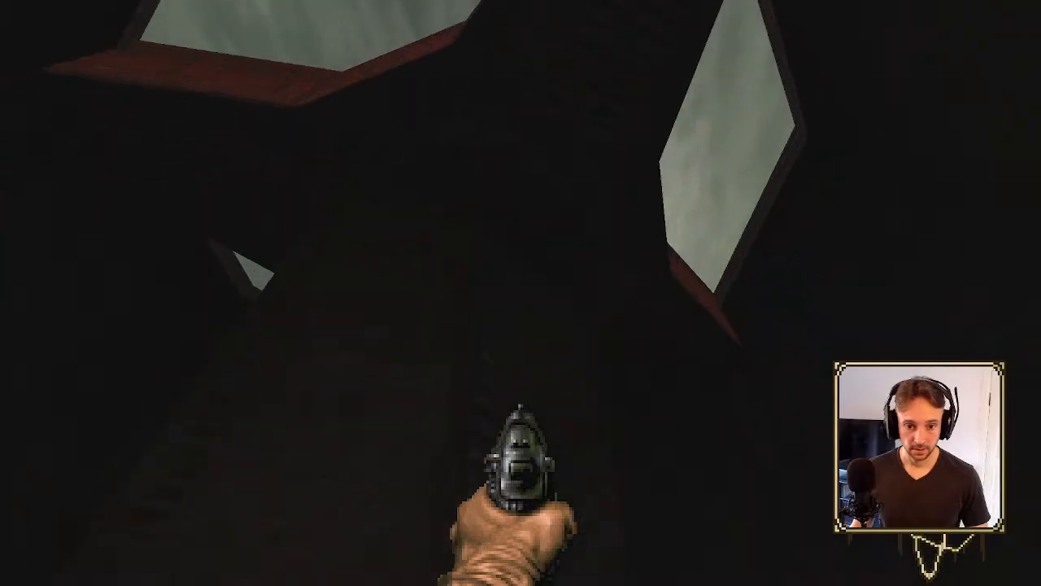
key(s)
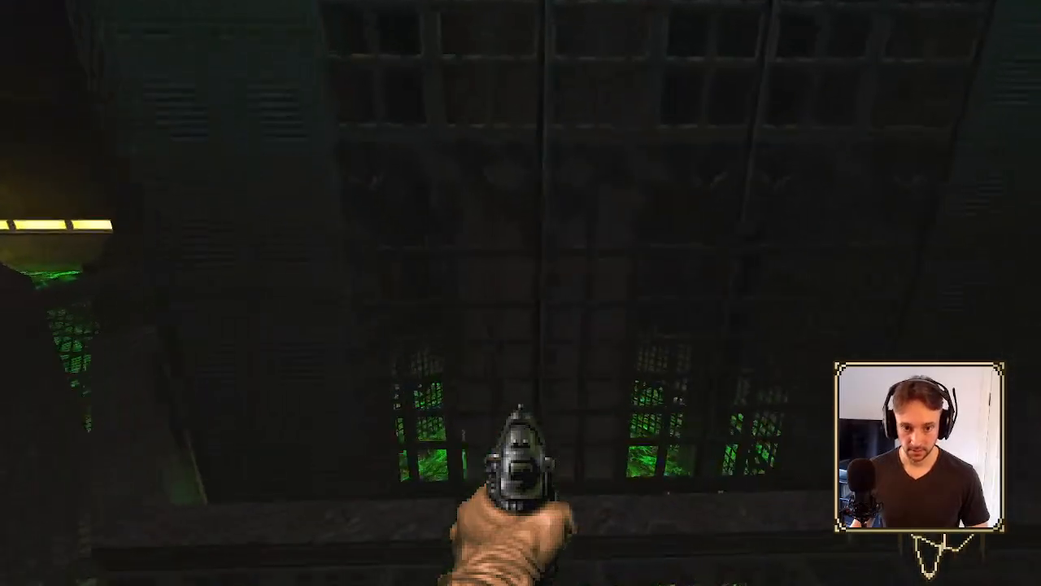
key(w)
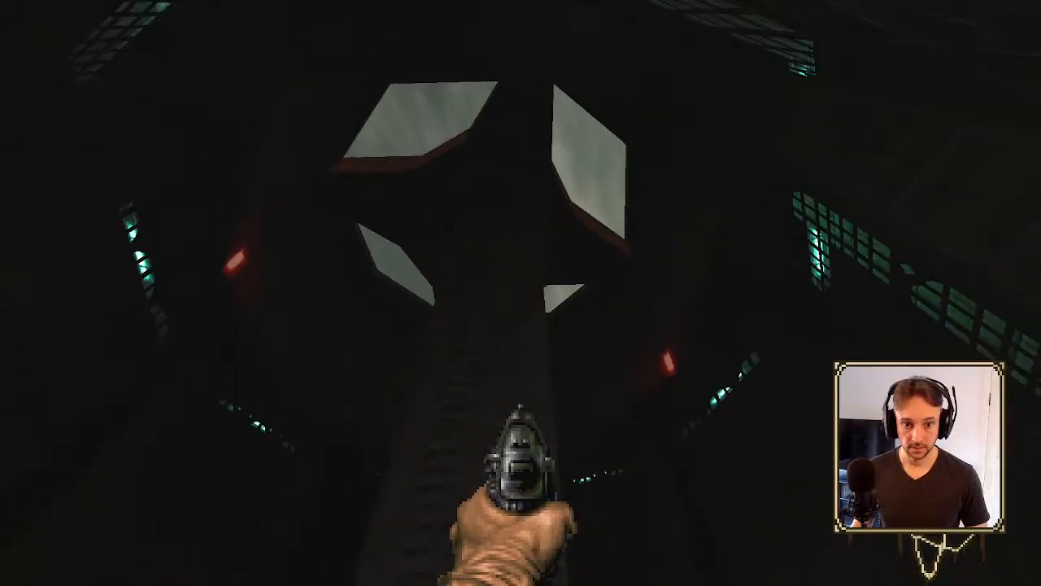
- Quit the test game and return to the map layout around the octagonal pentagram room and its separate polyobject sector
key(Escape)
click(488, 421)
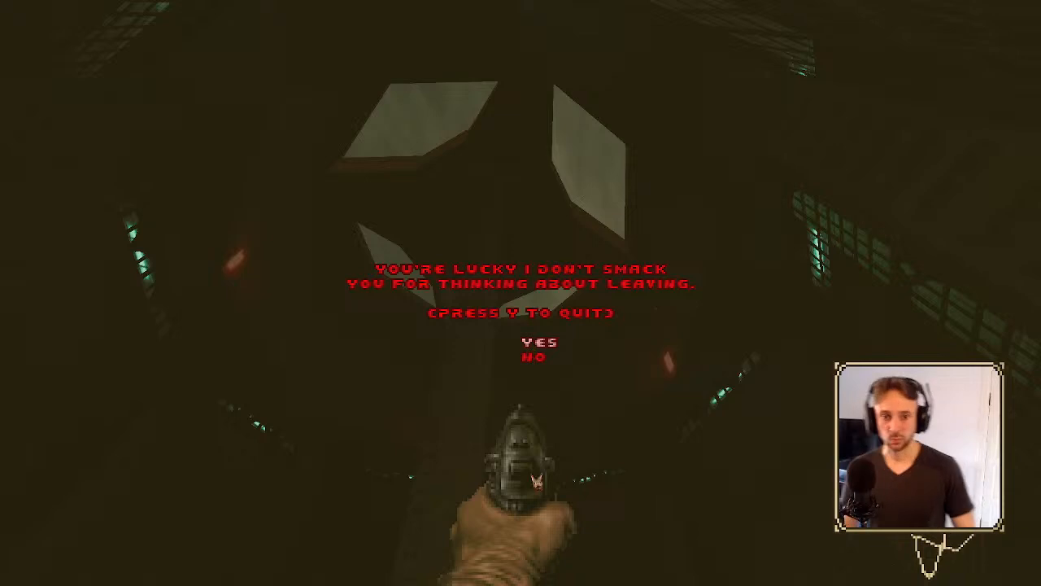
key(y)
click(909, 221)
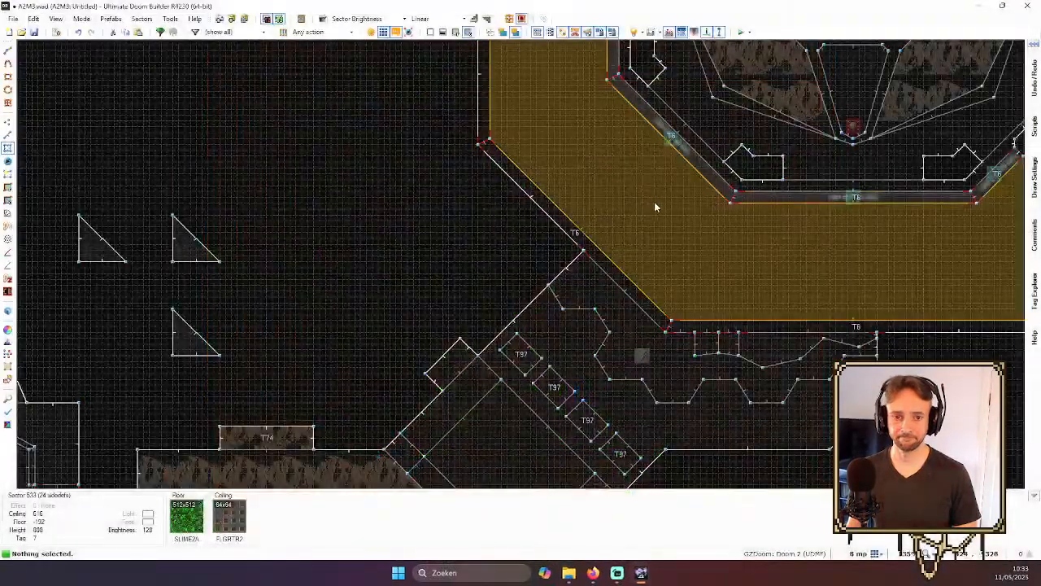
scroll(655, 206, down, 6)
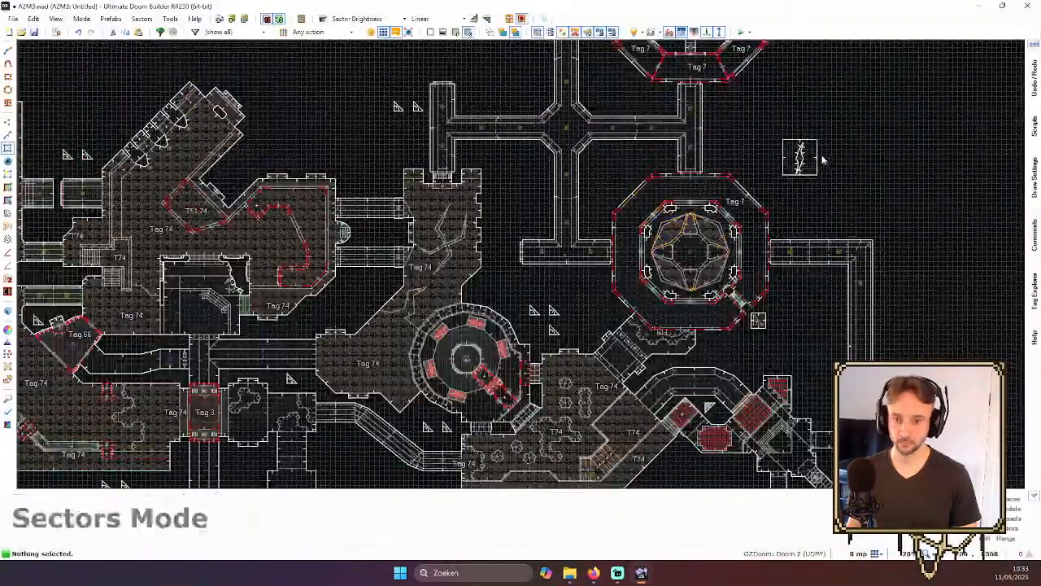
- Compare the sector colour settings of the separate polyobject sector with those of the central octagon in the pentagram room
scroll(813, 164, up, 3)
right_click(177, 192)
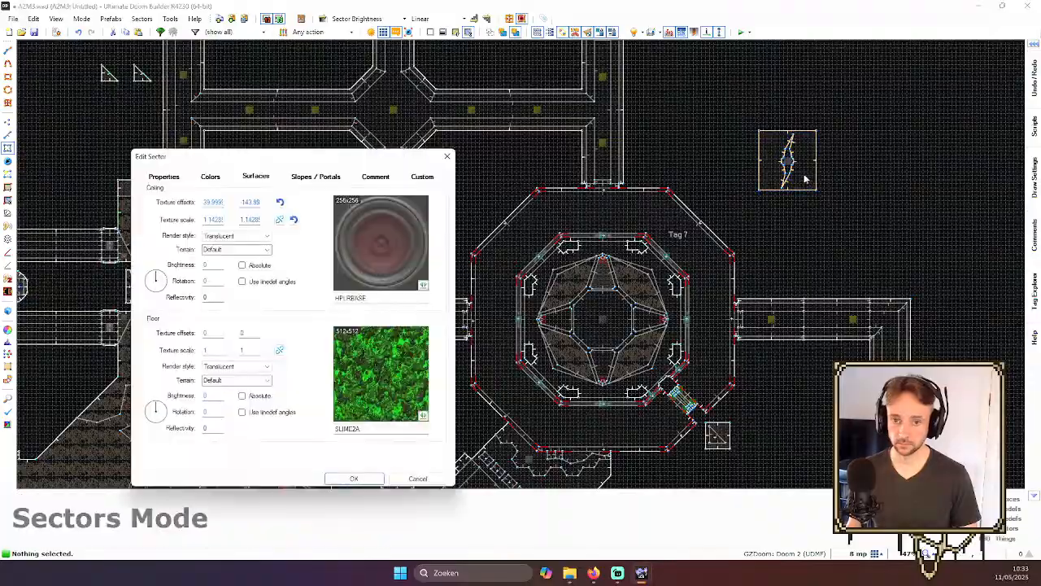
click(211, 178)
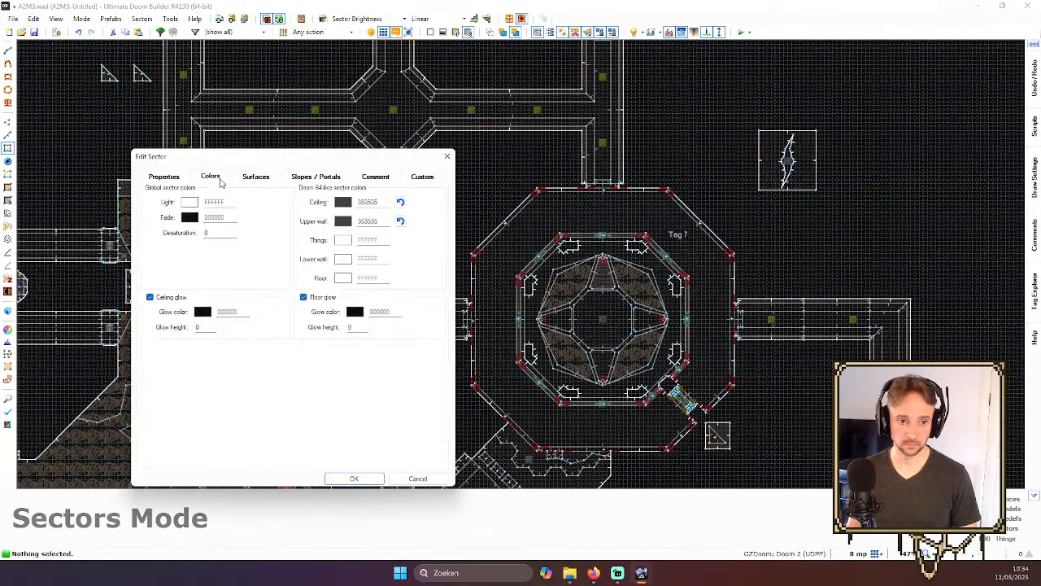
click(368, 479)
right_click(604, 314)
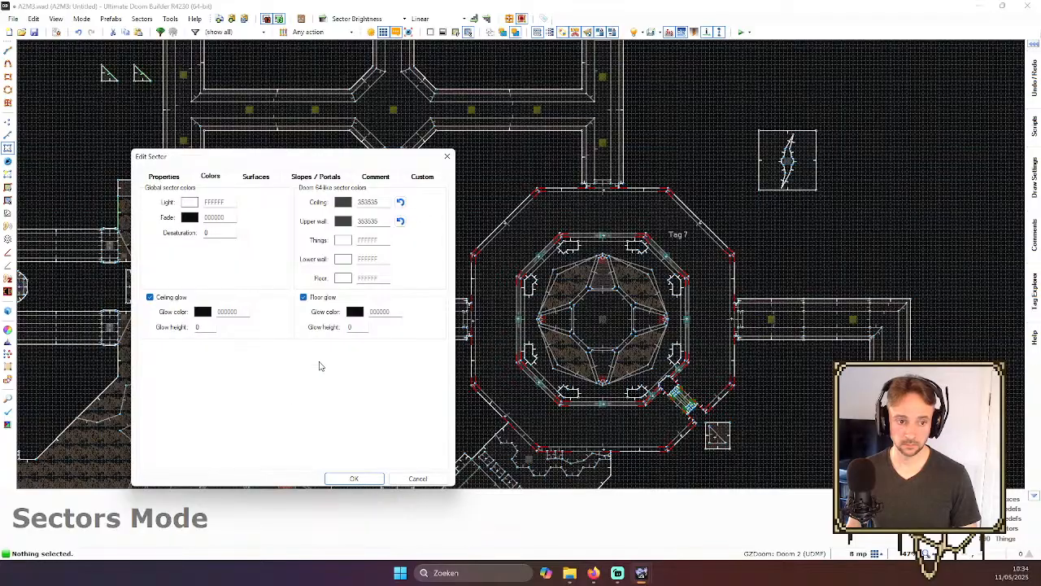
click(350, 478)
- Check the central octagon's heights, colours and surface textures, and compare its surface settings with the polyobject sector's
scroll(606, 298, up, 4)
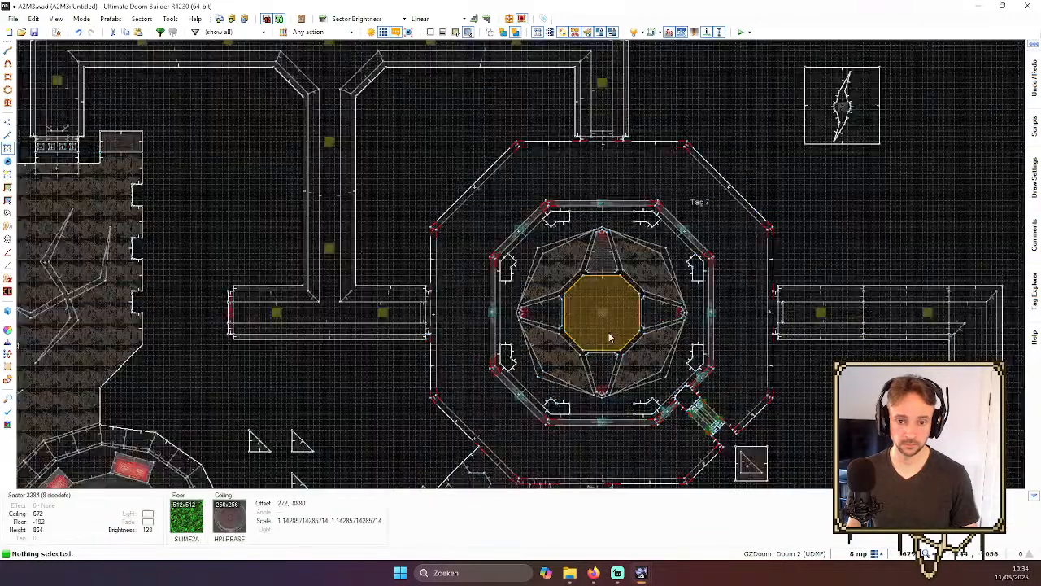
right_click(606, 297)
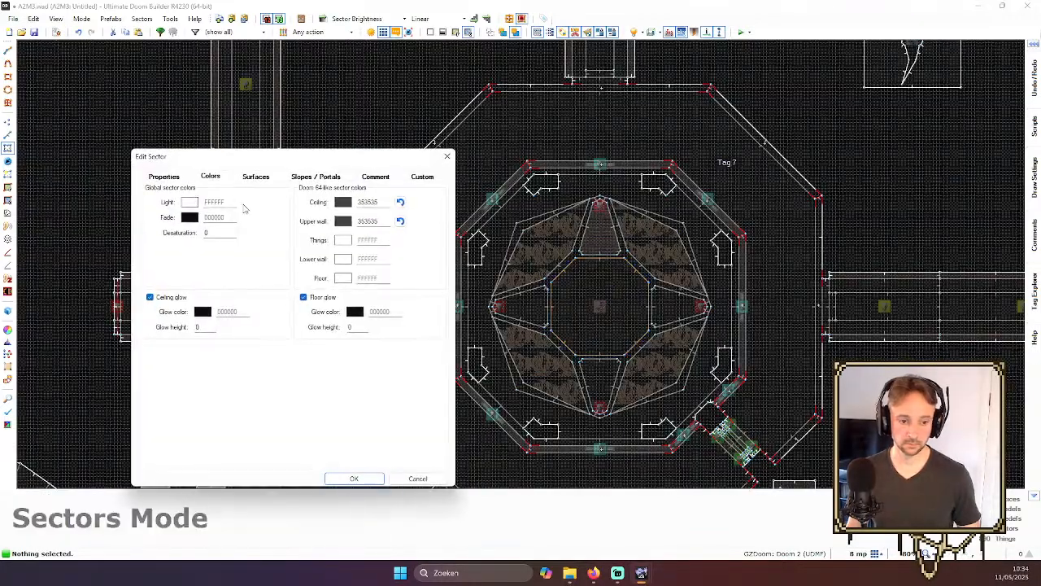
click(171, 178)
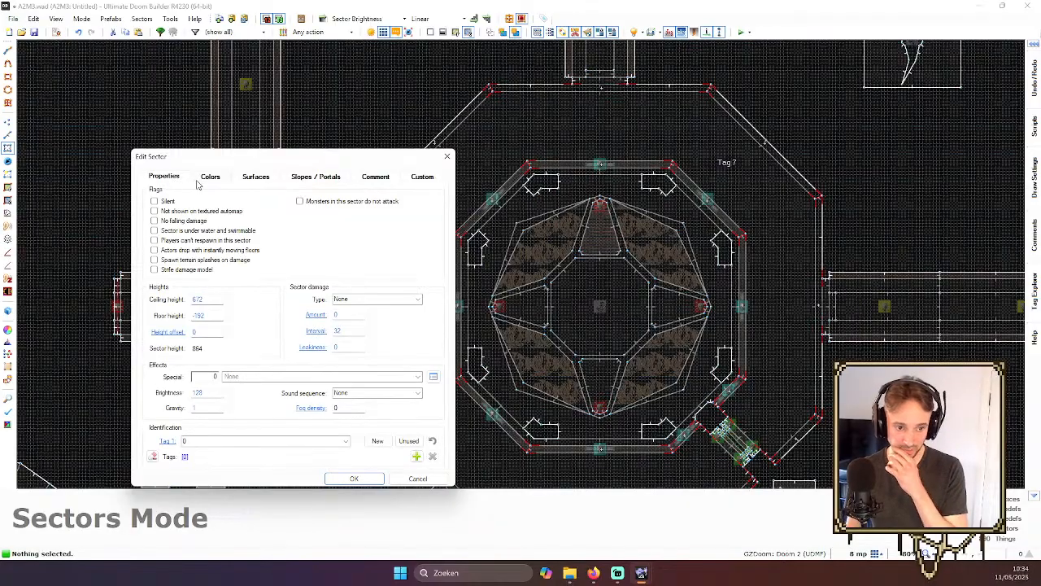
click(210, 178)
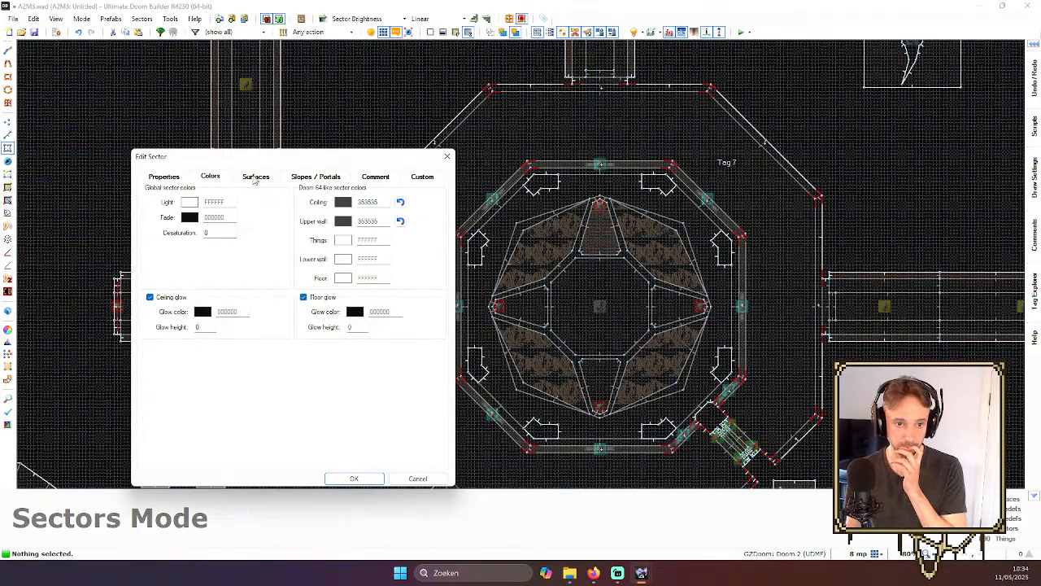
click(256, 177)
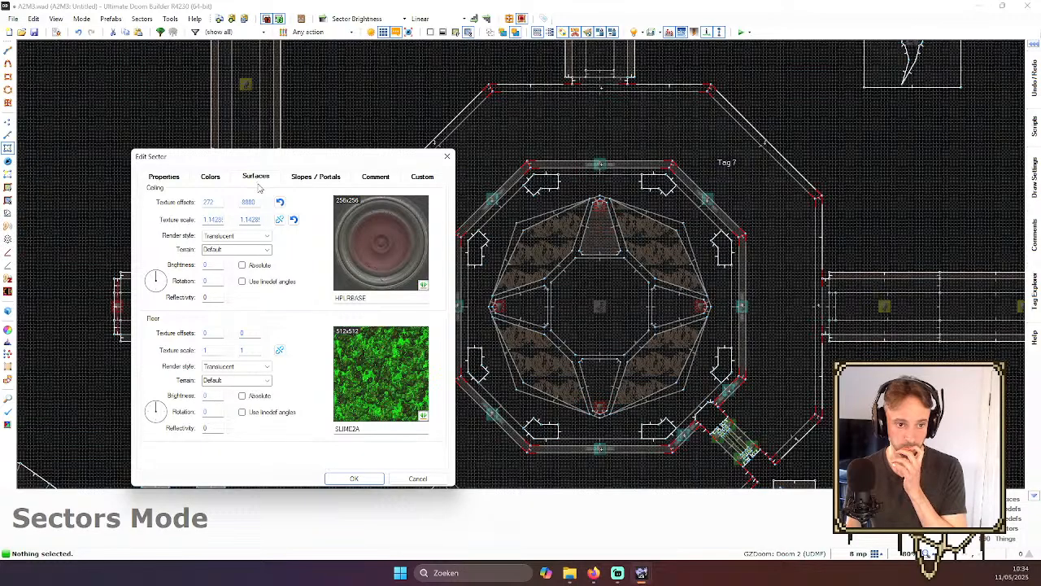
click(368, 481)
scroll(690, 204, down, 3)
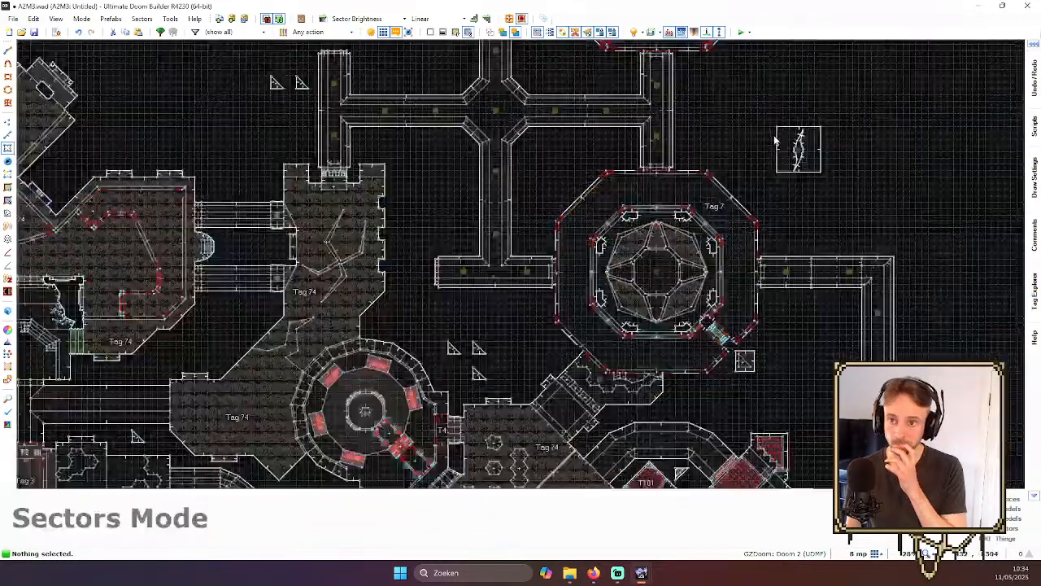
scroll(799, 142, up, 3)
right_click(800, 143)
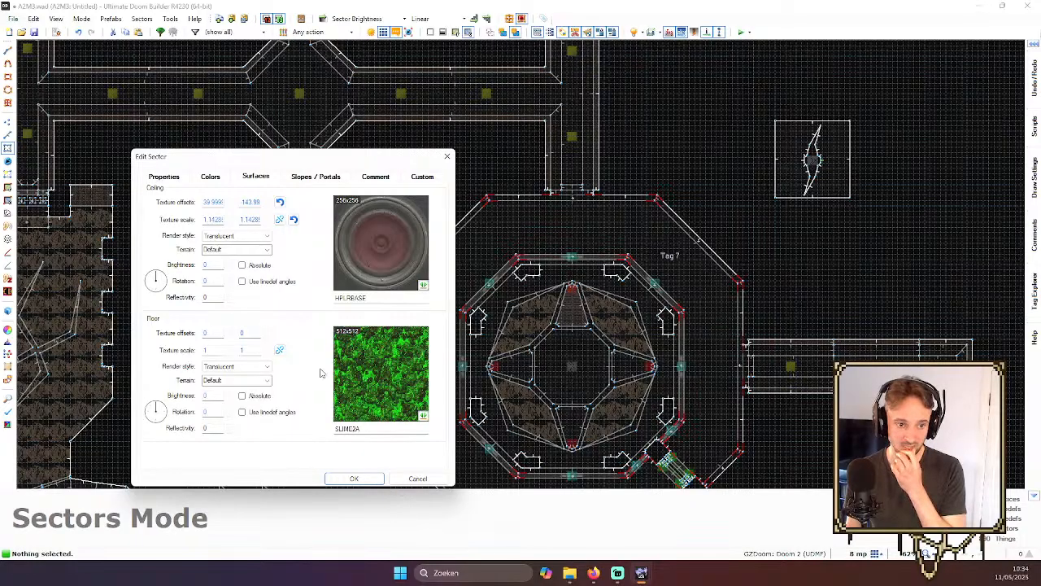
click(417, 479)
- In the 3D view, fit the ribbed strip texture across the three connected faces on one side of the mixer polyobject's hub
scroll(795, 144, up, 3)
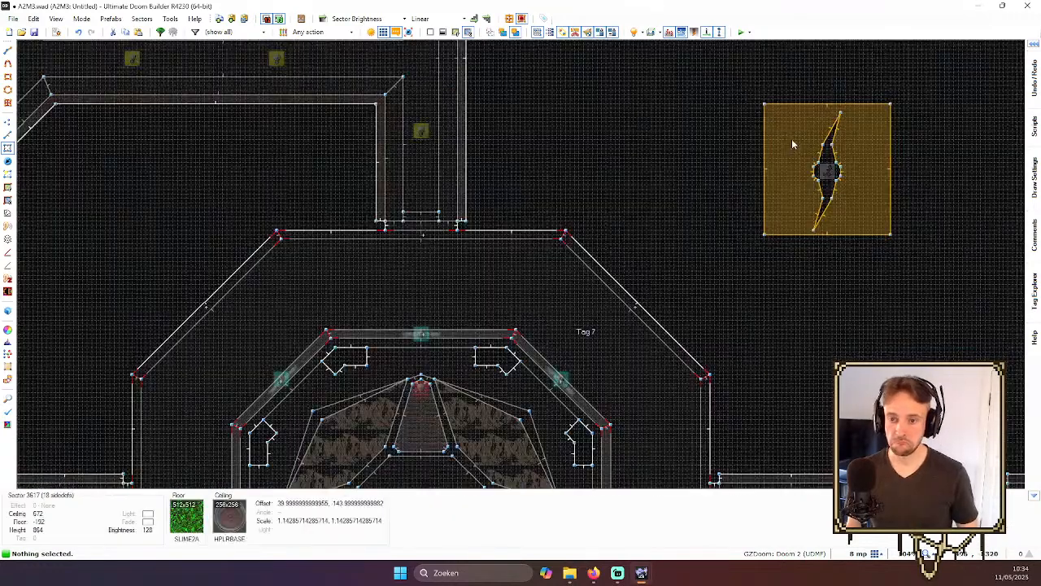
key(w)
key(d)
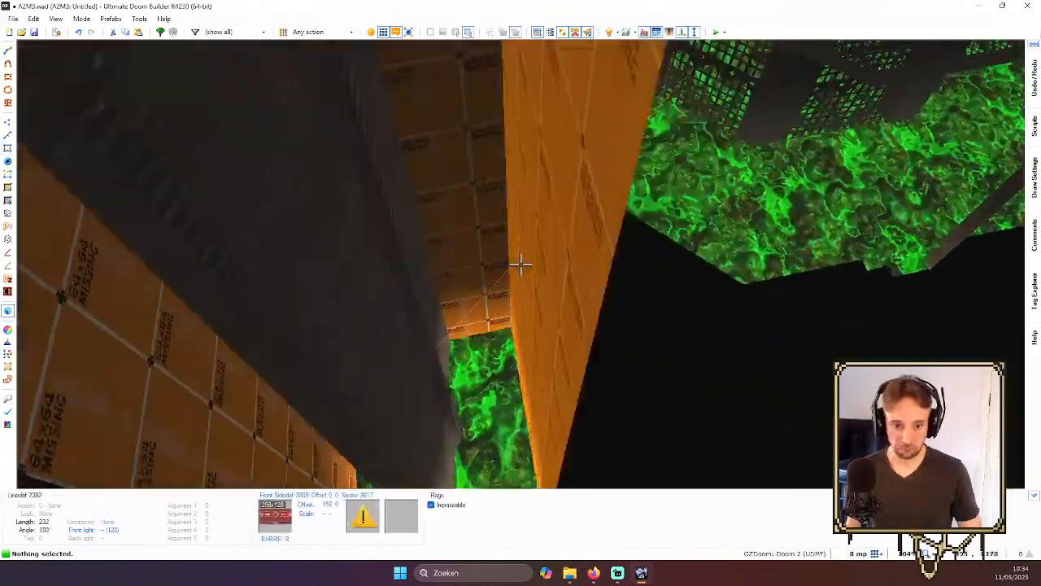
key(w)
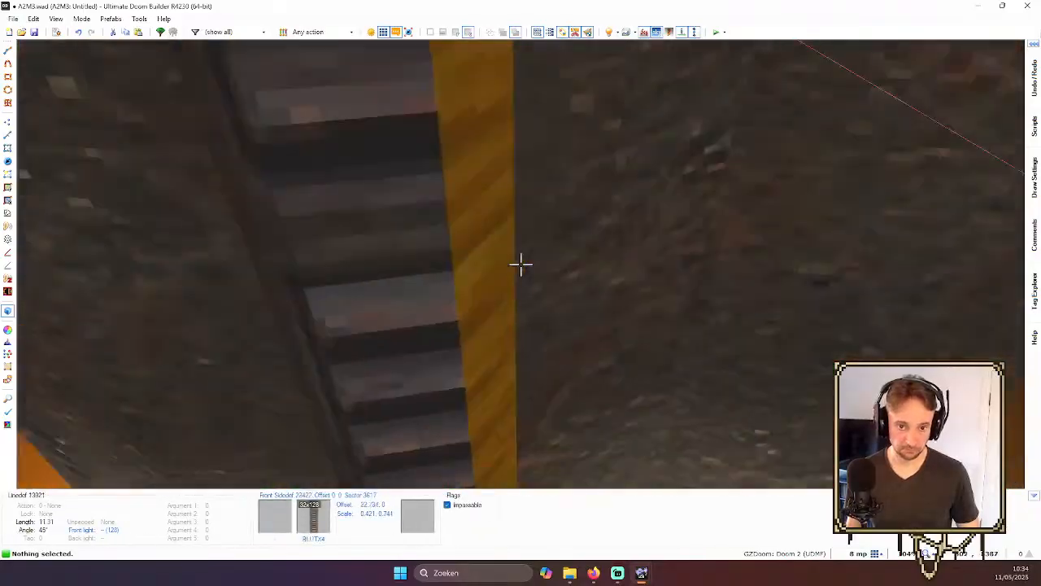
key(w)
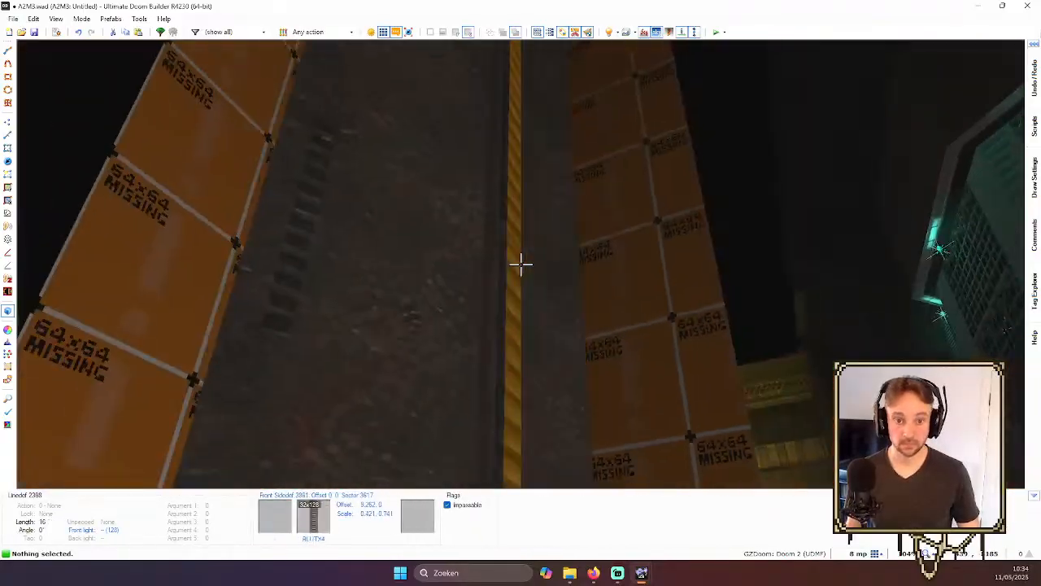
key(w)
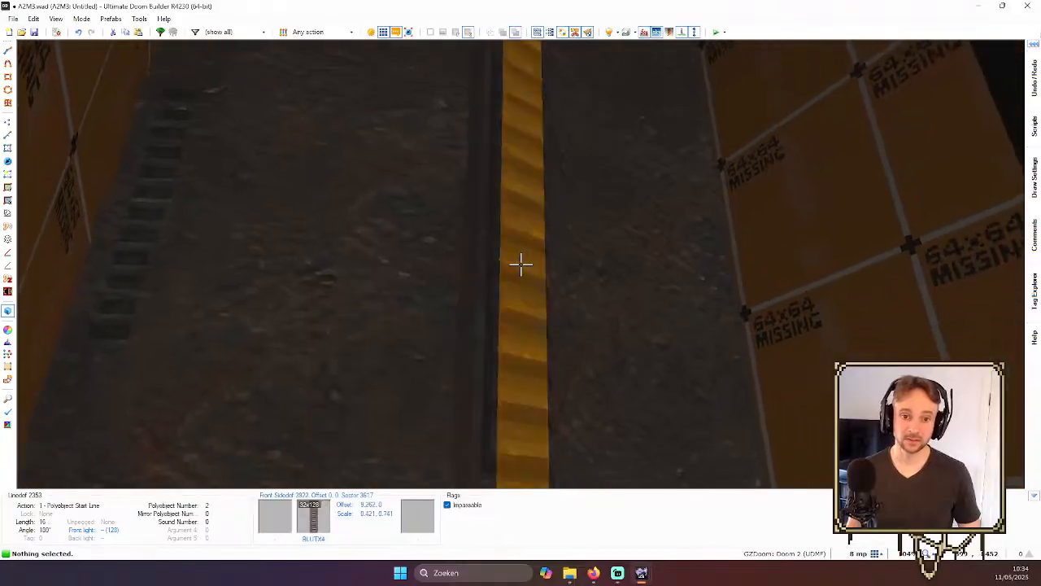
key(w)
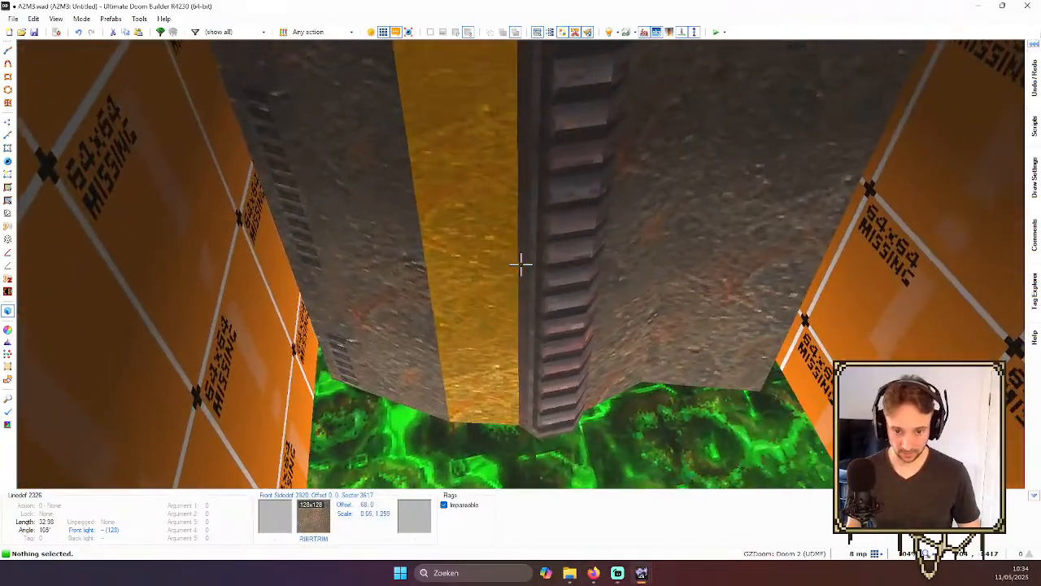
click(520, 263)
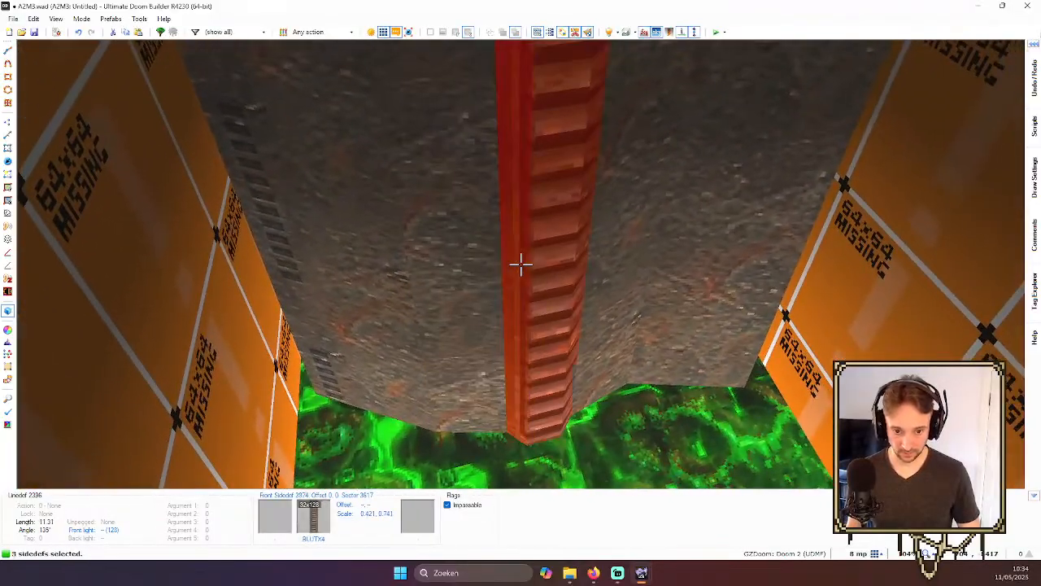
key(d)
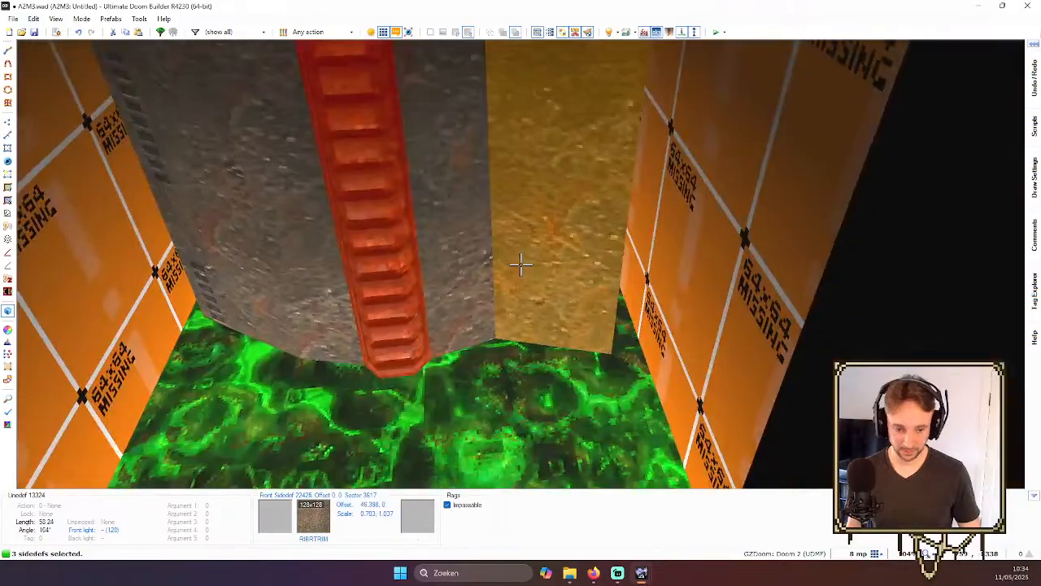
- Fit the opposite ribbed strip's texture to width across its three connected hub faces, with a horizontal repeat of 1
key(s)
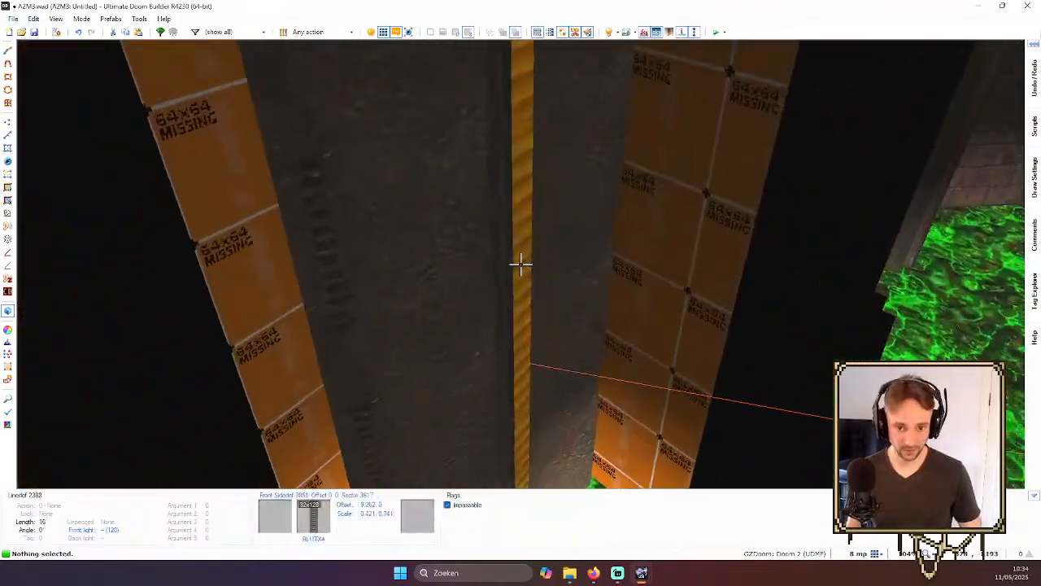
shift+click(520, 264)
key(d)
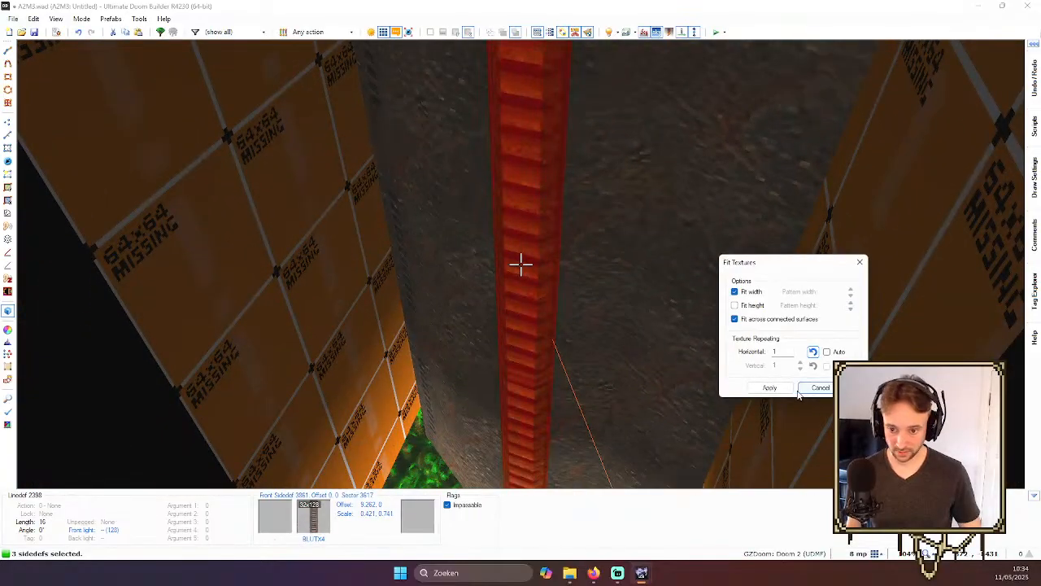
click(800, 389)
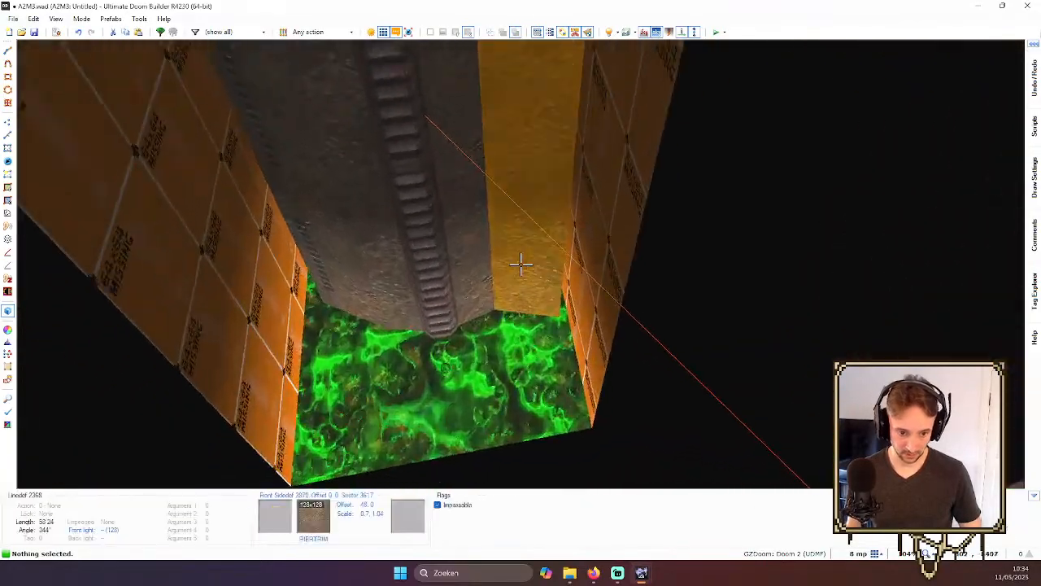
- Examine the mixer polyobject's hub, blades and trim textures up to the ceiling, and return to the 2D sector layout
key(w)
key(s)
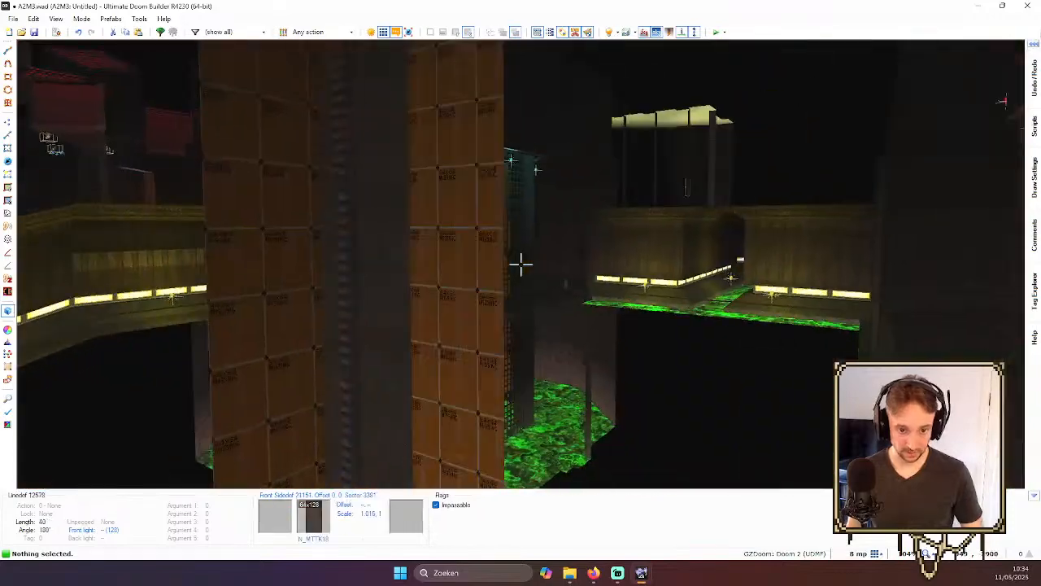
key(w)
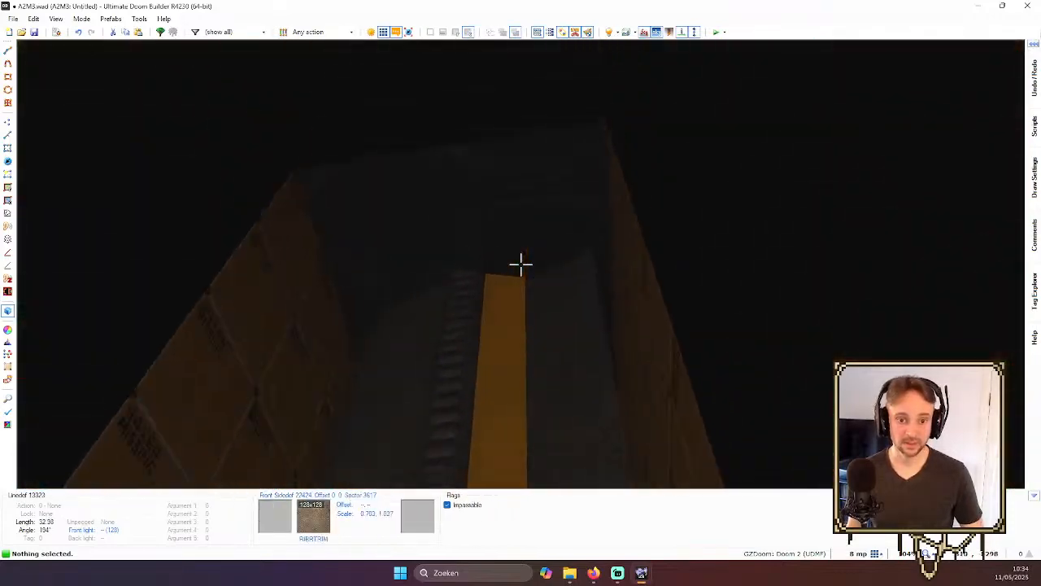
key(w)
key(s)
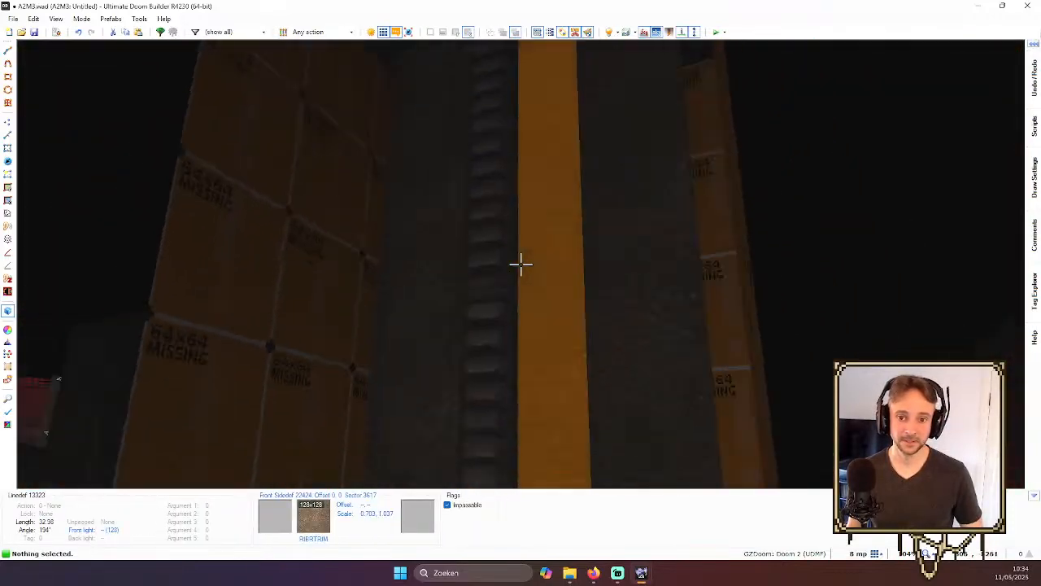
key(w)
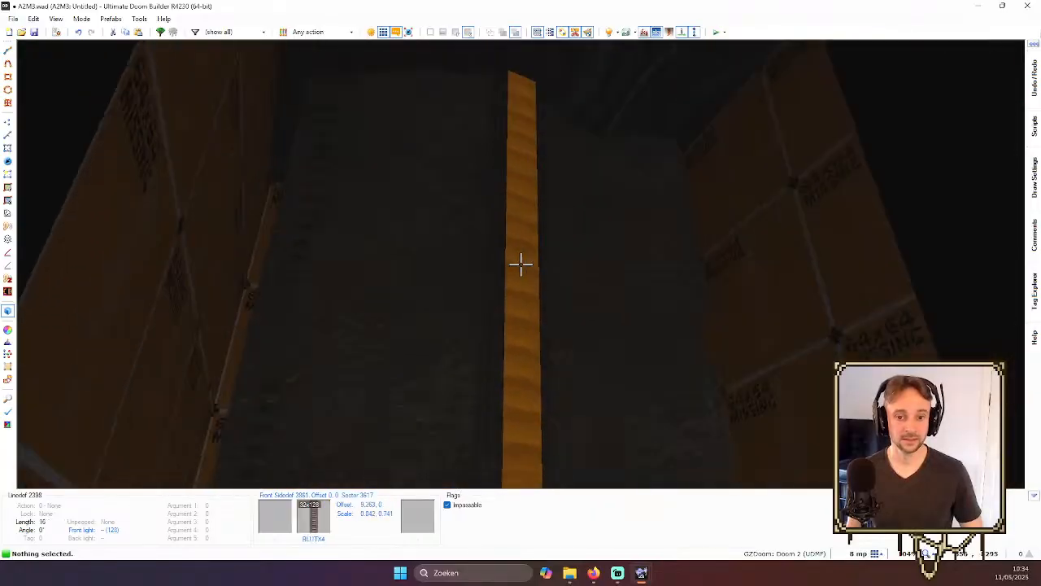
key(w)
key(q)
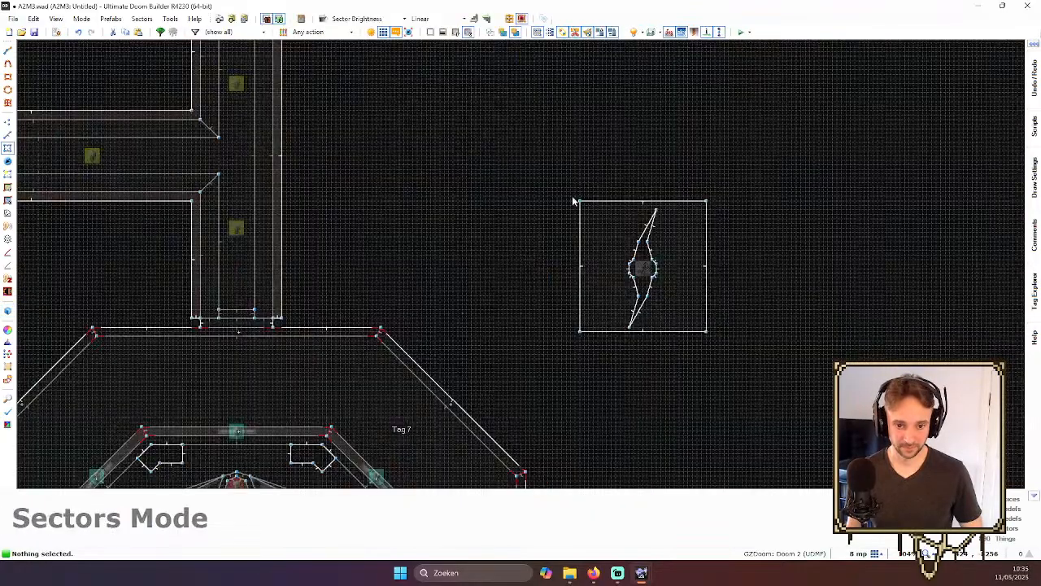
- Set the Polyobj_RotateRight speed to 32 in the "Mixer 1" script, compile the scripts and close the editor
click(57, 31)
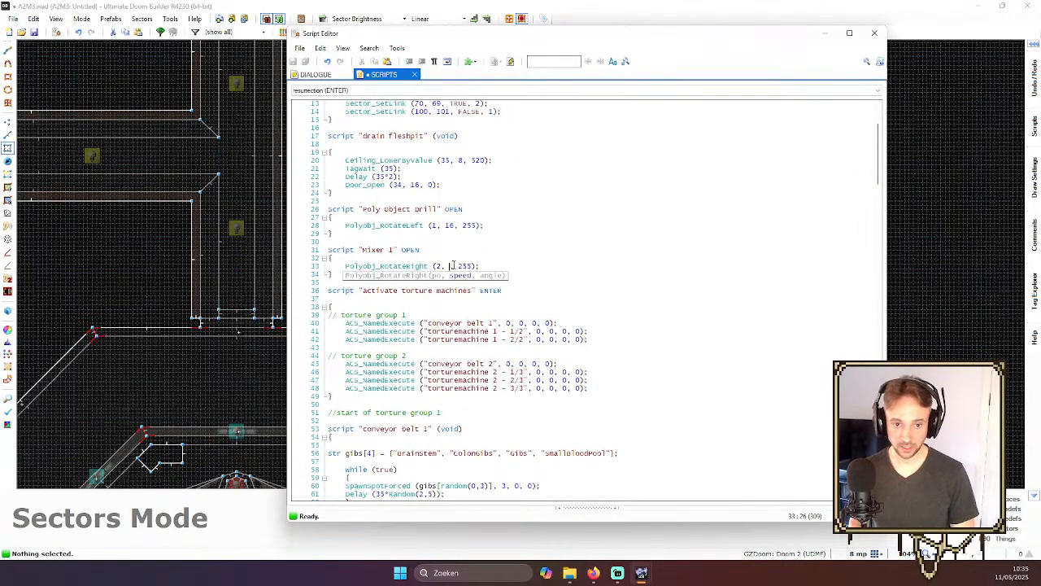
click(512, 62)
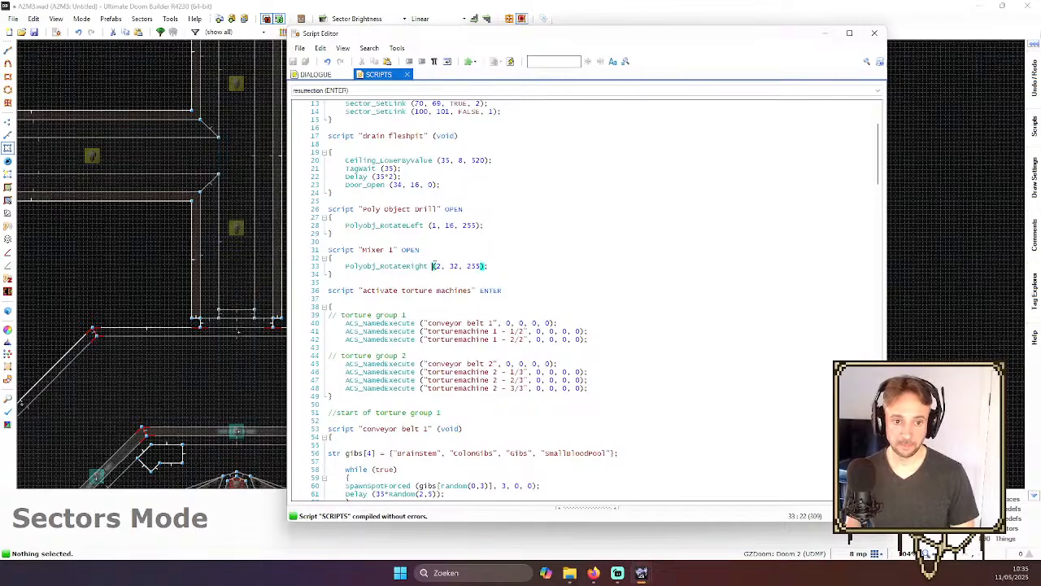
click(871, 32)
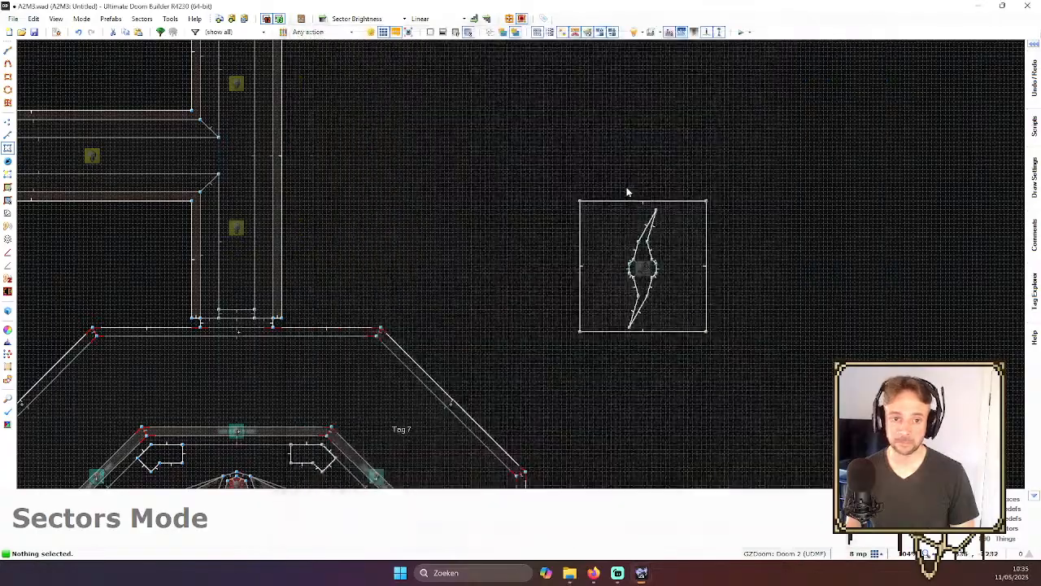
- Start a test run of the map from the corridor just east of the octagonal pentagram room
scroll(558, 342, down, 8)
scroll(530, 449, up, 5)
scroll(580, 393, up, 3)
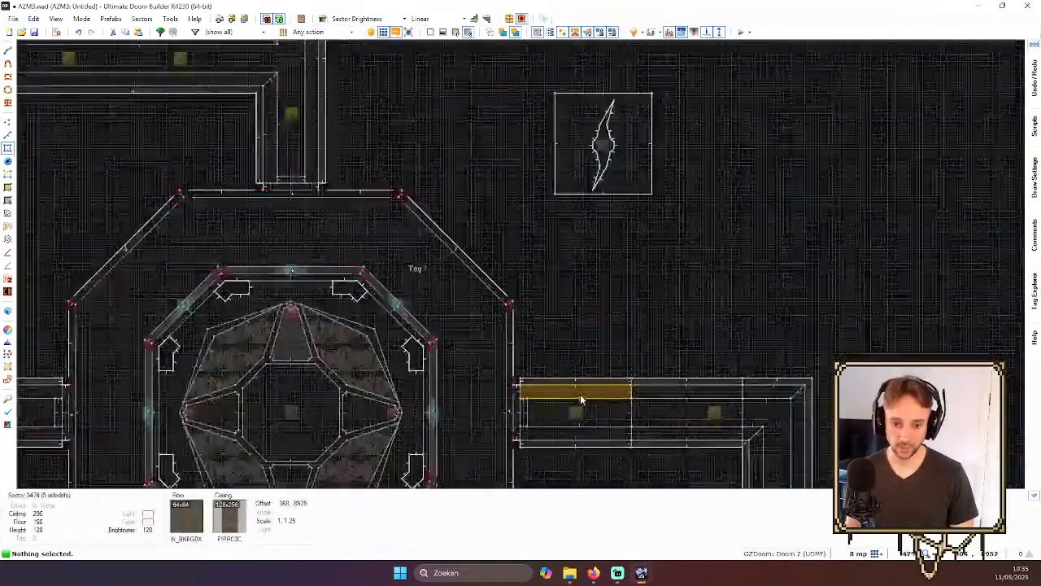
key(F9)
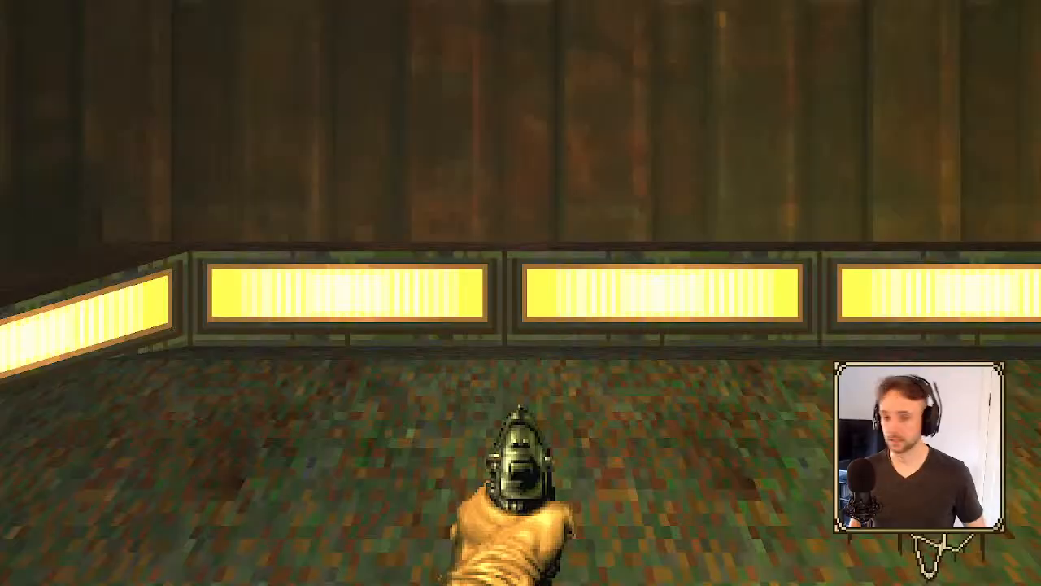
- Examine the rotating mixer through the grates of the octagonal room in game, looking both down and up, and quit the test run
key(w)
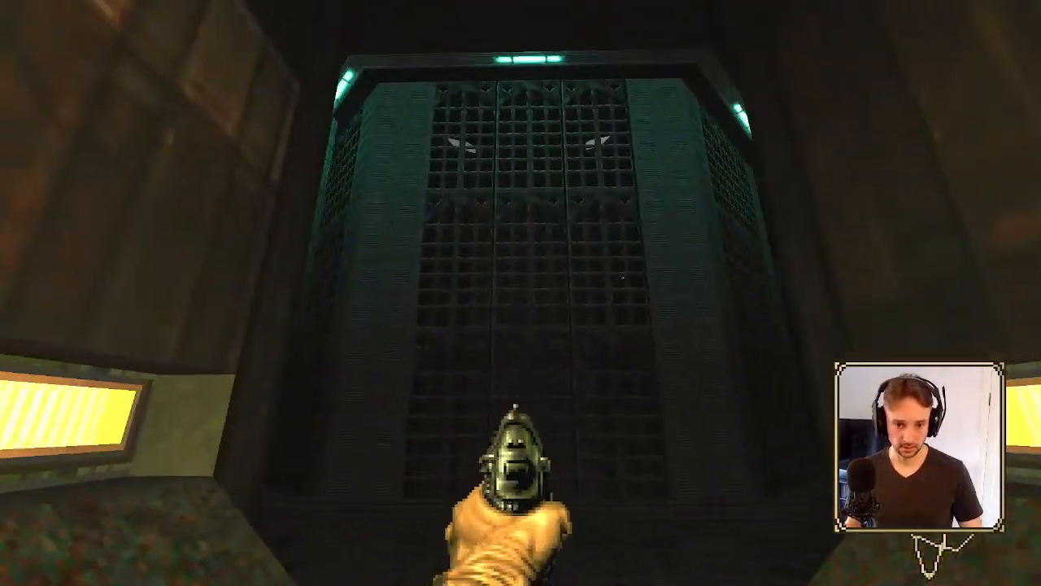
key(w)
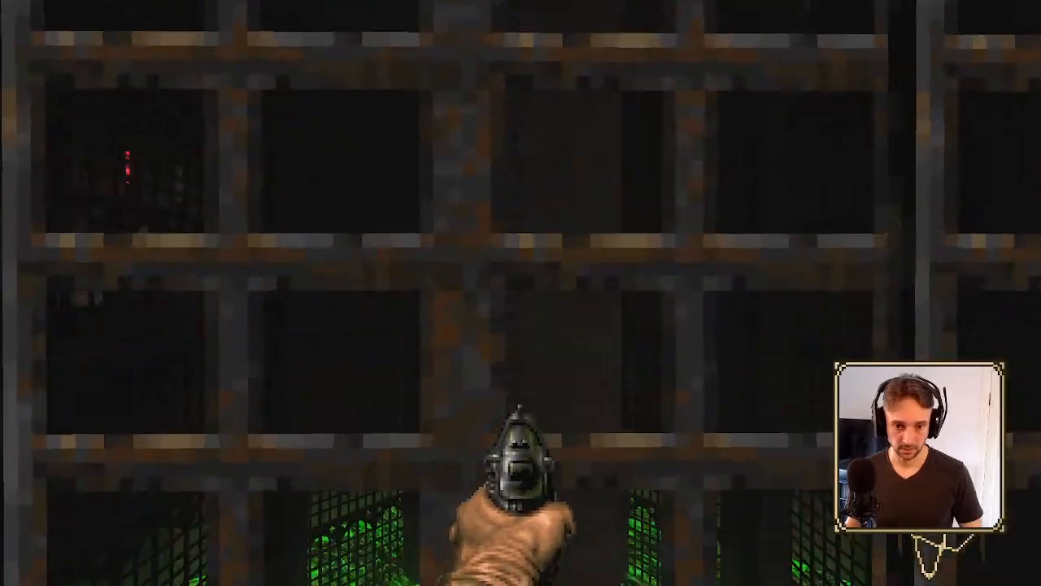
key(w)
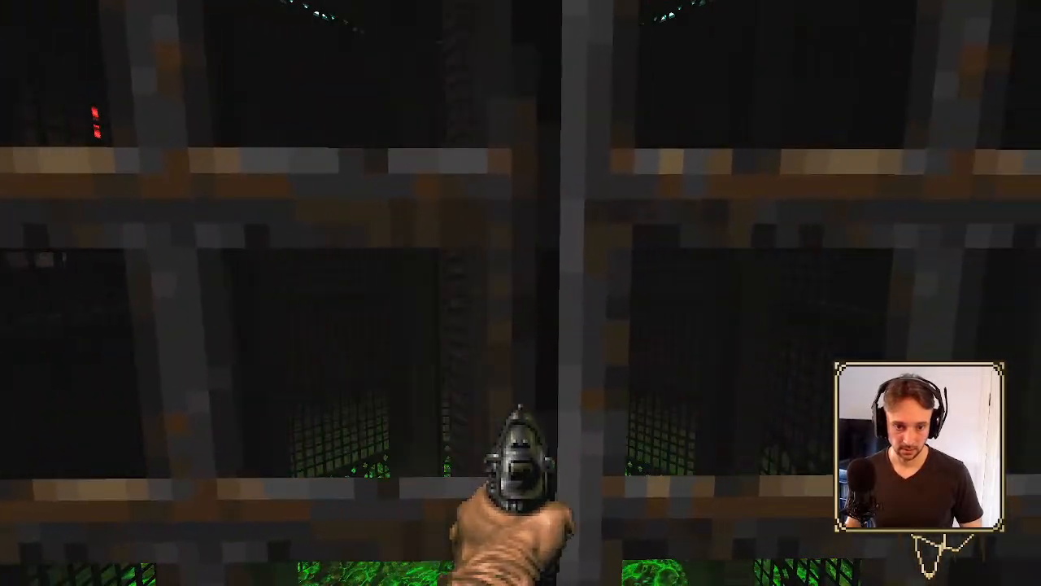
key(a)
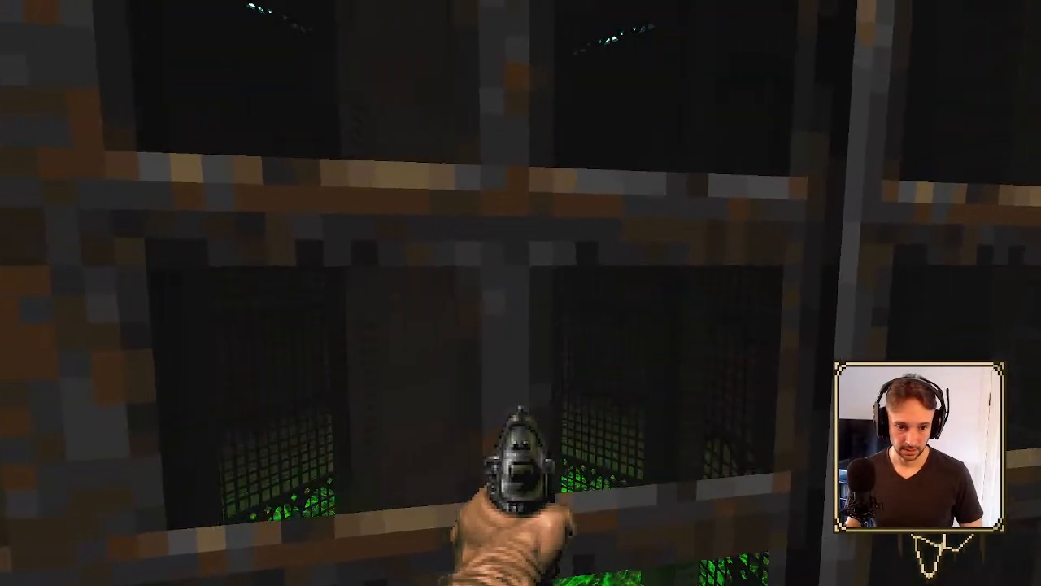
key(a)
key(d)
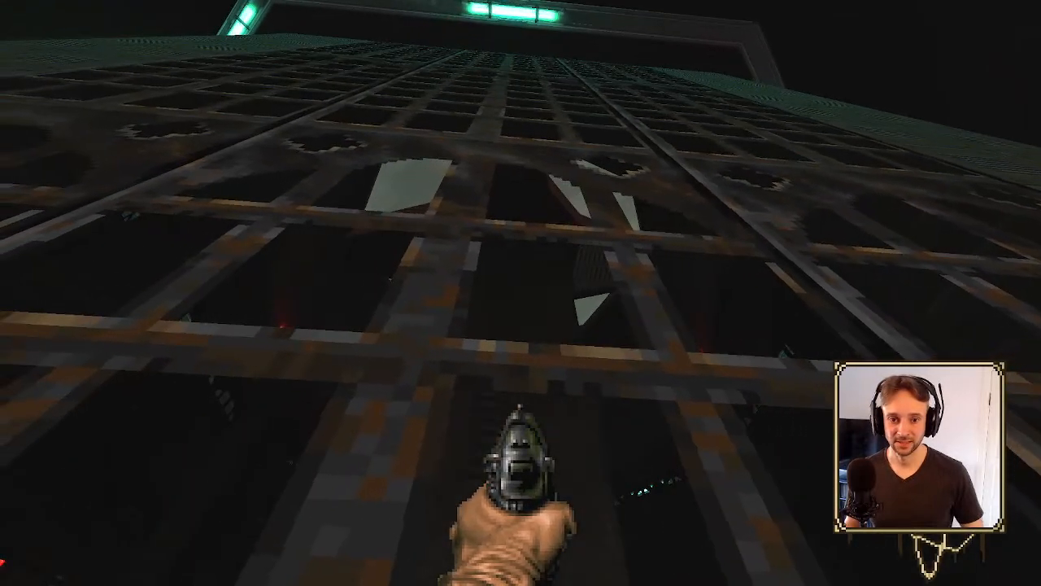
key(Escape)
click(606, 419)
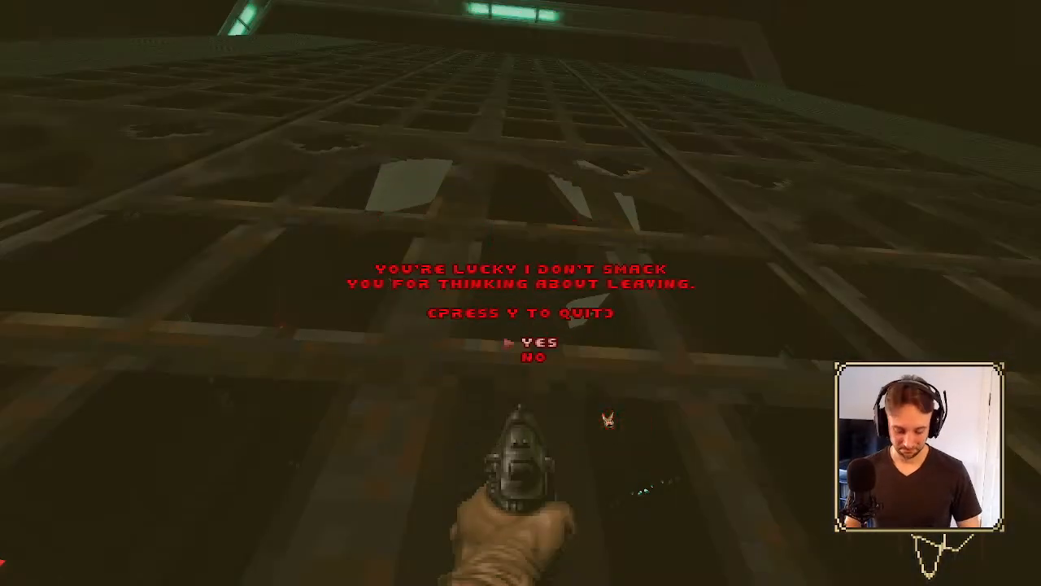
key(y)
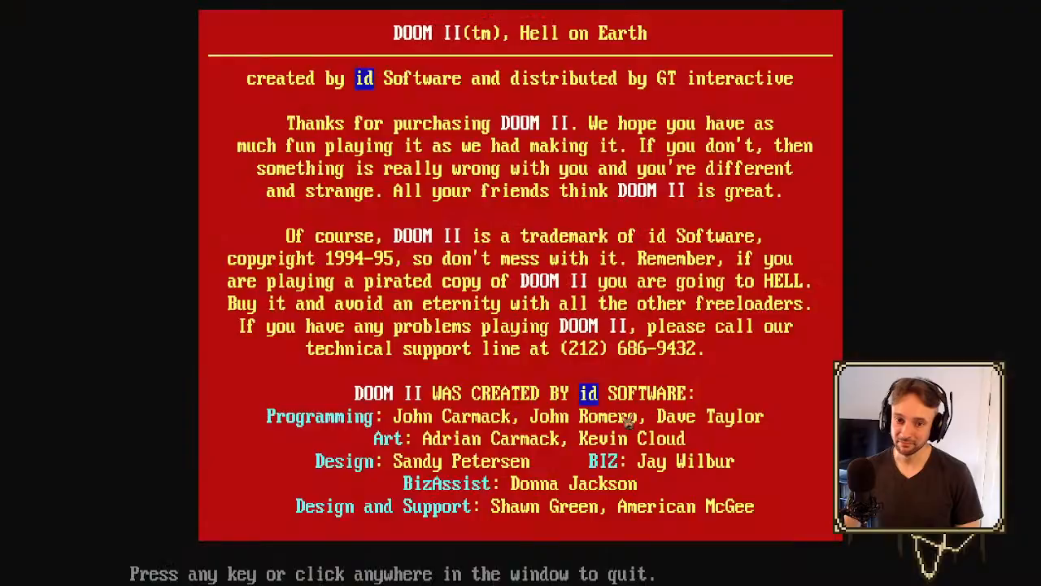
click(851, 246)
- Set the special effect of the octagonal room's central sector to 67, Light Strobe Slow, and apply the change
scroll(437, 237, down, 2)
scroll(356, 328, up, 2)
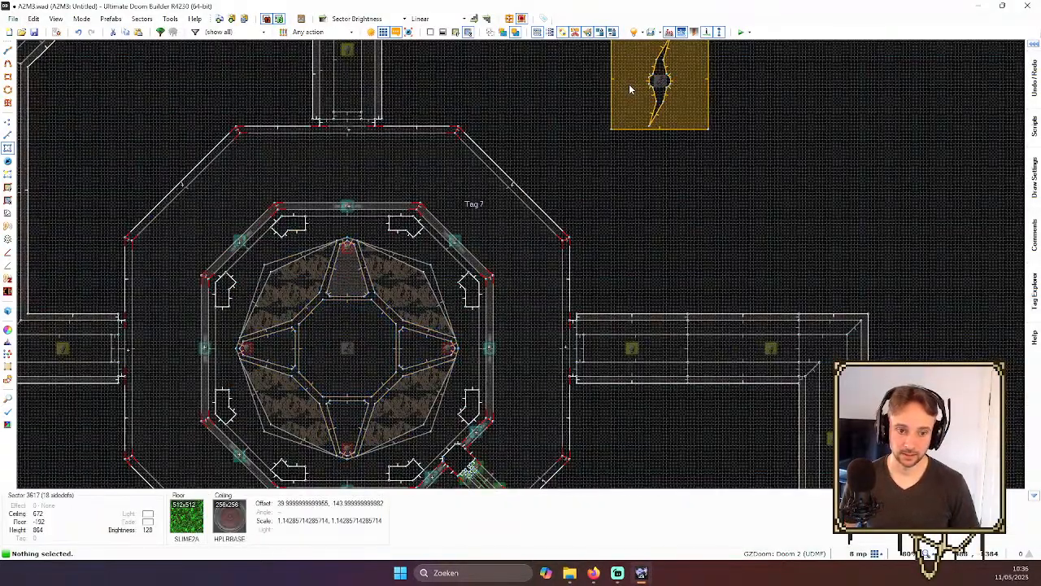
right_click(336, 312)
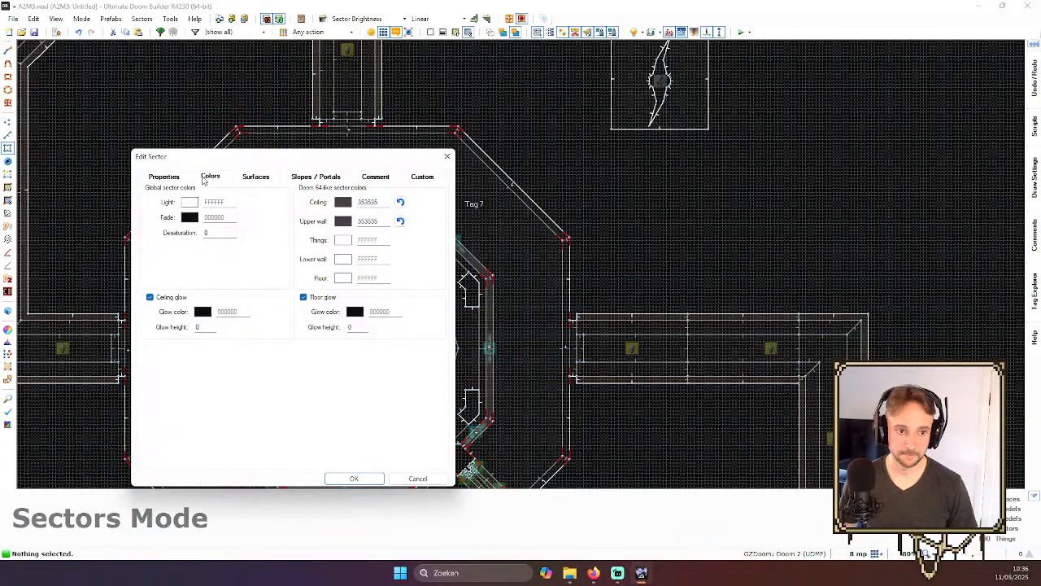
click(169, 176)
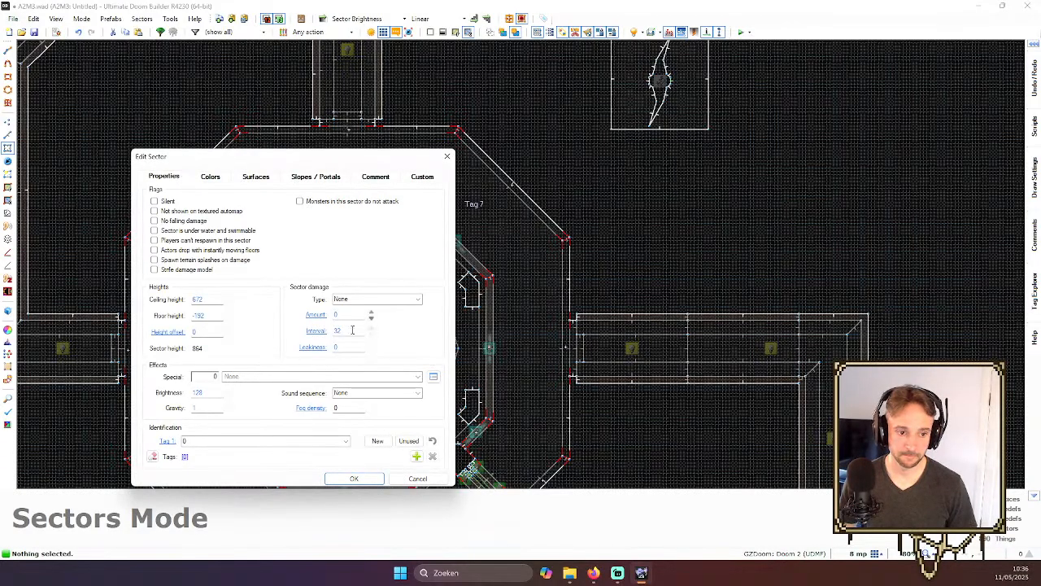
click(434, 378)
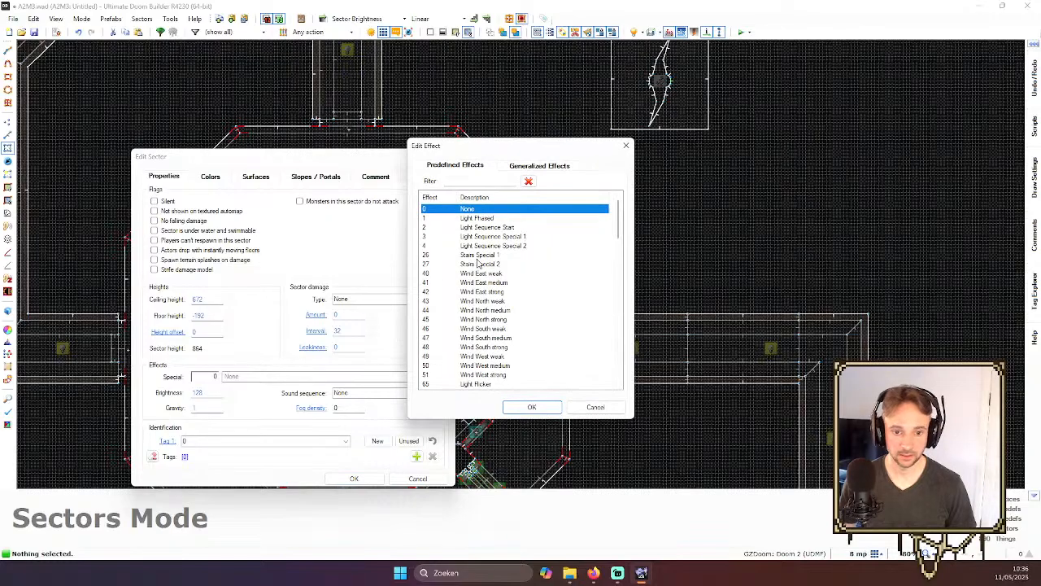
scroll(478, 262, down, 4)
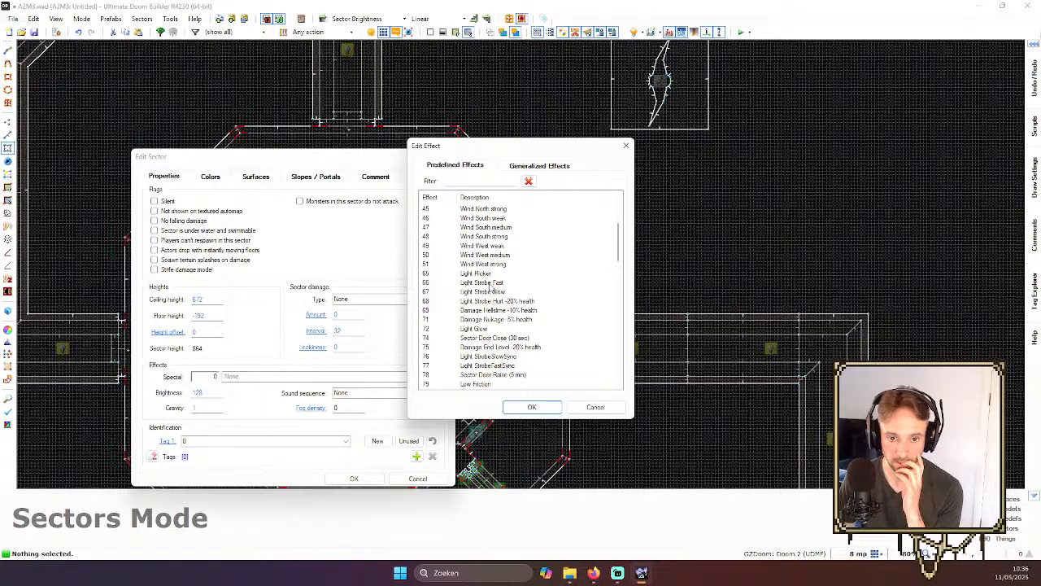
click(489, 284)
click(488, 292)
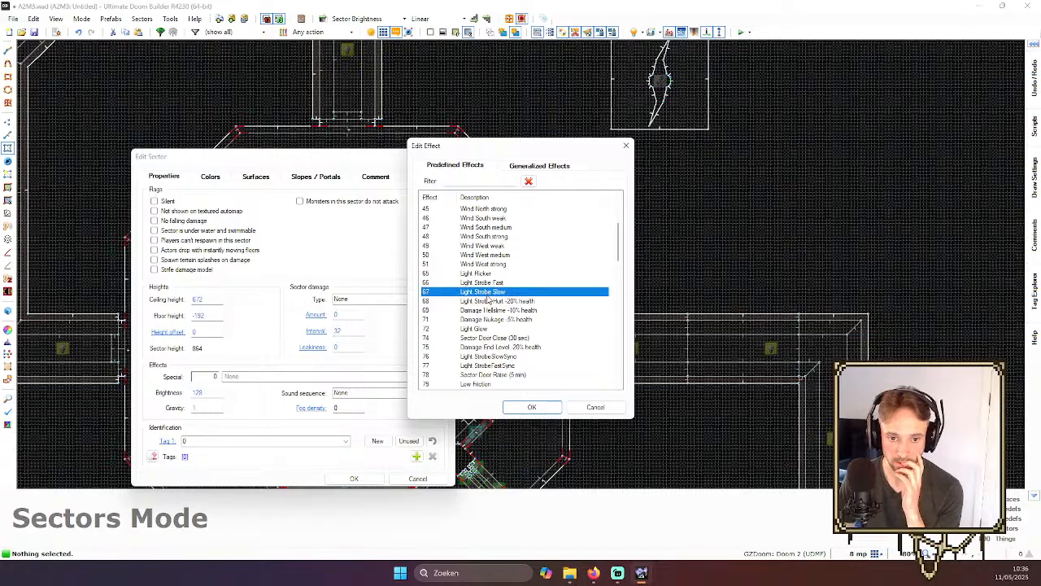
click(530, 406)
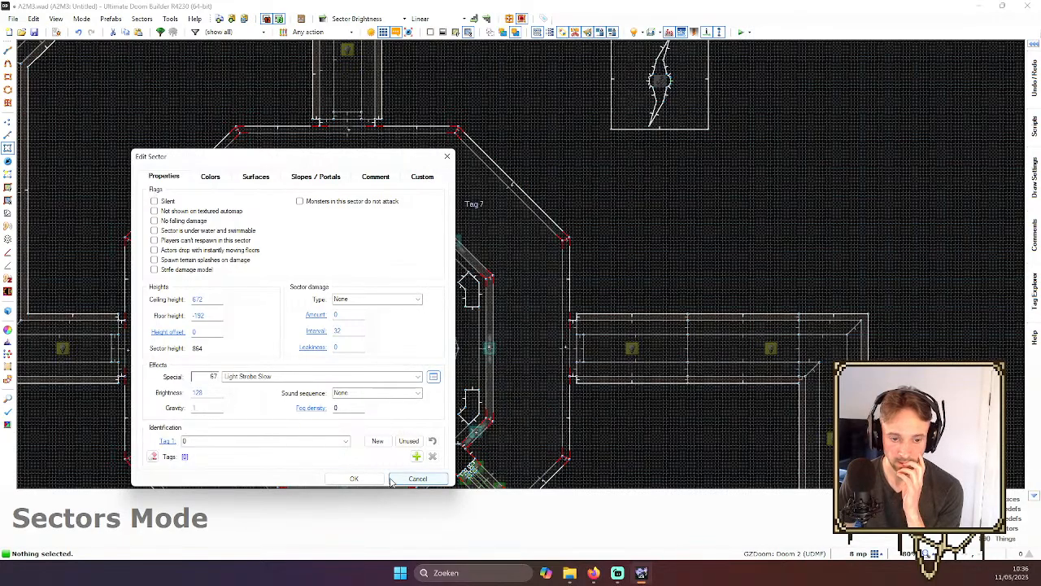
click(366, 482)
- Test the map in game, examine the central chamber's lighting and mixer through the grates, and return to the map editor
middle_drag(660, 347, 590, 379)
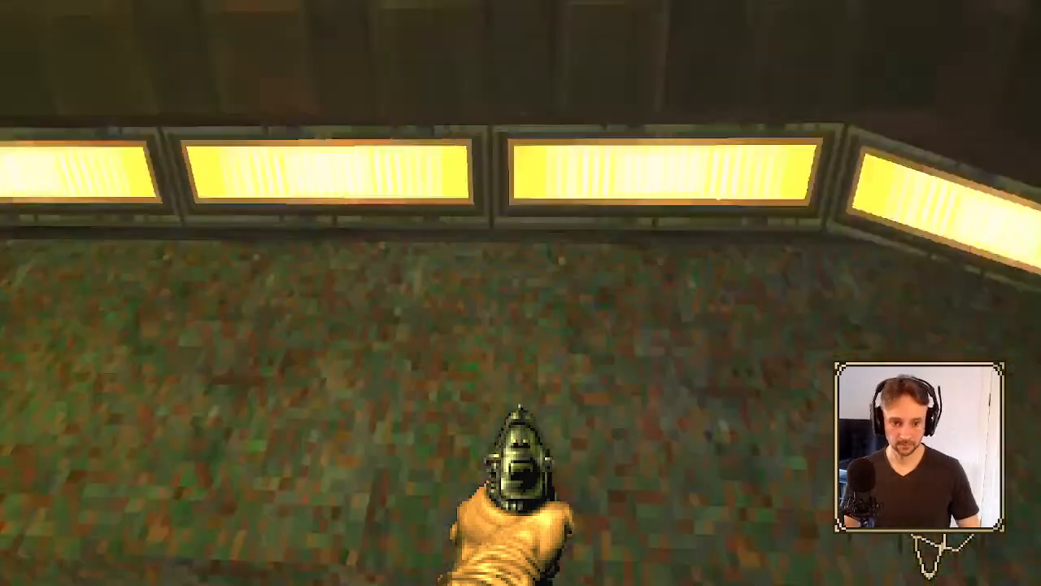
key(w)
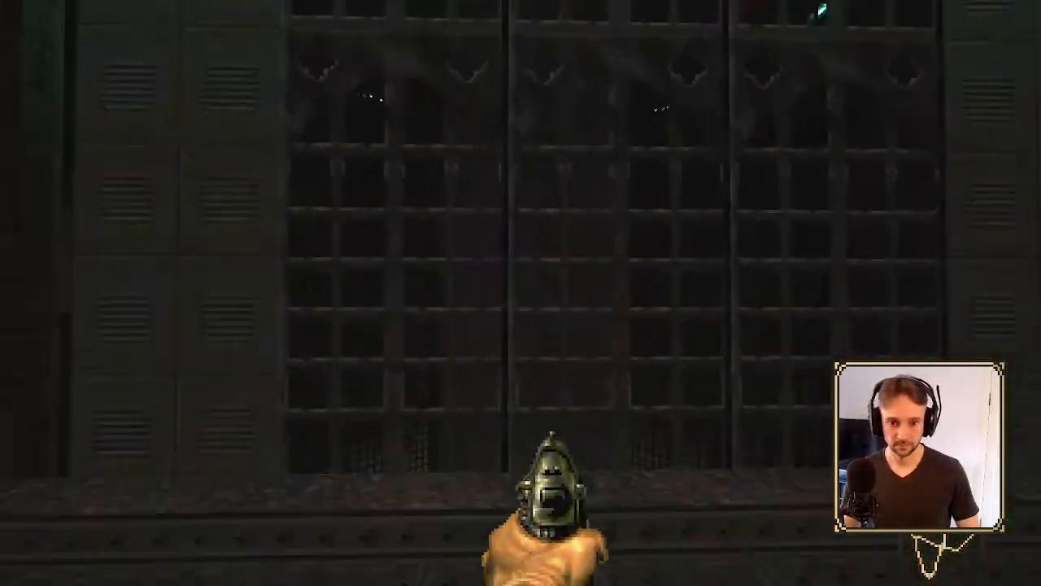
key(s)
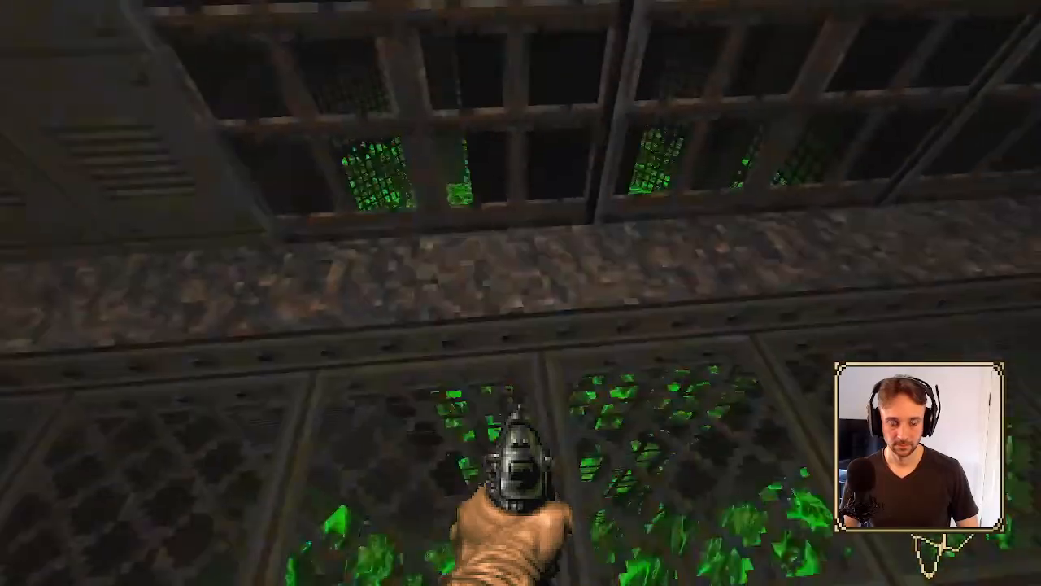
key(w)
key(s)
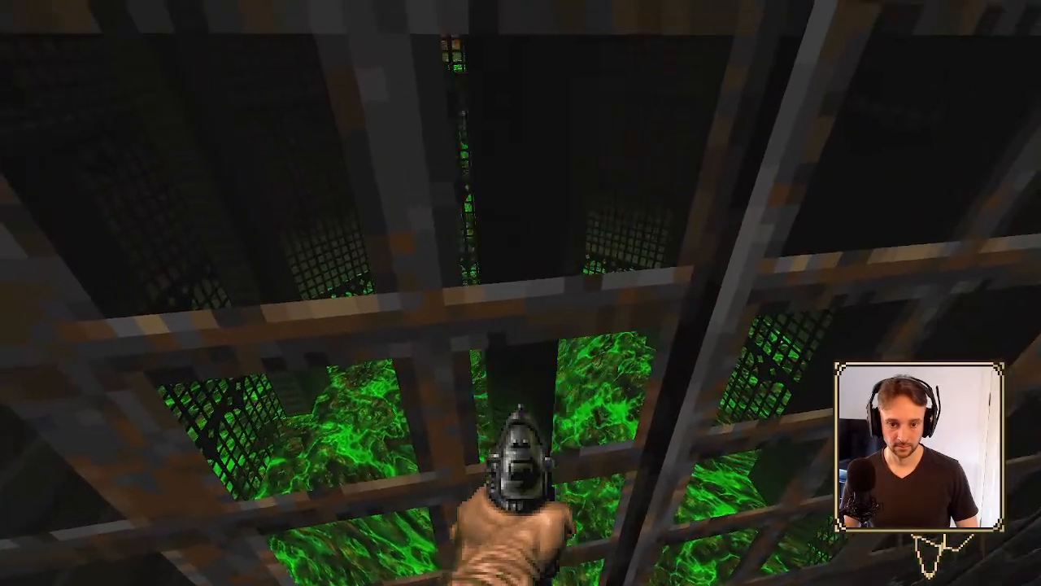
key(d)
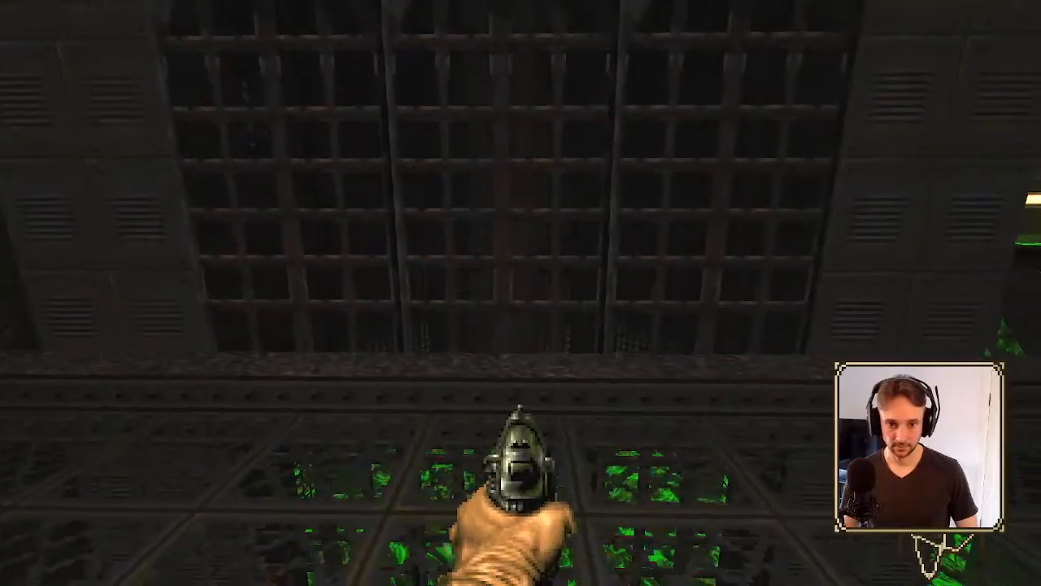
key(w)
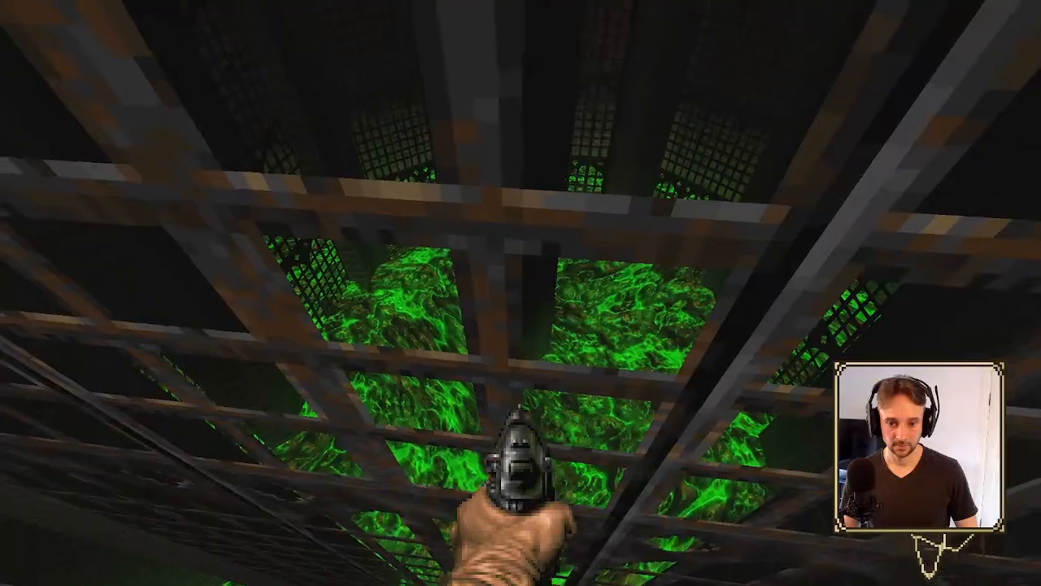
key(s)
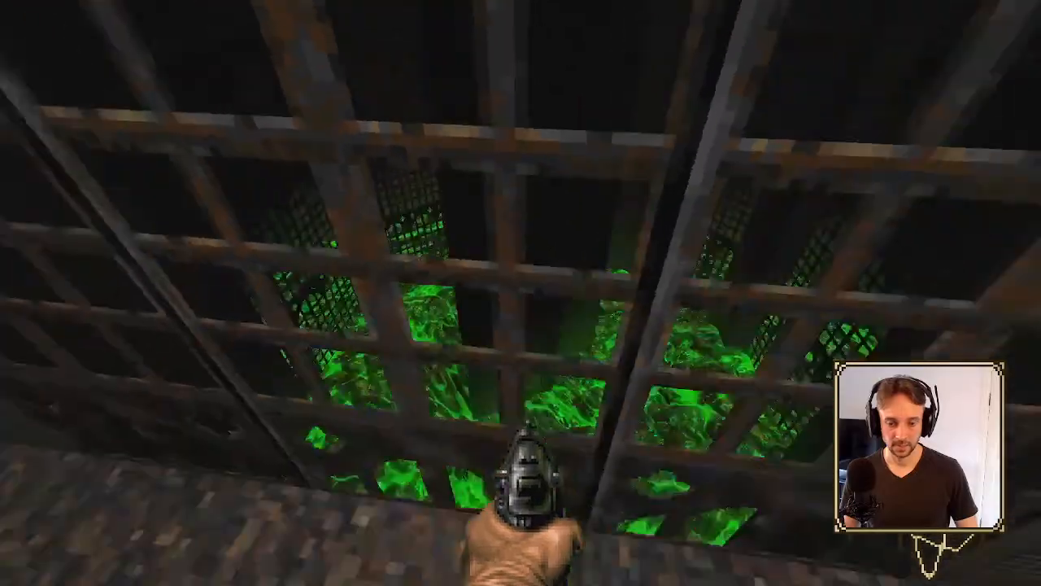
key(w)
key(d)
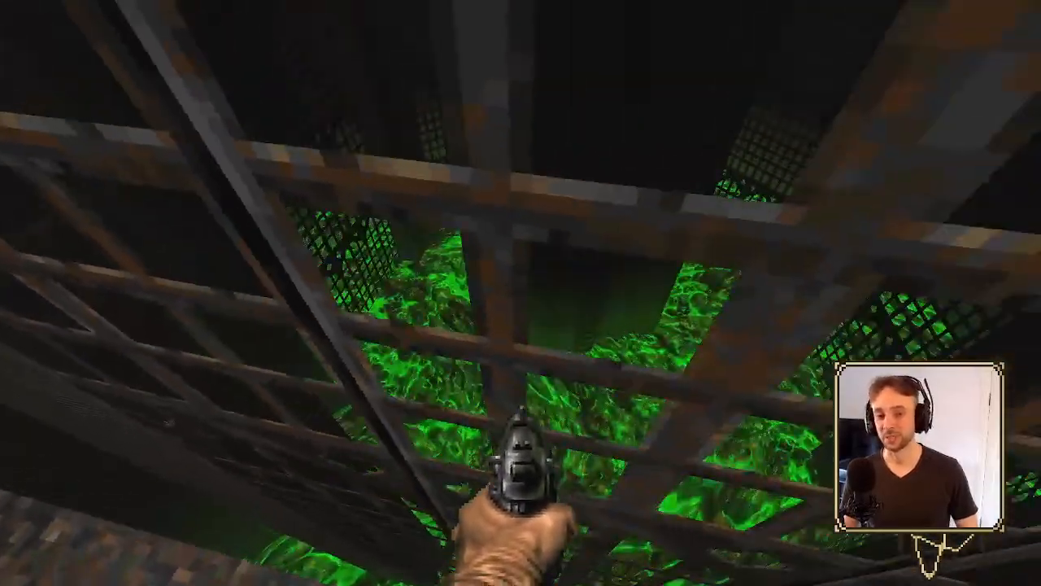
key(a)
key(a)
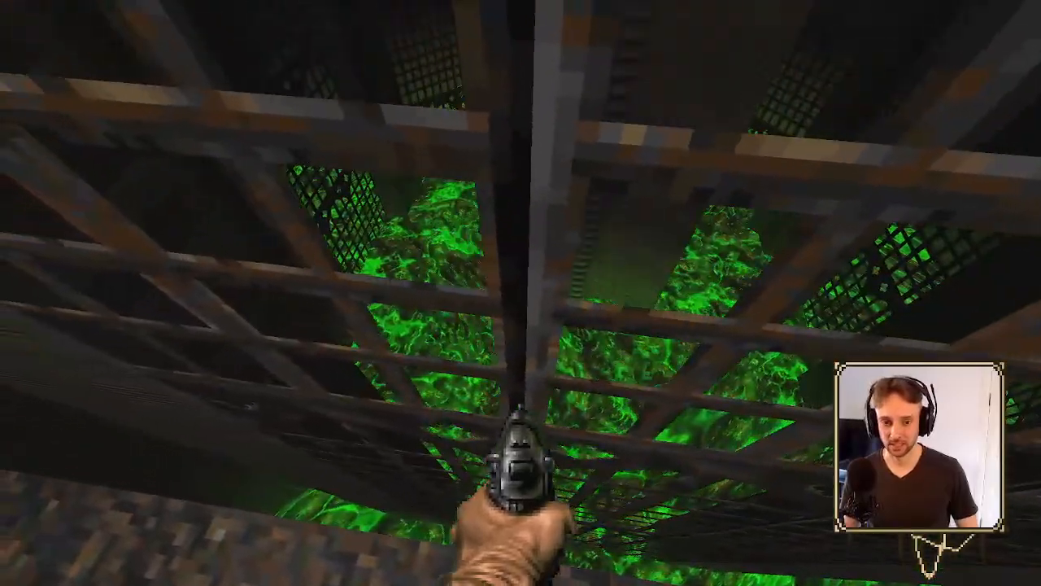
key(d)
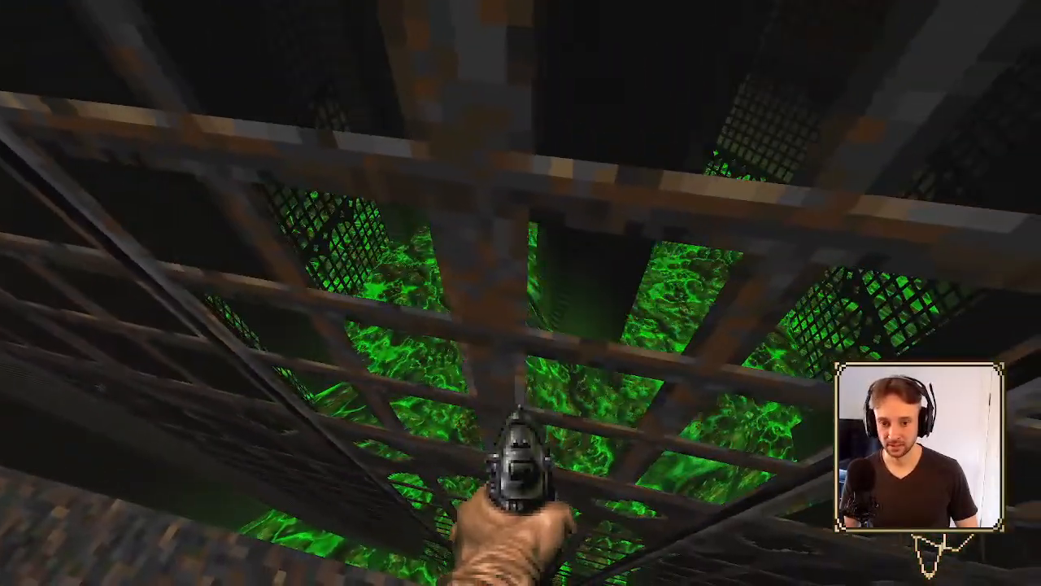
key(a)
key(d)
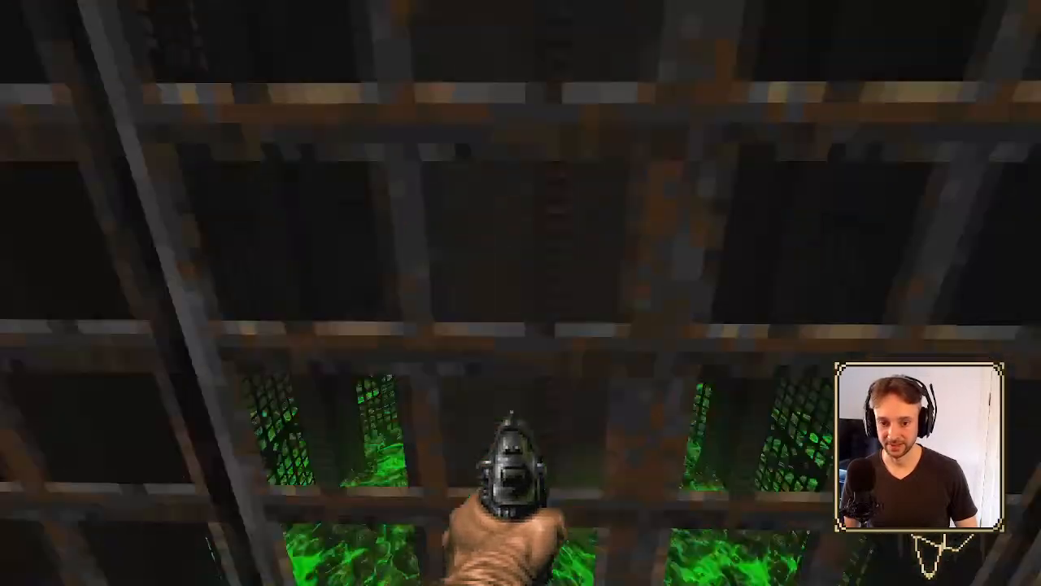
key(Escape)
key(Up)
key(Return)
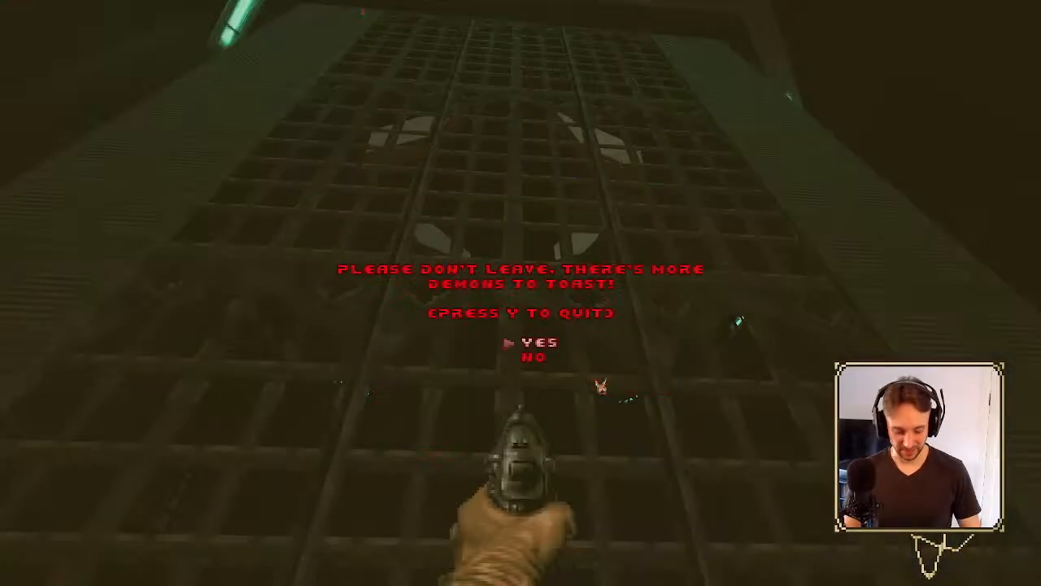
key(Return)
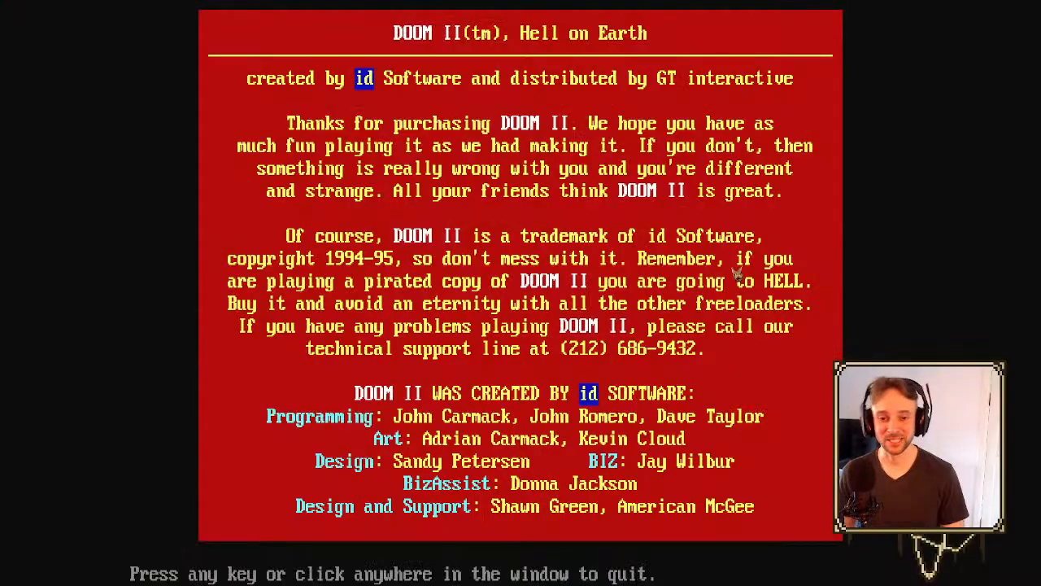
key(Return)
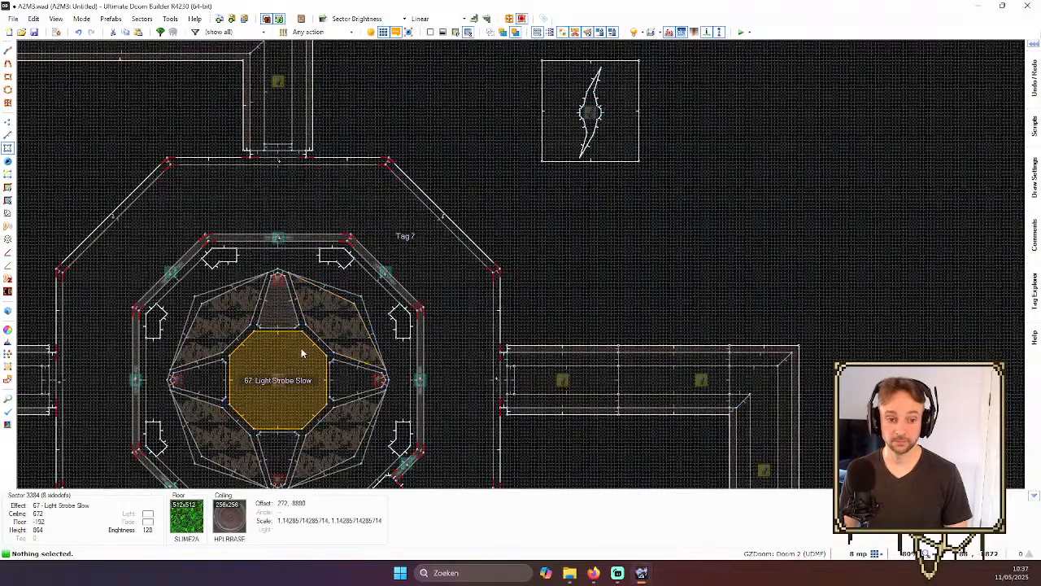
- Reset the central octagonal sector's special effect to 0, None, and save the map
right_click(297, 356)
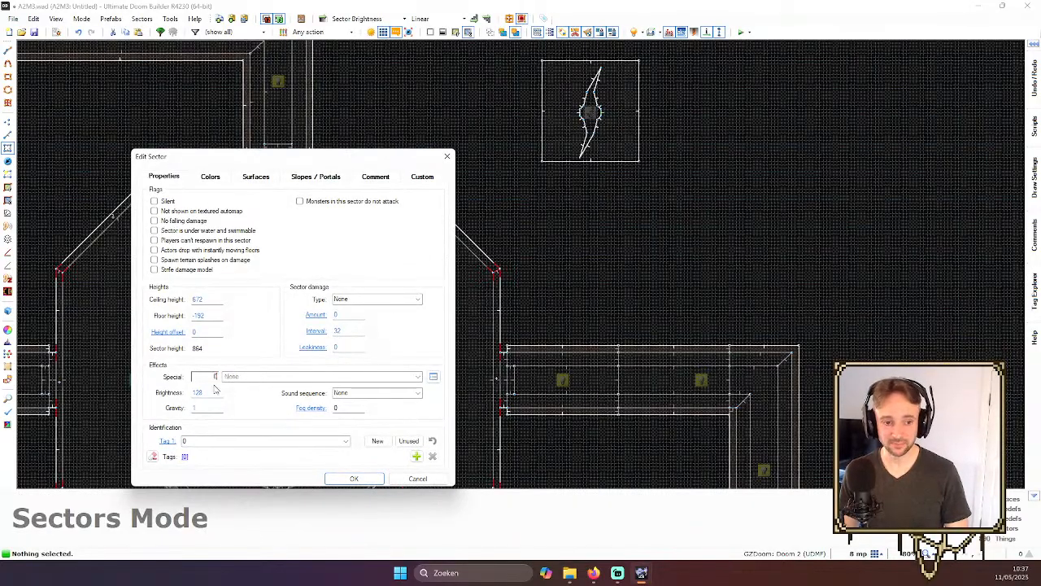
click(355, 477)
scroll(354, 354, down, 2)
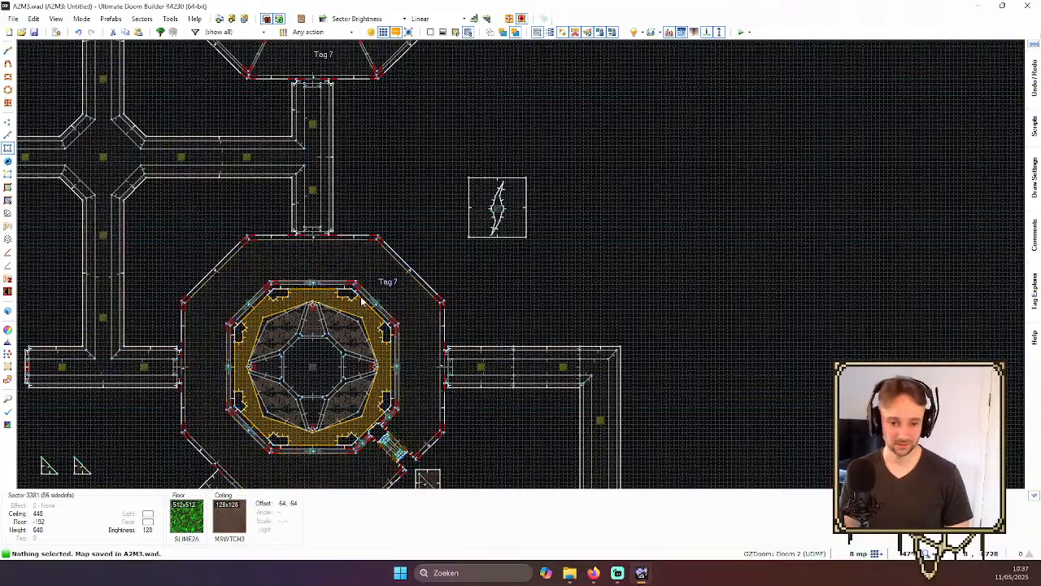
- Copy the two yellow light things in the north-south corridor west of the octagonal room and paste them as a new selection
scroll(522, 302, down, 3)
scroll(536, 296, up, 4)
key(t)
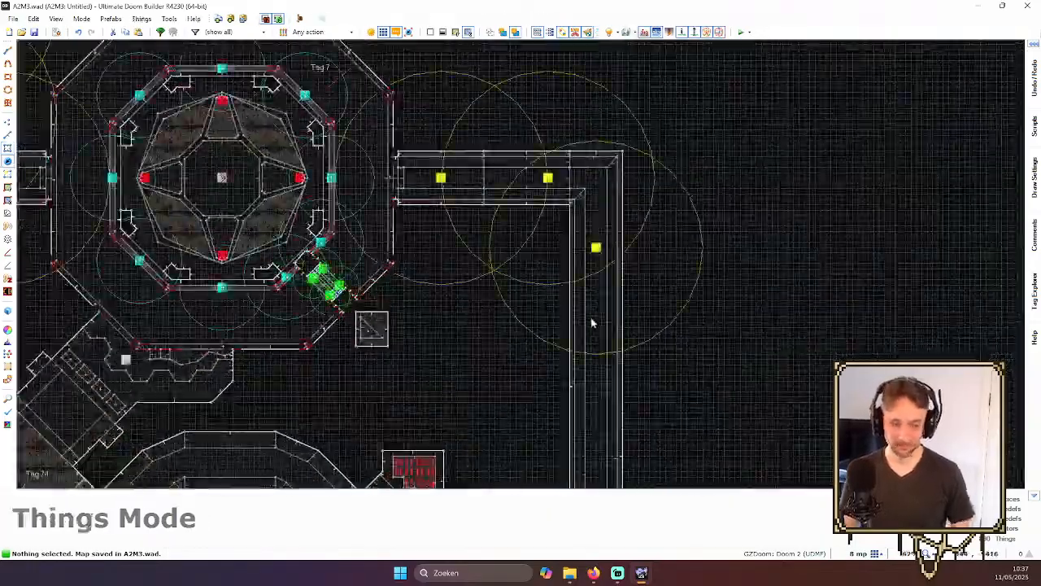
scroll(572, 167, up, 2)
scroll(571, 163, down, 3)
scroll(570, 162, down, 2)
scroll(375, 183, up, 3)
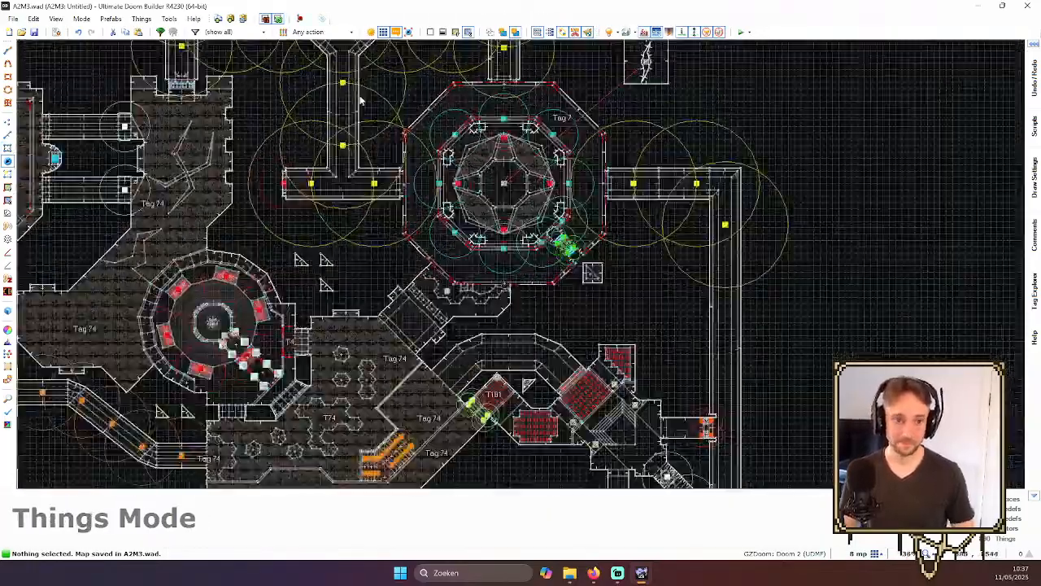
drag(375, 184, 375, 184)
key(ctrl+c)
key(ctrl+v)
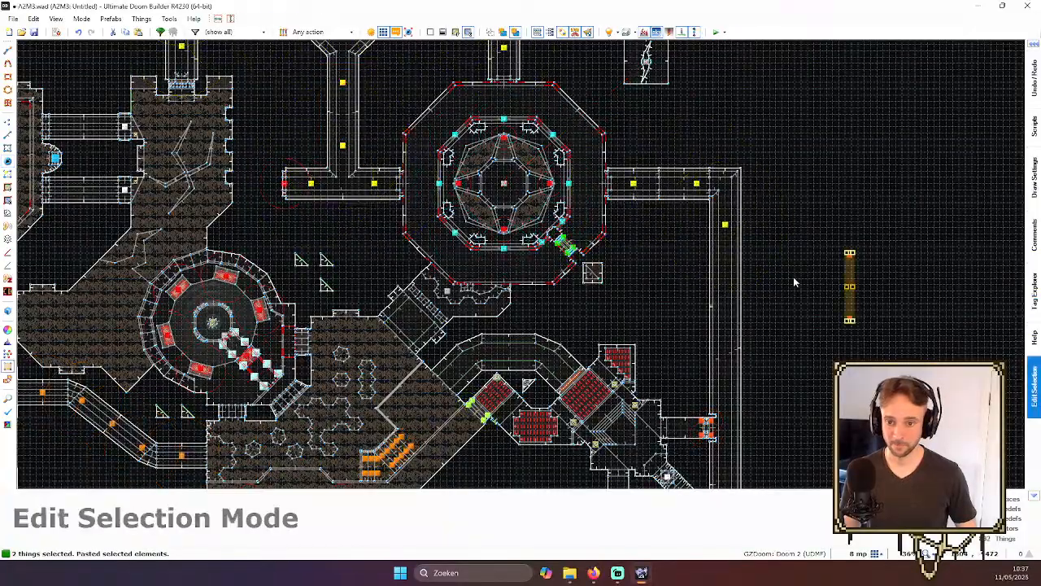
- Place the pasted pair of lights in the eastern north-south corridor, with the upper one level beside the existing light
scroll(887, 267, up, 2)
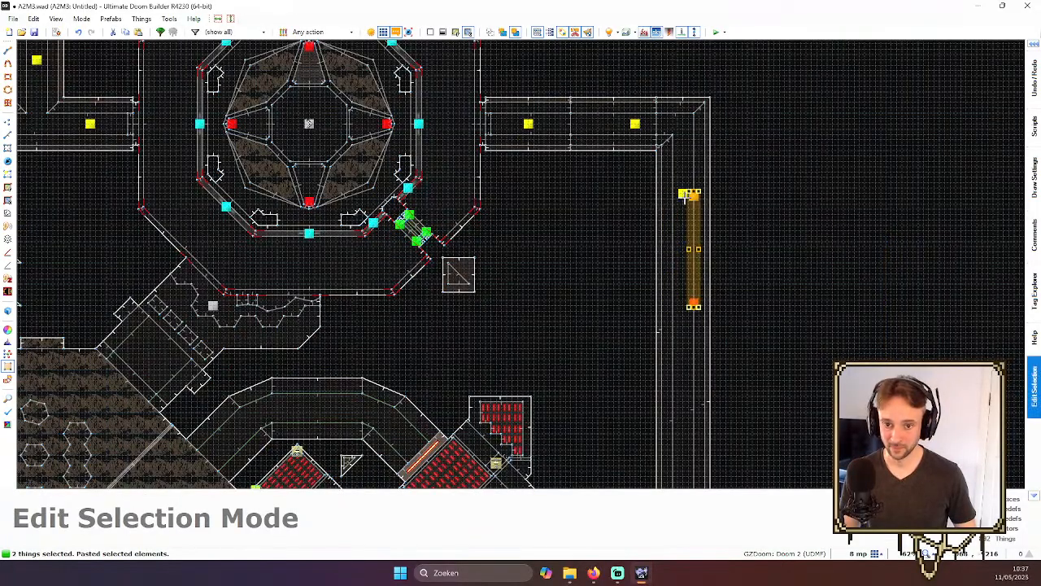
scroll(688, 198, up, 2)
scroll(688, 199, up, 1)
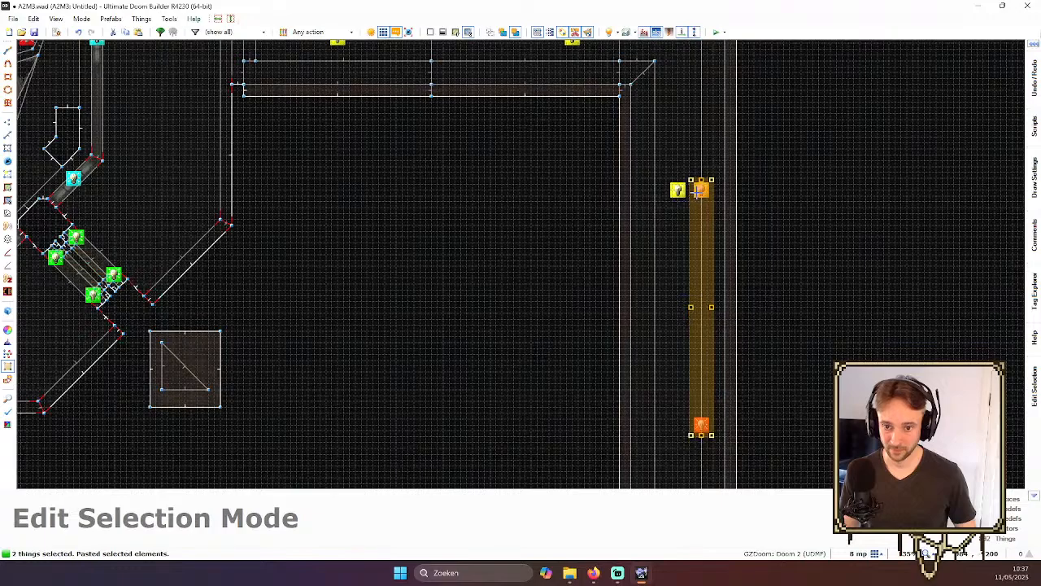
scroll(773, 346, down, 3)
key(Return)
scroll(742, 379, up, 3)
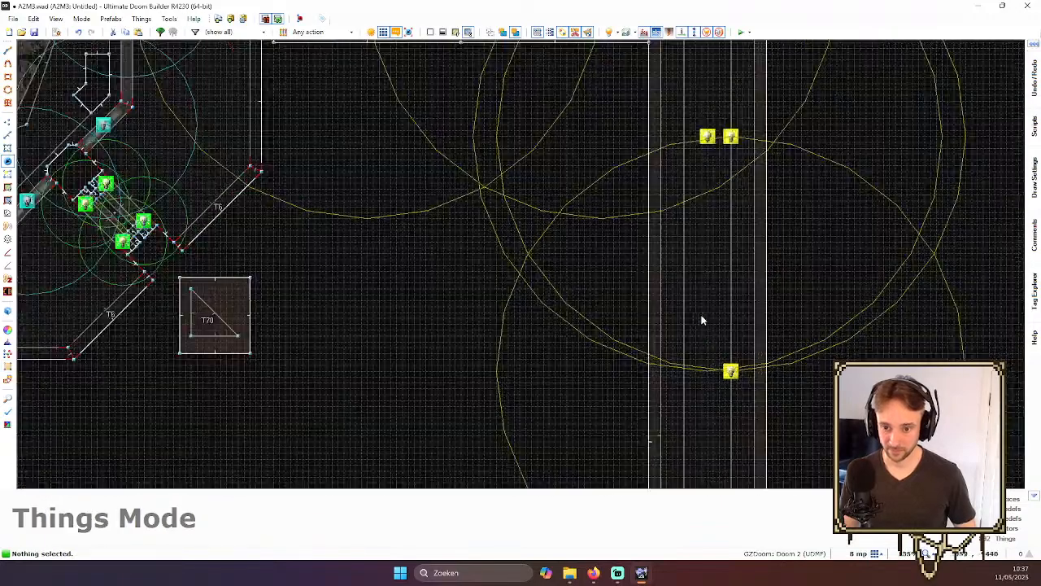
- Move the lower pasted light onto the corridor's centre line and delete the duplicate light beside the existing one
click(744, 396)
scroll(743, 396, up, 1)
drag(722, 362, 691, 363)
scroll(713, 348, down, 3)
click(739, 217)
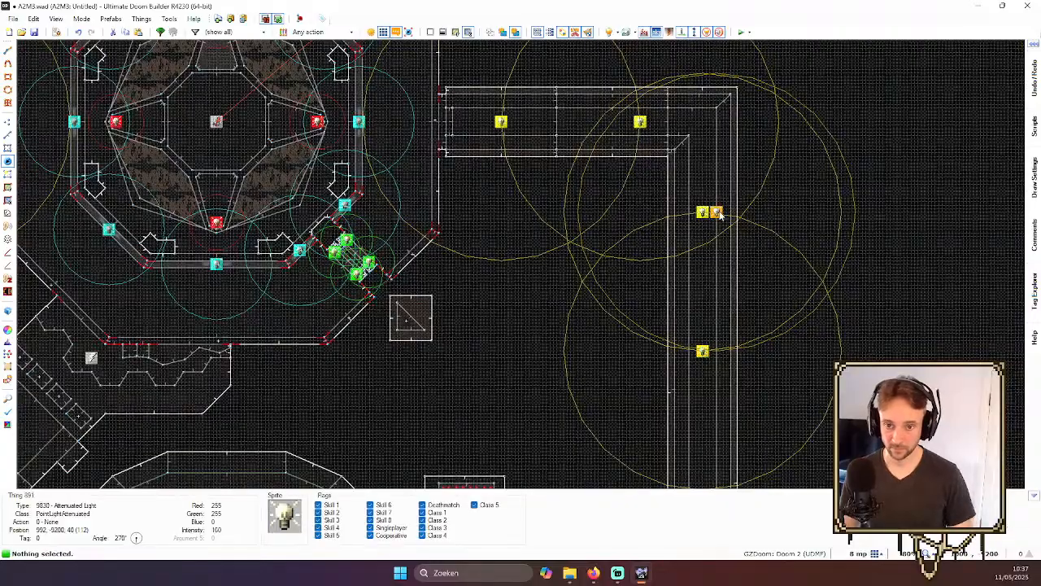
key(Delete)
scroll(720, 214, down, 2)
- Paste another copy of the corridor's two lights further south, with its upper light beside the lowest existing one
drag(692, 199, 764, 378)
scroll(750, 363, down, 2)
scroll(749, 346, up, 2)
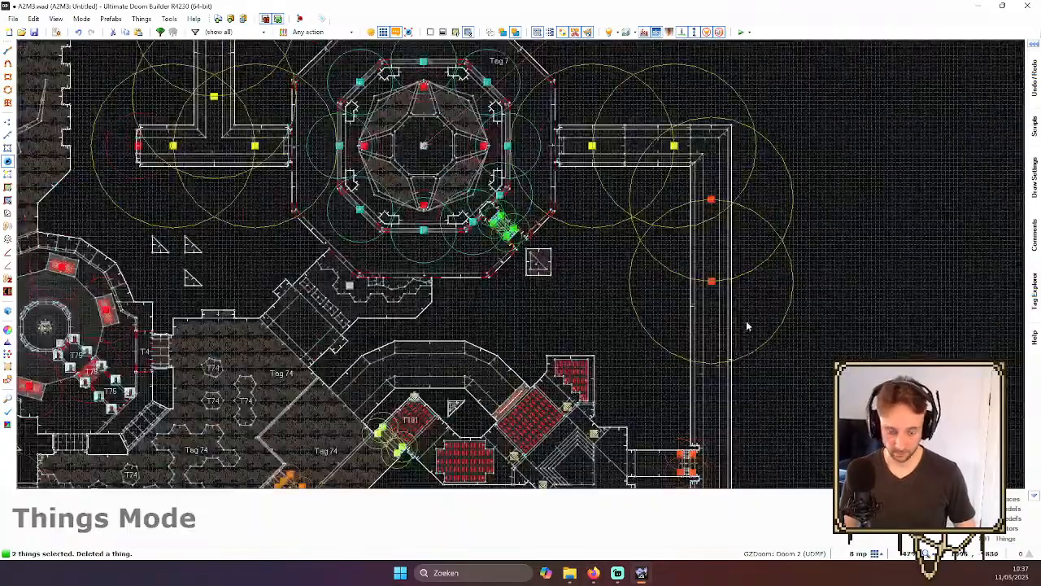
scroll(743, 273, up, 2)
key(ctrl+v)
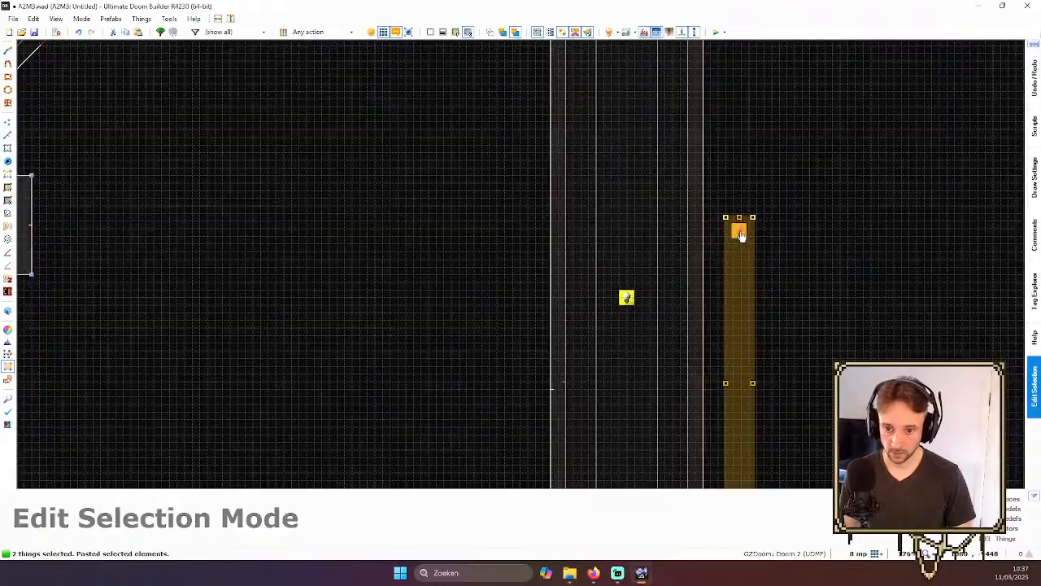
drag(747, 276, 649, 342)
scroll(685, 301, down, 5)
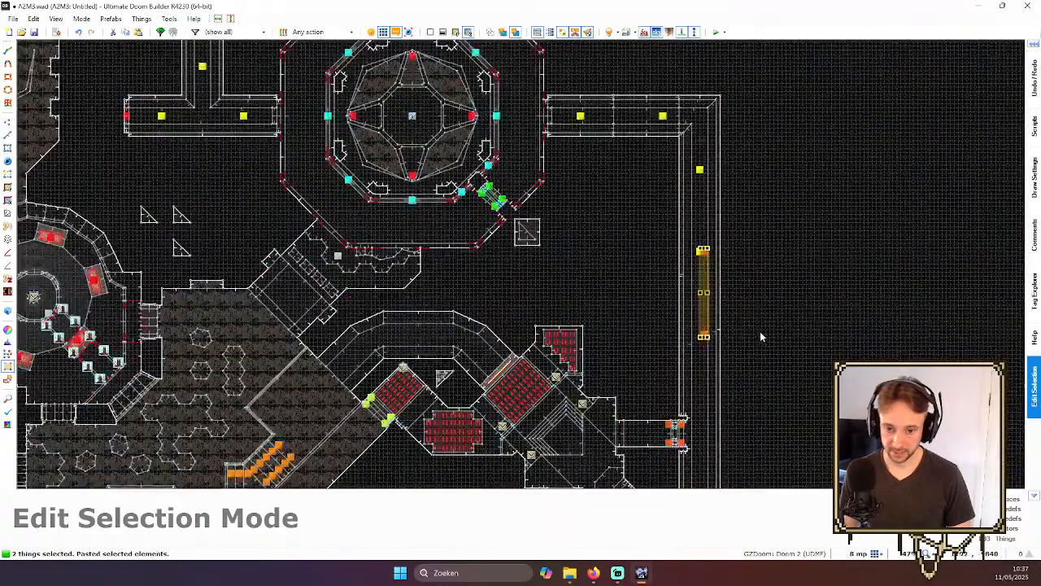
key(Return)
- Delete the duplicate of the overlapping pair and align the new lower light with the corridor's other lights
scroll(740, 333, up, 4)
click(784, 278)
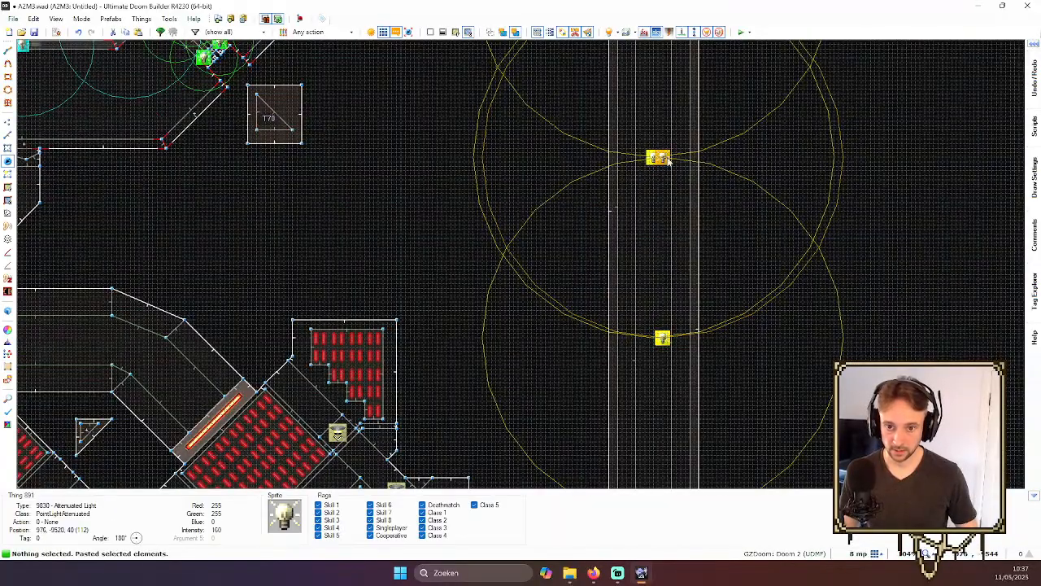
key(Delete)
scroll(635, 342, up, 3)
mouse_move(641, 308)
mouse_down()
mouse_move(611, 307)
mouse_move(631, 307)
mouse_up()
scroll(631, 308, down, 3)
- Copy the two southernmost corridor lights and paste them further south, down to the side door's recess
drag(588, 90, 653, 356)
key(ctrl+c)
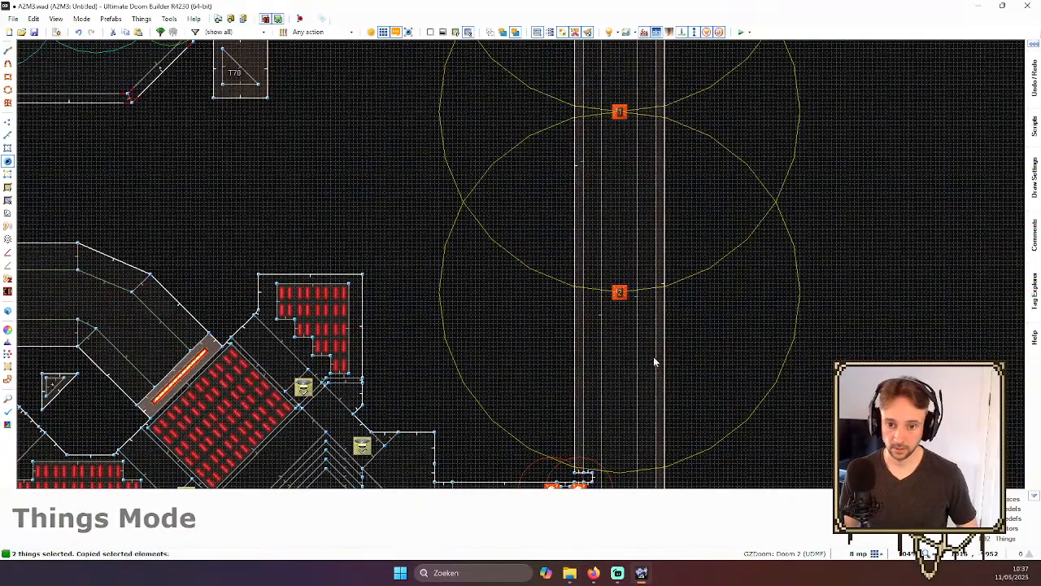
key(ctrl+v)
scroll(663, 283, up, 2)
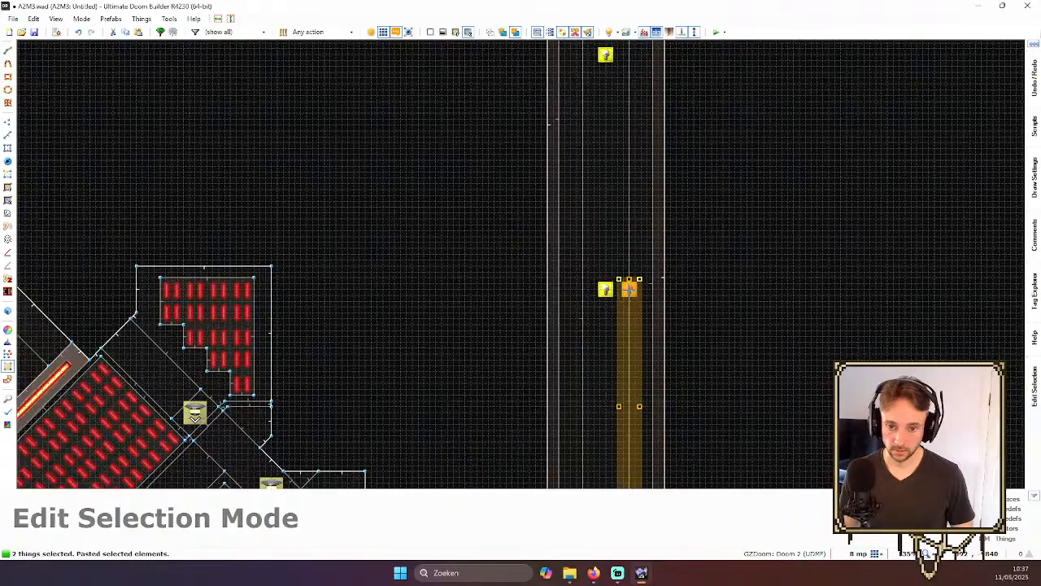
scroll(739, 353, down, 3)
scroll(736, 419, up, 3)
key(Return)
scroll(656, 353, up, 2)
- Centre the new light by the side door in the corridor and delete the duplicate light north of it
click(613, 325)
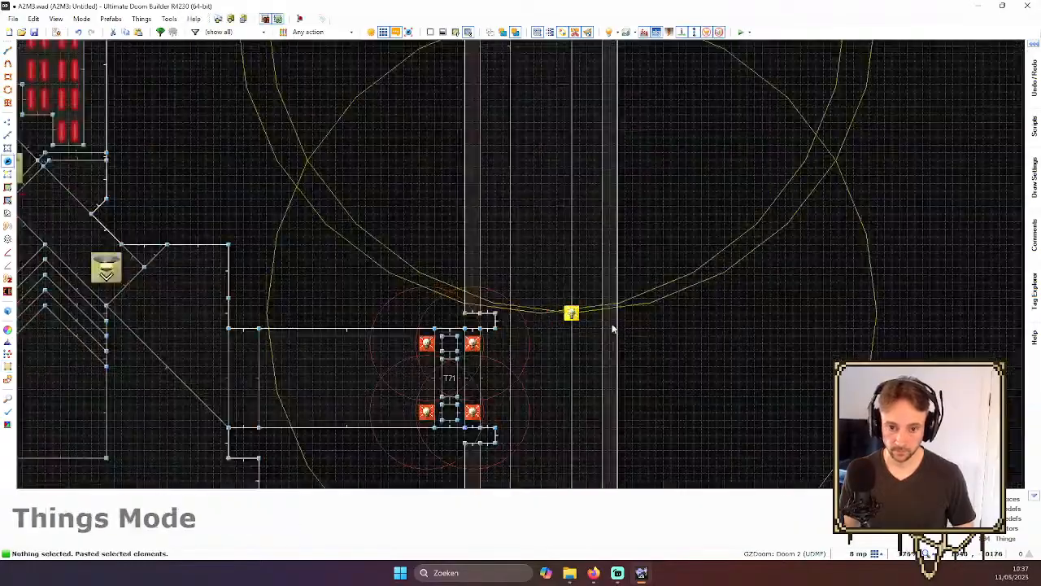
scroll(551, 288, down, 2)
scroll(557, 305, up, 2)
scroll(596, 344, up, 2)
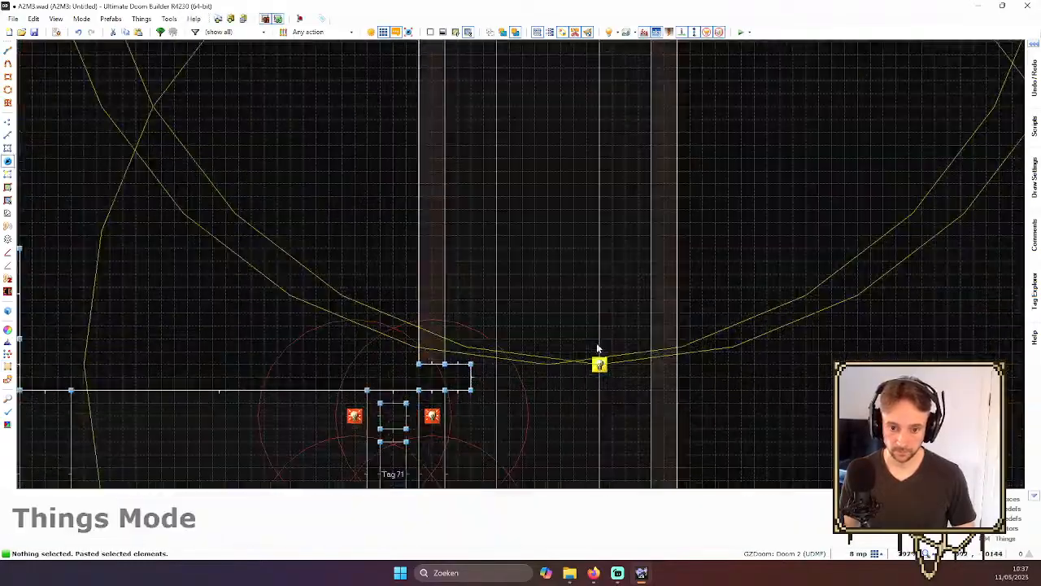
scroll(601, 380, down, 1)
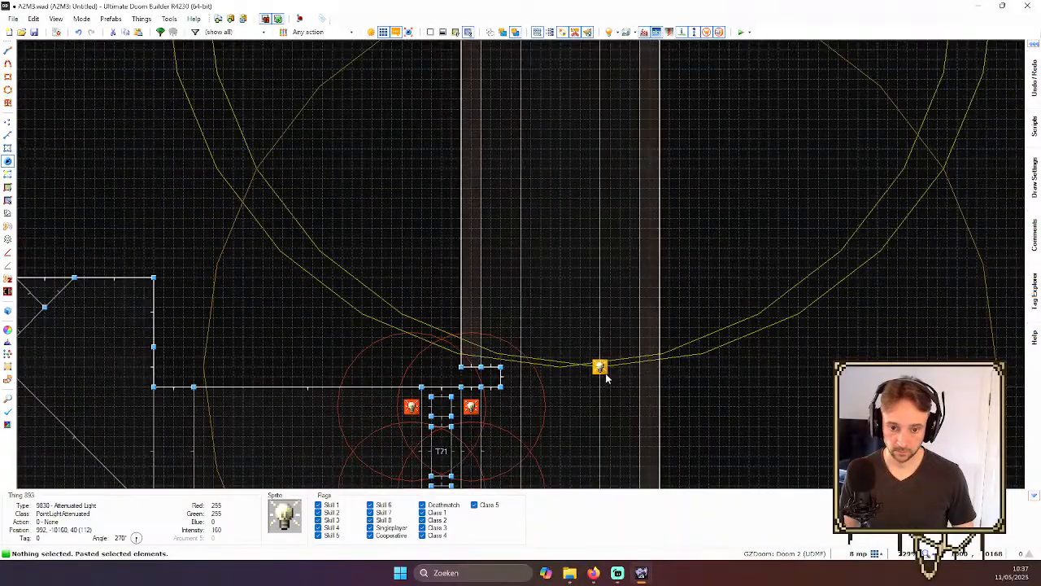
scroll(606, 377, down, 2)
scroll(602, 374, up, 1)
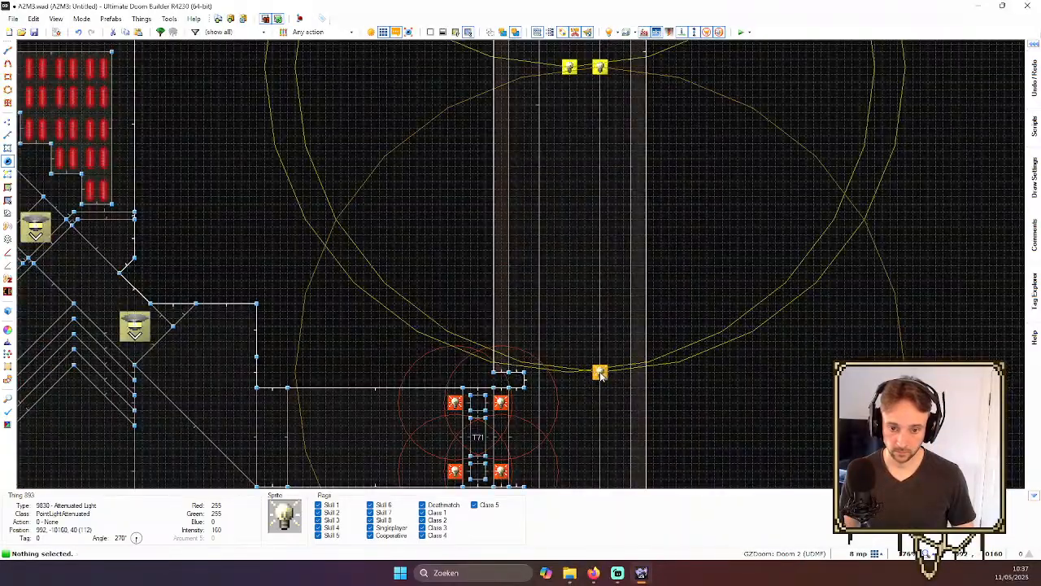
drag(599, 374, 571, 371)
scroll(579, 358, down, 3)
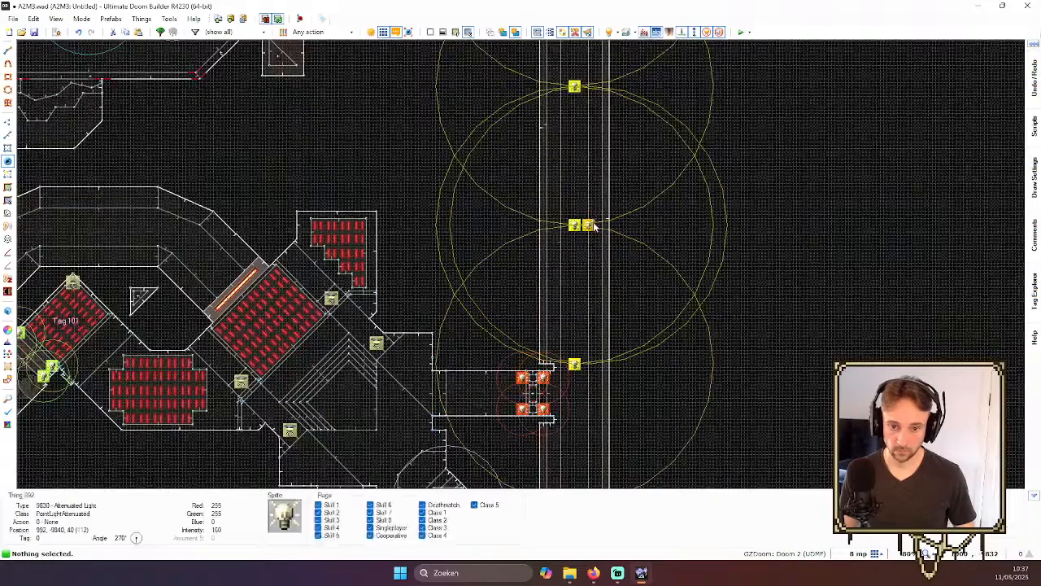
key(Delete)
scroll(610, 244, down, 3)
scroll(592, 260, up, 3)
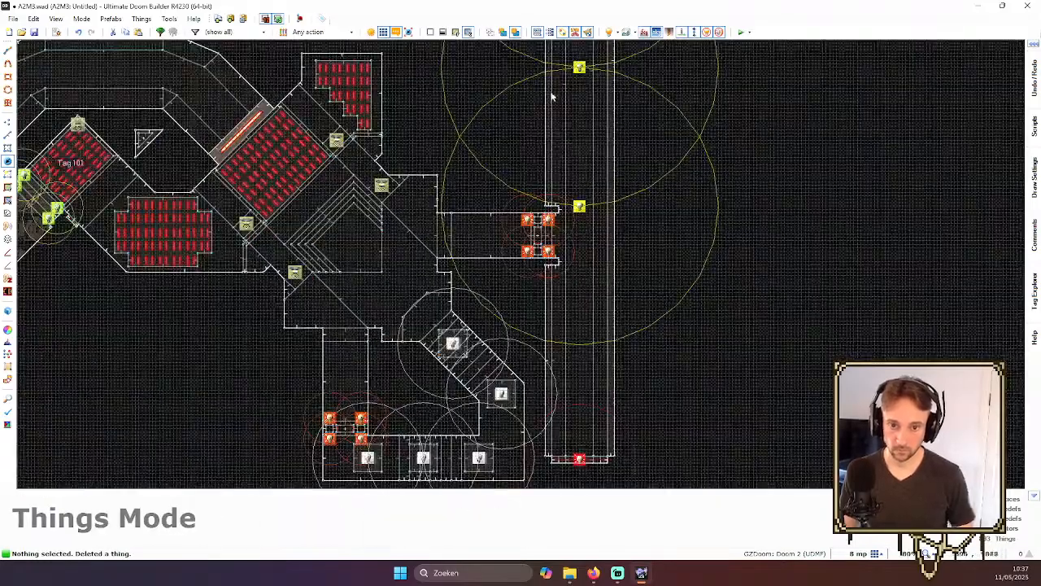
- Copy the two lights north of and beside the side door and paste them towards the corridor's southern end
drag(558, 44, 646, 237)
key(ctrl+c)
key(ctrl+v)
scroll(646, 238, up, 2)
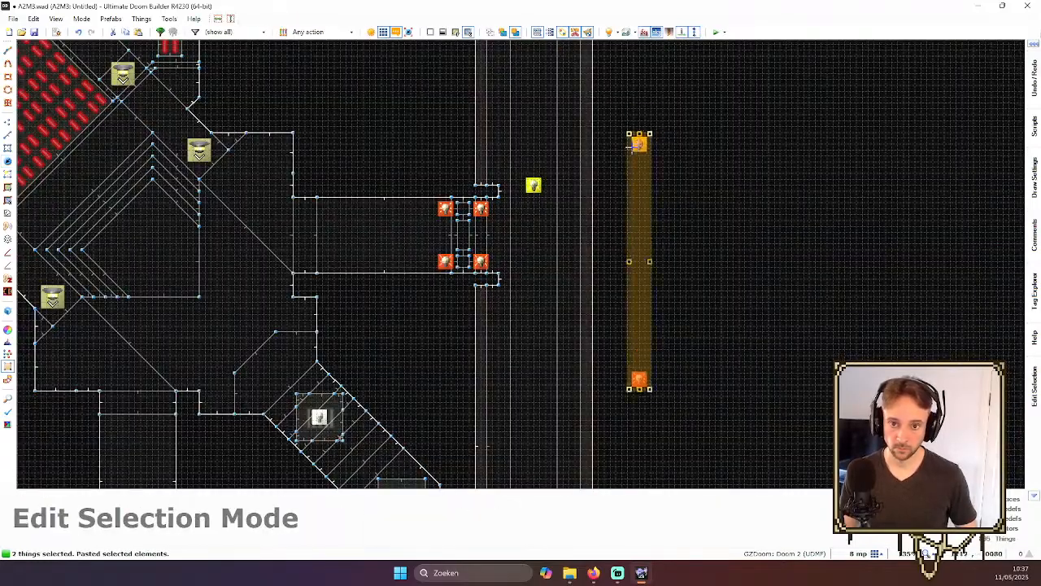
drag(631, 145, 550, 184)
scroll(652, 314, down, 3)
scroll(642, 333, up, 3)
key(Return)
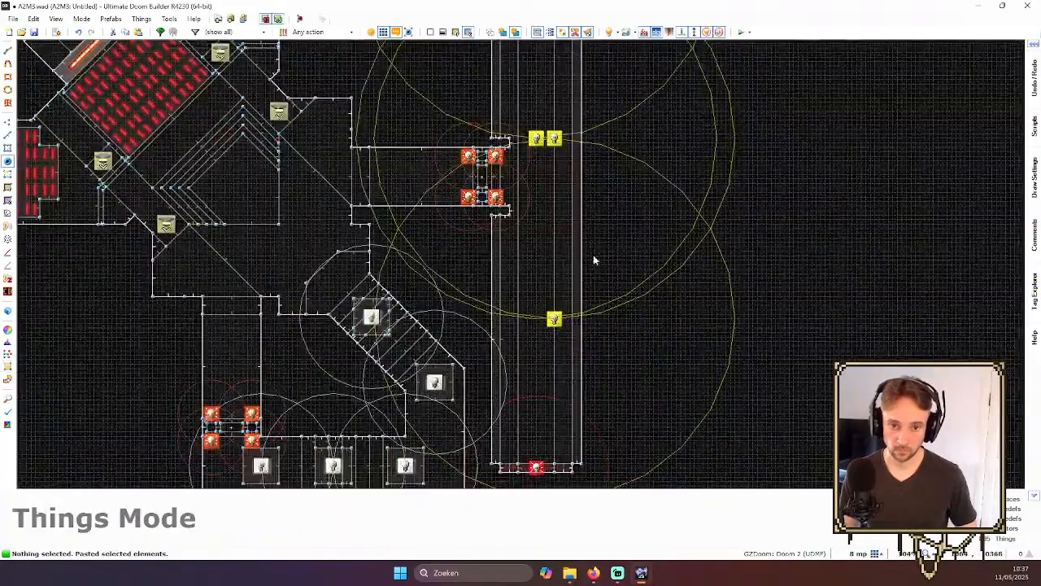
- Delete the duplicate light beside the side door and move the southernmost yellow light onto the corridor's centre line
scroll(573, 218, up, 1)
key(Delete)
scroll(504, 366, up, 2)
right_drag(589, 333, 551, 337)
scroll(634, 344, down, 5)
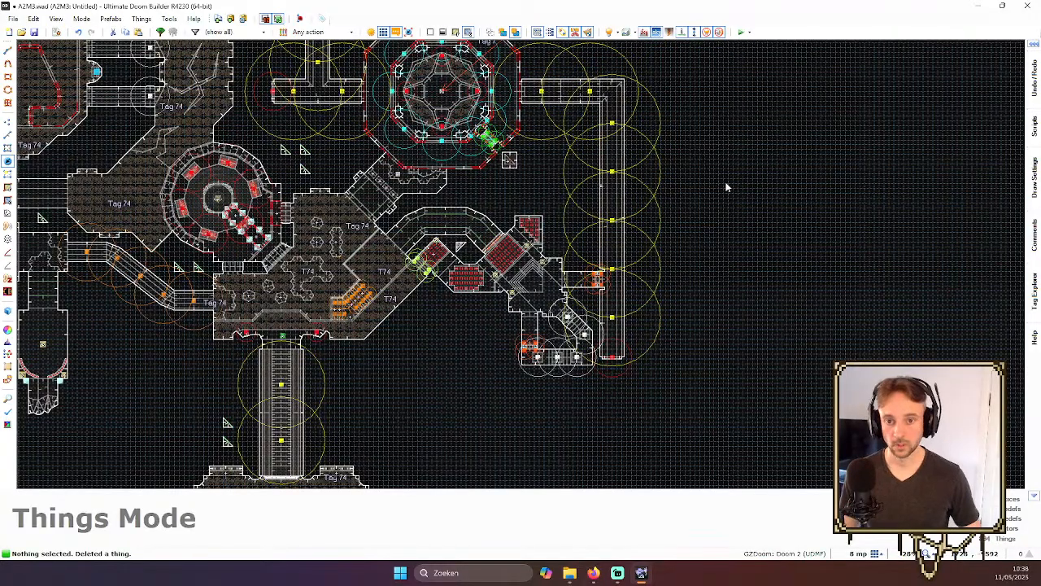
- Fly through the eastern corridor in Visual Mode and examine the new lights around the side door and towards the octagonal room
key(w)
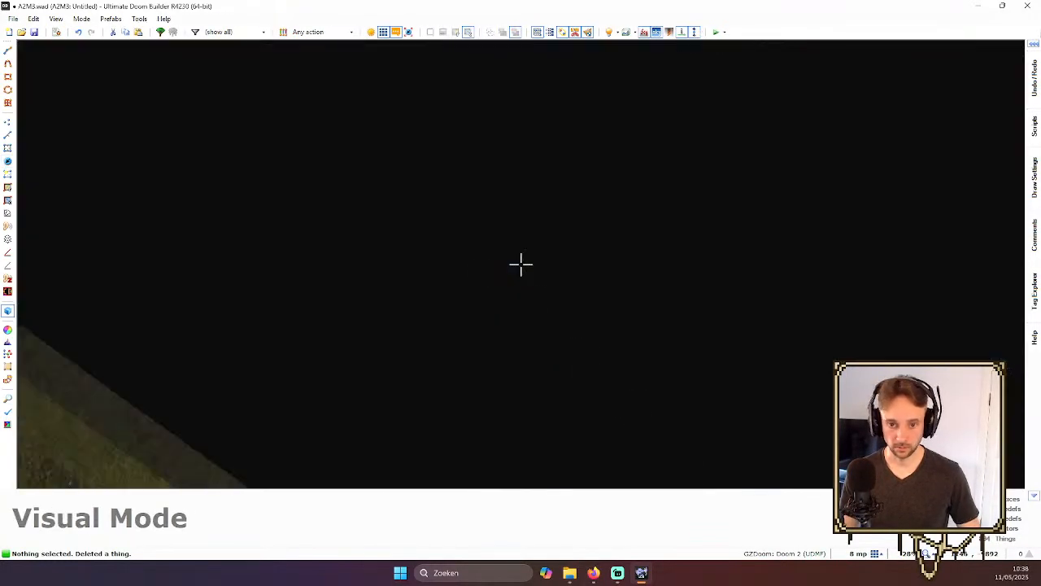
key(w)
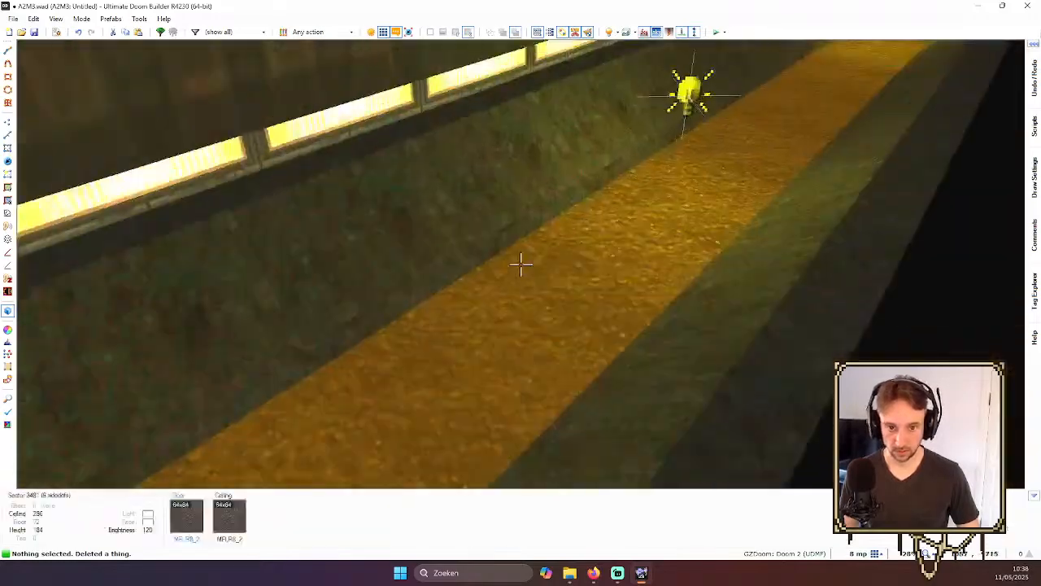
key(e)
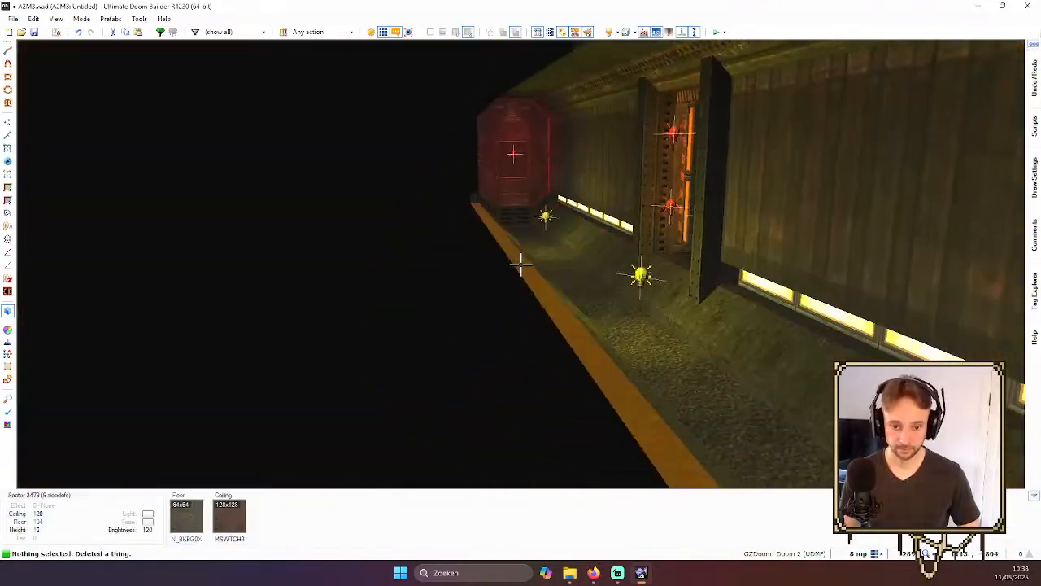
key(w)
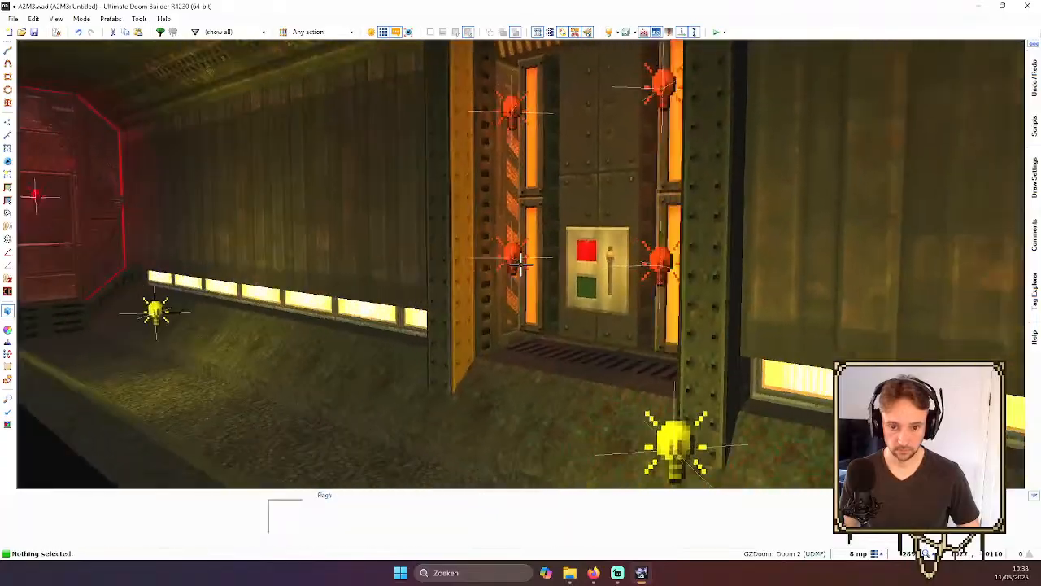
key(d)
key(e)
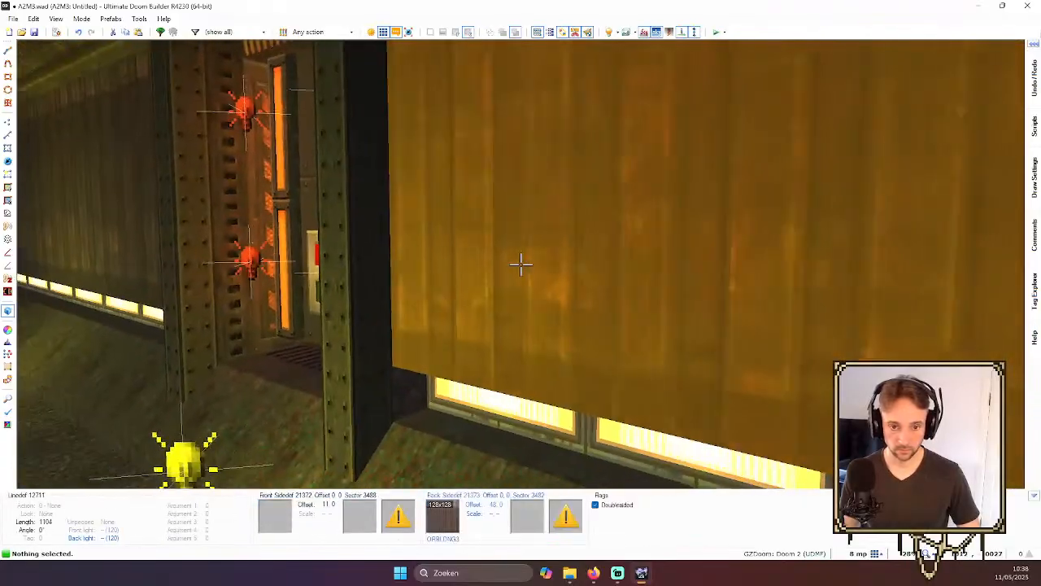
key(d)
key(s)
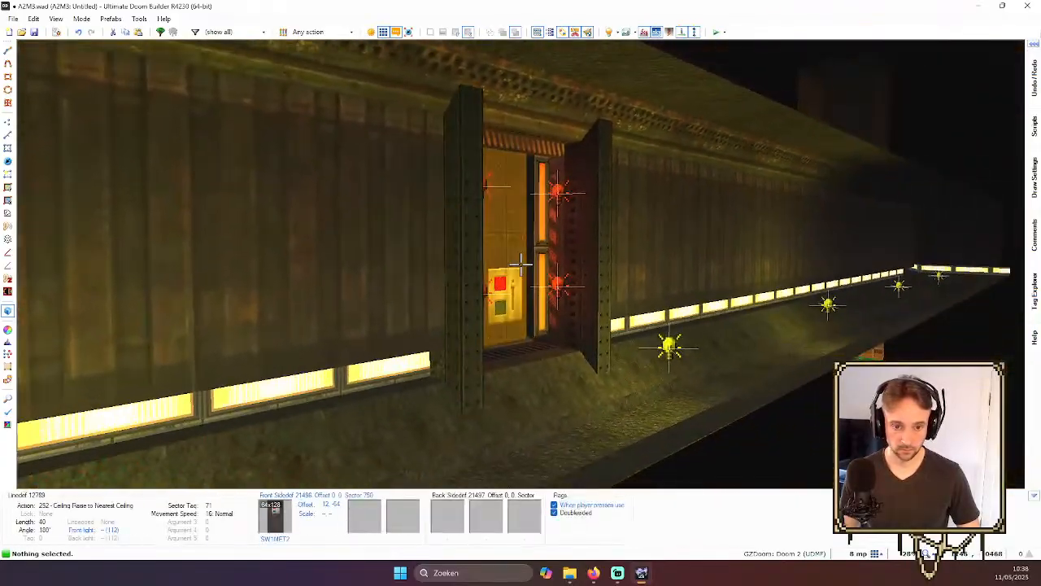
key(f)
key(d)
key(e)
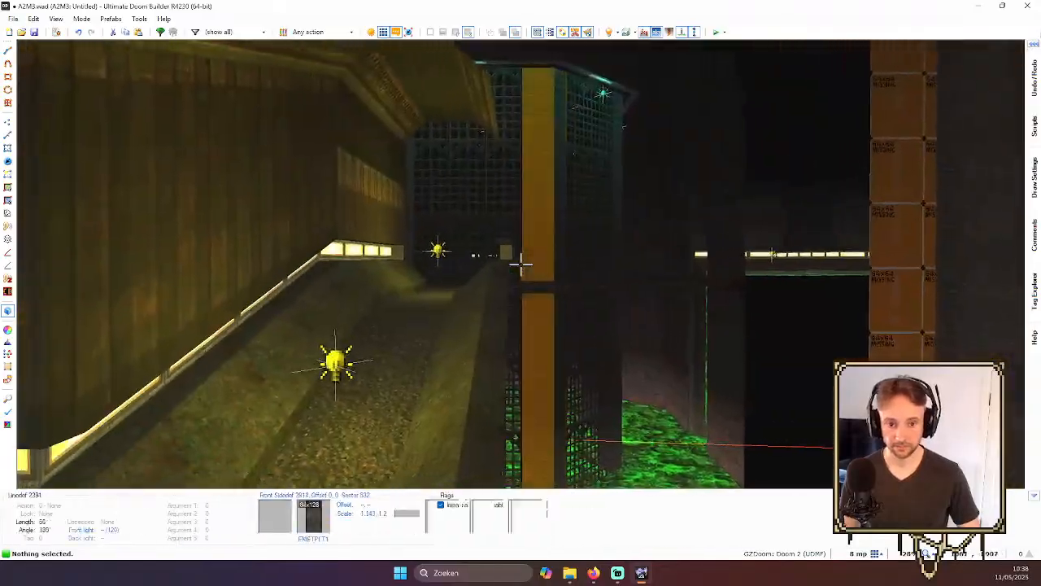
key(w)
- Save the map with the new corridor lights
scroll(514, 266, down, 3)
key(ctrl+s)
scroll(515, 272, up, 2)
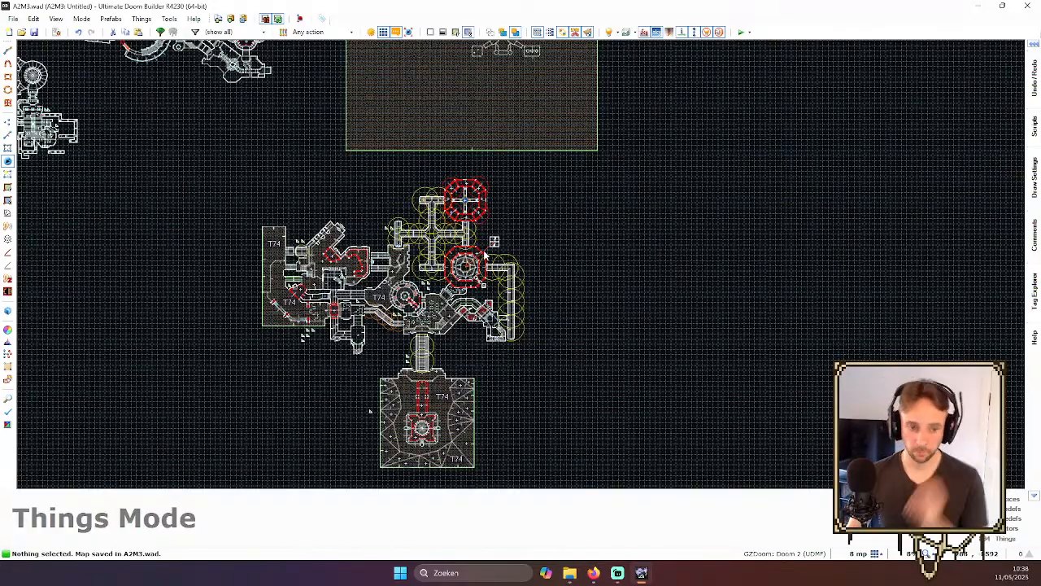
scroll(342, 226, up, 6)
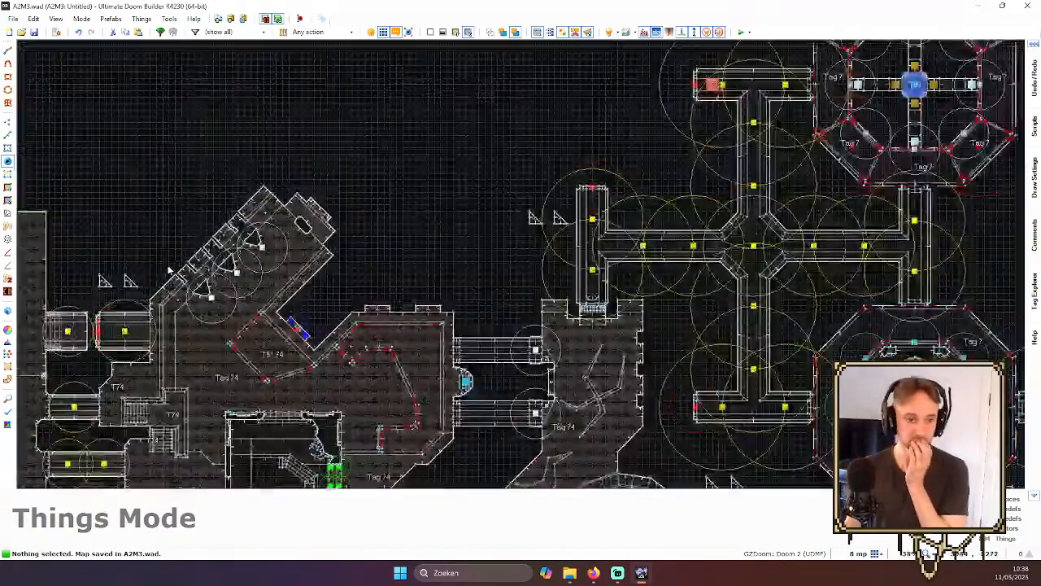
scroll(267, 266, down, 5)
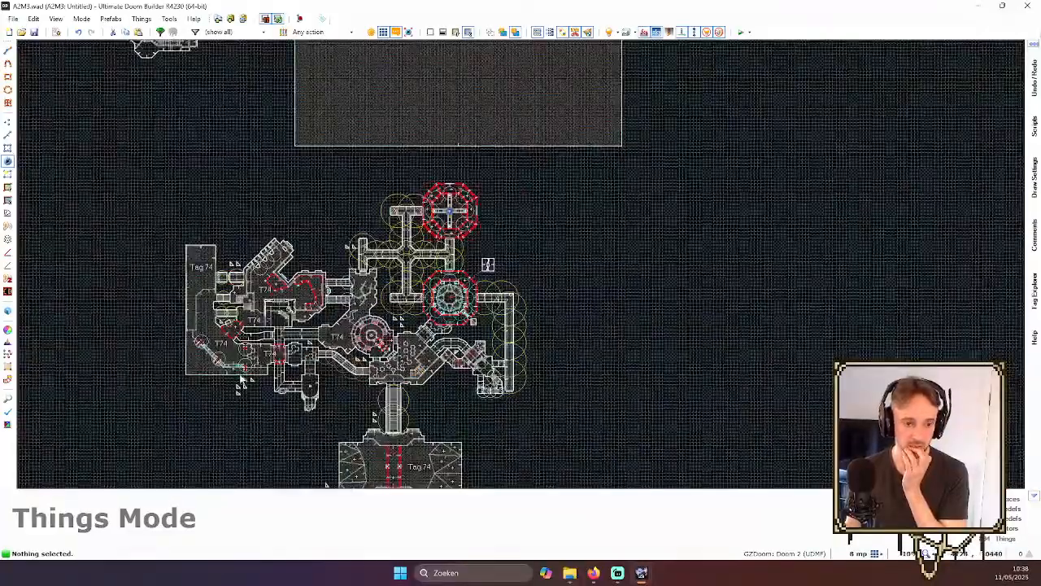
scroll(291, 367, up, 2)
scroll(372, 429, down, 3)
scroll(373, 428, down, 3)
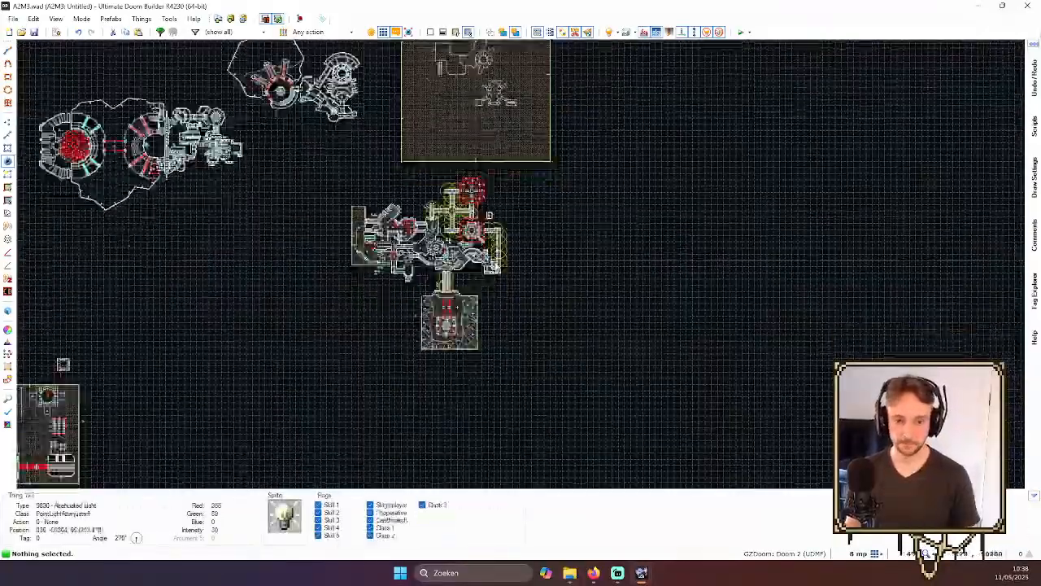
key(t)
scroll(480, 236, up, 6)
key(Up)
scroll(472, 171, down, 2)
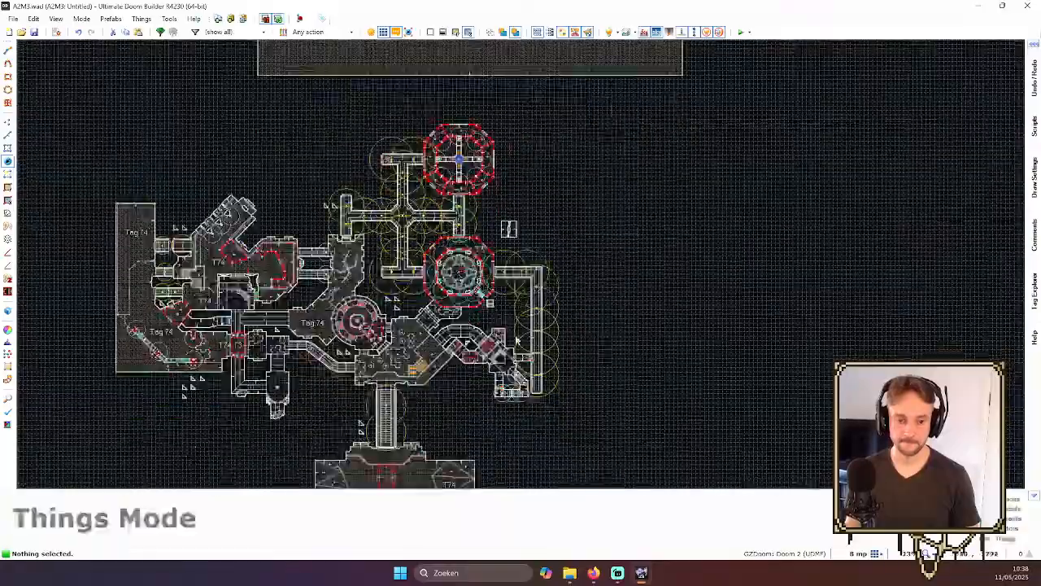
scroll(468, 333, up, 3)
scroll(467, 289, down, 3)
scroll(358, 106, up, 2)
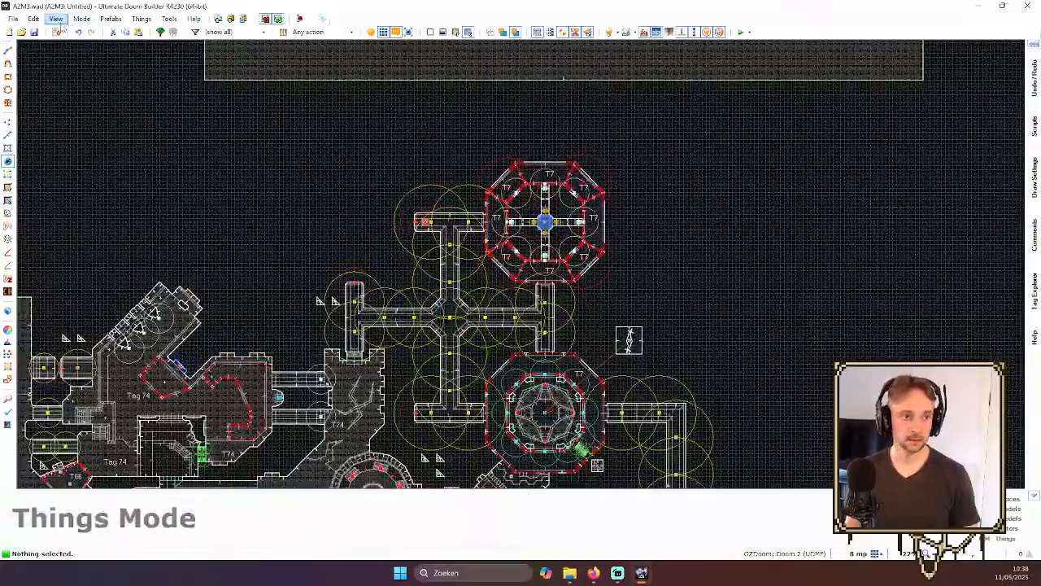
- In the map's scripts, set the Polyobj_RotateRight speed of "Mixer 1" to 24 and compile the script
click(56, 32)
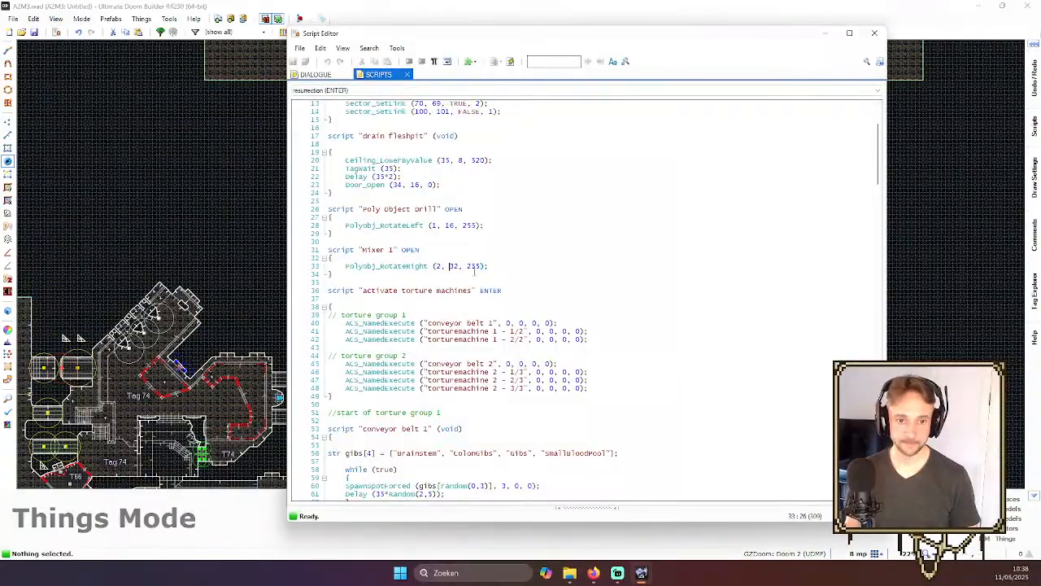
key(Right)
key(Delete)
key(Delete)
text(24)
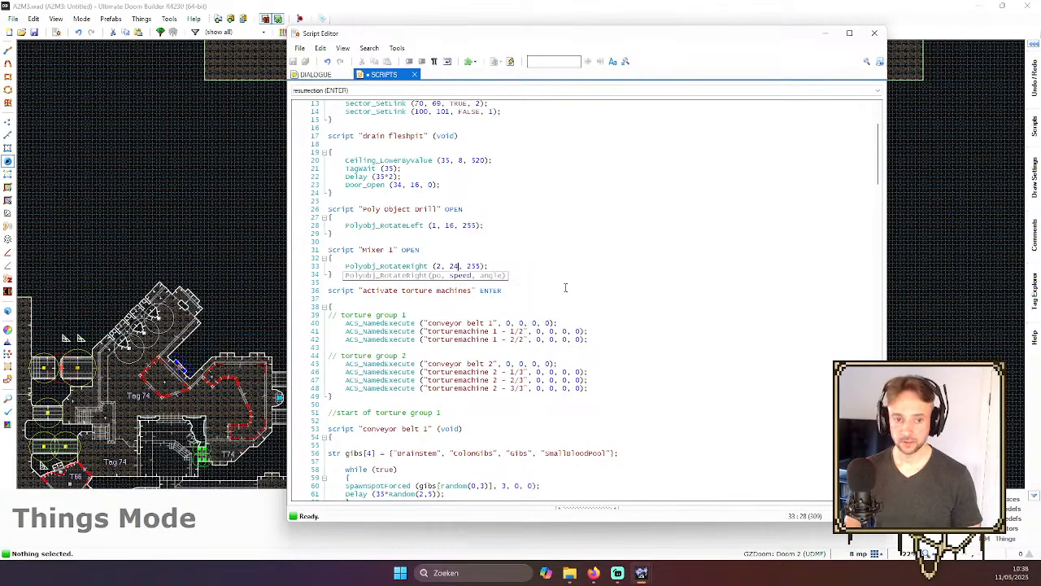
click(510, 61)
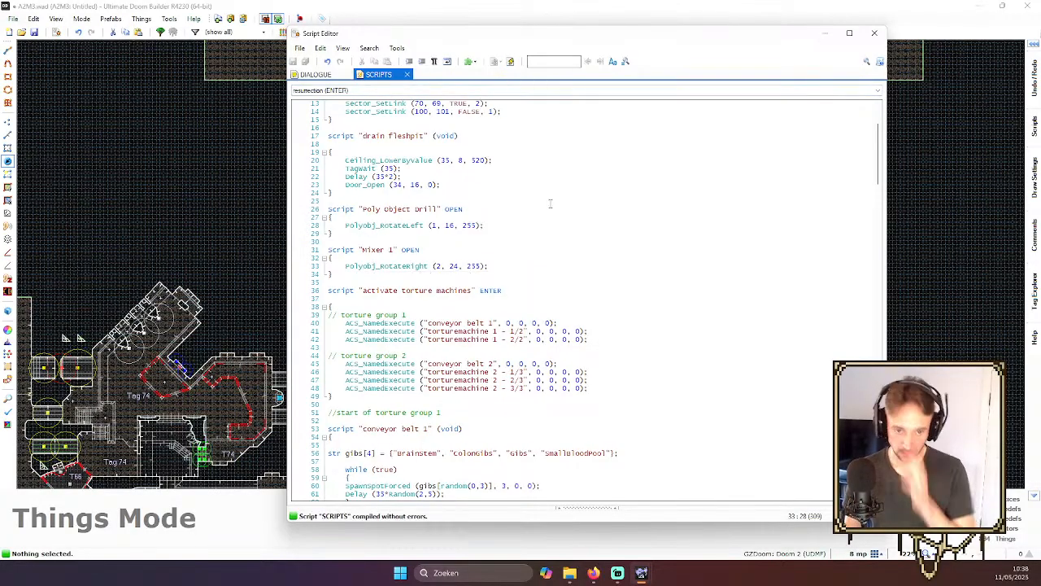
- Review the torture machine scripts, recompile the map's scripts and close the Script Editor
scroll(556, 213, down, 1)
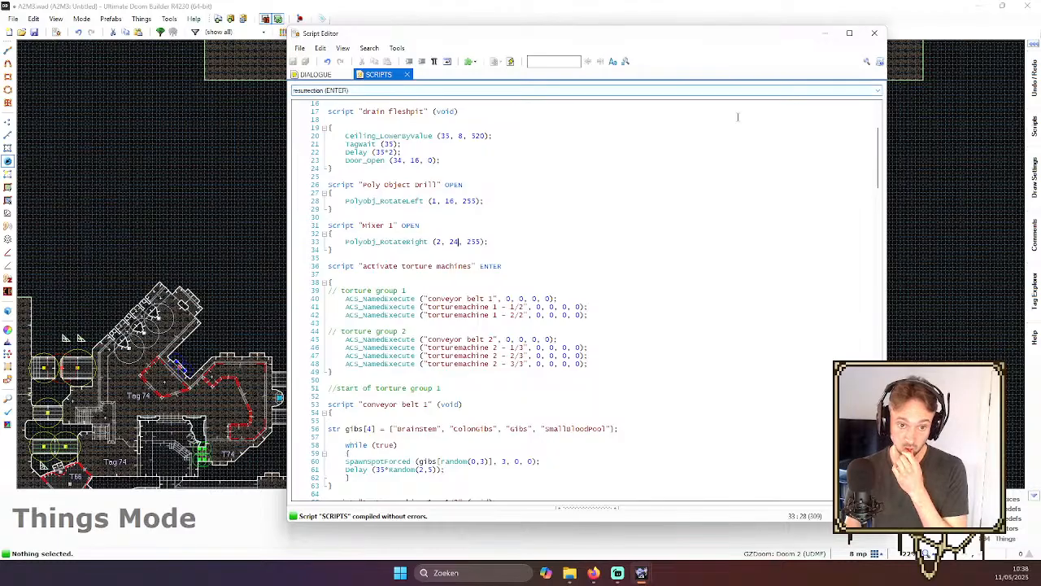
scroll(589, 176, down, 11)
scroll(588, 176, up, 16)
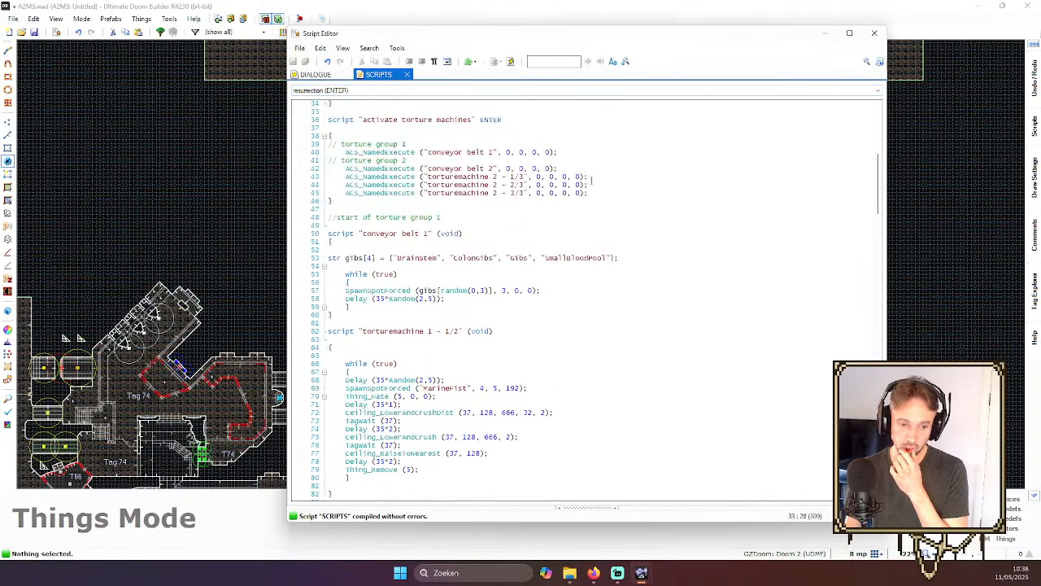
click(510, 61)
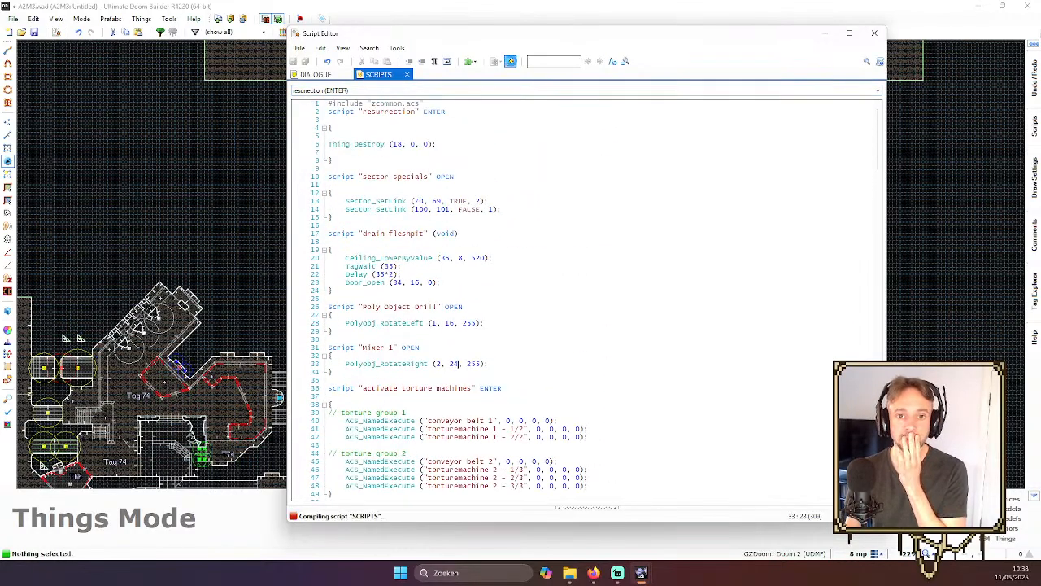
click(875, 33)
- Examine the map layout around the central circular room, its connecting corridors and the southern stairway
scroll(440, 221, down, 4)
key(Down)
key(Down)
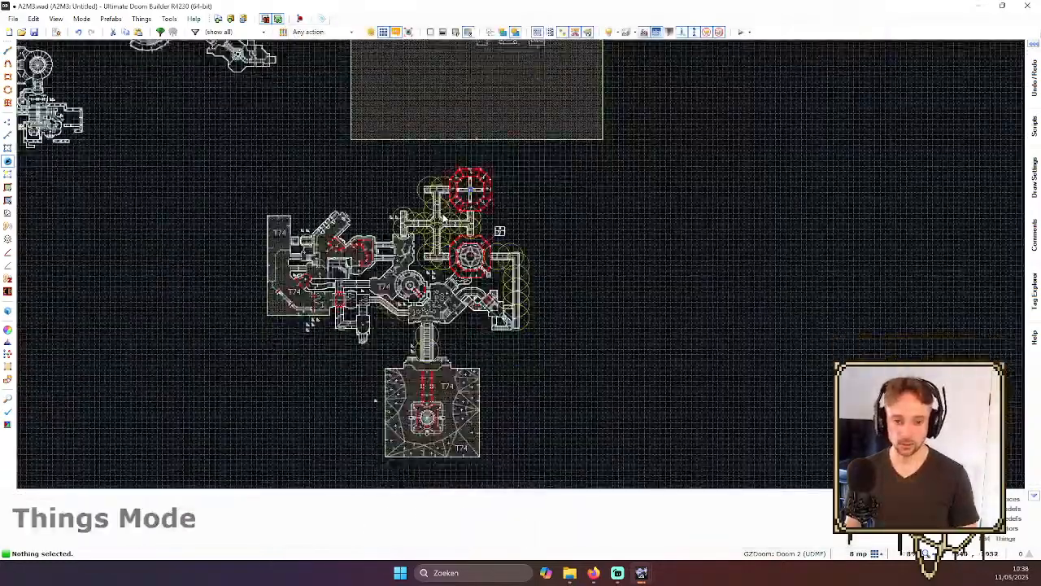
key(Left)
scroll(492, 257, up, 6)
scroll(530, 247, down, 3)
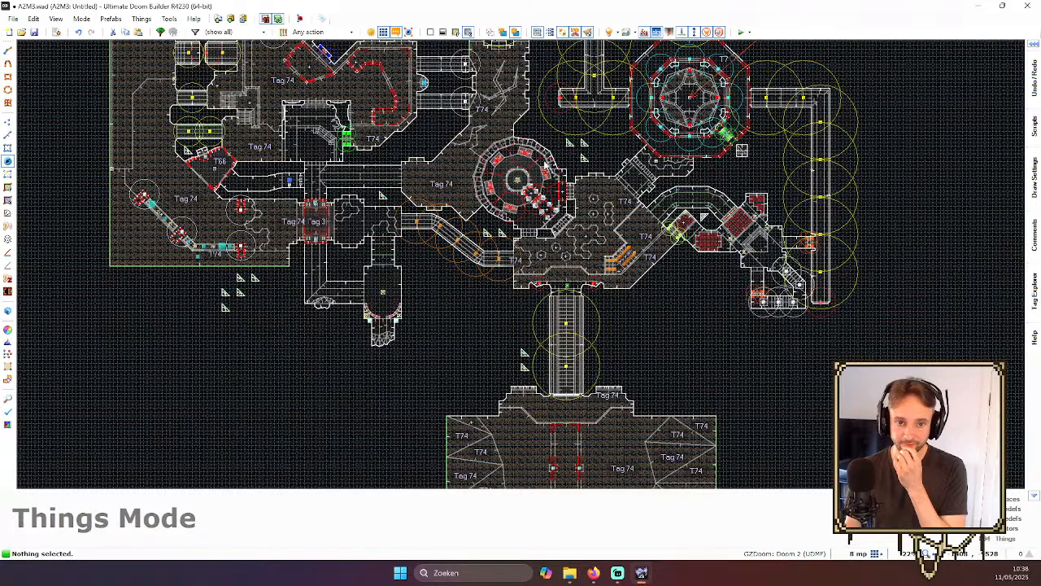
scroll(566, 157, up, 2)
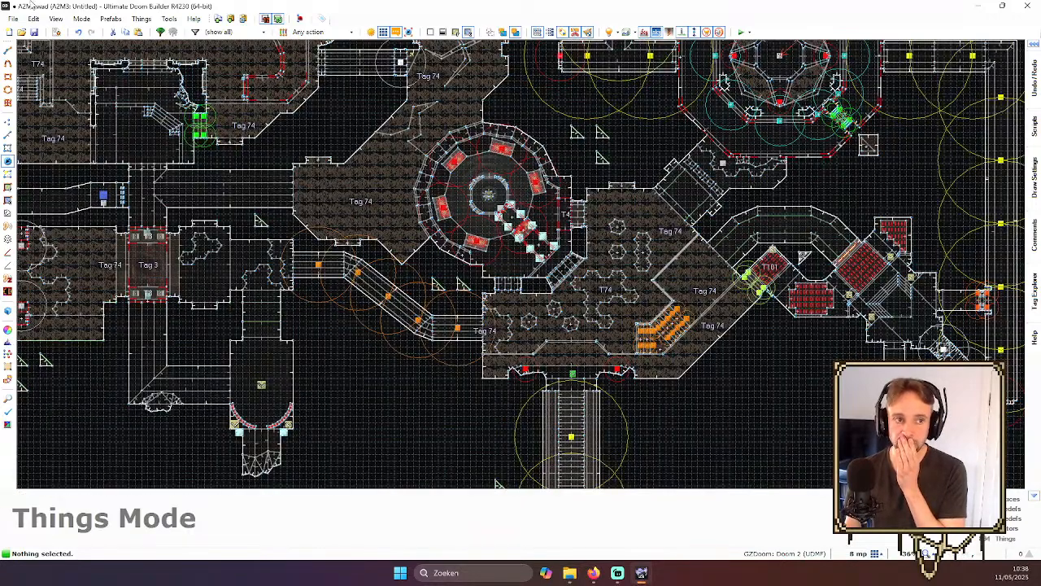
- Reopen the map's scripts and read through the mixer, conveyor belt and torture machine scripts
click(53, 32)
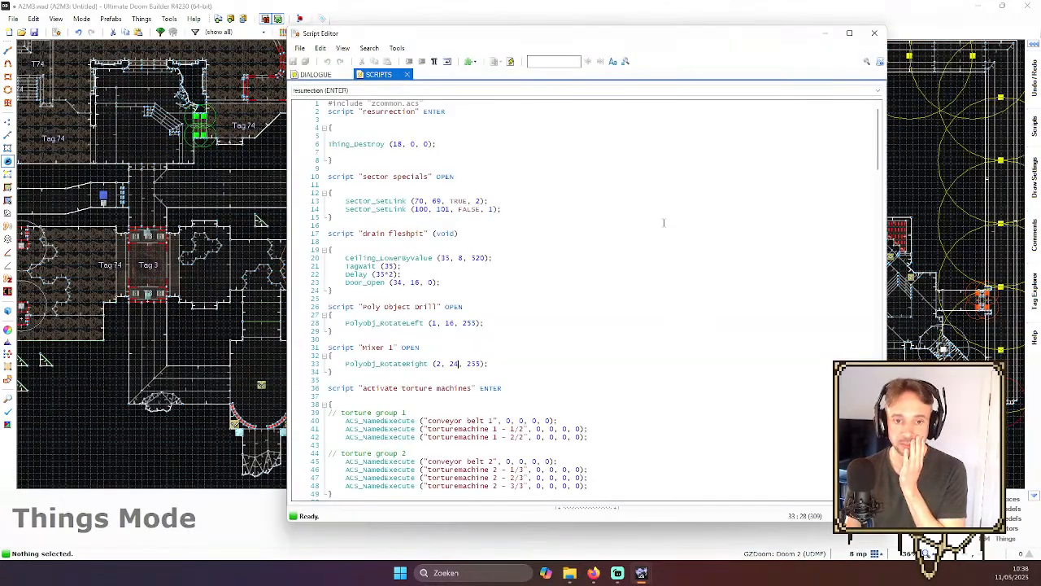
scroll(627, 247, down, 5)
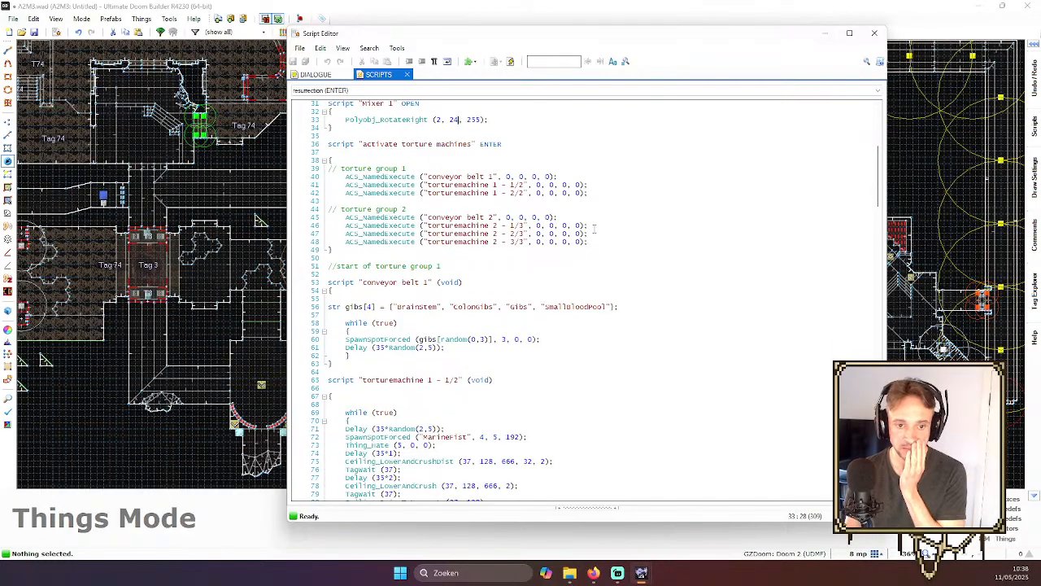
scroll(594, 231, down, 3)
scroll(597, 244, down, 6)
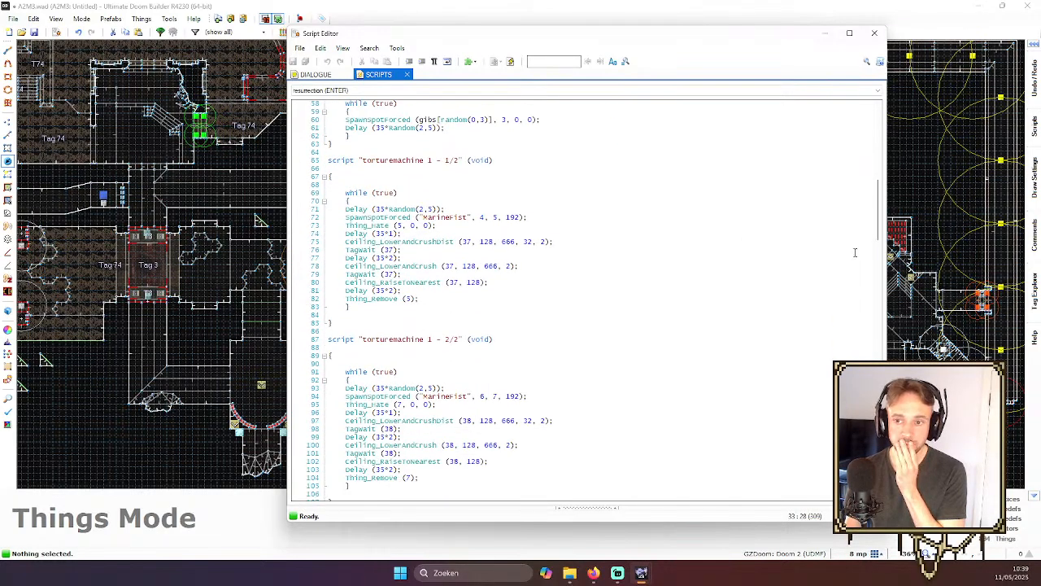
scroll(871, 199, up, 4)
scroll(880, 204, up, 15)
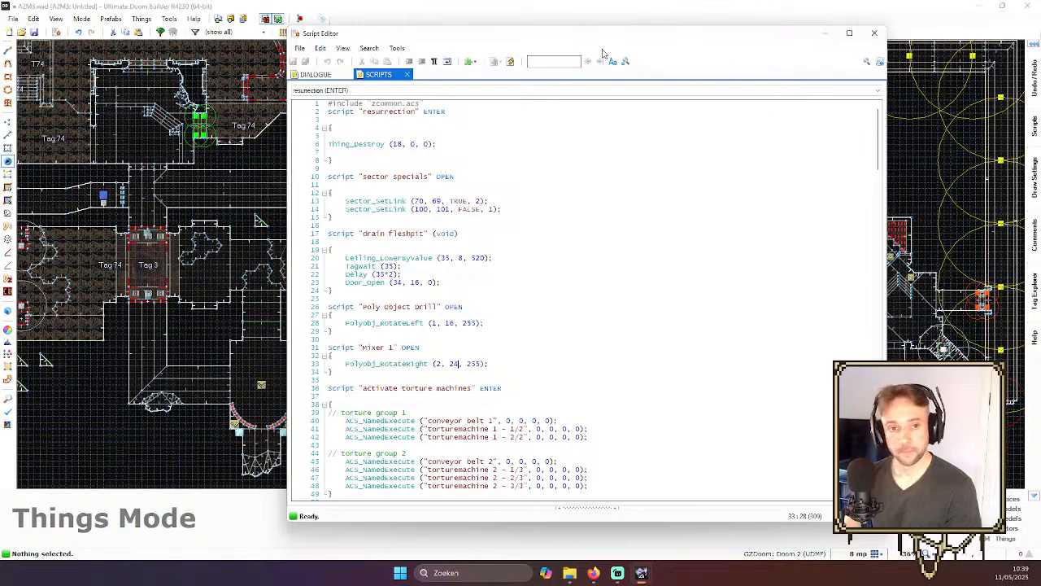
- Inspect the large southern outdoor arena with its central platform in Visual Mode
scroll(561, 128, down, 2)
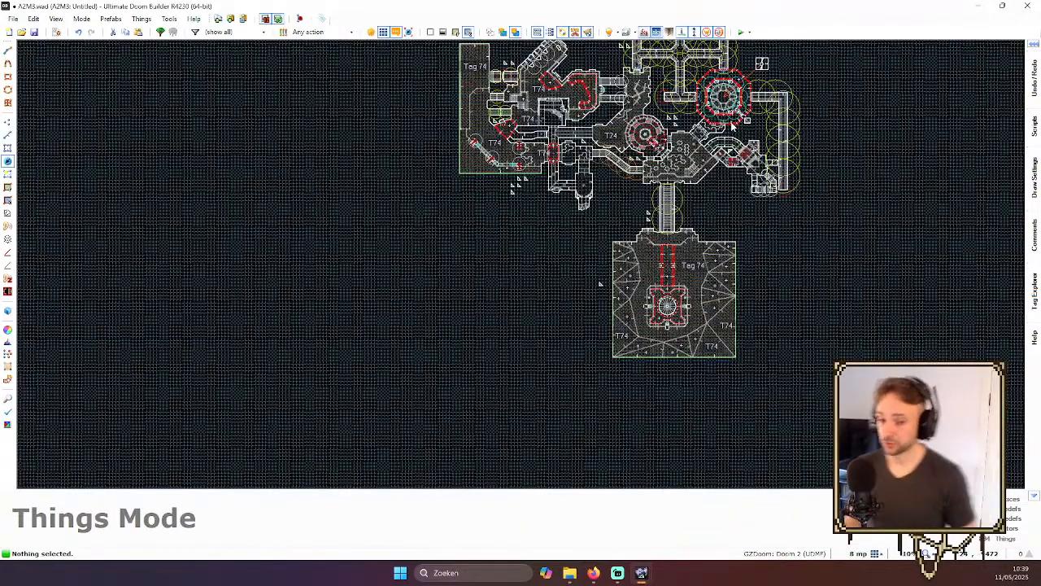
scroll(561, 260, up, 6)
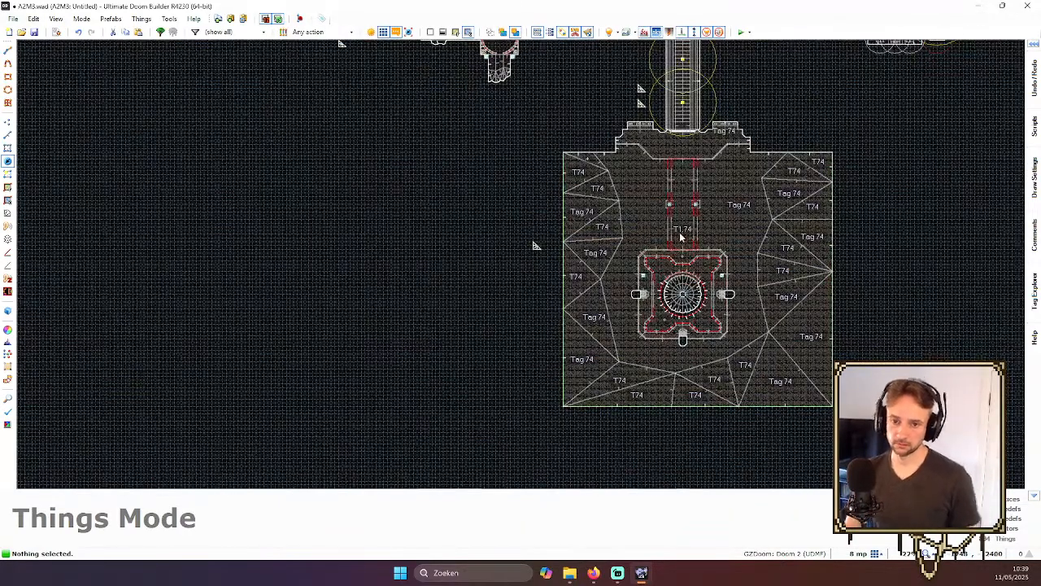
scroll(797, 134, up, 3)
key(w)
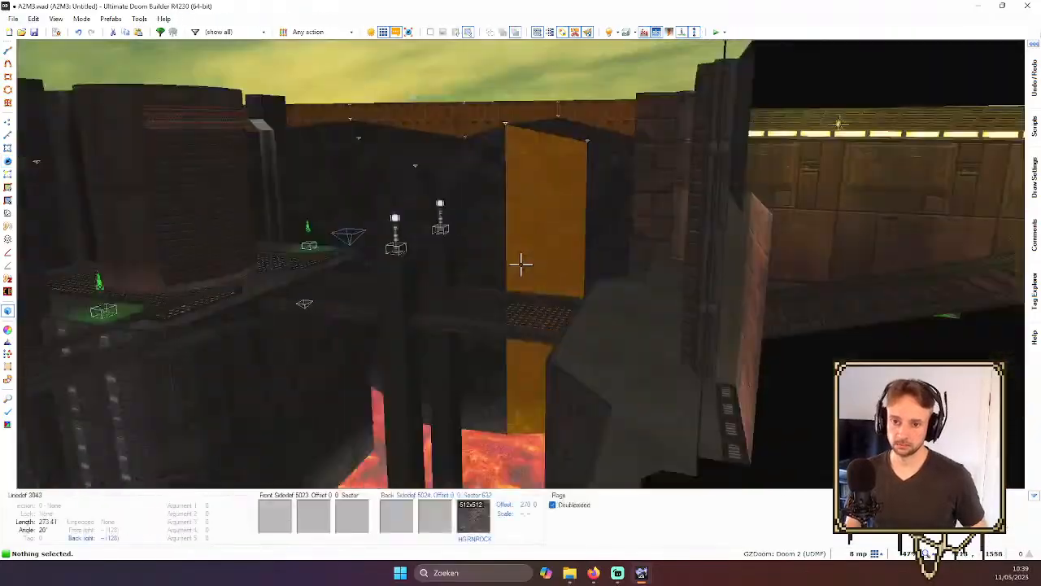
- Inspect the lava cavern's central platform, grated bridge and arched tunnel entrance in the 3D view
key(e)
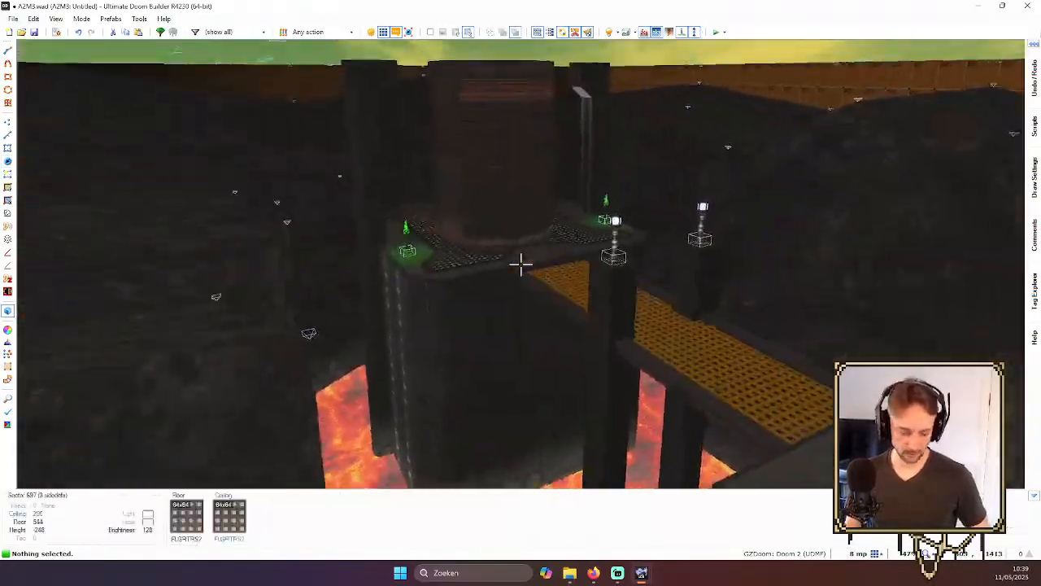
key(d)
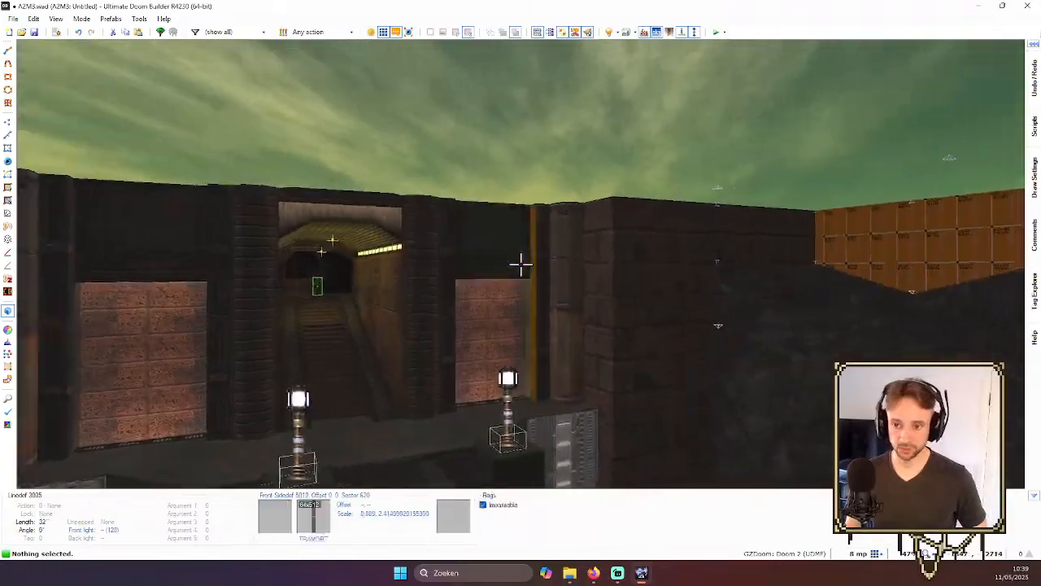
key(f)
key(e)
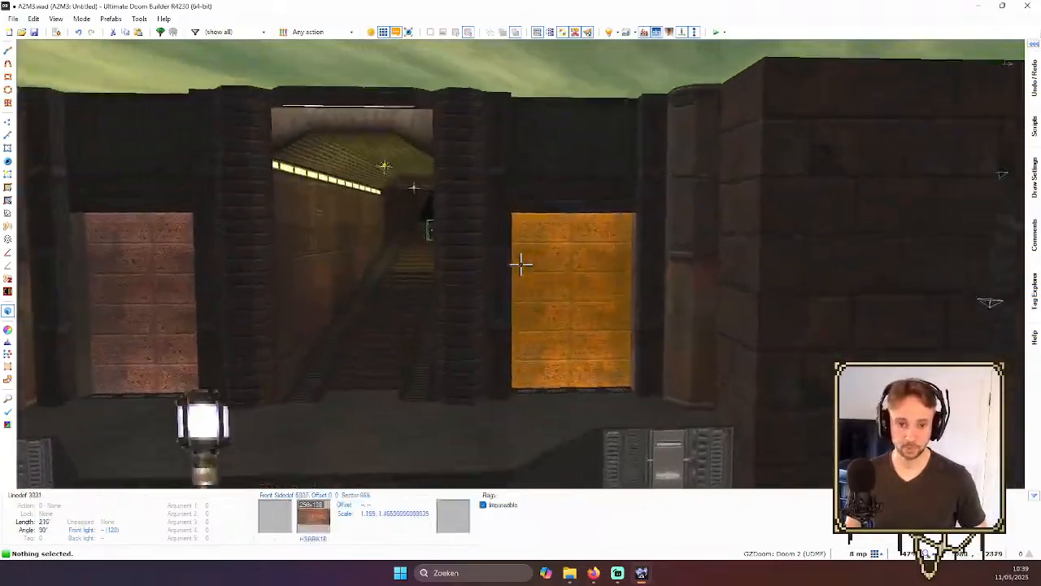
key(s)
key(w)
- Examine the overall 2D map layout in Things Mode, from the octagonal rooms across to the western Tag 74 areas
scroll(536, 261, down, 3)
scroll(583, 244, down, 2)
key(Up)
key(Up)
scroll(581, 244, up, 3)
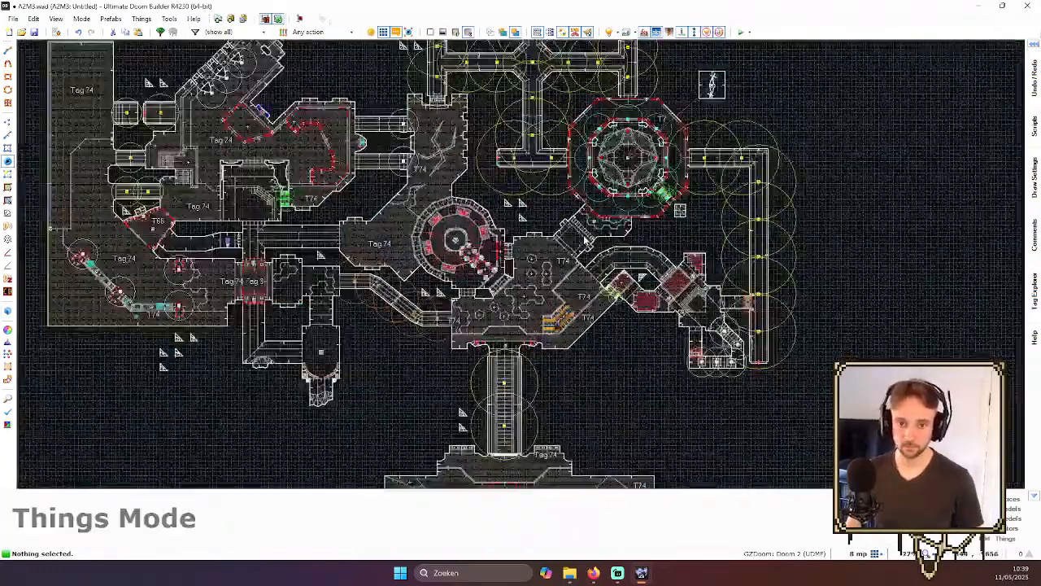
scroll(558, 254, down, 3)
key(Up)
key(Up)
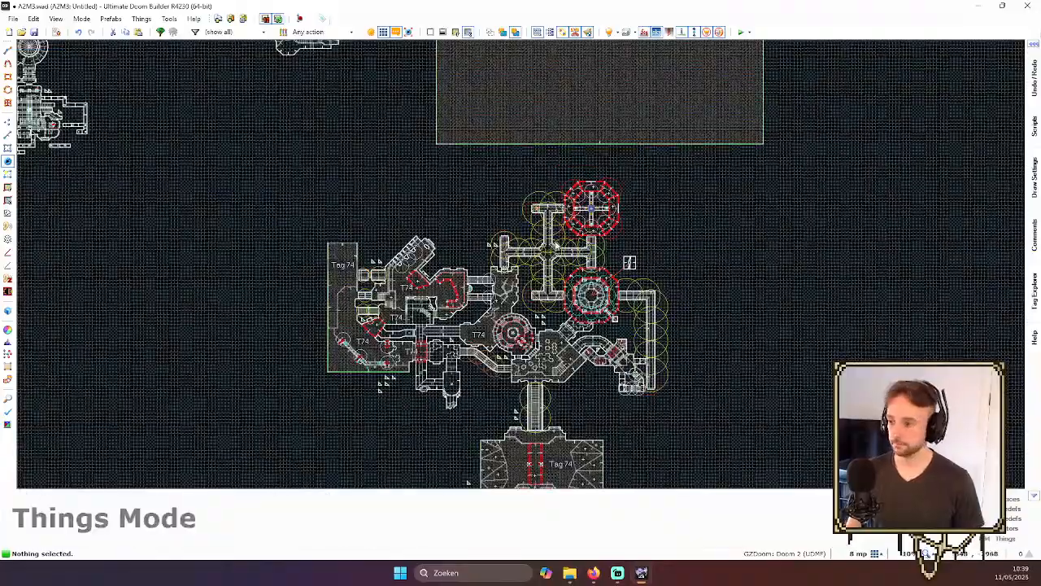
scroll(517, 334, up, 6)
scroll(492, 258, down, 2)
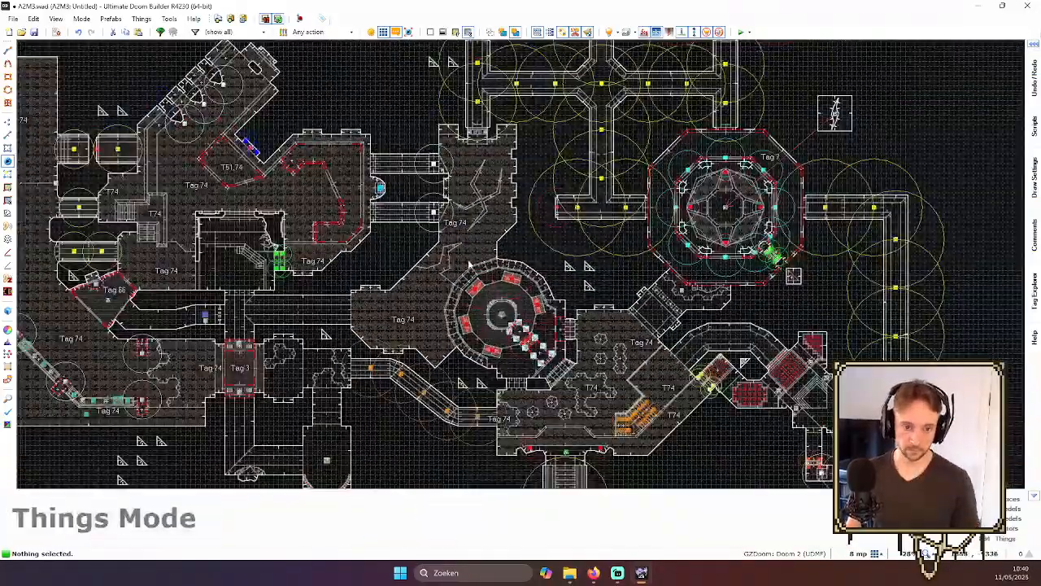
key(Left)
key(Left)
key(Left)
scroll(458, 270, up, 3)
scroll(564, 264, down, 4)
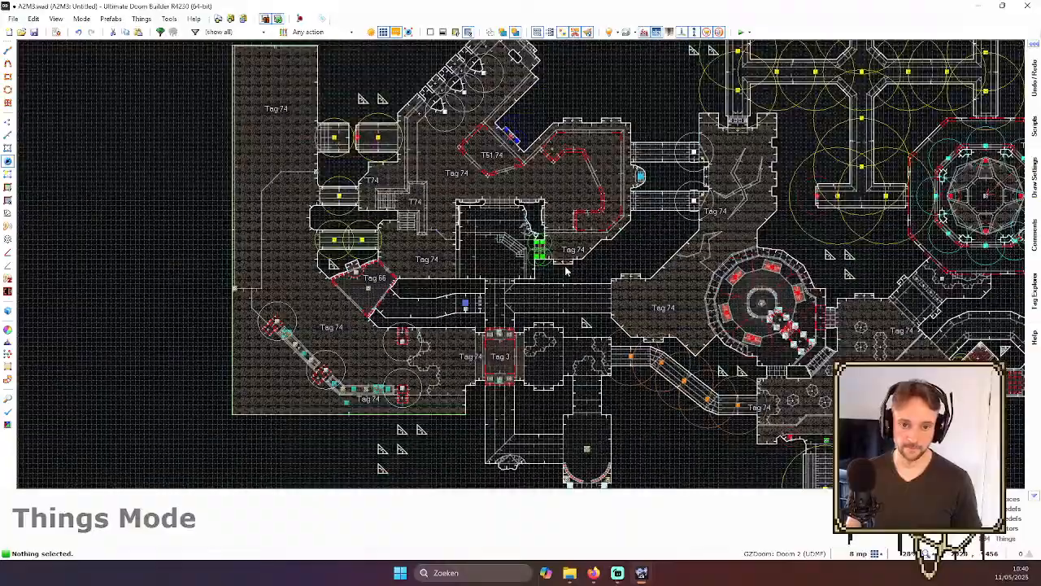
scroll(586, 137, up, 3)
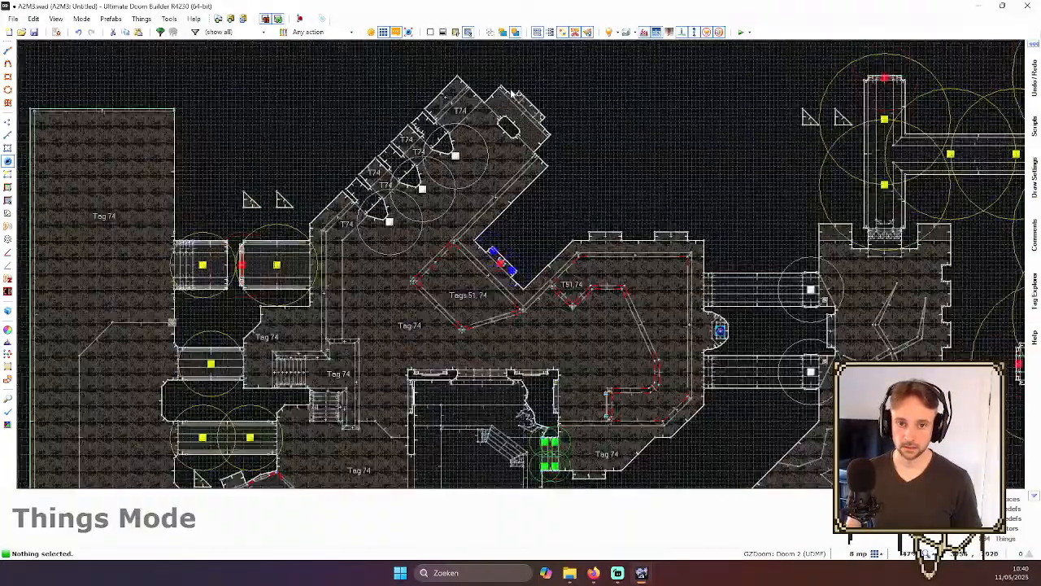
- Inspect the blue-lit alcove beside the Tag 51 area in 3D and at close range on the 2D map
key(w)
key(s)
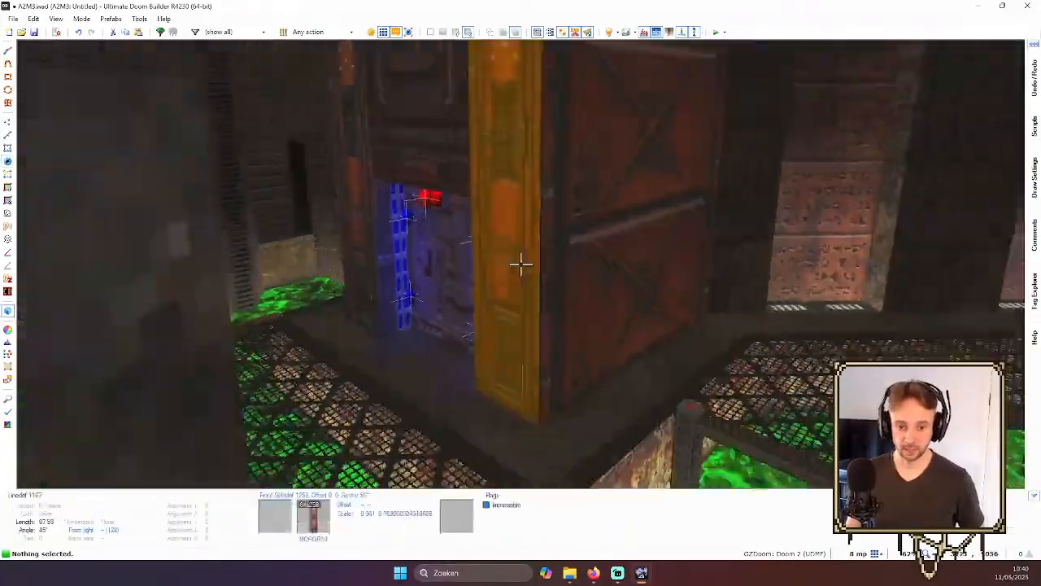
key(w)
scroll(597, 196, down, 5)
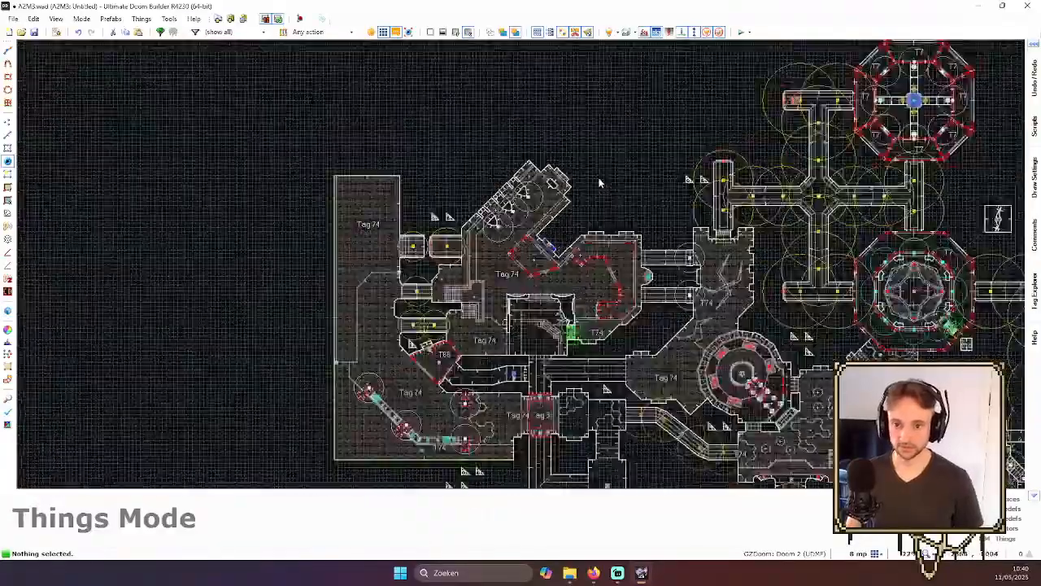
scroll(599, 179, down, 2)
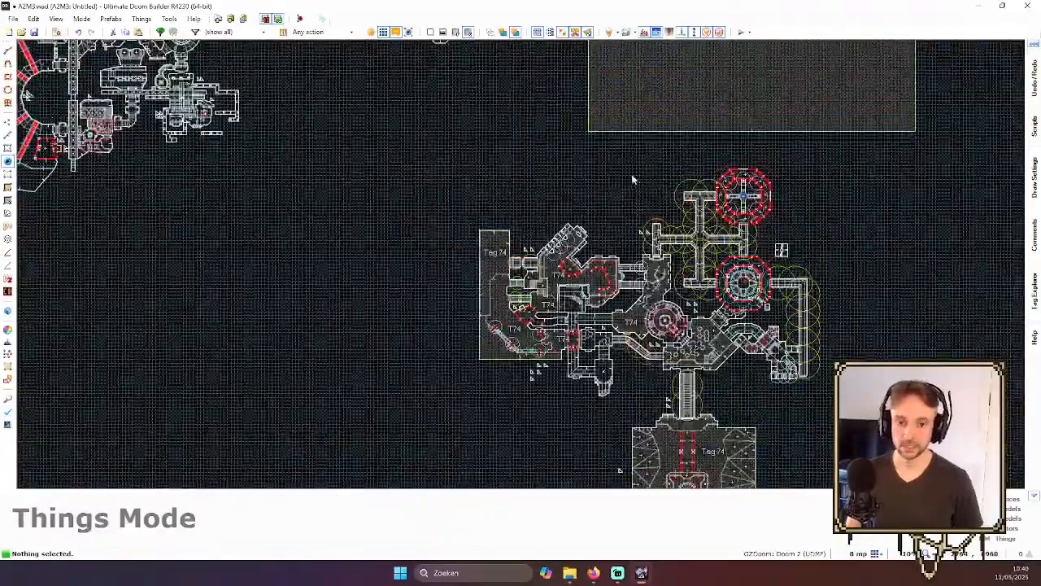
scroll(632, 176, up, 2)
scroll(569, 309, up, 6)
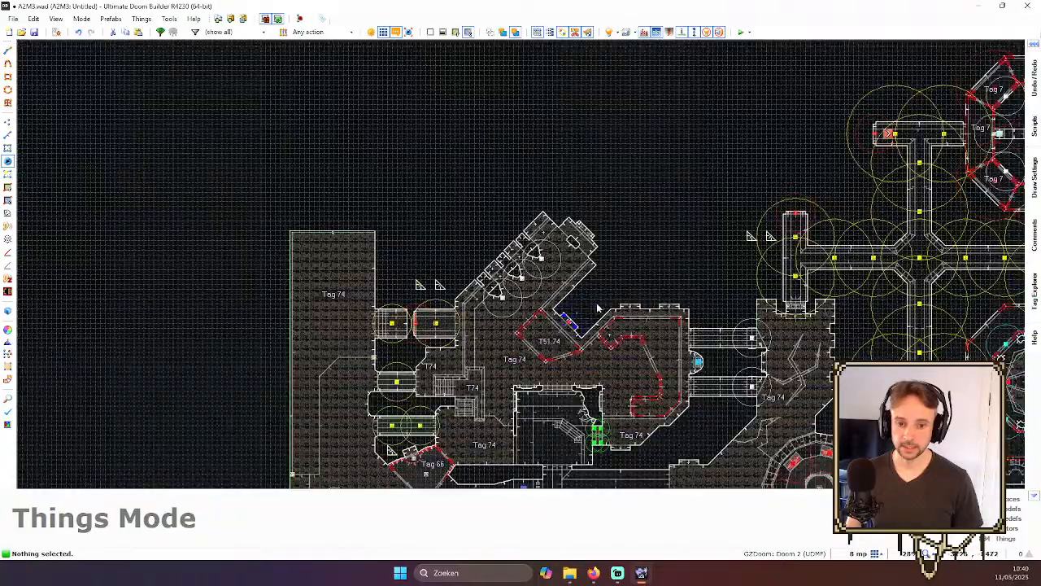
scroll(553, 319, down, 1)
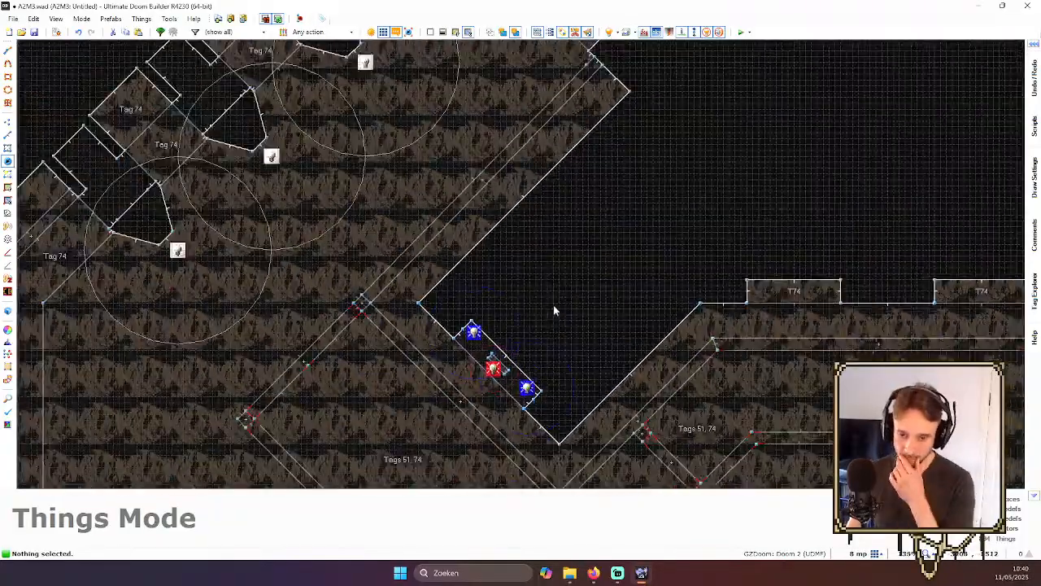
scroll(518, 319, up, 1)
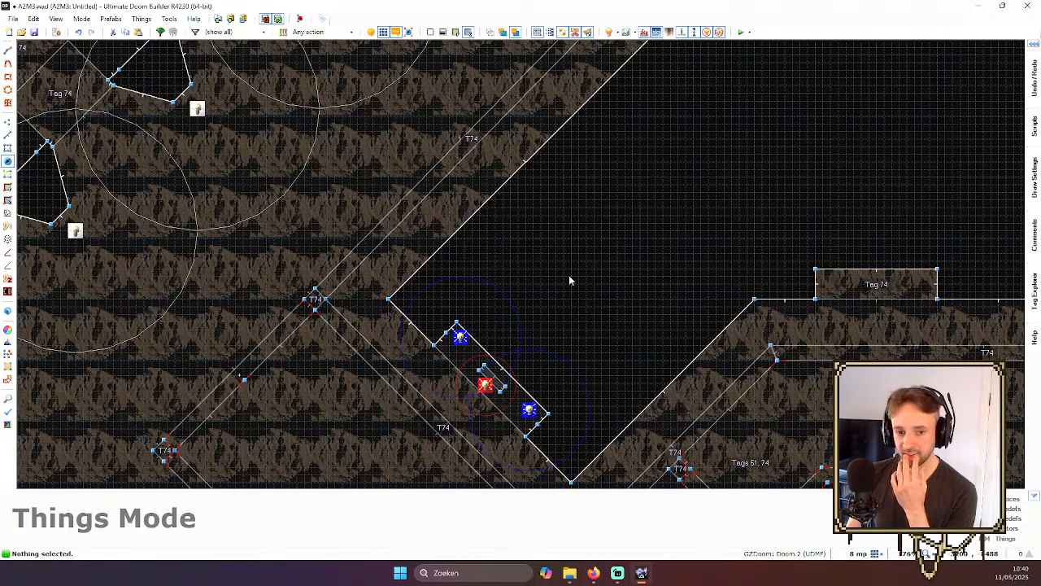
scroll(558, 285, down, 3)
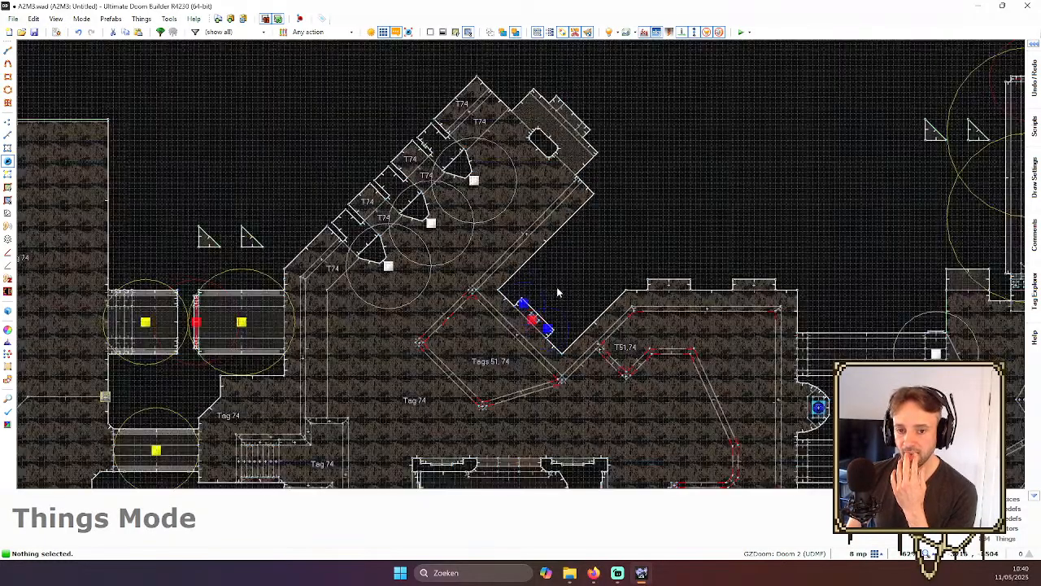
- Survey the map around the Tag 74 sectors and the circular room, checking how the areas connect
scroll(708, 159, down, 3)
scroll(720, 139, up, 1)
scroll(725, 131, down, 2)
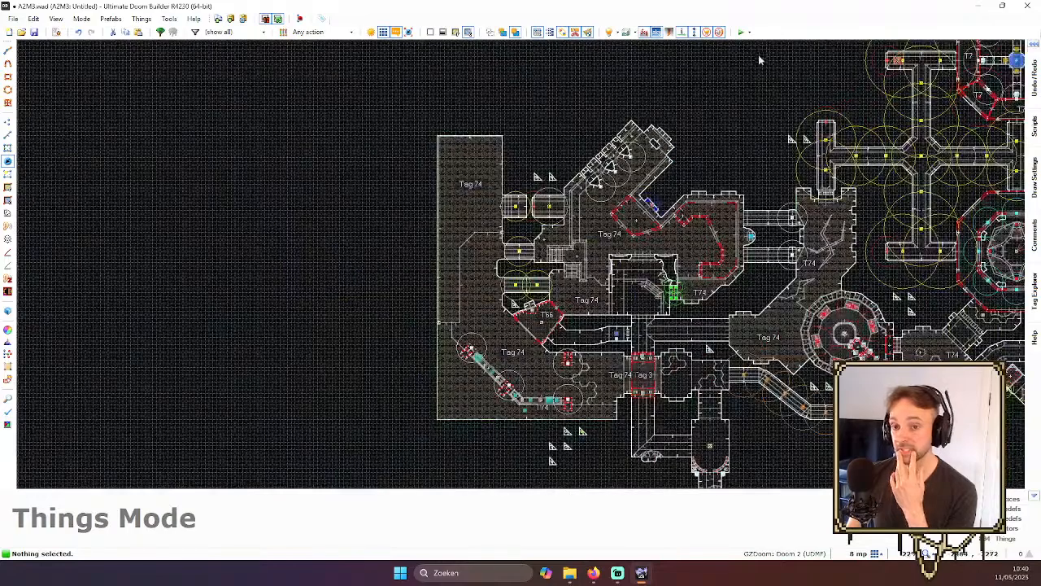
scroll(777, 197, down, 2)
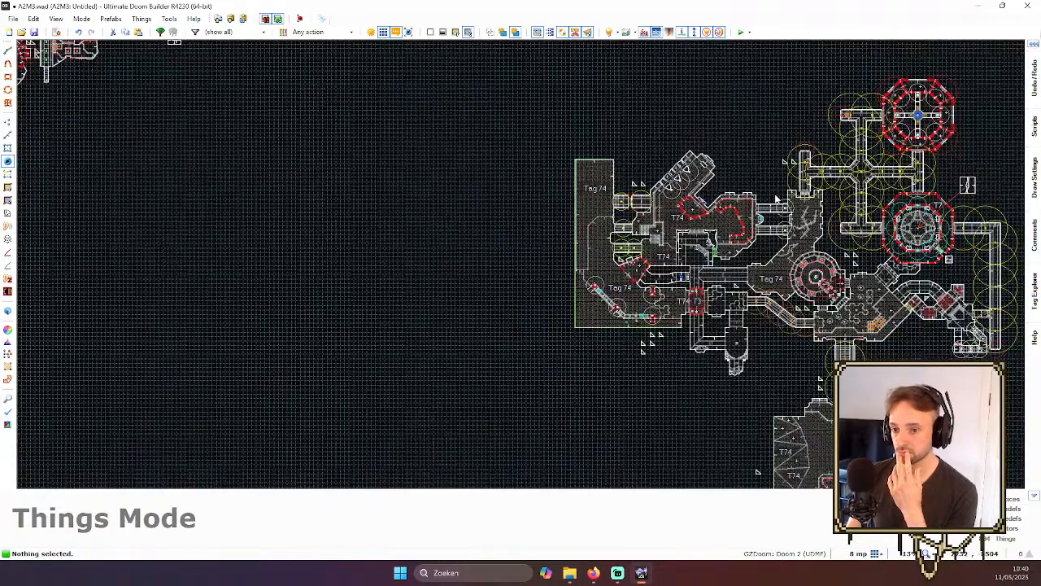
scroll(924, 122, up, 1)
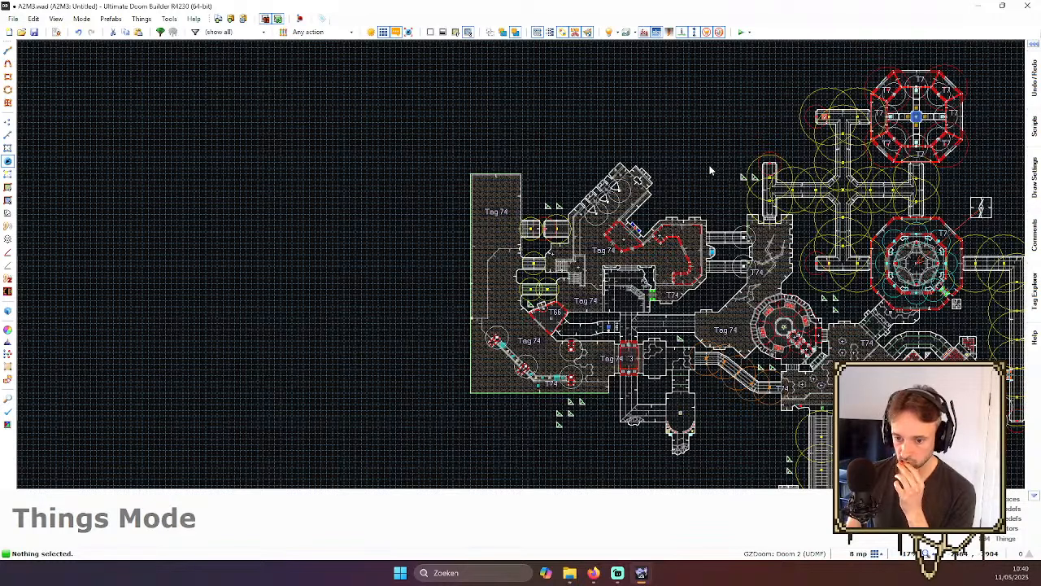
scroll(734, 182, down, 2)
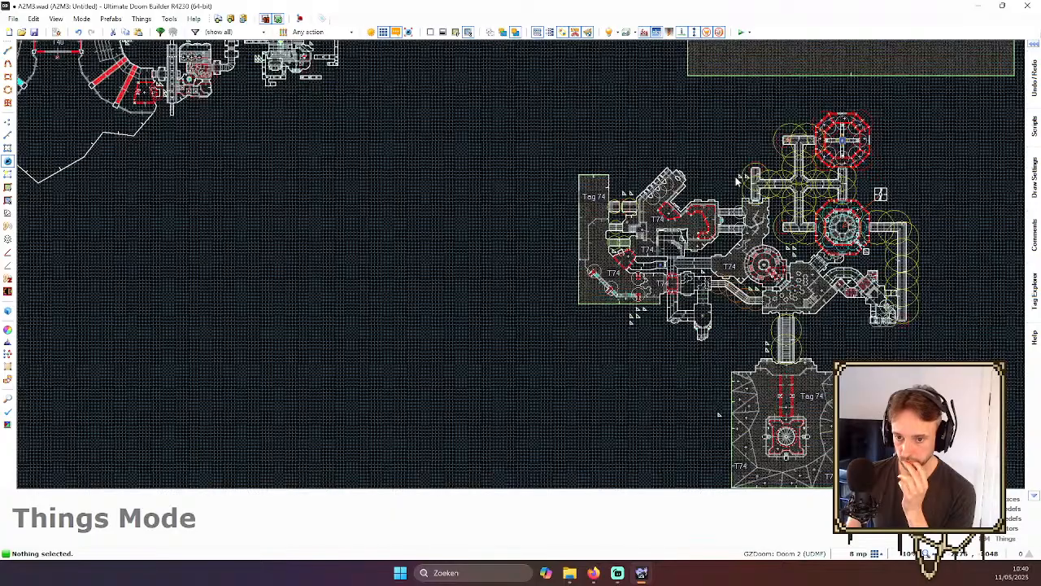
scroll(787, 218, up, 5)
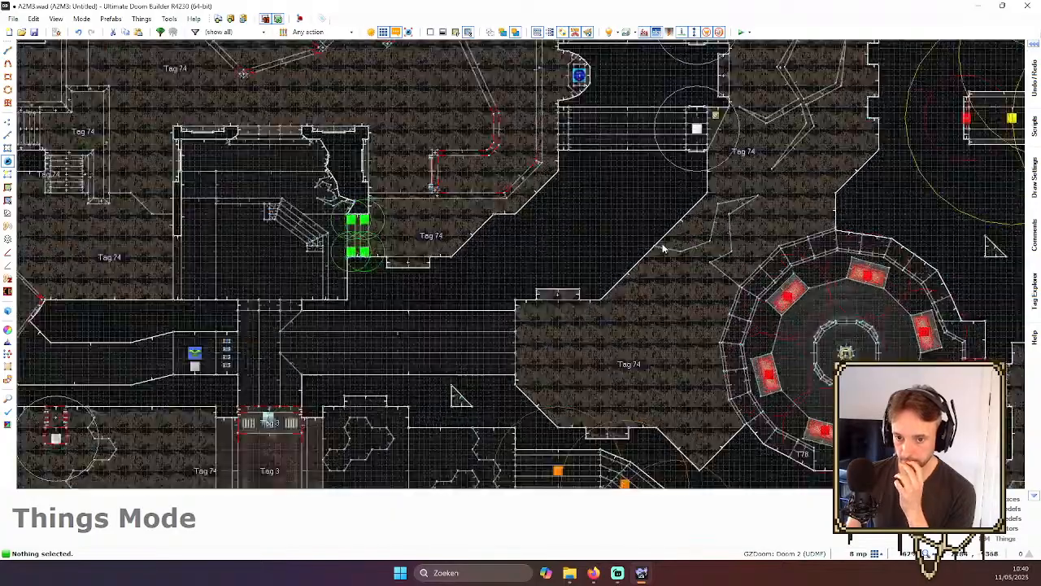
- Inspect the circular red-lit room and the adjoining open-air courtyard in 3D, and save the map
key(w)
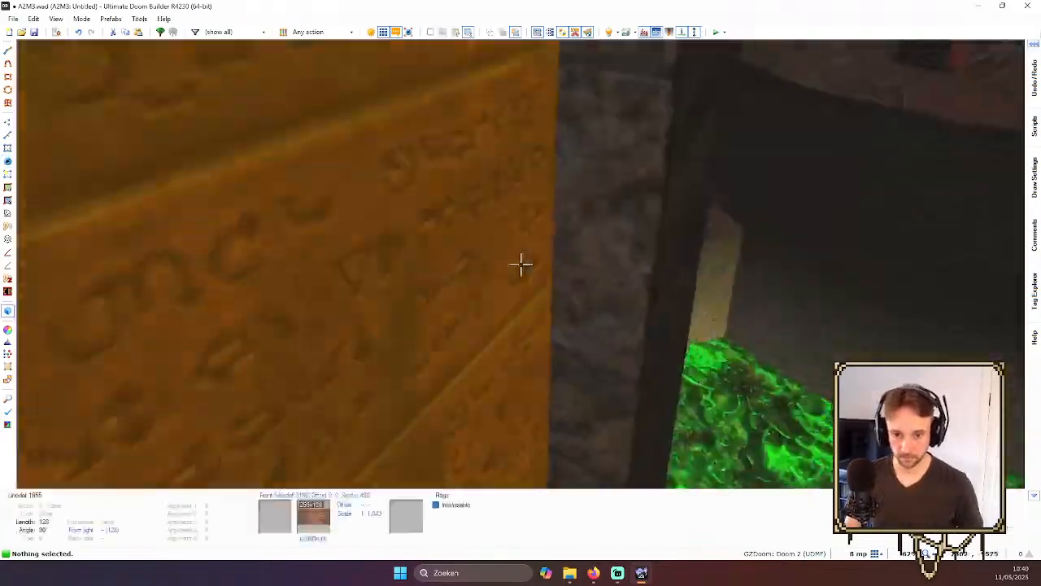
key(w)
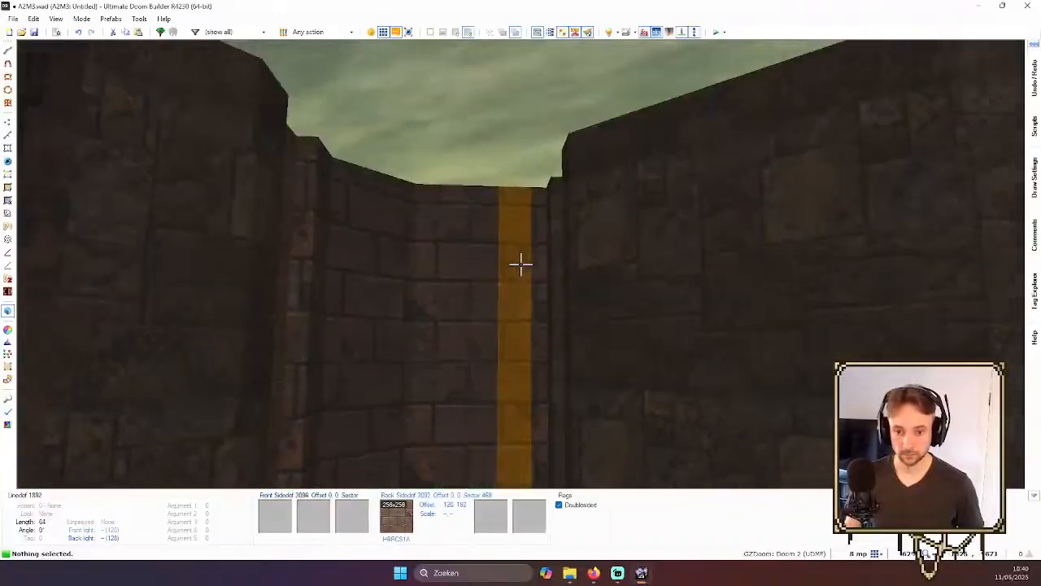
key(w)
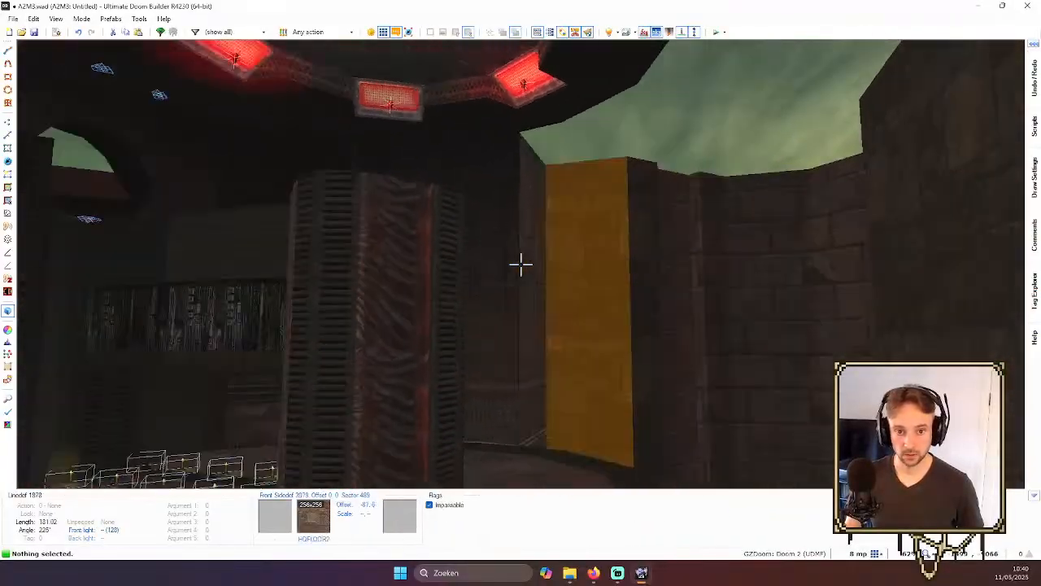
key(w)
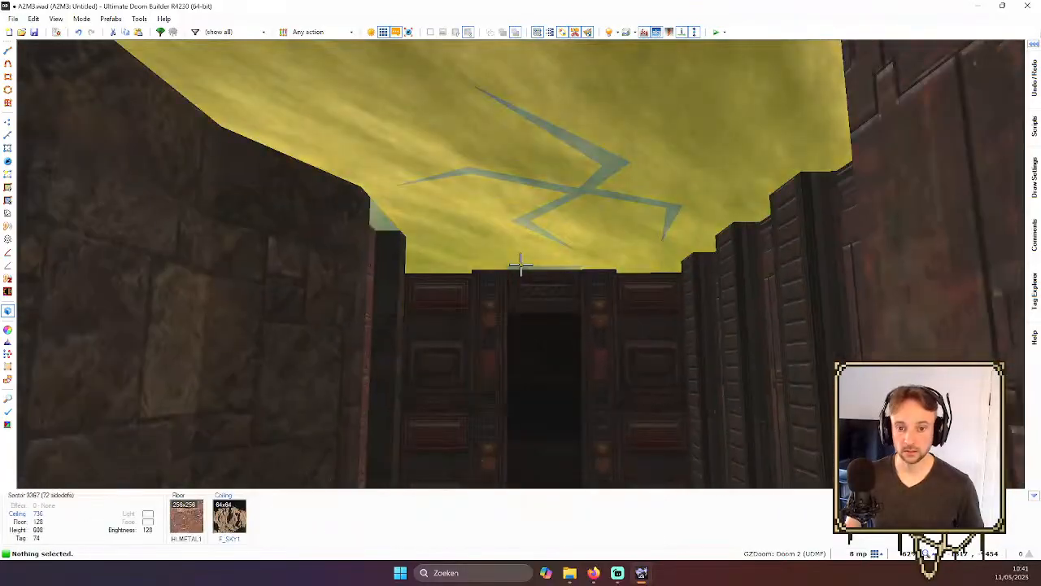
key(t)
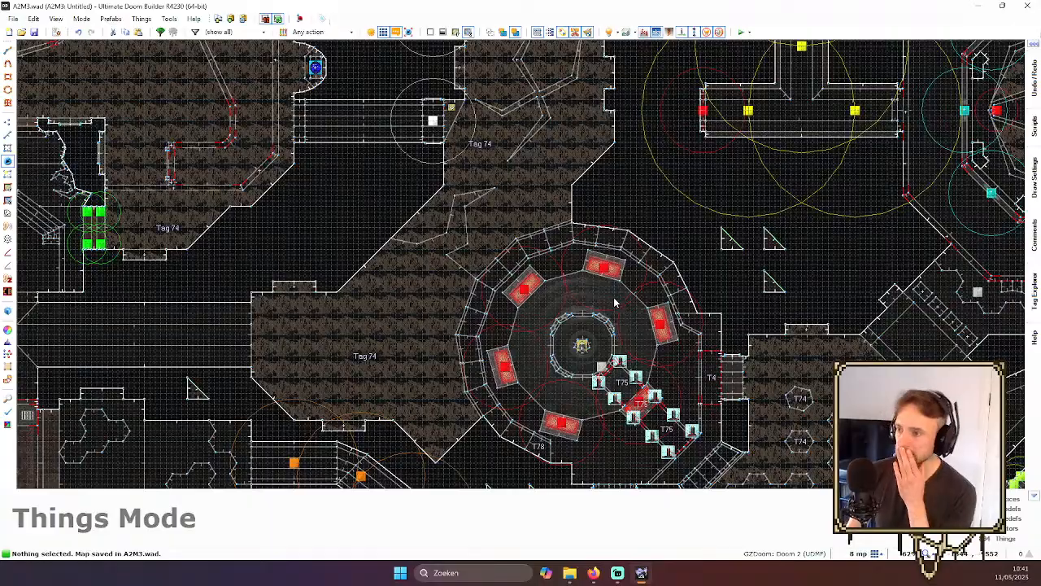
- Examine the things placed in the northern octagonal room around the central Tag 99 sector
scroll(614, 303, down, 2)
scroll(644, 294, down, 4)
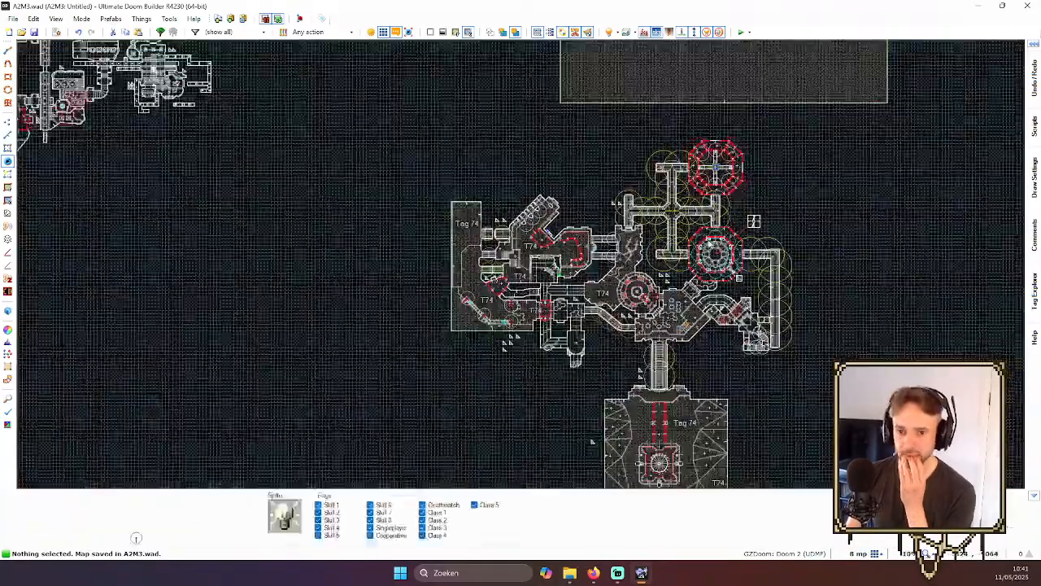
scroll(730, 168, up, 2)
scroll(730, 169, up, 4)
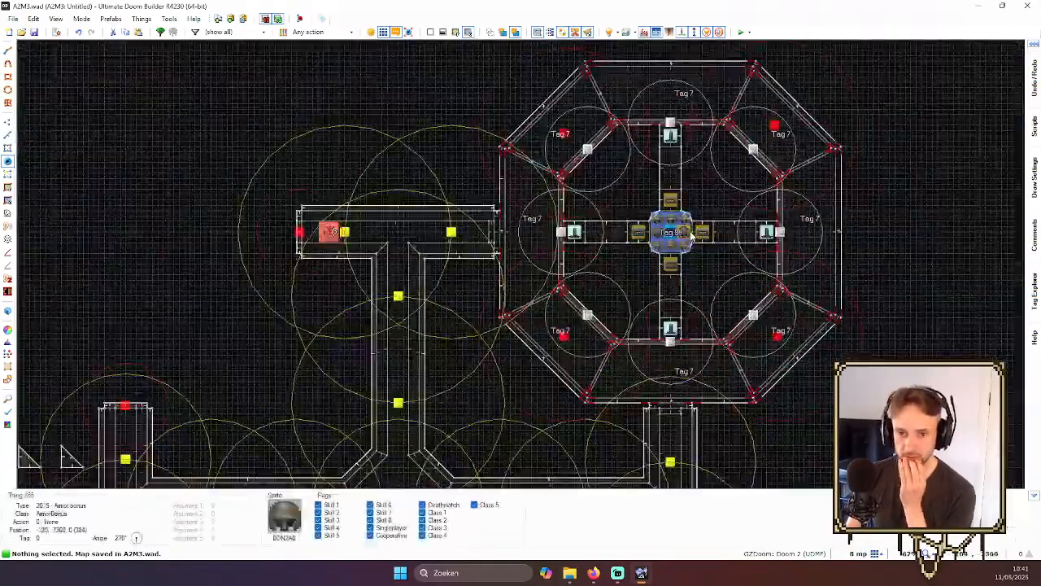
scroll(704, 236, up, 1)
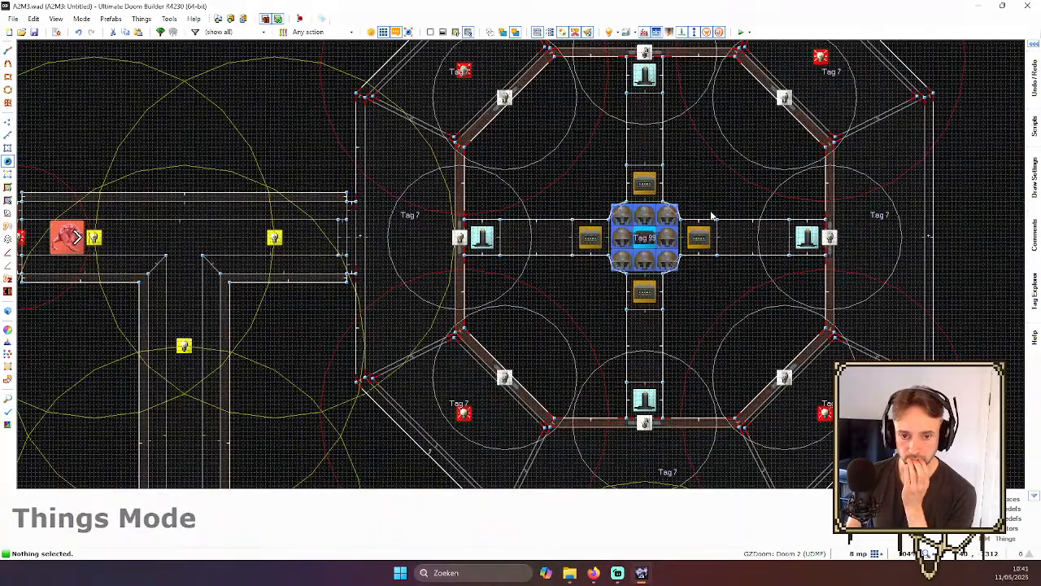
scroll(711, 216, down, 3)
- Open the map's scripts in a maximized Script Editor and review the polyobject, conveyor belt and torture machine scripts
click(57, 32)
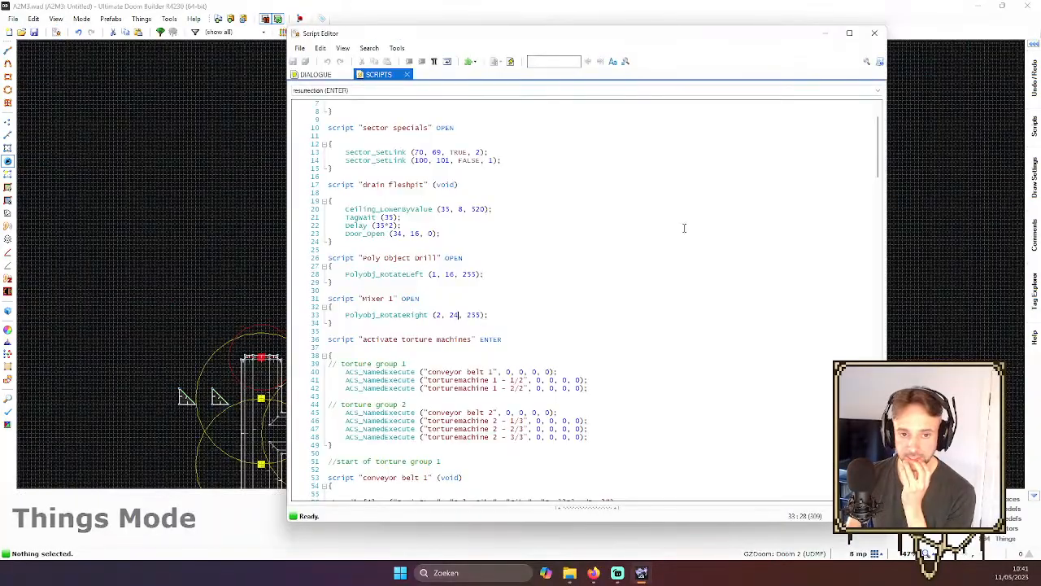
scroll(700, 236, up, 2)
scroll(690, 257, down, 12)
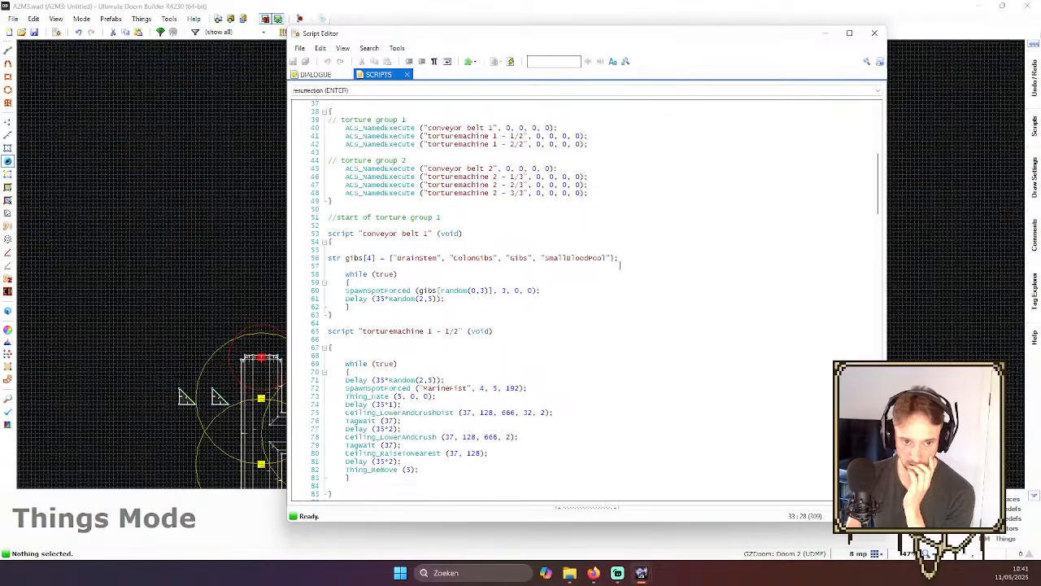
scroll(620, 263, down, 16)
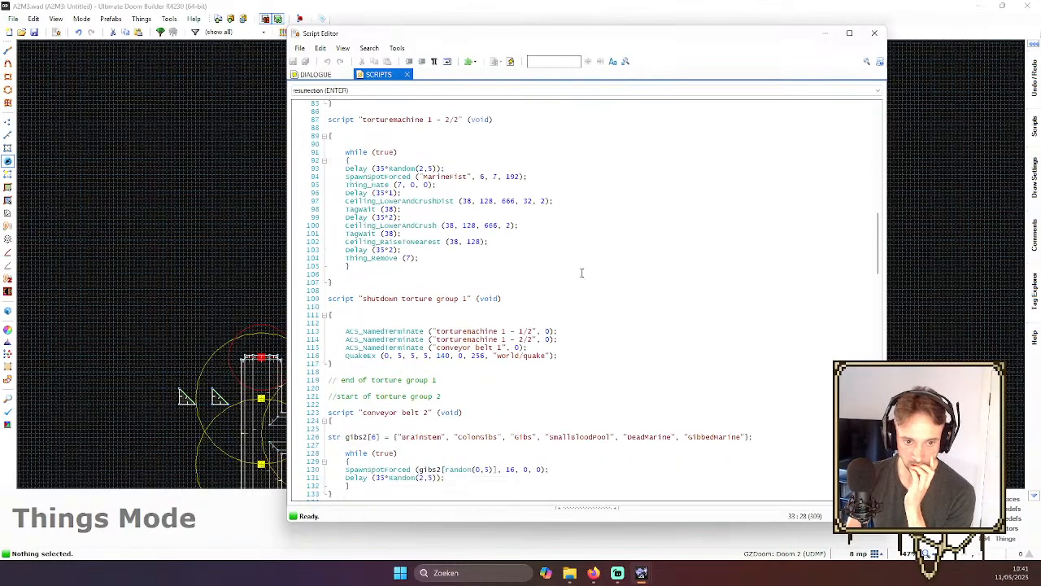
scroll(582, 272, down, 4)
click(851, 33)
scroll(345, 189, up, 14)
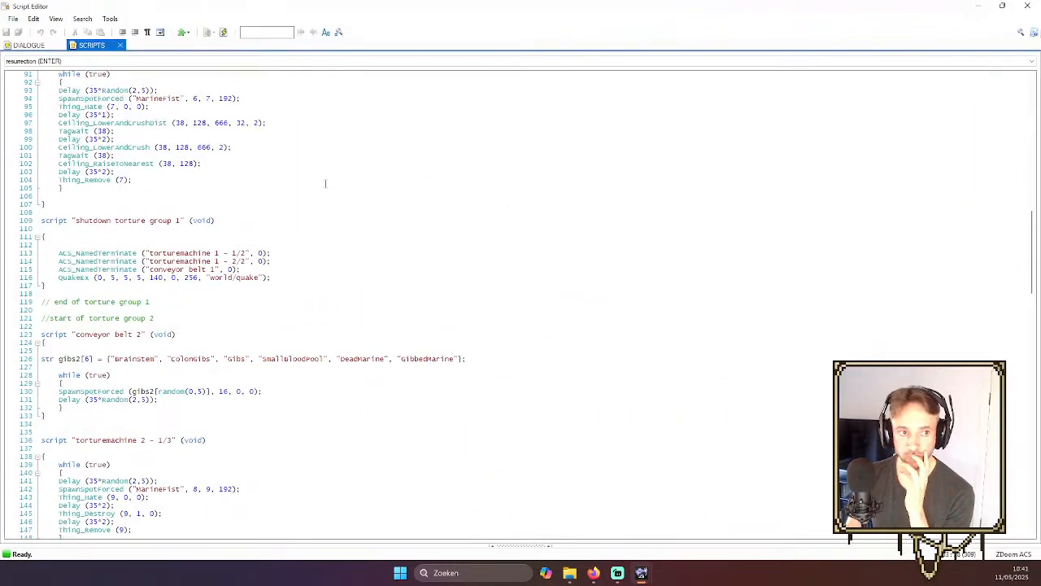
scroll(345, 187, up, 9)
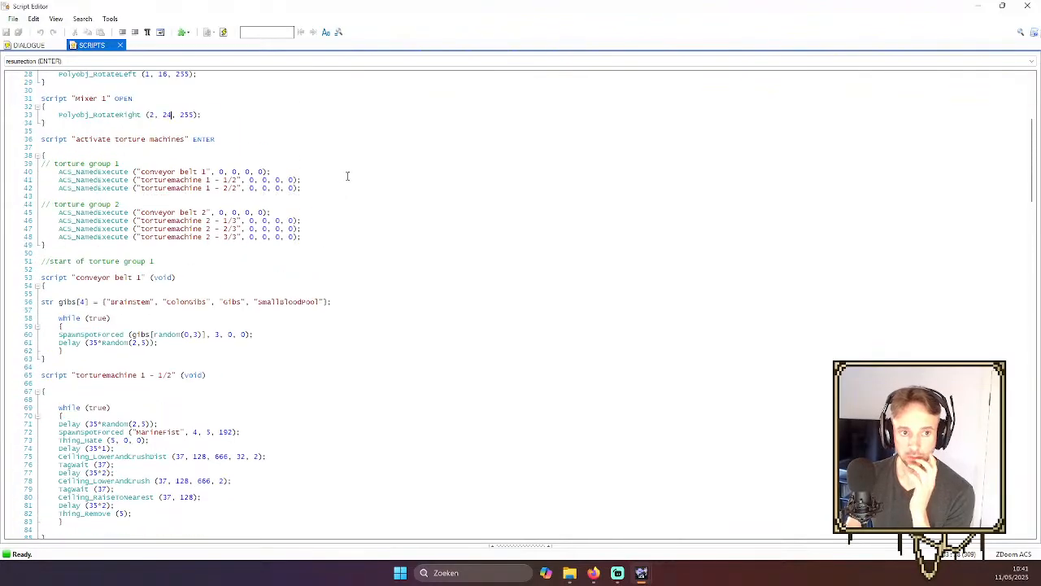
scroll(348, 175, up, 5)
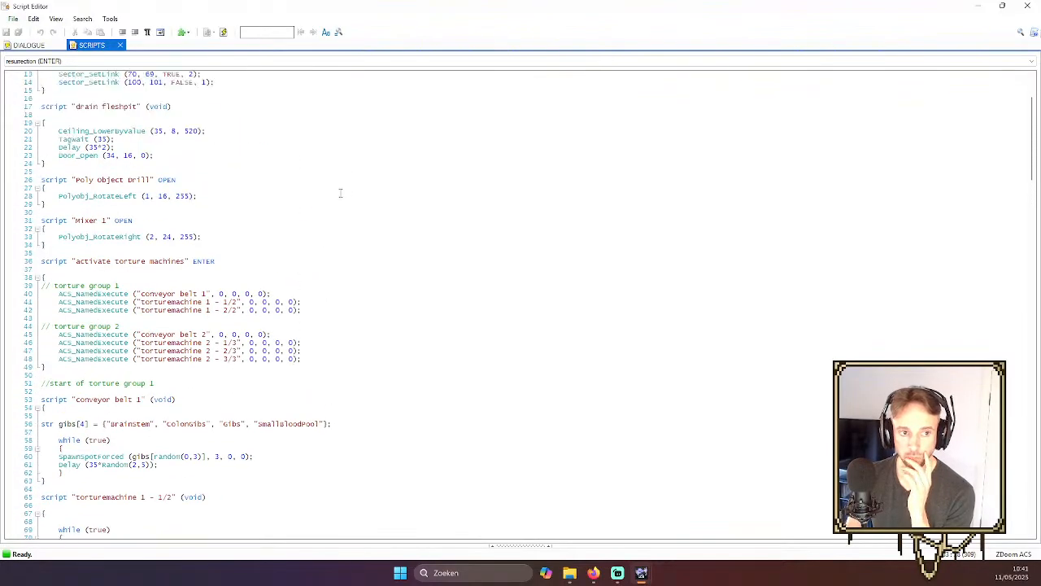
scroll(335, 189, up, 3)
scroll(297, 191, down, 6)
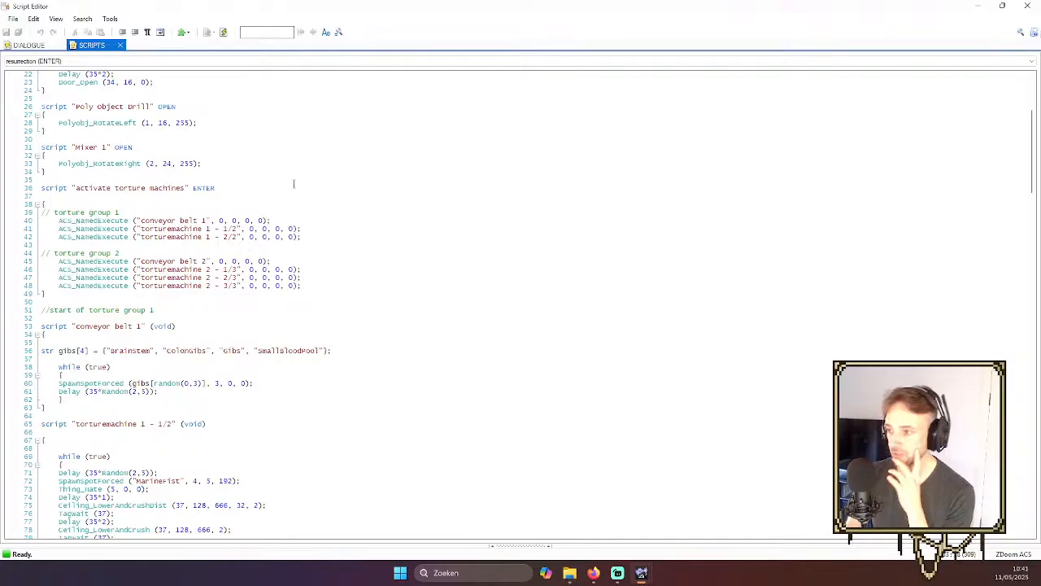
- Read through the torture group 1 scripts, from the machine activation calls to the group's shutdown script
scroll(191, 196, down, 2)
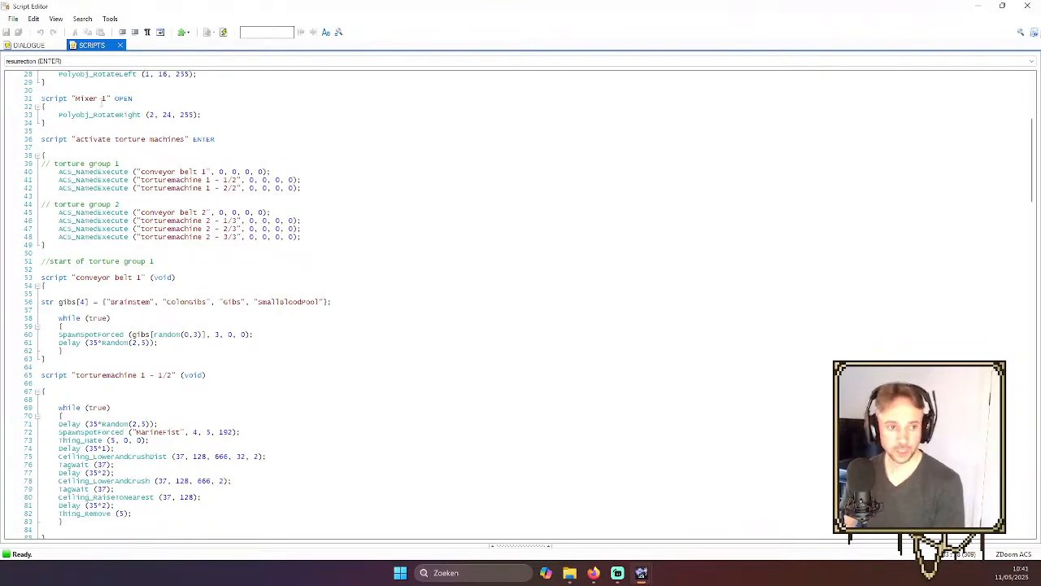
scroll(208, 172, down, 2)
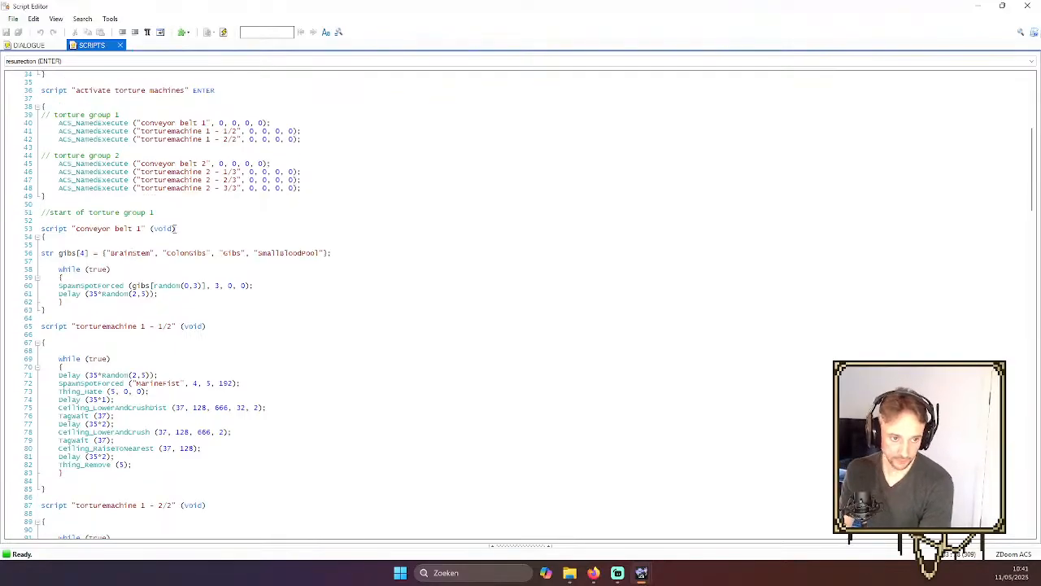
scroll(176, 228, down, 1)
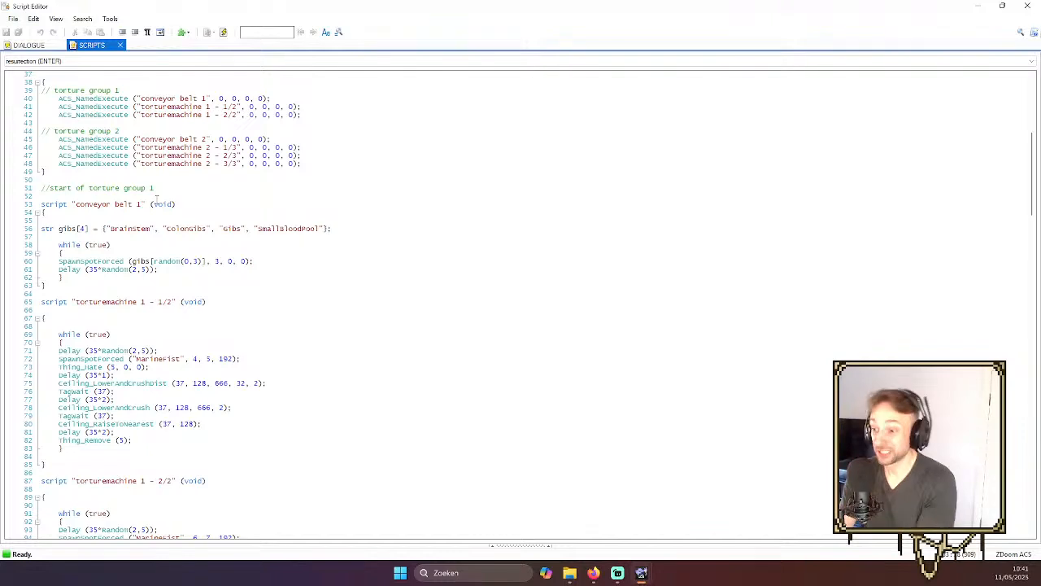
scroll(141, 193, down, 15)
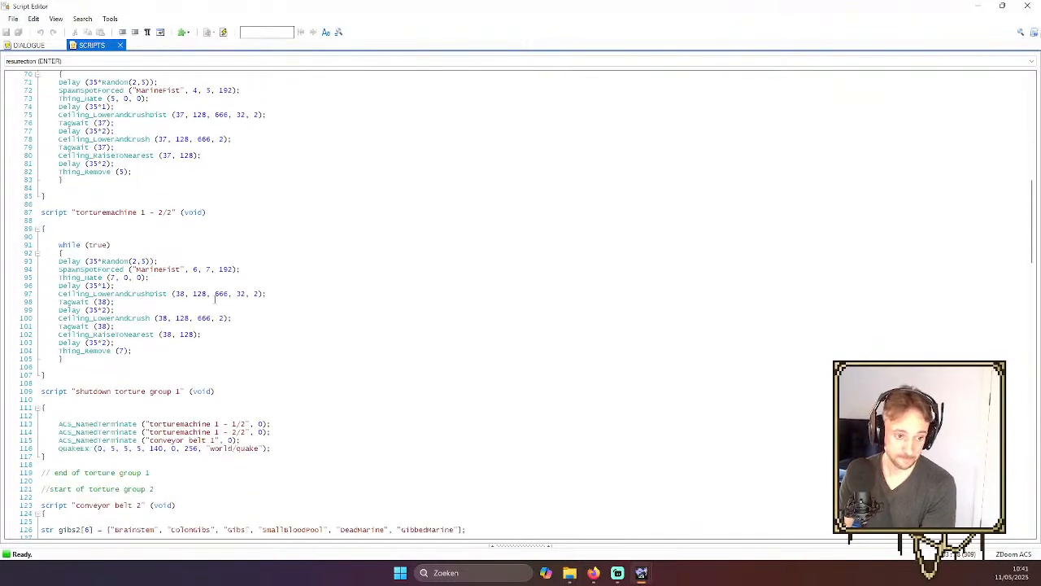
scroll(214, 298, down, 3)
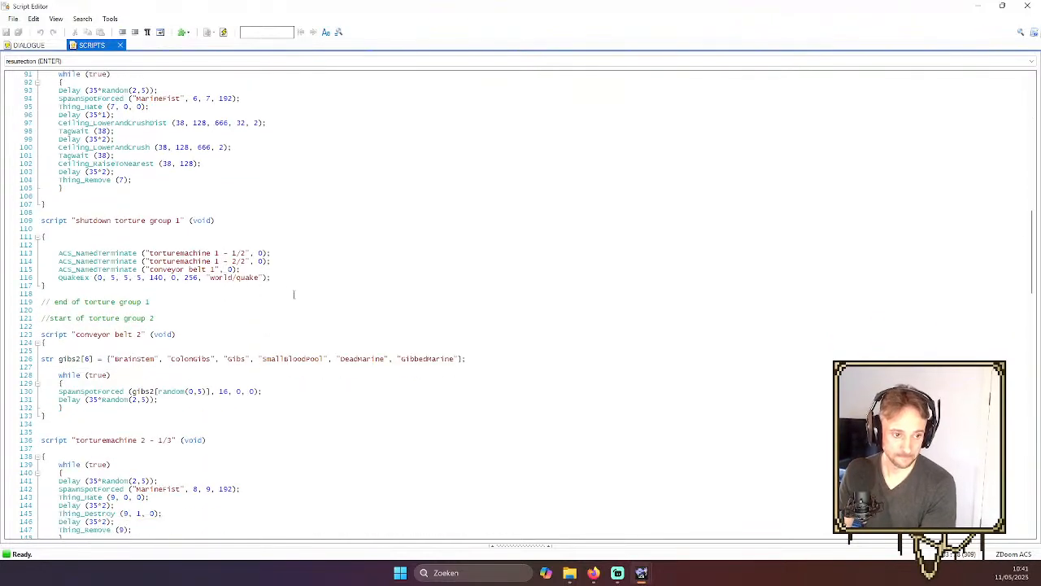
- Read through the torture group 2 scripts, covering conveyor belt 2, its three torture machines and the group's shutdown
scroll(335, 295, down, 4)
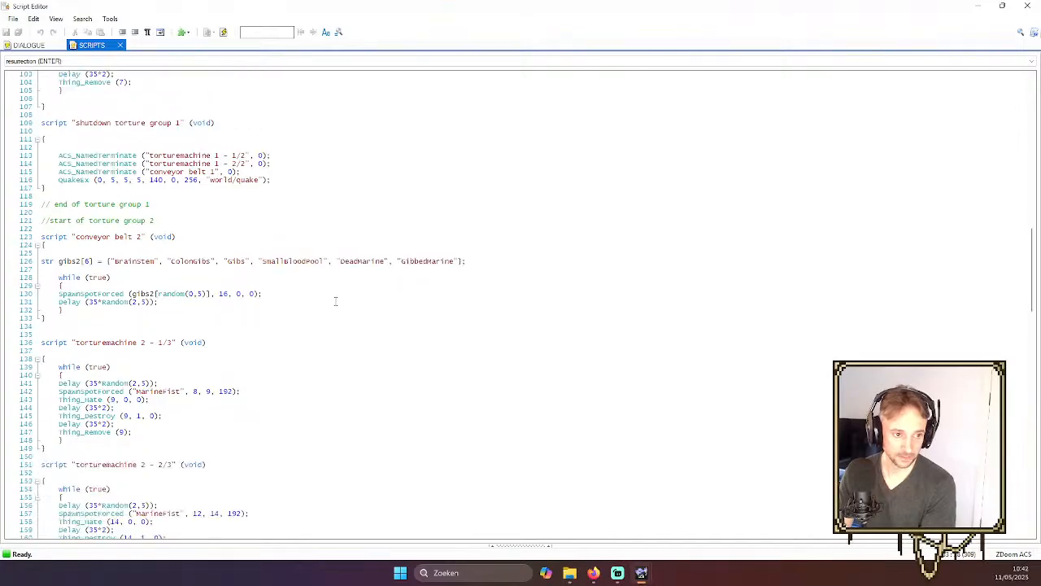
scroll(331, 301, down, 6)
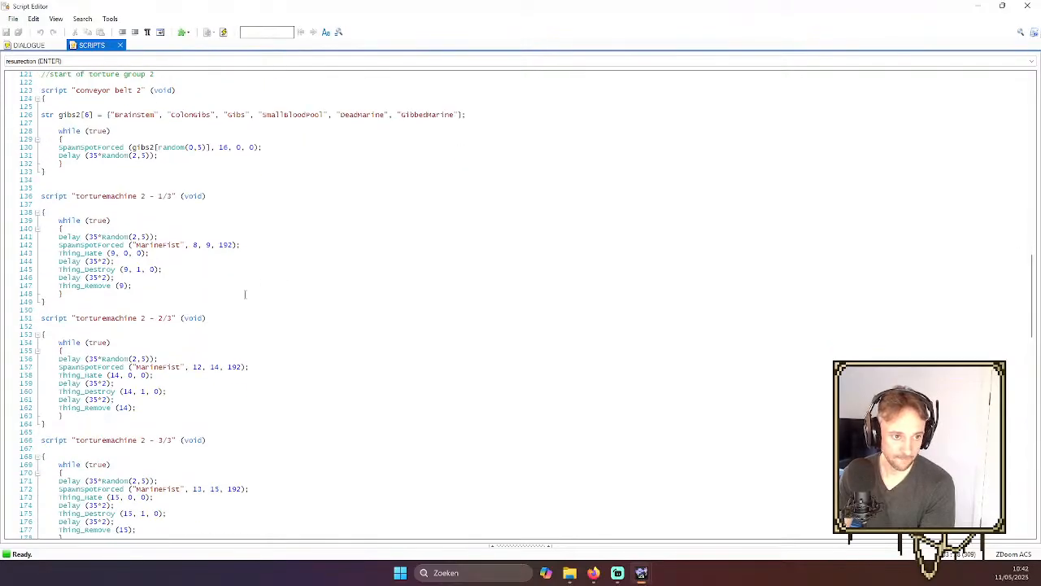
scroll(245, 295, down, 2)
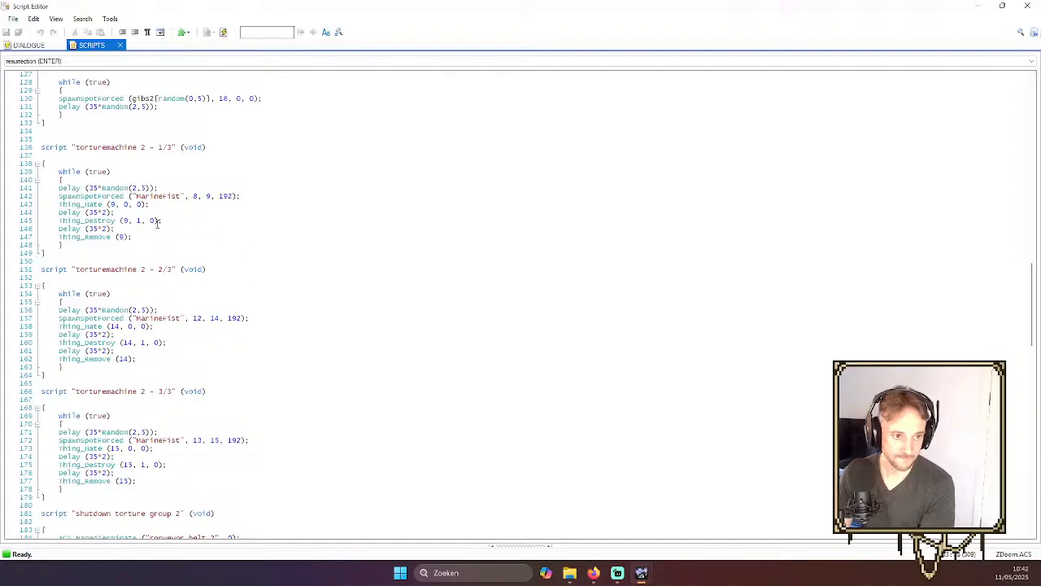
scroll(200, 236, down, 2)
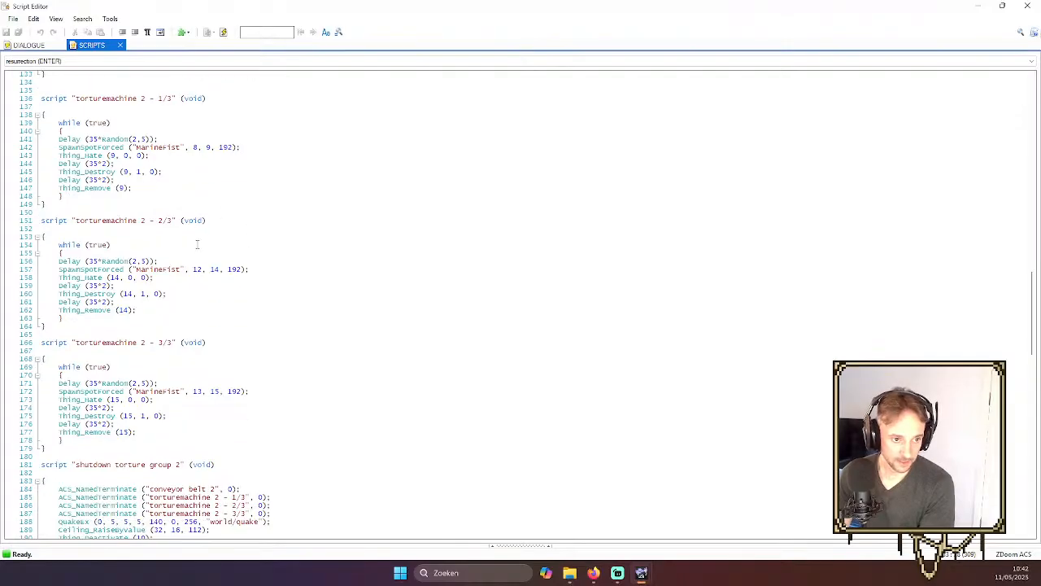
scroll(197, 244, down, 1)
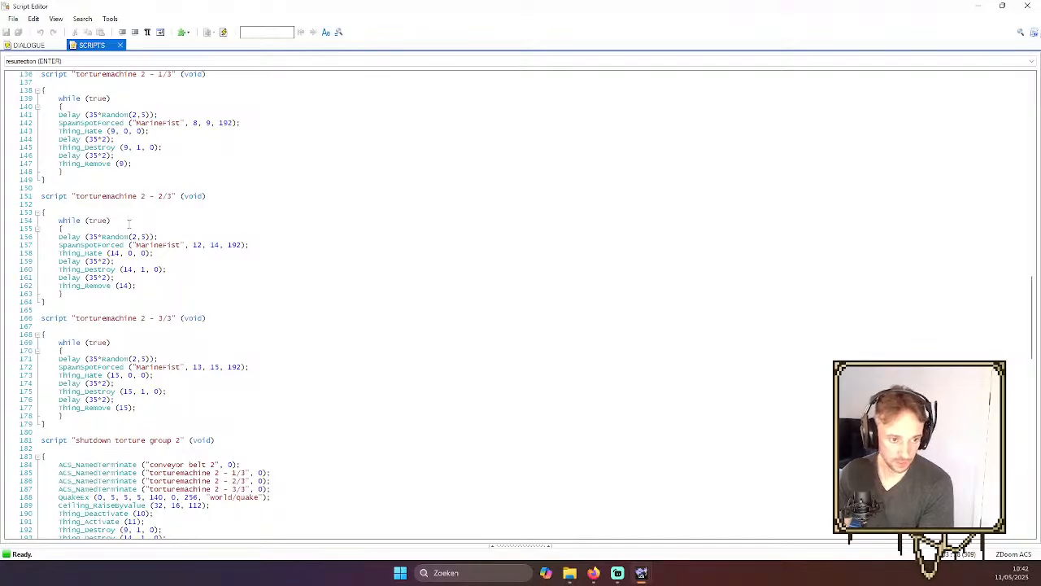
scroll(129, 223, down, 8)
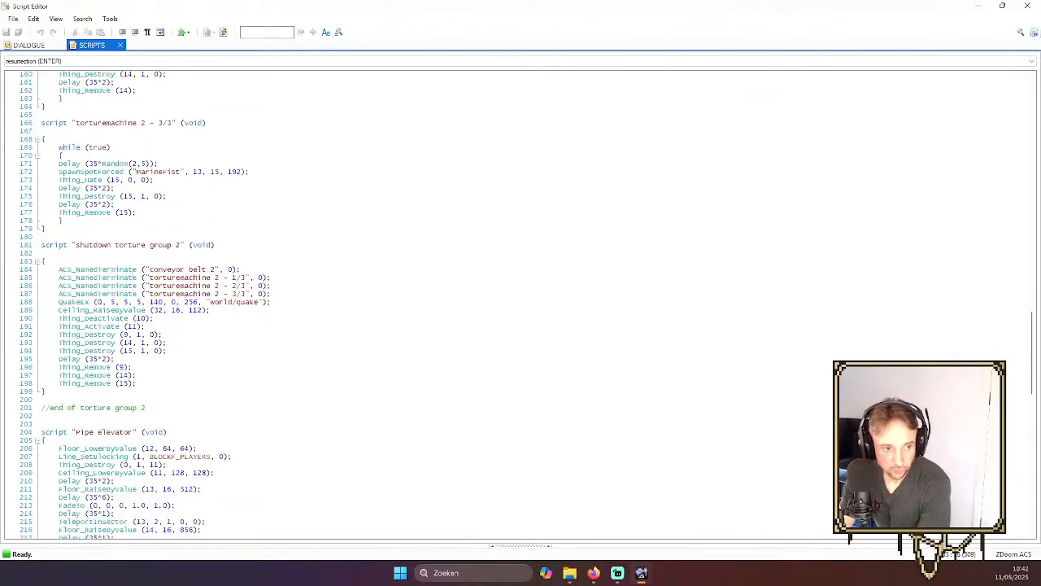
scroll(135, 250, down, 2)
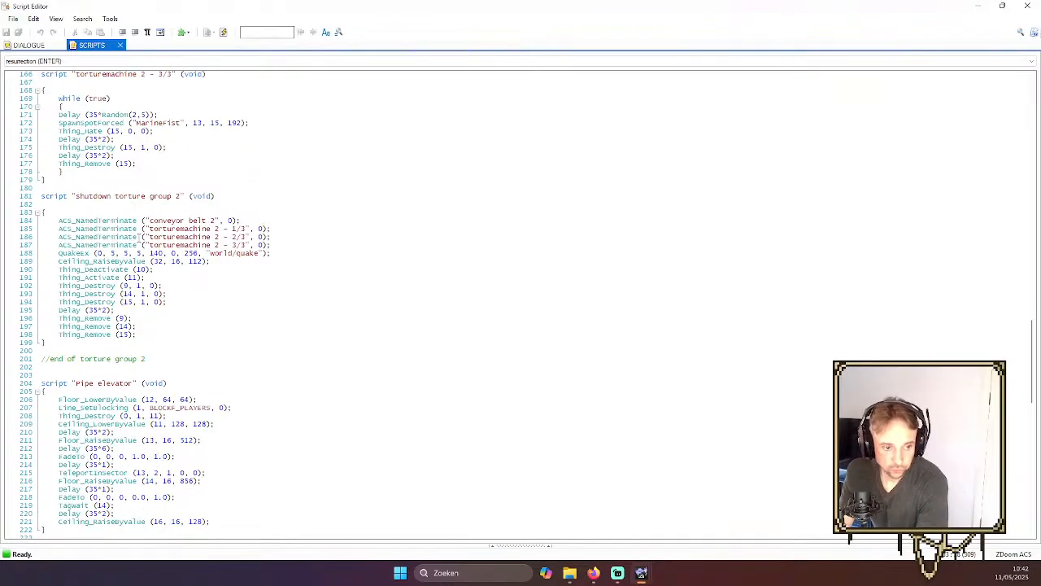
- Review the remaining scripts from "Pipe elevator" to "sewer access" and close the Script Editor
scroll(140, 236, down, 5)
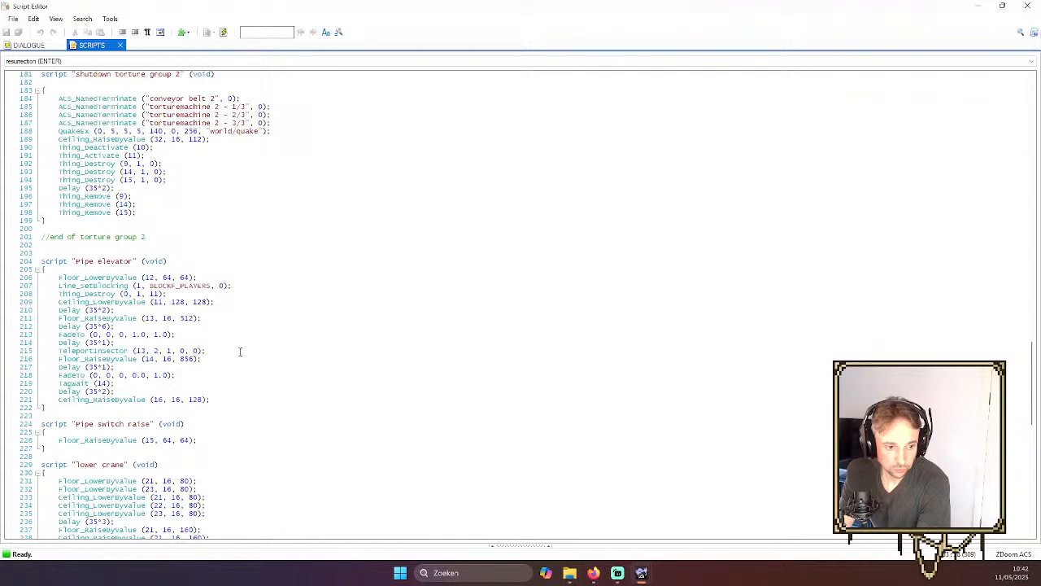
scroll(241, 349, down, 1)
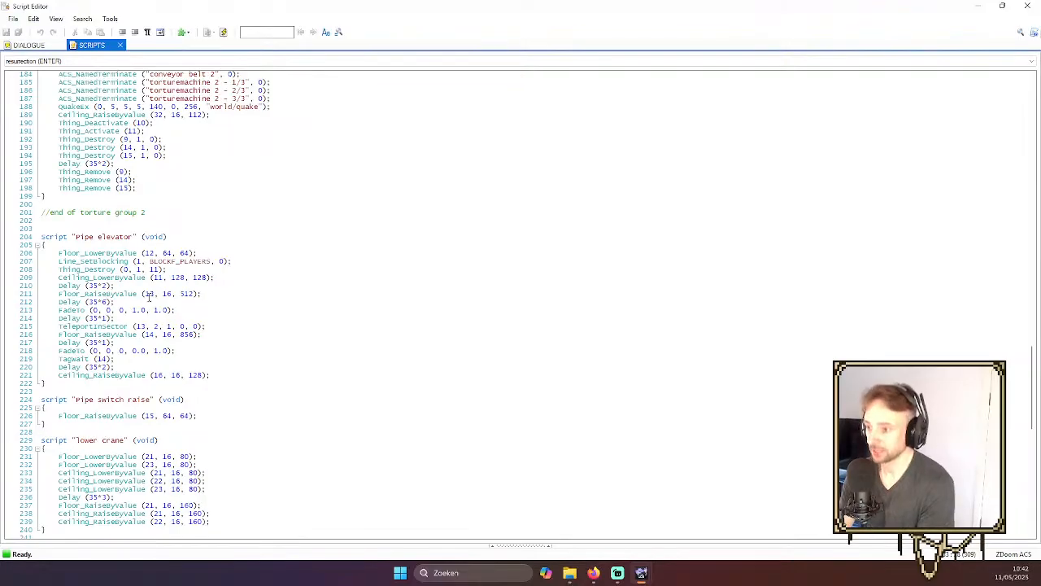
scroll(153, 299, down, 16)
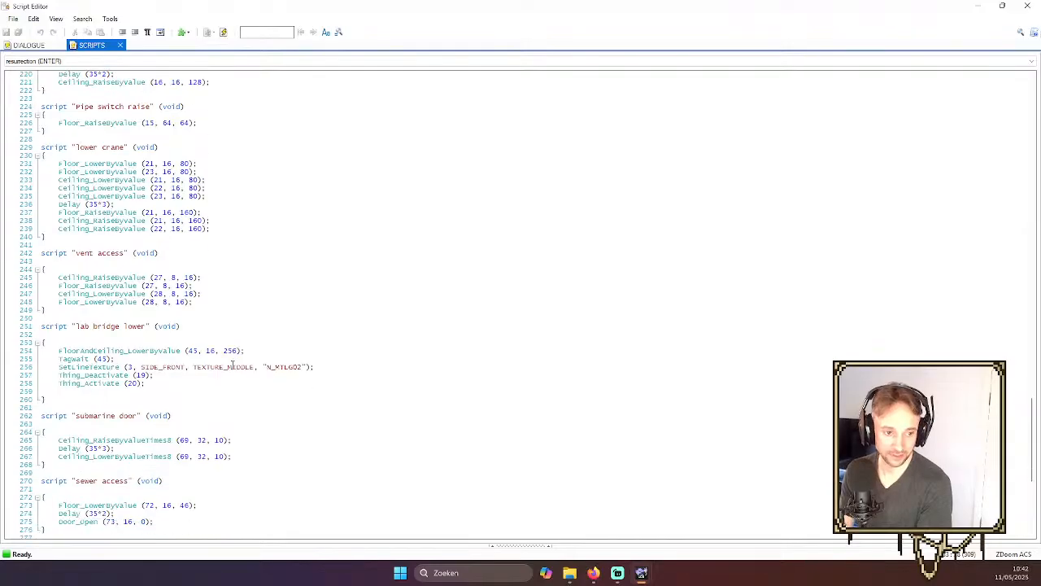
click(1035, 5)
- Save the map and compare the southern Tag 74 courtyard with the large, mostly empty sector to the north
scroll(762, 81, down, 5)
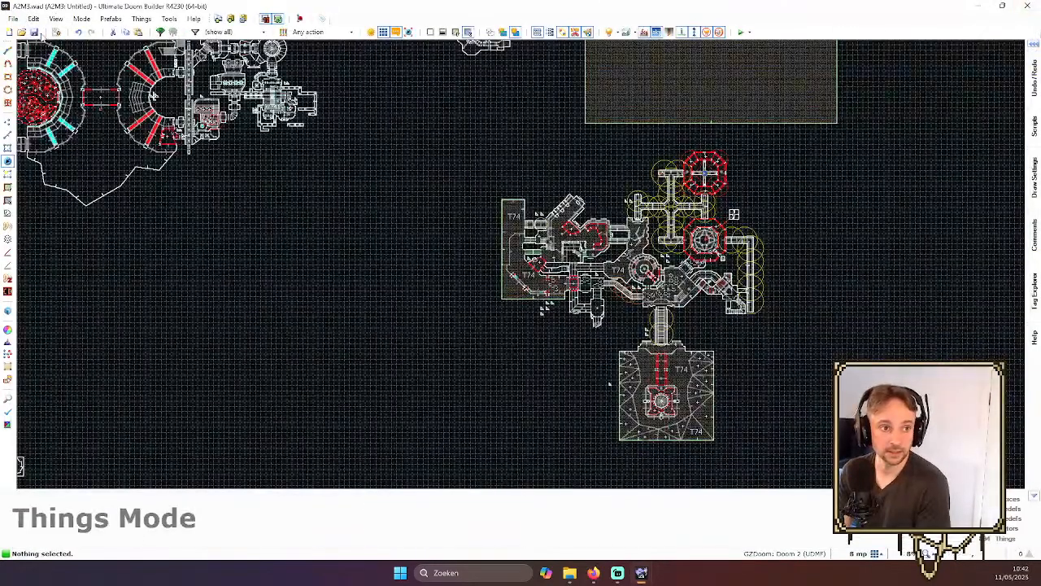
key(ctrl+s)
scroll(609, 384, up, 10)
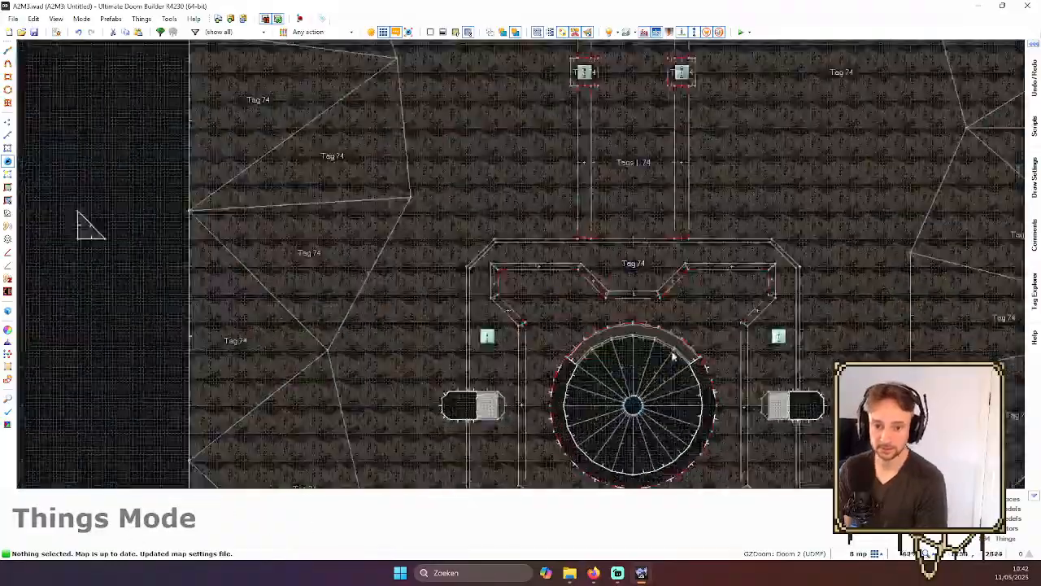
scroll(672, 357, down, 10)
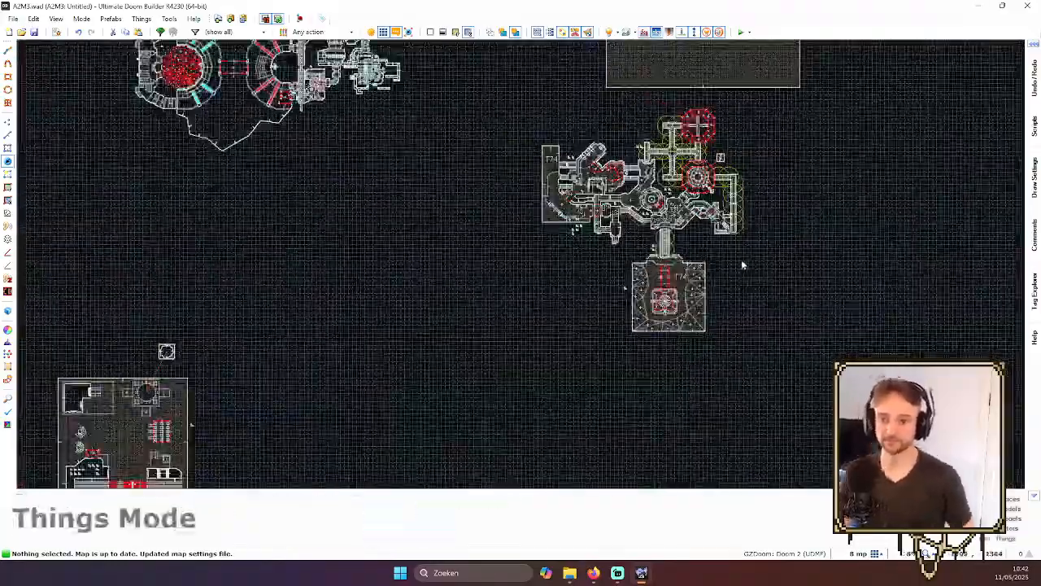
scroll(742, 264, up, 4)
scroll(724, 211, down, 7)
scroll(718, 165, up, 4)
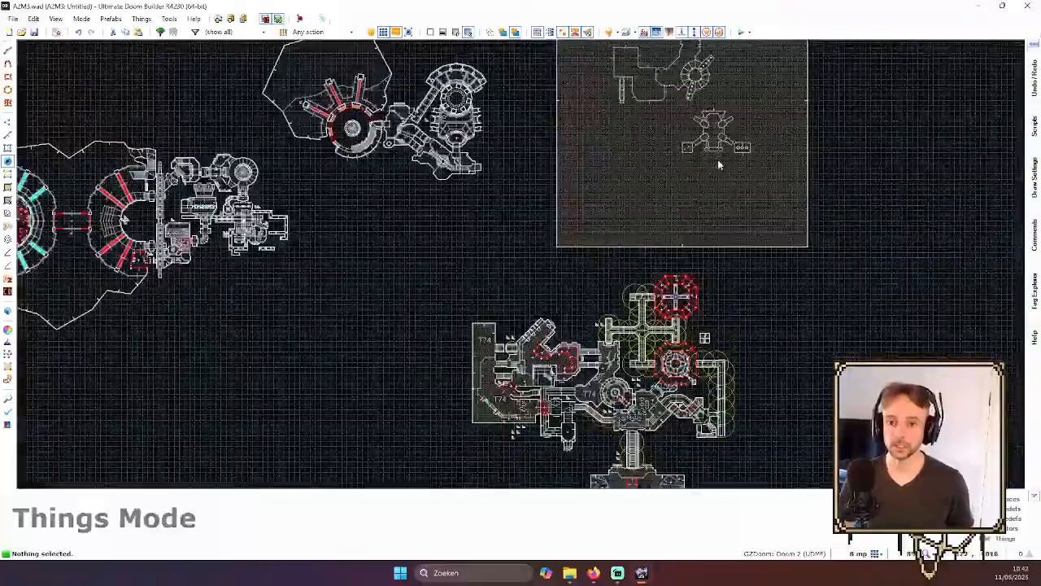
scroll(717, 160, up, 3)
scroll(714, 167, down, 6)
scroll(685, 326, up, 10)
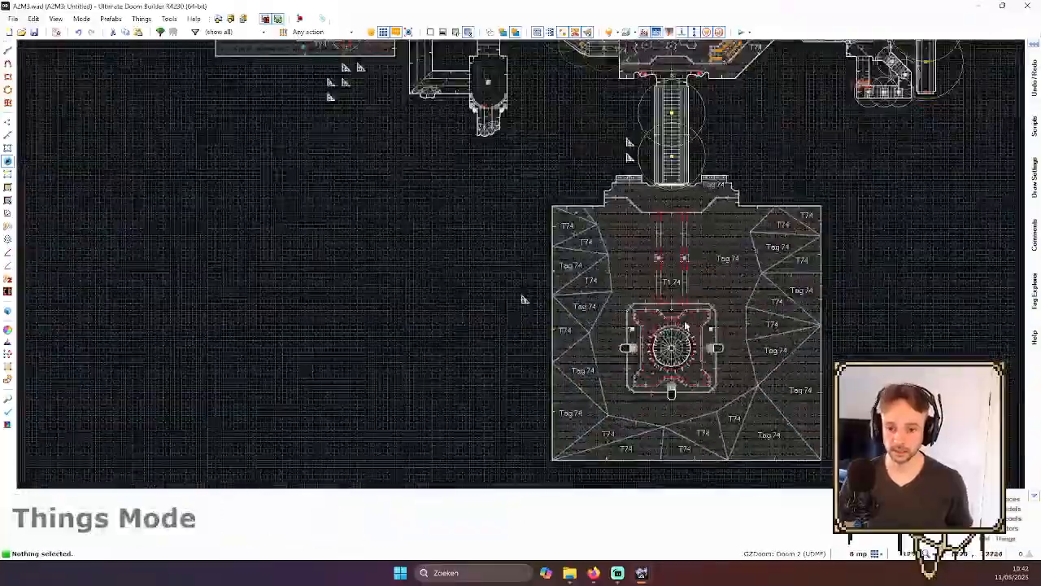
- Check the southern courtyard's circular structure briefly in 3D and survey the map between it and the large northern sector
scroll(685, 325, up, 3)
key(q)
key(q)
scroll(522, 268, down, 5)
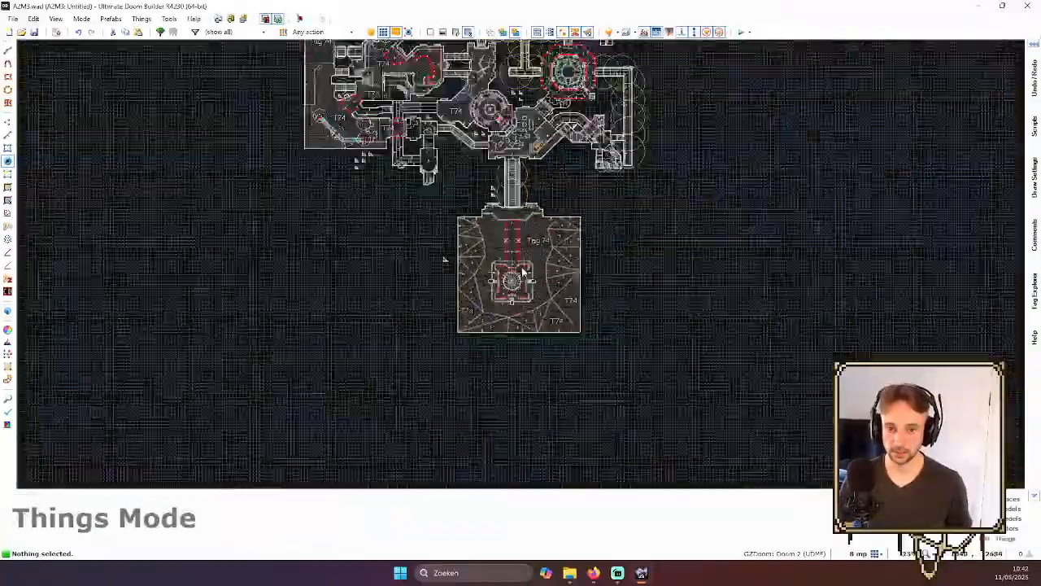
scroll(521, 269, down, 5)
scroll(466, 404, up, 9)
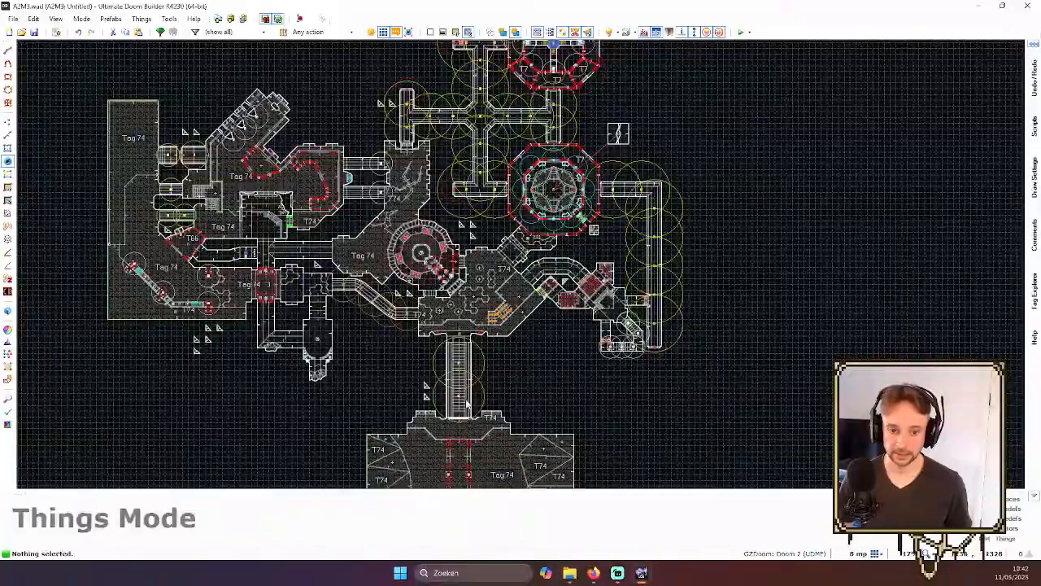
scroll(474, 391, down, 5)
scroll(539, 181, up, 8)
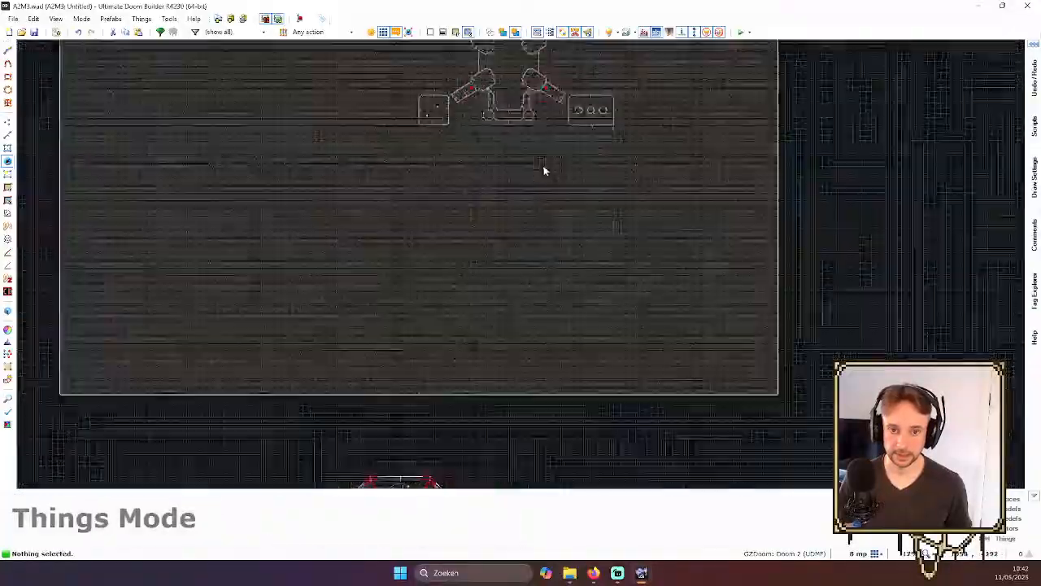
scroll(525, 126, down, 5)
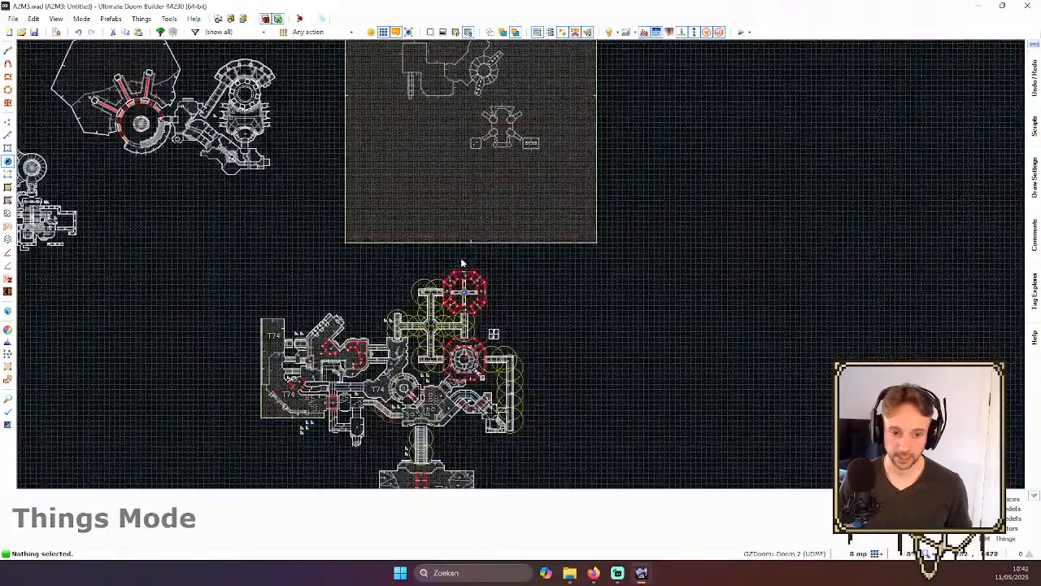
scroll(431, 390, up, 7)
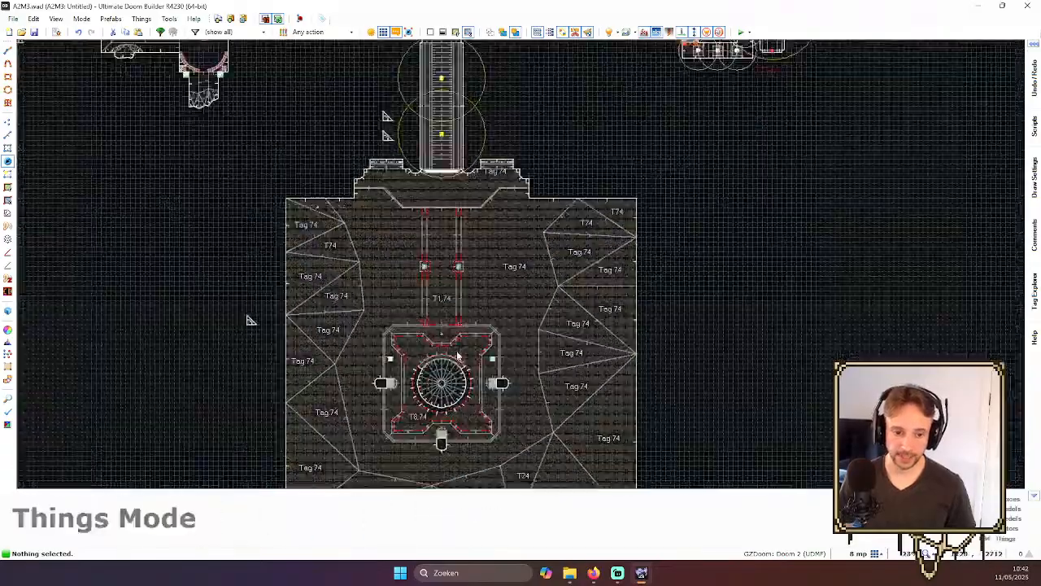
- Select the 20 linedefs forming the outer ring of the courtyard's circular structure and copy them
scroll(438, 372, up, 3)
key(s)
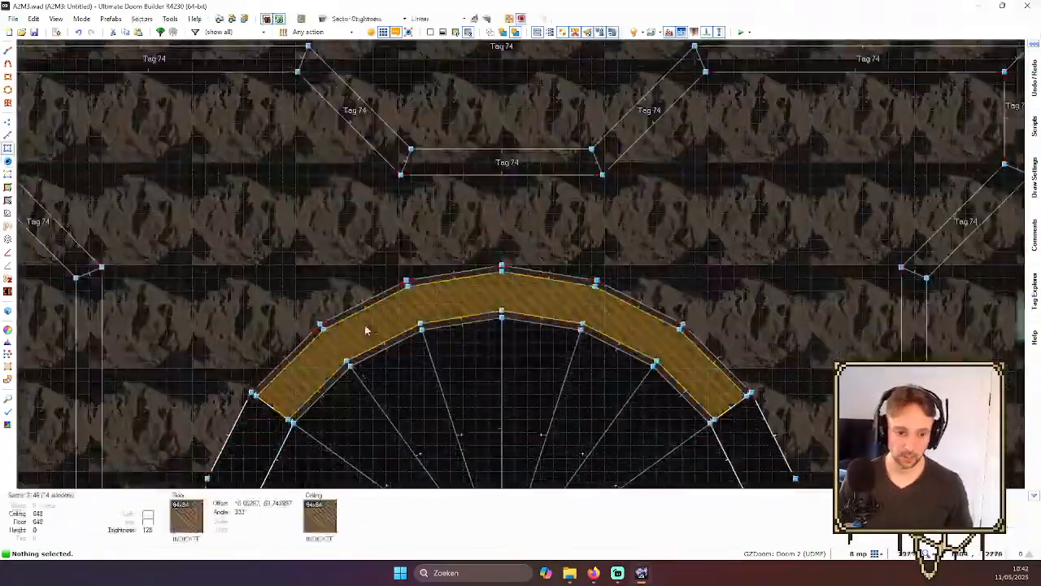
key(l)
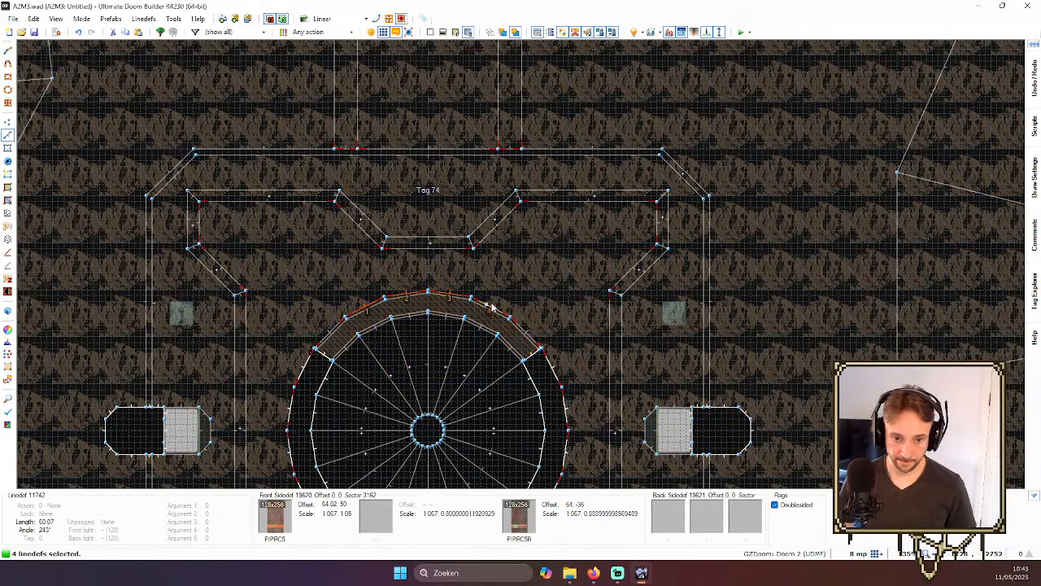
click(532, 337)
click(550, 357)
key(Down)
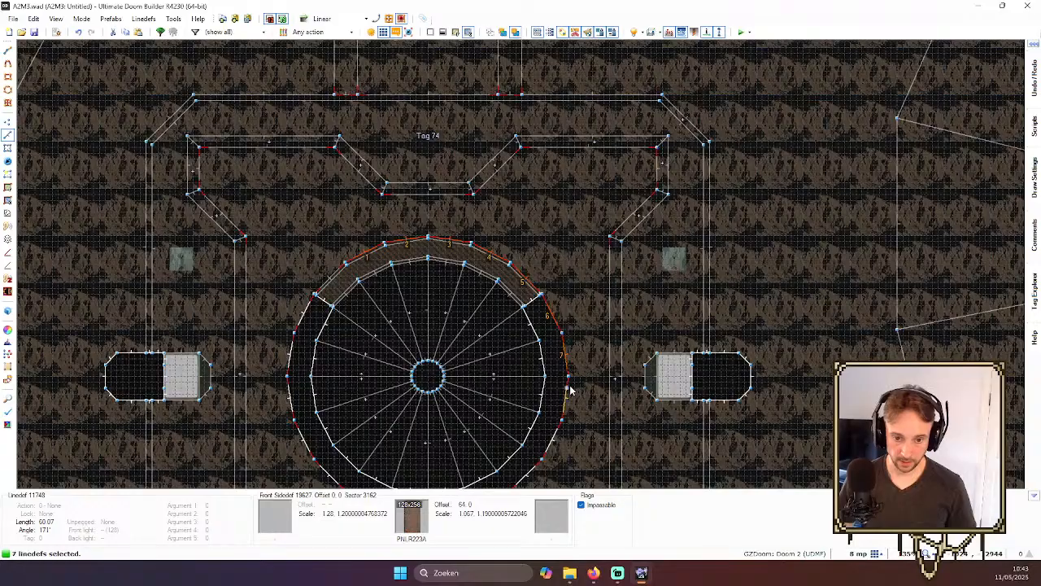
key(Down)
click(563, 342)
click(549, 384)
click(523, 415)
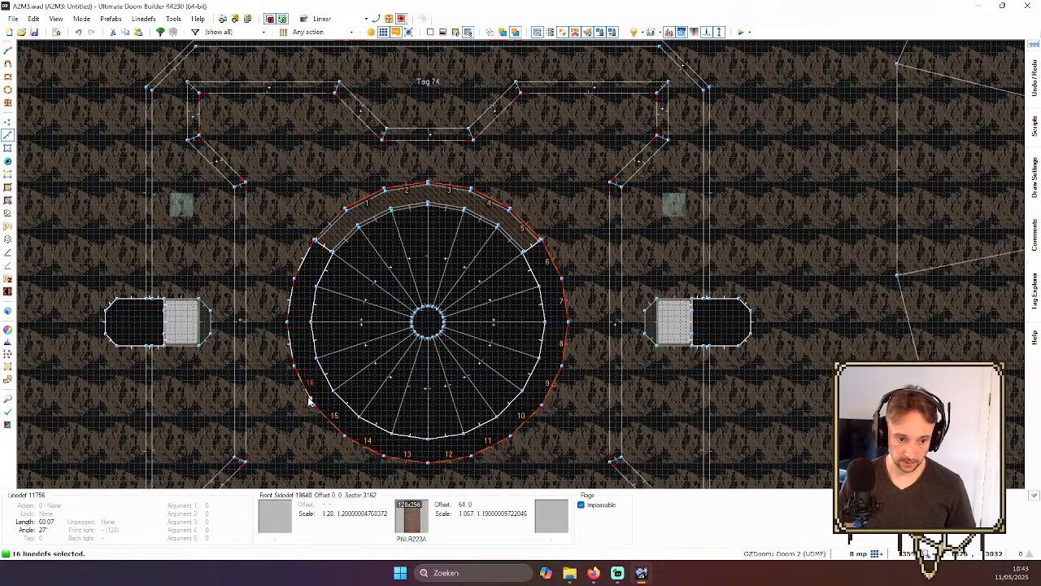
click(290, 344)
click(293, 299)
click(327, 225)
scroll(327, 224, up, 3)
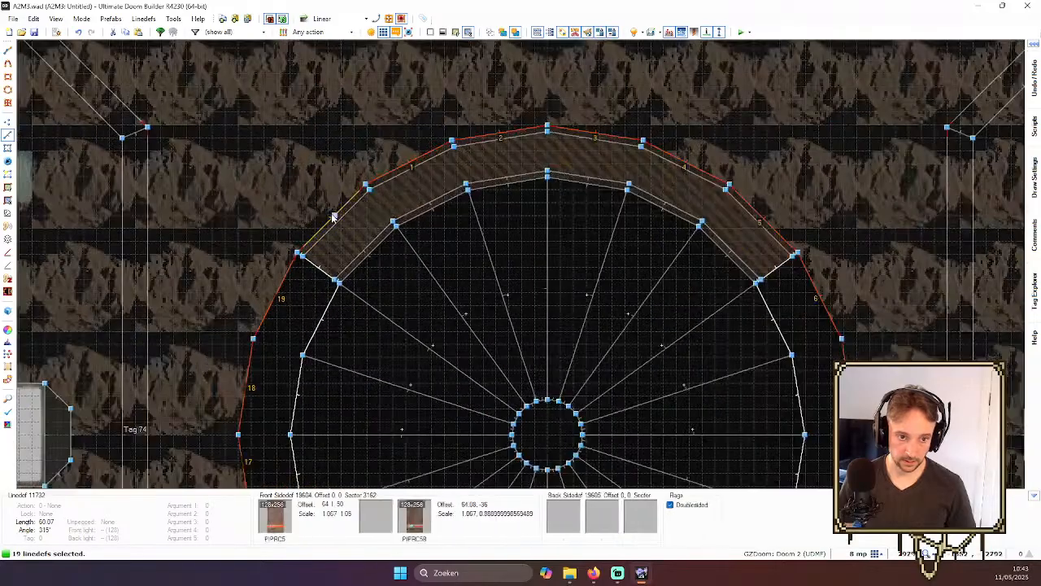
scroll(438, 258, down, 5)
scroll(483, 218, up, 4)
scroll(483, 218, down, 10)
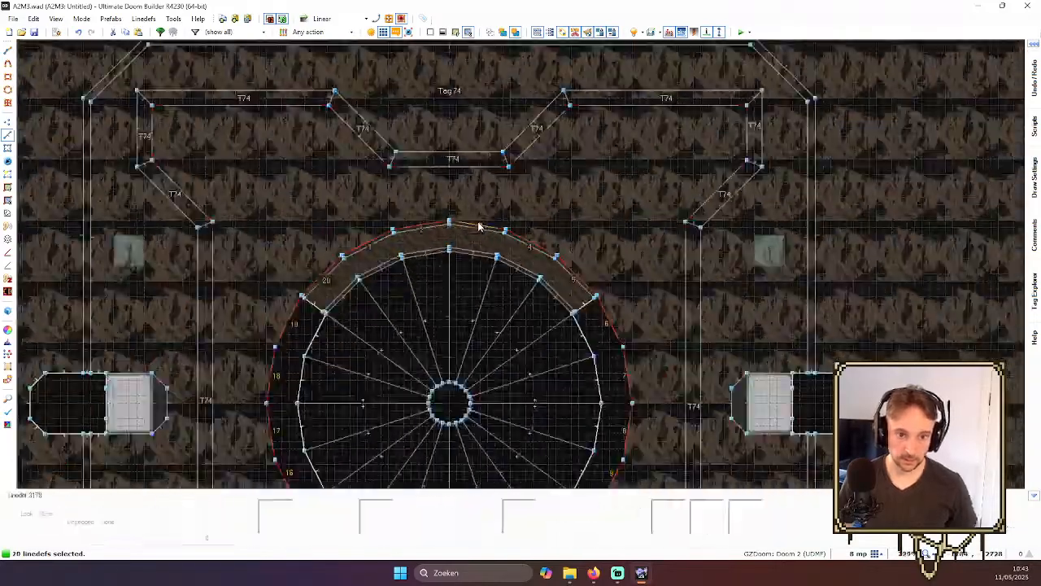
scroll(473, 186, up, 2)
key(ctrl+c)
- Paste the copied ring into the southern part of the large northern sector and view it in 3D
scroll(482, 184, down, 9)
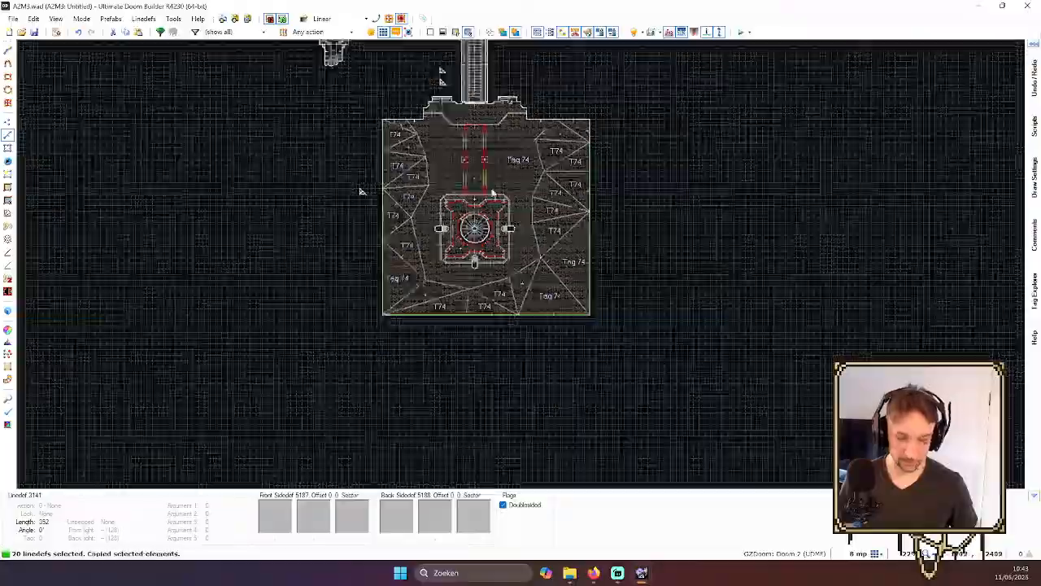
scroll(521, 97, up, 4)
scroll(517, 113, up, 3)
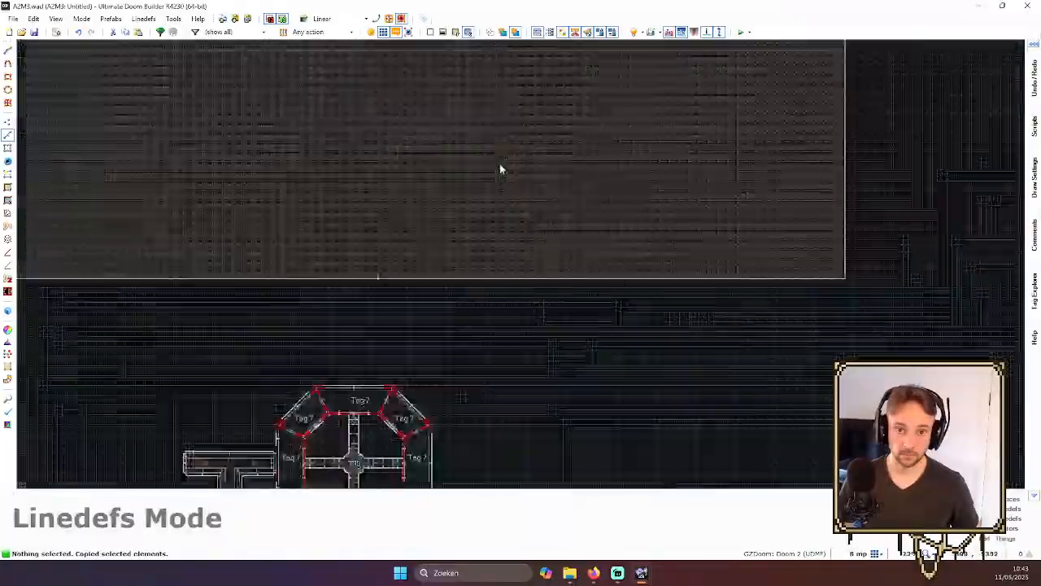
key(ctrl+v)
scroll(504, 171, up, 4)
scroll(512, 146, up, 2)
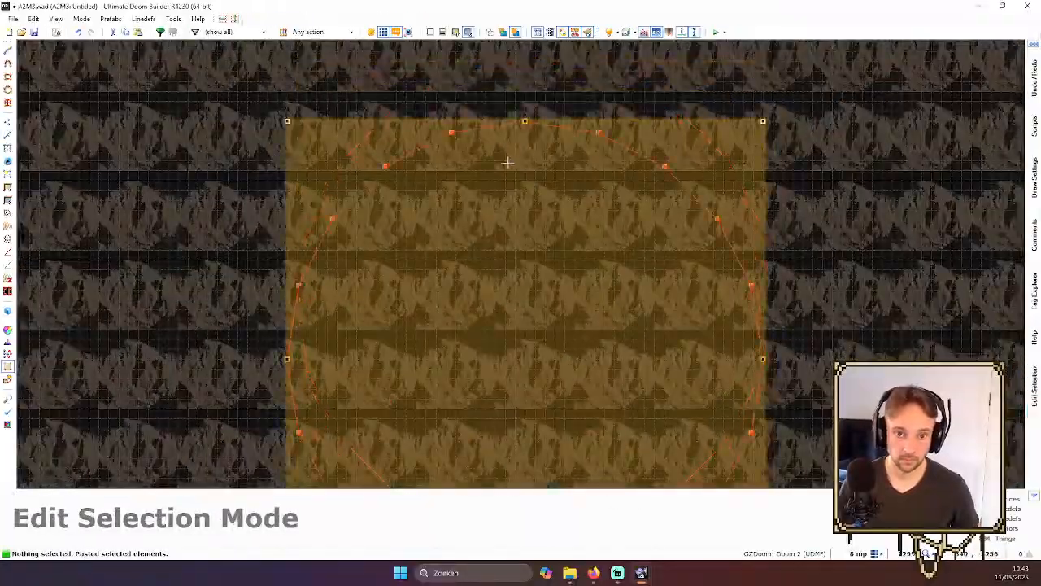
key(Return)
key(q)
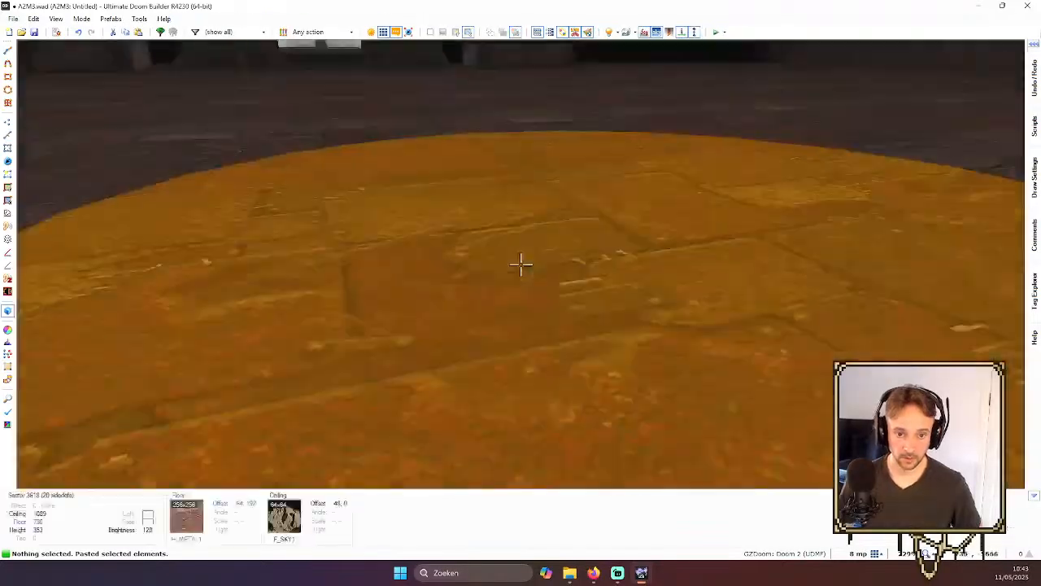
- Raise the floor of the pasted circle in the northern sector to 864
key(d)
click(521, 264)
scroll(520, 264, up, 16)
key(shift+c)
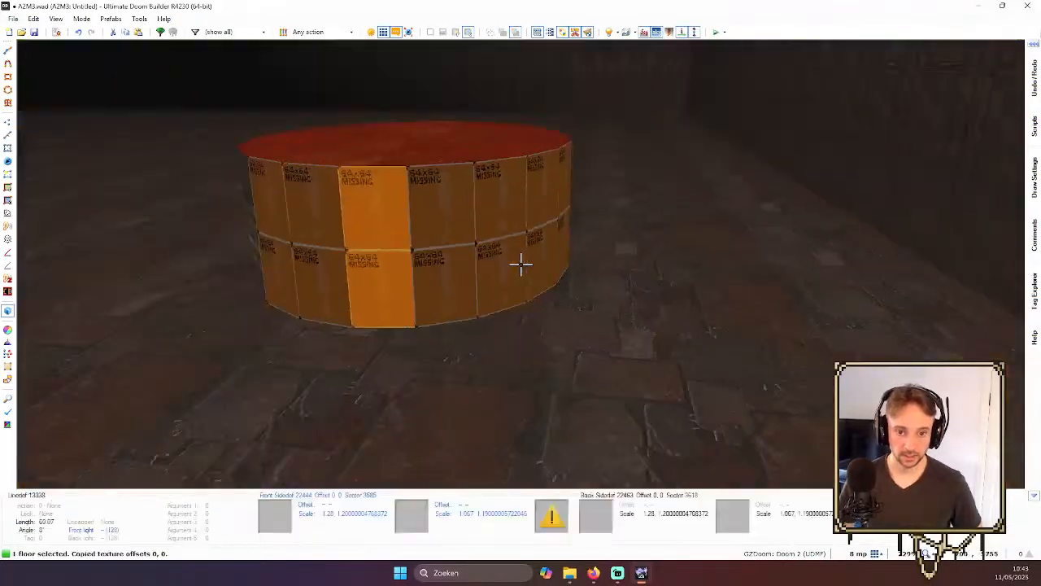
- Select all 20 sidedefs around the raised circle and give them the PIPRC5B texture
shift+click(520, 264)
key(c)
key(q)
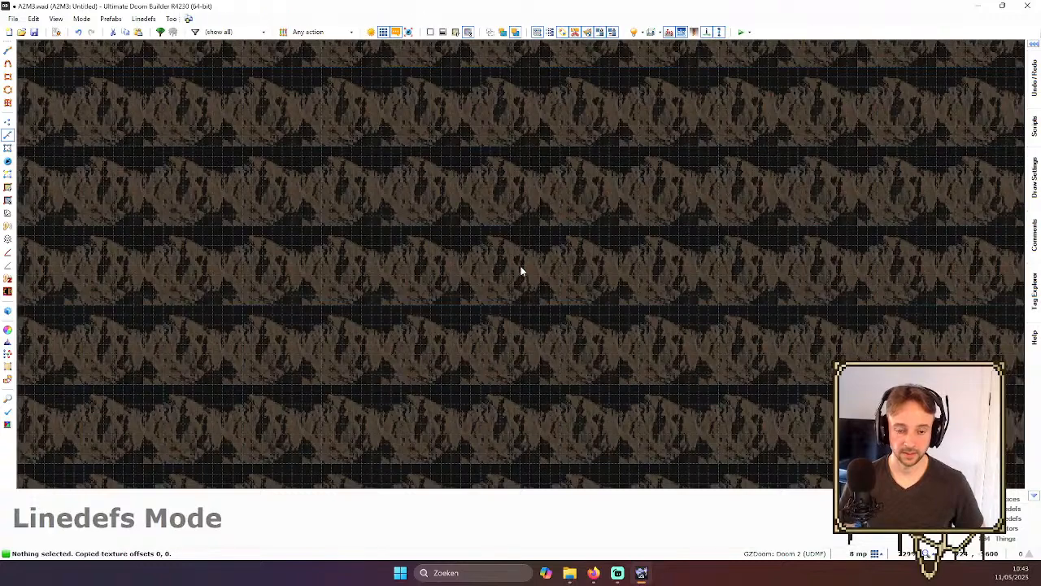
key(q)
key(s)
shift+click(520, 264)
key(e)
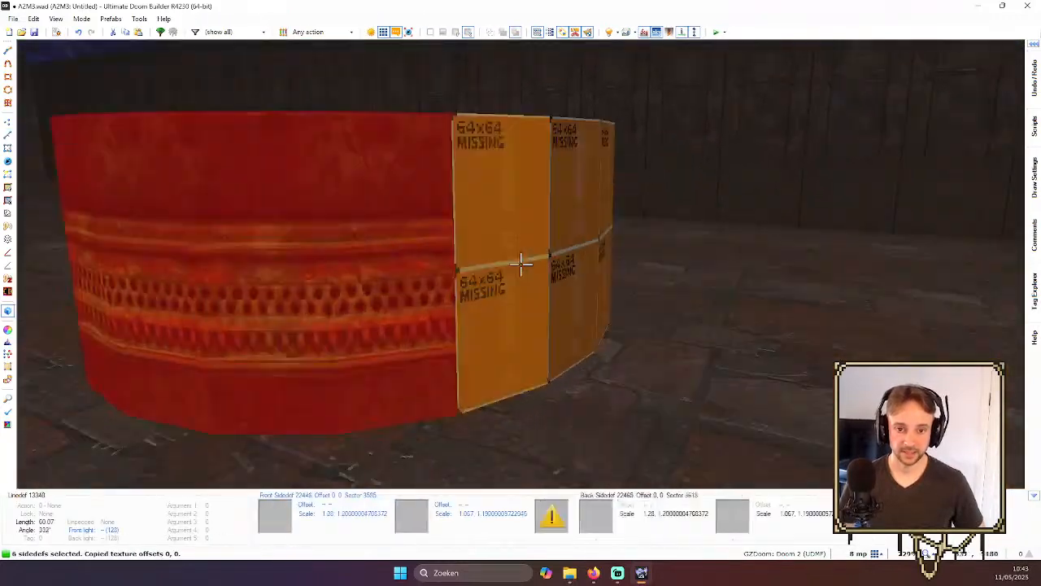
shift+click(521, 263)
key(ctrl+c)
key(ctrl+v)
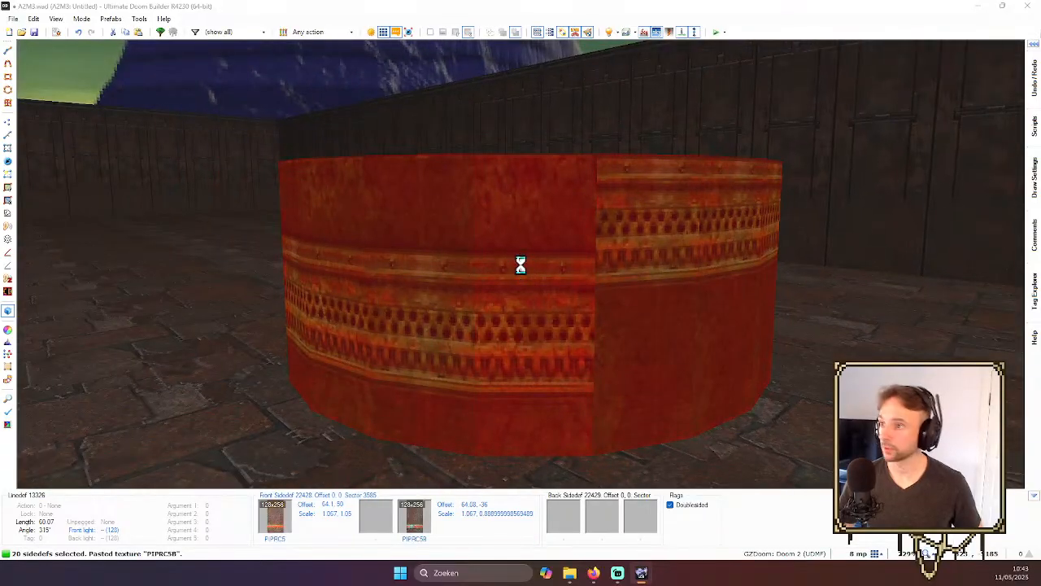
- Apply the NUKEDGE1 texture to the 20 selected sidedefs of the cylinder and clear the selection
right_click(521, 263)
drag(767, 66, 165, 11)
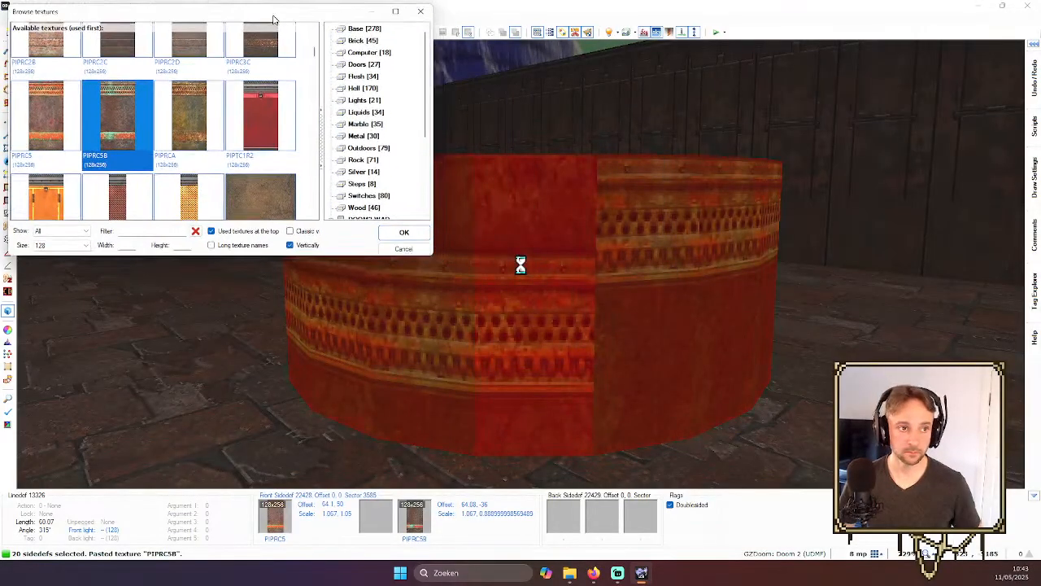
drag(428, 257, 1029, 544)
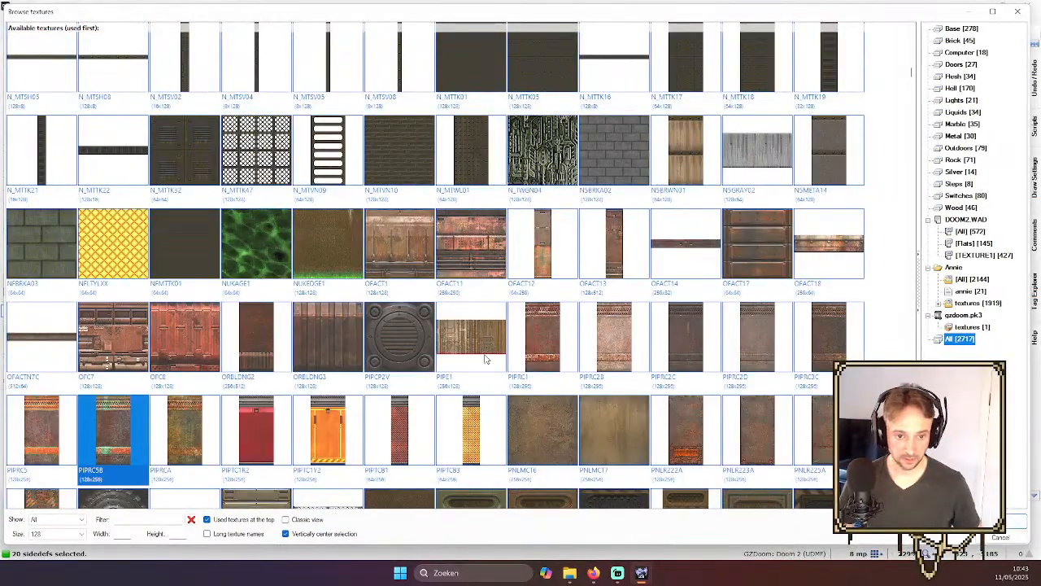
double_click(329, 225)
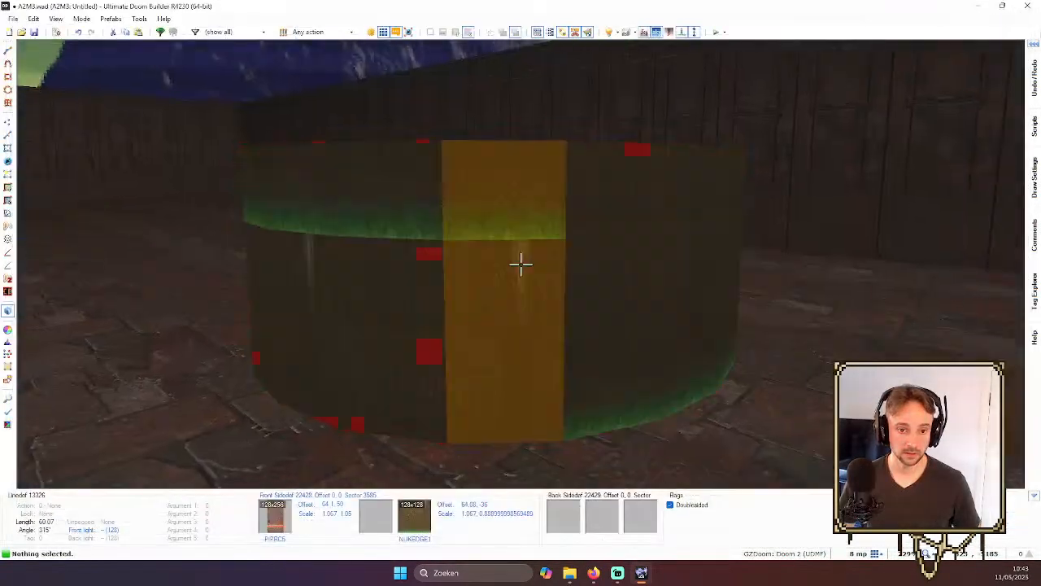
key(s)
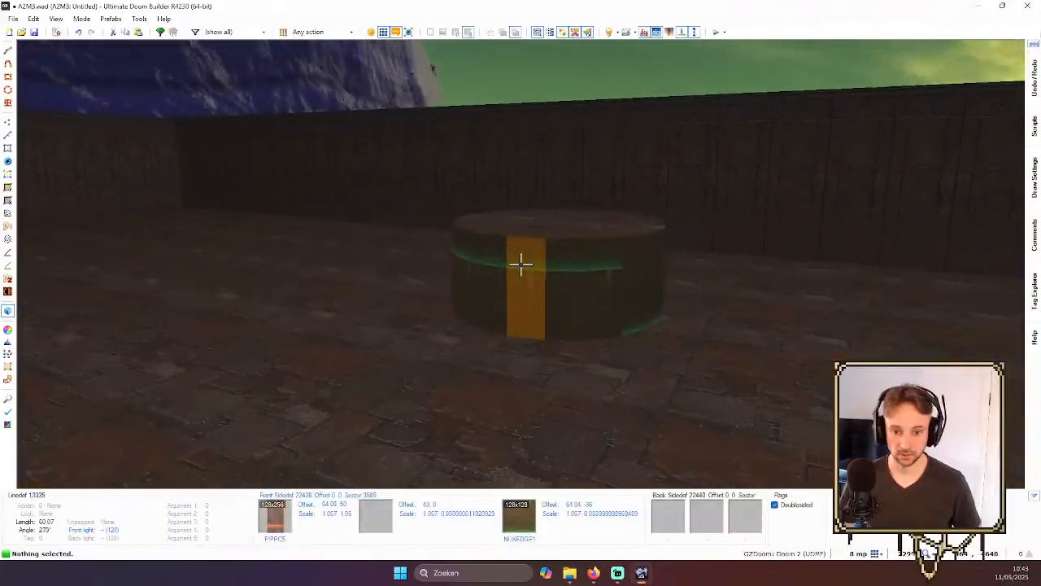
- Examine the pasted circle's outline, its top vertices and its location within the northern sector on the 2D map
key(q)
scroll(550, 275, down, 8)
scroll(561, 270, up, 6)
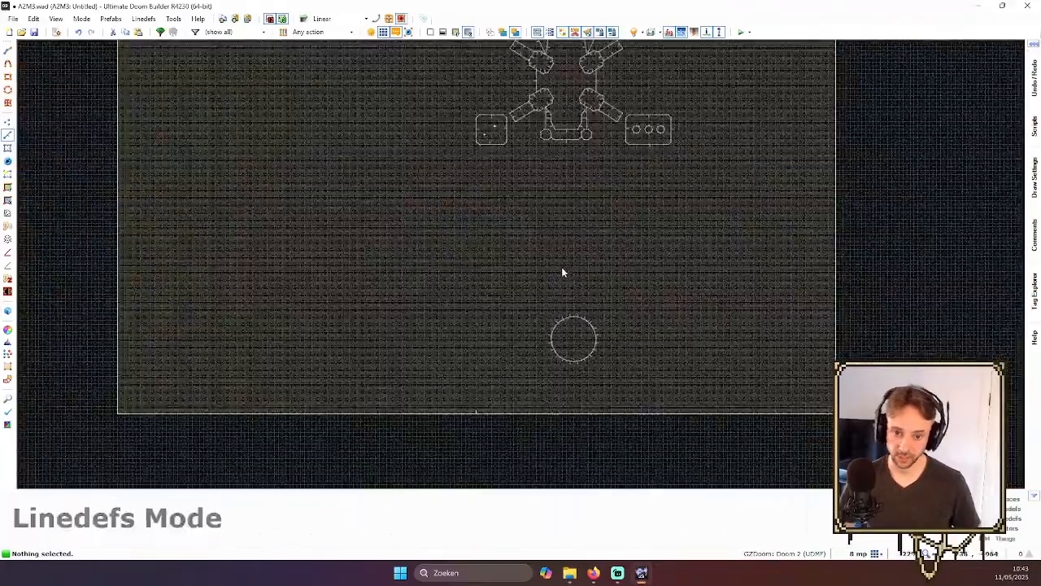
scroll(568, 374, down, 2)
scroll(565, 403, up, 4)
key(s)
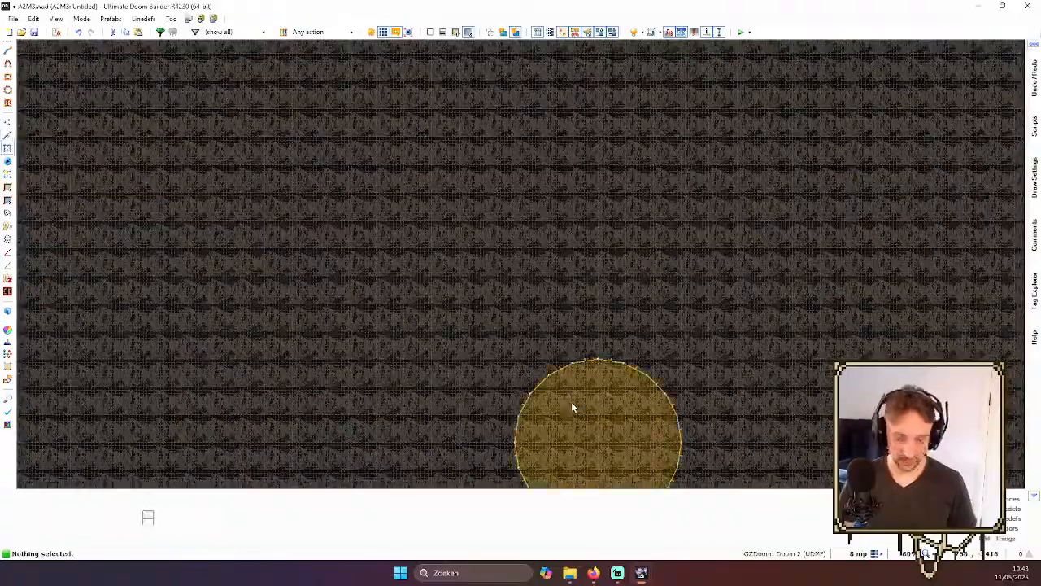
scroll(578, 399, down, 3)
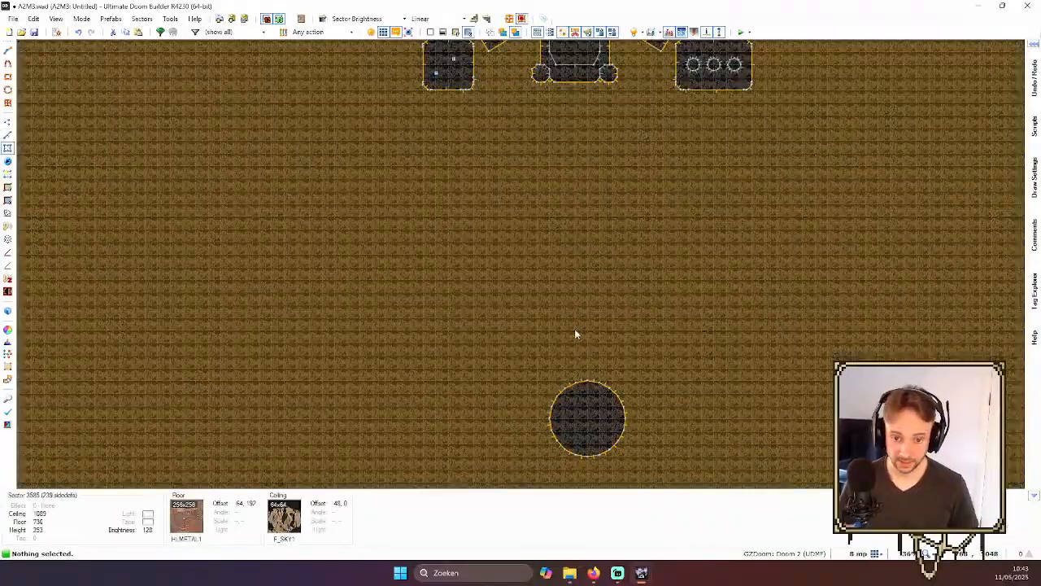
scroll(576, 414, up, 6)
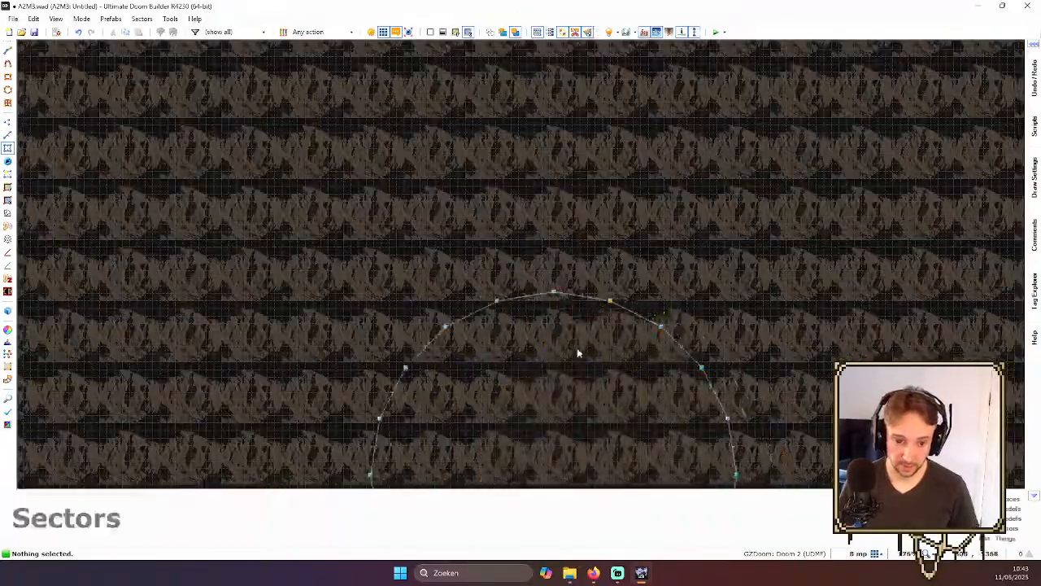
scroll(570, 346, up, 6)
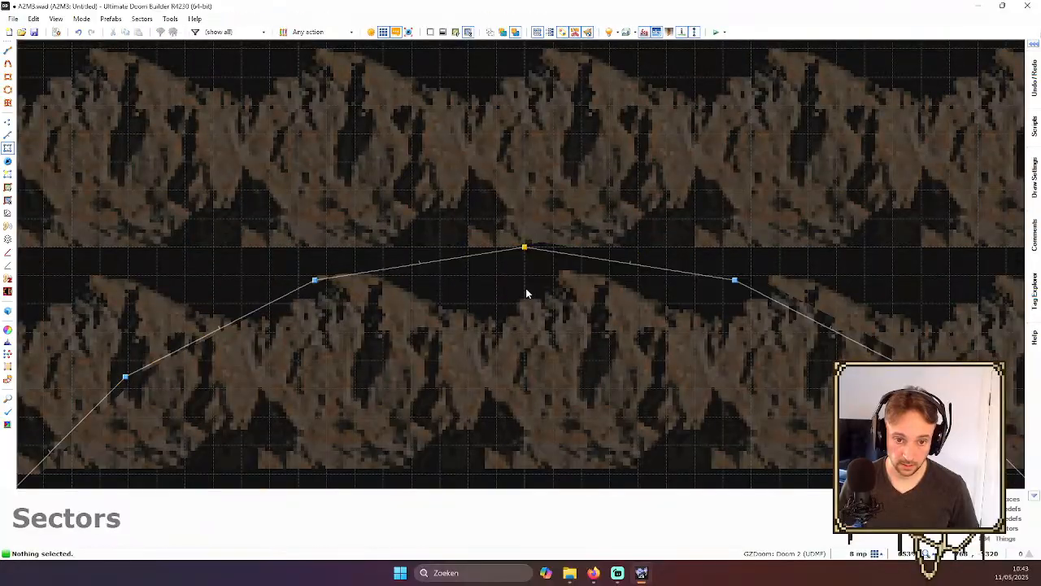
scroll(532, 264, down, 9)
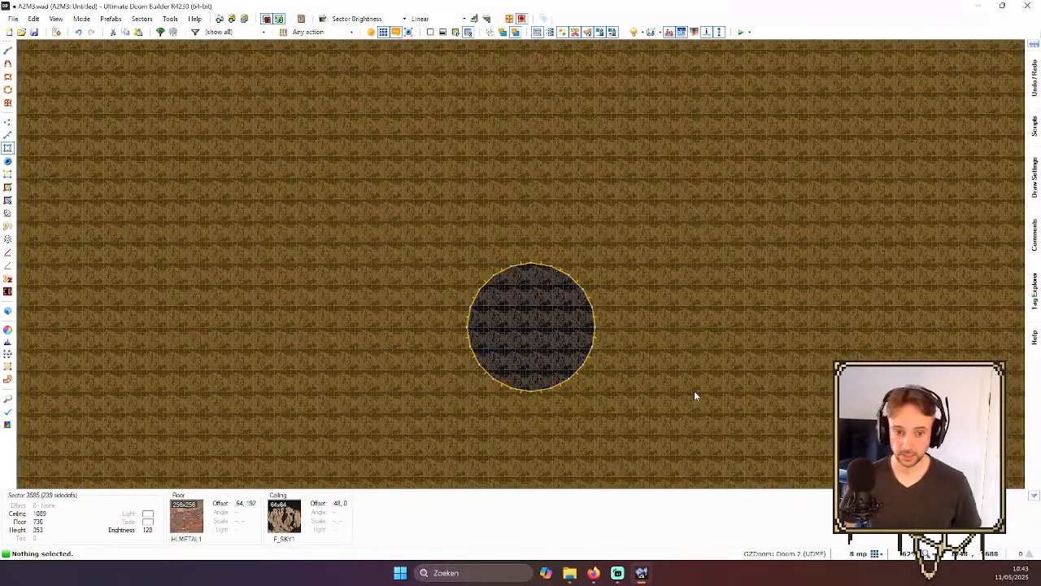
- Turn off texture offset locking for dragged sectors and their 3D floors, and reset the texture alignment and brightness of the circle's floor
key(w)
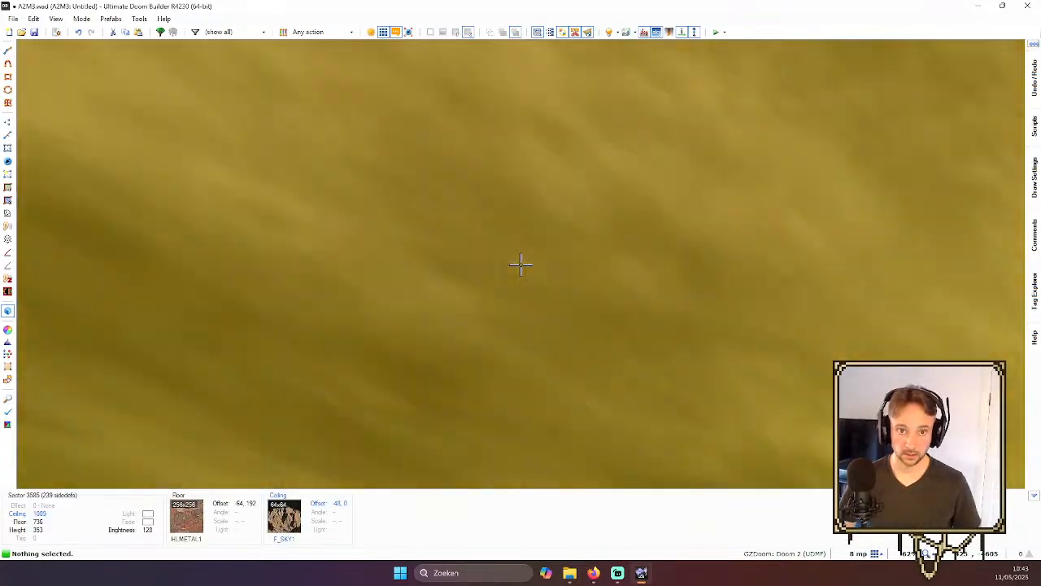
key(w)
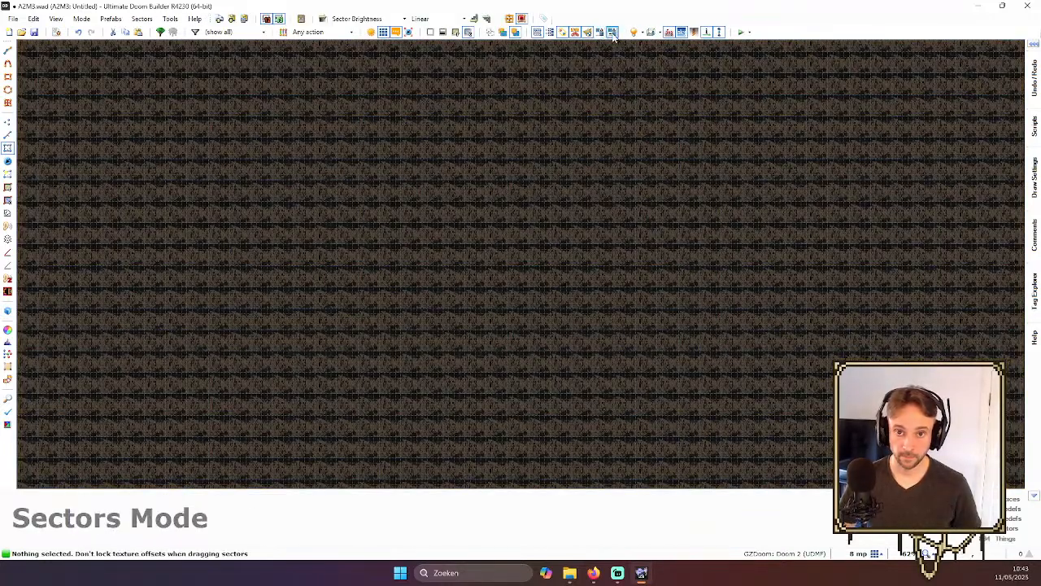
key(w)
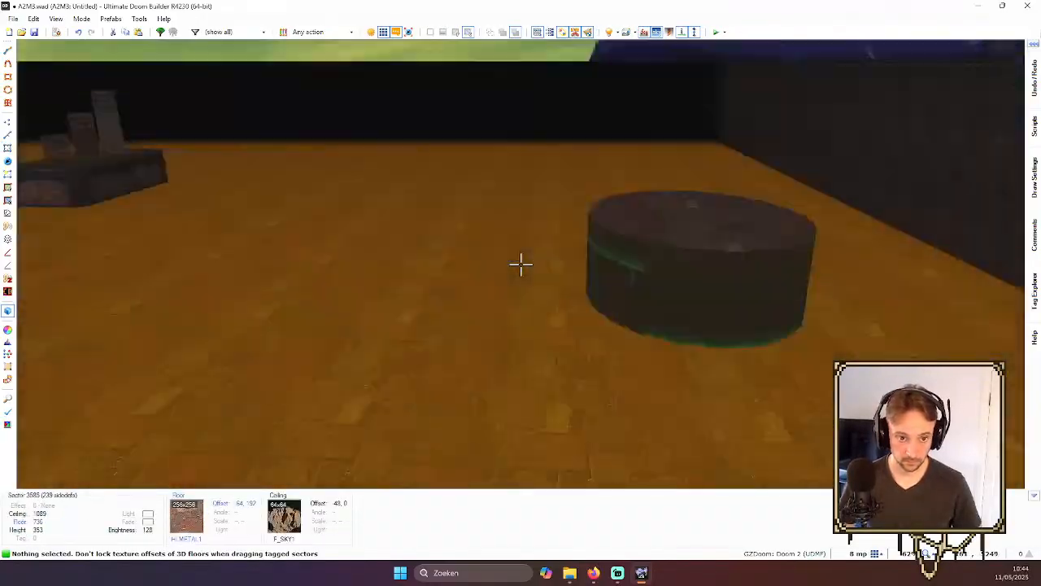
key(ctrl+shift+r)
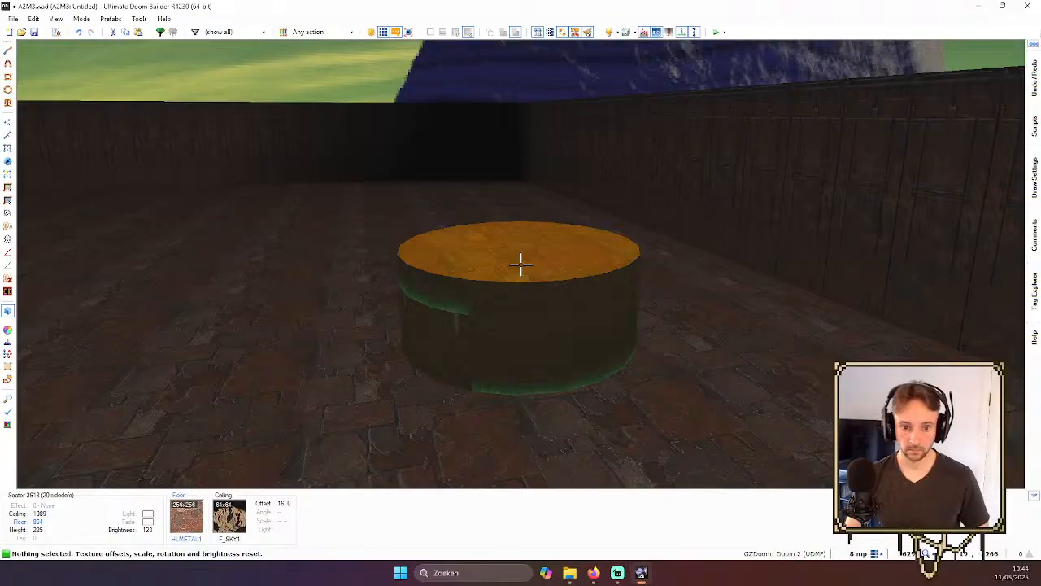
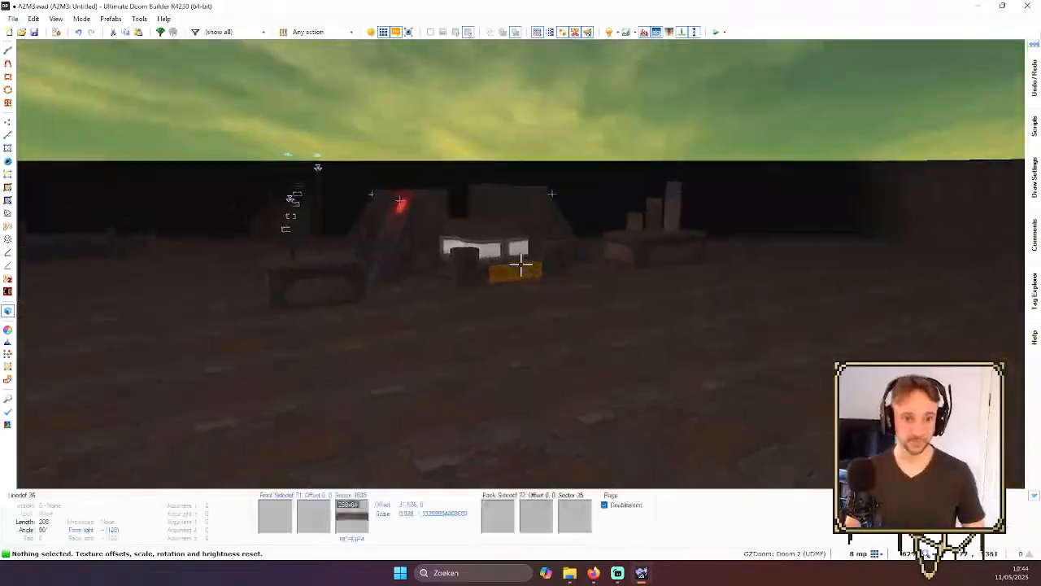
- Launch an in-game test of the map from the southern Tag 74 courtyard
key(q)
scroll(529, 255, down, 8)
scroll(462, 431, down, 1)
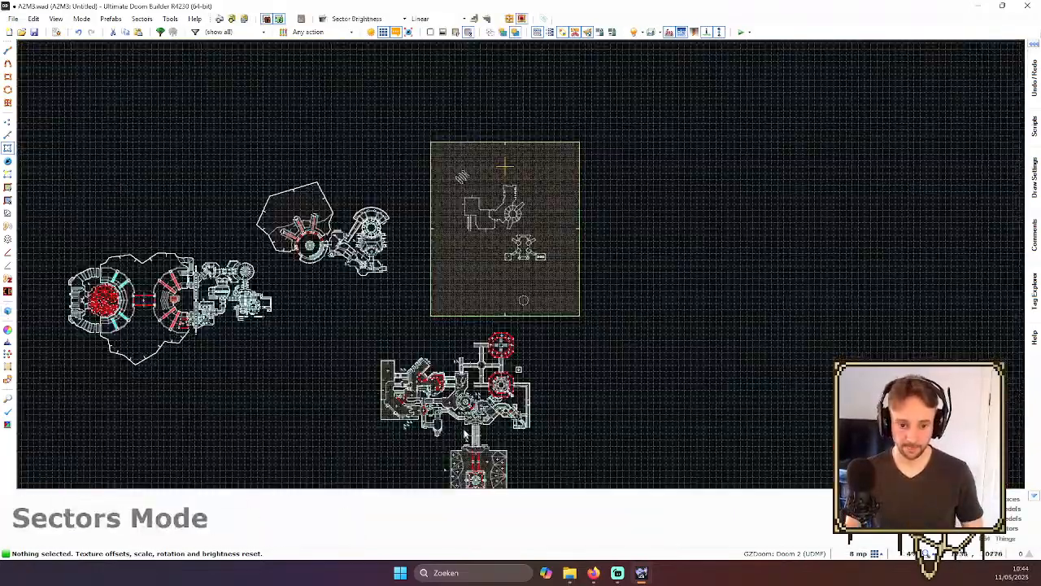
key(space)
scroll(455, 366, up, 6)
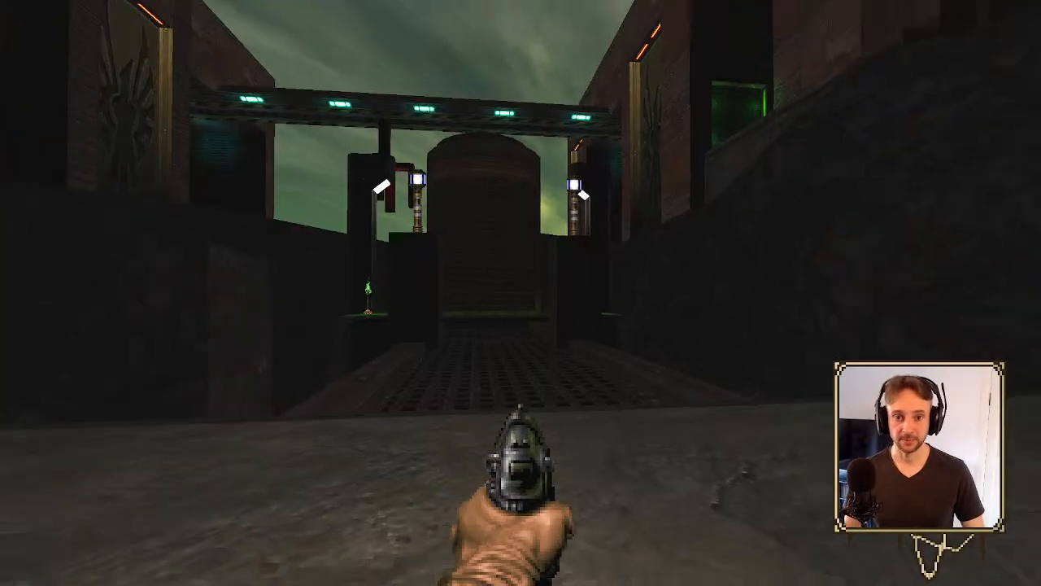
- Enable fly in the game console, inspect the cylinder above the courtyard's circular structure from several sides, and quit the test
key(w)
key(grave)
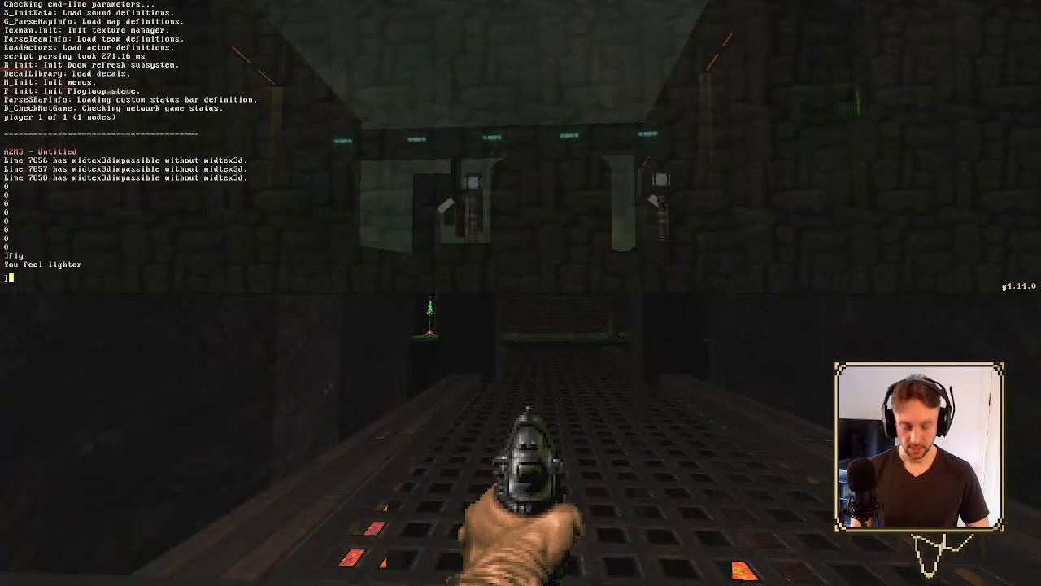
key(grave)
key(space)
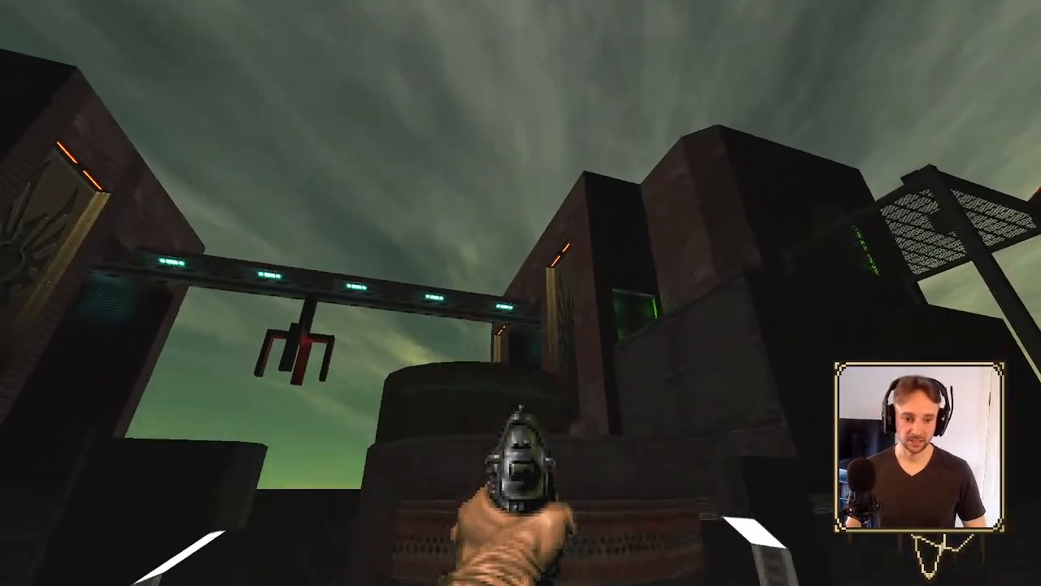
key(w)
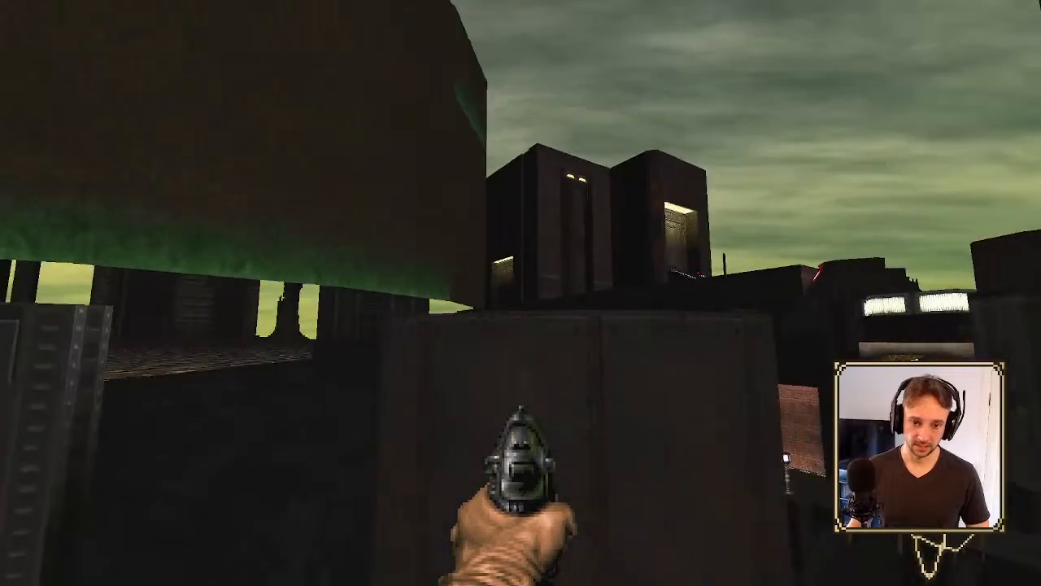
key(w)
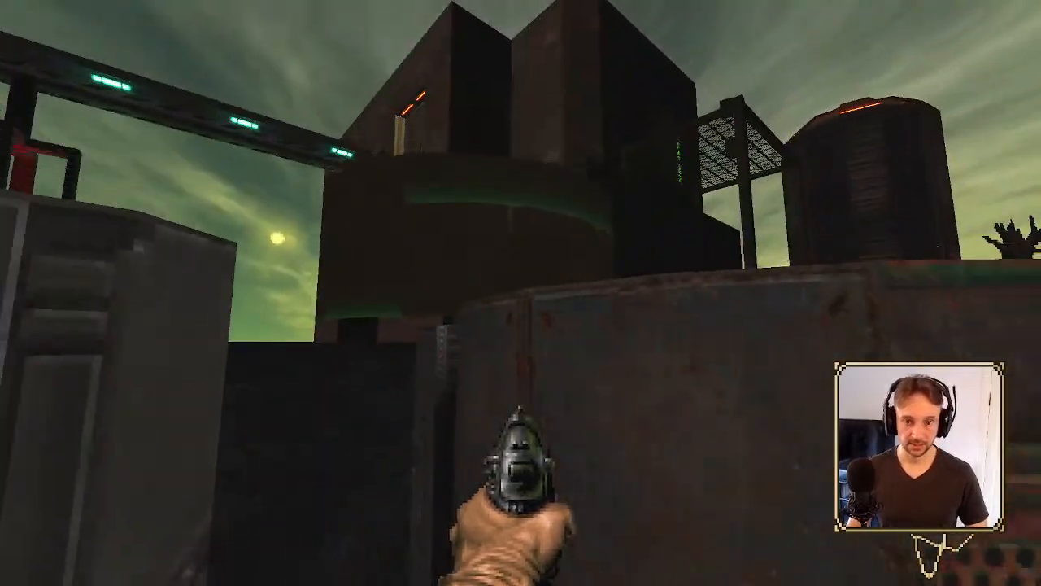
key(Escape)
click(456, 421)
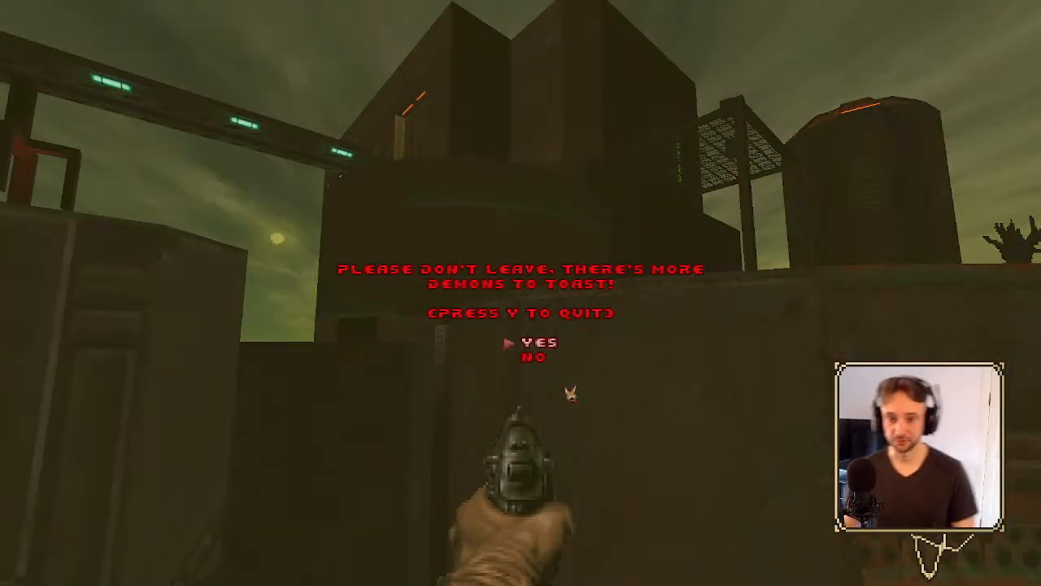
key(y)
key(Escape)
- Compare the placement of the northern sector's structures with the southern playable areas on the 2D map
scroll(605, 326, down, 6)
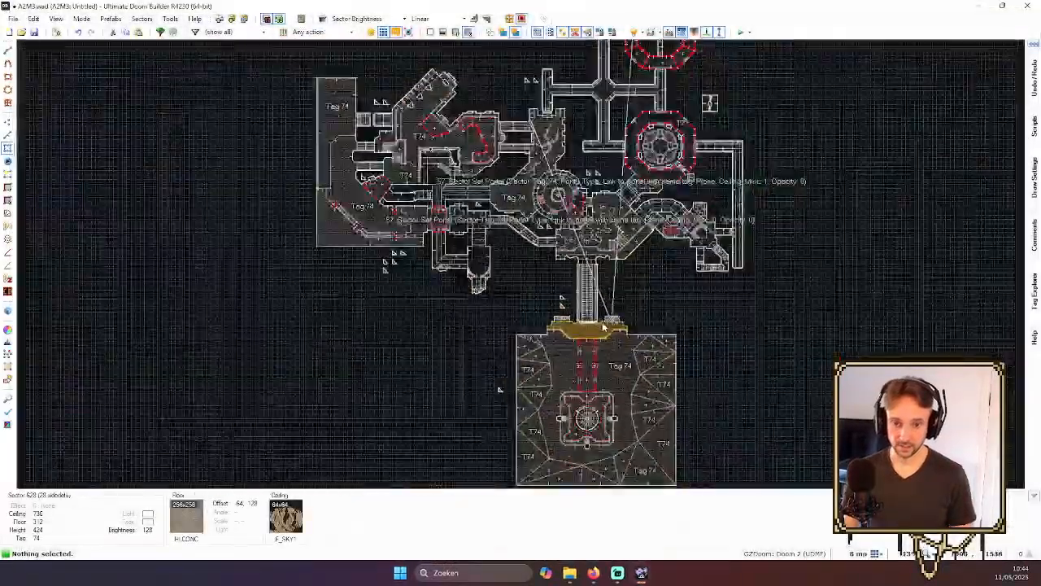
key(Up)
key(Up)
key(Up)
key(Up)
key(Up)
key(Up)
key(Up)
scroll(722, 147, down, 2)
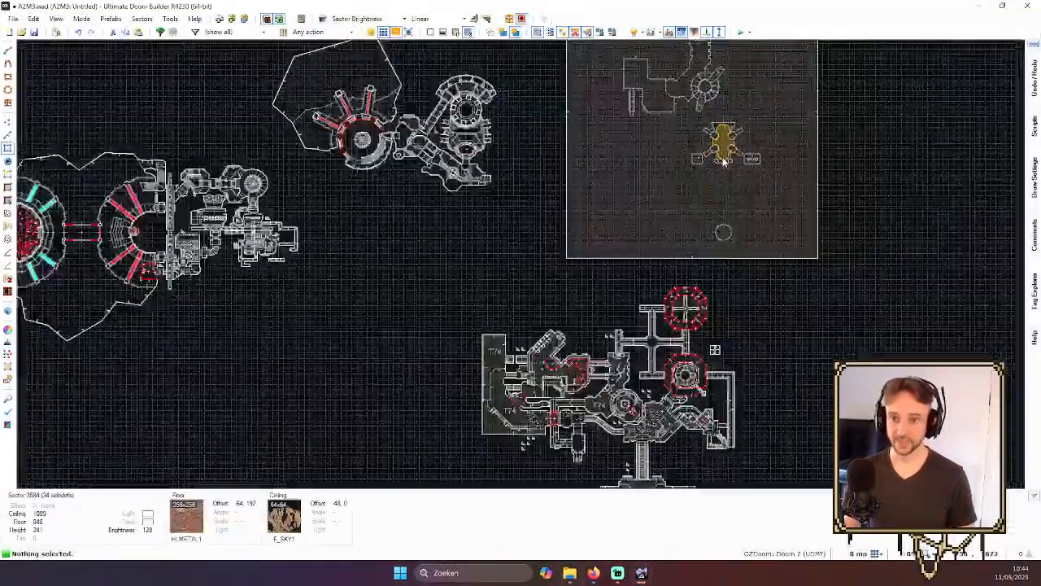
key(Up)
key(Up)
scroll(654, 217, down, 2)
key(Down)
key(Down)
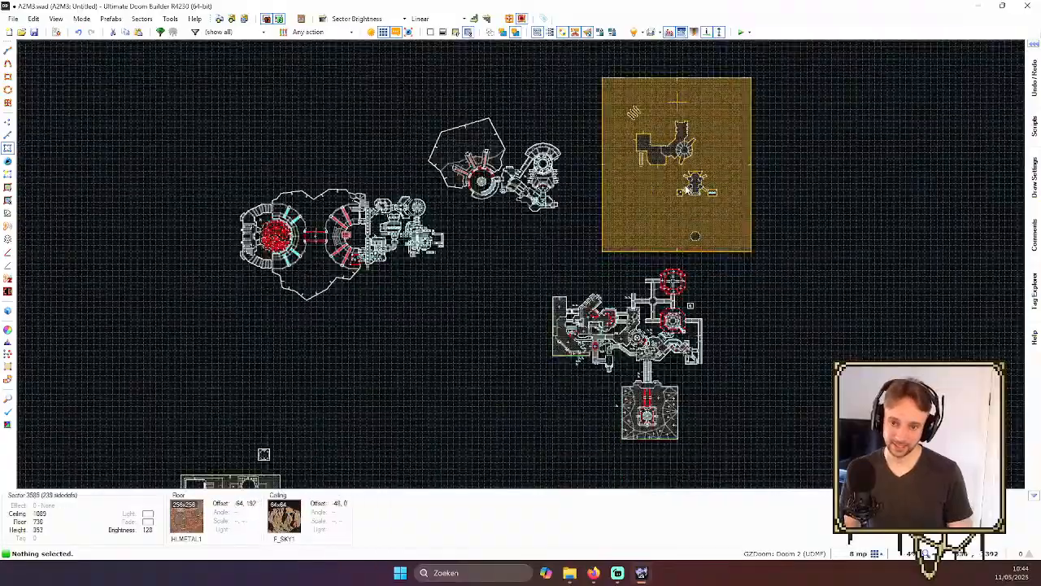
scroll(652, 130, up, 1)
key(Down)
key(Up)
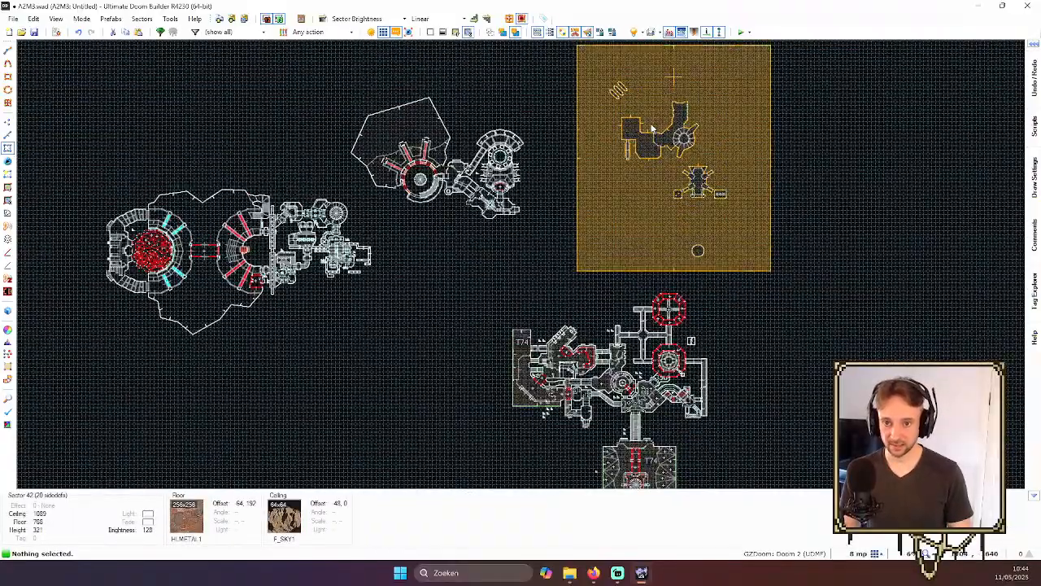
key(Down)
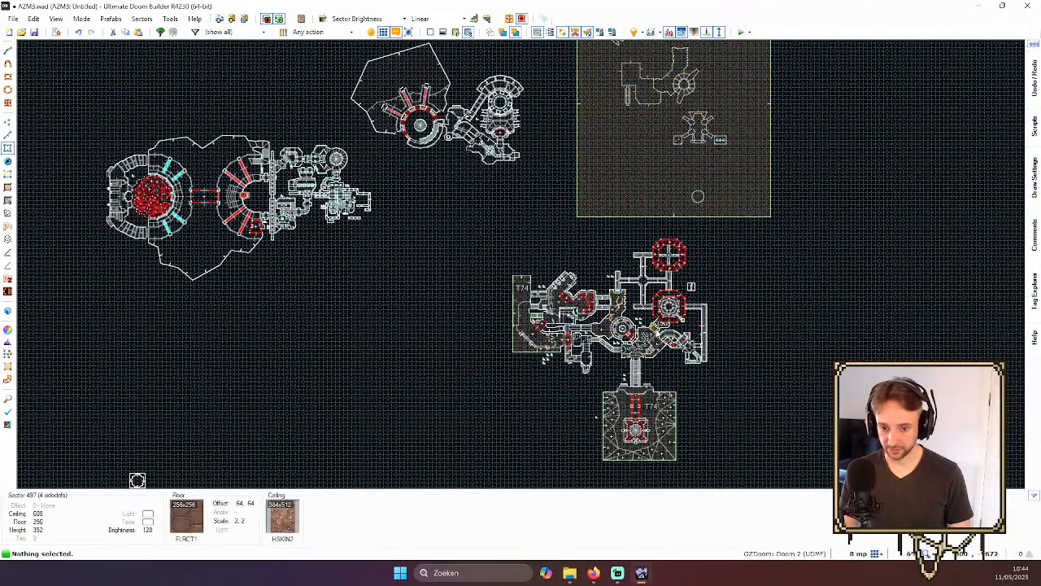
- Examine the Tag 74 portal sectors in the playable area and the southern courtyard on the 2D map
scroll(635, 346, up, 1)
scroll(585, 438, up, 2)
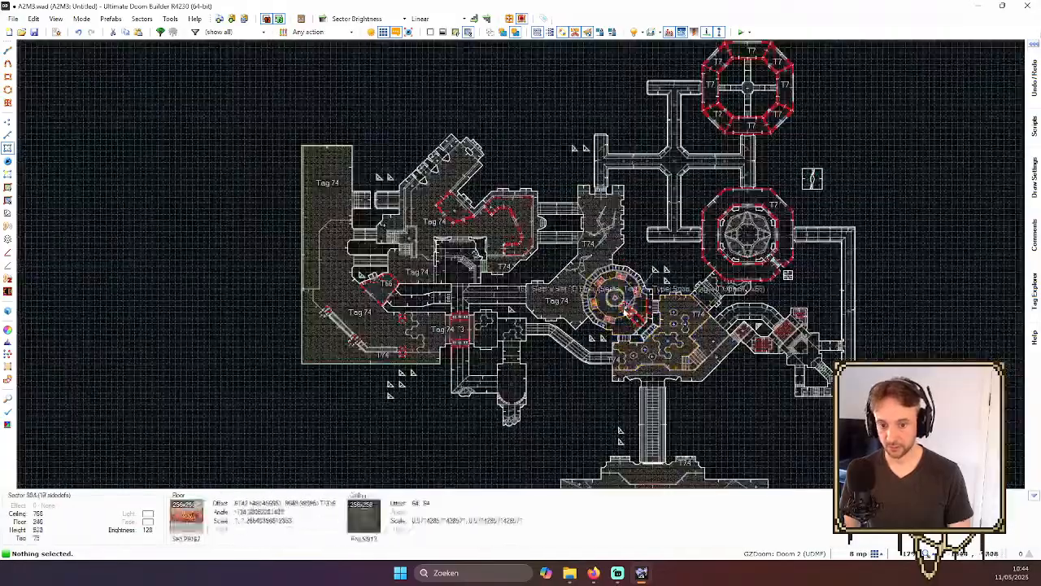
scroll(570, 415, down, 1)
scroll(557, 392, up, 1)
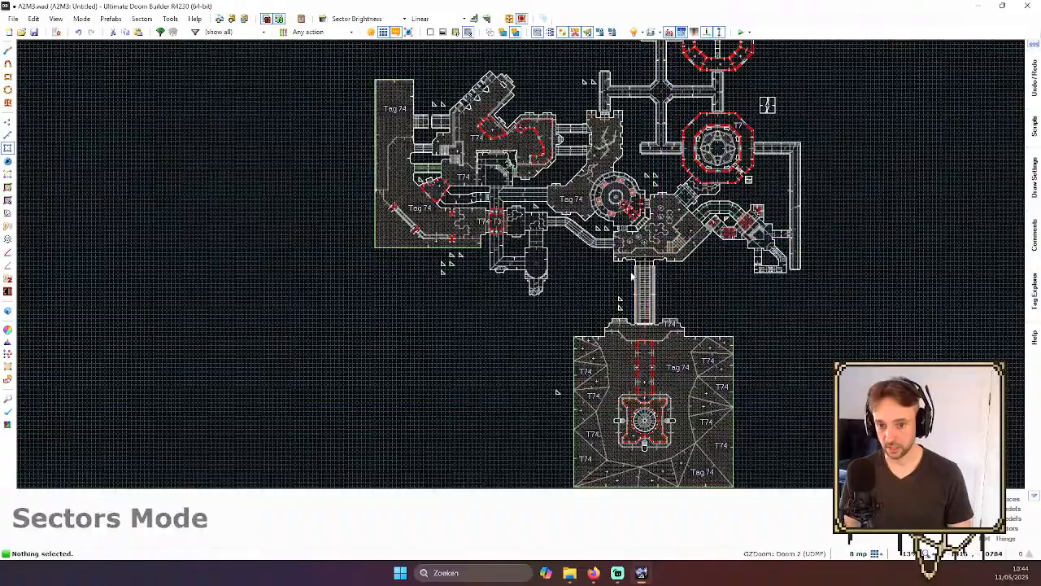
scroll(667, 260, up, 2)
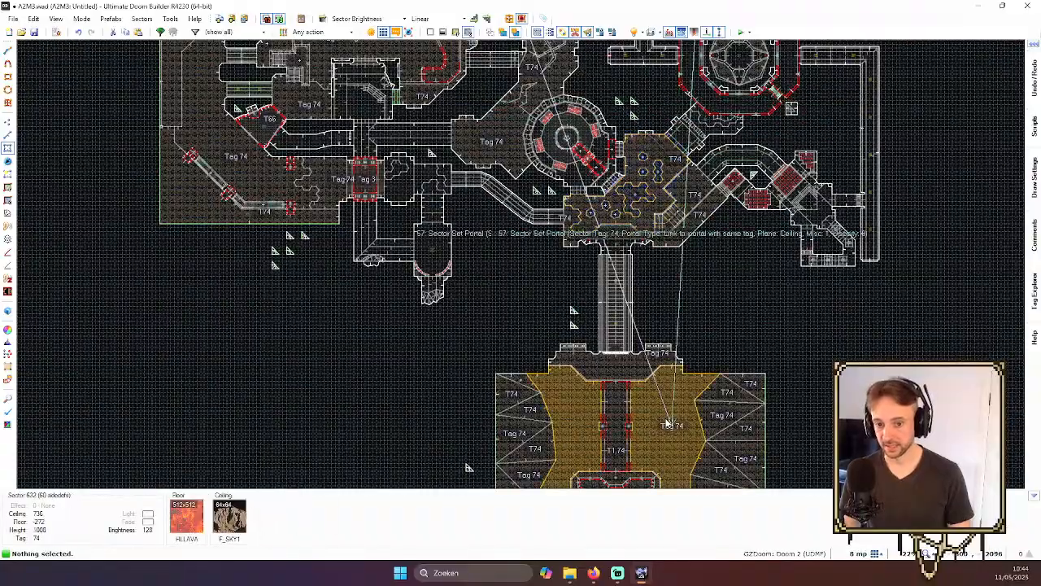
scroll(644, 227, down, 3)
scroll(623, 221, up, 2)
key(Up)
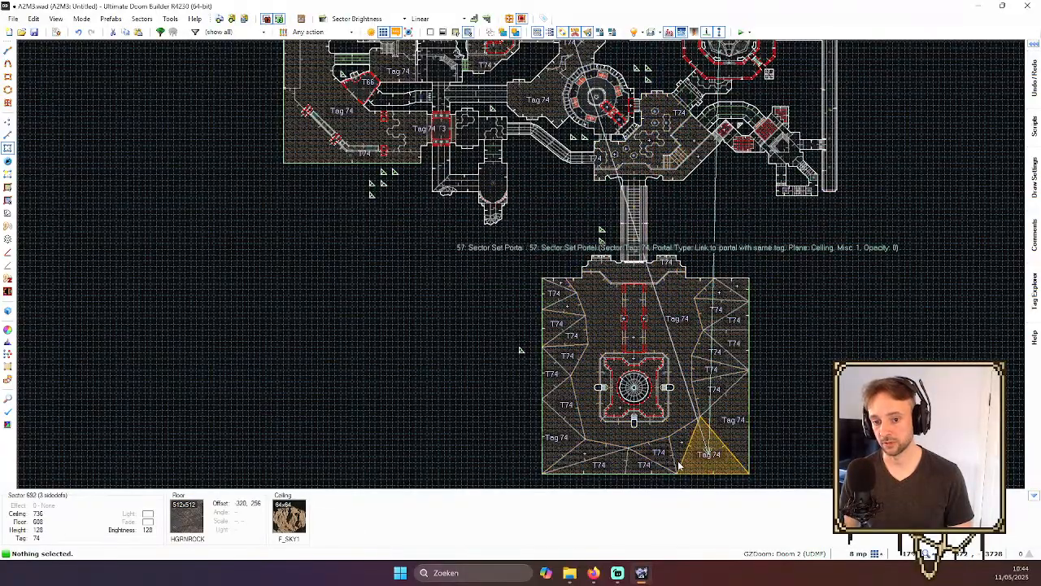
- Compare the cylinder's position in the northern sector with the circular structure in the southern Tag 74 courtyard on the 2D map
key(Up)
key(Up)
scroll(695, 192, down, 3)
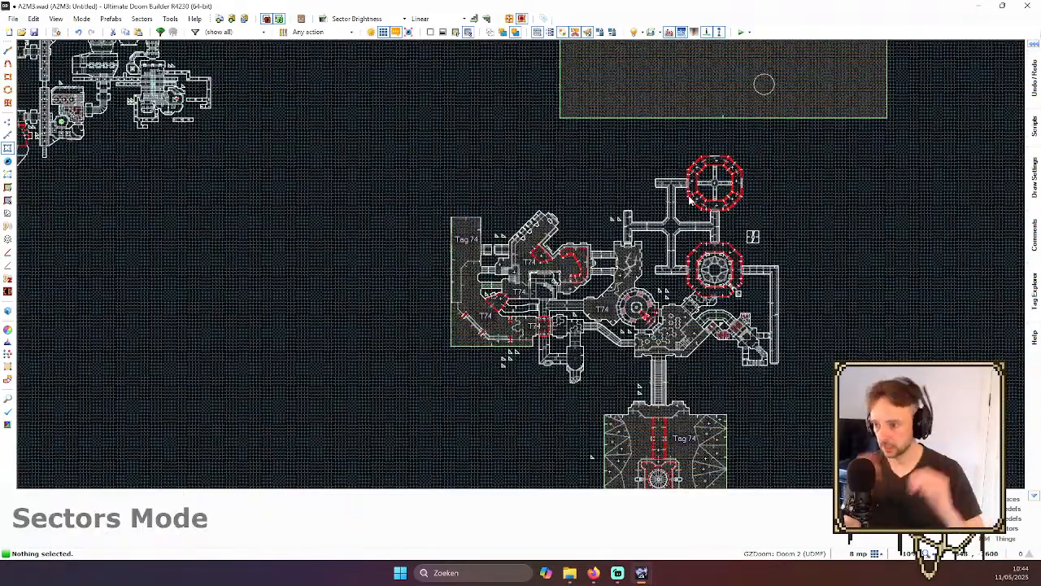
scroll(686, 193, down, 3)
key(Up)
key(Up)
key(Up)
key(Up)
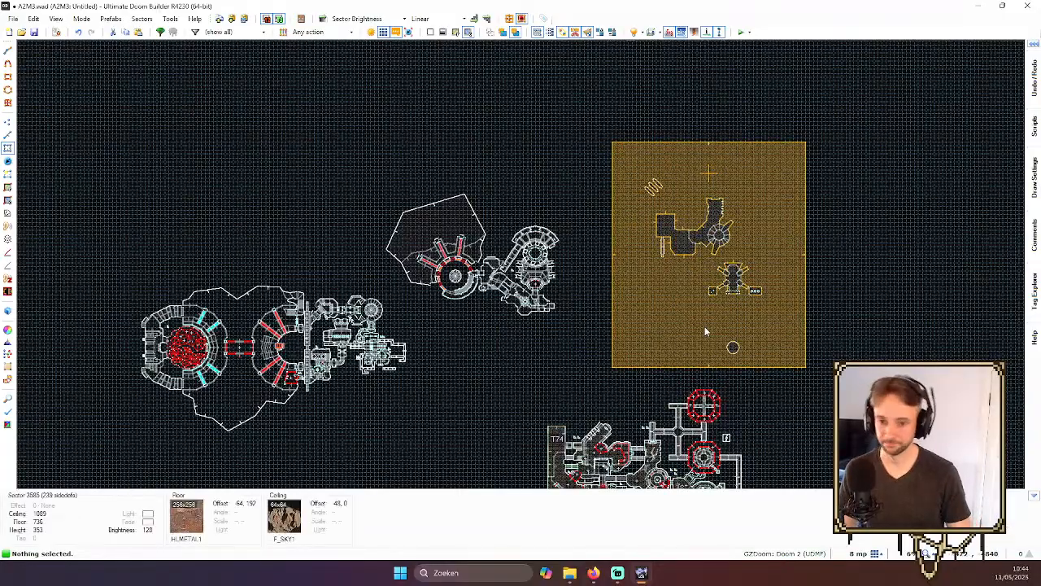
scroll(735, 269, up, 2)
key(Down)
scroll(690, 185, down, 2)
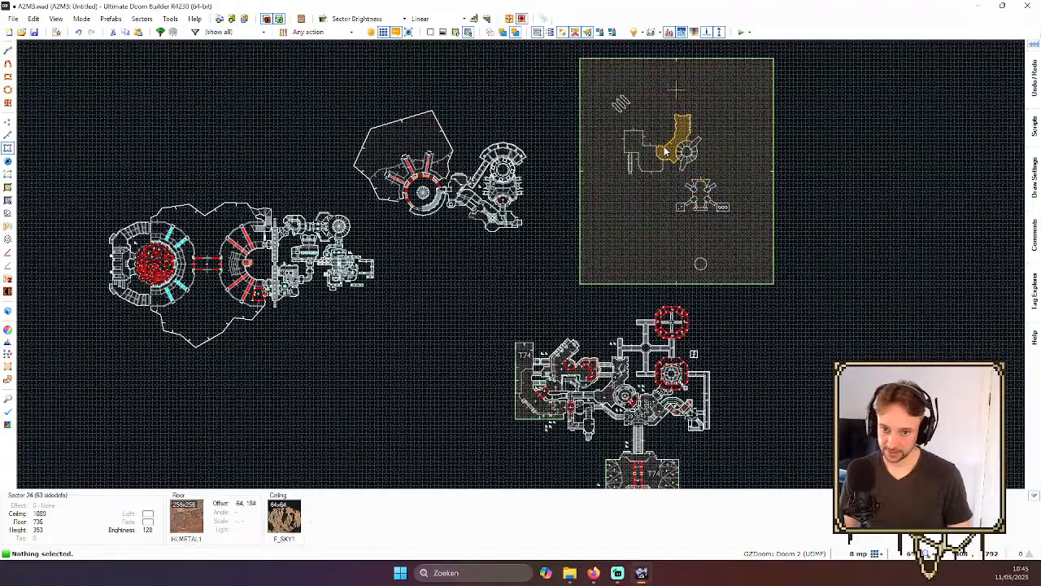
scroll(658, 171, down, 2)
scroll(652, 337, up, 5)
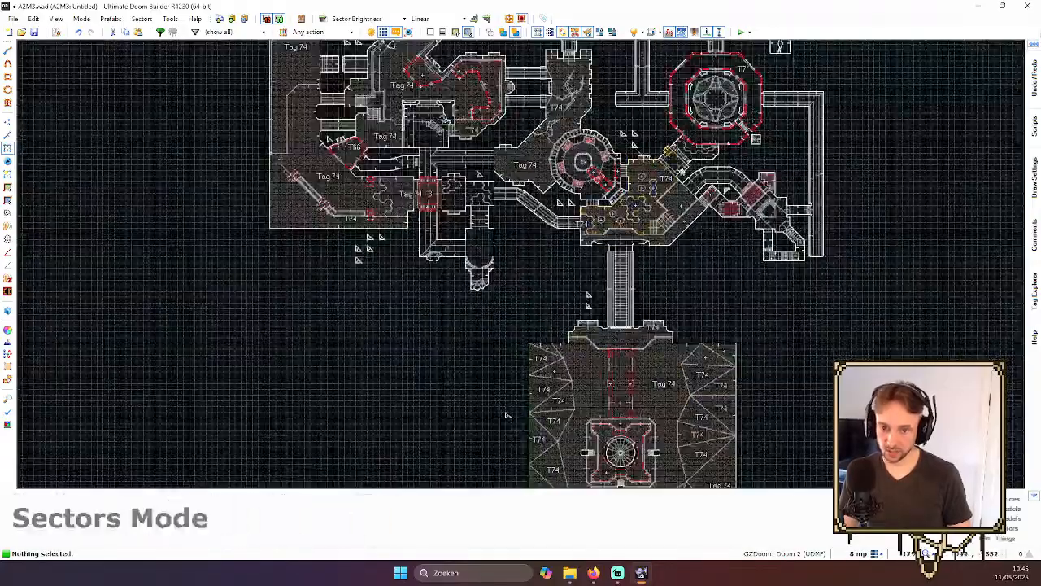
scroll(625, 234, down, 3)
key(Up)
key(Up)
key(Up)
key(Up)
key(Up)
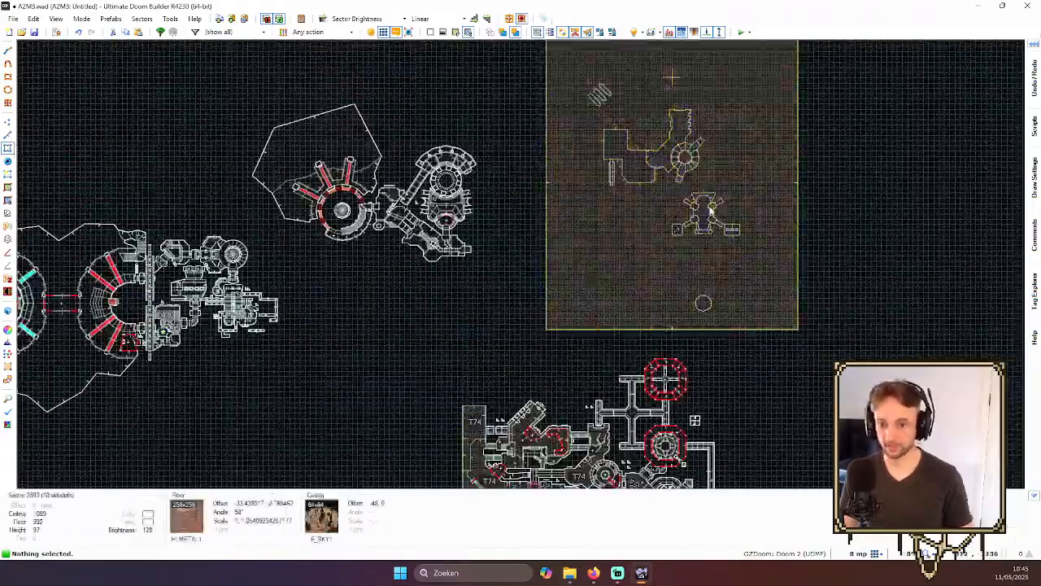
- Move the cylinder sector straight north inside the large northern sector and clear the selection
scroll(696, 301, up, 10)
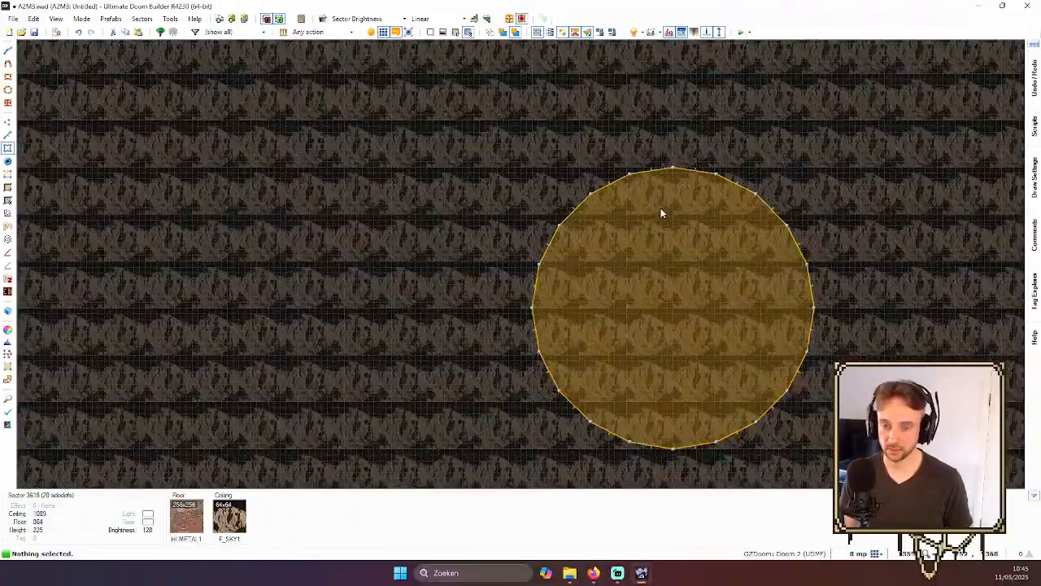
key(Up)
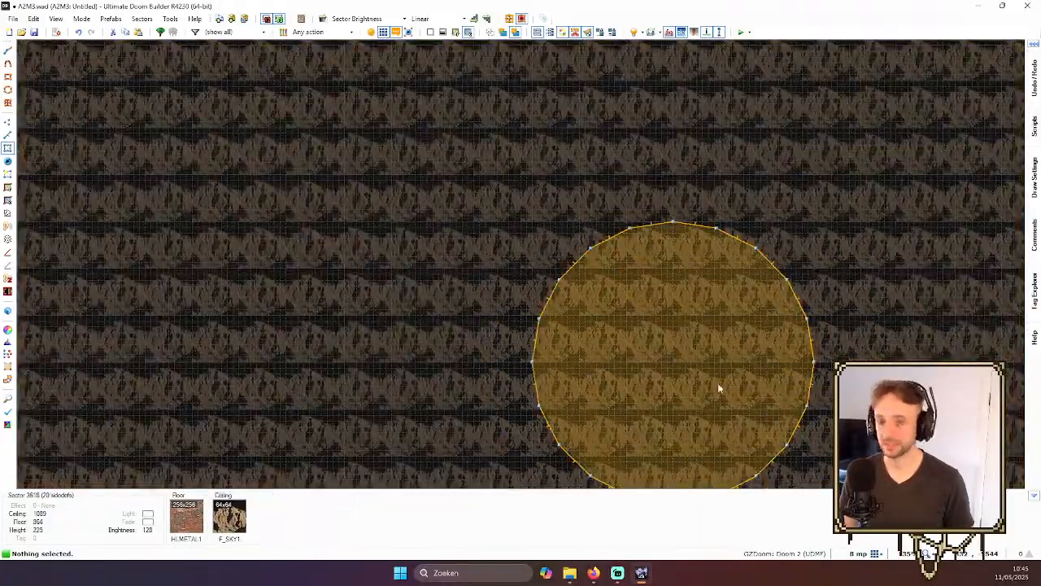
key(Up)
scroll(672, 327, up, 1)
key(Up)
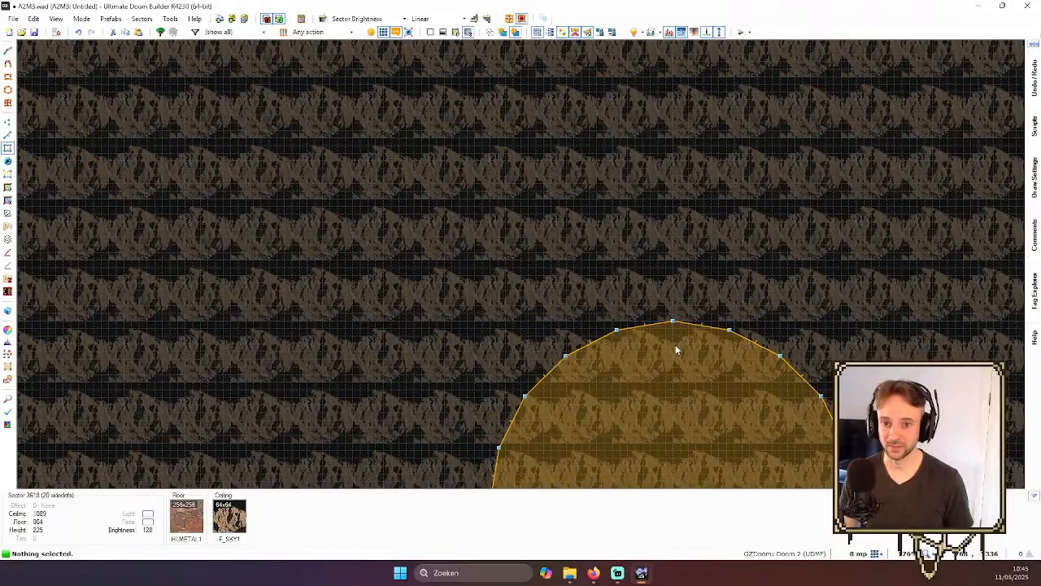
click(675, 344)
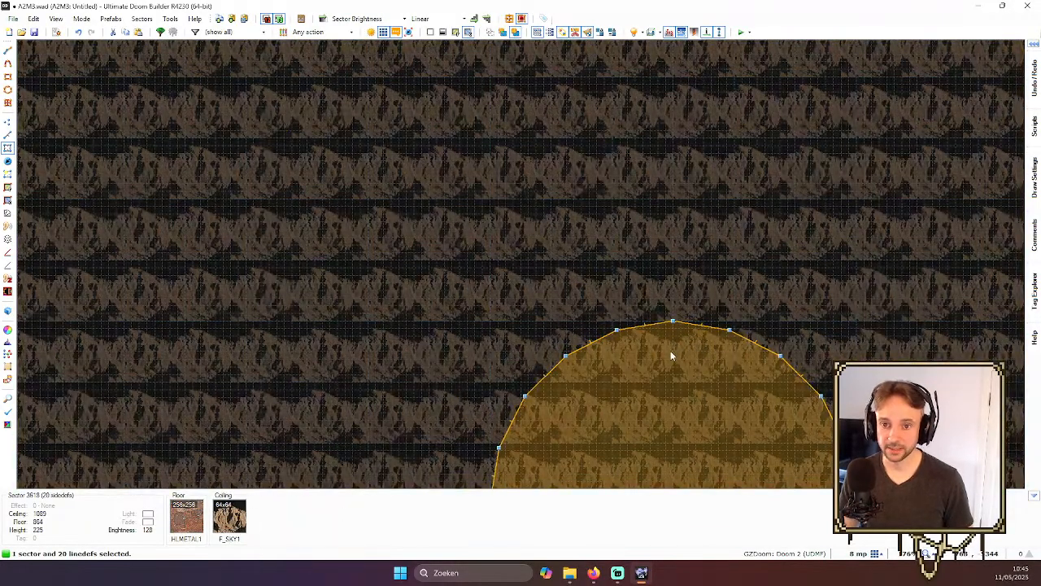
drag(670, 356, 668, 112)
scroll(675, 130, down, 5)
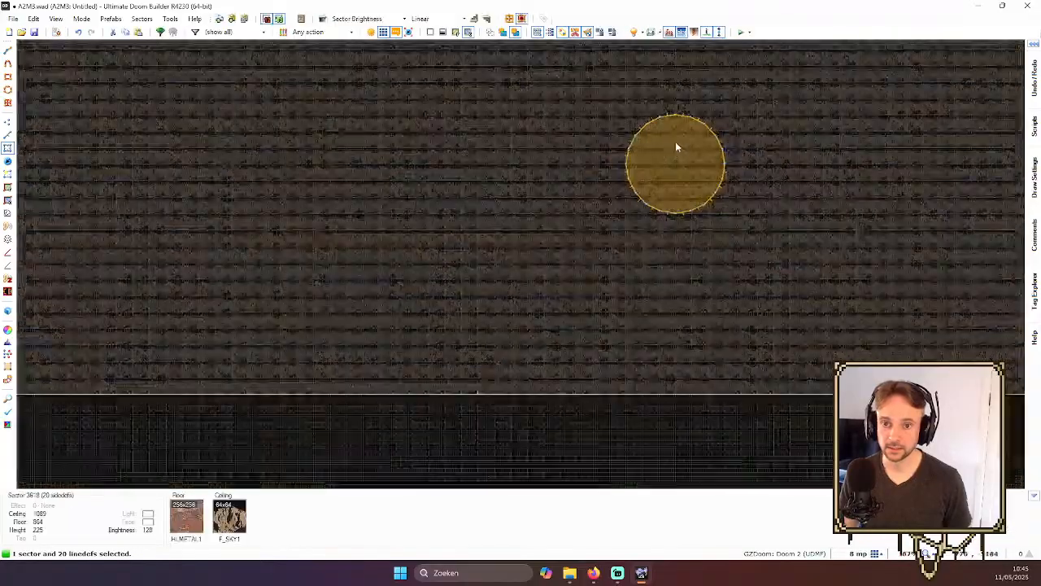
click(675, 164)
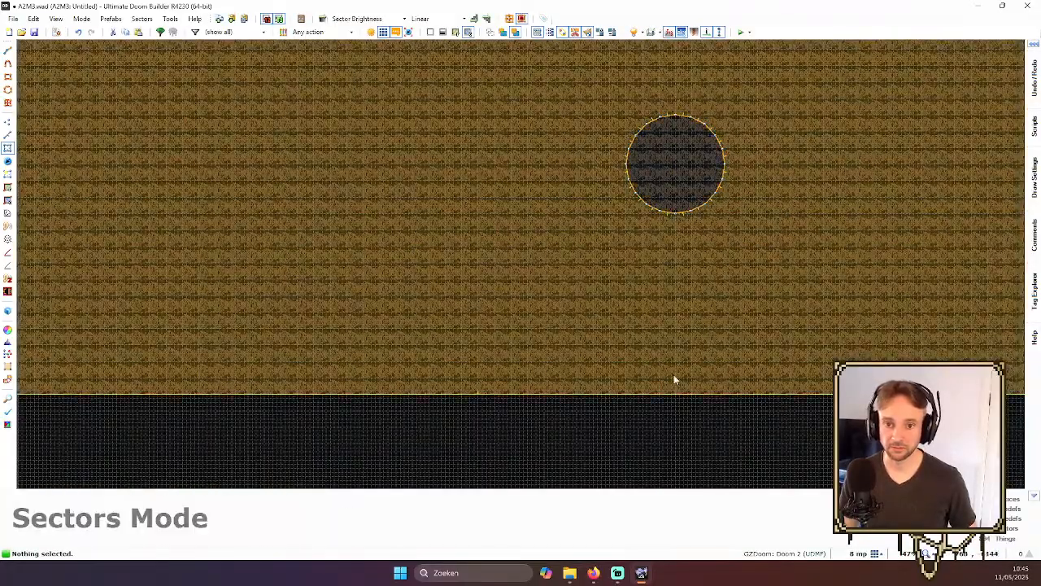
- Launch an in-game test facing the southern courtyard's circular structure and enable flying through the game console
scroll(650, 222, up, 3)
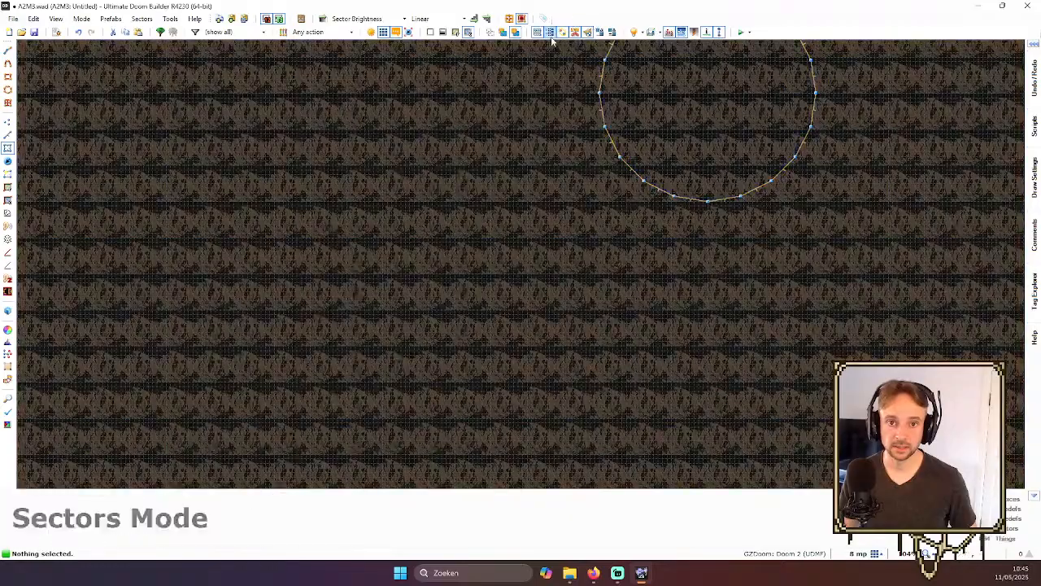
scroll(632, 183, down, 5)
scroll(552, 423, up, 3)
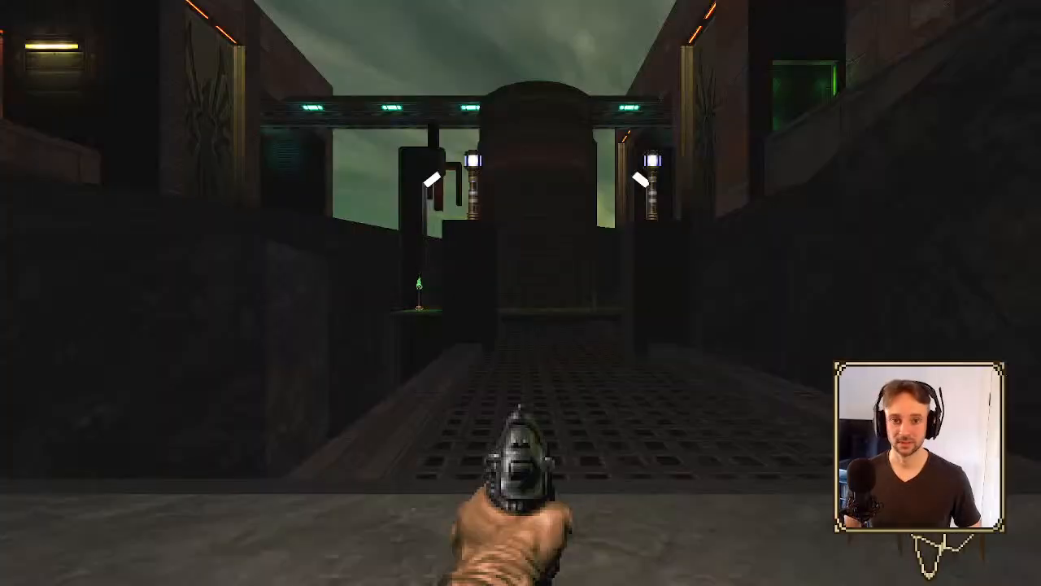
key(grave)
key(grave)
- Fly up to the courtyard's circular structure, inspect how the moved cylinder lines up with it, and quit the test
key(w)
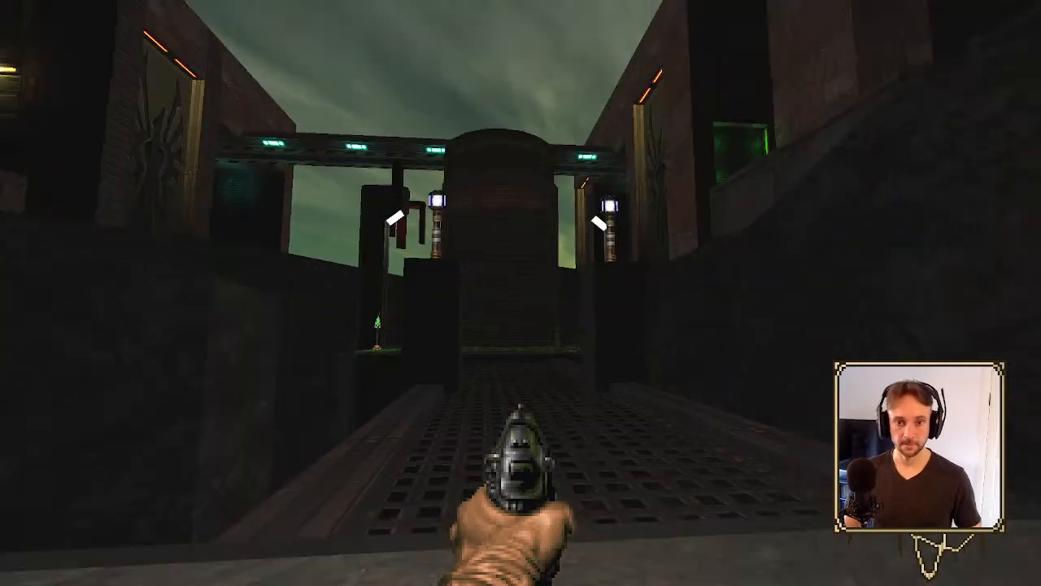
key(w)
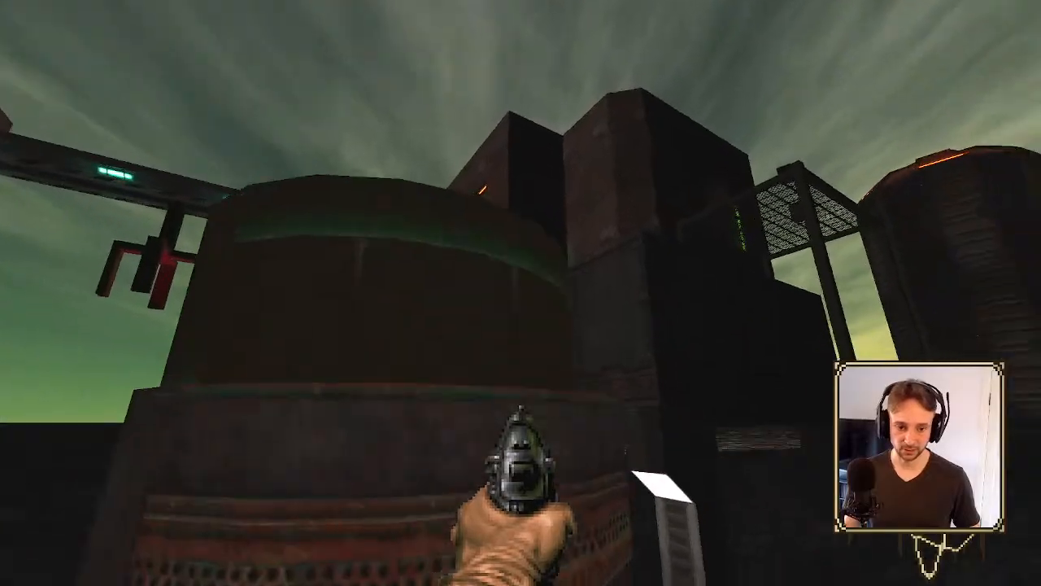
key(w)
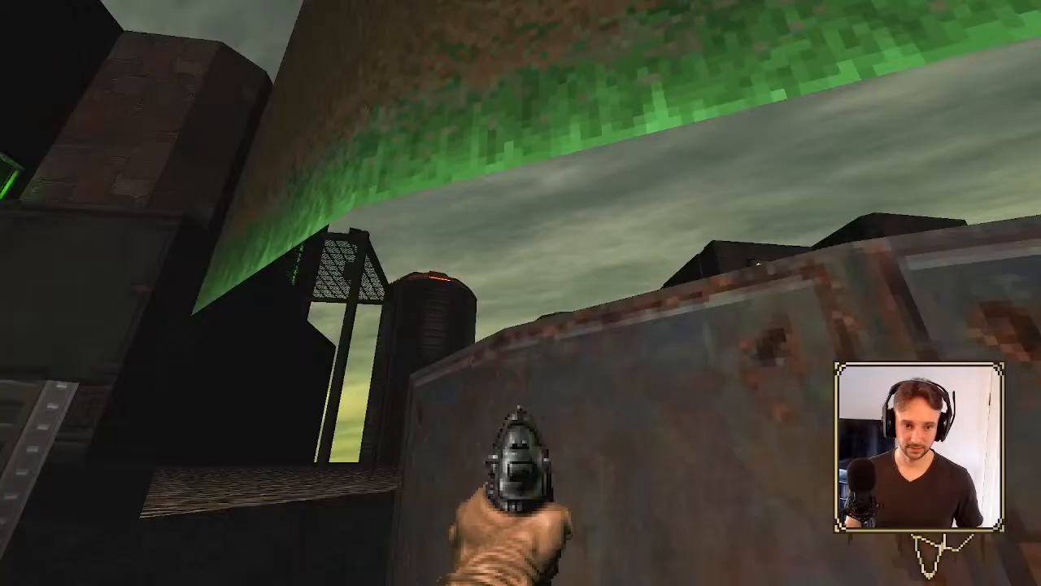
key(Escape)
click(556, 423)
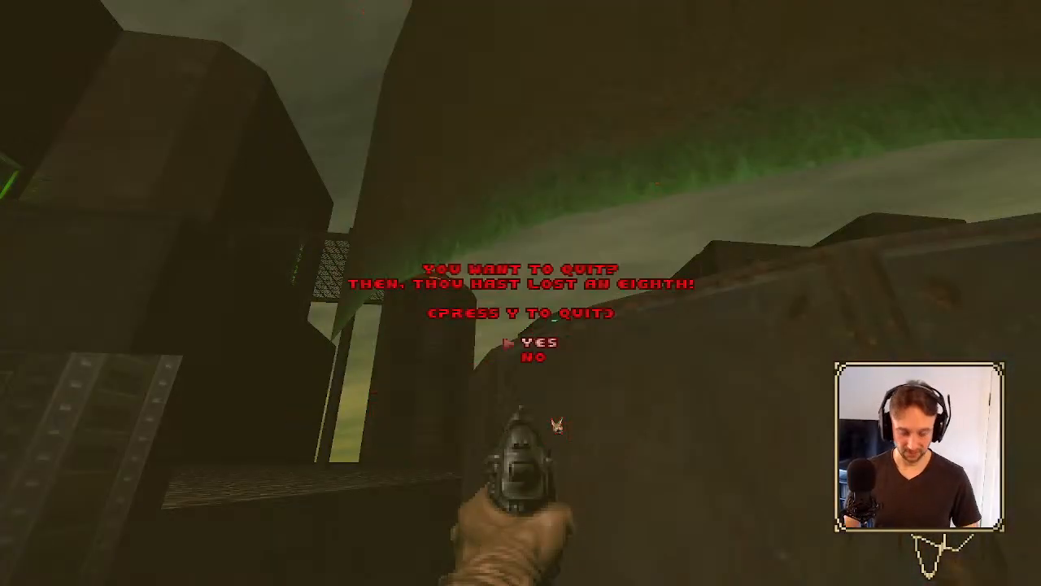
key(y)
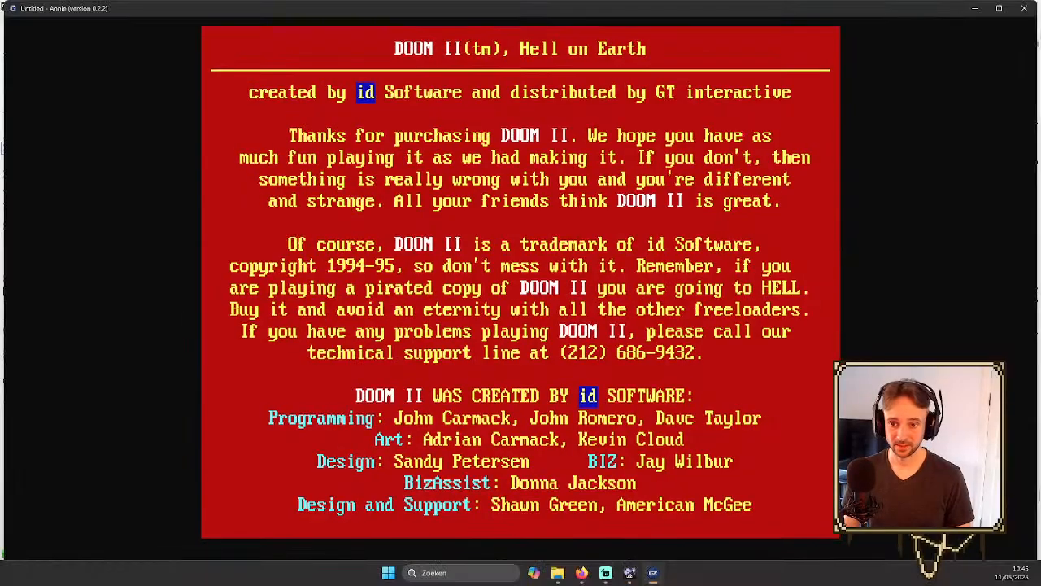
key(Return)
- Shift the cylinder sector slightly farther north to align it with the courtyard's circular structure
key(Up)
key(Up)
key(Up)
key(Up)
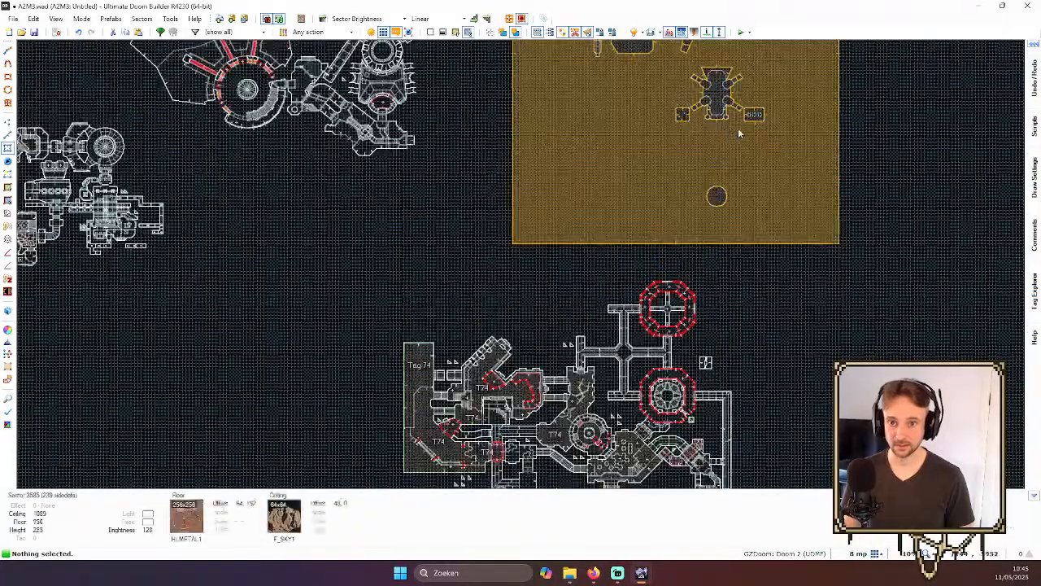
scroll(728, 172, up, 6)
scroll(659, 336, up, 4)
scroll(692, 321, up, 3)
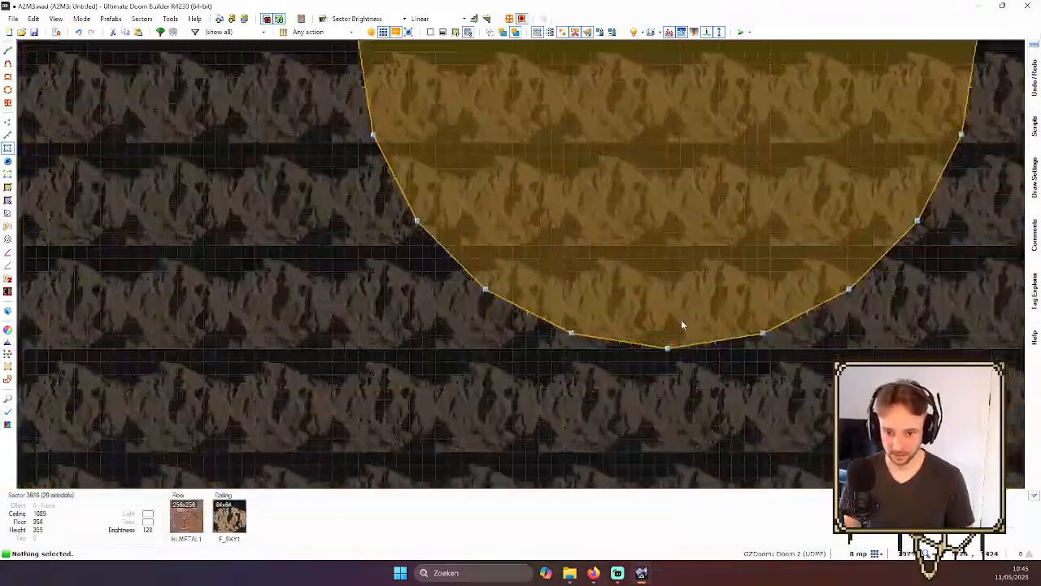
middle_drag(669, 343, 670, 239)
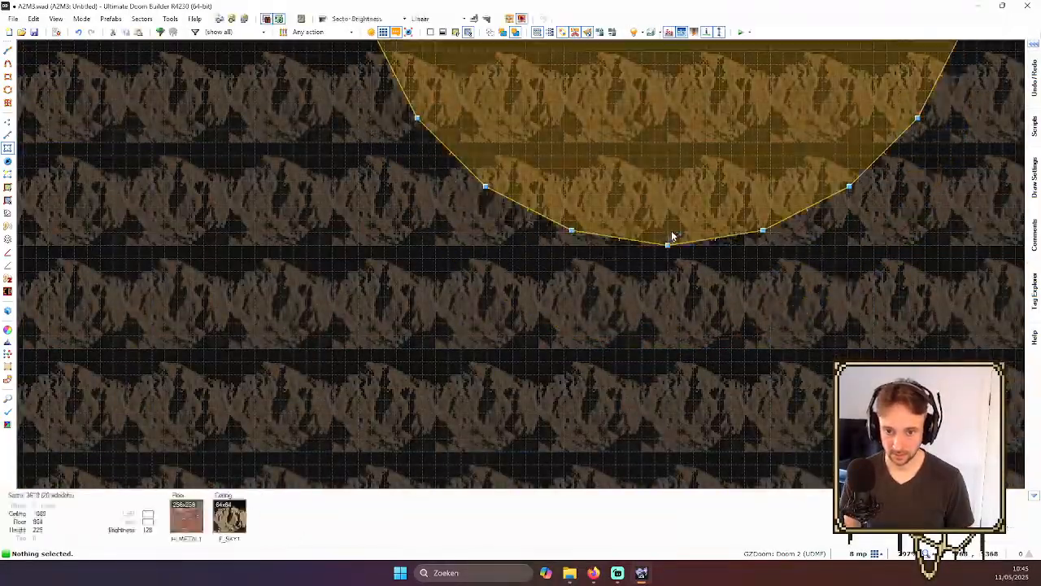
- Launch an in-game test from the Tag 74 sector between the stairs and the southern courtyard, and enable fly in the console
scroll(672, 239, down, 7)
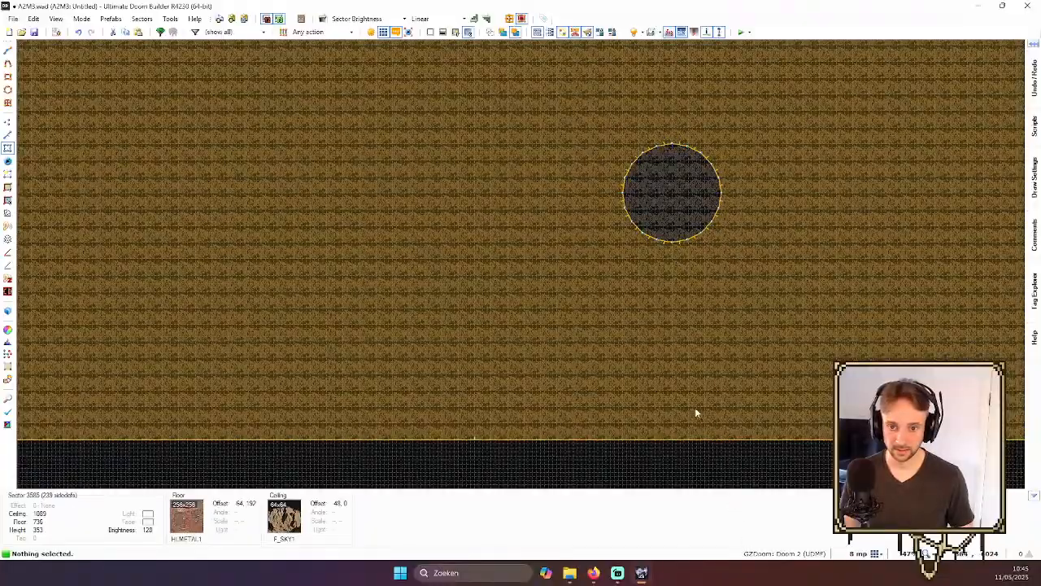
scroll(683, 414, down, 9)
key(Down)
key(Down)
key(Down)
key(Down)
scroll(628, 388, up, 1)
scroll(628, 392, up, 6)
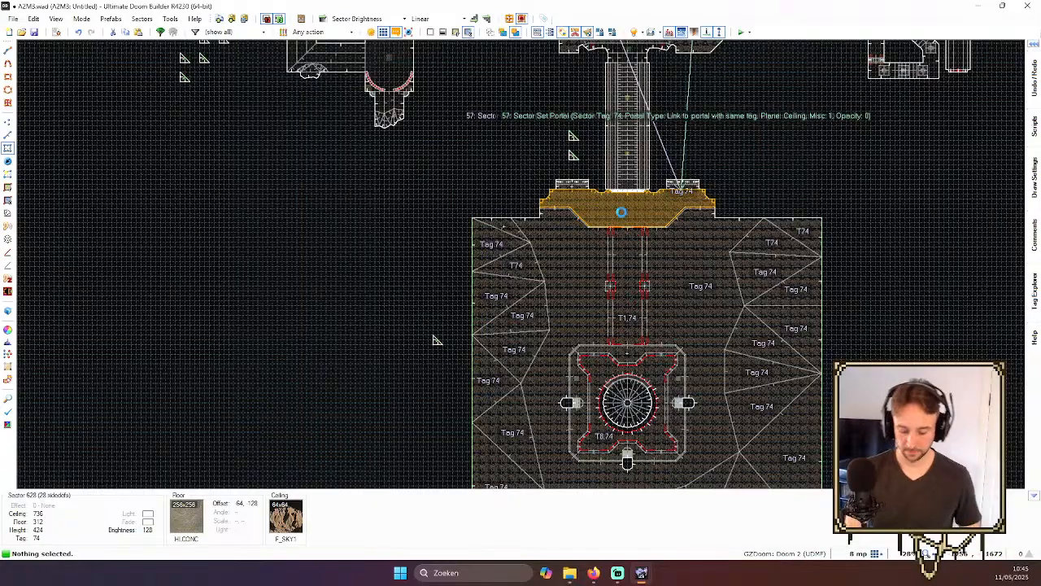
key(F9)
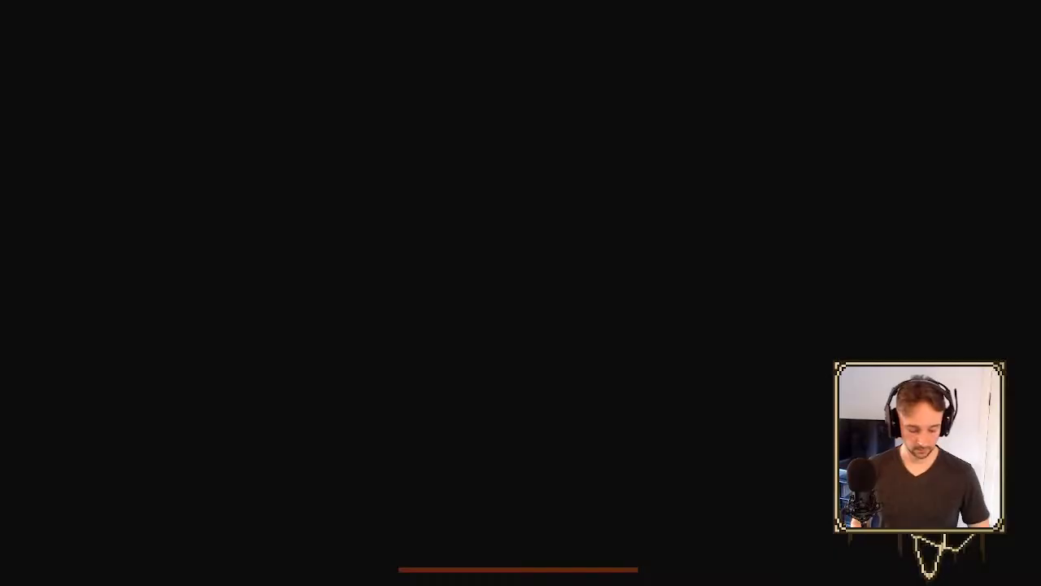
key(grave)
text(fly)
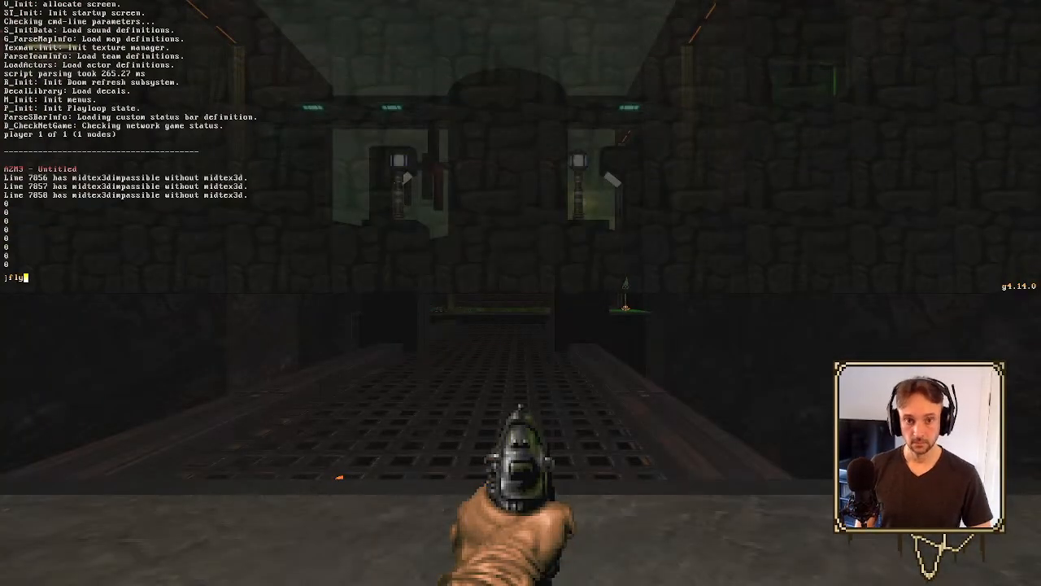
key(Return)
- Inspect the cylinder's alignment on top of the courtyard's circular structure from near and far, and quit the test
key(w)
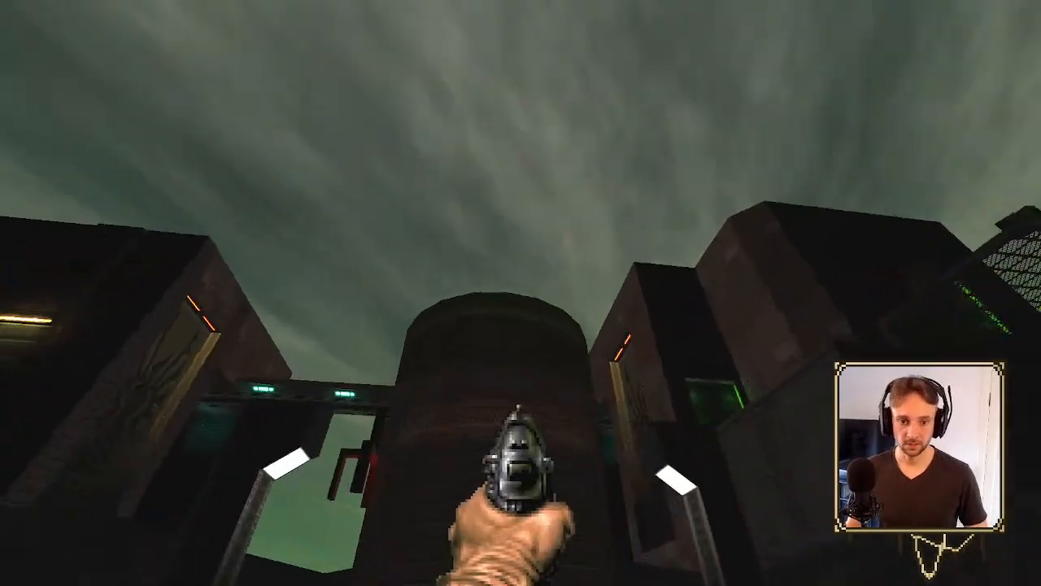
key(w)
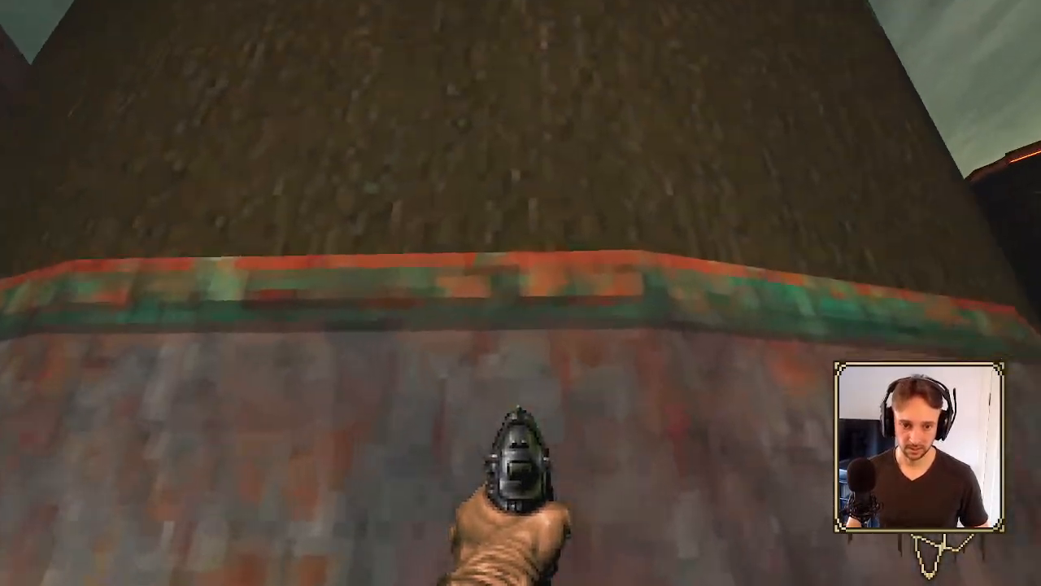
key(s)
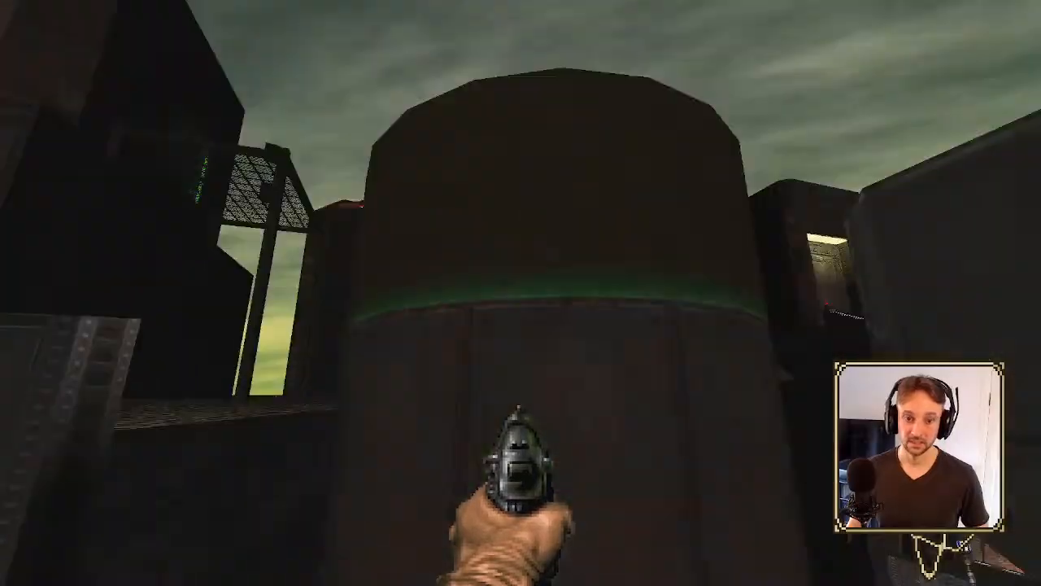
key(w)
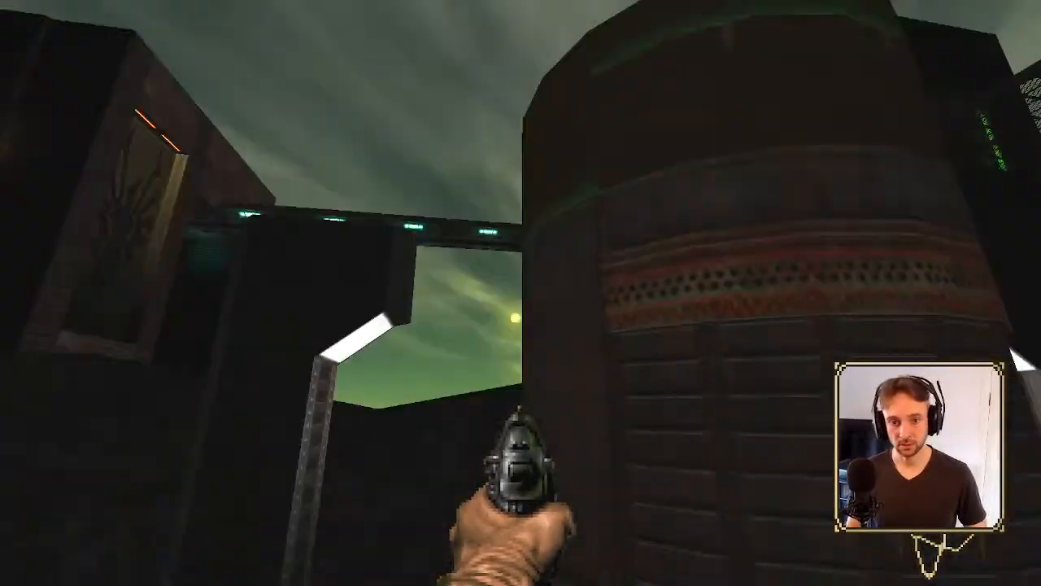
key(s)
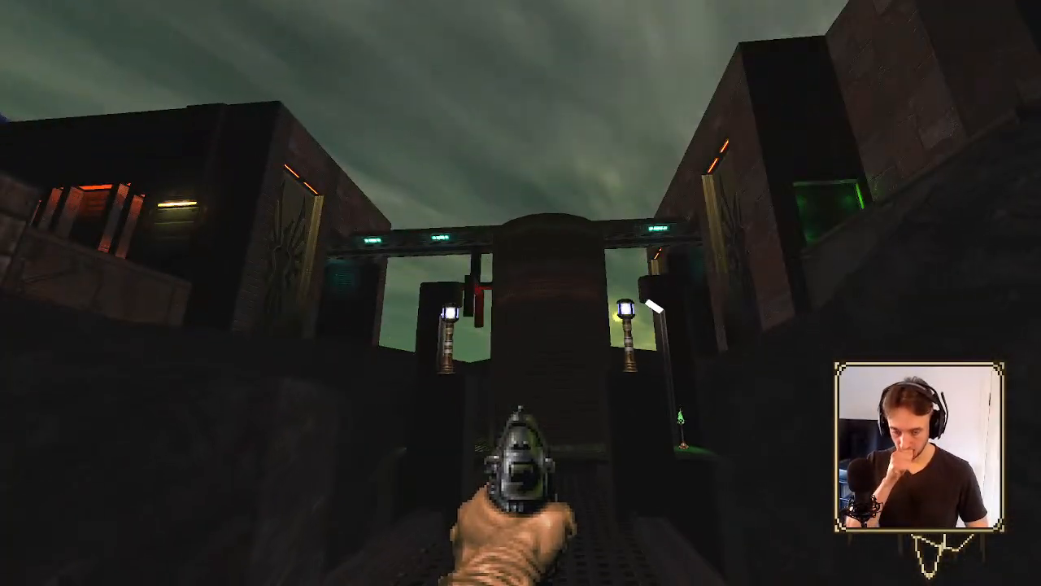
key(Escape)
key(Up)
key(Return)
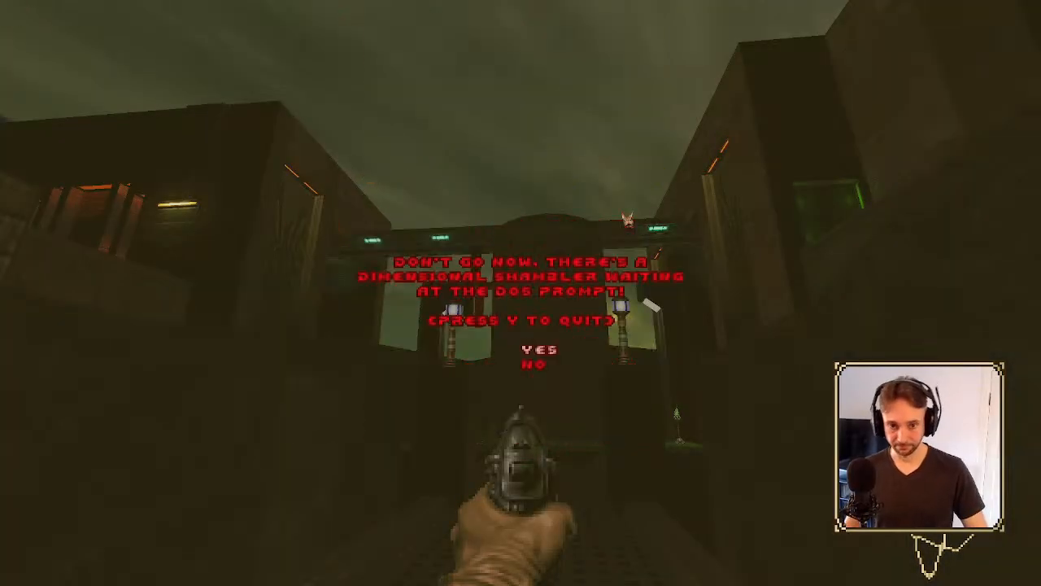
key(y)
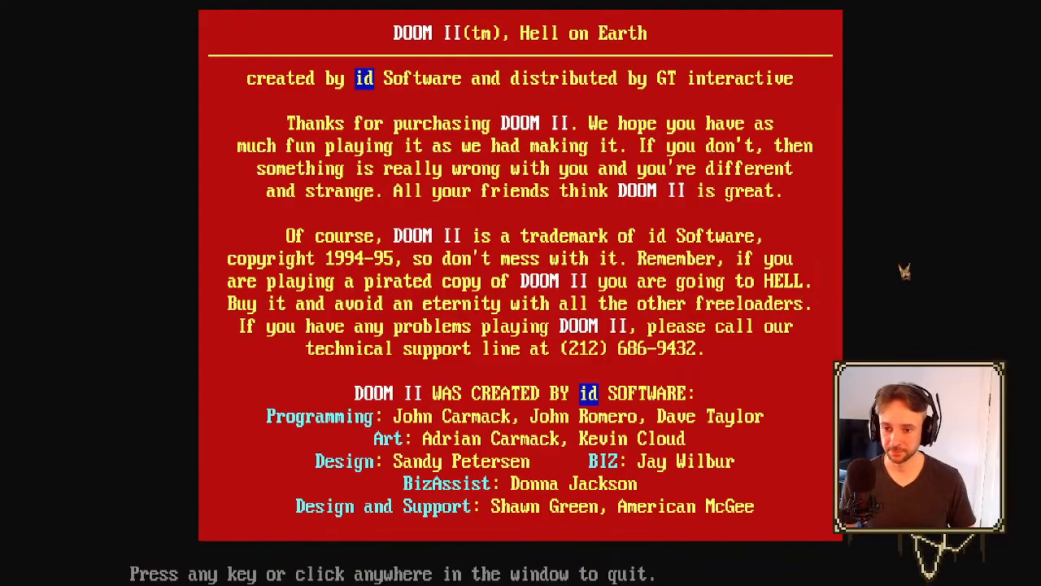
click(905, 272)
- Locate the two segmented domed towers in the southwestern courtyard area and examine the green-lit tower's sloped roof in 3D
scroll(741, 255, down, 7)
scroll(756, 146, up, 4)
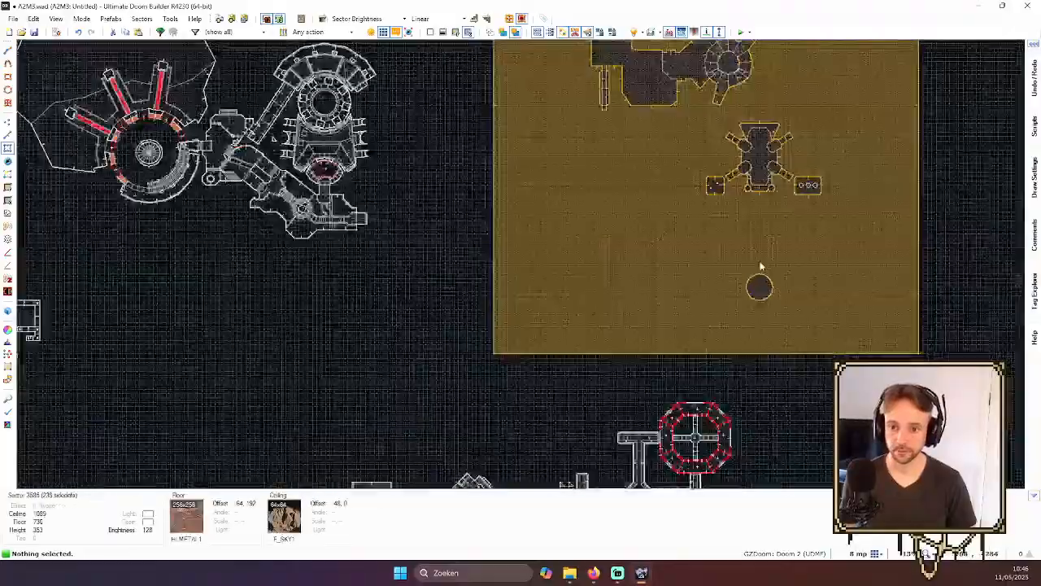
scroll(761, 267, up, 4)
scroll(781, 257, down, 8)
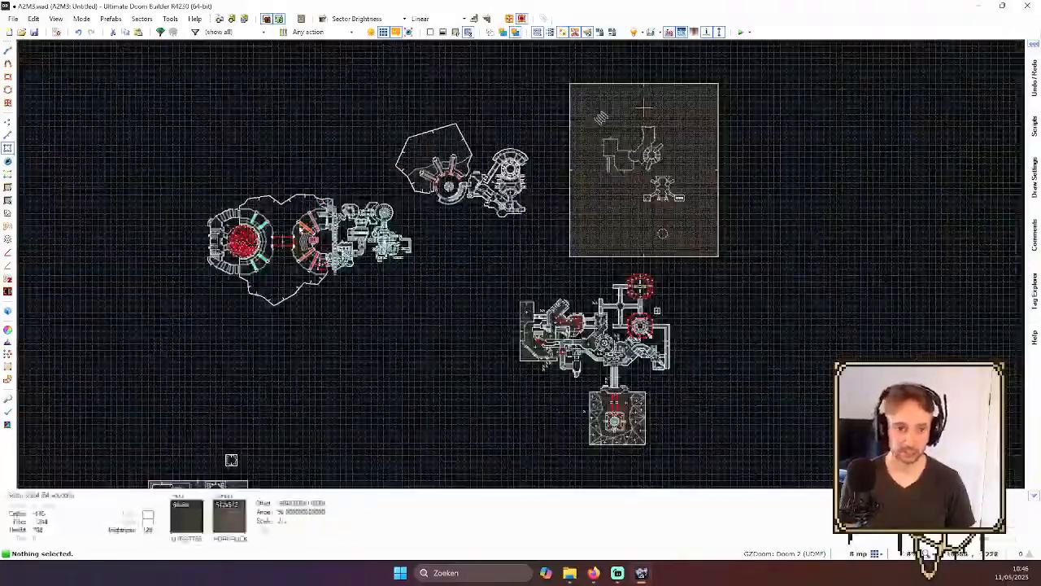
scroll(421, 182, up, 4)
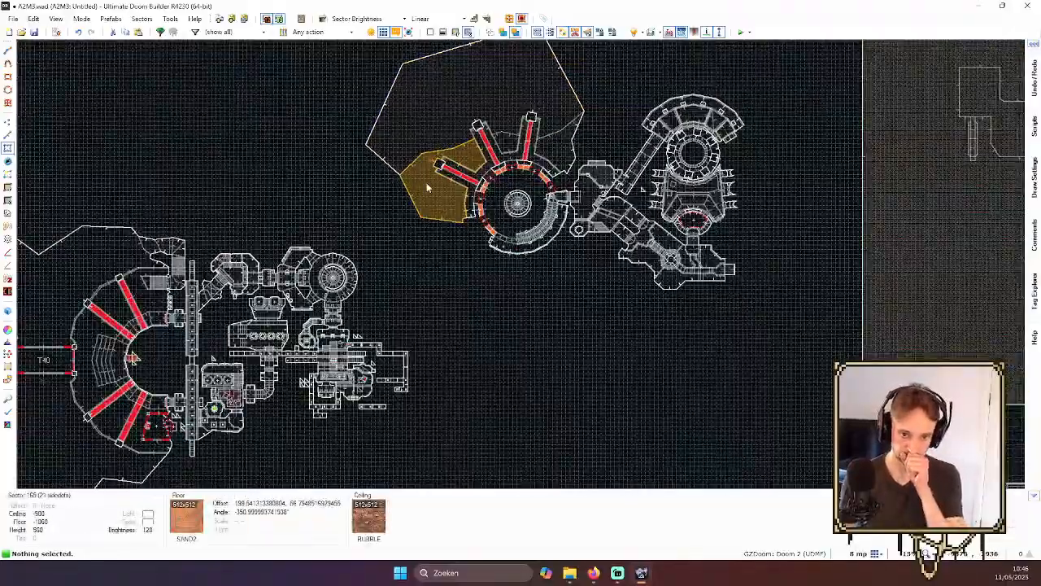
scroll(427, 182, down, 6)
scroll(231, 348, up, 8)
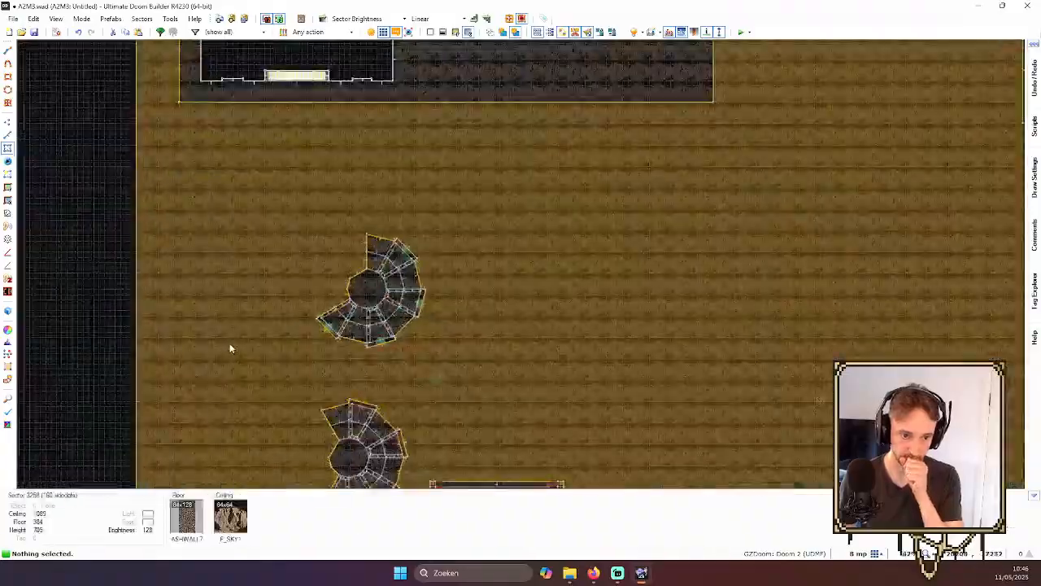
scroll(429, 258, up, 5)
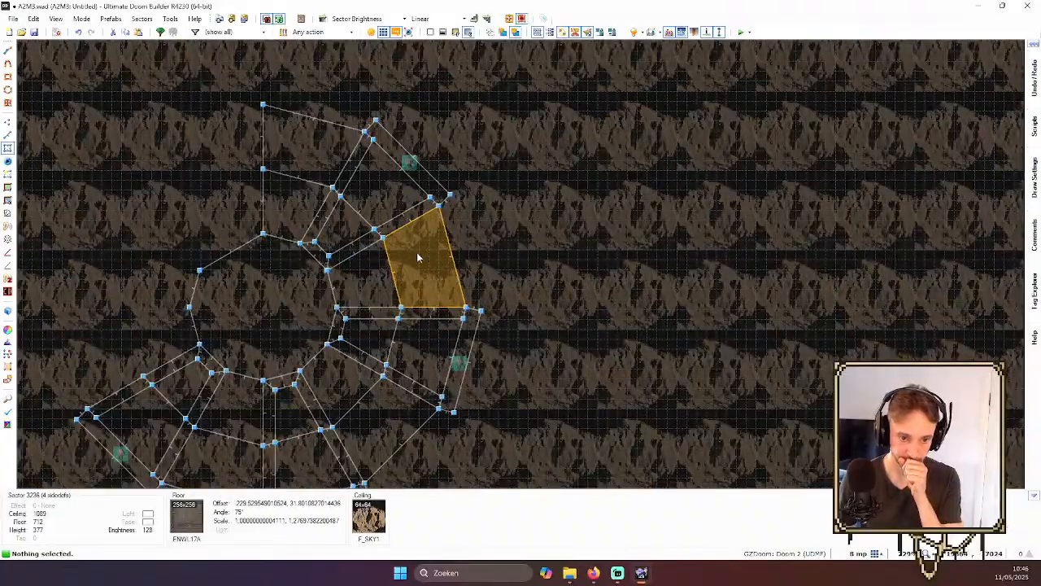
key(q)
key(d)
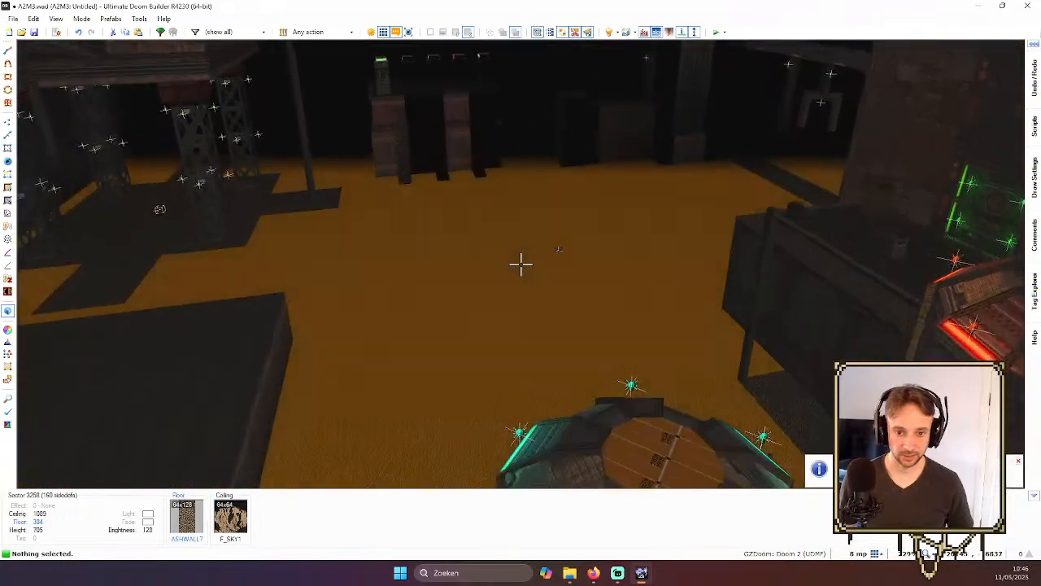
key(e)
key(d)
key(e)
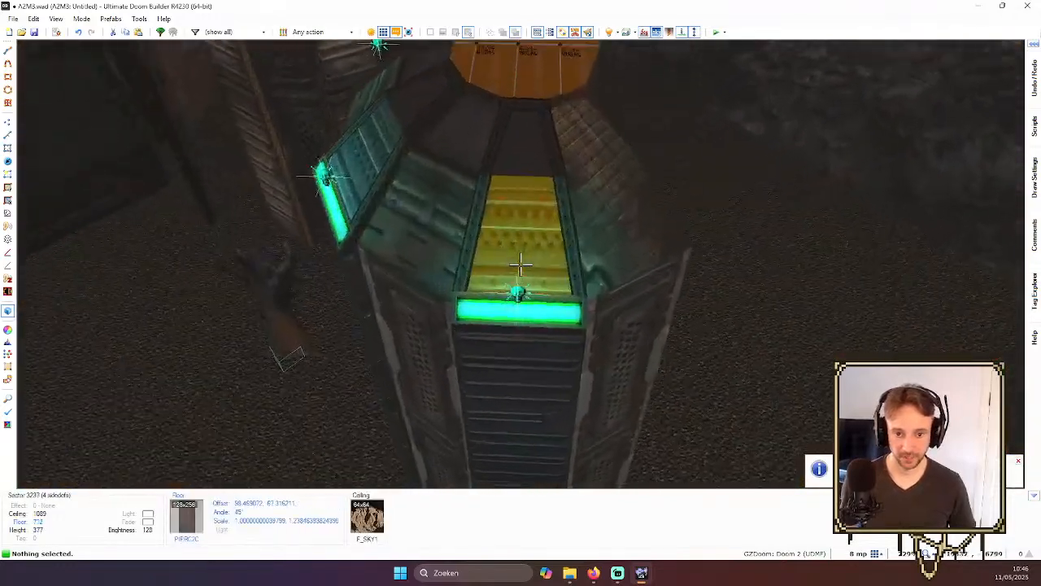
key(e)
key(s)
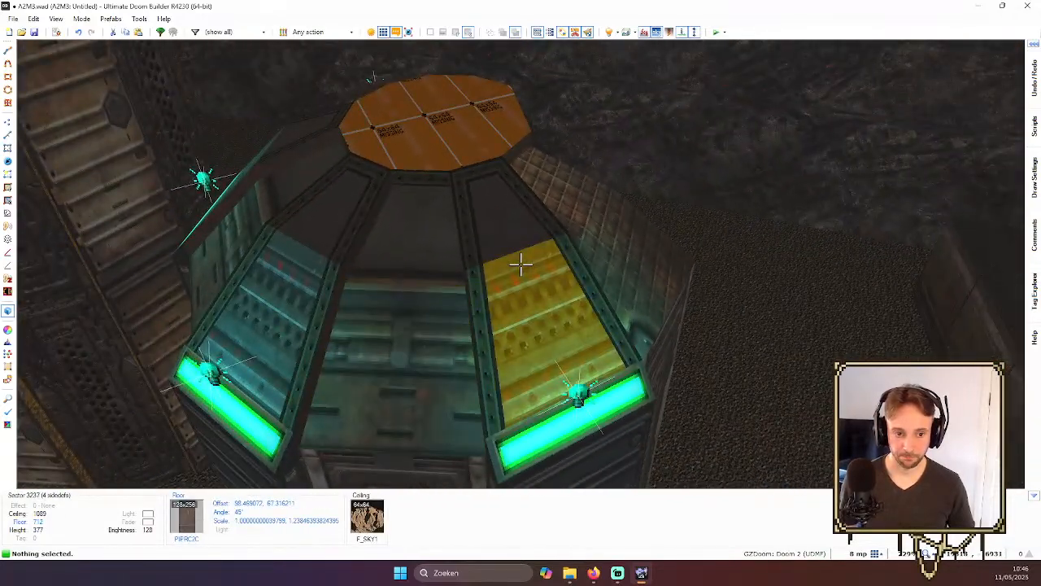
- Examine the red-lit domed tower's segmented roof in 3D and return to the 2D map
key(d)
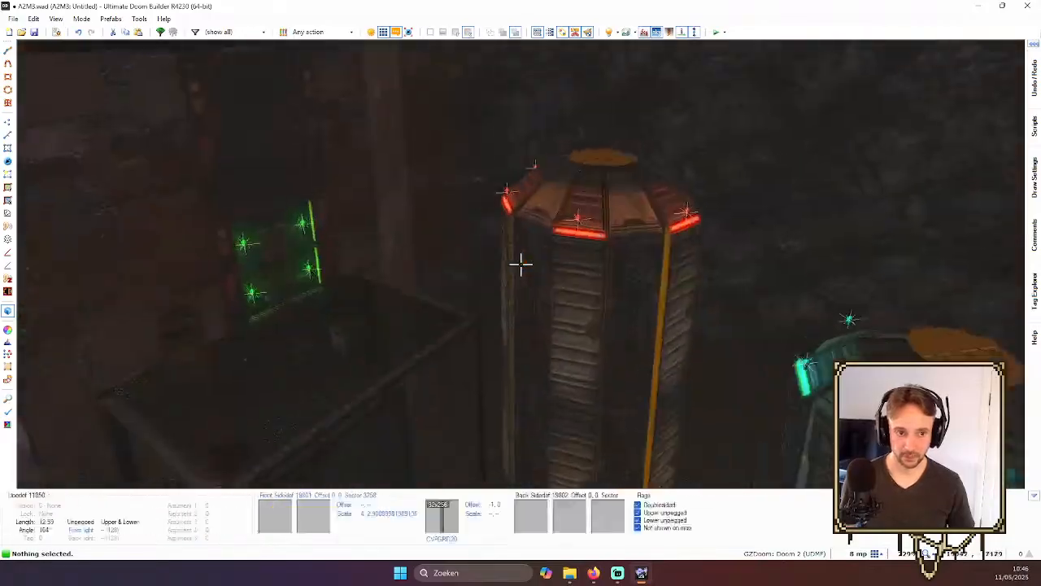
key(e)
key(d)
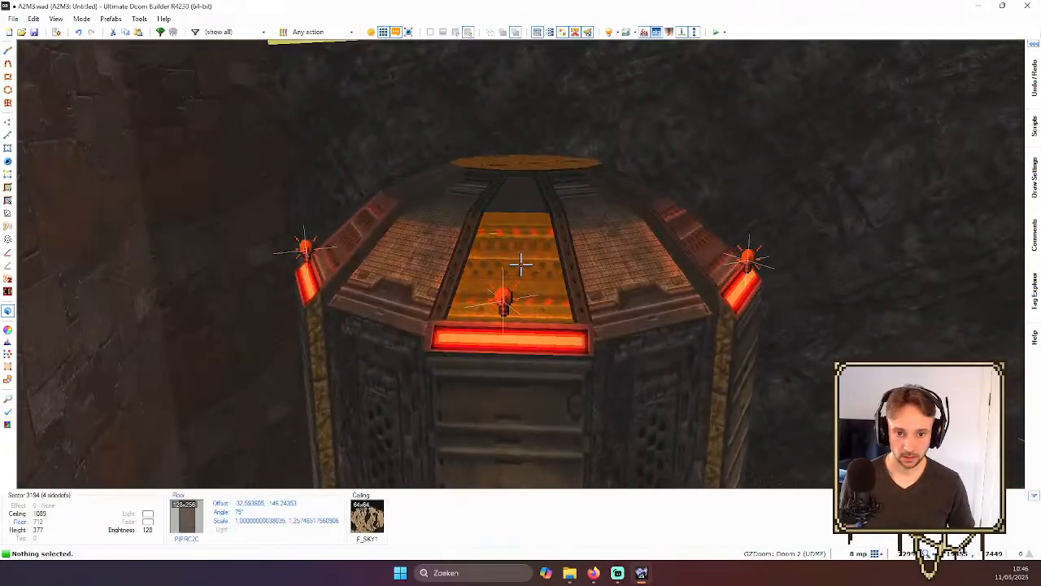
key(w)
- Select the northern cylinder sector and start the Stair Sector Builder on its surrounding linedefs
scroll(520, 264, down, 8)
scroll(514, 261, down, 2)
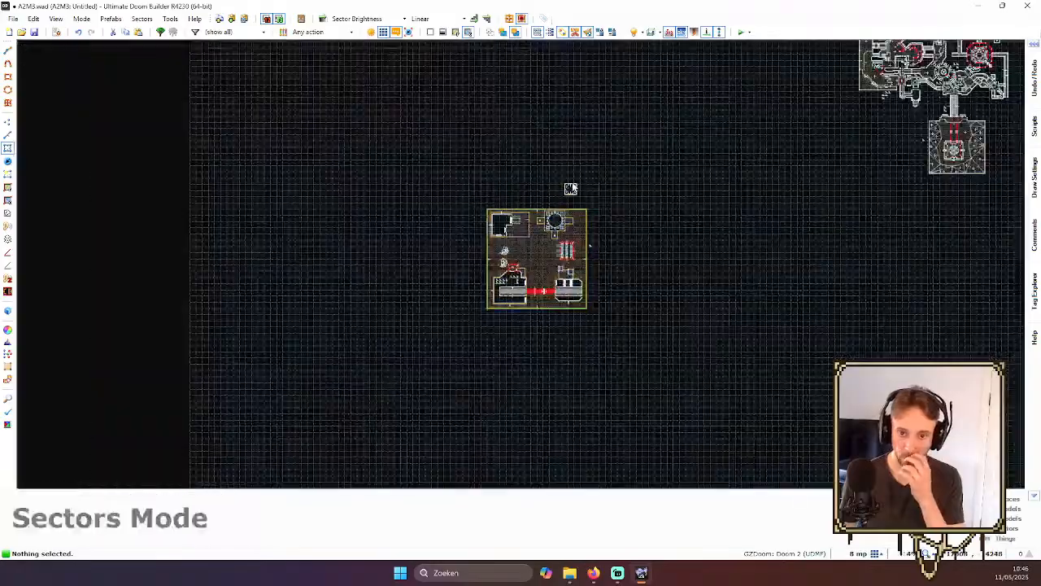
scroll(592, 190, down, 4)
scroll(775, 80, up, 10)
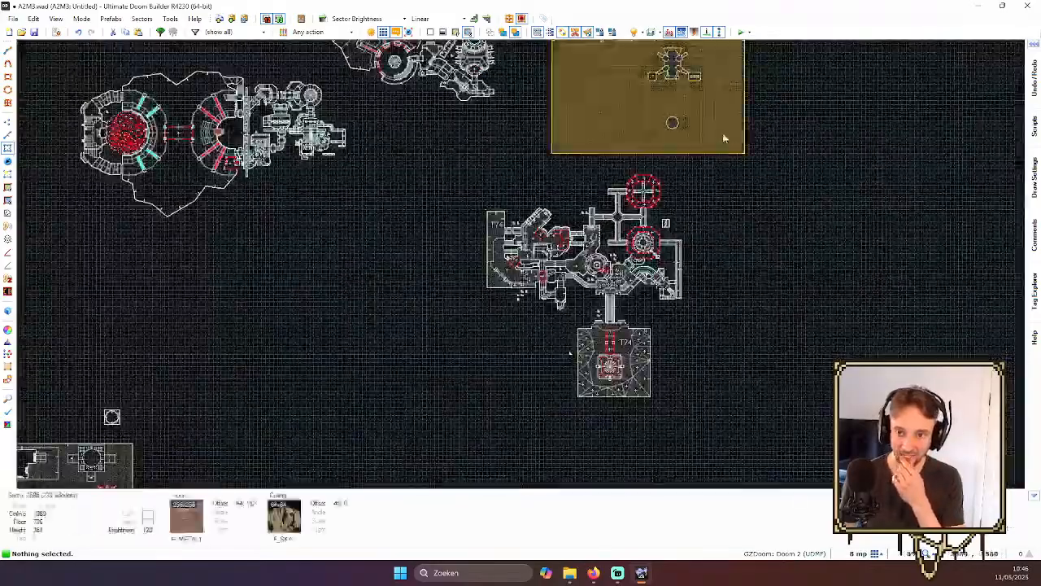
scroll(463, 119, down, 3)
scroll(453, 191, up, 3)
scroll(453, 190, up, 4)
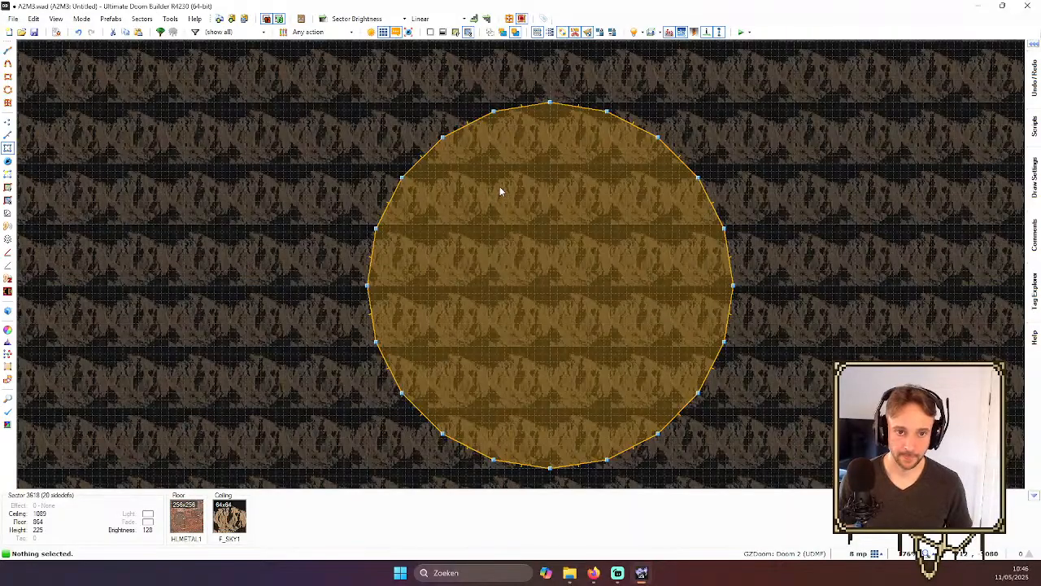
click(500, 191)
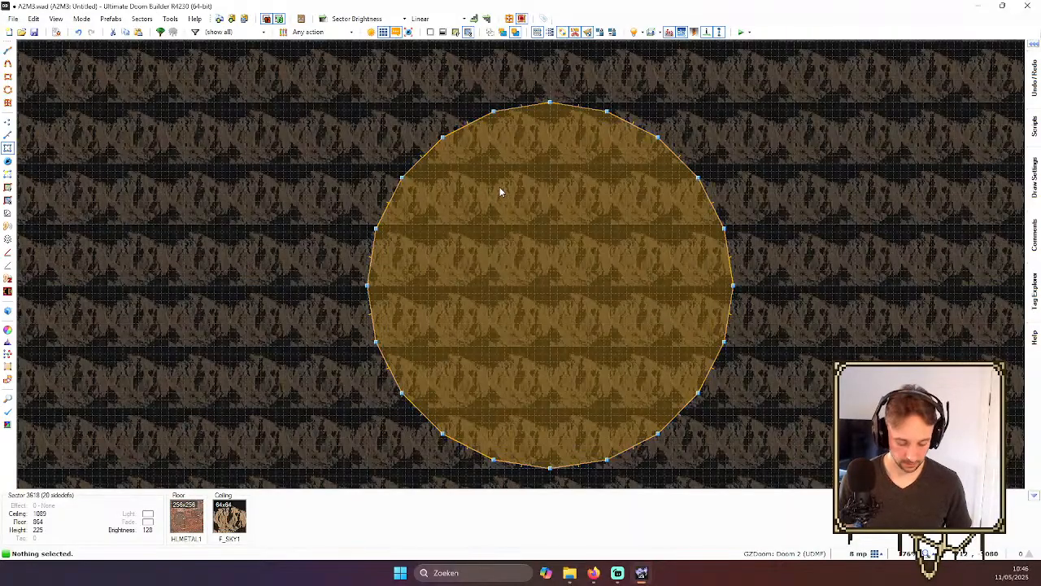
key(l)
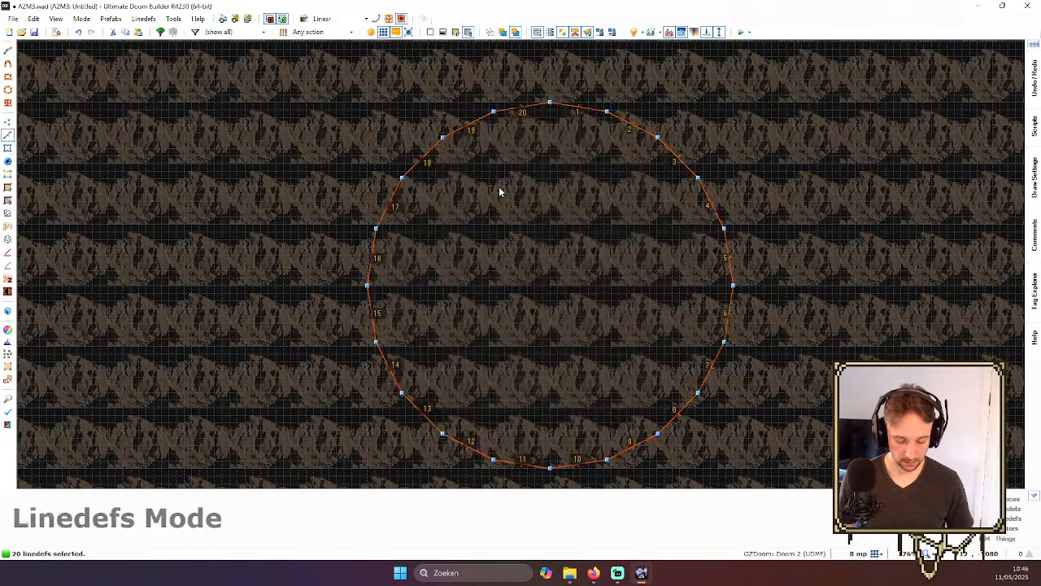
click(8, 214)
drag(563, 131, 184, 115)
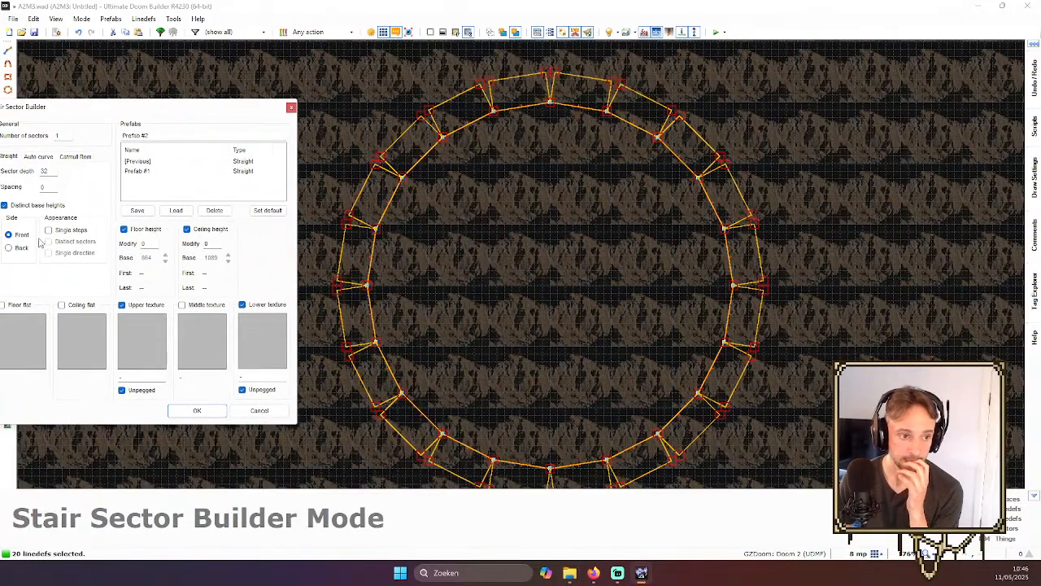
- Configure the stair sectors to build from the back side with single steps, distinct sectors and a sector depth of 64
click(9, 248)
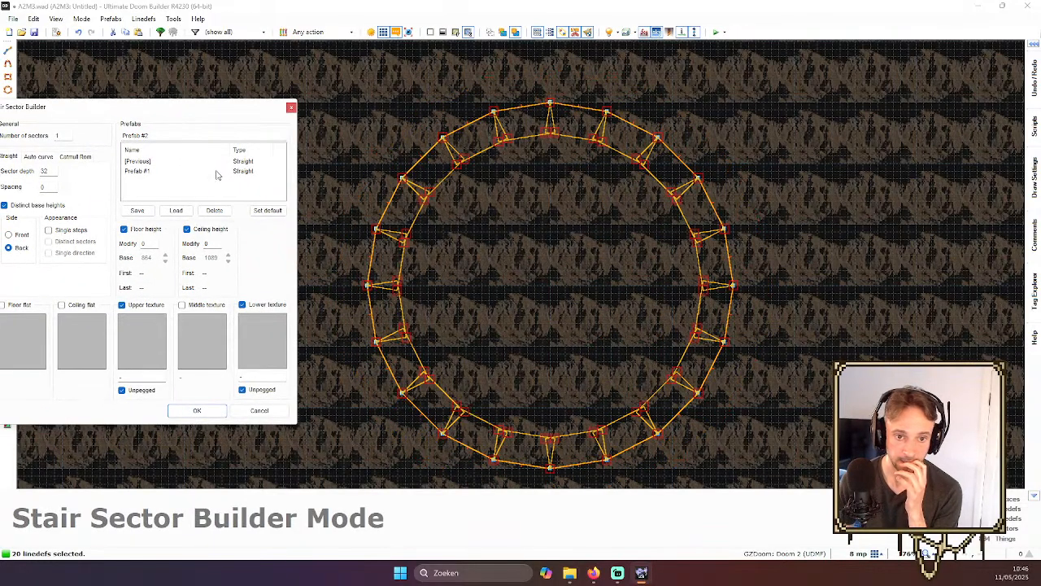
drag(170, 110, 245, 99)
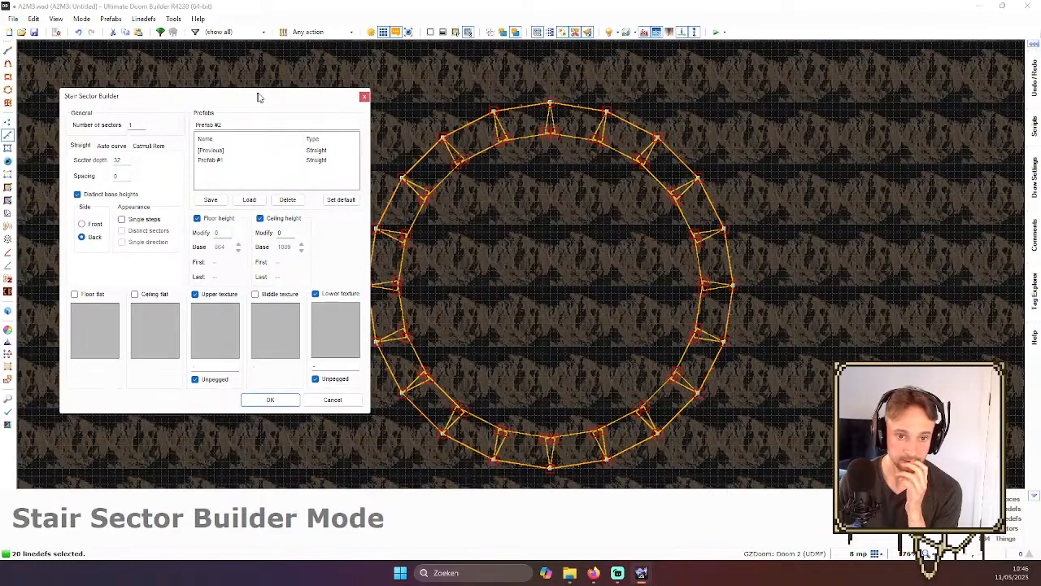
click(145, 221)
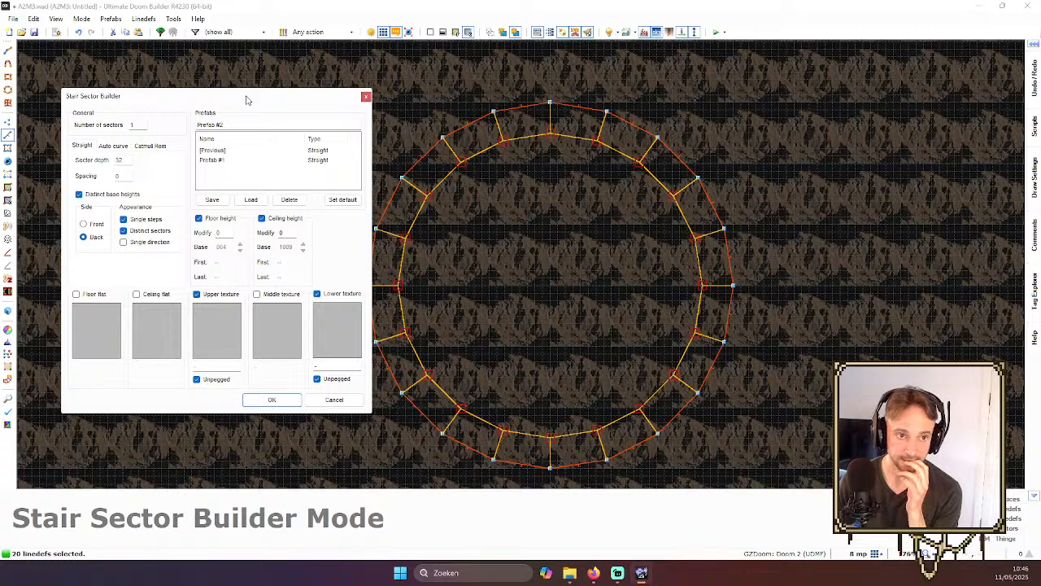
drag(247, 99, 226, 97)
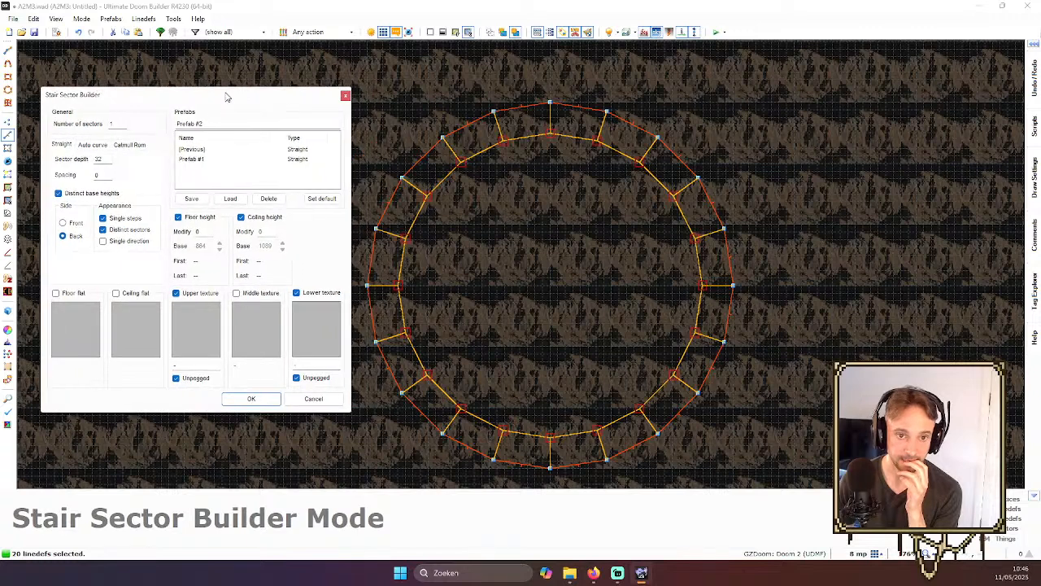
click(120, 158)
click(120, 158)
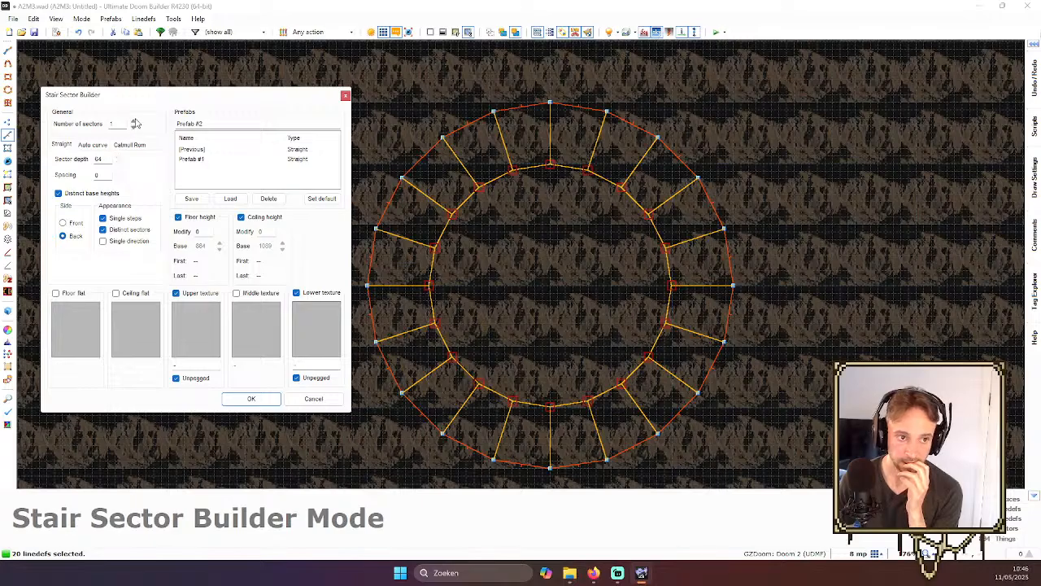
- Set the number of sectors to 2, disable the height and texture changes, and build the segmented rings inside the cylinder
click(135, 121)
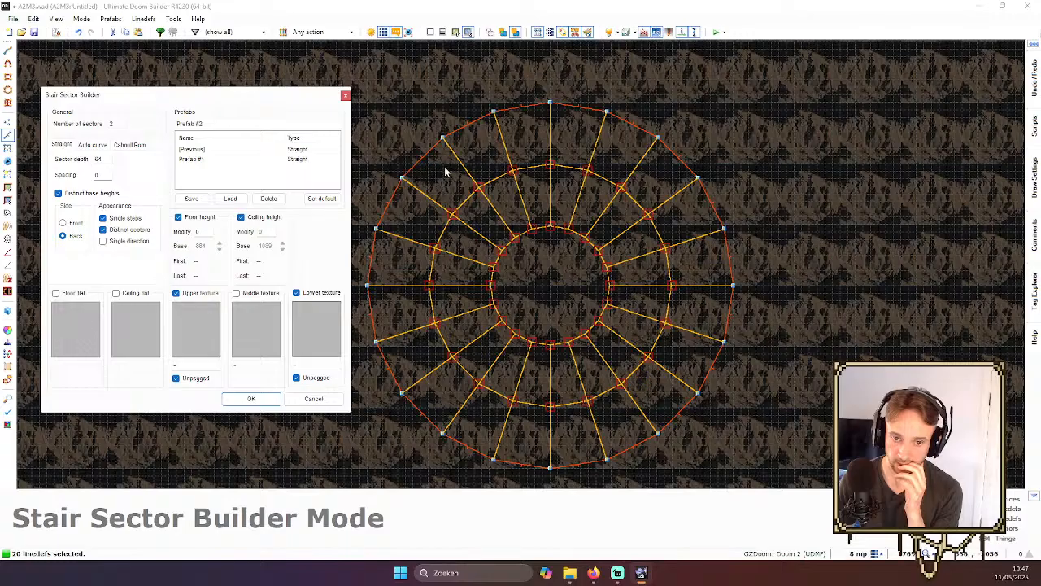
scroll(607, 297, up, 3)
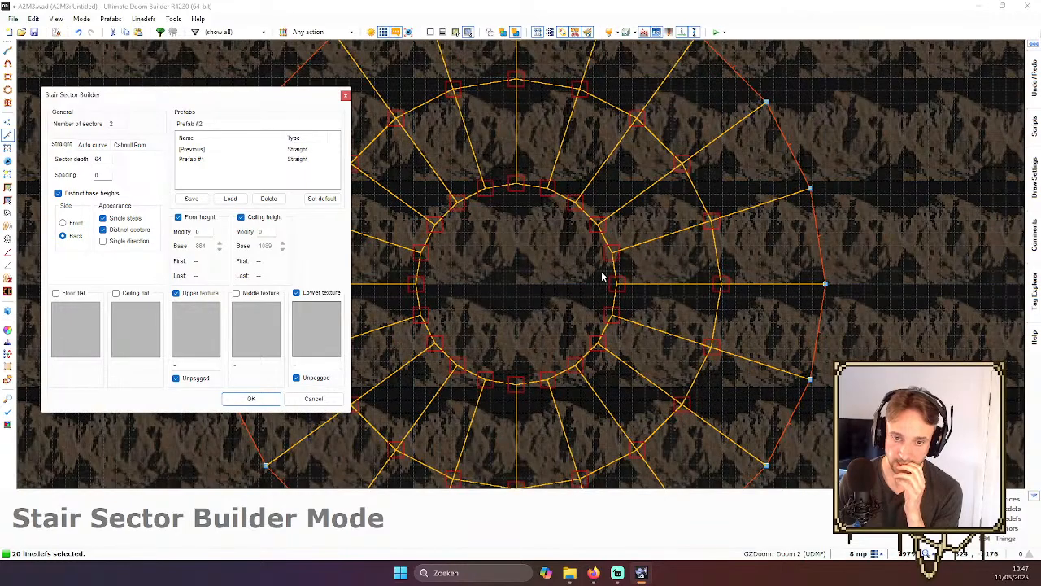
scroll(602, 276, down, 3)
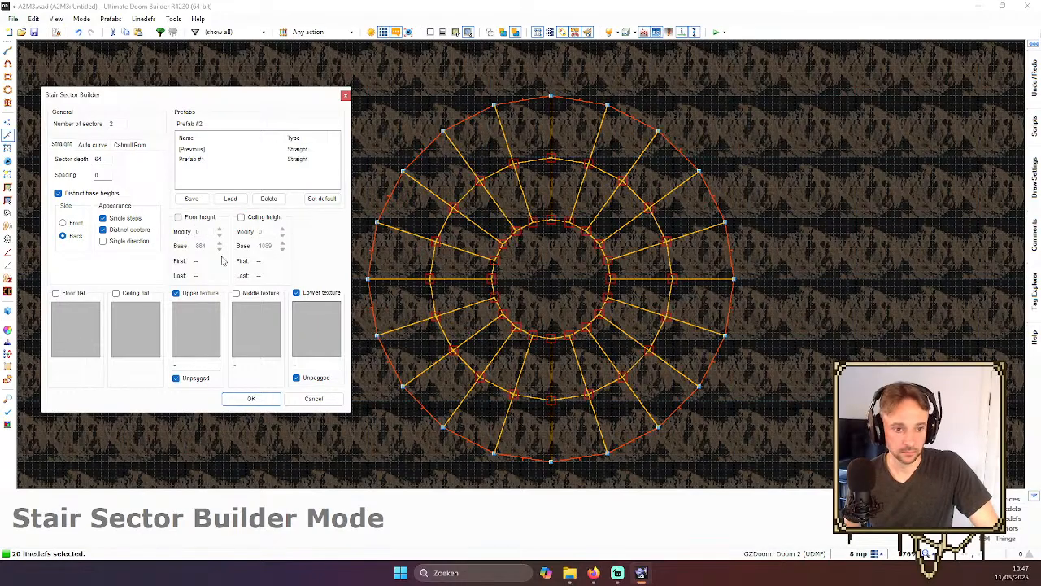
click(200, 296)
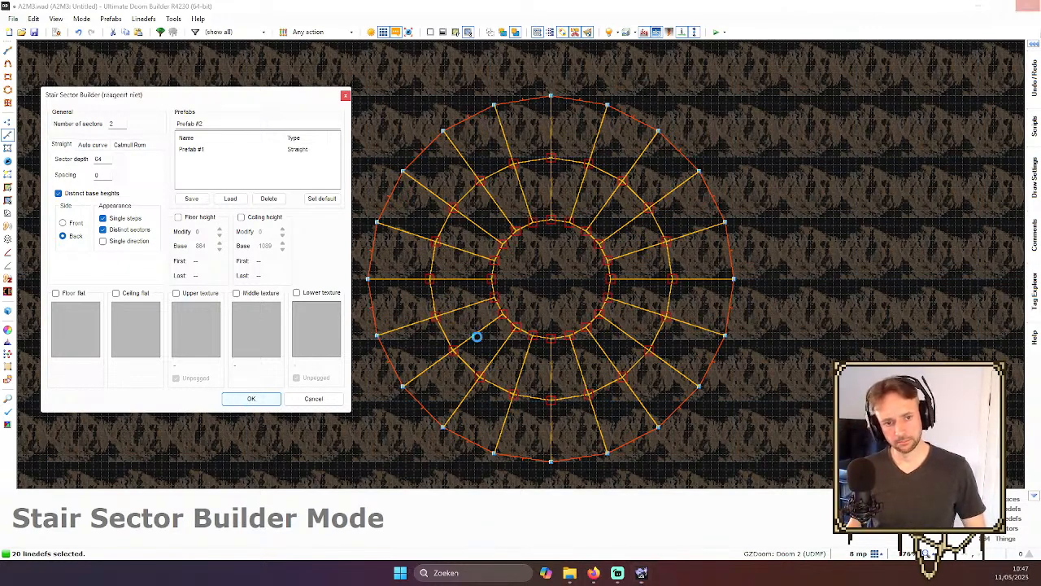
key(c)
- Remove the texture from all of the cylinder's outer walls in 3D and reset their local offsets and scale
scroll(567, 258, down, 3)
key(q)
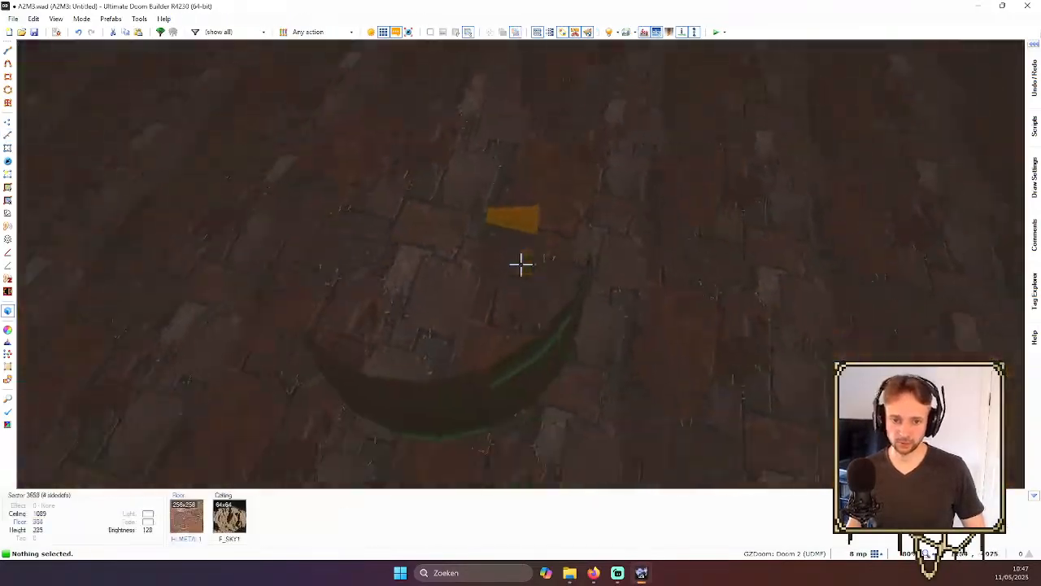
key(w)
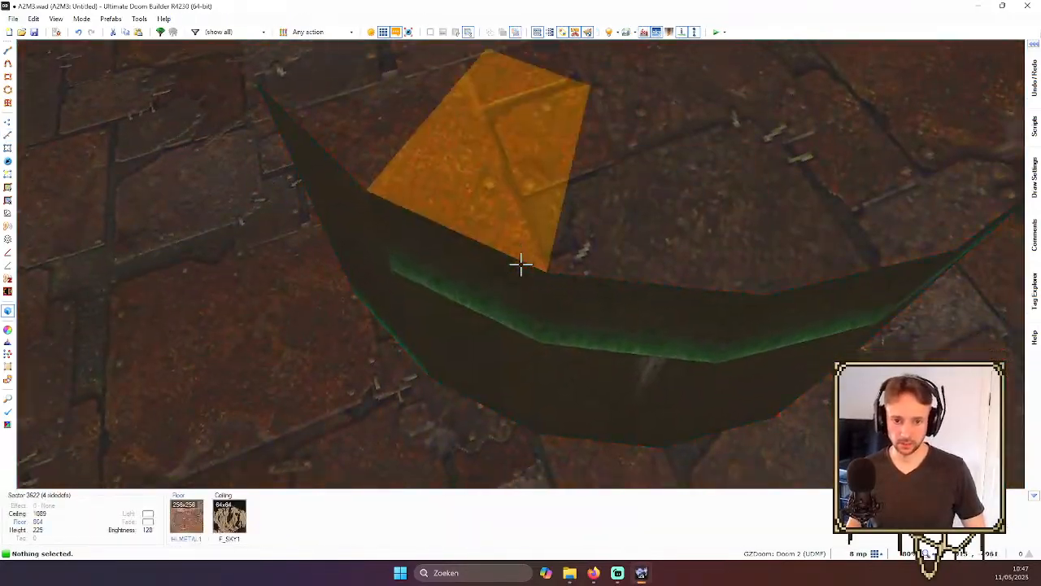
shift+click(521, 263)
key(shift+r)
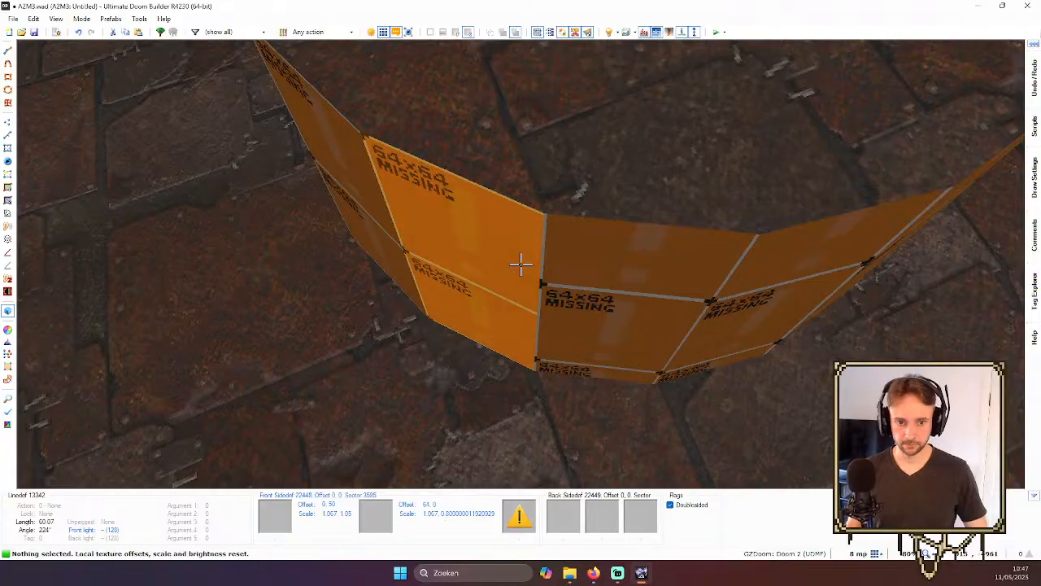
key(d)
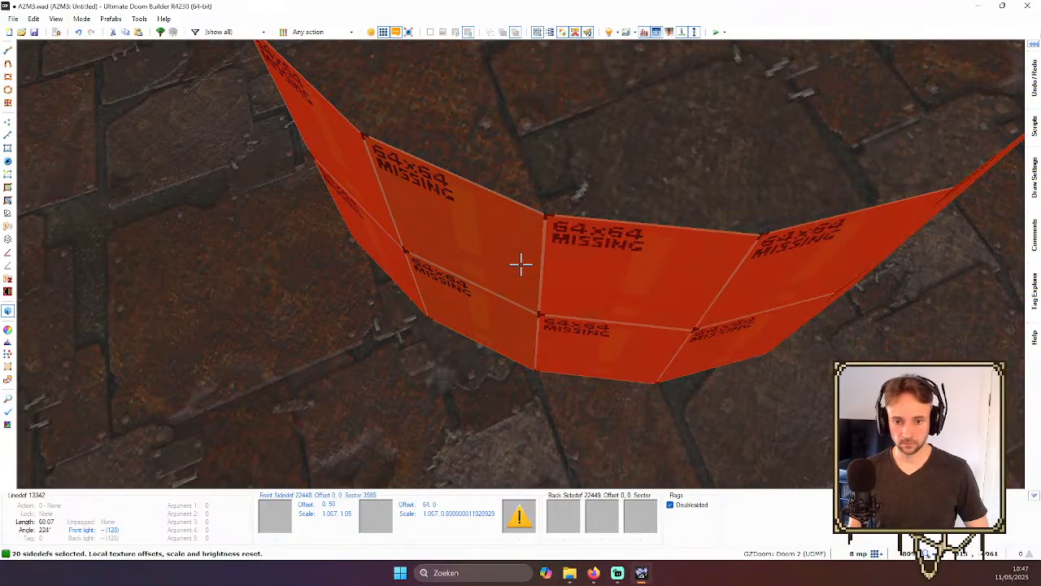
key(c)
- Apply a dark metal texture to the floor of the cylinder's central disc
key(e)
key(v)
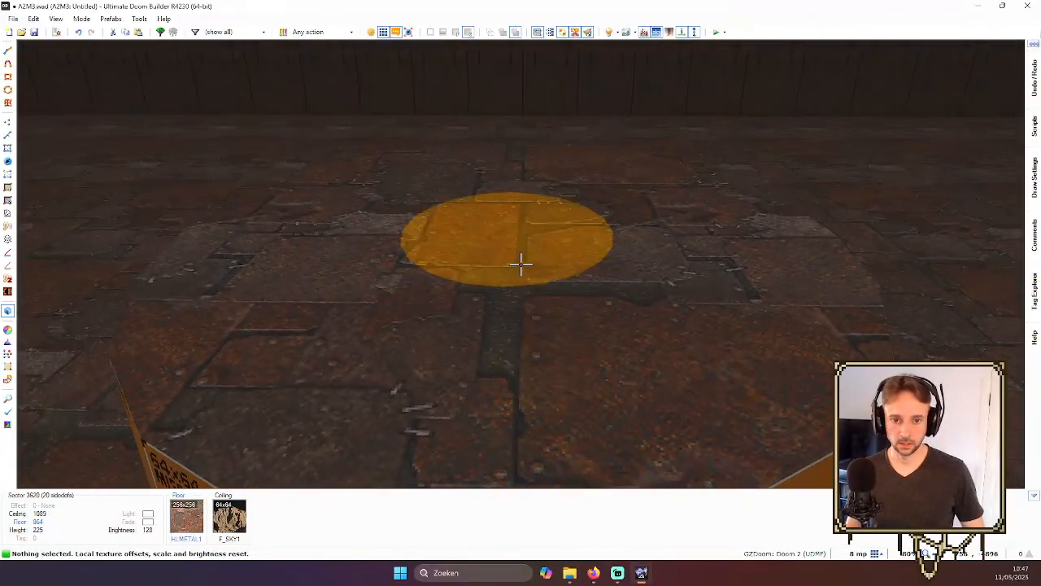
right_click(520, 265)
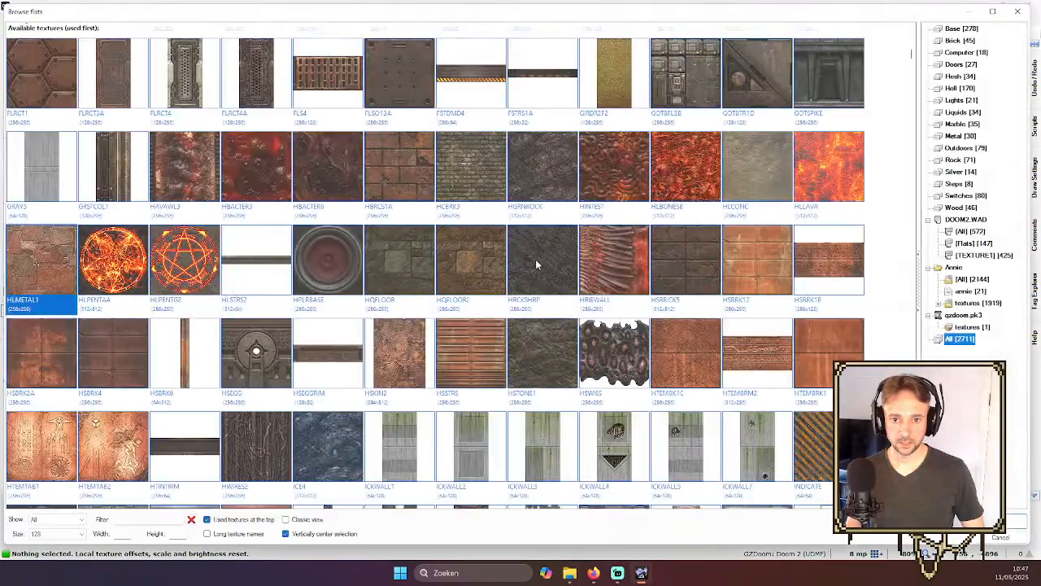
double_click(390, 81)
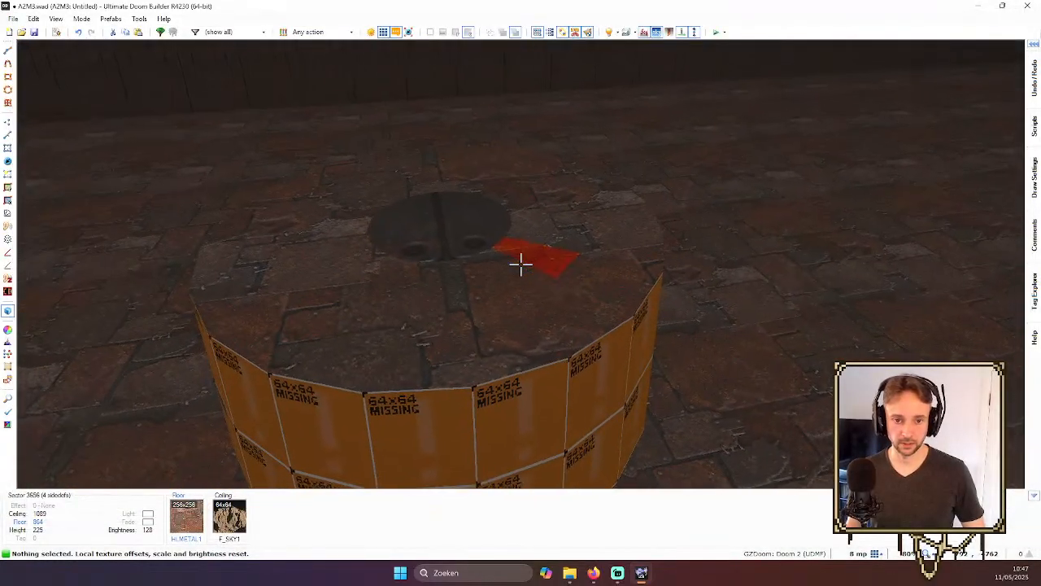
- Apply the HLBONES8 texture to all 20 floor segments of the inner ring around the central disc
click(521, 264)
click(520, 265)
click(520, 264)
click(521, 265)
click(520, 265)
click(520, 264)
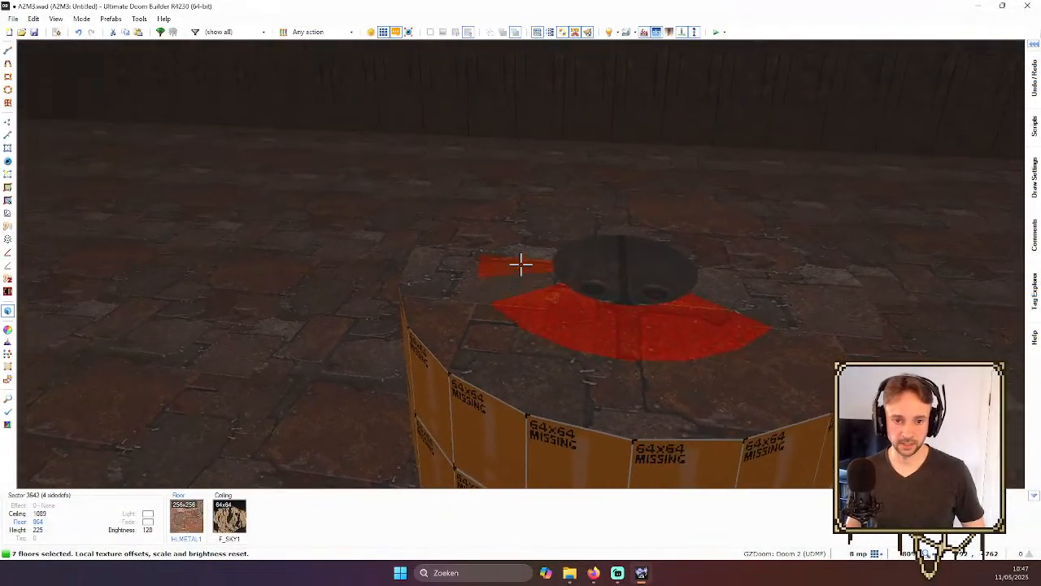
click(520, 264)
click(521, 264)
click(521, 264)
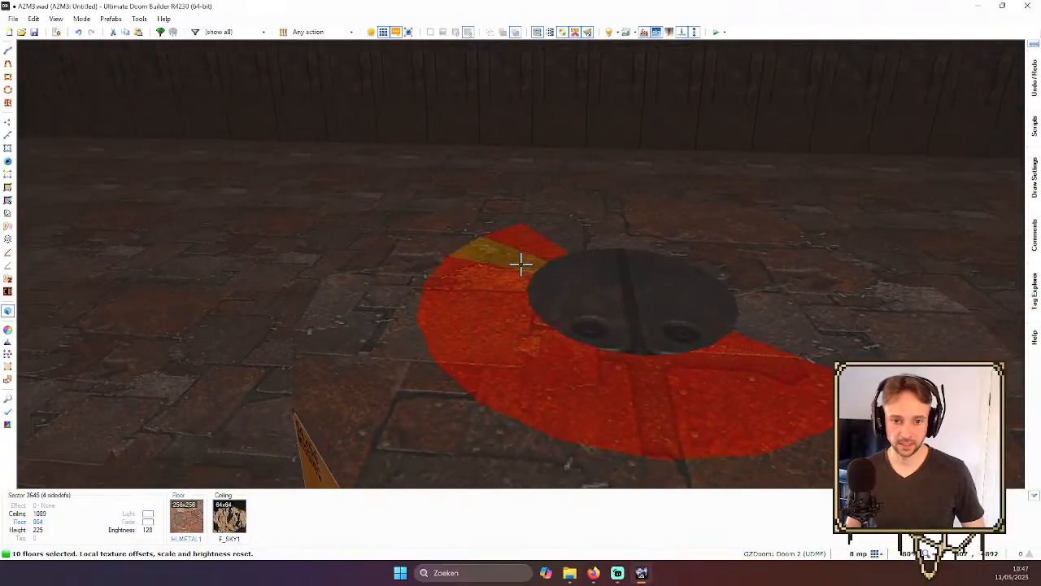
click(520, 265)
click(520, 264)
click(520, 265)
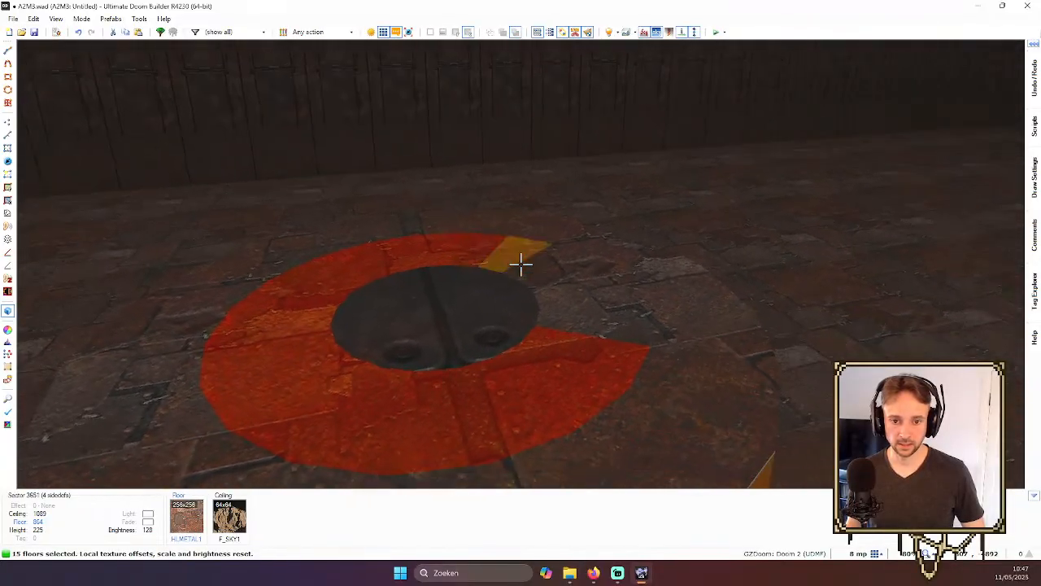
click(521, 264)
click(520, 264)
click(521, 265)
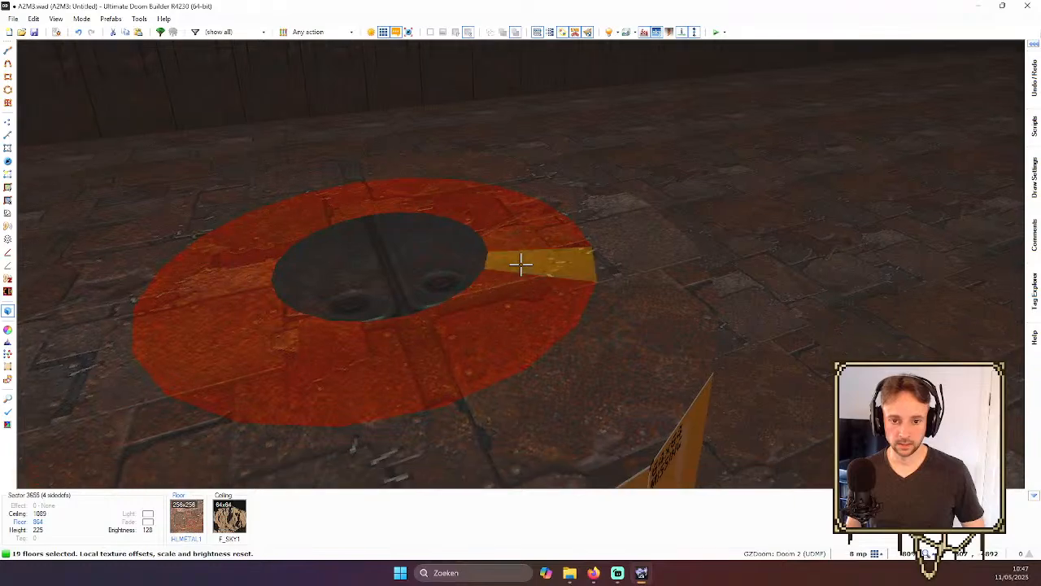
middle_click(521, 265)
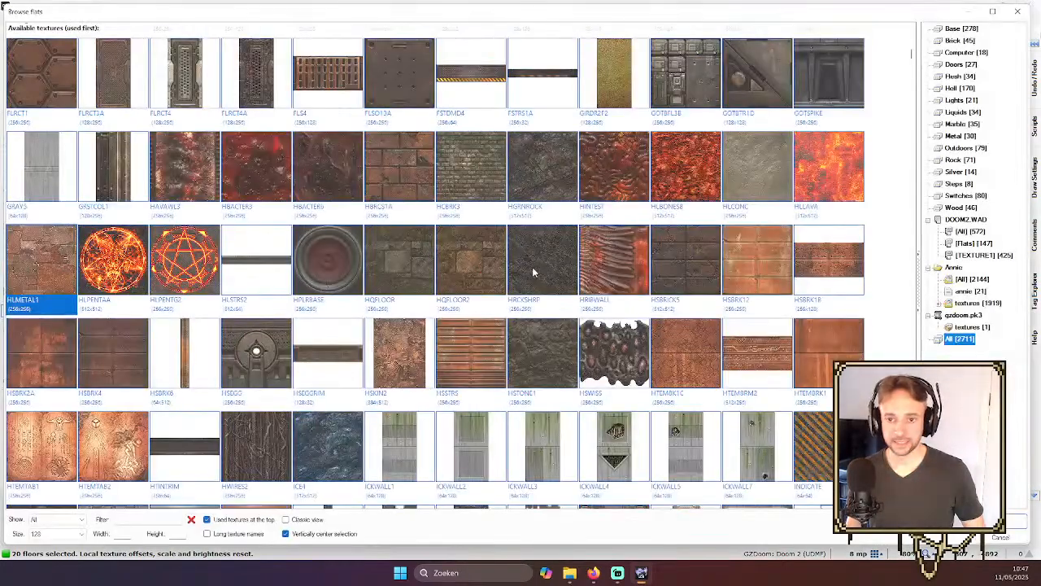
double_click(704, 154)
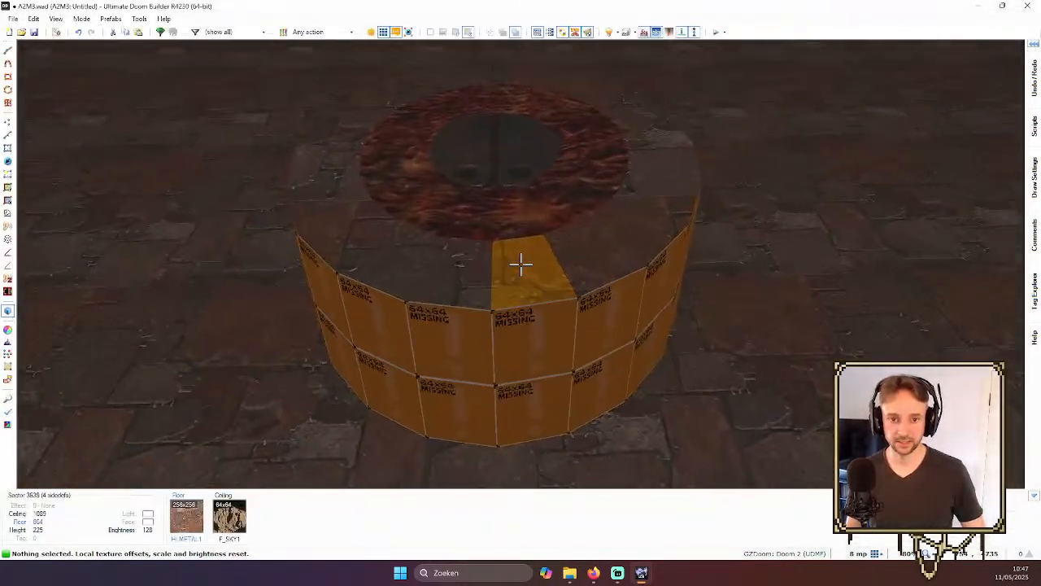
- Apply the ICE4 texture to all floor segments of the cylinder's outer ring
shift+click(521, 264)
key(c)
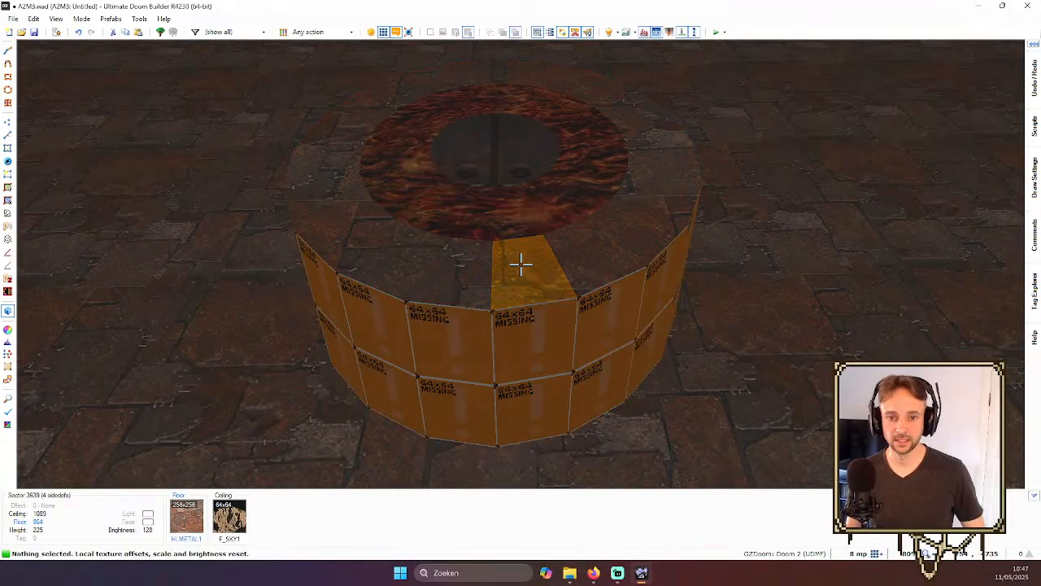
shift+click(521, 264)
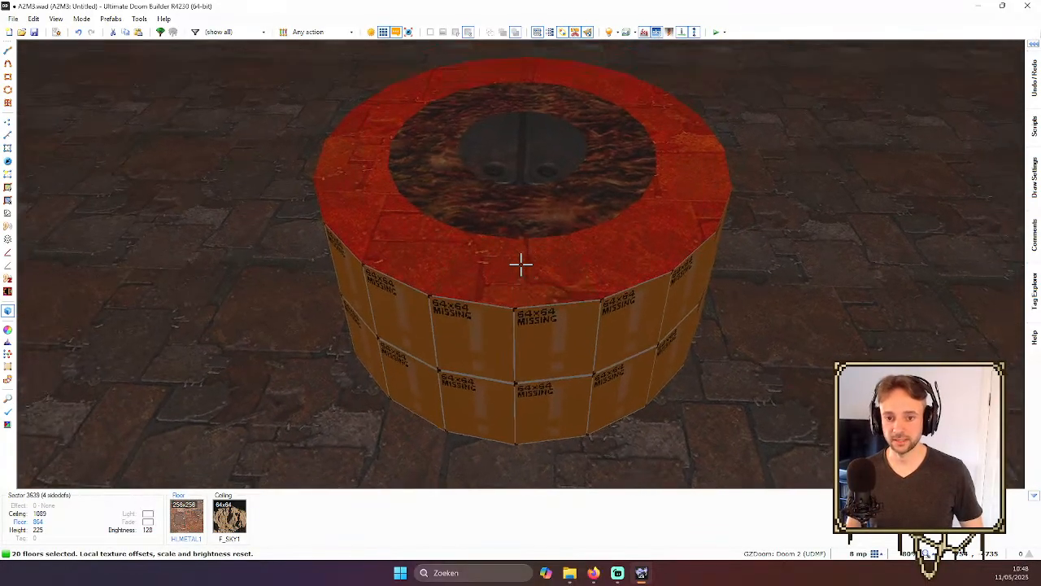
key(t)
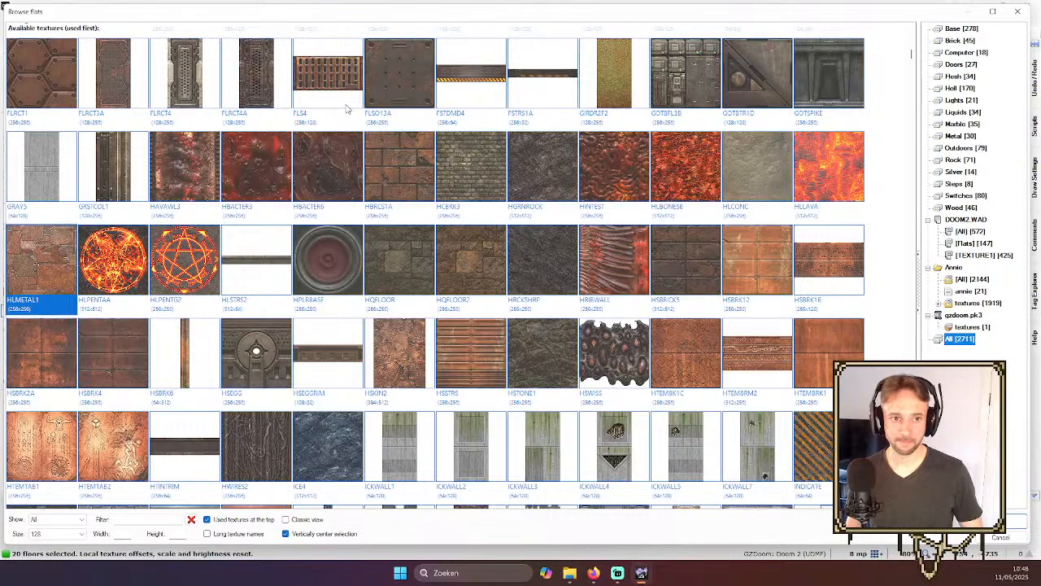
double_click(314, 444)
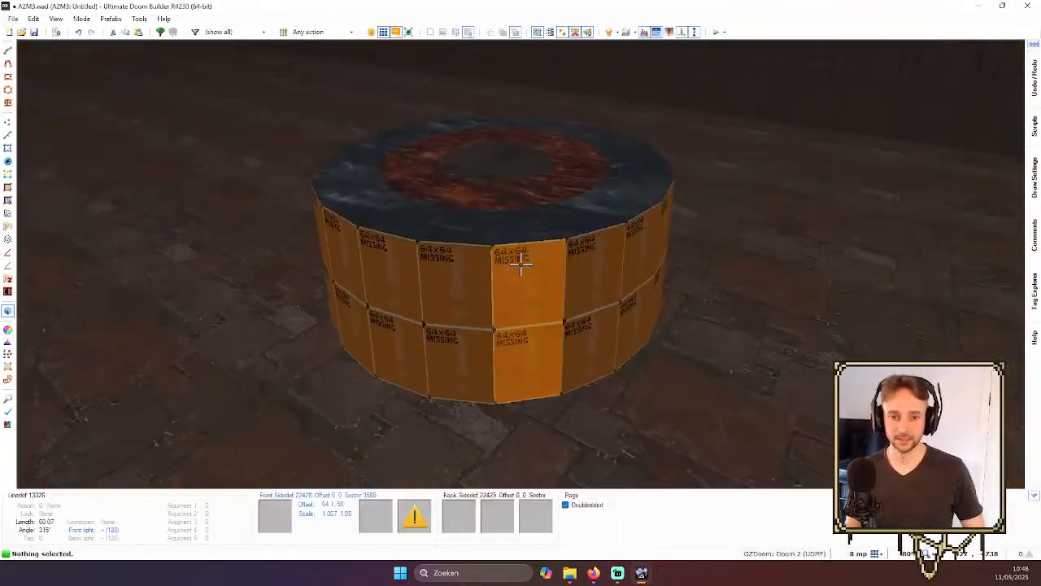
- Lower all floor segments of the outer ICE4 ring to a height of 800
shift+click(521, 264)
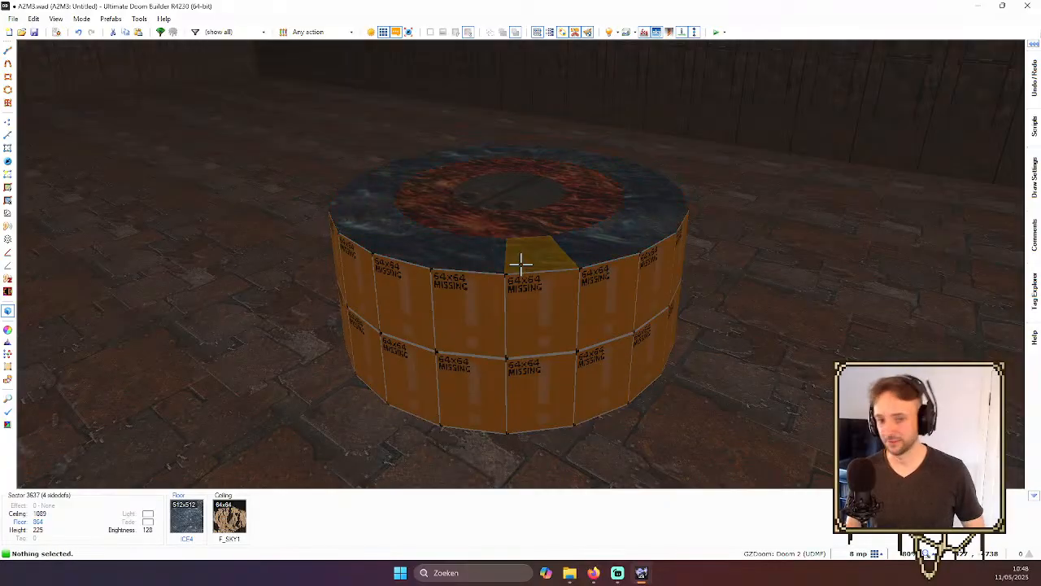
key(c)
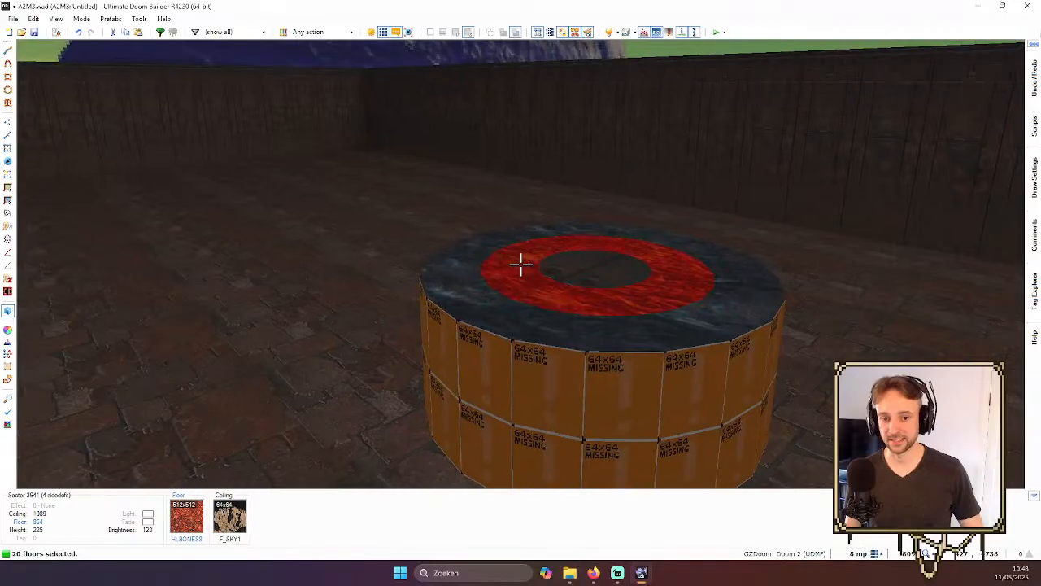
key(c)
key(w)
key(s)
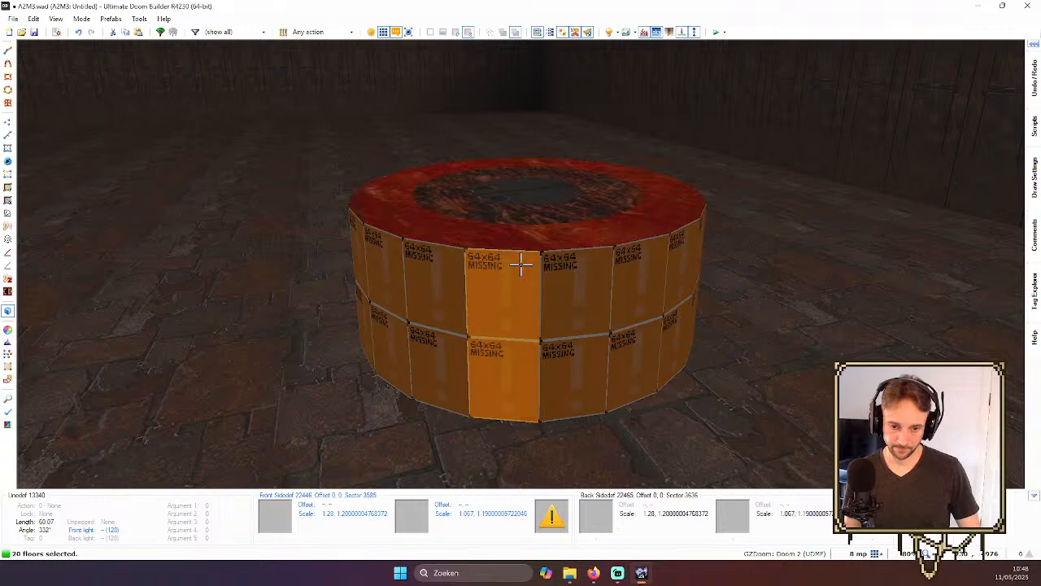
scroll(521, 263, down, 5)
scroll(521, 263, down, 2)
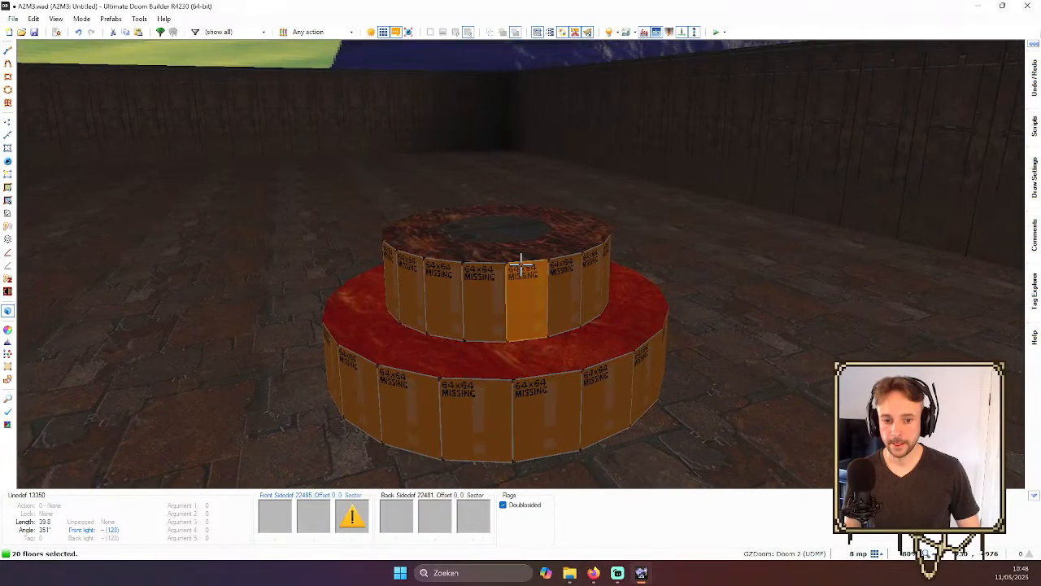
key(c)
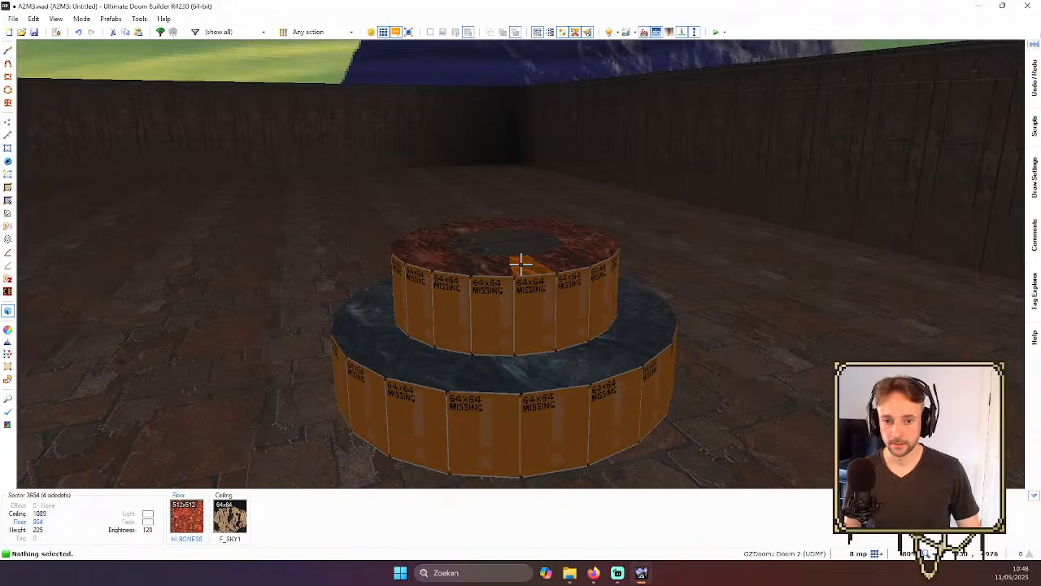
- Lower all floor segments of the inner HLBONES8 ring to a height of 832
shift+click(521, 264)
scroll(520, 263, down, 1)
scroll(520, 263, down, 3)
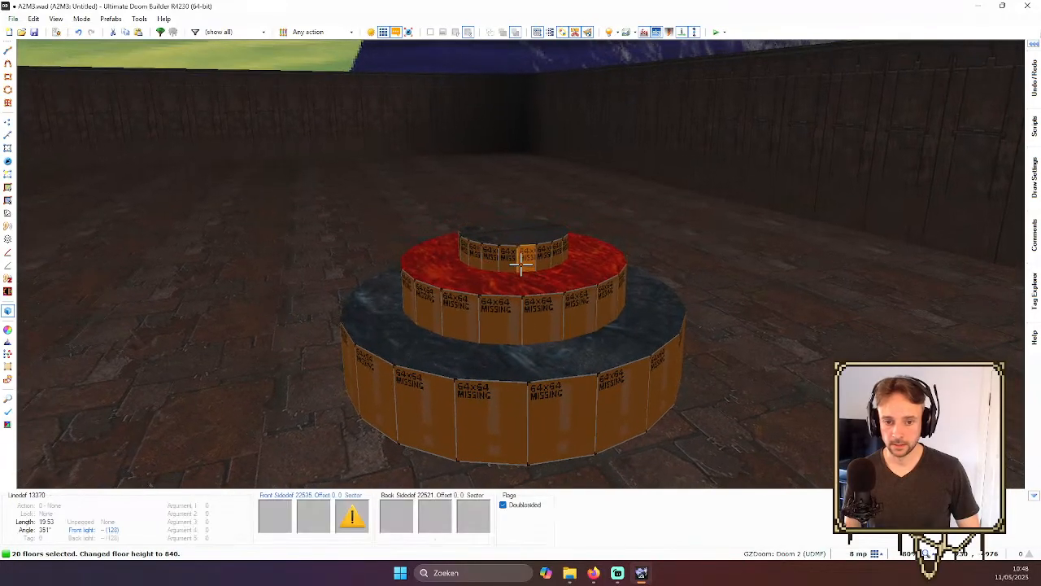
key(c)
scroll(521, 264, down, 4)
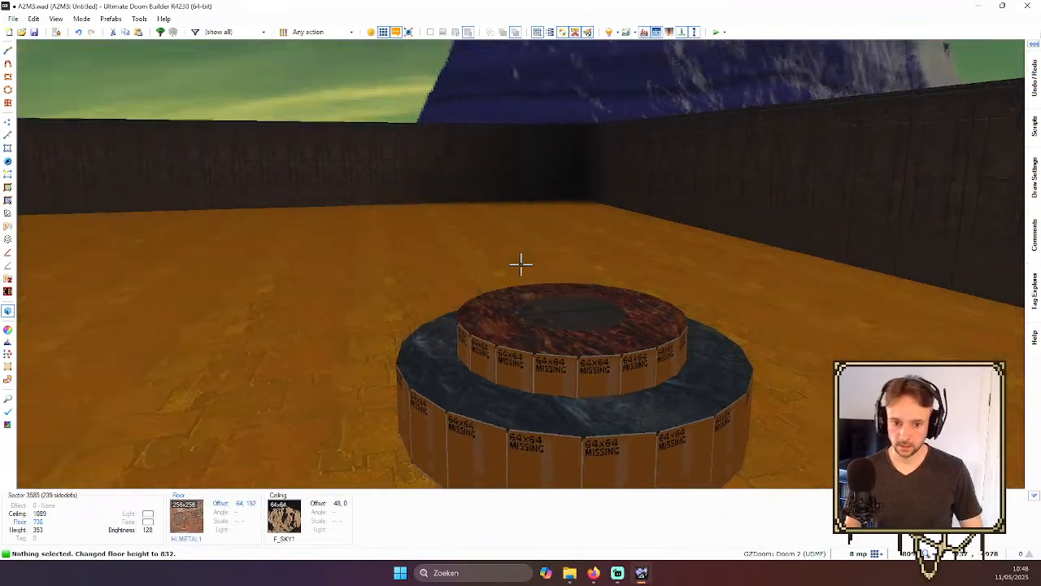
- Slope the outer ring's floor segments downward together using the slope handles along their outer edges
key(w)
key(v)
click(521, 264)
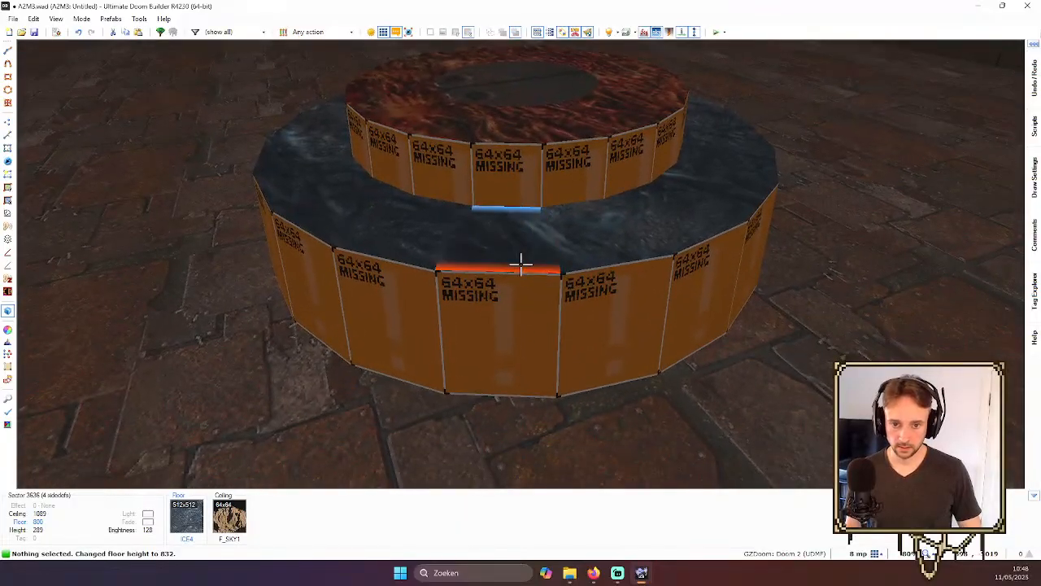
click(521, 264)
click(520, 264)
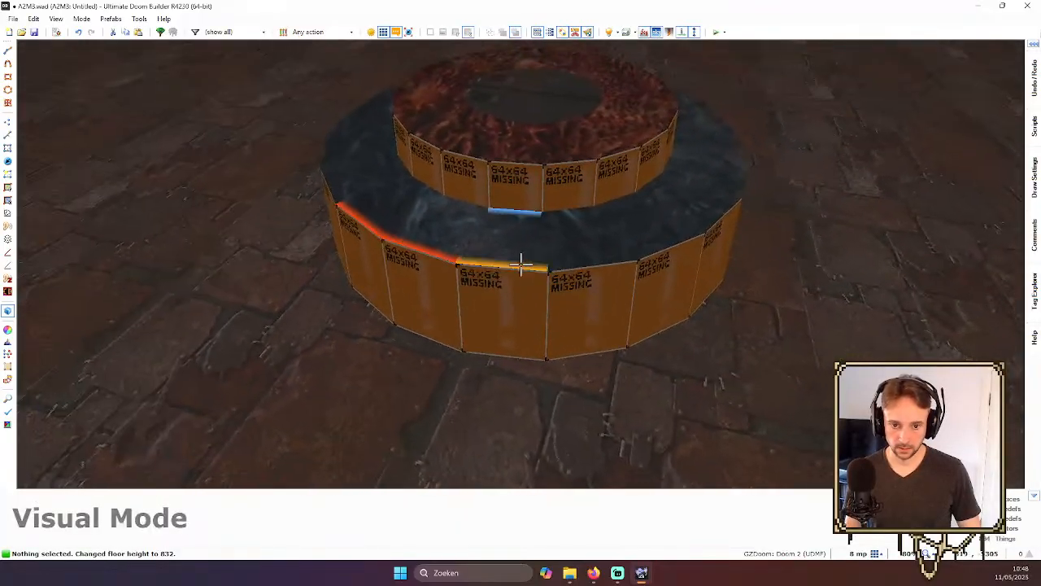
click(521, 264)
click(520, 263)
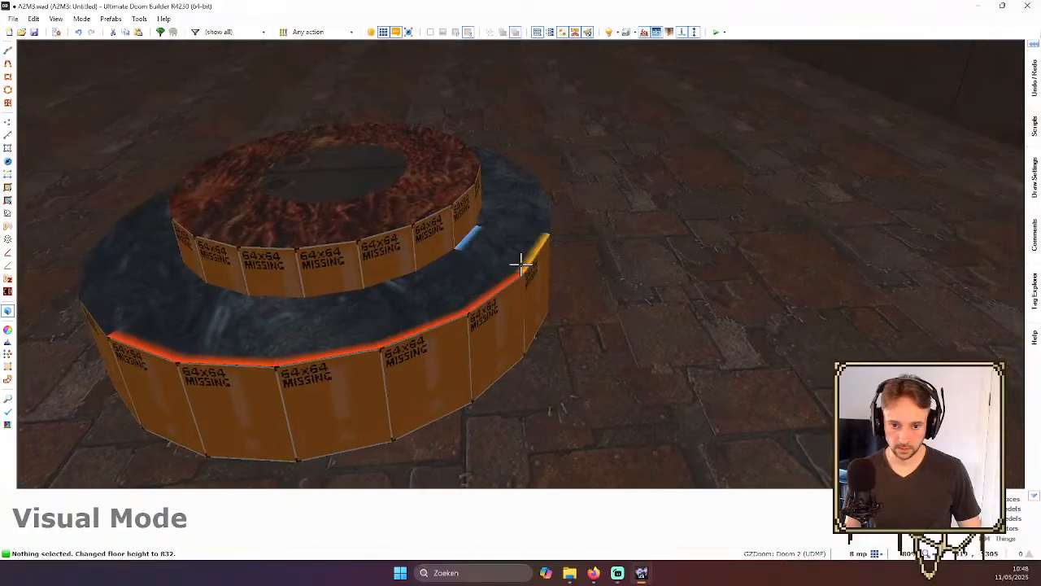
click(521, 263)
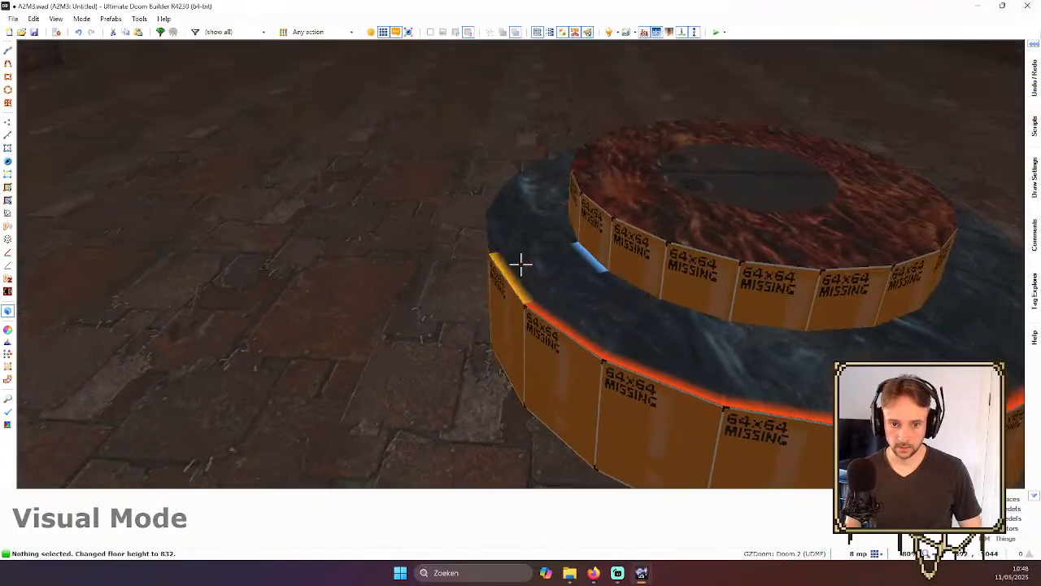
click(521, 263)
click(521, 264)
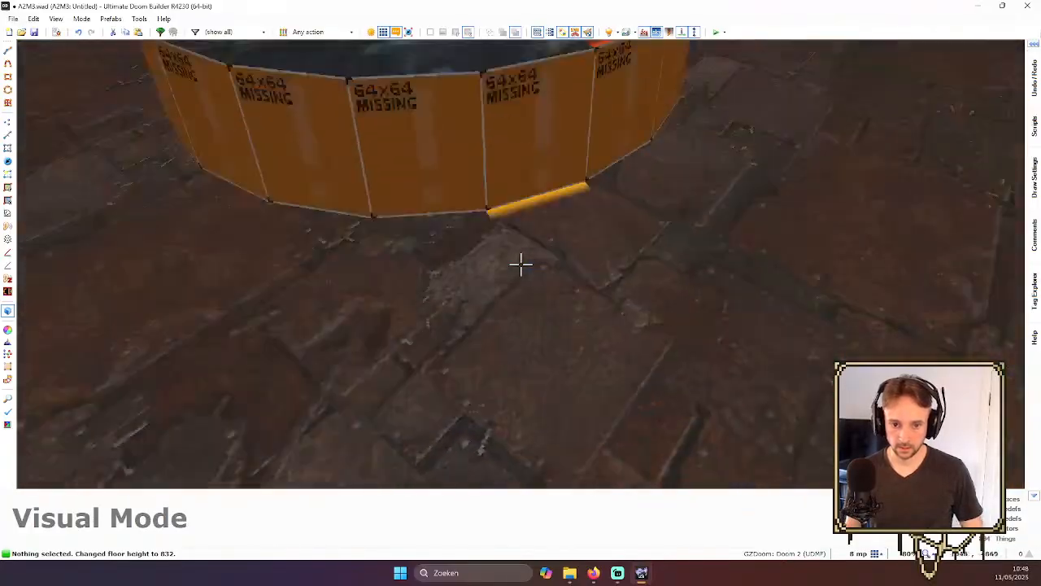
click(521, 263)
click(521, 264)
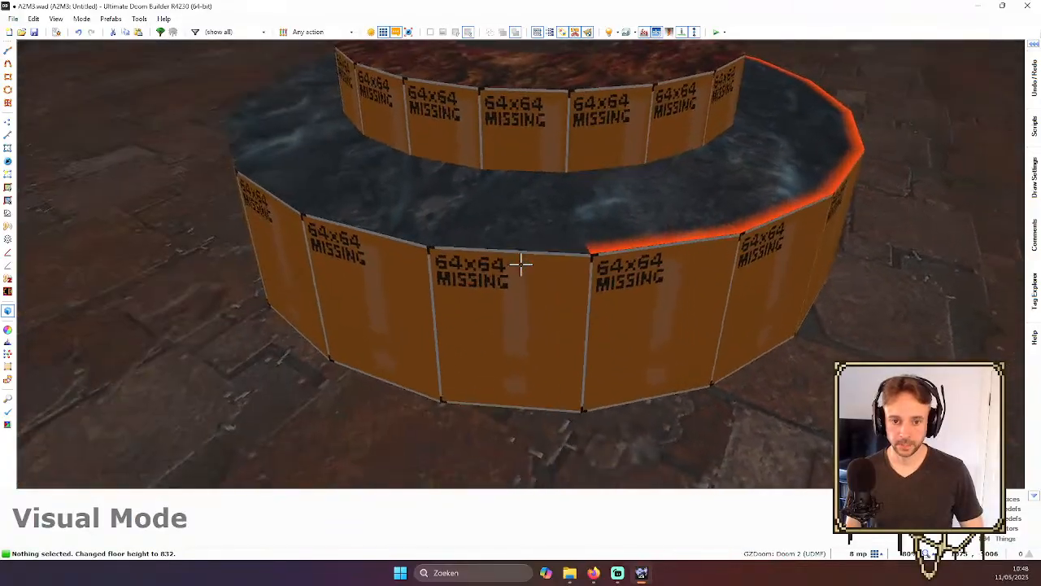
click(521, 265)
click(521, 264)
click(521, 264)
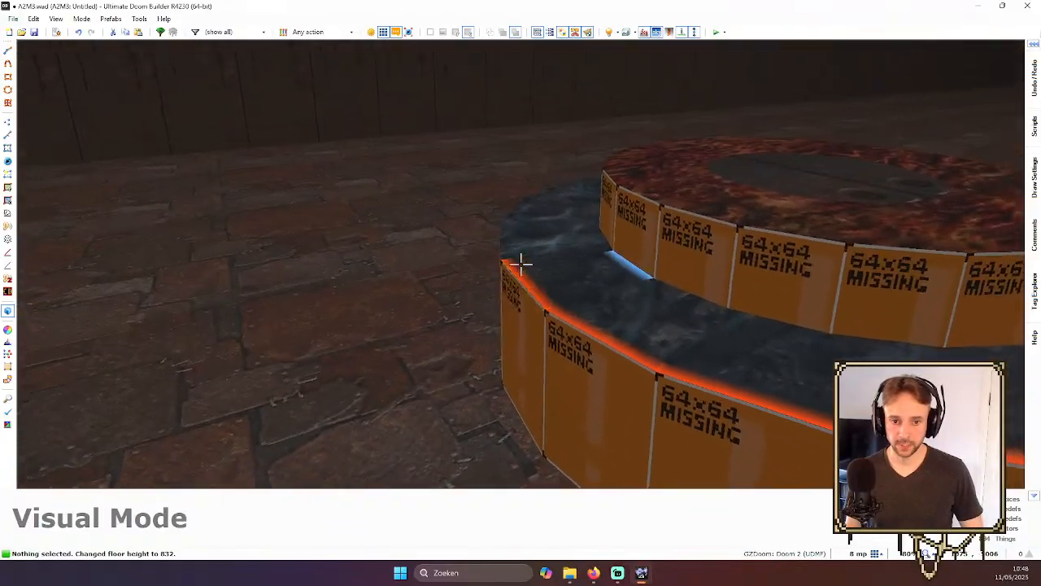
click(521, 264)
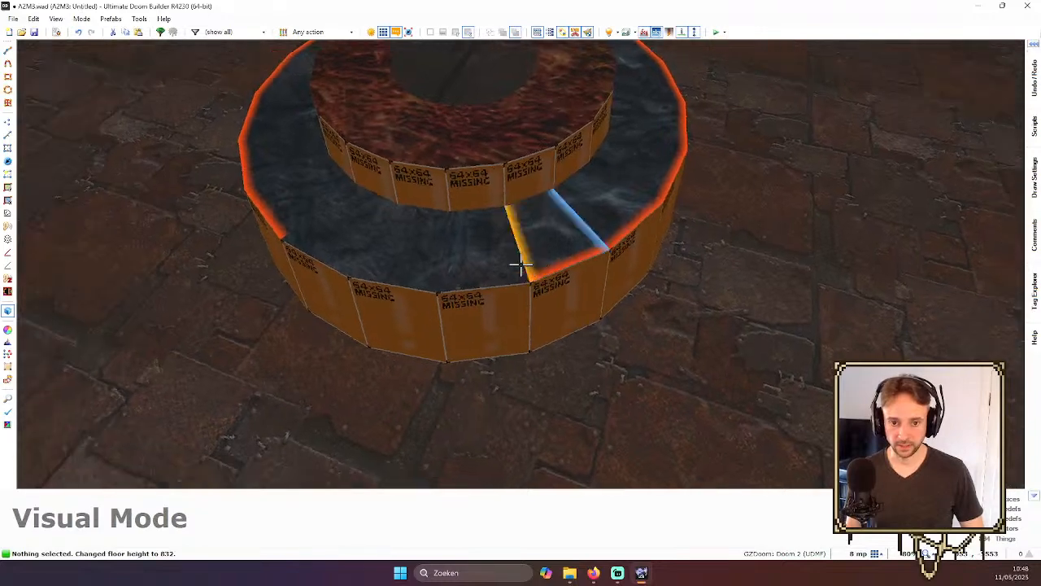
click(521, 263)
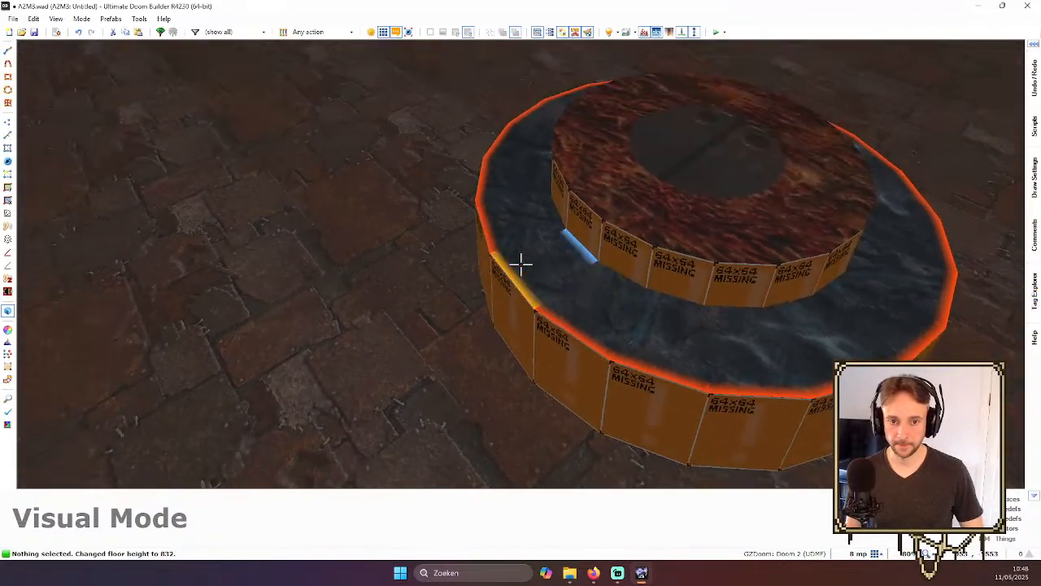
scroll(521, 264, down, 3)
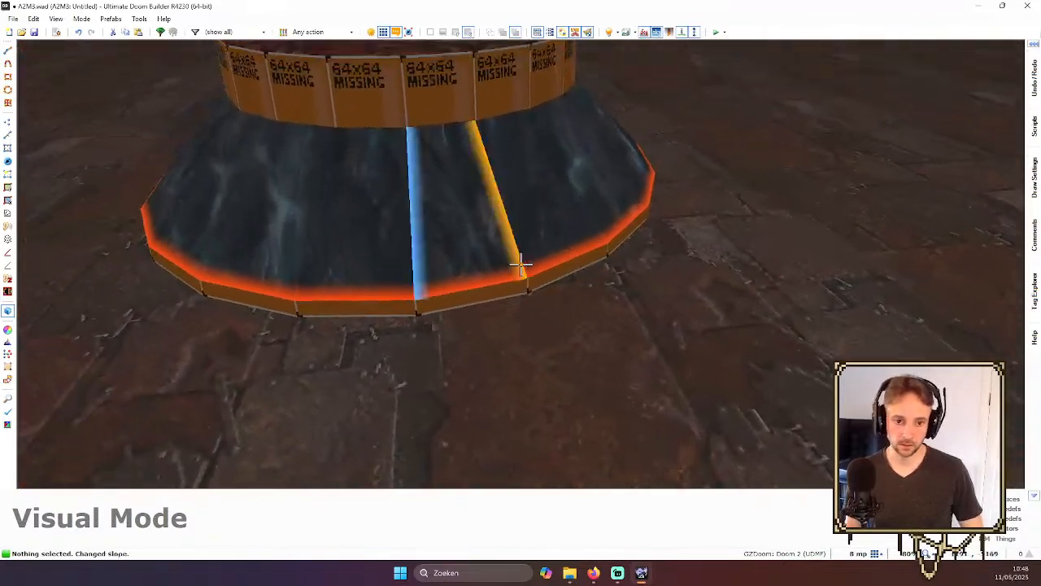
- Slope inner ring segments down to the top of the sloped outer ring, and check the ring layout in the 2D sector view
key(s)
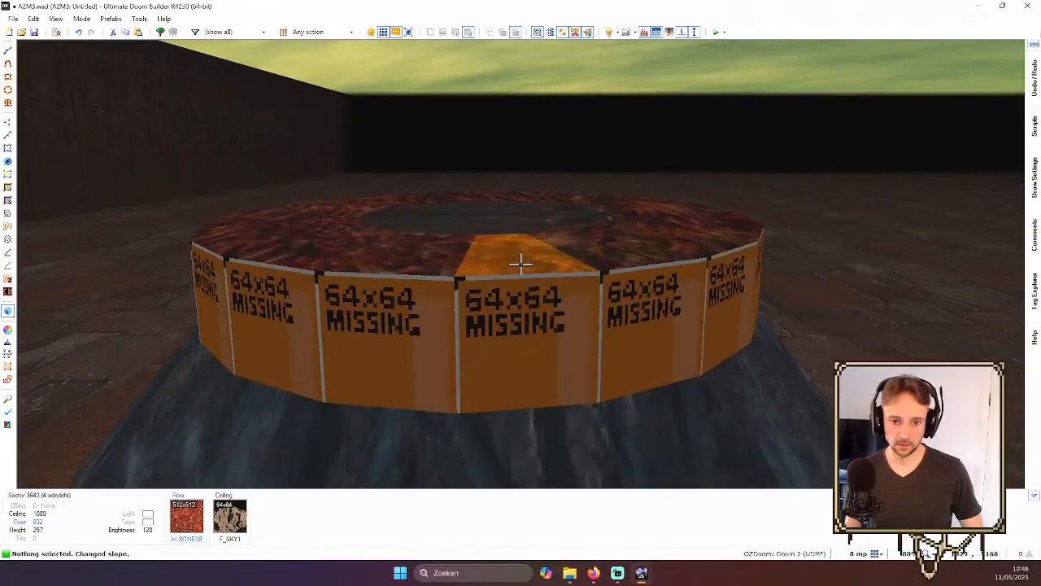
key(w)
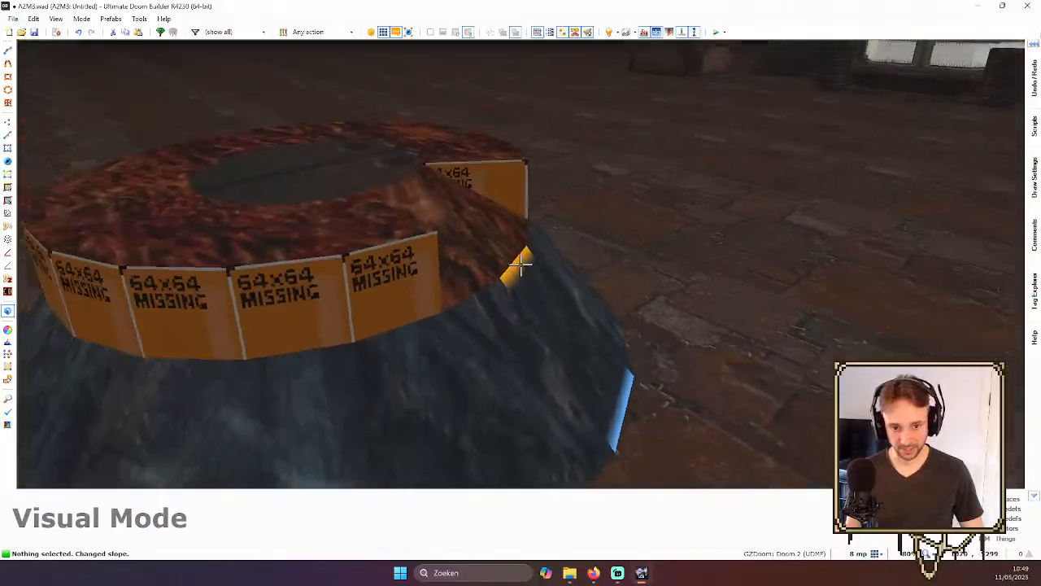
key(q)
scroll(488, 244, up, 5)
key(s)
scroll(582, 239, up, 3)
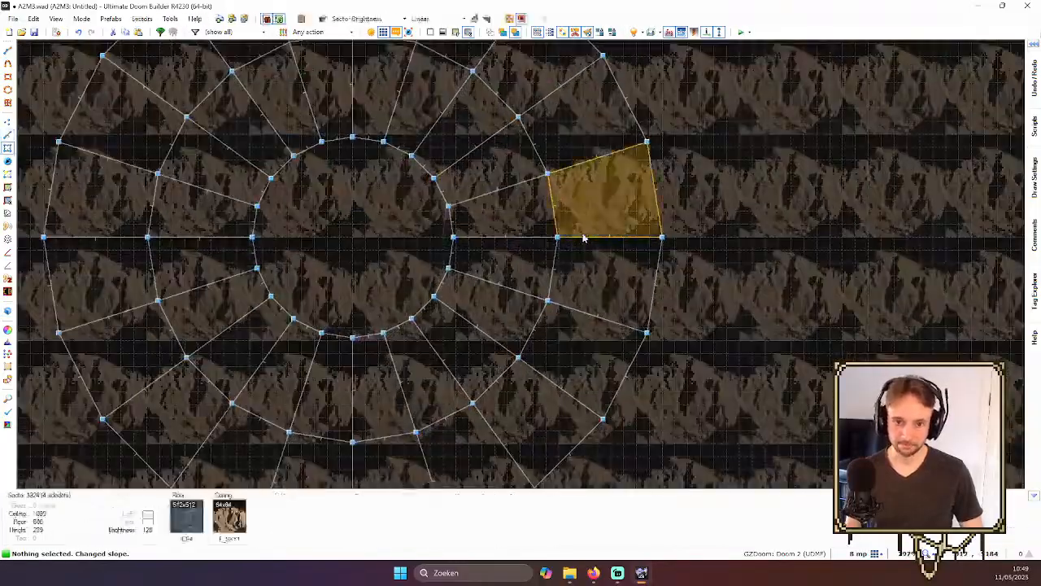
scroll(512, 165, down, 4)
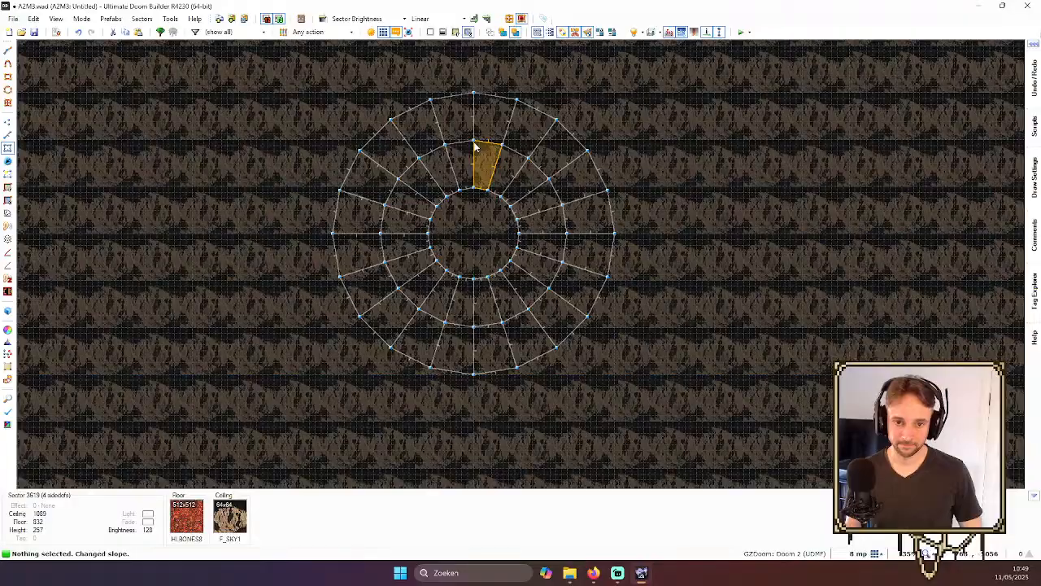
- Select the outer-edge slope handles of the remaining inner HLBONES8 ring segments and slope them down together to meet the ICE4 ring
key(q)
key(e)
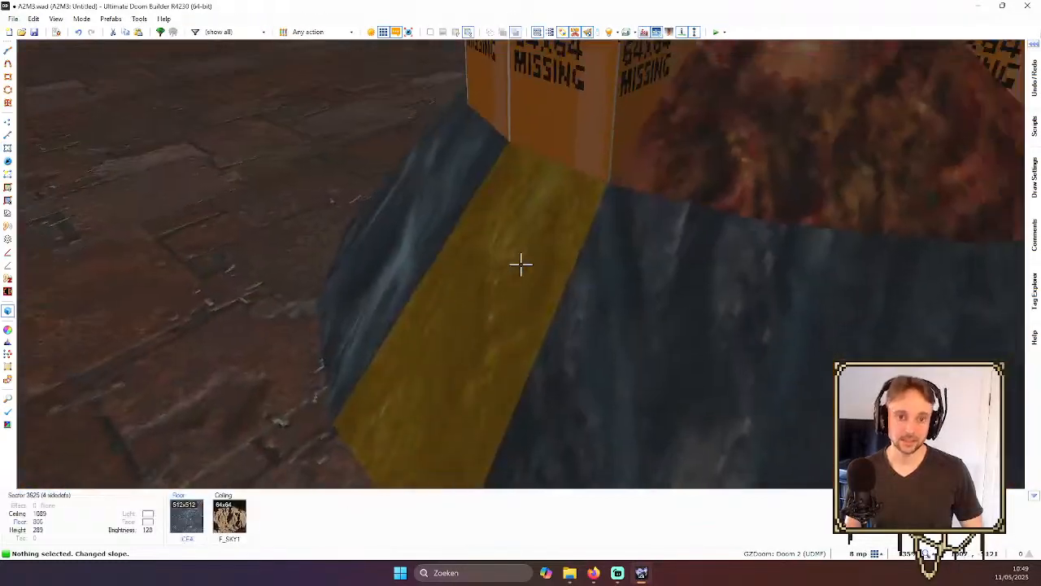
key(w)
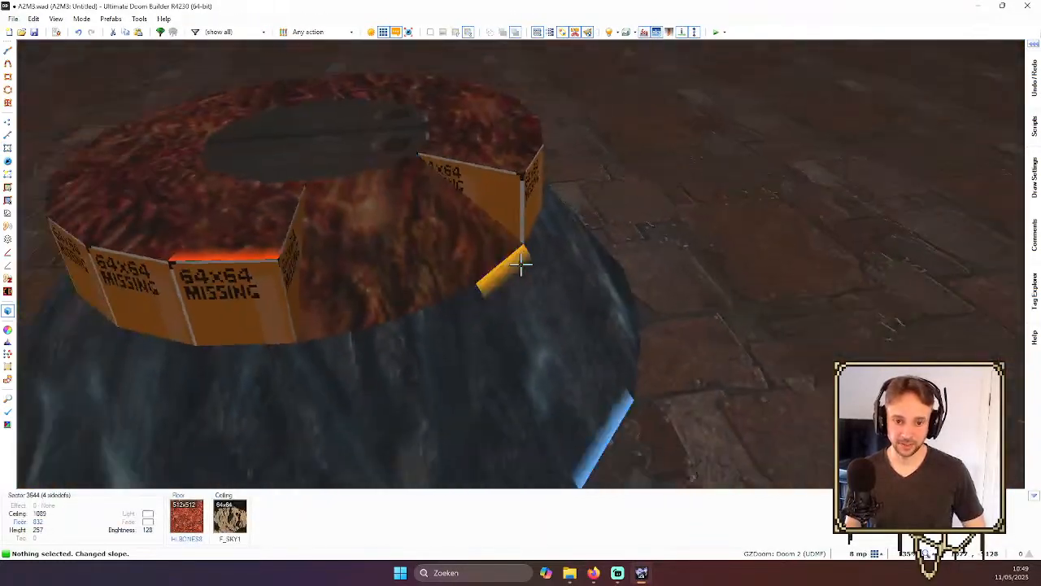
key(s)
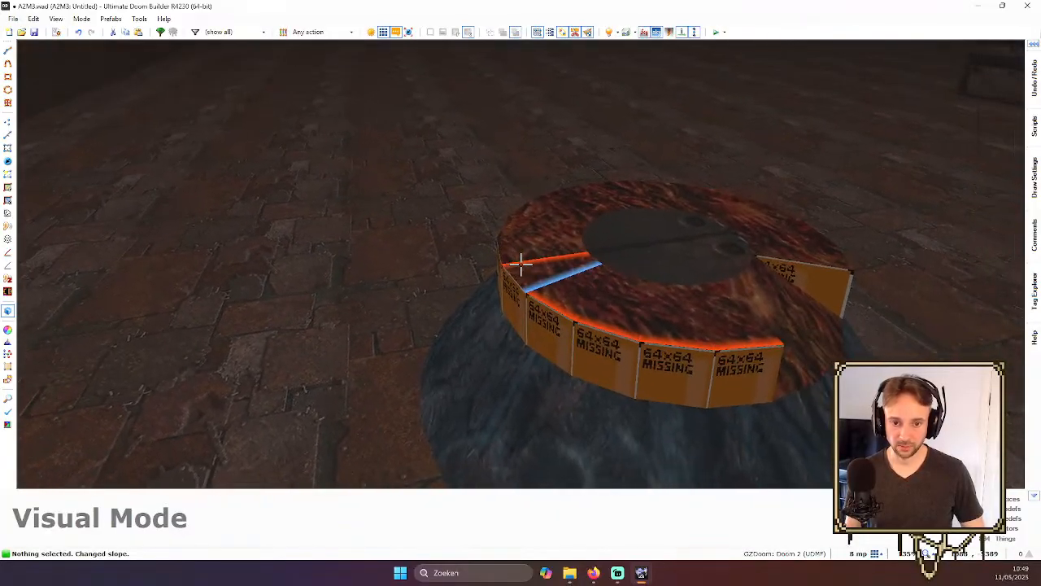
key(e)
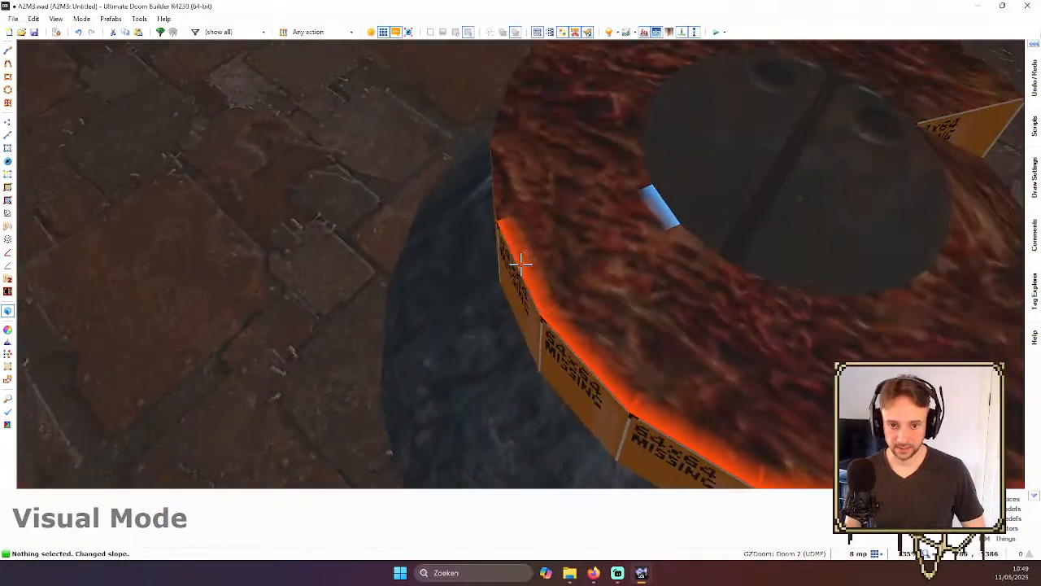
click(520, 264)
click(521, 265)
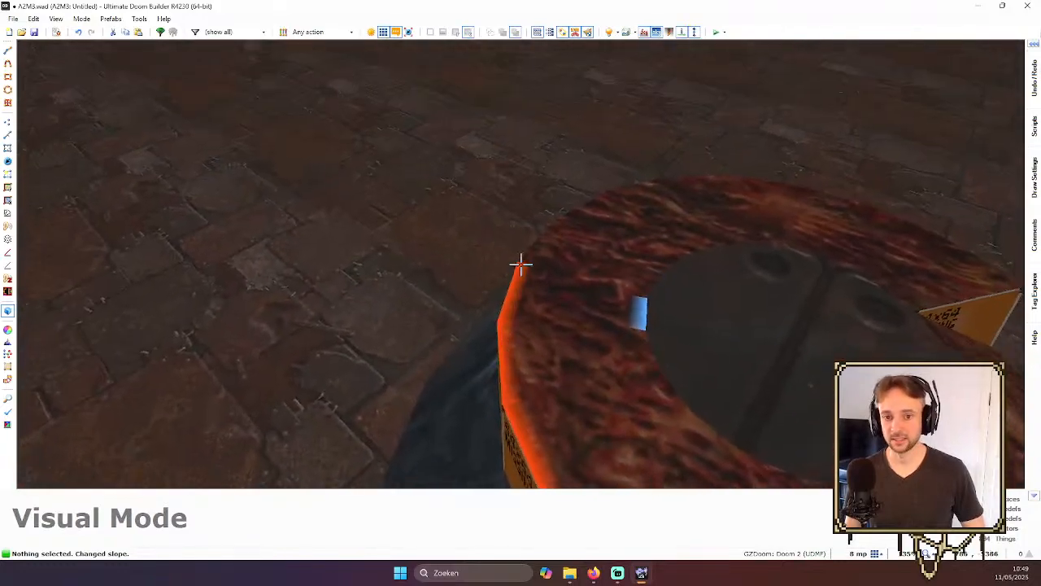
click(520, 265)
click(521, 264)
key(e)
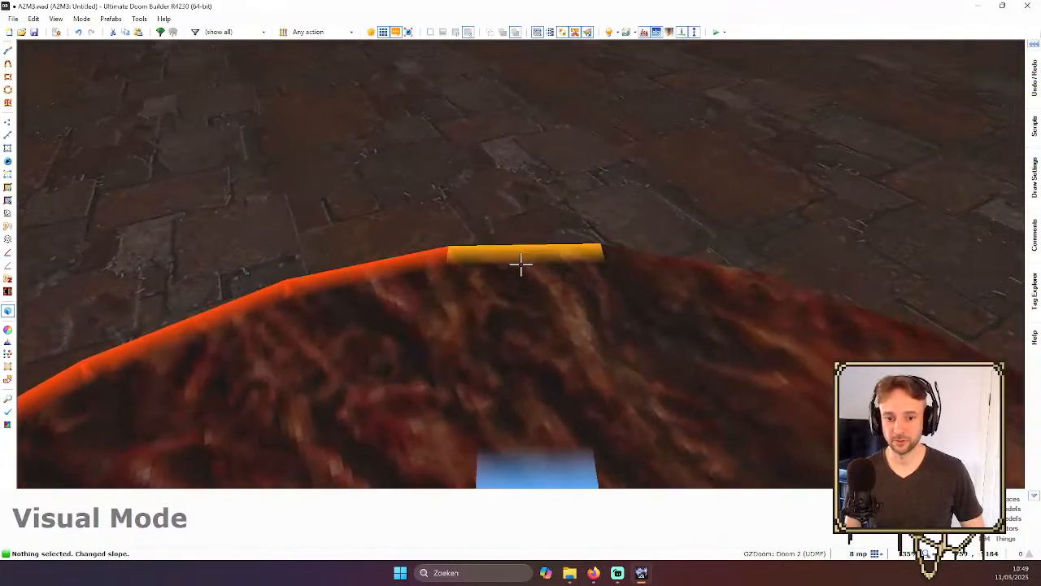
click(520, 265)
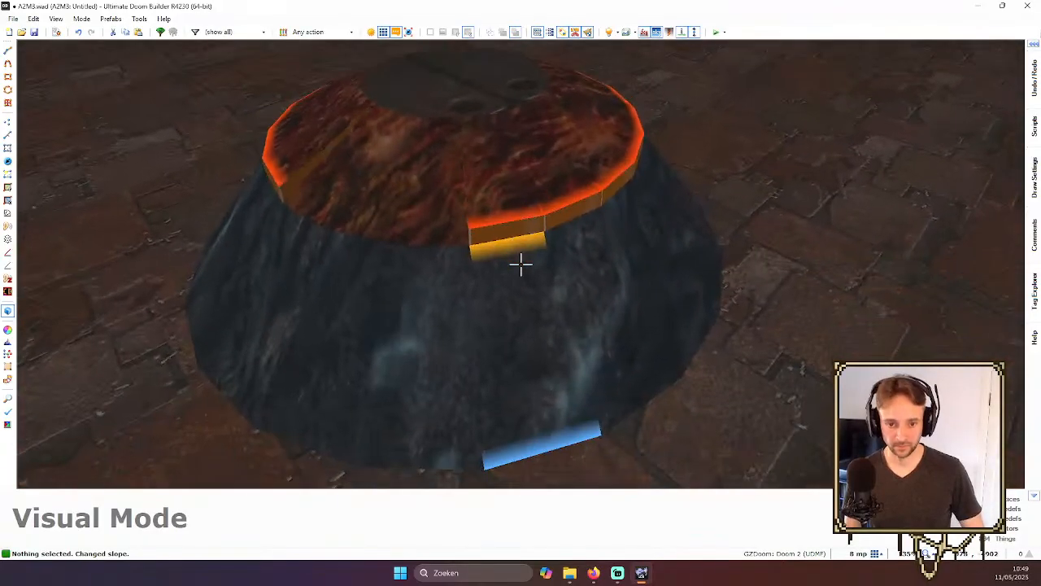
key(w)
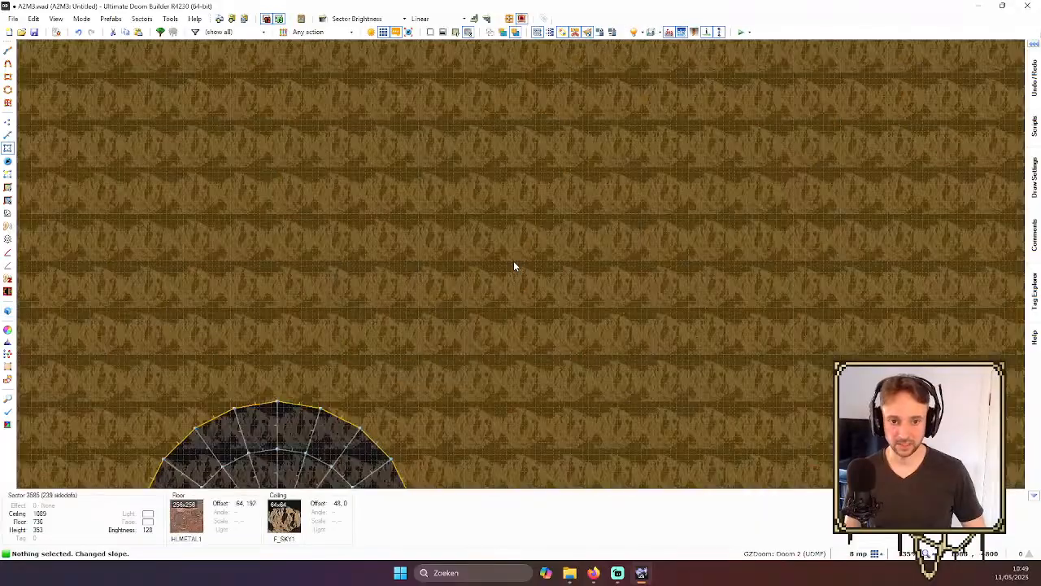
key(w)
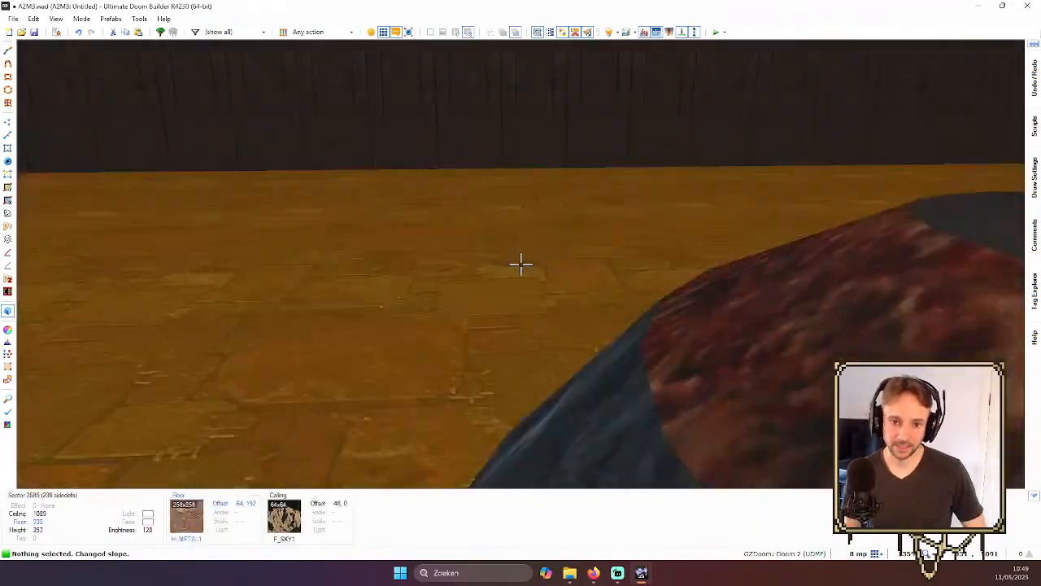
- Raise and lower the shared edge of the ICE4 and HLBONES8 rings with the slope handles to try different dome profiles
key(e)
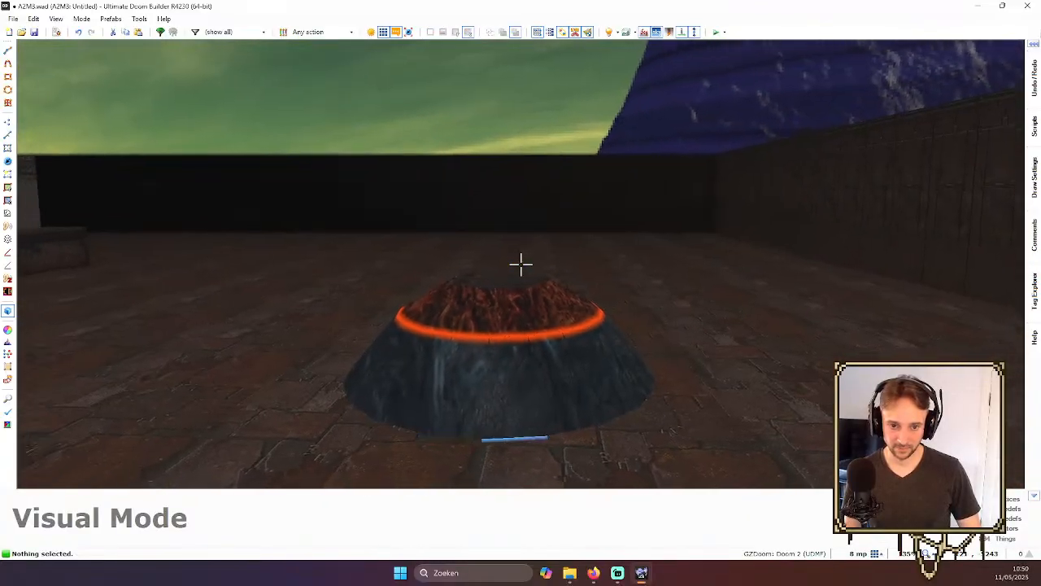
scroll(520, 265, up, 1)
scroll(521, 264, up, 3)
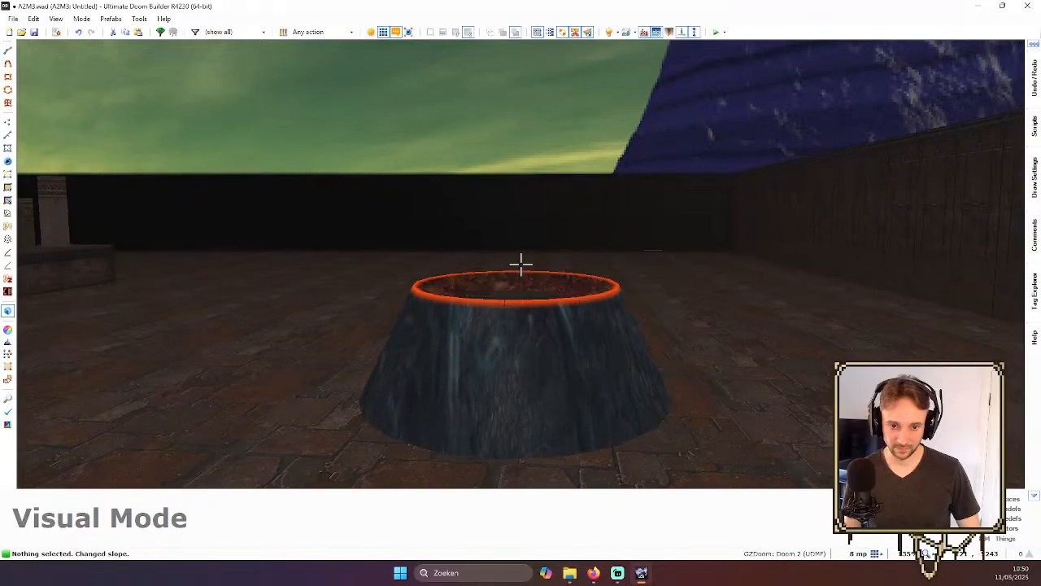
scroll(521, 264, down, 4)
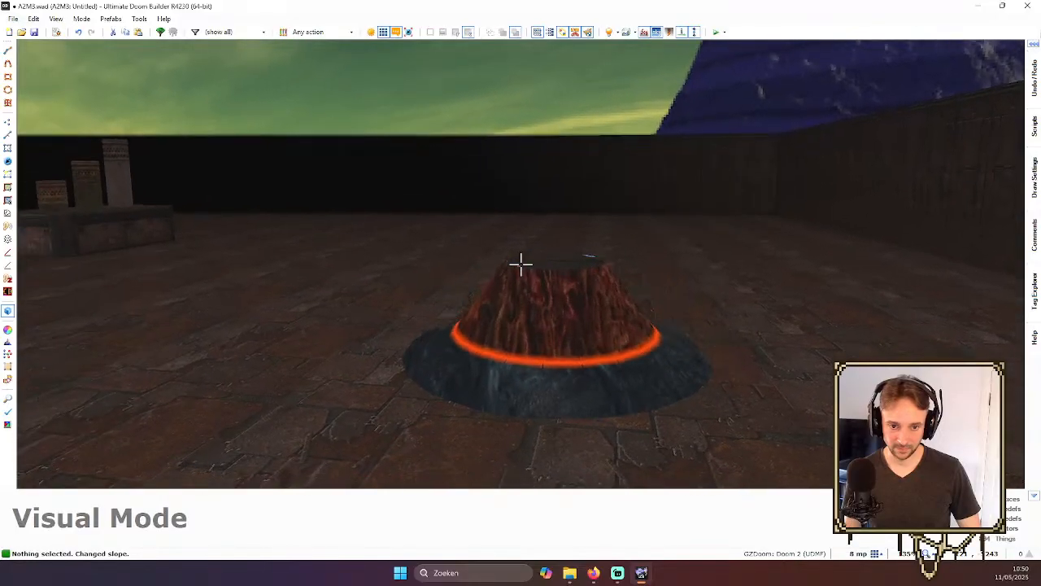
key(w)
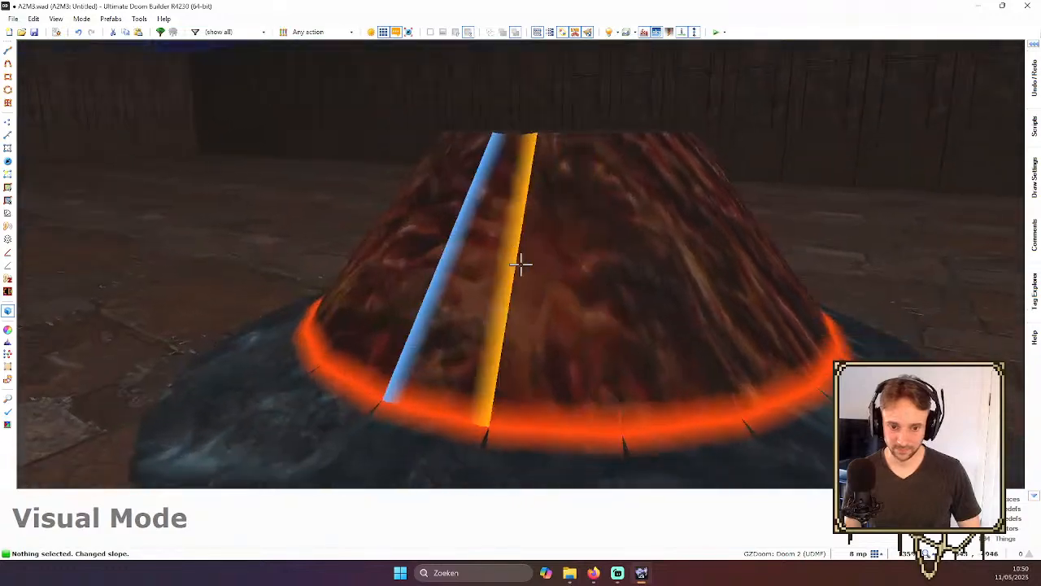
key(s)
key(w)
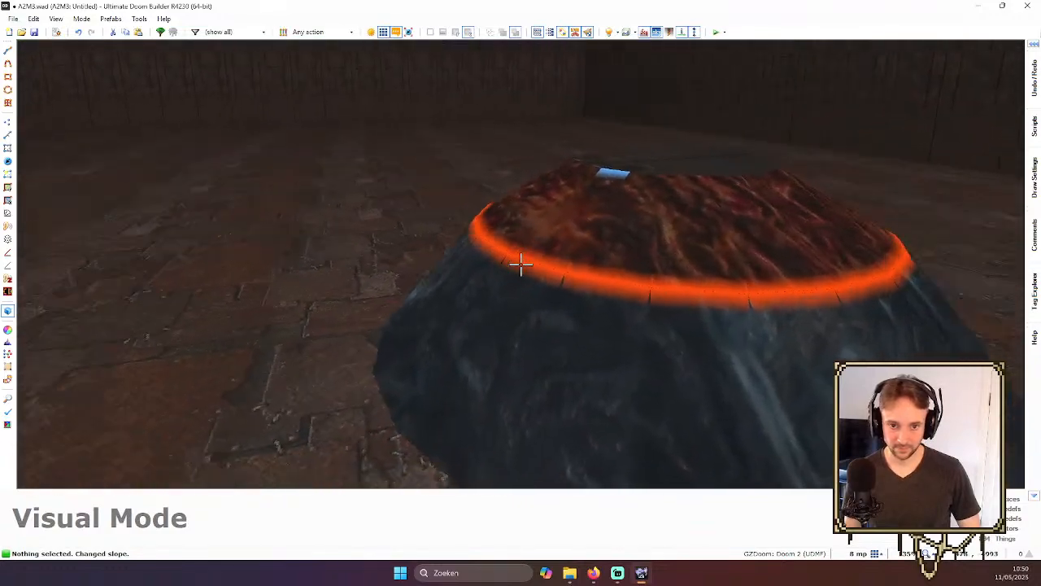
key(s)
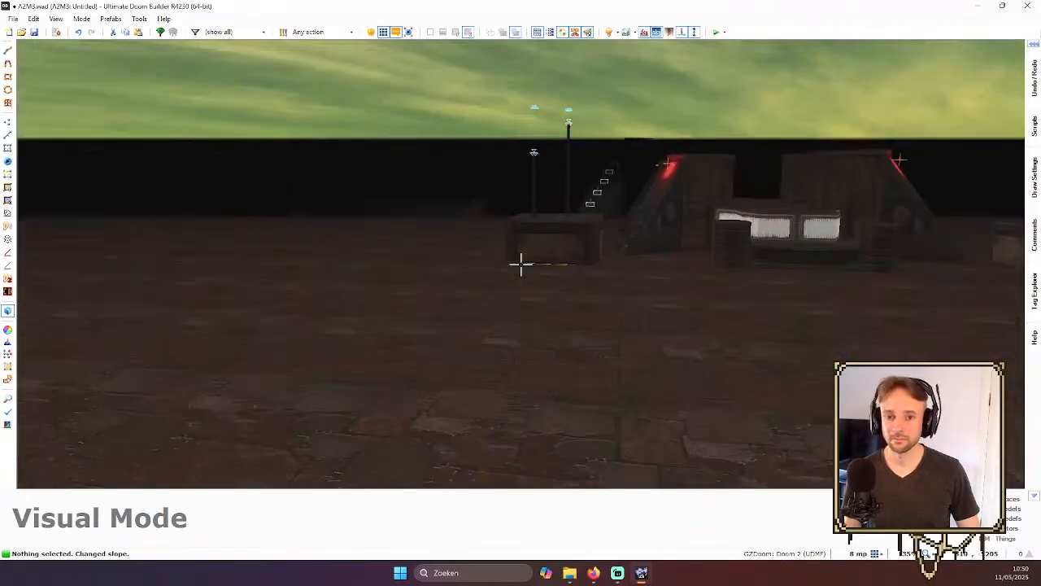
- Fine-tune the height of the shared ring edge for a rounder dome, then turn off the slope handles
key(w)
key(w)
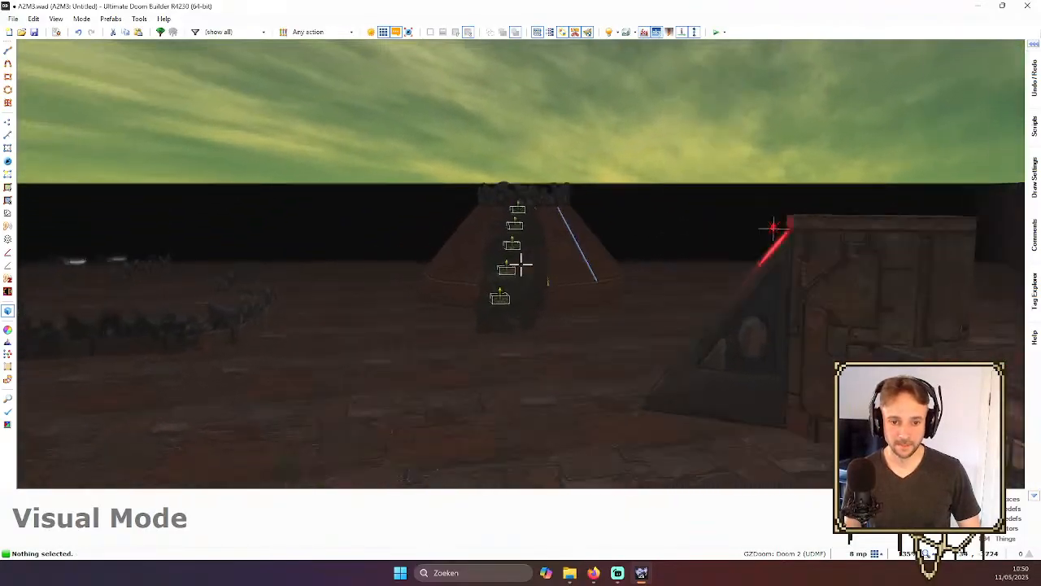
scroll(520, 265, up, 1)
key(s)
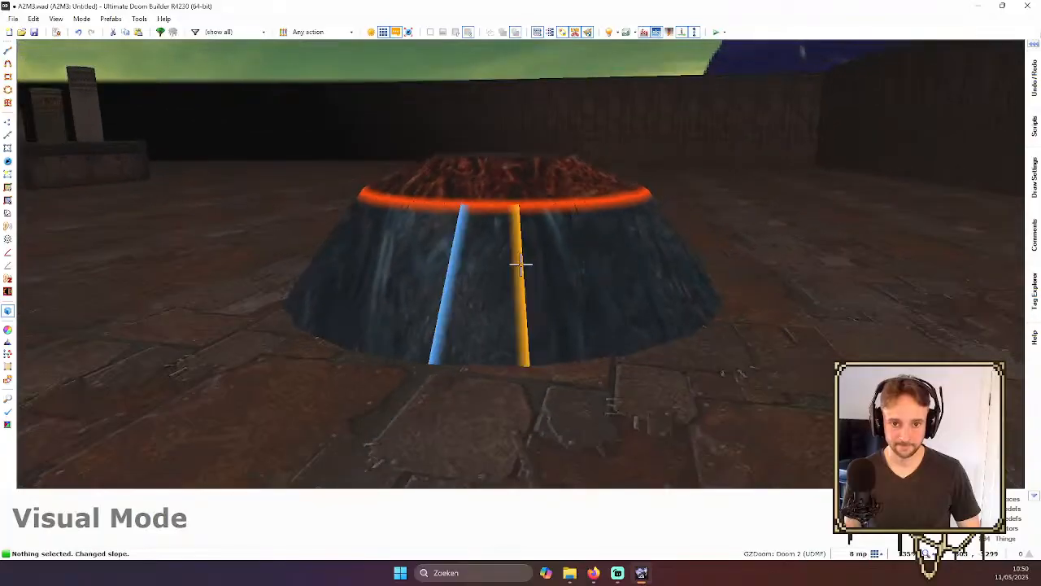
key(w)
key(s)
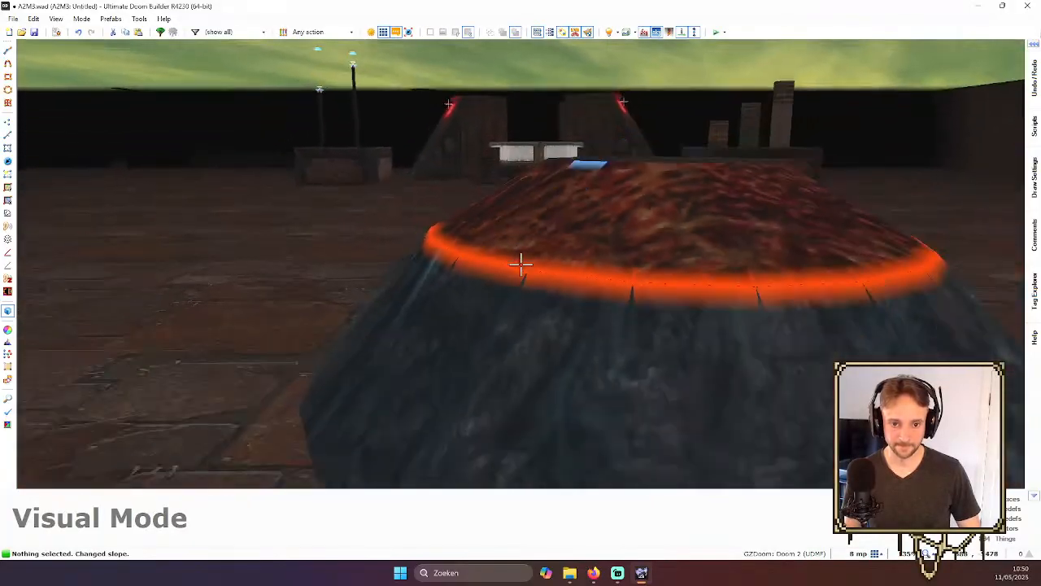
key(s)
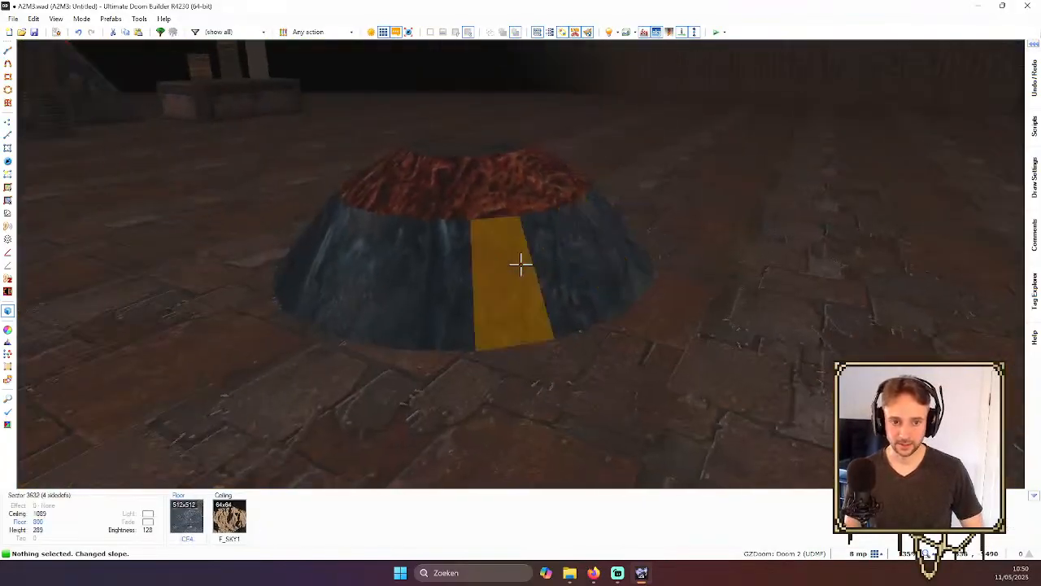
key(v)
- Examine the sloped dome from several sides, checking the seam between both rings and the flat centre
key(s)
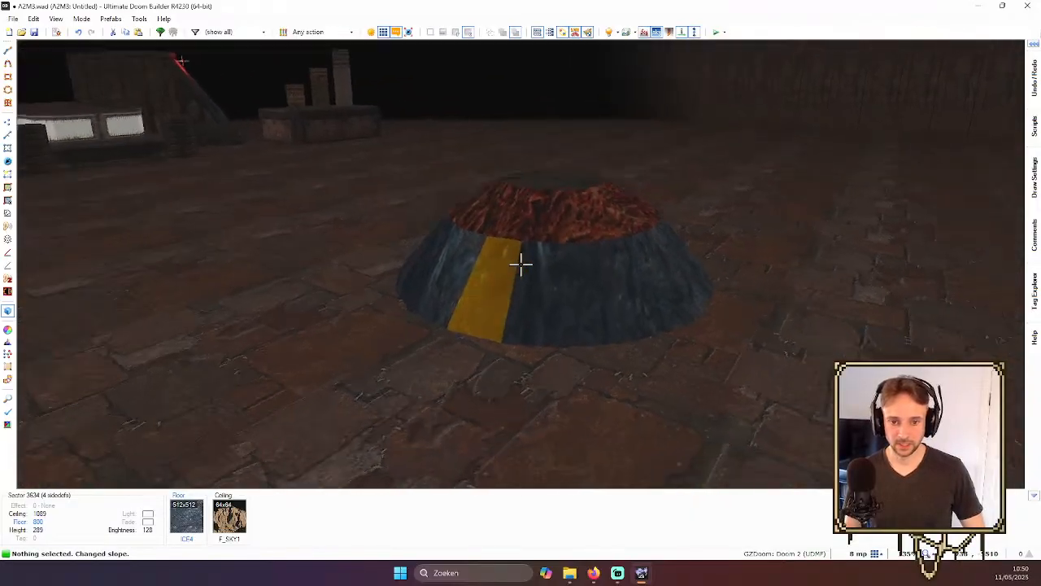
key(w)
key(s)
key(w)
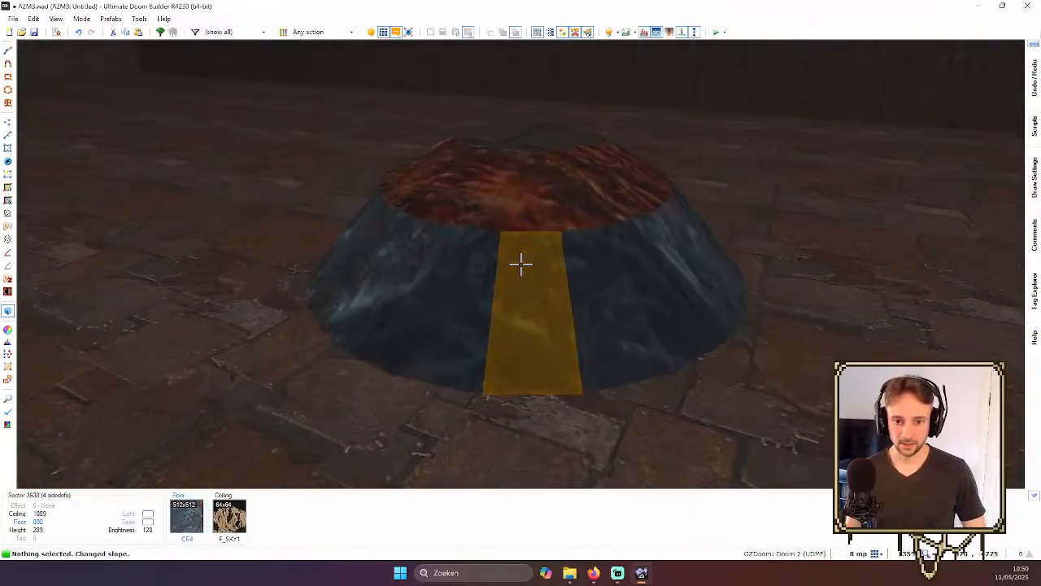
key(s)
key(w)
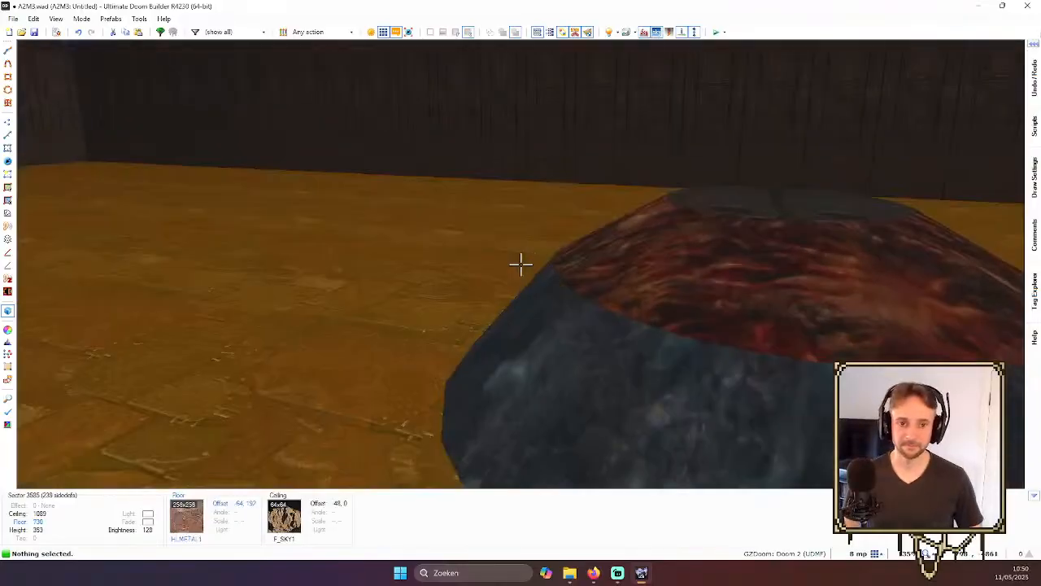
key(w)
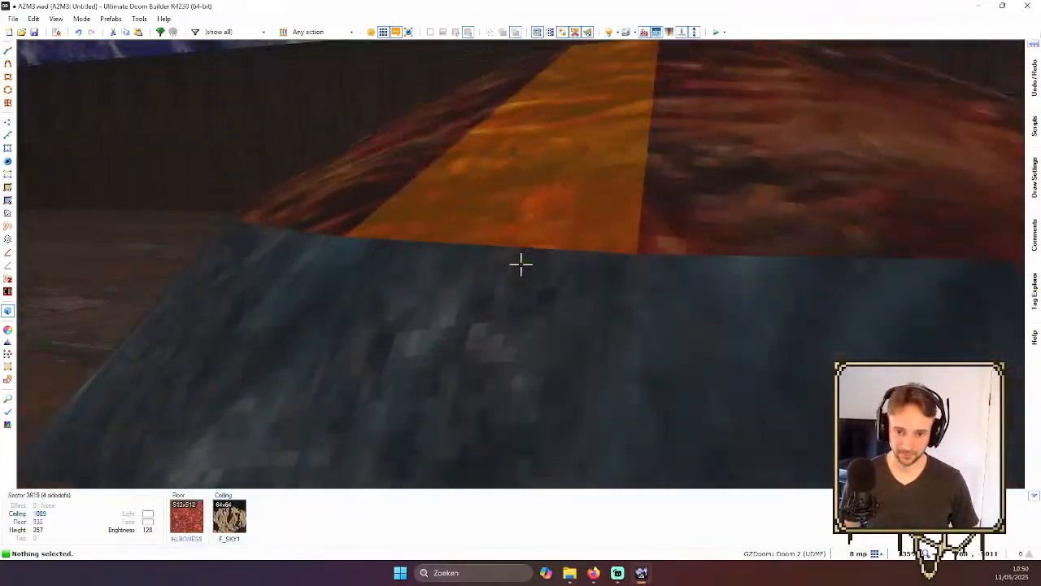
key(s)
key(w)
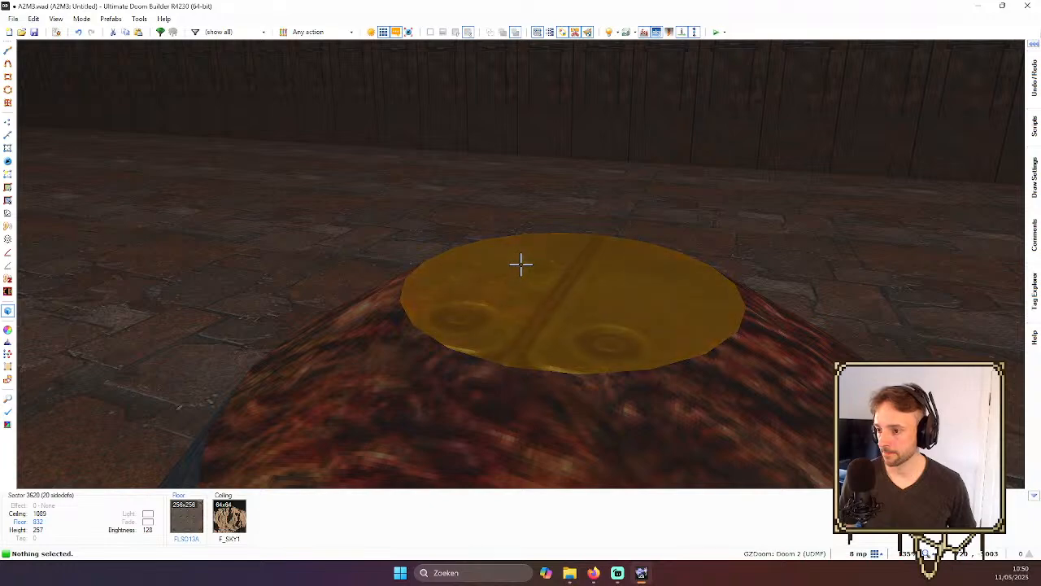
- Raise the FLSD13A centre floor on top of the dome to a height of 840
key(w)
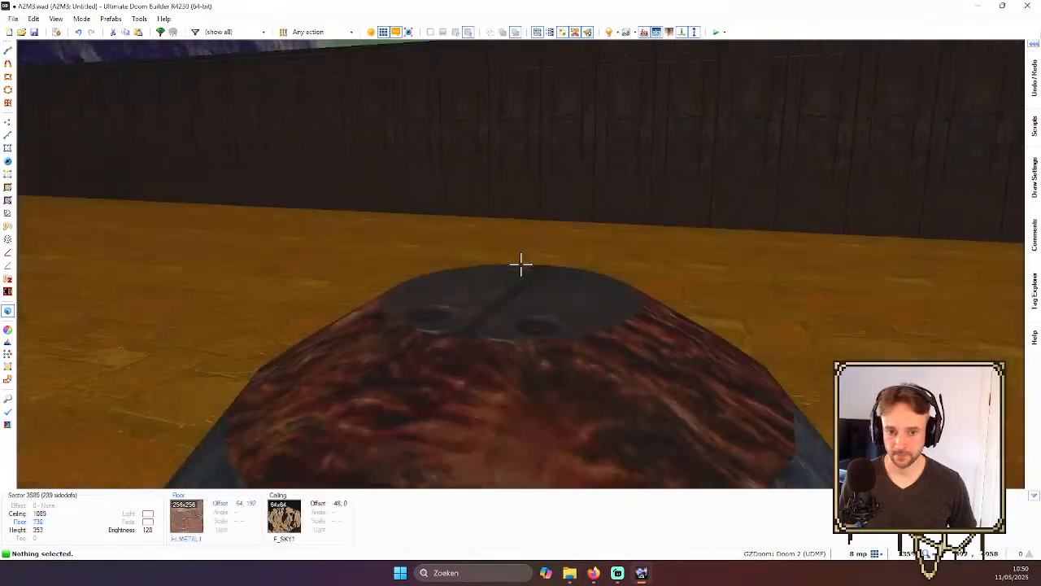
key(s)
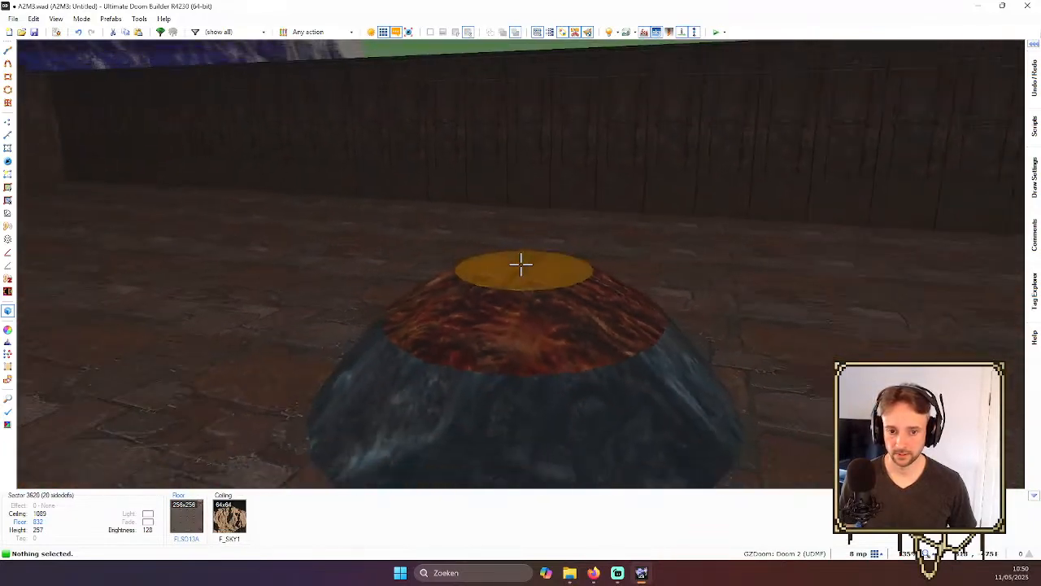
click(520, 264)
scroll(520, 264, up, 1)
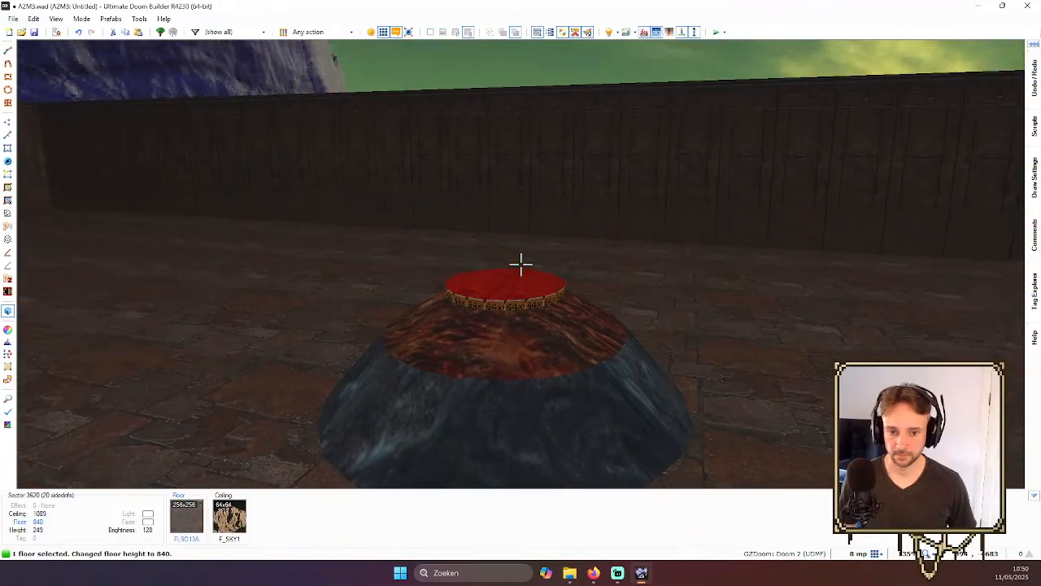
scroll(521, 265, up, 2)
scroll(520, 264, down, 2)
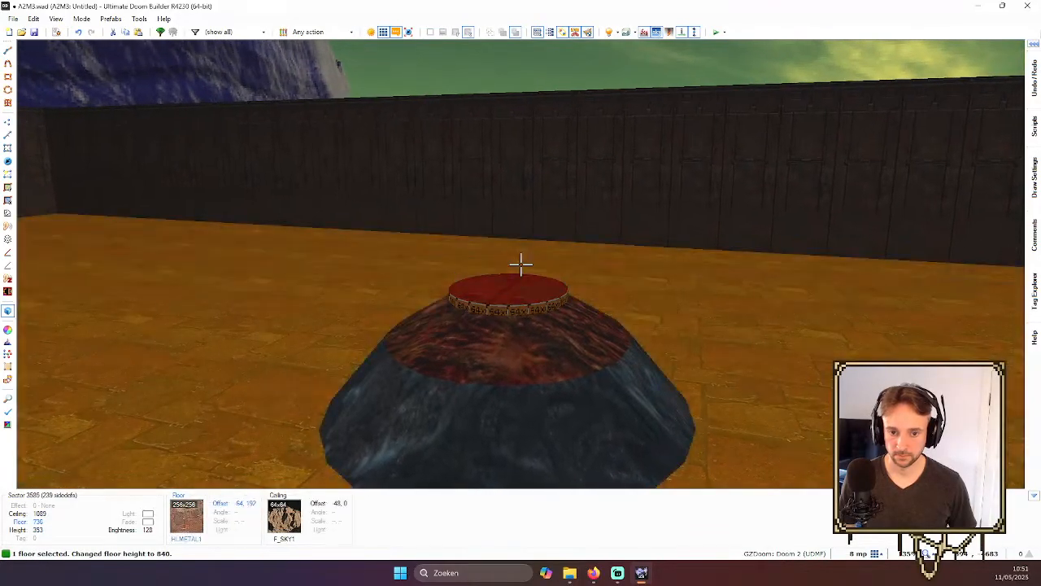
click(520, 264)
- Apply the N_MTSH04 texture to all 20 missing sidedefs around the raised centre cap and auto-align it in X and Y
key(w)
key(s)
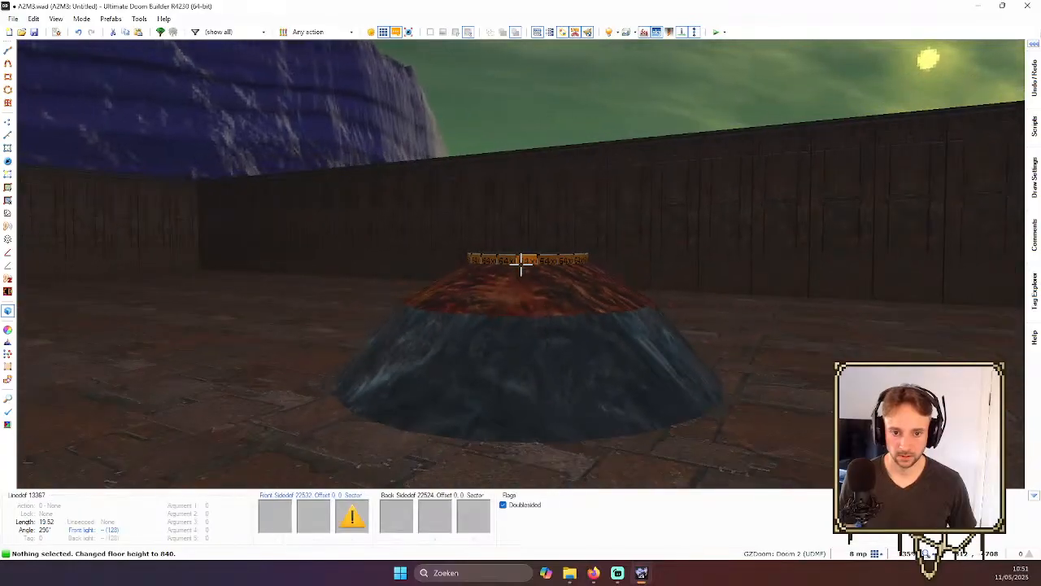
key(t)
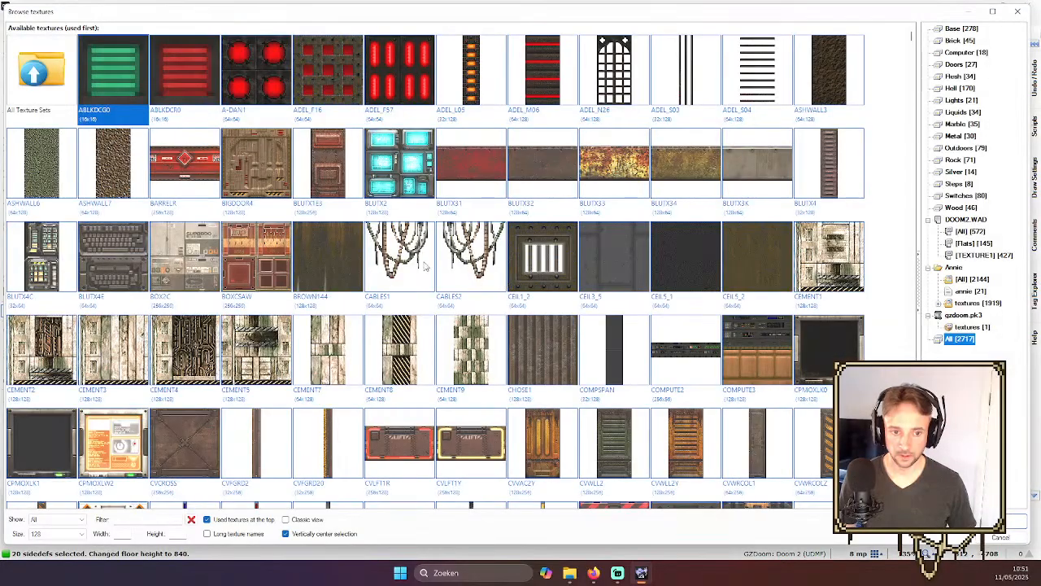
scroll(437, 193, down, 5)
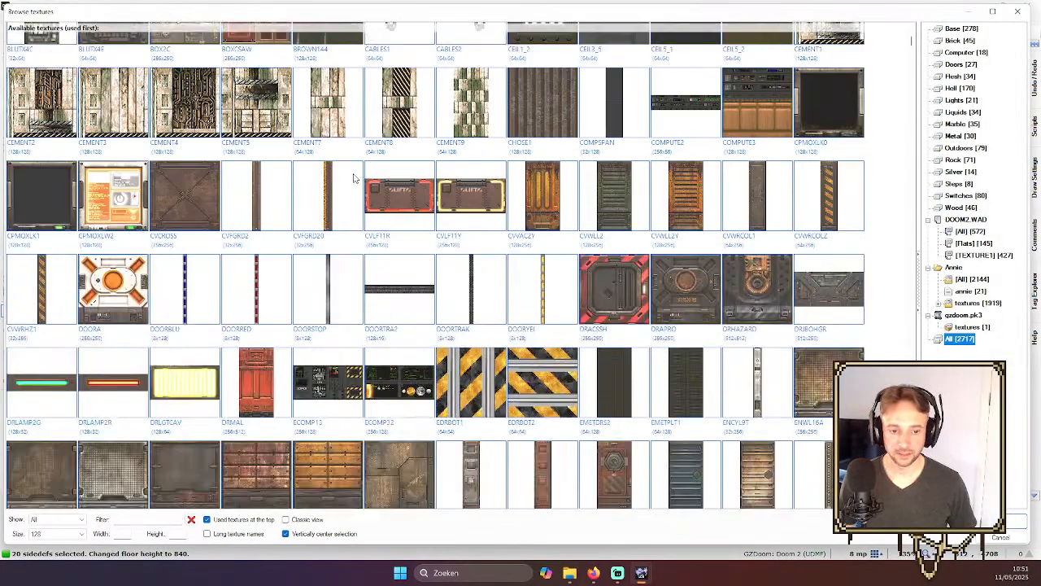
scroll(383, 244, down, 3)
scroll(344, 274, up, 5)
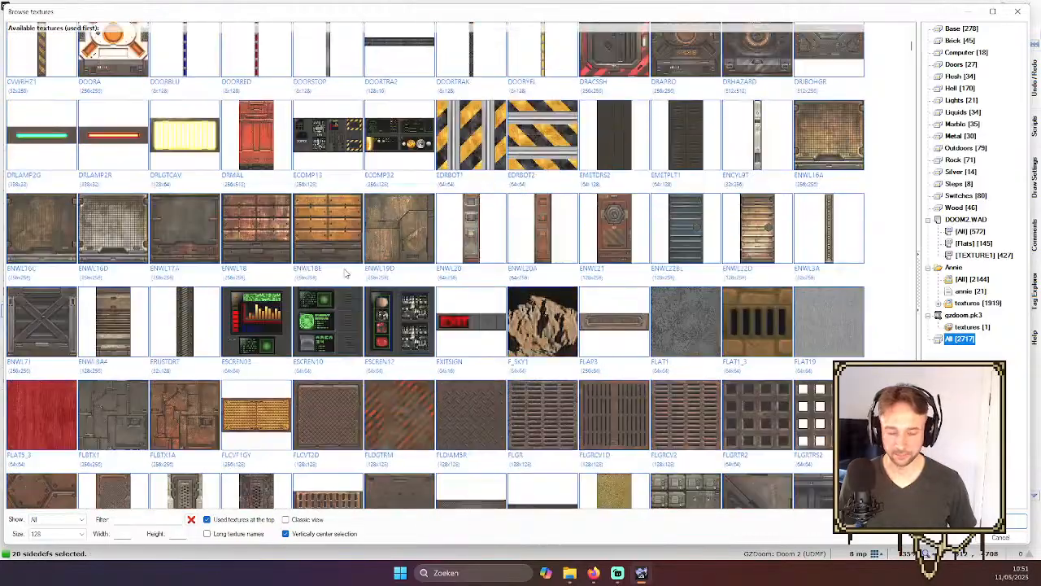
scroll(358, 261, down, 4)
scroll(368, 257, down, 6)
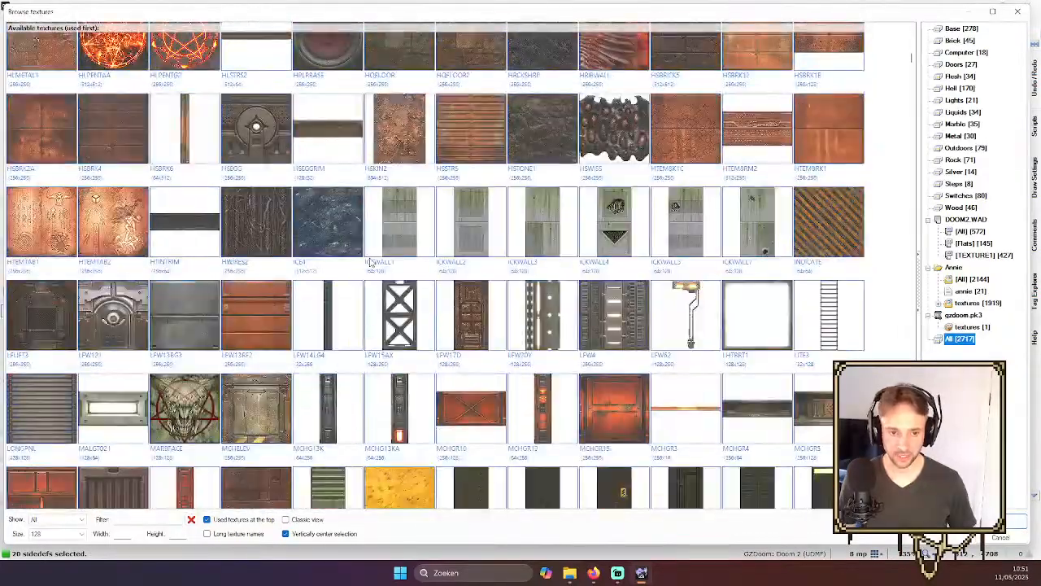
scroll(416, 260, down, 5)
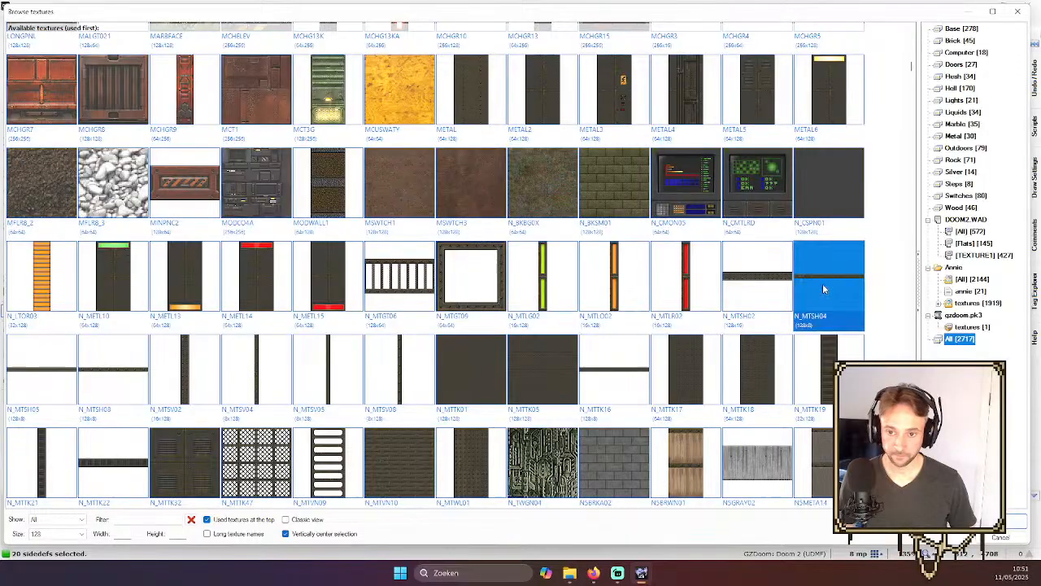
double_click(824, 288)
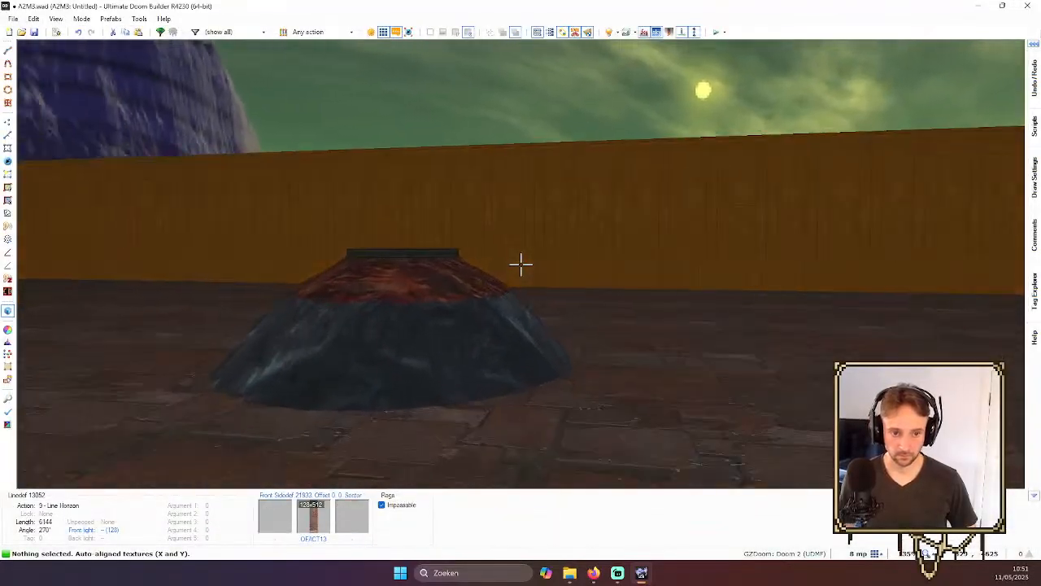
- Apply the PIPRC3C floor texture to all 20 segments of the dome's outer ring and clear the selection
shift+click(521, 262)
right_click(521, 262)
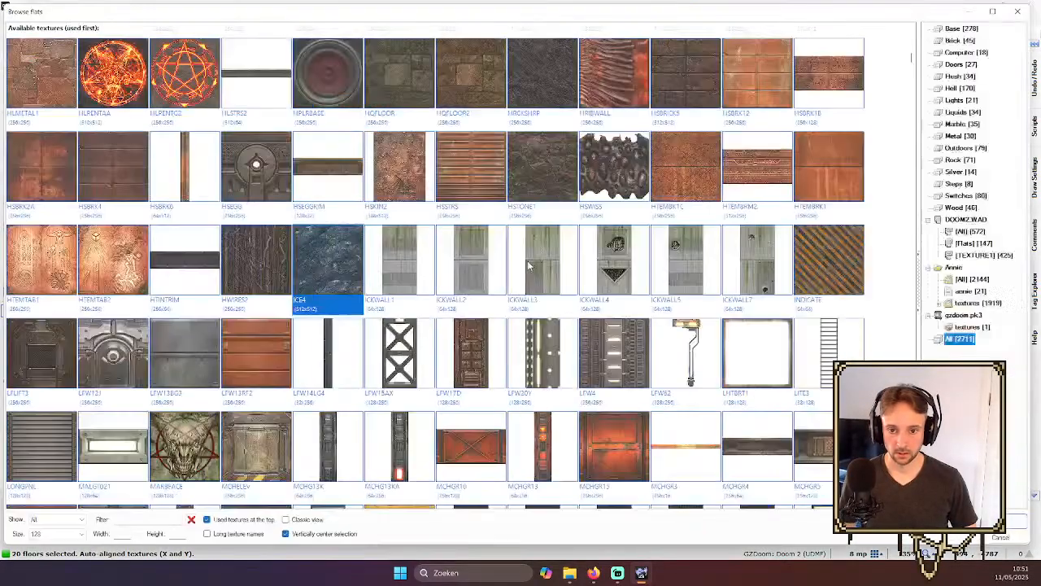
scroll(399, 252, up, 3)
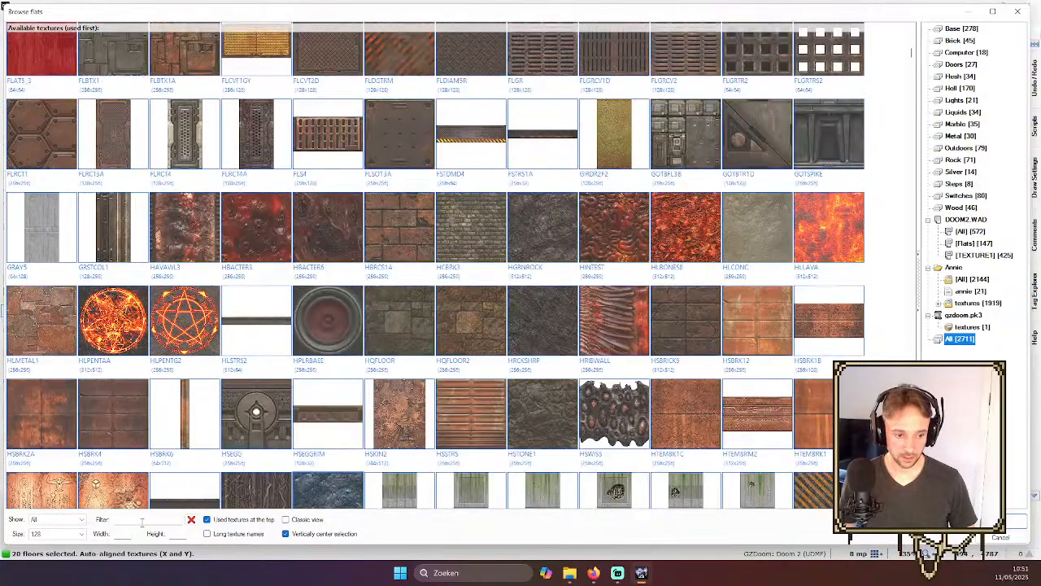
text(PIP)
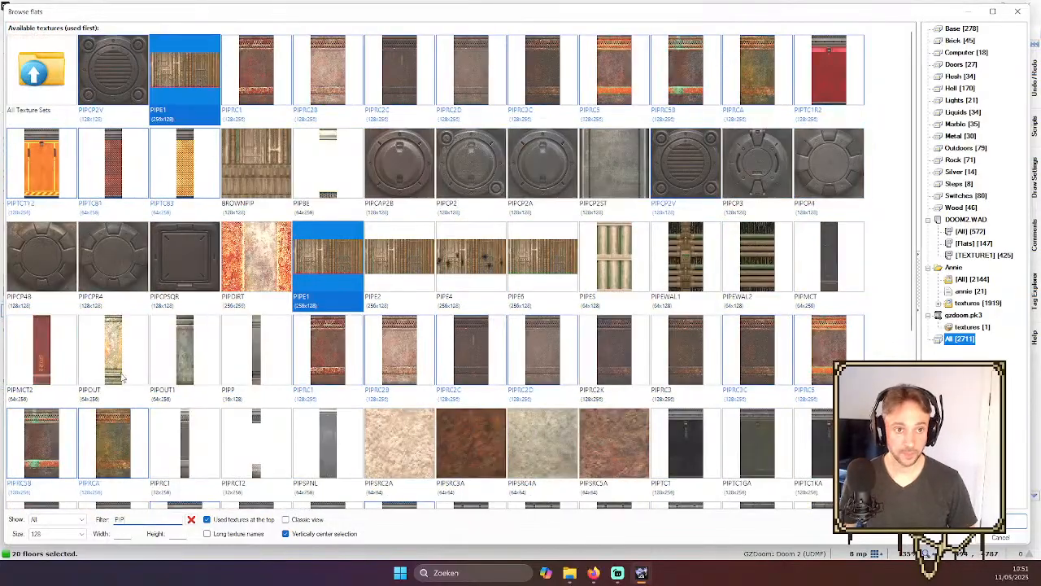
click(549, 74)
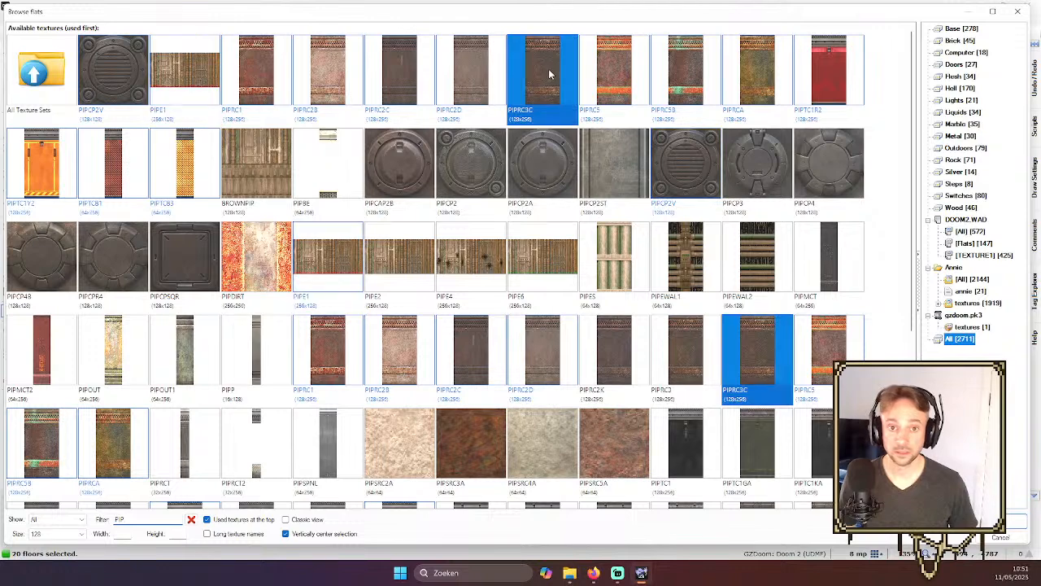
double_click(549, 73)
key(c)
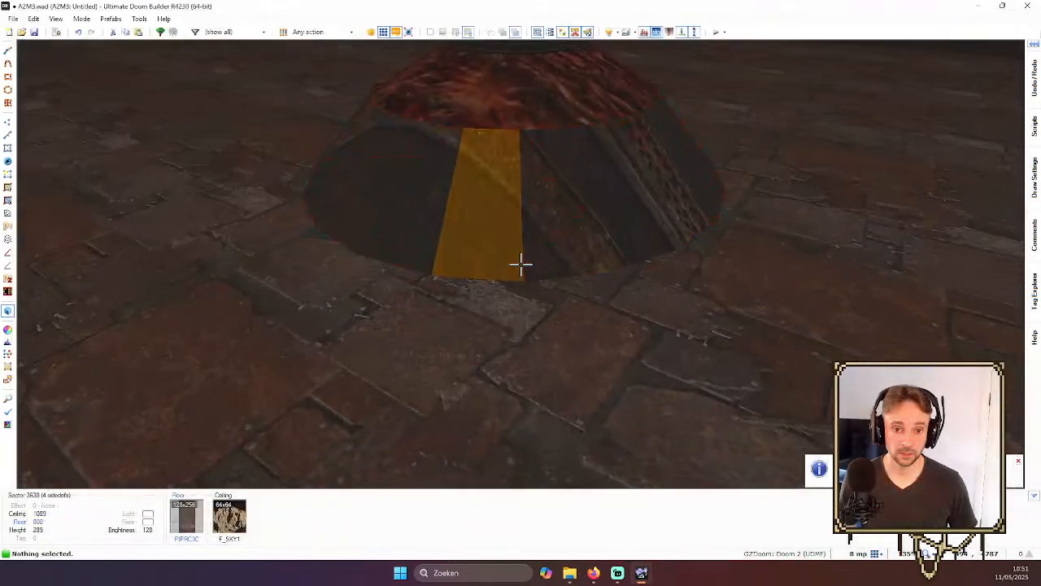
- Auto-align the PIPRC3C floor texture in X and Y on each segment in turn, all around the outer ring
key(ctrl+a)
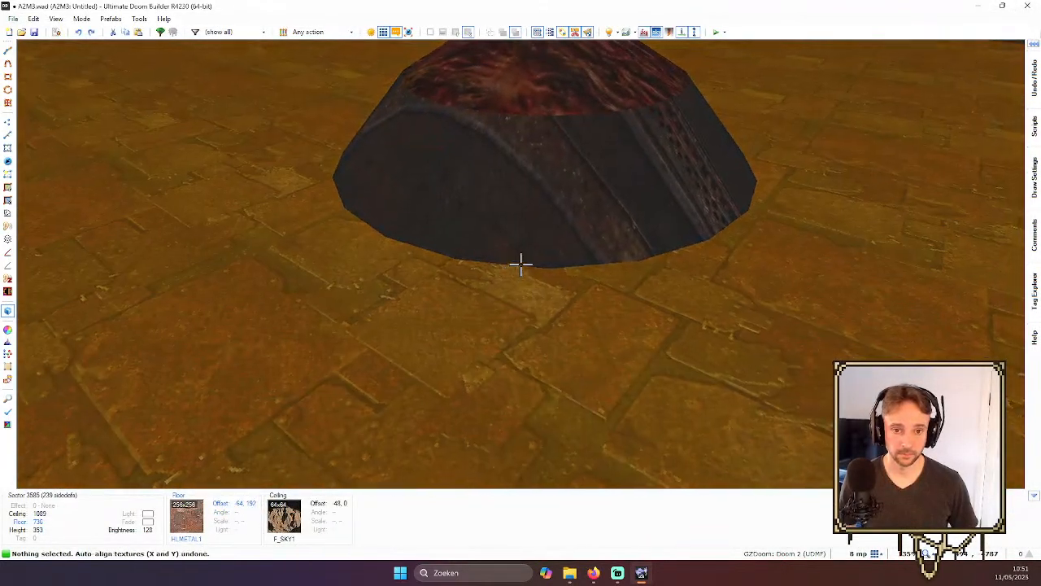
key(w)
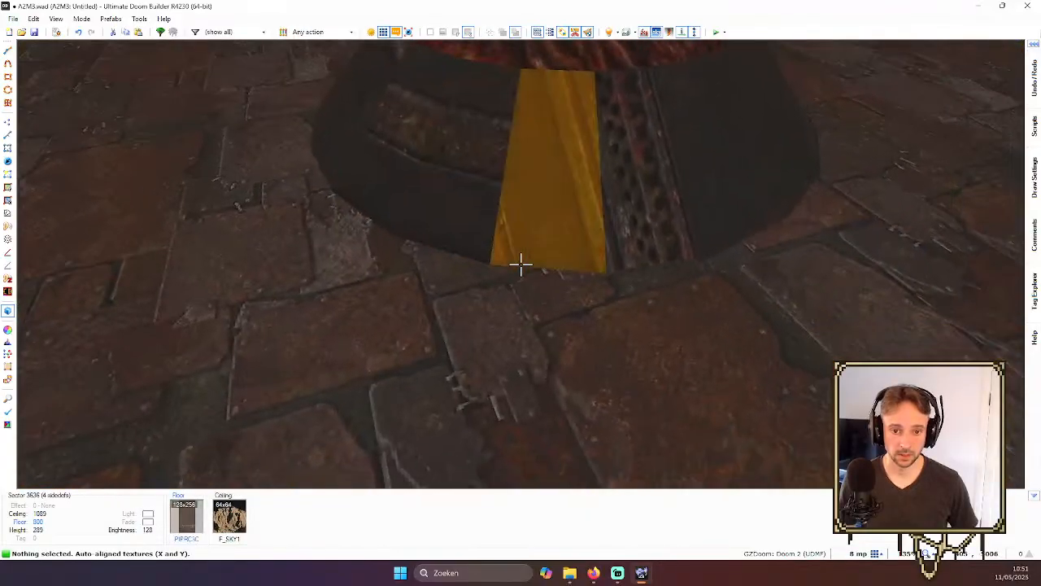
key(d)
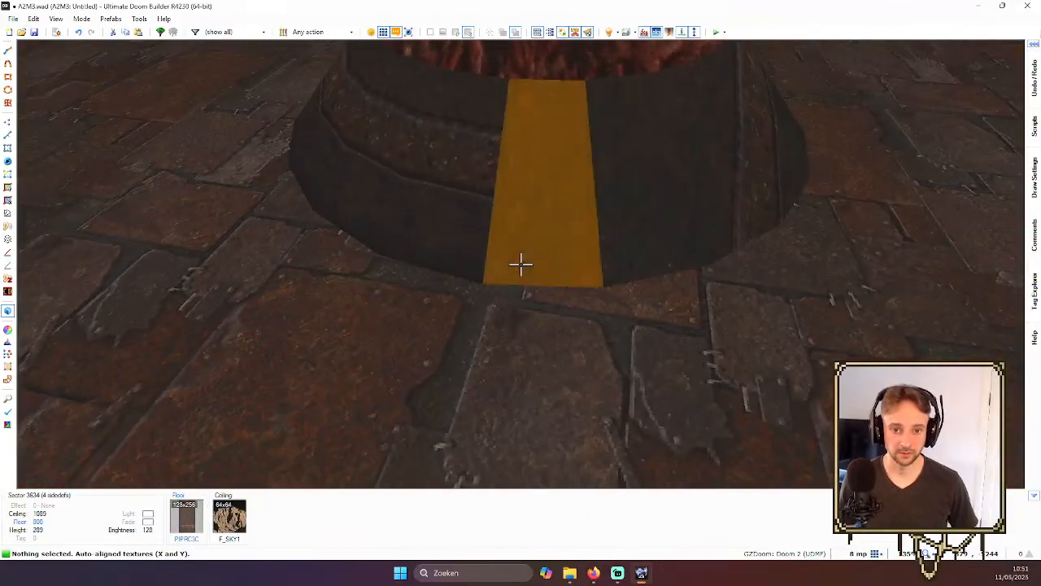
key(ctrl+a)
key(d)
key(ctrl+a)
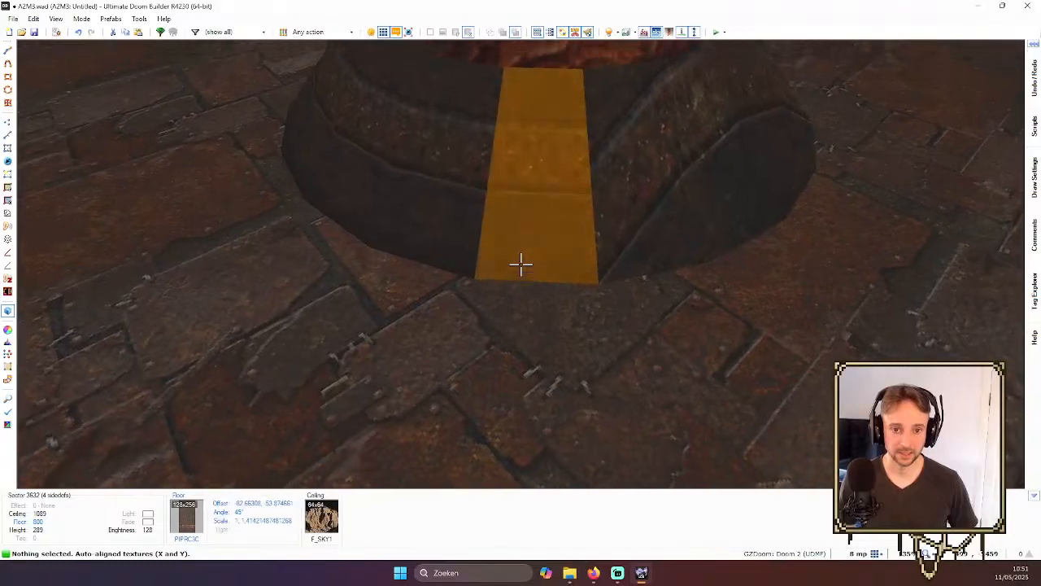
key(d)
key(ctrl+a)
key(d)
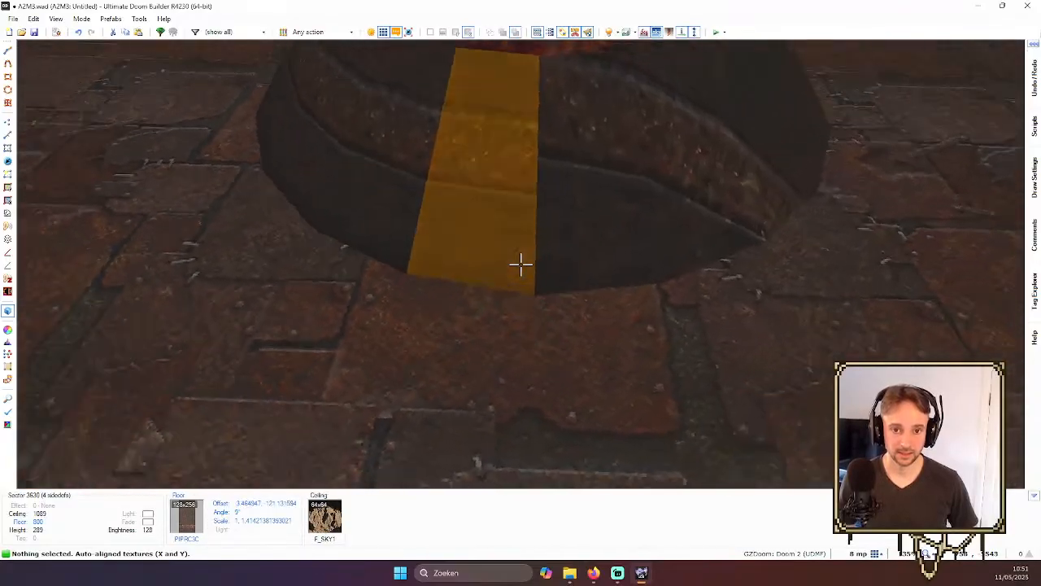
key(ctrl+a)
key(d)
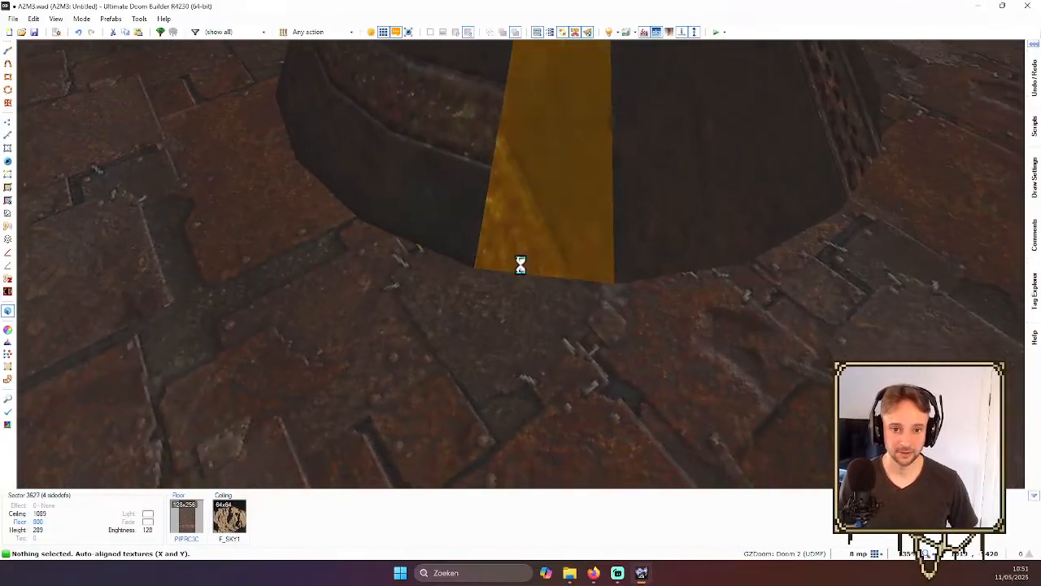
key(ctrl+a)
key(d)
key(ctrl+a)
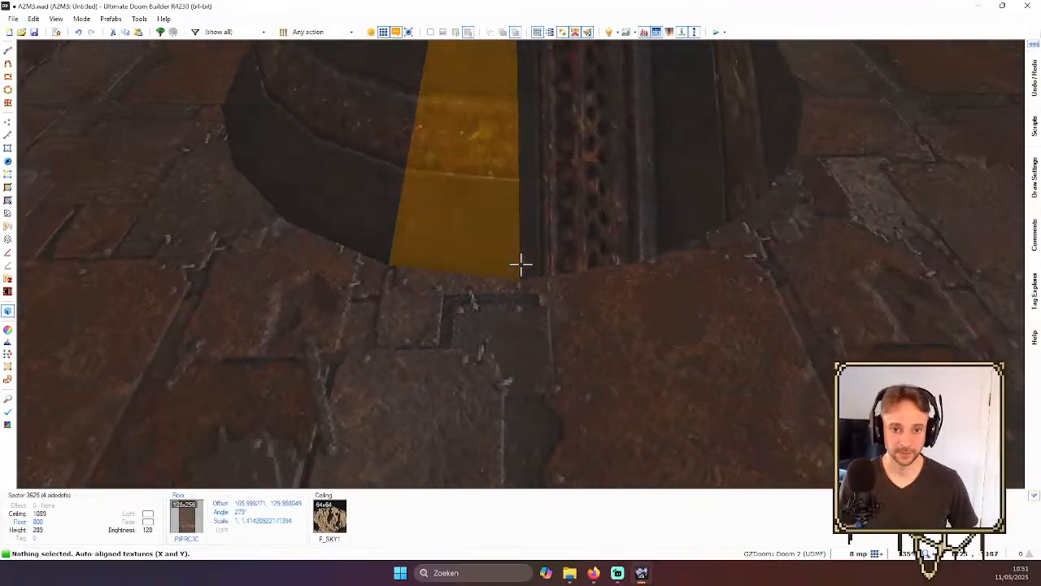
key(d)
key(ctrl+a)
key(d)
key(d)
key(ctrl+a)
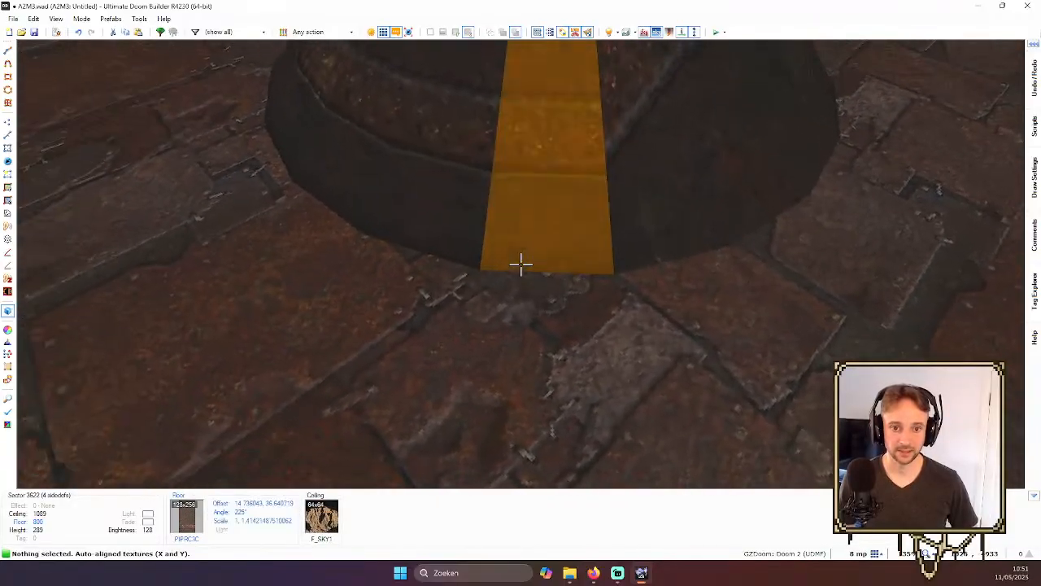
key(d)
key(ctrl+a)
key(d)
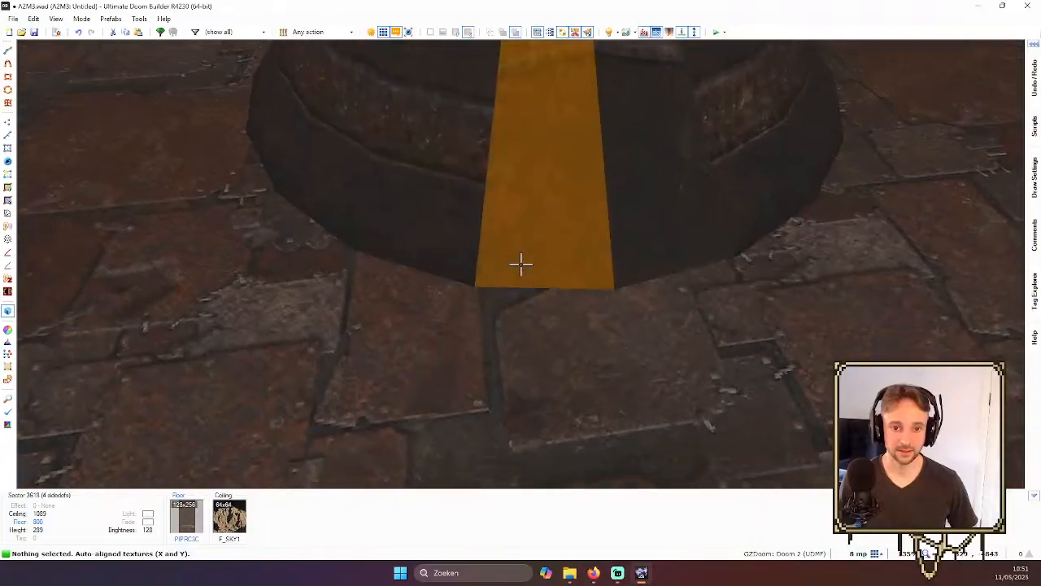
key(ctrl+a)
- Examine the dome's ring segments and their outer vertices against the grid in the 2D map view
key(w)
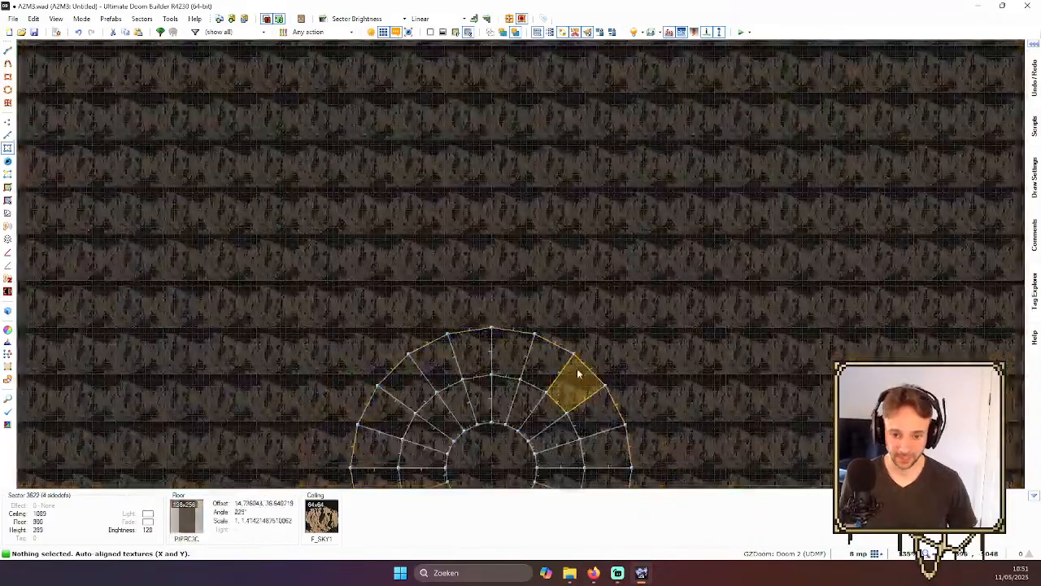
middle_drag(577, 374, 523, 295)
scroll(523, 296, up, 3)
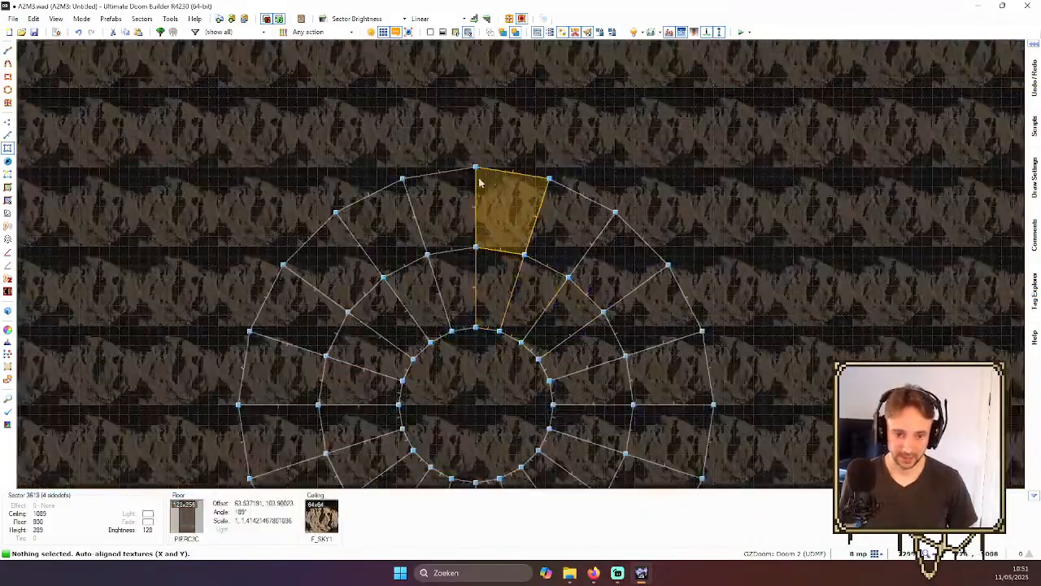
scroll(683, 317, down, 1)
scroll(683, 318, down, 2)
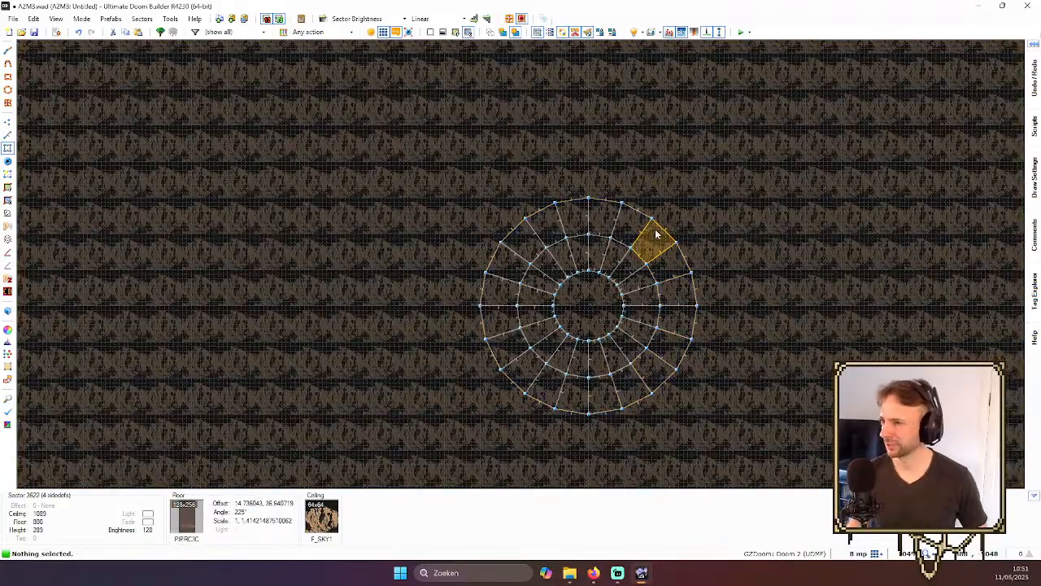
scroll(545, 196, up, 1)
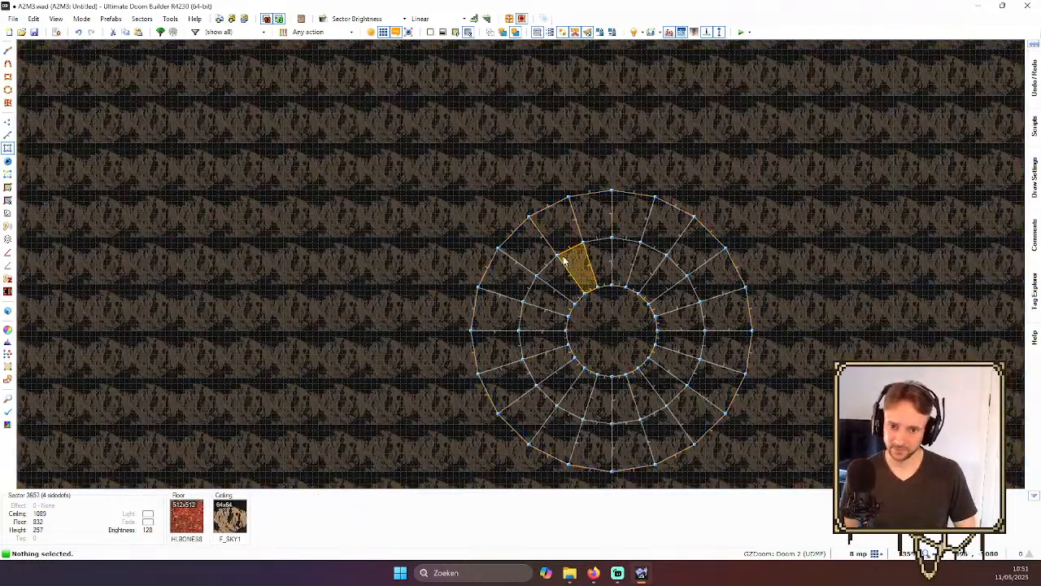
scroll(563, 259, up, 8)
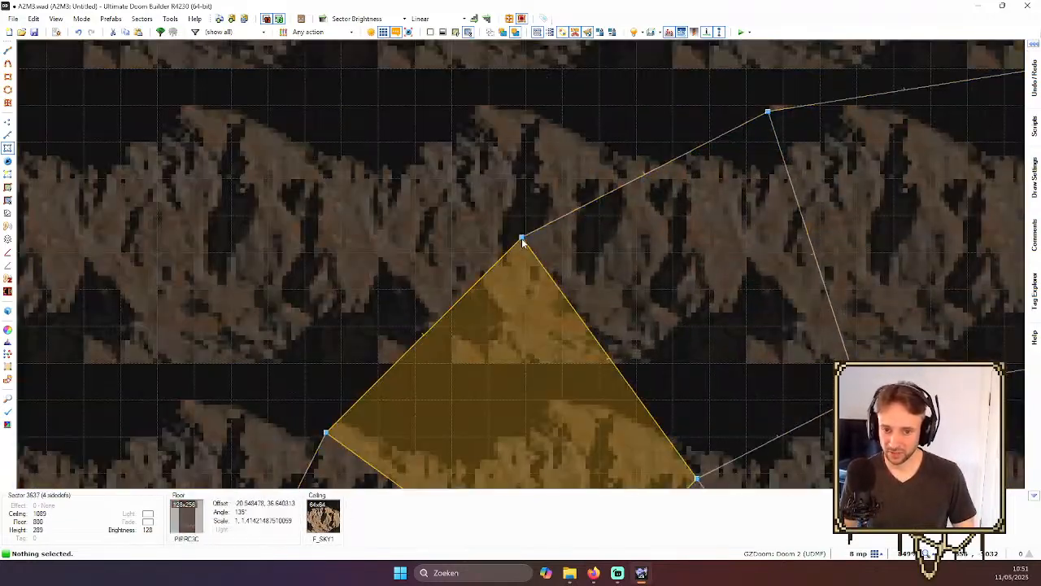
key(w)
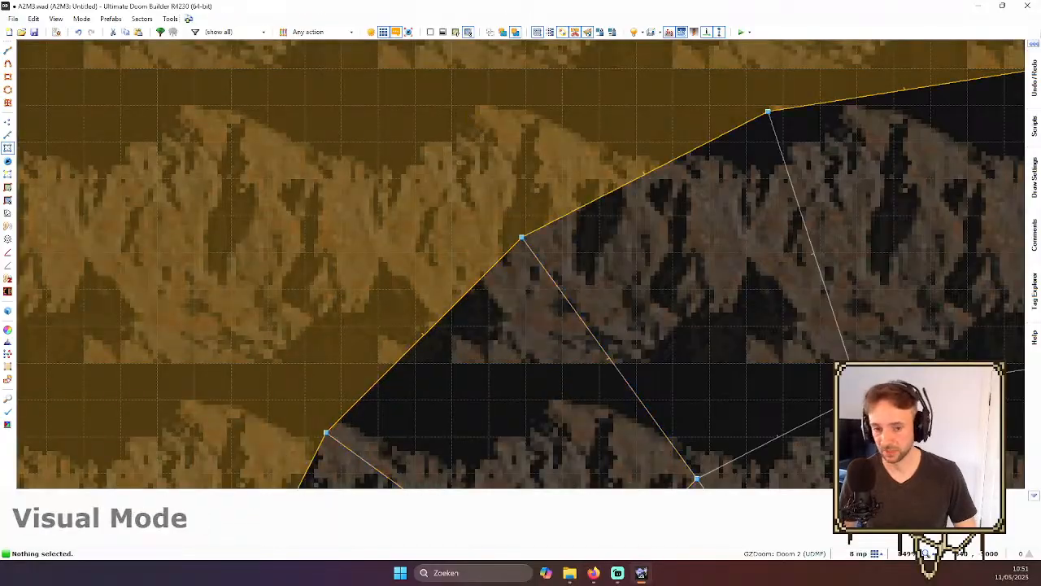
- Try shifting one outer-ring segment's floor texture to a vertical offset of 135.506255, and undo the offset changes
key(s)
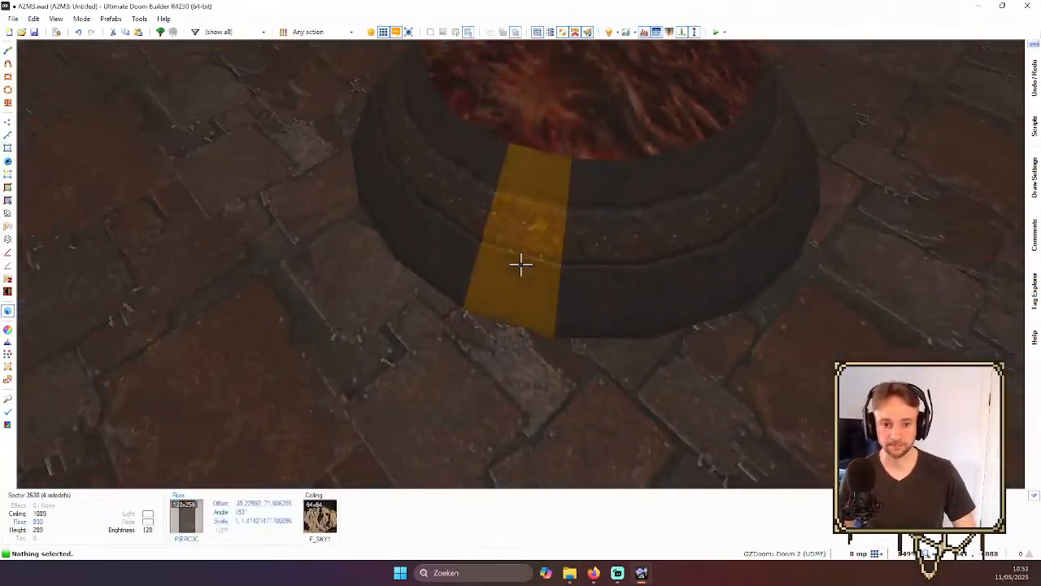
key(ctrl+Down)
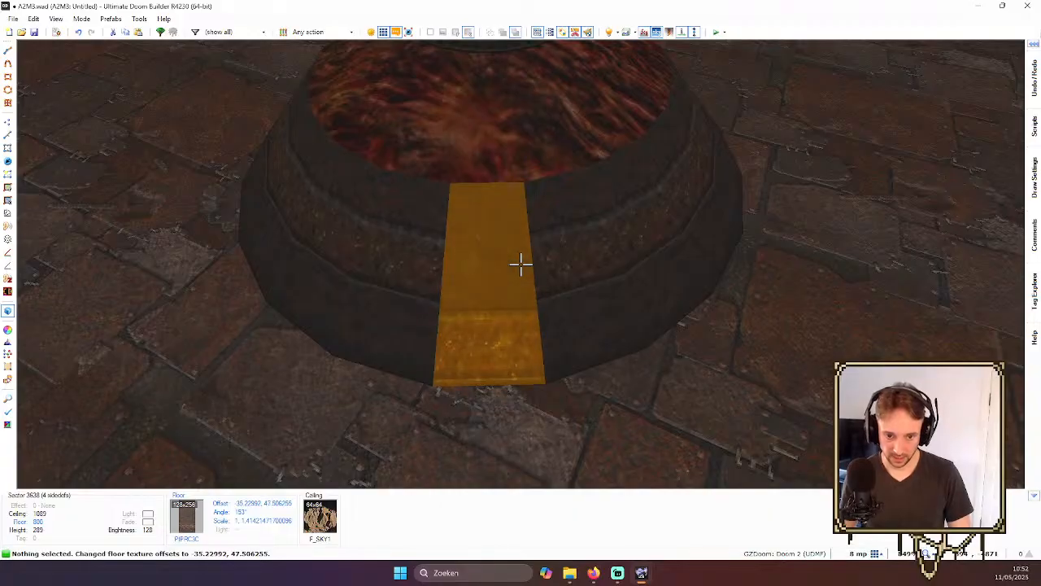
key(ctrl+Up)
key(ctrl+Up)
key(ctrl+Up)
key(ctrl+Up)
key(ctrl+Up)
key(ctrl+Up)
key(ctrl+Up)
key(ctrl+Up)
key(ctrl+Up)
key(ctrl+Up)
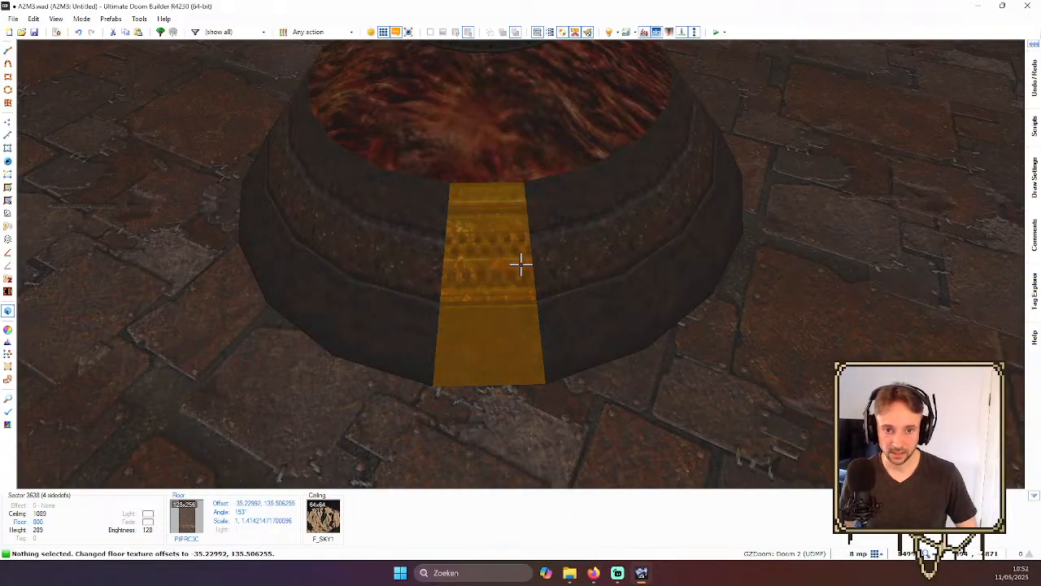
key(w)
key(w)
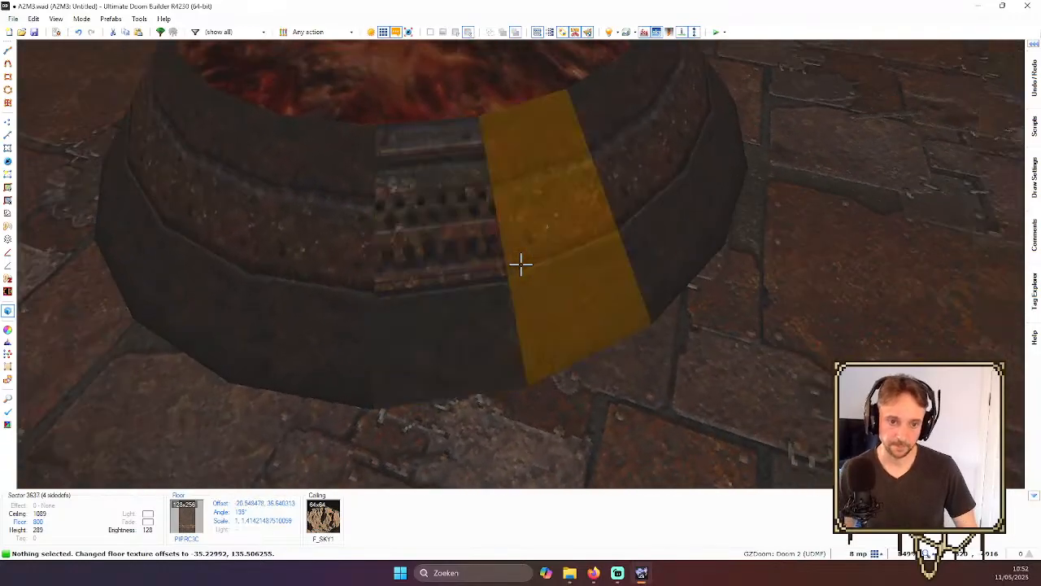
key(ctrl+z)
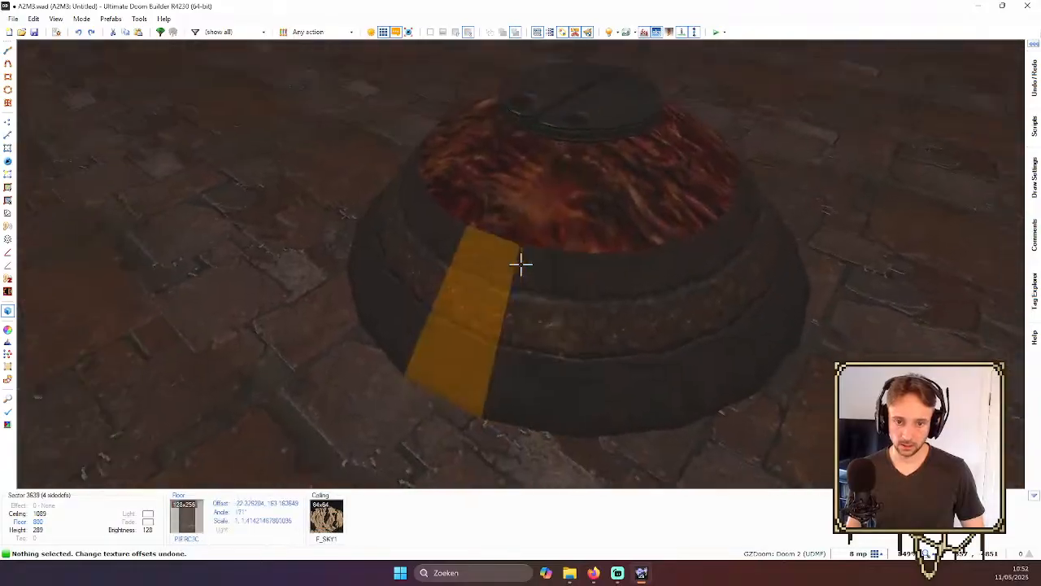
- Select all 20 HLBONES8 floor segments of the dome's inner ring
key(w)
key(w)
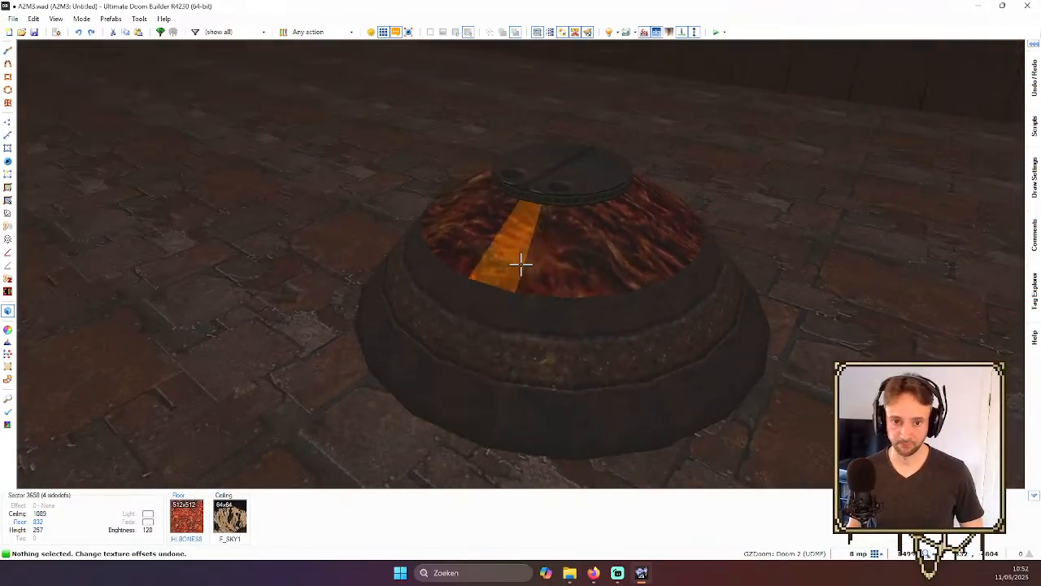
shift+click(520, 262)
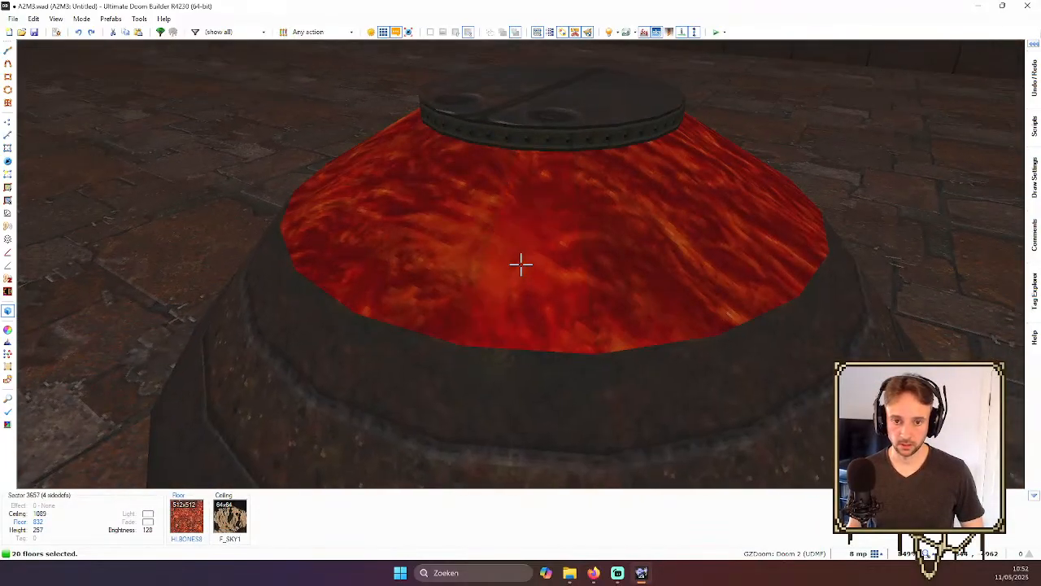
- Try the PIPCP2V floor texture on the selected inner ring segments and view it from the side
right_click(521, 262)
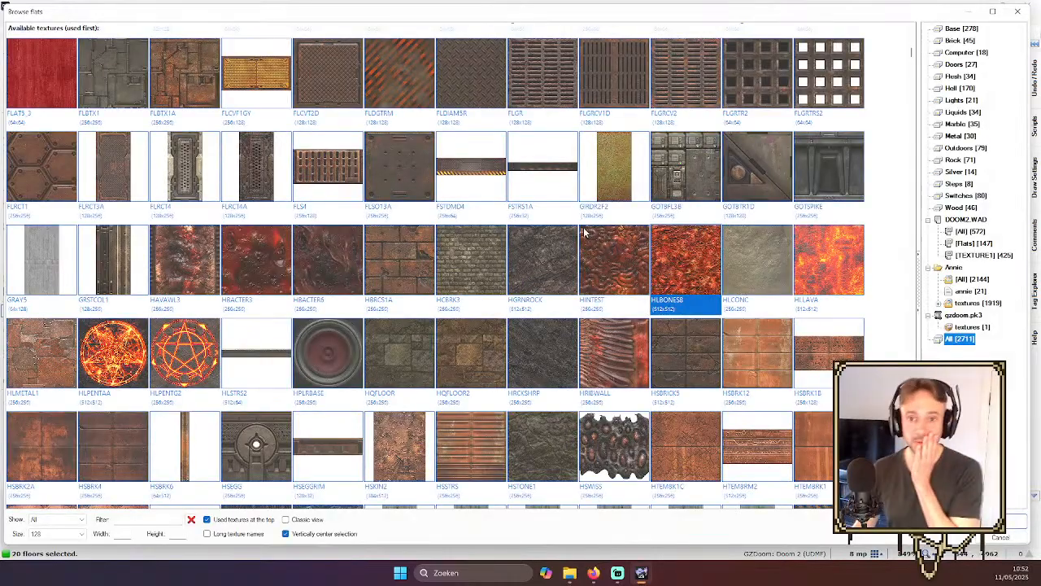
scroll(584, 233, up, 3)
scroll(606, 208, down, 6)
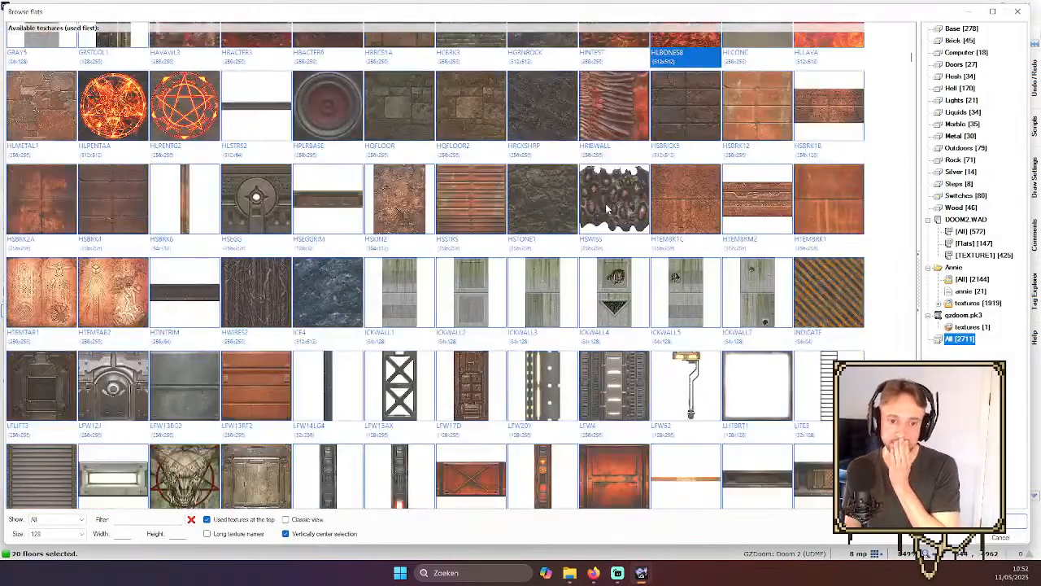
scroll(607, 208, down, 15)
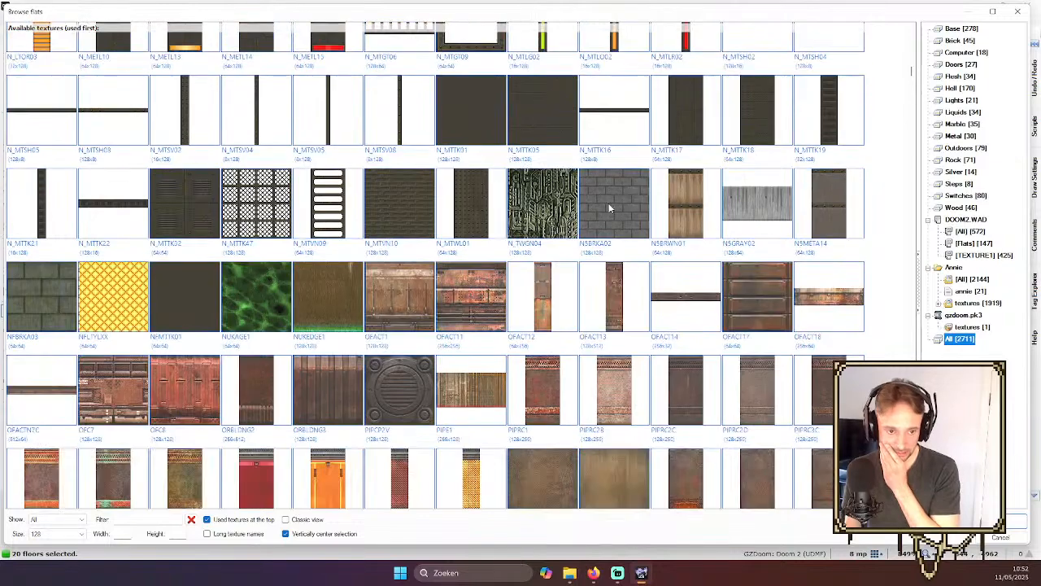
scroll(434, 346, down, 3)
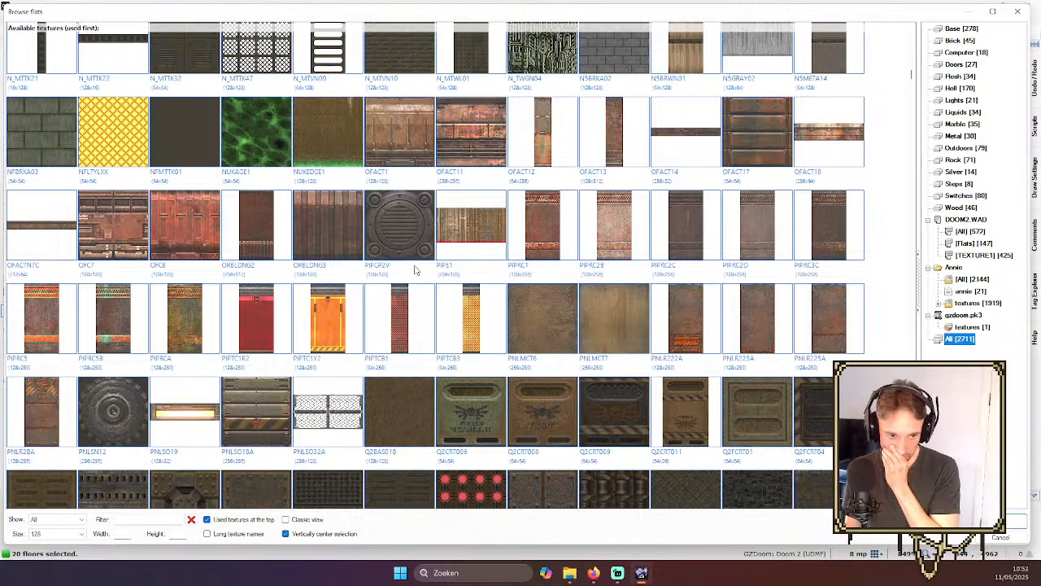
double_click(407, 228)
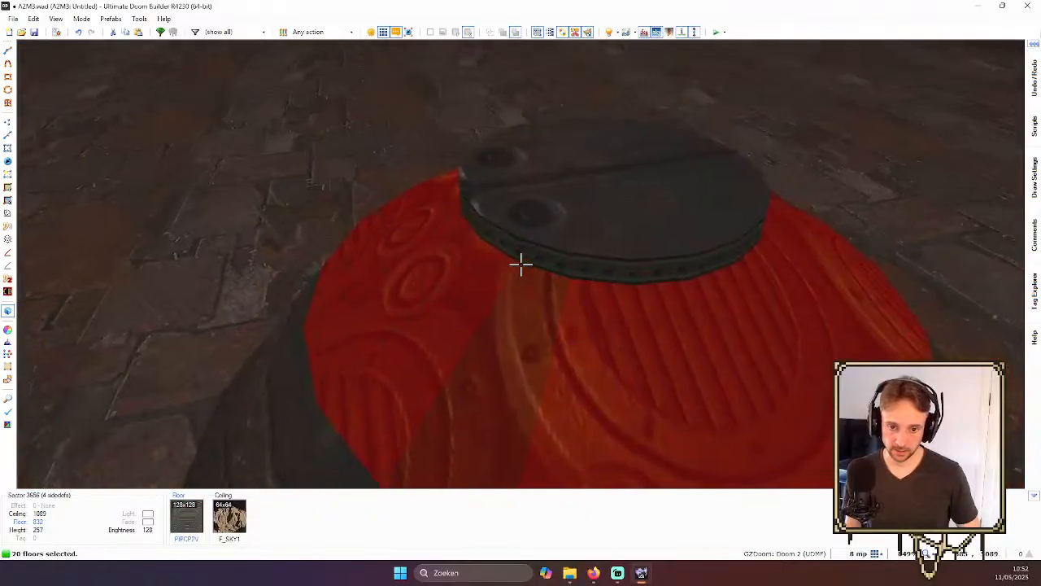
key(d)
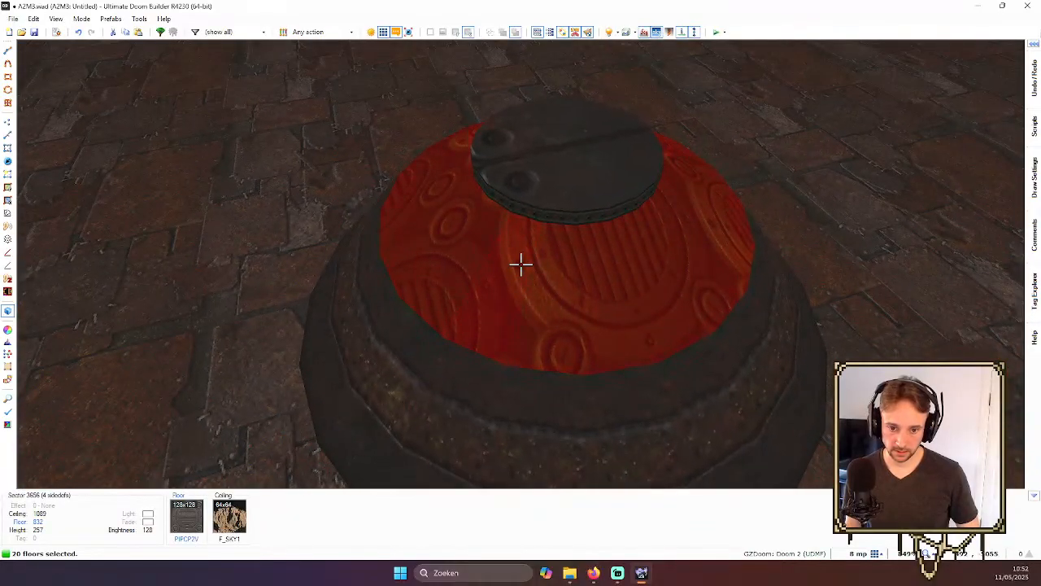
- Apply the PNLSN12 floor texture to the selected inner ring segments
middle_click(521, 264)
scroll(513, 268, down, 3)
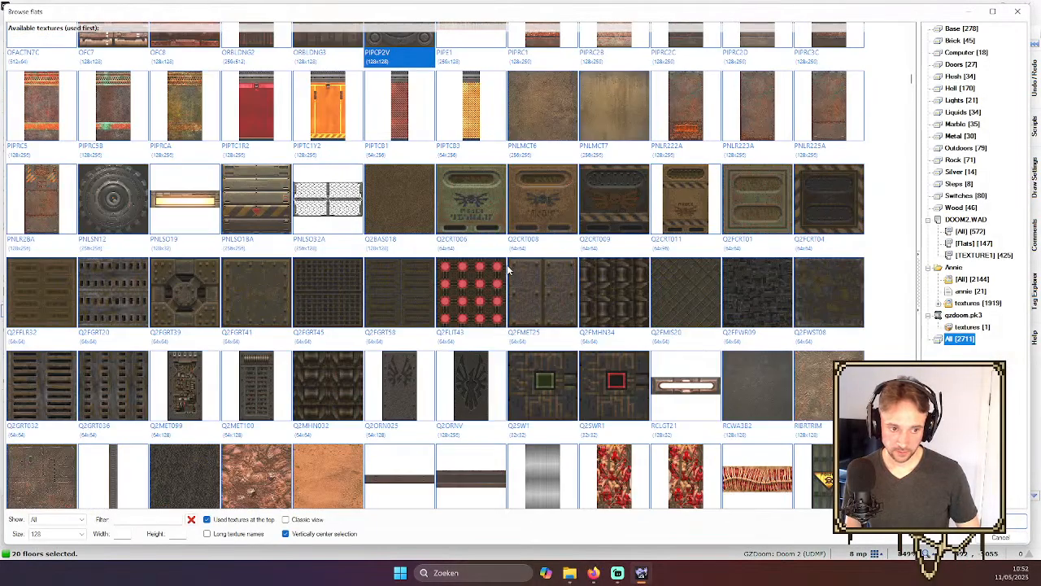
double_click(102, 210)
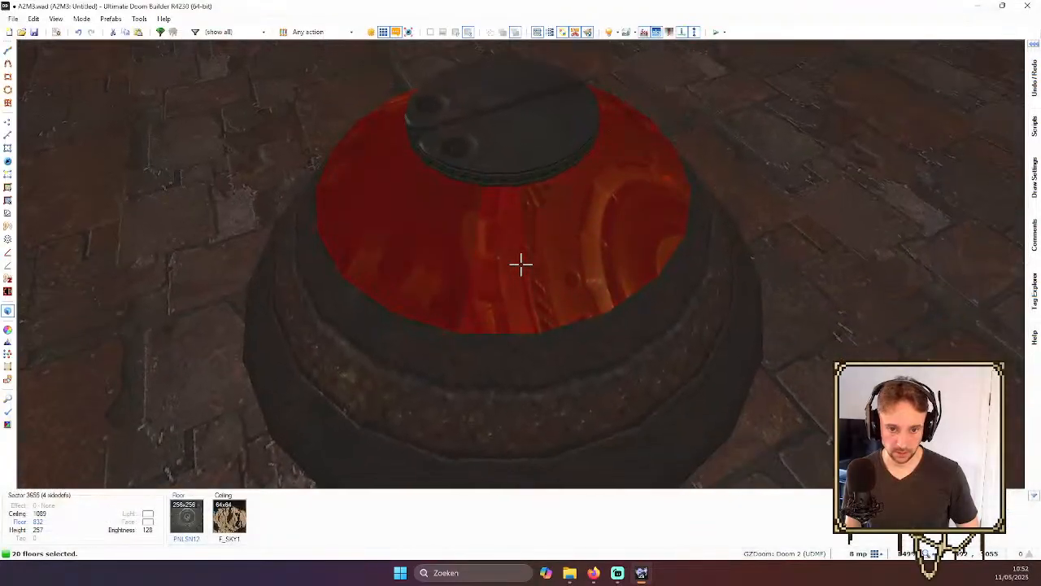
- Apply the RADAR2 floor texture to the 20 selected inner ring segments
middle_click(520, 264)
click(153, 266)
click(65, 265)
click(119, 265)
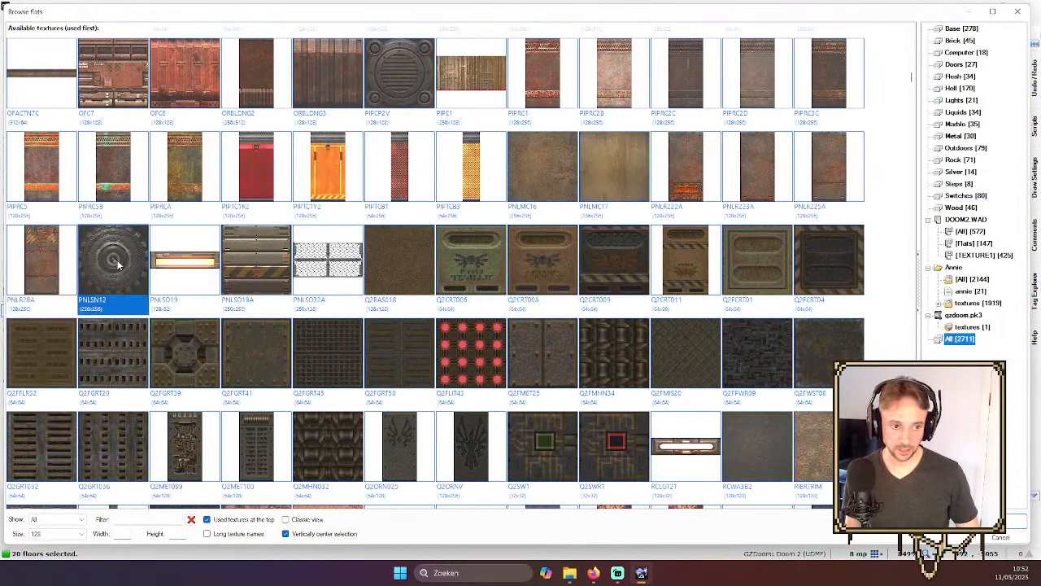
key(Tab)
scroll(299, 280, down, 5)
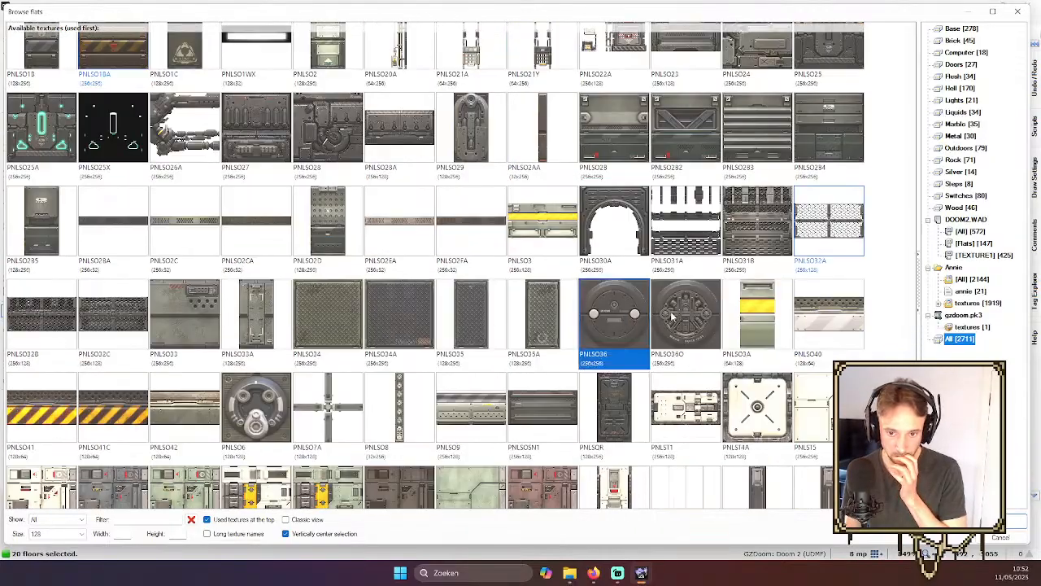
scroll(366, 301, down, 10)
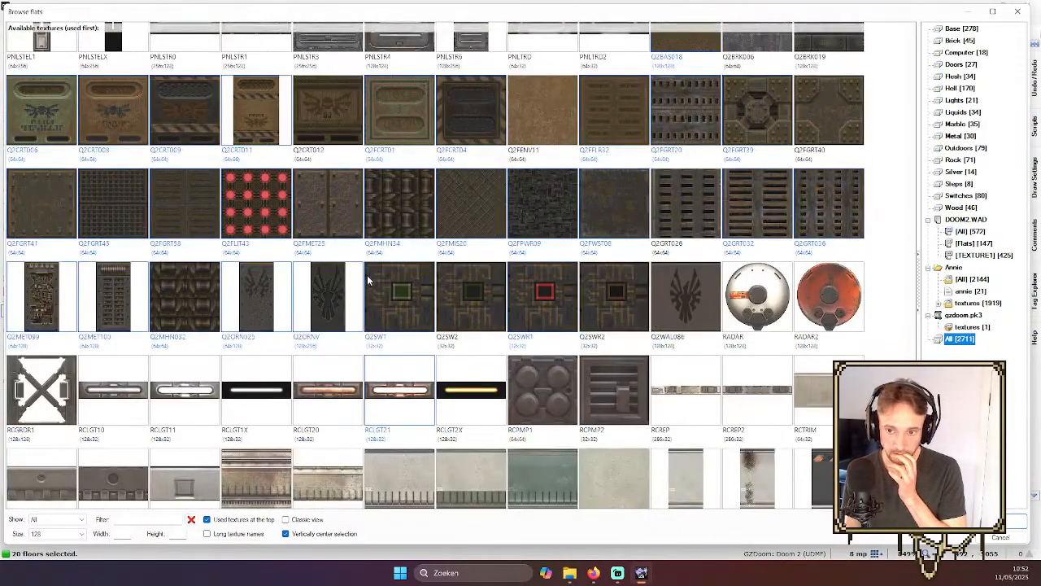
double_click(819, 299)
- Browse the available flats again for an alternative inner ring floor texture
key(t)
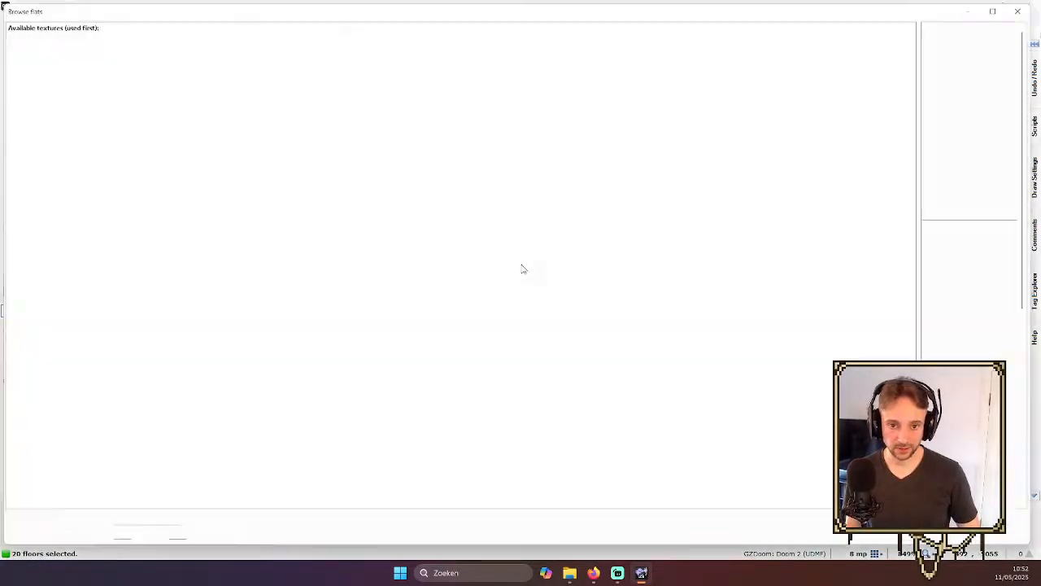
scroll(317, 269, up, 15)
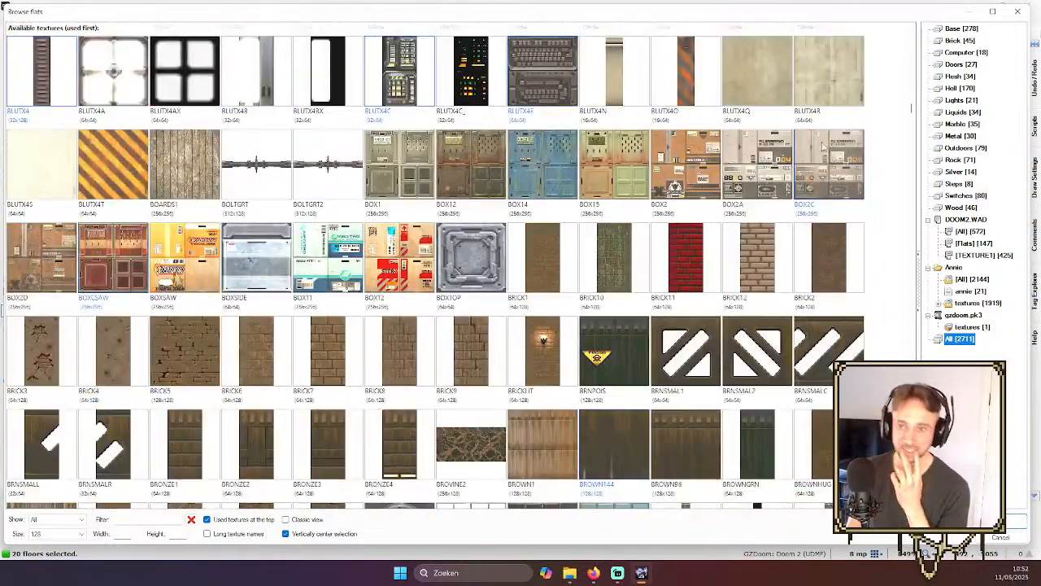
drag(912, 114, 906, 103)
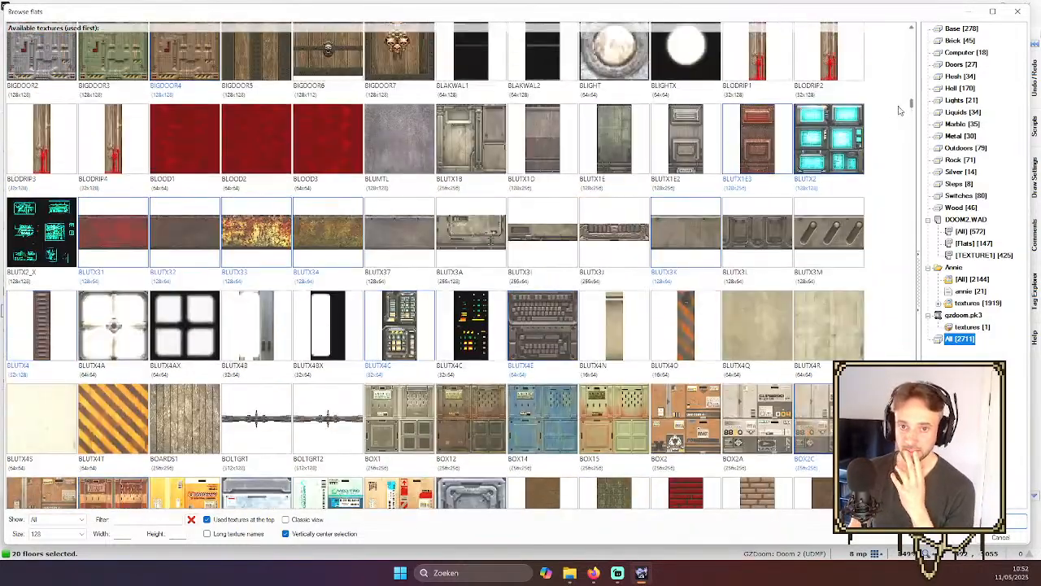
- Reselect all 20 RADAR2 floor segments of the inner ring and open them in Floor Align Mode
double_click(520, 263)
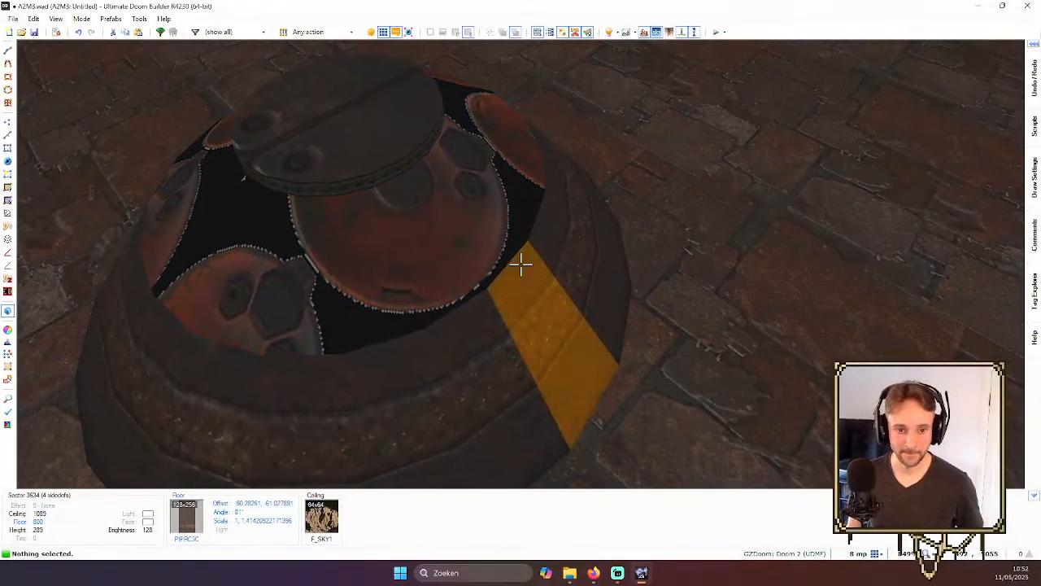
key(d)
key(e)
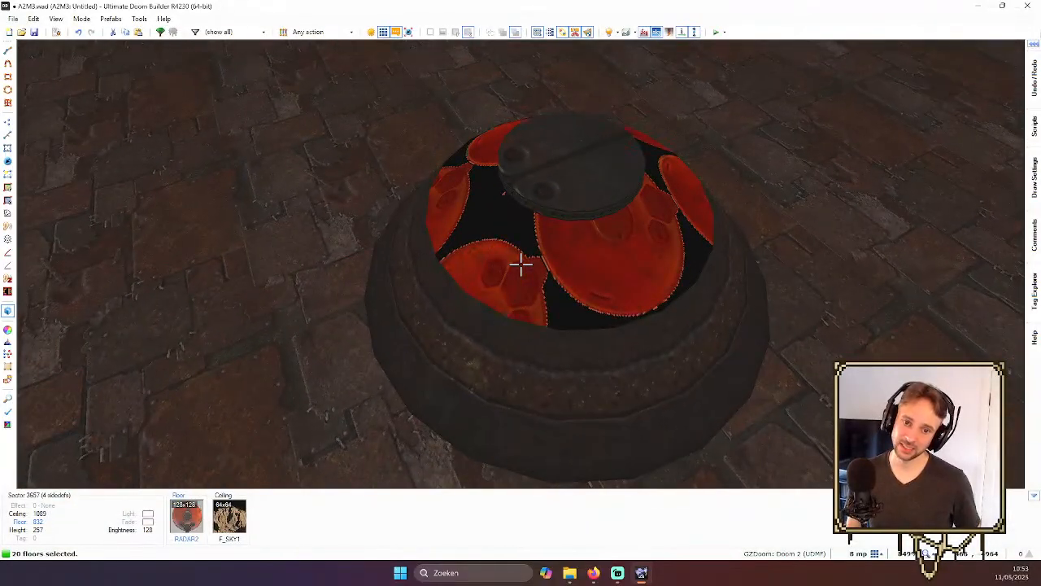
key(e)
key(w)
scroll(520, 264, down, 8)
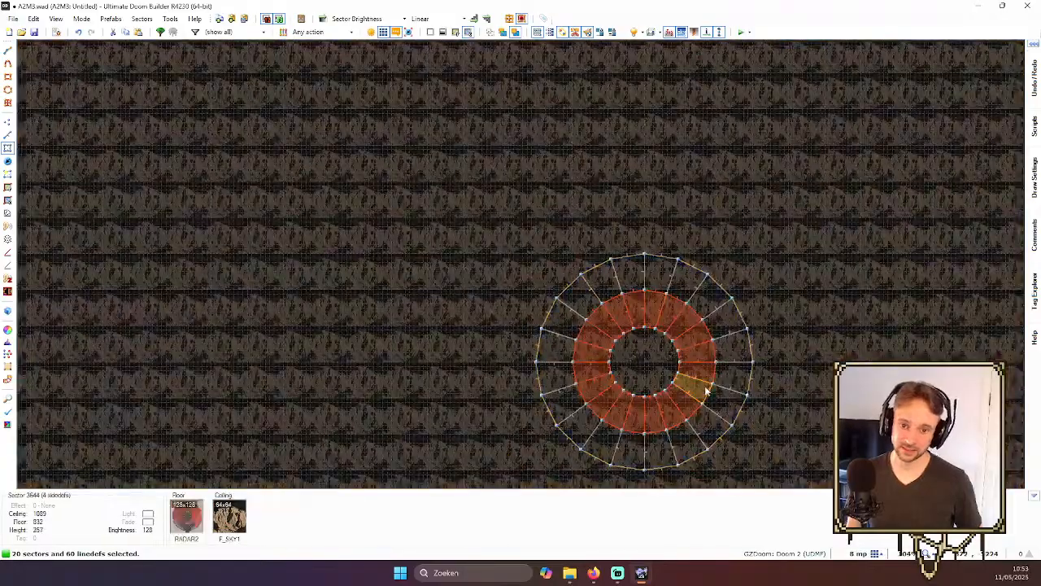
scroll(706, 390, up, 4)
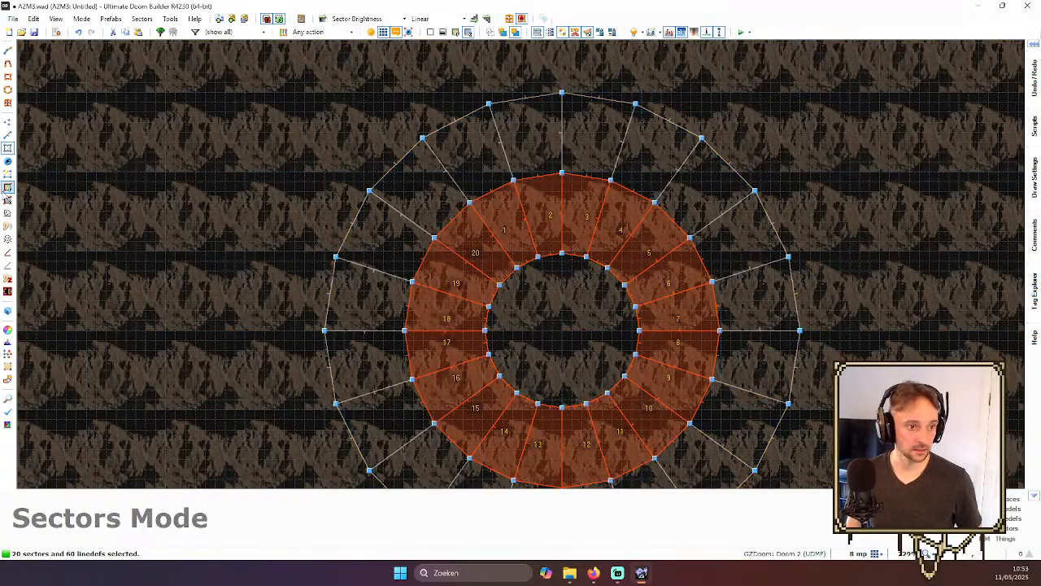
click(7, 188)
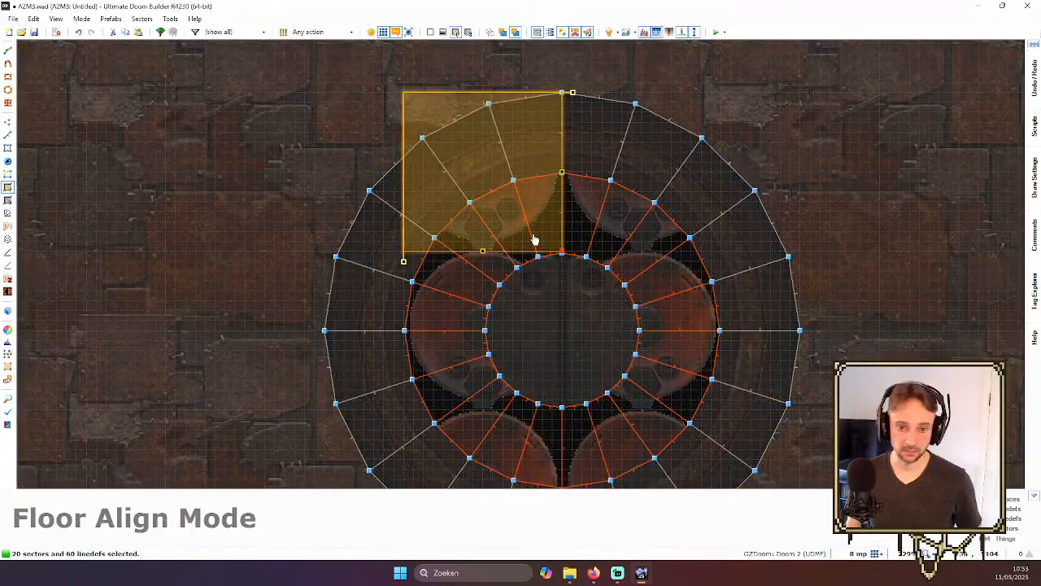
- Anchor the floor texture frame at the inner ring's westernmost vertex and widen it to the ring's full diameter
drag(432, 166, 478, 352)
scroll(478, 352, up, 2)
scroll(388, 335, down, 4)
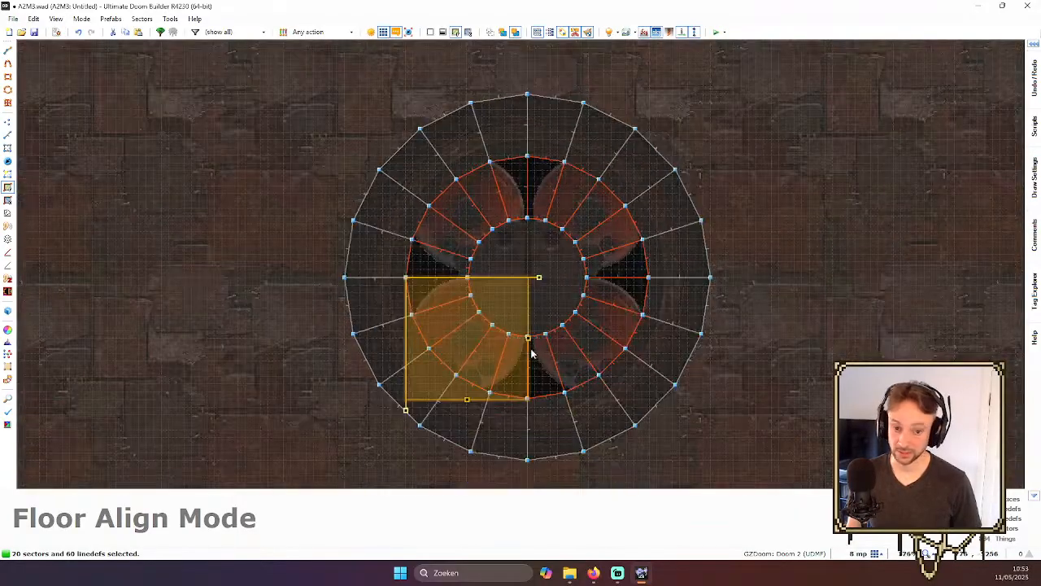
scroll(504, 326, up, 2)
drag(529, 346, 692, 282)
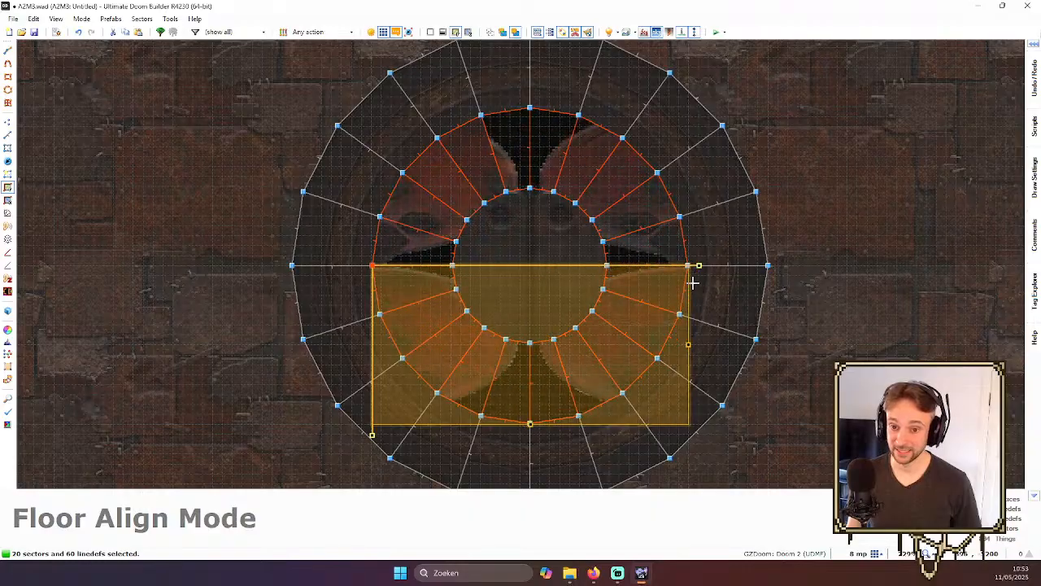
- Anchor the texture frame at the inner ring's northernmost vertex, stretch its height to the full diameter, and reposition it to centre the disc
drag(391, 296, 538, 131)
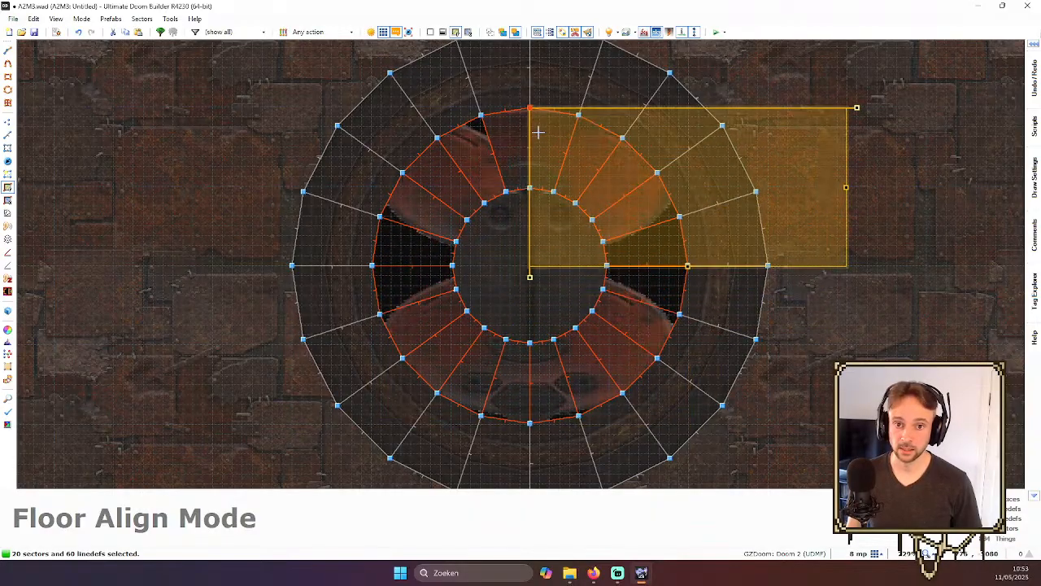
drag(687, 265, 522, 425)
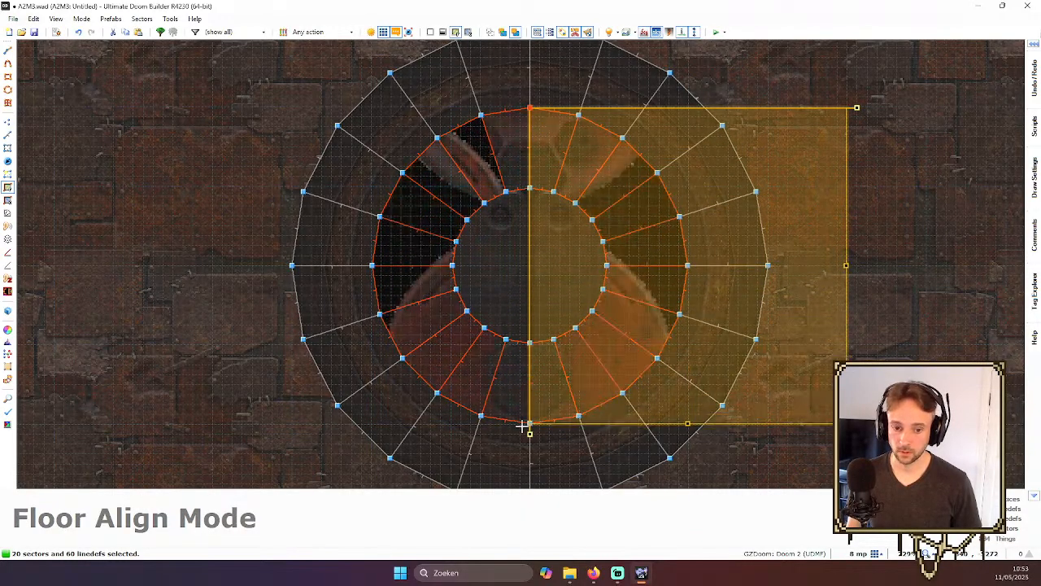
drag(569, 342, 570, 228)
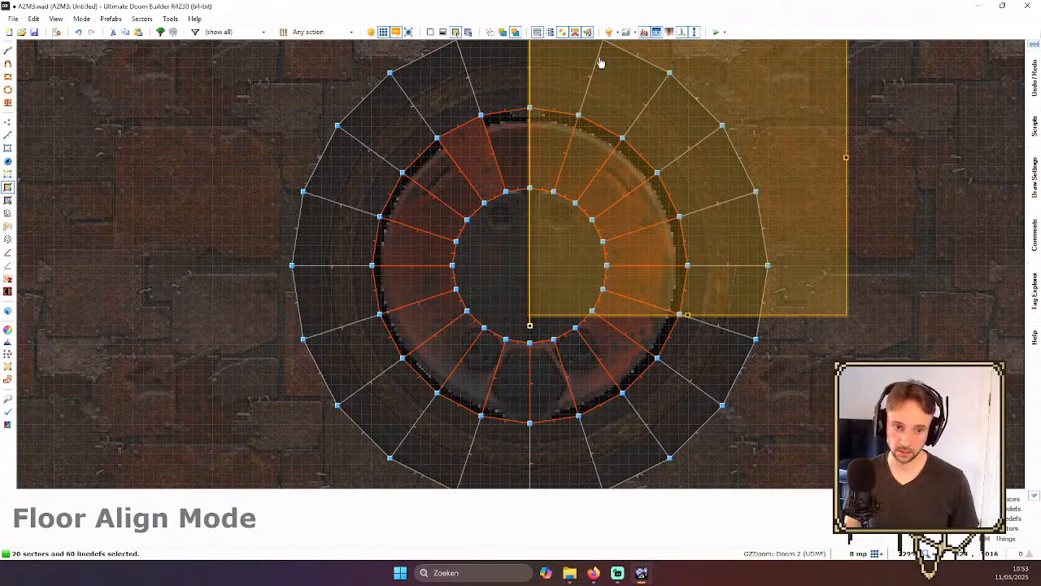
- Enlarge the texture frame slightly beyond the inner ring's diameter in width and height, and recentre the disc over the ring
drag(600, 62, 442, 325)
scroll(625, 309, up, 3)
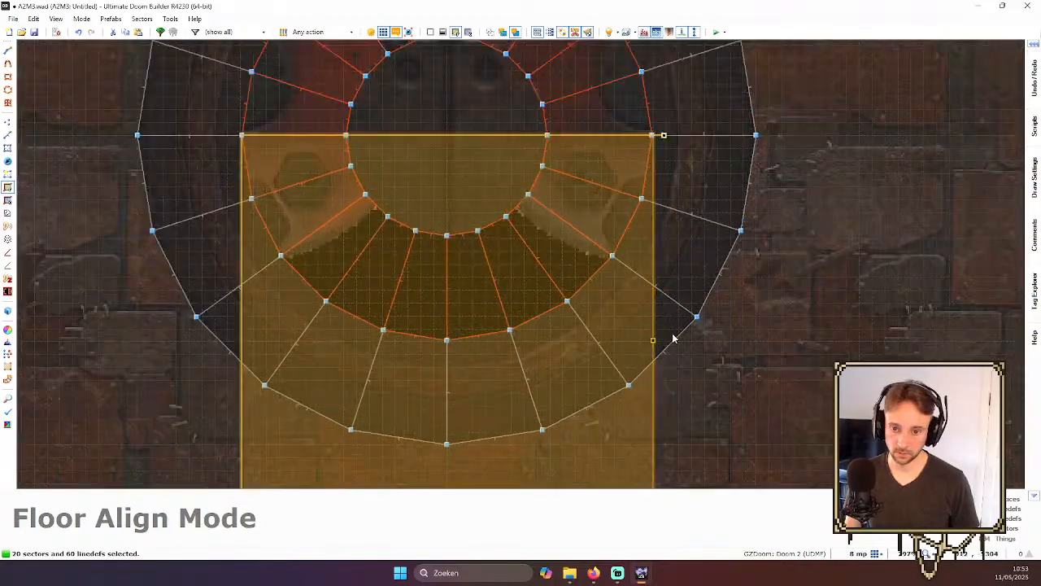
drag(654, 340, 681, 342)
scroll(393, 251, down, 4)
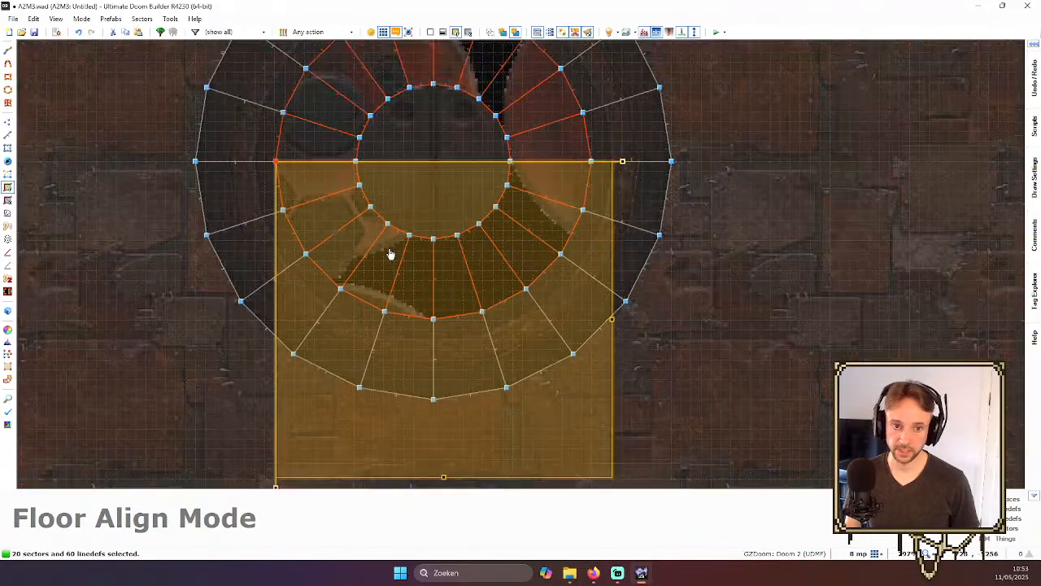
drag(399, 245, 495, 149)
scroll(459, 285, up, 3)
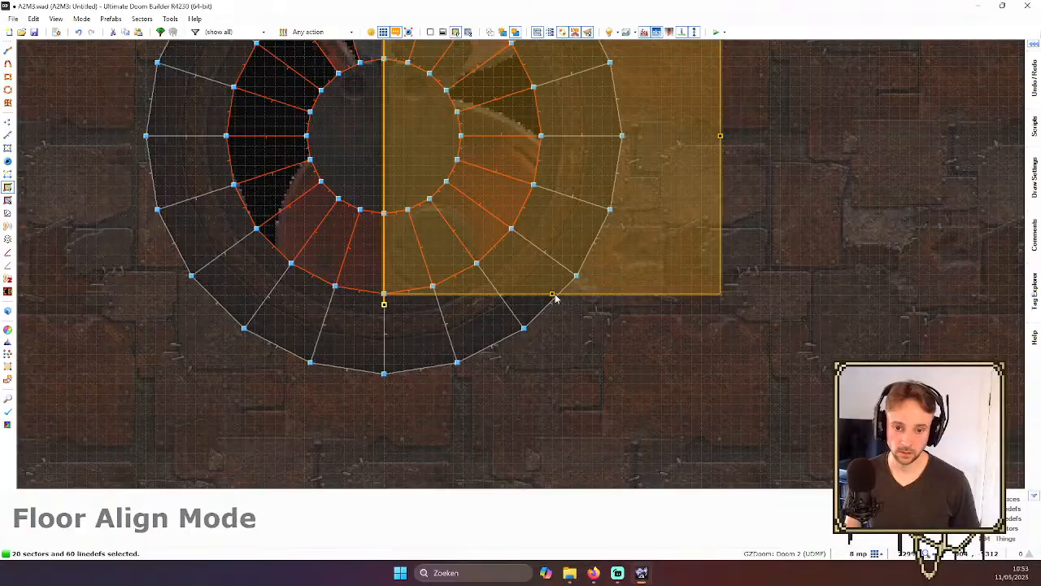
drag(554, 295, 552, 312)
scroll(331, 223, down, 6)
scroll(350, 130, up, 6)
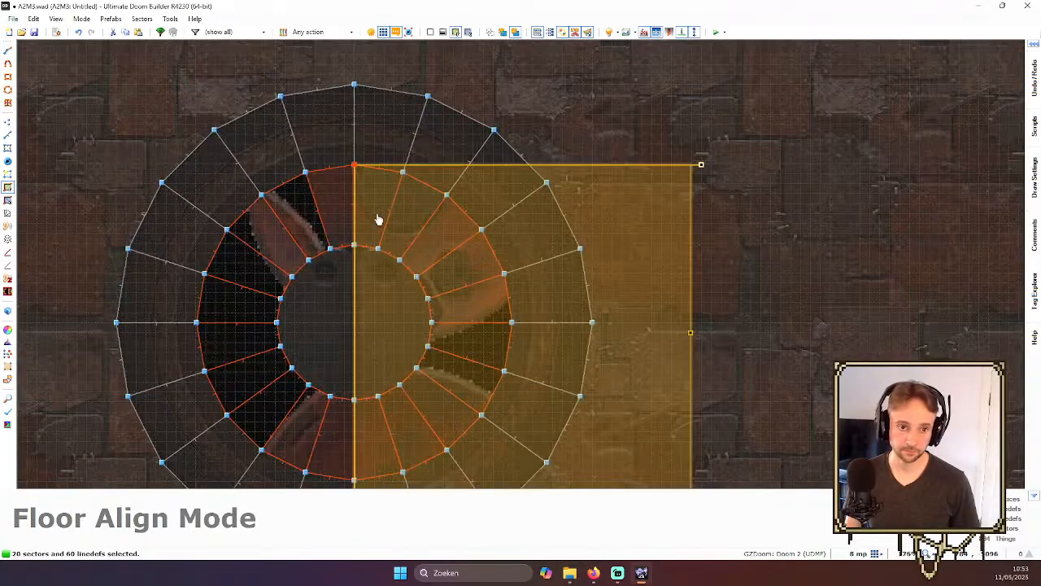
drag(374, 199, 301, 307)
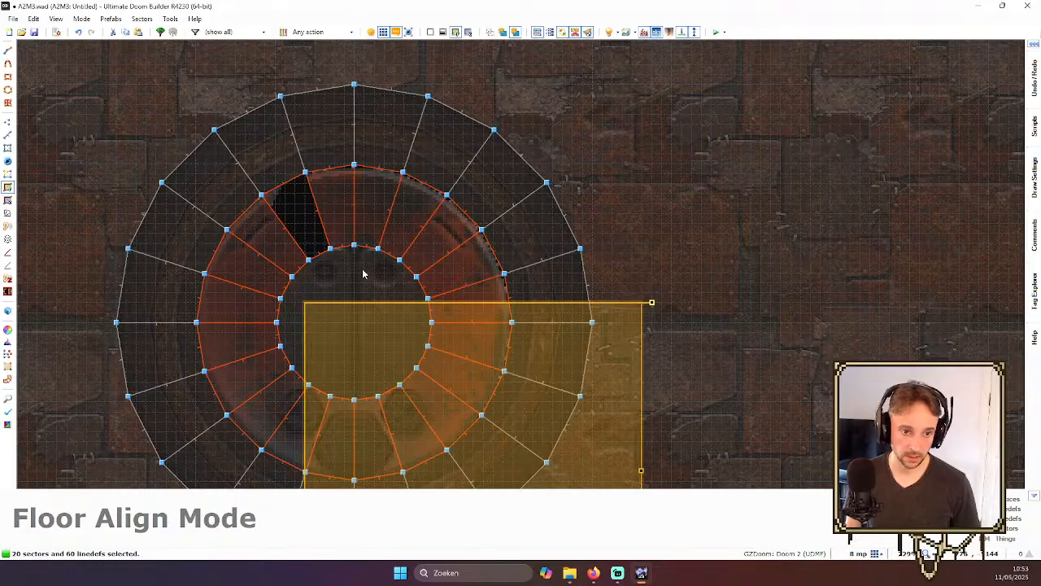
- Anchor the texture frame at the ring's northernmost vertex, enlarge it a little further in both directions, and reposition the disc over the ring
scroll(363, 274, down, 2)
scroll(416, 332, up, 2)
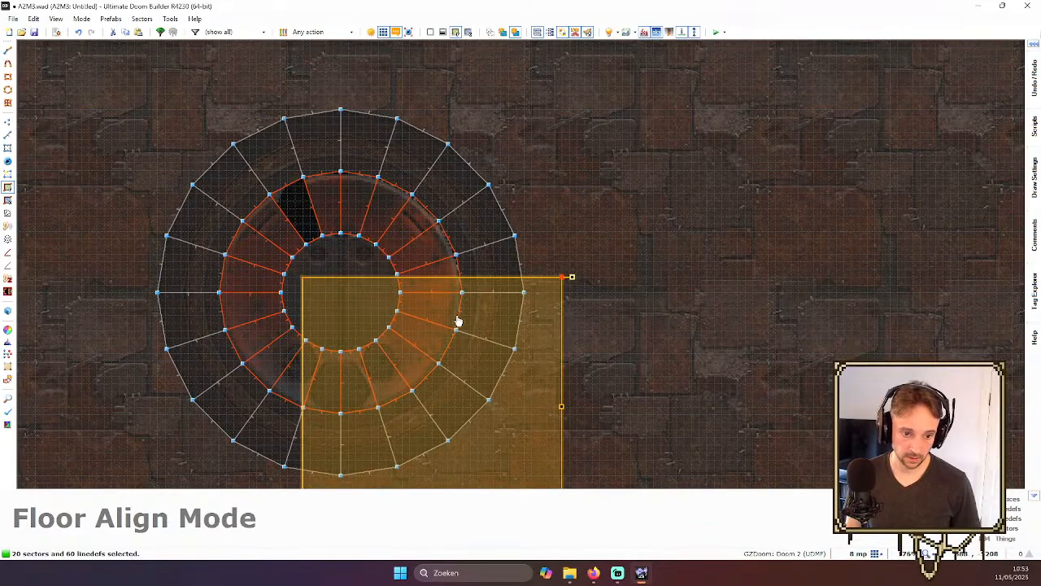
scroll(401, 275, up, 1)
drag(295, 307, 333, 170)
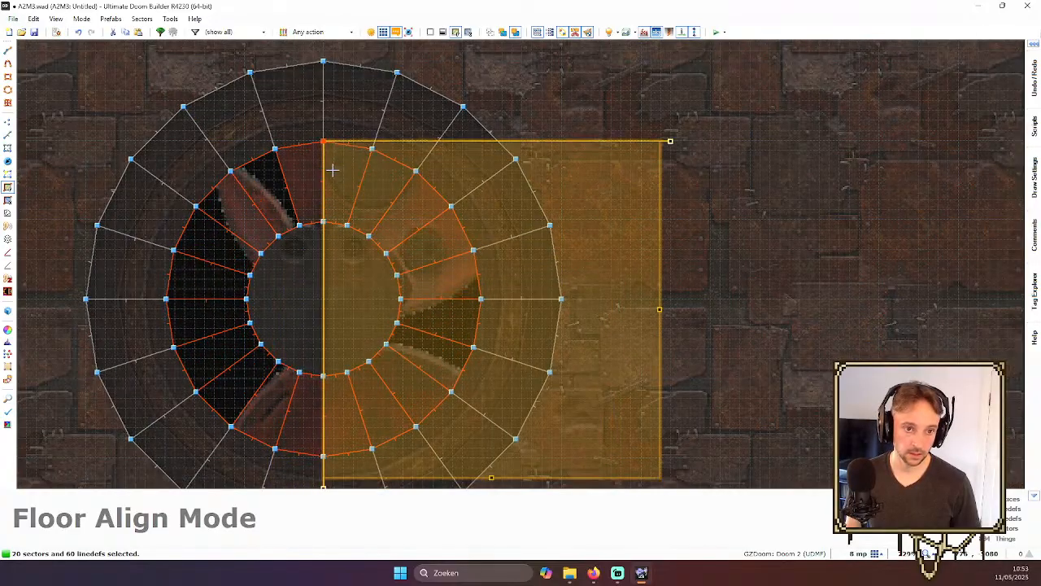
drag(660, 307, 670, 309)
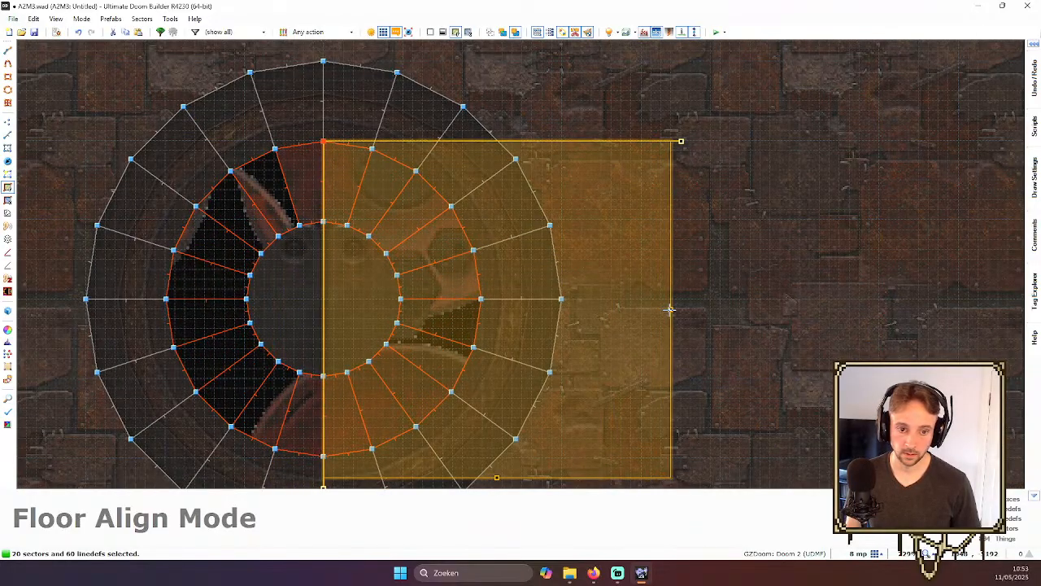
key(Down)
key(Down)
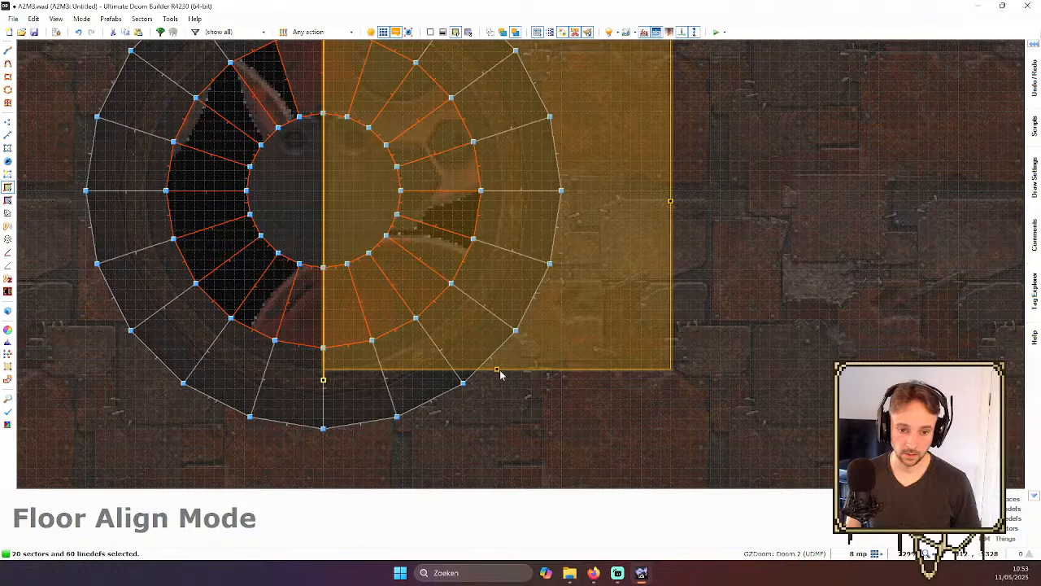
key(Up)
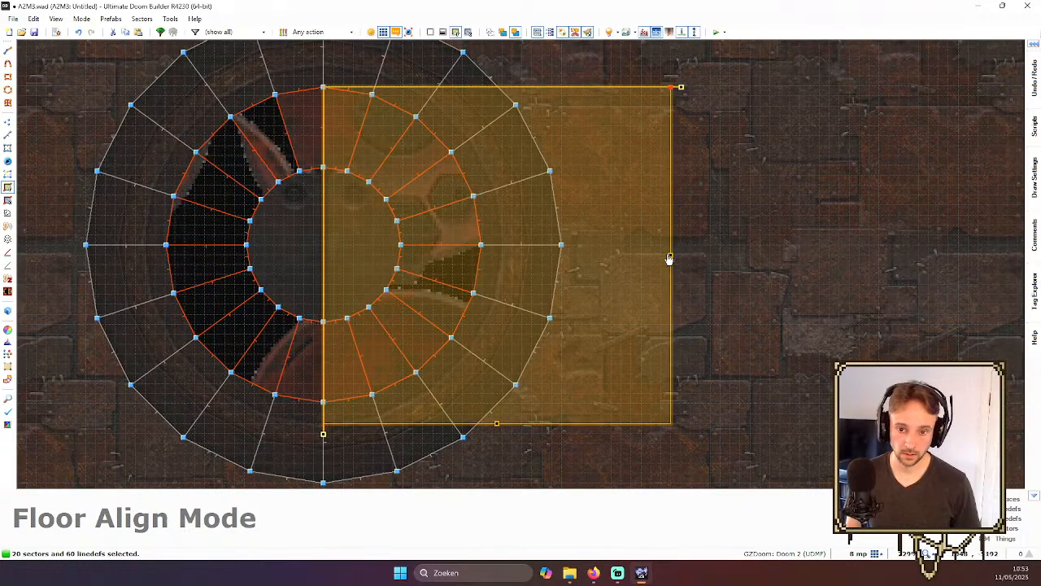
drag(671, 255, 680, 255)
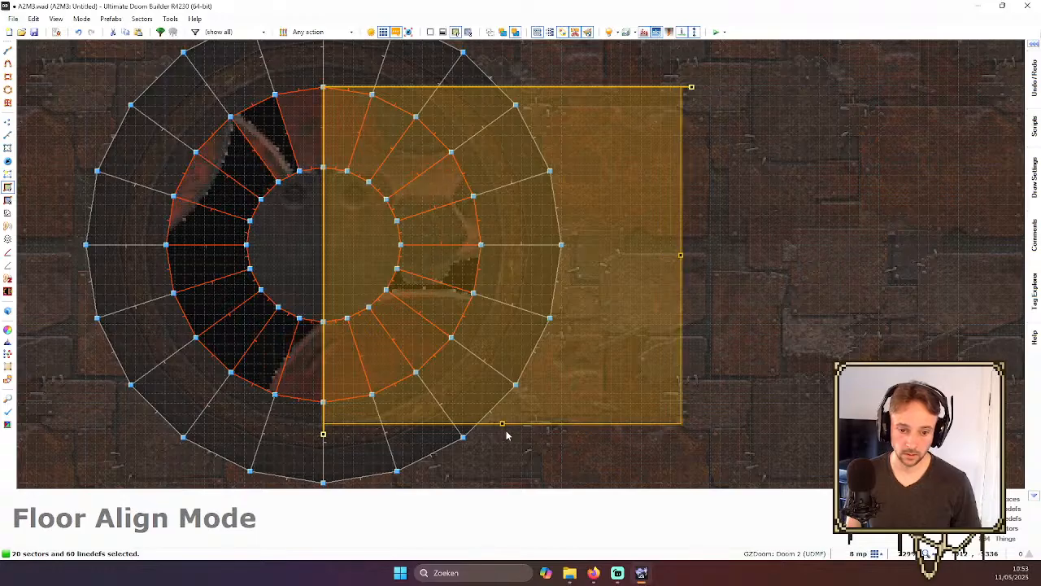
drag(356, 144, 256, 253)
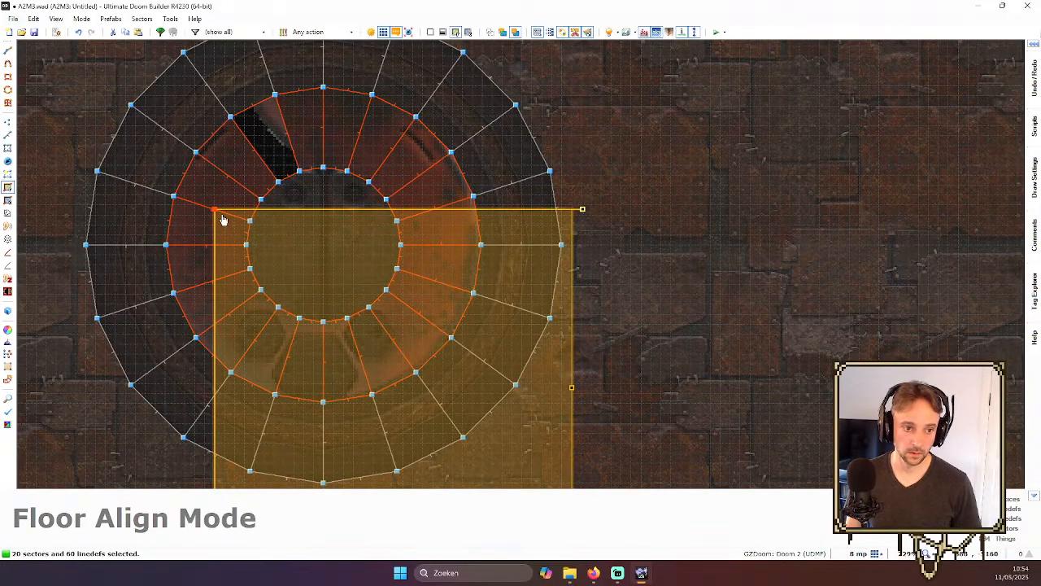
- Place the texture frame's corner on the ring's centre point and return to the 3D view
mouse_move(222, 220)
mouse_down()
mouse_move(221, 228)
mouse_move(222, 219)
mouse_up()
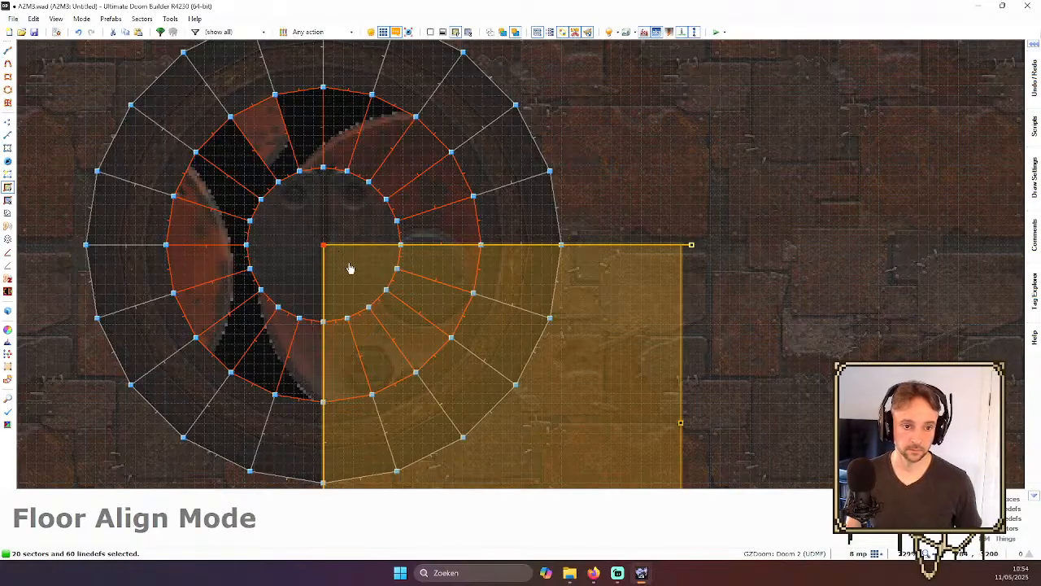
scroll(358, 265, down, 4)
scroll(367, 263, up, 3)
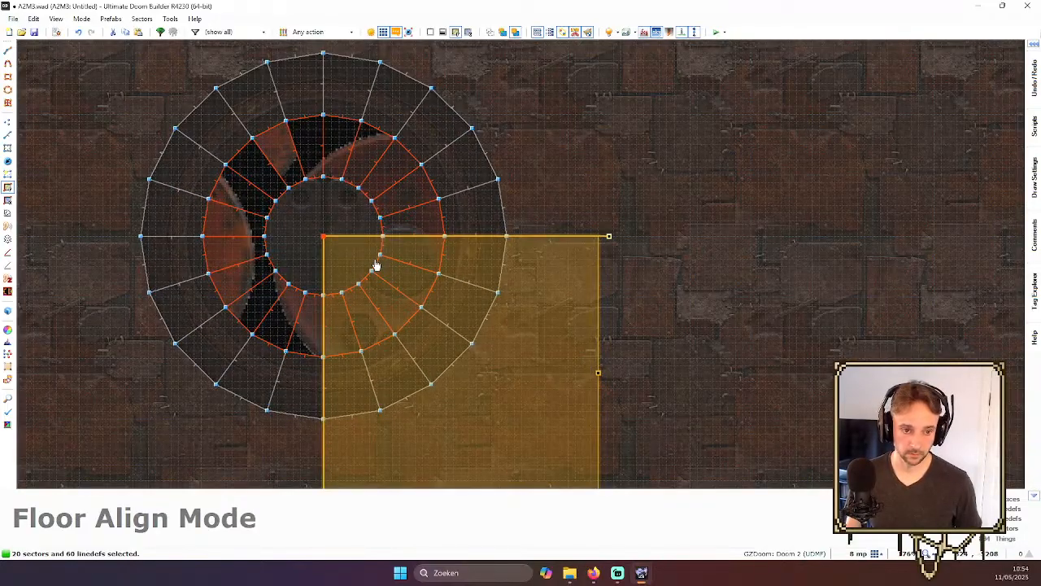
key(Escape)
key(q)
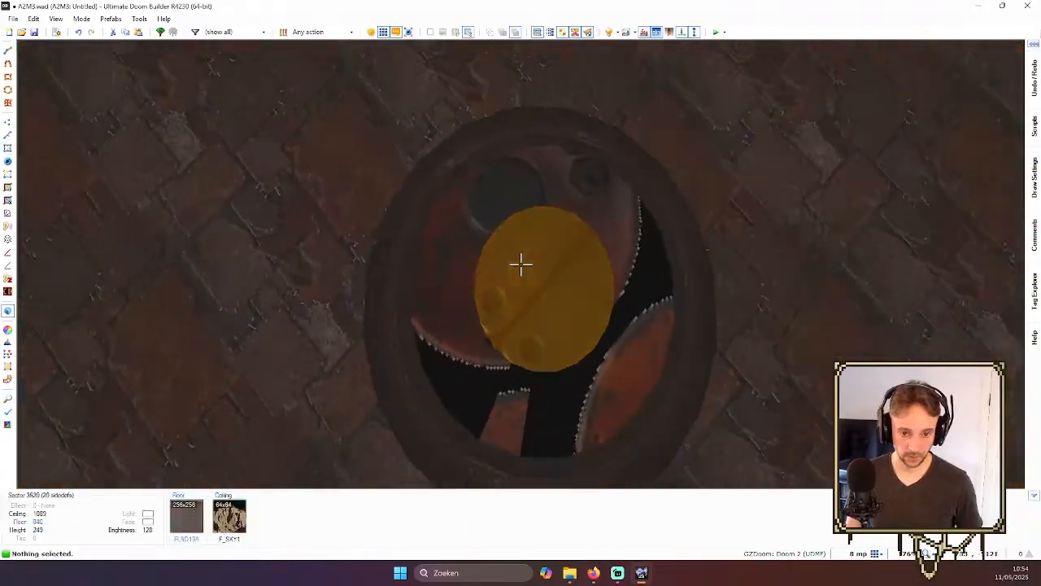
- Select the 20 inner ring floors and shift their texture offsets to -48, -160 to centre the disc
shift+click(520, 262)
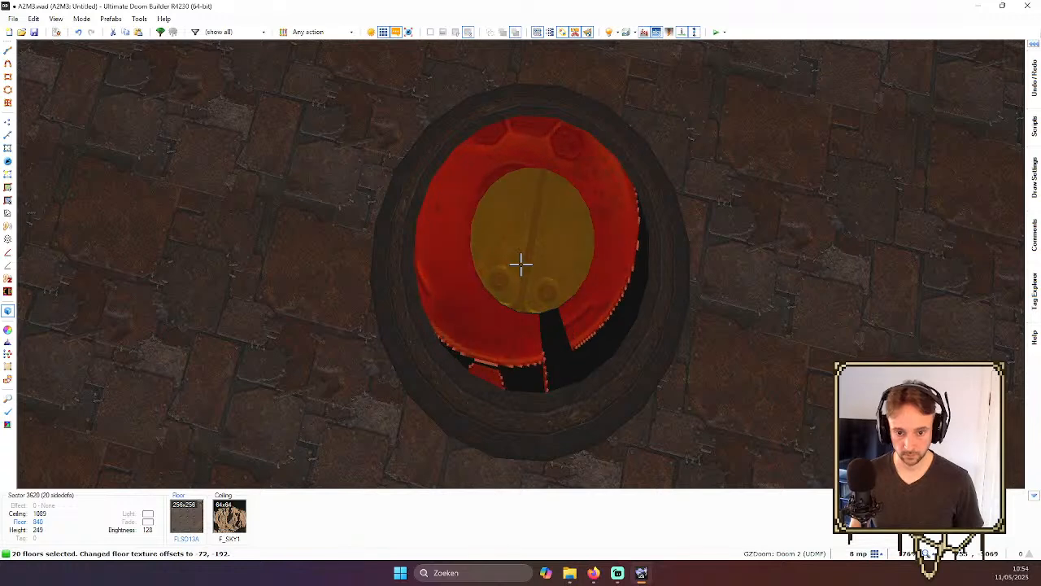
key(ctrl+Left)
key(ctrl+Left)
key(ctrl+Left)
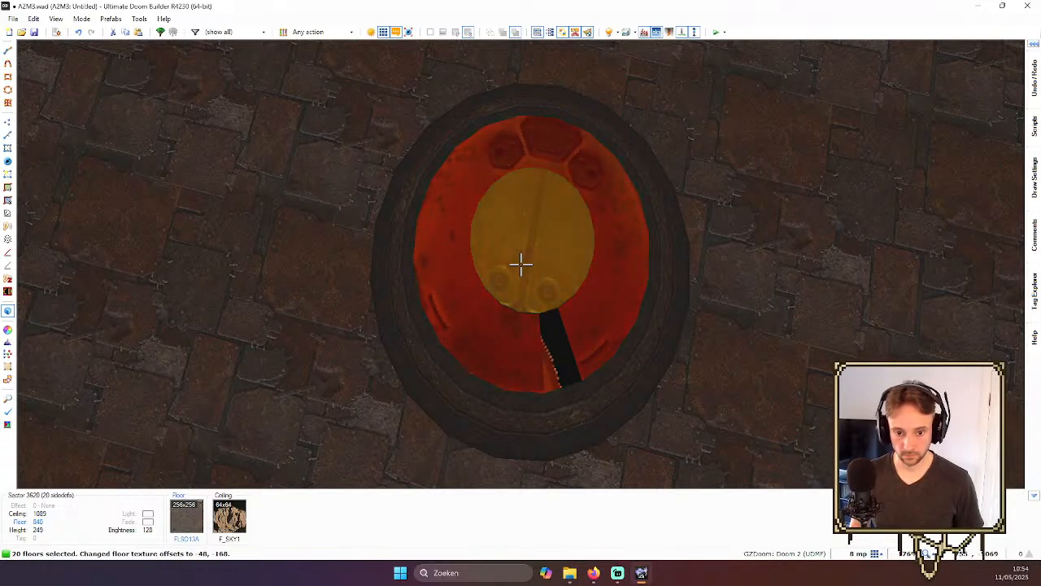
- Use Floor Align Mode to move the RADAR2 texture frame of the misaligned northwest inner ring segment into line with the disc
key(c)
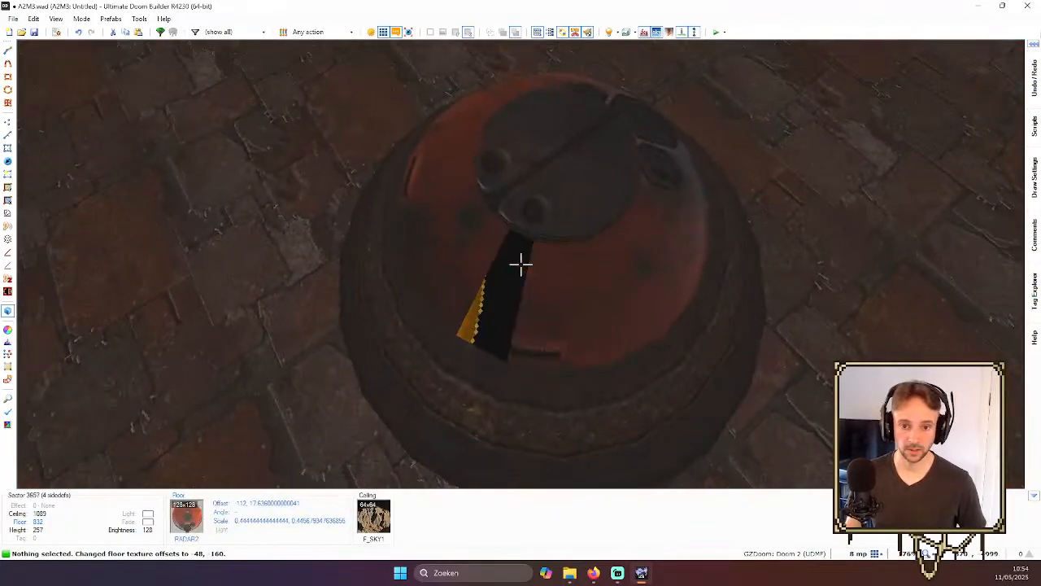
key(q)
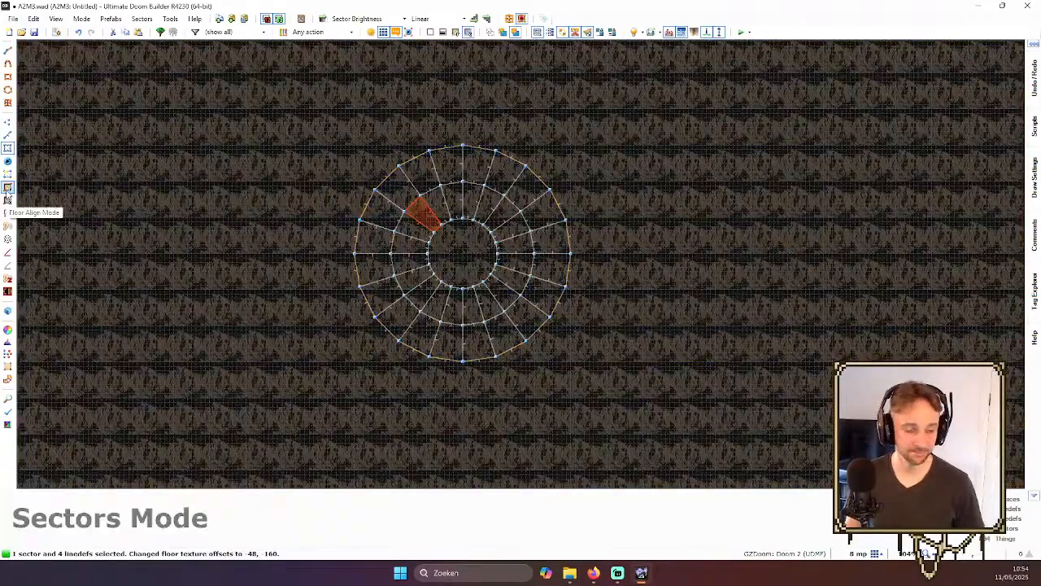
click(7, 188)
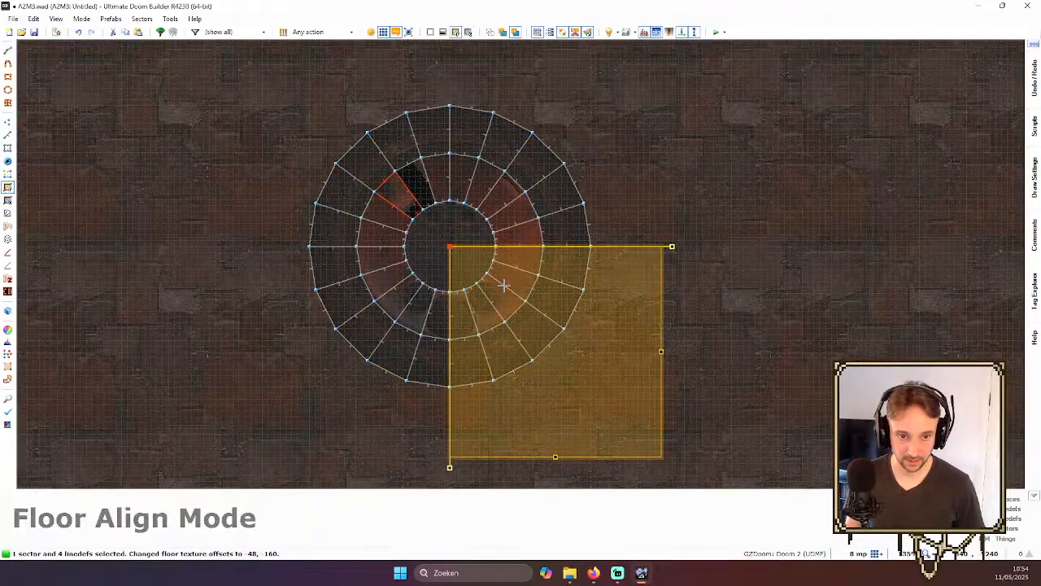
drag(504, 284, 470, 239)
key(Return)
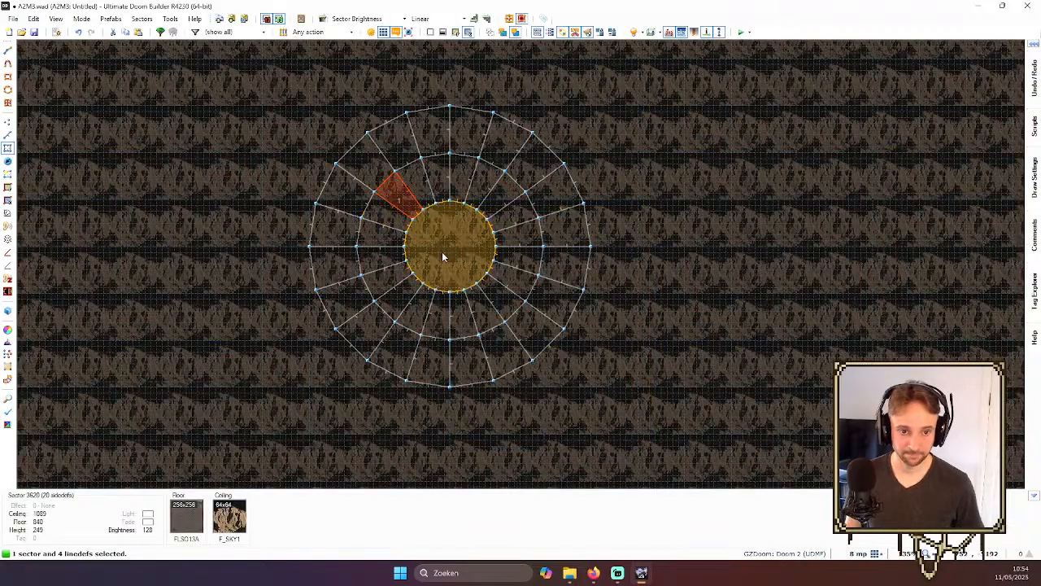
- Switch the 2D map view from ceiling textures to floor textures
key(v)
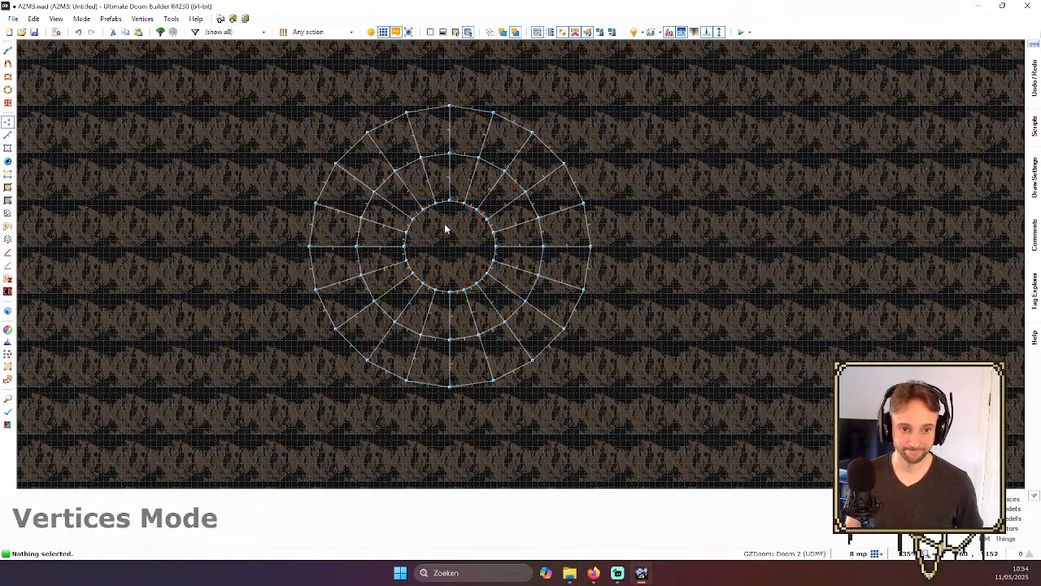
click(55, 19)
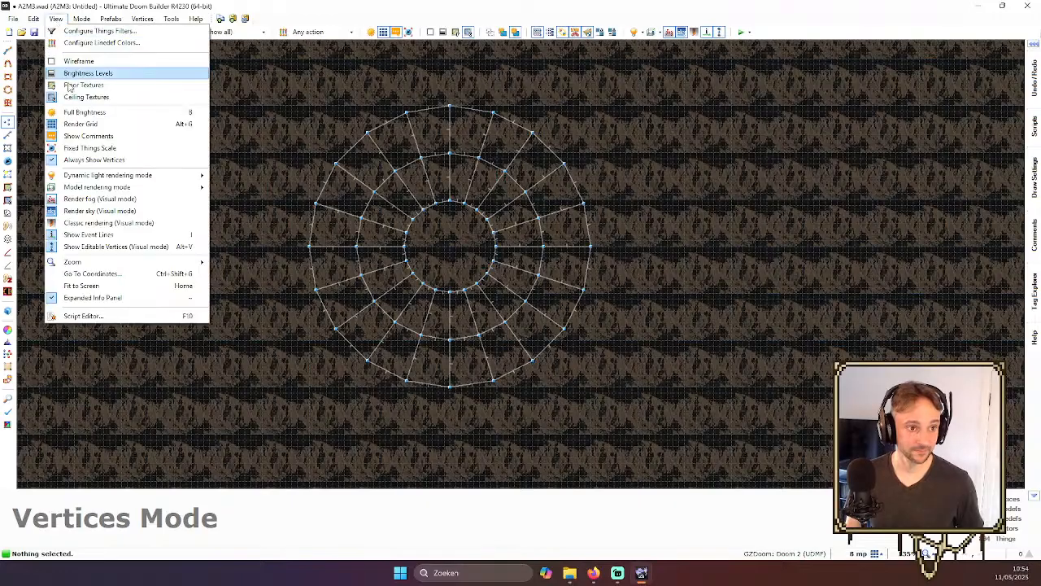
click(80, 97)
scroll(414, 202, up, 3)
key(s)
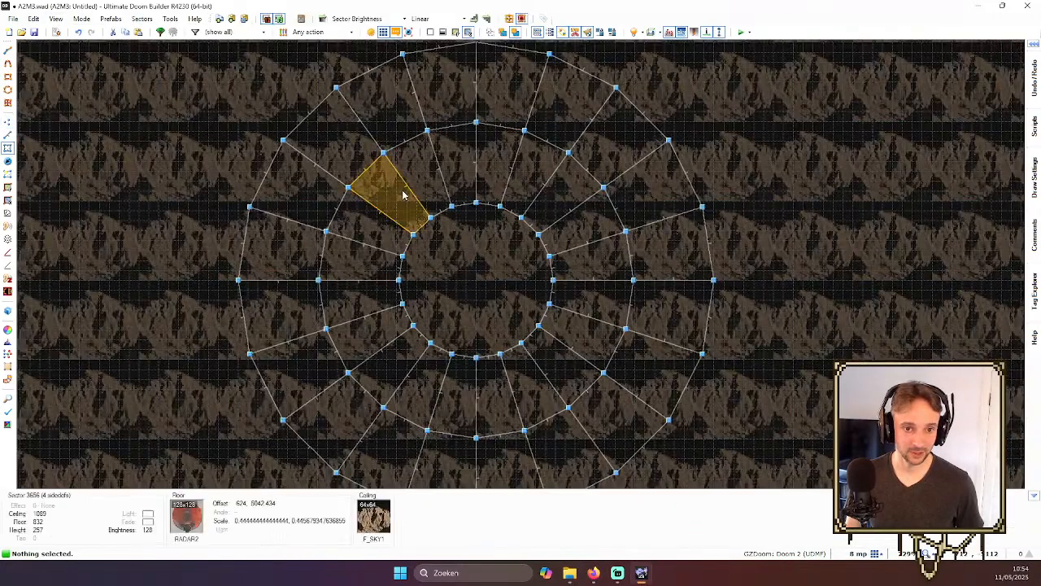
click(52, 20)
mouse_move(90, 22)
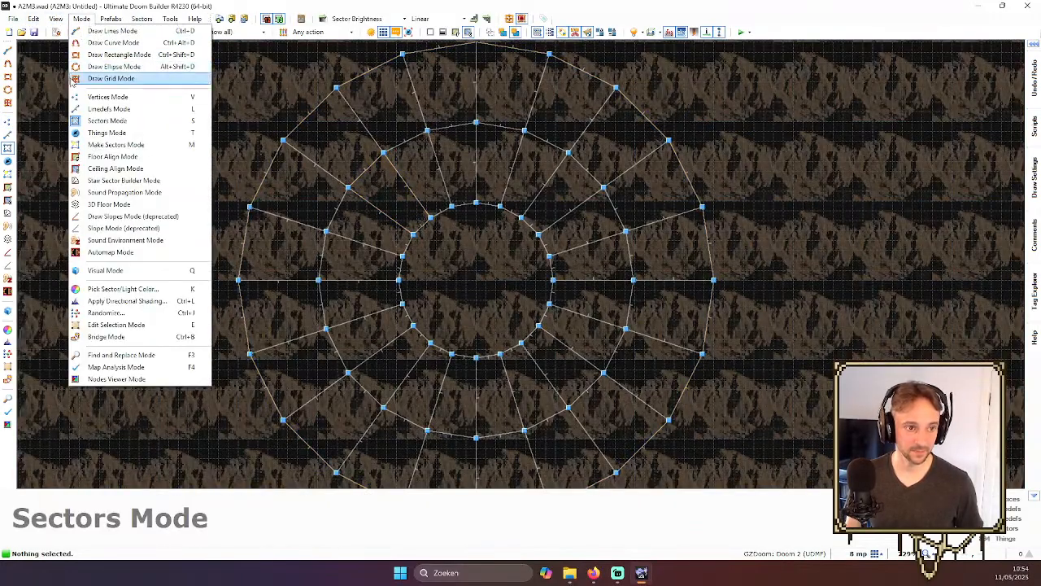
mouse_move(55, 19)
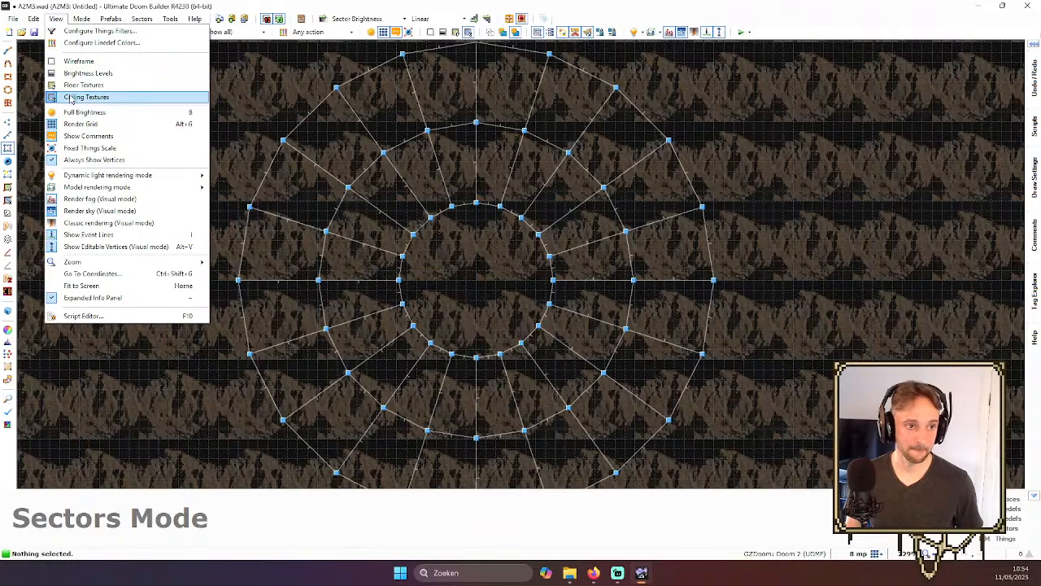
click(79, 86)
- Align the floor texture of the remaining mismatched inner ring segment, north-northwest of the centre, by centring its texture frame over the ring
click(415, 169)
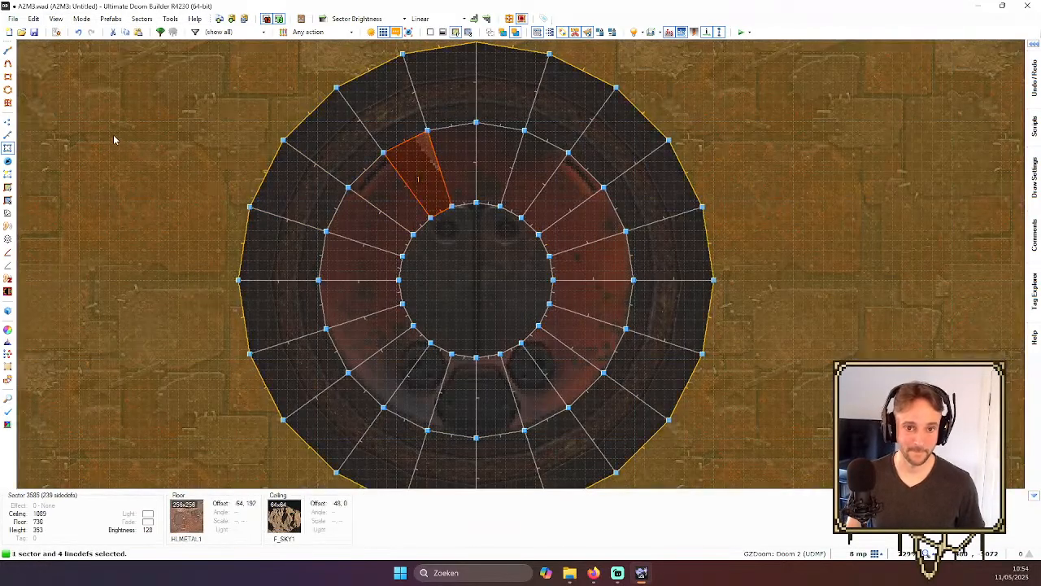
click(7, 188)
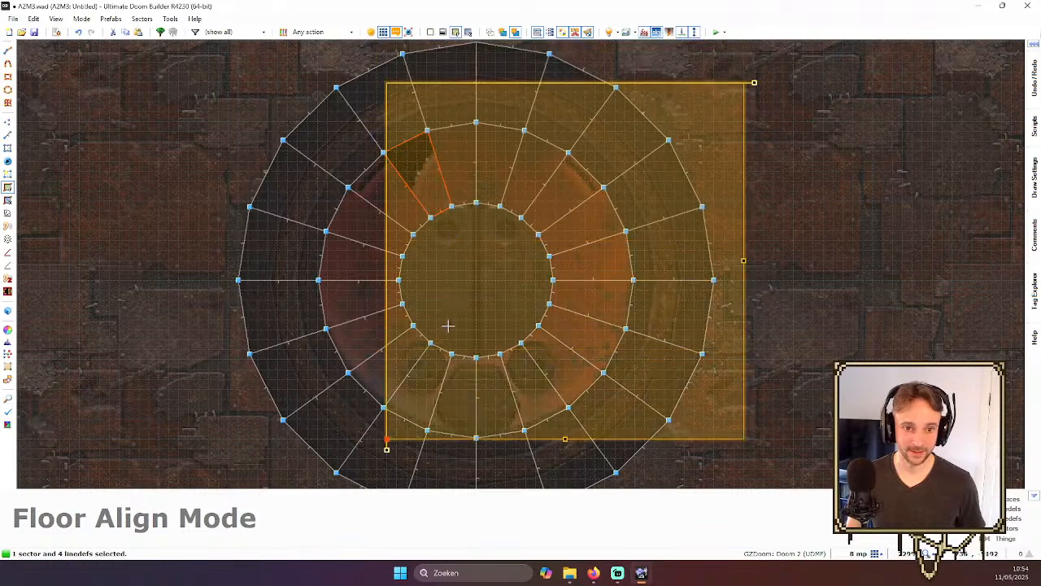
drag(336, 191, 302, 103)
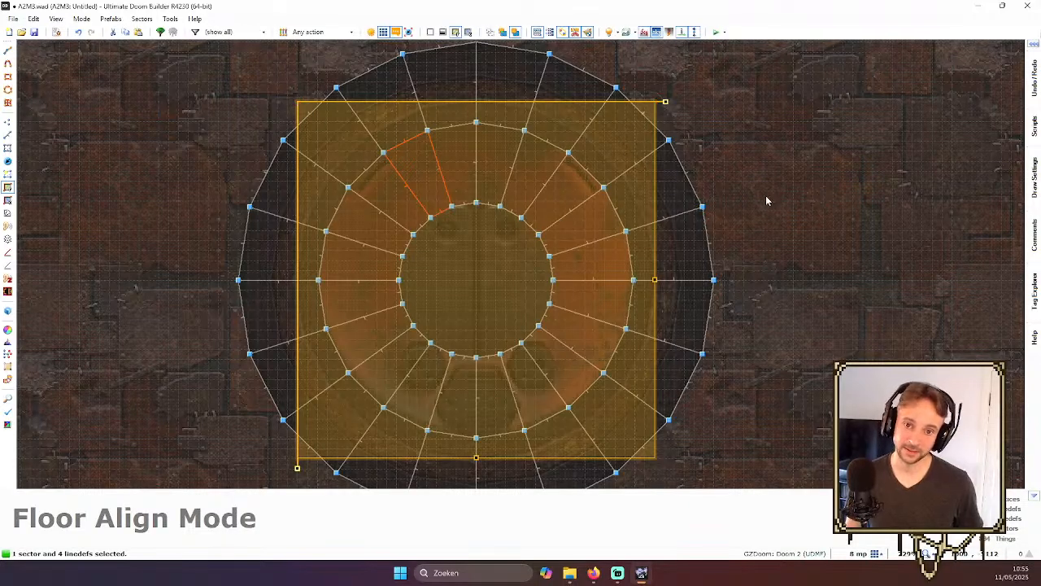
key(c)
key(s)
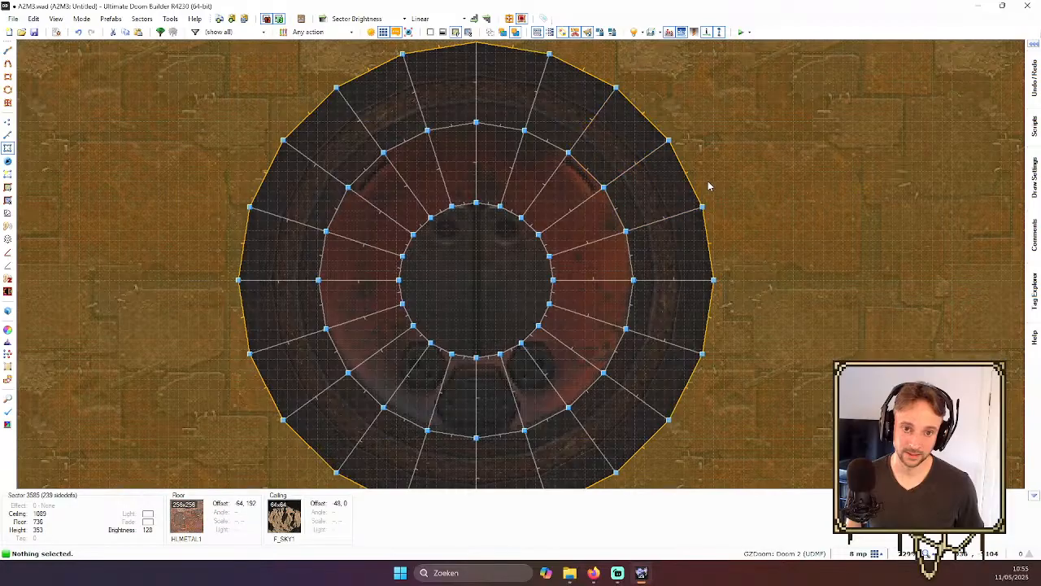
- Examine the dome from above and from the side in the 3D view, checking the disc alignment and the outer ring floors
key(w)
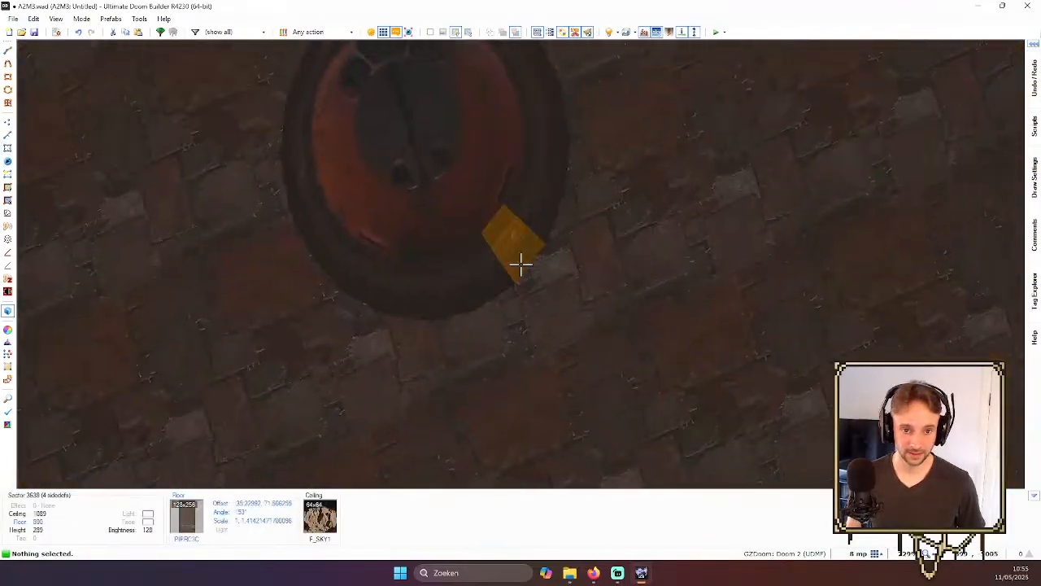
key(w)
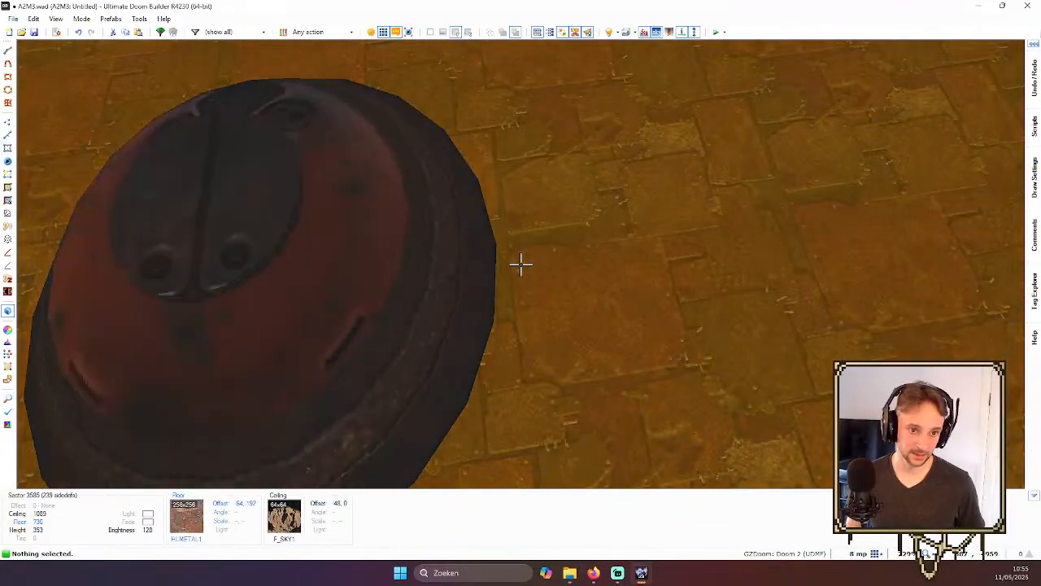
key(s)
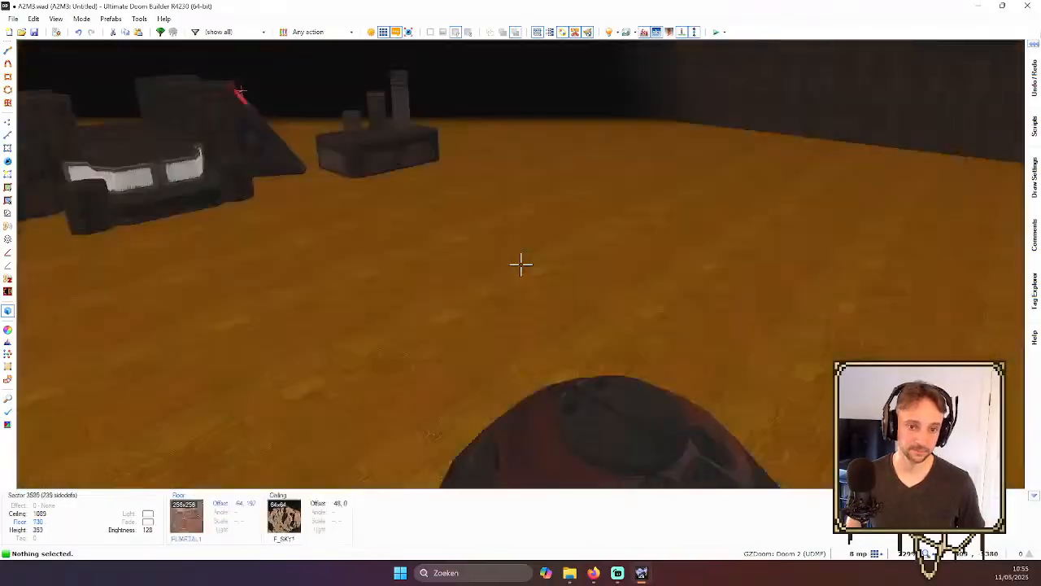
key(s)
key(w)
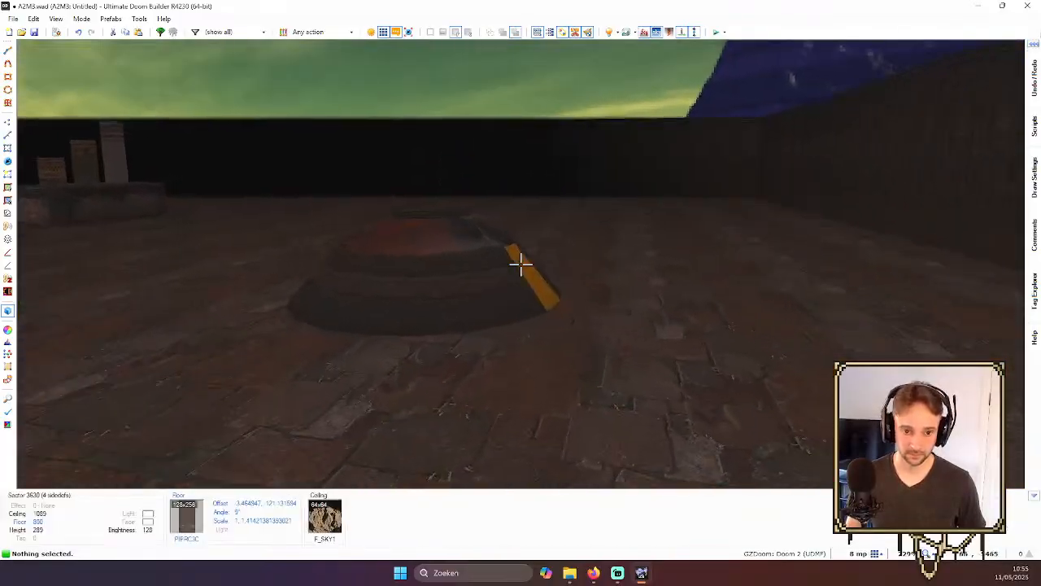
key(w)
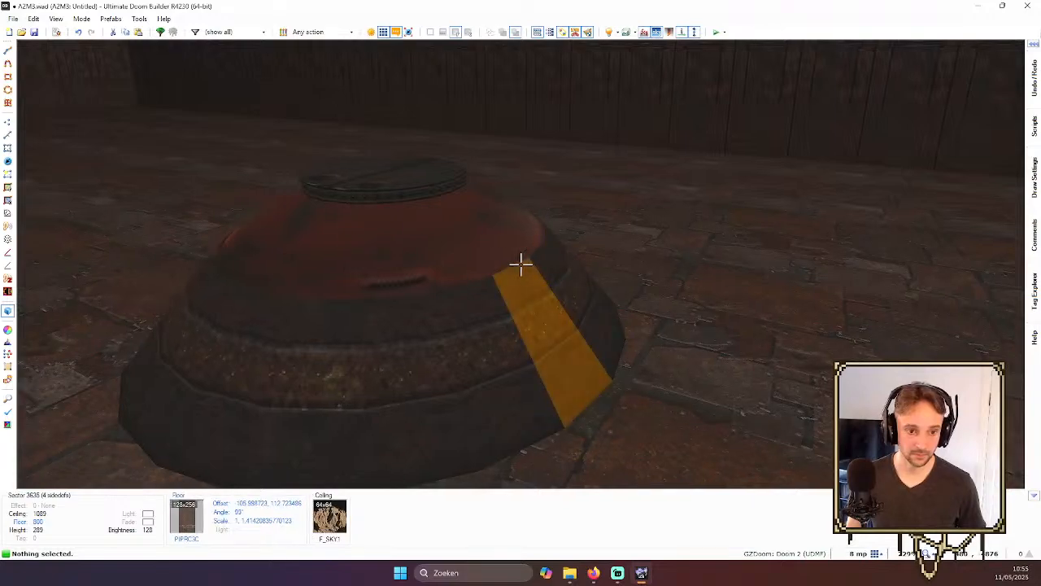
key(w)
shift+click(521, 263)
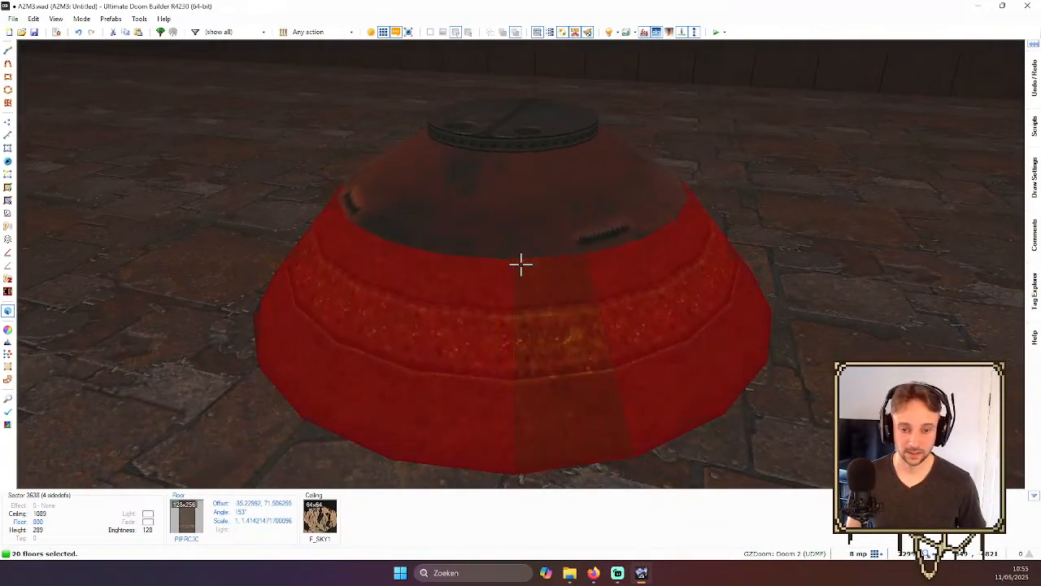
key(c)
- Inspect the existing round tower elsewhere in the map in 3D to compare its wall and upper trim textures
key(q)
scroll(524, 265, down, 10)
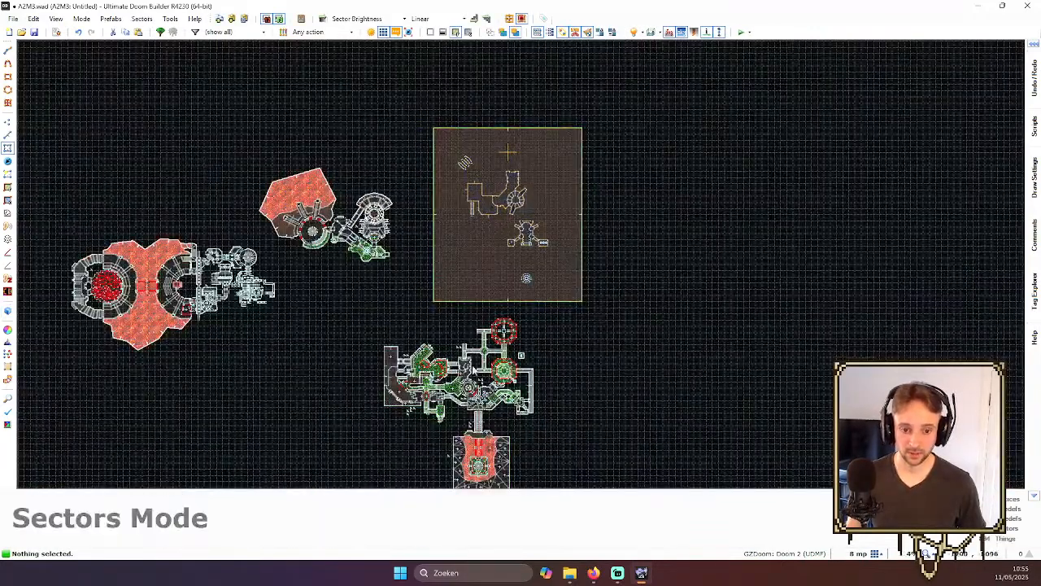
key(q)
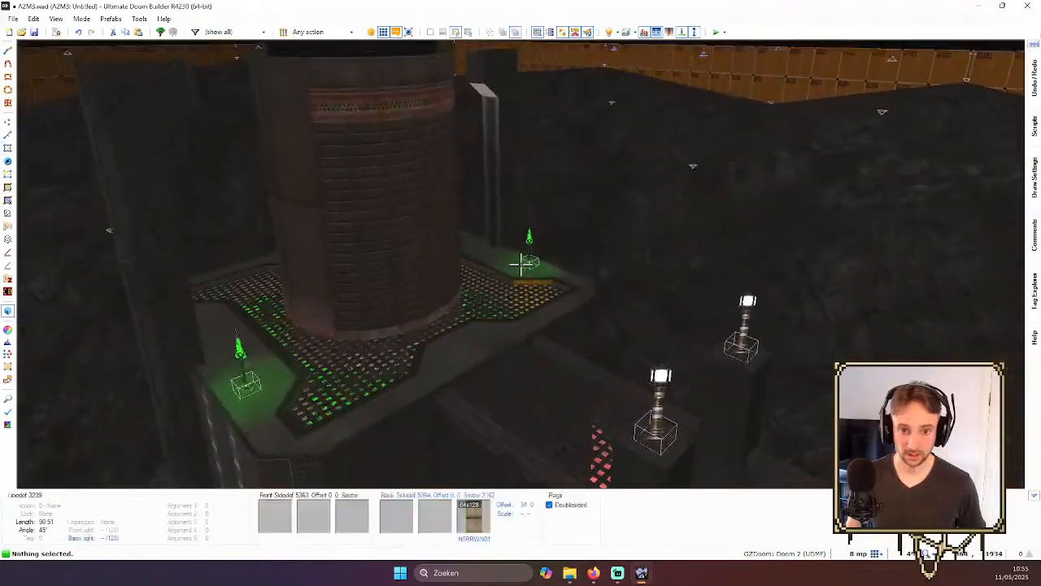
key(w)
key(a)
key(w)
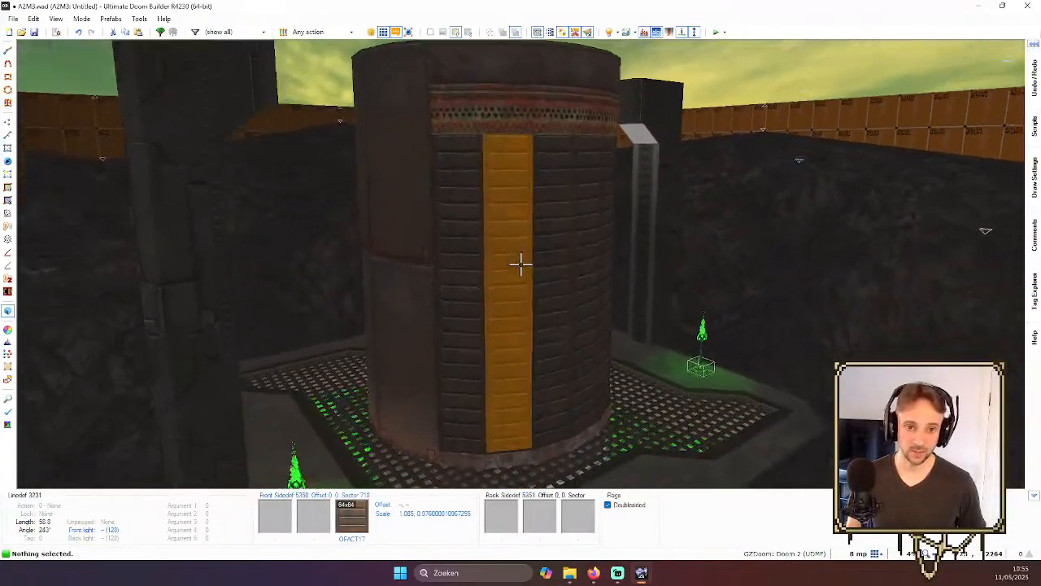
key(s)
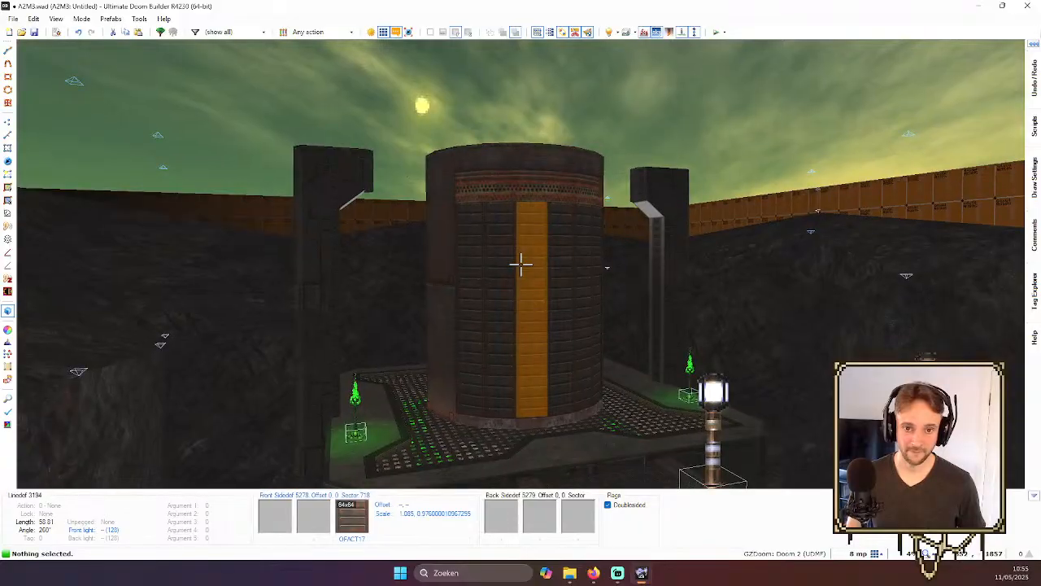
key(w)
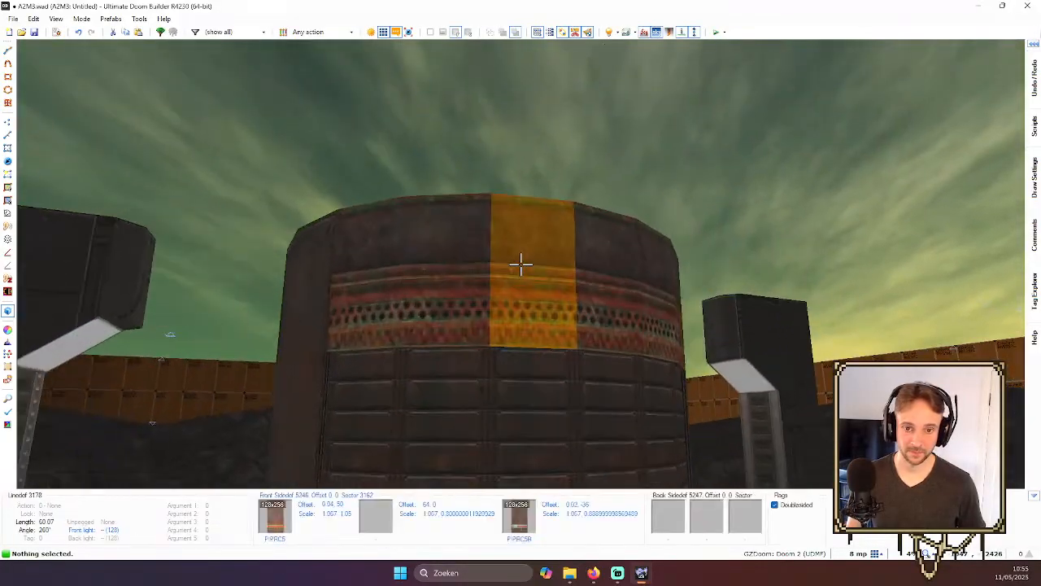
key(s)
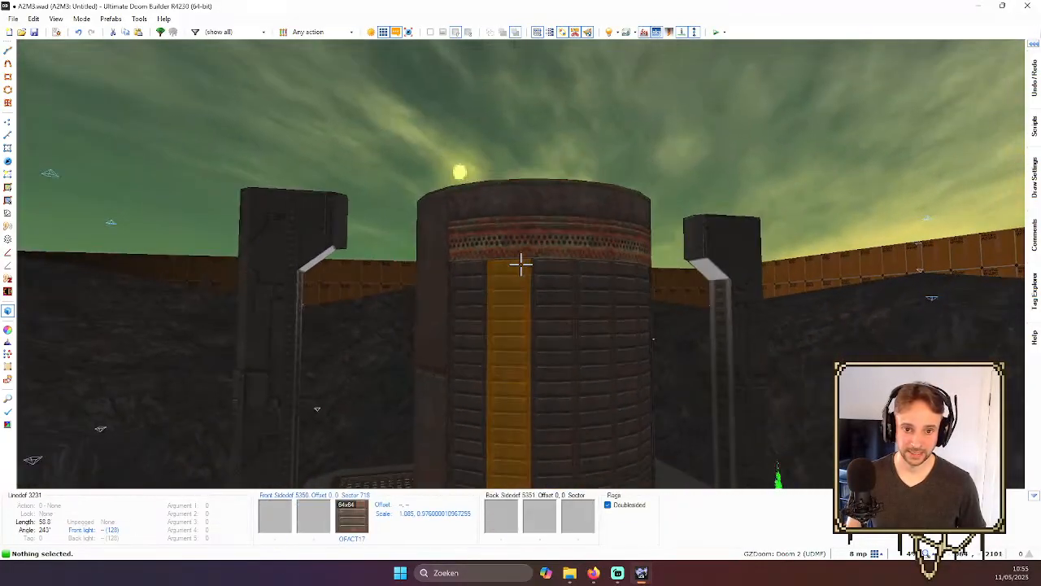
- Return to the dome and apply the PIPRC1 texture to its 20 outer ring floors
key(q)
scroll(554, 263, up, 5)
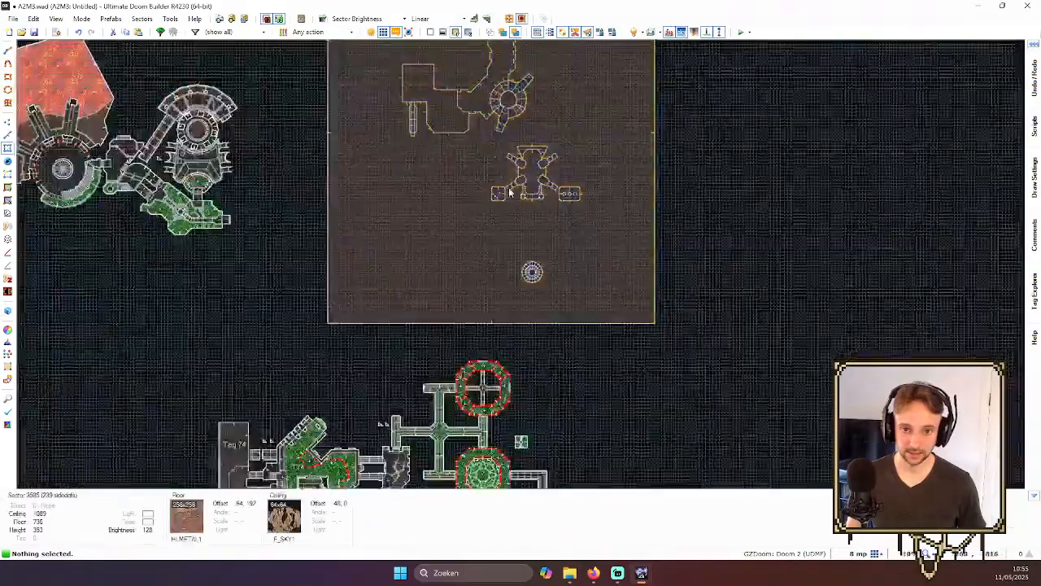
scroll(554, 276, up, 2)
key(q)
key(w)
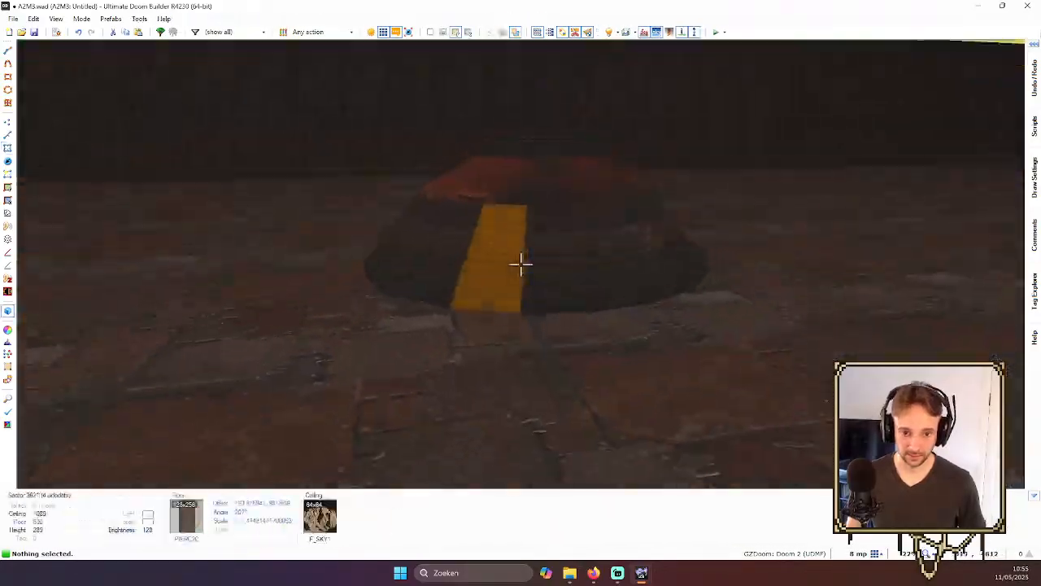
click(521, 264)
right_click(521, 264)
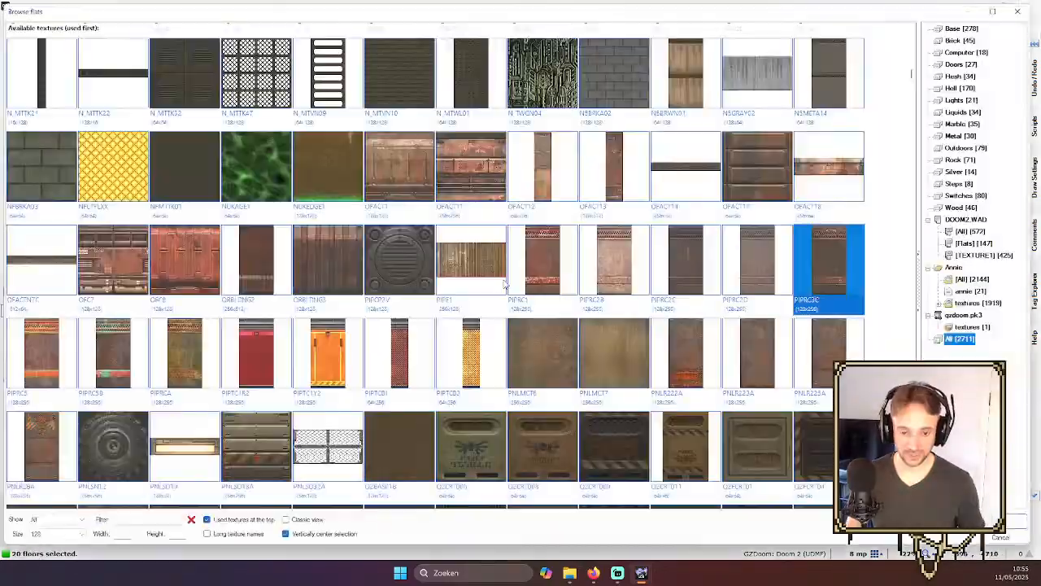
double_click(537, 252)
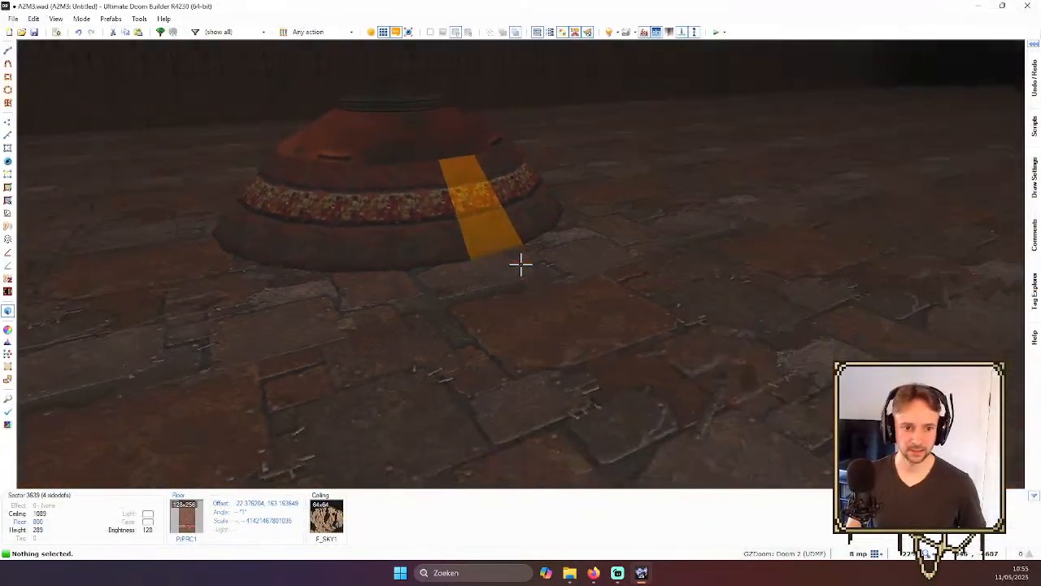
- Shift the PIPRC1 texture on one outer ring floor to offsets 123.815941, 162.2536 so the perforated trim crosses the slope
key(w)
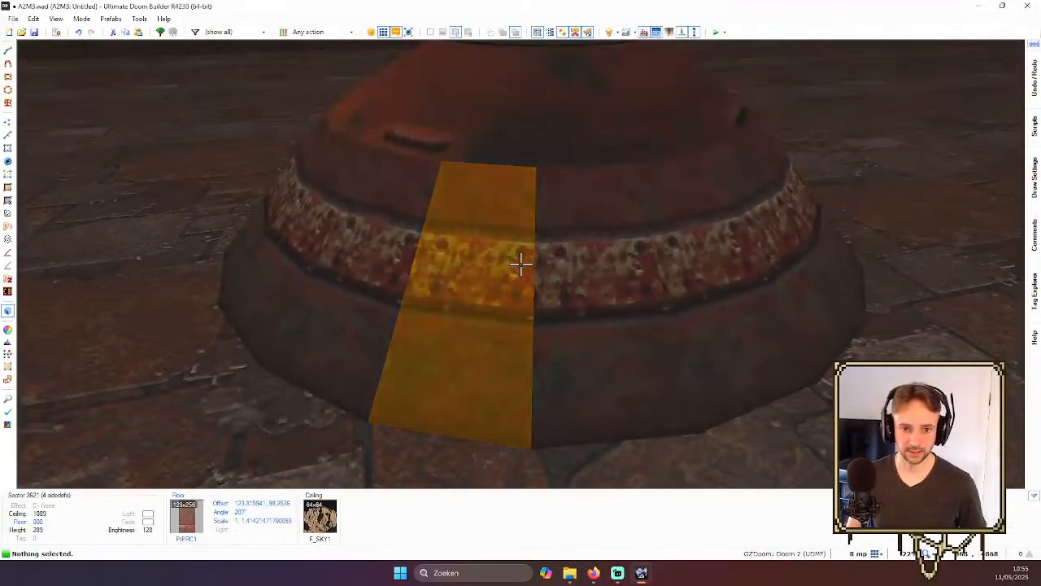
key(Up)
key(Up)
key(Up)
key(Up)
key(Up)
key(Up)
key(Up)
key(Up)
key(Up)
key(Up)
key(Up)
key(Up)
key(Up)
key(Up)
key(Up)
key(Up)
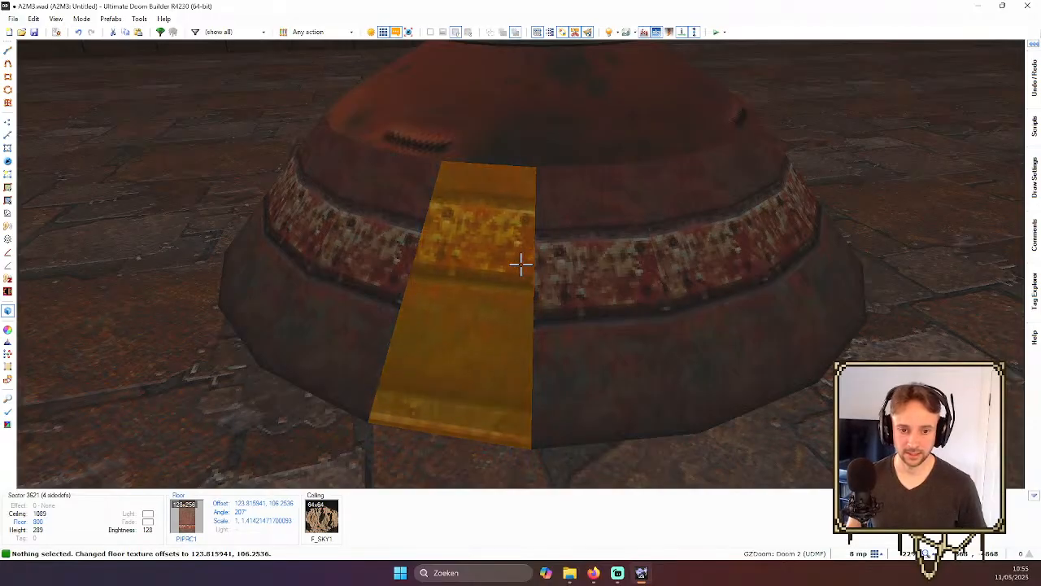
key(Up)
key(Up)
key(Up)
key(Up)
key(Up)
key(Up)
key(Up)
key(Up)
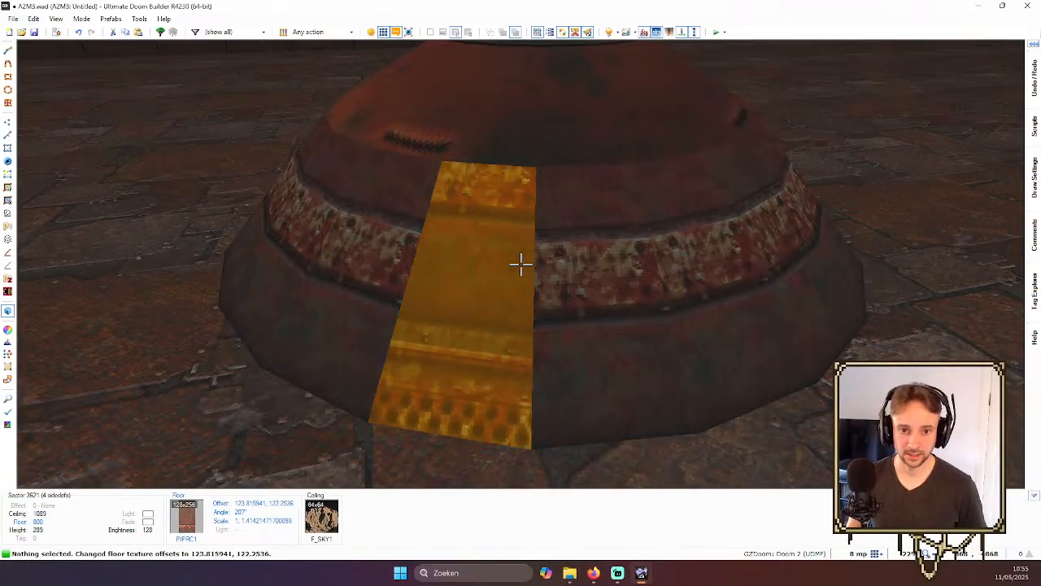
key(Up)
key(Up)
key(Up)
key(Up)
key(Up)
key(Up)
key(Up)
key(Up)
key(Up)
key(Up)
key(Up)
key(Up)
key(Up)
key(Up)
key(Up)
key(Up)
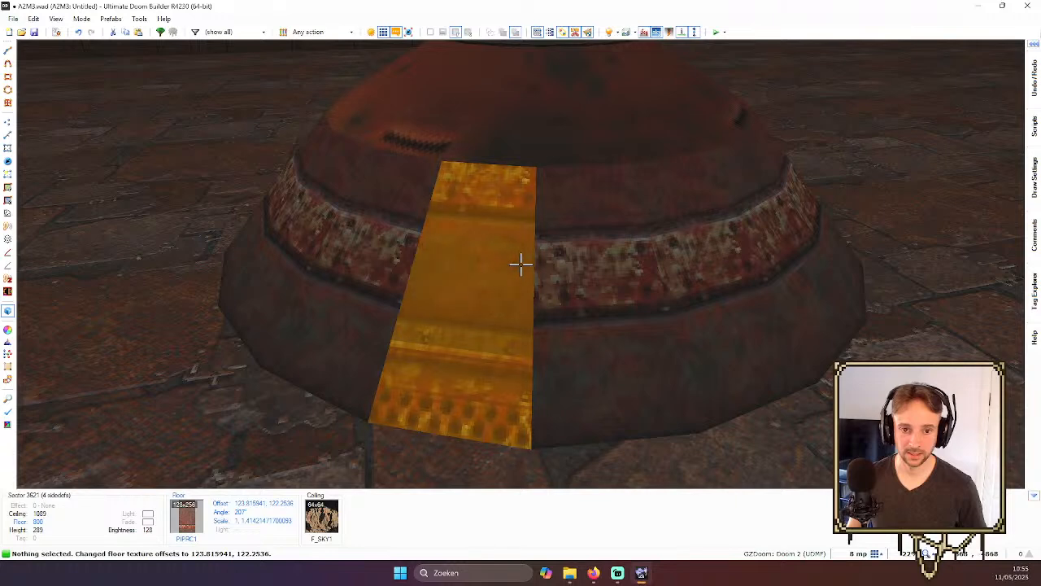
key(Up)
key(Up)
key(Up)
key(Up)
key(Up)
key(Up)
key(Up)
key(Up)
key(Up)
key(Up)
key(Up)
key(Up)
key(Up)
key(Up)
key(Up)
key(Up)
key(Up)
key(Up)
key(Up)
key(Up)
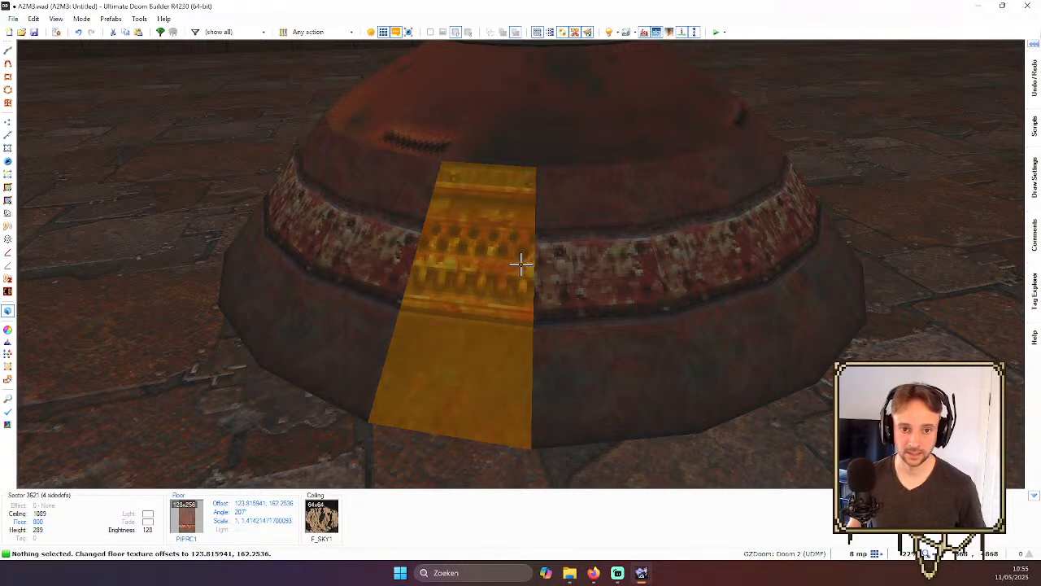
key(s)
key(w)
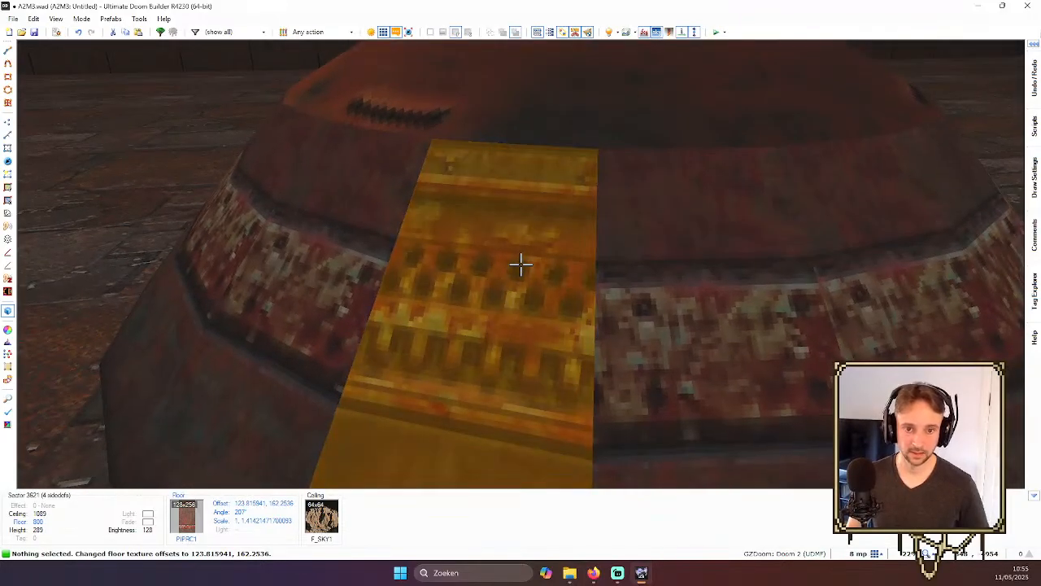
- Shift the floor texture on the dome's perforated side panel until its vertical offset is 171.2536
key(Up)
key(Up)
key(Up)
key(Up)
key(Up)
key(Up)
key(s)
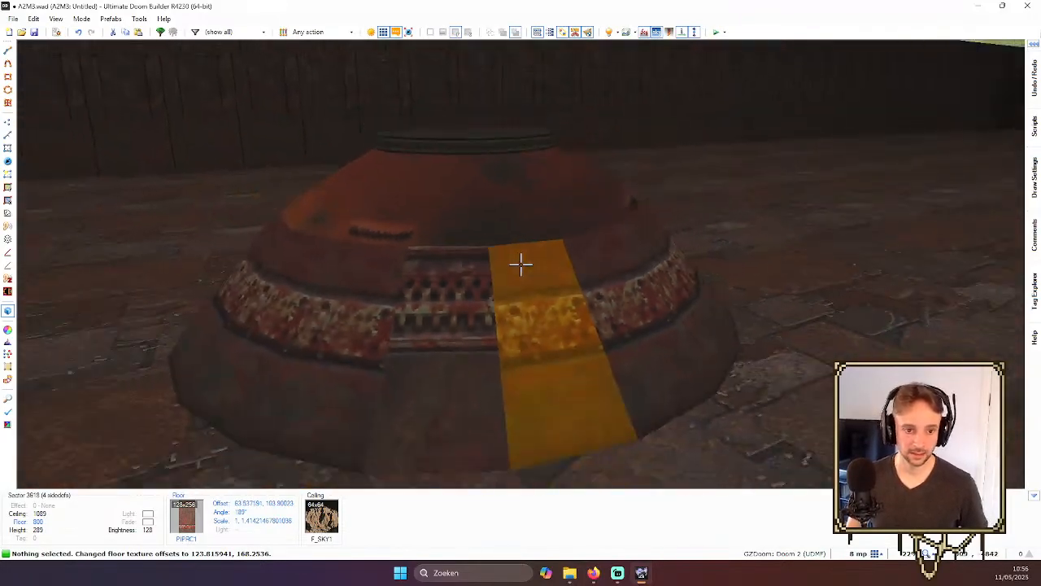
key(Up)
key(w)
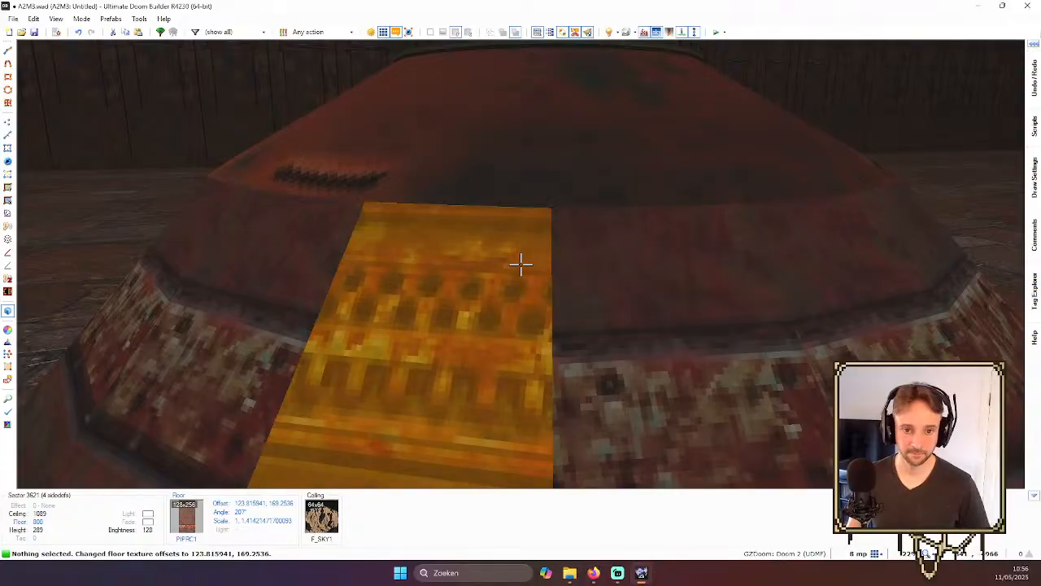
key(s)
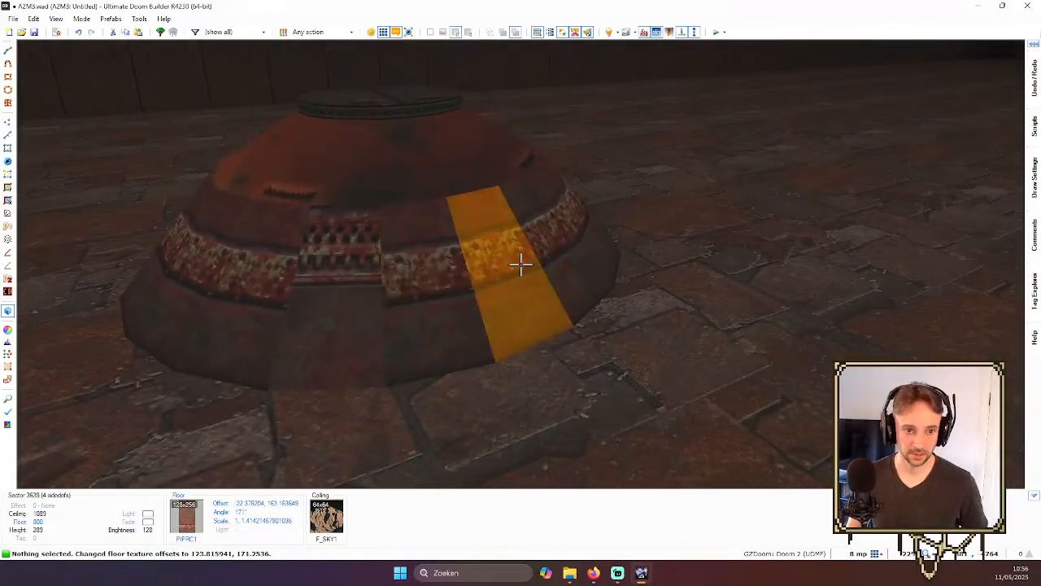
- Select the 20 sloped floors of the red upper dome and reset their texture offsets, scale, rotation and brightness
key(w)
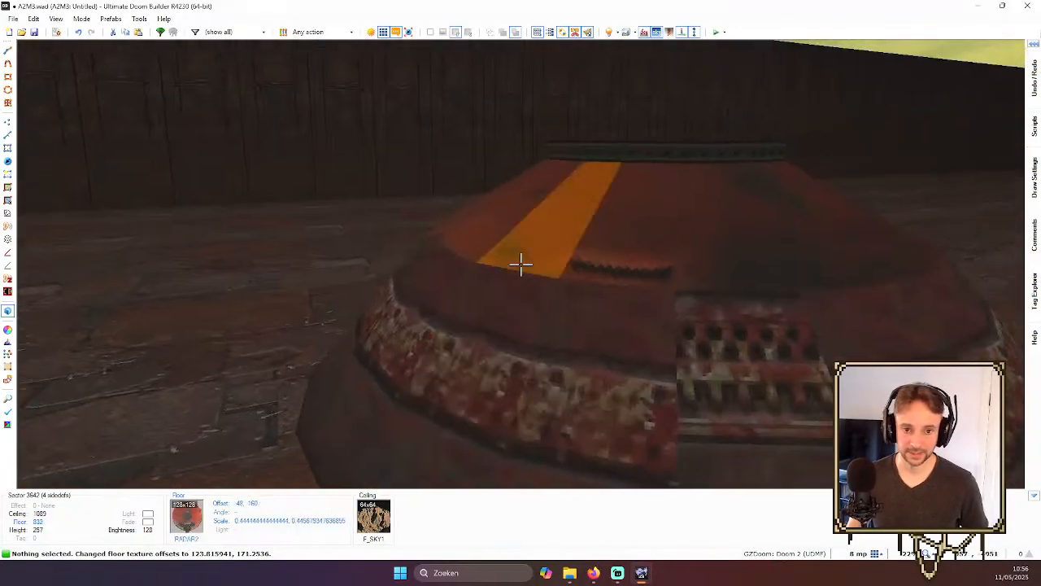
key(s)
key(w)
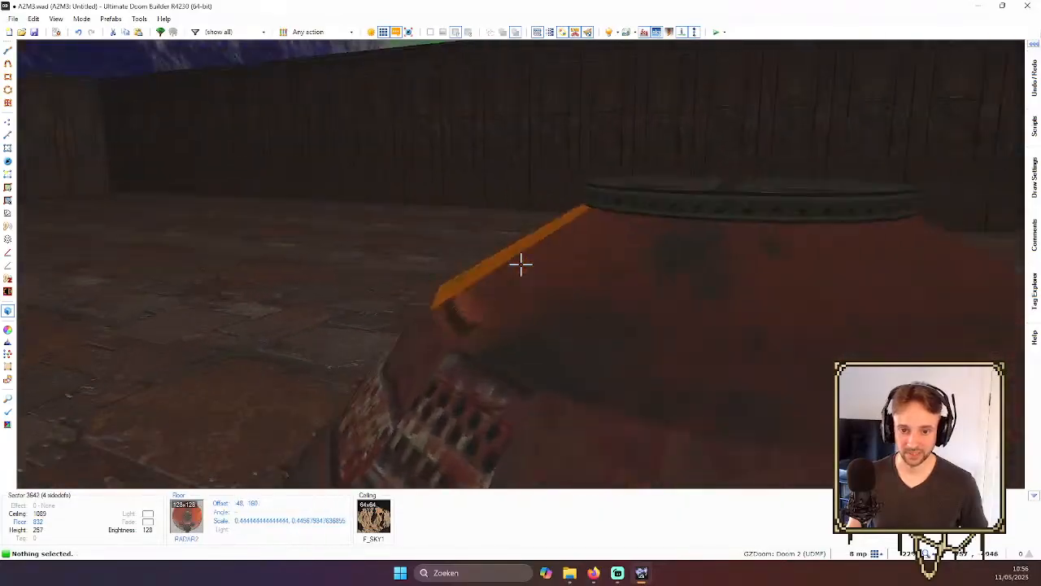
key(s)
key(a)
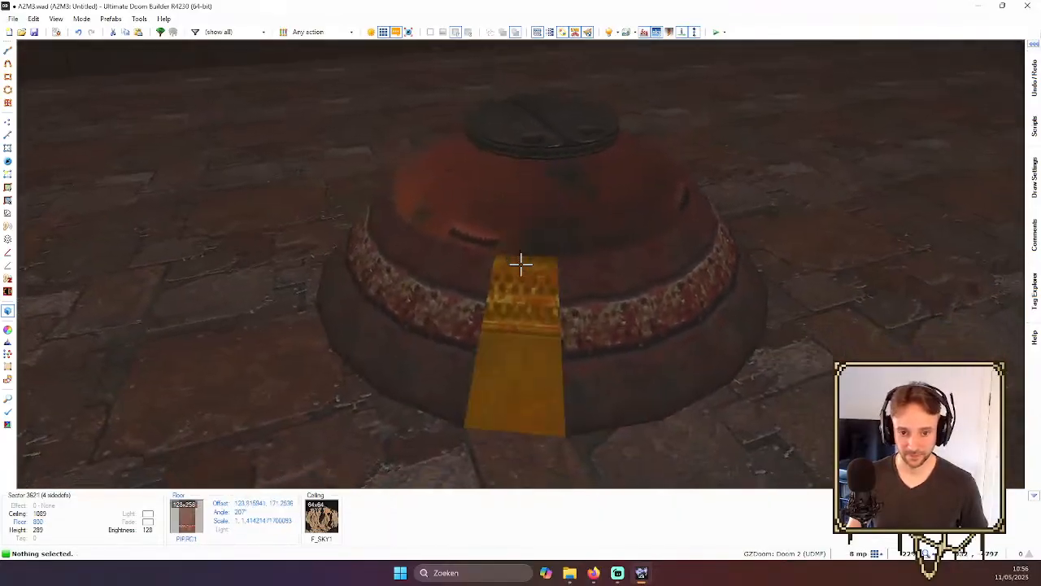
key(w)
shift+click(520, 262)
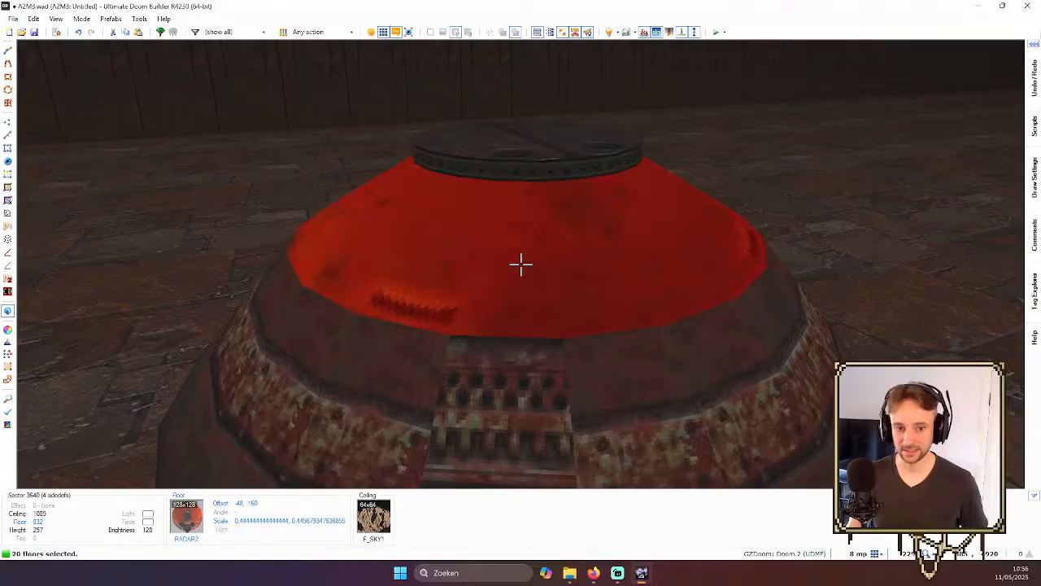
right_click(521, 263)
key(Return)
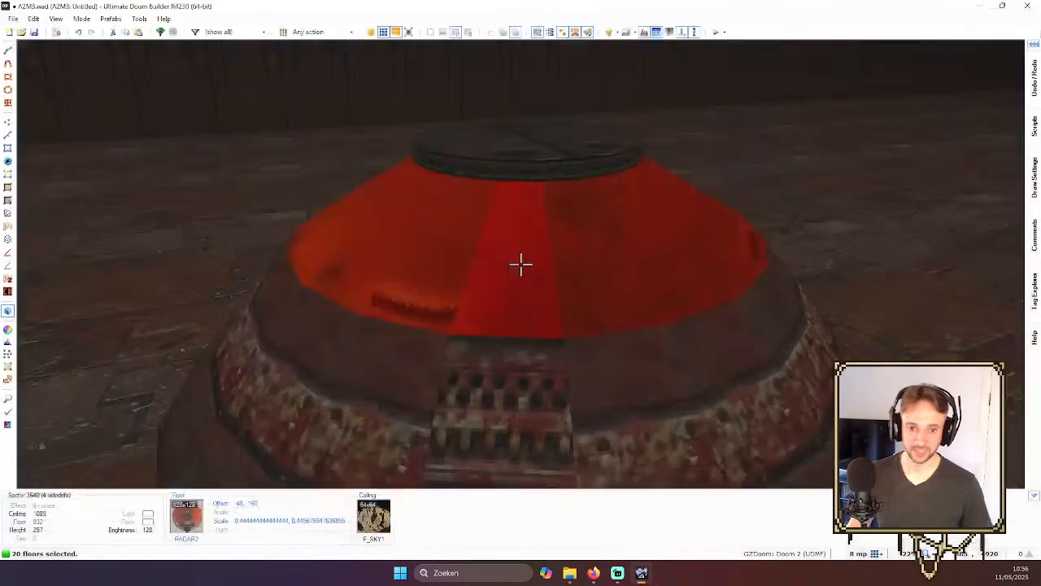
key(shift+r)
- Look through the available flats for a replacement texture for the selected upper dome floors
right_click(520, 263)
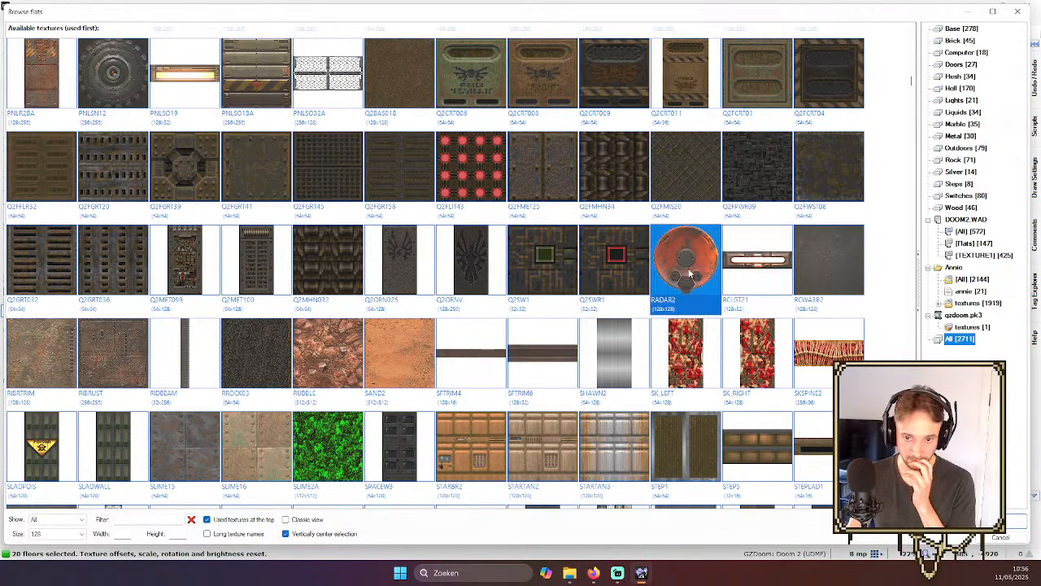
scroll(689, 275, down, 8)
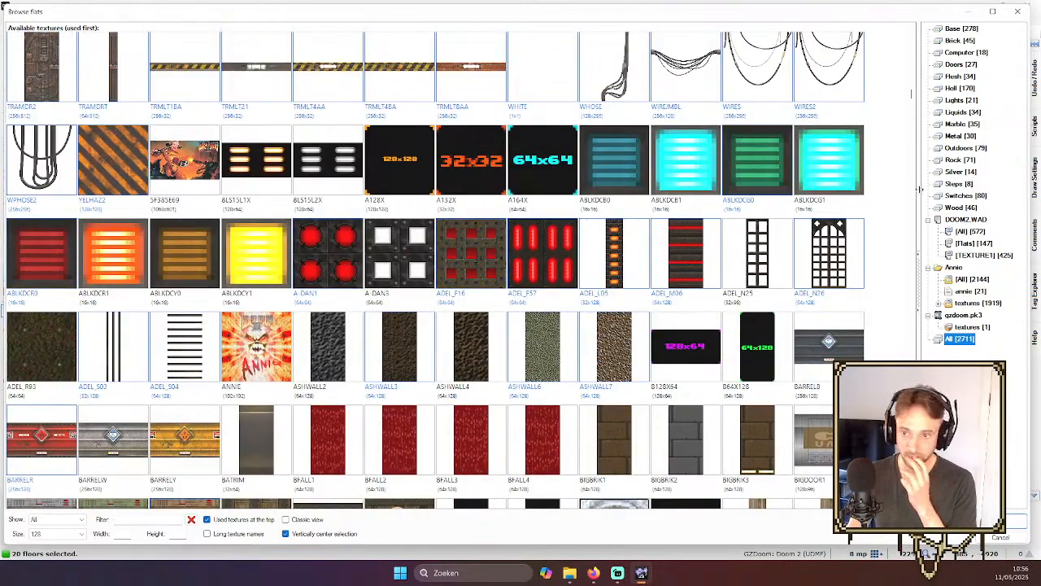
drag(910, 97, 910, 500)
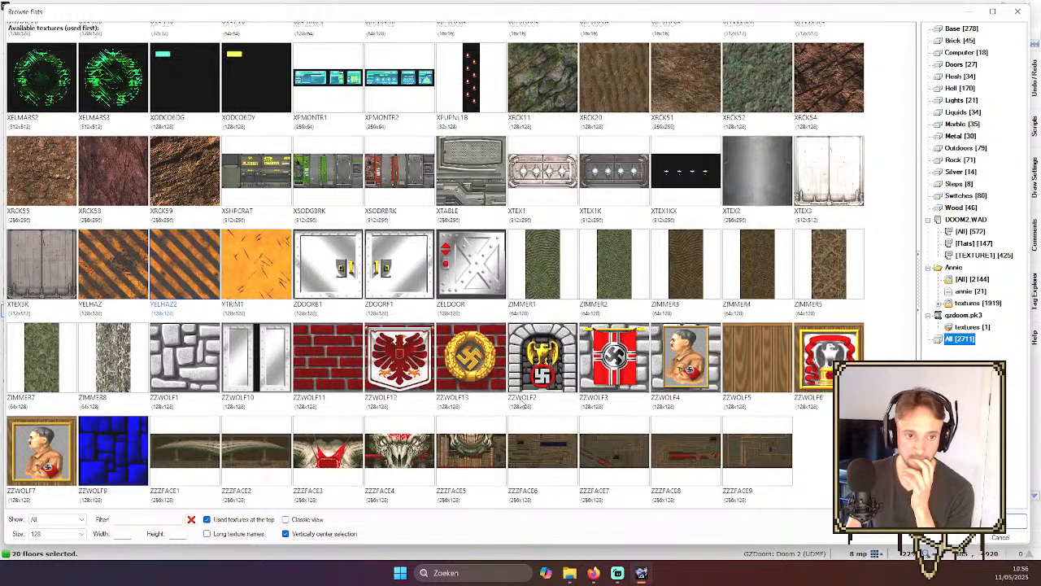
scroll(431, 329, up, 2)
scroll(482, 318, up, 5)
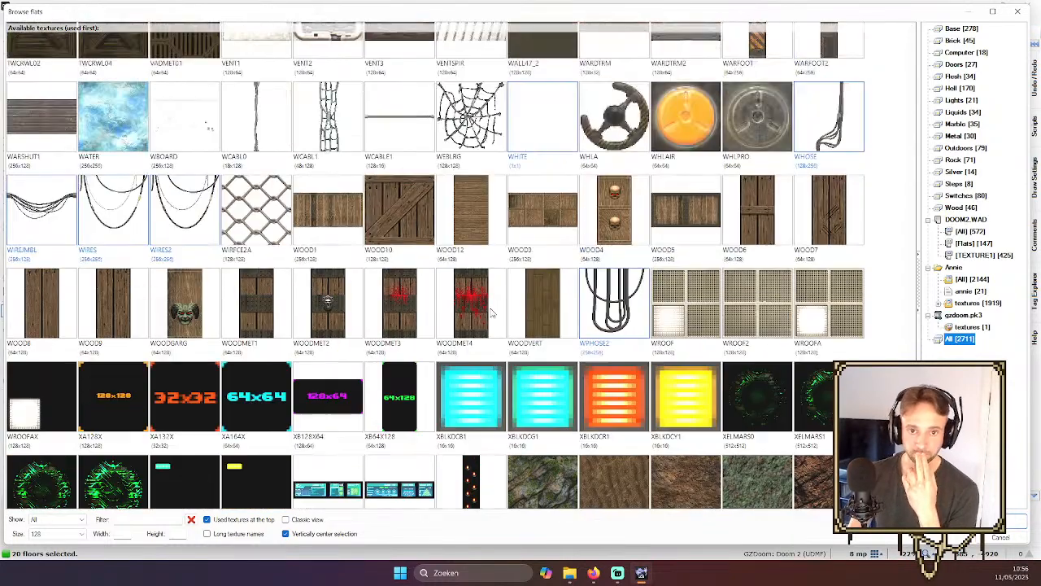
scroll(672, 279, up, 4)
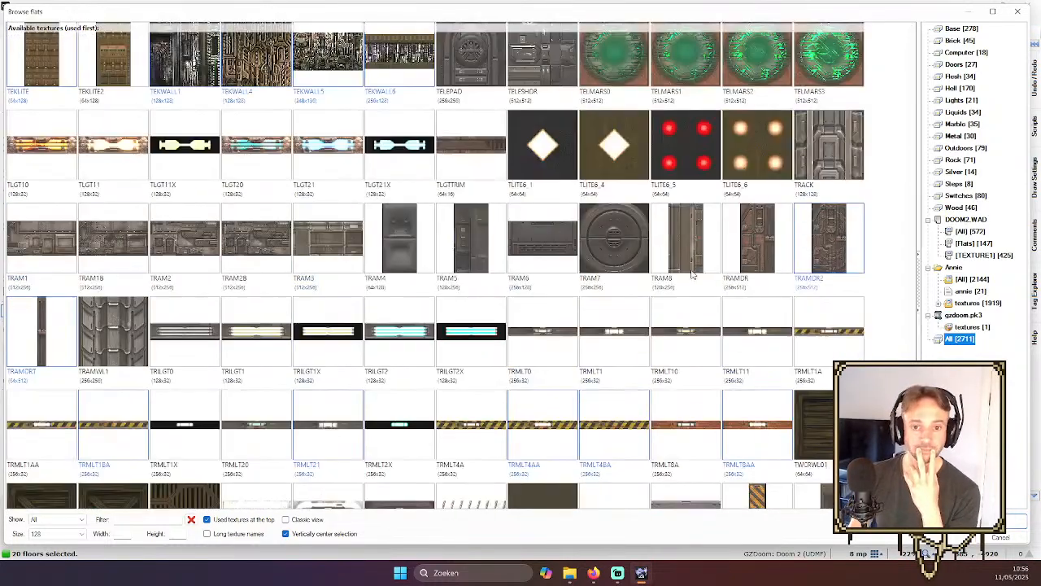
scroll(667, 248, up, 1)
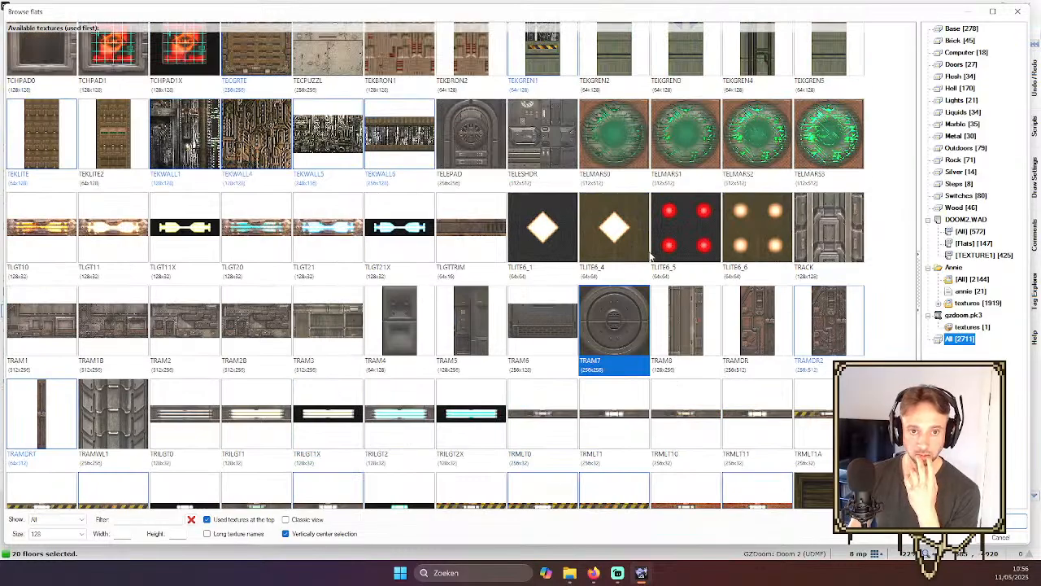
scroll(651, 257, up, 8)
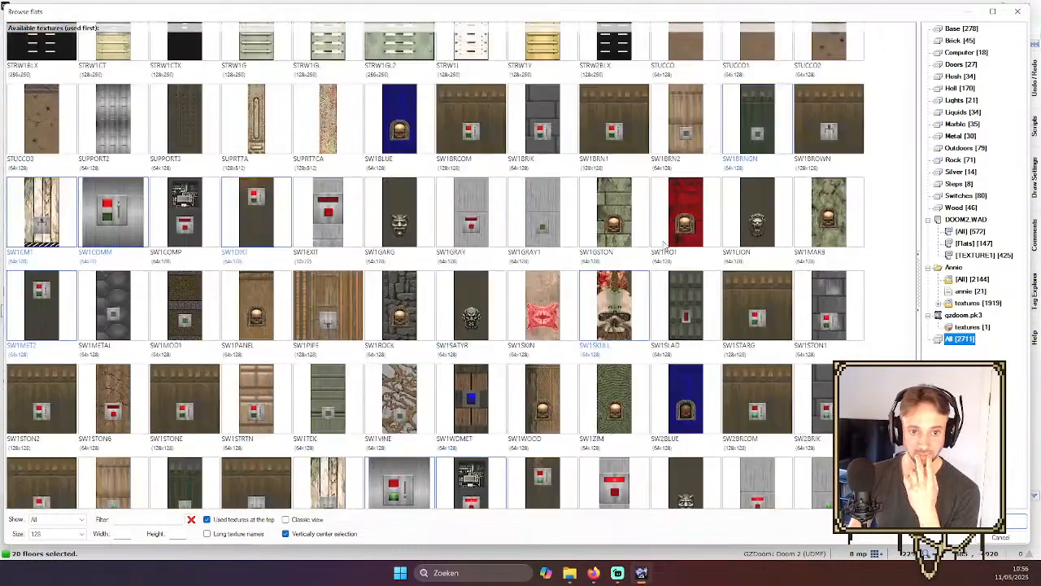
scroll(666, 244, up, 15)
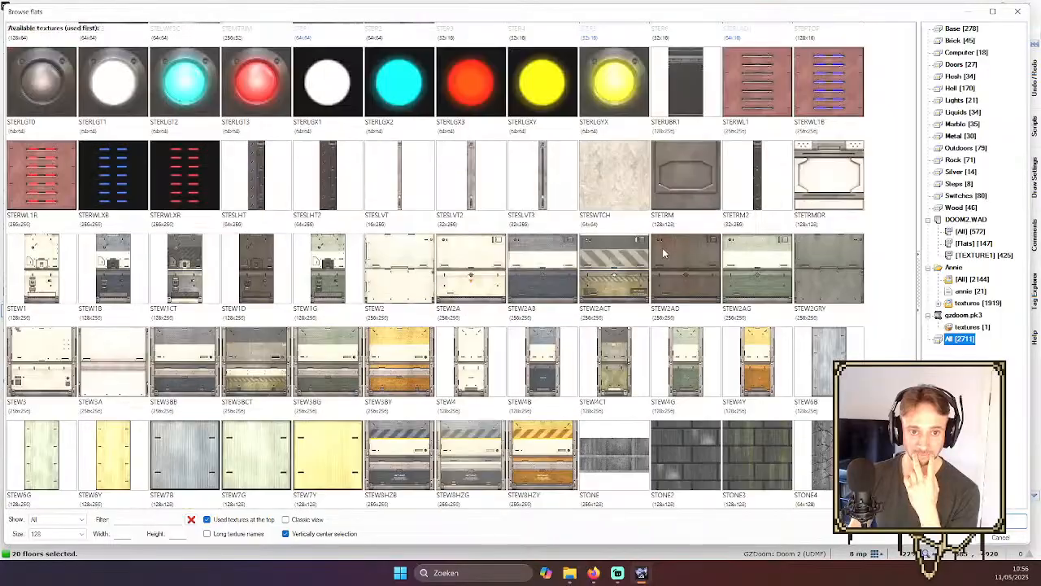
scroll(662, 248, up, 8)
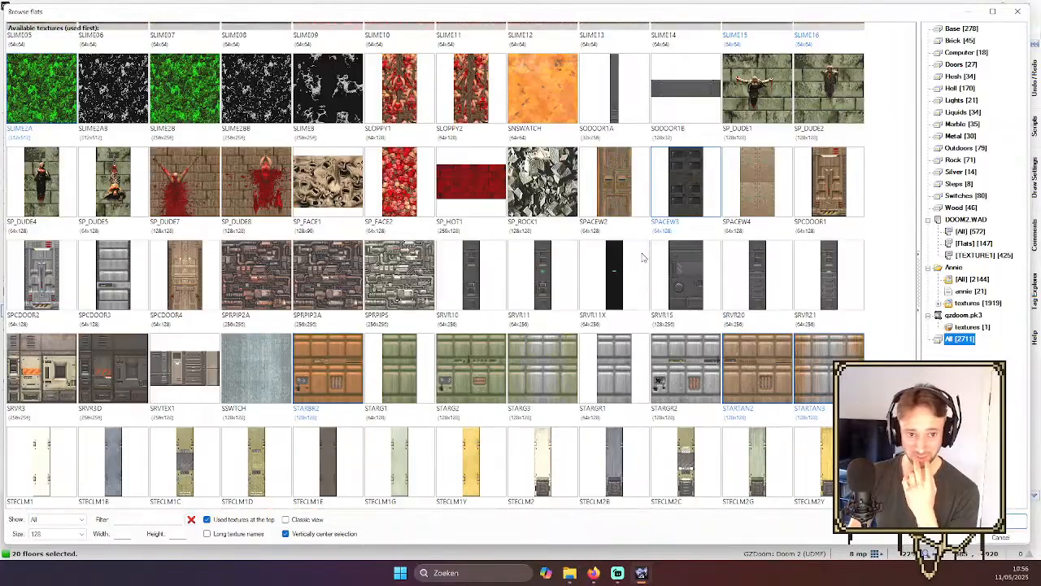
scroll(642, 257, up, 5)
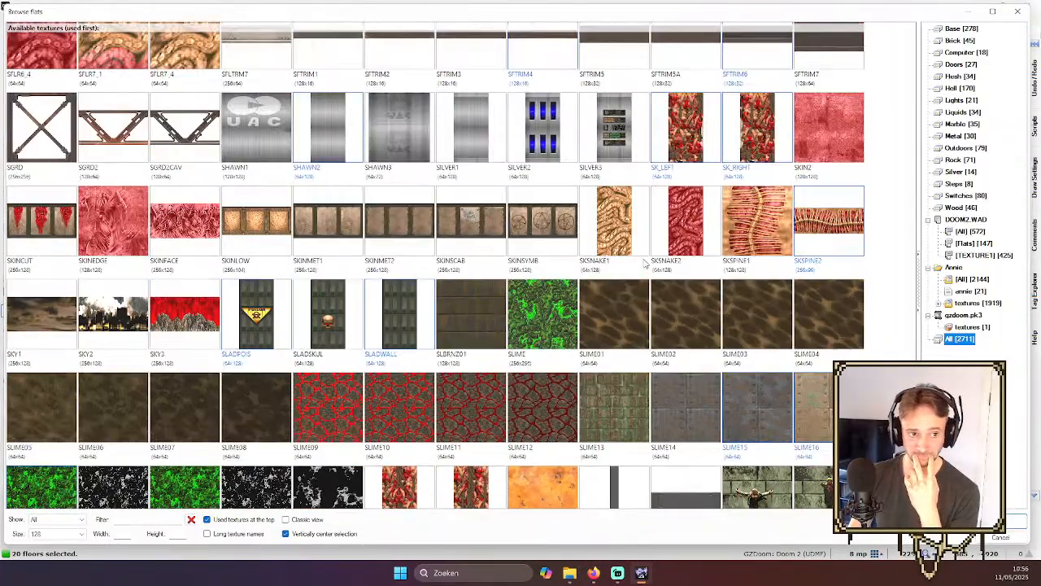
scroll(643, 259, up, 15)
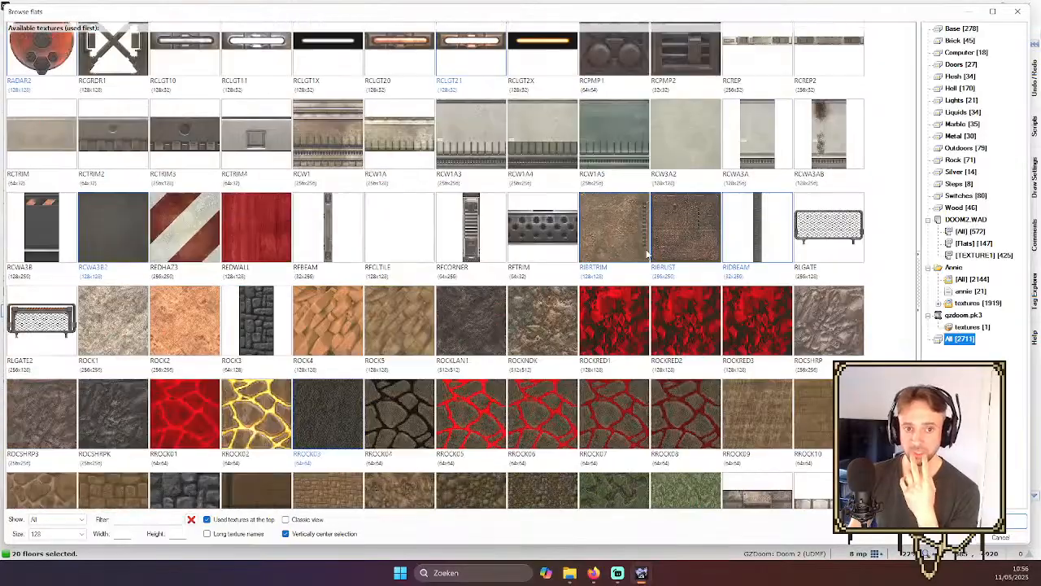
scroll(643, 256, up, 1)
scroll(606, 257, up, 2)
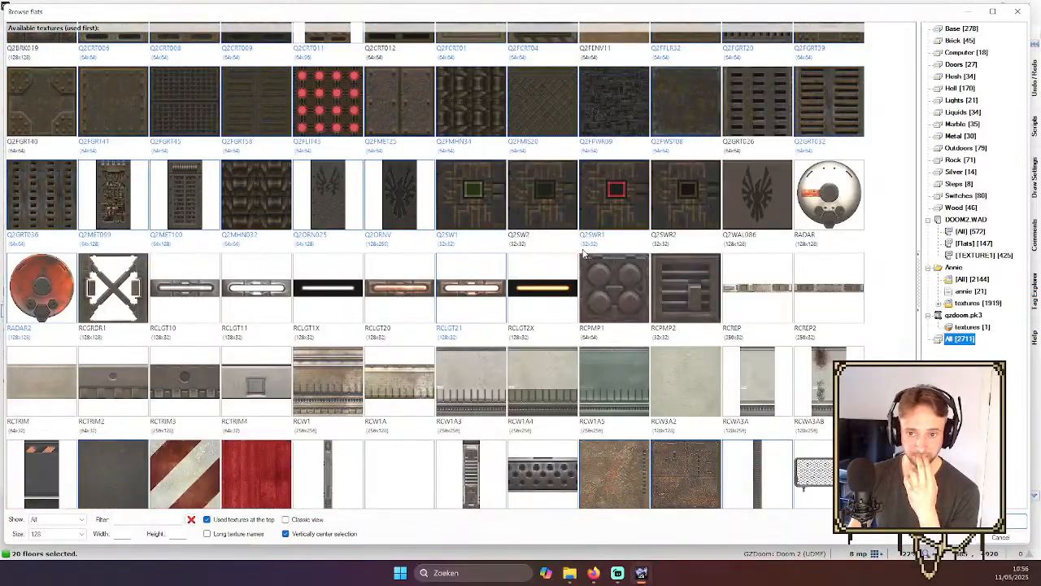
scroll(488, 244, up, 4)
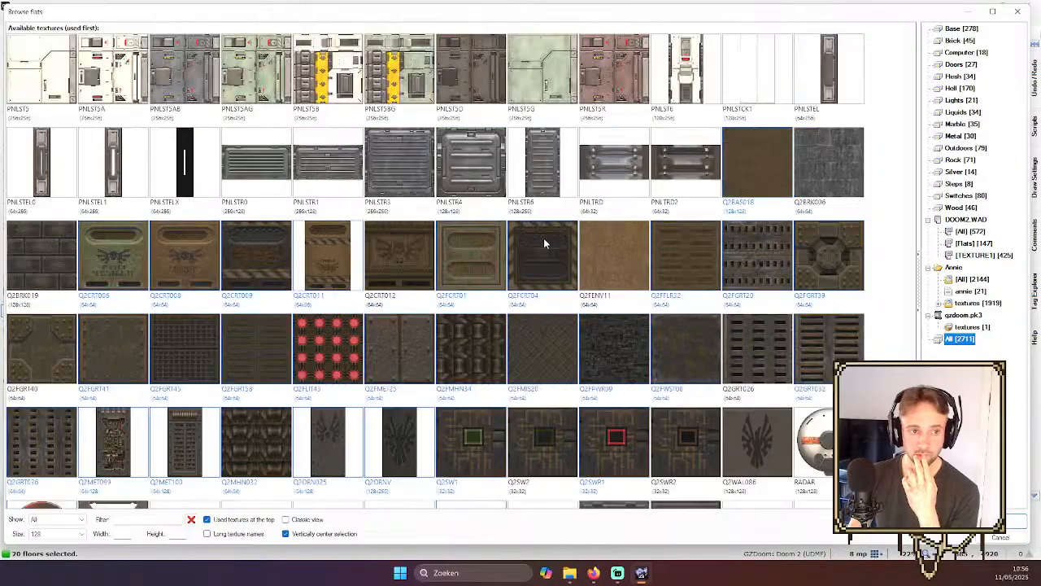
scroll(543, 241, up, 4)
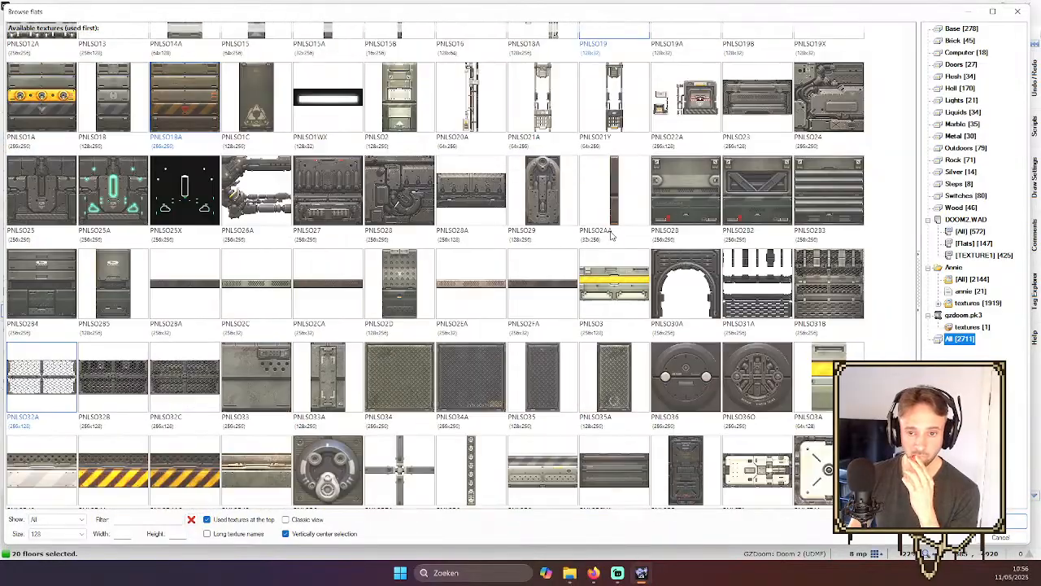
scroll(609, 234, up, 4)
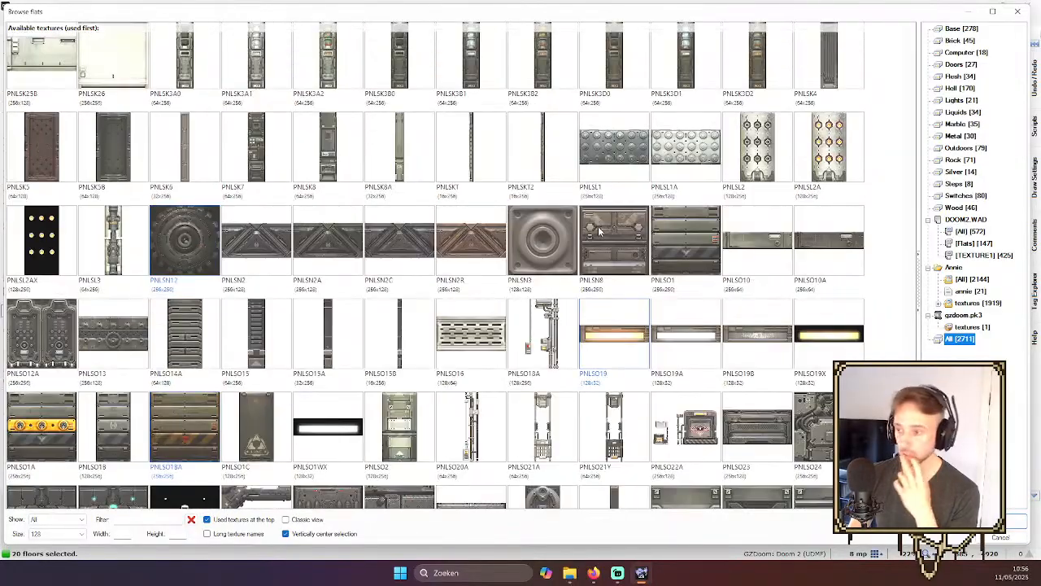
scroll(236, 304, up, 2)
scroll(212, 246, up, 10)
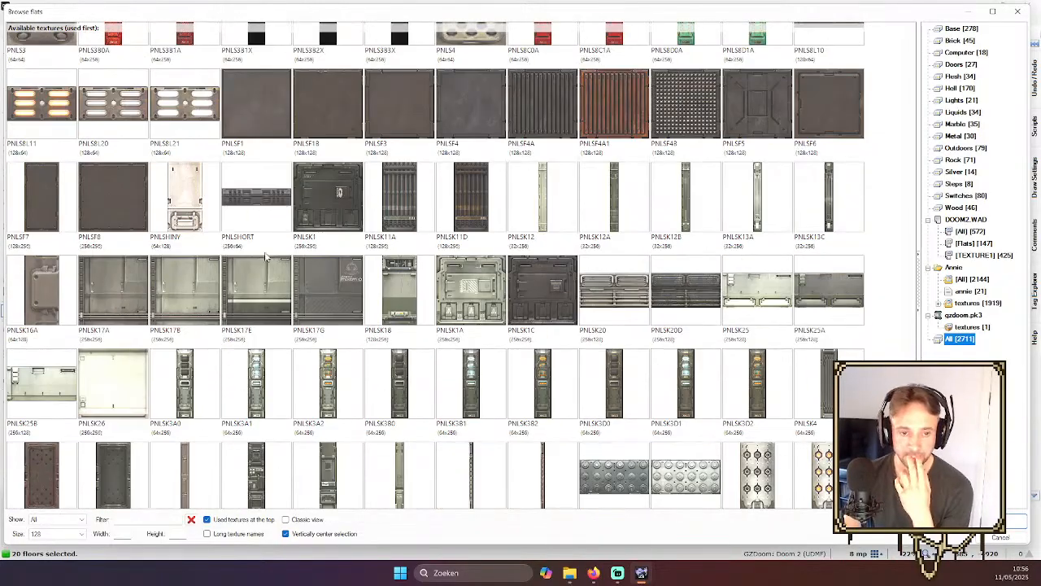
scroll(379, 193, up, 2)
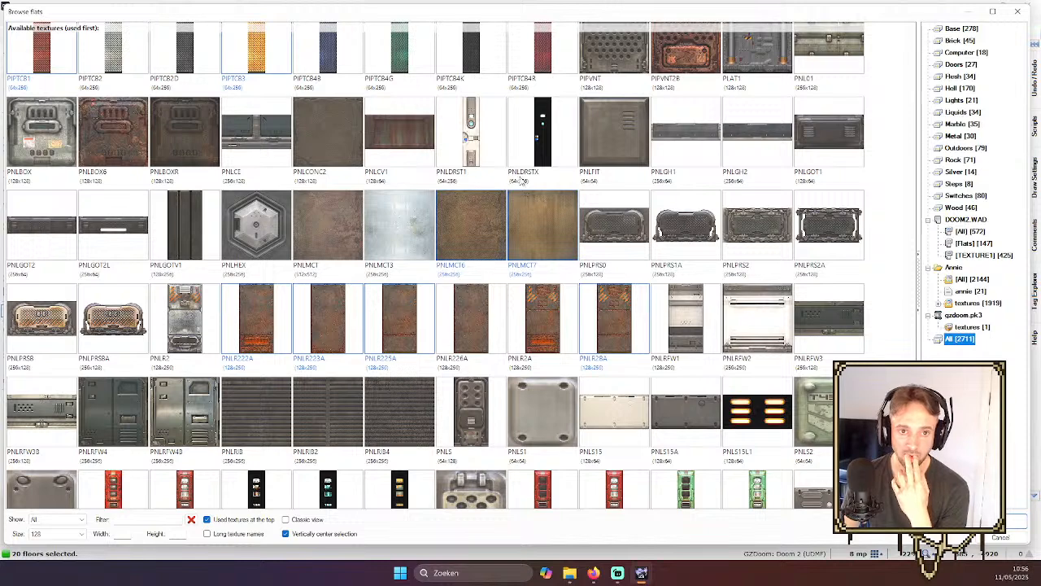
scroll(535, 179, up, 5)
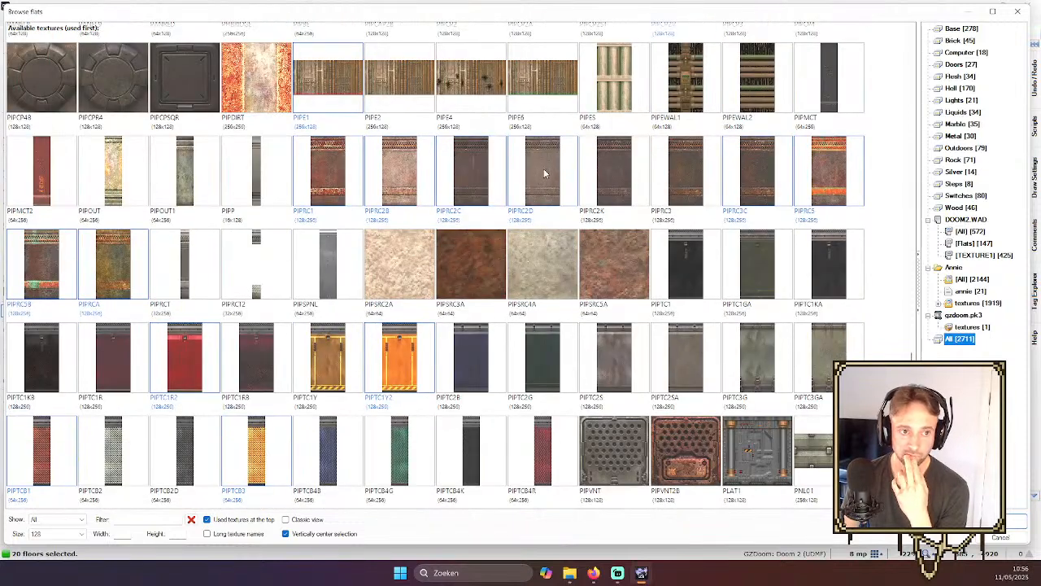
click(332, 162)
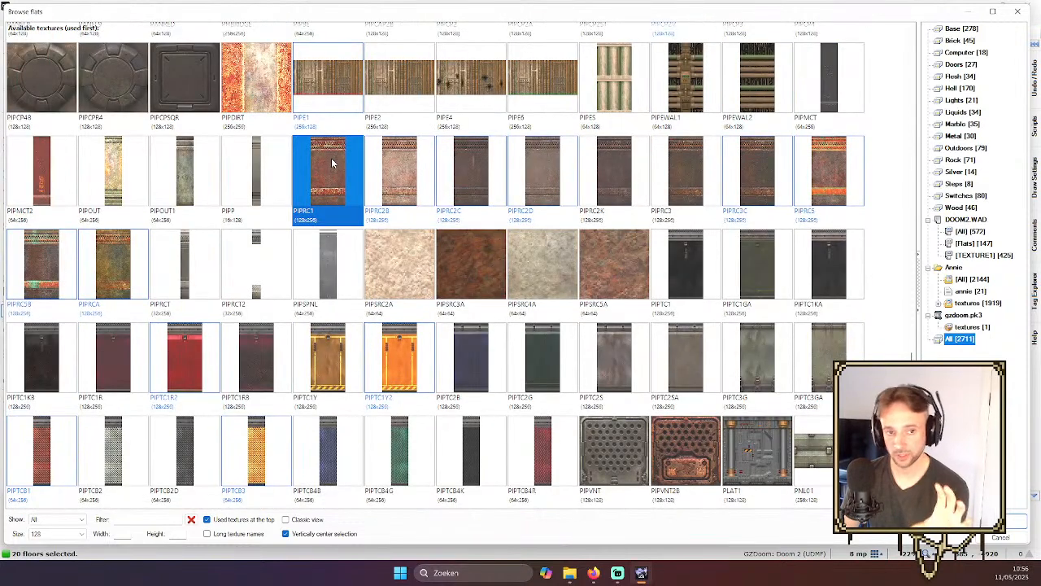
scroll(403, 140, up, 1)
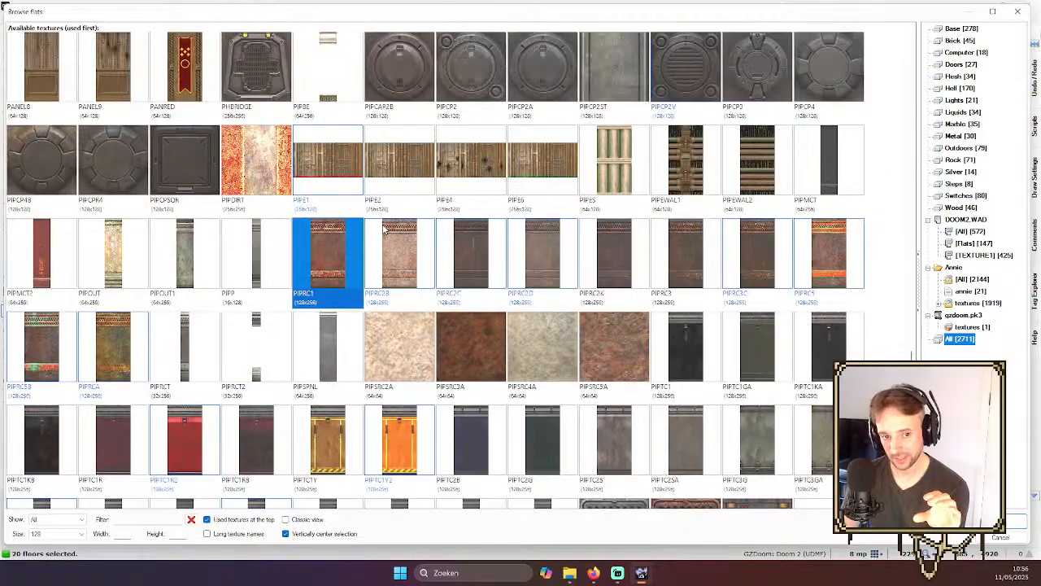
scroll(386, 230, up, 1)
scroll(392, 323, up, 4)
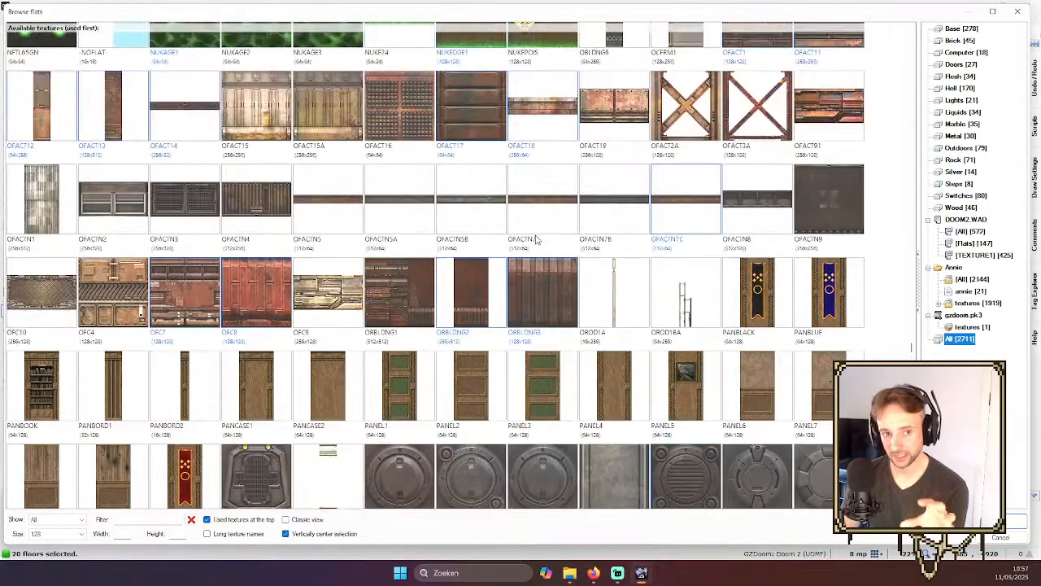
scroll(528, 209, up, 1)
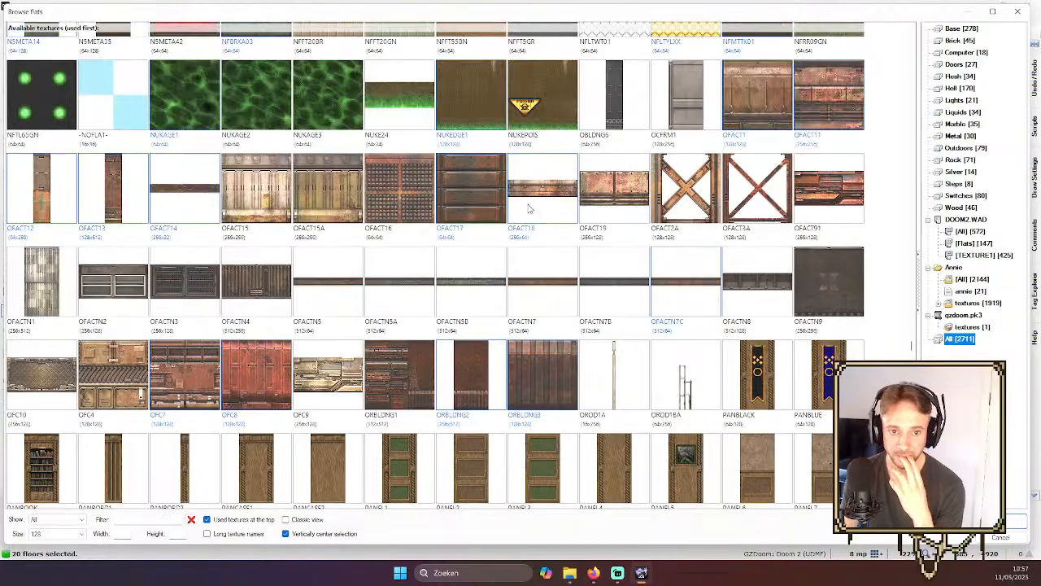
- Compare the rusty OFACT flats and apply OFACT18 to the selected upper dome floors
click(661, 185)
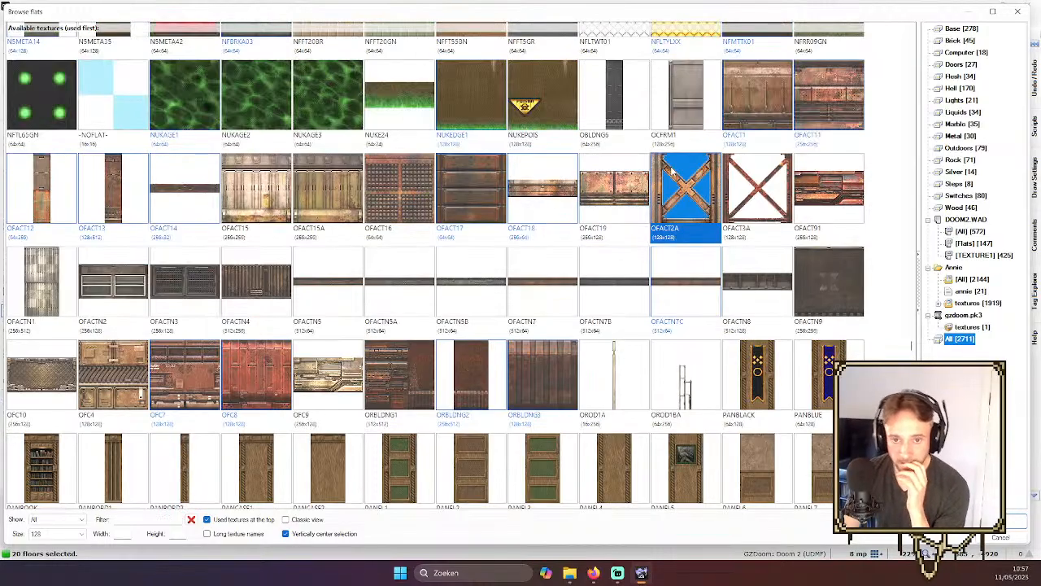
click(624, 179)
click(572, 181)
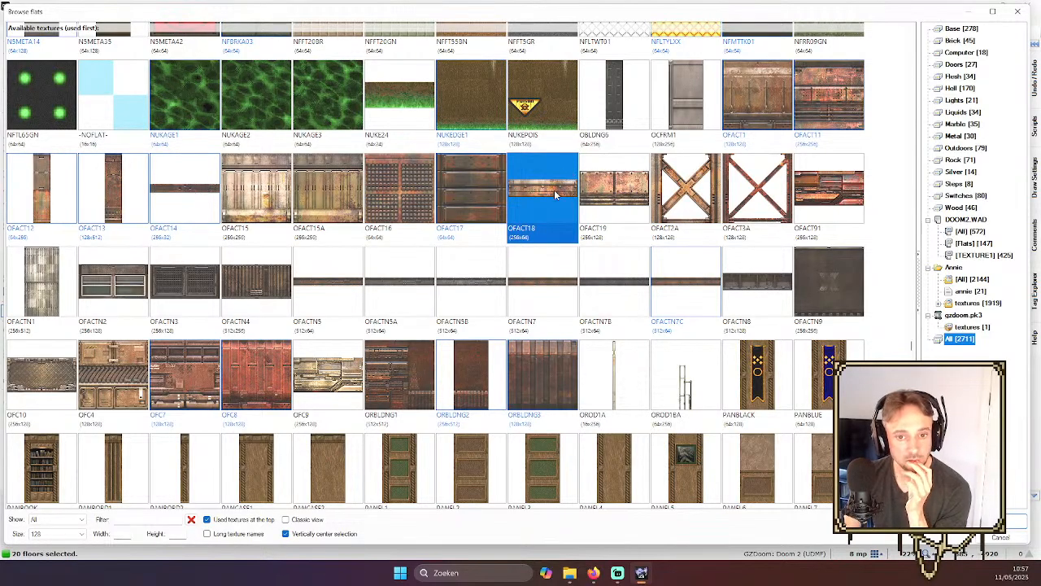
double_click(554, 190)
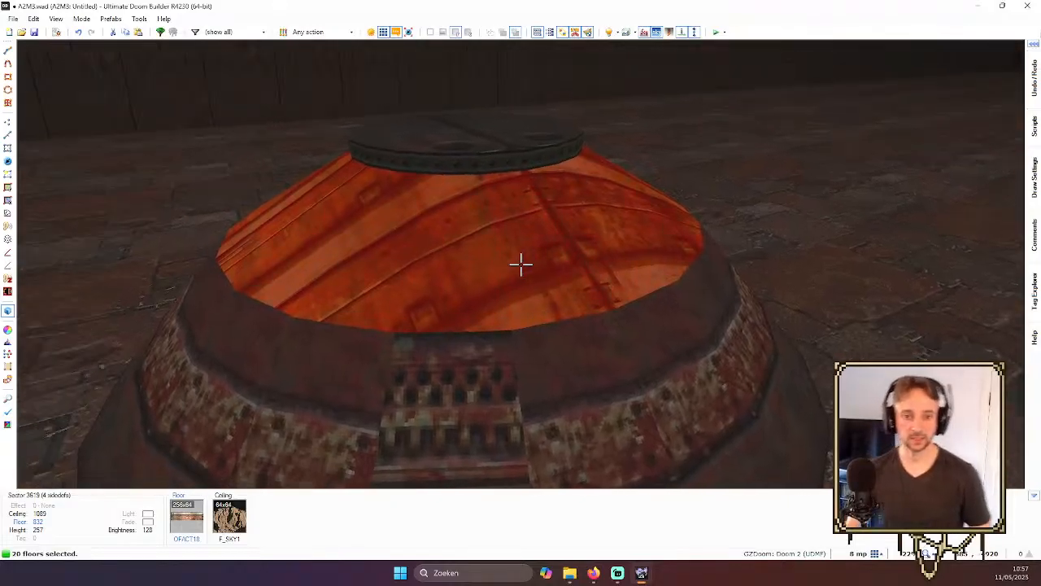
- Clear the floor selection and auto-align the OFACT18 texture around the upper dome in X and Y
key(c)
key(ctrl+a)
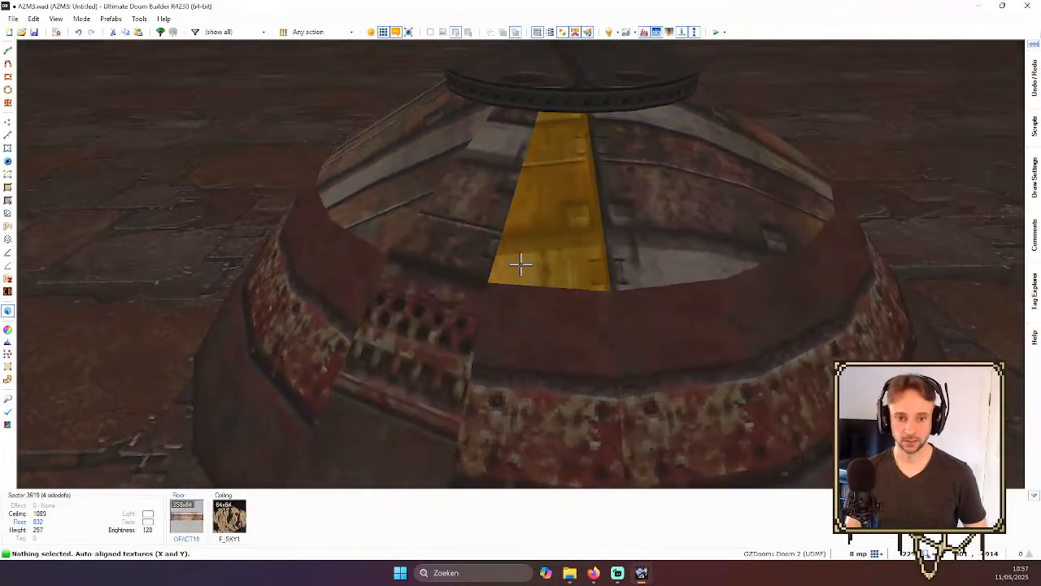
key(d)
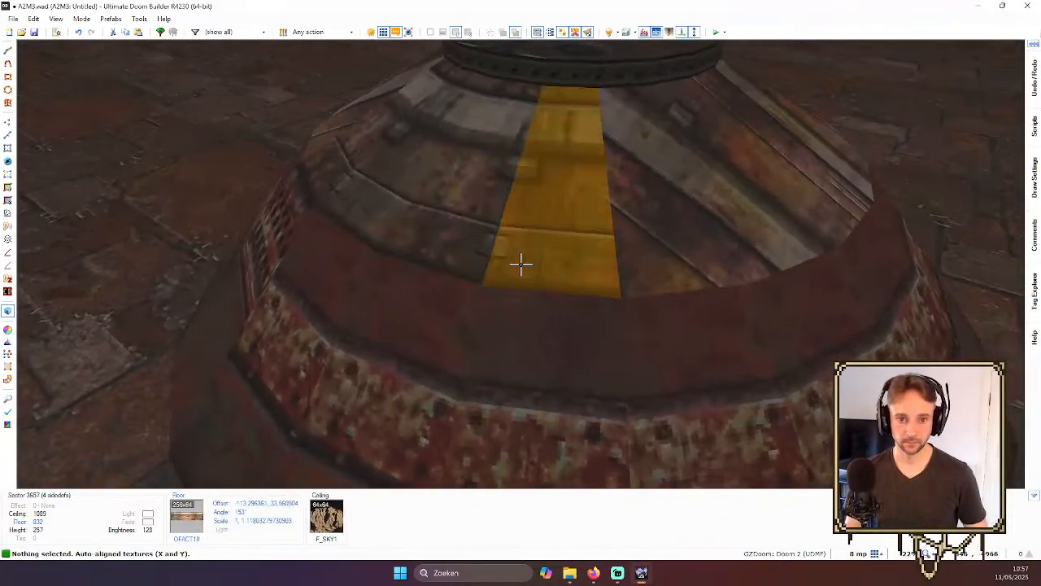
- Auto-align the OFACT18 texture in X and Y from segment to segment around the upper dome
key(d)
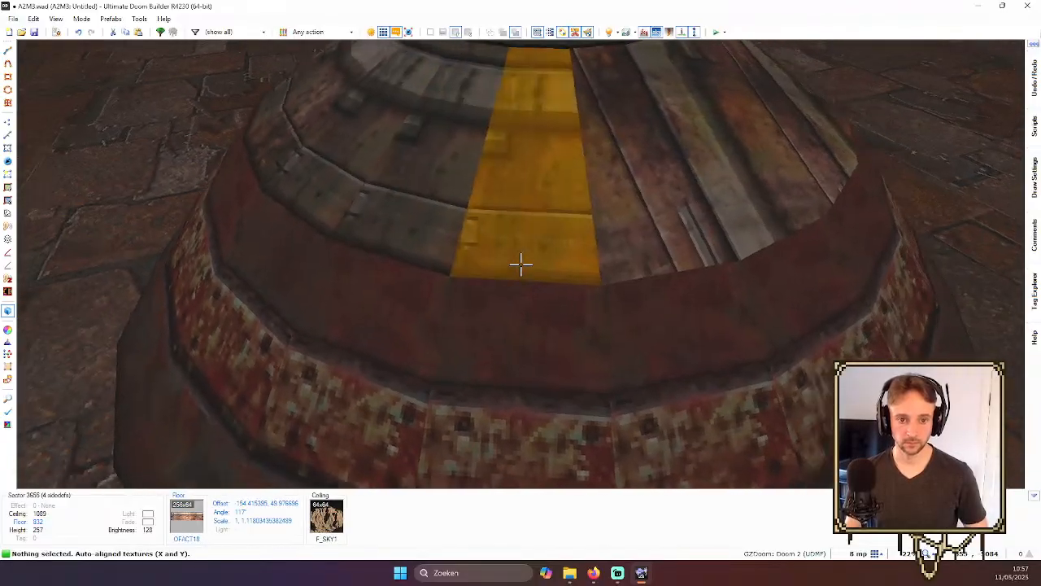
key(d)
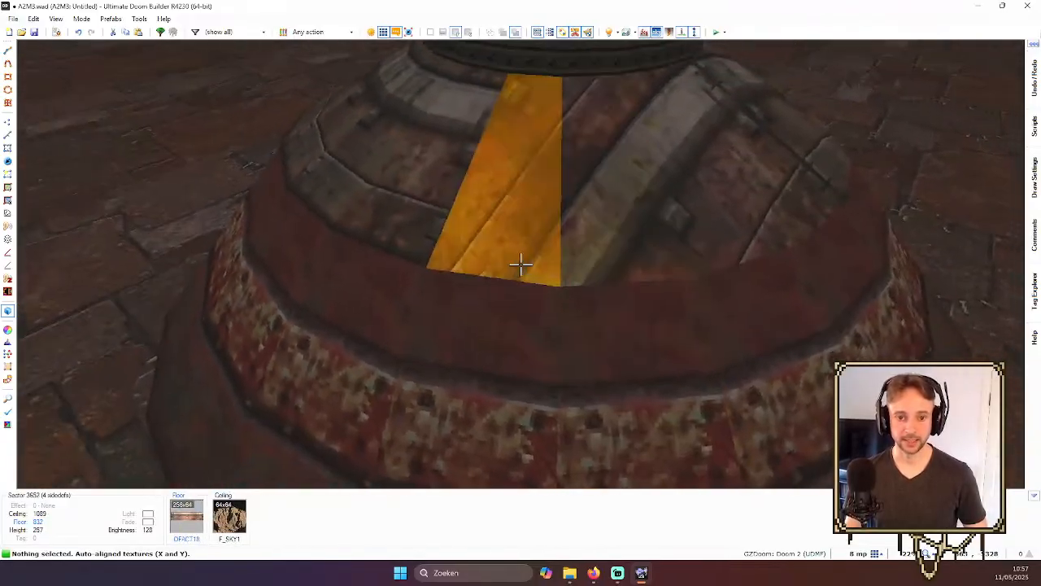
key(d)
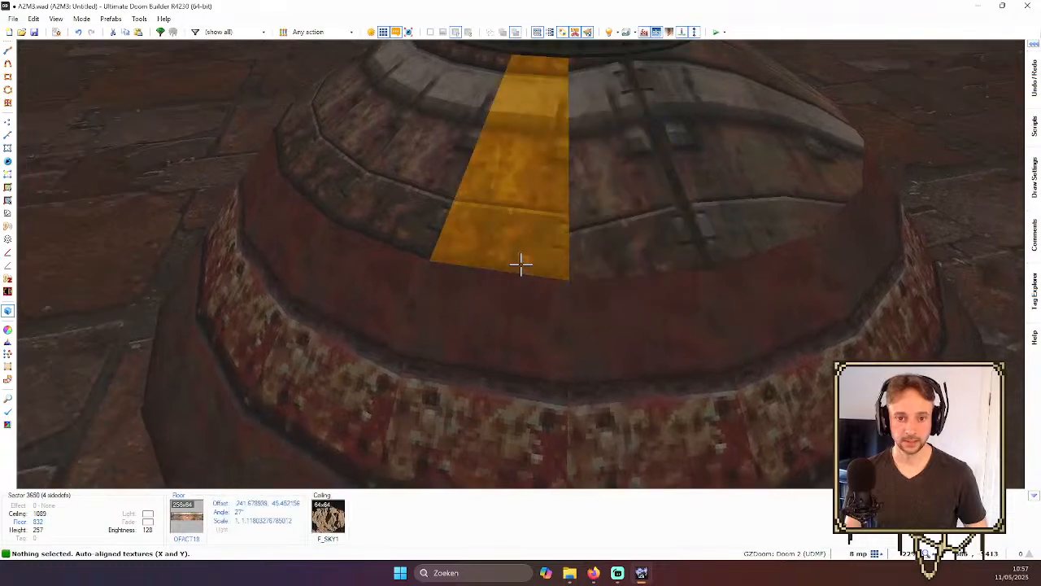
key(ctrl+a)
key(d)
key(ctrl+a)
key(ctrl+a)
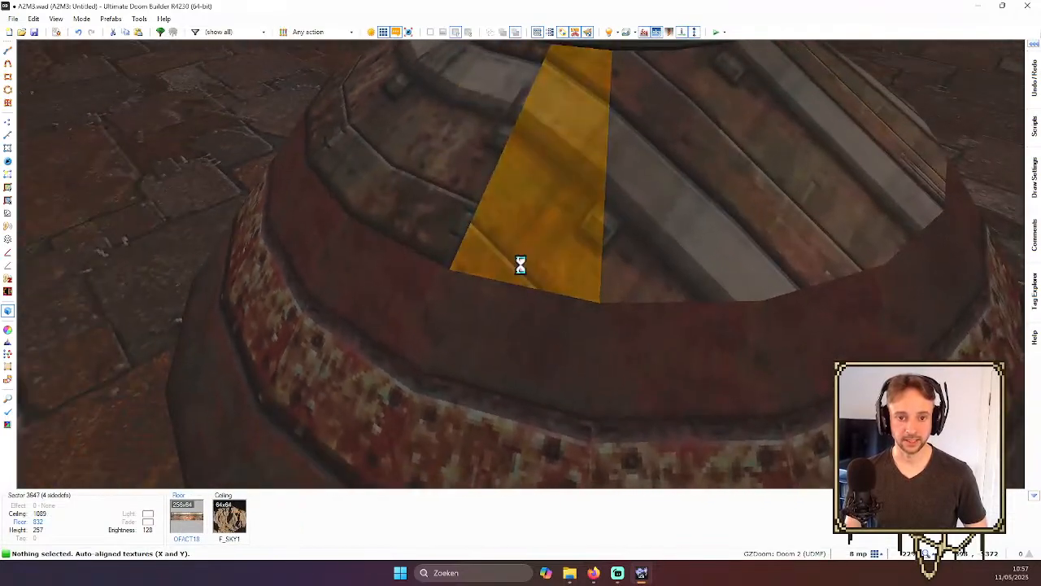
key(ctrl+a)
key(d)
key(ctrl+a)
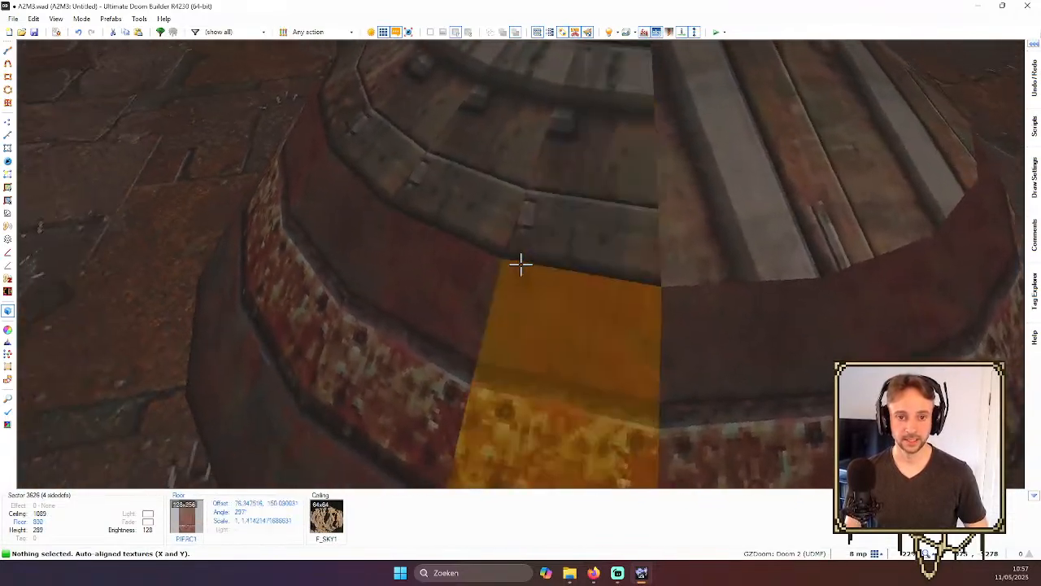
key(ctrl+a)
key(d)
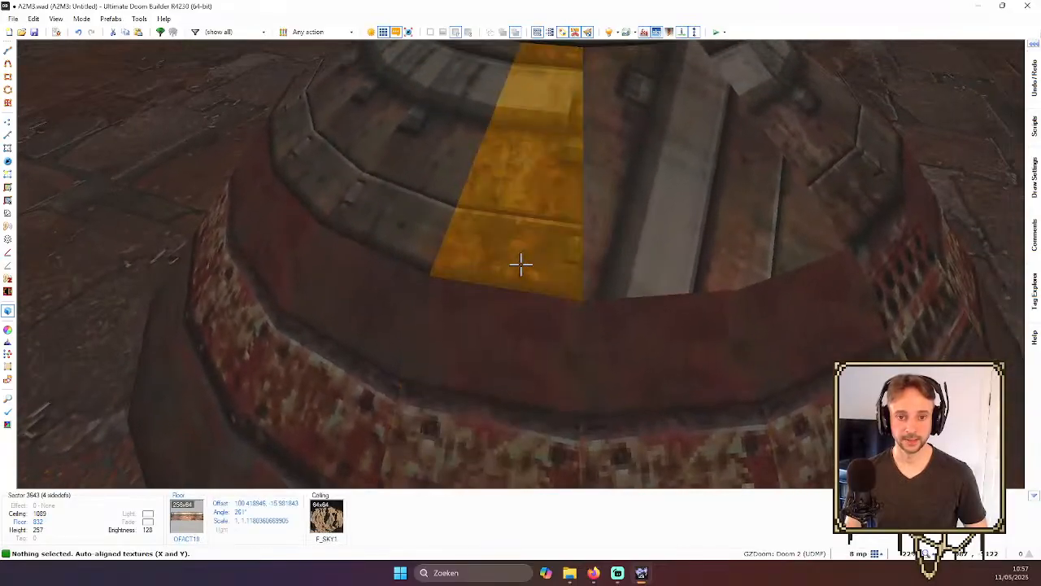
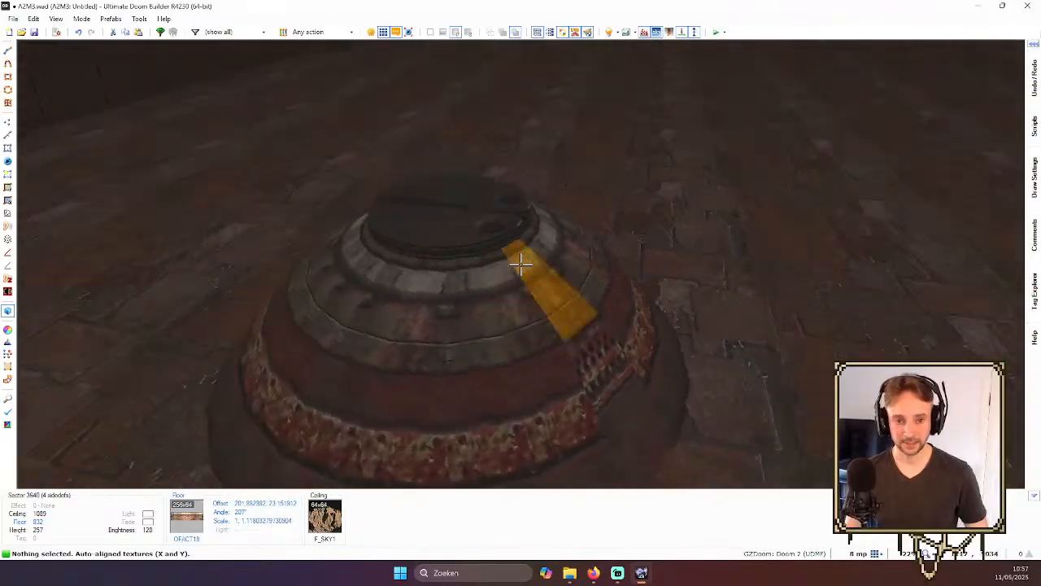
- Examine the texture alignment of the upper and lower dome rings from several sides and distances
key(w)
key(w)
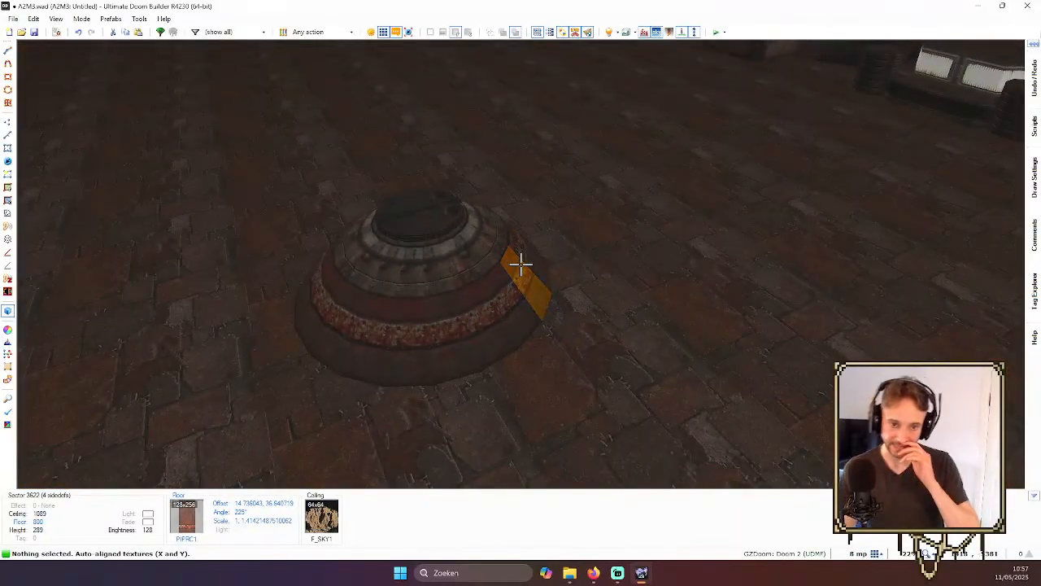
key(w)
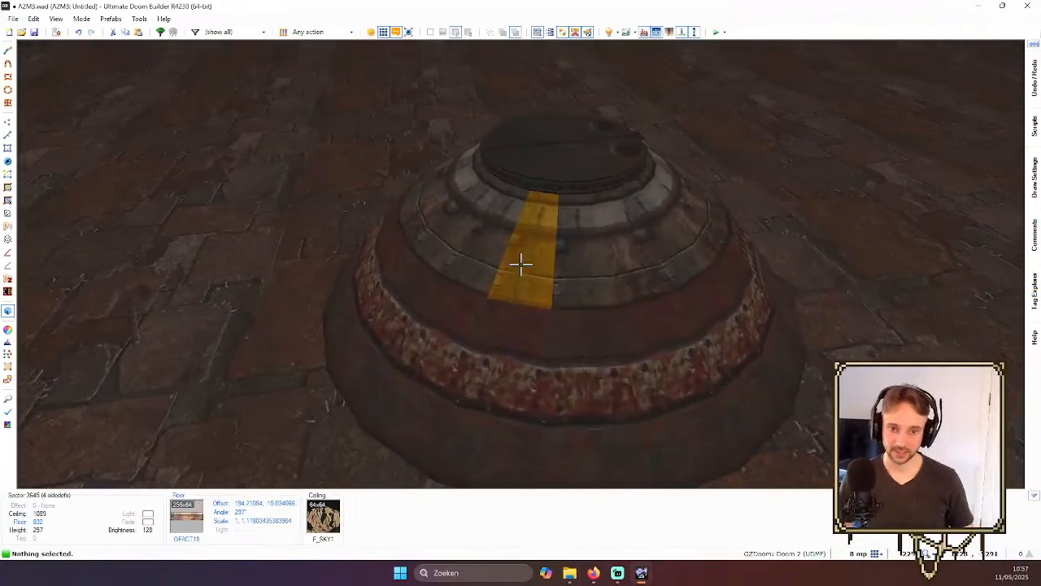
key(s)
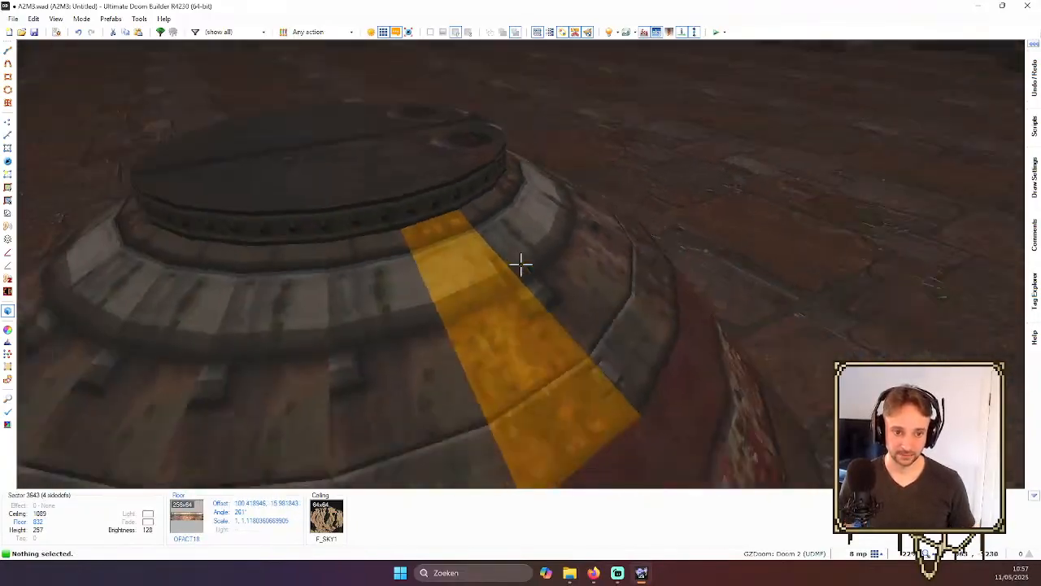
key(w)
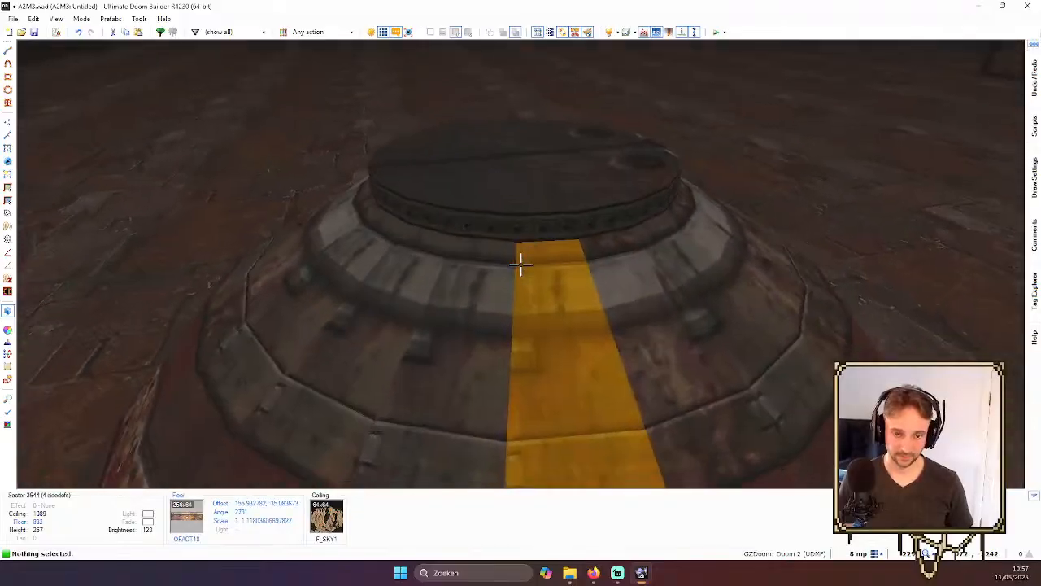
key(s)
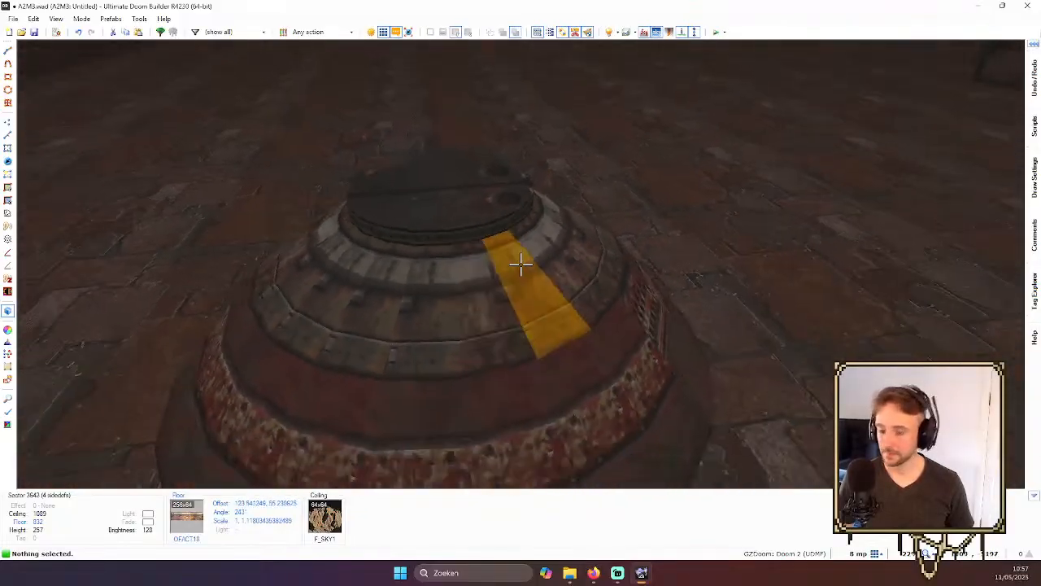
key(w)
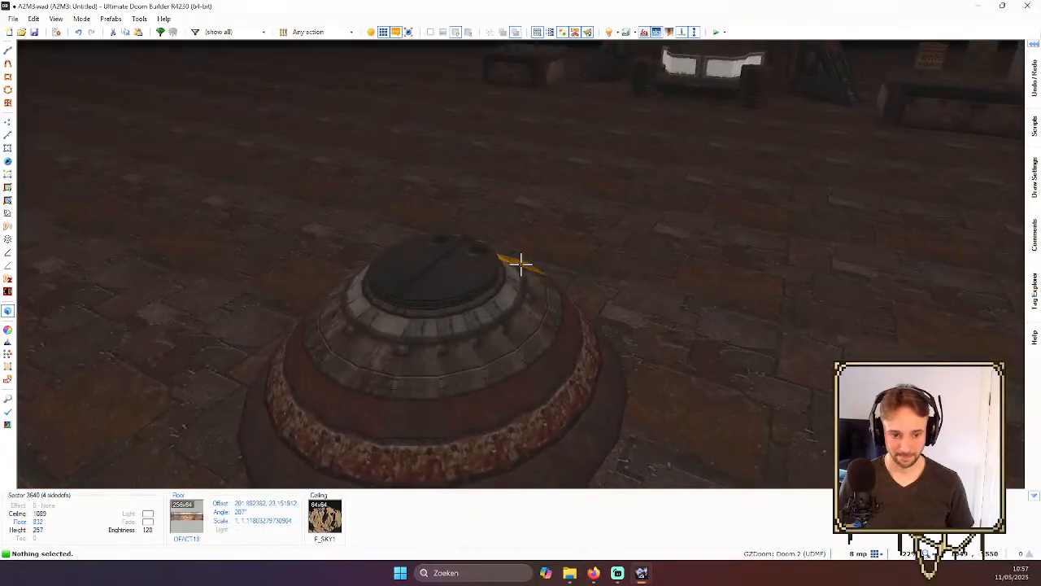
key(s)
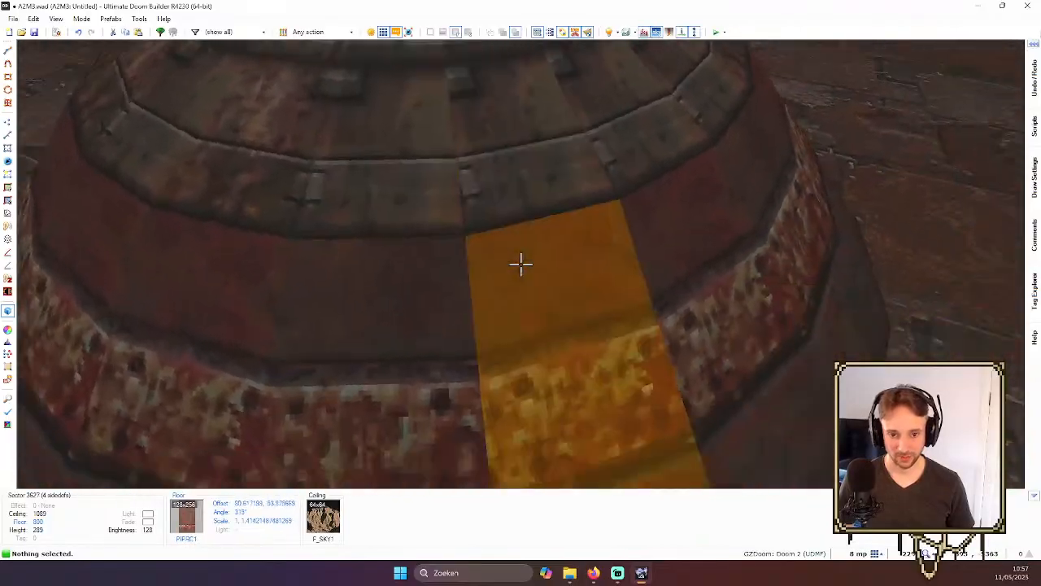
key(s)
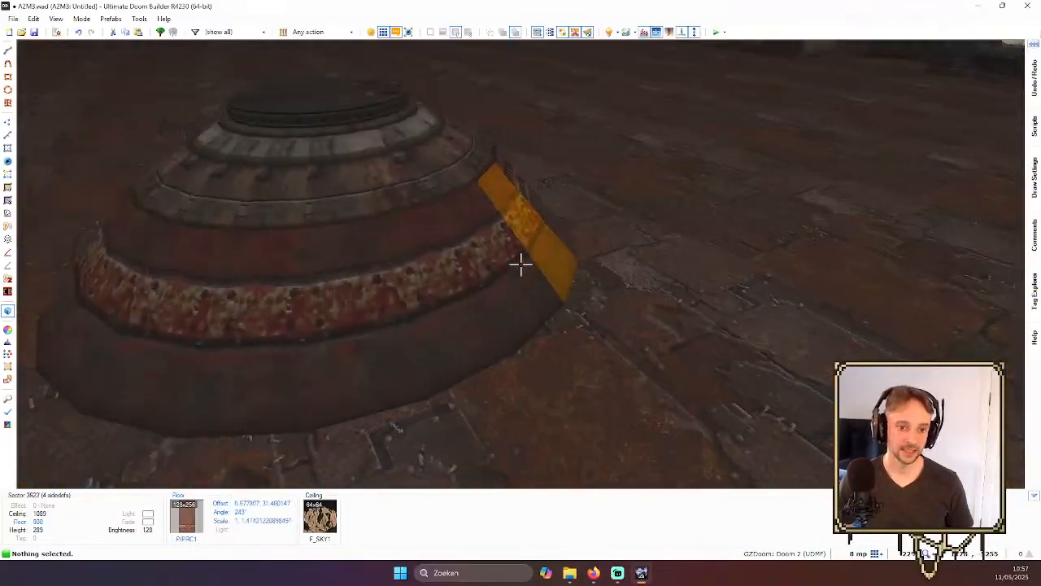
- Try shifting the PIPRC1 texture of one lower dome floor segment vertically, to a Y offset of about -120.94
key(ctrl+Down)
key(ctrl+Down)
key(ctrl+Down)
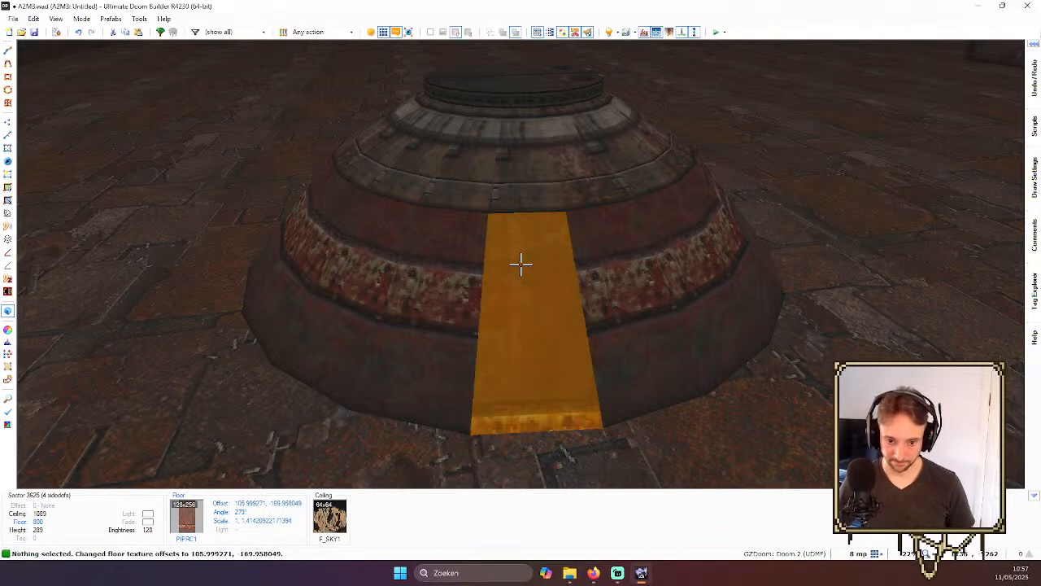
key(ctrl+Down)
key(ctrl+Down)
key(ctrl+Down)
key(ctrl+Down)
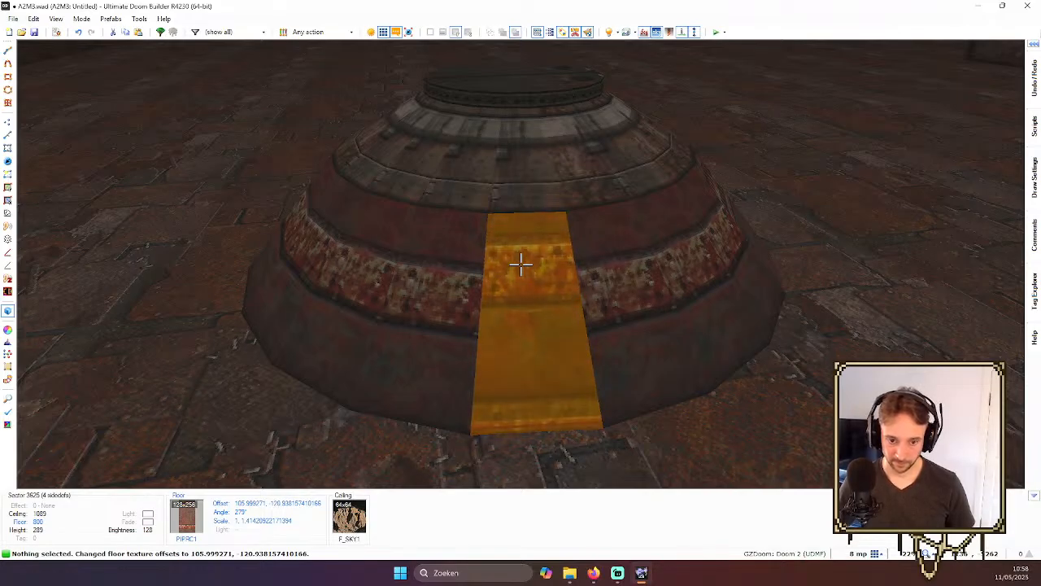
- Auto-align the perforated part of the PIPRC1 texture in X and Y from segment to segment around the lower dome
key(s)
key(d)
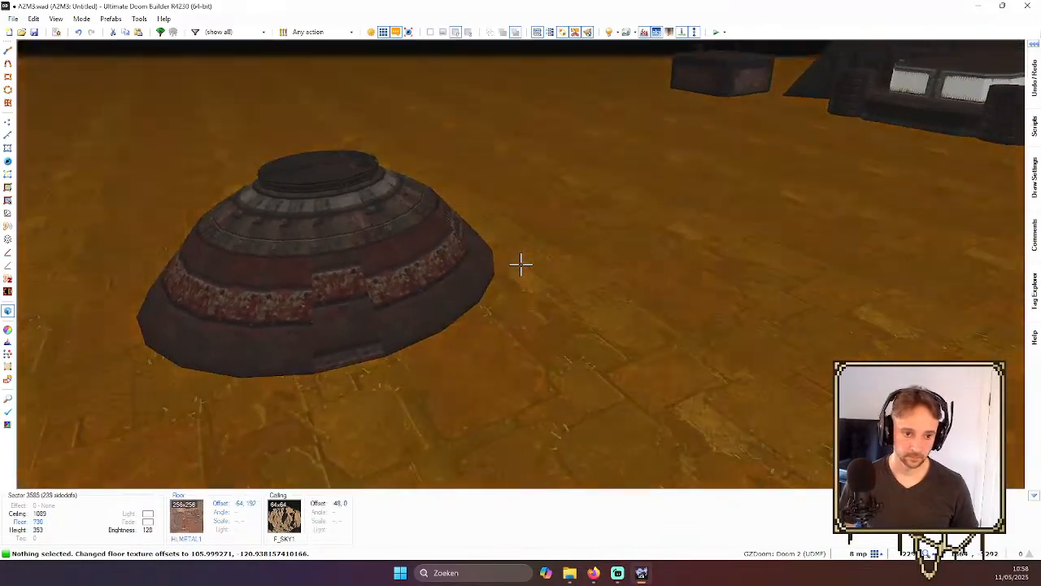
key(f)
key(ctrl+a)
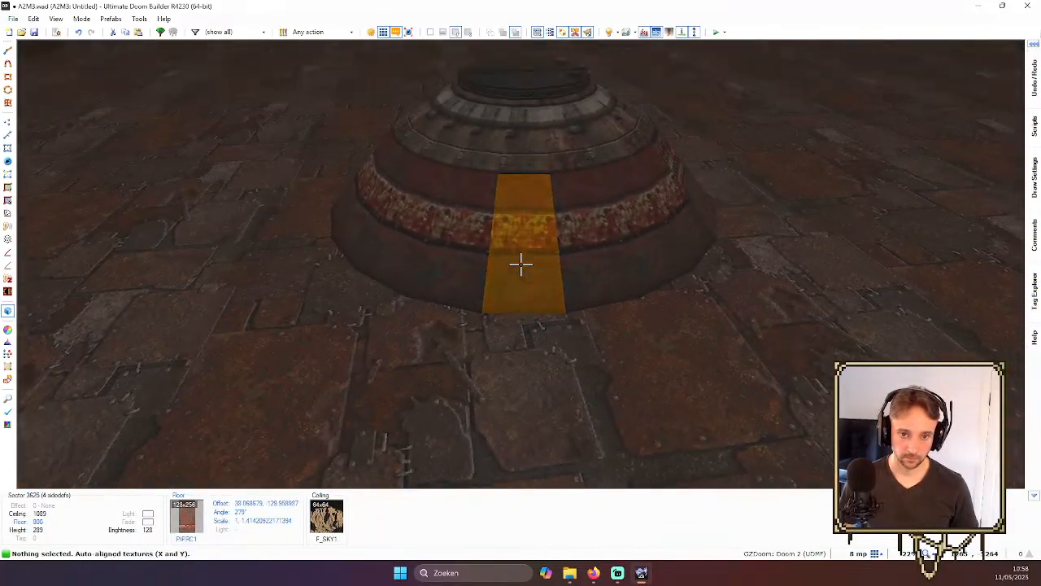
key(ctrl+a)
key(f)
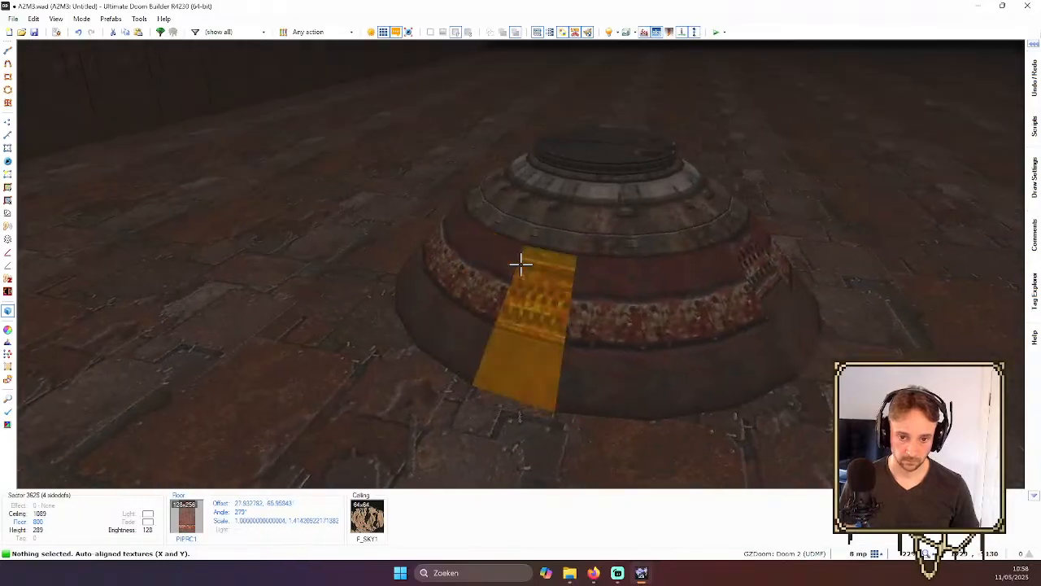
key(ctrl+a)
key(f)
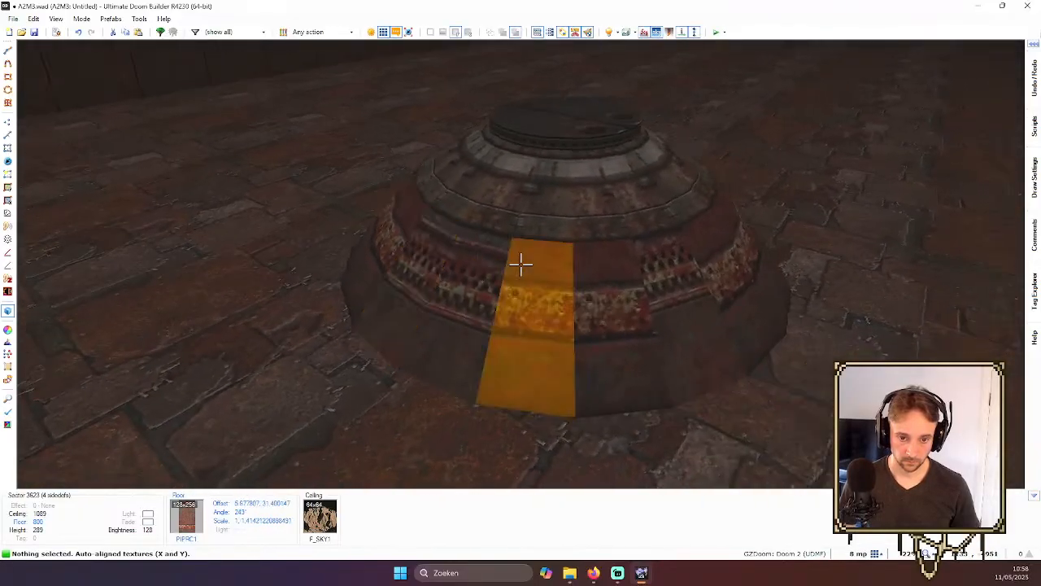
key(ctrl+a)
key(f)
key(ctrl+a)
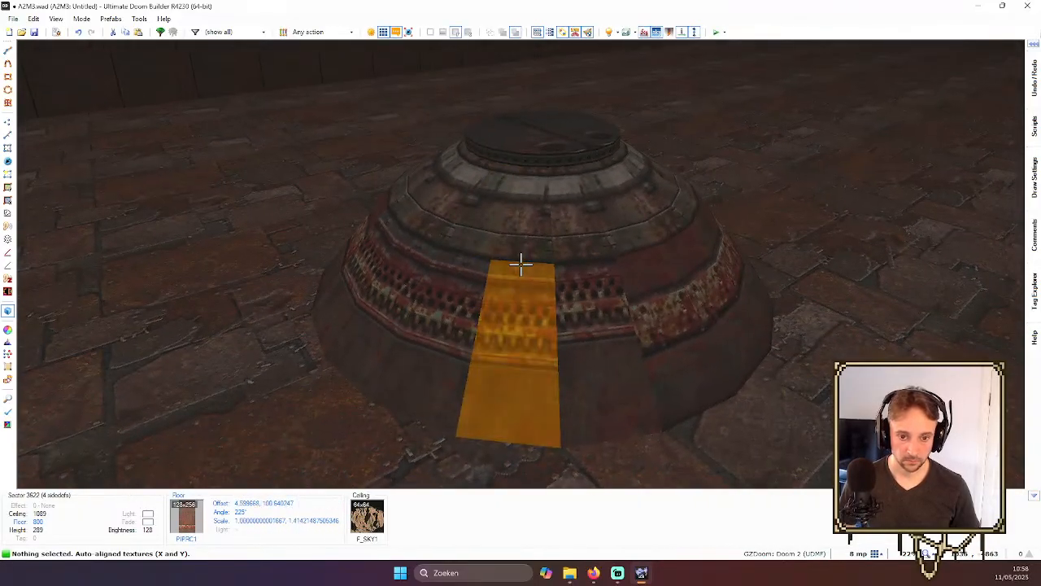
key(f)
key(ctrl+a)
key(f)
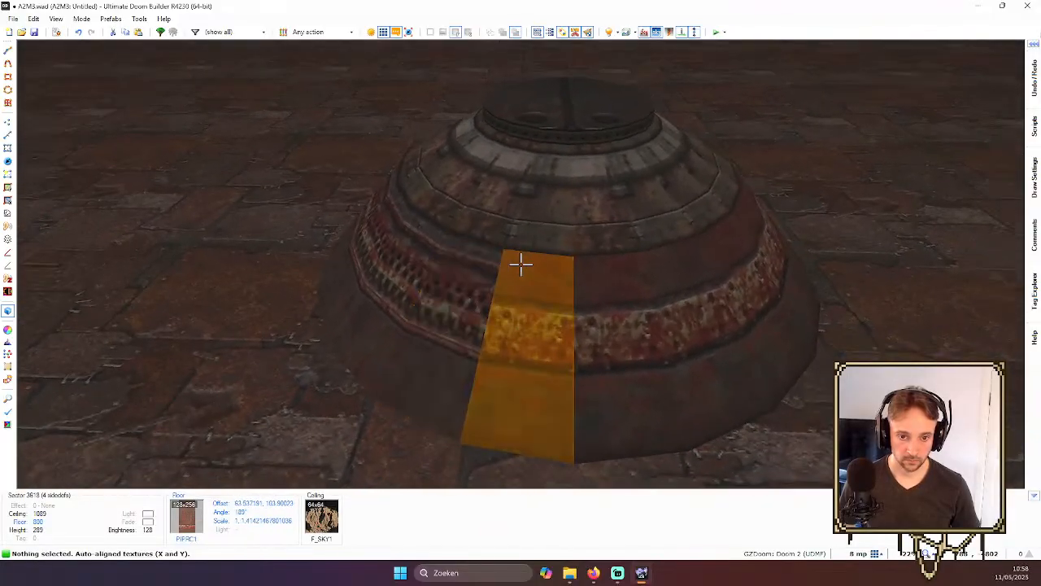
key(ctrl+a)
key(f)
key(ctrl+a)
key(f)
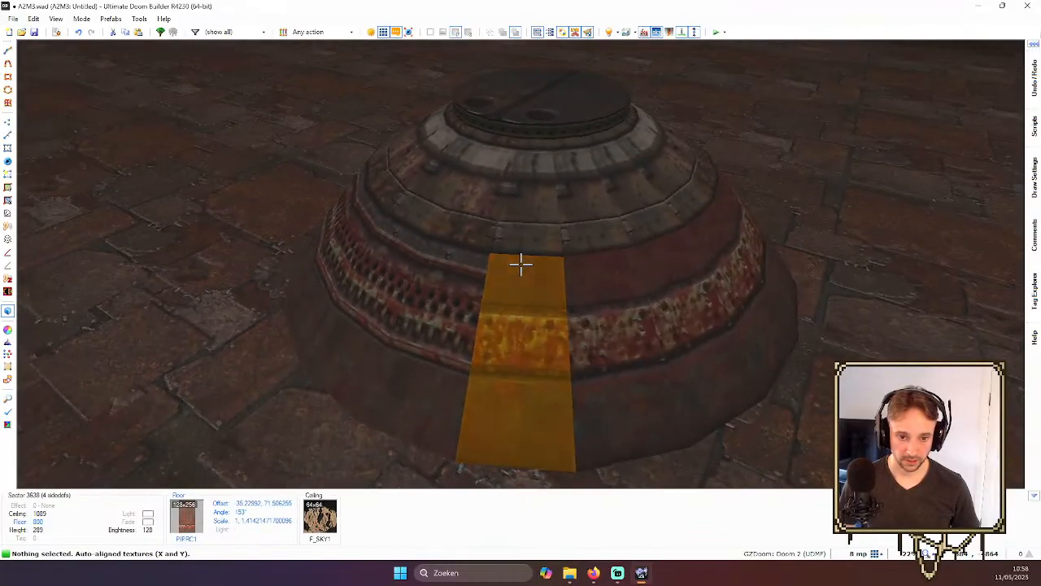
key(ctrl+a)
key(ctrl+a)
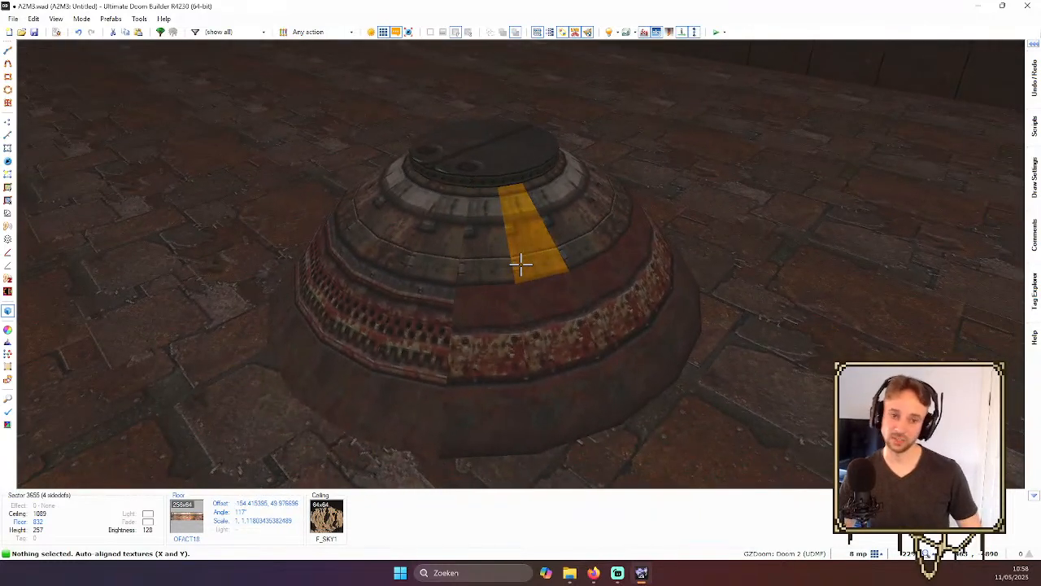
key(f)
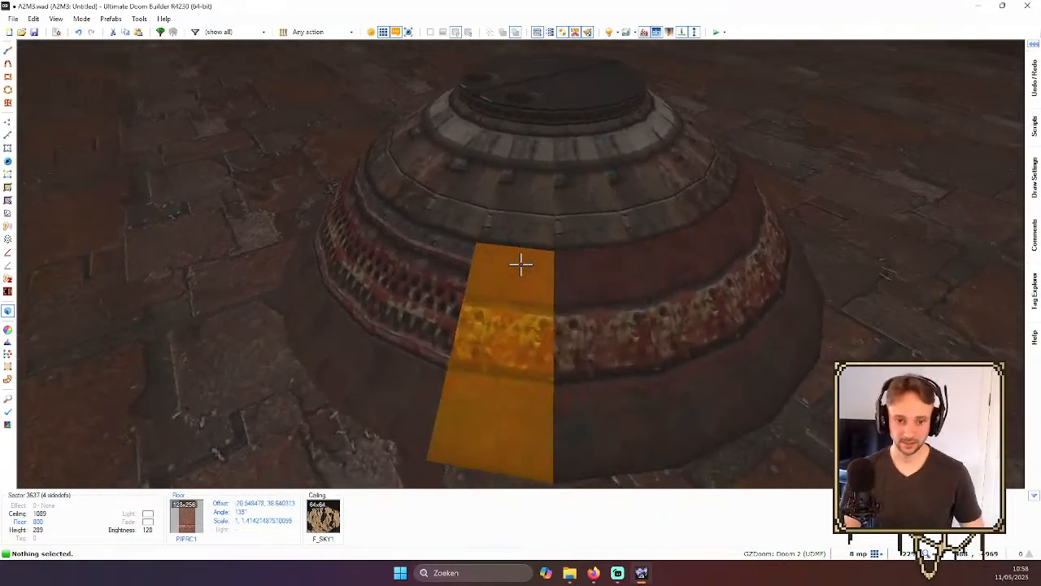
key(ctrl+a)
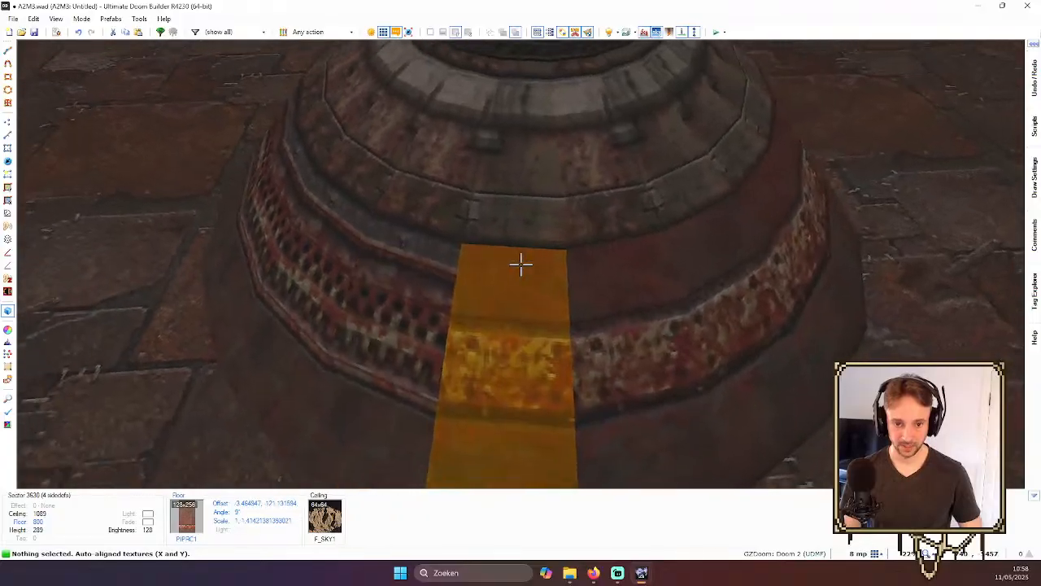
key(ctrl+a)
key(f)
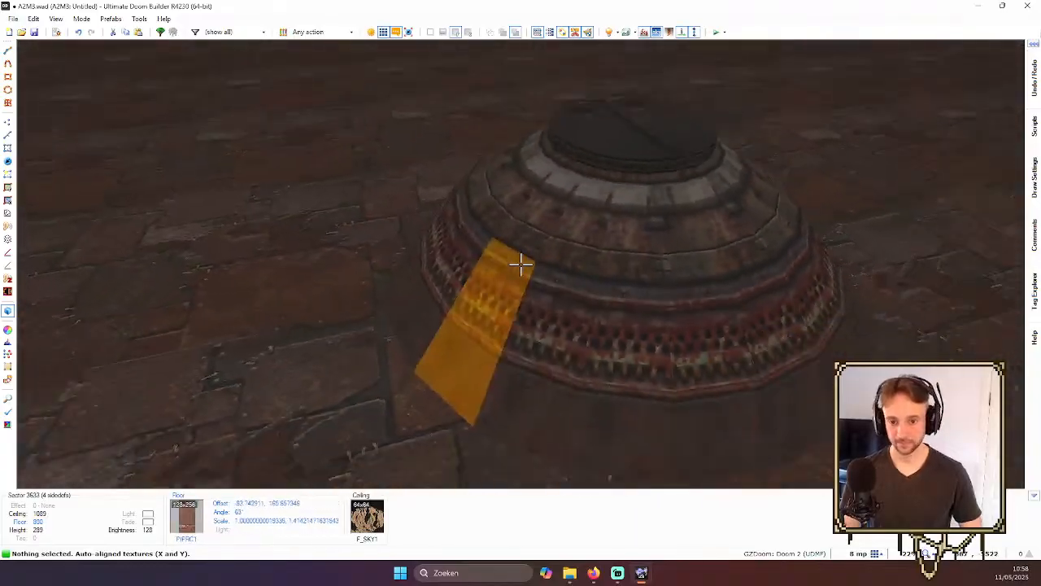
- Select every second floor segment of the lower dome, shift their PIPRC1 texture offsets horizontally, and clear the selection
click(521, 263)
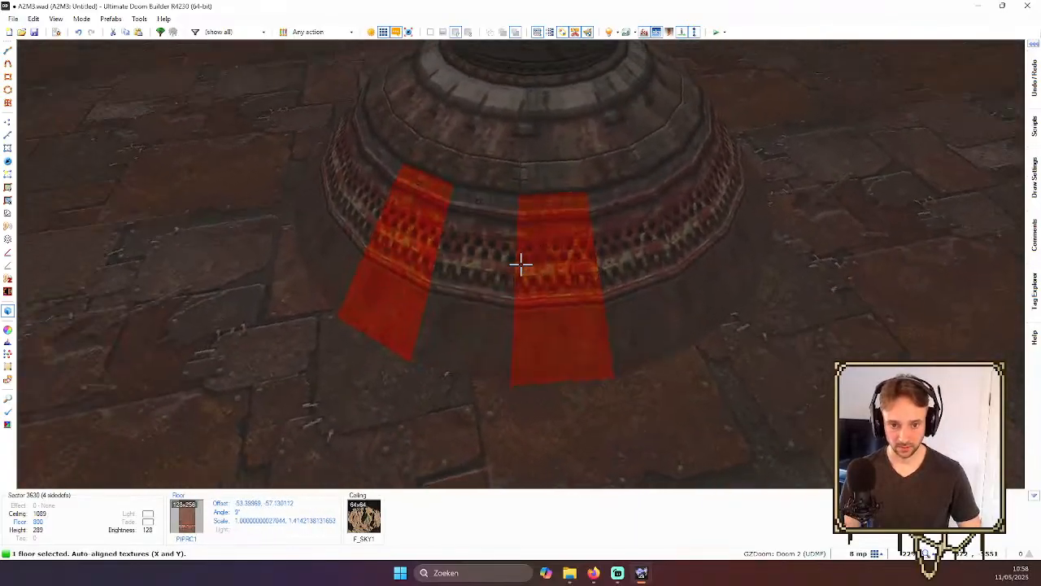
click(521, 263)
click(520, 262)
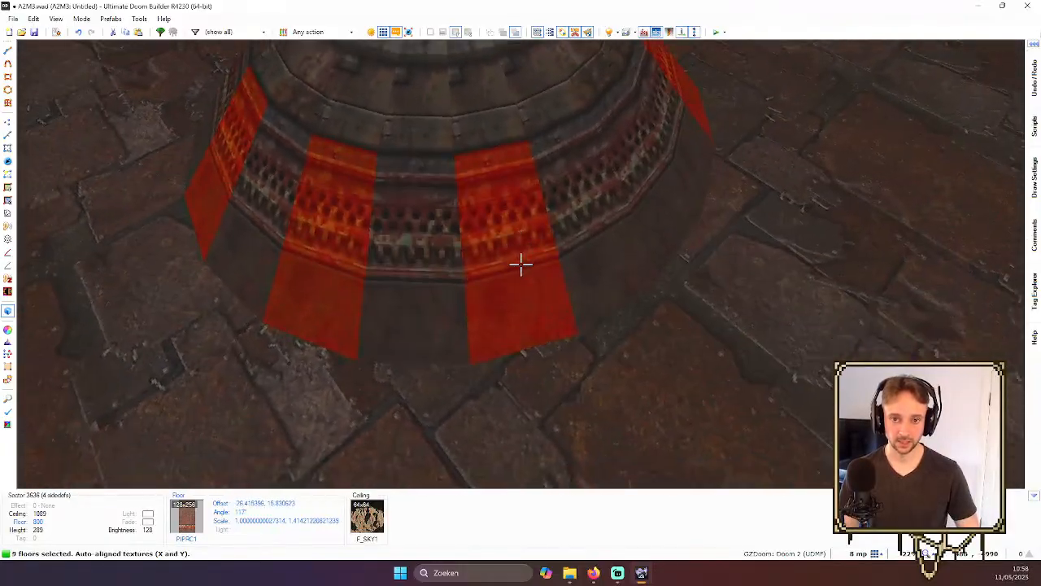
click(521, 263)
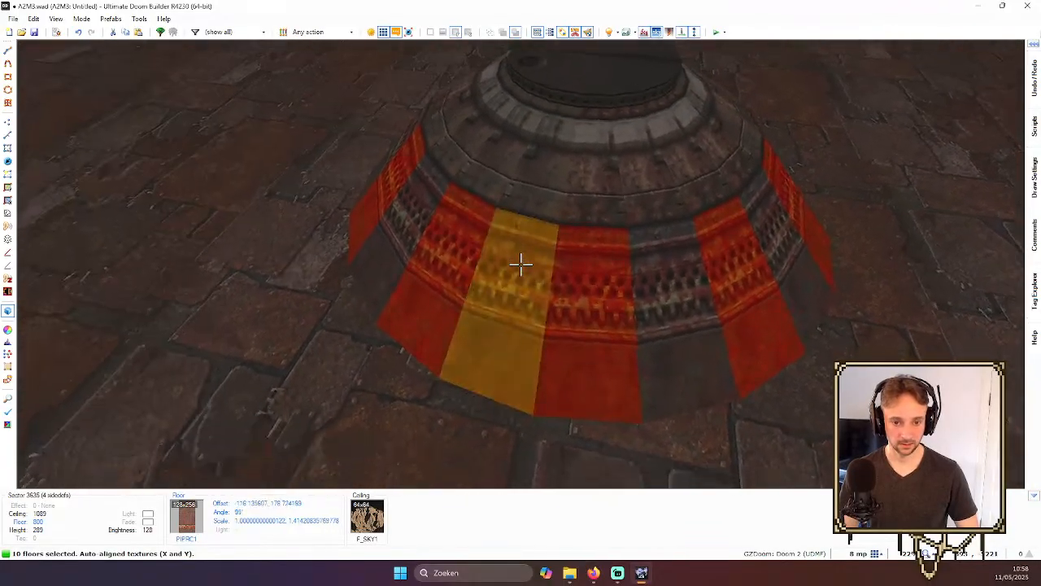
key(Left)
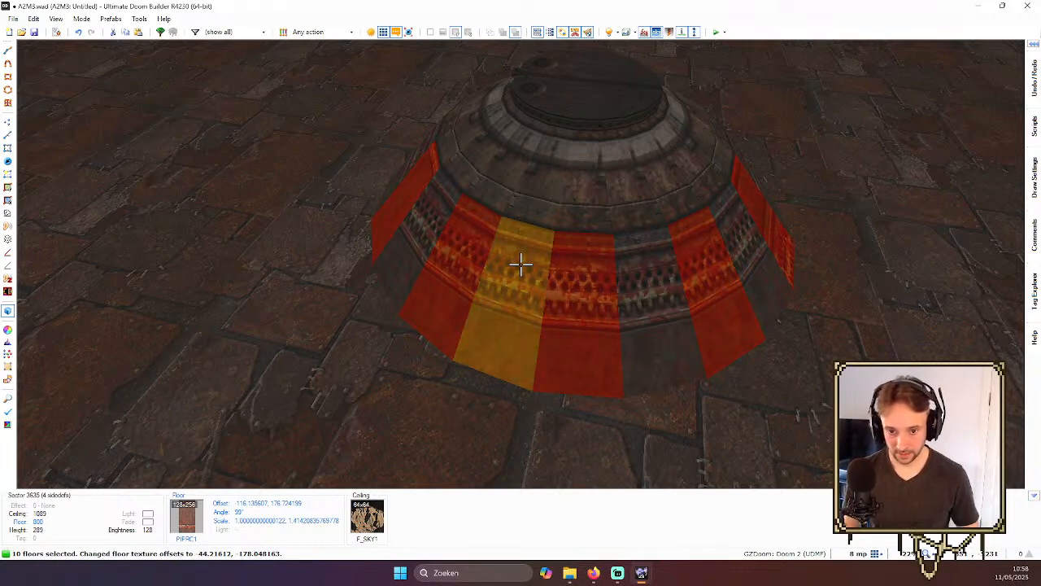
key(c)
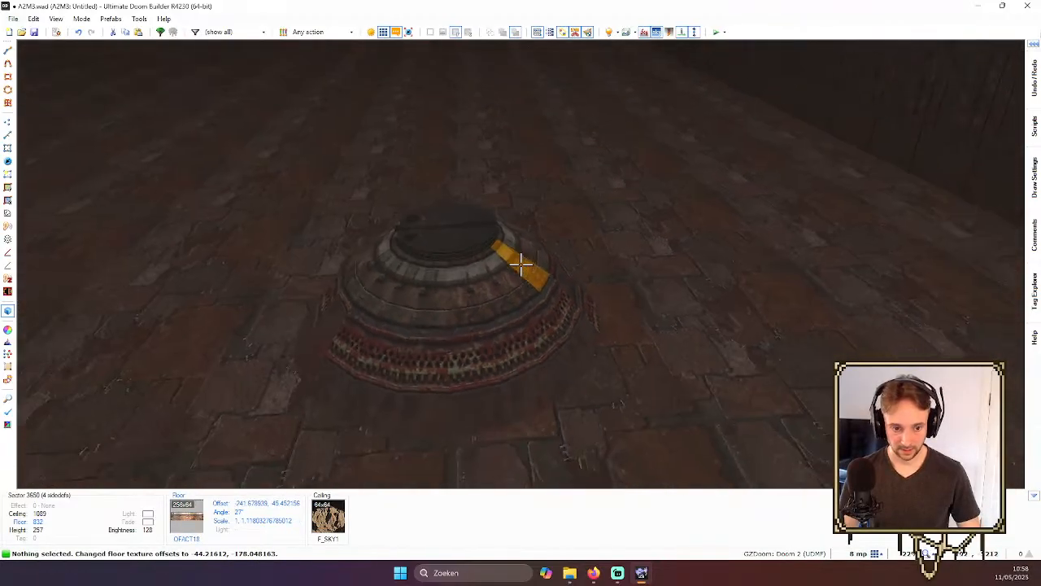
- Auto-align the PIPRC1 texture in X and Y on the remaining lower dome floor segments to continue the perforated band around the ring
key(w)
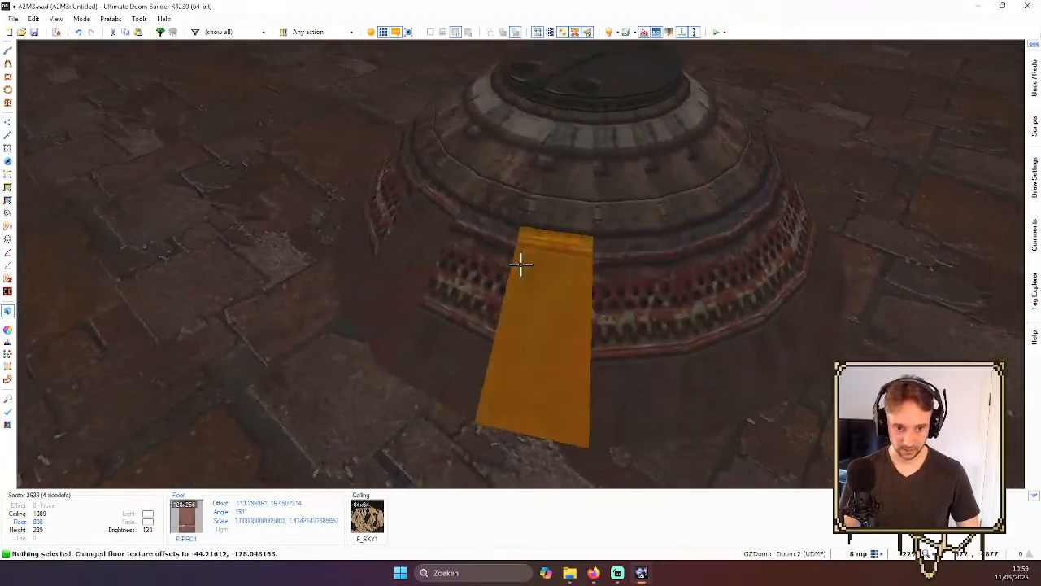
key(a)
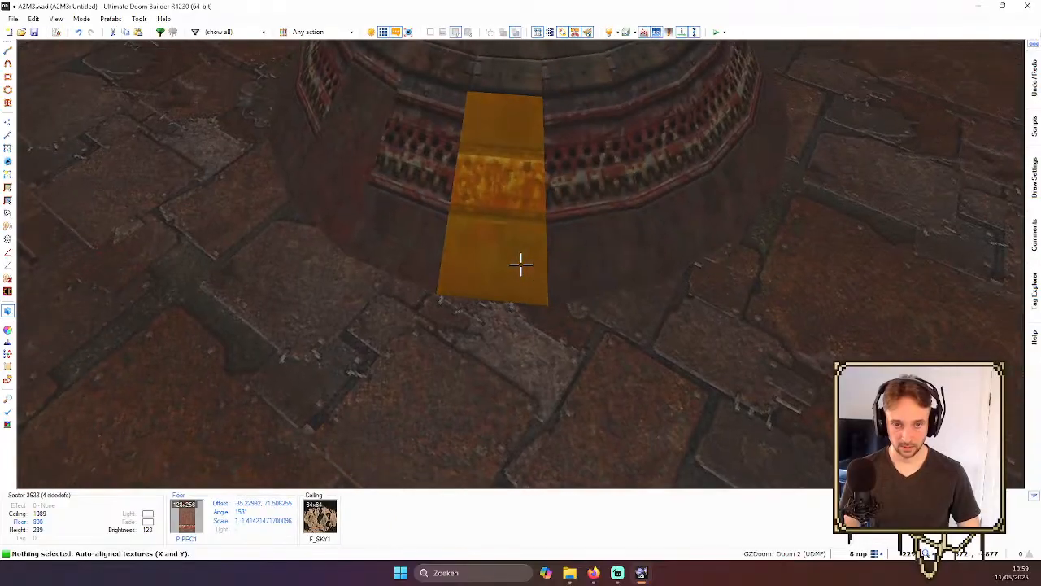
key(s)
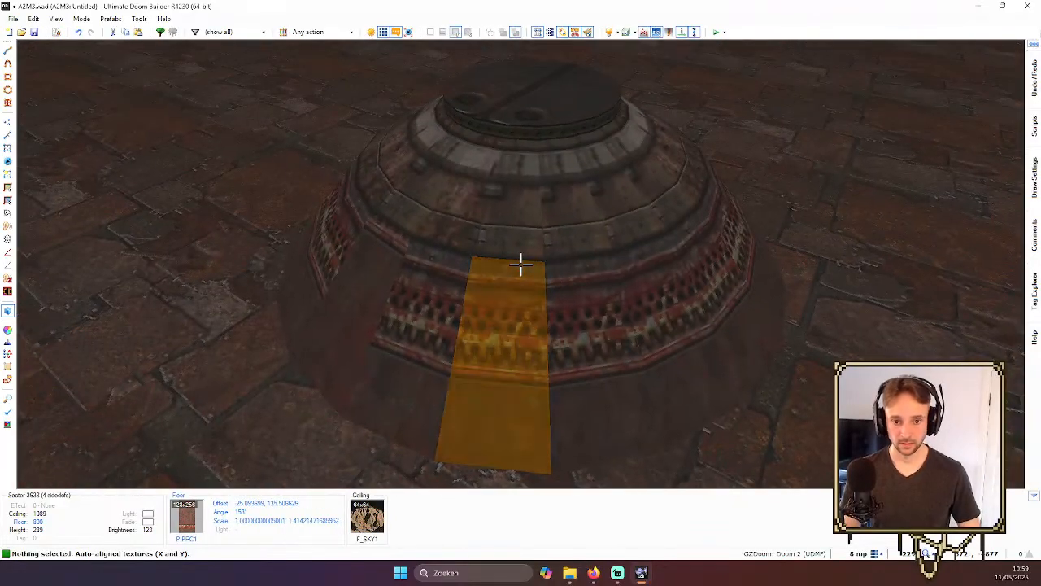
key(ctrl+a)
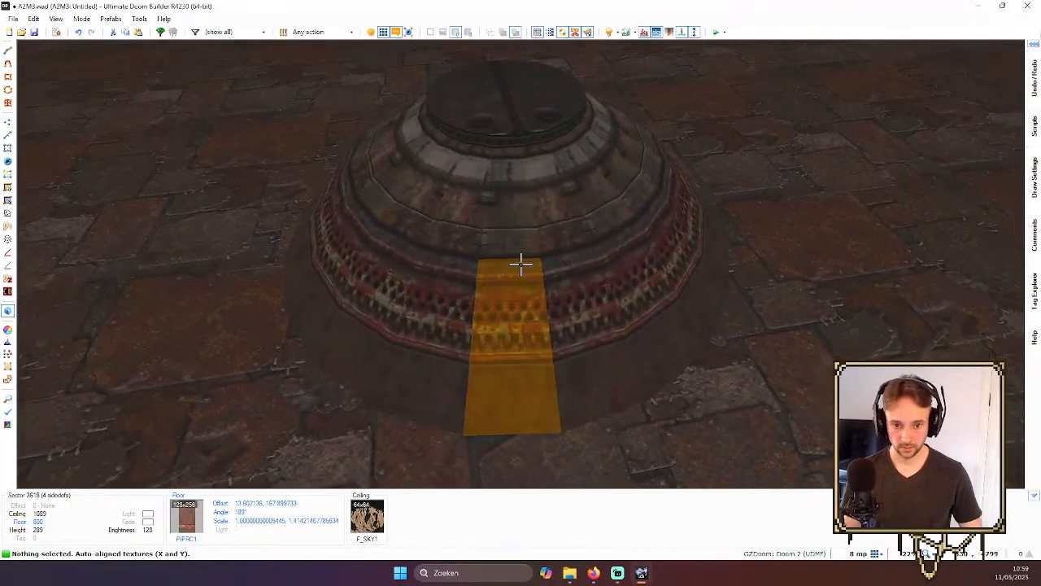
key(w)
key(s)
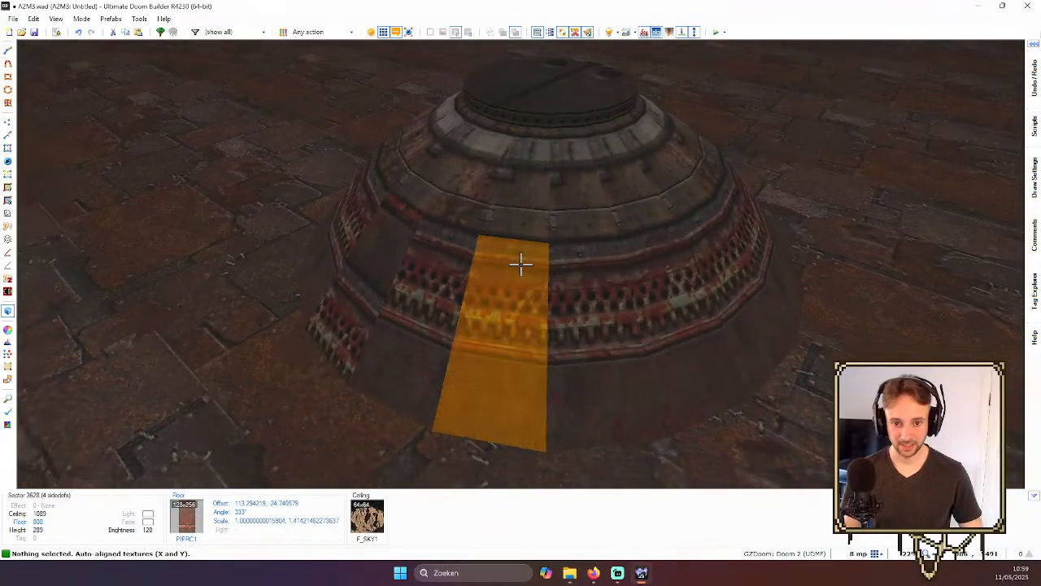
key(s)
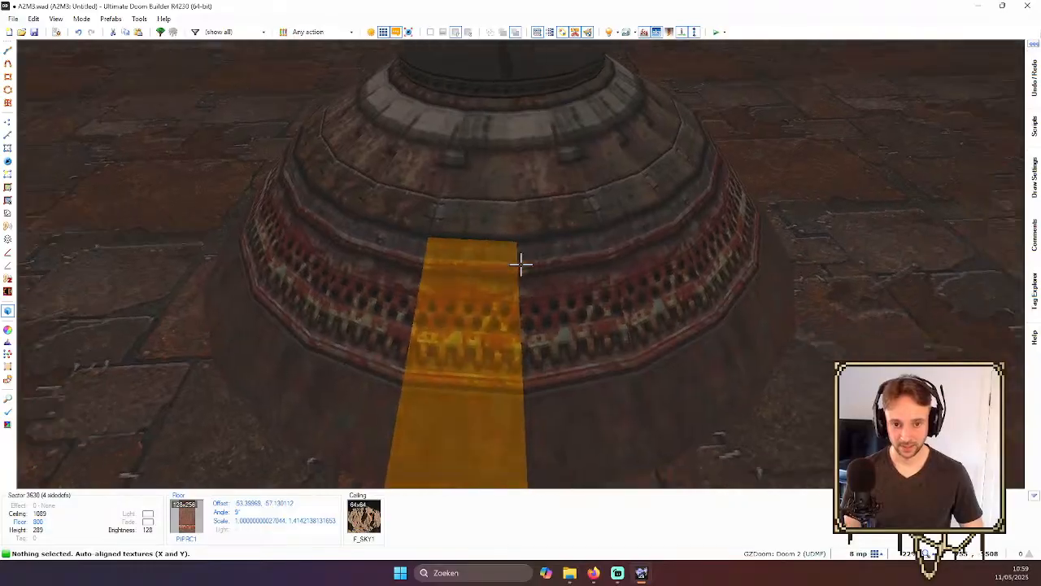
key(a)
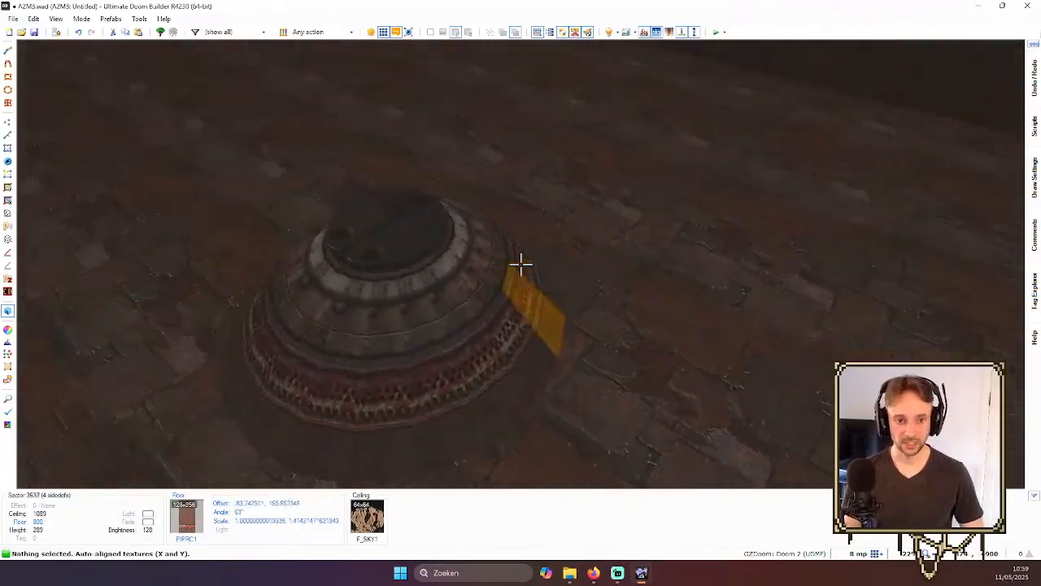
- Examine the texture alignment of the whole dome from a distance and from close up
key(w)
key(s)
key(w)
key(s)
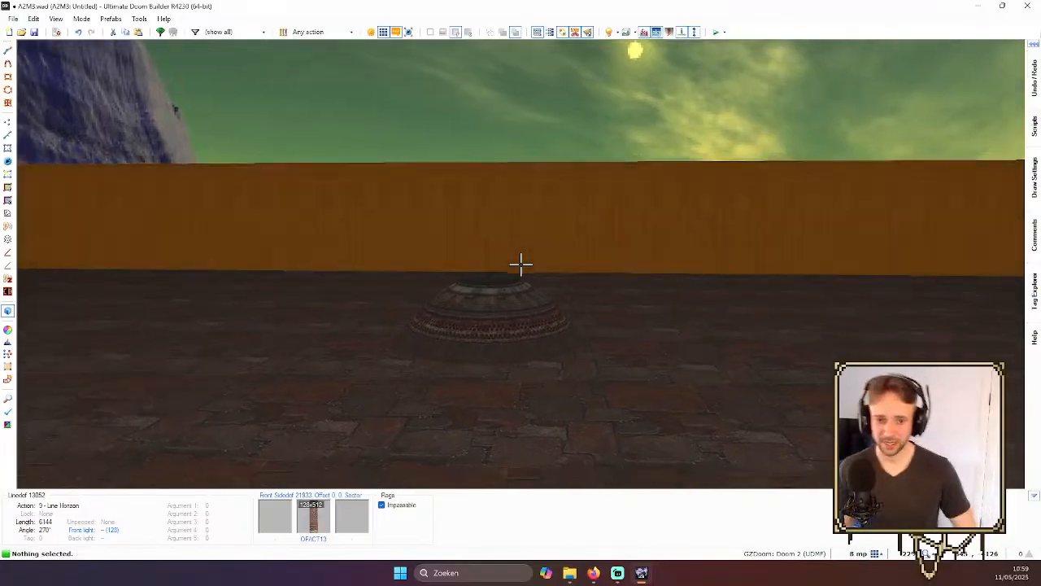
key(w)
key(s)
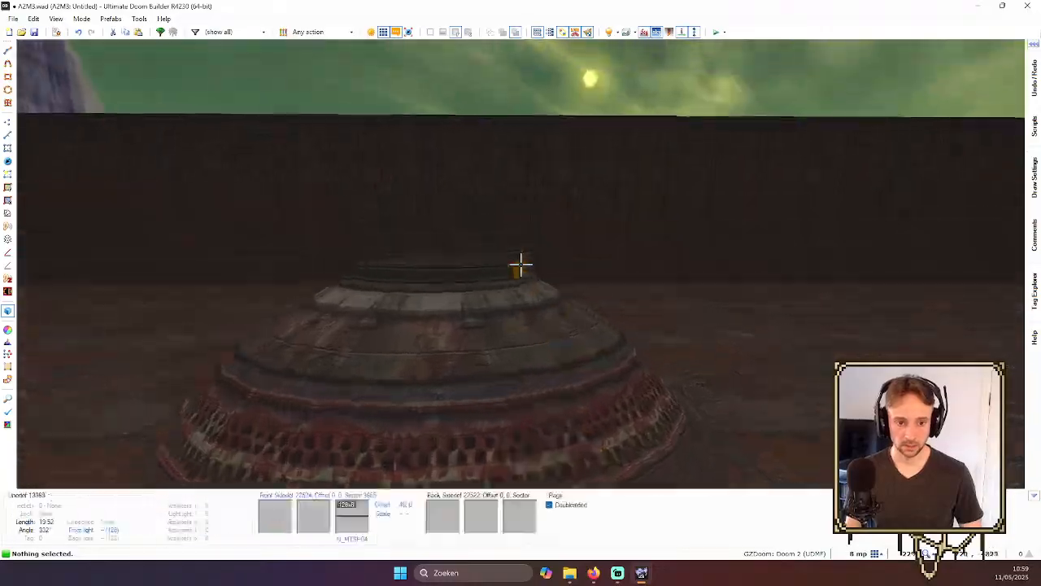
key(w)
key(s)
- Return to the 2D map, find the lava arena at its southern end and test-play the map from there
key(q)
scroll(522, 269, down, 5)
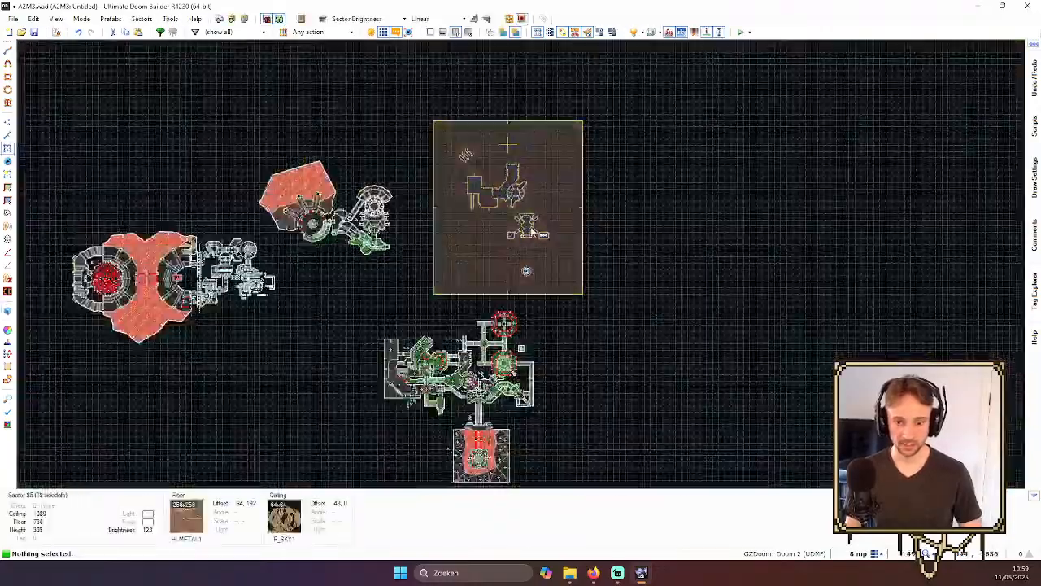
scroll(693, 190, up, 6)
scroll(693, 189, down, 5)
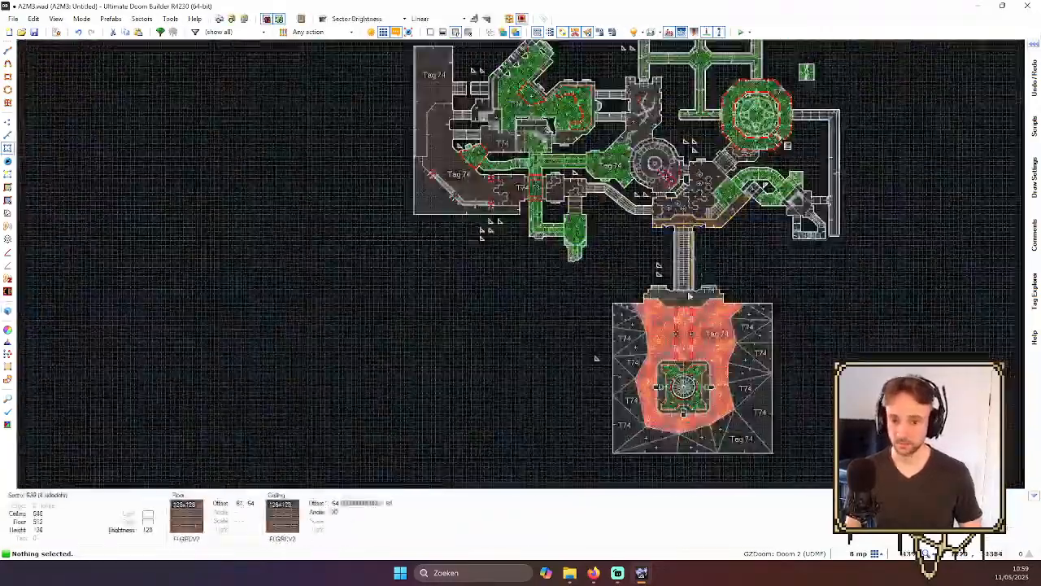
scroll(683, 281, up, 5)
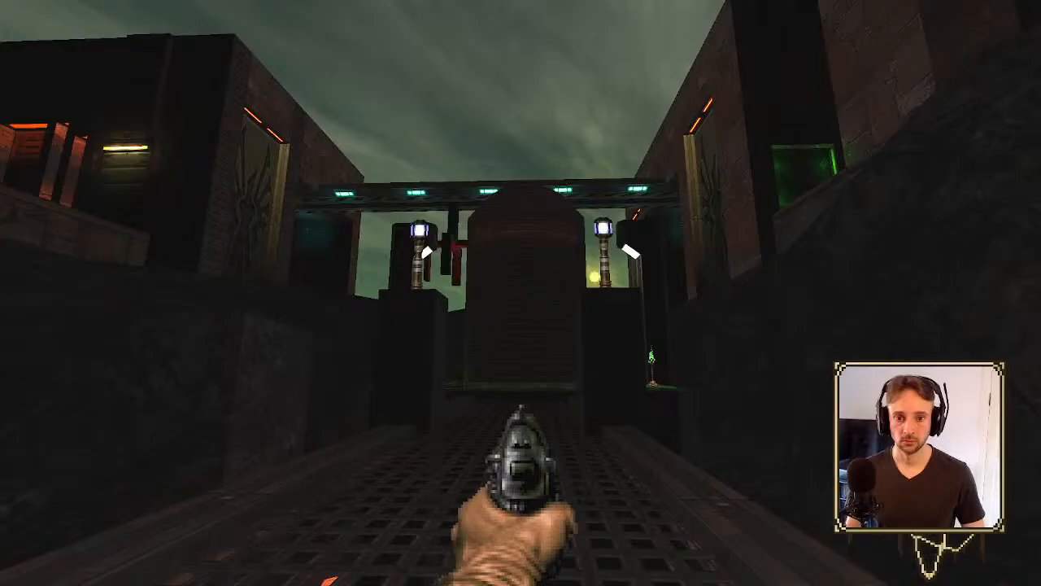
key(a)
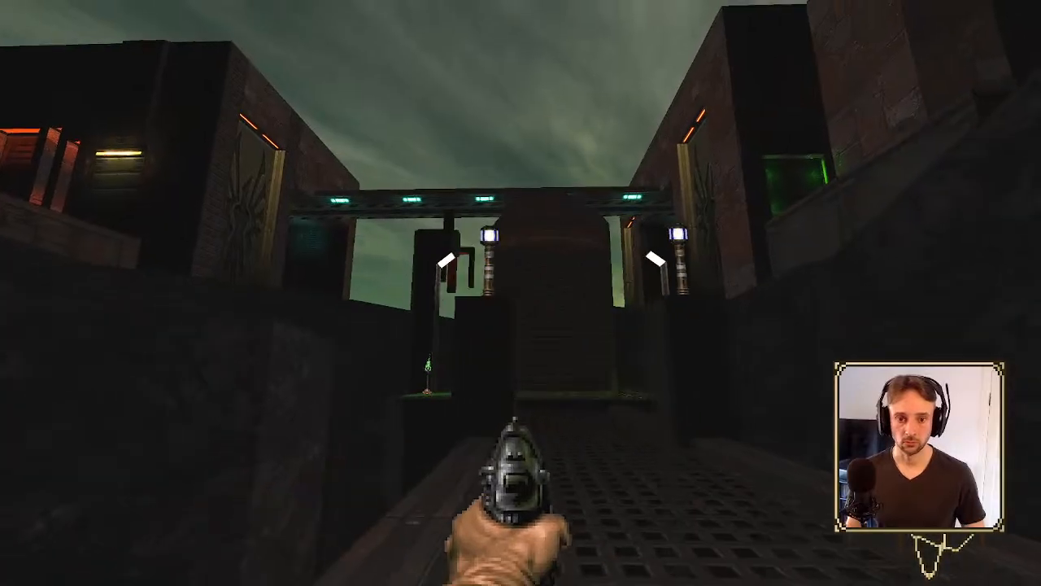
key(s)
key(d)
key(w)
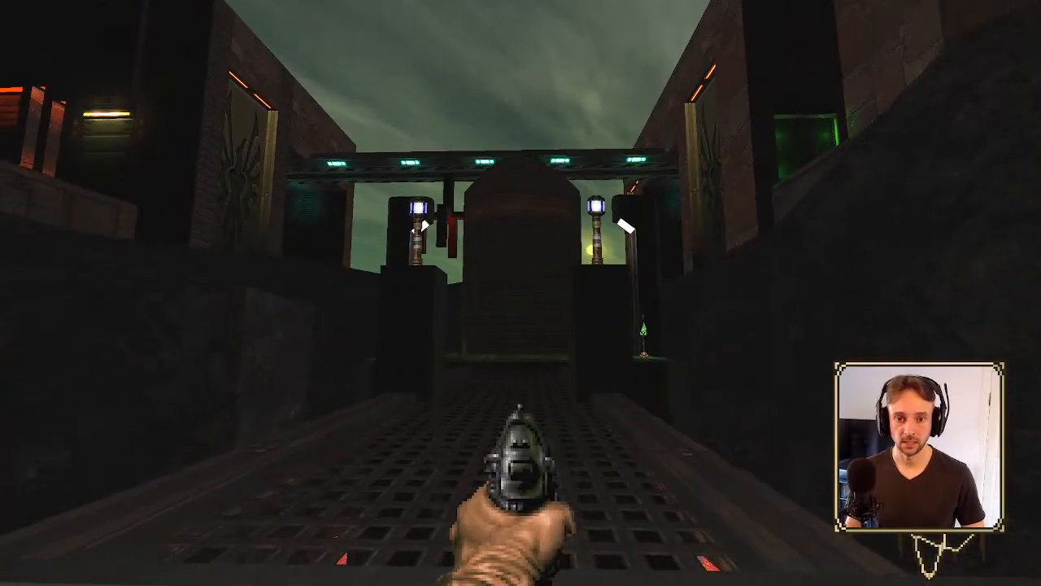
- Enable flight mode in the test game with the console command fly
key(grave)
text(fly)
key(Return)
key(grave)
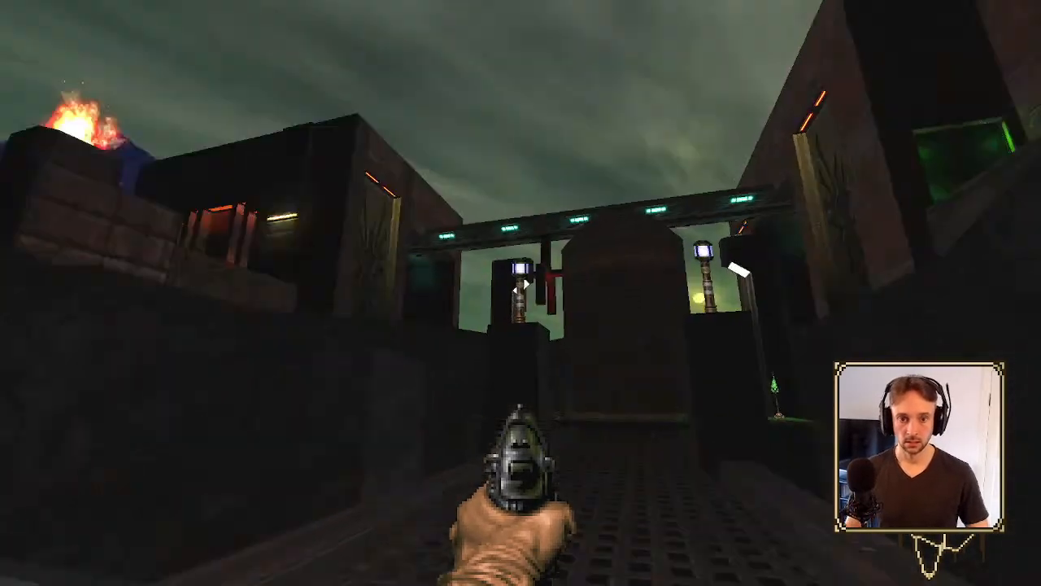
- Inspect the in-game dome tower from close up, from the air and from the entrance corridor, and quit the test game
key(w)
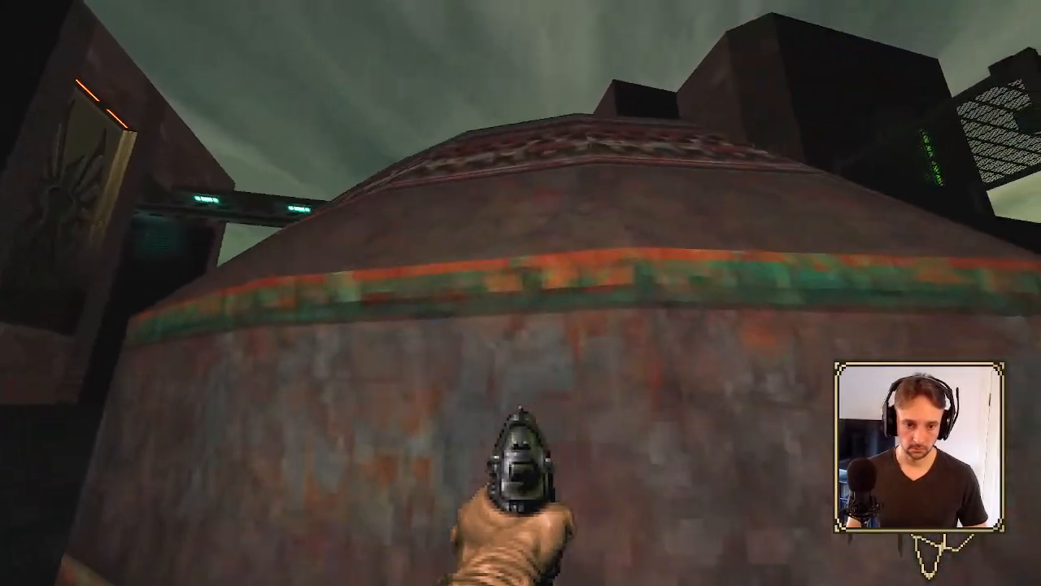
key(s)
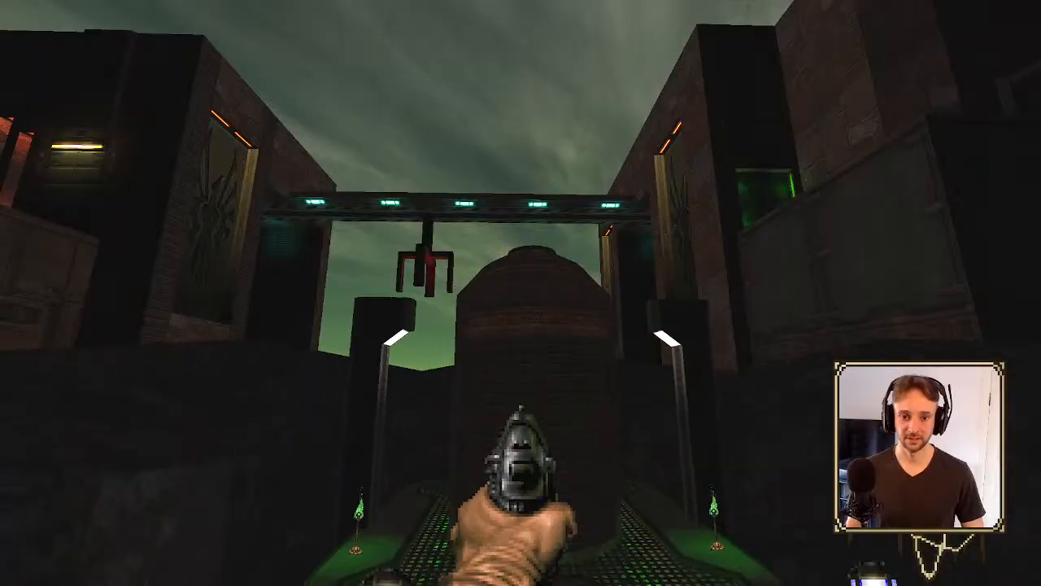
key(d)
key(w)
key(w)
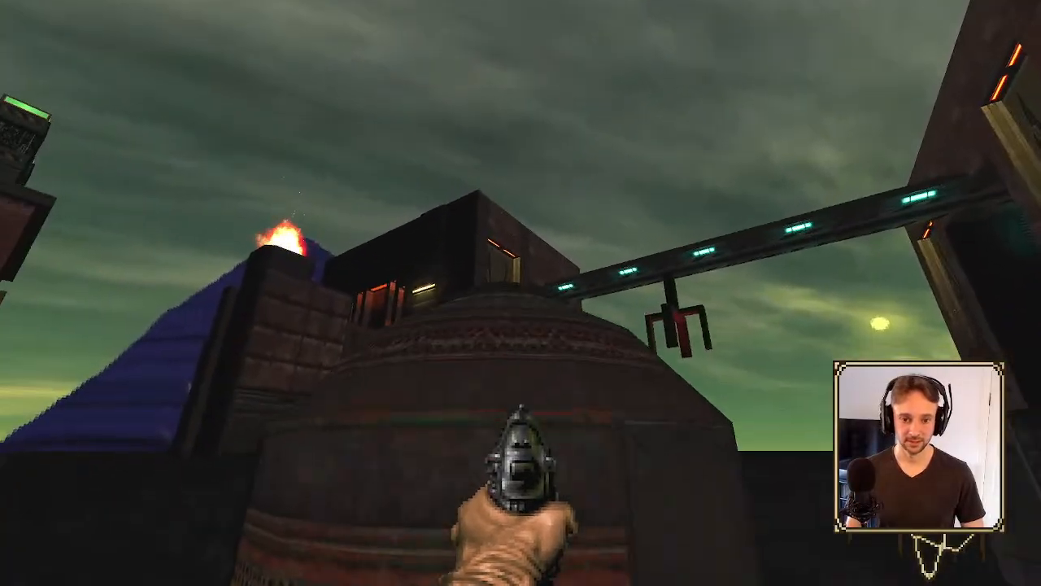
key(s)
key(w)
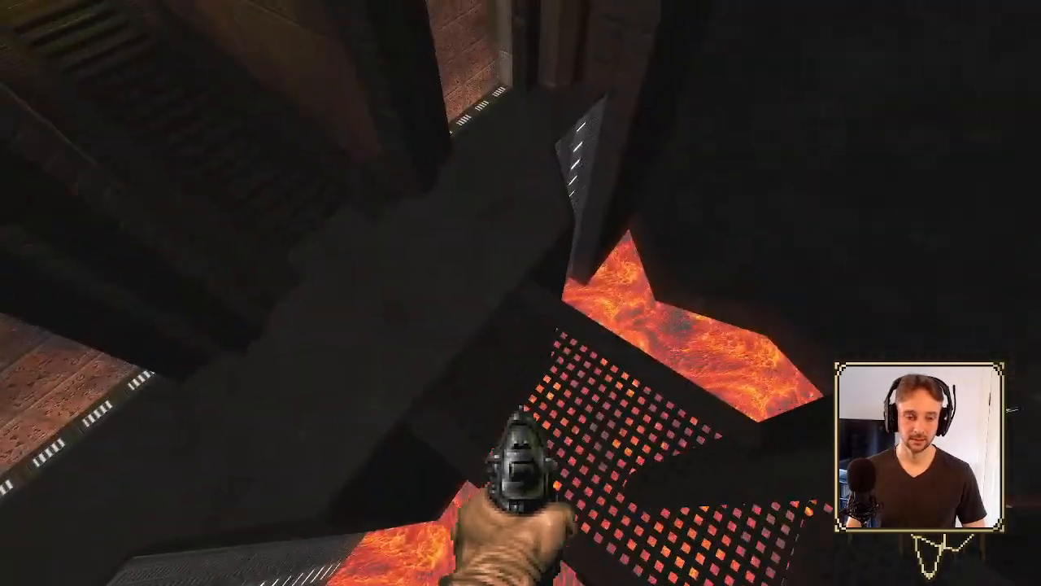
key(s)
key(s)
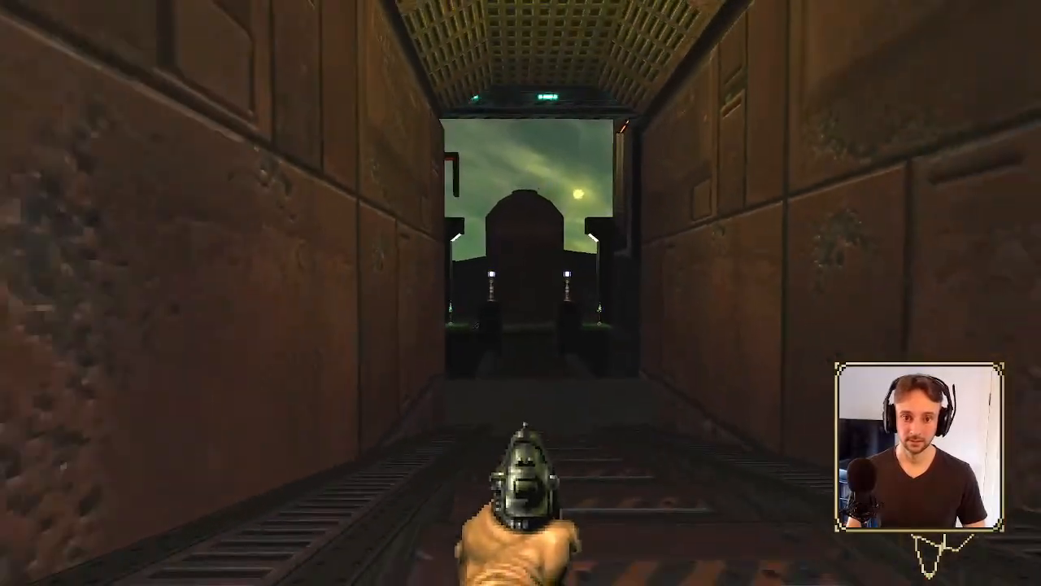
key(w)
key(w)
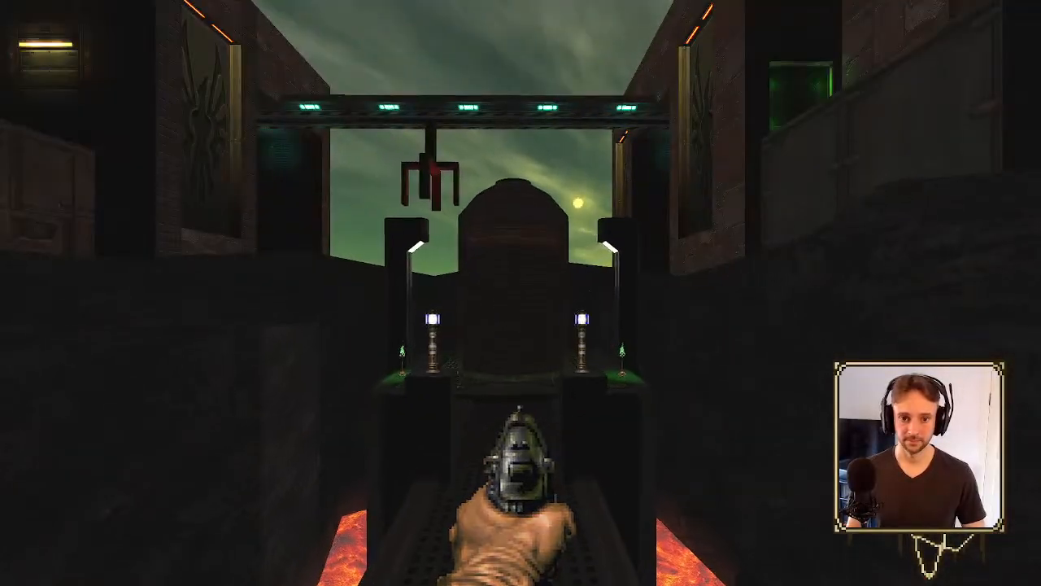
key(s)
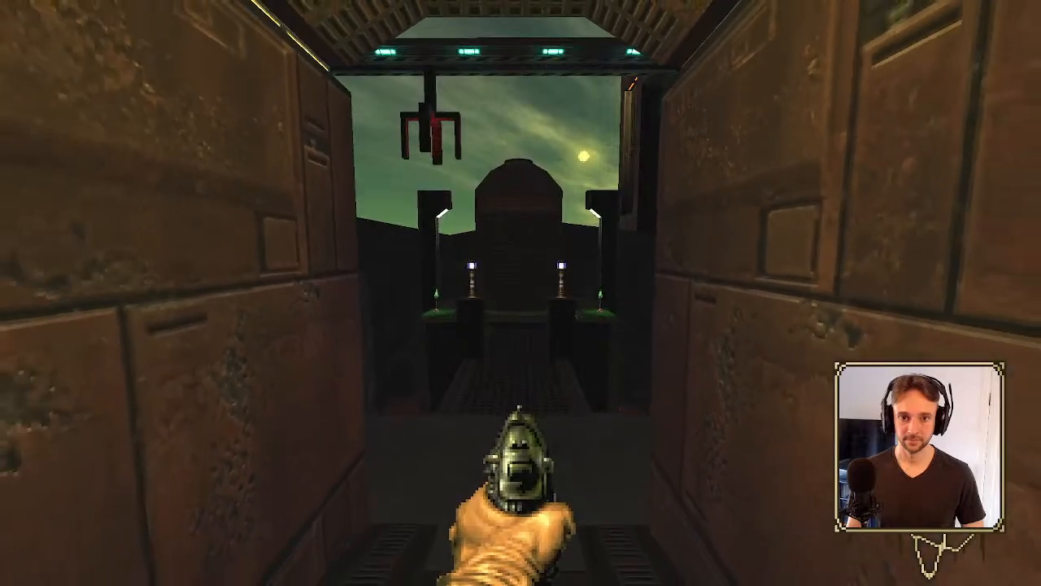
key(w)
key(w)
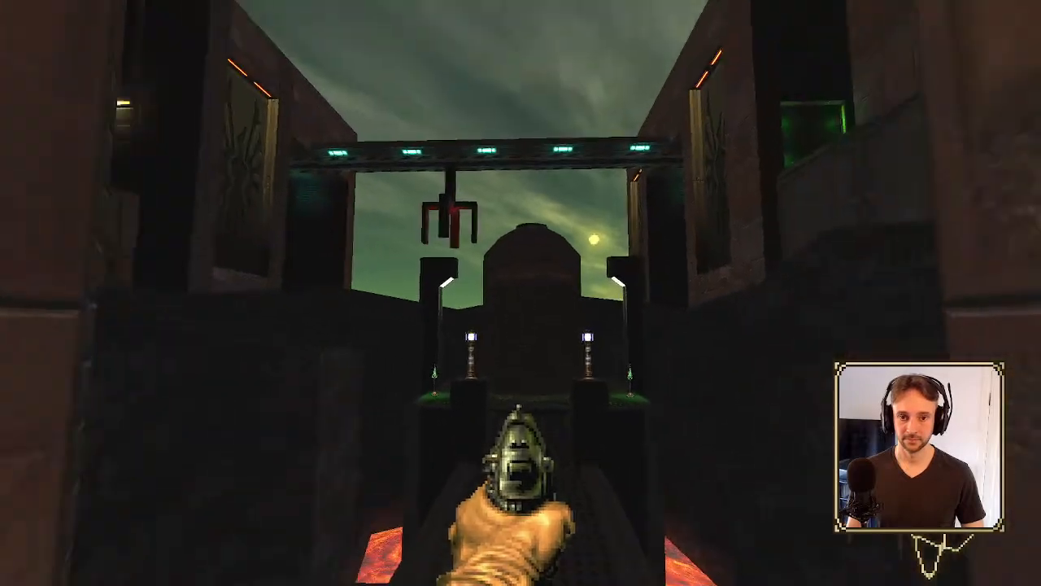
key(w)
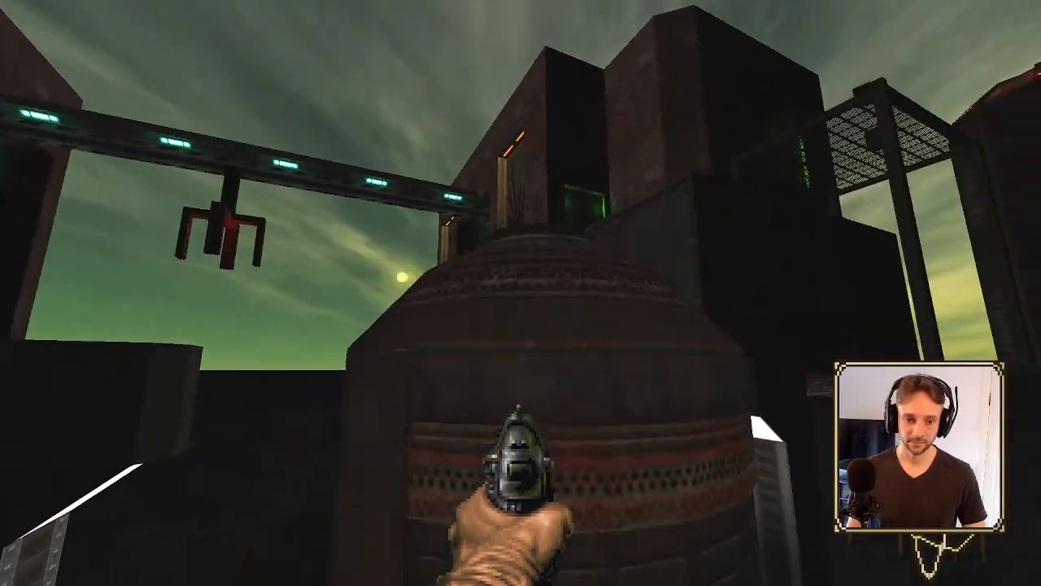
key(Escape)
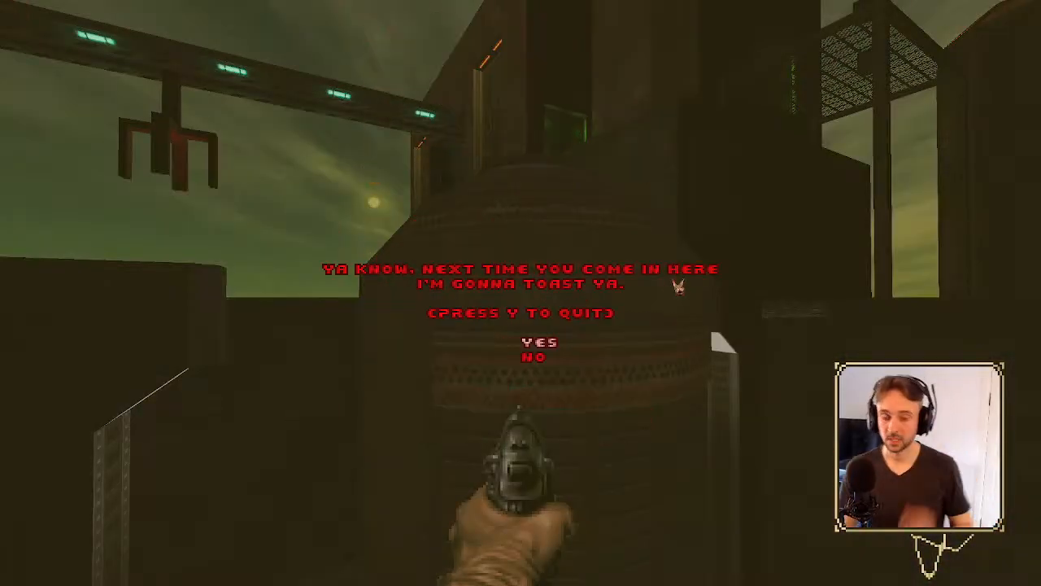
key(y)
- Select every second sloped floor segment of the upper dome ring, ten in all, and raise their slope height by 8
click(759, 216)
scroll(717, 170, down, 6)
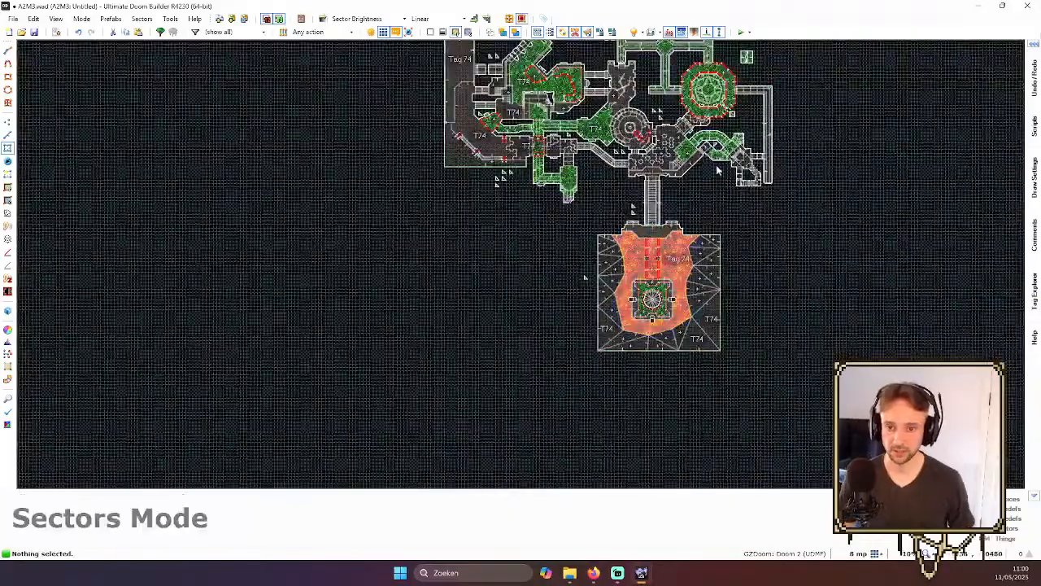
scroll(717, 170, down, 2)
scroll(741, 147, up, 10)
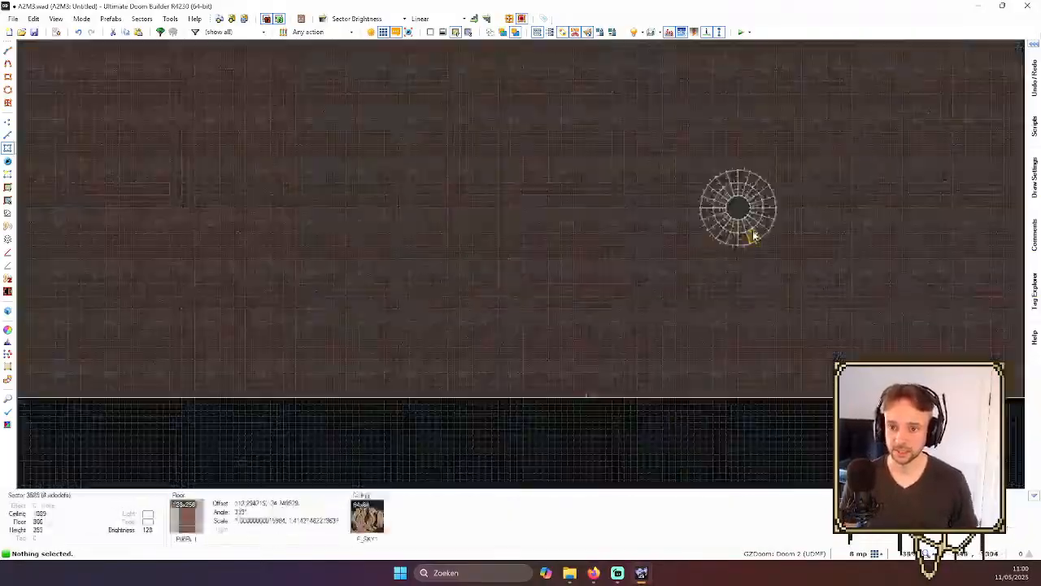
scroll(744, 220, up, 2)
key(w)
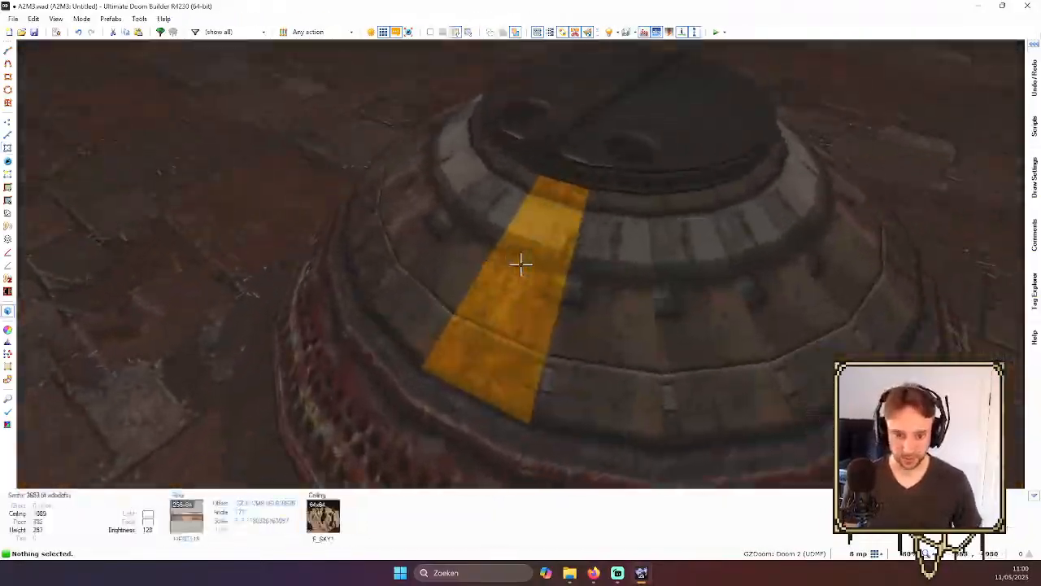
key(d)
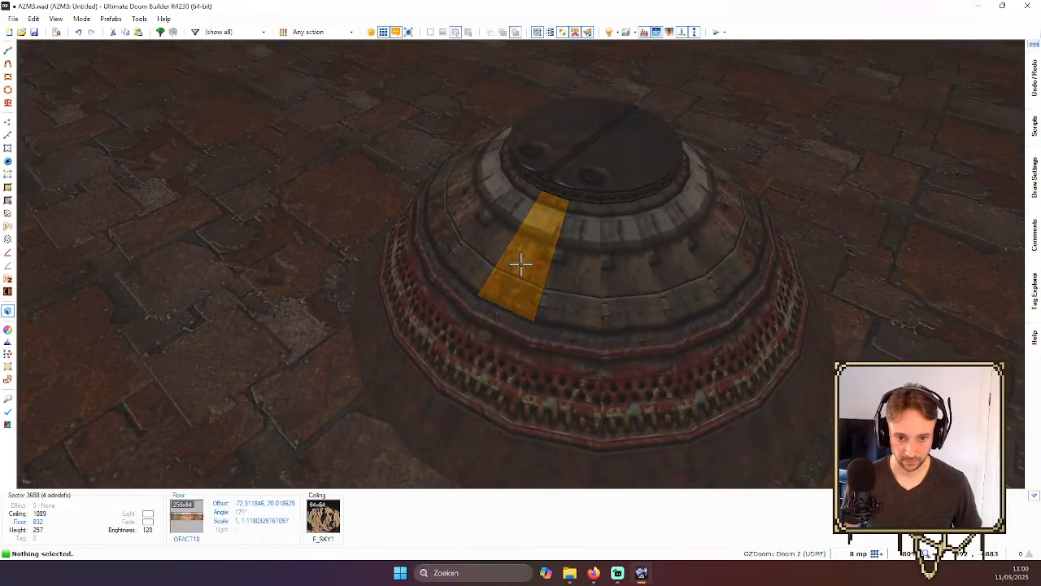
click(521, 263)
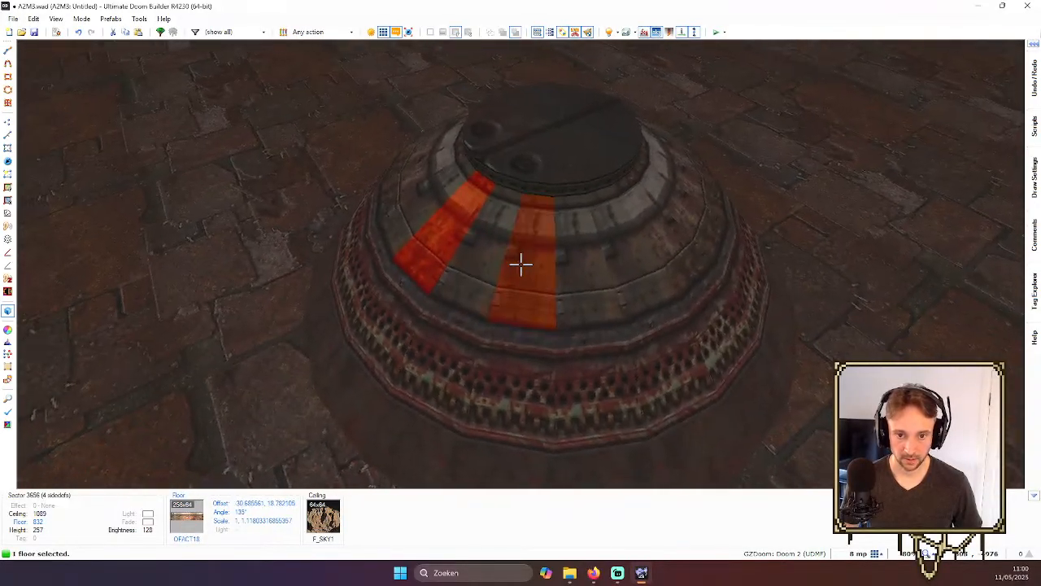
click(521, 264)
click(520, 264)
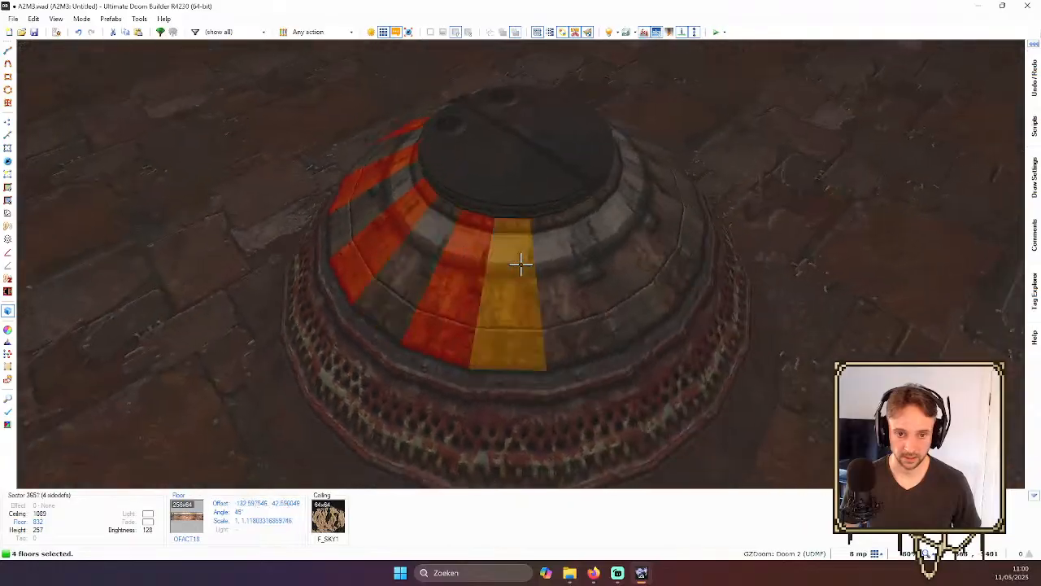
click(520, 263)
click(520, 263)
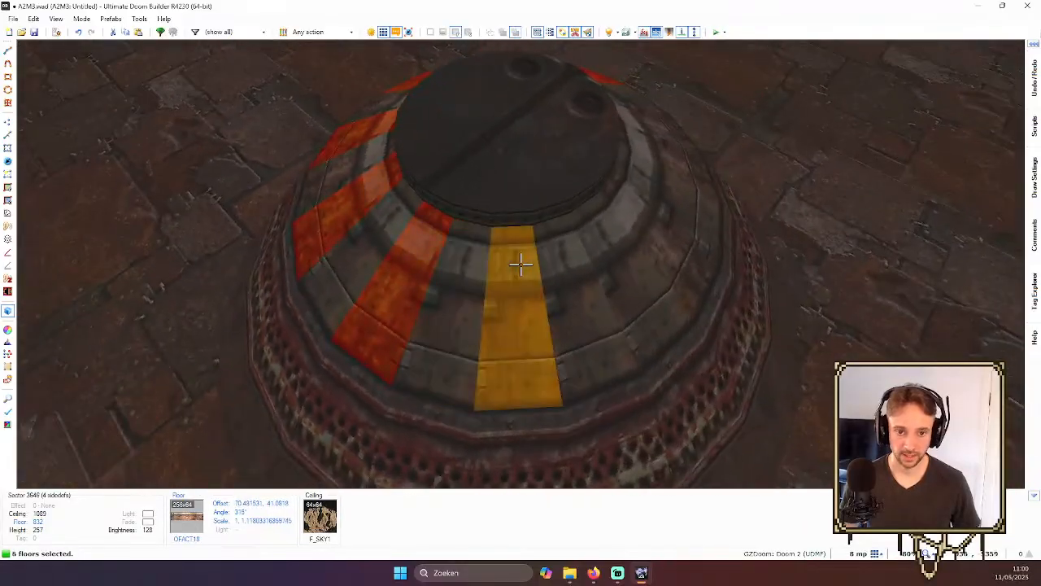
click(521, 263)
click(520, 263)
click(521, 263)
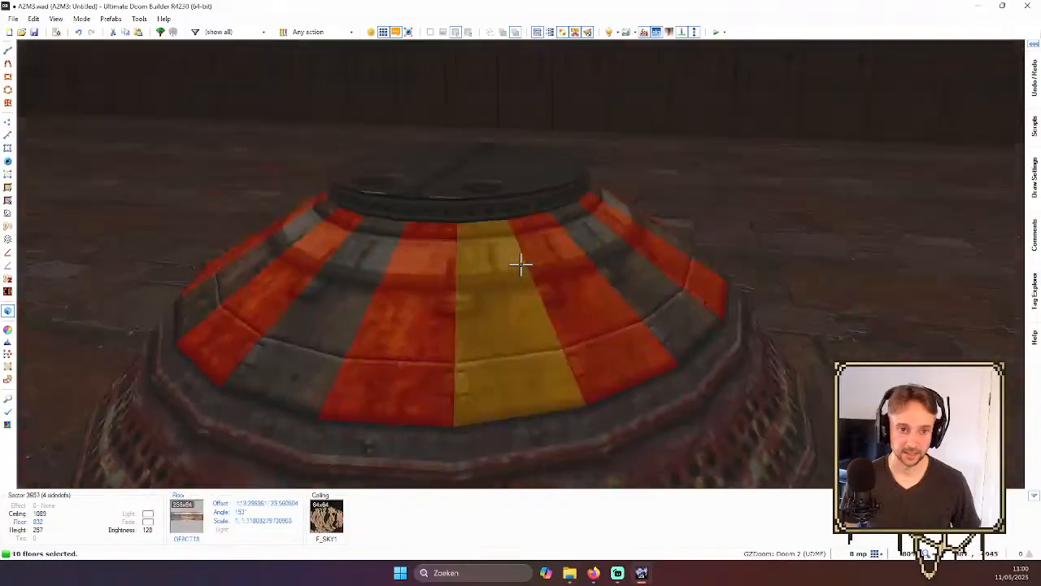
click(520, 264)
scroll(520, 264, up, 1)
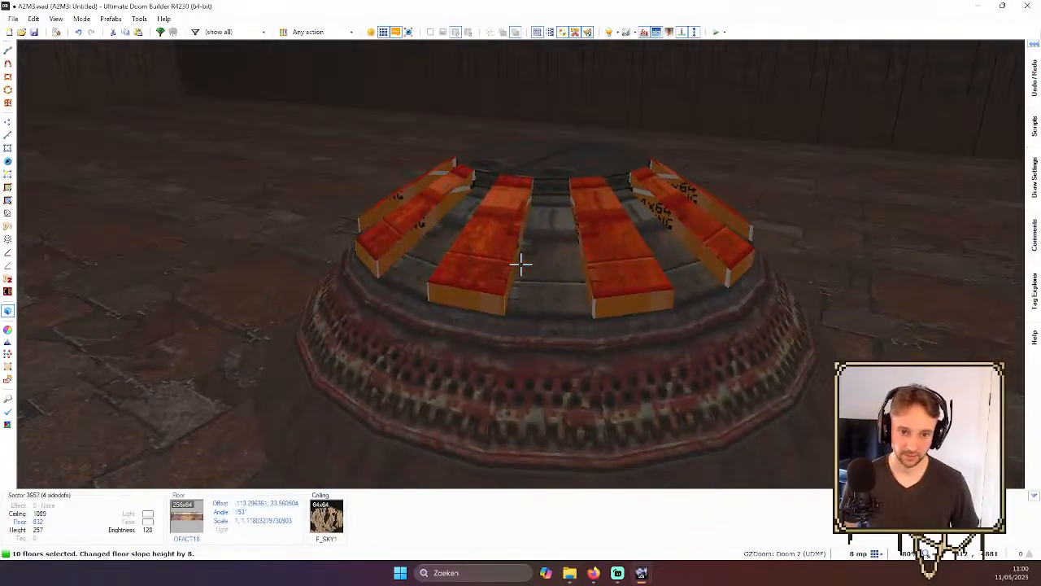
key(w)
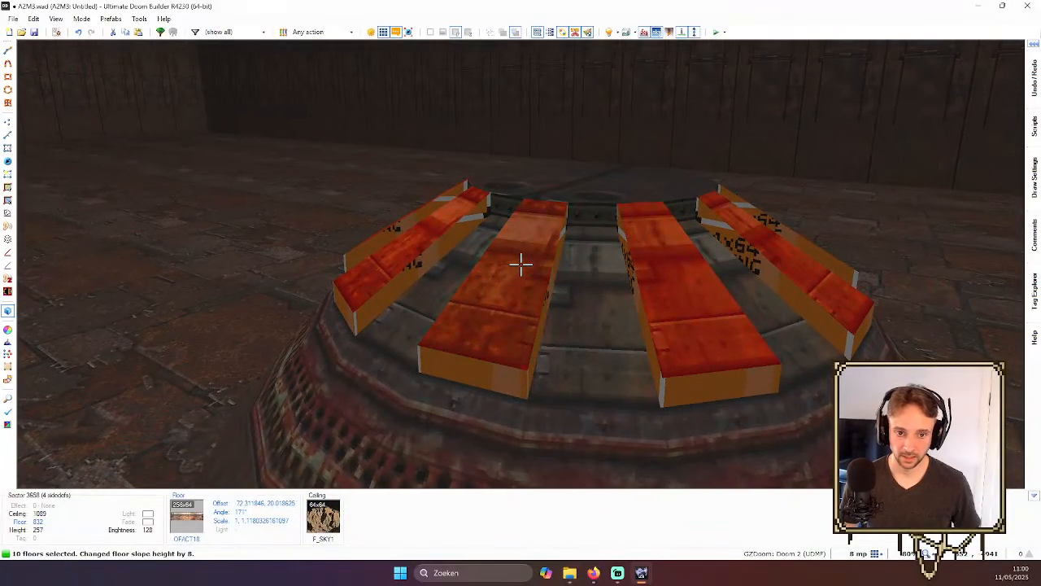
- Lower the outer edges of the raised dome segments with their slope handles until they meet the ring, and clear the selection
key(c)
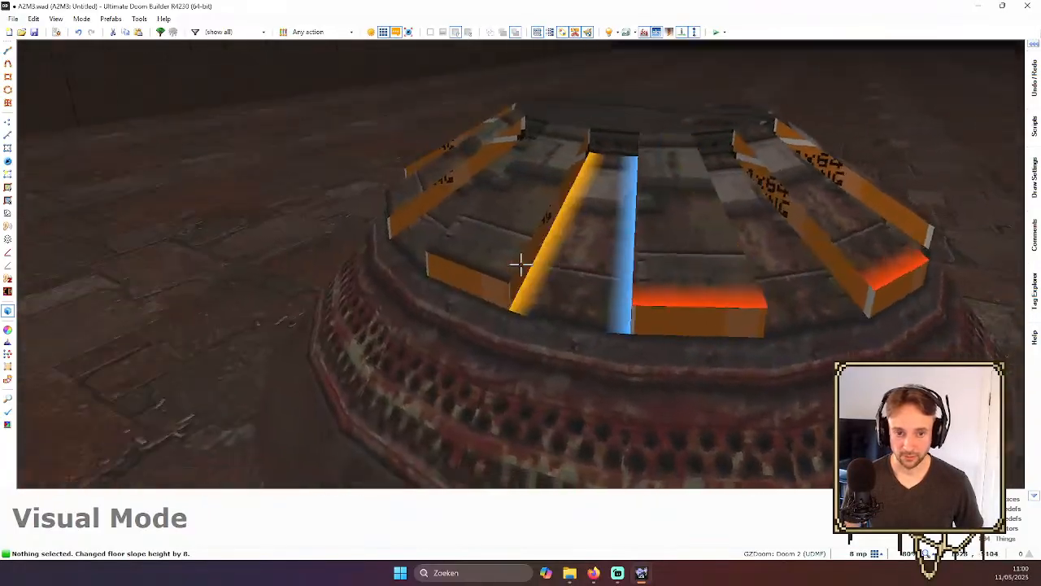
click(520, 264)
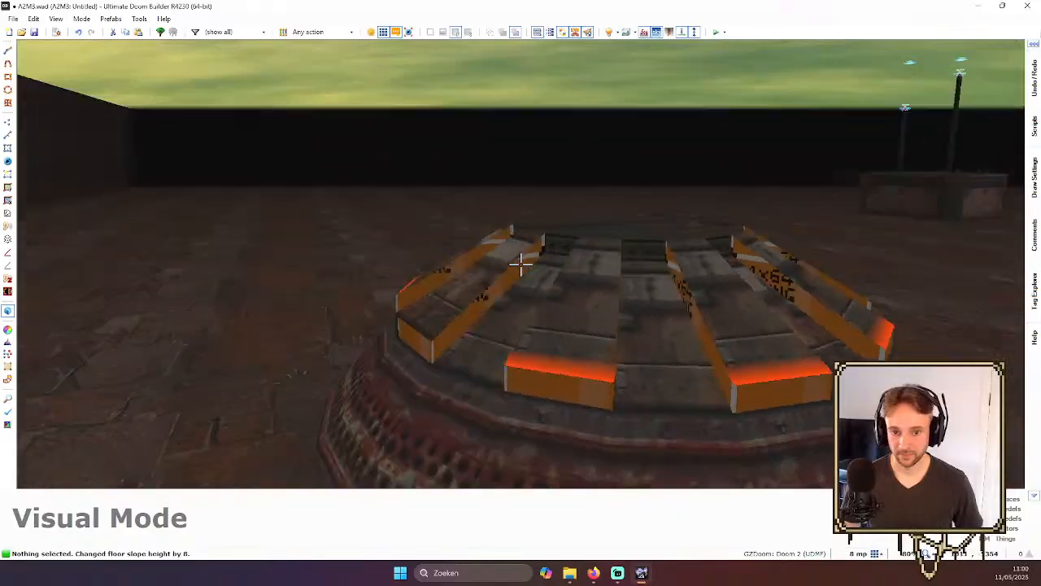
click(520, 264)
scroll(521, 264, down, 1)
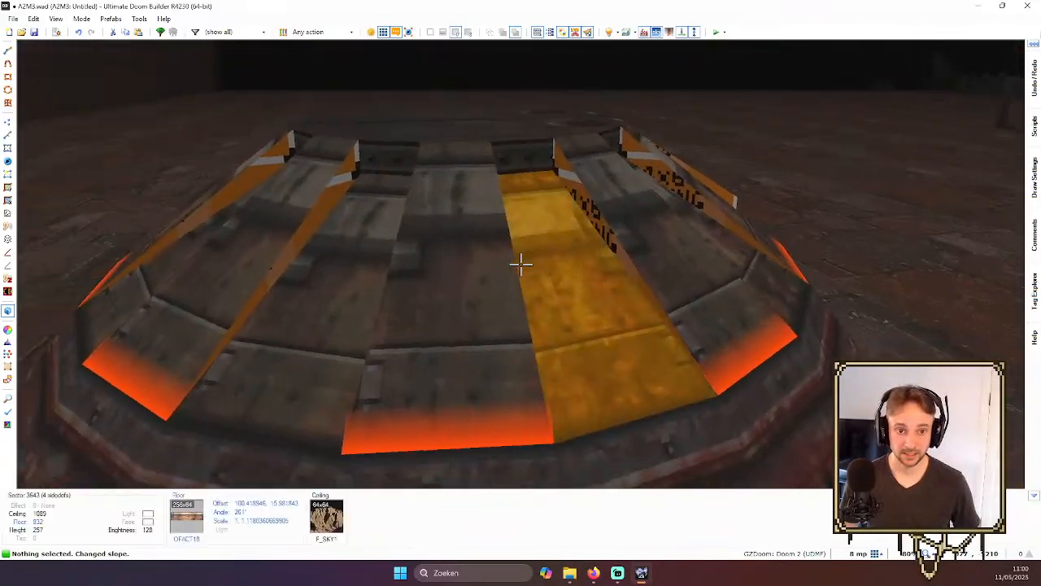
key(c)
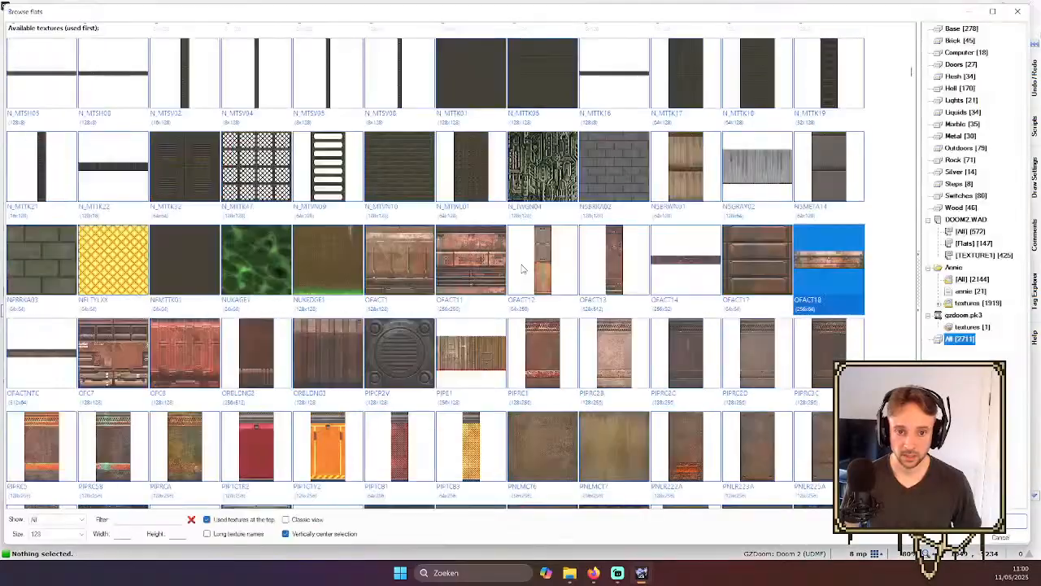
- Look through the available flats and apply ADEL_M06 to the floor of one raised dome segment
right_click(521, 263)
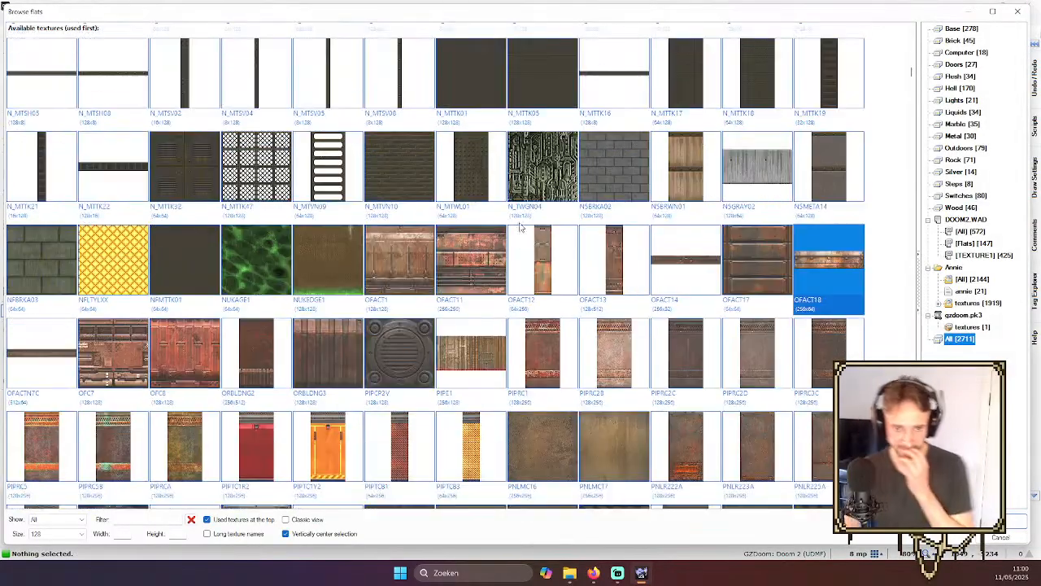
scroll(486, 190, down, 1)
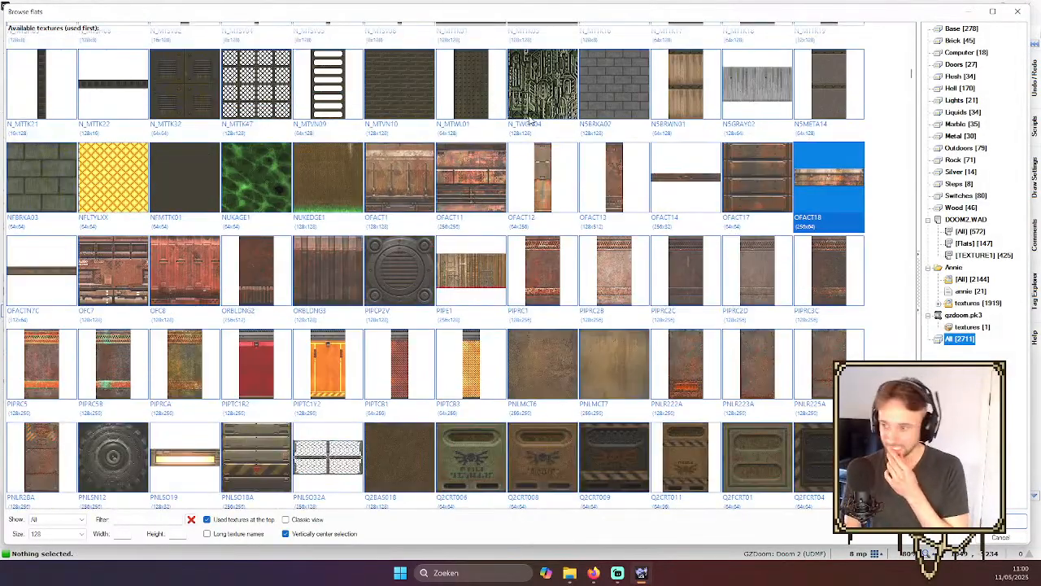
scroll(528, 122, down, 5)
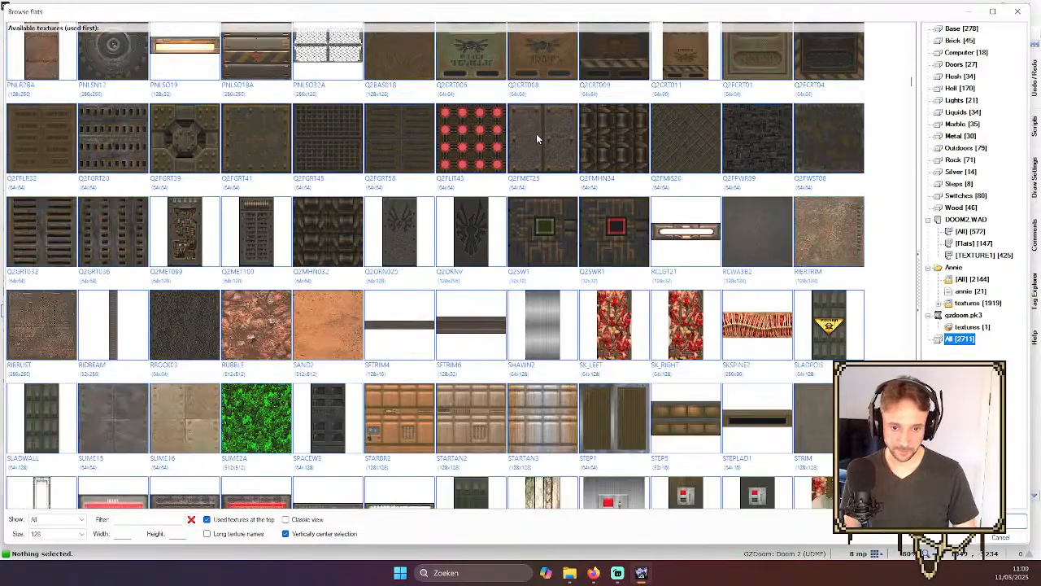
scroll(667, 137, down, 1)
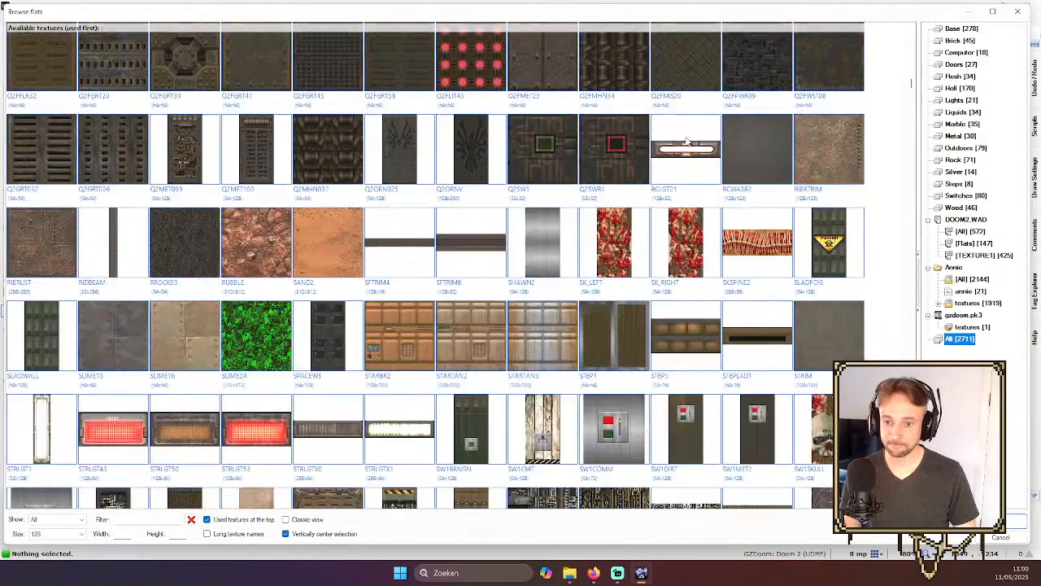
scroll(686, 142, down, 2)
scroll(590, 303, up, 15)
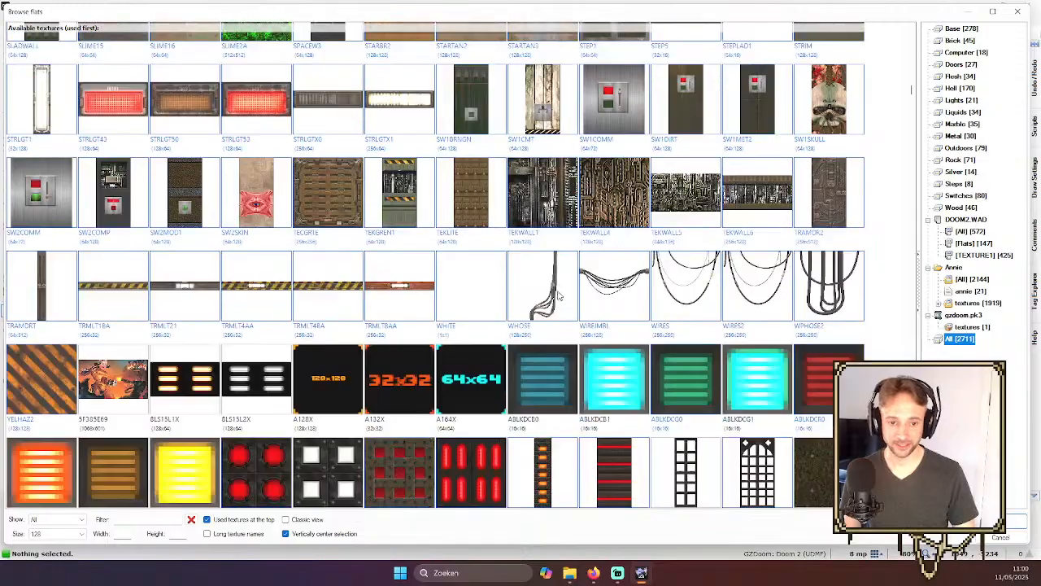
scroll(493, 268, up, 8)
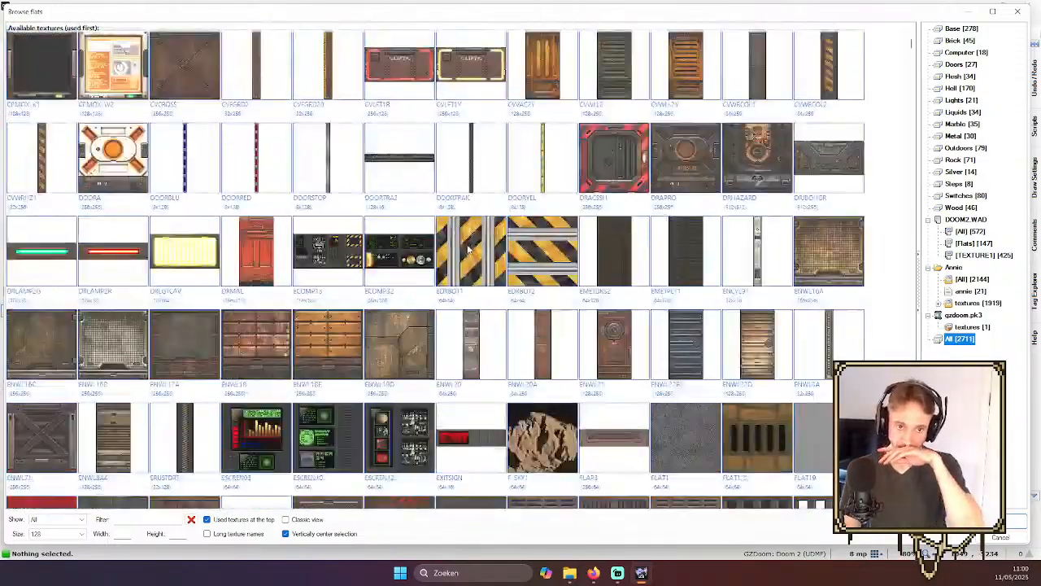
scroll(446, 238, up, 2)
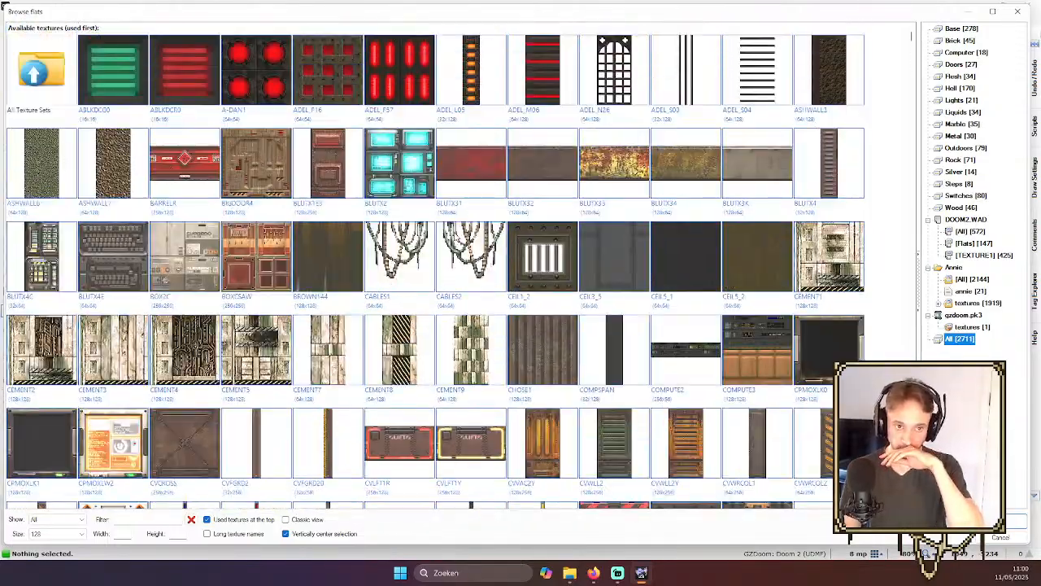
double_click(536, 92)
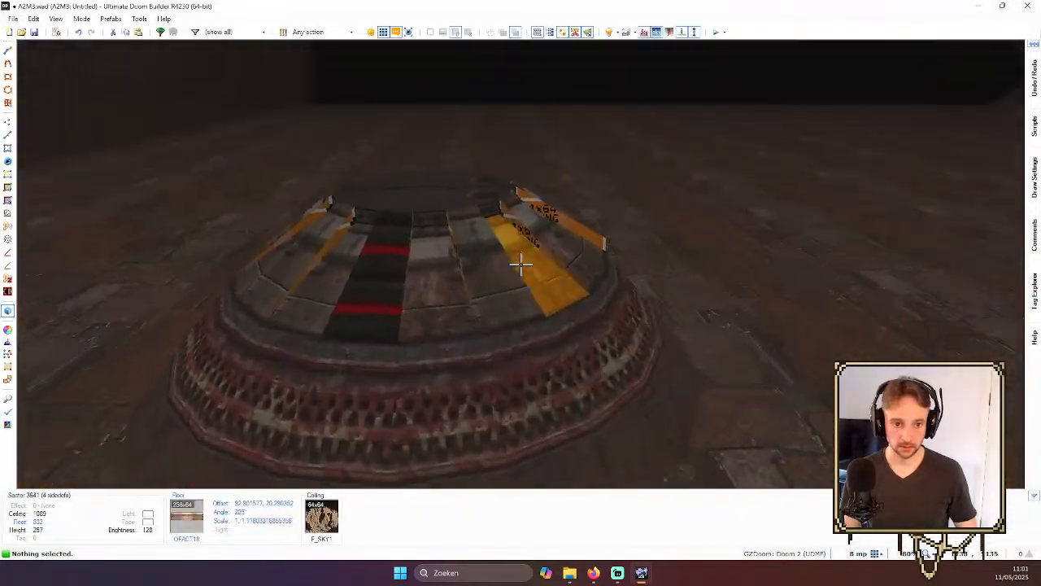
- Copy the ADEL_M06 flat onto the other raised floor segments around the dome and view the dome from a distance
key(w)
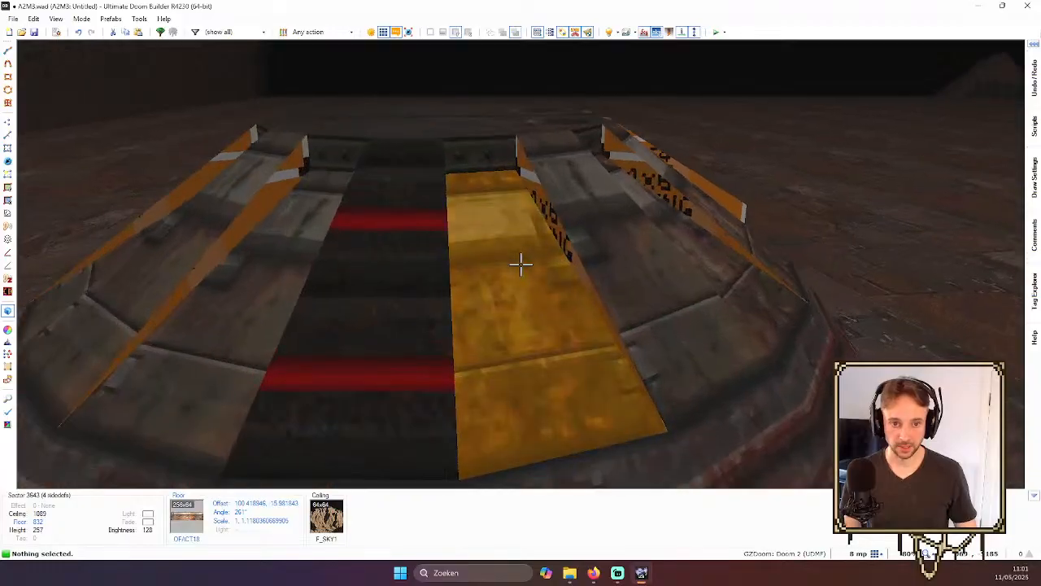
key(ctrl+v)
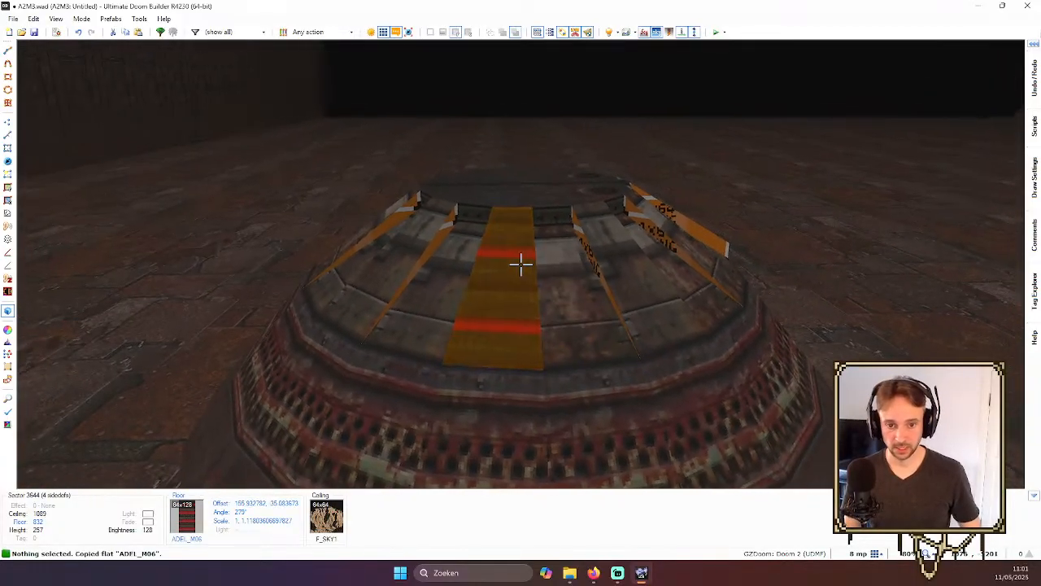
key(s)
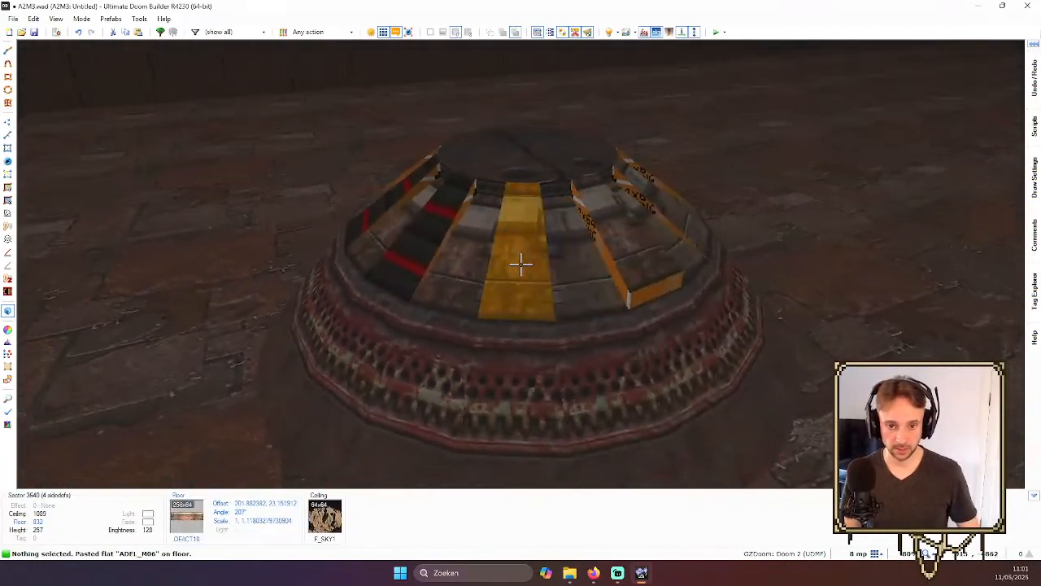
key(ctrl+v)
key(d)
key(ctrl+v)
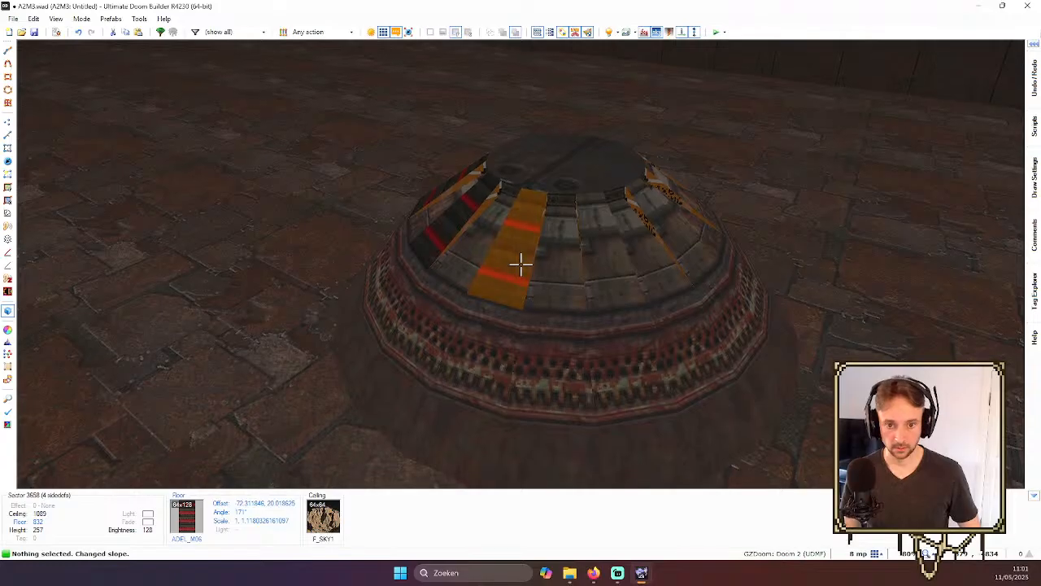
key(d)
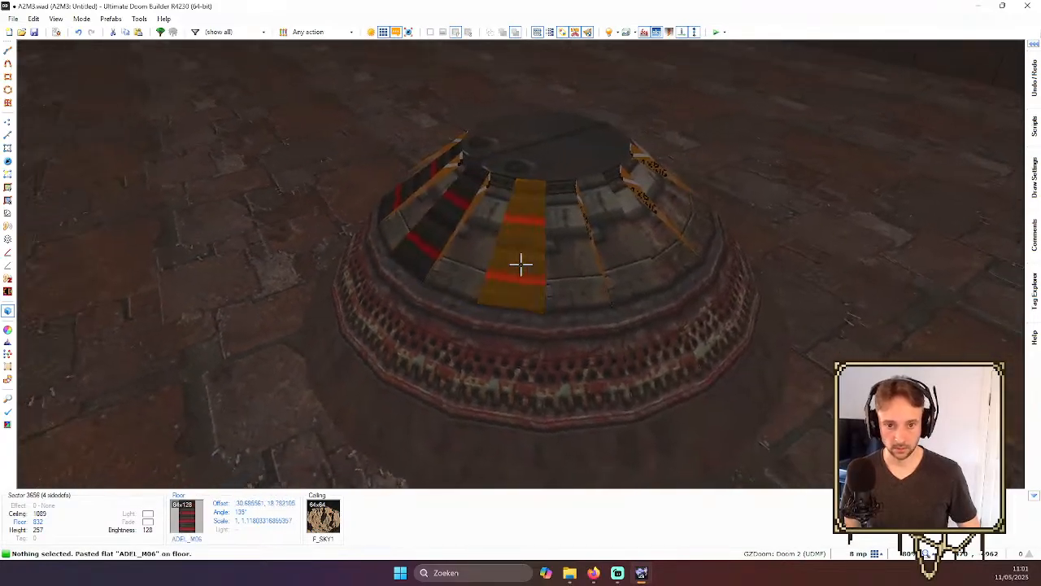
key(d)
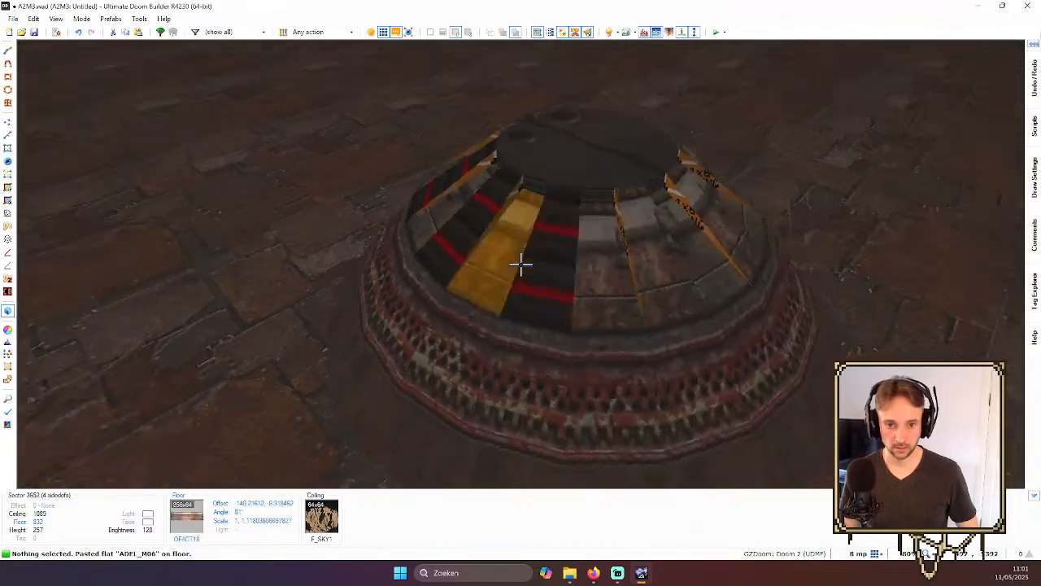
key(d)
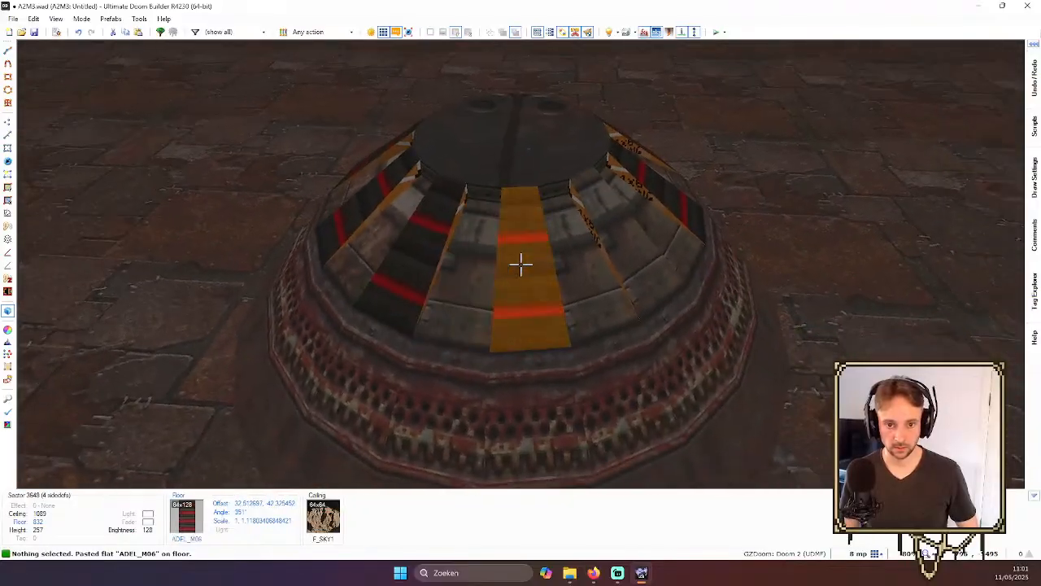
key(d)
key(s)
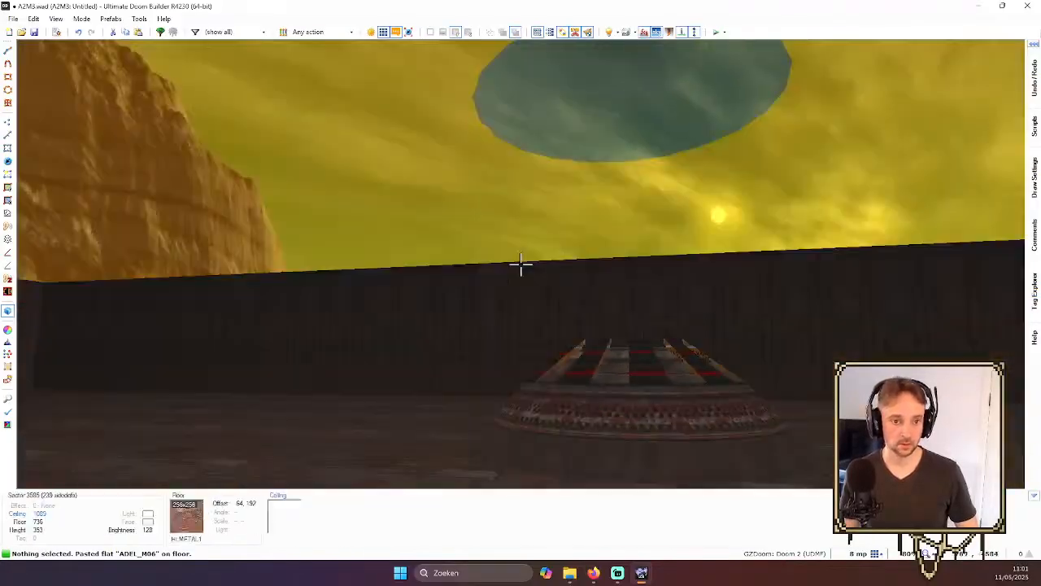
key(w)
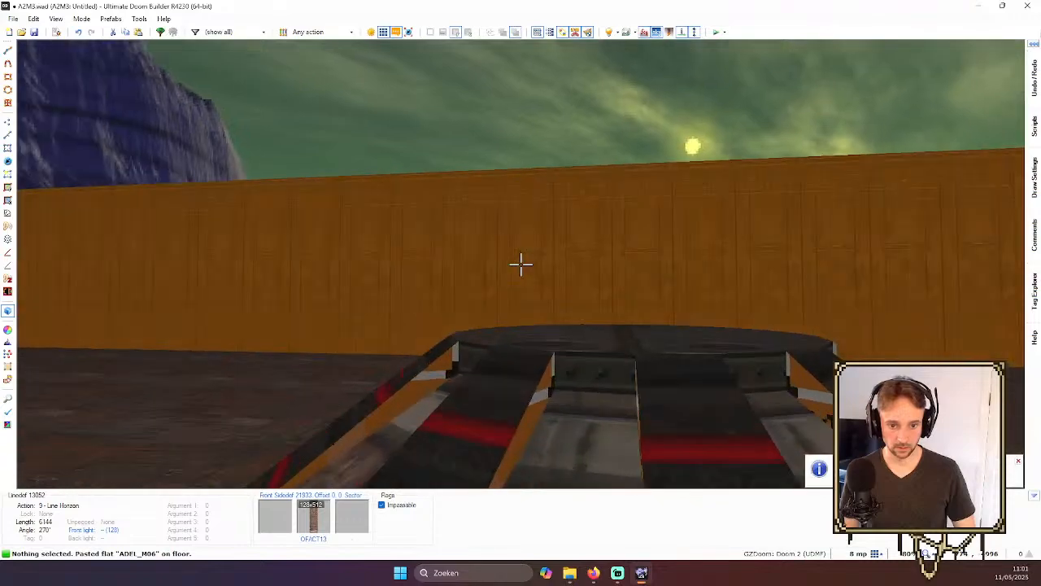
key(s)
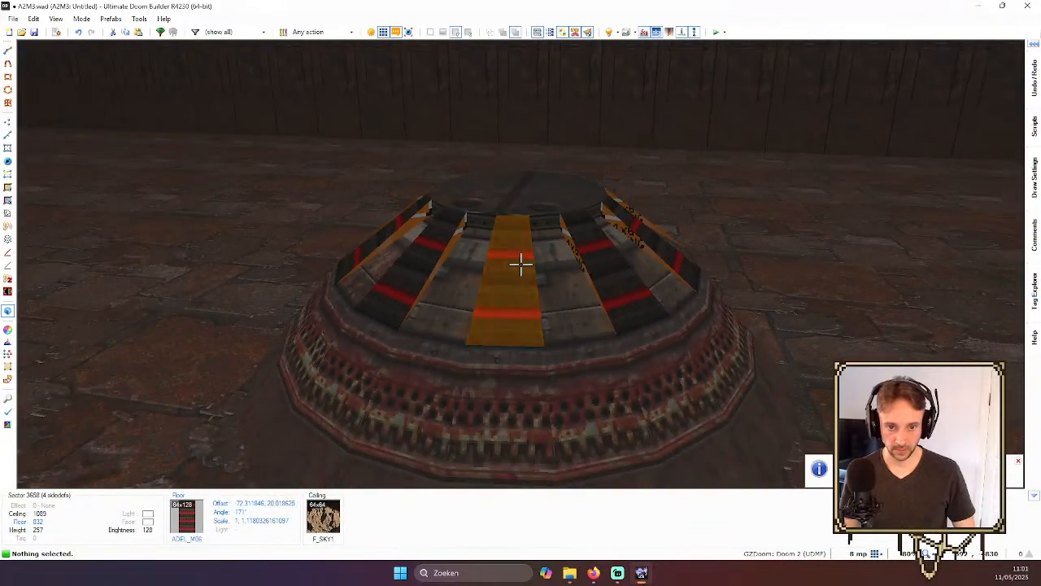
- Look through all available flats for the raised dome segment's floor without picking one, and view the dome up close and from a distance
middle_click(520, 264)
scroll(510, 257, down, 3)
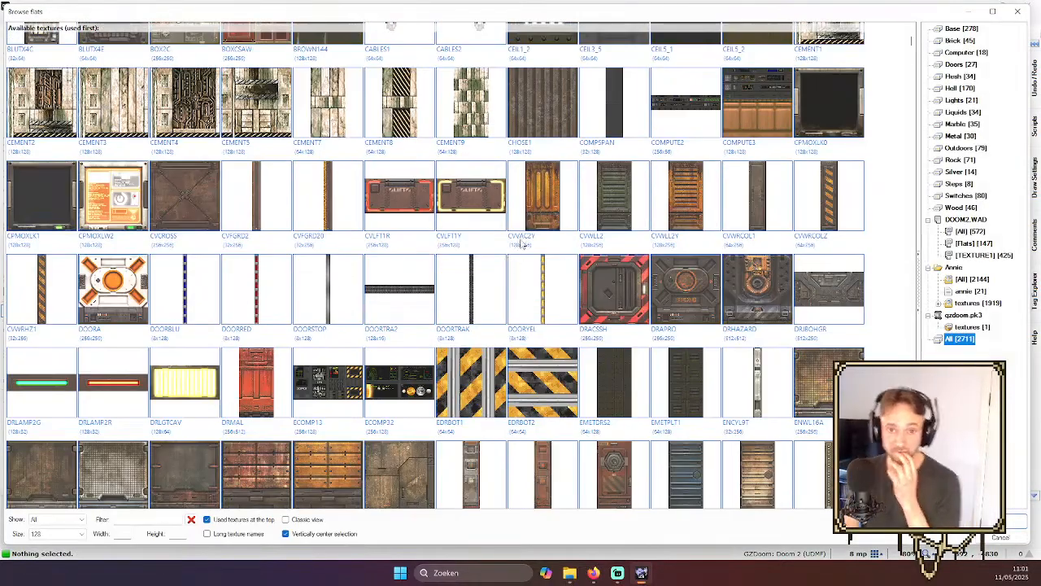
scroll(522, 244, down, 15)
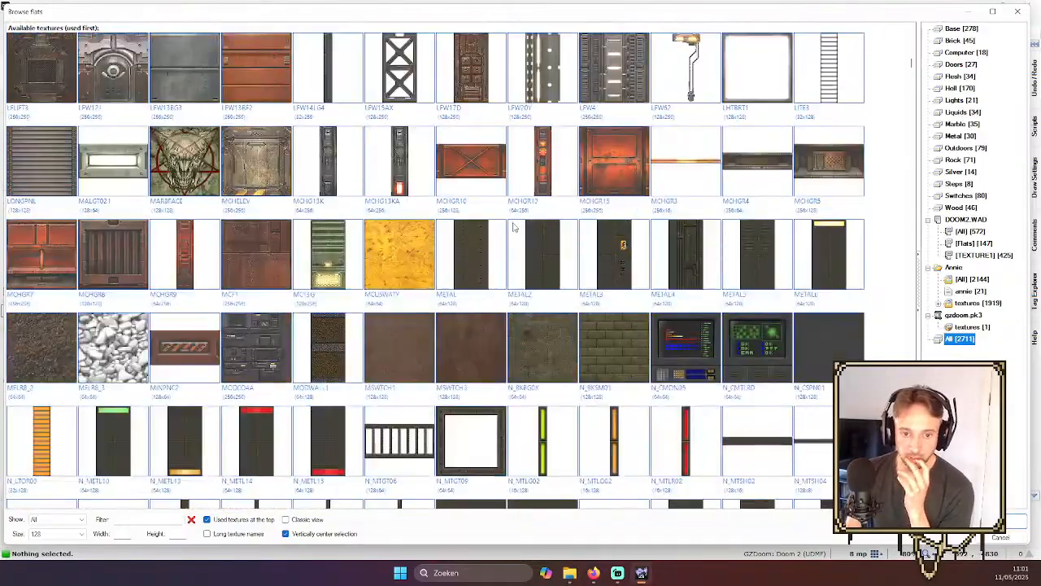
scroll(513, 227, down, 3)
scroll(524, 210, down, 2)
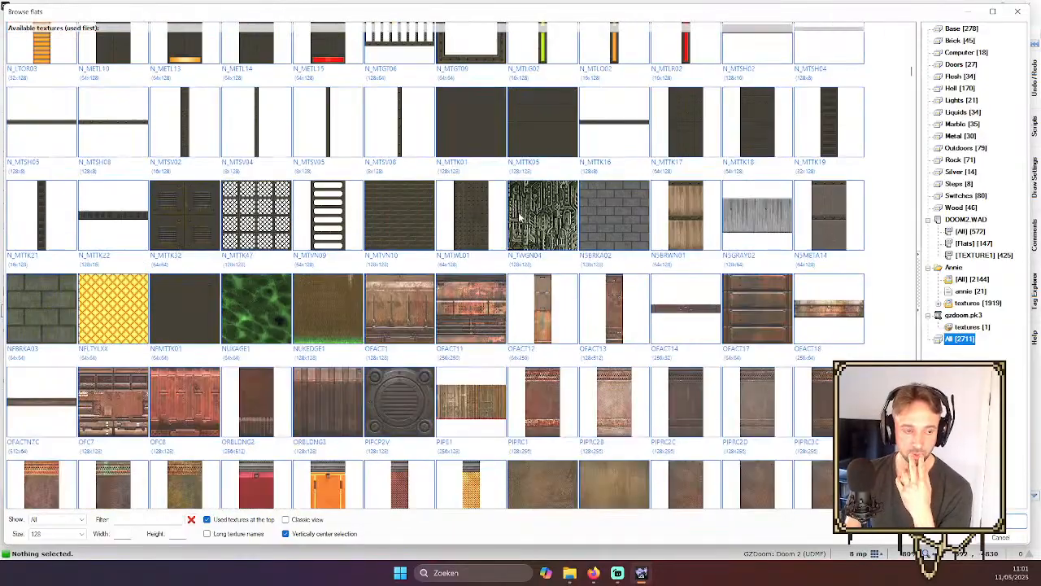
scroll(513, 213, down, 10)
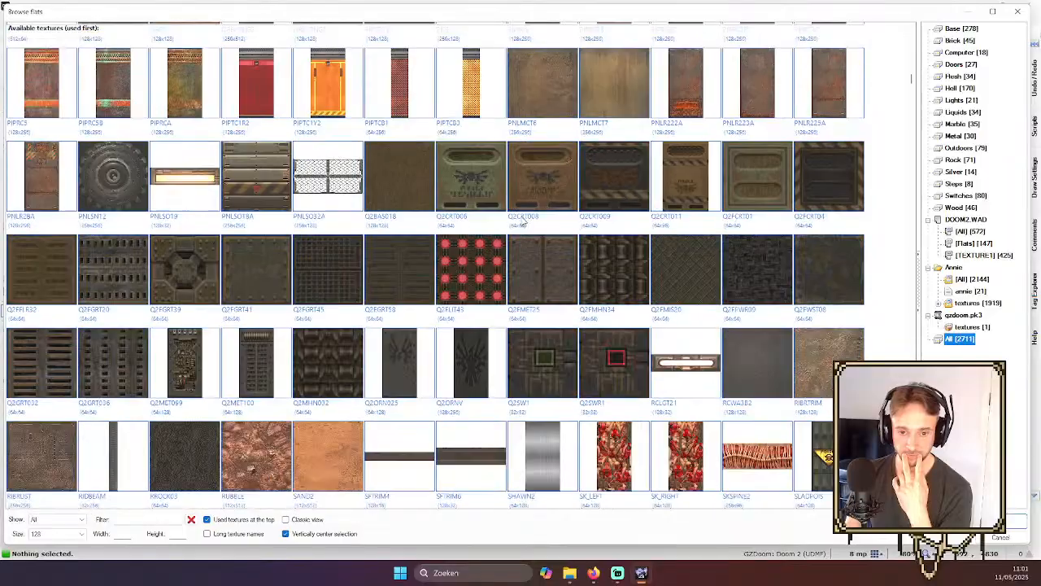
scroll(527, 227, down, 10)
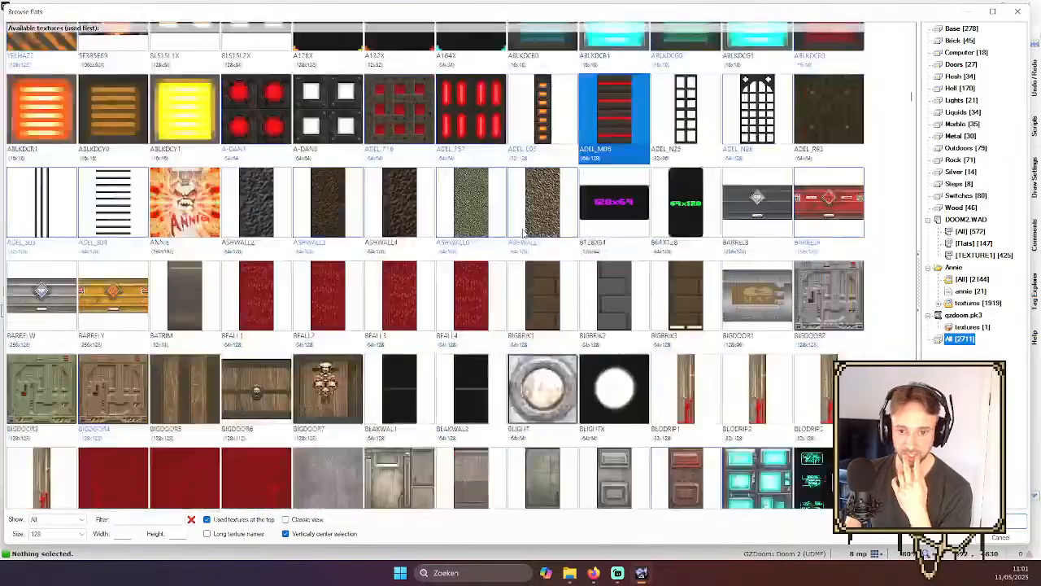
scroll(524, 231, down, 10)
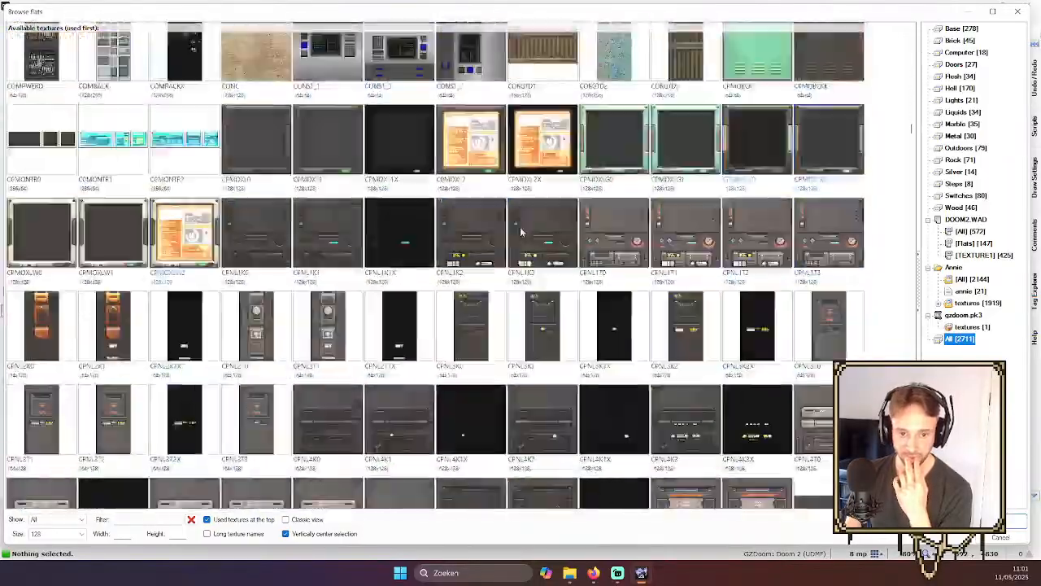
scroll(522, 233, down, 10)
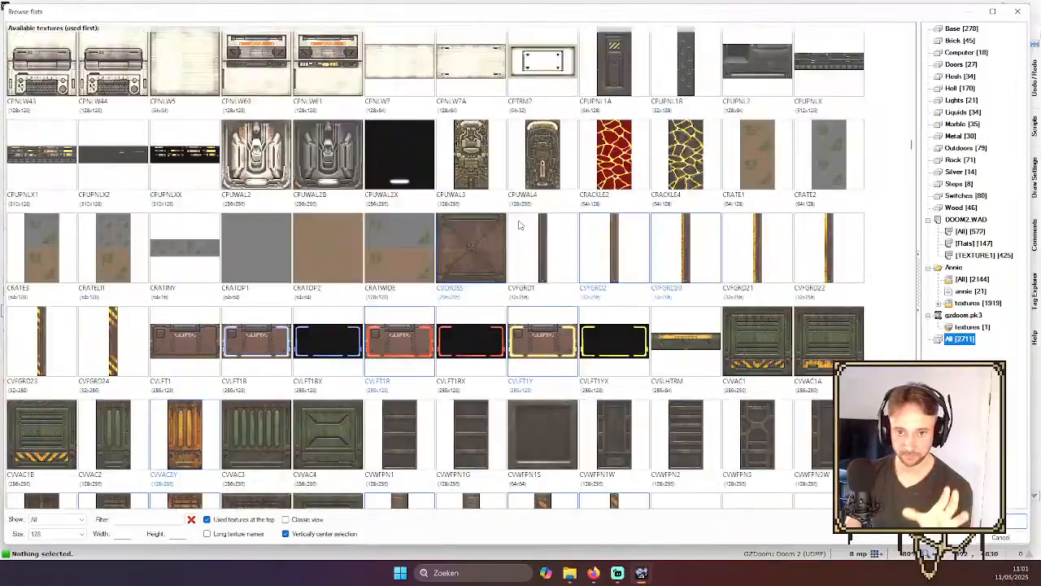
scroll(522, 235, down, 10)
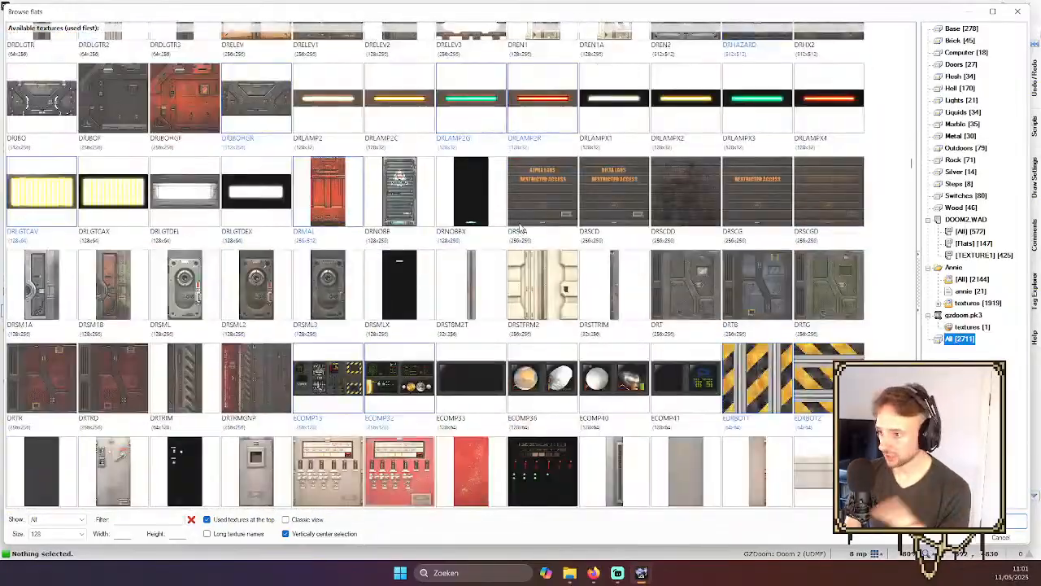
scroll(522, 235, down, 10)
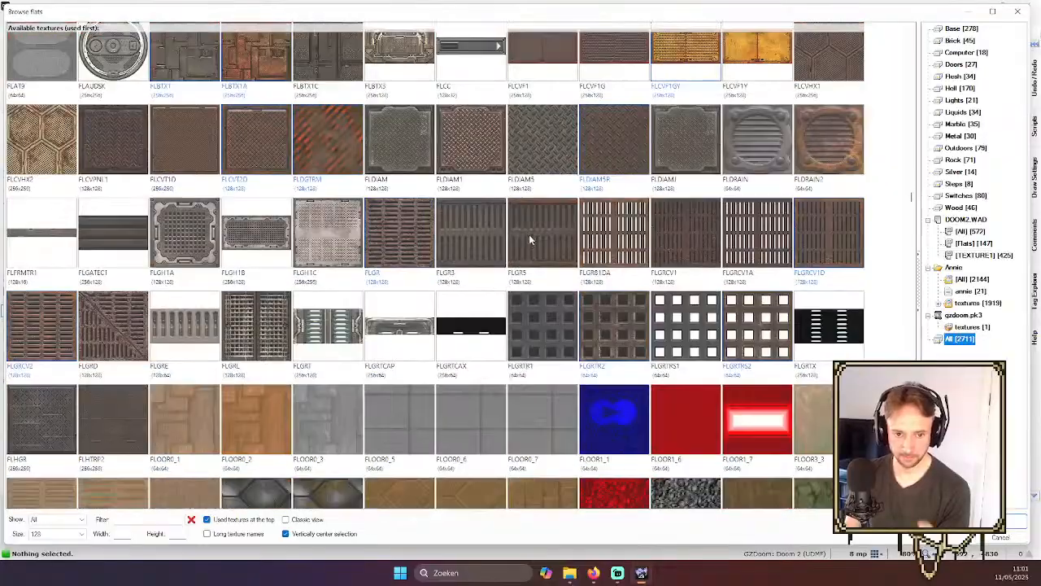
scroll(547, 243, down, 10)
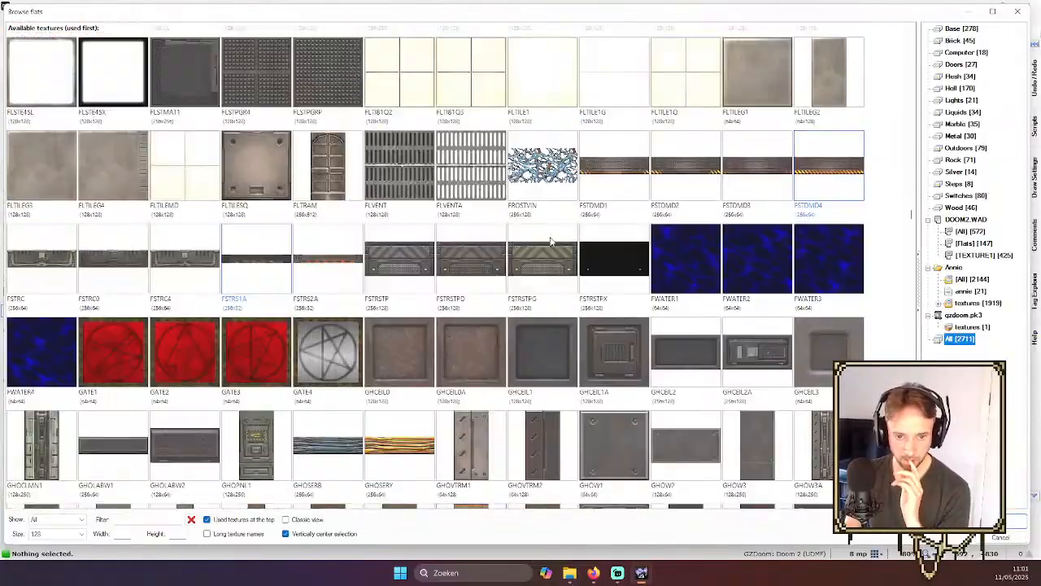
scroll(548, 238, down, 10)
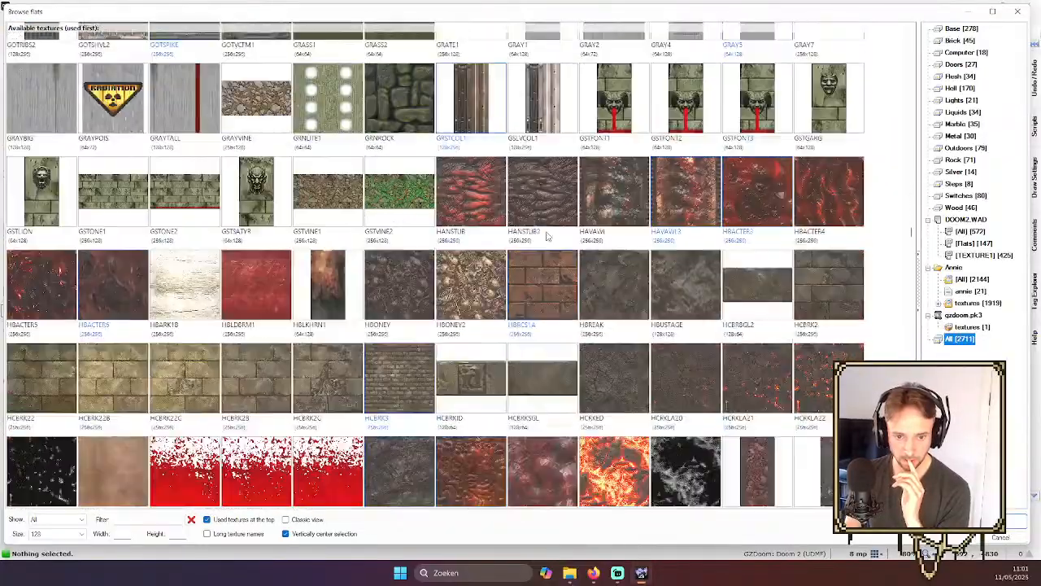
scroll(542, 234, down, 10)
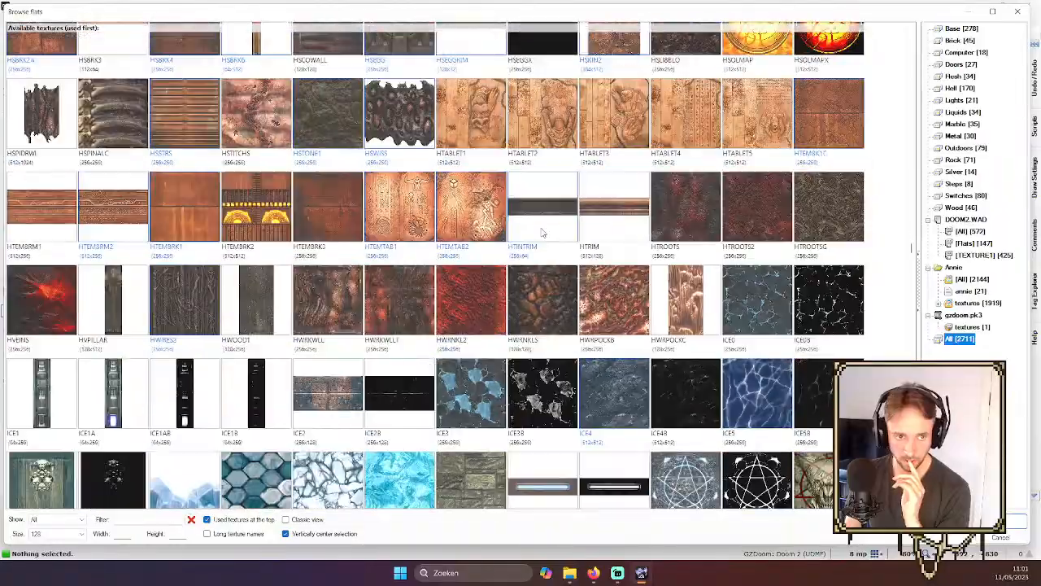
scroll(543, 235, down, 10)
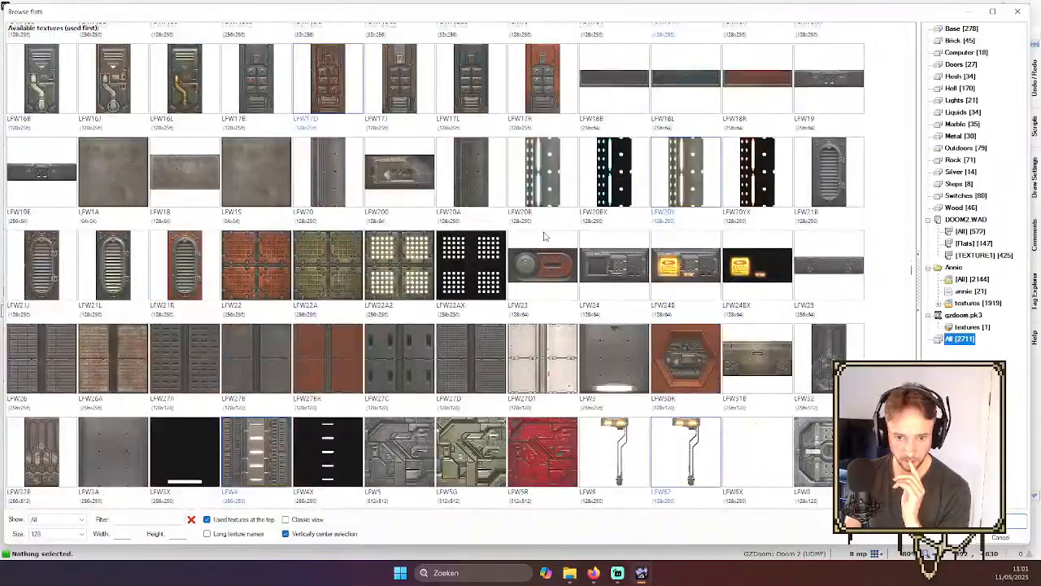
scroll(623, 230, down, 10)
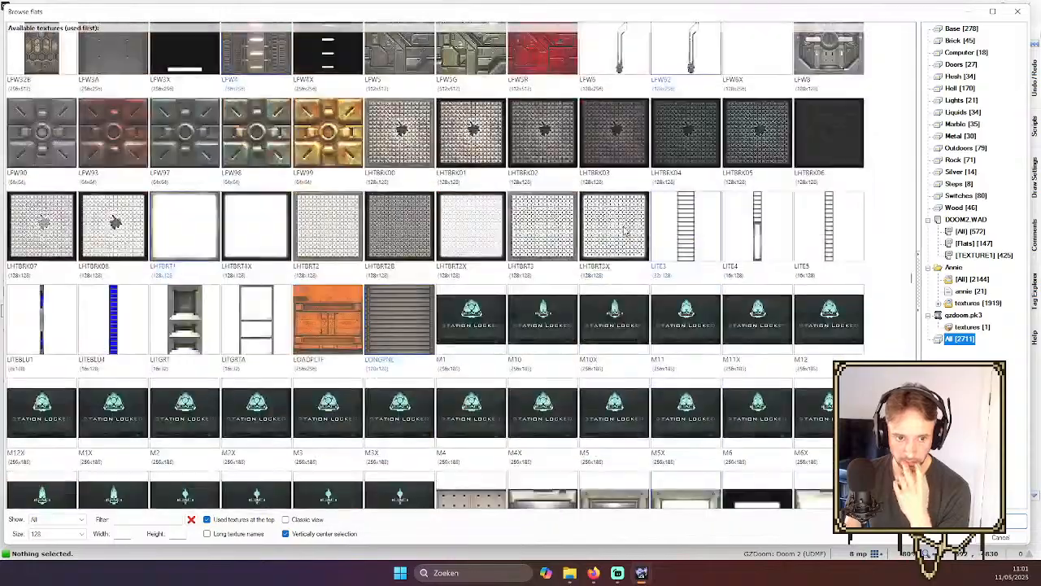
scroll(597, 231, down, 10)
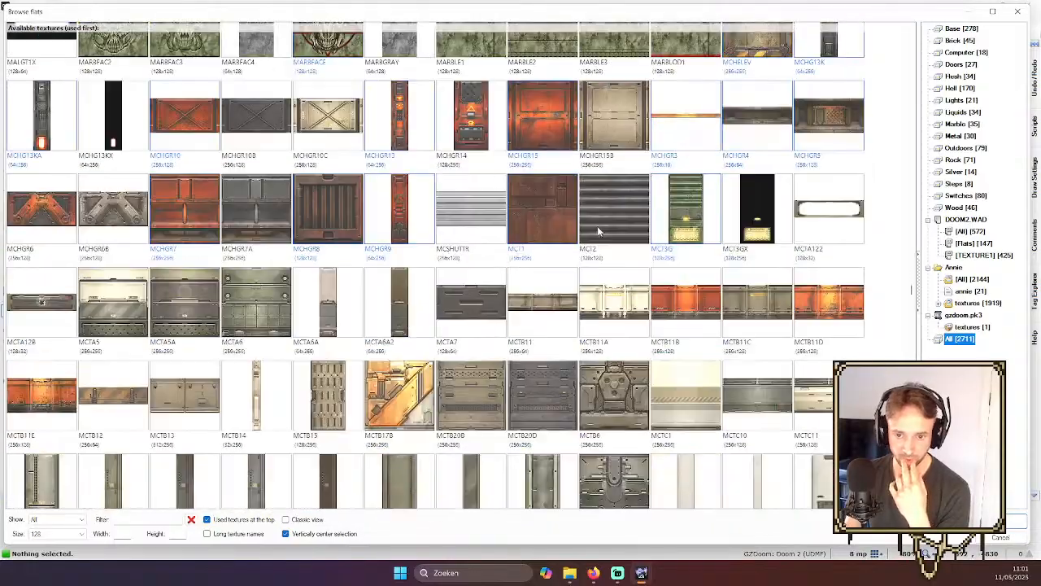
scroll(603, 234, down, 12)
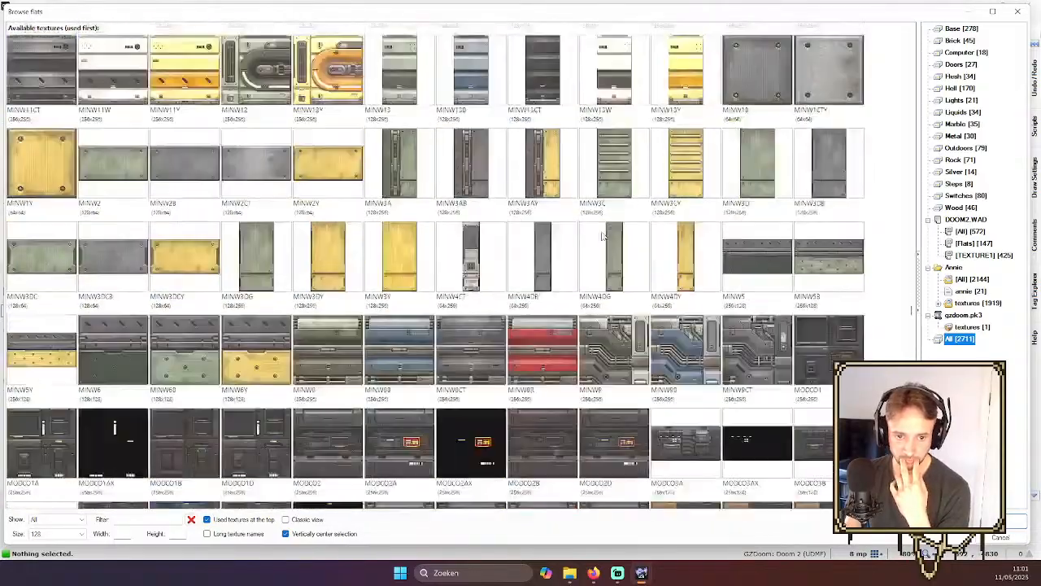
scroll(813, 283, down, 10)
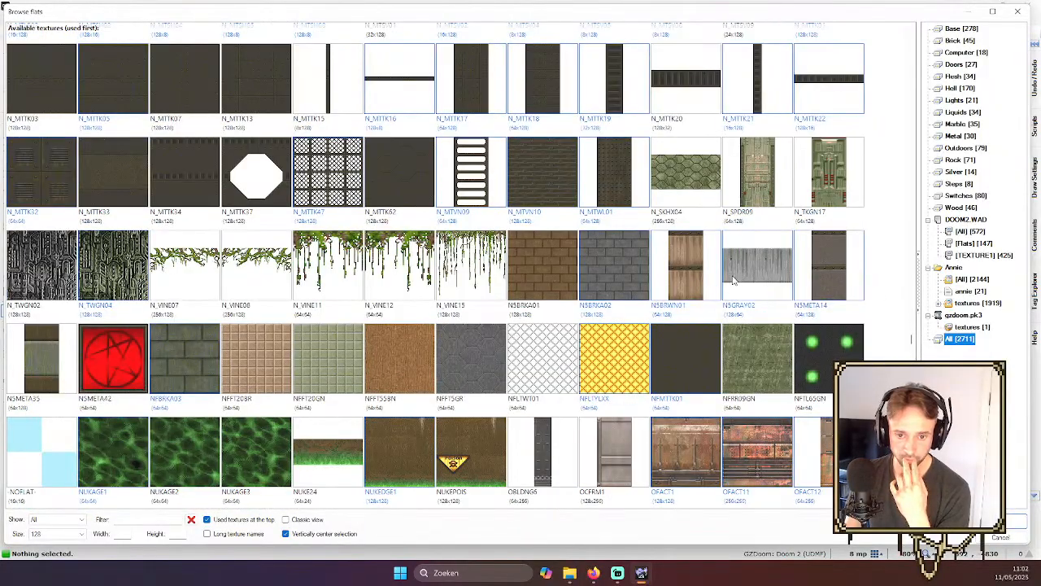
scroll(732, 280, down, 10)
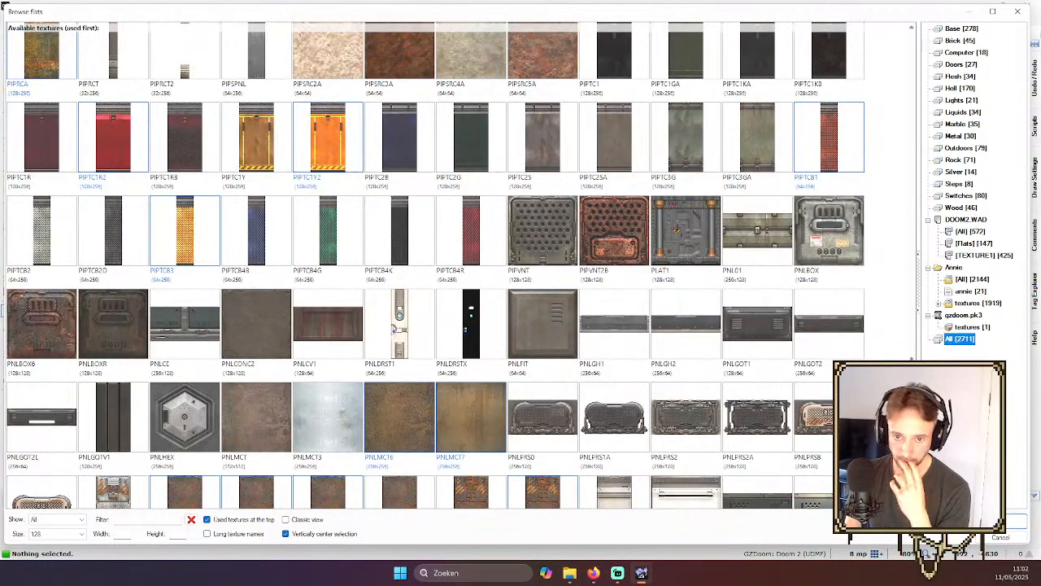
scroll(435, 265, down, 10)
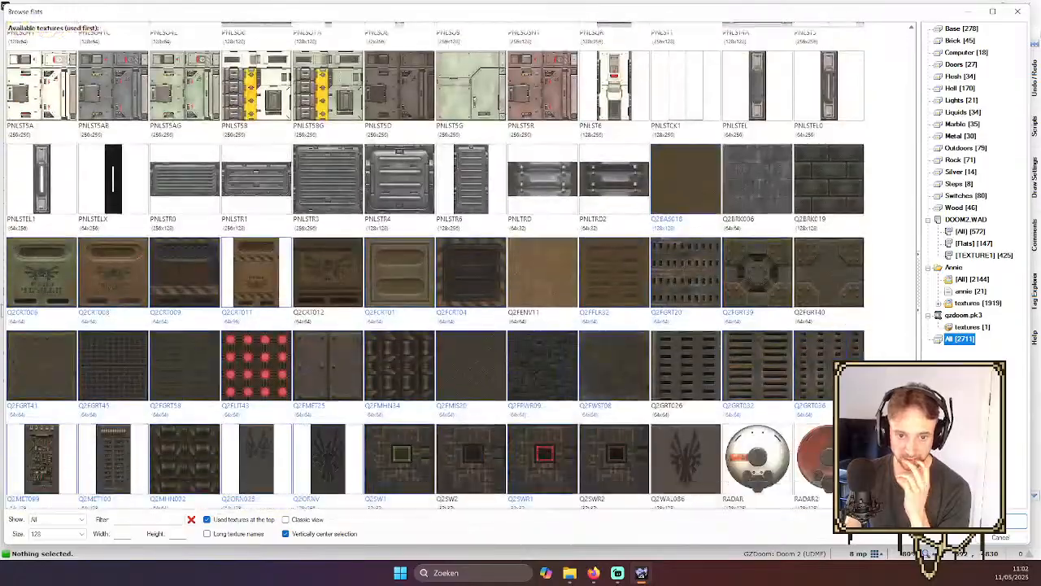
scroll(435, 265, down, 3)
scroll(435, 265, down, 15)
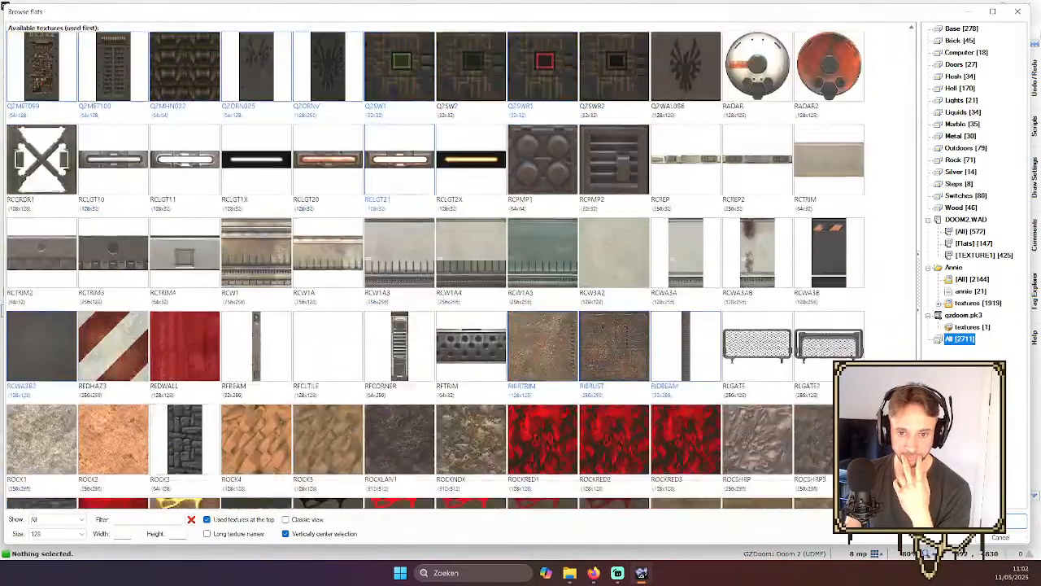
scroll(435, 266, down, 8)
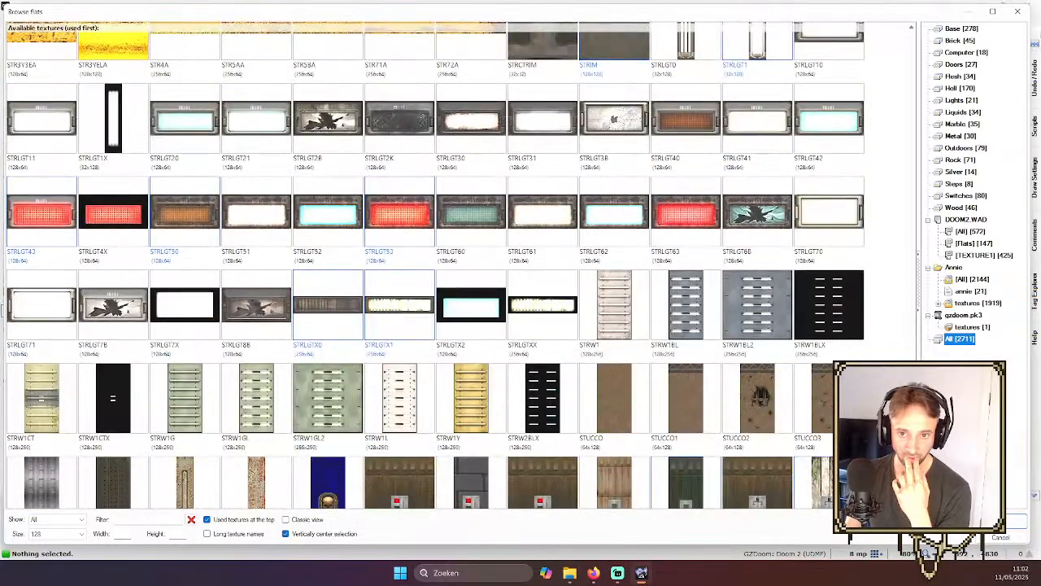
scroll(435, 265, down, 12)
scroll(731, 308, down, 10)
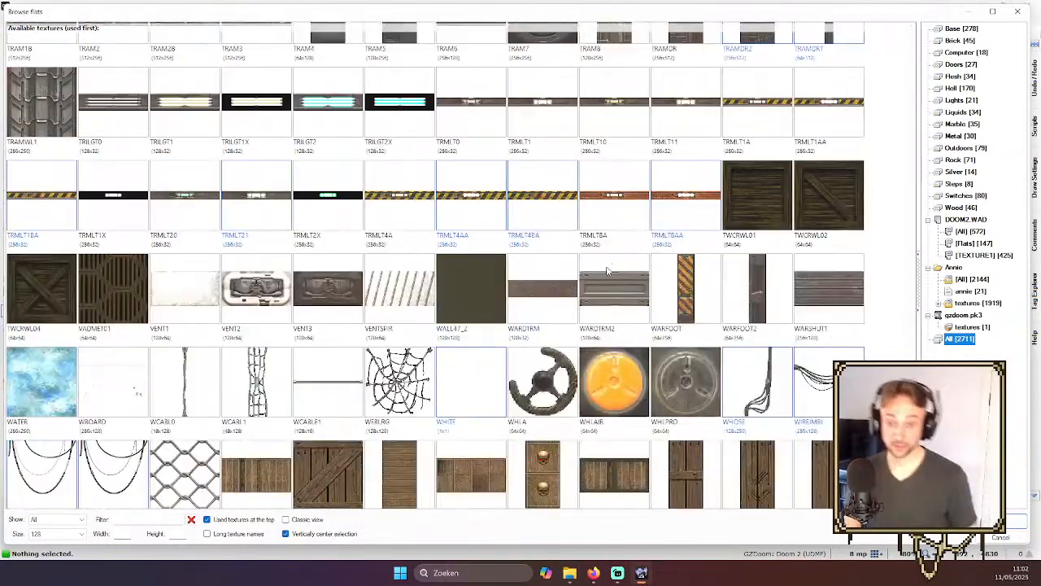
key(Escape)
key(w)
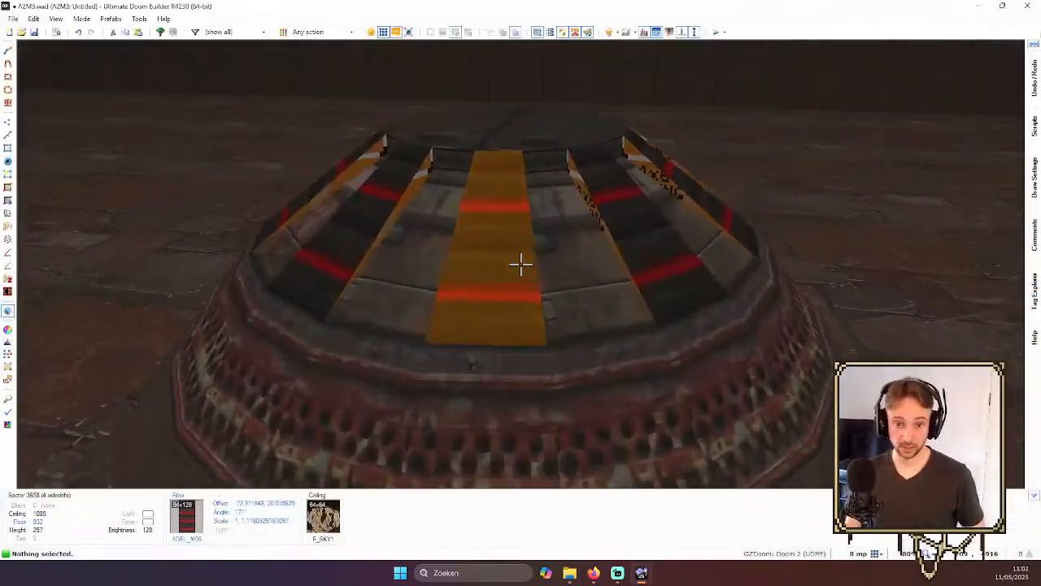
click(521, 263)
click(521, 264)
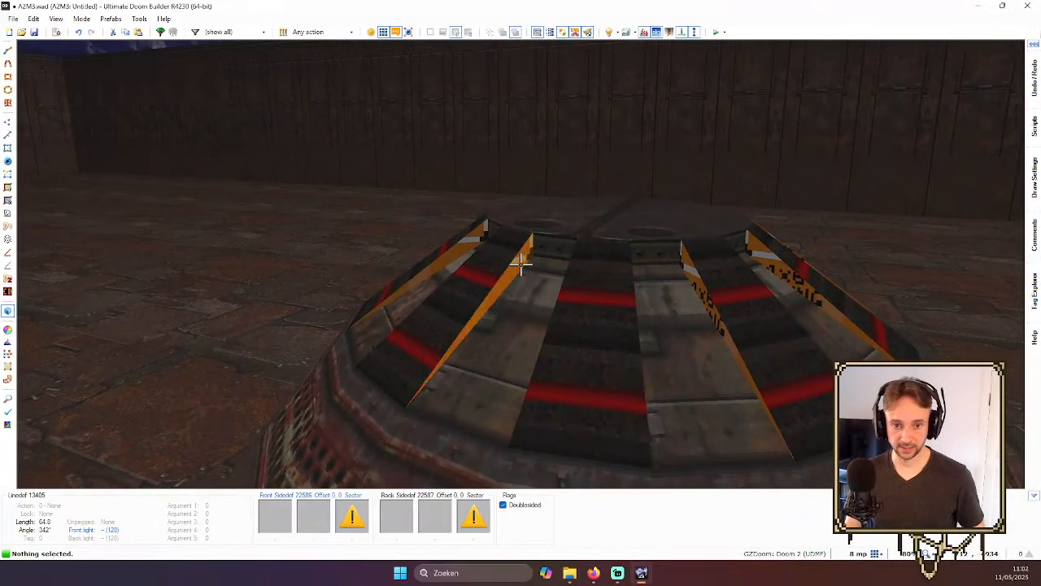
key(s)
key(w)
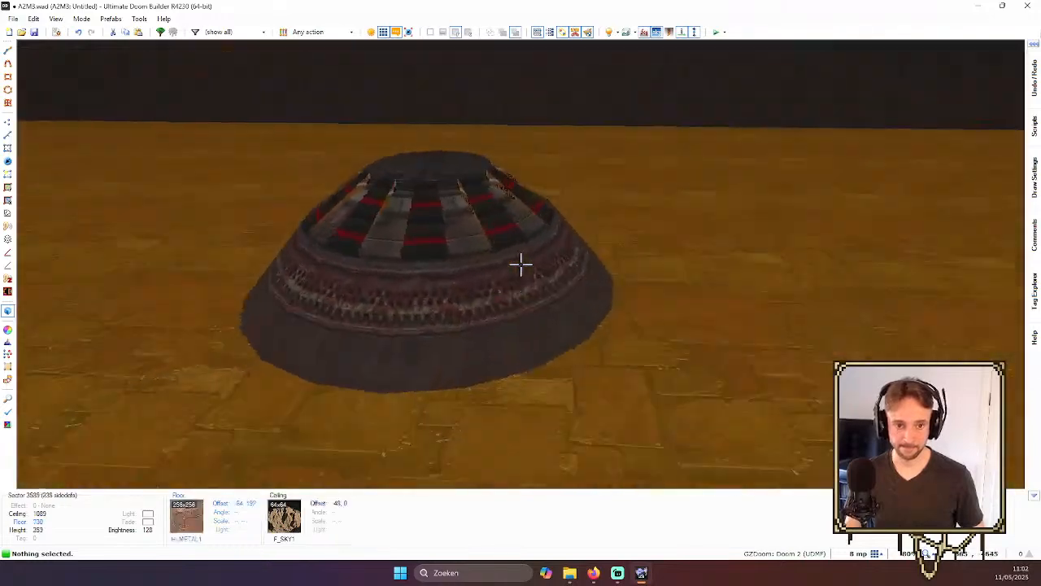
- Align the 2D map grid to the inner edge linedef of the dome's upper raised segment, and clear the selection
key(q)
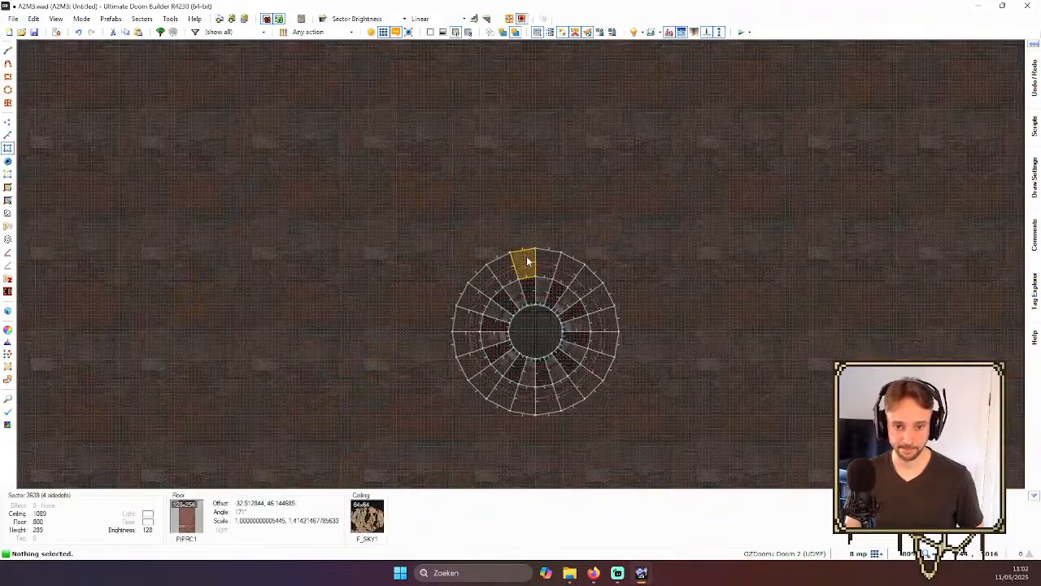
scroll(529, 228, up, 10)
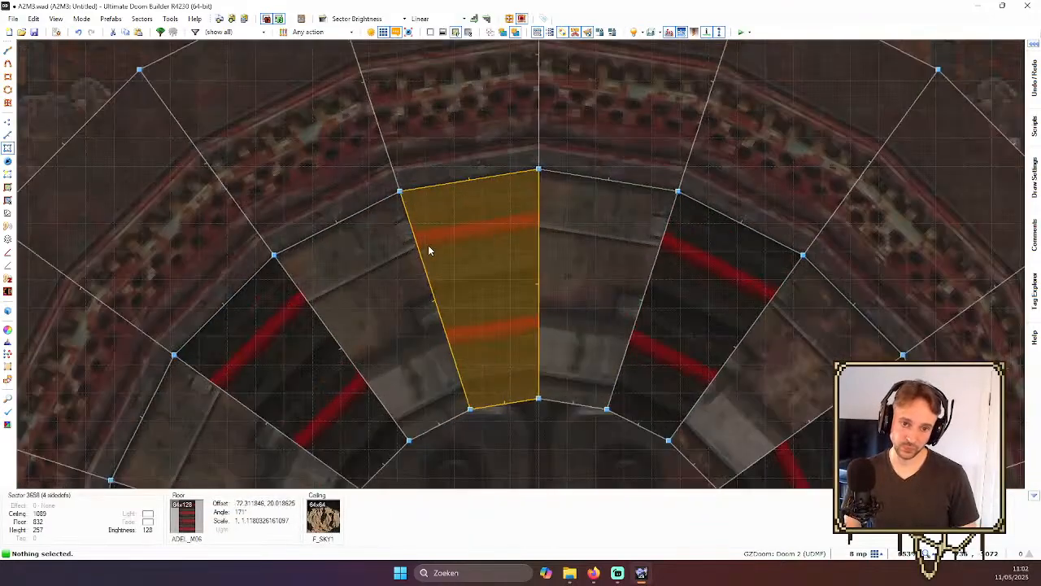
key(Right)
key(l)
click(456, 404)
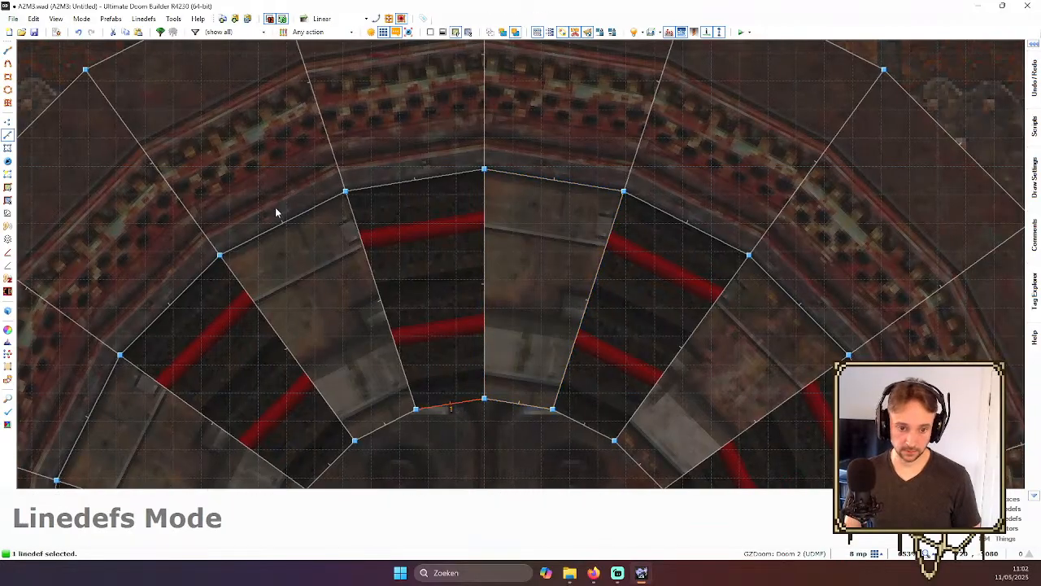
click(139, 23)
mouse_move(122, 22)
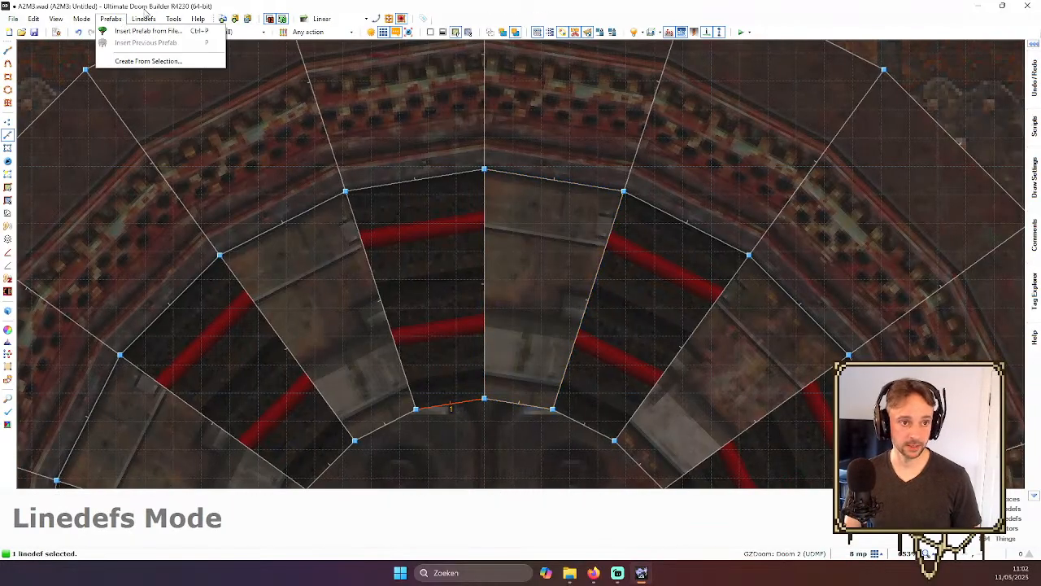
key(Escape)
click(34, 18)
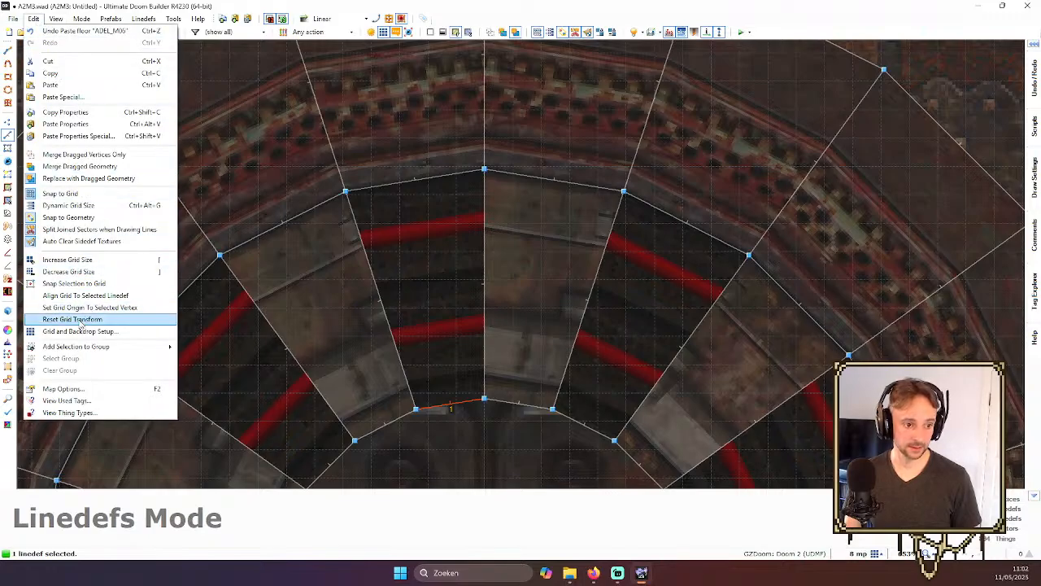
click(82, 297)
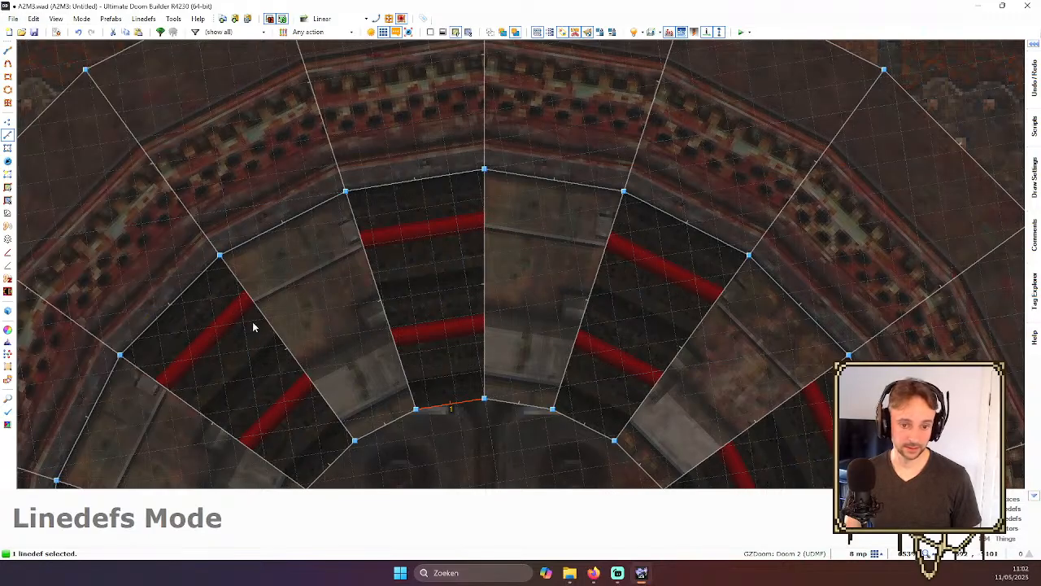
click(502, 359)
key(Escape)
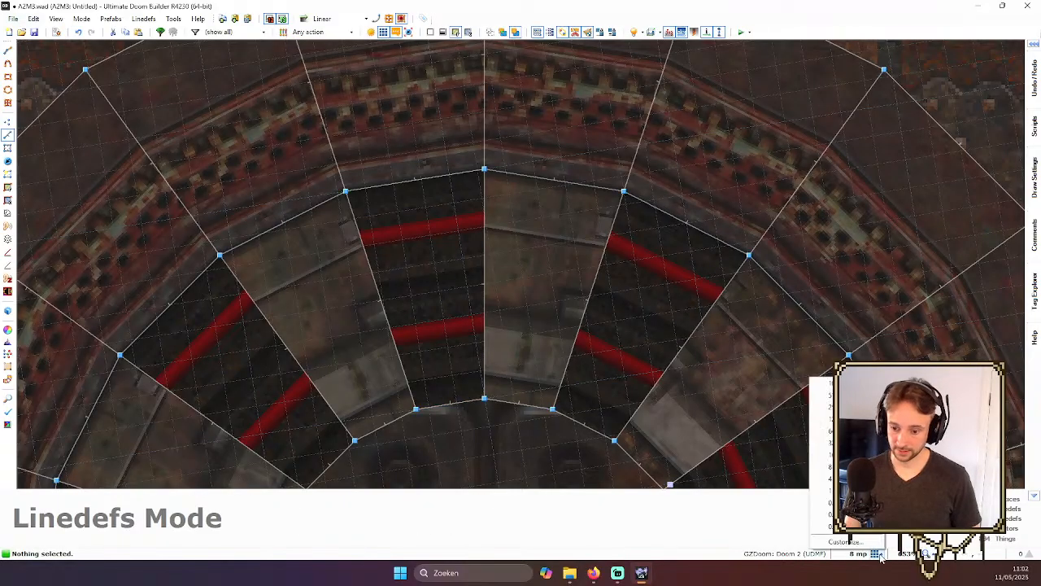
- Set the grid size to 4 mp for detailed work on the dome segment
click(826, 469)
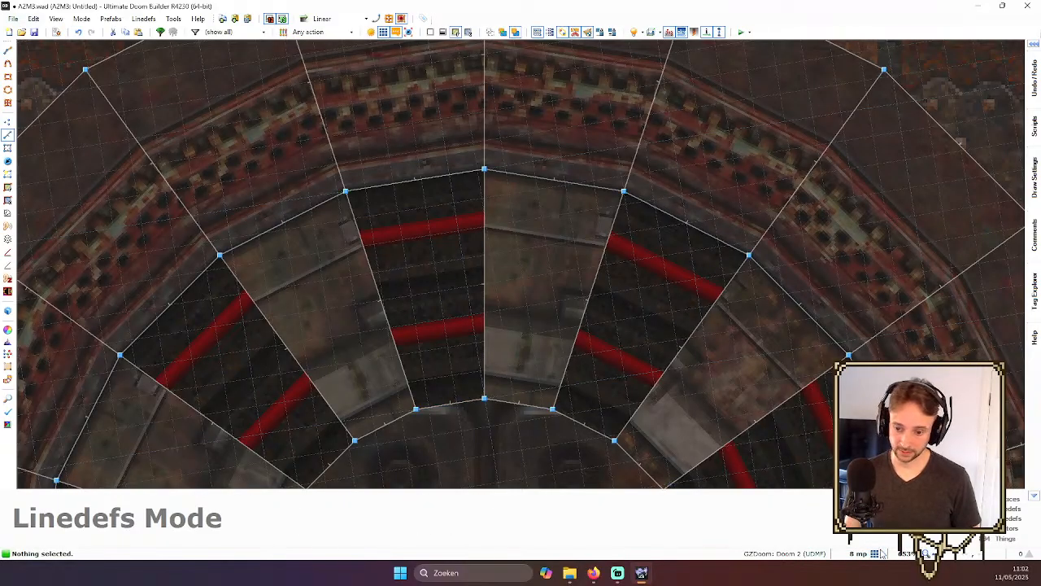
click(827, 479)
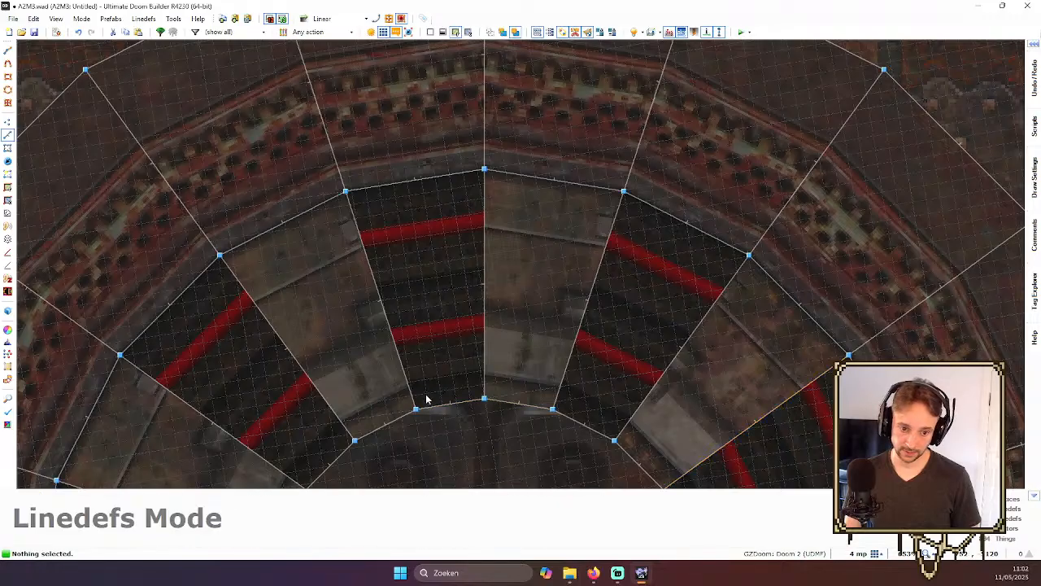
scroll(426, 393, up, 1)
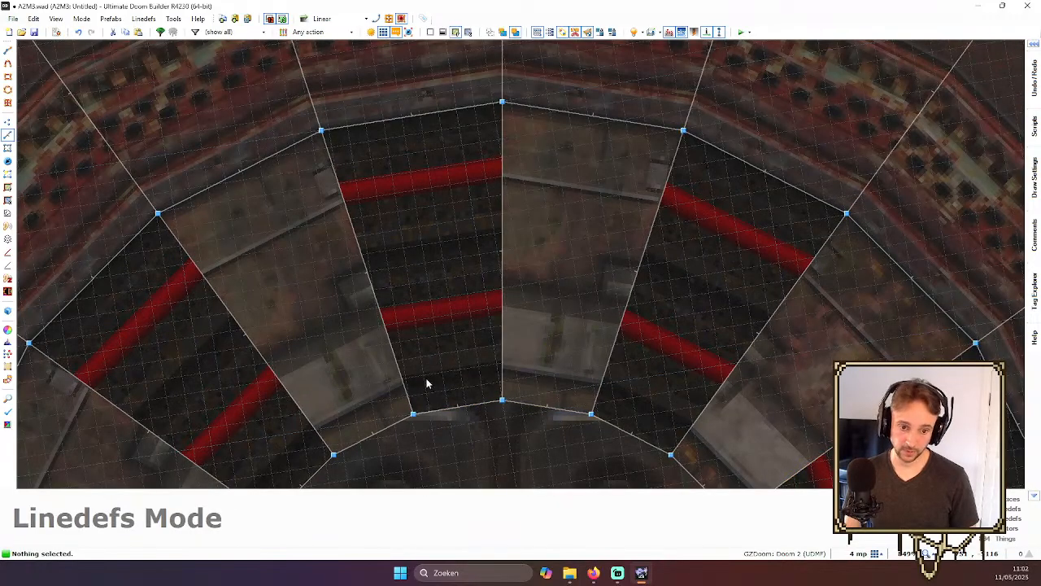
- Draw a 12 by 52 mp rectangular strip sector lengthwise inside one dark ADEL_M06 segment of the dome's upper ring
key(ctrl+d)
scroll(421, 365, down, 2)
click(421, 369)
scroll(399, 233, up, 2)
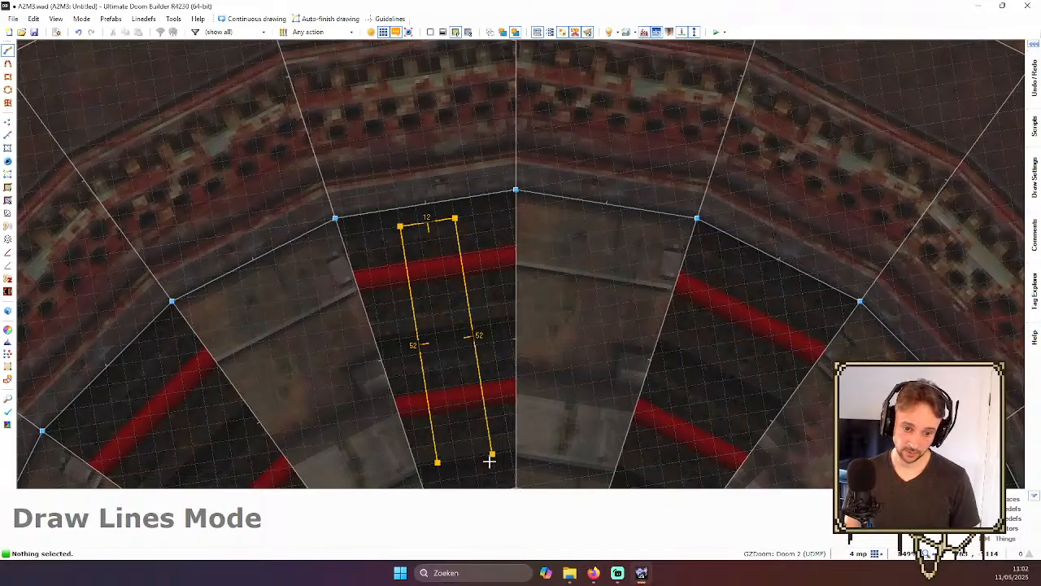
click(437, 463)
scroll(520, 350, down, 3)
- Apply the PNLSO19 light flat to the new strip sector's floor and auto-align it
key(q)
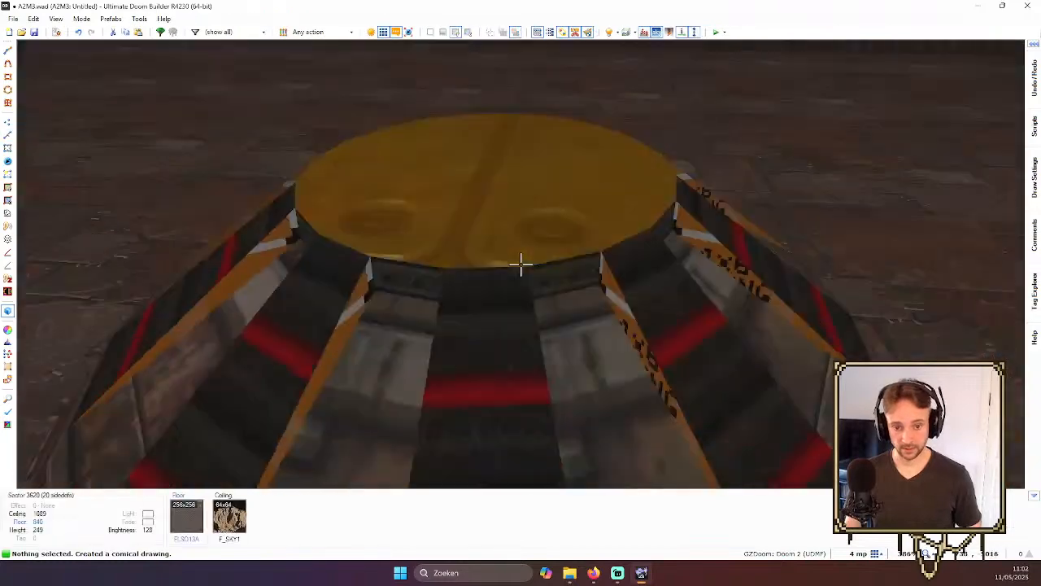
key(w)
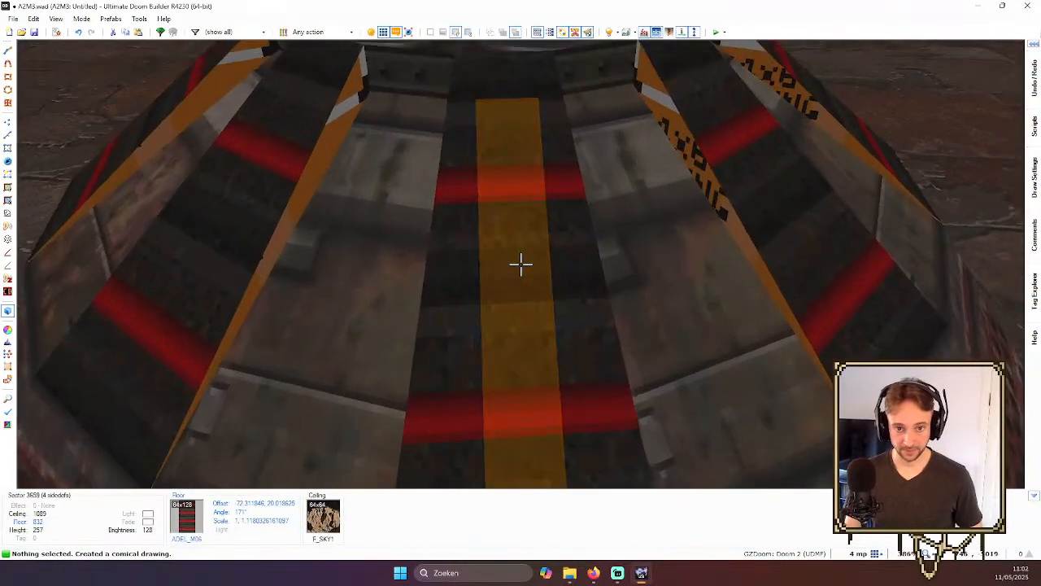
right_click(520, 263)
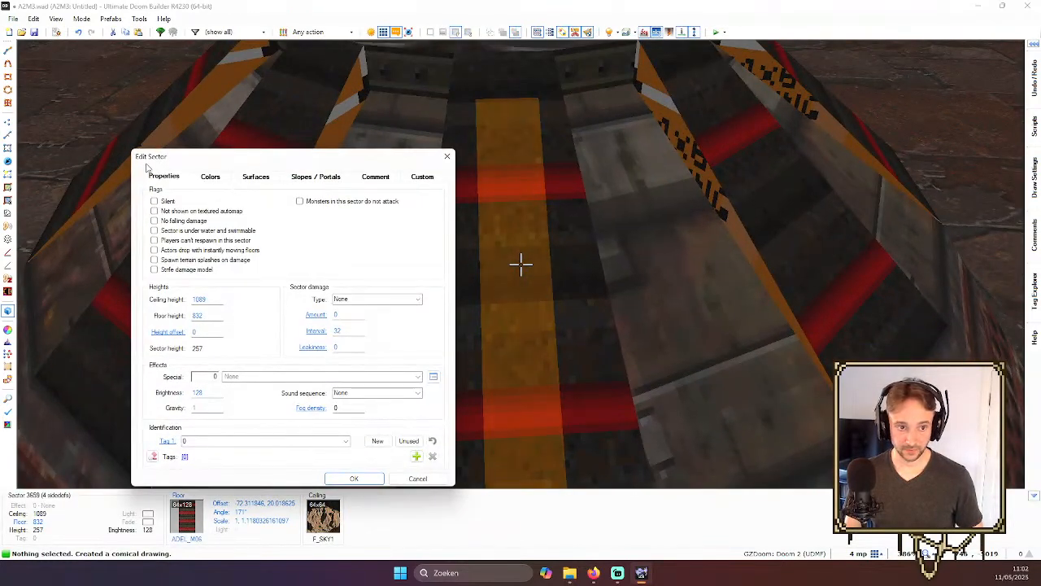
click(257, 176)
click(381, 375)
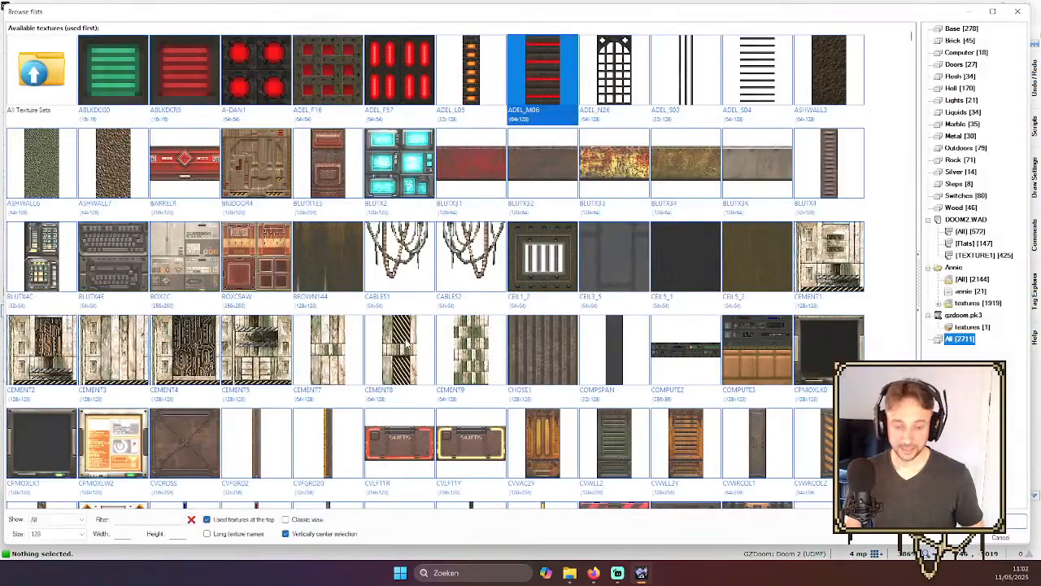
scroll(476, 314, down, 5)
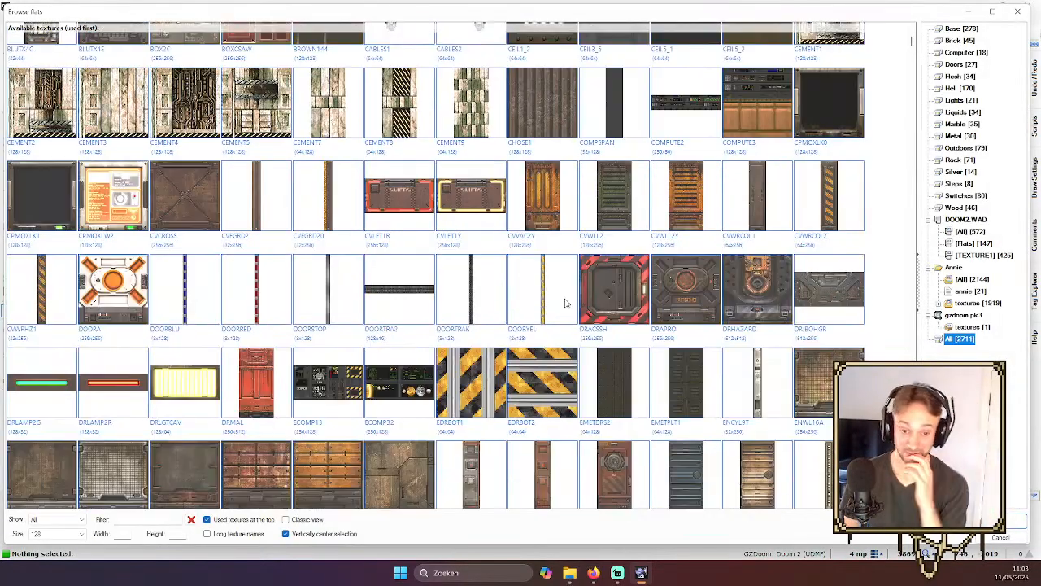
scroll(583, 279, down, 5)
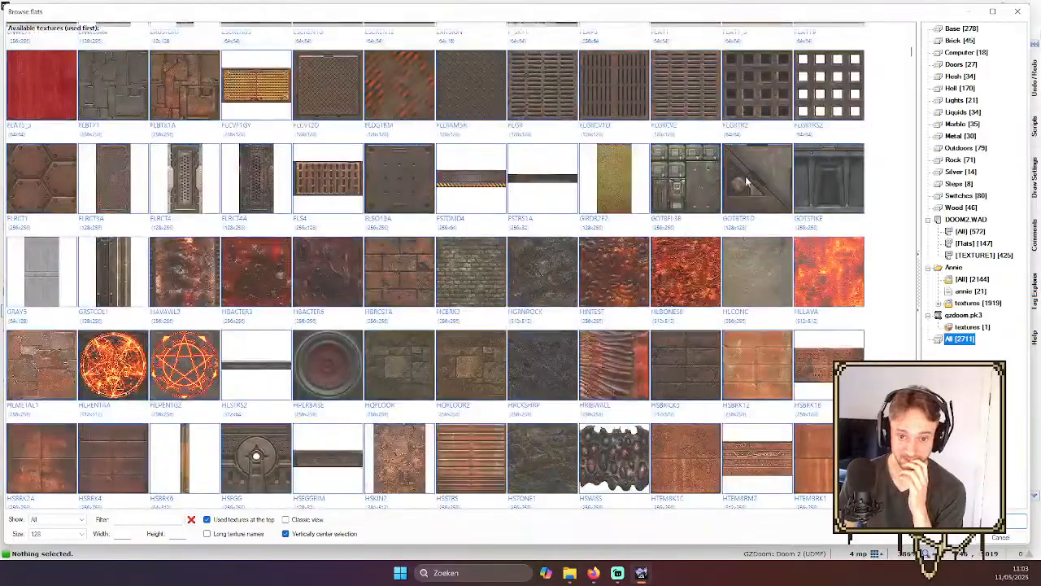
drag(912, 53, 911, 497)
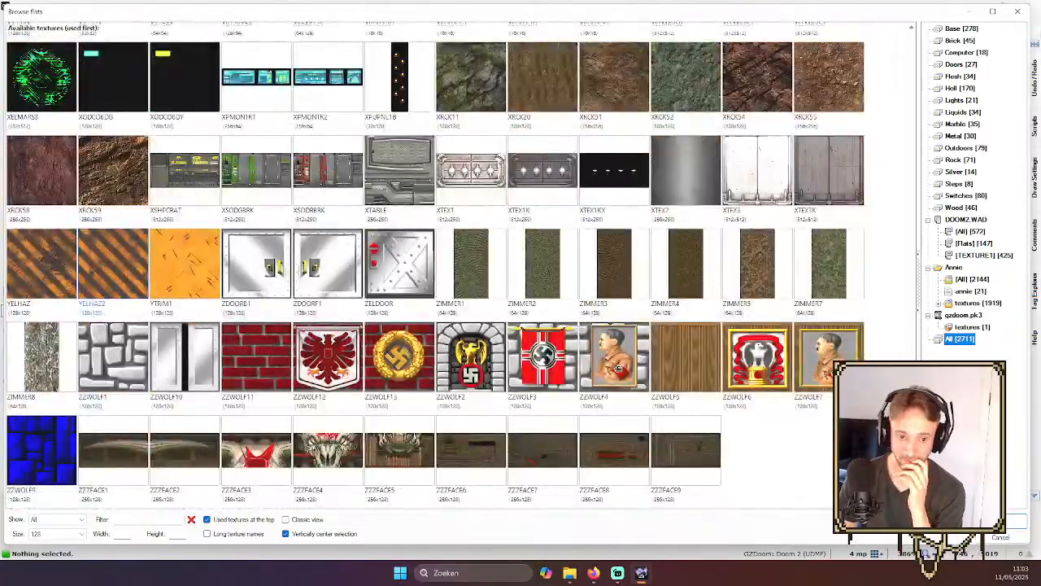
scroll(704, 311, up, 6)
scroll(695, 289, up, 15)
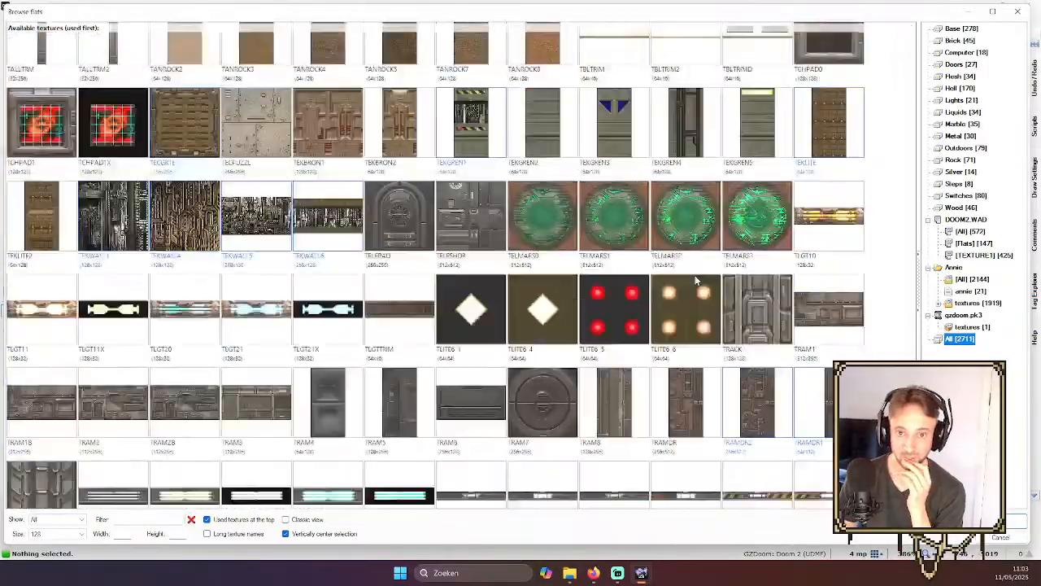
scroll(698, 279, up, 15)
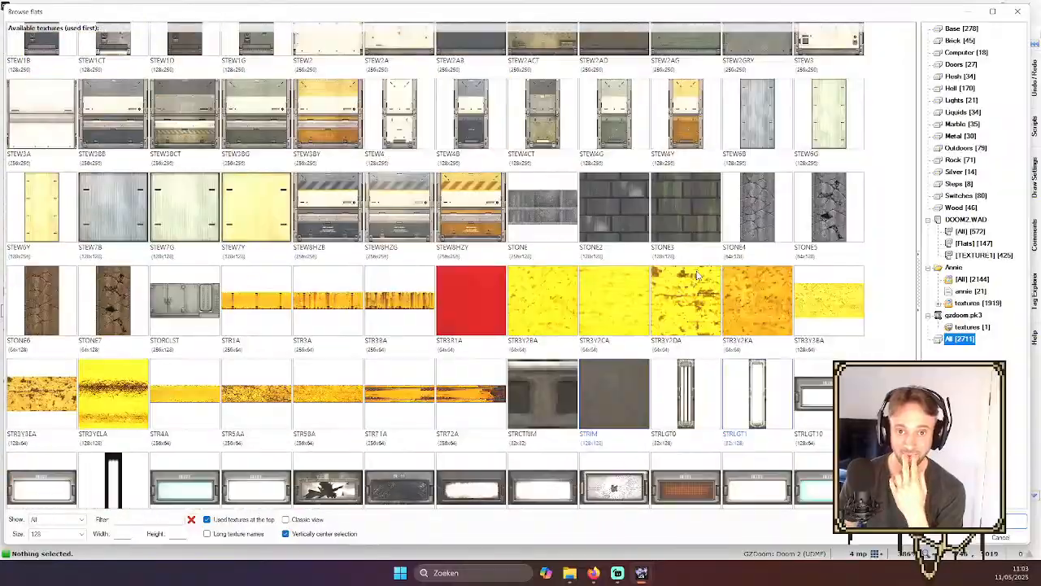
scroll(727, 274, up, 15)
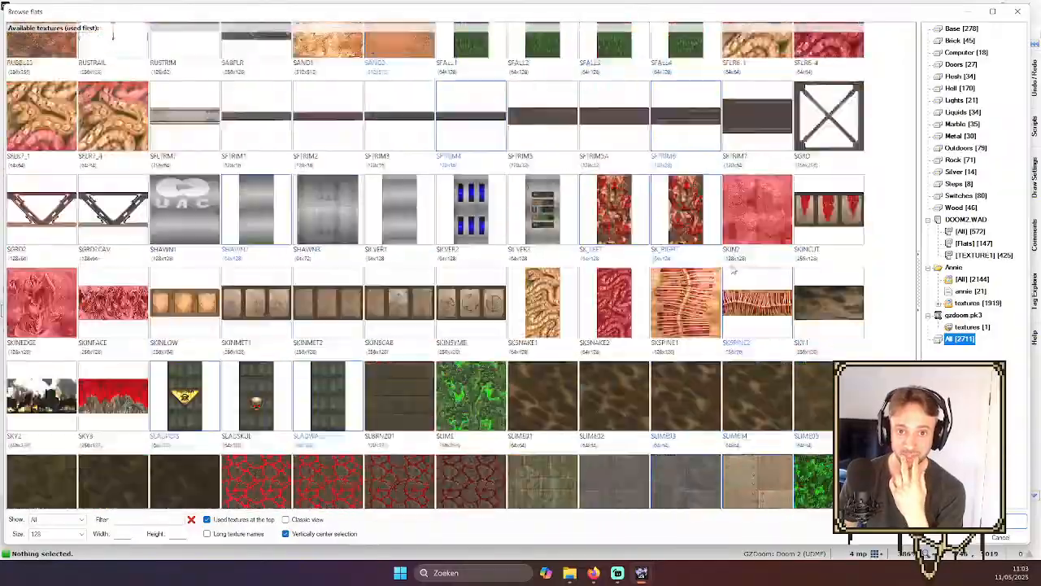
scroll(734, 262, up, 15)
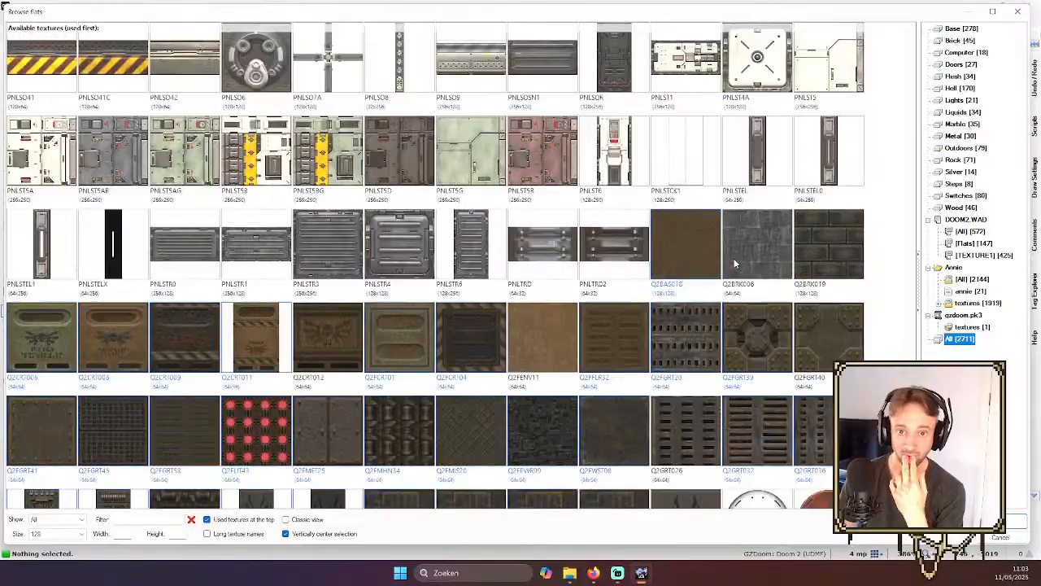
scroll(736, 260, up, 3)
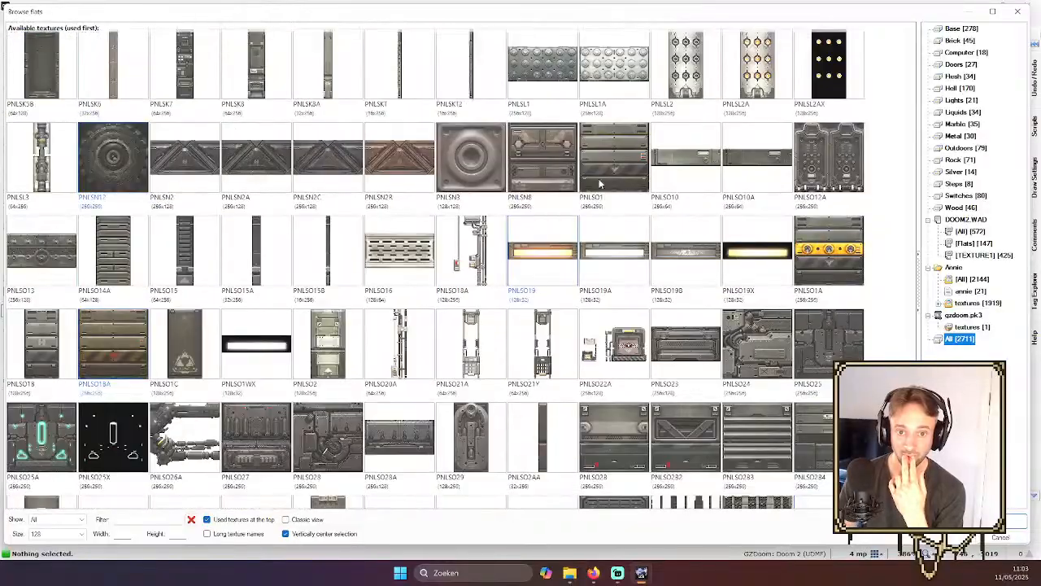
double_click(548, 247)
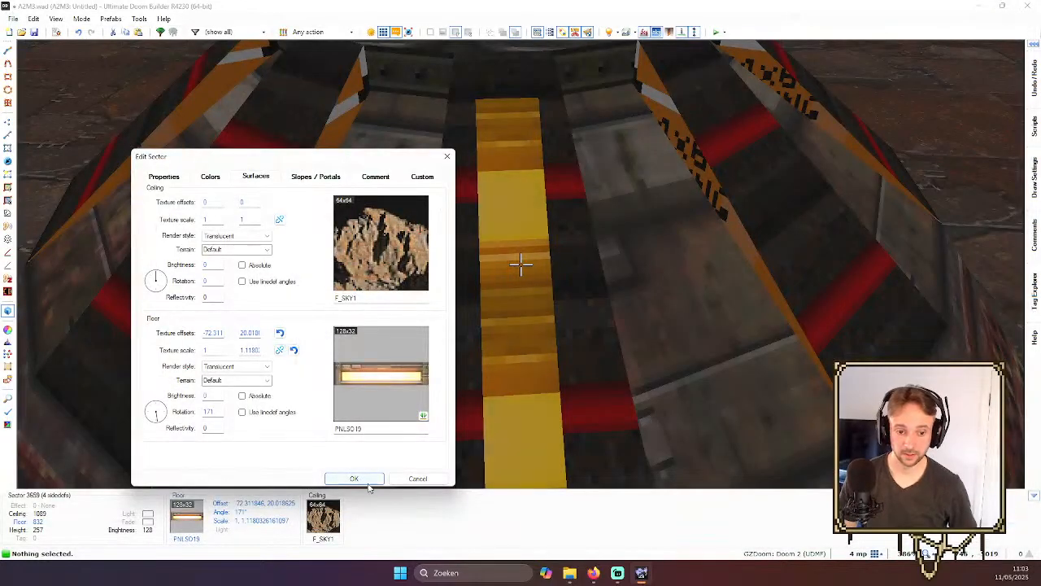
click(368, 483)
key(ctrl+a)
key(s)
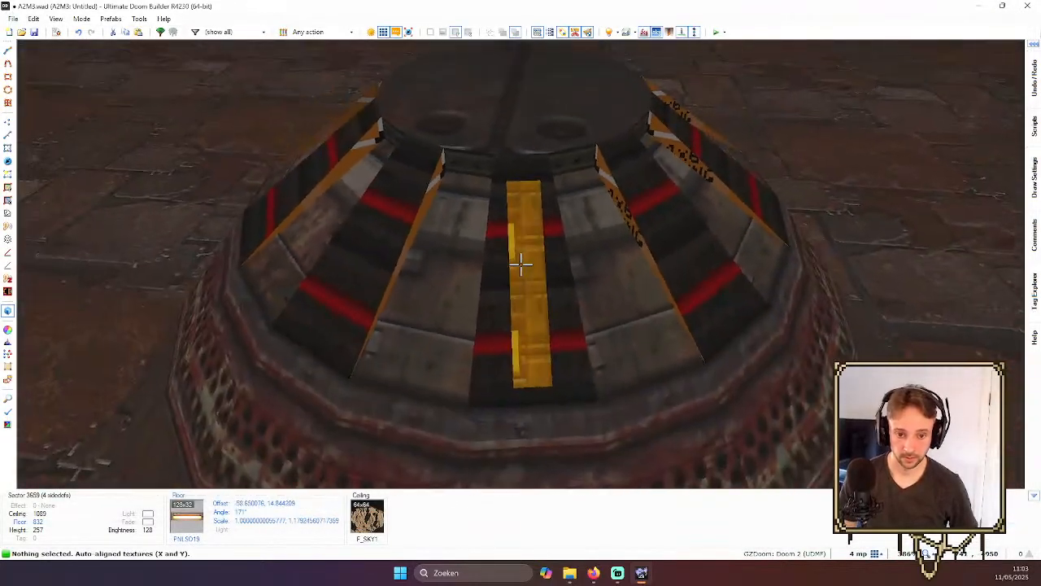
- Use Floor Align mode to rotate the strip's PNLSO19 flat so it runs parallel to the strip's long edge
key(q)
scroll(554, 265, down, 5)
scroll(573, 285, up, 7)
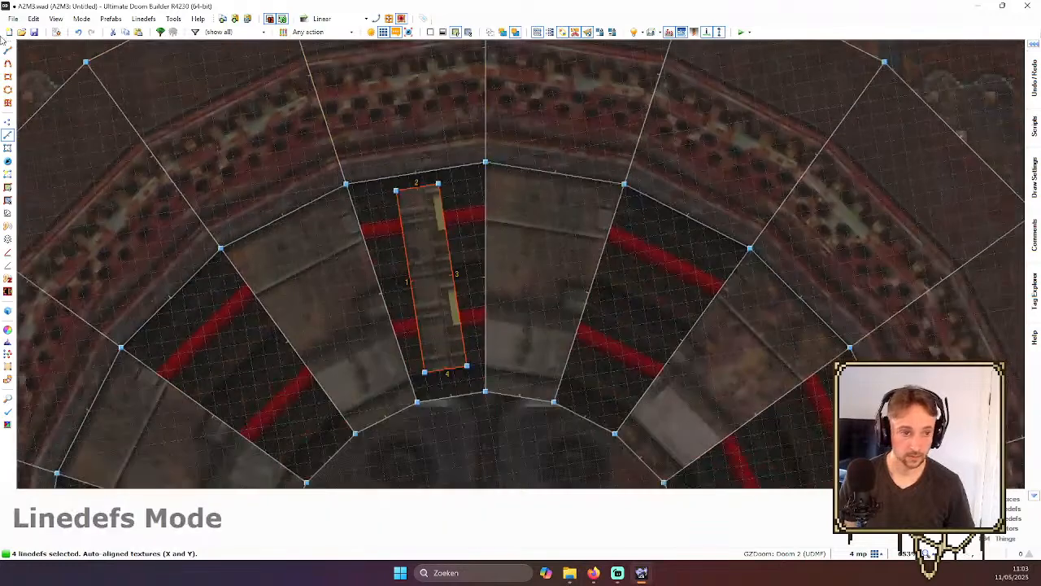
click(8, 188)
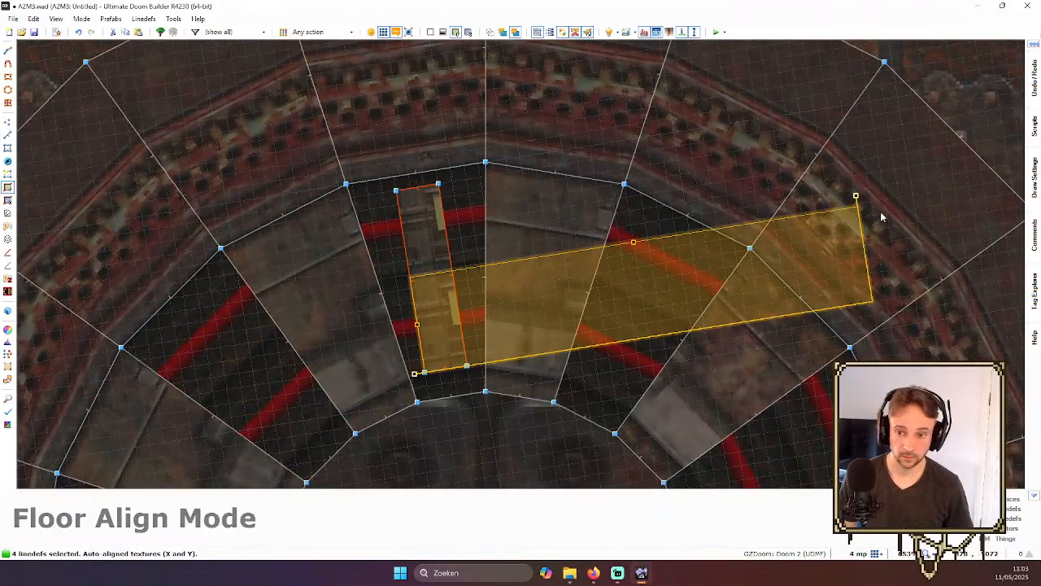
drag(856, 195, 632, 374)
drag(821, 363, 394, 215)
scroll(394, 215, down, 5)
scroll(398, 203, up, 3)
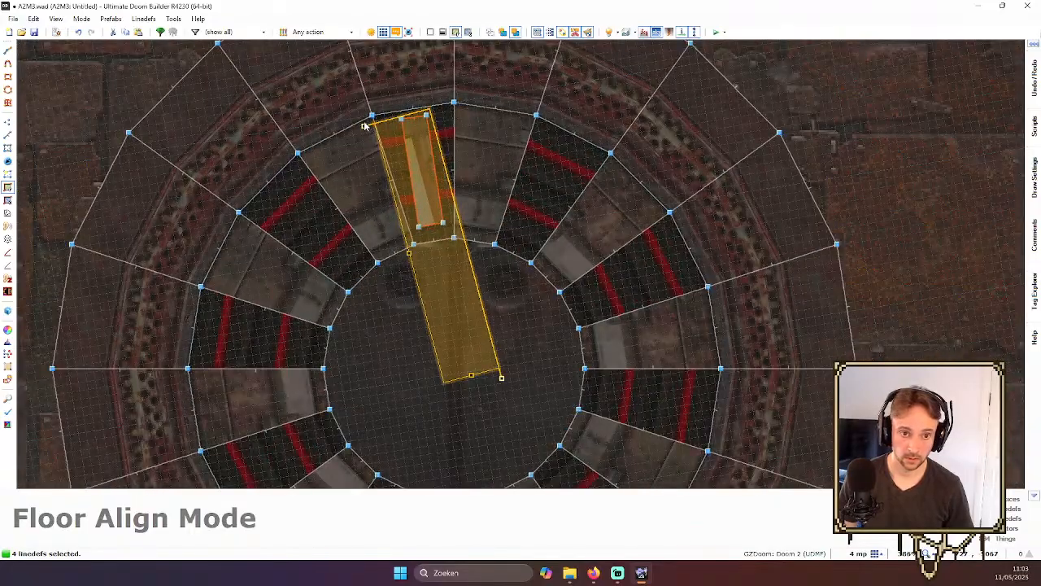
drag(364, 125, 436, 217)
key(Up)
key(Up)
key(Up)
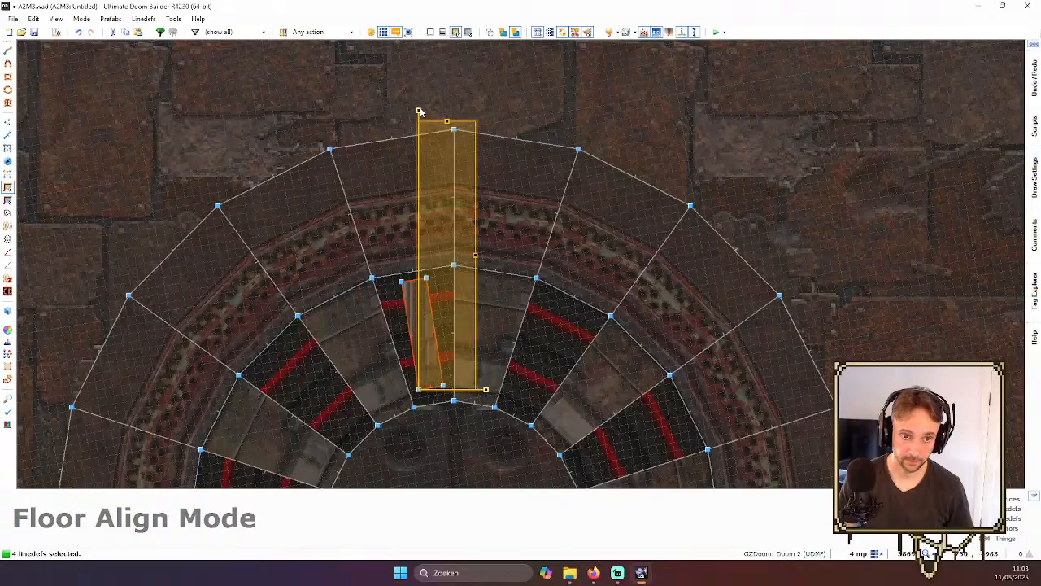
drag(413, 117, 401, 277)
scroll(436, 349, up, 2)
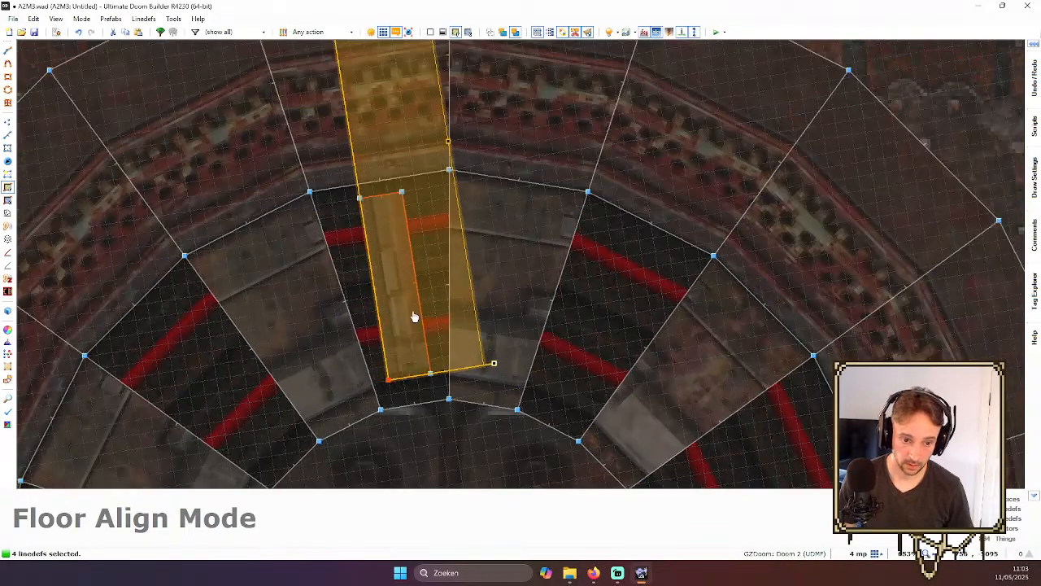
- Shift the PNLSO19 flat sideways so its bright panel fills the strip, and fine-tune the floor texture offset in the 3D view
drag(408, 365, 398, 414)
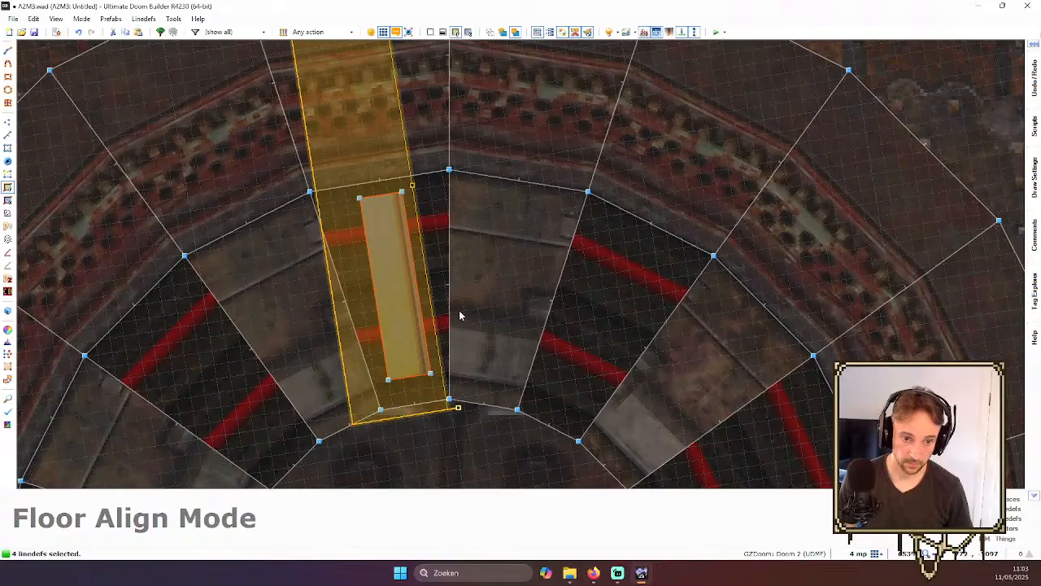
key(q)
key(w)
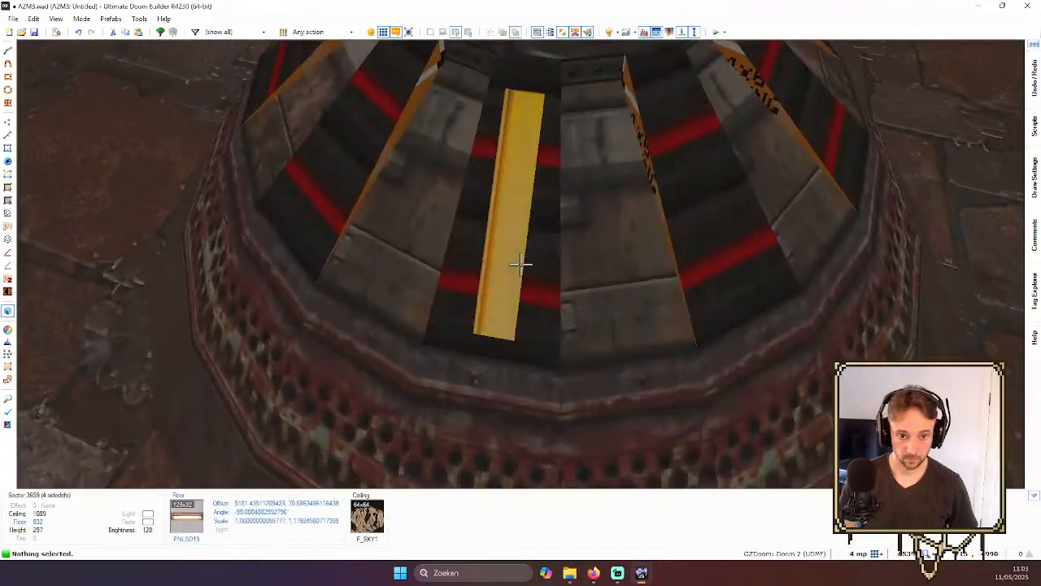
key(Left)
key(Left)
key(Right)
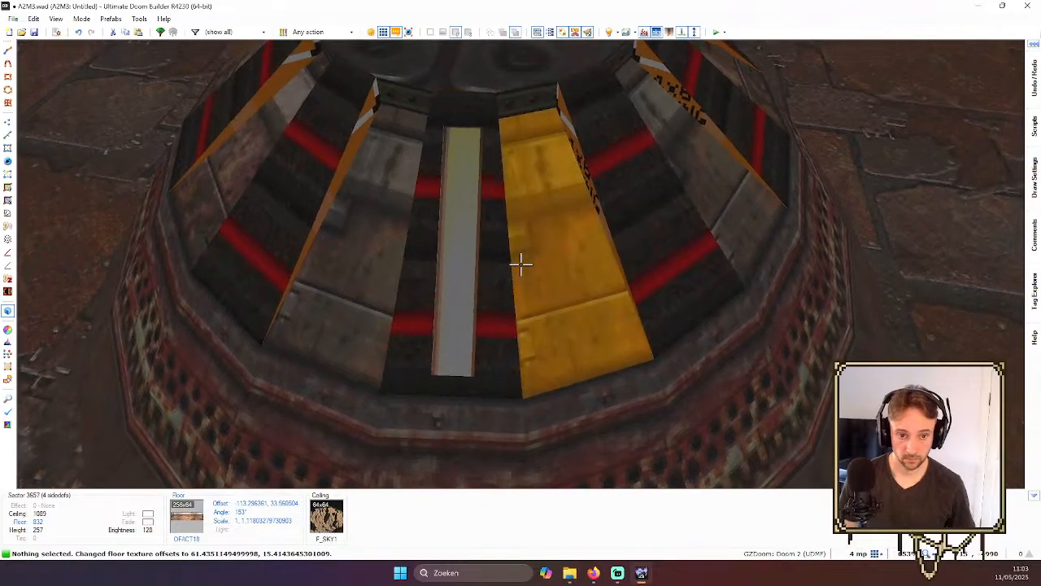
- Copy the OFACT18 flat onto the segment floor around the light strip, auto-align it, and view the dome from a distance
key(s)
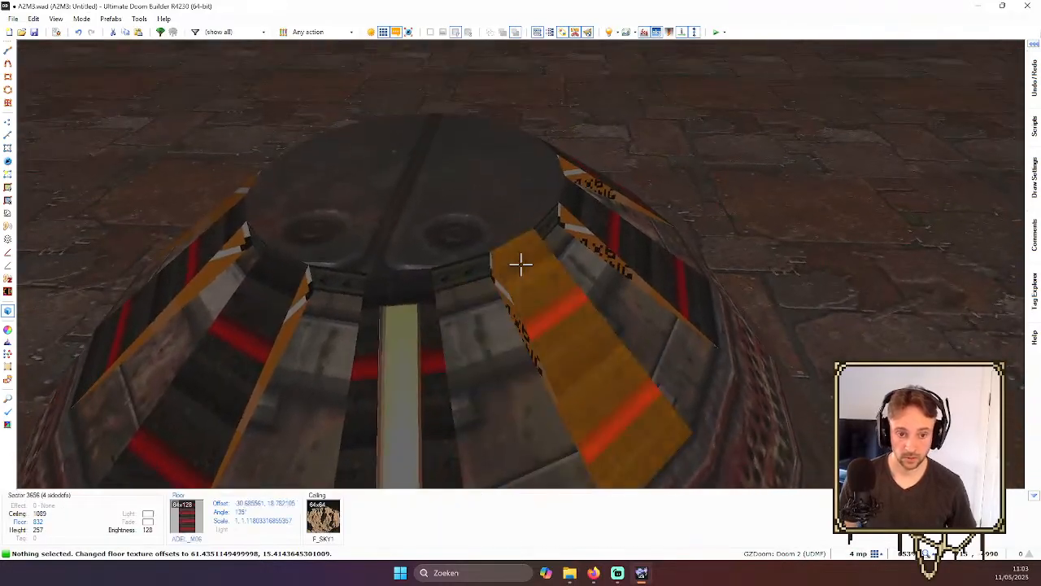
key(w)
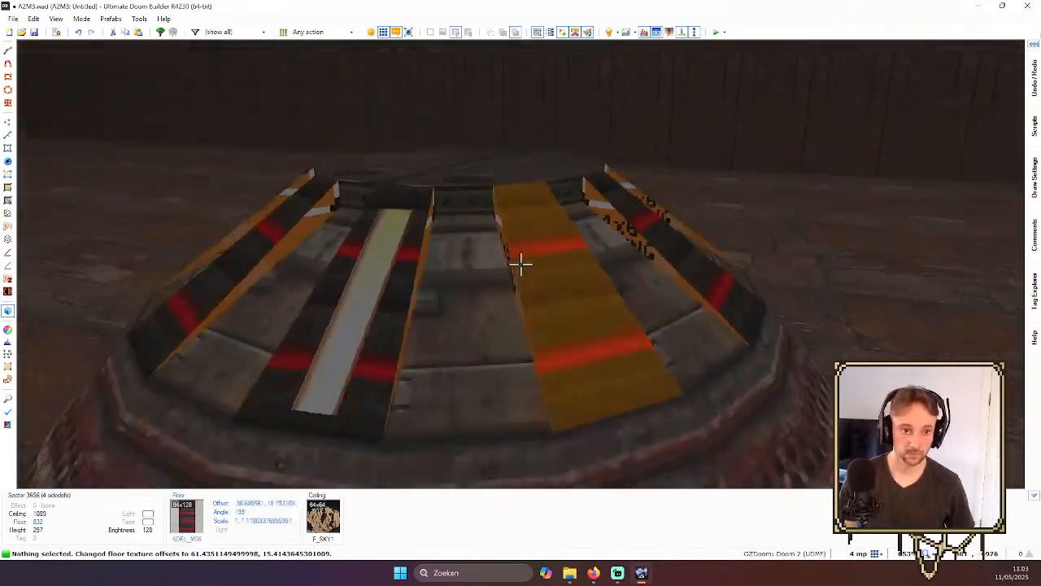
key(w)
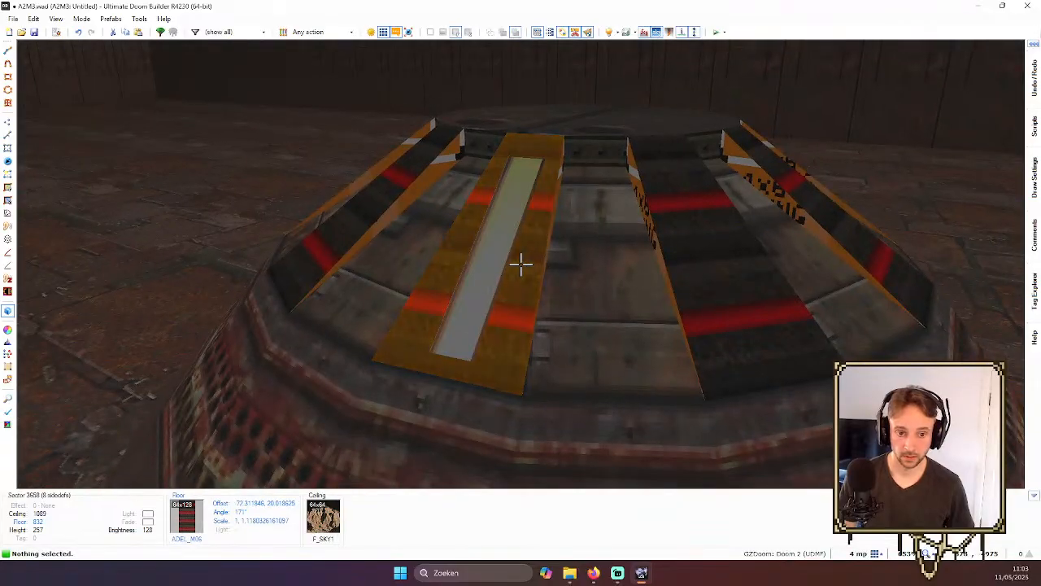
key(ctrl+c)
key(ctrl+v)
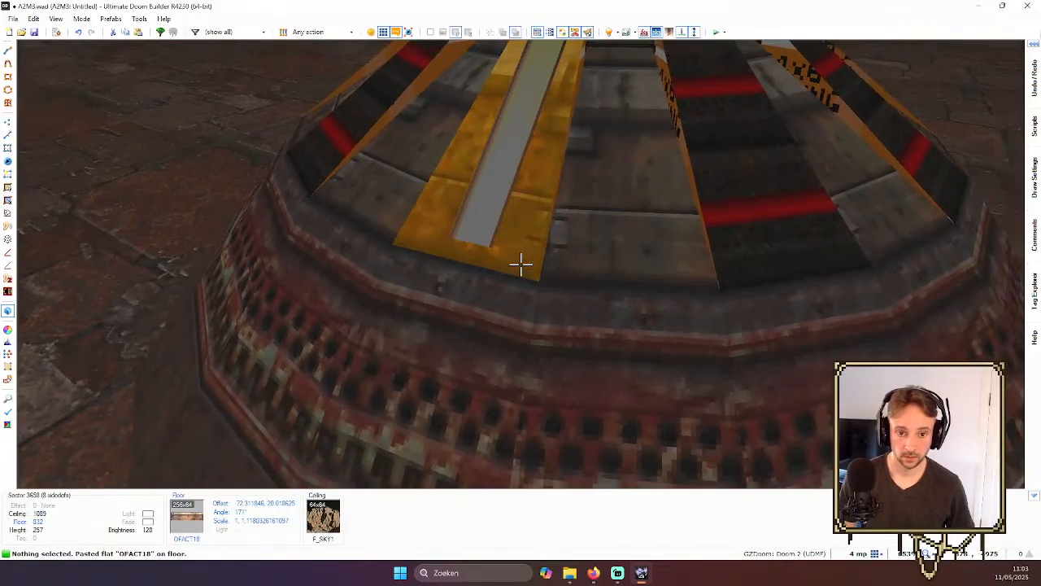
key(a)
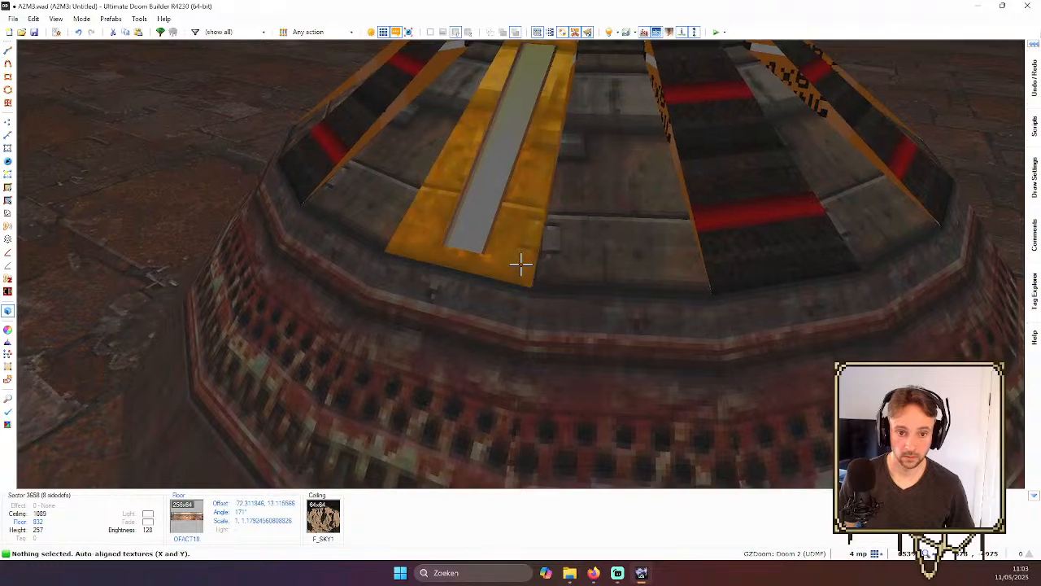
key(s)
key(s)
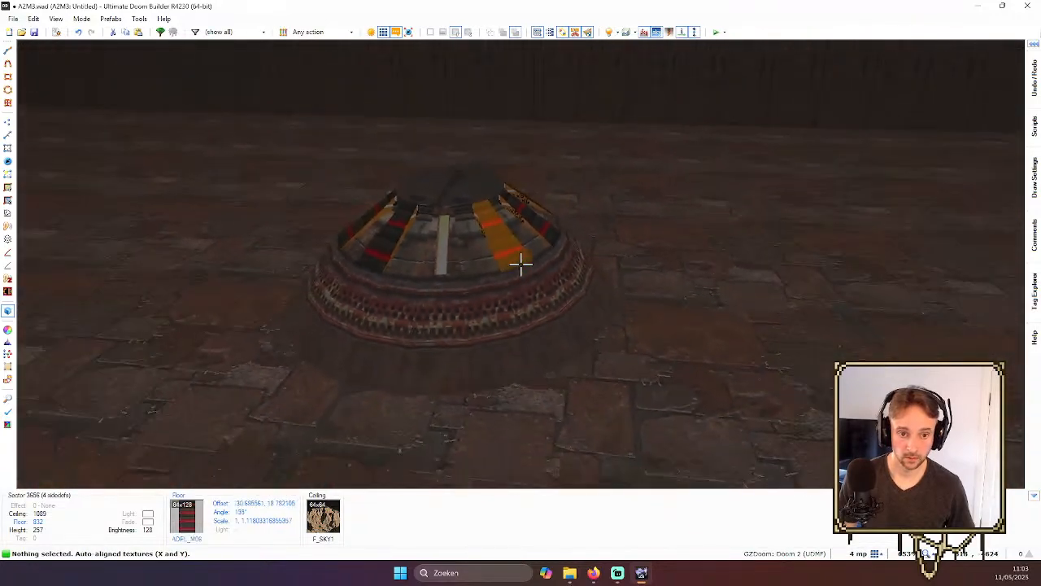
key(w)
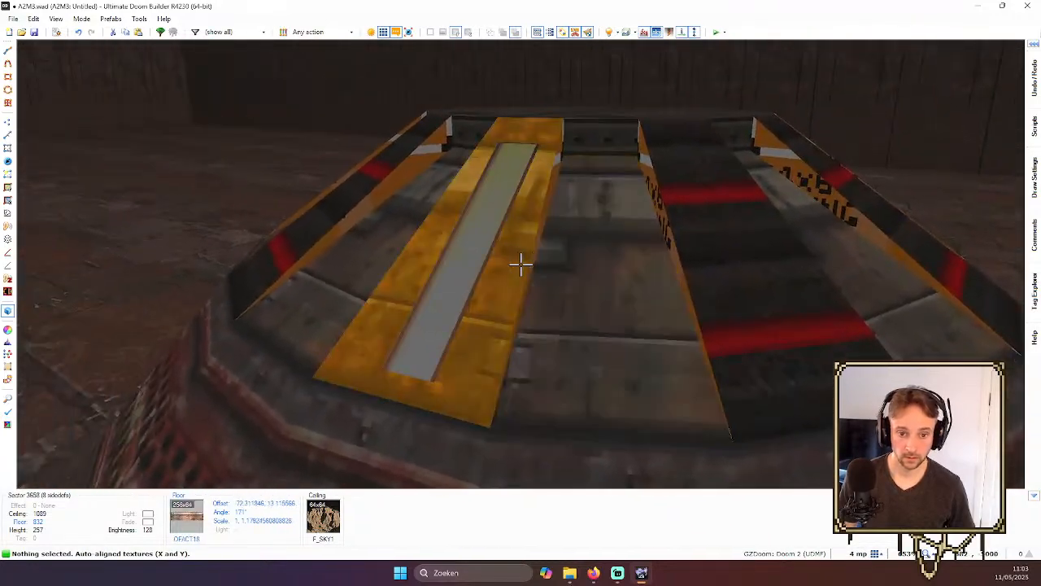
key(s)
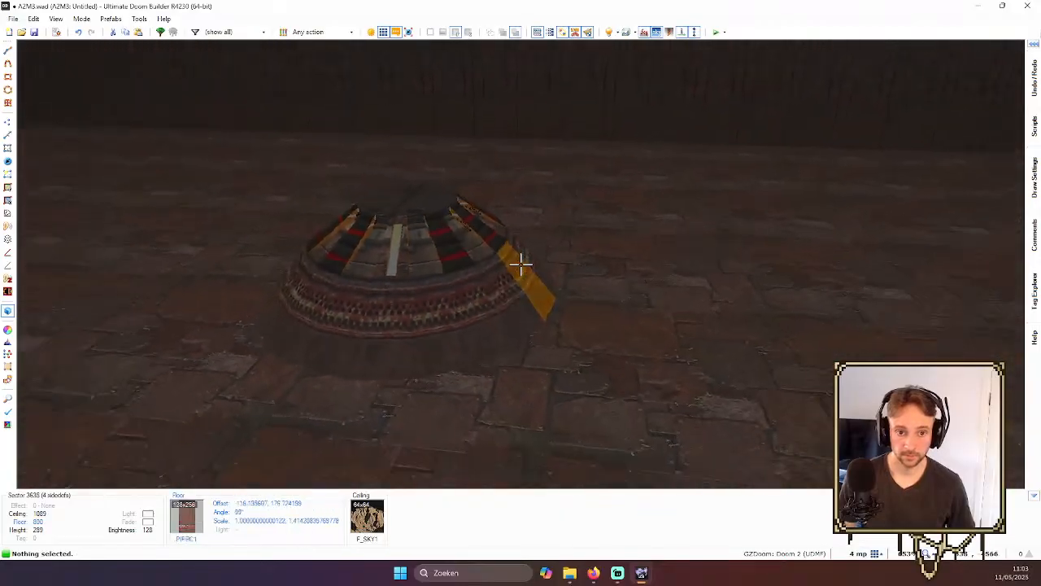
- Undo the light strip, the ADEL_M06 floors and the raised segments, back to the dome with a uniform OFACT18 upper ring
key(w)
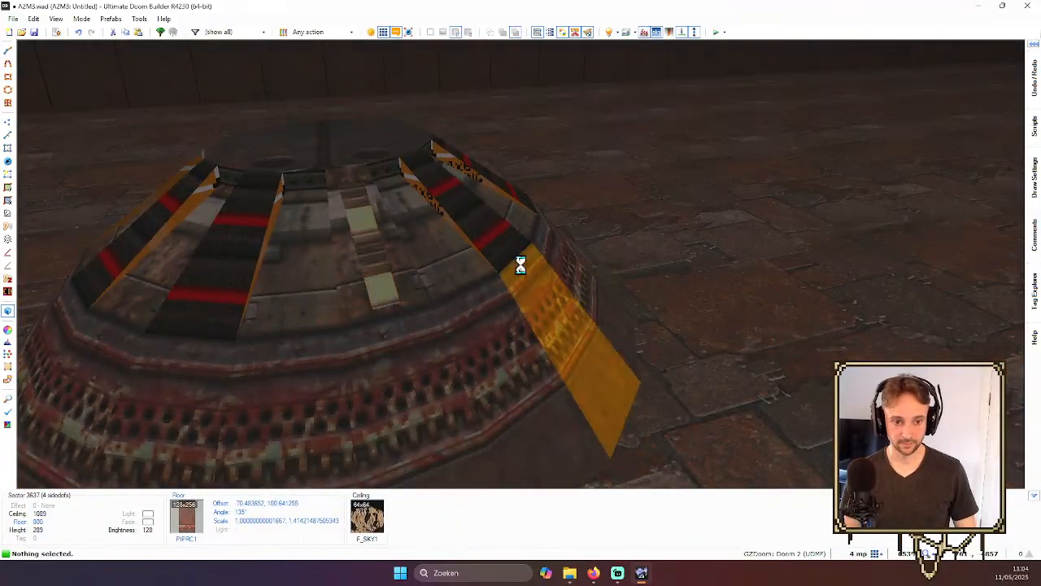
key(ctrl+z)
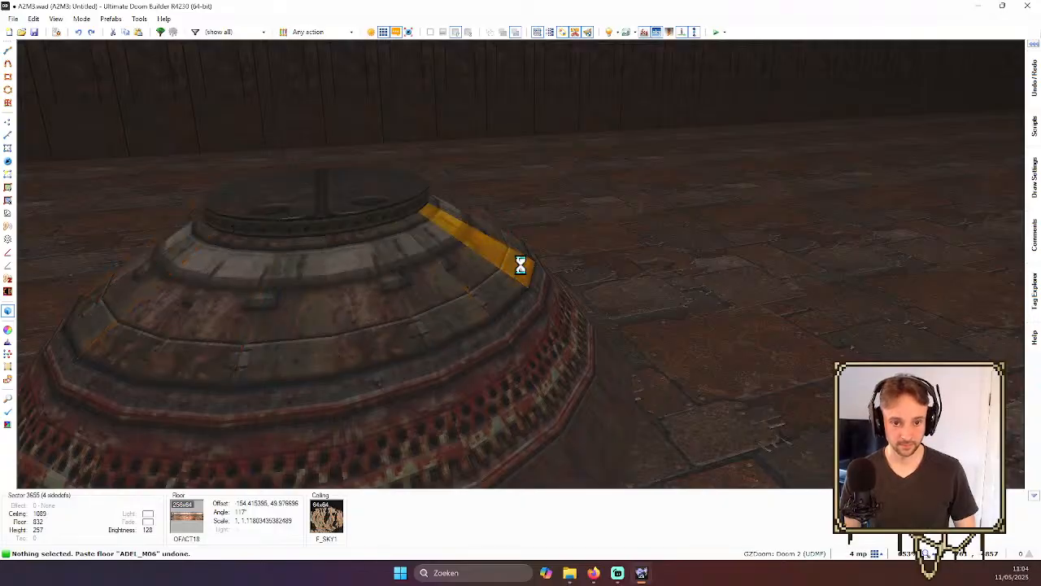
key(ctrl+z)
key(s)
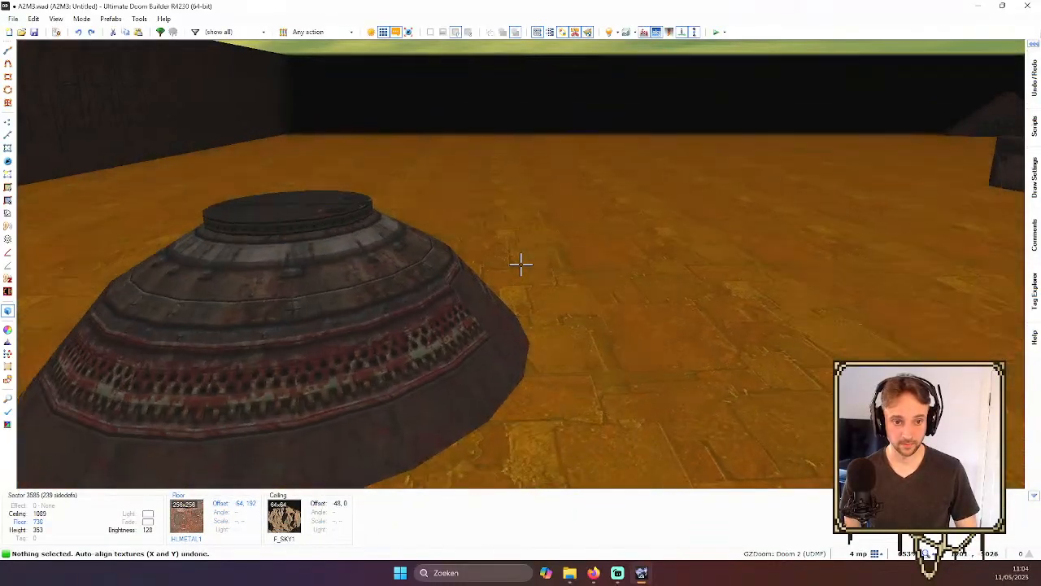
key(w)
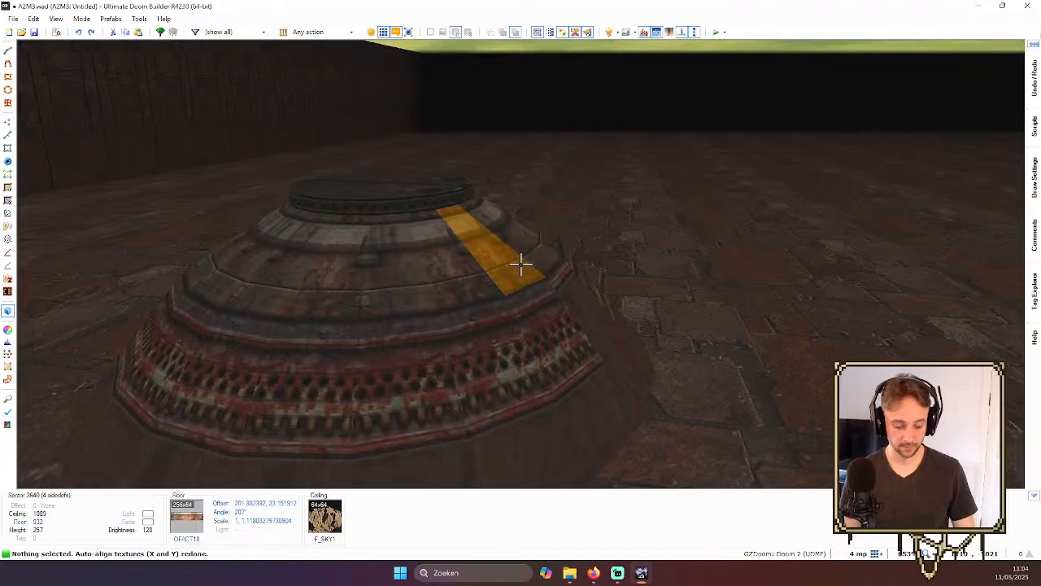
- Auto-align the misaligned PIPRC1 floor textures on the dome's lower ring and check the dome from all sides in the 3D view
key(w)
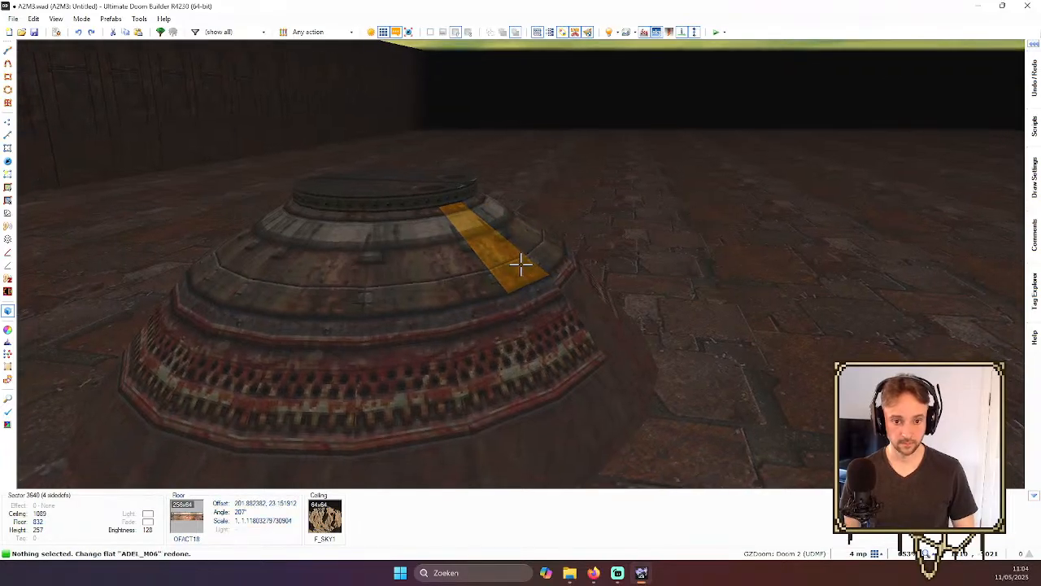
key(s)
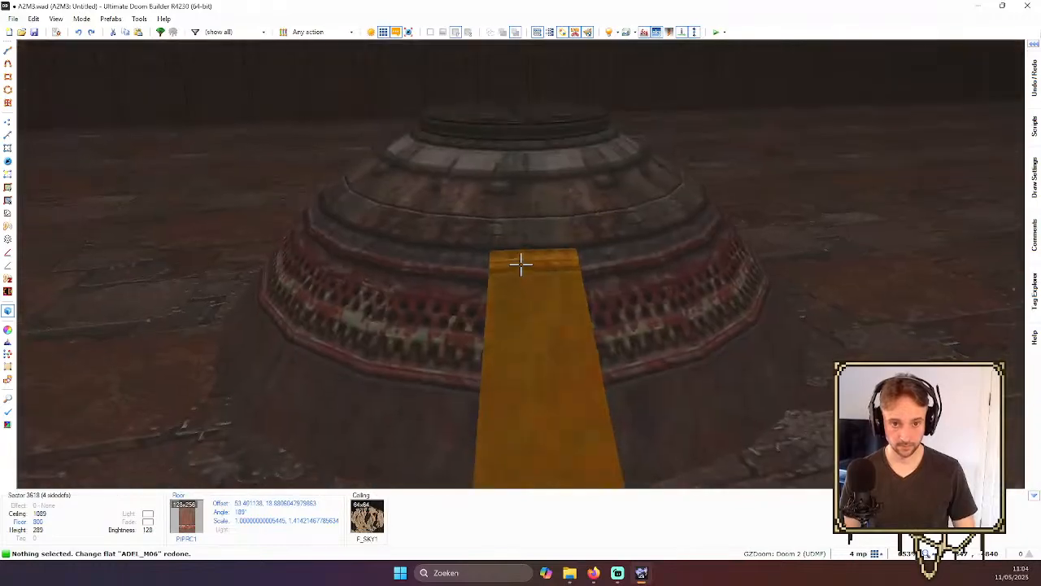
key(shift+a)
key(s)
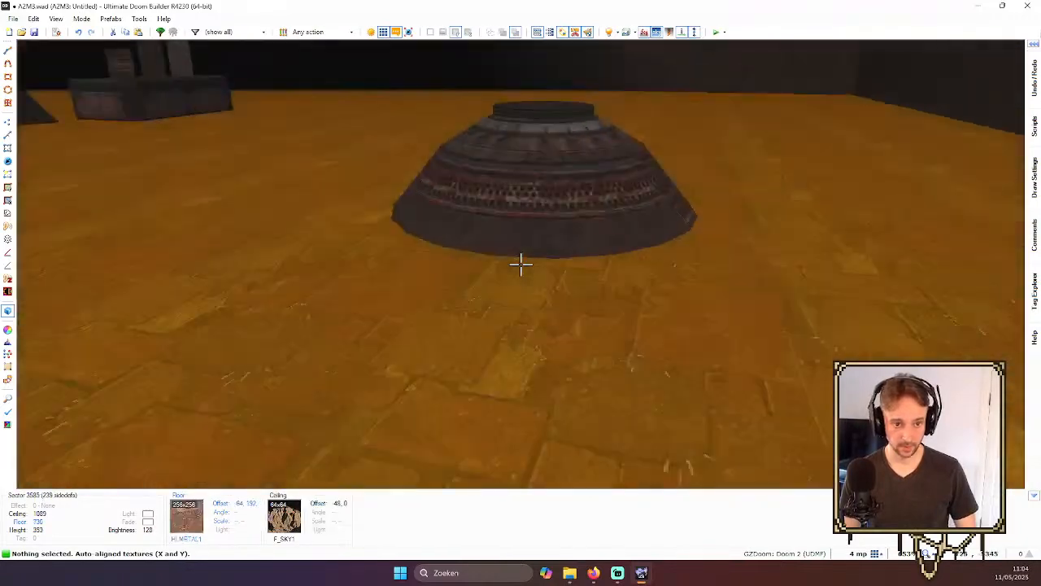
key(w)
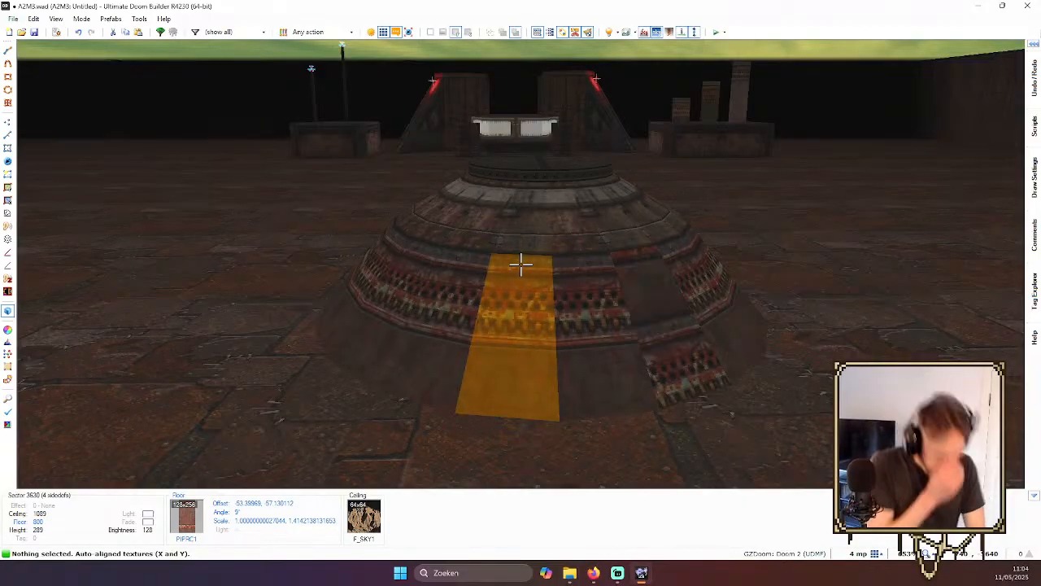
key(s)
key(w)
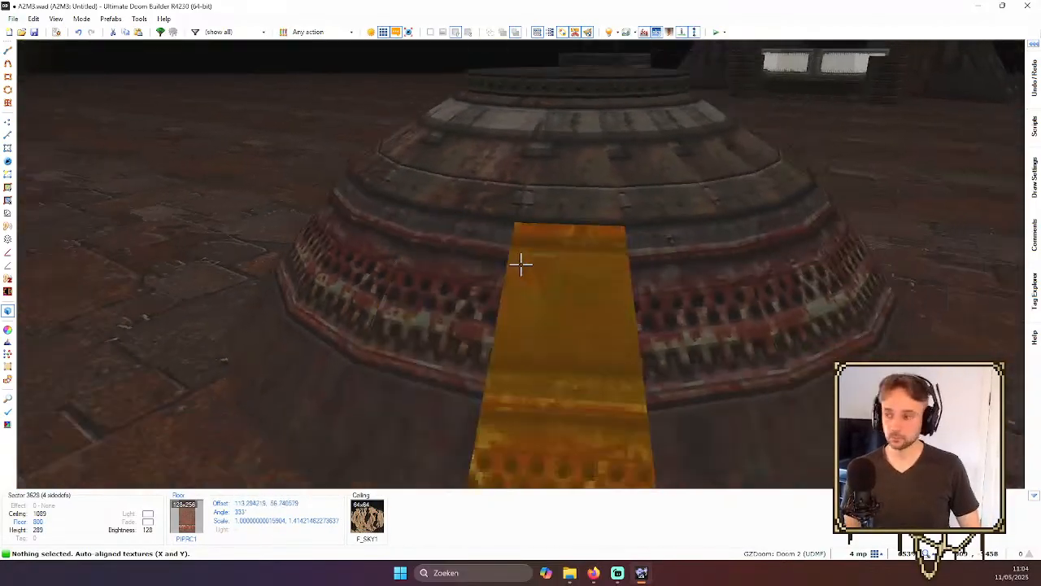
key(s)
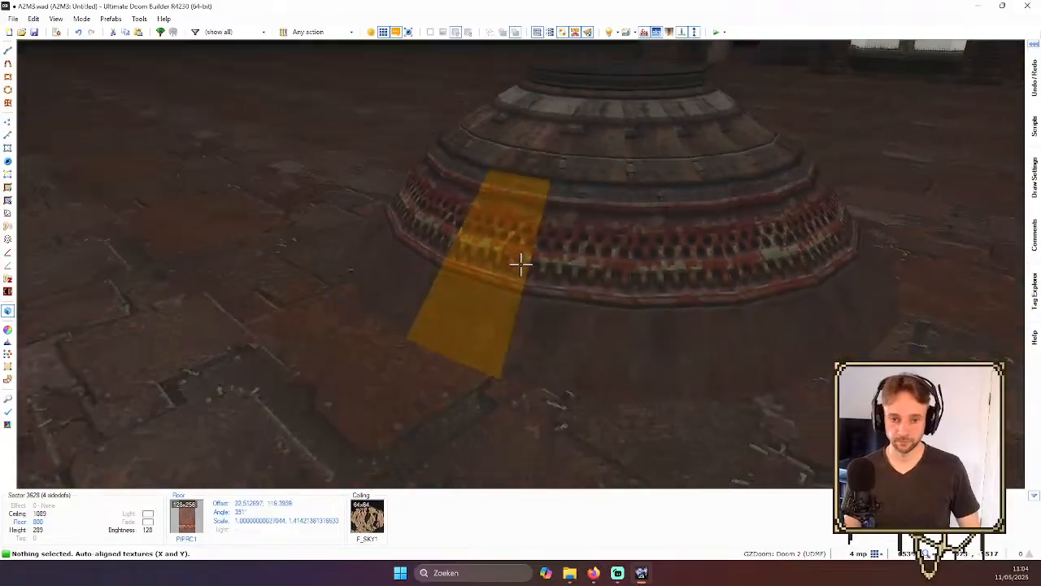
key(s)
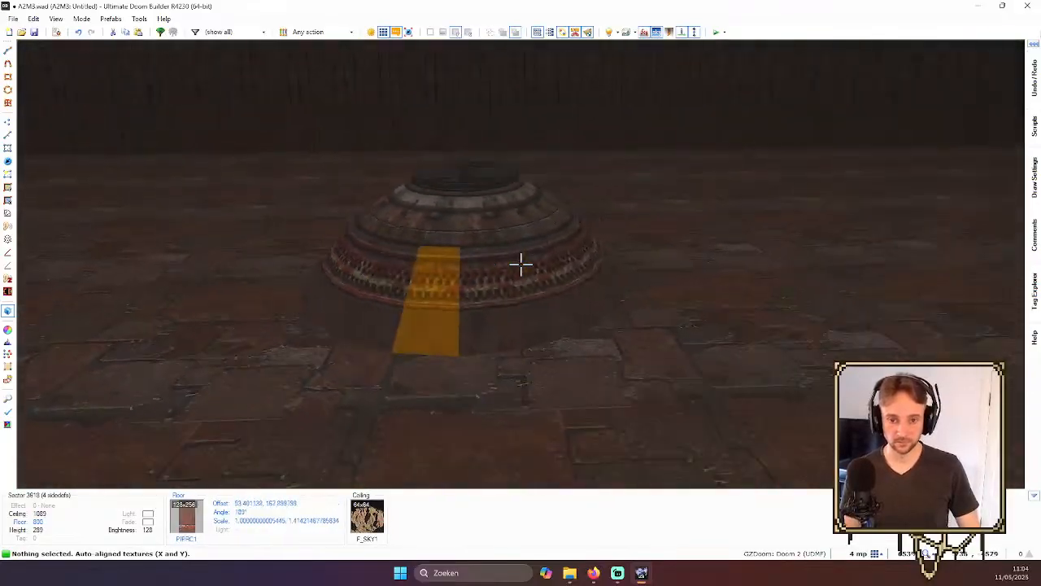
key(s)
key(w)
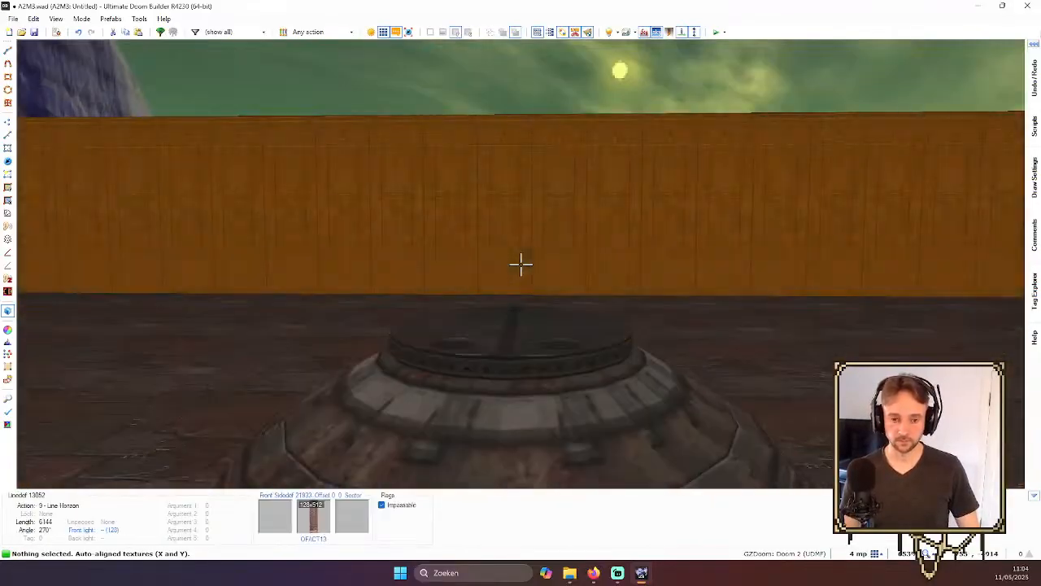
- Return to the 2D map around the dome and reset the grid transform
key(q)
scroll(465, 324, down, 5)
scroll(466, 324, up, 5)
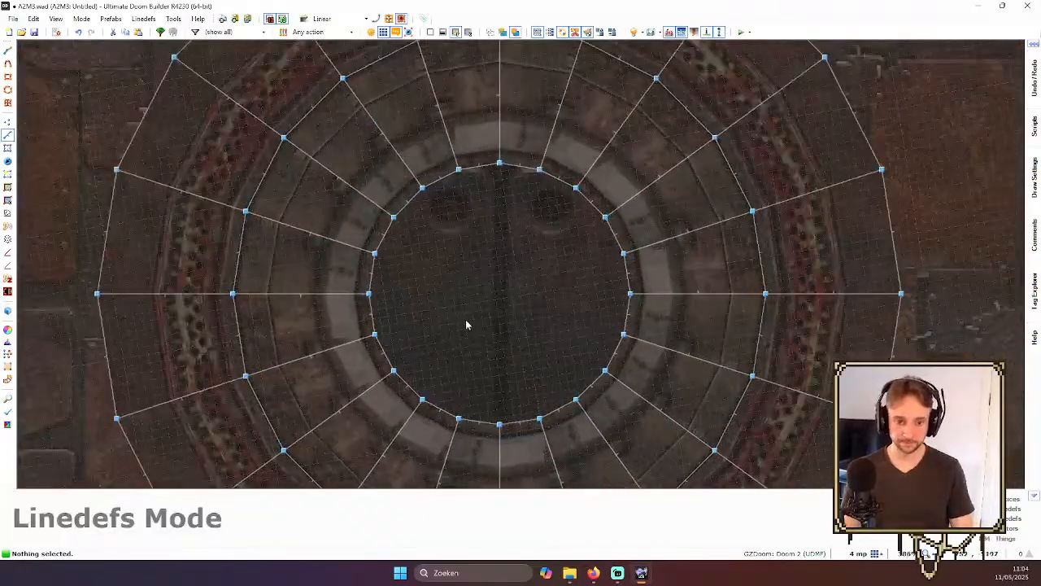
scroll(510, 295, down, 5)
click(120, 22)
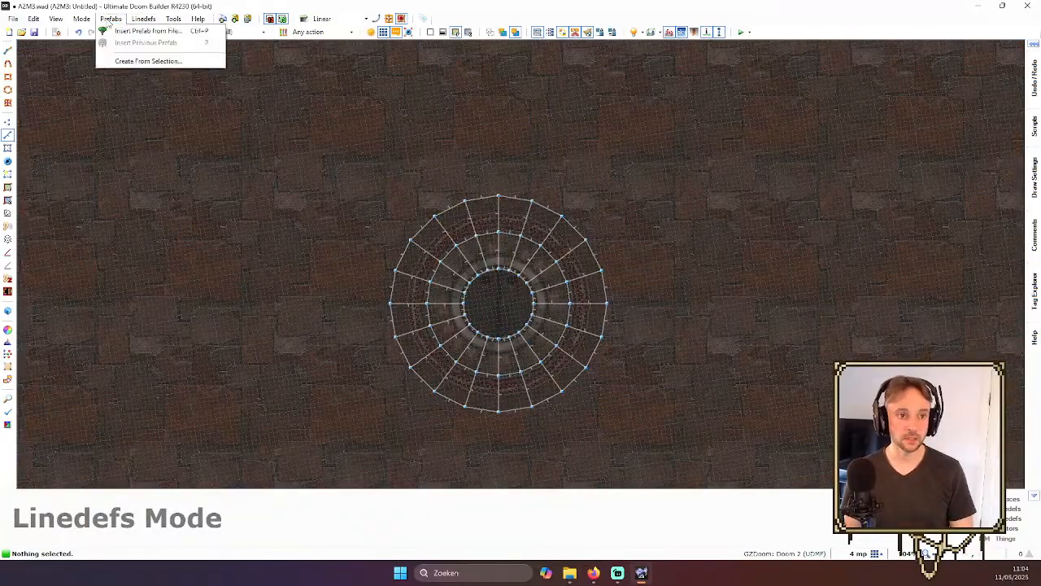
mouse_move(55, 19)
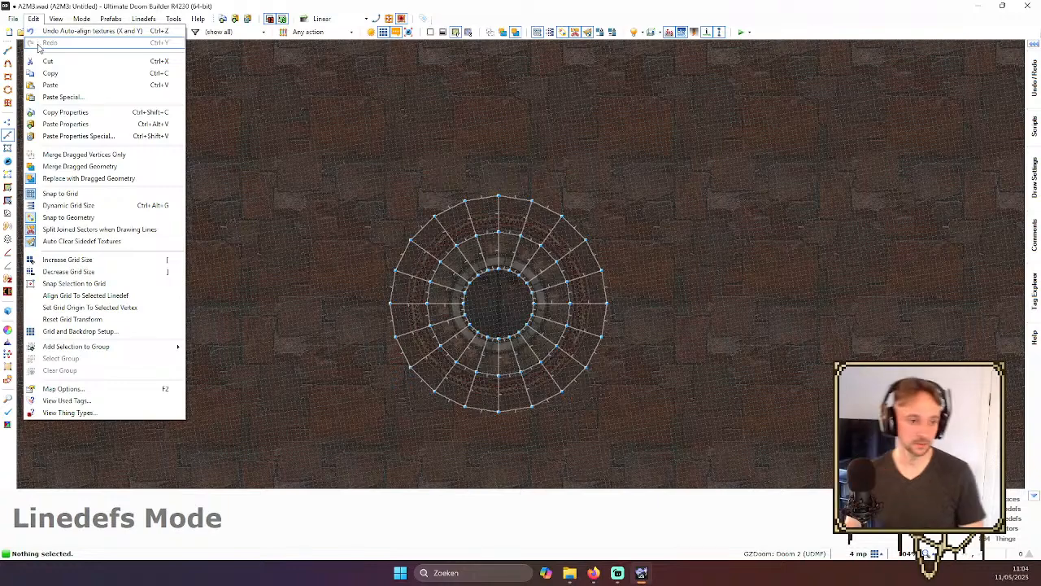
click(86, 319)
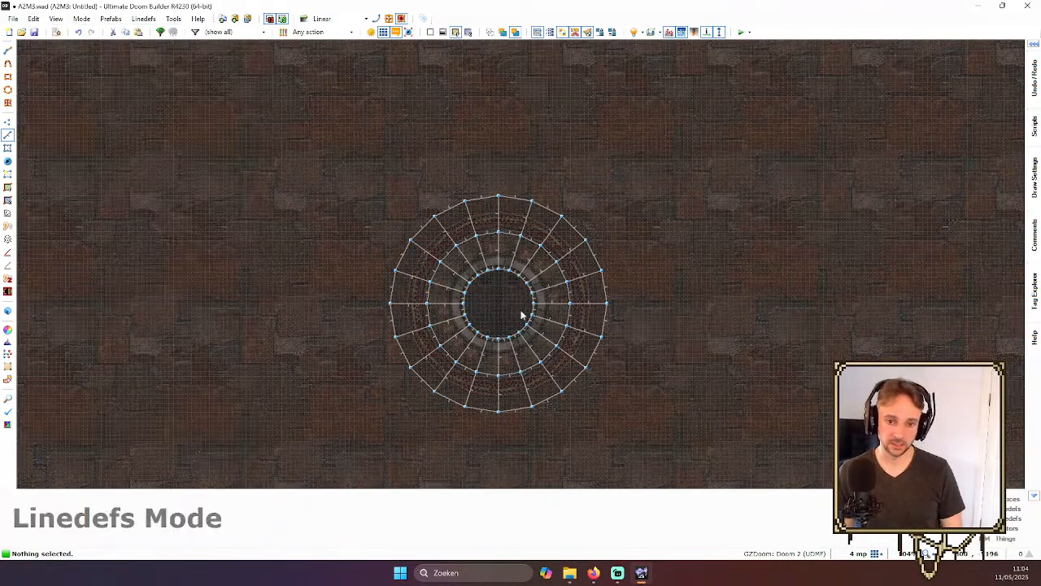
- Set the grid to 8 mp, place a FloorLanternTall_Animated thing at the dome's centre and view it in 3D
scroll(521, 301, up, 4)
scroll(514, 286, up, 2)
key(t)
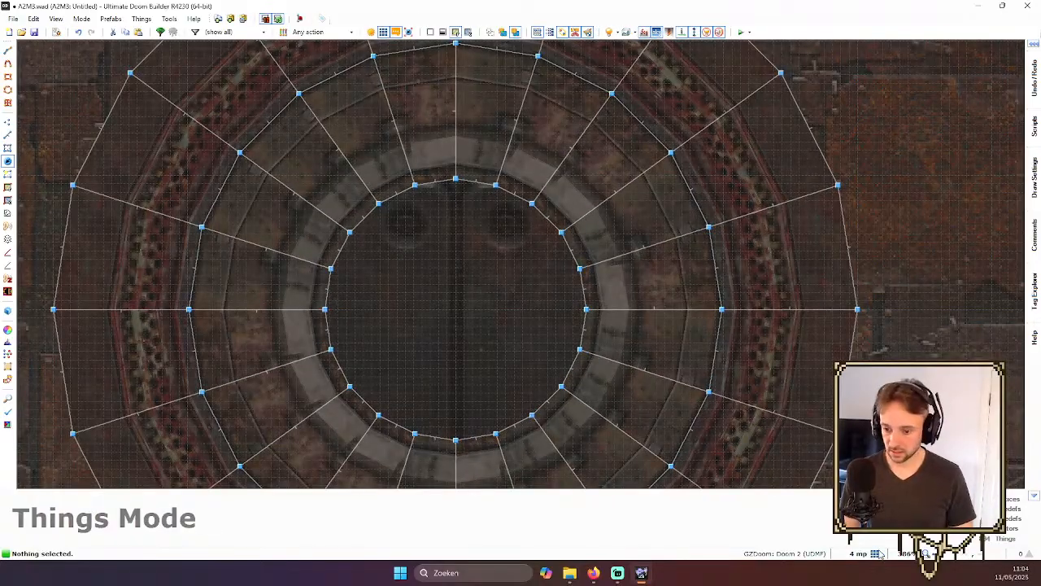
click(822, 466)
scroll(480, 328, up, 1)
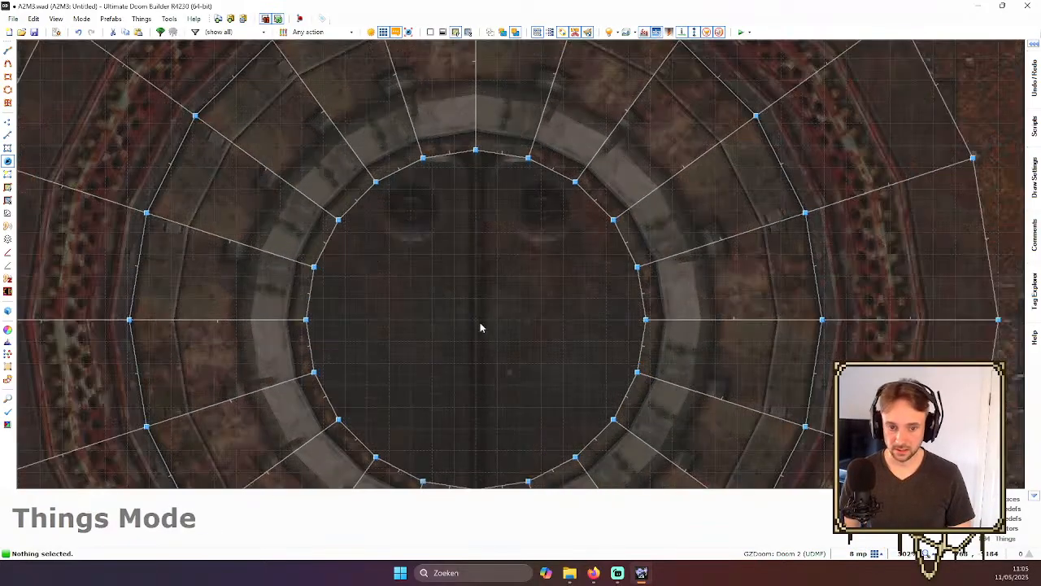
right_click(477, 321)
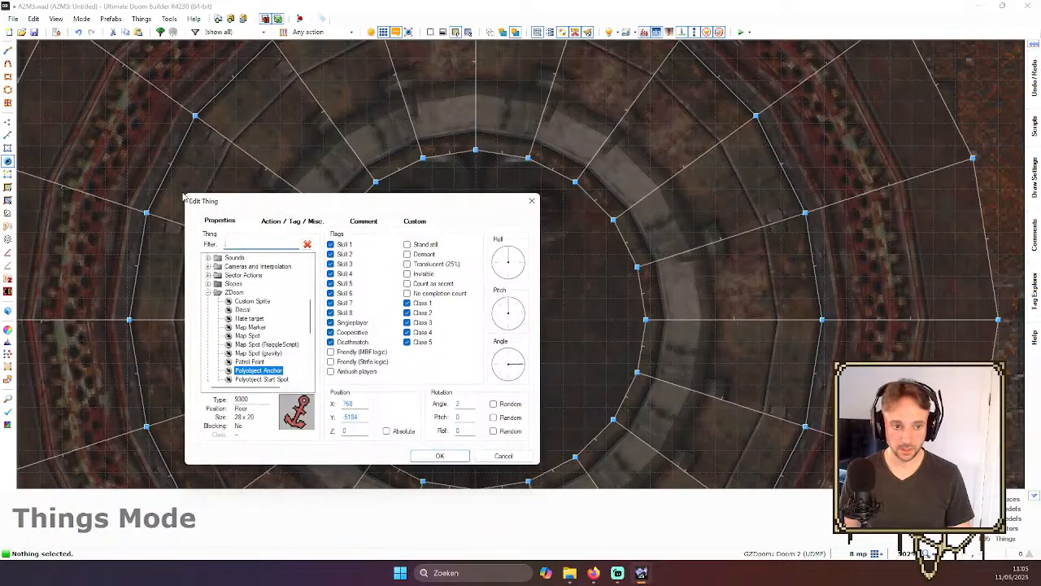
click(208, 292)
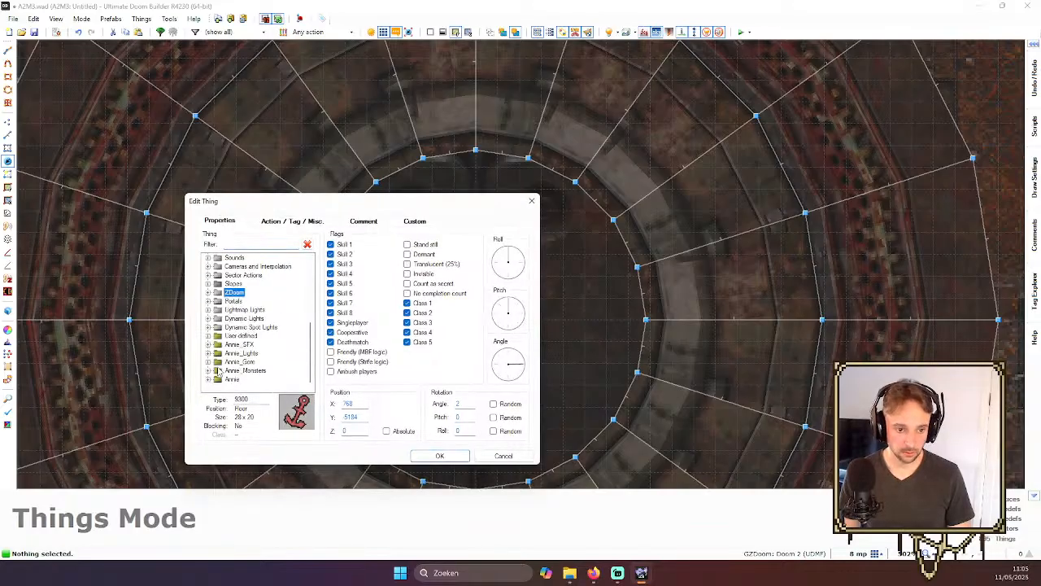
click(208, 353)
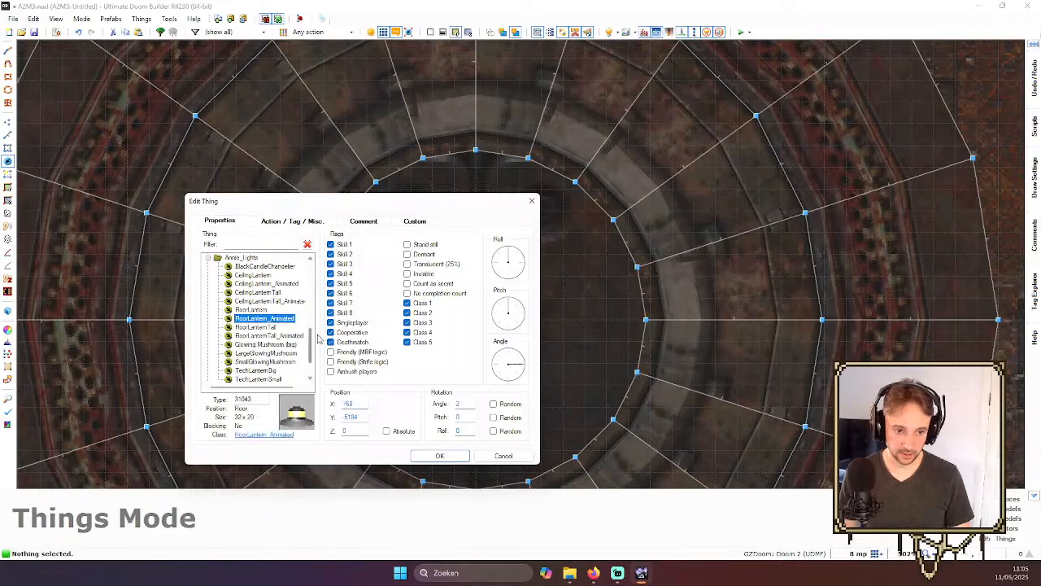
click(439, 455)
key(q)
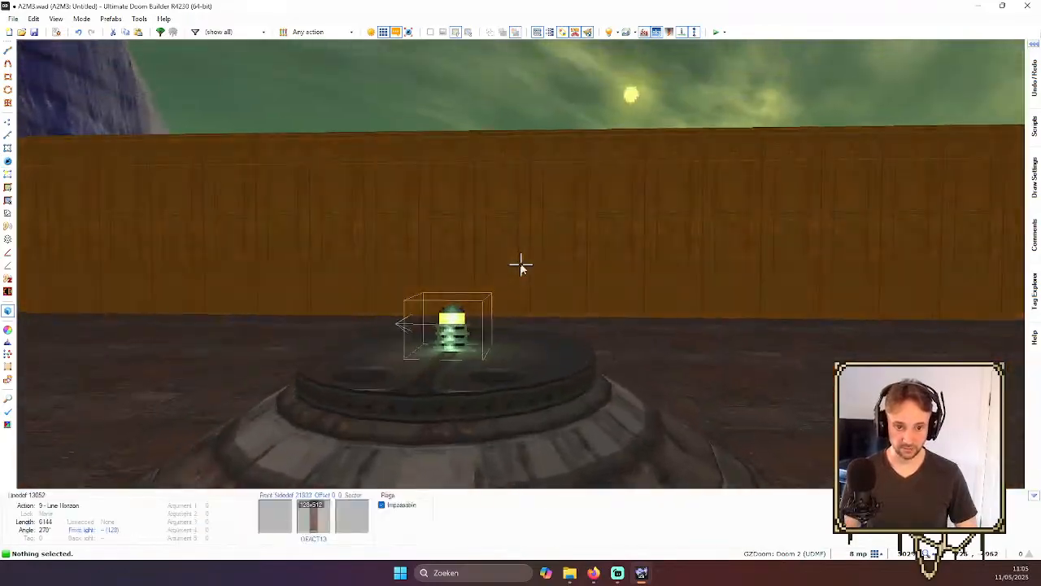
- Scale the lantern thing on the dome to 3 by 3 and view it in 3D from several distances
key(q)
scroll(530, 297, up, 5)
double_click(528, 287)
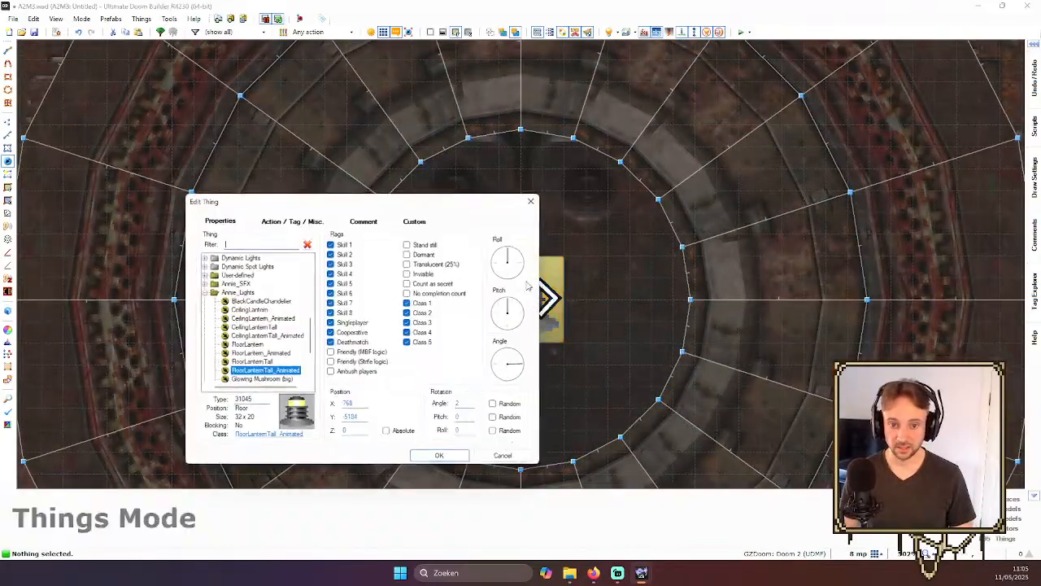
click(317, 225)
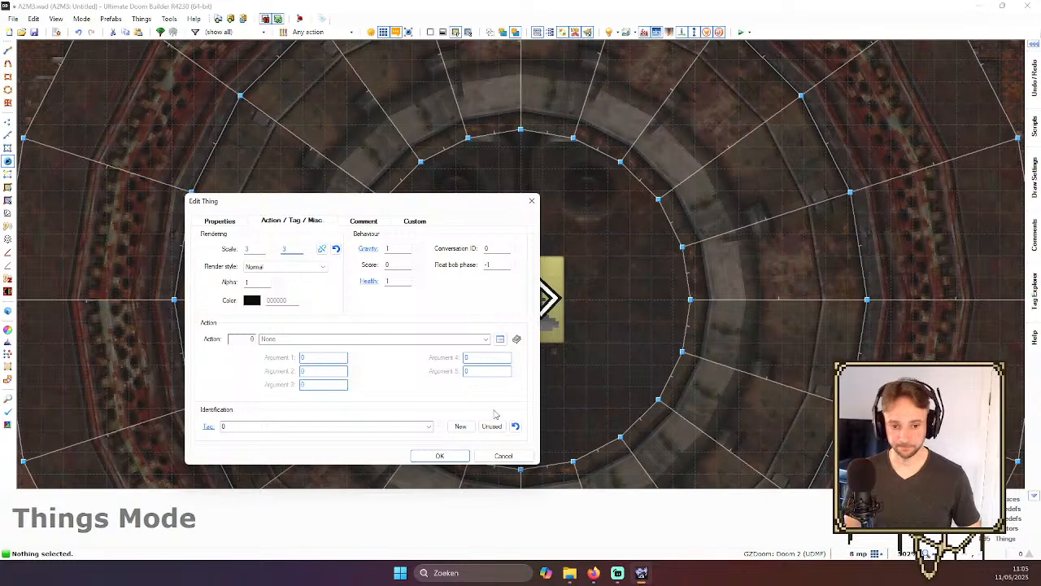
click(450, 455)
key(q)
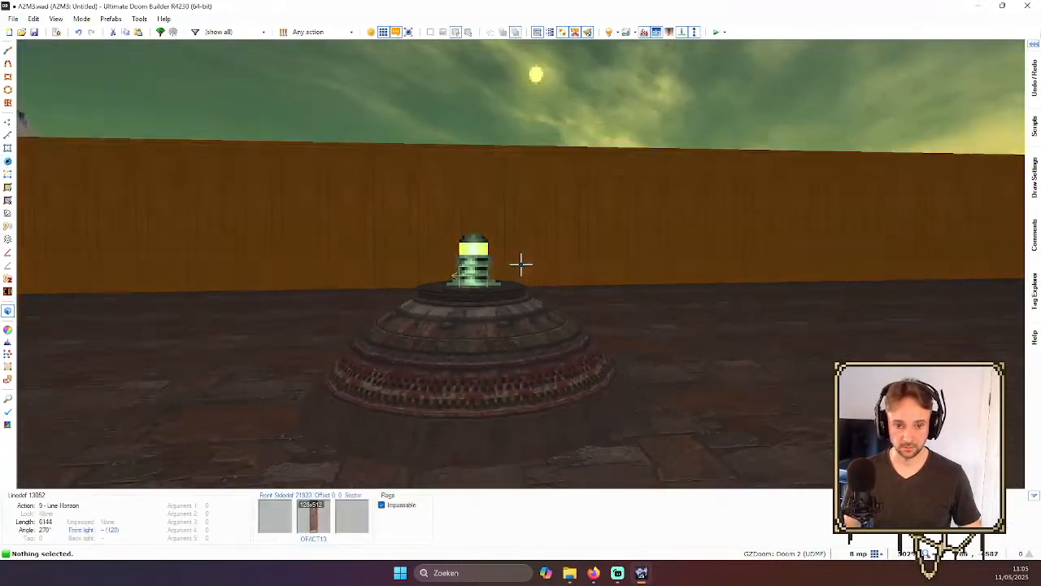
key(f)
key(e)
key(d)
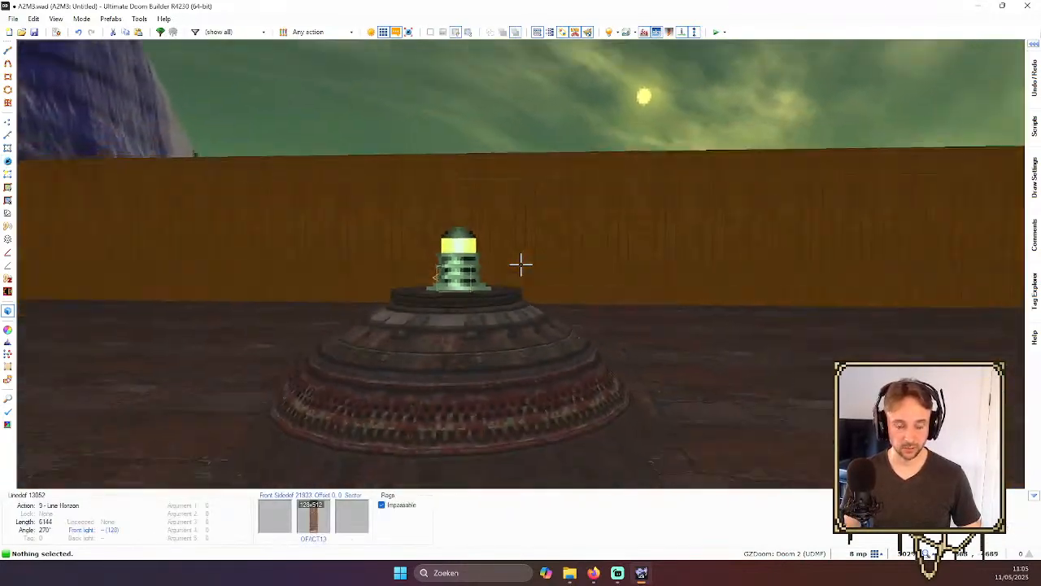
key(d)
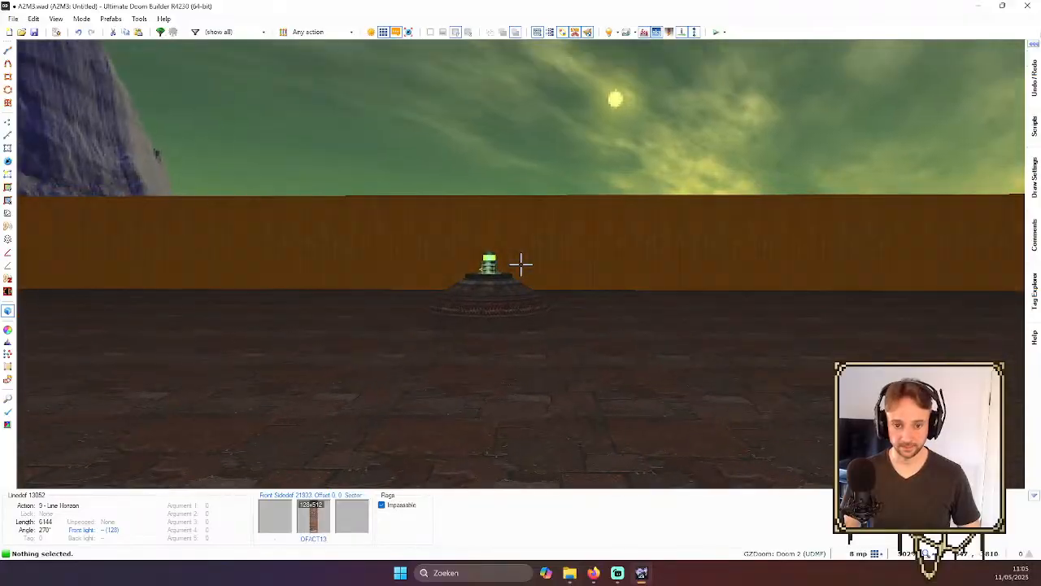
- Find the corridor at the southern end of the main playable area on the 2D map and start a test play there
key(q)
scroll(537, 272, down, 5)
scroll(511, 289, up, 3)
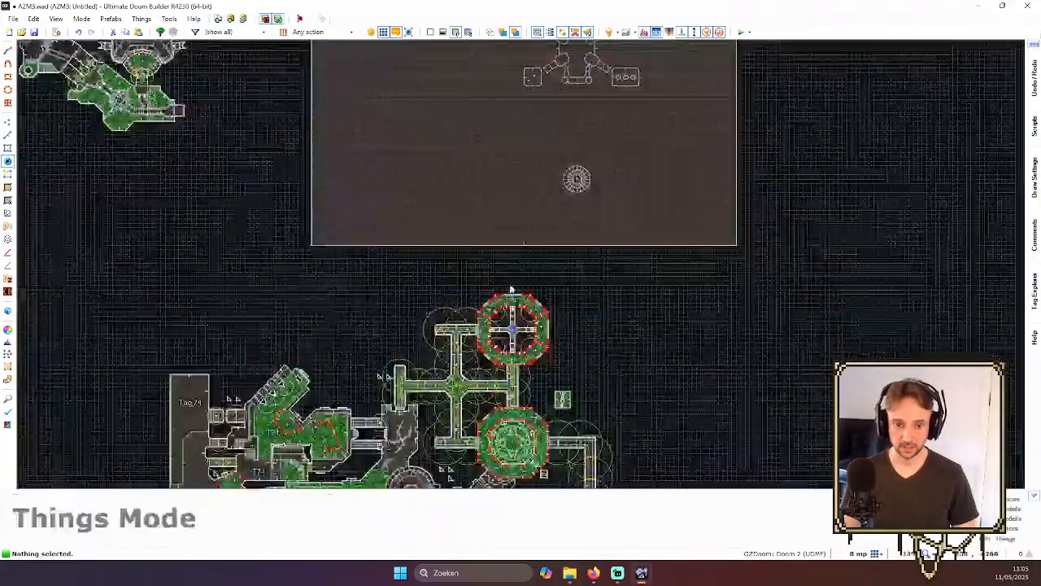
key(Down)
key(Down)
key(Down)
scroll(443, 407, up, 6)
scroll(415, 368, down, 5)
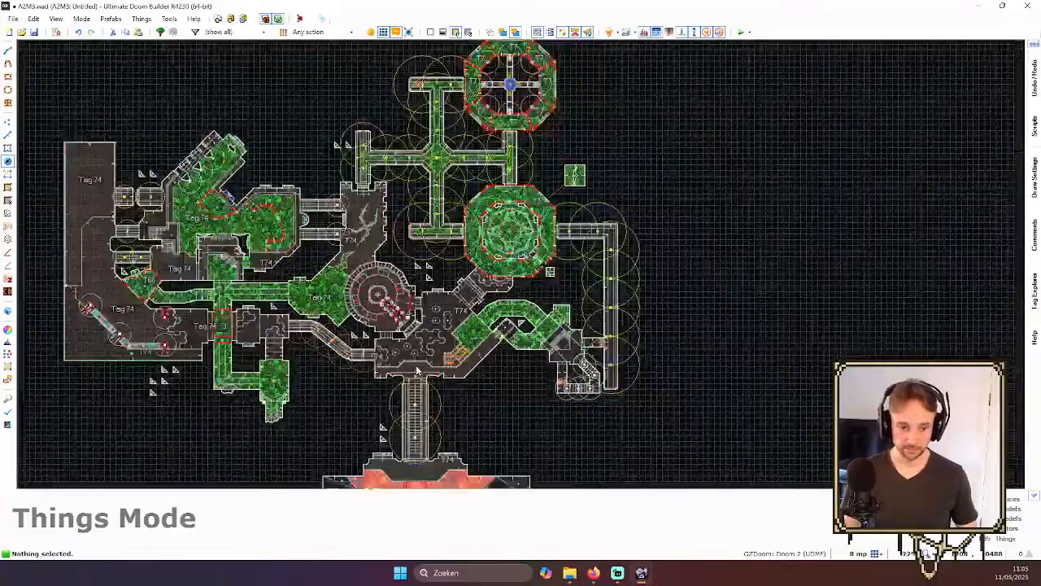
scroll(416, 375, down, 1)
scroll(419, 411, up, 5)
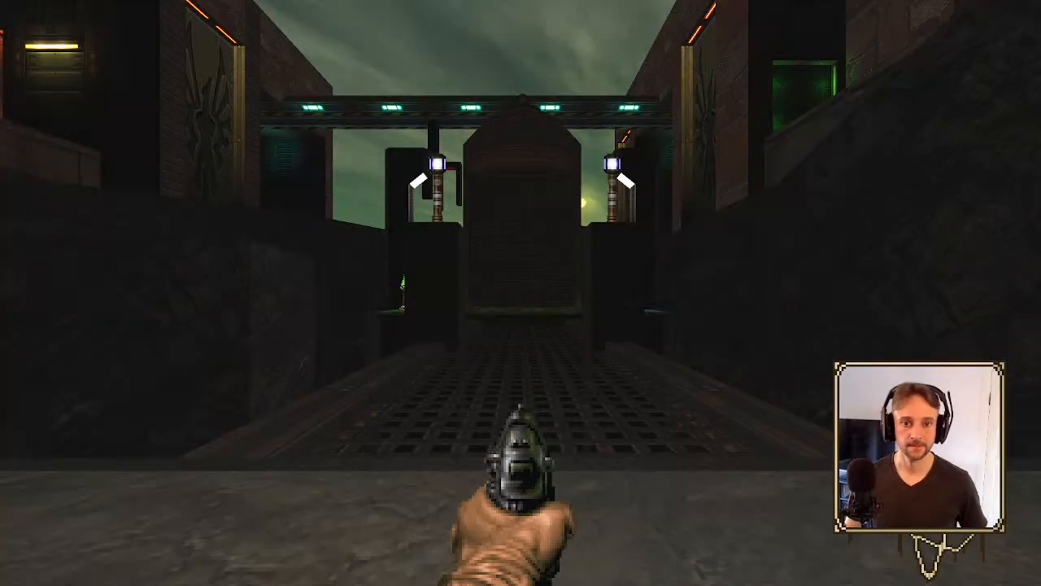
- Walk the courtyard and entrance corridor in the test game, examining how the round dome and its top lantern look against the sky
key(w)
key(s)
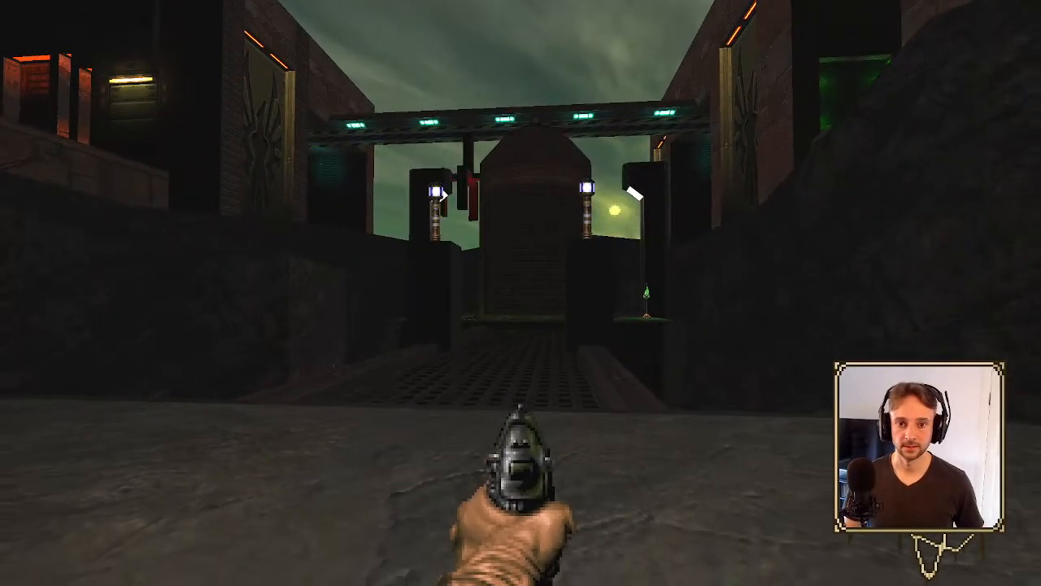
key(w)
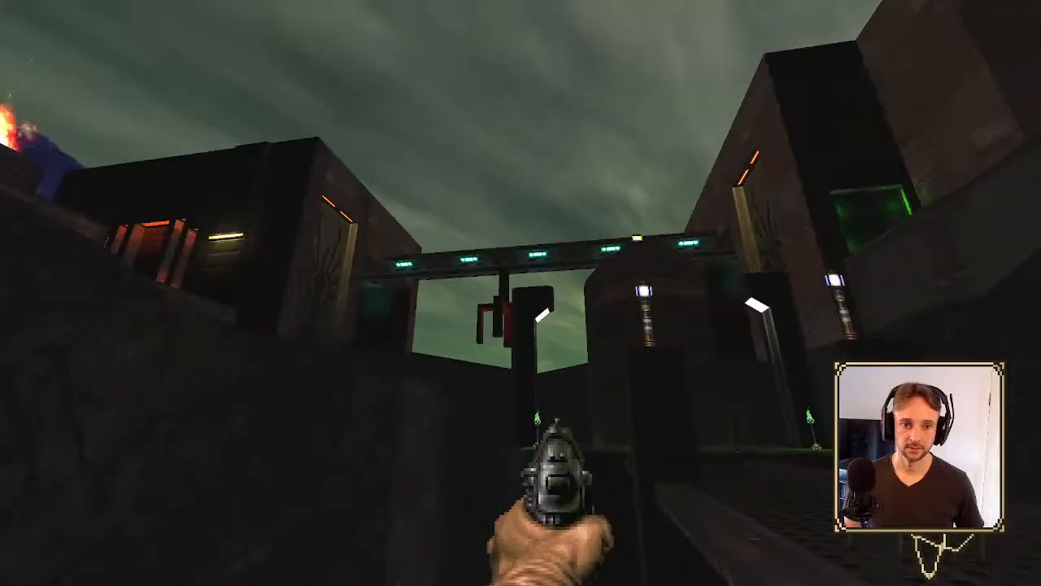
key(d)
key(s)
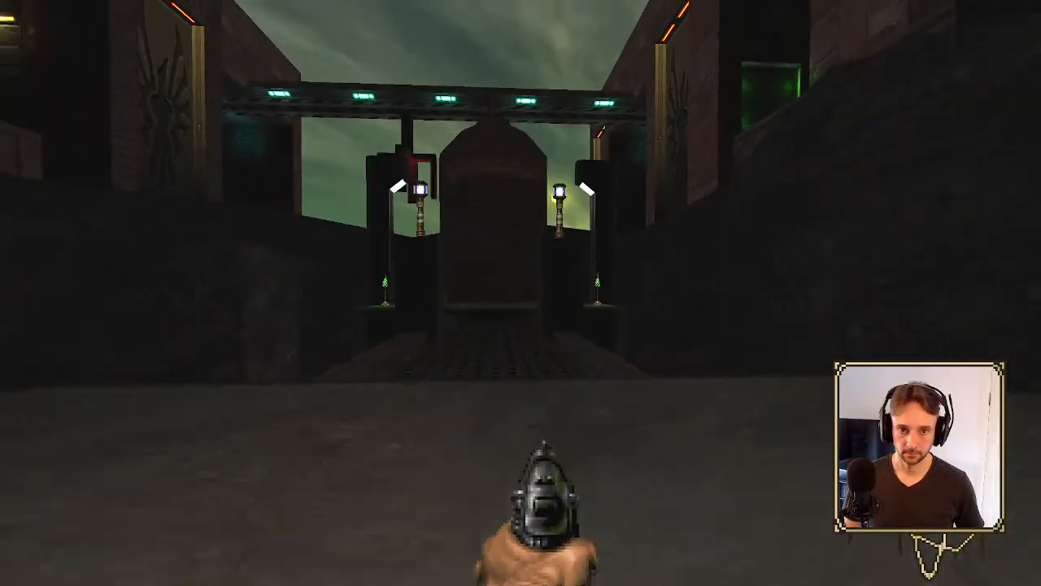
key(w)
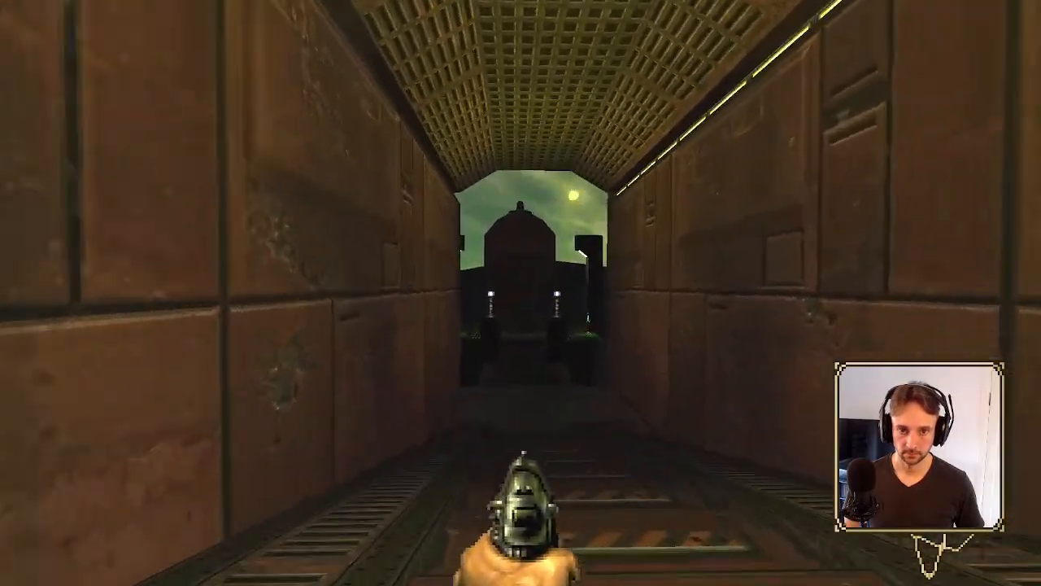
key(w)
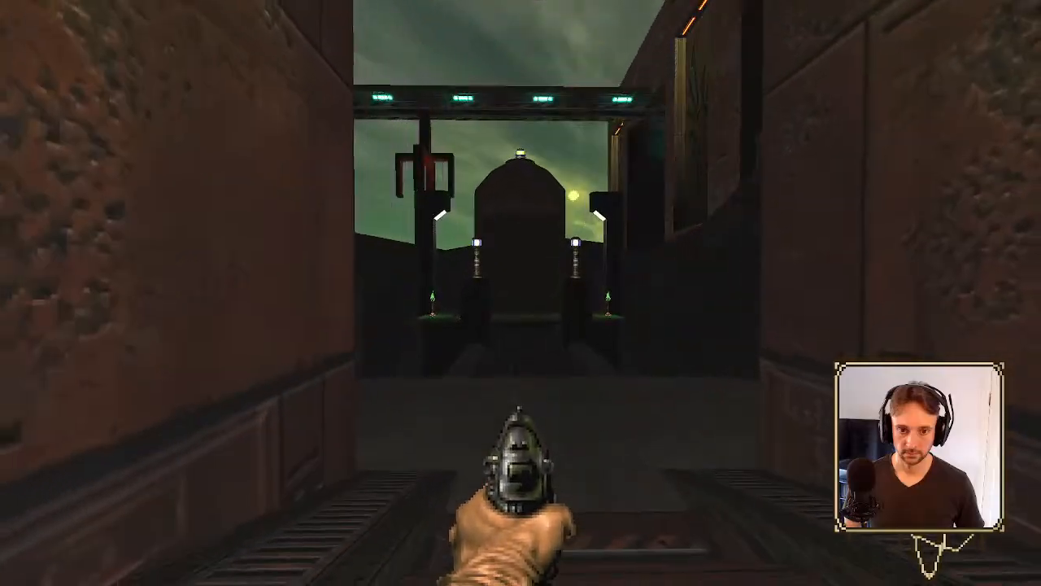
key(a)
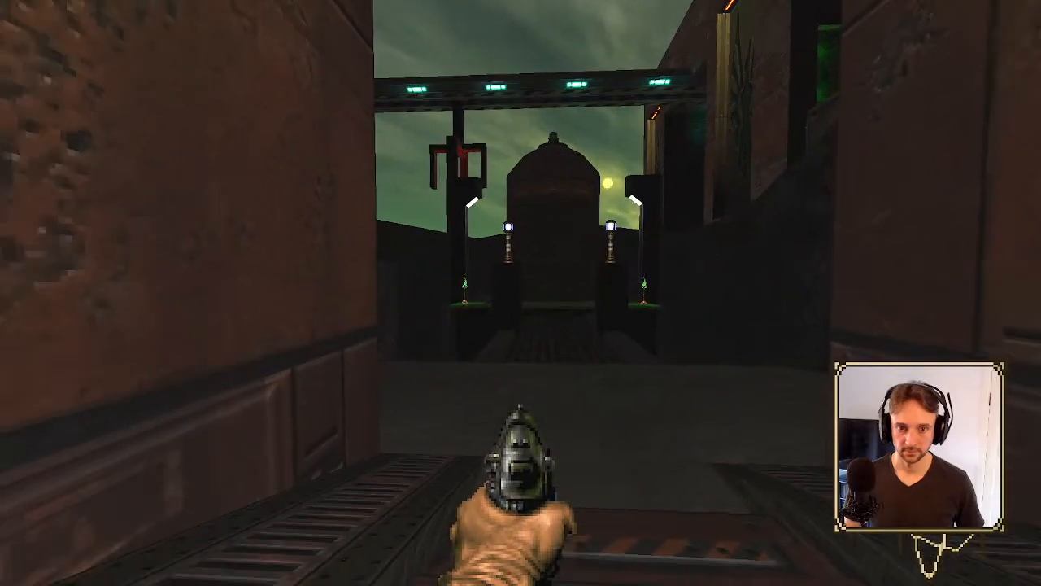
key(s)
key(d)
key(w)
key(a)
key(w)
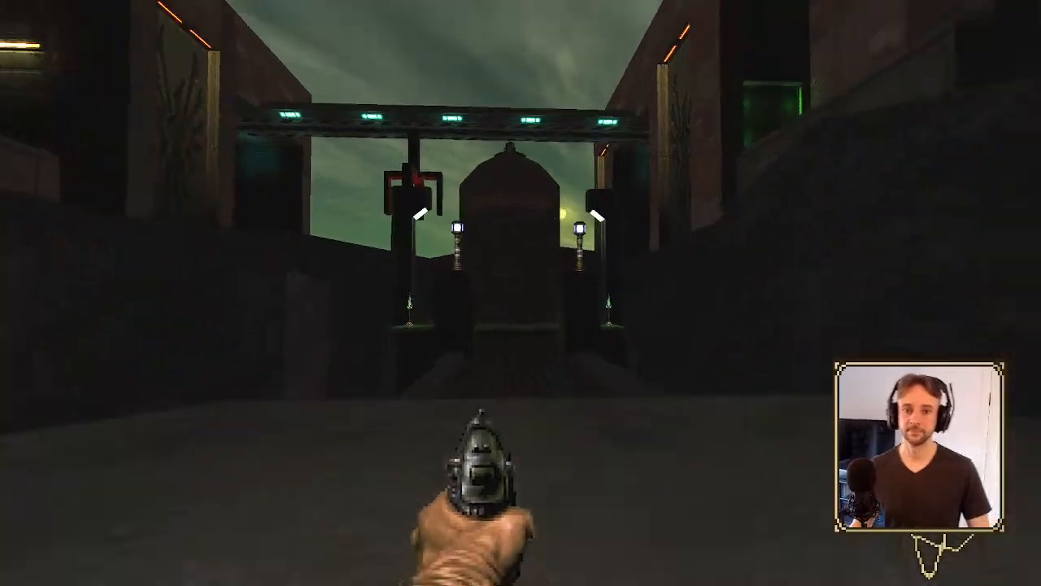
key(w)
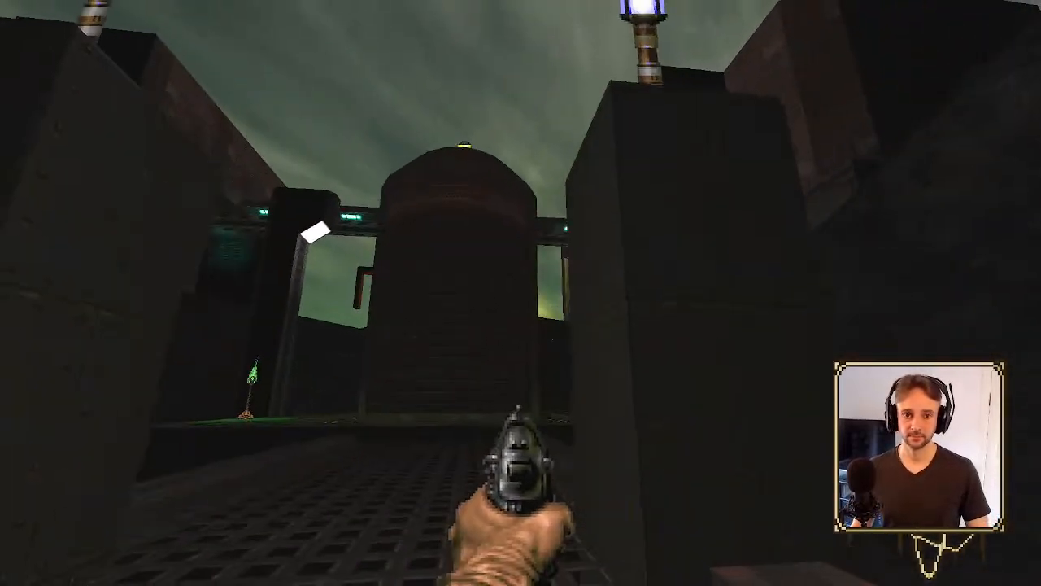
key(s)
key(s)
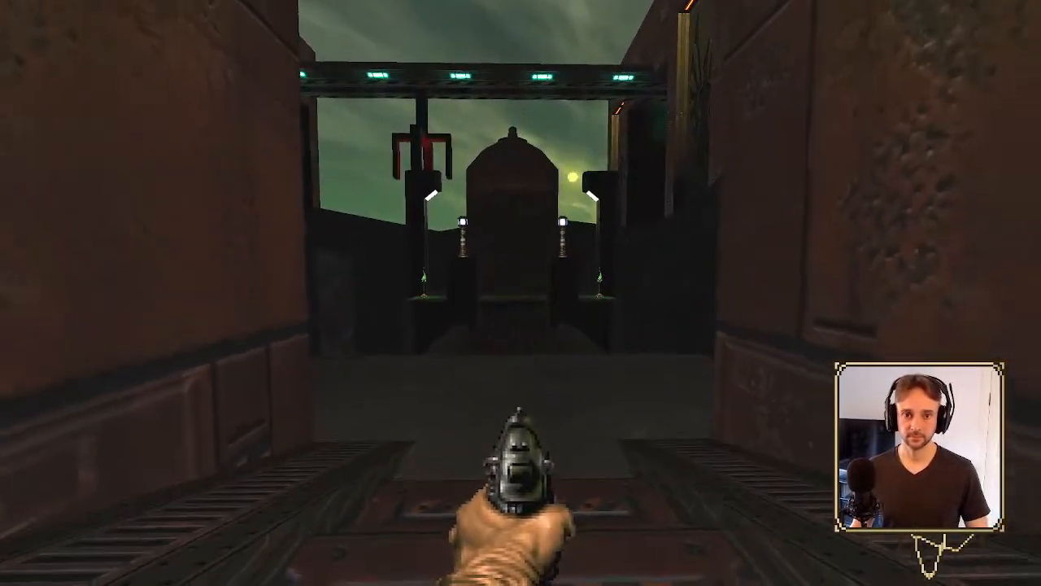
- Walk back and forth between the entrance corridor and the courtyard, examining the dome's silhouette as framed by the corridor opening
key(w)
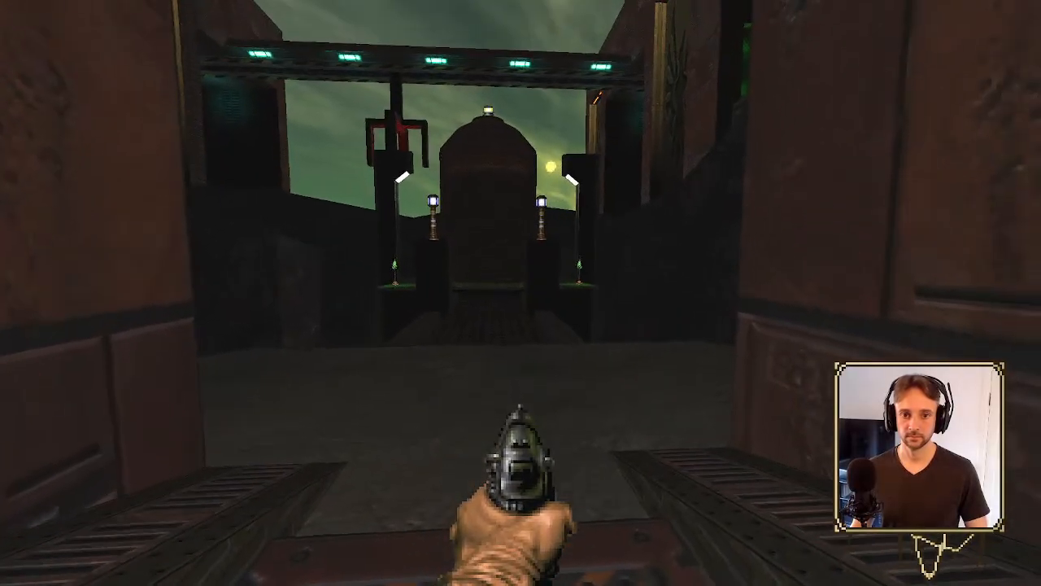
key(s)
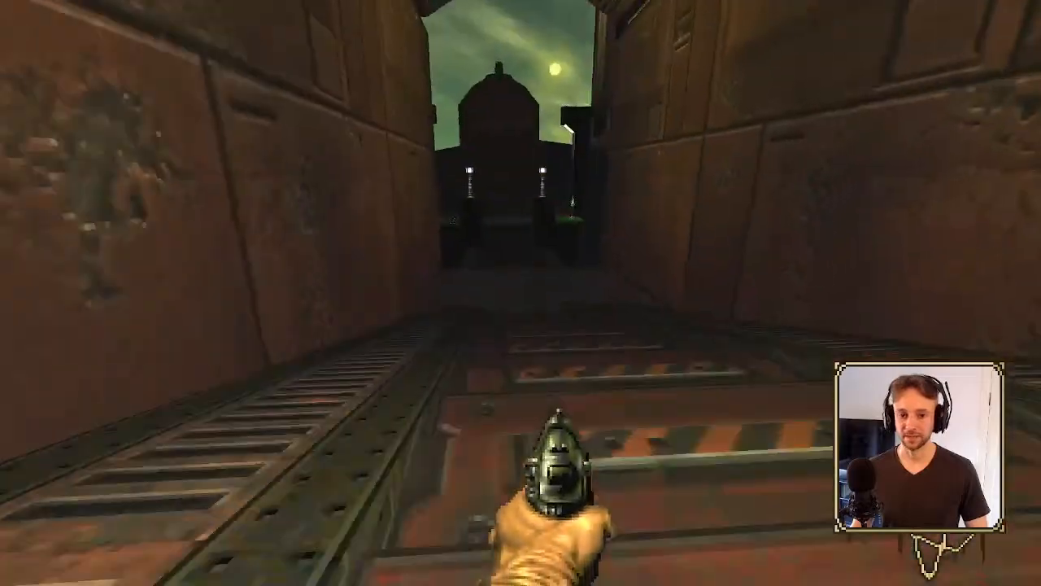
key(w)
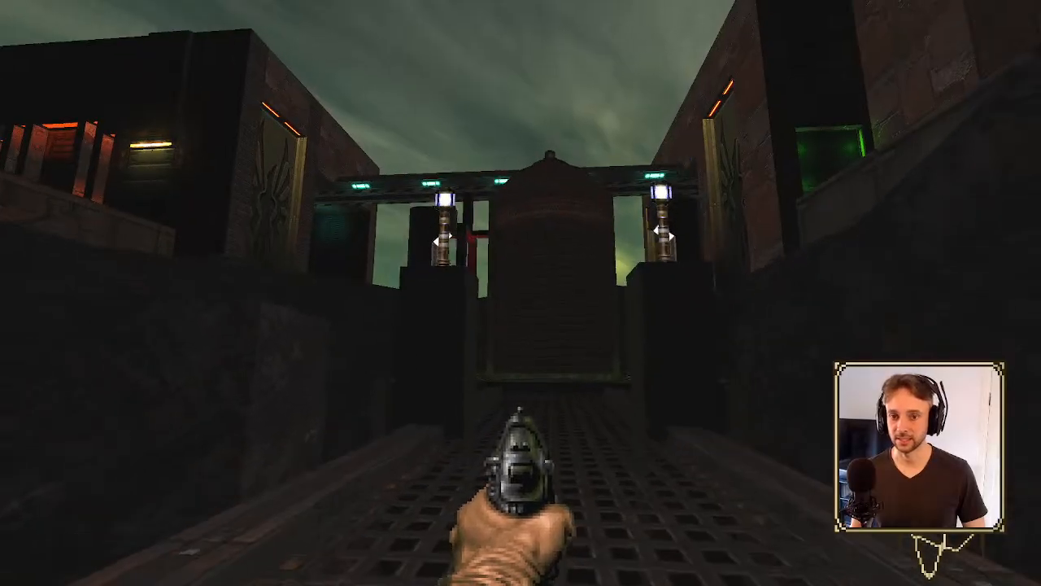
key(s)
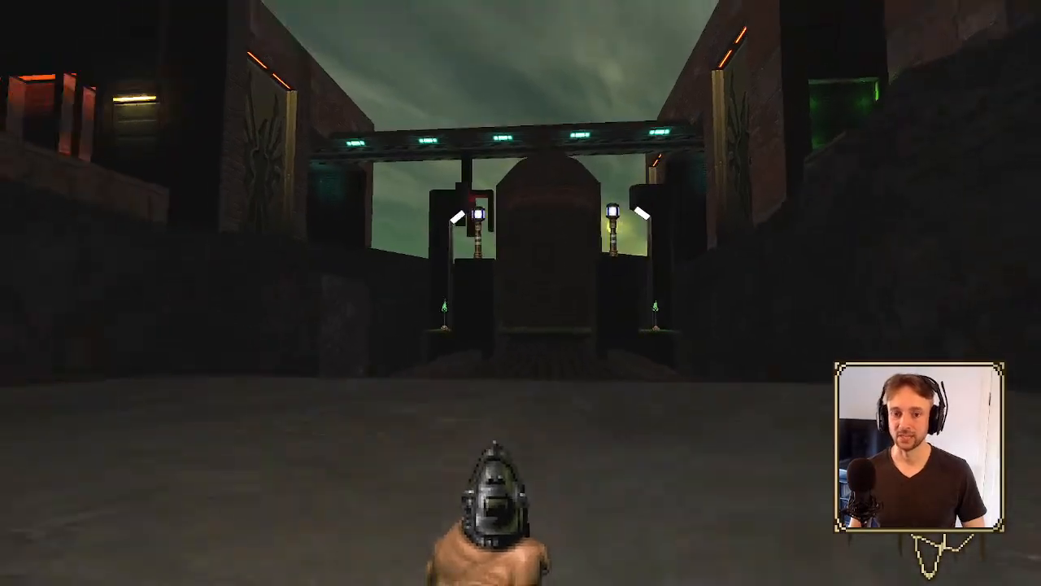
key(s)
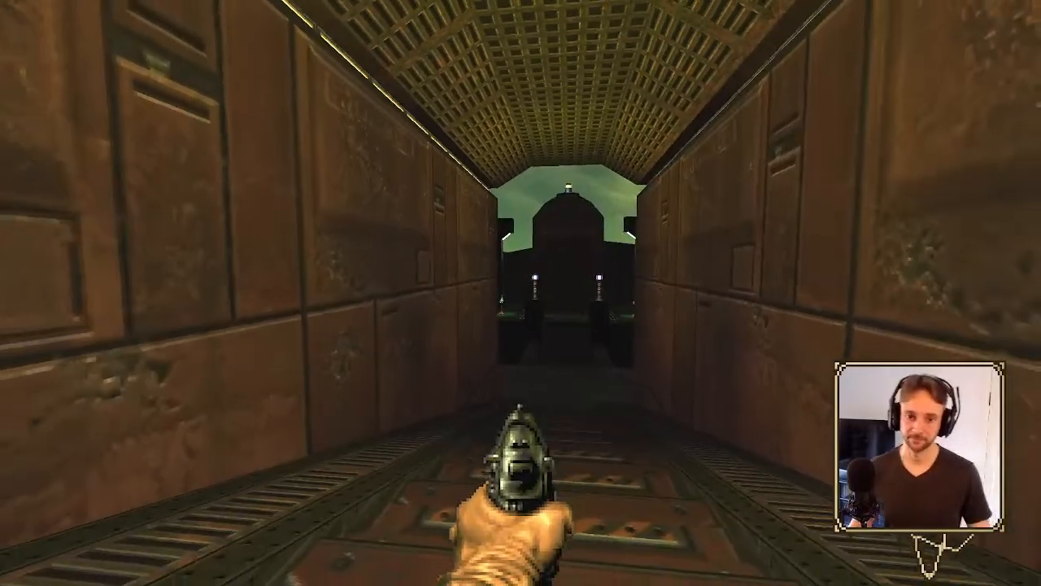
key(w)
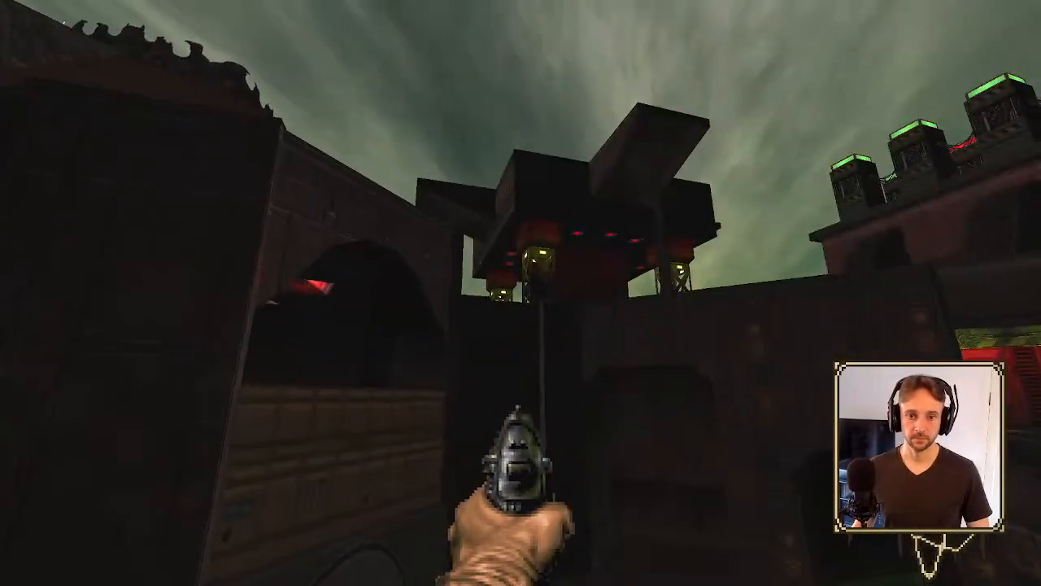
key(w)
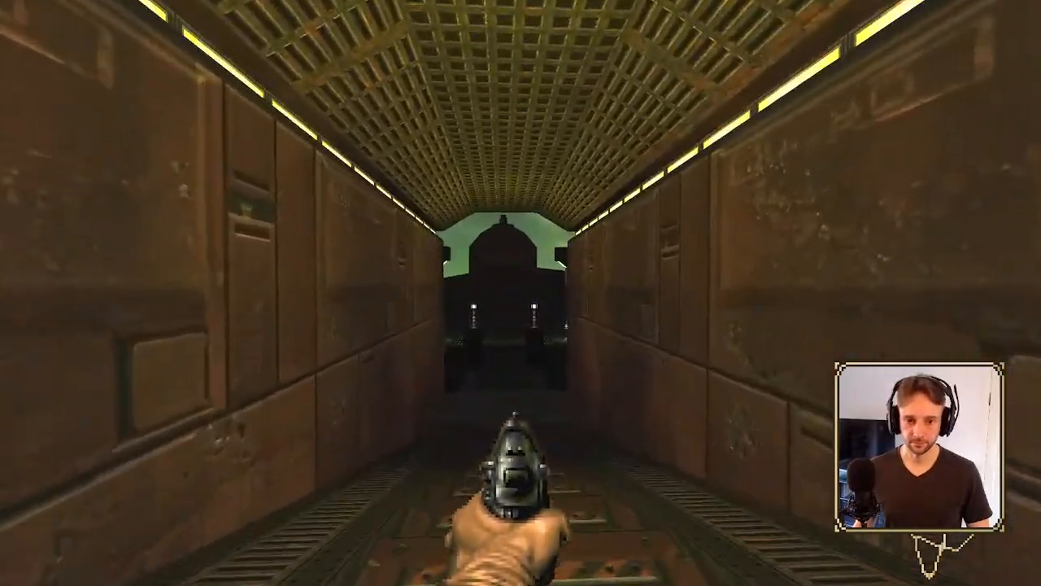
- Approach the dome and back away repeatedly, comparing its curved roof and top lantern from close up and from the courtyard's far end
key(w)
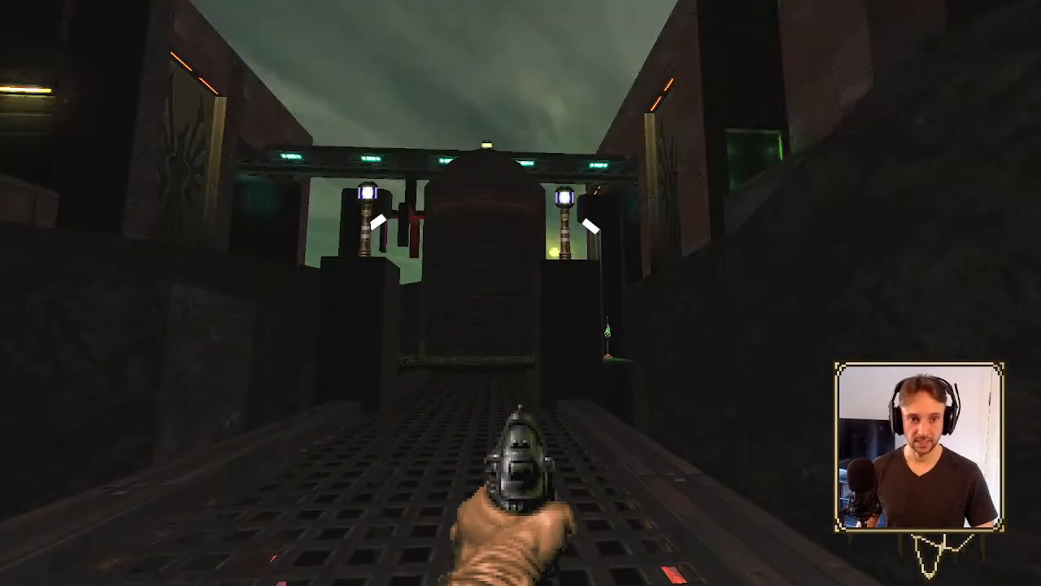
key(w)
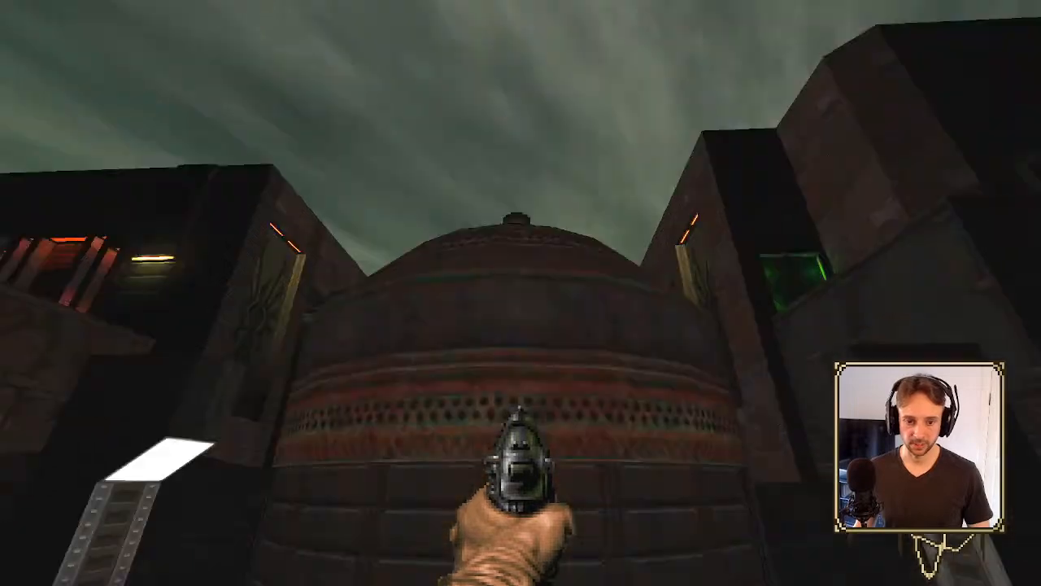
key(s)
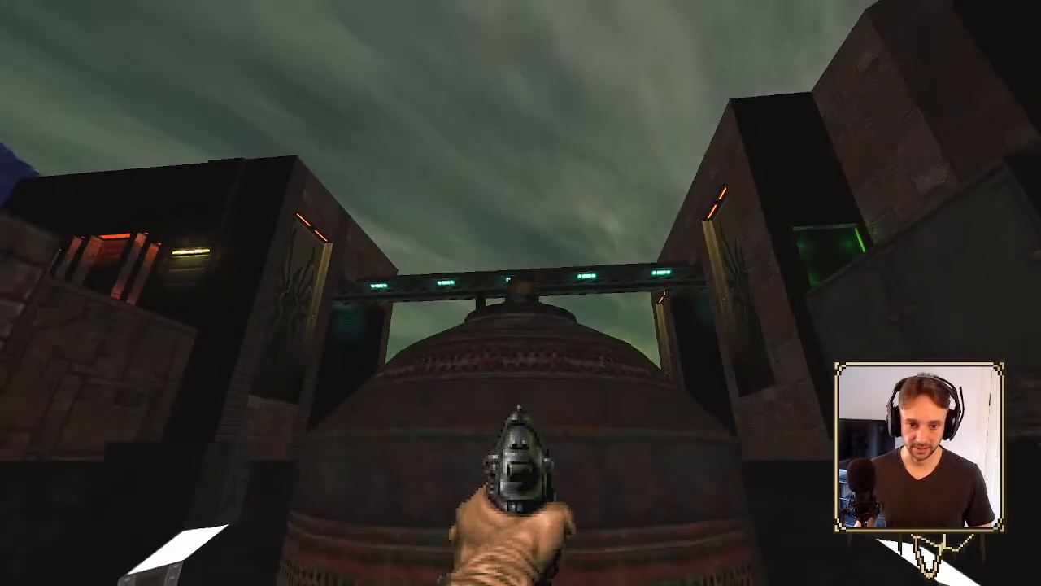
key(w)
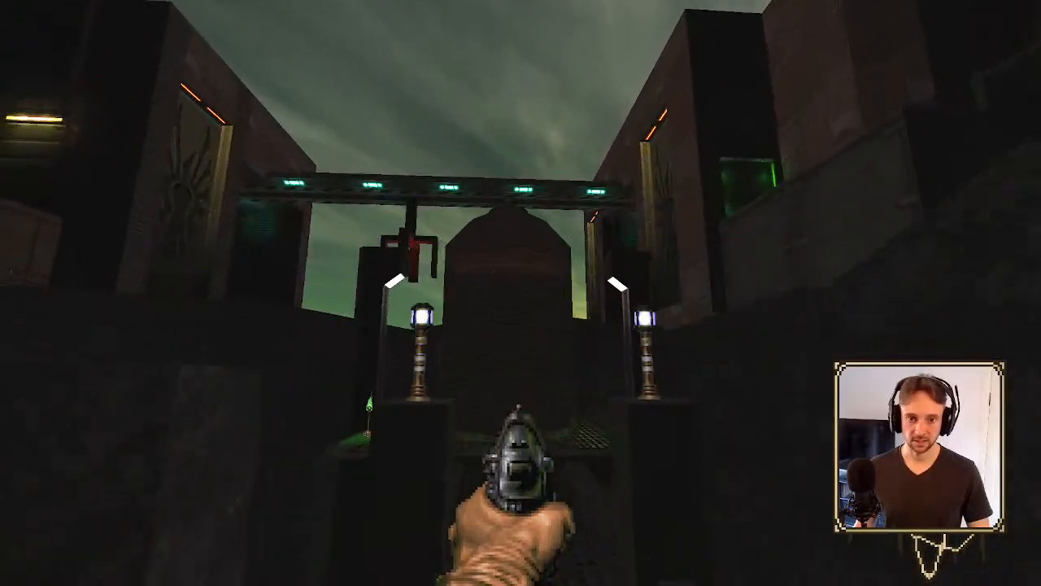
key(s)
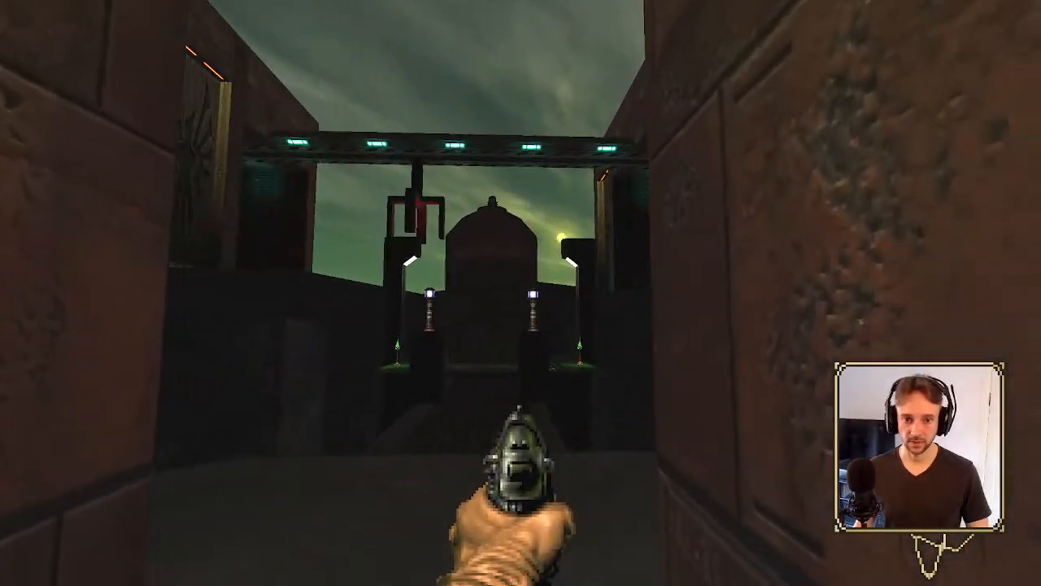
key(w)
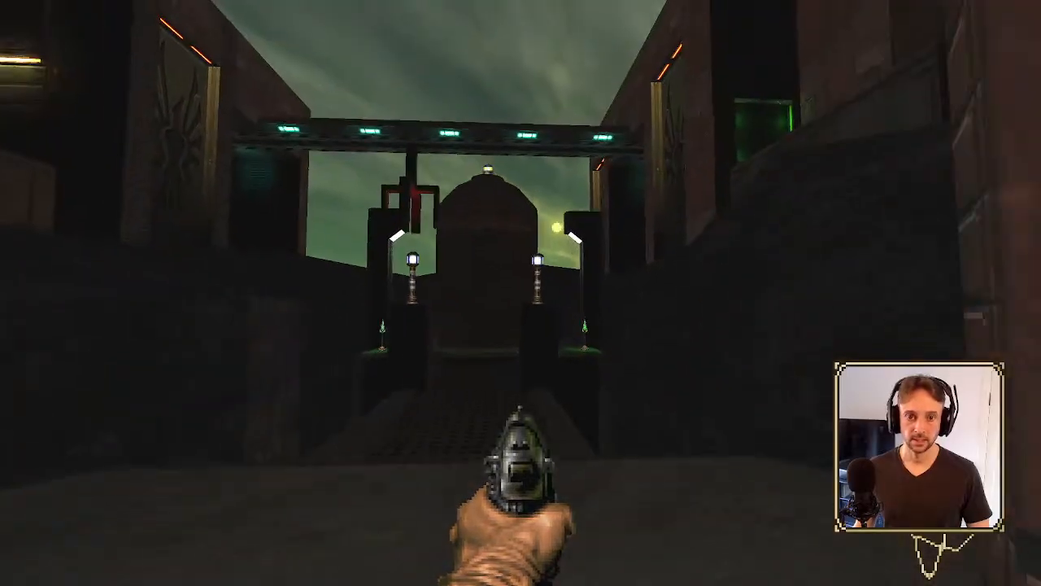
key(w)
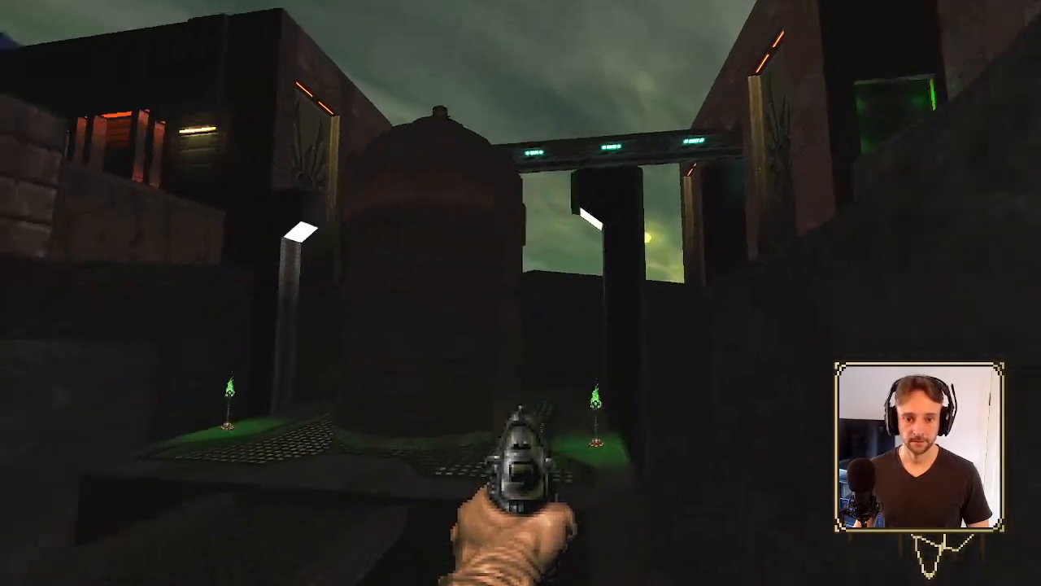
- Circle the dome tower, examining its base on the green-lit grating, the side wall textures and the trim band below the roof
key(w)
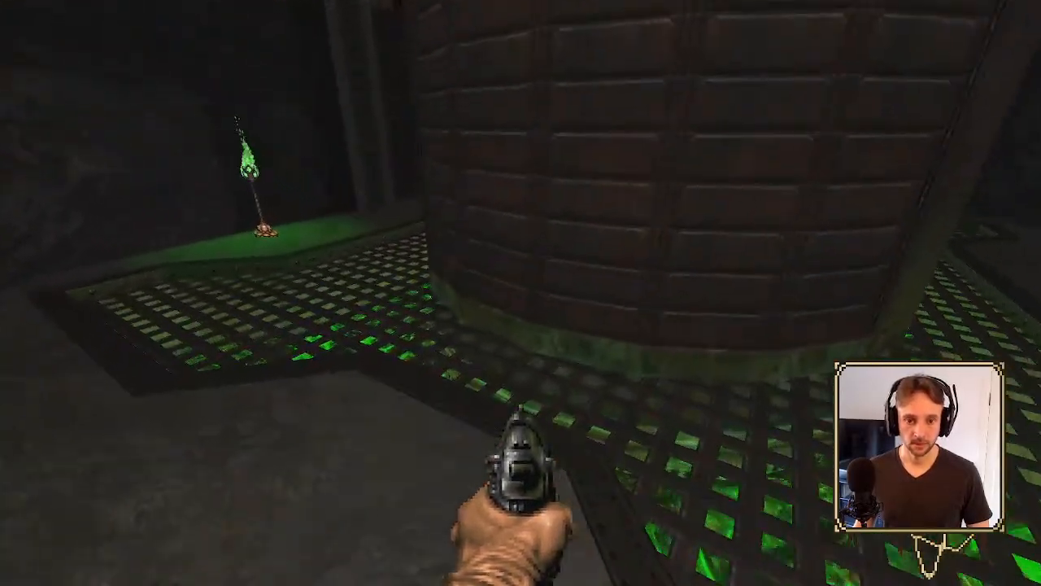
key(s)
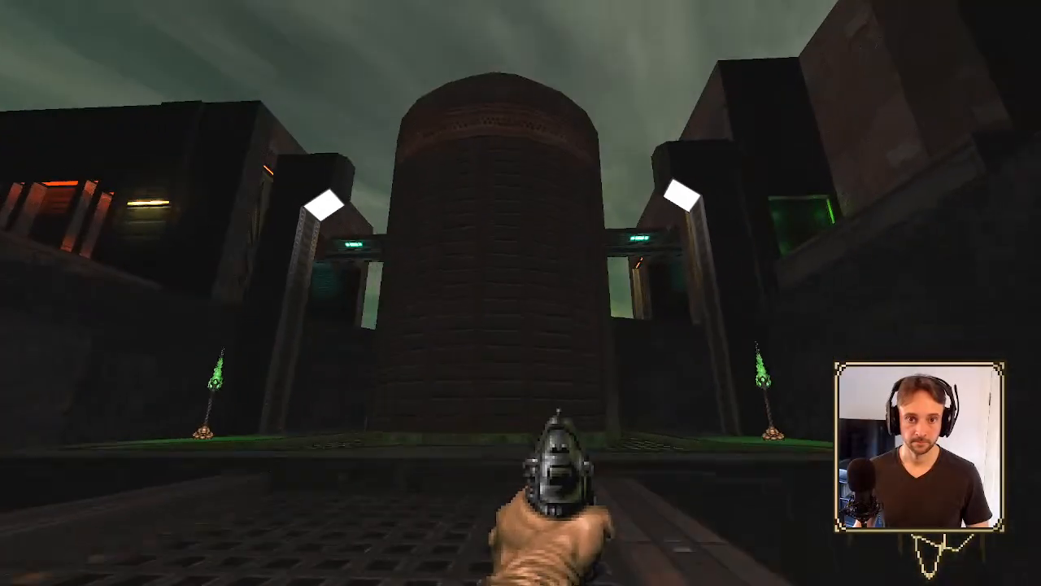
key(w)
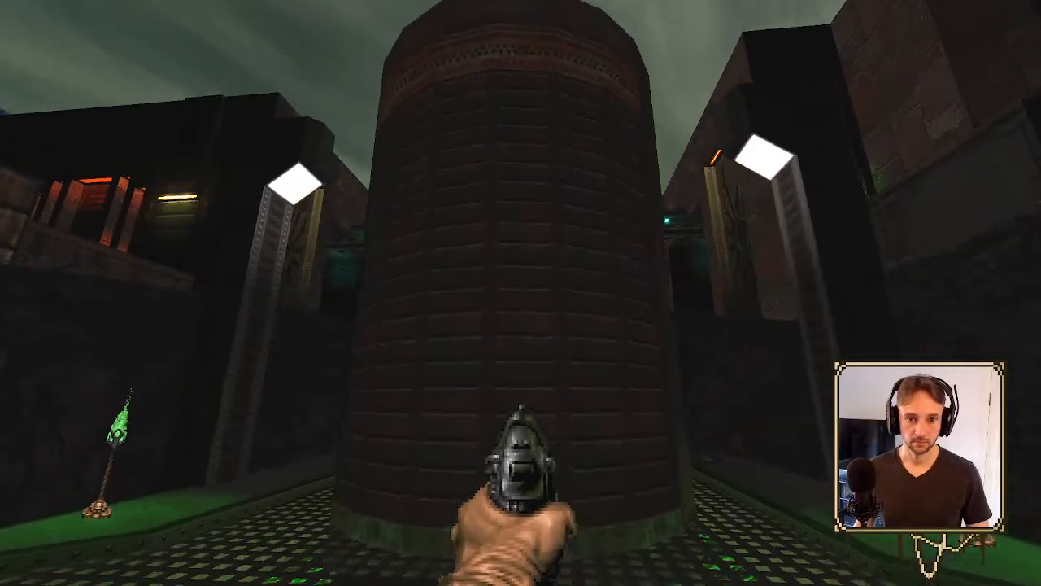
key(s)
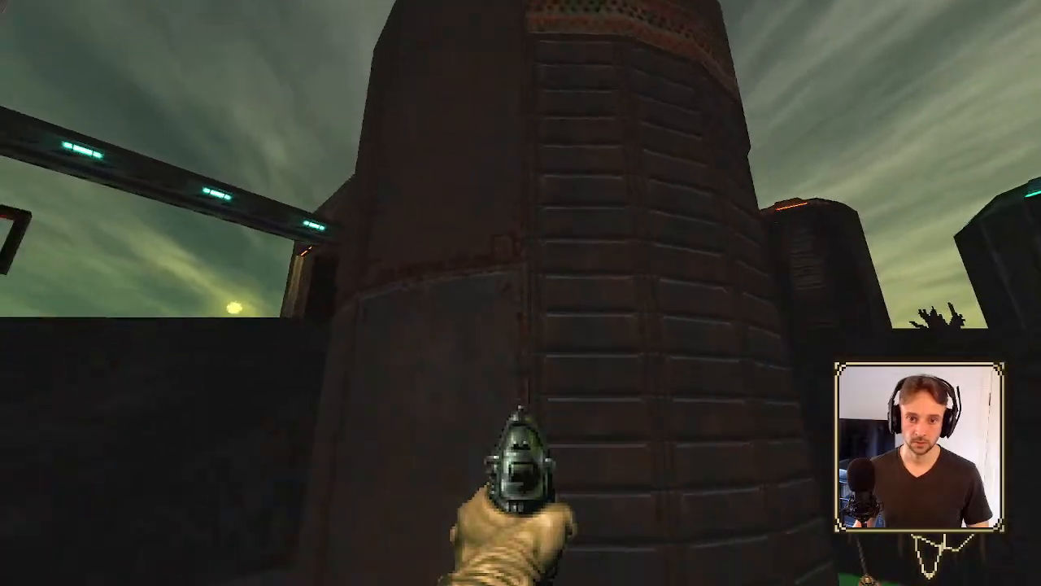
key(w)
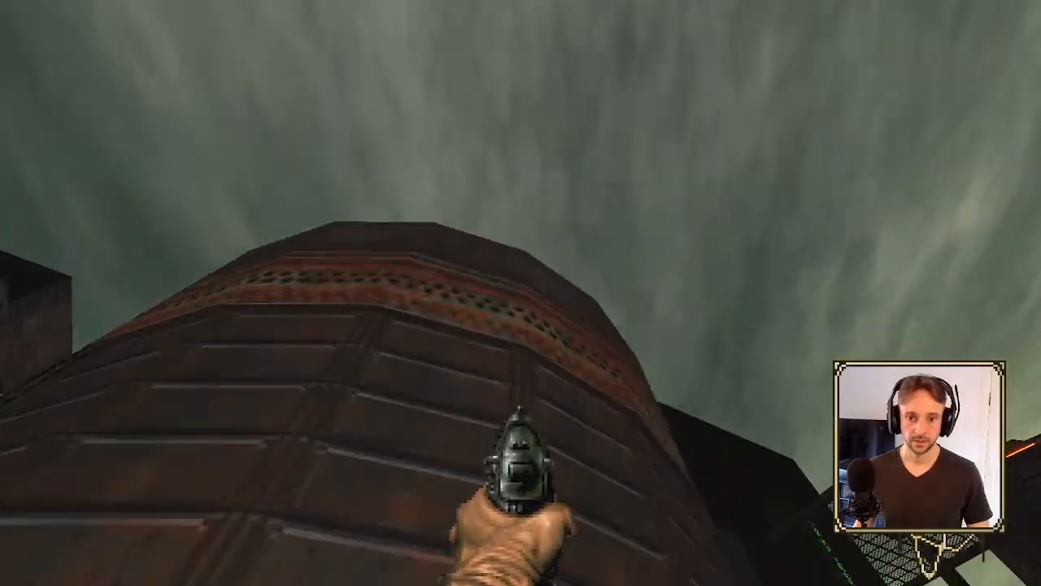
key(s)
key(s)
key(d)
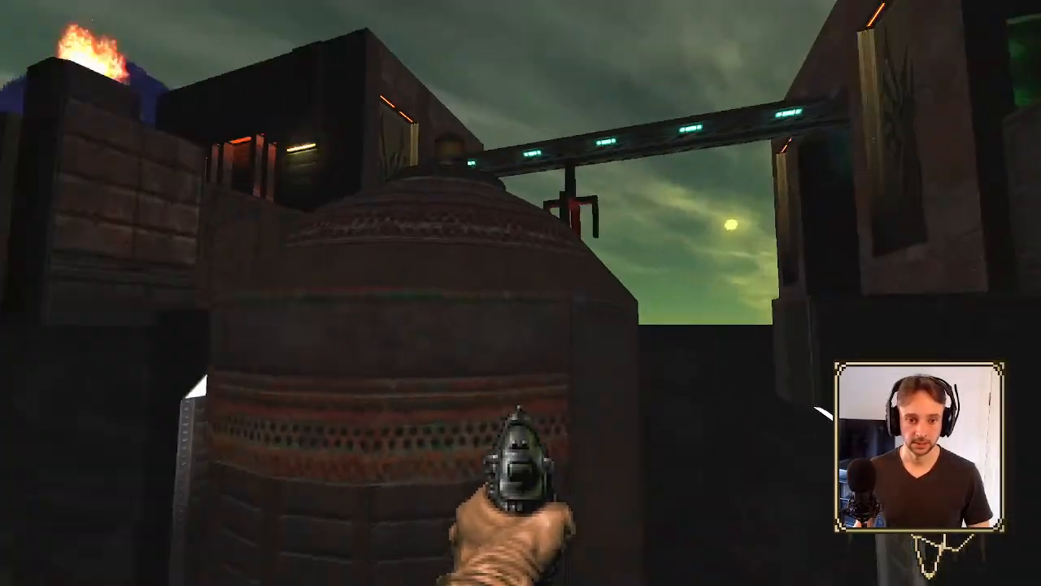
key(s)
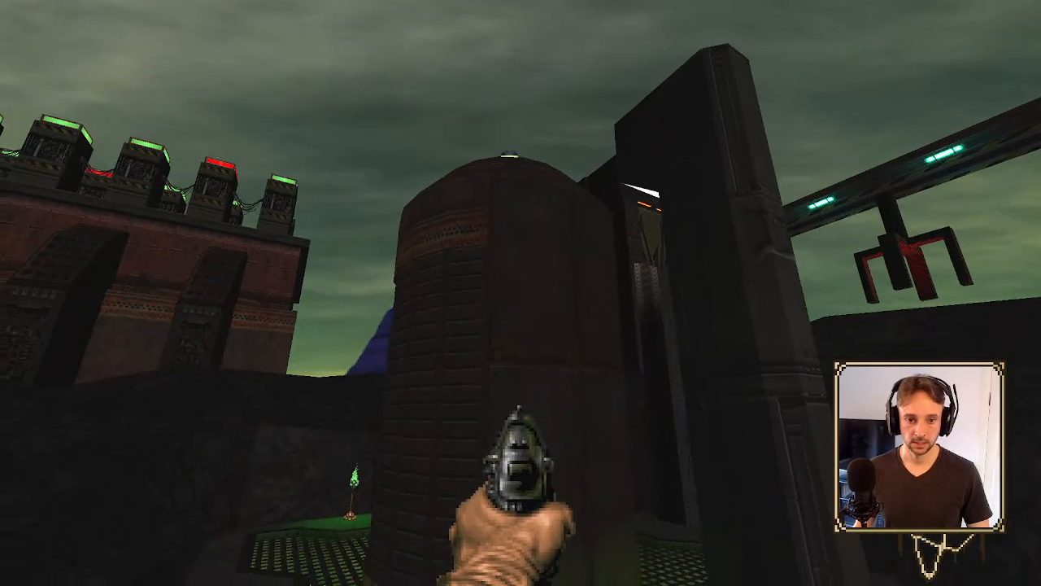
- Check the dome from one more side, quit the test game and return to the map editor
key(a)
key(w)
key(s)
key(Escape)
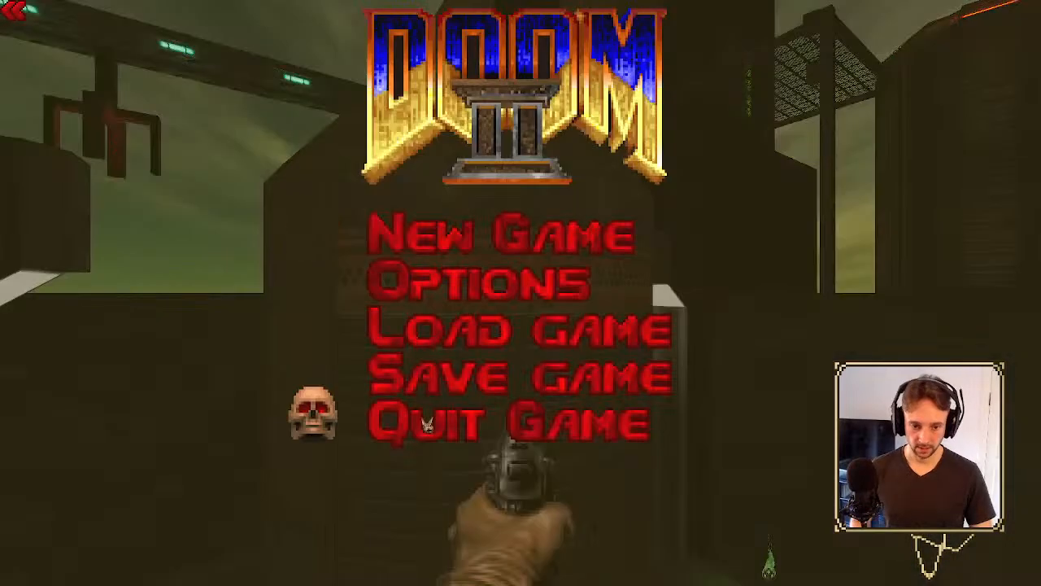
click(427, 423)
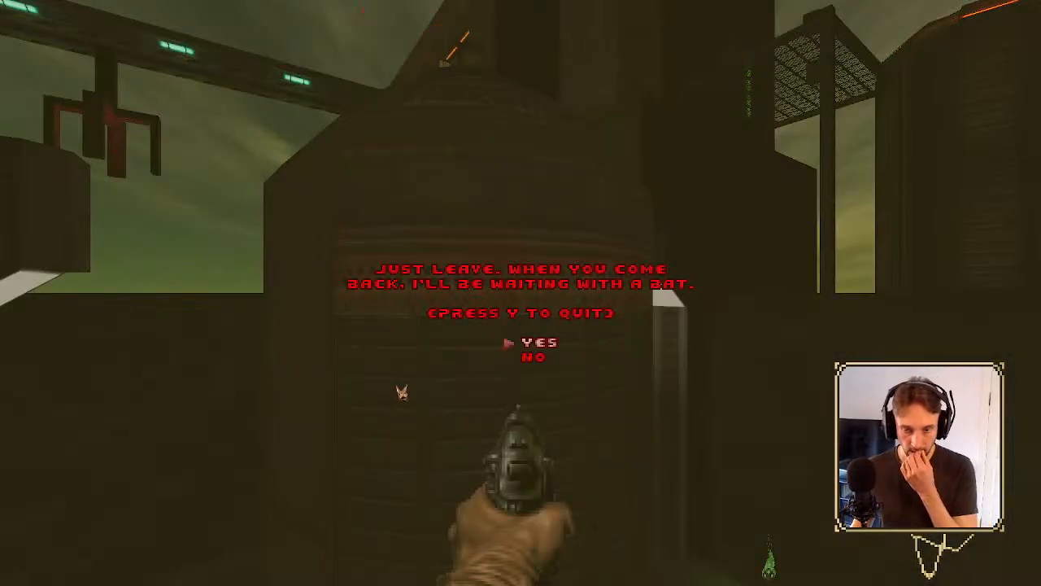
key(y)
click(884, 324)
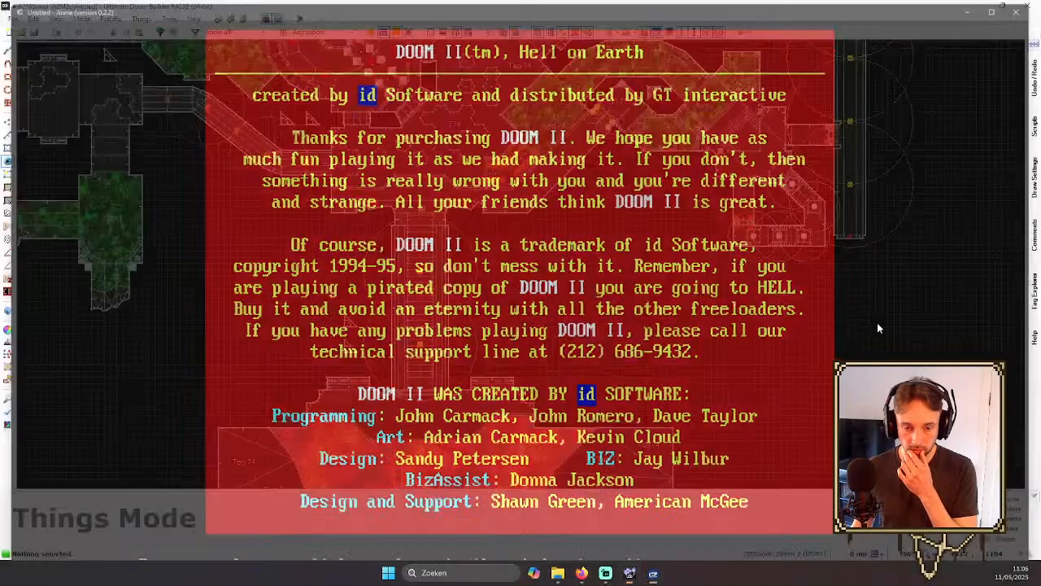
- Find the large round chamber with the spoked circular centre on the 2D map and start a test play there
scroll(877, 322, down, 6)
scroll(586, 351, up, 4)
scroll(569, 333, down, 5)
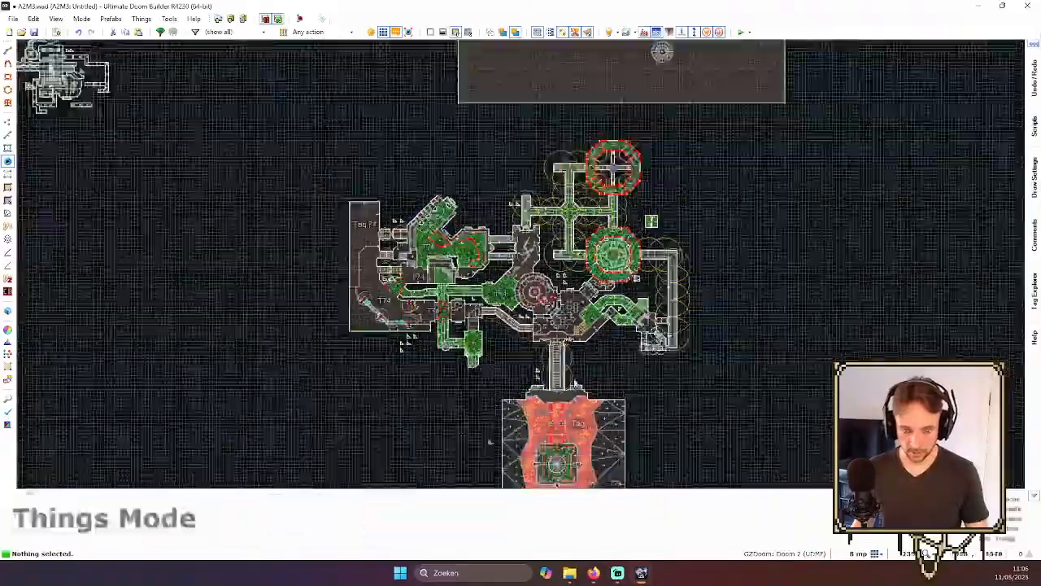
scroll(574, 275, up, 5)
scroll(602, 210, down, 5)
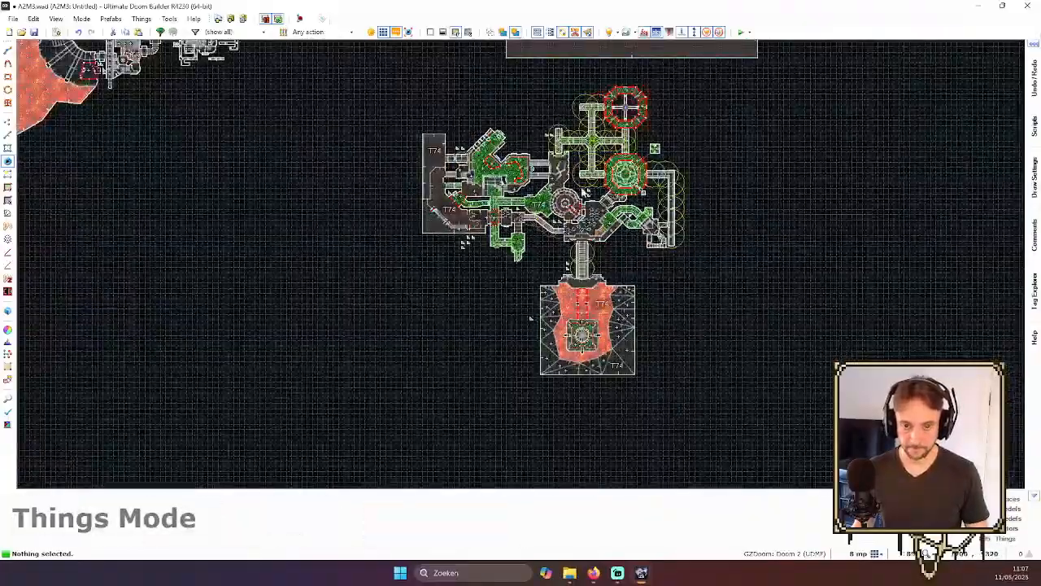
scroll(364, 89, up, 6)
scroll(364, 90, down, 6)
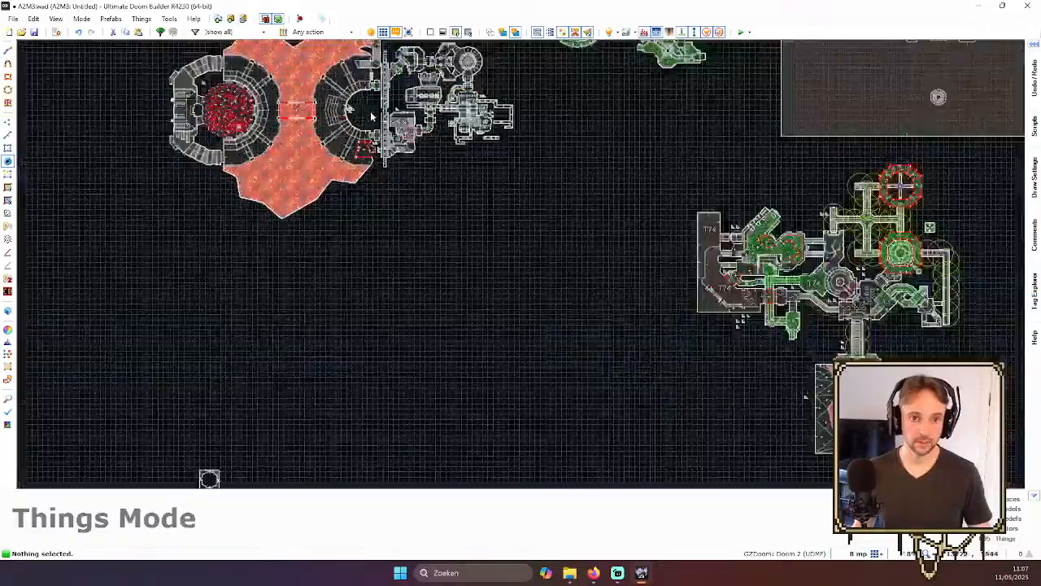
scroll(499, 145, up, 2)
scroll(500, 145, up, 4)
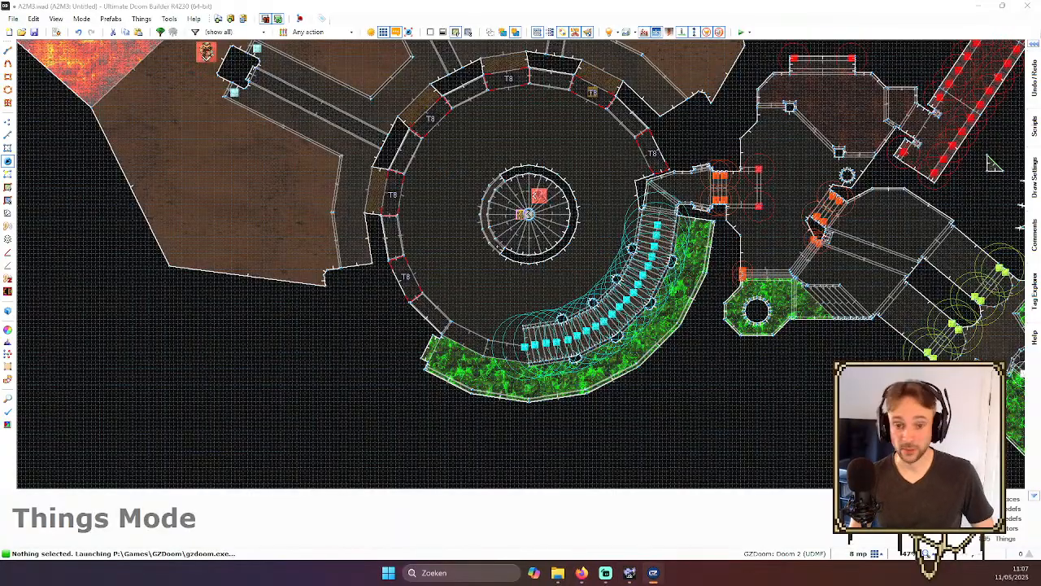
- Pick up the yellow keycard on the round grated platform and examine the circular chamber's floor, walls and dark shaft overhead
key(w)
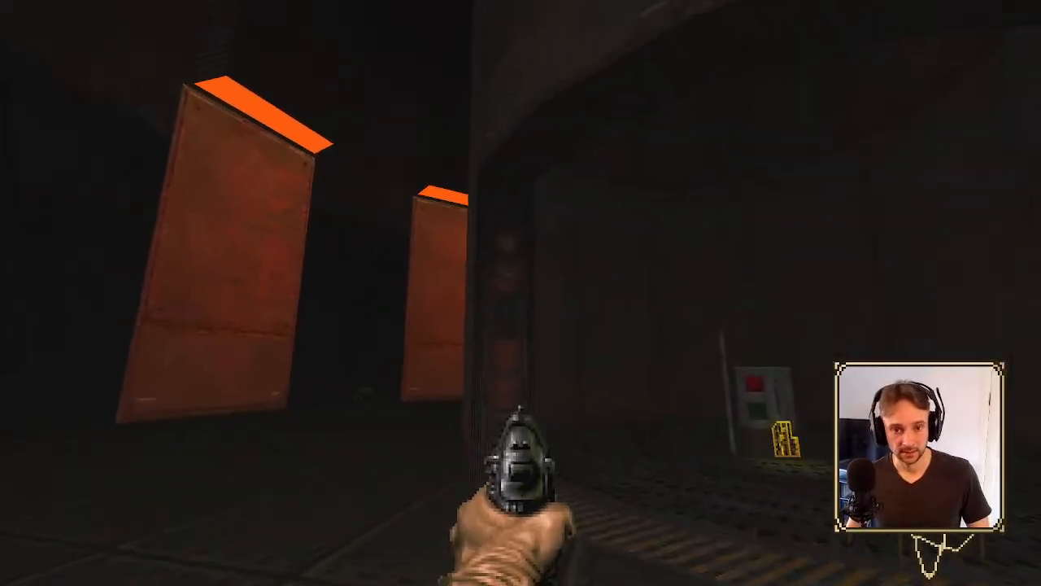
key(w)
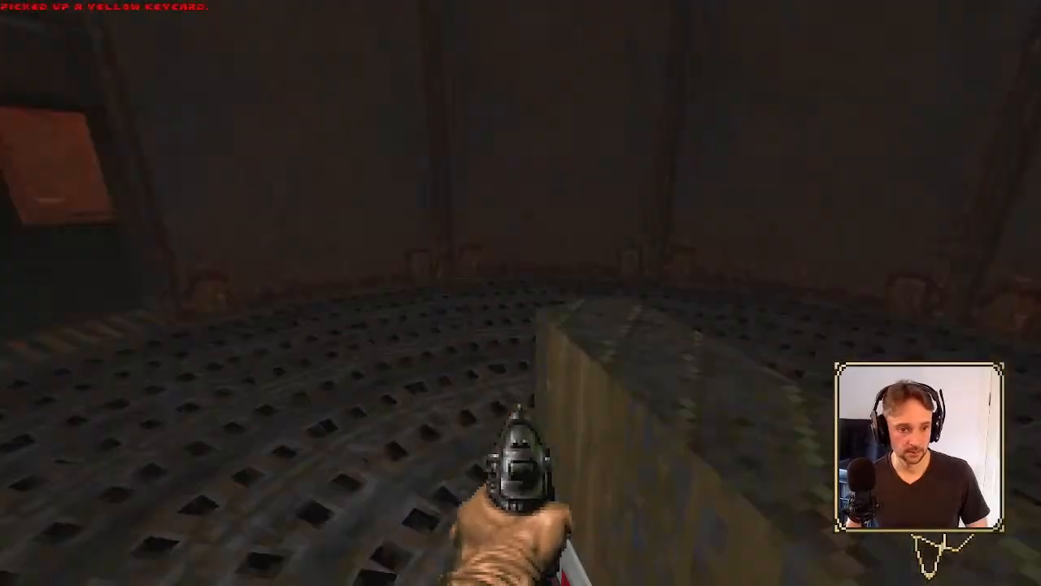
key(w)
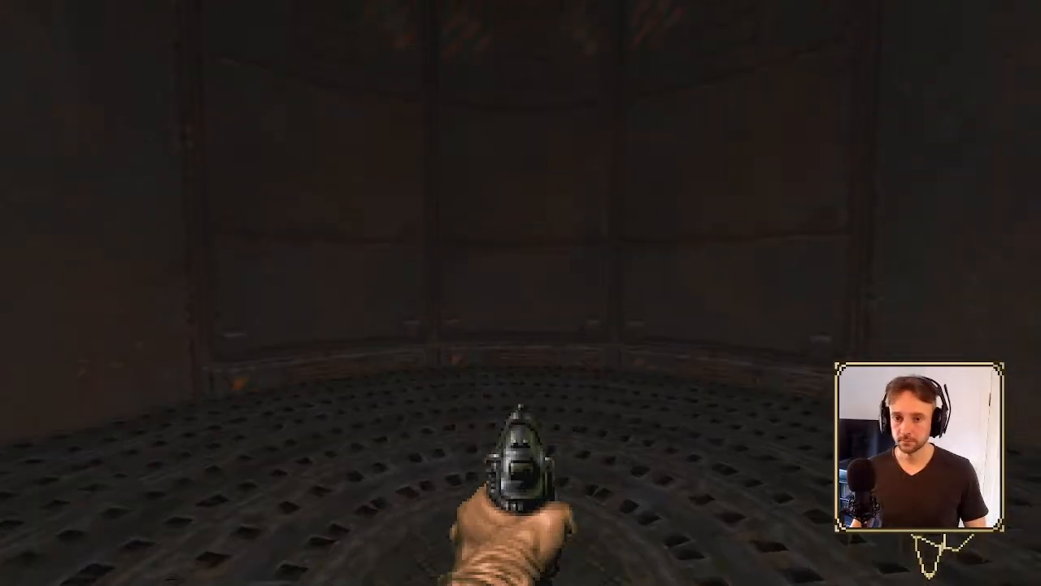
key(s)
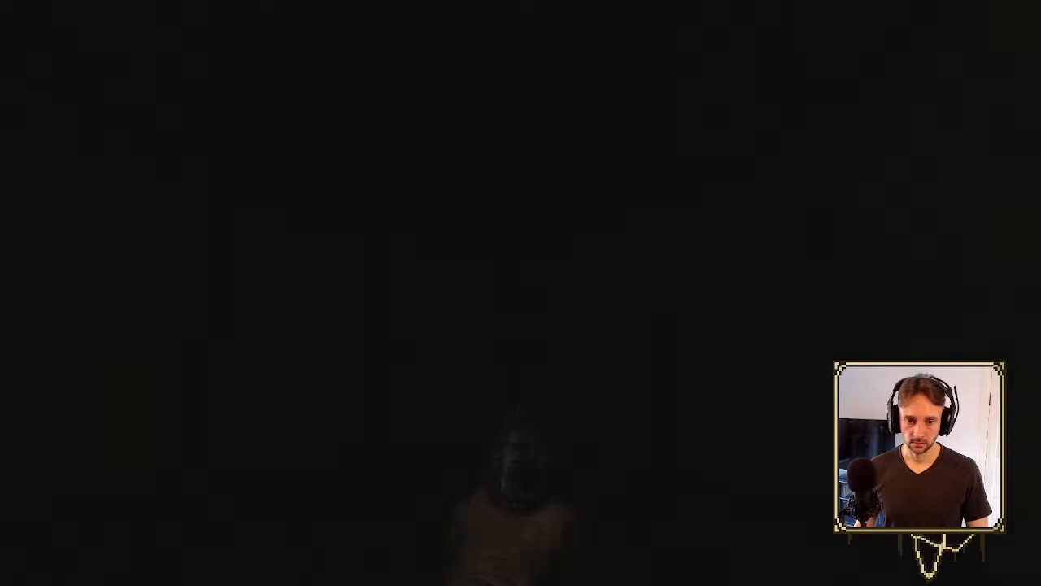
key(w)
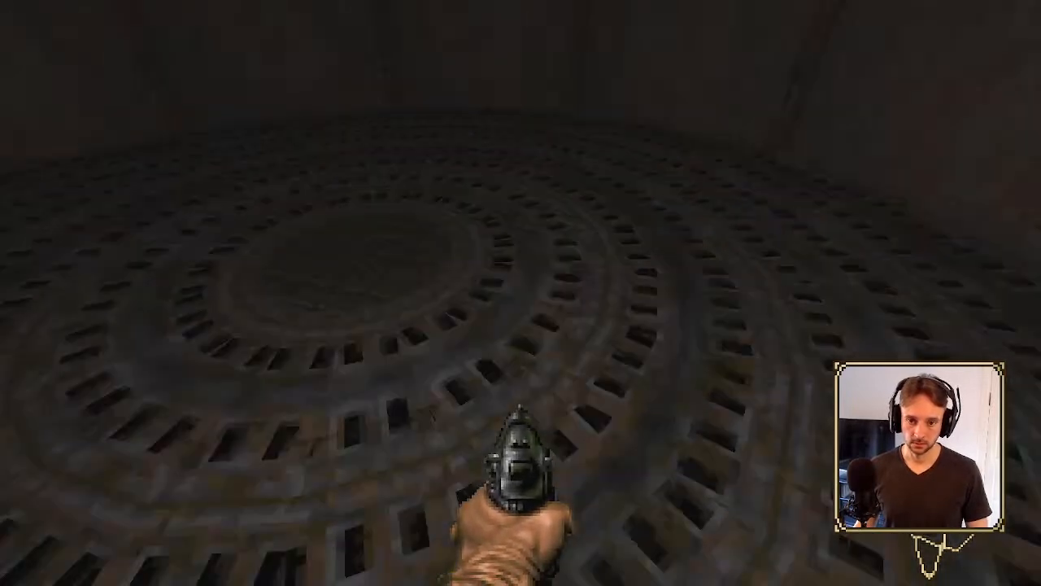
key(s)
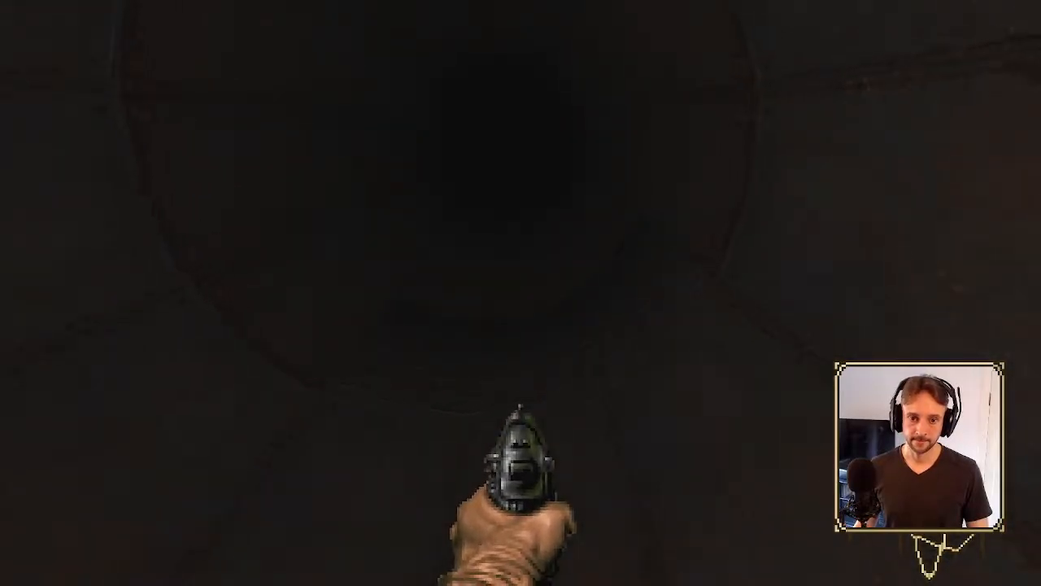
key(s)
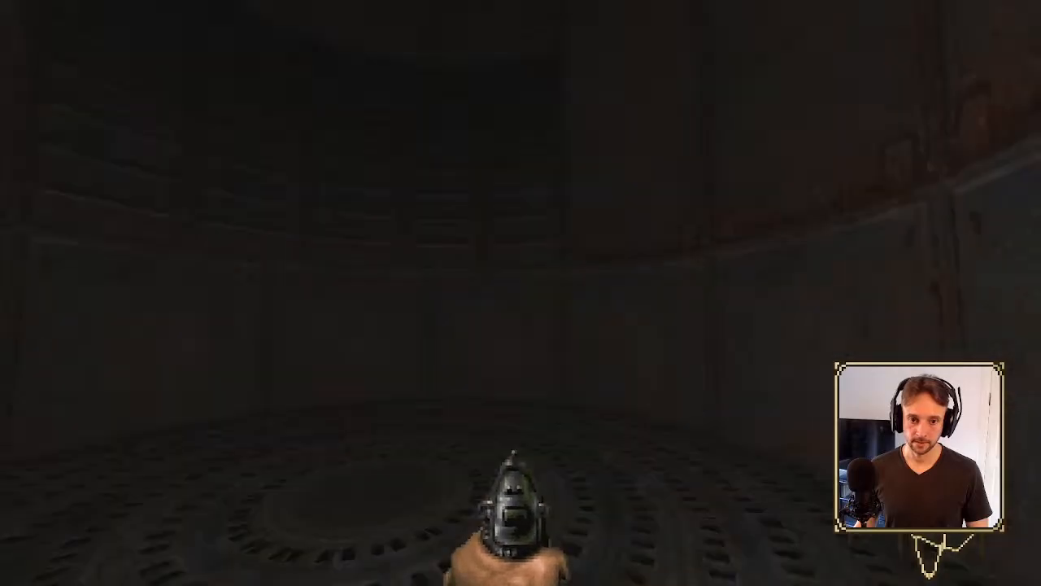
- Examine the shuttered wall and grated floor of the circular keycard chamber and walk out into the dark hall
key(s)
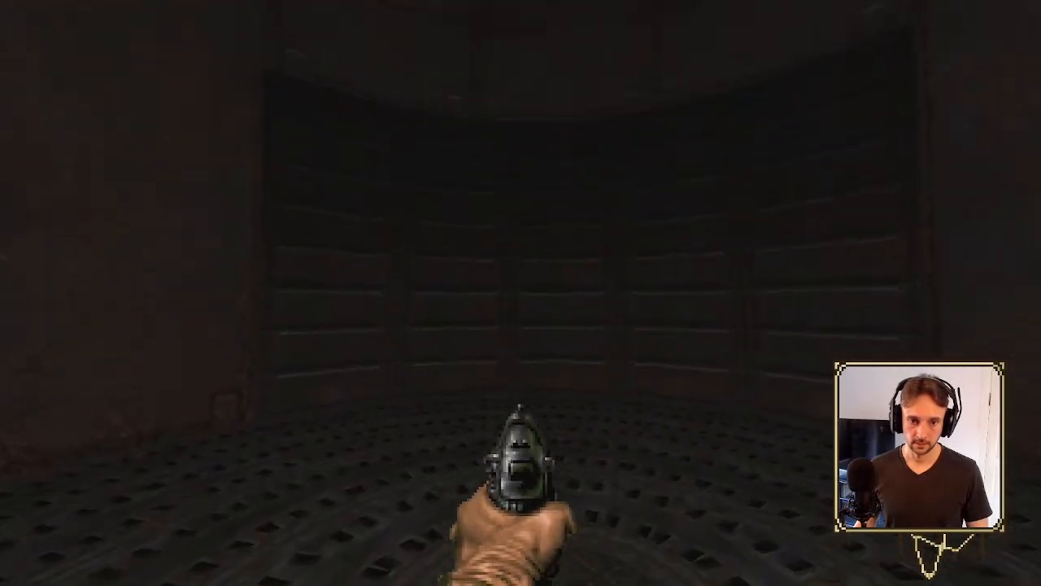
key(w)
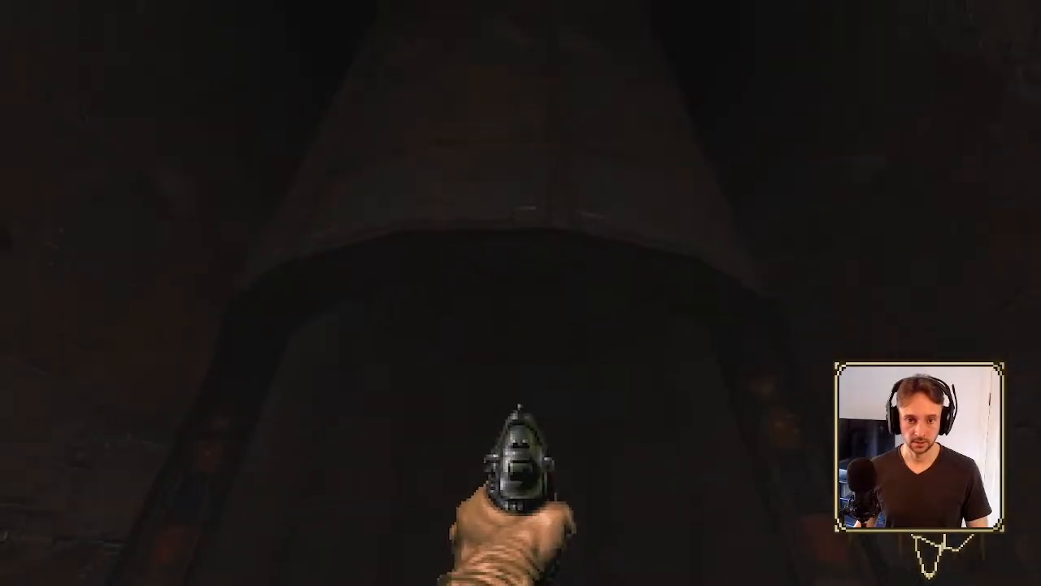
key(w)
key(w)
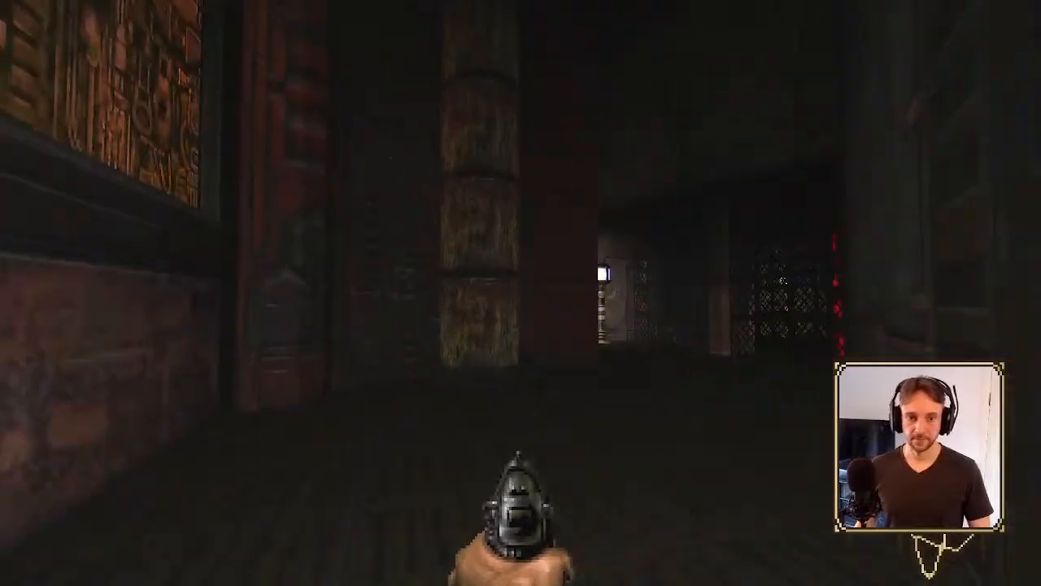
- Quit the test game and return to the map editor
key(Escape)
key(Up)
key(Return)
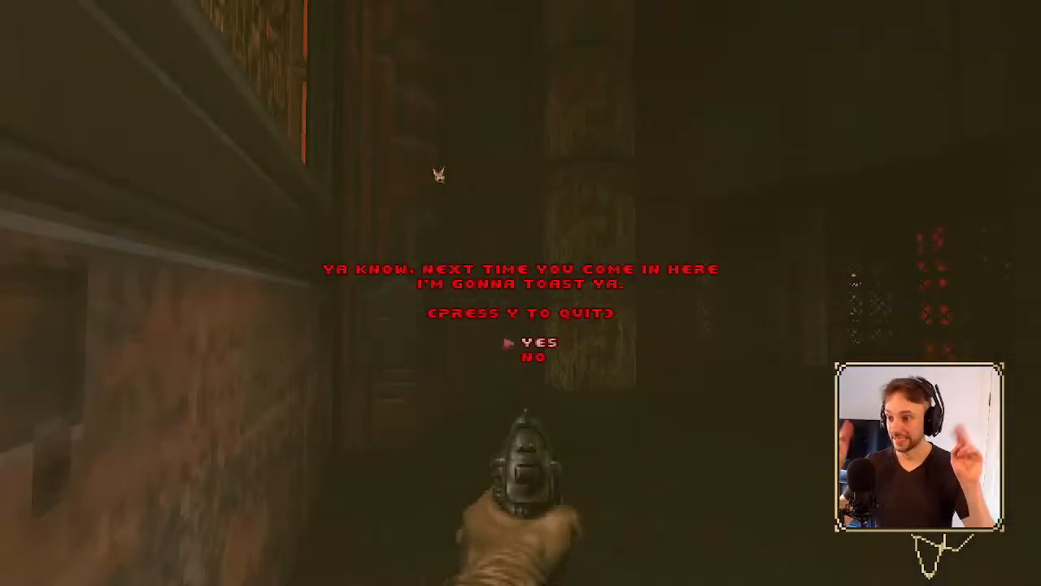
key(y)
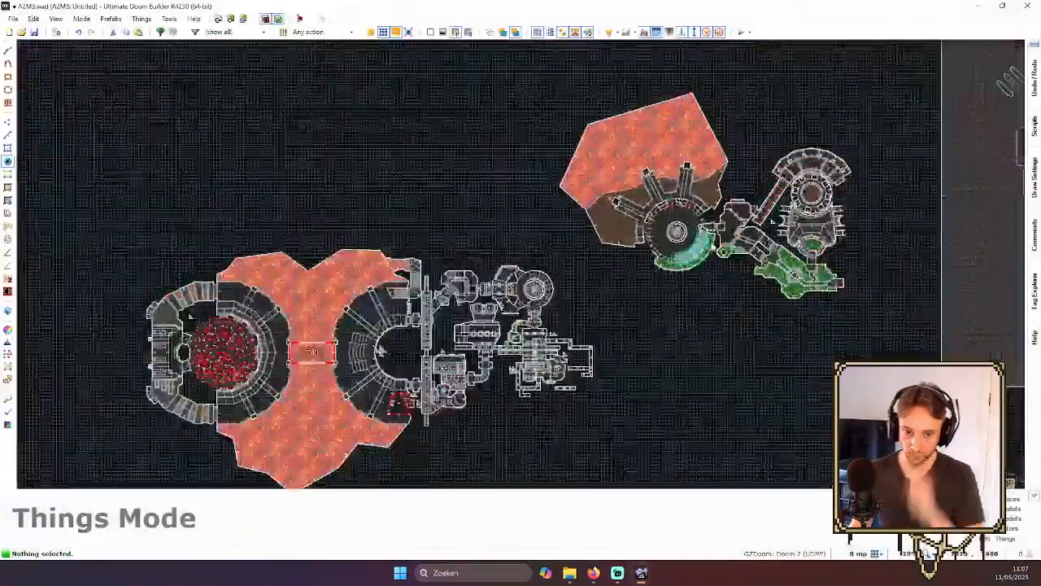
- Check the section with the green pools and lava courtyard on the 2D map and save the map
scroll(520, 265, down, 3)
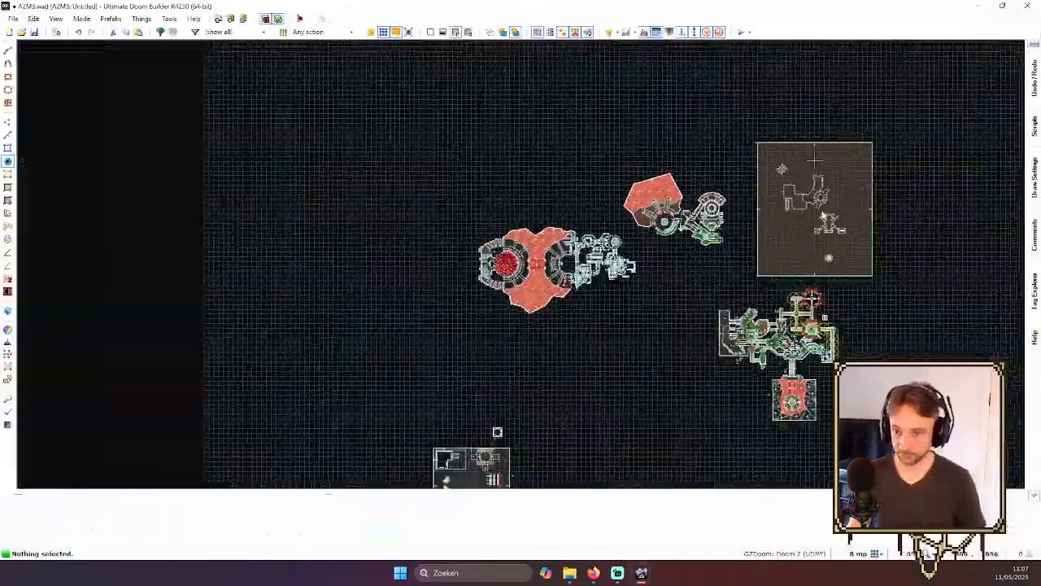
scroll(793, 223, up, 5)
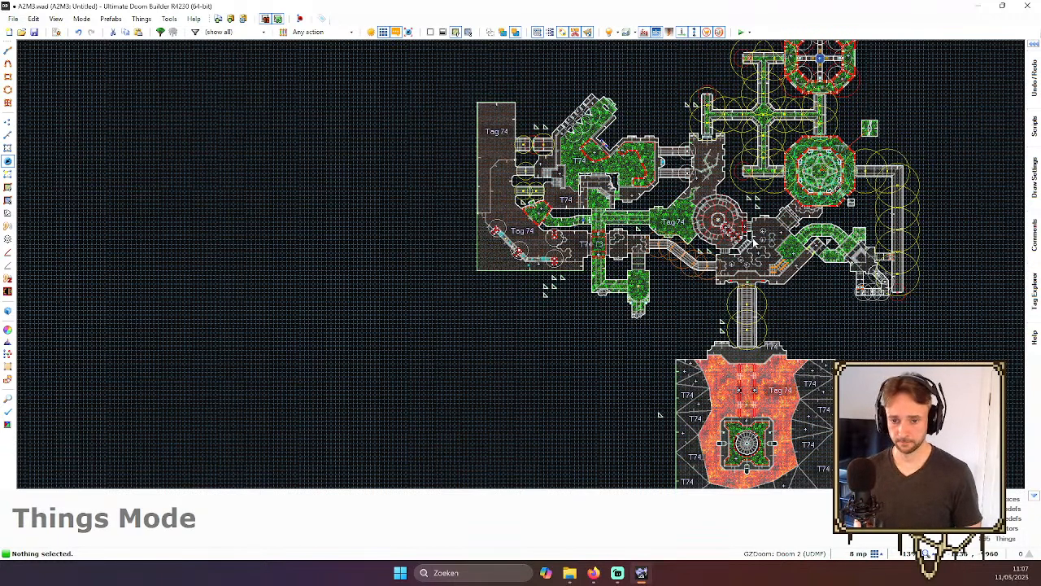
scroll(771, 240, down, 5)
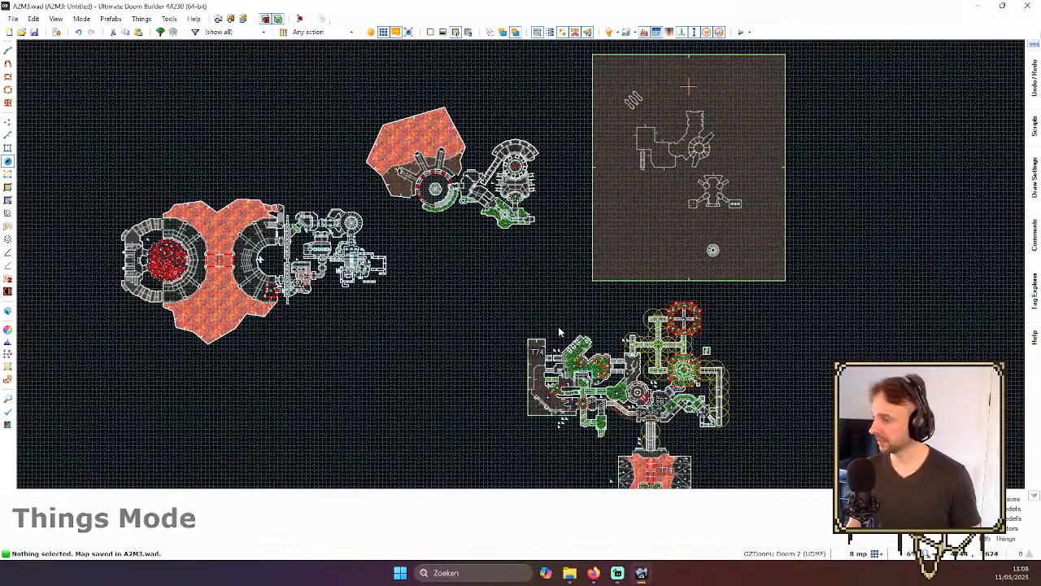
- Survey the map's separate areas, including the two lava sections and the round hall with the curved staircase
scroll(483, 272, up, 4)
scroll(470, 242, down, 3)
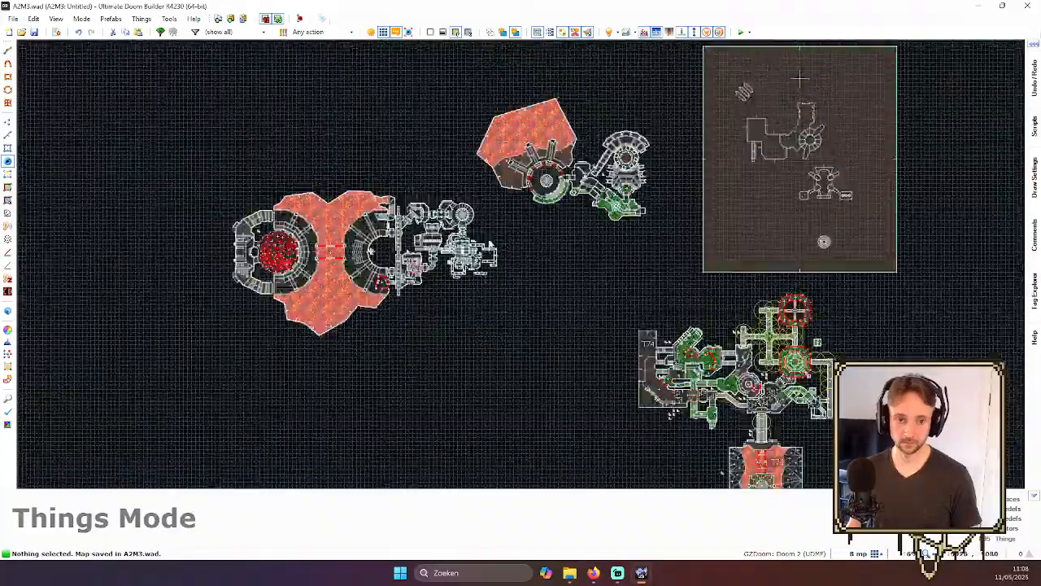
scroll(582, 254, up, 2)
scroll(456, 146, up, 4)
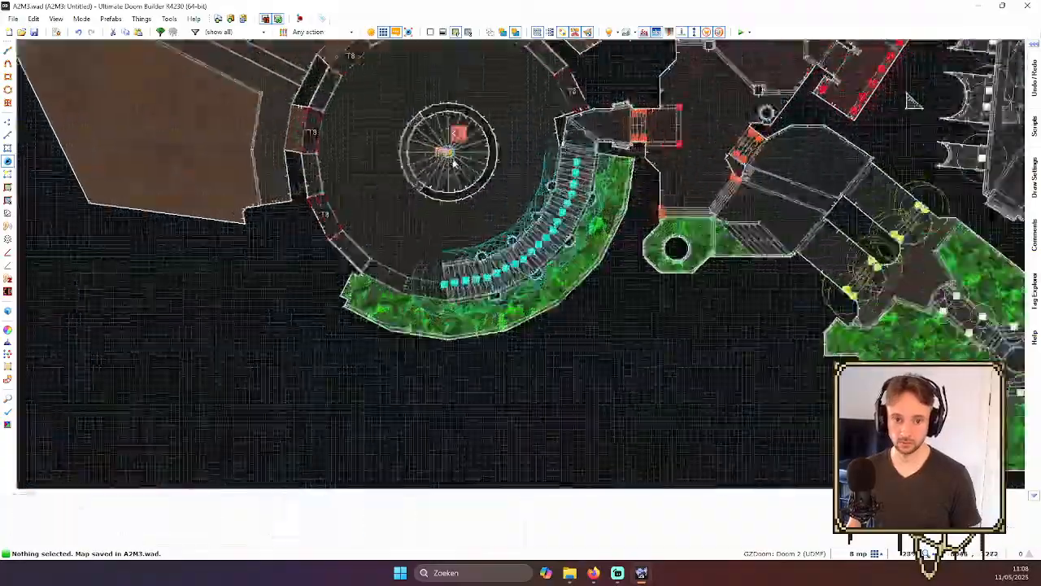
scroll(461, 150, down, 8)
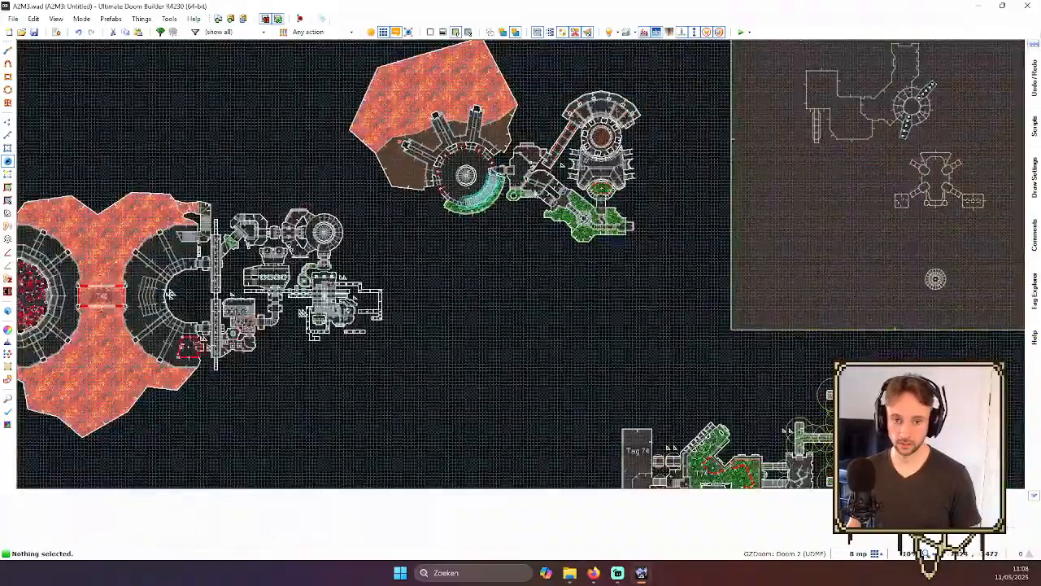
scroll(796, 160, up, 3)
scroll(767, 158, down, 7)
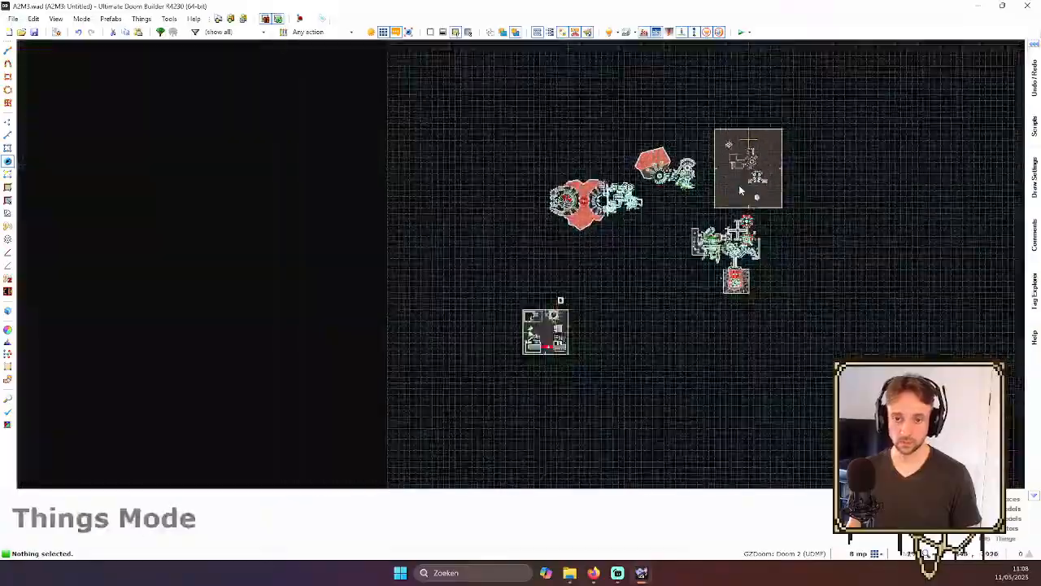
- Open the dome tower in the 3D view, select the ceiling above its ribbed wall panels and try height 640, restoring 648
scroll(728, 313, up, 6)
key(w)
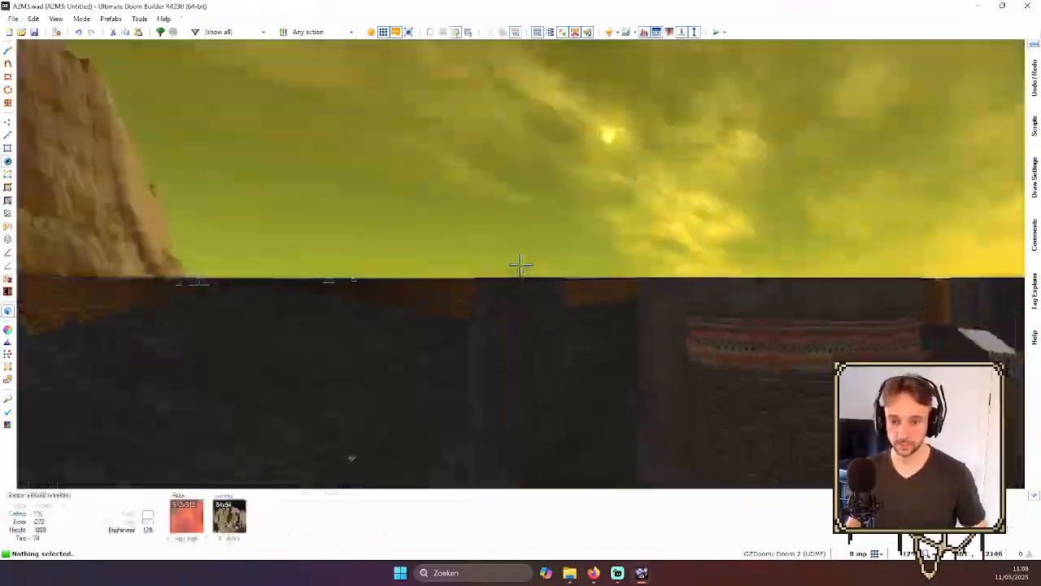
key(e)
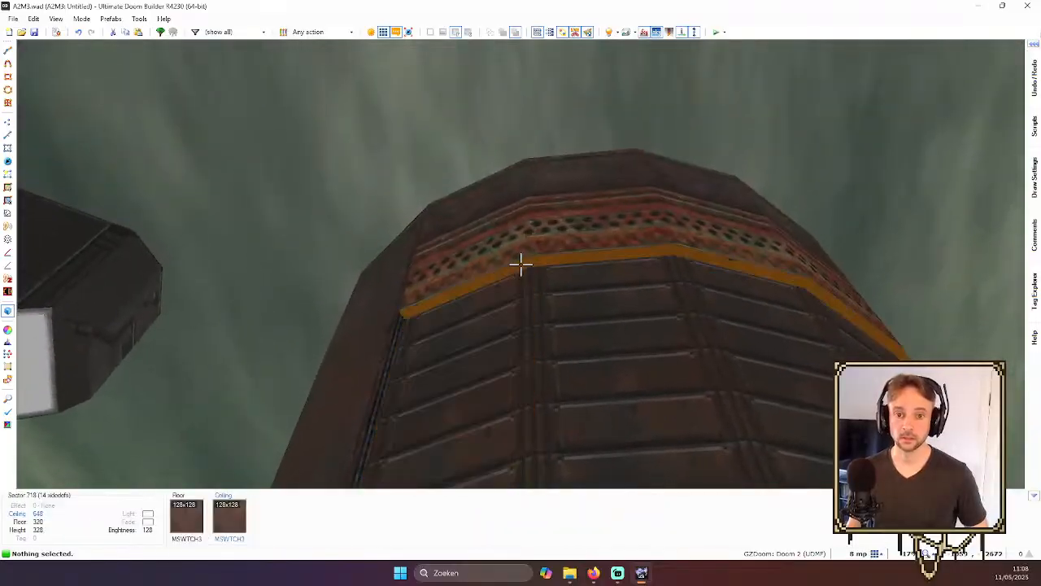
click(521, 264)
key(s)
scroll(520, 264, down, 3)
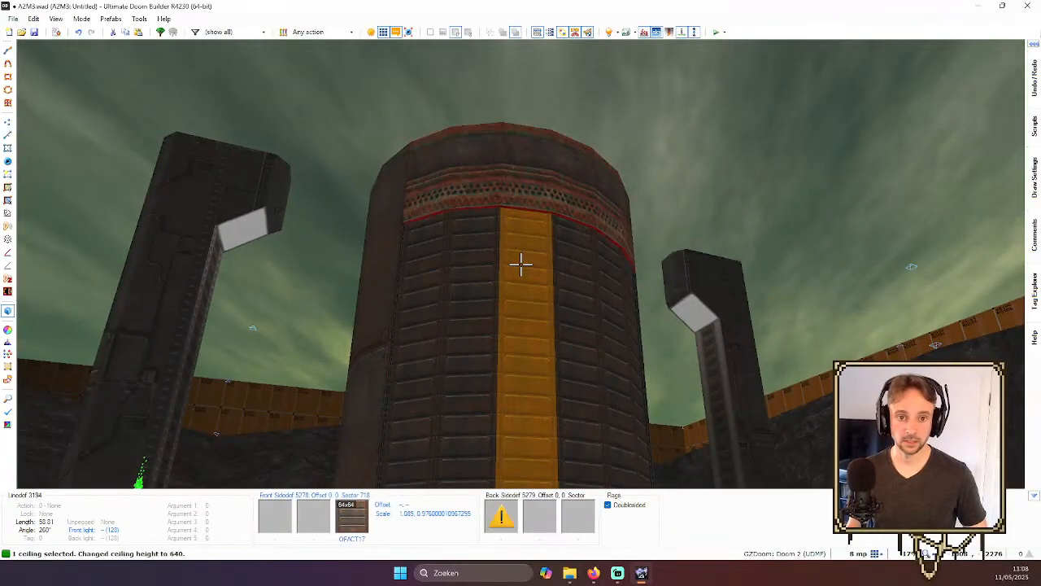
scroll(520, 264, up, 3)
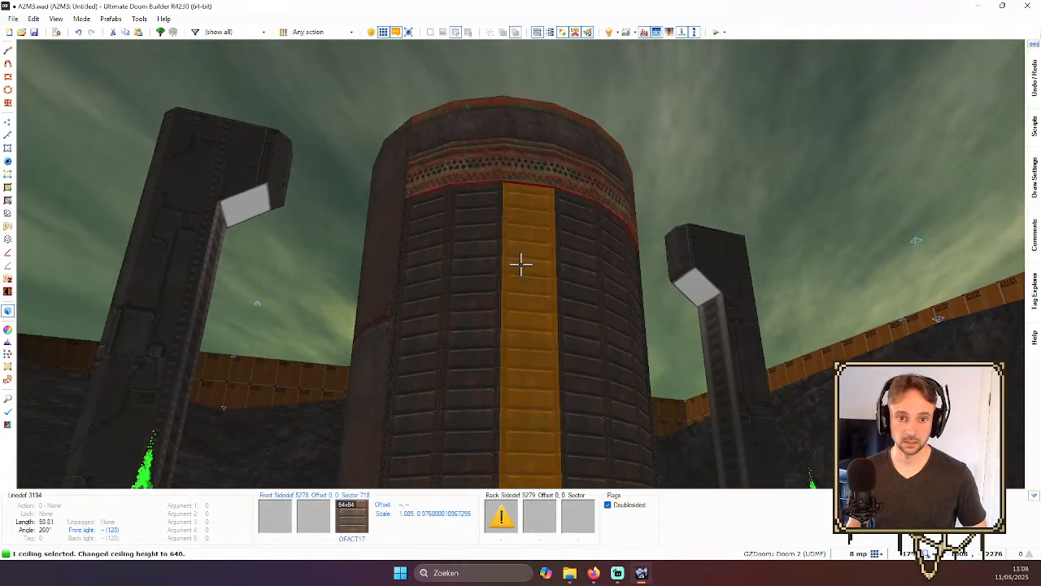
key(e)
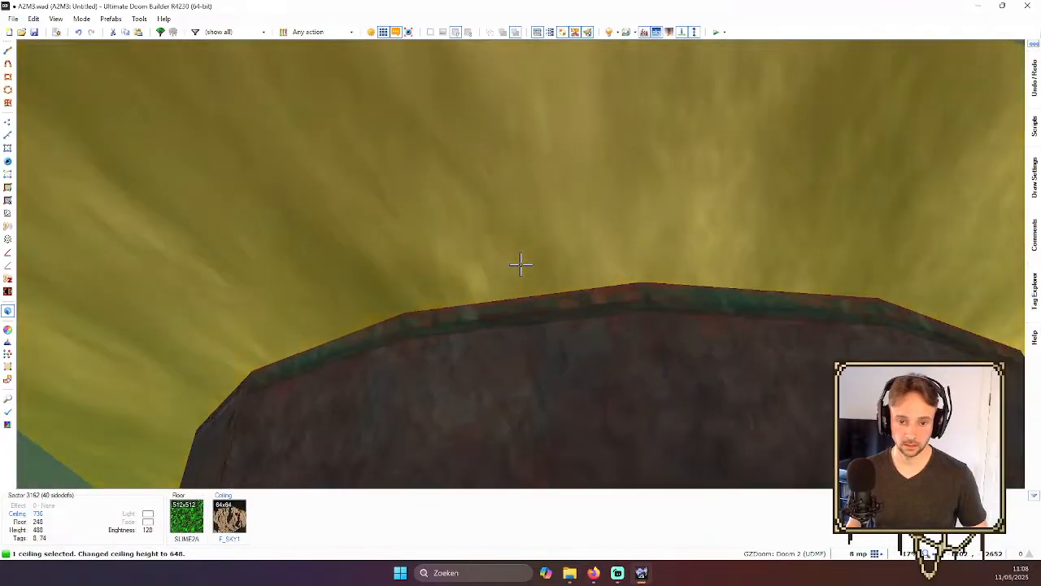
- Lower the selected ceiling between the dome's perforated trim band and ribbed panels to 408
key(d)
key(d)
scroll(521, 265, down, 16)
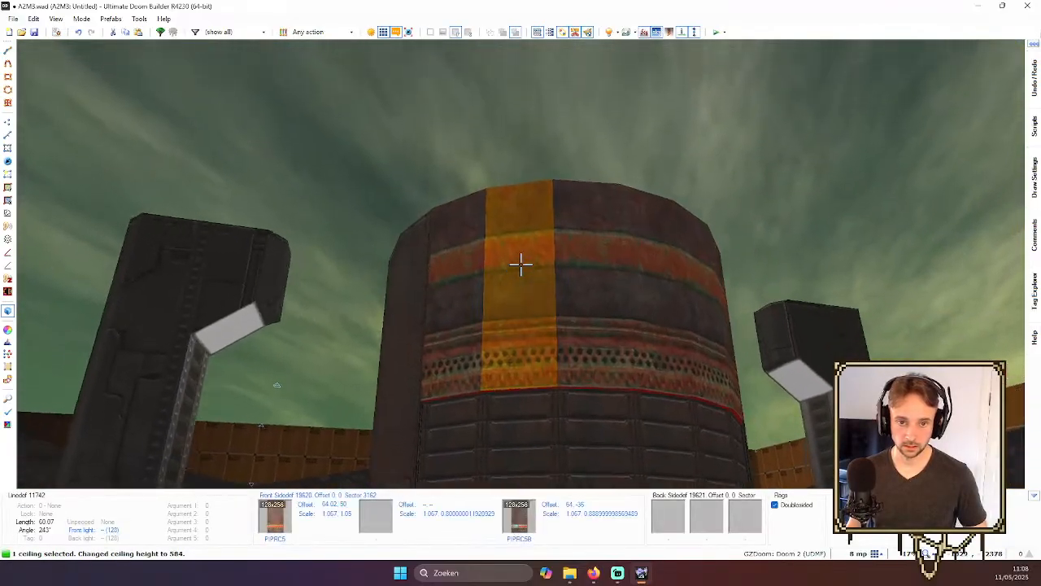
key(e)
scroll(520, 262, down, 9)
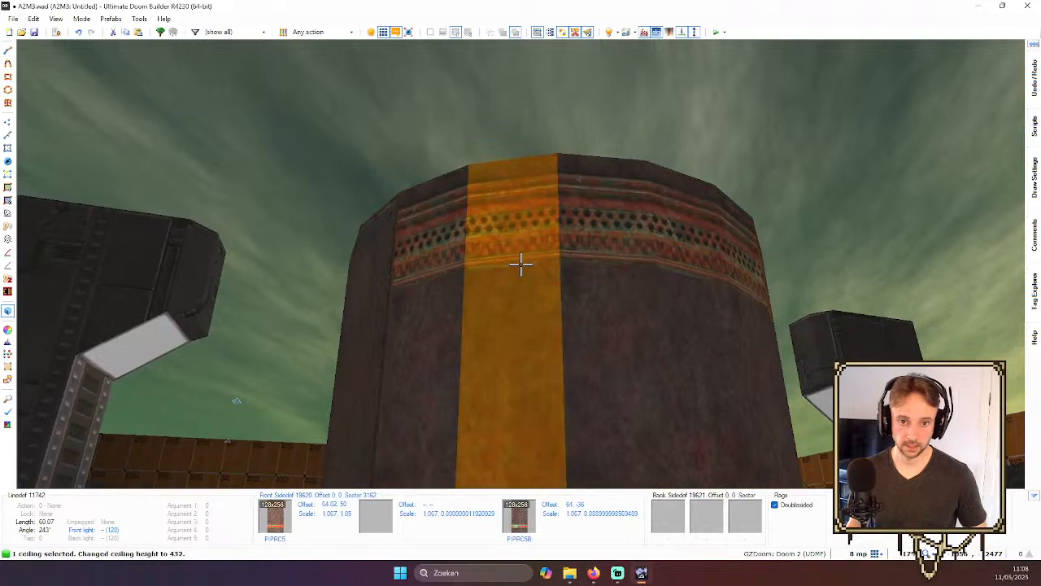
scroll(520, 265, down, 5)
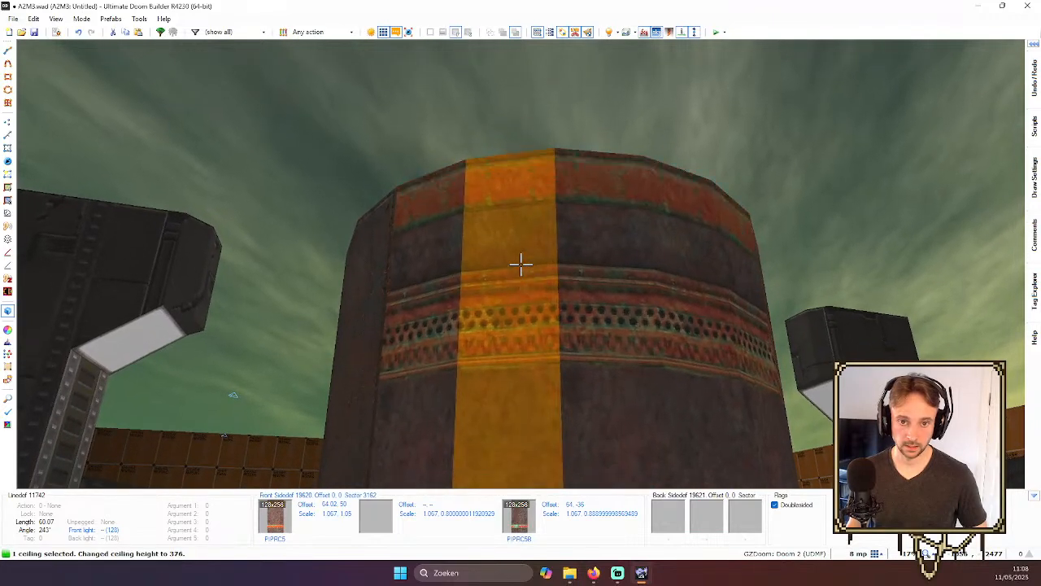
key(w)
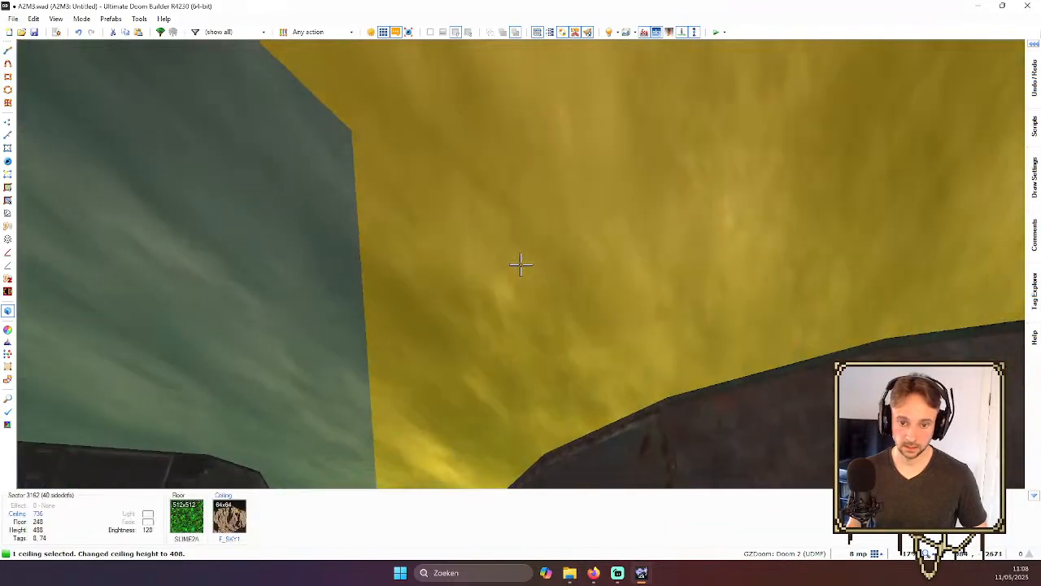
key(s)
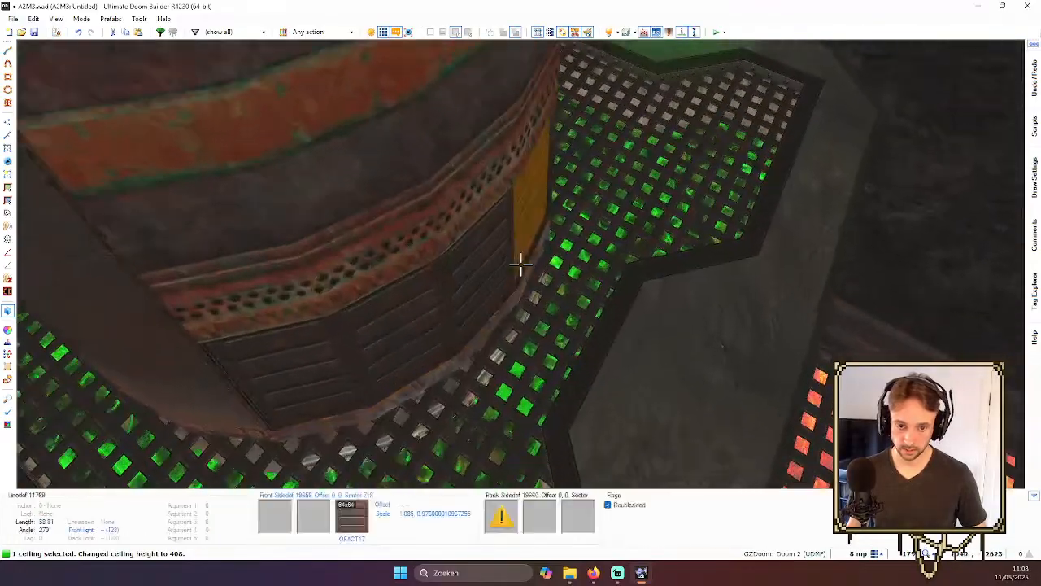
- Reselect the ceiling above the dome's ribbed panels and raise it to 496, checking the trim bands from several distances
key(c)
key(s)
key(w)
key(w)
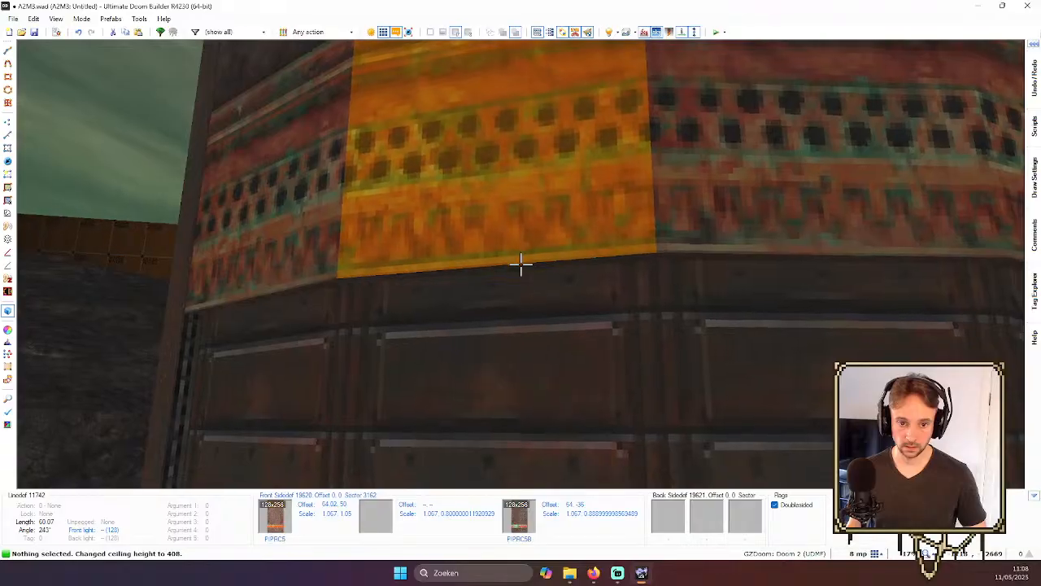
key(s)
click(521, 264)
scroll(521, 264, up, 1)
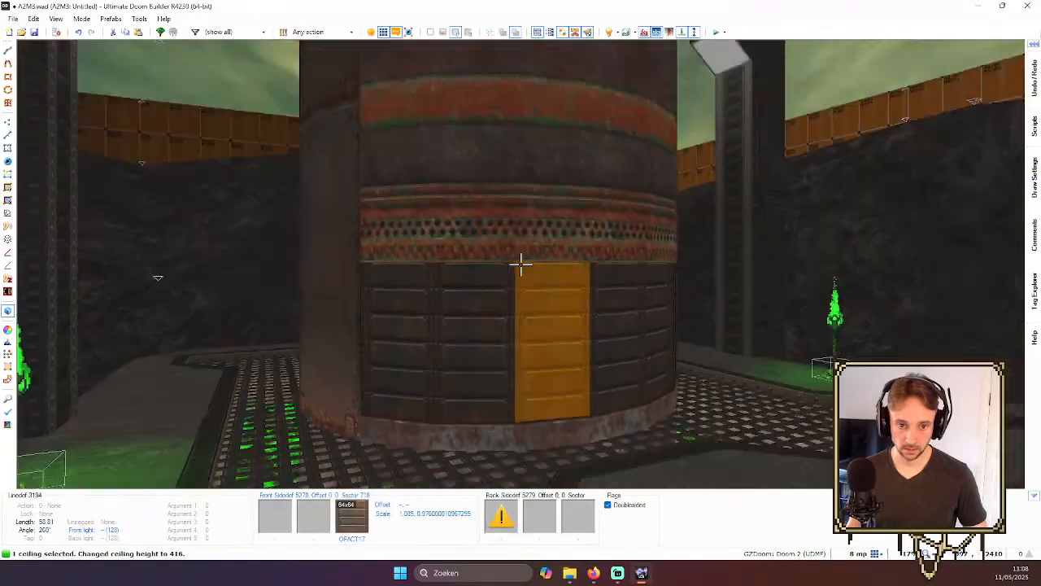
key(w)
scroll(521, 264, up, 1)
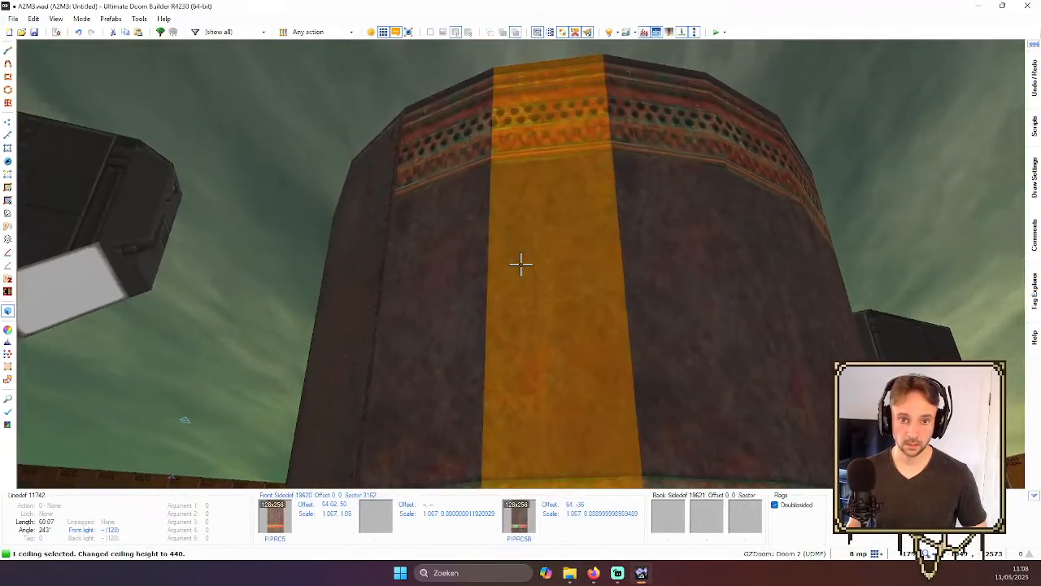
key(s)
scroll(521, 264, up, 2)
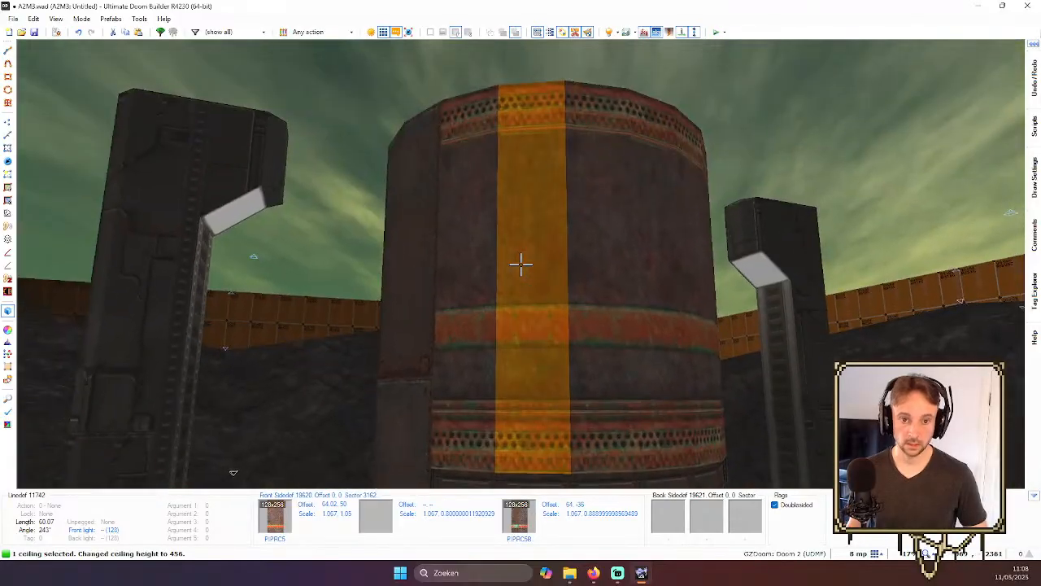
key(w)
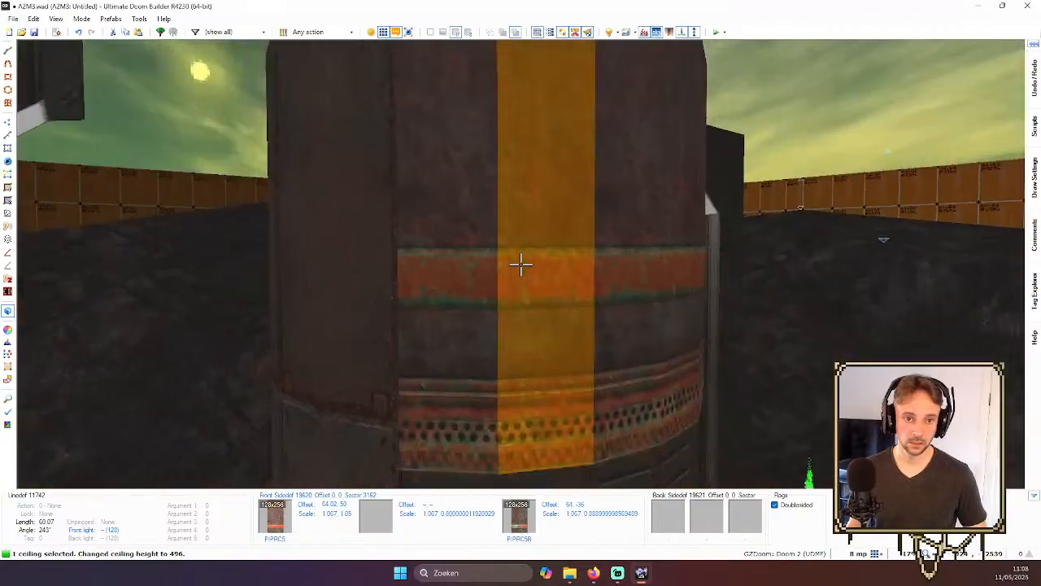
key(w)
key(s)
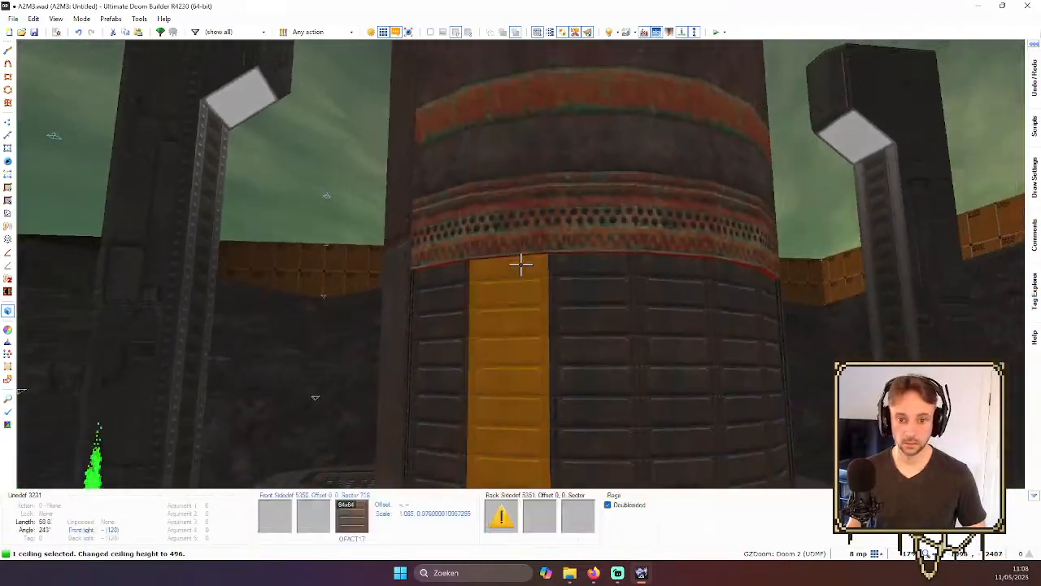
- Clear the selection and circle the dome to examine the trim bands, upper wall and ribbed panels
key(w)
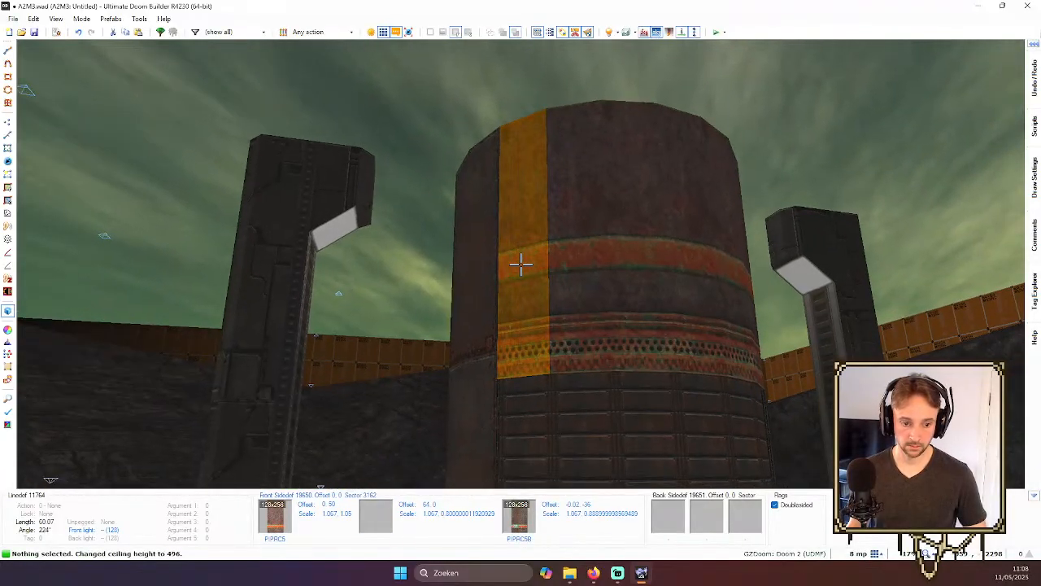
key(w)
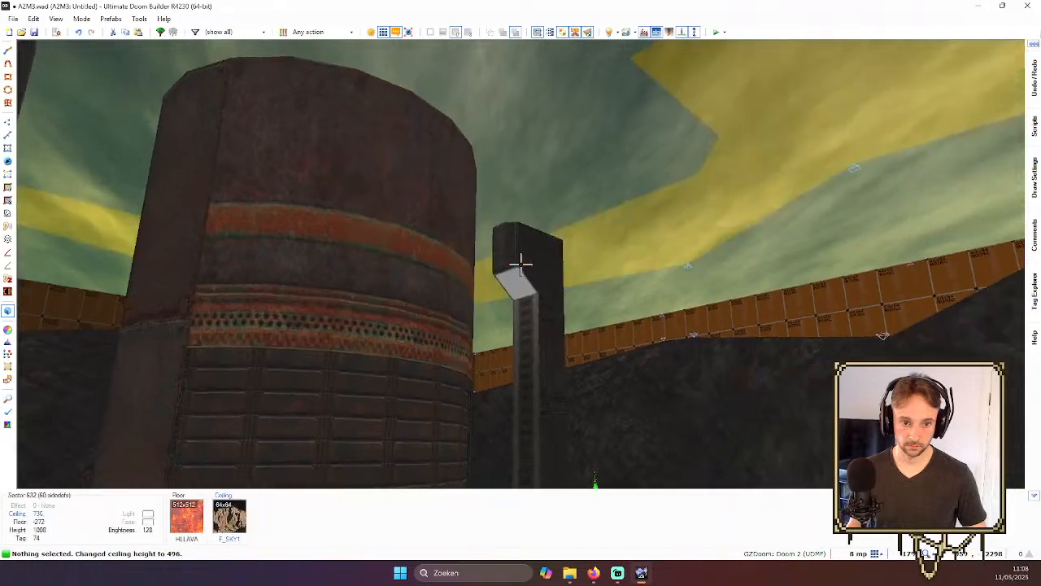
key(s)
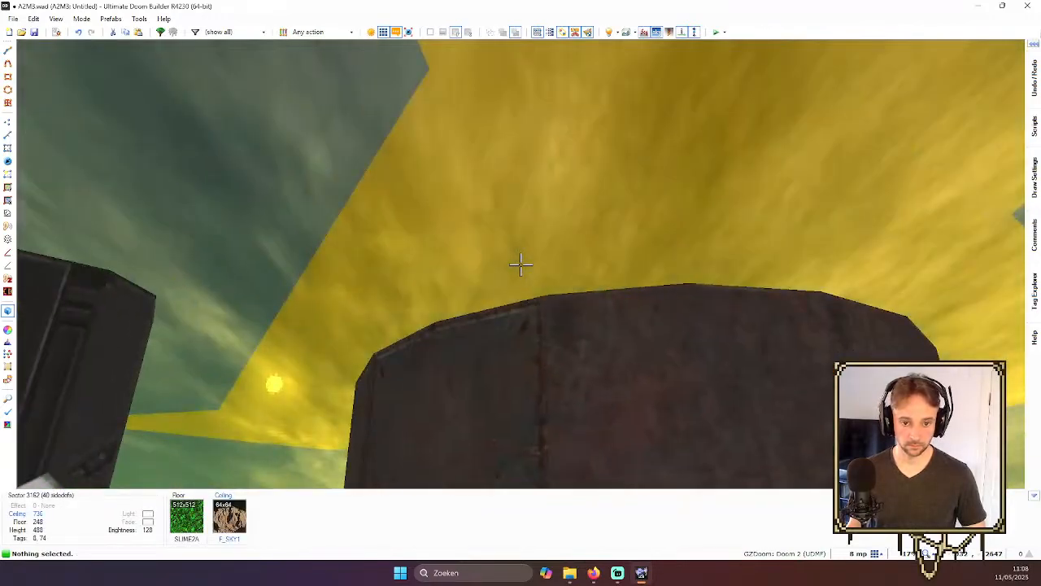
key(w)
key(s)
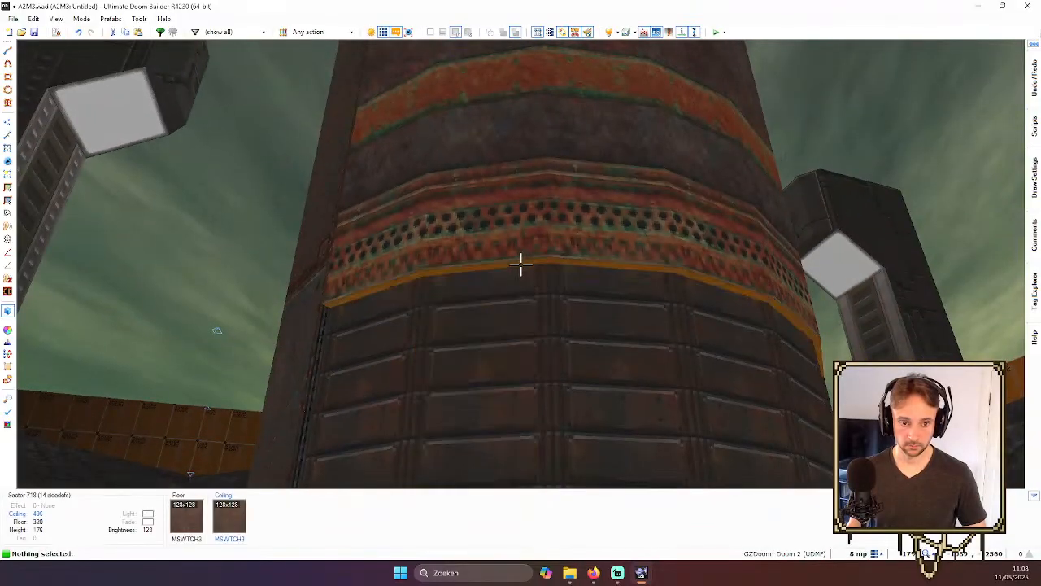
- Select the ceiling below the perforated trim again, try it one increment higher and put it back at 496
click(521, 265)
key(w)
key(s)
key(w)
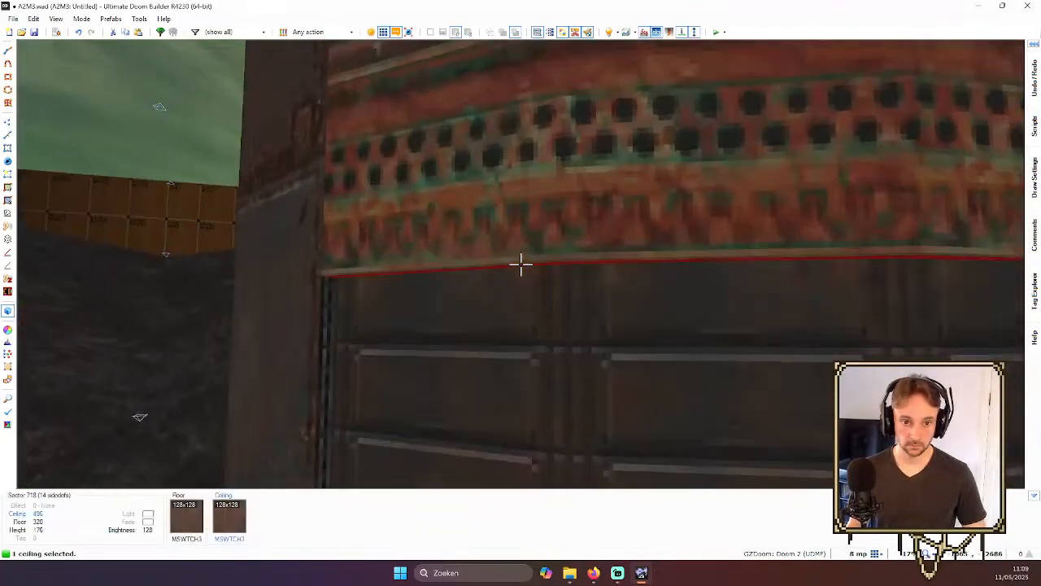
key(s)
scroll(520, 264, up, 1)
scroll(521, 264, down, 1)
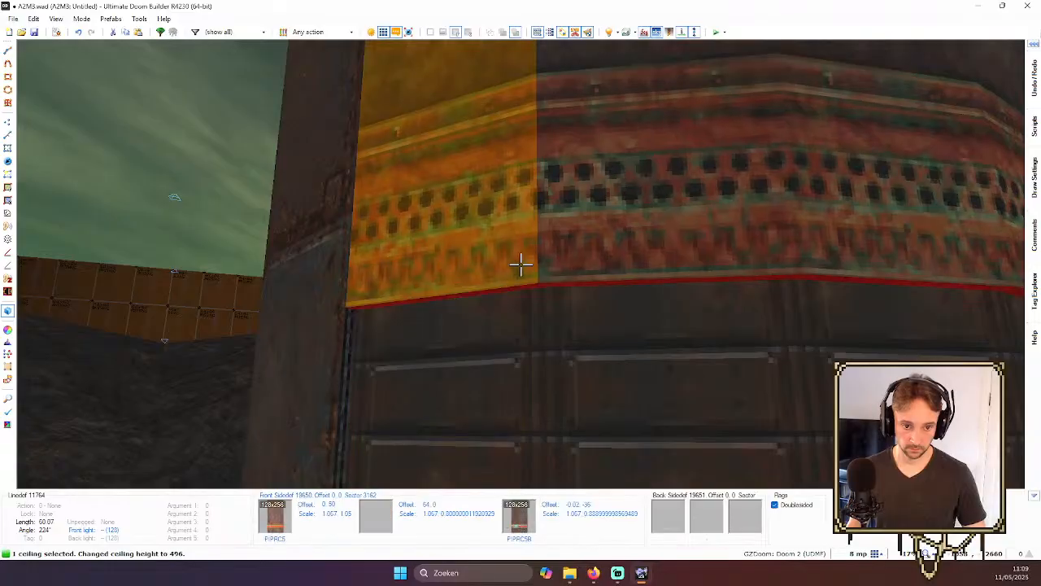
key(w)
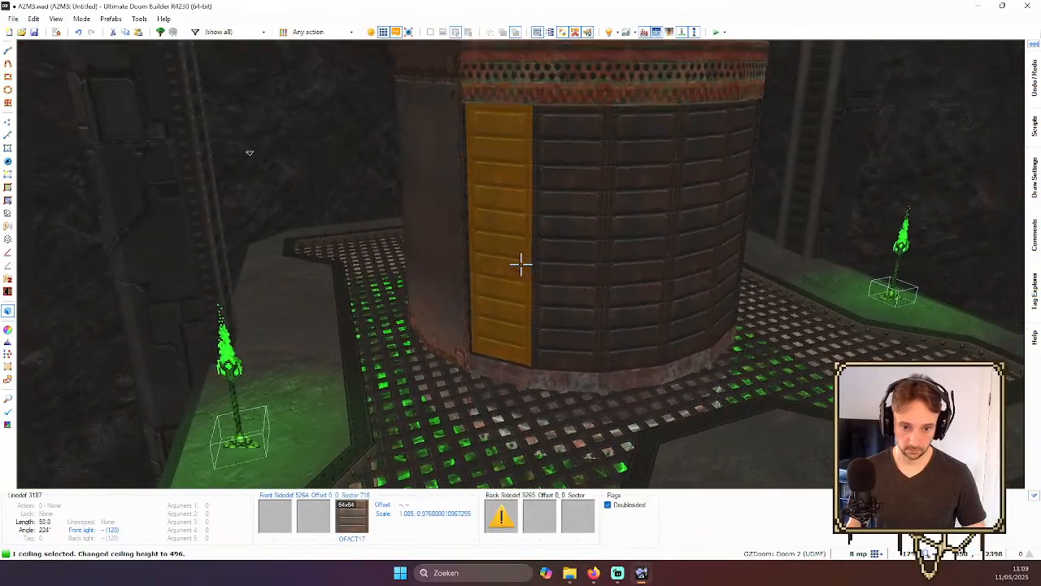
- Raise the selected ceiling below the dome's perforated trim to 504, clear the selection and undo the last height change
scroll(520, 265, up, 1)
key(s)
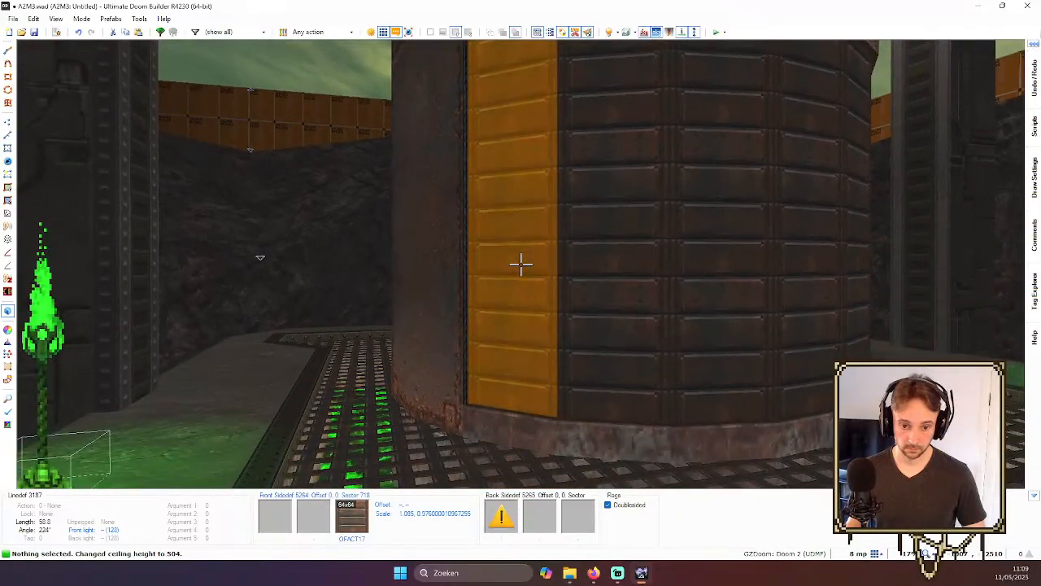
key(shift+r)
key(ctrl+z)
- Copy the linedef and sidedef properties of a ribbed panel and paste all of them onto the panel beside the plain wall
key(d)
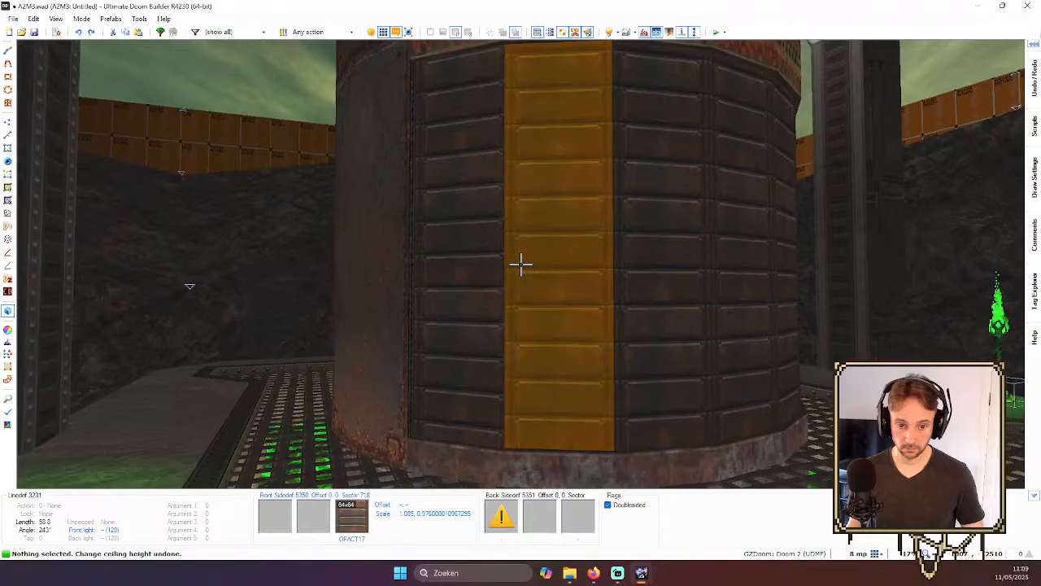
key(d)
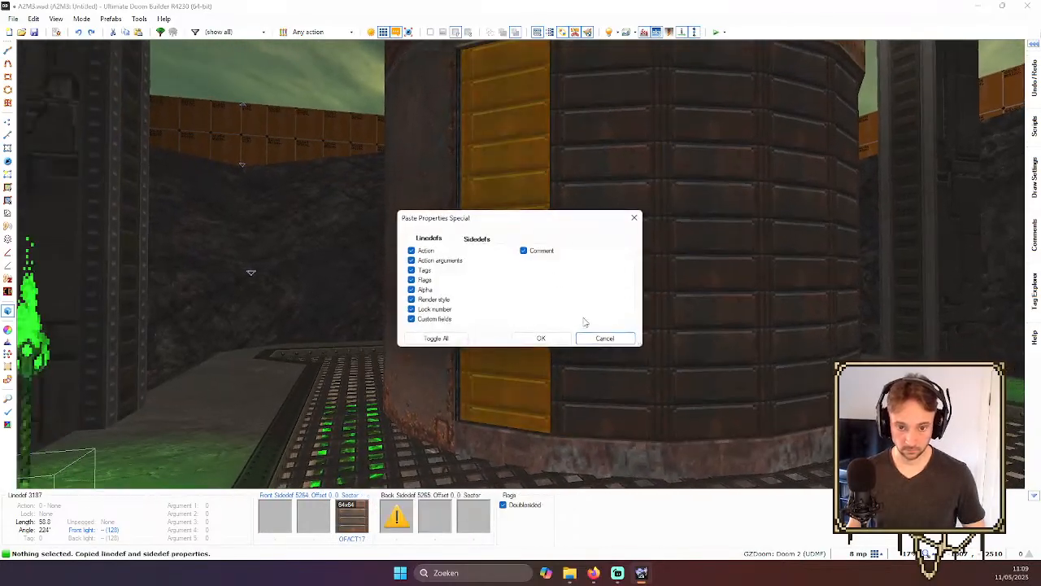
click(542, 338)
- Select the ceiling above the ribbed panels, raise it to 516 and clear the selection
key(a)
key(w)
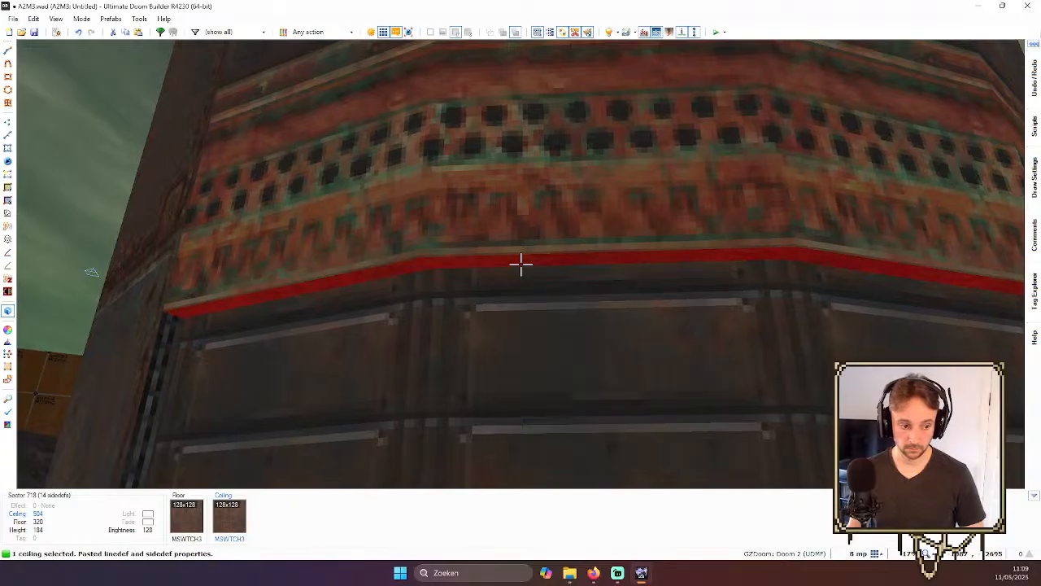
scroll(521, 264, up, 1)
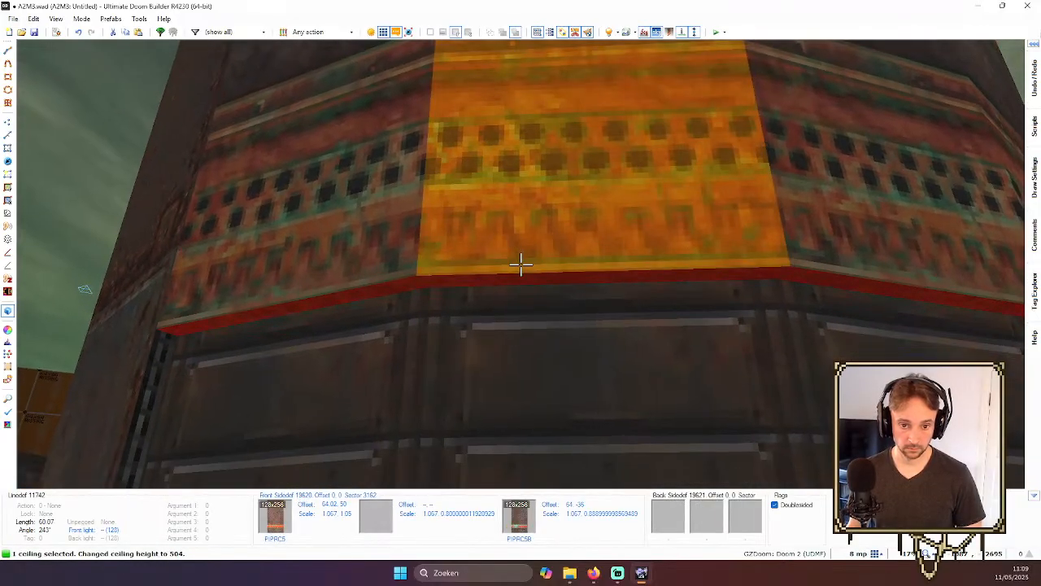
scroll(520, 265, up, 3)
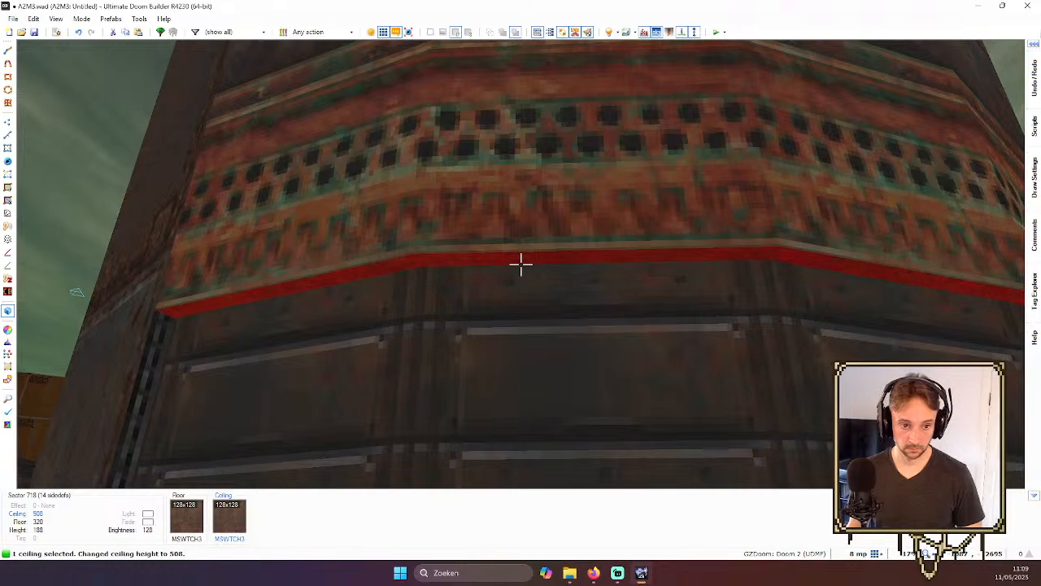
click(521, 265)
scroll(520, 265, up, 1)
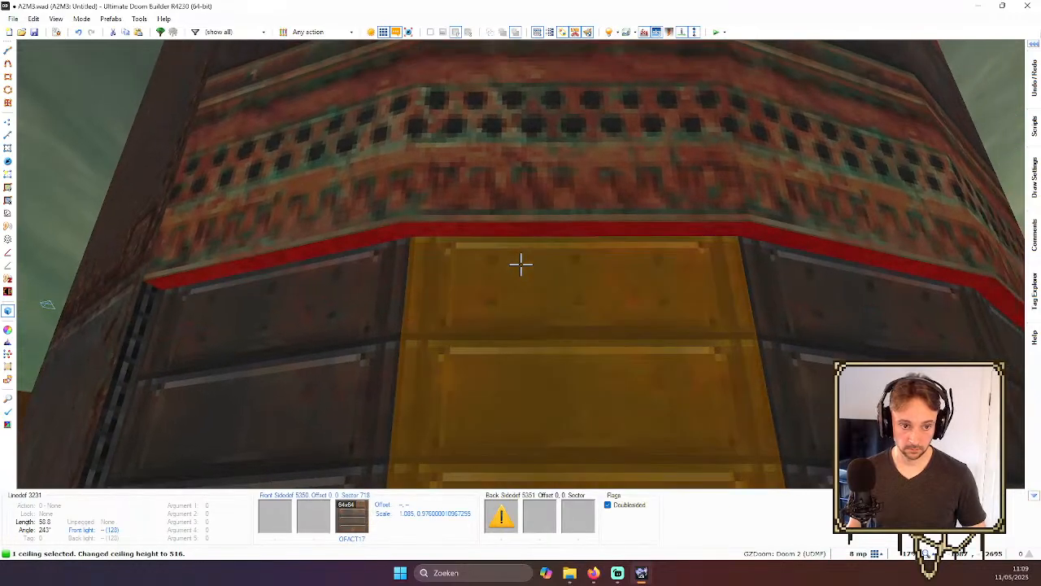
key(c)
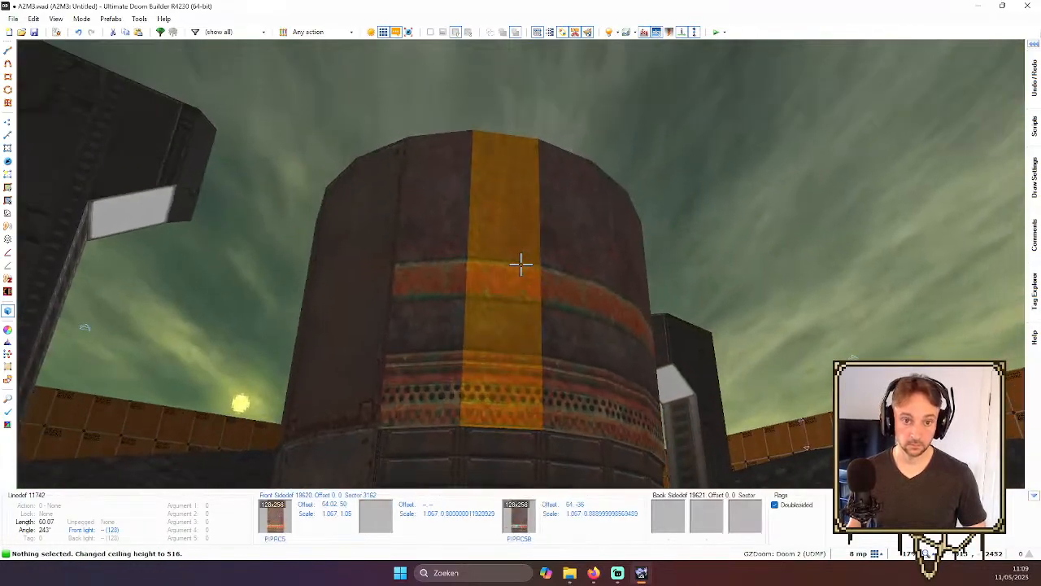
- Reselect the ceiling below the perforated trim and set its height to 492, checking the dome's upper edge before clearing the selection
key(w)
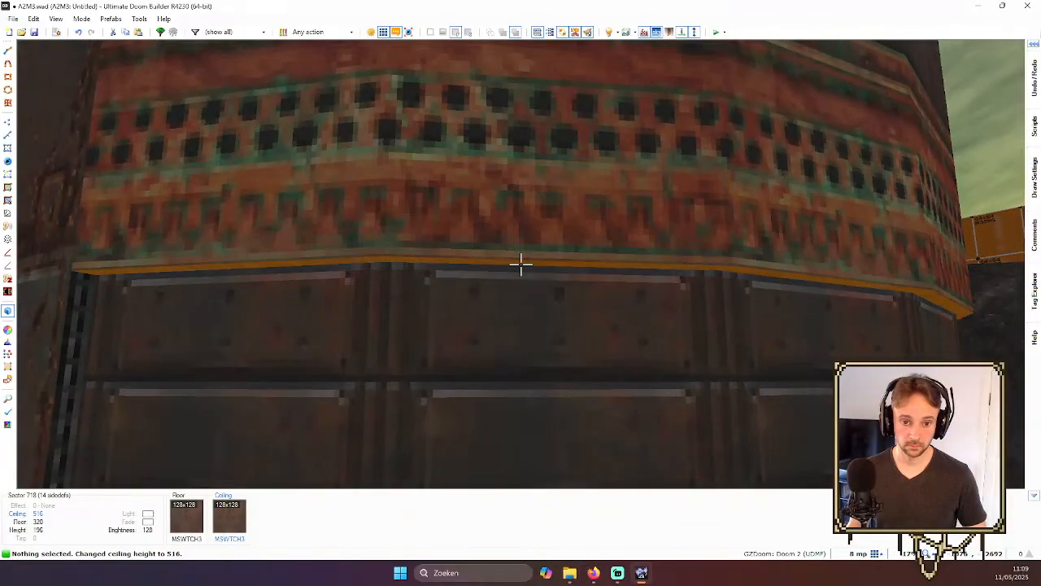
click(520, 264)
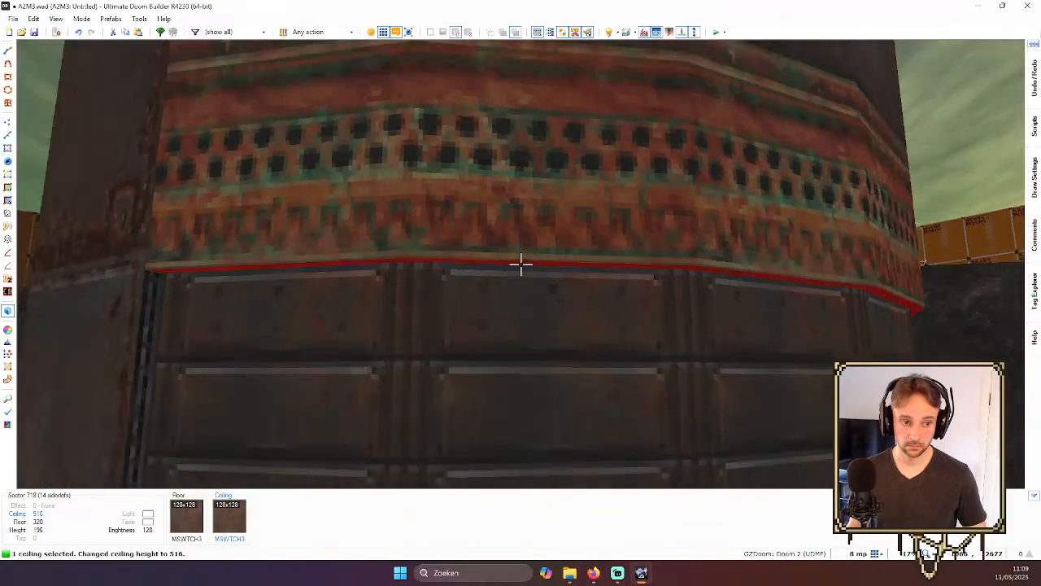
key(s)
scroll(521, 264, down, 1)
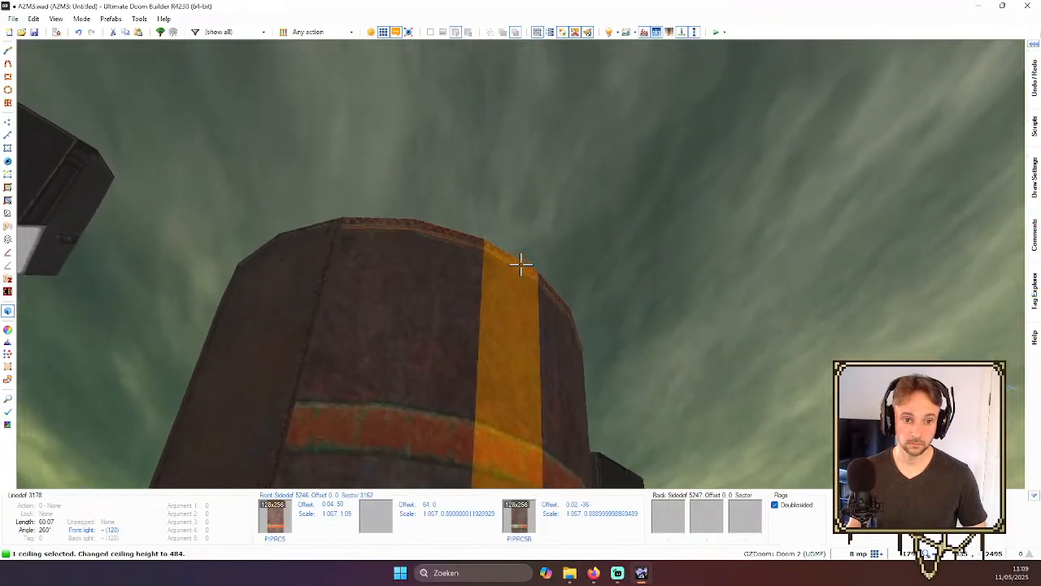
key(w)
key(s)
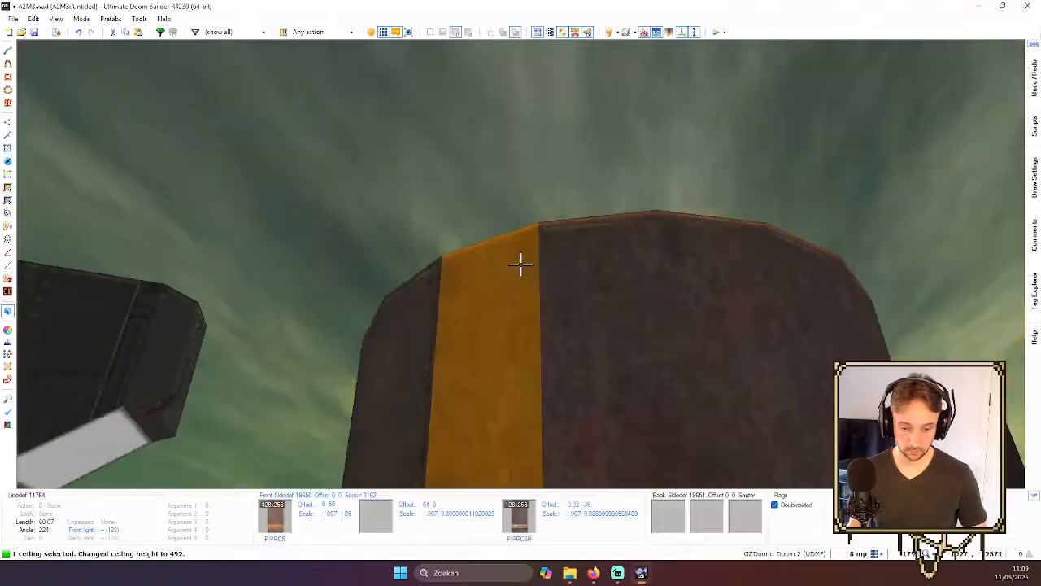
key(c)
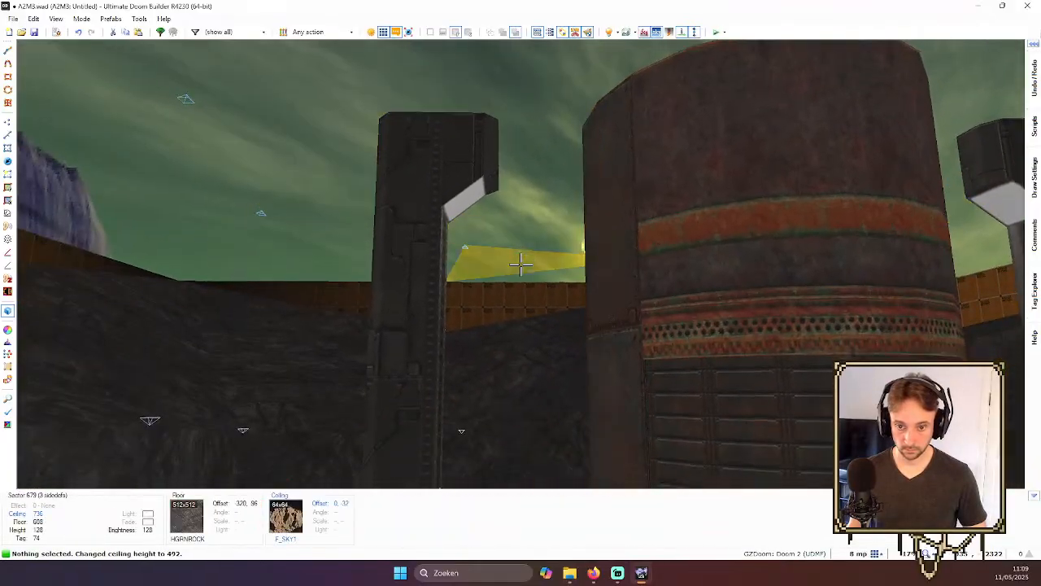
- Lower the ceiling above the ribbed panels to 476, clear the selection and check the trim along the dome's top
key(w)
key(w)
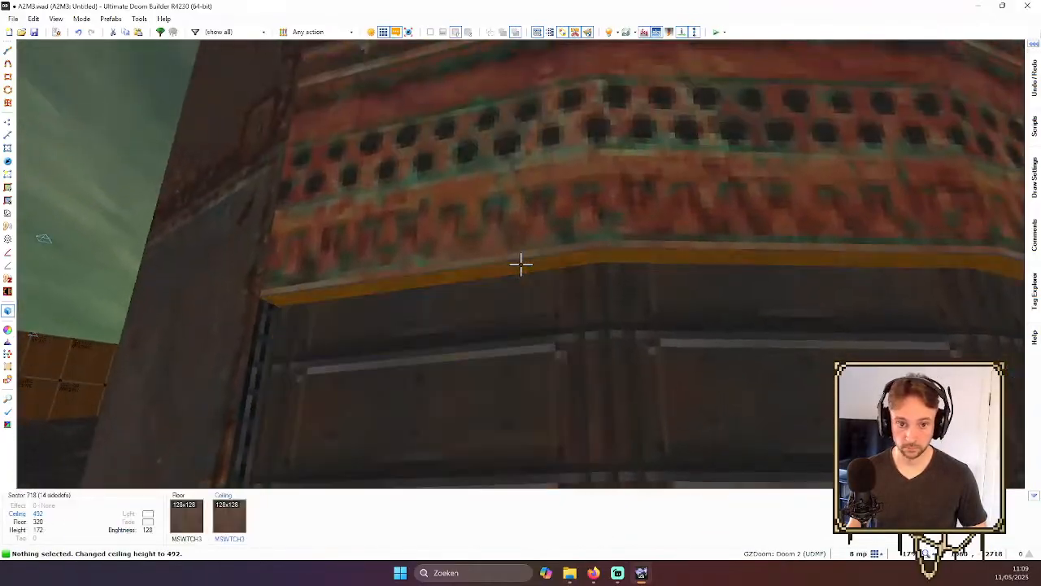
scroll(520, 262, down, 1)
key(s)
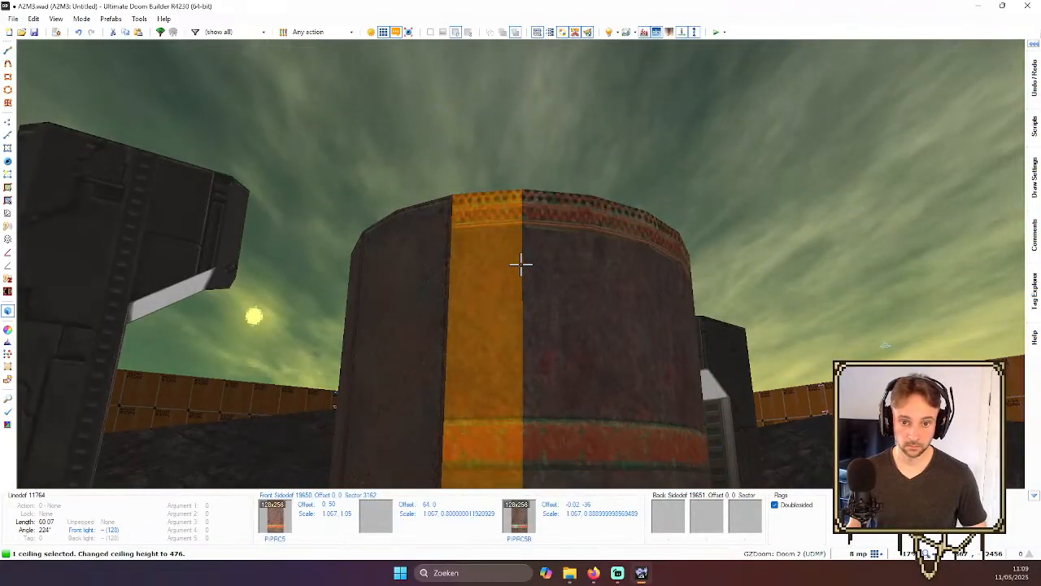
key(c)
key(s)
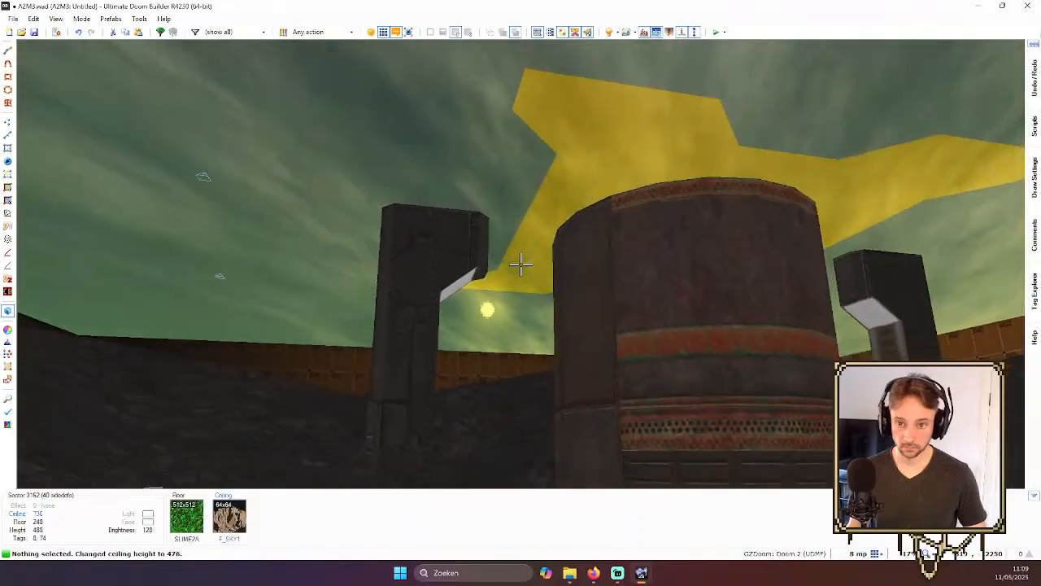
- Select the ceiling between the perforated trim and the ribbed panels again, set it to 452 and clear the selection
key(w)
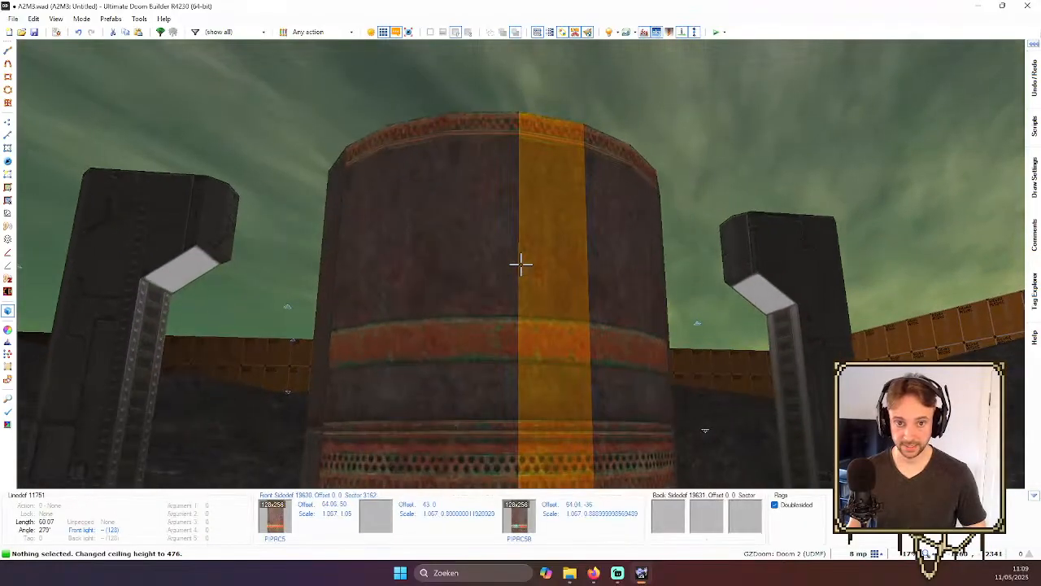
key(w)
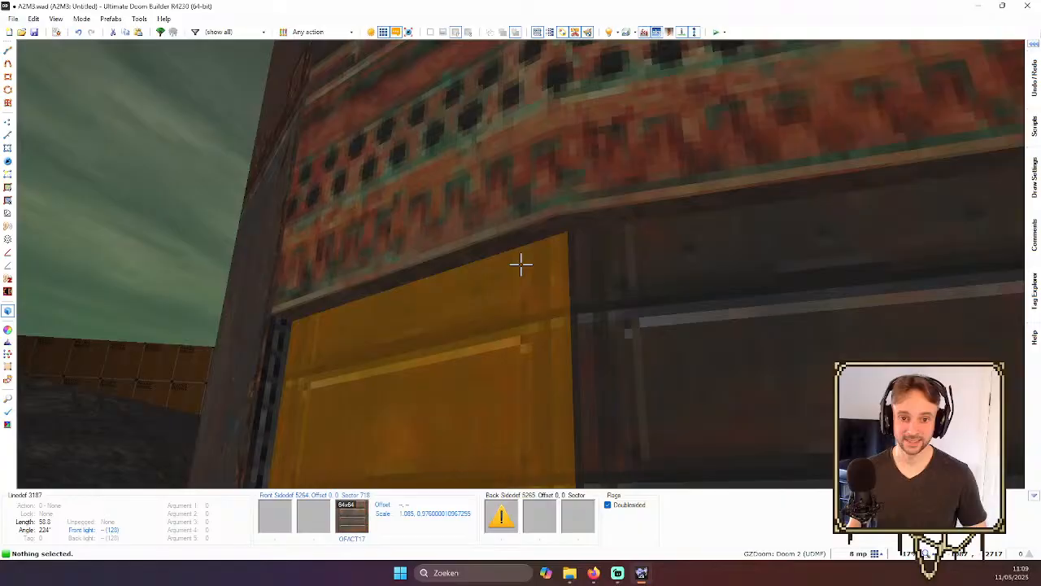
click(521, 264)
key(s)
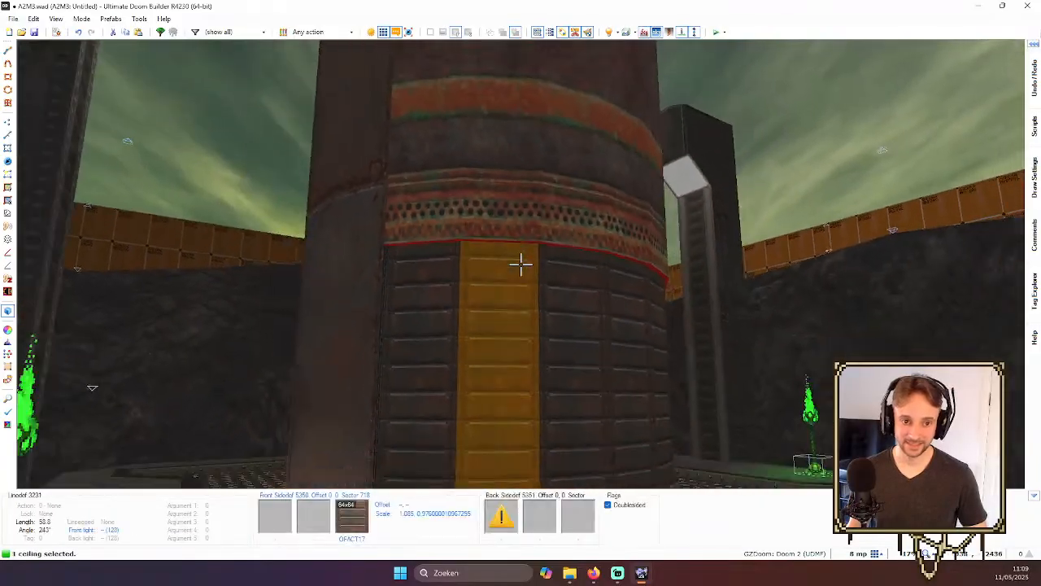
scroll(521, 264, up, 2)
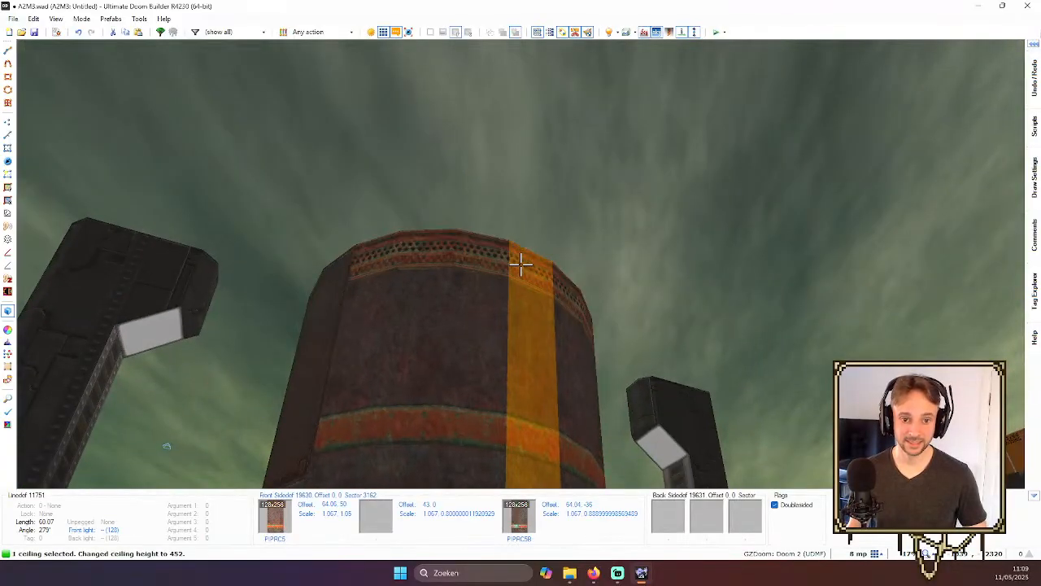
key(c)
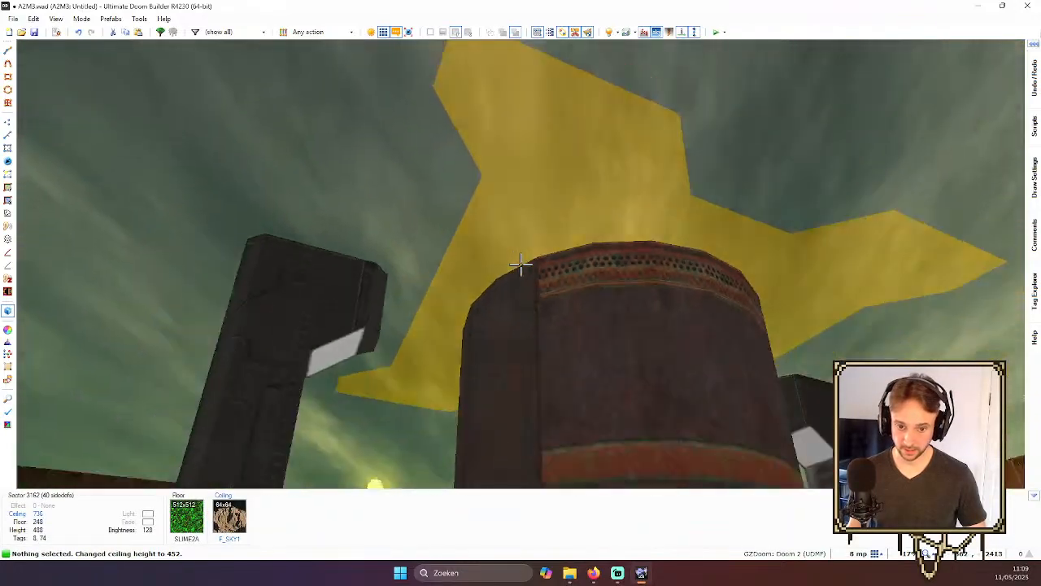
- Circle the dome to examine its trim bands, ribbed panels and the inner side of its curved wall
key(d)
key(e)
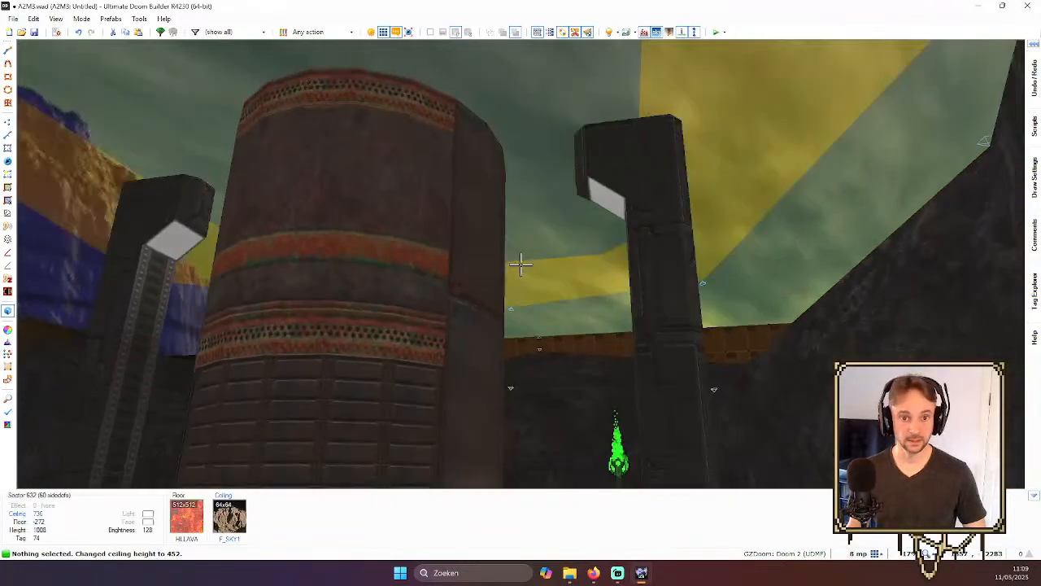
key(s)
key(d)
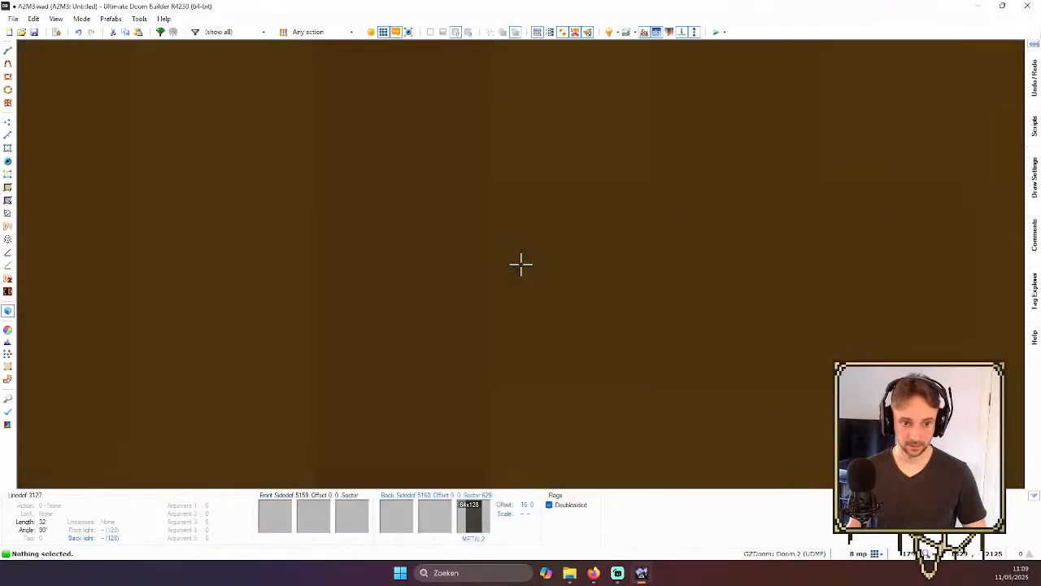
key(e)
key(e)
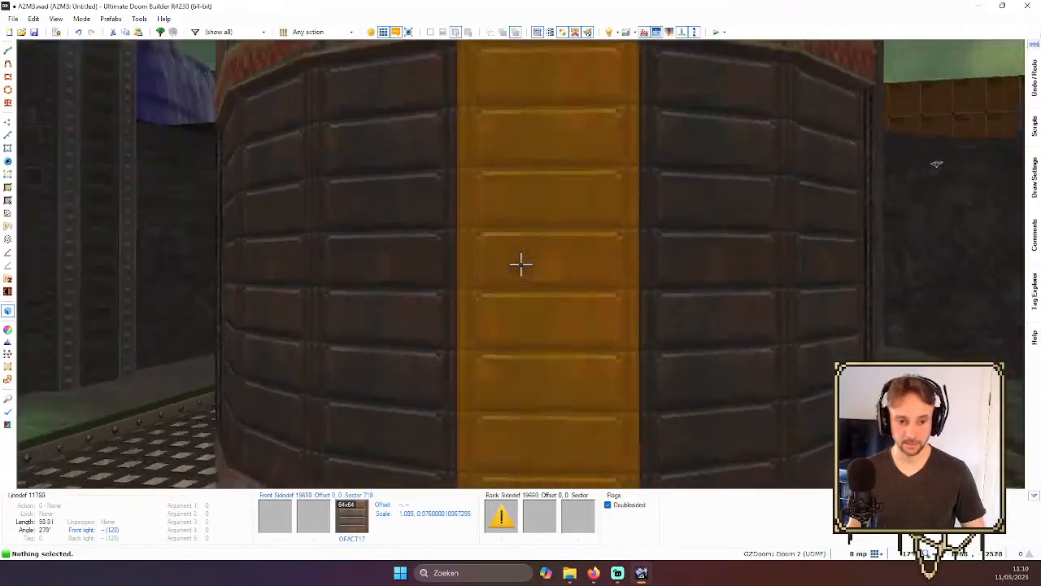
key(e)
key(d)
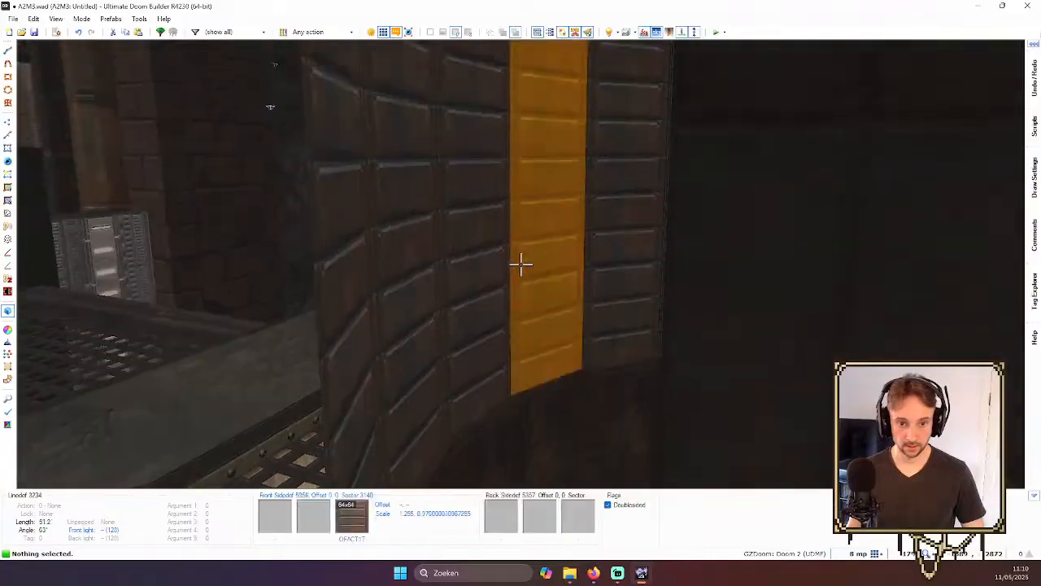
key(d)
key(e)
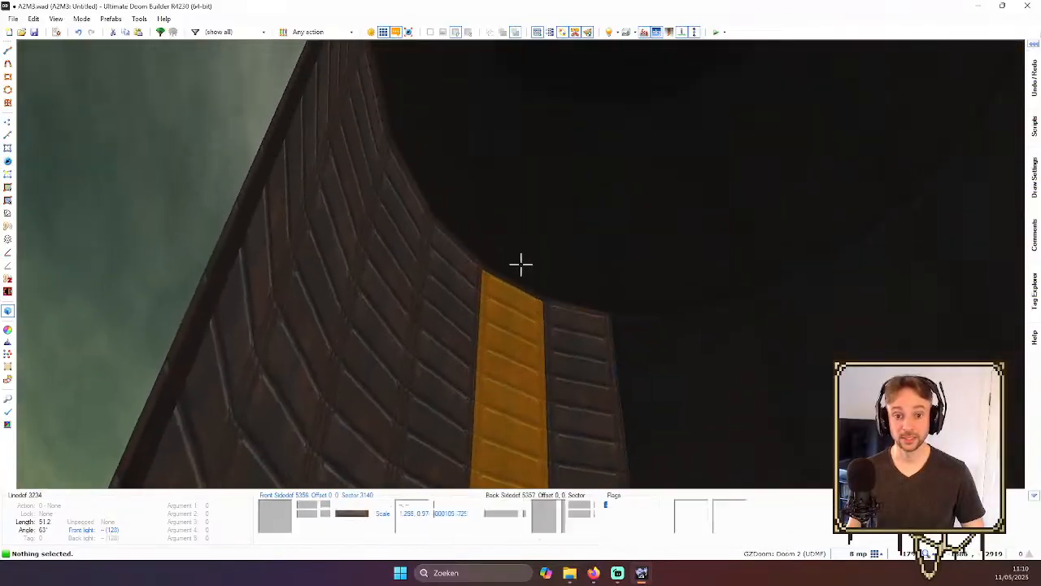
key(d)
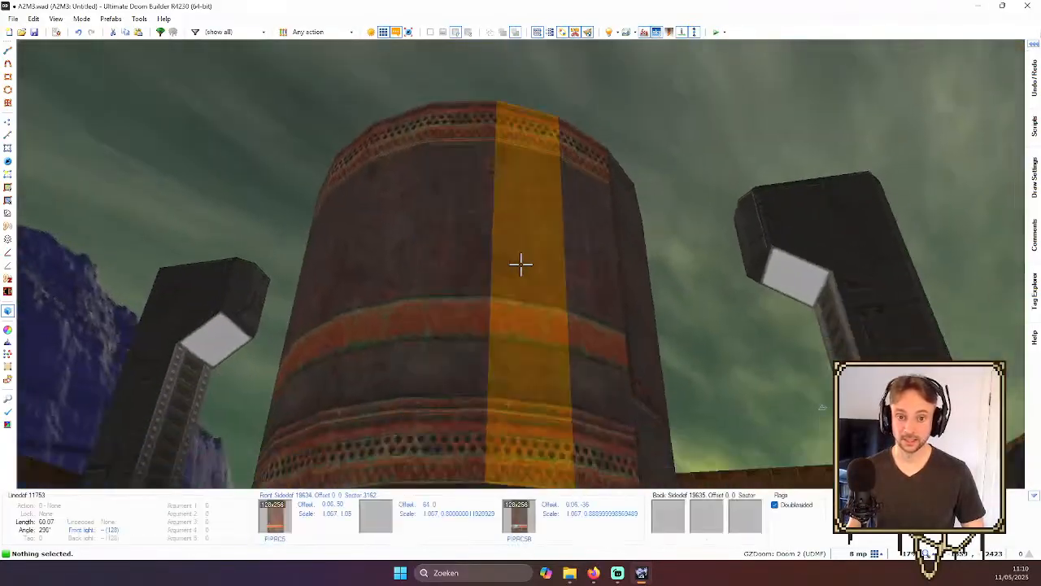
- Undo the recent edits back through the pasted properties, the inserted thing, the ADEL_M06 flat change and a texture auto-alignment
key(ctrl+z)
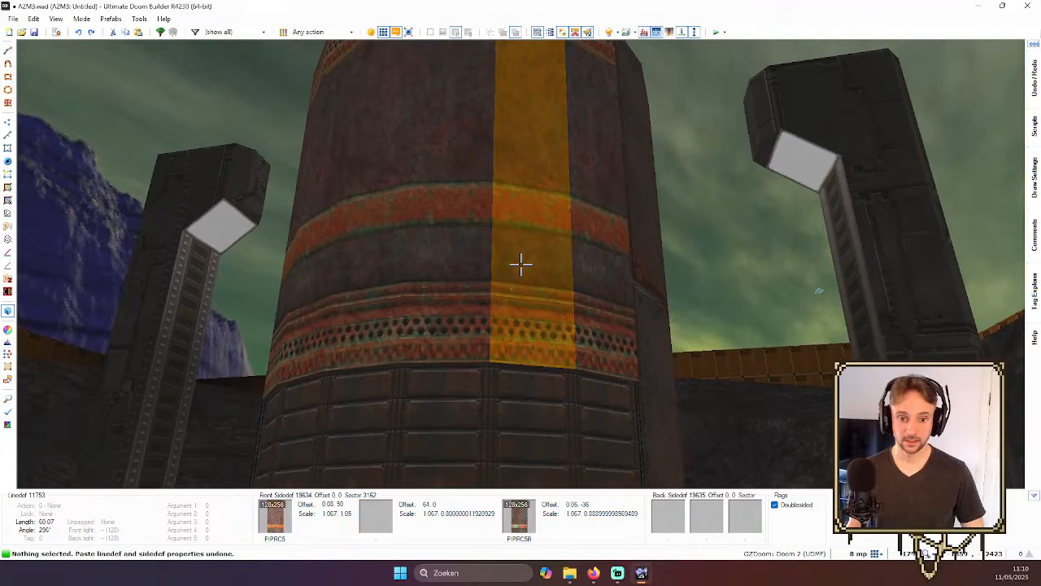
key(ctrl+z)
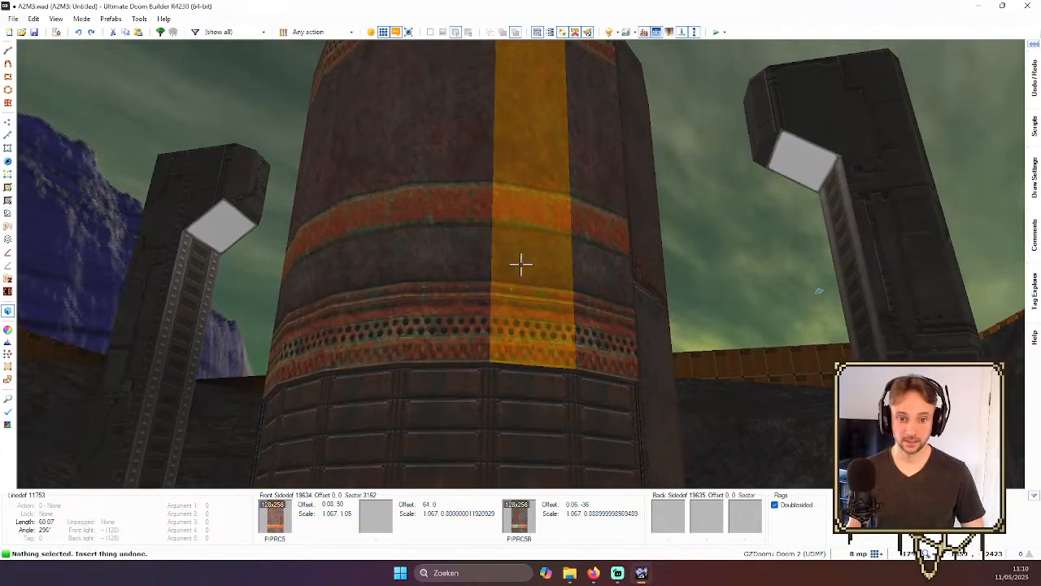
key(ctrl+z)
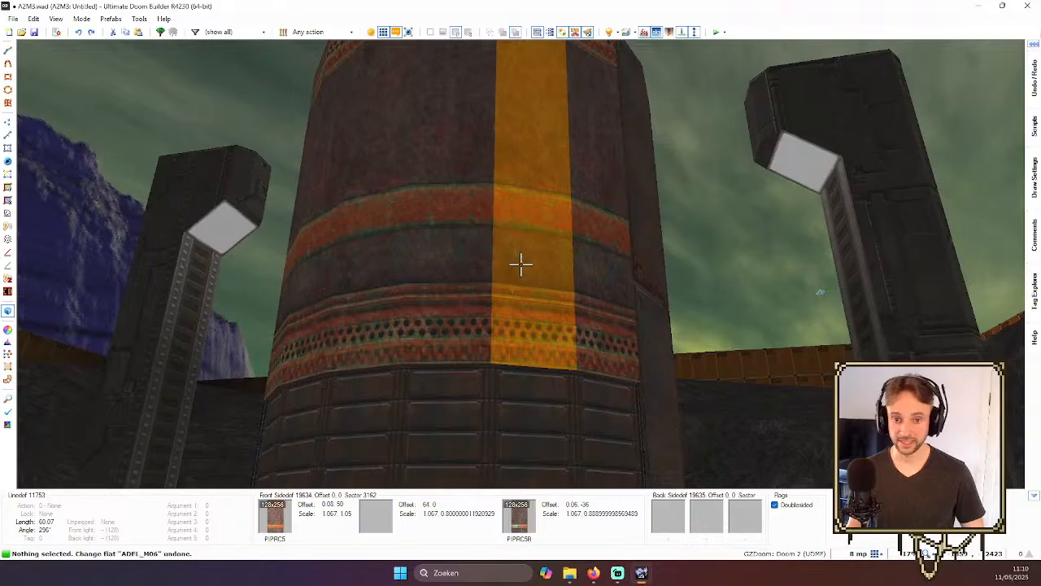
key(ctrl+z)
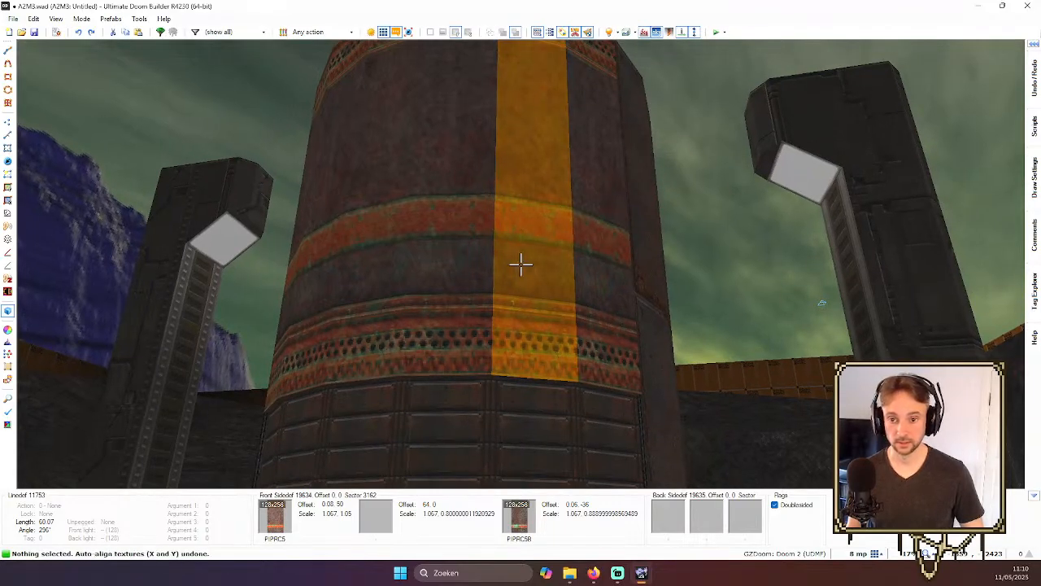
- Leave the 3D view, examine the undo history for the texture alignment and flat changes, and return to the dome in 3D
key(q)
key(q)
key(q)
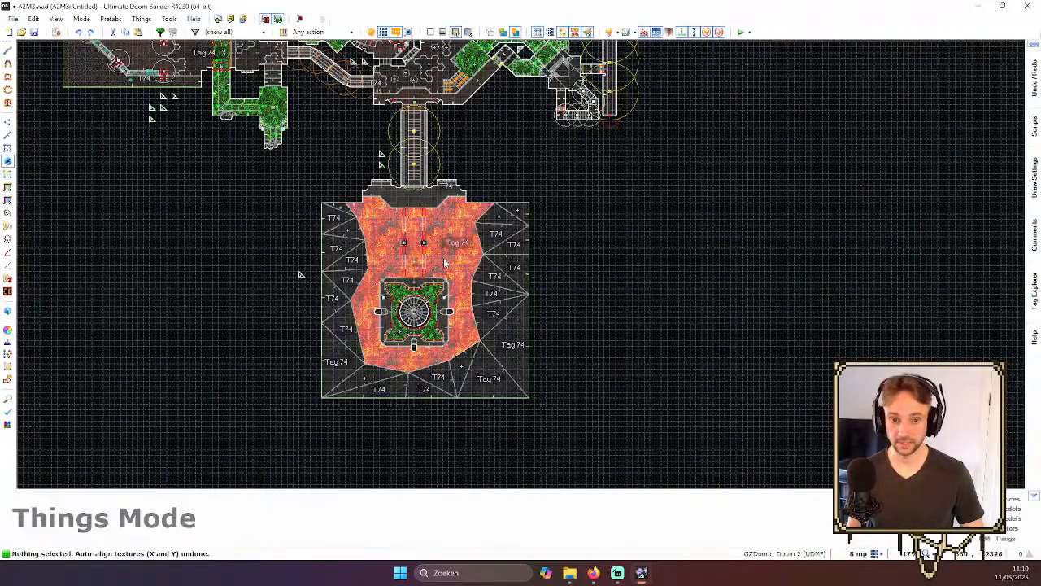
key(q)
key(q)
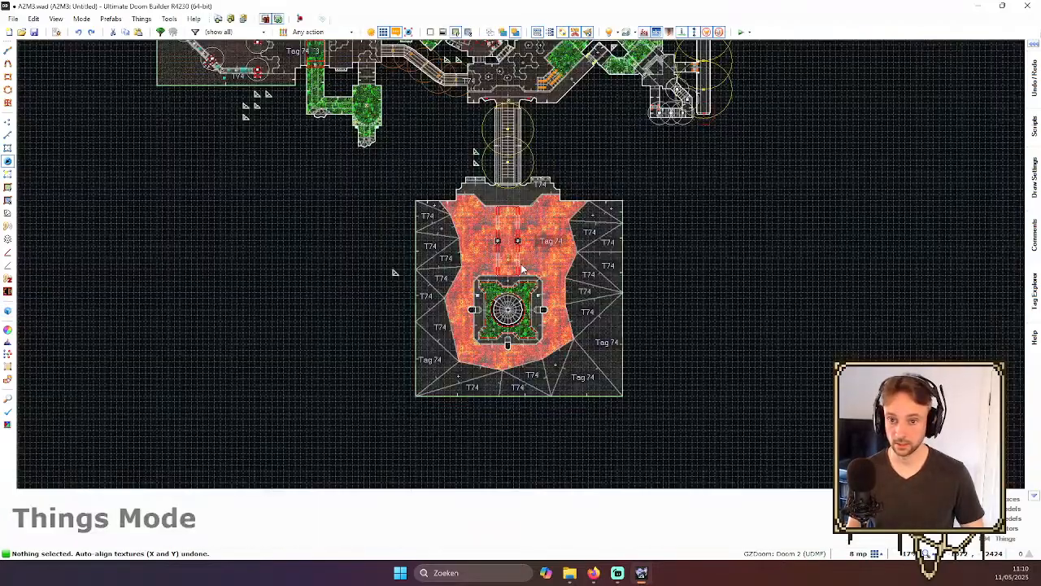
mouse_move(1035, 126)
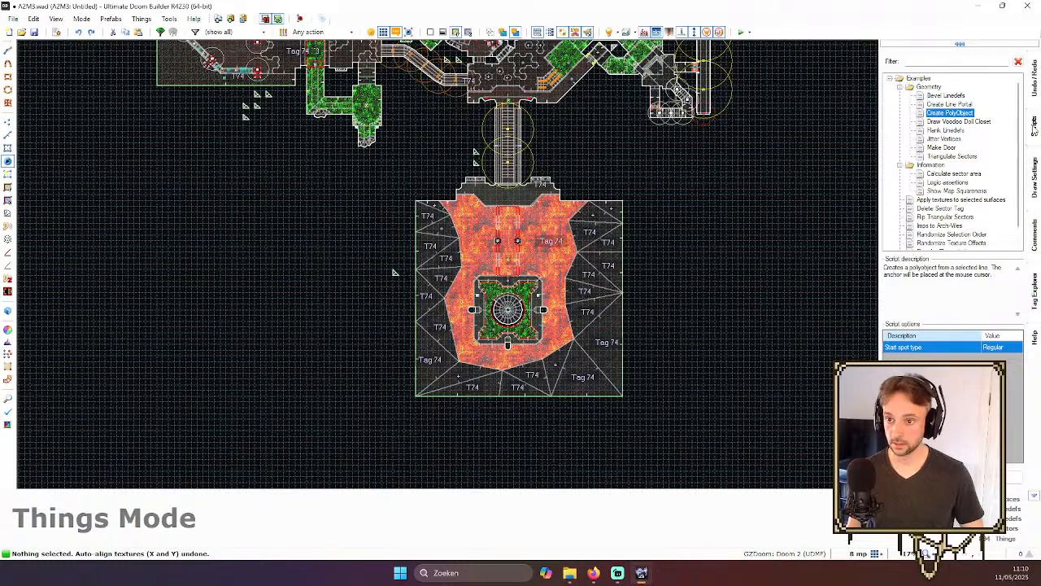
click(1034, 85)
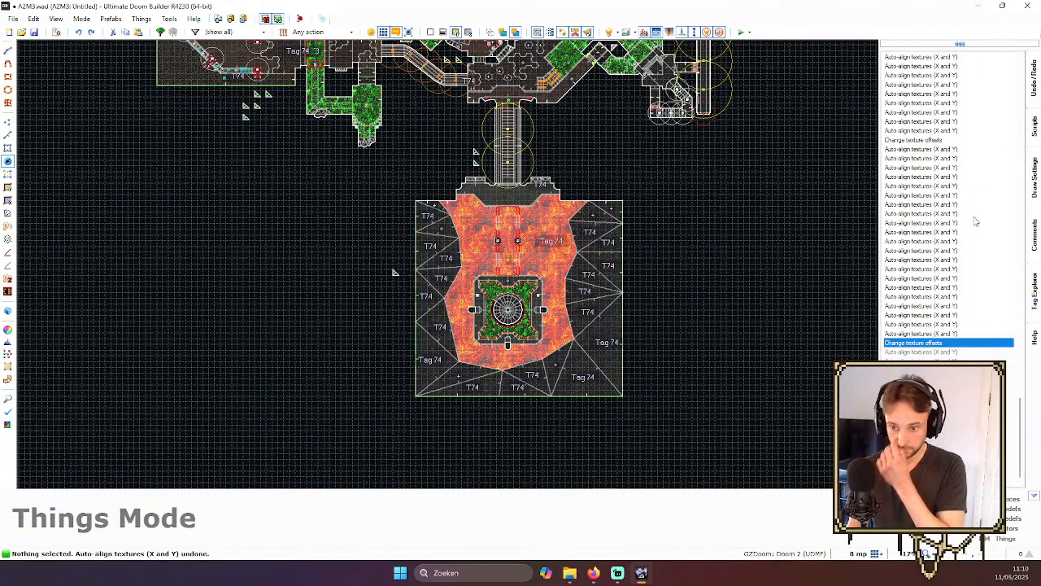
scroll(934, 241, up, 3)
scroll(934, 240, up, 3)
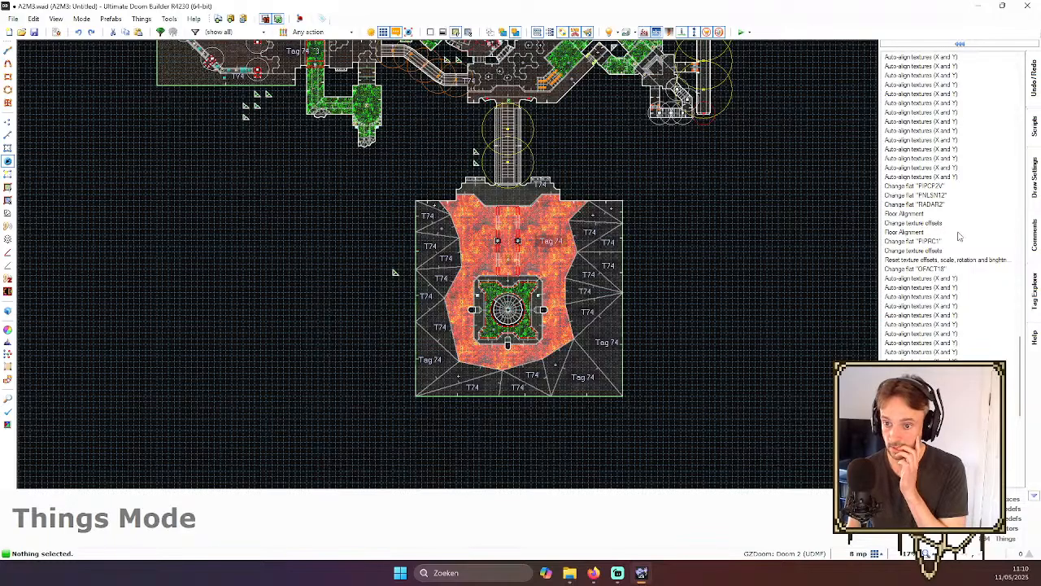
scroll(964, 280, down, 8)
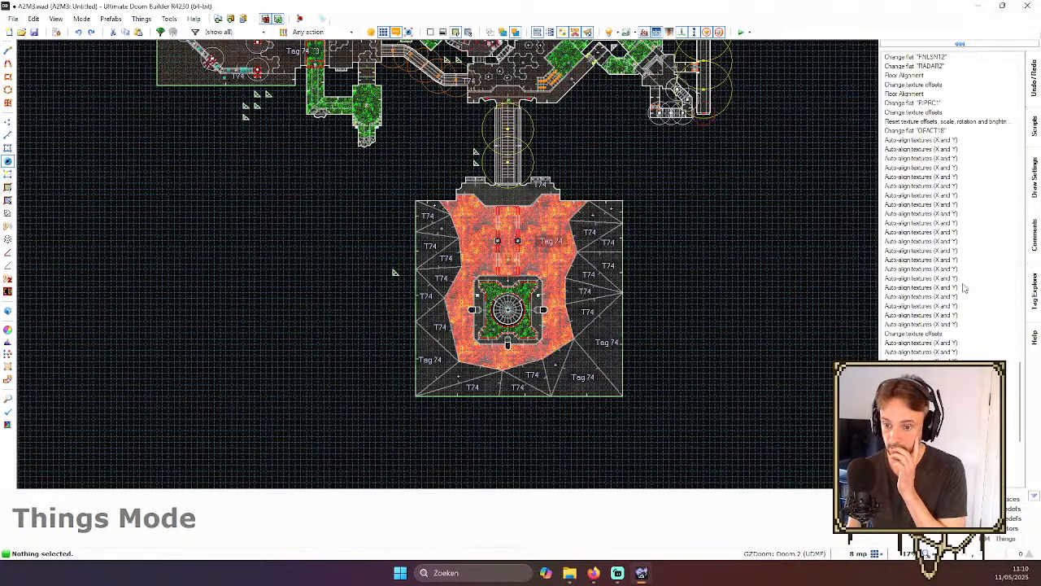
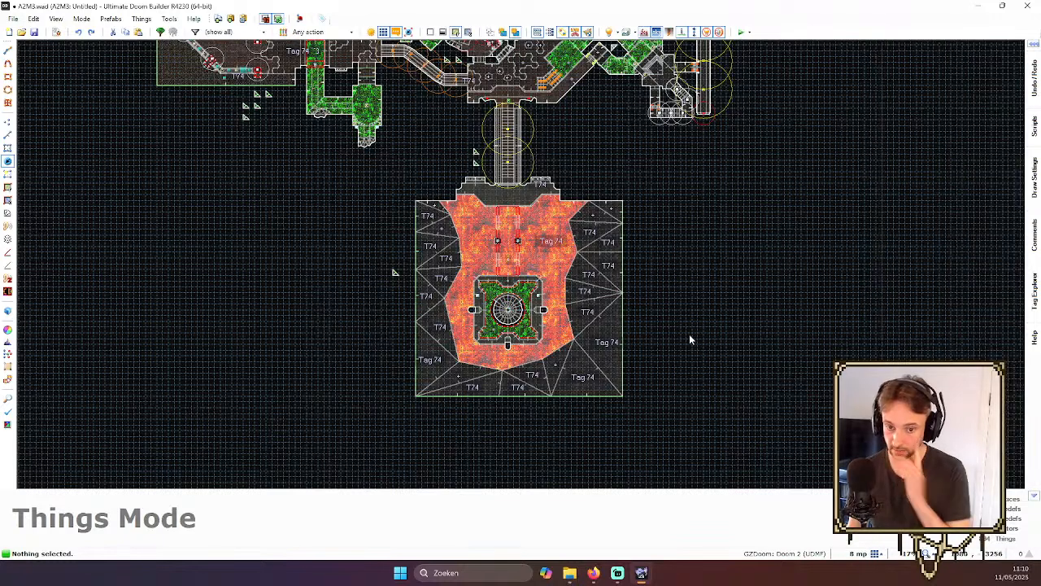
key(q)
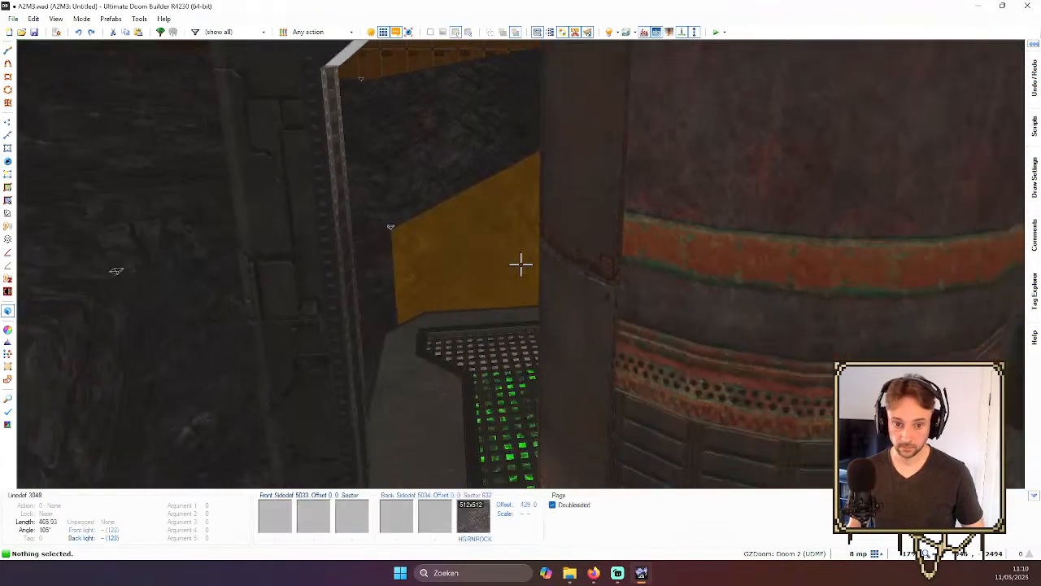
- Raise the ceiling of the ribbed-panel ring around the round tower to 648 so it meets the patterned trim, then clear the selection
key(d)
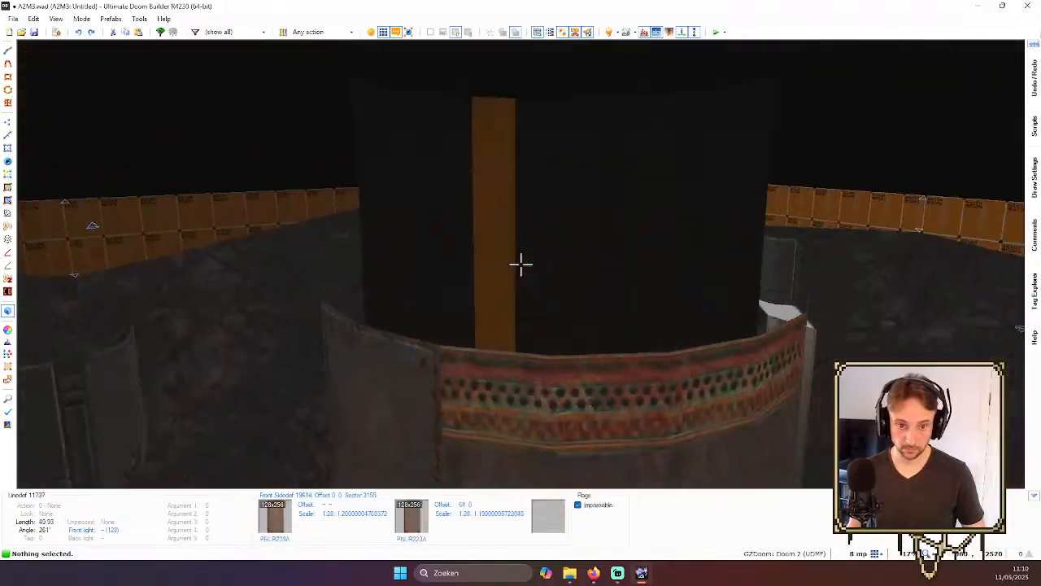
key(w)
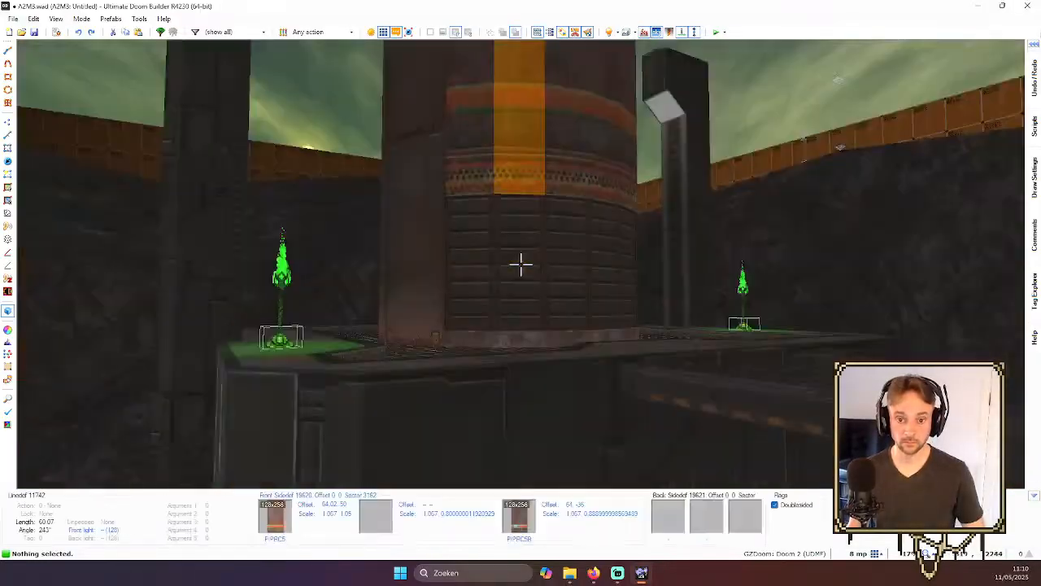
key(s)
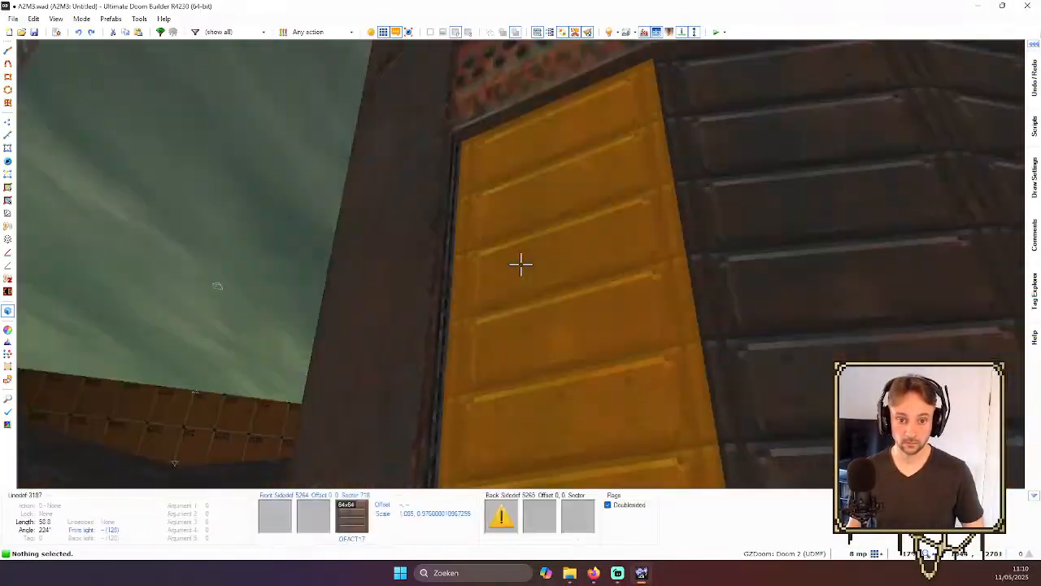
click(520, 264)
key(s)
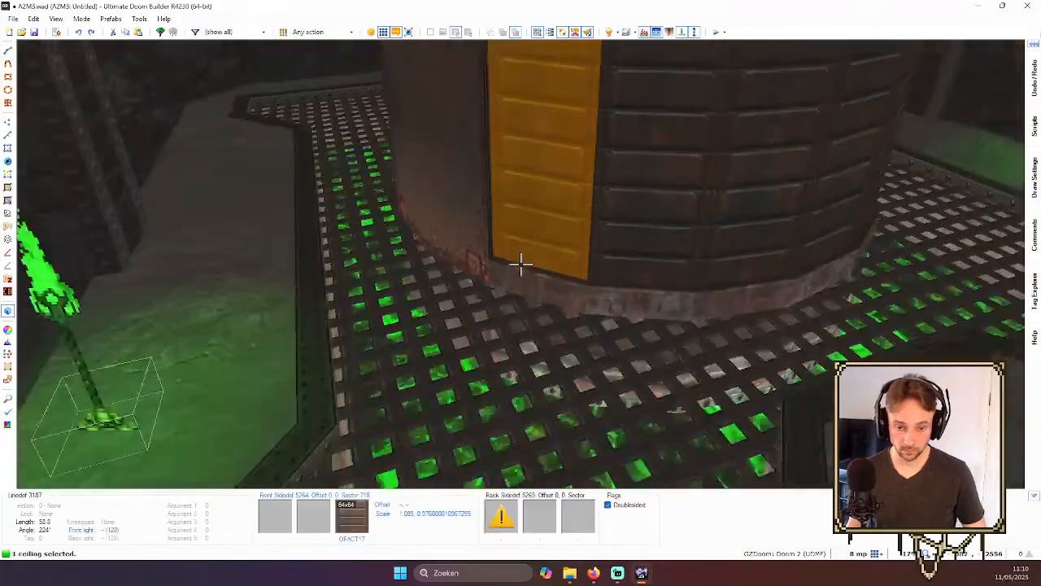
scroll(520, 265, up, 12)
key(w)
scroll(521, 265, up, 10)
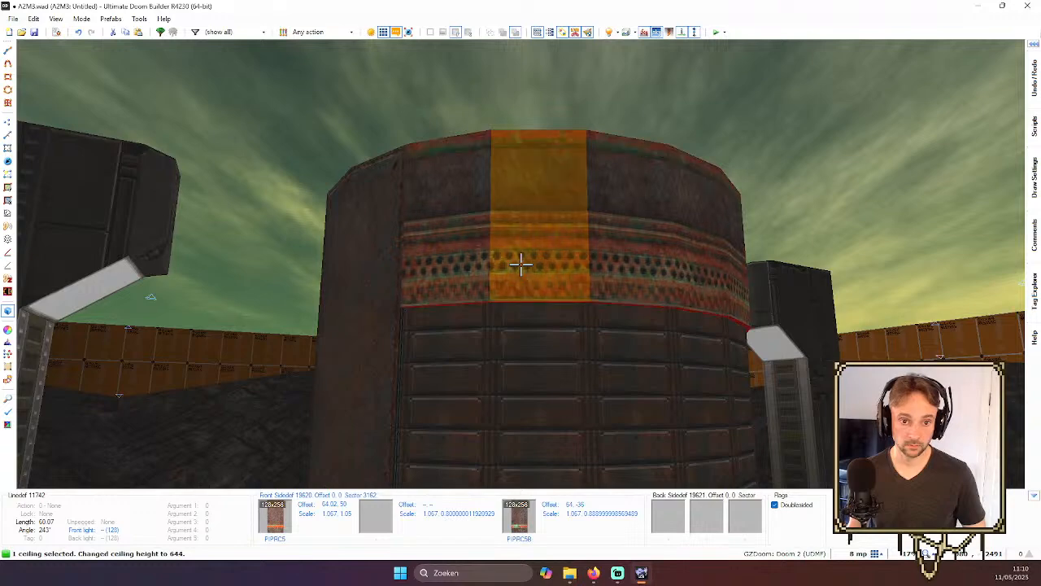
key(w)
key(w)
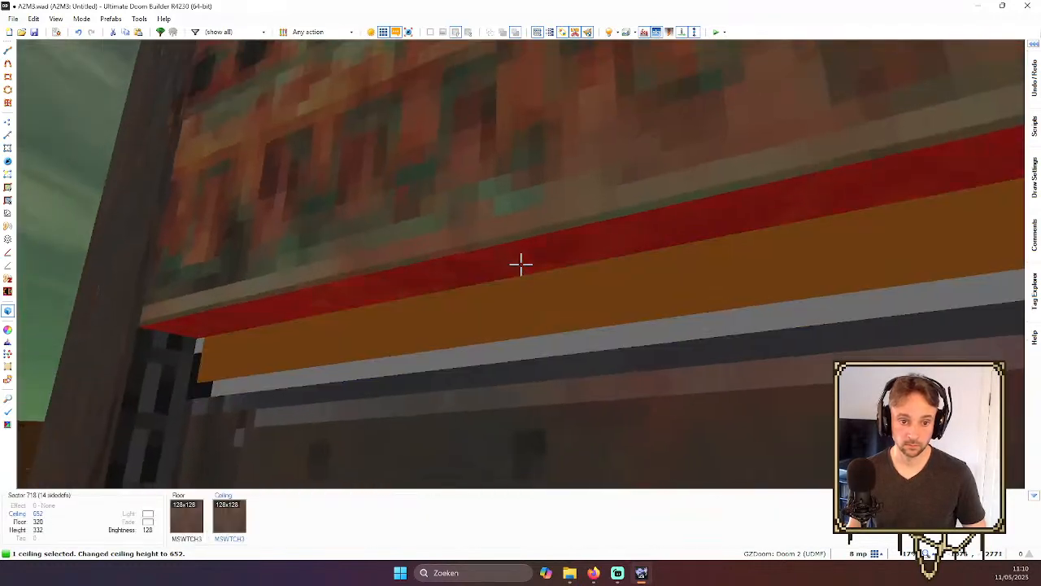
key(s)
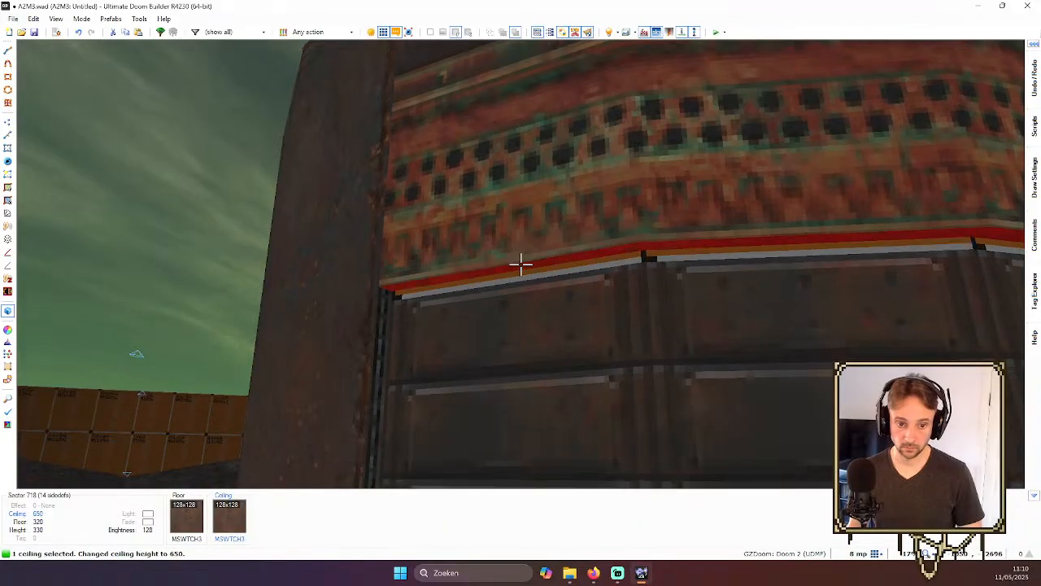
shift+scroll(521, 264, down, 2)
key(s)
key(c)
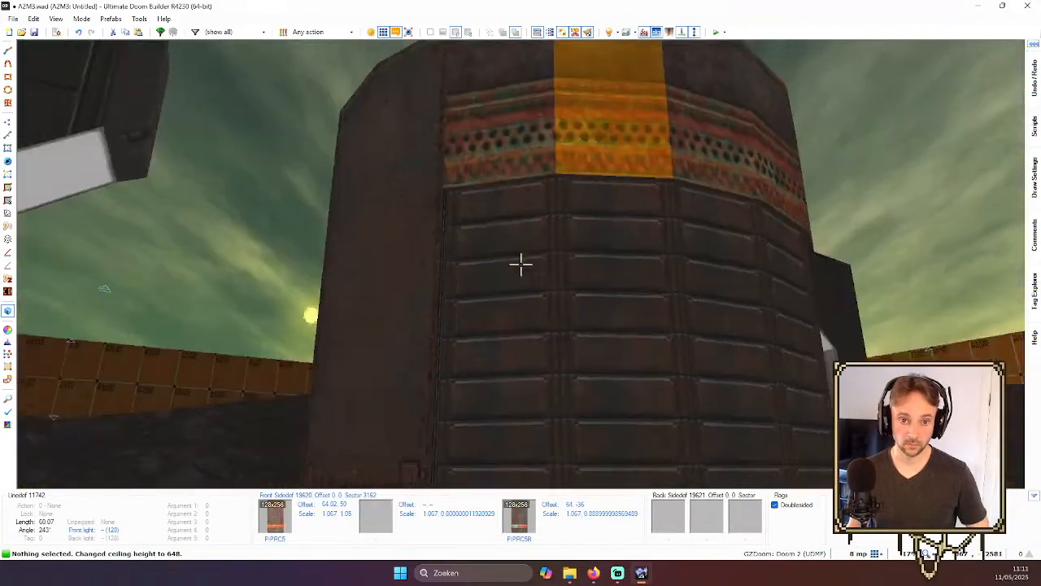
- Examine the round tower's ribbed panels and trim edge from outside and from within the shaft for gaps or misalignment
key(d)
key(s)
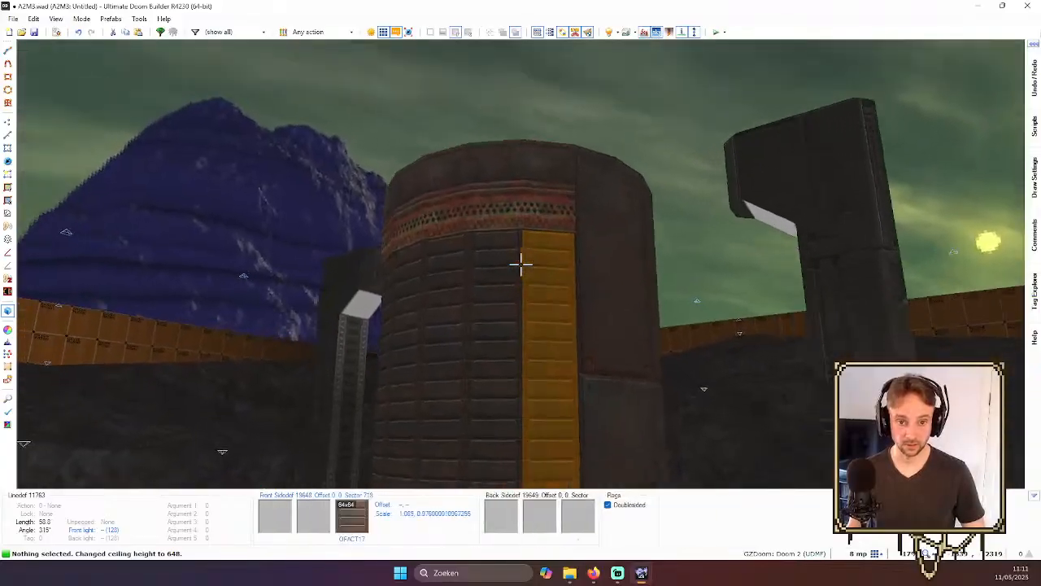
key(w)
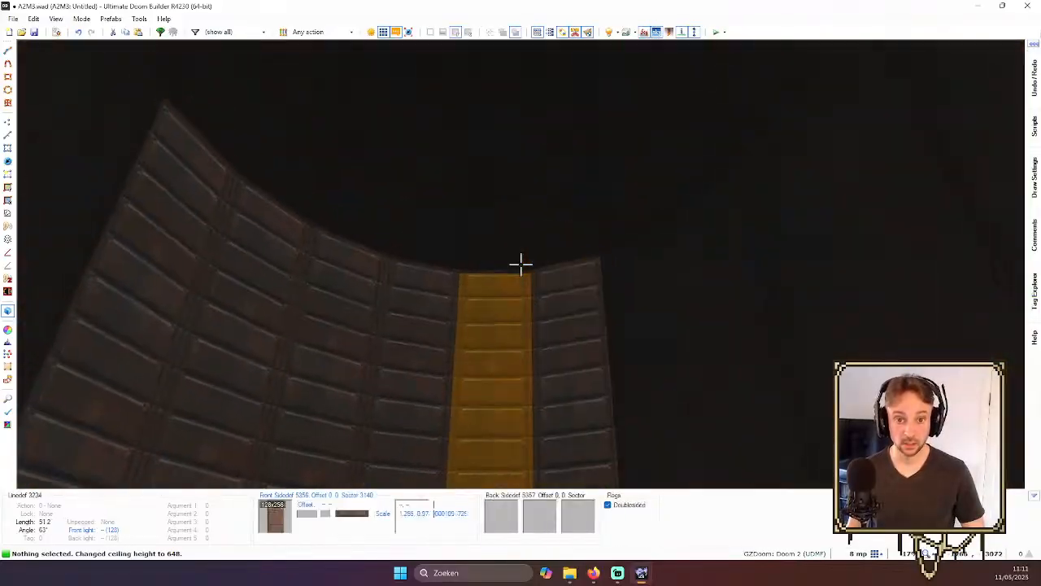
key(w)
key(s)
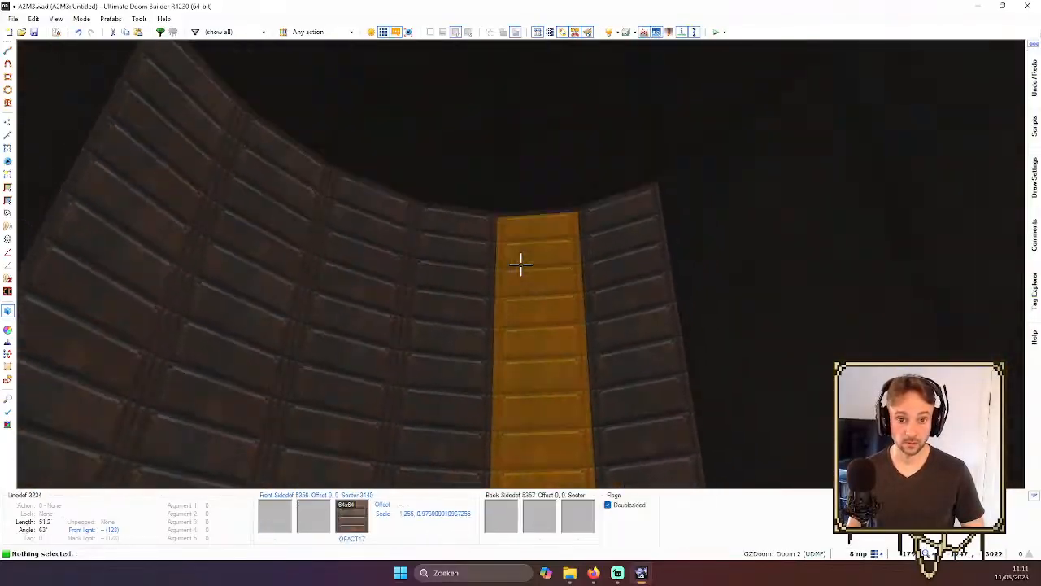
key(w)
key(w)
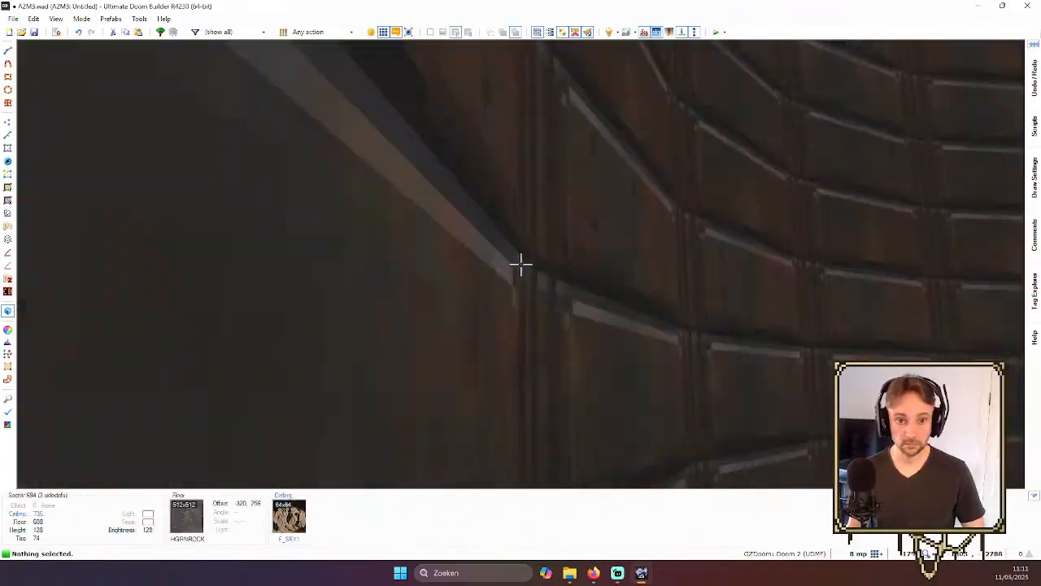
key(s)
key(w)
key(s)
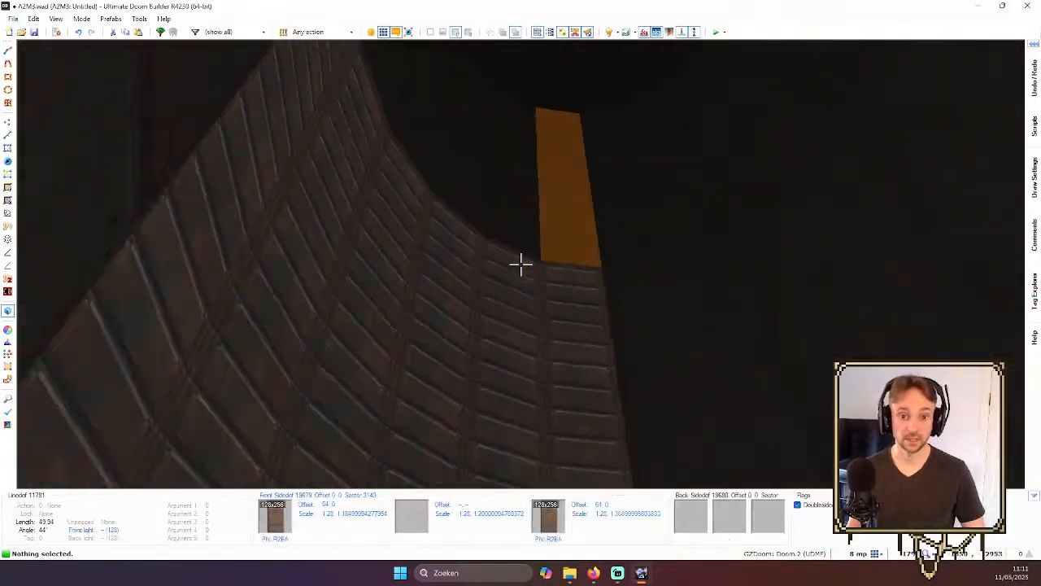
key(s)
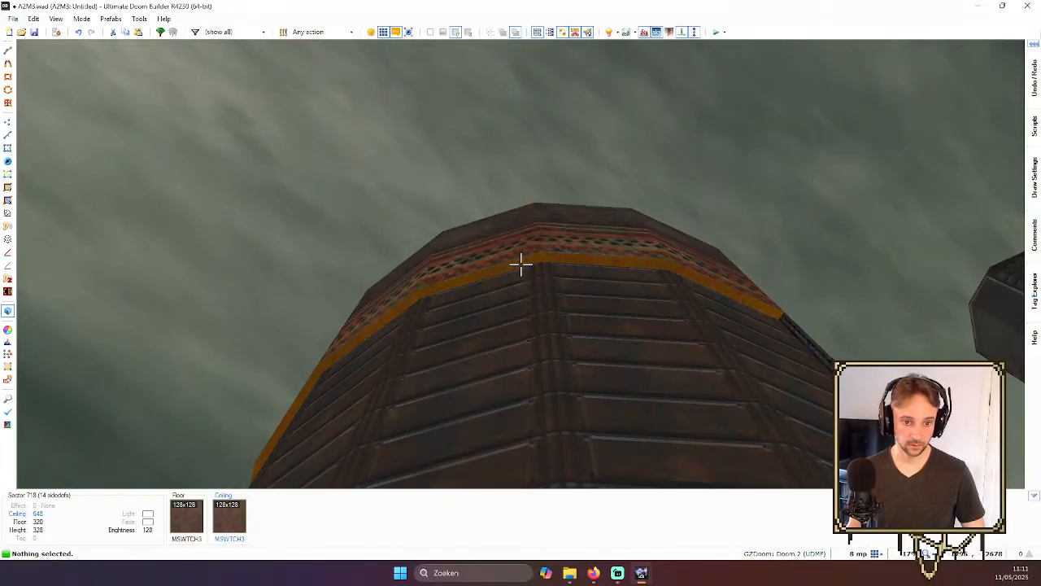
key(w)
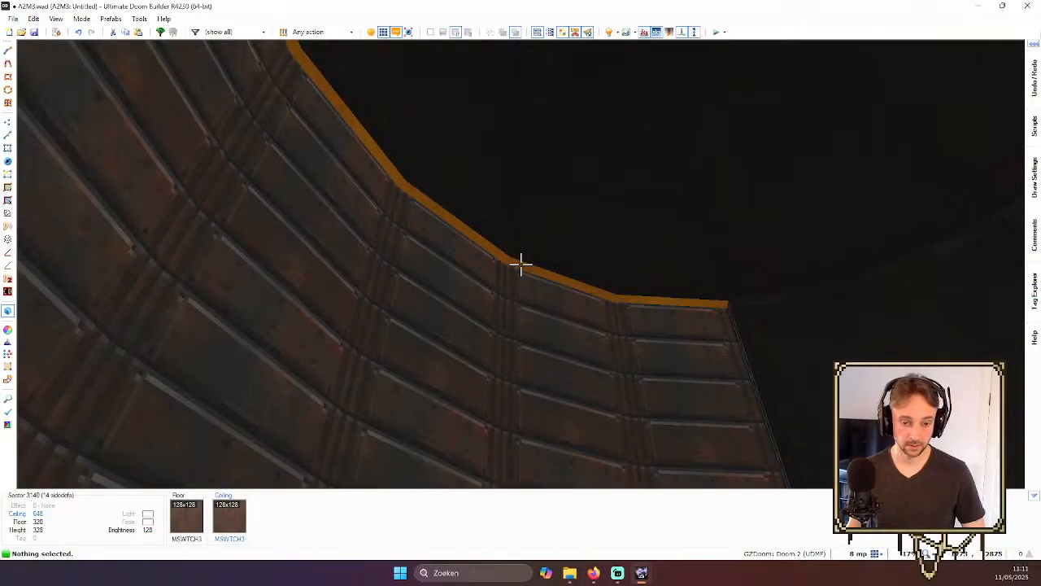
key(w)
key(s)
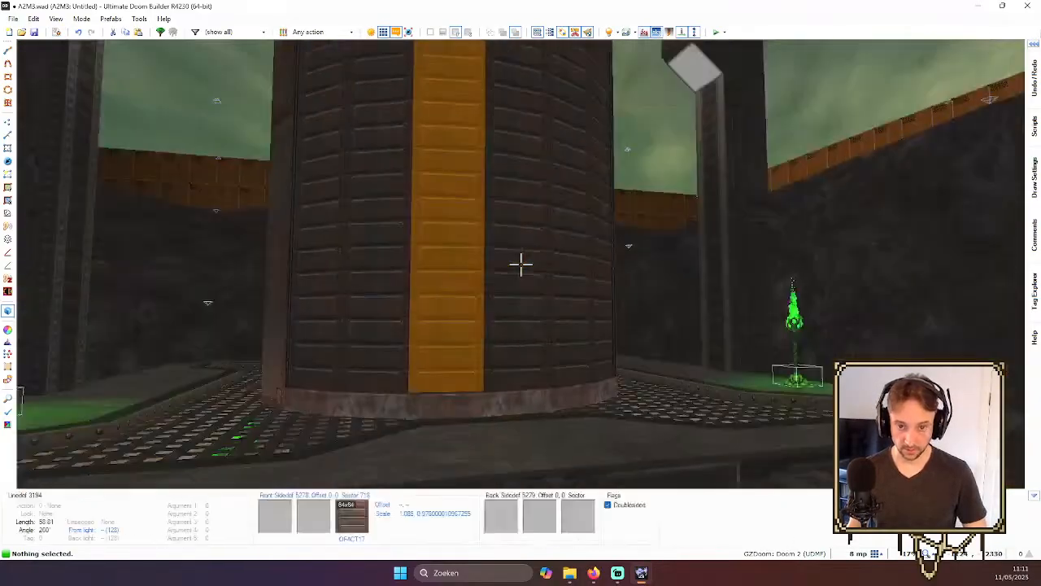
- Save the map and auto-align the textures in X and Y on the small round dome in the separate large brown sector
key(q)
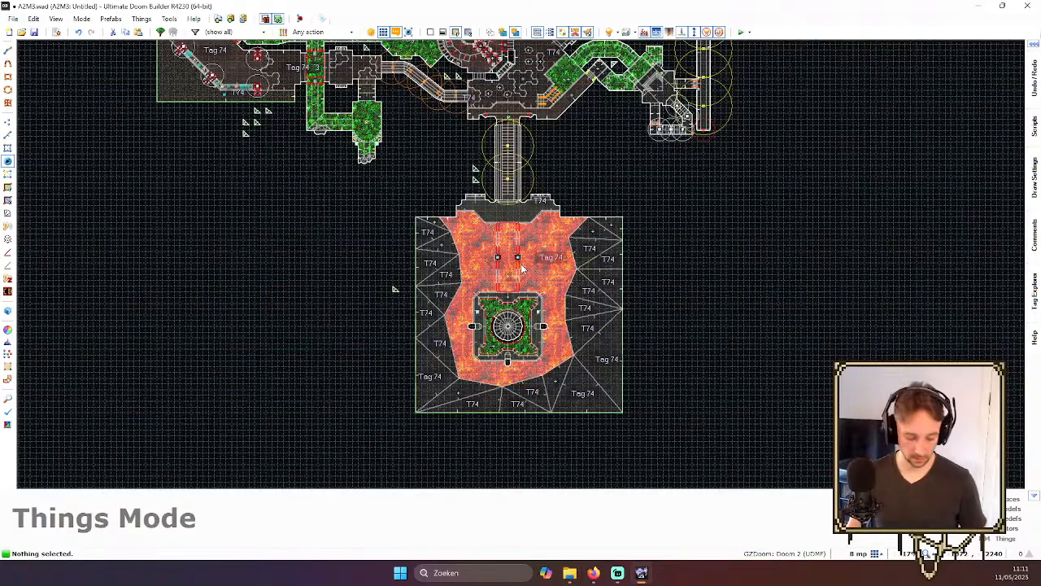
scroll(393, 288, down, 5)
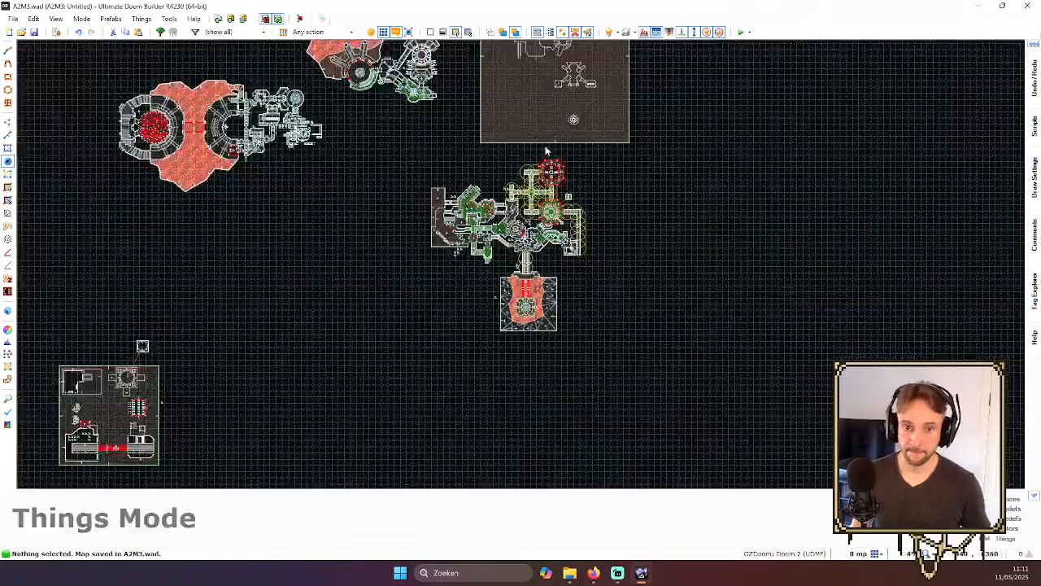
scroll(548, 154, up, 2)
key(q)
key(w)
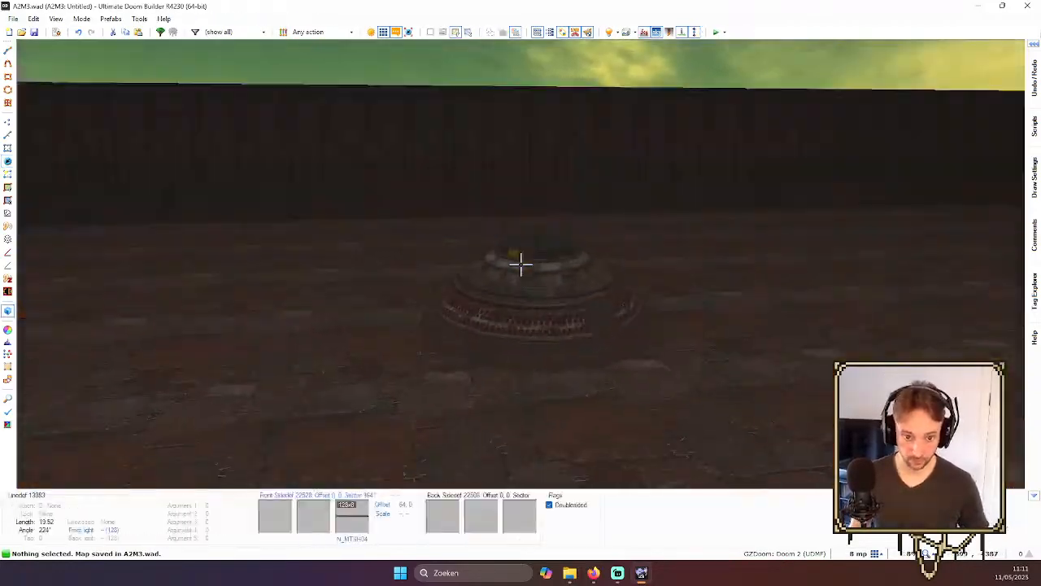
key(s)
key(shift+a)
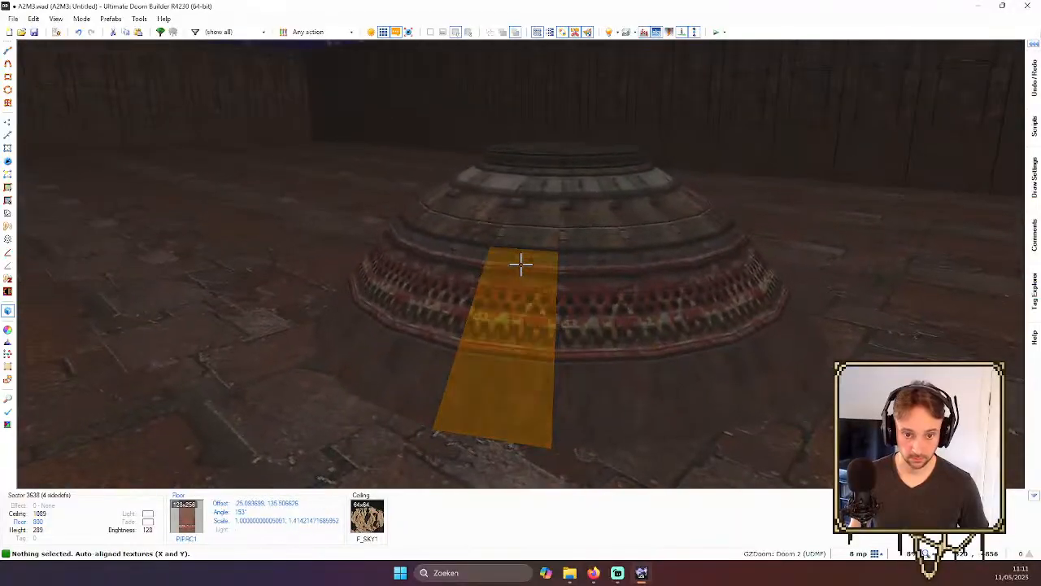
key(s)
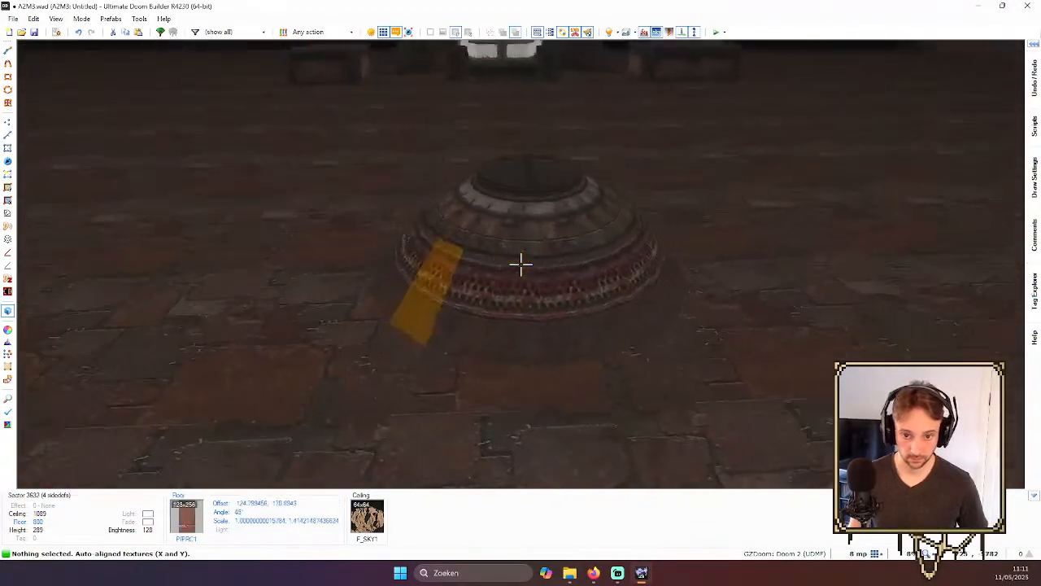
key(s)
- Save the map, place a lamp thing at the centre of the round dome, and enter a scale of 3 for it
key(q)
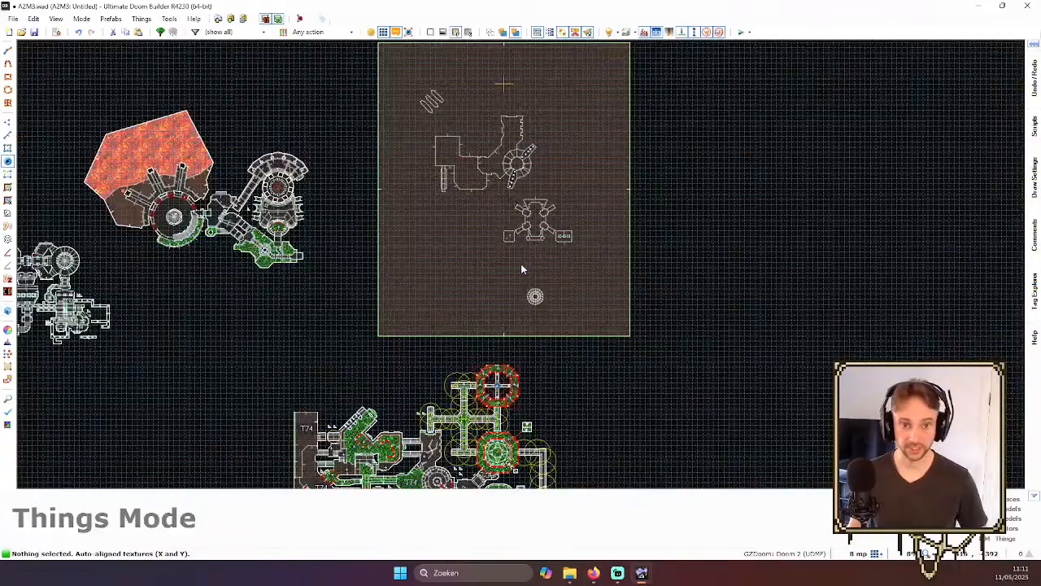
scroll(512, 293, up, 8)
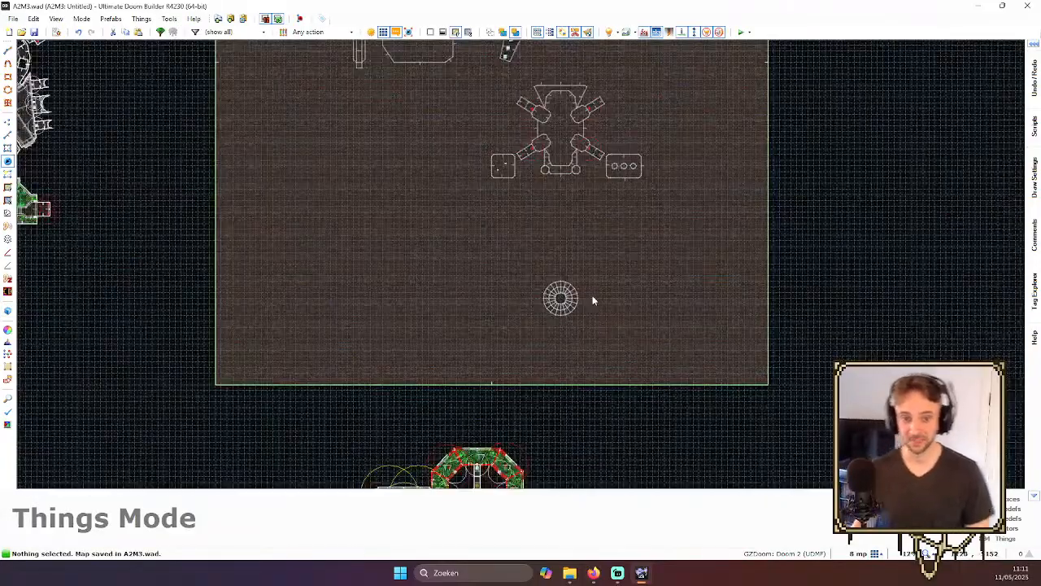
scroll(631, 276, up, 7)
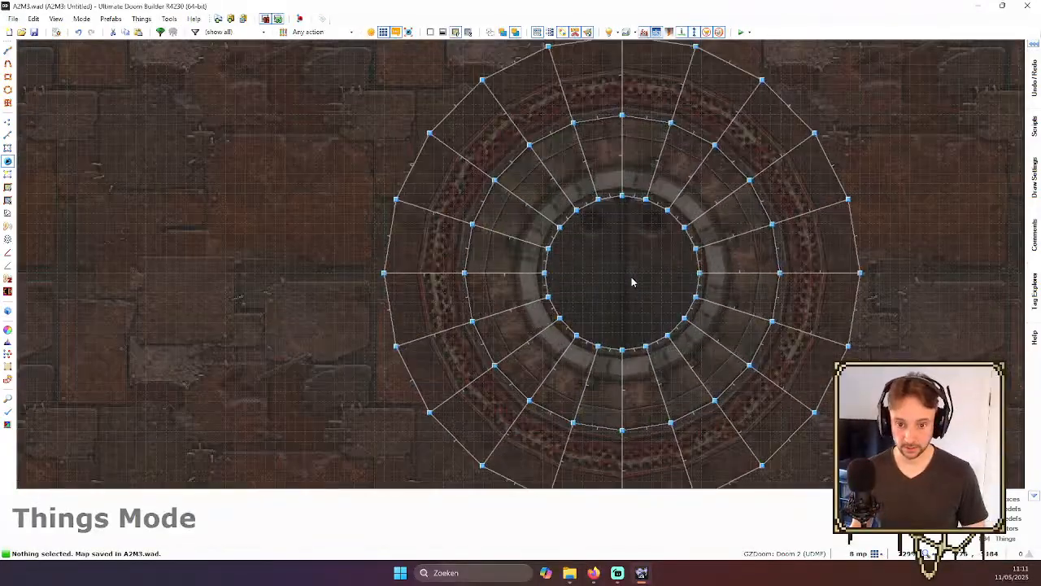
double_click(625, 274)
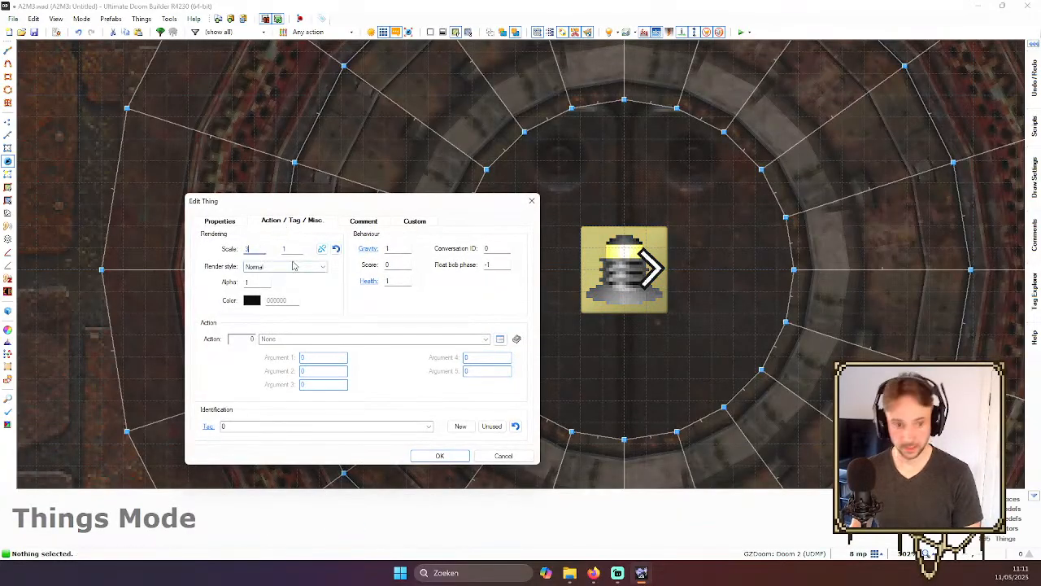
click(439, 455)
- Inspect the round tower in the lava area again, checking its upper trim, dark inner walls and ceiling wedges
scroll(713, 221, down, 15)
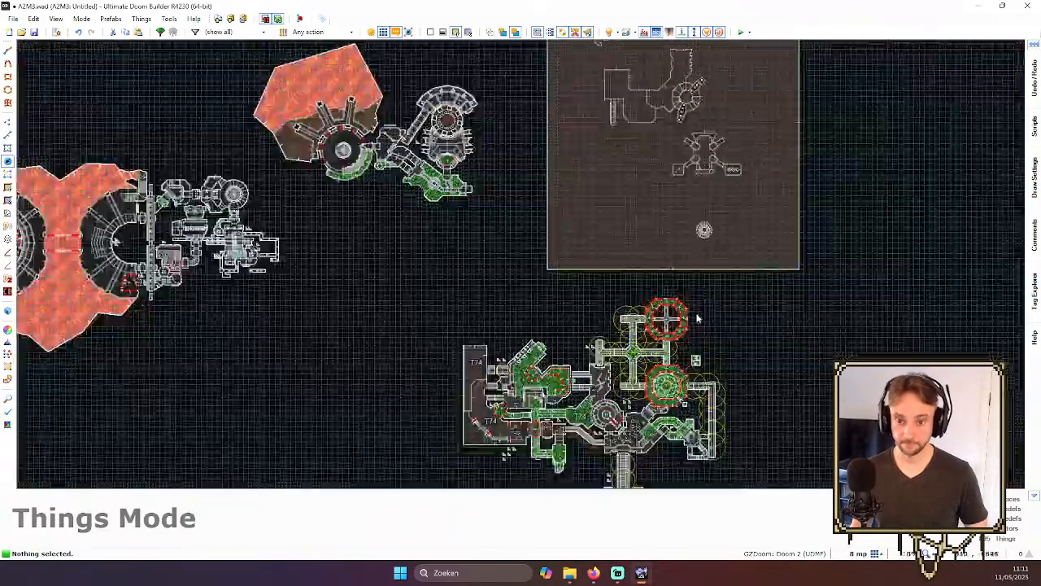
scroll(696, 318, down, 2)
scroll(667, 437, up, 6)
key(w)
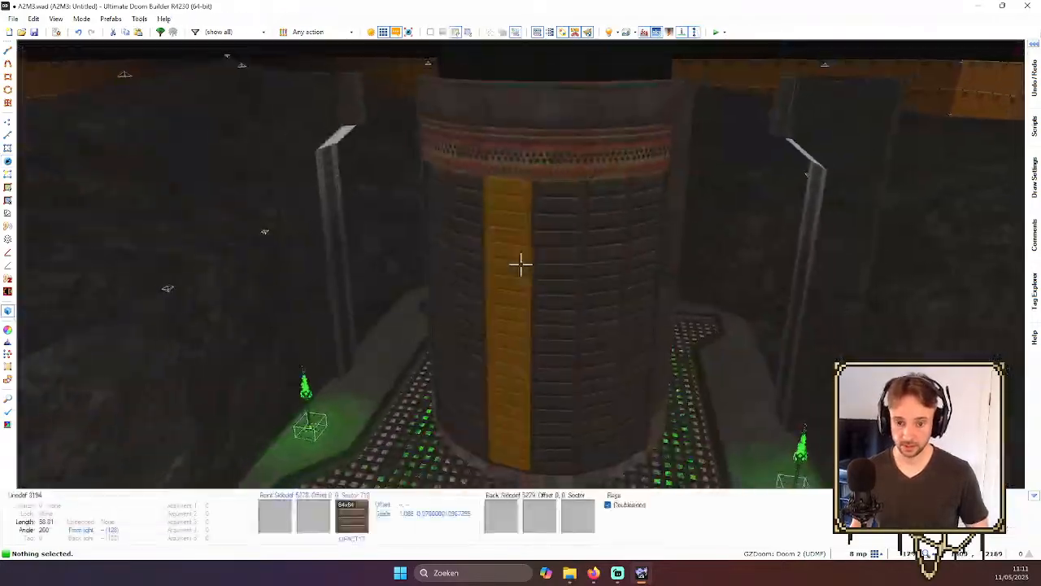
key(d)
key(e)
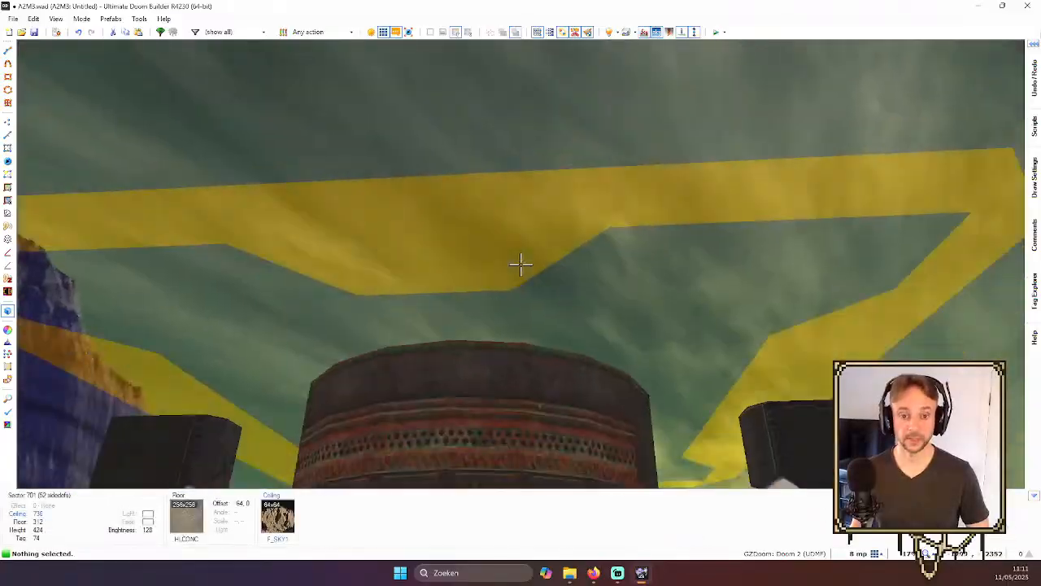
key(d)
key(e)
key(d)
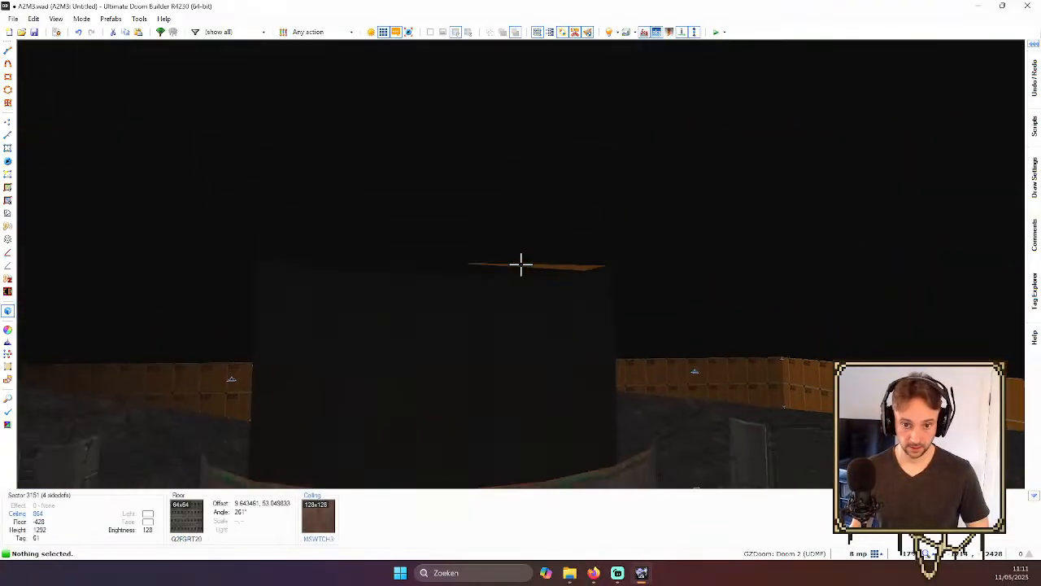
key(e)
key(d)
key(e)
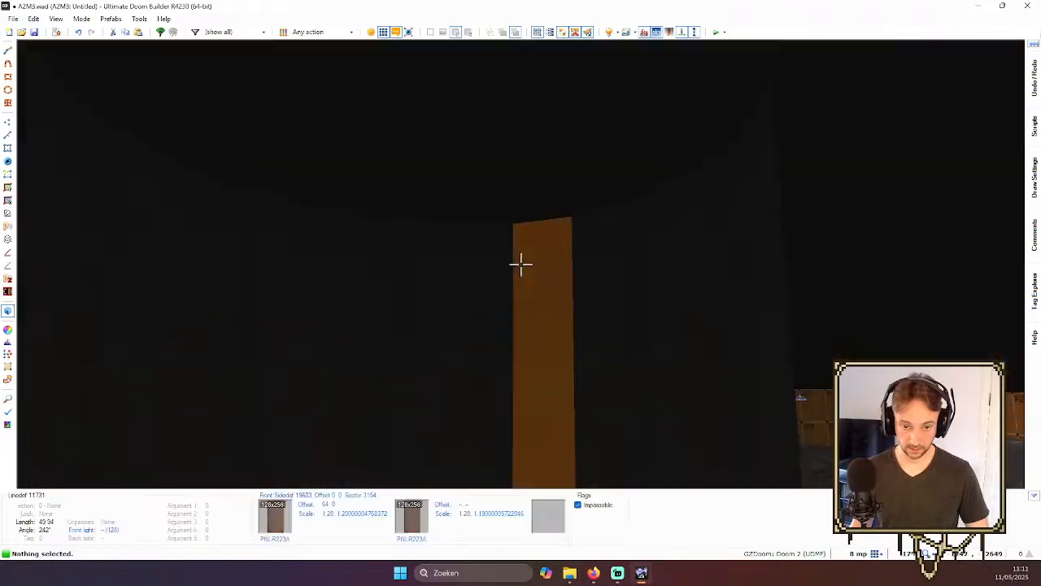
key(d)
key(e)
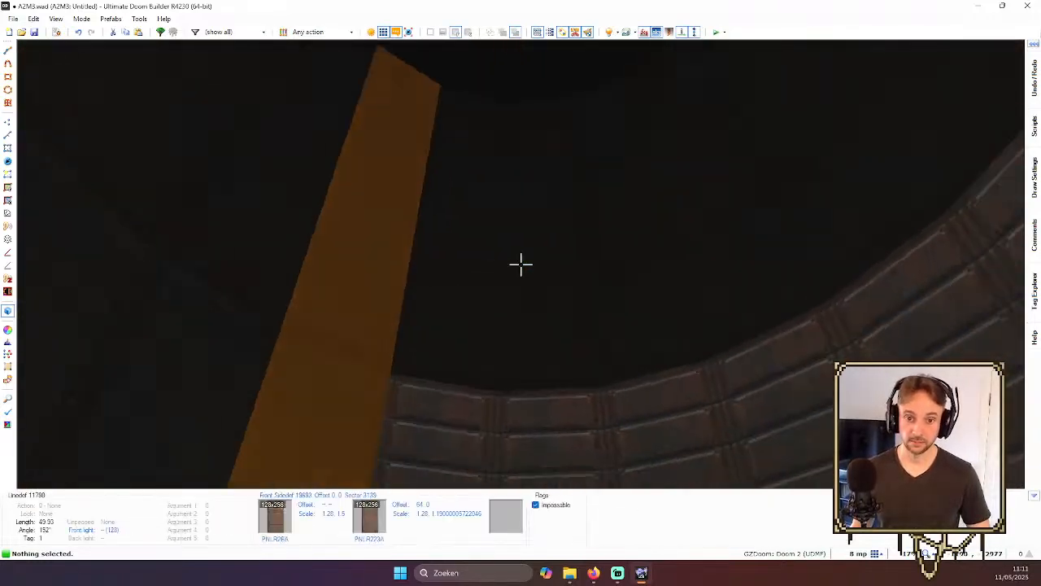
key(d)
key(e)
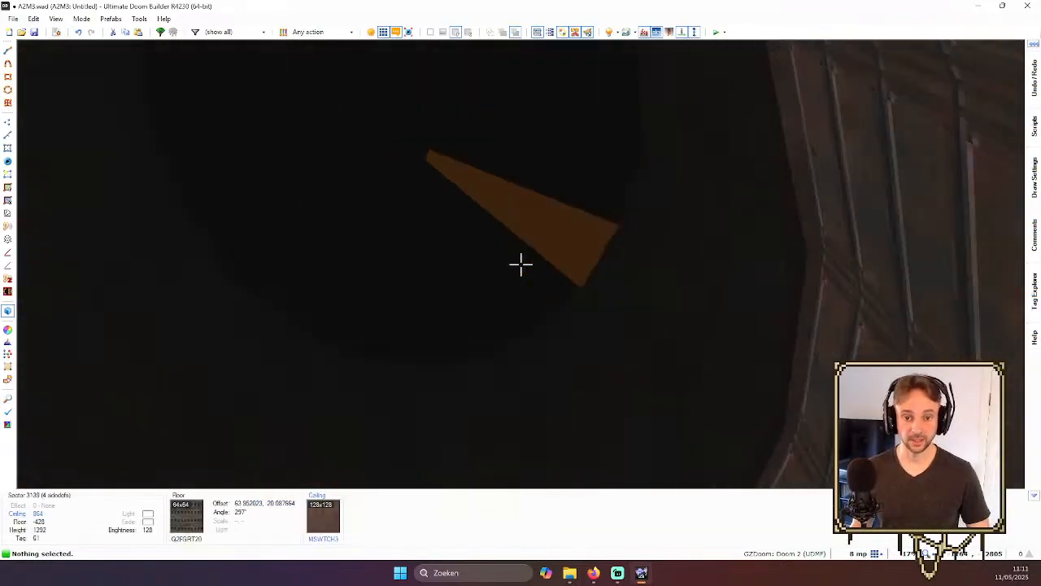
key(d)
- Save the map and bring the circular tower inside the lava area into close top-down view
key(q)
scroll(528, 277, down, 1)
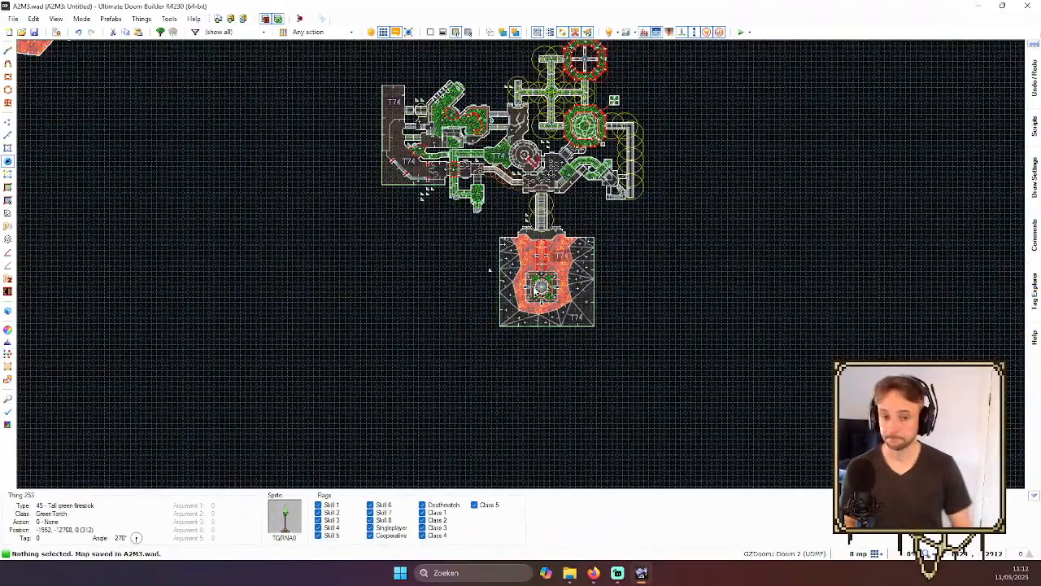
scroll(484, 242, up, 6)
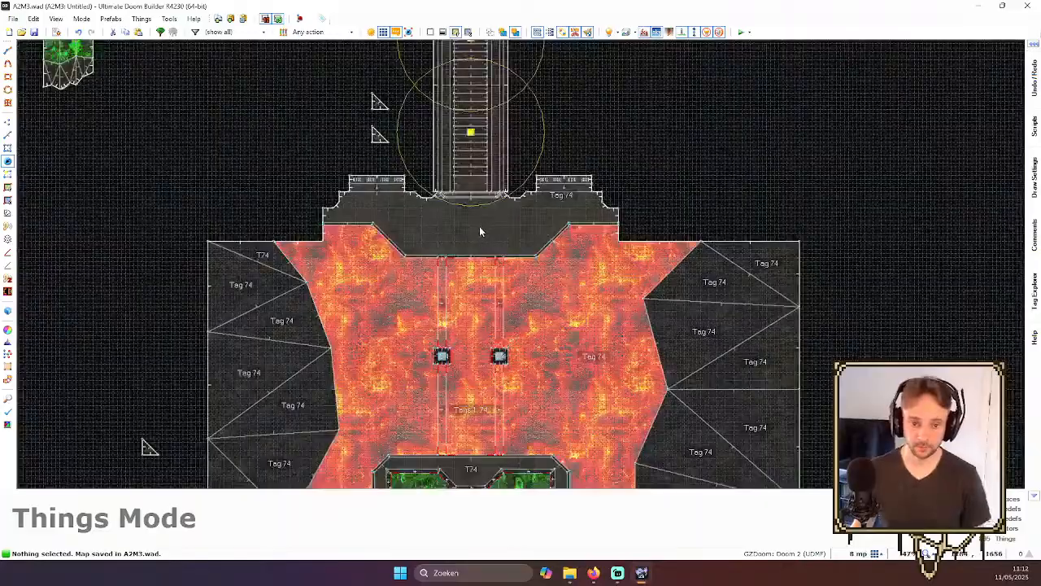
scroll(479, 226, down, 3)
scroll(465, 366, up, 6)
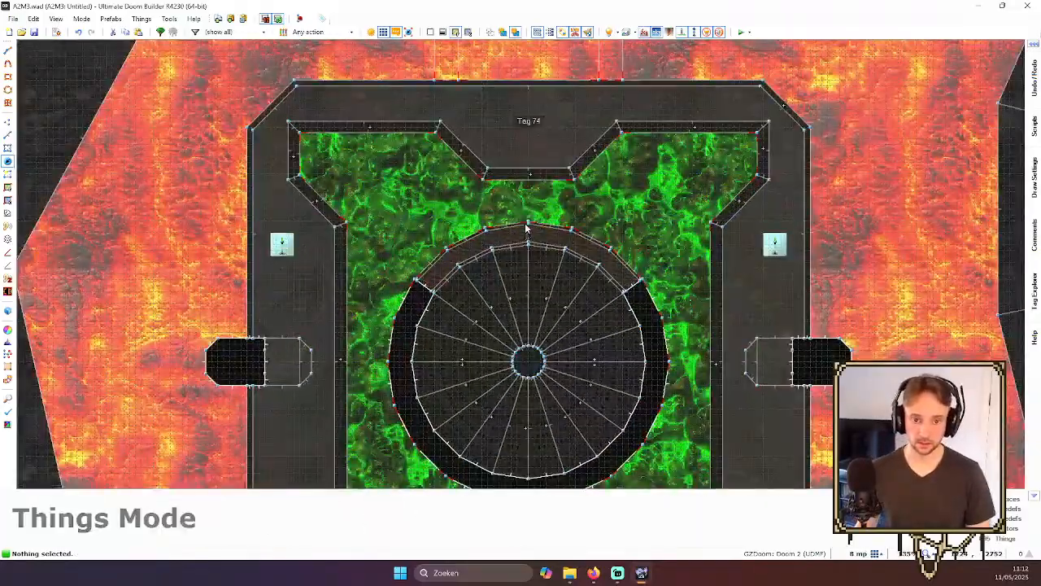
- Inspect the round tower in the lava area in 3D, checking its ribbed walls, ceiling wedges, base trim and the surrounding bridge
scroll(527, 228, down, 5)
scroll(560, 275, up, 6)
key(q)
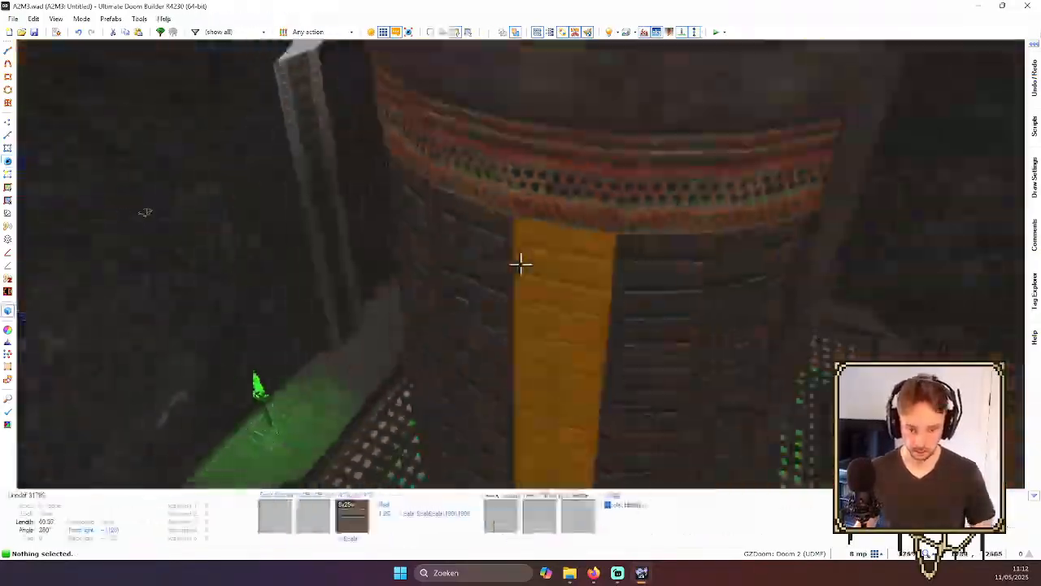
key(w)
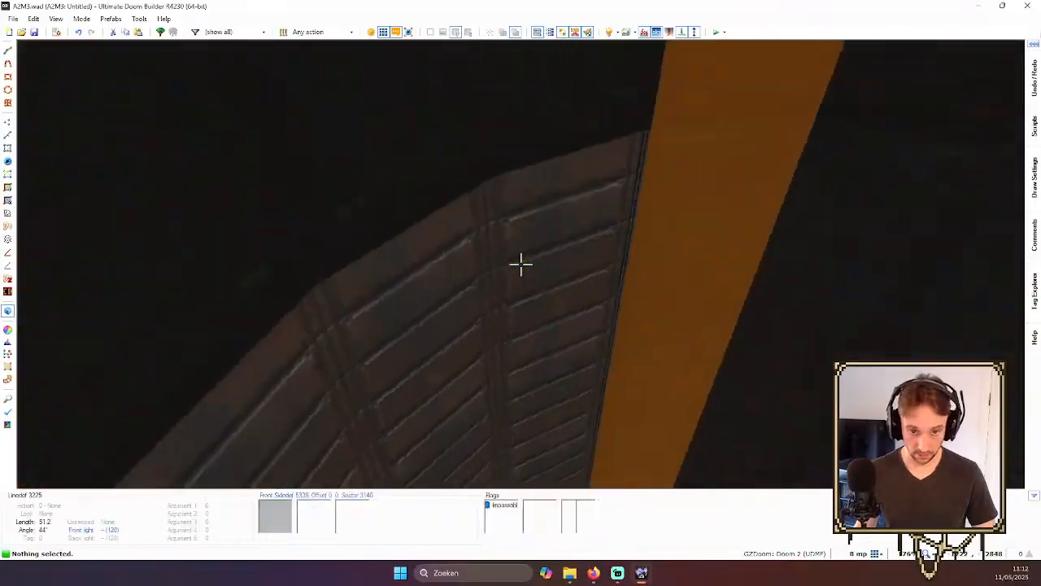
key(w)
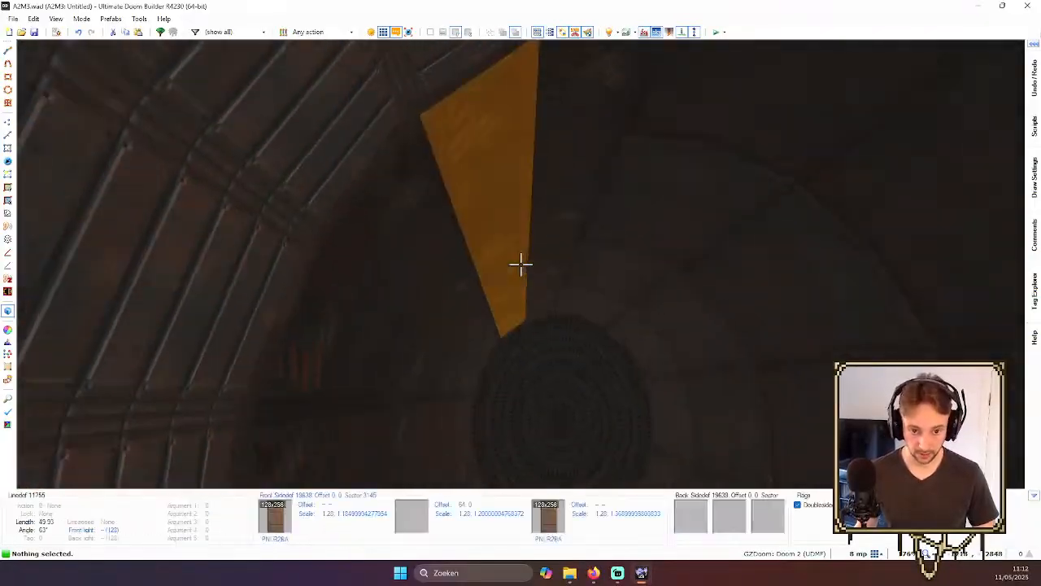
key(w)
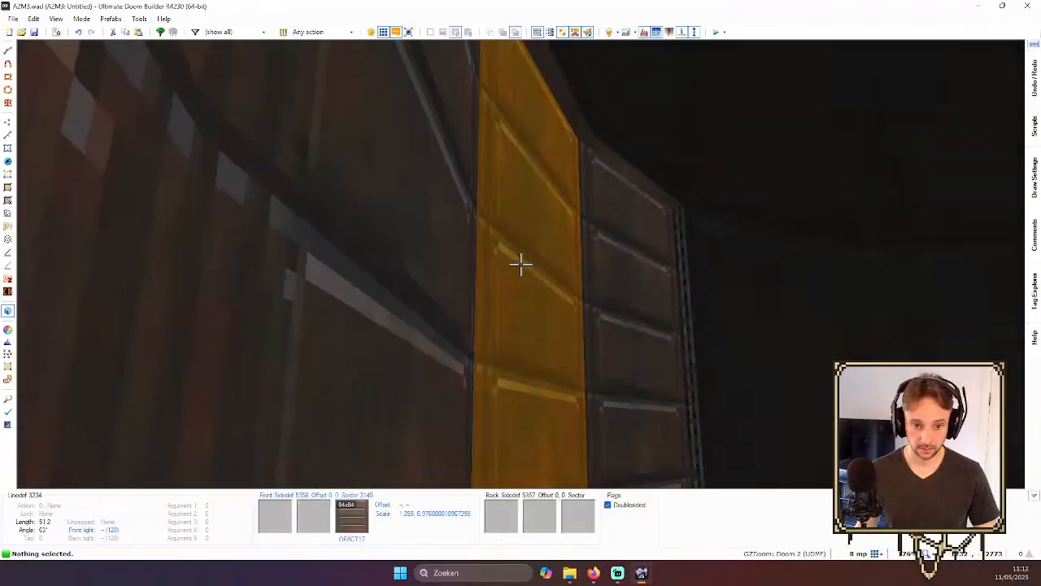
key(w)
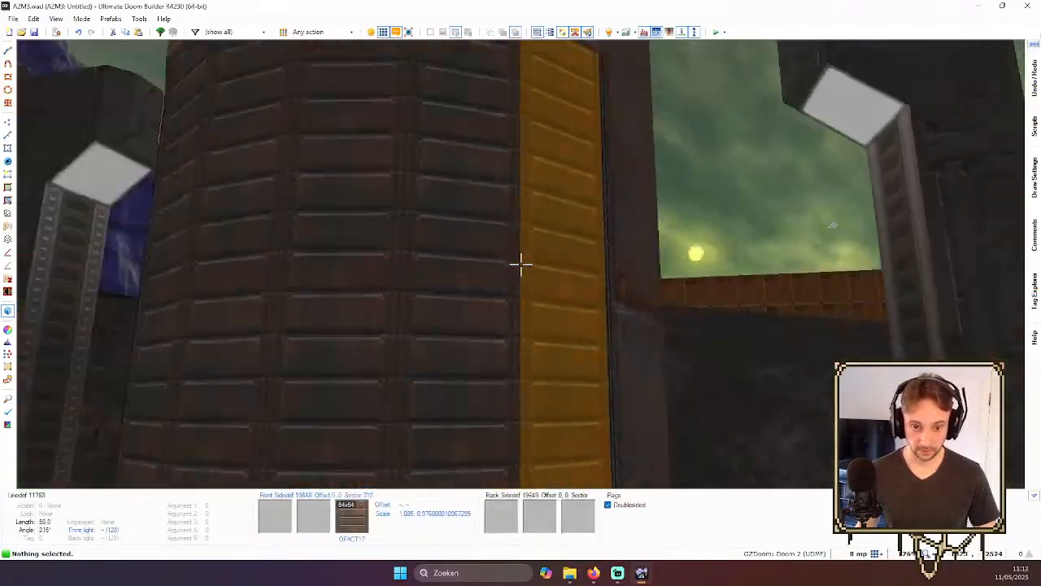
key(s)
key(w)
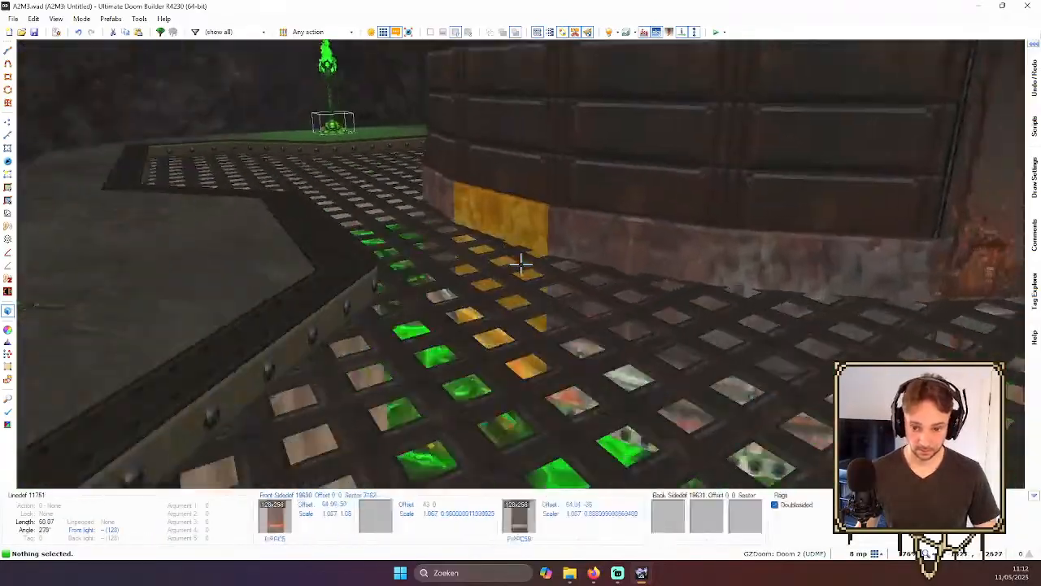
key(s)
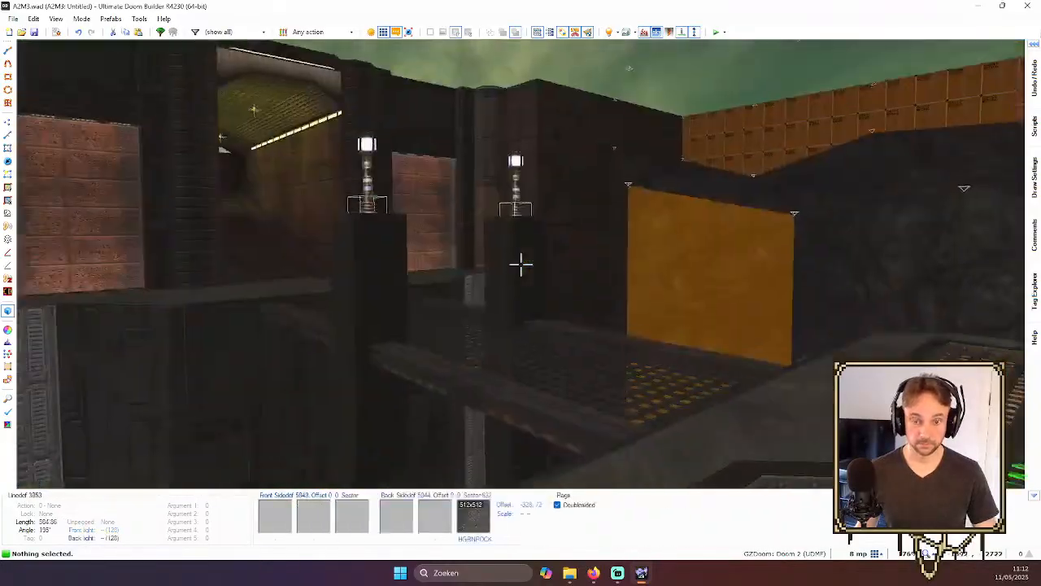
key(w)
key(q)
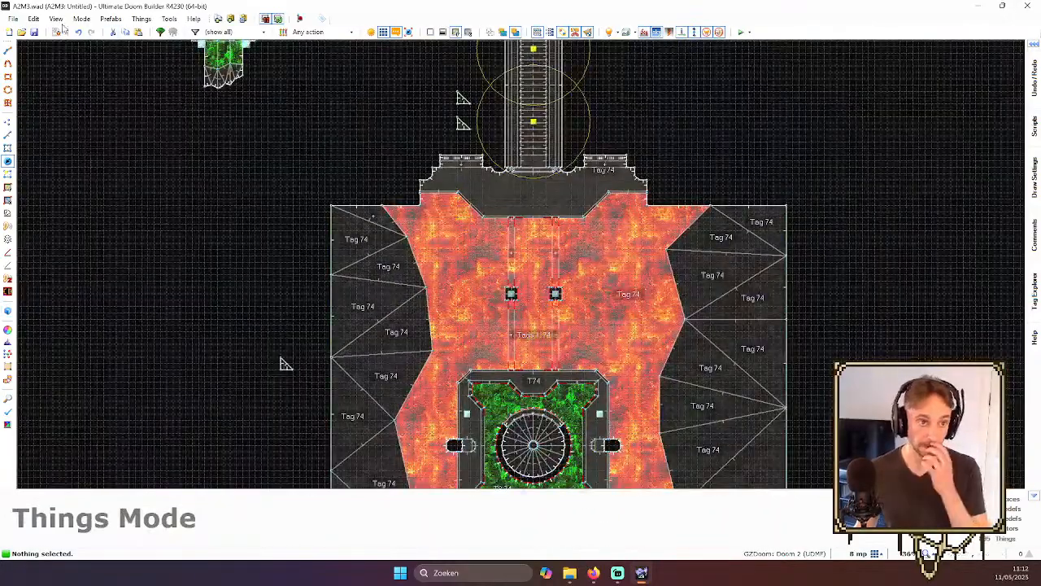
- Save the map and survey the layout of the connected main areas north of the lava area in Things Mode
click(33, 32)
scroll(505, 231, down, 6)
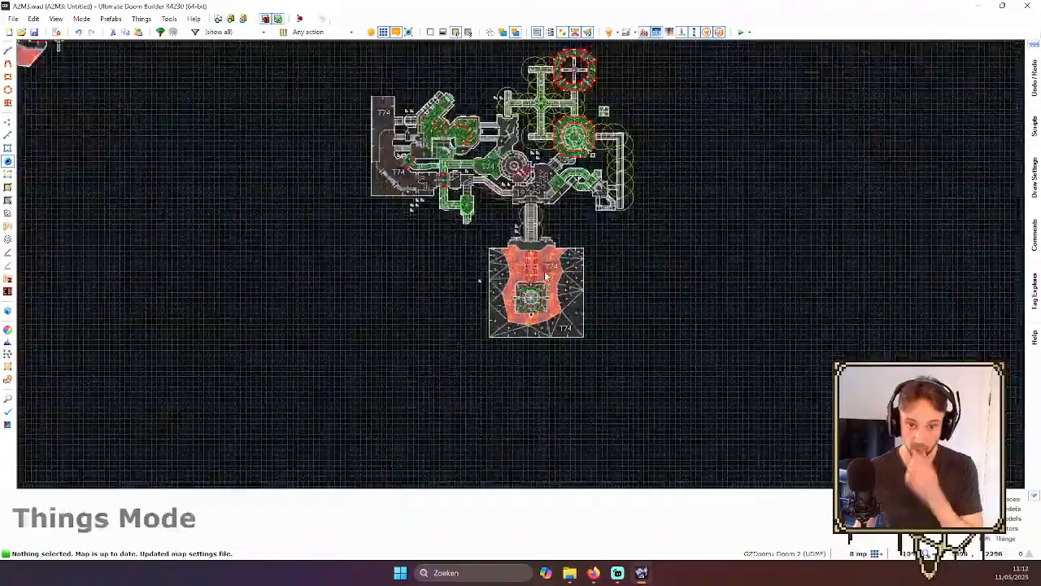
scroll(626, 297, down, 1)
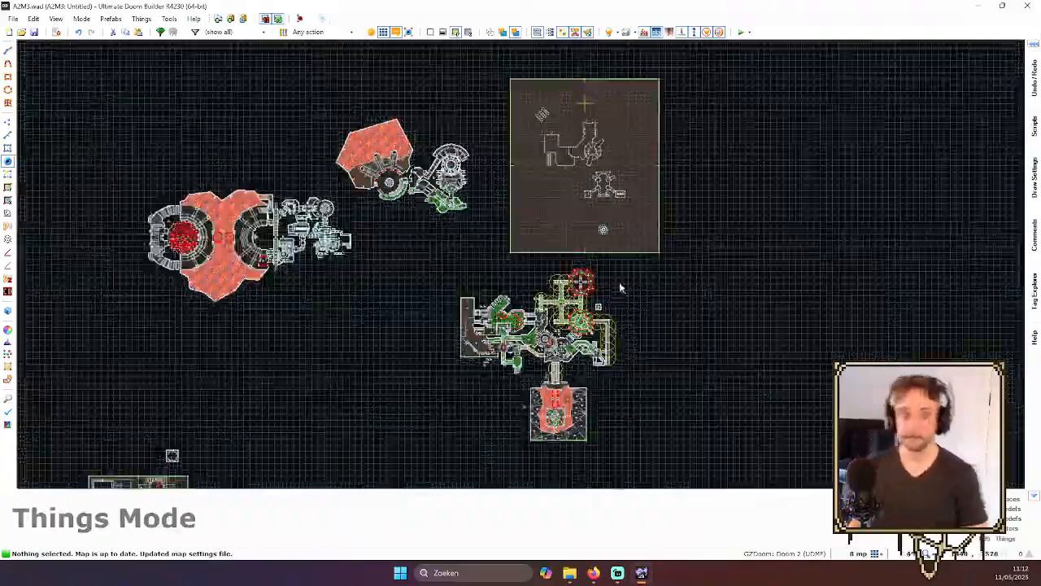
scroll(605, 267, up, 2)
scroll(604, 265, down, 2)
scroll(598, 265, up, 1)
scroll(464, 201, up, 5)
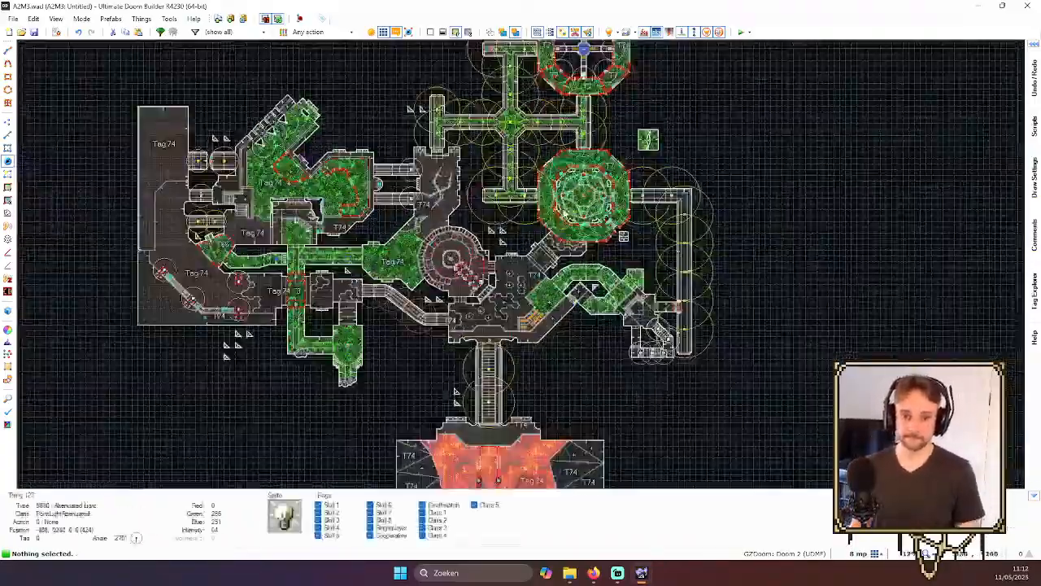
key(t)
scroll(461, 215, down, 2)
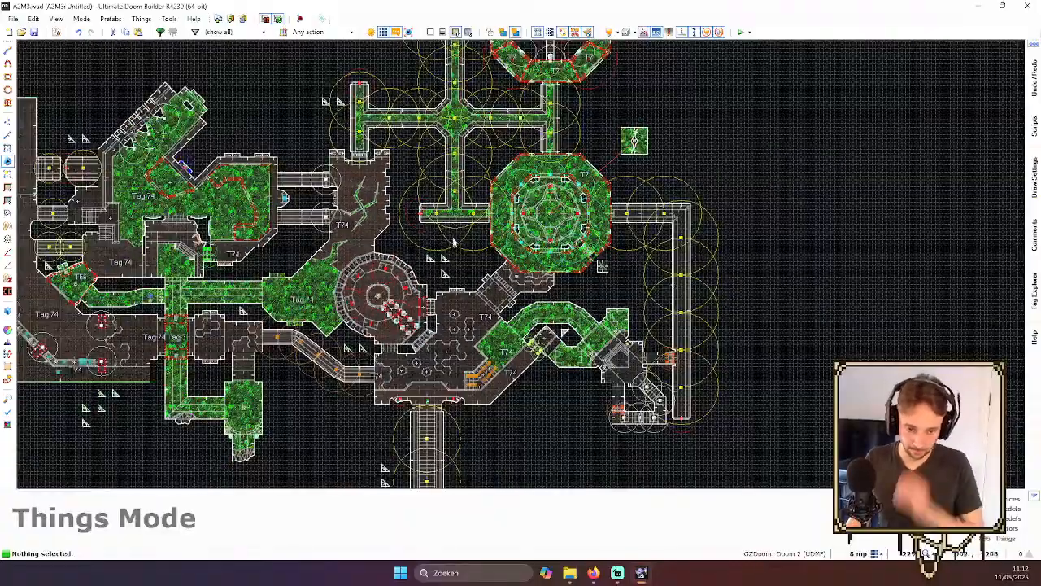
scroll(454, 247, down, 2)
scroll(459, 285, up, 6)
scroll(471, 268, down, 4)
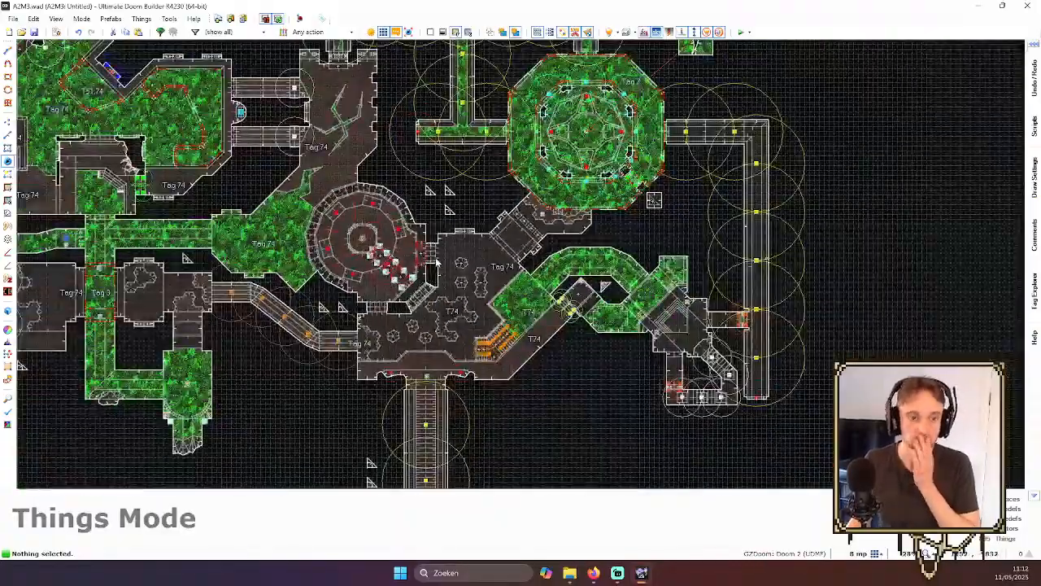
scroll(240, 274, up, 2)
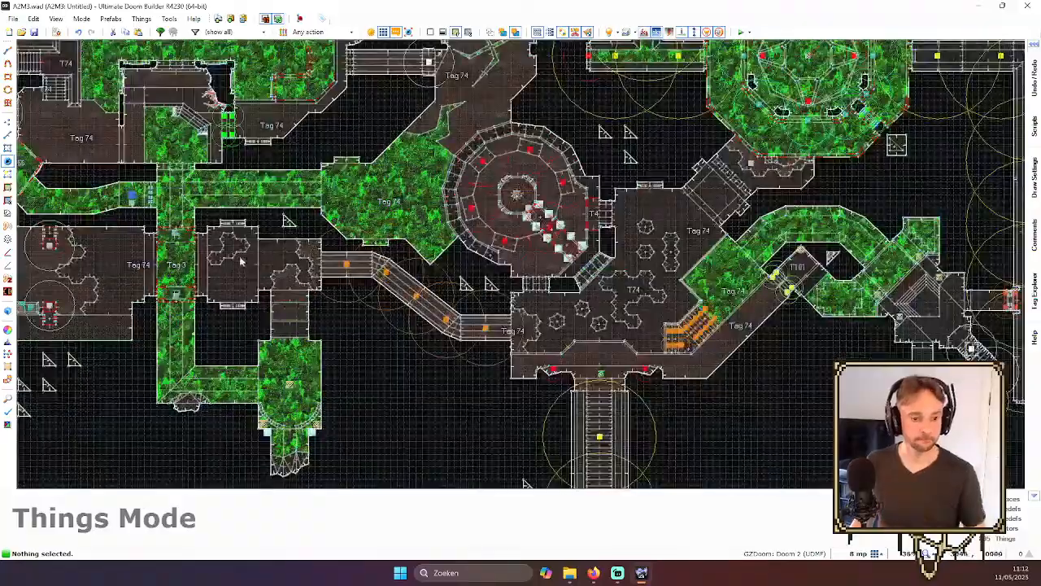
- Examine the outdoor courtyard and lit passage in 3D, and the northern slime area with its light-filled alcove from above
key(w)
key(w)
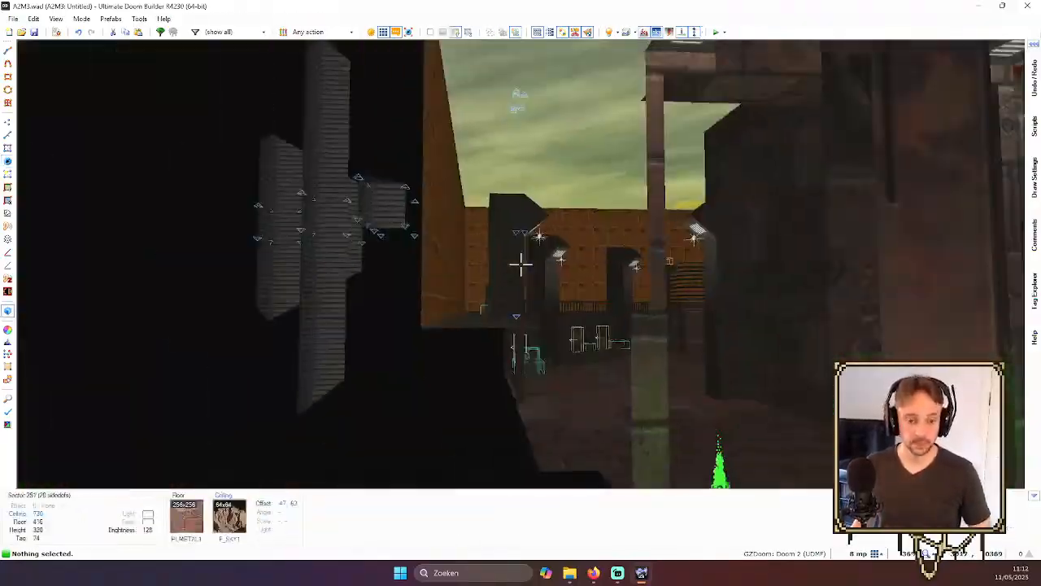
key(w)
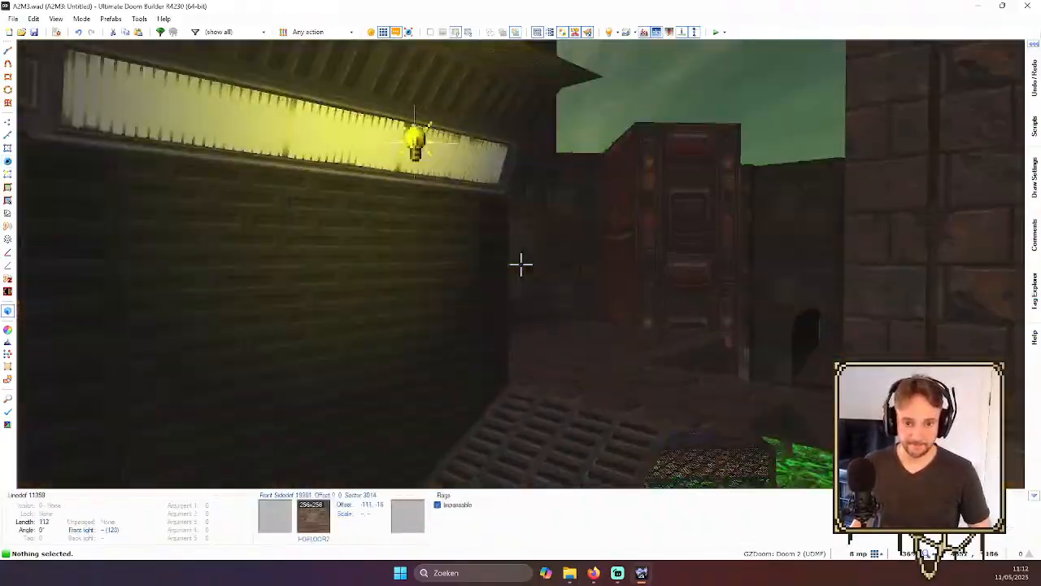
key(w)
scroll(562, 230, up, 3)
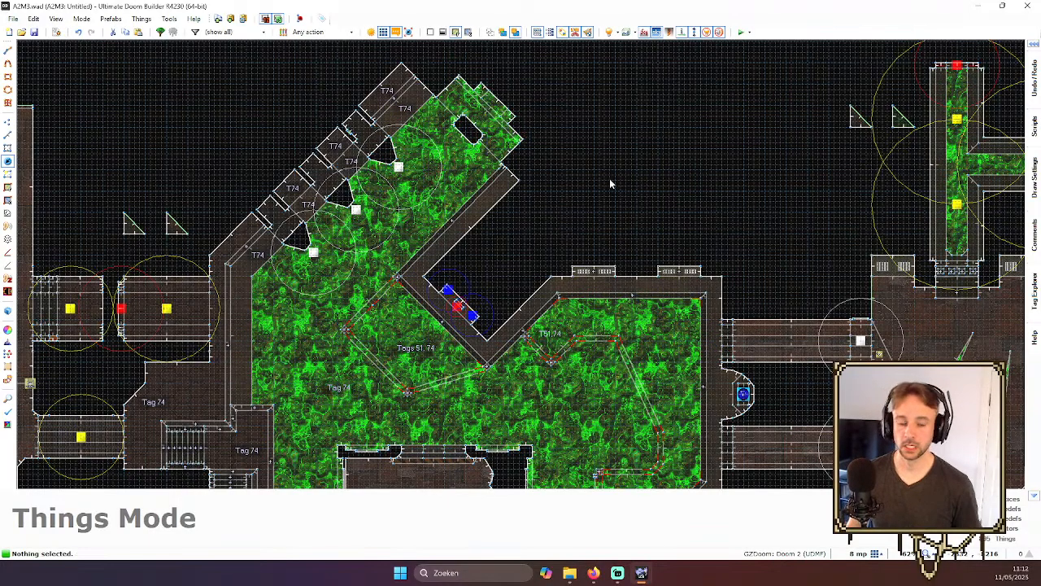
scroll(636, 247, up, 2)
scroll(390, 307, up, 2)
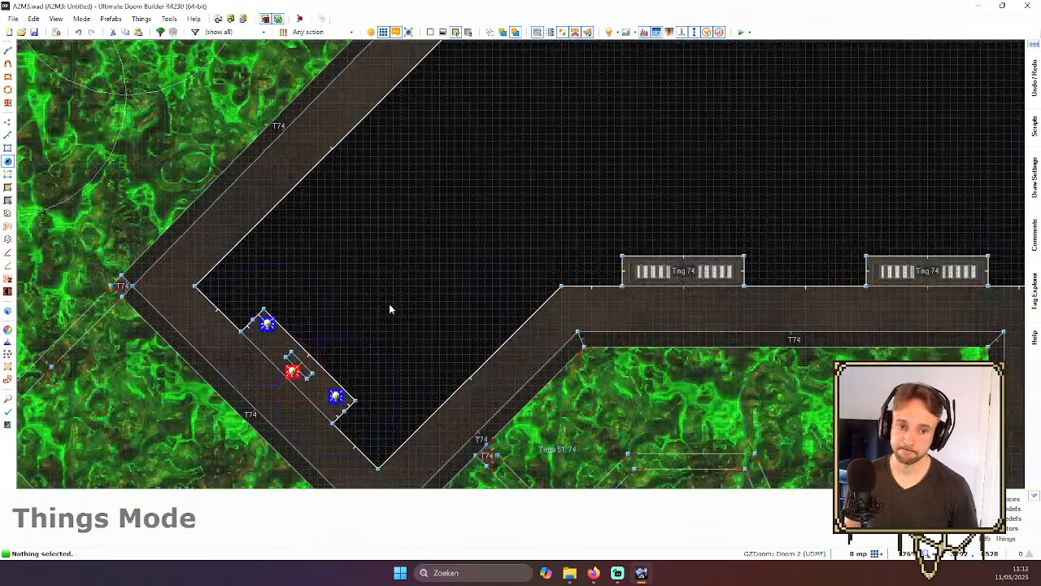
scroll(399, 287, down, 4)
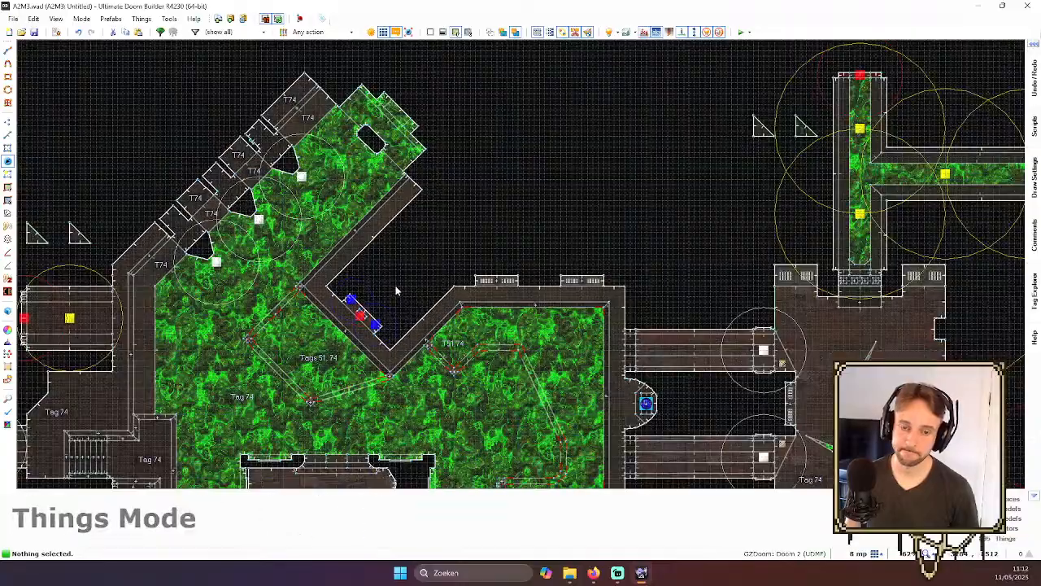
scroll(403, 285, down, 4)
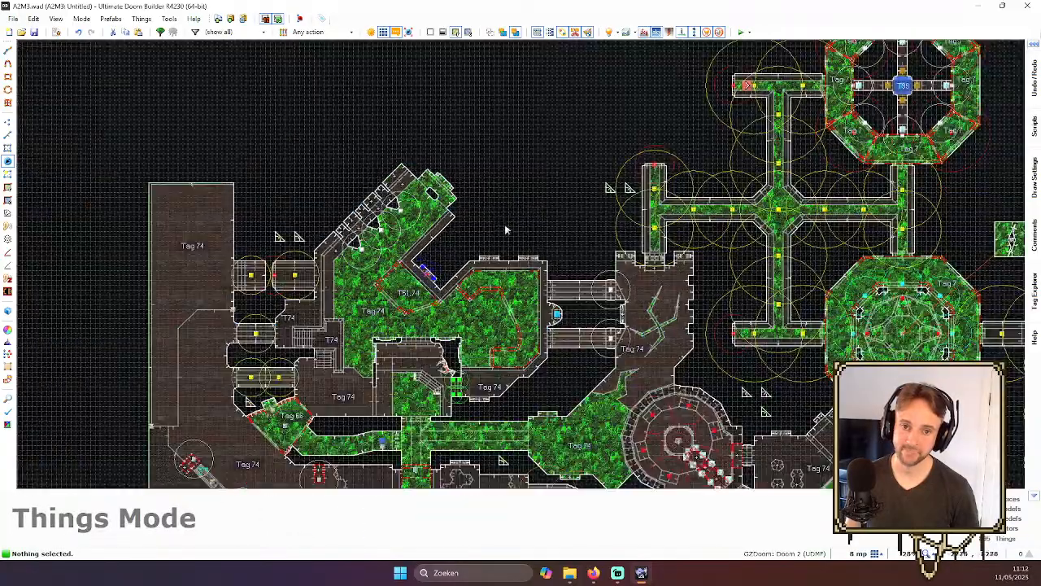
scroll(479, 247, down, 3)
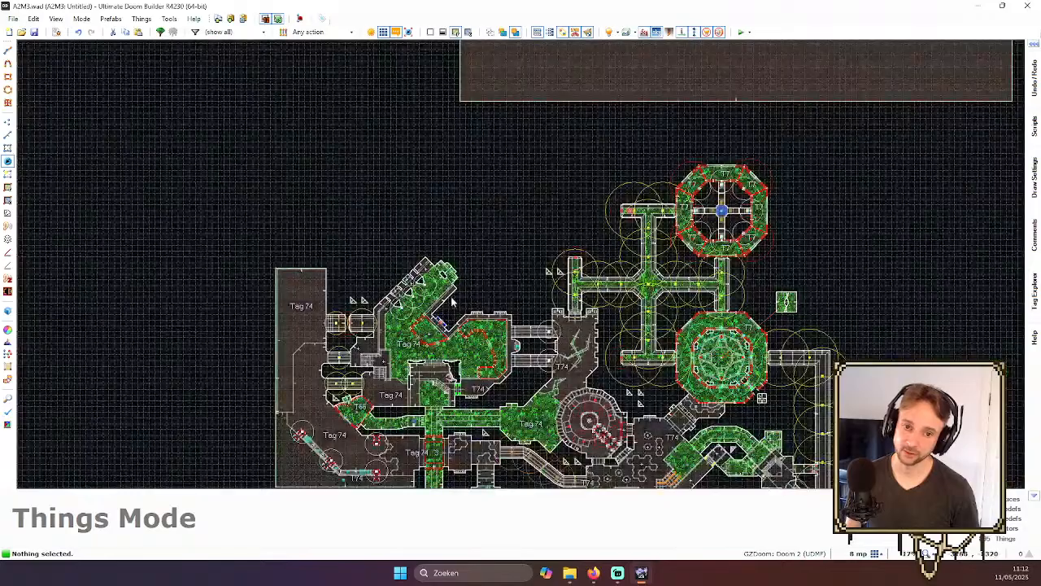
scroll(469, 292, up, 3)
scroll(525, 160, down, 4)
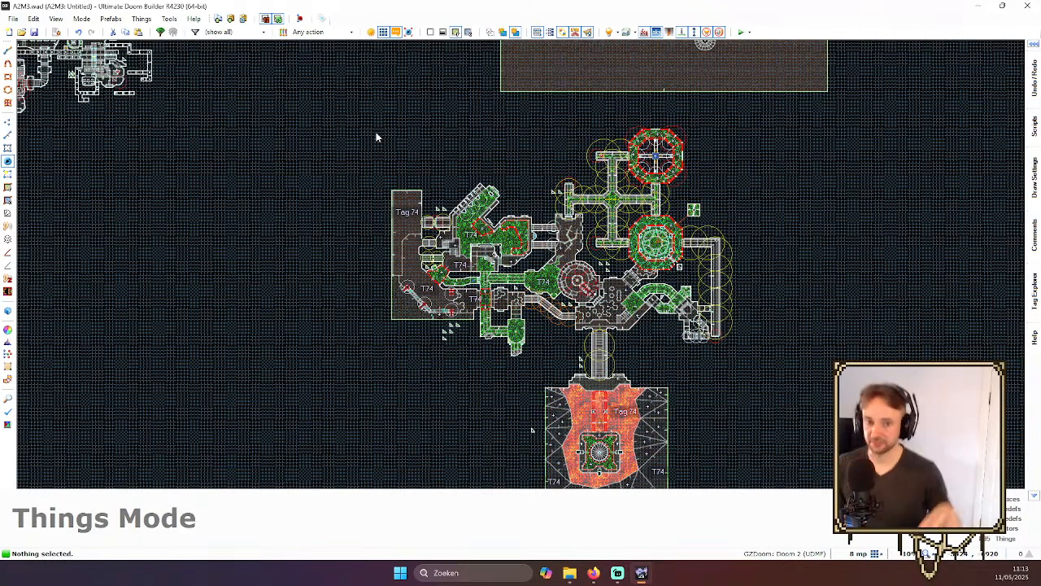
scroll(475, 104, up, 3)
scroll(488, 138, down, 4)
scroll(508, 178, up, 8)
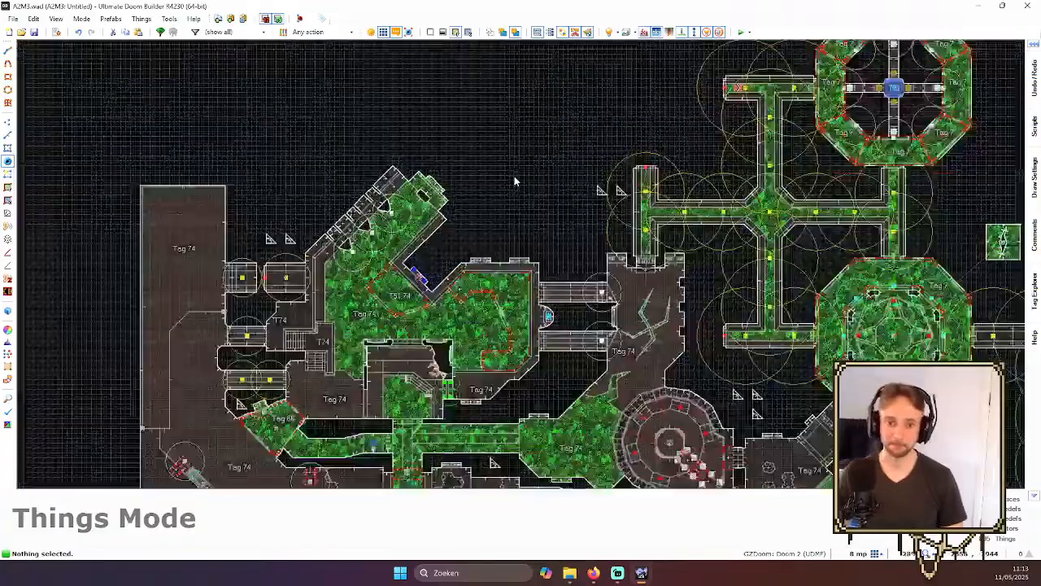
scroll(355, 265, down, 1)
- Save the map and bring the alcove with blue and red lights into close top-down view in Linedefs Mode
key(ctrl+s)
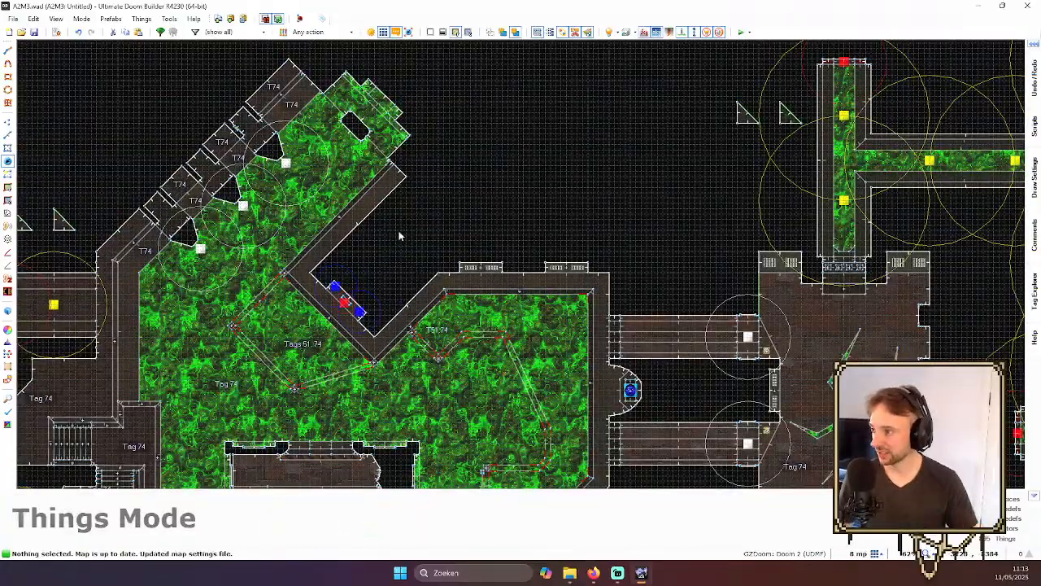
scroll(411, 238, down, 3)
scroll(420, 242, down, 3)
scroll(420, 152, up, 9)
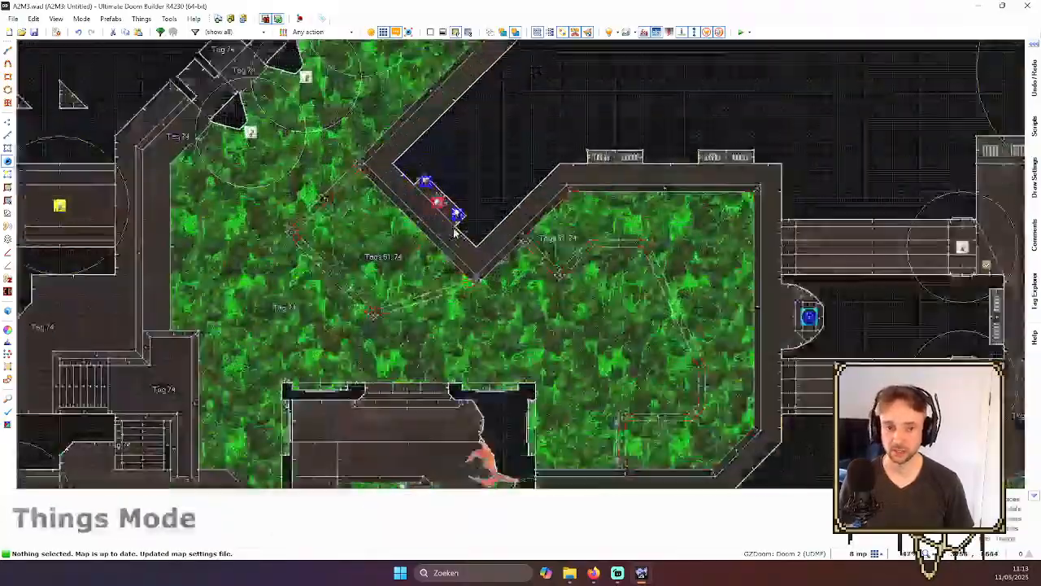
scroll(453, 201, up, 1)
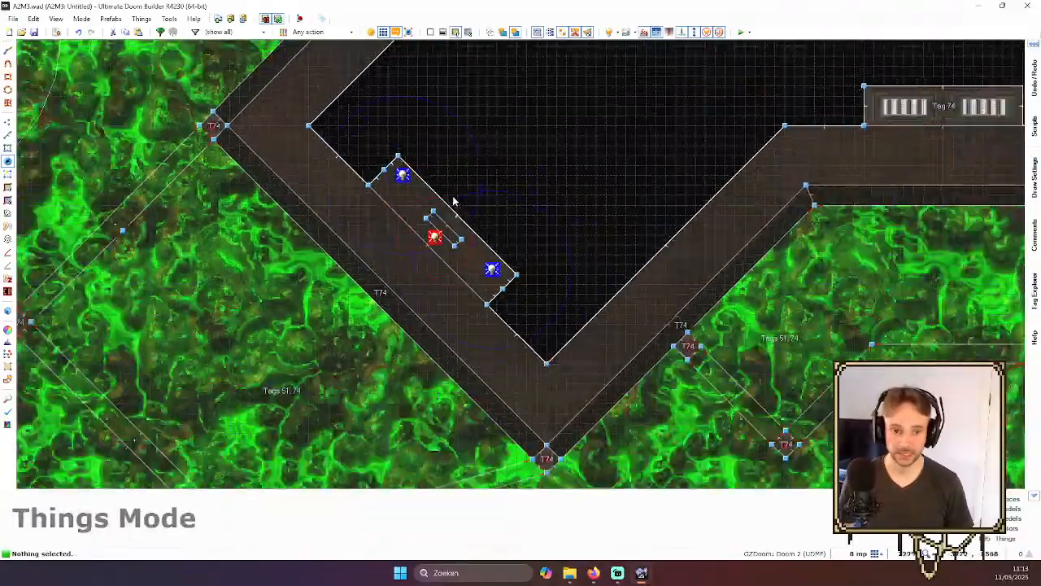
scroll(453, 202, down, 1)
key(l)
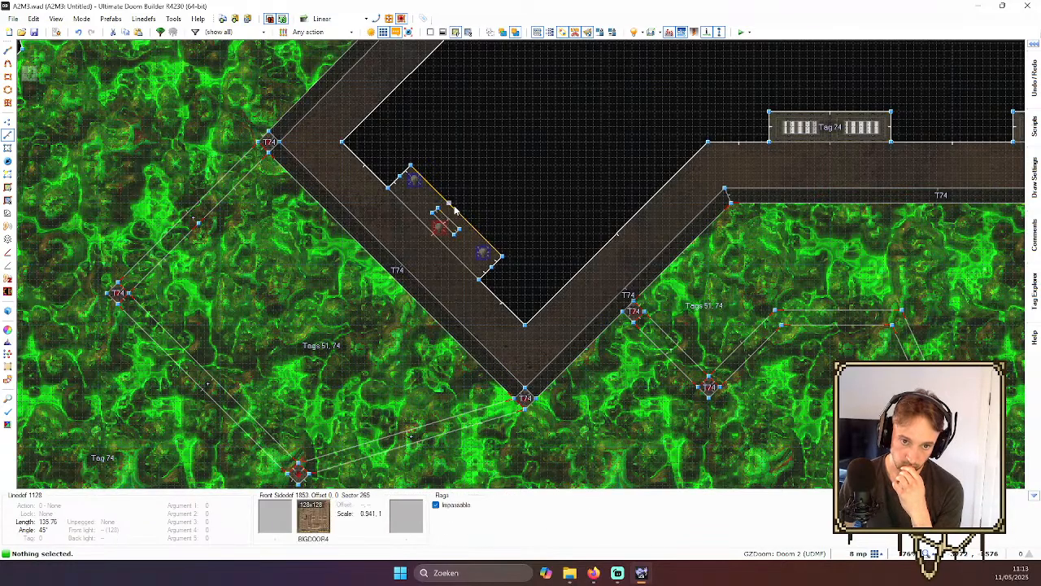
- Inspect the exit door in the slime area in 3D, checking its door texture, exit sign, blue lights and side pillars
scroll(456, 209, down, 5)
key(q)
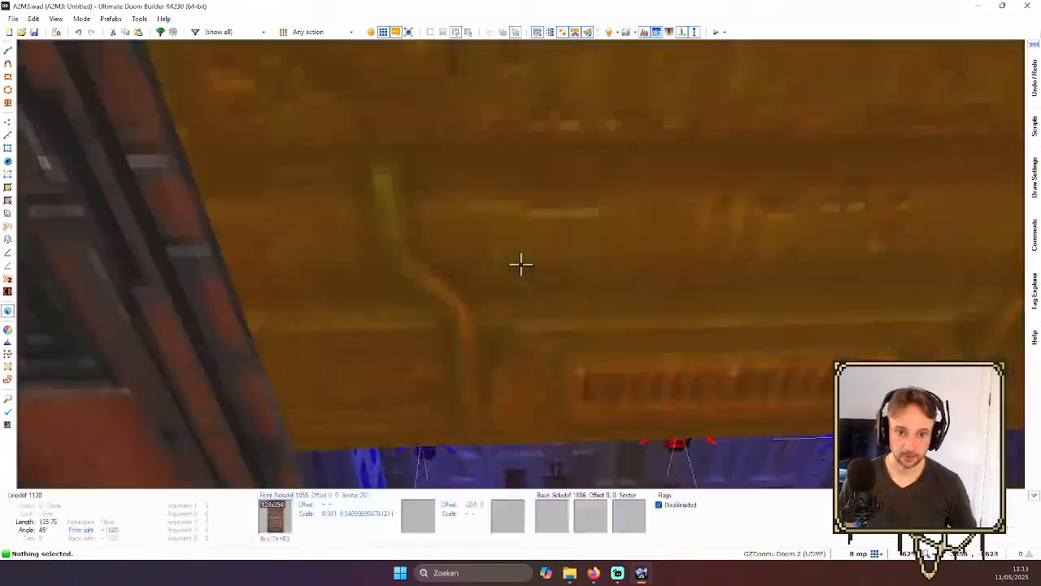
key(w)
key(s)
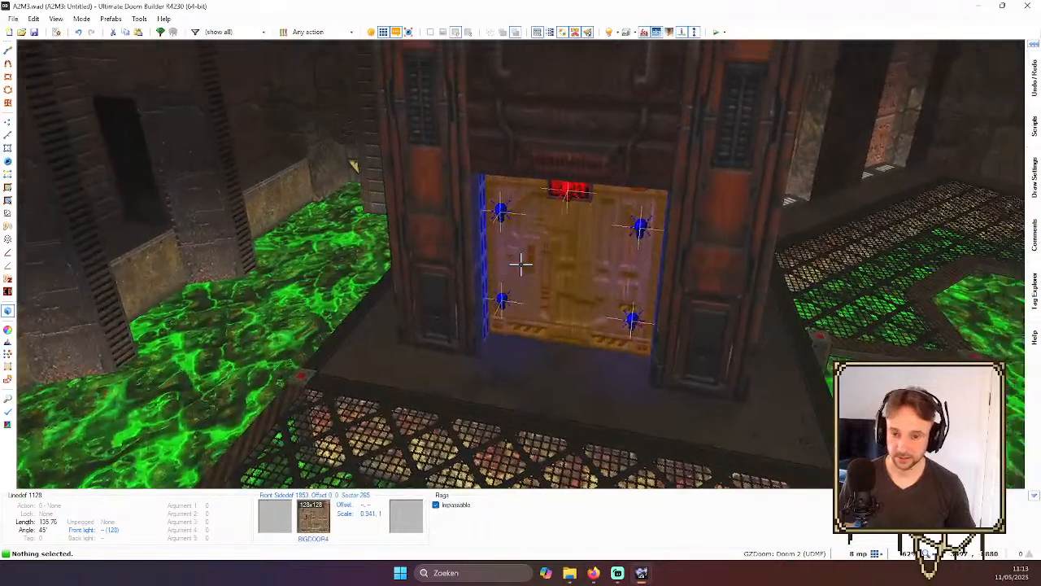
key(w)
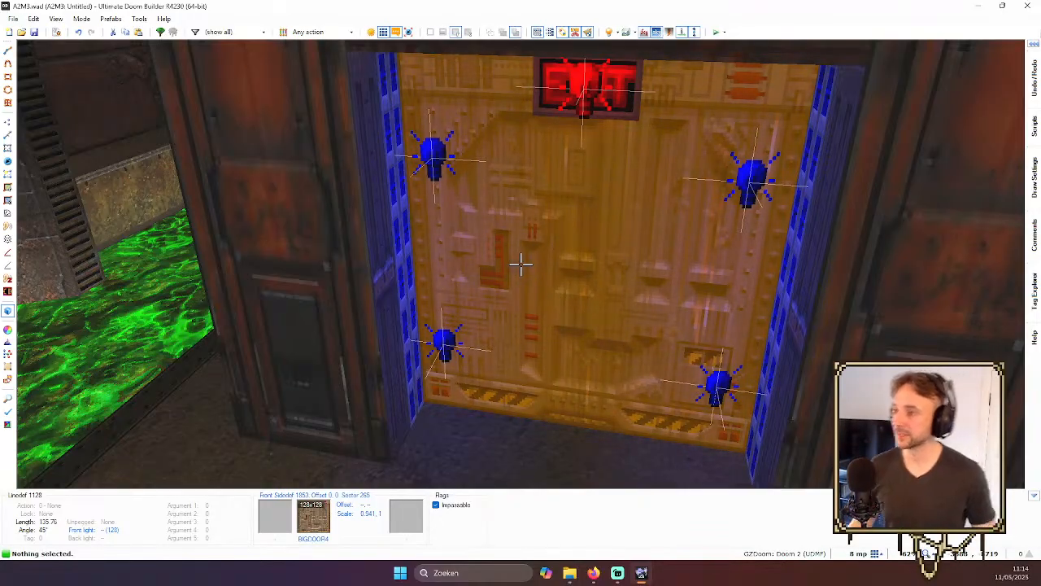
key(s)
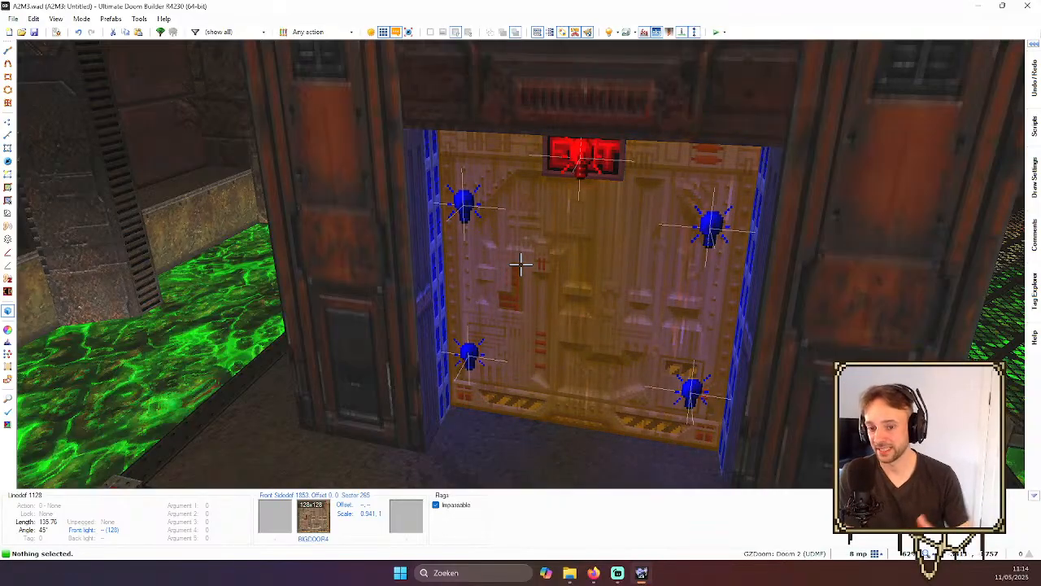
key(s)
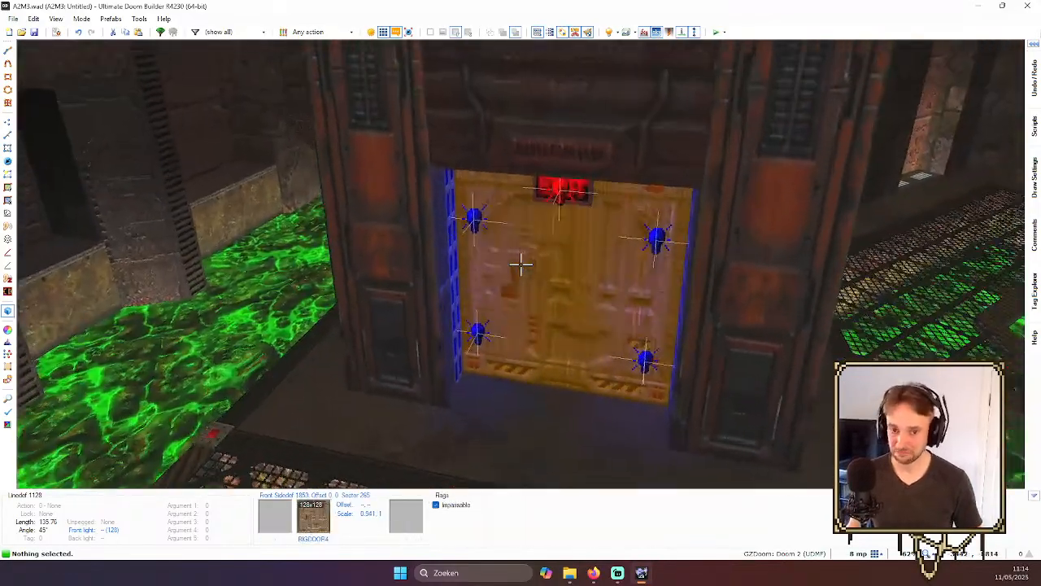
- Compare the exit door alcove in the slime area from above and in 3D
key(q)
scroll(598, 246, up, 4)
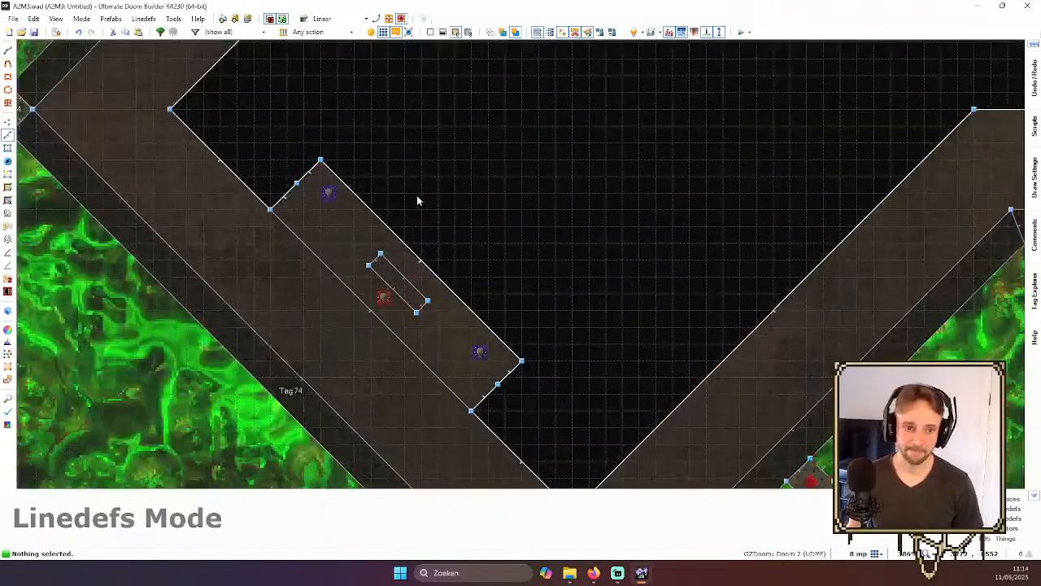
scroll(416, 200, down, 4)
key(q)
key(s)
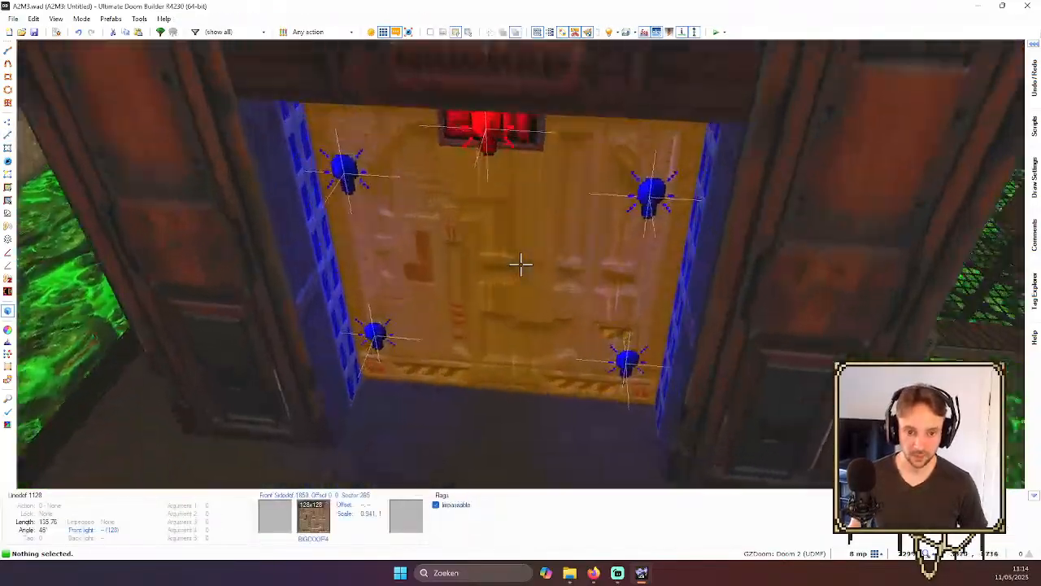
- Build one 16-deep sector behind the exit alcove's back line with Stair Sector Builder, disabling the height and upper and lower texture overrides
key(q)
click(606, 151)
scroll(488, 244, down, 2)
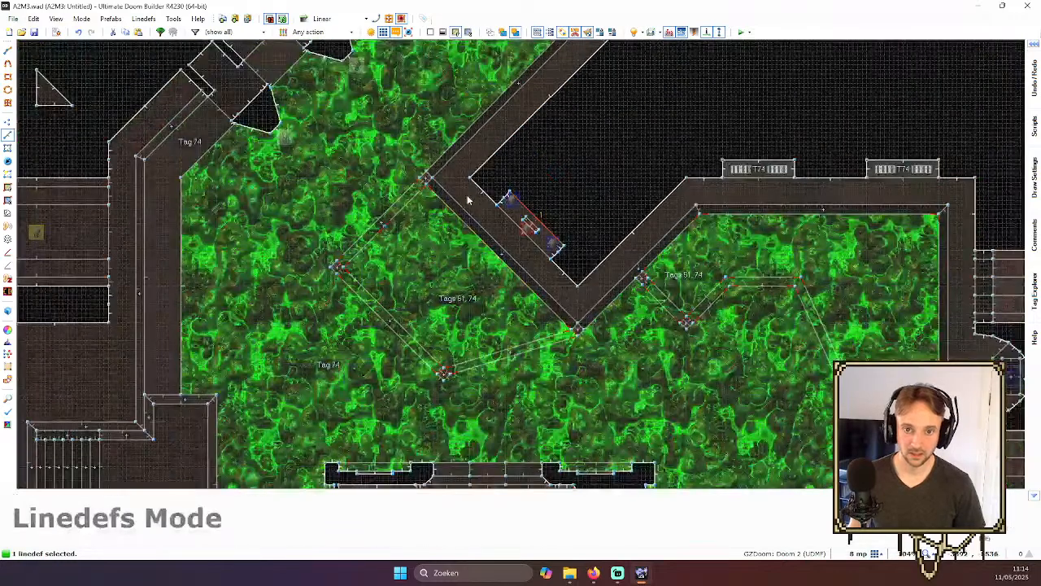
scroll(468, 199, up, 2)
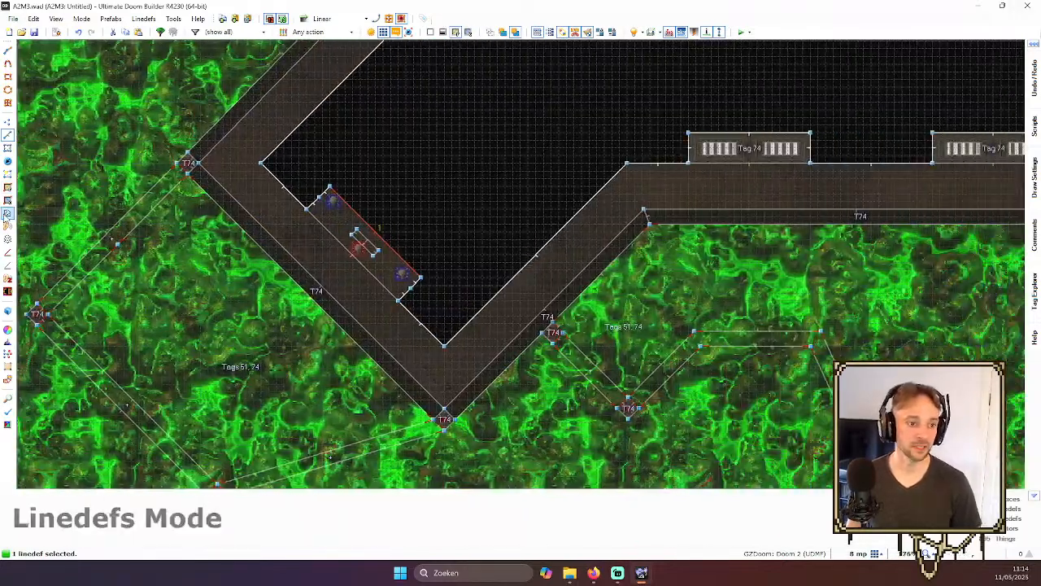
click(8, 214)
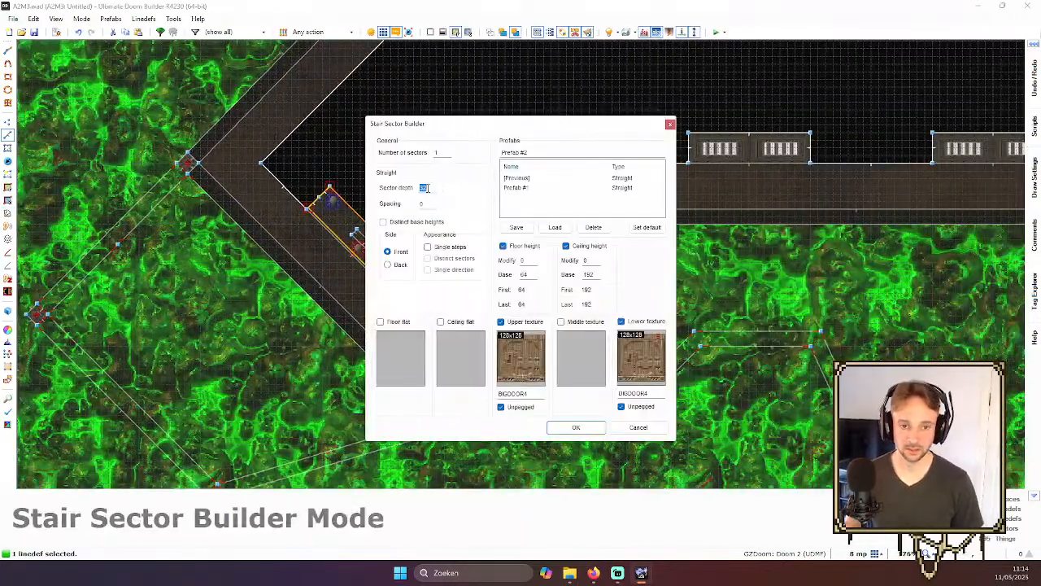
text(16)
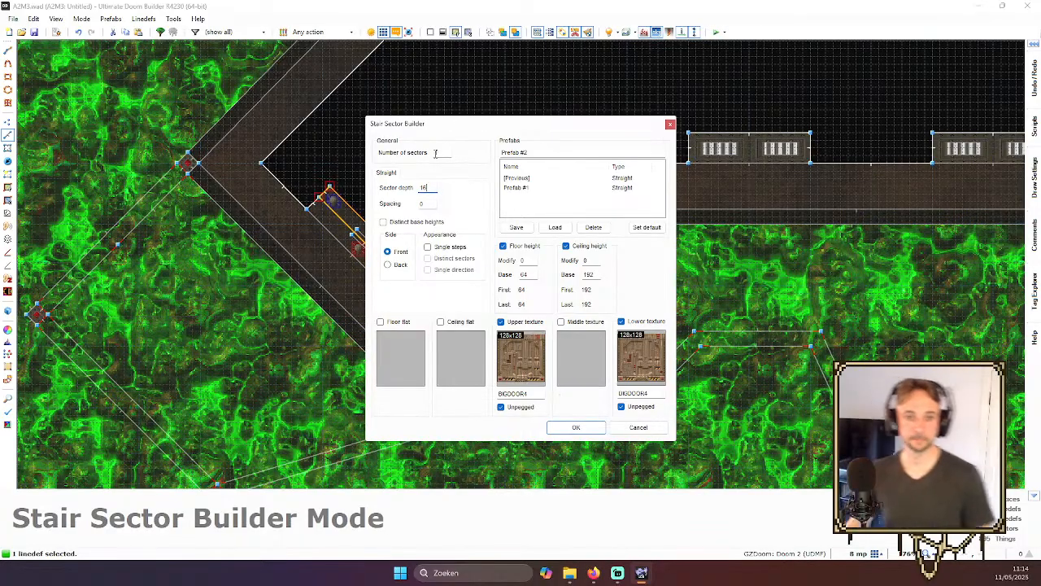
click(388, 265)
drag(500, 126, 584, 70)
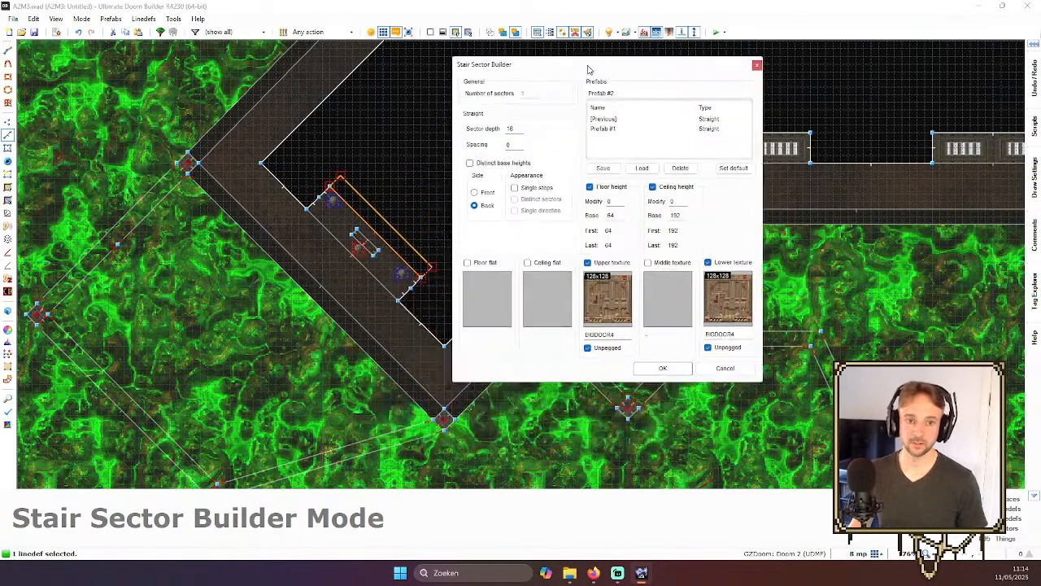
click(619, 266)
click(724, 266)
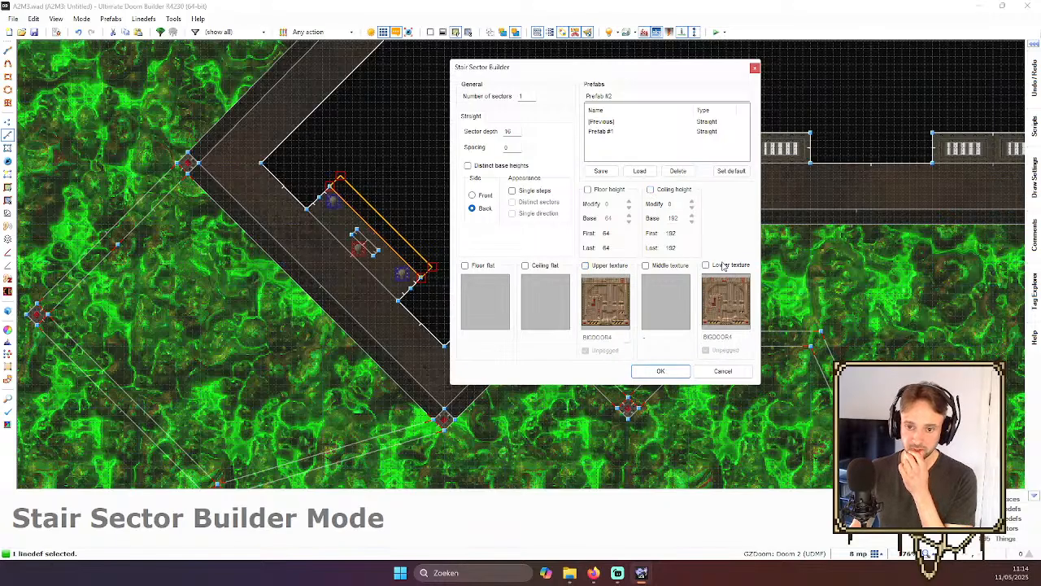
click(665, 374)
- Duplicate the front exit alcove sector with its lights and place the copy in the empty space behind the new thin sector
key(v)
scroll(332, 216, up, 3)
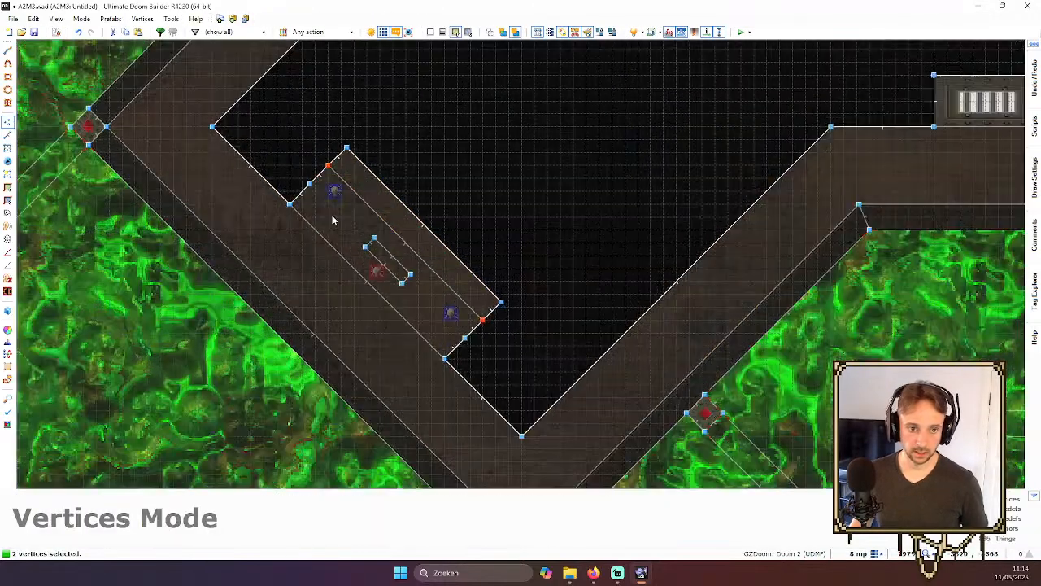
key(s)
scroll(333, 224, down, 1)
click(332, 217)
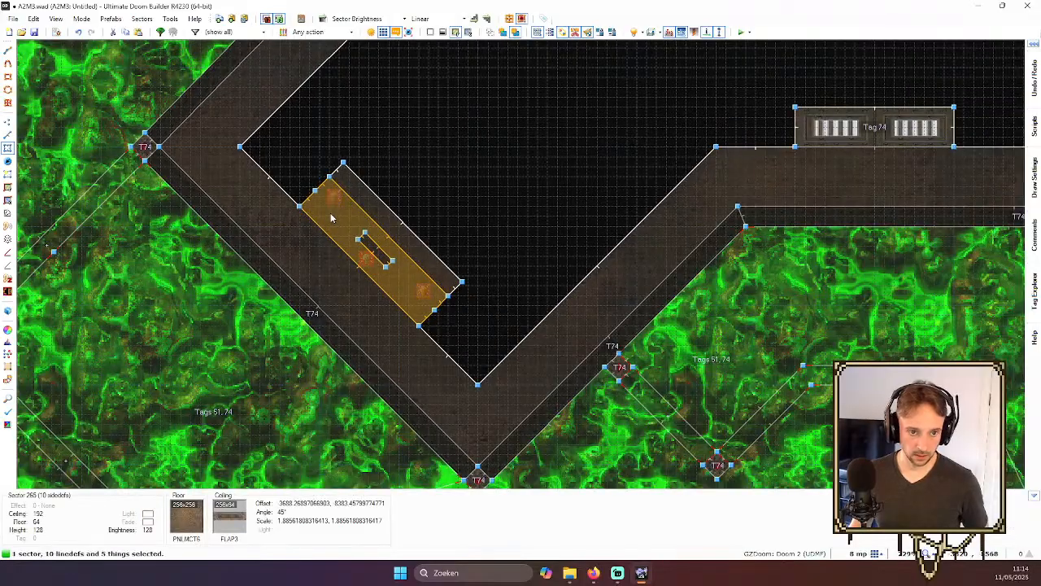
scroll(372, 174, up, 2)
key(ctrl+c)
key(ctrl+v)
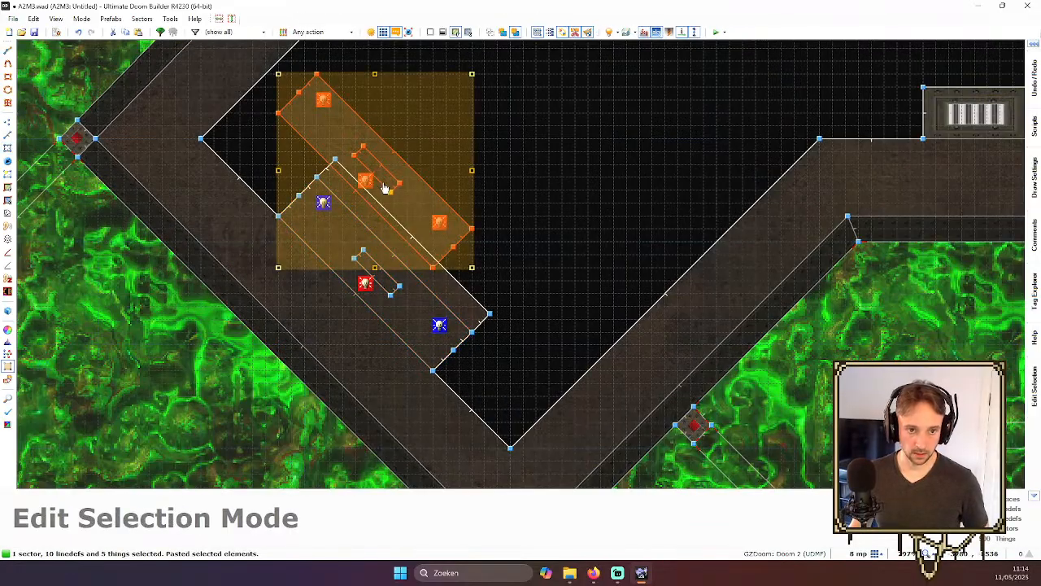
drag(383, 192, 483, 203)
scroll(404, 133, up, 2)
drag(403, 130, 382, 152)
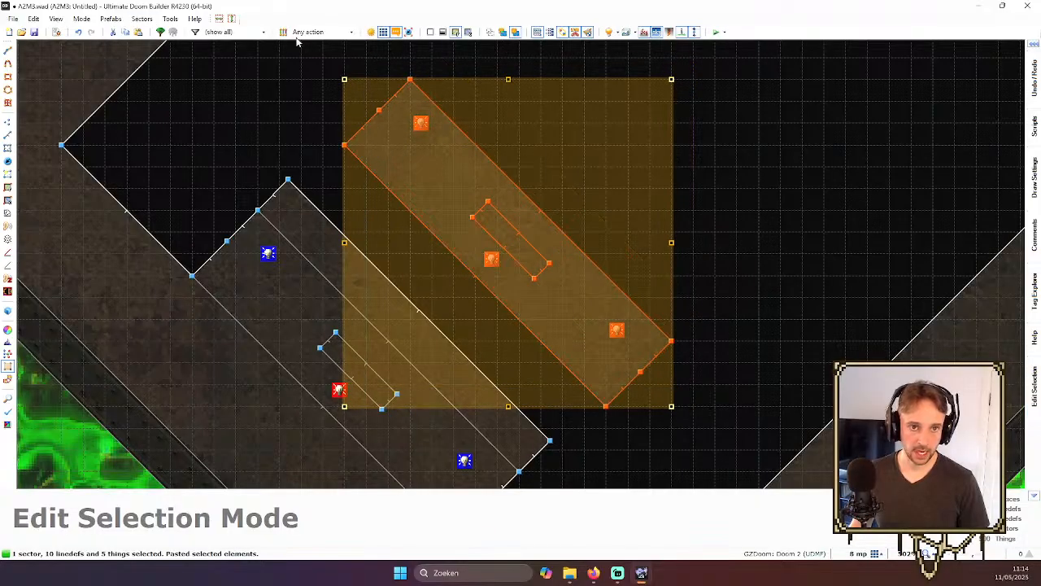
- Flip the pasted alcove vertically and horizontally, and attach it flush to the back of the thin door sector
click(231, 18)
click(219, 17)
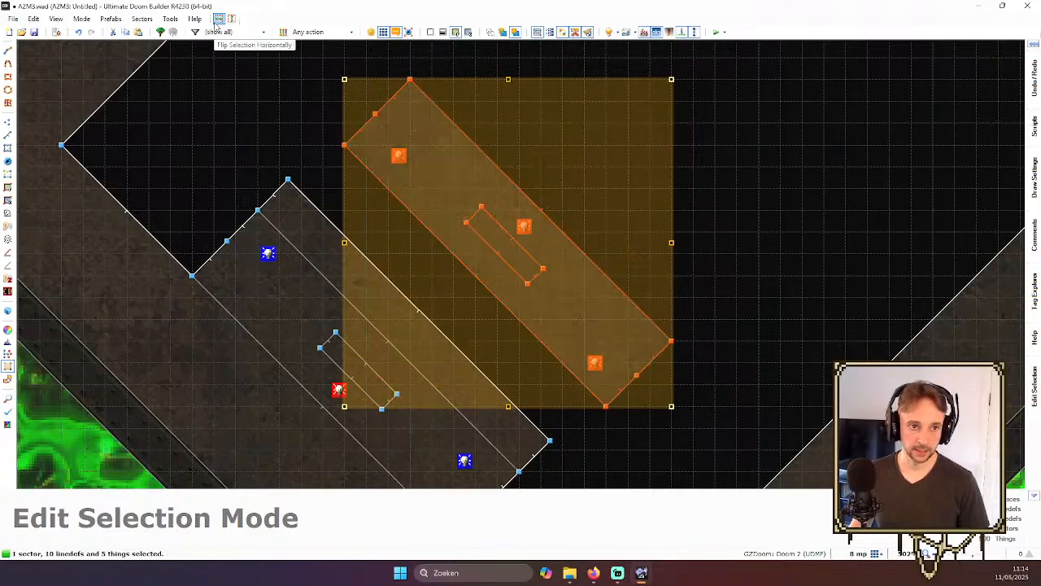
scroll(376, 163, up, 1)
drag(371, 154, 277, 186)
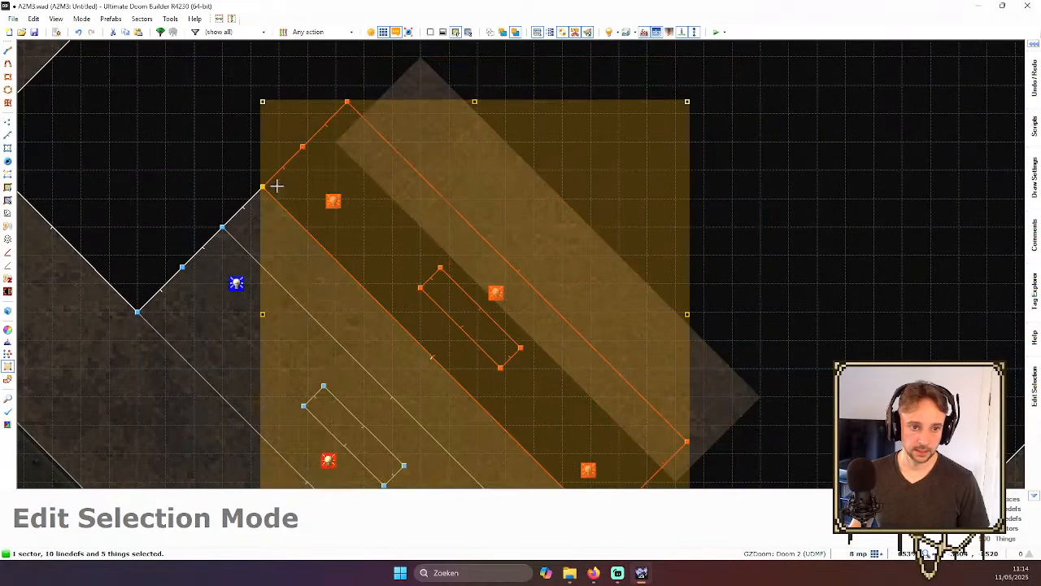
scroll(310, 188, down, 2)
key(Return)
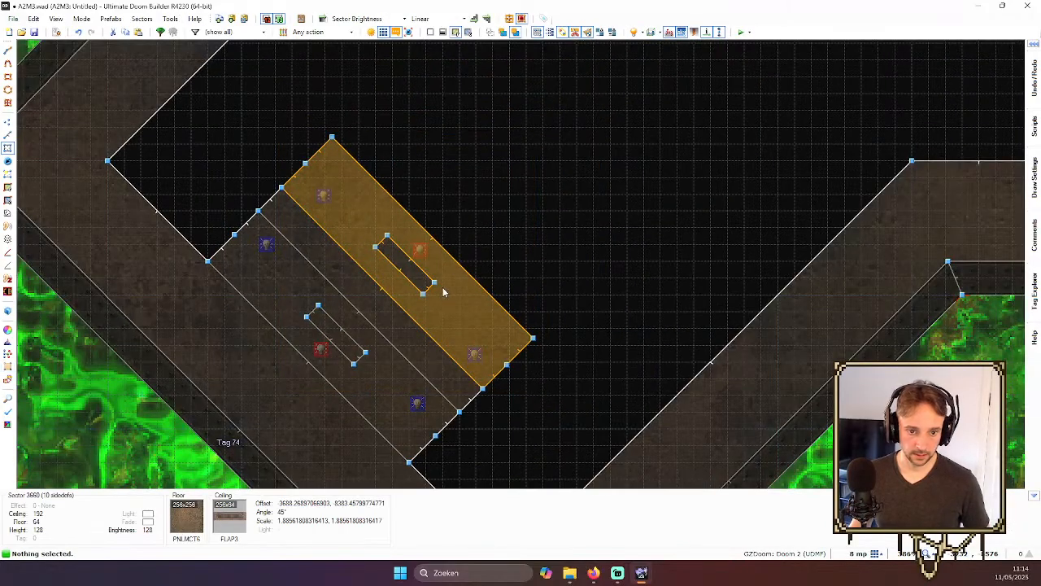
- Merge the small sign sector into the copied rear alcove sector and delete its red point light
scroll(443, 288, up, 2)
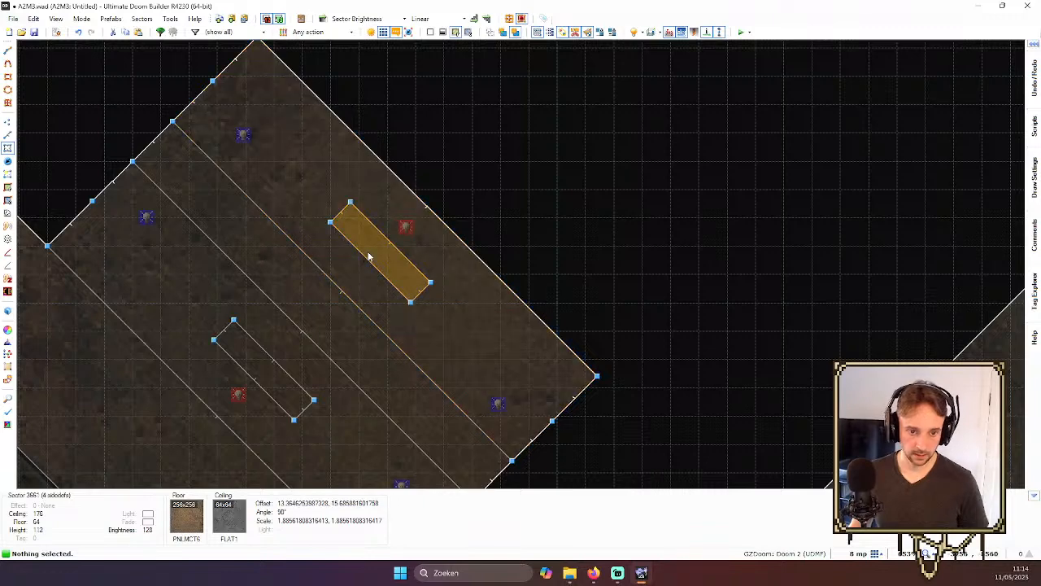
click(368, 257)
click(444, 275)
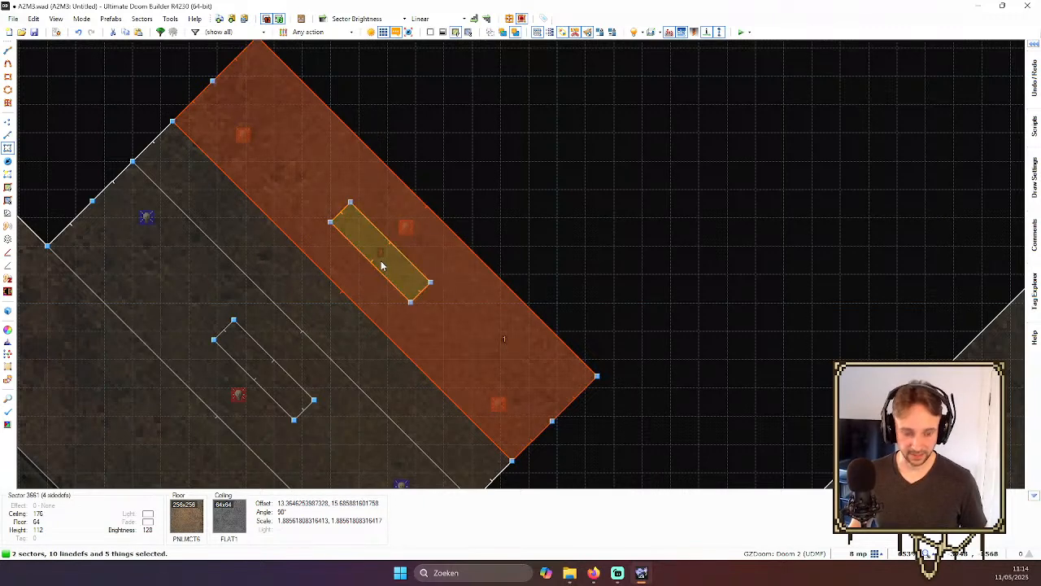
key(shift+j)
key(t)
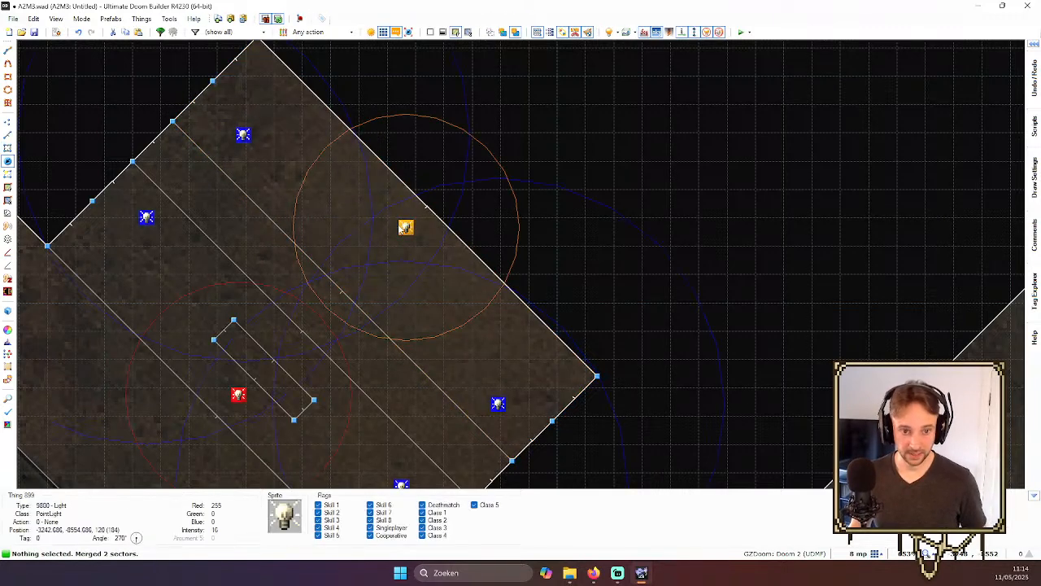
key(Delete)
- Apply the DOORTRAK texture to both side walls of the thin door sector in 3D, with things hidden
key(q)
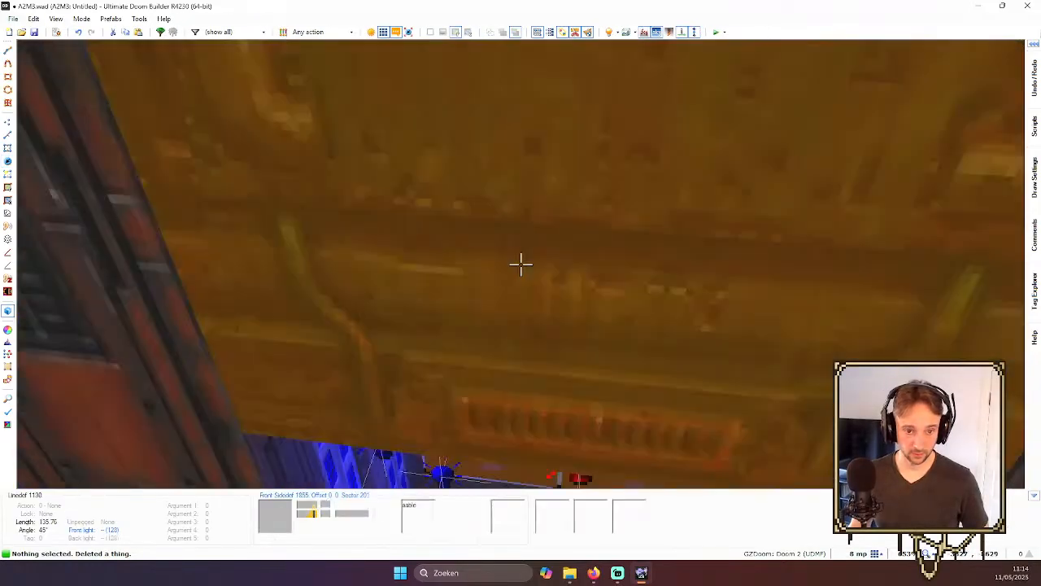
key(d)
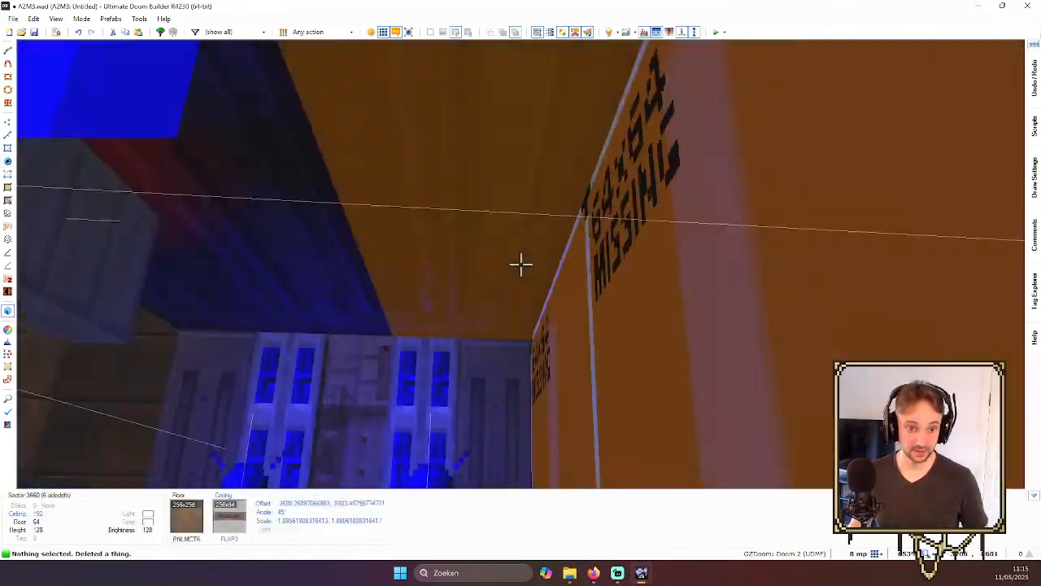
key(s)
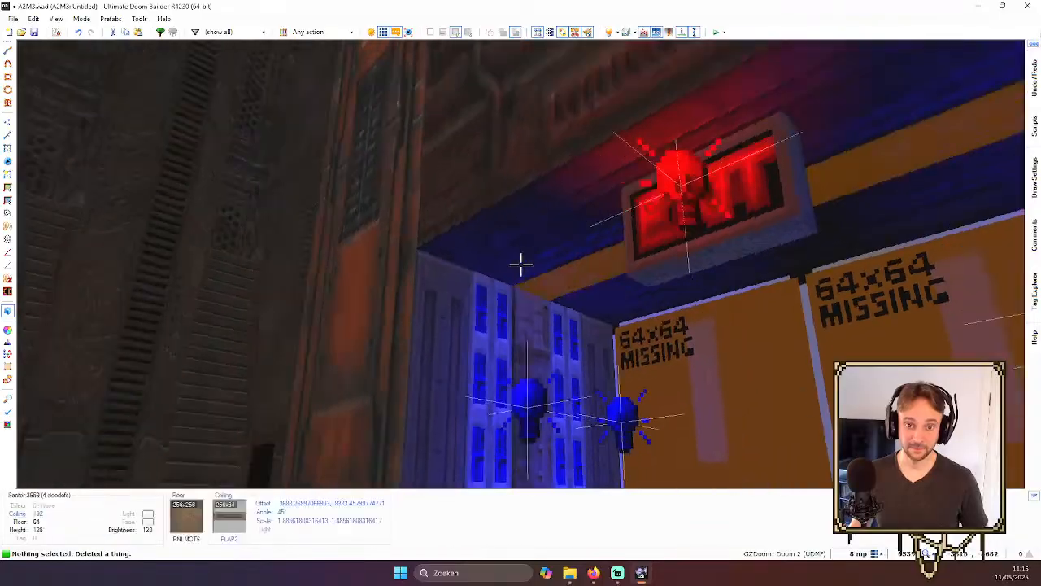
key(e)
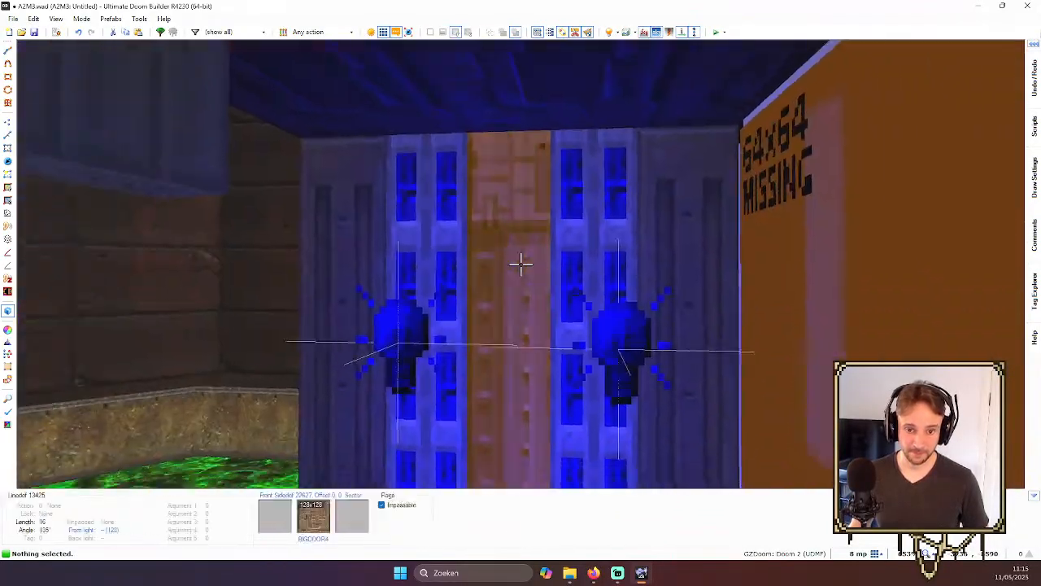
key(d)
click(521, 265)
key(e)
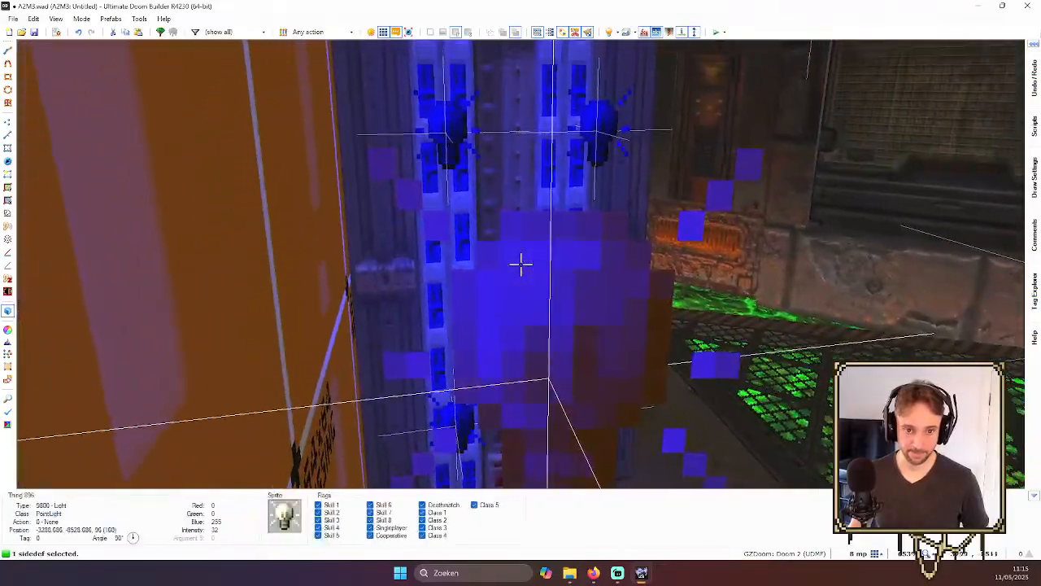
key(t)
click(521, 264)
middle_click(521, 264)
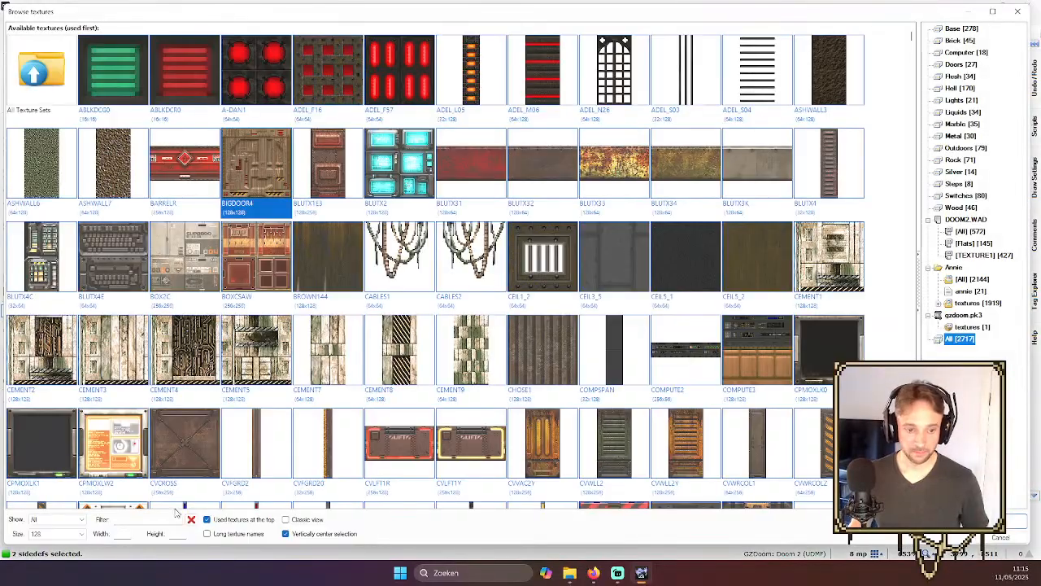
text(doortrak)
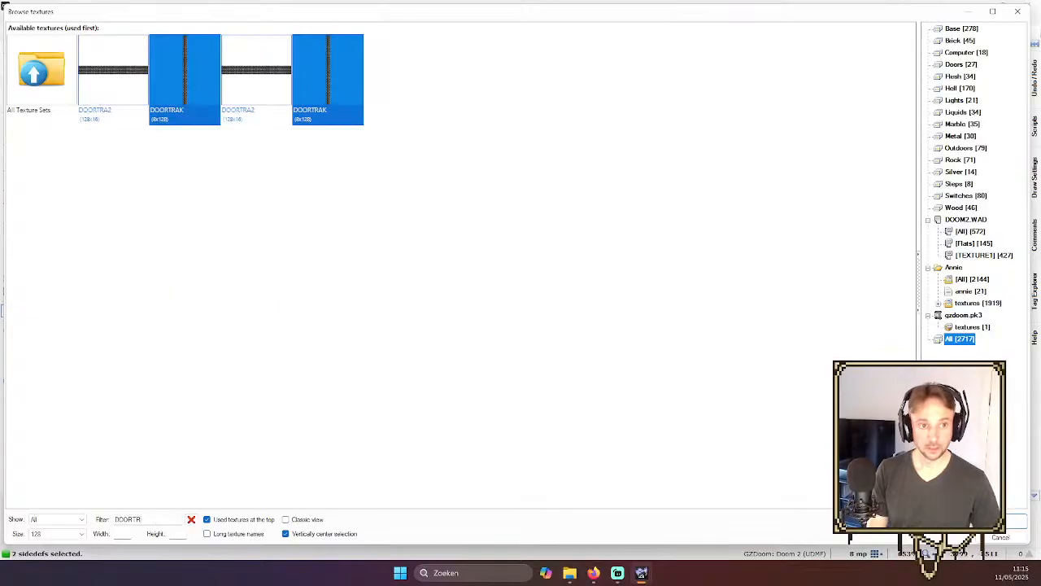
key(Return)
- Review the linedef properties of the two door track walls and reset their local texture offsets, scale and brightness
right_click(520, 264)
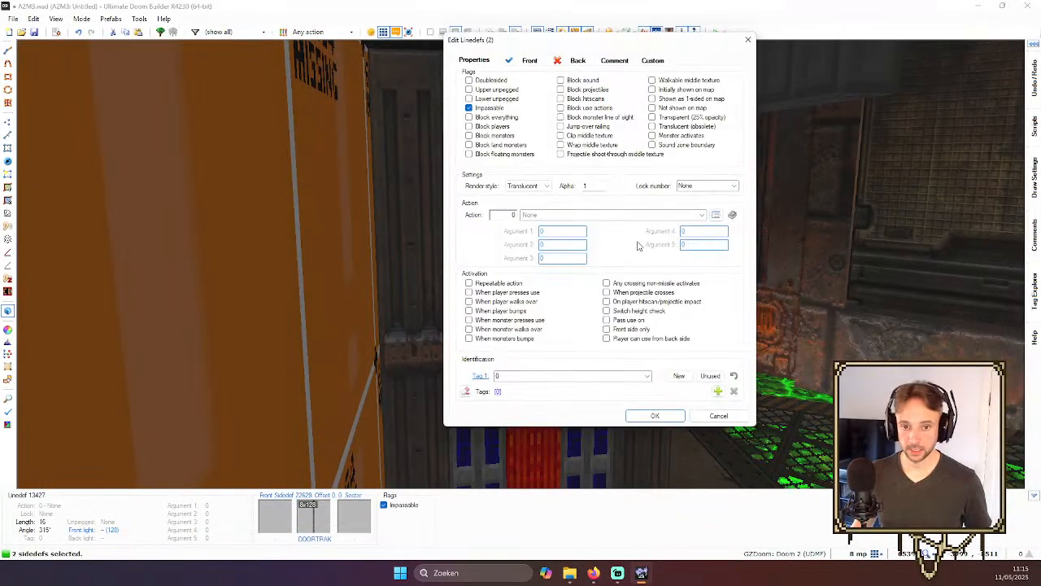
click(656, 415)
key(shift+r)
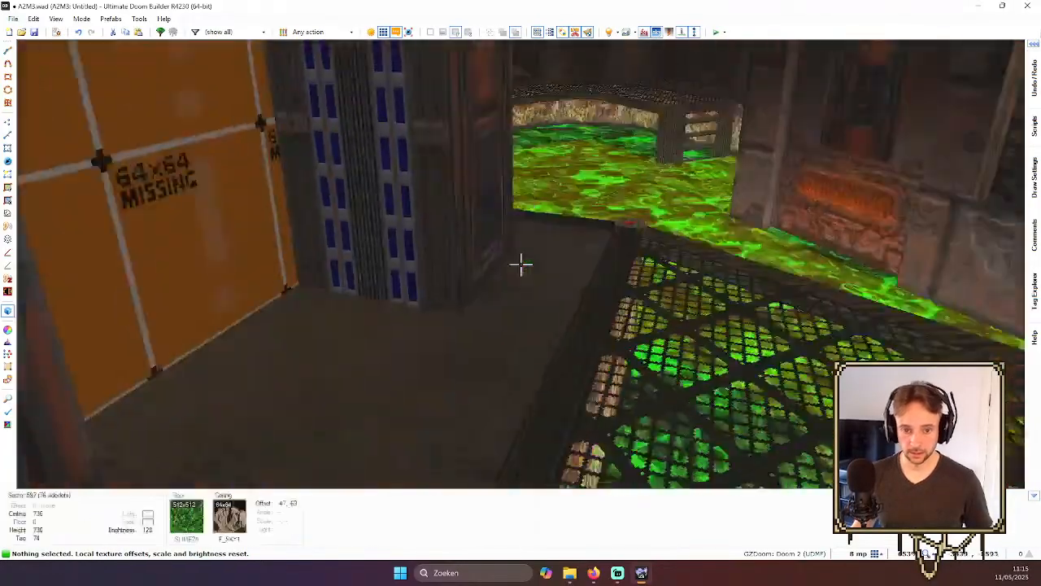
- Lower the ceiling of the thin door sector between the door tracks to 176
key(t)
key(t)
key(t)
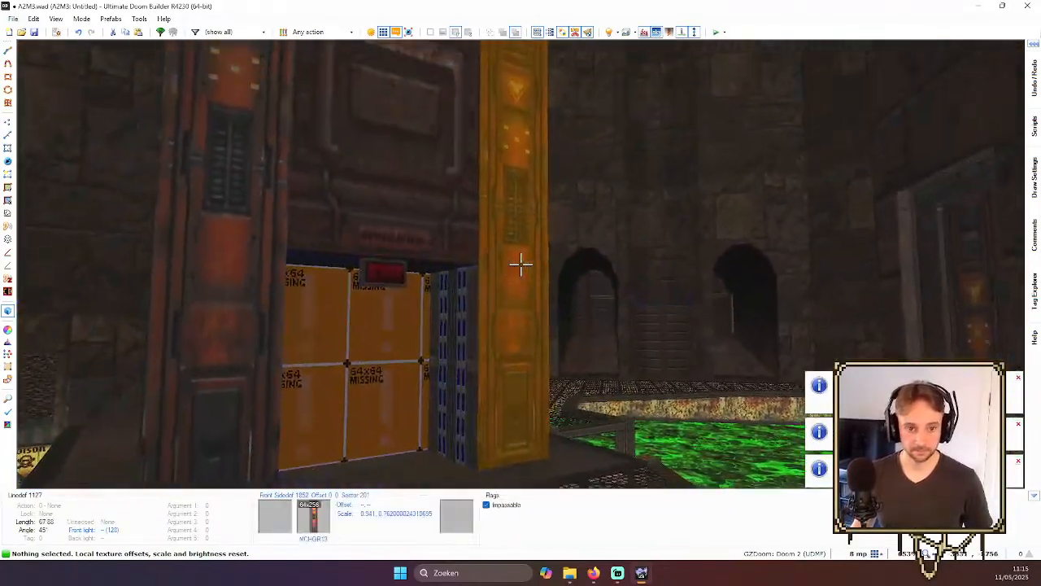
key(w)
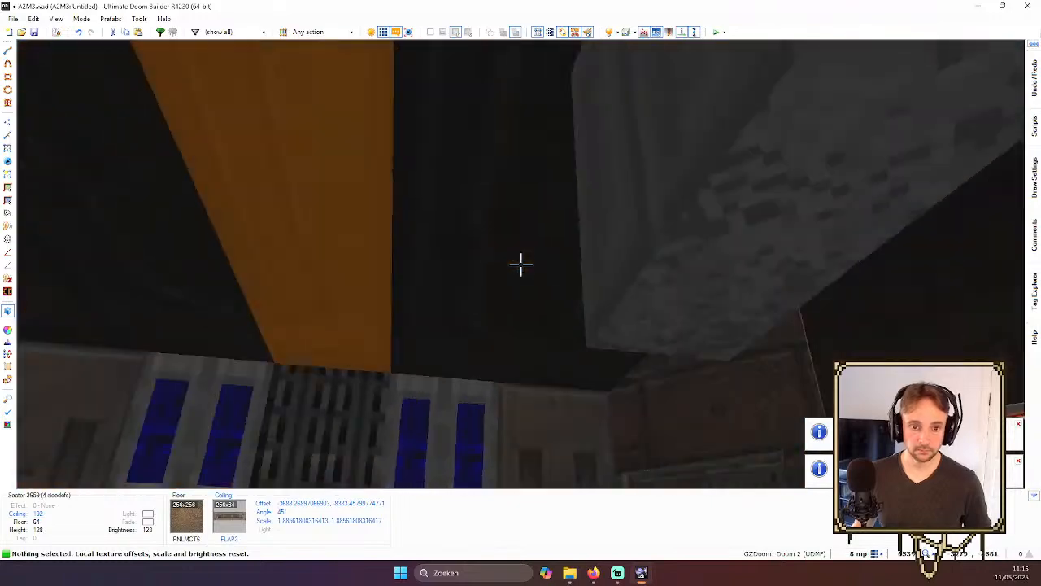
key(s)
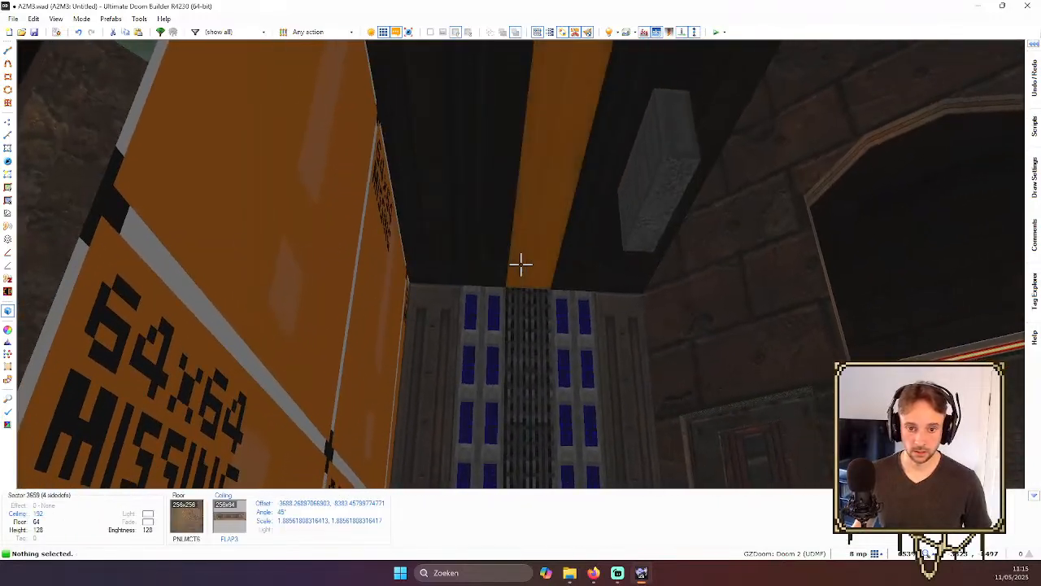
scroll(521, 263, down, 2)
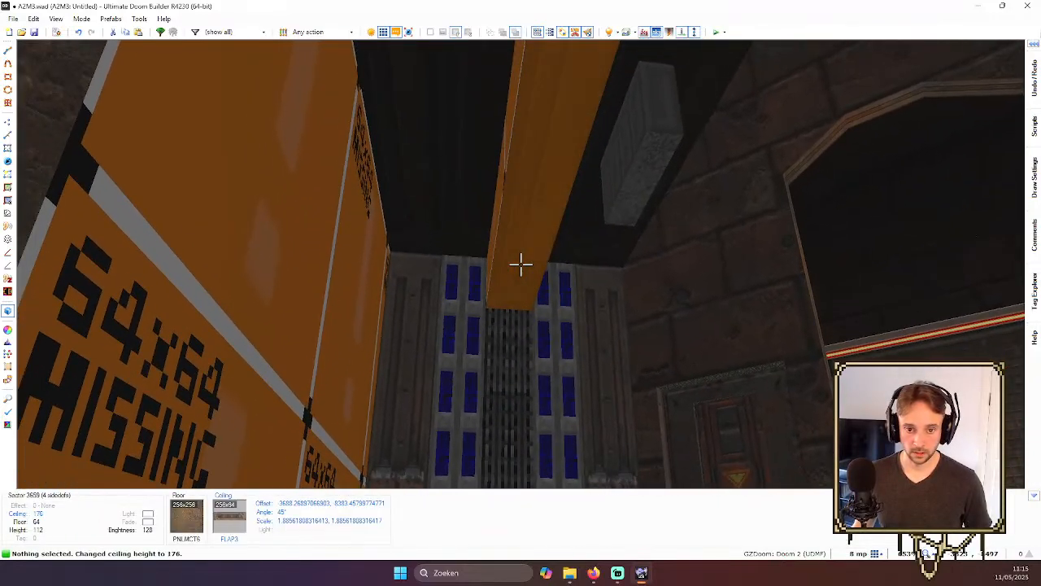
middle_click(521, 265)
scroll(493, 218, up, 5)
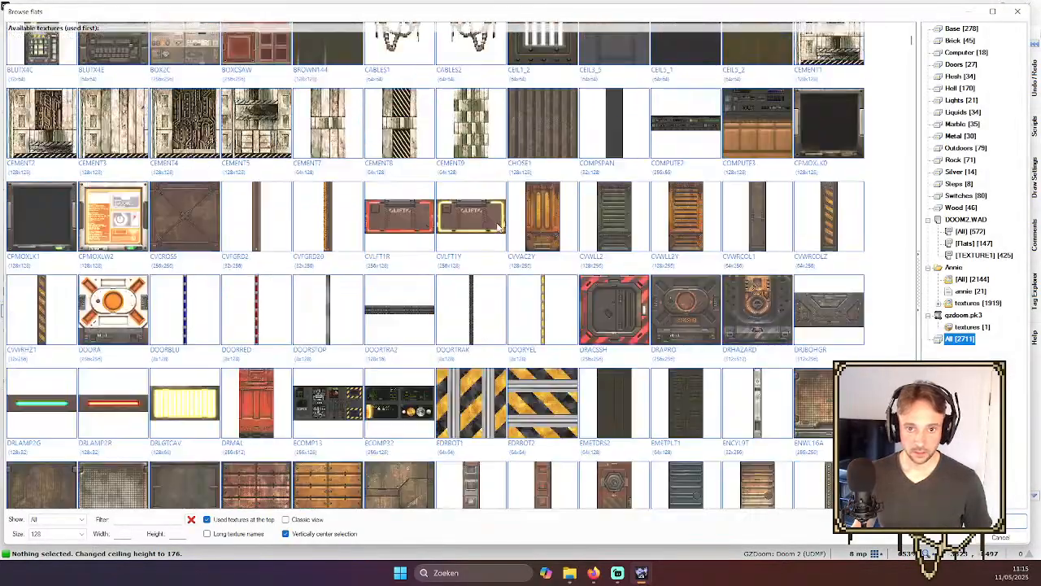
scroll(493, 217, down, 10)
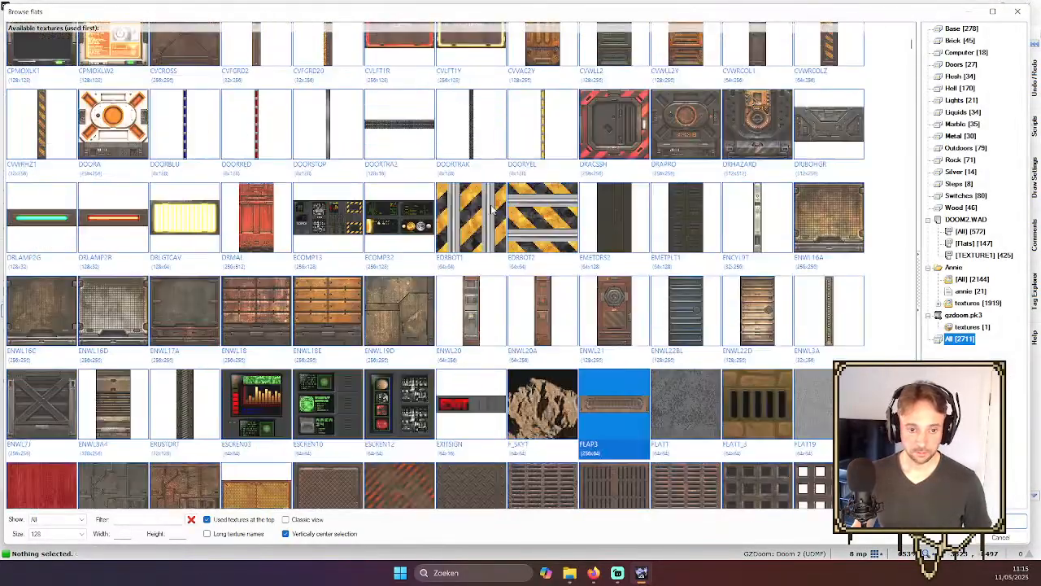
scroll(488, 208, down, 8)
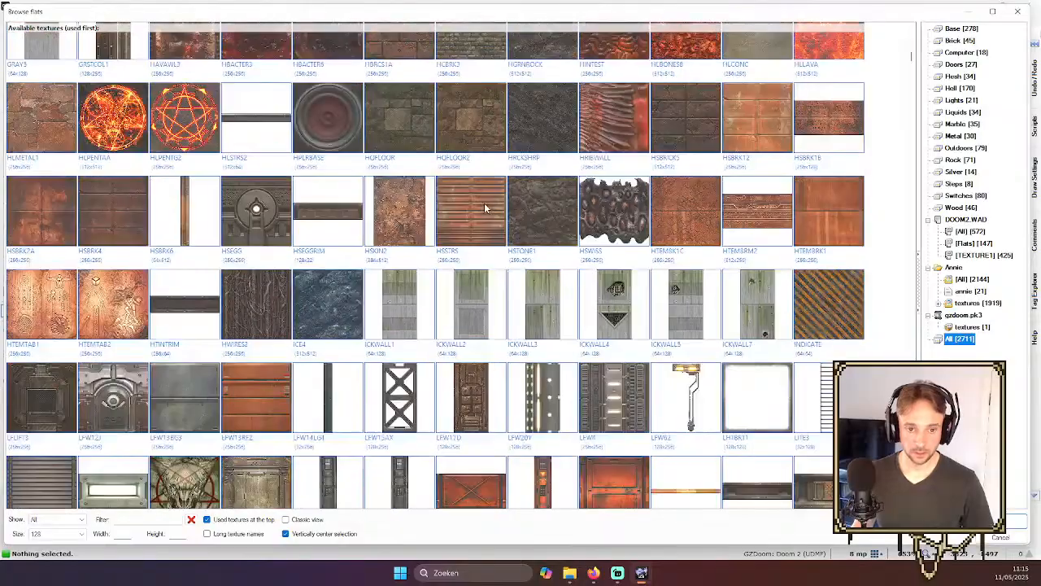
key(Escape)
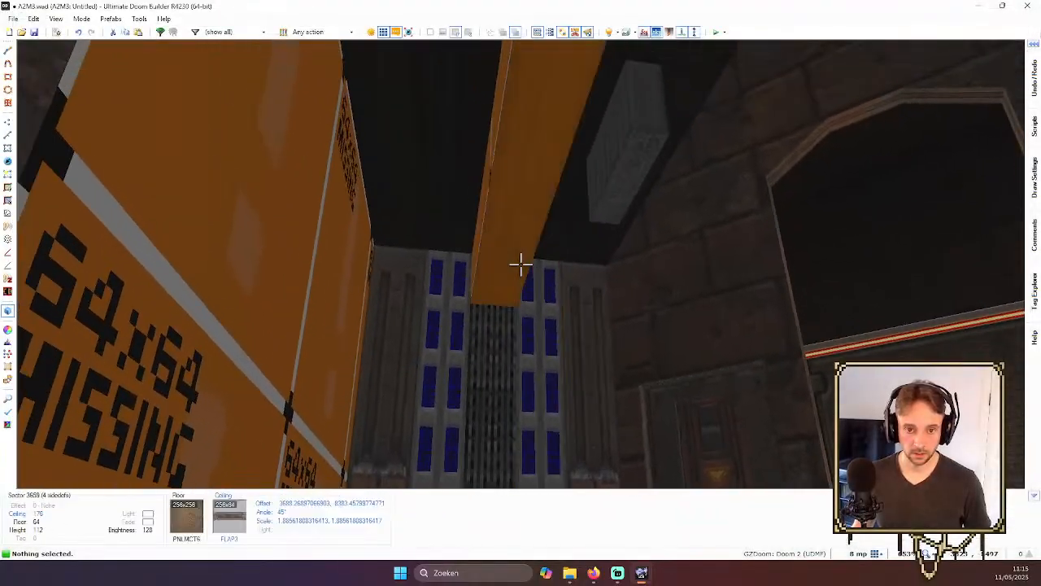
- Leave the 3D view for Things mode and save the A2M3 map
key(s)
key(t)
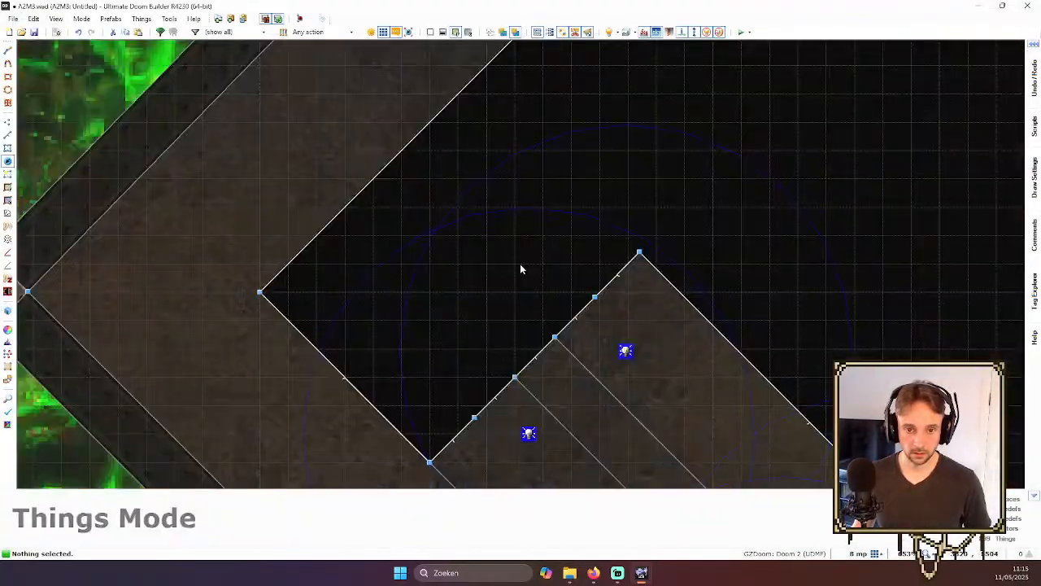
key(ctrl+s)
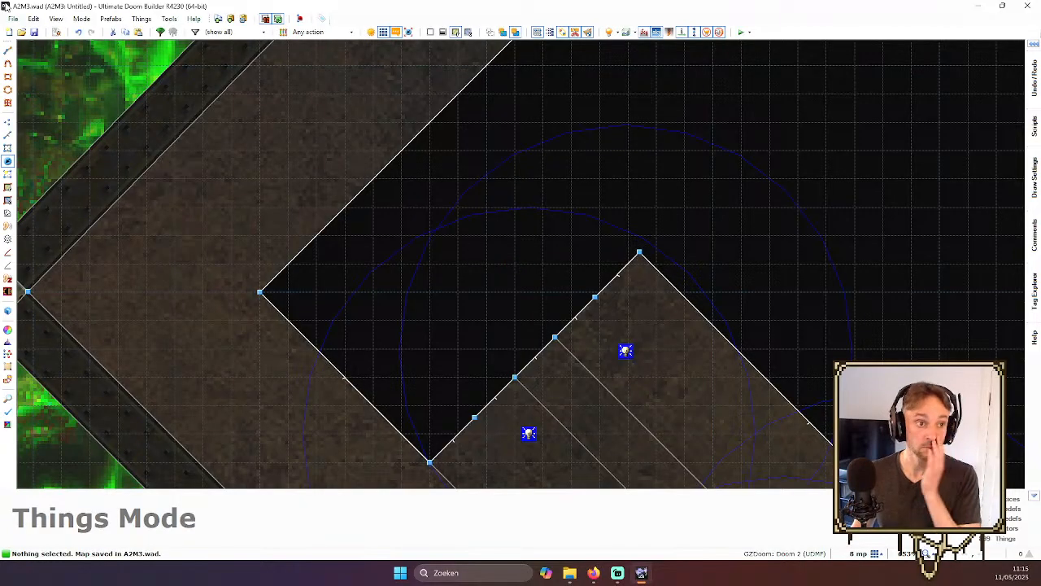
- Open the recent map a1m3.wad with its A1M3 level without adding resources, and dismiss the loading errors
click(13, 18)
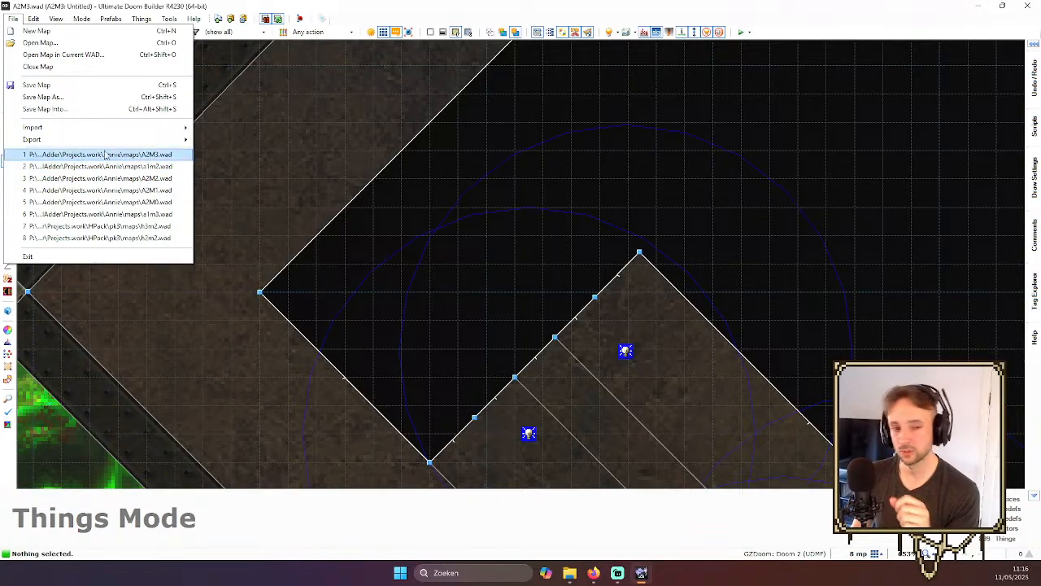
mouse_move(104, 147)
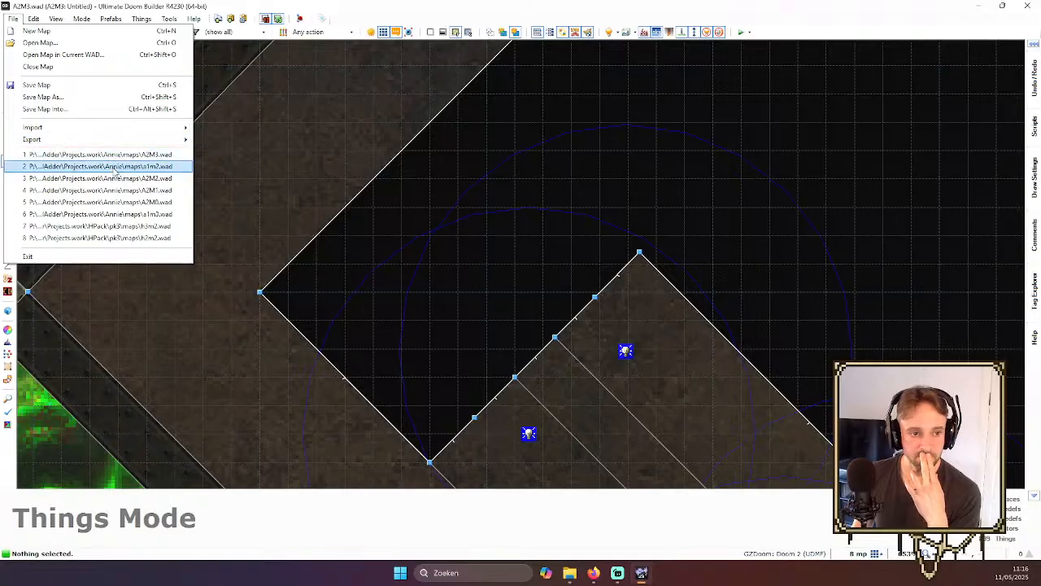
click(132, 214)
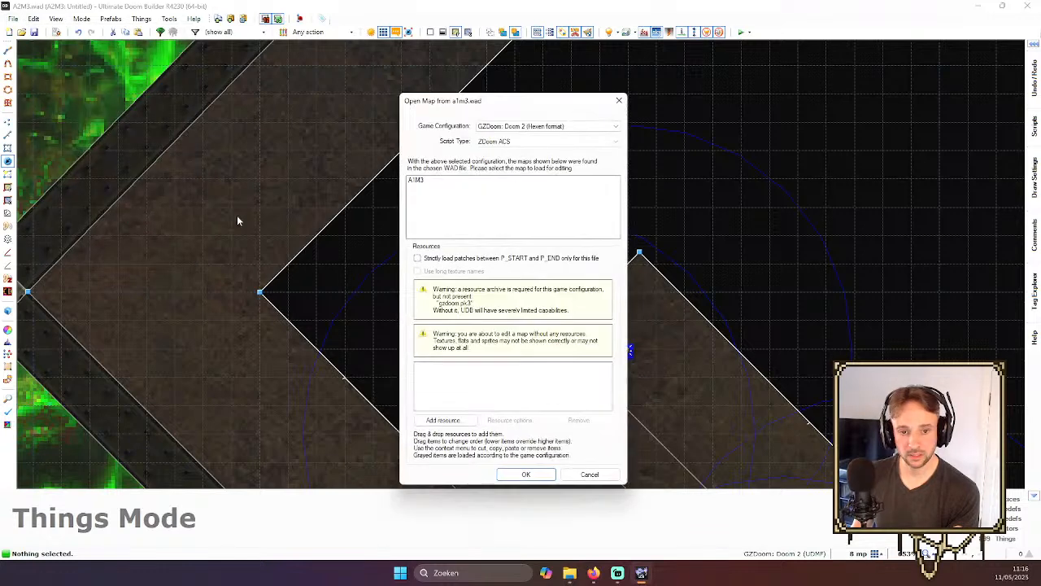
click(527, 474)
click(562, 327)
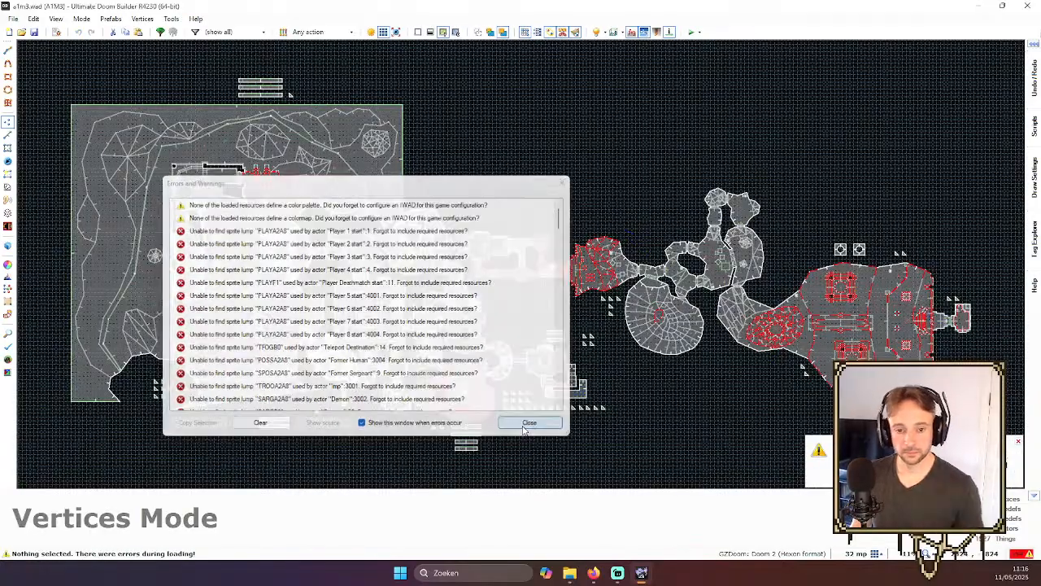
click(530, 421)
- Examine the A1M3 layout in 2D and 3D to find which flat is used on the underside of a door
scroll(468, 362, up, 3)
key(q)
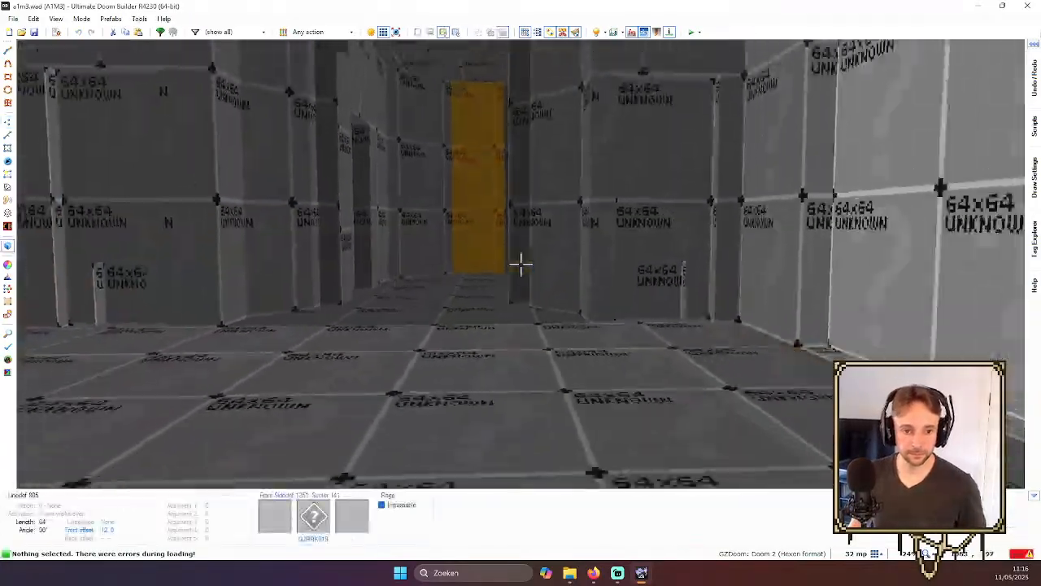
key(e)
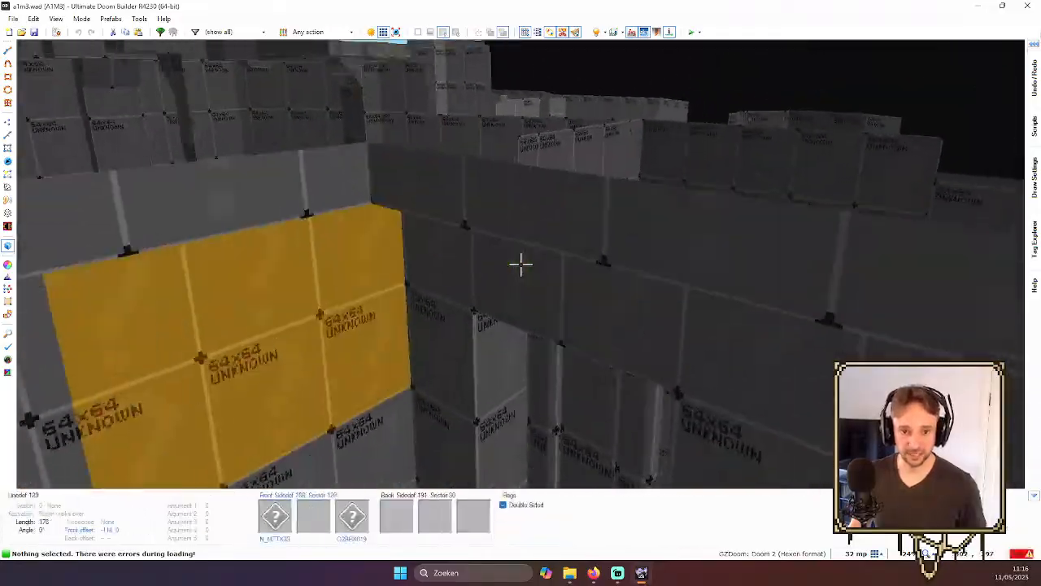
key(q)
scroll(523, 263, down, 2)
scroll(618, 356, up, 4)
scroll(615, 327, down, 6)
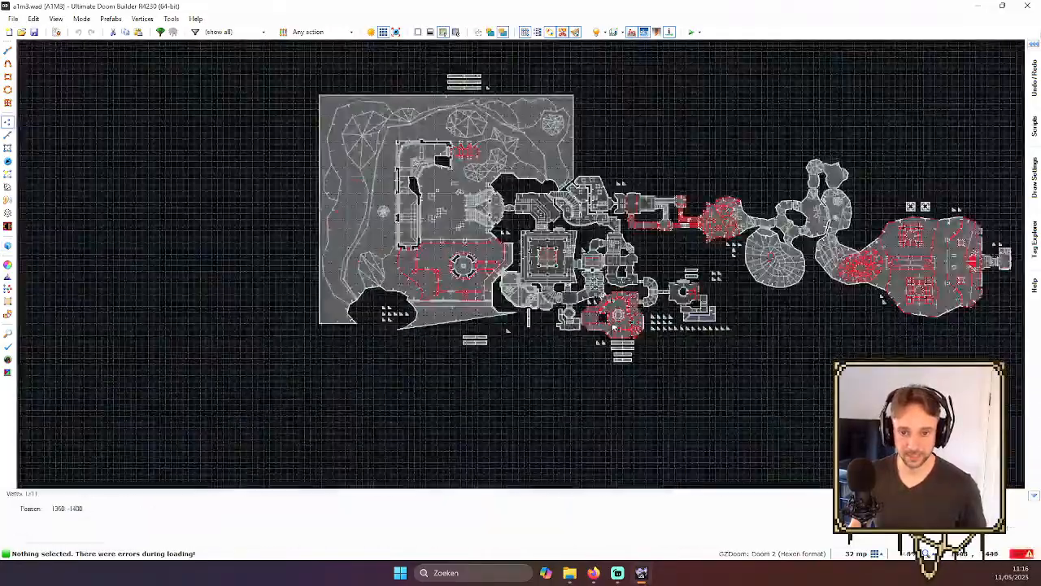
scroll(561, 228, up, 2)
scroll(562, 227, down, 4)
scroll(513, 235, up, 4)
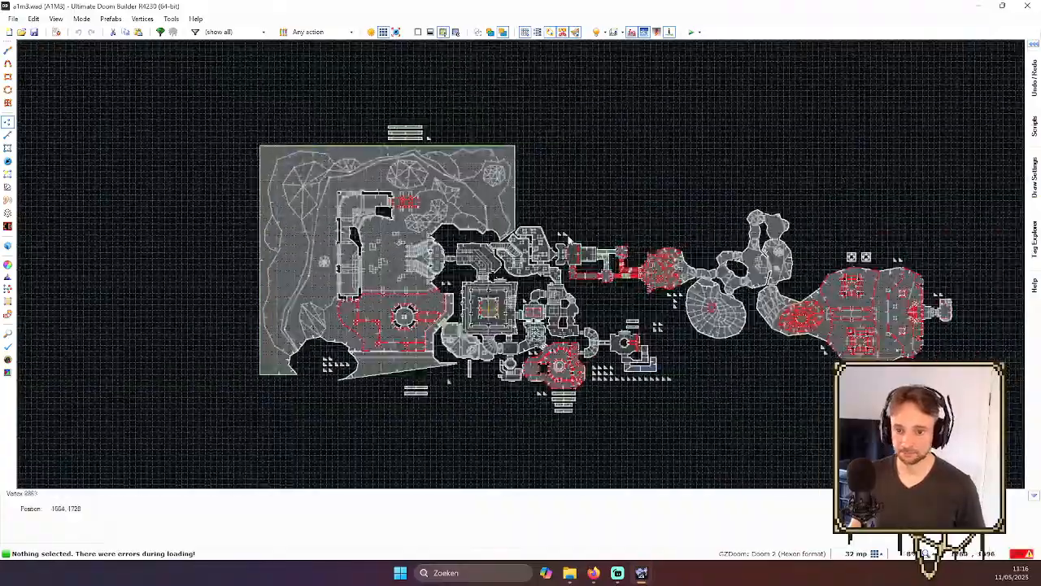
key(v)
scroll(513, 235, up, 3)
scroll(472, 216, down, 1)
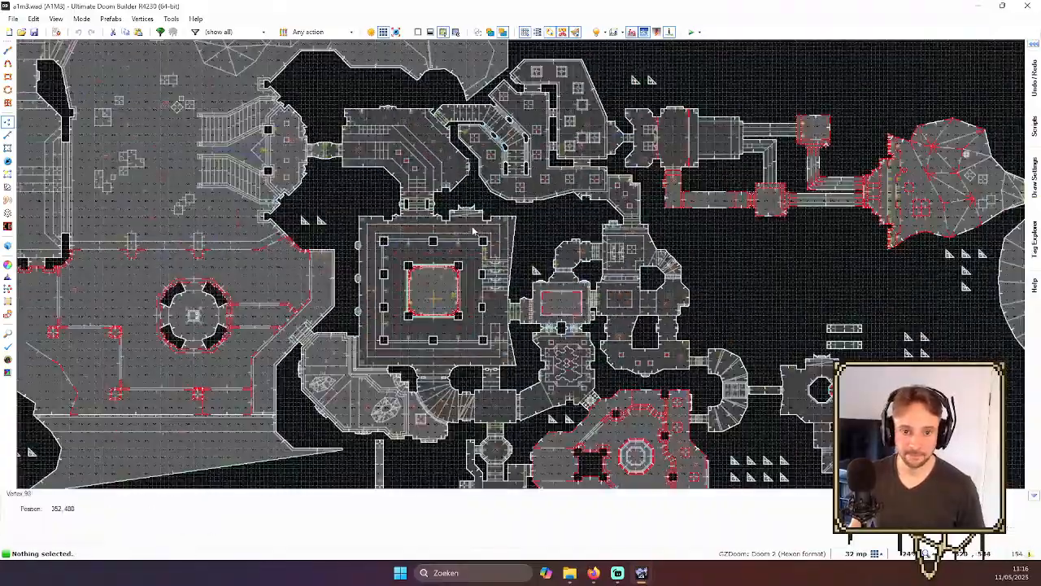
scroll(428, 187, up, 3)
scroll(428, 187, up, 2)
key(w)
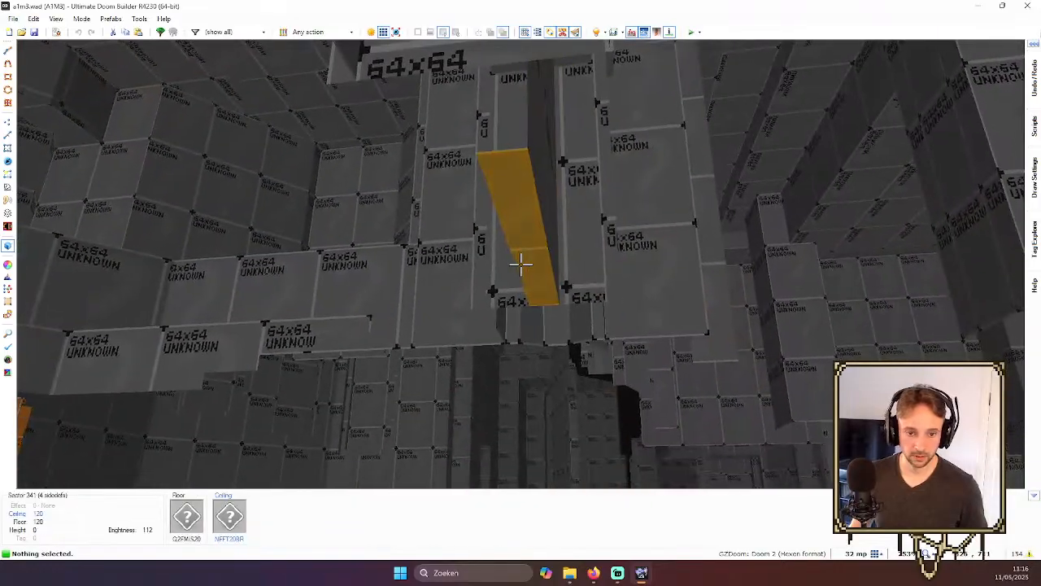
key(v)
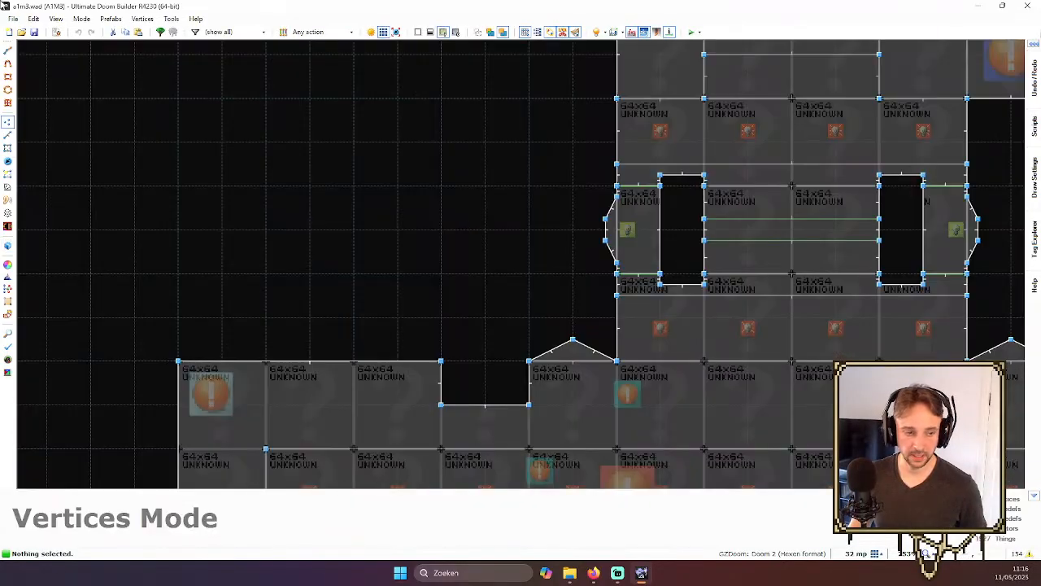
- Reopen the recent map A2M3.wad
click(12, 17)
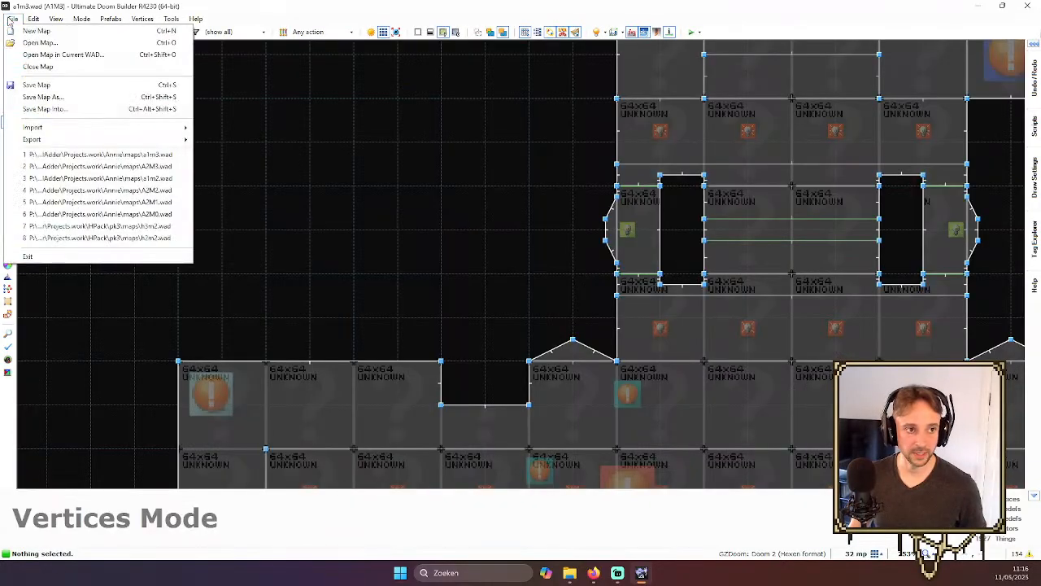
click(144, 88)
click(11, 18)
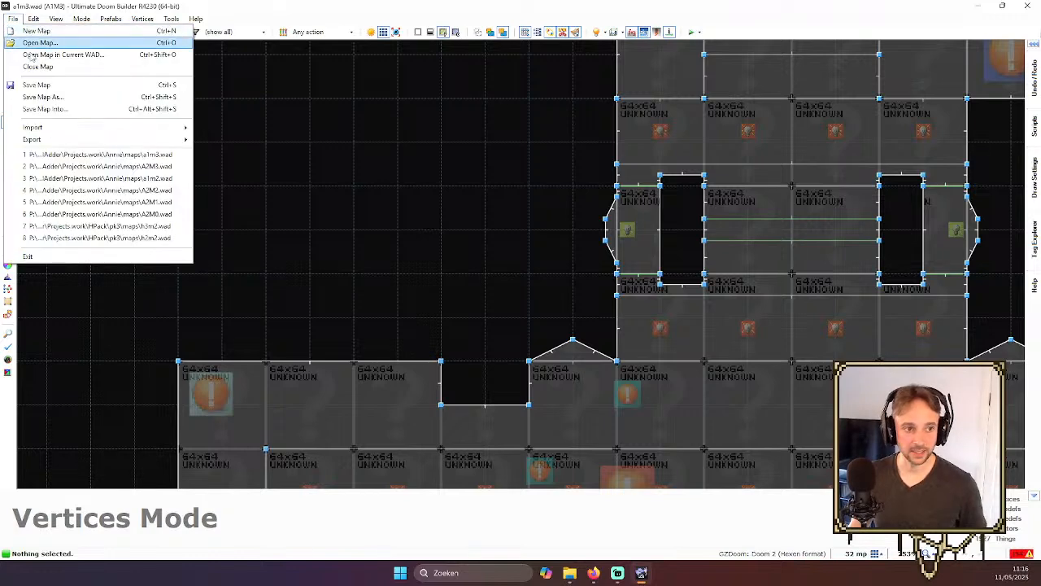
click(138, 168)
click(562, 396)
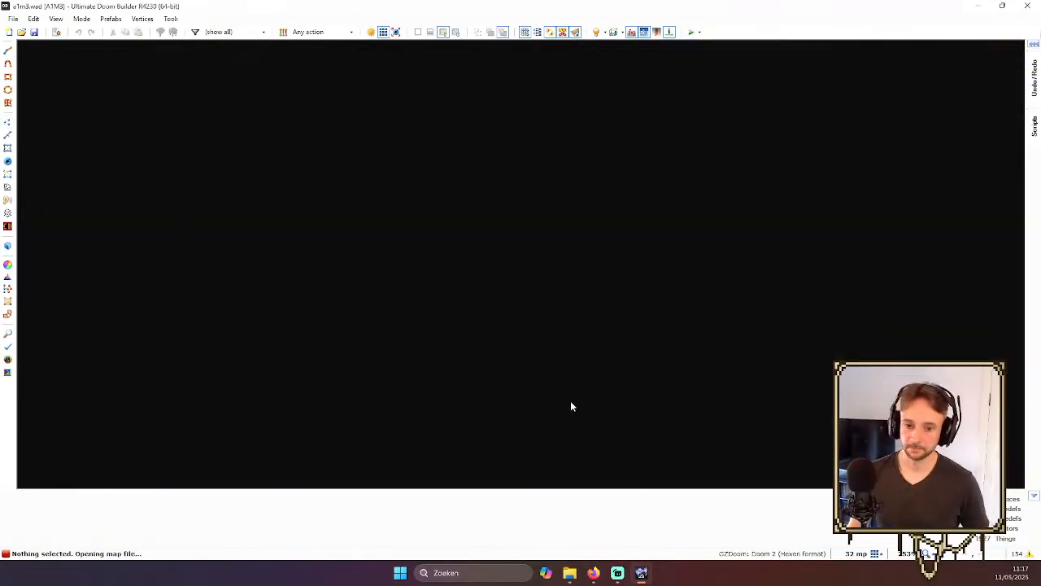
key(w)
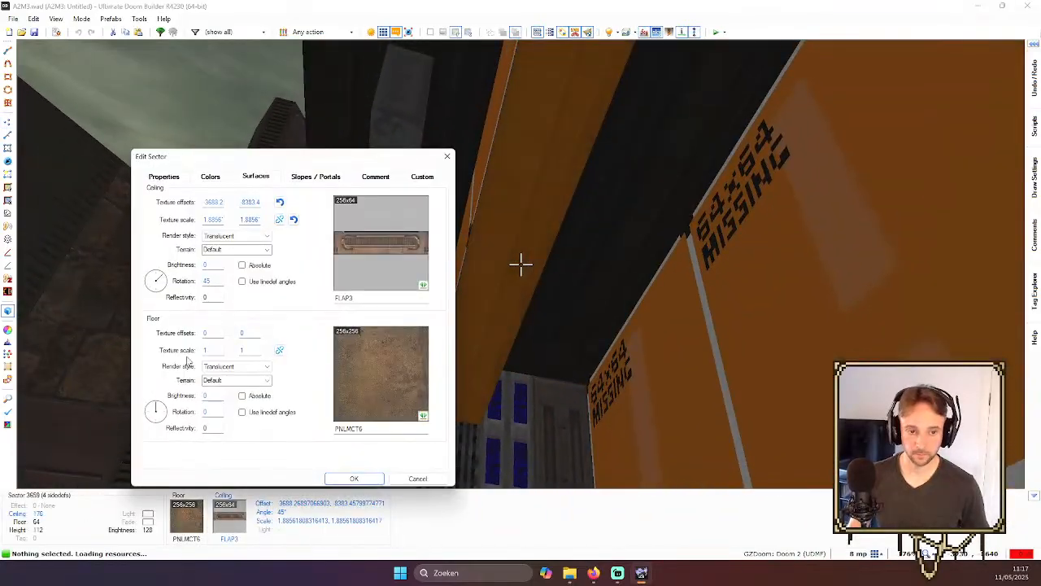
click(386, 296)
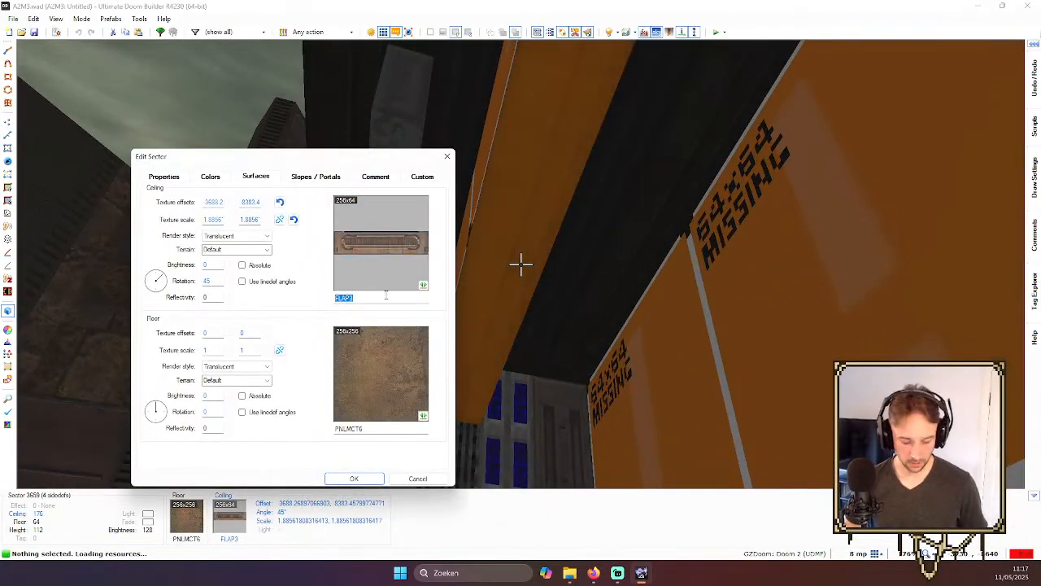
text(Q2M)
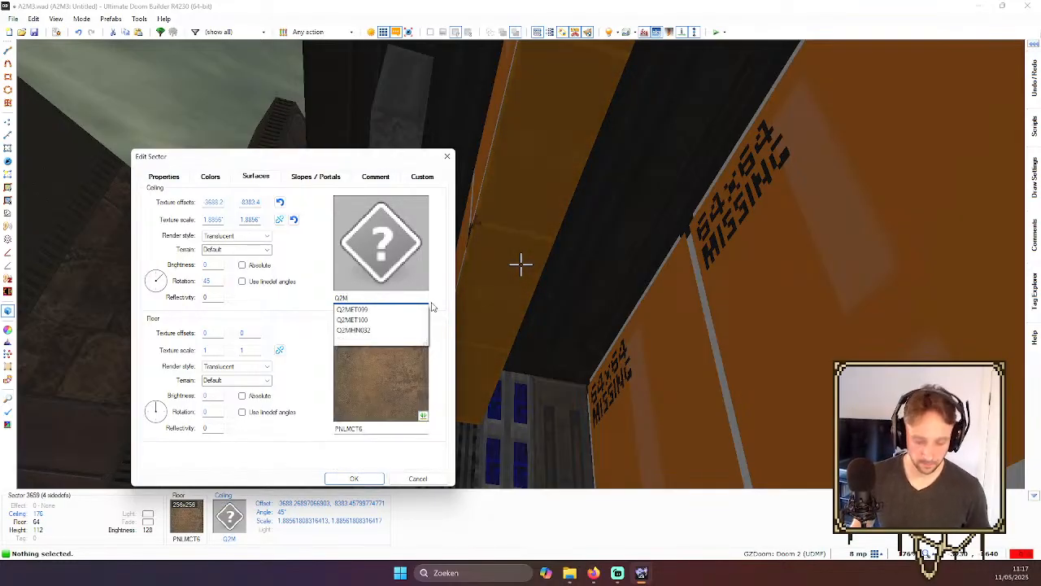
text(IS)
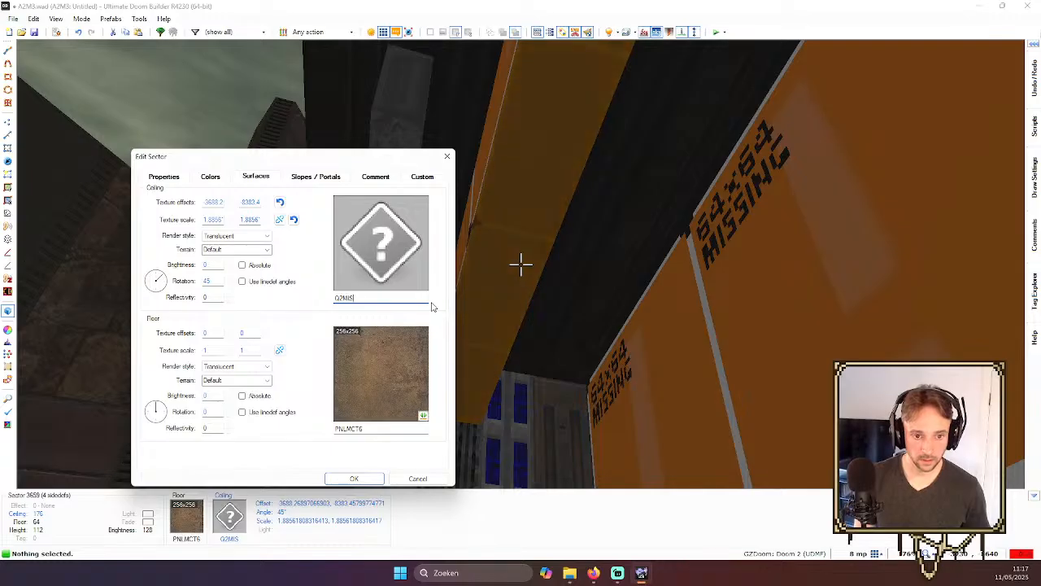
key(BackSpace)
key(BackSpace)
key(BackSpace)
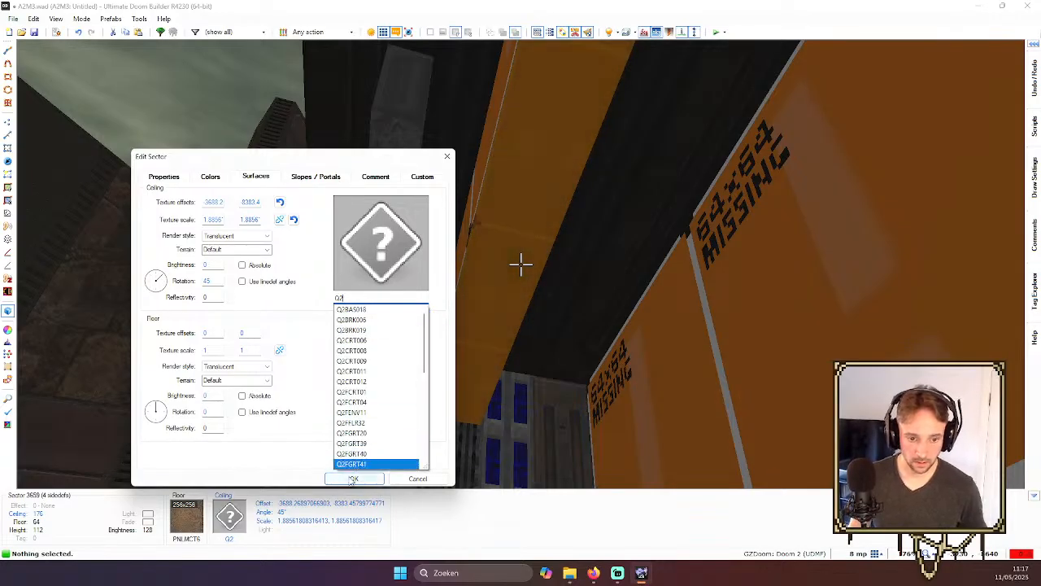
key(Escape)
- Browse the flats filtered by Q2 and apply Q2FMIS20 to the ceiling of the thin door sector
middle_click(520, 265)
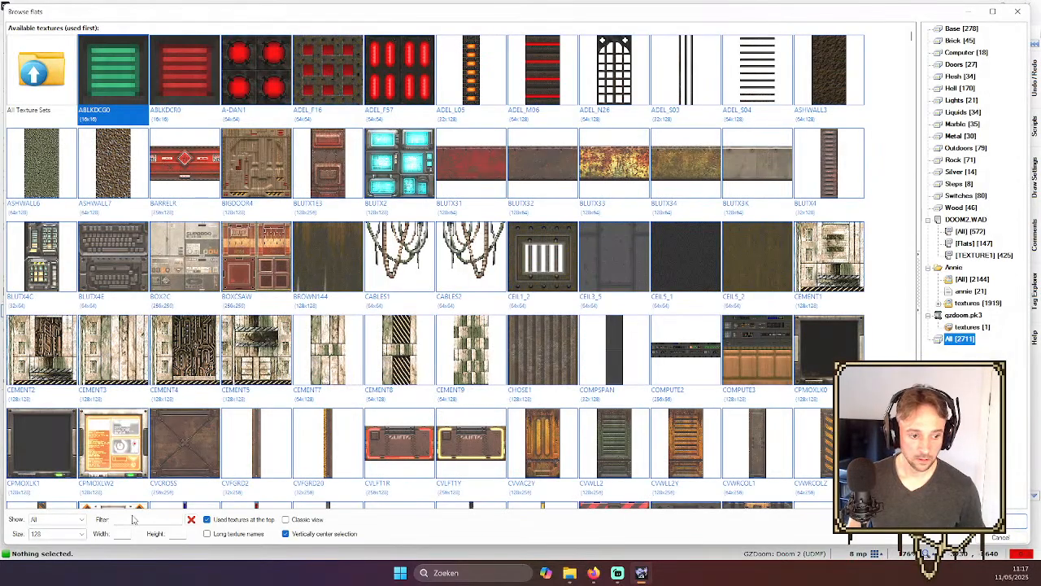
text(S)
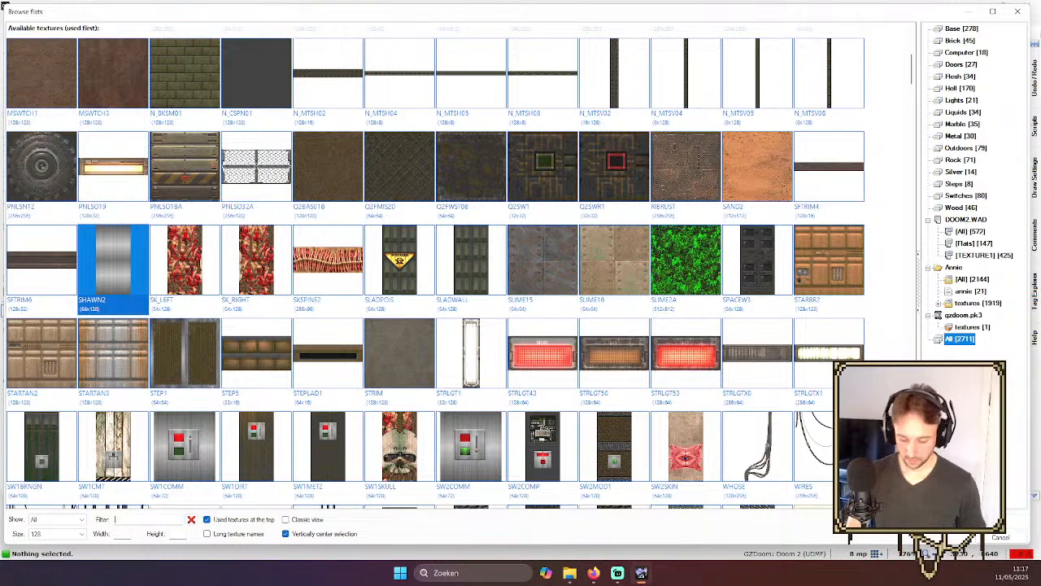
text(Q2)
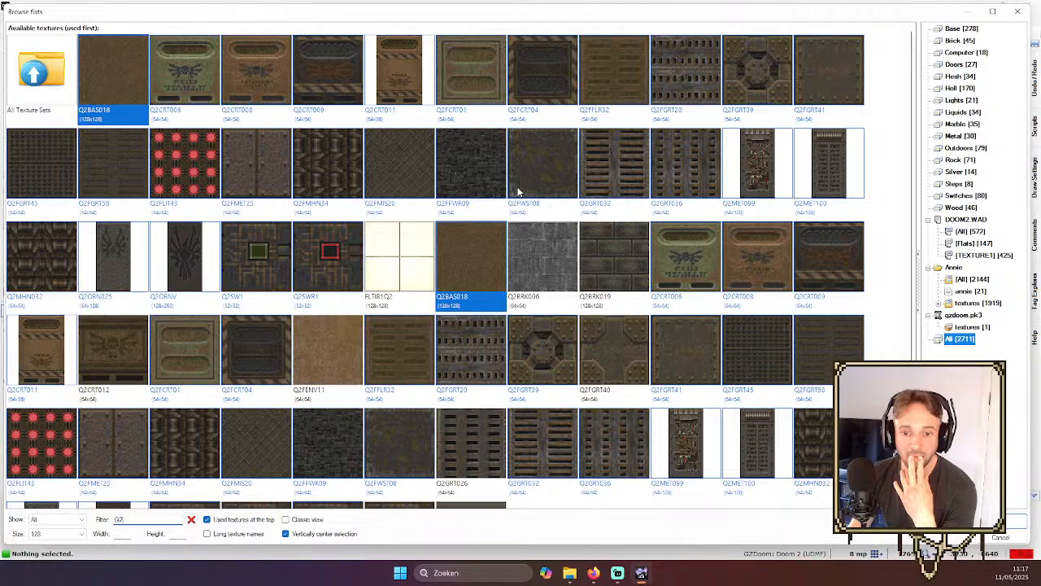
scroll(517, 192, down, 2)
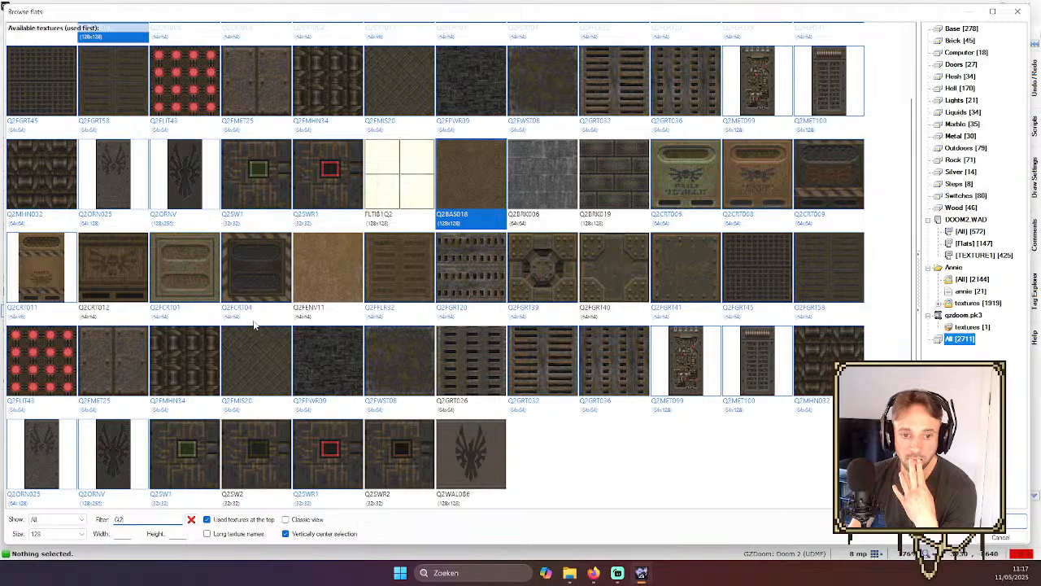
scroll(412, 310, down, 1)
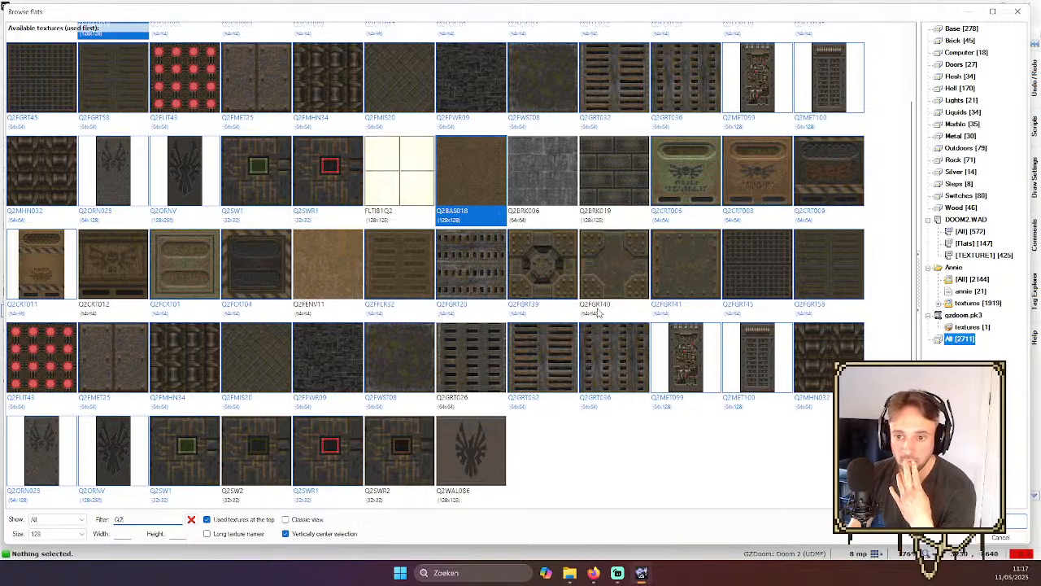
scroll(598, 312, up, 1)
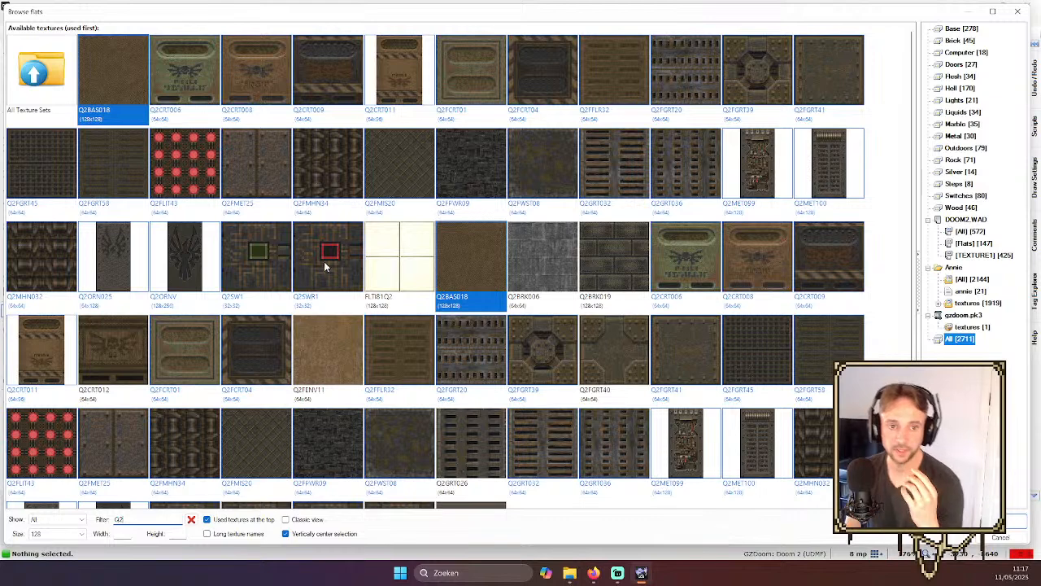
click(414, 176)
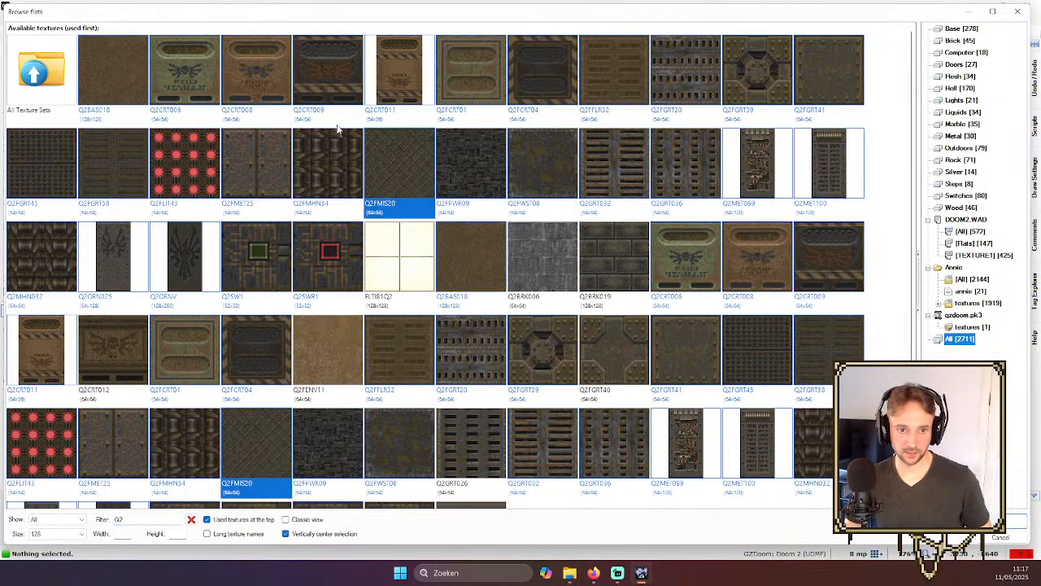
click(446, 166)
click(413, 170)
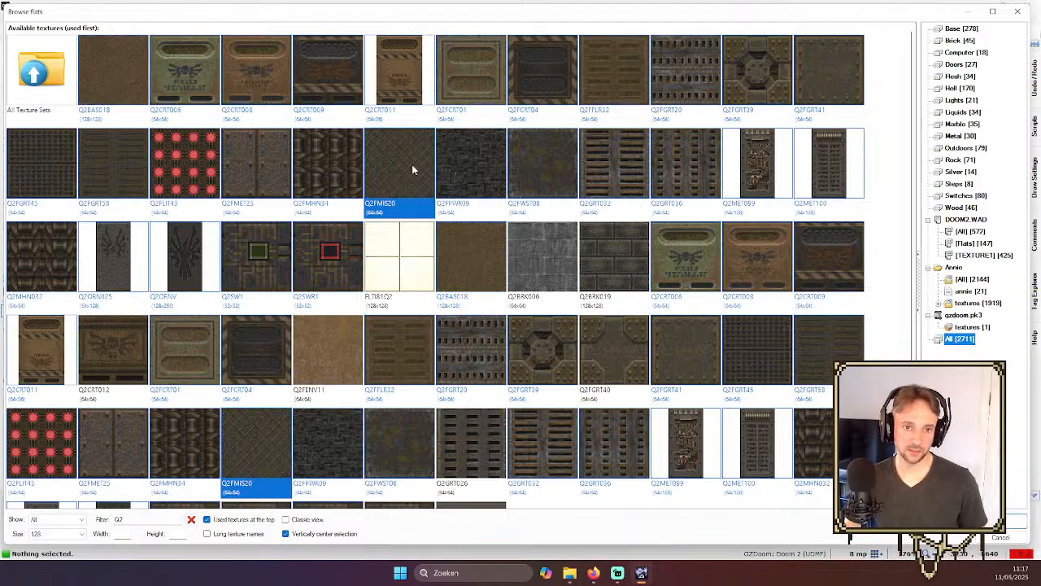
double_click(432, 156)
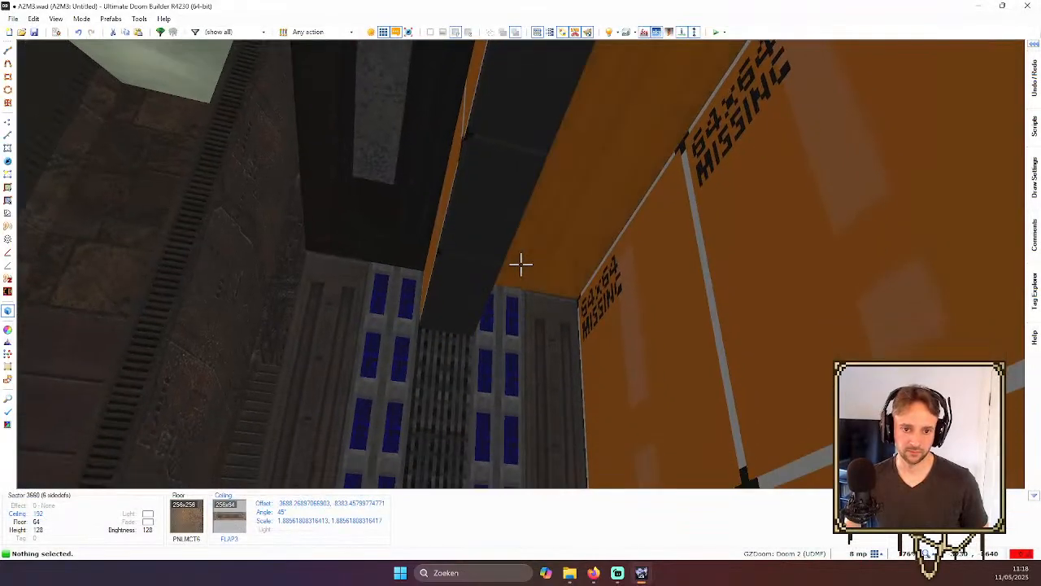
- Filter the flats by Q2 and apply Q2FGRT20 to the ceiling of the thin door sector
right_click(521, 263)
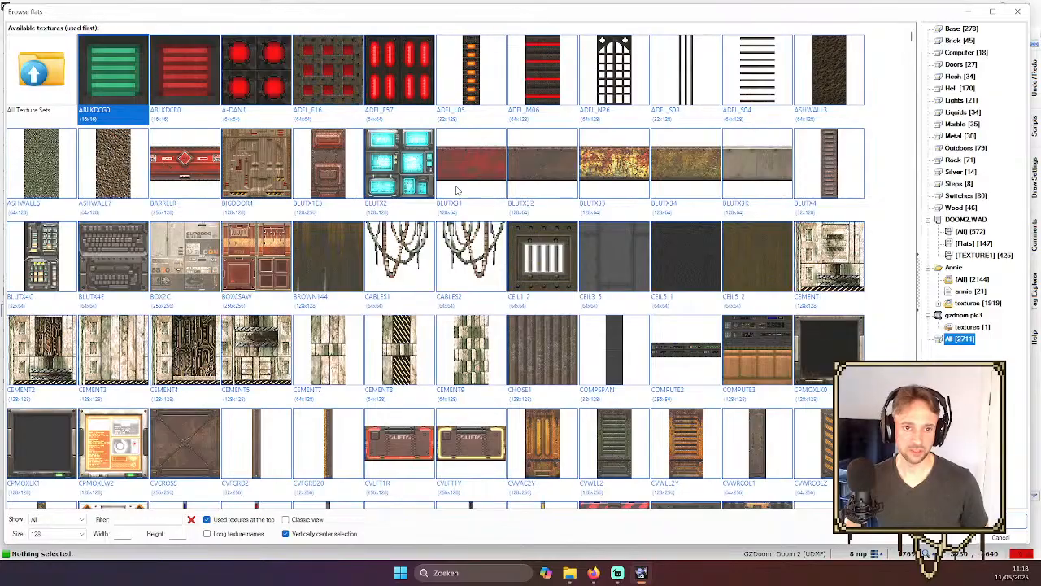
click(128, 518)
text(Q2)
click(468, 343)
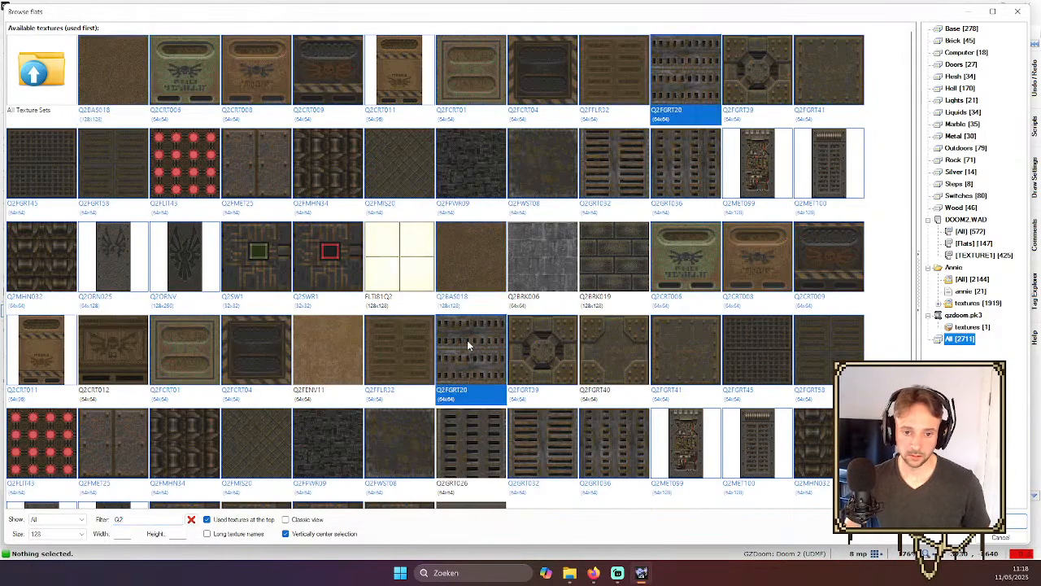
double_click(469, 340)
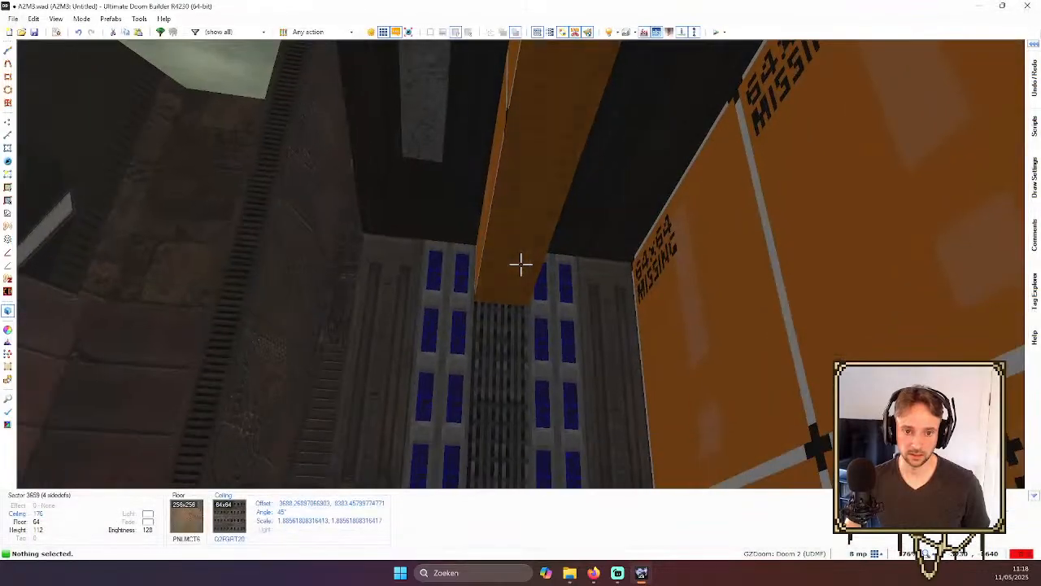
- Reset the door ceiling's texture offsets, scale, rotation and brightness, and auto-align it on X and Y in full-bright view
key(ctrl+shift+r)
key(b)
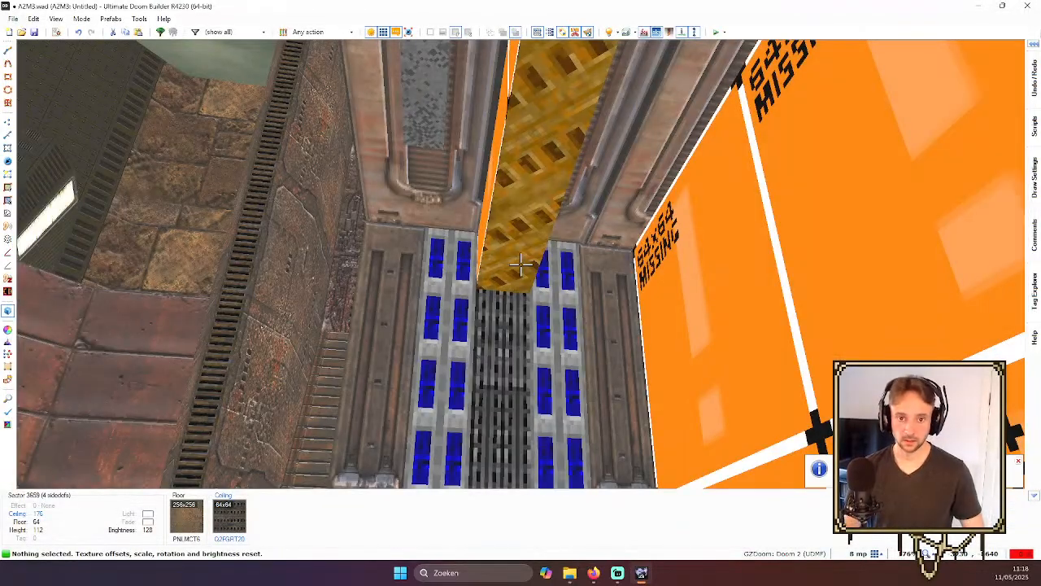
key(ctrl+a)
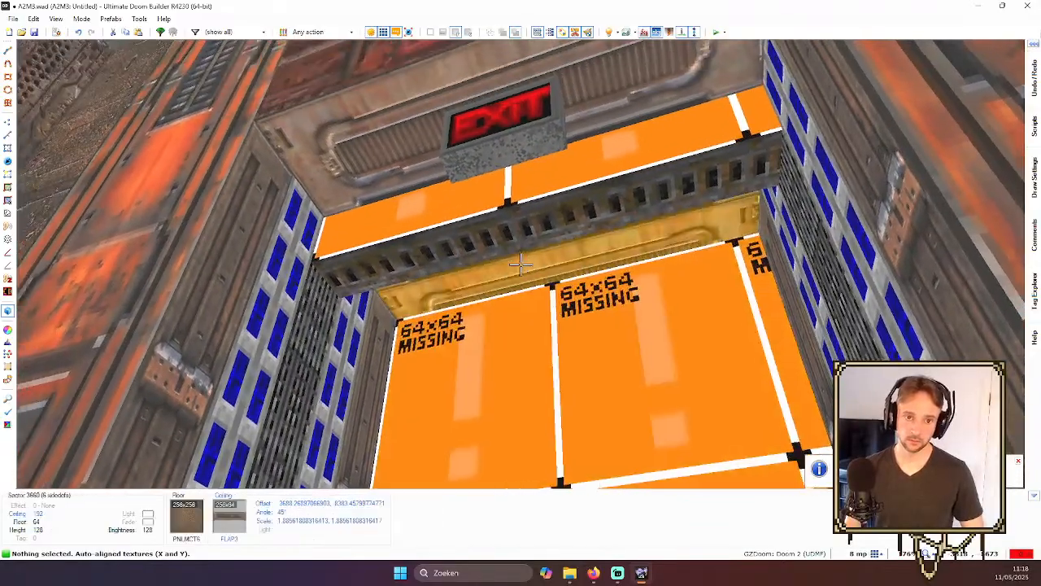
- Lower the thin door sector's ceiling to height 136
click(521, 263)
scroll(520, 264, down, 5)
click(521, 264)
- Filter the textures by big and apply BIGDOOR4 as the front upper texture of both long door linedefs
click(520, 265)
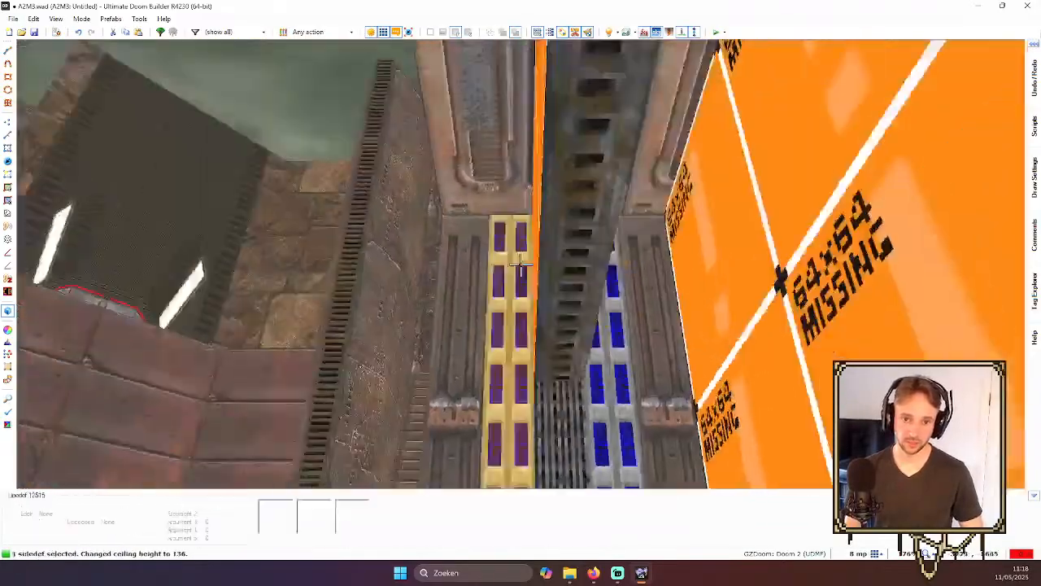
click(520, 265)
right_click(521, 262)
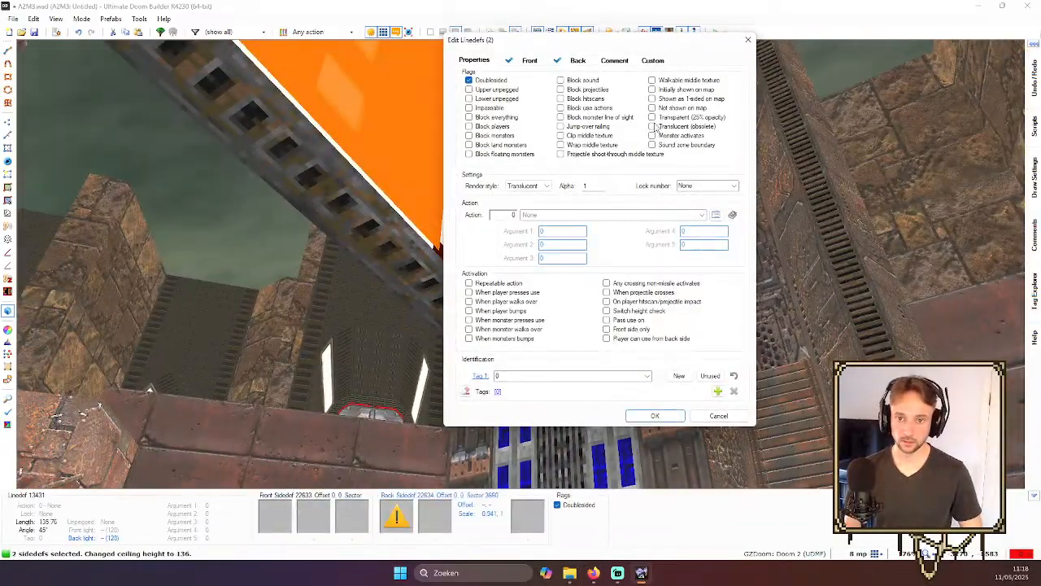
click(527, 60)
click(682, 125)
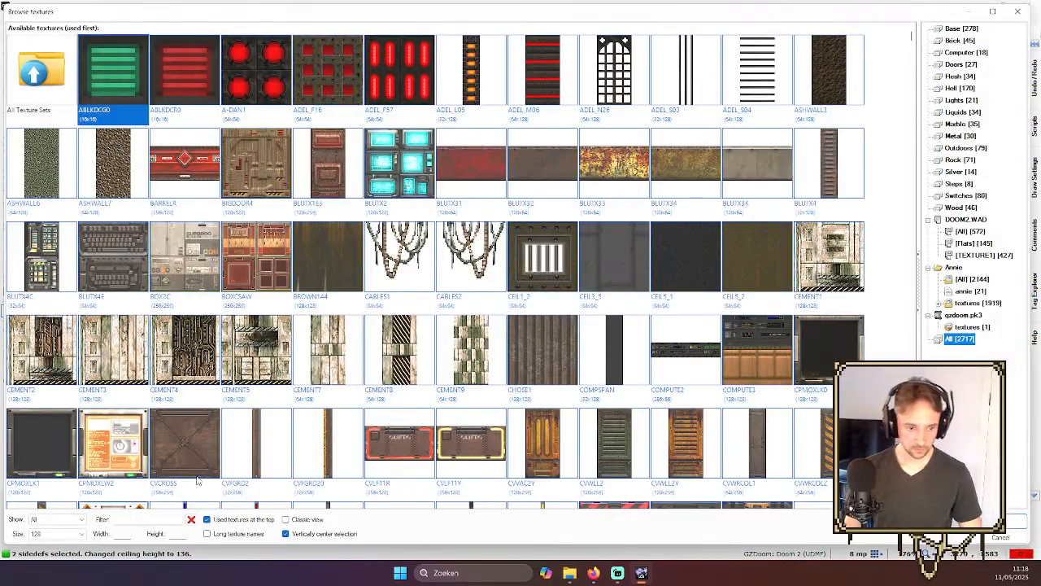
text(big)
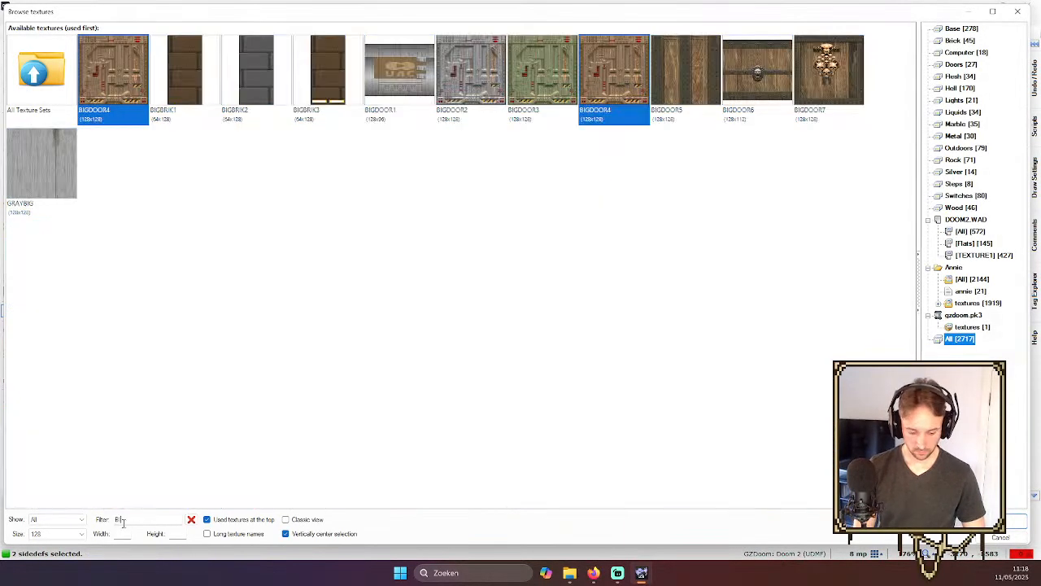
double_click(117, 66)
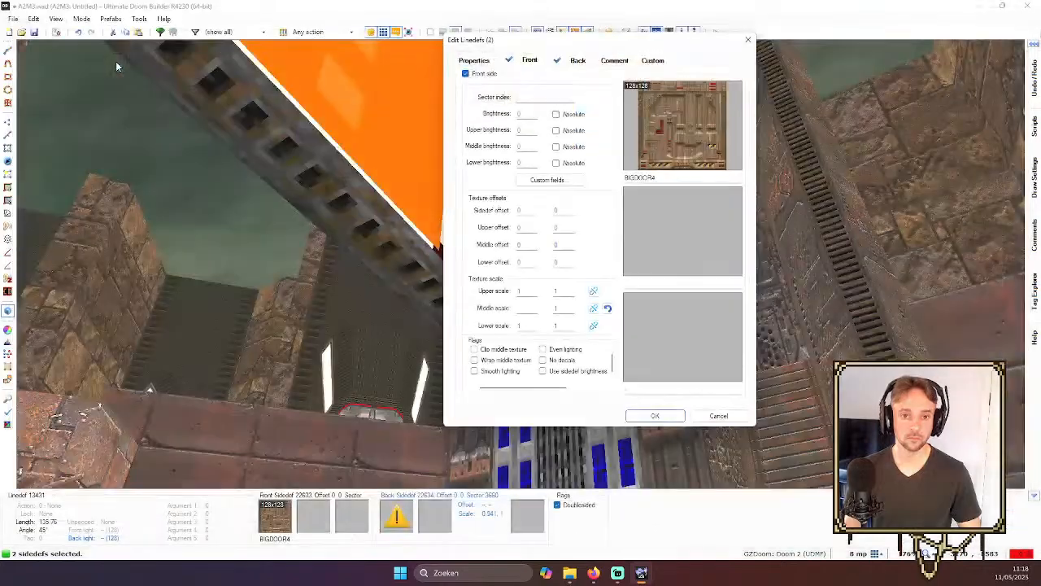
click(654, 415)
- Copy BIGDOOR4 from the door's outer face to the back side of its rear linedef, and clear that back upper texture
key(w)
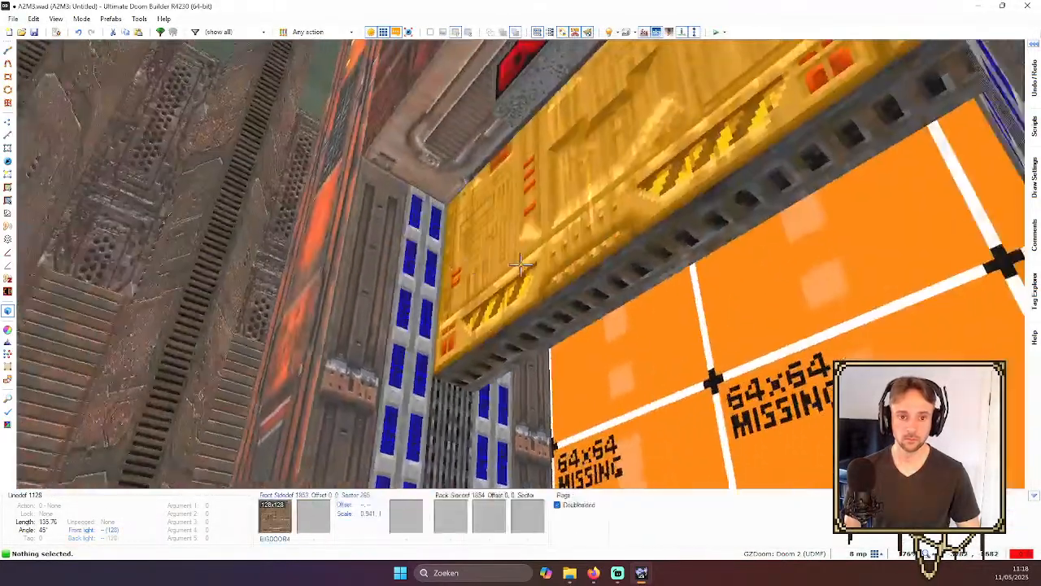
key(ctrl+c)
key(ctrl+v)
right_click(521, 264)
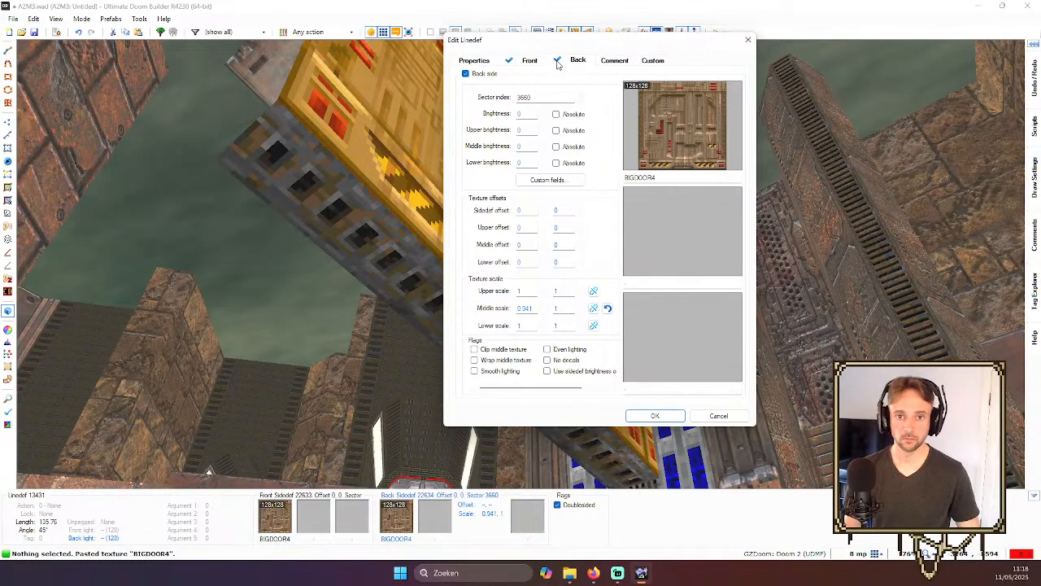
click(660, 179)
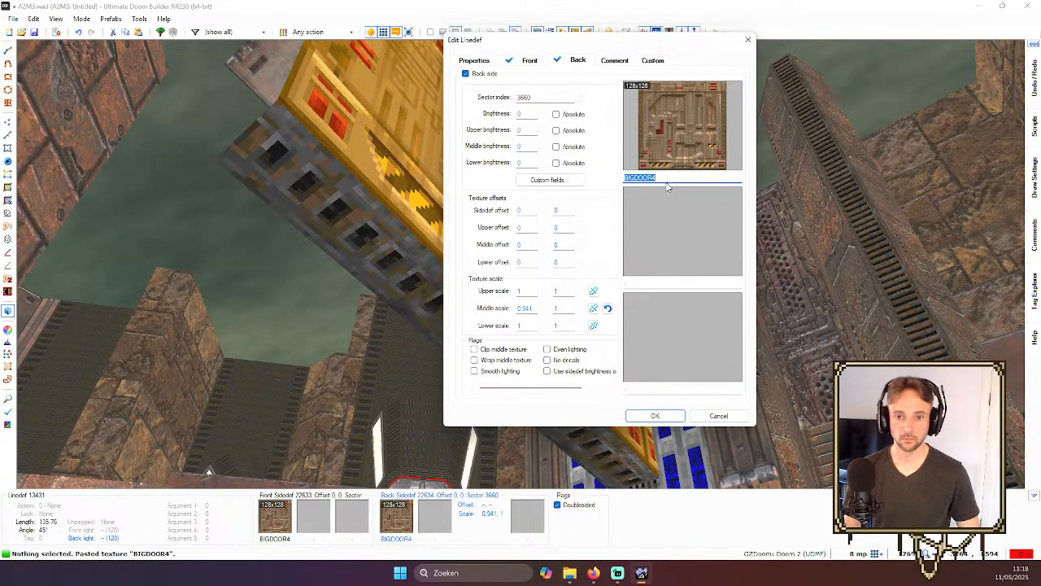
text(-)
key(Return)
- Flip the linedef between the door and the sector behind it in the 2D linedefs view
key(q)
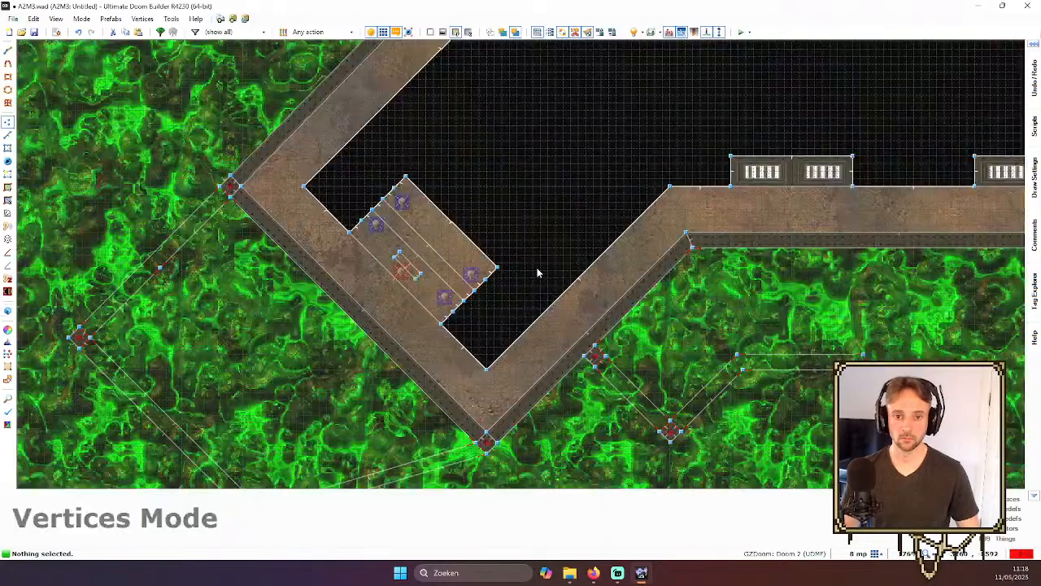
key(s)
key(l)
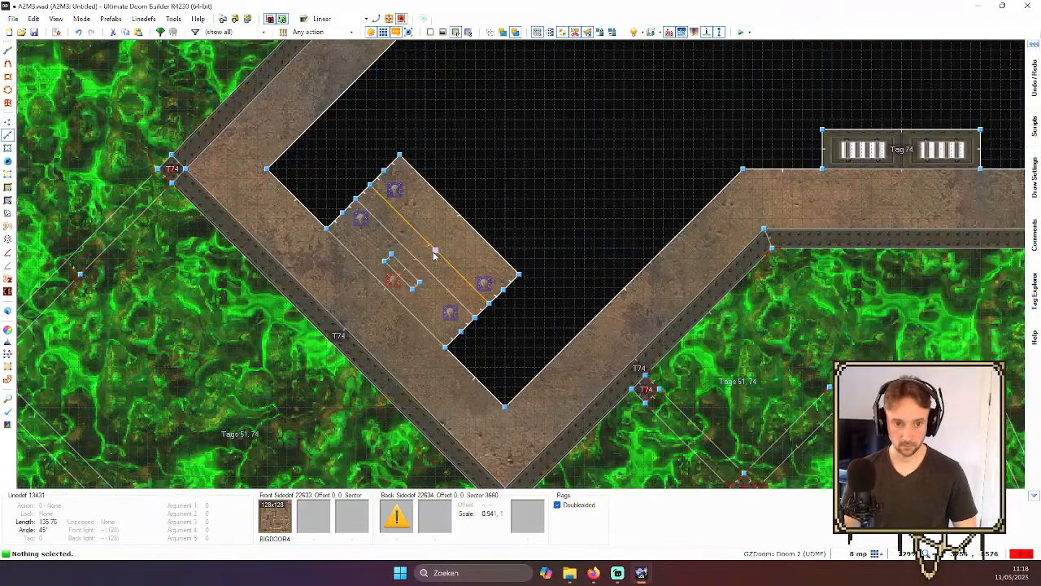
key(f)
- Apply BIGDOOR4 as the front upper texture of both long door linedefs together
click(438, 257)
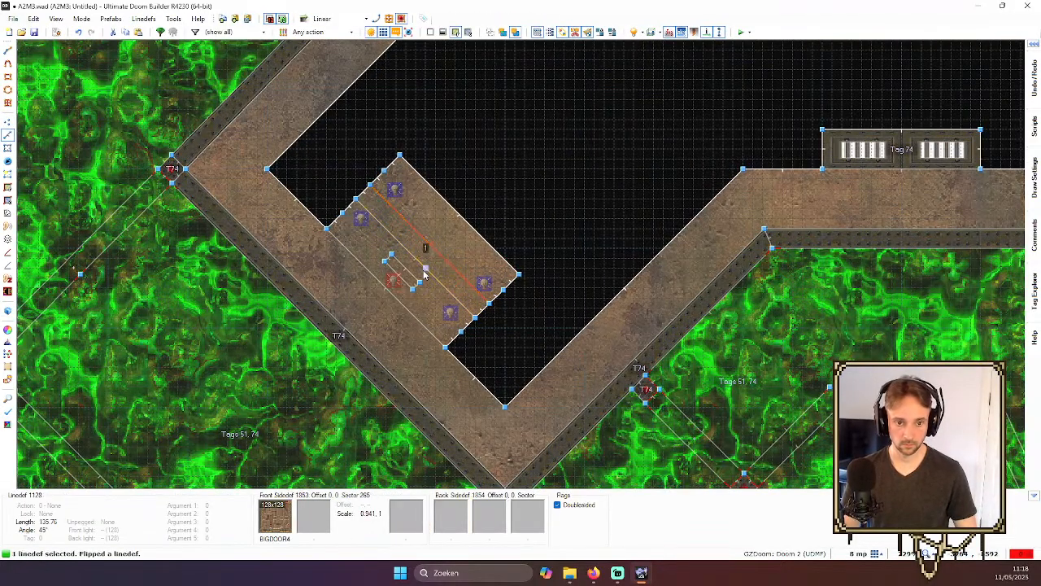
right_click(469, 284)
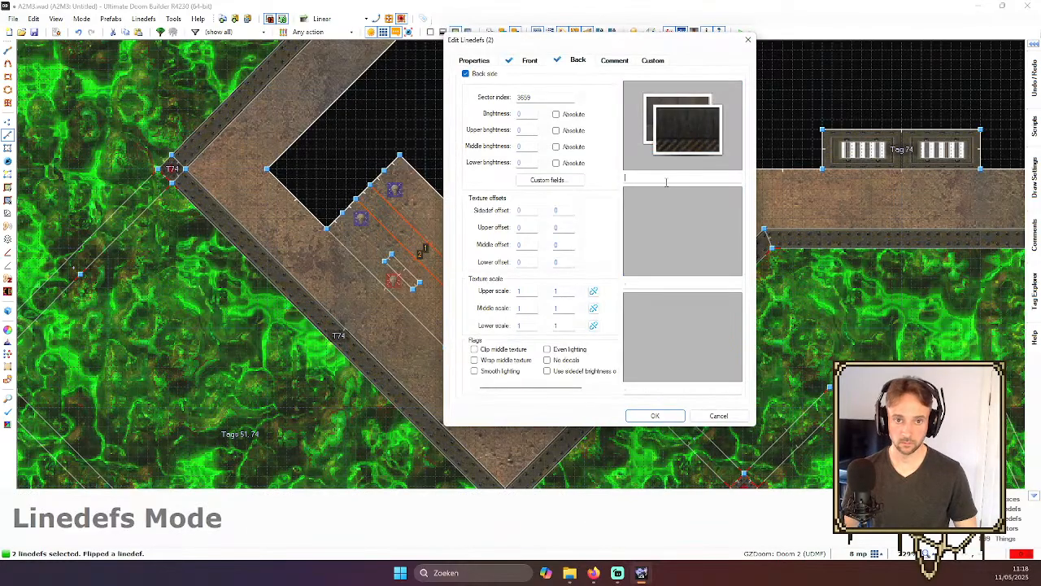
click(529, 61)
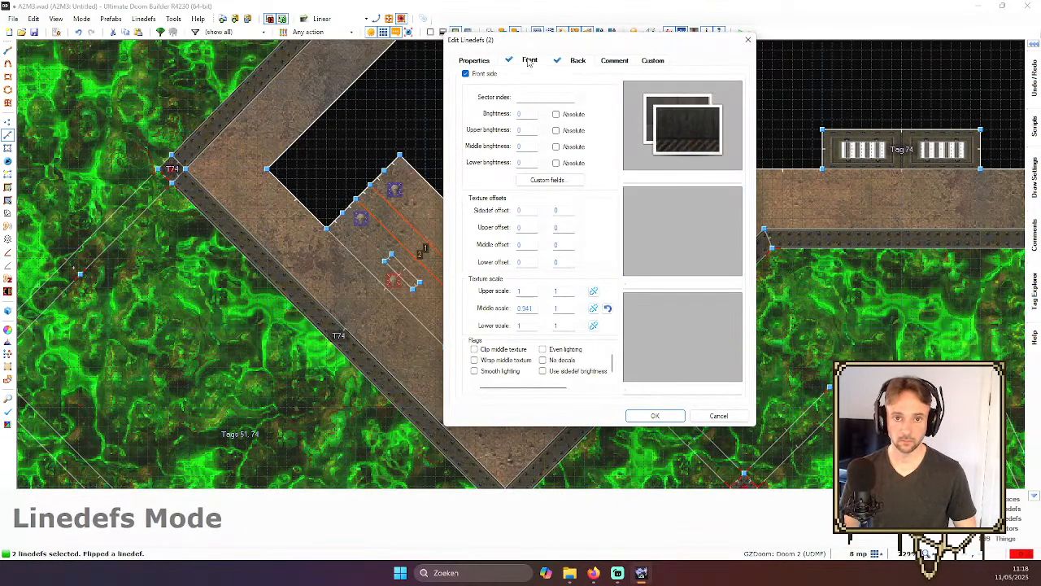
click(650, 170)
double_click(248, 165)
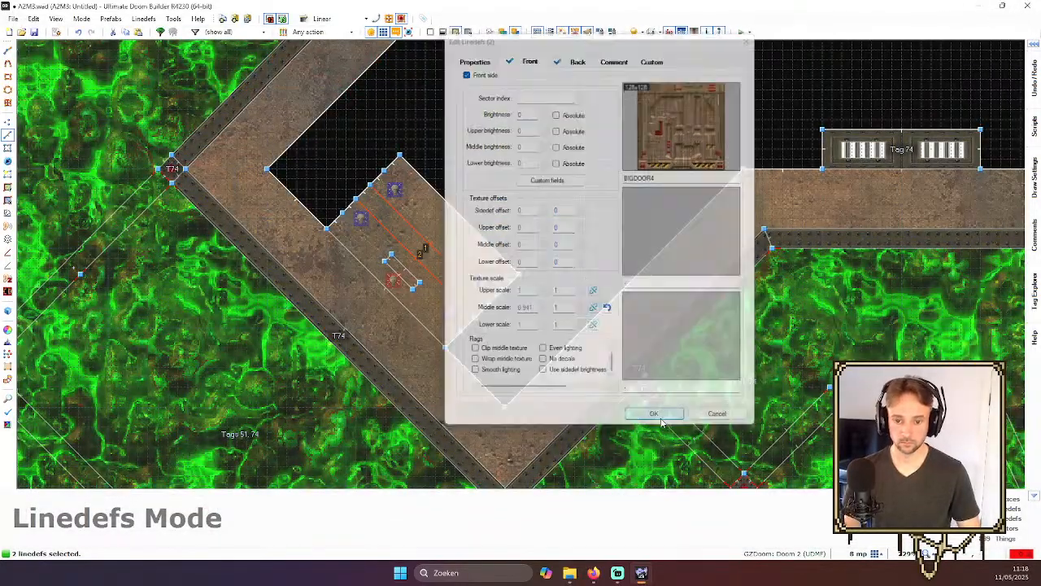
click(655, 415)
- Copy the door ceiling's Q2FGRT20 flat onto the floor beneath the door and auto-align it on X and Y
key(w)
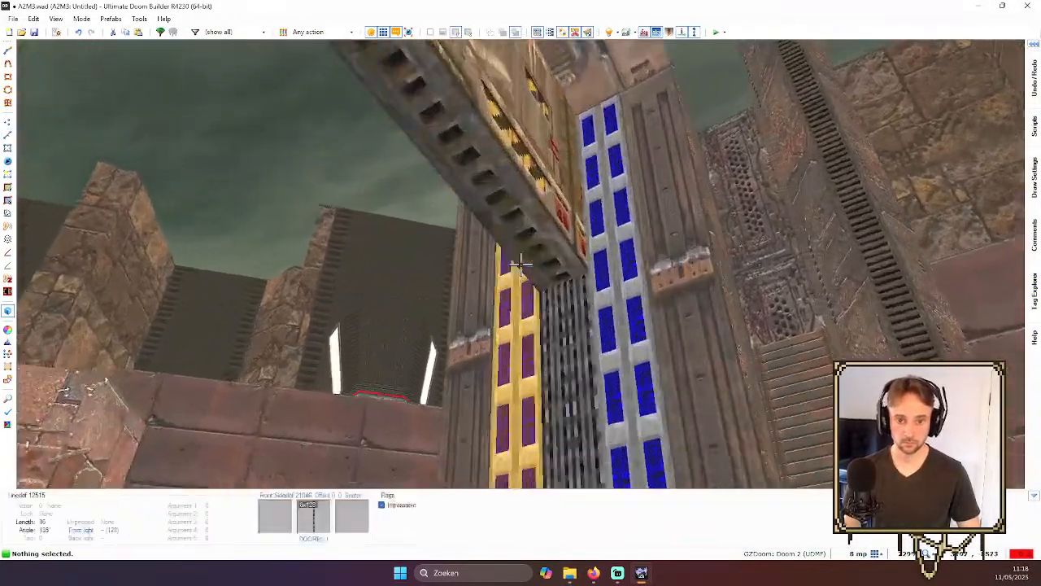
key(ctrl+c)
key(ctrl+v)
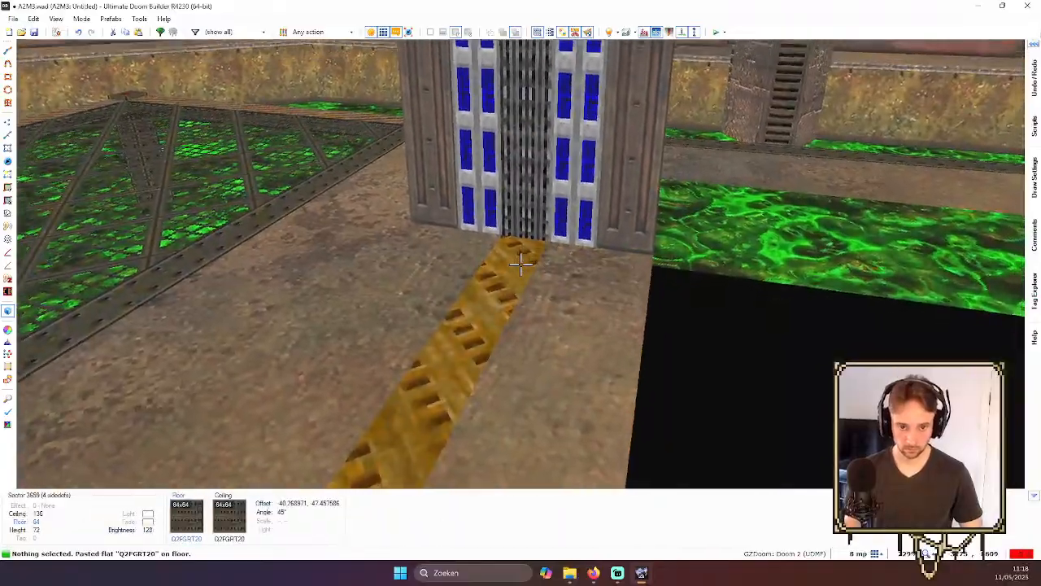
key(shift+a)
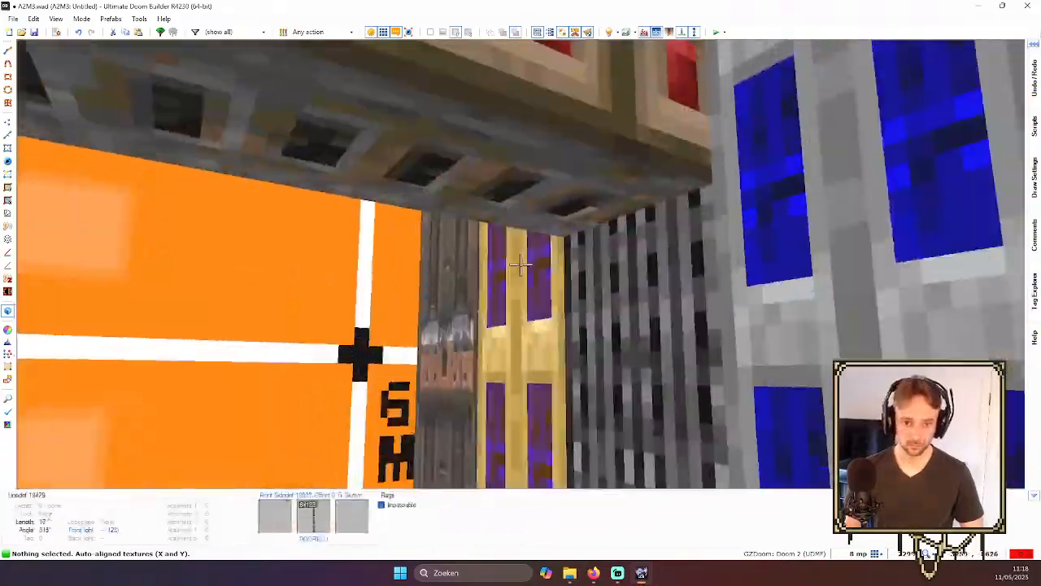
- Lower the door ceiling to 64 and fit the BIGDOOR4 texture to full width and height on both door faces
scroll(521, 262, up, 3)
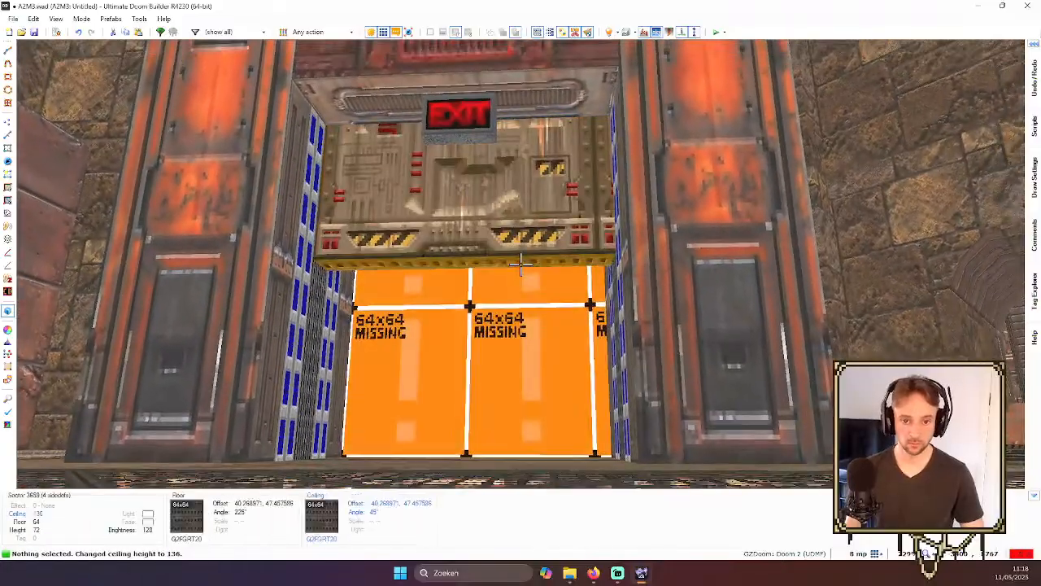
scroll(520, 262, down, 9)
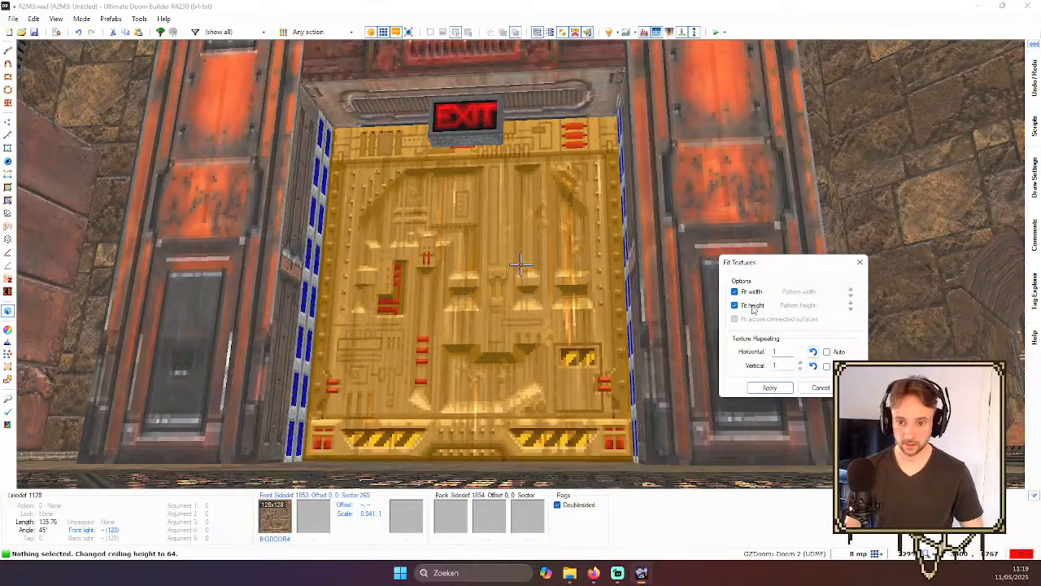
click(769, 388)
key(e)
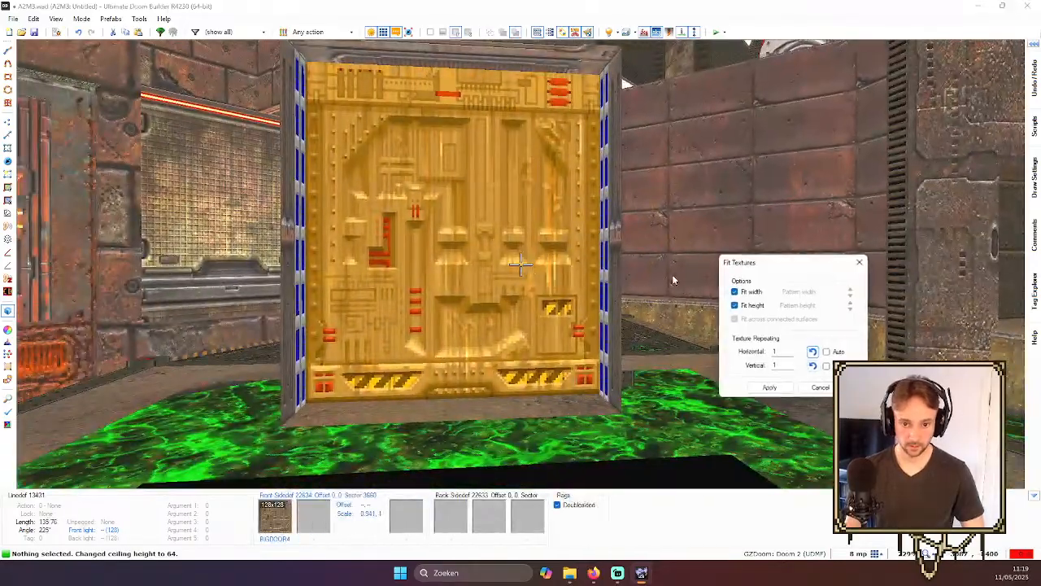
click(770, 388)
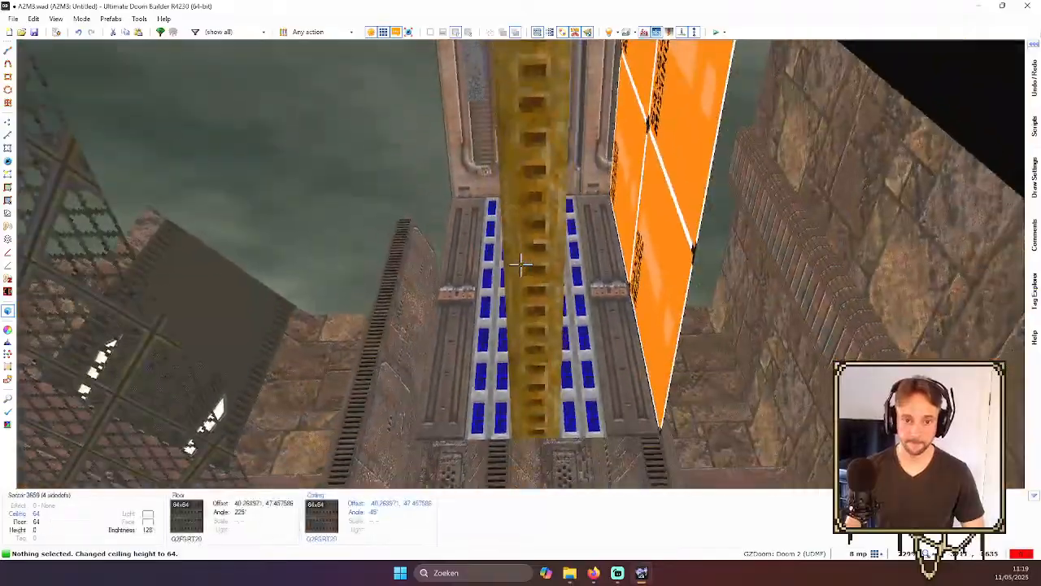
- Raise the door sector's ceiling to height 168 and clear the selection
click(521, 264)
scroll(521, 264, up, 11)
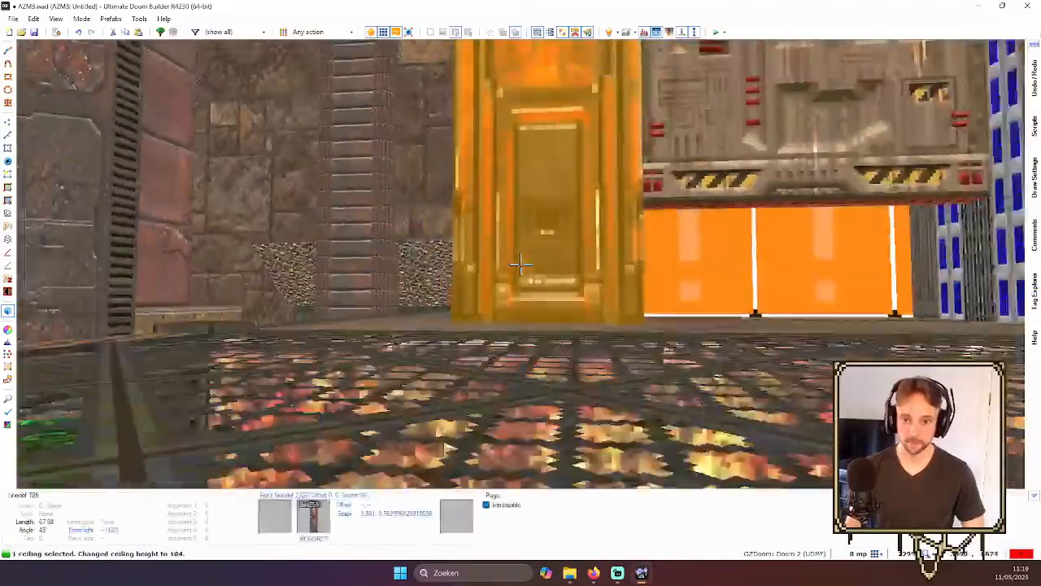
key(c)
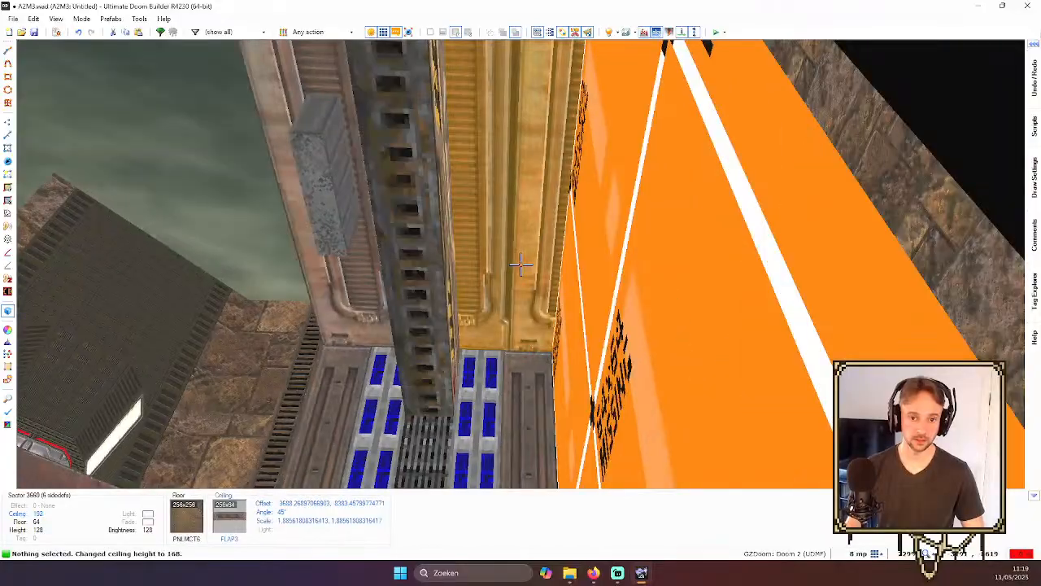
- Shift the FLAP3 ceiling texture behind the door to offsets of about -22.63, 16 so its vent sits centred
key(shift+Right)
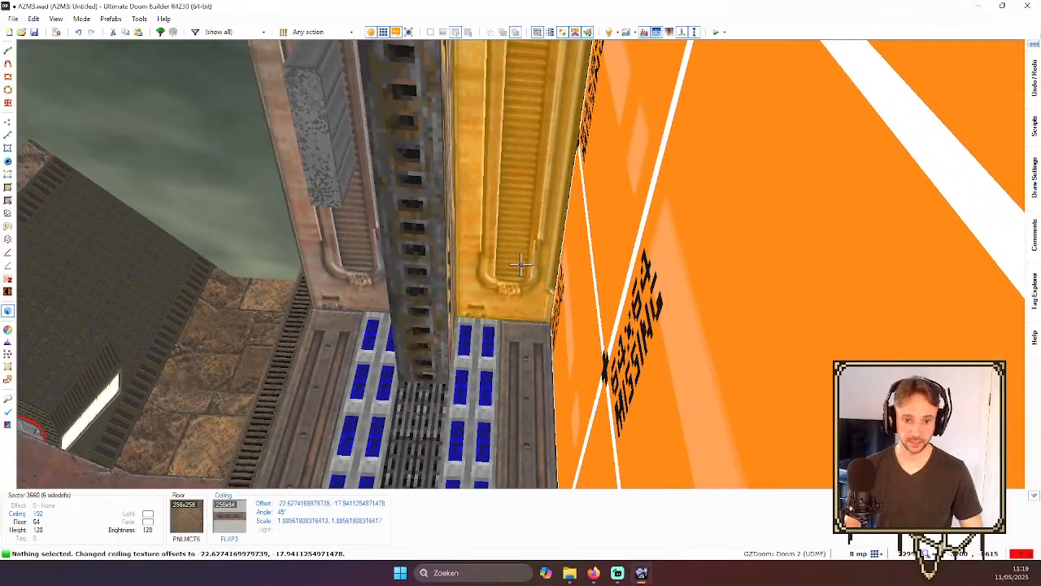
key(shift+Left)
key(shift+Left)
key(shift+Left)
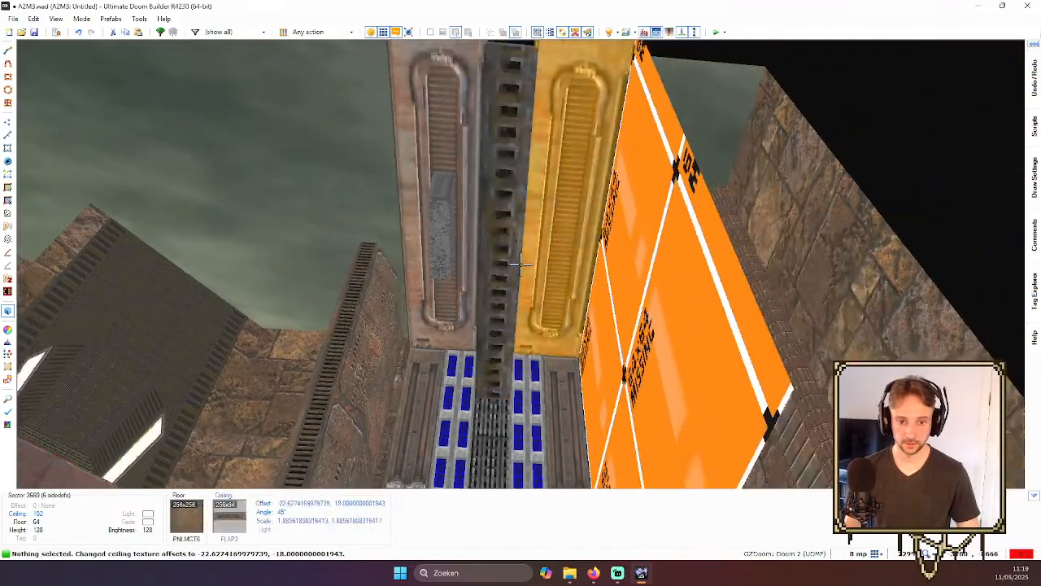
key(shift+Right)
key(shift+Right)
key(shift+Right)
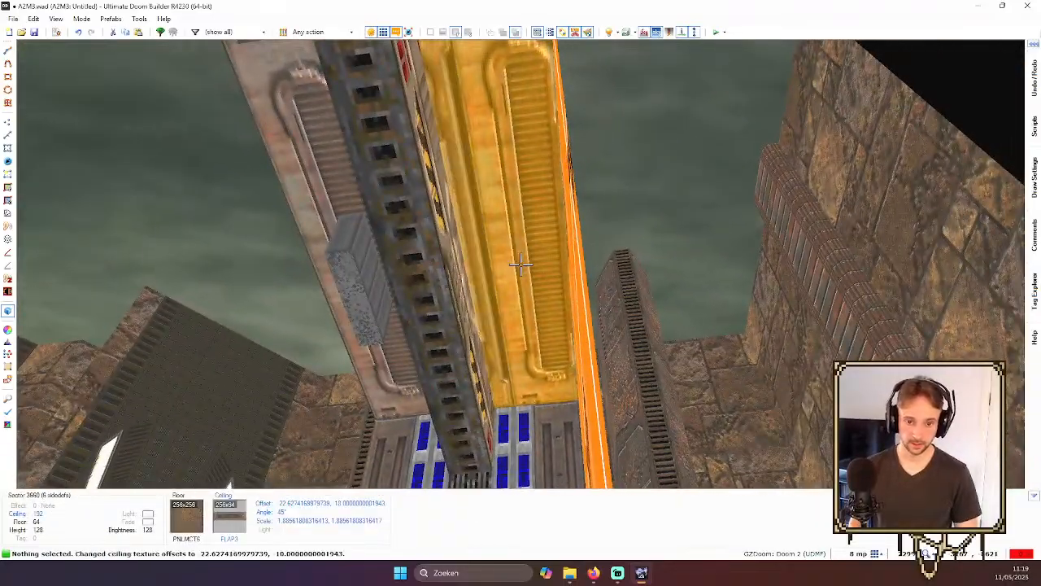
key(shift+Right)
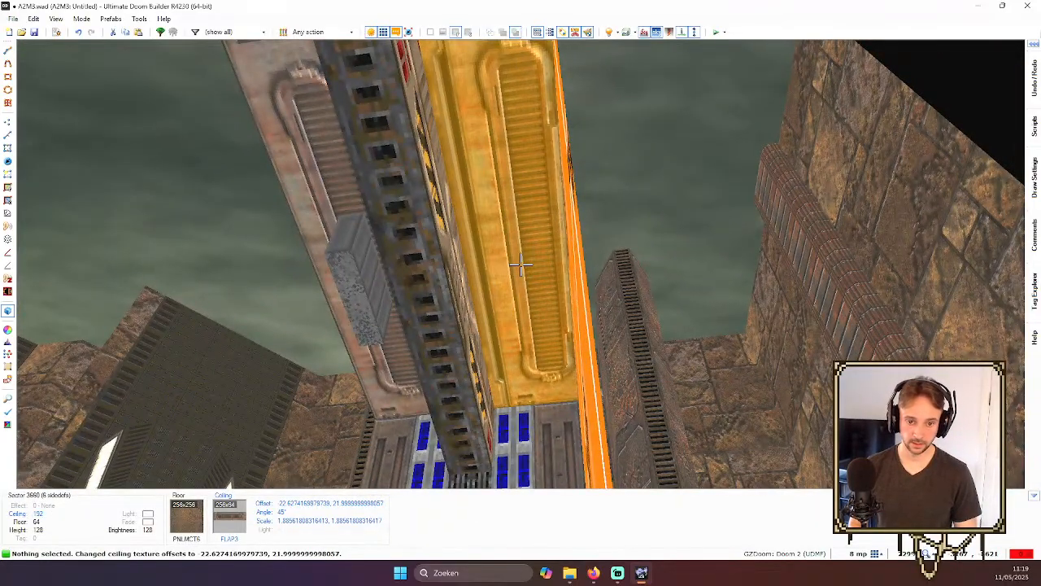
key(Right)
key(Right)
key(Right)
key(Right)
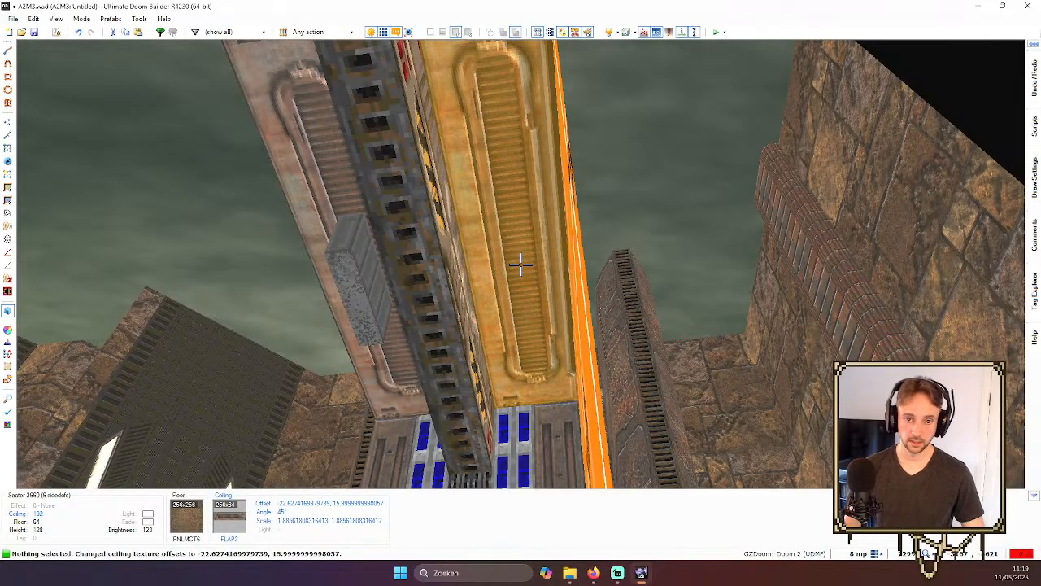
key(Left)
key(Left)
- Try to reposition the FLAP3 ceiling texture of the sector behind the door in Ceiling Align mode
key(q)
scroll(332, 157, up, 1)
key(Up)
click(7, 200)
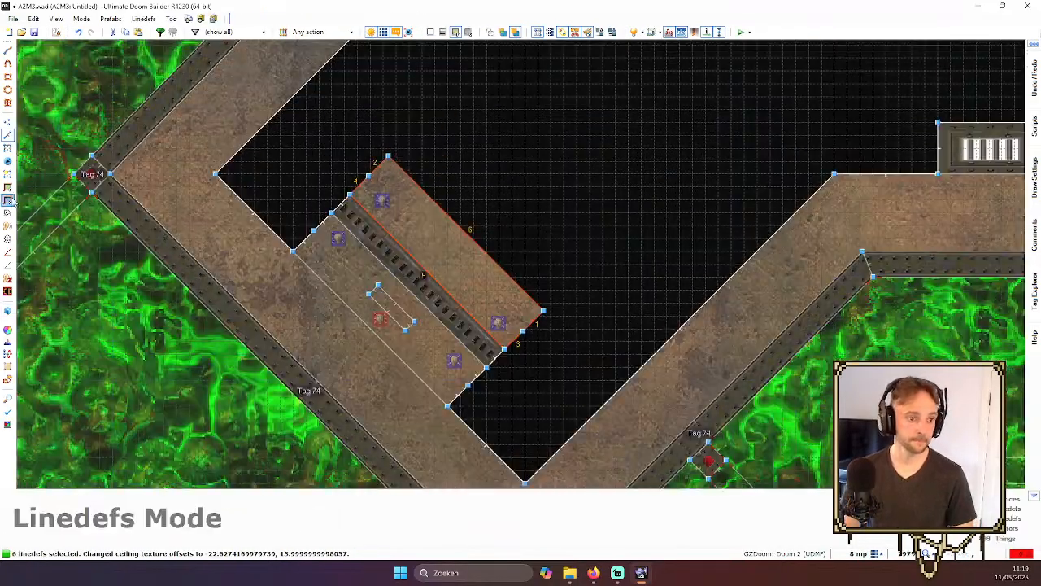
drag(550, 317, 296, 77)
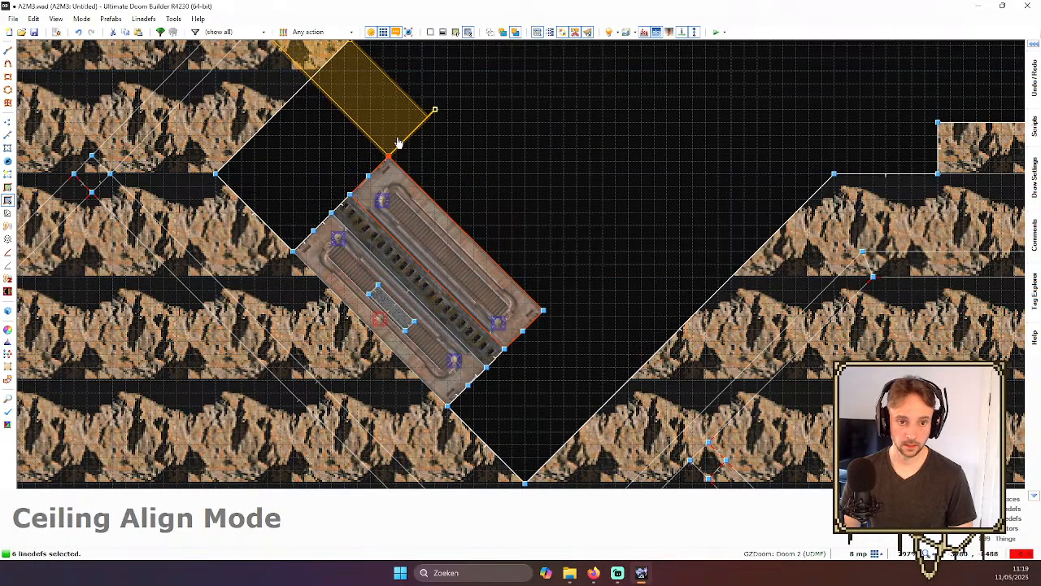
key(Escape)
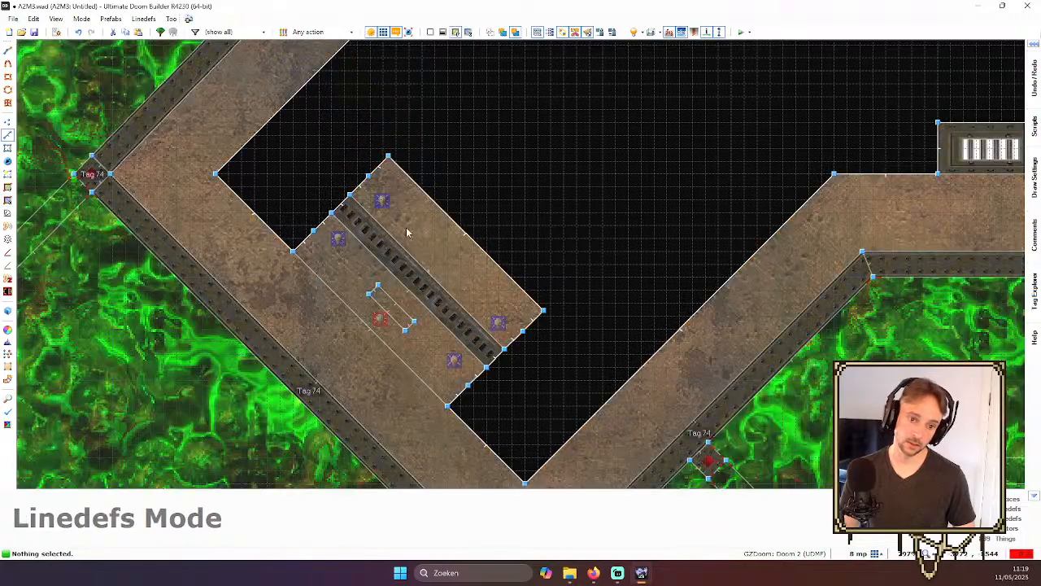
- Examine the exit door in its real lighting with full brightness off and thing visibility set to sprites only
key(w)
key(e)
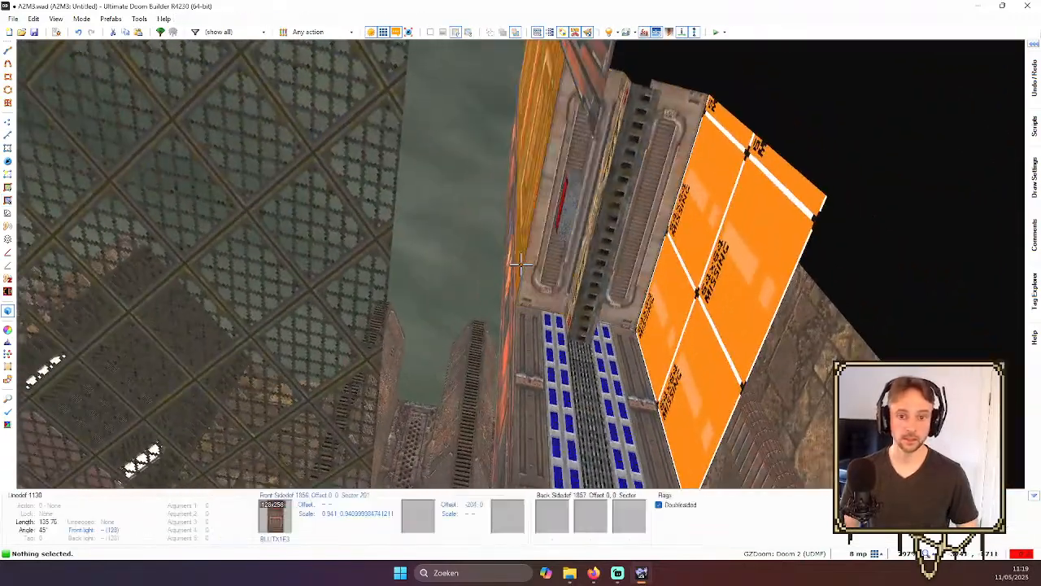
key(b)
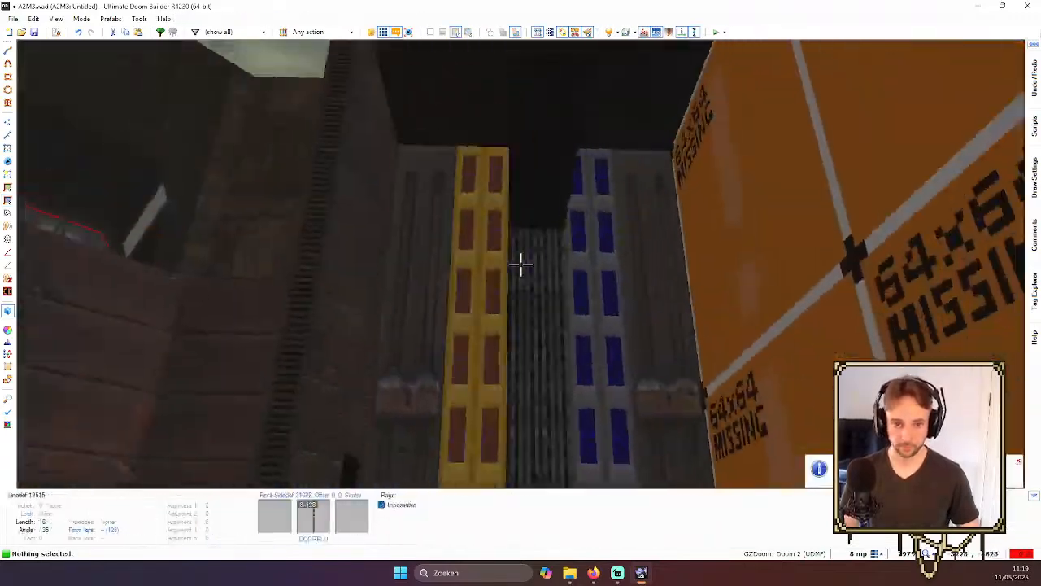
key(d)
key(b)
key(b)
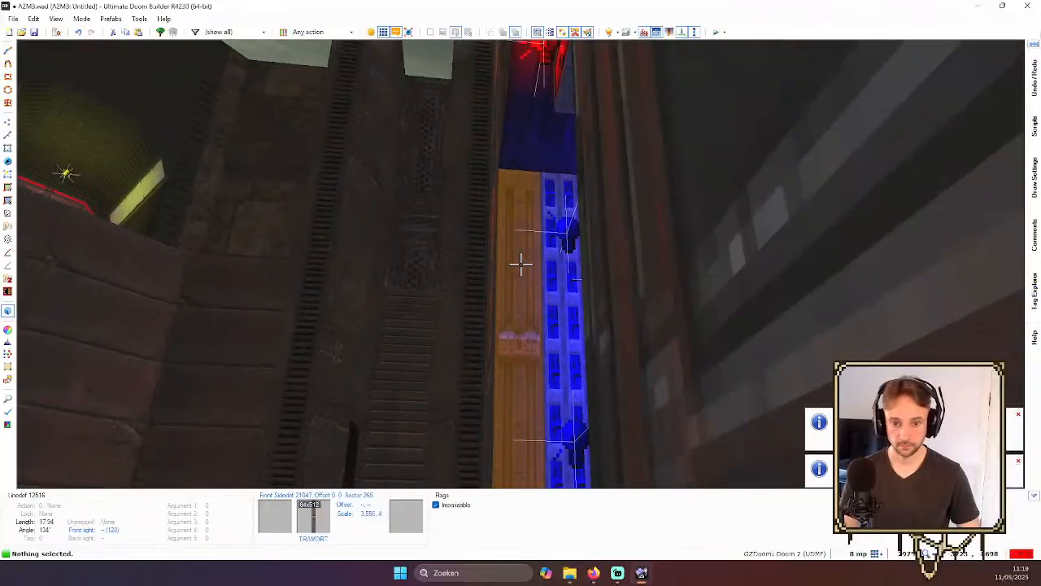
key(f)
key(t)
key(t)
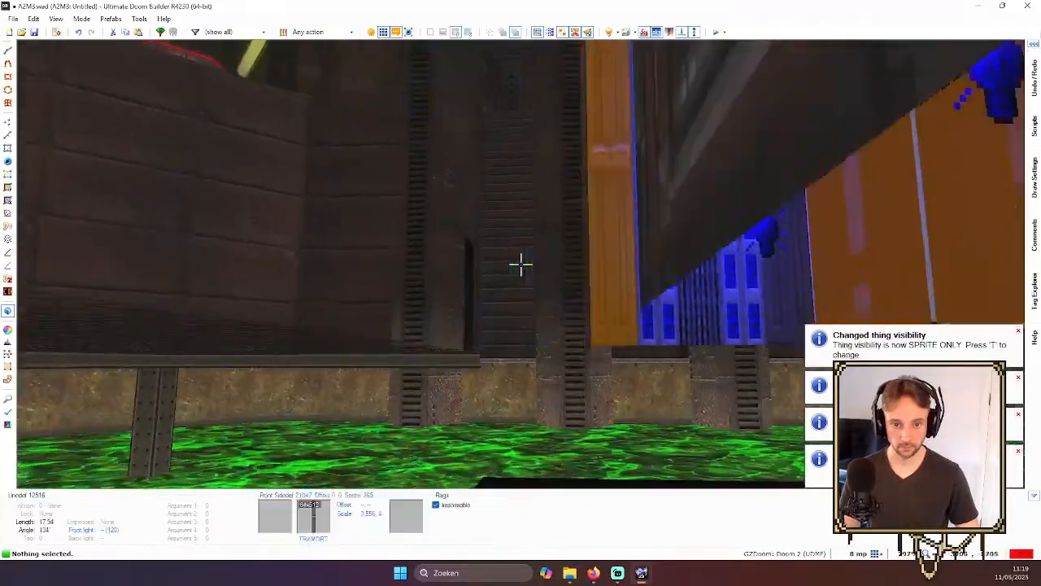
- Examine the exit door and its lights from several sides while cycling the thing visibility, ending with things hidden
key(d)
key(t)
key(t)
key(f)
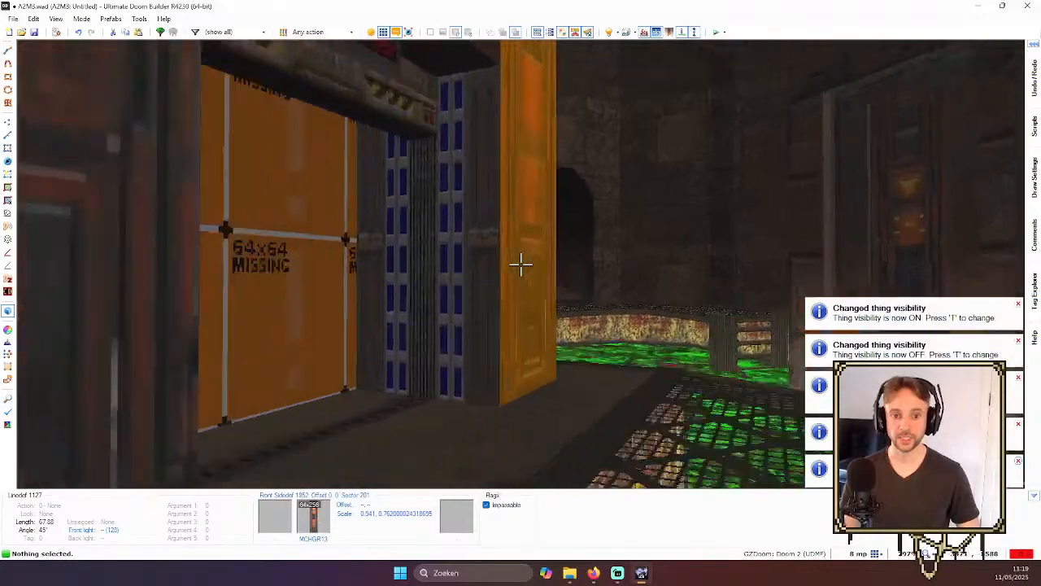
key(t)
key(s)
key(d)
key(d)
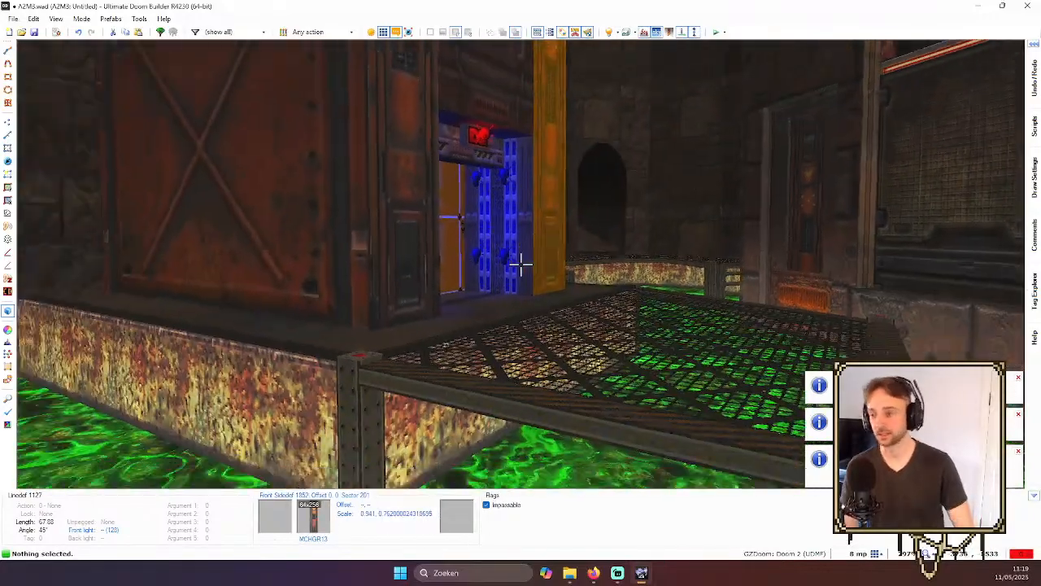
key(e)
key(t)
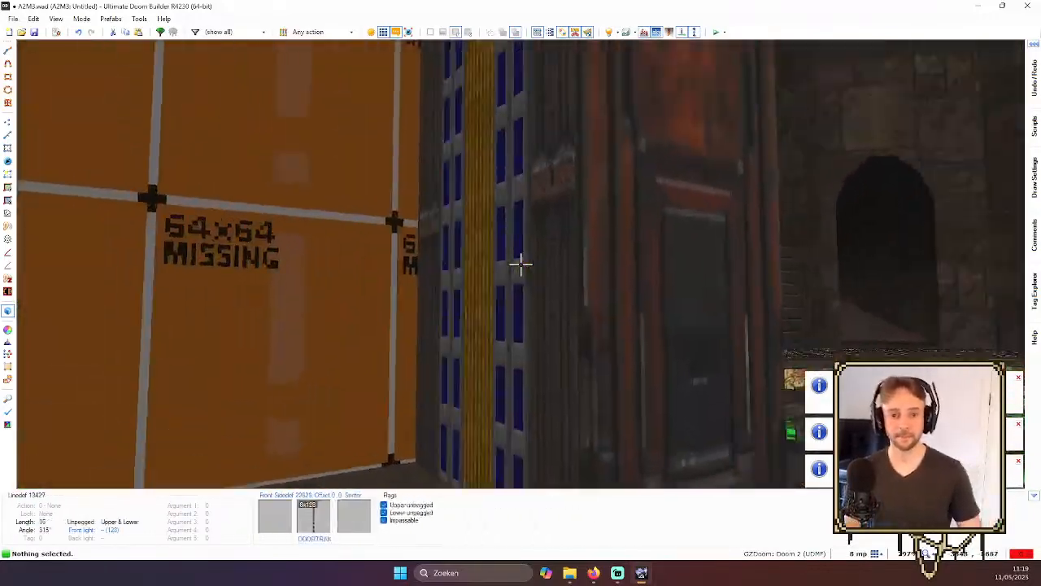
key(t)
key(d)
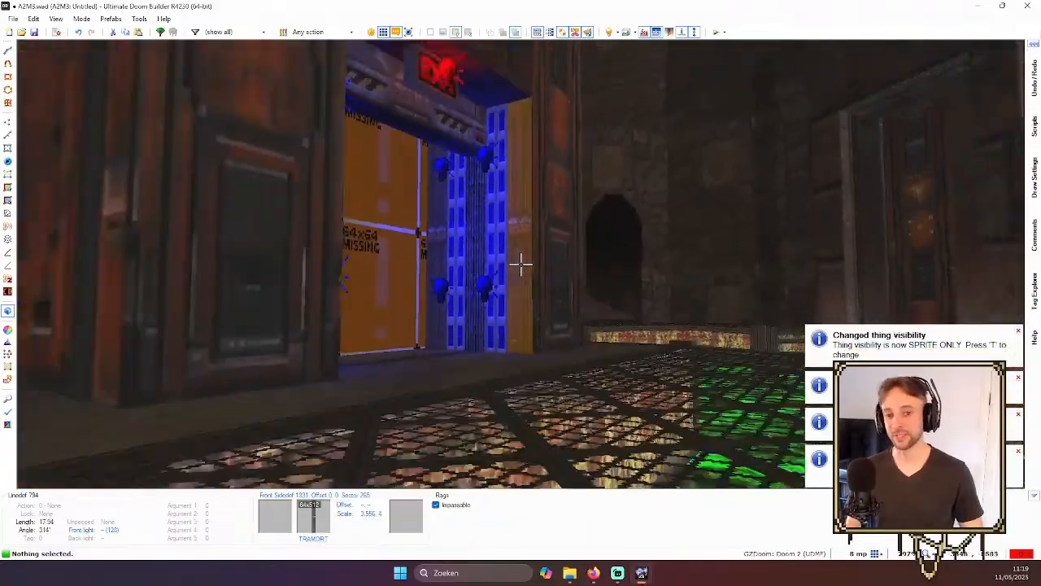
key(e)
key(d)
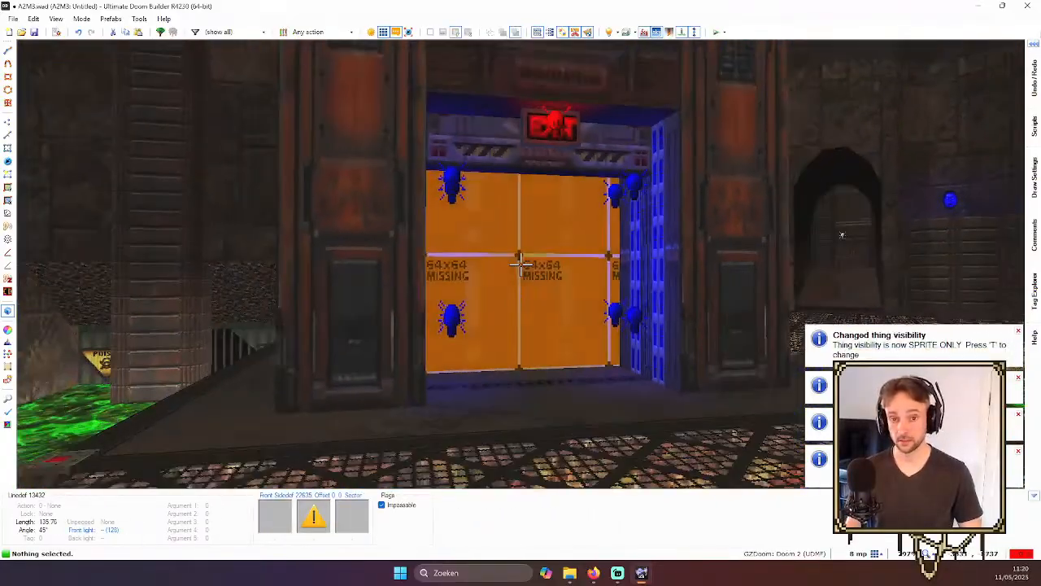
key(e)
key(t)
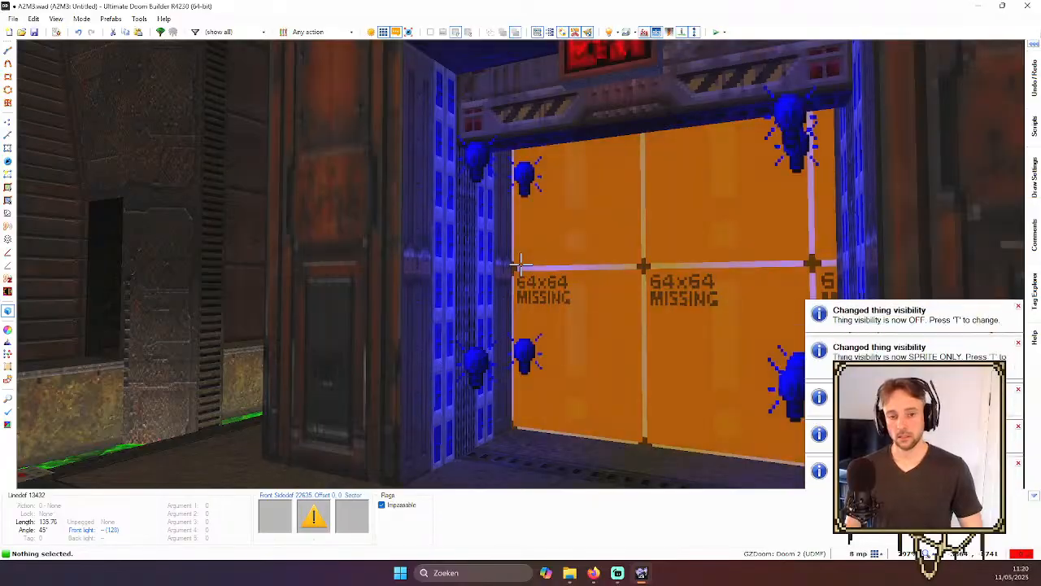
key(t)
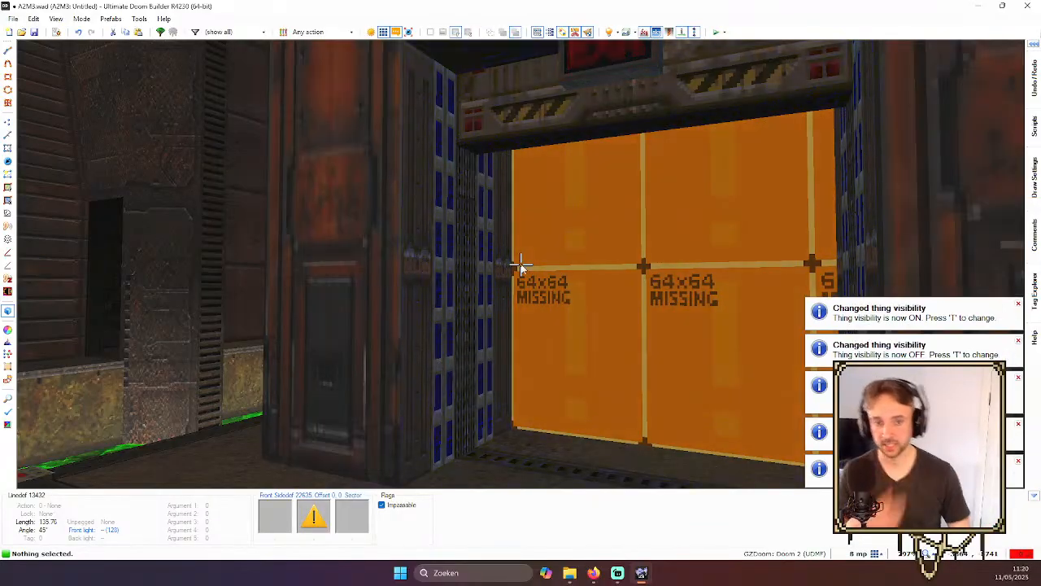
- Leave the 3D view and save the map, with the area behind the exit door framed in Linedefs Mode
key(q)
key(ctrl+s)
scroll(570, 240, down, 2)
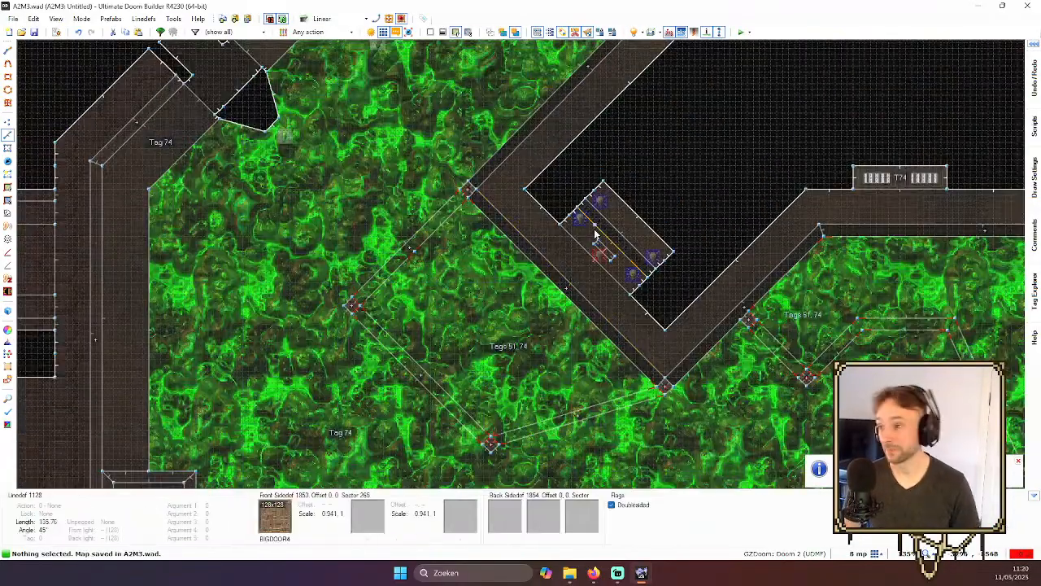
scroll(622, 242, up, 6)
scroll(418, 315, down, 2)
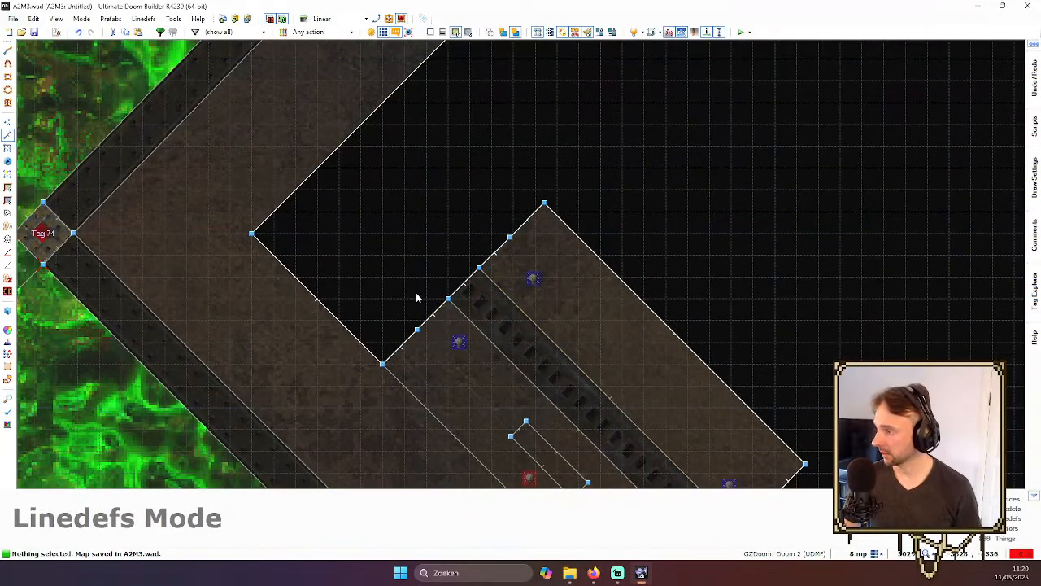
scroll(606, 272, down, 4)
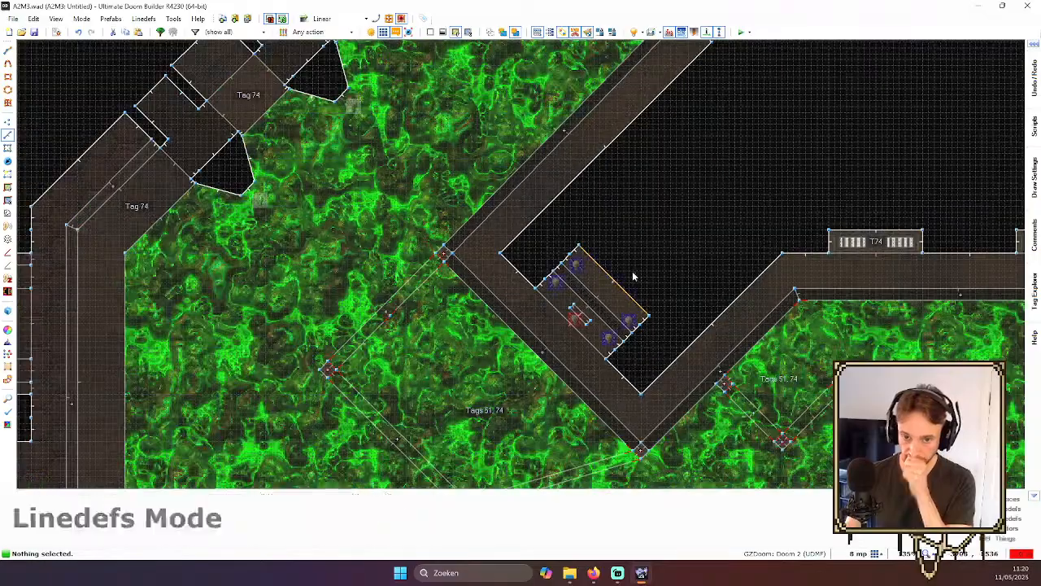
scroll(627, 275, down, 2)
scroll(504, 272, up, 5)
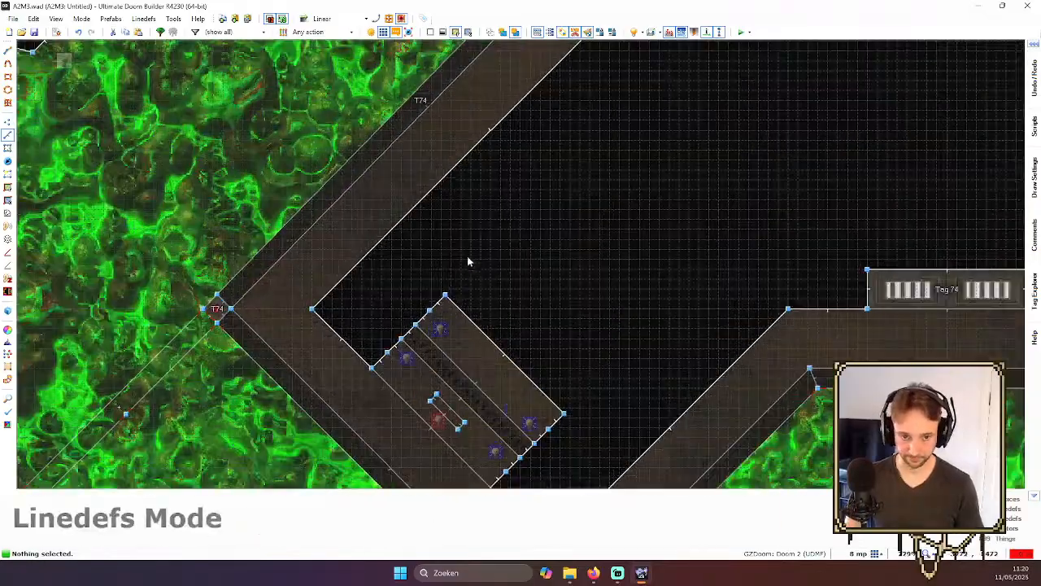
- Select the exit alcove's rear linedef and set up a single straight Stair Sector Builder sector on its back side
click(450, 306)
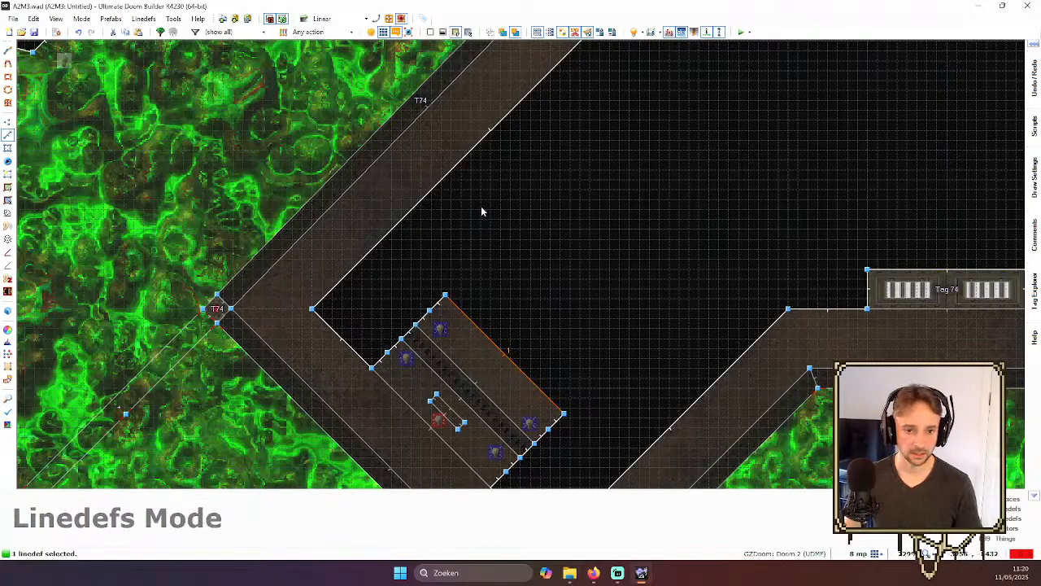
scroll(481, 211, down, 3)
scroll(528, 210, up, 3)
scroll(527, 210, down, 3)
scroll(528, 213, up, 1)
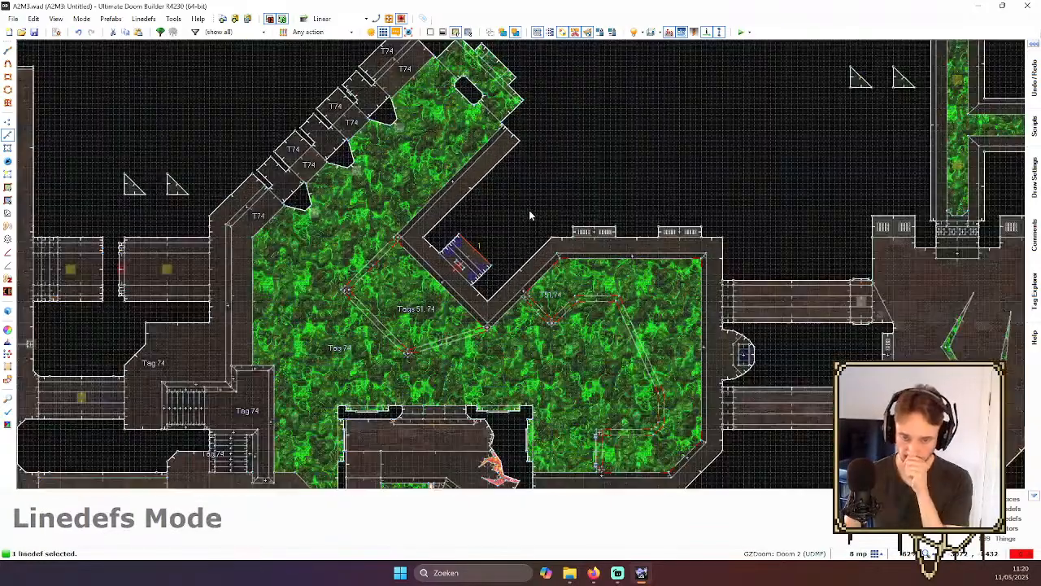
scroll(529, 213, up, 1)
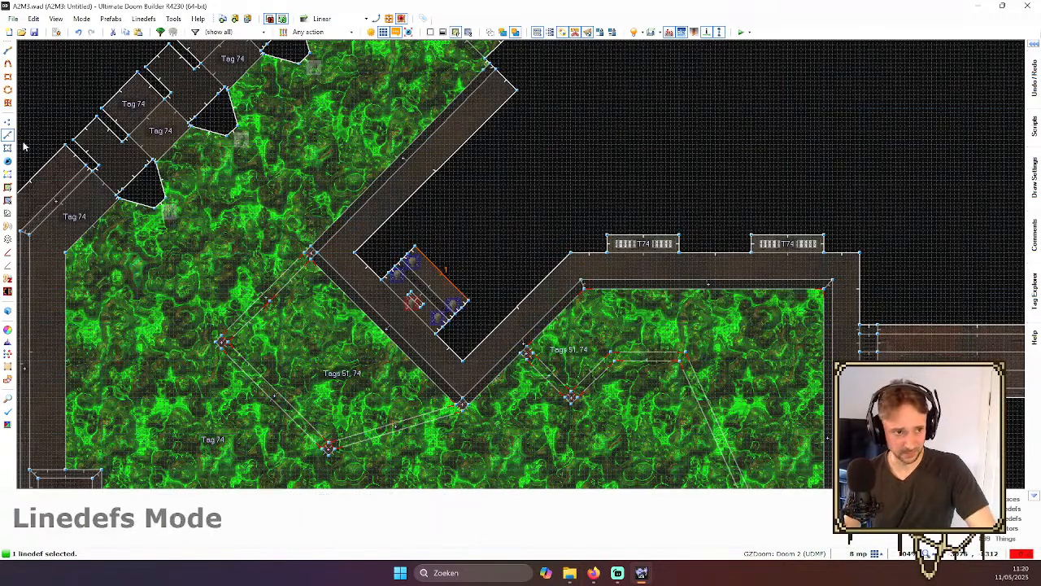
click(8, 213)
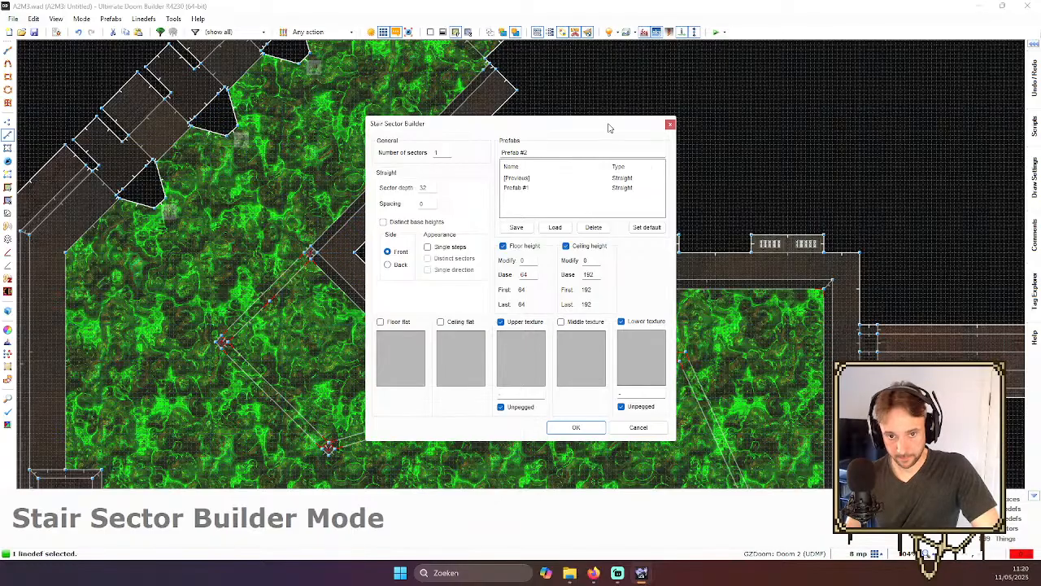
drag(609, 127, 780, 51)
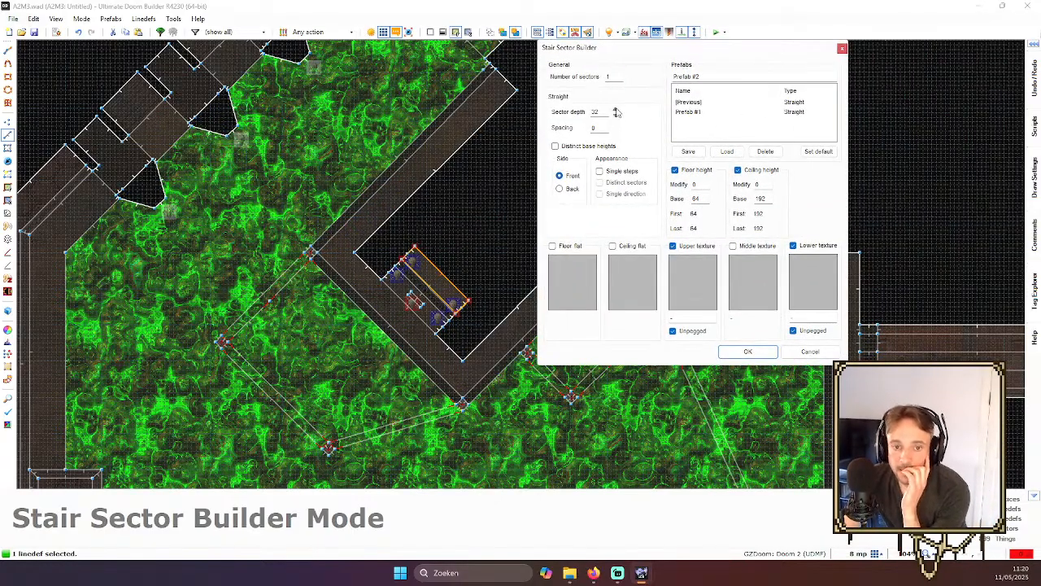
click(615, 110)
click(560, 188)
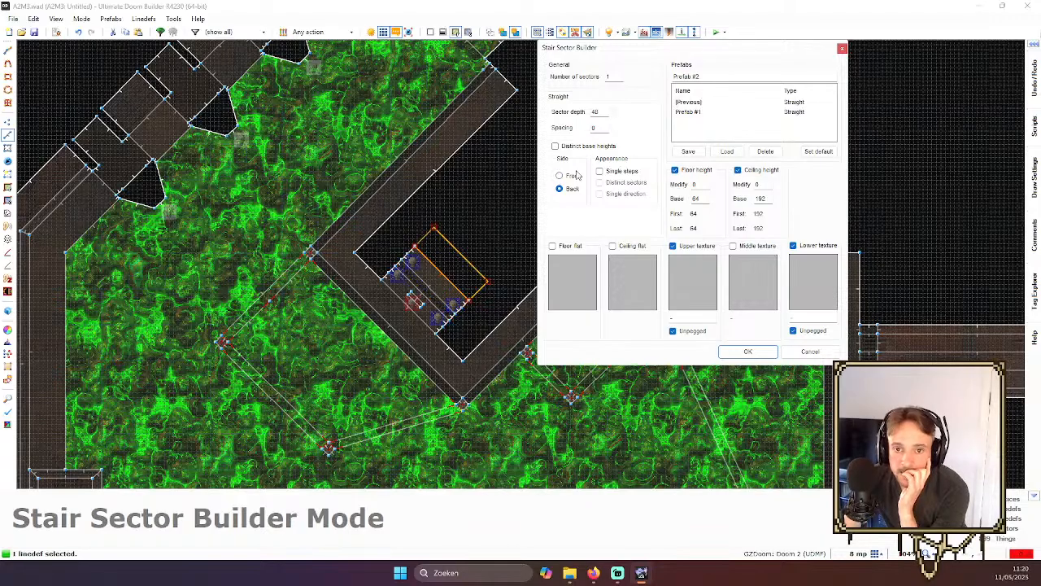
- Set the new sector's depth to 168 in the Stair Sector Builder
click(616, 109)
click(616, 109)
click(616, 110)
click(616, 110)
click(616, 110)
click(615, 110)
click(617, 110)
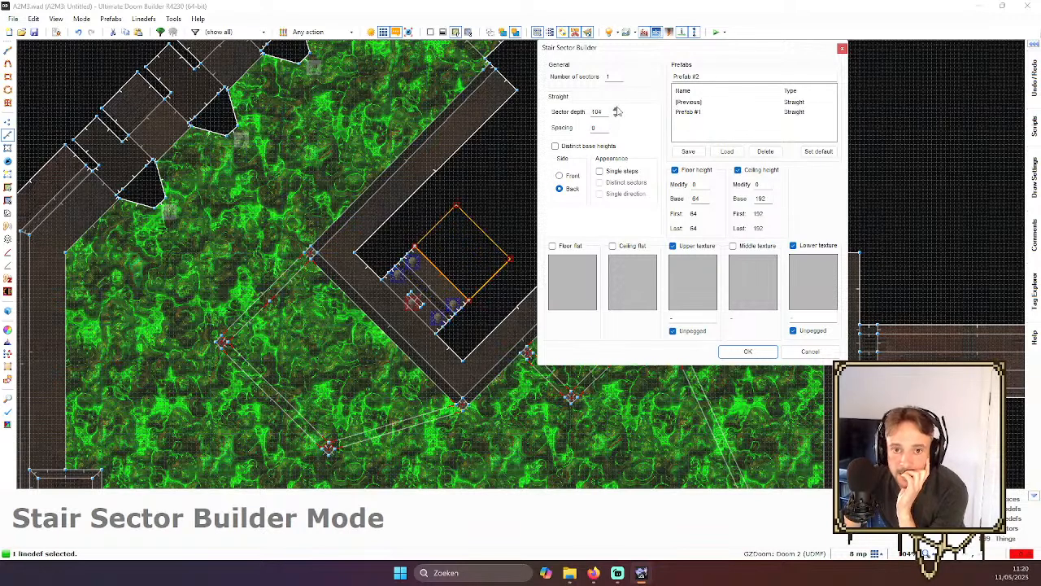
click(617, 110)
click(616, 110)
click(617, 110)
click(616, 110)
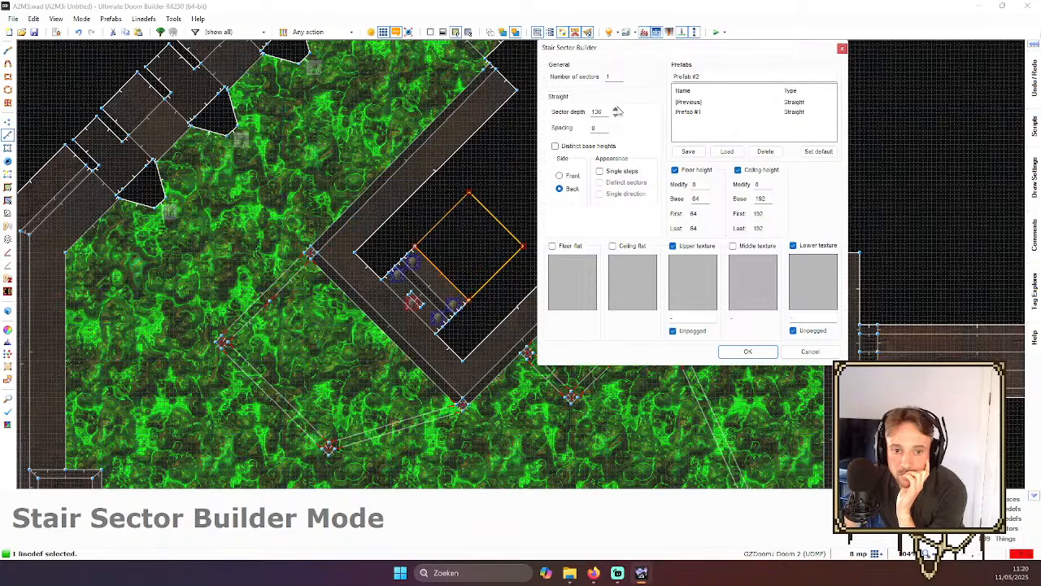
click(616, 116)
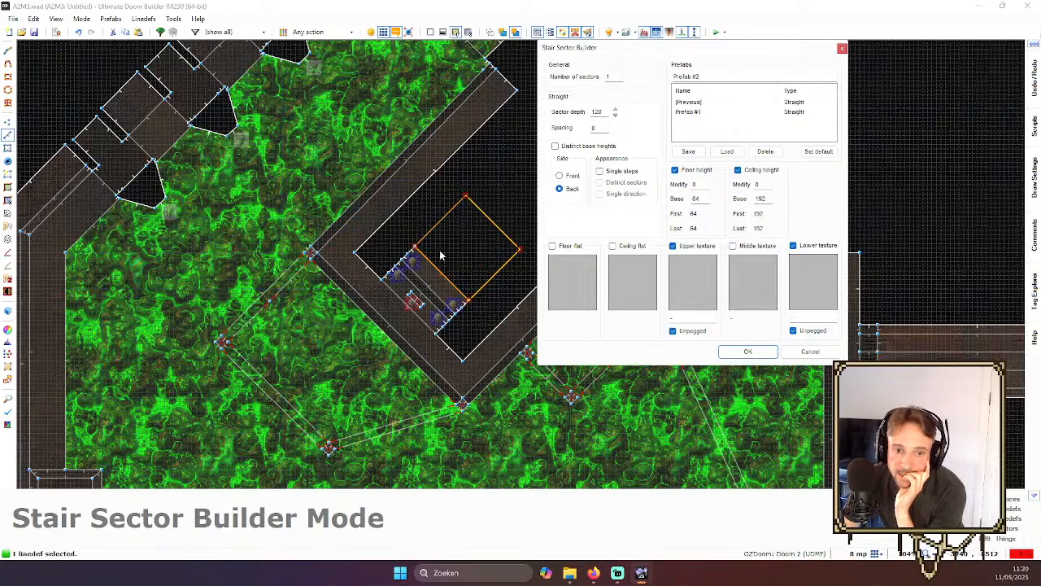
scroll(440, 255, up, 3)
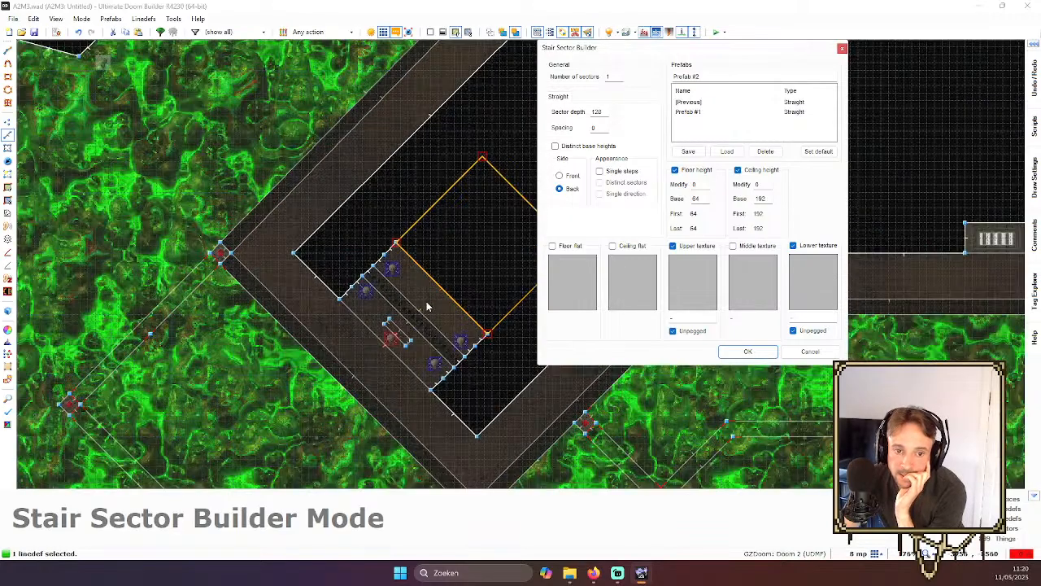
click(616, 109)
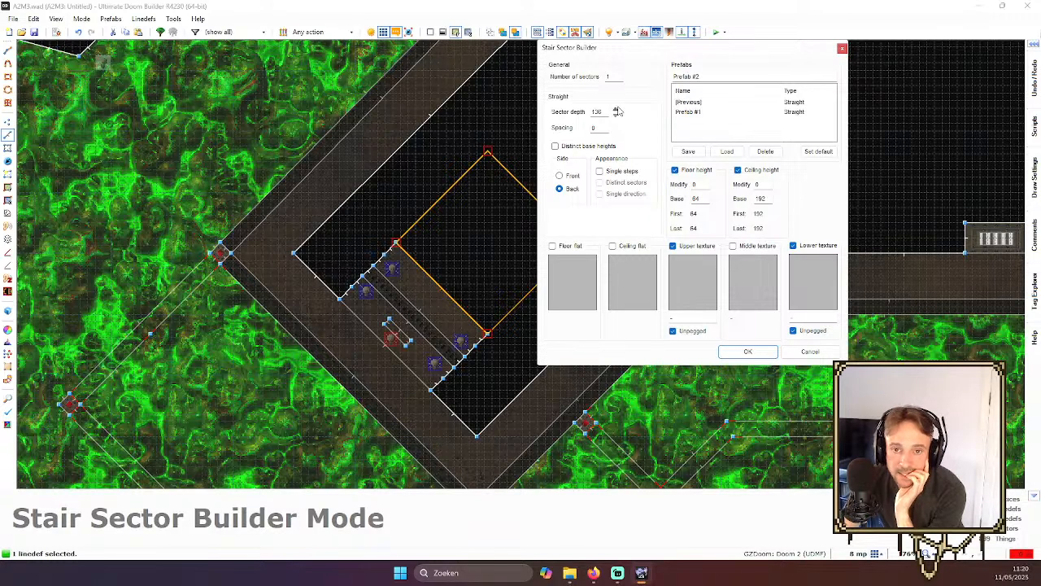
click(617, 108)
click(616, 108)
click(617, 108)
click(616, 108)
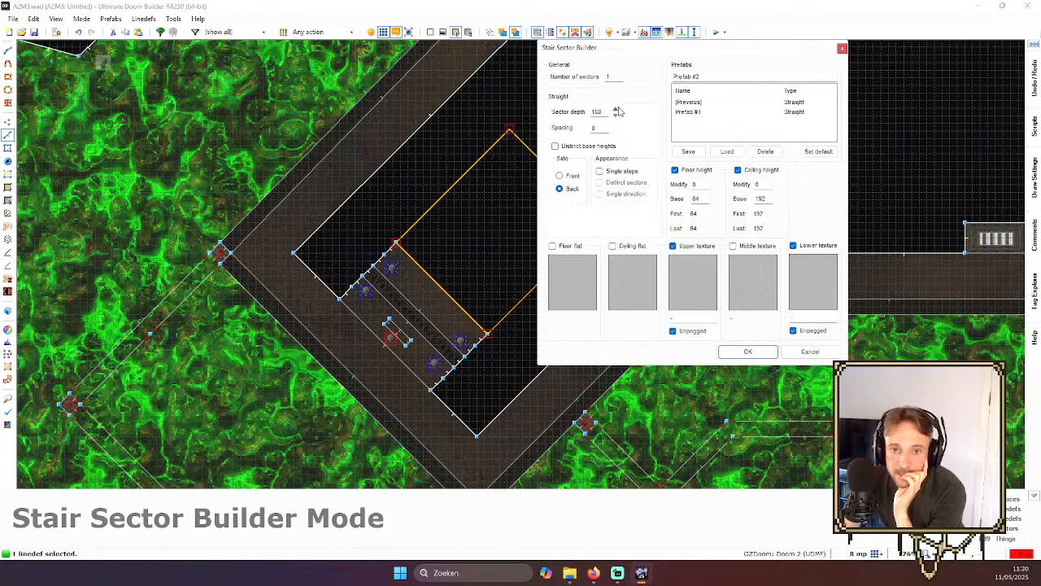
scroll(399, 161, down, 4)
scroll(523, 148, up, 1)
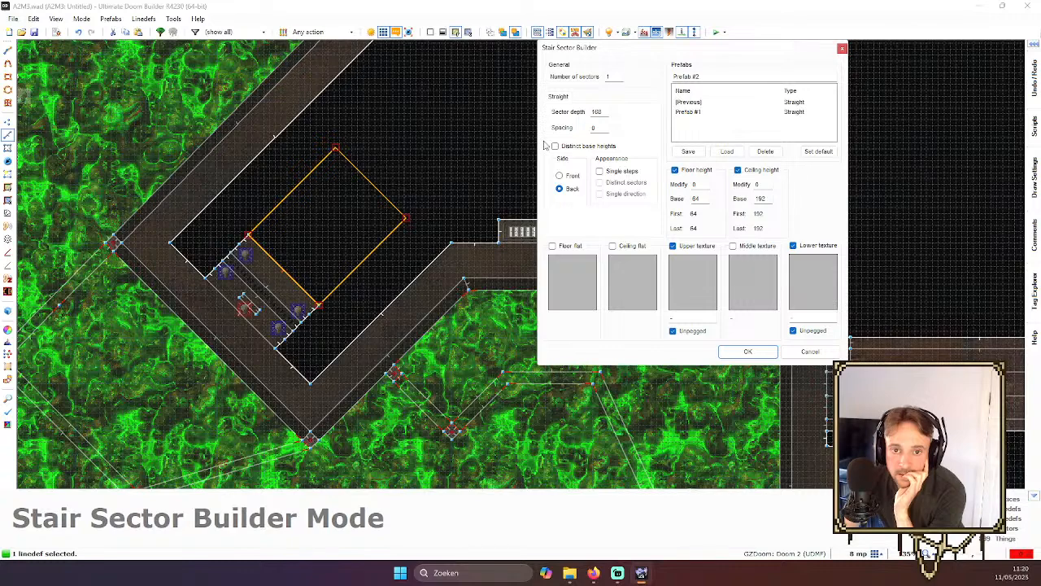
- Turn off the floor height, ceiling height, upper texture and lower texture options and create the sector behind the exit door
click(674, 170)
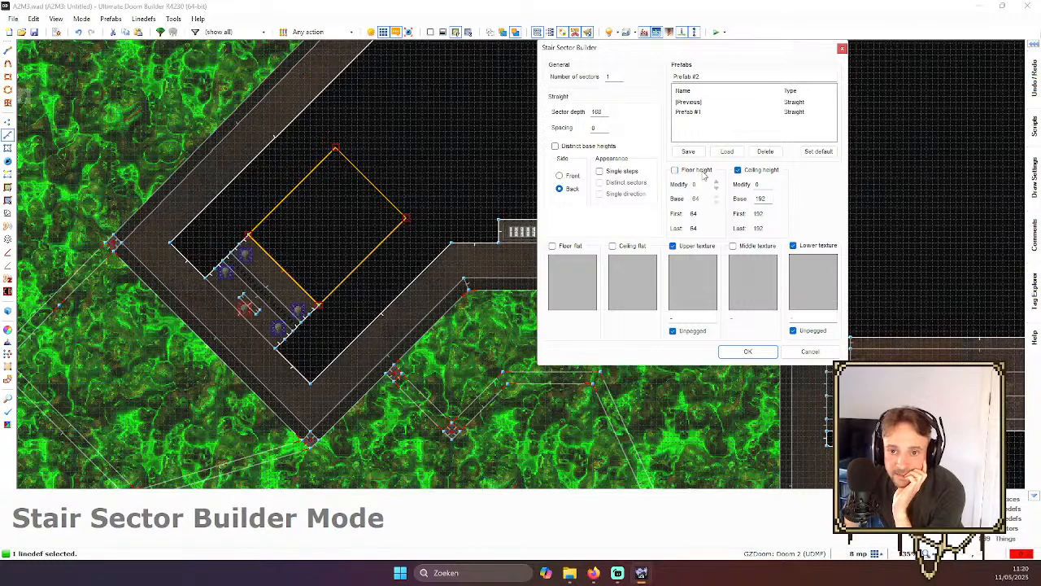
click(737, 170)
click(672, 246)
click(793, 246)
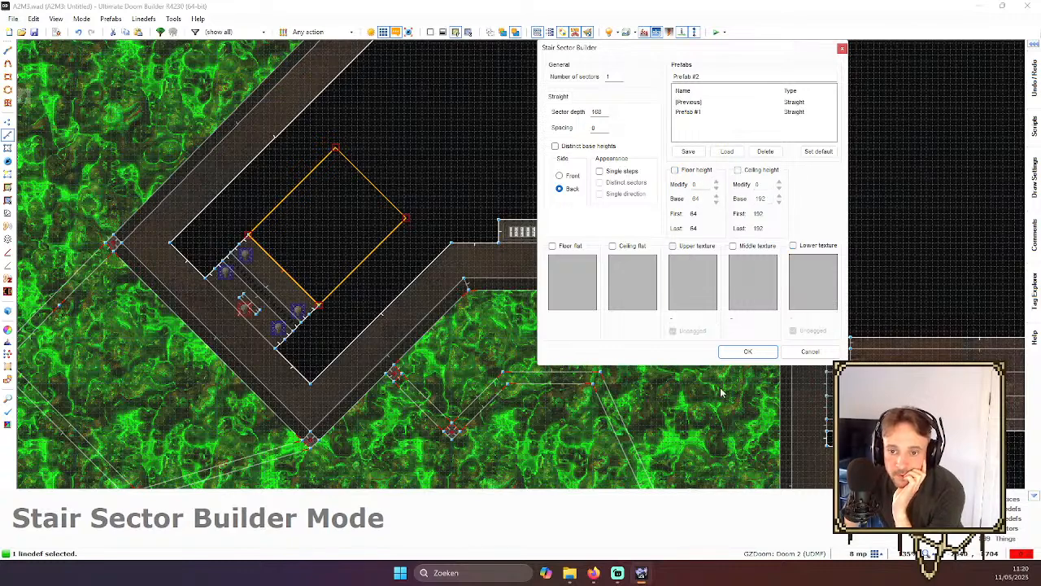
click(748, 351)
scroll(271, 200, up, 3)
- Set up Stair Sector Builder sectors 16 deep on the back of the new room's two long side linedefs, with distinct base heights
key(v)
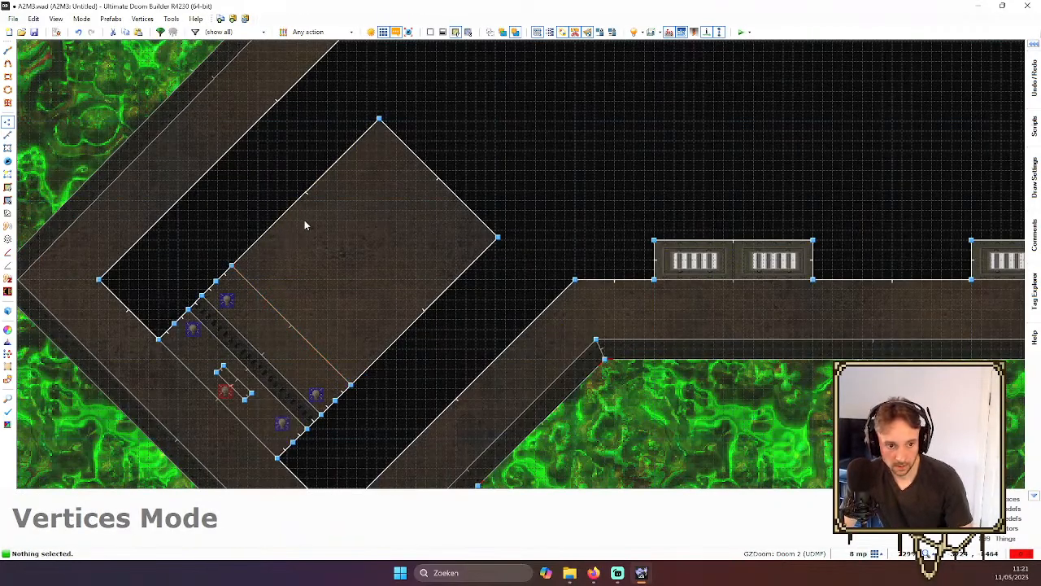
key(l)
click(302, 203)
click(432, 302)
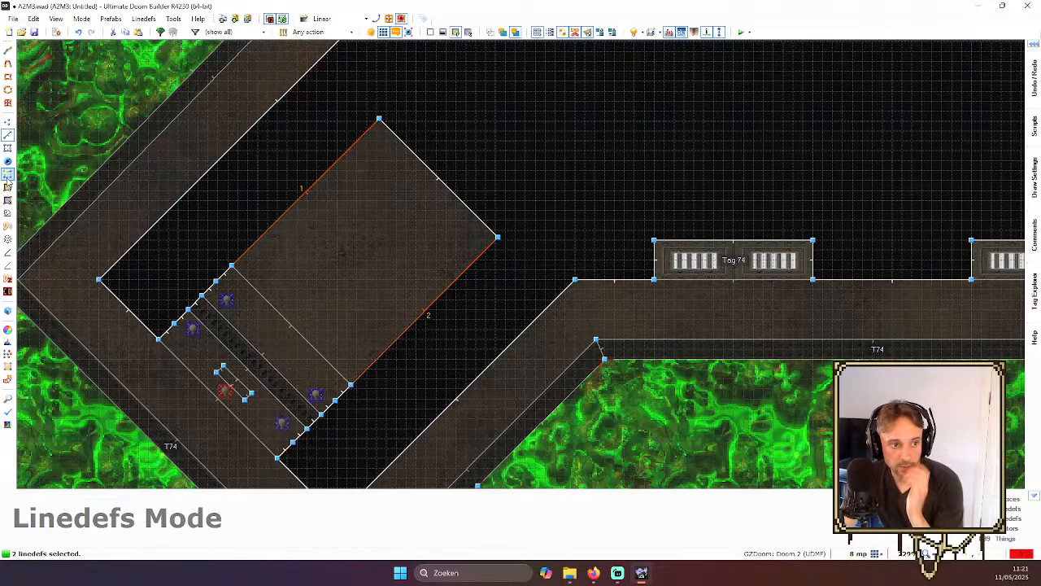
click(8, 200)
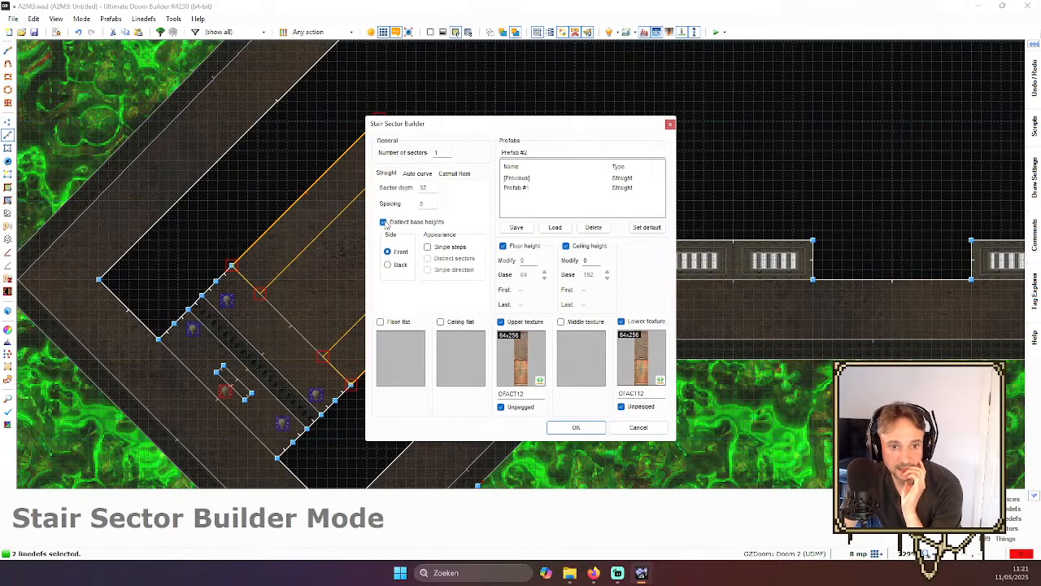
click(388, 264)
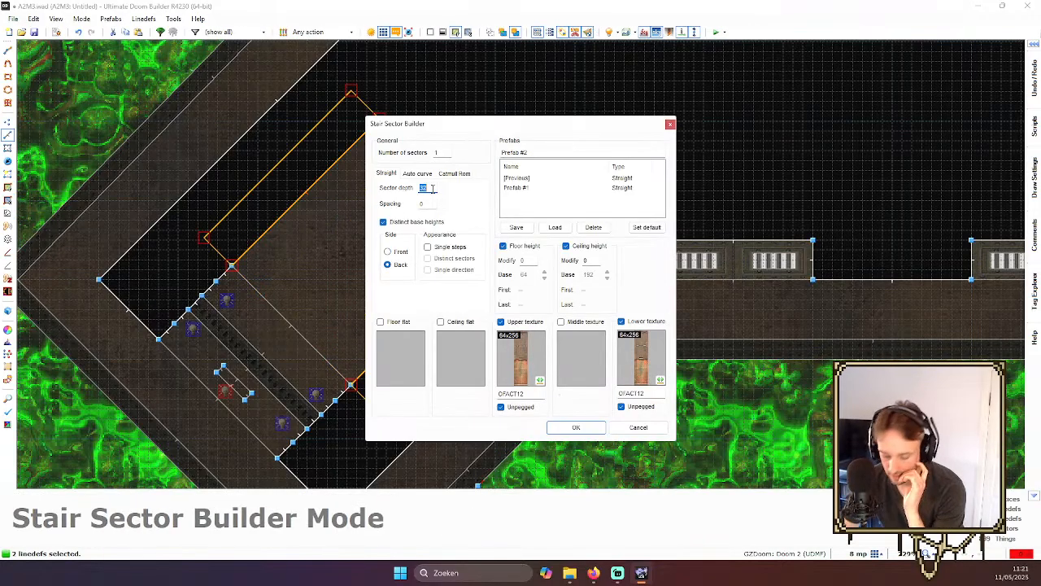
text(8)
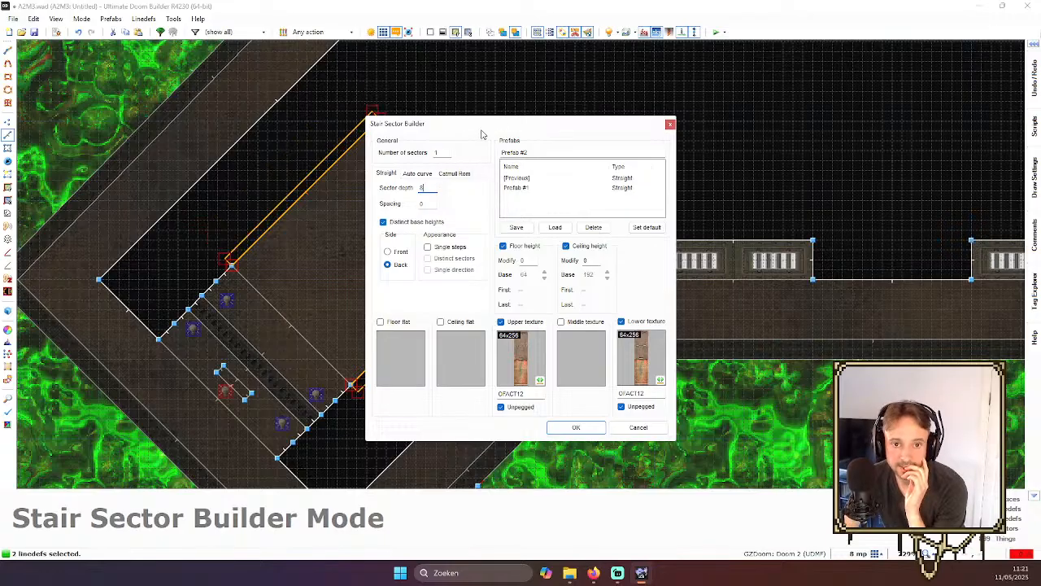
drag(498, 123, 718, 83)
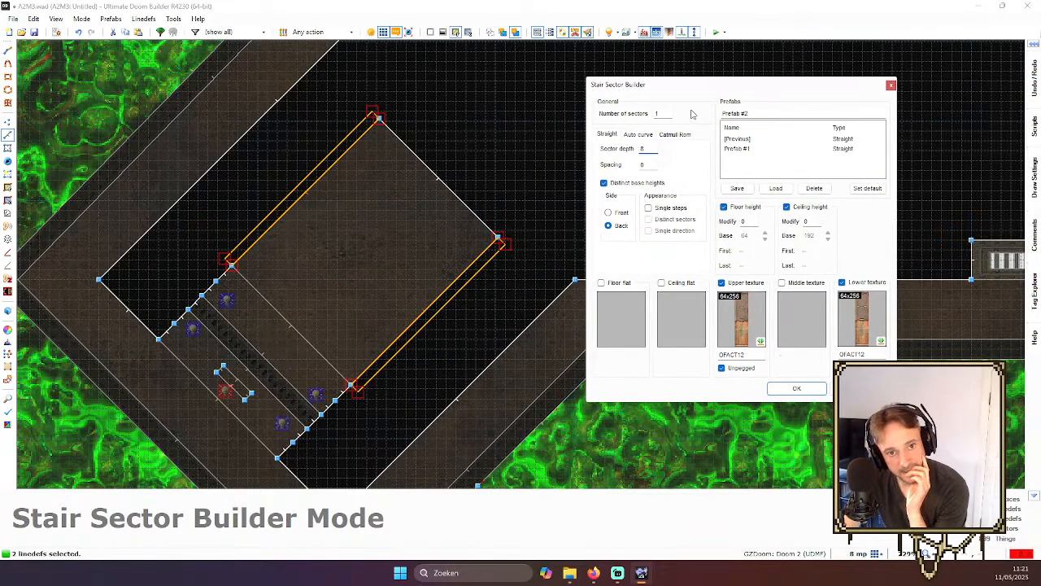
click(664, 147)
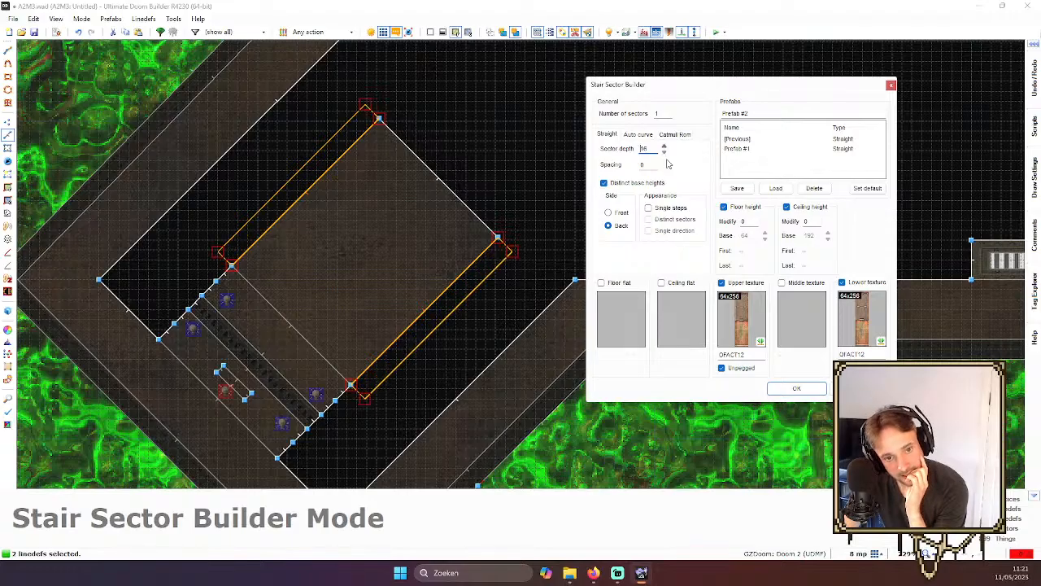
- Turn off the floor height, ceiling height, upper texture and lower texture options and create the two 16-deep side sectors
click(747, 208)
click(756, 283)
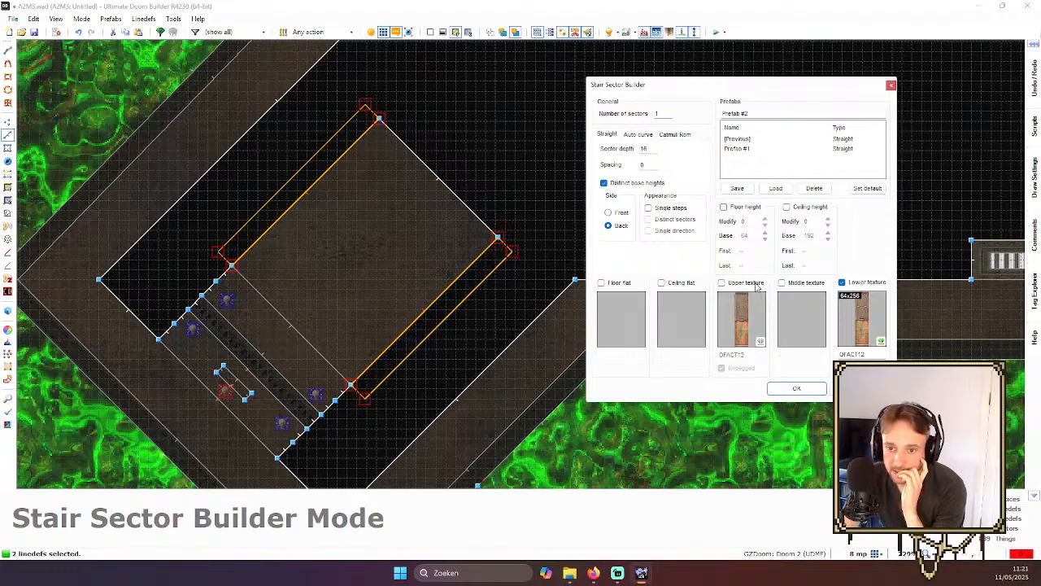
click(872, 283)
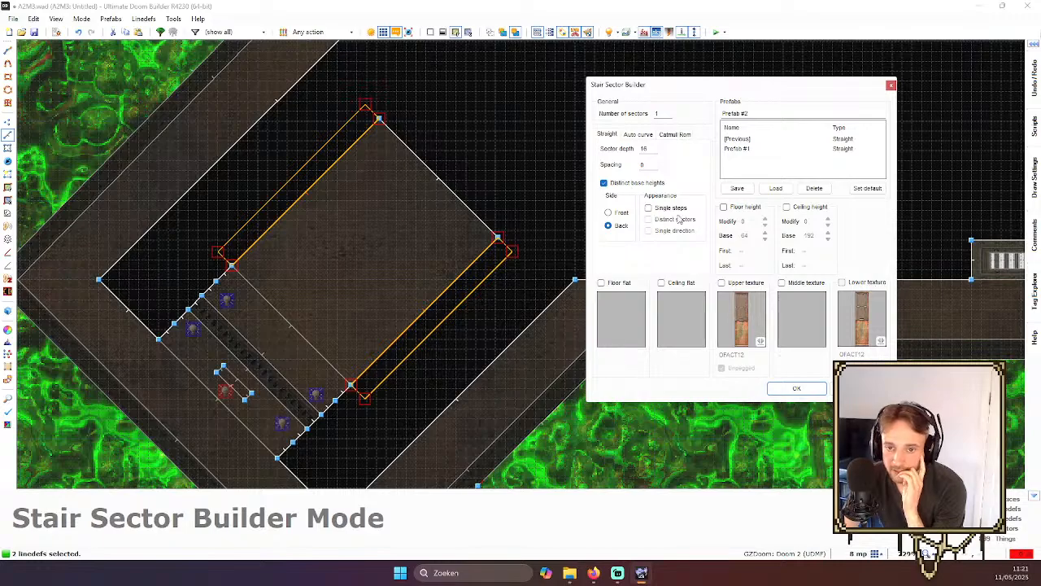
click(796, 389)
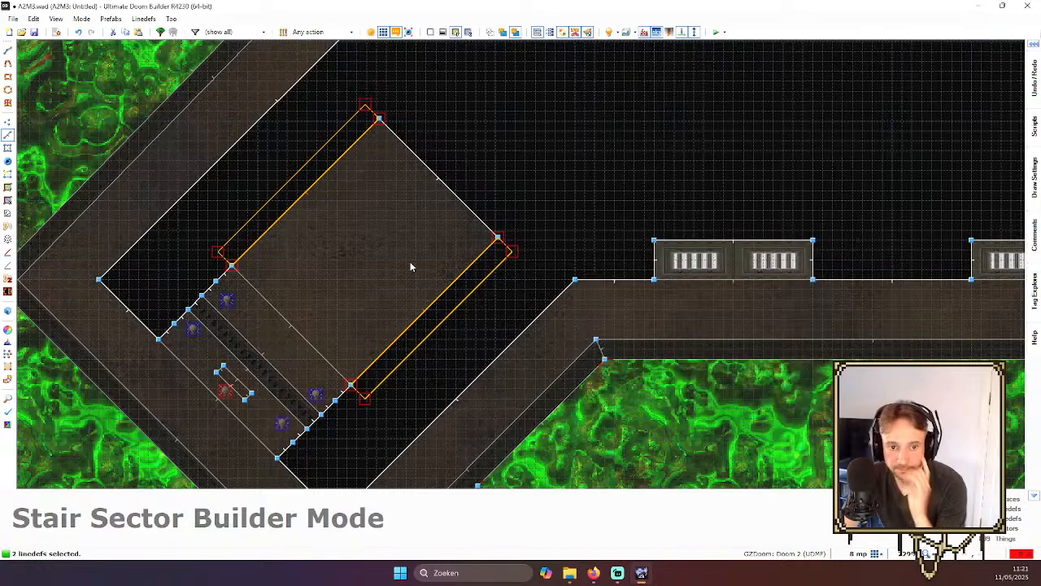
- Merge the room sector and its two narrow side sectors into one sector
key(s)
click(335, 226)
click(300, 189)
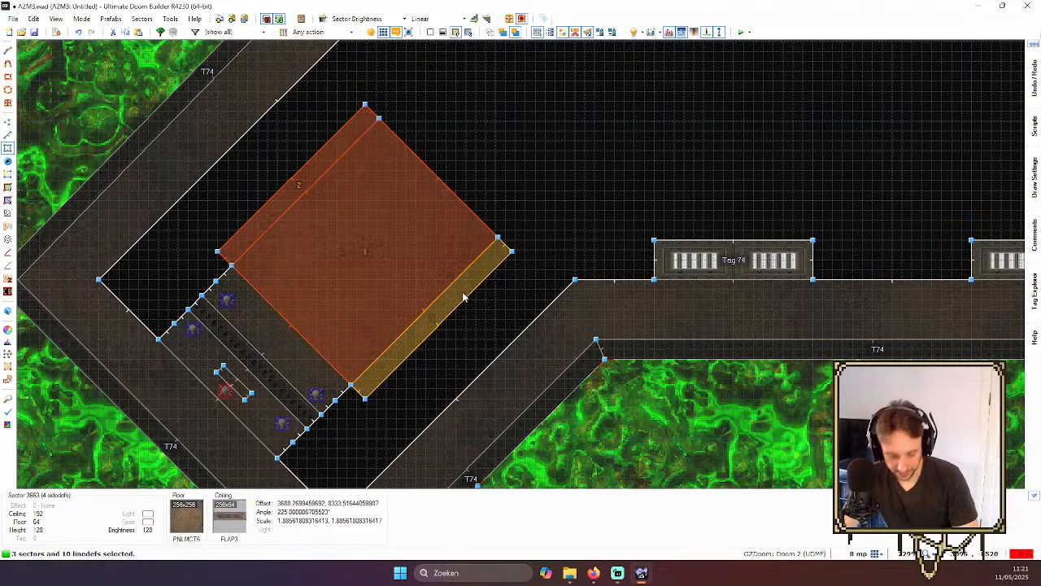
click(462, 298)
key(shift+j)
- Delete the two redundant vertices along the exit room's rear wall
key(v)
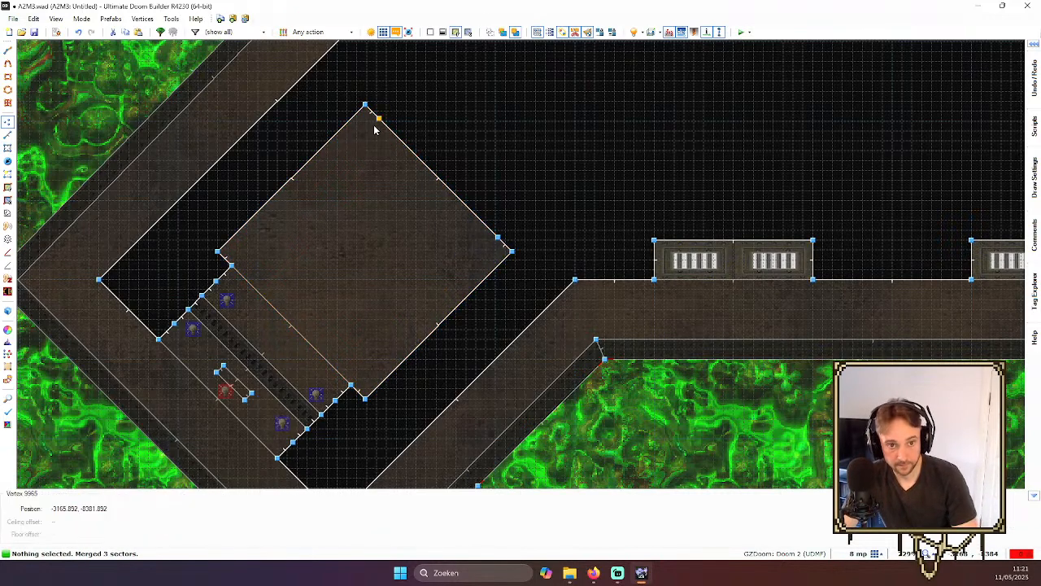
key(Delete)
key(l)
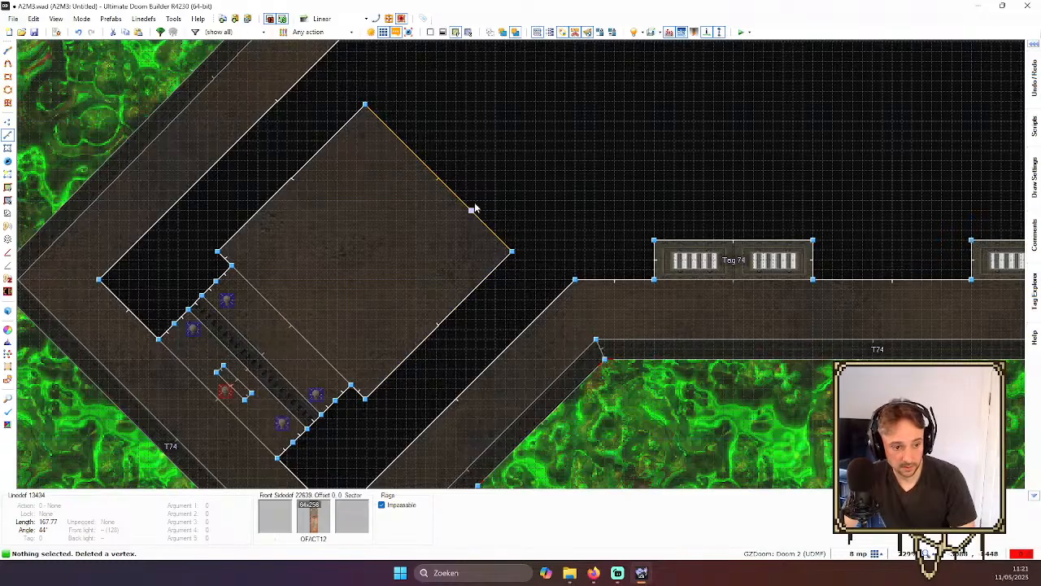
- Examine the merged exit room on the map and in 3D, checking its walls, floor, ceiling and the door opening
key(l)
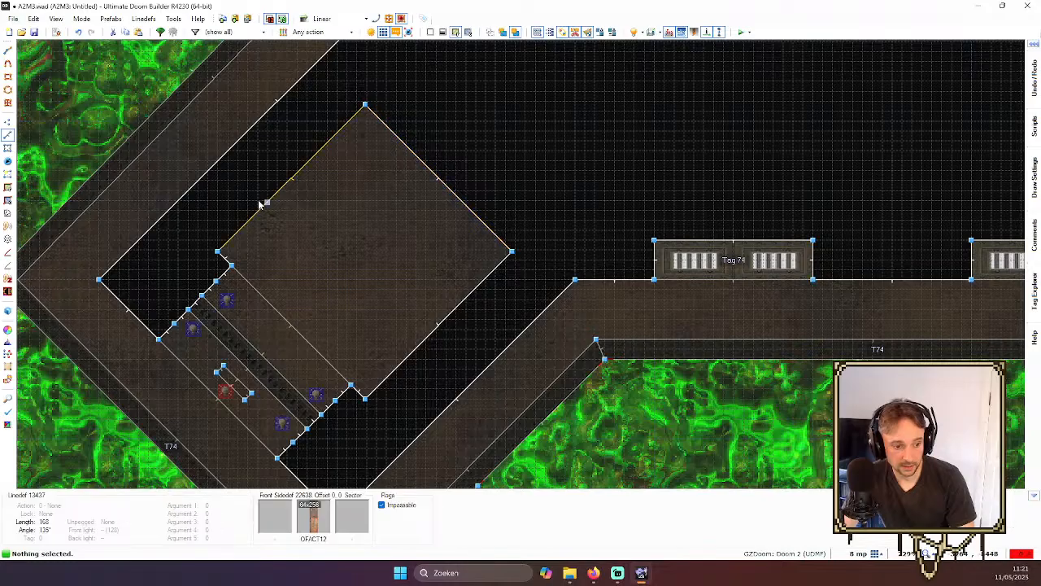
key(l)
scroll(484, 175, down, 4)
key(l)
scroll(405, 204, up, 3)
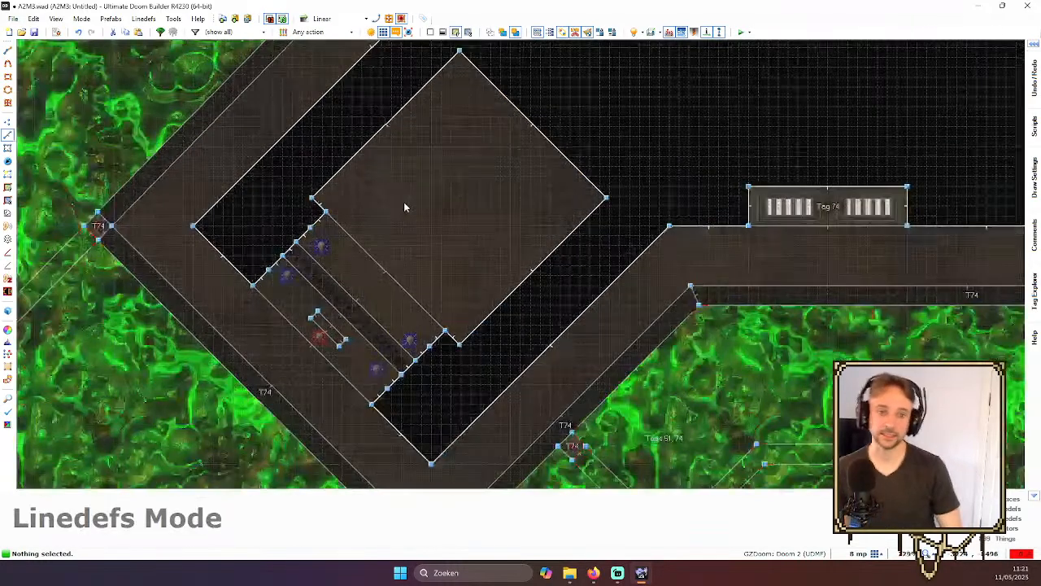
key(w)
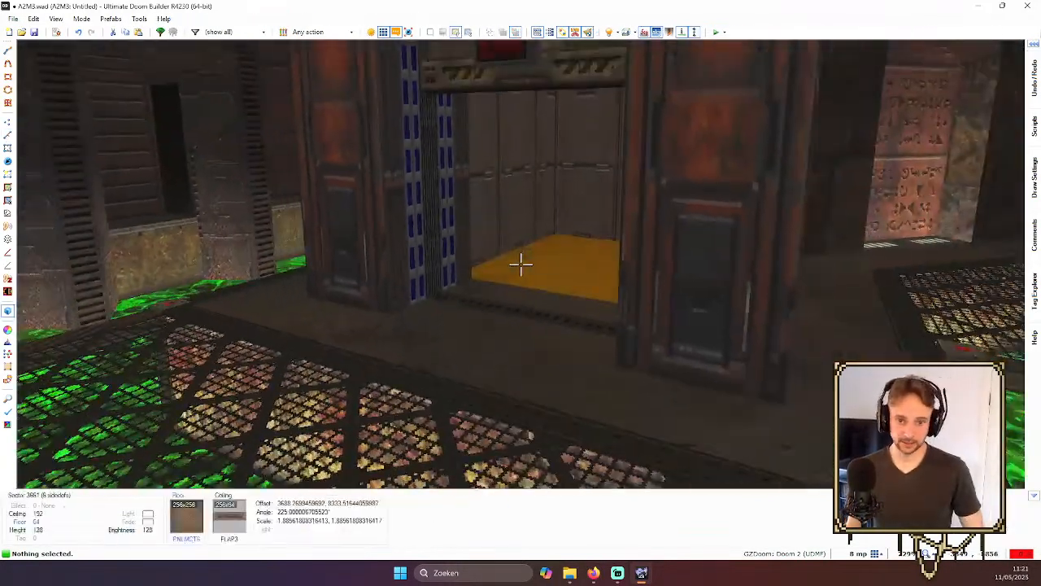
key(d)
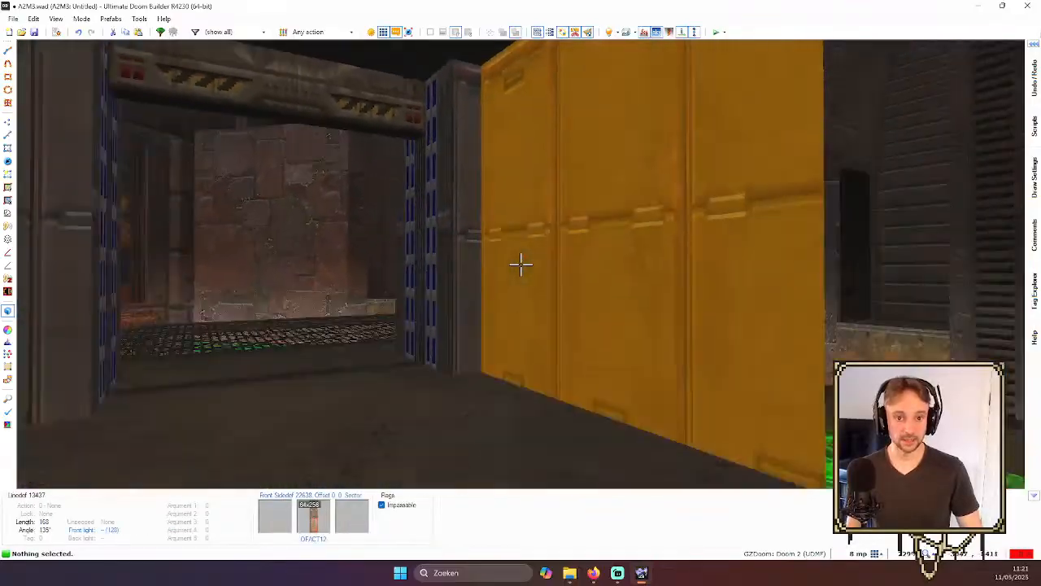
key(e)
key(d)
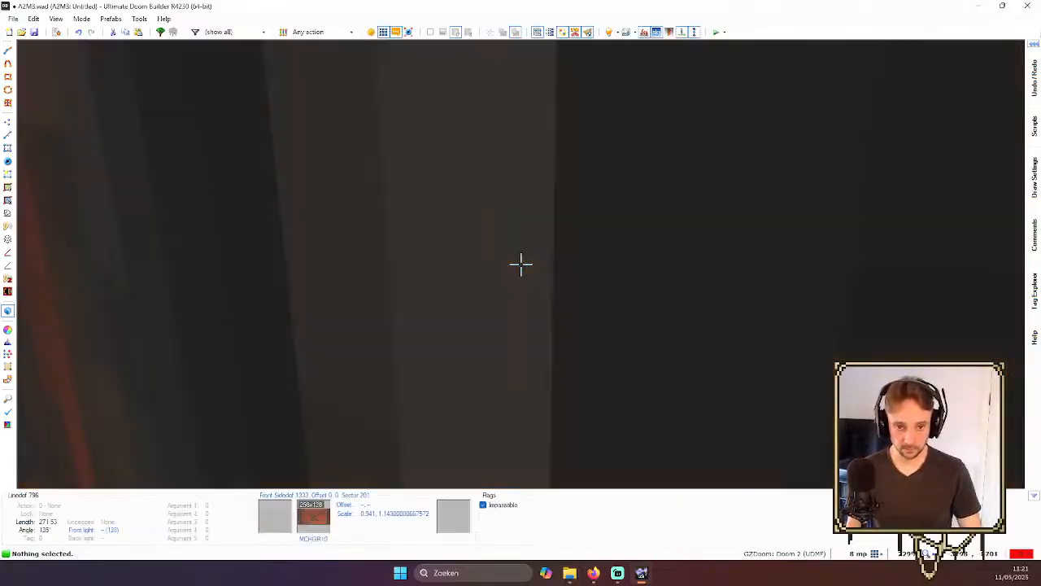
key(d)
key(e)
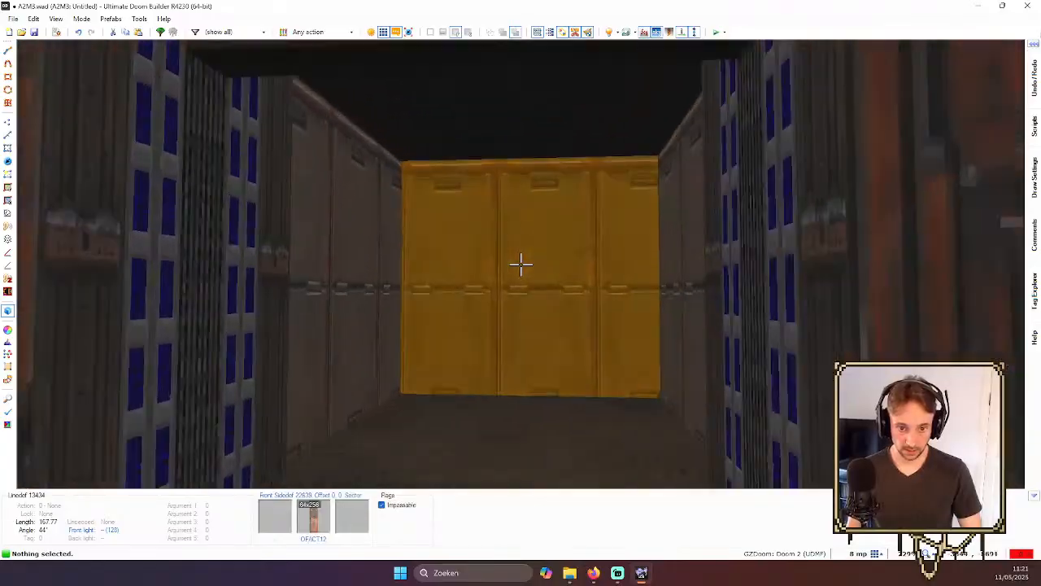
key(d)
key(e)
key(e)
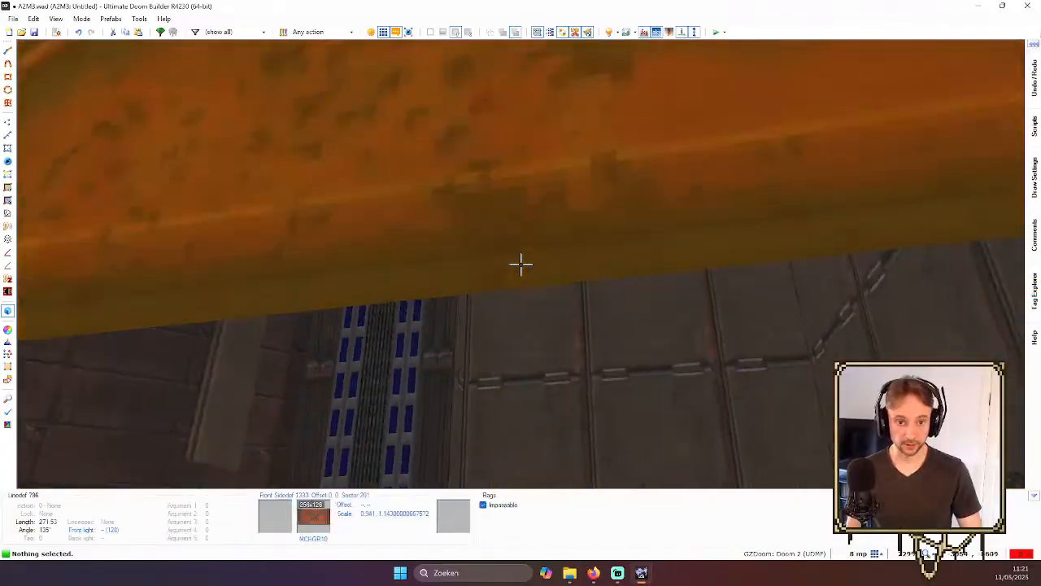
key(d)
key(e)
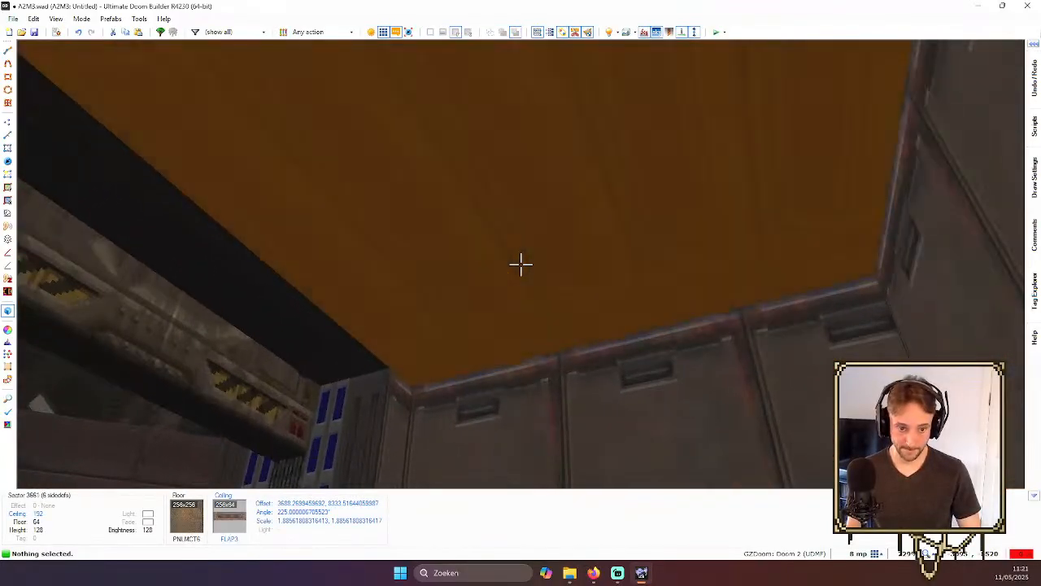
- Raise the exit room's ceiling to a height of 208 and clear the selection
click(521, 263)
key(d)
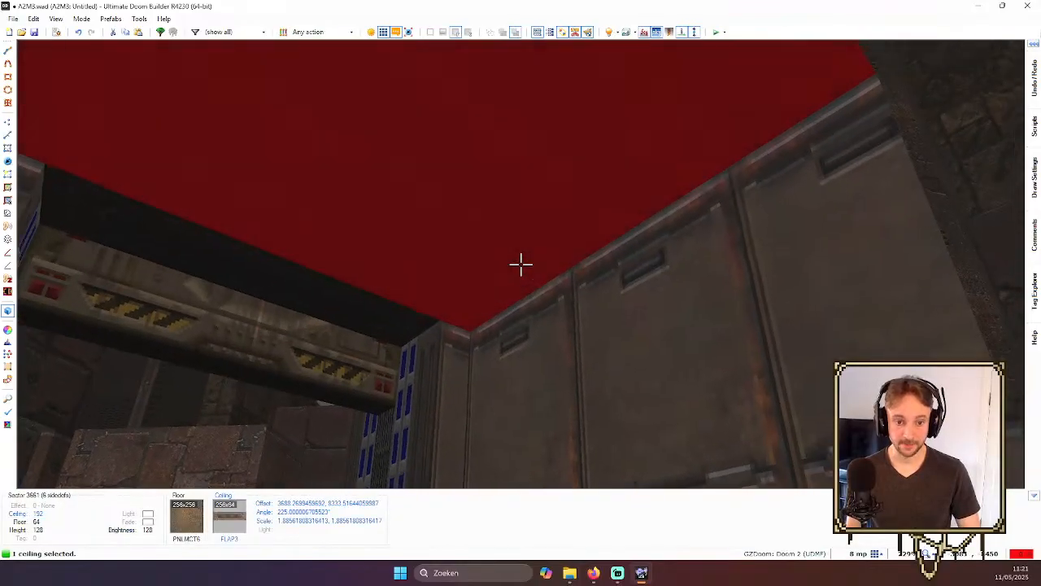
scroll(520, 263, up, 2)
key(e)
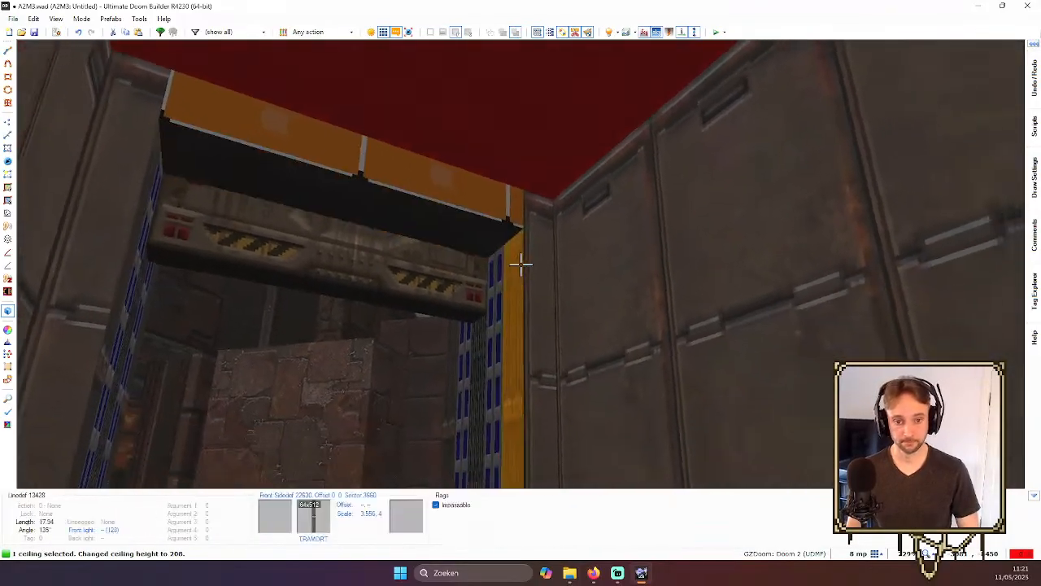
key(c)
key(f)
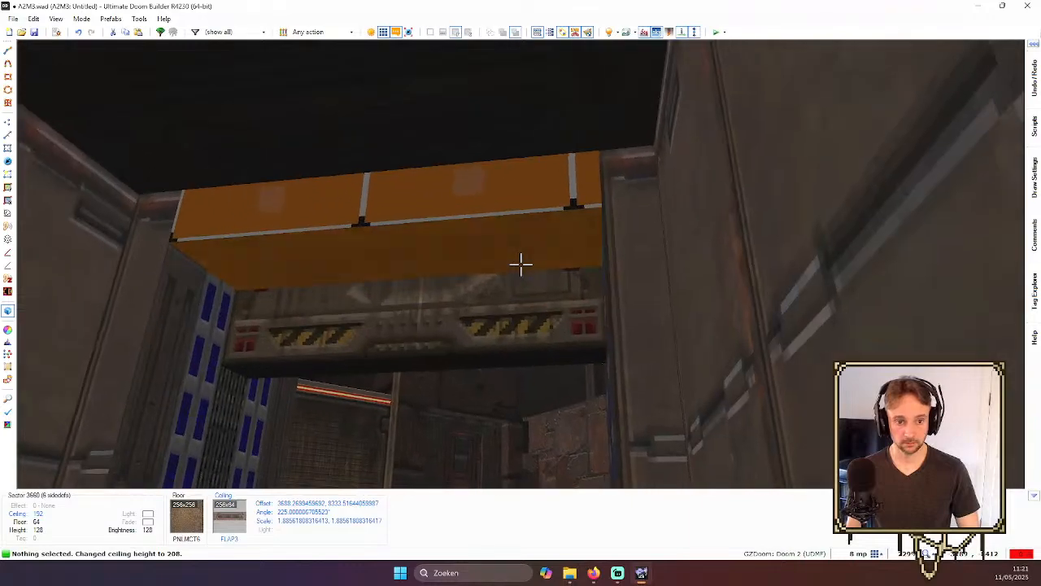
- Delete the OFACT12 texture from the side wall next to the exit doorway
key(d)
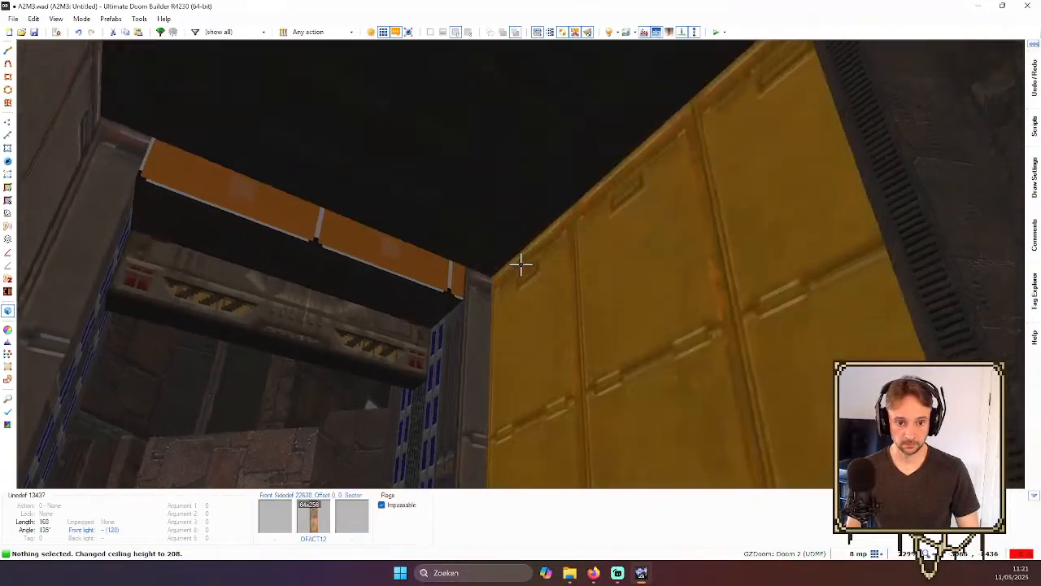
key(e)
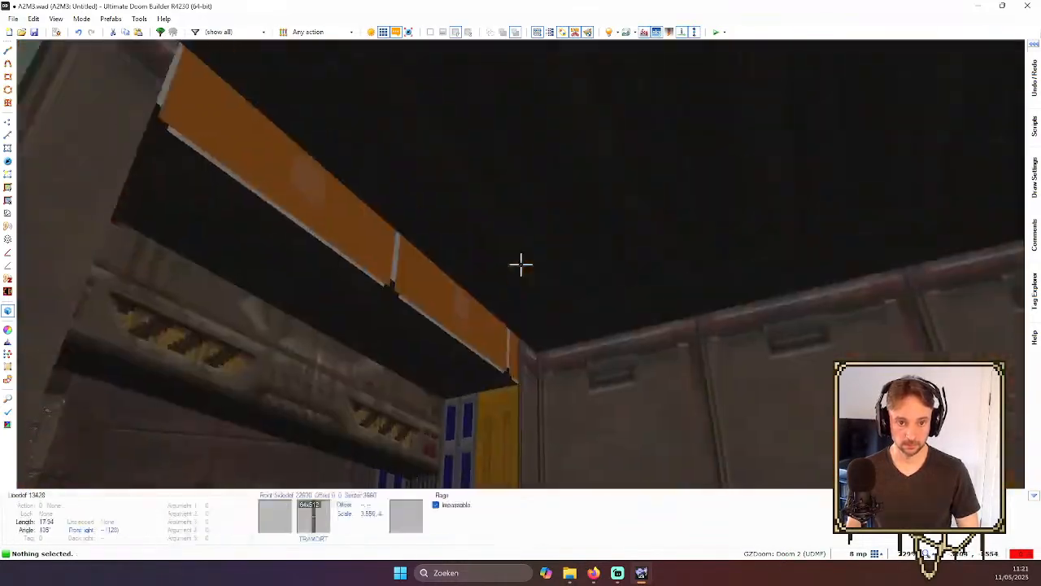
key(d)
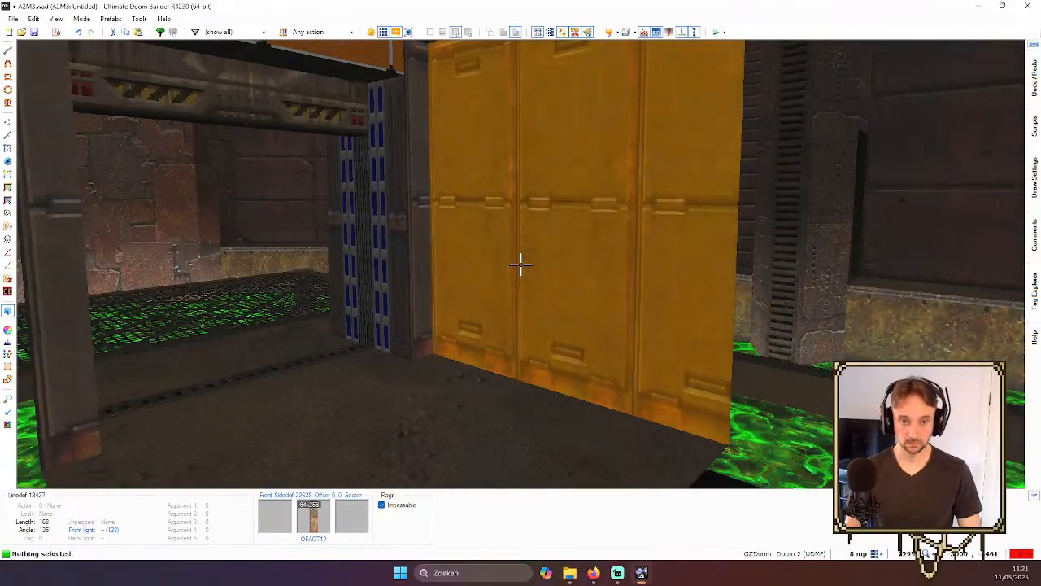
key(Delete)
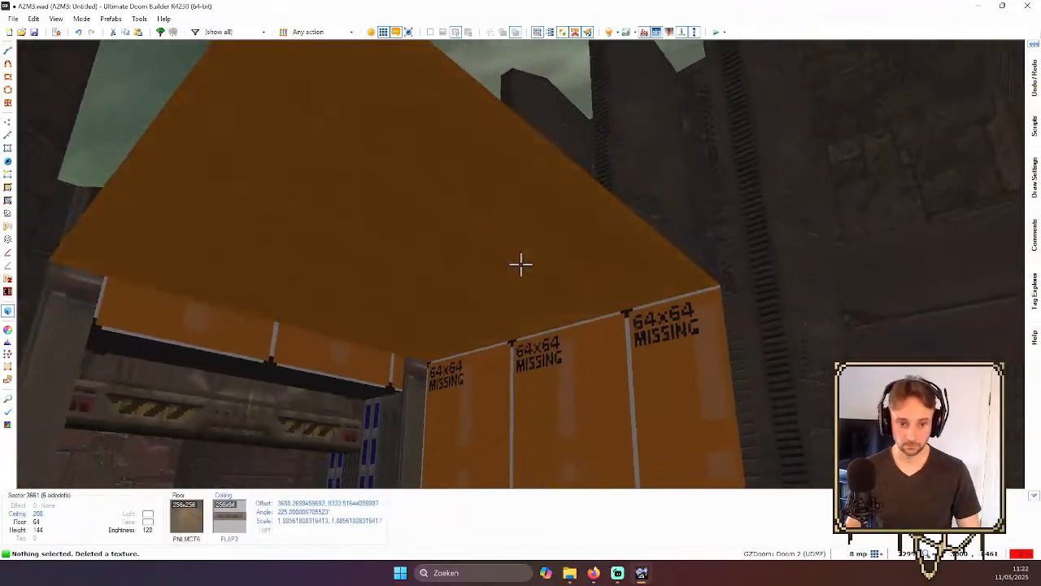
- Raise the exit room's ceiling to a height of 256 and clear the selection
click(521, 264)
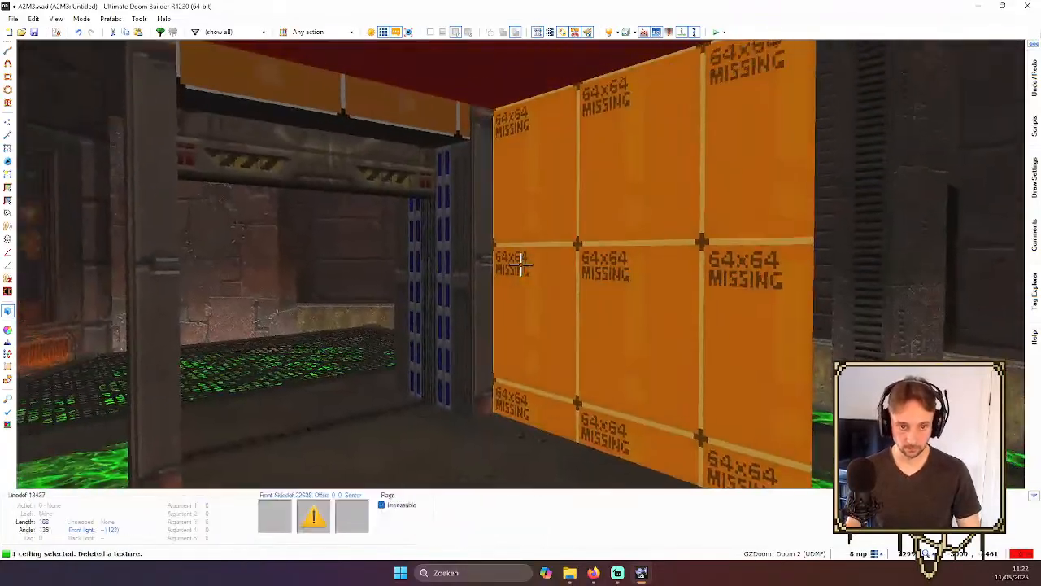
scroll(521, 264, up, 10)
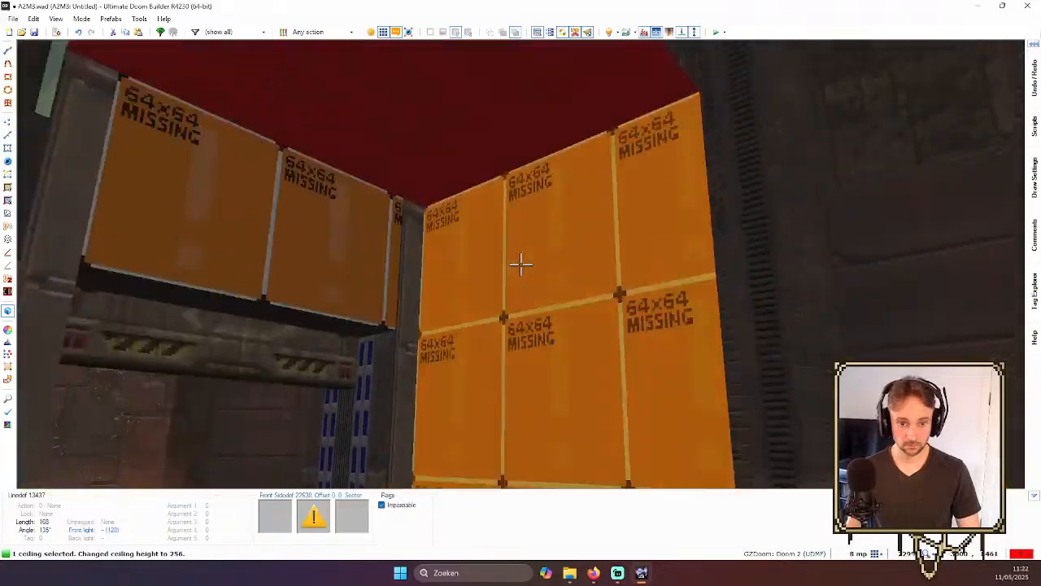
key(c)
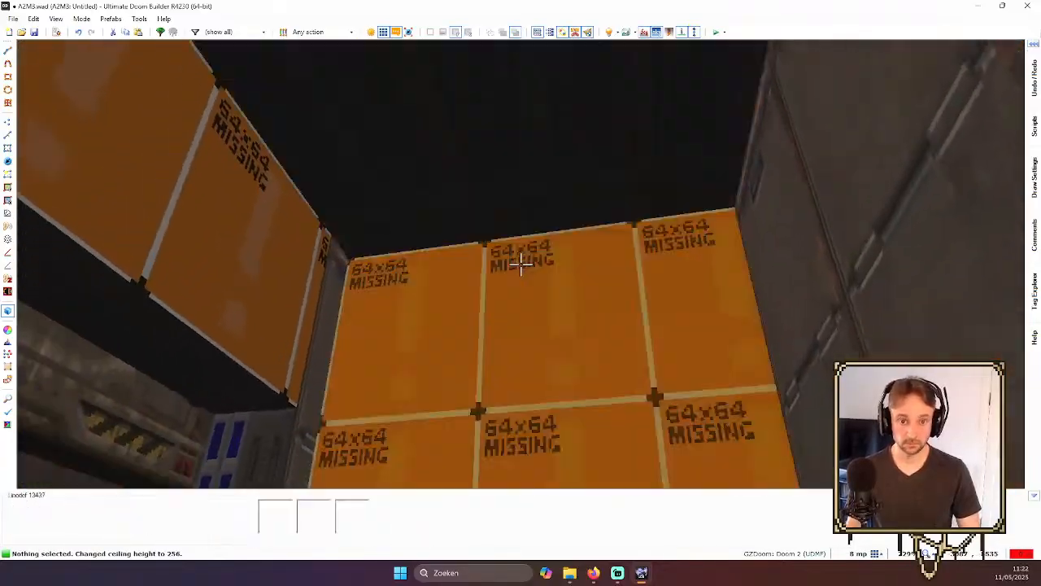
- Return from the 3D view to the map and save it
key(e)
key(d)
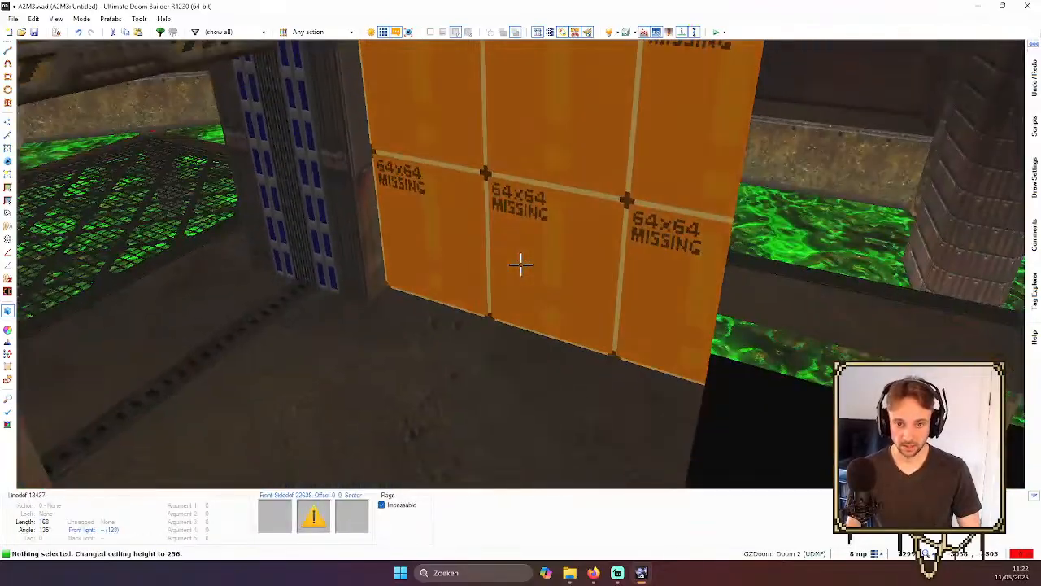
key(e)
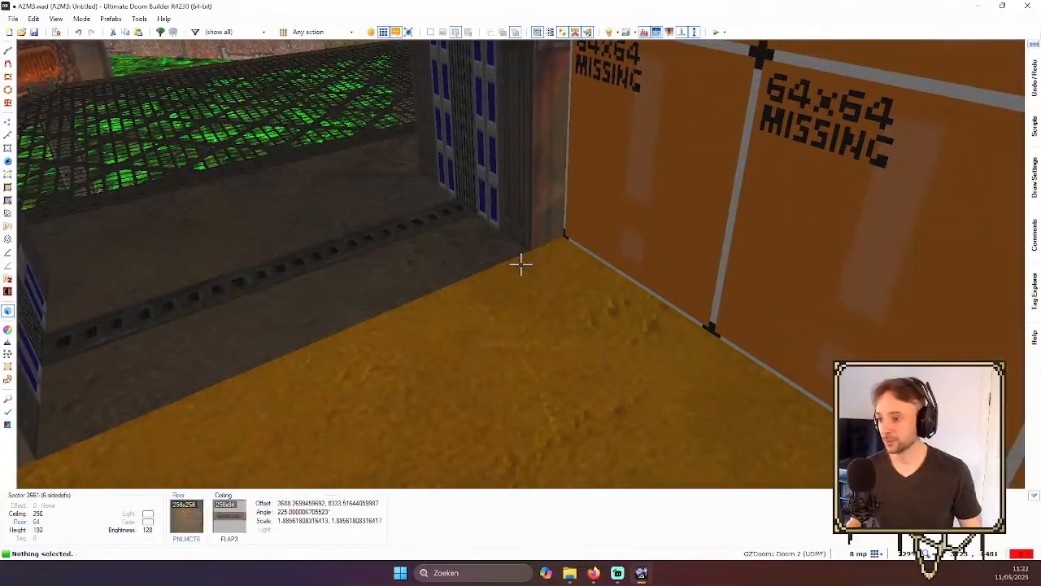
key(q)
key(ctrl+s)
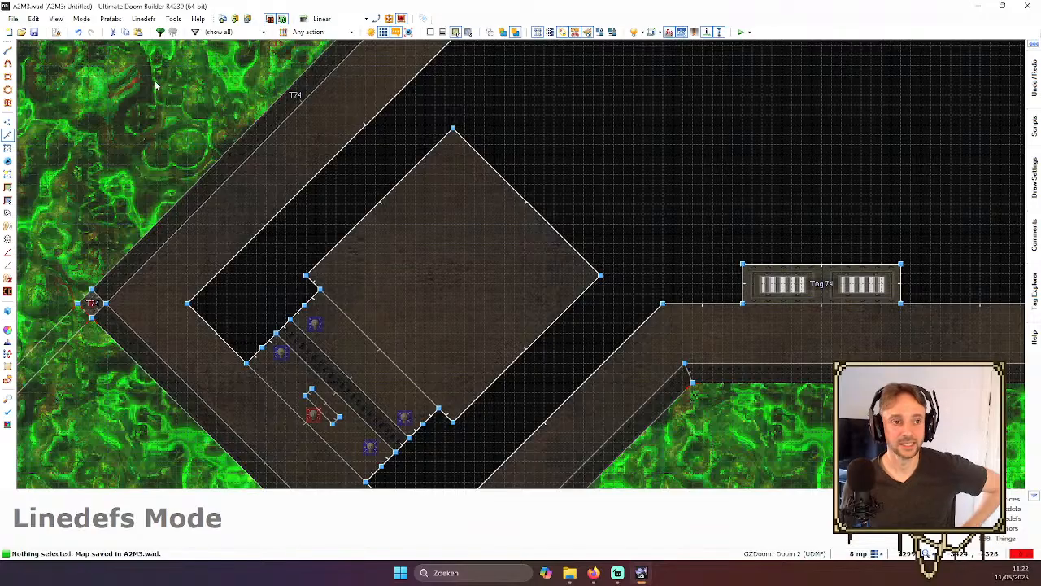
- Examine the exit room's floor around the doorway and untextured side wall in 3D
scroll(374, 163, down, 5)
scroll(396, 229, up, 5)
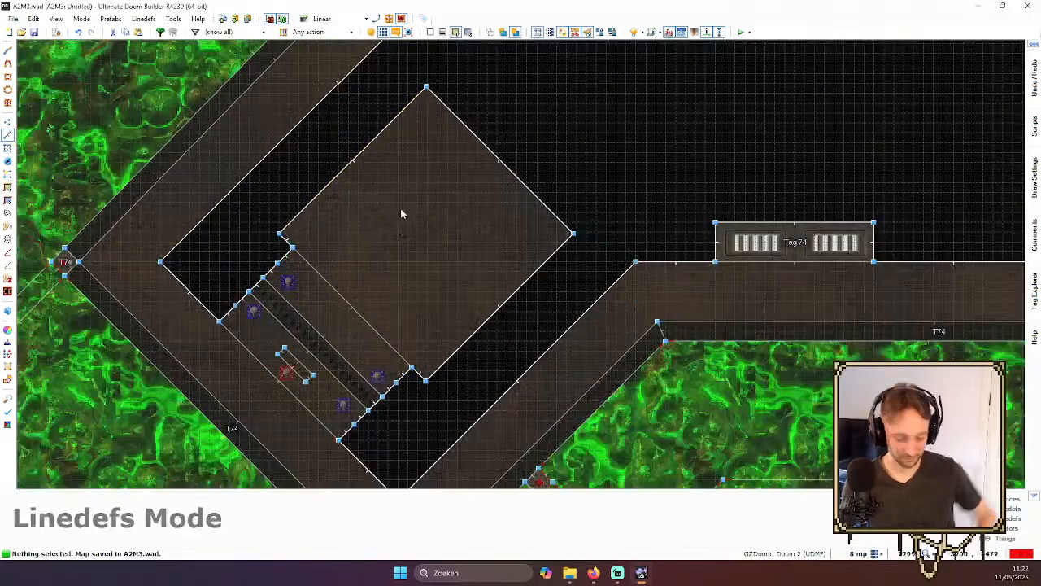
key(q)
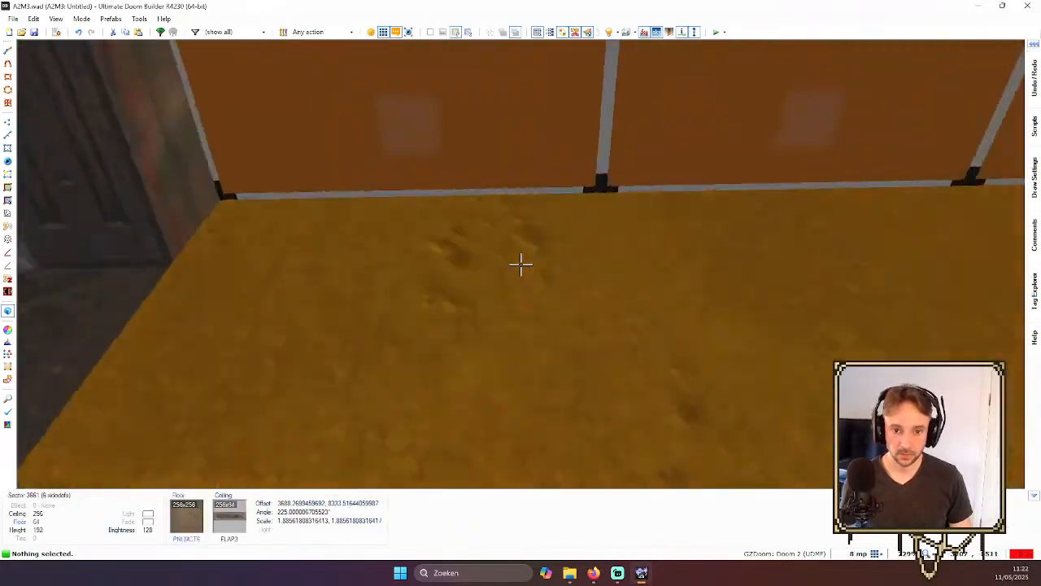
key(s)
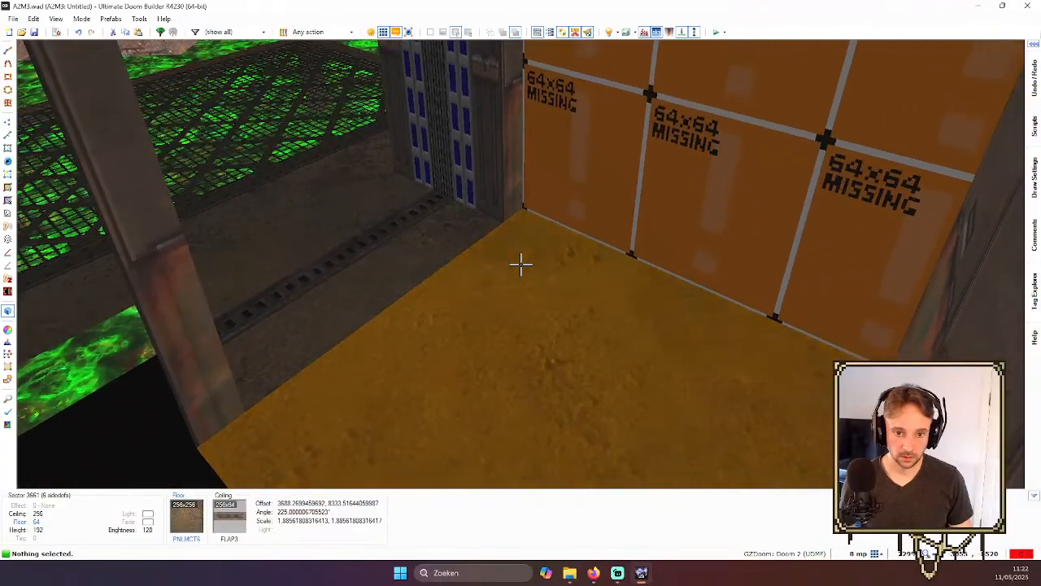
key(w)
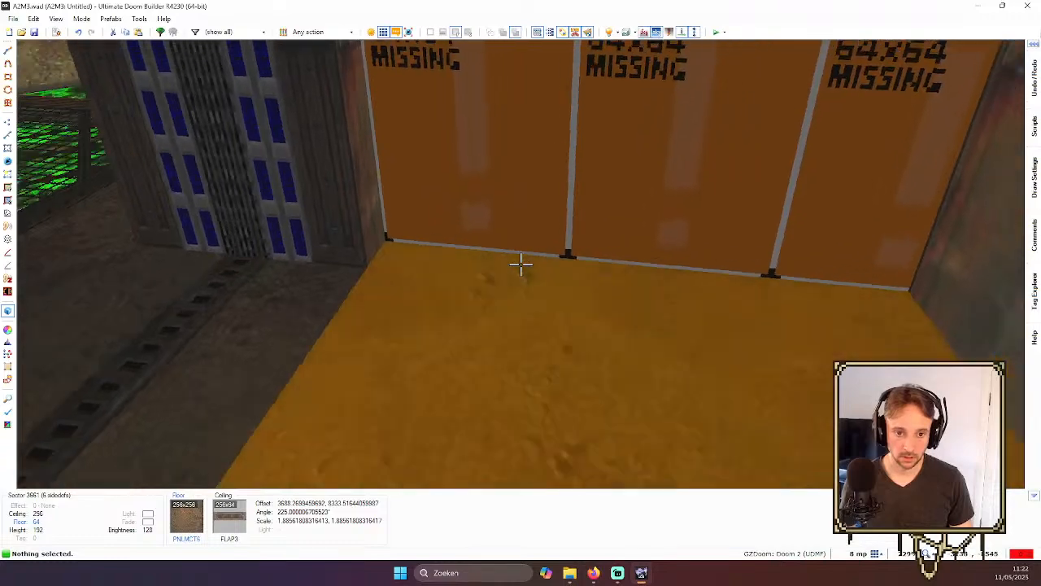
key(s)
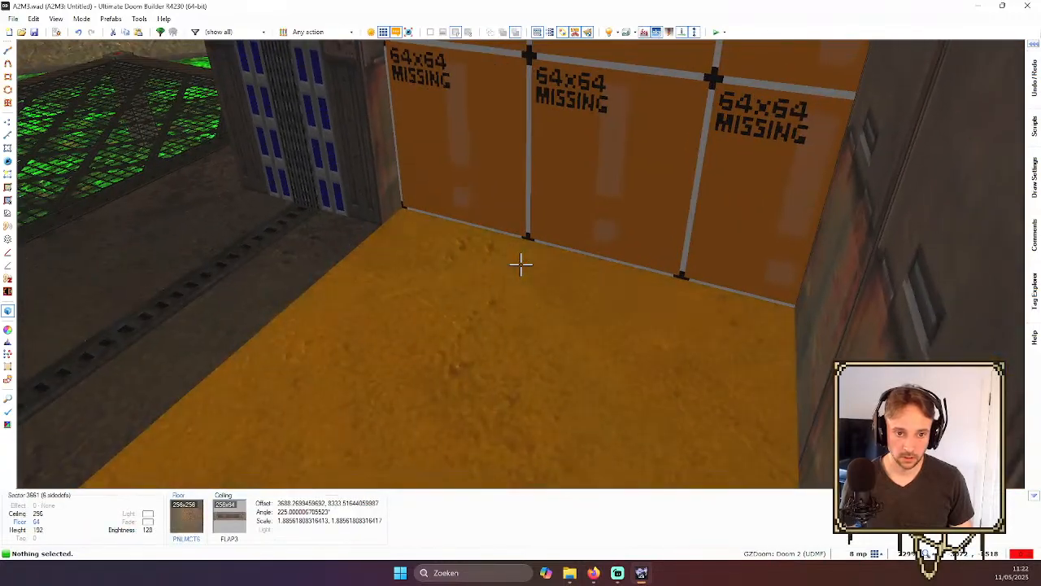
key(a)
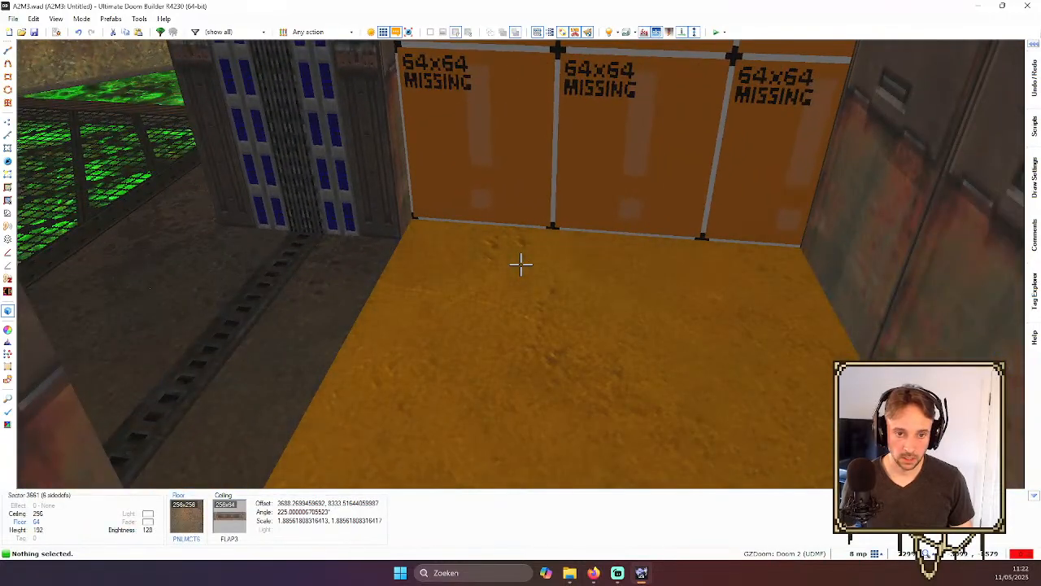
- Flip the linedef separating the door alcove from the new exit room
key(q)
key(s)
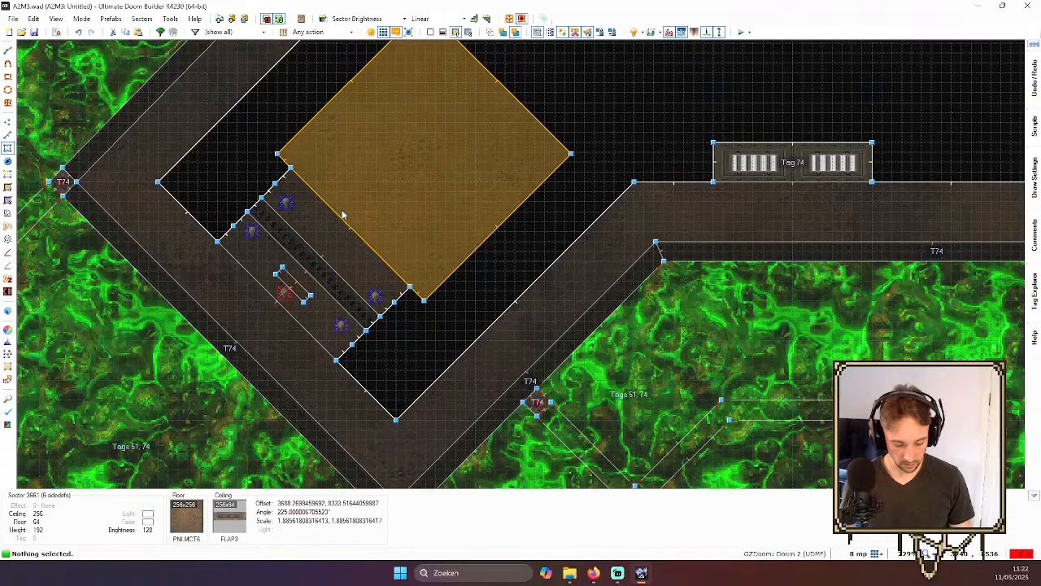
key(l)
key(f)
scroll(353, 226, down, 1)
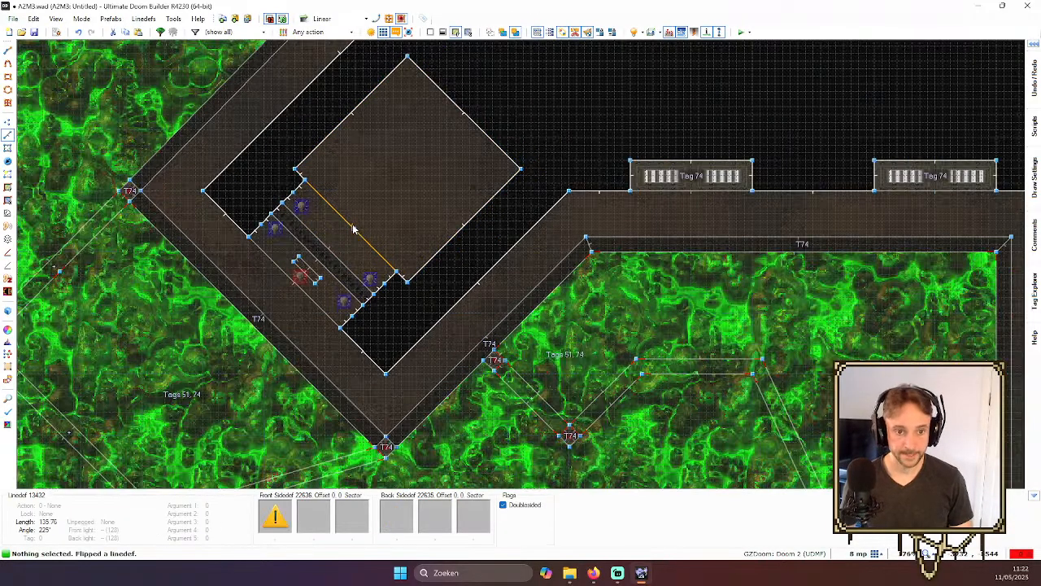
- Build one 8-unit-deep stair sector along the inside of the exit room's six boundary linedefs, using single steps with height and texture changes disabled
click(353, 228)
scroll(304, 56, up, 2)
click(304, 262)
click(320, 229)
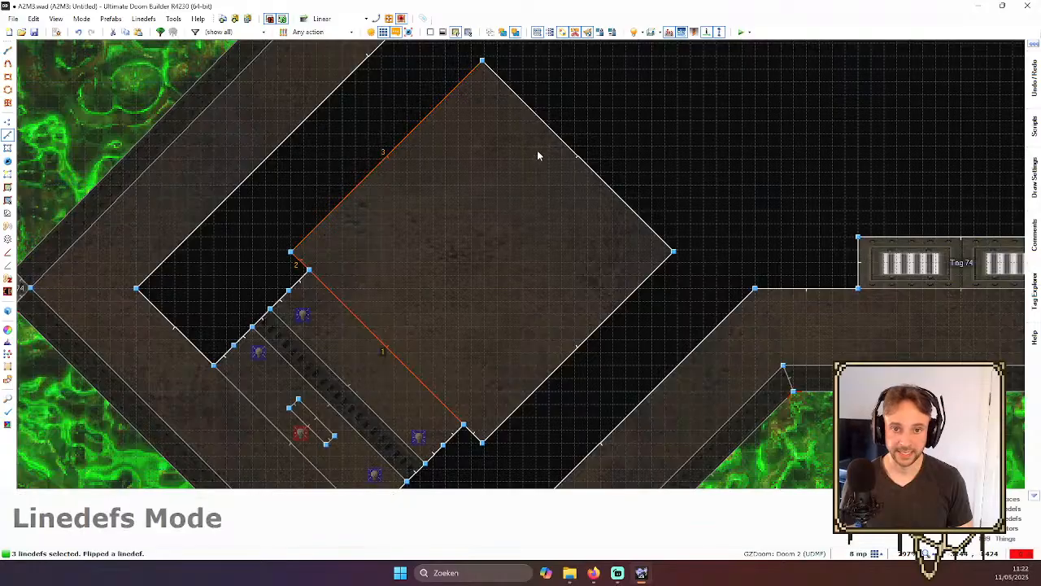
click(553, 140)
click(566, 358)
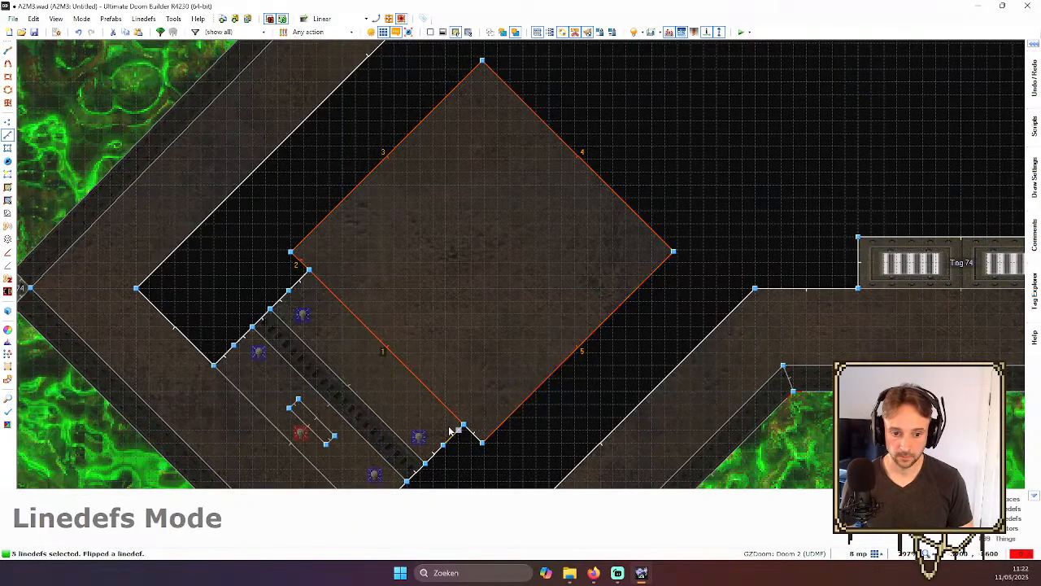
click(472, 434)
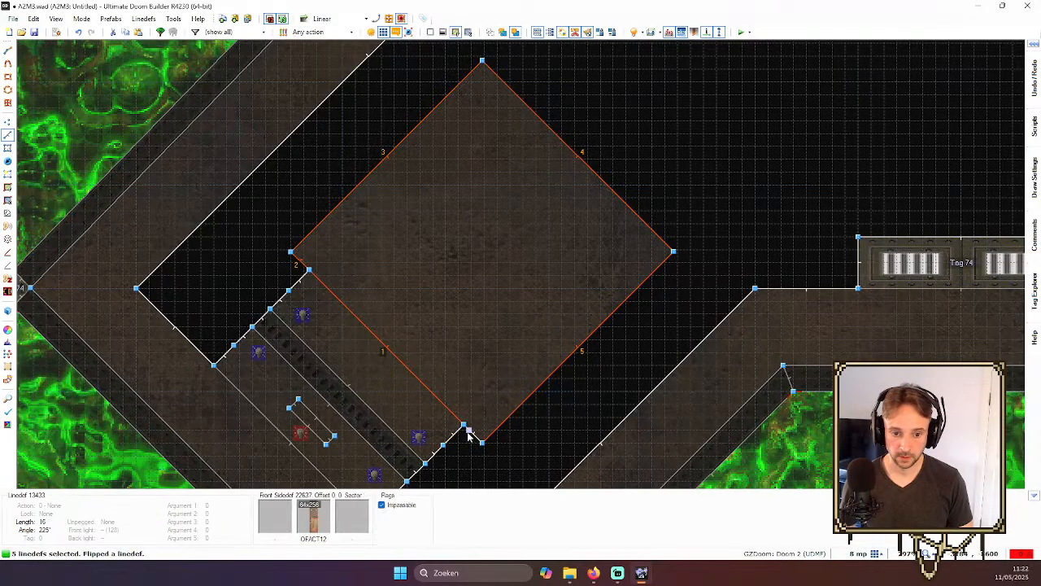
click(6, 215)
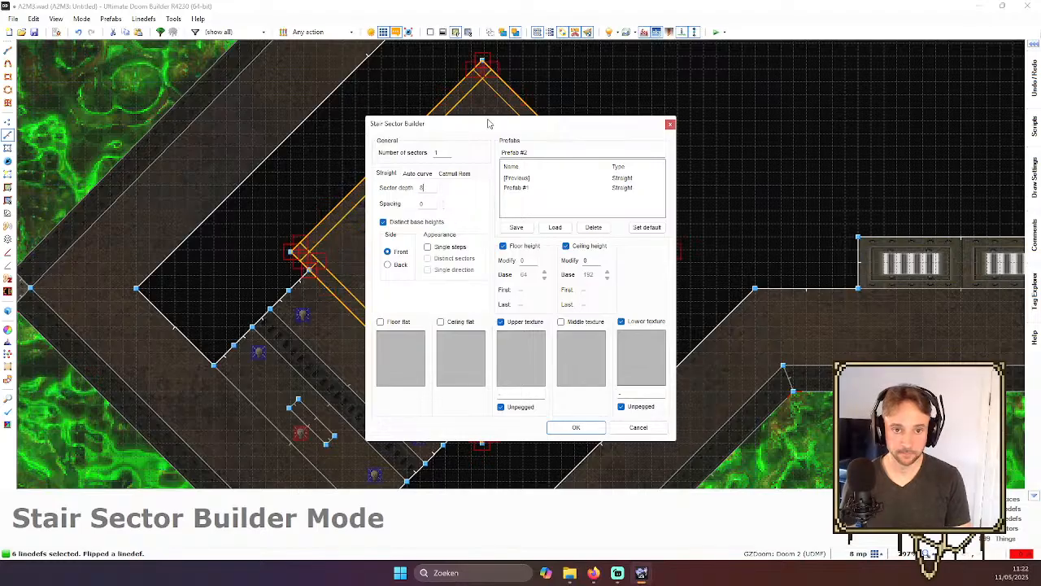
drag(491, 124, 721, 113)
click(686, 236)
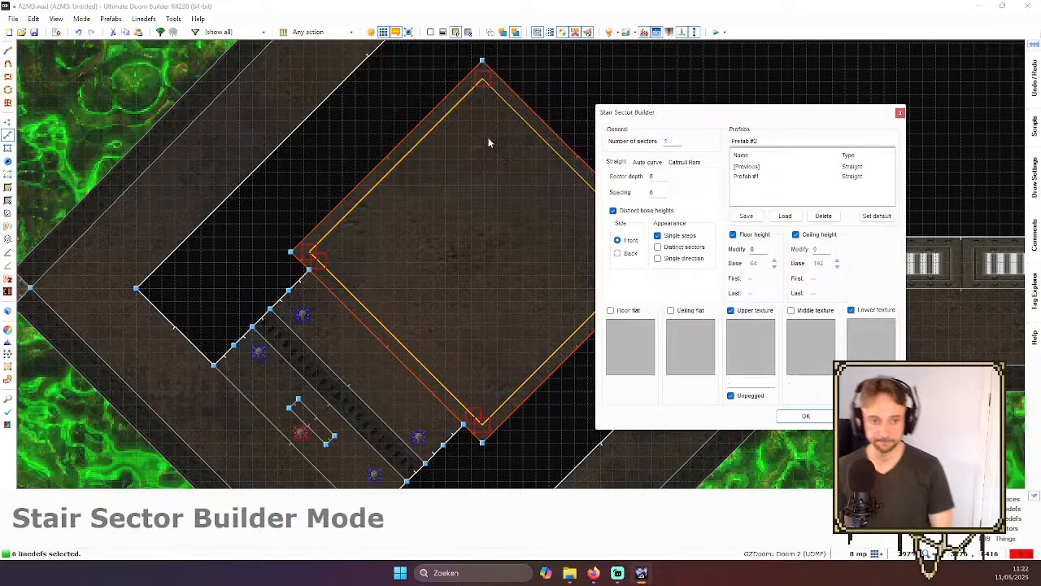
click(763, 236)
click(806, 236)
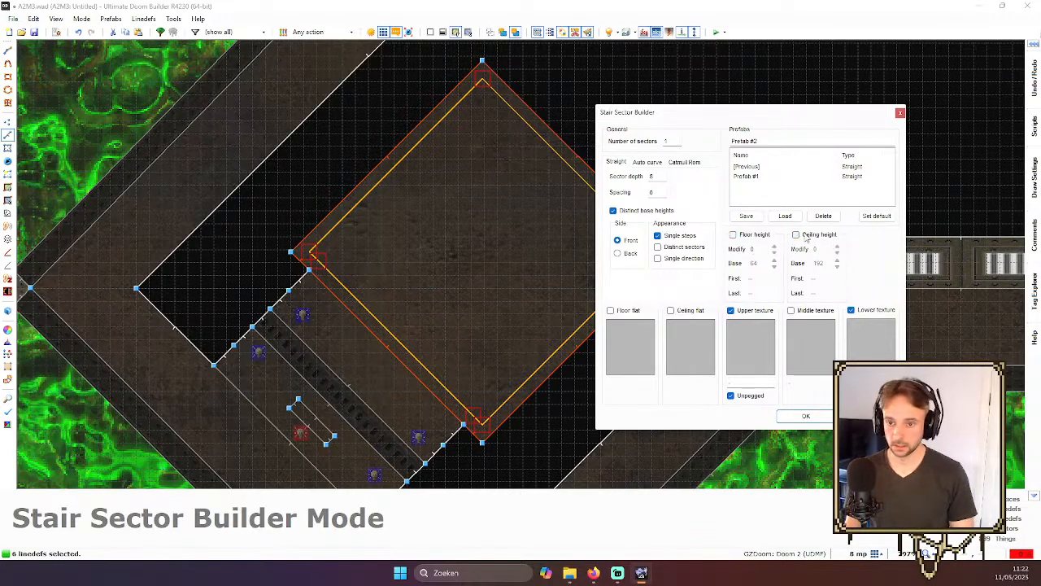
click(755, 311)
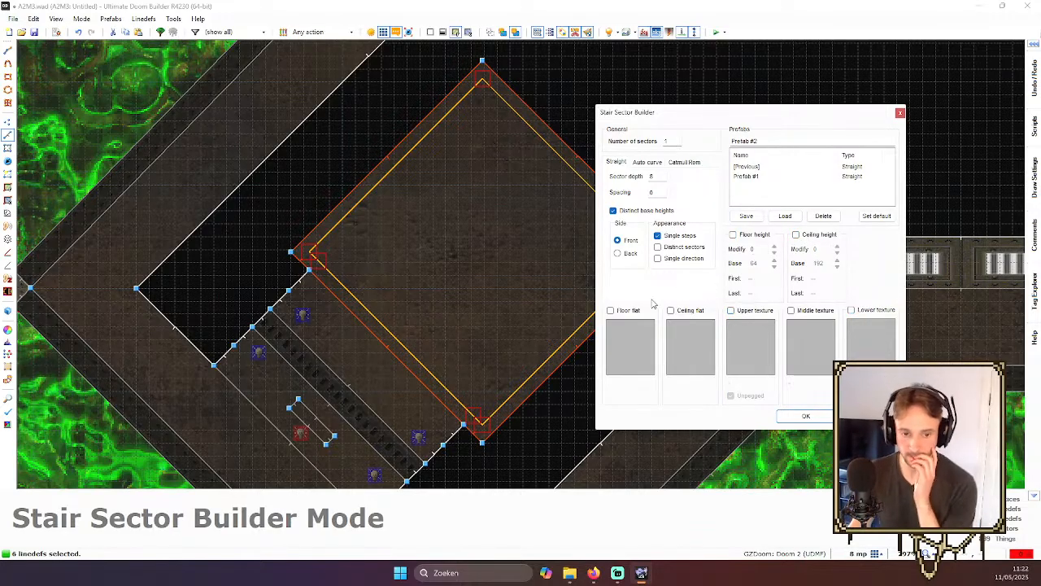
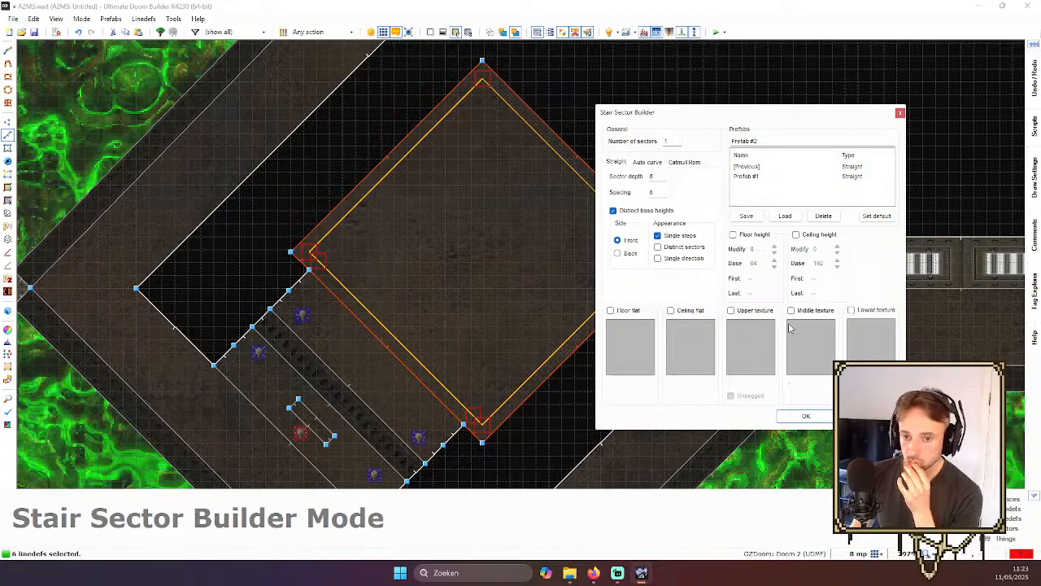
click(805, 416)
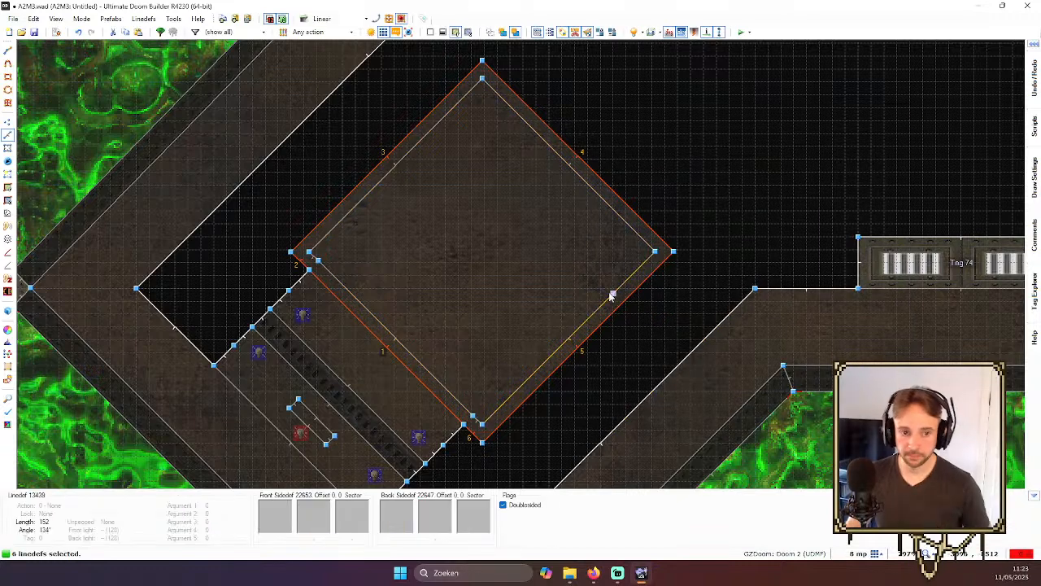
- Delete the two extra vertices near the doorway on the exit room's inner border and flip the border linedef facing the door
key(v)
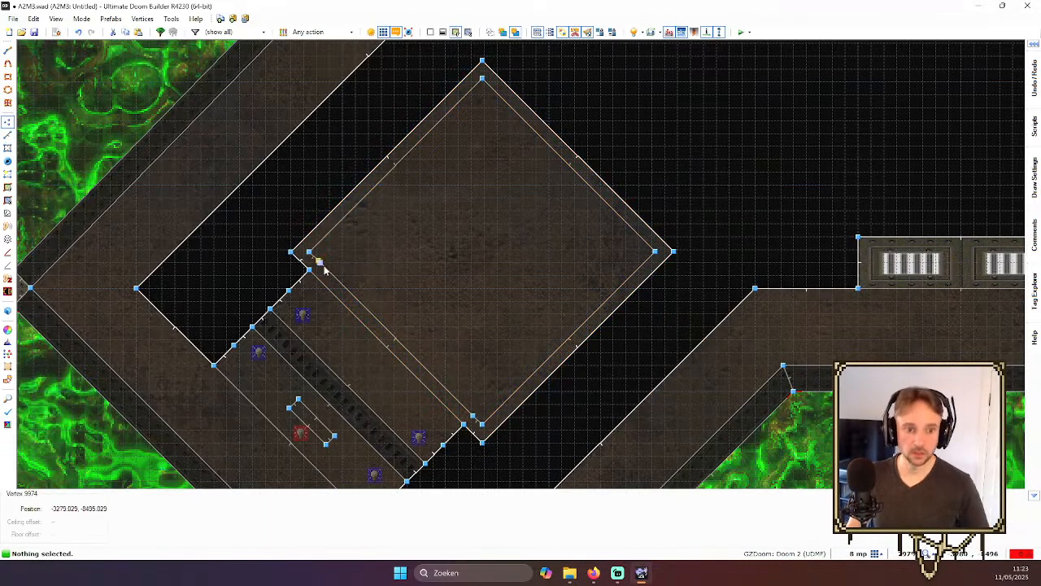
key(Delete)
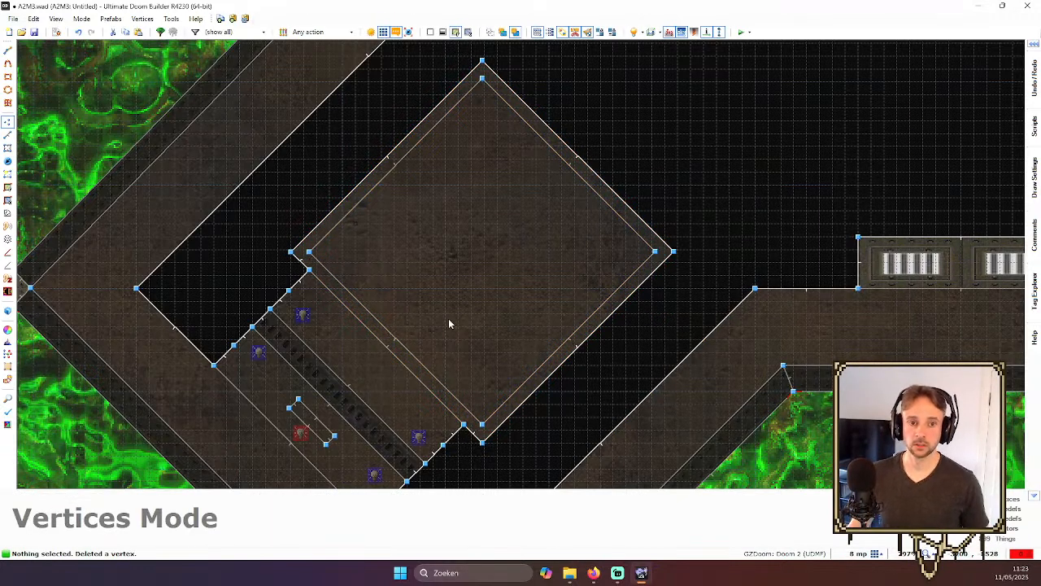
key(l)
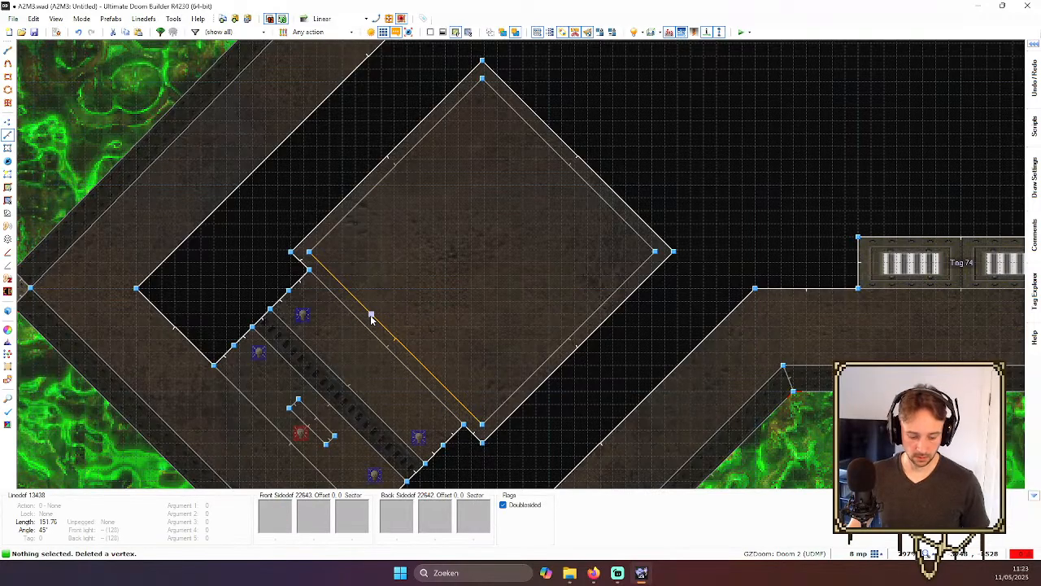
key(f)
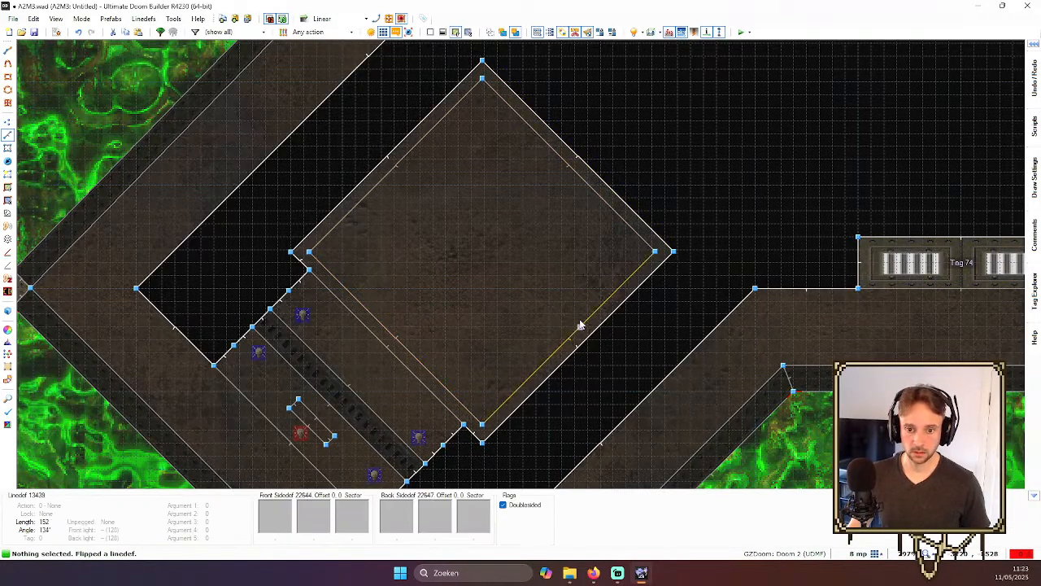
- Apply texture N_MTTK21 to the two narrow walls beside the exit room's doorway and reset their local texture offsets and scale
key(q)
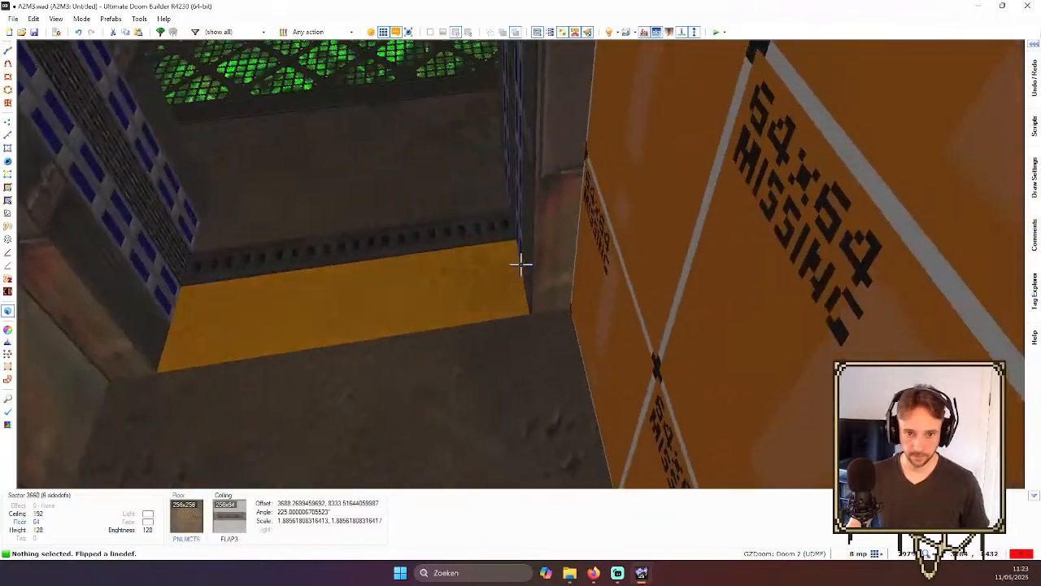
click(520, 265)
click(520, 264)
middle_click(520, 265)
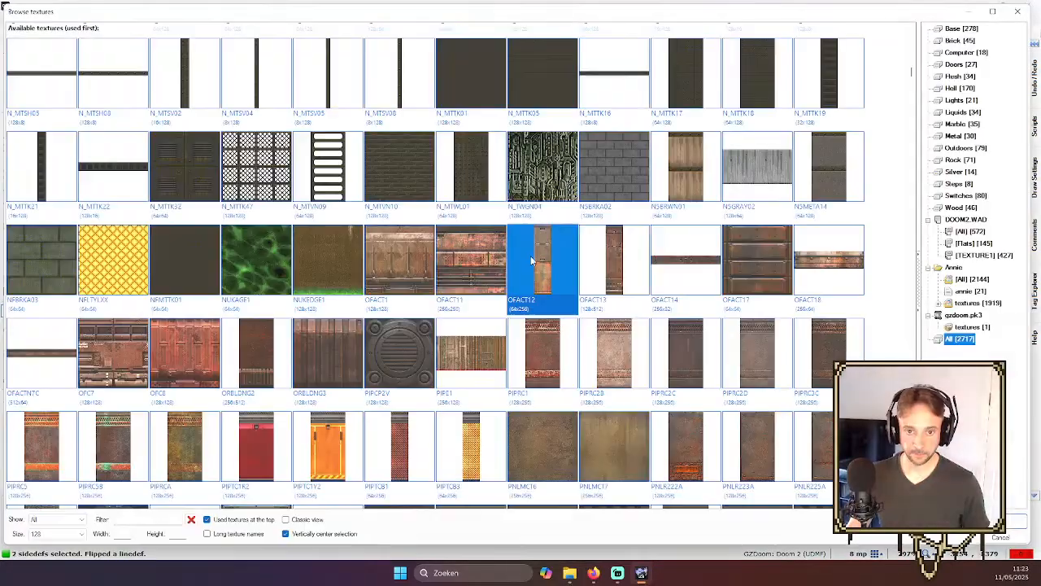
scroll(351, 222, up, 1)
double_click(39, 248)
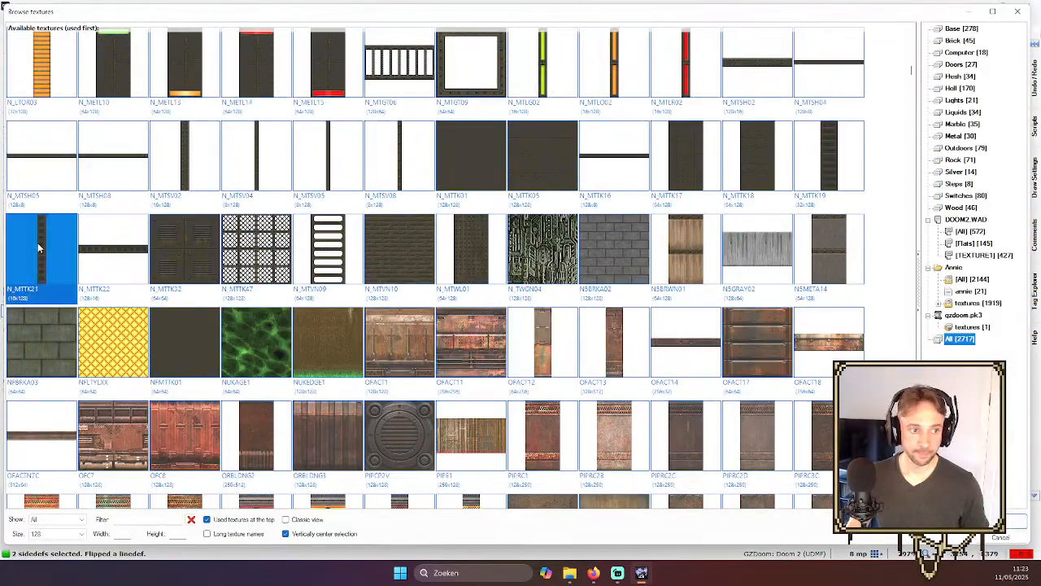
key(ctrl+shift+r)
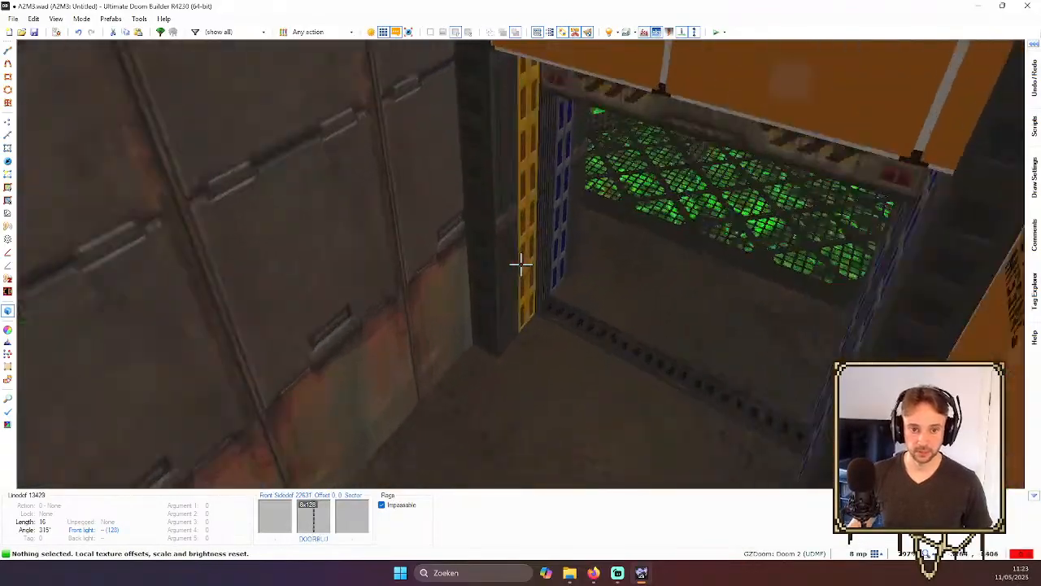
- Run the Flank Linedefs script on the exit room's three long outer walls with a flank width of 16
key(q)
scroll(474, 253, down, 1)
scroll(466, 234, up, 3)
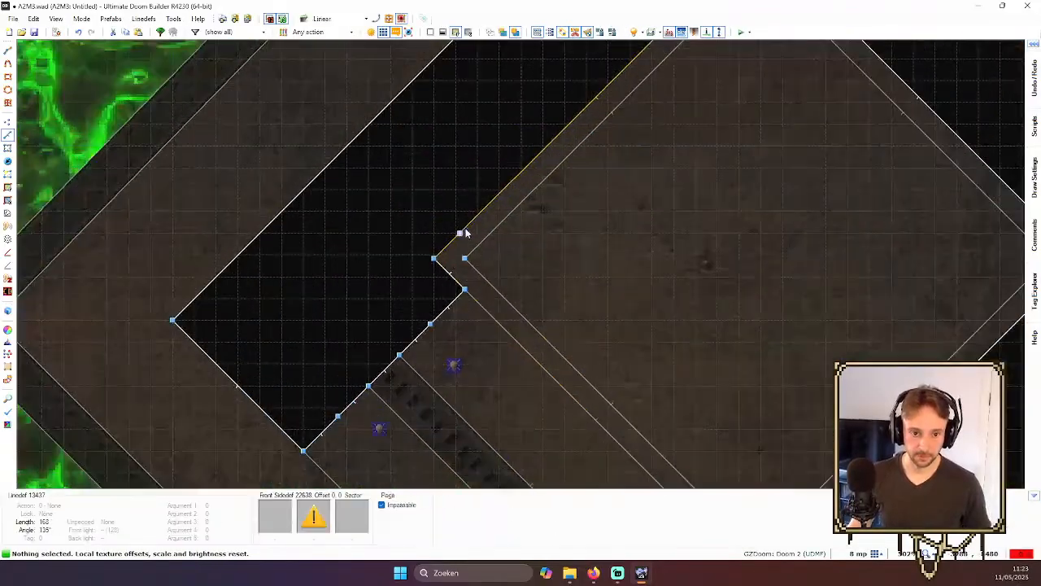
scroll(462, 229, down, 2)
click(471, 218)
click(741, 341)
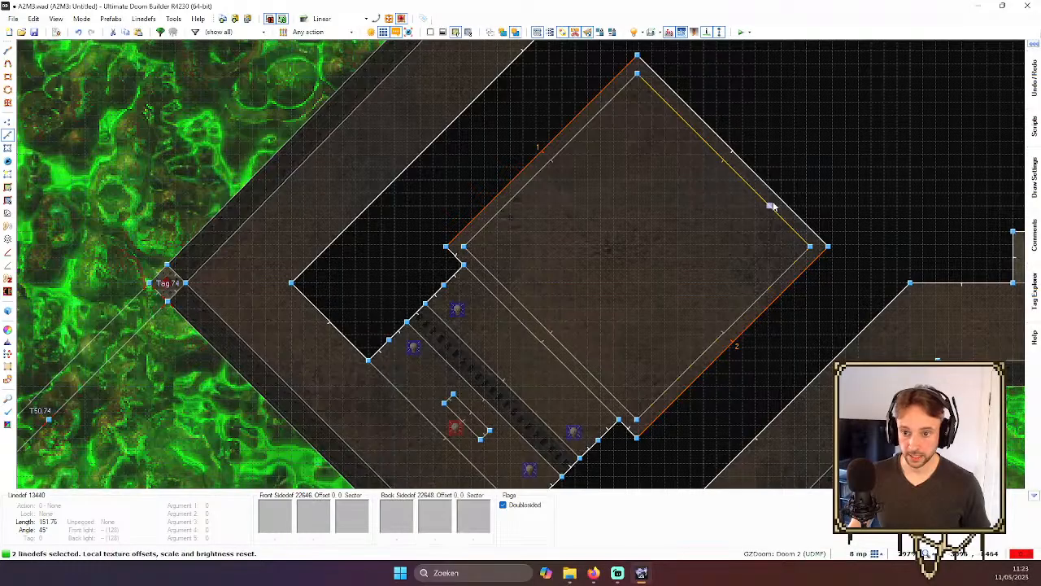
click(771, 200)
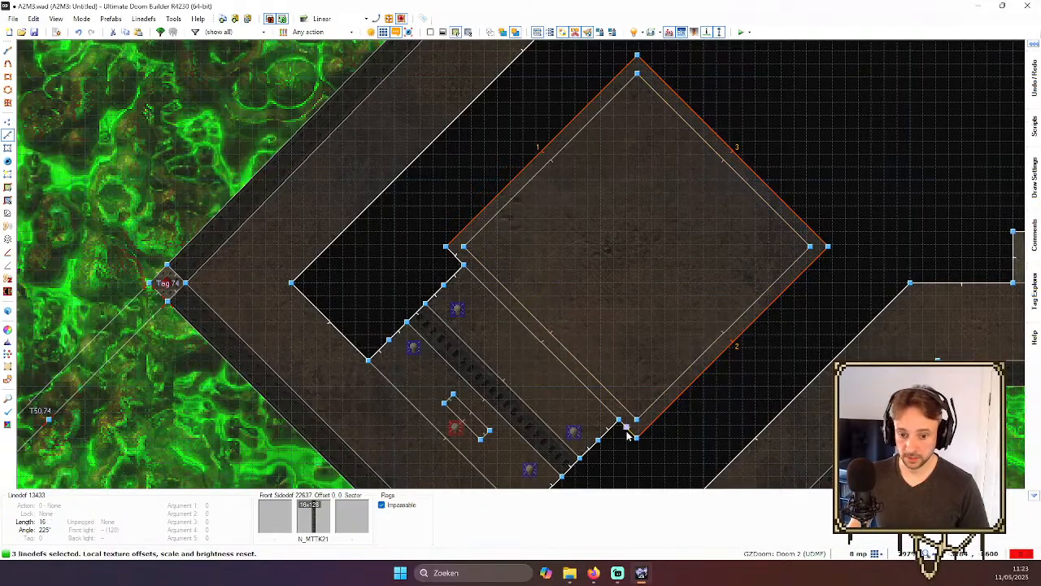
mouse_move(1035, 122)
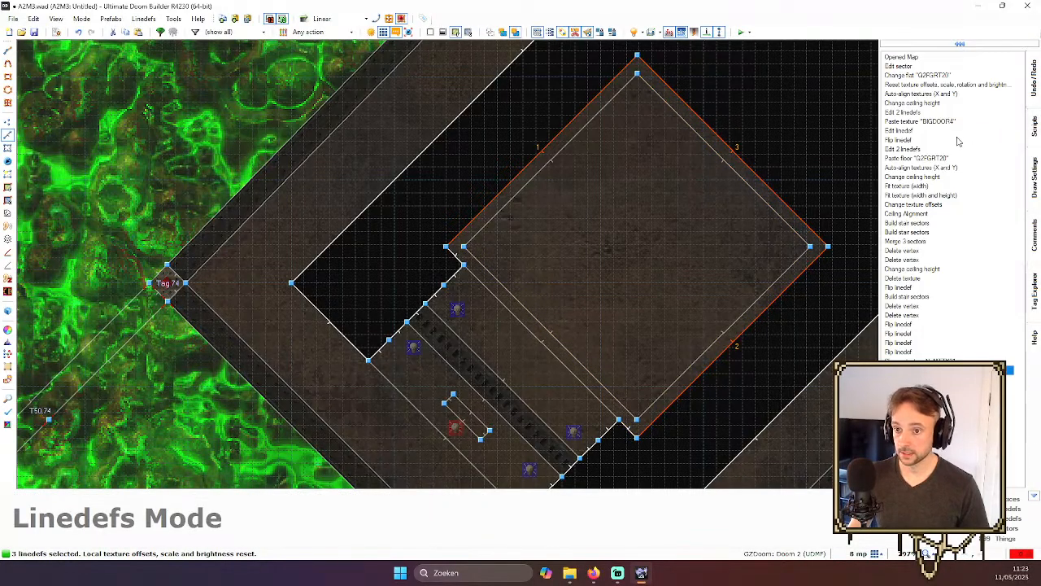
click(1035, 122)
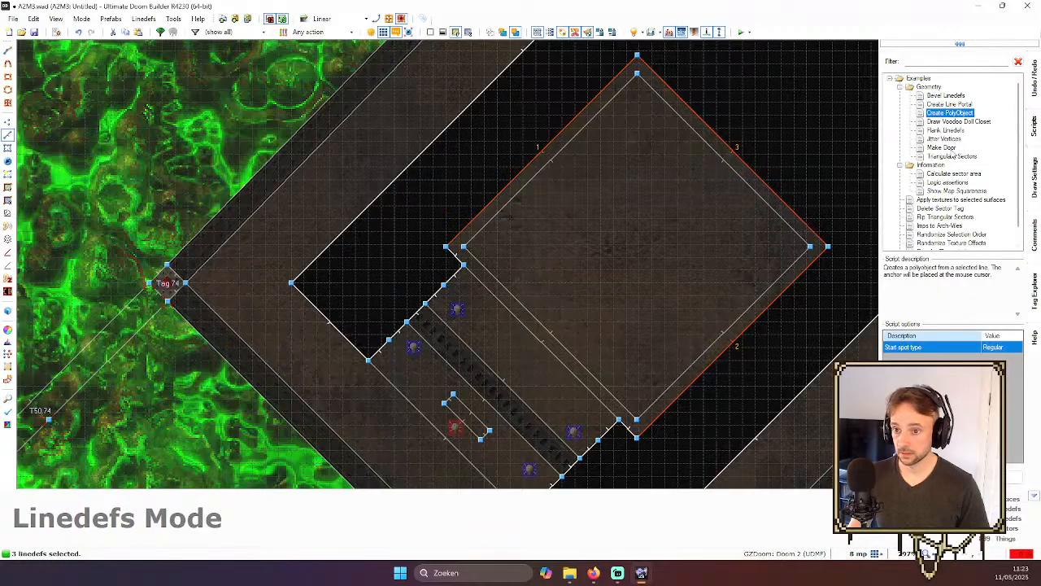
click(936, 130)
click(1002, 348)
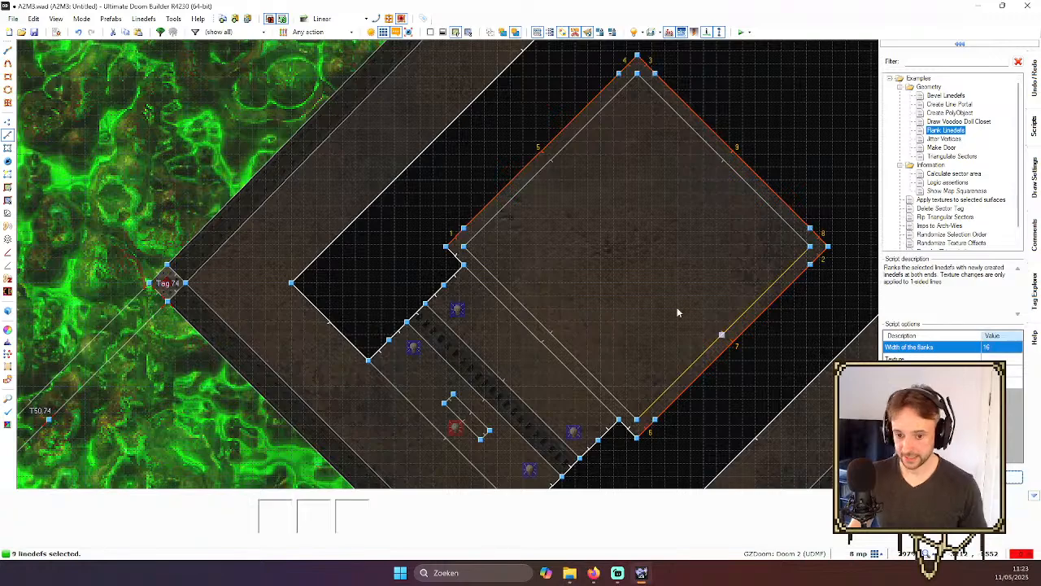
- Paste texture N_MTTK21 onto the six narrow flank walls at the exit room's corners and reset their texture offsets
key(w)
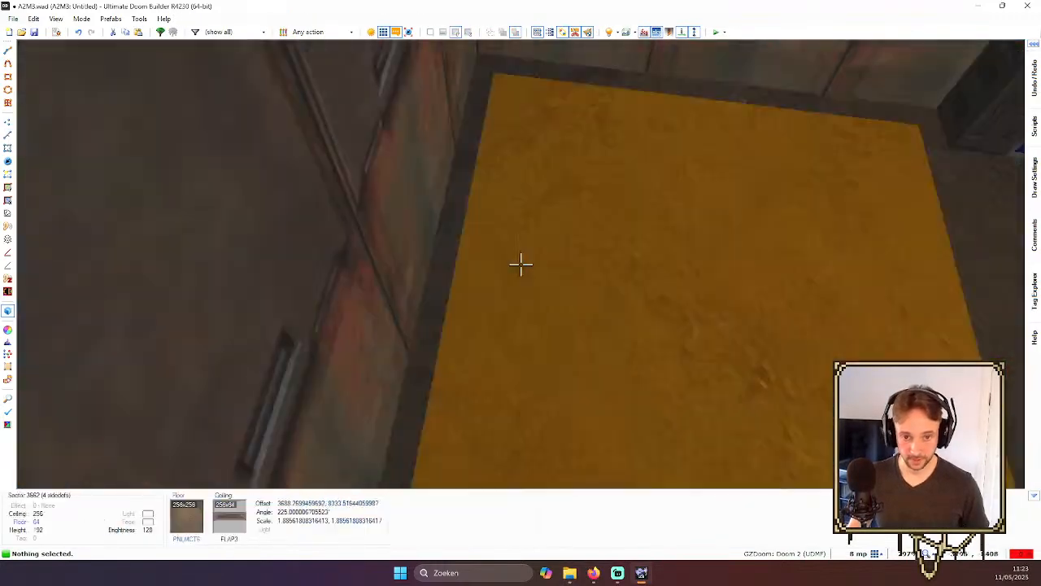
key(s)
key(w)
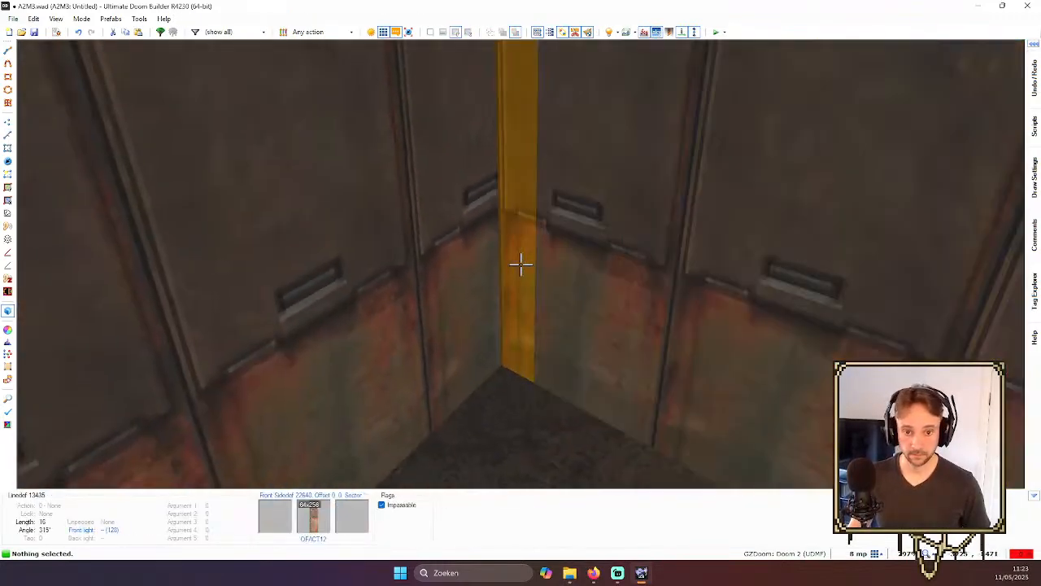
click(521, 265)
click(520, 265)
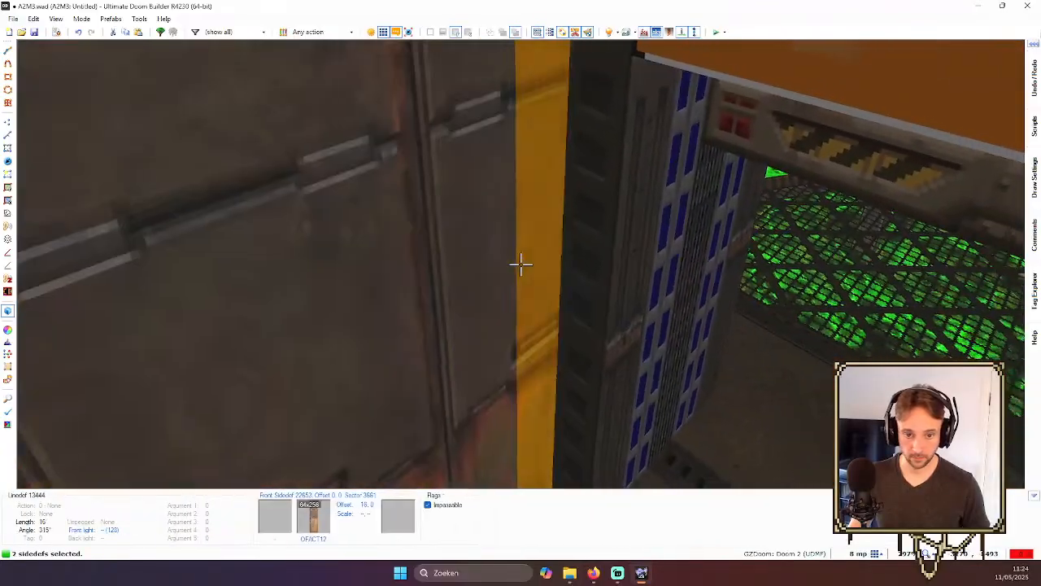
click(520, 264)
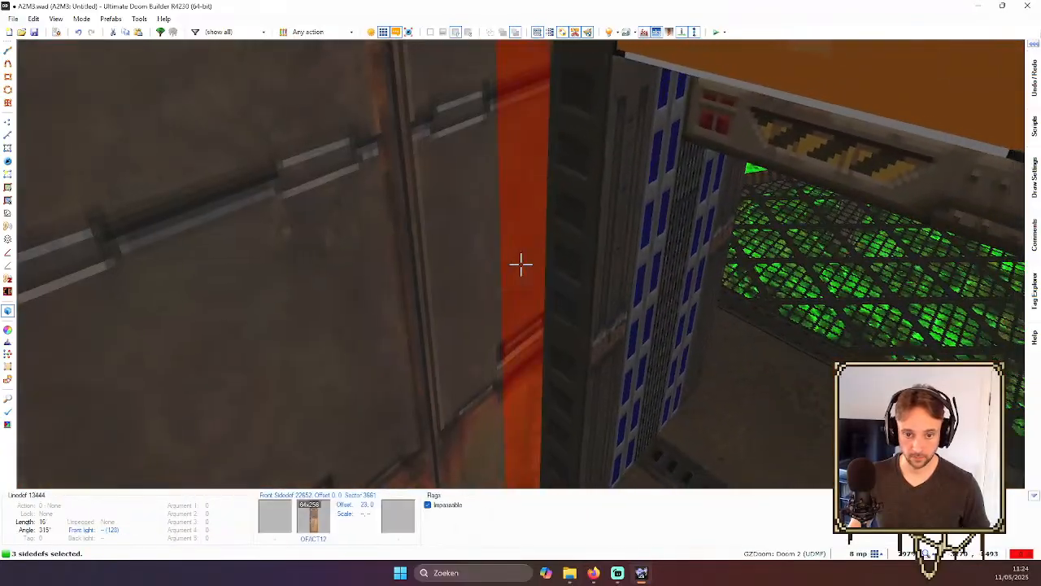
click(521, 265)
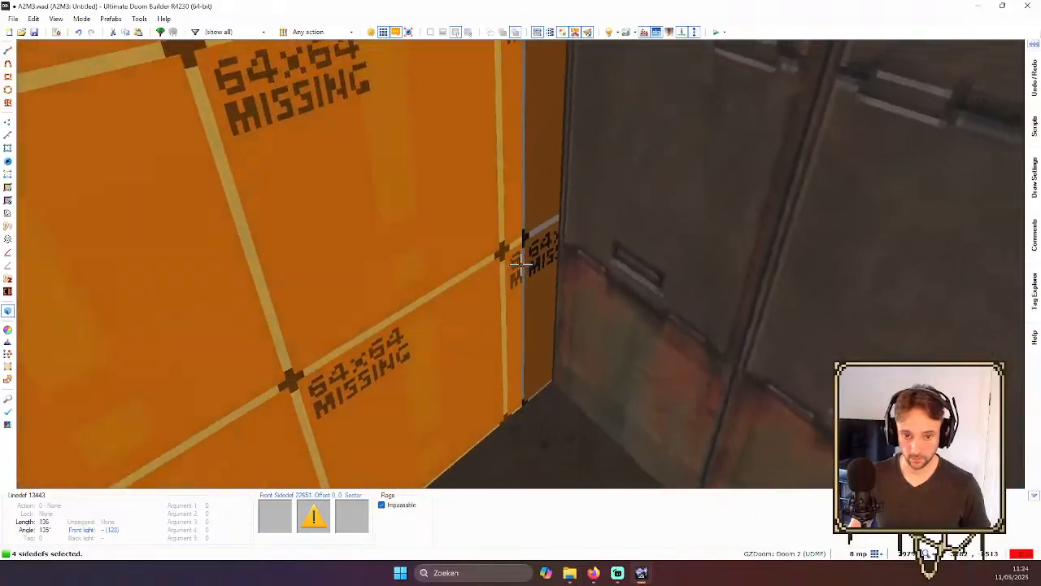
click(520, 264)
click(520, 264)
key(ctrl+v)
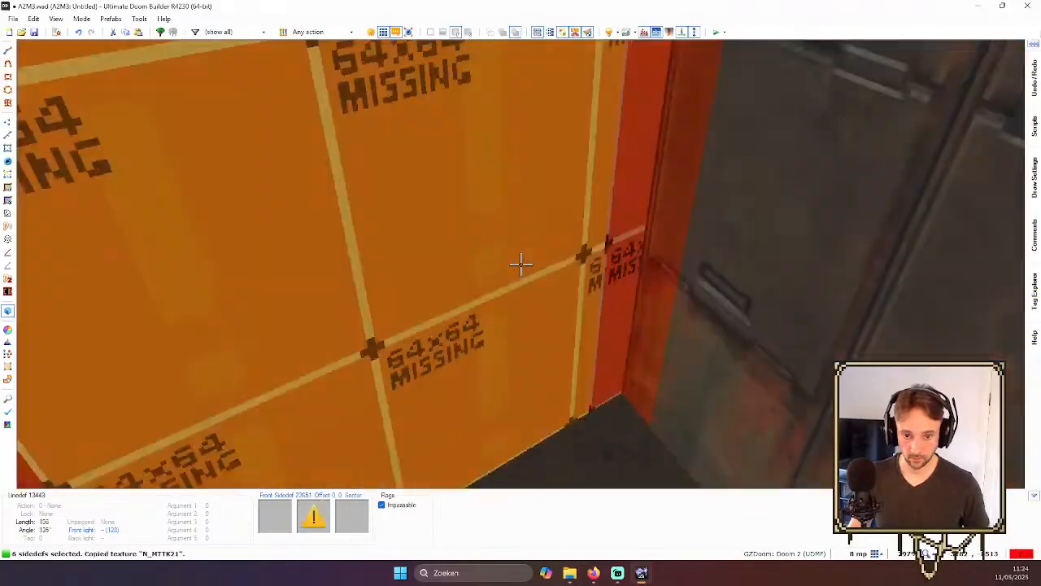
key(shift+r)
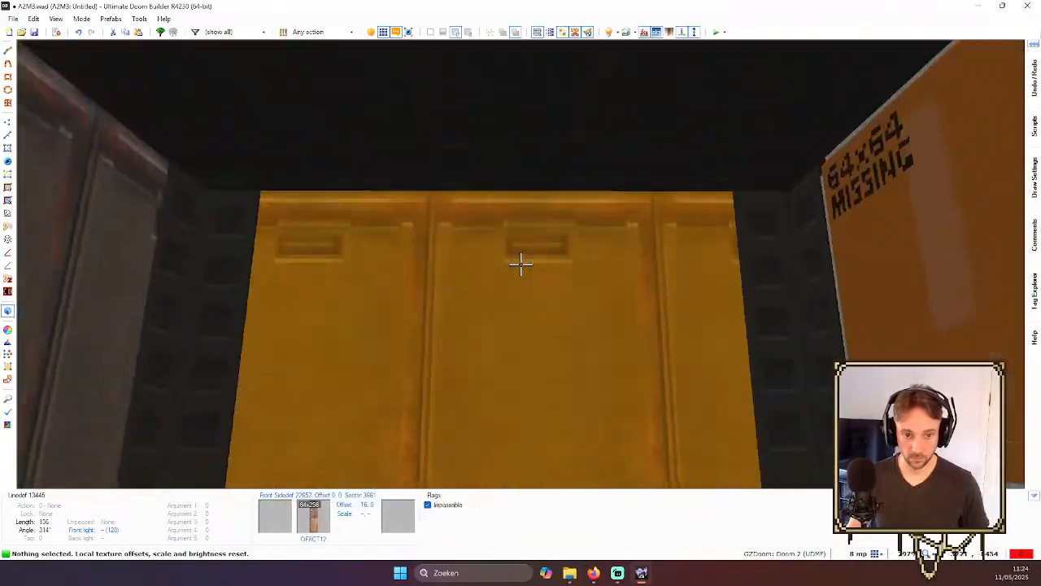
click(521, 265)
key(e)
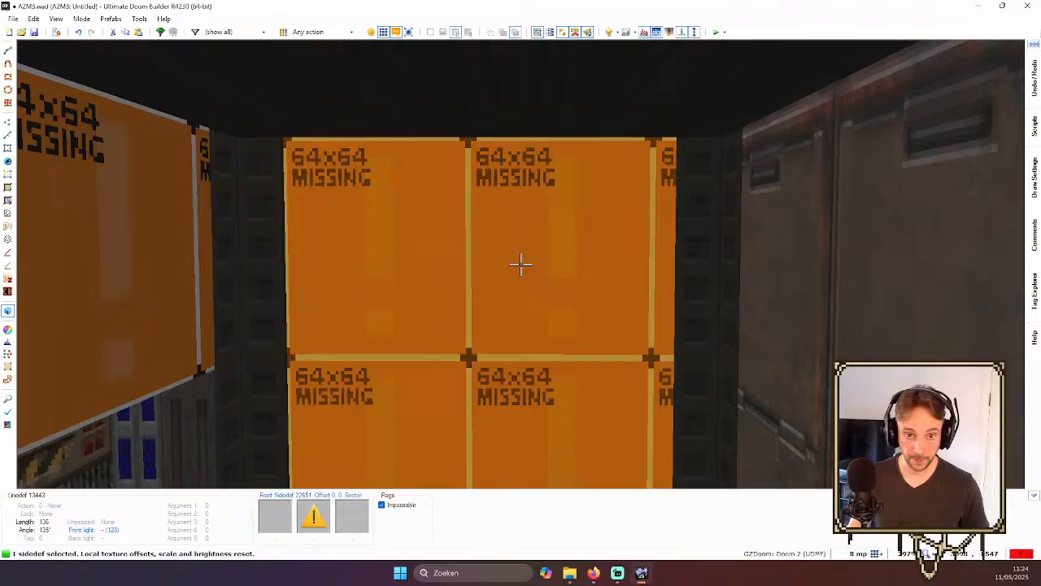
click(521, 264)
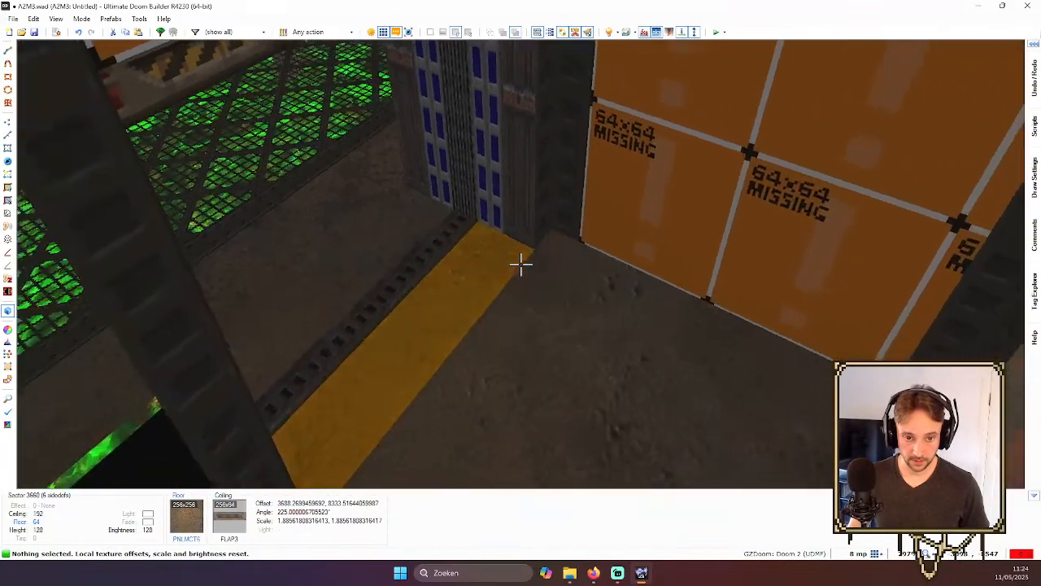
- Lower the exit room's border floor and inner floor together to a height of -2432
click(520, 264)
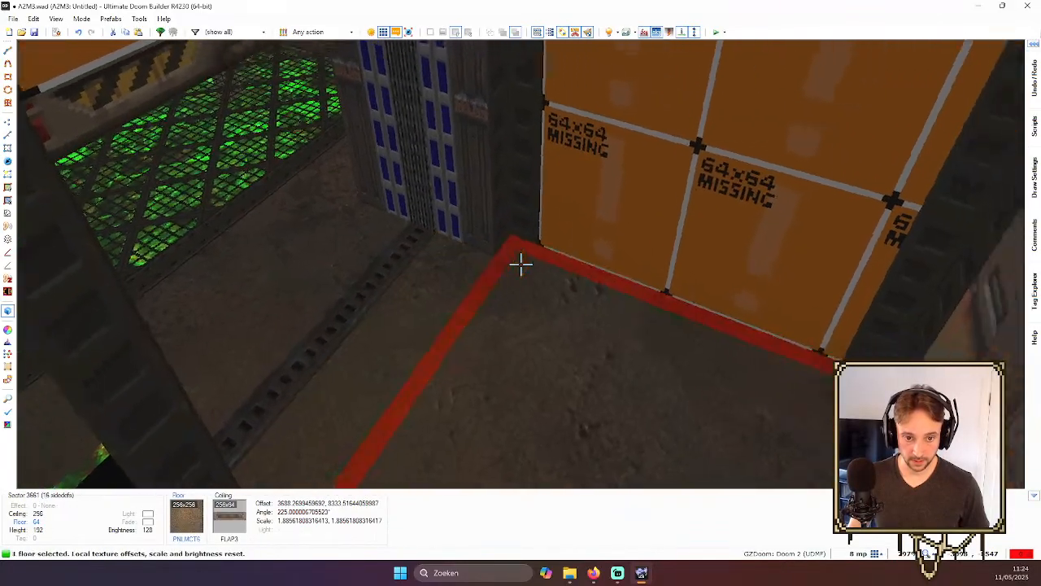
scroll(520, 265, down, 2)
click(521, 265)
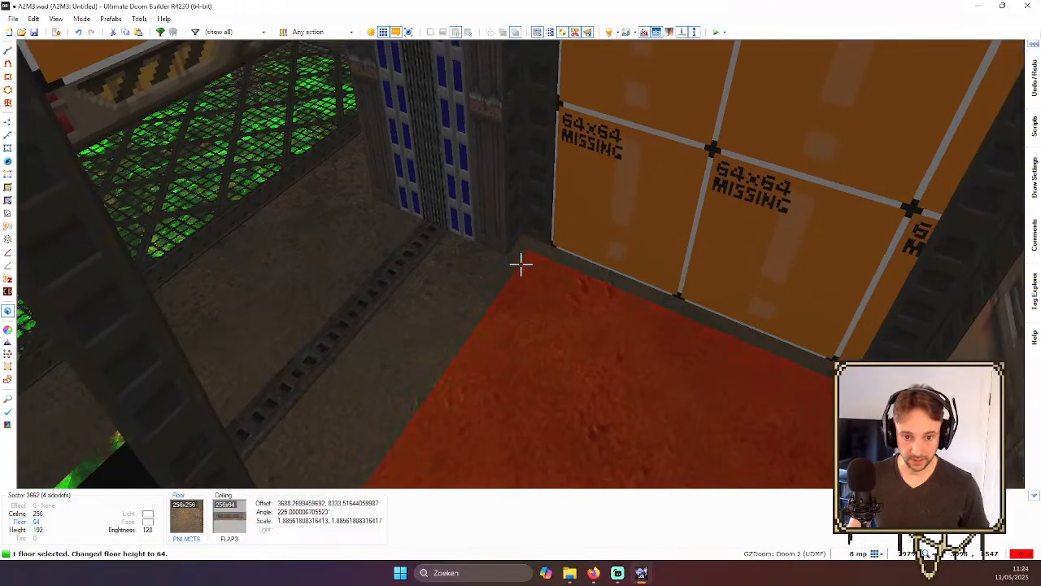
scroll(520, 264, down, 20)
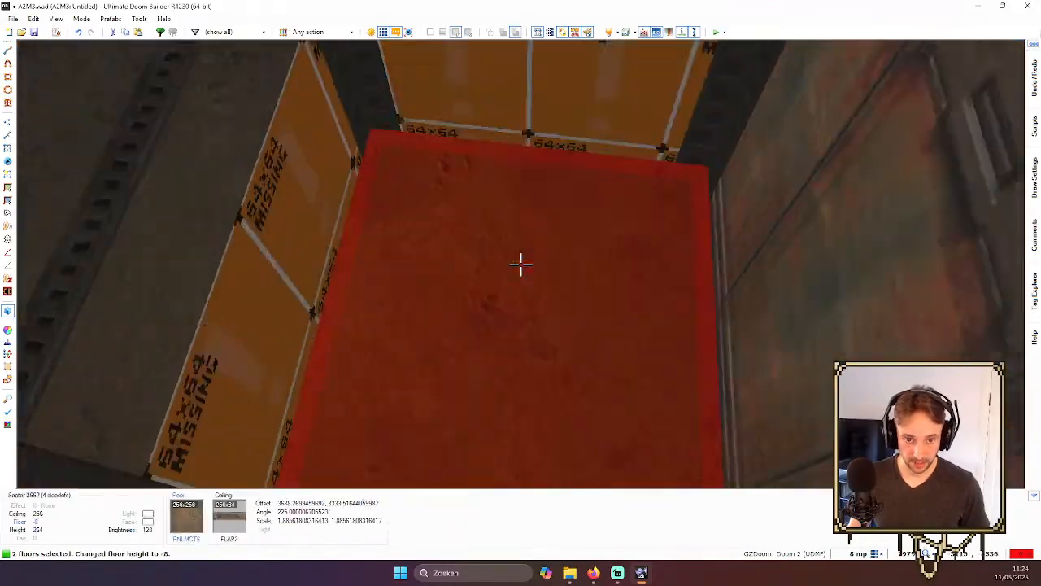
scroll(520, 265, down, 20)
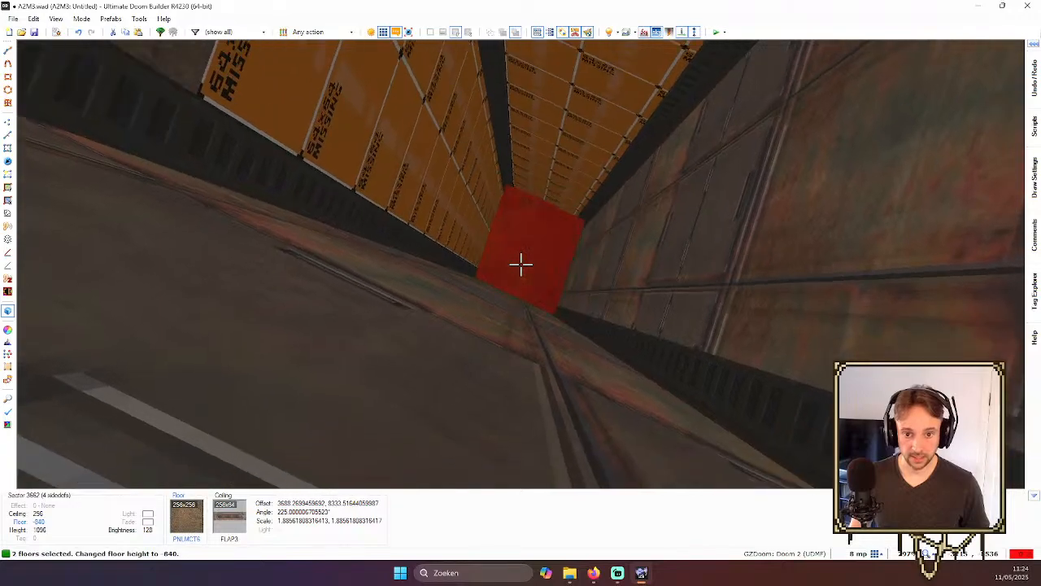
scroll(521, 264, down, 20)
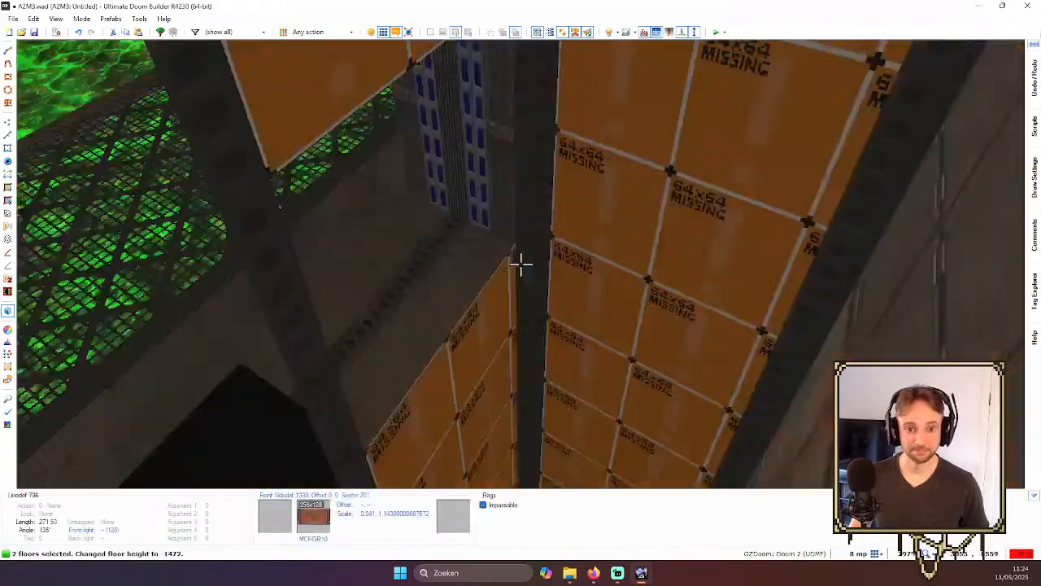
scroll(521, 264, down, 9)
key(e)
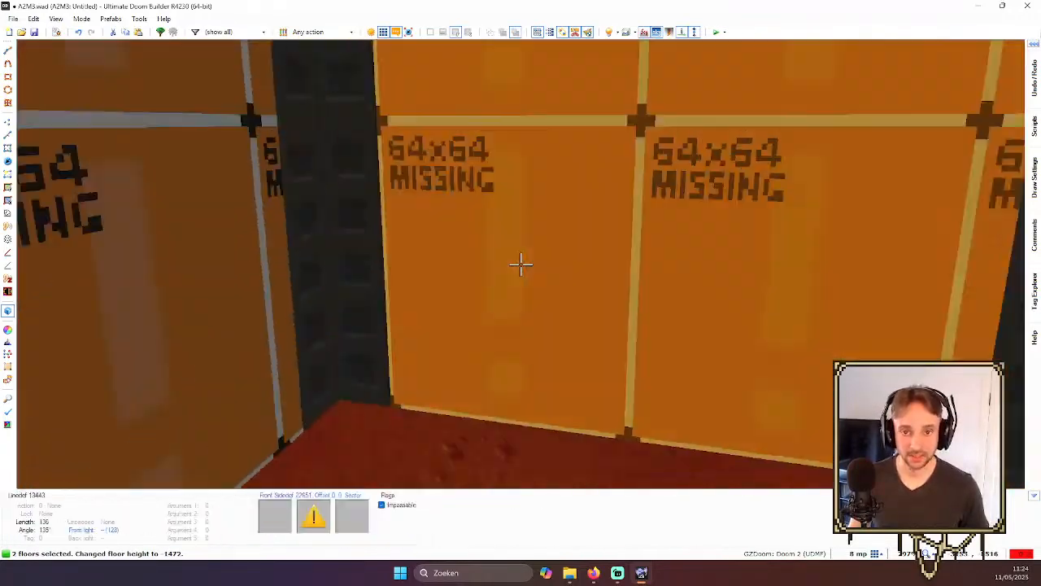
scroll(521, 265, down, 20)
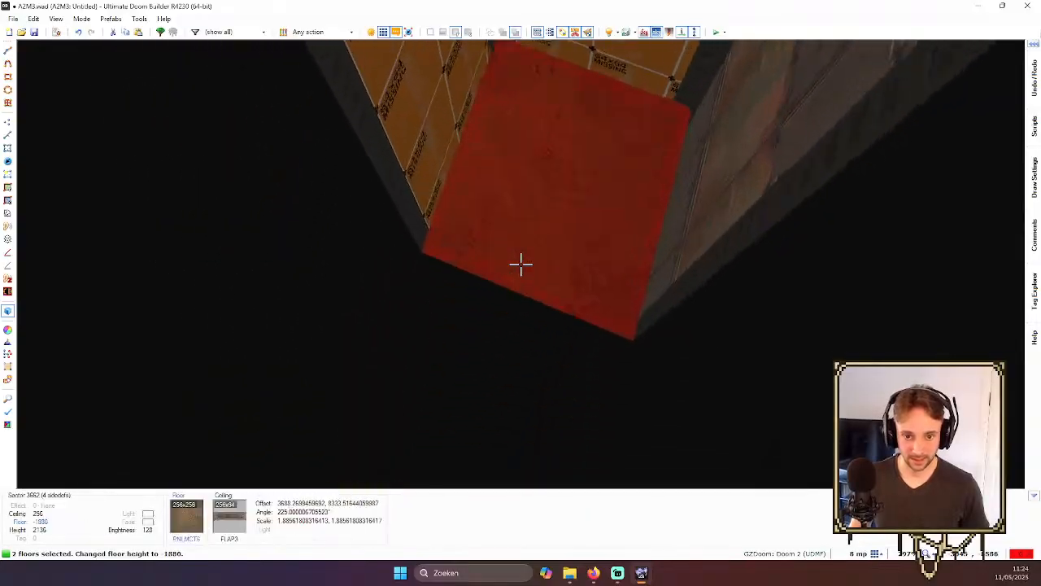
key(e)
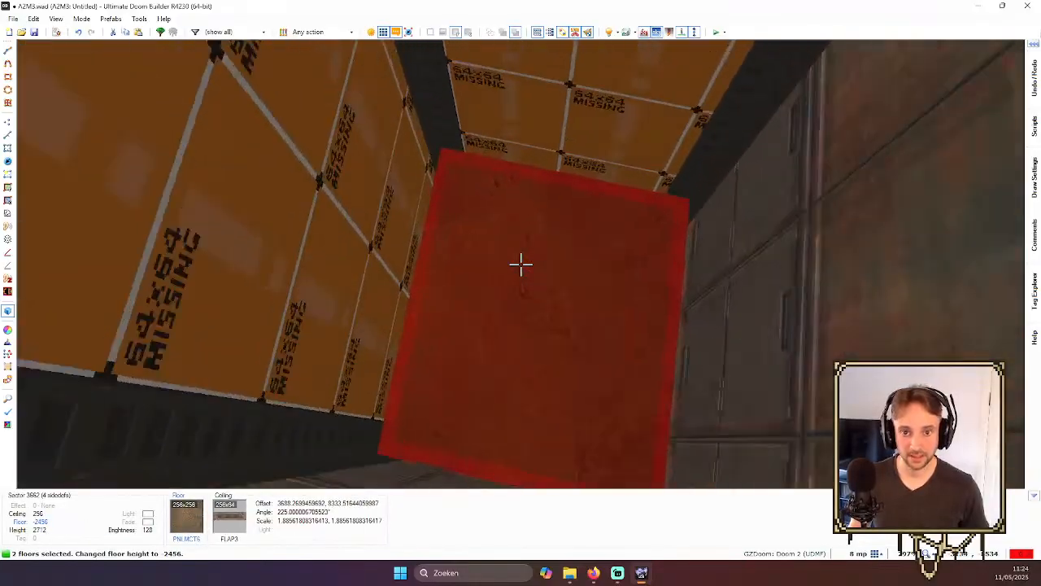
scroll(520, 264, up, 3)
key(s)
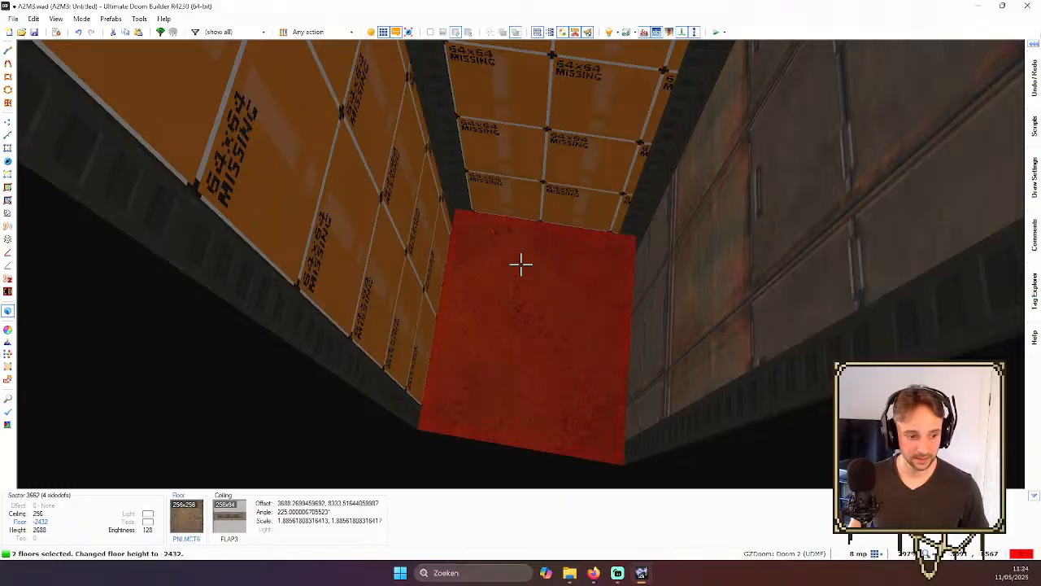
- Set the height of the exit room's inner floor to 64
key(f)
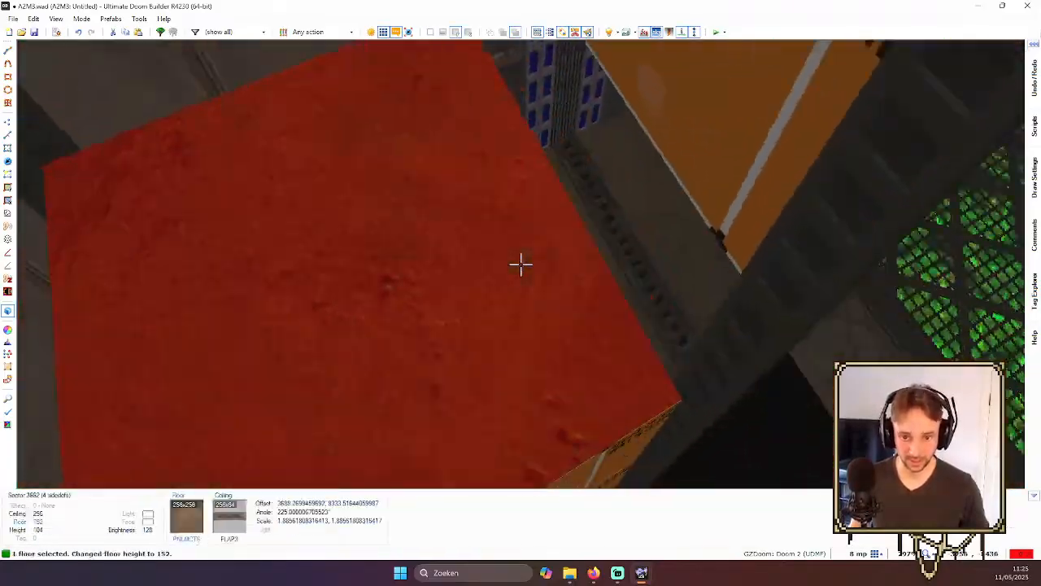
scroll(520, 262, down, 2)
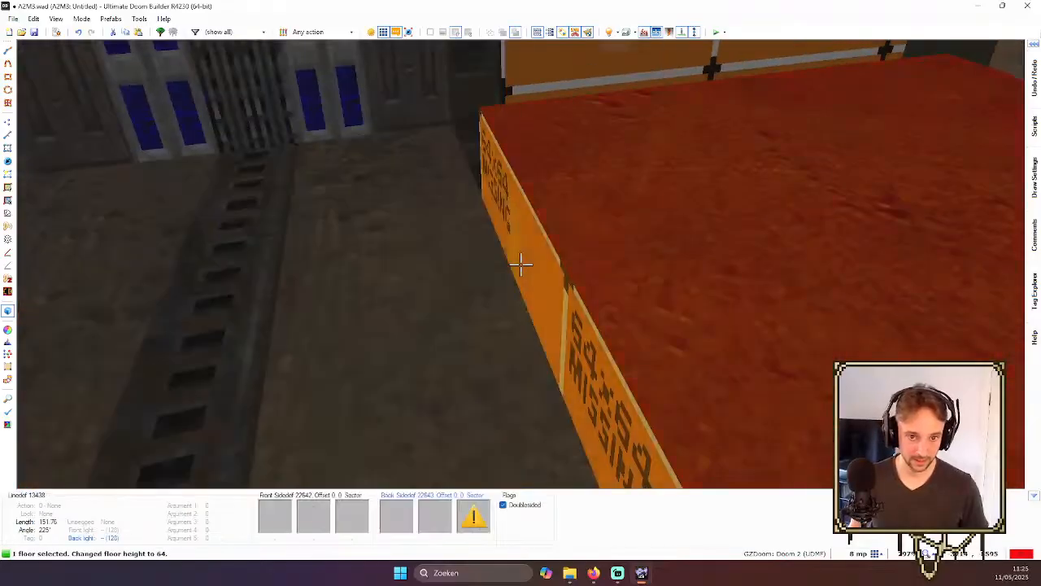
scroll(520, 263, up, 1)
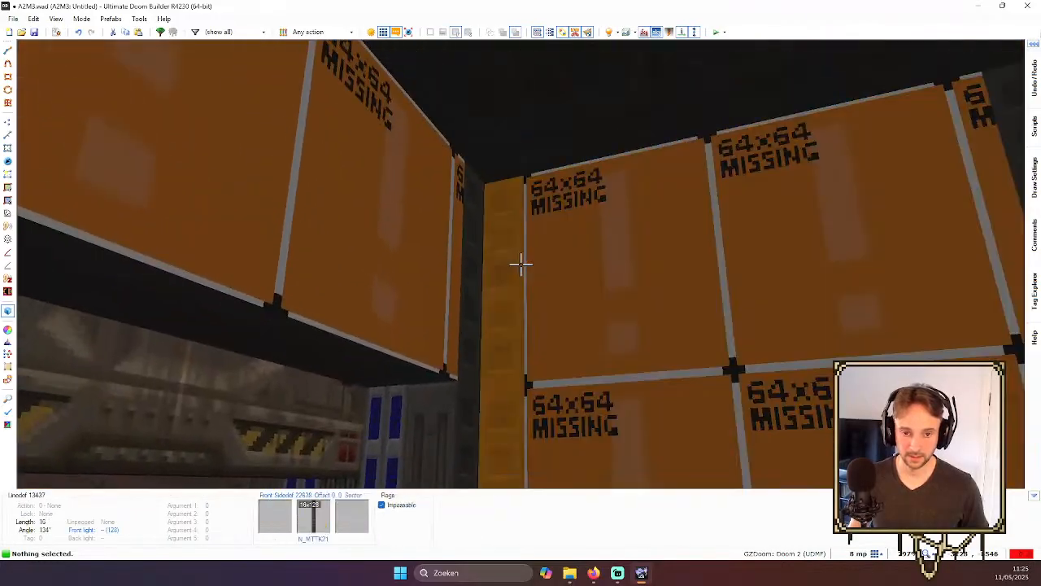
- Draw short linedefs joining the inner border to the outer wall at the exit room's north and east corners
key(s)
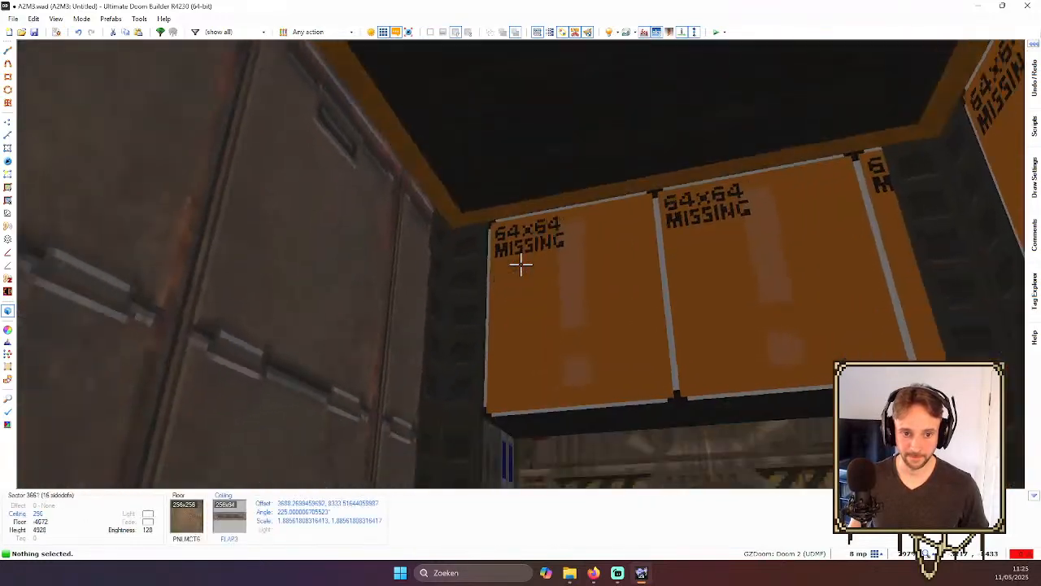
key(s)
key(w)
key(s)
key(w)
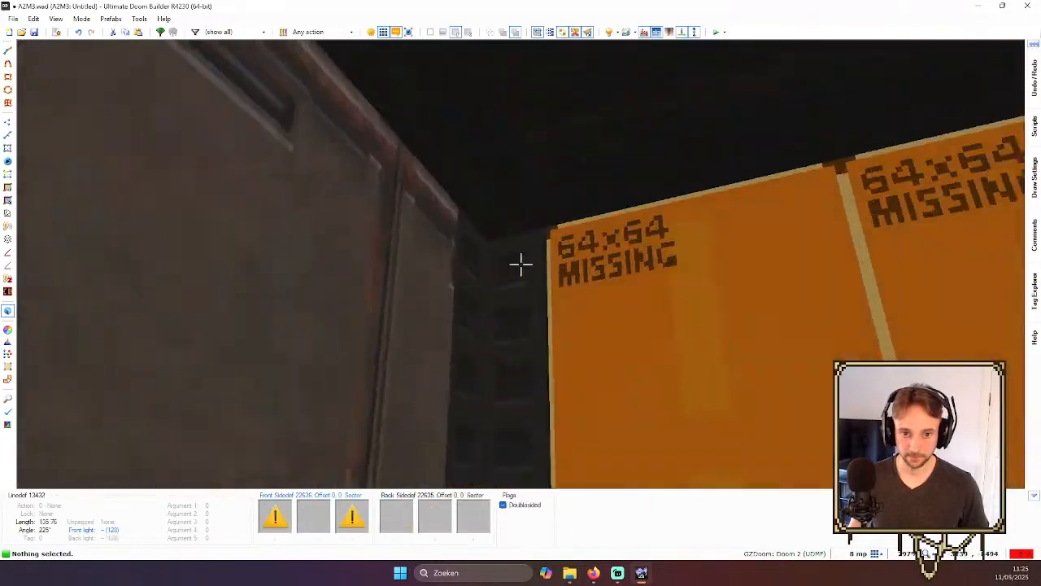
key(q)
key(Up)
scroll(505, 140, up, 3)
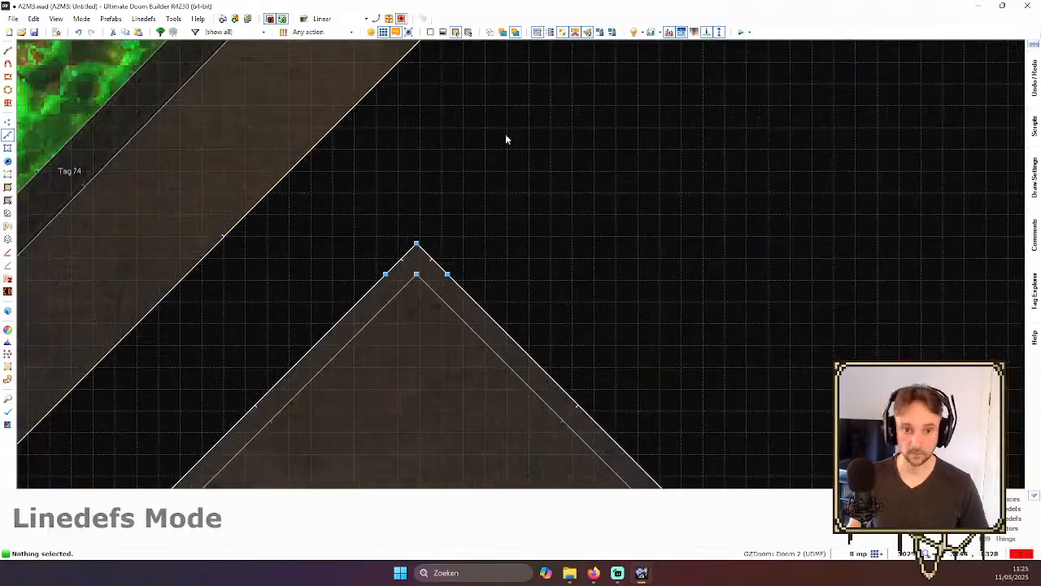
key(space)
click(420, 241)
right_click(520, 244)
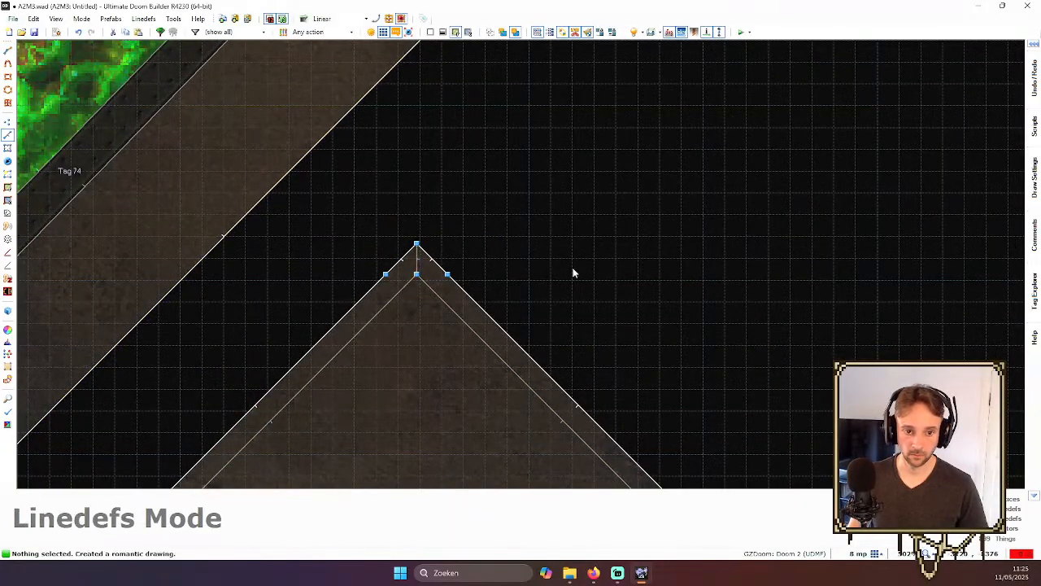
scroll(574, 272, down, 5)
scroll(663, 345, up, 6)
key(space)
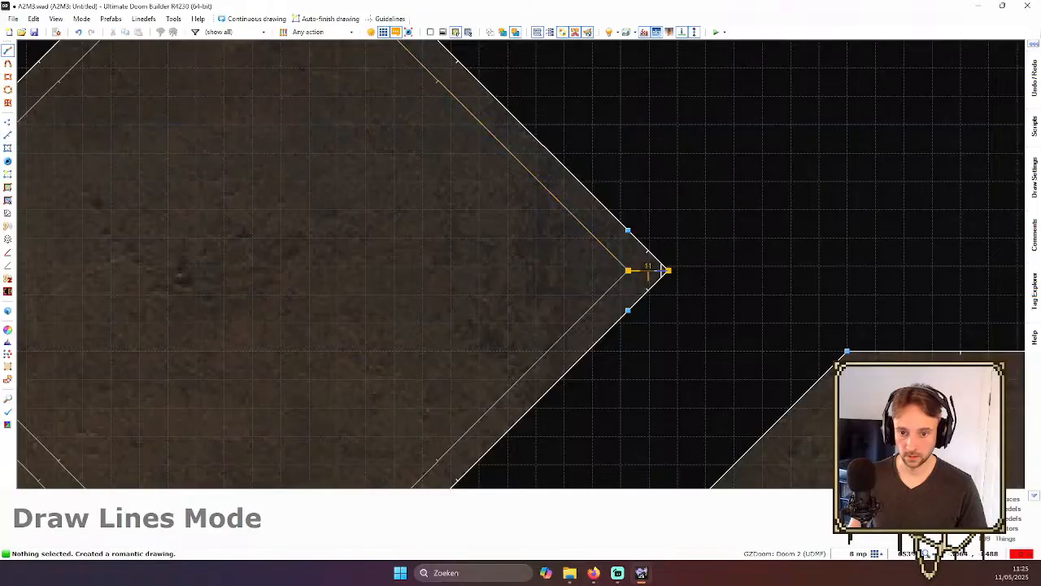
right_click(731, 248)
- Draw matching short linedefs across the border at the exit room's south and west corners
scroll(716, 248, down, 6)
scroll(570, 276, up, 5)
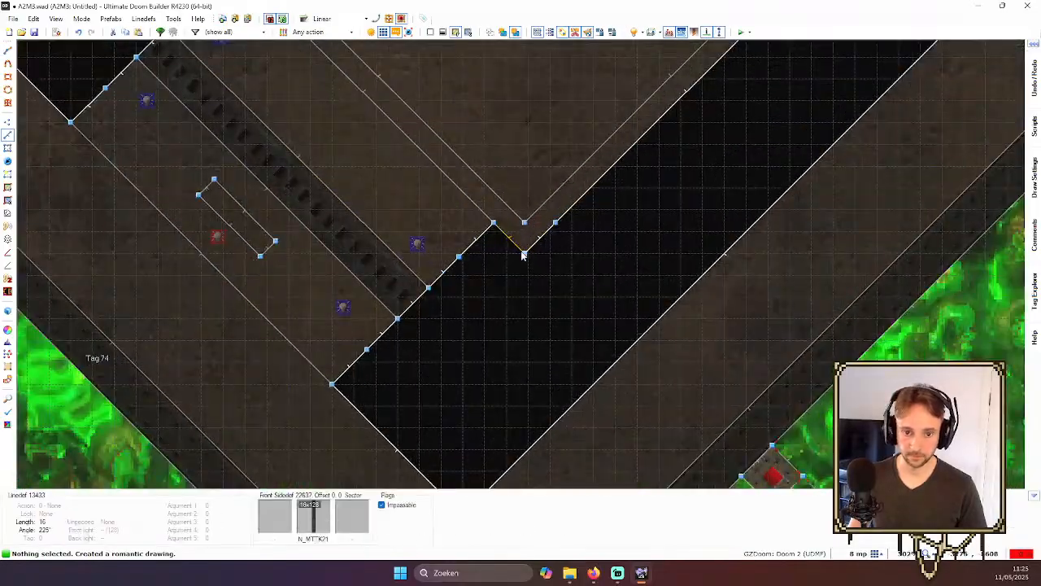
key(Insert)
right_click(528, 220)
scroll(528, 220, down, 5)
scroll(387, 219, up, 5)
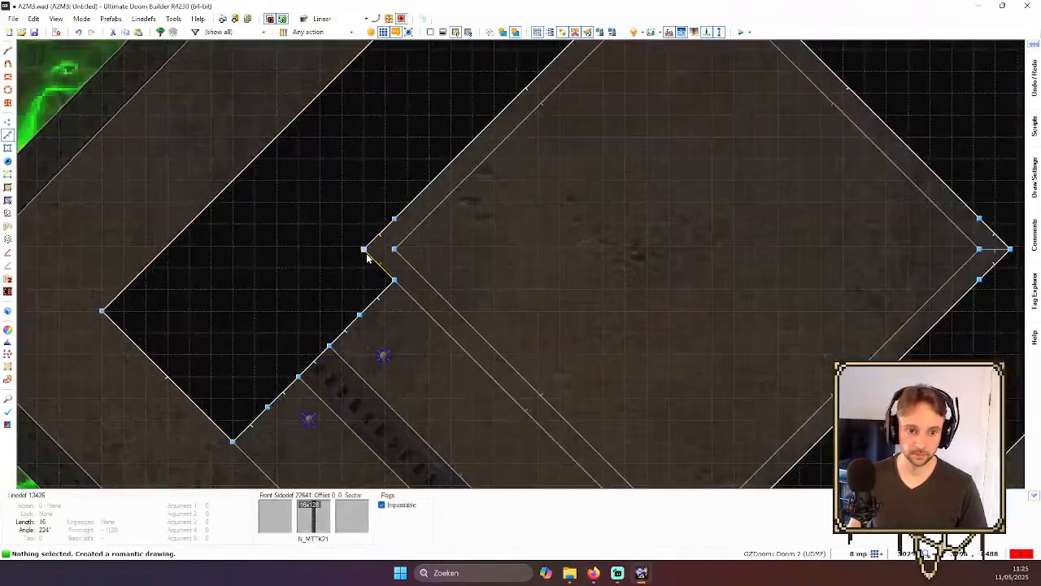
key(Insert)
click(394, 249)
right_click(474, 226)
key(q)
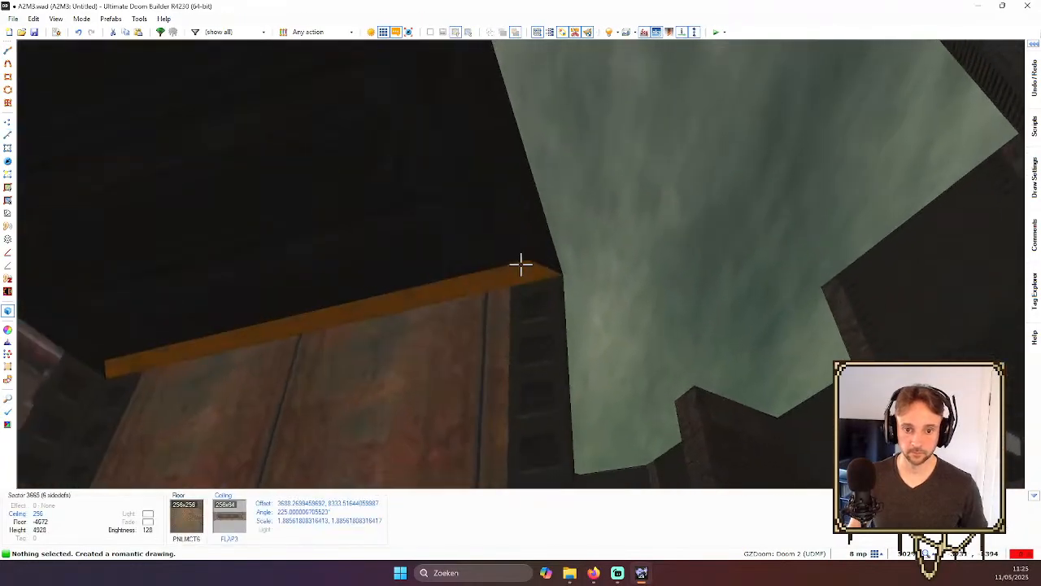
- Apply flat N_MTSH08 to the ceilings of the exit room's four border sectors
click(520, 262)
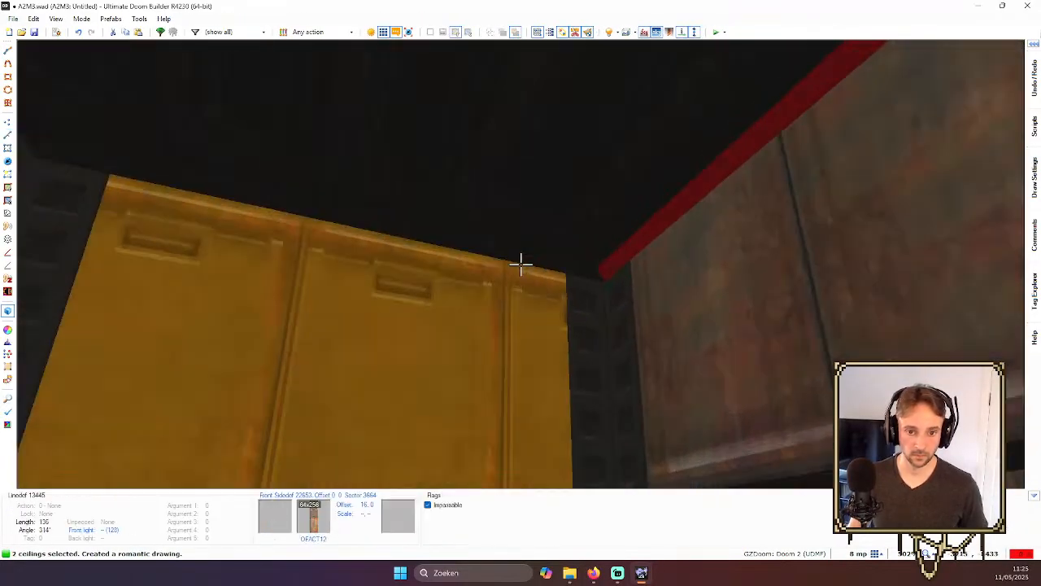
click(521, 265)
click(520, 264)
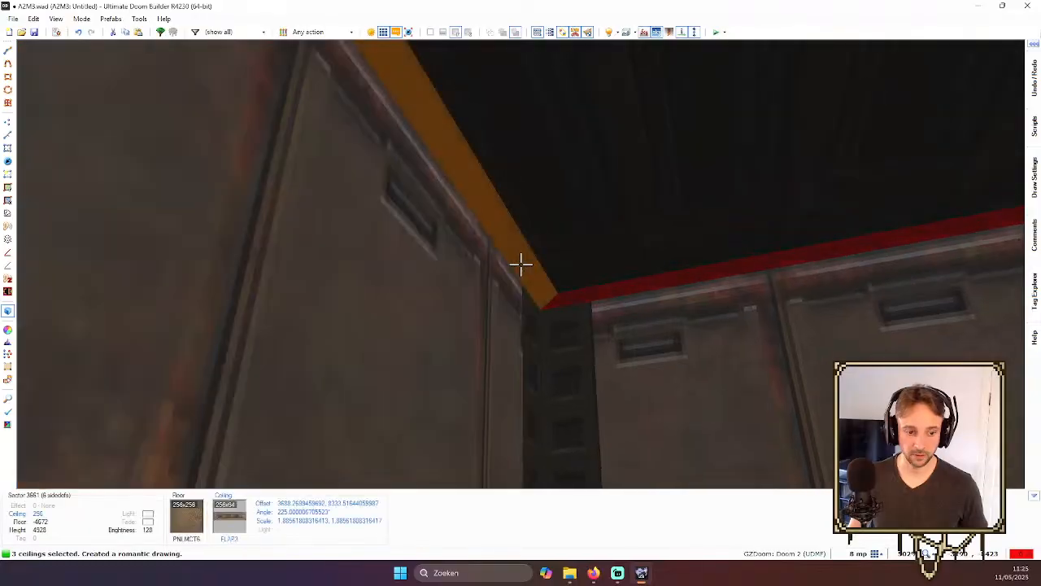
click(520, 264)
right_click(521, 264)
click(360, 235)
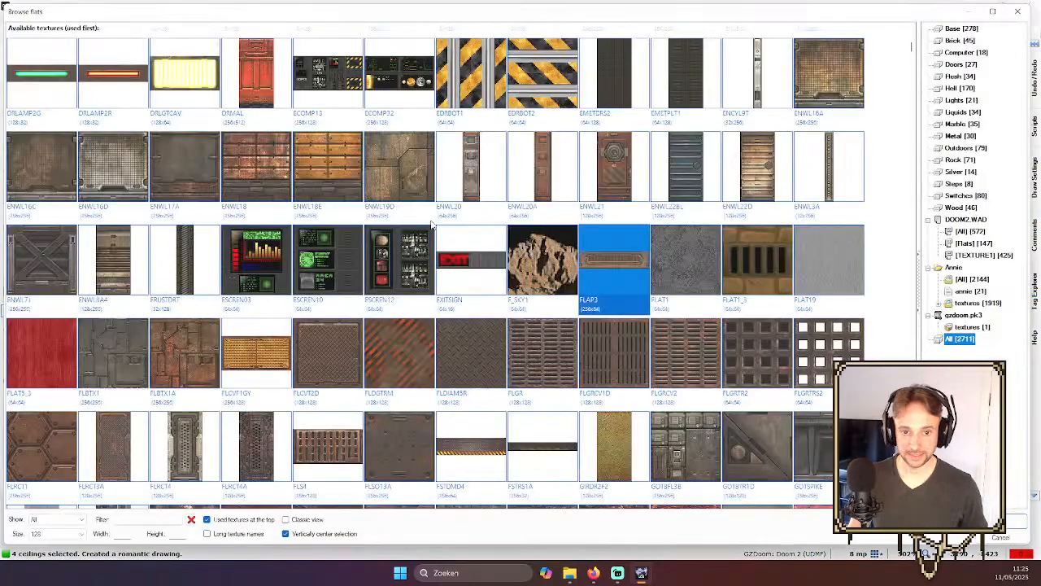
scroll(431, 224, down, 15)
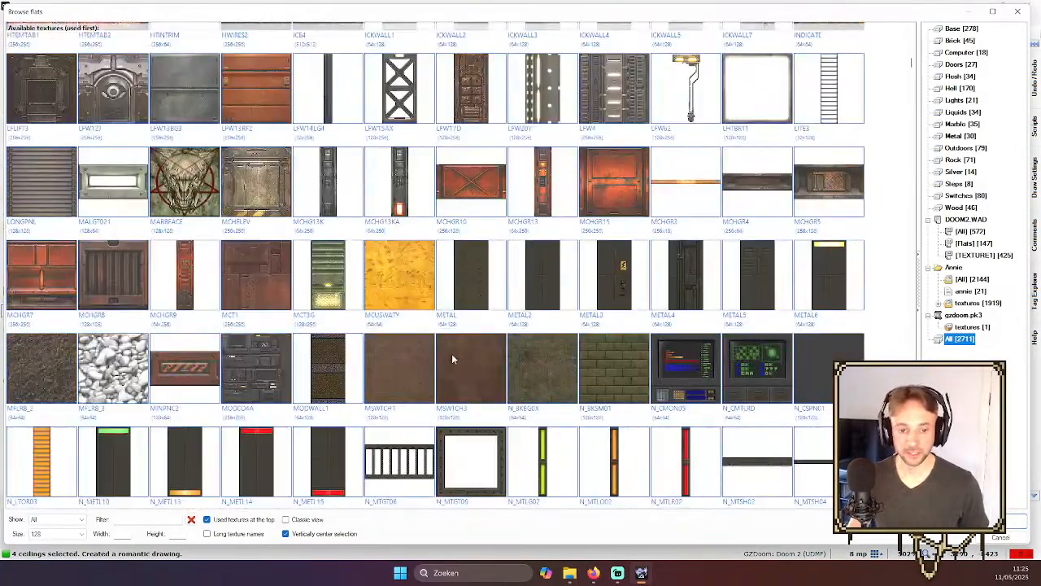
scroll(453, 359, down, 1)
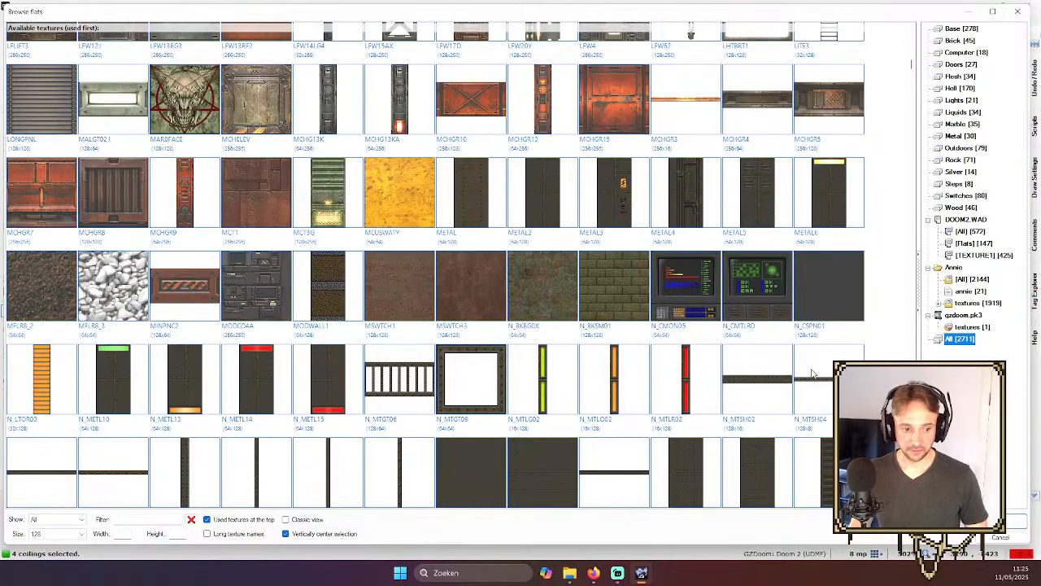
double_click(106, 470)
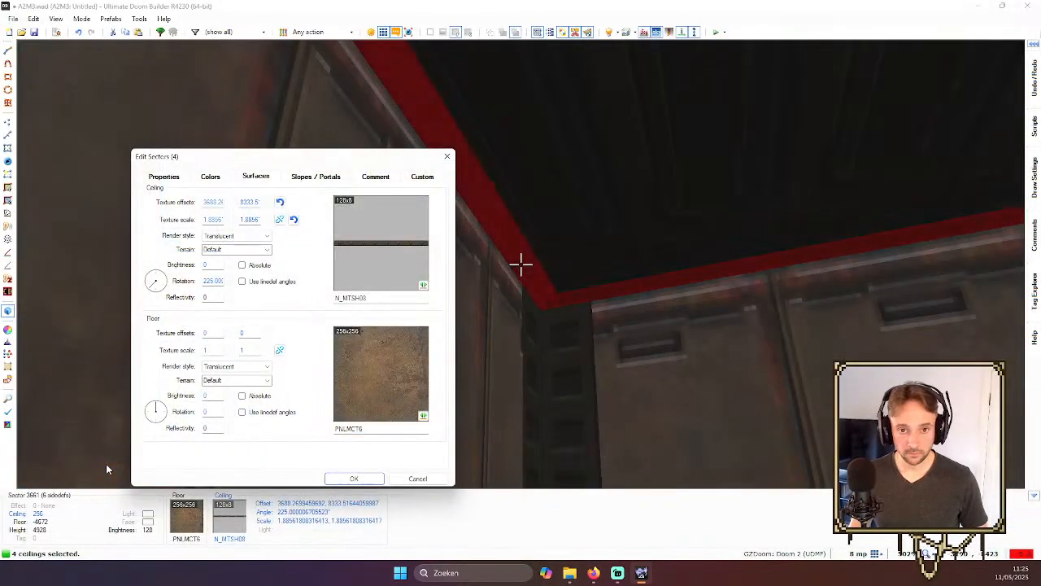
click(355, 478)
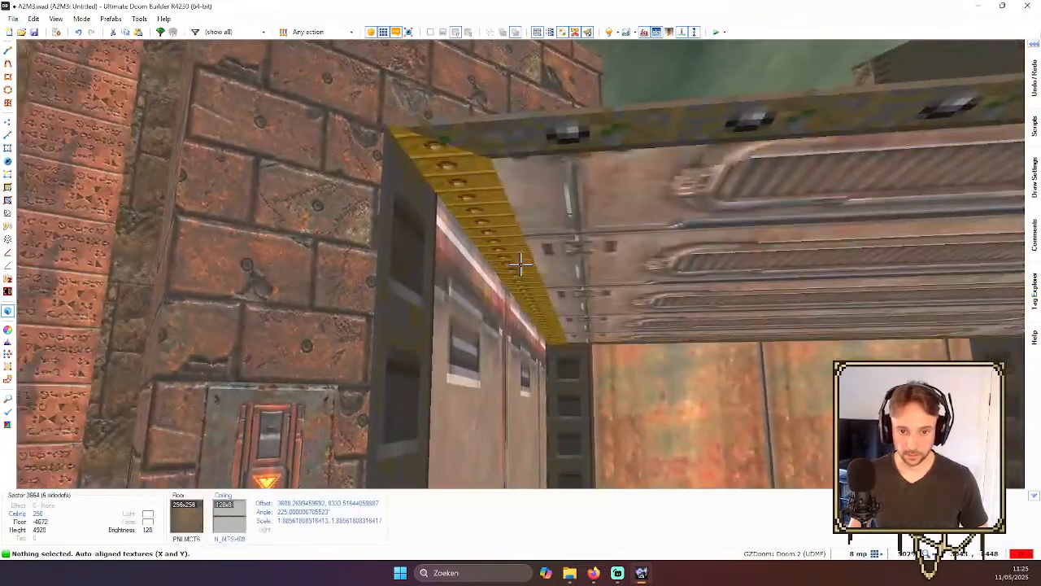
- Auto-align the N_MTSH08 texture on the exit room's border ceiling
key(ctrl+a)
key(d)
key(e)
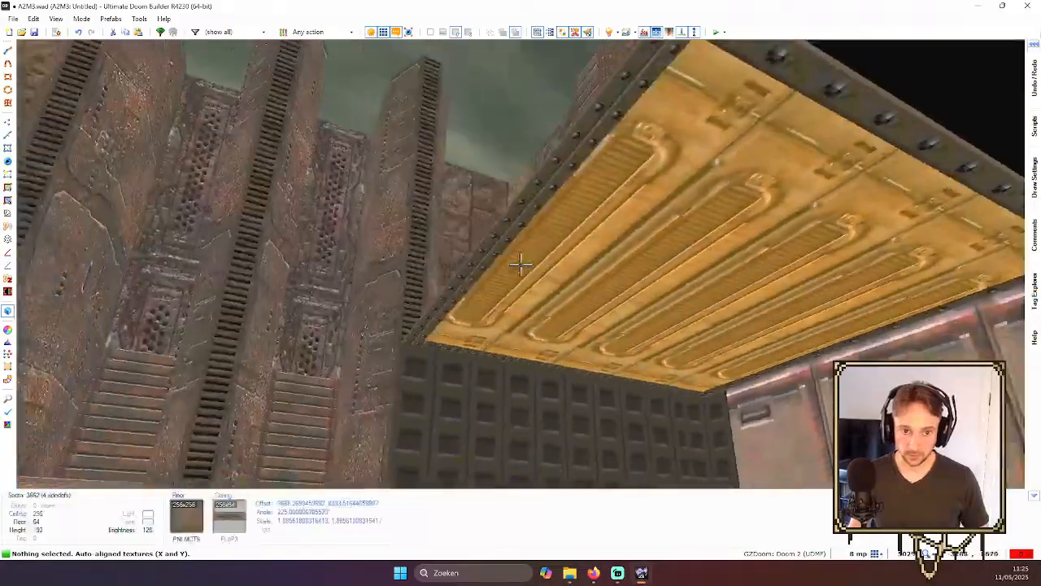
key(e)
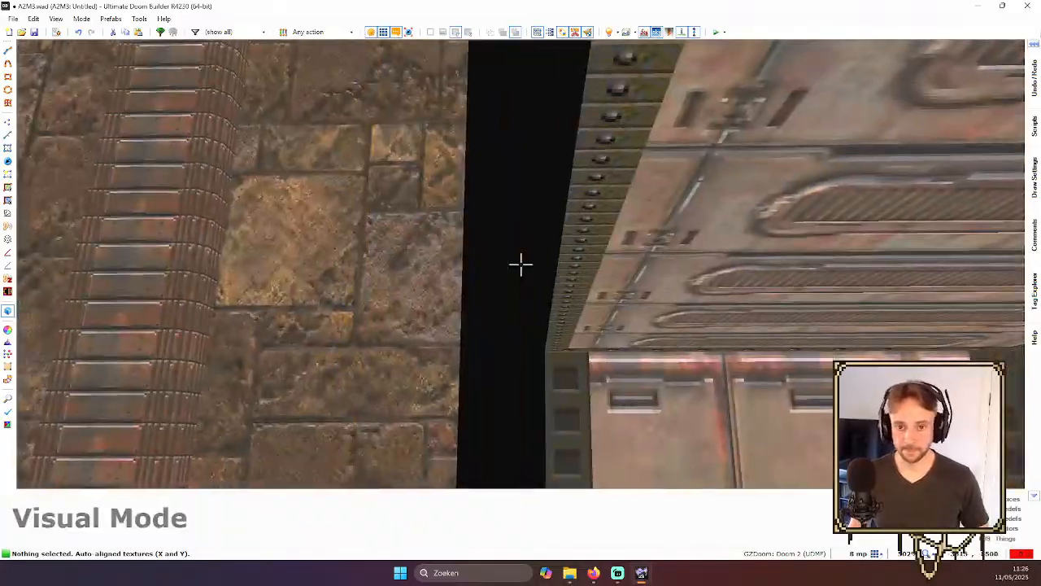
key(f)
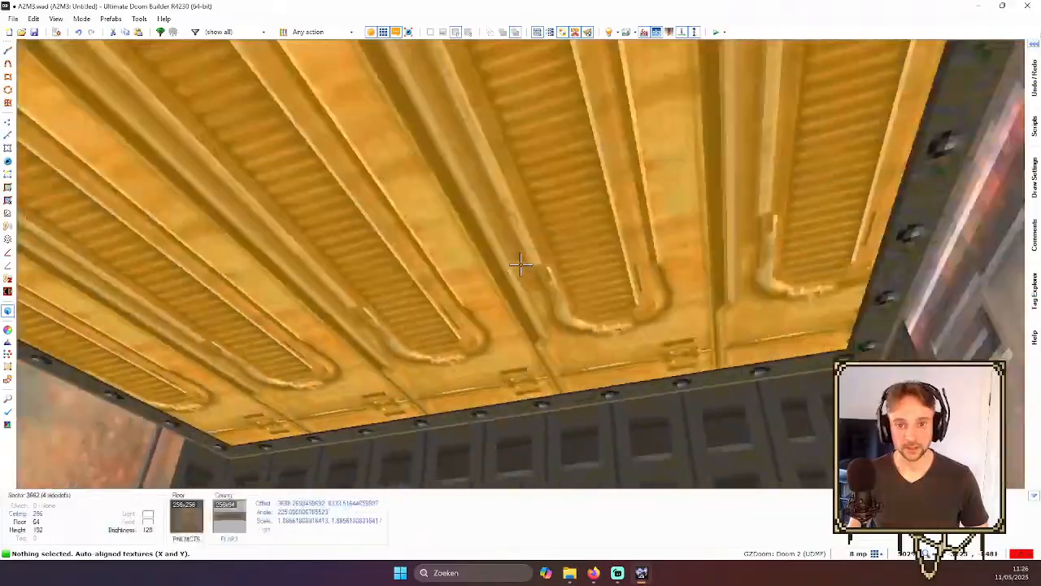
key(e)
key(d)
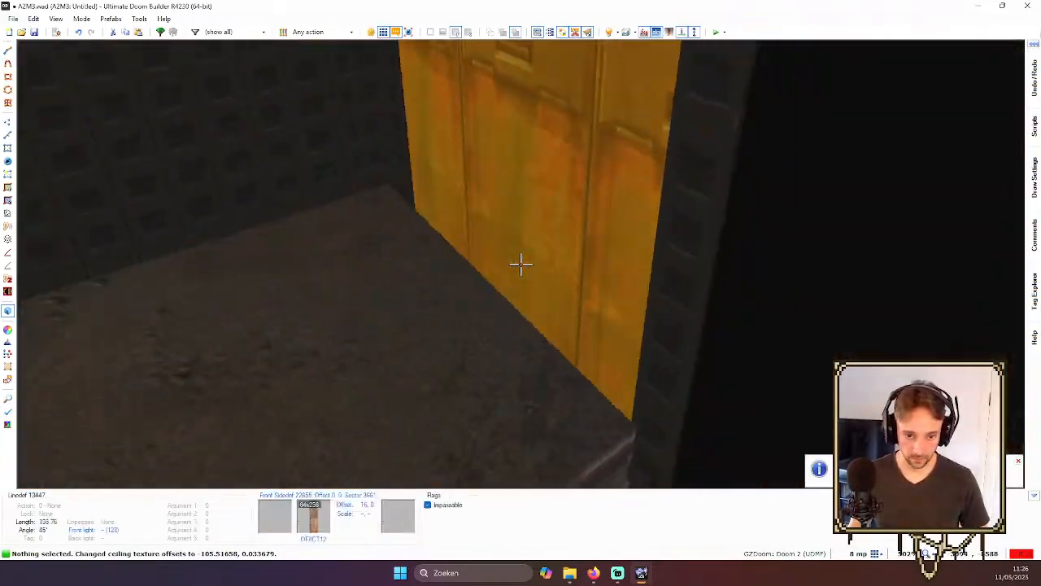
- Try texture N_BKSM01 on the exit room's three wide wall panels between the N_MTTK21 trims
key(w)
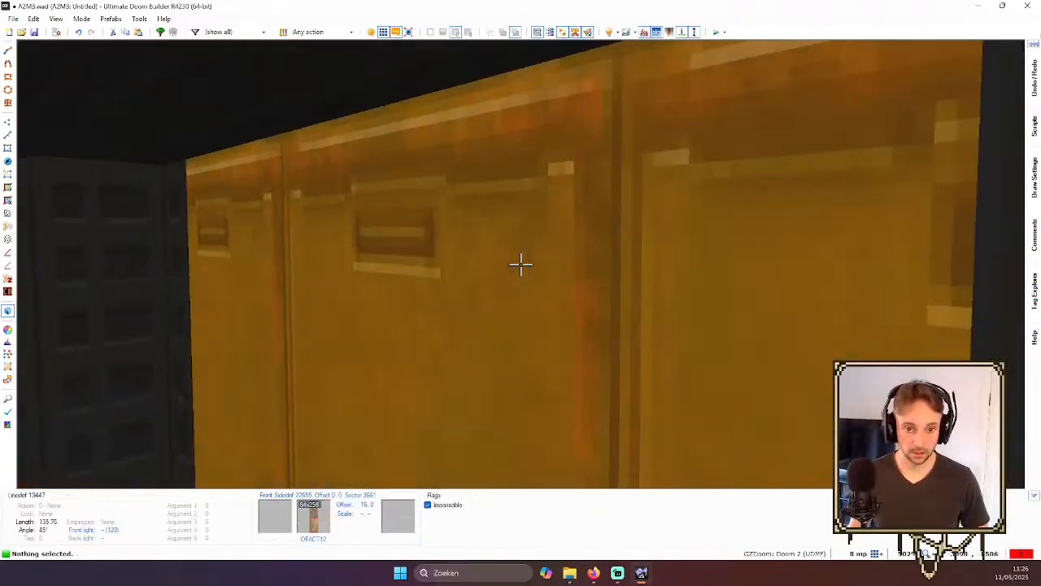
click(521, 264)
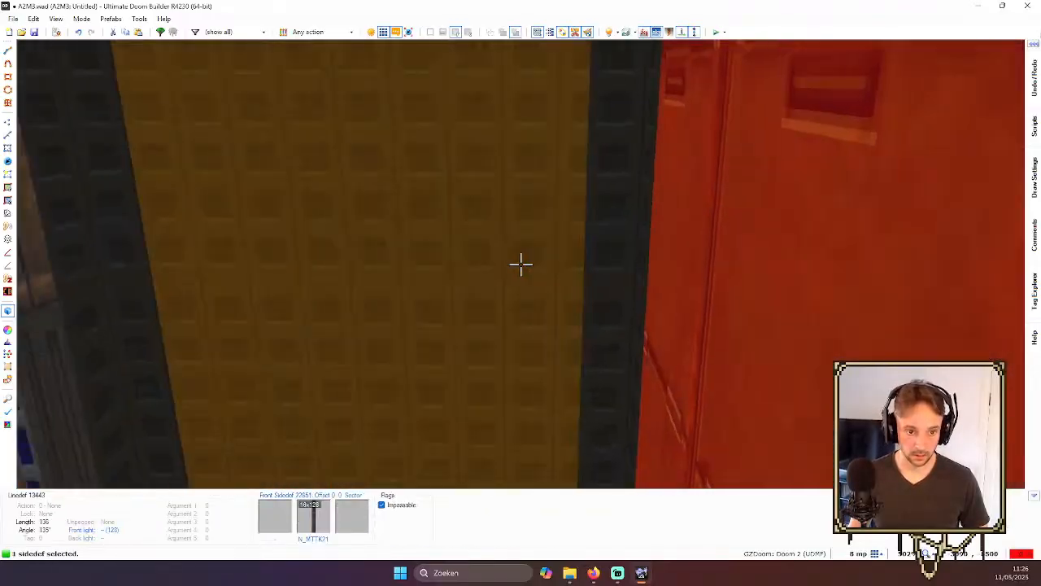
click(520, 265)
click(520, 264)
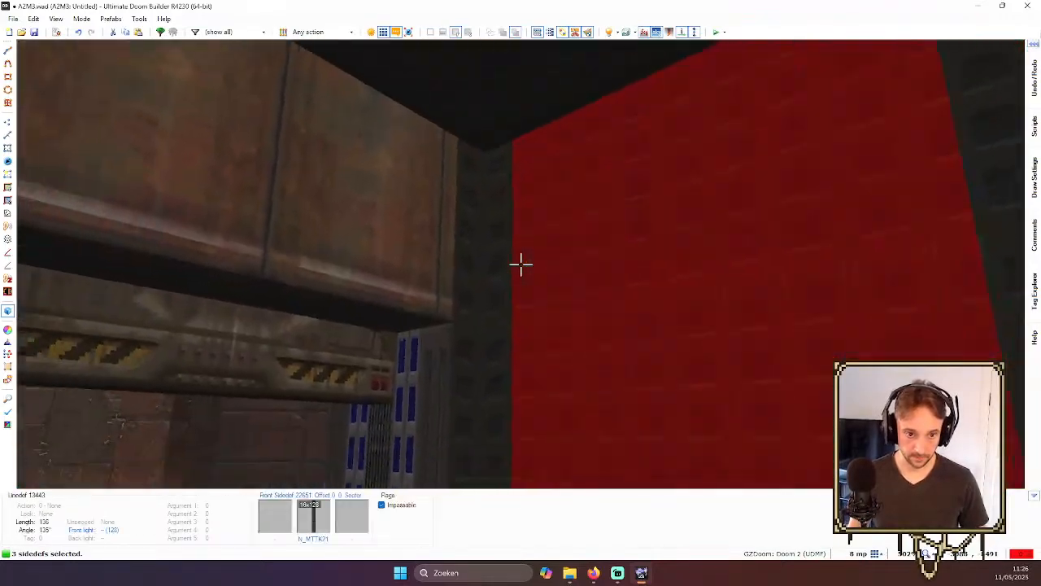
key(s)
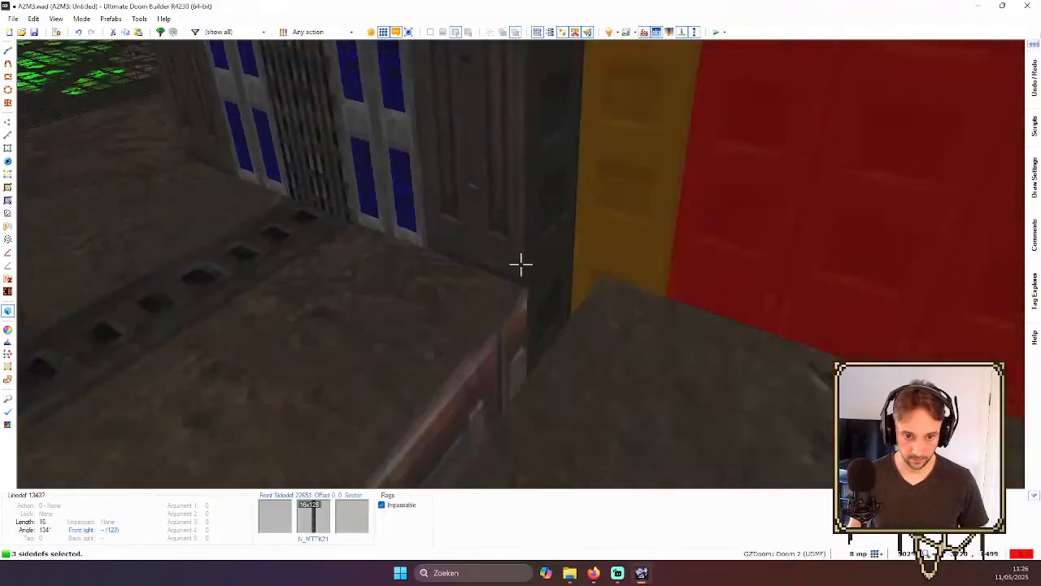
key(s)
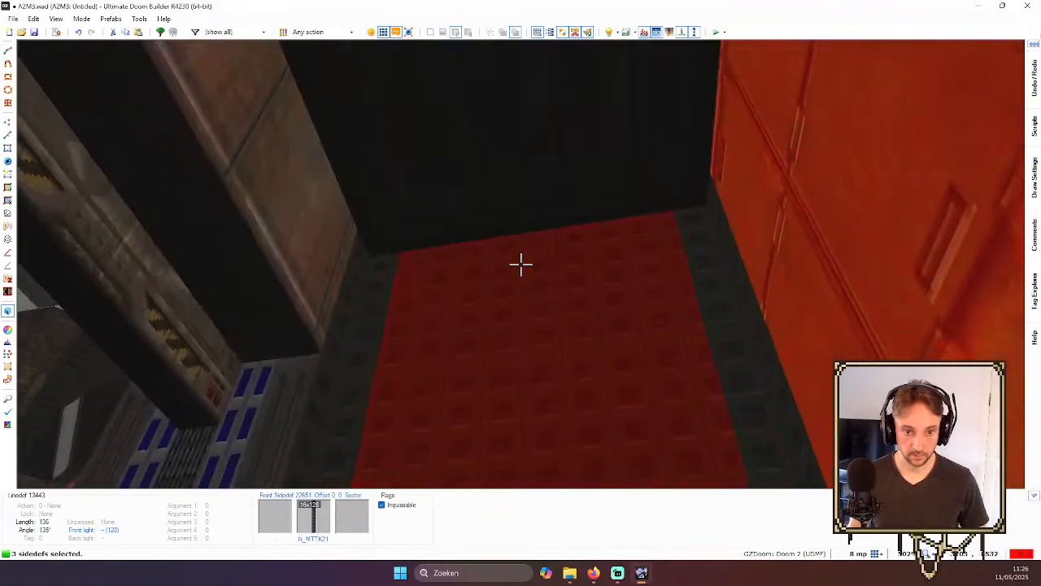
key(w)
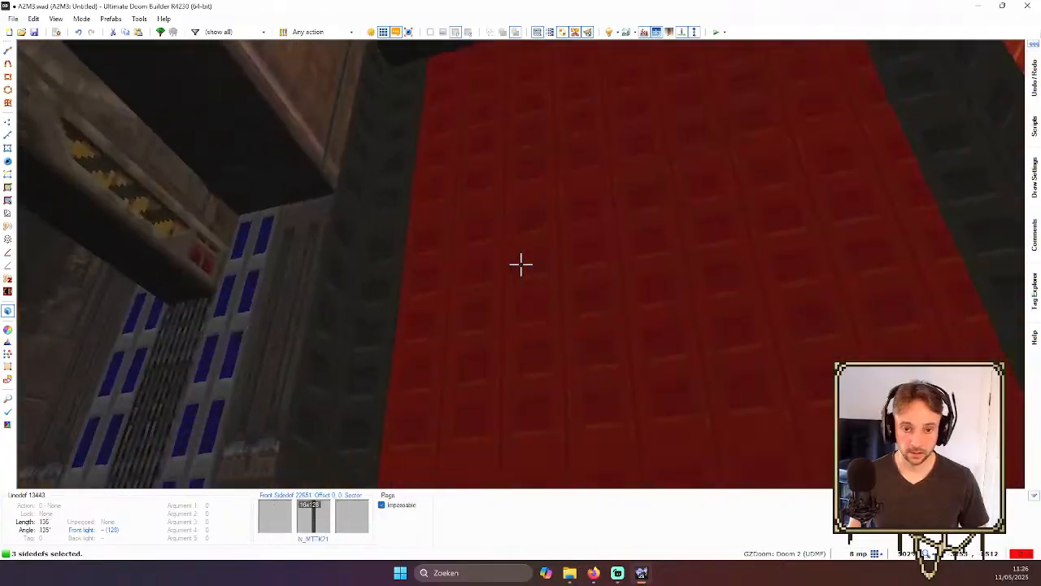
middle_click(521, 263)
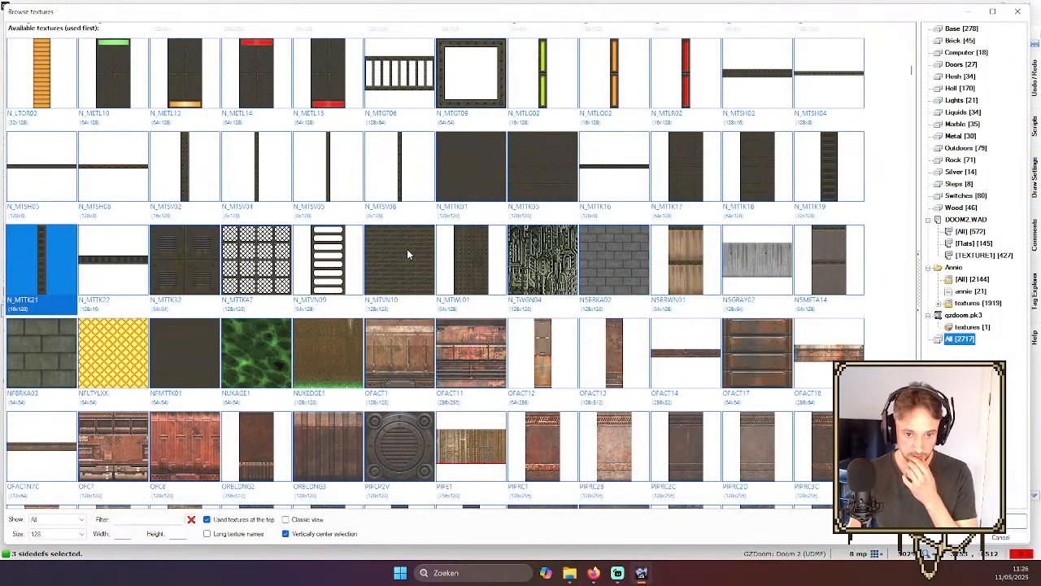
scroll(457, 325, up, 1)
scroll(459, 311, down, 1)
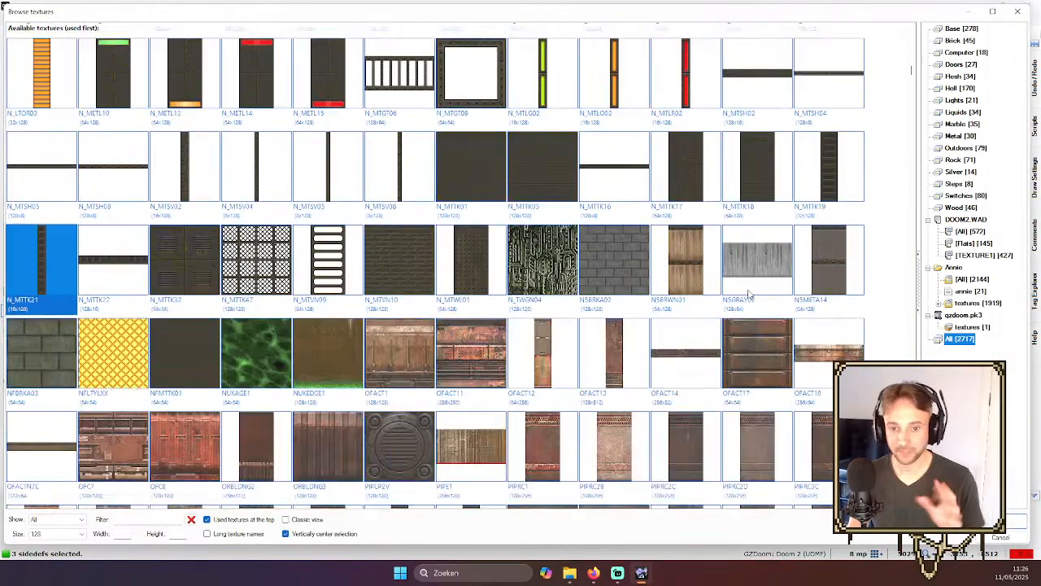
scroll(684, 278, up, 2)
scroll(627, 187, up, 10)
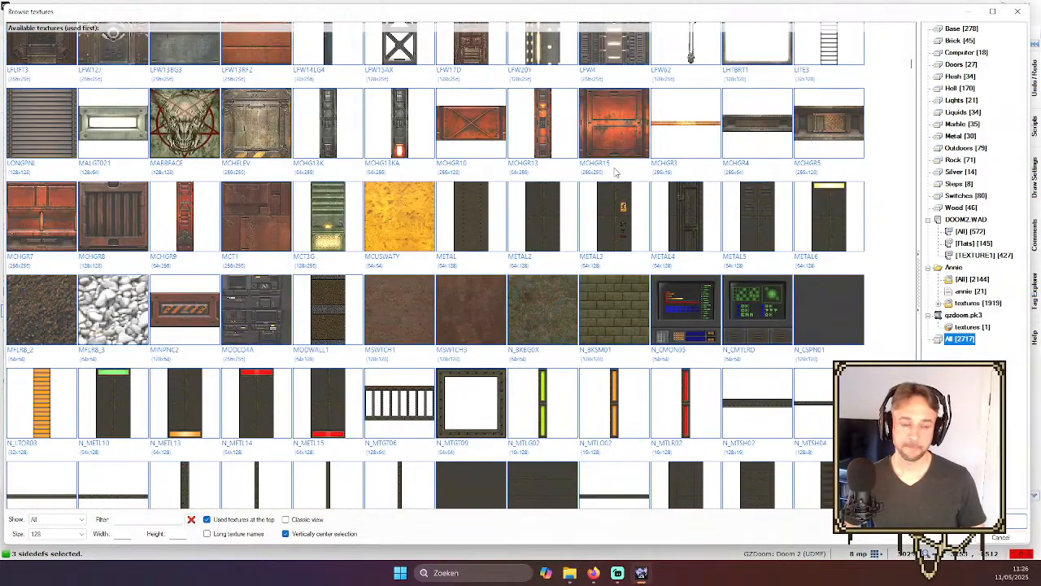
scroll(606, 161, down, 3)
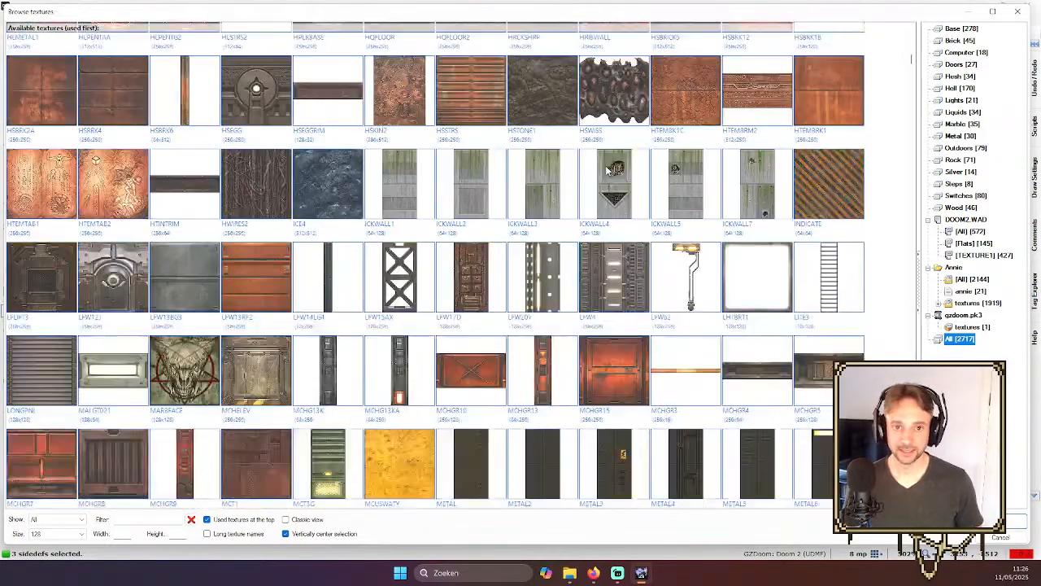
key(Escape)
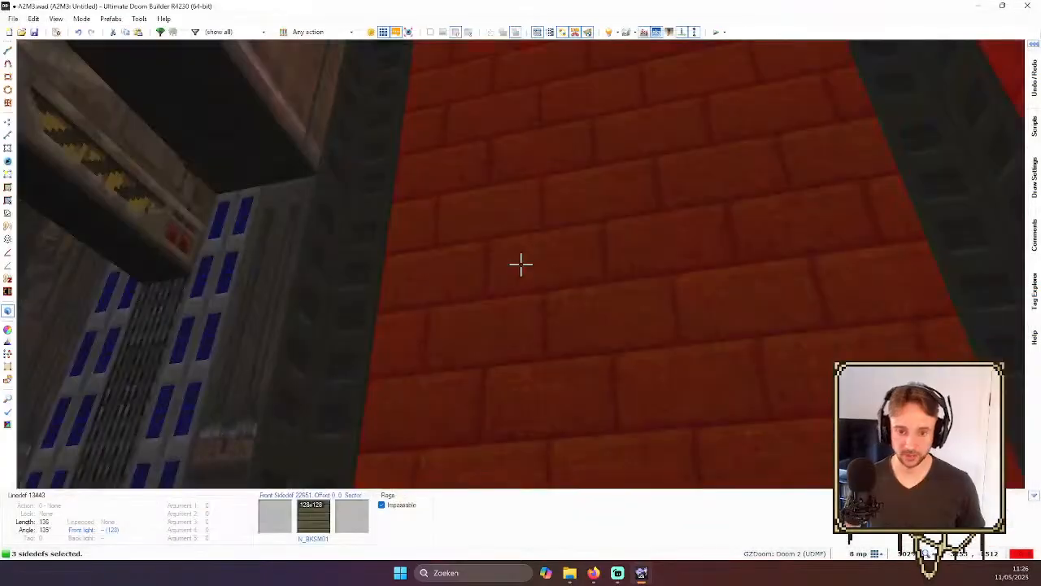
- Reset the local texture offsets, scale and brightness of the exit room's three brick wall panels and clear the selection
key(c)
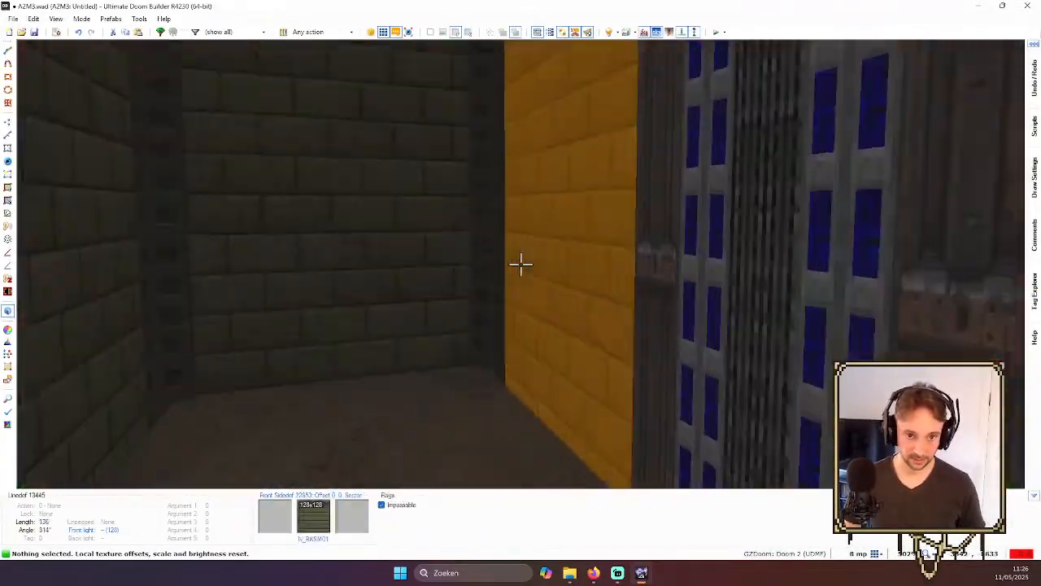
click(521, 264)
click(520, 264)
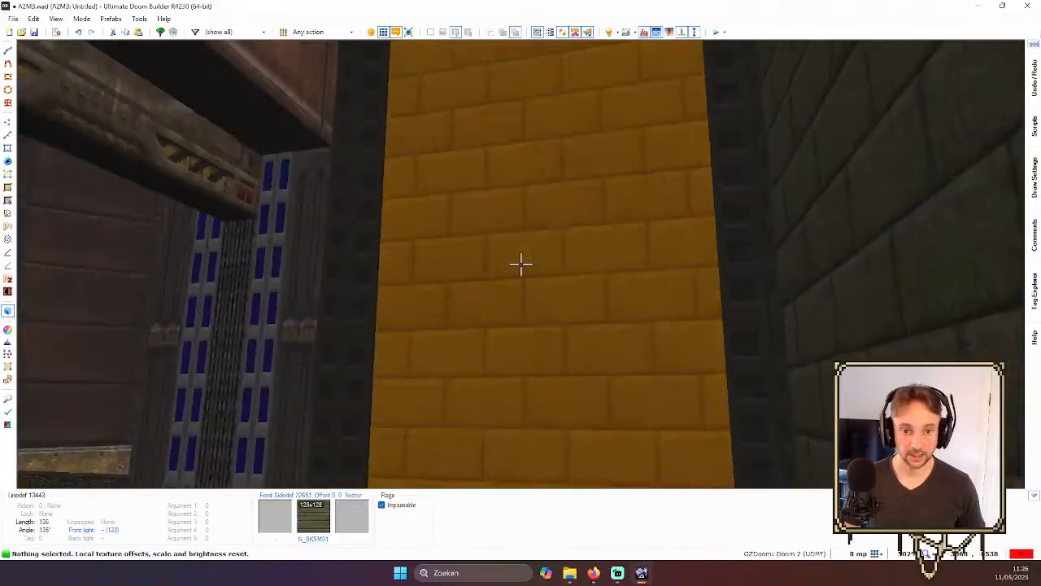
key(w)
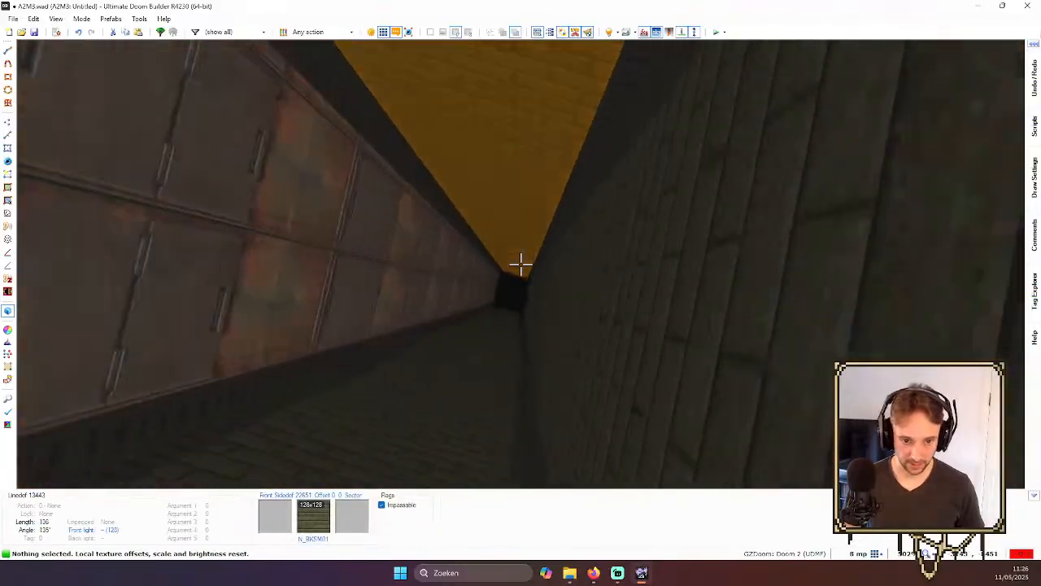
key(w)
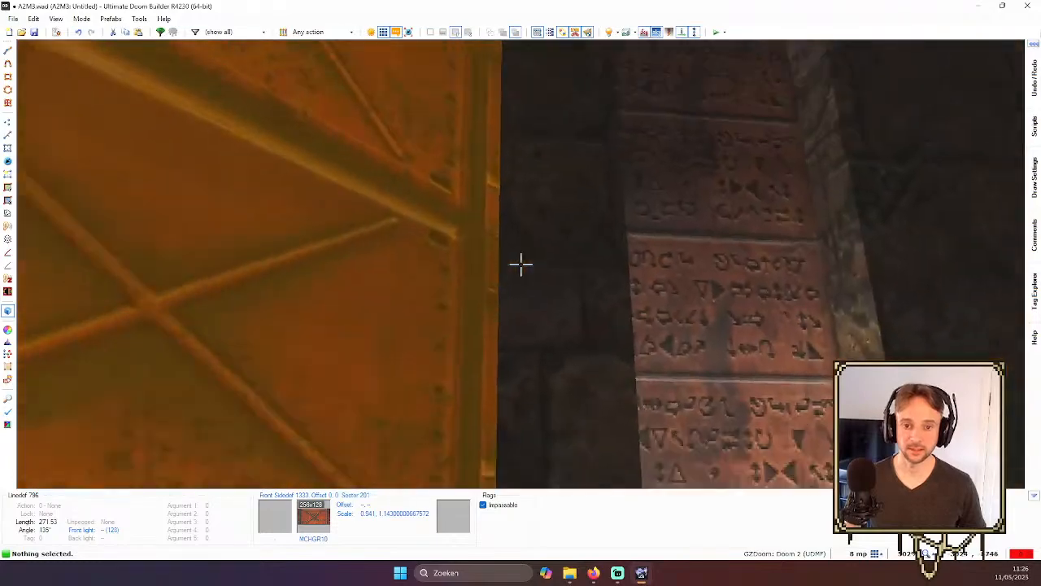
key(w)
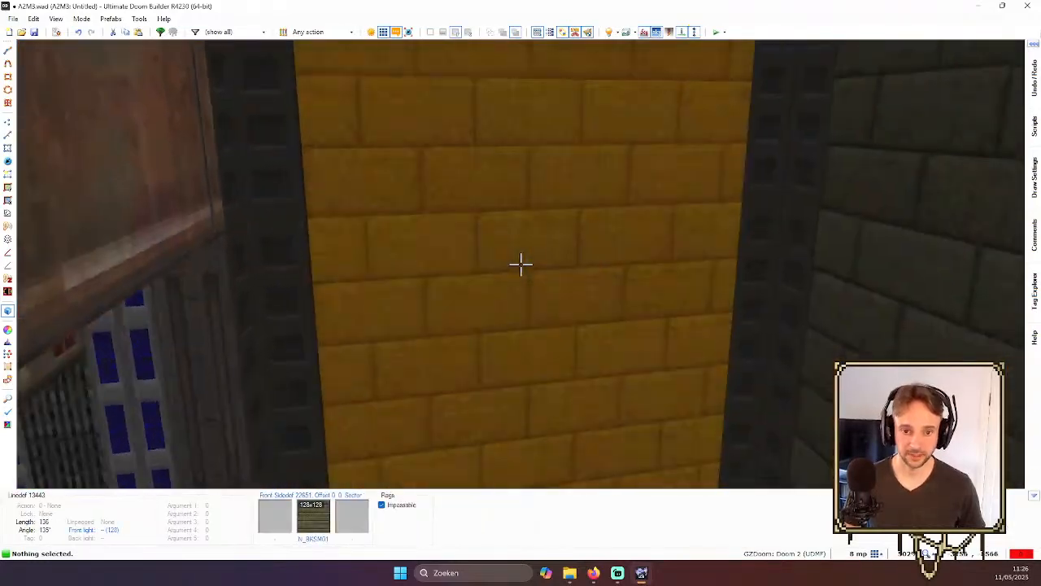
- Apply texture CVCROSS to the exit room's three wide wall panels
click(521, 264)
click(521, 265)
click(520, 264)
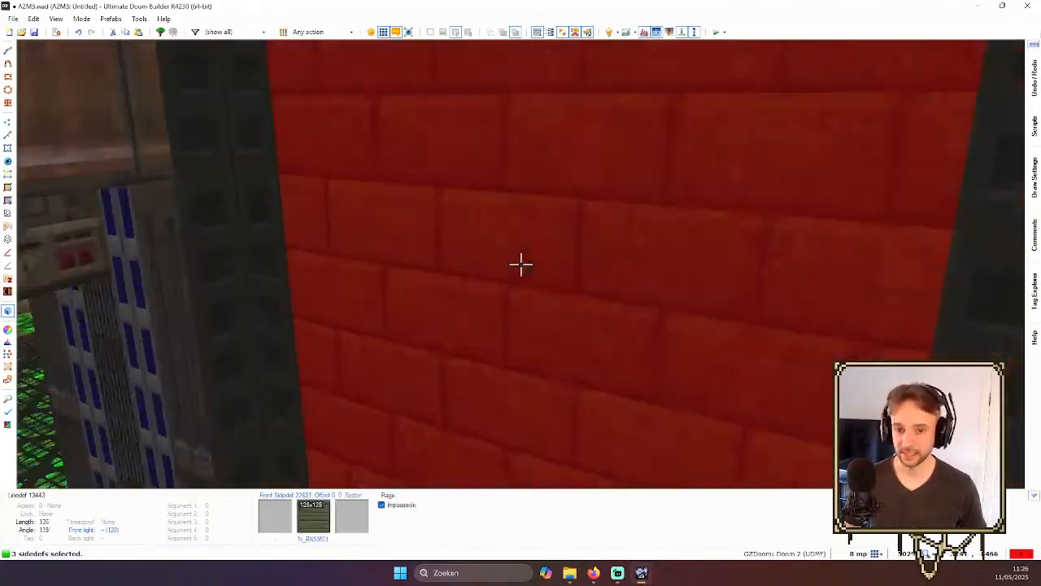
key(t)
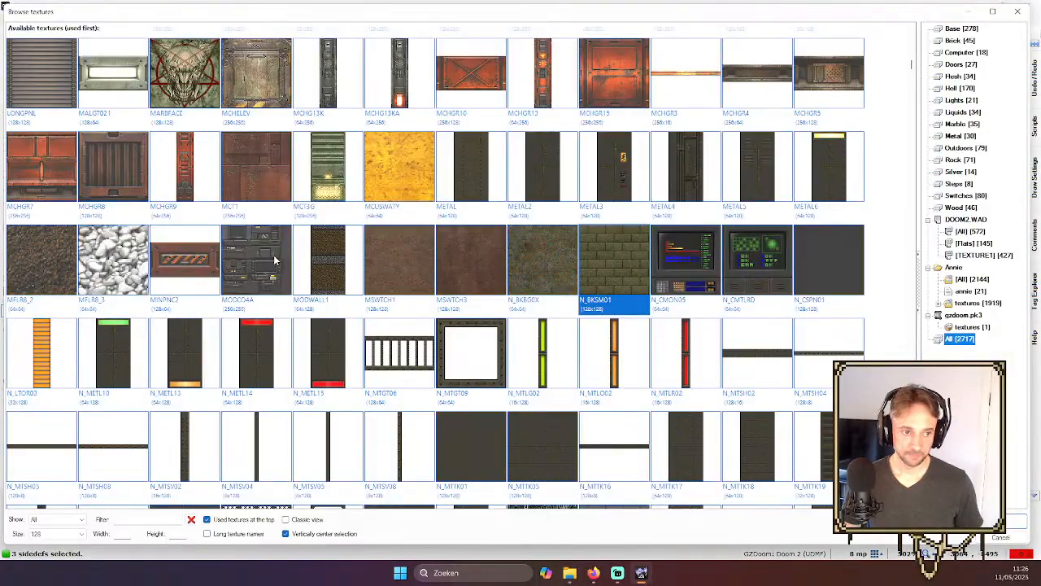
scroll(252, 239, up, 1)
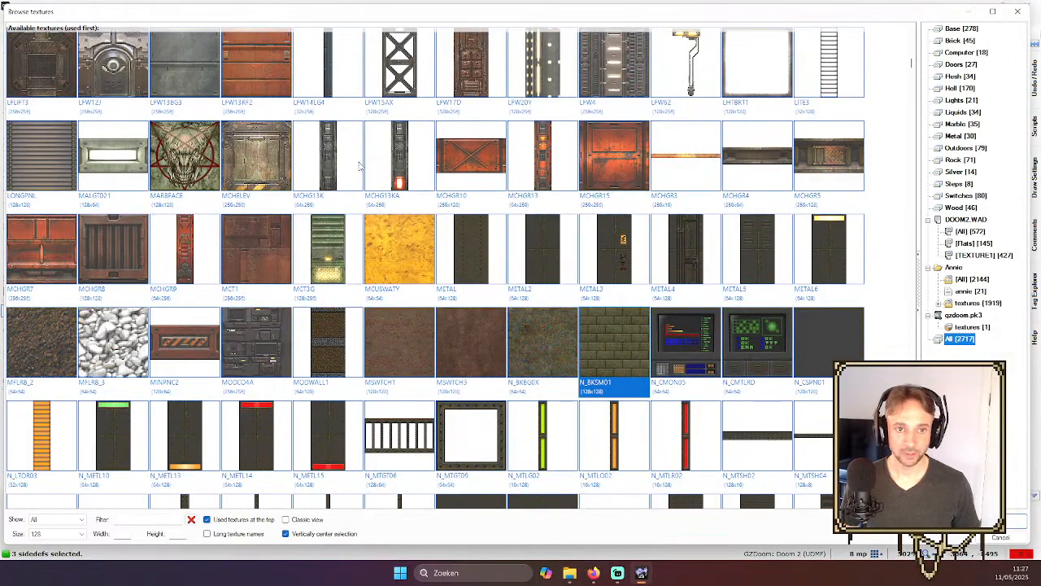
scroll(358, 166, up, 1)
scroll(472, 155, up, 5)
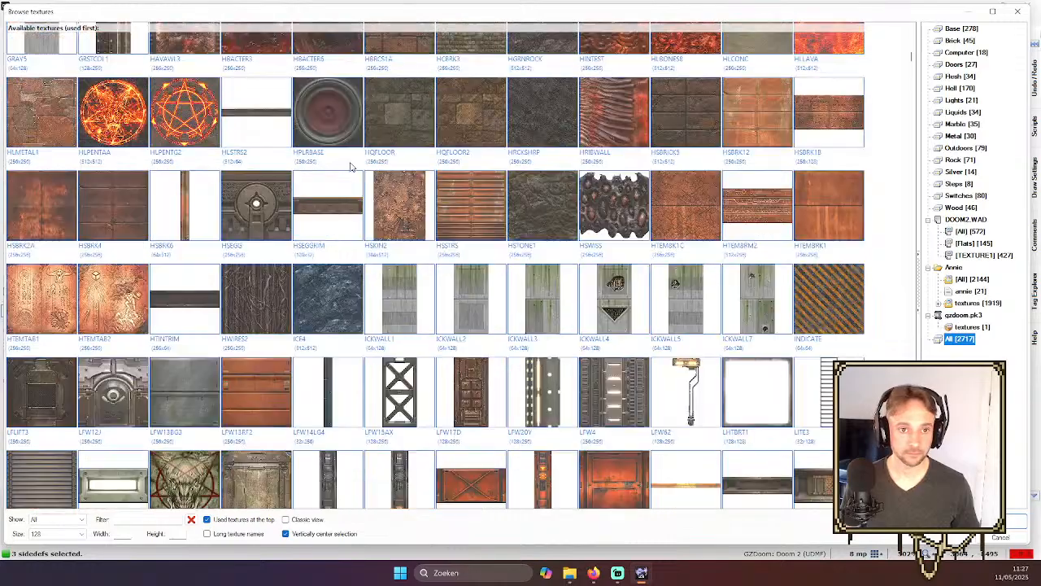
scroll(523, 179, up, 3)
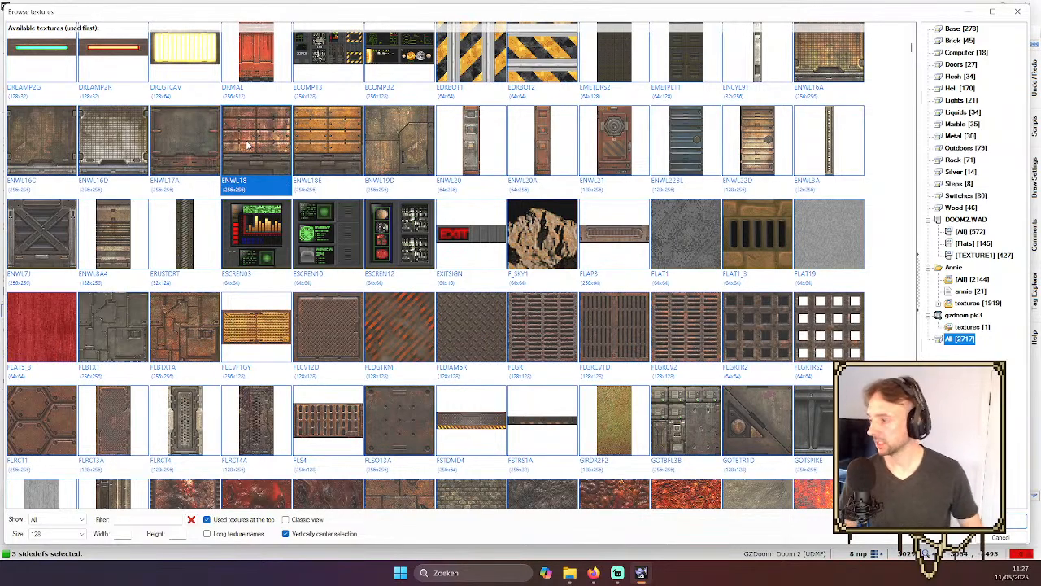
scroll(383, 199, up, 2)
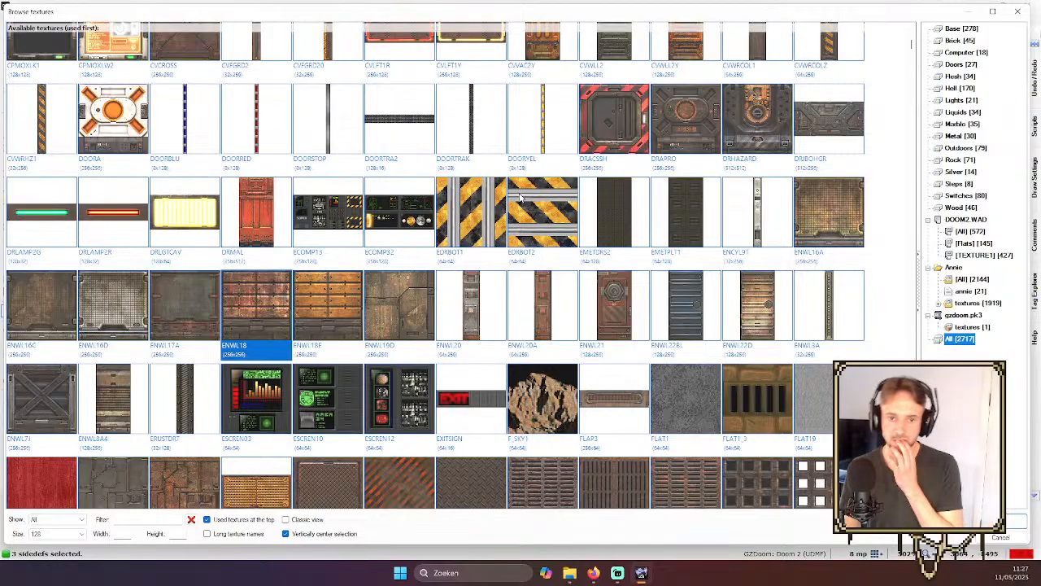
scroll(708, 138, up, 4)
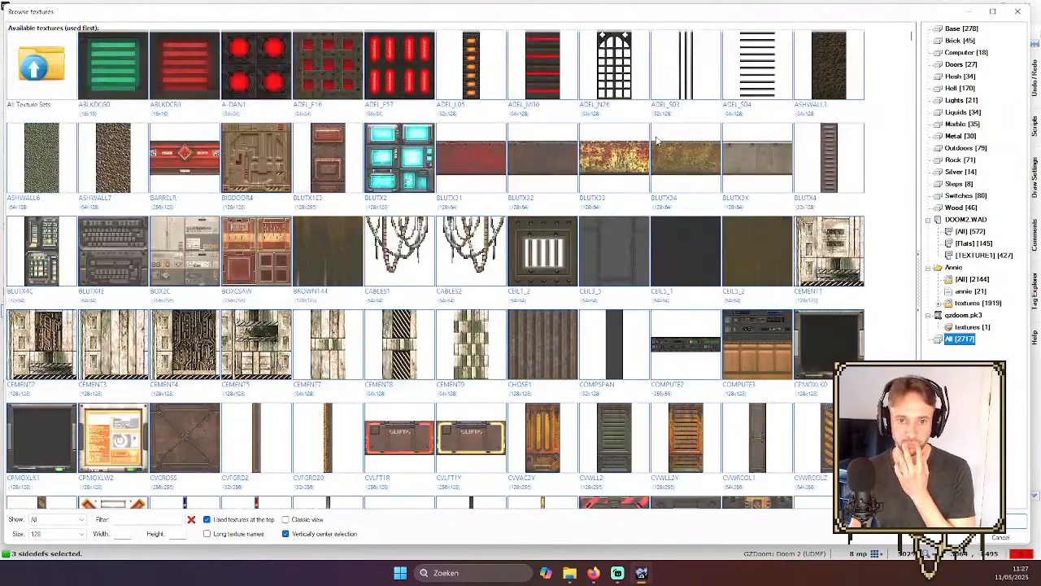
scroll(642, 143, down, 4)
scroll(635, 142, up, 2)
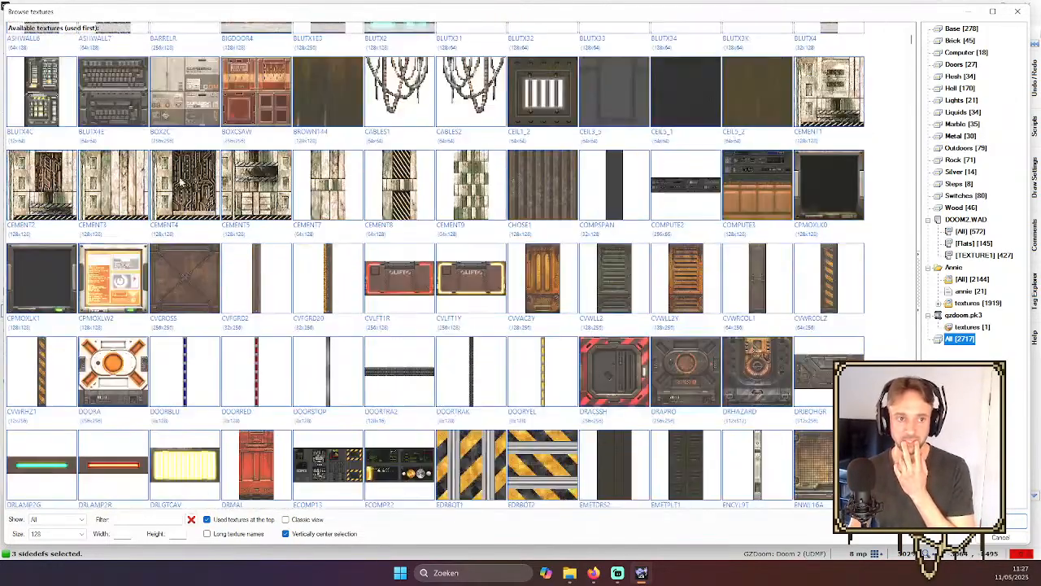
double_click(180, 282)
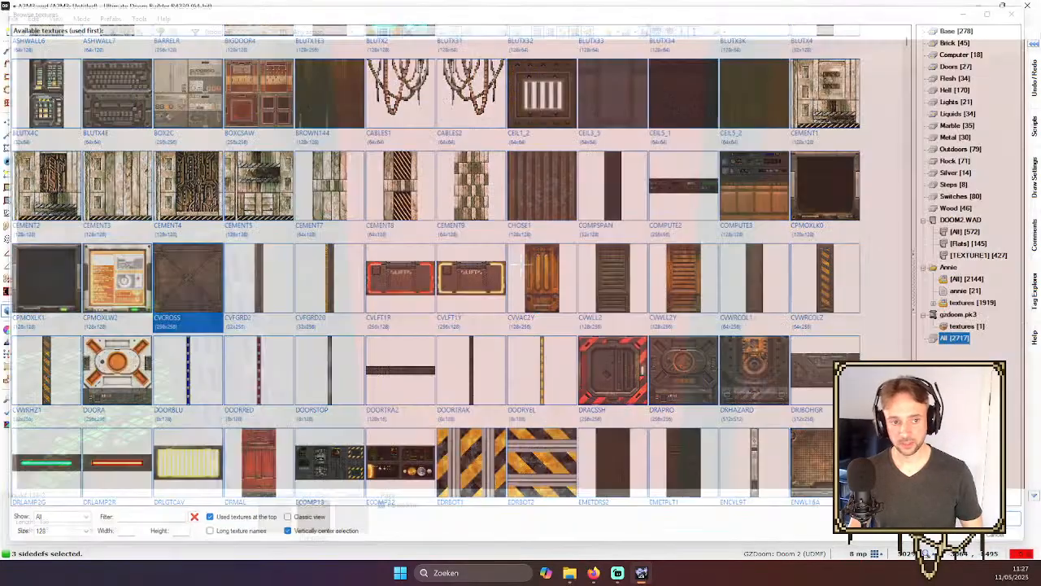
- Fit the CVCROSS texture to the width of the exit room's wall panel with one horizontal repeat
key(w)
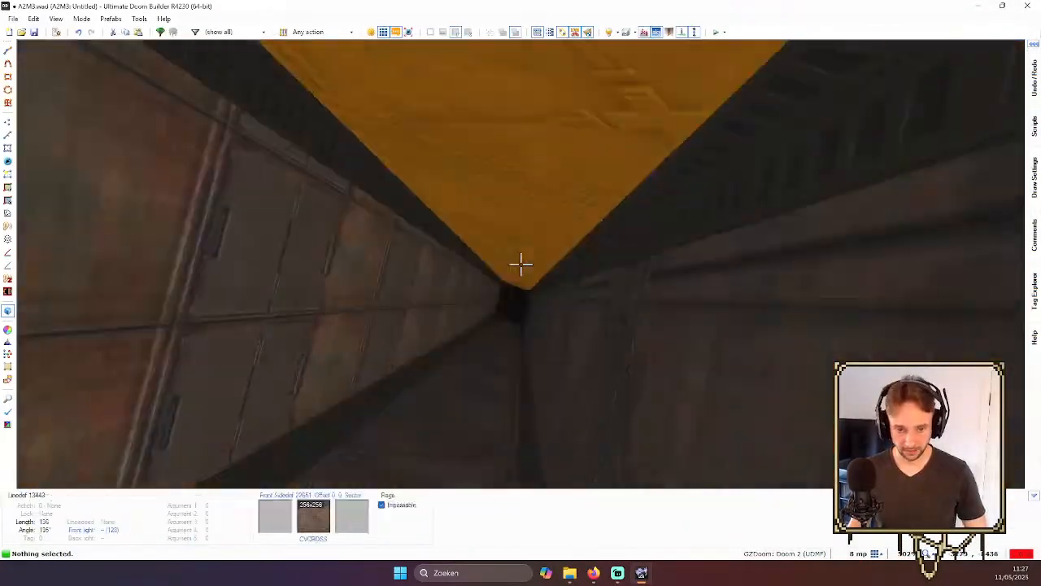
key(w)
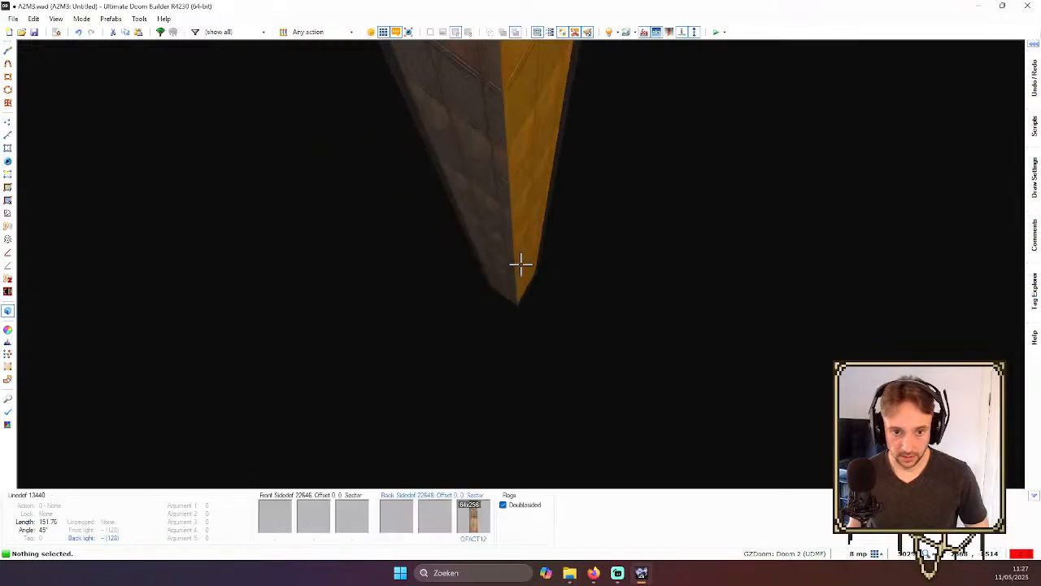
key(w)
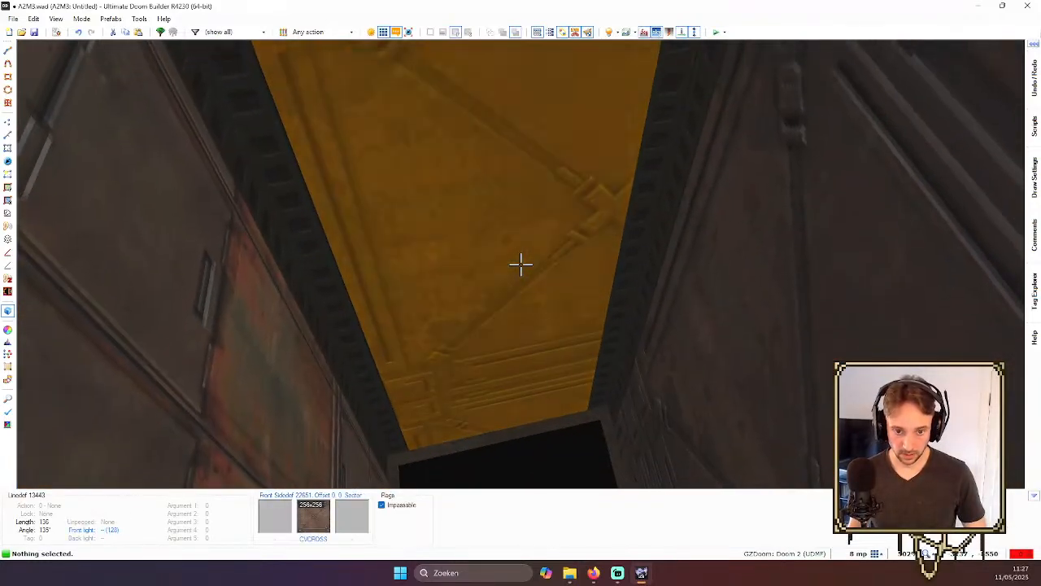
key(ctrl+shift+a)
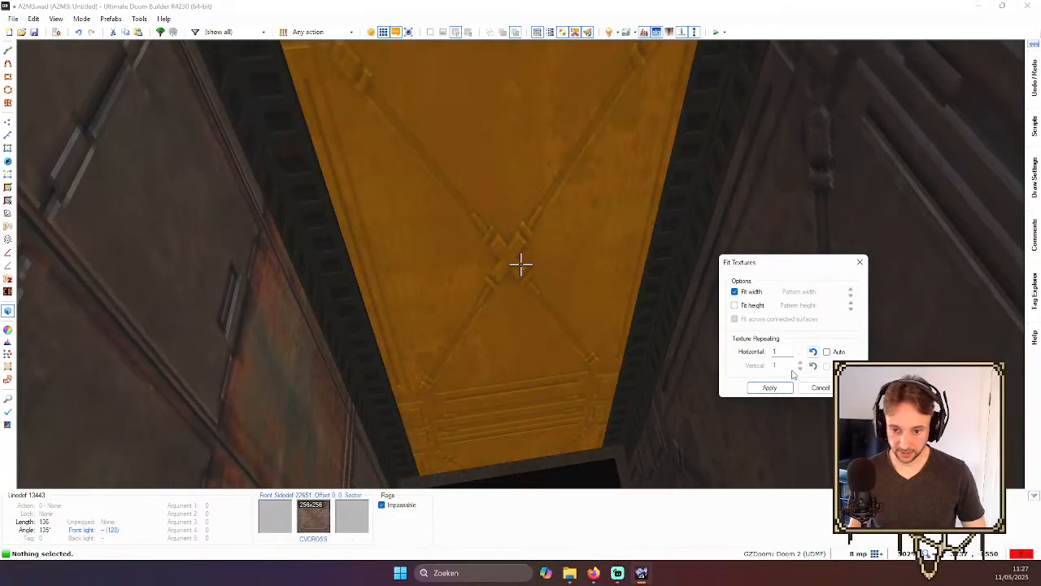
key(Return)
- Lower the floor of the border sector below the fitted CVCROSS wall panel to a height of -4840
key(w)
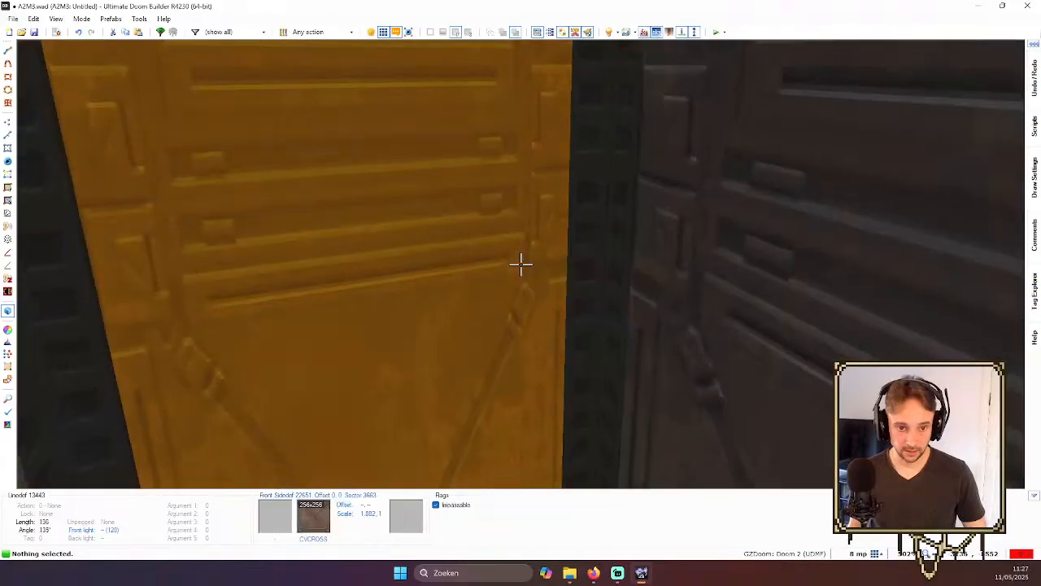
key(w)
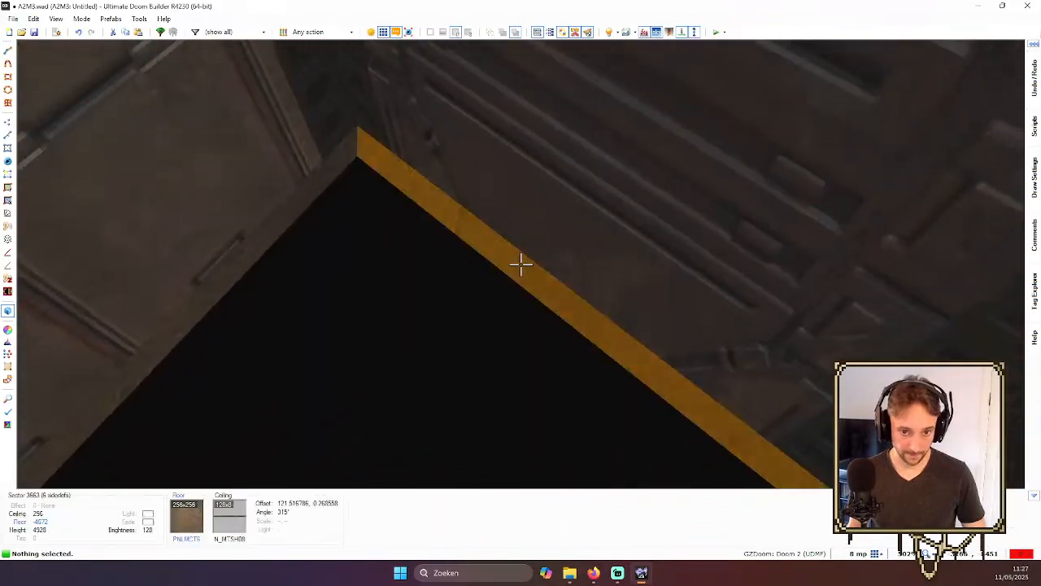
click(520, 263)
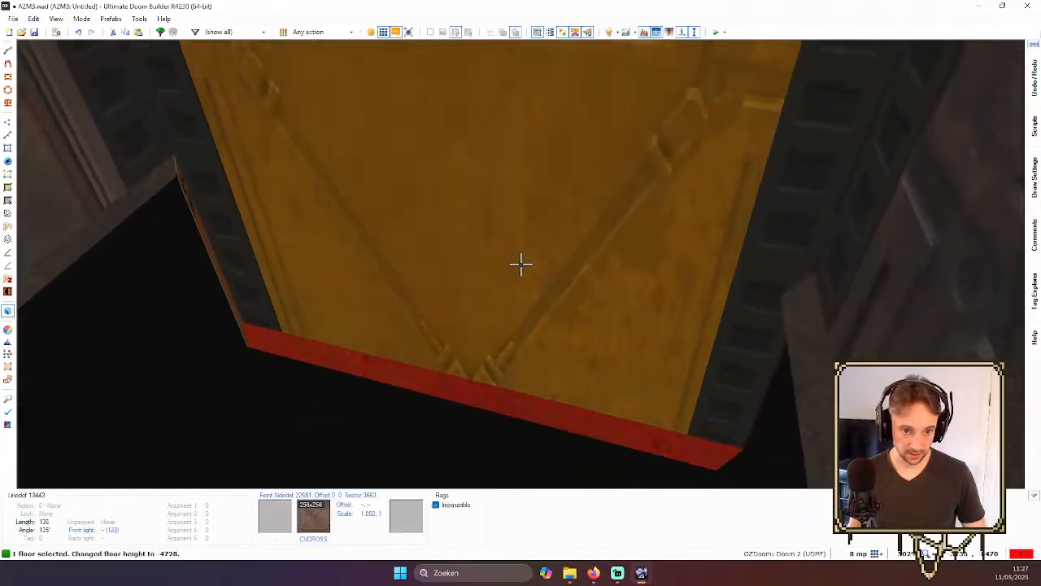
scroll(521, 264, up, 1)
scroll(521, 264, up, 8)
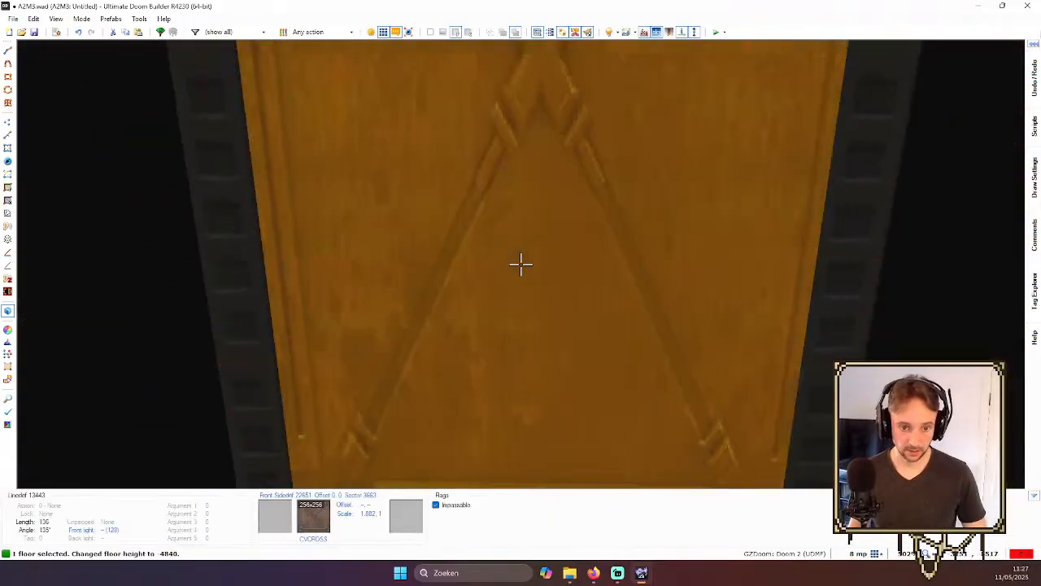
scroll(520, 264, down, 1)
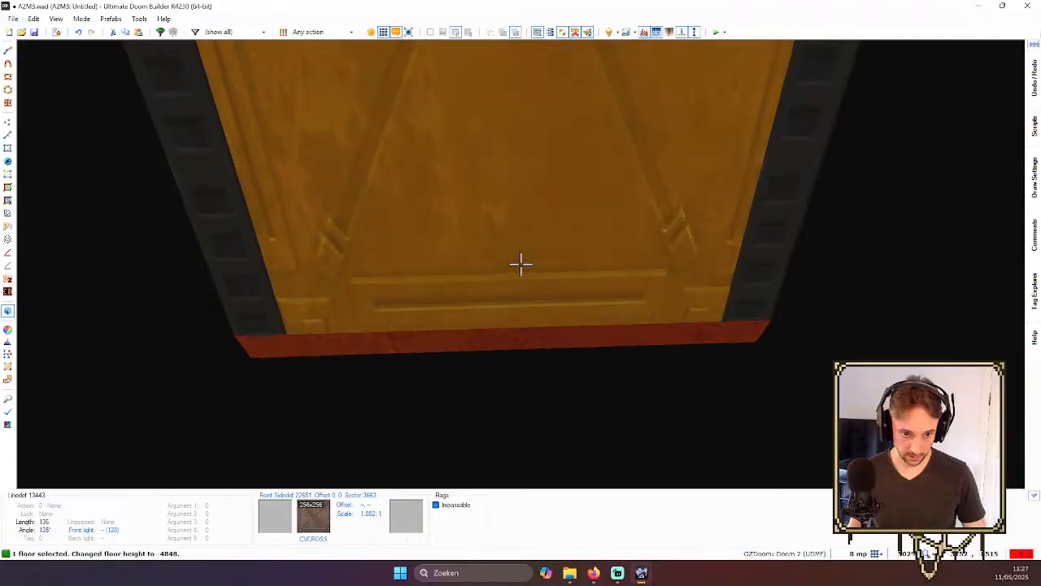
key(s)
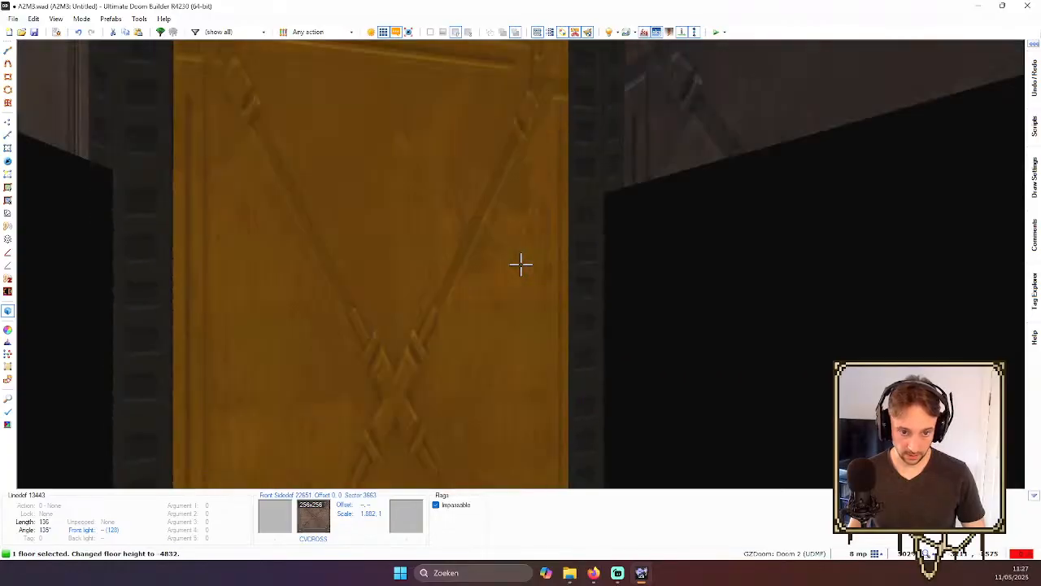
scroll(521, 263, up, 1)
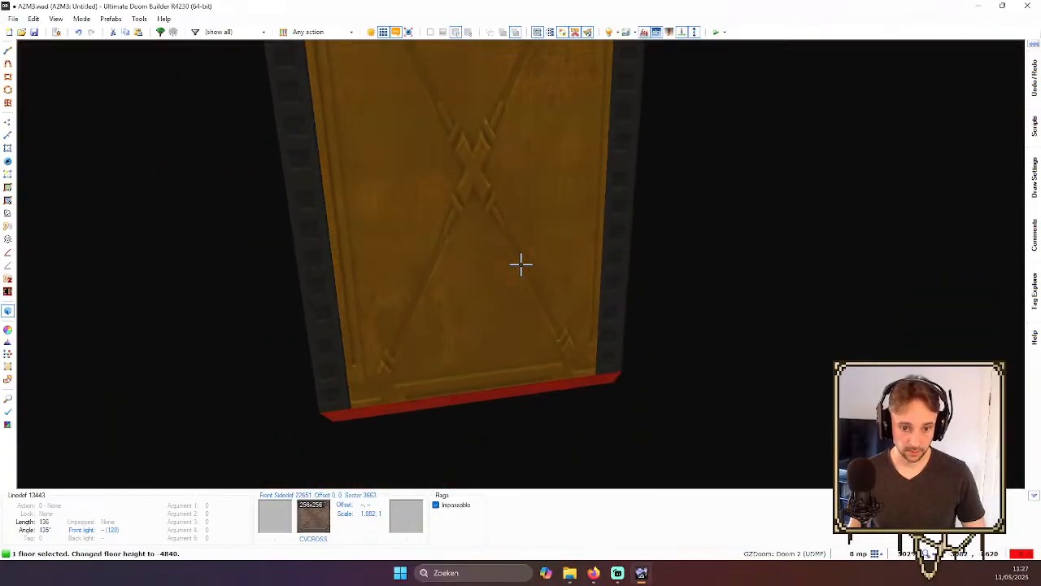
- Set the floor height of the selected strip beneath the cross-braced wall to -4864
key(w)
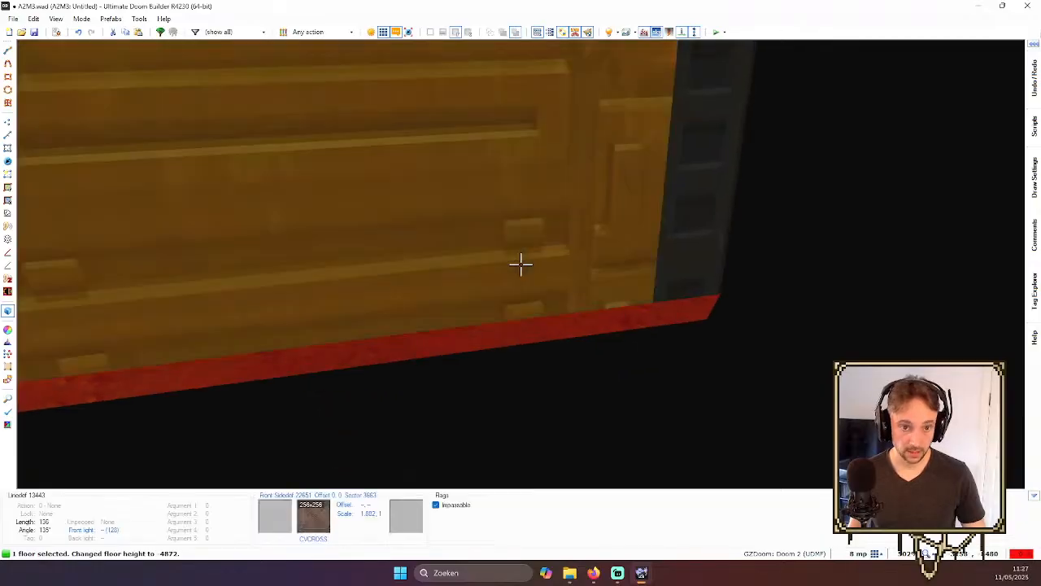
key(s)
key(w)
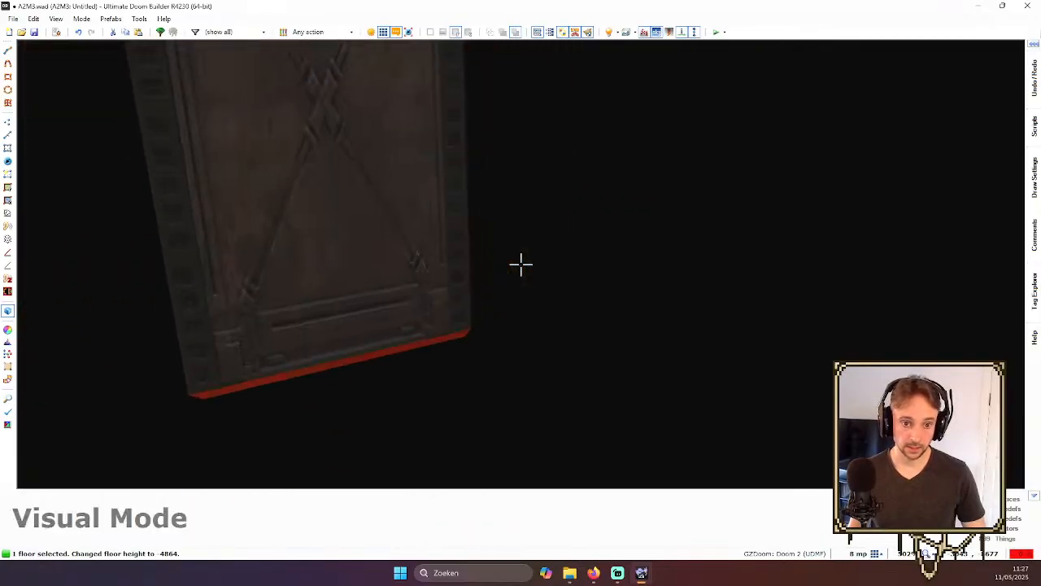
key(s)
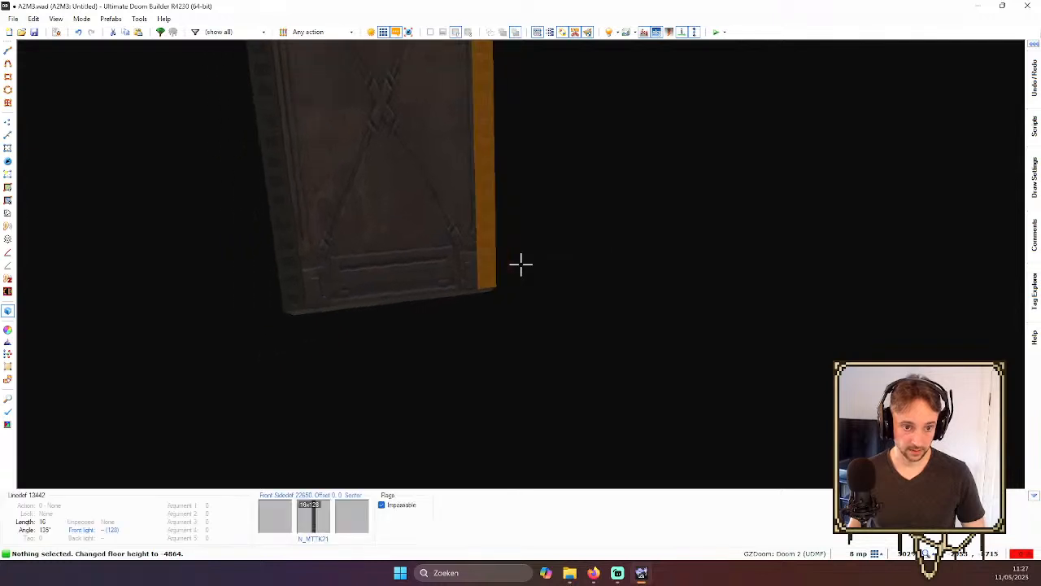
- Select the three remaining floor strips around the shaft's base and lower them together to -4864
key(w)
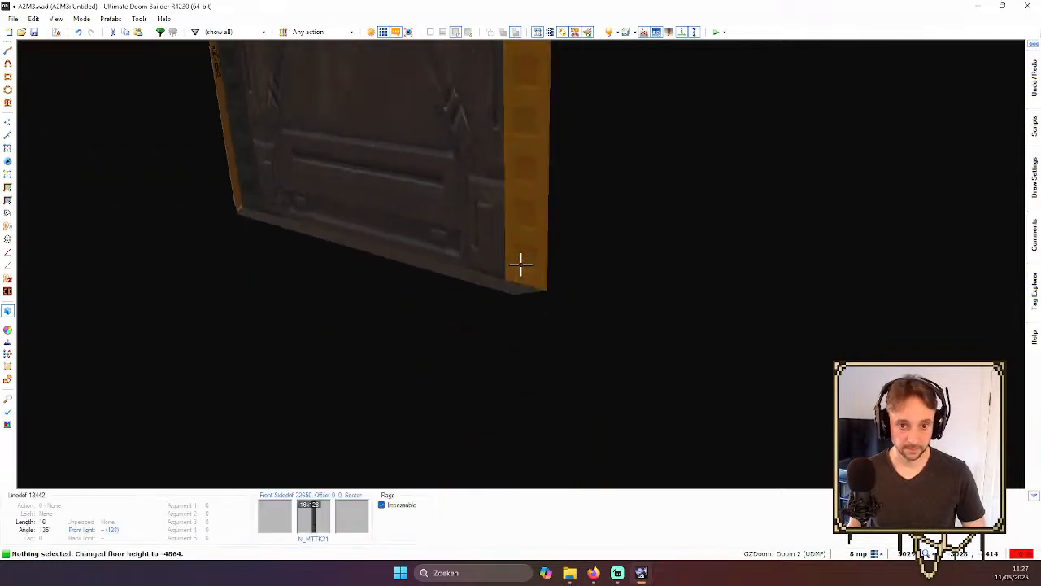
key(w)
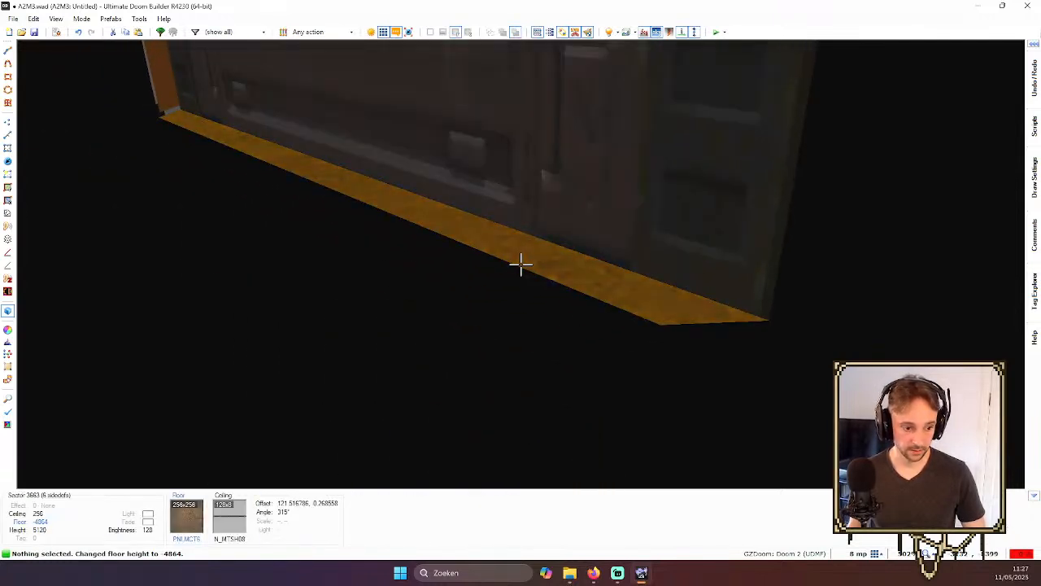
key(s)
key(w)
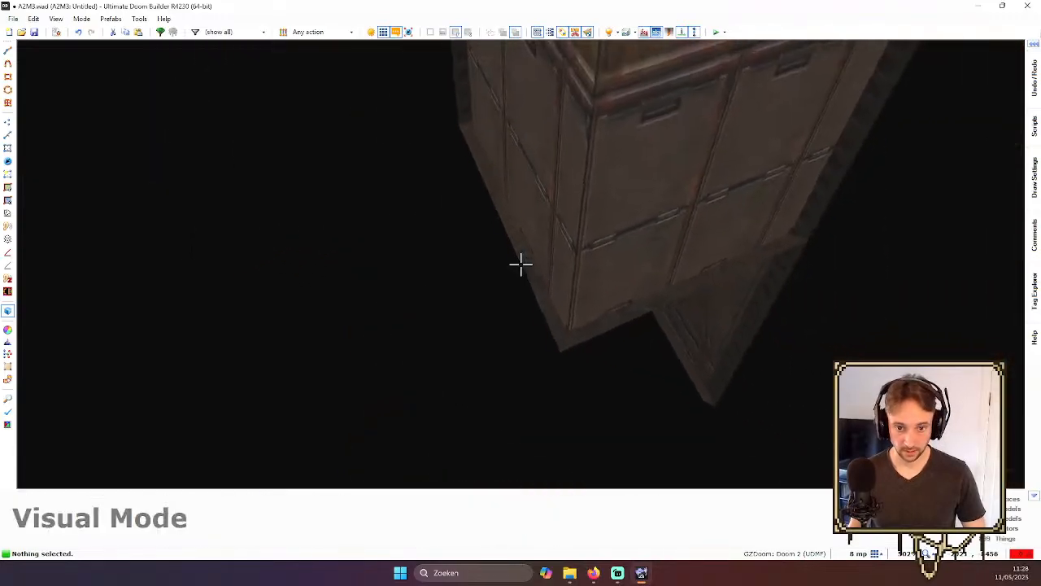
click(521, 264)
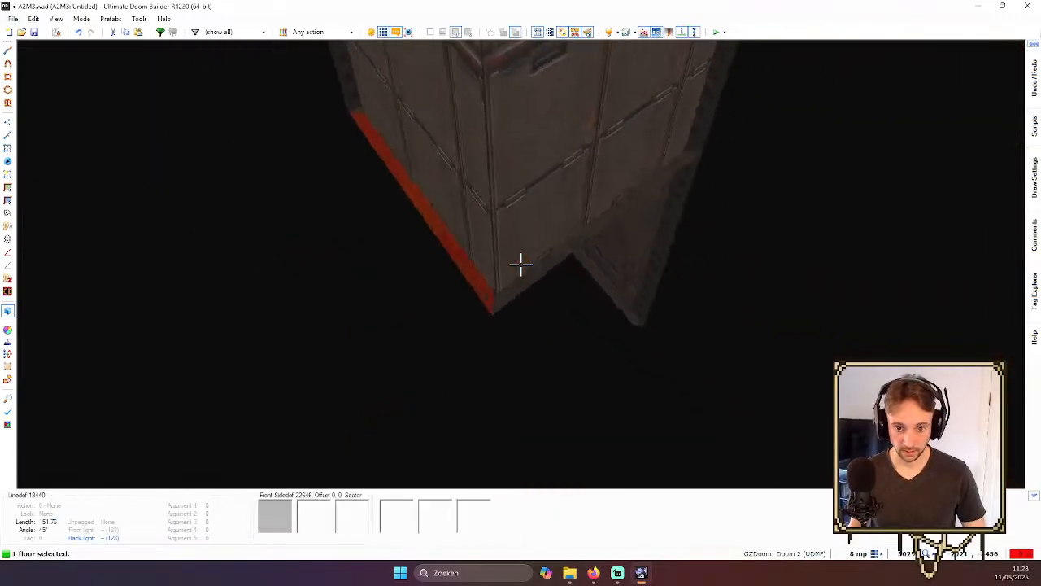
key(w)
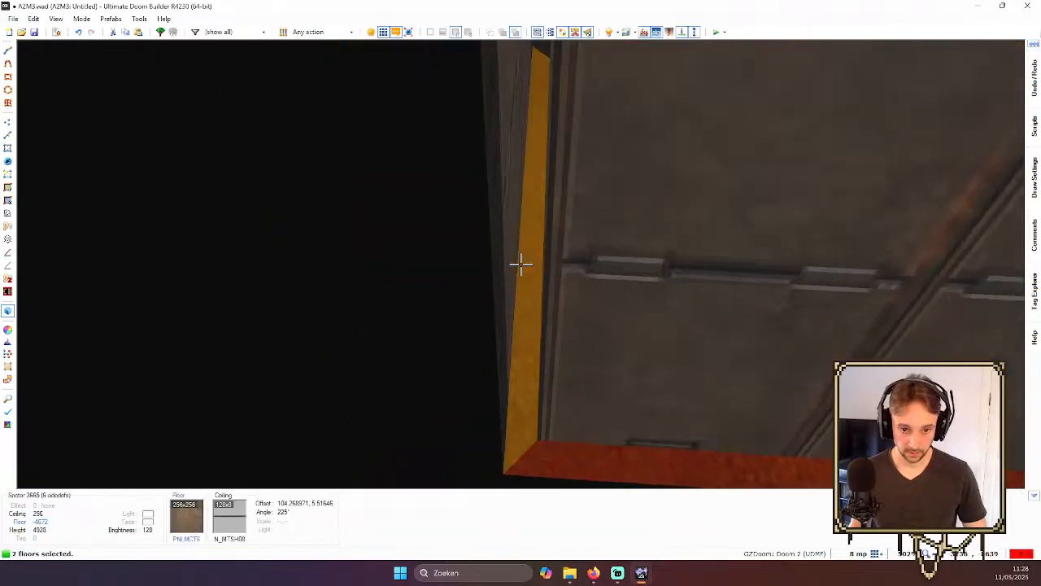
click(521, 263)
scroll(521, 264, down, 5)
scroll(521, 263, down, 5)
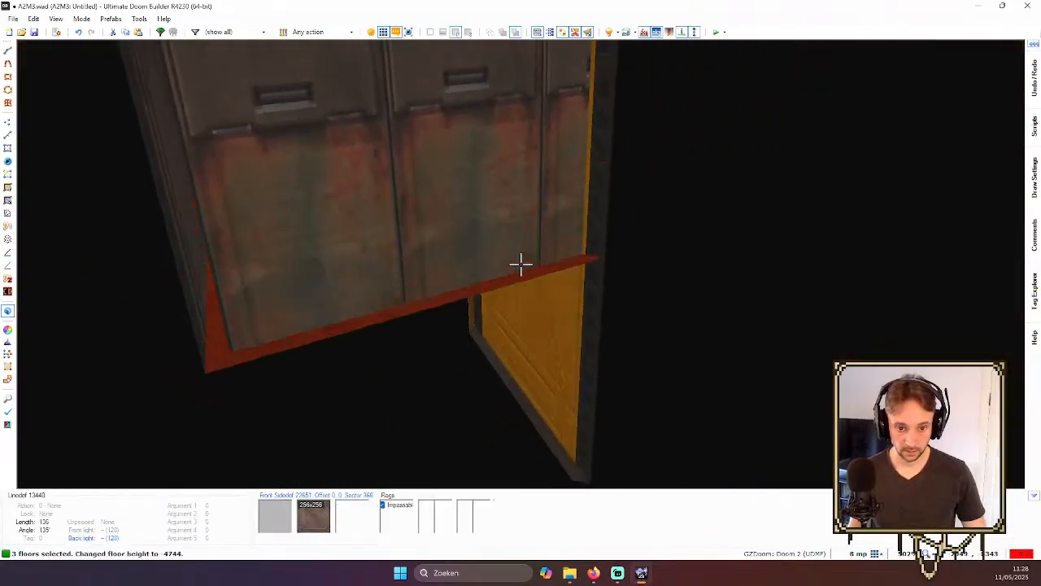
scroll(521, 264, down, 2)
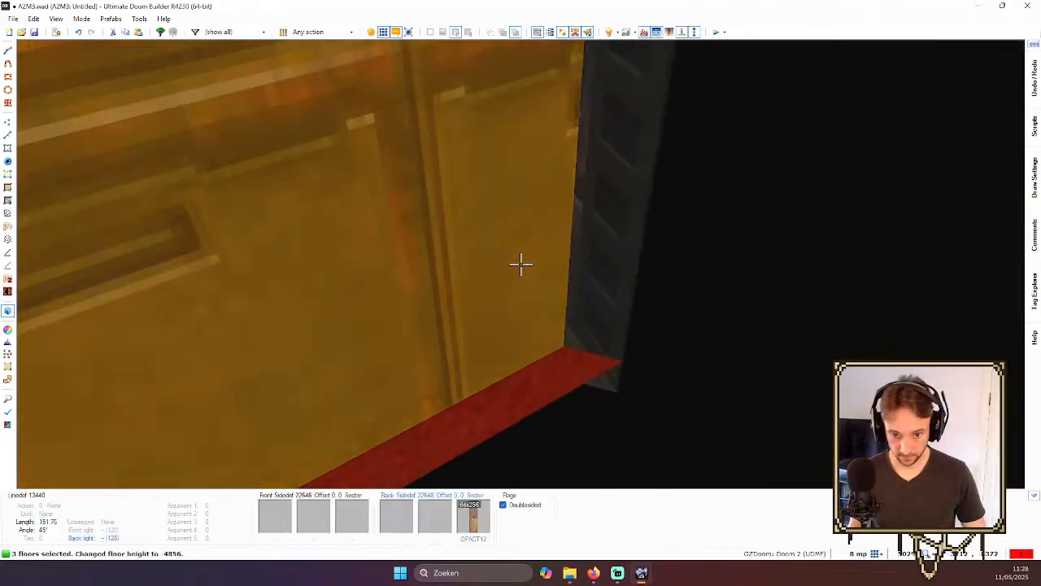
key(c)
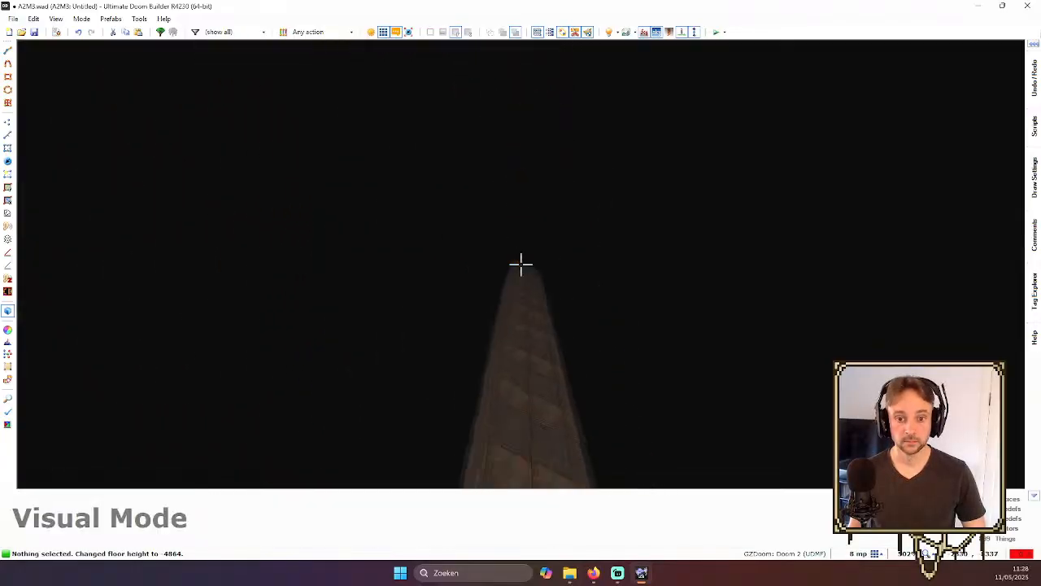
- Reset the local texture offsets, scale and brightness of the shaft's tall OFACT12 wall
key(e)
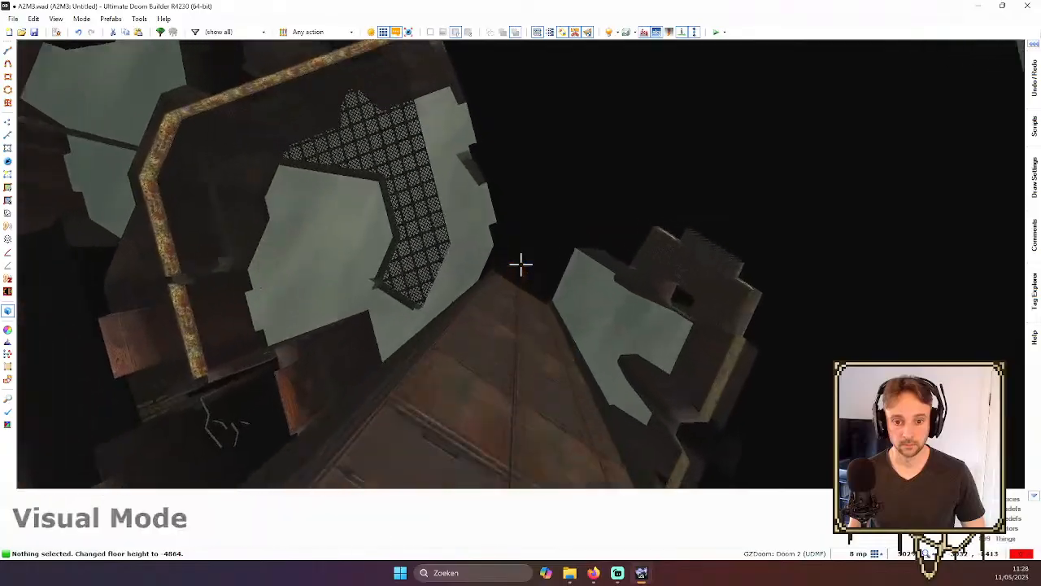
key(d)
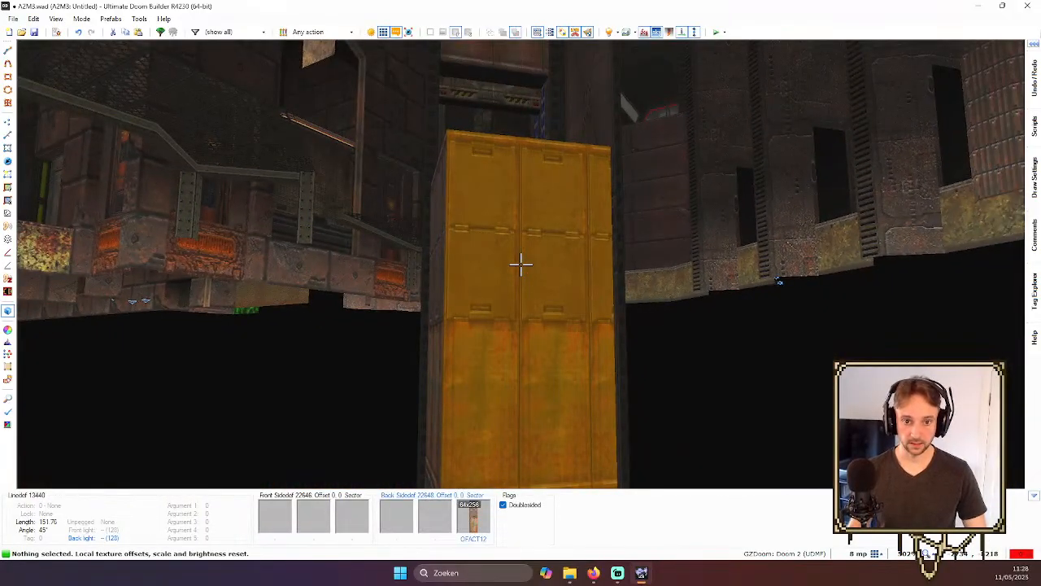
key(e)
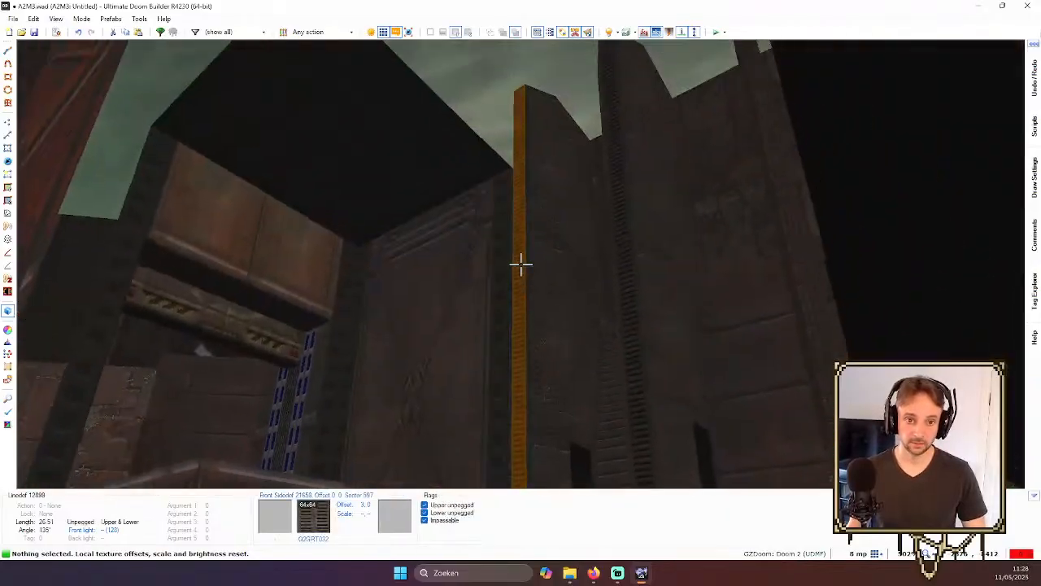
- Browse the available textures for a replacement for the CVCROSS texture on the shaft's inner wall
key(e)
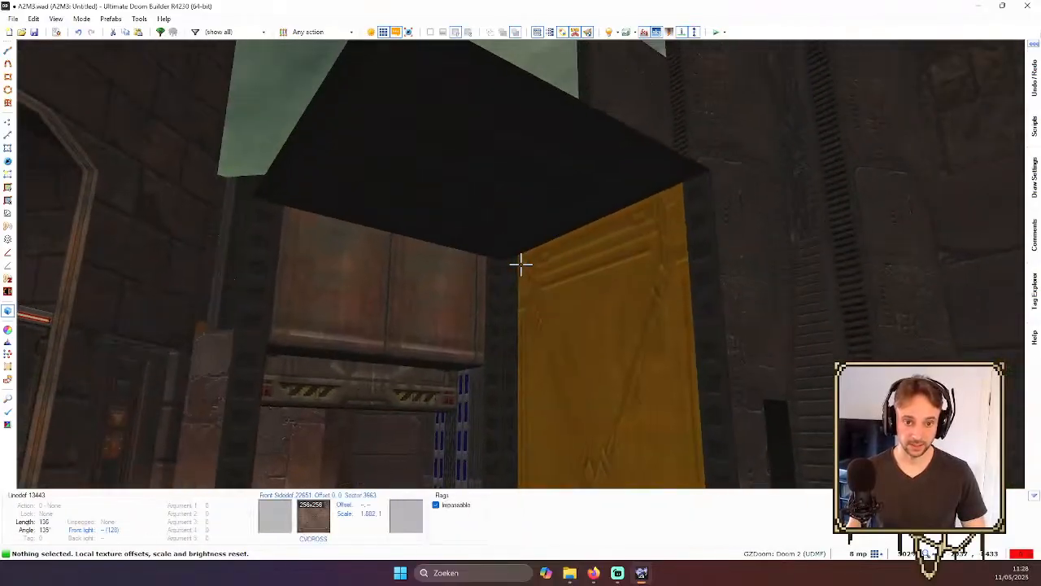
key(e)
key(d)
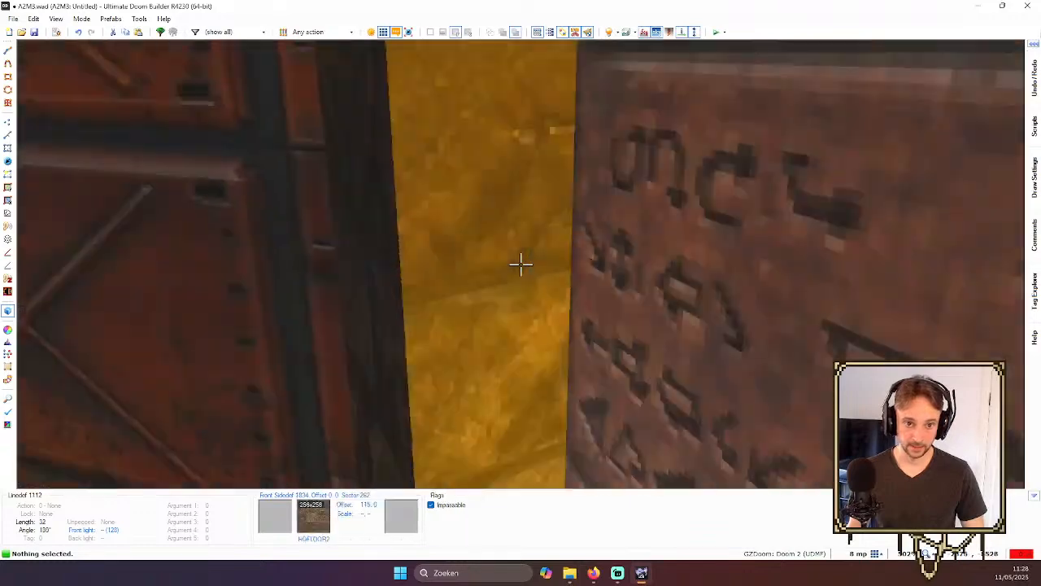
key(e)
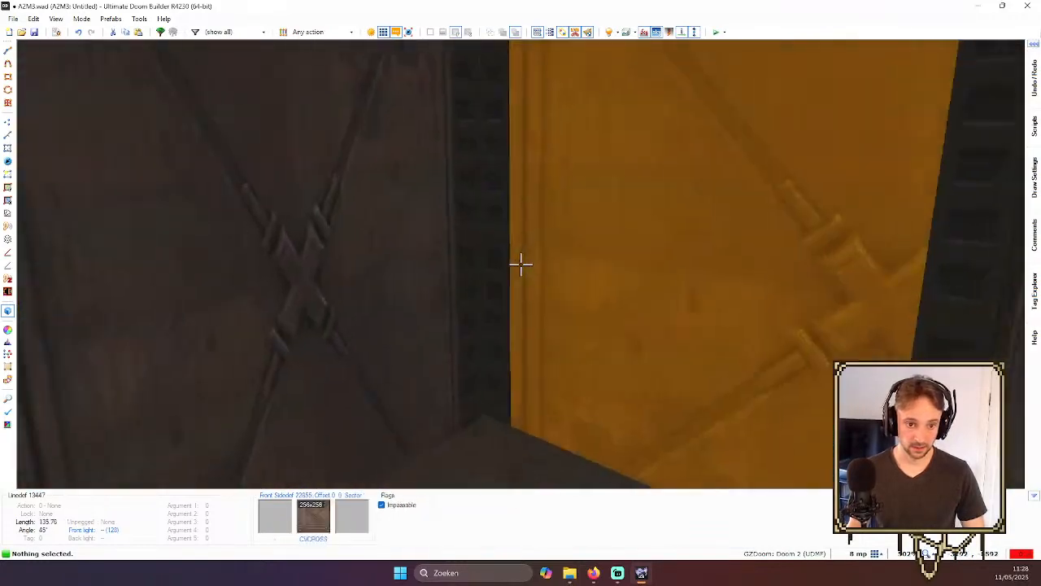
right_click(521, 263)
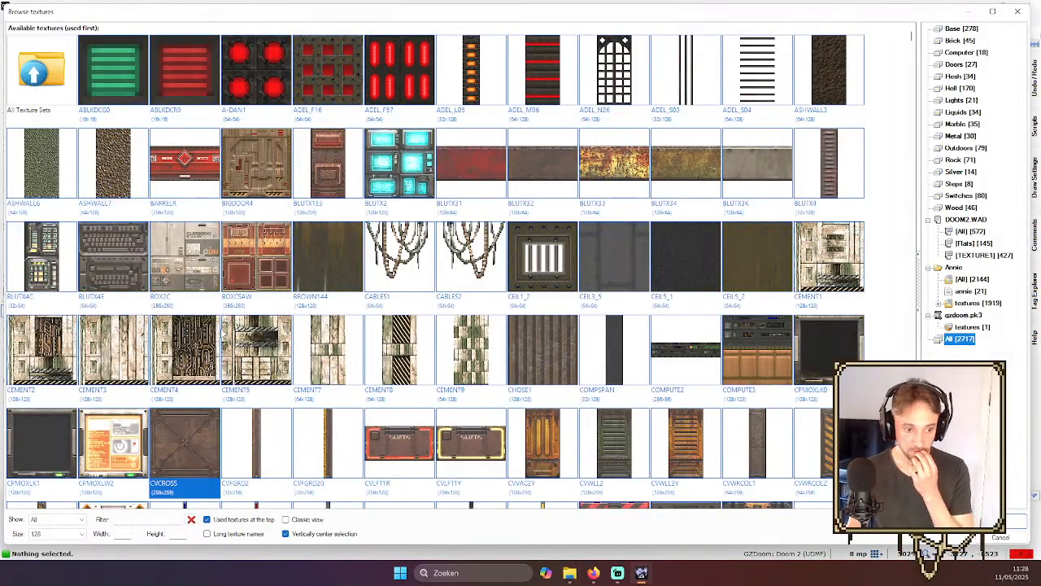
scroll(190, 438, down, 2)
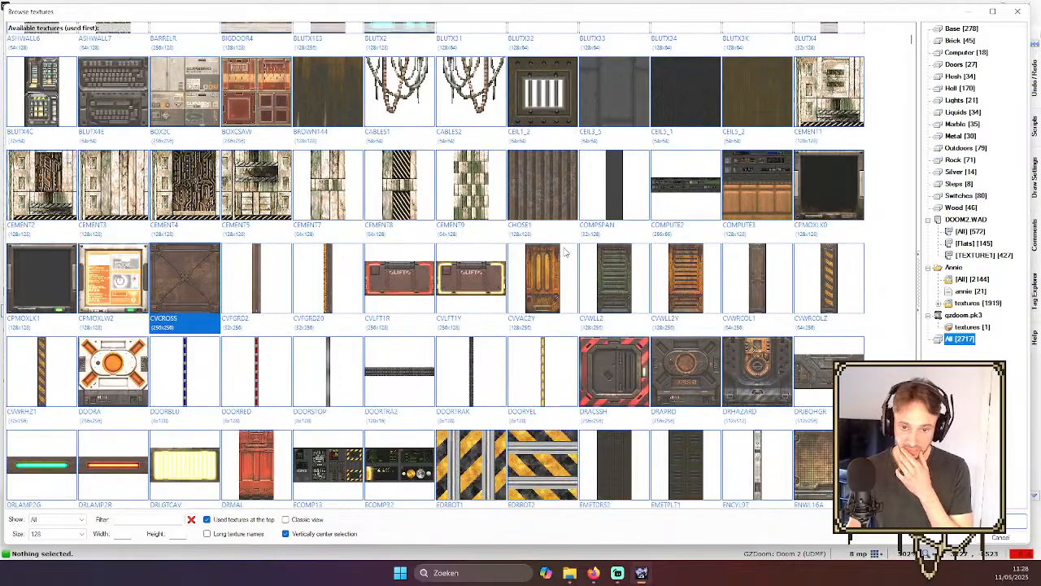
scroll(632, 277, down, 3)
scroll(575, 246, down, 2)
scroll(203, 165, up, 4)
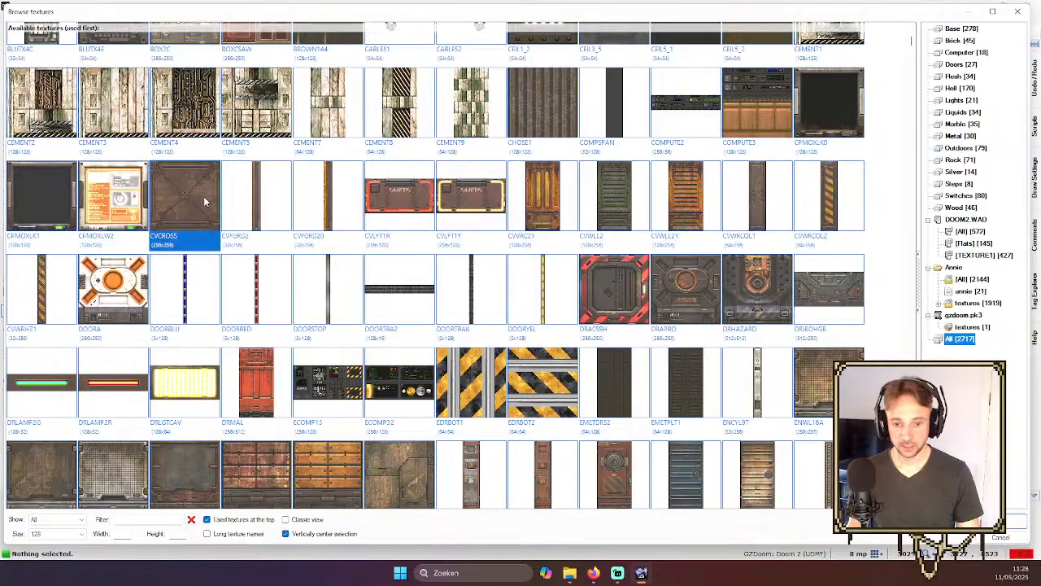
scroll(378, 257, down, 3)
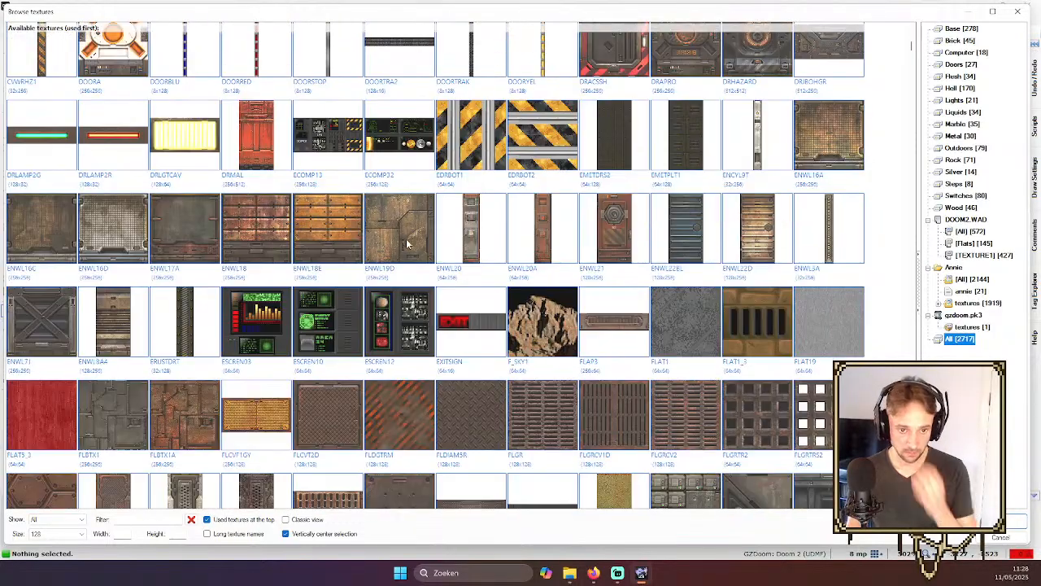
scroll(406, 242, down, 2)
scroll(457, 253, up, 2)
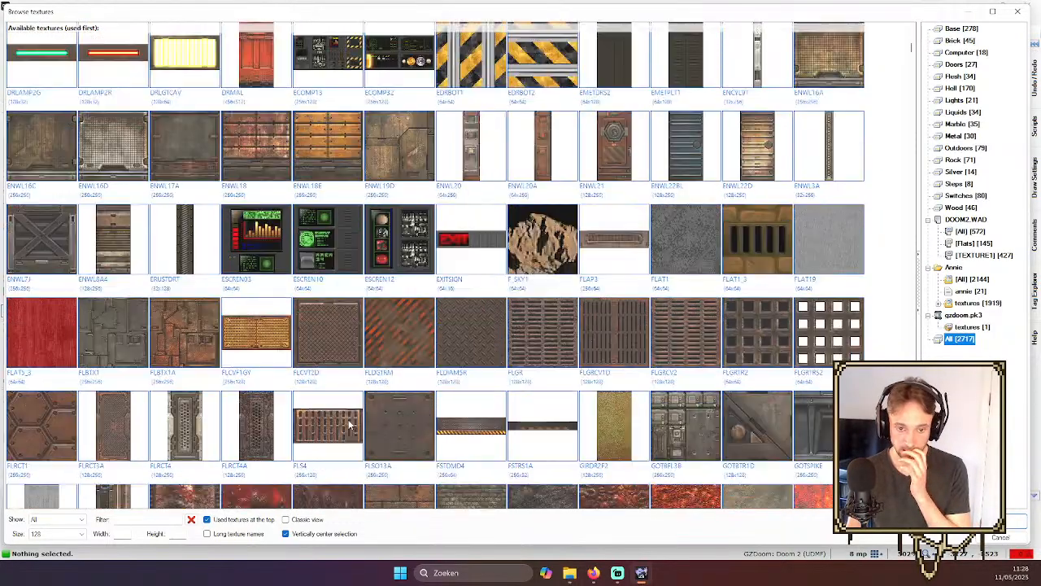
- Limit the texture list to a height of 128 and look through it for a replacement for the CVCROSS wall texture
click(124, 533)
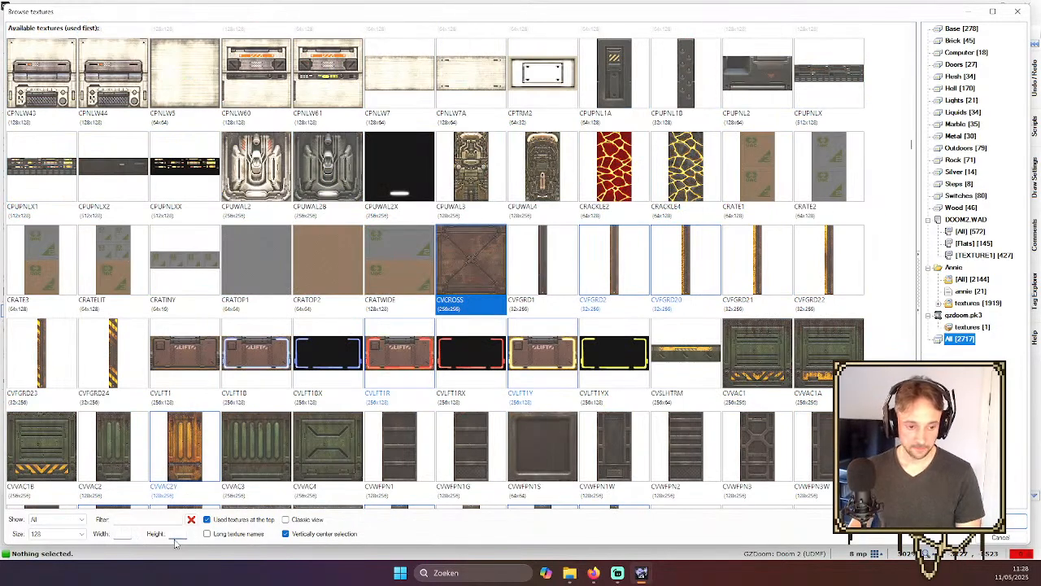
text(128)
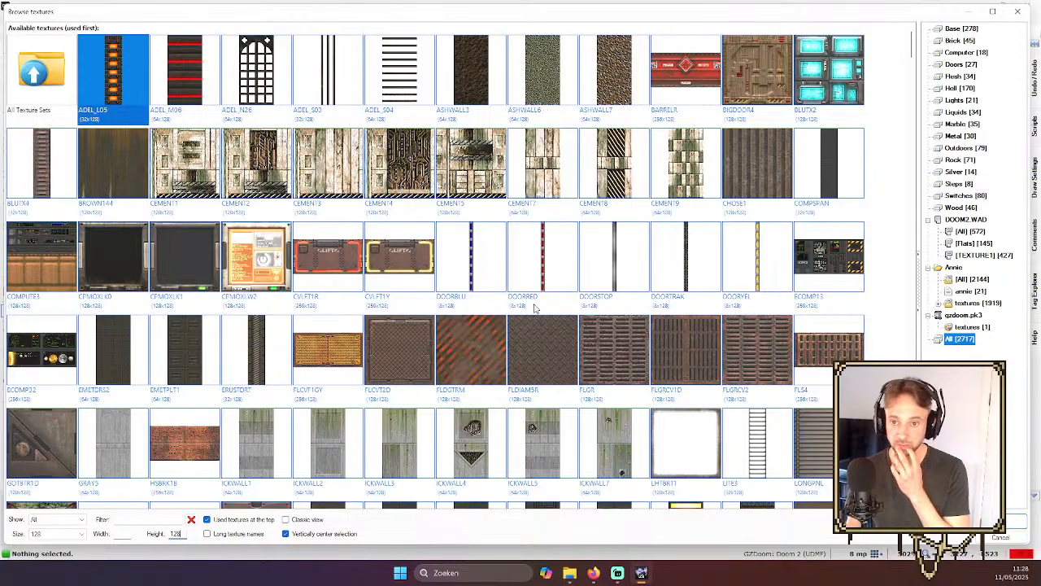
scroll(534, 318, down, 1)
scroll(529, 313, down, 1)
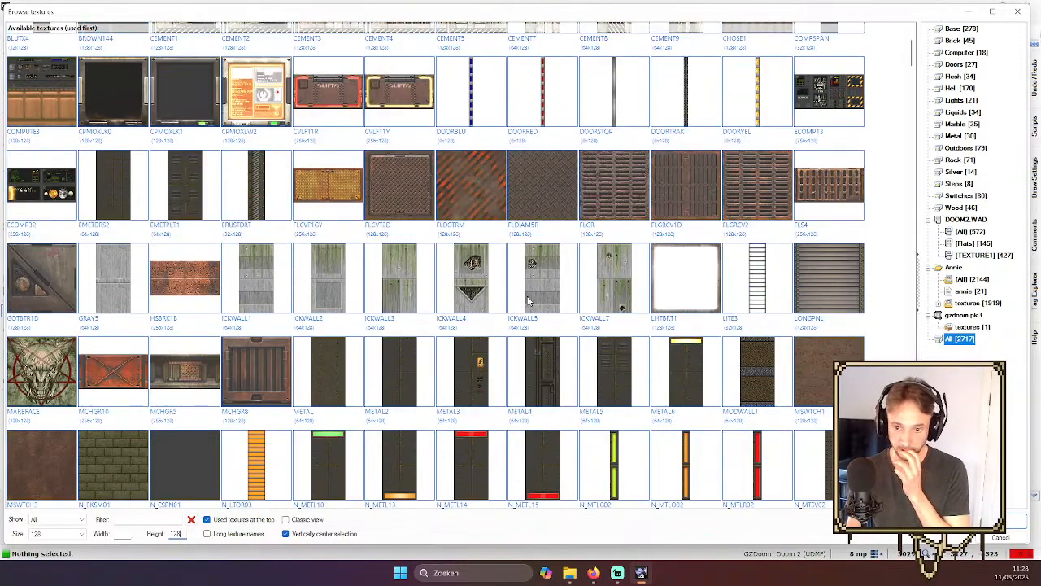
scroll(527, 301, down, 4)
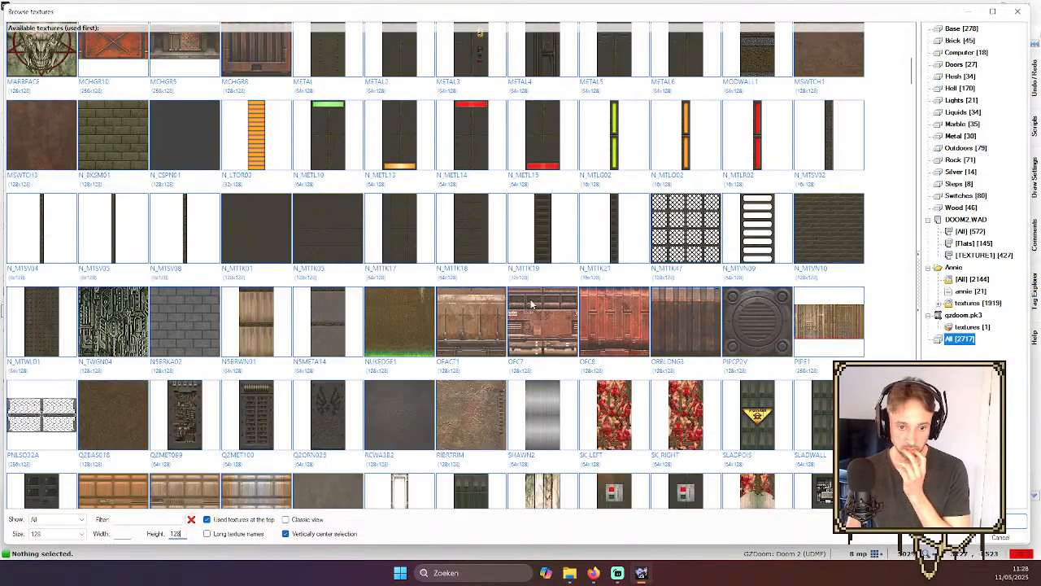
scroll(534, 300, down, 1)
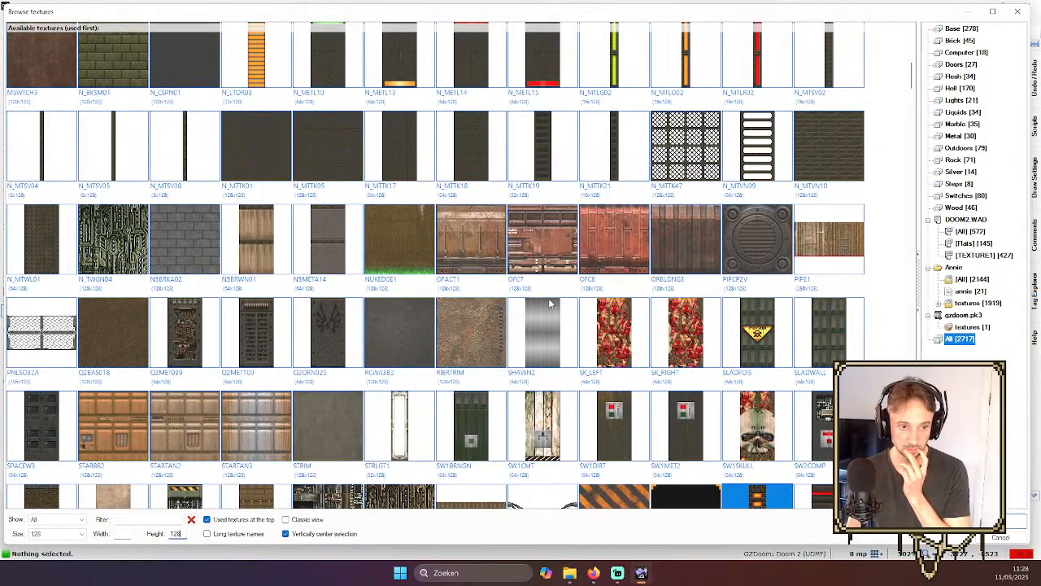
scroll(562, 297, down, 10)
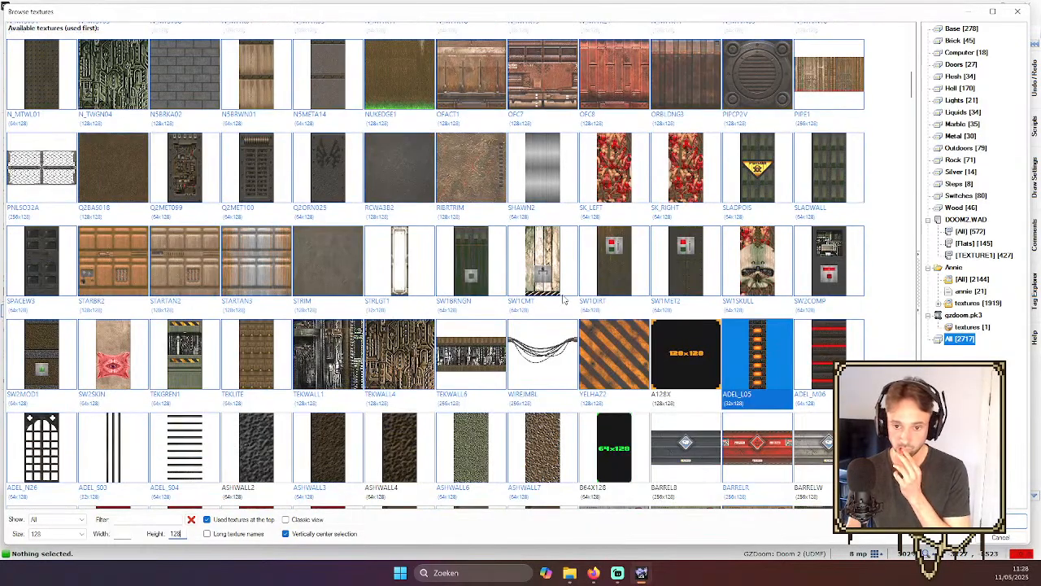
scroll(558, 293, down, 8)
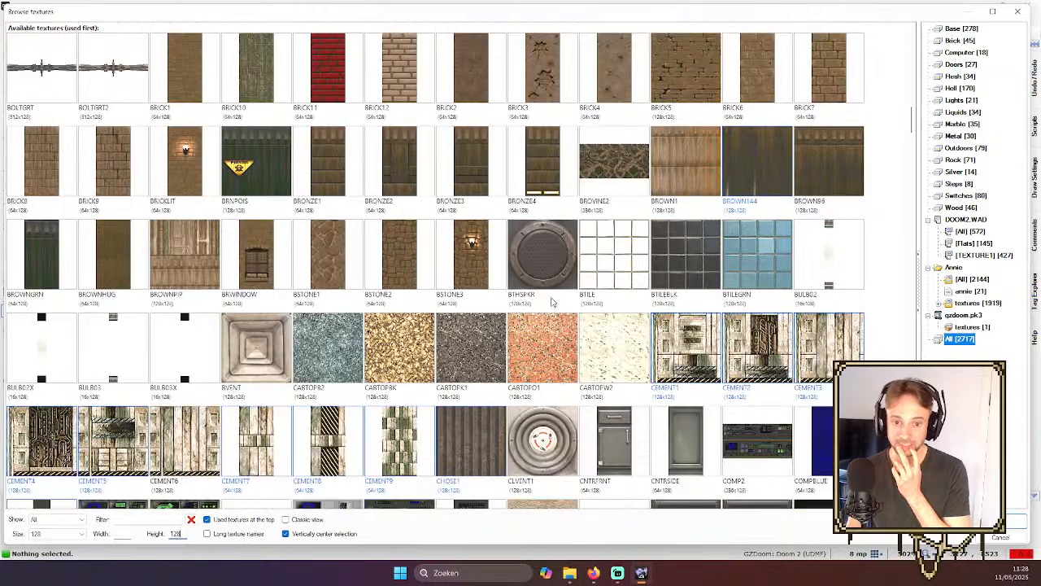
scroll(554, 301, down, 5)
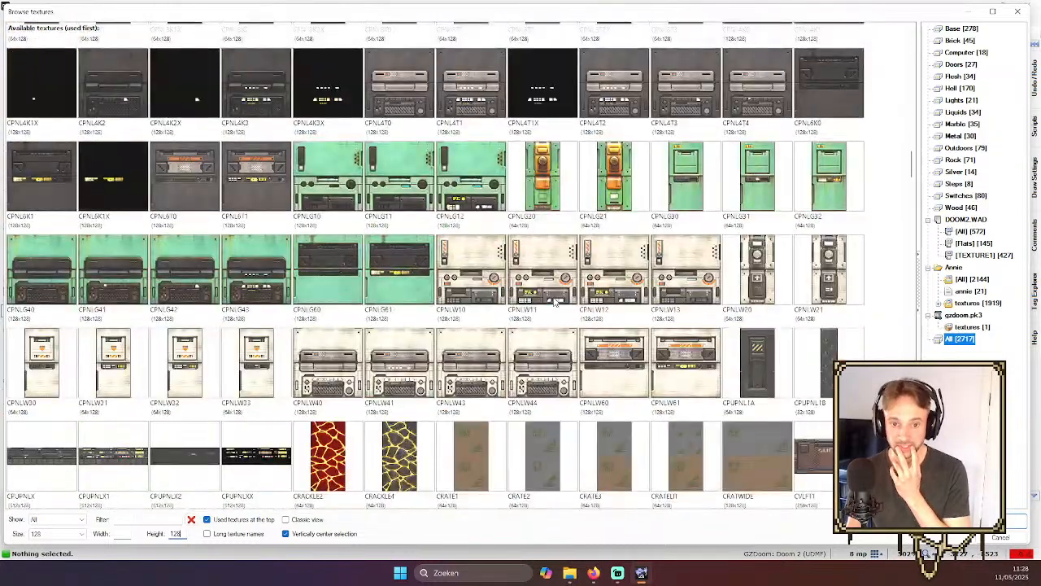
scroll(543, 295, down, 12)
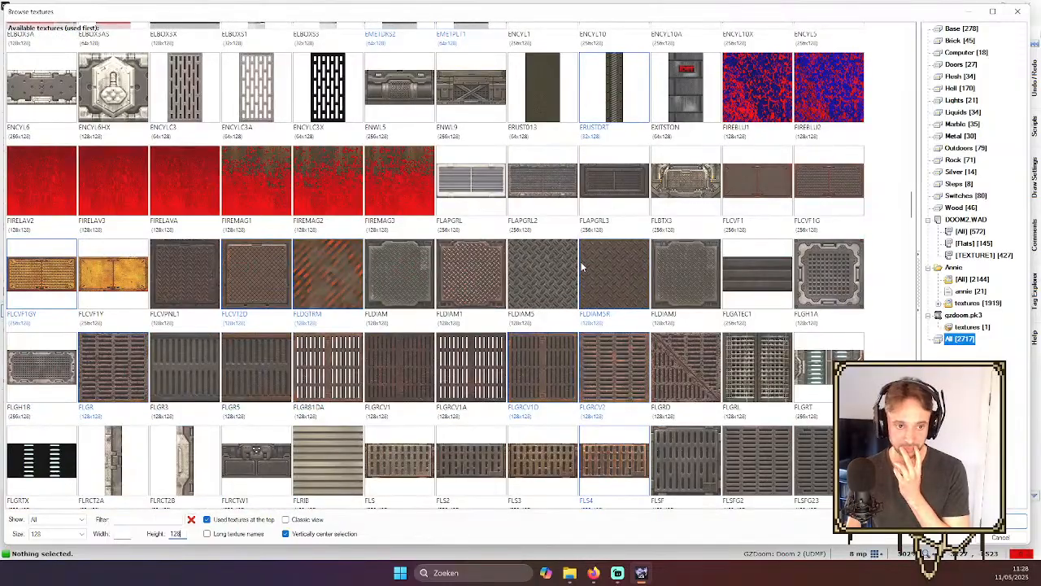
scroll(582, 269, down, 1)
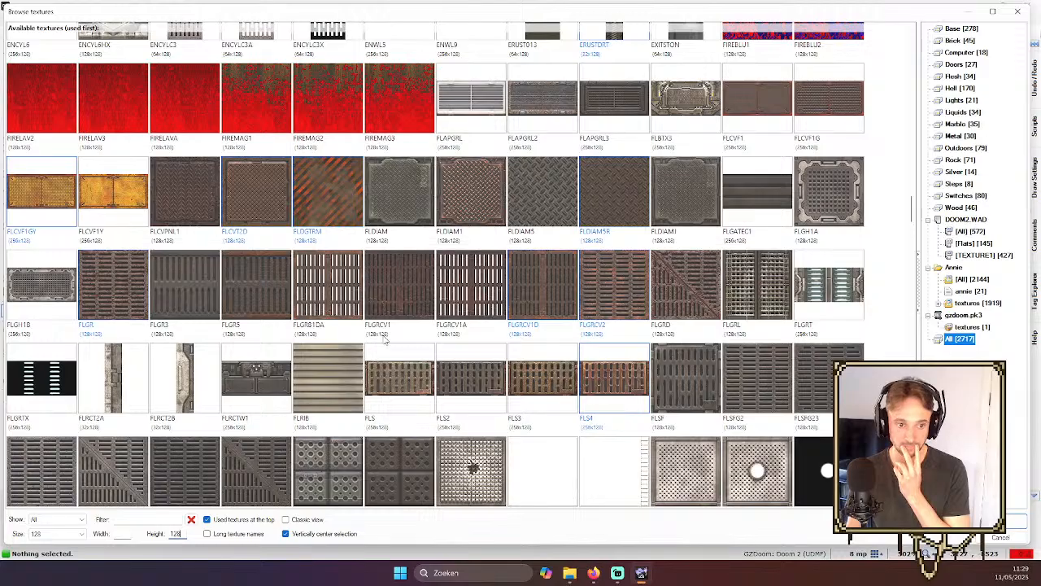
scroll(380, 304, down, 8)
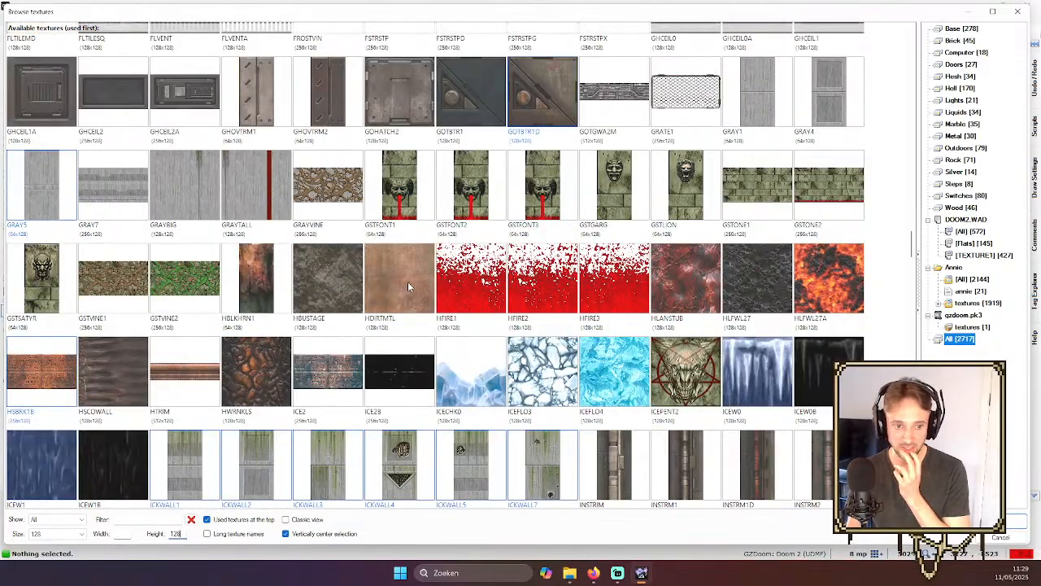
scroll(403, 289, down, 1)
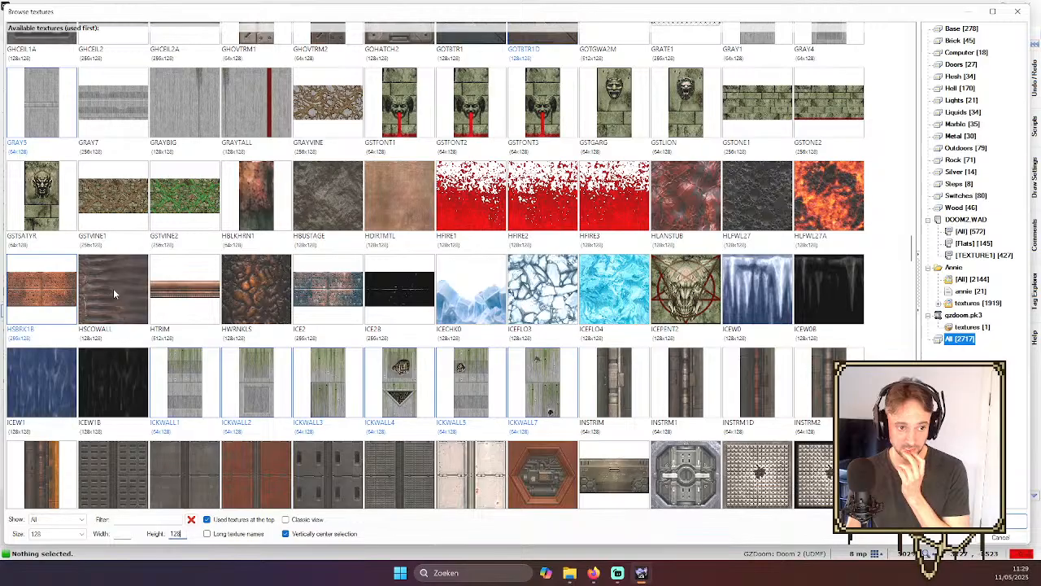
scroll(113, 288, down, 3)
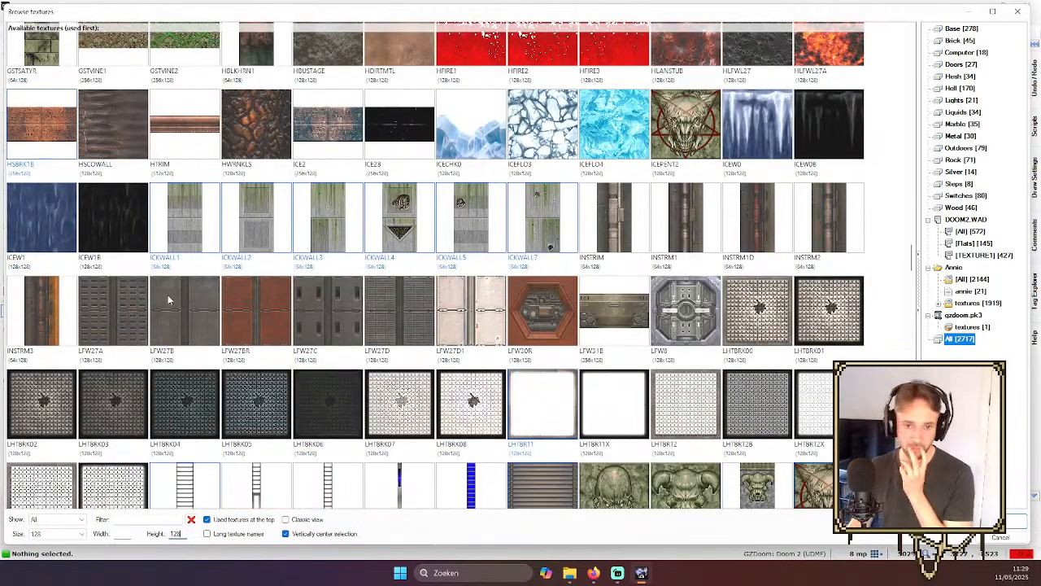
scroll(570, 246, down, 3)
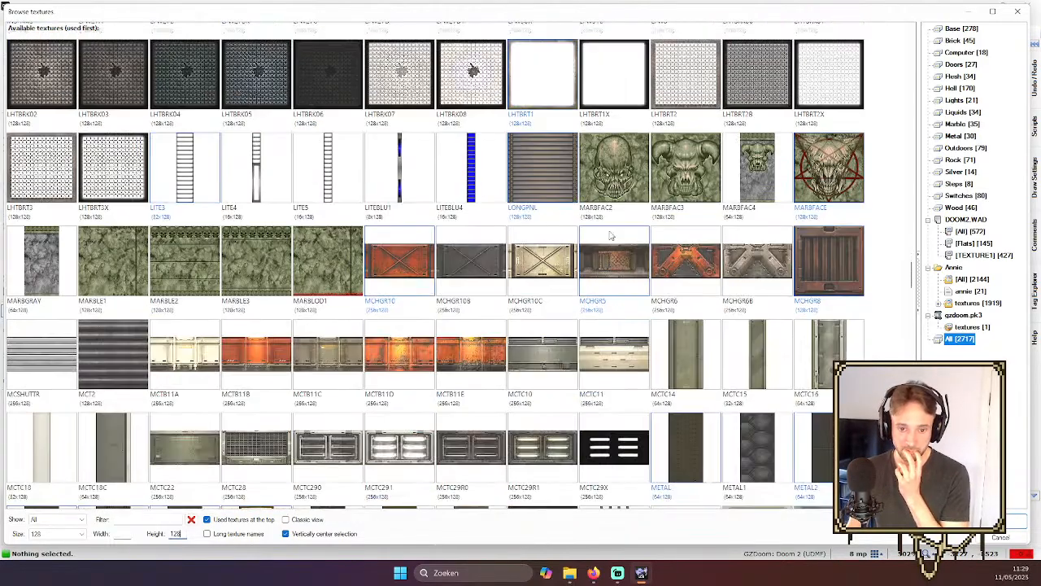
scroll(628, 235, down, 2)
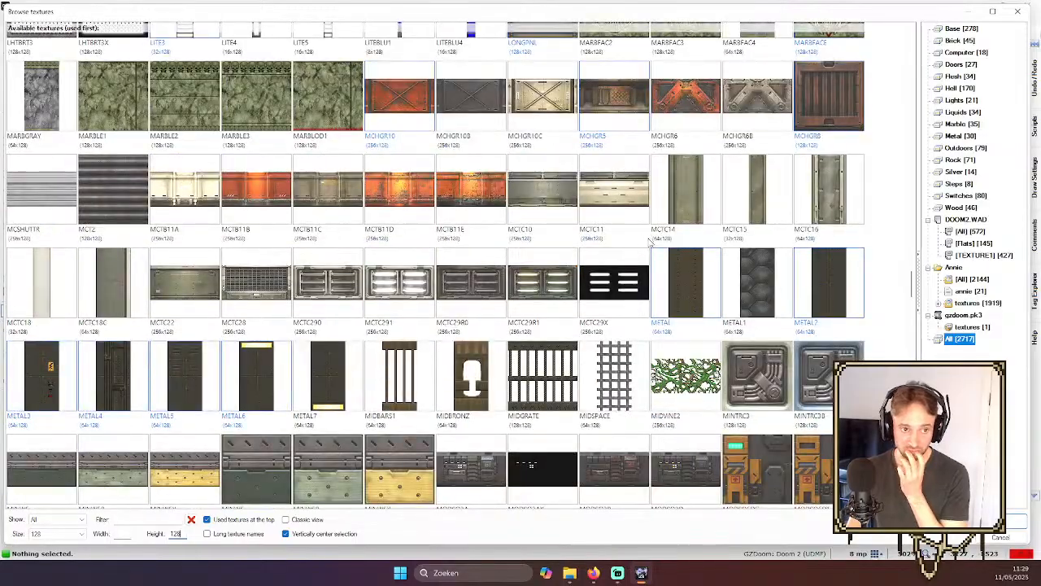
scroll(651, 241, down, 2)
scroll(680, 223, down, 4)
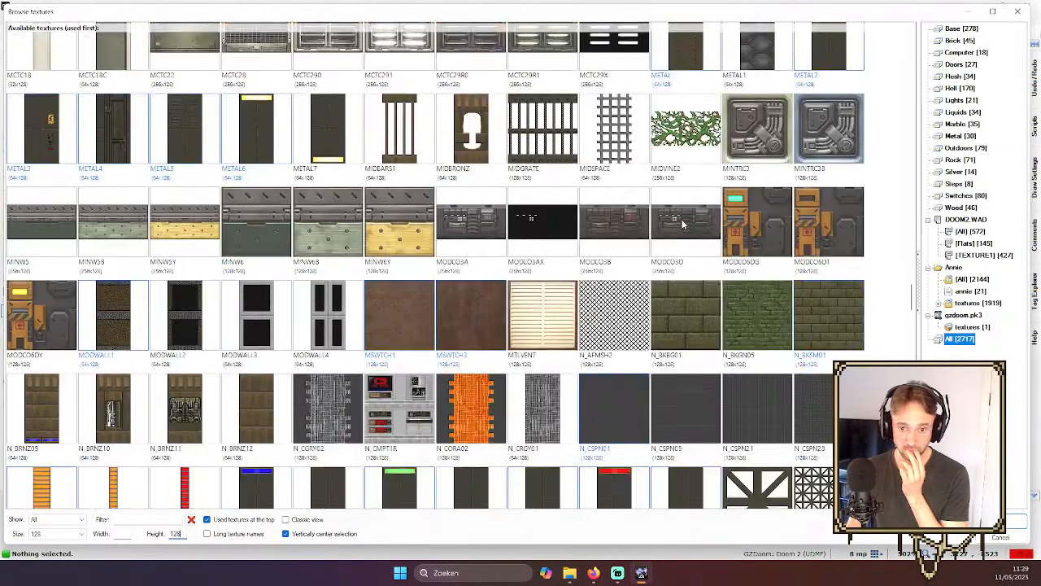
scroll(688, 226, down, 2)
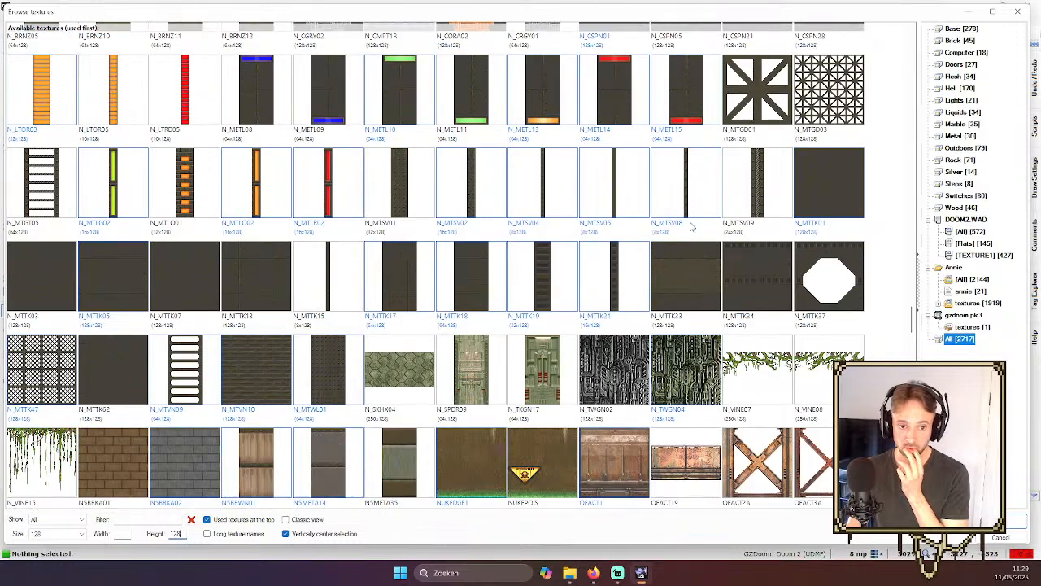
scroll(691, 226, down, 1)
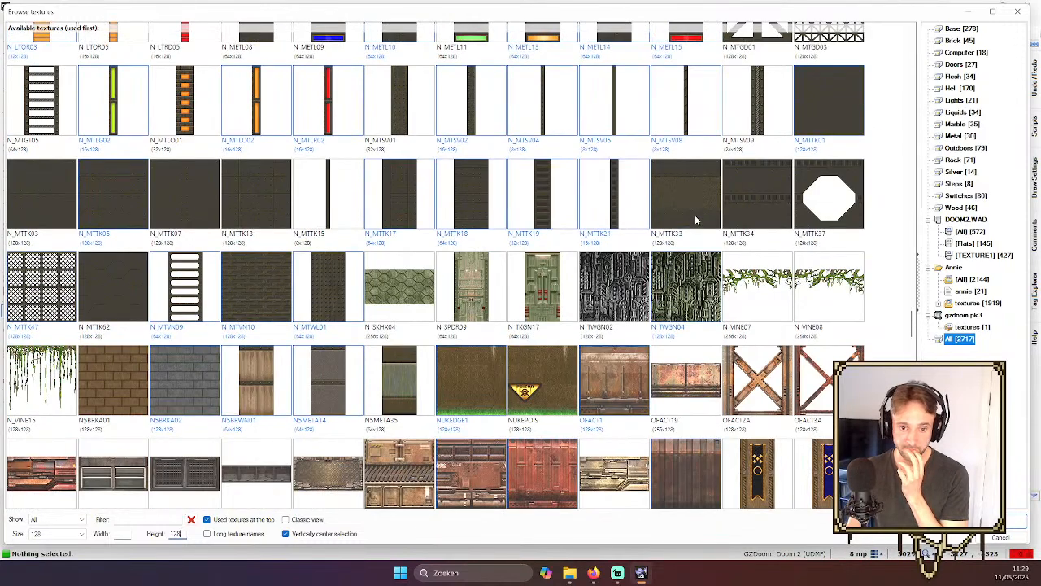
scroll(695, 220, down, 1)
scroll(687, 203, down, 10)
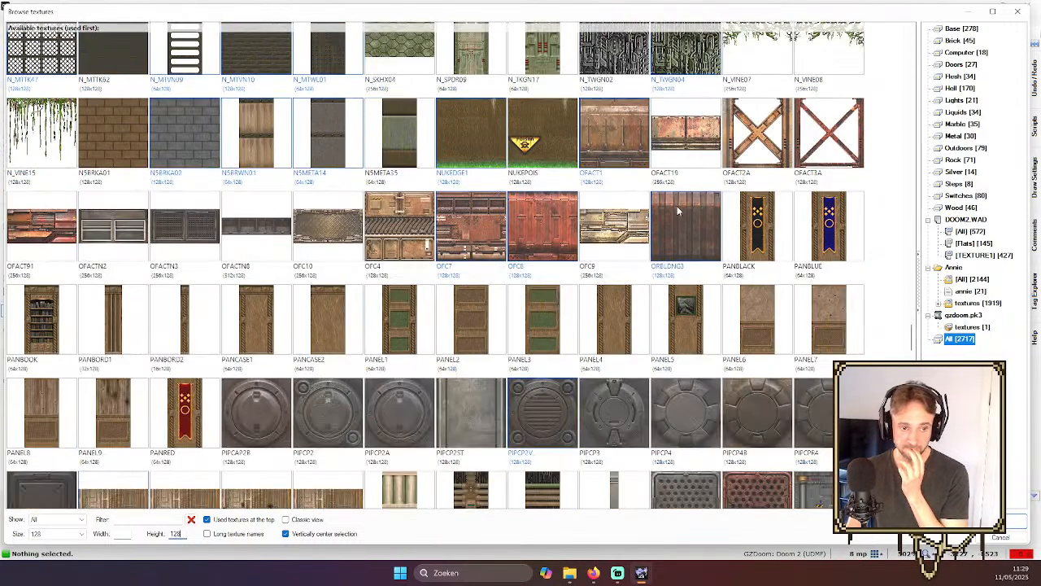
scroll(682, 209, down, 2)
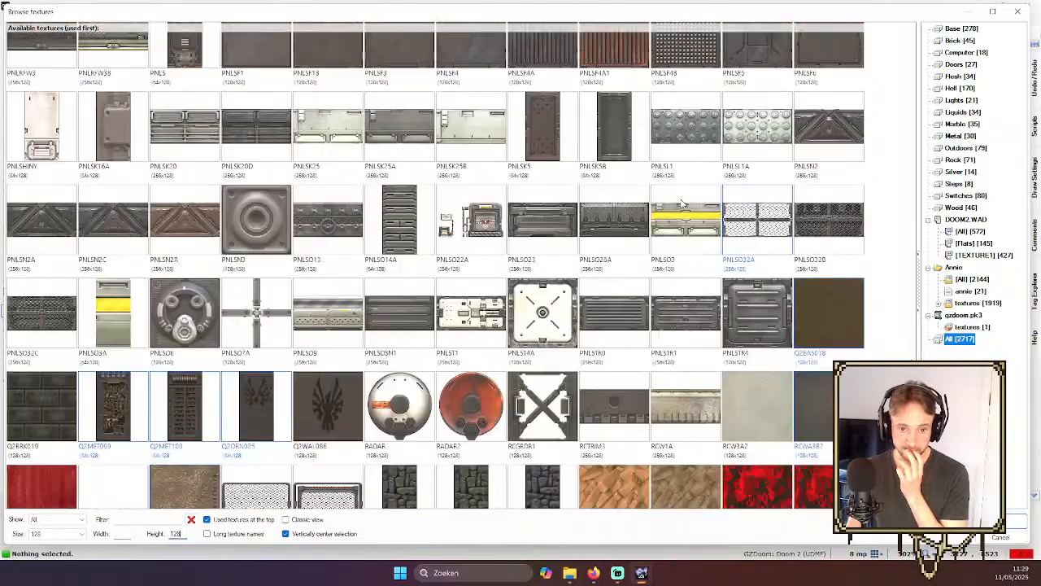
scroll(329, 355, down, 3)
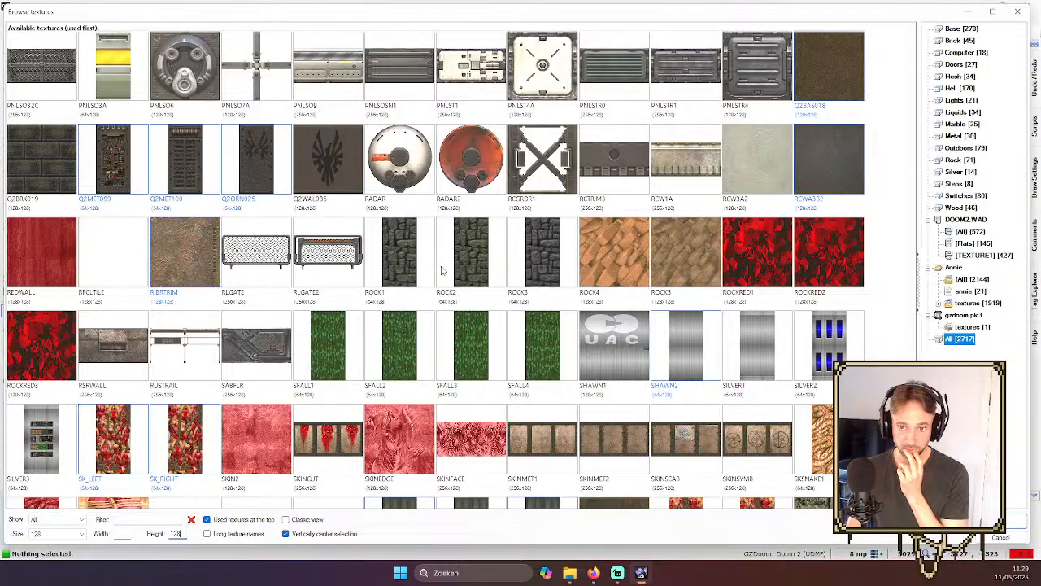
scroll(446, 275, down, 4)
scroll(456, 278, down, 15)
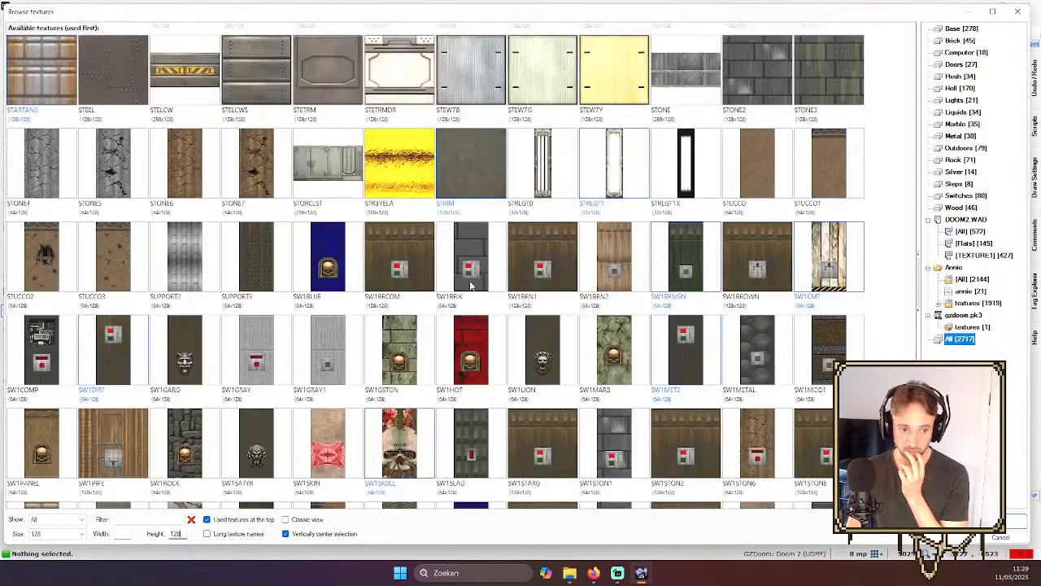
scroll(500, 293, up, 15)
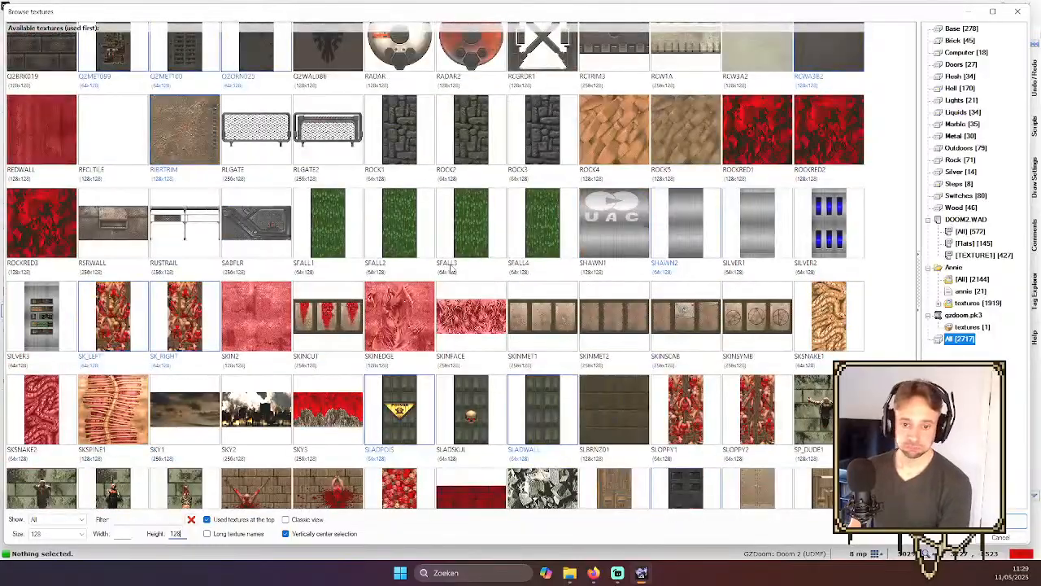
- Choose the SLBRNZ01 texture for the shaft's inner wall
click(620, 408)
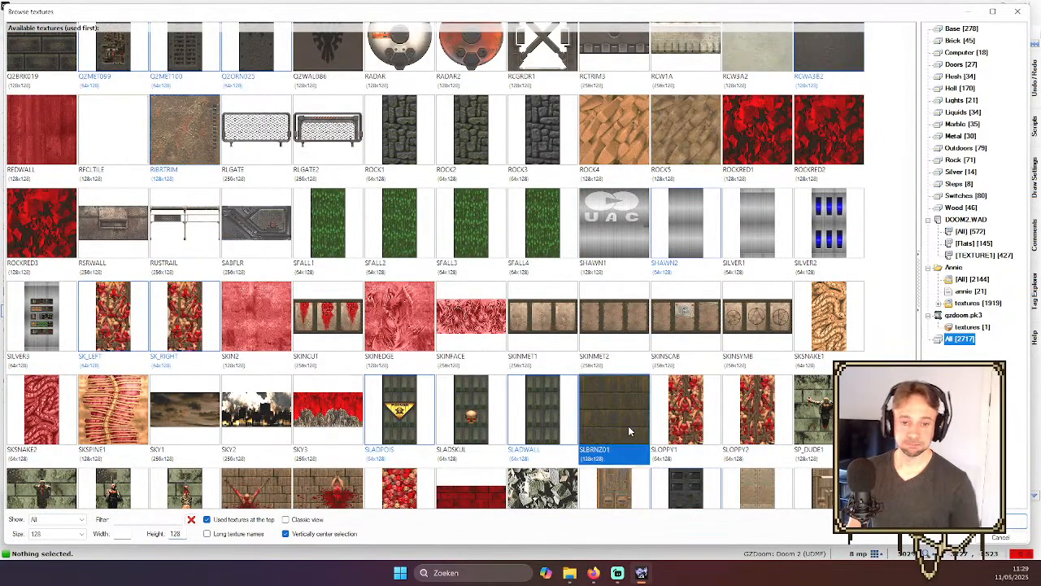
double_click(628, 426)
click(521, 264)
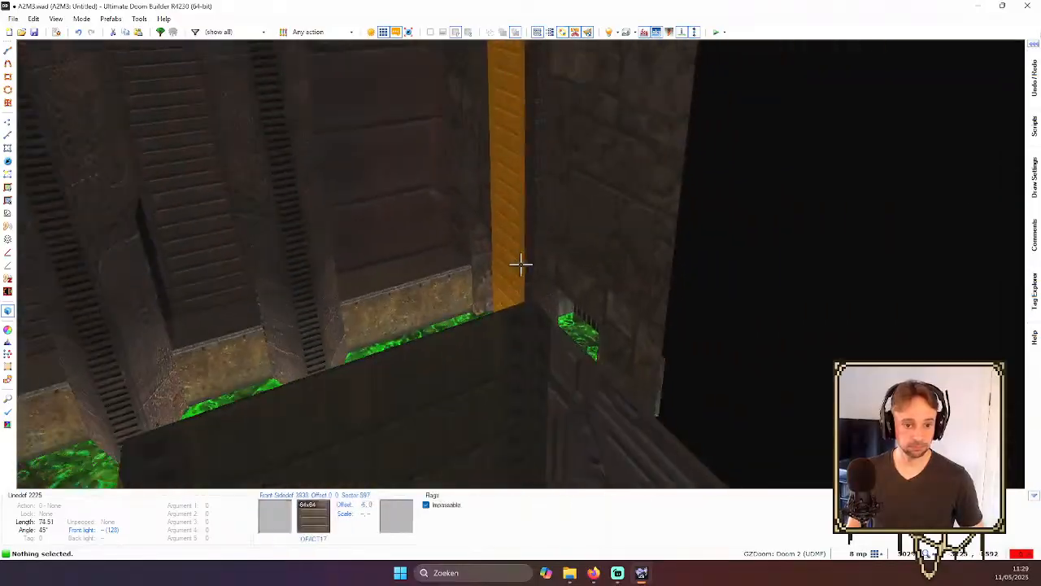
- Reset the local texture offsets and scale of the inner wall that now has SLBRNZ01
key(w)
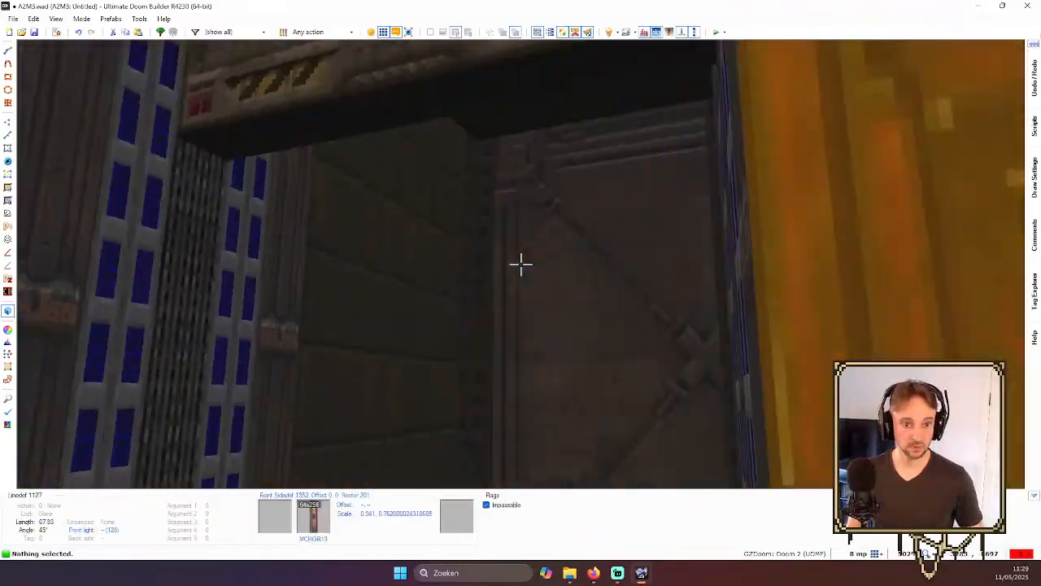
key(s)
key(w)
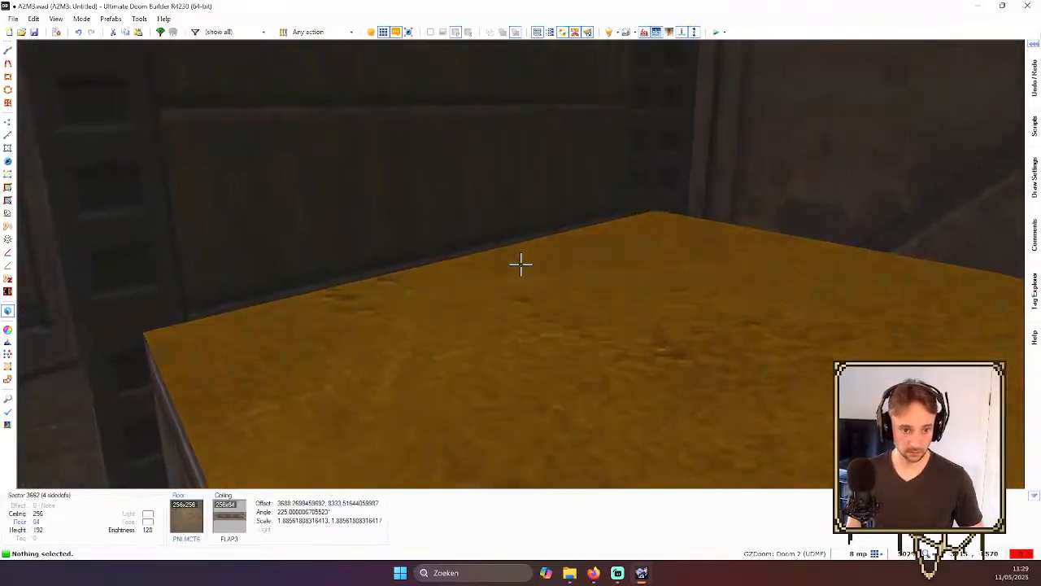
key(s)
key(ctrl+c)
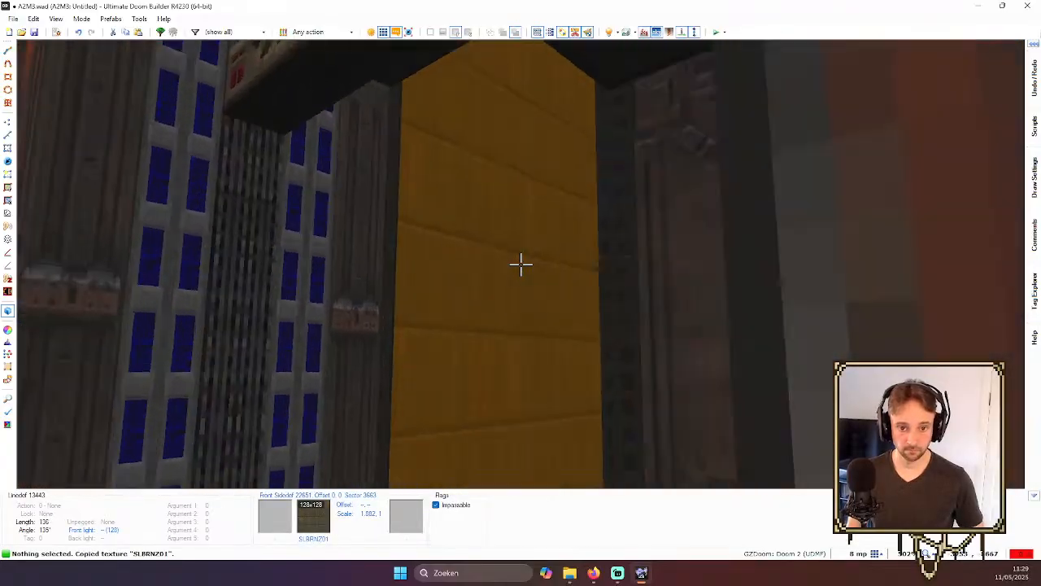
key(ctrl+shift+r)
- Copy SLBRNZ01 from the reset wall and paste it onto the shaft's other two CVCROSS inner walls
key(ctrl+c)
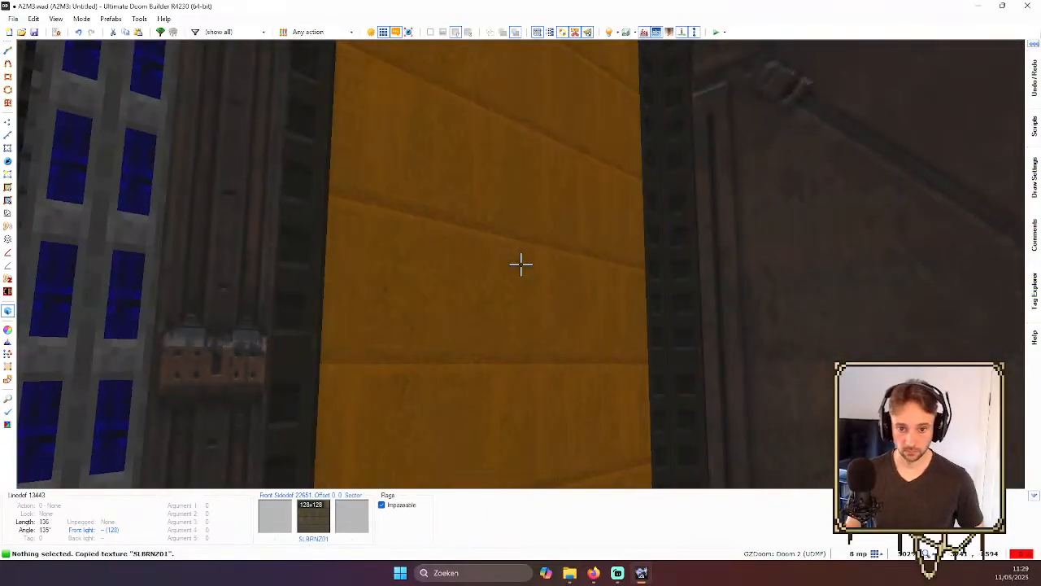
key(ctrl+v)
key(w)
key(s)
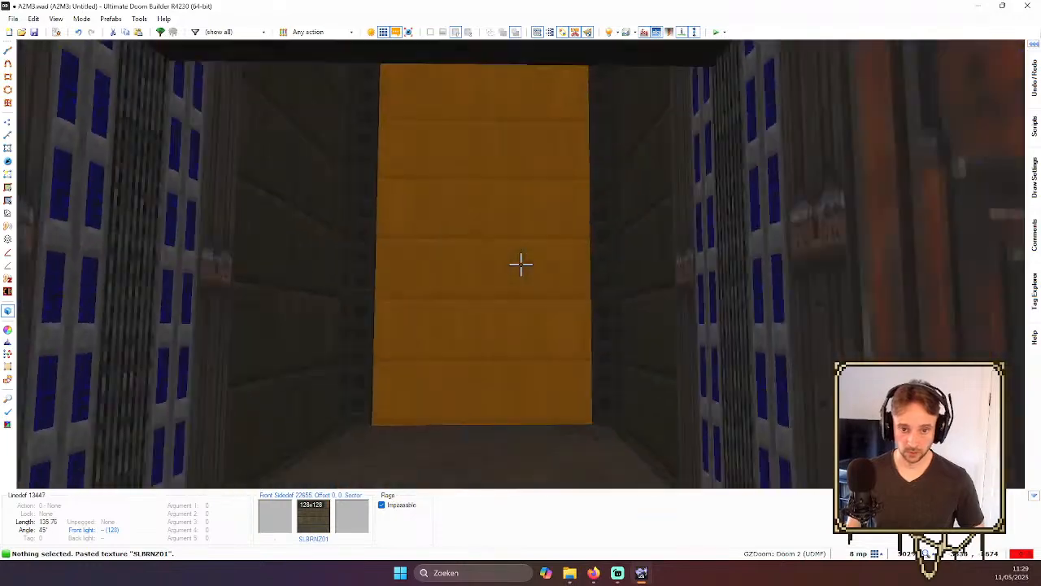
key(w)
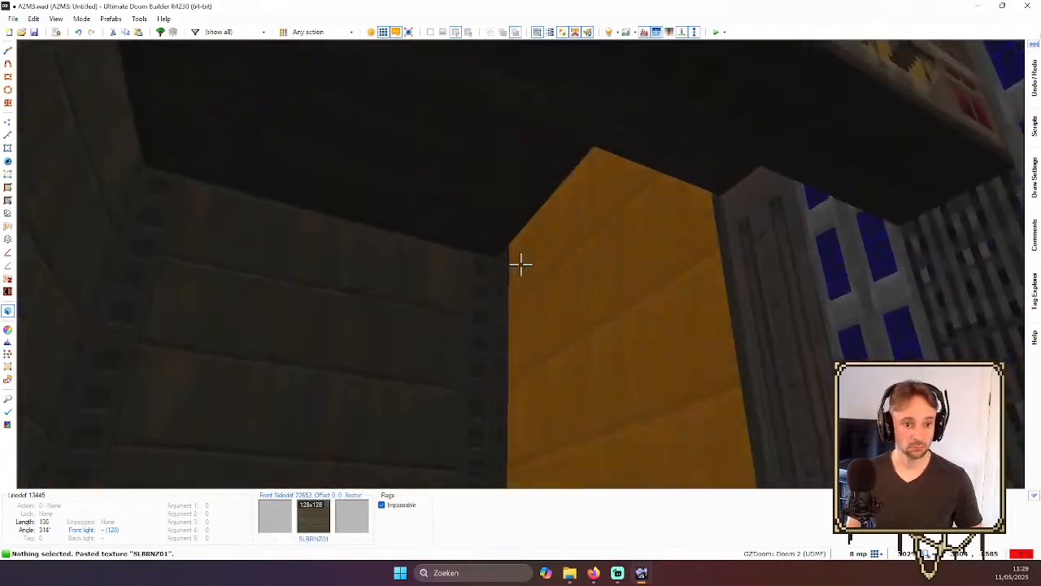
key(s)
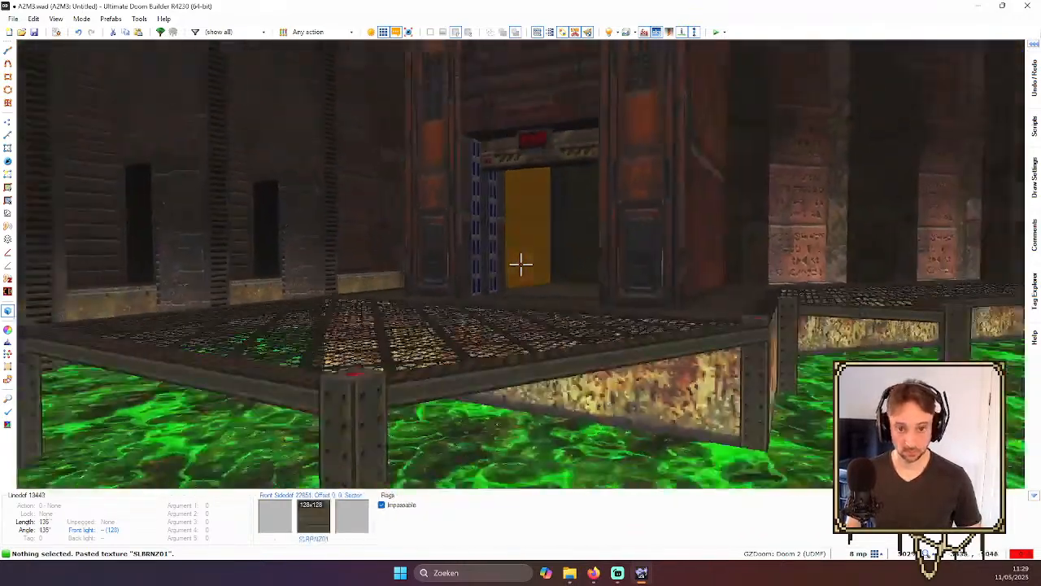
key(w)
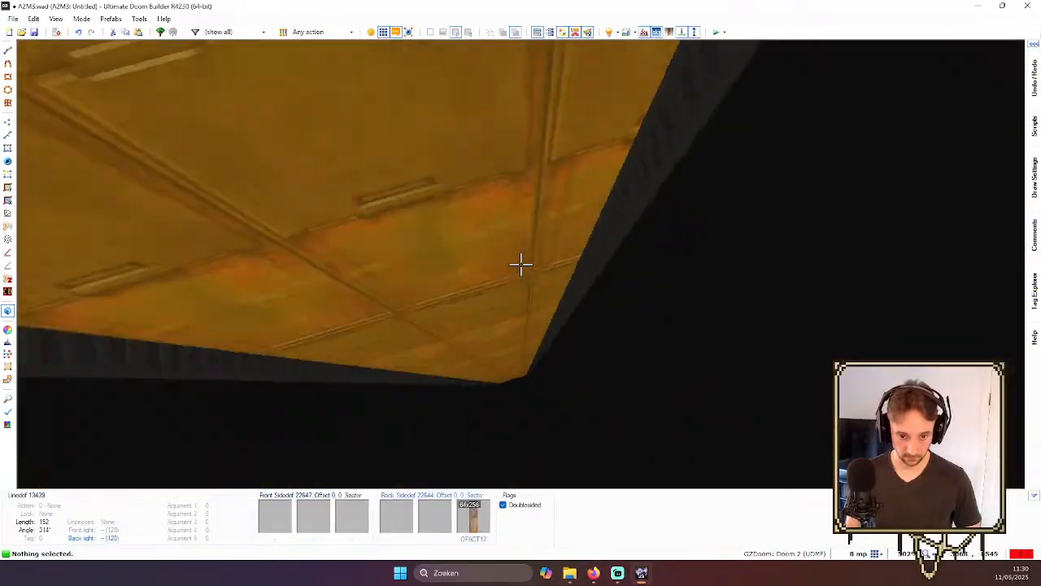
key(w)
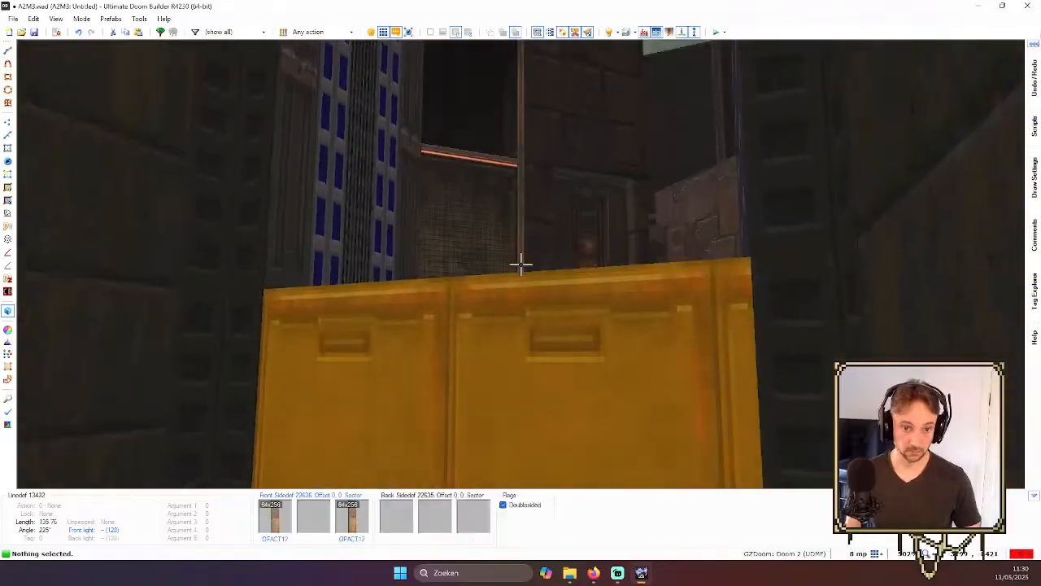
key(w)
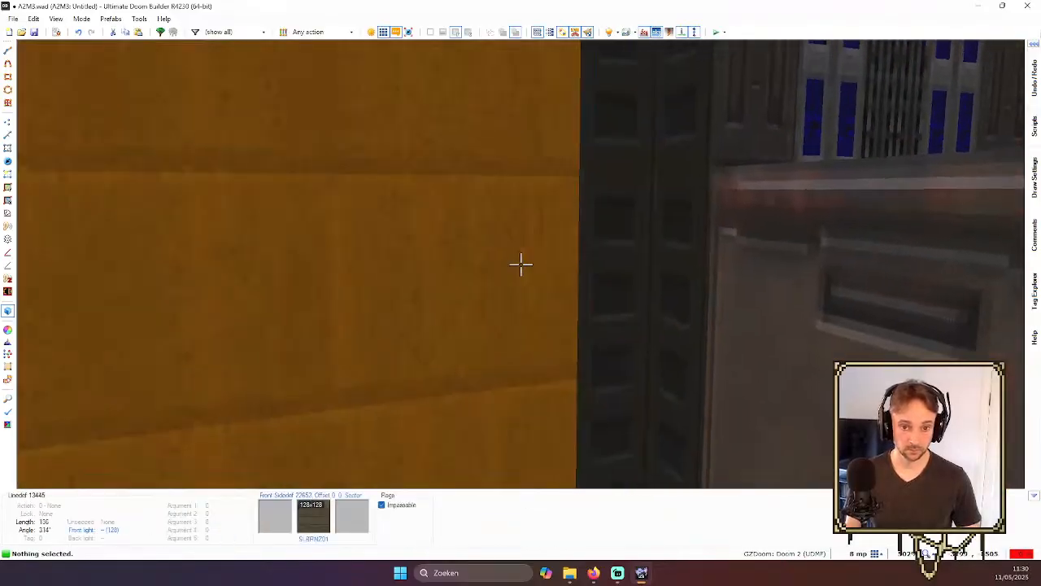
- Paste SLBRNZ01 onto the shaft wall below the doorway opening
key(ctrl+v)
key(w)
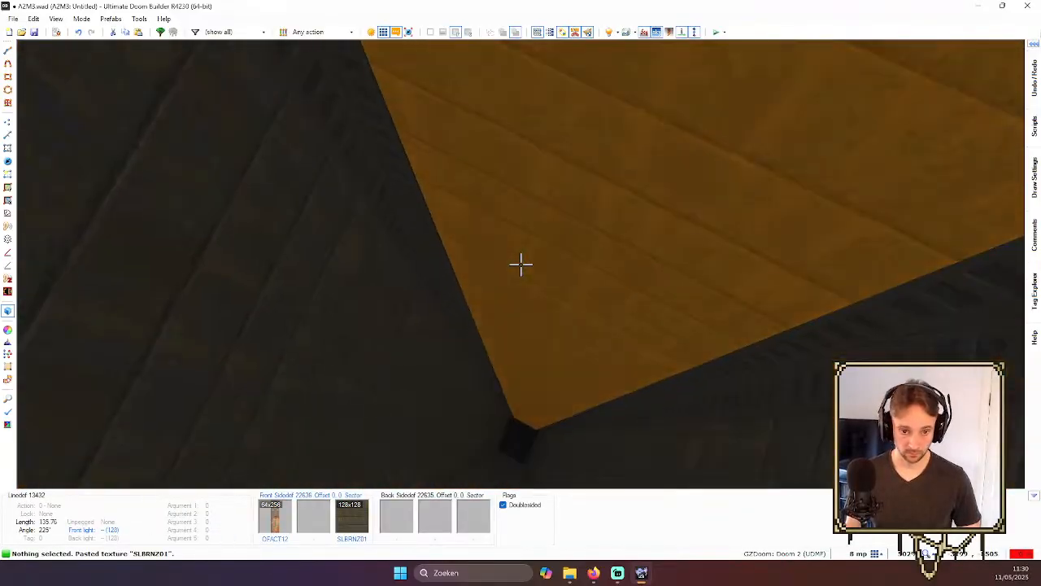
key(w)
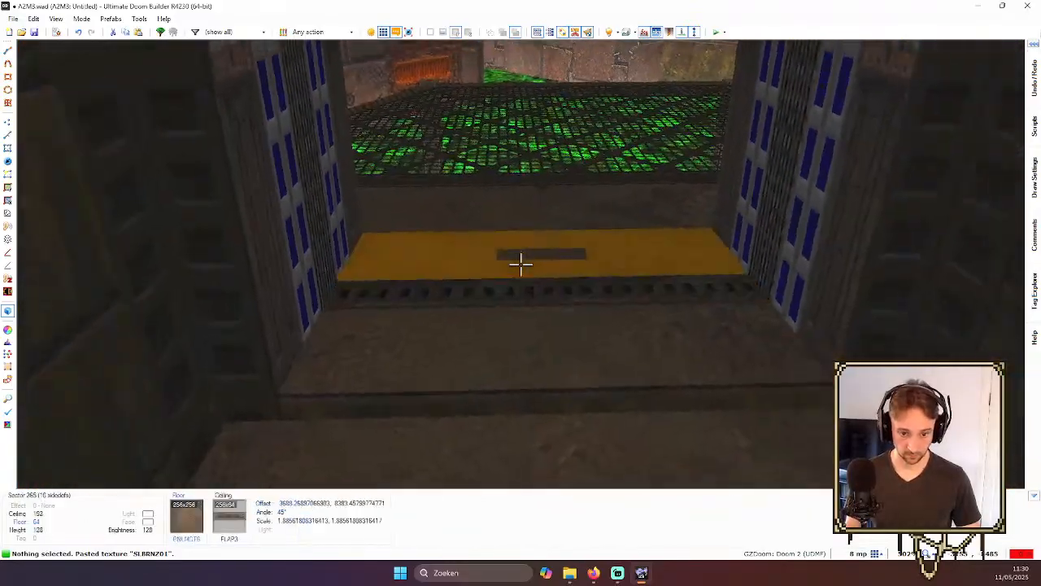
key(w)
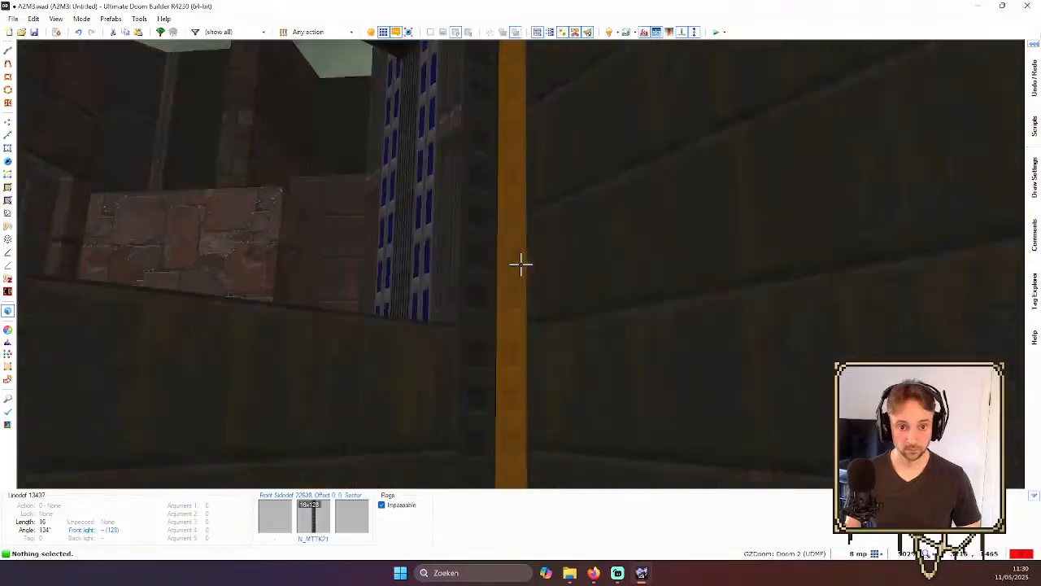
- Apply the STRLGT53 texture to the wall above the shaft's doorway and fit it to the wall's width
key(w)
key(w)
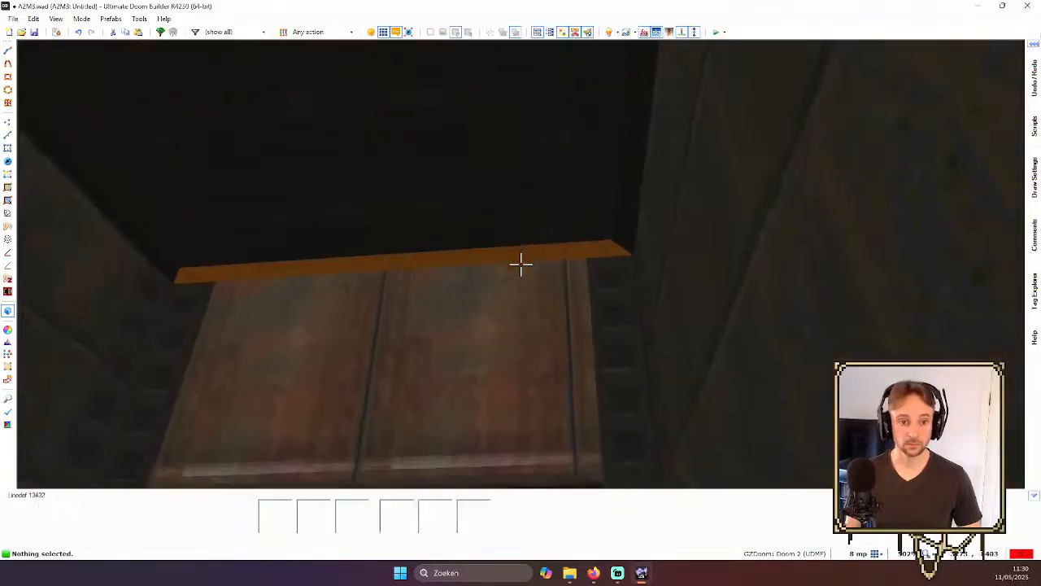
key(w)
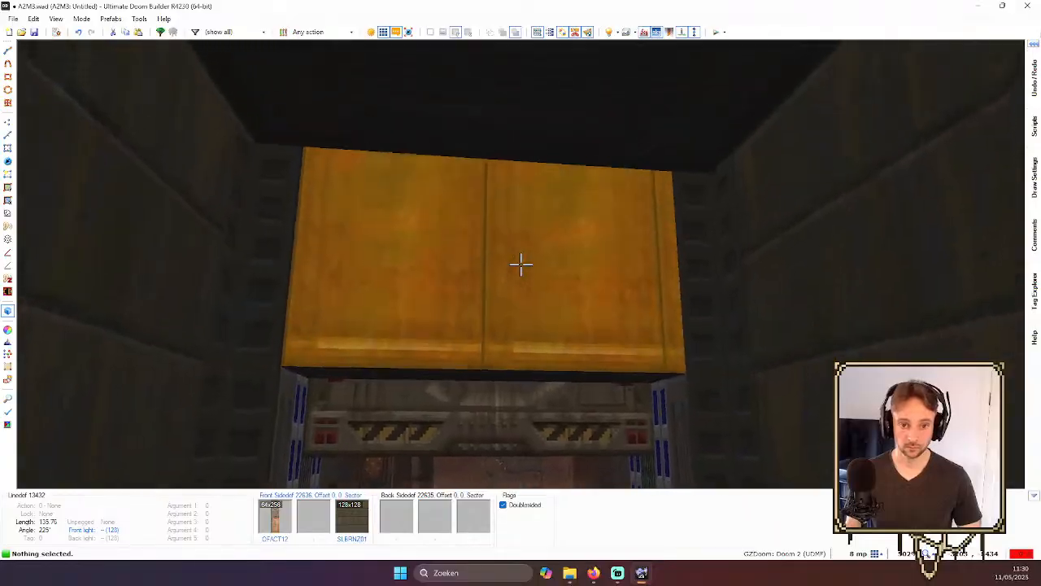
right_click(520, 263)
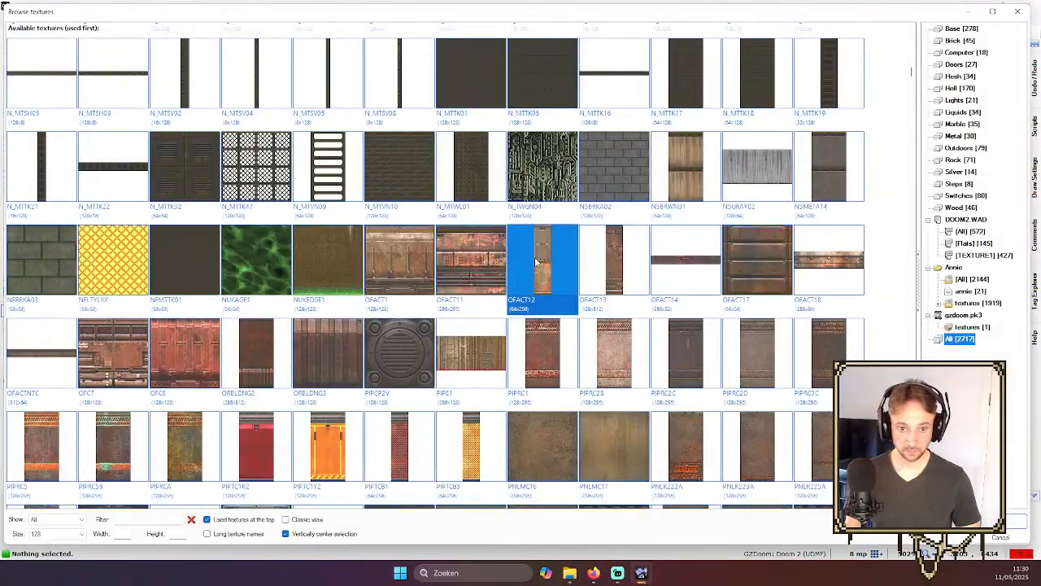
scroll(574, 251, down, 10)
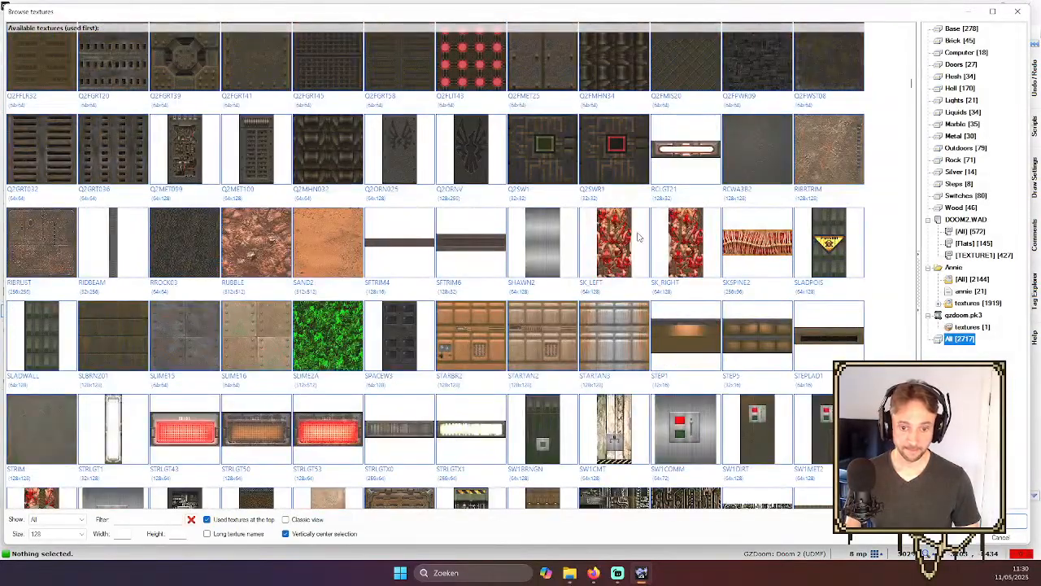
double_click(319, 429)
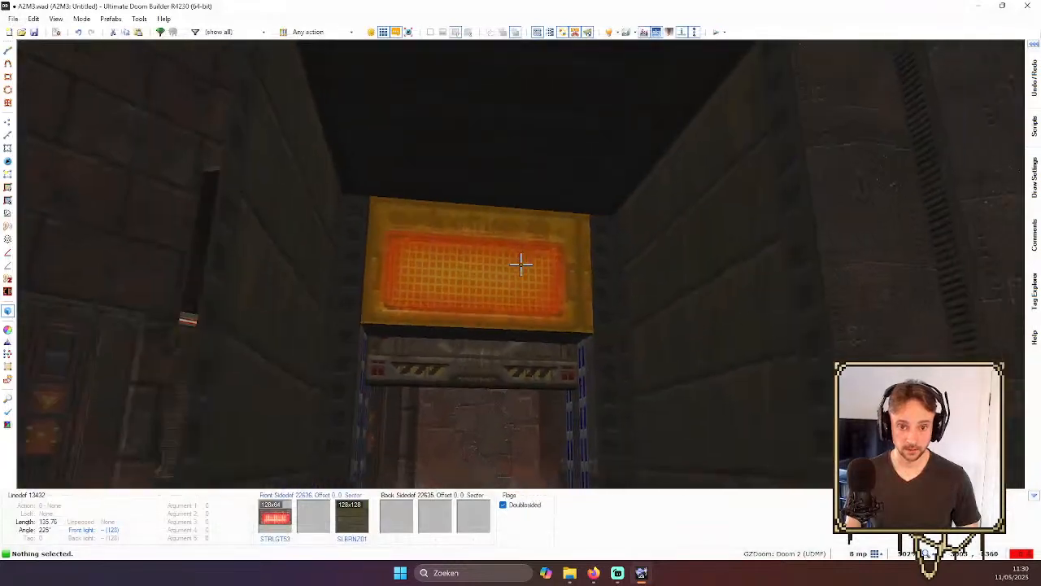
click(753, 305)
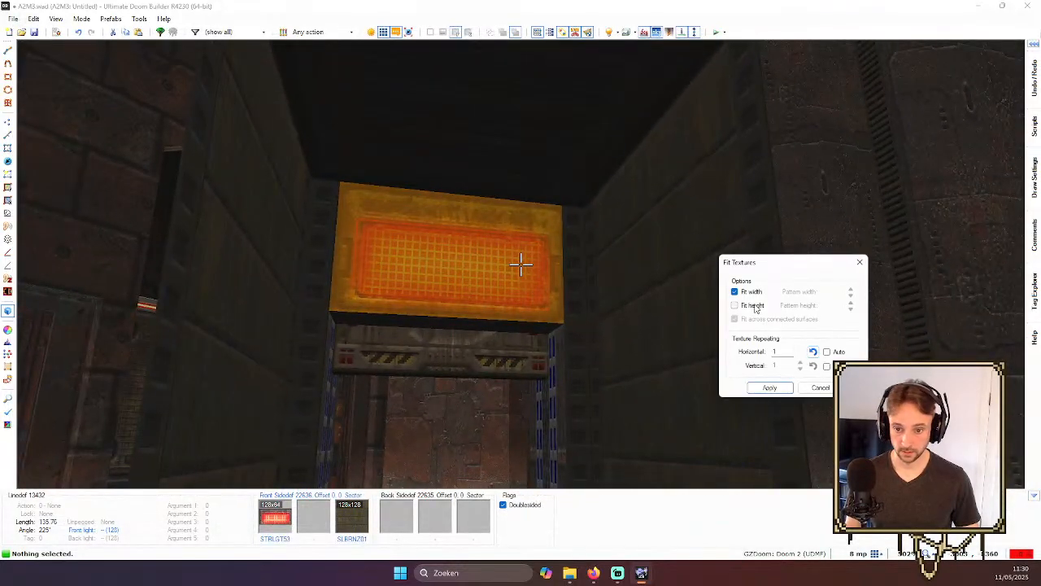
click(770, 388)
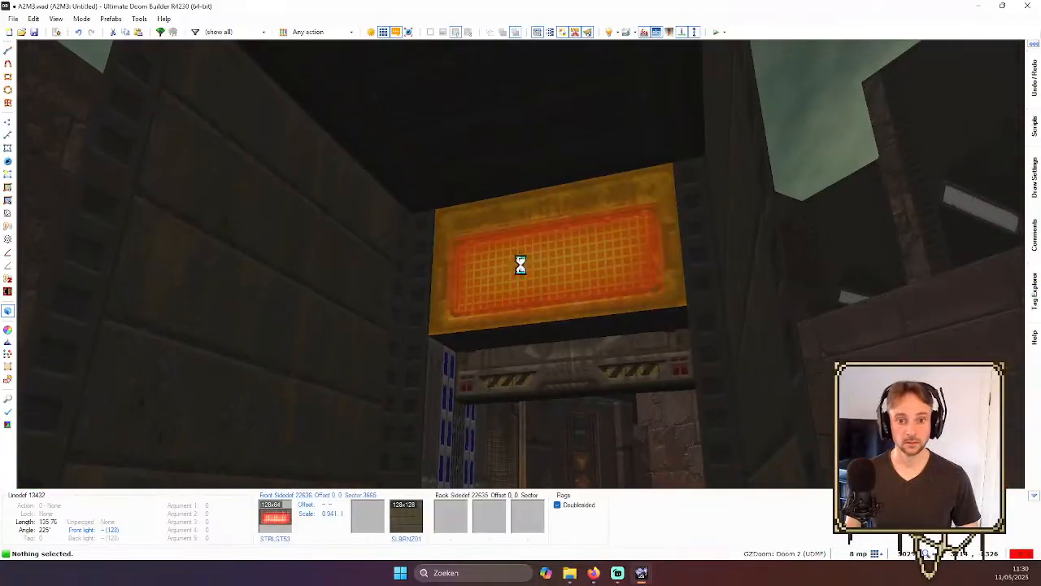
- Replace the light texture on the wall above the doorway with Q2FGRT39
right_click(521, 261)
scroll(526, 254, up, 5)
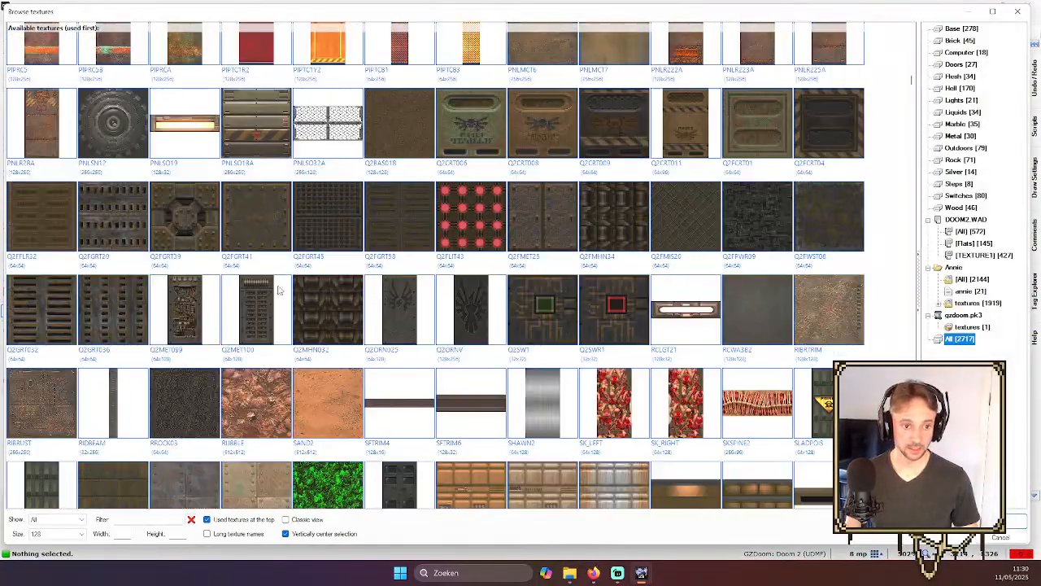
scroll(482, 293, up, 3)
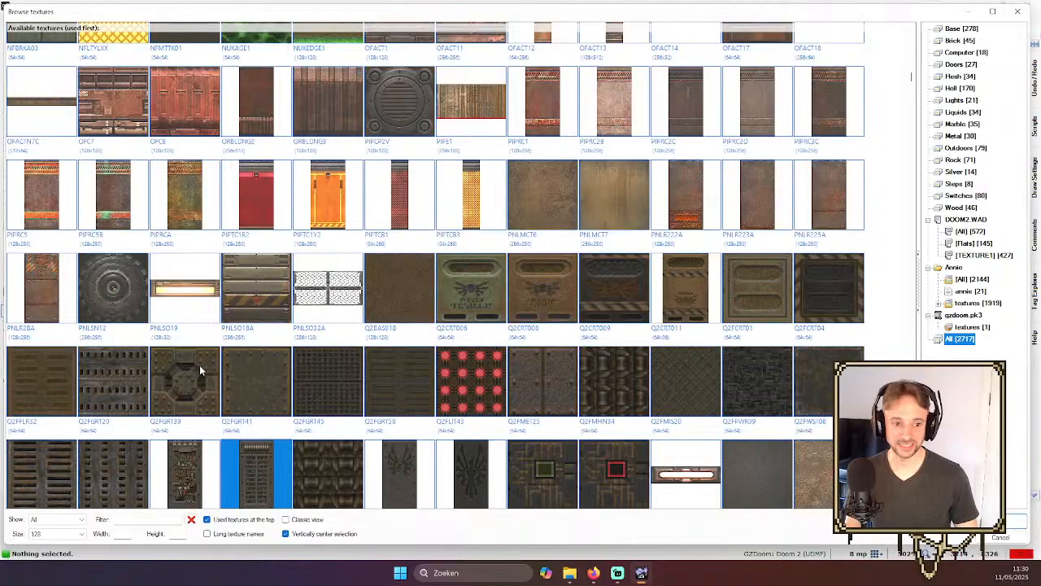
double_click(199, 364)
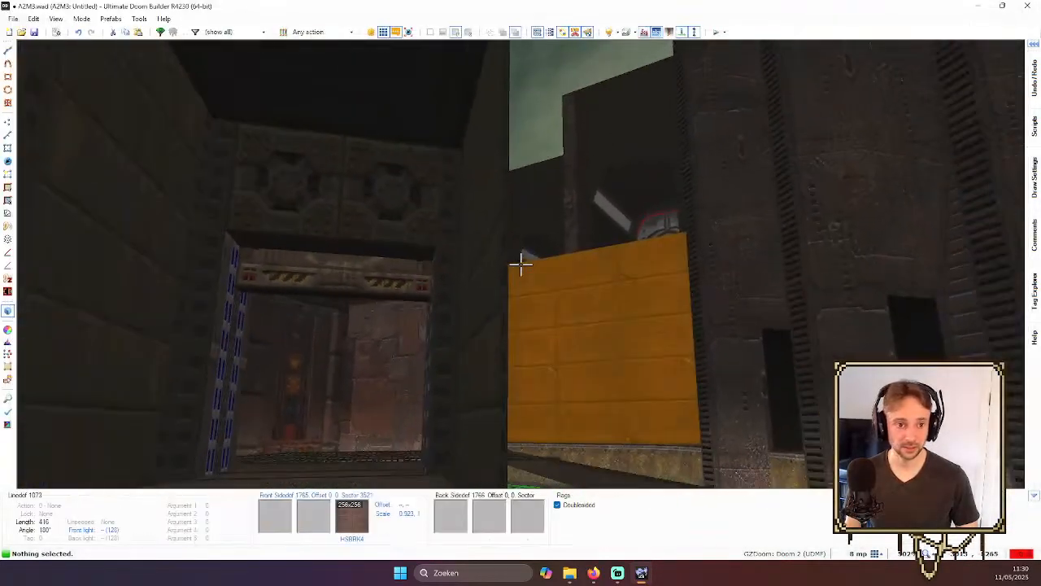
- Try BLUTX31 on the shaft's inner walls in place of SLBRNZ01
key(e)
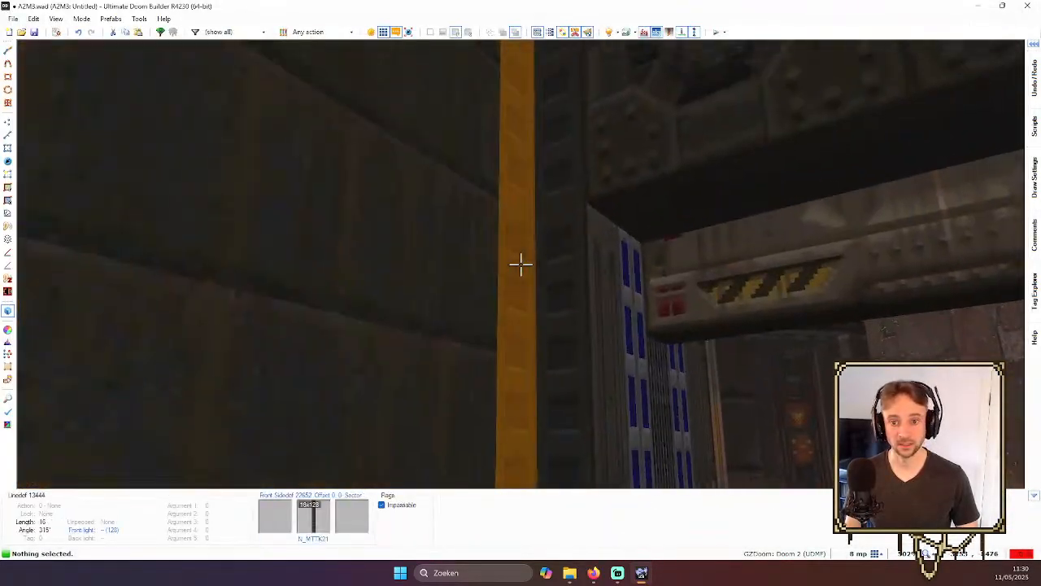
key(d)
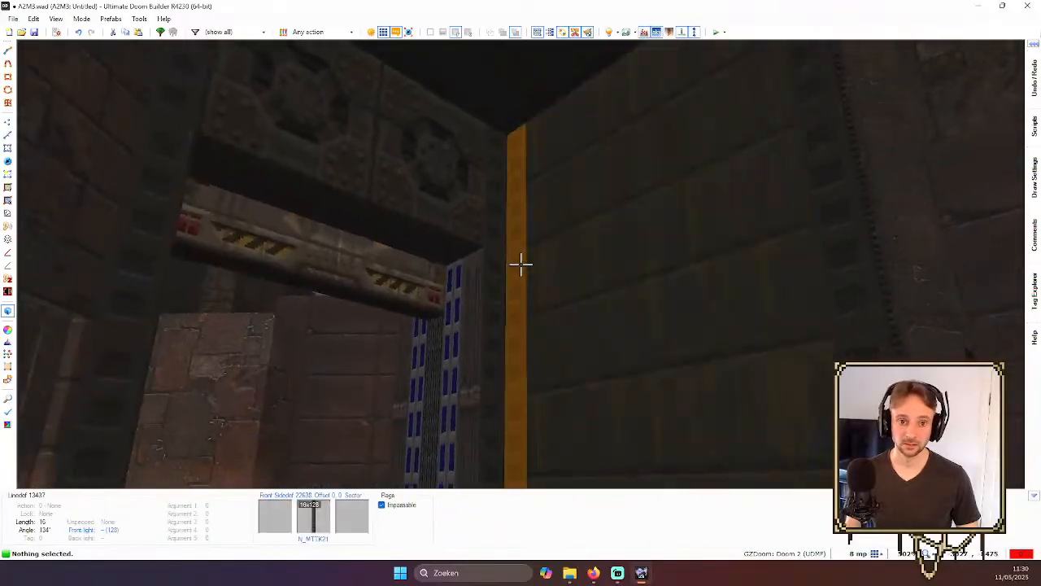
key(d)
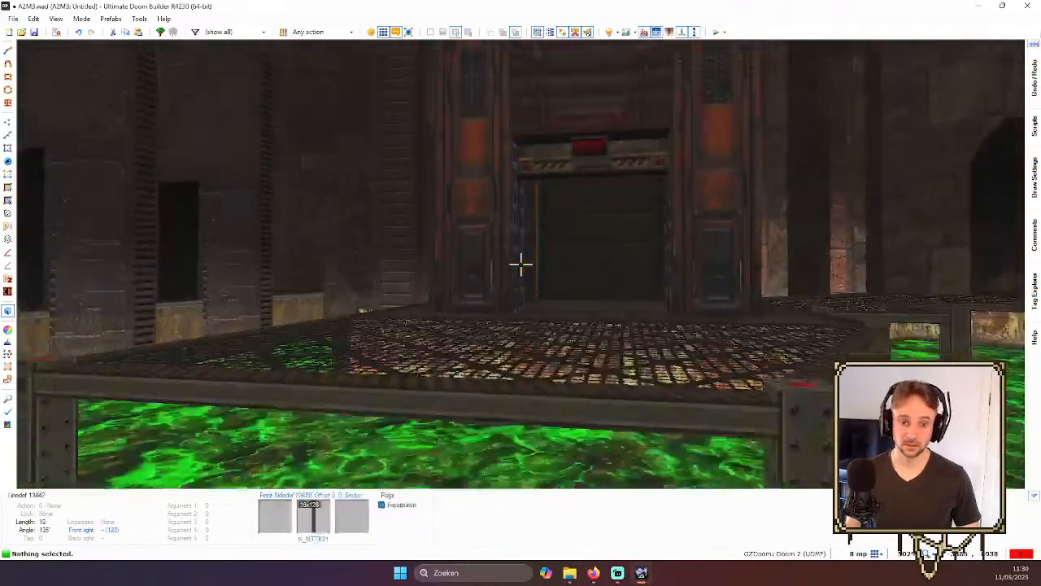
key(e)
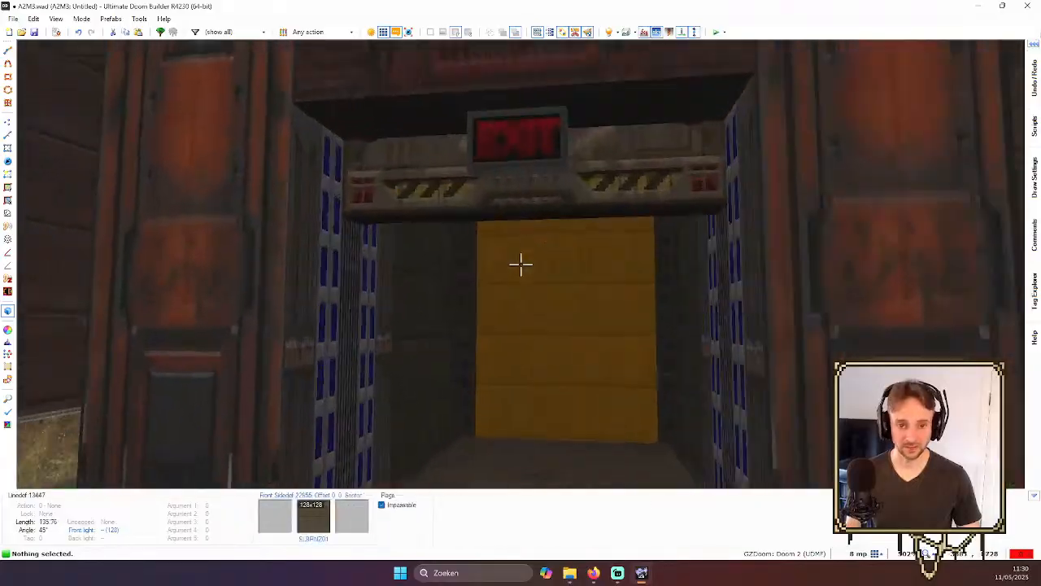
key(e)
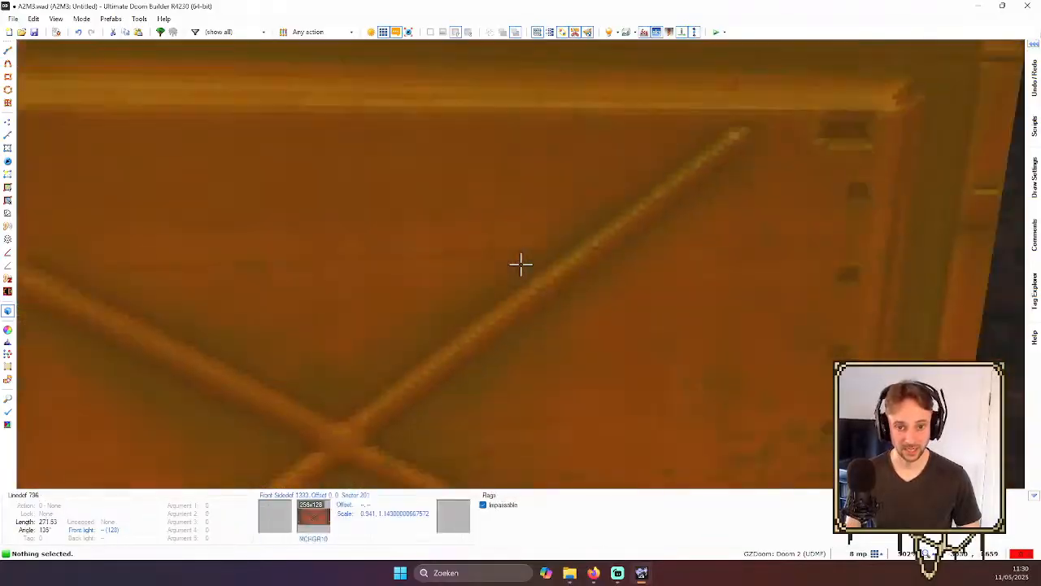
right_click(521, 263)
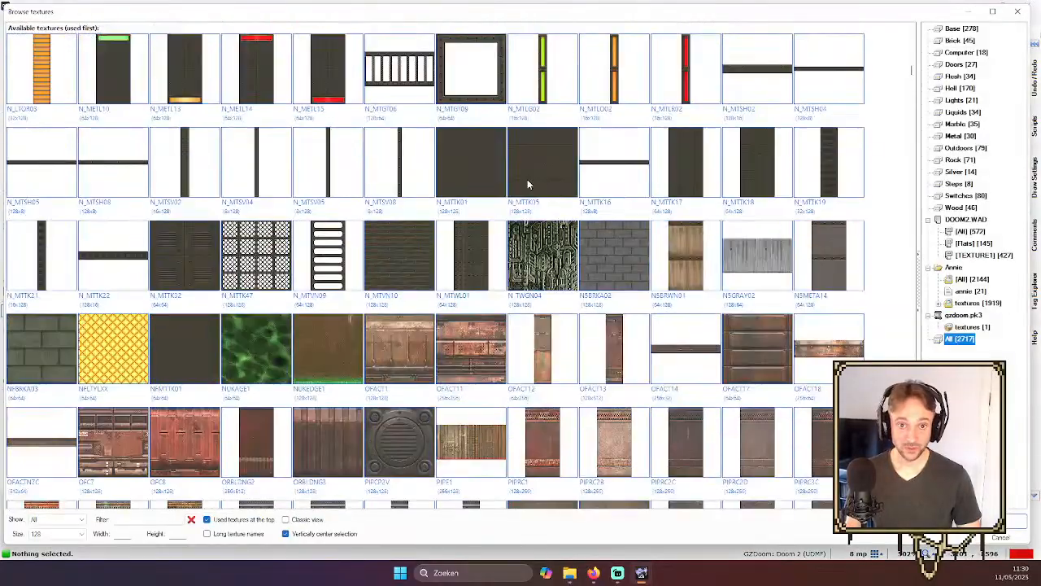
scroll(527, 185, up, 15)
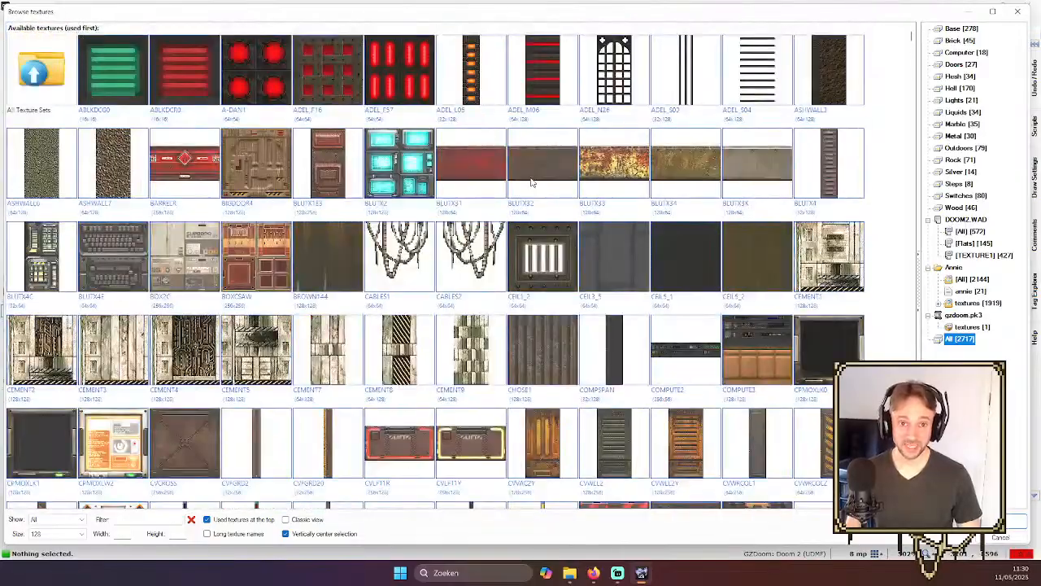
double_click(458, 175)
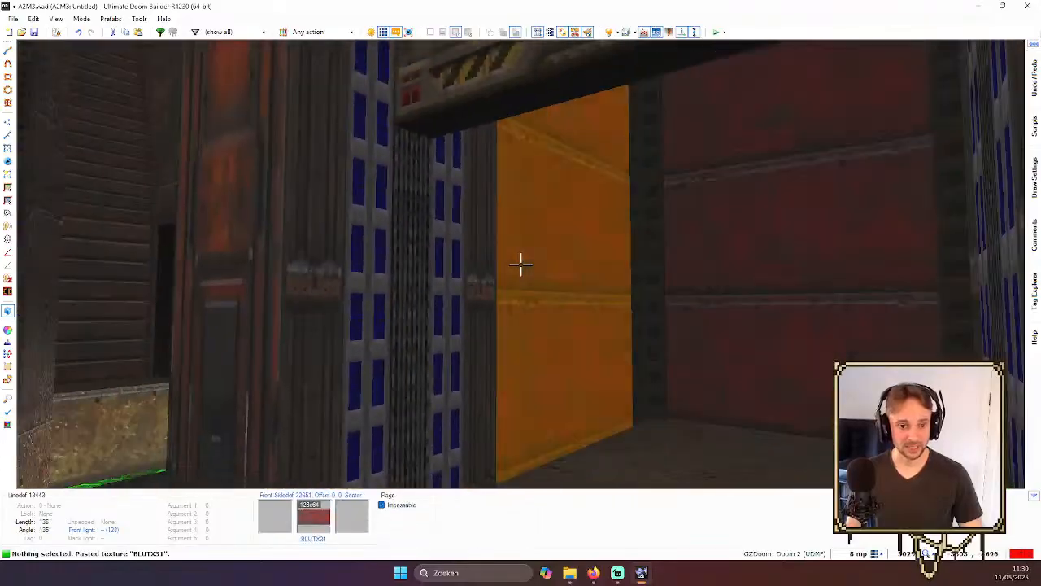
- Try the BLUTX34, BLUTX33 and BLUTX3K variants on one of the shaft's inner side walls
right_click(520, 263)
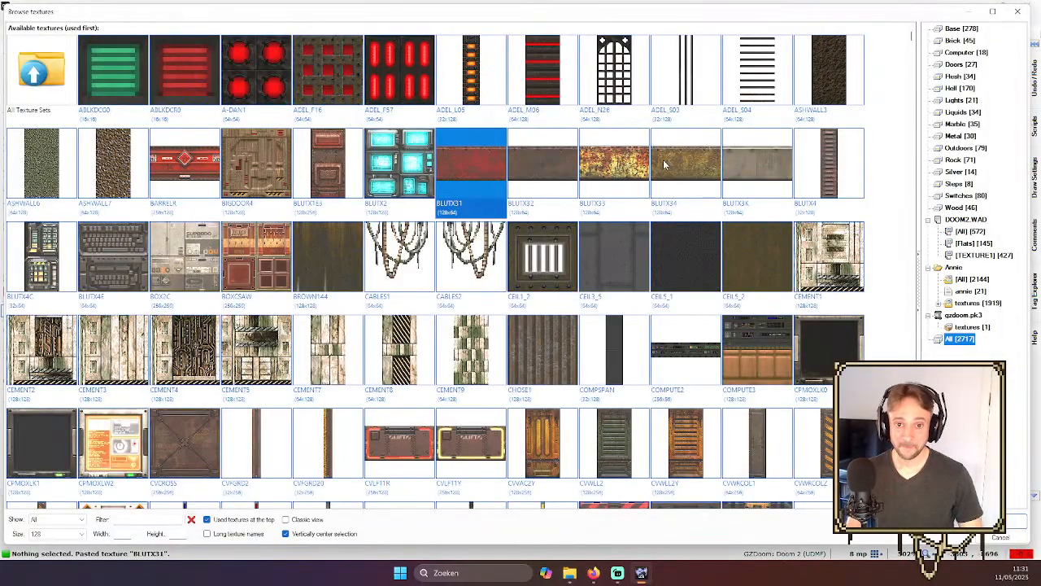
double_click(664, 165)
right_click(521, 264)
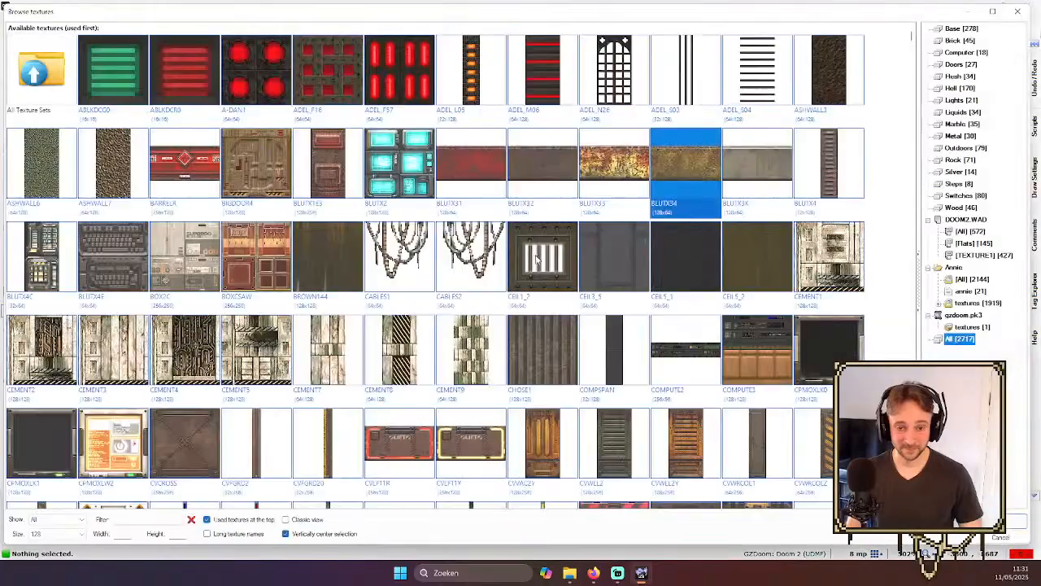
double_click(605, 168)
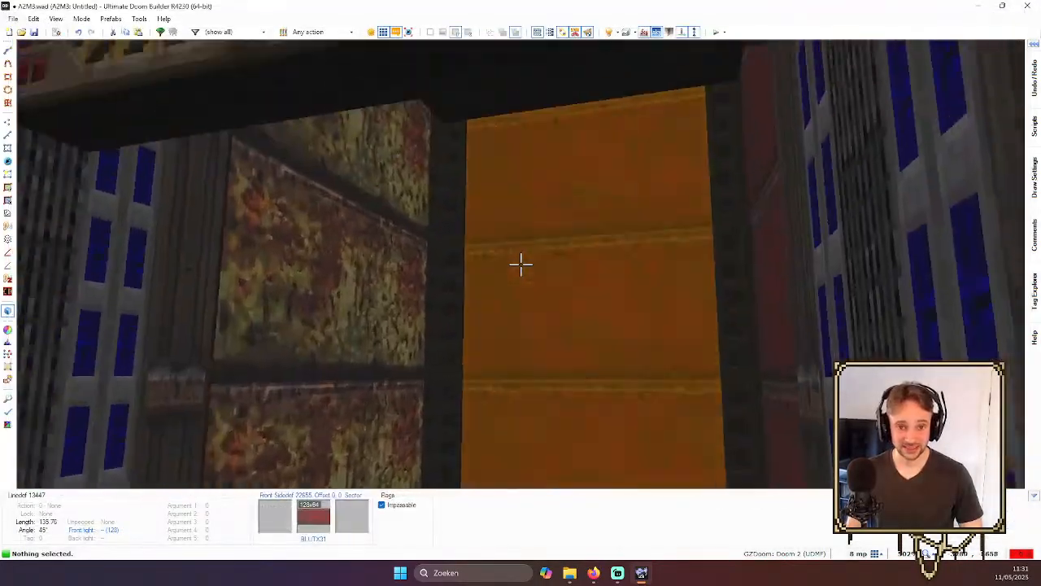
right_click(521, 264)
key(Escape)
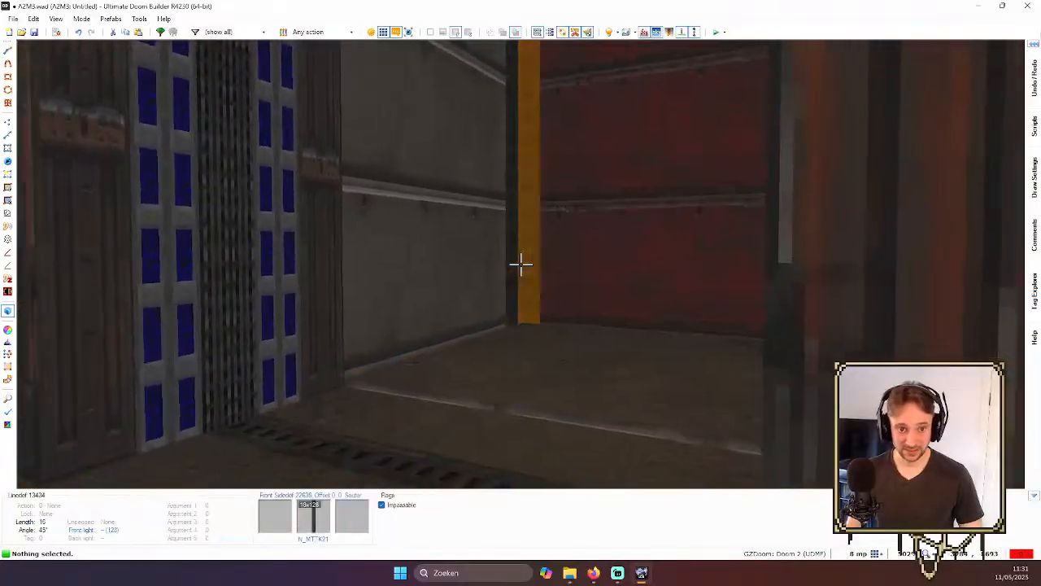
- Retexture the shaft's inner walls with BLUTX32
right_click(521, 263)
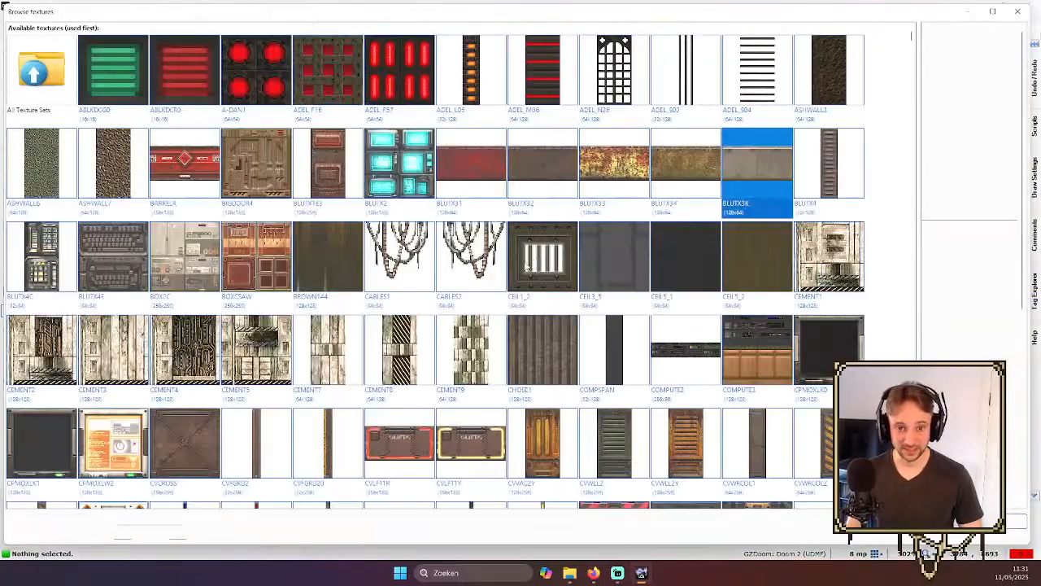
double_click(535, 173)
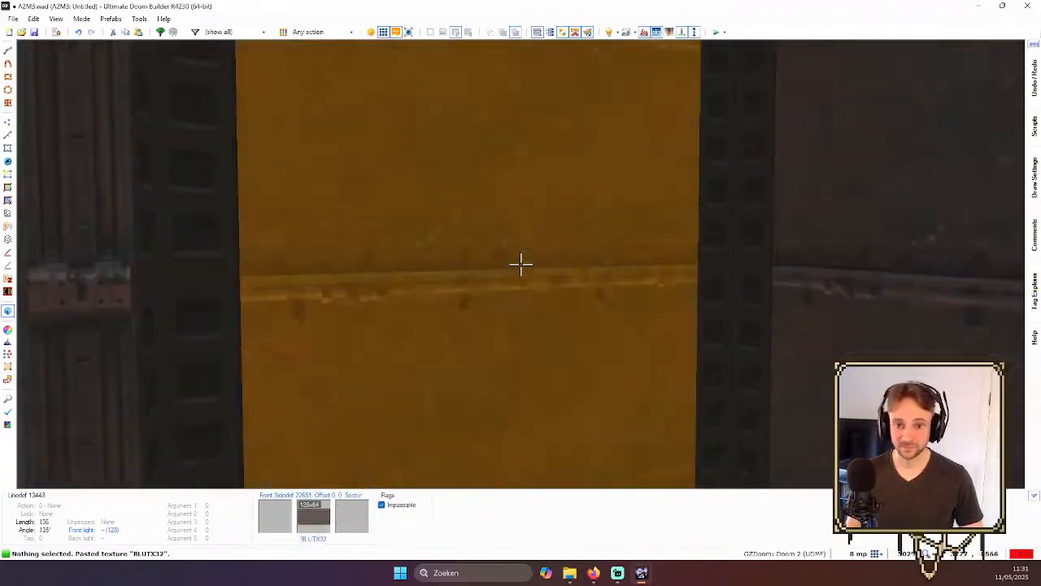
- Filter the textures by Q2, apply Q2FMET25 to an inner side wall and reset its local texture offsets and scale
key(t)
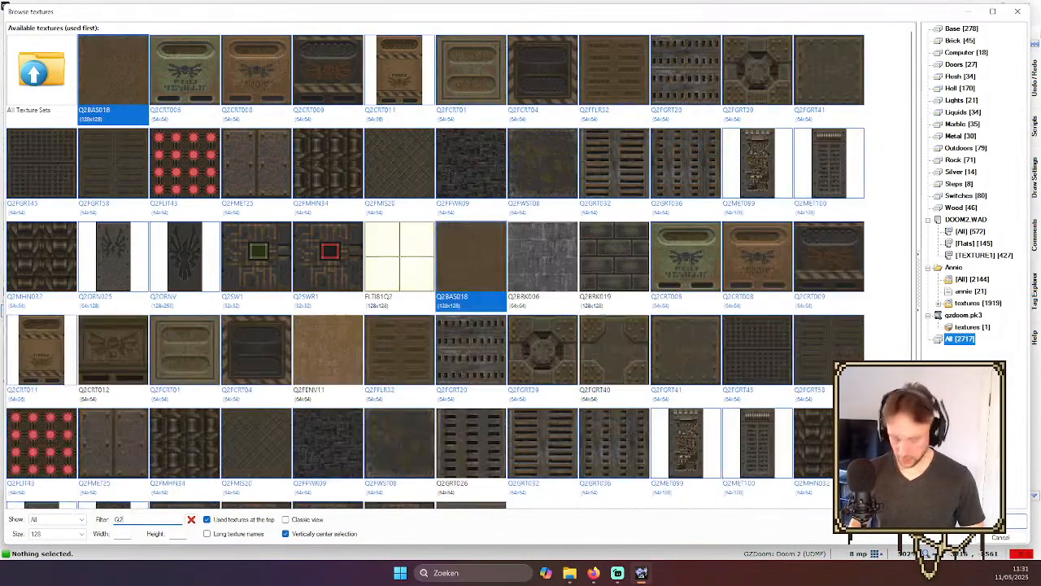
scroll(422, 309, down, 2)
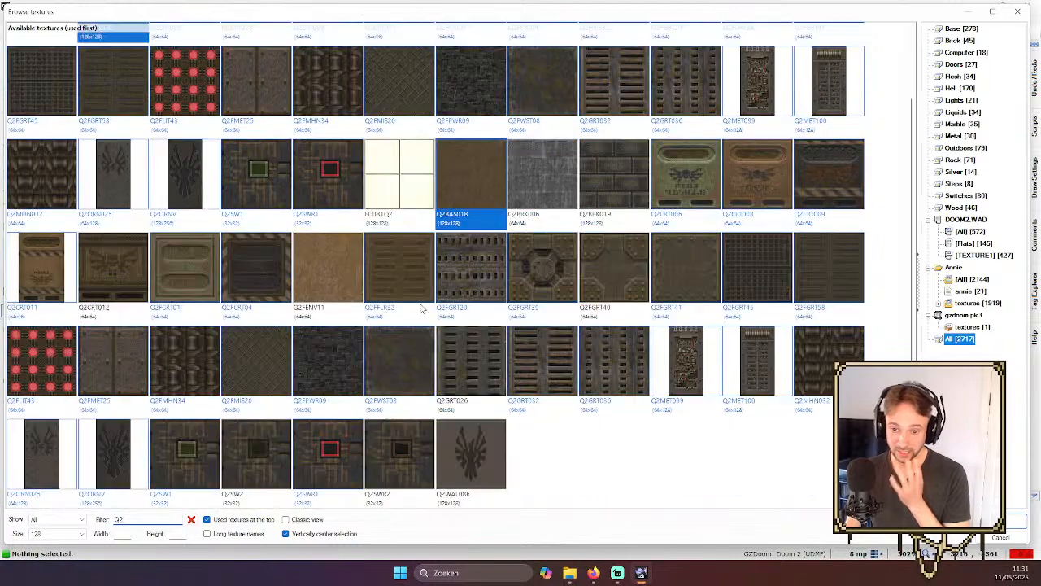
double_click(112, 352)
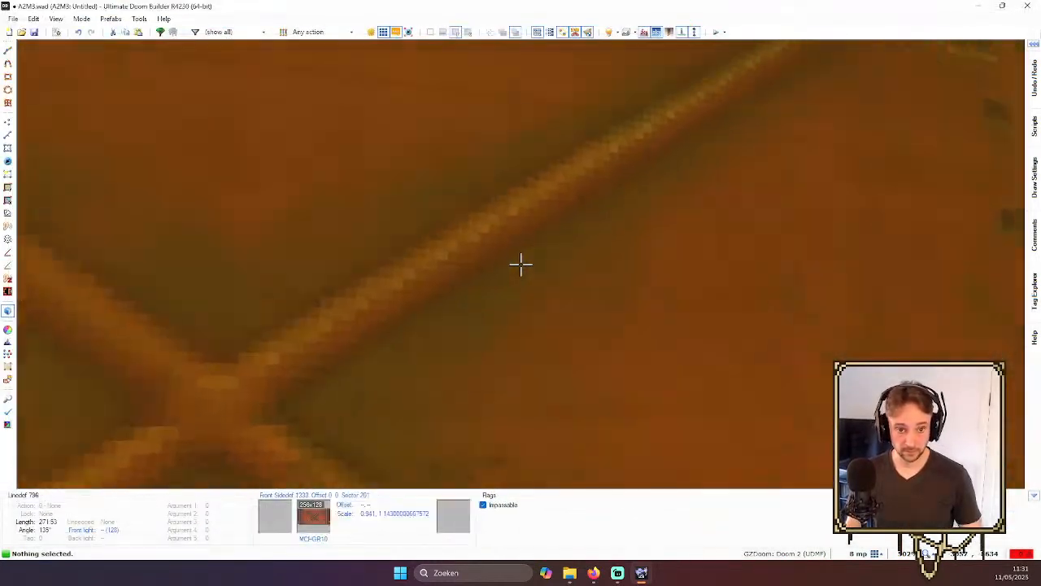
key(ctrl+shift+r)
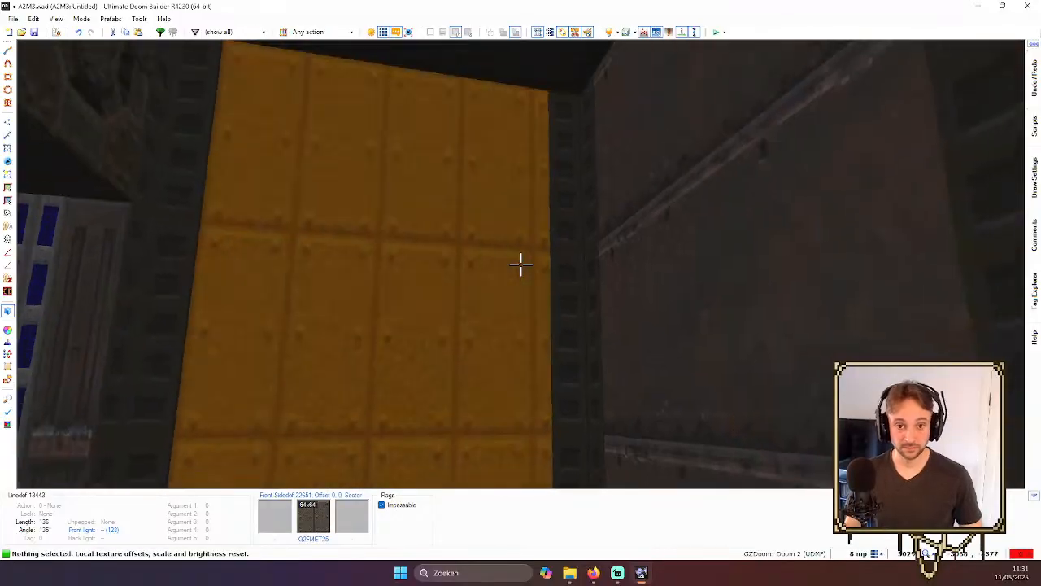
- Replace the texture on the shaft's three inner walls with Q2GRT032
key(e)
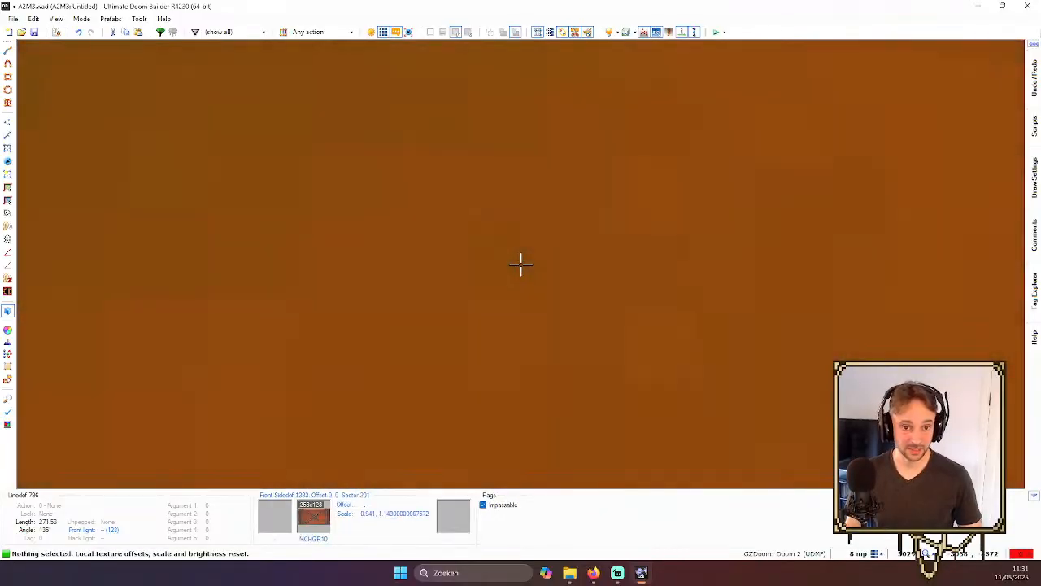
key(d)
key(w)
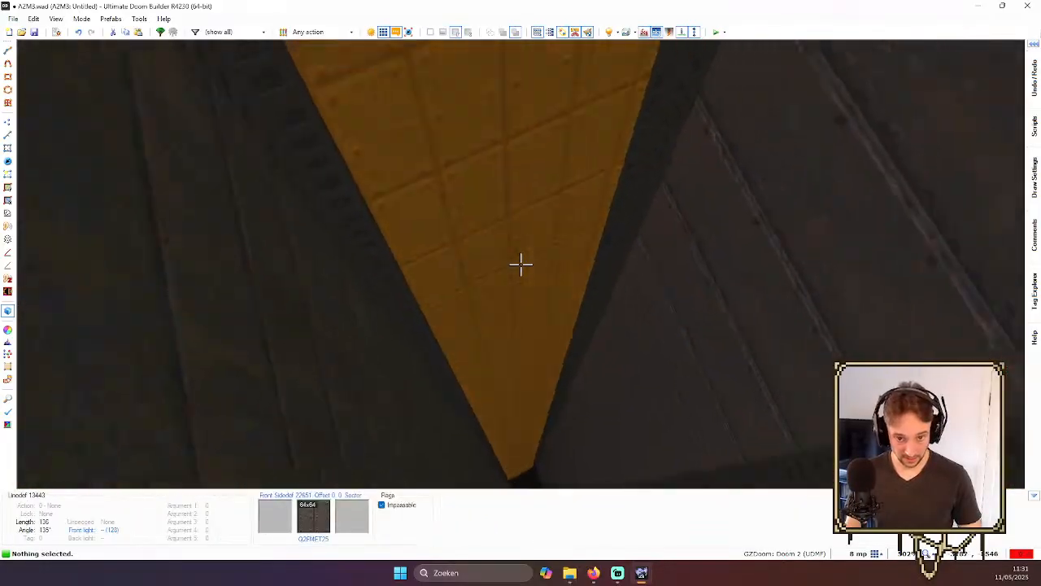
key(e)
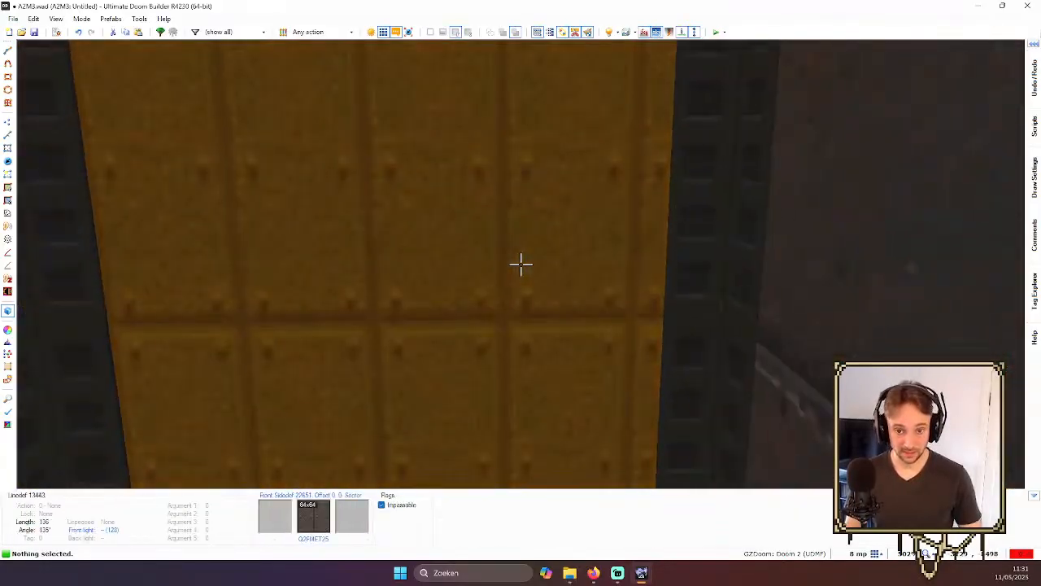
middle_click(520, 265)
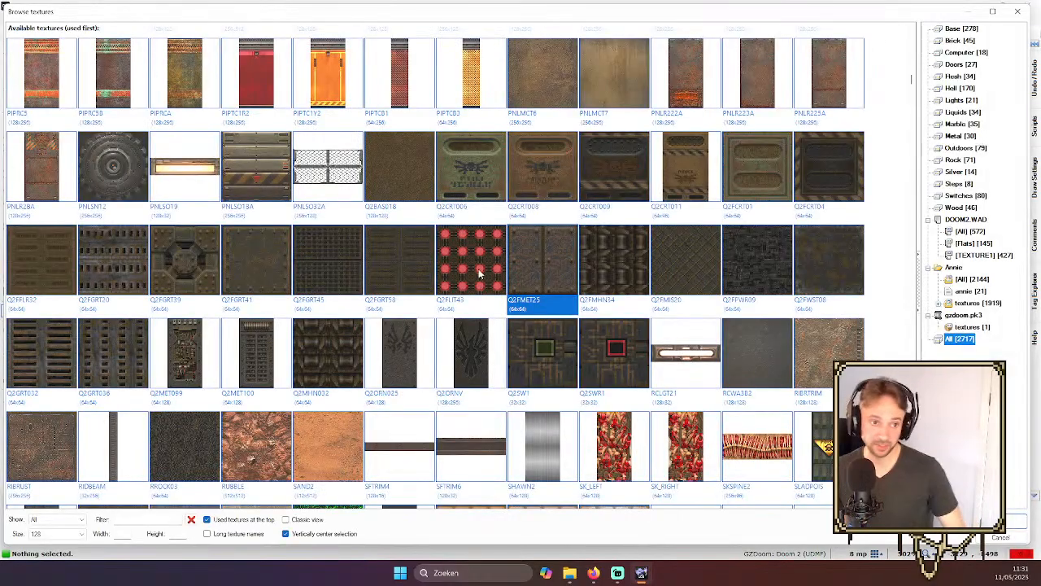
double_click(53, 344)
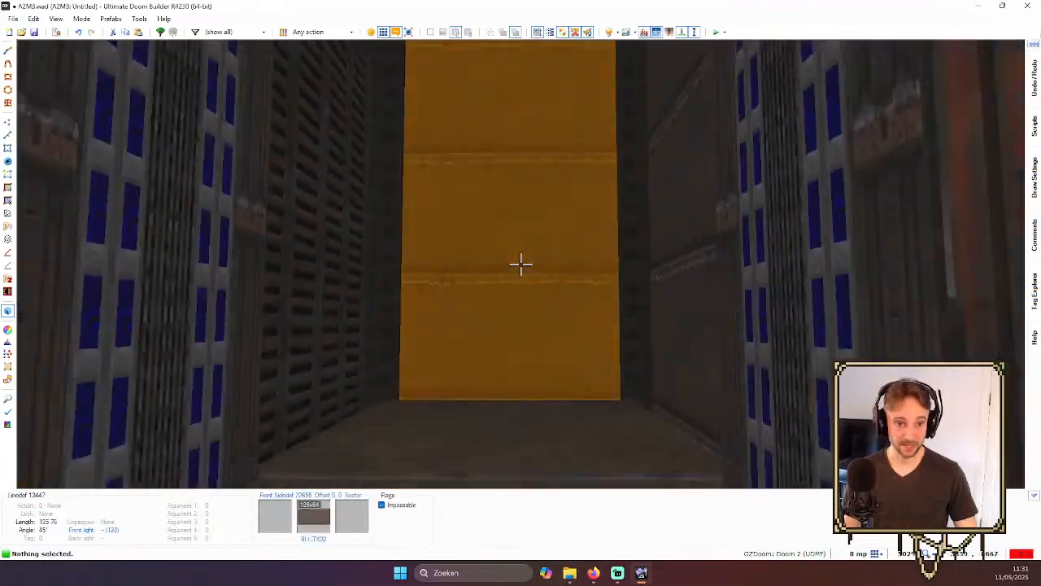
key(ctrl+v)
key(ctrl+v)
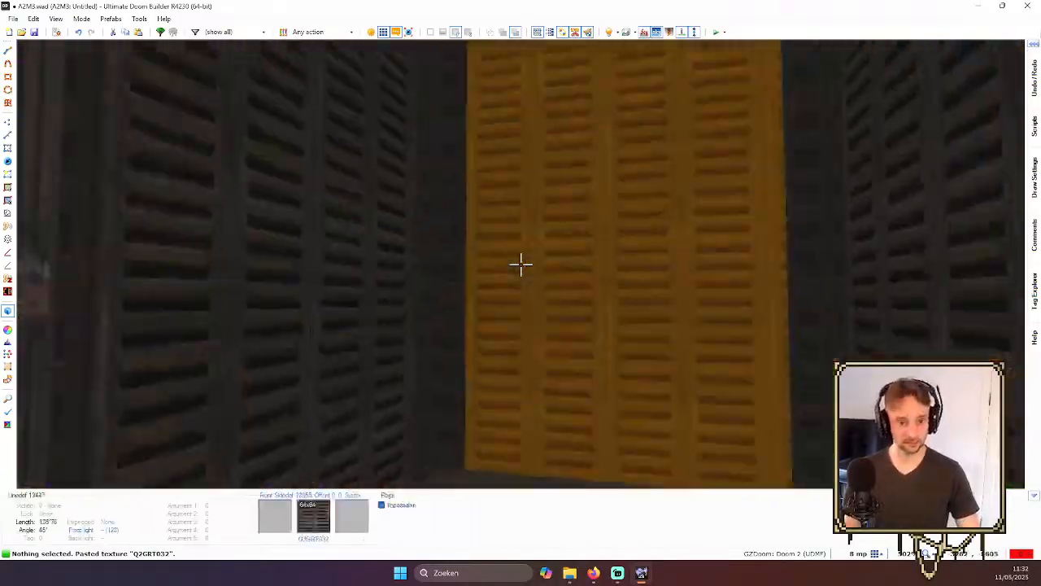
- Fit Q2GRT032 to the width of the shaft's three inner walls with two horizontal repeats, leaving the height unfitted
key(ctrl+shift+a)
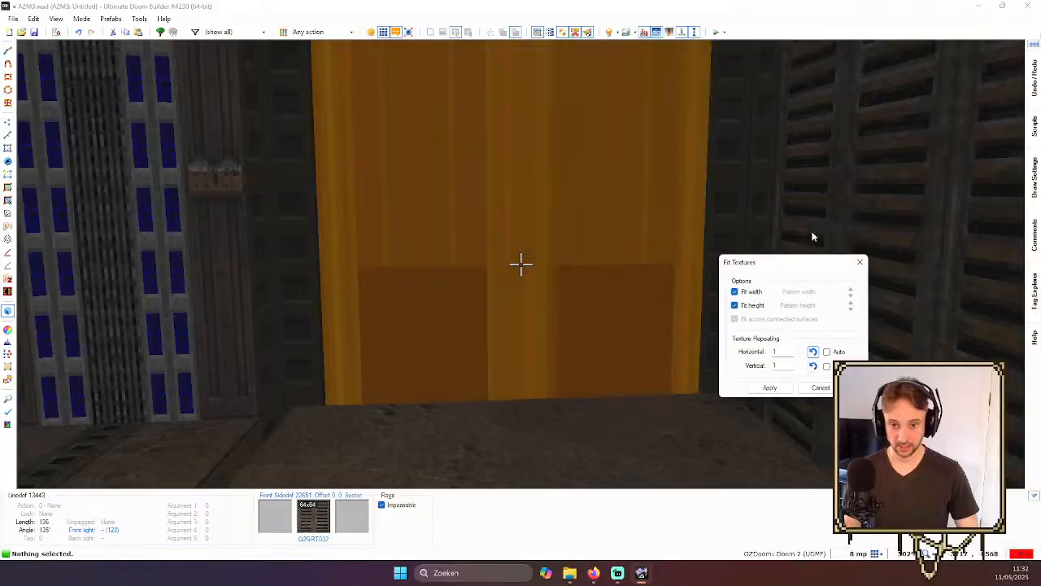
click(760, 305)
click(768, 388)
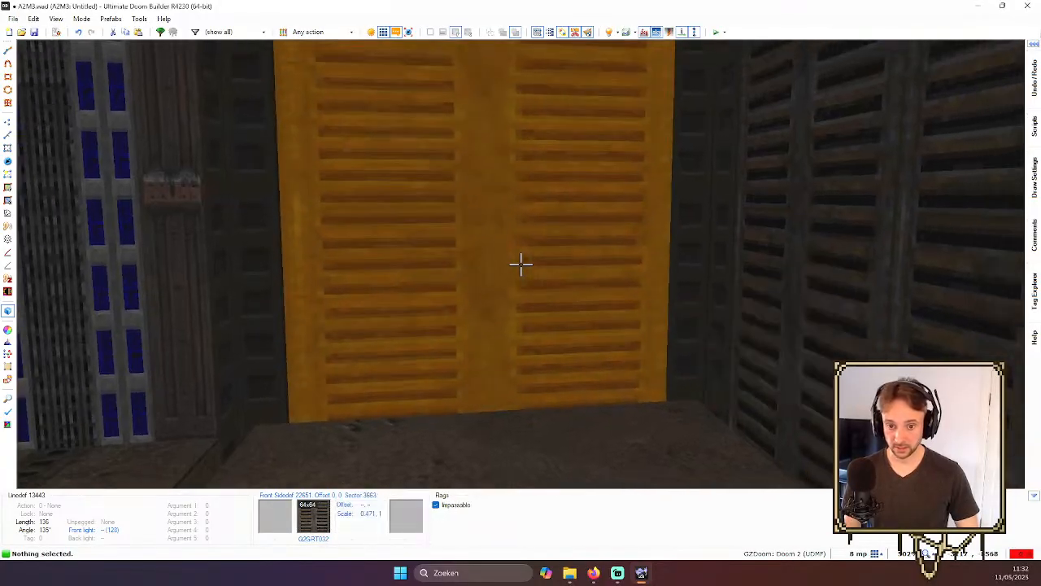
key(ctrl+shift+a)
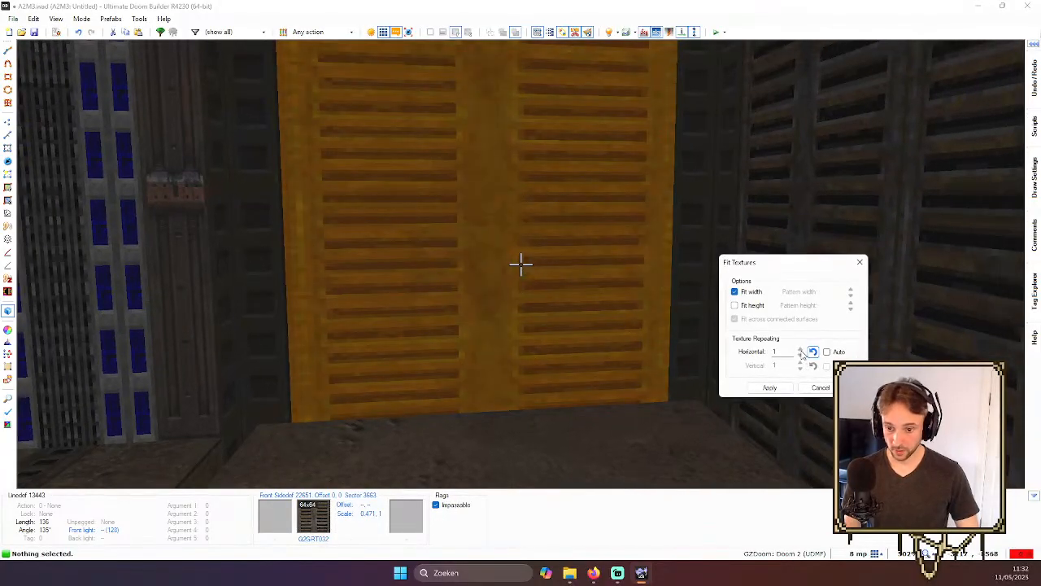
key(Escape)
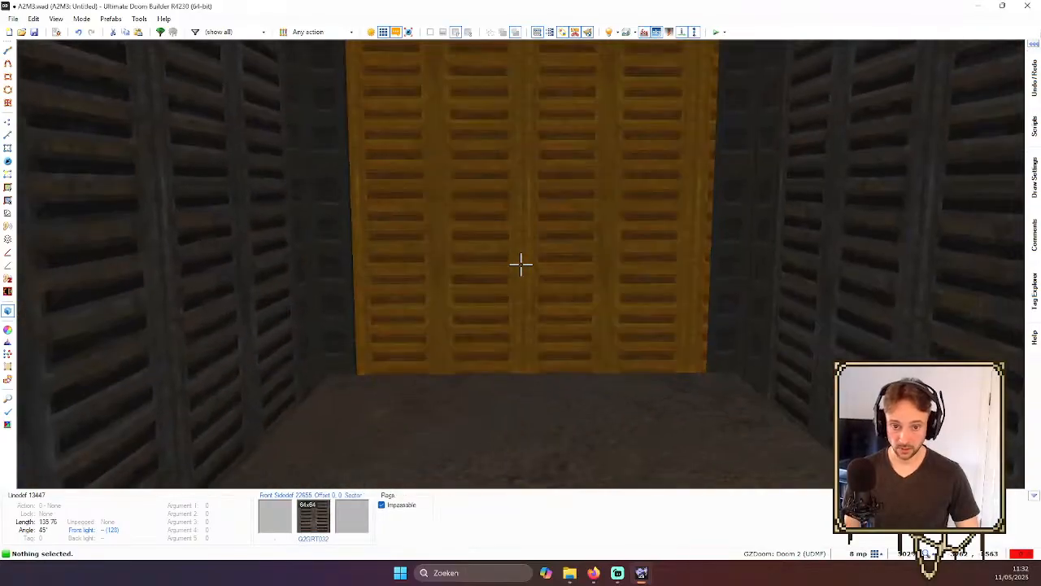
key(ctrl+shift+a)
key(Return)
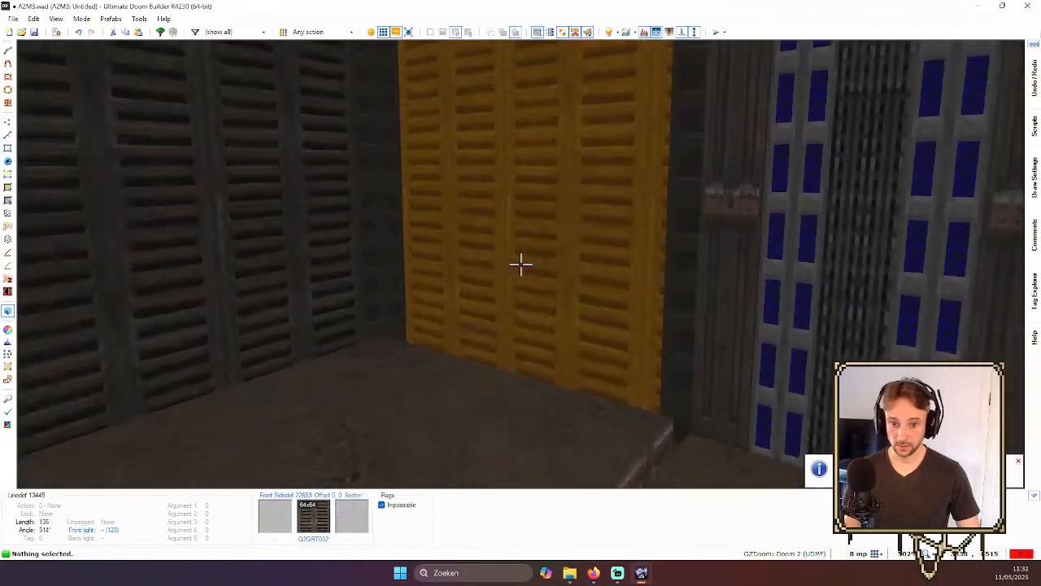
key(ctrl+shift+a)
key(Return)
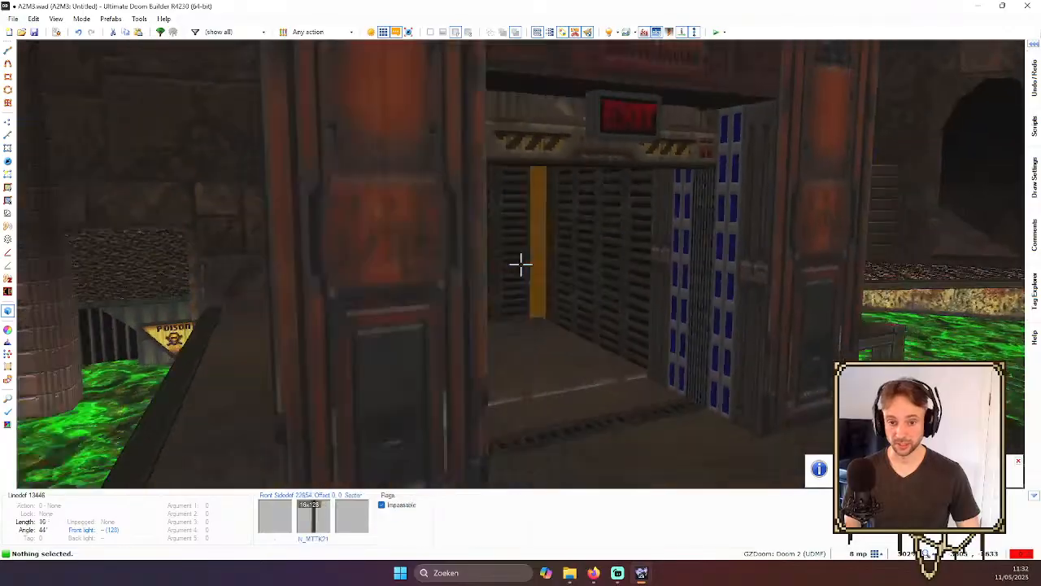
- Set the ceiling and upper wall sector colors to 353535 for the five sectors in and around the shaft
key(e)
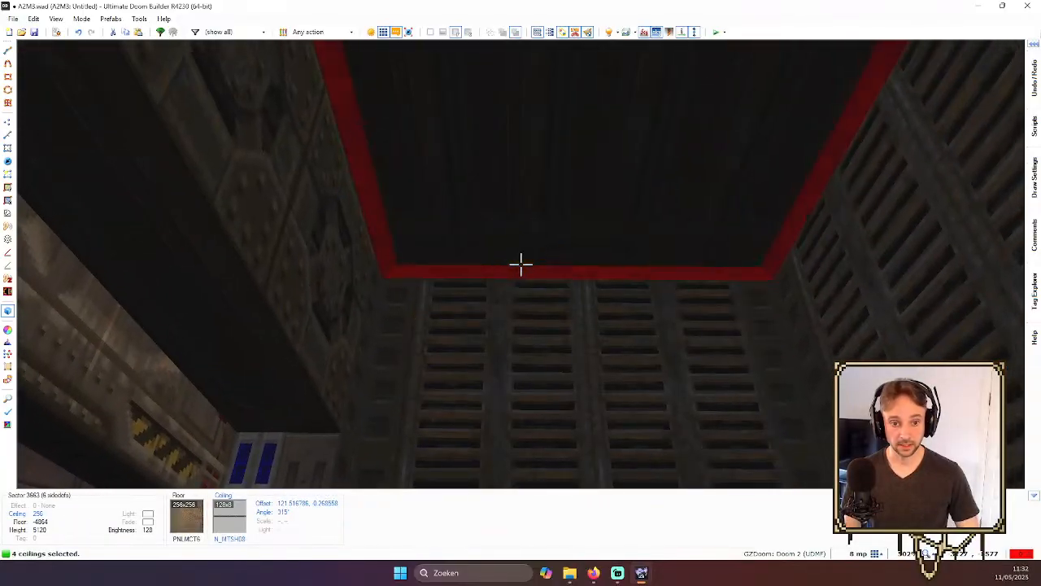
shift+click(521, 263)
right_click(521, 263)
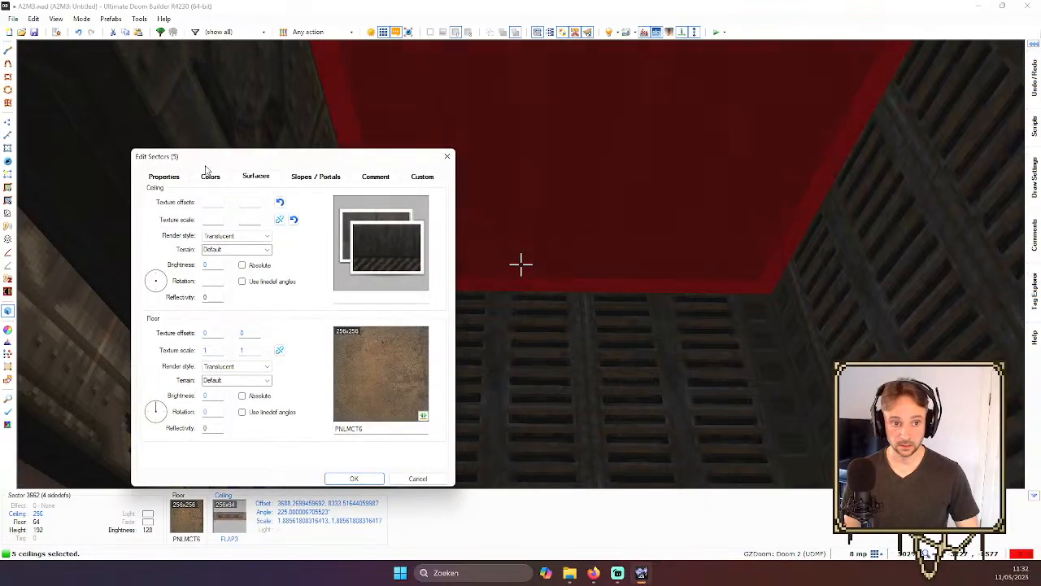
text(353535)
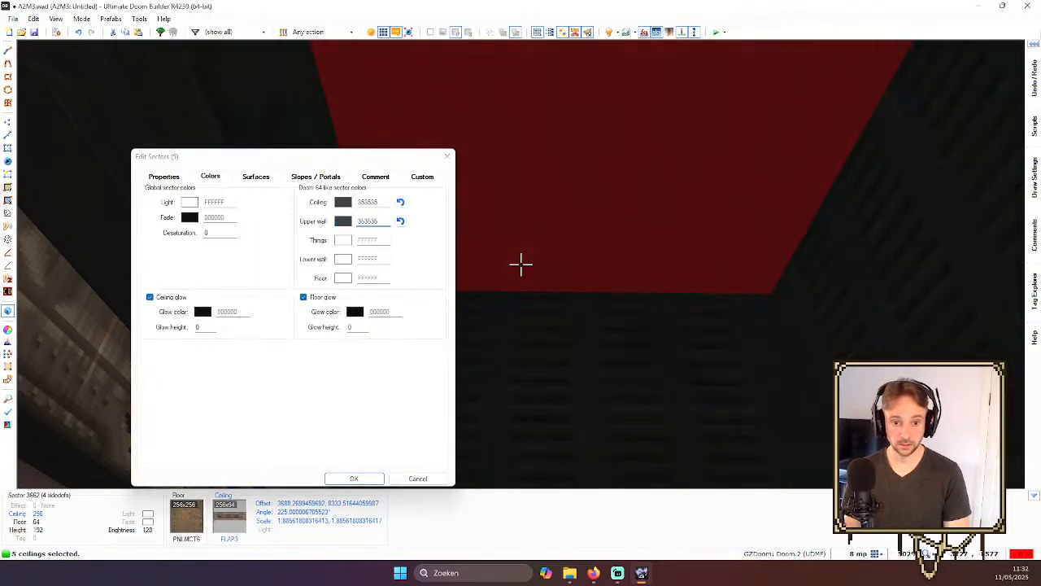
key(Return)
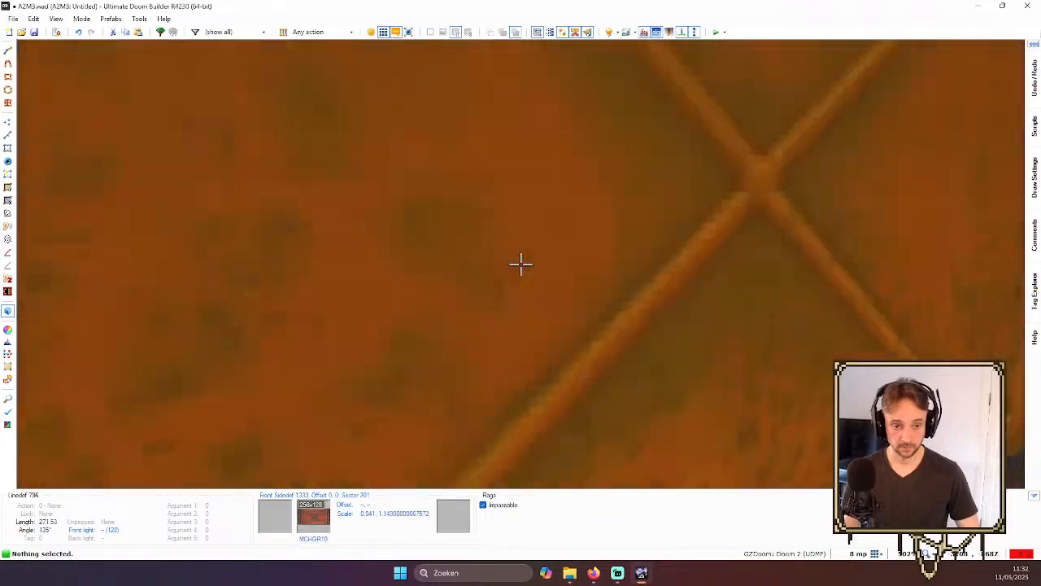
- Examine the darkened shaft and its exit entrance from inside and from across the slime pool
key(s)
key(w)
key(s)
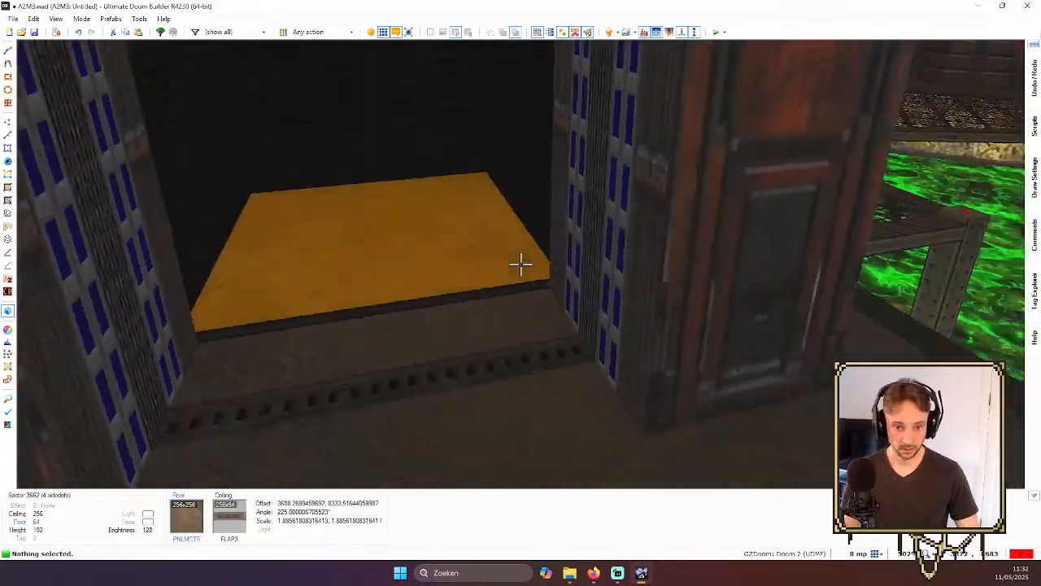
key(w)
key(s)
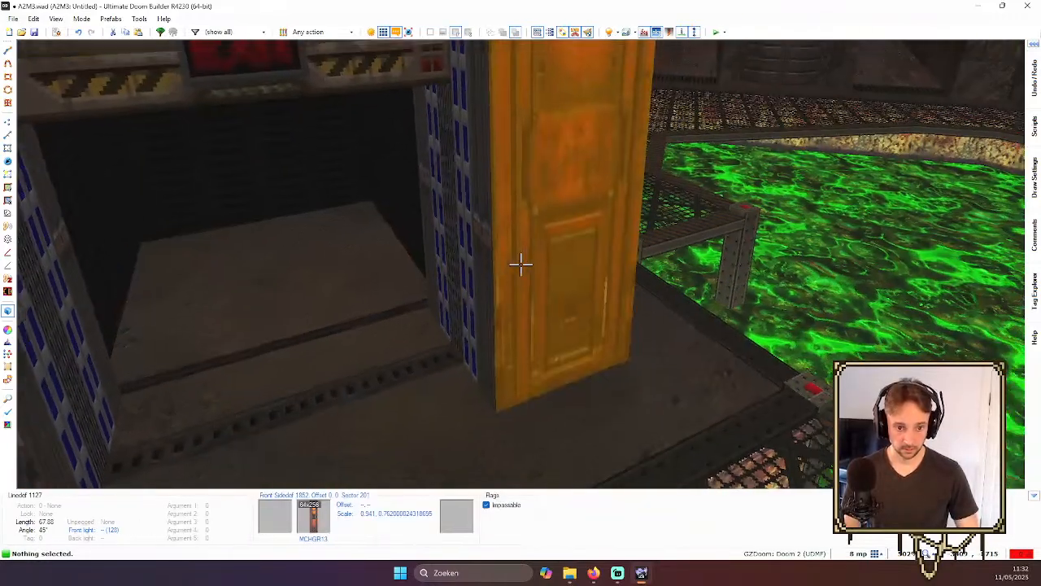
key(w)
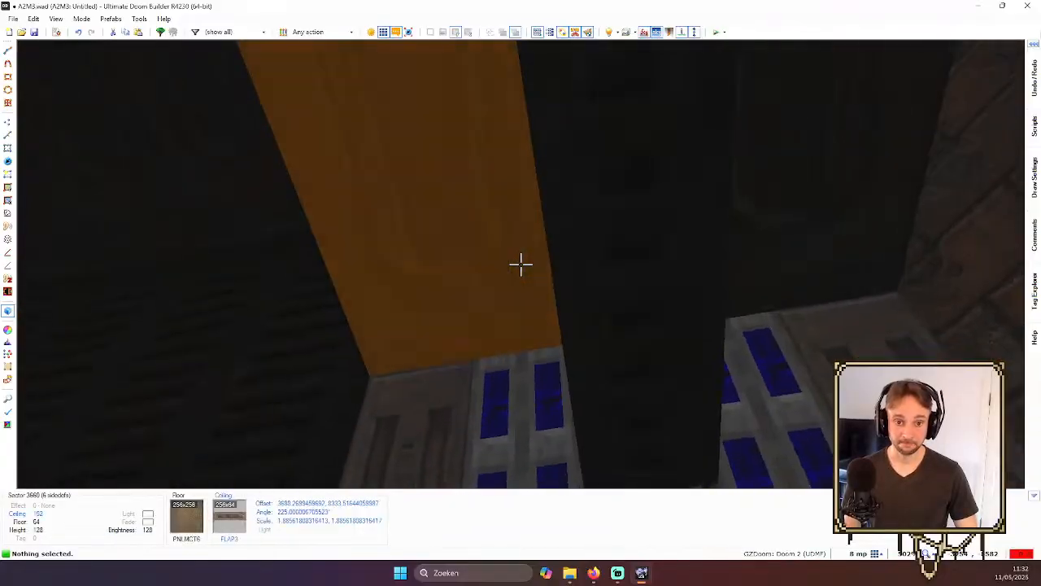
click(520, 262)
click(521, 264)
scroll(520, 264, up, 4)
key(c)
key(s)
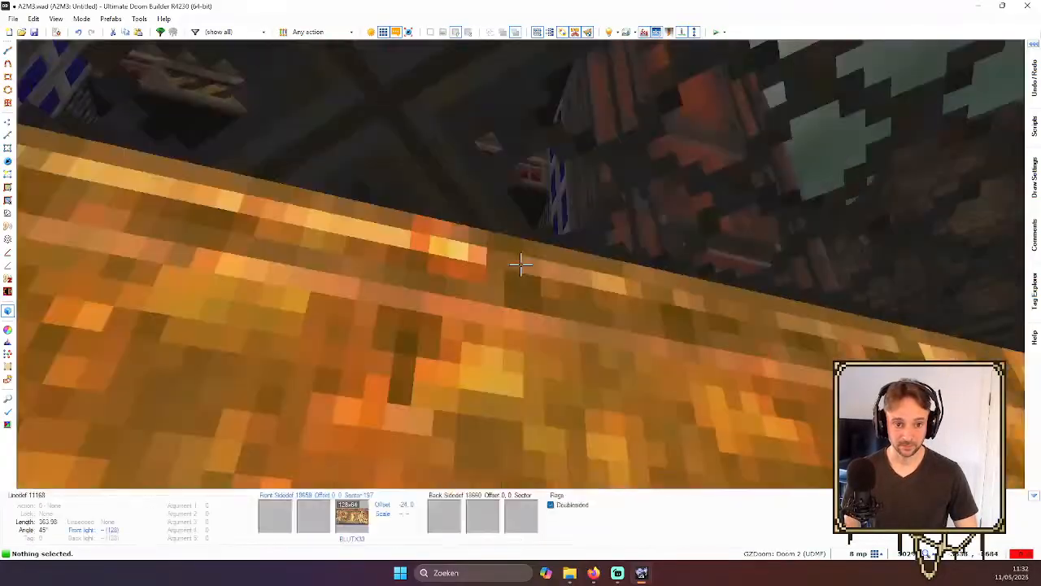
key(w)
key(s)
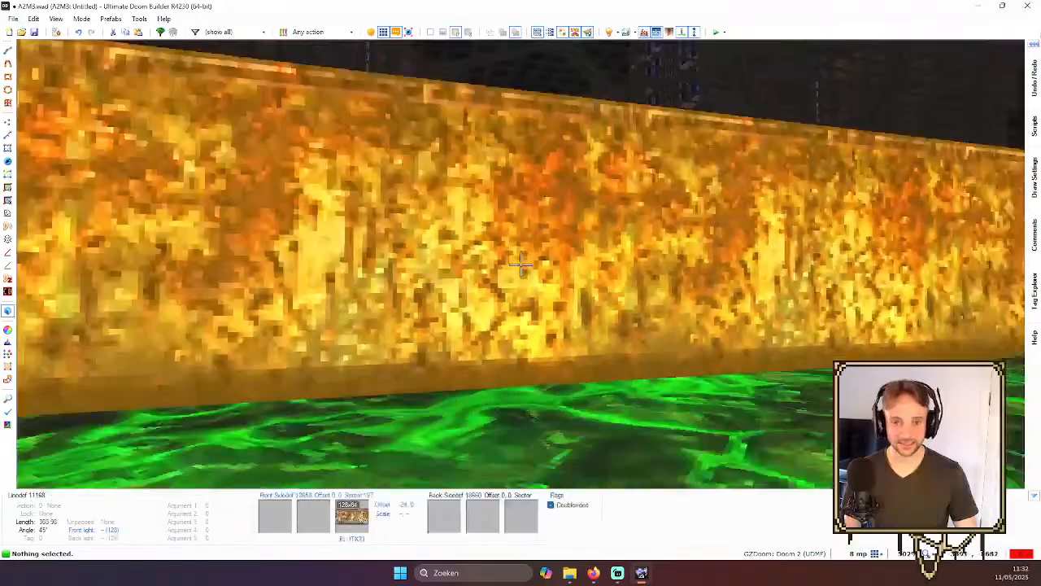
key(s)
key(w)
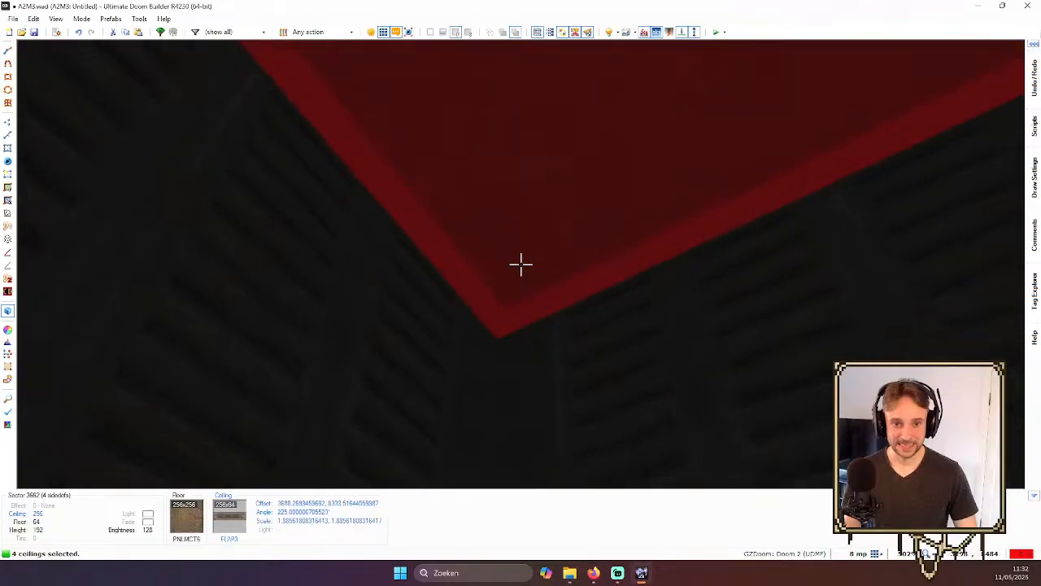
- Reset the ceiling and upper wall colors of the five shaft sectors to their defaults and clear the selection
click(521, 265)
right_click(521, 264)
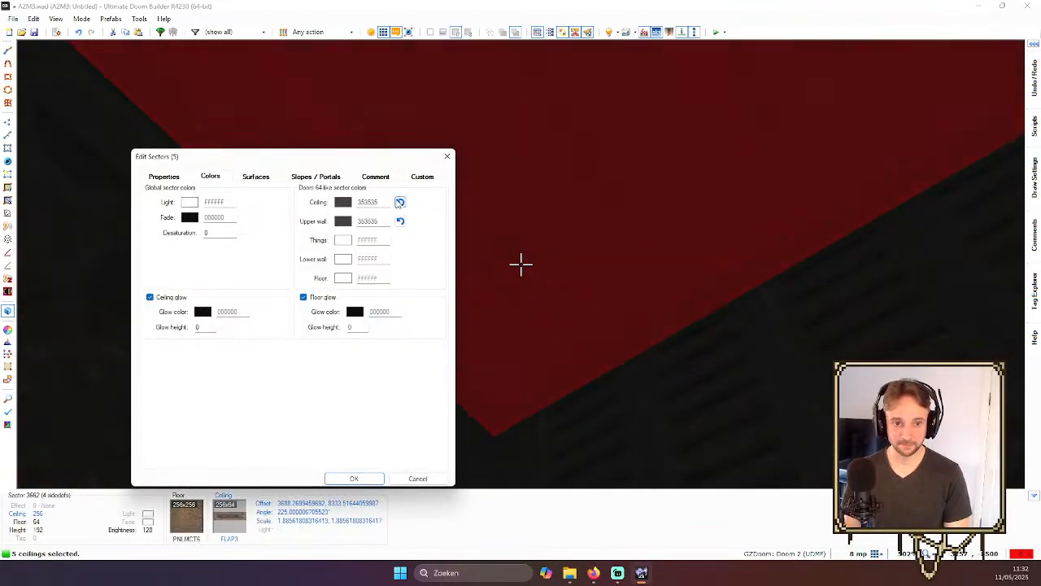
click(400, 202)
click(400, 221)
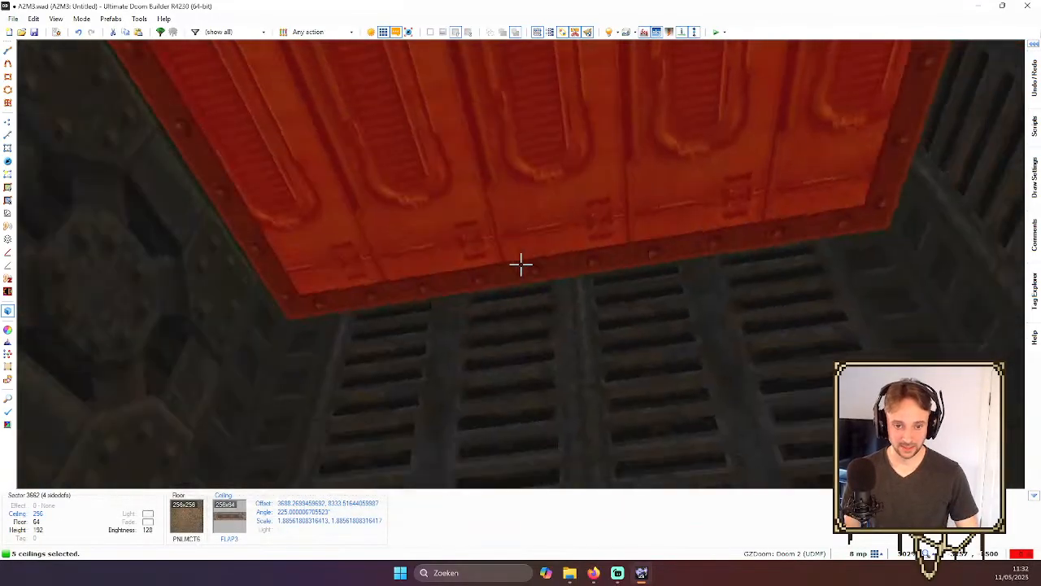
key(c)
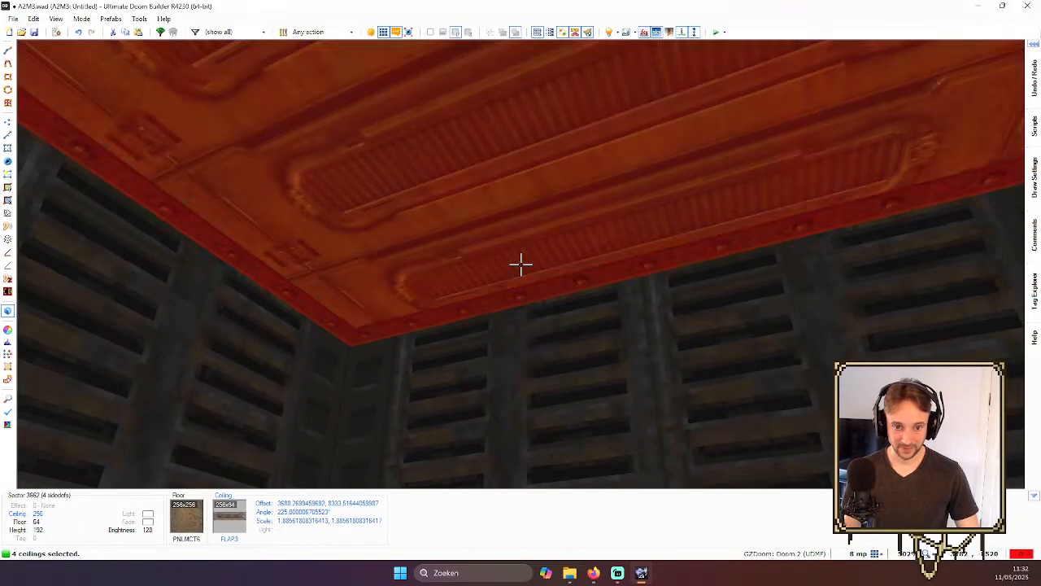
- Reapply 353535 as the ceiling and upper wall color of the five shaft sectors and clear the selection
click(380, 202)
text(353535)
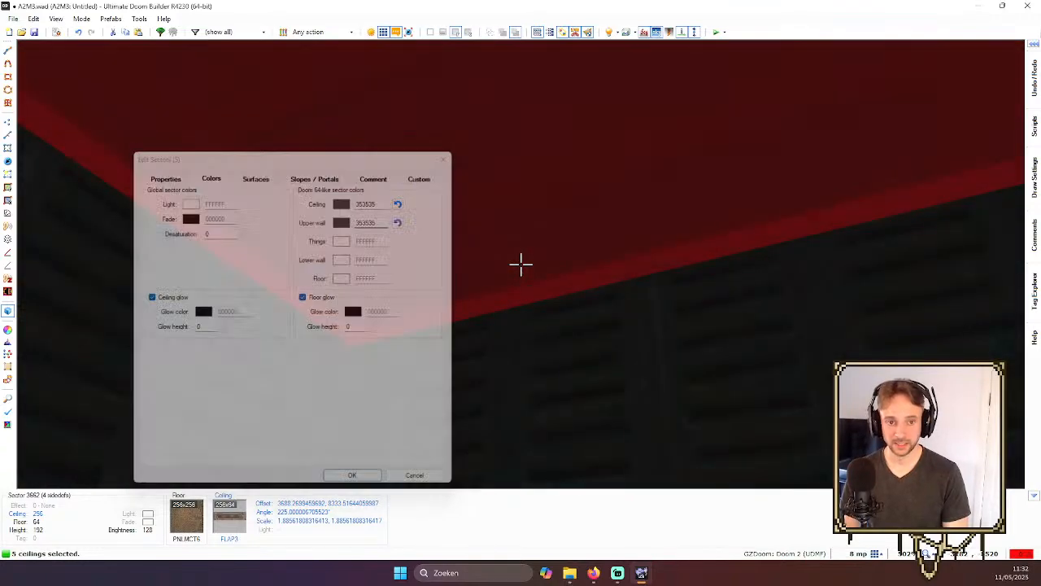
text(c)
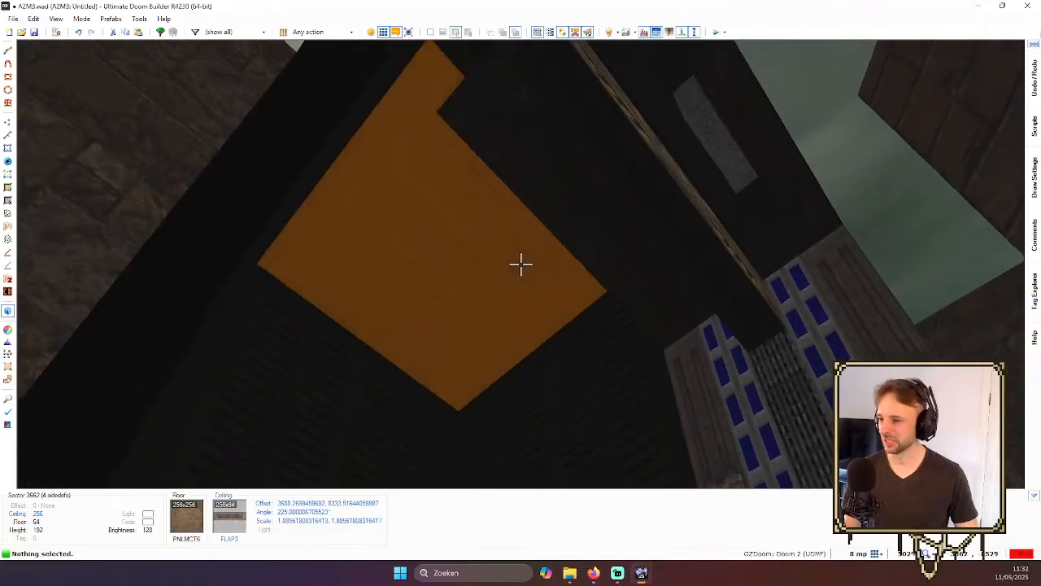
- Inspect the darkened shaft's walls, floor and ceiling up close, and return to the 2D map view
text(w)
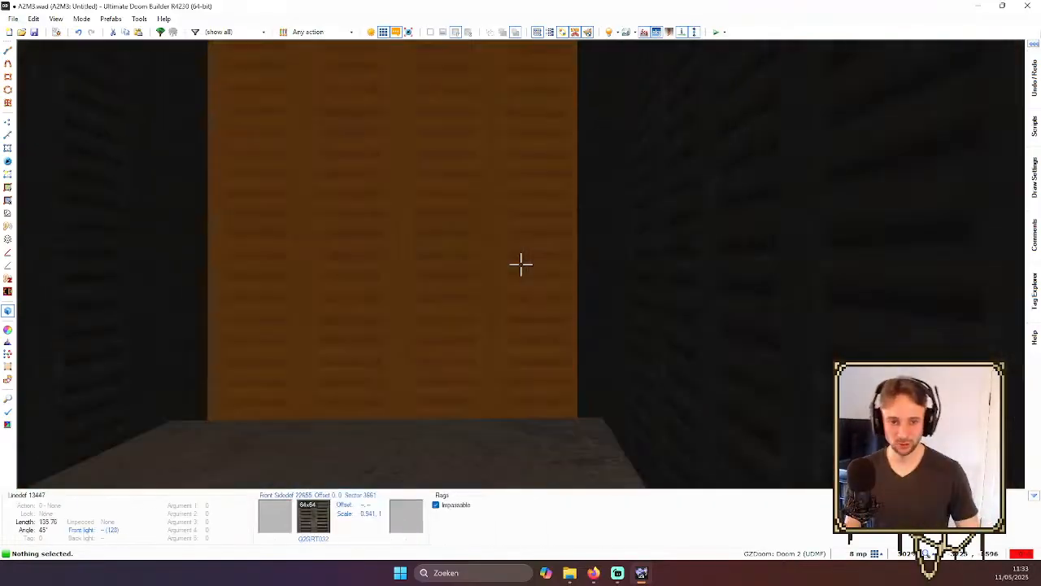
text(w)
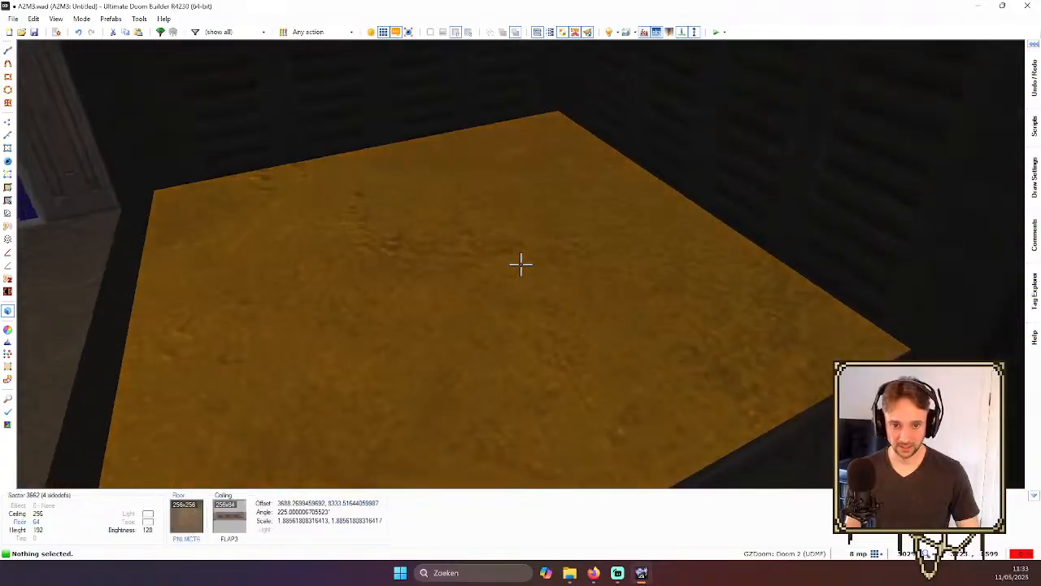
text(sw)
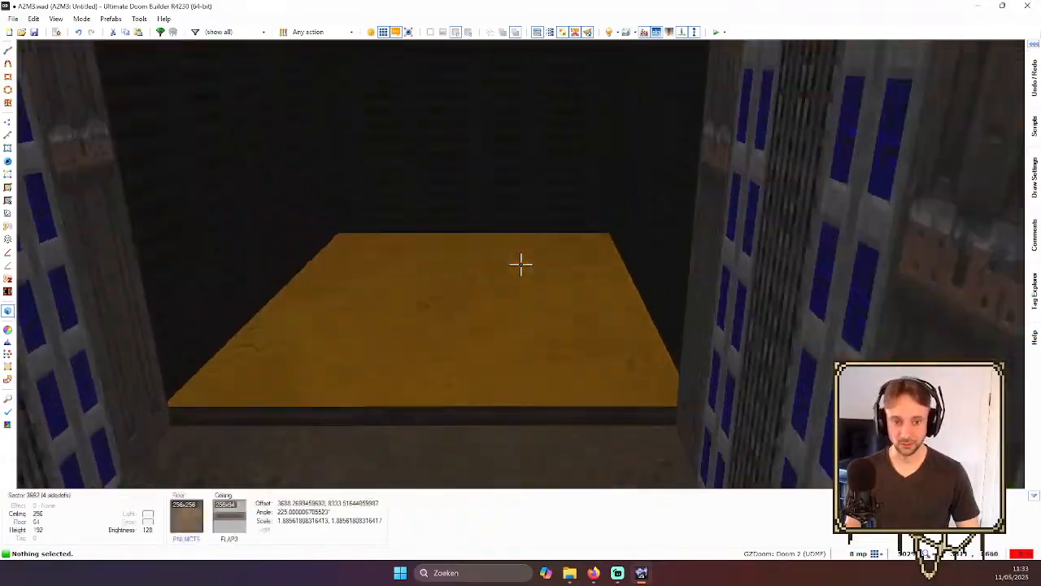
text(wsws)
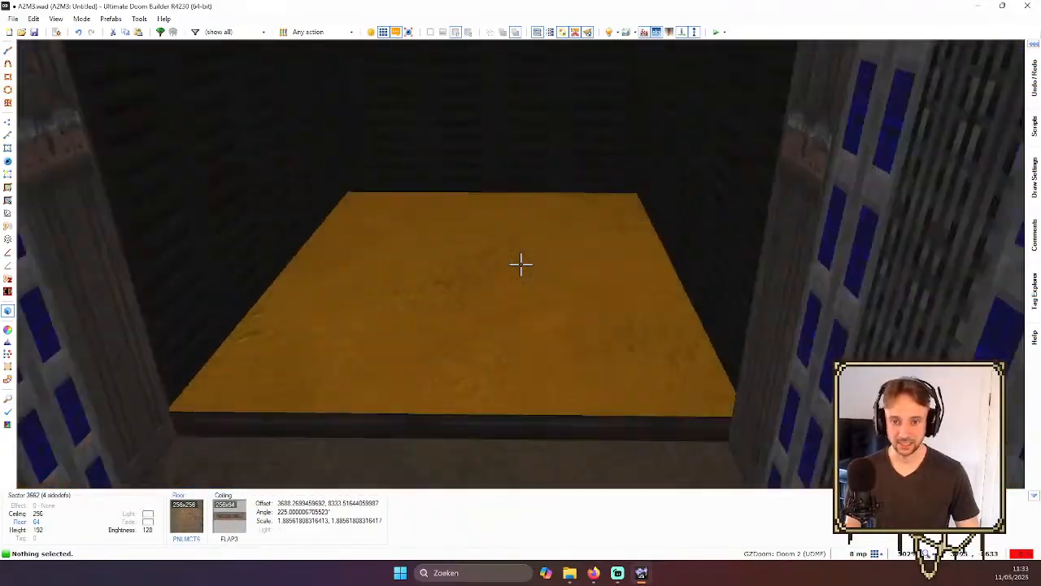
text(sw)
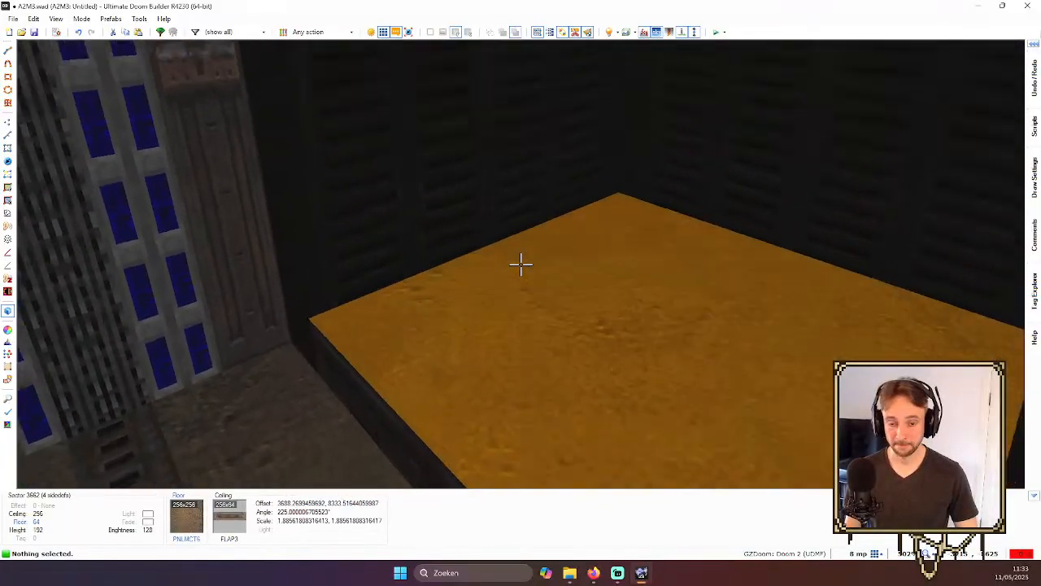
text(sw)
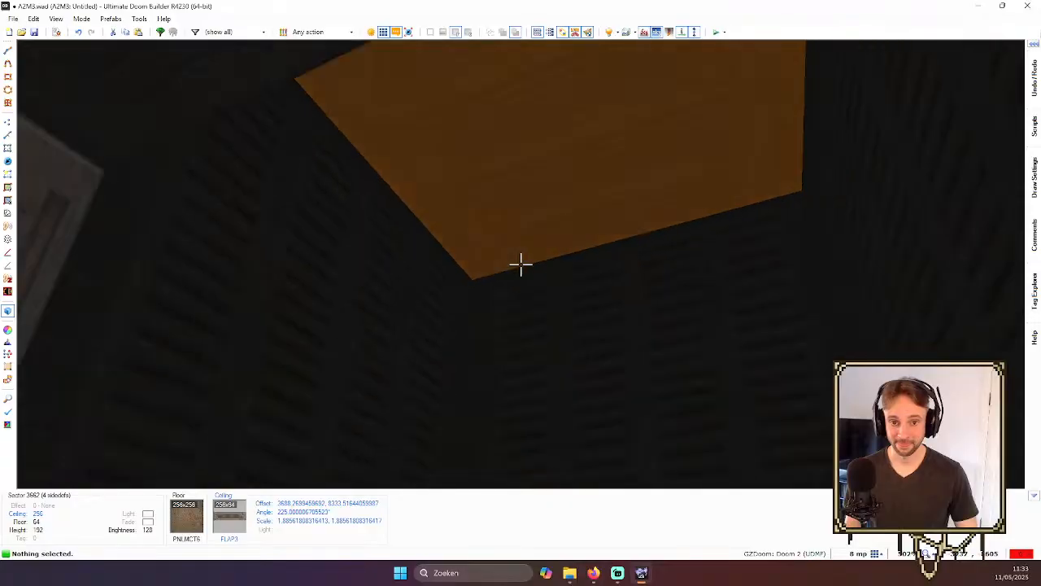
text(w)
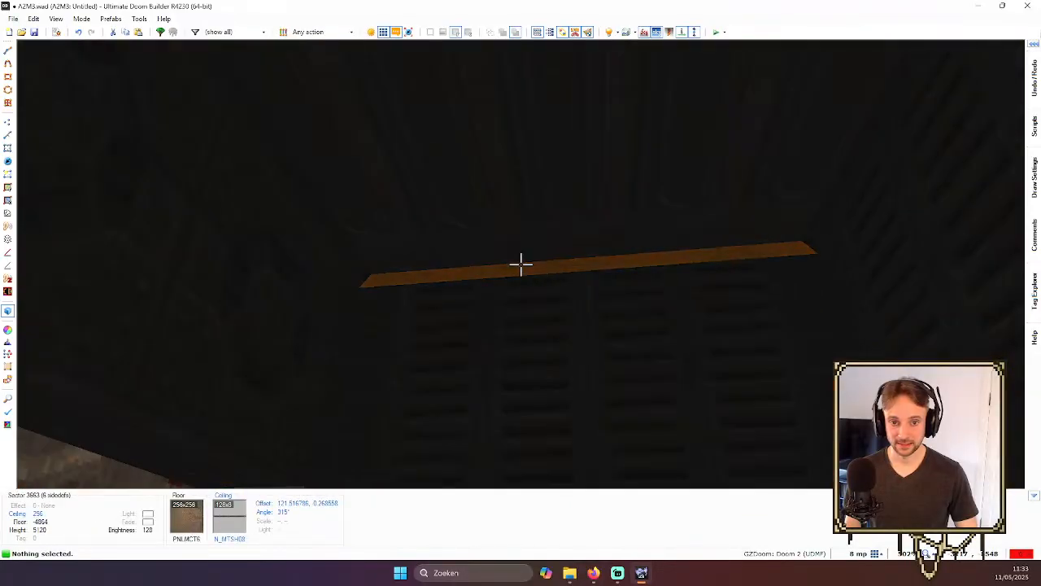
text(q)
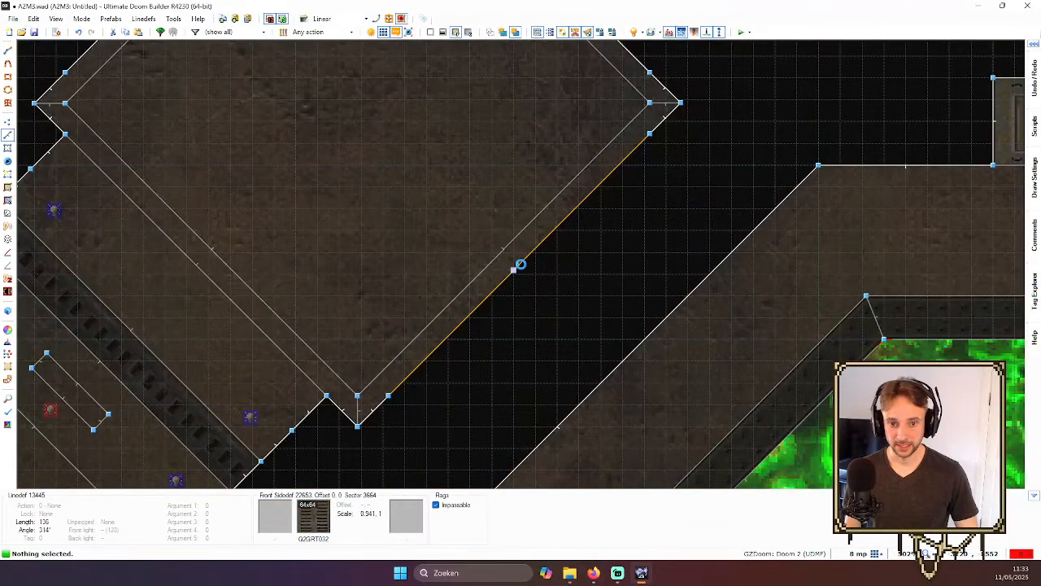
- Place a CeilingLanternTall_Animated thing at the centre of the exit shaft and save the map
scroll(521, 269, down, 5)
scroll(457, 211, up, 4)
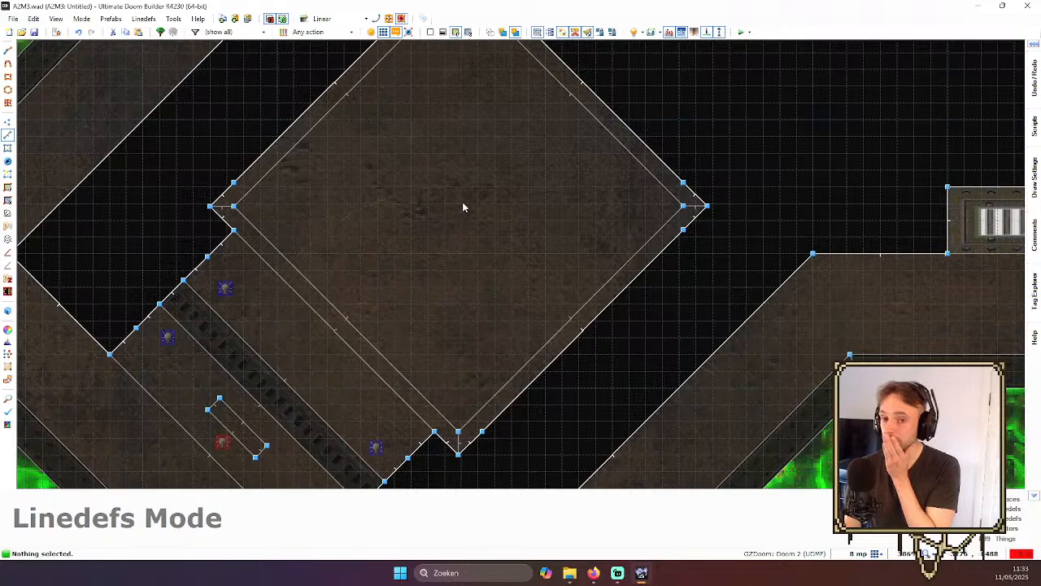
key(q)
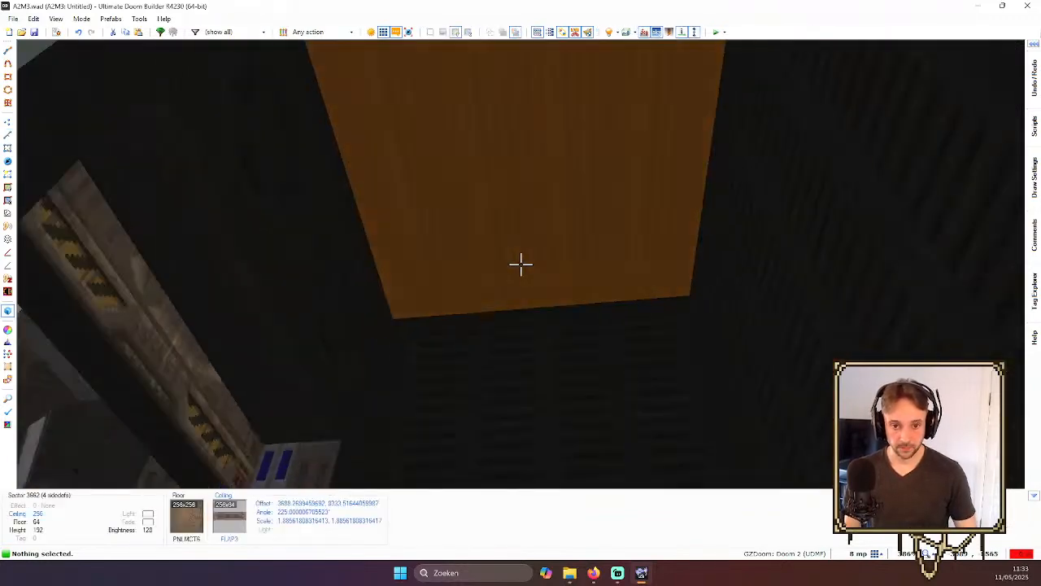
key(q)
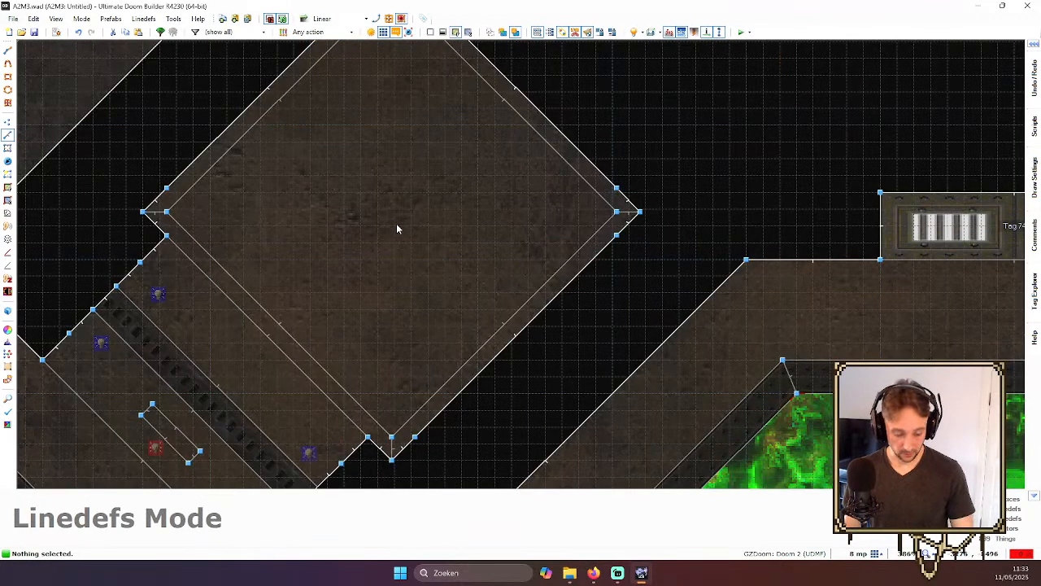
key(t)
key(Insert)
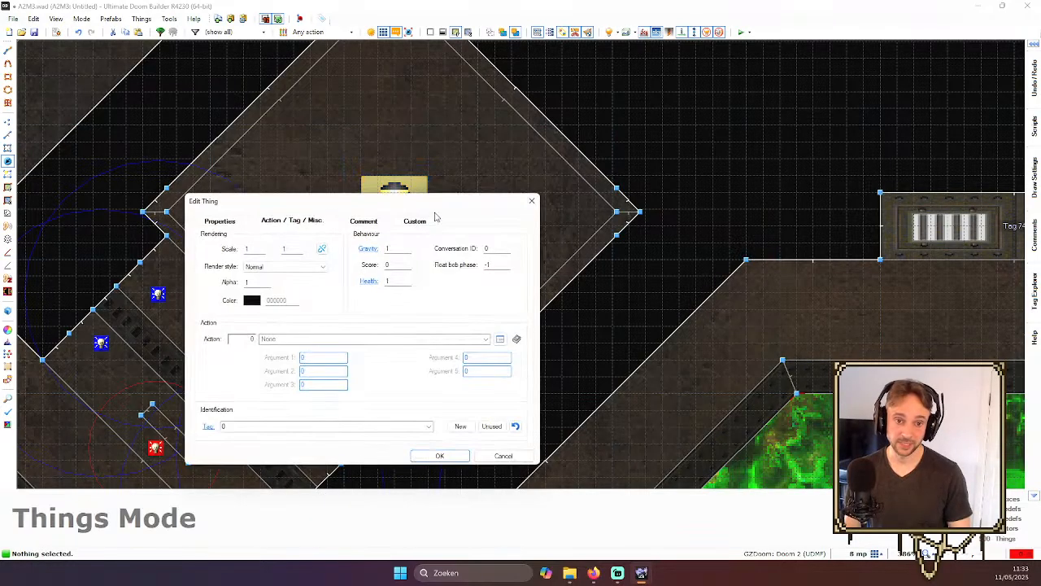
click(224, 224)
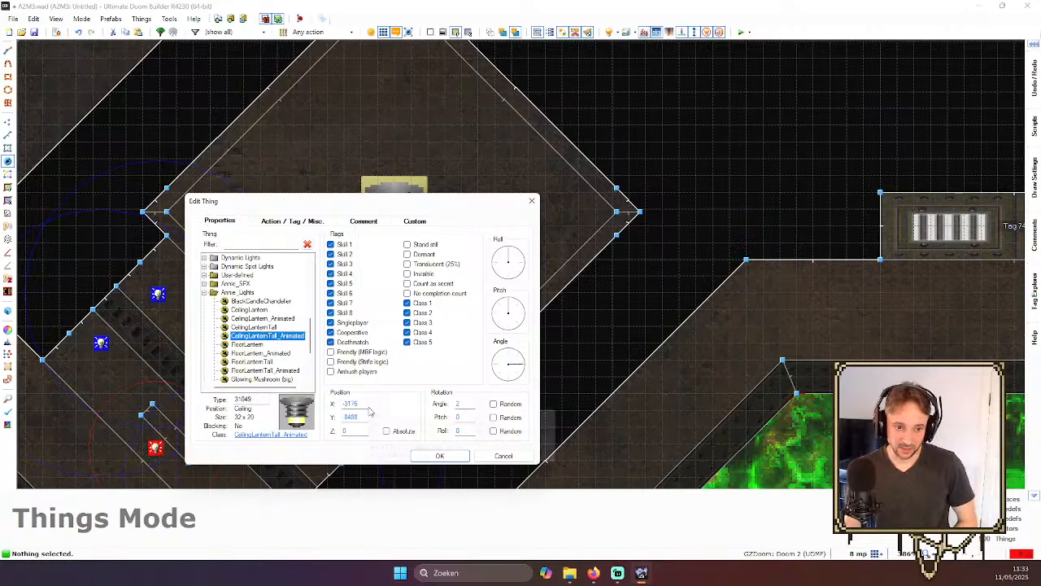
click(436, 457)
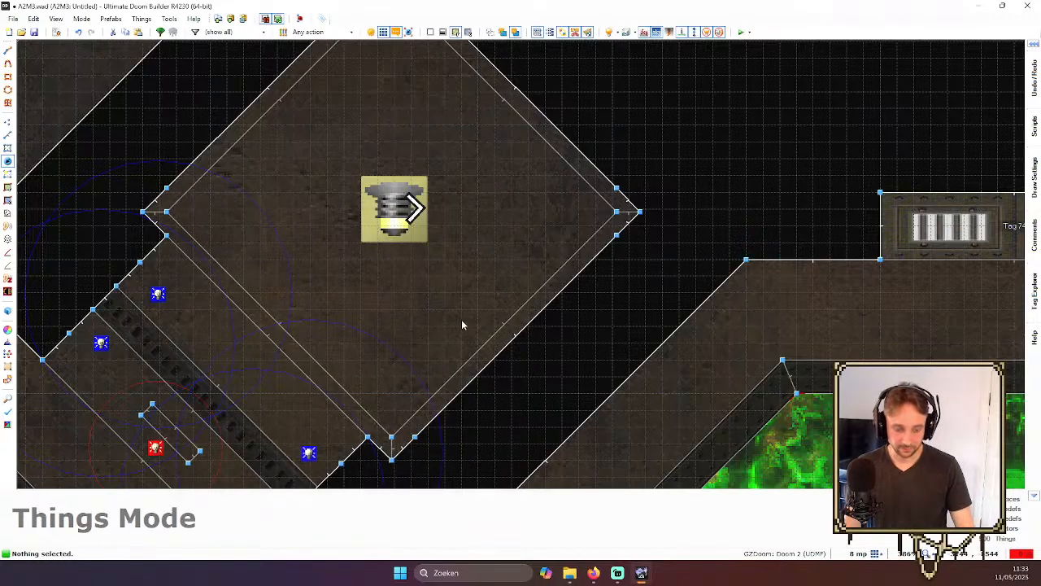
key(ctrl+s)
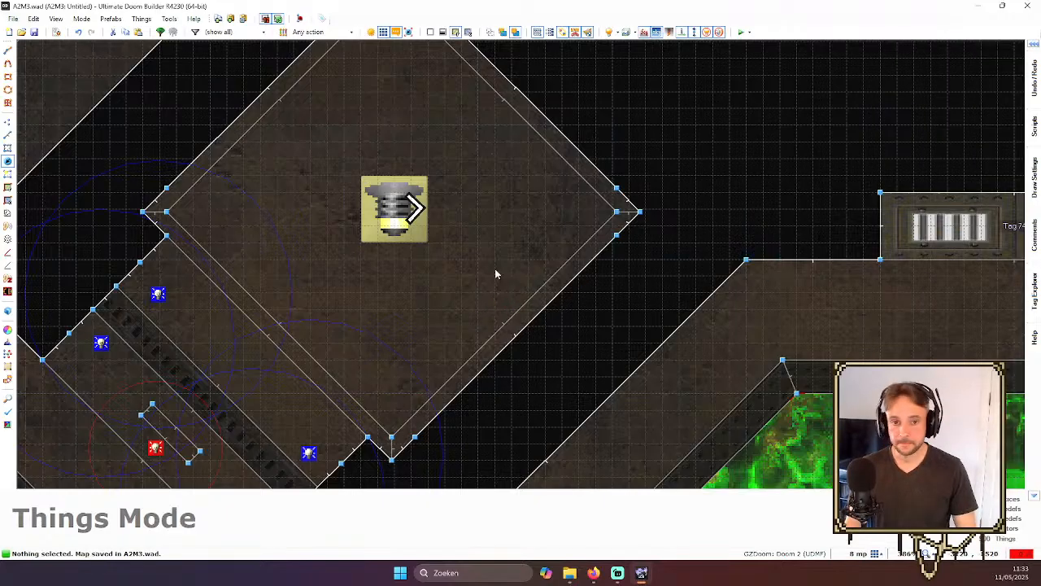
- Inspect the new ceiling lantern and the shaft entrance in 3D, return to the 2D map and save
scroll(451, 220, down, 4)
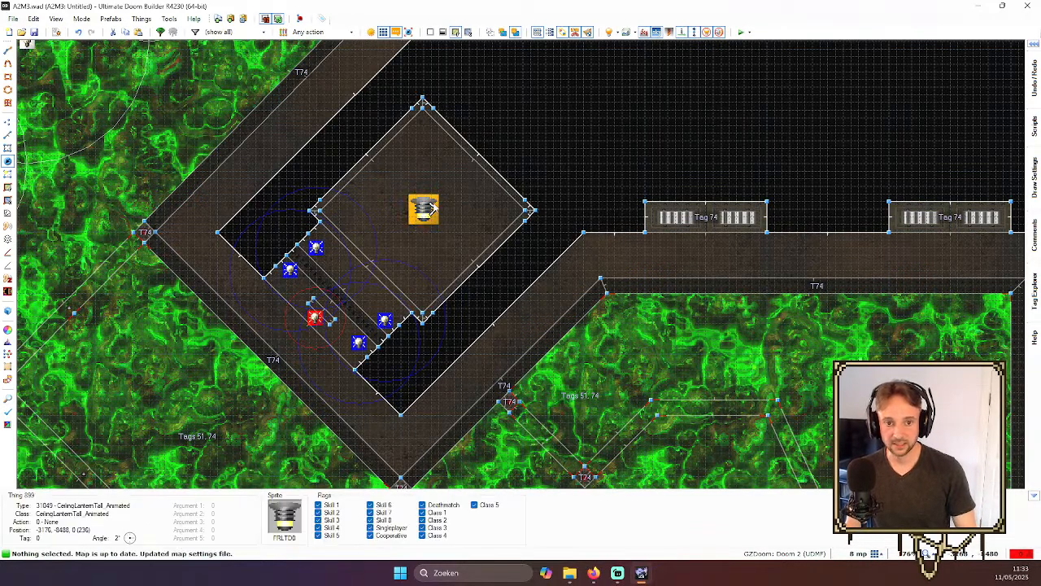
key(t)
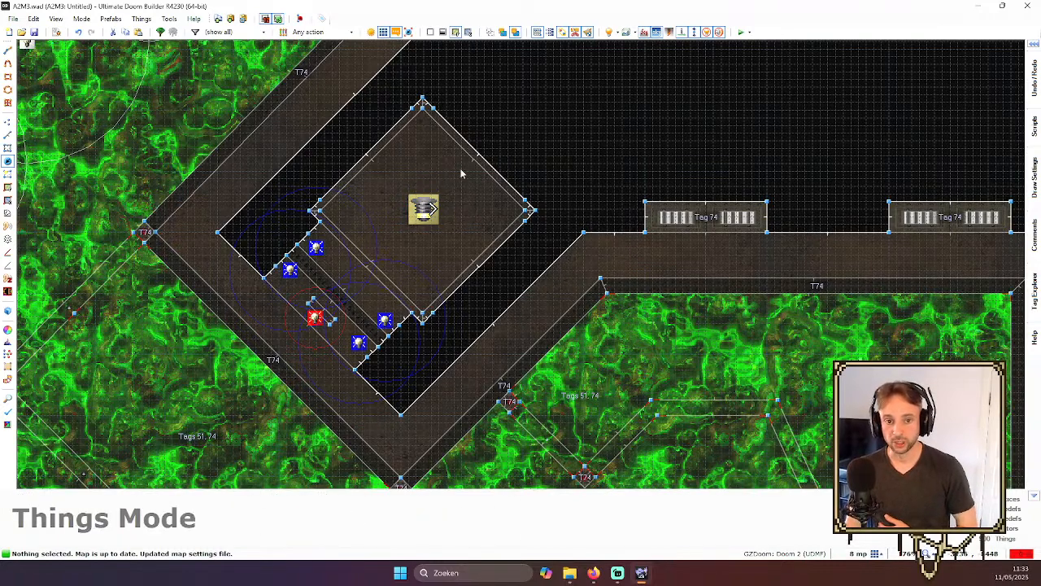
key(q)
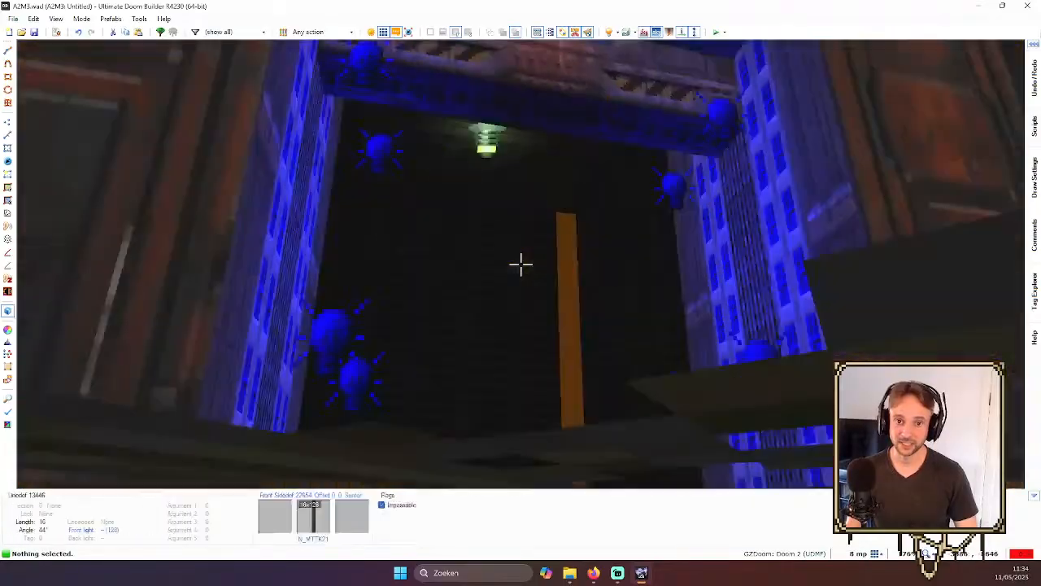
key(q)
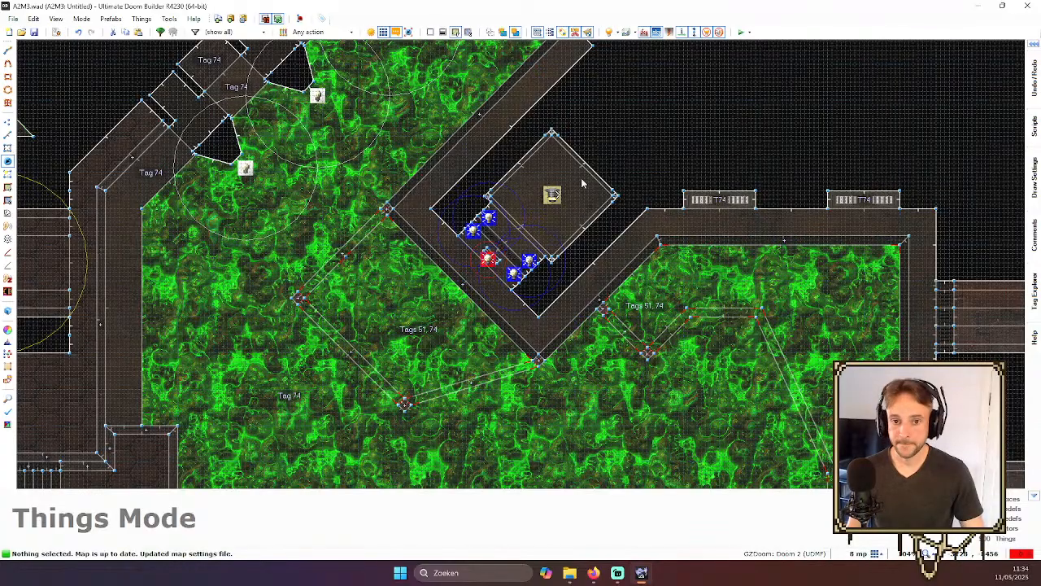
scroll(557, 130, up, 3)
scroll(525, 174, down, 2)
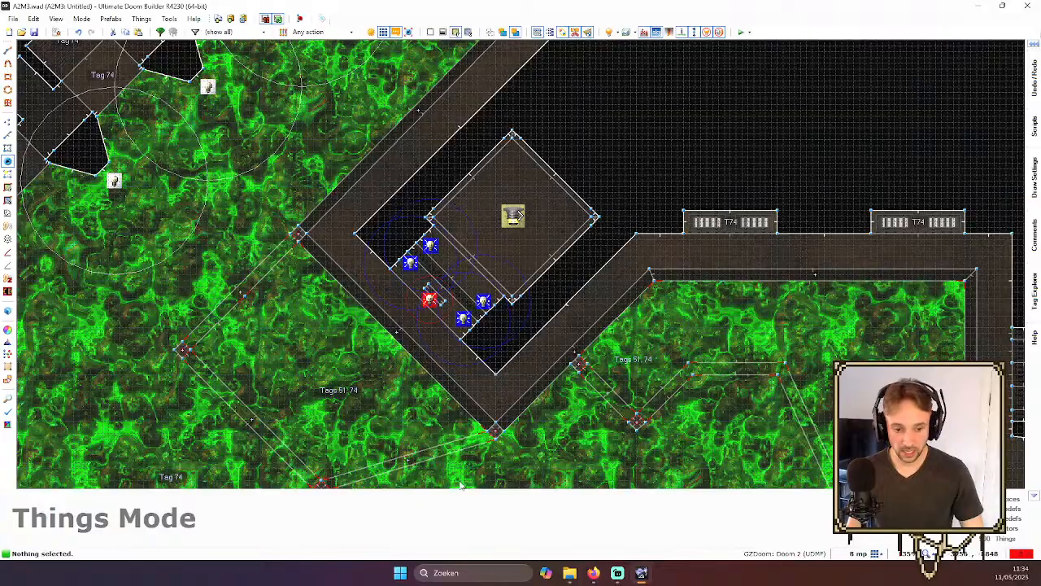
click(33, 32)
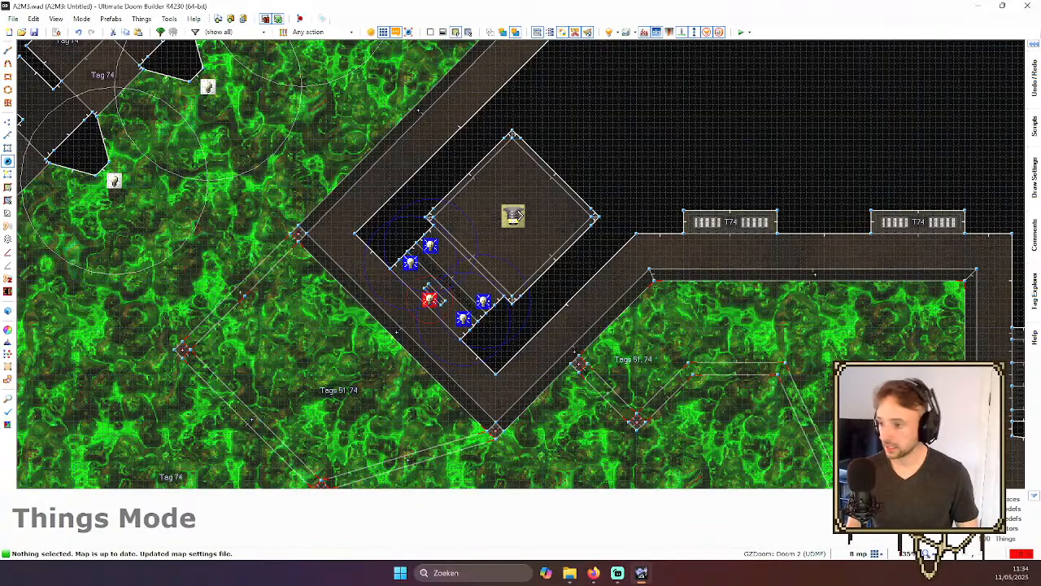
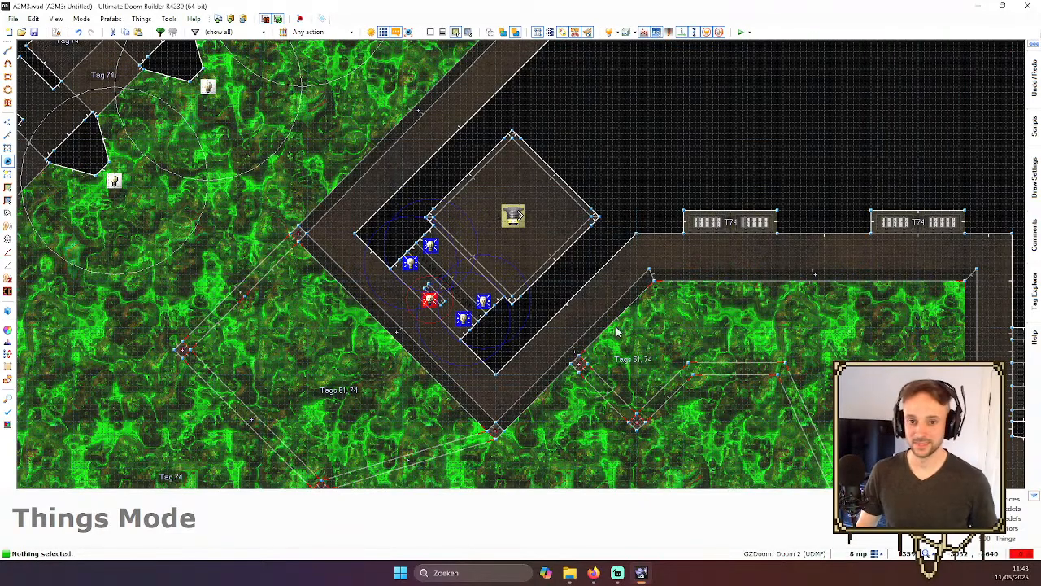
scroll(622, 185, up, 1)
scroll(627, 177, down, 4)
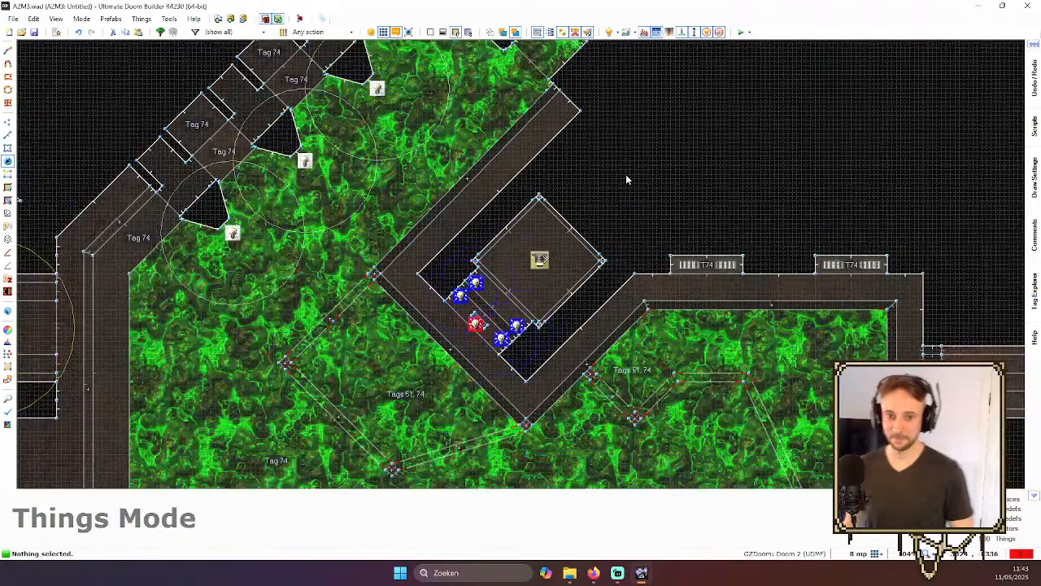
scroll(621, 225, up, 4)
scroll(513, 258, up, 1)
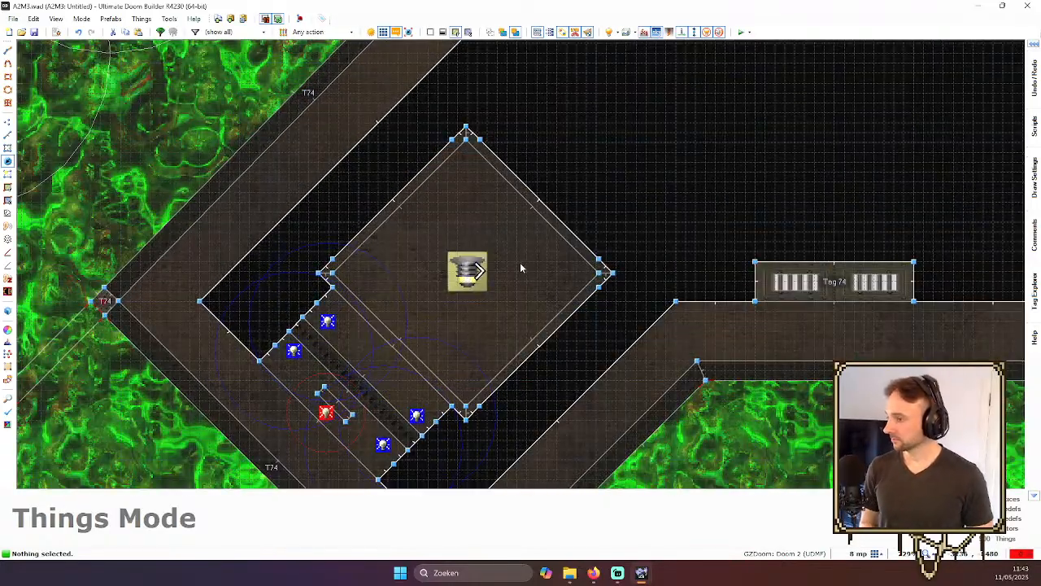
scroll(515, 265, down, 3)
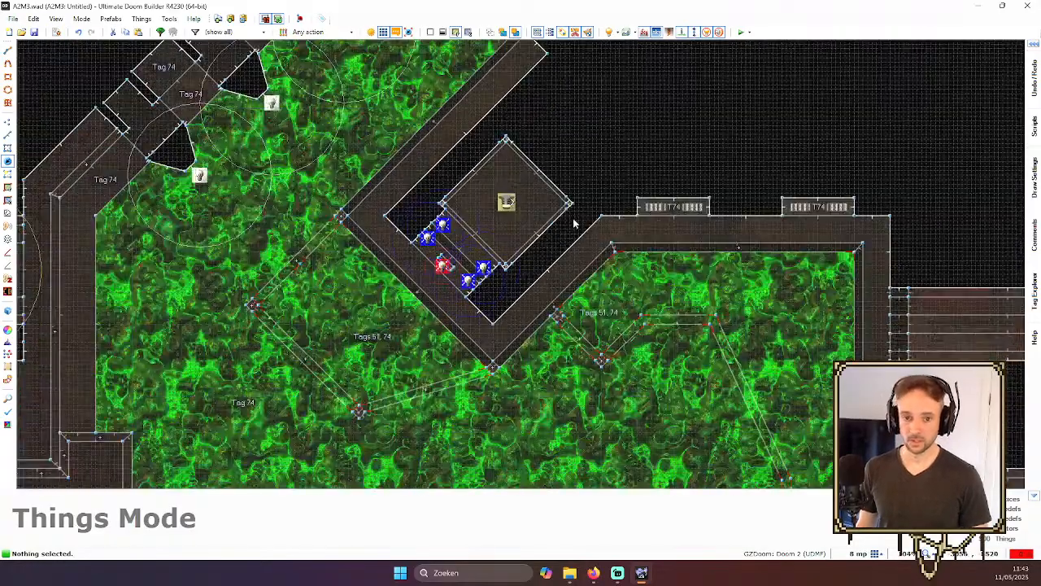
scroll(573, 223, up, 3)
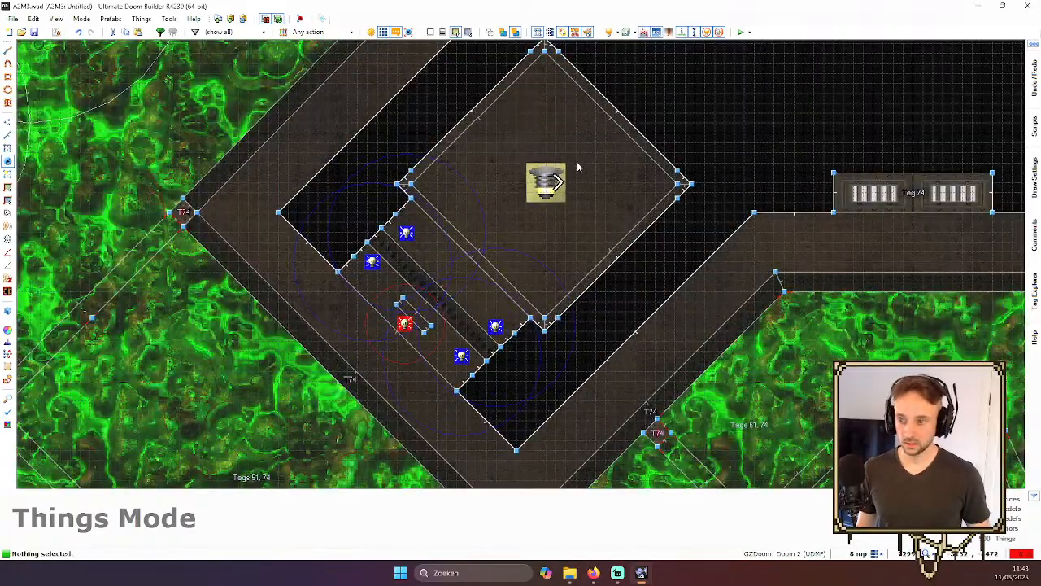
- Browse the available flats for the exit shaft's central ceiling without changing it, and return to the 2D map
key(q)
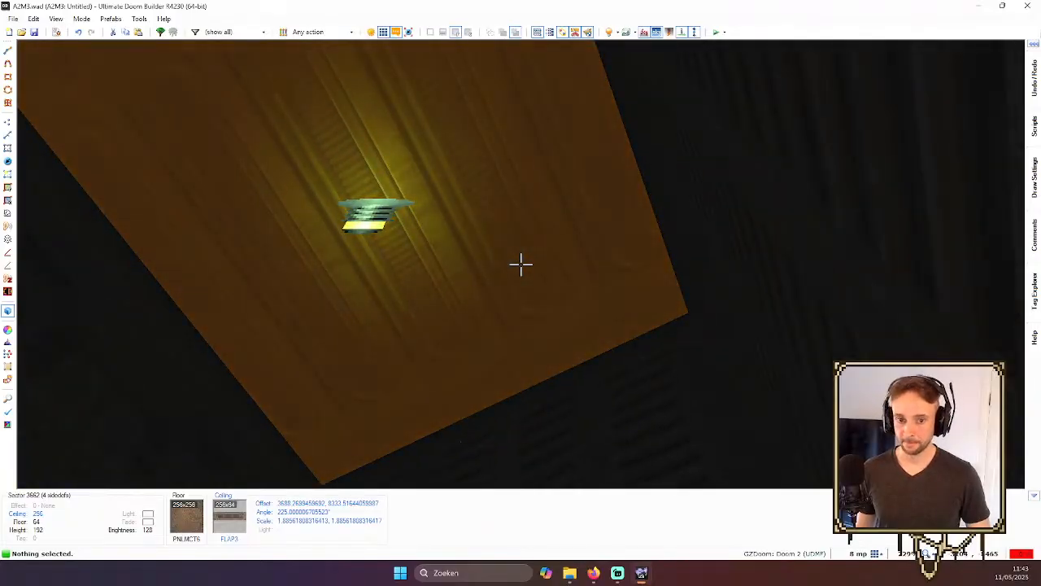
middle_click(521, 265)
scroll(555, 297, down, 10)
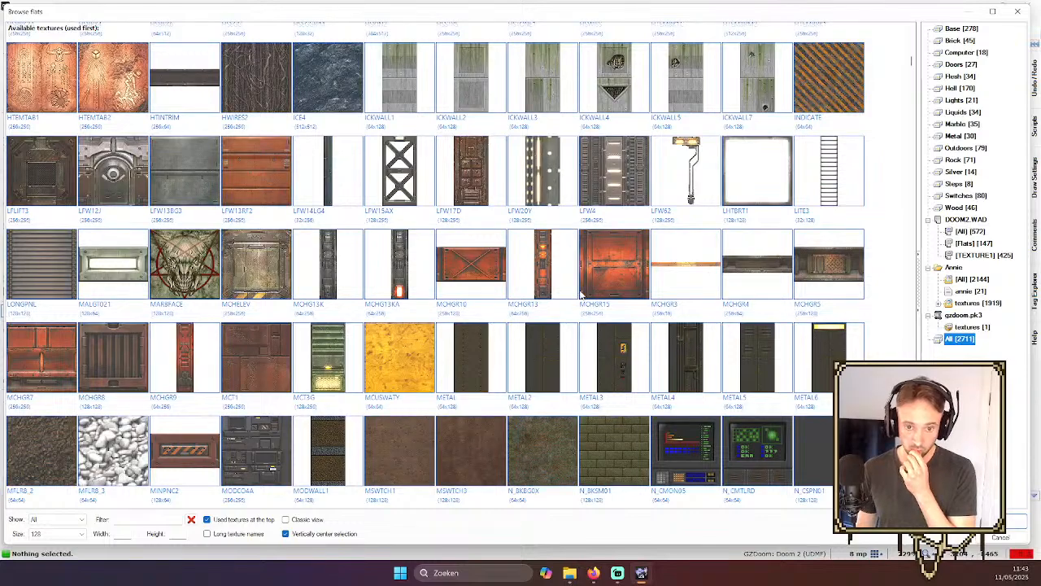
scroll(582, 298, down, 5)
scroll(582, 298, down, 3)
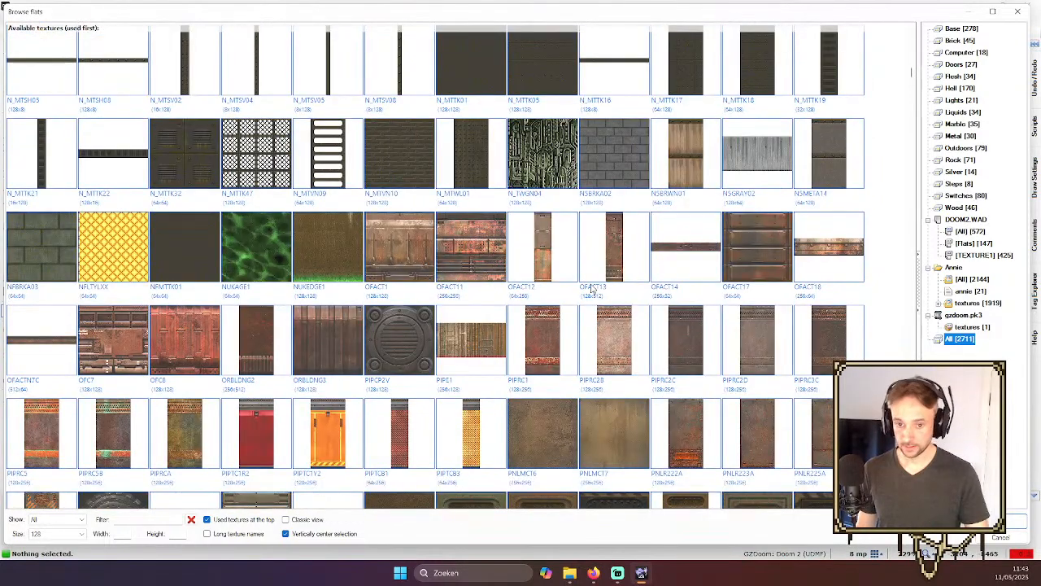
key(Escape)
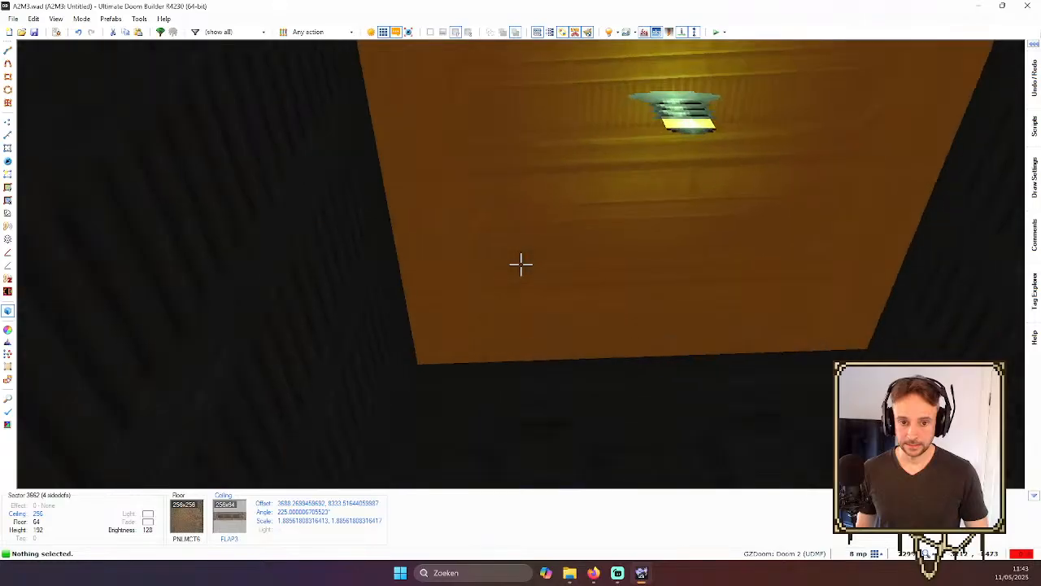
key(w)
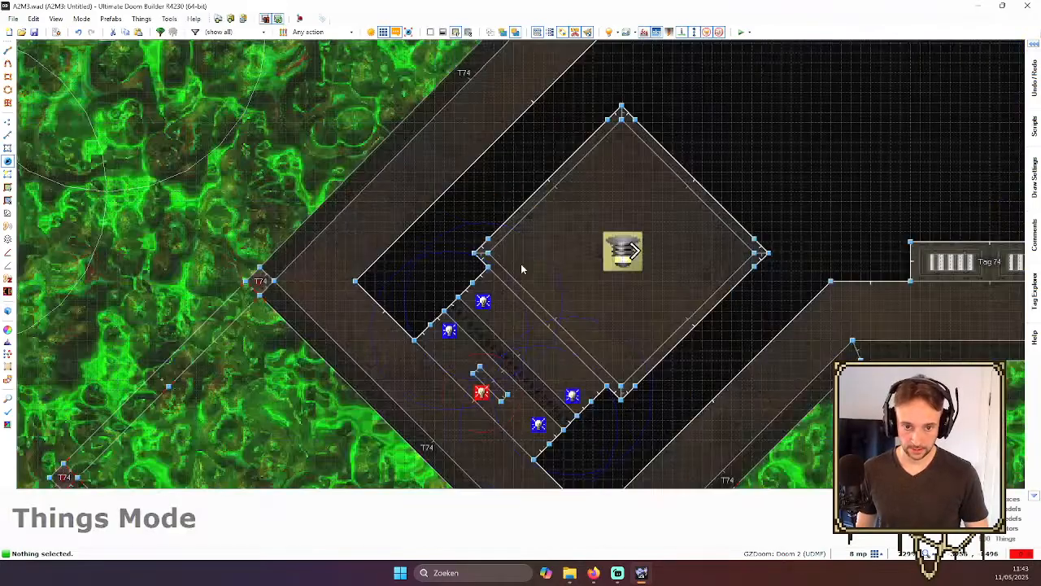
scroll(543, 213, up, 2)
key(s)
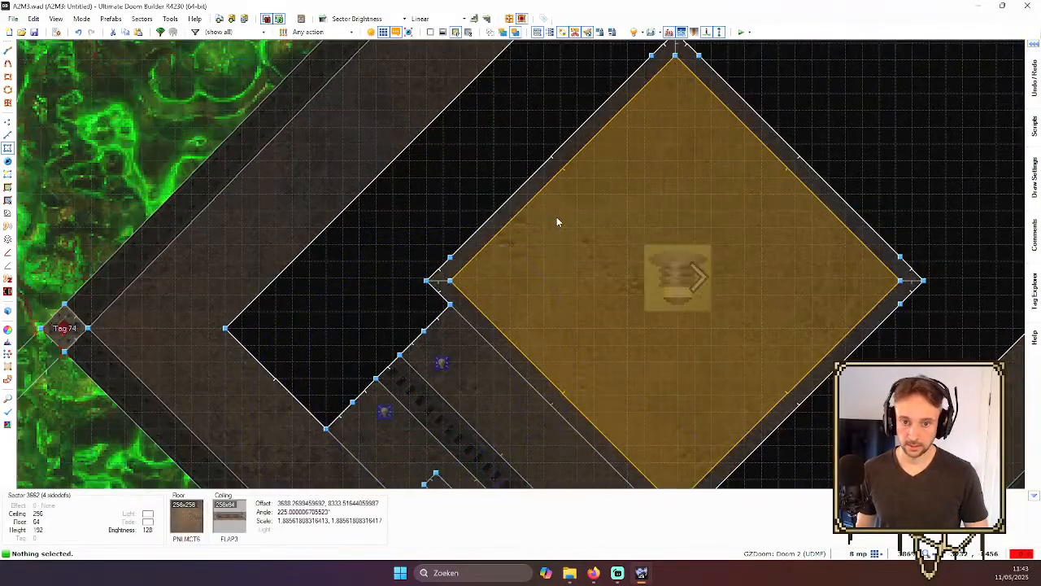
click(556, 216)
key(s)
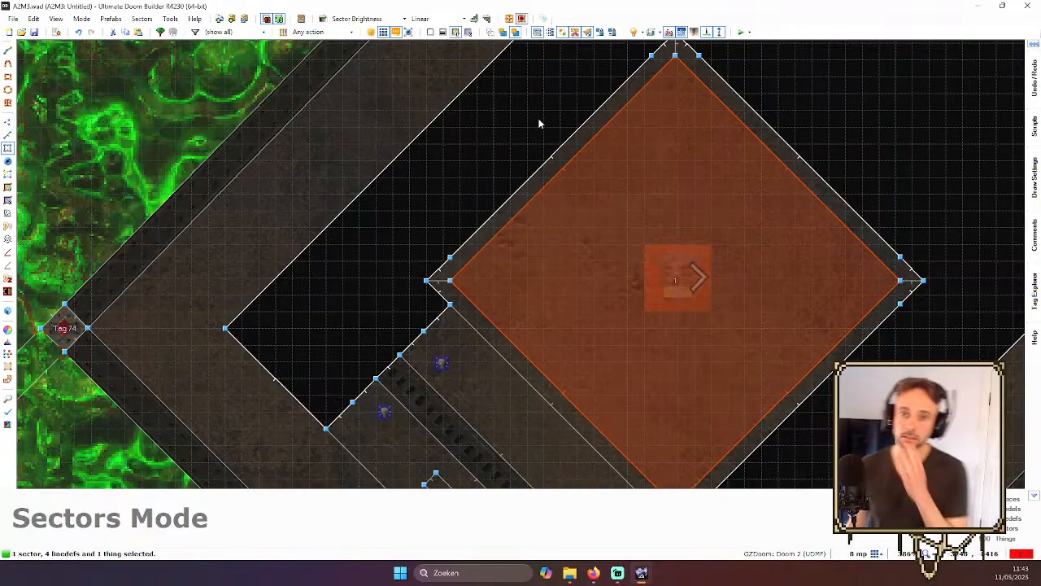
key(s)
- Examine the exit shaft's floor, louvred walls and corners in 3D, and return to the 2D map
key(w)
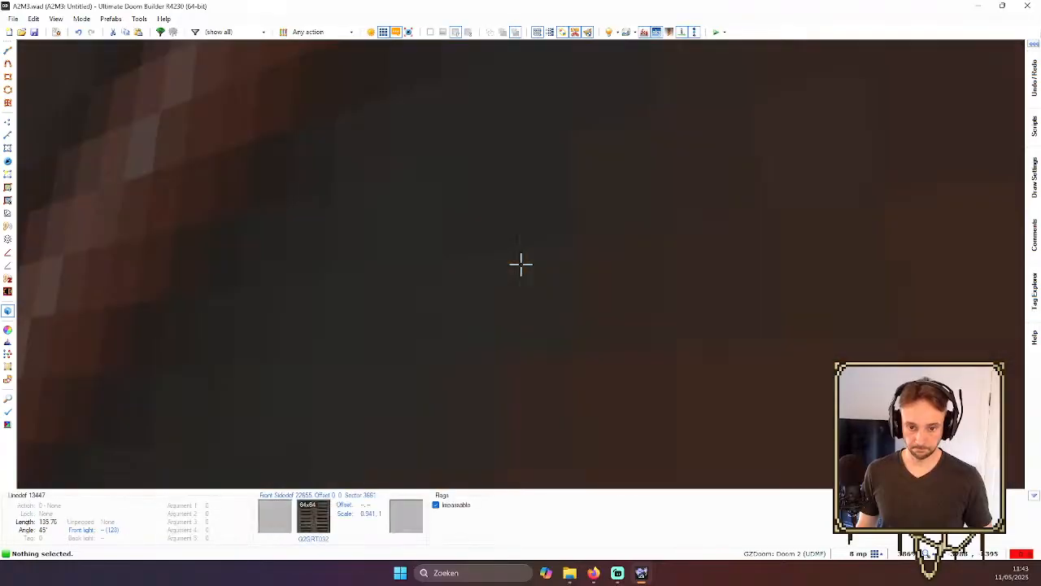
key(w)
key(w)
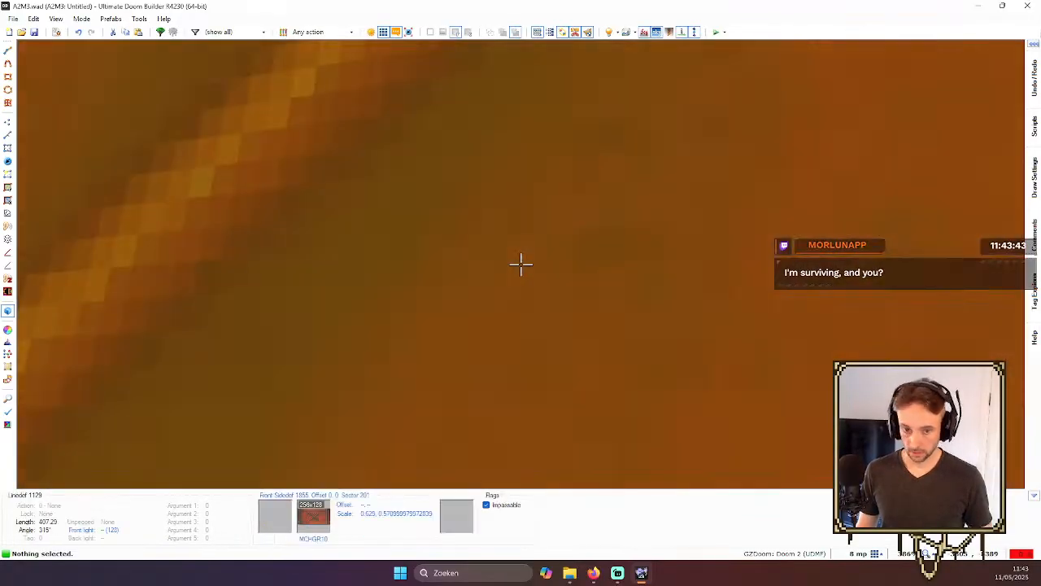
key(w)
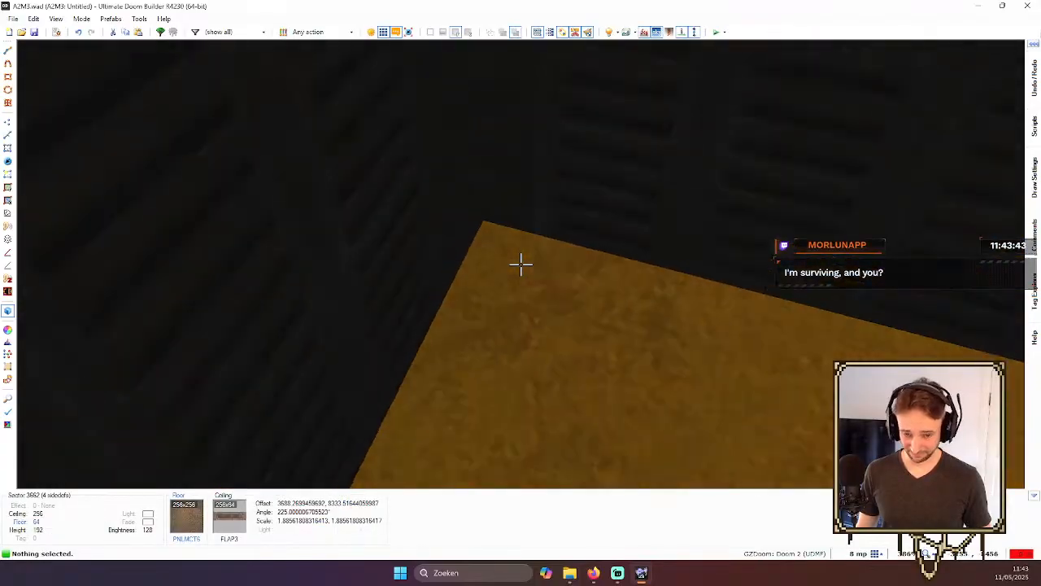
key(s)
key(a)
key(d)
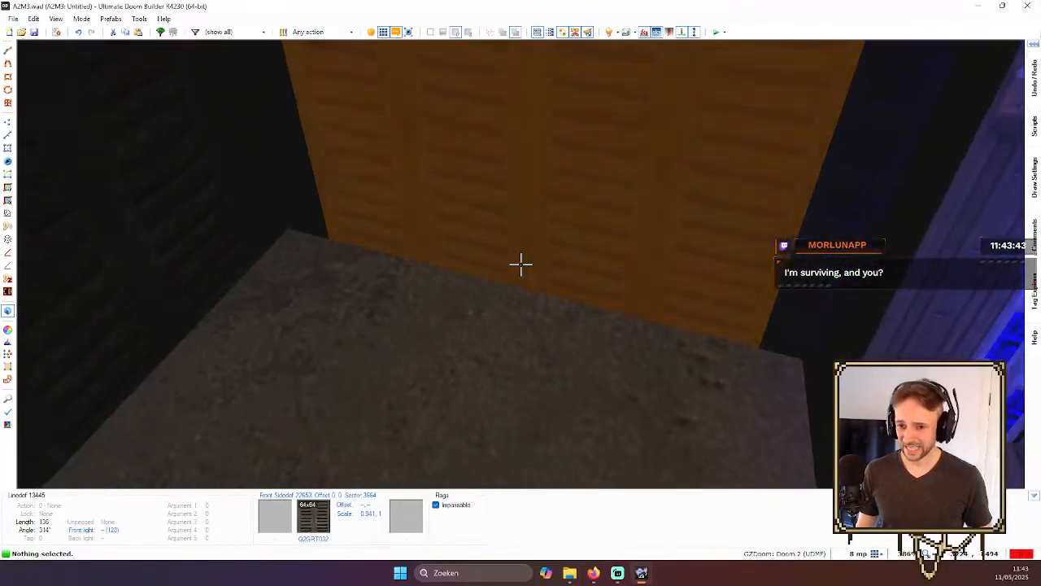
key(q)
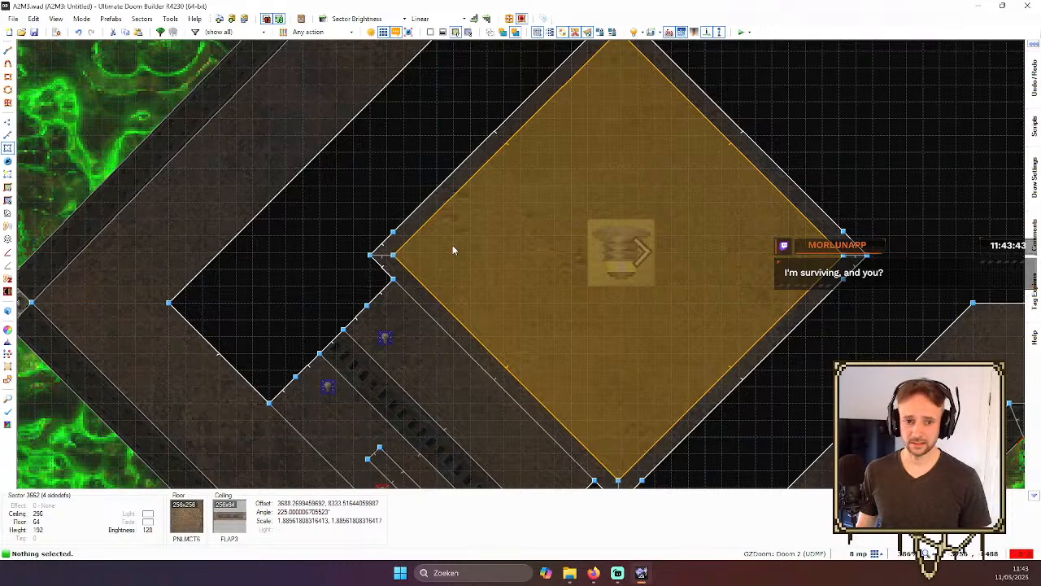
- Flank the four linedefs of the exit shaft's inner diamond with 8-unit segments using the Flank Linedefs script
scroll(429, 254, down, 2)
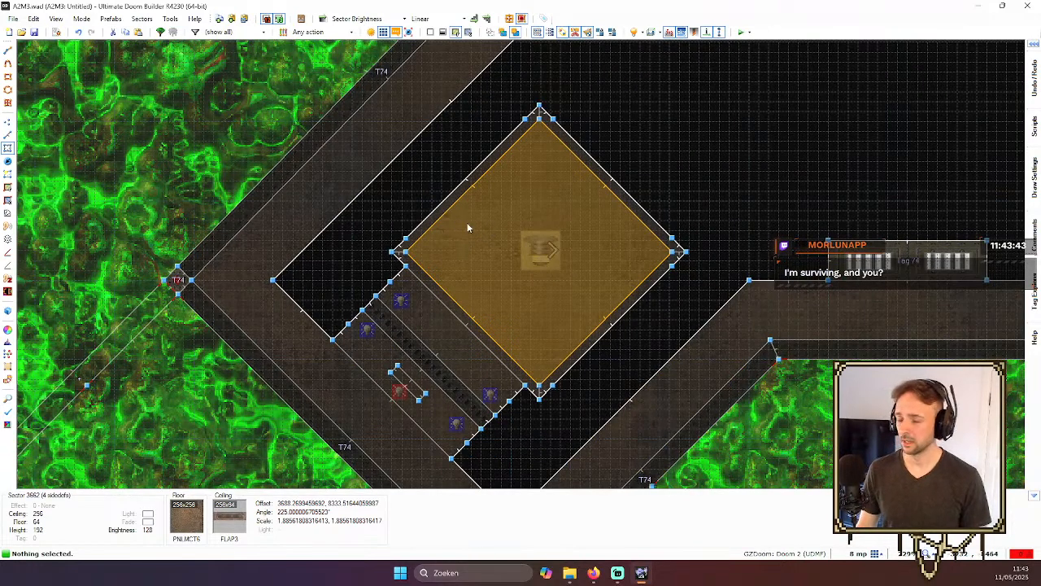
key(l)
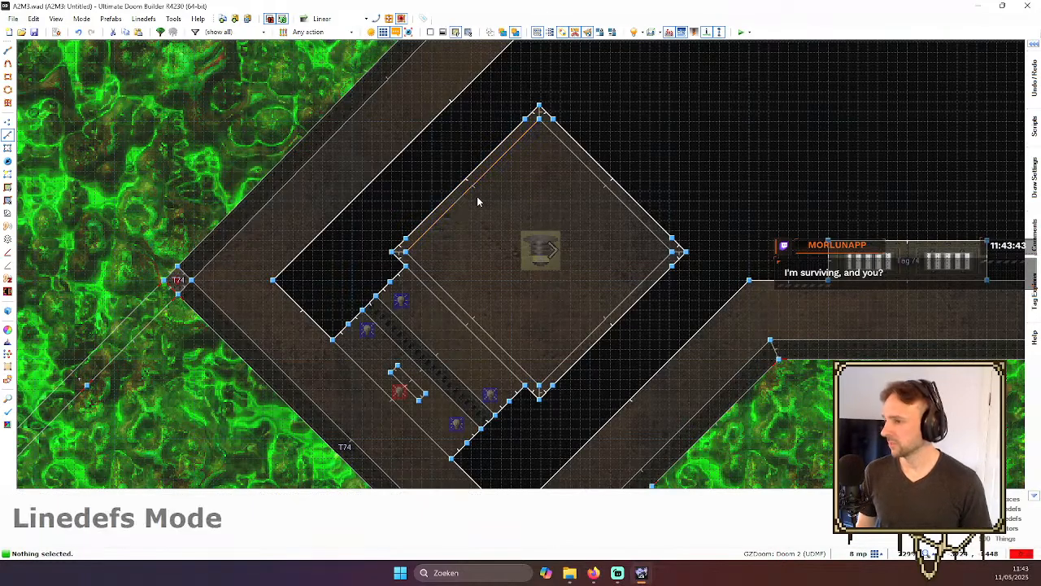
click(479, 187)
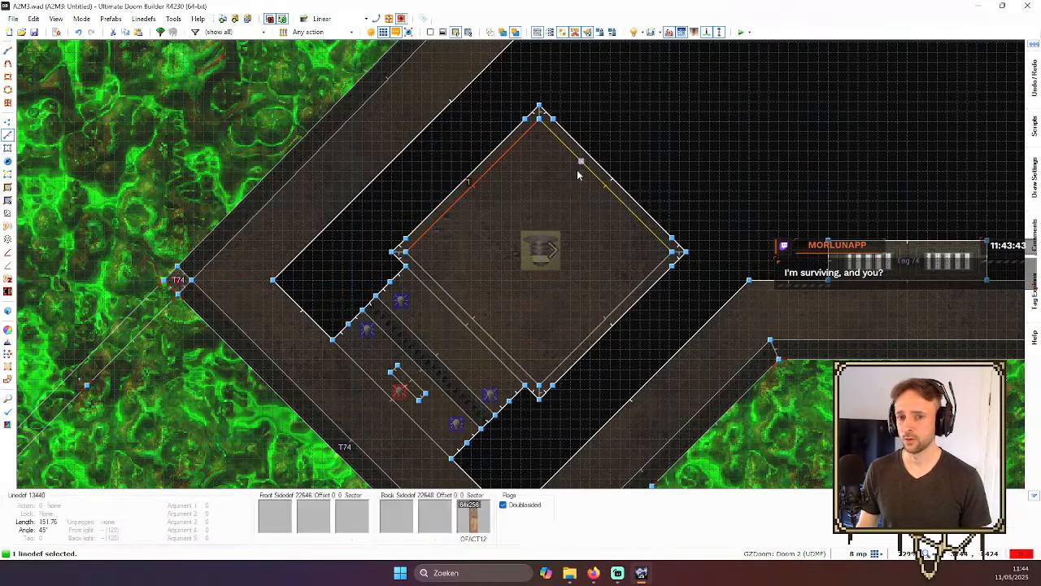
click(580, 170)
click(645, 284)
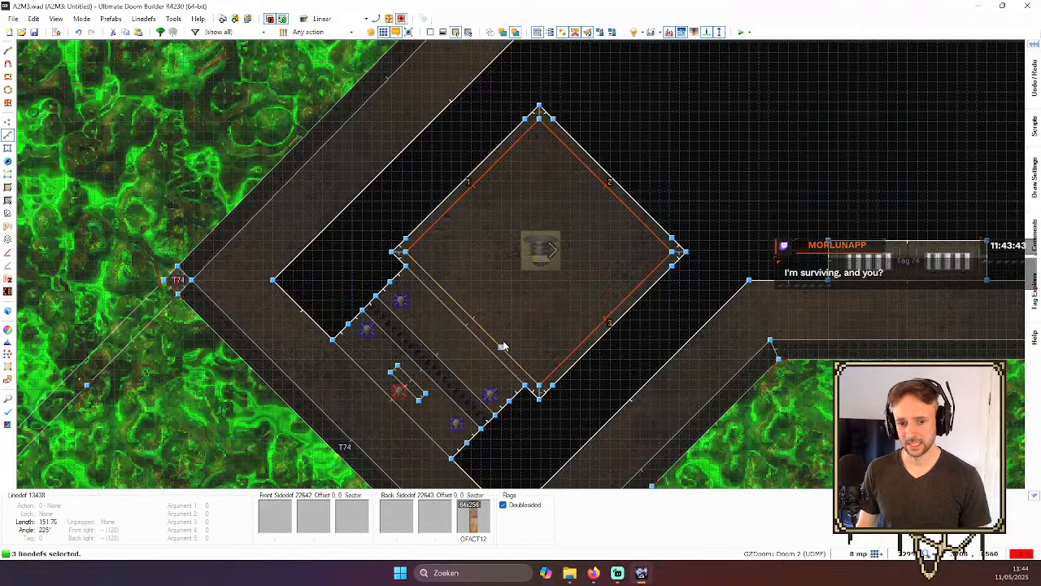
click(501, 347)
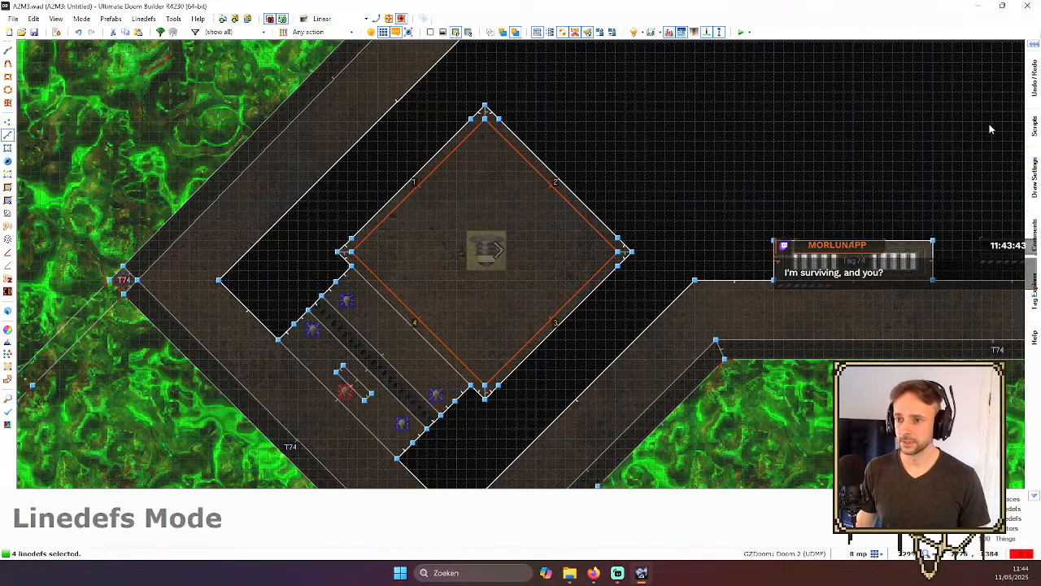
mouse_move(1031, 126)
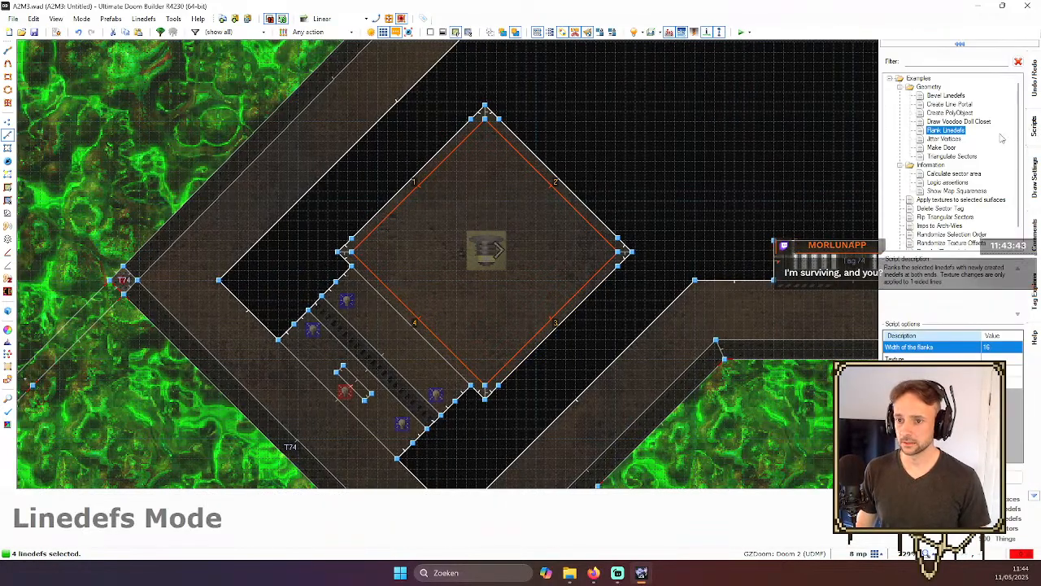
click(998, 347)
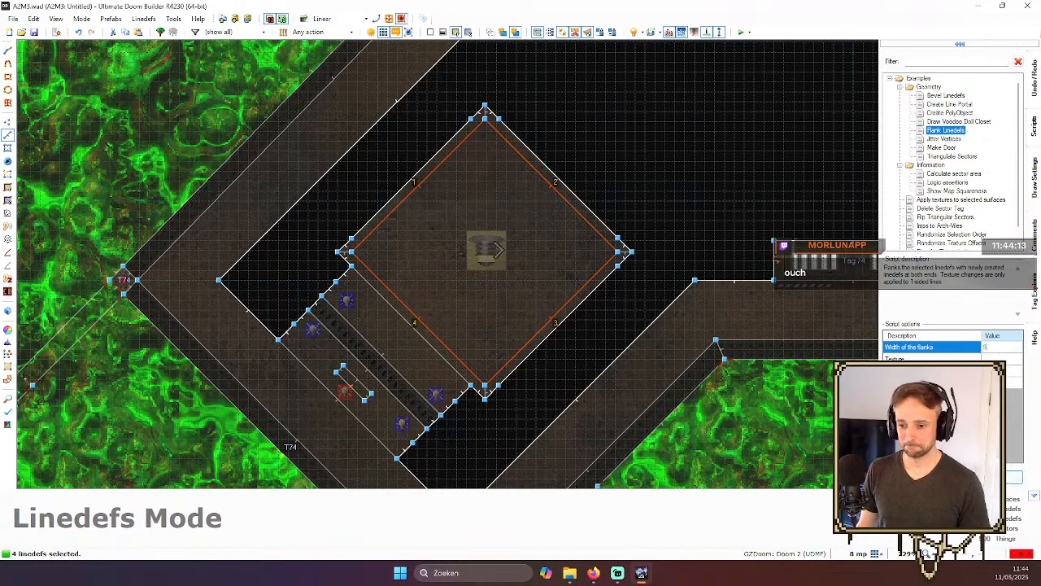
click(1013, 478)
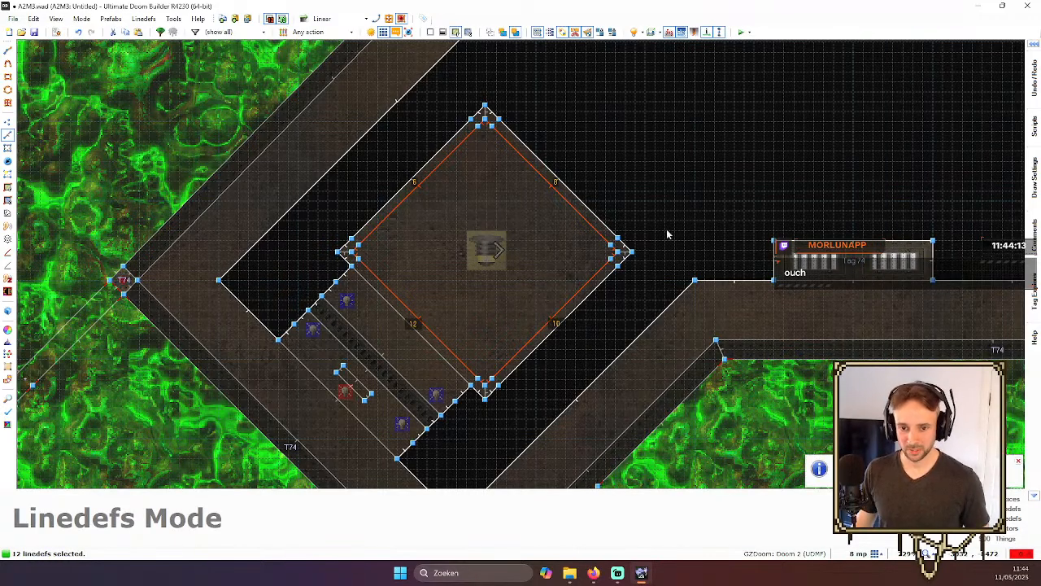
- Build one 8-unit-deep sector from the eight short linedefs at the inner diamond's corners with the Stair Sector Builder
key(c)
scroll(605, 259, up, 5)
scroll(626, 227, up, 1)
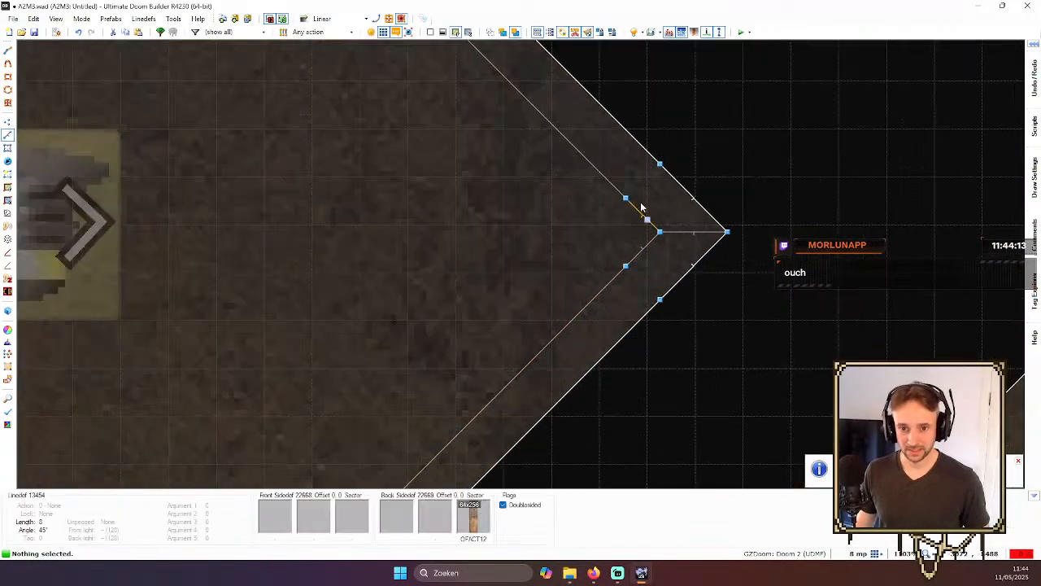
click(642, 218)
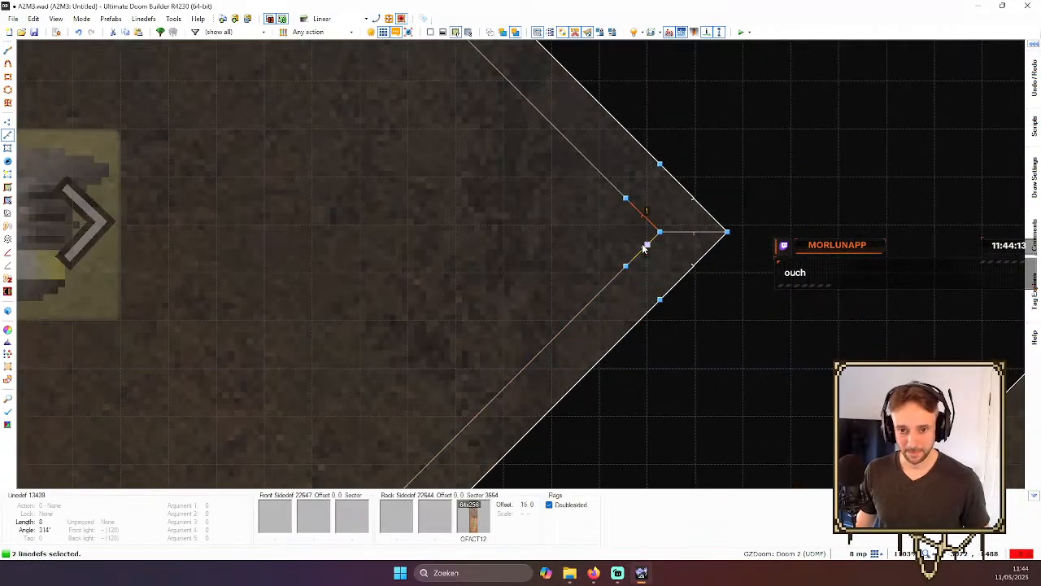
scroll(643, 249, down, 5)
scroll(463, 154, up, 5)
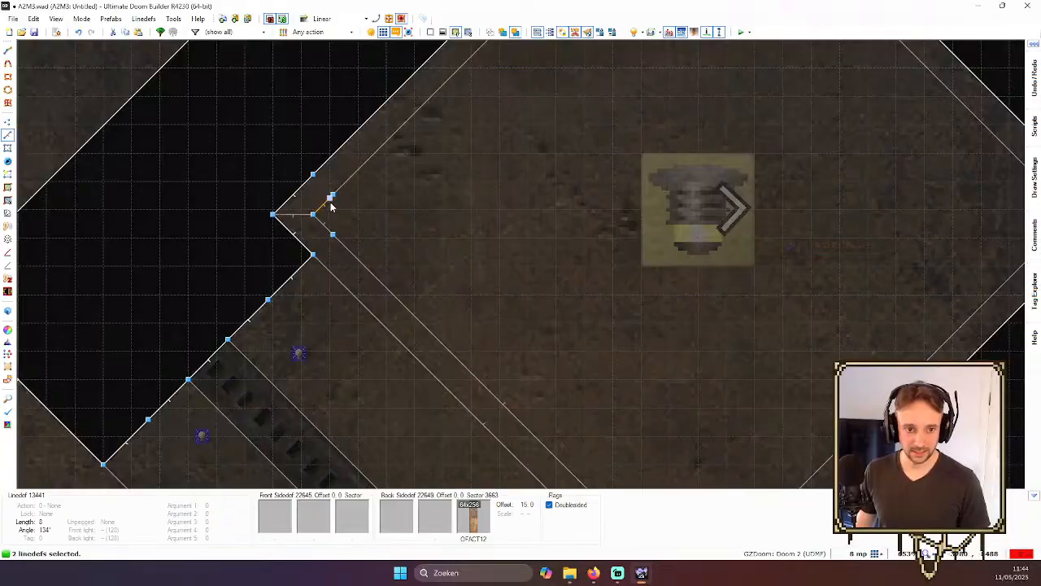
click(331, 207)
click(340, 229)
scroll(407, 187, down, 3)
scroll(535, 127, up, 3)
click(476, 82)
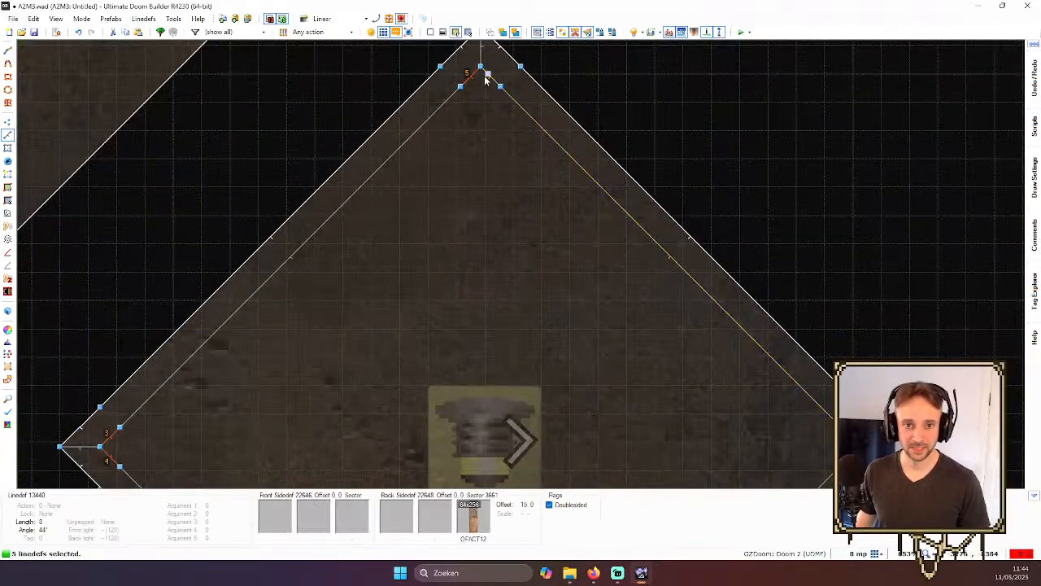
scroll(475, 84, down, 3)
scroll(488, 358, up, 3)
click(489, 363)
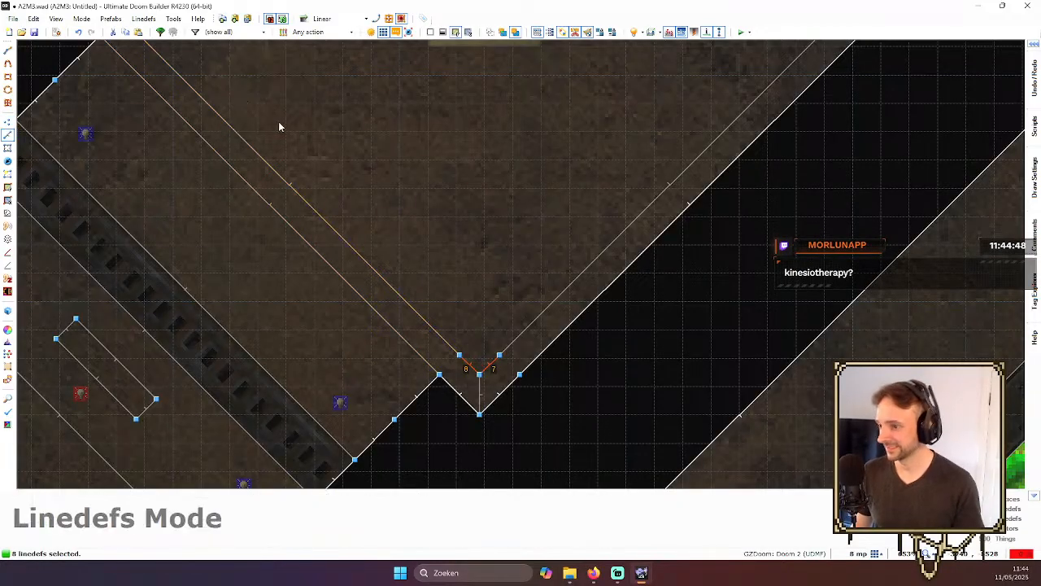
scroll(475, 202, down, 2)
scroll(485, 195, up, 2)
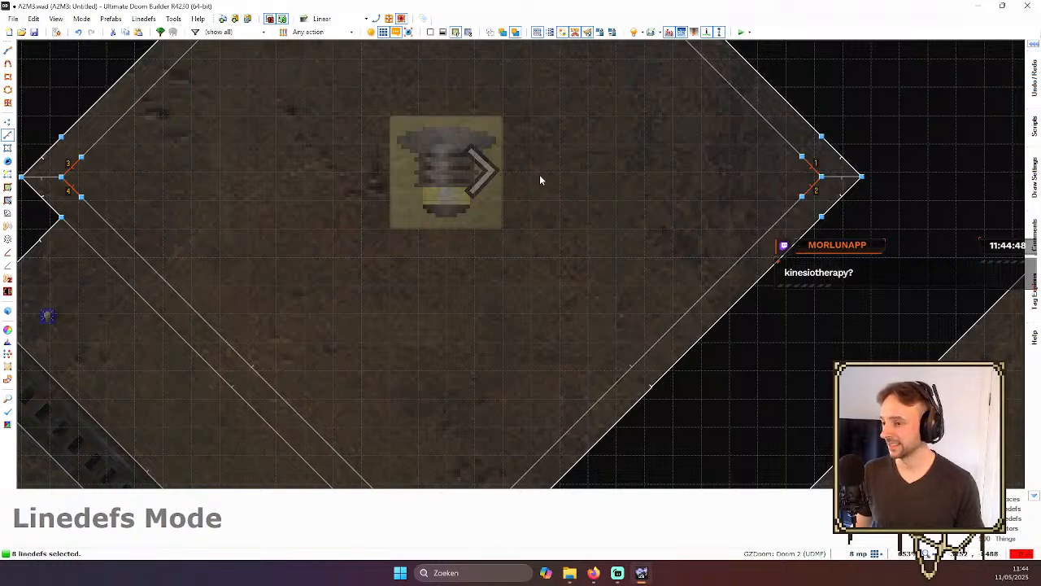
scroll(561, 177, down, 3)
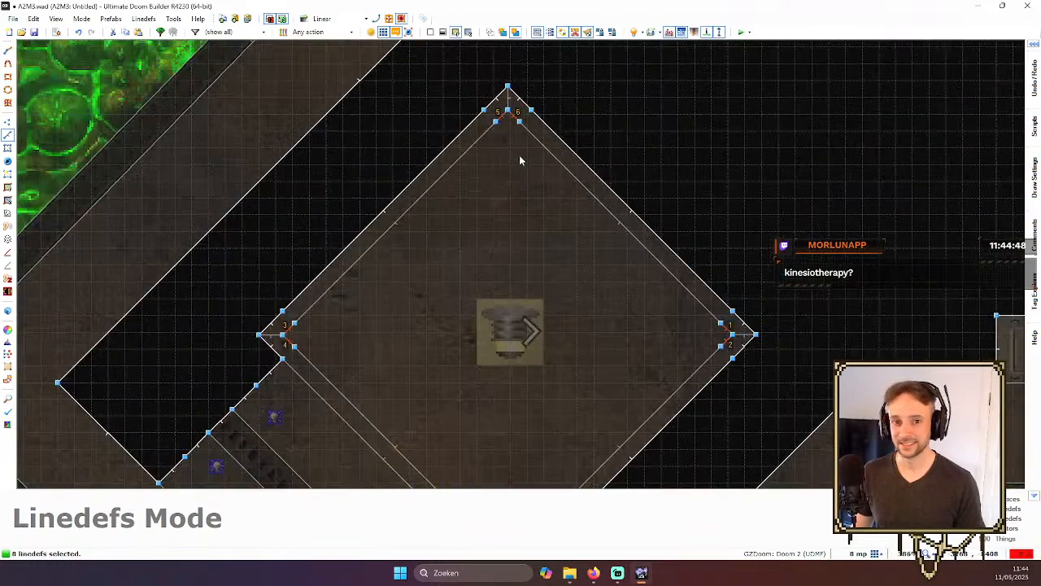
scroll(519, 158, up, 1)
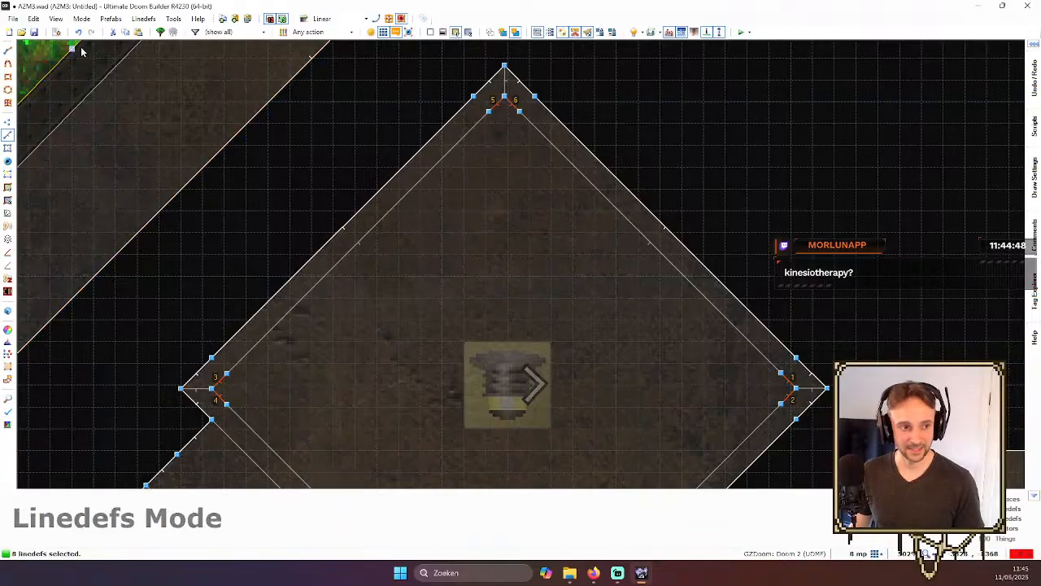
click(7, 213)
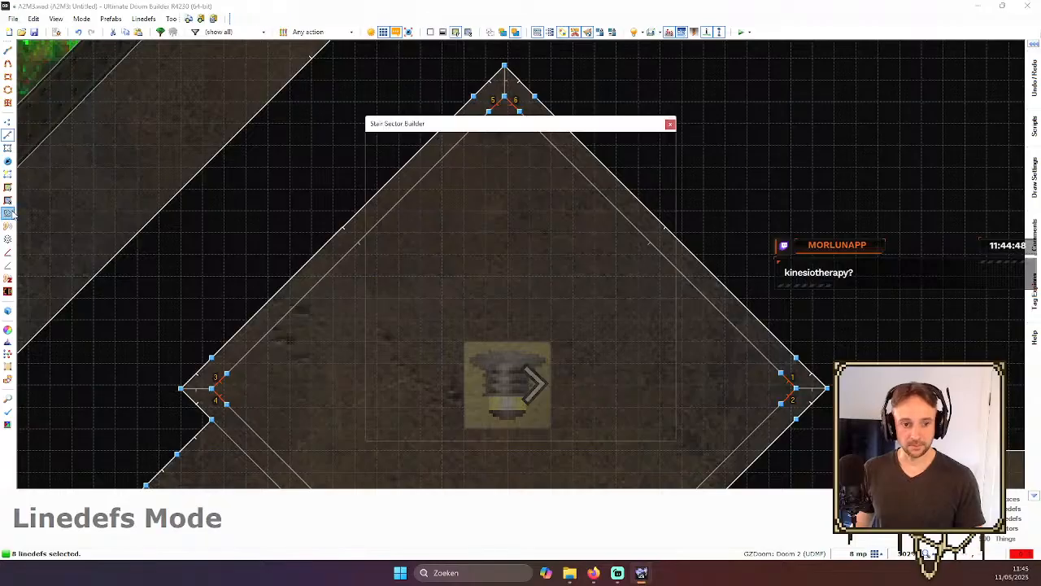
double_click(431, 188)
text(8)
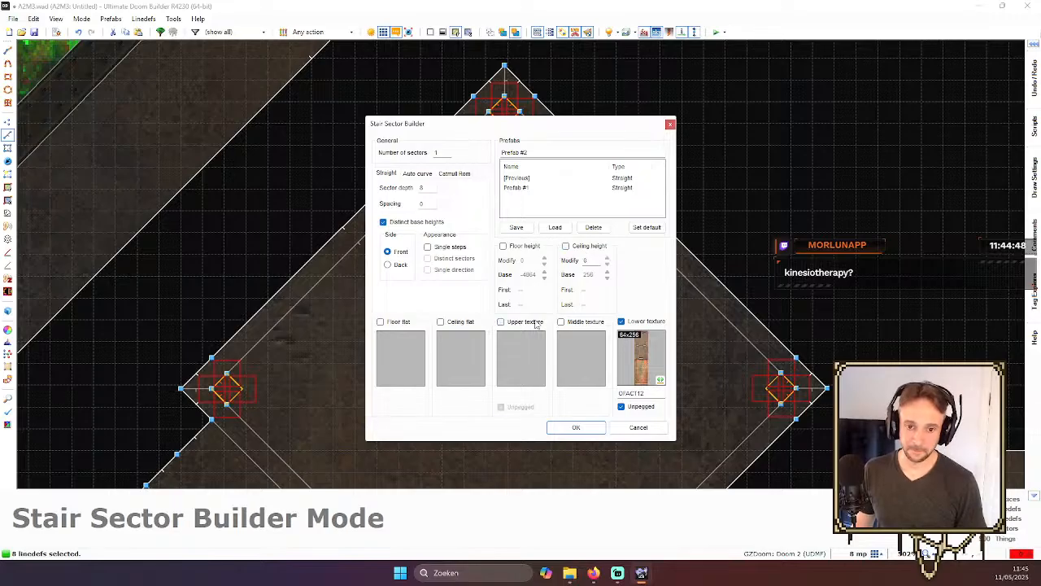
click(558, 427)
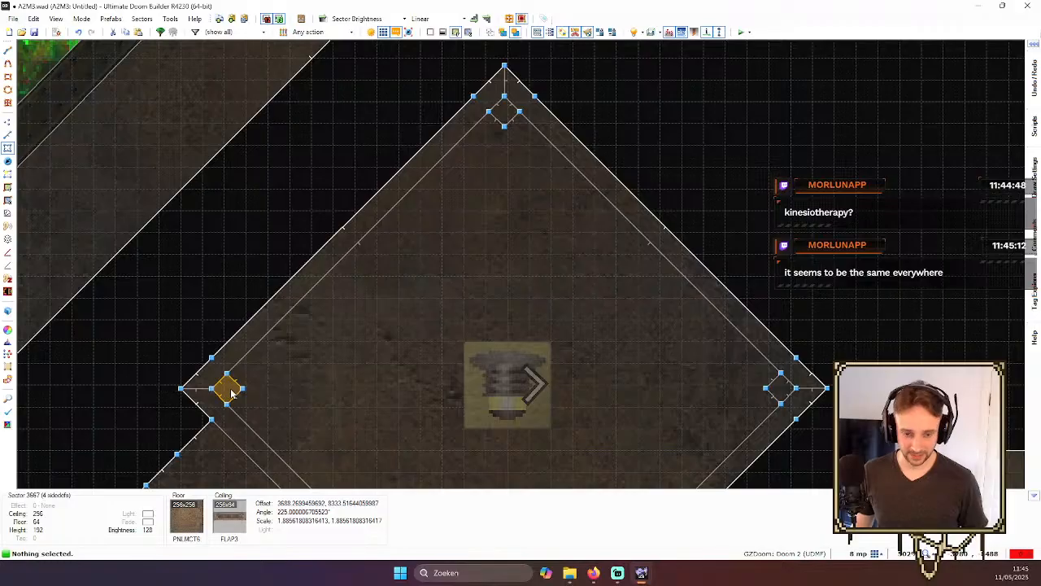
- Delete the small diamond sectors at the exit shaft's four inner corners so they become solid pillars
scroll(232, 393, down, 2)
key(Delete)
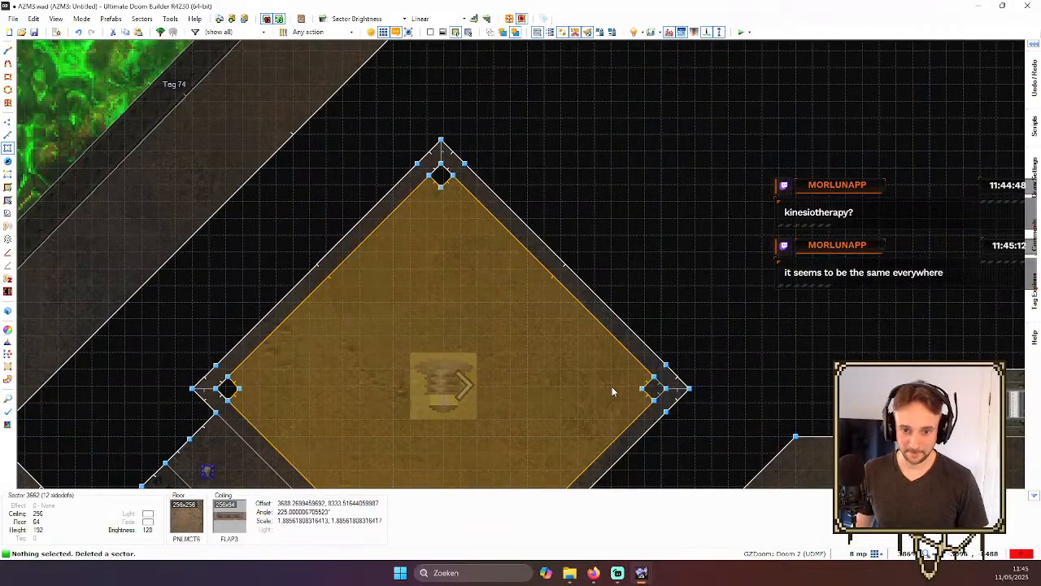
scroll(642, 388, down, 4)
scroll(580, 372, up, 4)
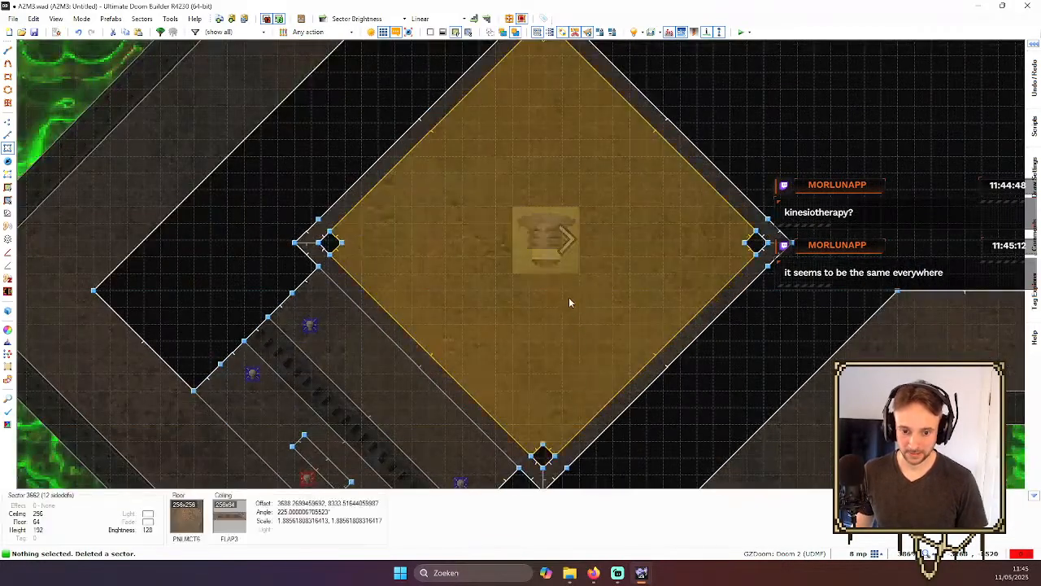
- Apply the N_MTSV04 texture to the bare sides of the new corner pillars in 3D
key(s)
key(q)
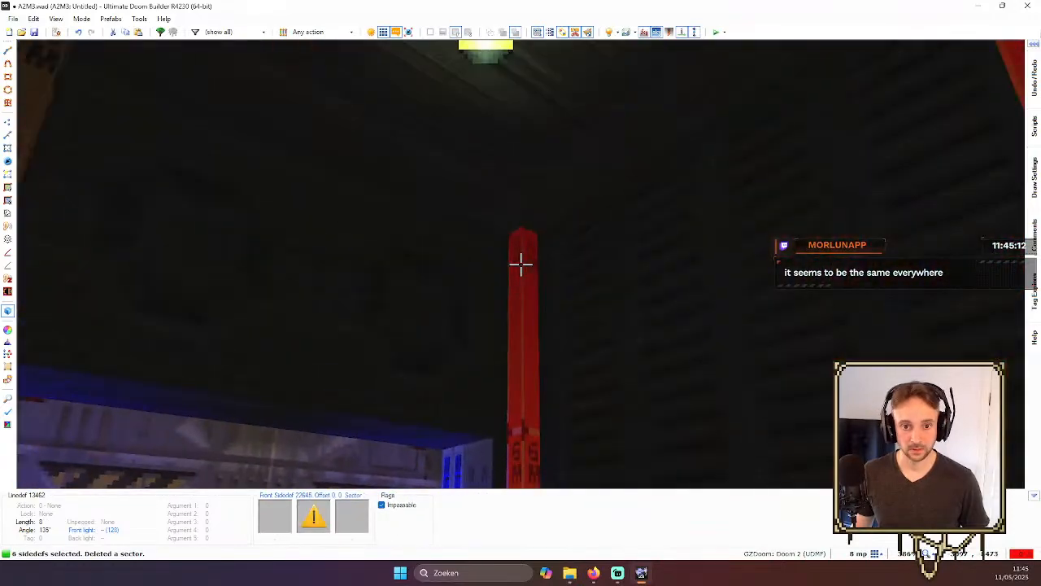
right_click(521, 262)
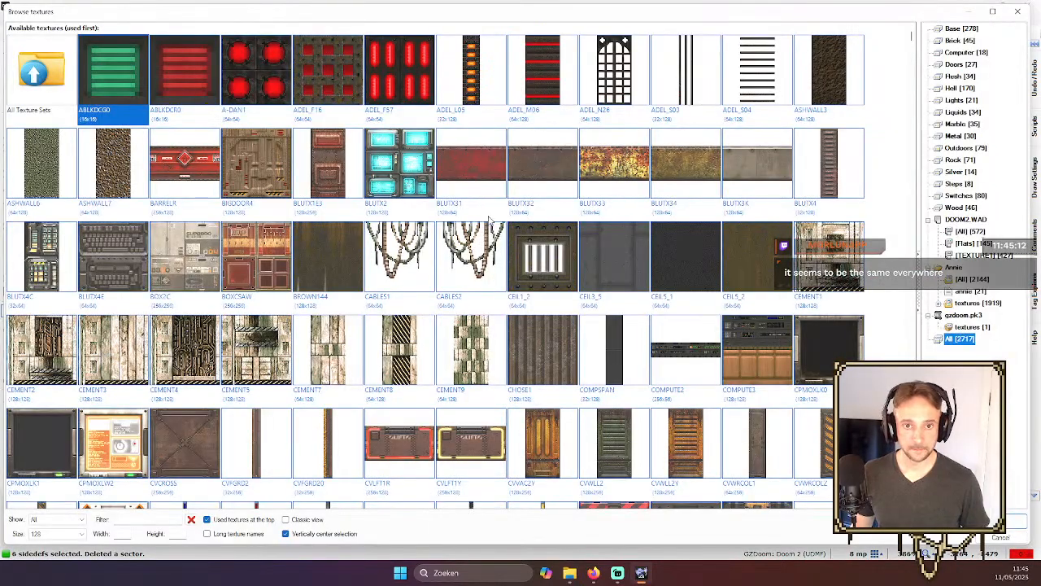
scroll(491, 236, down, 5)
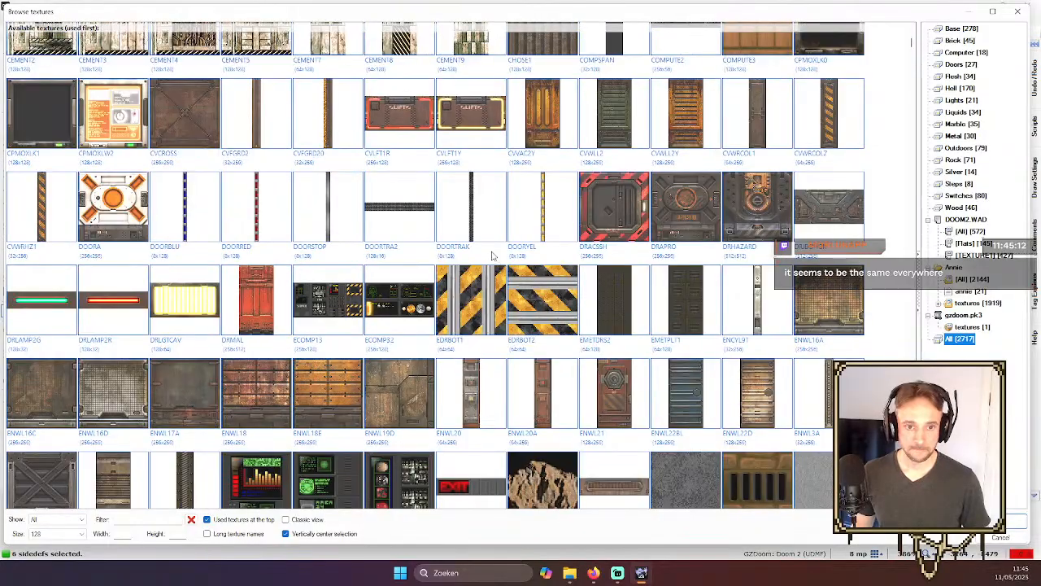
scroll(491, 256, down, 5)
scroll(488, 259, up, 10)
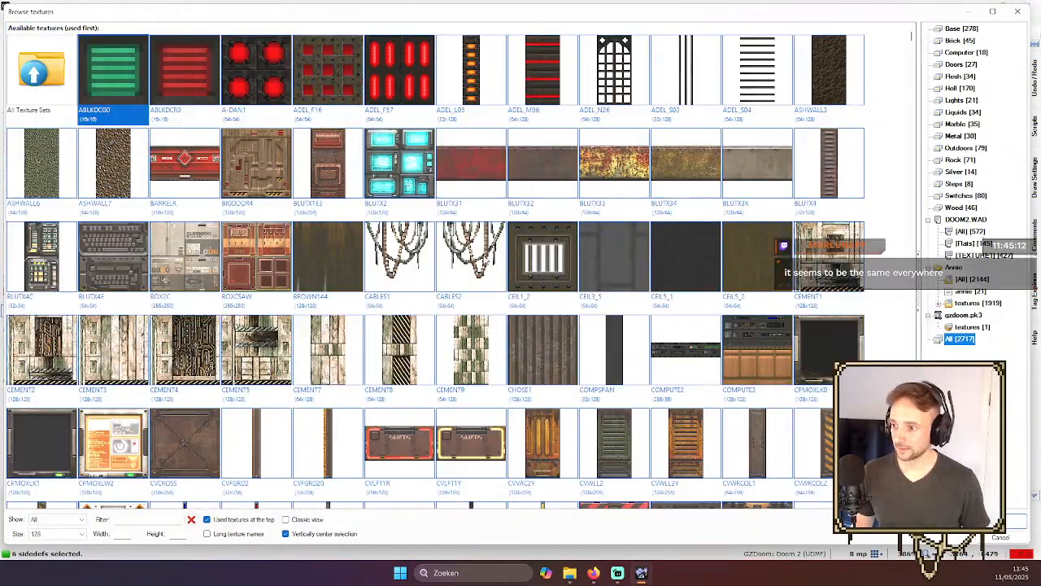
scroll(420, 210, down, 15)
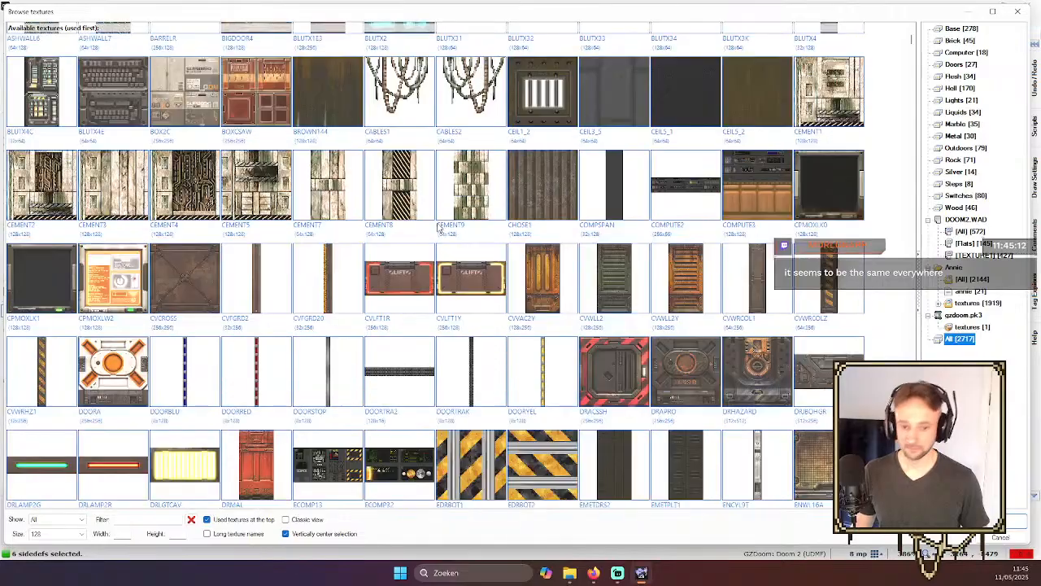
scroll(484, 240, up, 1)
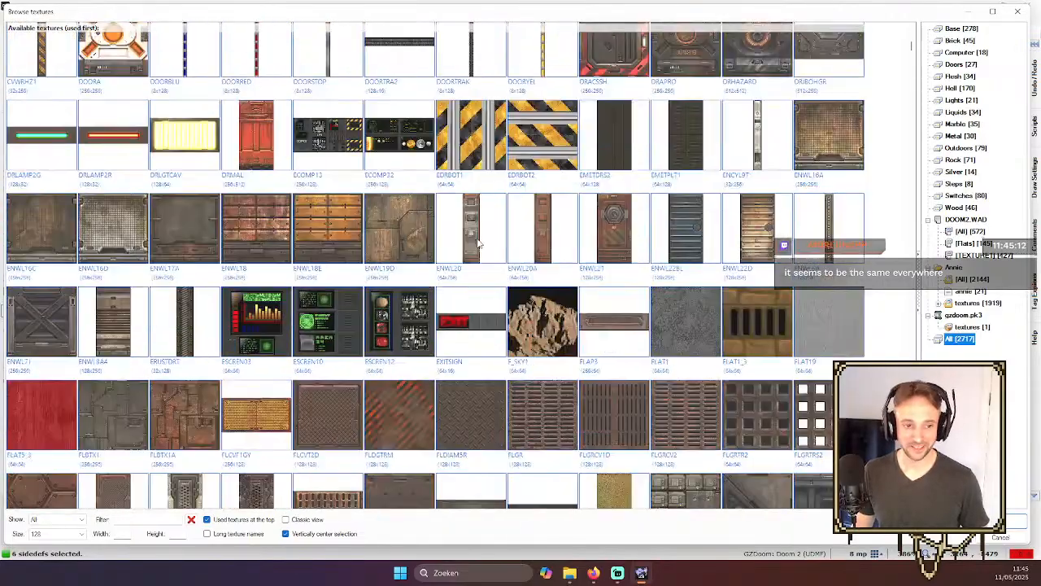
scroll(371, 254, down, 5)
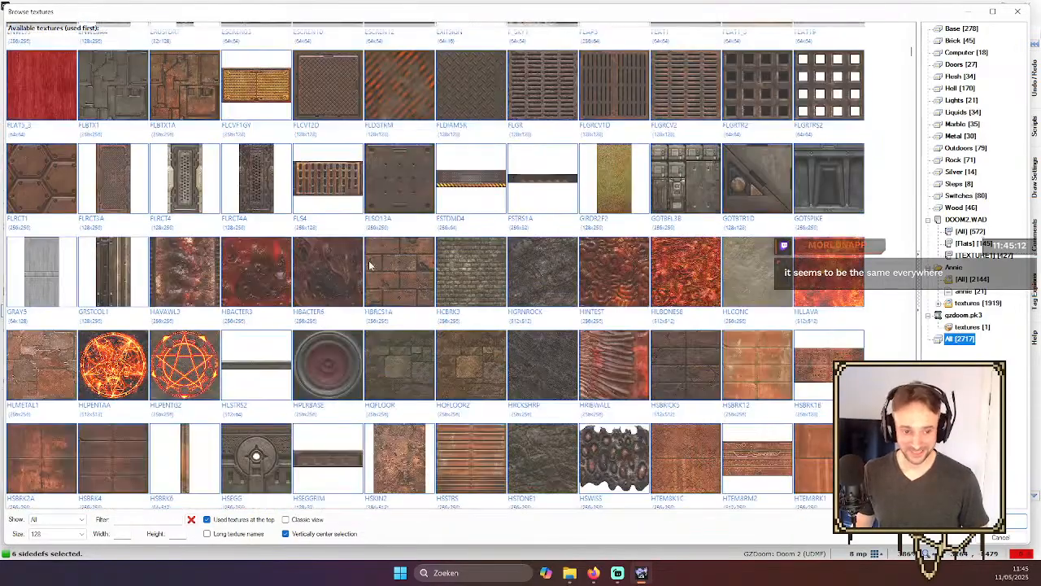
scroll(366, 262, up, 15)
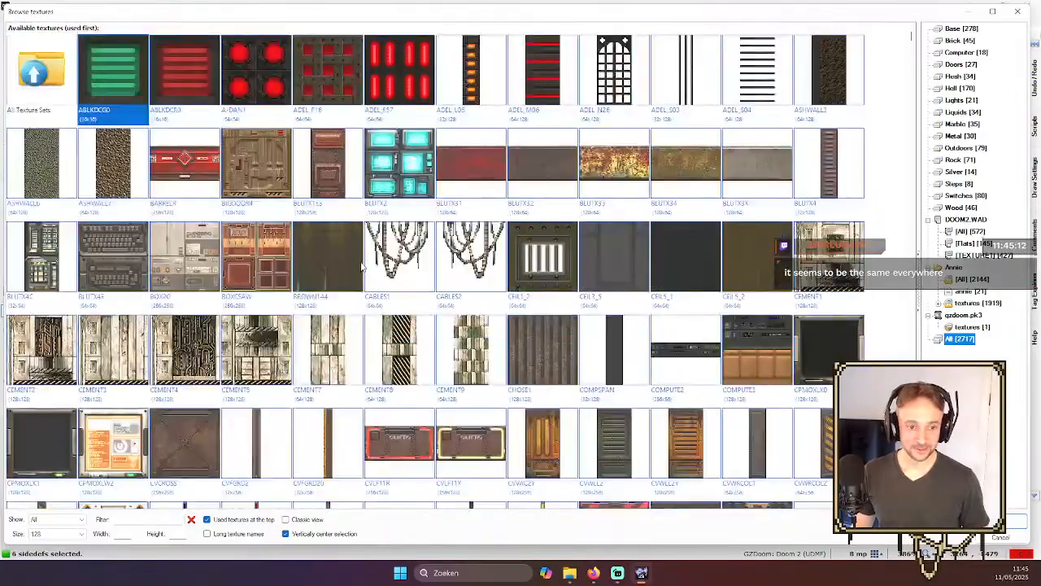
scroll(366, 268, down, 14)
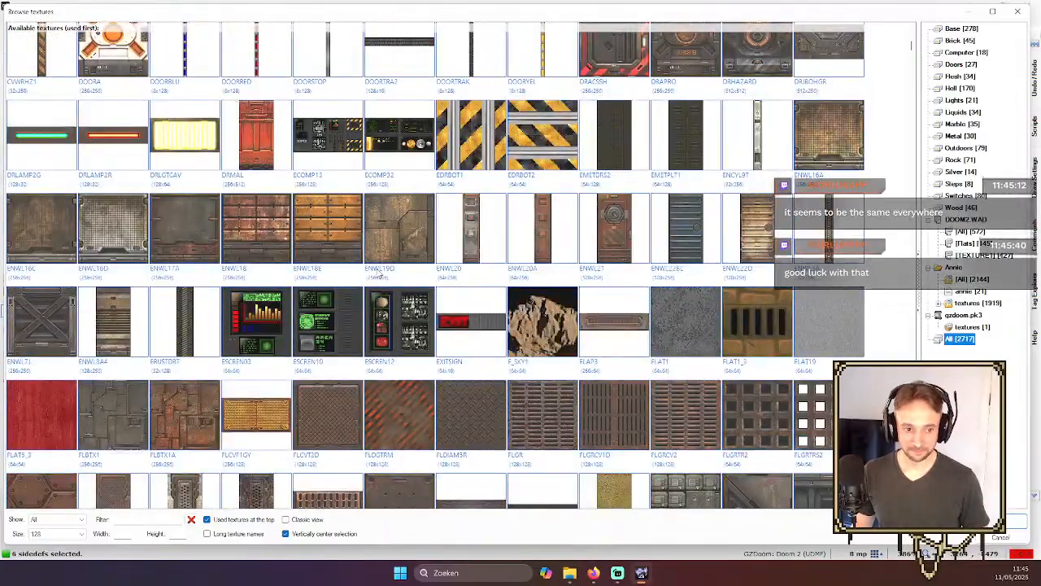
scroll(350, 293, down, 10)
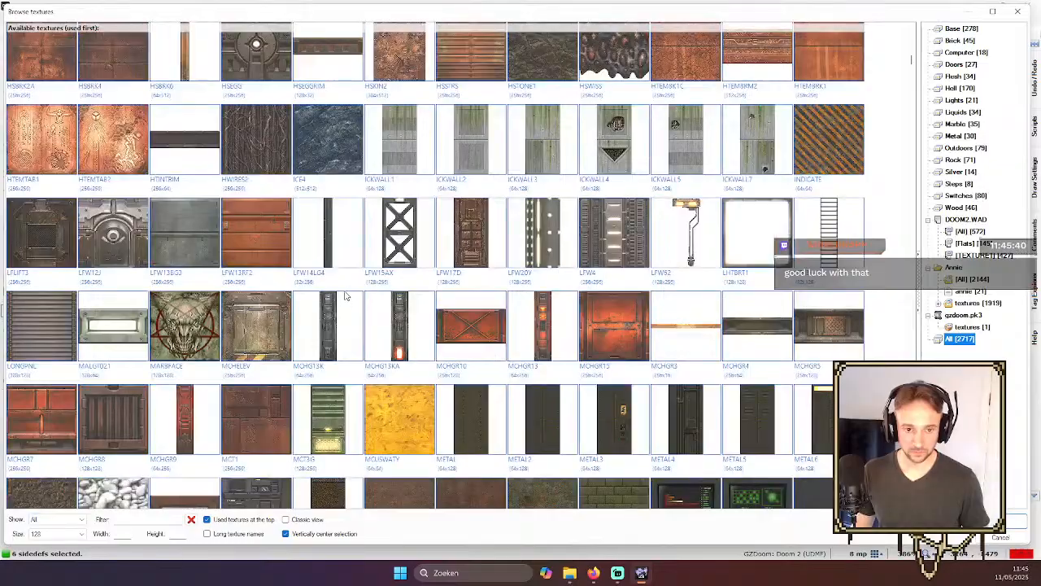
scroll(345, 294, down, 5)
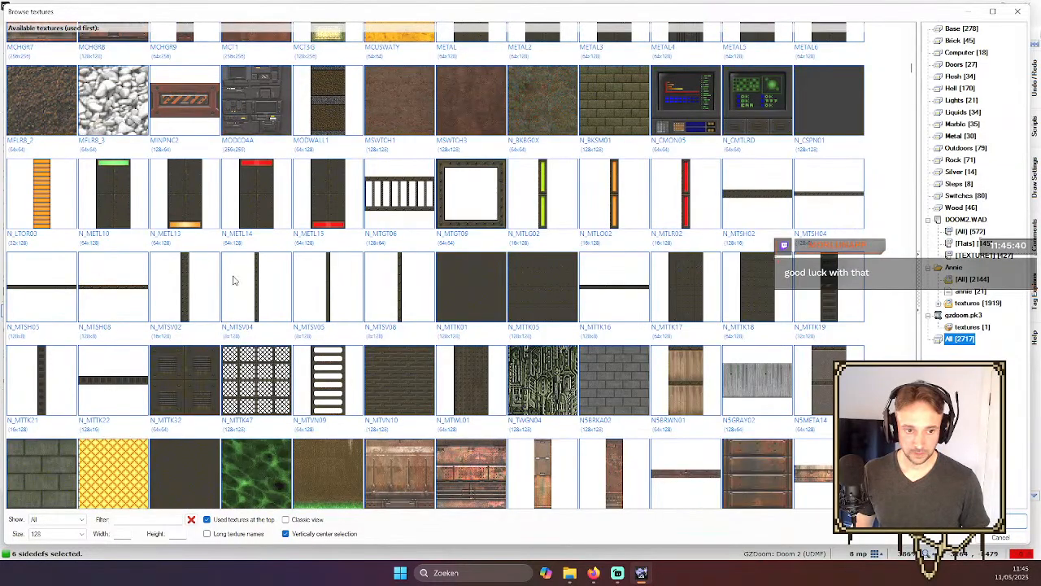
double_click(233, 281)
- Copy the N_MTSV04 texture onto the remaining untextured pillar sides beside the shaft's entrance
key(c)
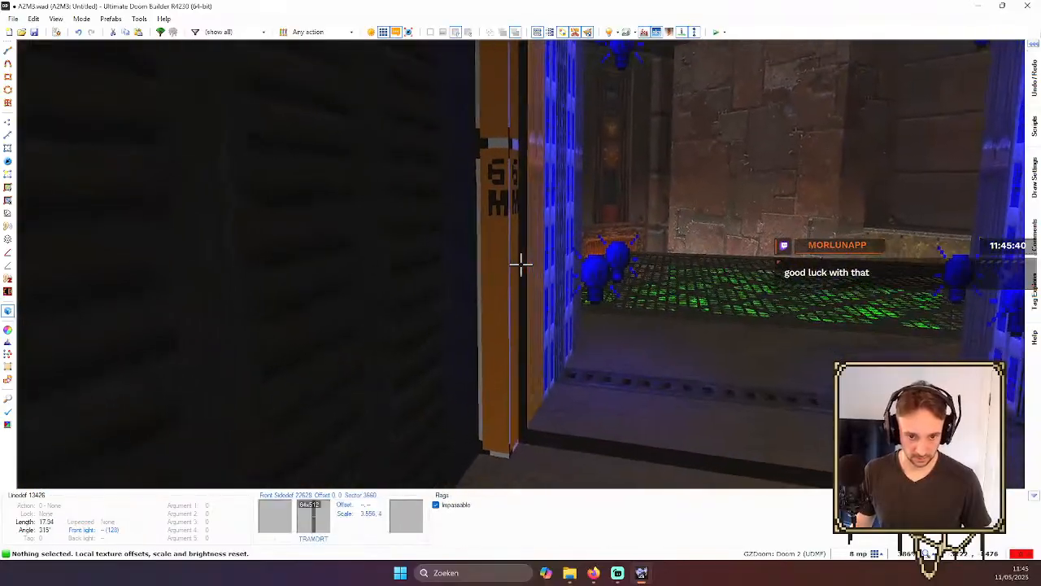
click(521, 264)
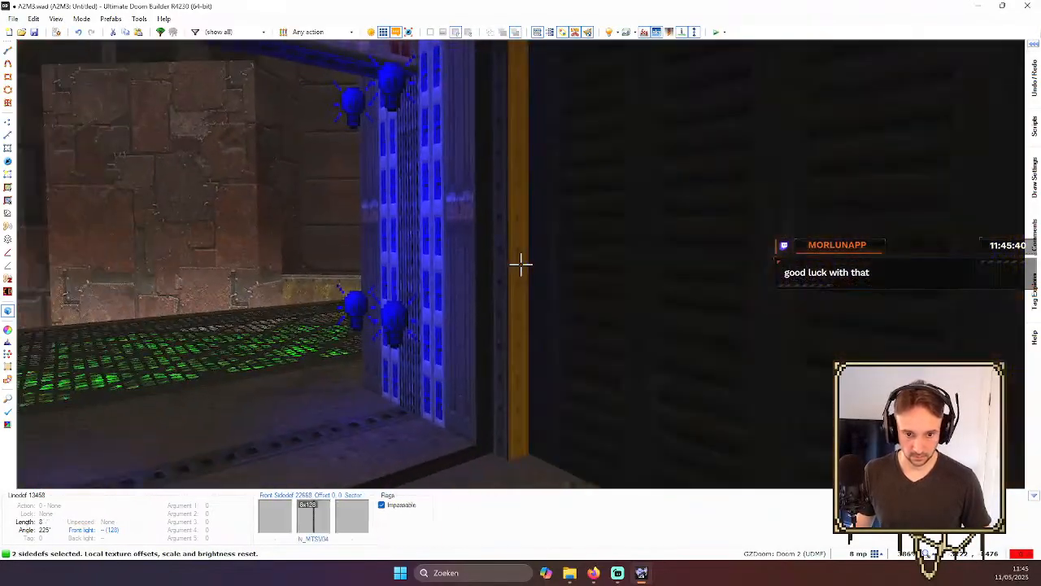
key(ctrl+c)
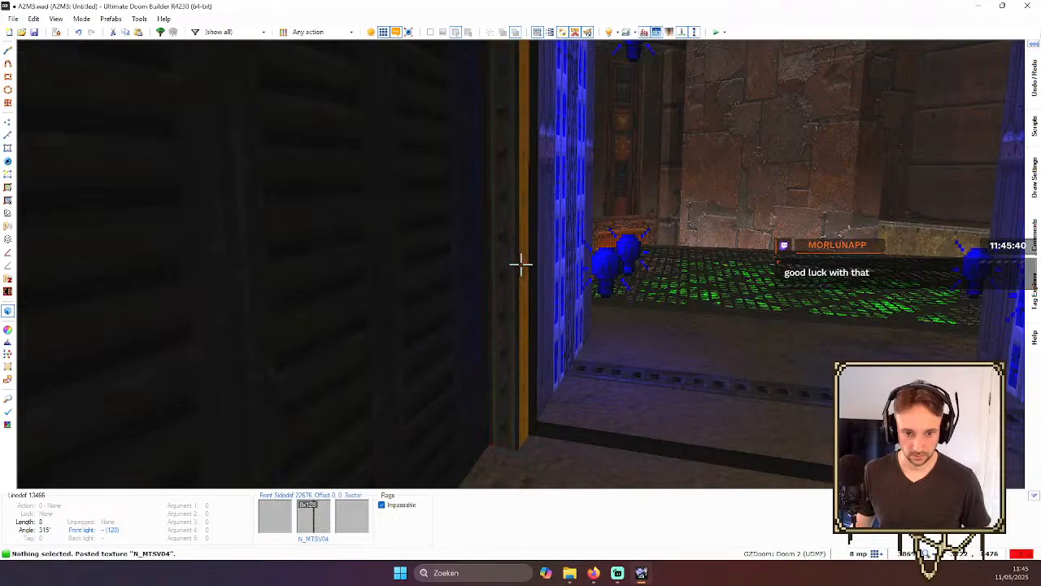
- Paste the N_MTSV04 texture onto the corner pillars' remaining sides around the exit shaft
key(e)
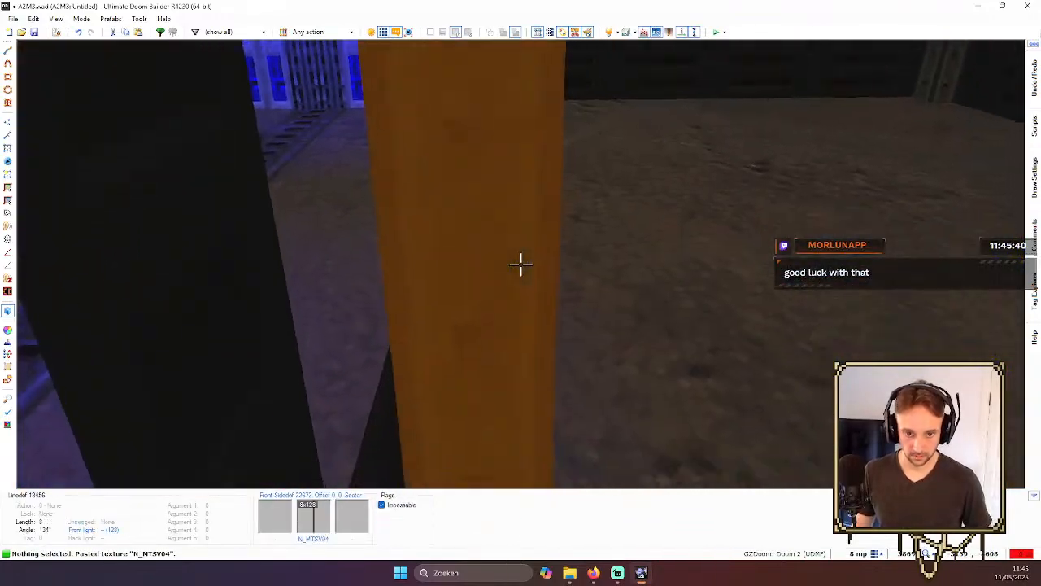
key(e)
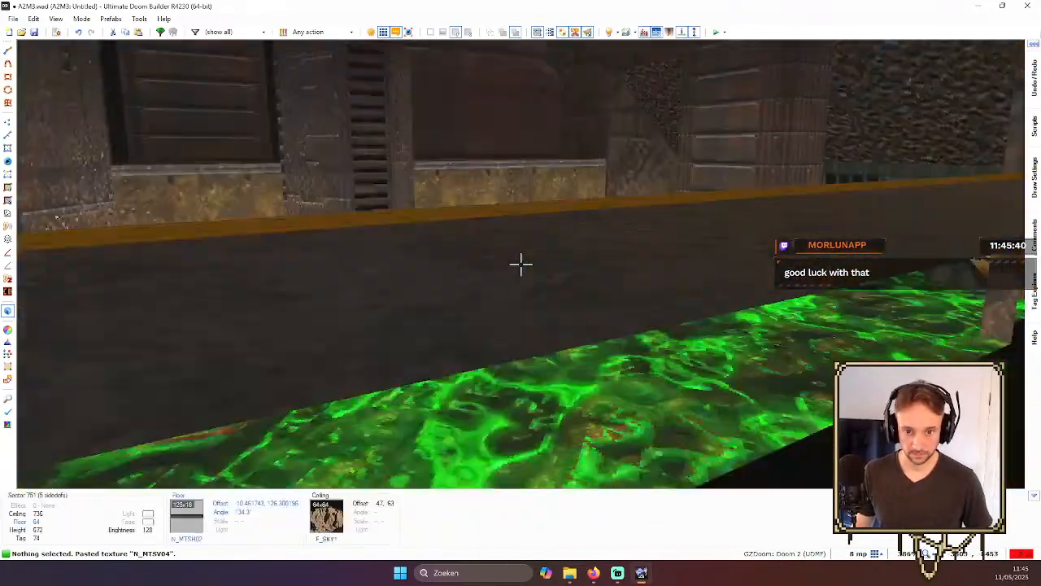
key(e)
key(ctrl+v)
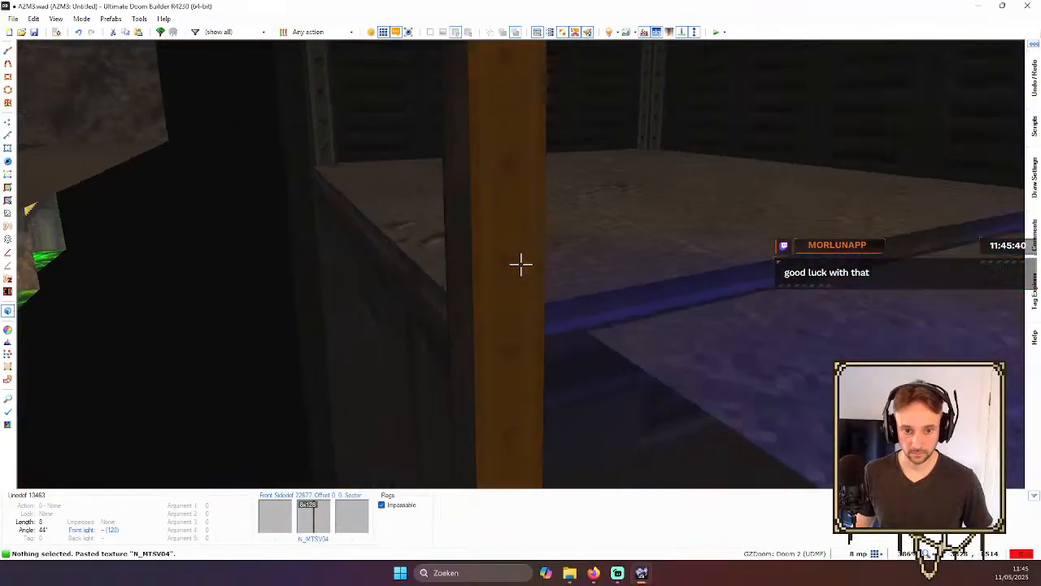
key(s)
key(ctrl+v)
key(e)
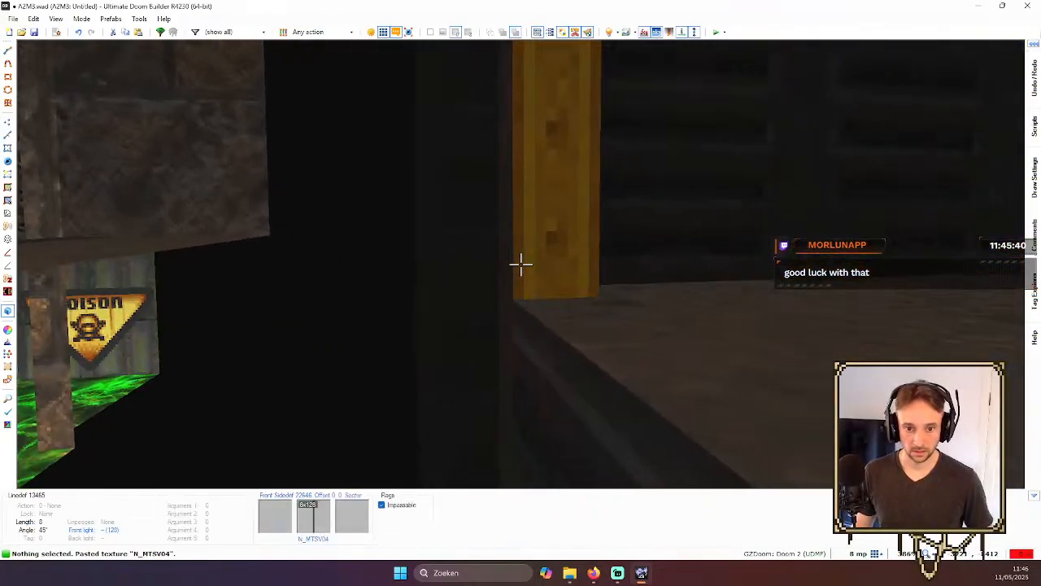
key(e)
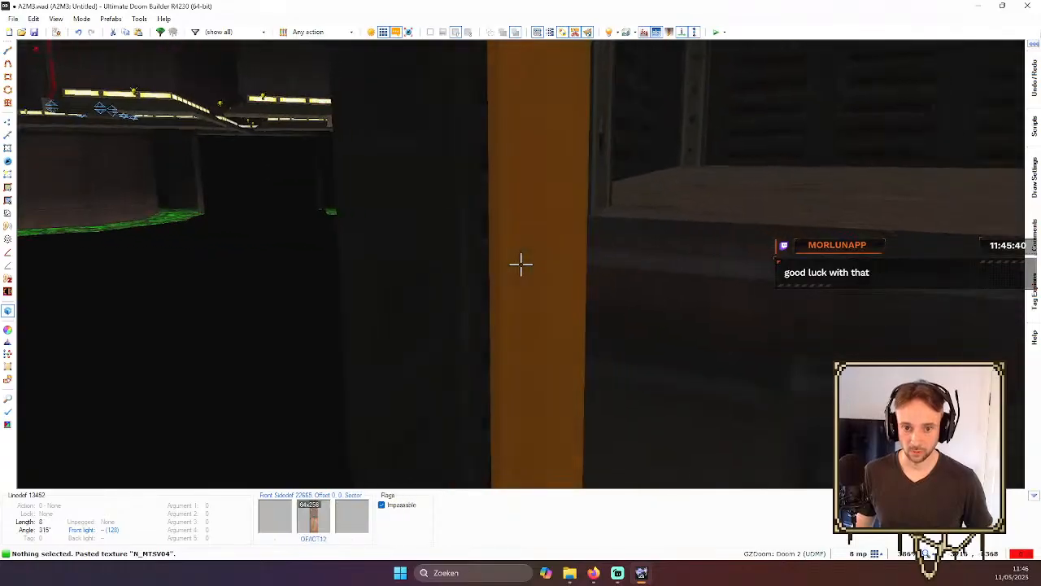
key(s)
key(e)
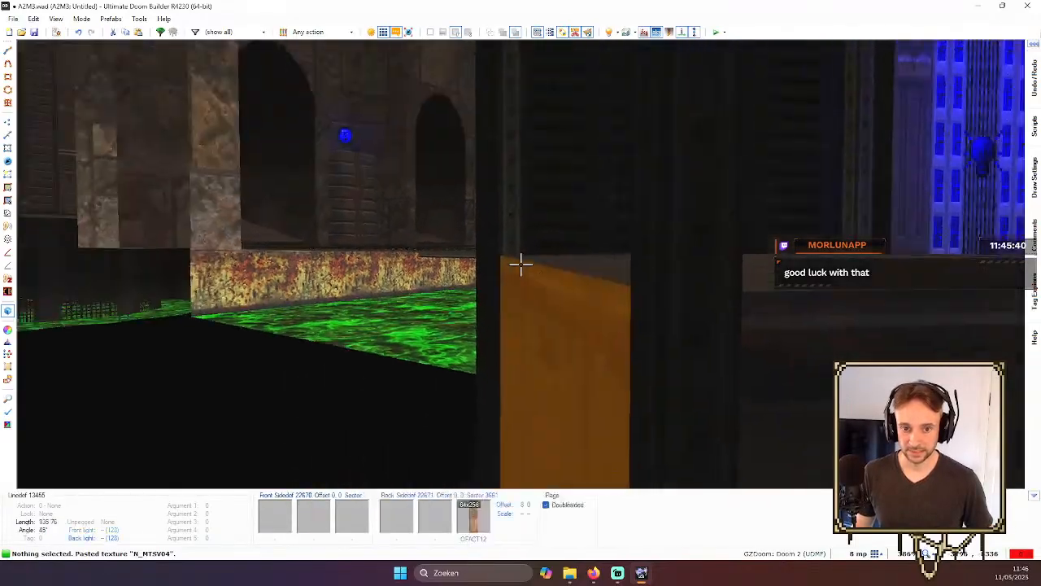
- Examine the textured corner pillars, the shaft's ceiling and the hanging lantern in 3D
key(d)
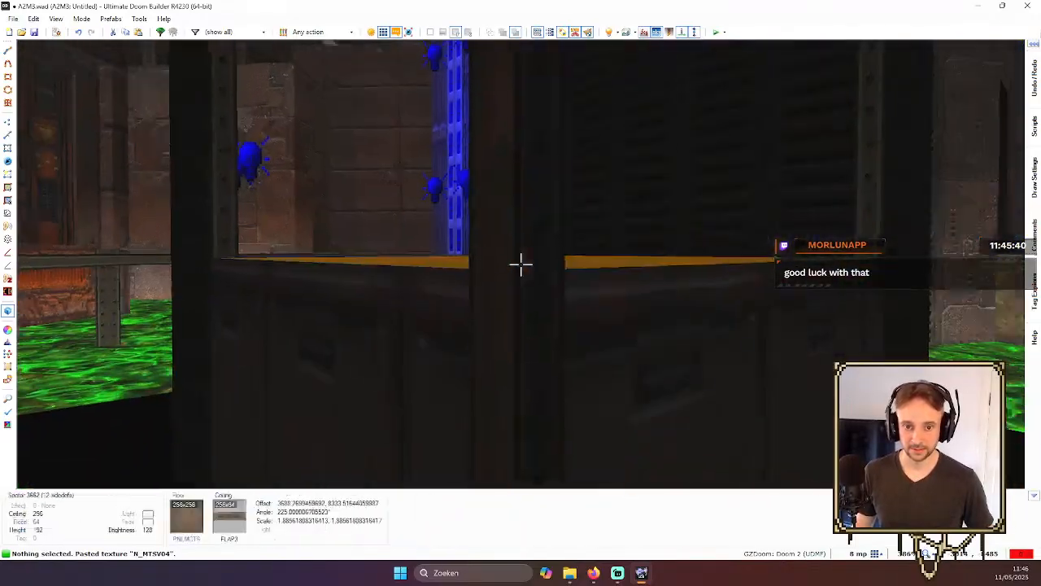
key(e)
key(e)
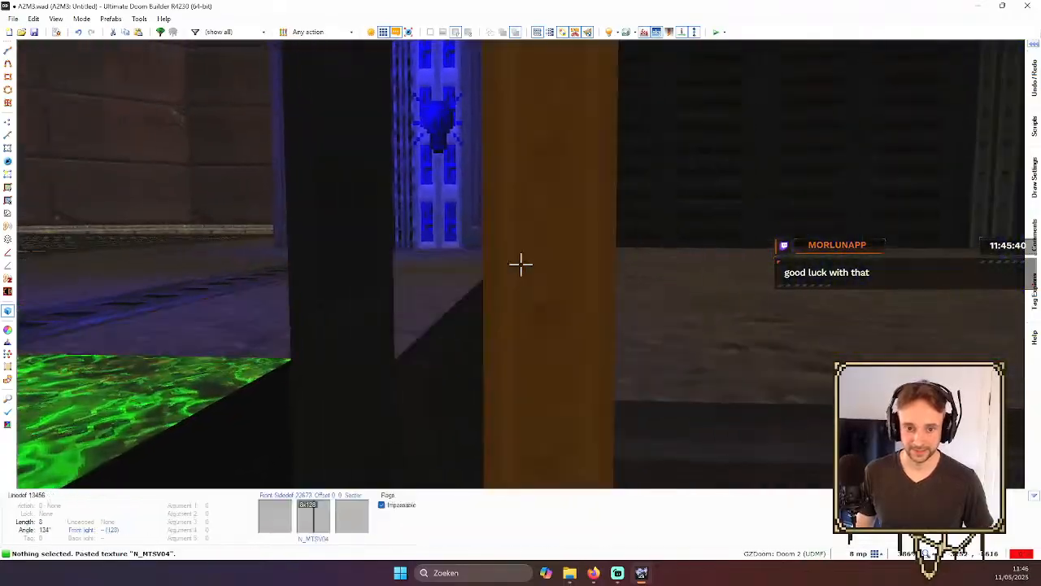
key(e)
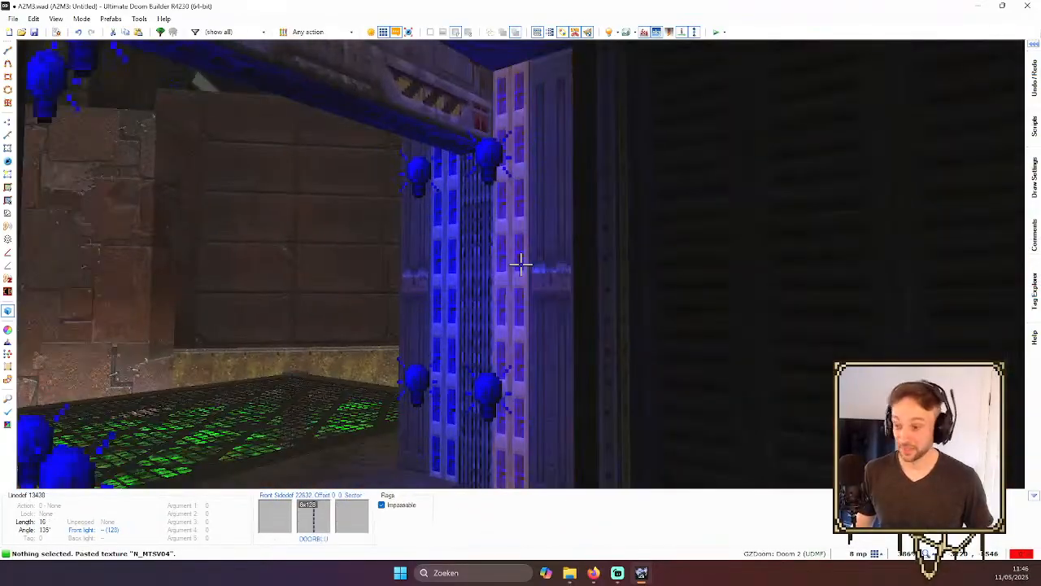
key(f)
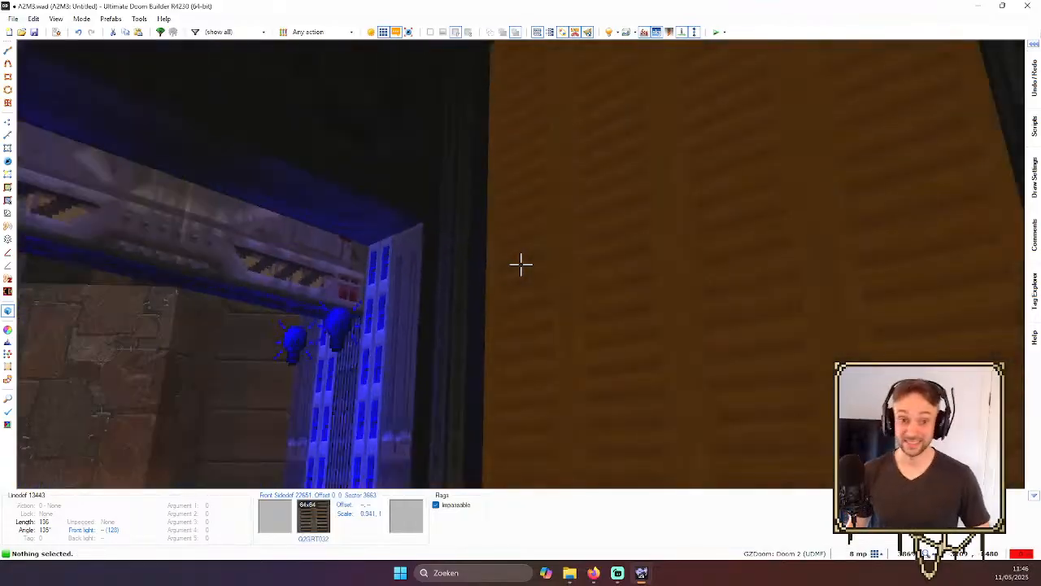
key(e)
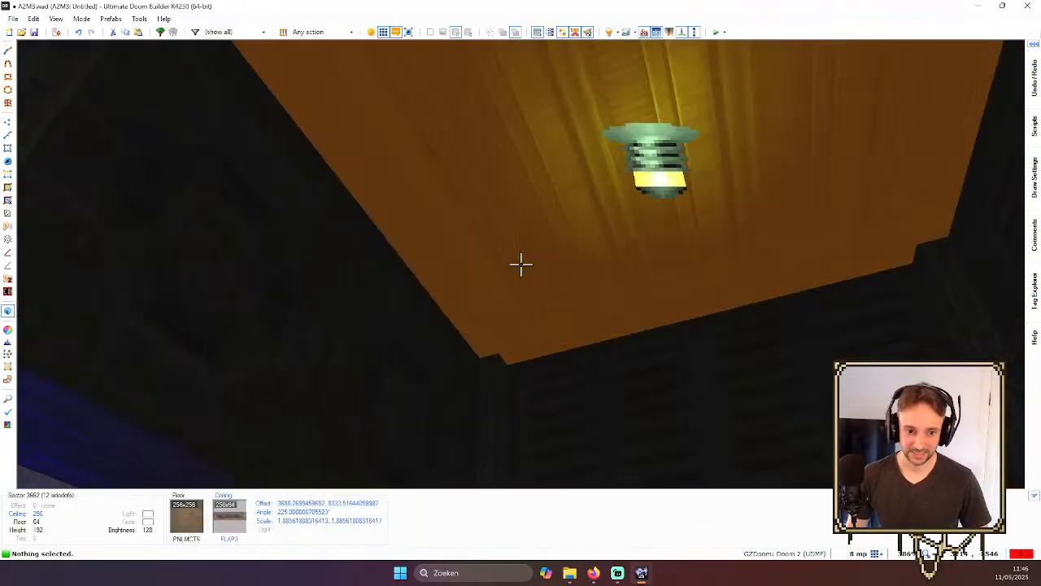
key(e)
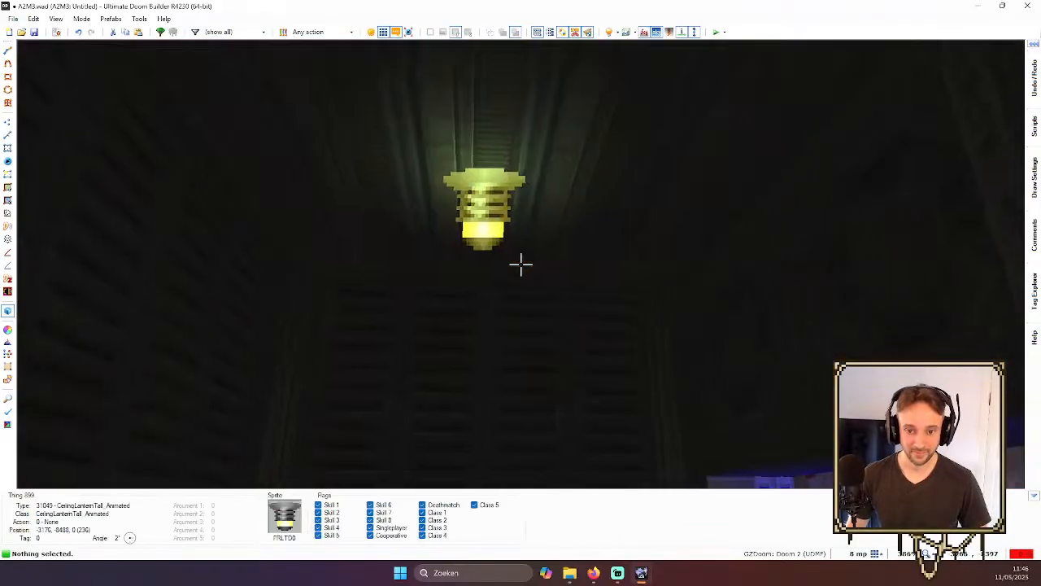
- Draw an inner diamond of 136-unit linedefs joining the inward-facing vertices of the four corner pillars
key(q)
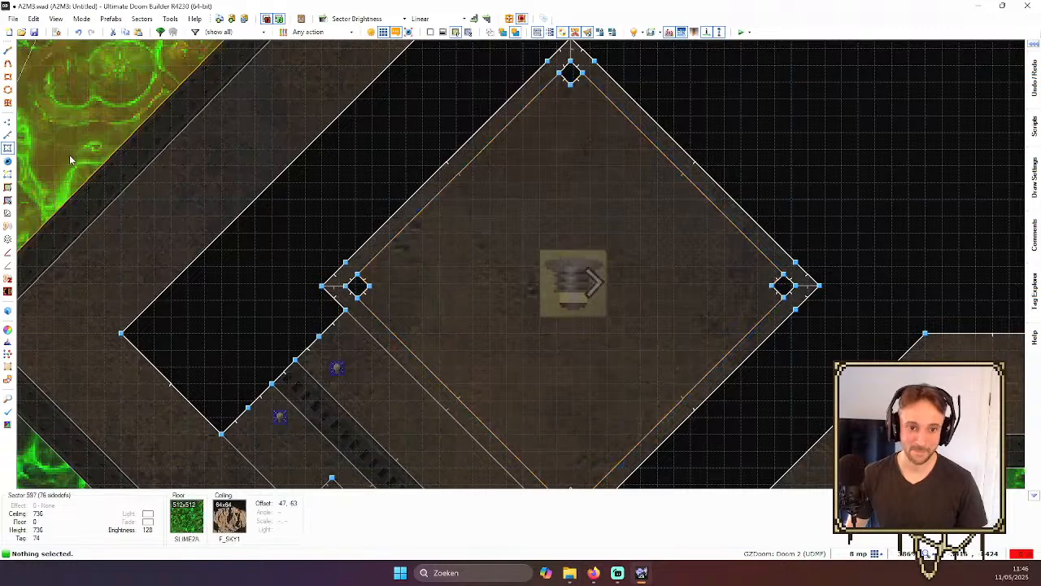
key(l)
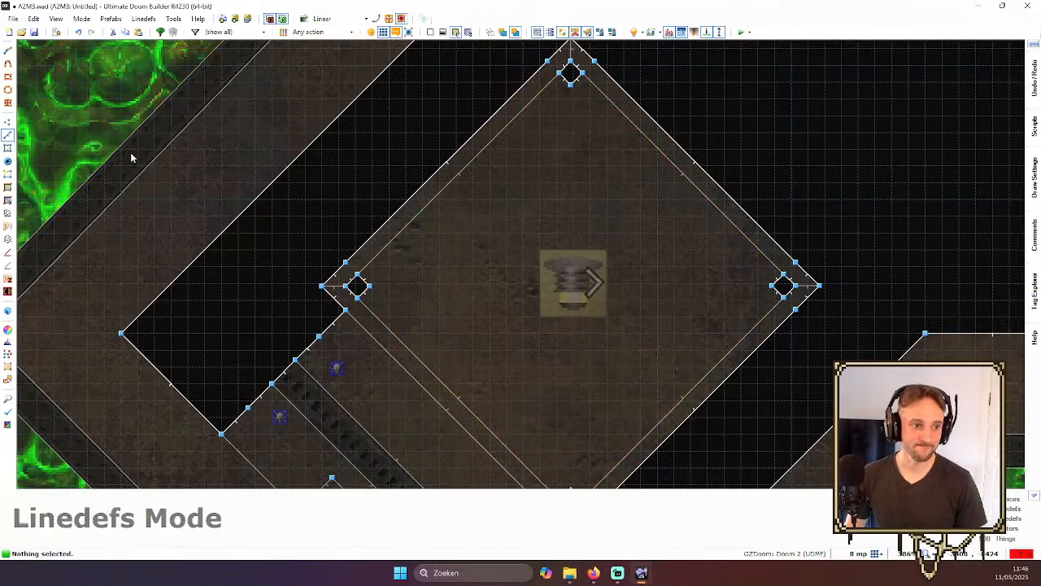
key(ctrl+d)
click(373, 285)
click(770, 286)
key(Down)
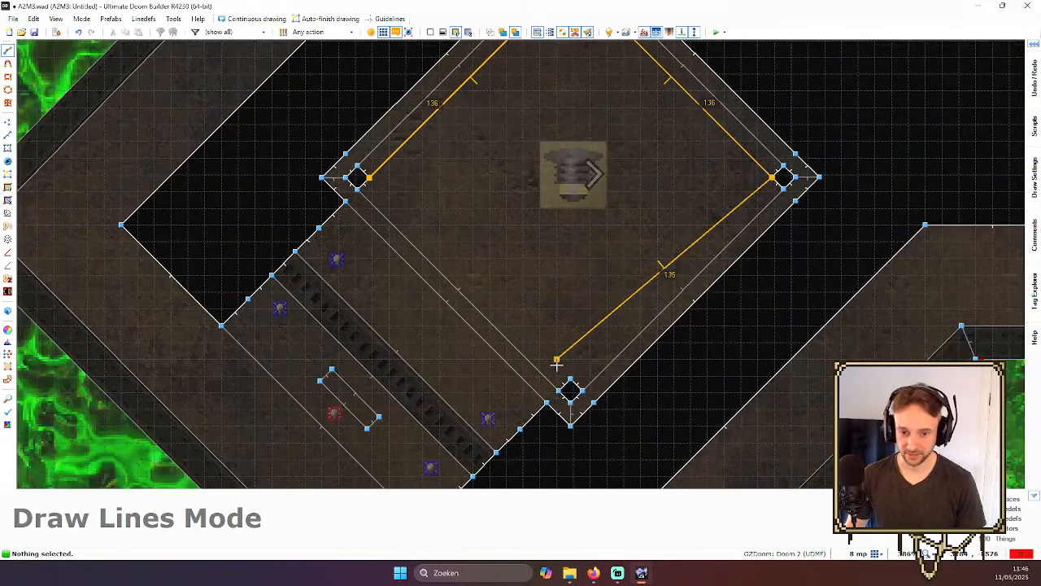
click(359, 177)
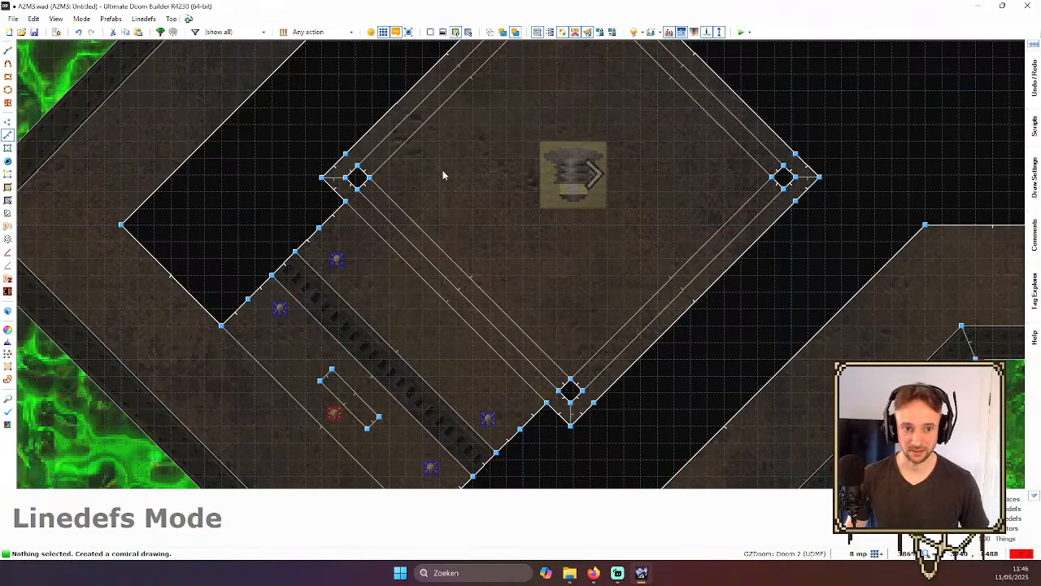
- Lower the ceilings of the four narrow border strips between the pillars by 8 units to a height of 248
key(q)
click(521, 263)
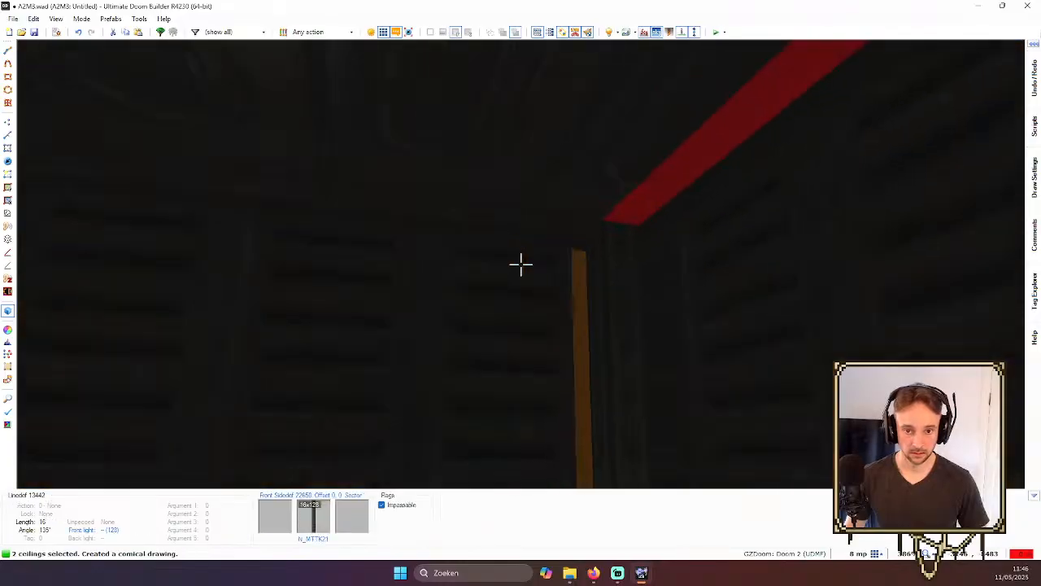
click(521, 263)
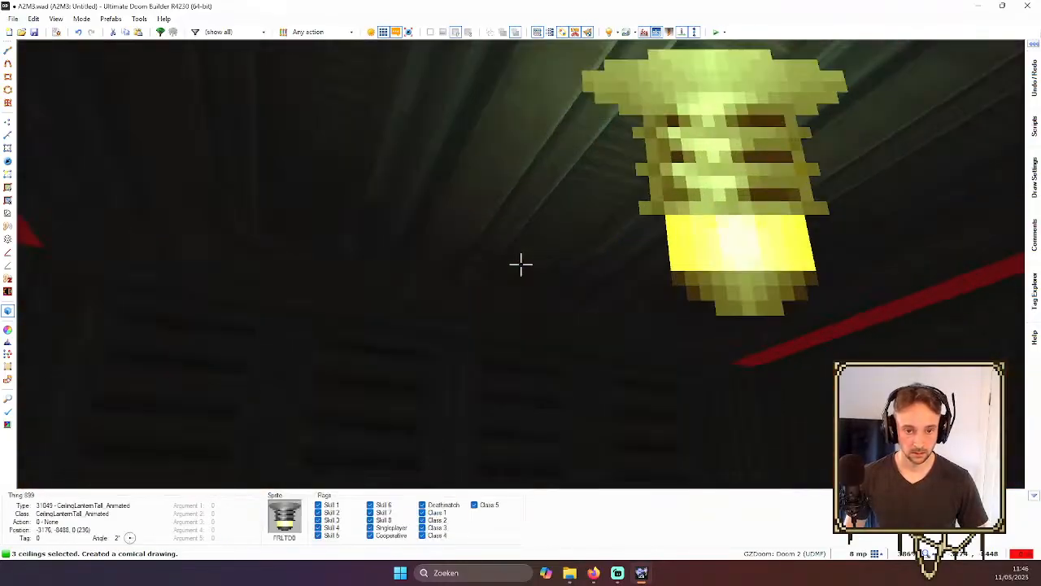
click(521, 263)
click(520, 263)
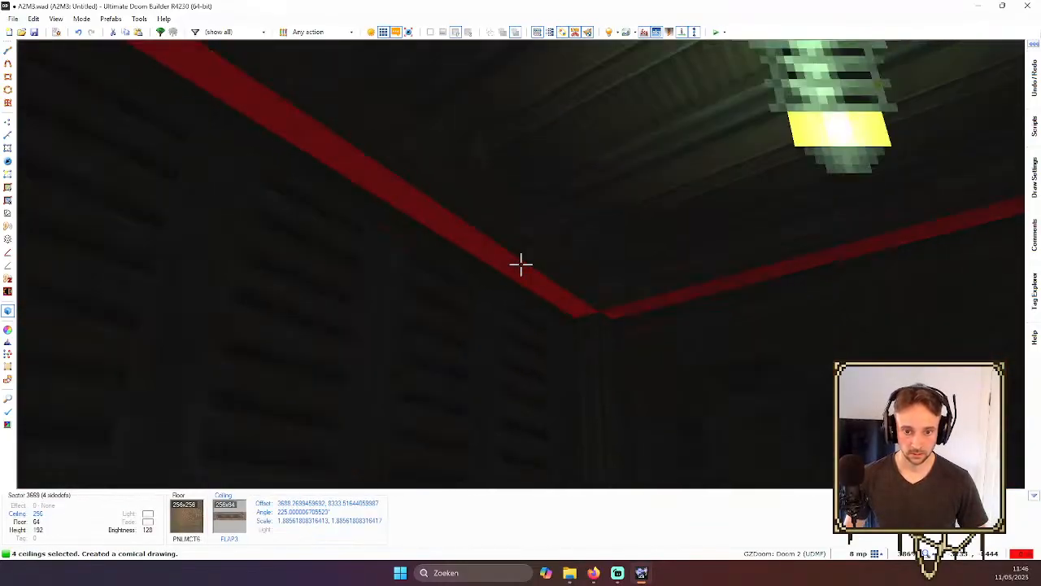
scroll(521, 263, down, 1)
key(c)
- Copy N_MTSV04 onto the entrance-side ceiling strip, auto-align it, and replace the flat with N_MTSH04
key(ctrl+c)
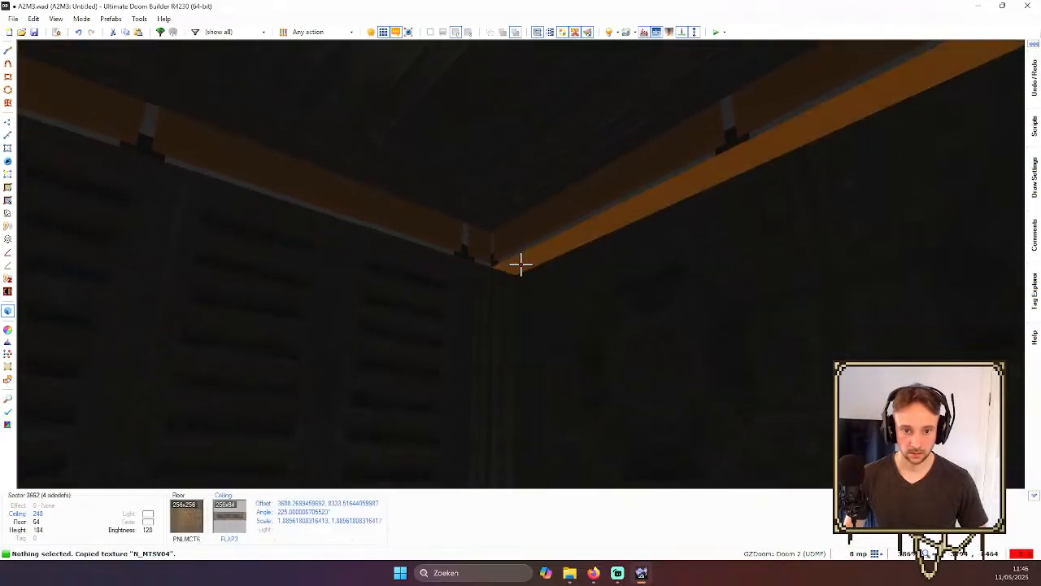
key(ctrl+v)
key(ctrl+a)
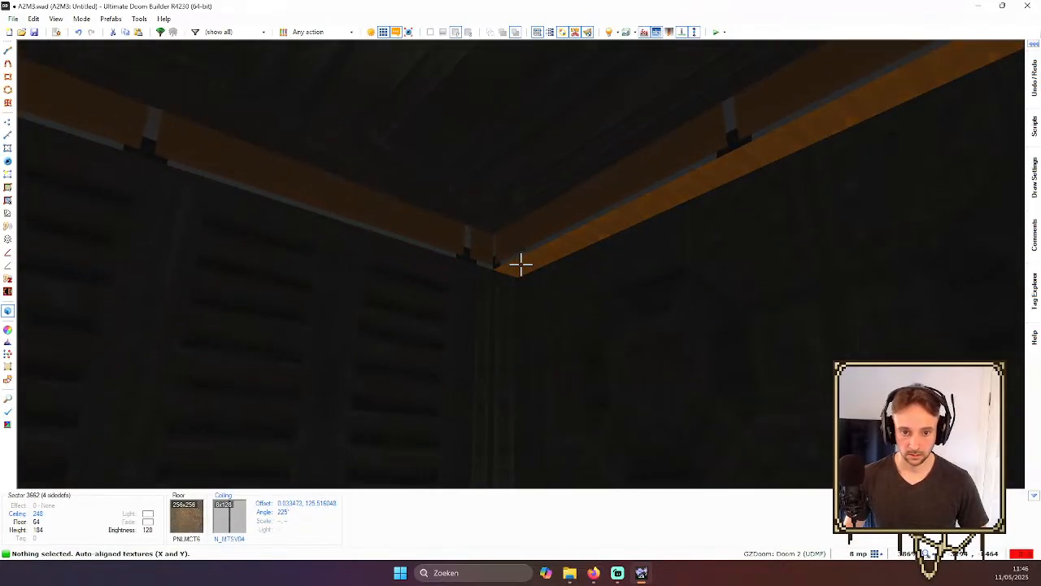
right_click(521, 263)
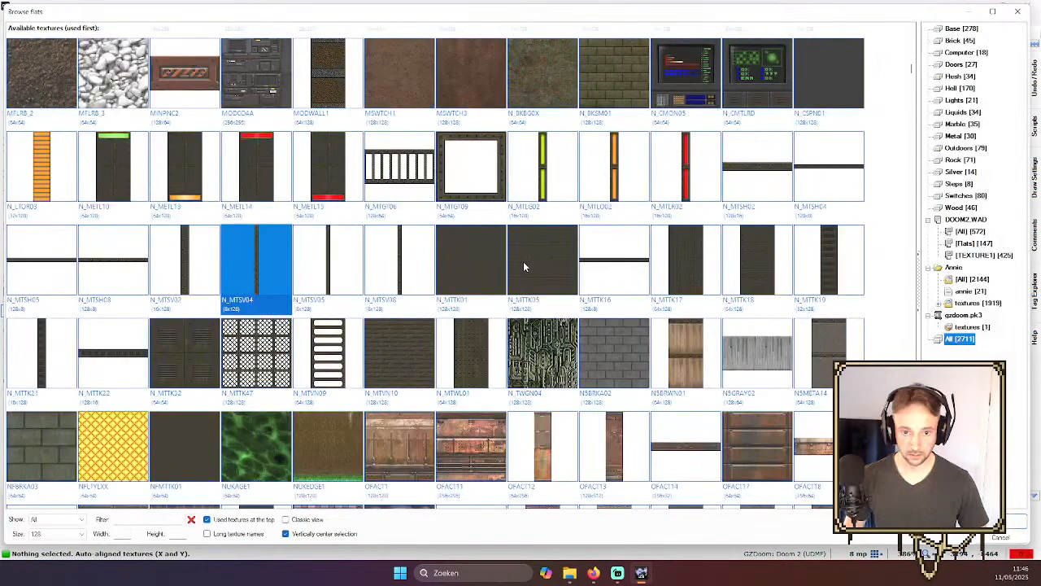
double_click(811, 182)
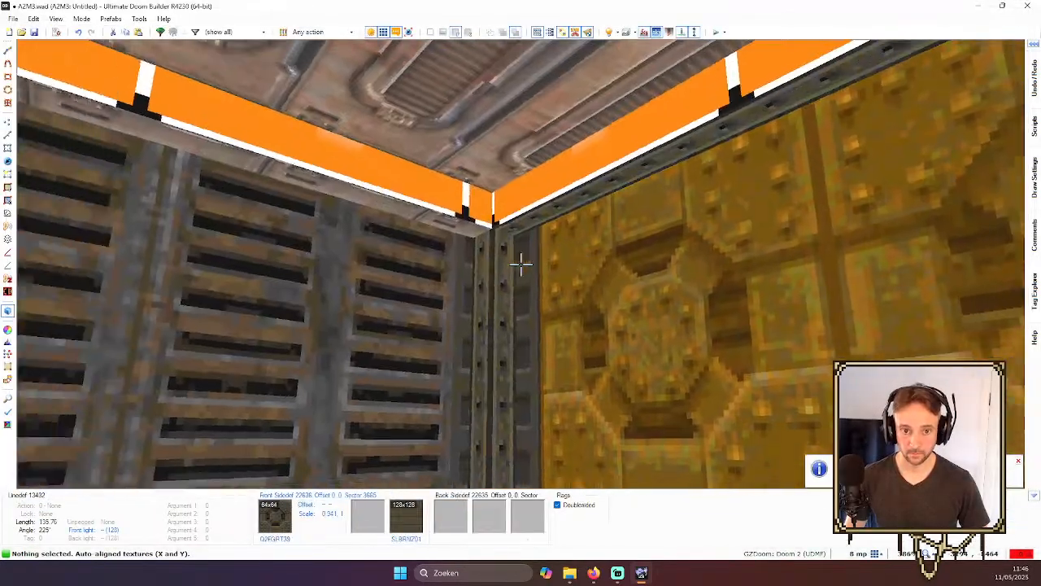
- Apply N_MTSV04 to the other three ceiling strips, resetting their texture offsets, scale and rotation and auto-aligning them
key(ctrl+v)
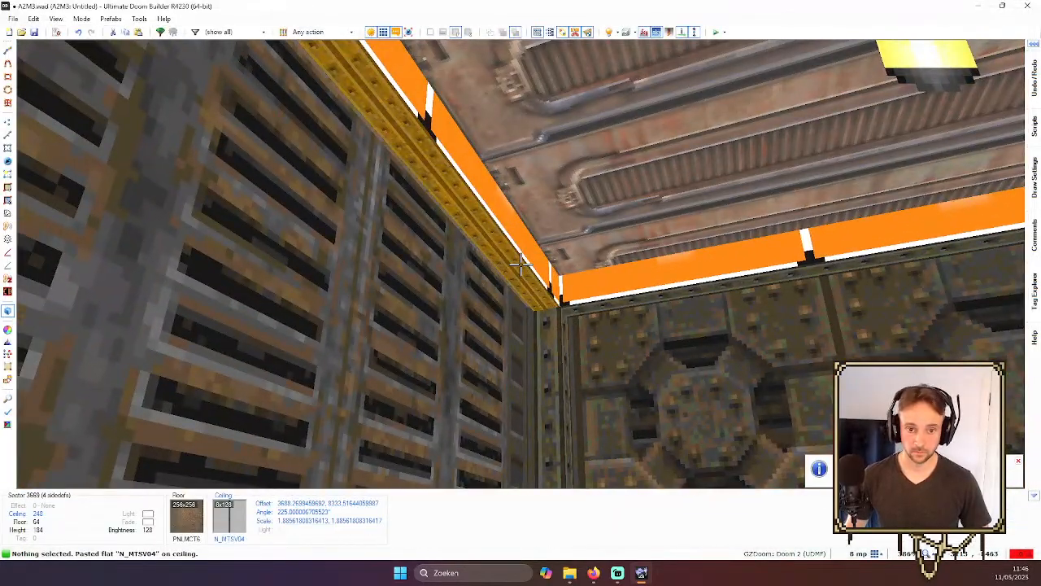
key(a)
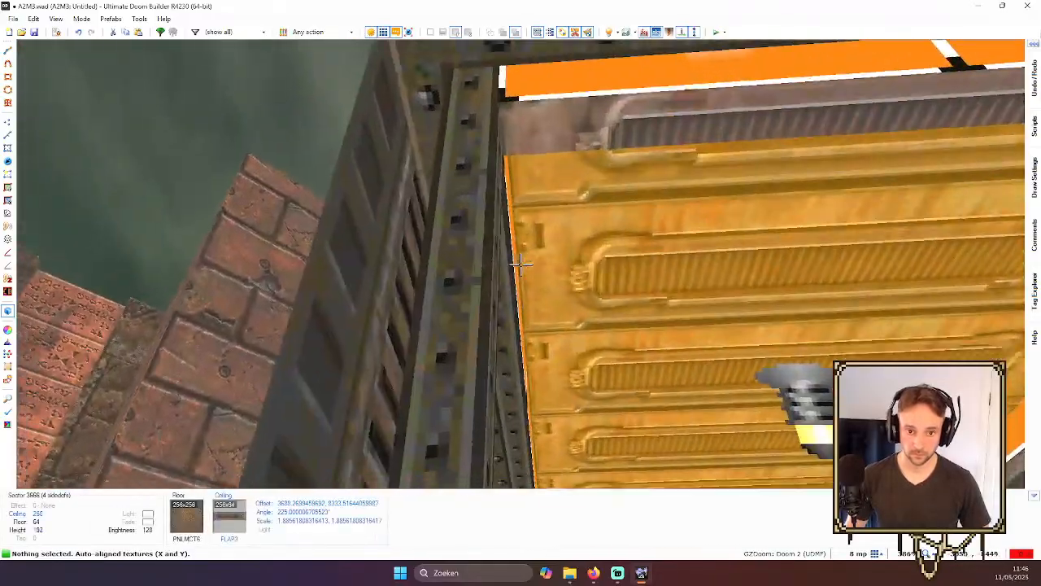
click(521, 264)
click(521, 264)
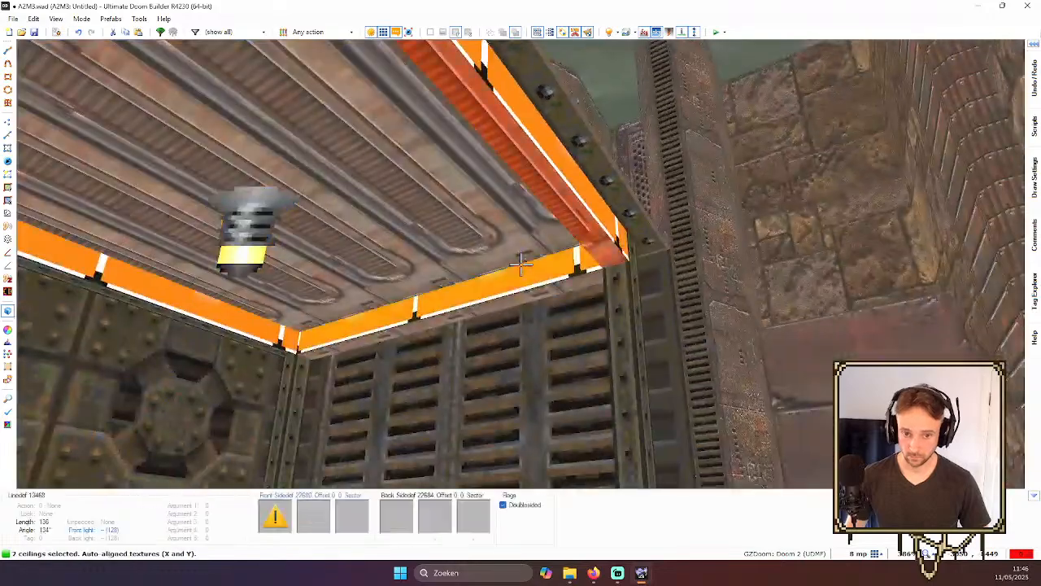
click(521, 264)
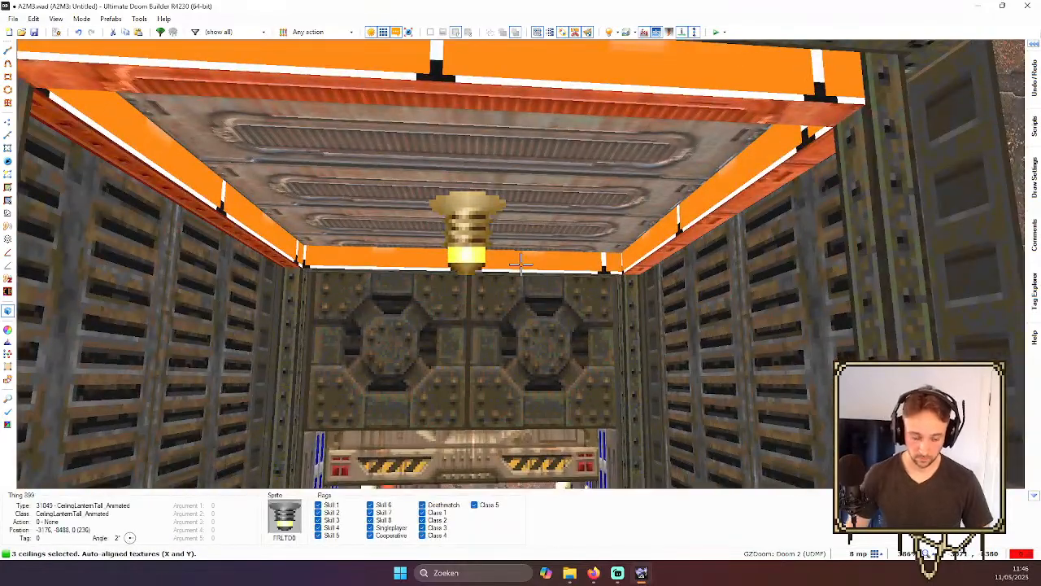
key(shift+r)
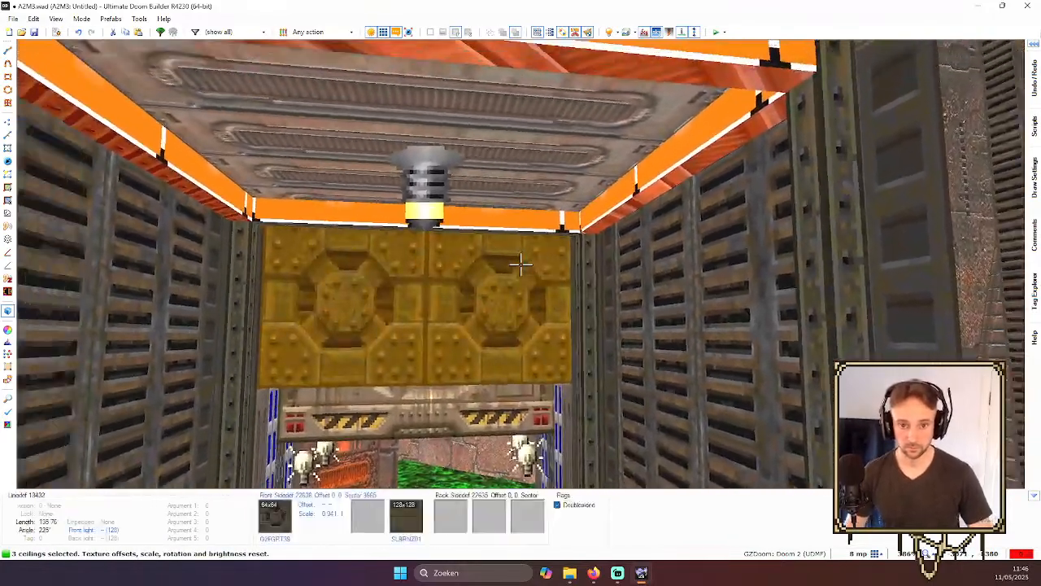
key(ctrl+v)
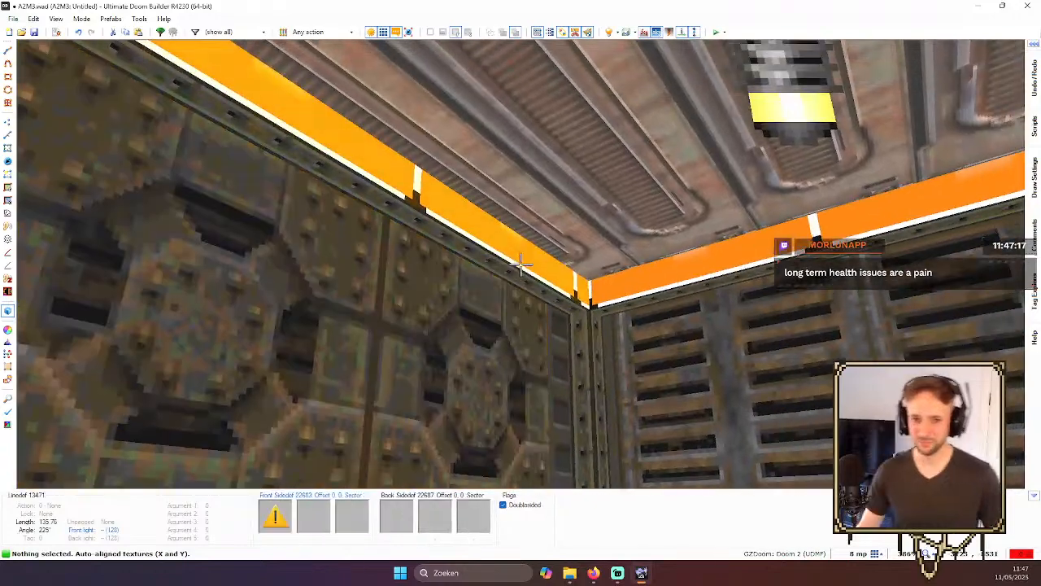
- Paste N_MTSV04 onto the four floor border strips between the pillars and auto-align the flats
key(ctrl+c)
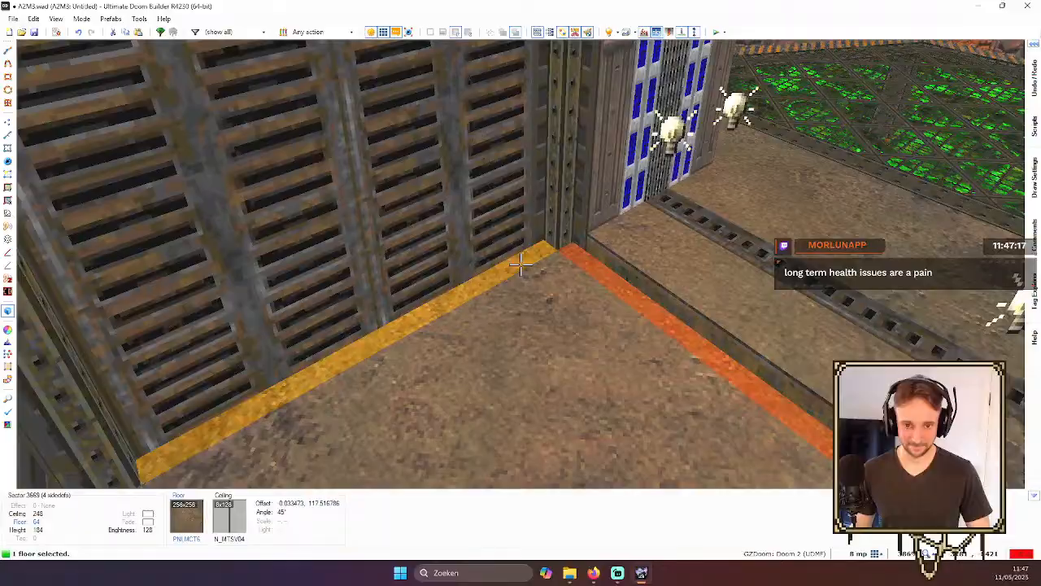
click(521, 261)
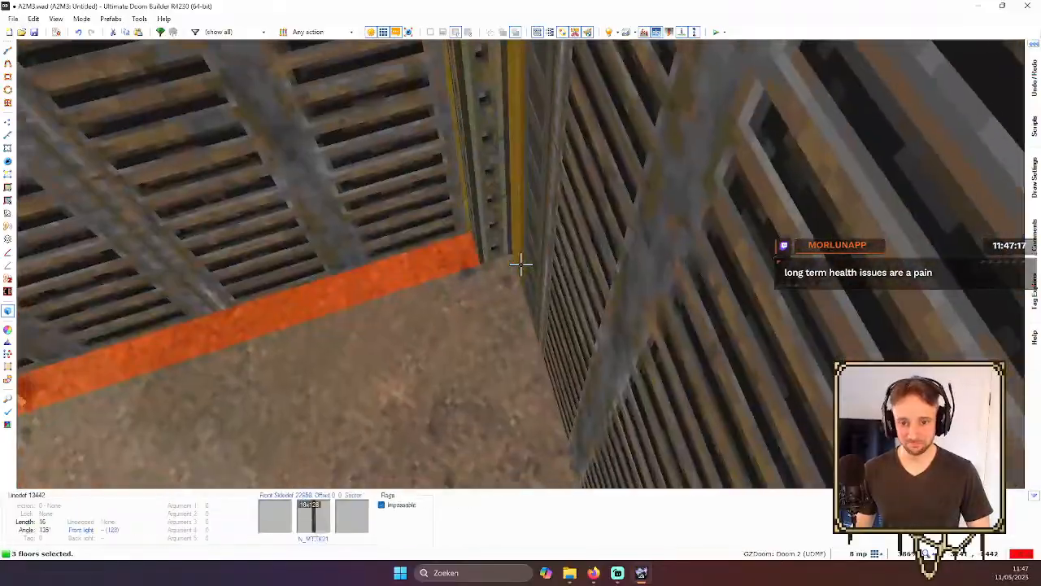
click(521, 260)
click(521, 260)
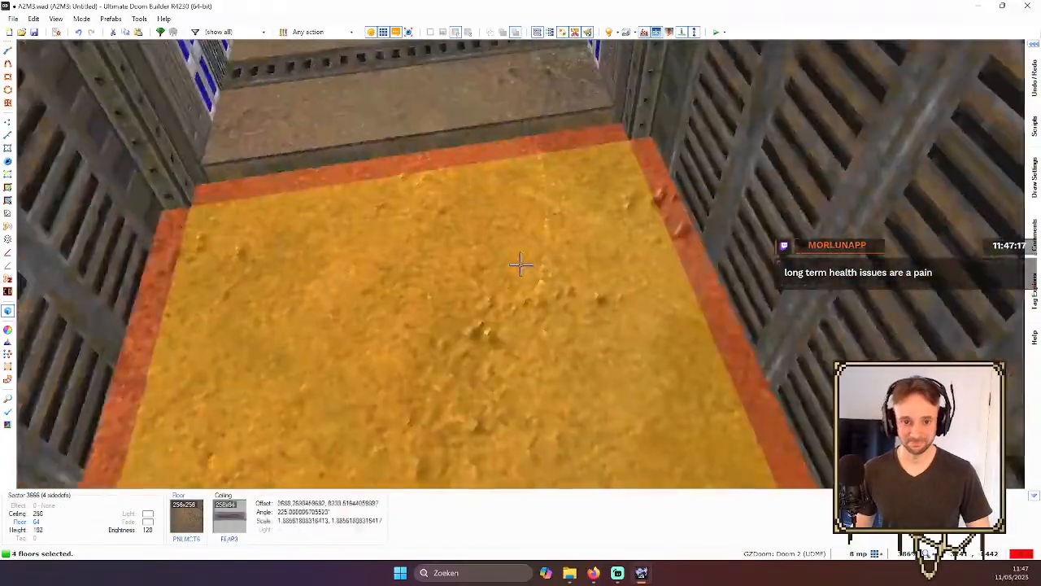
key(ctrl+v)
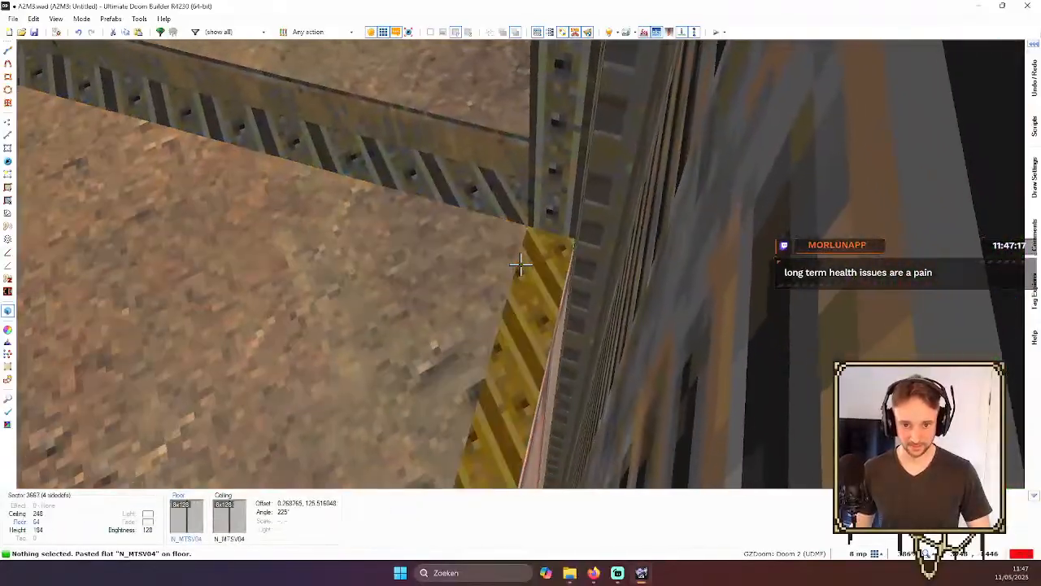
key(ctrl+a)
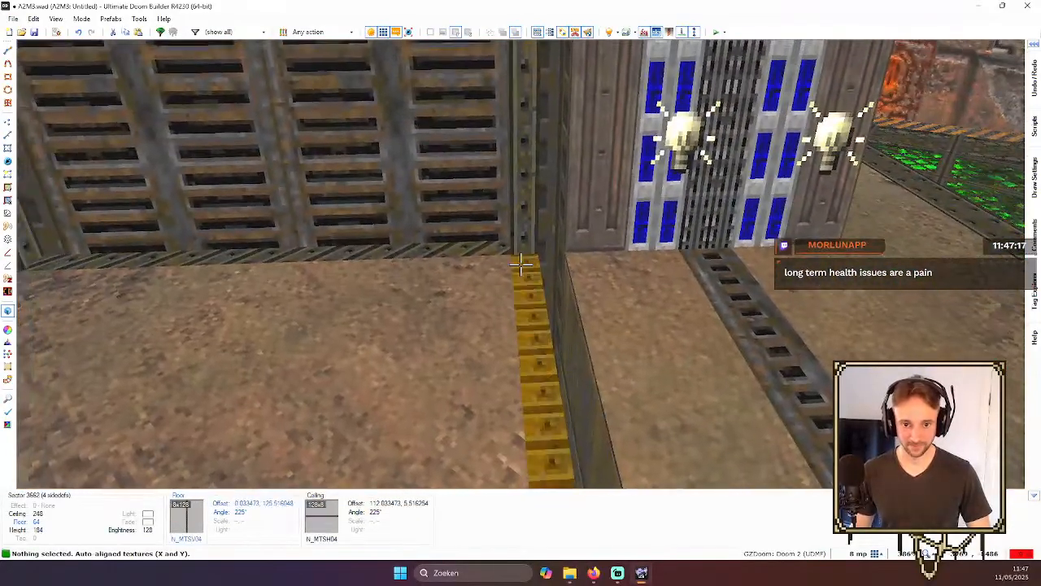
key(w)
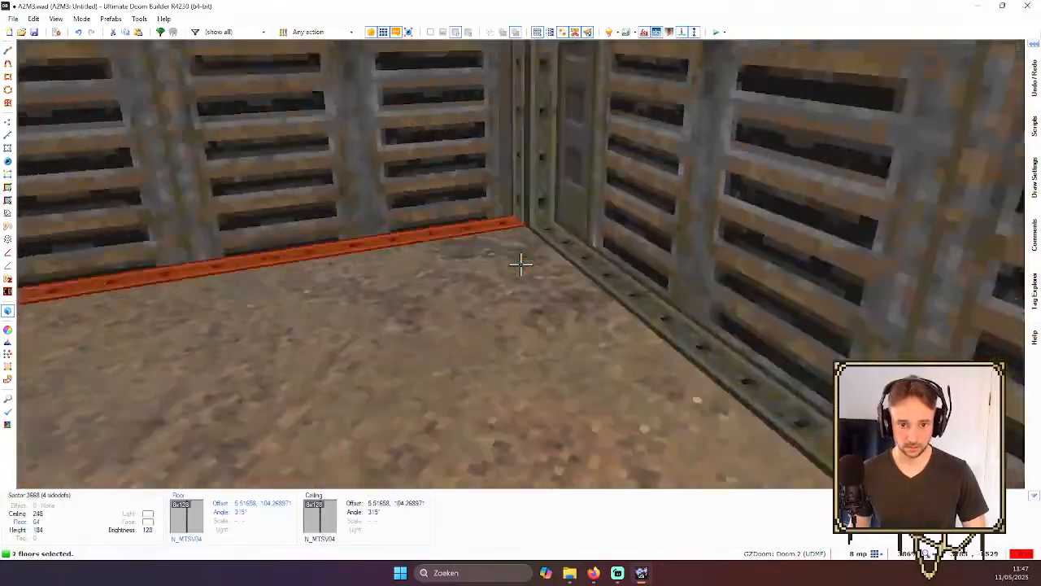
- Try raising the selected floor border strips to a height of 72, and return them to 64
key(d)
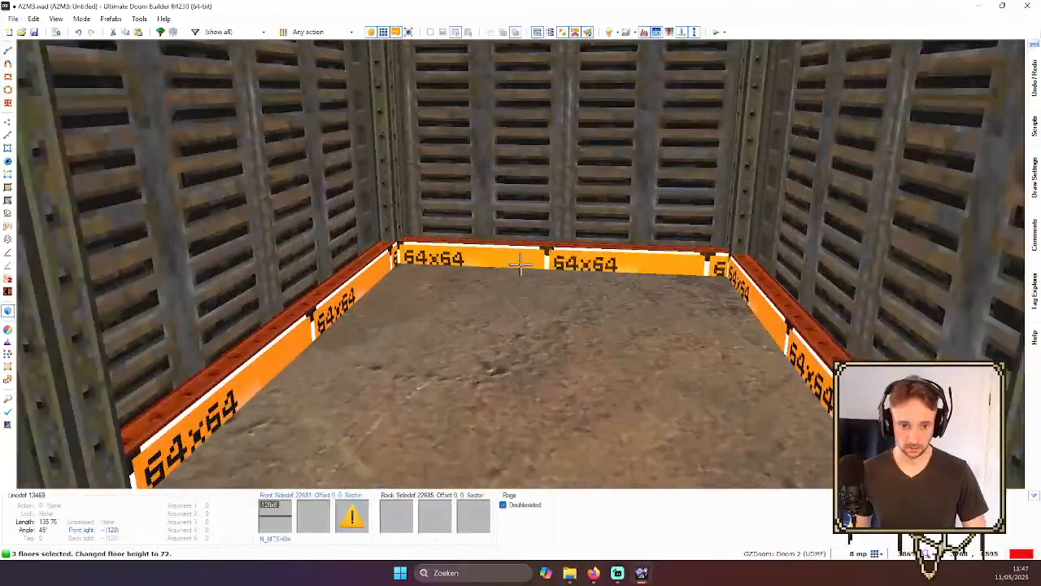
scroll(521, 264, down, 1)
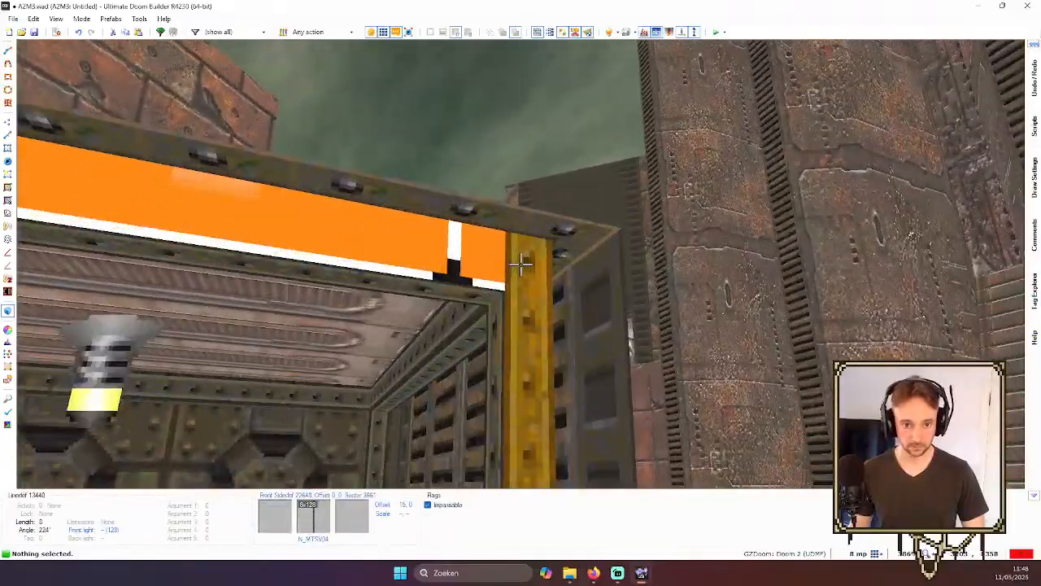
- Paste N_MTSH04 onto the untextured upper wall strips above the shaft's ceiling trim, and copy that texture for the remaining strips
key(ctrl+v)
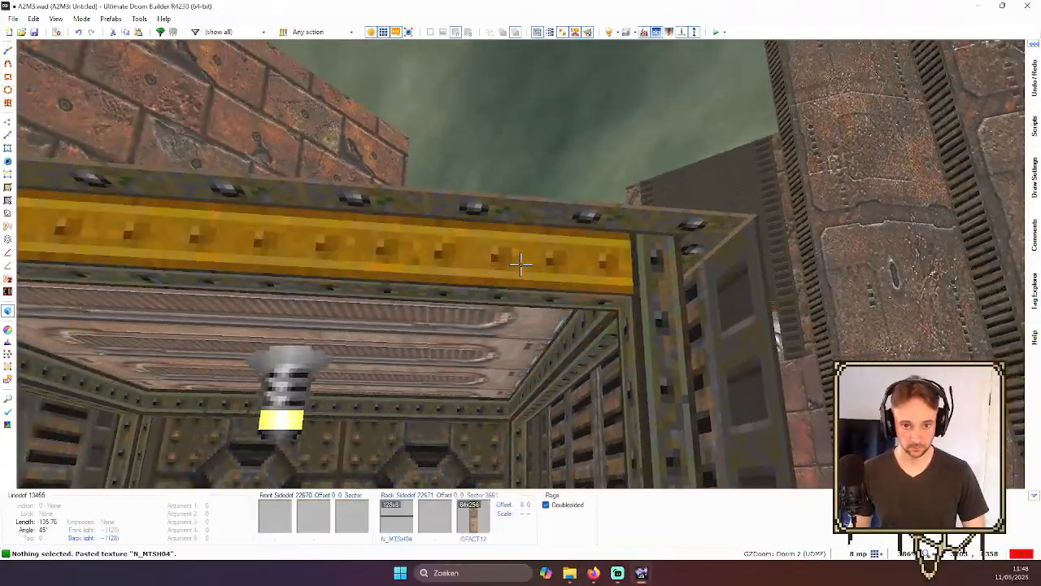
key(w)
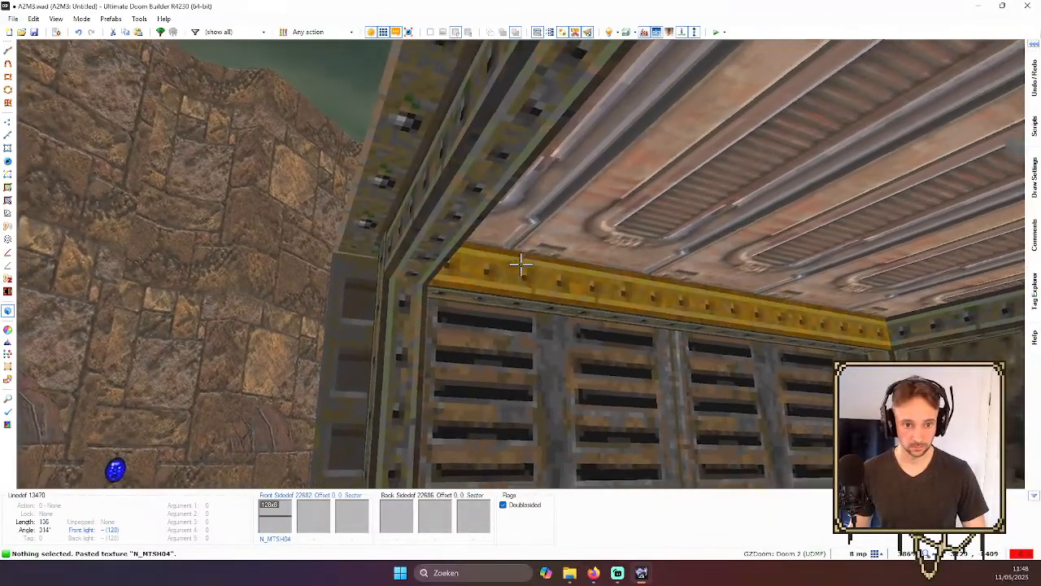
key(ctrl+v)
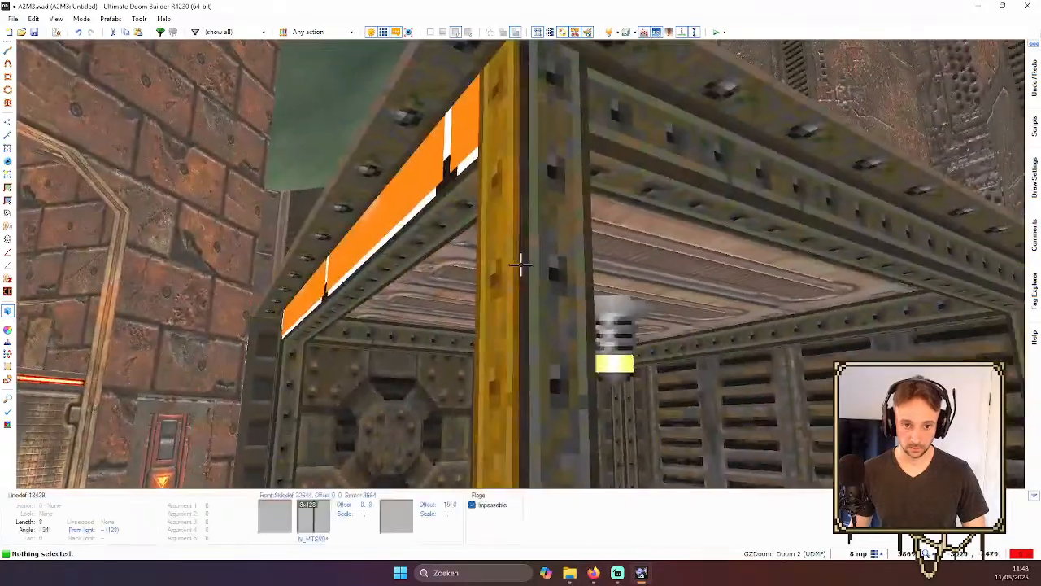
key(ctrl+c)
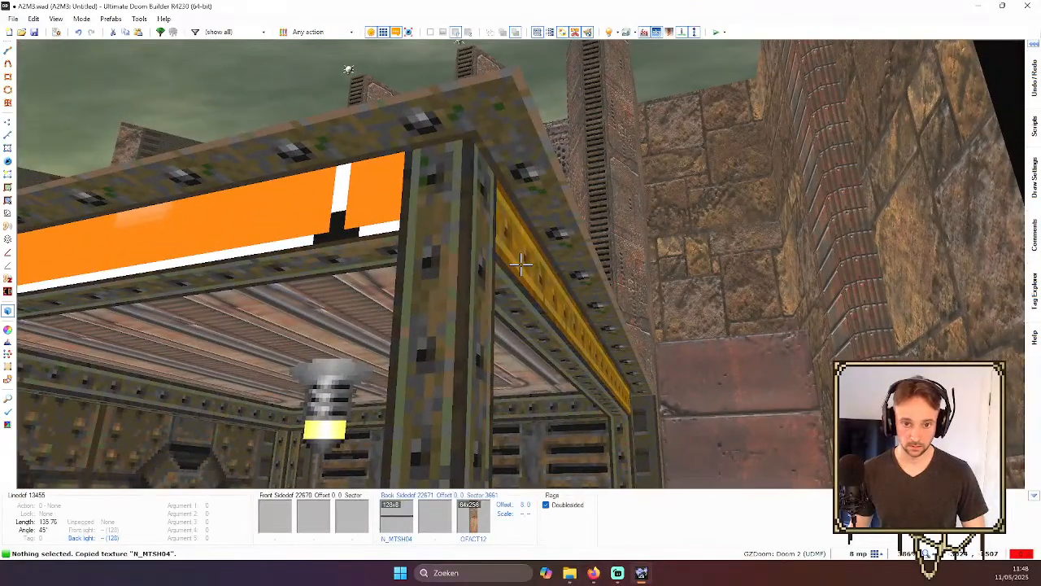
- Copy N_MTVN10 and paste it onto the rusty outer wall face below the trim, and texture the remaining untextured strip above the trim
key(Return)
double_click(402, 424)
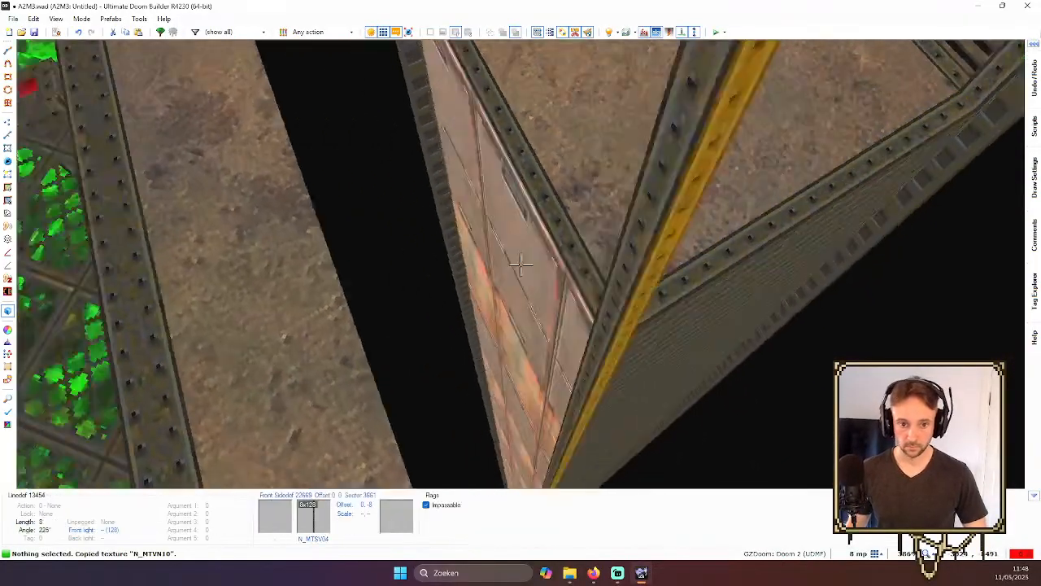
key(ctrl+v)
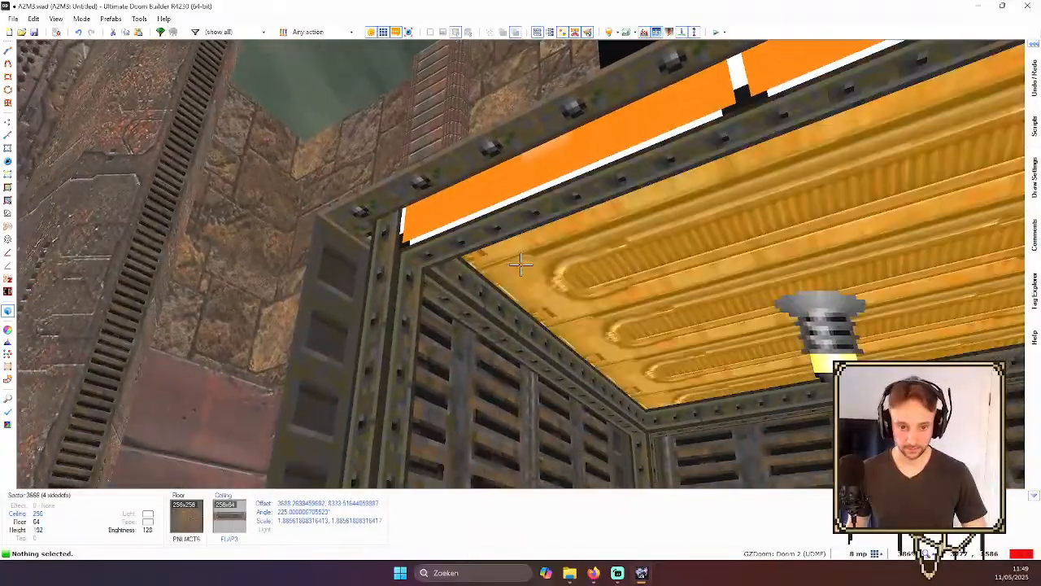
key(ctrl+v)
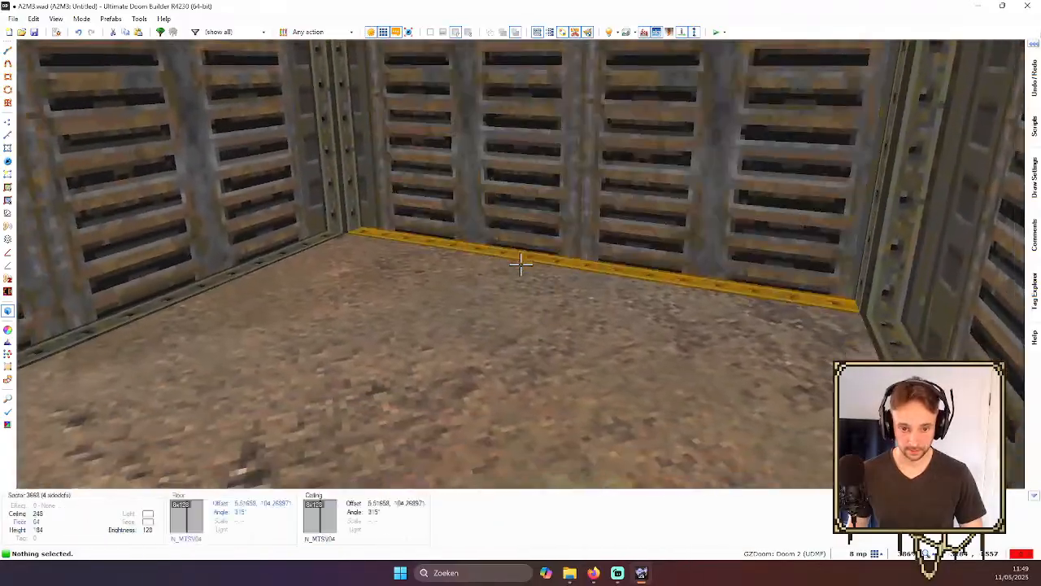
key(q)
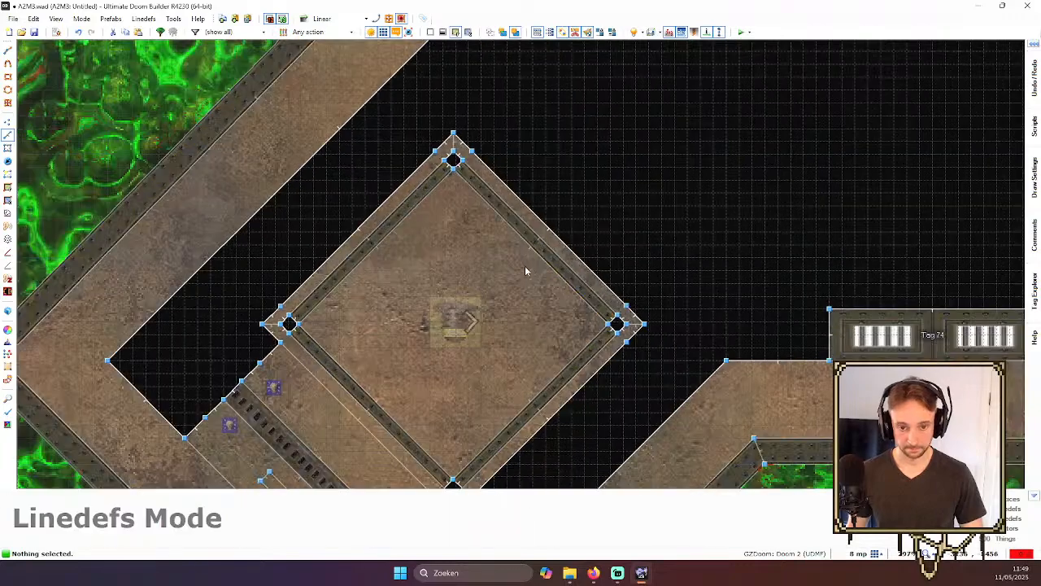
scroll(461, 195, up, 3)
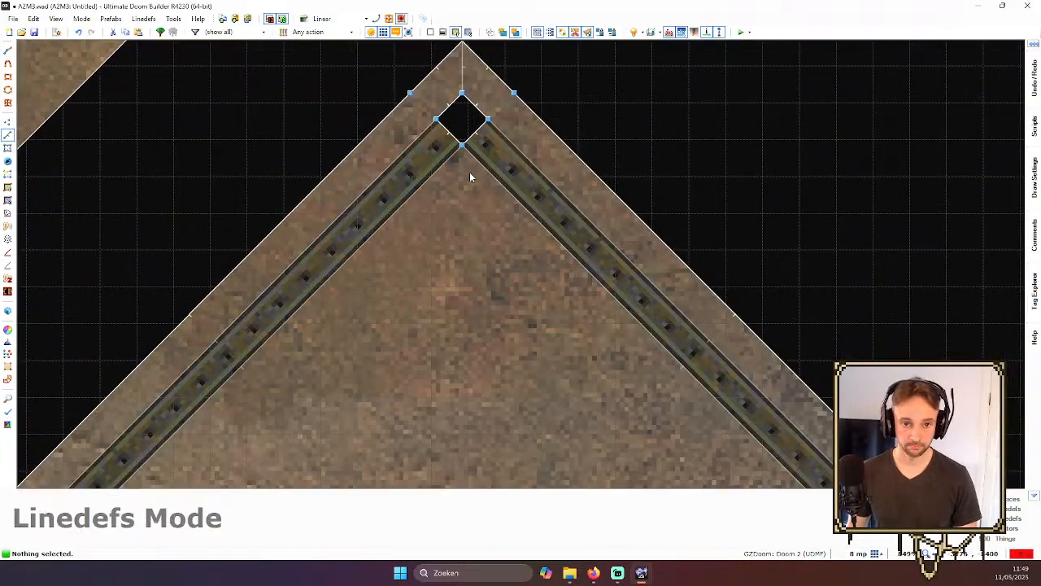
key(q)
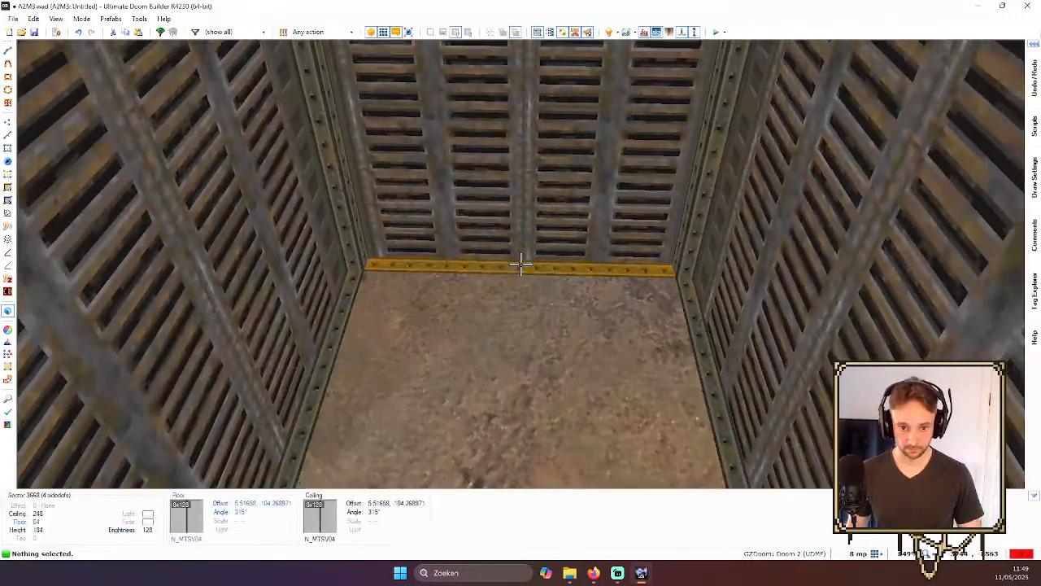
- Replace the shaft's main ceiling flat with Q2FGRT39 and reset its texture offsets, scale and rotation
key(w)
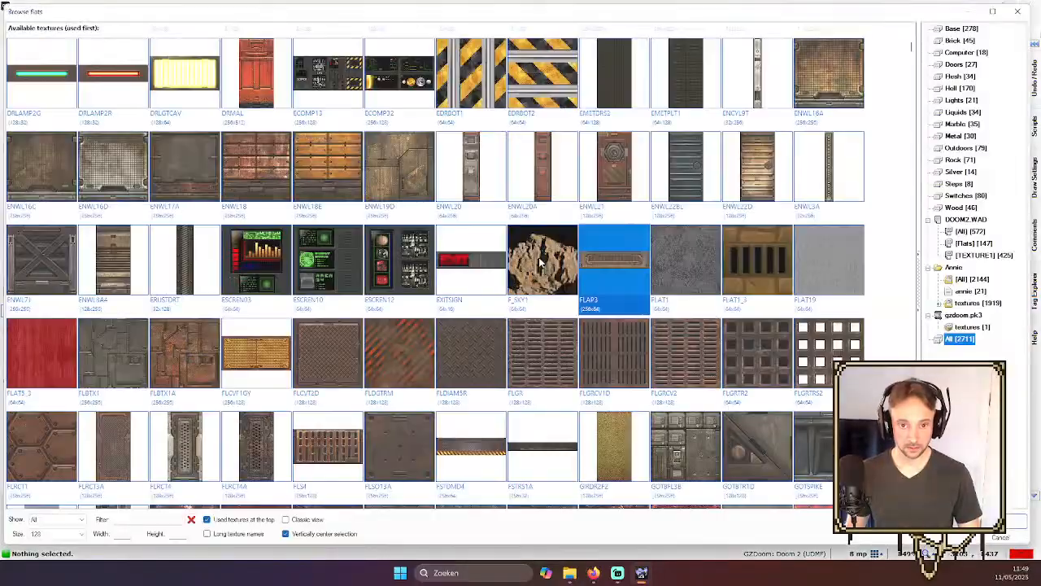
scroll(333, 244, down, 1)
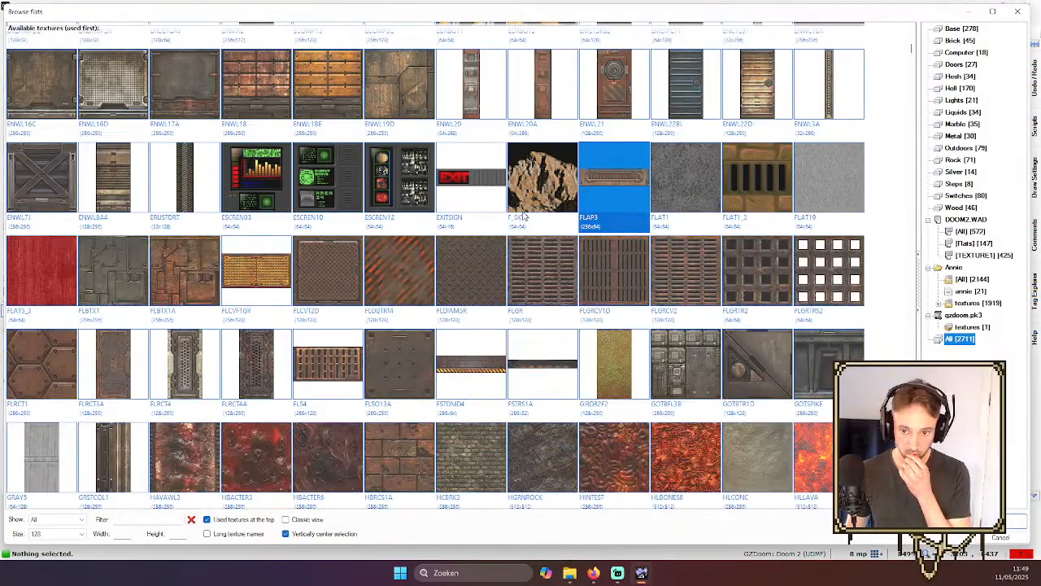
scroll(524, 216, down, 3)
scroll(527, 218, up, 14)
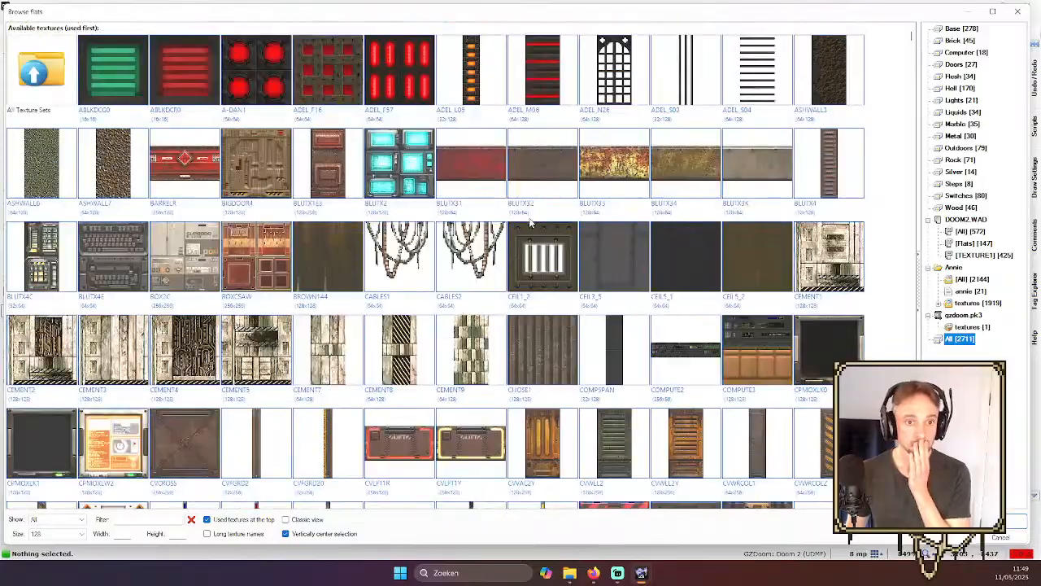
scroll(537, 224, down, 10)
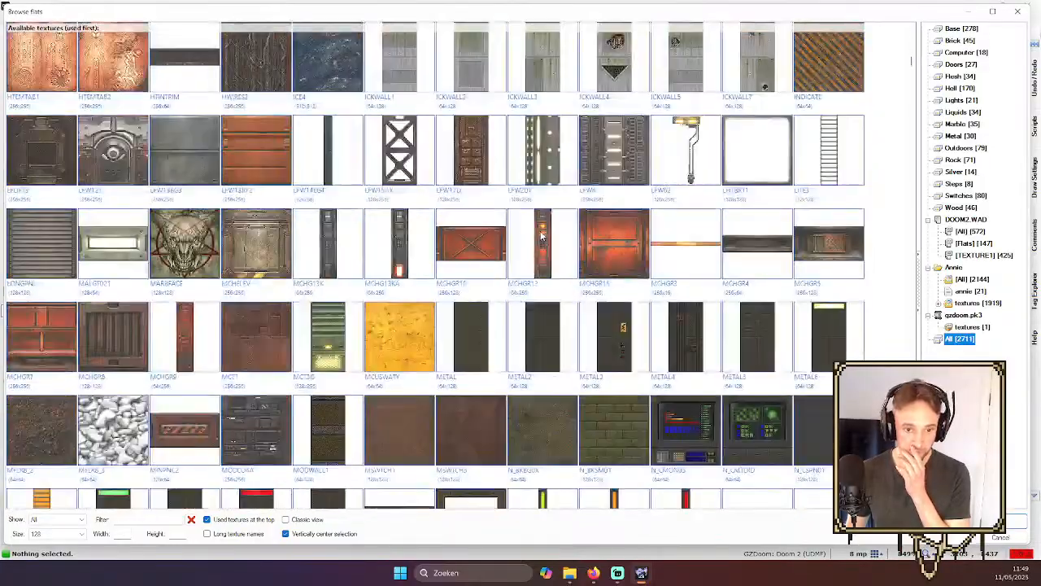
scroll(541, 235, down, 10)
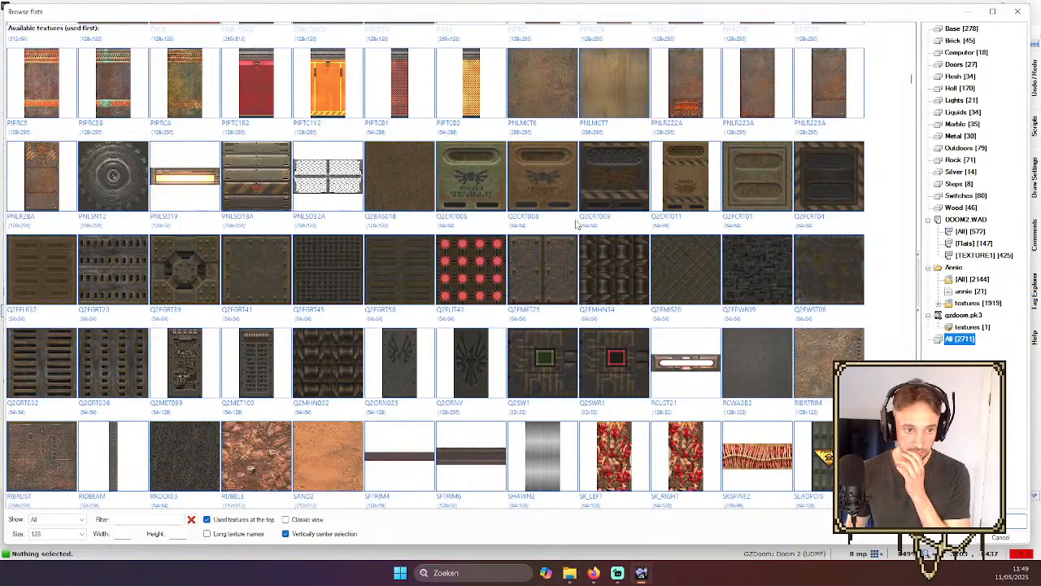
double_click(195, 278)
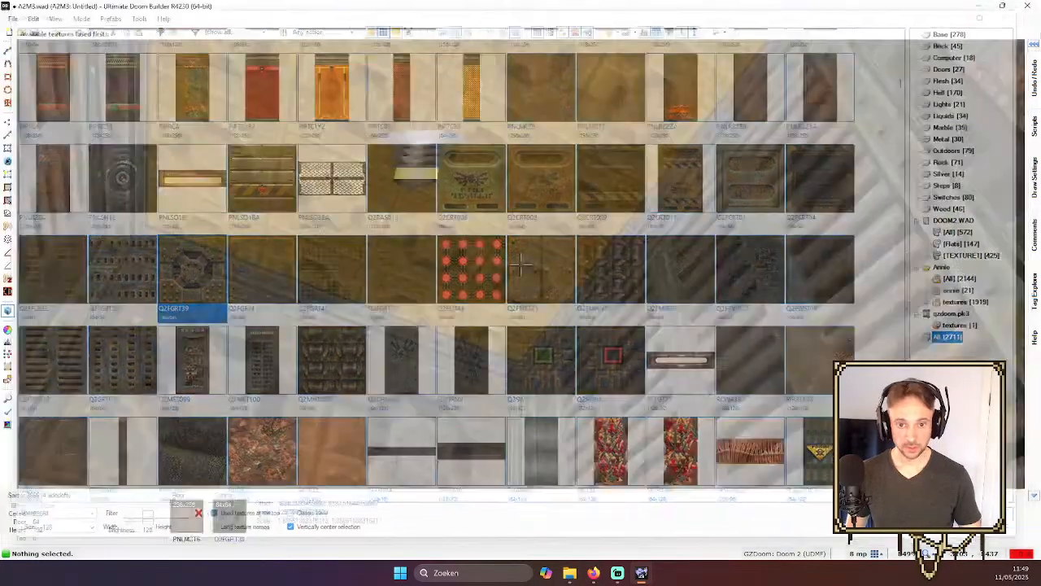
key(shift+r)
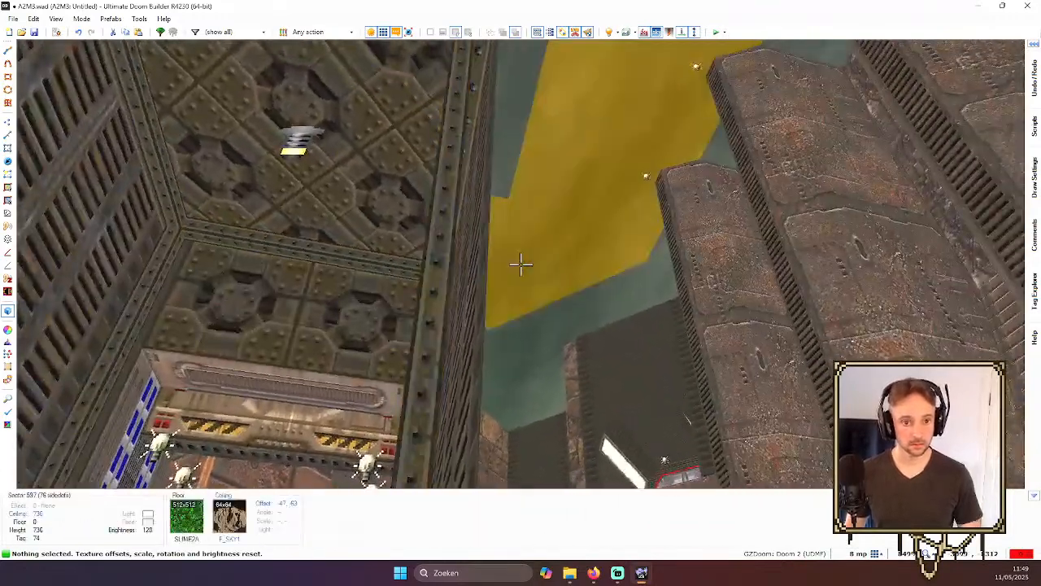
- Check the shaft's new ceiling and lantern with full brightness off
key(s)
key(b)
key(w)
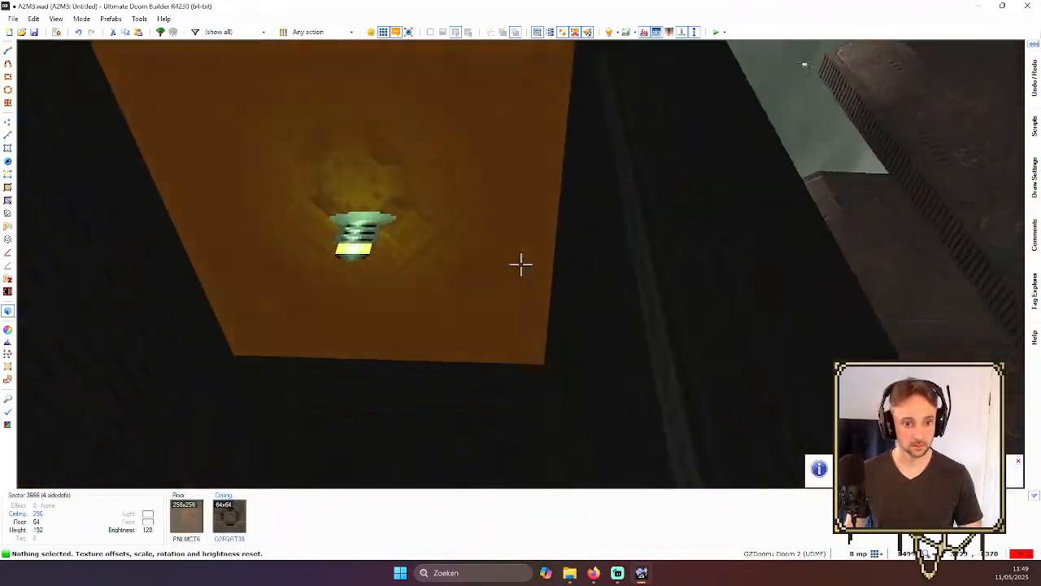
key(s)
key(s)
- In Ceiling Align Mode, anchor the ceiling texture at the shaft's northern inner corner and rotate it 45° to follow the walls
key(q)
scroll(518, 264, down, 7)
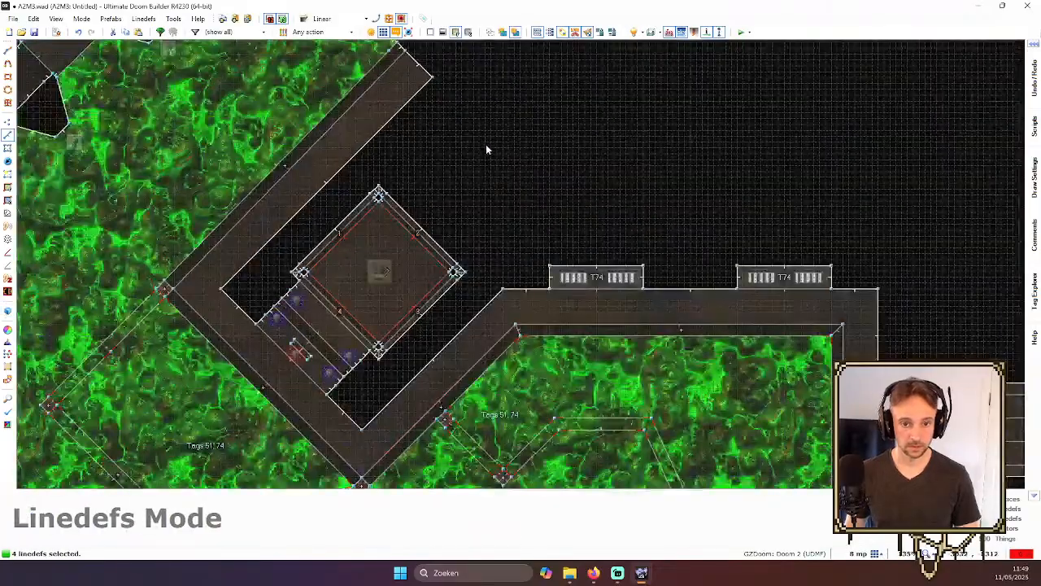
scroll(346, 325, up, 3)
key(Up)
key(Up)
click(7, 200)
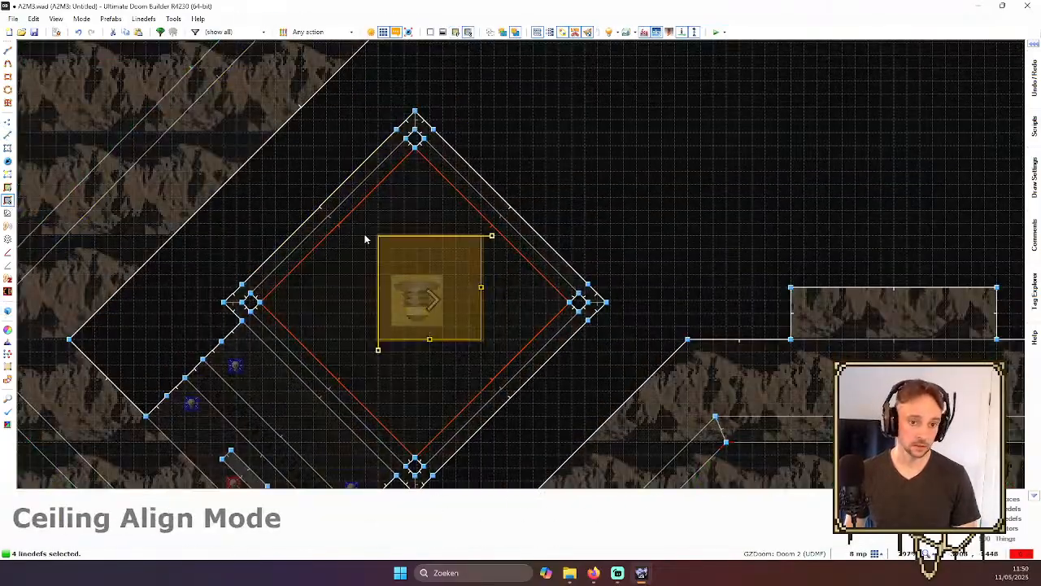
scroll(372, 235, up, 1)
drag(380, 235, 455, 131)
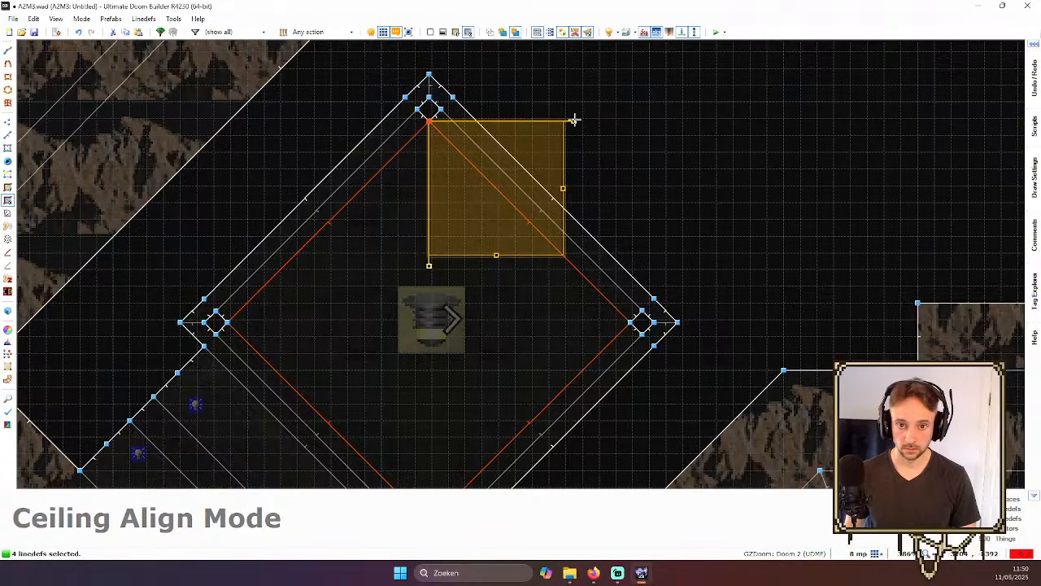
drag(575, 120, 622, 306)
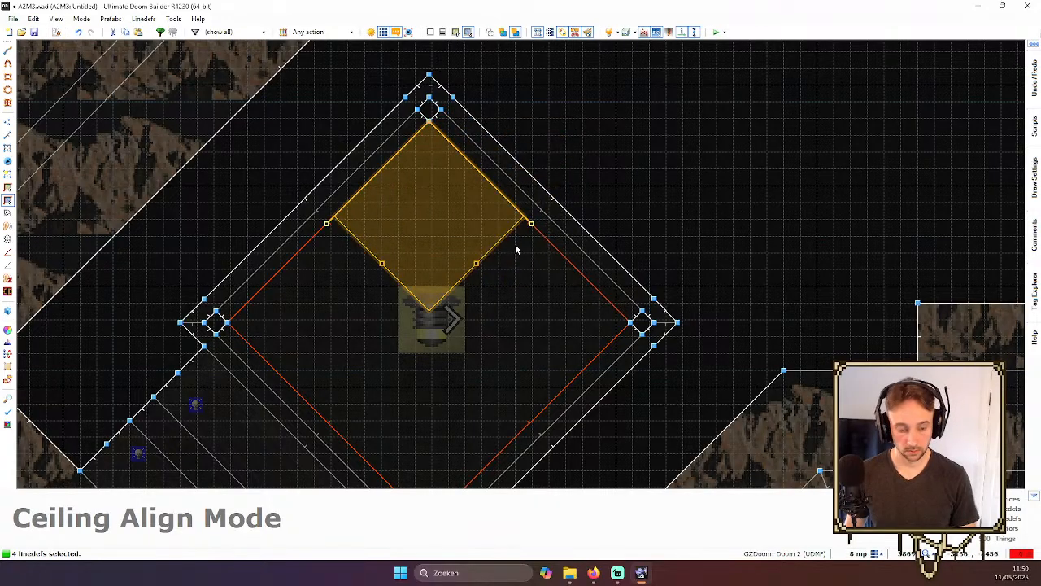
- Turn full brightness on and stretch the ceiling texture in both directions so a single tile spans the whole shaft ceiling
key(b)
scroll(550, 217, down, 2)
scroll(558, 274, up, 1)
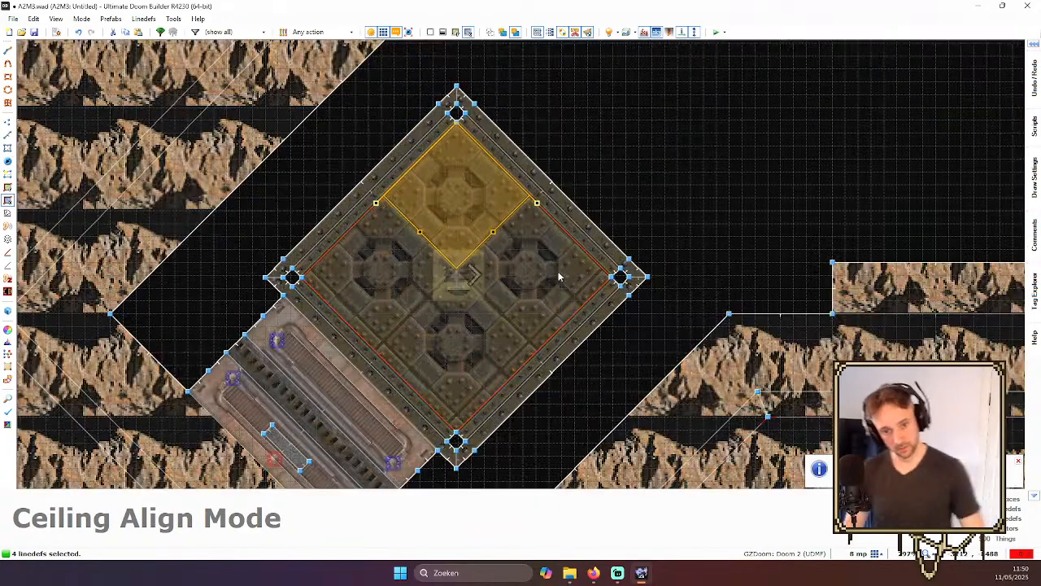
key(Down)
scroll(518, 239, up, 2)
scroll(470, 144, down, 2)
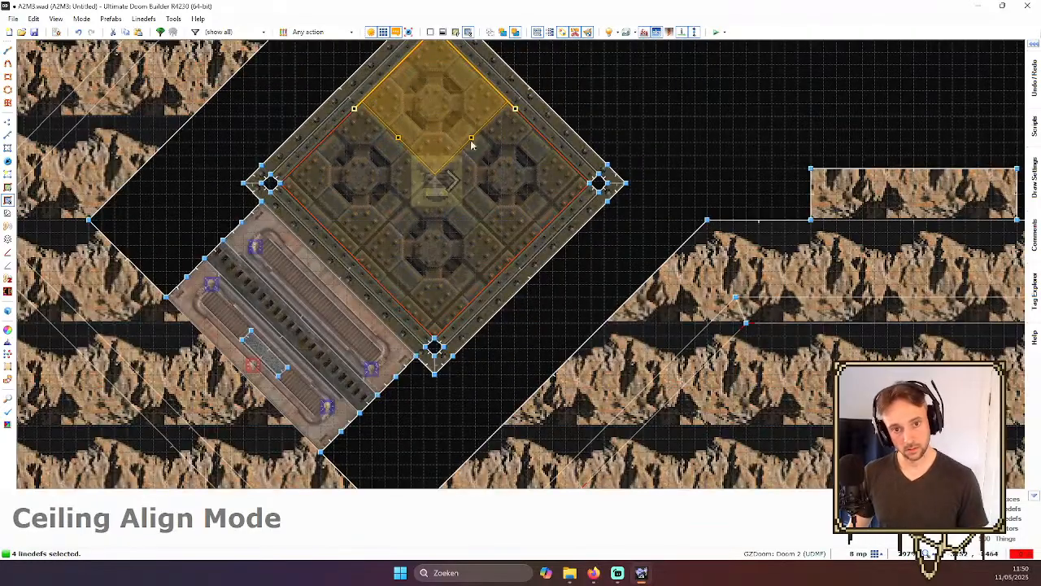
drag(470, 139, 554, 218)
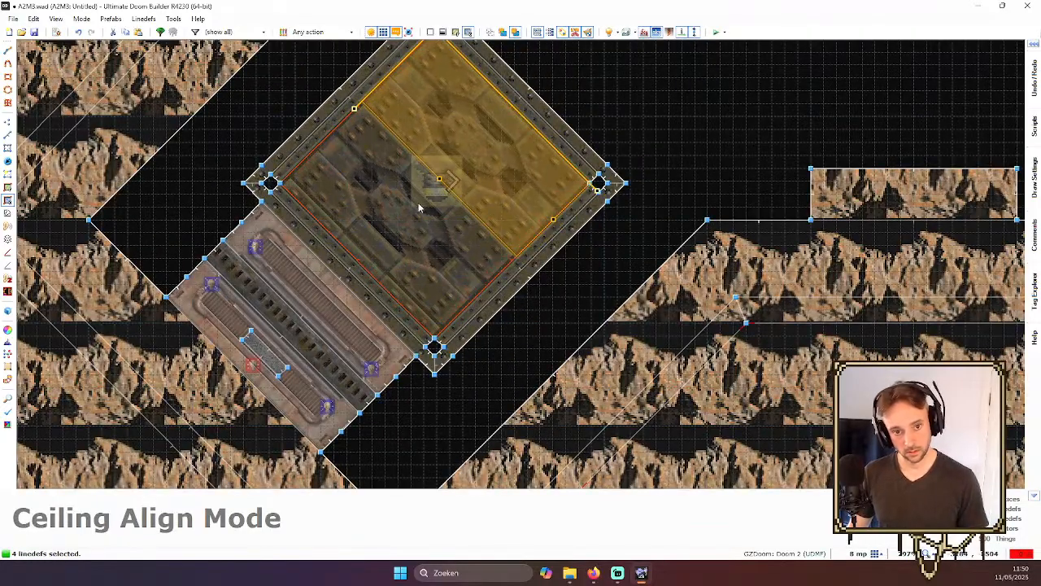
drag(439, 177, 357, 260)
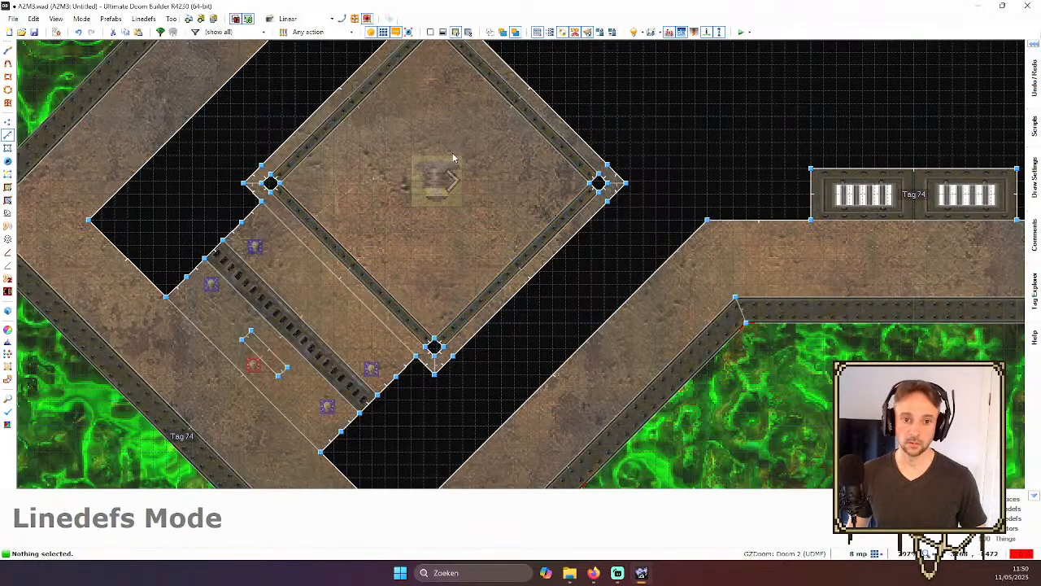
- Multiply both texture scale values of the shaft's ceiling by 2 in the sector's surface properties
key(q)
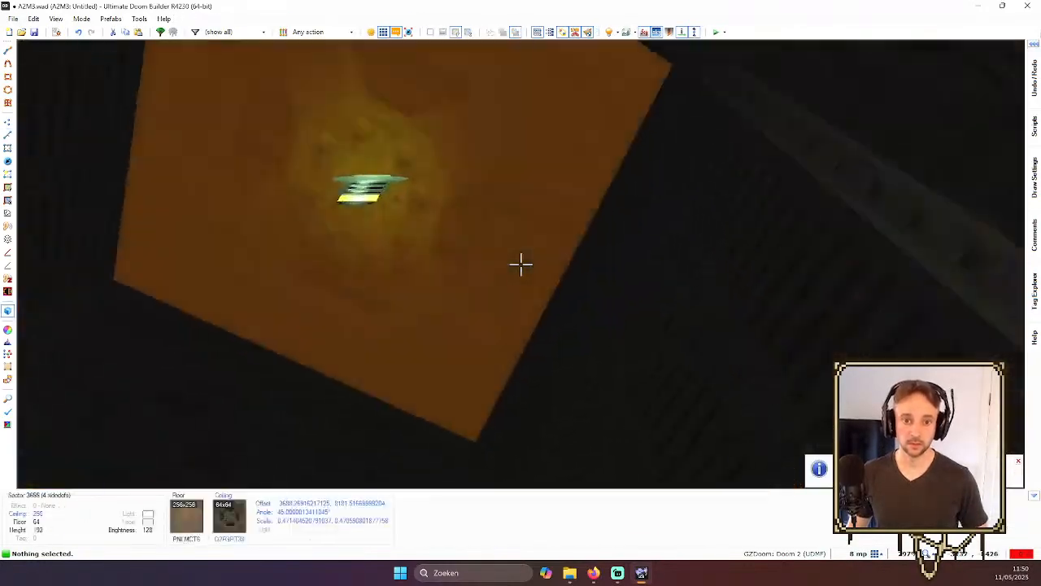
right_click(520, 263)
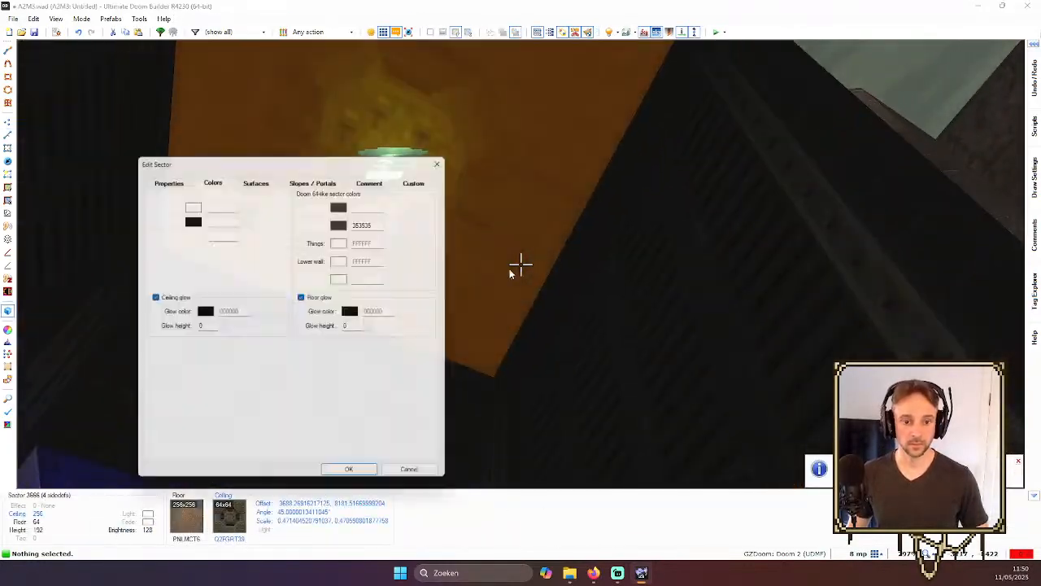
click(268, 177)
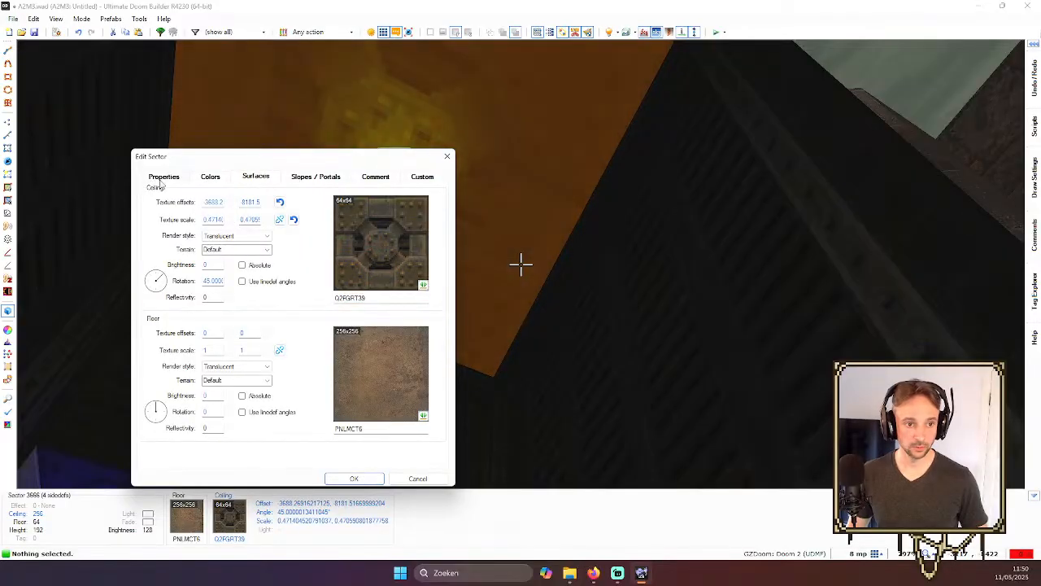
click(164, 178)
click(212, 179)
click(264, 178)
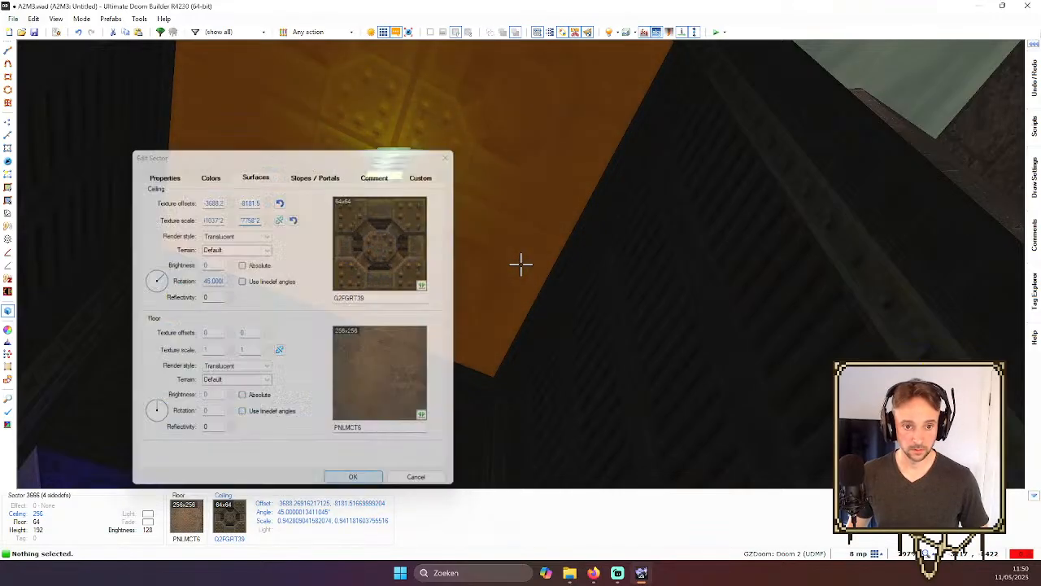
click(360, 479)
- Replace the shaft's main ceiling flat with Q2FGRT40
key(s)
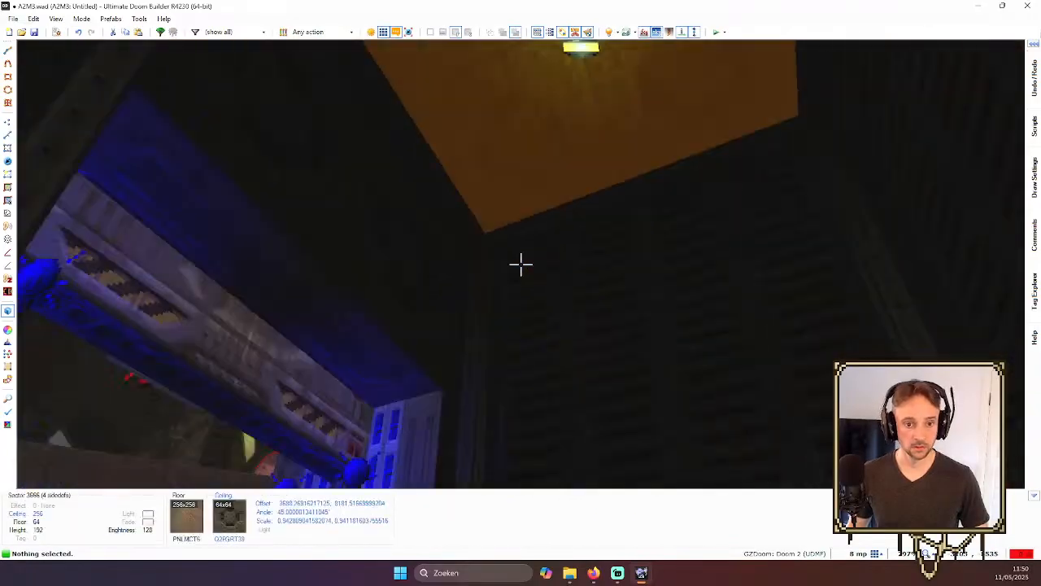
right_click(521, 262)
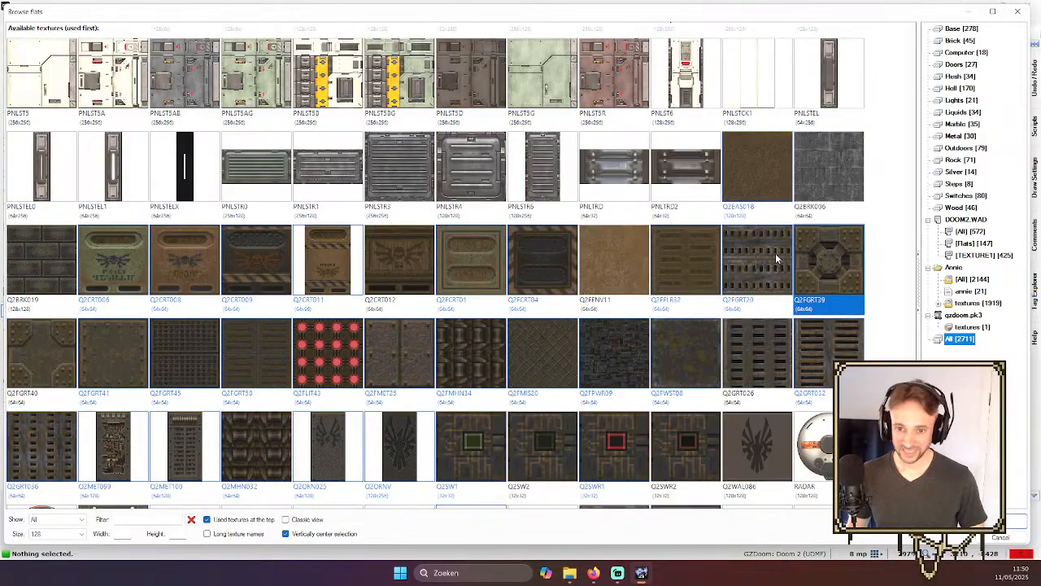
double_click(39, 343)
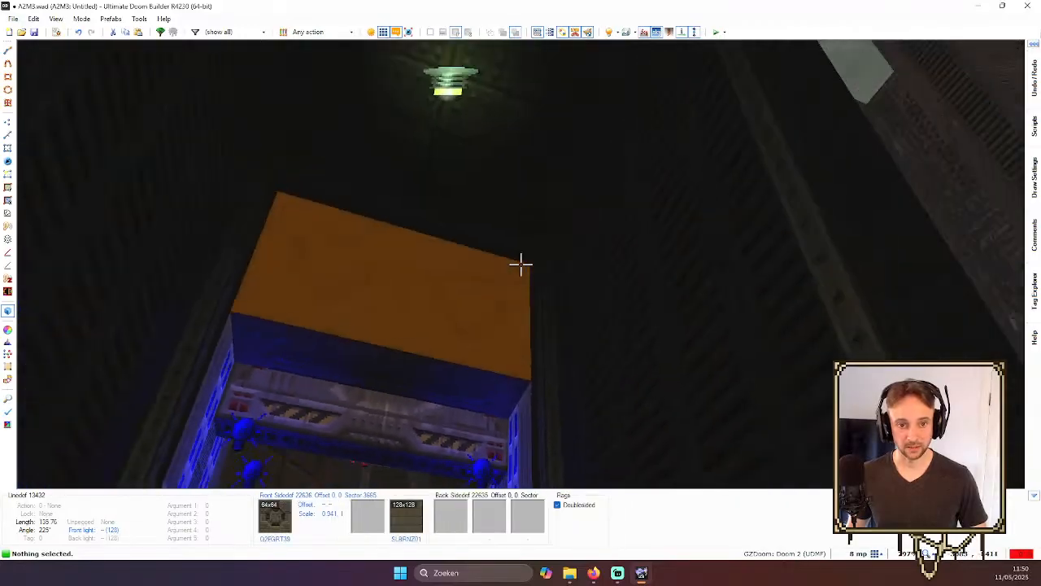
- Copy the shaft ceiling's Q2FGRT40 flat onto the shaft's main floor
key(d)
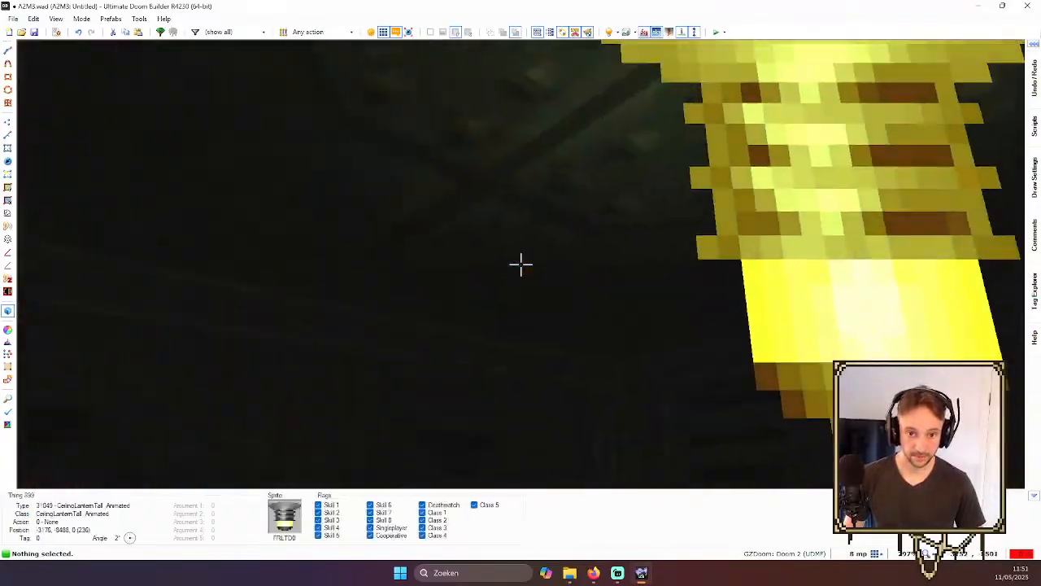
key(ctrl+c)
key(ctrl+c)
key(ctrl+v)
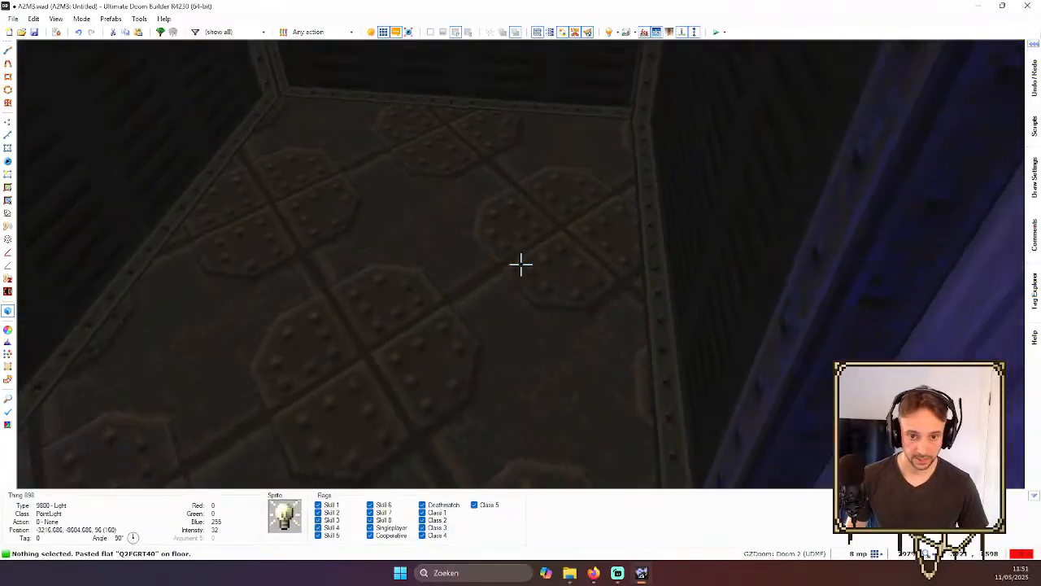
- In Floor Align Mode, move the shaft's floor texture so a tile corner sits at the sector's centre under the lantern
key(q)
key(s)
scroll(586, 142, down, 2)
click(586, 141)
key(Up)
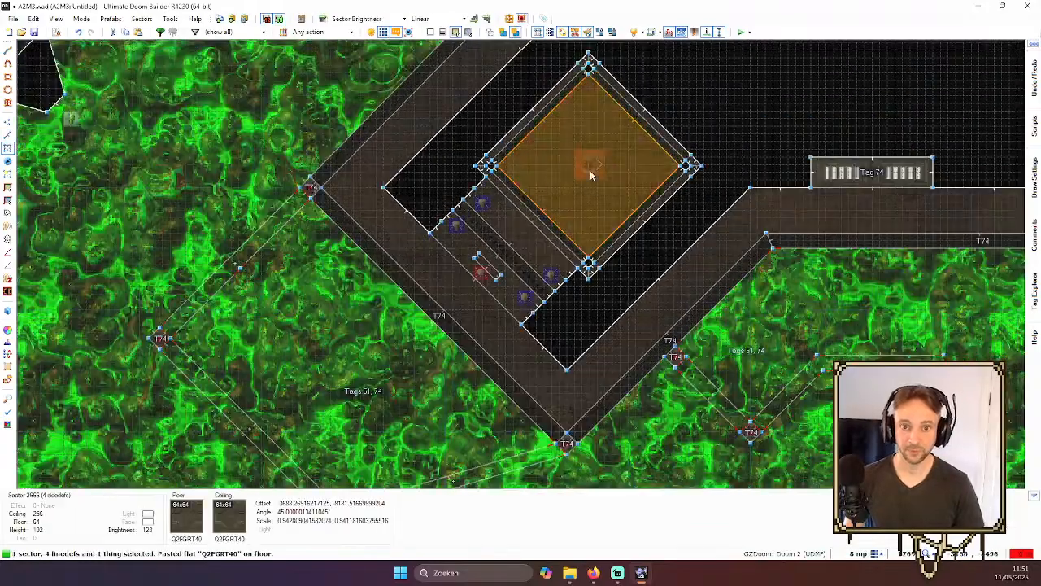
scroll(589, 170, up, 3)
key(Right)
key(Up)
key(Up)
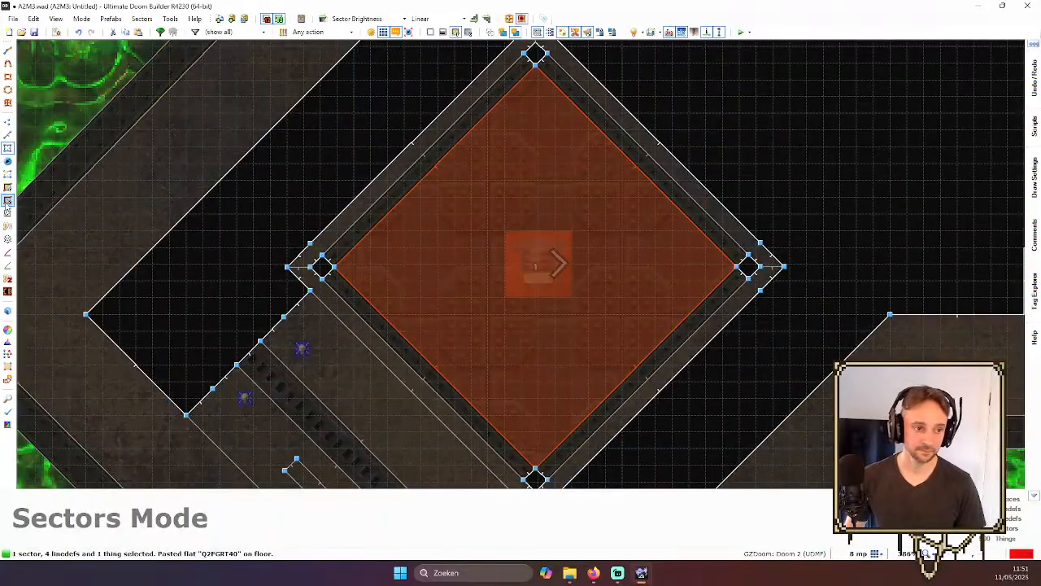
click(8, 187)
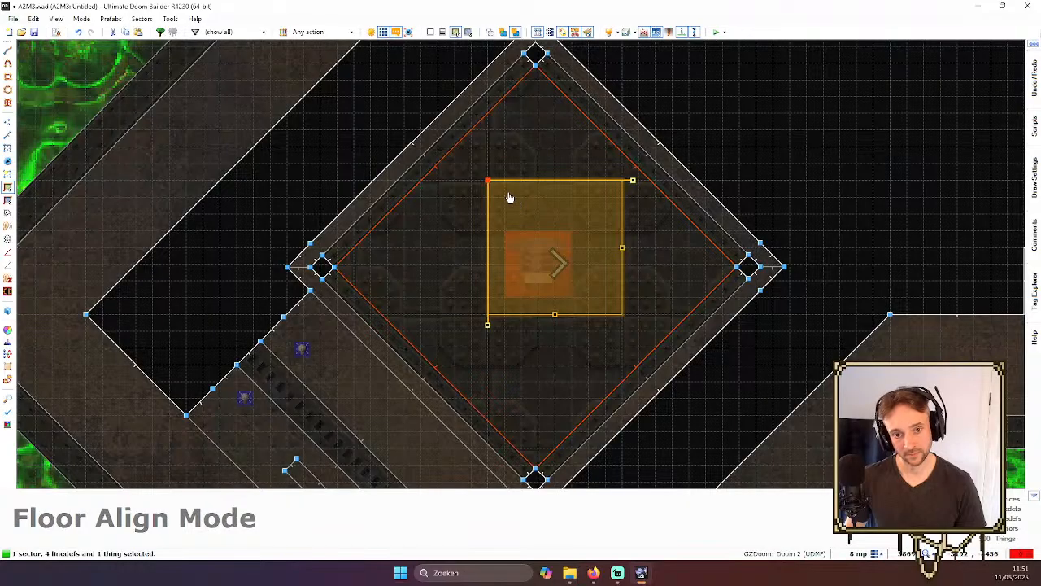
drag(510, 198, 543, 155)
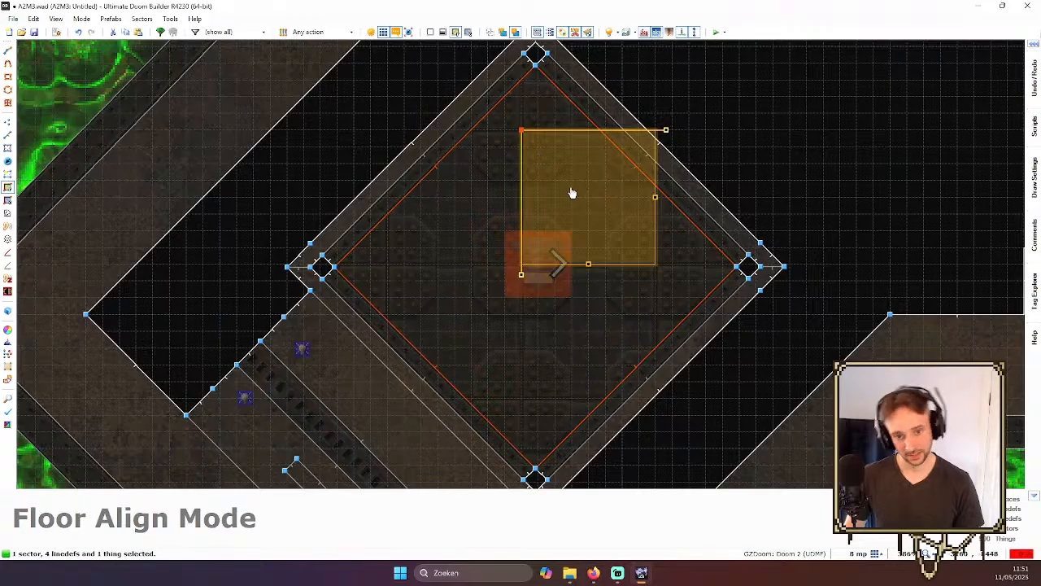
scroll(562, 218, up, 1)
drag(537, 165, 530, 306)
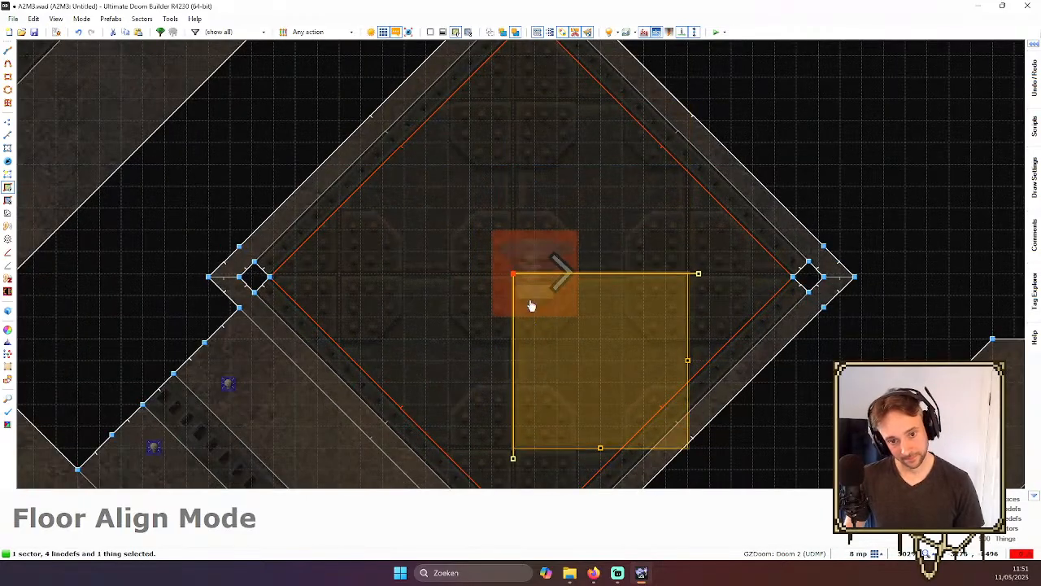
scroll(527, 265, down, 1)
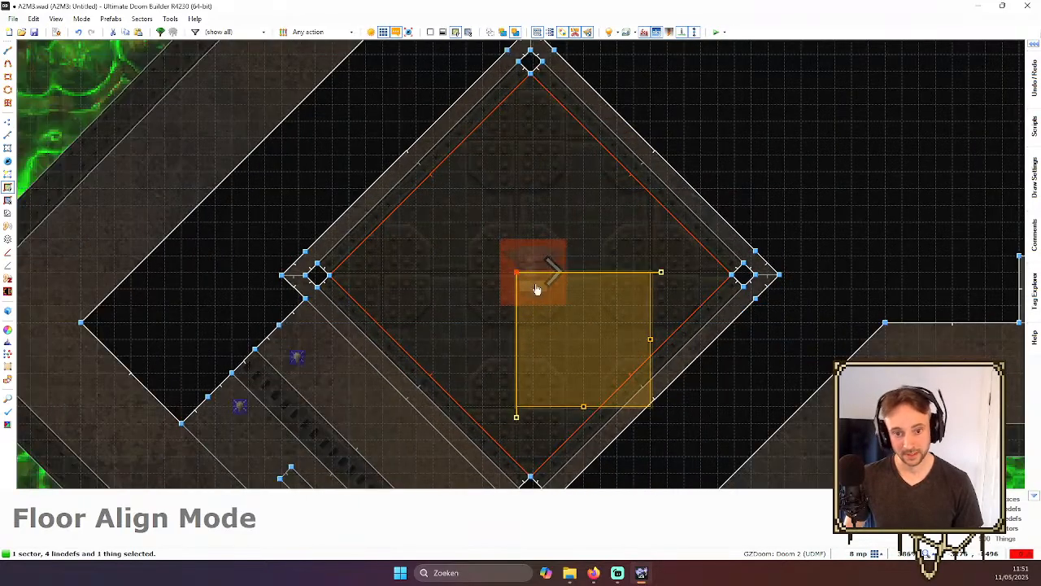
scroll(537, 287, up, 1)
scroll(534, 284, down, 2)
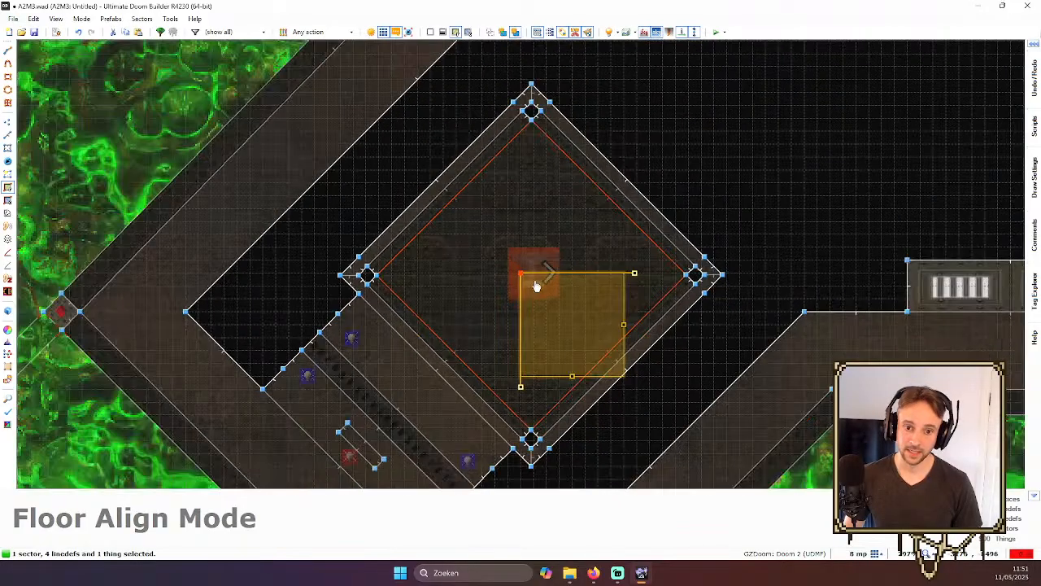
scroll(534, 284, up, 2)
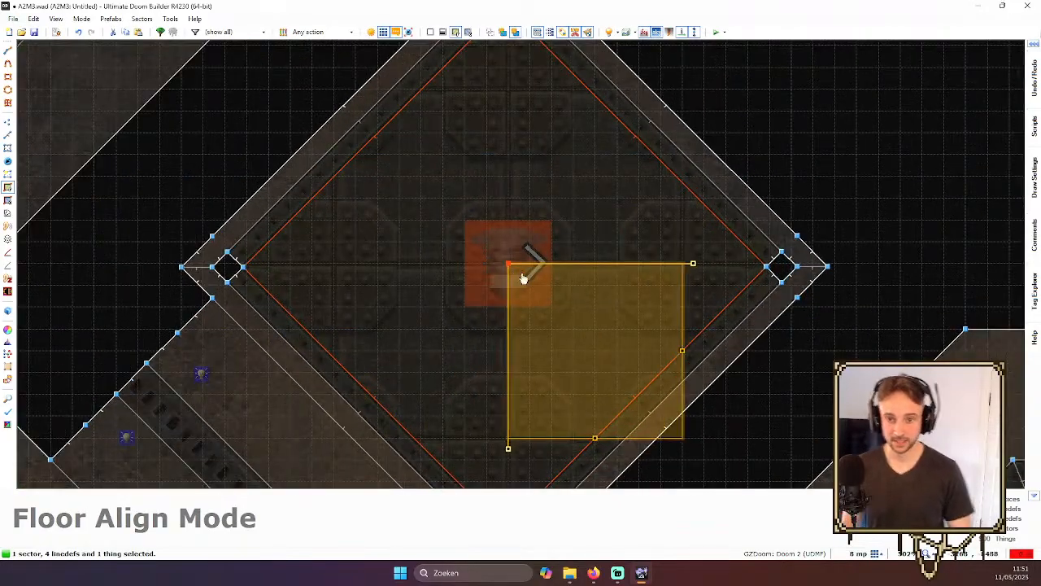
scroll(513, 264, down, 2)
scroll(544, 262, up, 2)
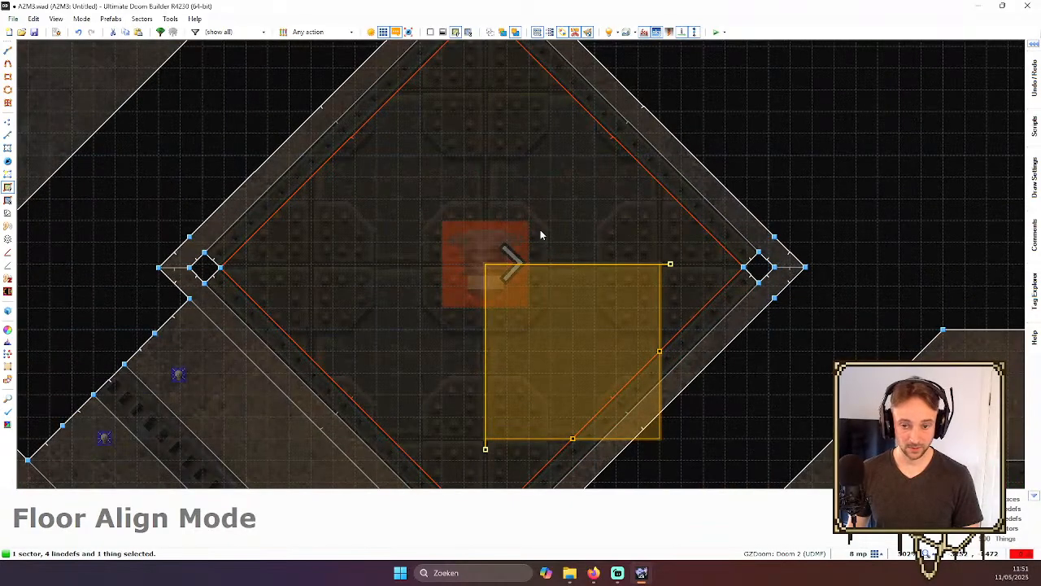
scroll(540, 229, down, 1)
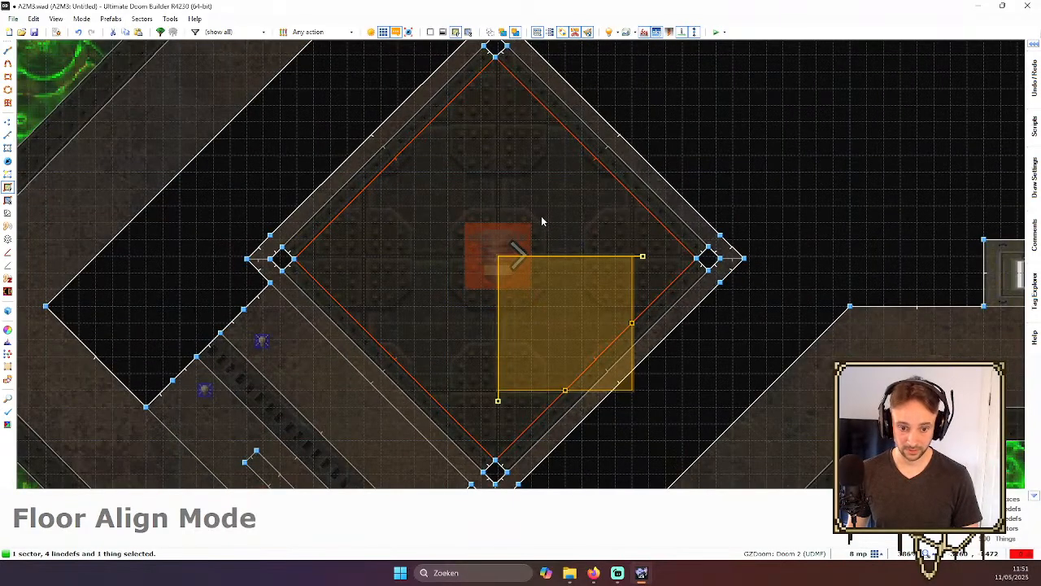
key(Return)
key(q)
key(w)
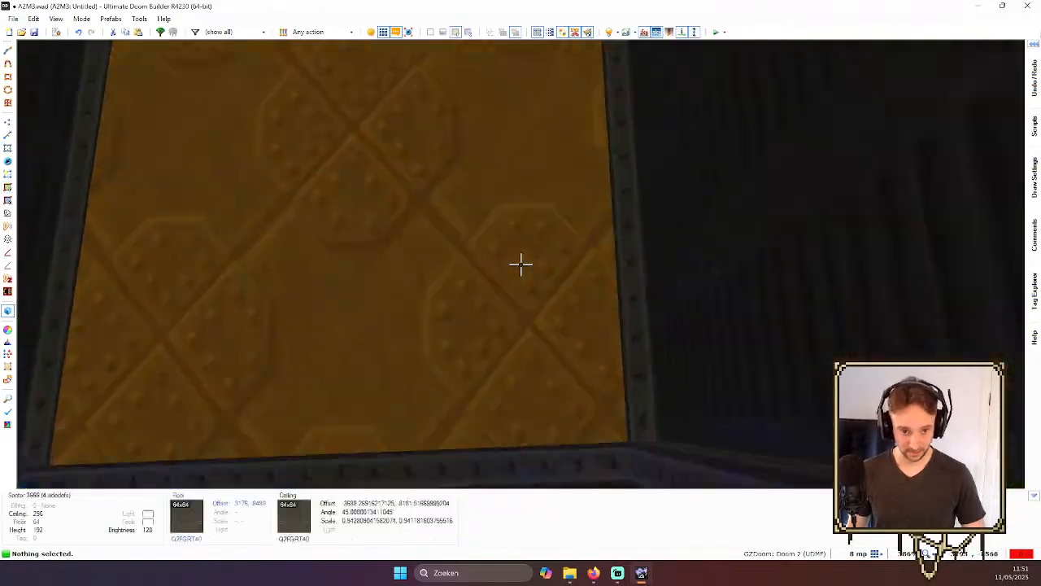
key(s)
key(w)
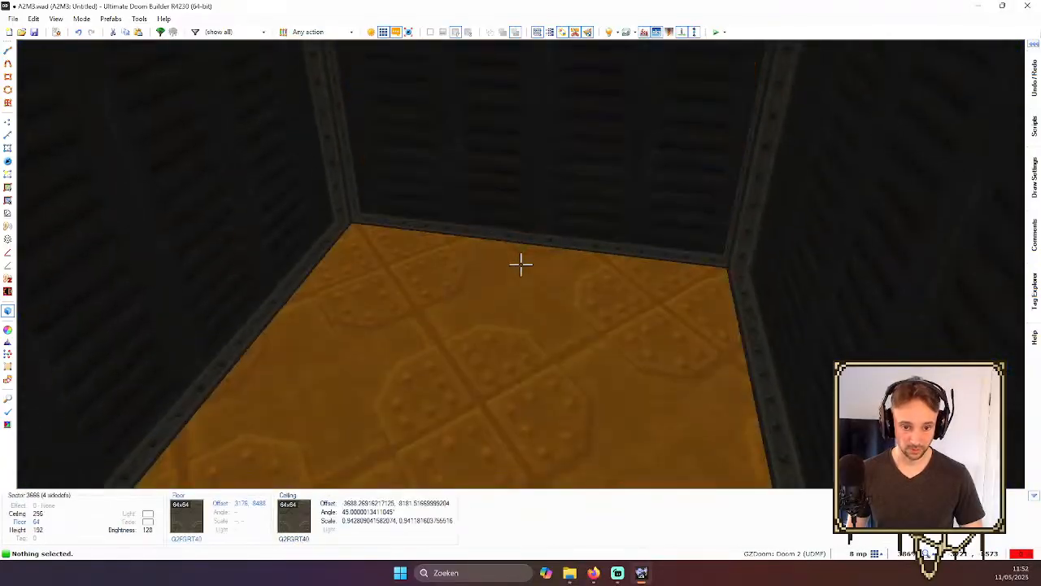
key(q)
key(Up)
key(Up)
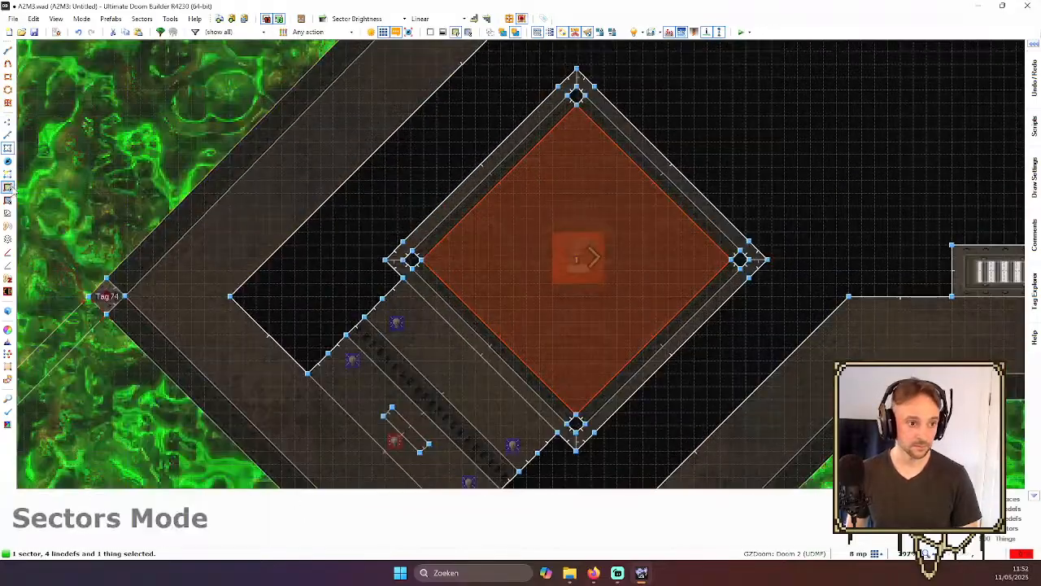
click(8, 187)
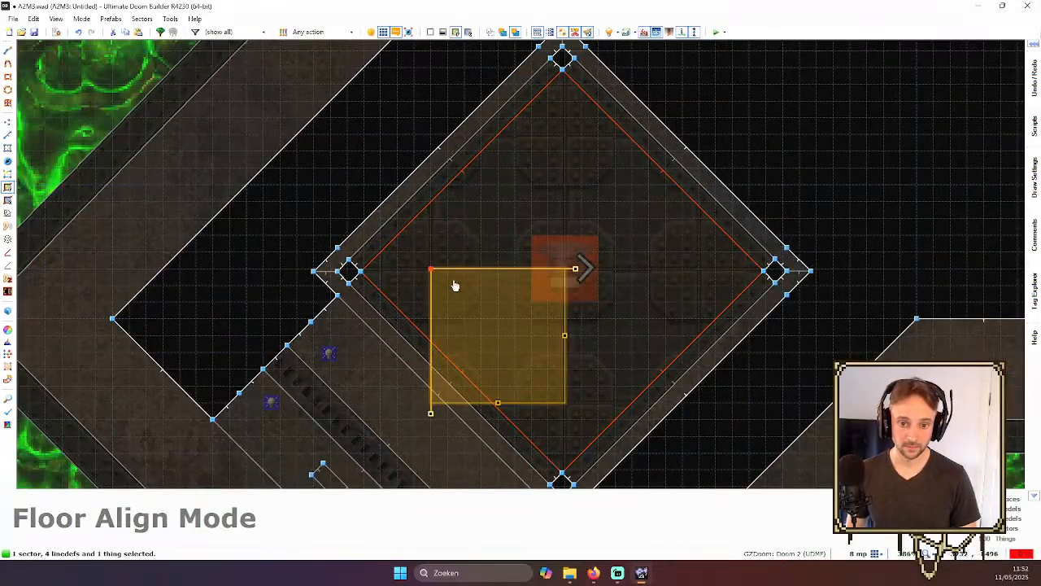
key(Escape)
- Reset the shaft ceiling's texture offsets, scale and rotation, and anchor a tile corner at the sector's centre in Ceiling Align Mode
key(w)
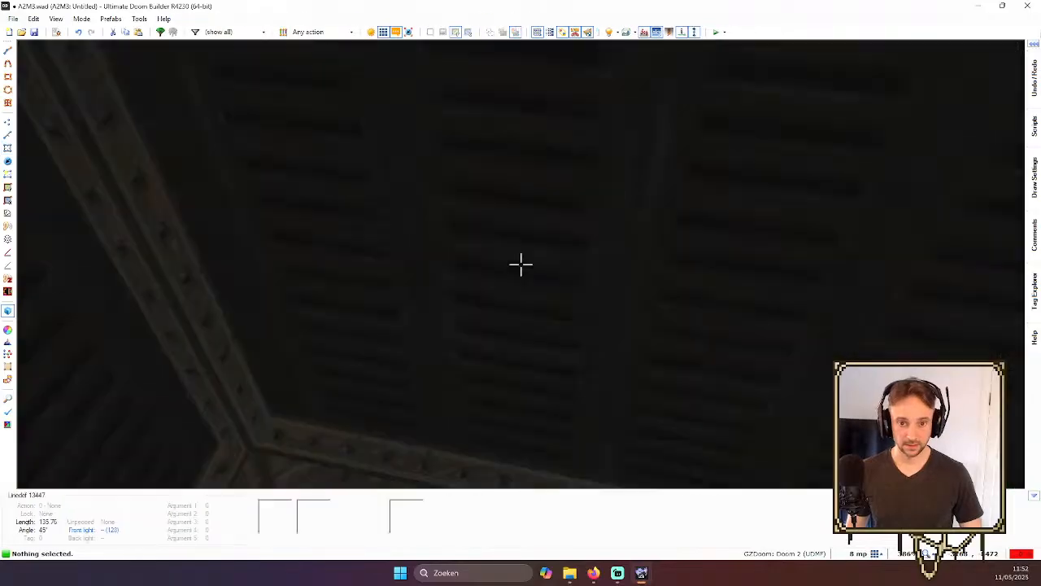
key(shift+r)
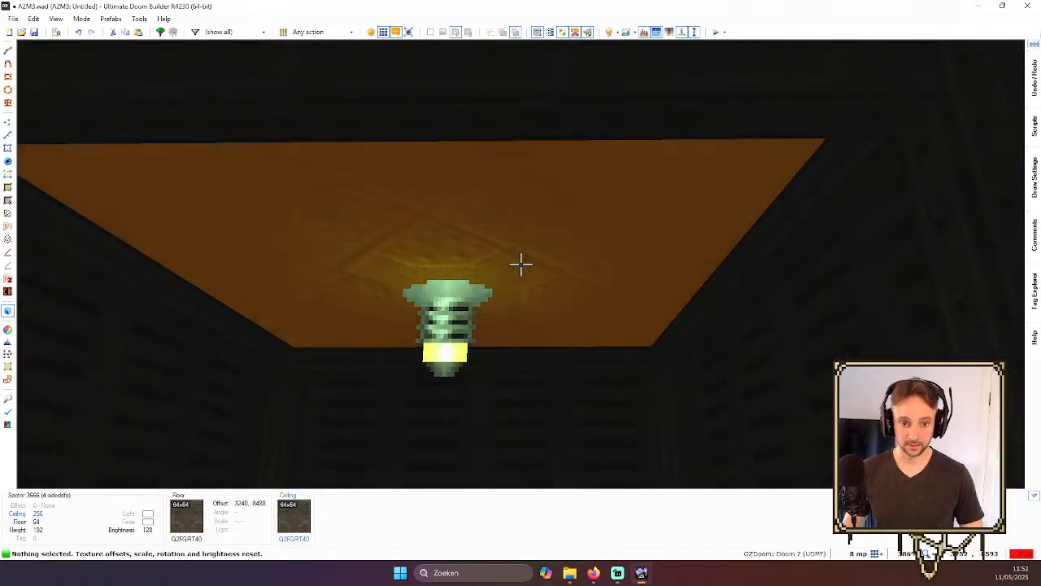
key(w)
click(698, 150)
scroll(698, 150, up, 1)
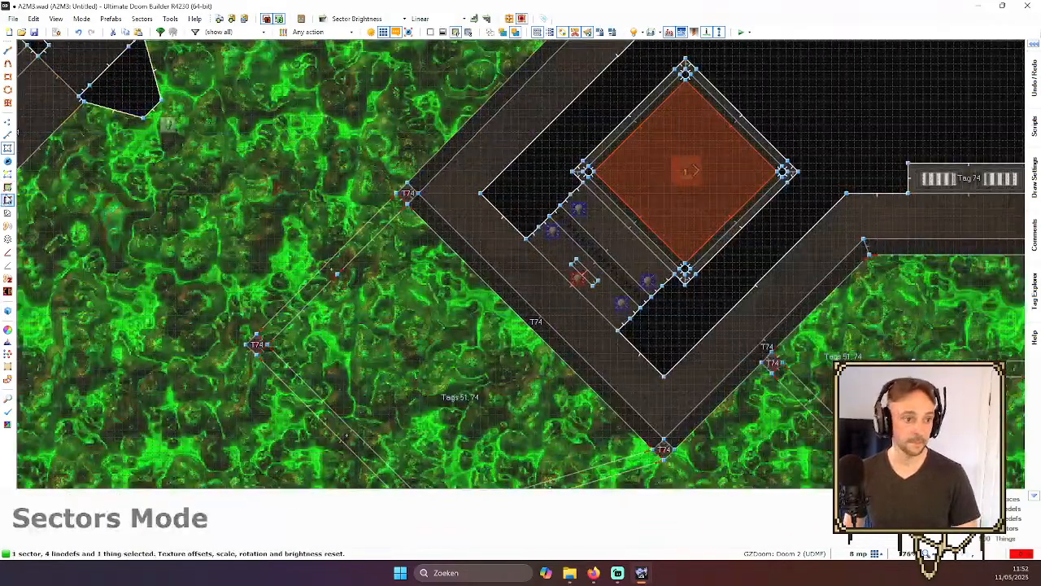
key(shift+c)
scroll(685, 114, up, 1)
drag(686, 121, 724, 209)
scroll(709, 190, down, 2)
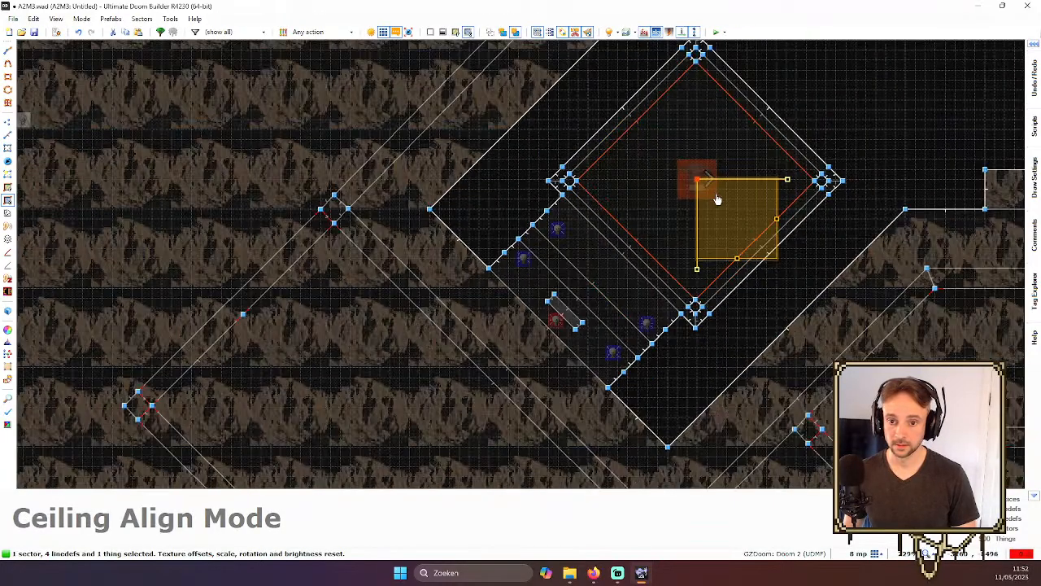
scroll(750, 179, up, 4)
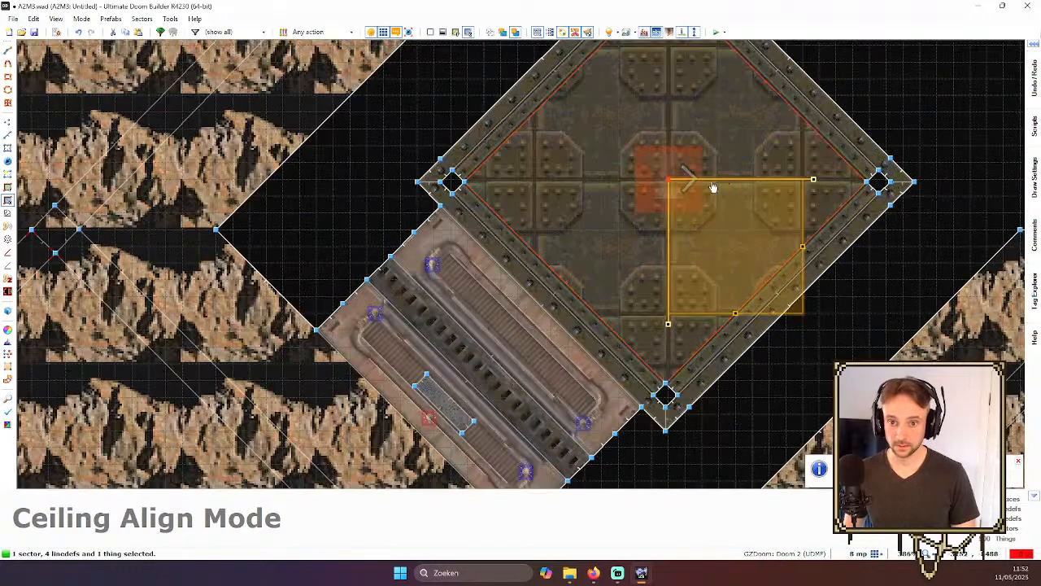
scroll(676, 186, down, 4)
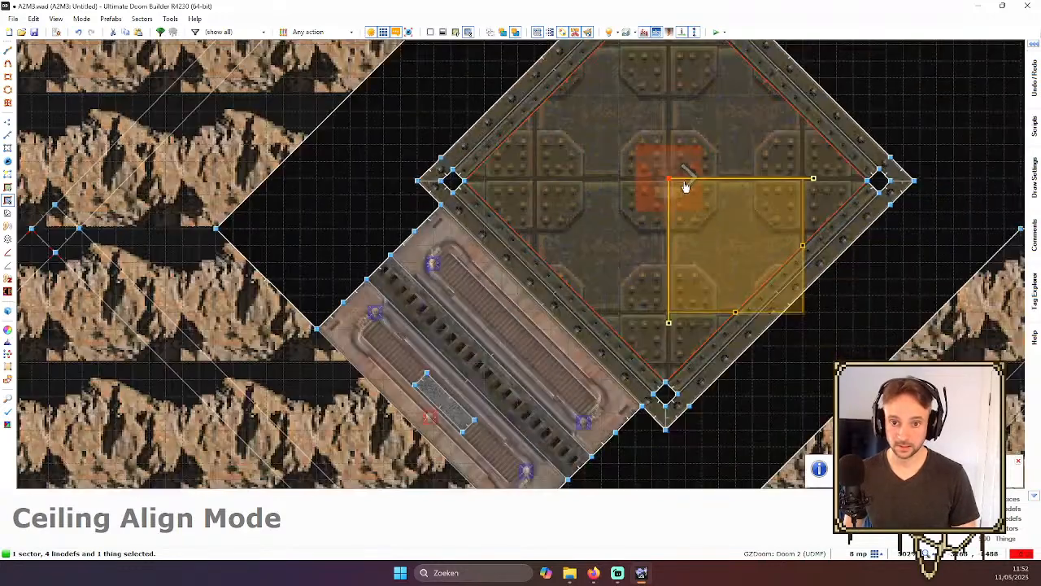
- Turn full brightness off and examine the shaft's ceiling, walls, trim and doorway in the 3D view
key(w)
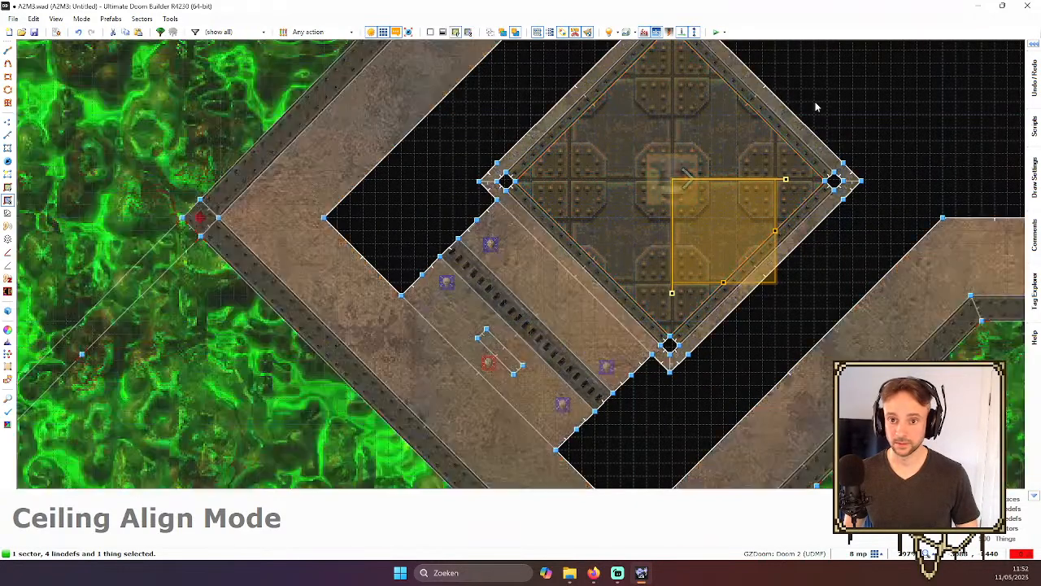
key(d)
key(e)
key(b)
key(d)
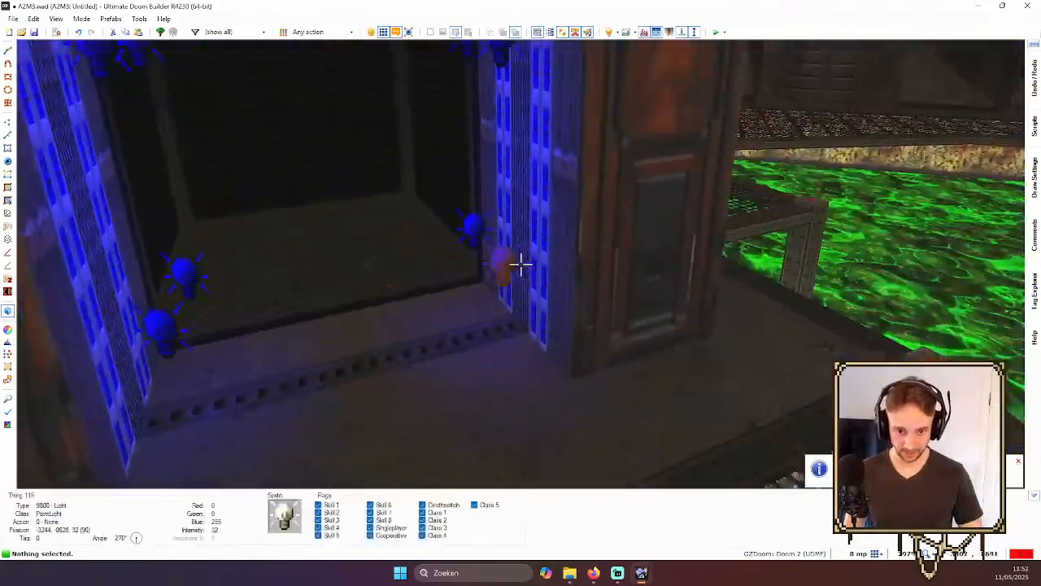
key(e)
key(d)
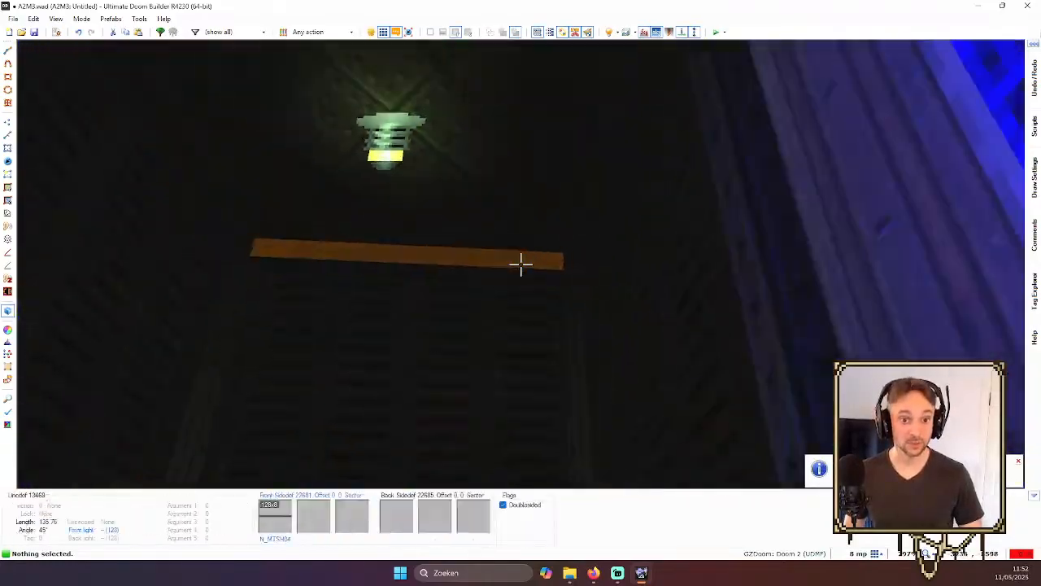
key(e)
key(d)
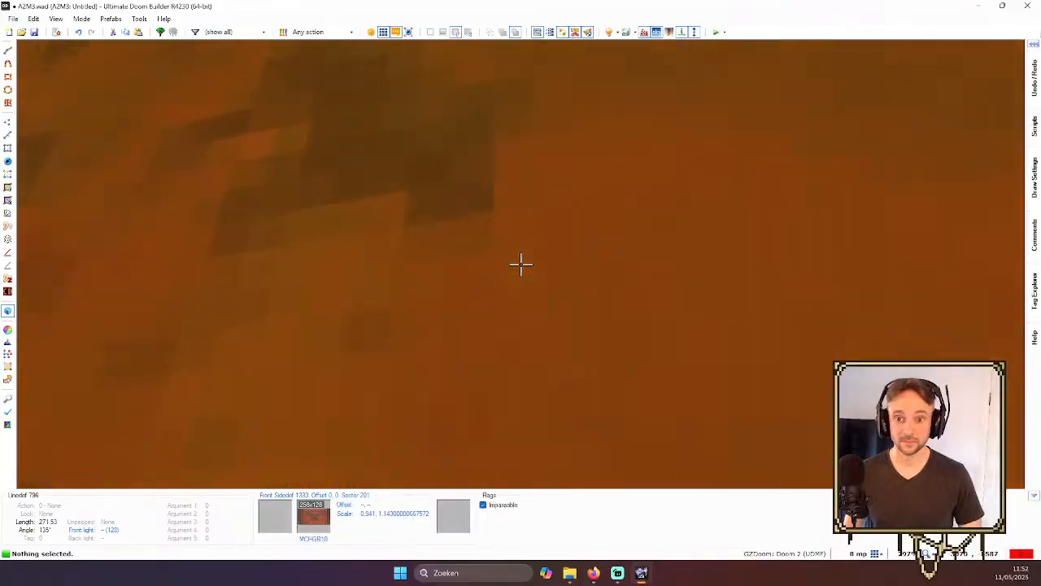
key(e)
key(d)
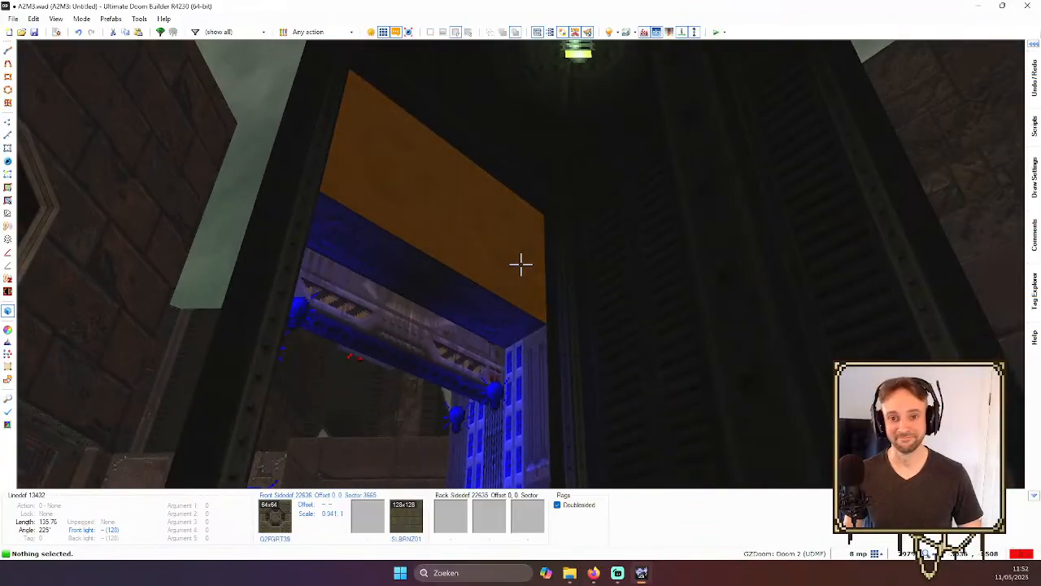
key(e)
key(e)
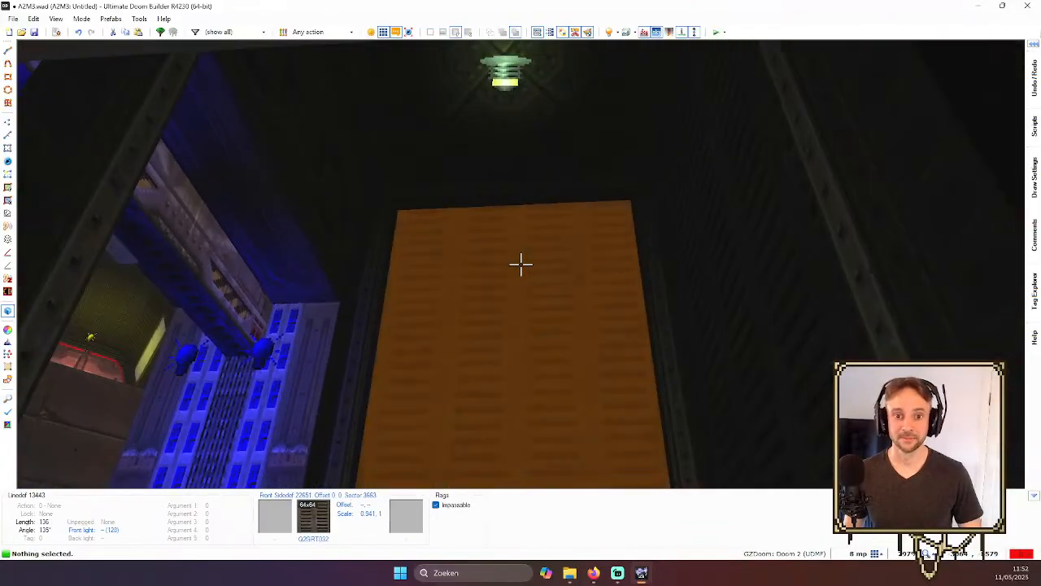
key(e)
key(e)
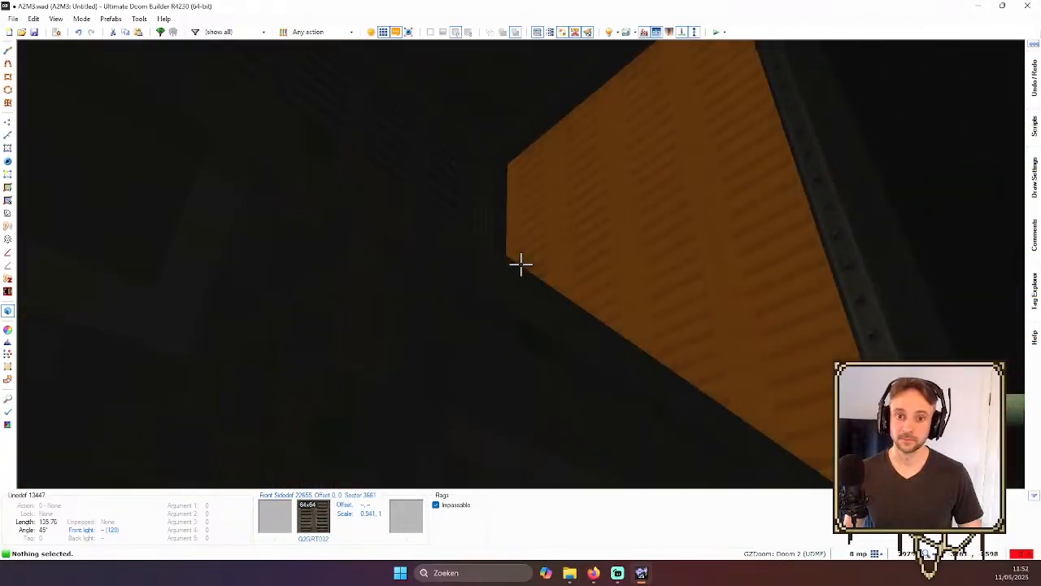
- Examine the shaft and its entrance from the surrounding walkways, and check the inside ceiling and floor trim
key(d)
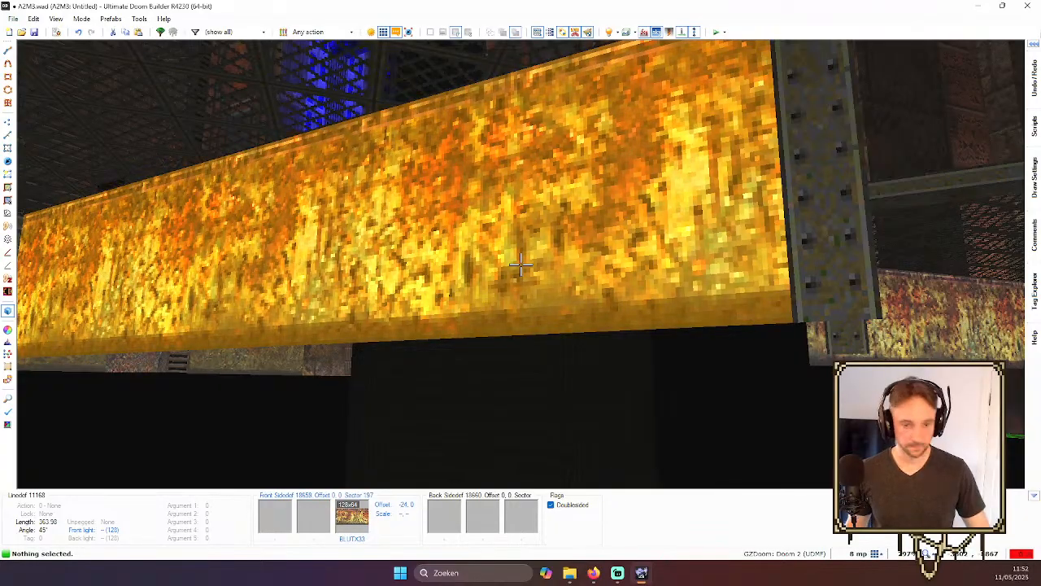
key(e)
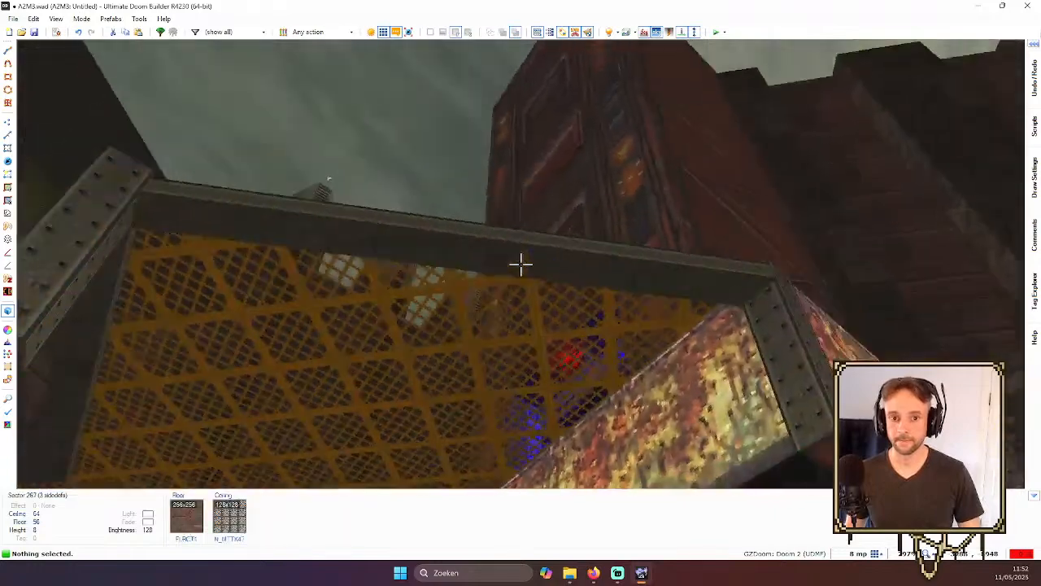
key(f)
key(e)
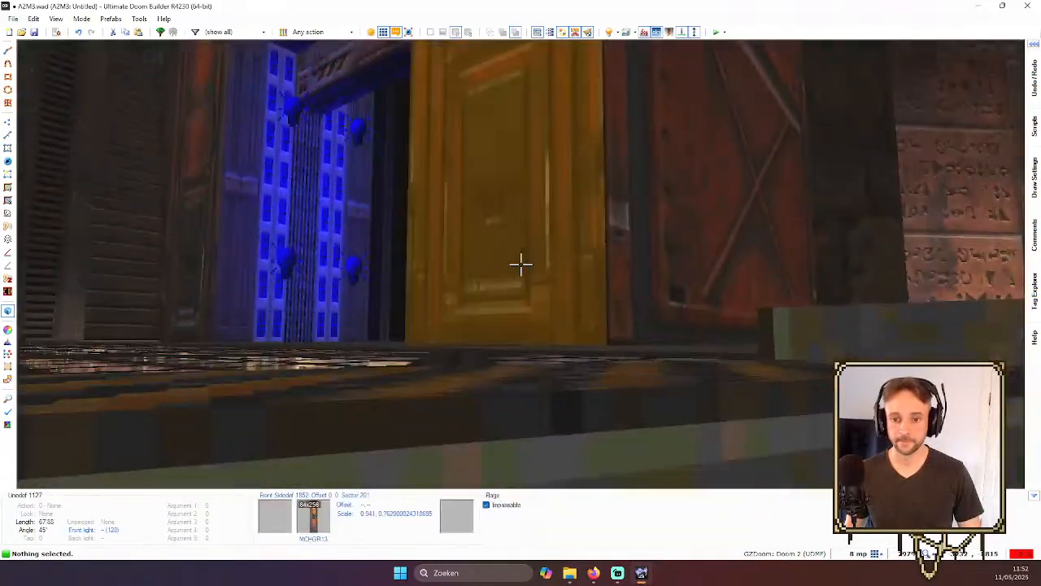
key(d)
key(e)
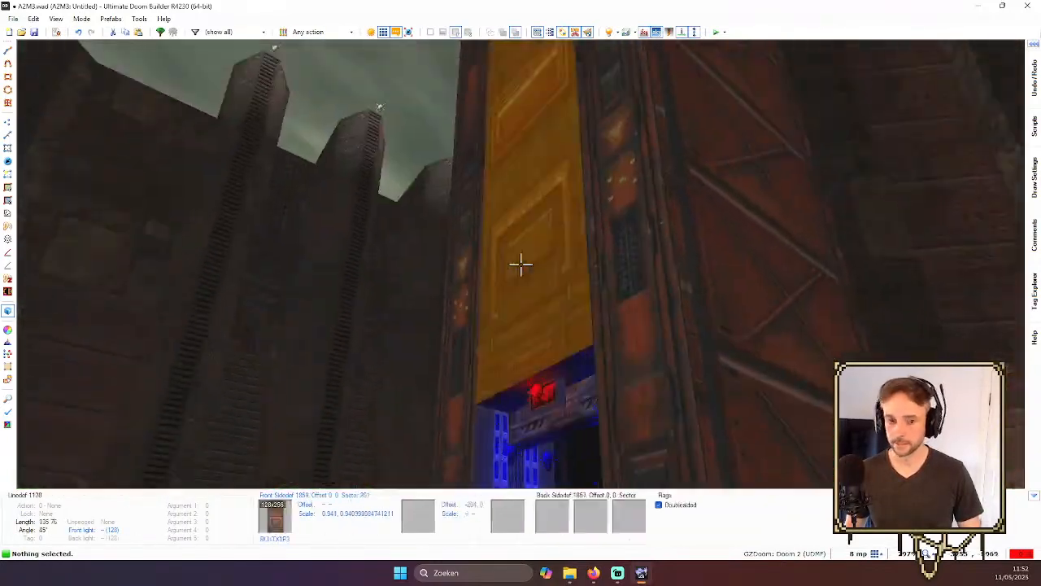
key(d)
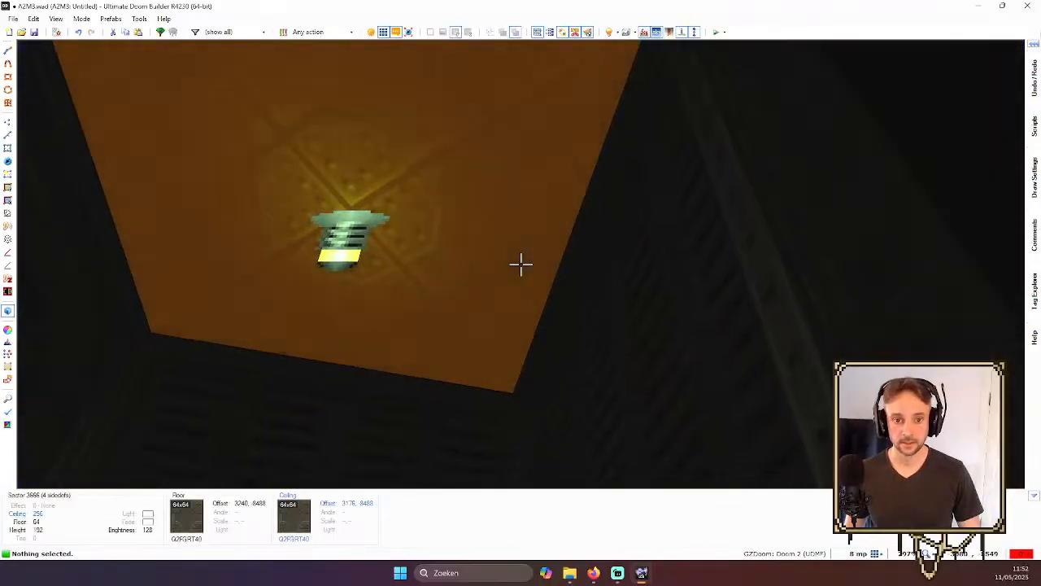
key(e)
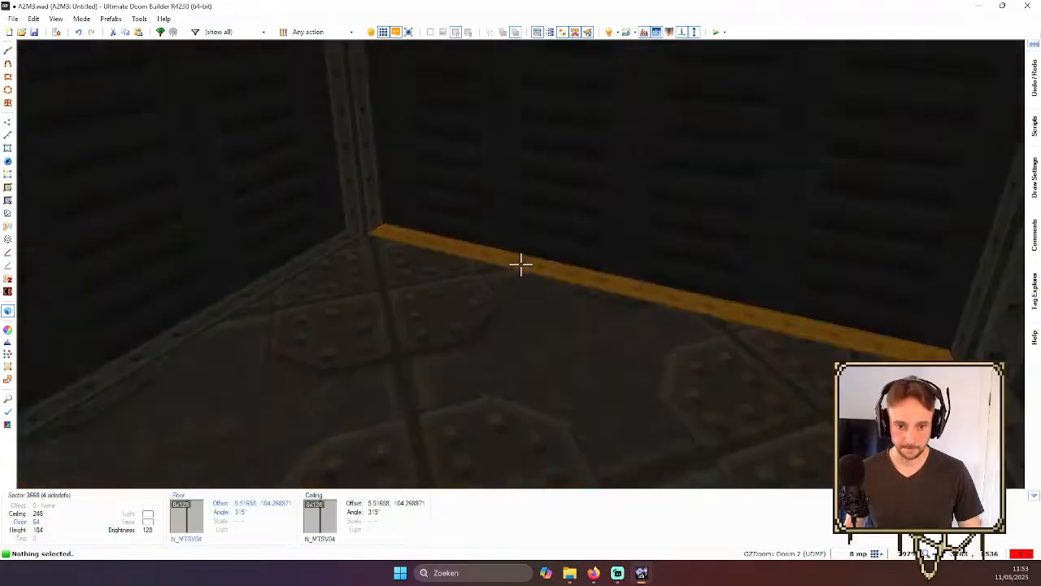
- Examine the shaft's floor trim, doorway edge and plated floor up close and from the entrance in the 3D view
key(d)
key(e)
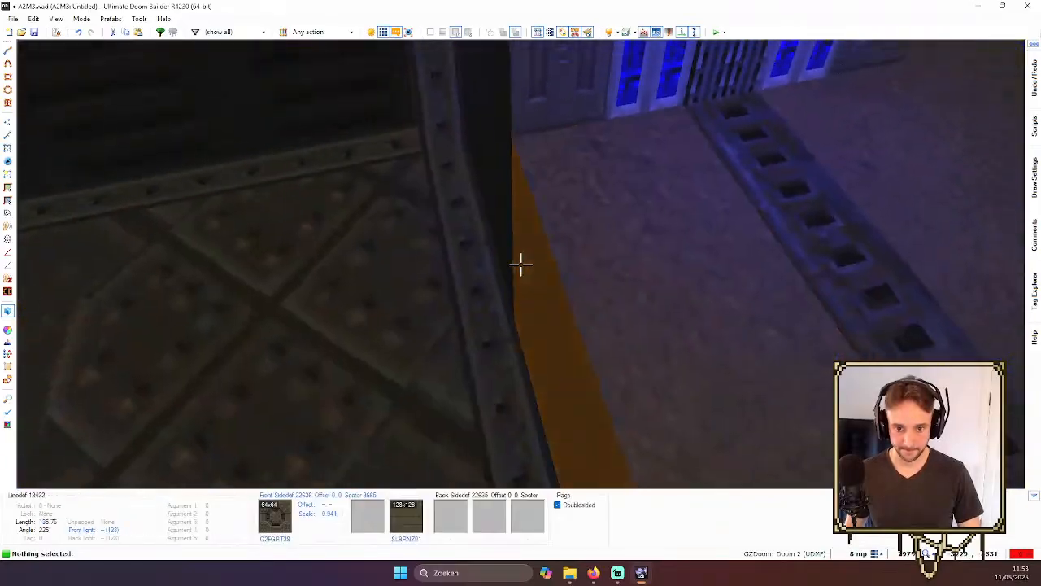
key(d)
key(e)
key(e)
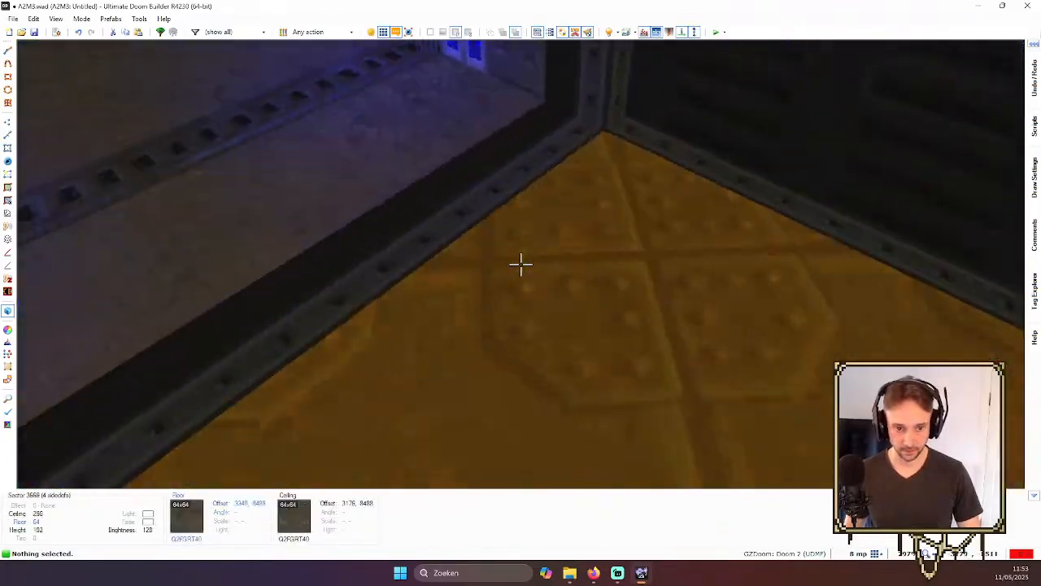
key(d)
key(d)
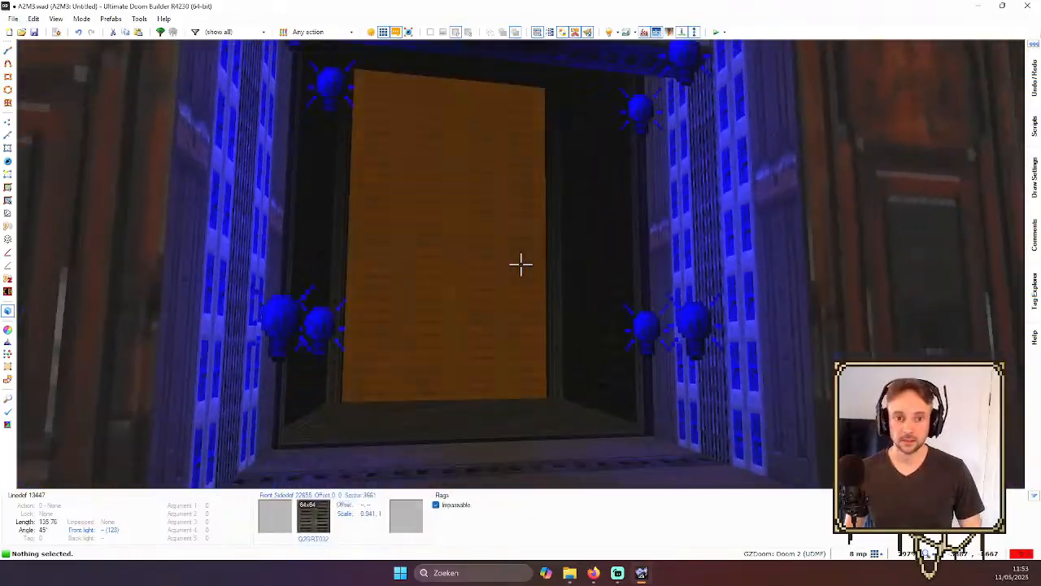
key(e)
key(d)
key(e)
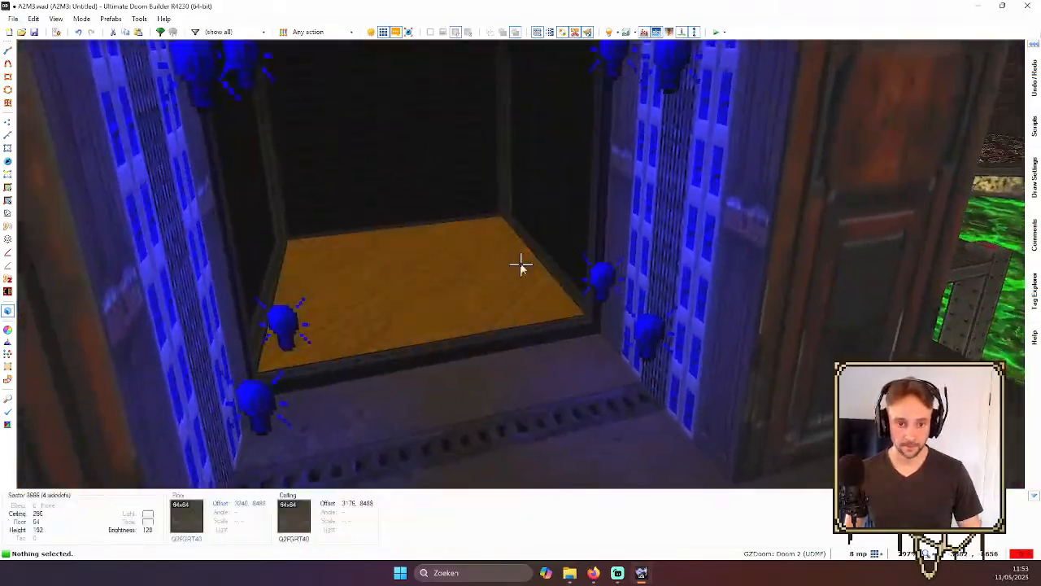
- Playtest the map in GZDoom, inspecting the dark shaft and its ceiling lantern, and quit the game
key(q)
scroll(543, 245, up, 3)
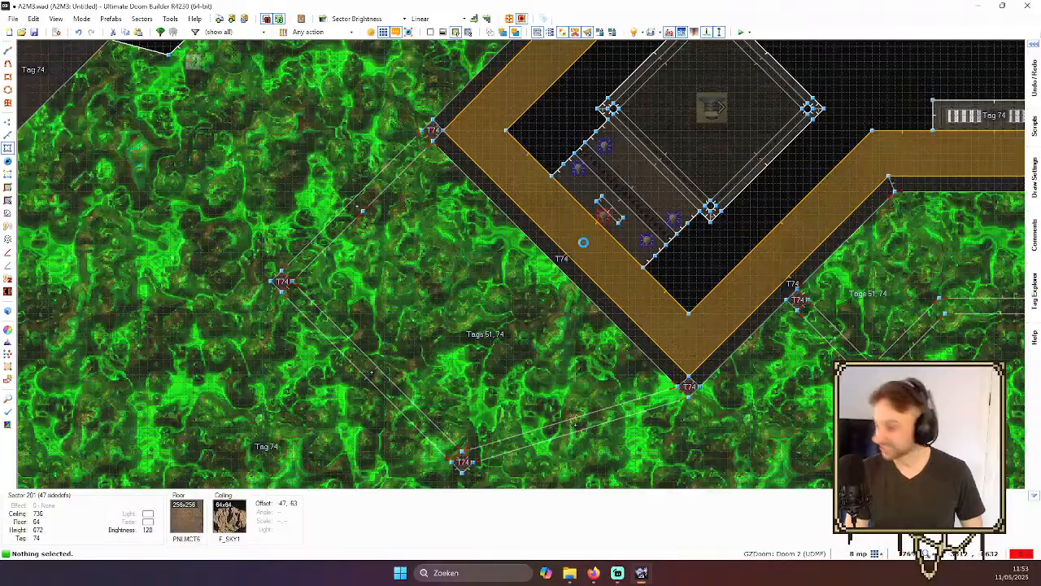
key(ctrl+F9)
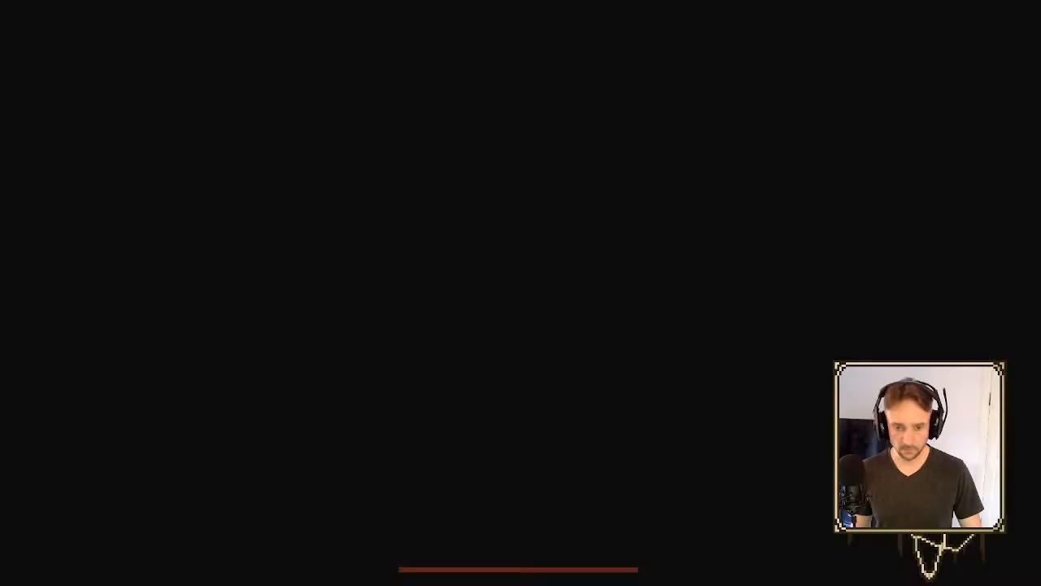
key(d)
key(w)
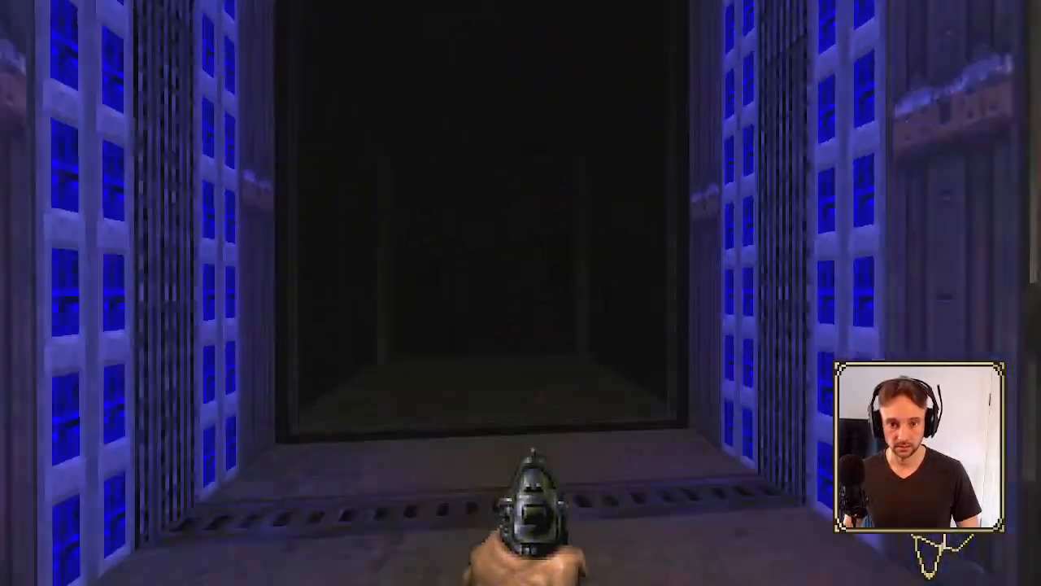
key(s)
key(w)
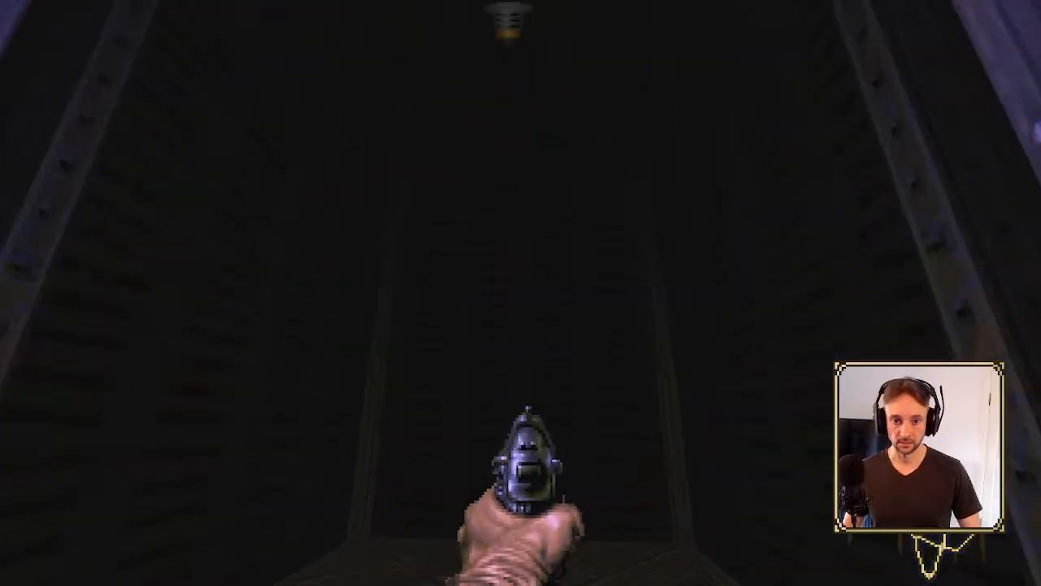
key(Escape)
key(Up)
key(Return)
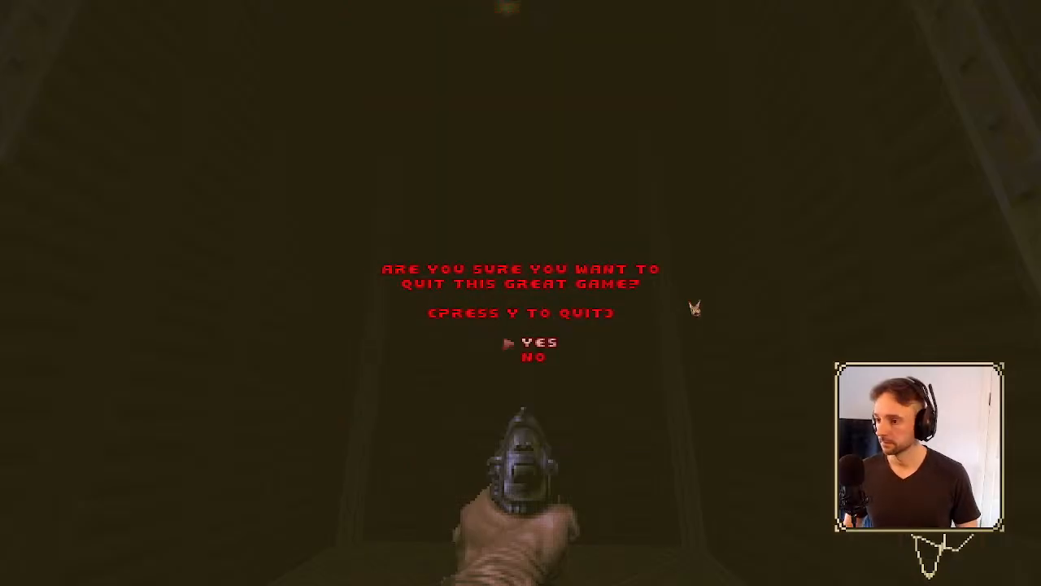
key(y)
- Return to the editor's 3D view inside the shaft and check the ceiling's surface properties without changing them
click(846, 277)
key(q)
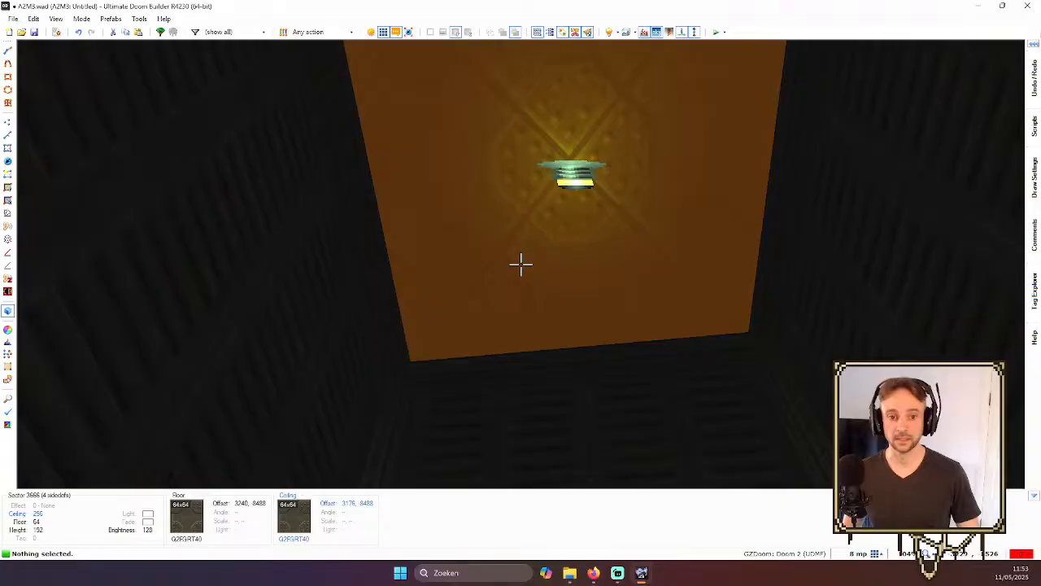
right_click(520, 263)
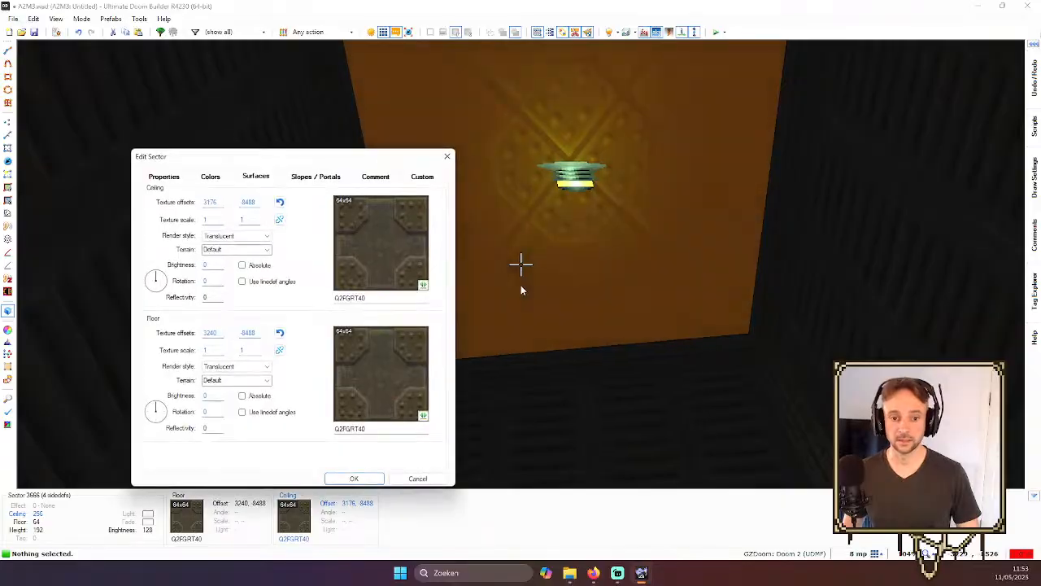
click(420, 478)
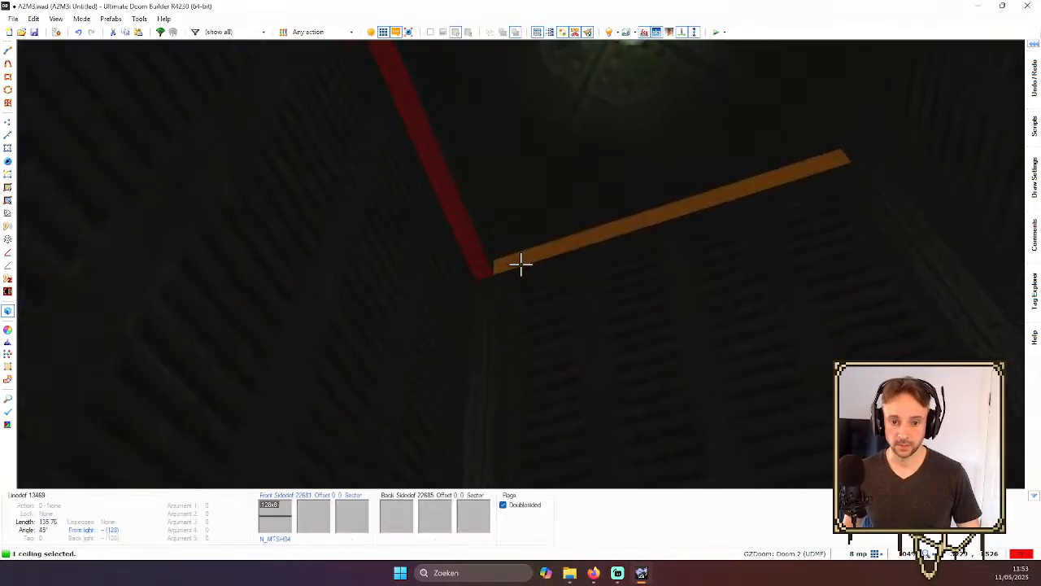
- Select the shaft ceiling together with its surrounding trim ceilings and open their shared sector properties
click(521, 264)
click(520, 263)
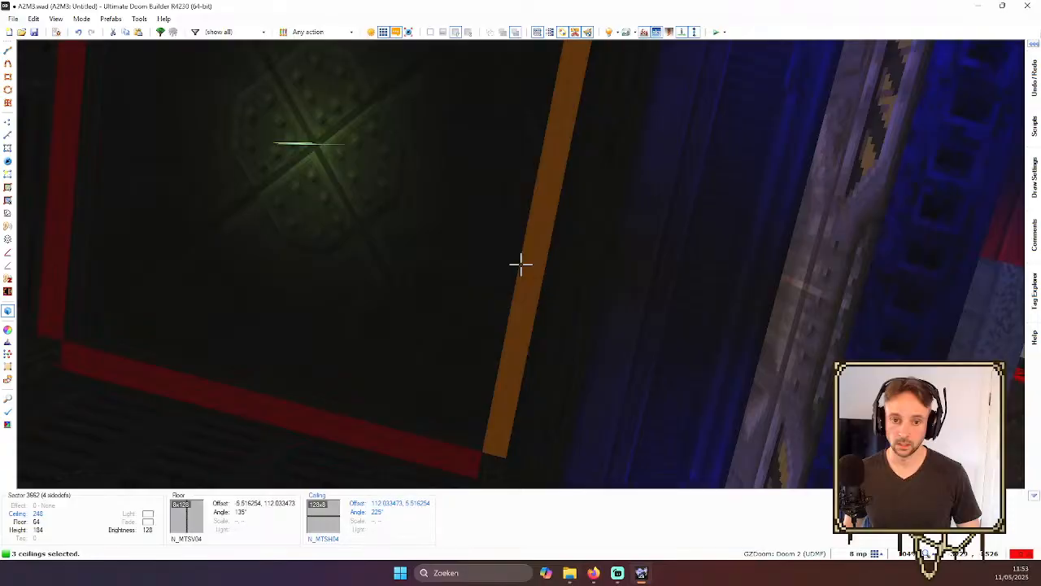
click(521, 264)
click(520, 264)
right_click(521, 264)
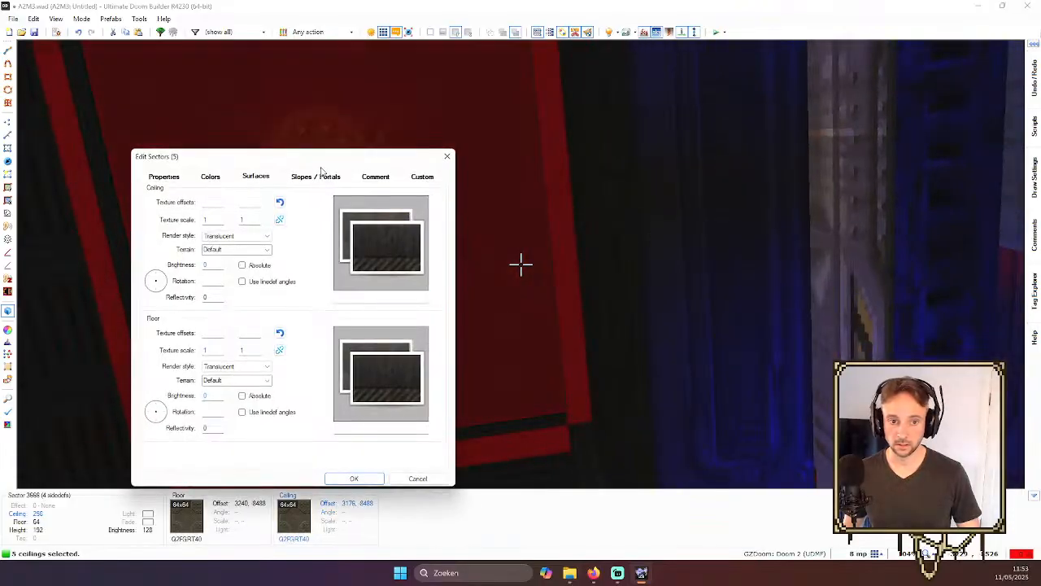
click(400, 202)
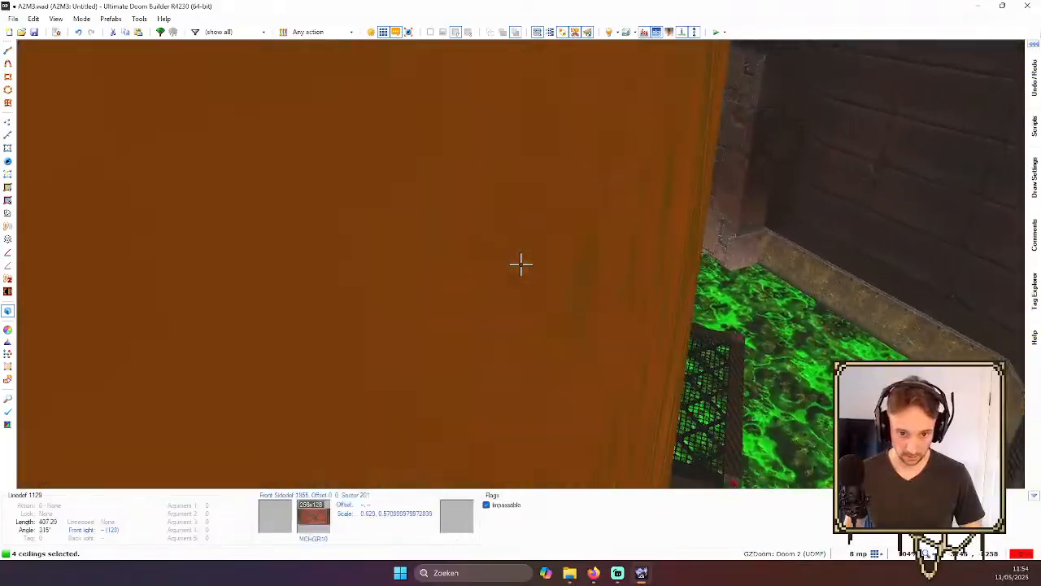
- Try raising the four selected shaft ceilings to a height of 448, and clear the selection
key(e)
key(d)
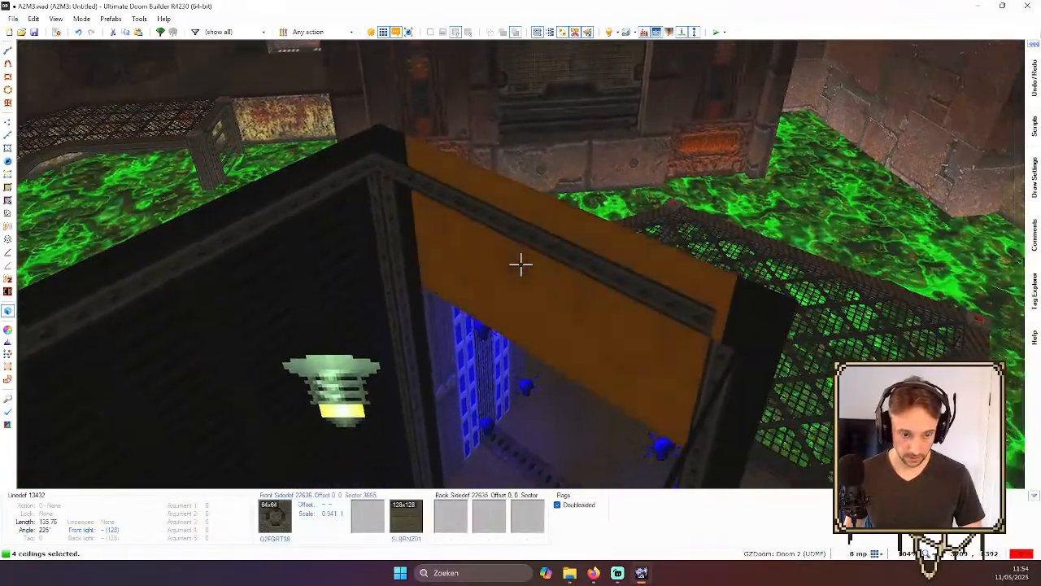
scroll(521, 265, up, 12)
key(d)
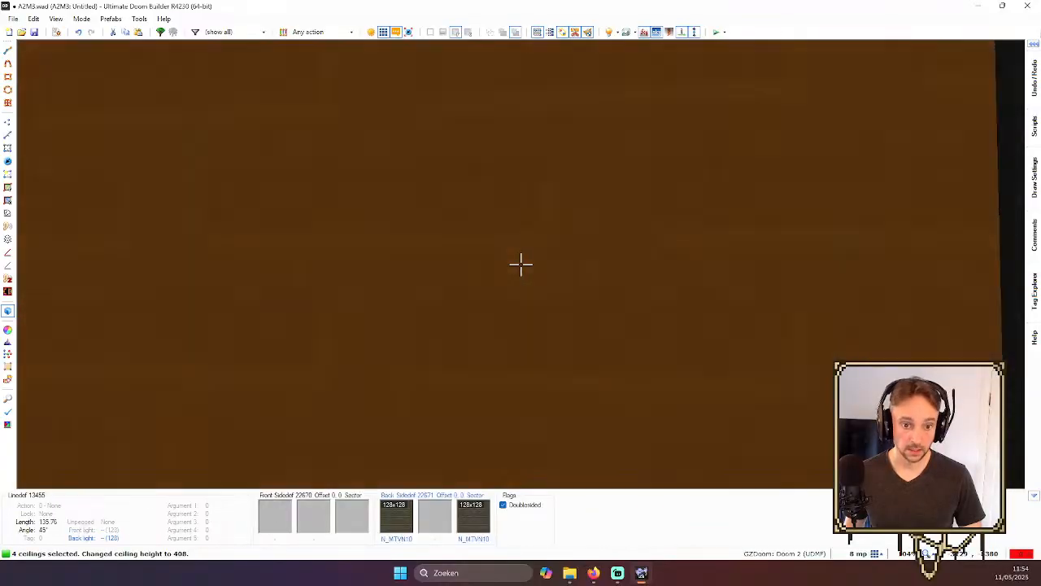
key(e)
key(d)
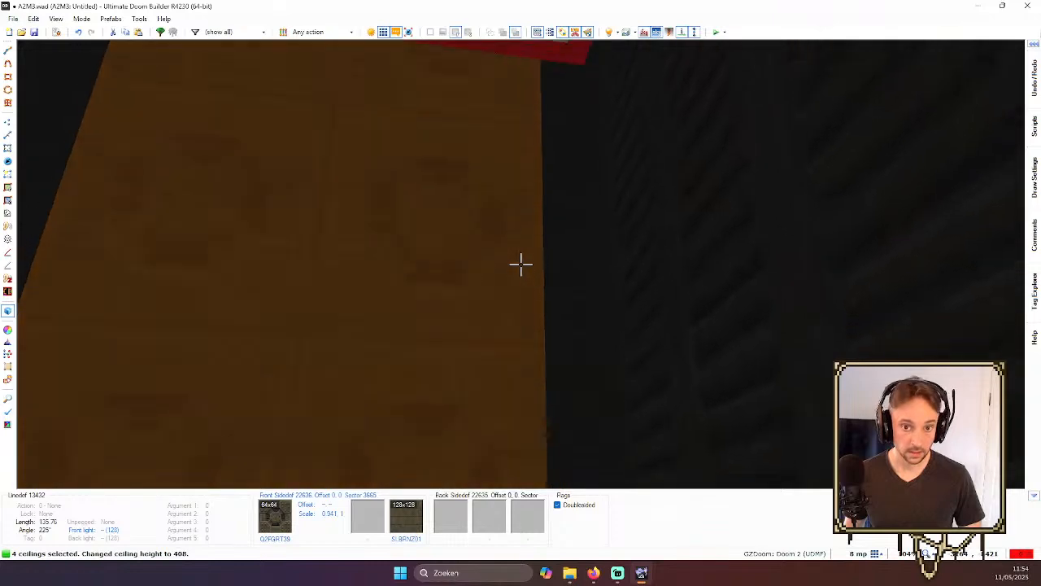
scroll(521, 264, up, 1)
scroll(521, 264, up, 2)
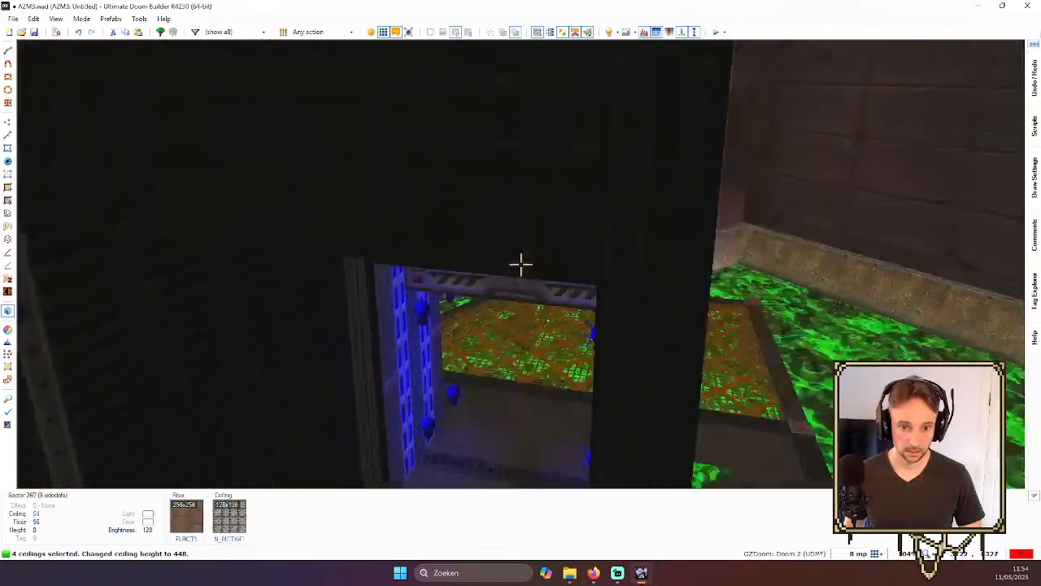
key(c)
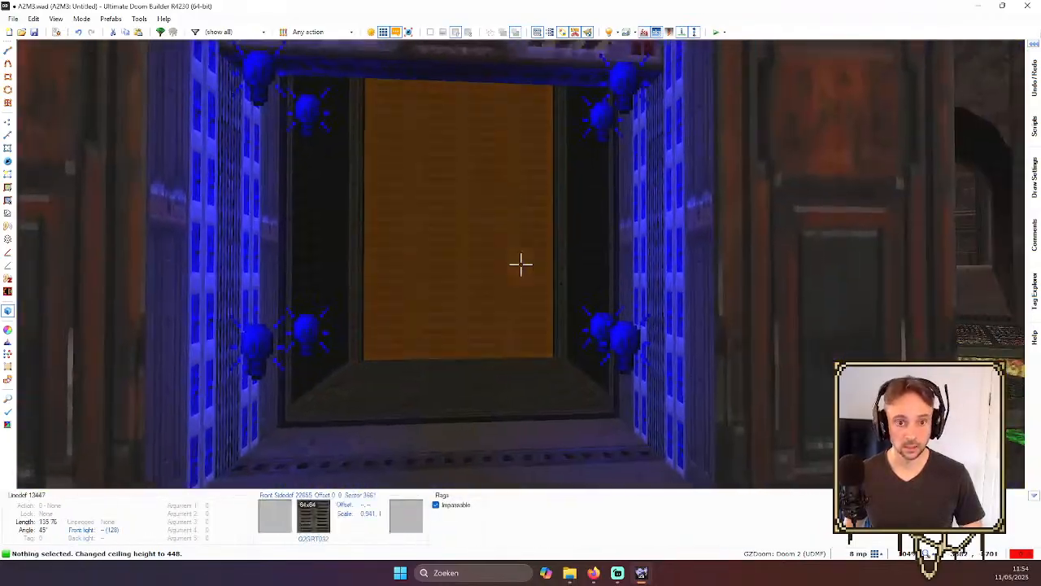
- Undo the shaft's ceiling height changes and look over its ceiling, trim and corner pillars
key(ctrl+z)
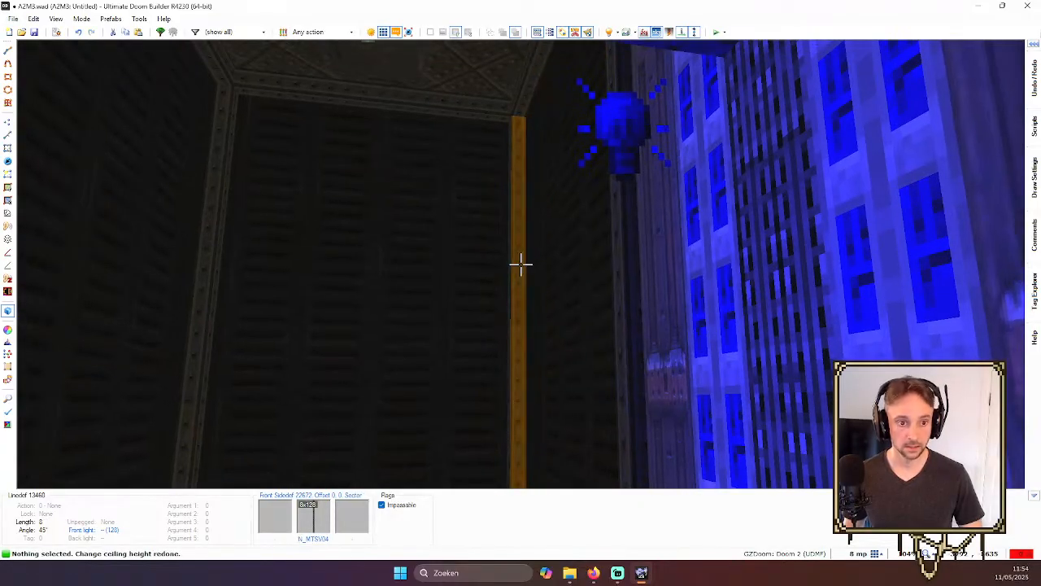
key(ctrl+z)
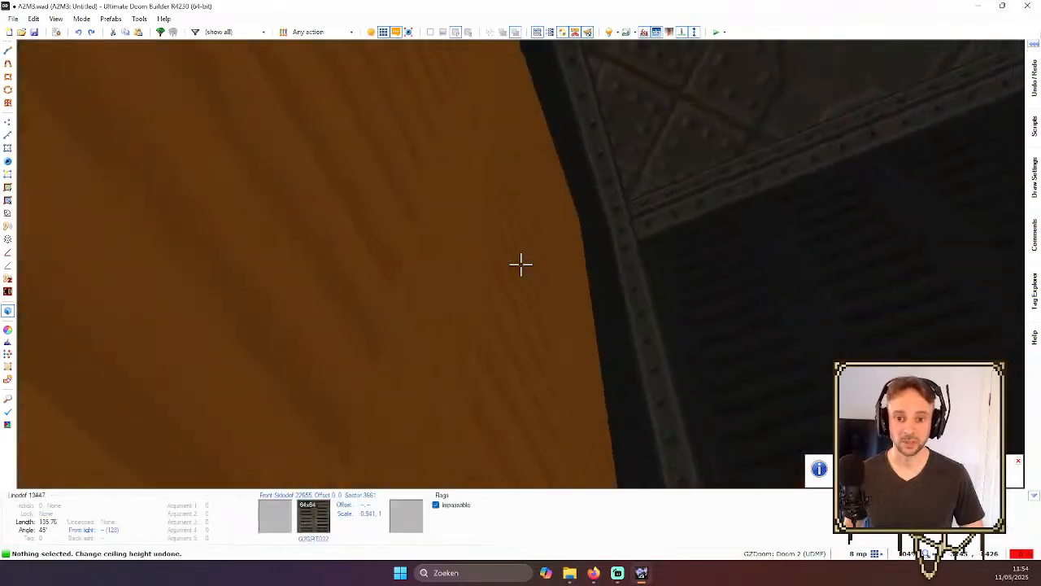
key(s)
key(w)
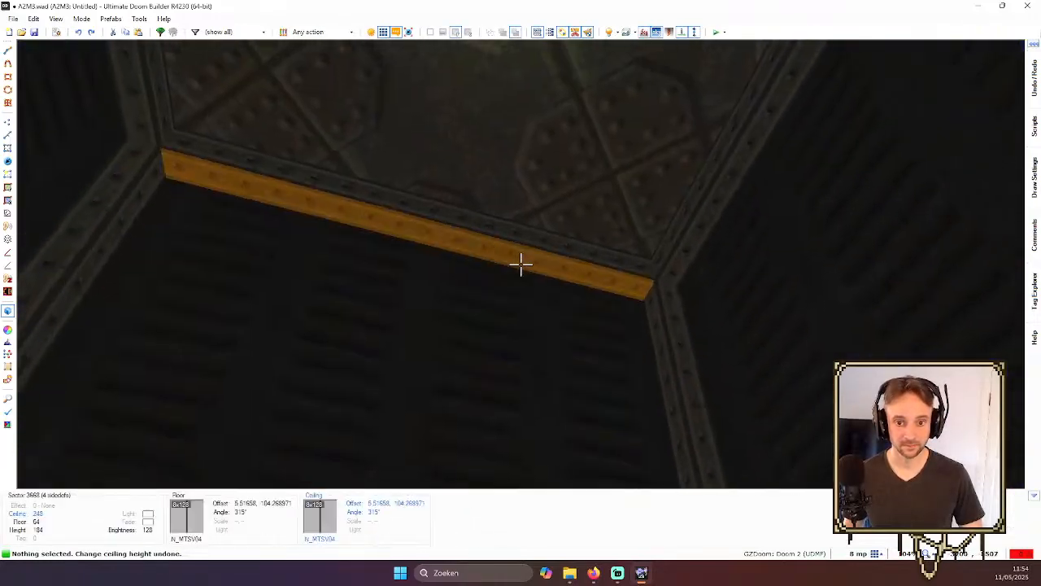
key(a)
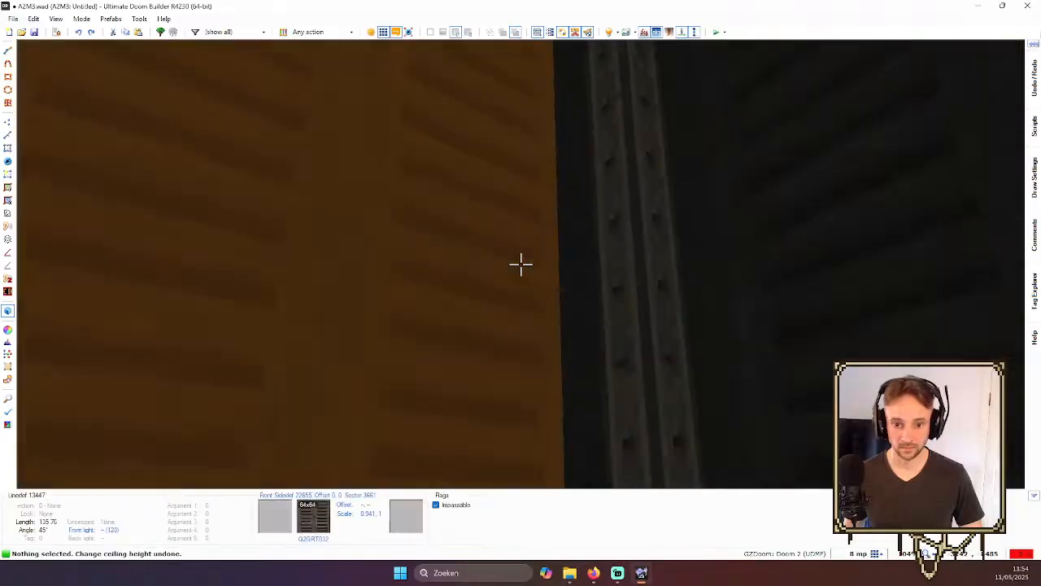
key(s)
key(w)
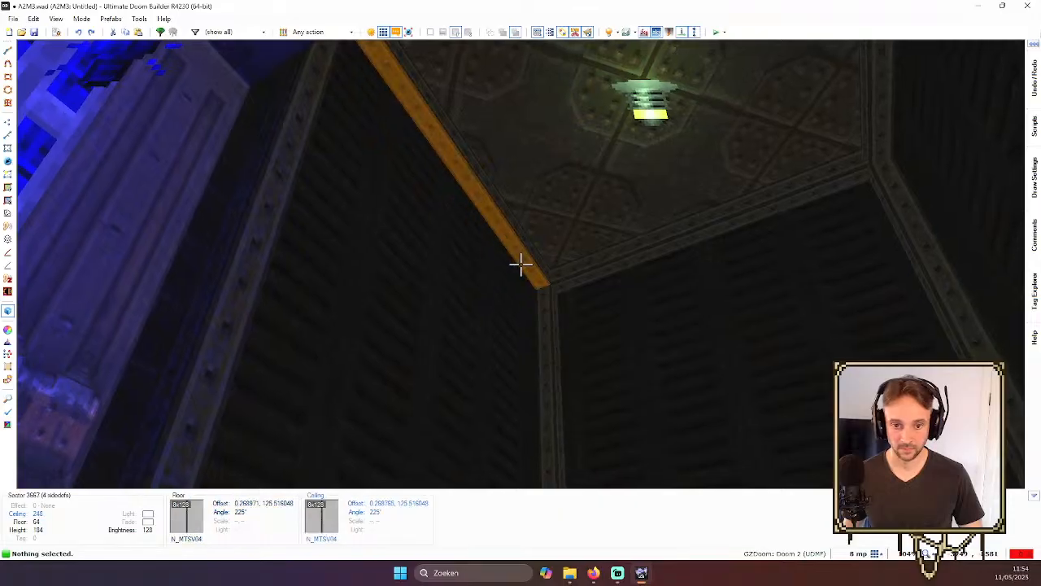
click(521, 263)
click(521, 263)
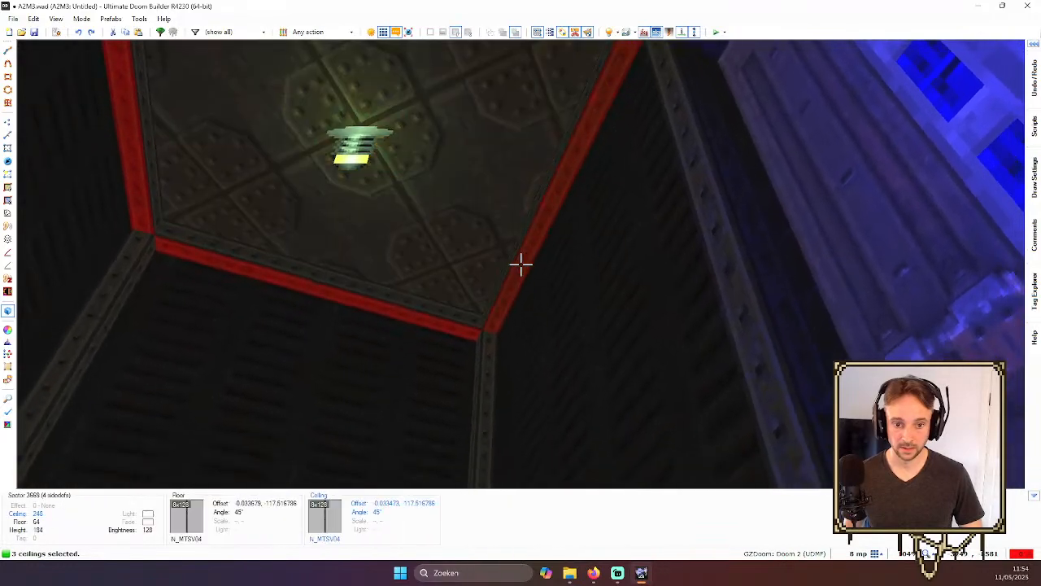
key(c)
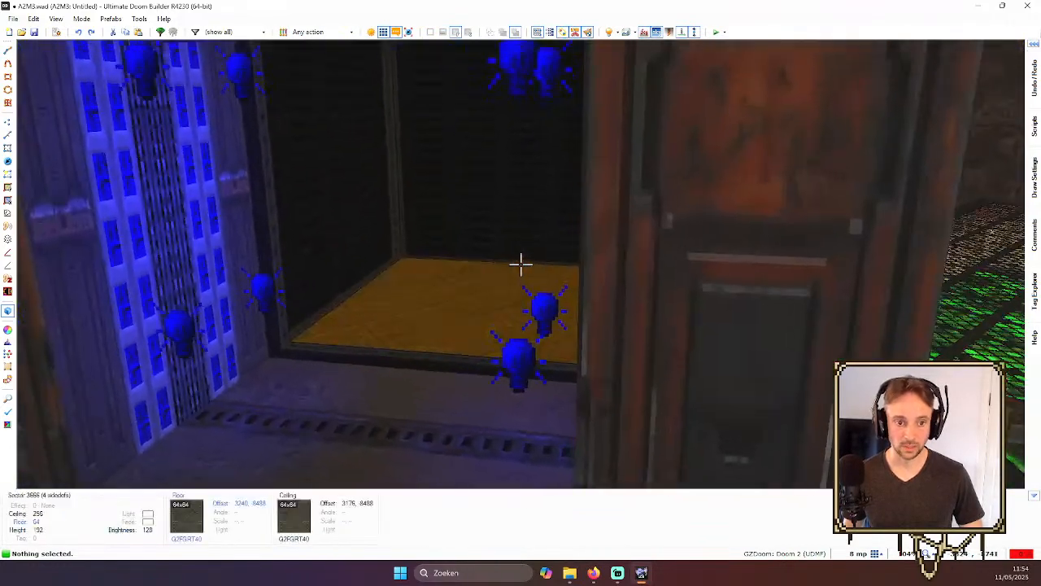
- Leave the 3D view and save the map
key(q)
key(ctrl+s)
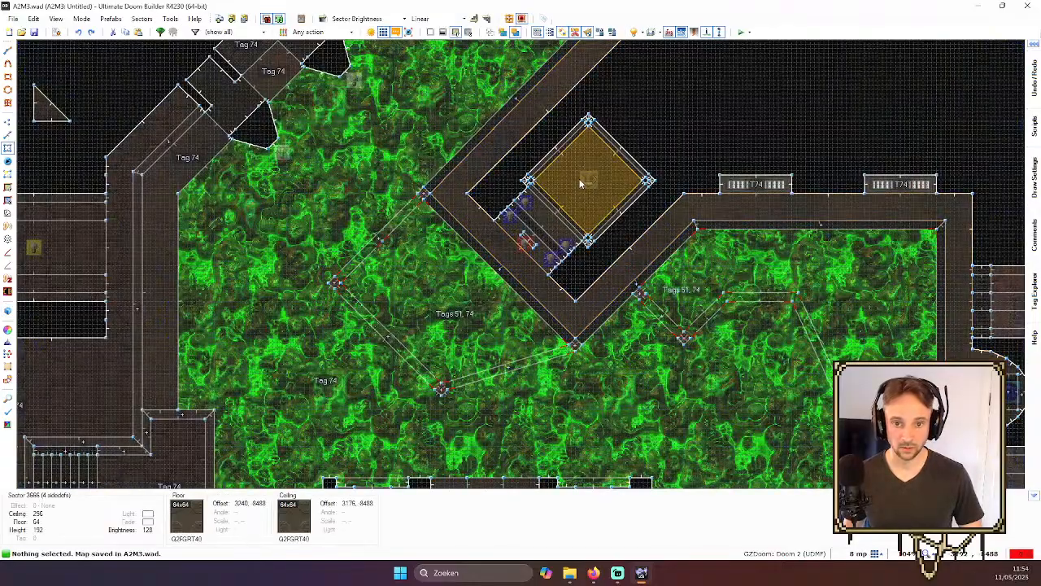
- Set the sector brightness to 112 for the shaft's plated ceiling and three of its surrounding trim strips
key(q)
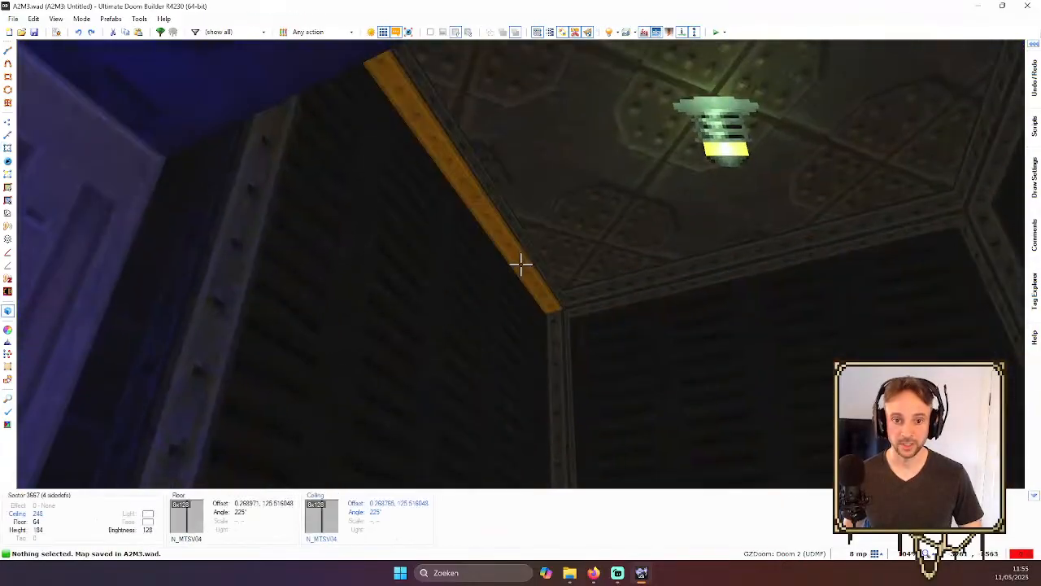
click(521, 264)
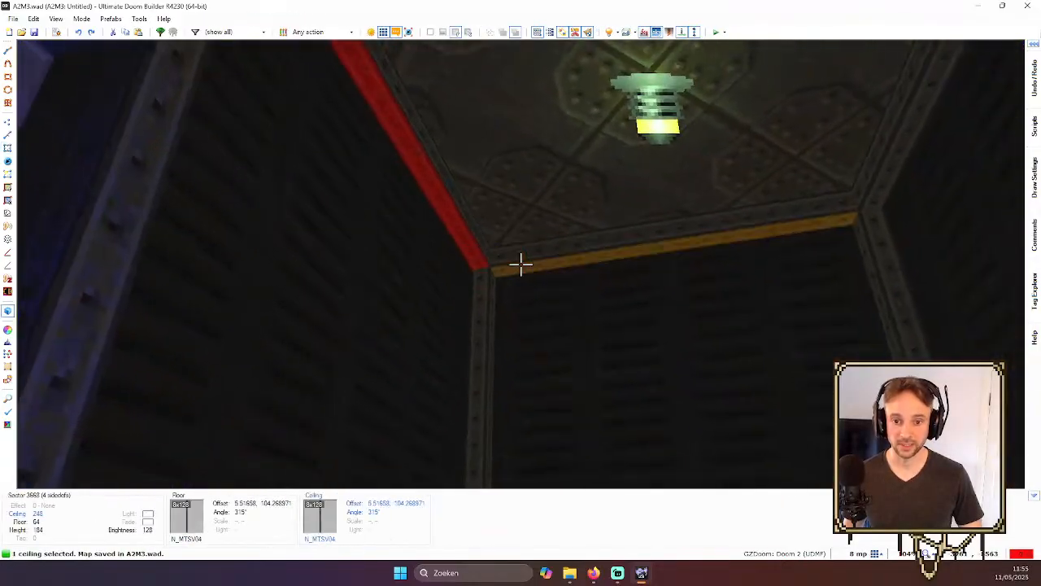
click(521, 264)
click(520, 264)
click(520, 265)
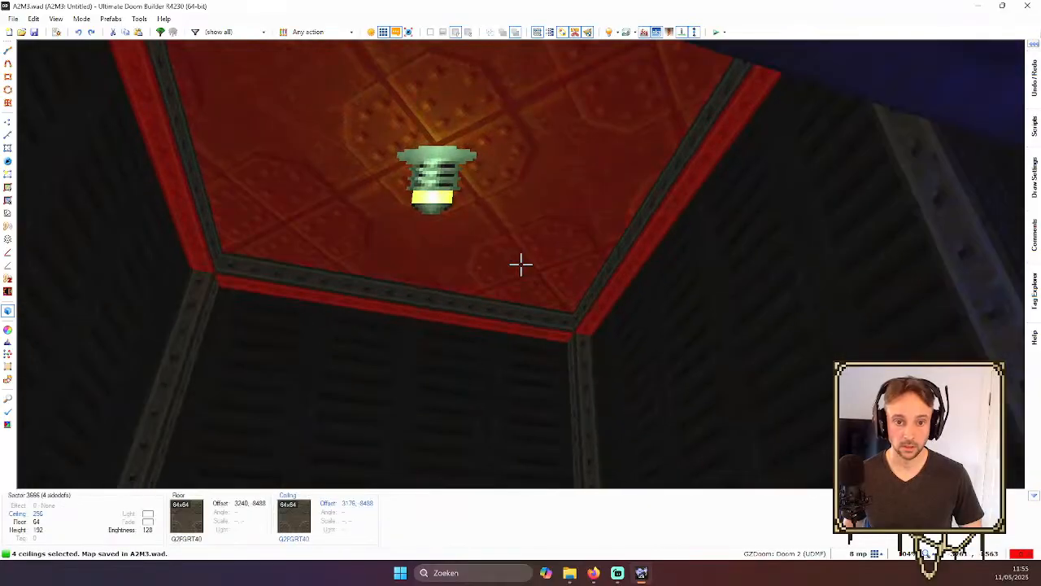
right_click(521, 264)
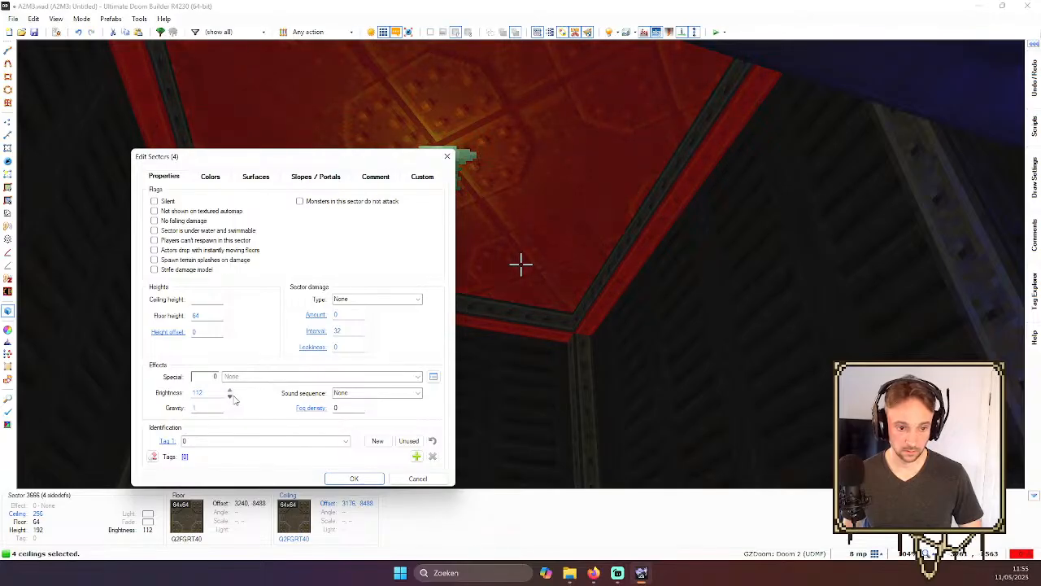
click(354, 478)
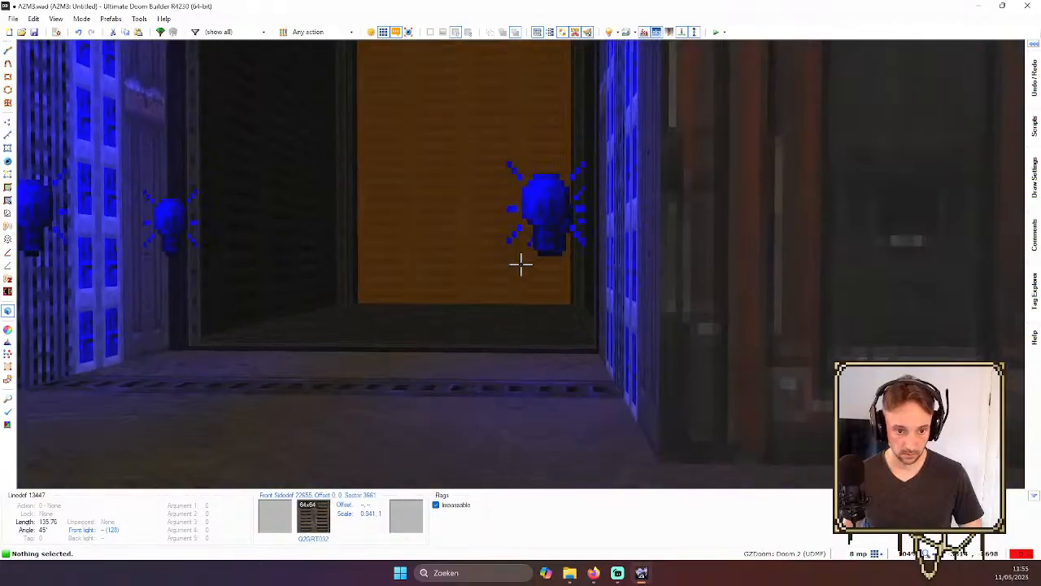
- Leave the 3D view, save the map and launch it in GZDoom for a playtest
key(q)
key(ctrl+s)
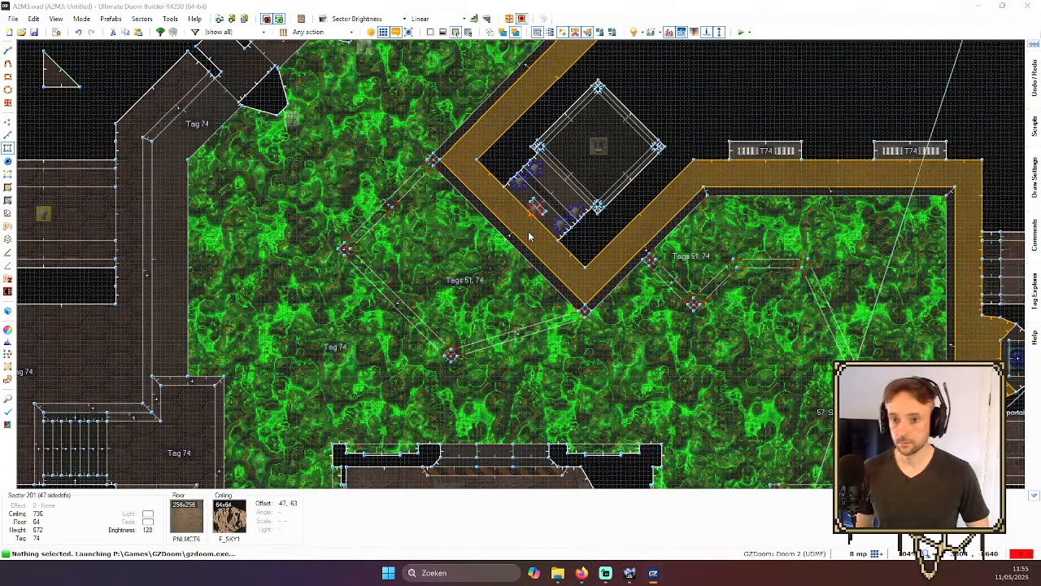
- Walk to the exit shaft in the playtest and examine its lantern, plated ceiling, dark walls, corner trim and floor
key(w)
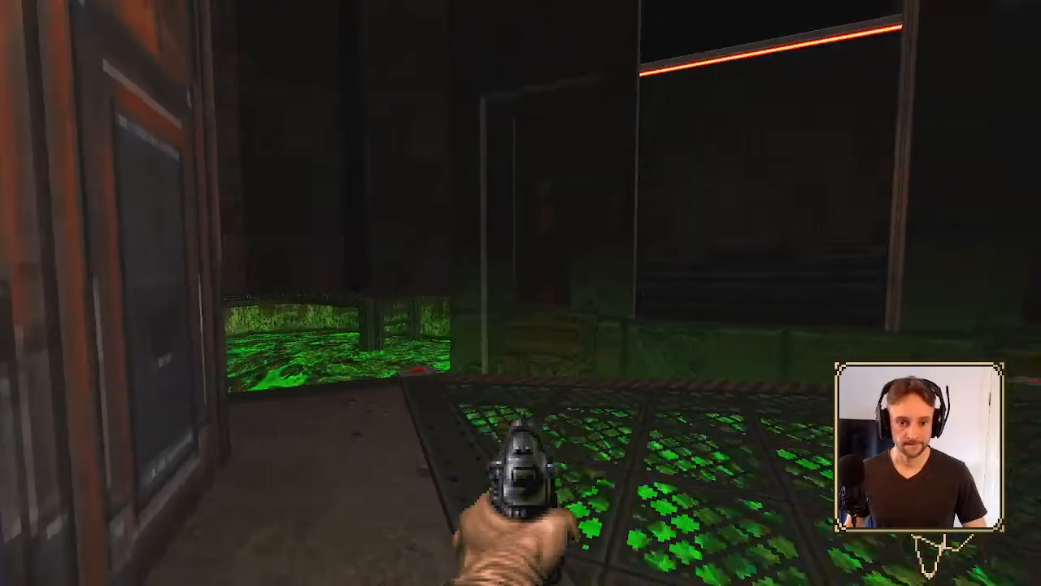
key(w)
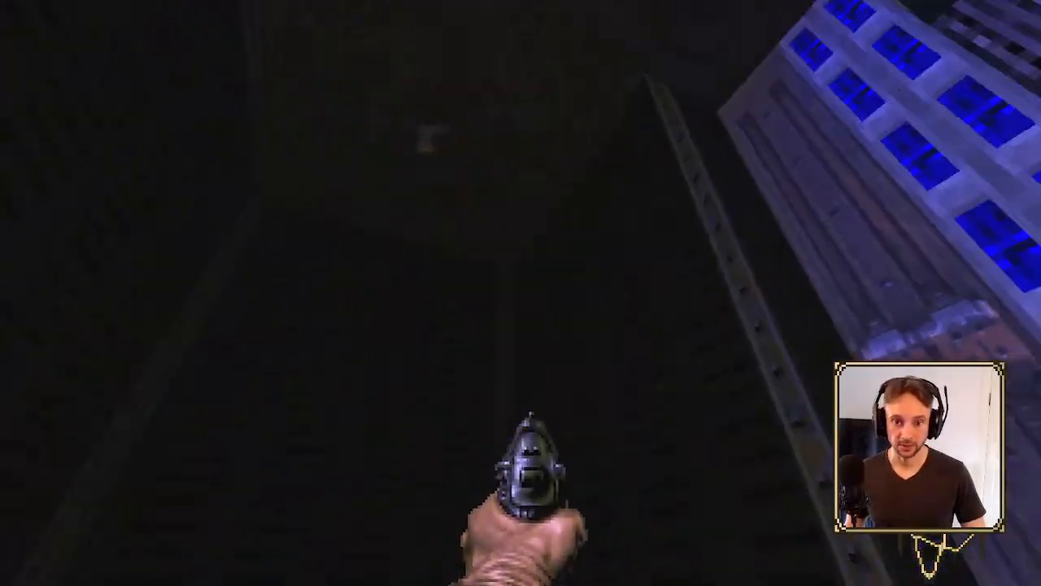
key(w)
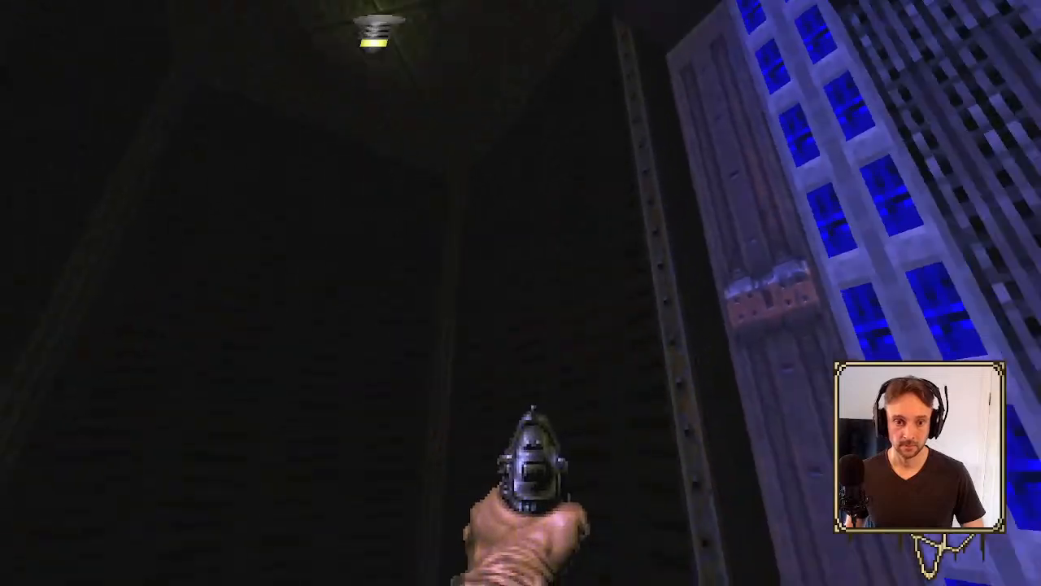
key(w)
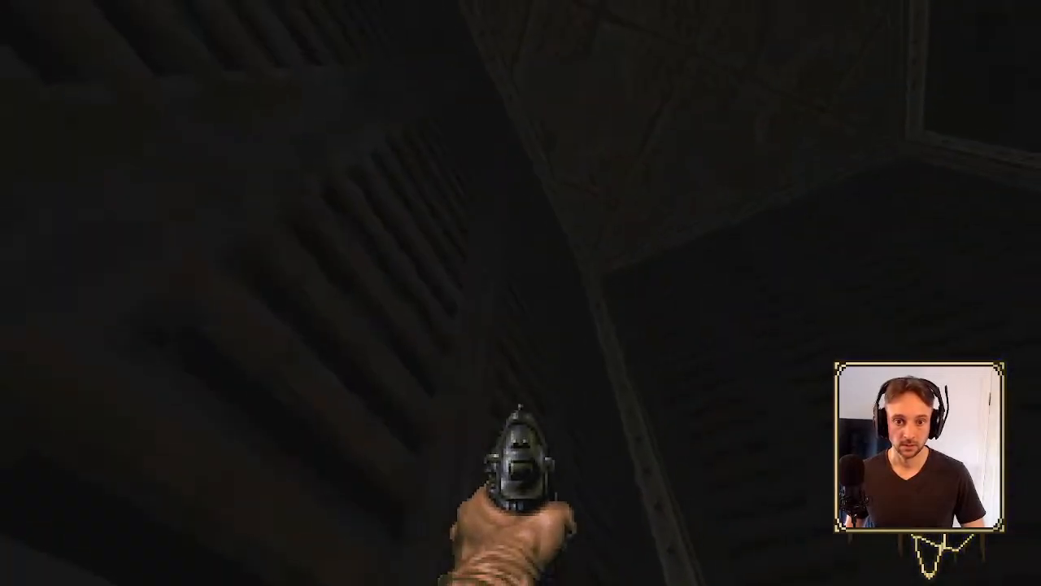
key(s)
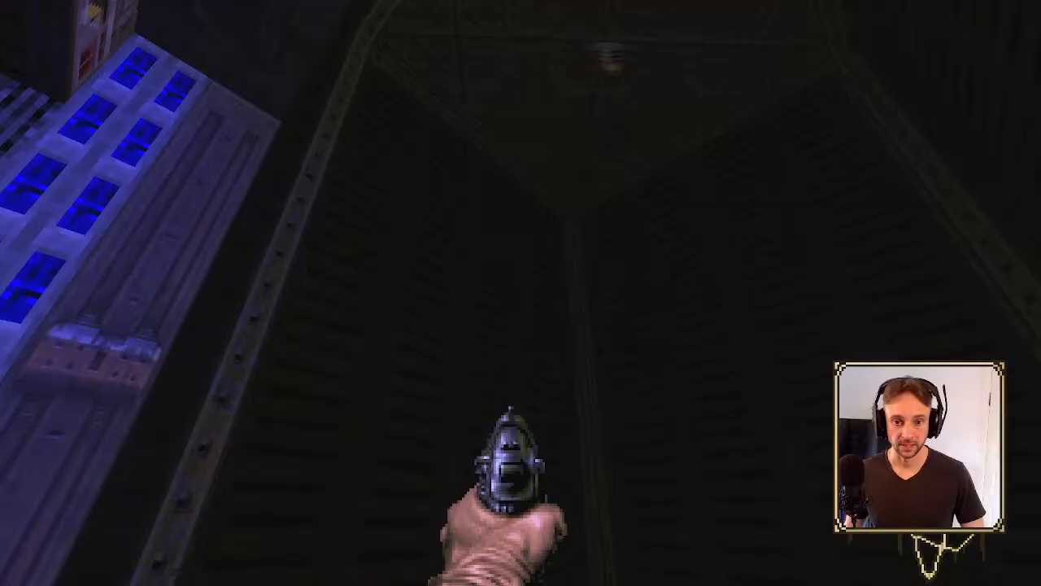
click(520, 293)
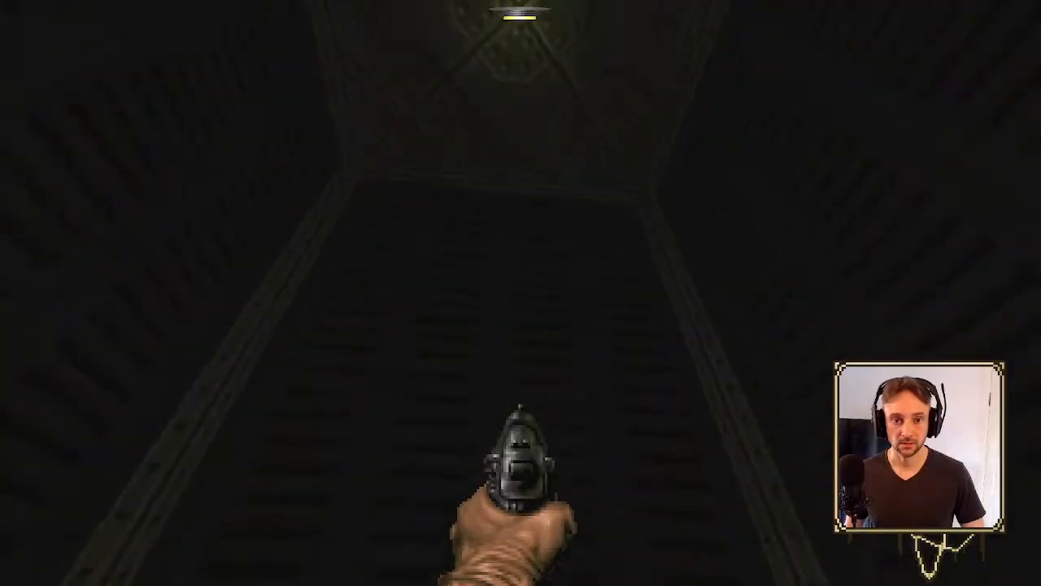
key(s)
key(w)
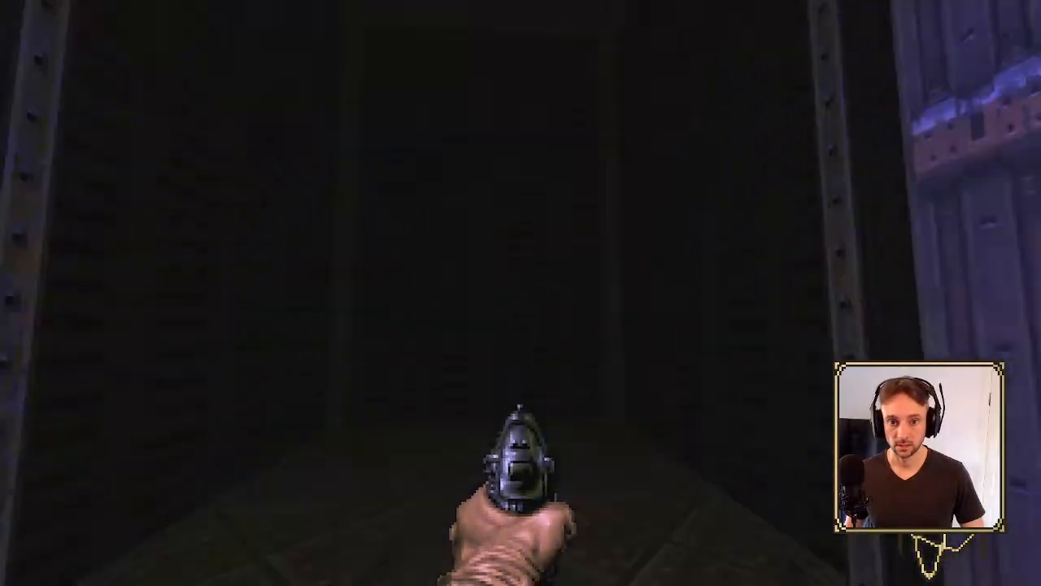
key(s)
key(w)
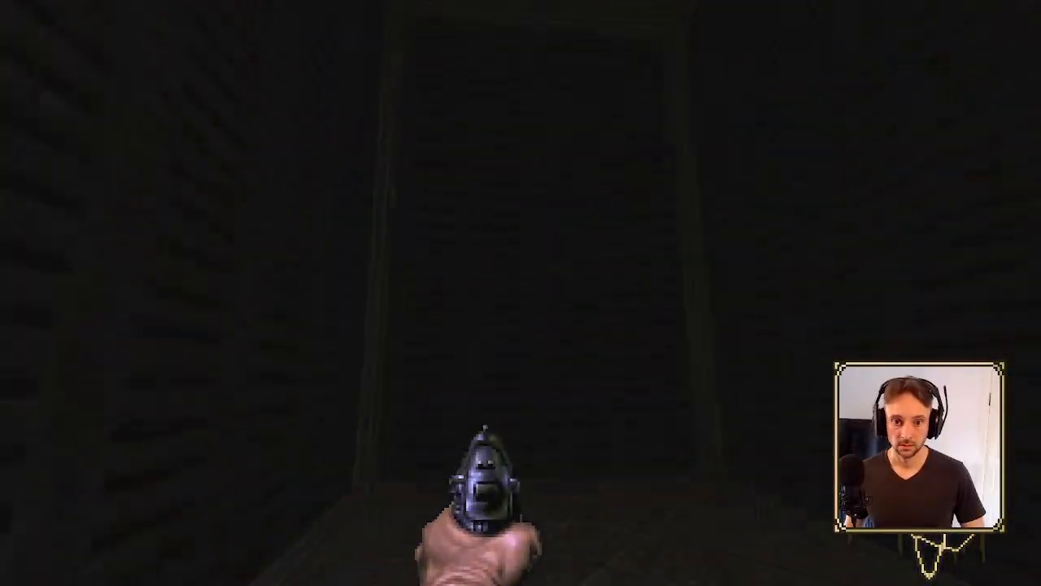
key(s)
key(w)
key(w)
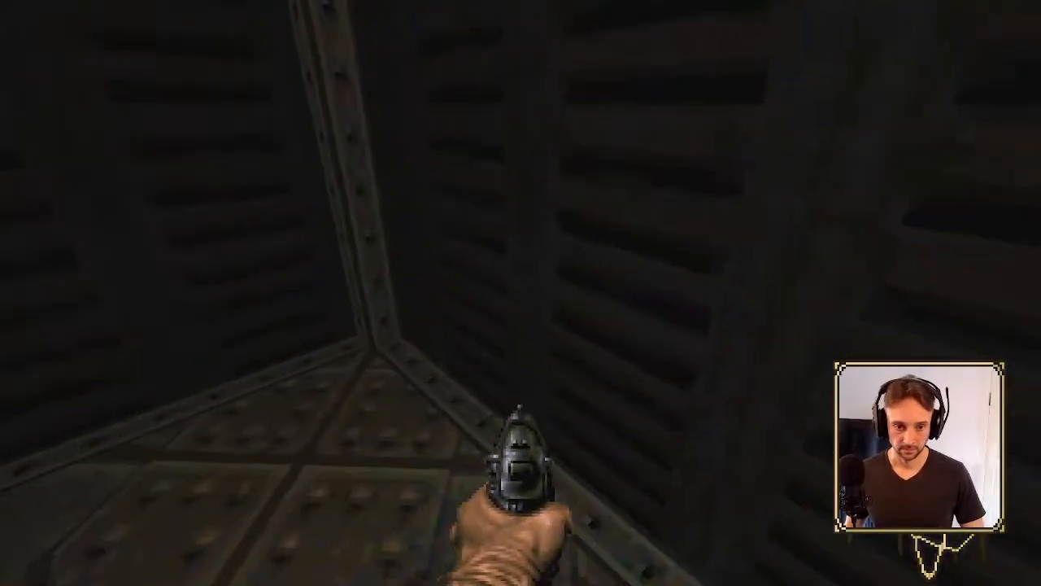
- Quit the playtest and return to the map editor
key(Escape)
key(Up)
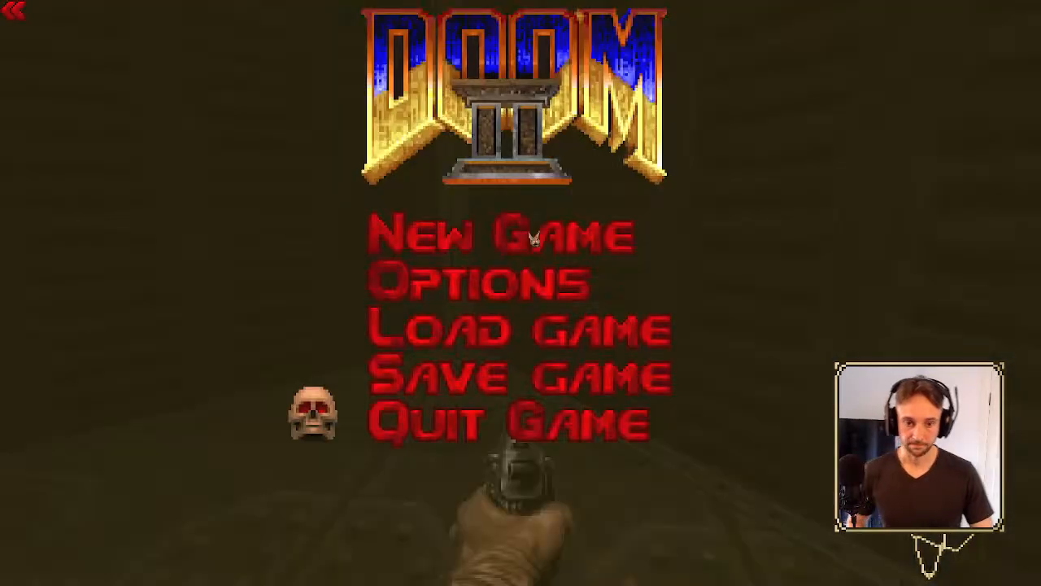
key(Return)
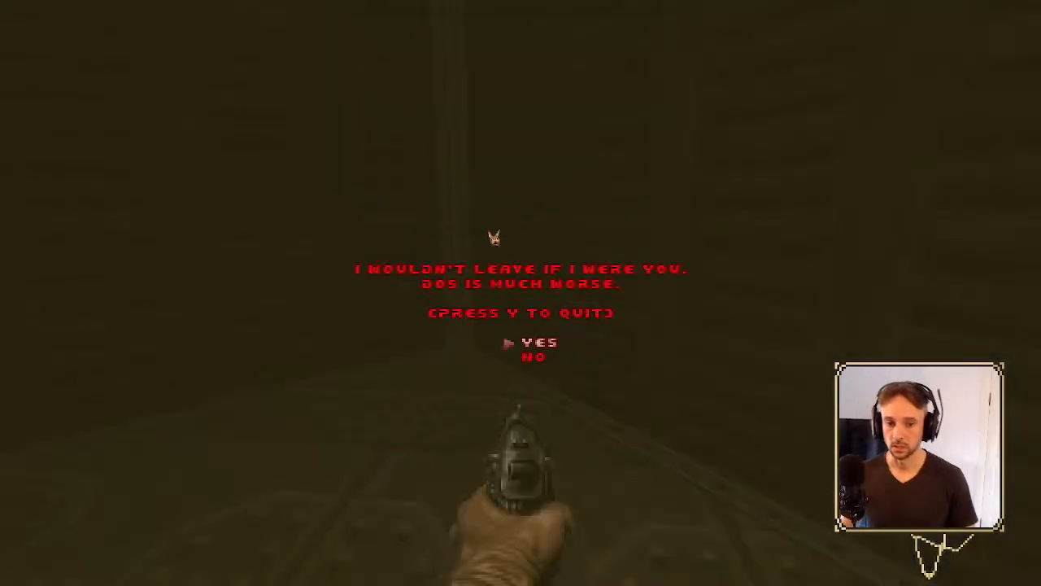
key(Return)
key(Return)
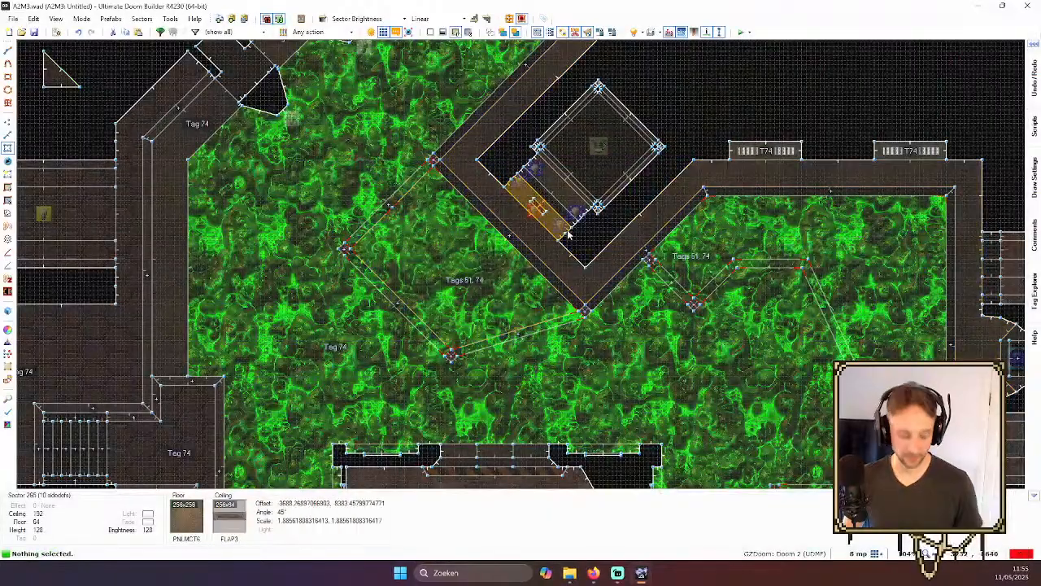